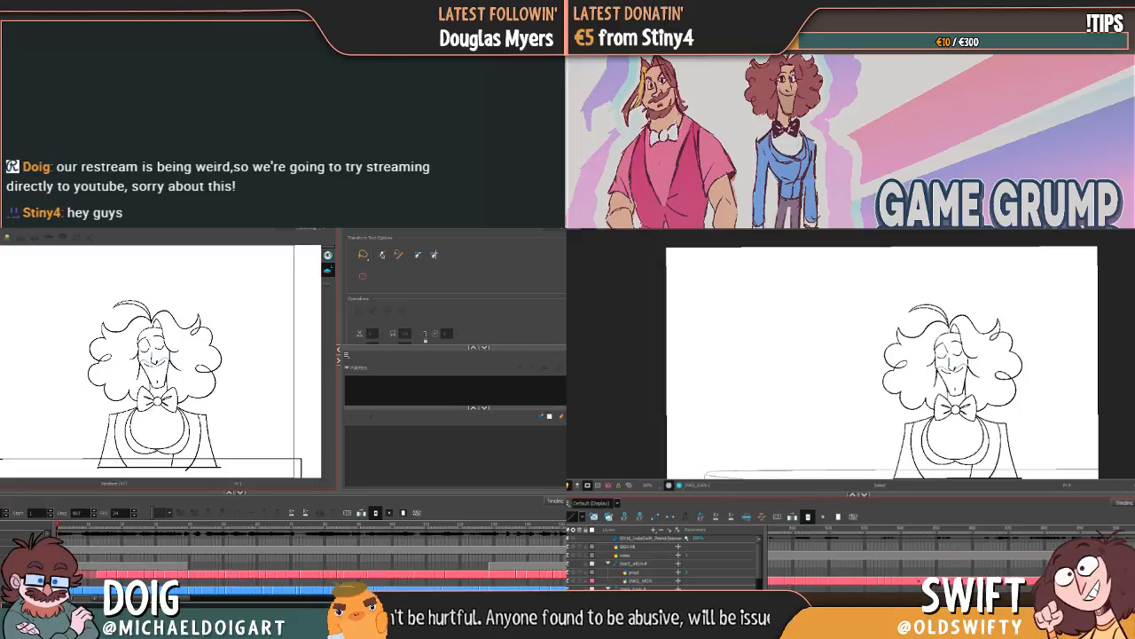
Step: Review the two characters' line-art poses at different timeline frames and display the handwritten to-do notes frame
click(1027, 565)
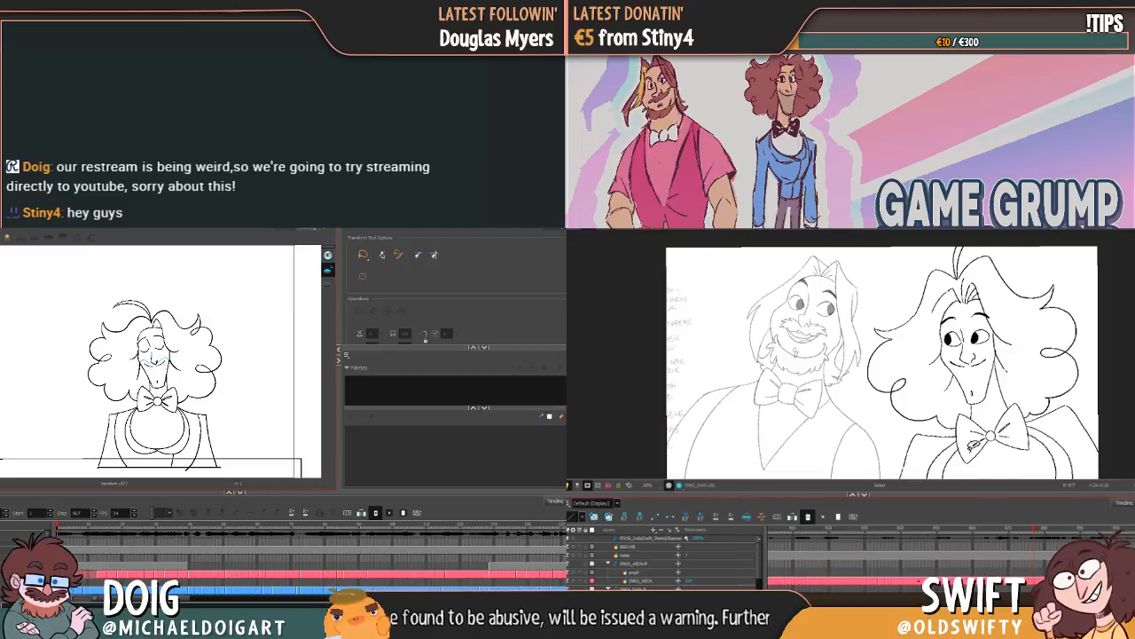
click(874, 530)
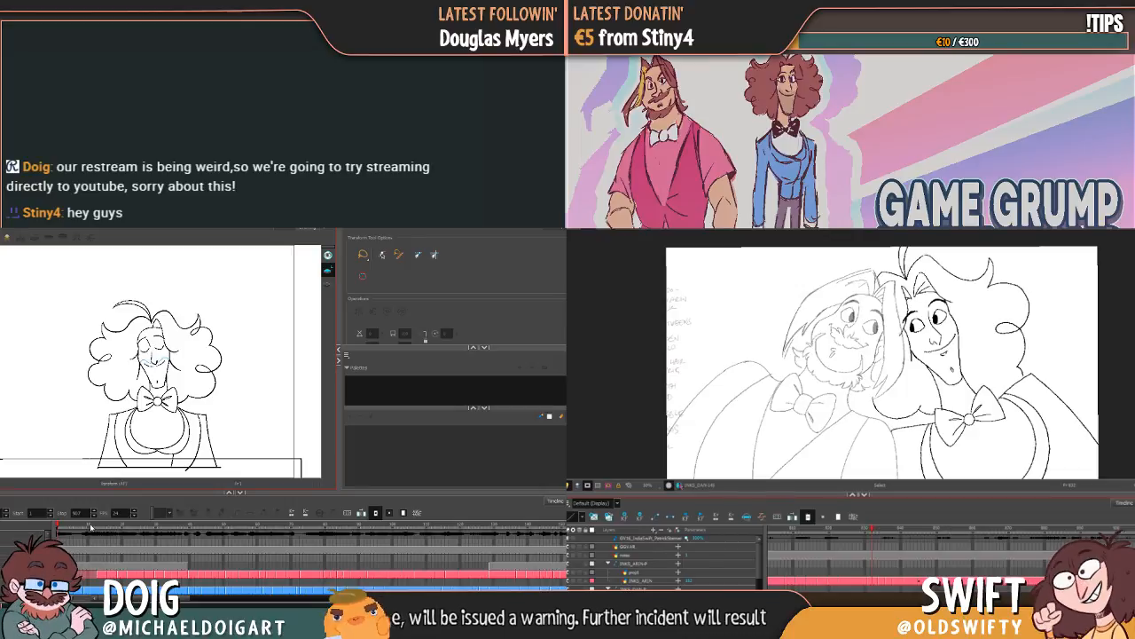
click(91, 528)
click(587, 485)
mouse_move(91, 527)
mouse_down()
mouse_move(175, 532)
mouse_move(30, 527)
mouse_up()
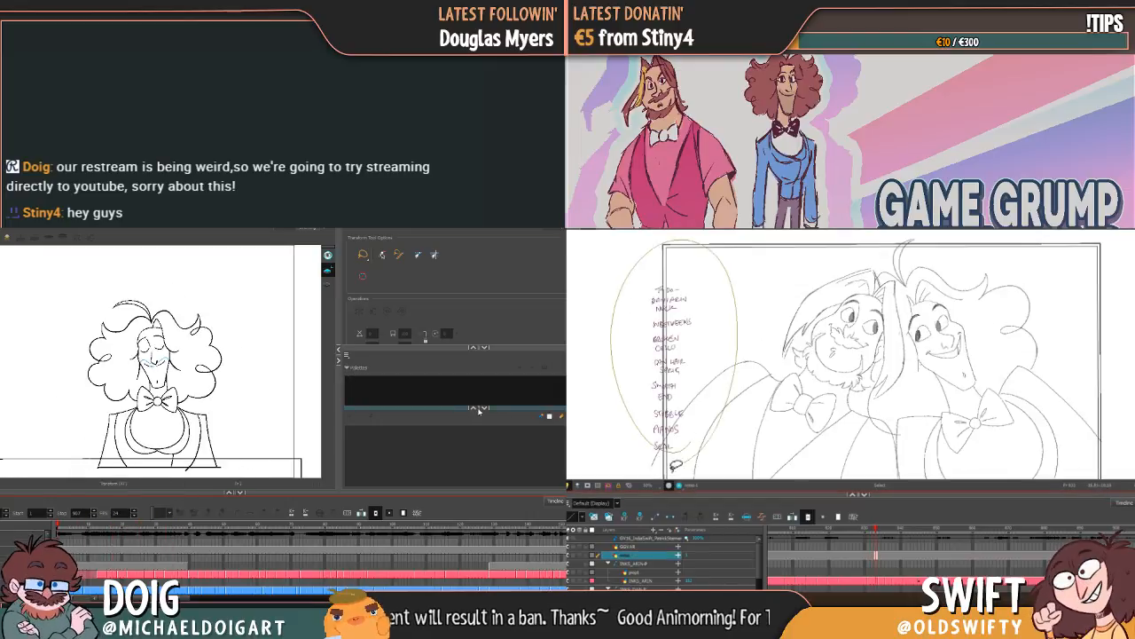
drag(463, 426, 460, 441)
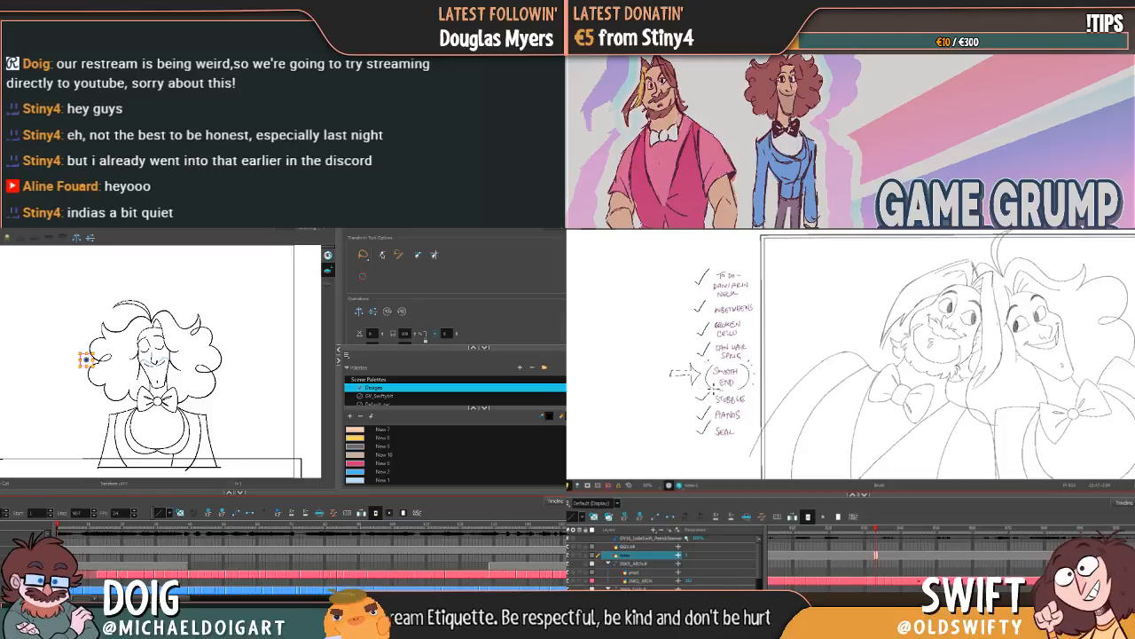
Step: Rename the light pink swatch in the Designs palette as "Arin Shirt"
scroll(444, 454, down, 5)
scroll(444, 454, up, 5)
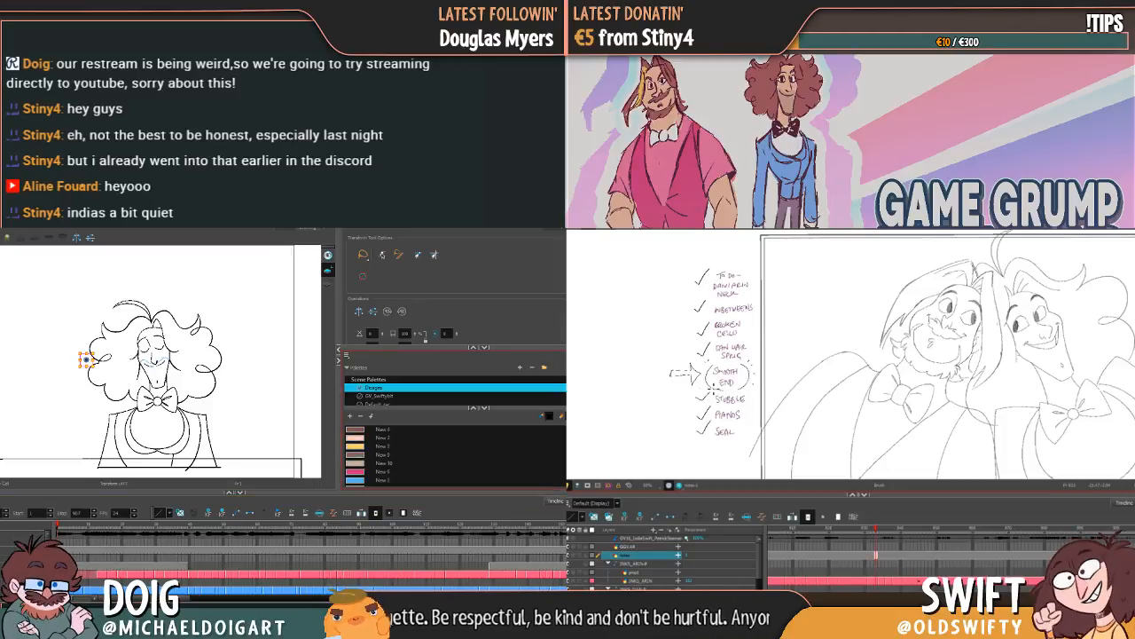
scroll(444, 454, up, 3)
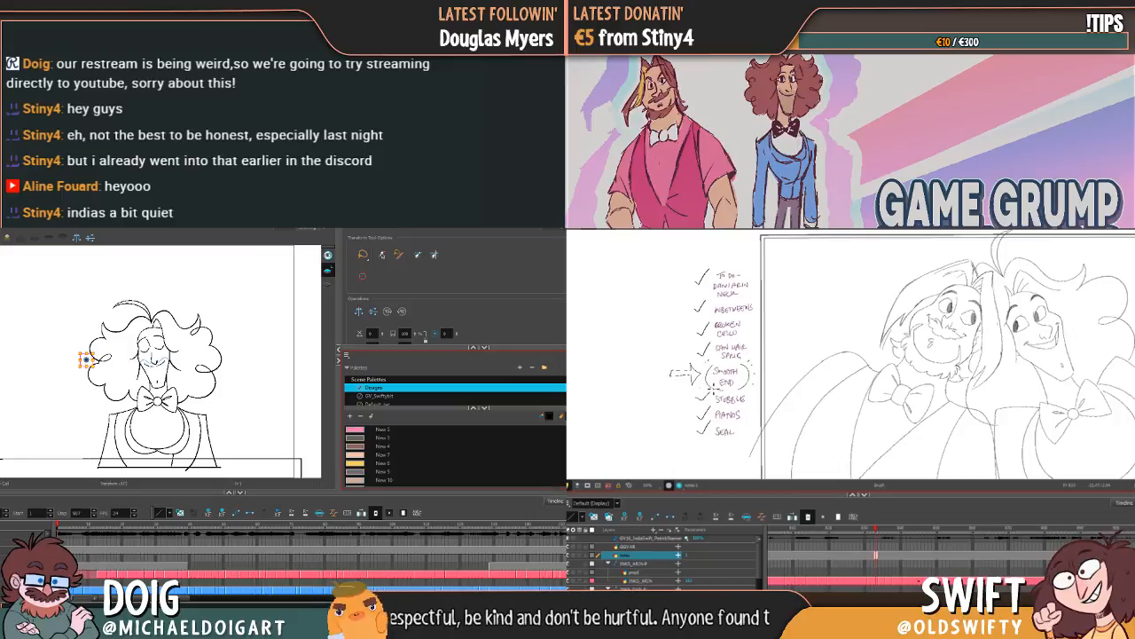
scroll(444, 455, up, 2)
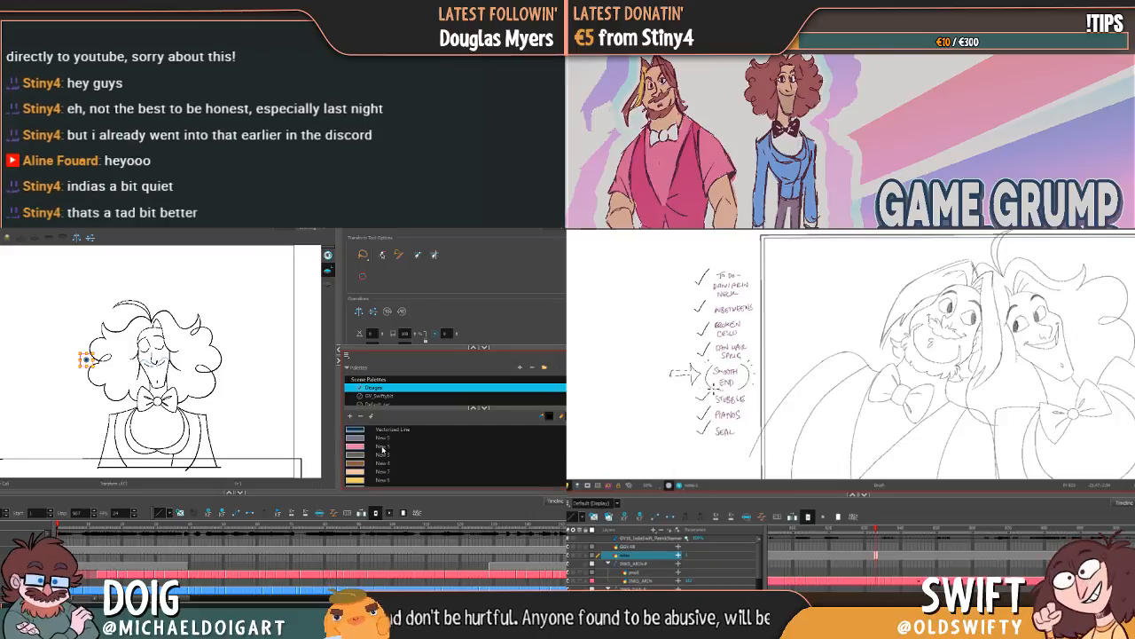
click(384, 447)
text(a)
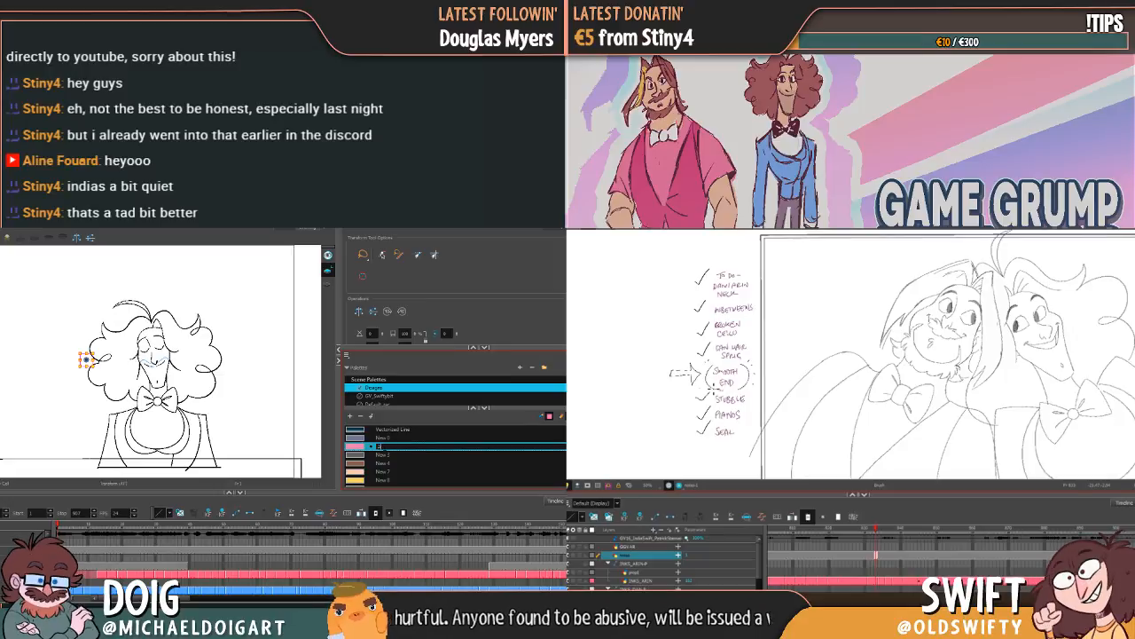
text(rin Shirt)
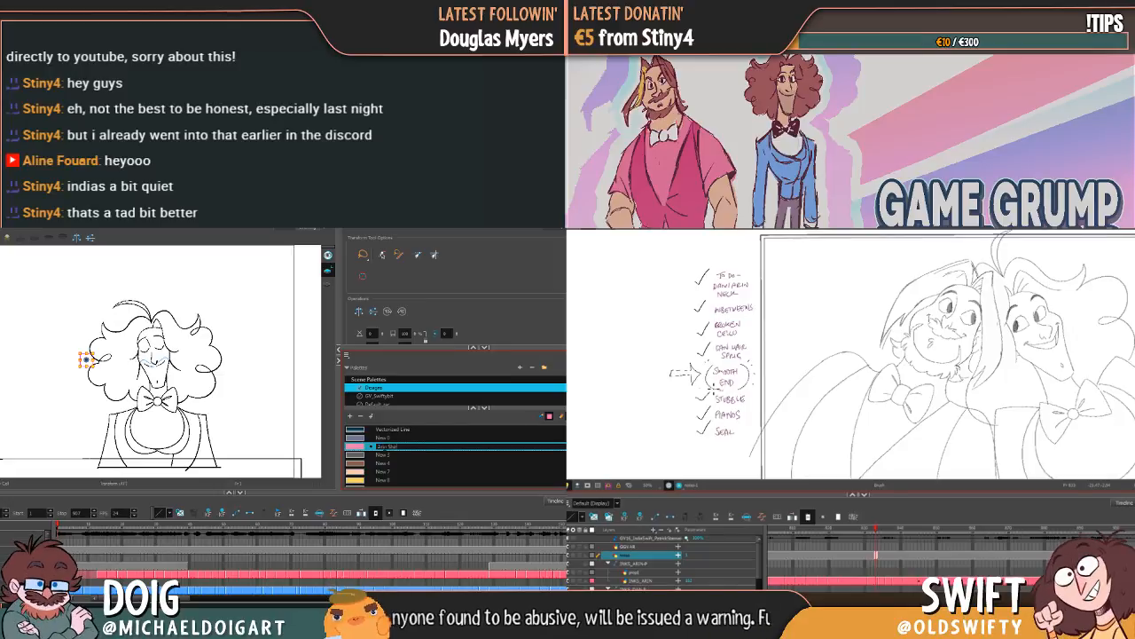
click(385, 452)
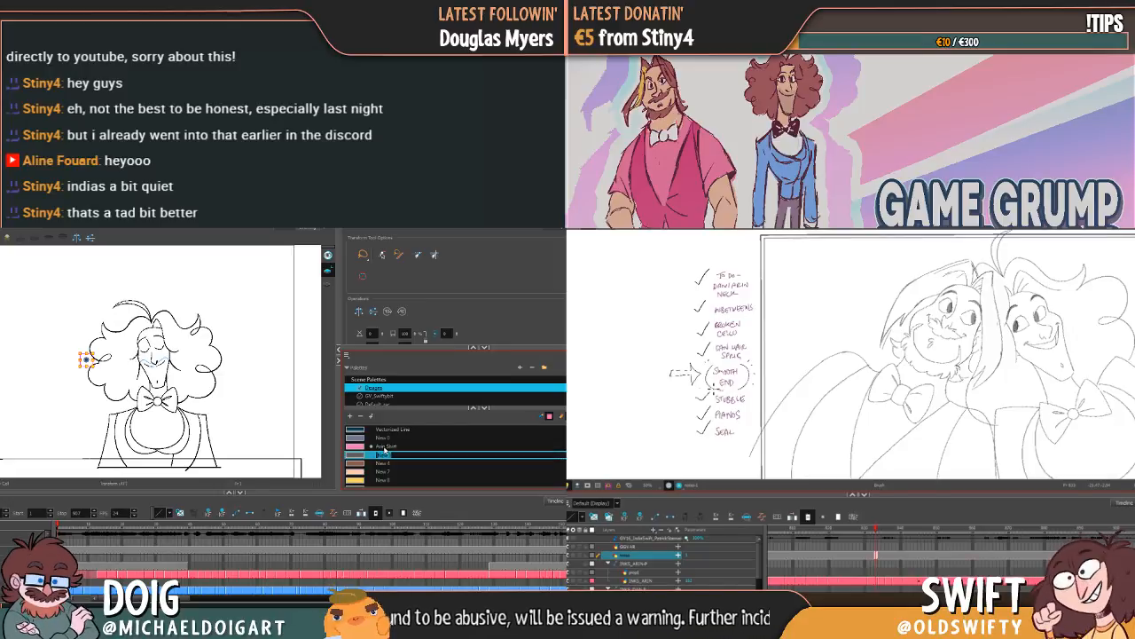
Step: Look through the remaining unnamed palette swatches and check the bearded character's line-art frames on the timeline
scroll(388, 454, down, 2)
scroll(384, 451, up, 1)
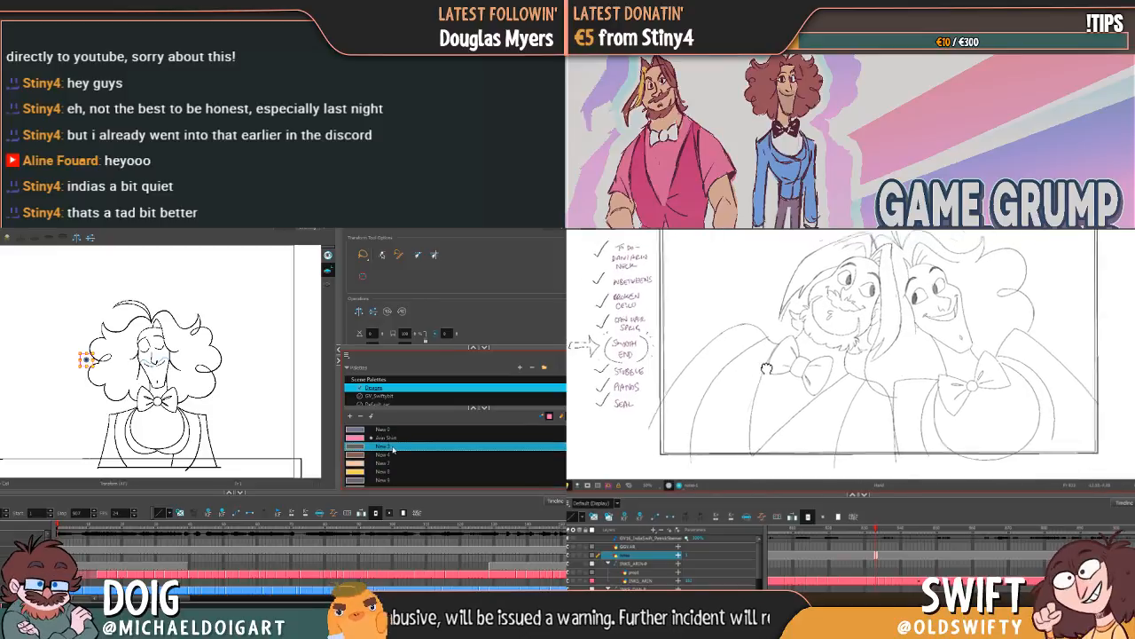
scroll(390, 461, down, 3)
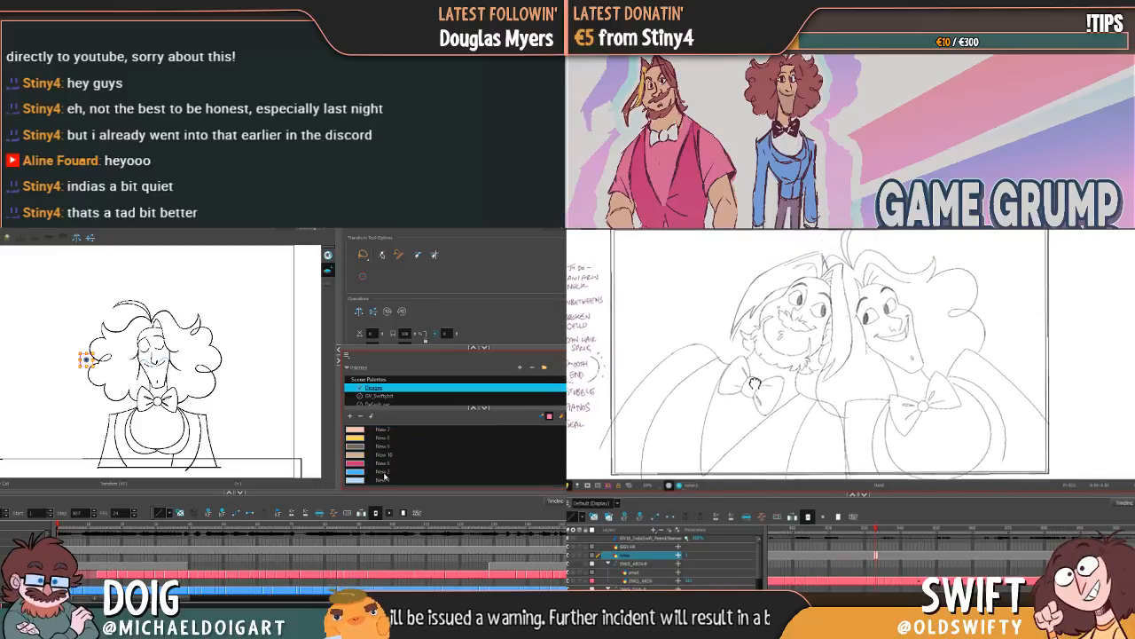
drag(755, 384, 737, 382)
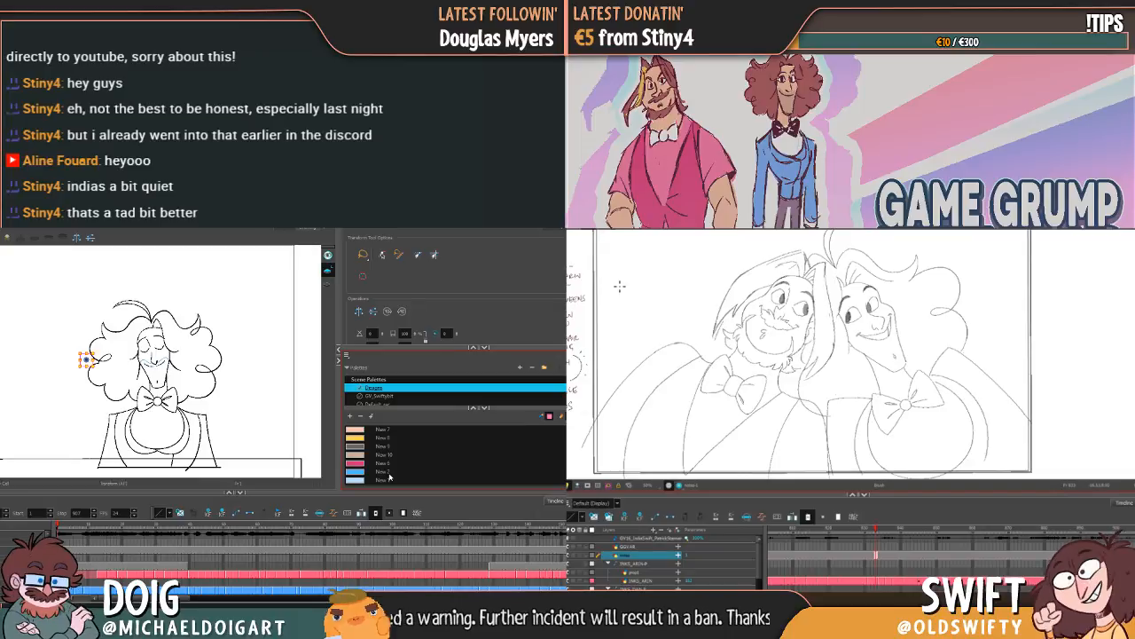
click(859, 582)
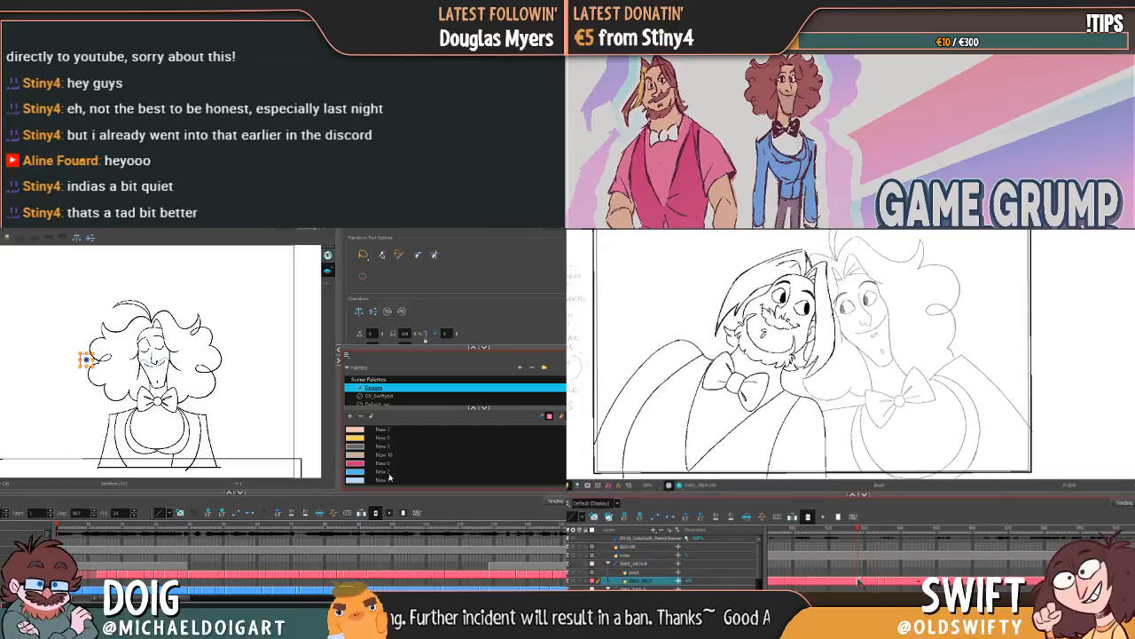
double_click(384, 449)
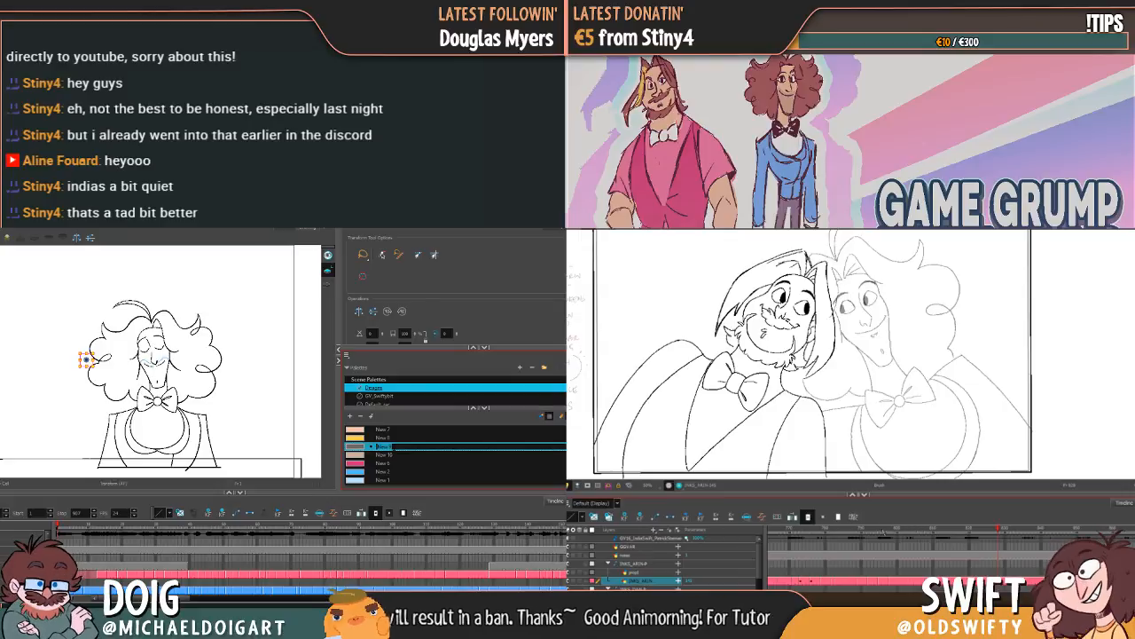
click(860, 581)
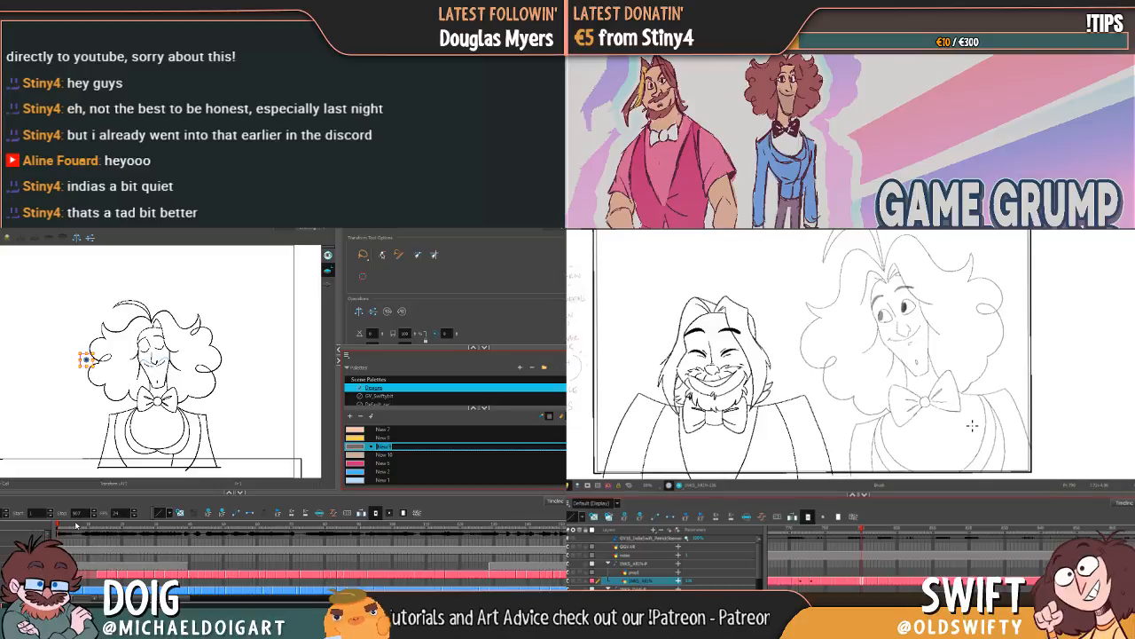
Step: Rename the deep pink swatch in the Designs palette as "Arin Waistcoat"
click(382, 463)
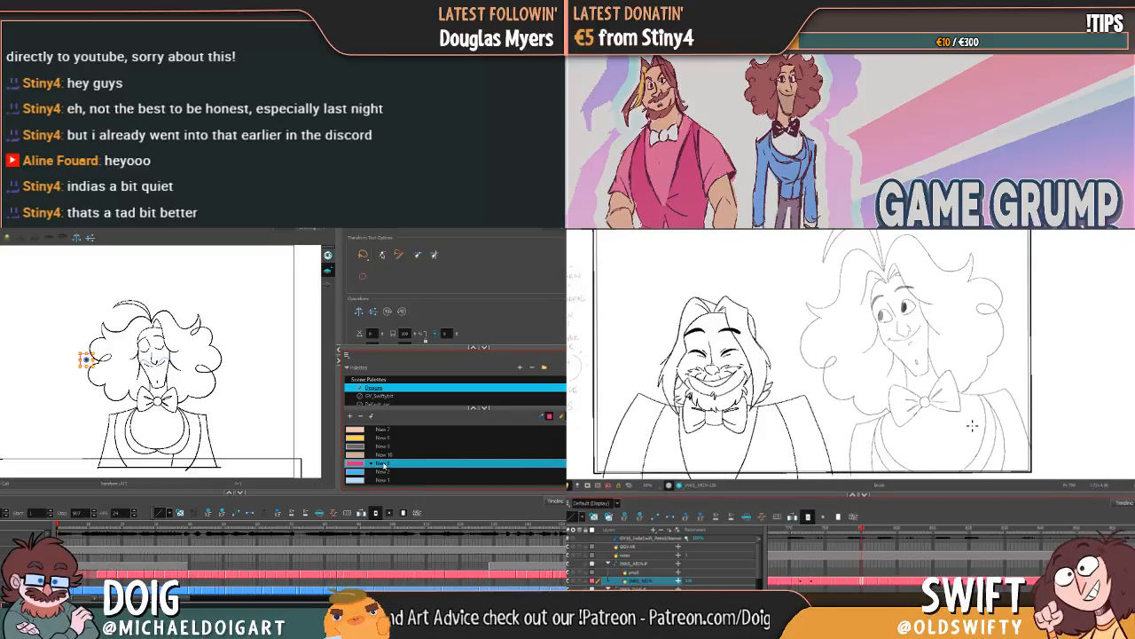
double_click(383, 464)
text(Arin Waistcoat)
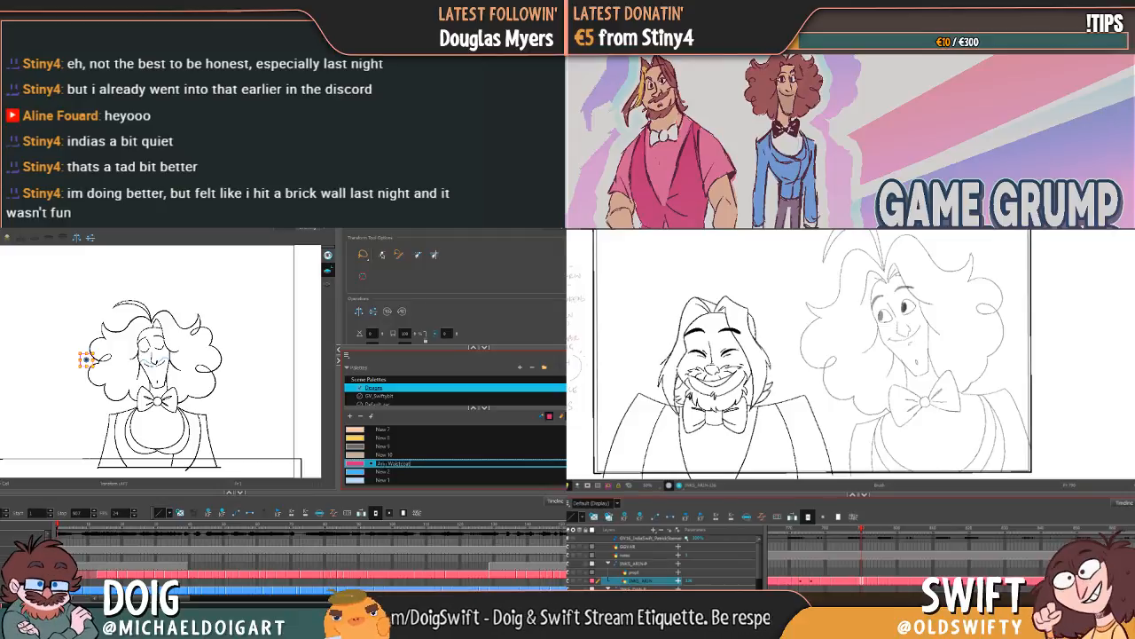
click(384, 471)
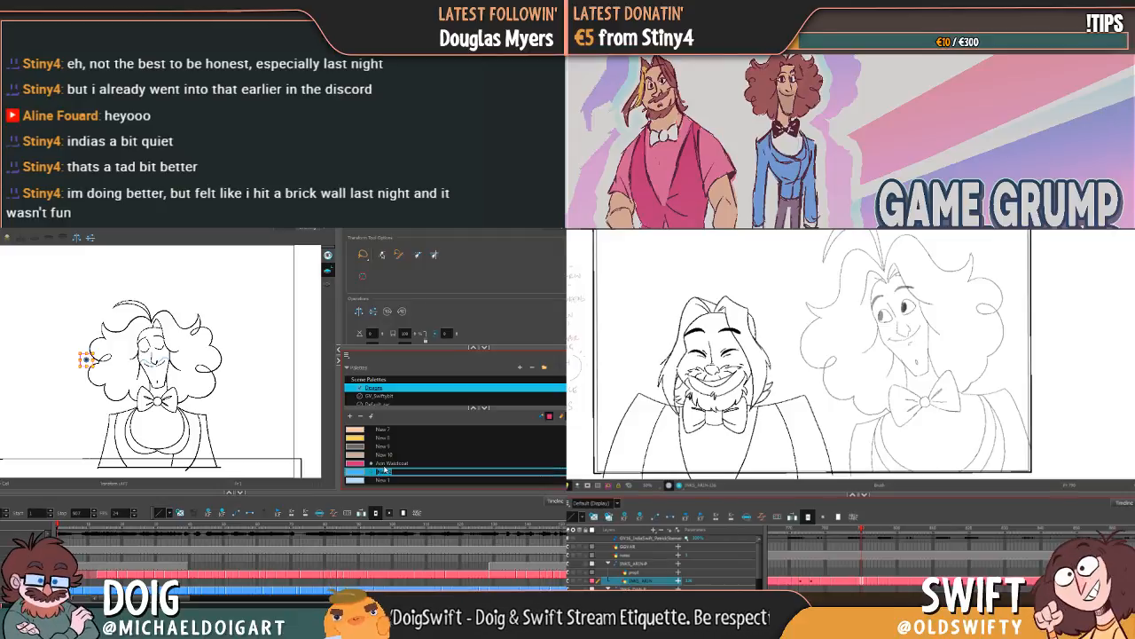
Step: Rename the darker blue swatch below the waistcoat colour as "Dan Jacket"
double_click(384, 471)
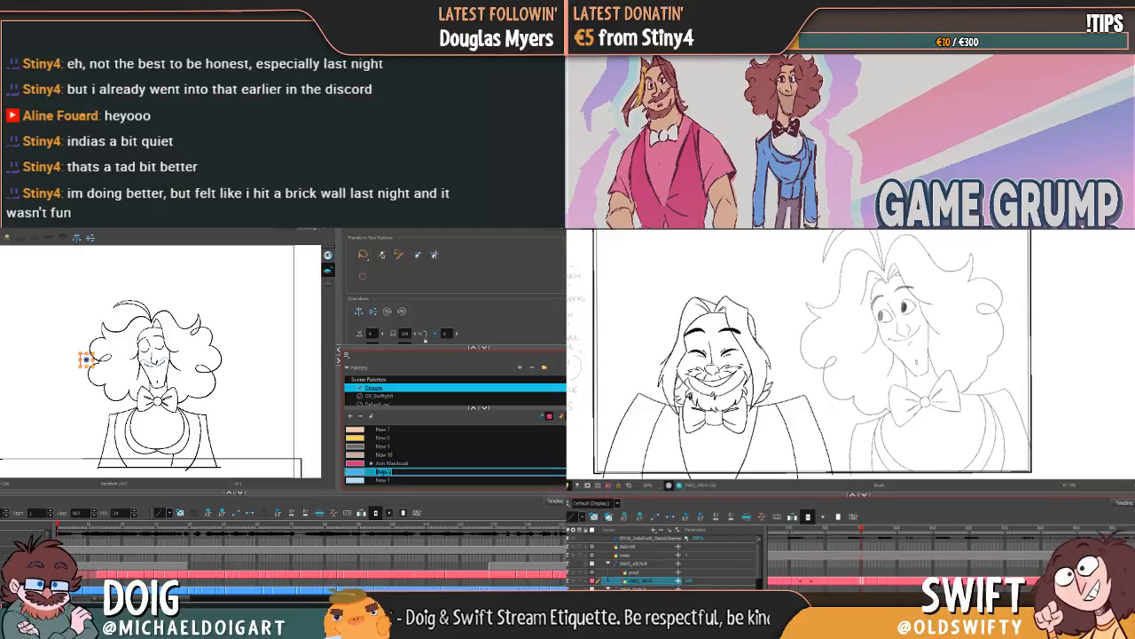
click(385, 465)
scroll(385, 466, up, 4)
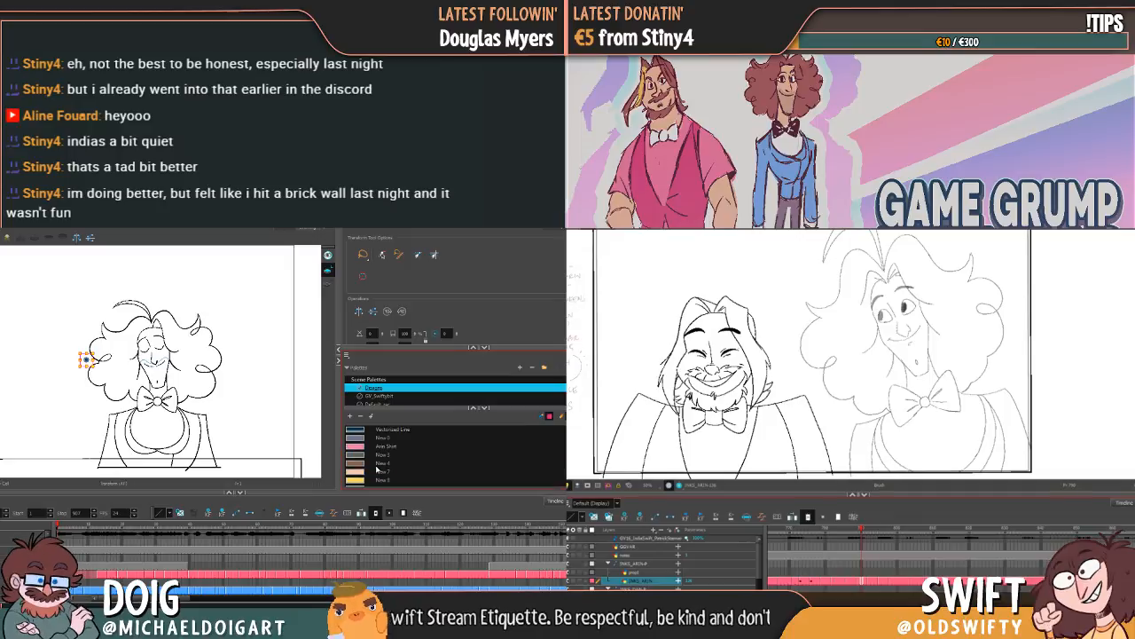
scroll(377, 470, down, 4)
double_click(381, 472)
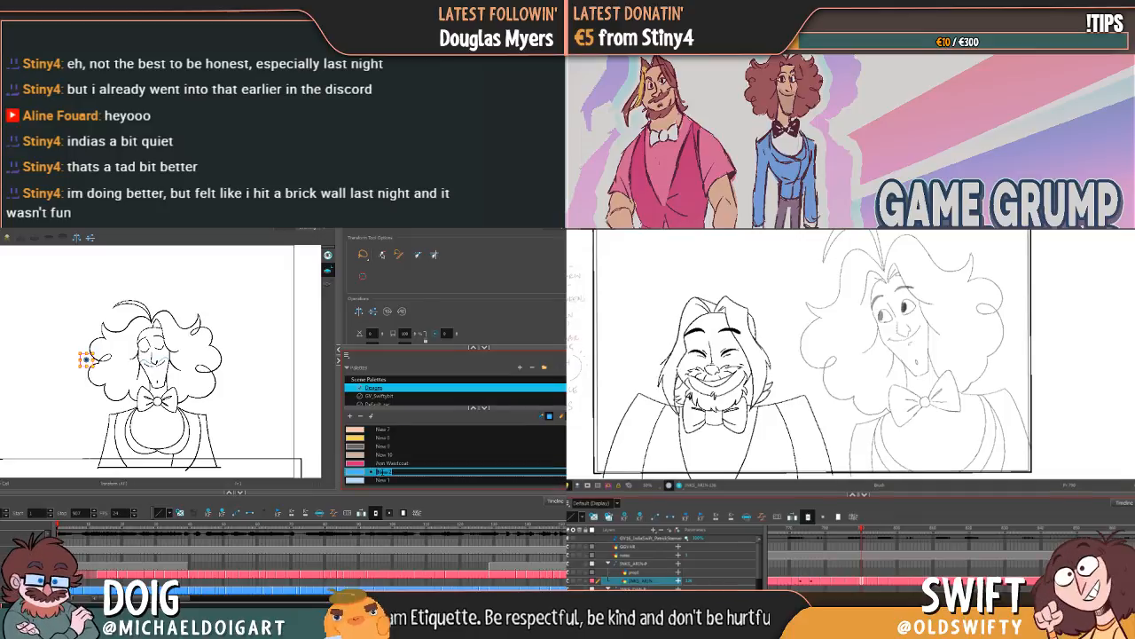
text(Dan Ja)
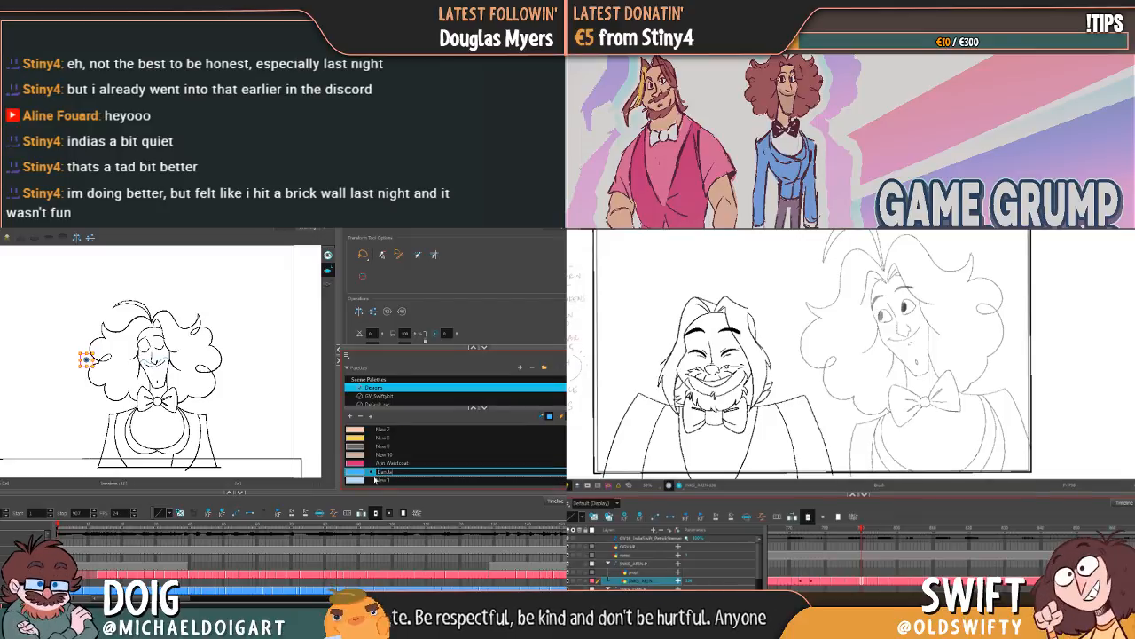
text(cket)
key(Tab)
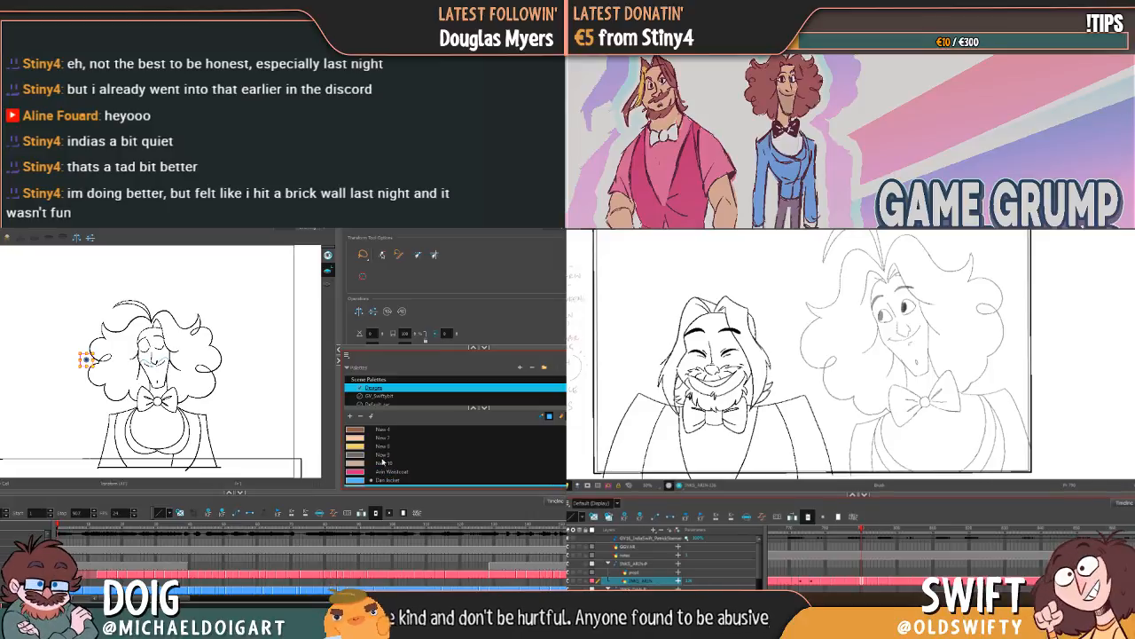
Step: Rename the grey swatch between the yellow and beige colours as "Dan Stubble"
double_click(382, 456)
text(Dan Pants)
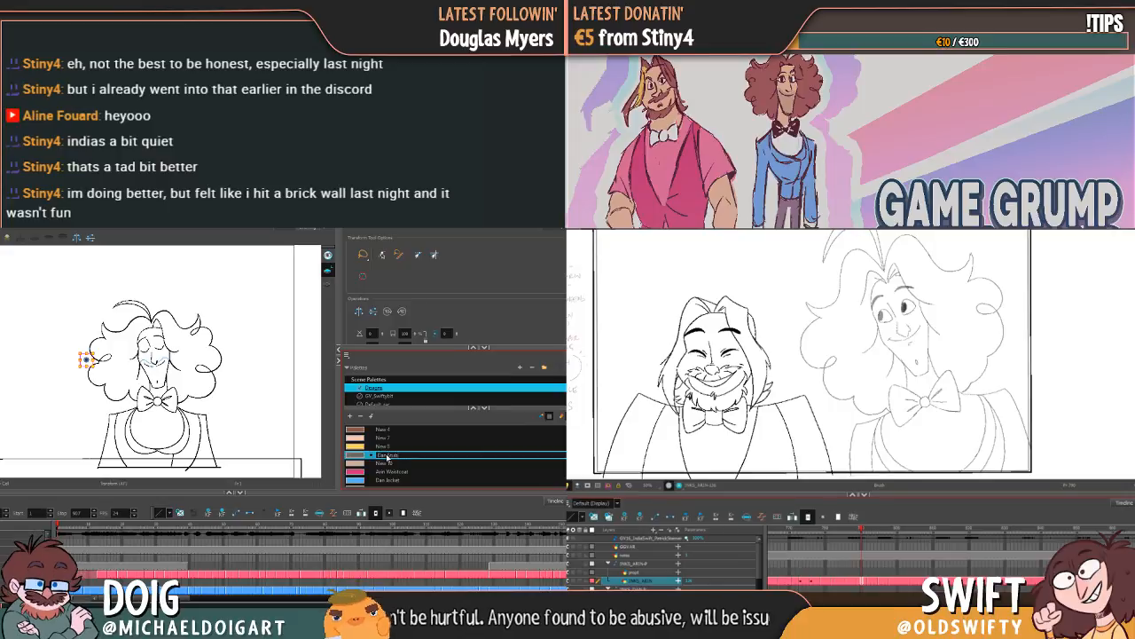
double_click(387, 462)
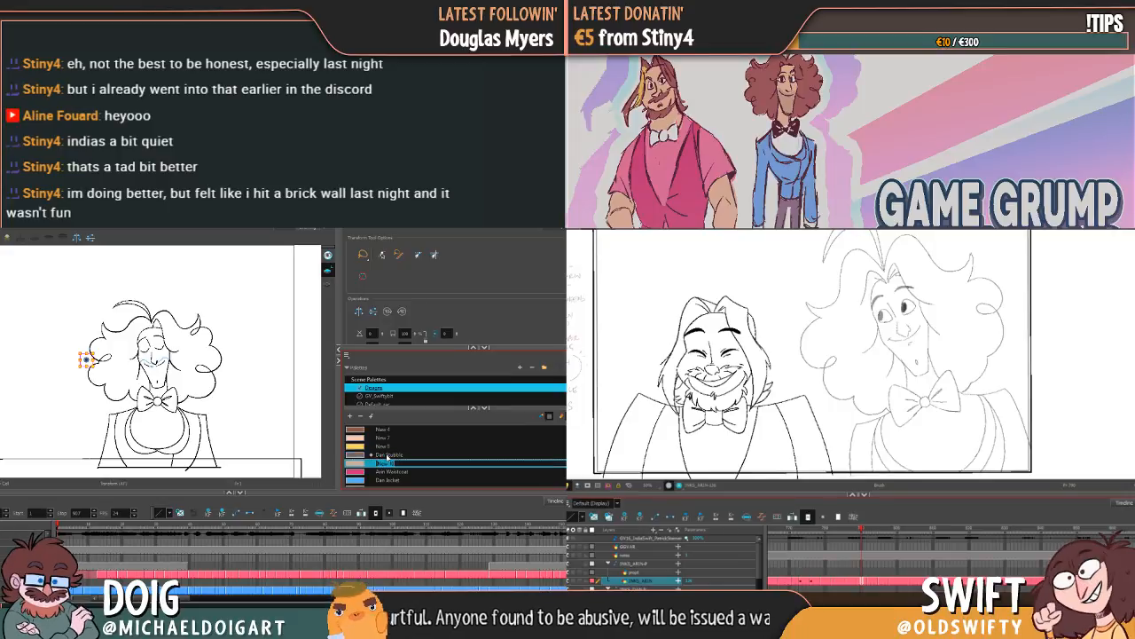
click(383, 473)
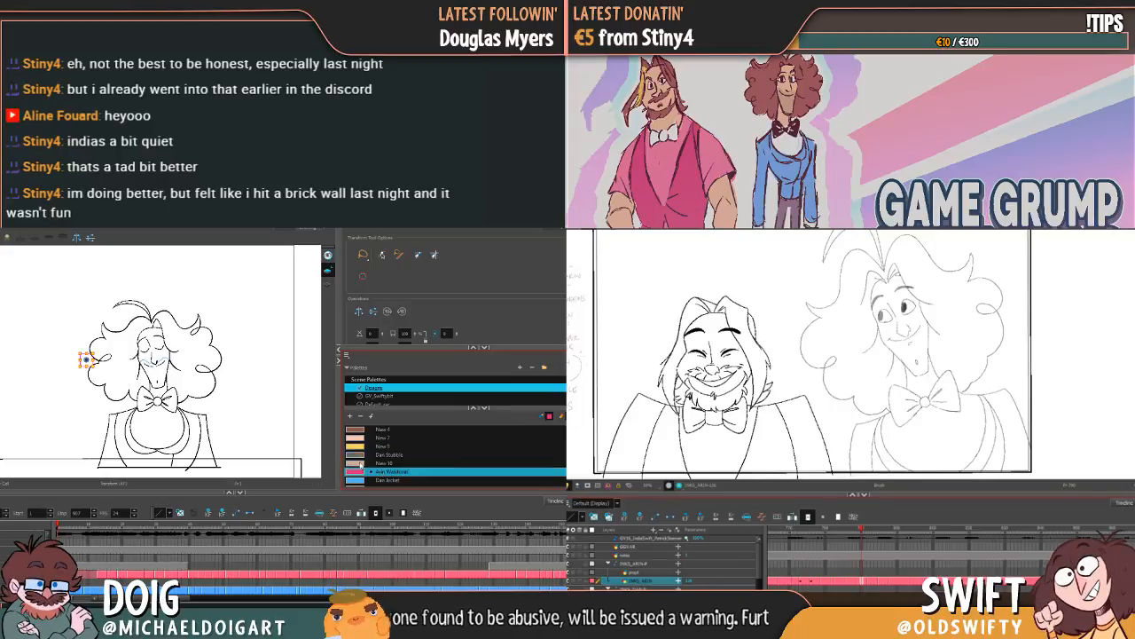
click(384, 463)
Step: Rename the grey swatch directly below "Arin Shirt" as "Arin Pants"
scroll(384, 462, up, 1)
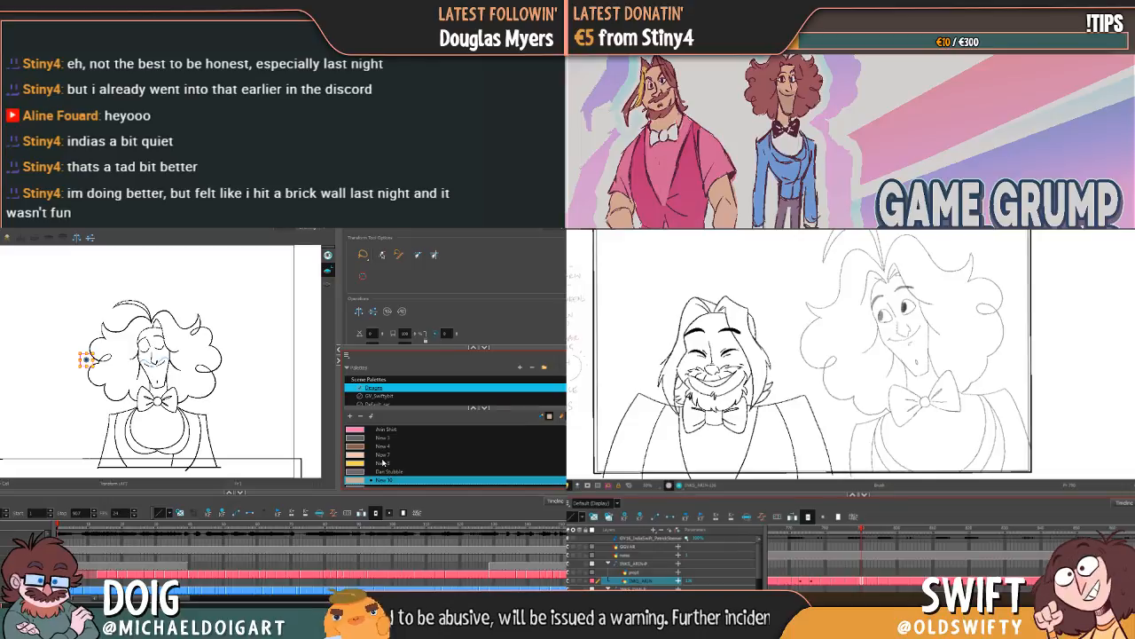
scroll(384, 462, up, 1)
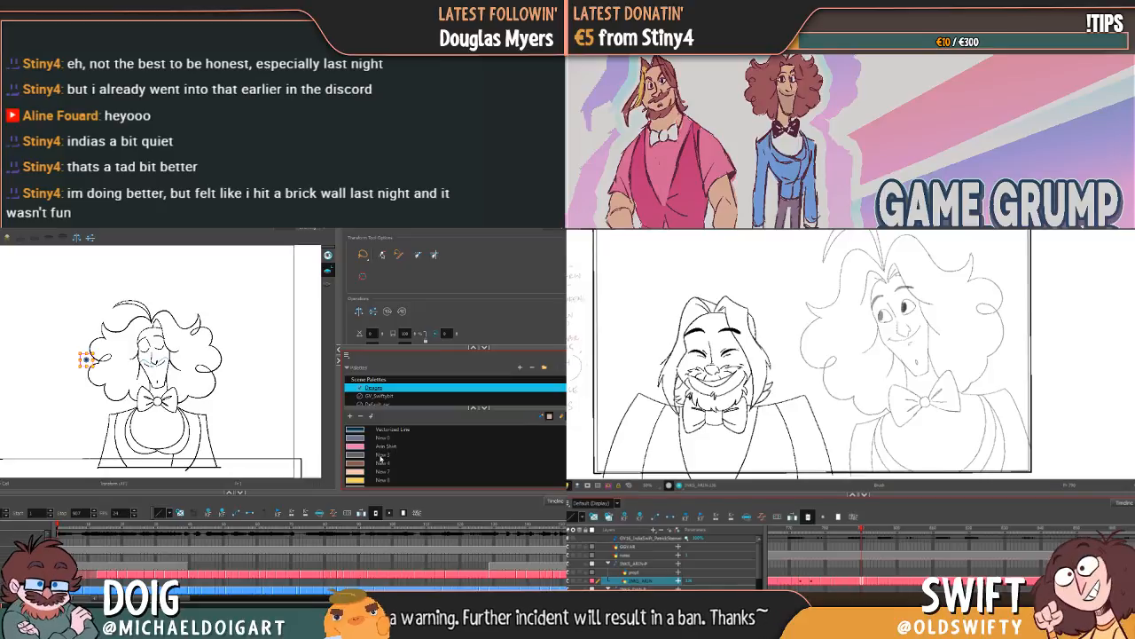
double_click(398, 458)
text(Arm)
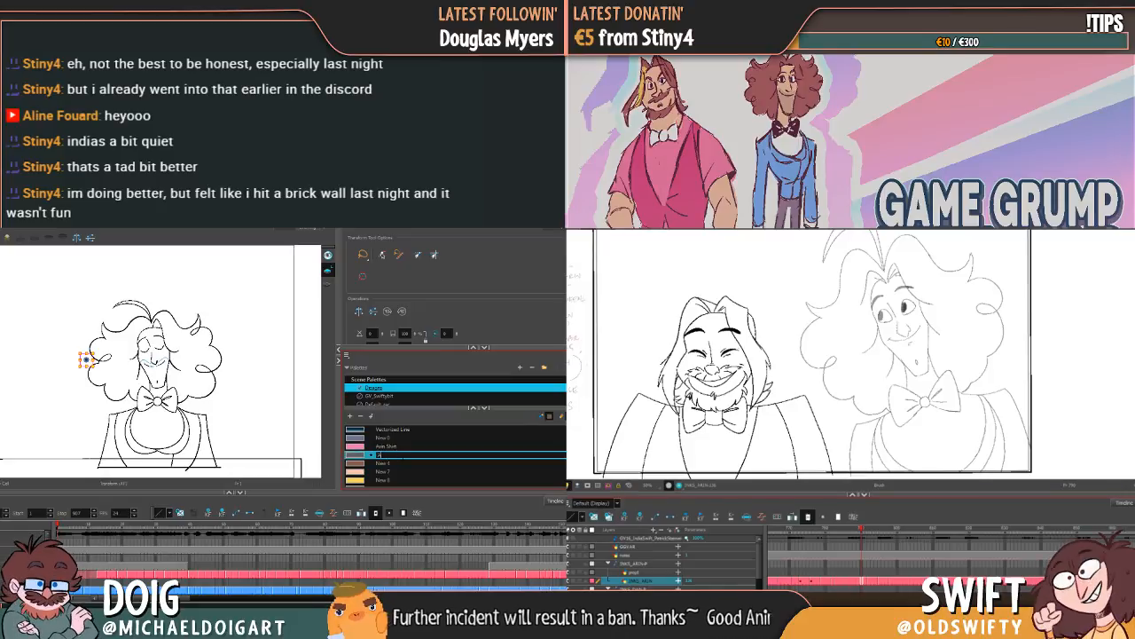
text( Pants)
key(Tab)
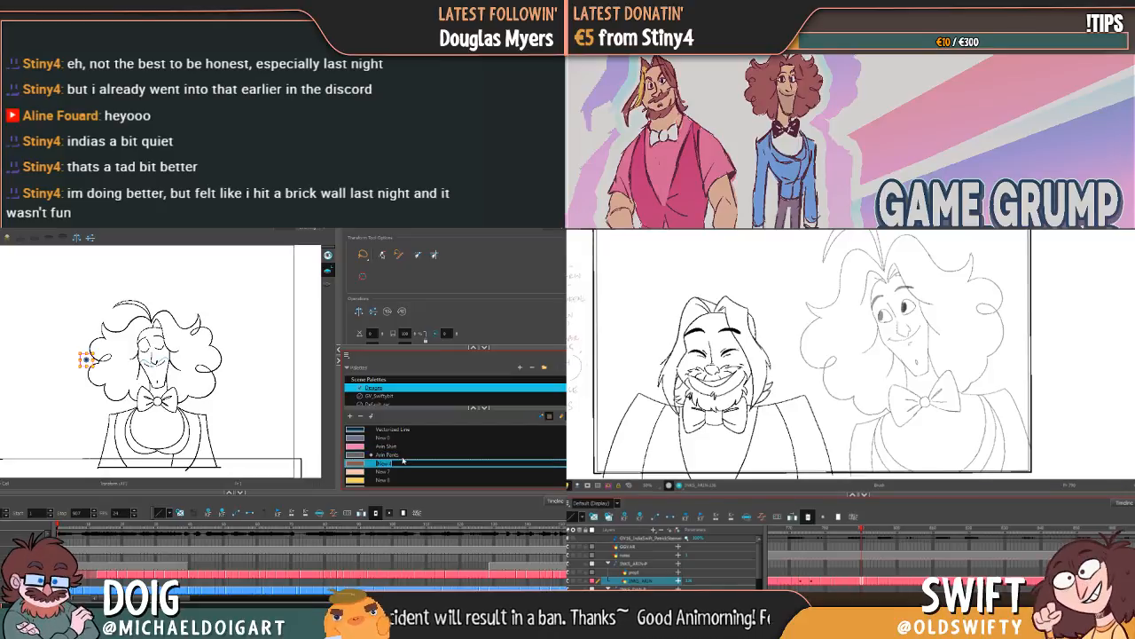
Step: Rename the grey-purple swatch directly above "Arin Shirt" as "Dan Pants"
double_click(383, 439)
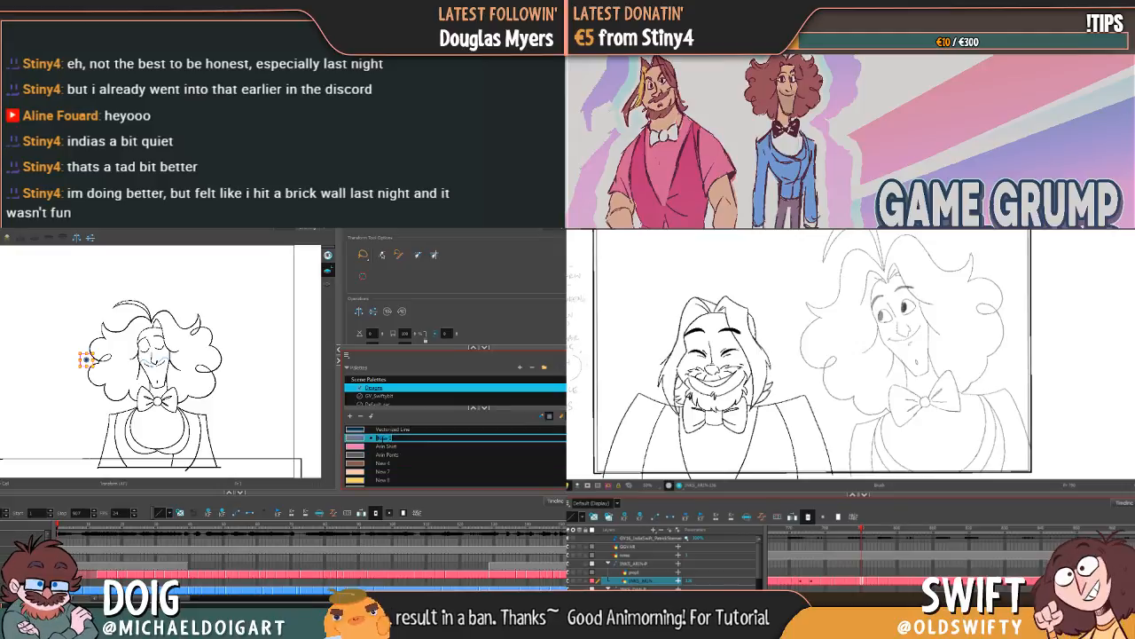
text(Dan Pal)
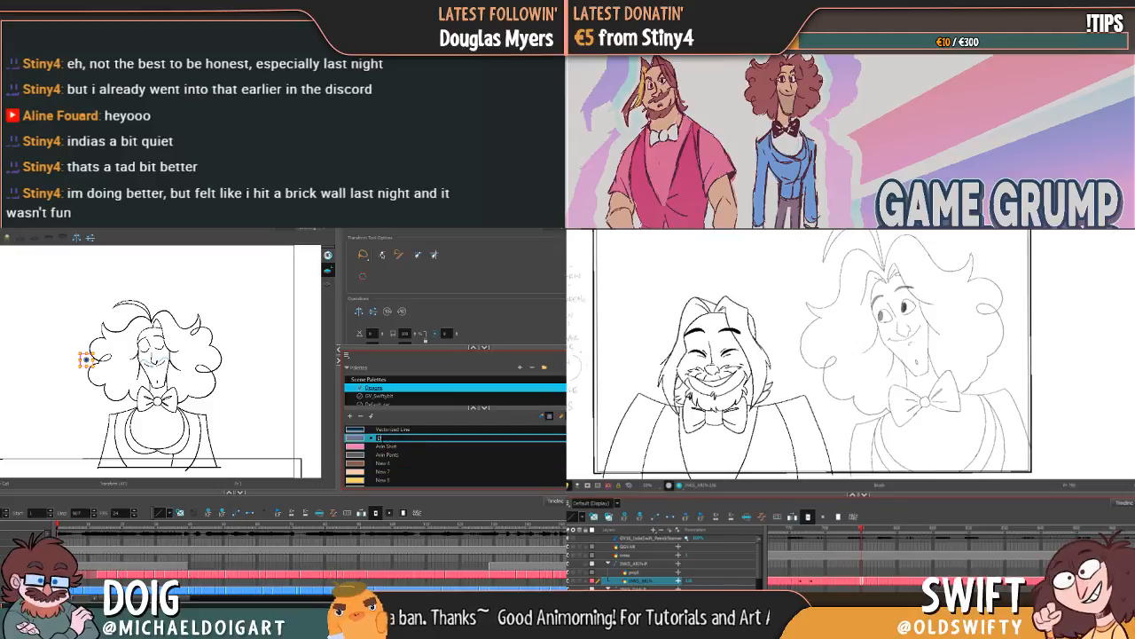
key(Tab)
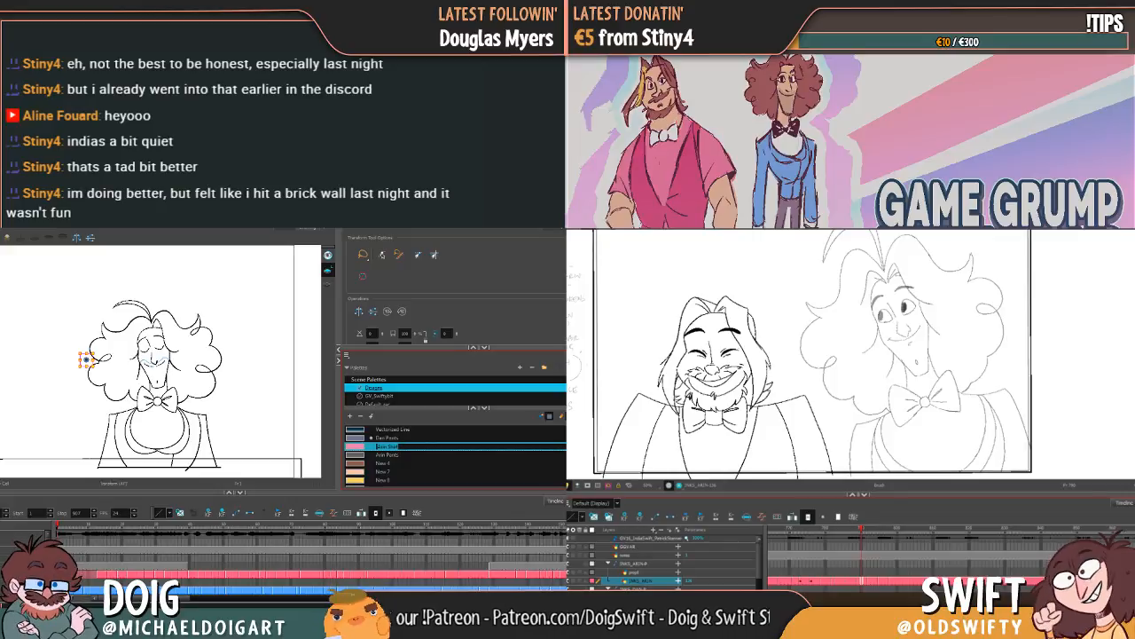
key(Return)
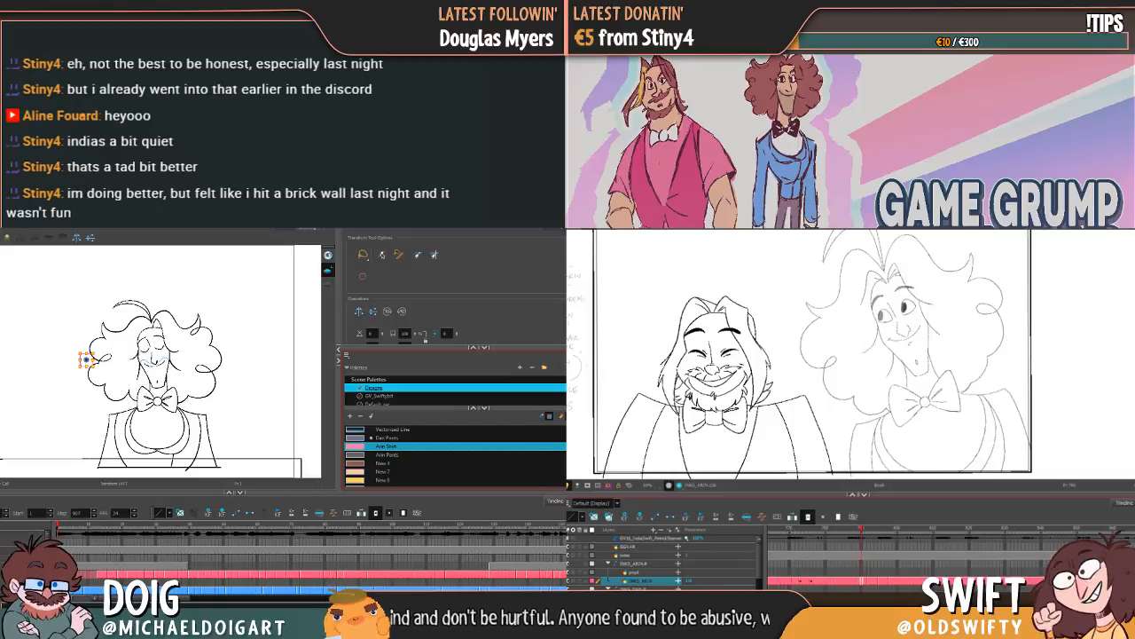
Step: Try to move the coloured reference drawing of the two characters across the first frame of the scene
click(61, 526)
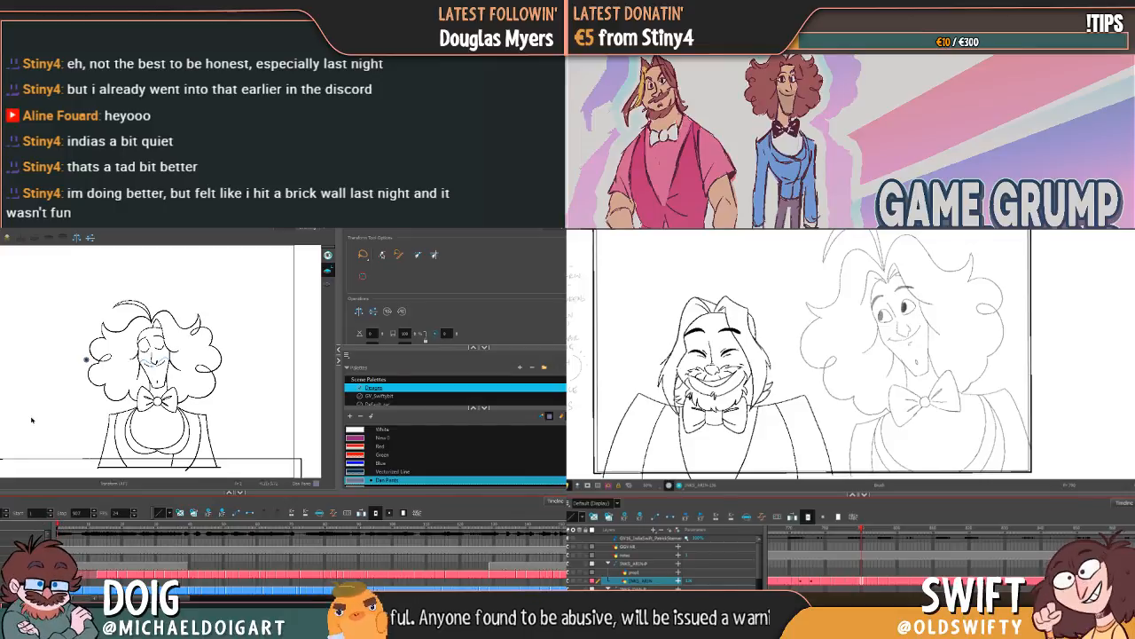
scroll(37, 417, down, 3)
scroll(41, 406, up, 1)
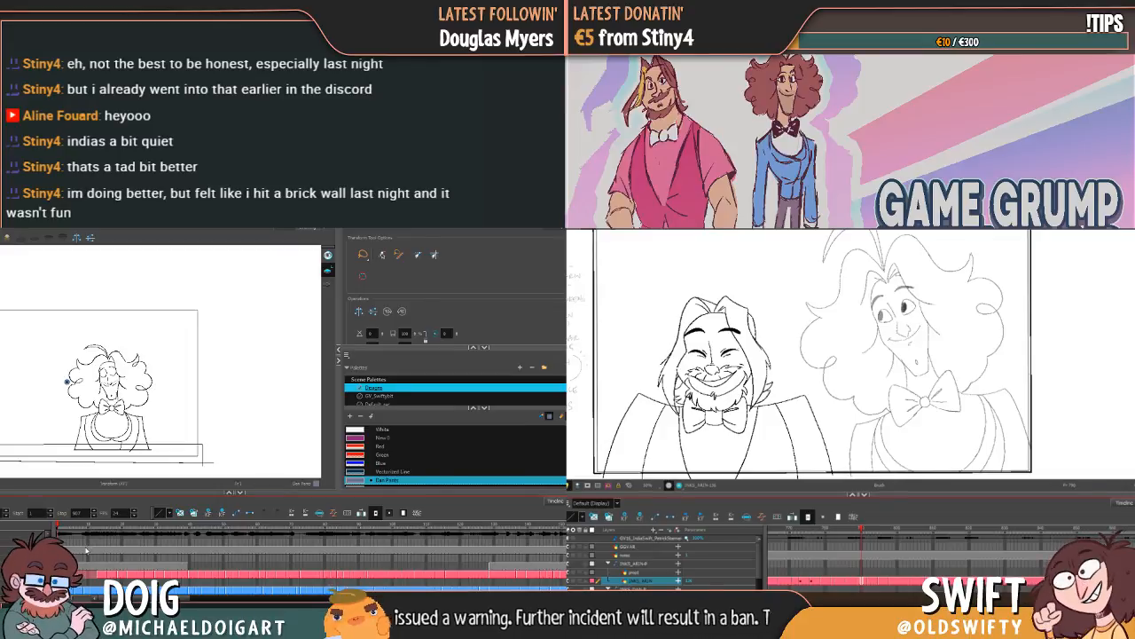
key(ctrl+z)
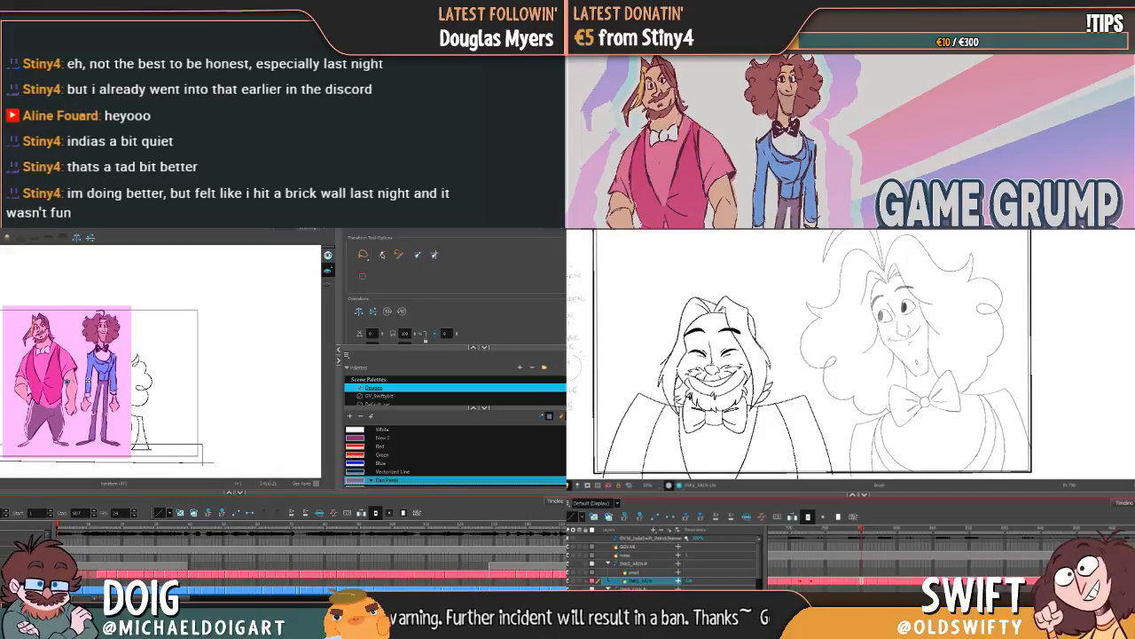
drag(97, 389, 160, 381)
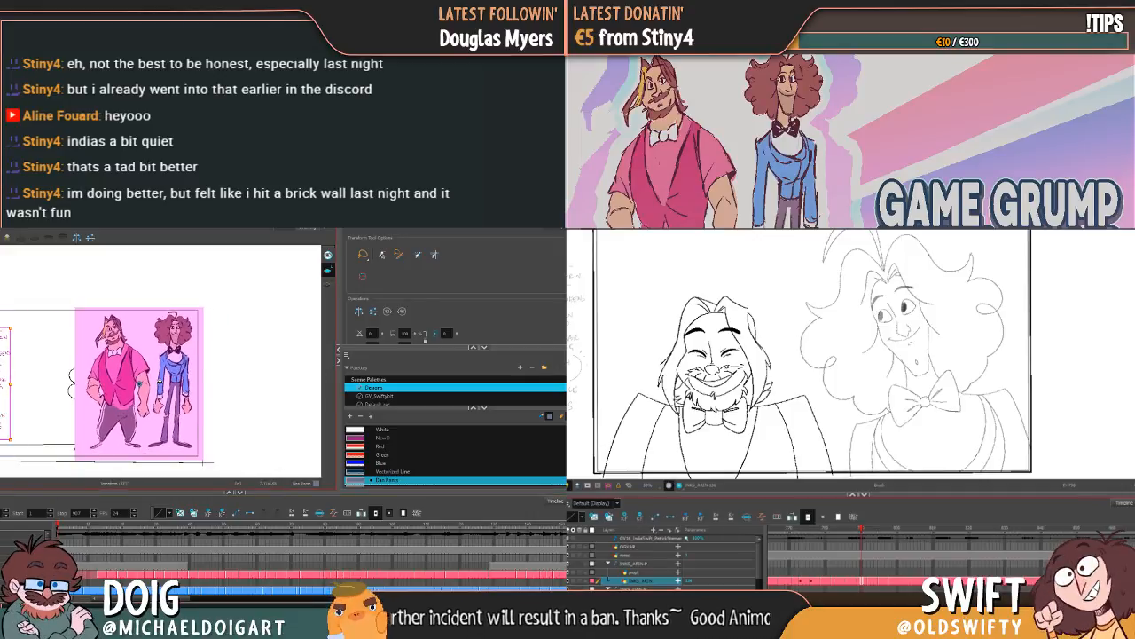
key(ctrl+z)
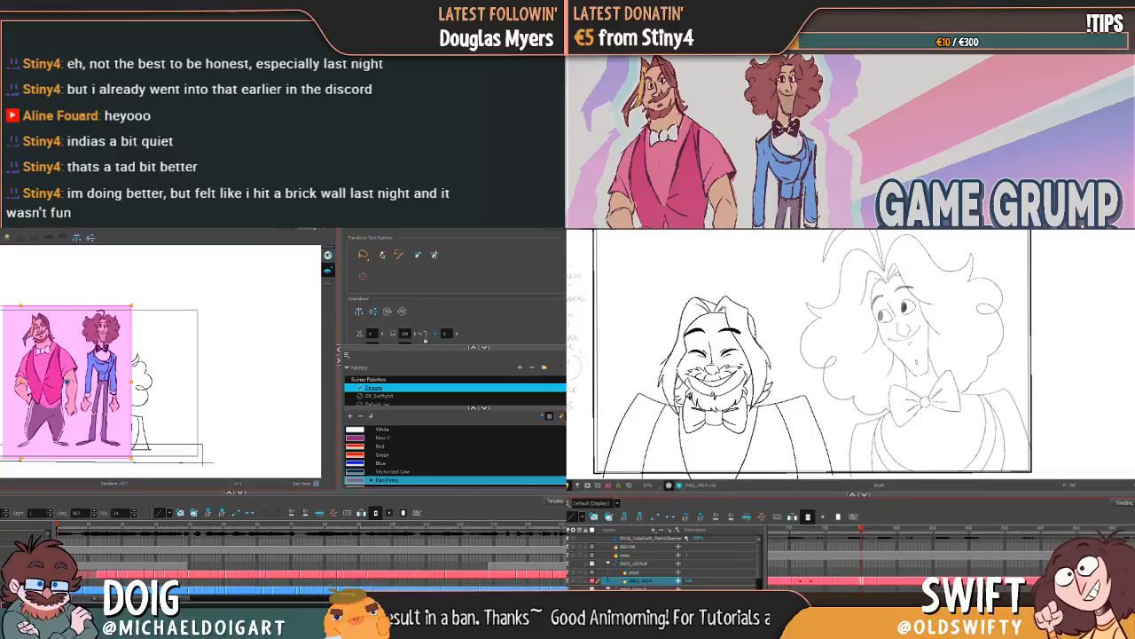
Step: Move the coloured character reference with the Select tool beyond the camera frame's right edge, and check the placement on another frame
key(alt+s)
drag(76, 386, 278, 384)
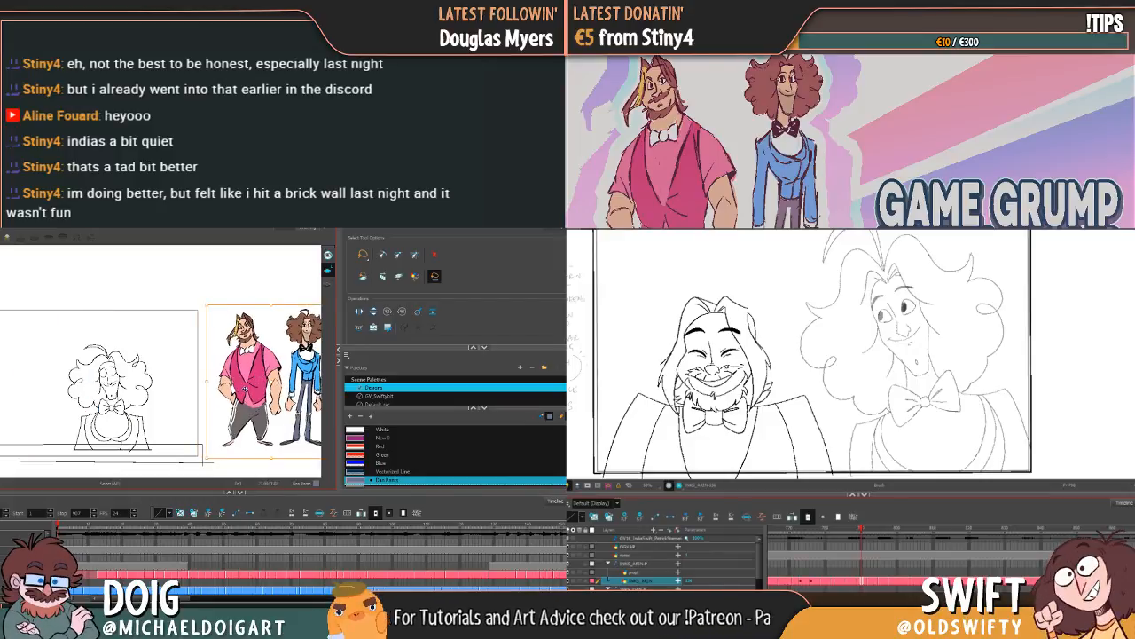
scroll(455, 454, down, 3)
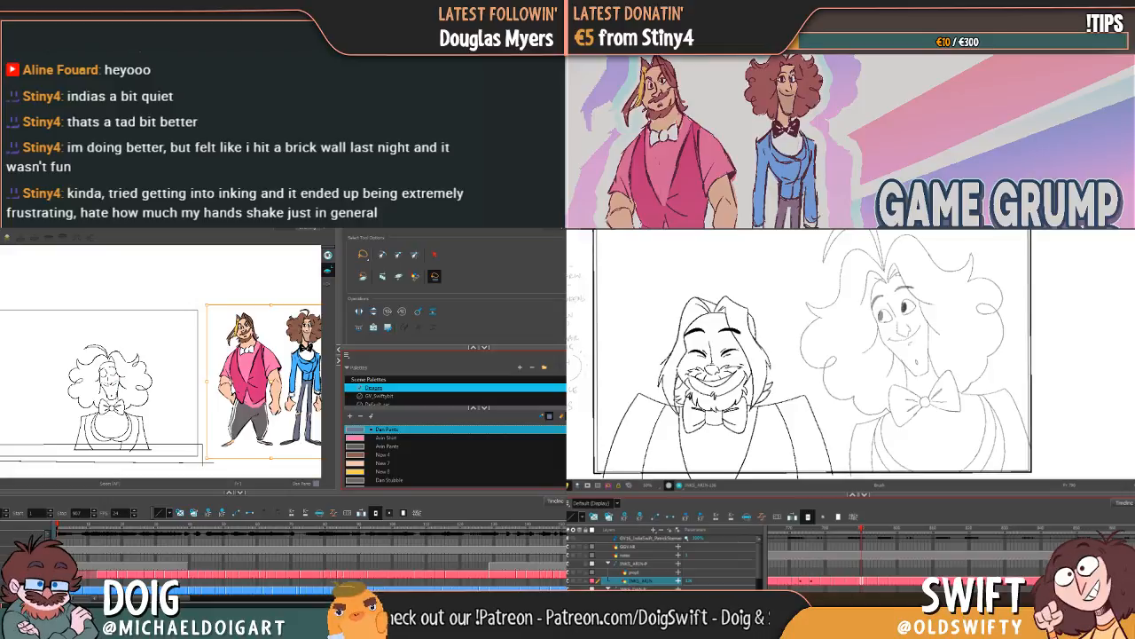
click(96, 575)
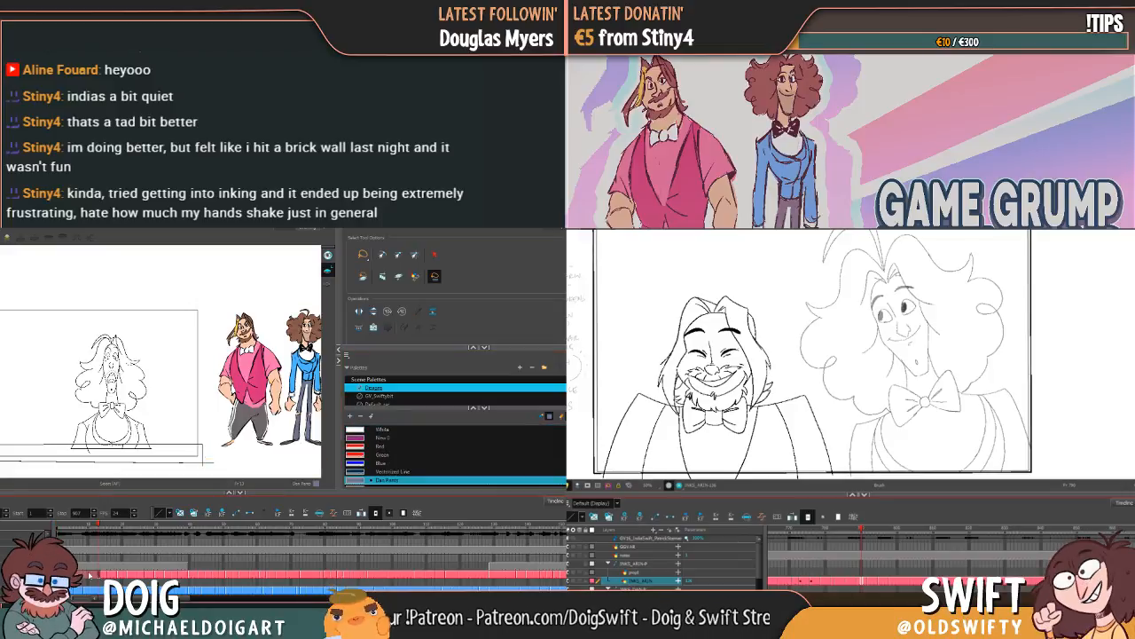
click(58, 525)
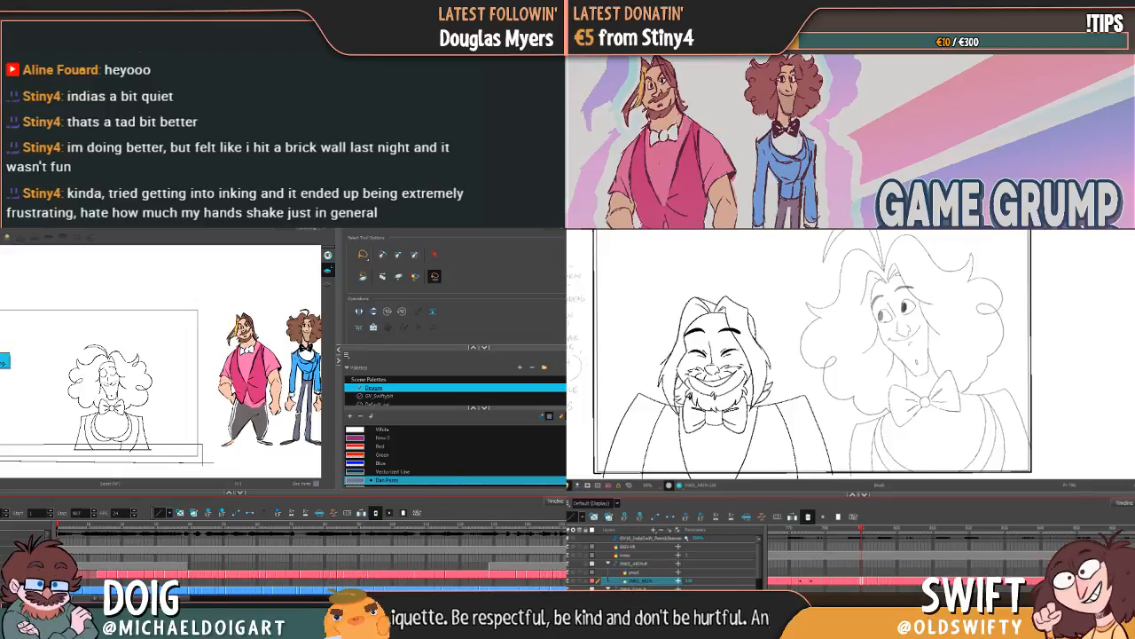
Step: Sample the pink-shirted character's trousers with the Dropper and look through the swatches of the Designs palette
key(d)
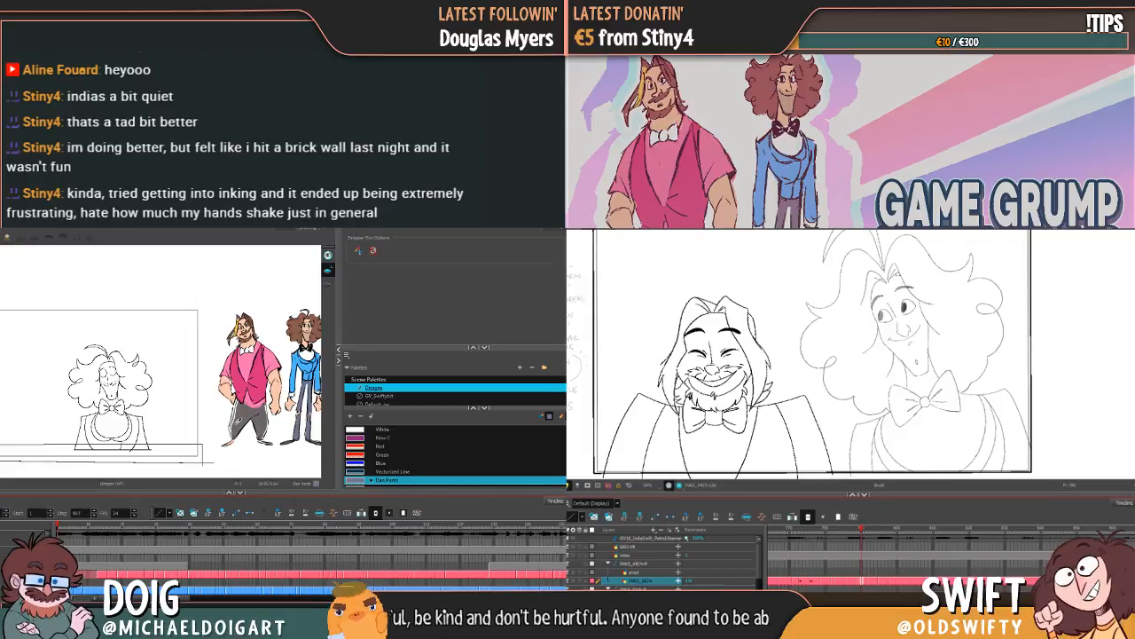
click(242, 417)
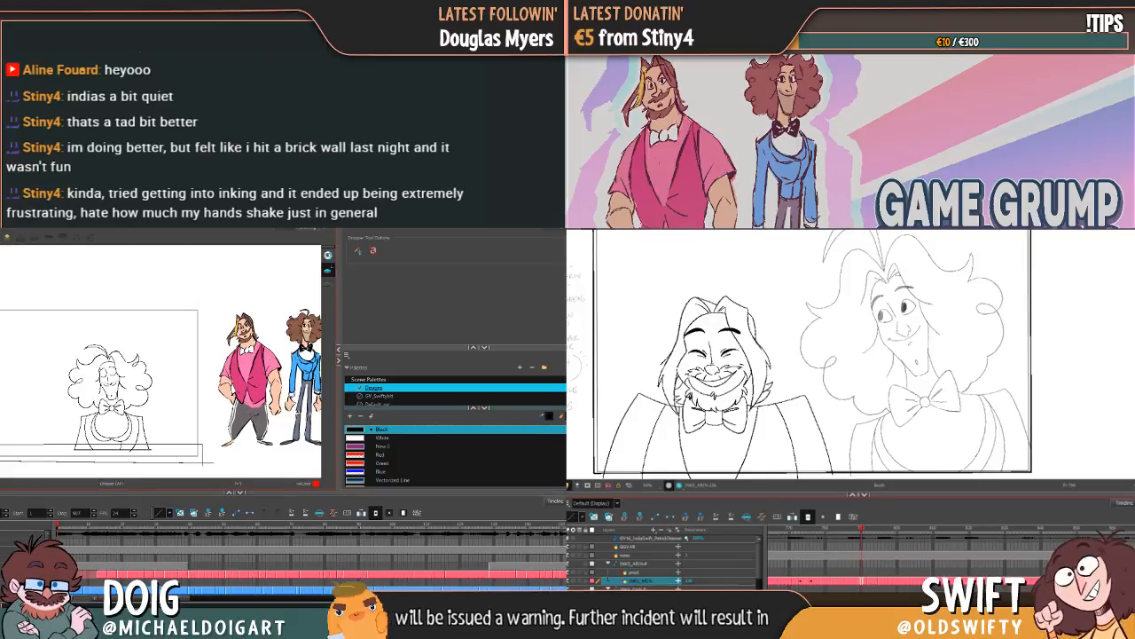
scroll(455, 454, down, 5)
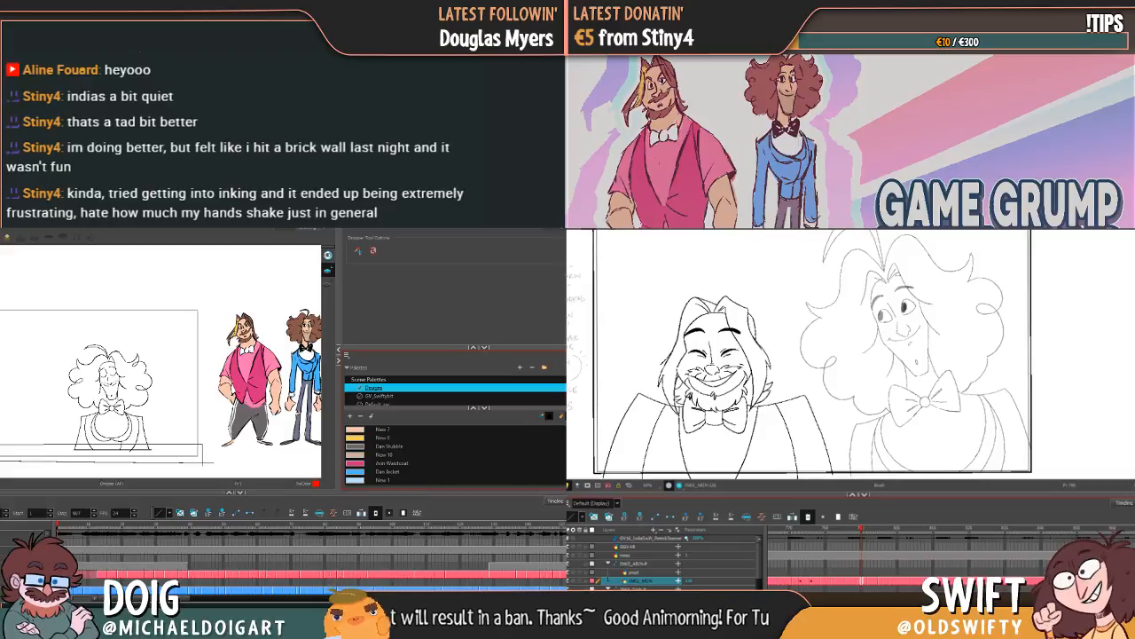
scroll(455, 454, up, 3)
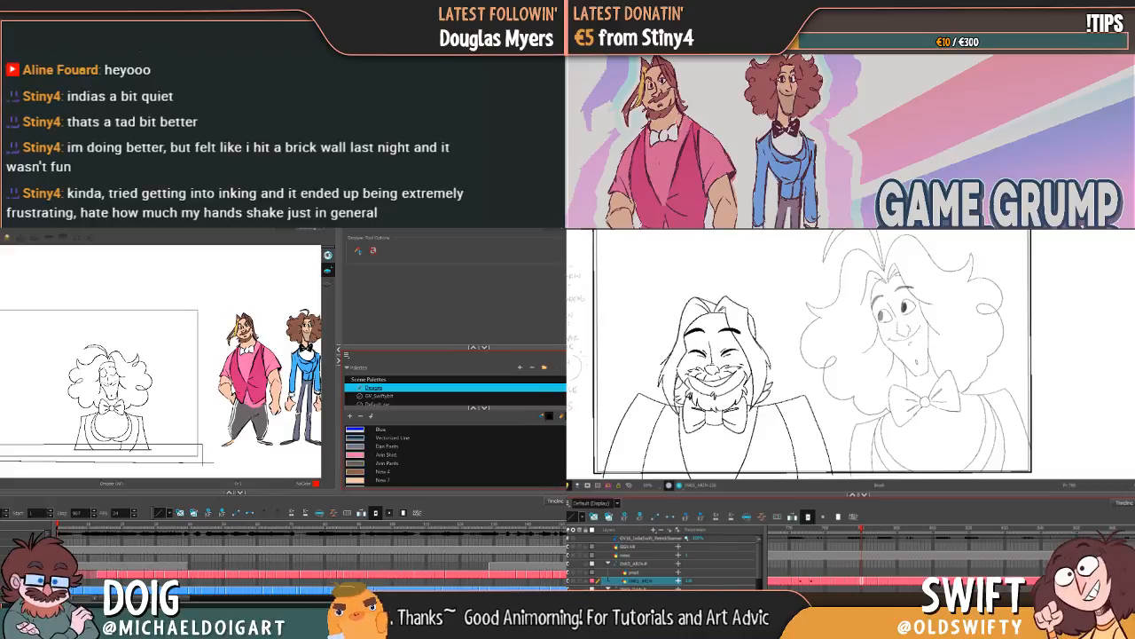
scroll(455, 454, down, 1)
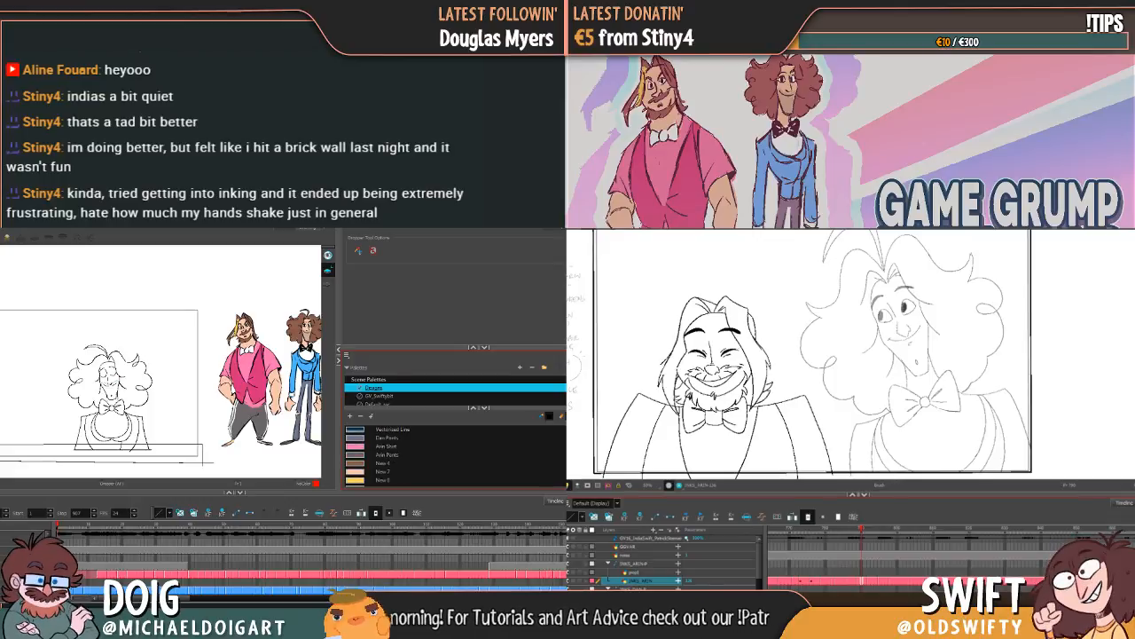
scroll(455, 454, down, 1)
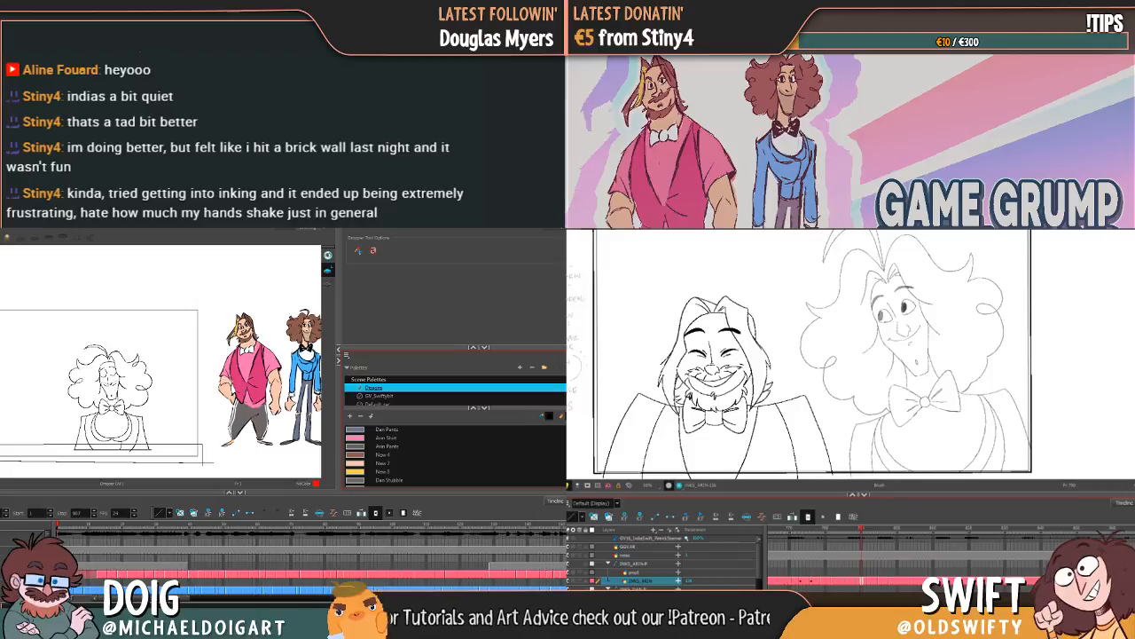
Step: Rename the brown swatch directly below "Arin Pants" as "Arin Hair"
click(383, 454)
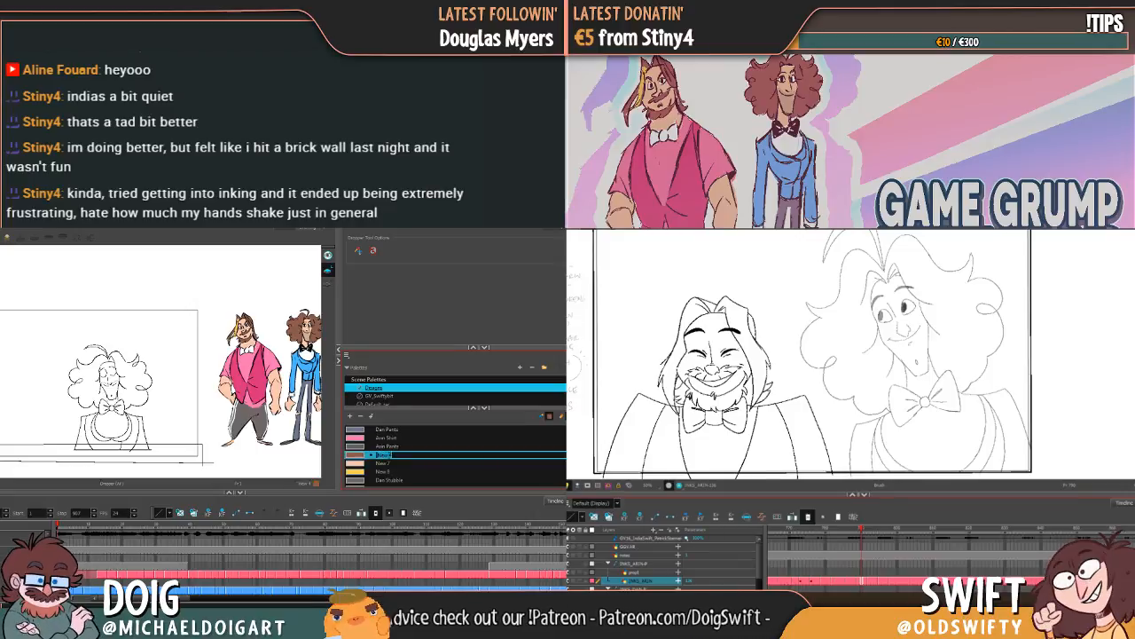
text(Ar)
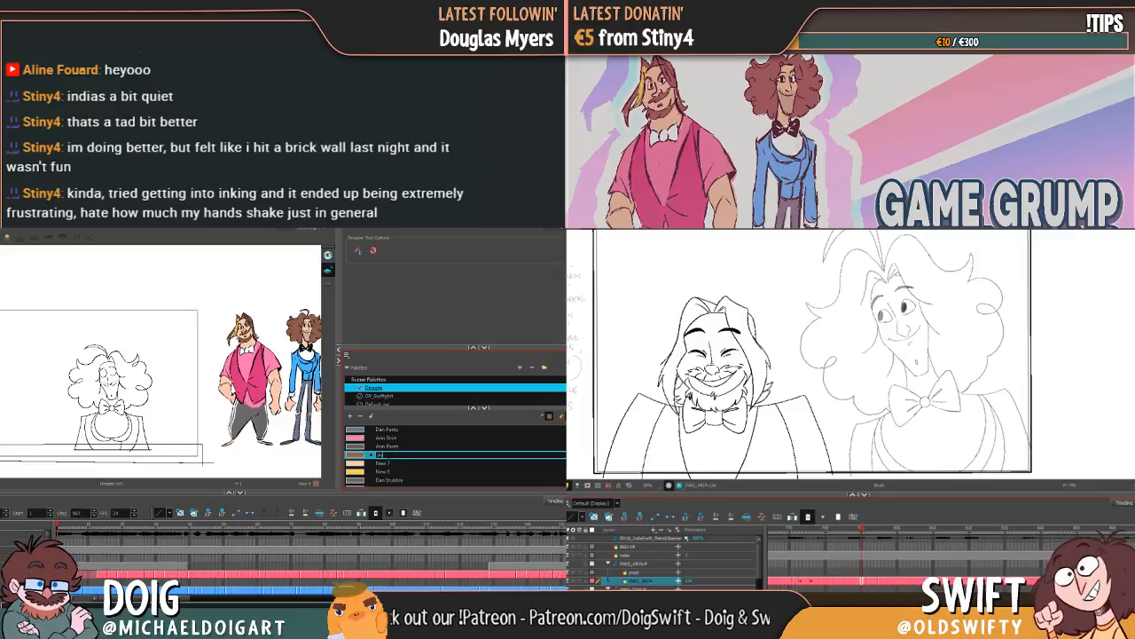
text(in Hair)
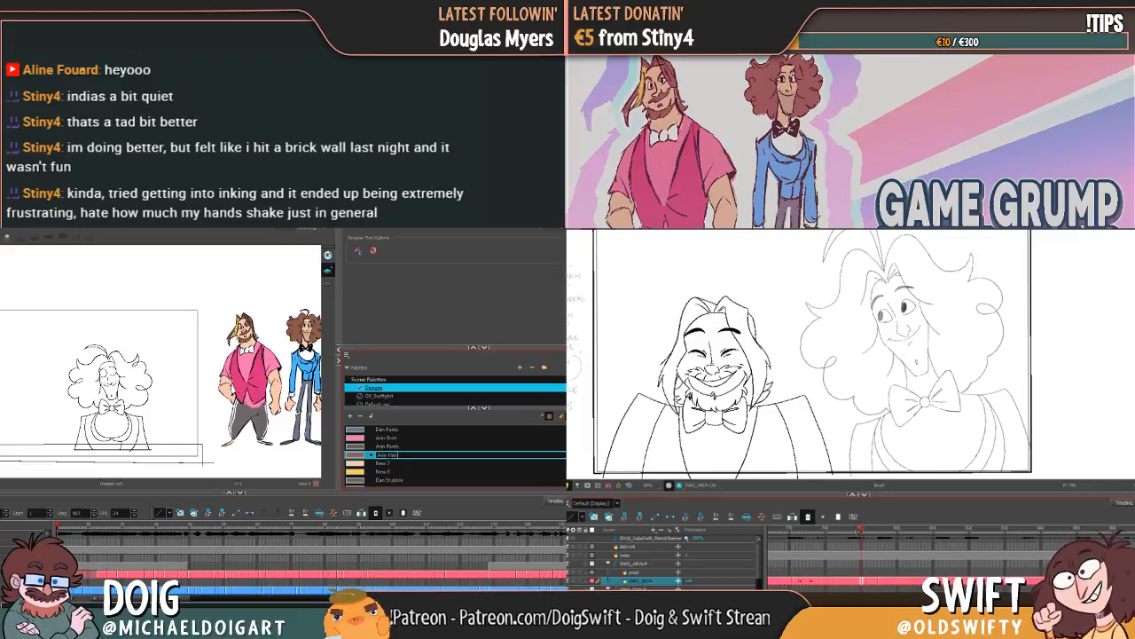
click(385, 463)
Step: Rename the yellow swatch directly above "Dan Stubble" as "Arin Hair 2"
double_click(385, 472)
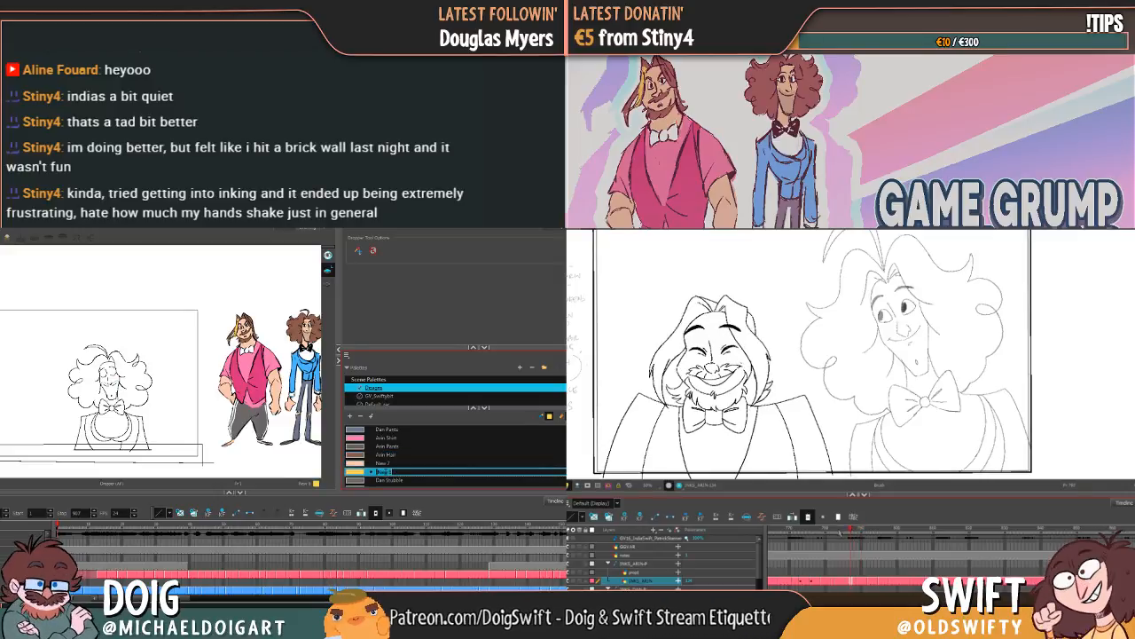
text(Dan Hair)
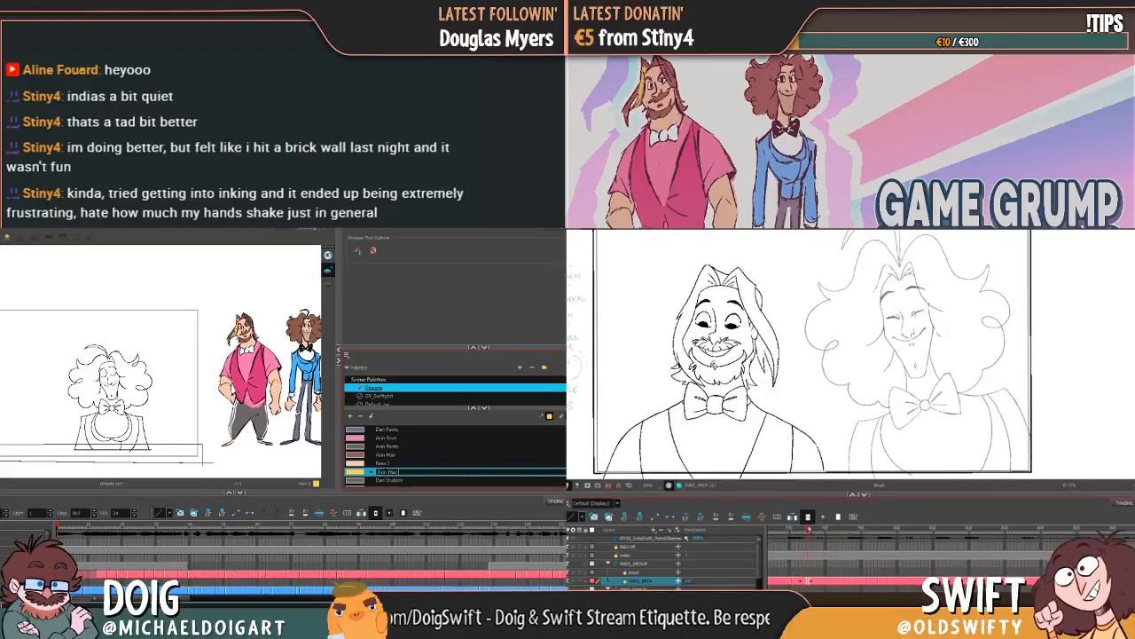
text( 2)
key(Tab)
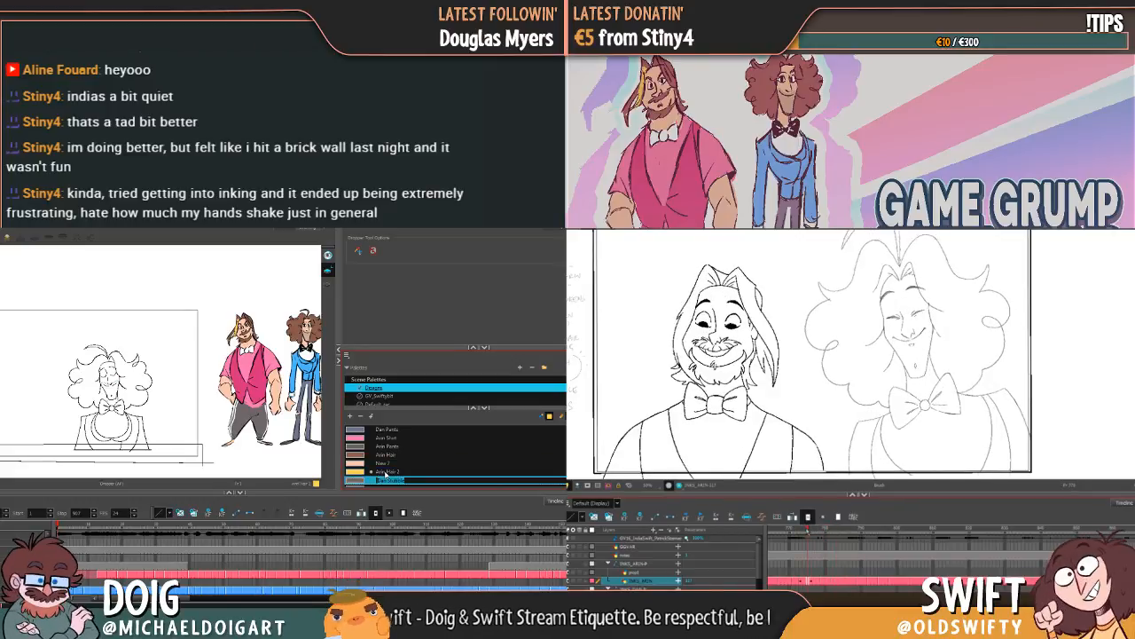
Step: Change the yellow swatch's name to "Arin Hair Highlight"
click(377, 471)
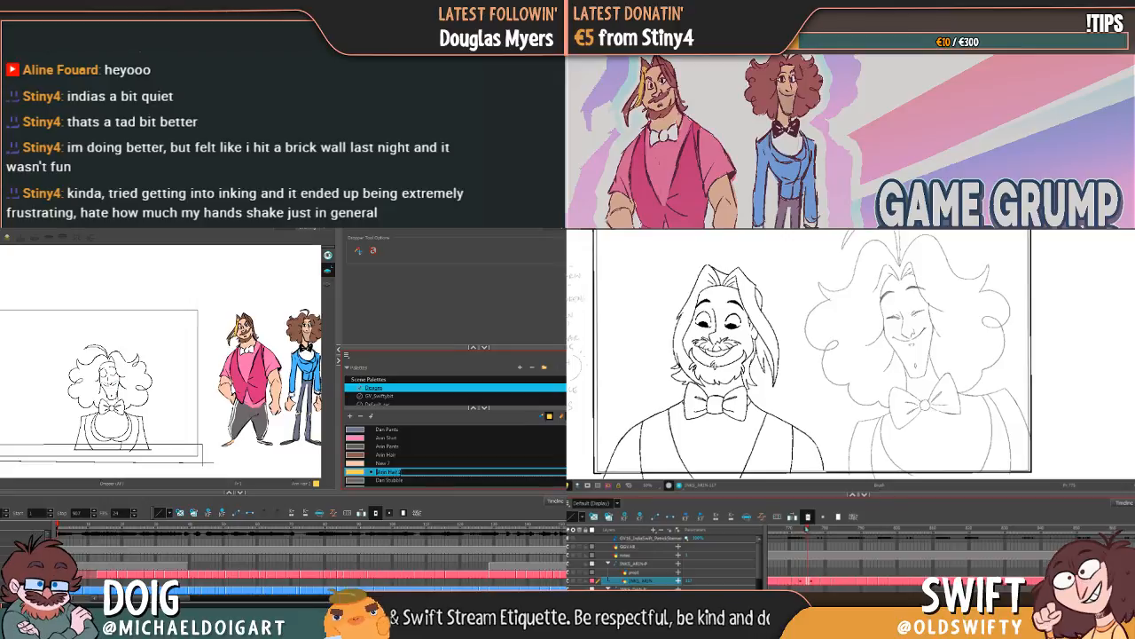
text(Hi)
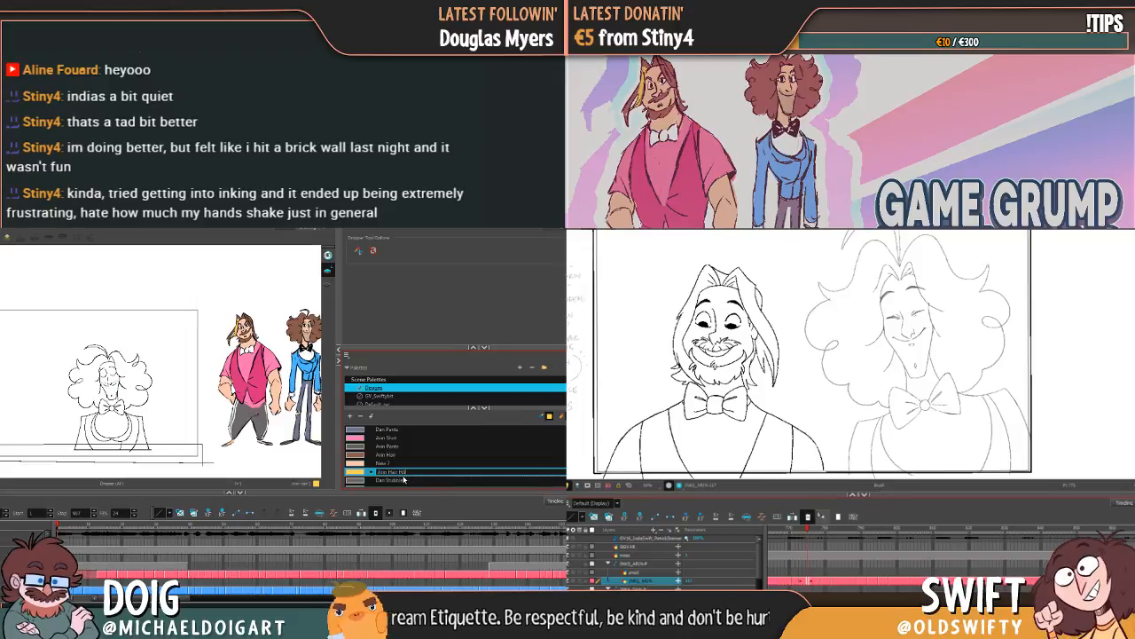
drag(801, 529, 789, 530)
text(ghlight)
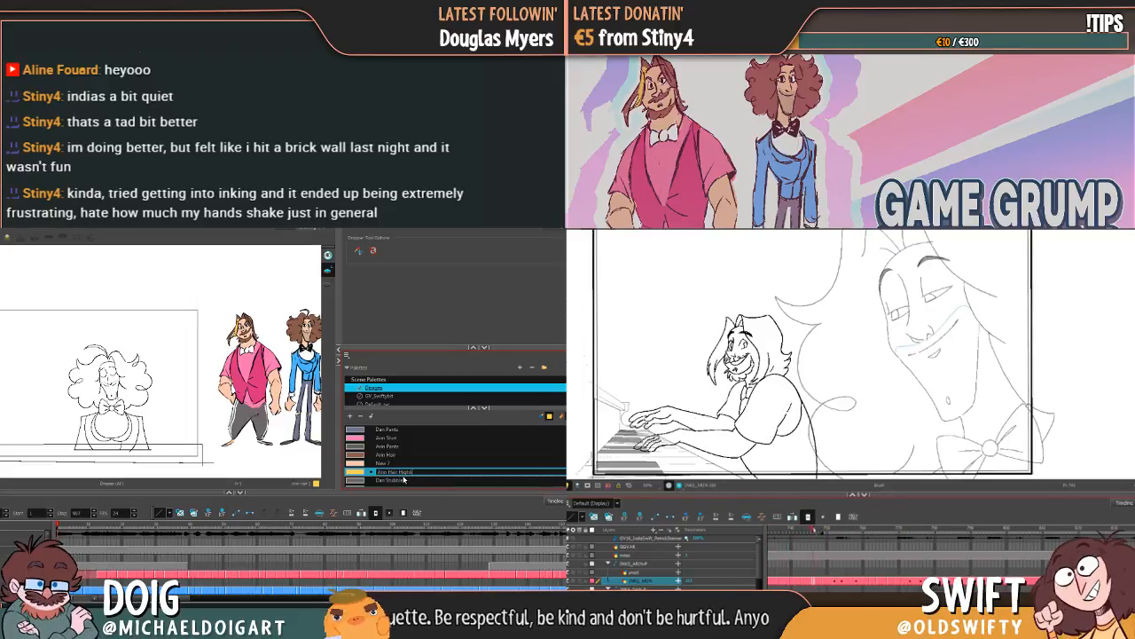
key(Tab)
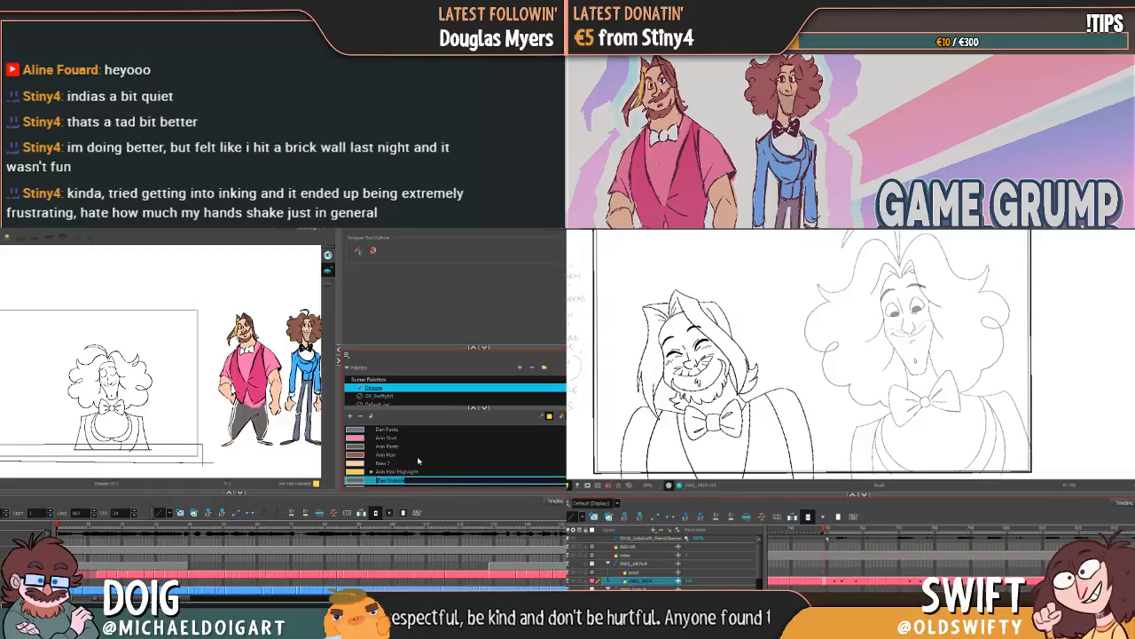
Step: Rename the peach swatch between "Arin Hair" and "Arin Hair Highlight" as "Dan Skin"
click(395, 462)
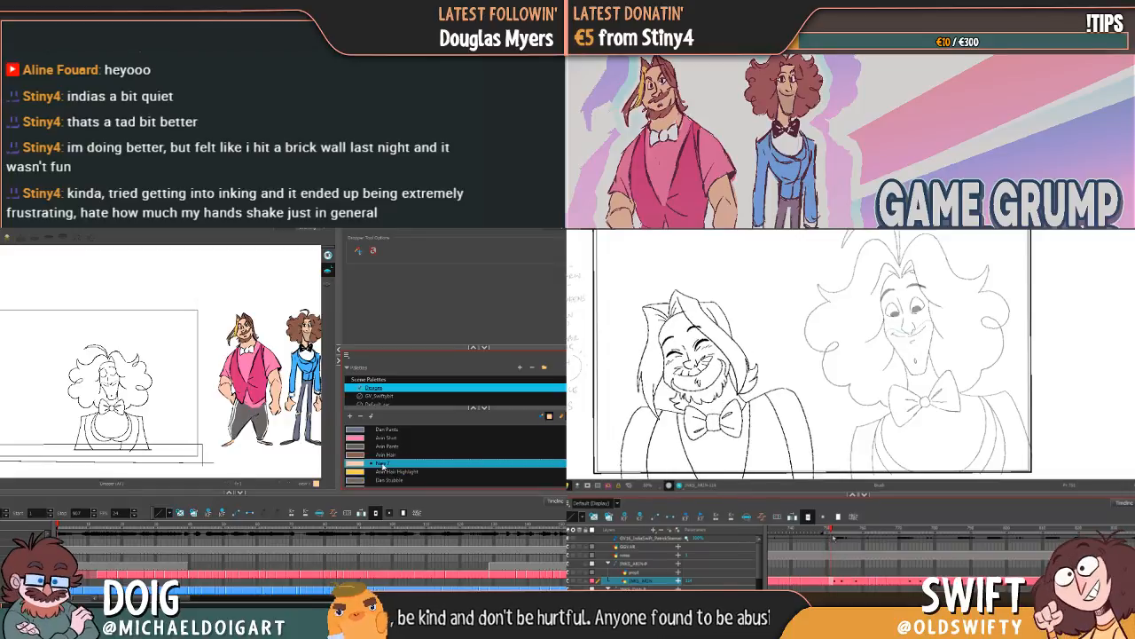
double_click(395, 462)
text(Dan Skin)
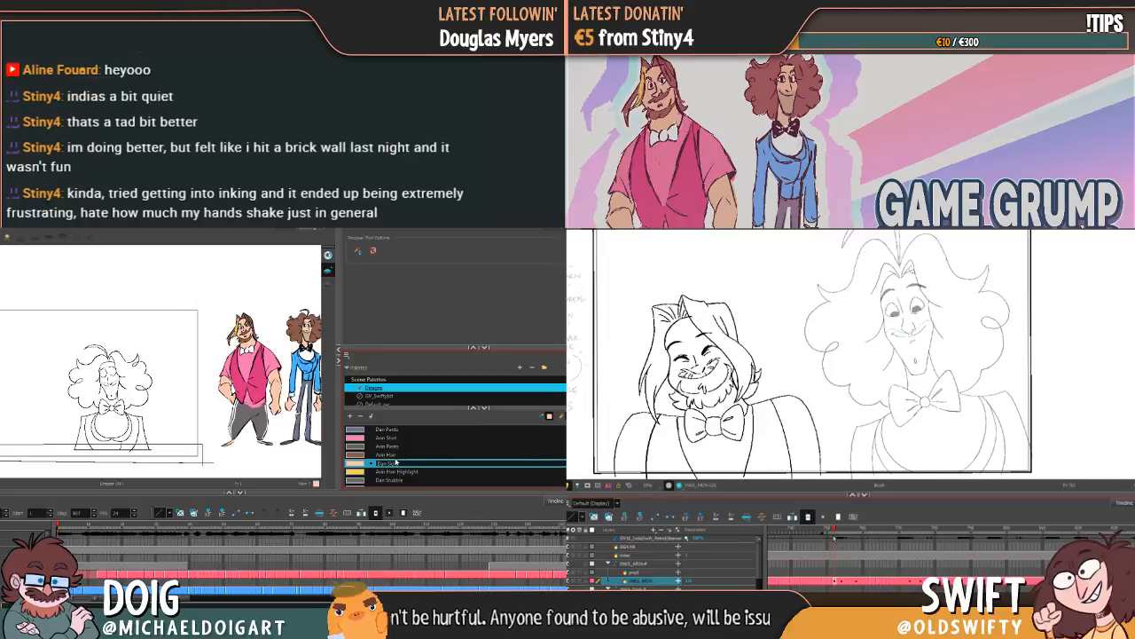
key(Return)
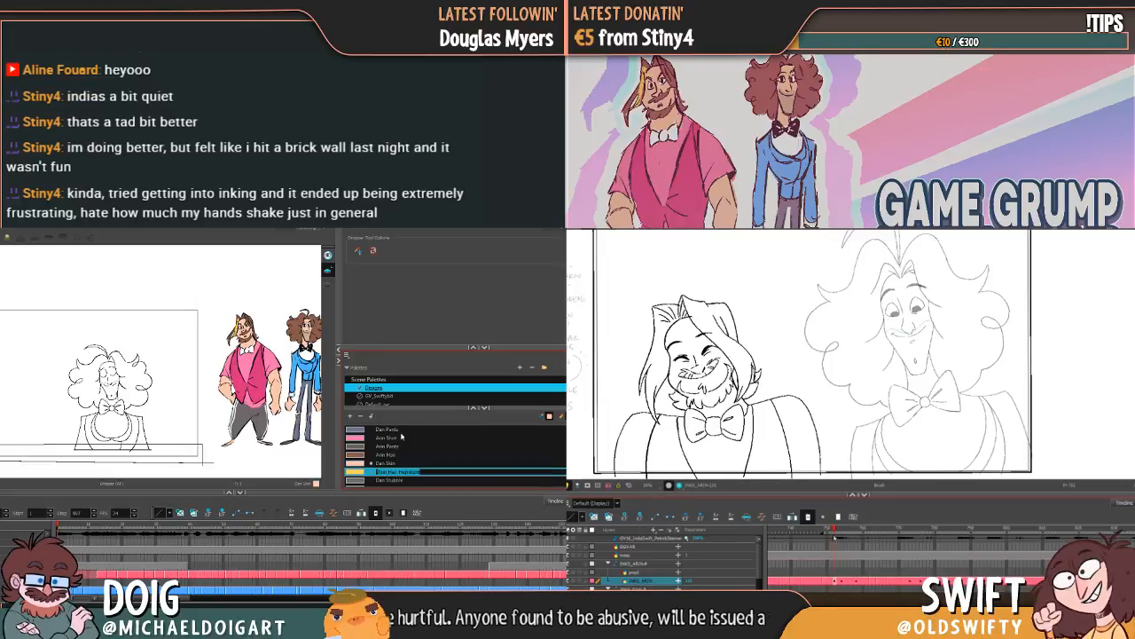
Step: Rename the light blue swatch directly below "Dan Jacket" as "Dan Shirt"
scroll(406, 446, down, 1)
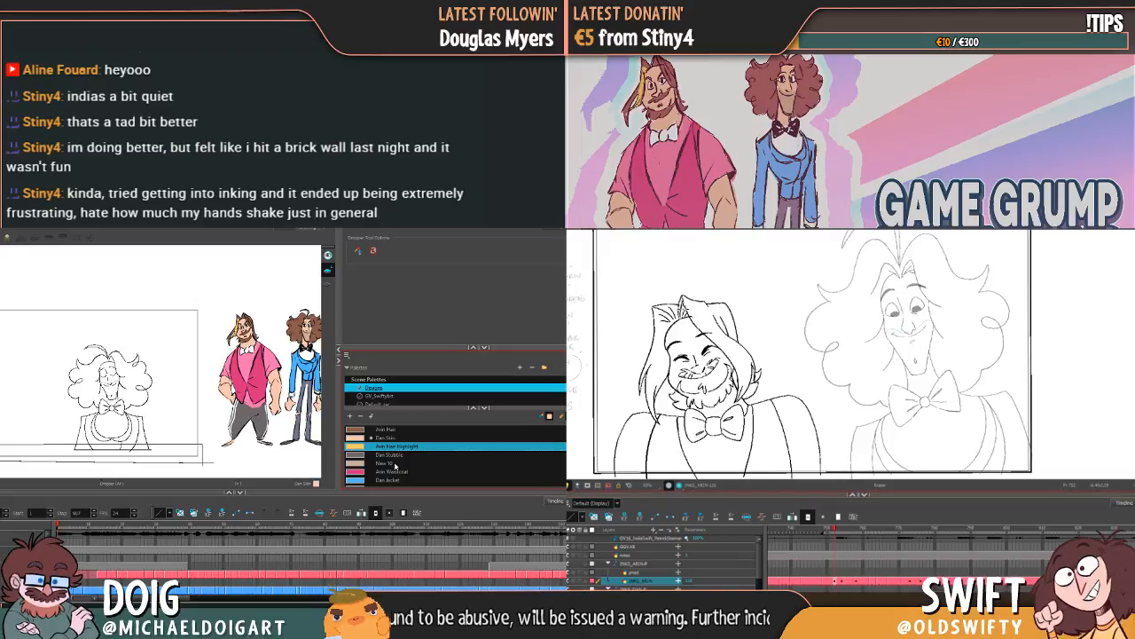
scroll(404, 467, down, 1)
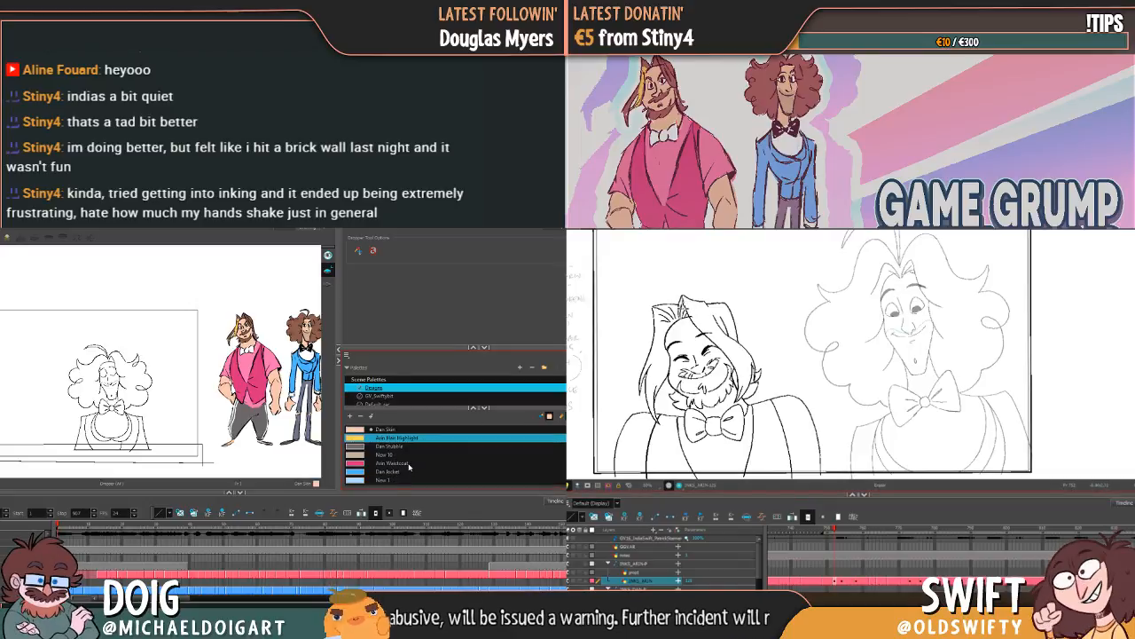
double_click(384, 481)
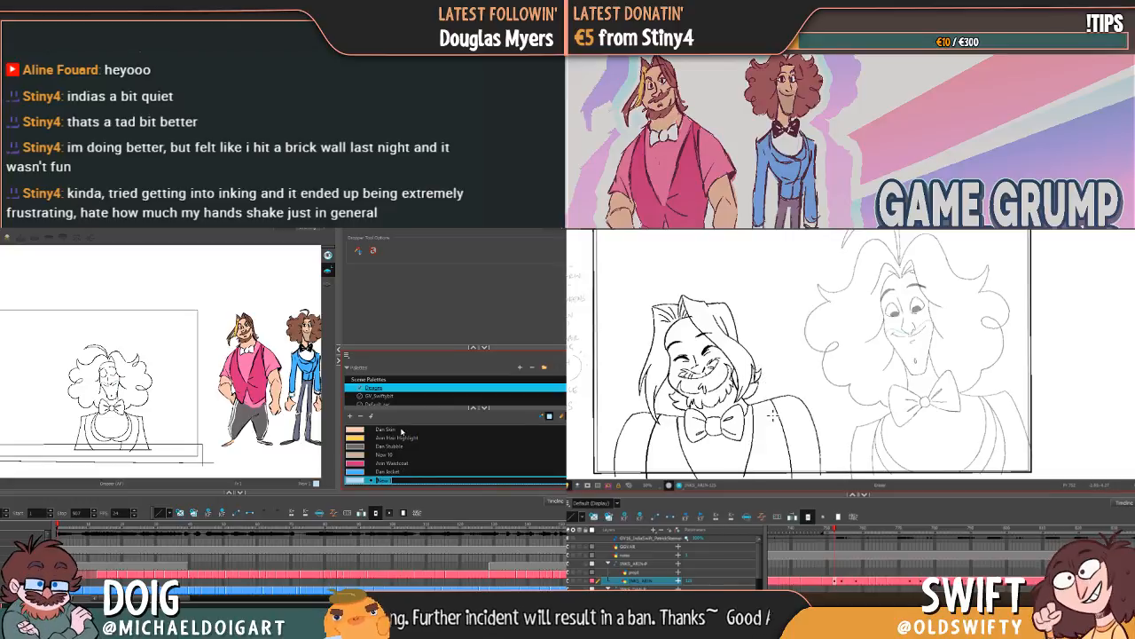
text(Dan Shi)
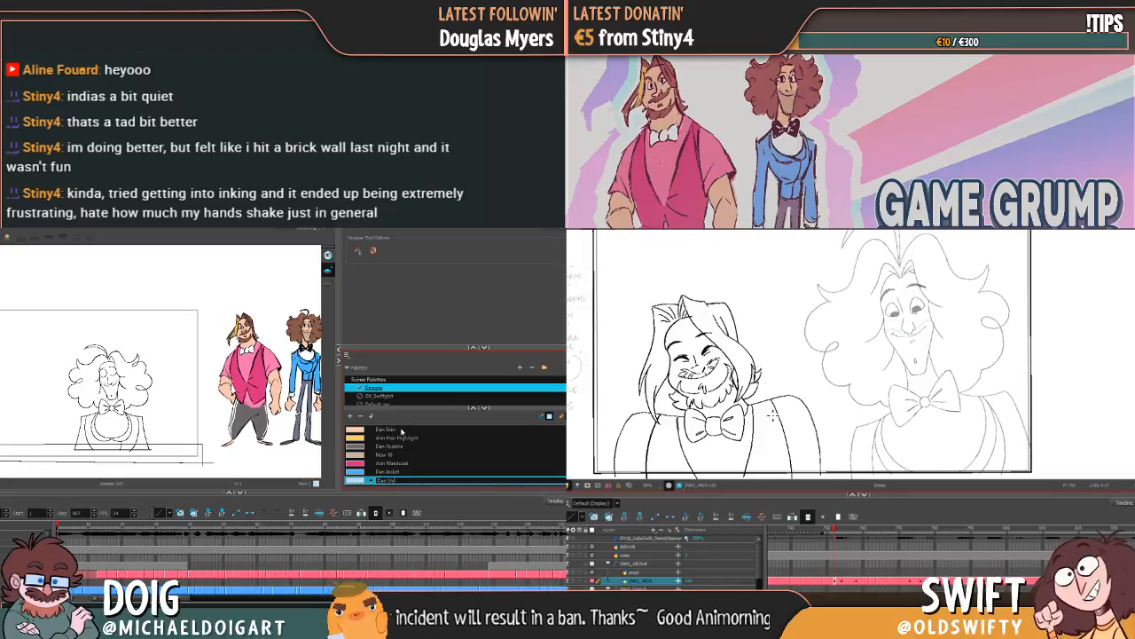
text(rt)
key(Tab)
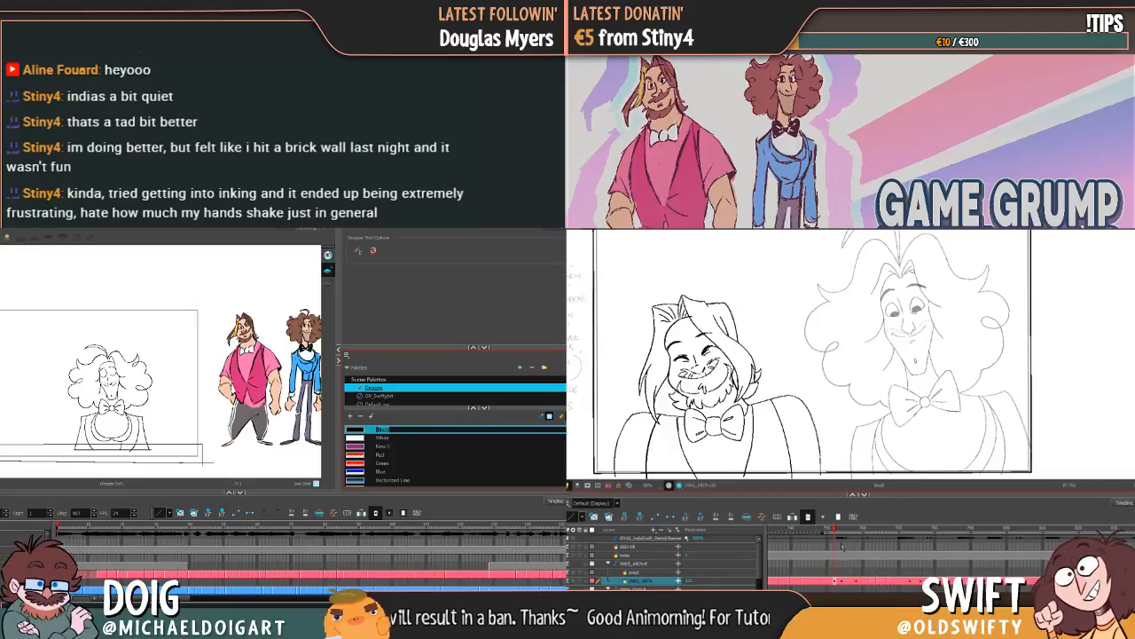
Step: Rename the peach swatch between "Arin Hair" and "Arin Hair Highlight" as "Arin Skin"
scroll(418, 452, down, 5)
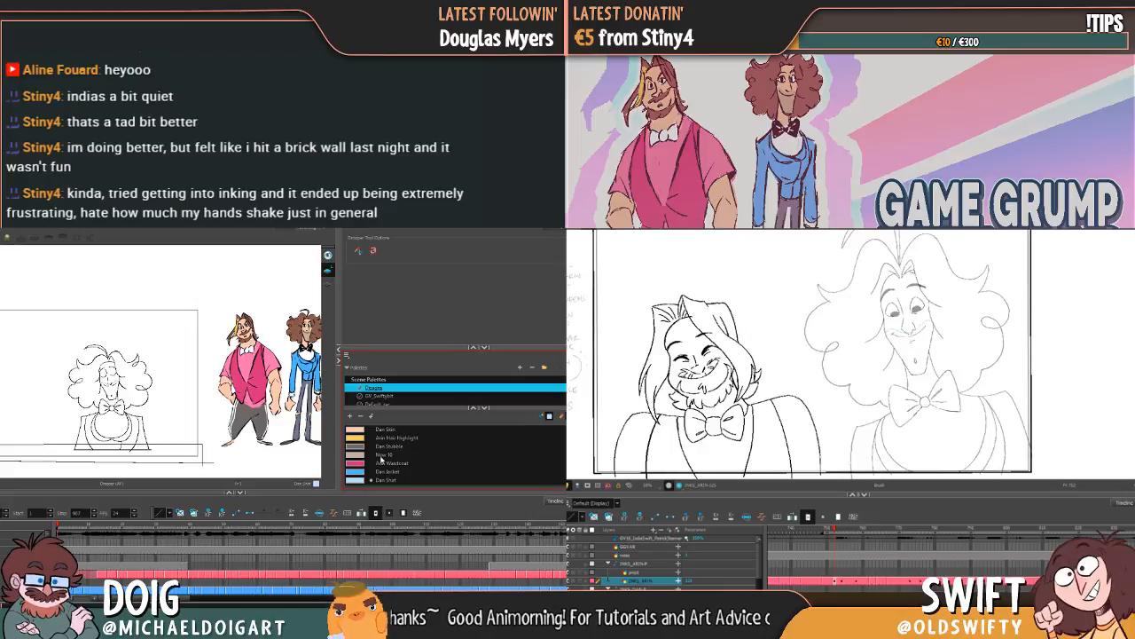
click(384, 455)
scroll(387, 456, up, 1)
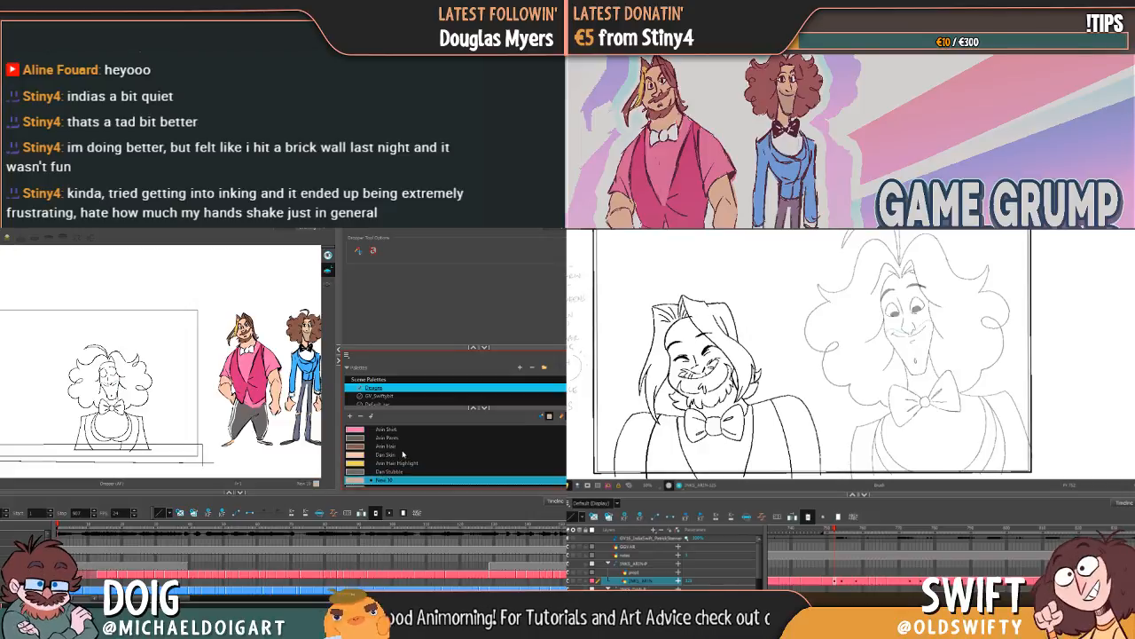
click(391, 456)
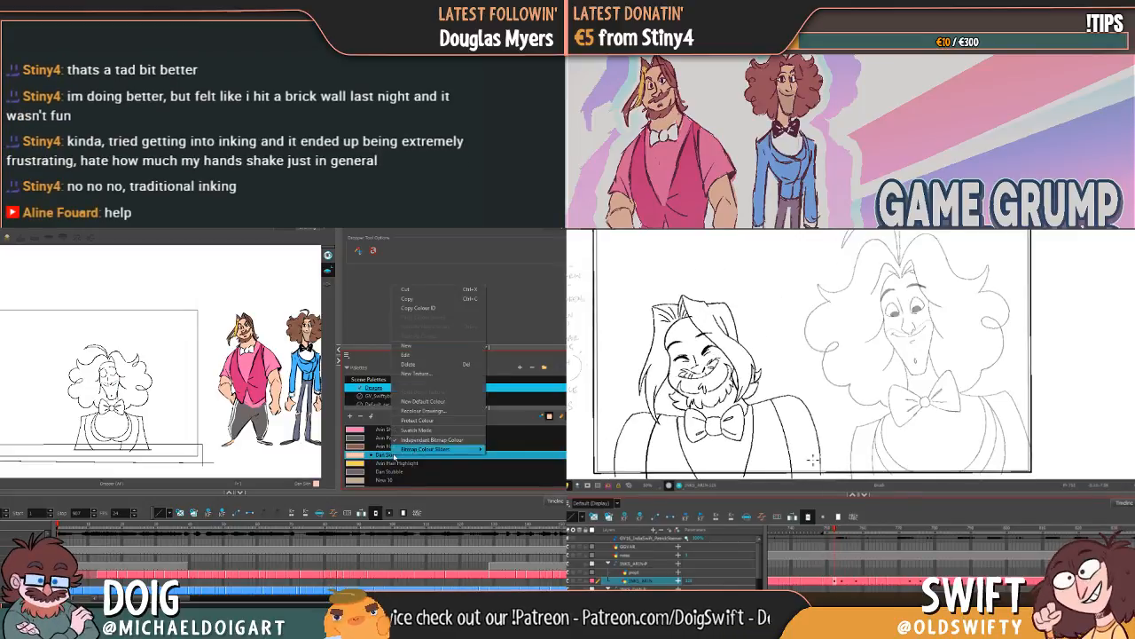
double_click(384, 458)
text(Arin)
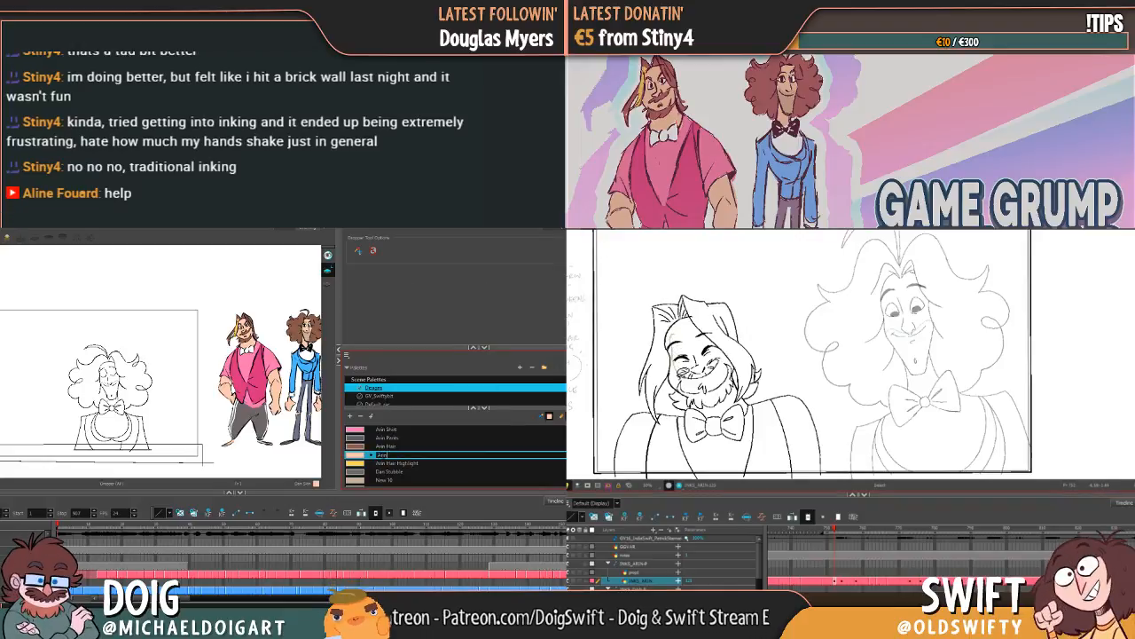
text( Skin)
key(Tab)
Step: Rename the beige swatch between "Dan Stubble" and the waistcoat swatch as "Dan Skin"
scroll(384, 459, down, 3)
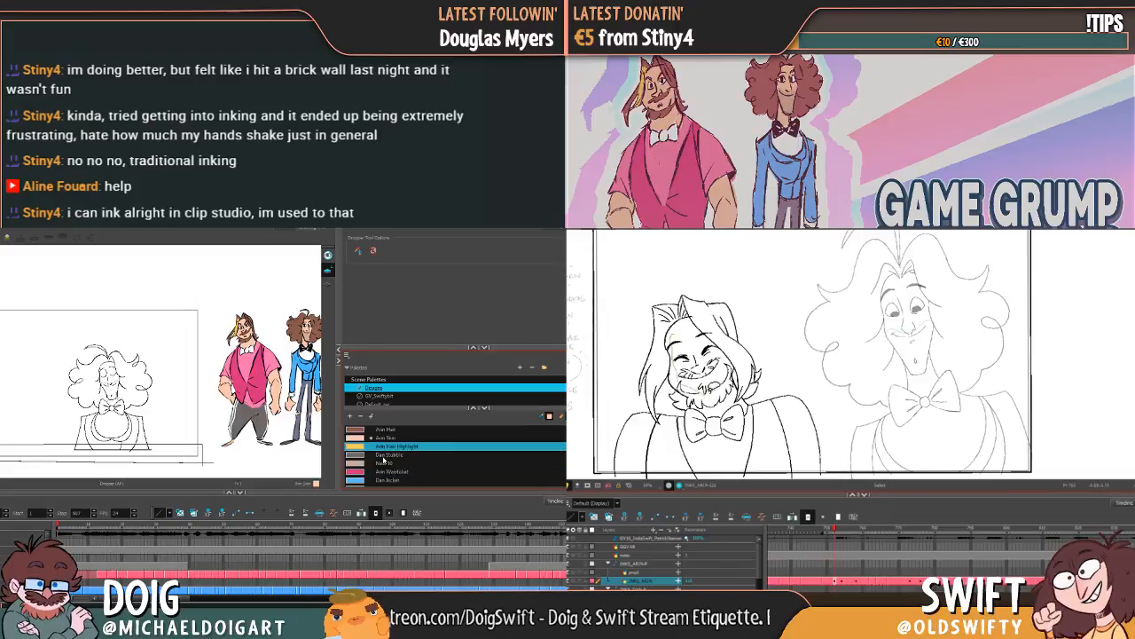
double_click(383, 456)
drag(700, 330, 693, 325)
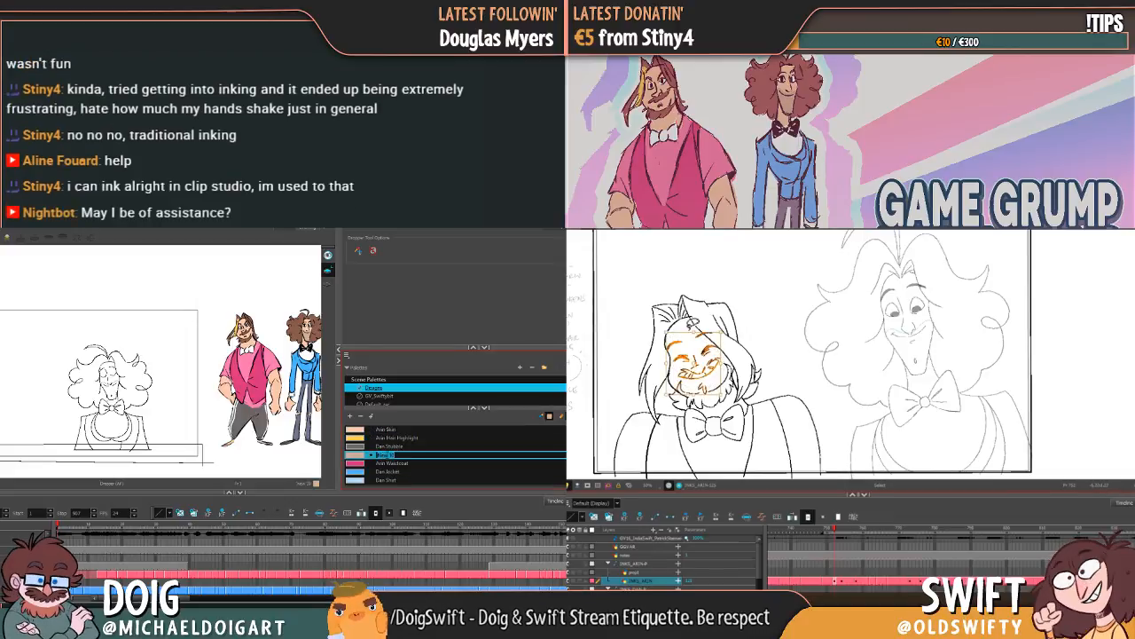
double_click(389, 462)
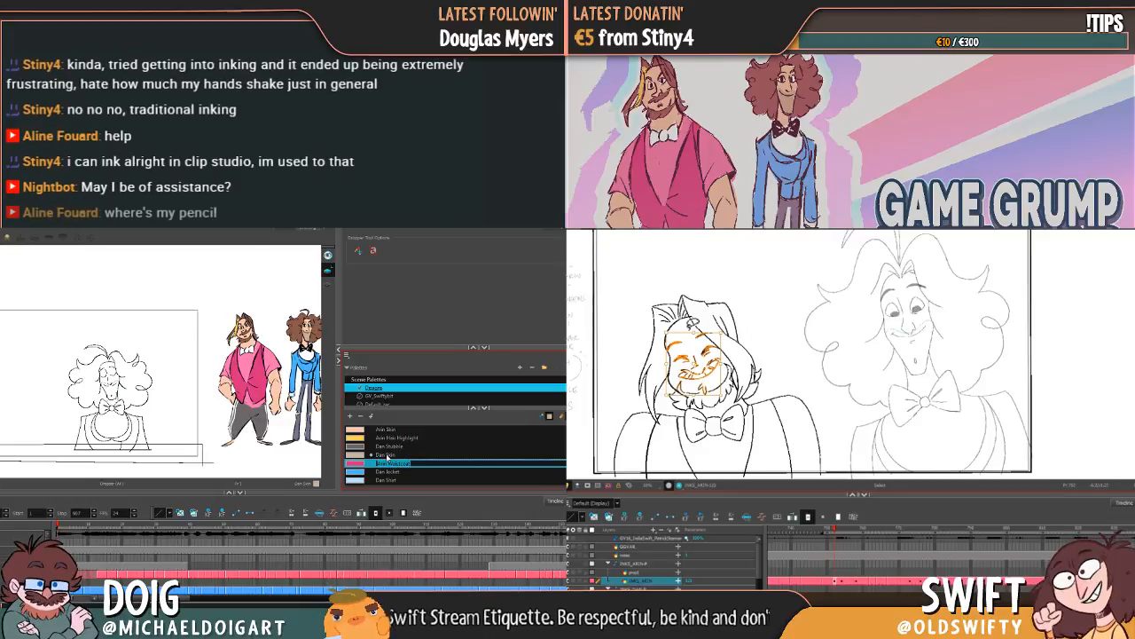
click(782, 339)
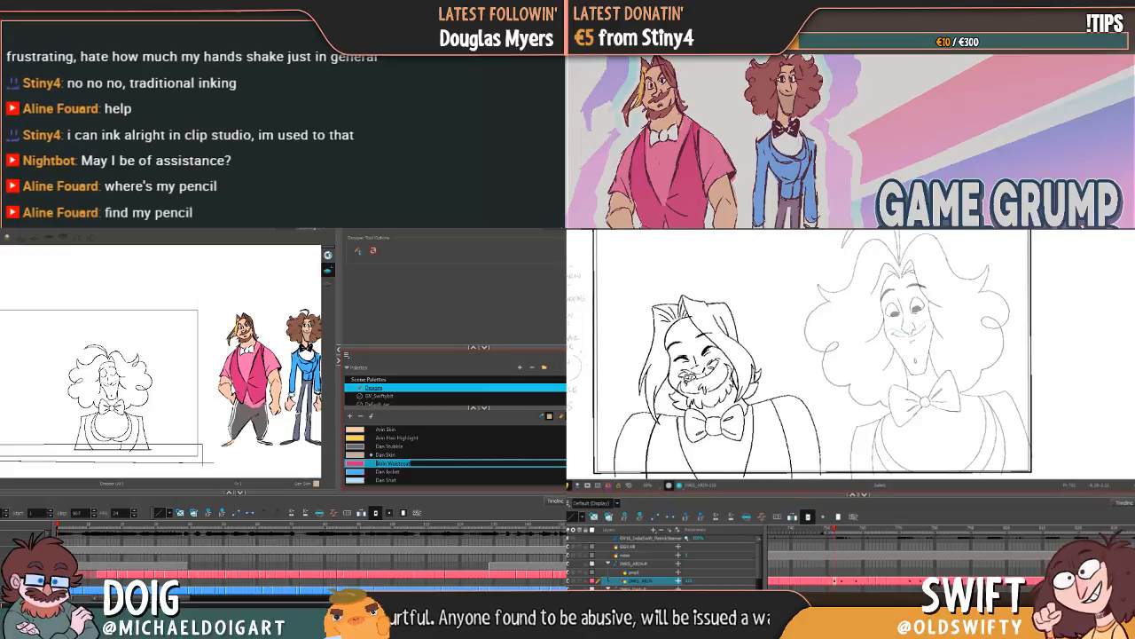
key(Return)
click(389, 472)
click(392, 463)
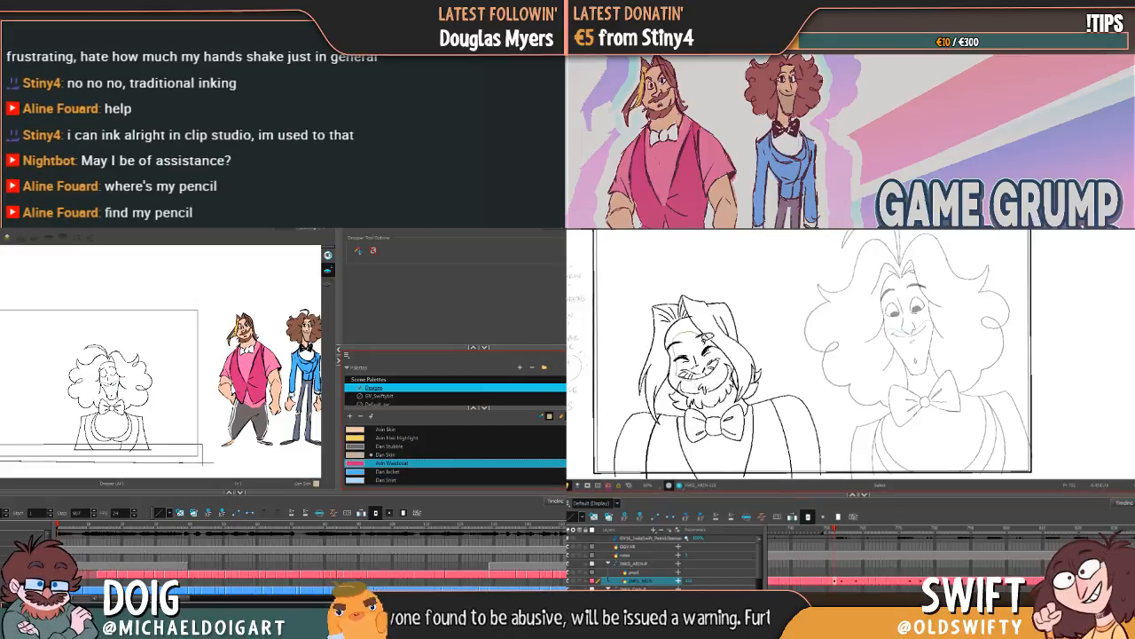
Step: Select the facial features in Arin's tilted-head drawing and adjust them slightly
scroll(395, 460, up, 3)
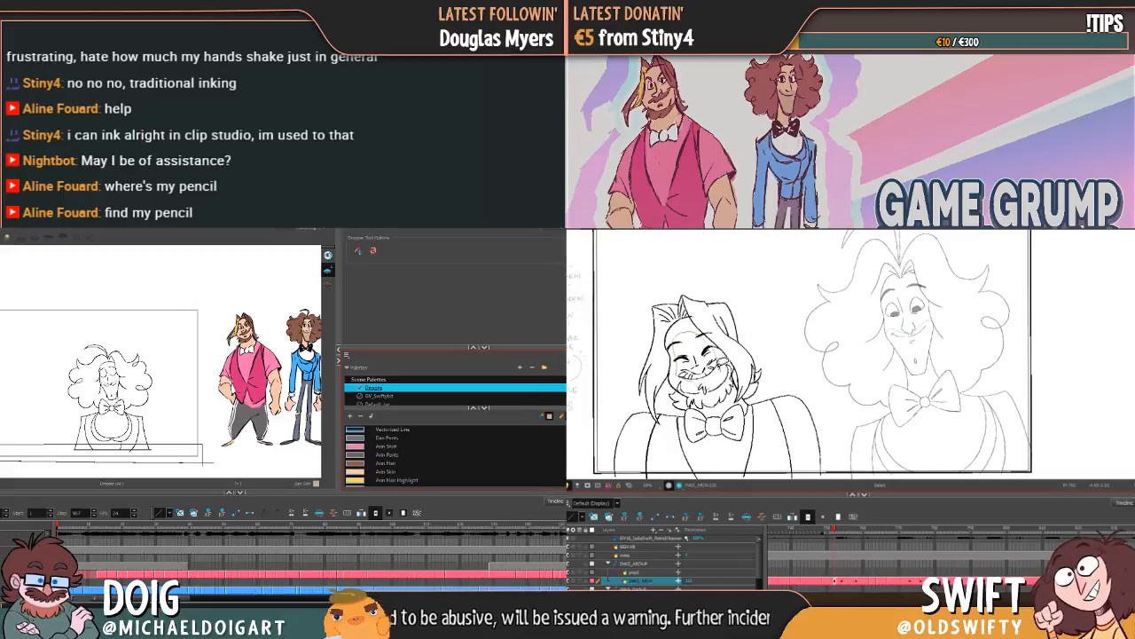
mouse_move(721, 376)
mouse_down()
mouse_move(704, 389)
mouse_move(711, 376)
mouse_up()
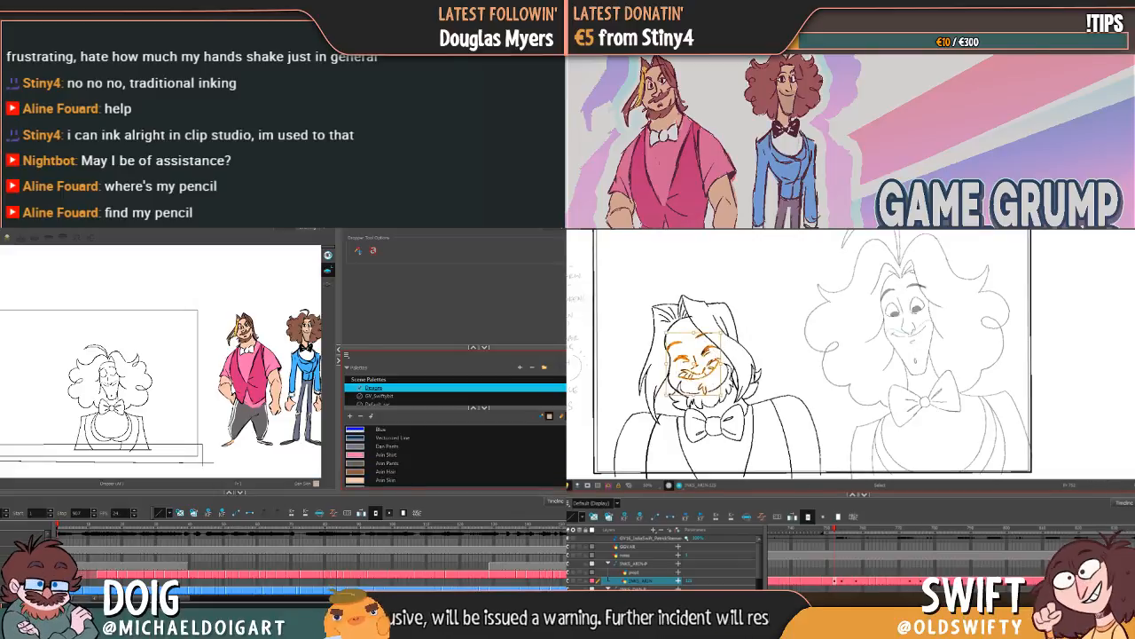
scroll(394, 457, down, 3)
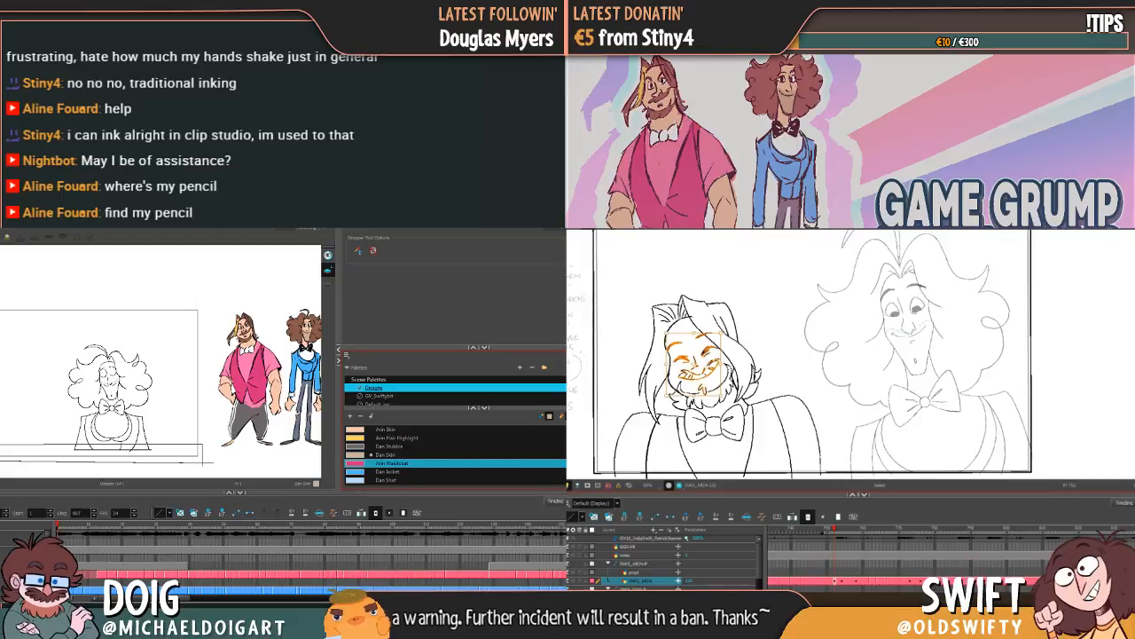
click(816, 355)
Step: Select the chin strokes below Arin's mouth and compare the pose with the neighbouring frames
click(834, 531)
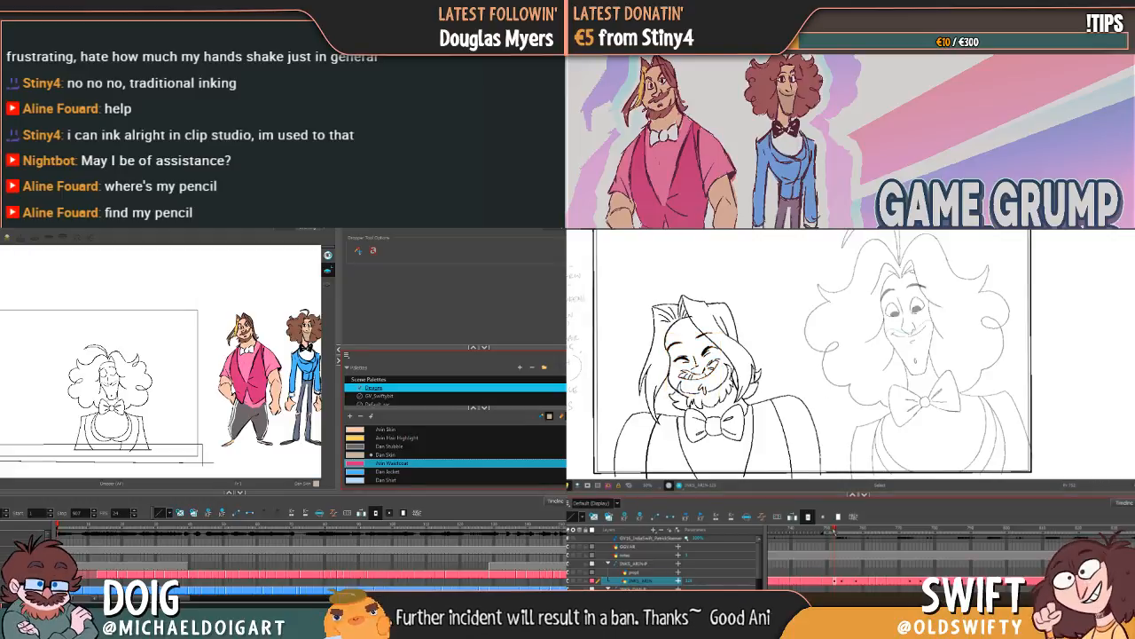
drag(835, 532, 836, 533)
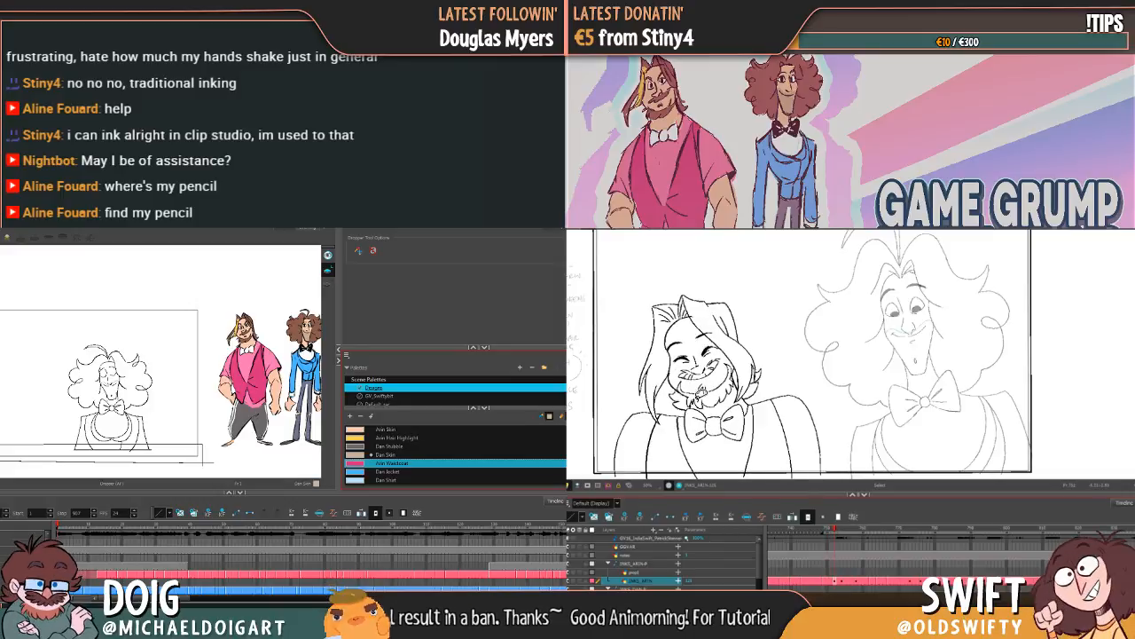
click(700, 391)
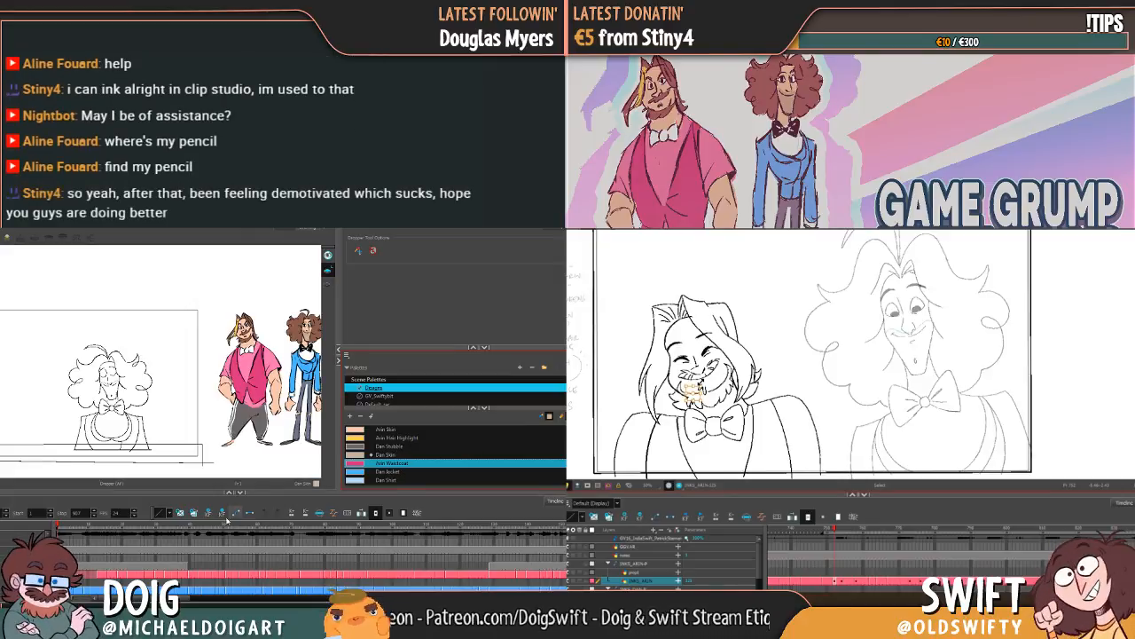
drag(836, 529, 832, 530)
drag(832, 530, 836, 530)
drag(836, 529, 833, 531)
drag(832, 531, 832, 533)
drag(832, 533, 833, 529)
Step: Lasso Dan's complete line drawing and release the selection, and adjust Arin's outer shoulder line beside the bow tie
key(alt+s)
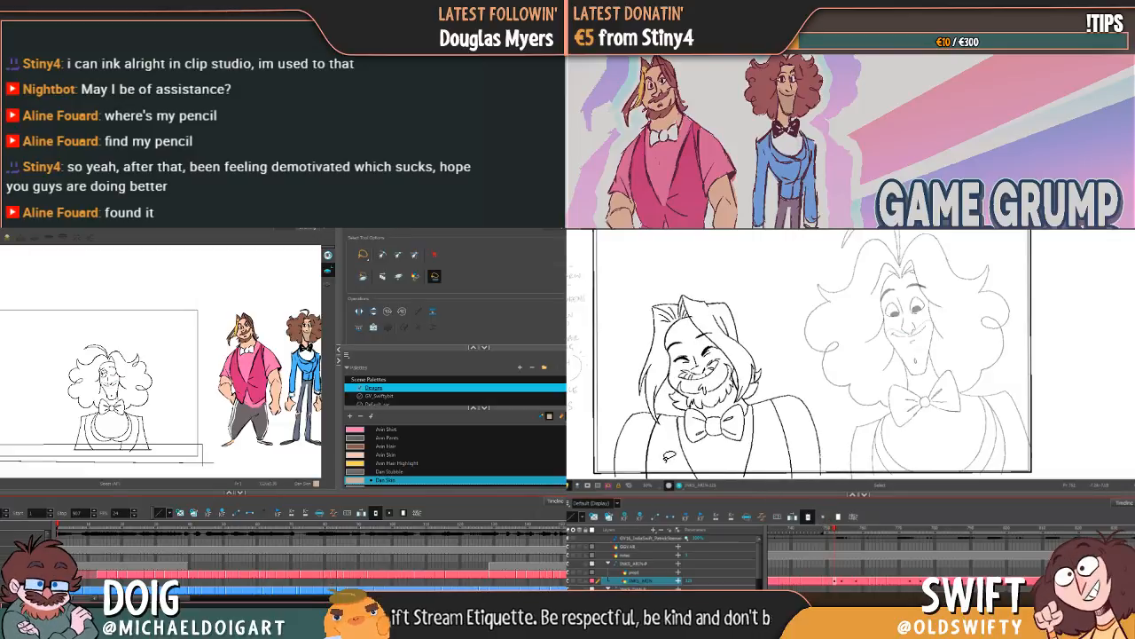
click(619, 467)
drag(152, 407, 211, 385)
scroll(190, 393, up, 2)
mouse_move(663, 418)
mouse_down()
mouse_move(680, 440)
mouse_move(617, 449)
mouse_up()
drag(78, 285, 73, 378)
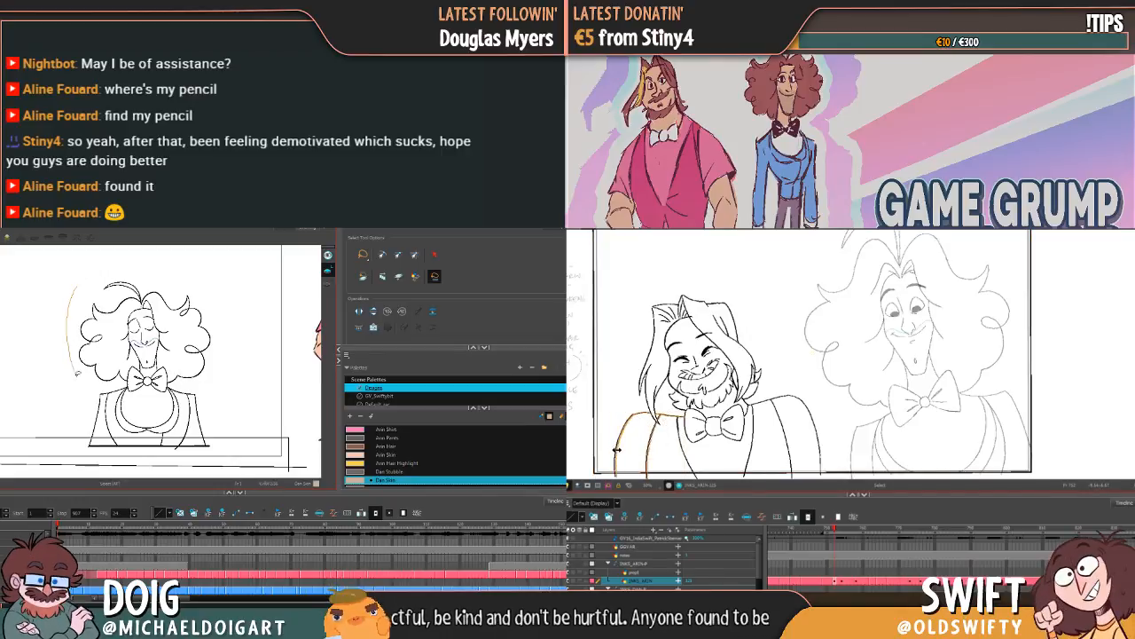
drag(617, 449, 616, 449)
mouse_move(73, 378)
mouse_down()
mouse_move(73, 456)
mouse_move(219, 448)
mouse_move(235, 270)
mouse_move(141, 254)
mouse_move(91, 267)
mouse_up()
key(Escape)
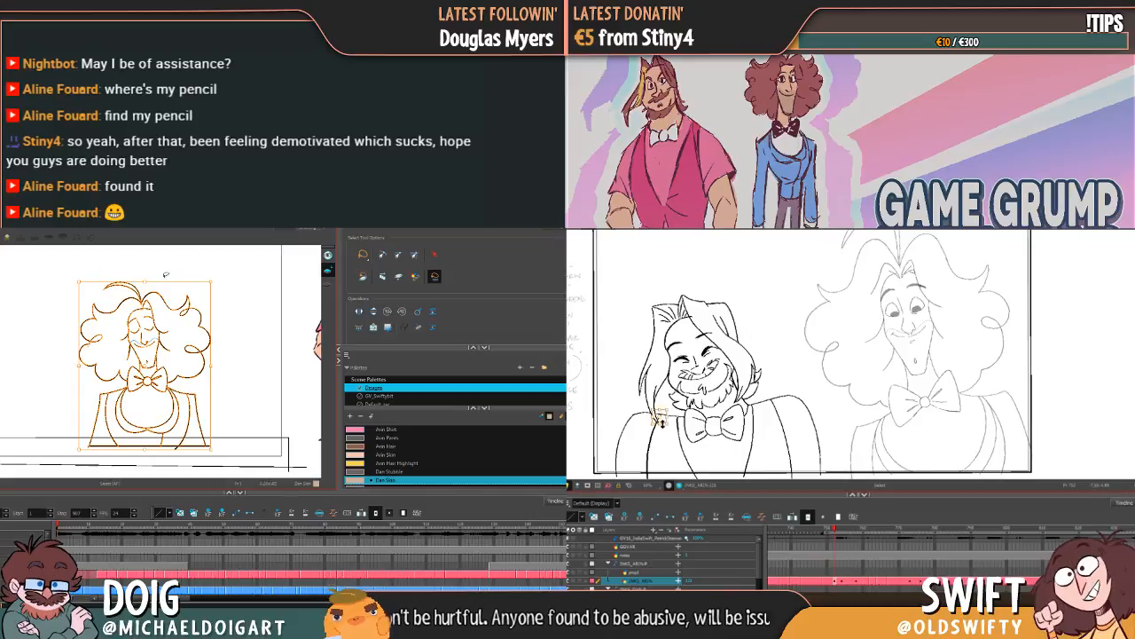
key(Escape)
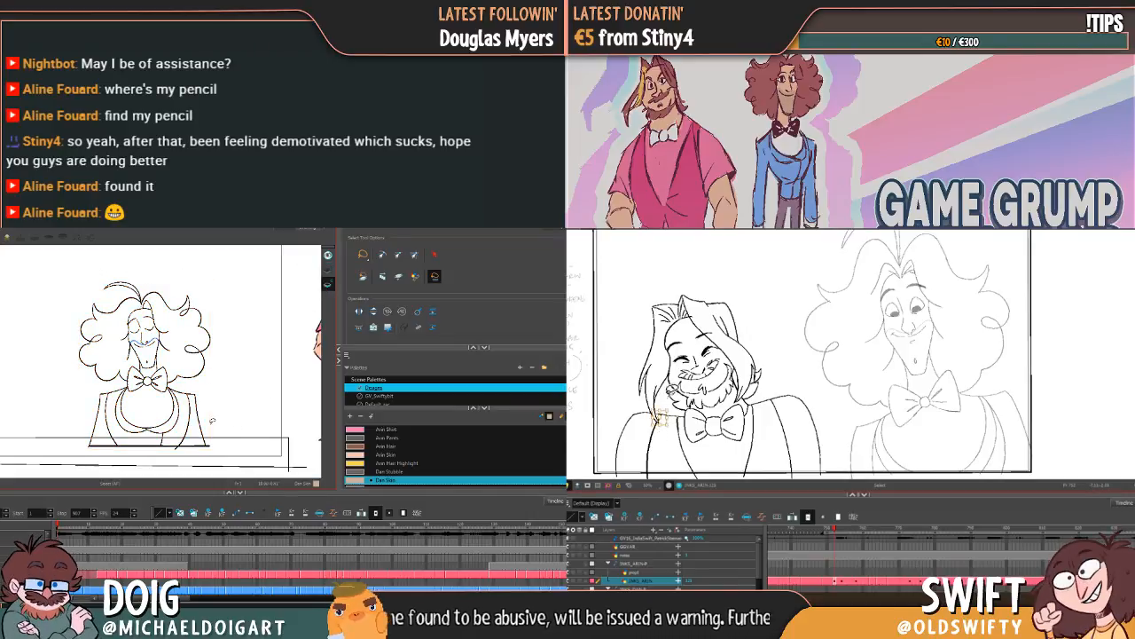
Step: Choose the Paint tool with the "Dan Jacket" swatch and nudge the short line where Arin's hair meets the shoulder
key(alt+i)
drag(670, 432, 670, 430)
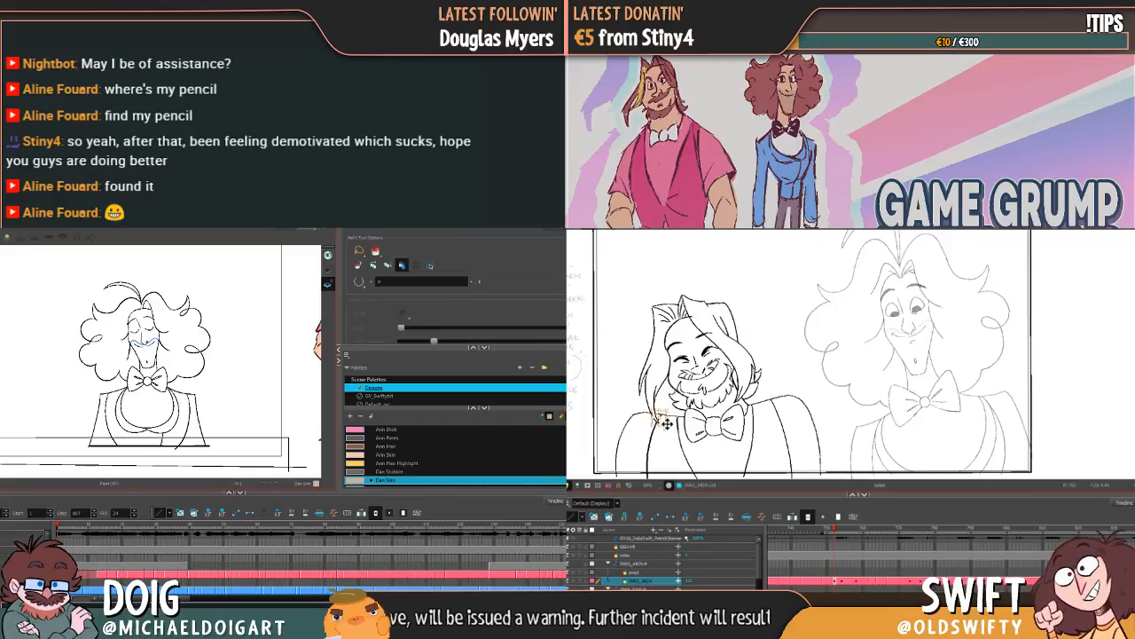
scroll(397, 461, down, 2)
click(396, 475)
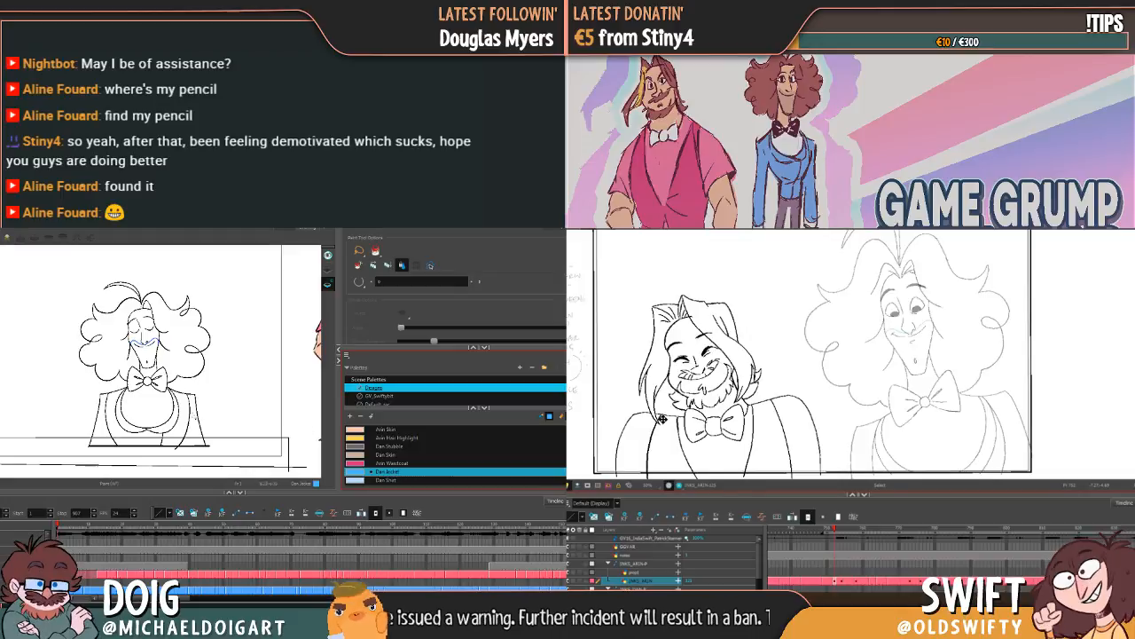
drag(662, 418, 662, 418)
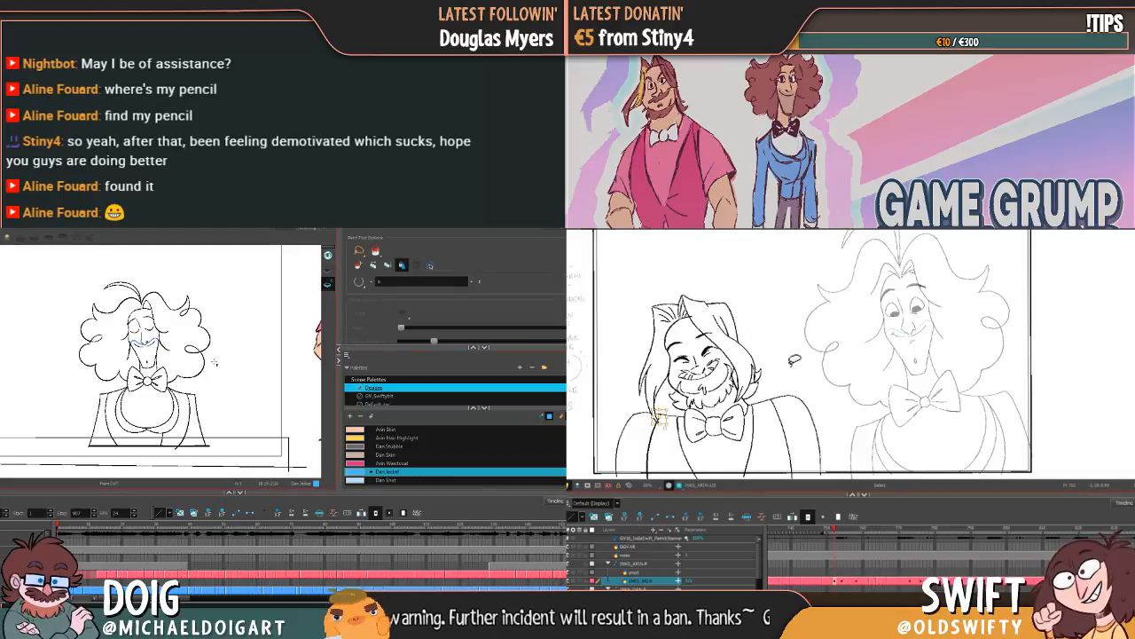
click(786, 365)
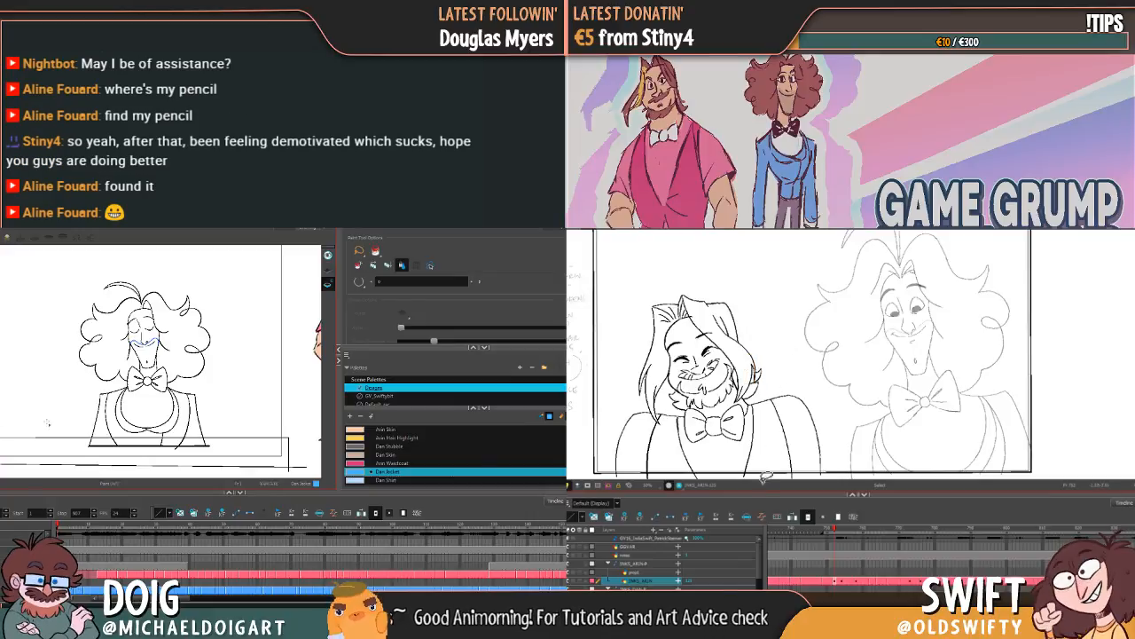
Step: Compare Arin's pose across neighbouring frames and examine the outlines of Dan's jacket up close
drag(836, 529, 834, 531)
mouse_move(178, 527)
mouse_down()
mouse_move(202, 527)
mouse_move(41, 524)
mouse_up()
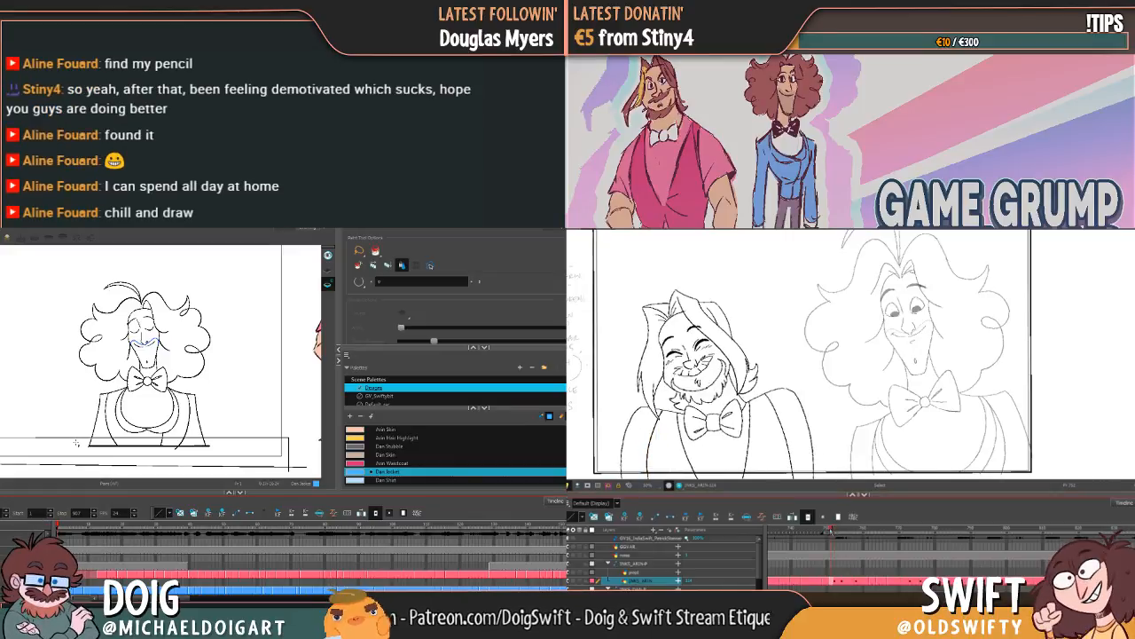
scroll(177, 427, up, 3)
scroll(176, 427, up, 2)
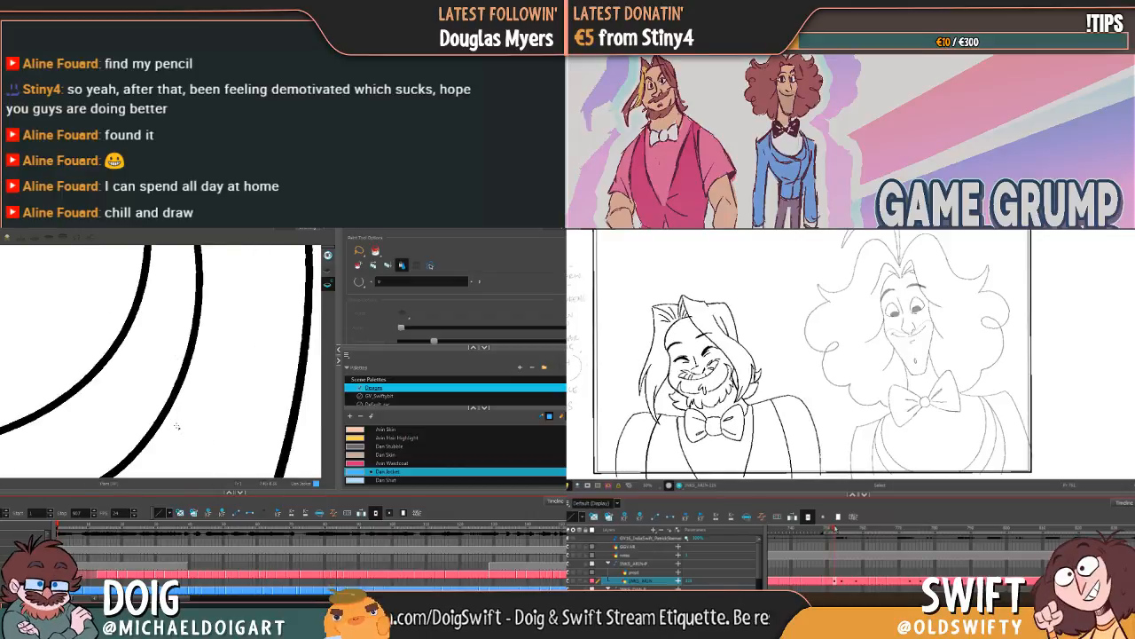
scroll(168, 424, down, 5)
scroll(160, 420, down, 2)
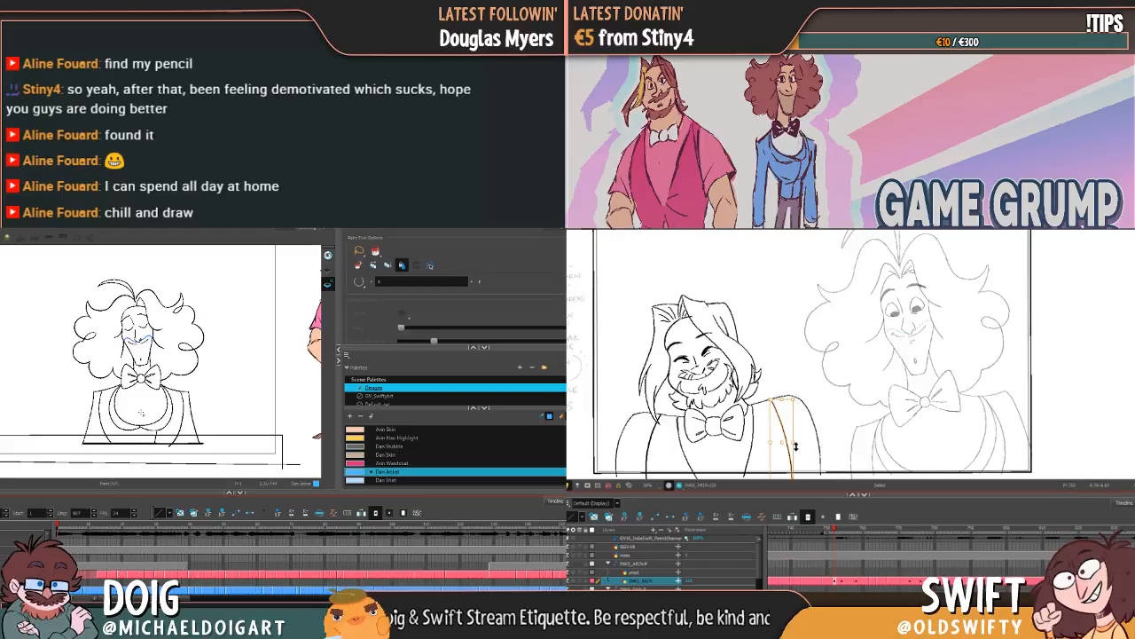
Step: Stretch the curved inner arm line slightly outwards on the shoulder nearest Dan in Arin's tilted-head drawing
drag(795, 400, 801, 399)
drag(836, 529, 835, 530)
scroll(87, 578, down, 2)
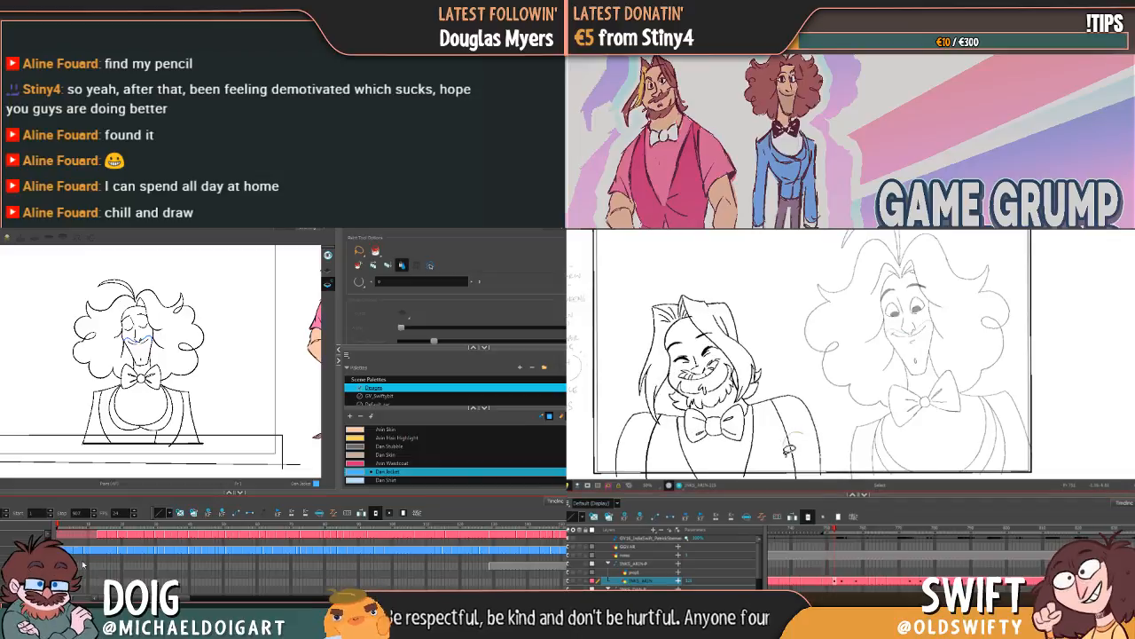
click(788, 440)
drag(799, 398, 805, 396)
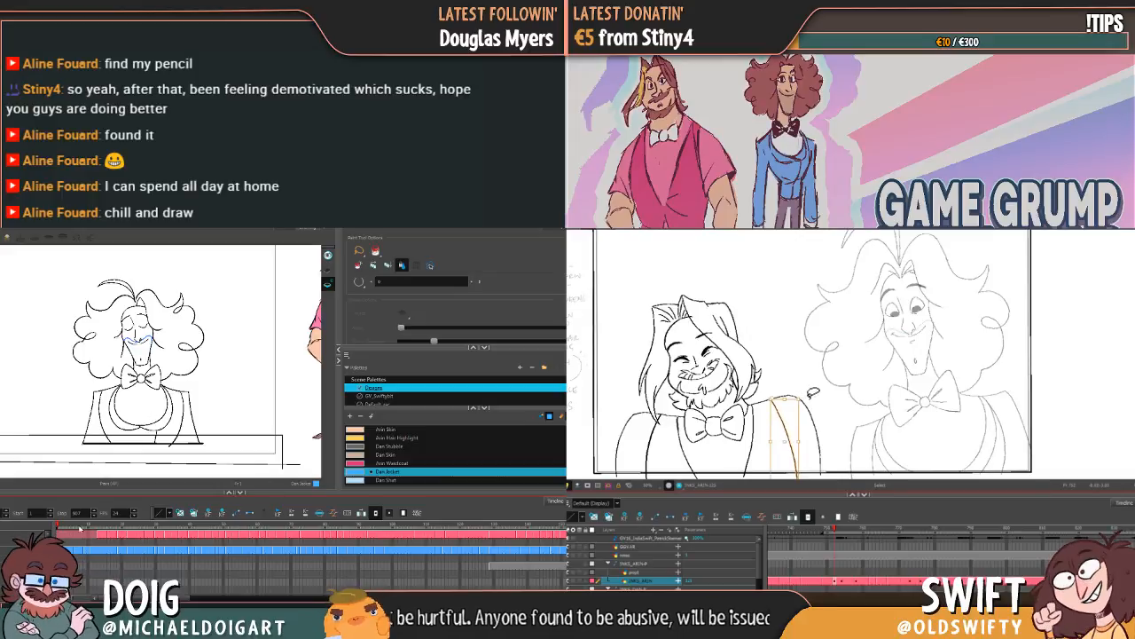
click(833, 381)
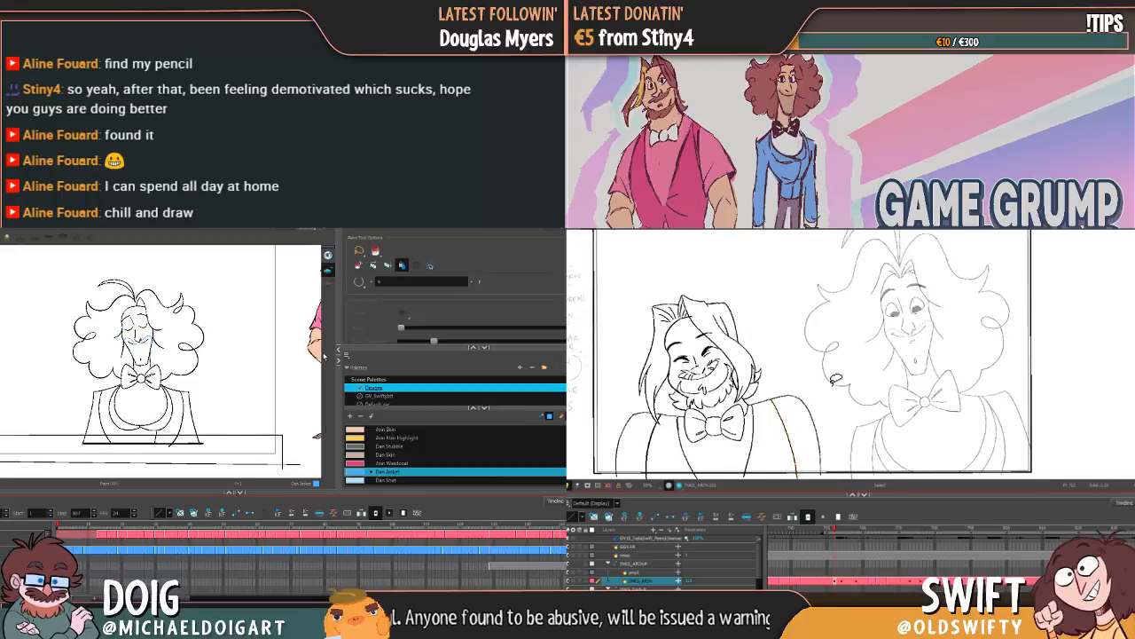
Step: Try to fill the sleeve area of Dan's jacket with the "Dan Jacket" blue and inspect its edges up close
click(185, 425)
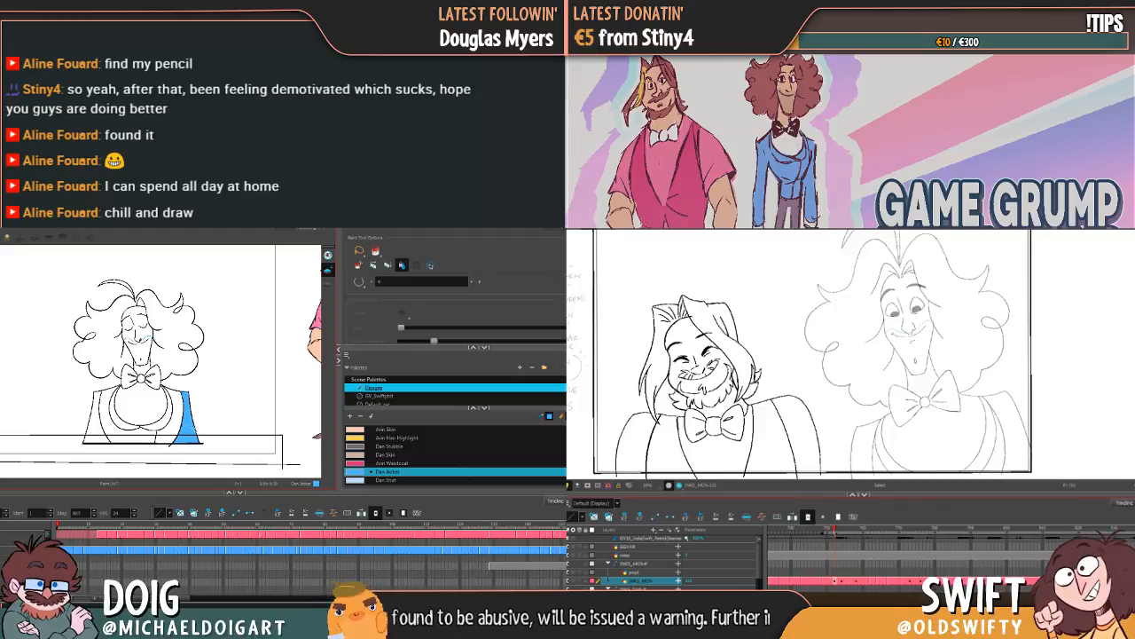
scroll(197, 426, up, 2)
scroll(199, 426, up, 3)
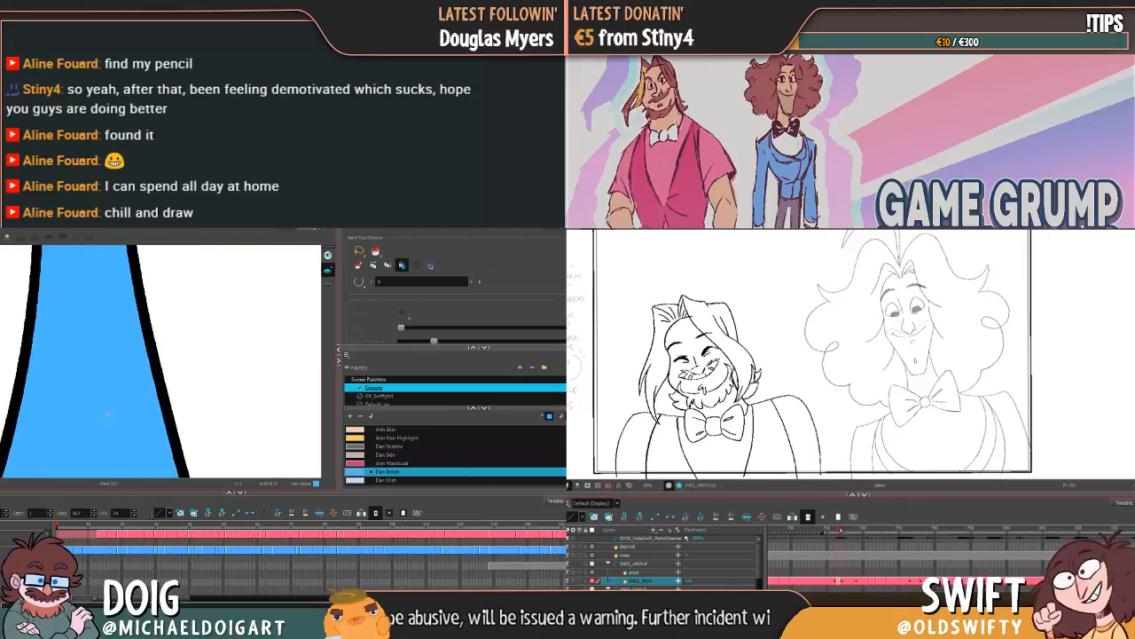
scroll(105, 411, down, 6)
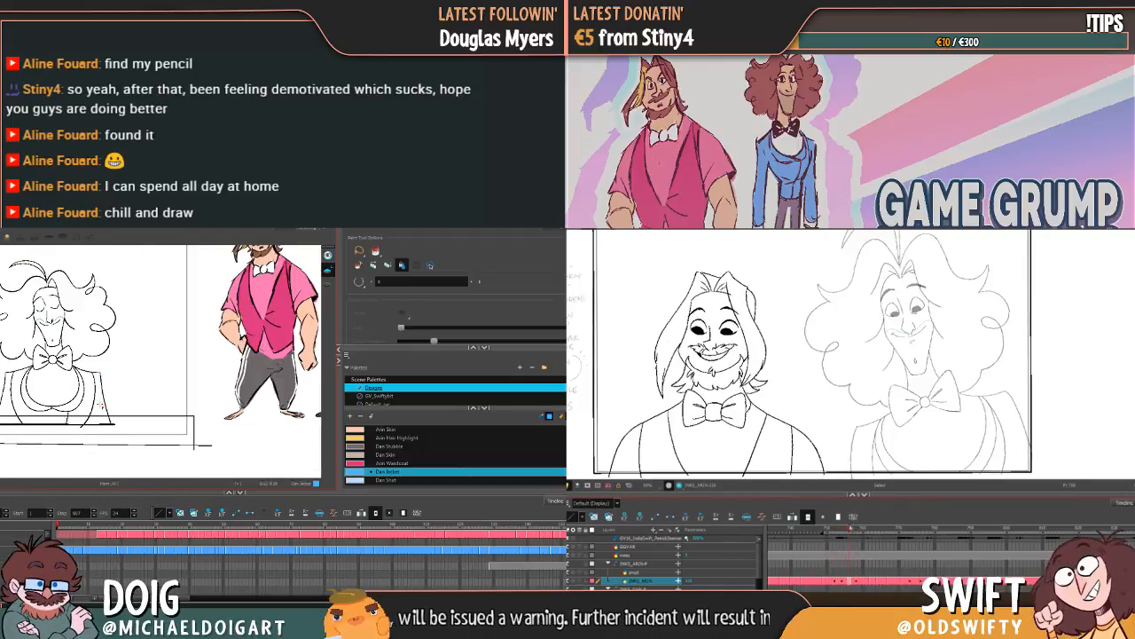
Step: Go to Arin's open-eyed, upright drawing and adjust its eyes, brows and mouth slightly
drag(858, 528, 848, 530)
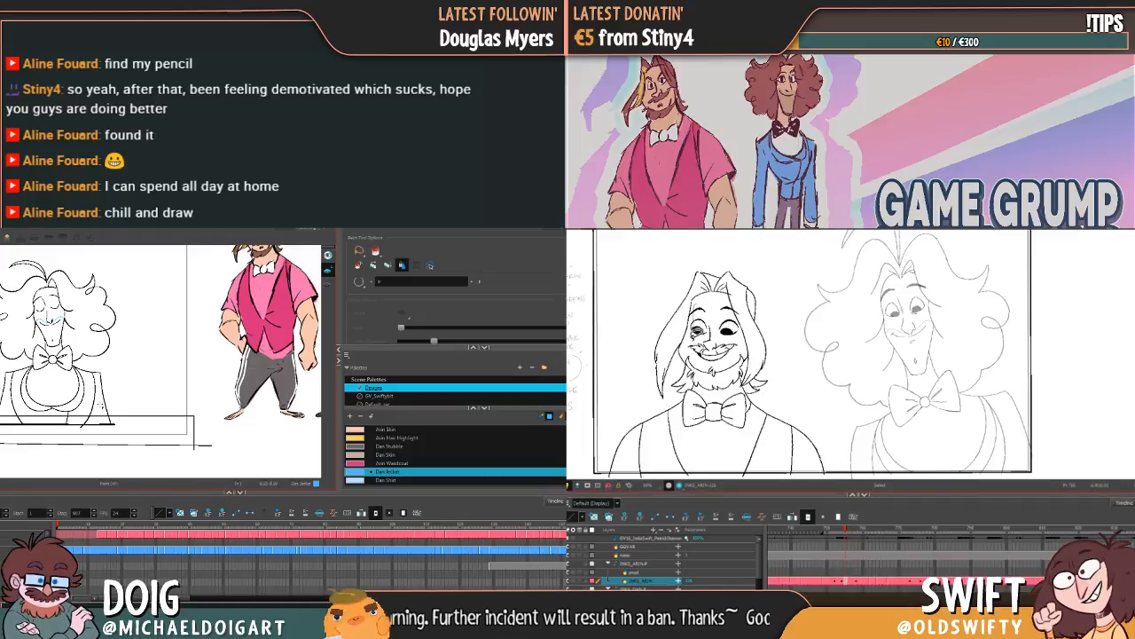
mouse_move(696, 340)
mouse_down()
mouse_move(706, 360)
mouse_move(727, 363)
mouse_move(743, 346)
mouse_move(734, 314)
mouse_move(714, 300)
mouse_move(696, 334)
mouse_up()
scroll(403, 461, up, 4)
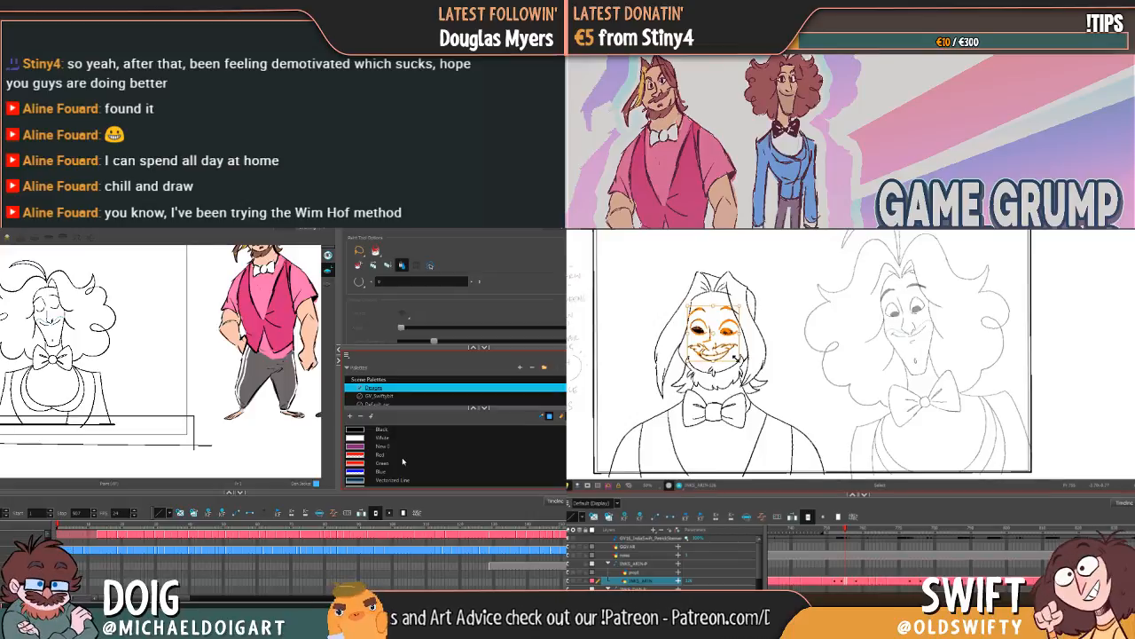
click(781, 273)
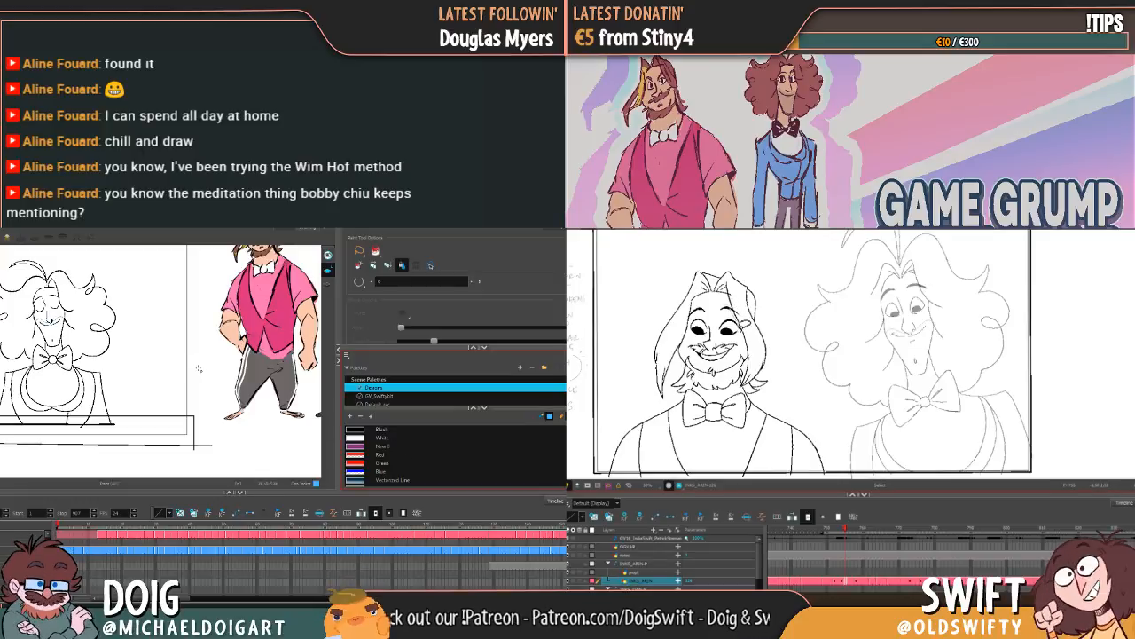
Step: Nudge Arin's eyes, brows, nose and mouth slightly downwards in the open-eyed, upright drawing
key(2)
key(2)
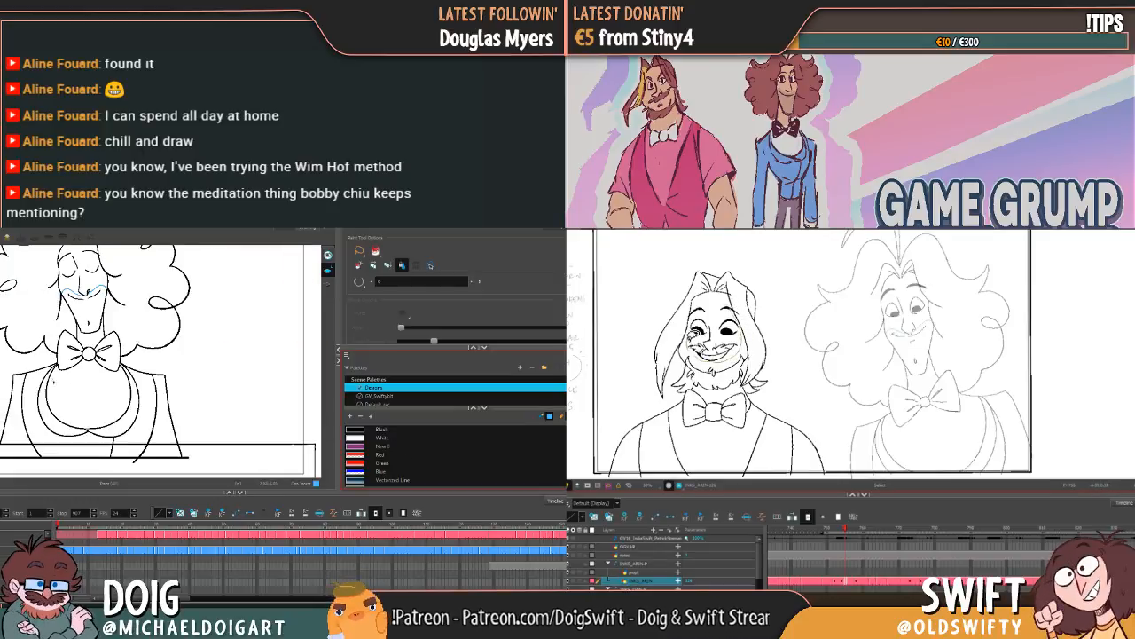
mouse_move(697, 321)
mouse_down()
mouse_move(712, 300)
mouse_move(736, 303)
mouse_up()
drag(135, 394, 177, 385)
drag(736, 303, 745, 318)
drag(177, 385, 176, 390)
key(Down)
key(Down)
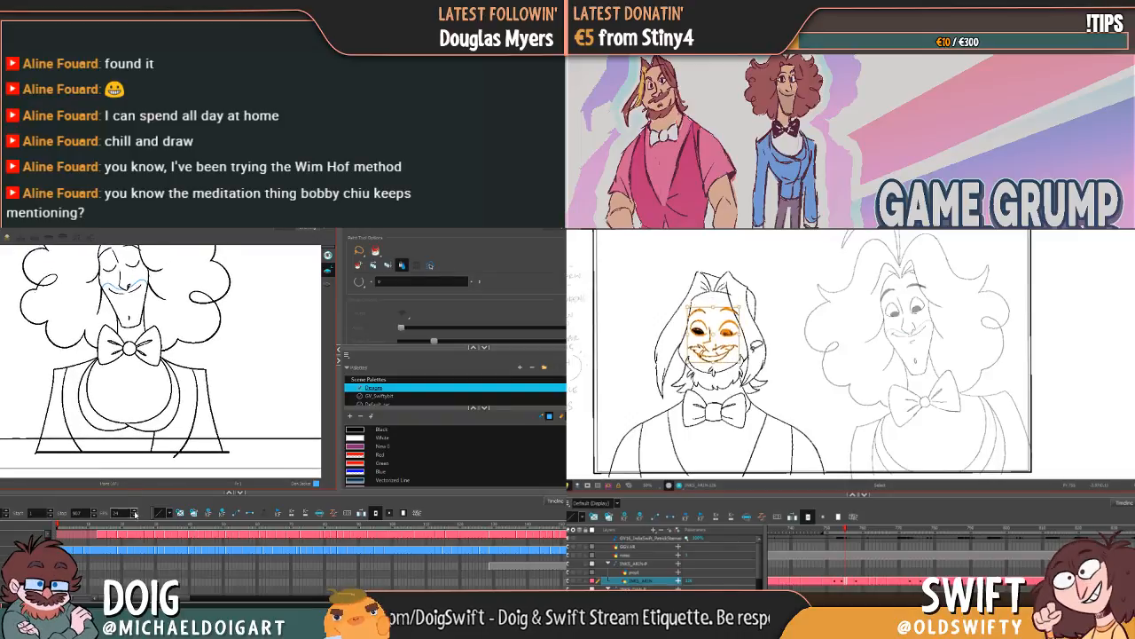
key(Down)
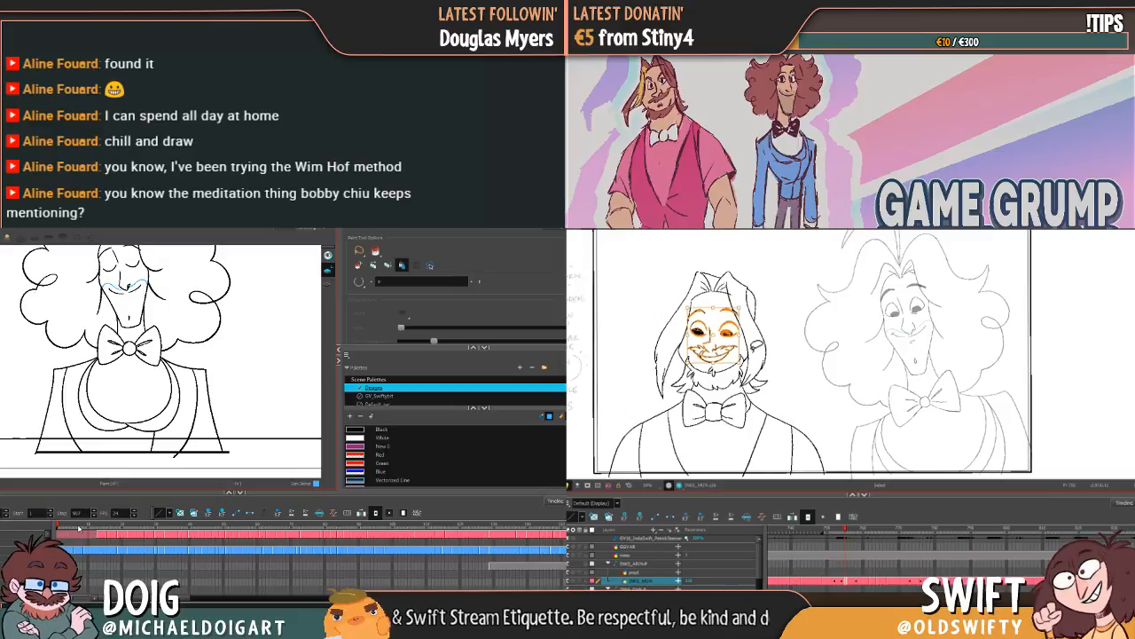
click(805, 330)
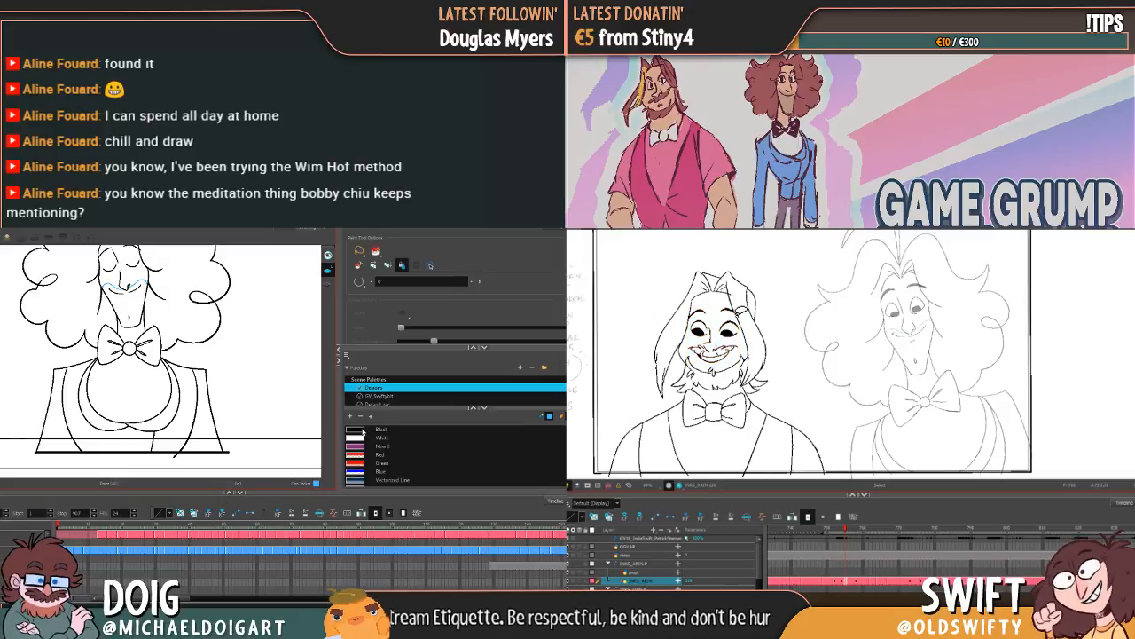
Step: Examine the alpha setting of the "Black" swatch in the Designs palette
click(363, 431)
double_click(359, 430)
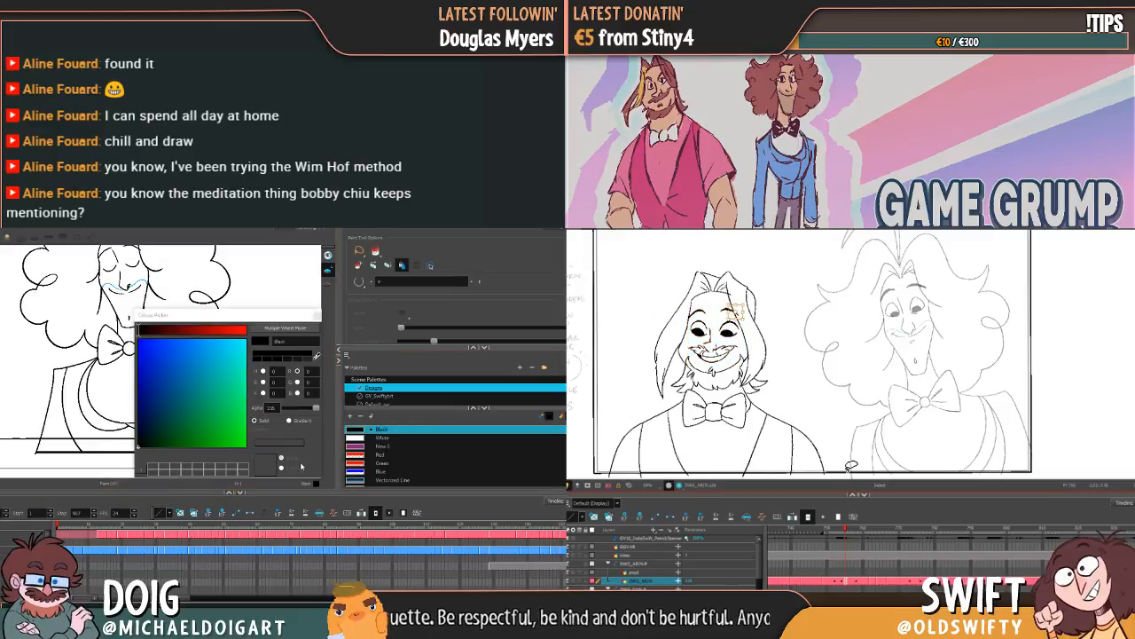
mouse_move(314, 410)
mouse_down()
mouse_move(278, 414)
mouse_move(321, 418)
mouse_up()
click(317, 315)
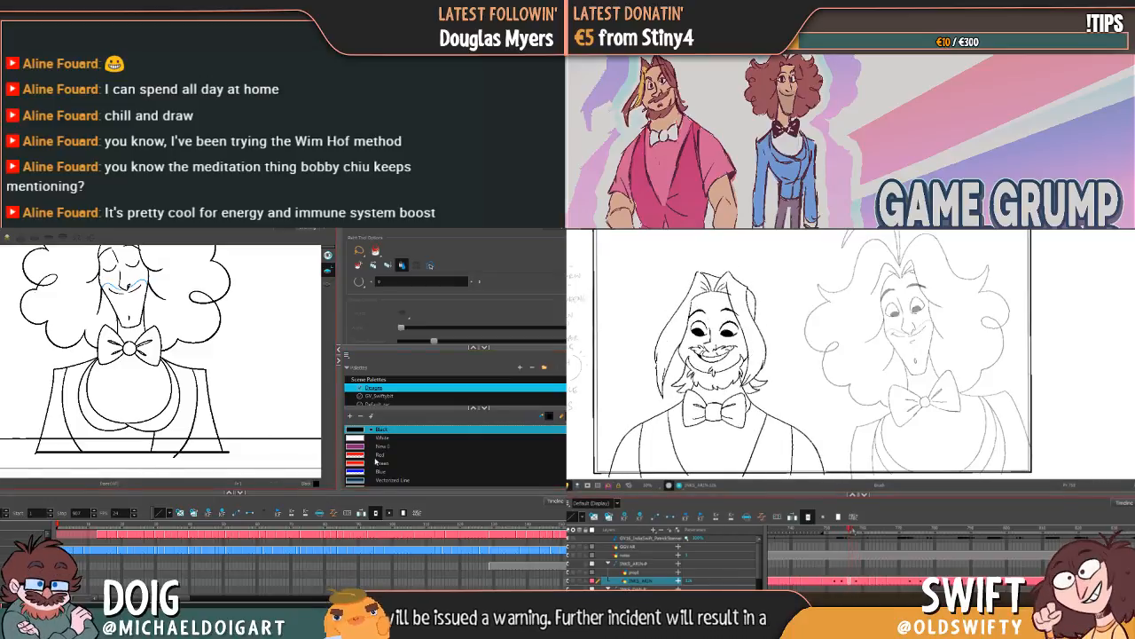
Step: Fill the outer sleeve on one side of Dan's jacket with the "Dan Jacket" blue
scroll(430, 472, down, 5)
click(381, 472)
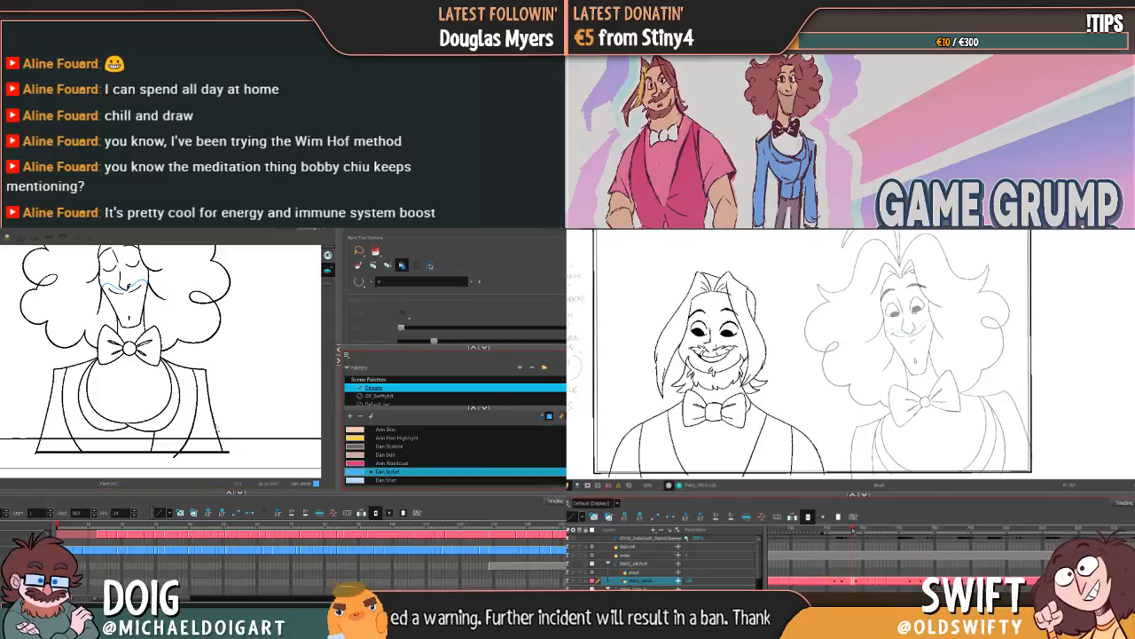
click(209, 428)
Step: Try the "Black" swatch at alpha 0 to hide the outlines, and raise its alpha back to nearly full
scroll(396, 461, up, 5)
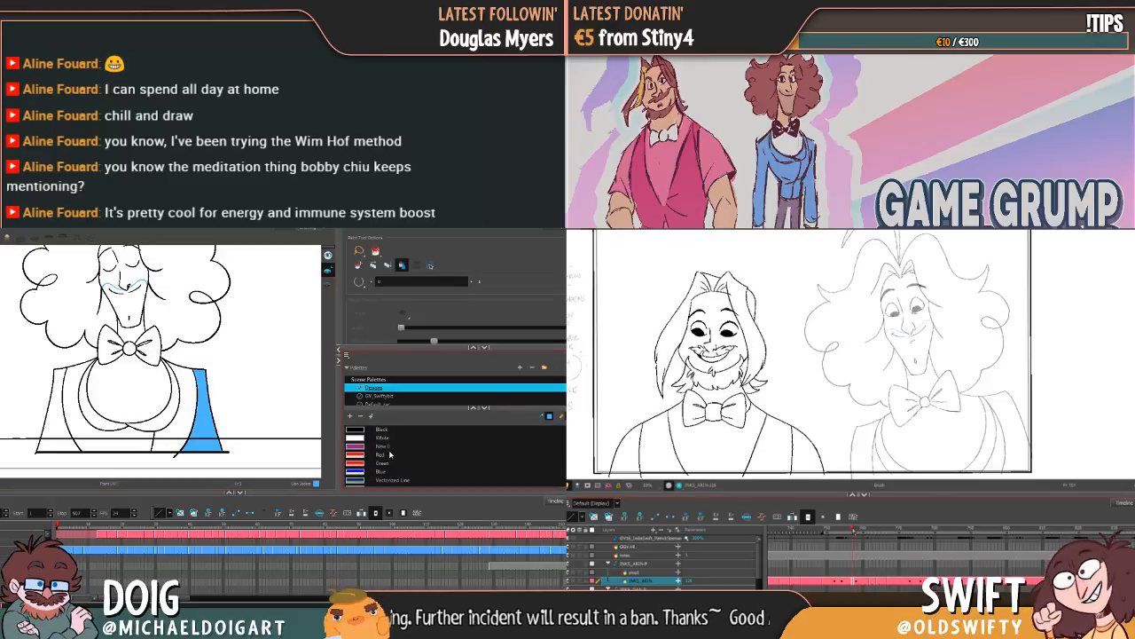
double_click(355, 432)
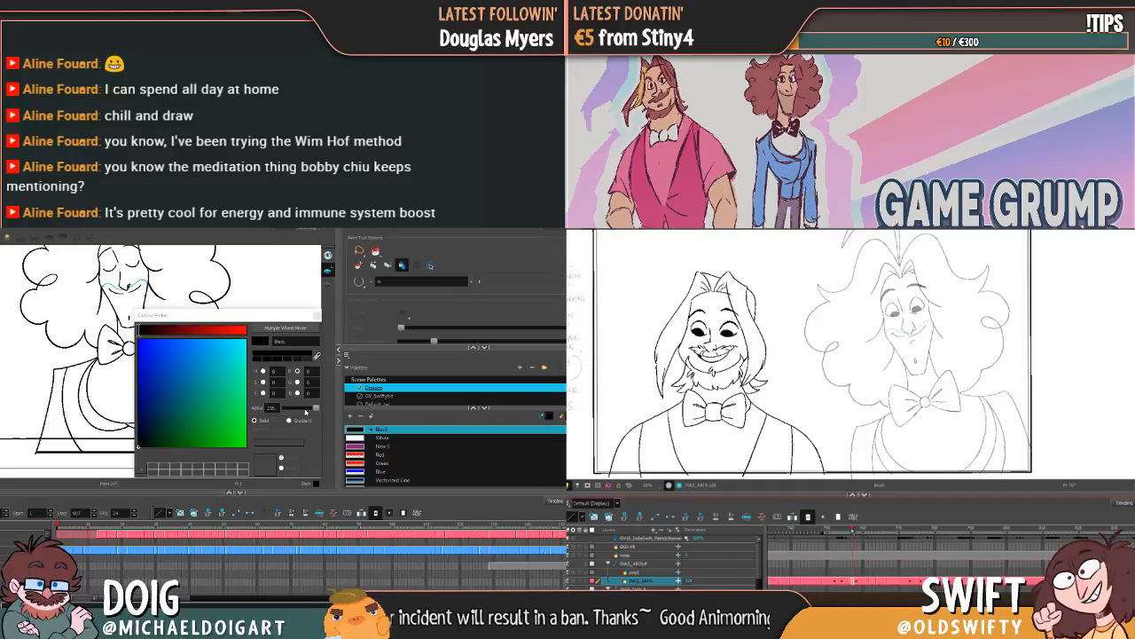
drag(305, 411, 285, 411)
drag(224, 319, 336, 319)
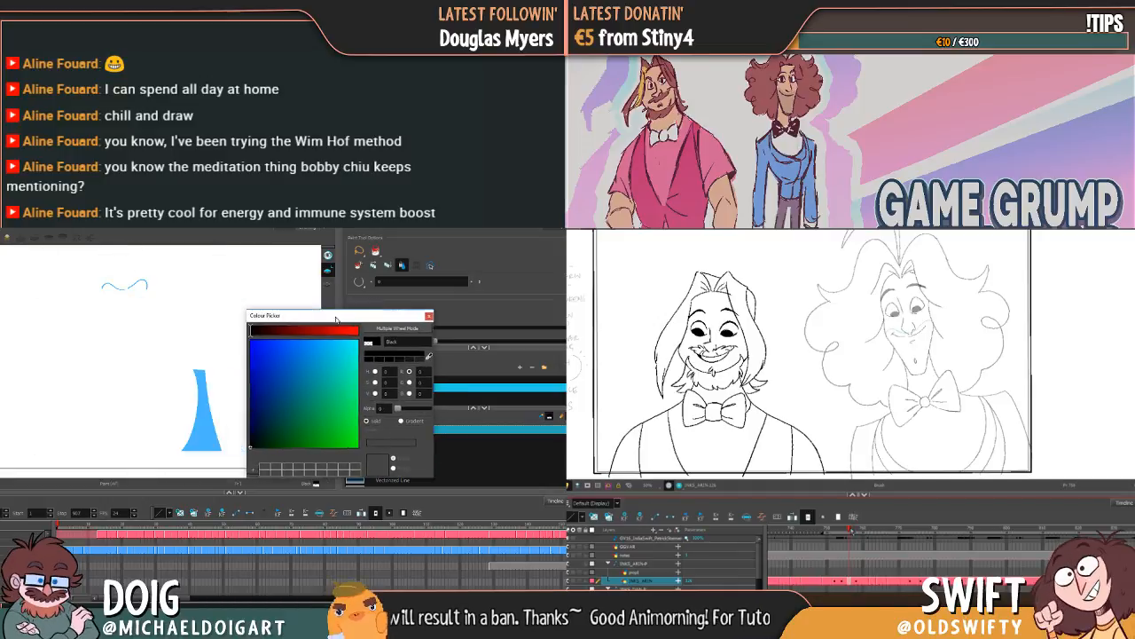
drag(397, 409, 426, 409)
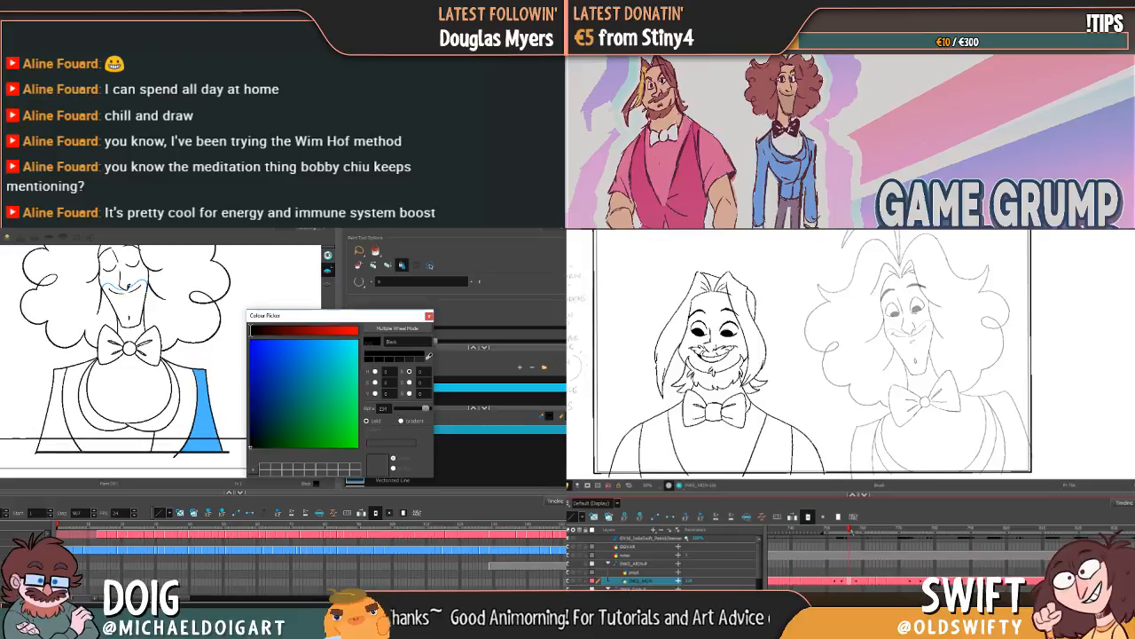
click(188, 407)
key(ctrl+z)
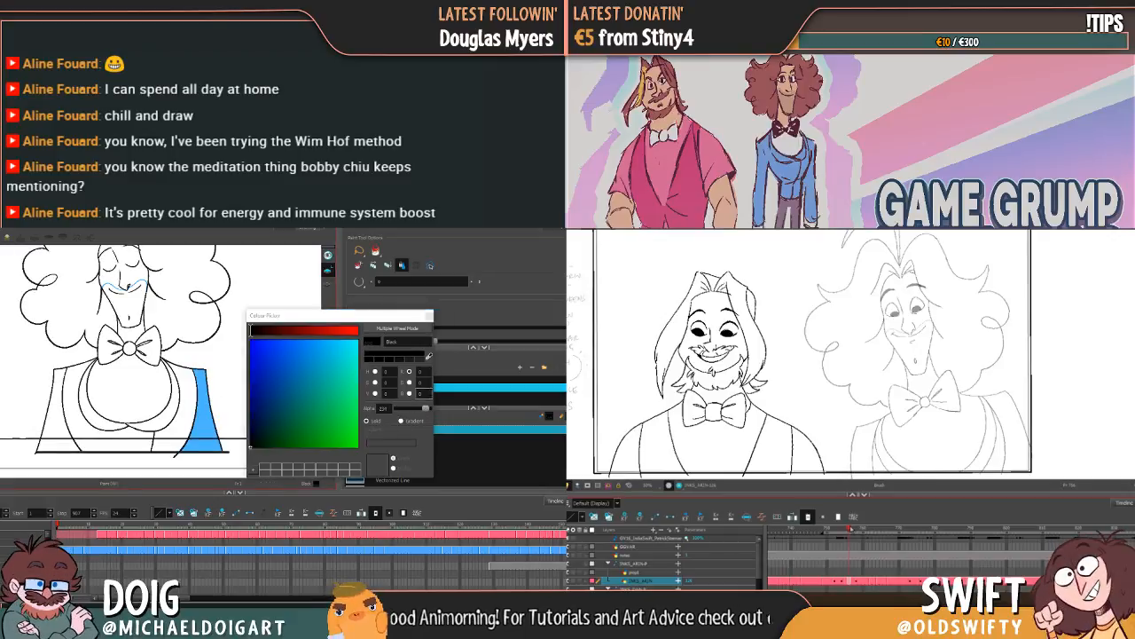
Step: Fill the jacket front beside the blue sleeve with the "Dan Jacket" colour
drag(391, 315, 264, 313)
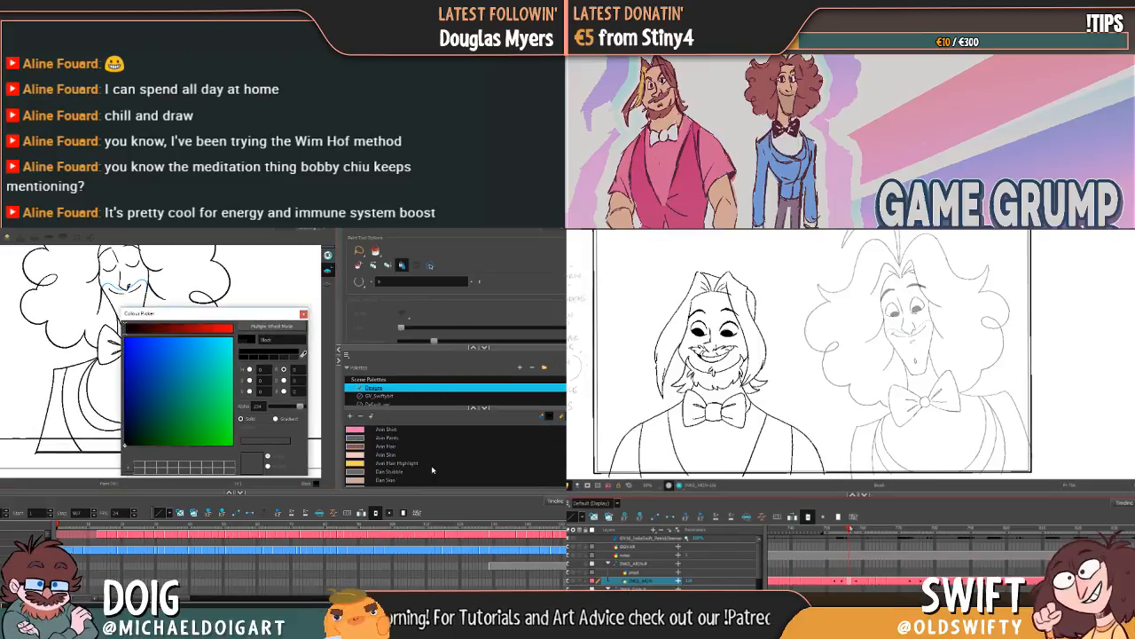
click(407, 476)
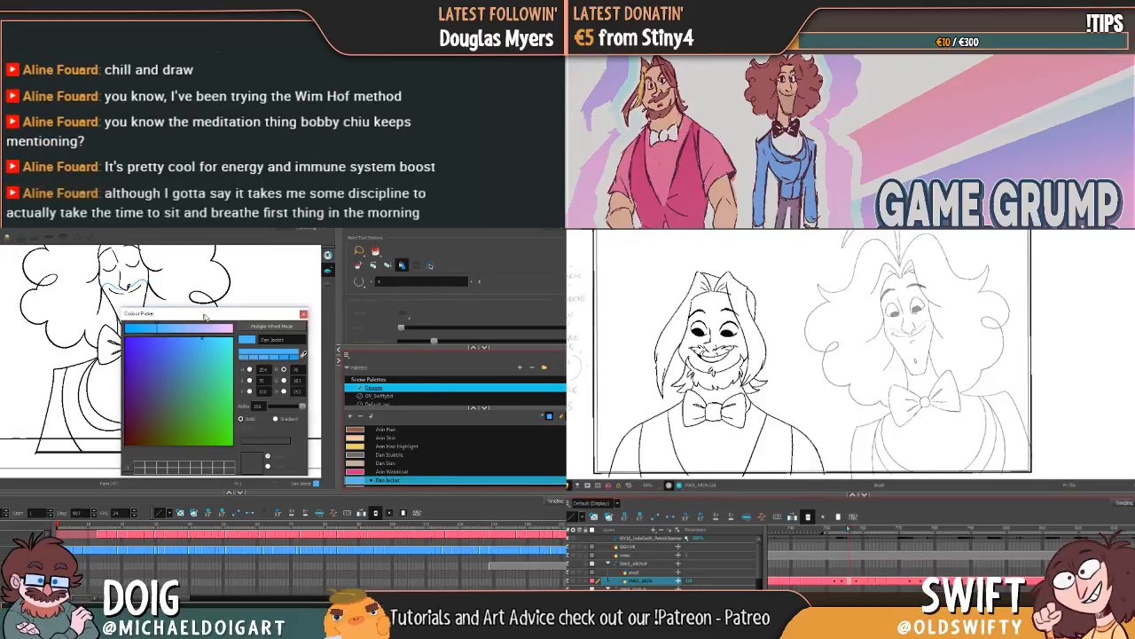
drag(177, 314, 367, 335)
click(186, 411)
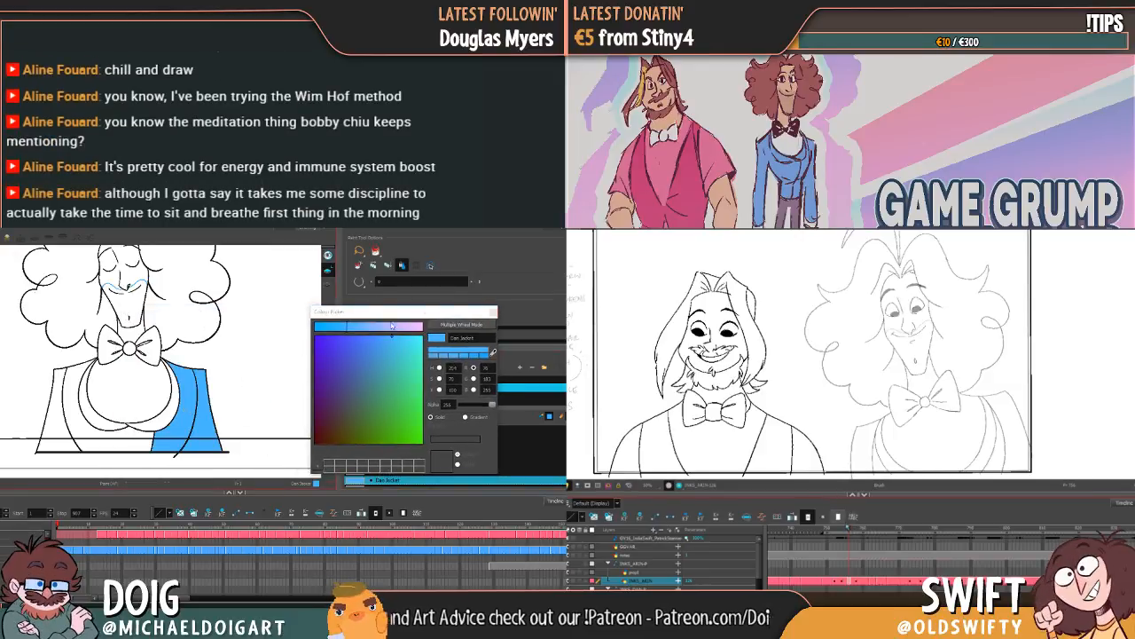
Step: Set the "Black" swatch's alpha to 0 to check the fills without outlines, and restore it to 255
drag(428, 313, 442, 315)
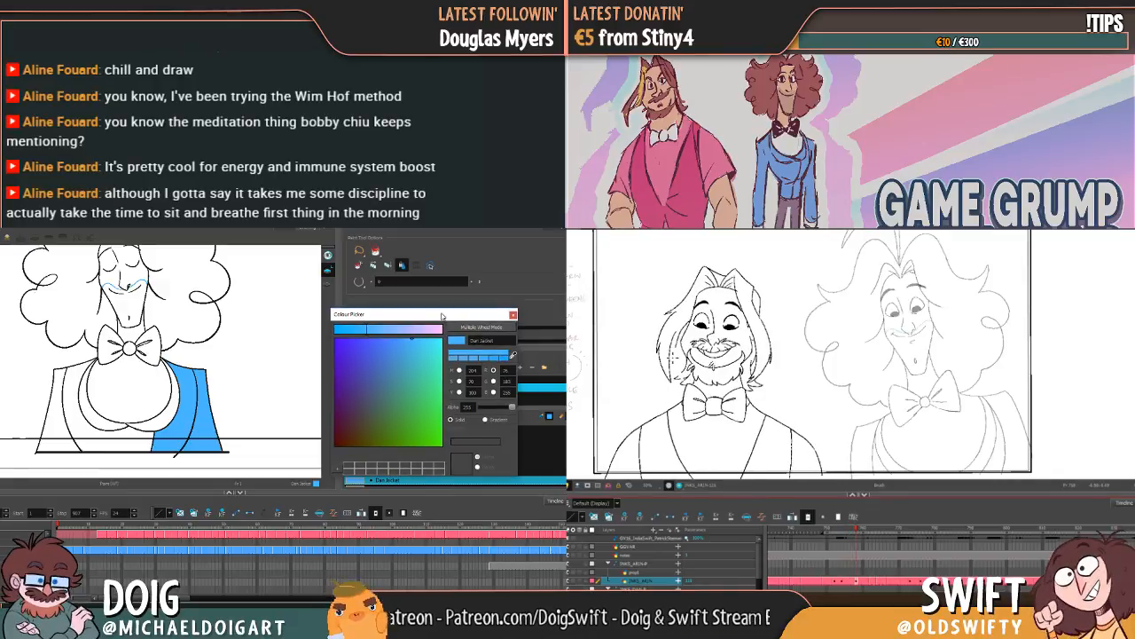
drag(442, 316, 417, 328)
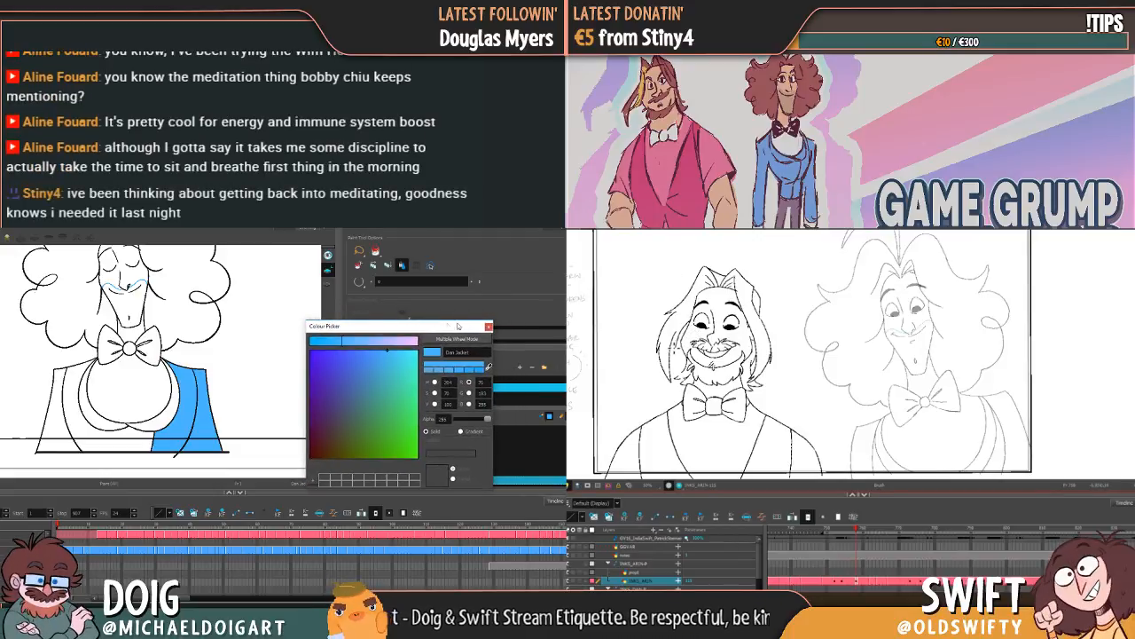
drag(438, 325, 281, 341)
scroll(413, 451, up, 4)
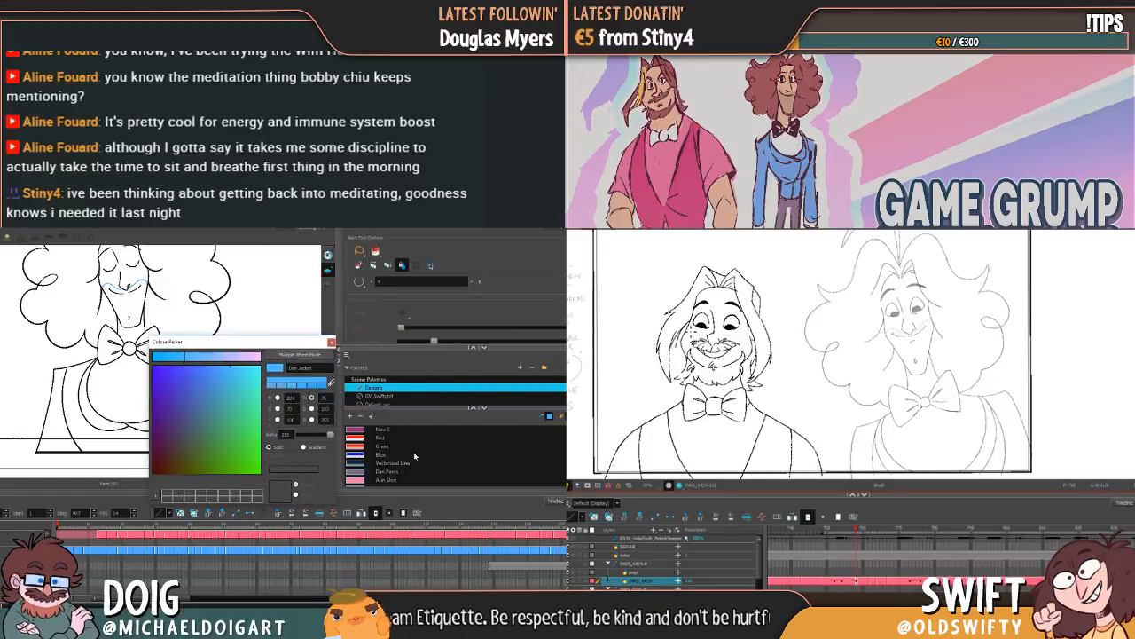
click(387, 430)
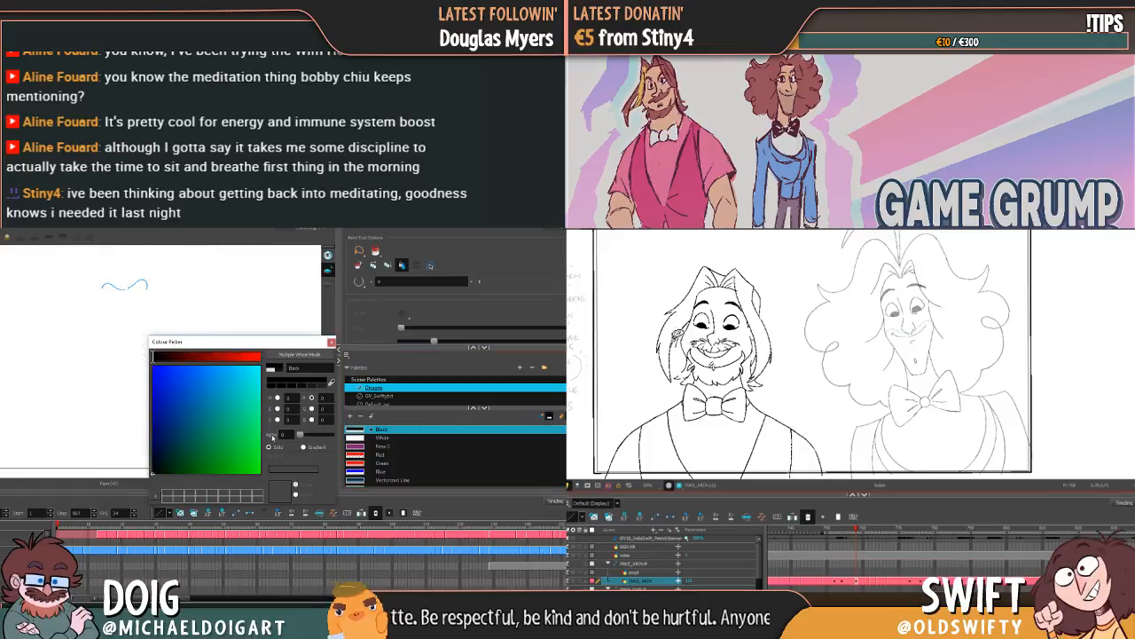
drag(232, 344, 384, 319)
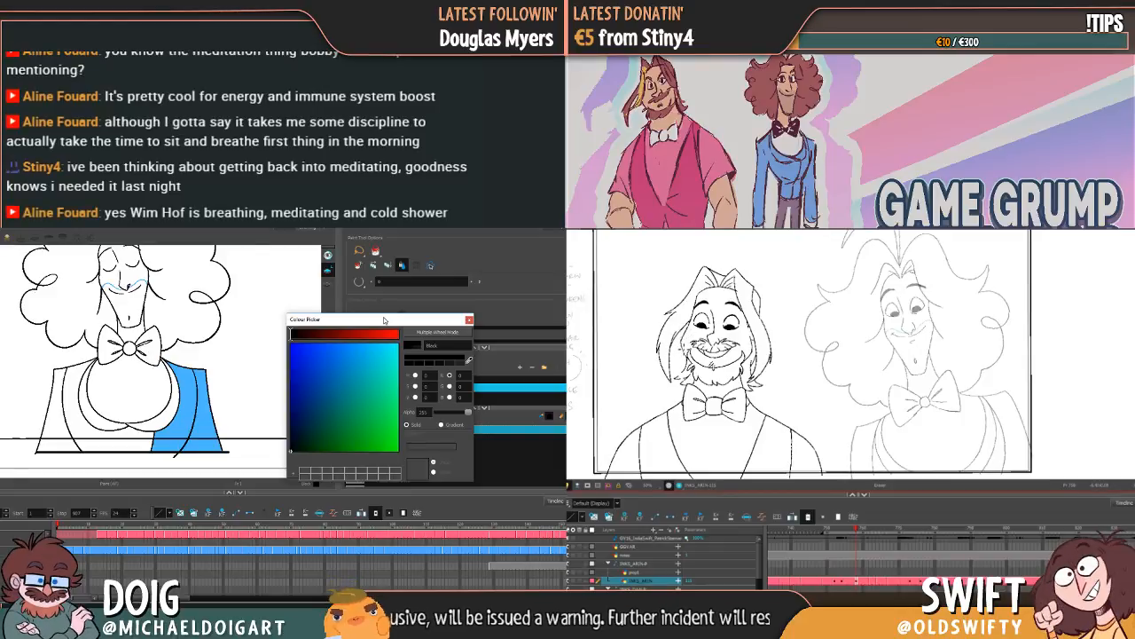
drag(384, 320, 314, 327)
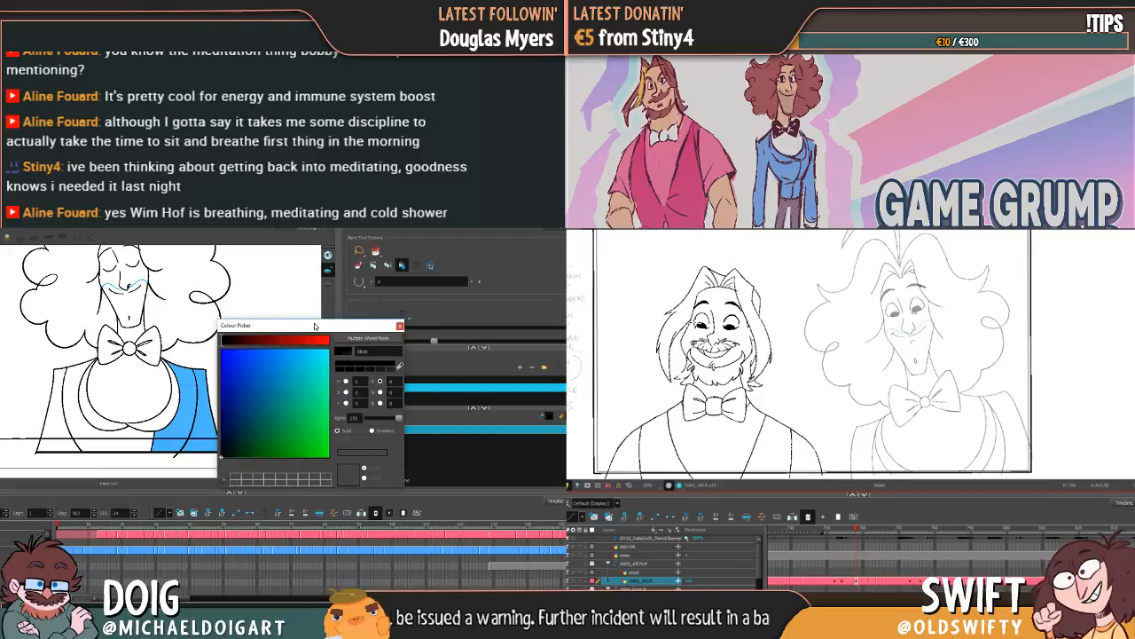
click(400, 326)
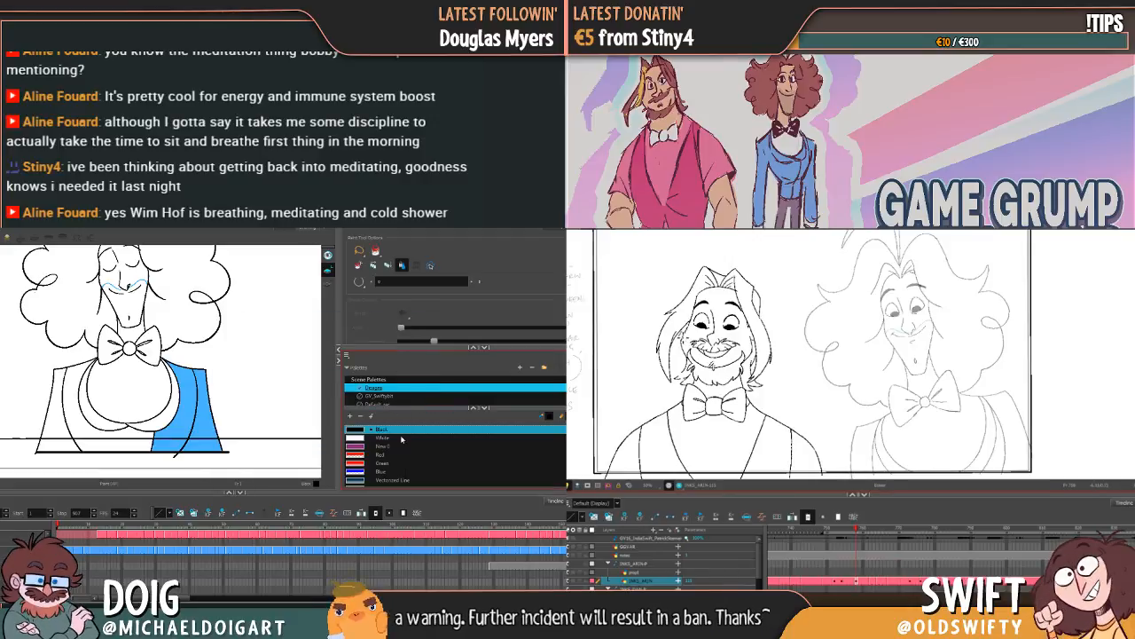
Step: Undo the two blue fills on Dan's jacket
scroll(405, 456, down, 3)
scroll(405, 456, up, 3)
key(ctrl+z)
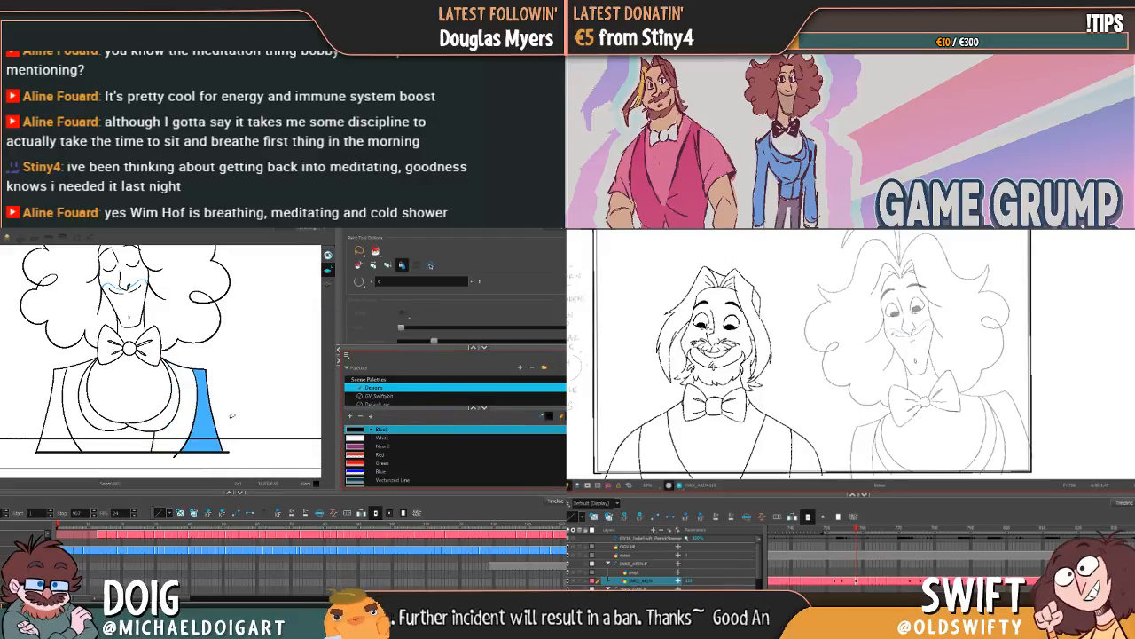
key(ctrl+z)
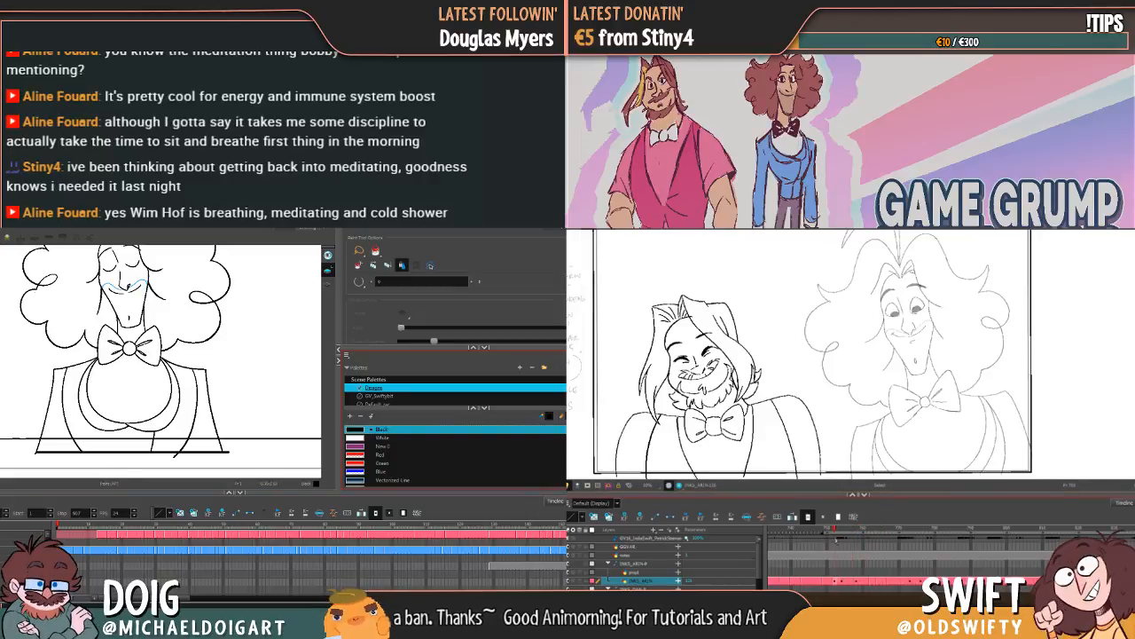
Step: Adjust the long hair on the side away from Dan in Arin's upright drawing, and select Dan's whole figure and save the scene
mouse_move(835, 539)
mouse_down()
mouse_move(882, 518)
mouse_move(850, 527)
mouse_move(864, 526)
mouse_up()
key(alt+q)
key(1)
drag(23, 276, 146, 346)
mouse_move(865, 526)
mouse_down()
mouse_move(852, 527)
mouse_move(859, 524)
mouse_up()
key(alt+s)
key(Escape)
mouse_move(680, 345)
mouse_down()
mouse_move(659, 309)
mouse_move(680, 384)
mouse_up()
mouse_move(29, 272)
mouse_down()
mouse_move(150, 391)
mouse_move(165, 356)
mouse_up()
key(ctrl+s)
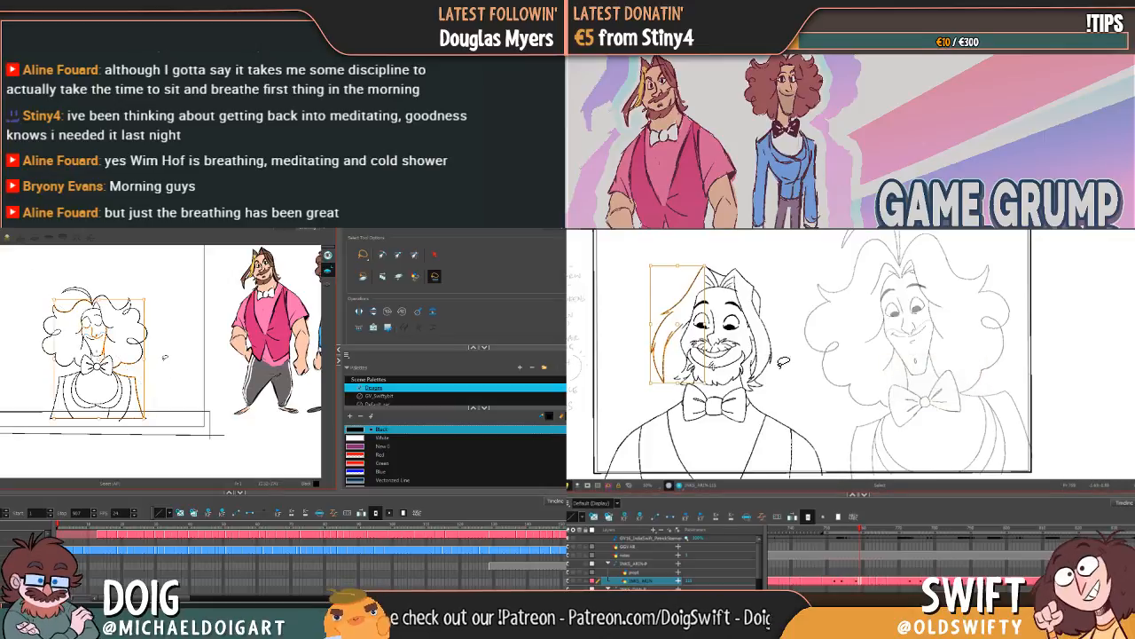
click(785, 365)
drag(859, 532, 856, 530)
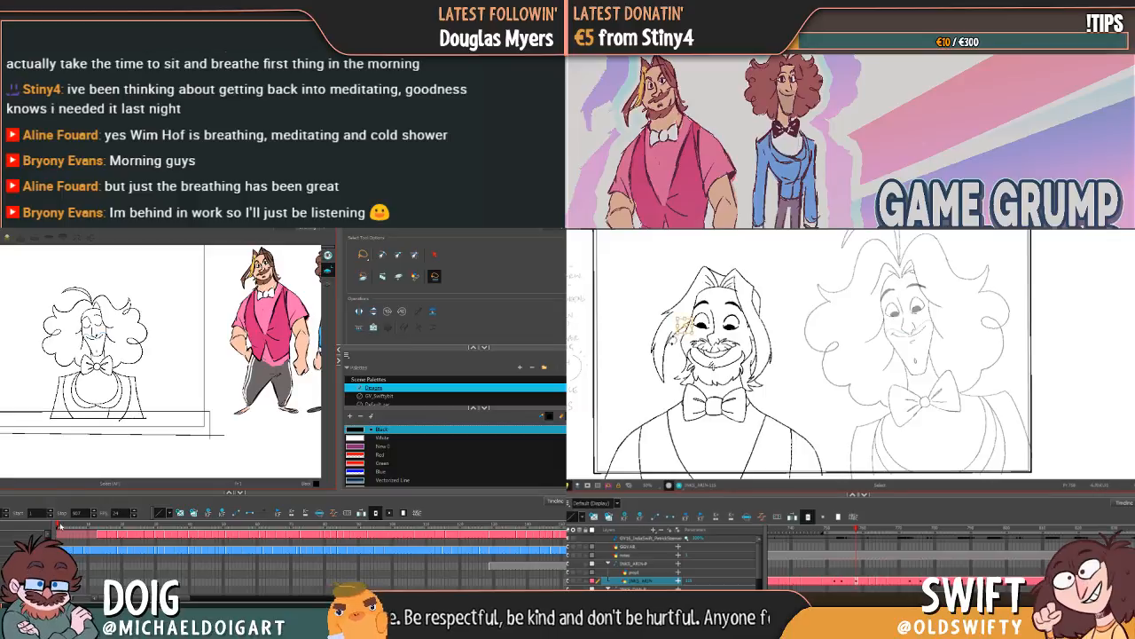
Step: Look through the frames of Dan's line animation and return to the first frame
drag(76, 528, 487, 523)
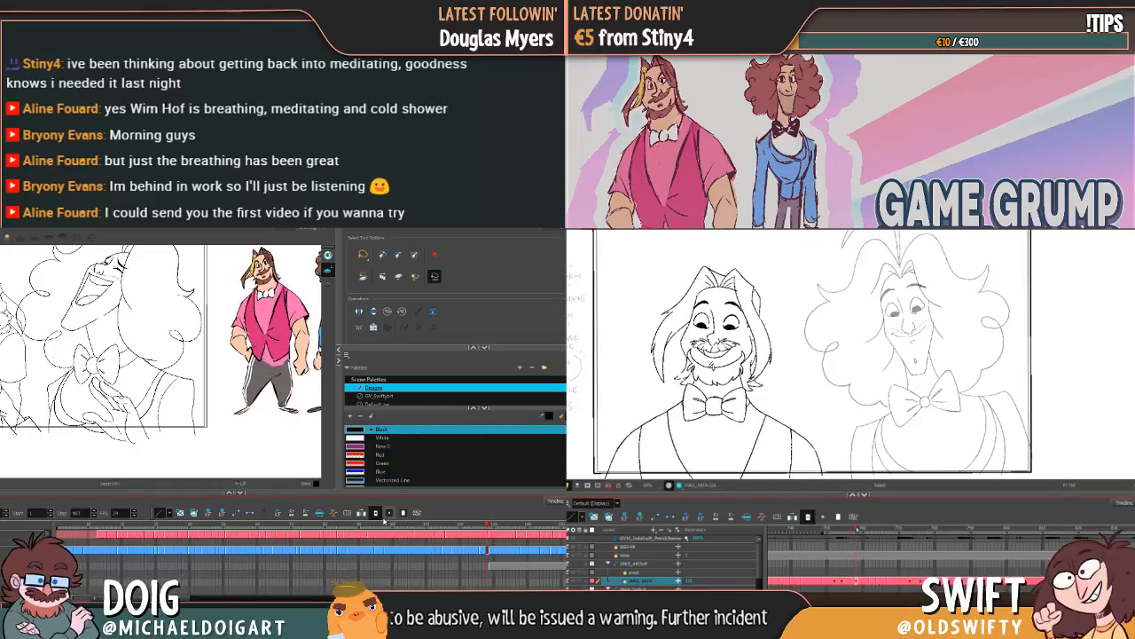
key(alt+b)
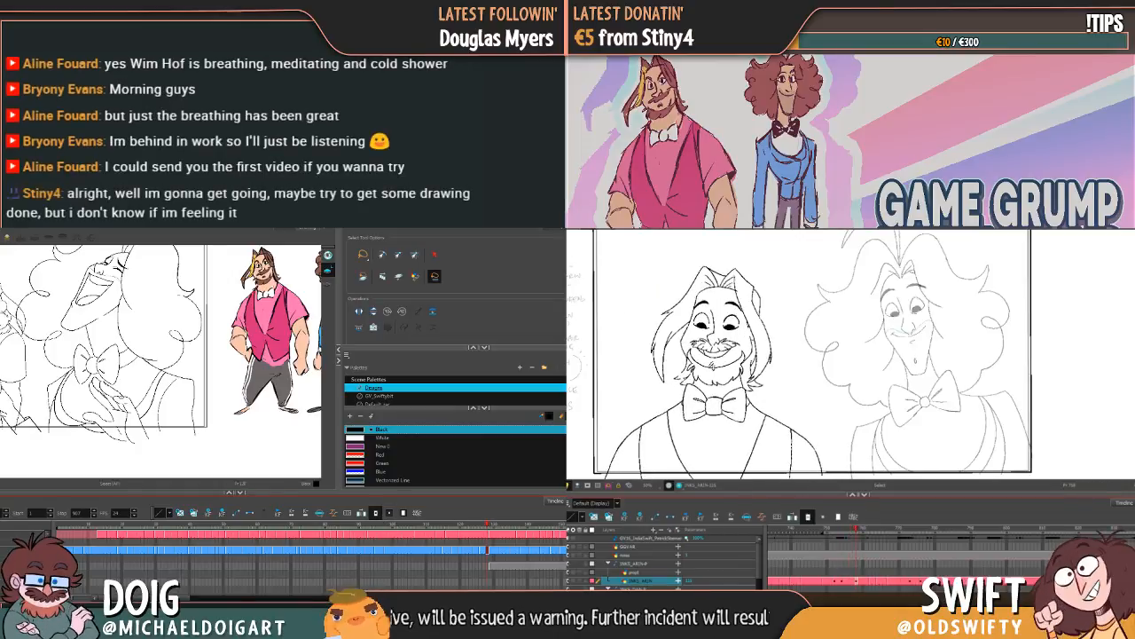
key(shift+comma)
Step: Select the run of frames in Dan's line layer up to the close-up laughing pose, and enable Permanent Selection for the Select tool
drag(88, 552, 467, 552)
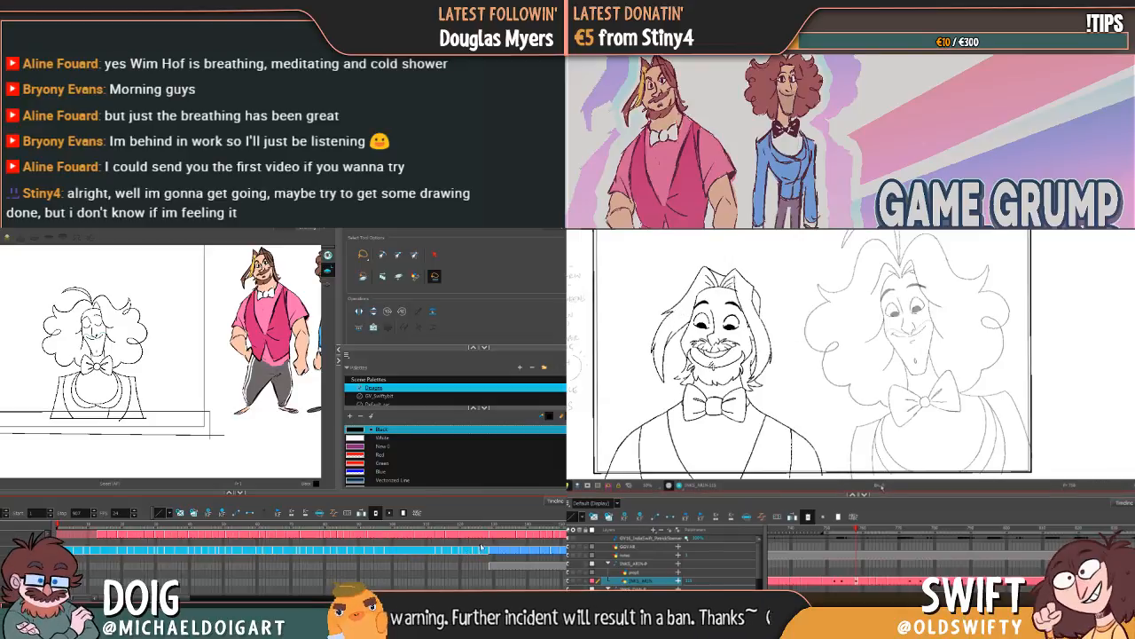
click(363, 256)
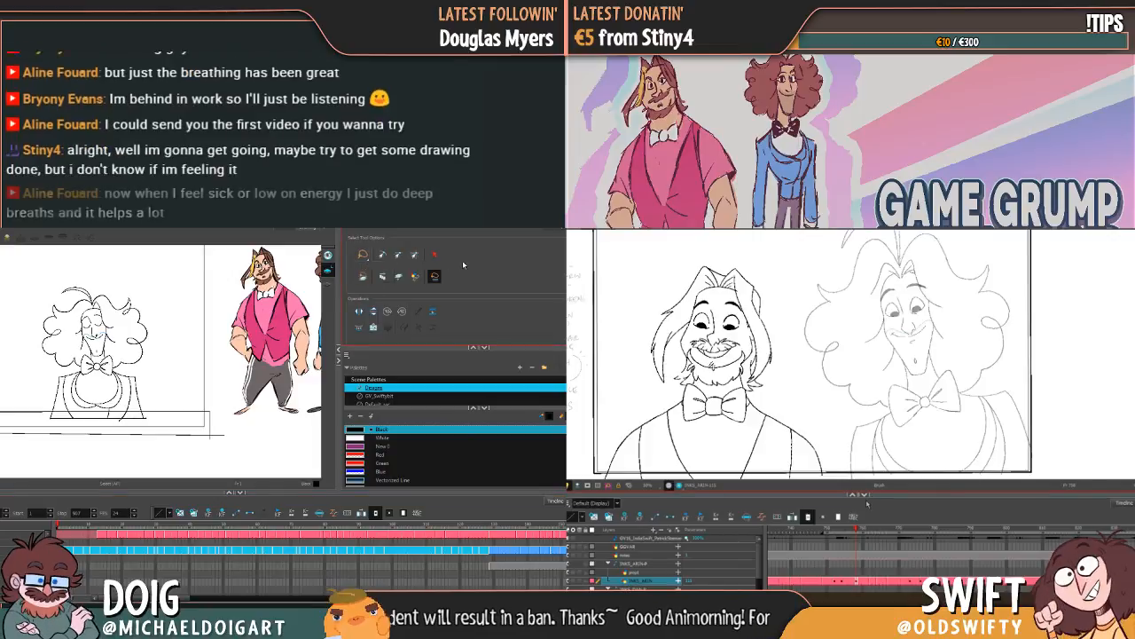
click(360, 277)
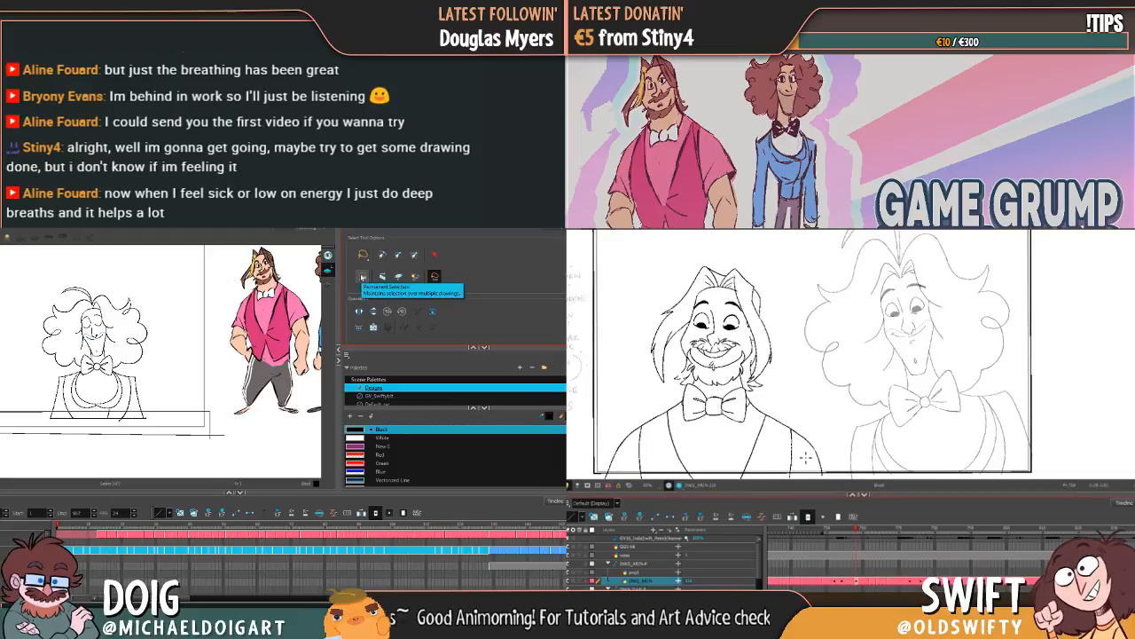
click(362, 277)
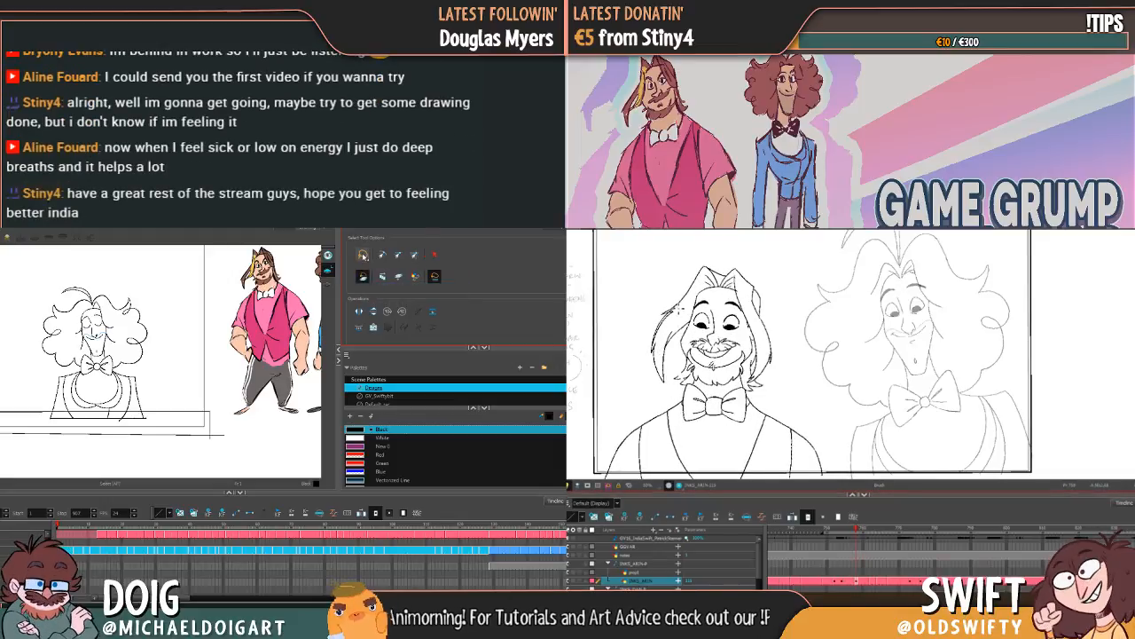
Step: Lasso the whole area around Dan's drawing and check the selection across the frames
scroll(156, 269, down, 2)
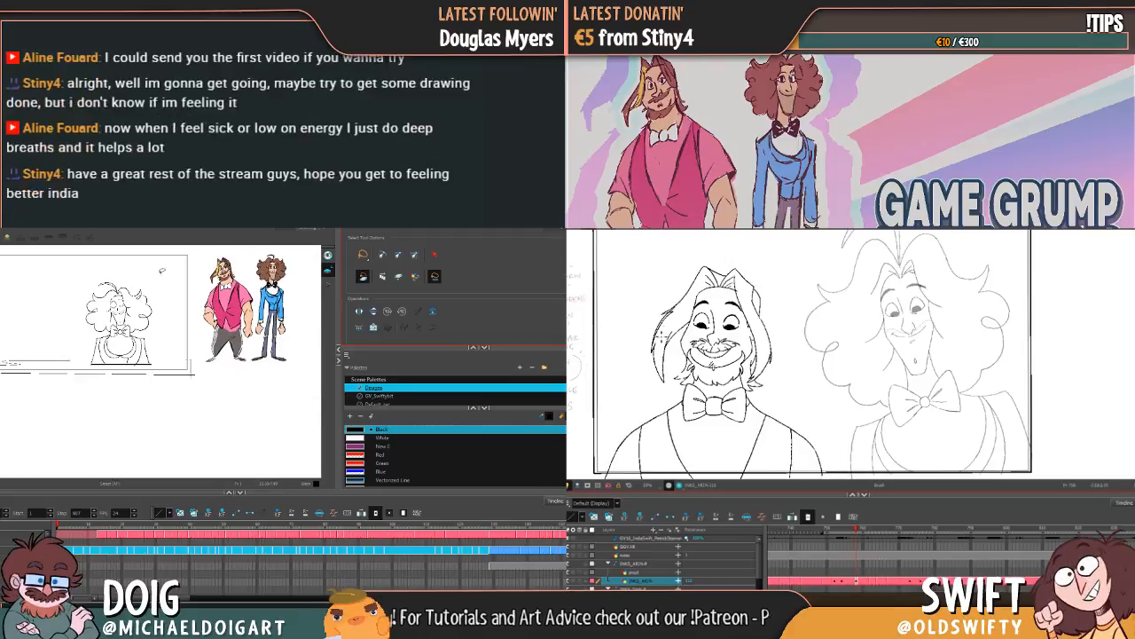
mouse_move(127, 252)
mouse_down()
mouse_move(27, 327)
mouse_move(37, 384)
mouse_move(184, 408)
mouse_move(194, 318)
mouse_move(189, 252)
mouse_move(159, 245)
mouse_up()
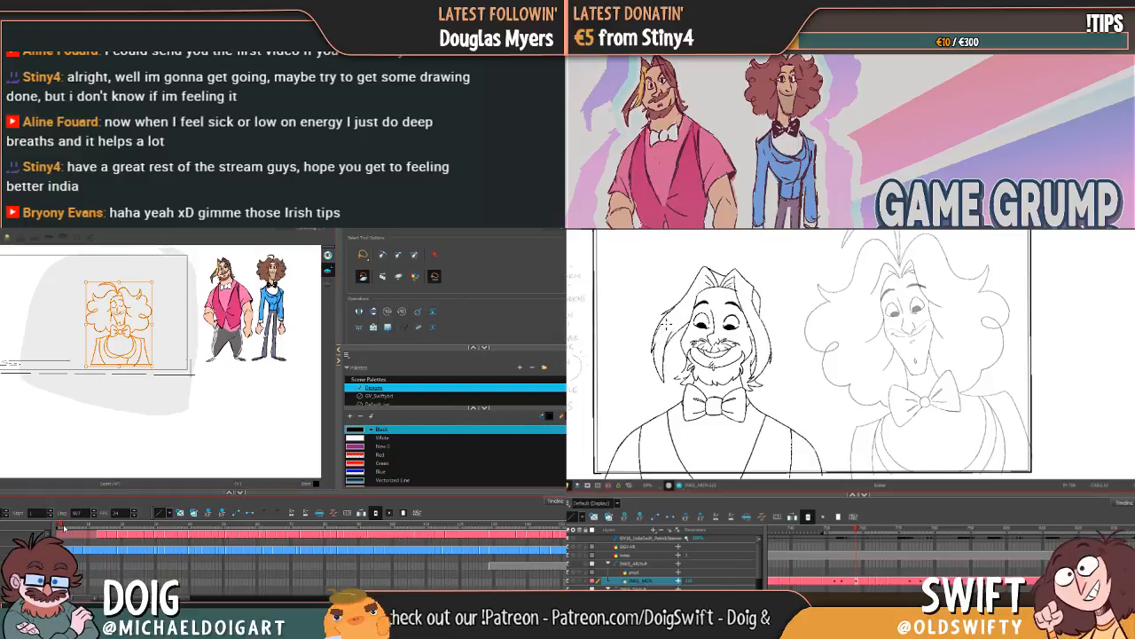
drag(95, 529, 270, 547)
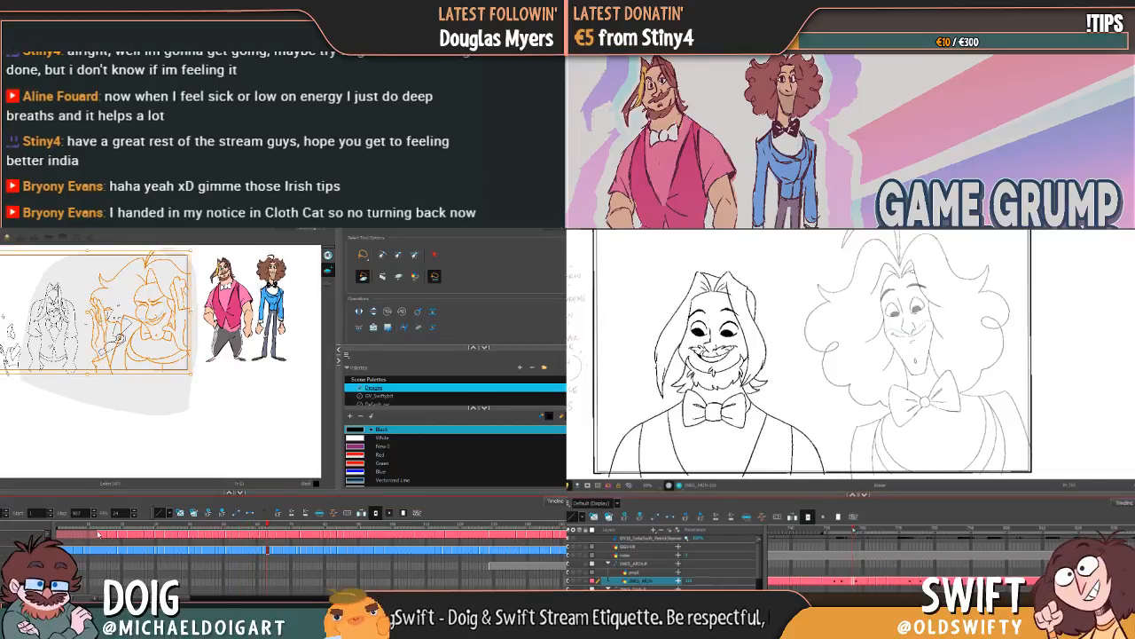
Step: Clear the current selection and lasso the whole area around Dan's drawing again
click(192, 401)
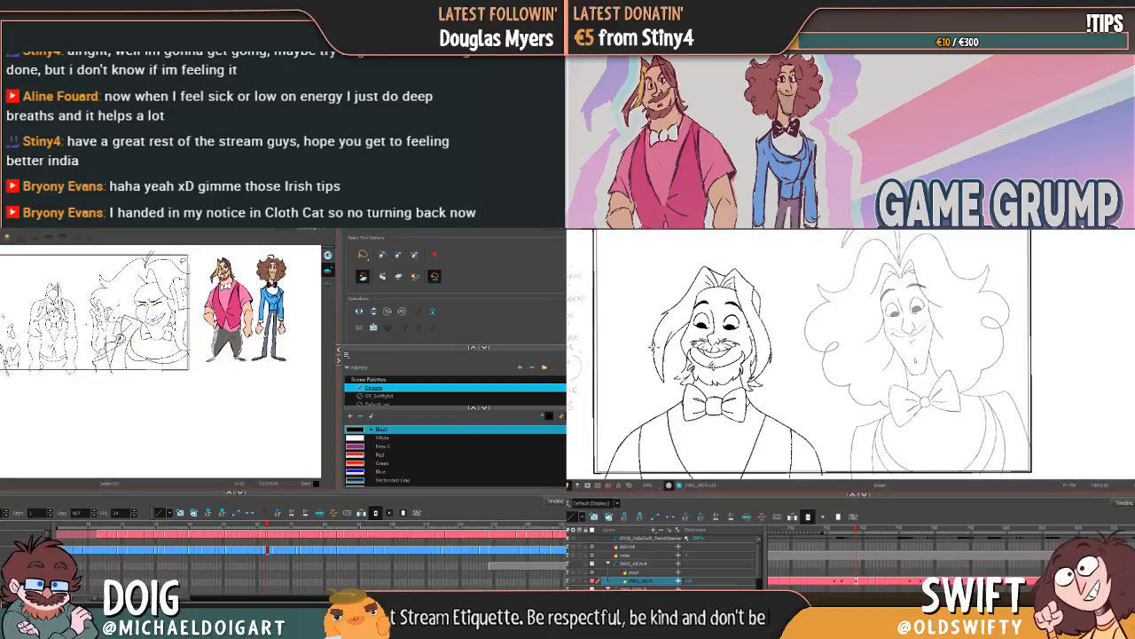
scroll(179, 270, down, 4)
scroll(179, 271, up, 3)
mouse_move(180, 273)
mouse_down()
mouse_move(169, 377)
mouse_move(171, 340)
mouse_up()
mouse_move(192, 294)
mouse_down()
mouse_move(127, 277)
mouse_move(100, 309)
mouse_move(94, 344)
mouse_up()
mouse_move(195, 275)
mouse_down()
mouse_move(127, 269)
mouse_move(75, 293)
mouse_move(59, 359)
mouse_move(89, 427)
mouse_move(189, 438)
mouse_move(210, 303)
mouse_move(188, 269)
mouse_up()
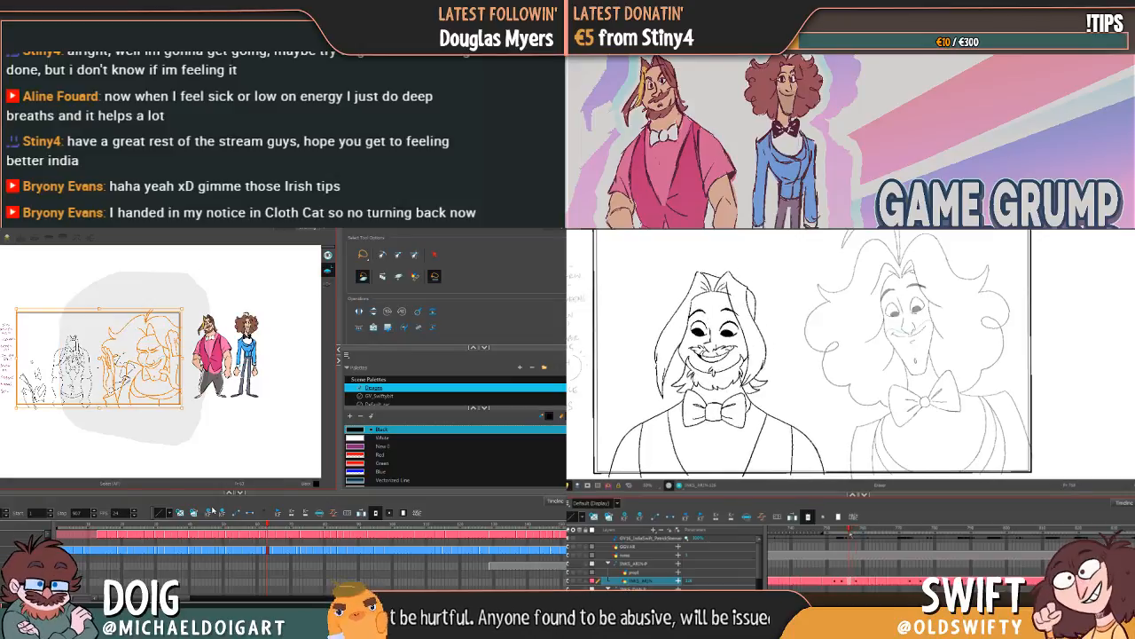
Step: Check the selection on the first frame and select Dan's line-layer frames from the close-up laughing pose back to the start
drag(266, 525, 58, 524)
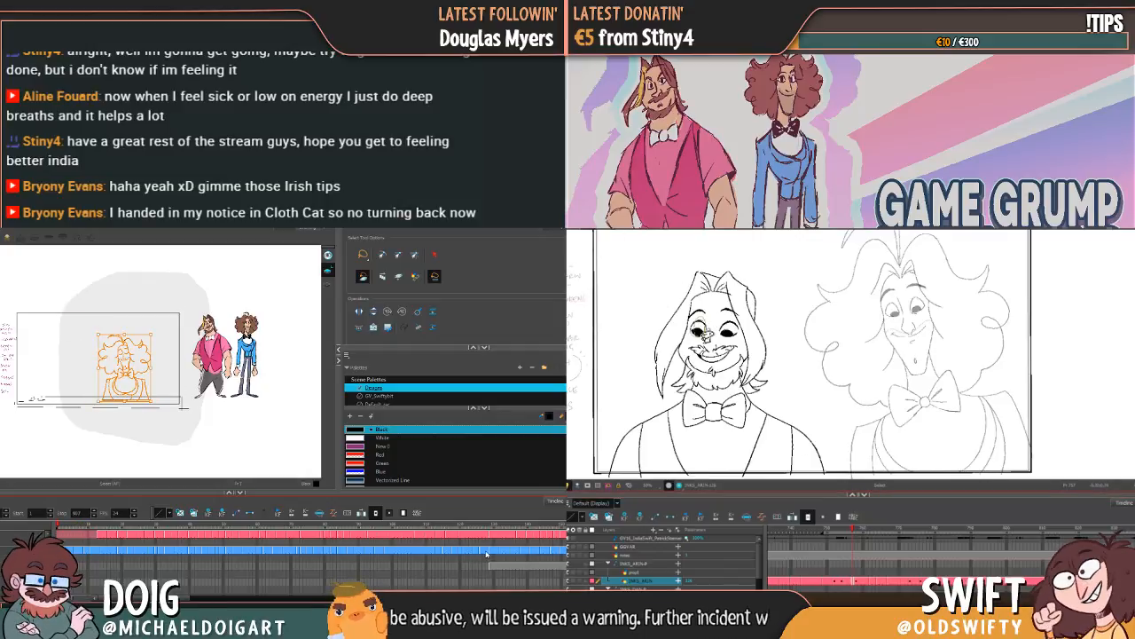
drag(485, 554, 458, 553)
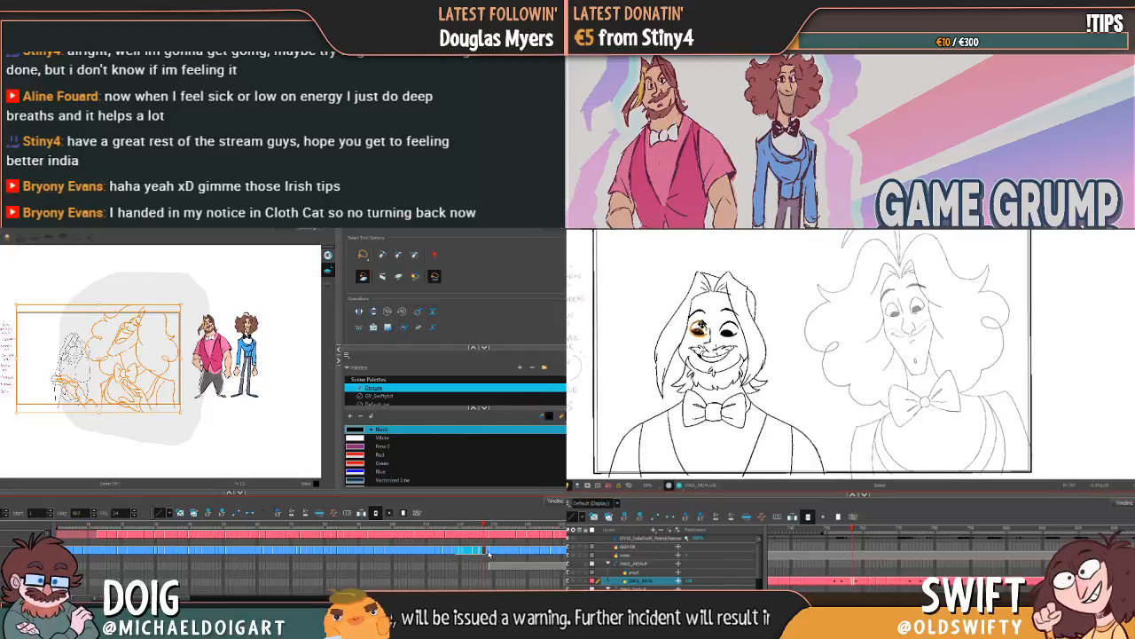
click(488, 553)
click(467, 565)
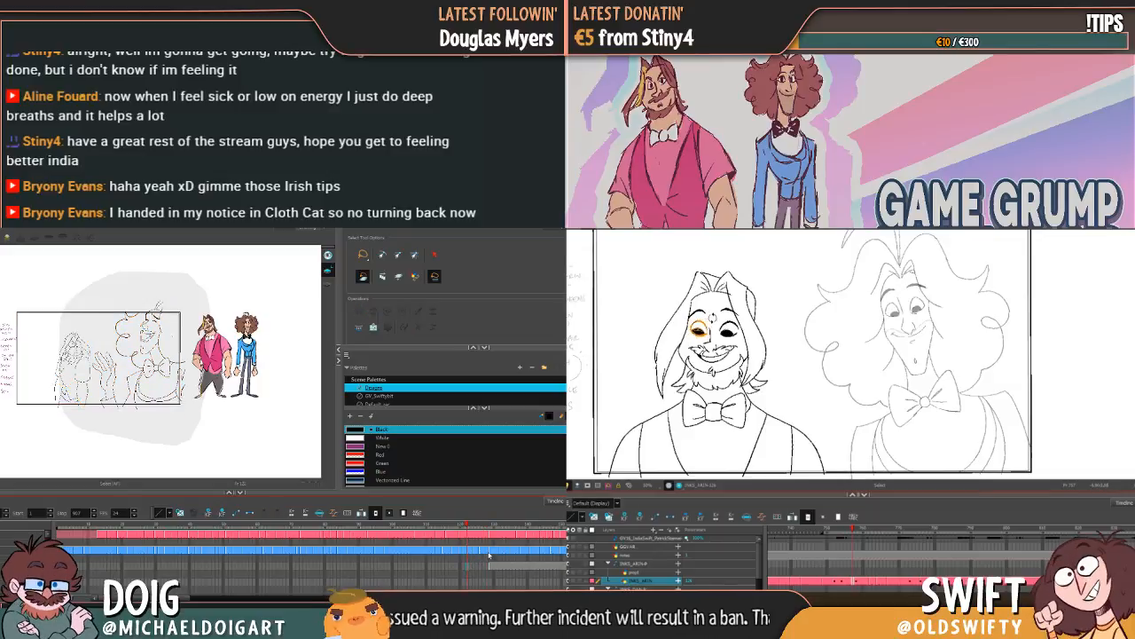
drag(489, 555, 423, 553)
drag(254, 551, 79, 551)
Step: Select and adjust each of Arin's eyes in his upright smiling drawing
click(727, 304)
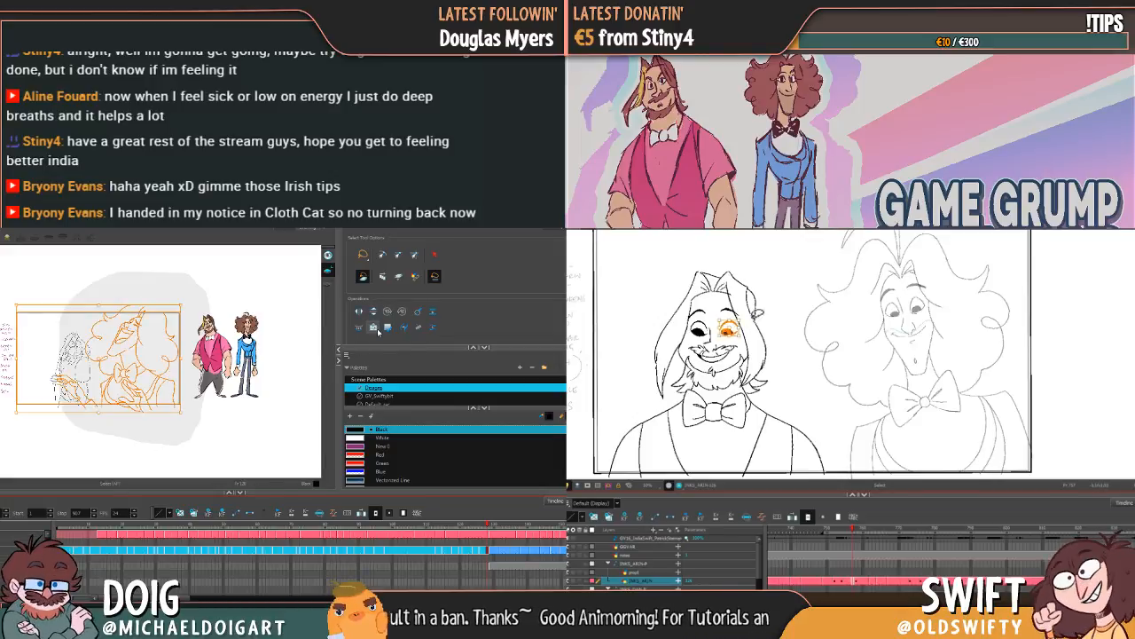
click(769, 309)
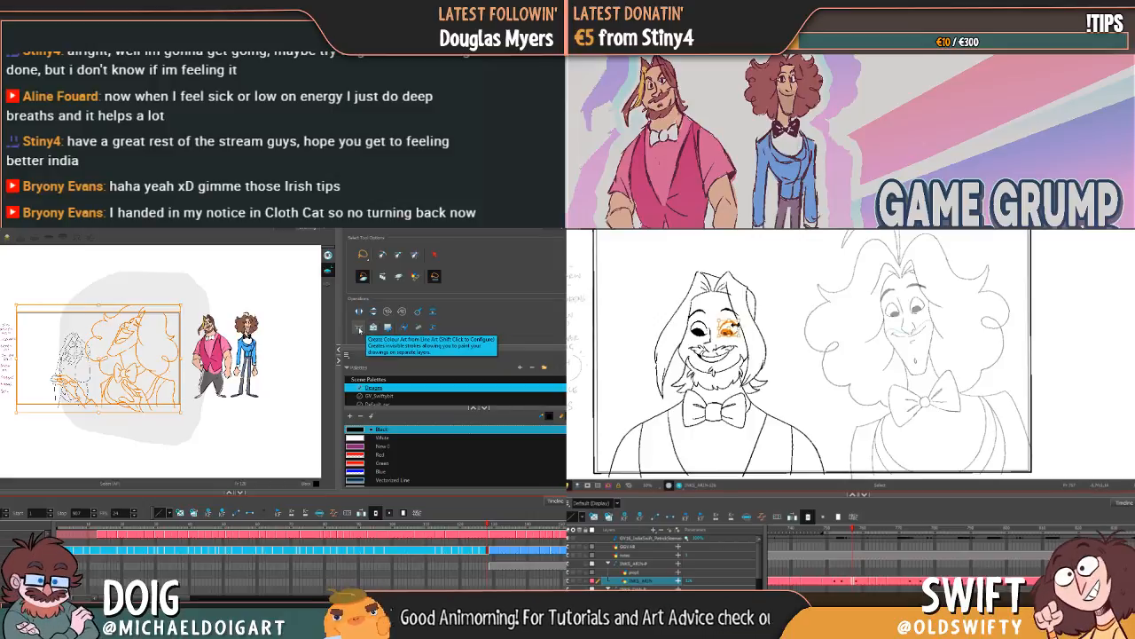
click(786, 302)
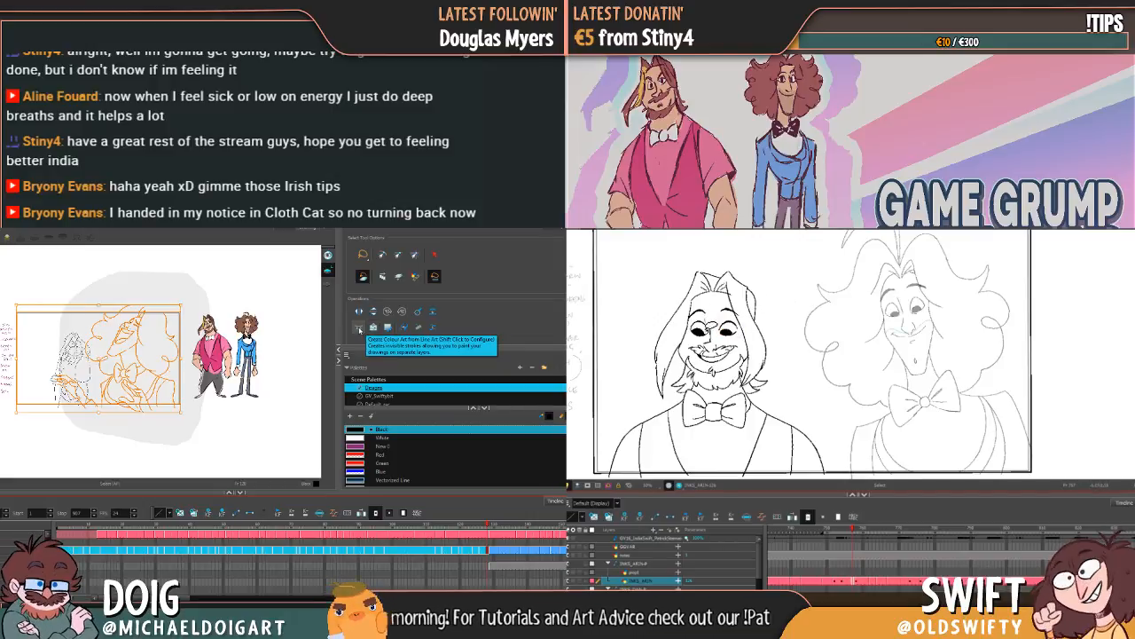
mouse_move(702, 316)
mouse_down()
mouse_move(692, 332)
mouse_move(701, 314)
mouse_up()
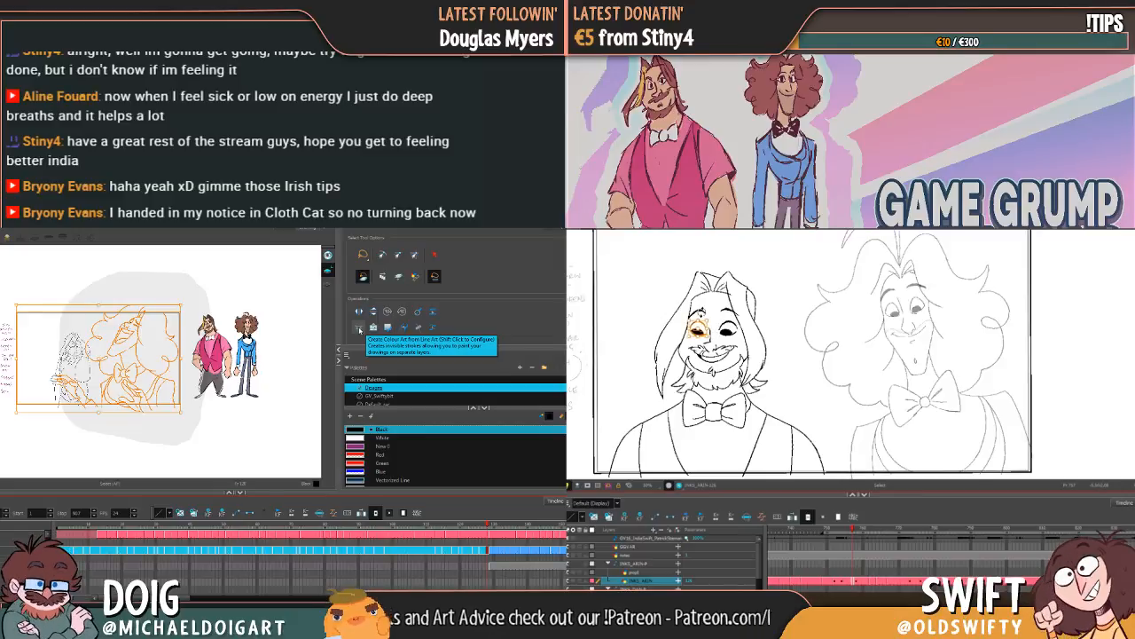
Step: Configure Create Colour Art from Line Art with Line Art as source and Colour Art as destination, and check Dan's Colour Art layer
shift+click(359, 330)
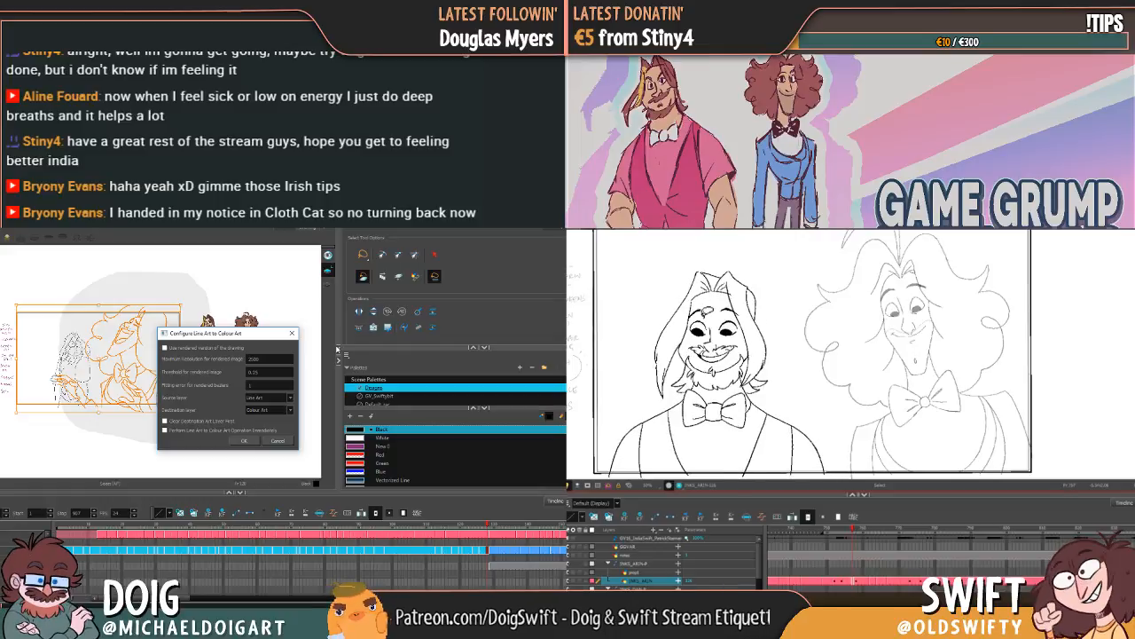
click(244, 442)
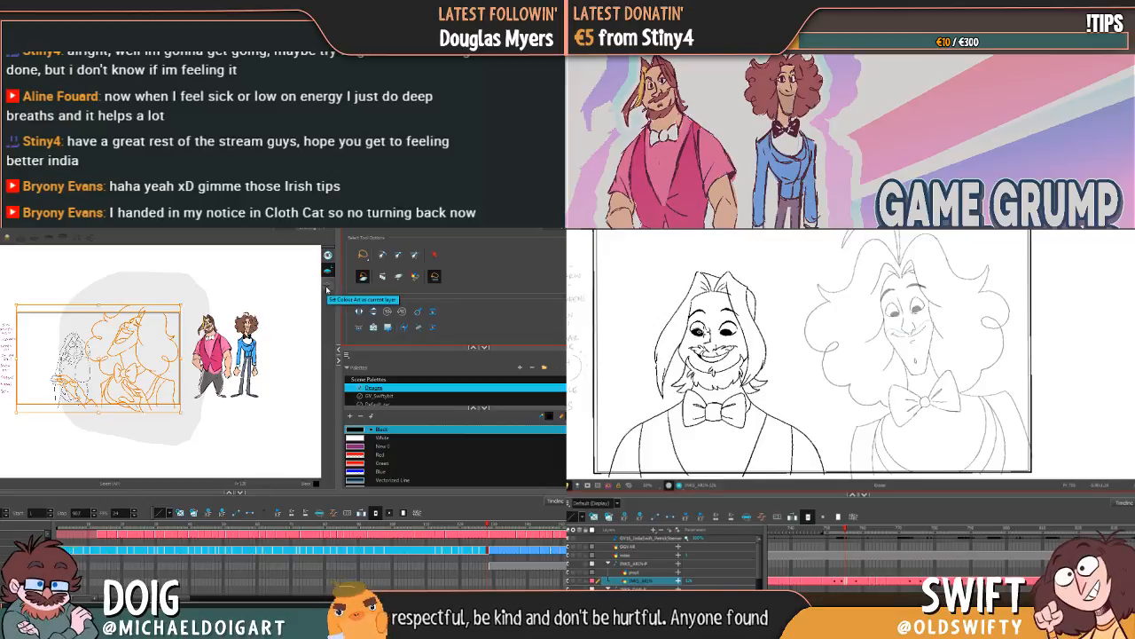
click(327, 288)
scroll(127, 400, up, 4)
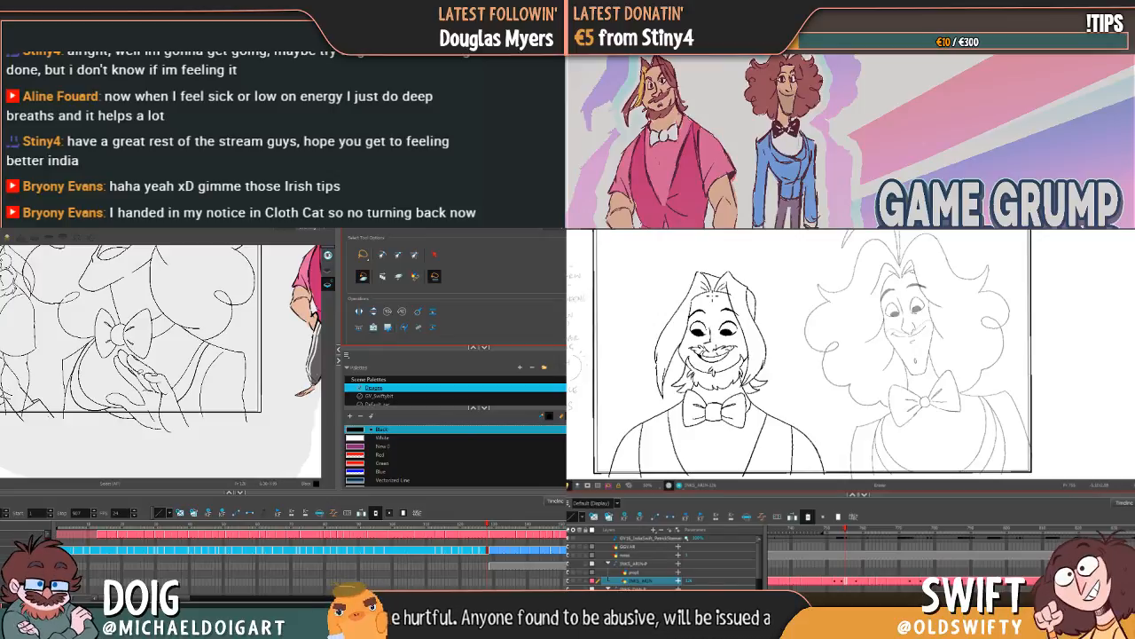
scroll(162, 345, down, 4)
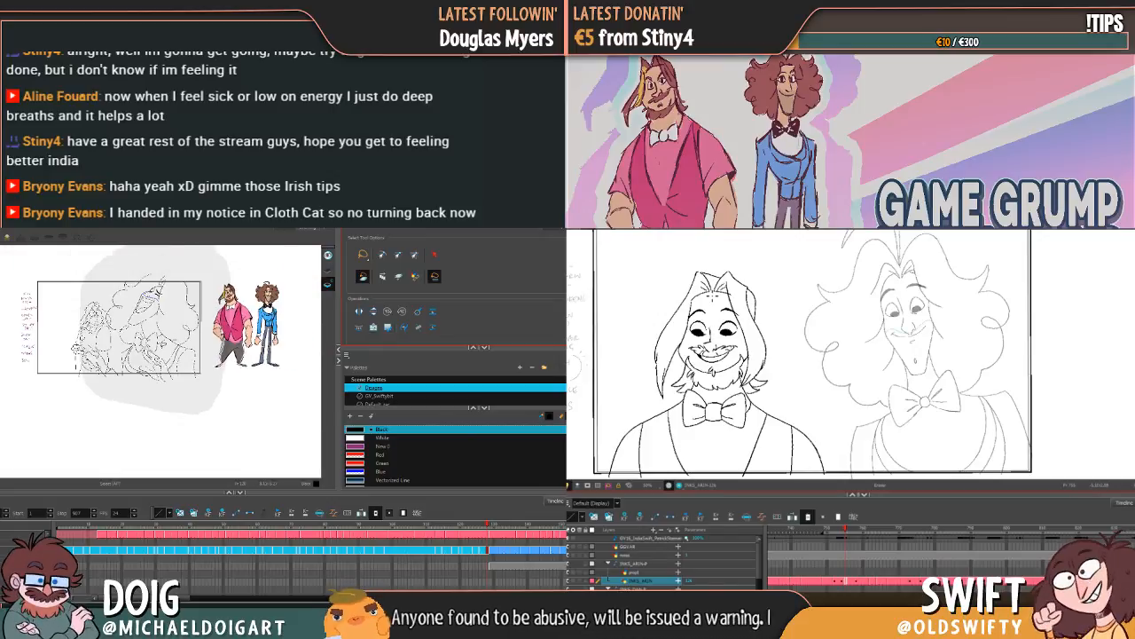
scroll(163, 344, up, 3)
key(Delete)
drag(168, 322, 171, 359)
key(ctrl+z)
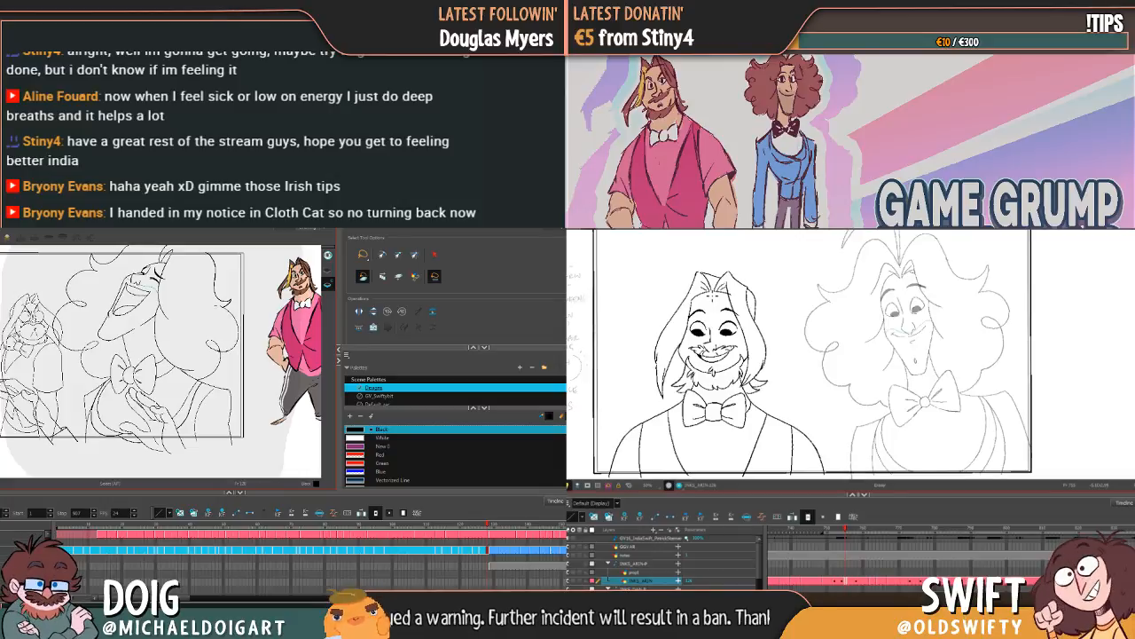
Step: Return to the Line Art layer, clear the large lasso area, and run Create Colour Art from Line Art on Dan's drawings
click(328, 270)
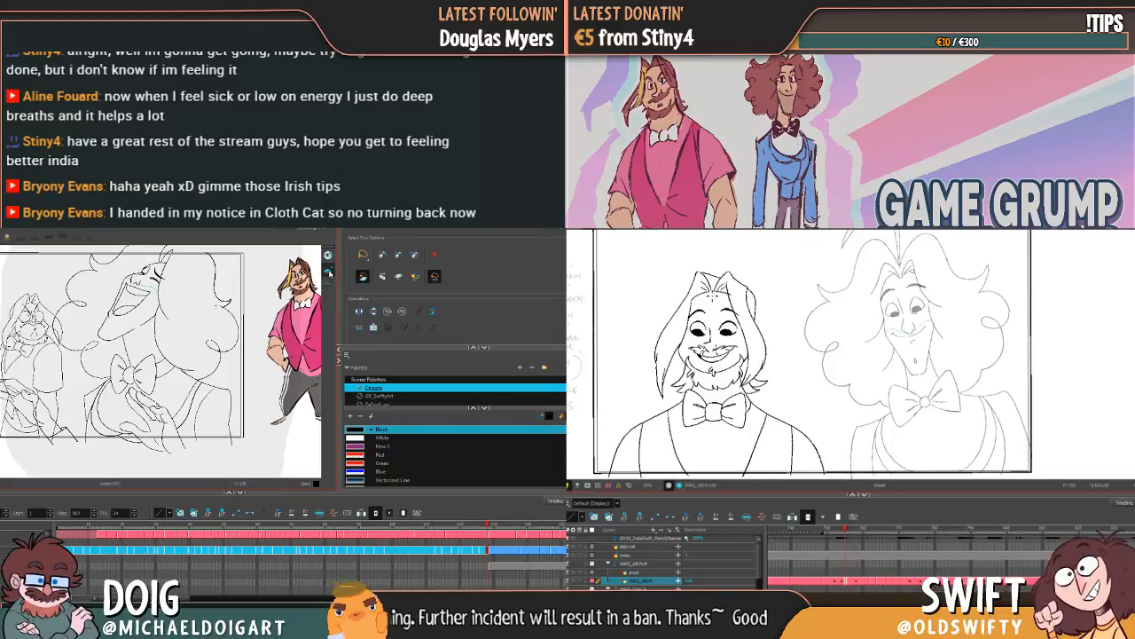
key(1)
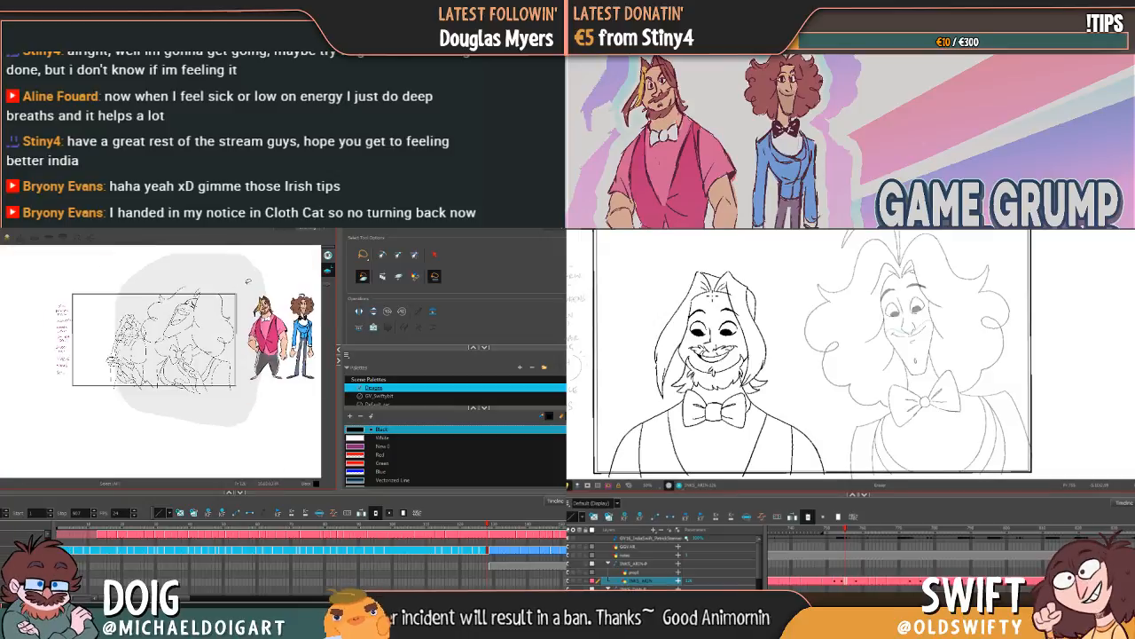
drag(248, 281, 253, 280)
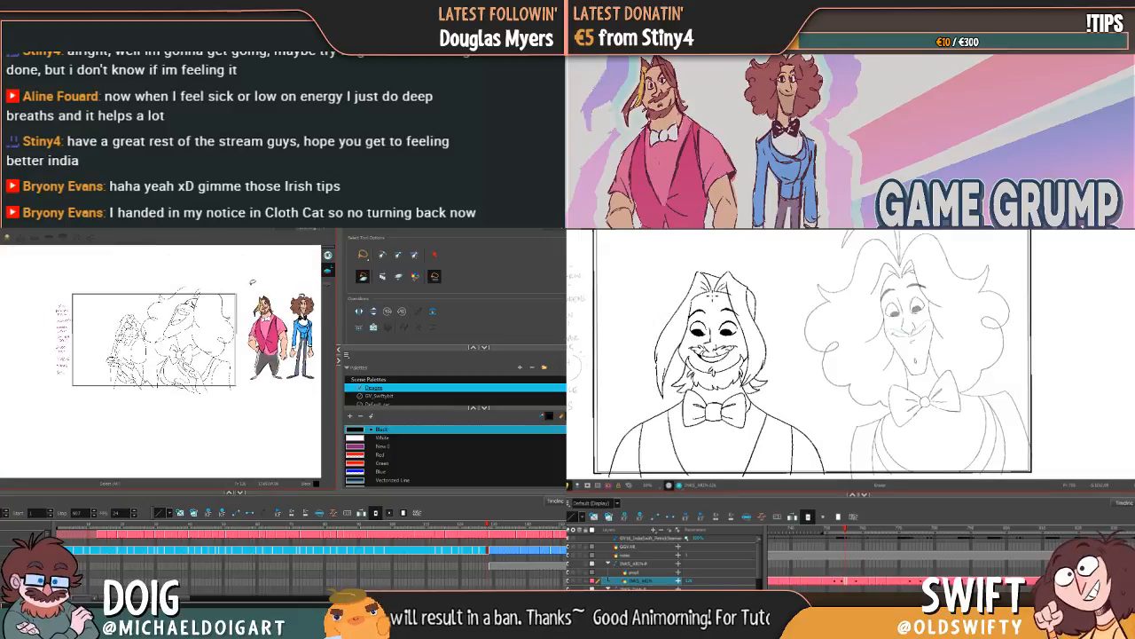
click(358, 327)
Step: Show the strokes and examine the Line Art and Colour Art layers around Dan's bow tie, hands and shoulder
key(2)
key(2)
key(2)
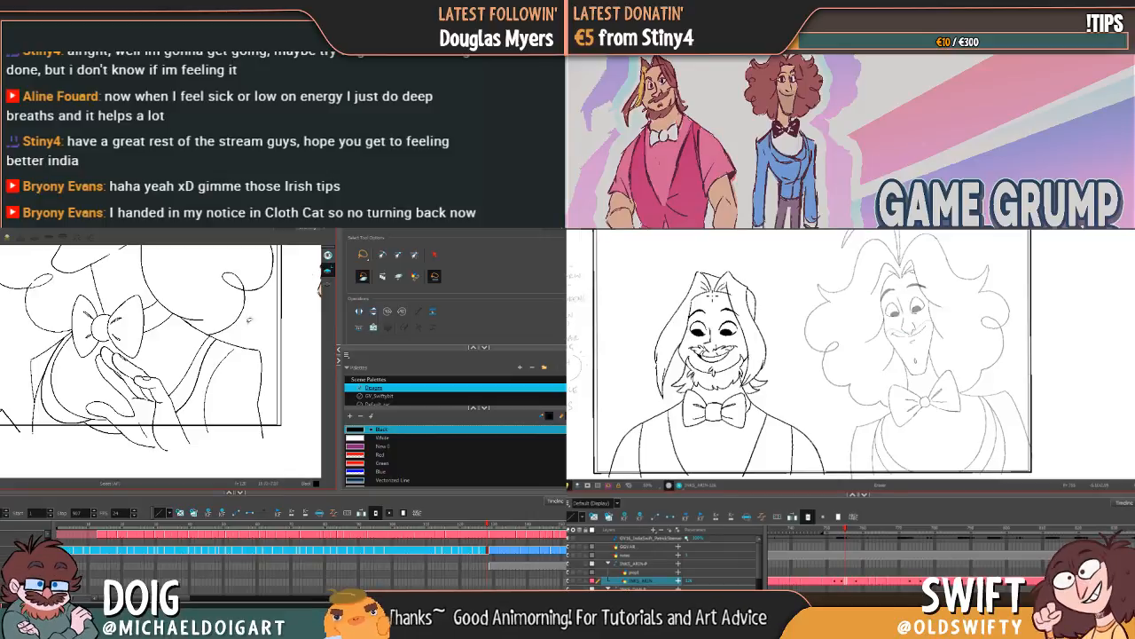
key(k)
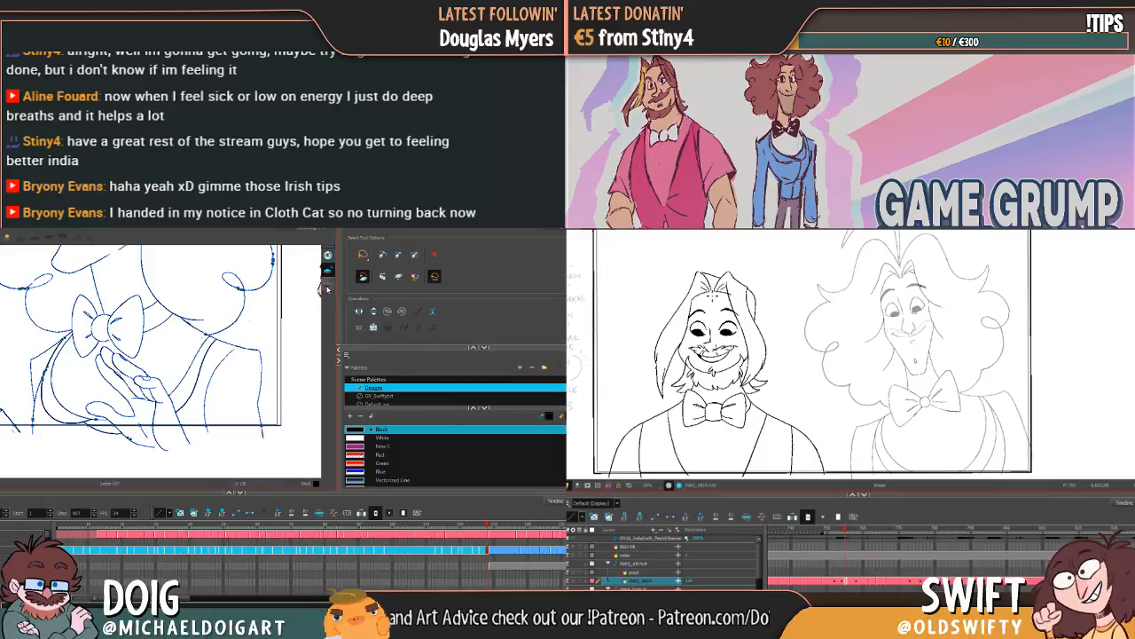
click(327, 287)
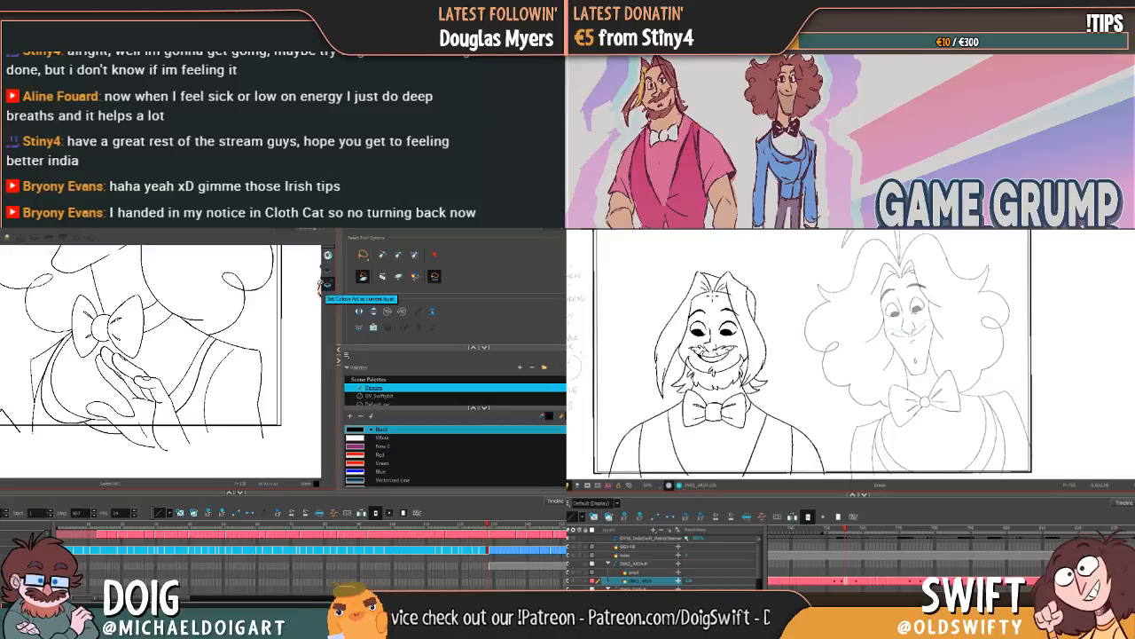
scroll(234, 383, up, 2)
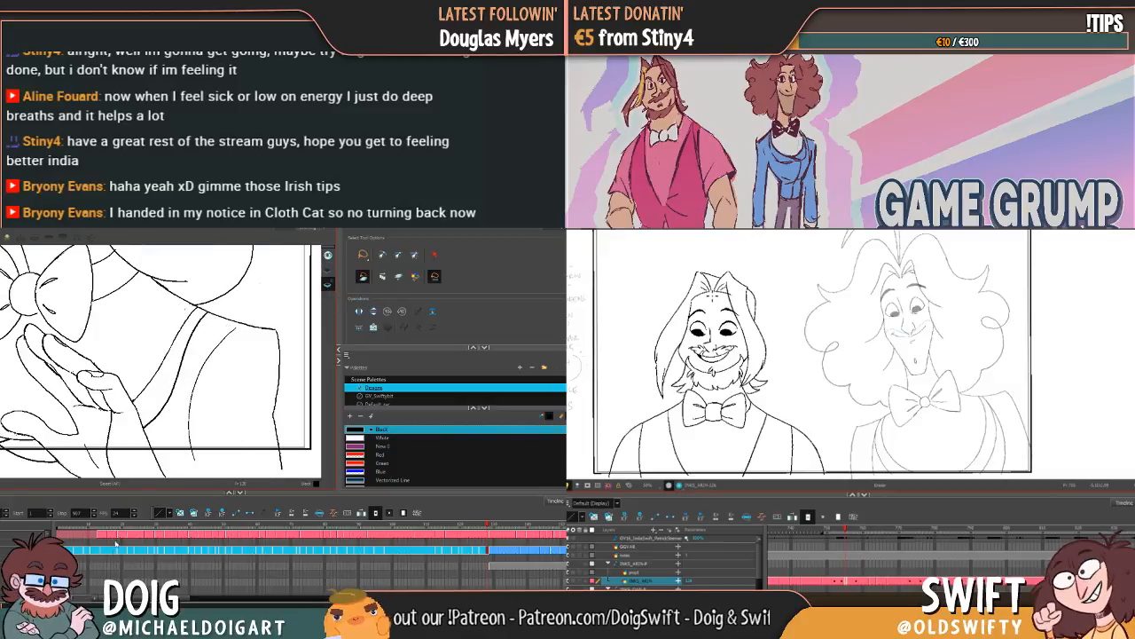
scroll(180, 433, up, 2)
scroll(180, 433, down, 2)
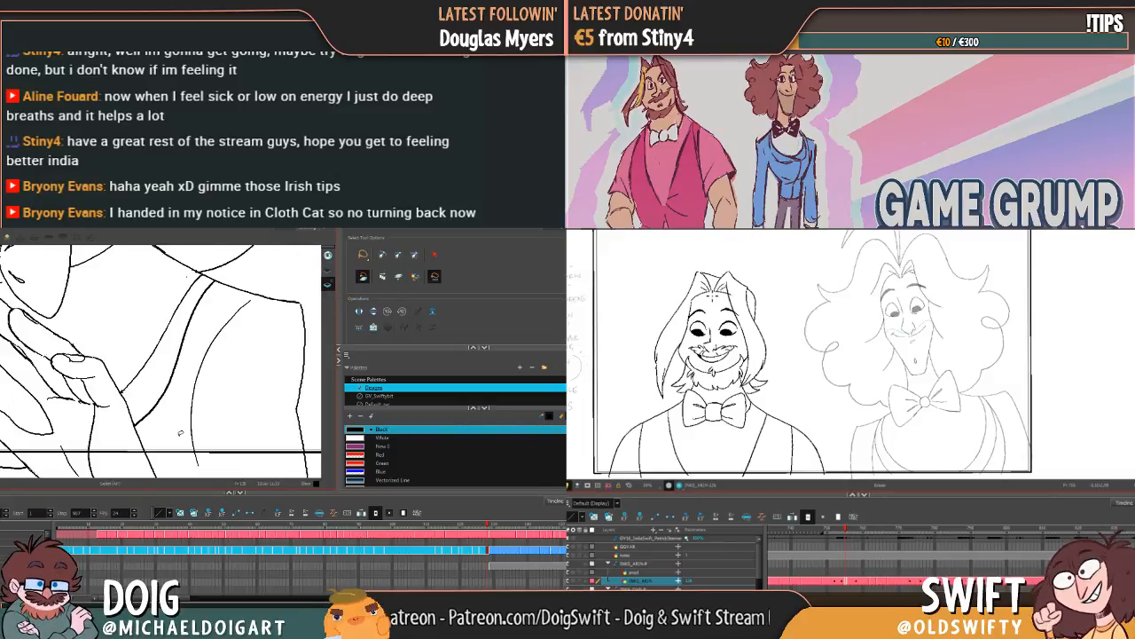
scroll(165, 408, down, 3)
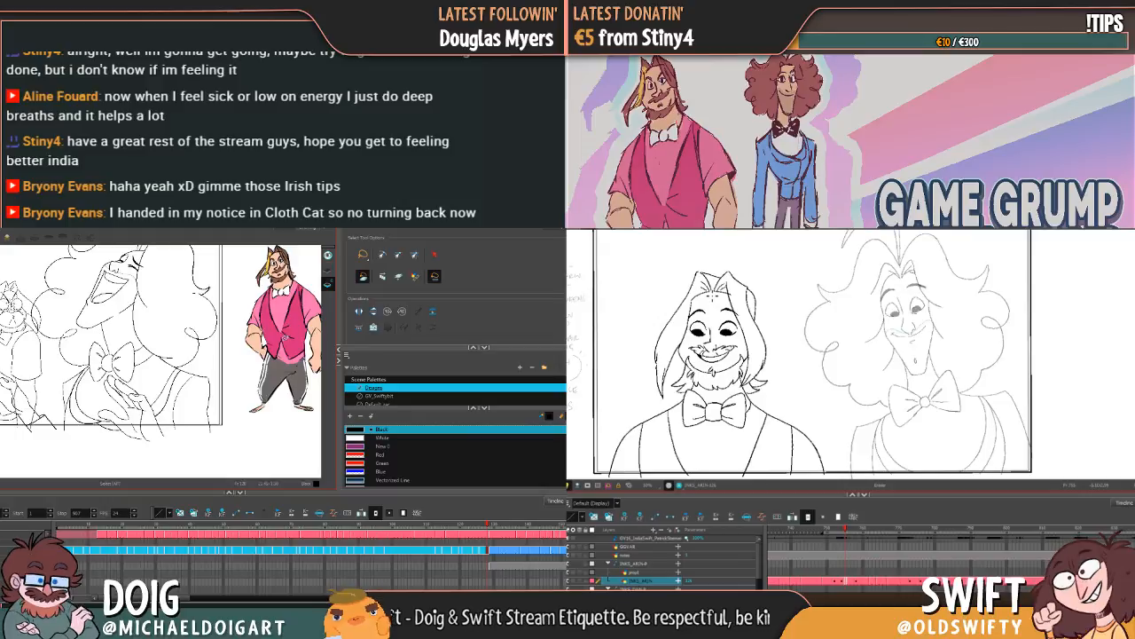
Step: Compare the strokes on Dan's Line Art and Colour Art layers and inspect the junction where his hair meets his shoulder
key(shift+comma)
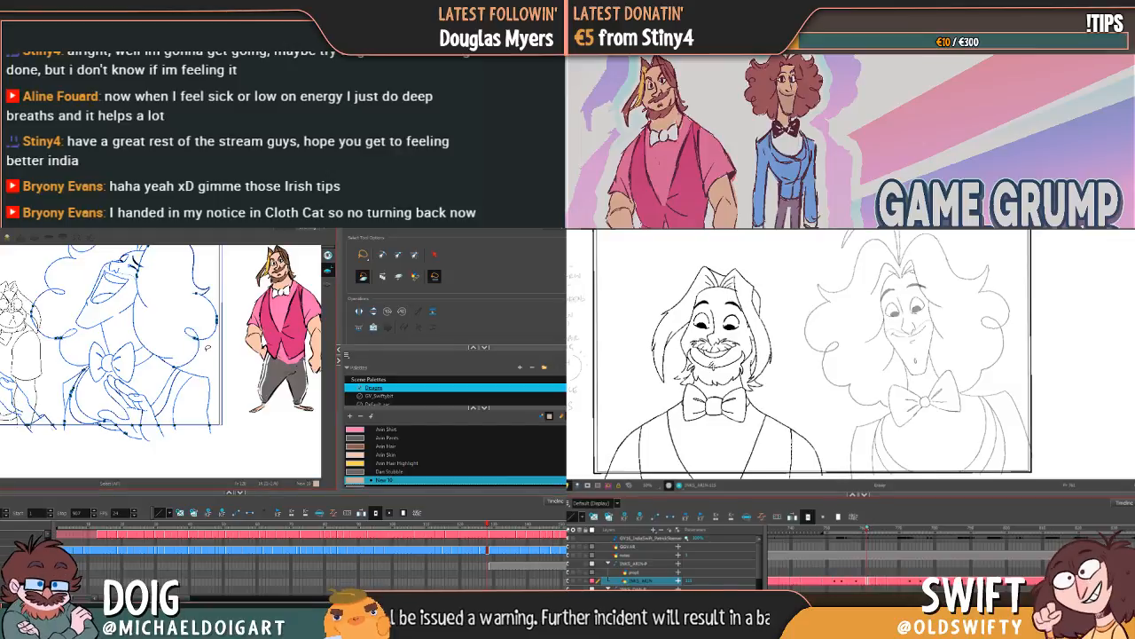
click(208, 348)
key(ctrl+a)
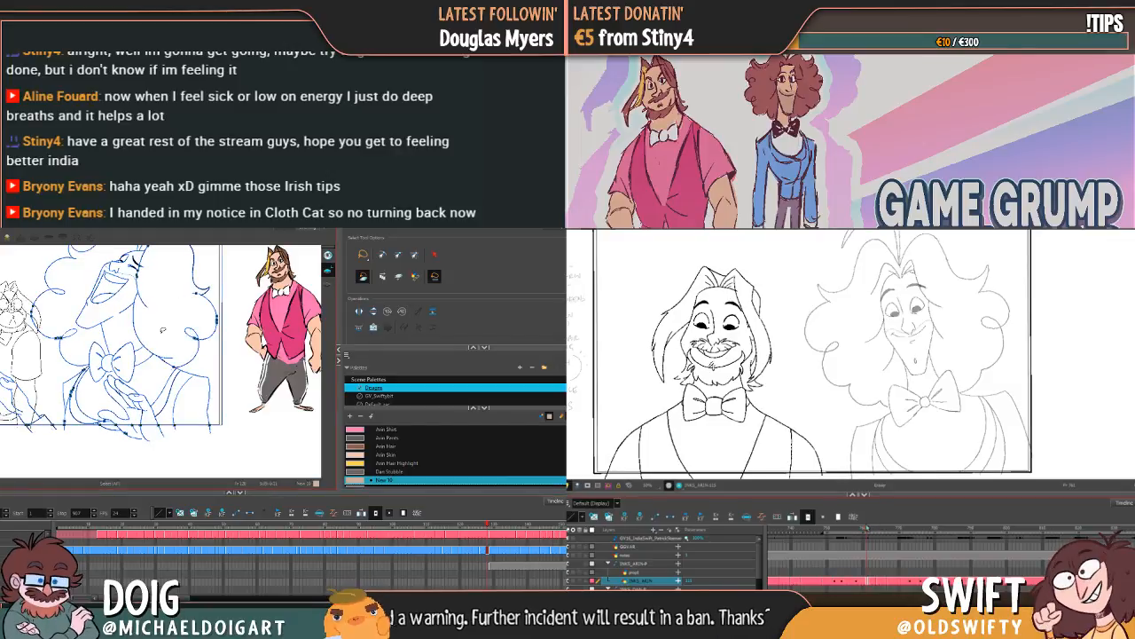
scroll(162, 330, up, 2)
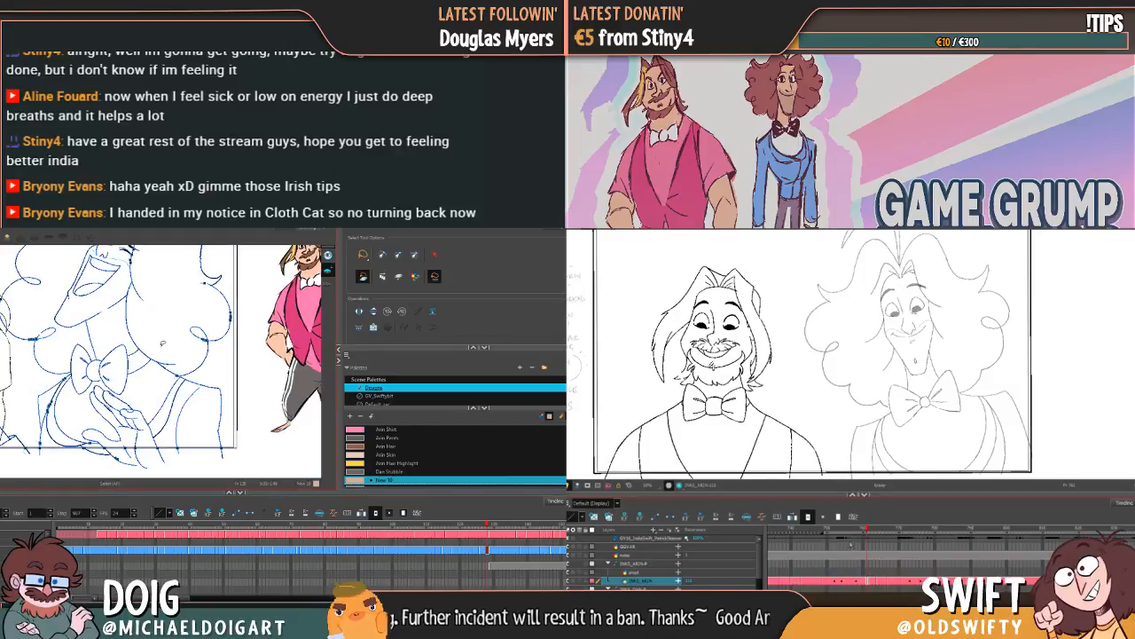
click(161, 343)
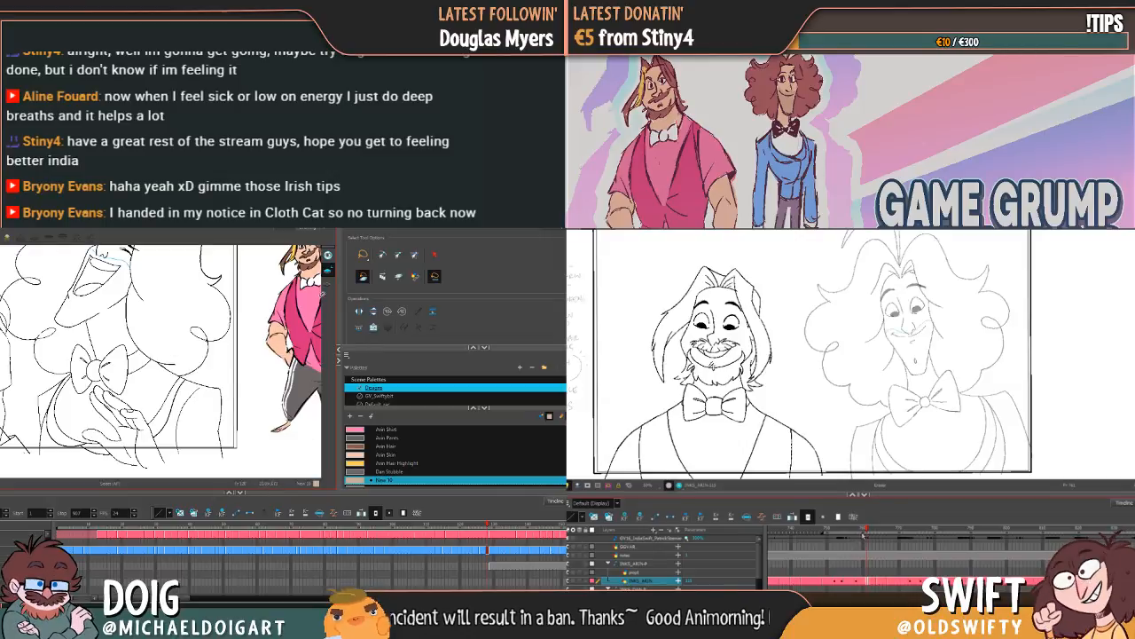
click(327, 285)
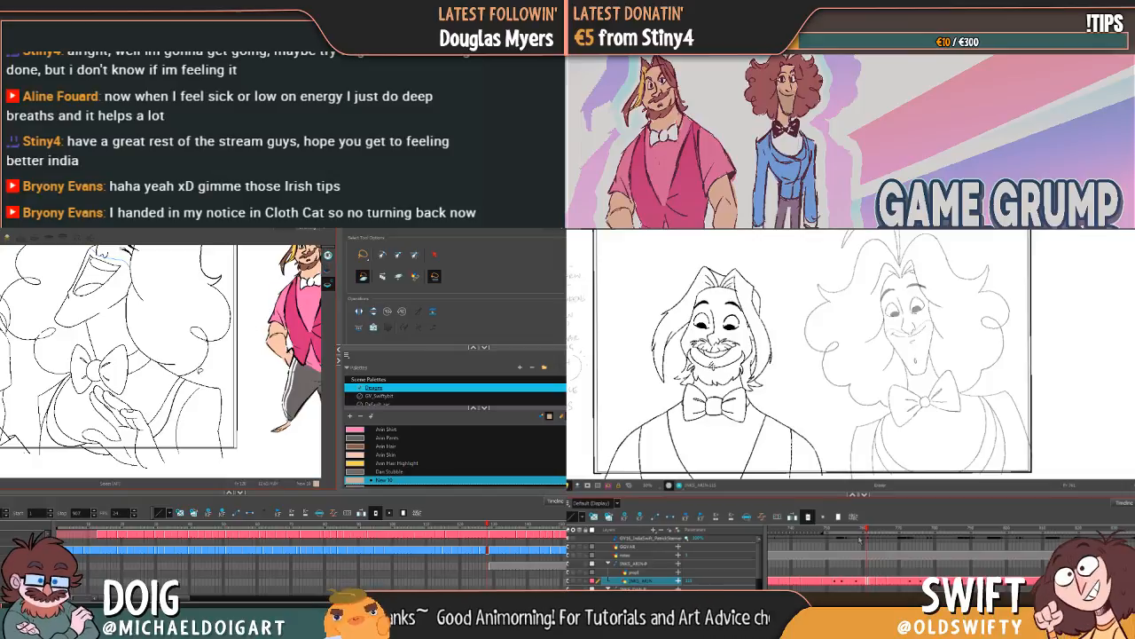
scroll(185, 377, up, 6)
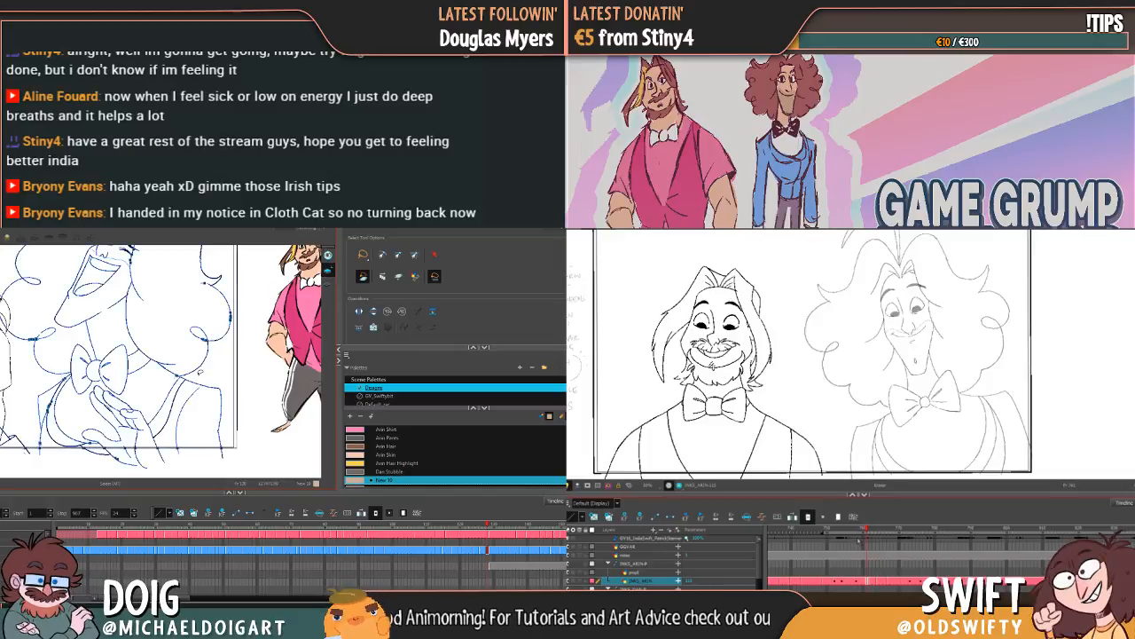
scroll(159, 374, up, 4)
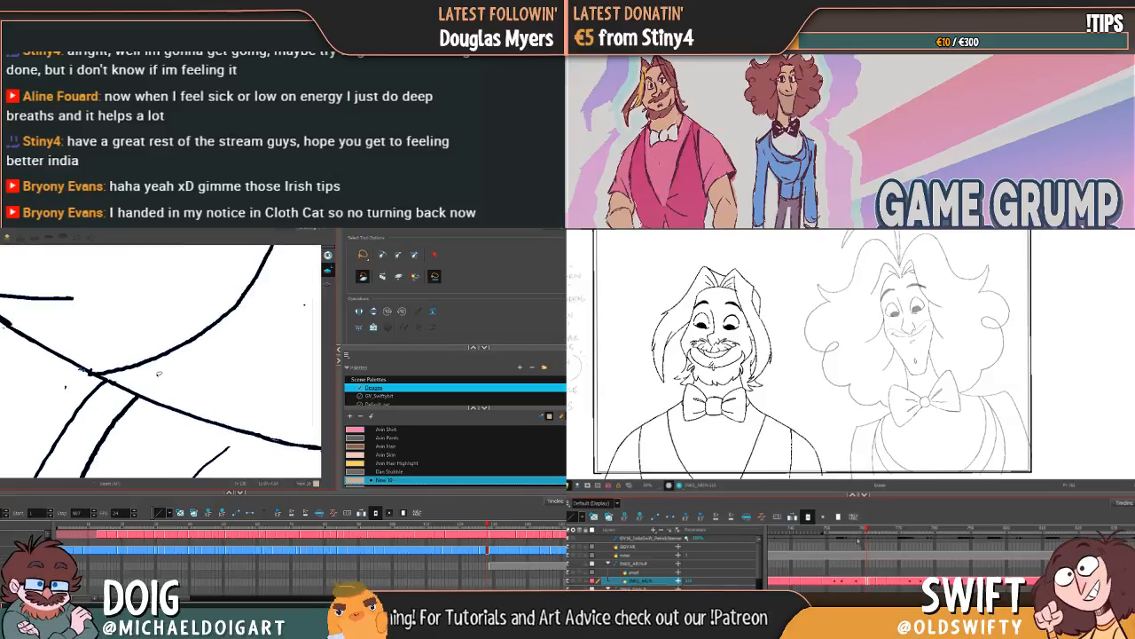
scroll(123, 364, down, 2)
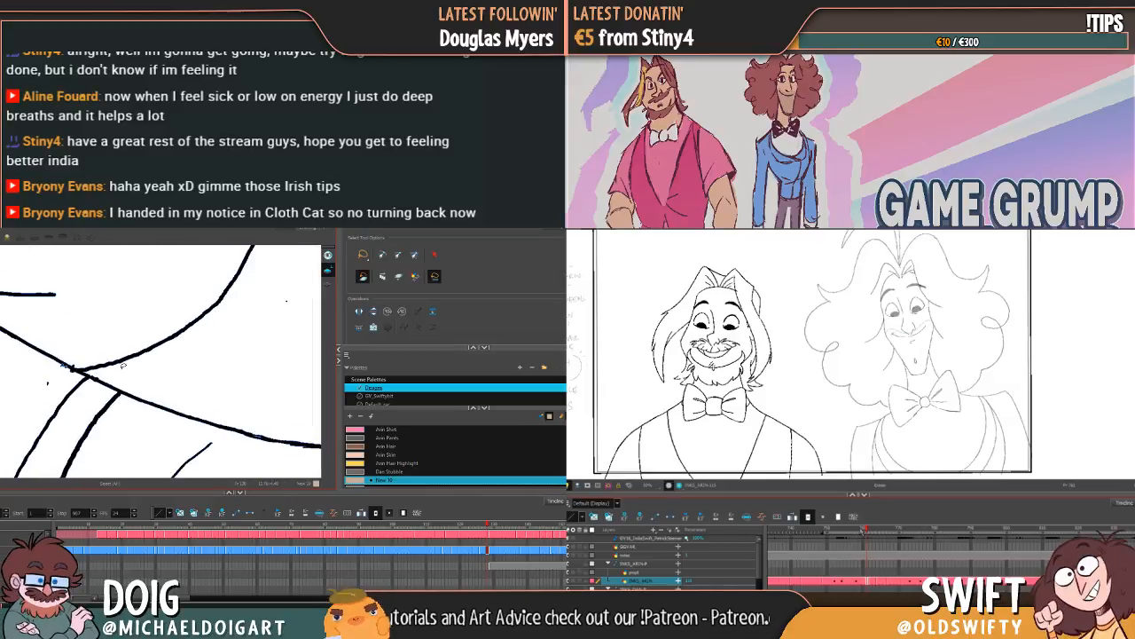
scroll(123, 365, down, 8)
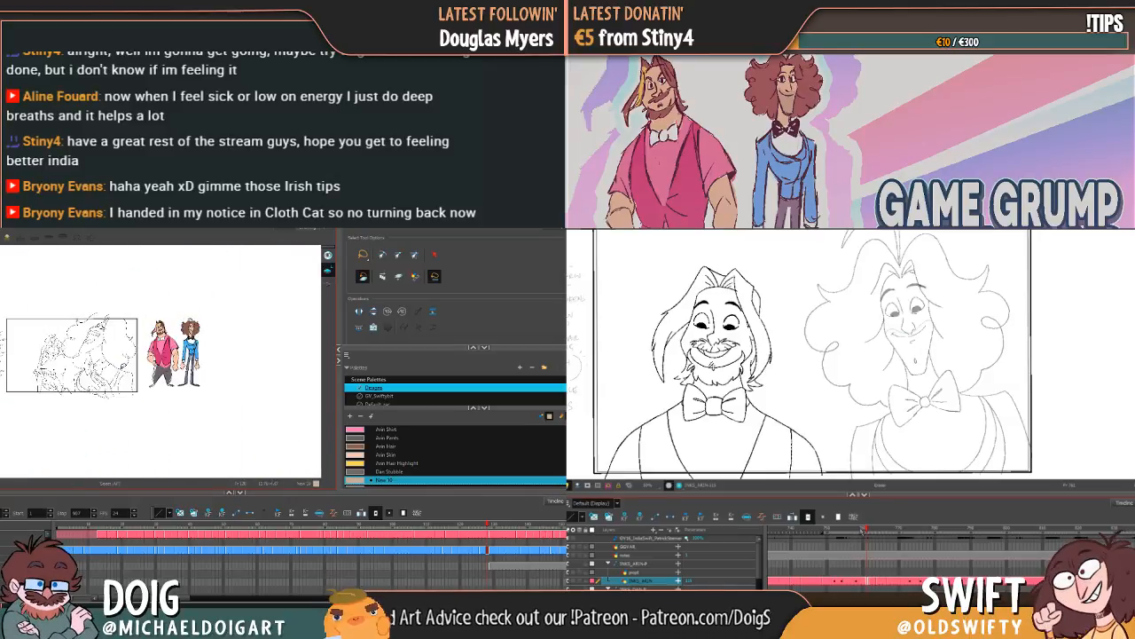
Step: Switch to the Select tool on Dan's line art and step through Arin's neighbouring drawings
scroll(123, 365, up, 1)
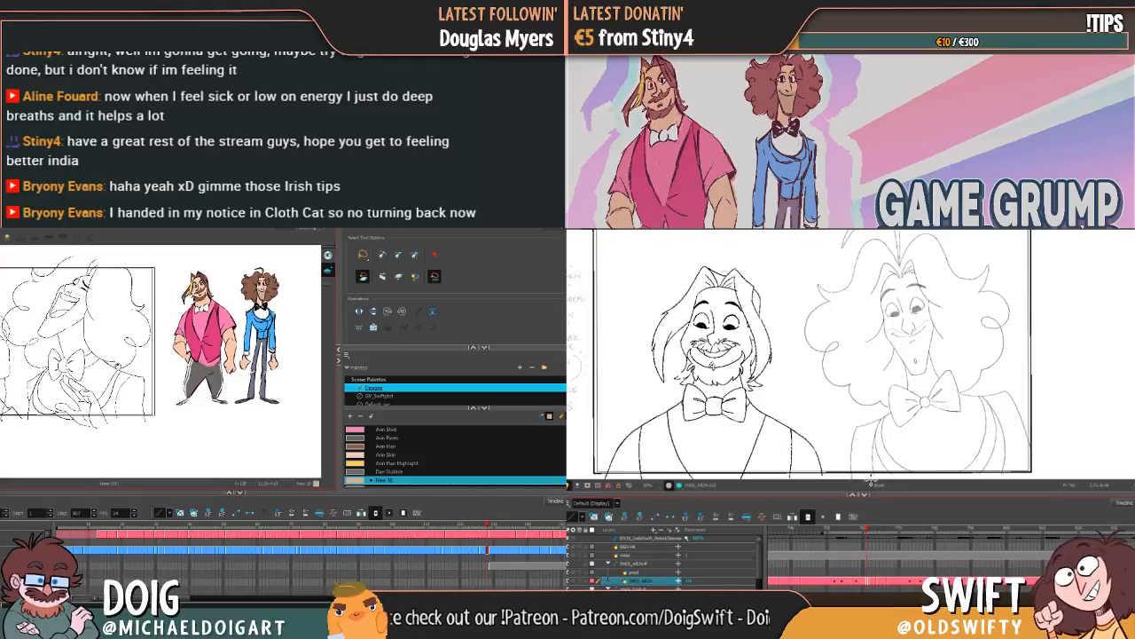
scroll(120, 366, up, 1)
drag(121, 366, 142, 377)
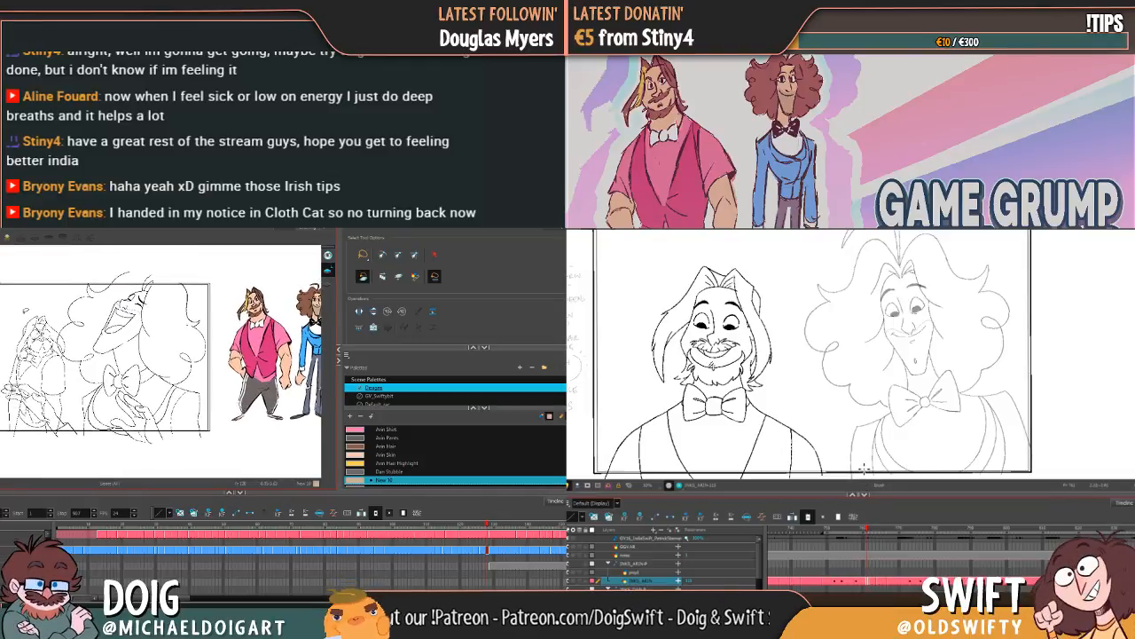
key(alt+q)
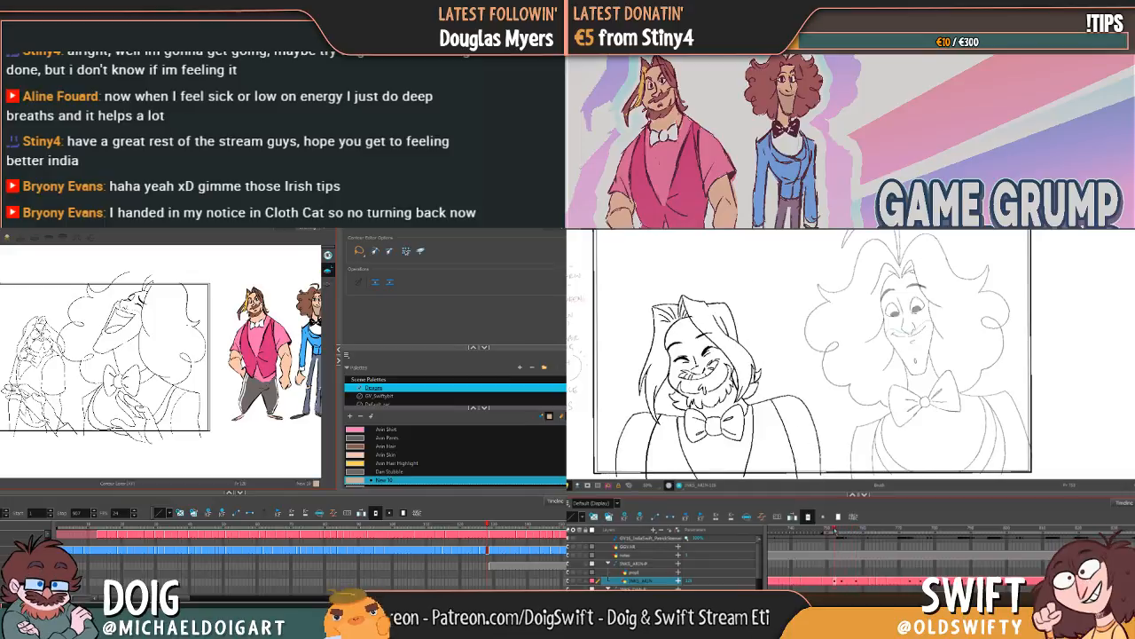
key(alt+s)
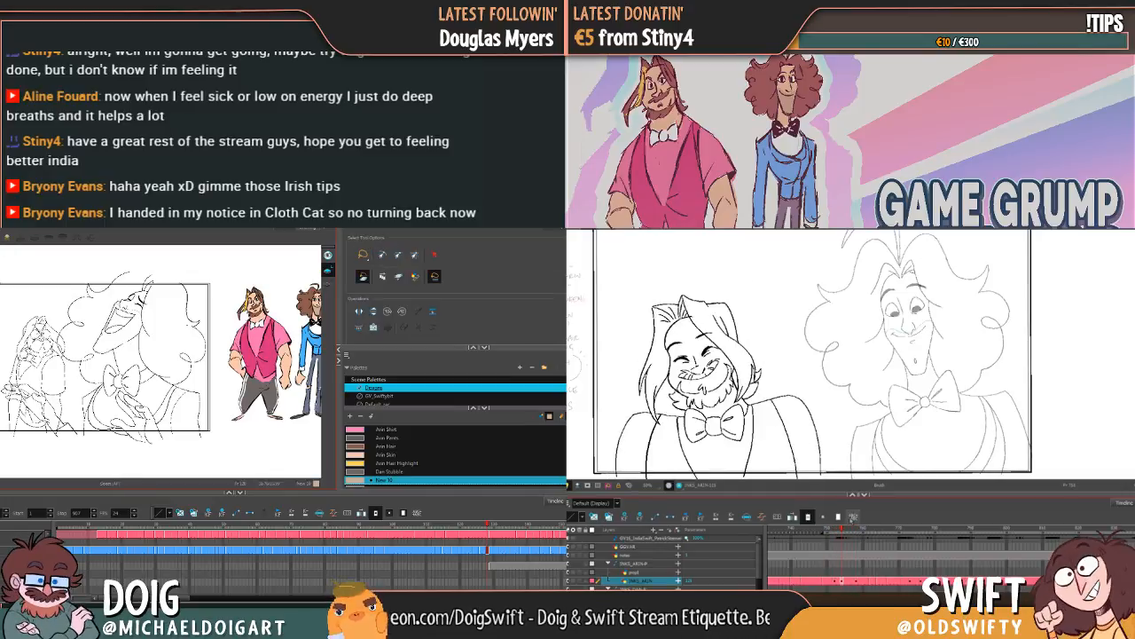
key(period)
key(period)
key(period)
key(period)
key(period)
key(period)
key(period)
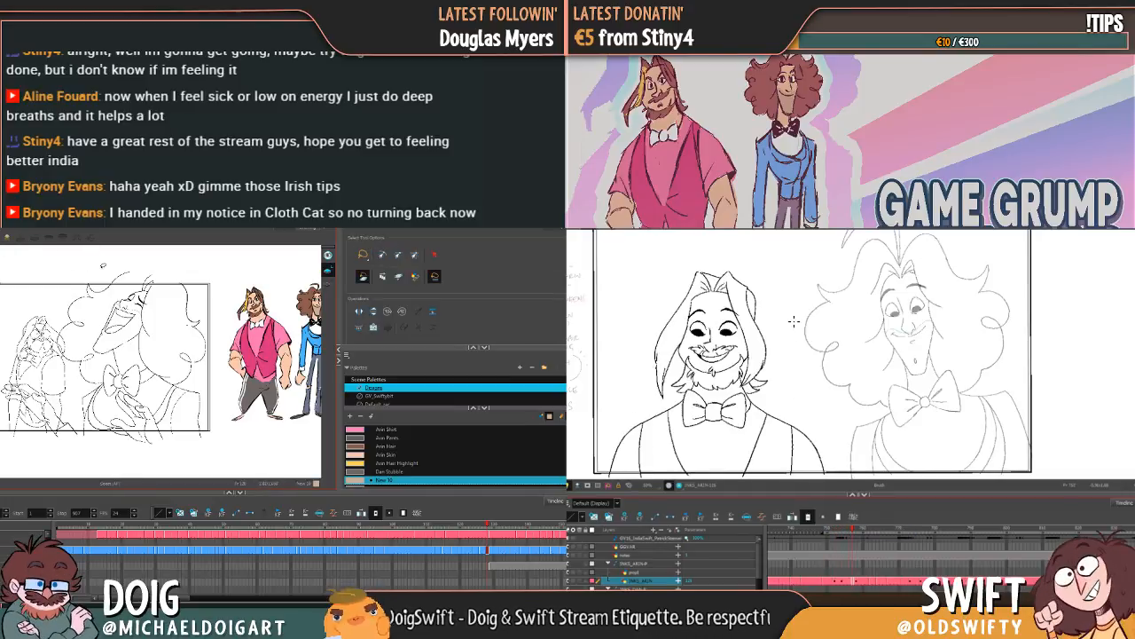
Step: Lasso all of Dan's line art inside the camera frame while flipping between Arin's drawings
scroll(93, 267, down, 3)
scroll(95, 268, up, 1)
key(period)
key(period)
key(period)
drag(153, 316, 166, 364)
key(comma)
key(comma)
key(comma)
mouse_move(156, 267)
mouse_down()
mouse_move(32, 347)
mouse_move(20, 365)
mouse_move(32, 436)
mouse_move(144, 464)
mouse_move(229, 441)
mouse_move(209, 290)
mouse_move(162, 271)
mouse_up()
key(period)
Step: Compare Arin's adjacent drawings and select the short shoulder line beside his bow tie
key(period)
key(period)
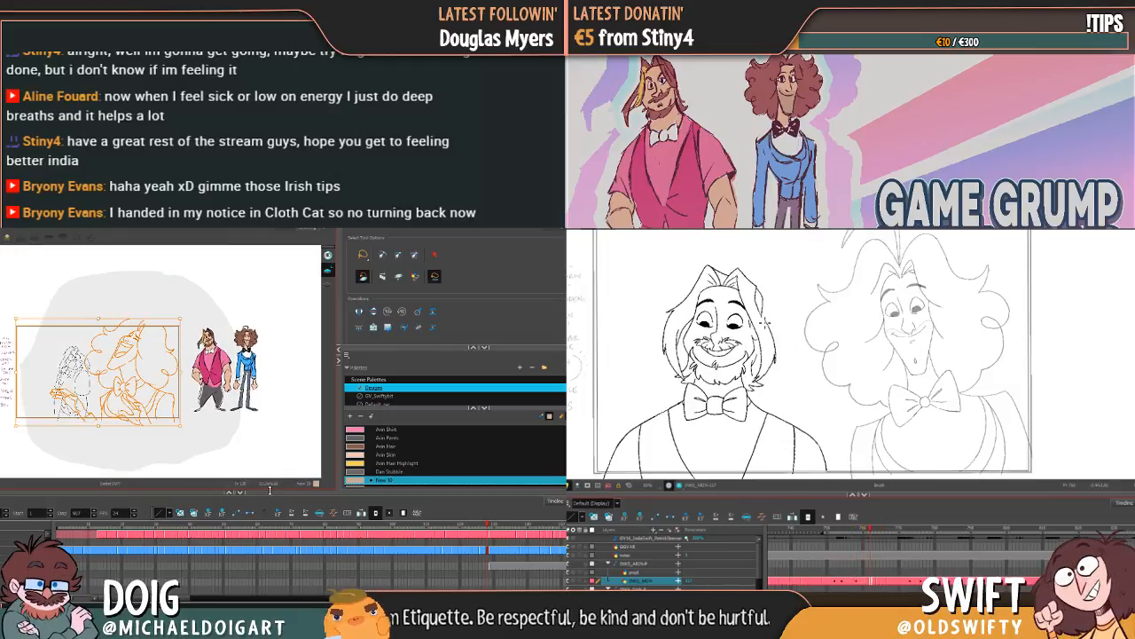
key(comma)
key(period)
key(comma)
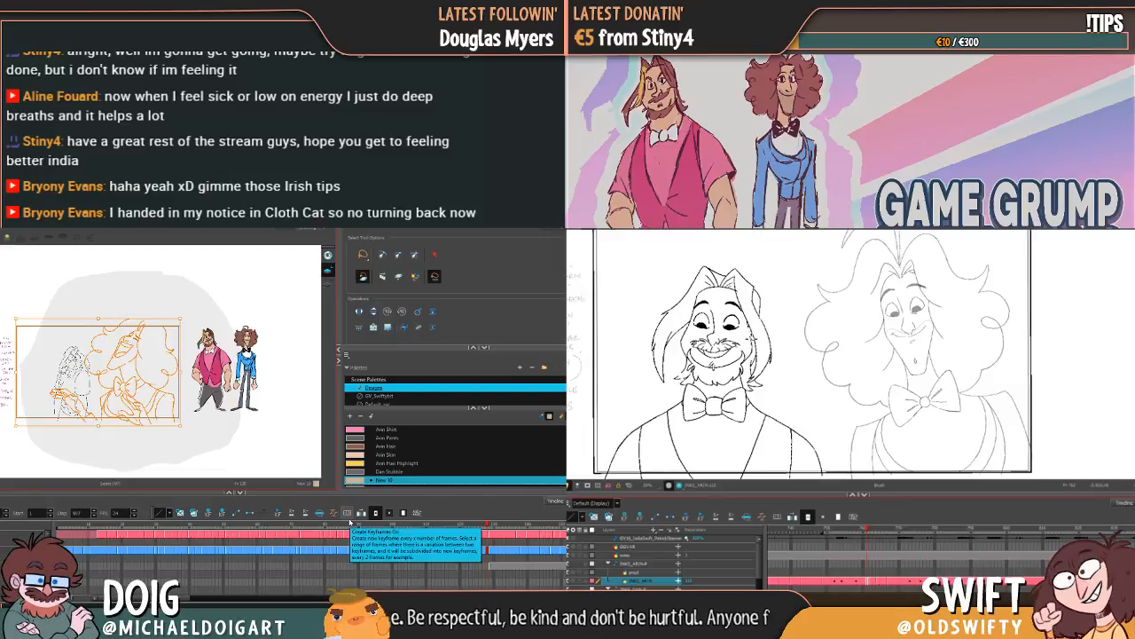
key(period)
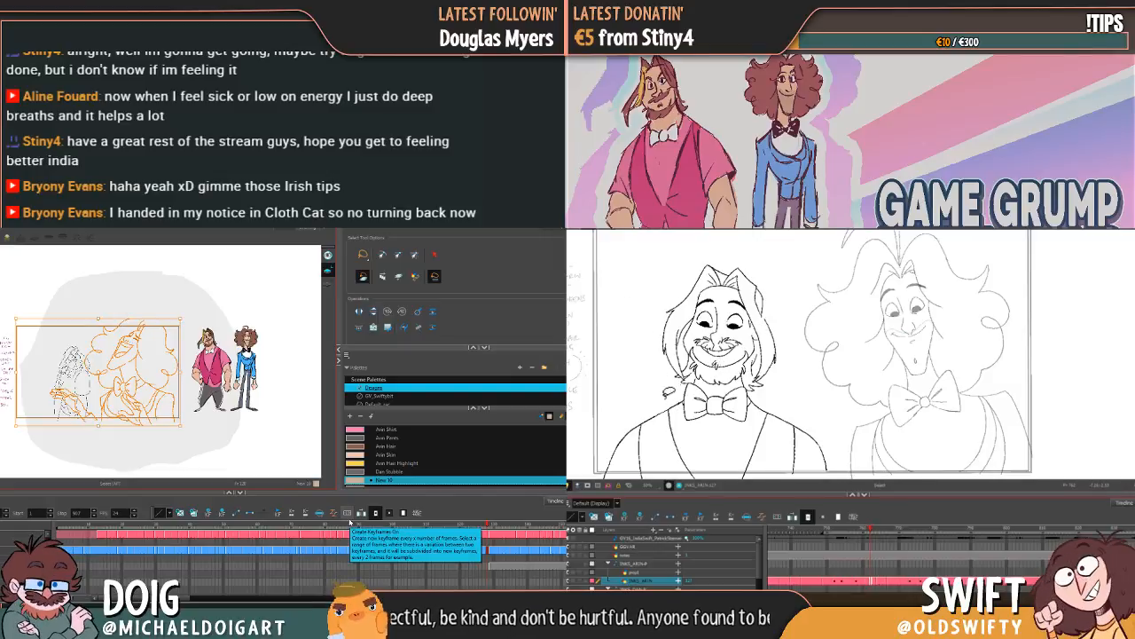
key(alt+s)
click(671, 407)
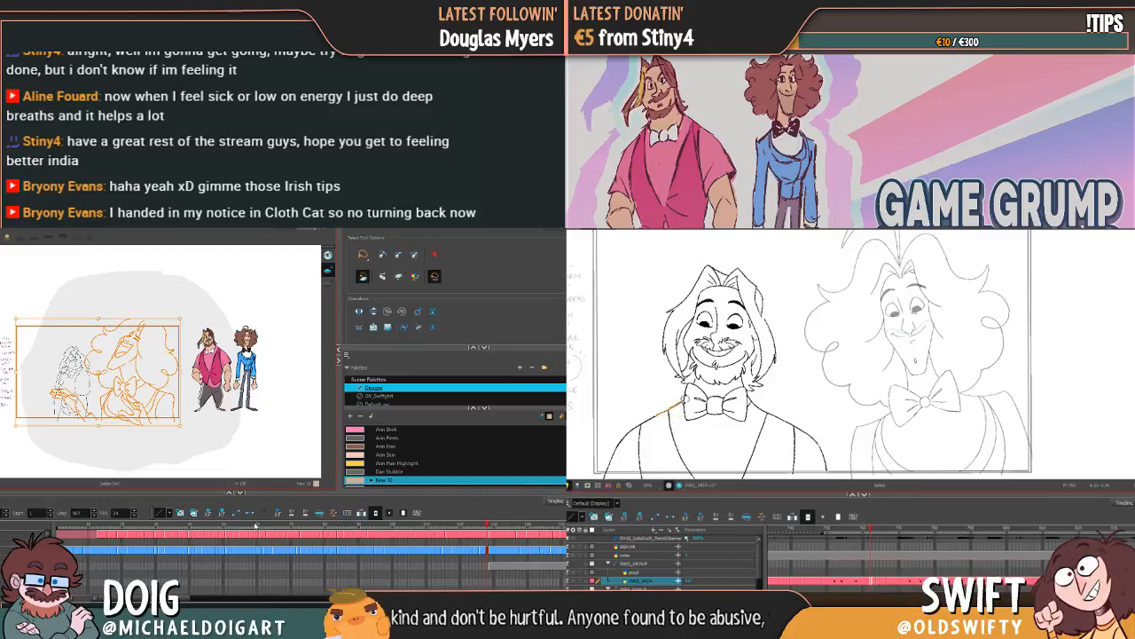
Step: Check the lasso selection on Dan's first drawing and select his layer's frame range in the timeline
click(61, 528)
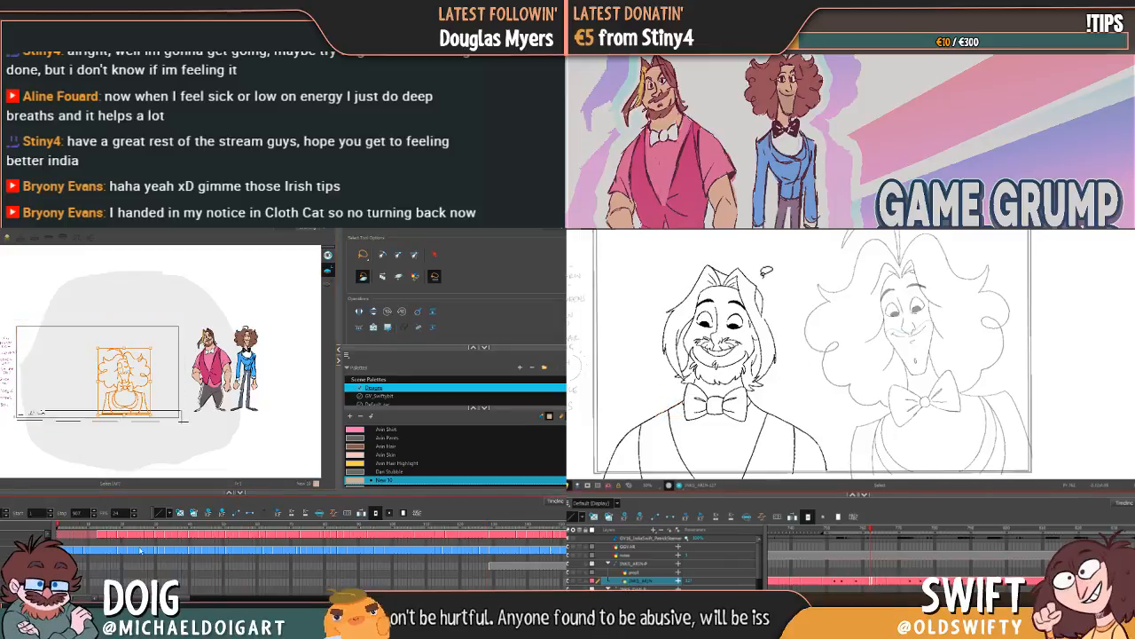
click(486, 545)
drag(183, 552, 93, 551)
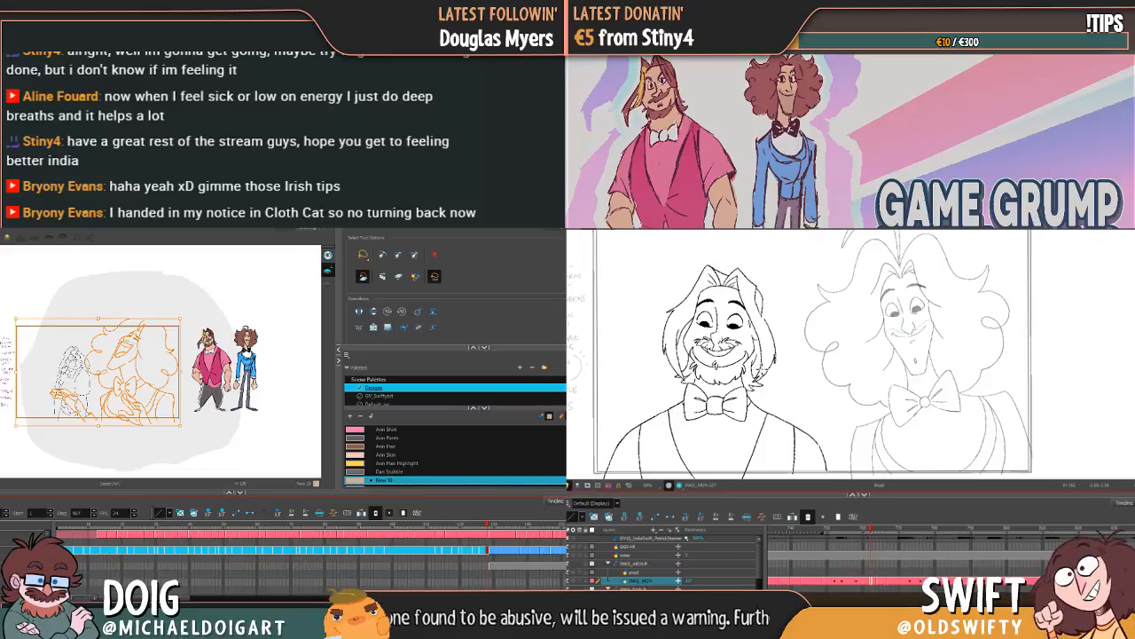
key(comma)
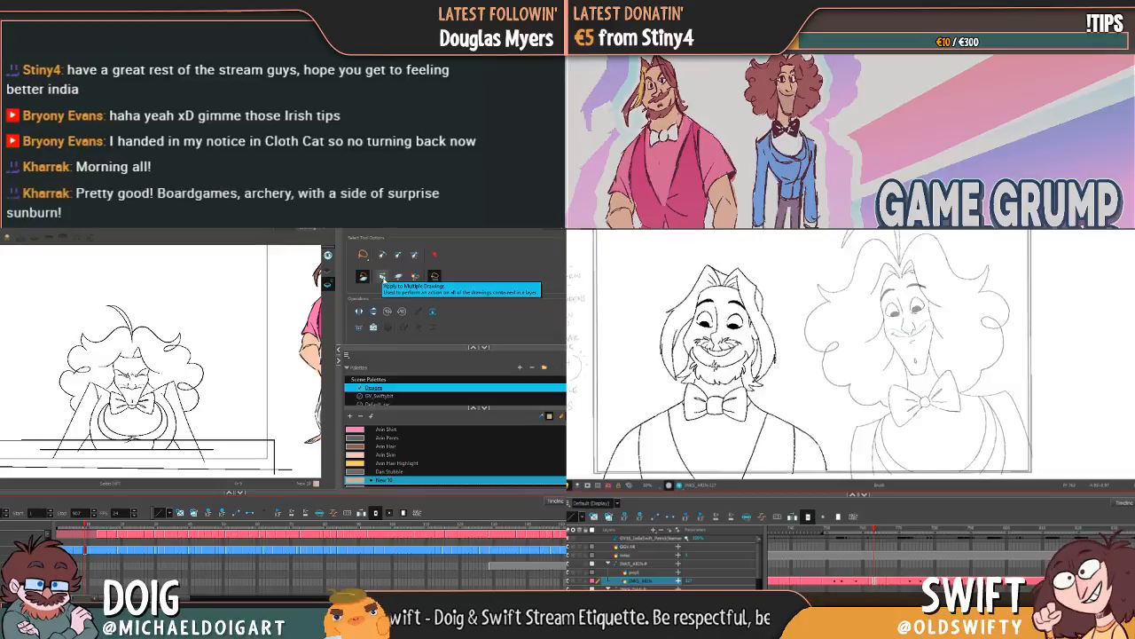
Step: Enable Apply to Multiple Drawings for the selection and inspect Dan's early drawing at the desk
click(383, 277)
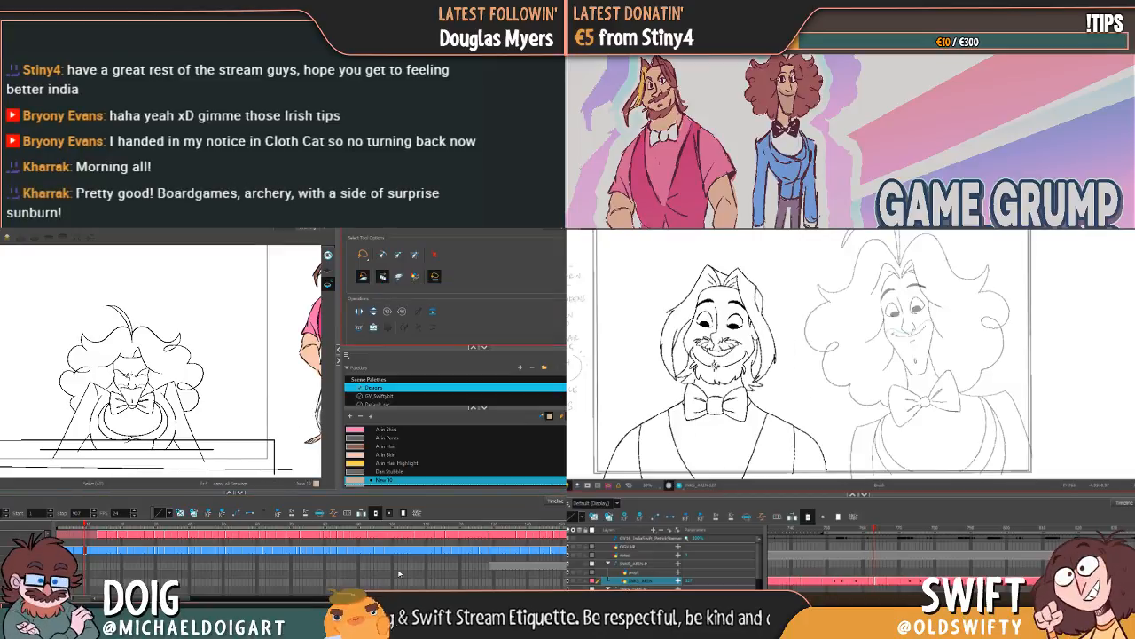
scroll(236, 328, down, 4)
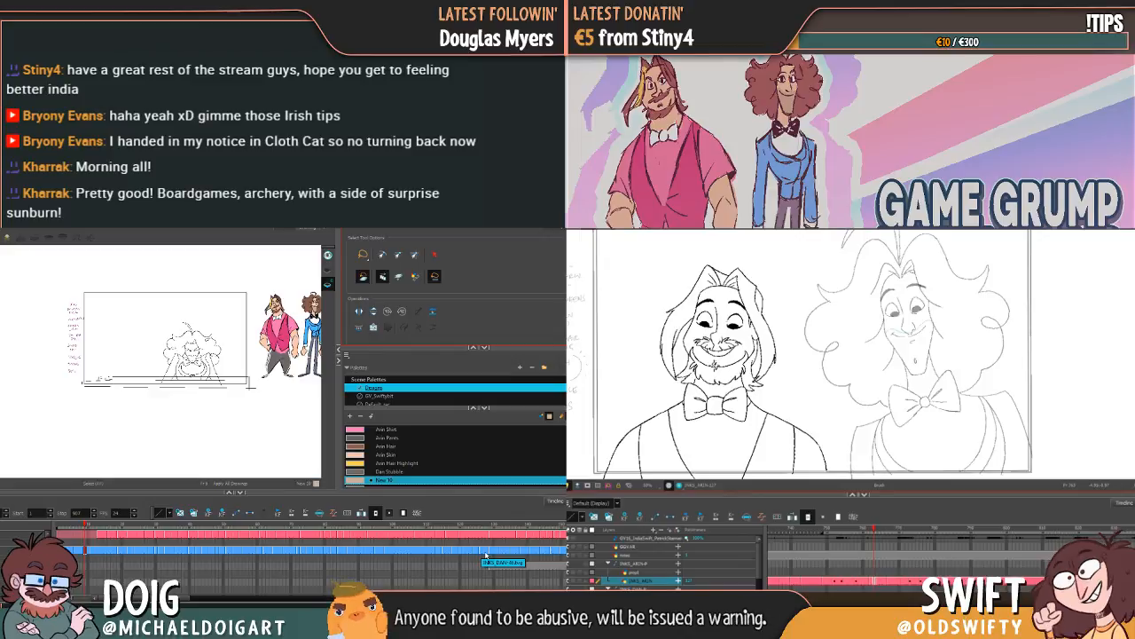
scroll(189, 383, up, 3)
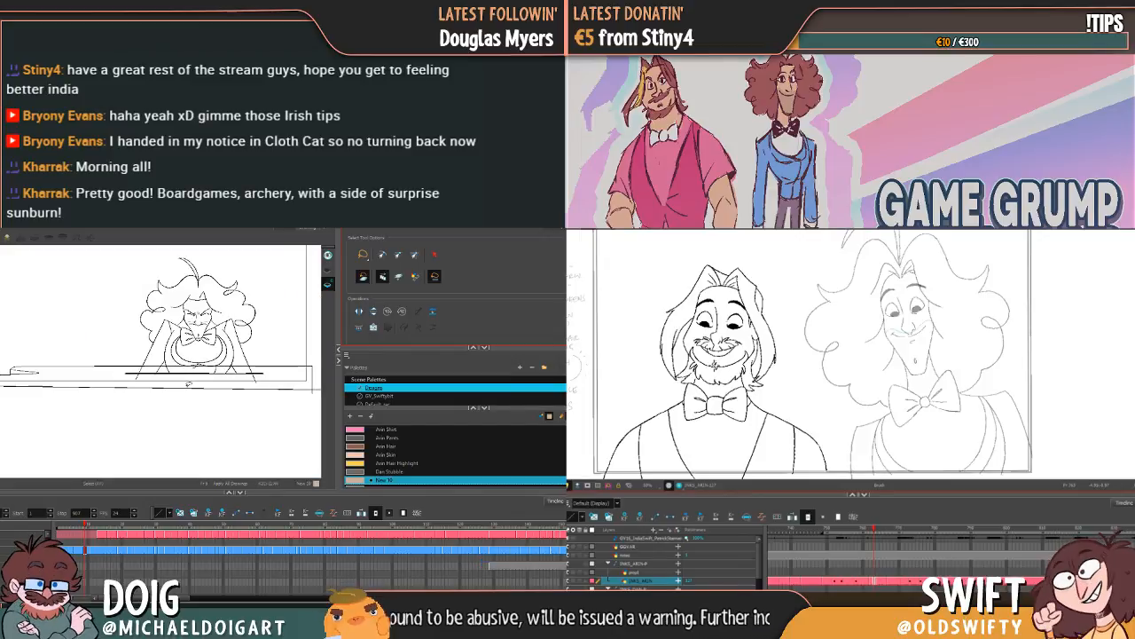
drag(202, 372, 175, 413)
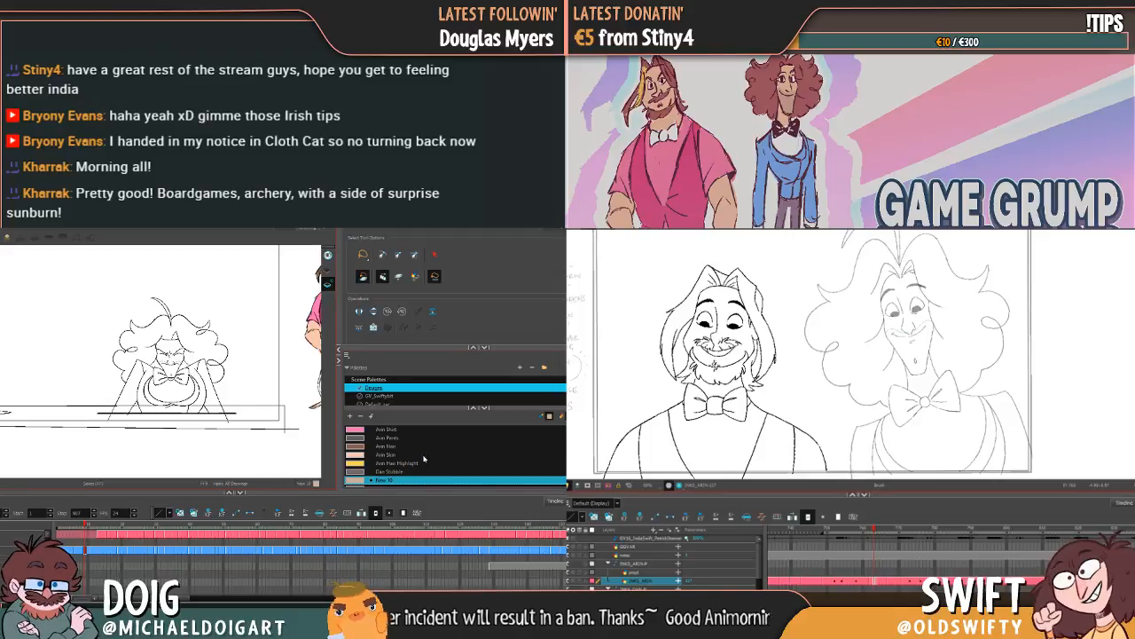
Step: Copy the Dan Jacket colour and inspect its values in the Colour Picker
scroll(424, 457, down, 1)
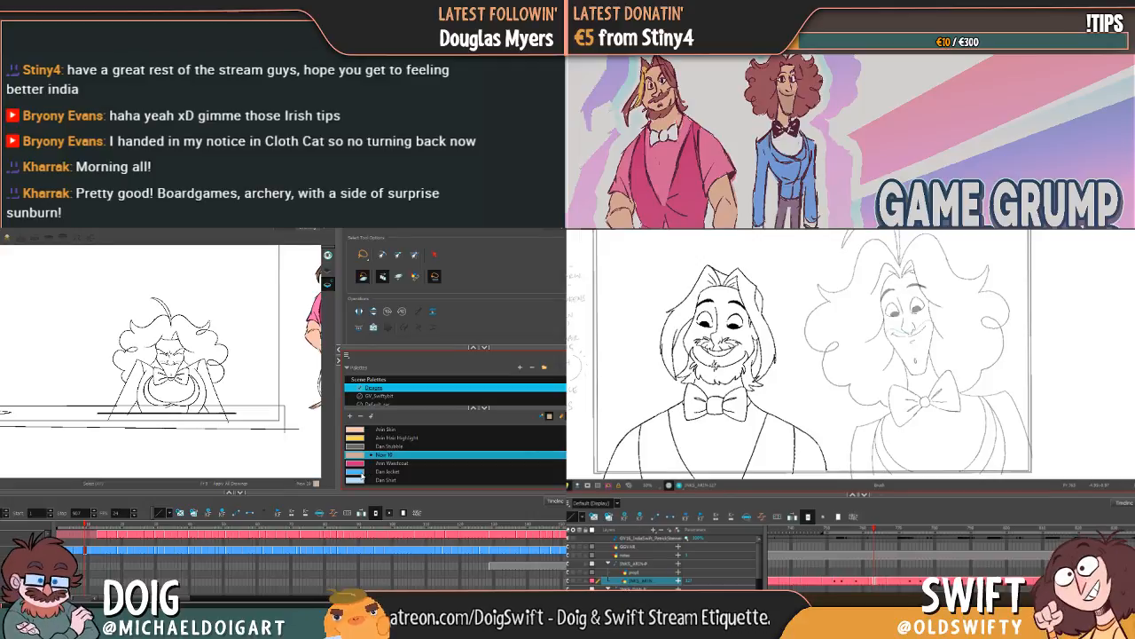
right_click(362, 474)
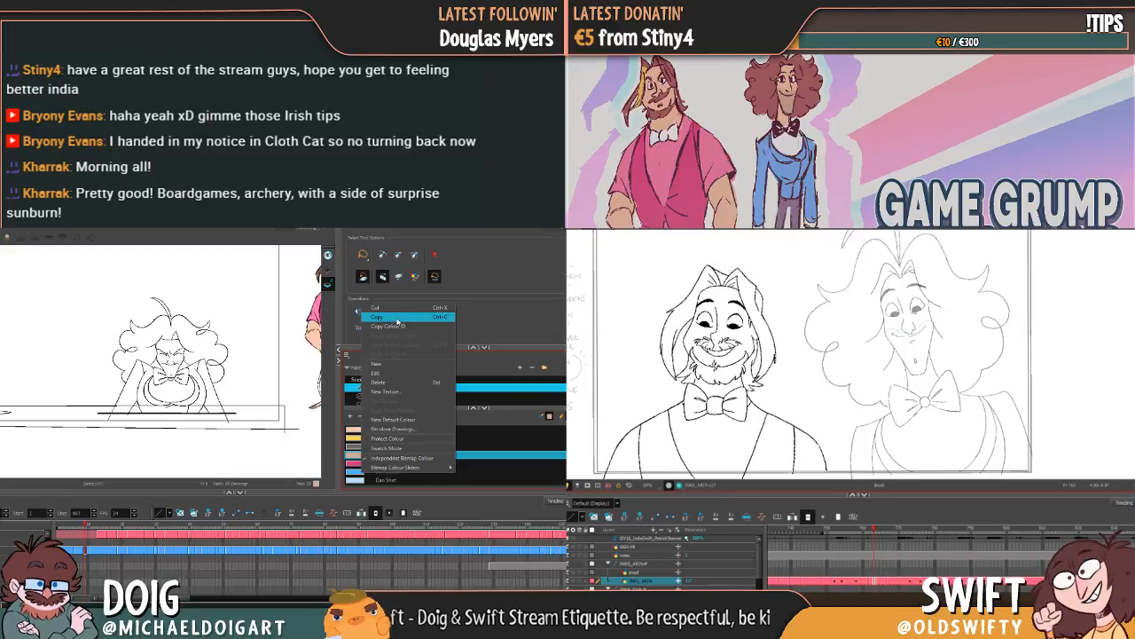
click(398, 317)
click(394, 472)
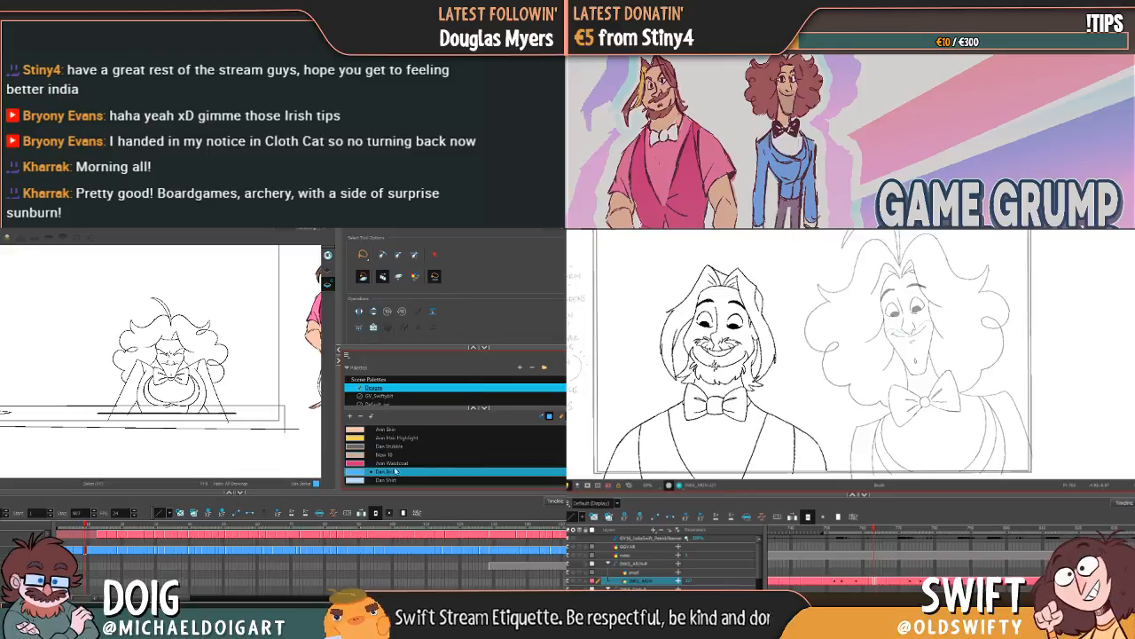
right_click(397, 474)
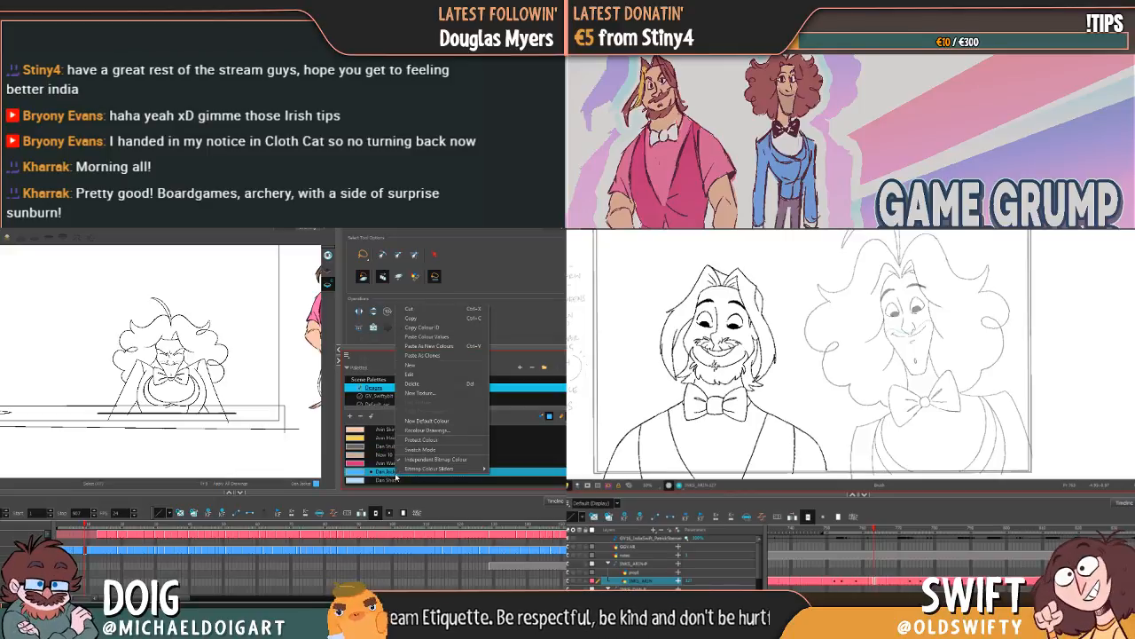
click(430, 374)
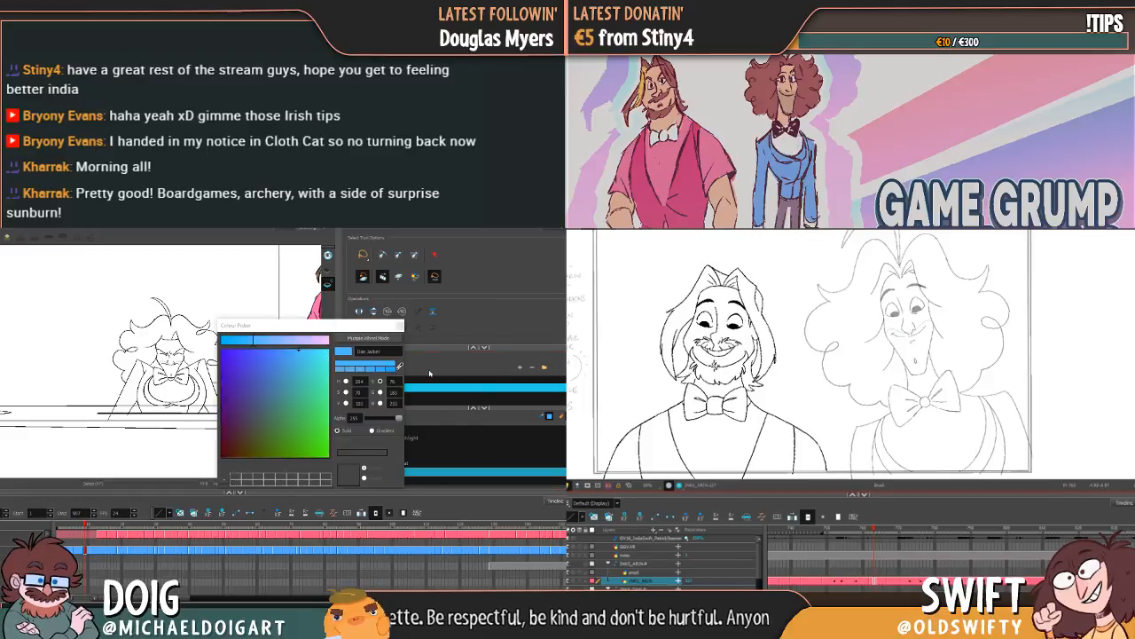
click(399, 326)
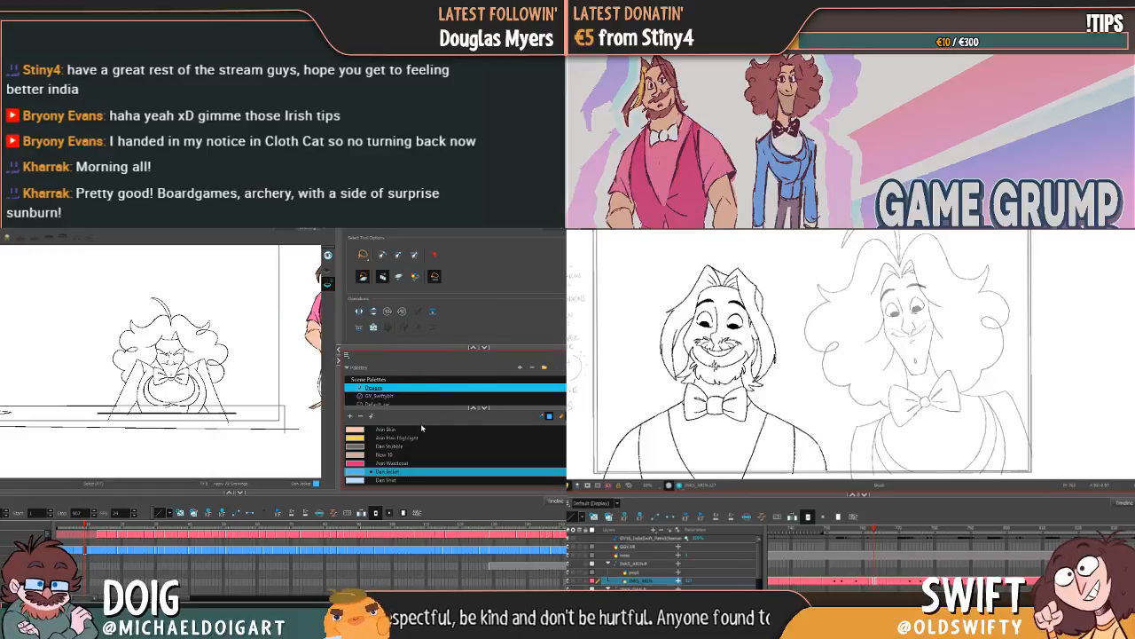
Step: Add a new colour based on Dan Jacket, rename the original swatch Stubble Line and name the new one Dan Jacket
click(351, 416)
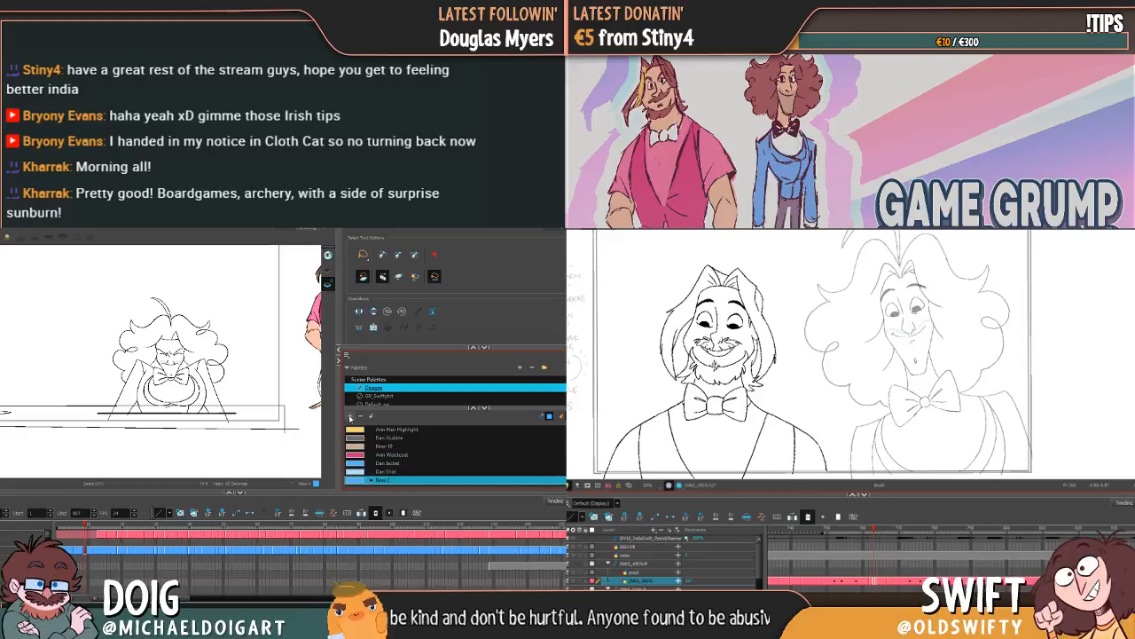
double_click(386, 462)
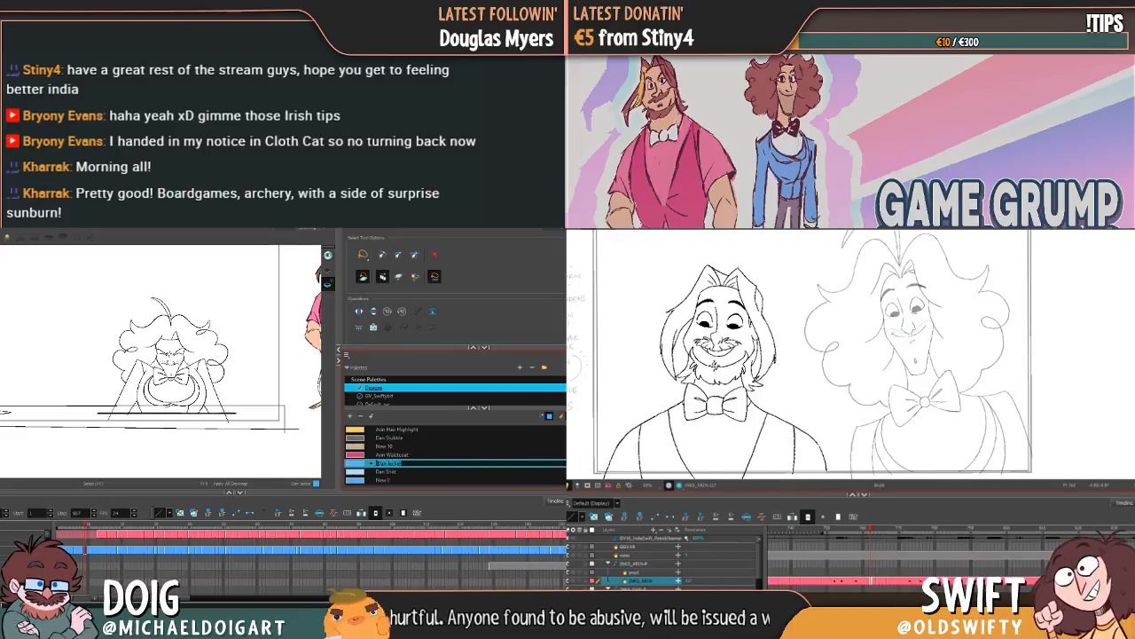
text(Stubble Line)
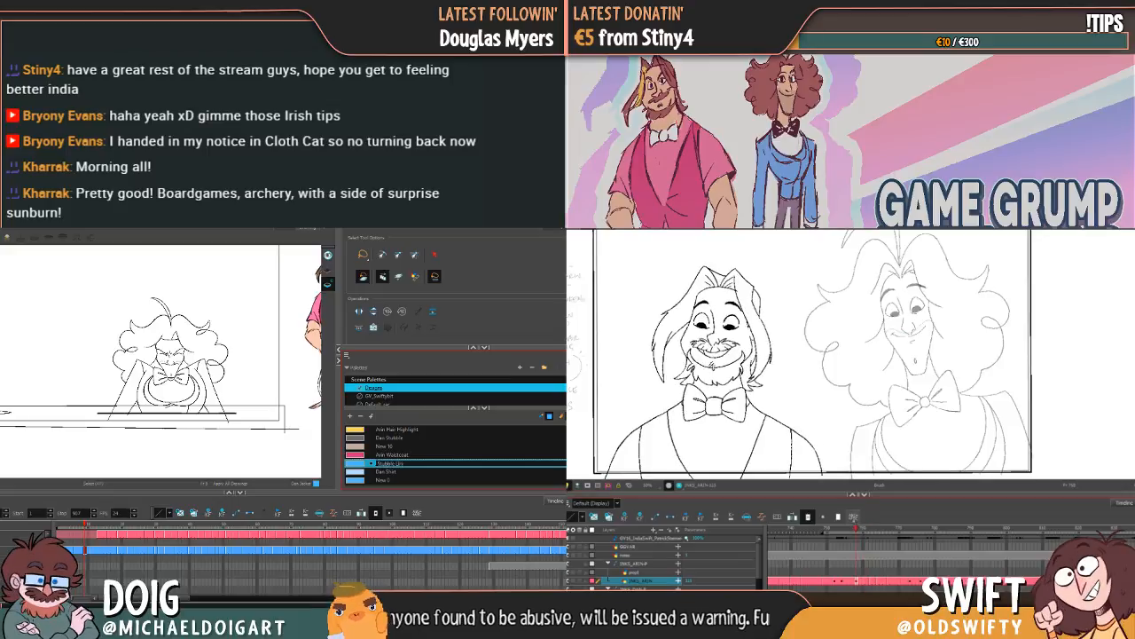
key(Tab)
key(Tab)
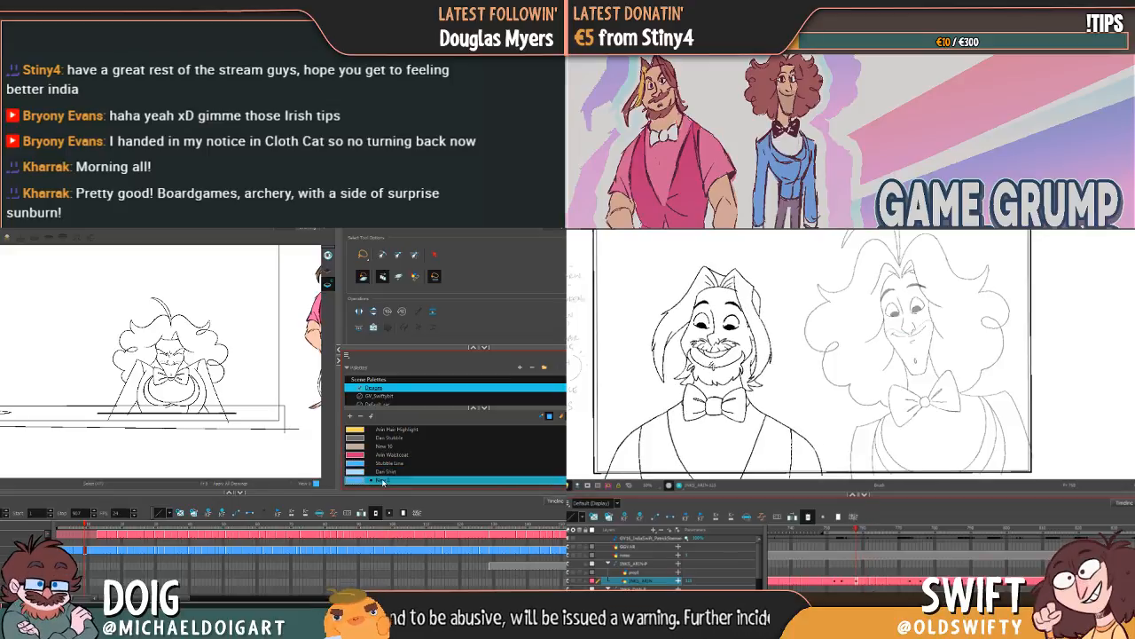
text(Dan)
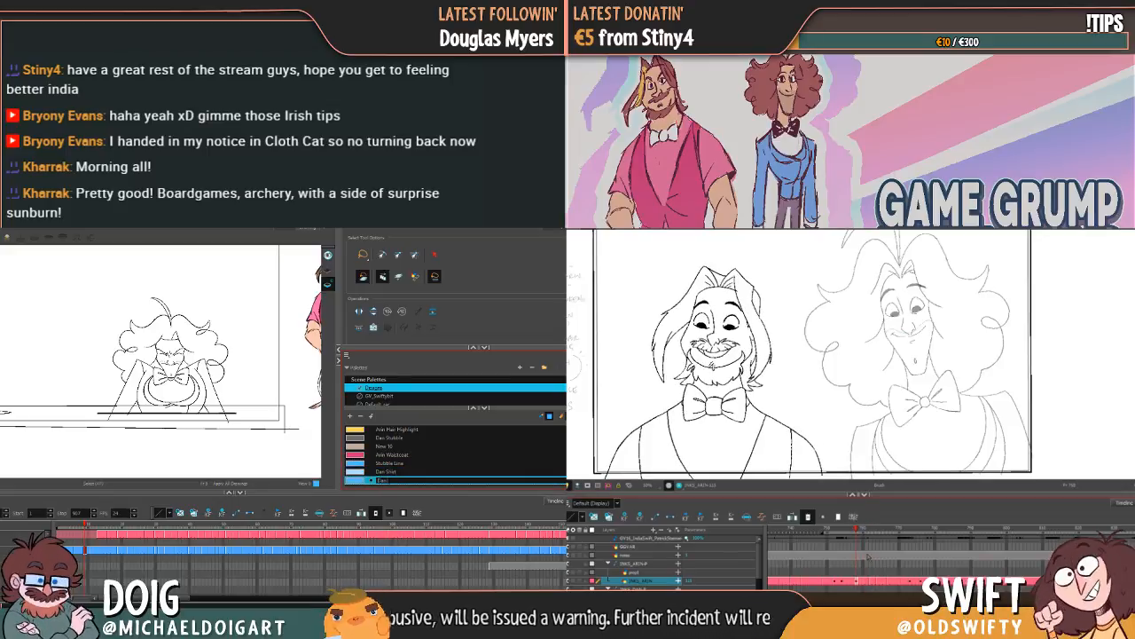
text( Jacket)
key(Tab)
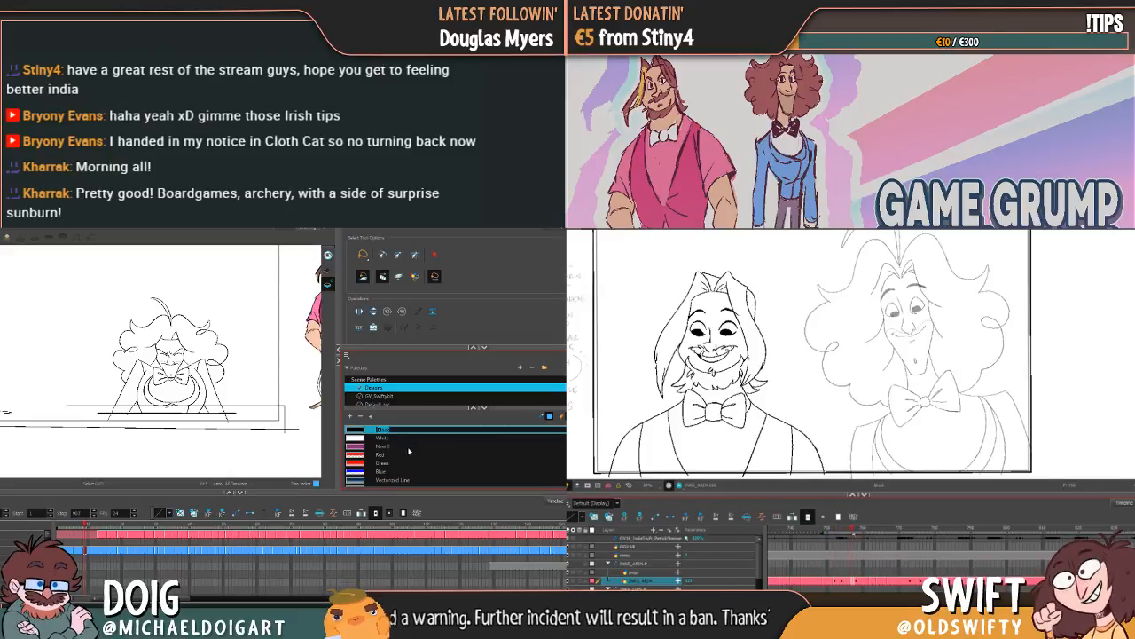
scroll(409, 451, down, 5)
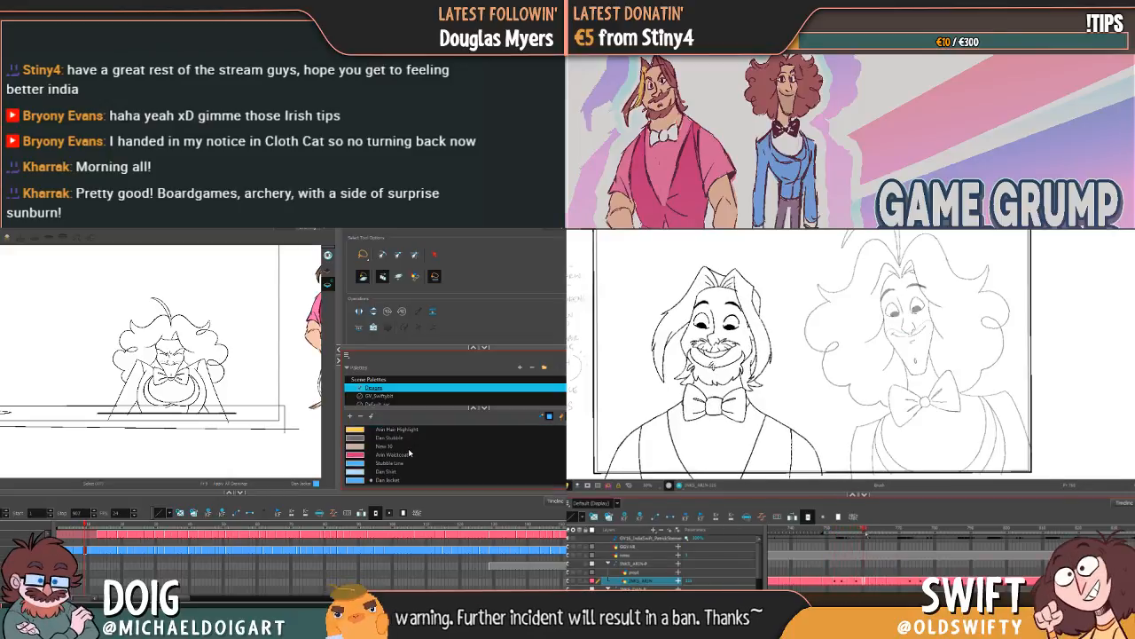
Step: Select Dan's frame range in the timeline and lasso his line art across all the drawings
click(488, 554)
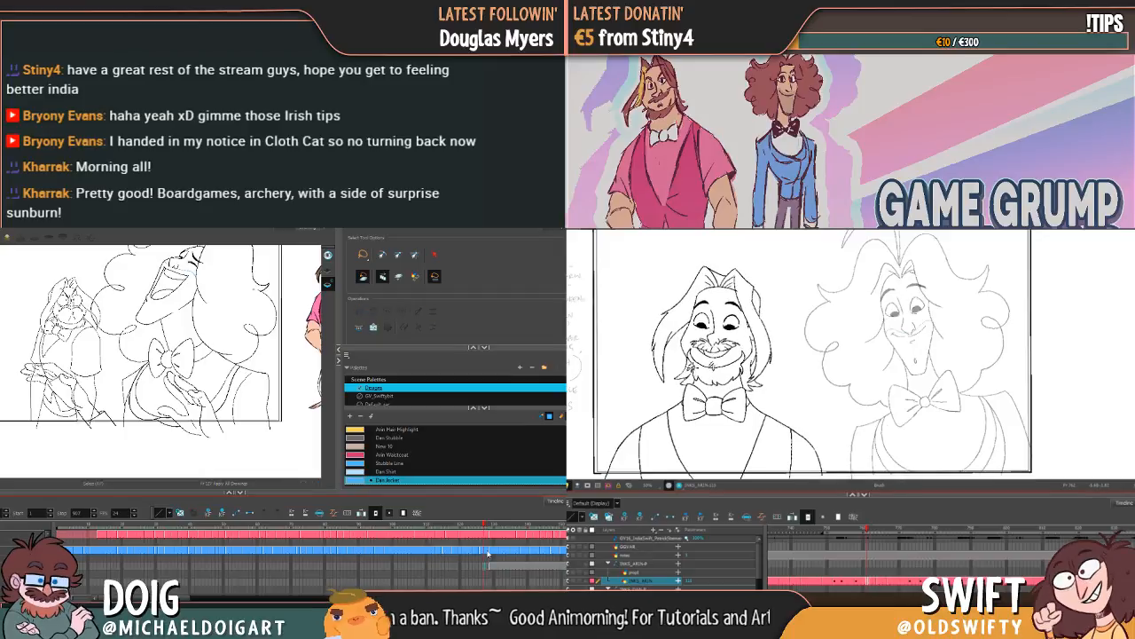
drag(484, 551, 91, 552)
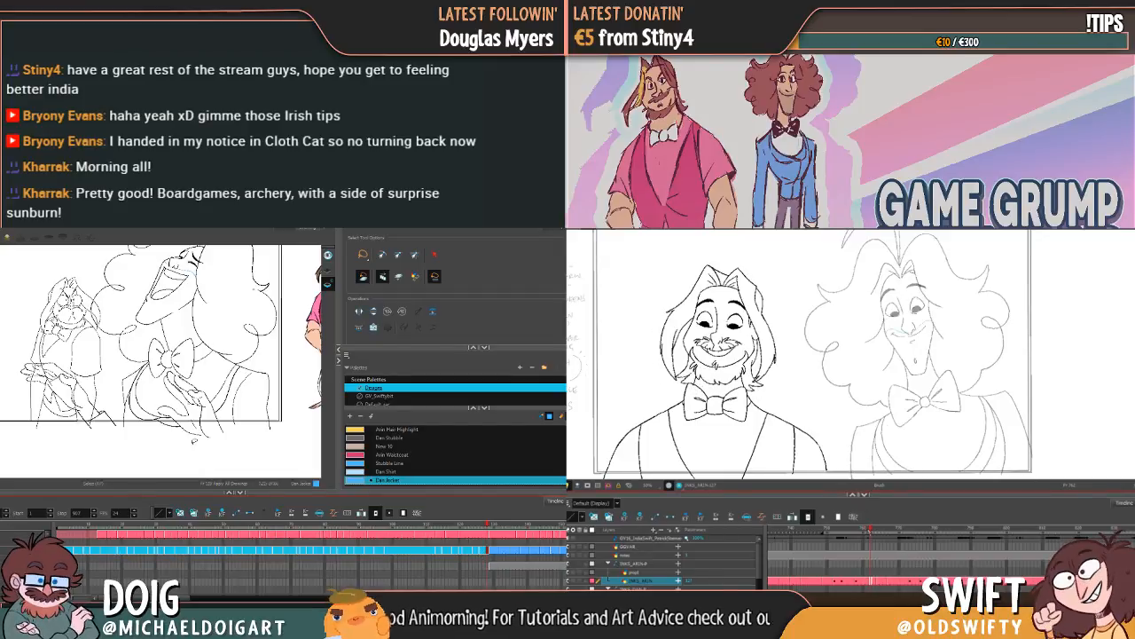
scroll(195, 440, down, 5)
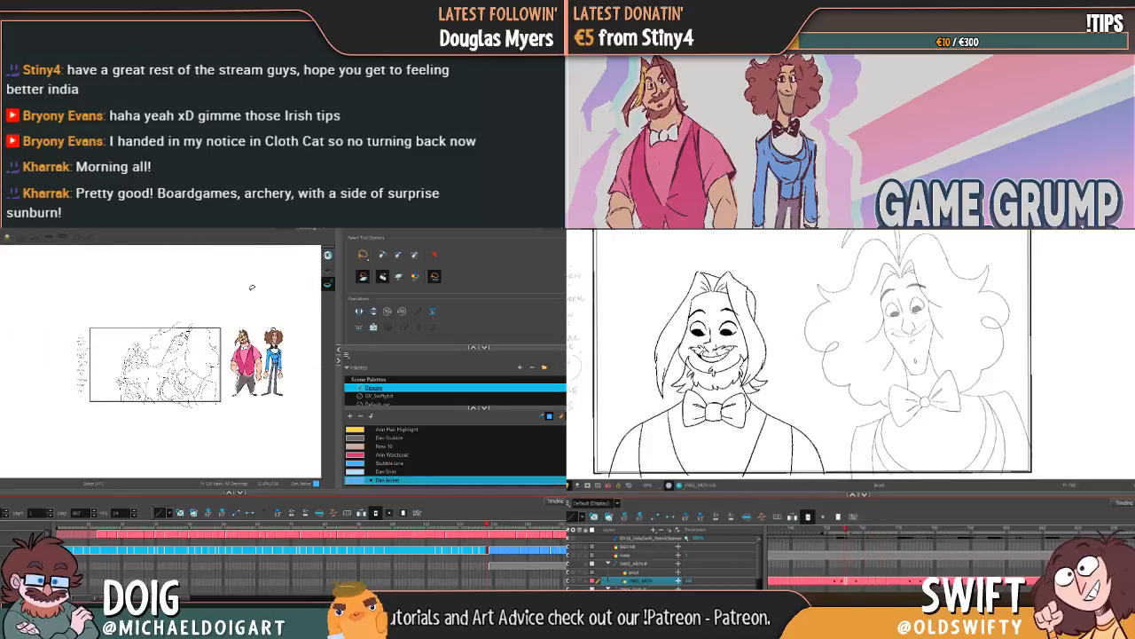
mouse_move(252, 289)
mouse_down()
mouse_move(140, 272)
mouse_move(47, 295)
mouse_move(4, 388)
mouse_move(208, 443)
mouse_move(298, 402)
mouse_move(282, 315)
mouse_move(256, 288)
mouse_up()
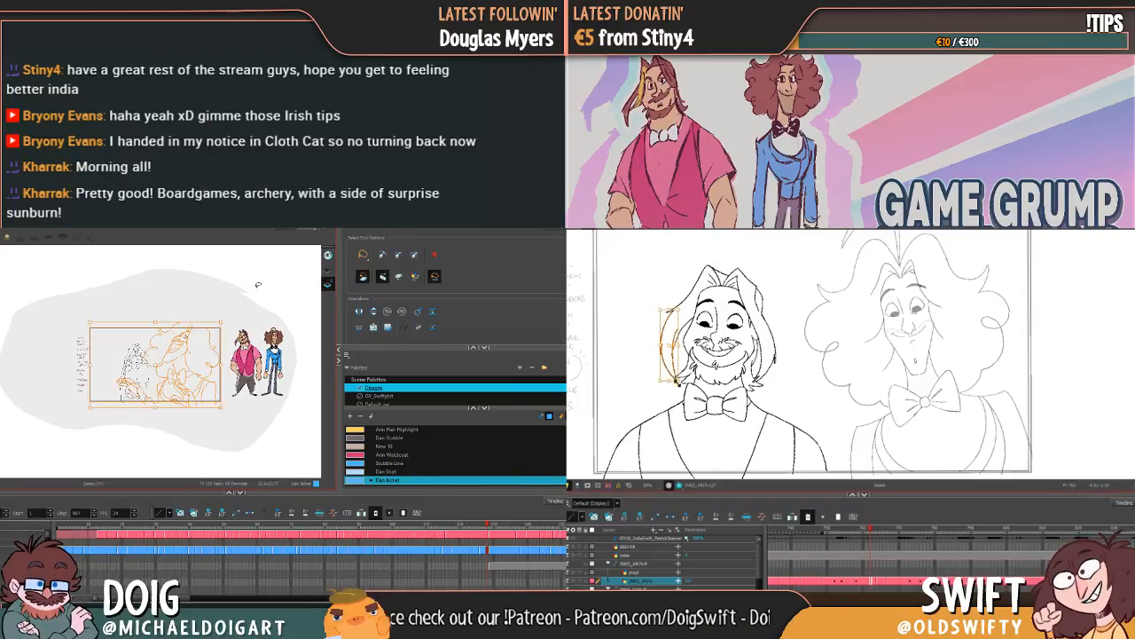
Step: Nudge the outer hair strand beside Arin's face and select Dan's frame range in the timeline from the first frame
drag(677, 383, 673, 382)
click(681, 406)
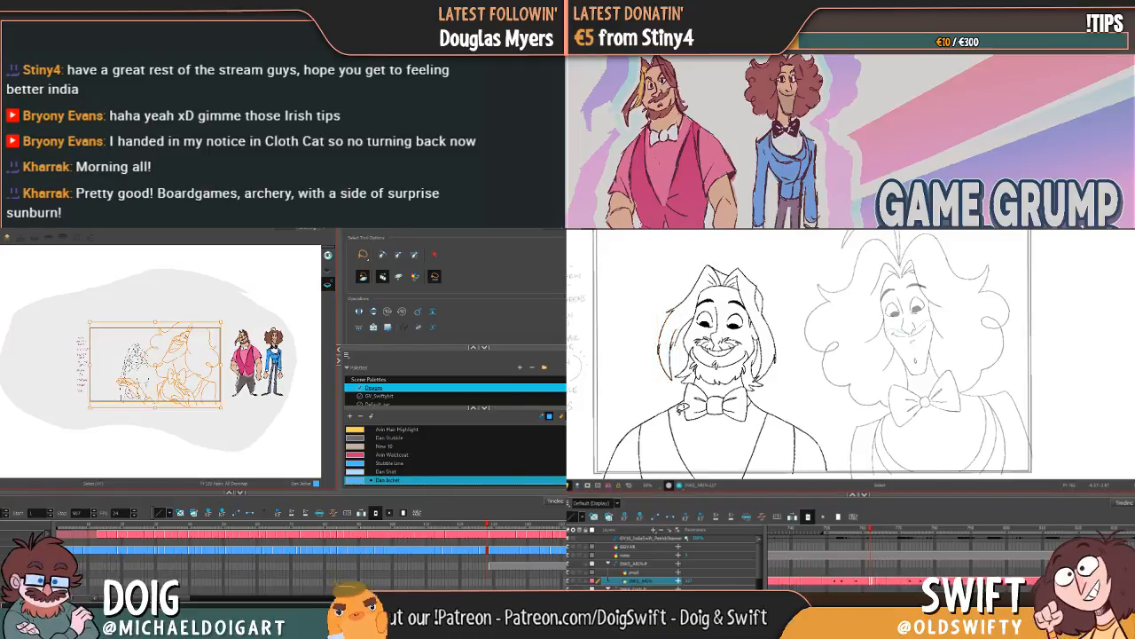
click(682, 339)
key(shift+comma)
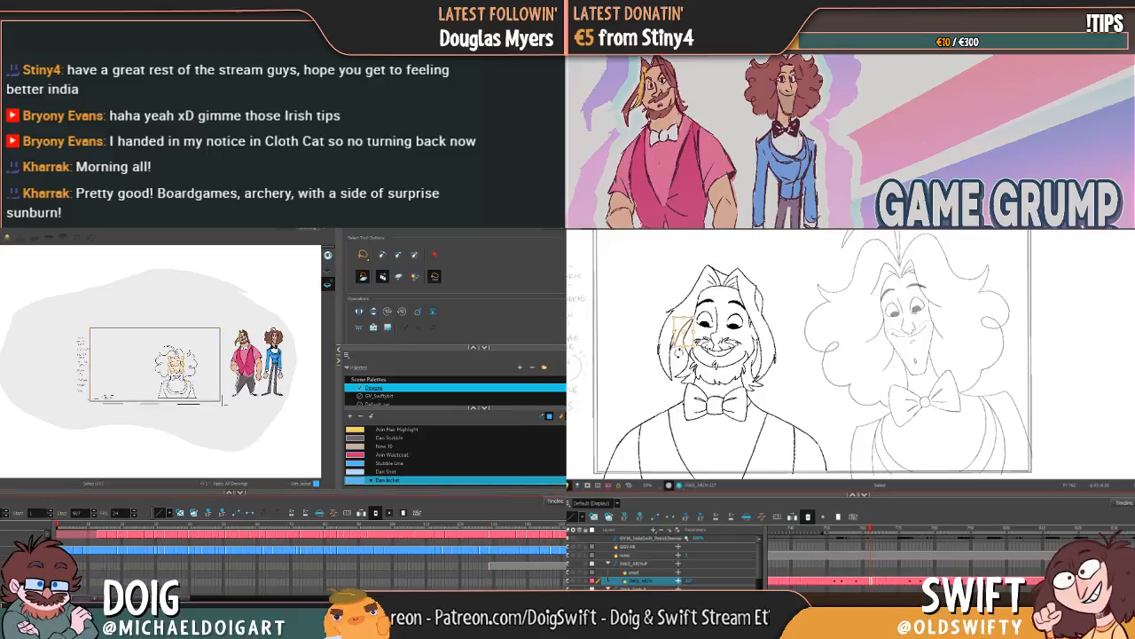
drag(61, 550, 487, 554)
click(681, 337)
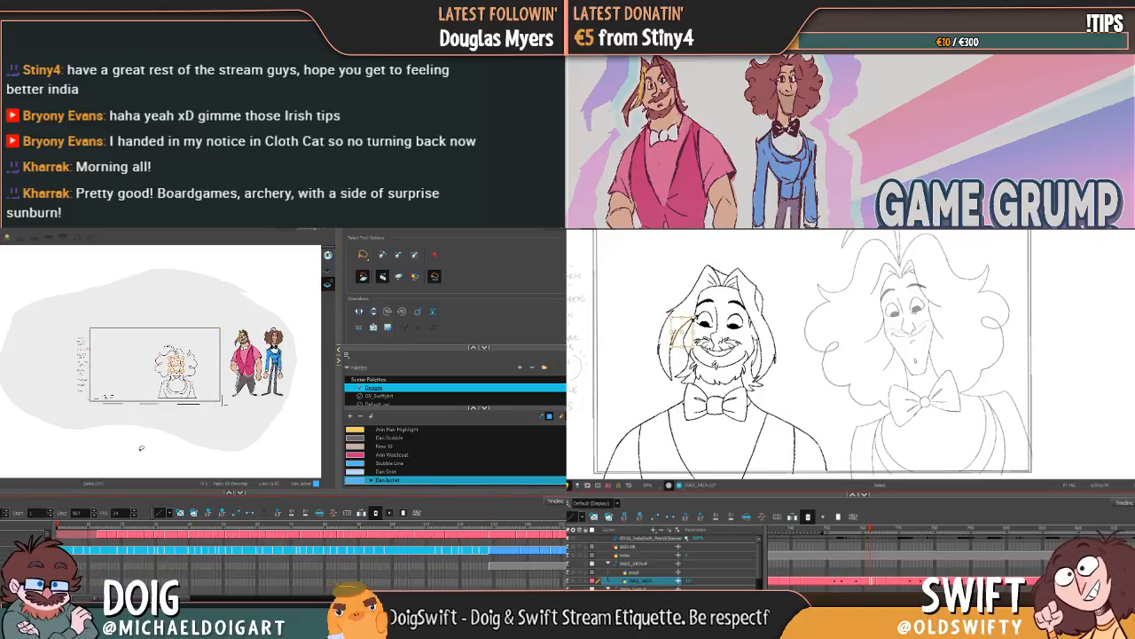
click(703, 334)
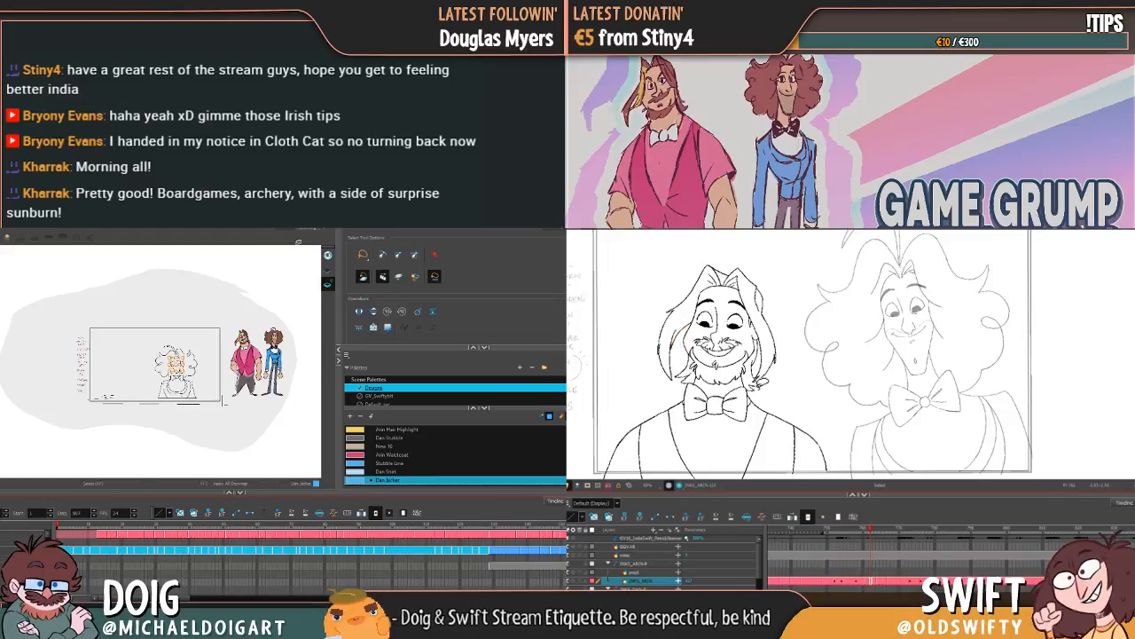
Step: Lasso Dan's line art on the other art layer across all drawings and reselect his frame range in the timeline
click(328, 270)
drag(869, 530, 859, 533)
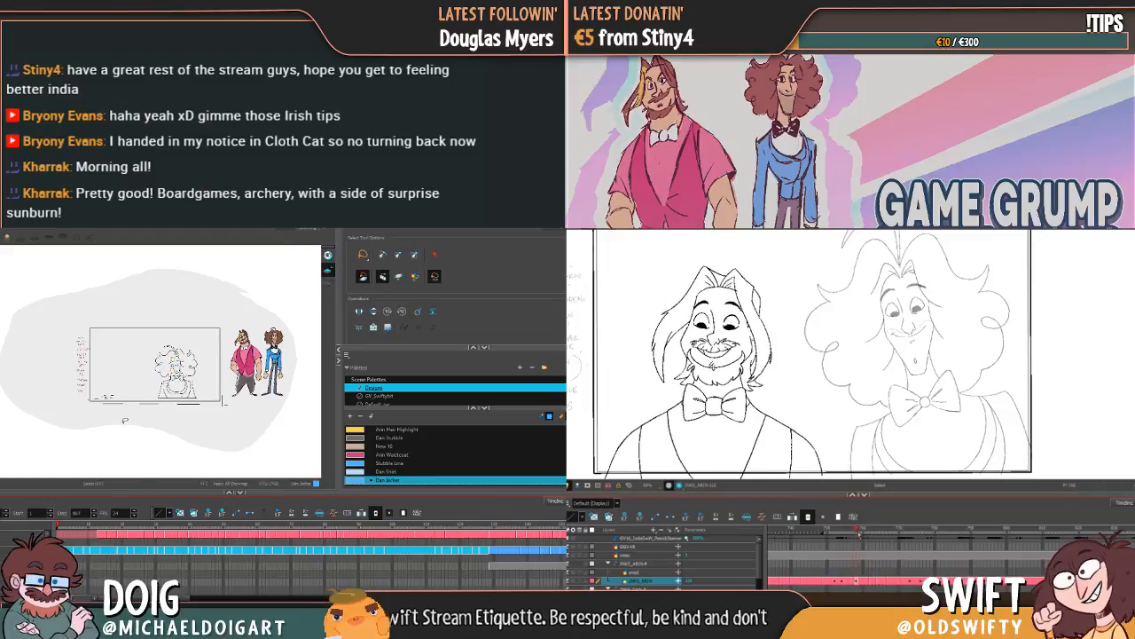
mouse_move(226, 285)
mouse_down()
mouse_move(94, 293)
mouse_move(40, 341)
mouse_move(93, 430)
mouse_move(184, 442)
mouse_move(258, 419)
mouse_move(301, 351)
mouse_move(259, 299)
mouse_move(226, 285)
mouse_up()
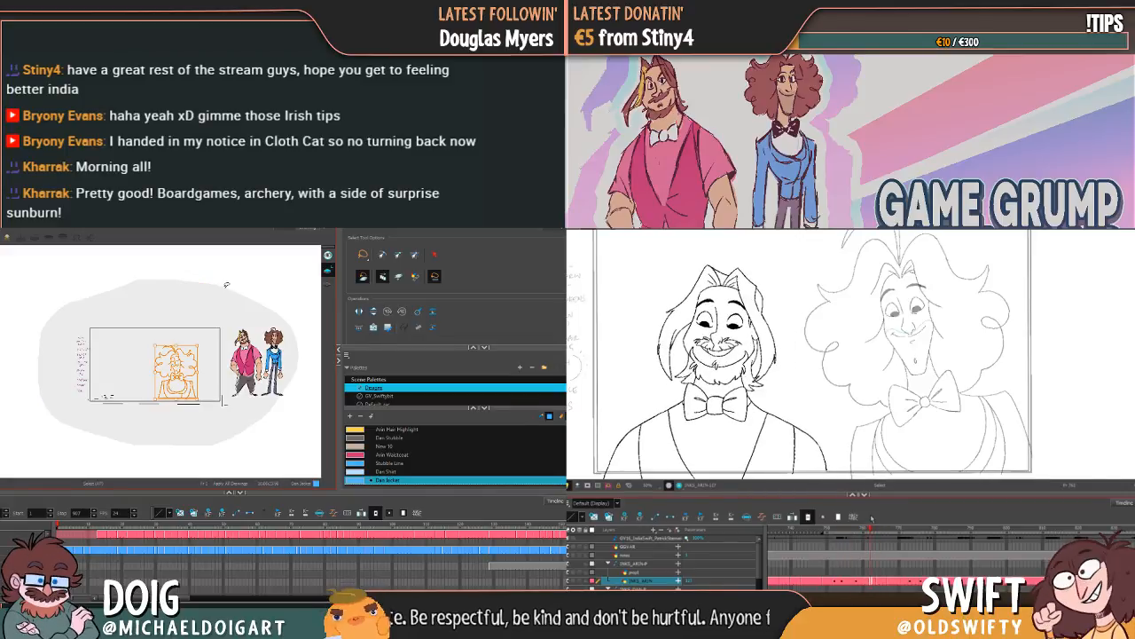
click(667, 347)
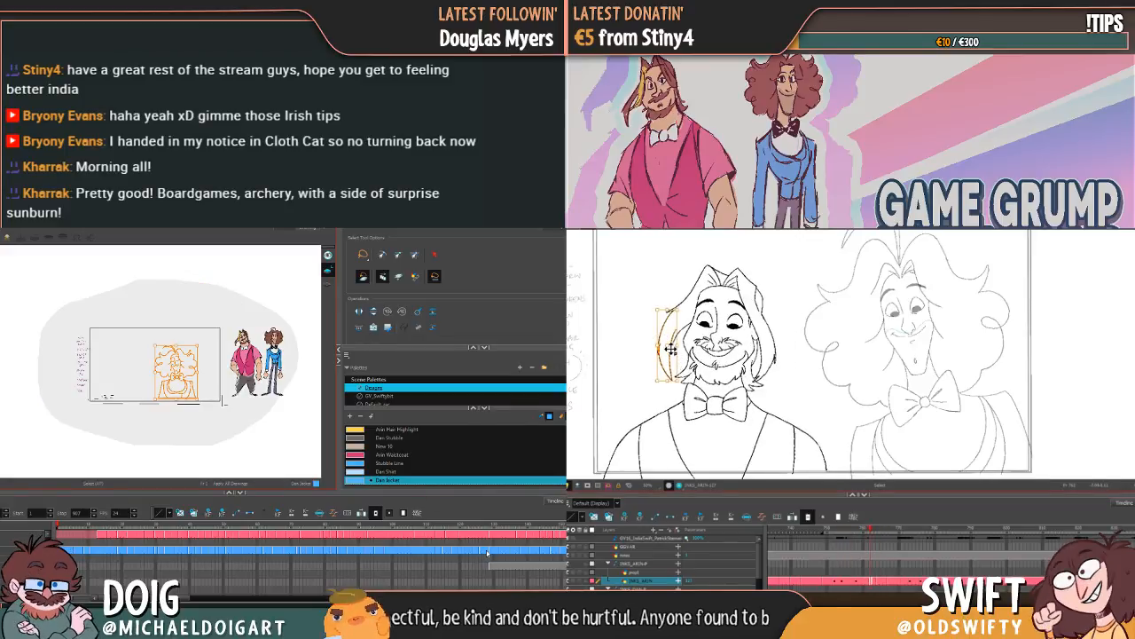
drag(487, 552, 100, 555)
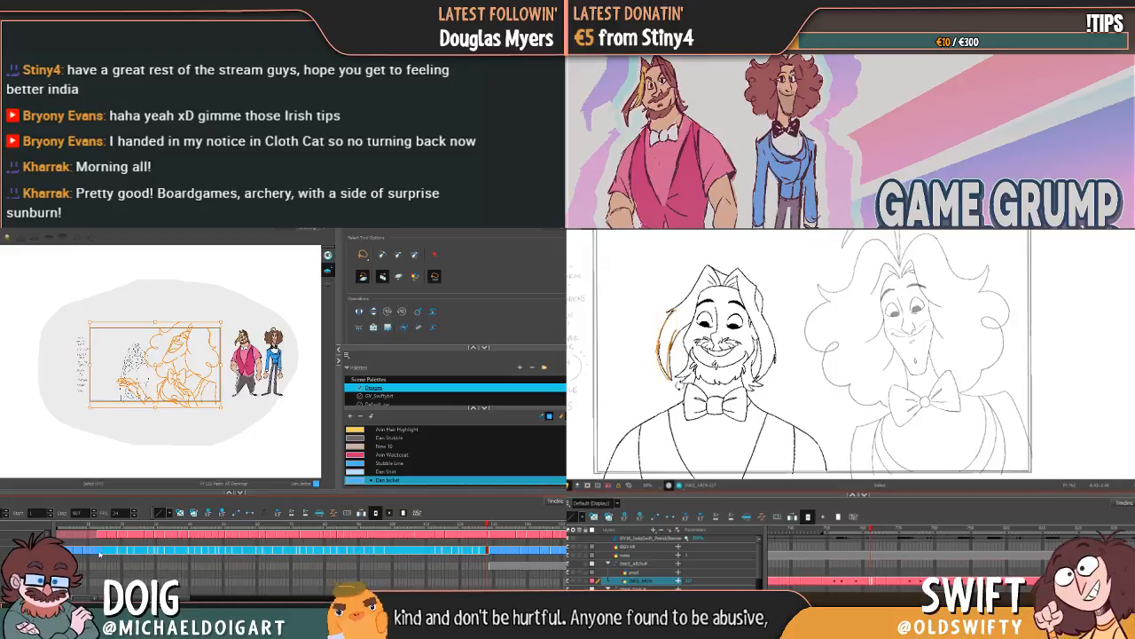
Step: Adjust Arin's outer hair strand and delete the short stray hair stroke beside his face
drag(672, 367, 666, 365)
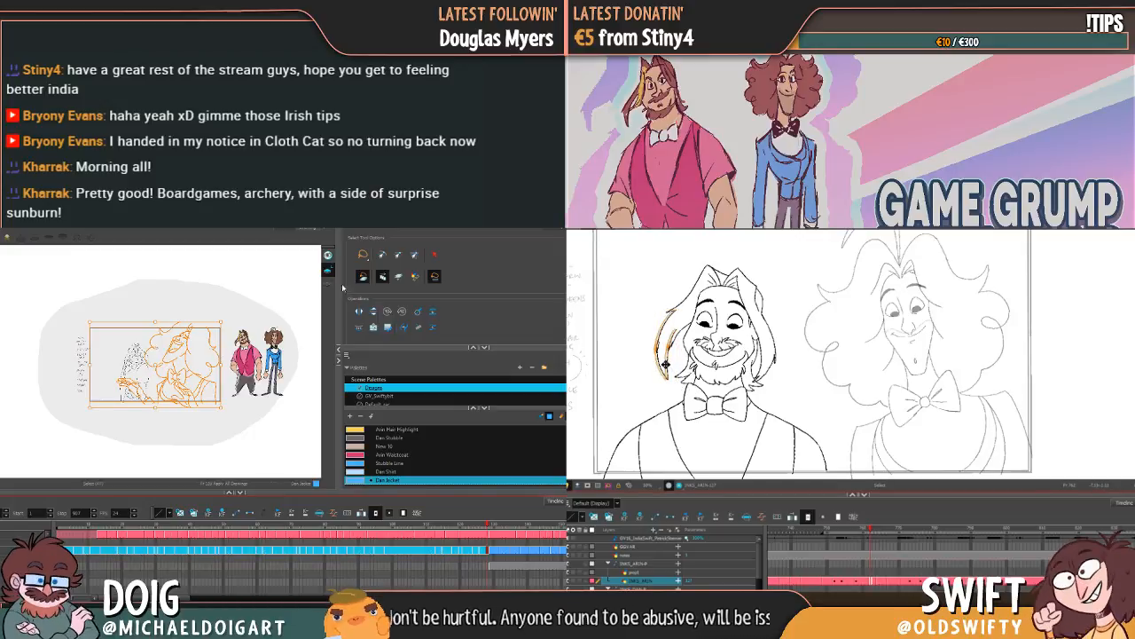
click(707, 356)
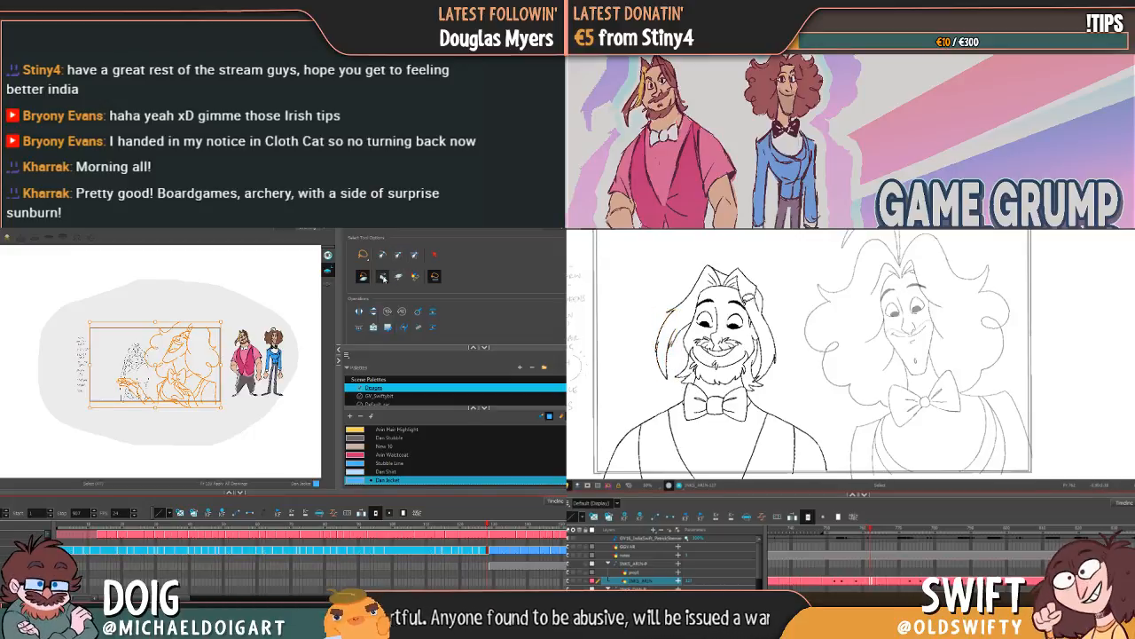
click(682, 333)
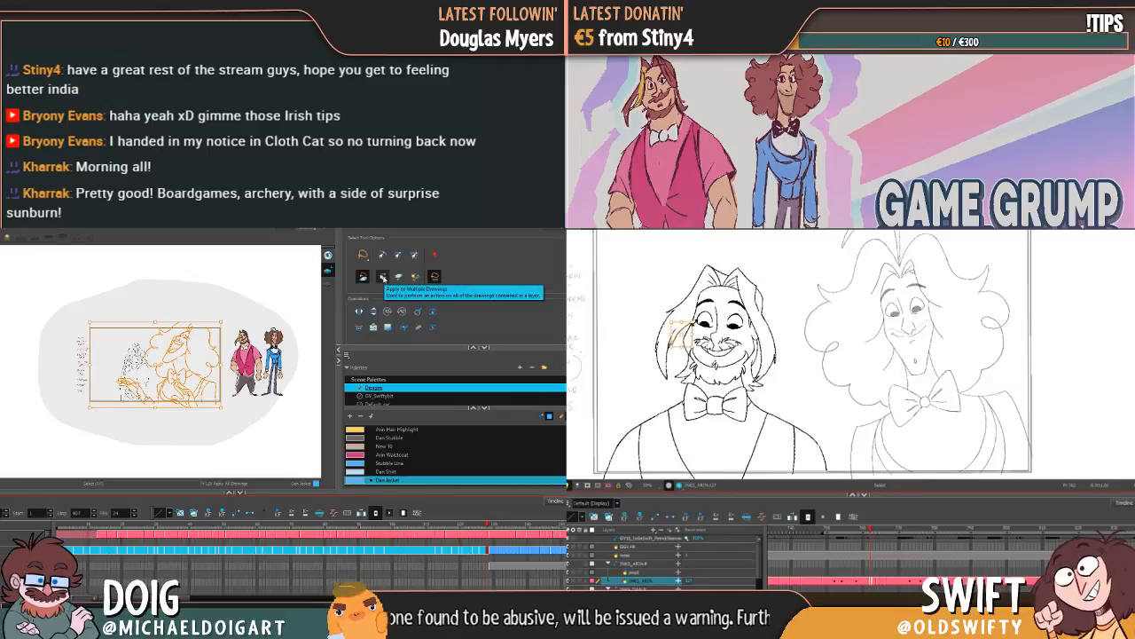
key(Delete)
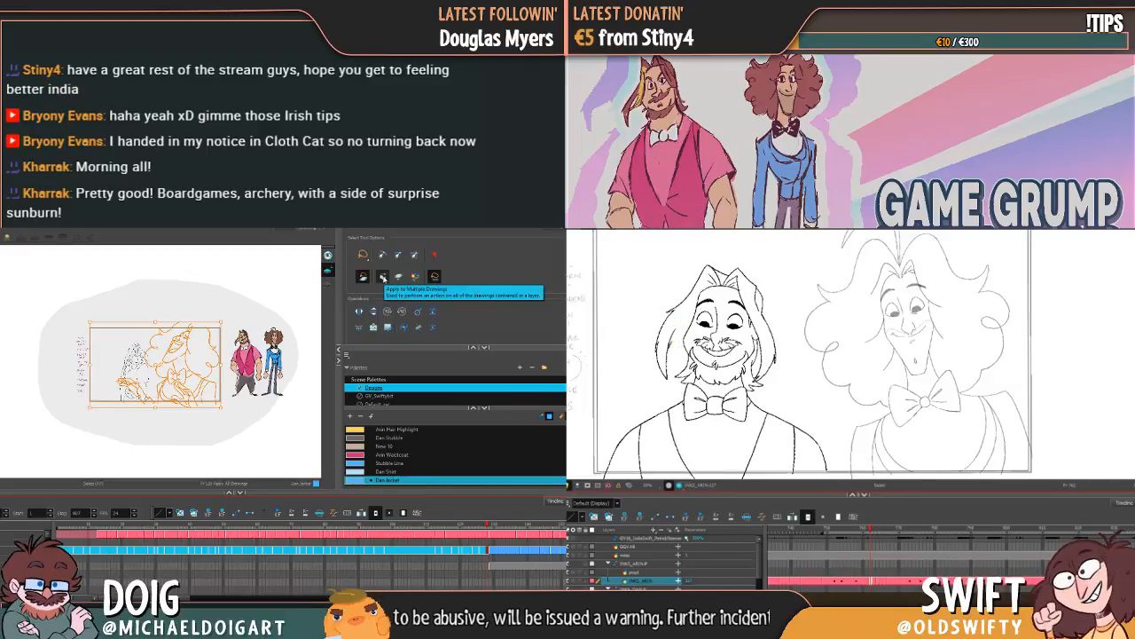
key(alt+b)
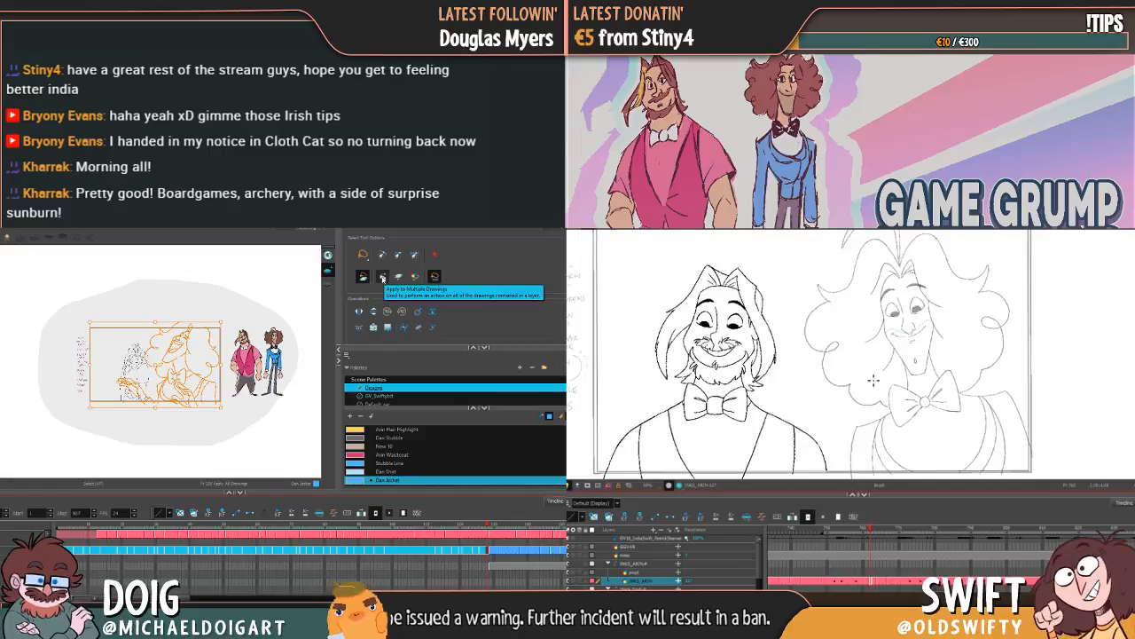
Step: Adjust the timing of Arin's drawings on the timeline and scrub between his front and laughing poses to check it
mouse_move(871, 529)
mouse_down()
mouse_move(852, 530)
mouse_move(877, 530)
mouse_up()
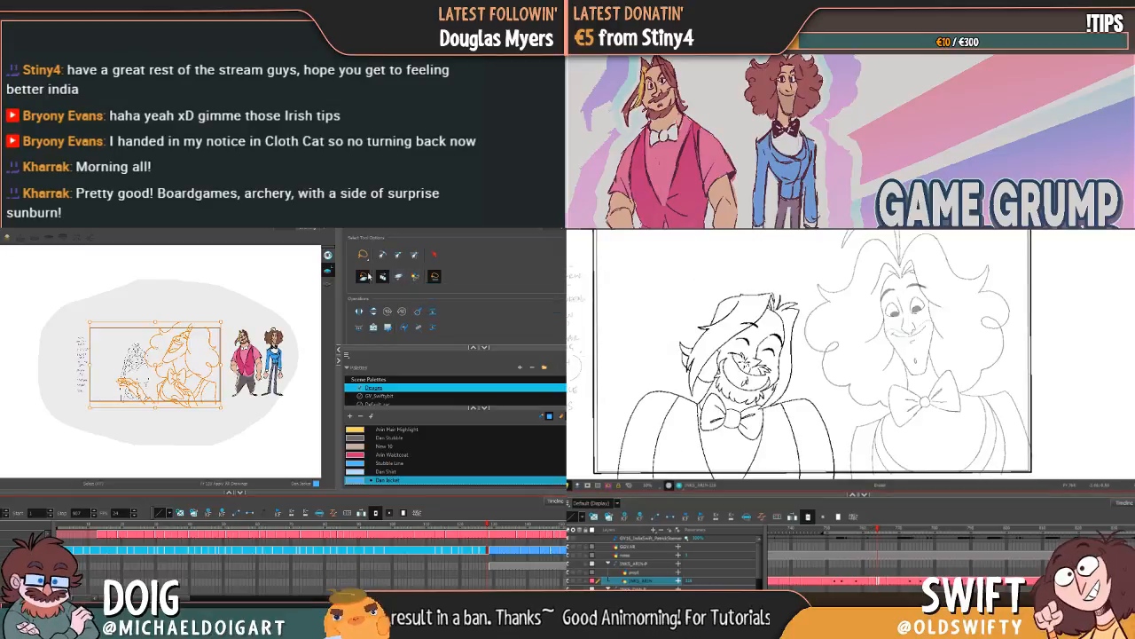
key(alt+b)
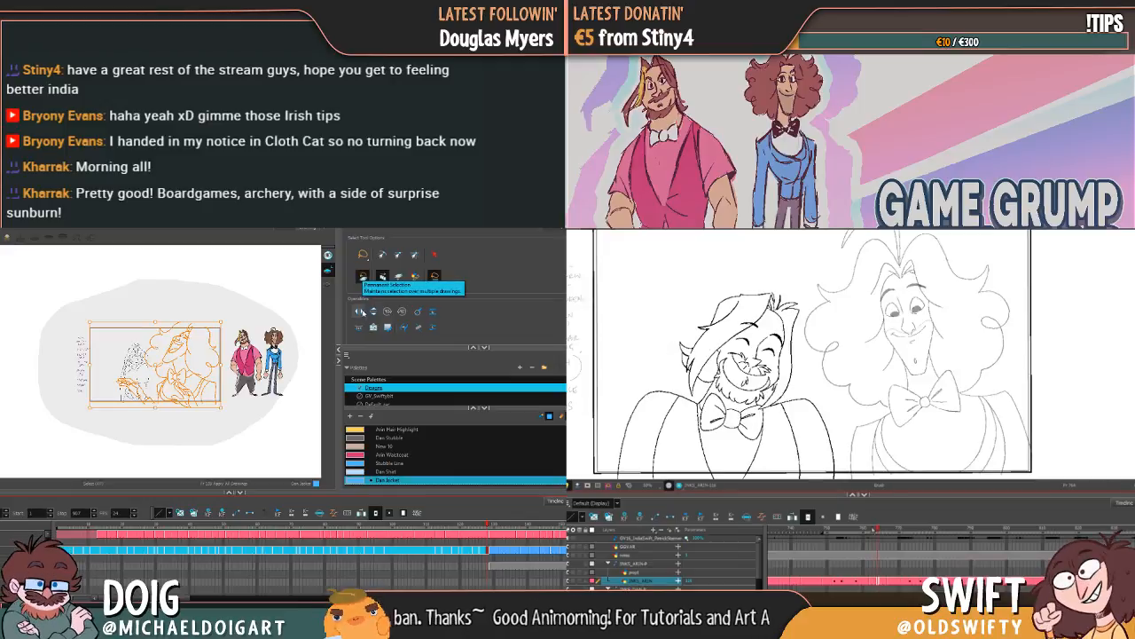
mouse_move(878, 529)
mouse_down()
mouse_move(835, 555)
mouse_move(831, 581)
mouse_move(847, 556)
mouse_move(814, 561)
mouse_move(905, 556)
mouse_move(833, 554)
mouse_move(878, 550)
mouse_move(827, 567)
mouse_move(851, 563)
mouse_move(842, 570)
mouse_up()
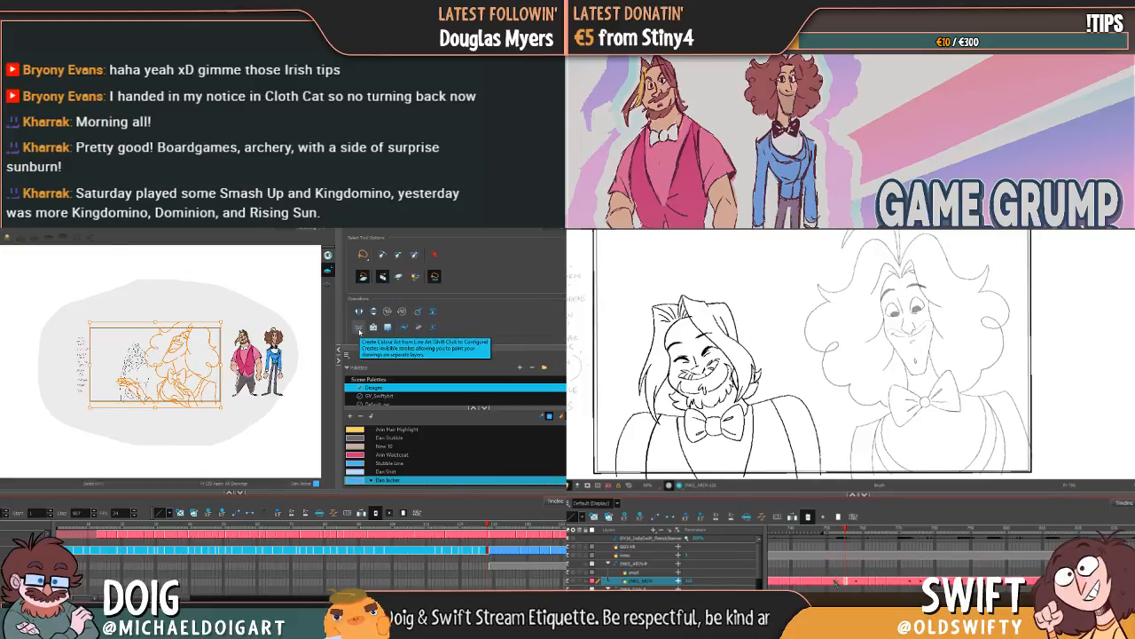
mouse_move(833, 582)
mouse_down()
mouse_move(823, 582)
mouse_move(853, 582)
mouse_up()
mouse_move(855, 535)
mouse_down()
mouse_move(832, 540)
mouse_move(894, 540)
mouse_move(827, 559)
mouse_move(875, 553)
mouse_up()
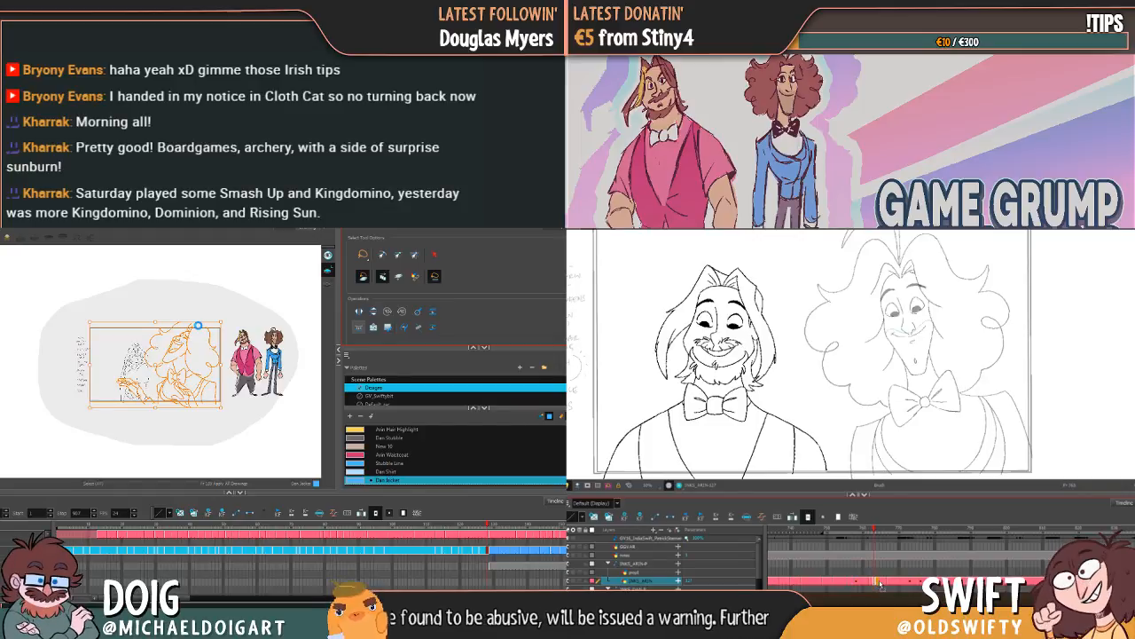
Step: Review Arin's and Dan's drawings at the following frames of the timeline
mouse_move(783, 614)
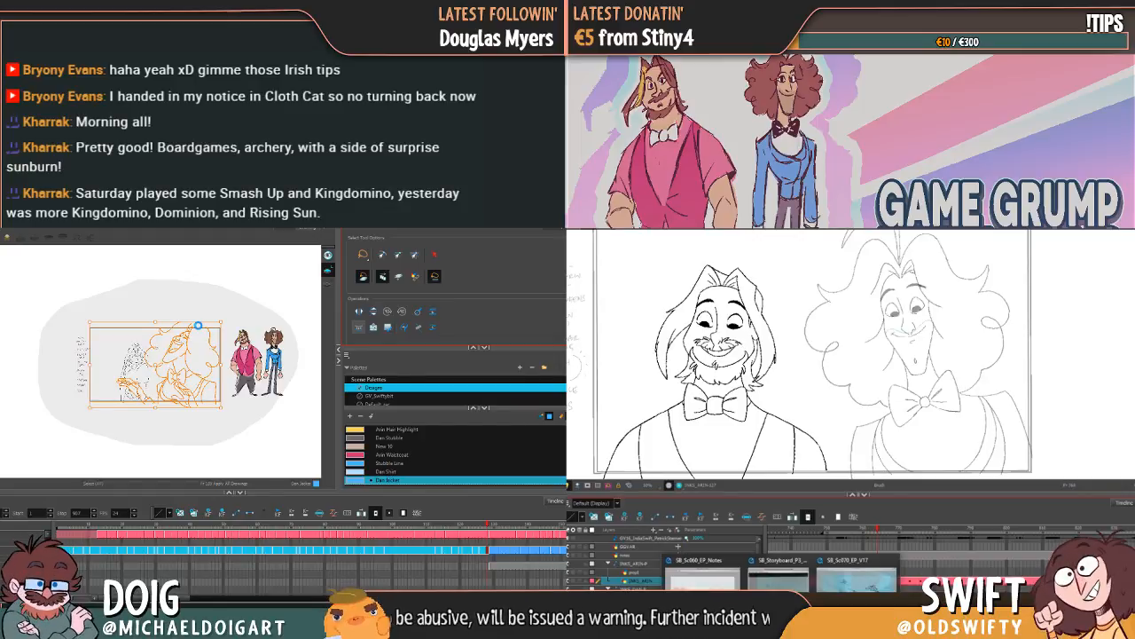
click(921, 529)
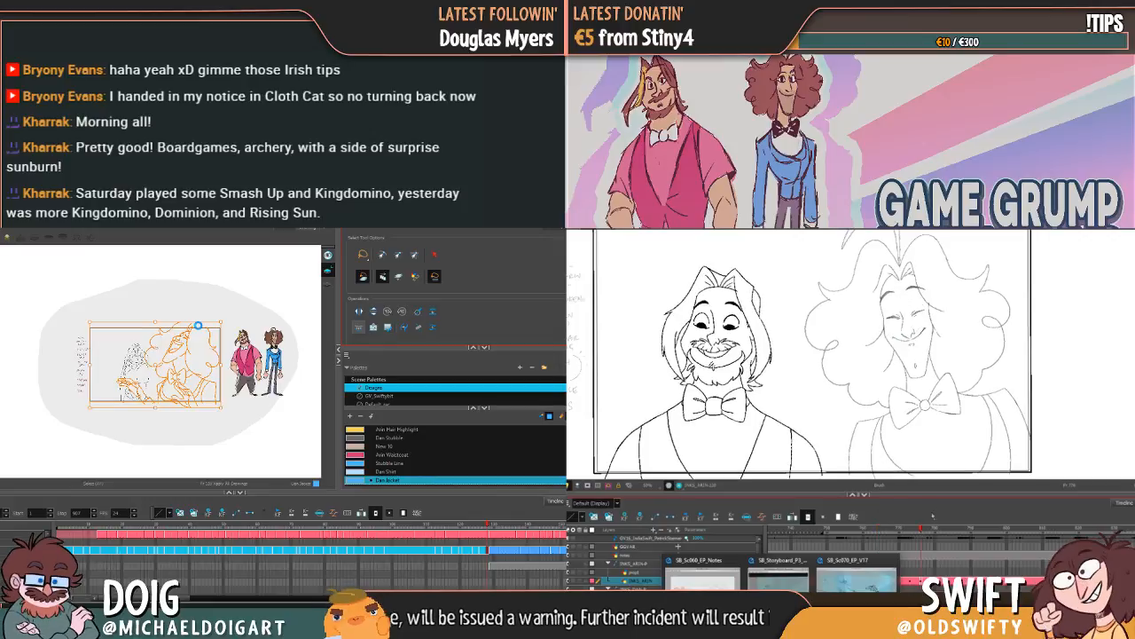
click(935, 529)
click(929, 606)
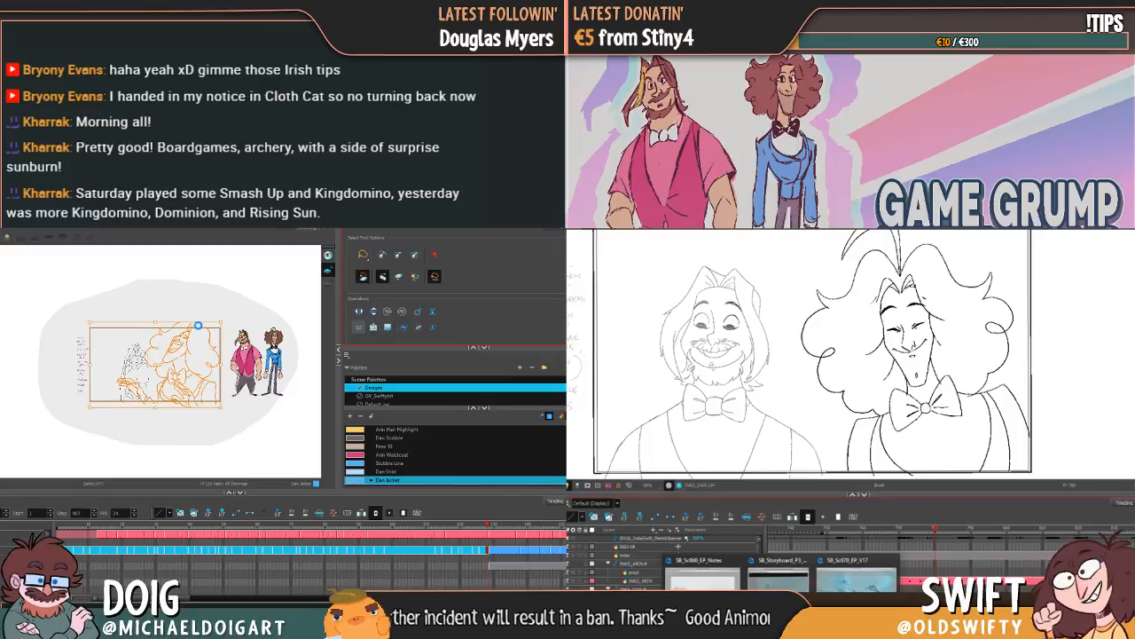
click(994, 547)
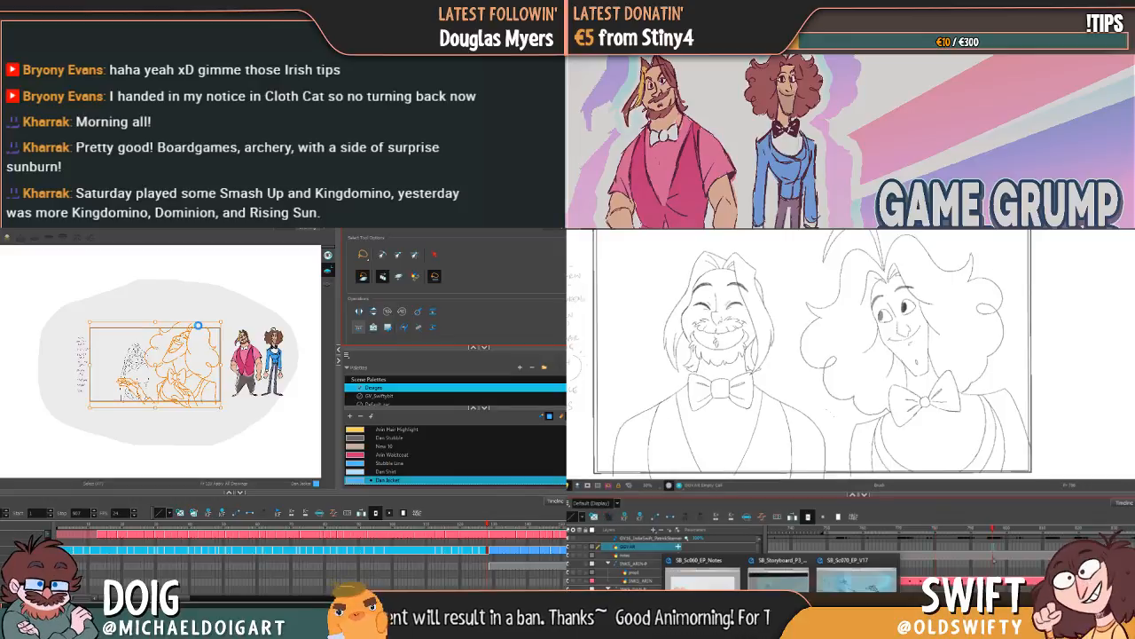
click(992, 562)
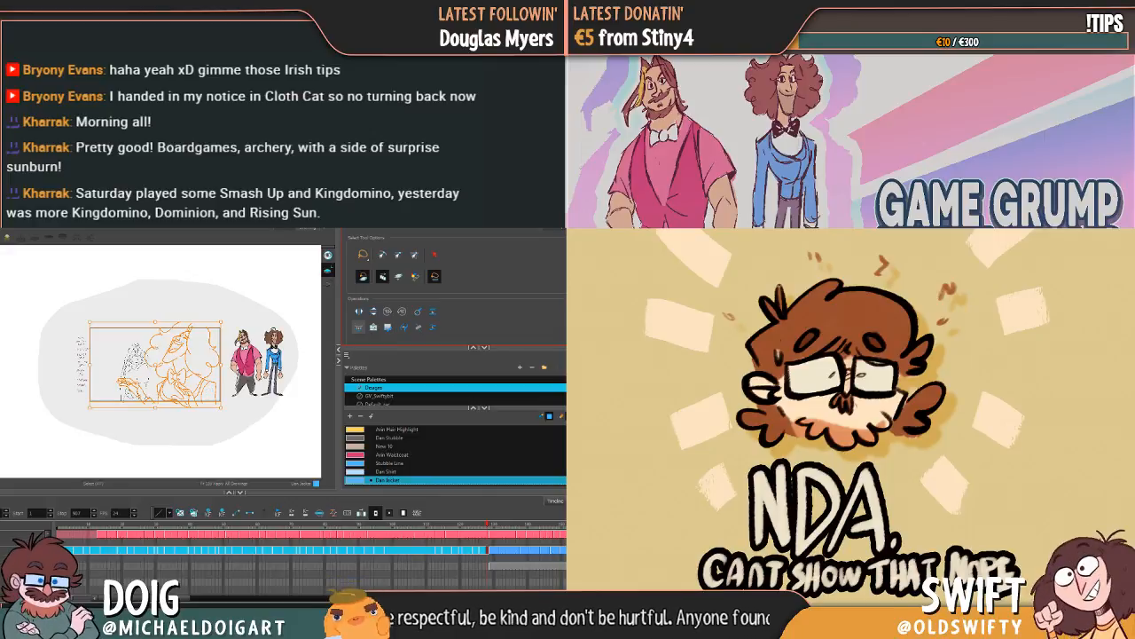
Step: Switch to File Explorer, dismiss the Harmony welcome window and reopen the scene file design4.xstage from the design3 folder
key(alt+Tab)
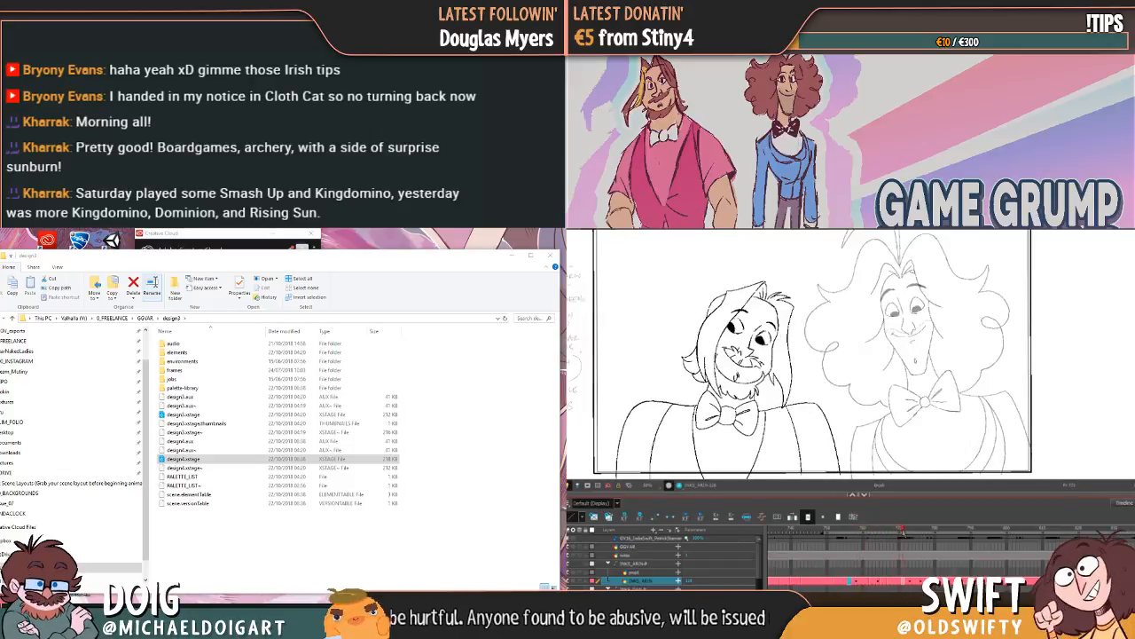
drag(238, 257, 220, 247)
mouse_move(876, 545)
mouse_down()
mouse_move(902, 548)
mouse_move(866, 564)
mouse_move(890, 562)
mouse_move(874, 575)
mouse_move(891, 584)
mouse_move(858, 582)
mouse_up()
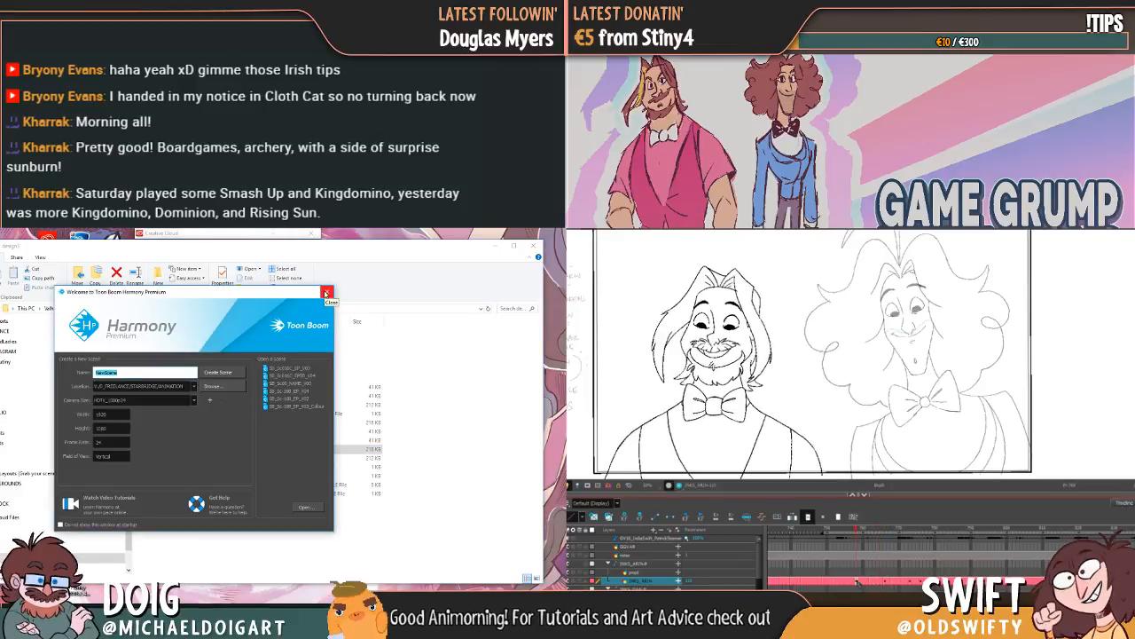
click(886, 582)
mouse_move(878, 533)
mouse_down()
mouse_move(852, 532)
mouse_move(924, 561)
mouse_move(892, 570)
mouse_up()
click(327, 292)
double_click(177, 451)
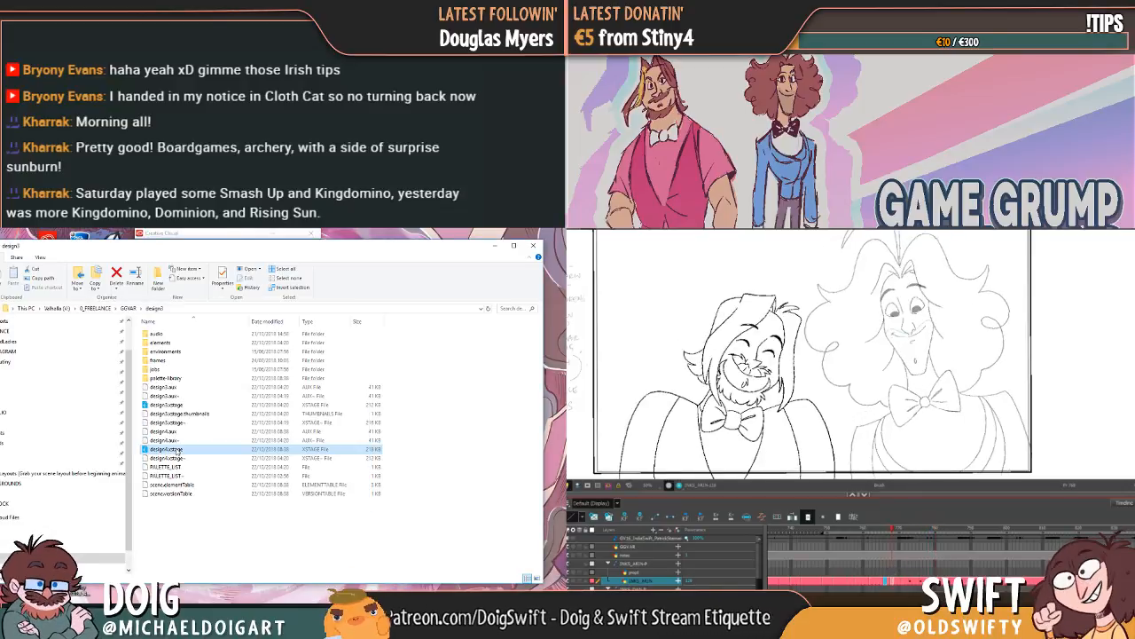
click(996, 529)
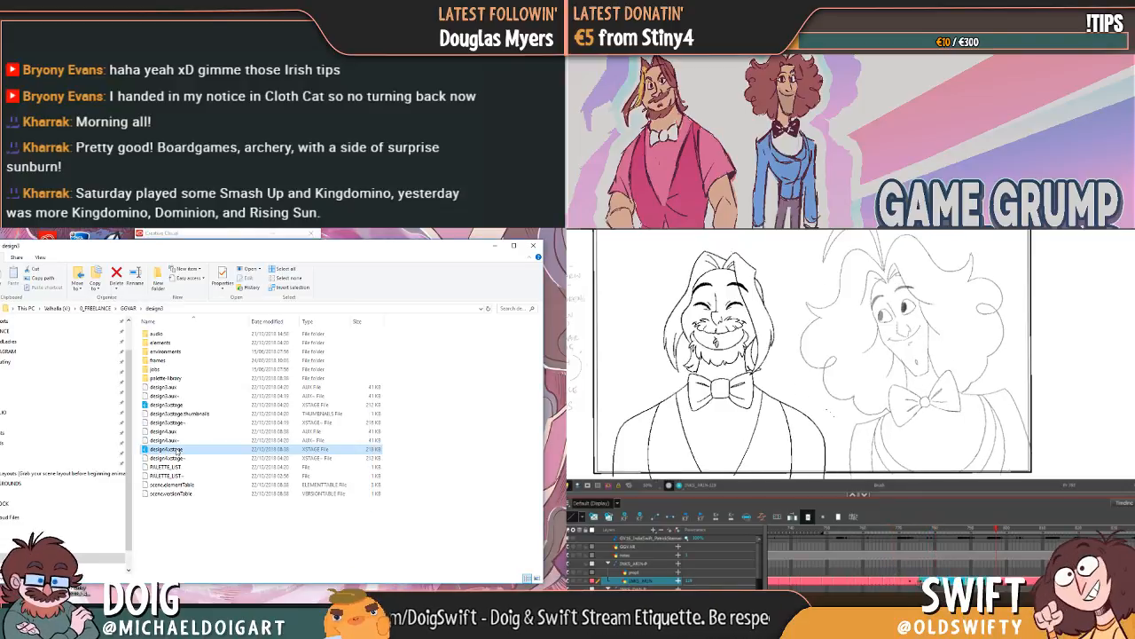
double_click(177, 451)
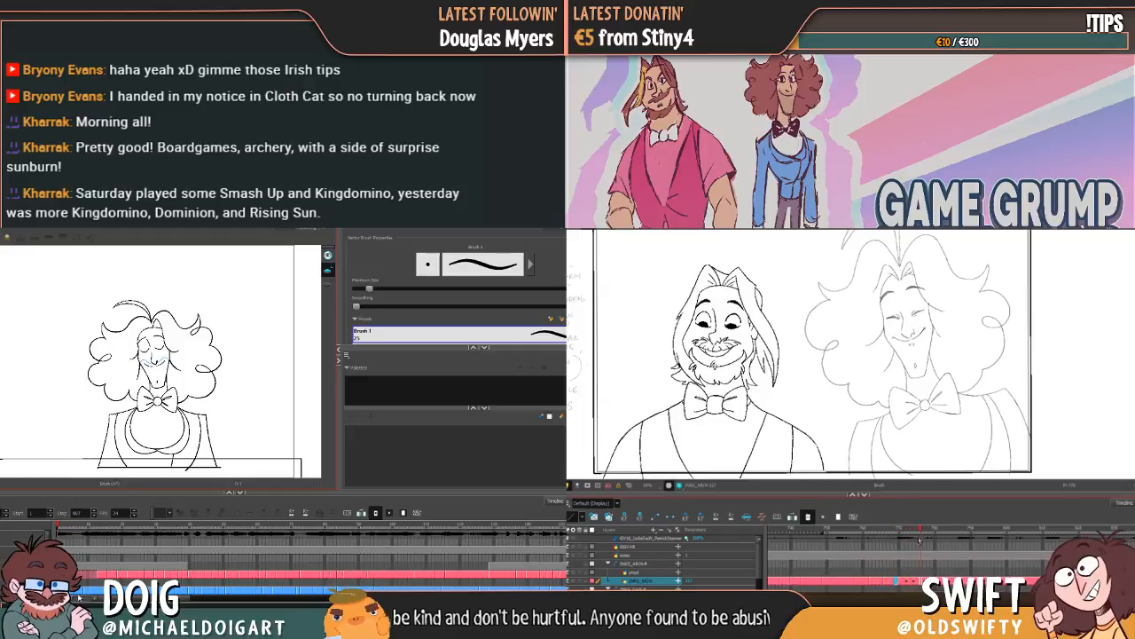
Step: Duplicate Dan's drawing layer in the timeline and lasso Arin's laughing drawing
mouse_move(821, 561)
mouse_down()
mouse_move(931, 551)
mouse_move(868, 561)
mouse_move(897, 558)
mouse_up()
scroll(299, 569, down, 2)
scroll(299, 568, up, 1)
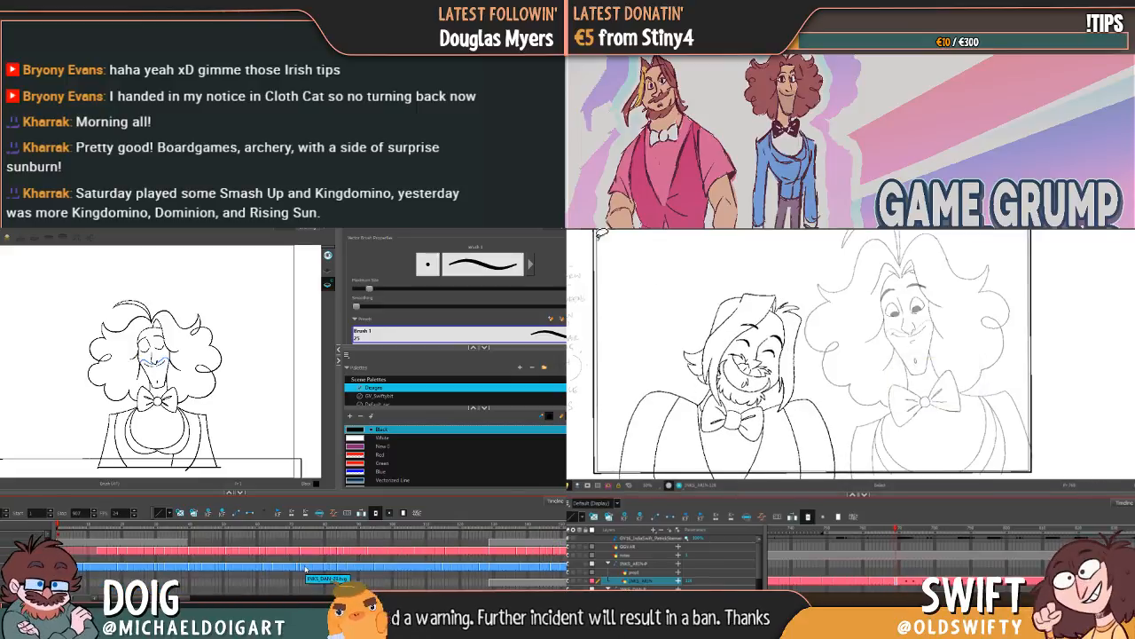
mouse_move(840, 454)
mouse_down()
mouse_move(792, 456)
mouse_move(696, 282)
mouse_move(860, 421)
mouse_move(695, 451)
mouse_move(656, 301)
mouse_move(697, 282)
mouse_up()
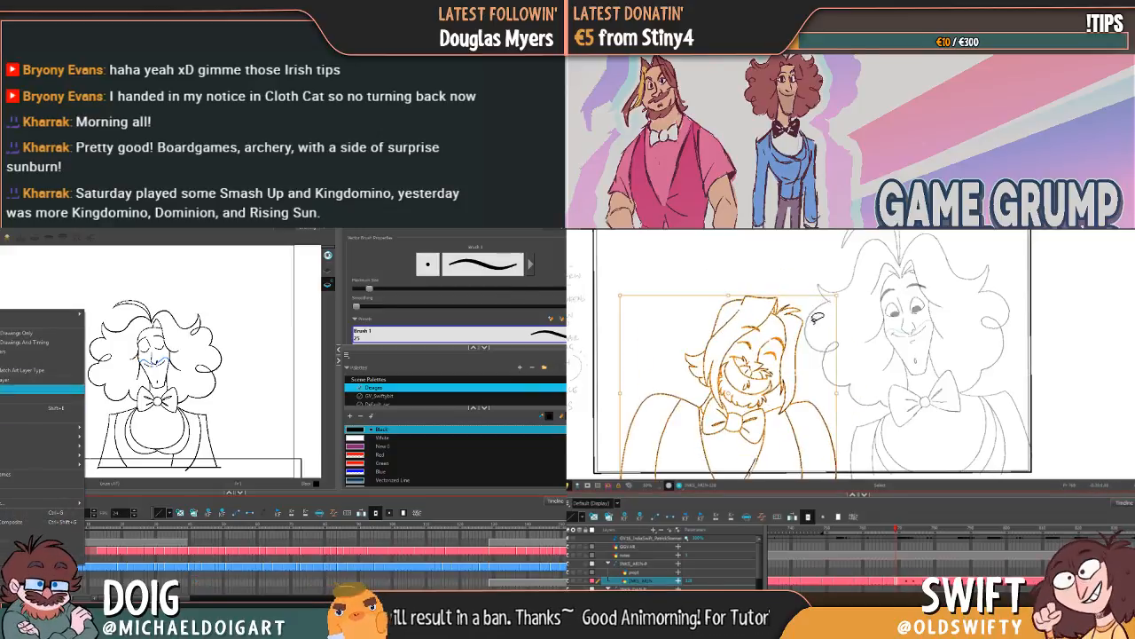
click(2, 353)
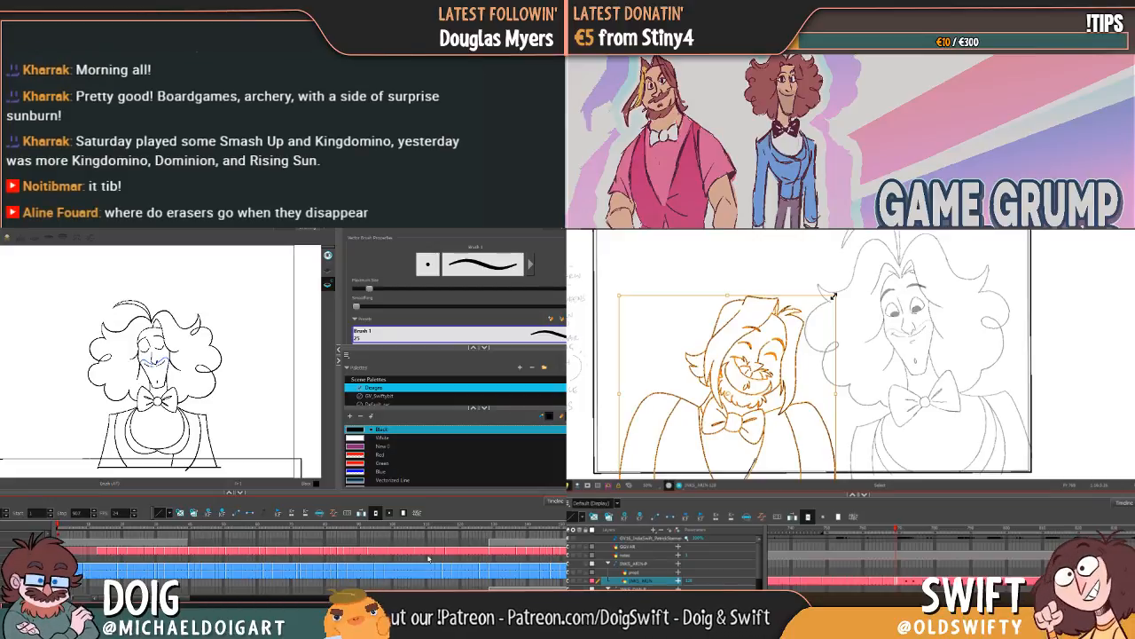
Step: Go to Dan's piano shot on the duplicated layer and delete the small stray stroke on Arin's laughing face
drag(162, 598, 302, 598)
click(885, 393)
click(366, 572)
key(comma)
key(period)
key(comma)
key(period)
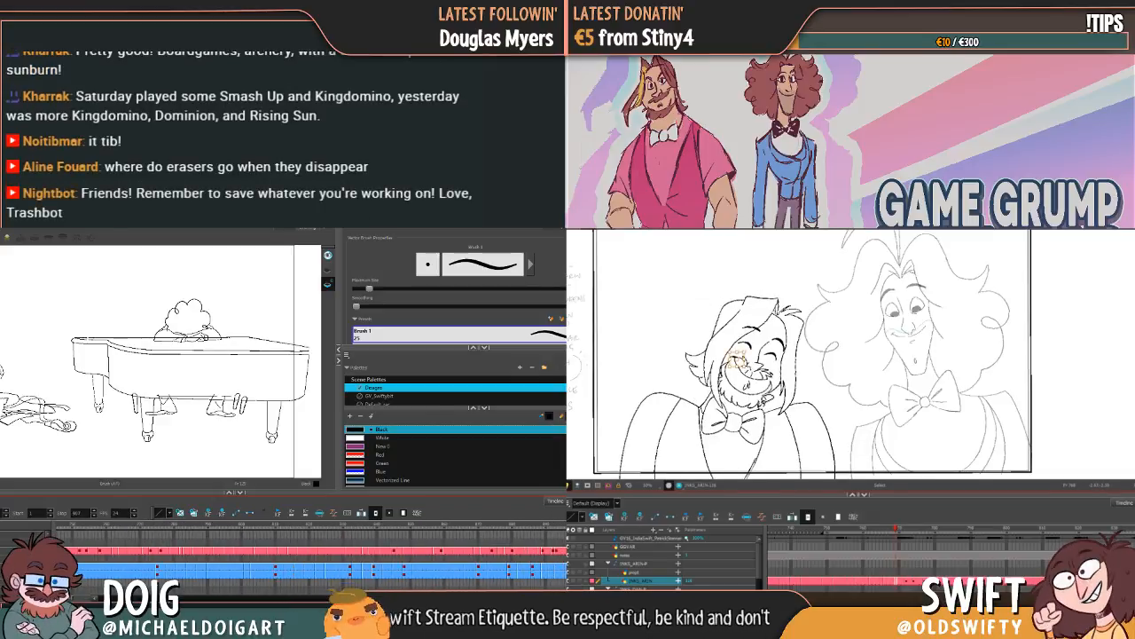
key(Delete)
Step: Flip back and forth between Arin's neighbouring drawings to check his head movement and look over Dan's duplicated layer in the timeline
key(comma)
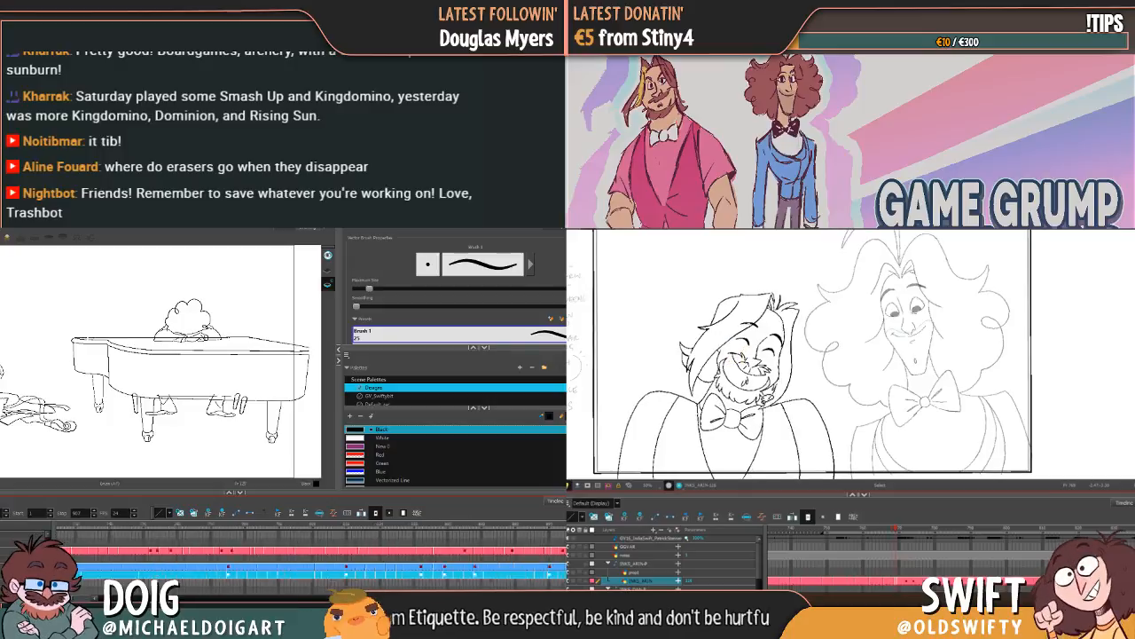
key(comma)
drag(426, 598, 80, 594)
key(period)
key(comma)
key(period)
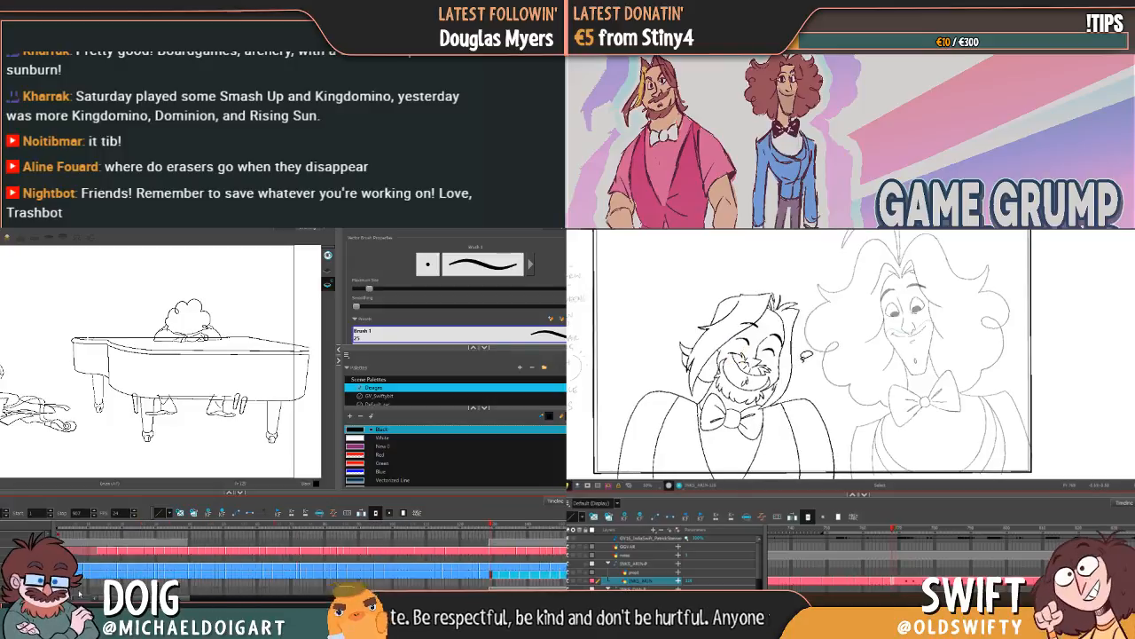
key(period)
key(comma)
key(period)
key(comma)
key(period)
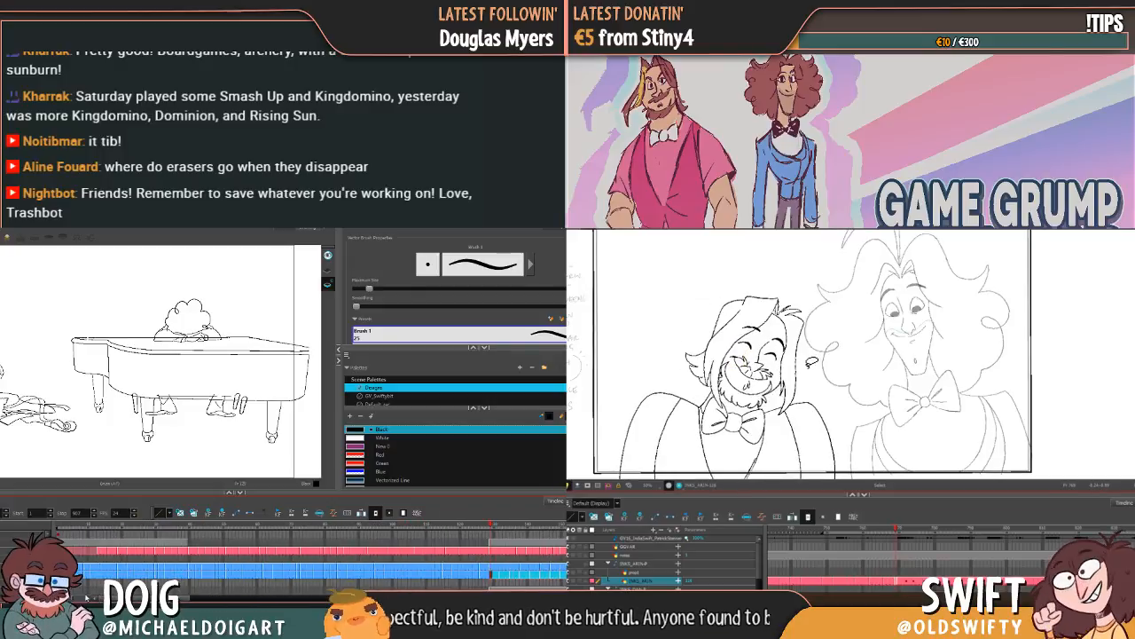
key(comma)
drag(86, 598, 107, 598)
key(comma)
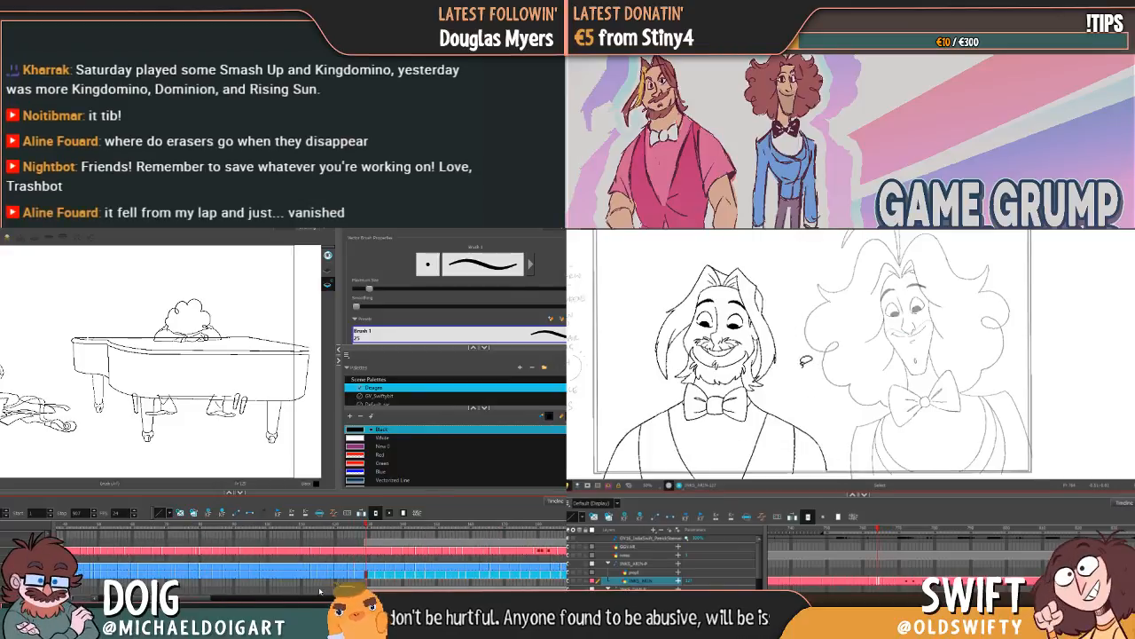
Step: Delete the cells from the piano shot onward on Dan's duplicated drawing layer and go to the last remaining drawing
right_click(374, 575)
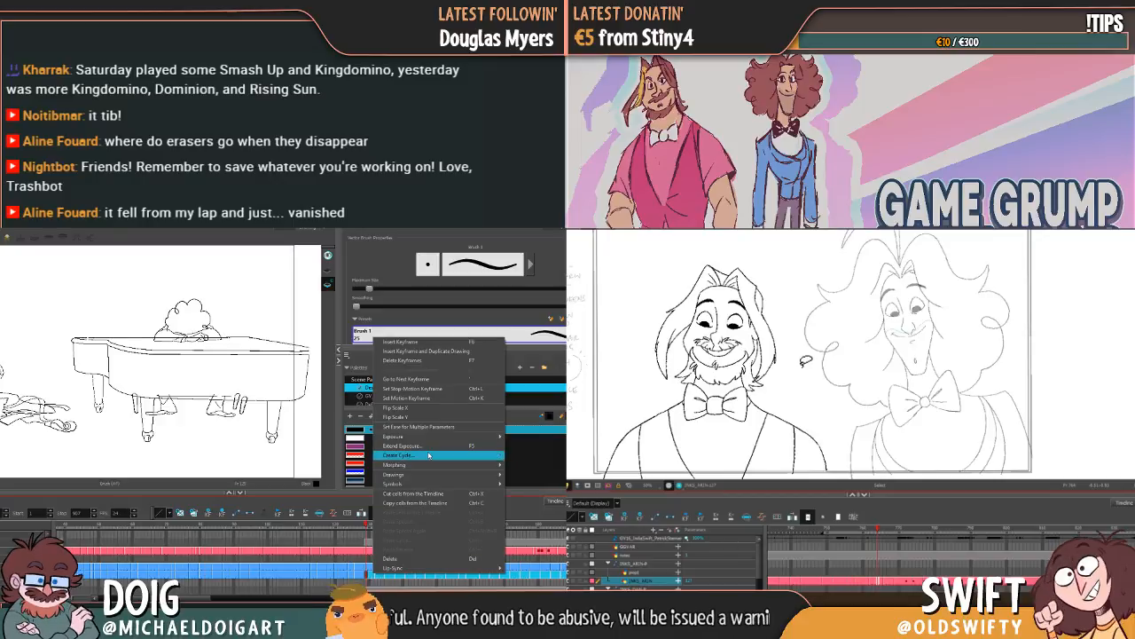
click(420, 559)
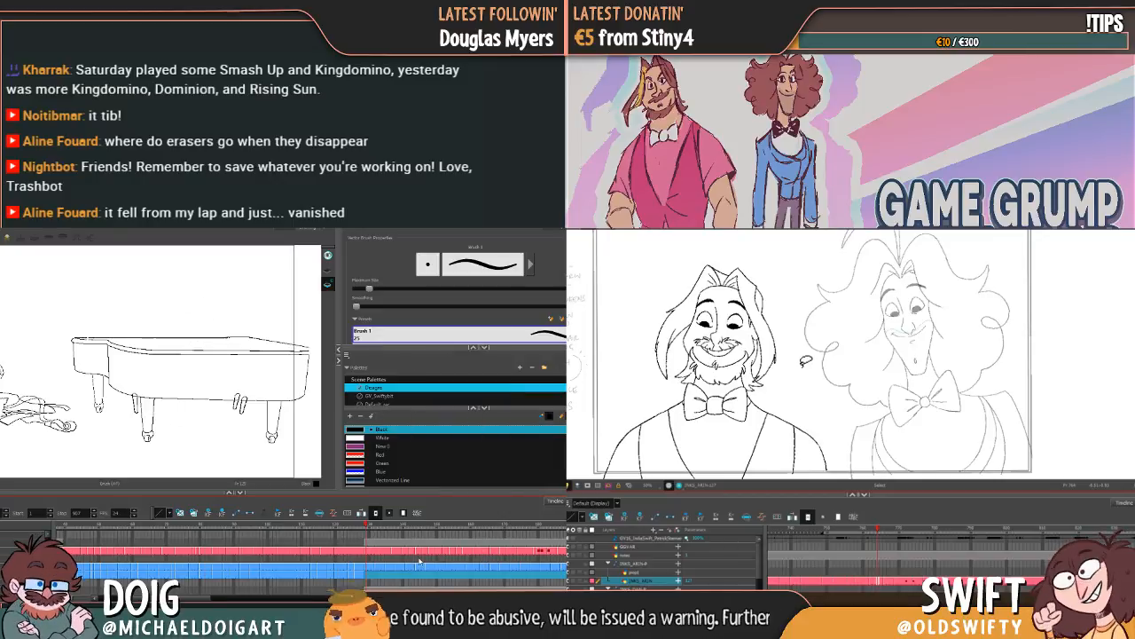
click(363, 581)
click(356, 581)
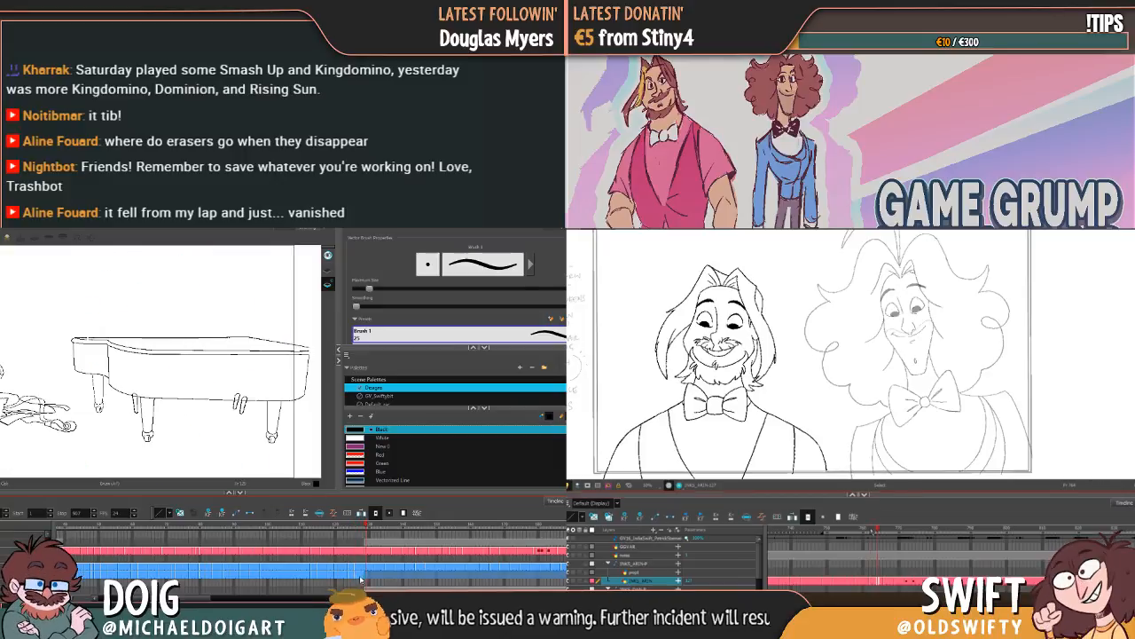
click(854, 531)
click(363, 583)
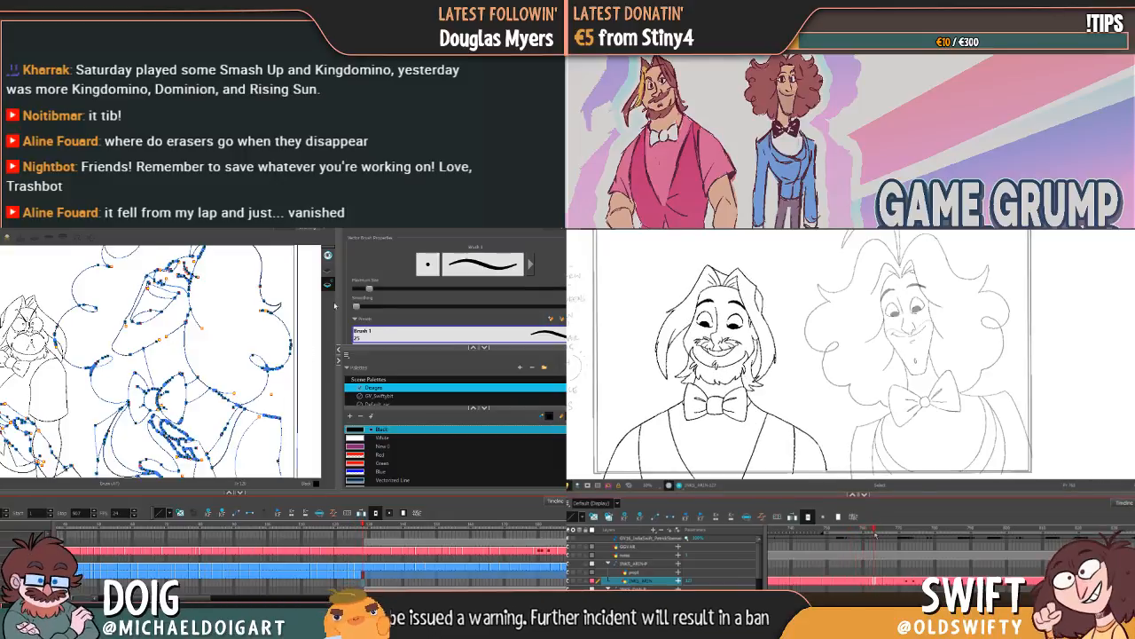
Step: Switch the active art layer for Dan's drawing and bring Arin's timeline to his laughing drawing
click(328, 273)
drag(883, 534, 896, 537)
click(360, 575)
click(363, 576)
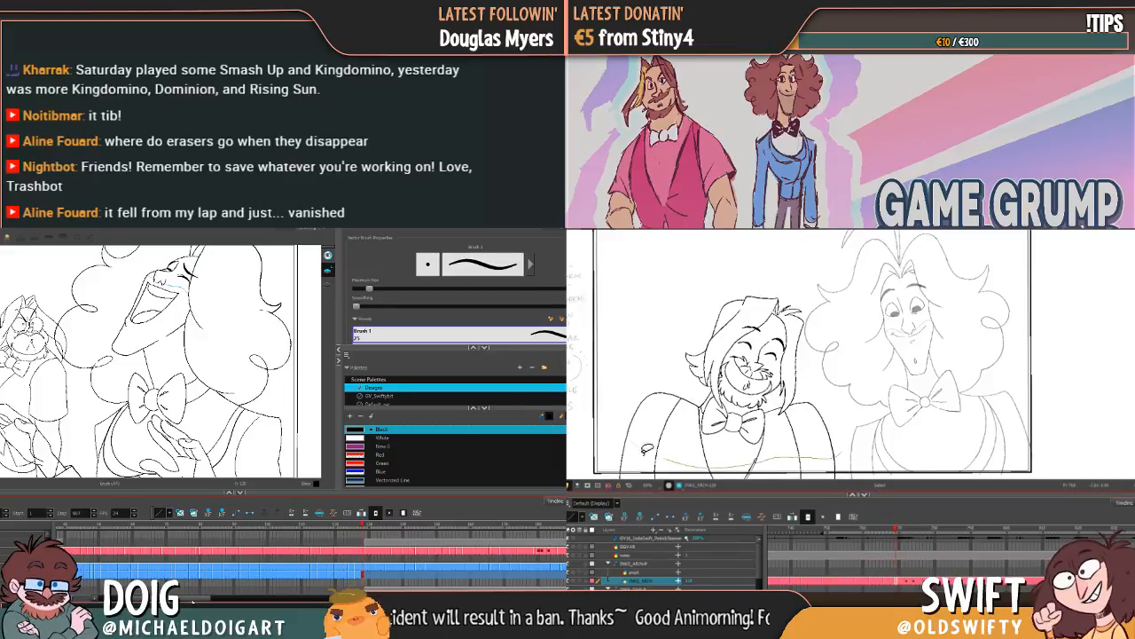
Step: Lasso Arin's laughing drawing, shift it slightly, and return Dan's timeline to its first frame
mouse_move(645, 453)
mouse_down()
mouse_move(873, 378)
mouse_move(847, 435)
mouse_up()
drag(195, 598, 179, 598)
drag(777, 360, 776, 360)
key(shift+comma)
click(845, 299)
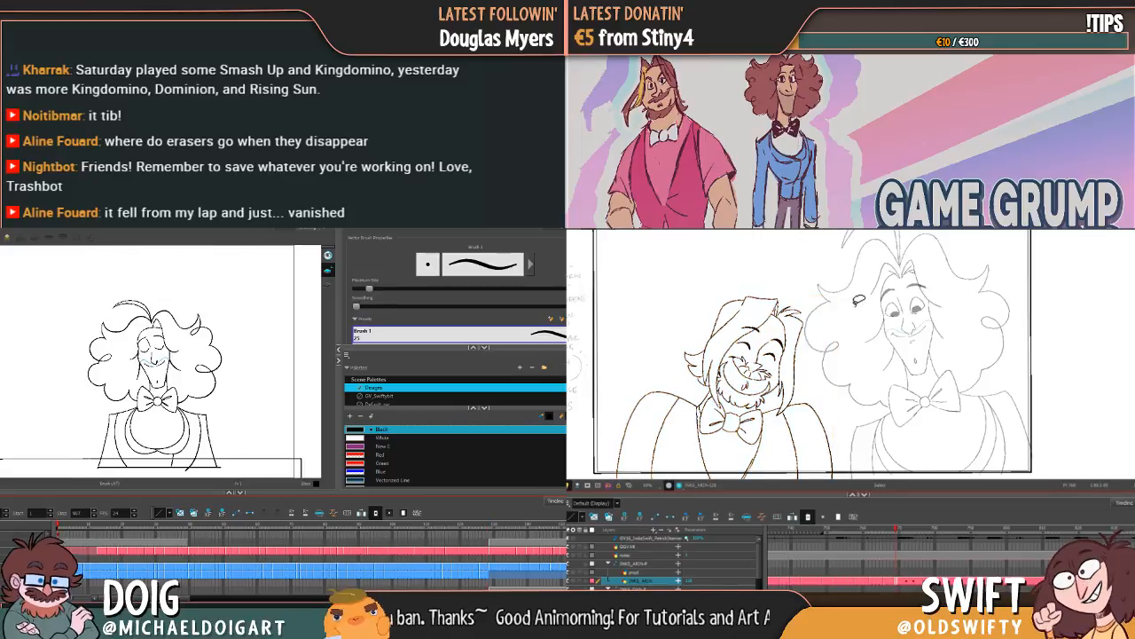
Step: Select the cell range on Dan's duplicated layer and delete the small stroke at the bottom of Arin's waistcoat
shift+click(486, 577)
click(751, 456)
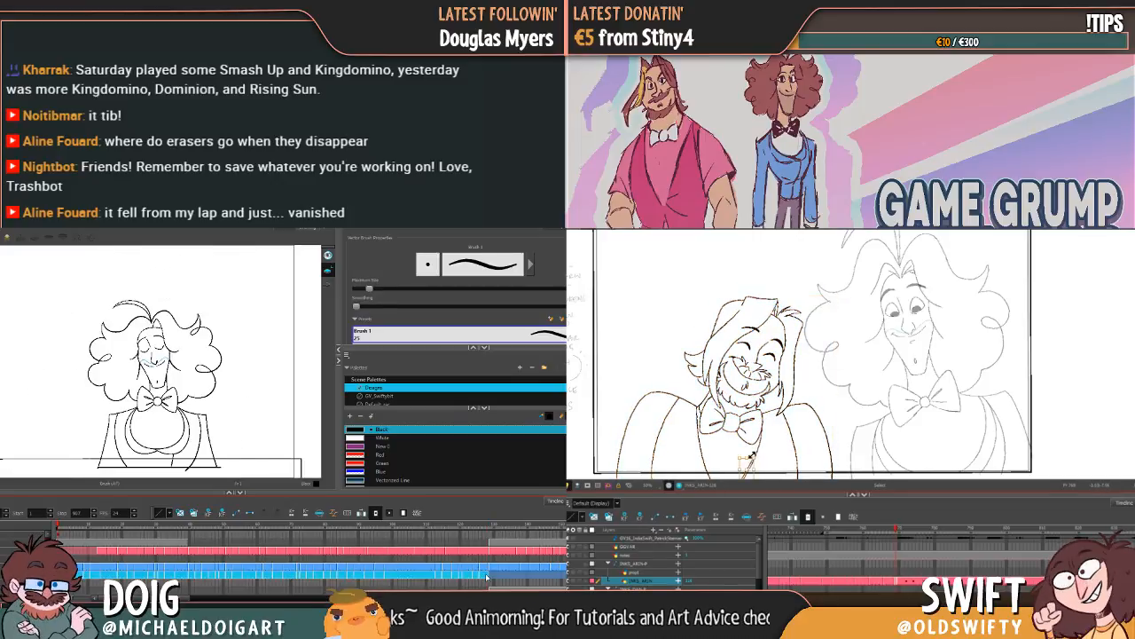
key(Delete)
Step: Lasso the whole of Arin's laughing drawing and activate the Select tool in Dan's scene
scroll(185, 366, down, 4)
key(comma)
key(period)
mouse_move(845, 439)
mouse_down()
mouse_move(738, 461)
mouse_move(635, 368)
mouse_move(822, 264)
mouse_up()
key(alt+s)
key(comma)
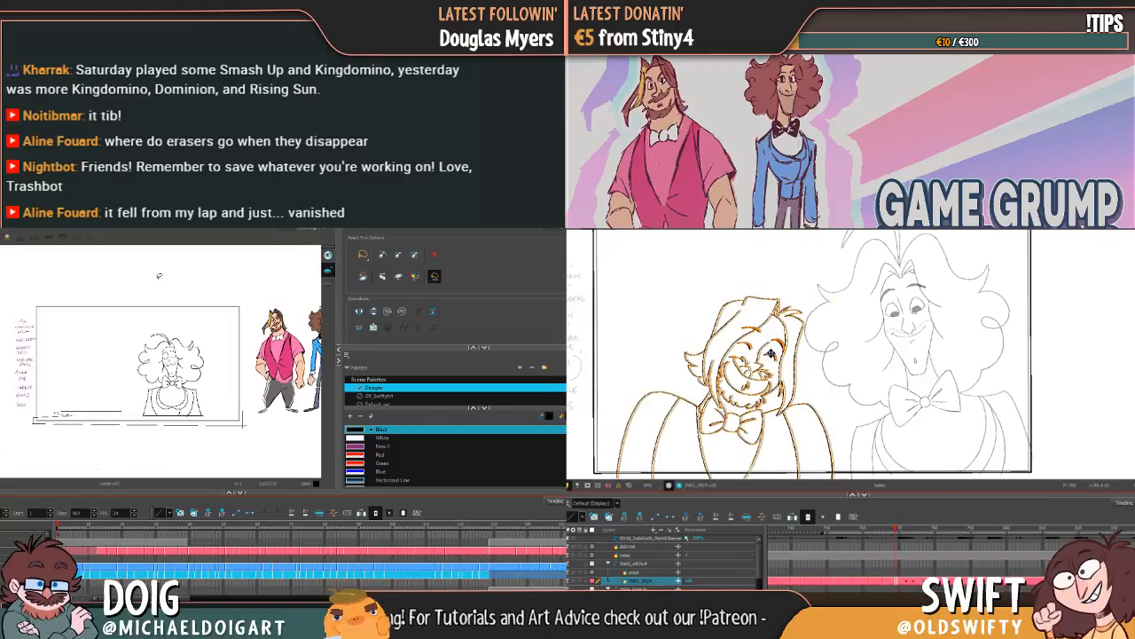
Step: Set the Select tool to apply its selection to all drawings on Dan's layer
mouse_move(215, 270)
mouse_down()
mouse_move(60, 351)
mouse_move(87, 434)
mouse_move(186, 468)
mouse_move(263, 449)
mouse_move(277, 286)
mouse_move(222, 273)
mouse_up()
click(872, 527)
mouse_move(873, 527)
mouse_down()
mouse_move(922, 520)
mouse_move(903, 532)
mouse_up()
click(362, 277)
click(383, 277)
click(254, 266)
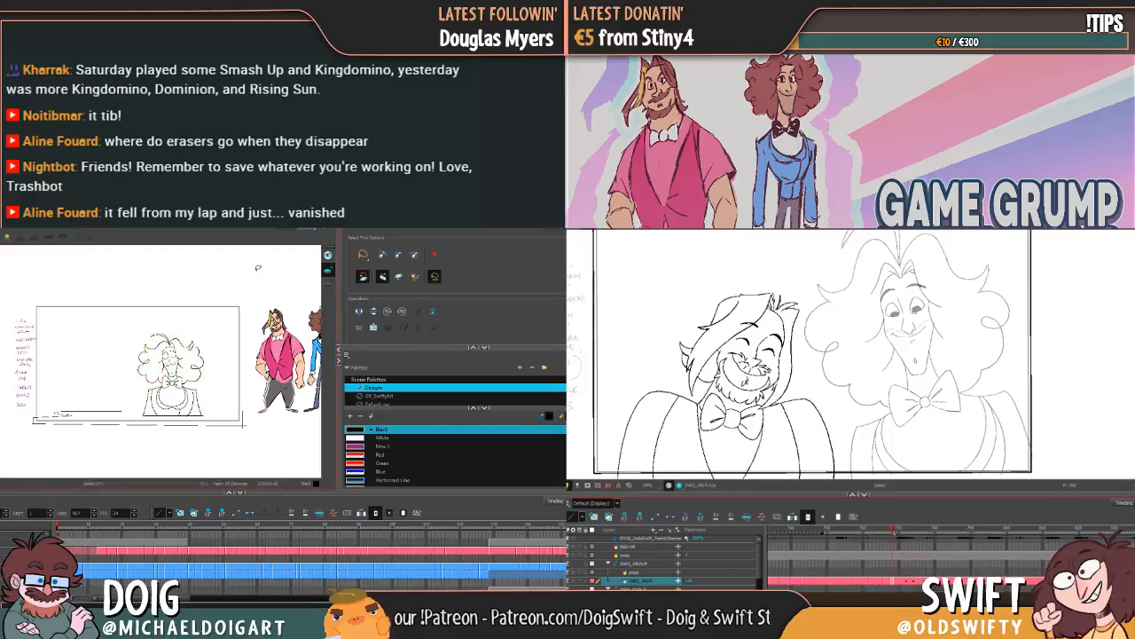
Step: Lasso a large area around the camera frame to select Dan's line art, while scrubbing through Arin's neighbouring drawings
drag(253, 264, 35, 288)
drag(903, 532, 901, 534)
mouse_move(35, 289)
mouse_down()
mouse_move(7, 387)
mouse_move(113, 462)
mouse_up()
drag(901, 534, 907, 532)
mouse_move(113, 461)
mouse_down()
mouse_move(245, 457)
mouse_move(294, 414)
mouse_up()
drag(907, 533, 912, 533)
drag(295, 413, 254, 258)
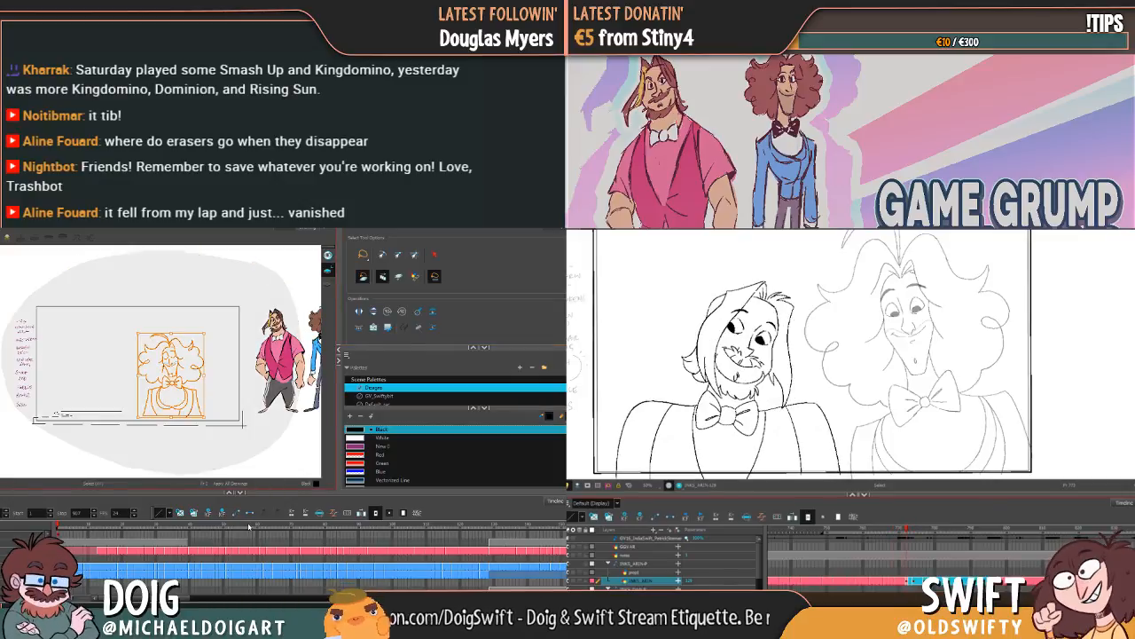
Step: Generate colour art from Dan's selected line art and check Arin's movement between his poses
click(1004, 530)
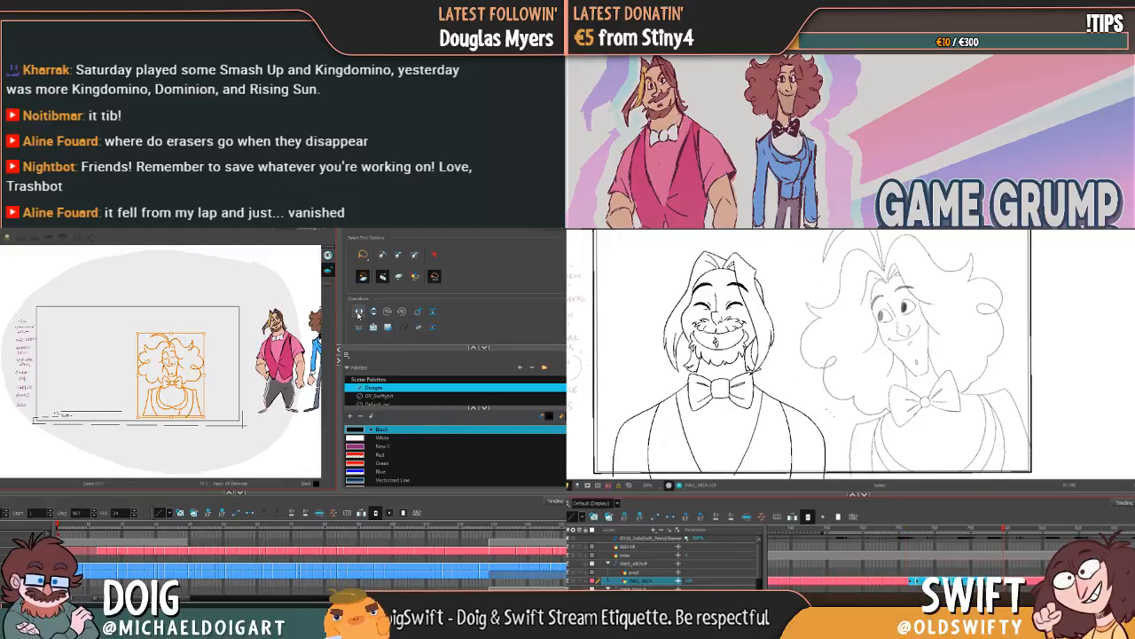
click(900, 531)
mouse_move(901, 531)
mouse_down()
mouse_move(875, 532)
mouse_move(930, 541)
mouse_move(905, 546)
mouse_move(920, 544)
mouse_up()
click(358, 327)
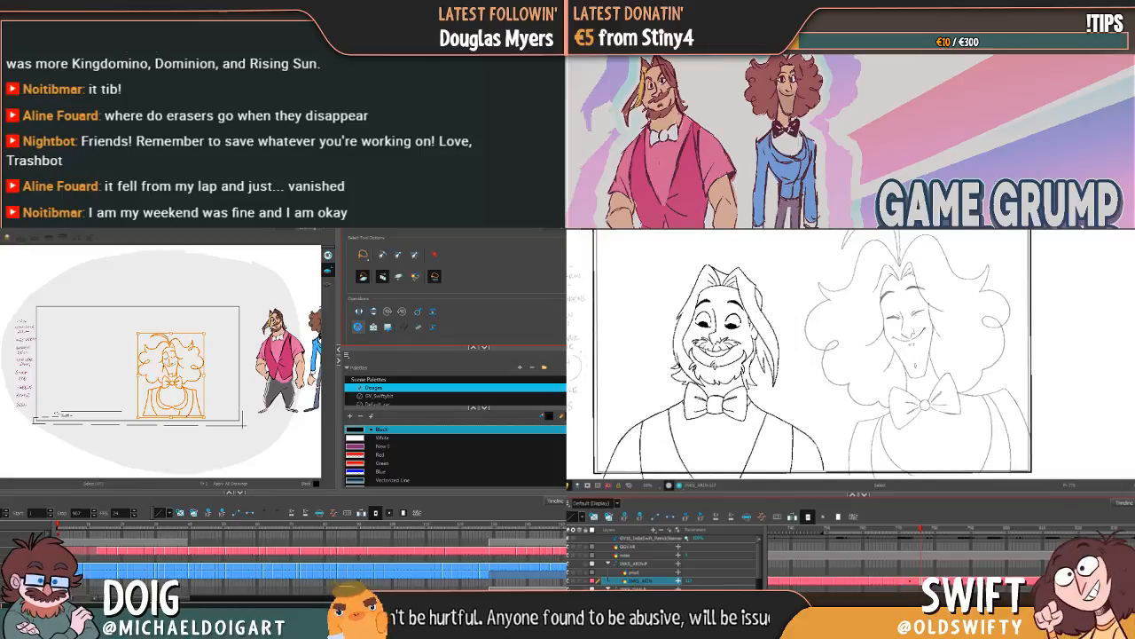
Step: Lasso Arin's laughing drawing and rotate it slightly to fit the neighbouring poses
drag(912, 581, 908, 581)
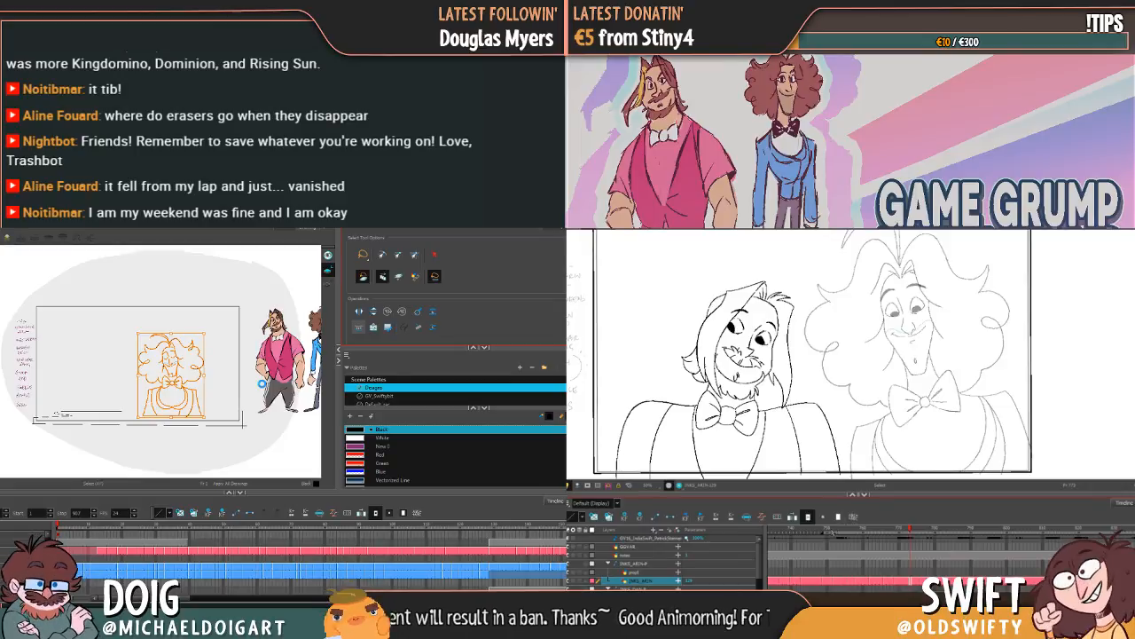
drag(828, 531, 930, 525)
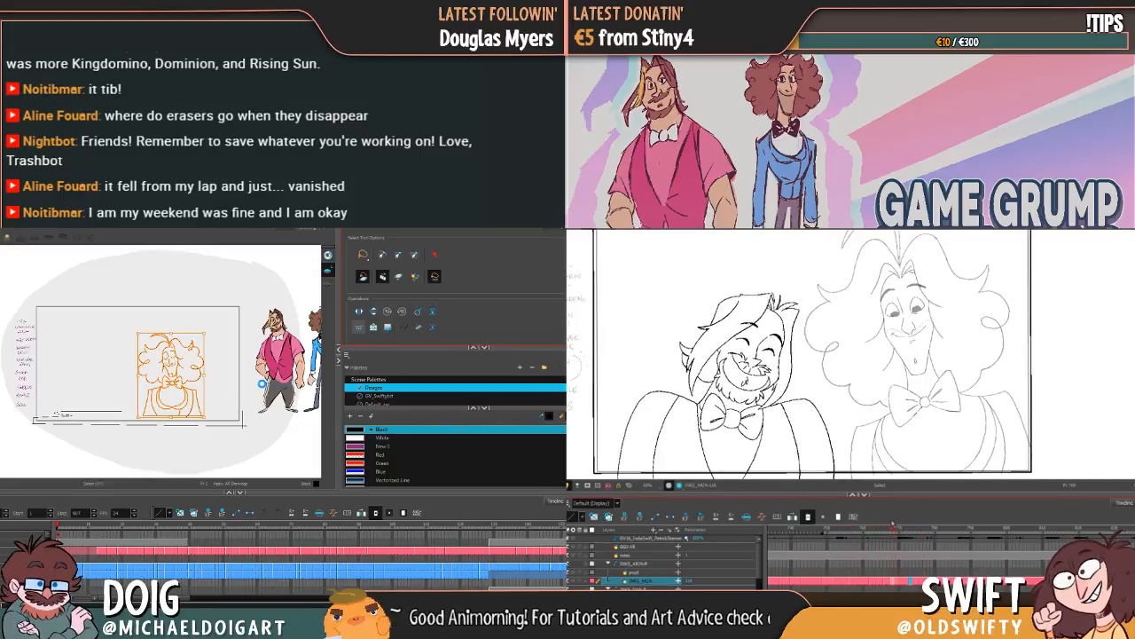
mouse_move(847, 457)
mouse_down()
mouse_move(753, 464)
mouse_move(645, 433)
mouse_move(684, 296)
mouse_move(845, 330)
mouse_up()
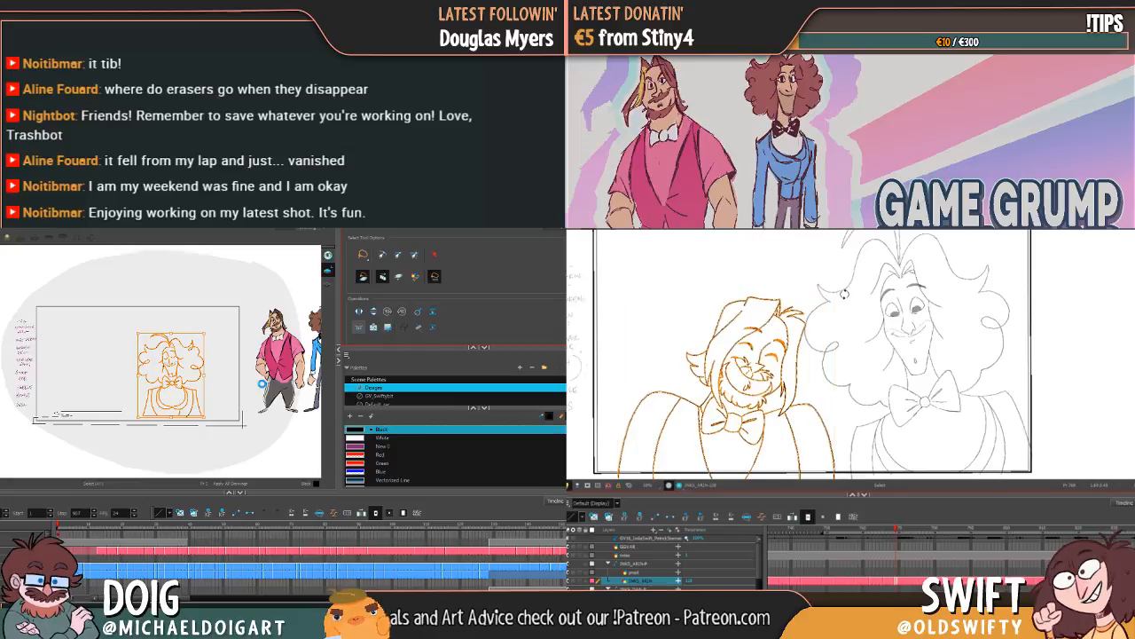
click(864, 291)
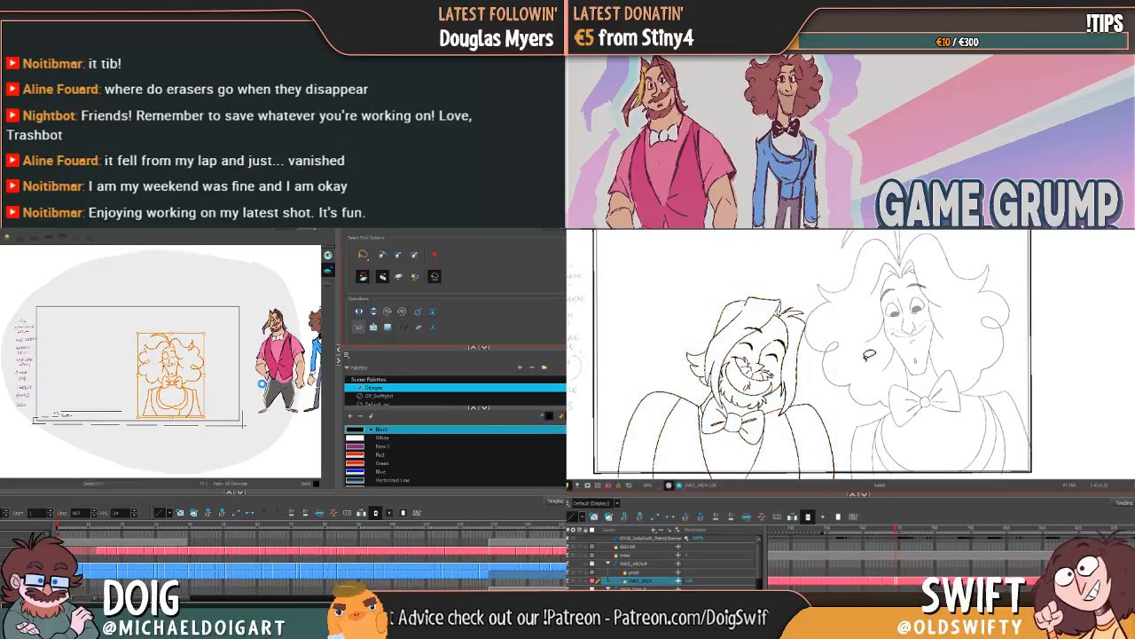
mouse_move(899, 533)
mouse_down()
mouse_move(875, 534)
mouse_move(907, 527)
mouse_move(898, 527)
mouse_up()
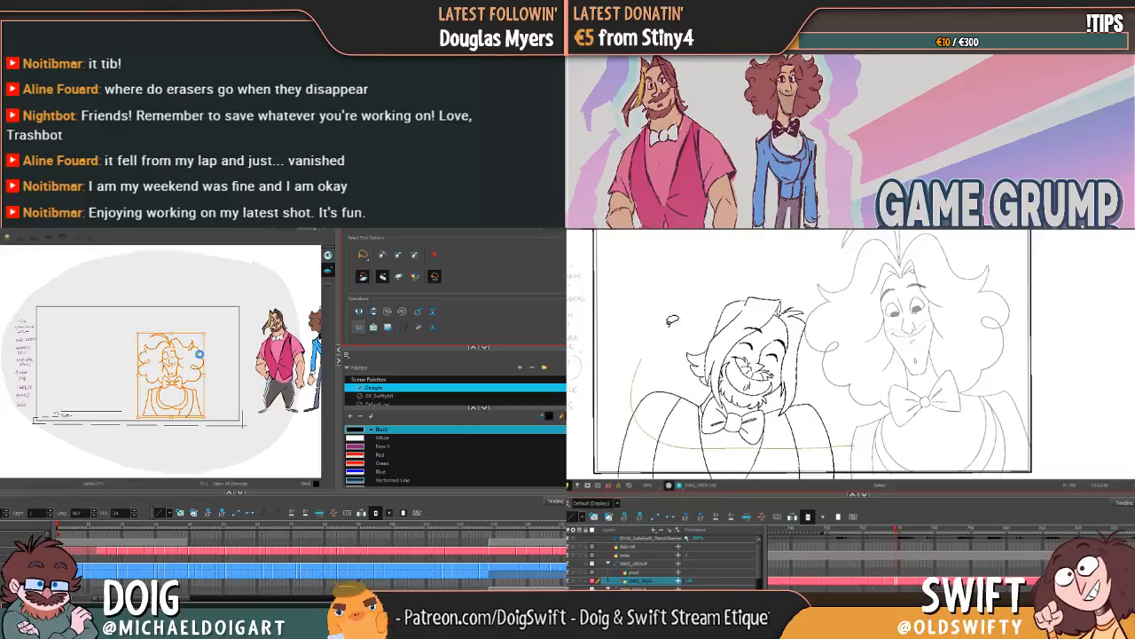
Step: Reselect Arin's whole laughing drawing and nudge it slightly sideways
click(809, 416)
drag(799, 403, 802, 403)
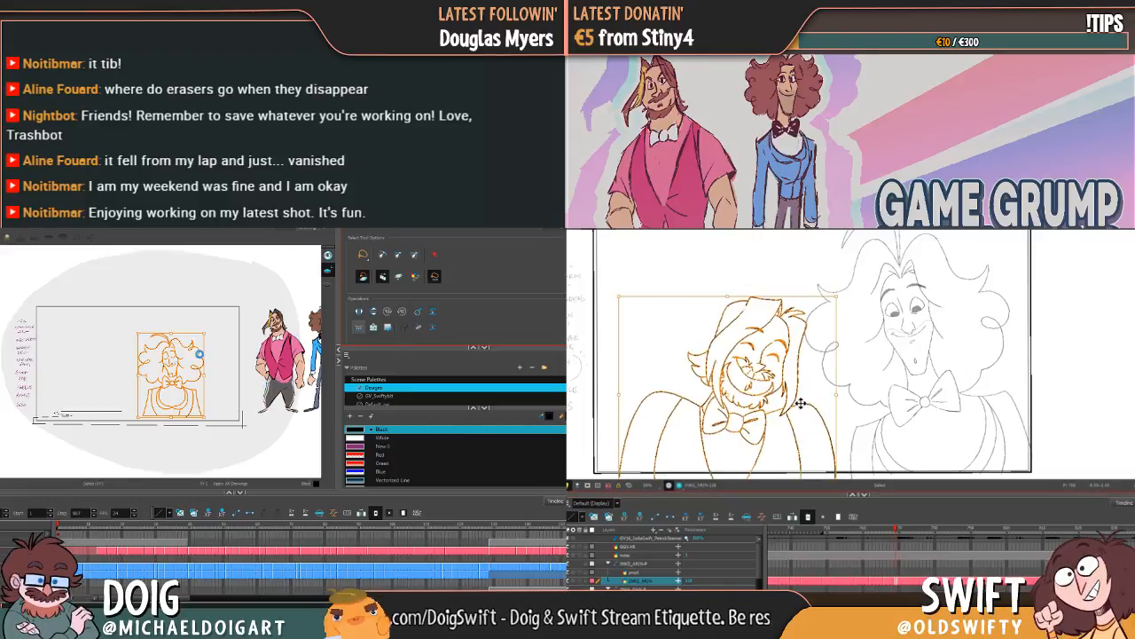
click(811, 401)
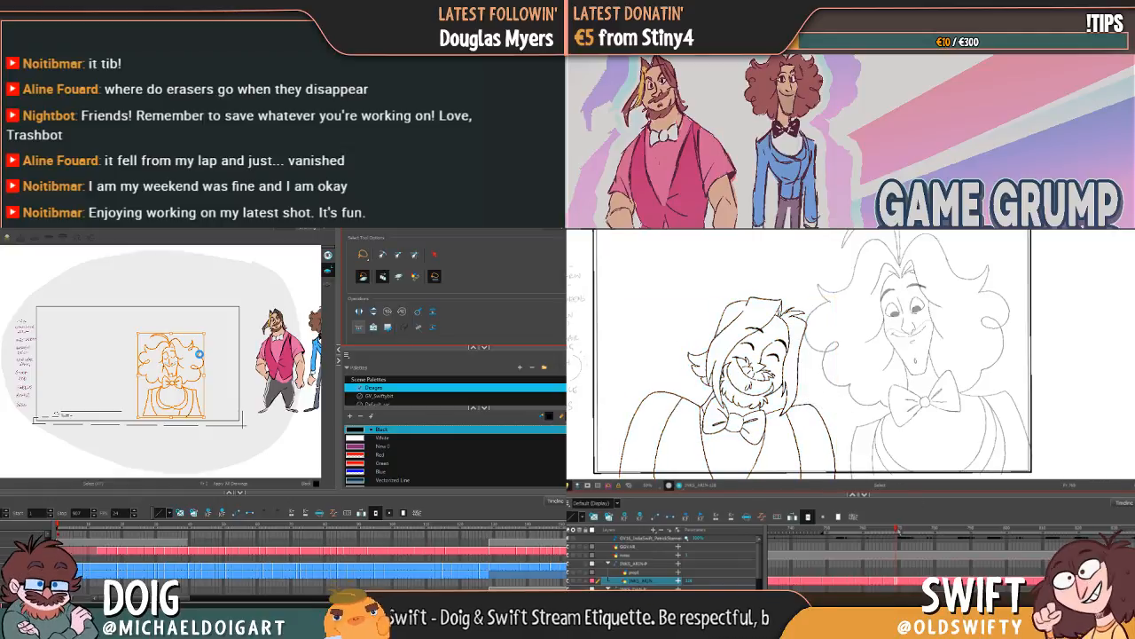
Step: Lasso Arin's tilted-head drawing, move its pivot down to the lower chest and rotate the drawing slightly
mouse_move(899, 530)
mouse_down()
mouse_move(882, 531)
mouse_move(909, 528)
mouse_up()
mouse_move(851, 449)
mouse_down()
mouse_move(805, 457)
mouse_move(632, 429)
mouse_move(850, 324)
mouse_move(841, 444)
mouse_up()
drag(768, 345, 771, 343)
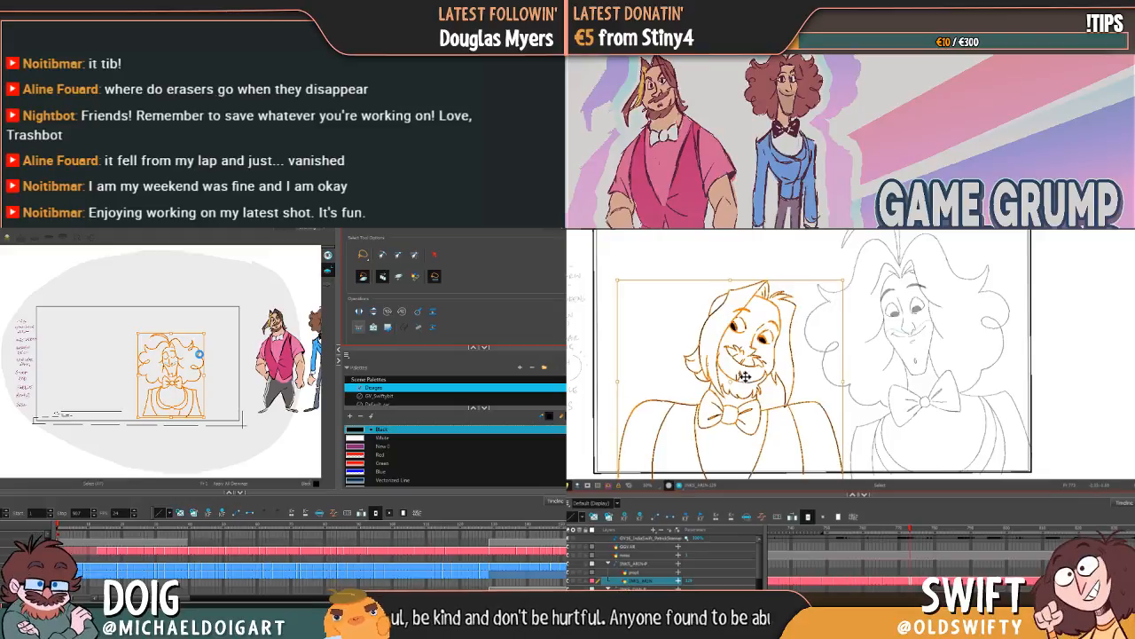
drag(731, 383, 733, 467)
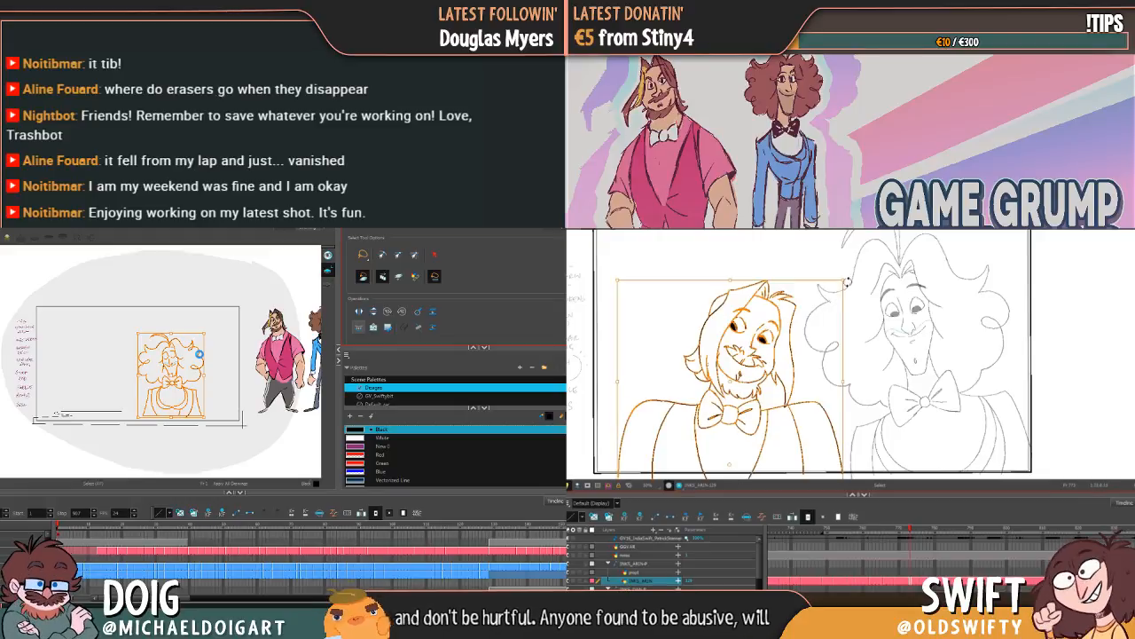
drag(848, 282, 861, 288)
click(863, 336)
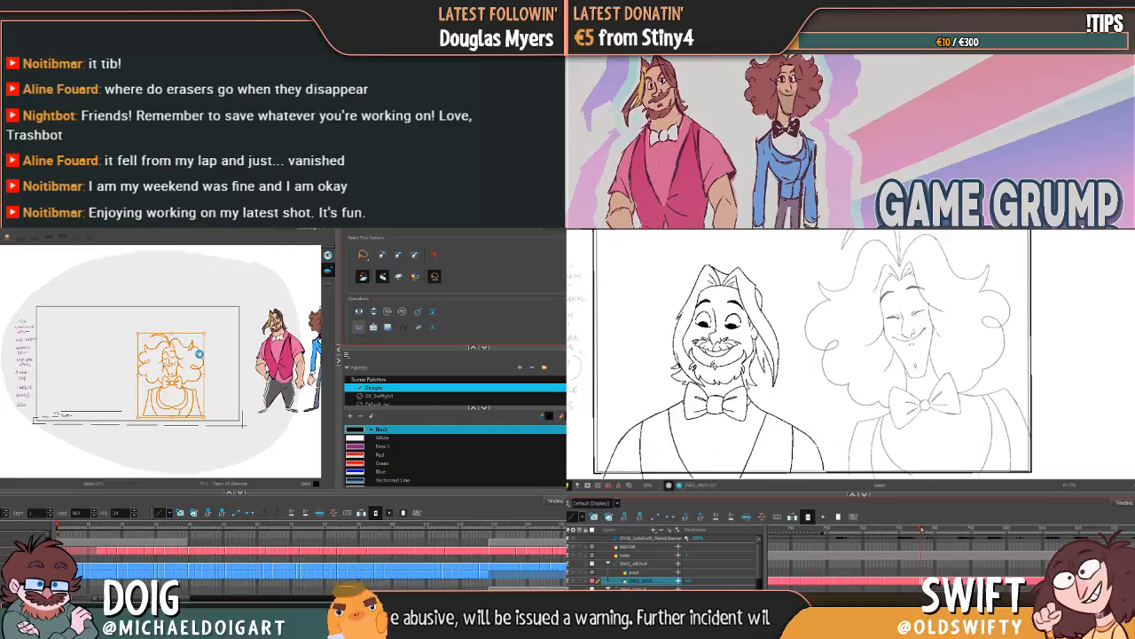
Step: Compare Arin's upright smiling drawing with its neighbours, then lasso only his head and rotate it slightly
mouse_move(936, 530)
mouse_down()
mouse_move(882, 535)
mouse_move(922, 534)
mouse_up()
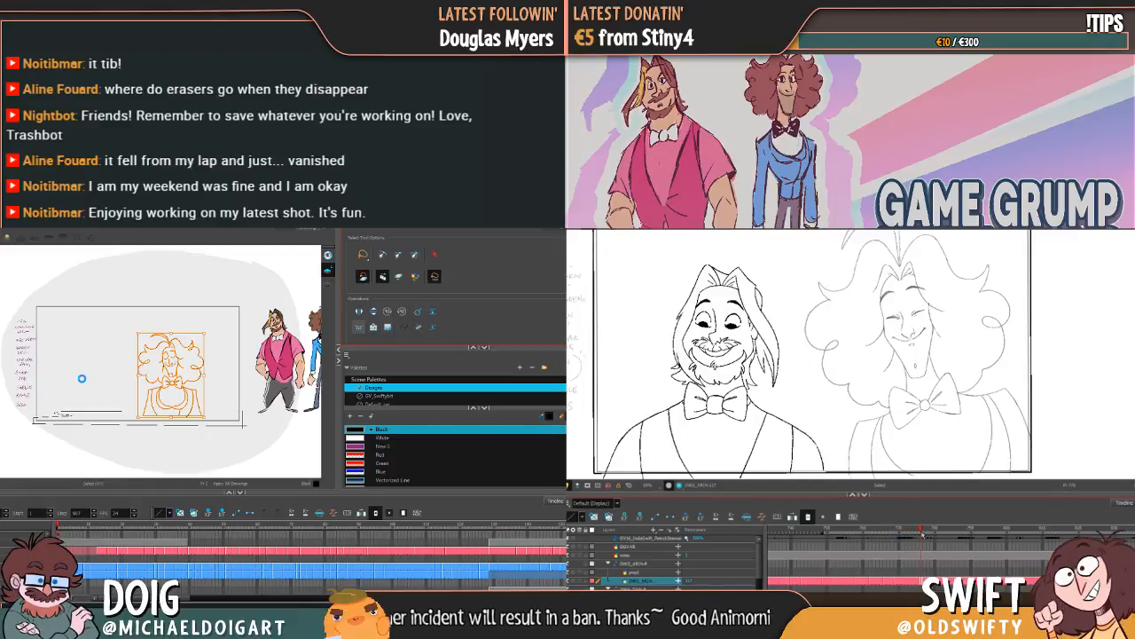
drag(922, 533, 927, 533)
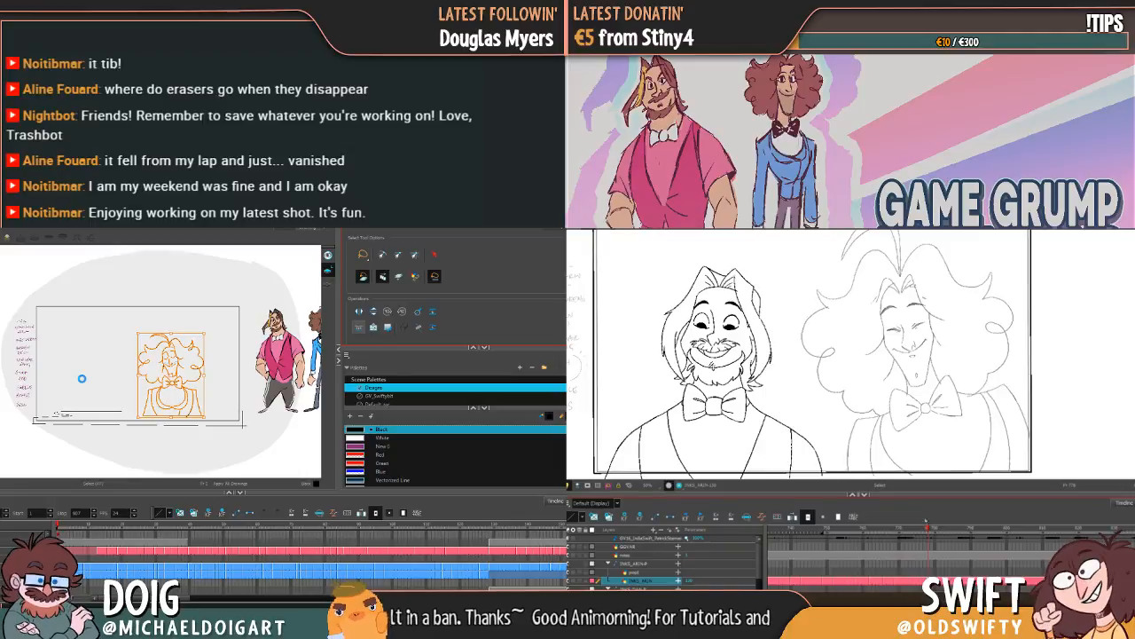
mouse_move(931, 531)
mouse_down()
mouse_move(907, 535)
mouse_move(923, 536)
mouse_up()
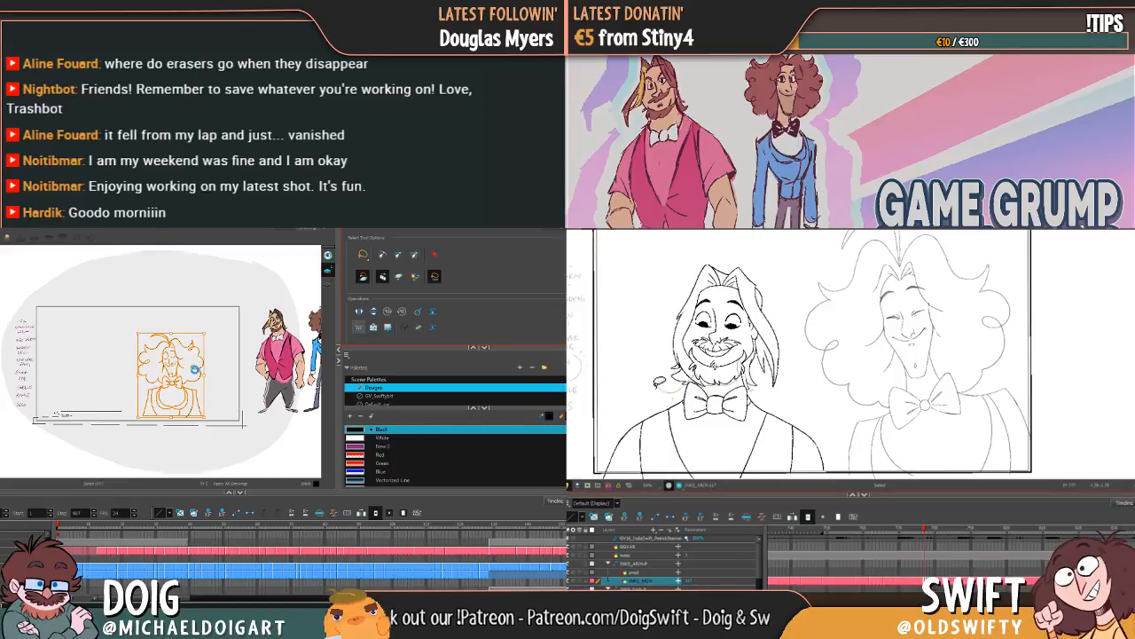
mouse_move(658, 382)
mouse_down()
mouse_move(707, 248)
mouse_move(791, 285)
mouse_move(800, 348)
mouse_up()
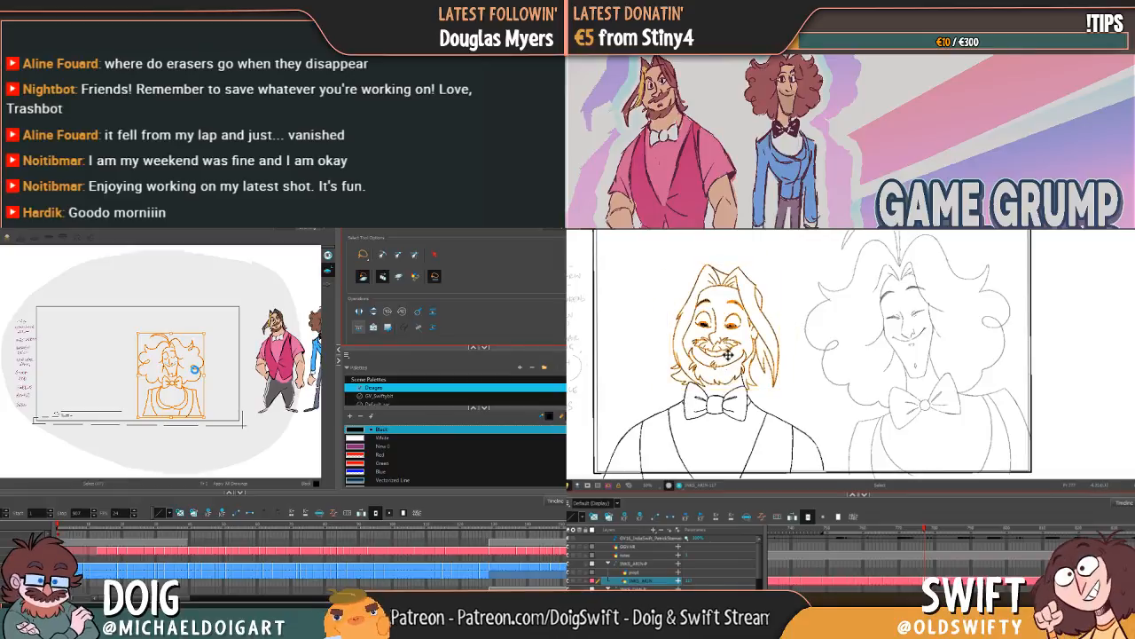
drag(785, 260, 789, 263)
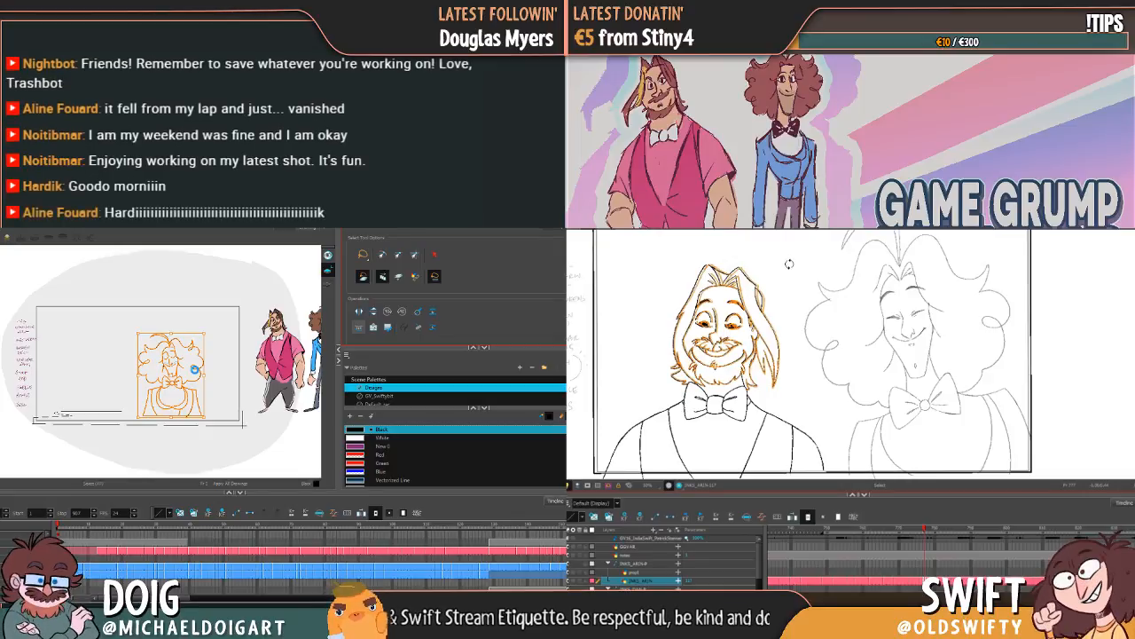
drag(790, 262, 790, 263)
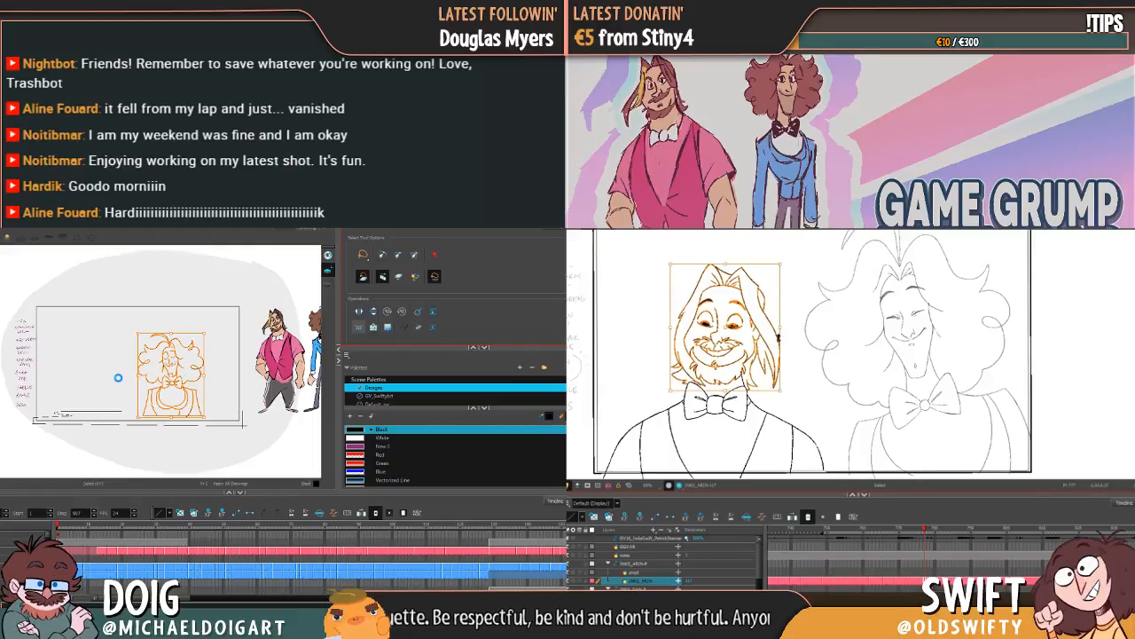
click(828, 332)
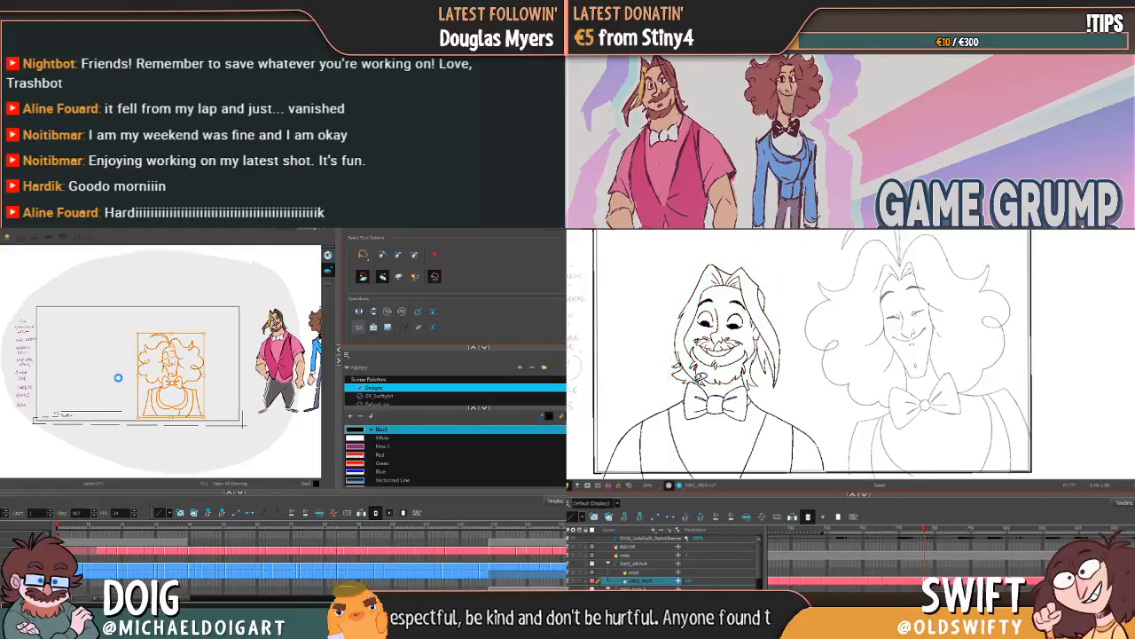
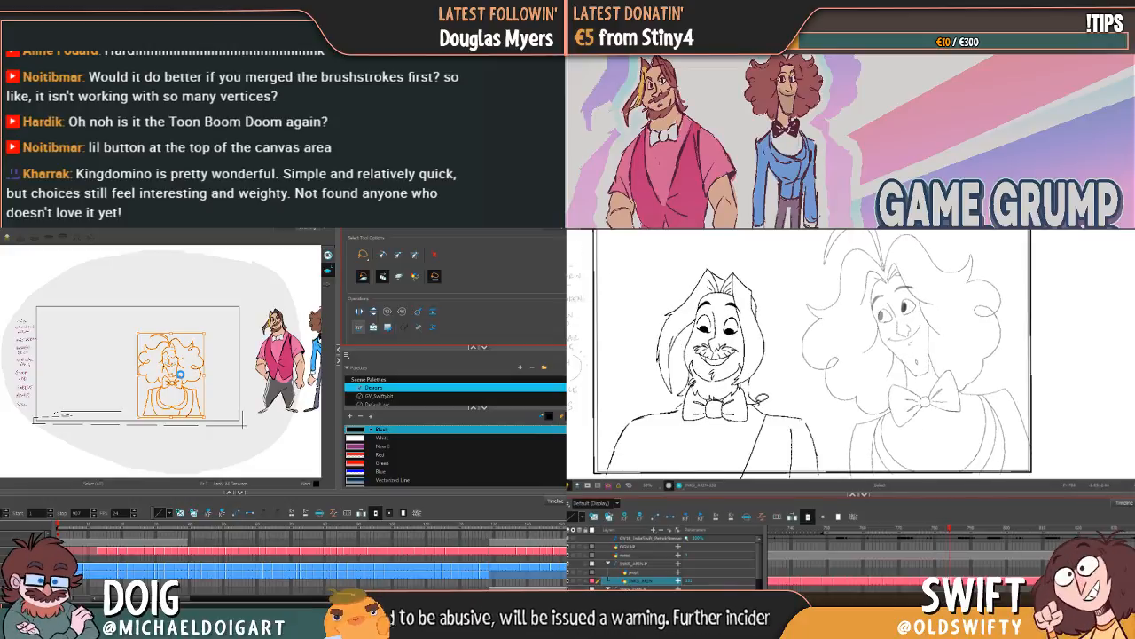
Step: Lasso Arin's smiling head without the bow tie and rotate it slightly anticlockwise
mouse_move(744, 386)
mouse_down()
mouse_move(702, 393)
mouse_move(699, 383)
mouse_move(679, 397)
mouse_move(642, 363)
mouse_move(803, 330)
mouse_up()
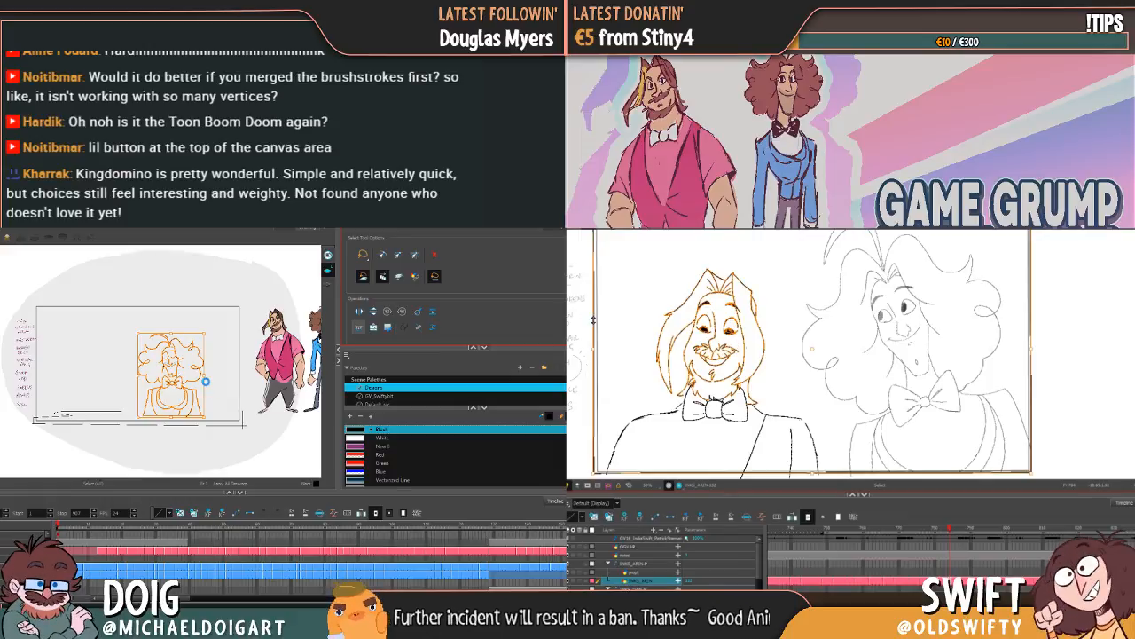
click(786, 301)
mouse_move(775, 340)
mouse_down()
mouse_move(759, 403)
mouse_move(757, 386)
mouse_move(753, 399)
mouse_move(685, 379)
mouse_move(685, 393)
mouse_move(651, 390)
mouse_move(708, 240)
mouse_move(790, 305)
mouse_move(782, 337)
mouse_up()
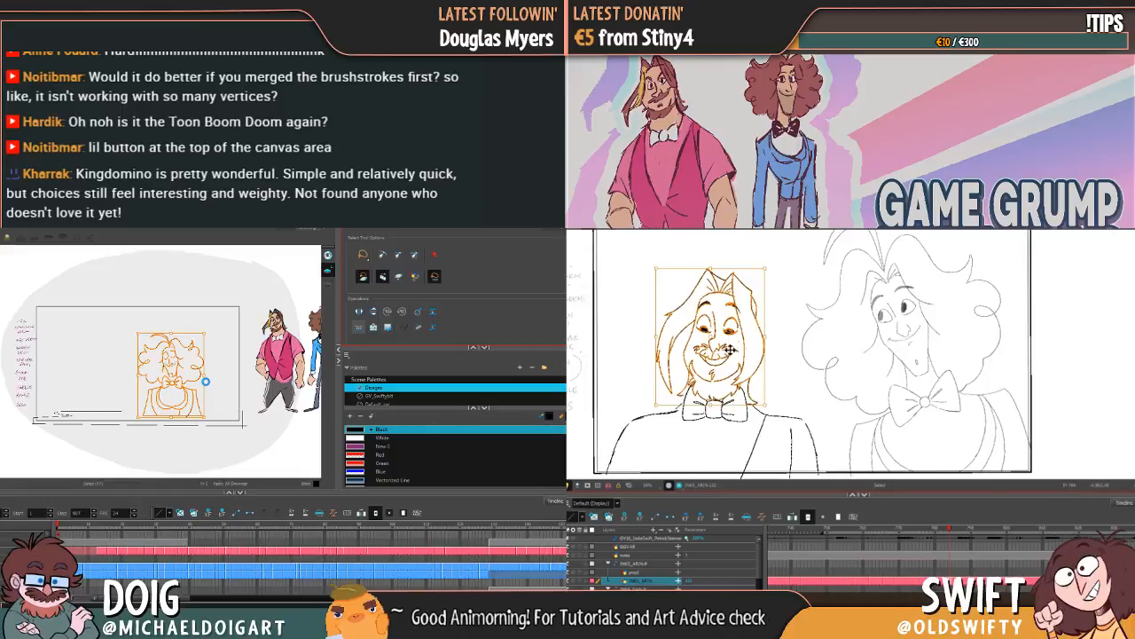
drag(772, 268, 770, 264)
click(789, 283)
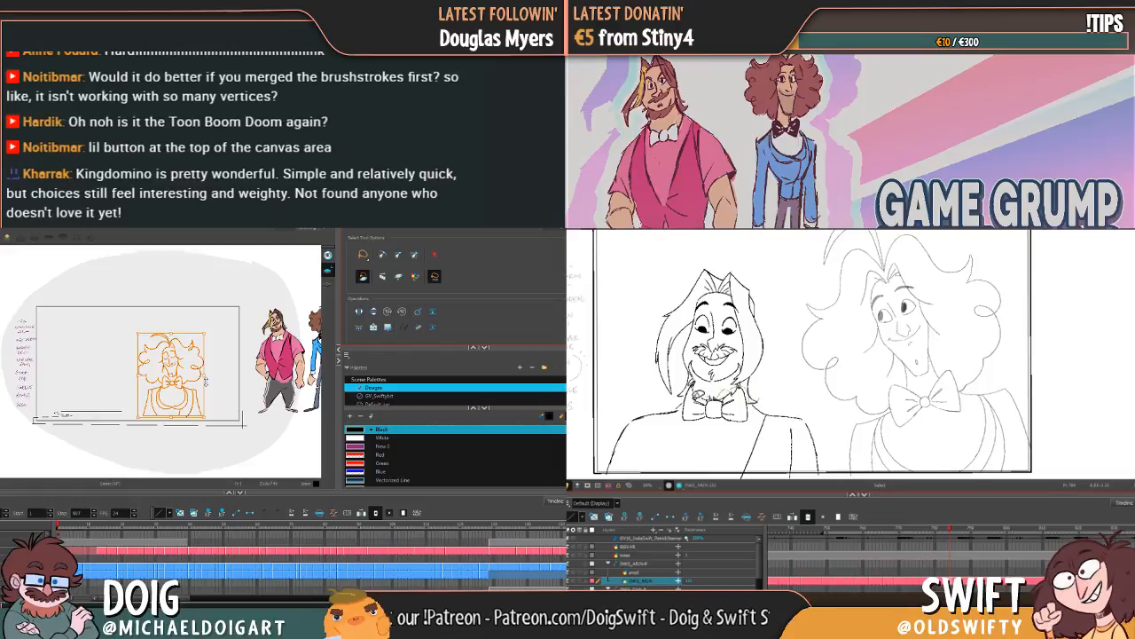
Step: Reselect Arin's head, move its pivot down to the neck and rotate the head slightly anticlockwise
mouse_move(701, 385)
mouse_down()
mouse_move(644, 369)
mouse_move(696, 254)
mouse_move(780, 358)
mouse_up()
drag(716, 339, 719, 394)
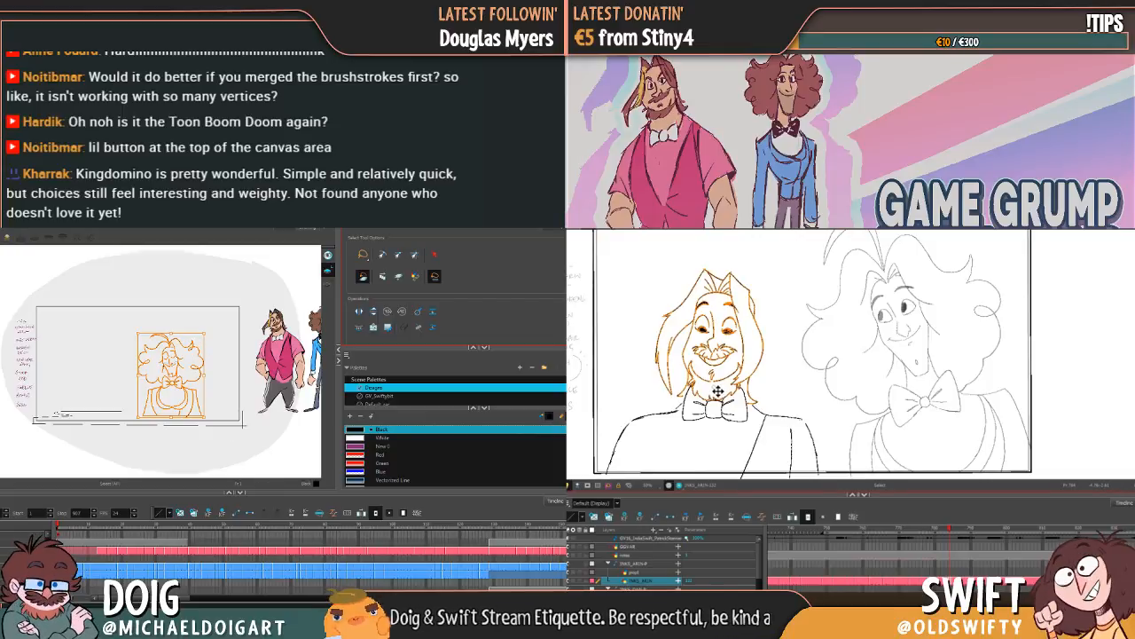
drag(720, 391, 720, 406)
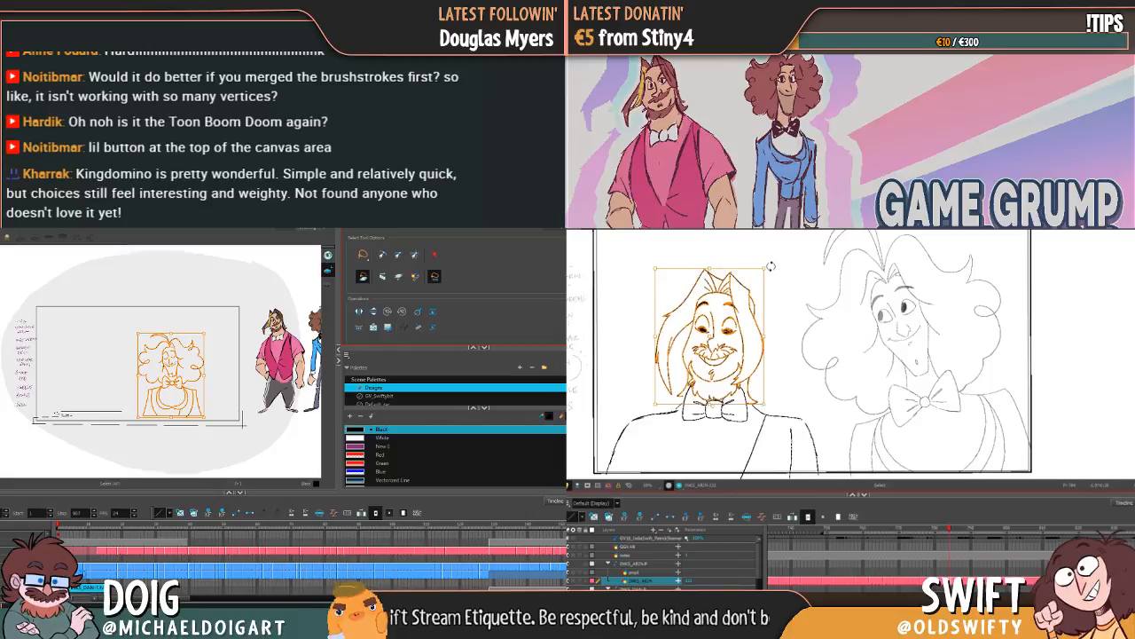
drag(771, 266, 769, 264)
click(792, 279)
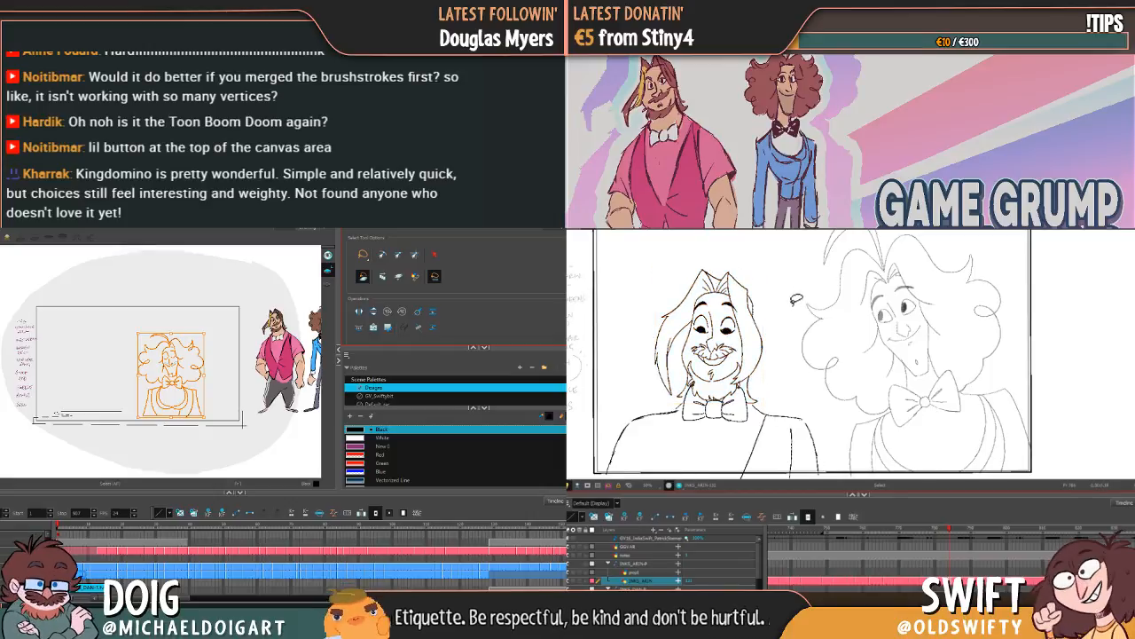
Step: Flip repeatedly between Arin's rotated drawing and the neighbouring one to examine the head movement
key(comma)
key(period)
key(comma)
key(period)
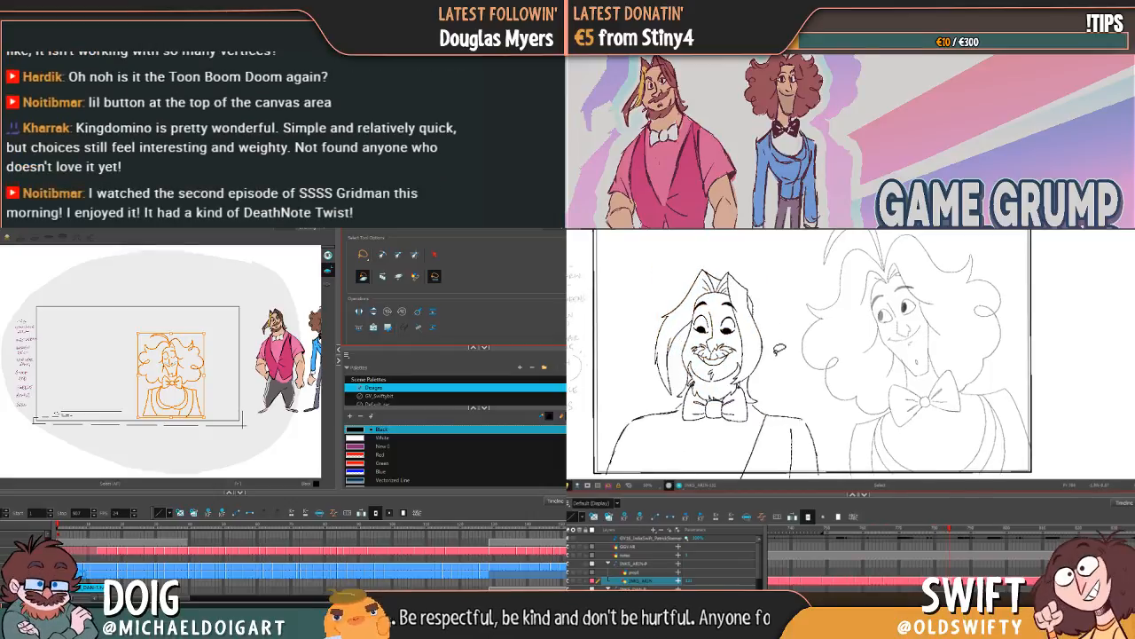
key(comma)
key(period)
key(comma)
key(period)
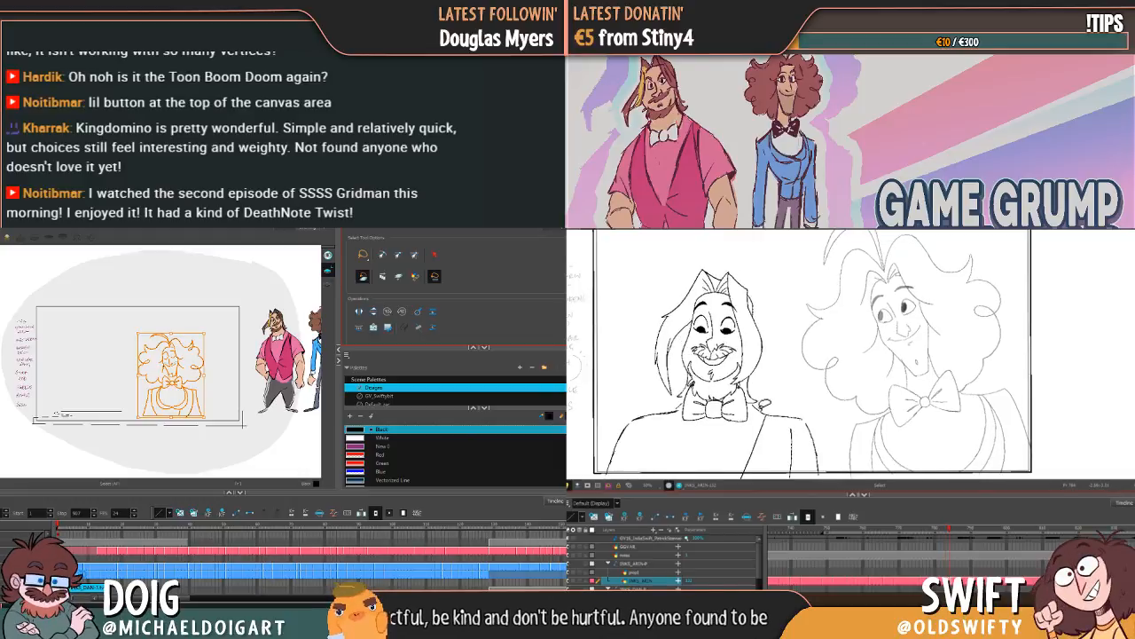
key(comma)
key(period)
key(comma)
key(period)
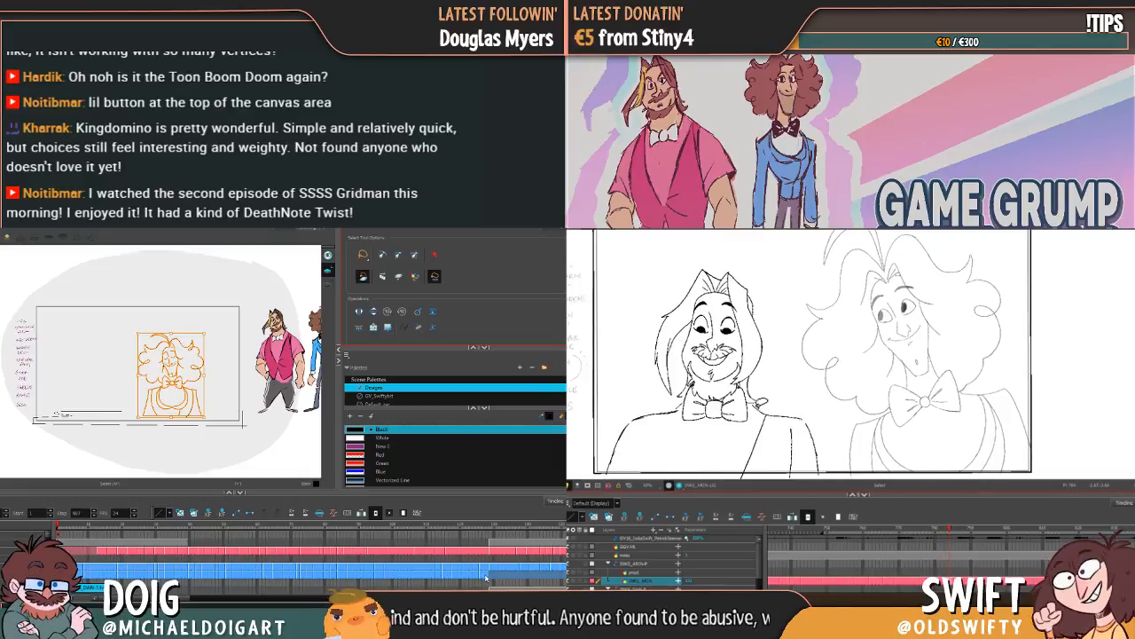
Step: Lasso Arin's head together with the bow tie, nudge them very slightly and check the neighbouring drawing
mouse_move(757, 407)
mouse_down()
mouse_move(731, 437)
mouse_move(691, 429)
mouse_move(660, 283)
mouse_move(798, 297)
mouse_move(772, 386)
mouse_up()
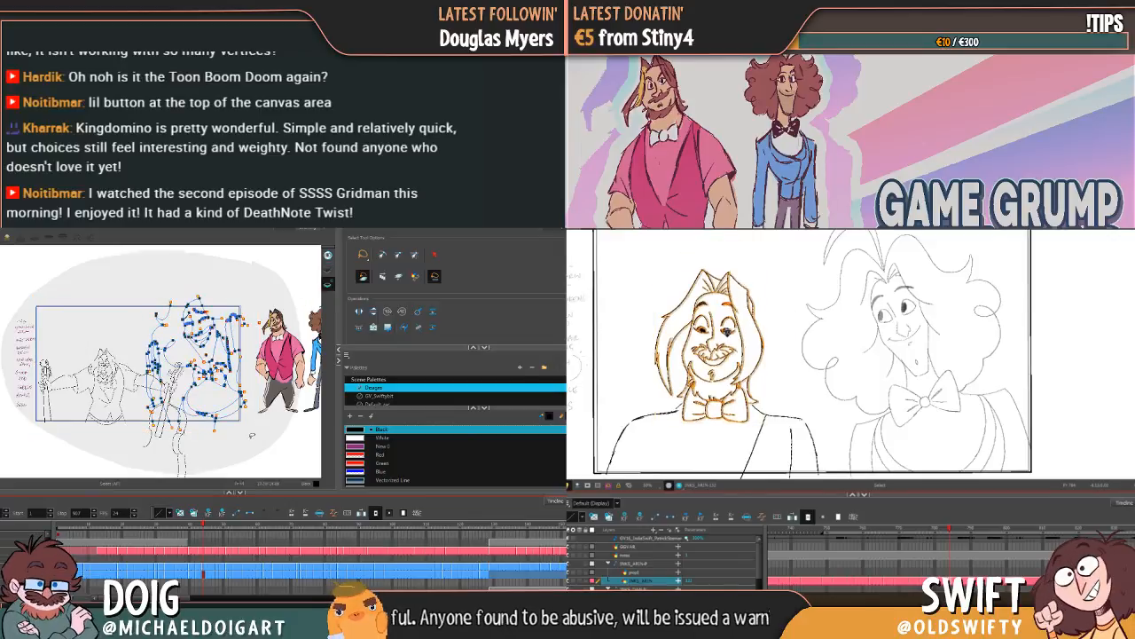
drag(727, 332, 728, 333)
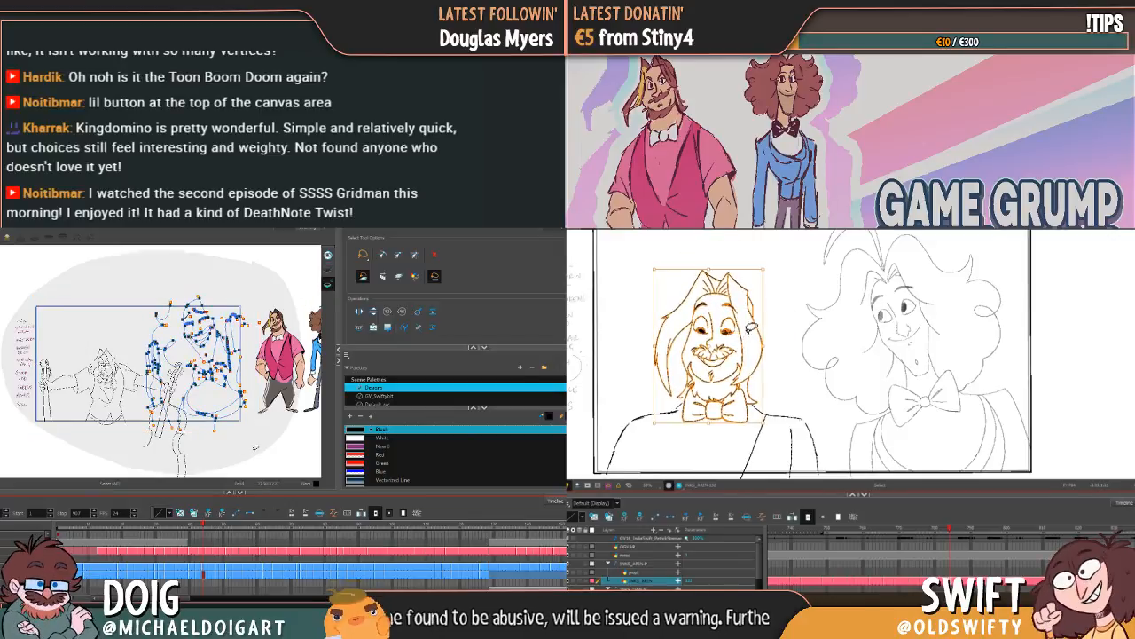
click(782, 326)
key(period)
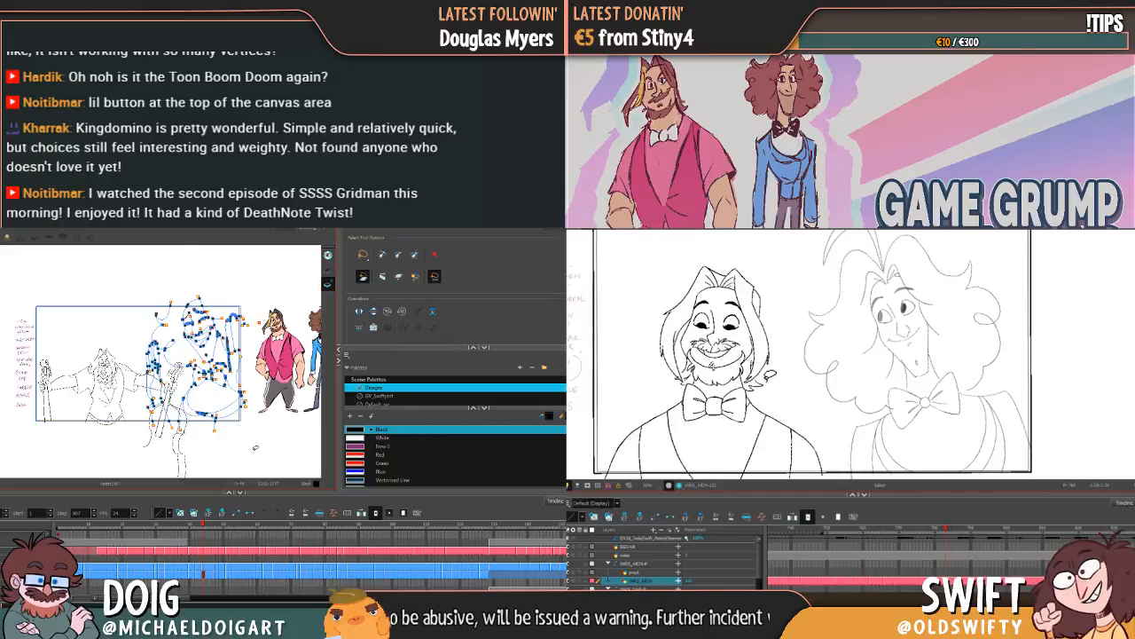
Step: Clear the selection on Dan's drawing, and lasso Arin's head and bow tie to compare them with the neighbouring pose
scroll(252, 449, up, 2)
click(229, 396)
mouse_move(734, 434)
mouse_down()
mouse_move(692, 425)
mouse_move(657, 377)
mouse_move(751, 267)
mouse_up()
scroll(160, 390, up, 3)
scroll(159, 389, up, 2)
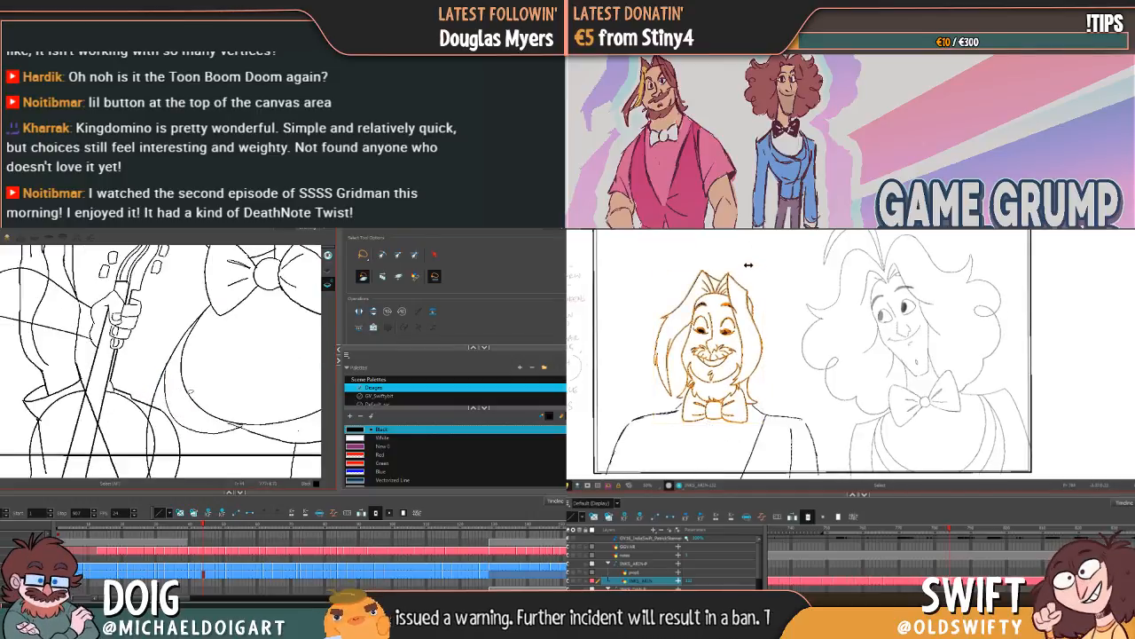
scroll(153, 382, down, 6)
click(763, 269)
scroll(153, 382, up, 4)
key(comma)
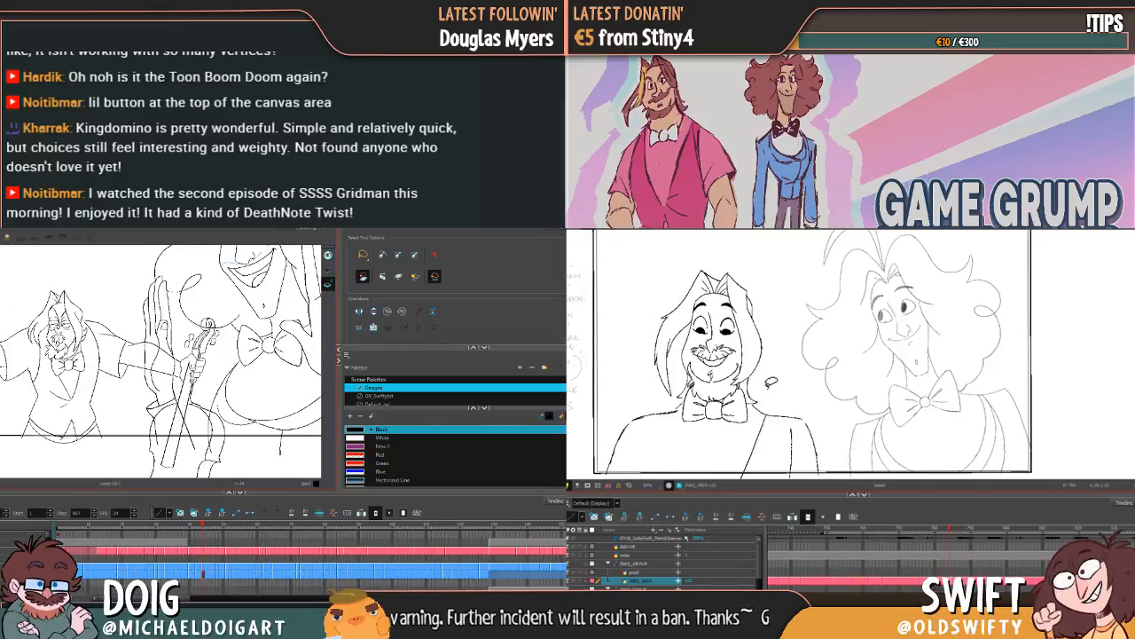
key(period)
Step: Return to Dan's opening drawing and choose the Dan Jacket colour, while lassoing and nudging Arin's head and bow tie slightly
click(59, 526)
mouse_move(739, 428)
mouse_down()
mouse_move(681, 396)
mouse_move(667, 272)
mouse_move(785, 318)
mouse_up()
scroll(407, 470, down, 3)
scroll(407, 470, down, 1)
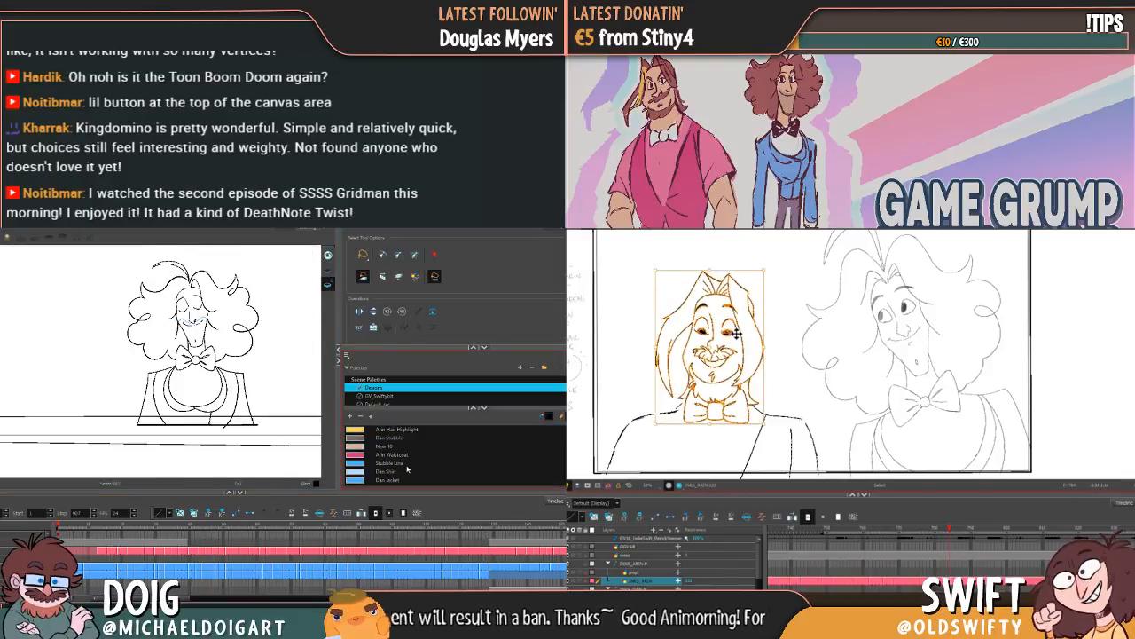
key(comma)
key(period)
click(394, 480)
key(comma)
Step: Fill the first side of Dan's jacket with the Dan Jacket colour, and lasso the short vertical line below Arin's shoulder
key(comma)
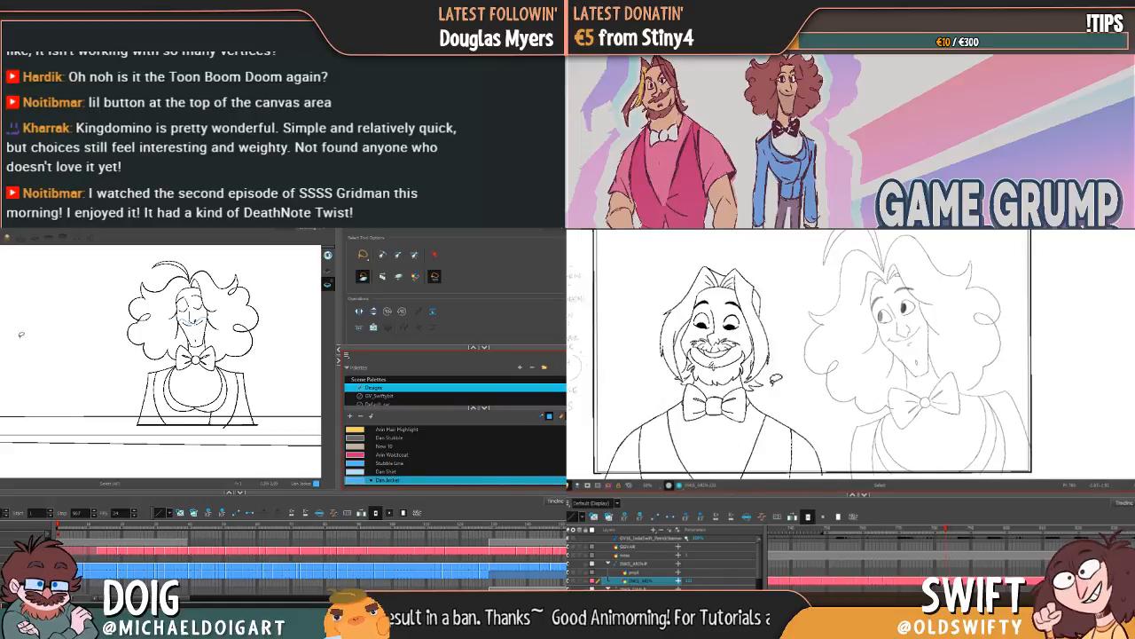
key(period)
key(period)
click(758, 439)
mouse_move(770, 412)
mouse_down()
mouse_move(803, 459)
mouse_move(792, 416)
mouse_up()
key(alt+i)
click(785, 406)
key(comma)
key(period)
click(244, 413)
click(227, 410)
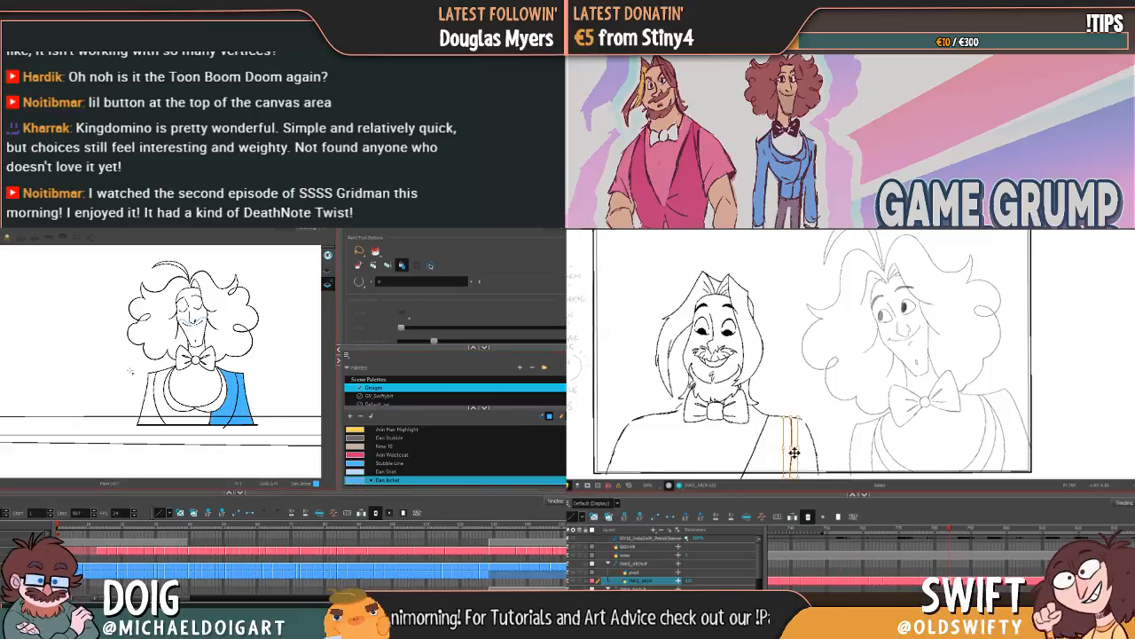
Step: Shift the lassoed line below Arin's shoulder slightly and check it against the neighbouring drawing
drag(790, 478, 787, 488)
scroll(423, 450, up, 5)
drag(807, 420, 807, 417)
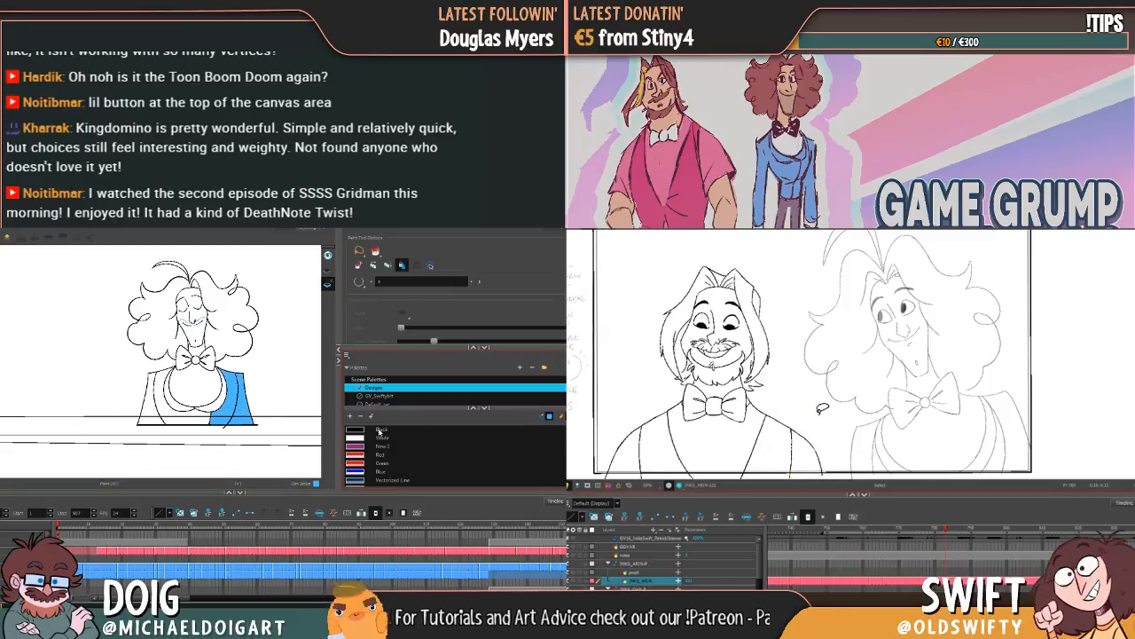
Step: Open the Black swatch's colour settings, and flip between Arin's neighbouring drawings to compare the poses
double_click(417, 429)
key(f)
key(g)
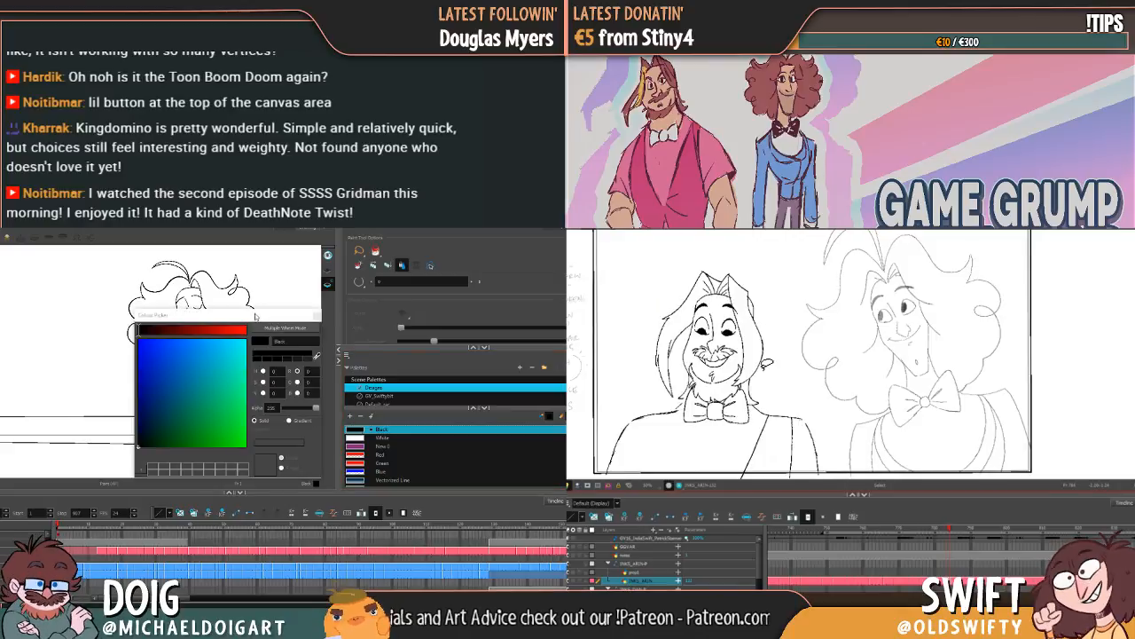
drag(255, 316, 524, 306)
key(f)
key(g)
key(f)
key(g)
key(f)
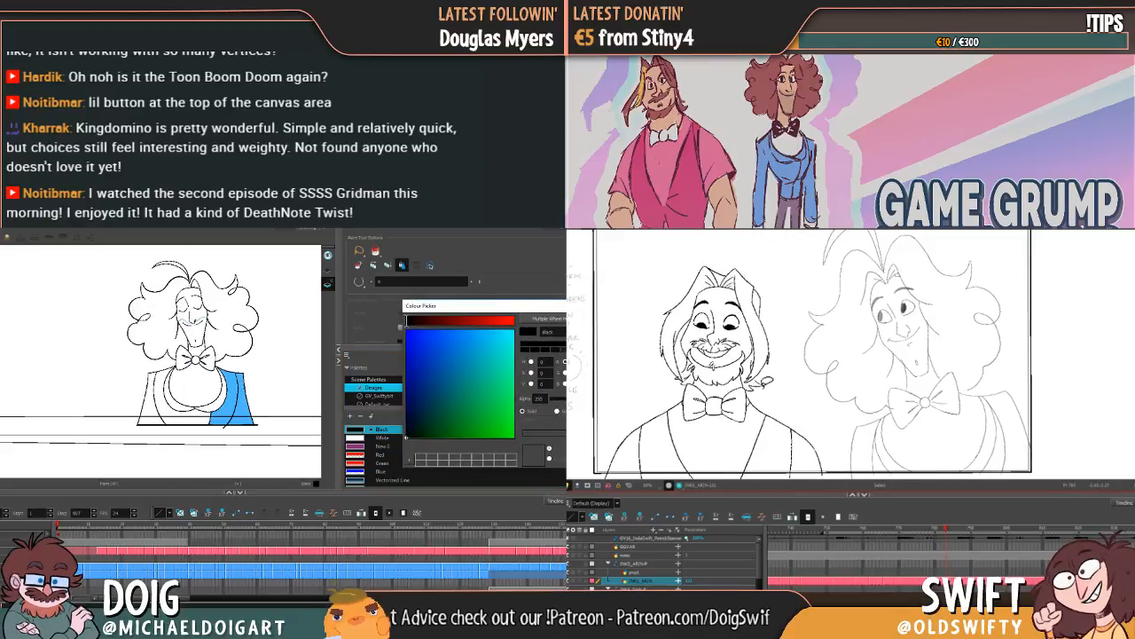
key(g)
Step: Try varying the Black swatch's alpha, and lasso Arin's head and bow tie
mouse_move(564, 400)
mouse_down()
mouse_move(524, 405)
mouse_move(564, 401)
mouse_up()
drag(747, 430, 685, 429)
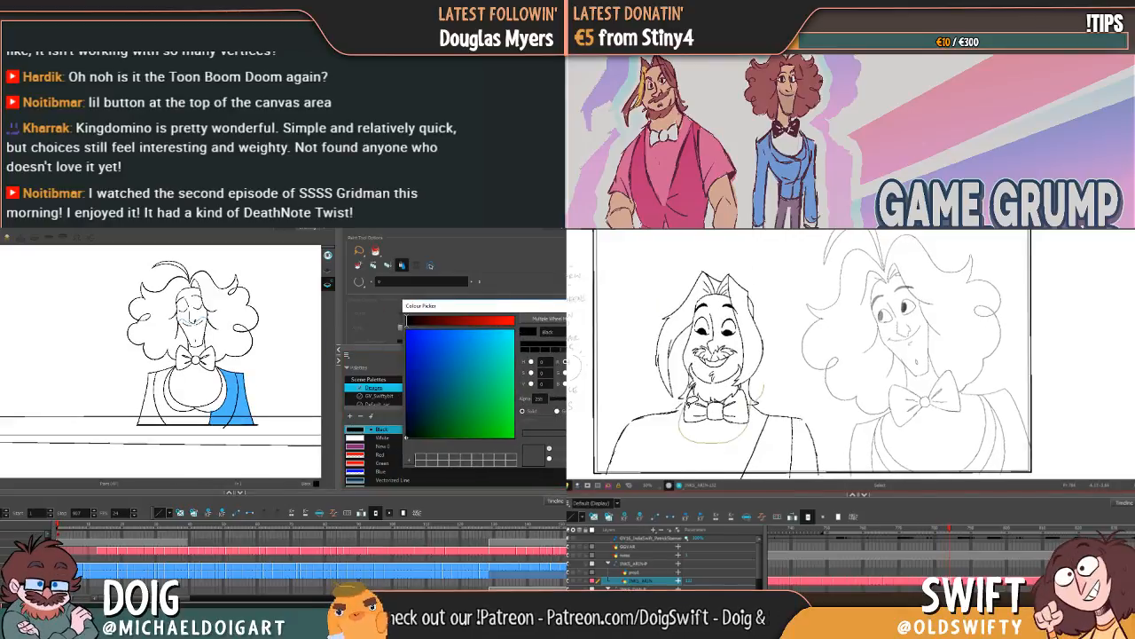
drag(564, 401, 525, 404)
mouse_move(685, 429)
mouse_down()
mouse_move(676, 268)
mouse_move(782, 399)
mouse_up()
drag(525, 405, 565, 401)
drag(782, 399, 742, 425)
drag(565, 401, 566, 401)
drag(742, 425, 740, 426)
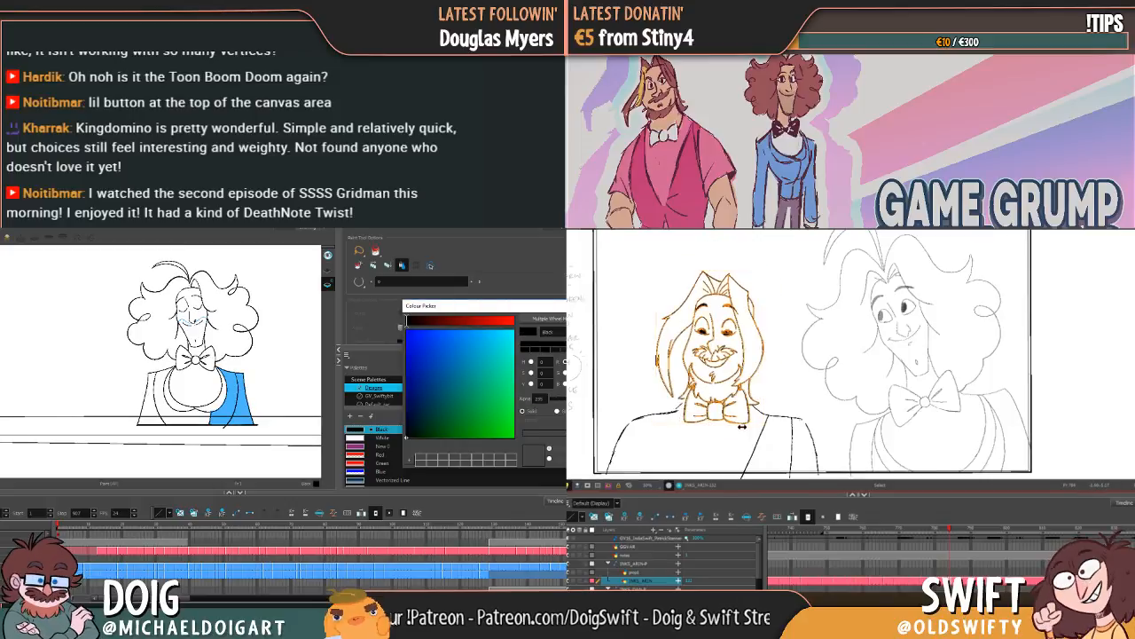
drag(566, 401, 526, 404)
drag(525, 405, 566, 401)
Step: Compare Arin's drawing with its neighbour and close the Black swatch's colour settings
key(f)
key(g)
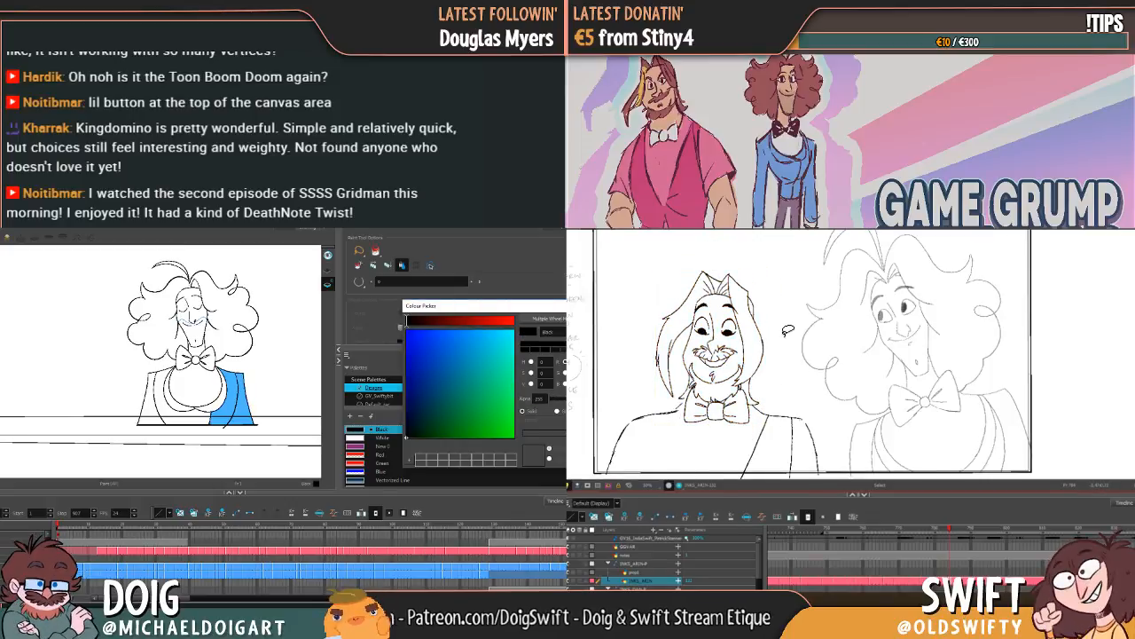
key(f)
key(g)
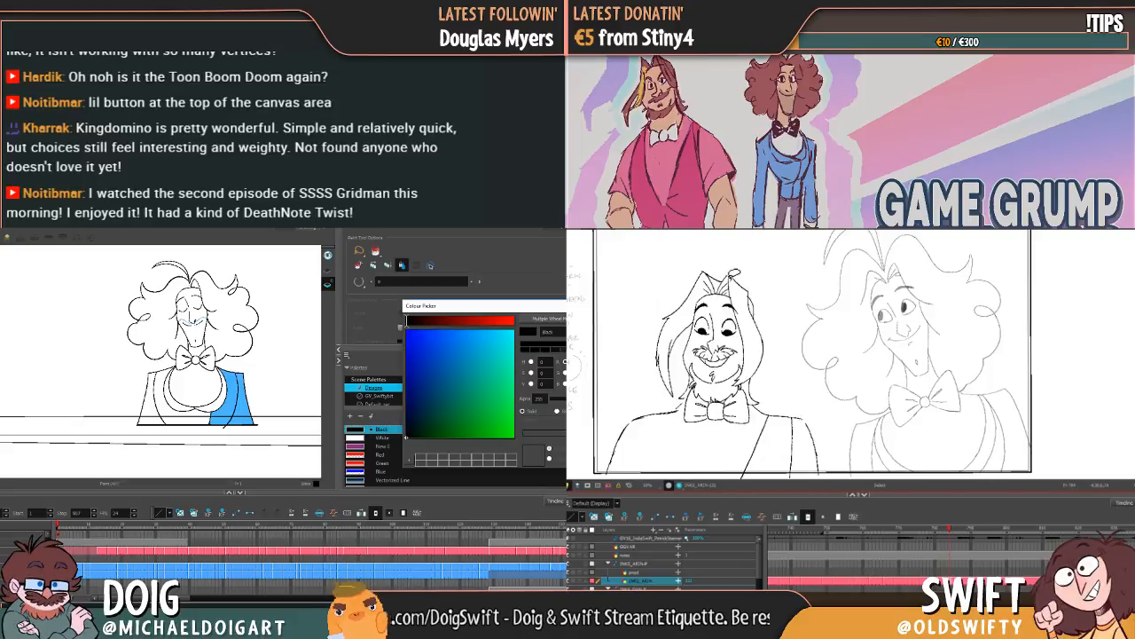
key(Escape)
Step: Lasso Arin's head and bow tie, and bring Dan's colour swatches into reach
scroll(454, 456, down, 1)
scroll(454, 455, down, 3)
mouse_move(756, 404)
mouse_down()
mouse_move(733, 433)
mouse_move(684, 419)
mouse_move(646, 350)
mouse_move(777, 339)
mouse_move(775, 387)
mouse_up()
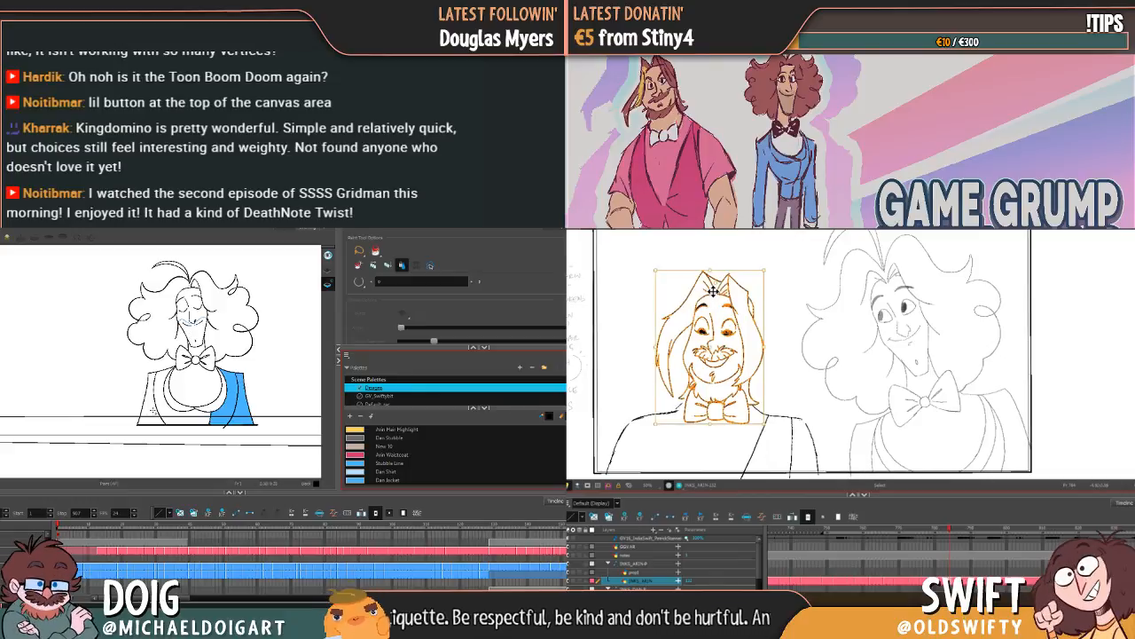
click(152, 410)
click(178, 412)
key(ctrl+z)
key(ctrl+z)
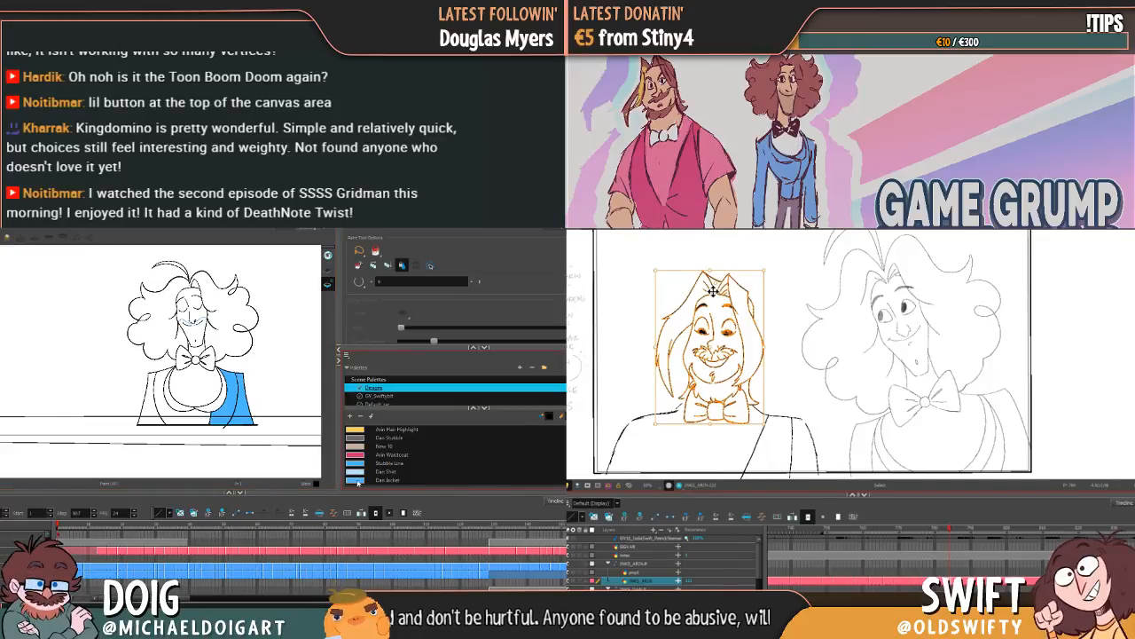
Step: Fill the remaining sections of Dan's jacket, including the lapels, with the Dan Jacket colour
click(358, 479)
click(169, 415)
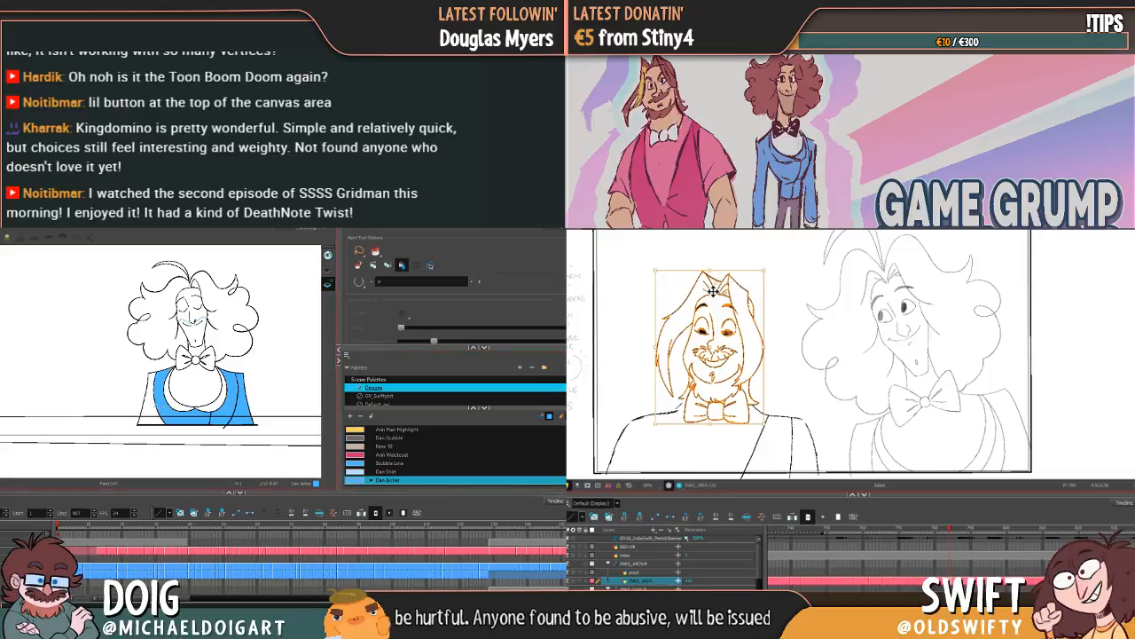
click(154, 409)
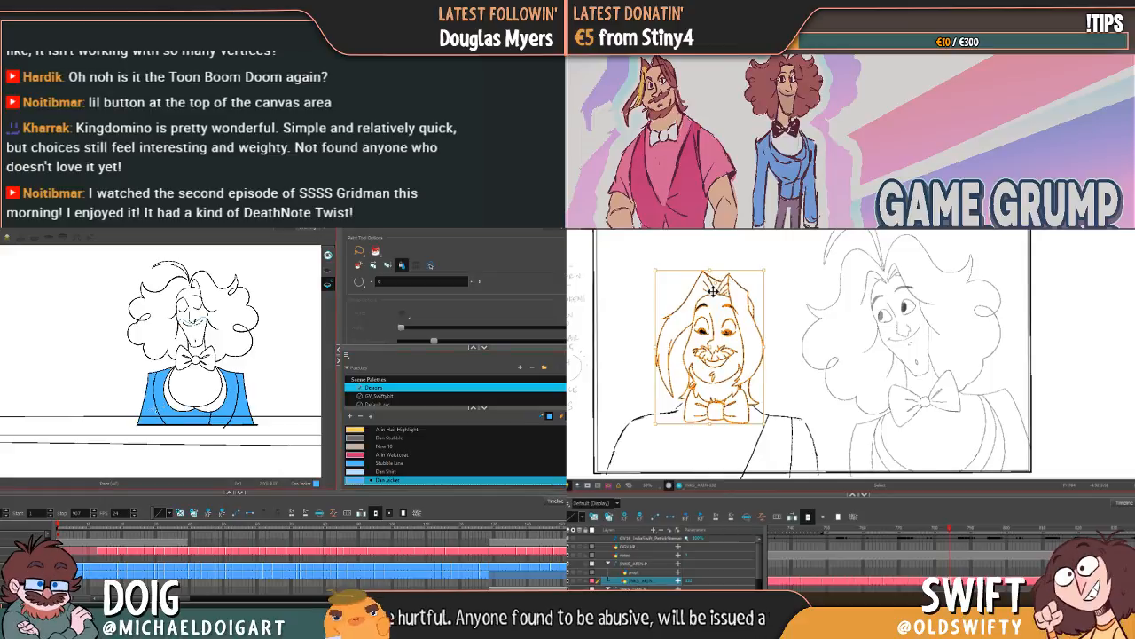
click(769, 425)
click(177, 403)
click(216, 404)
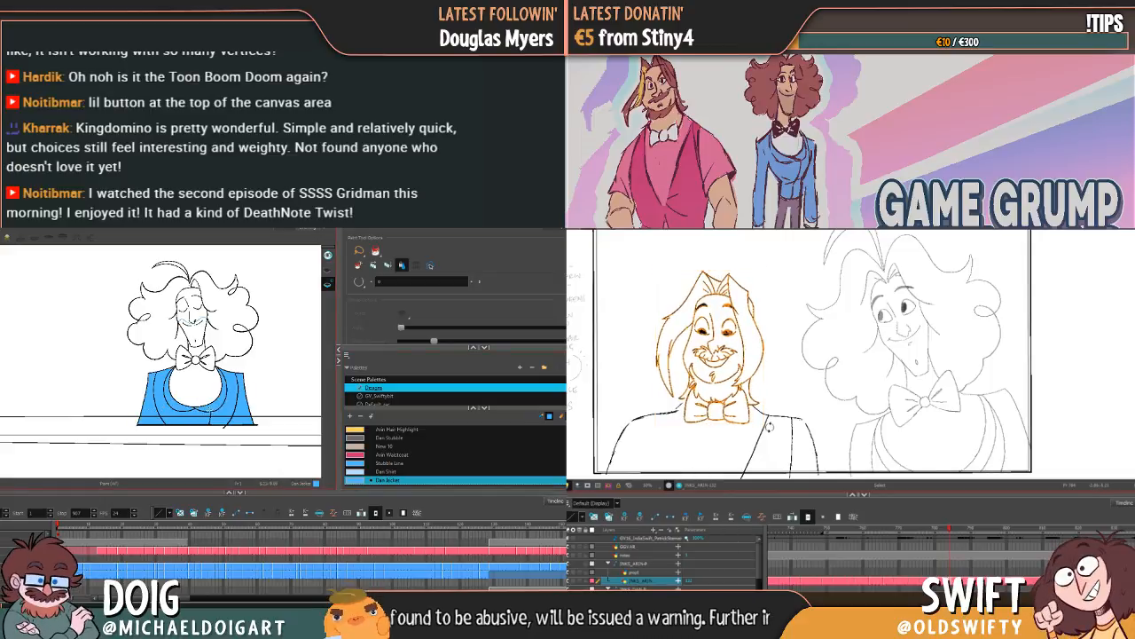
Step: Fine-tune the rotation of Arin's lassoed head and bow tie, then compare the drawing with the previous pose
click(770, 427)
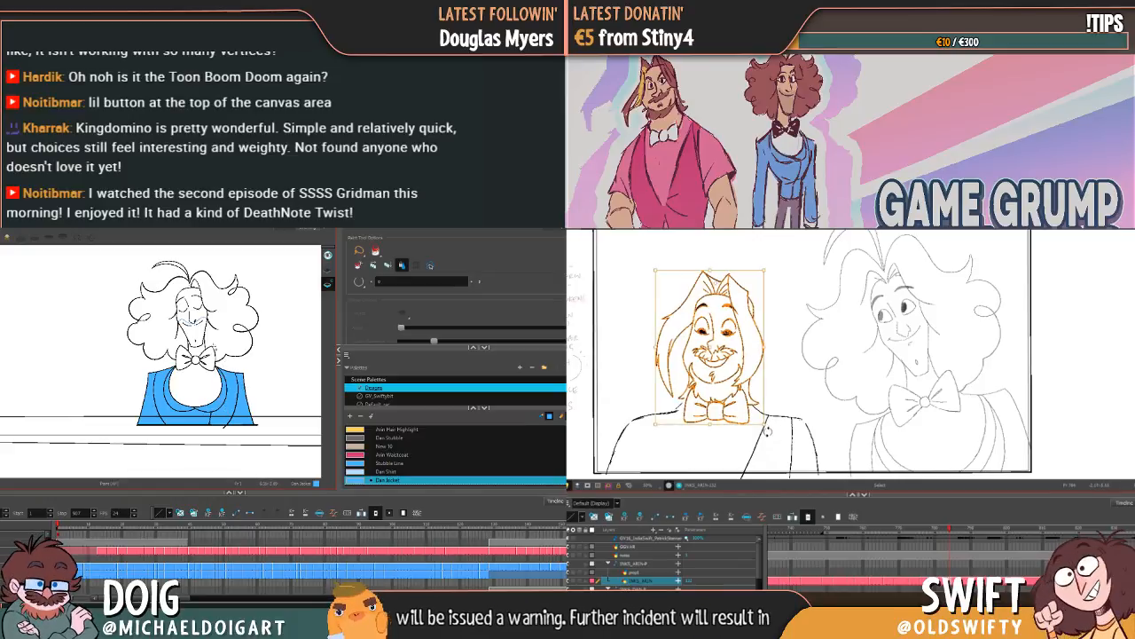
click(796, 397)
key(comma)
key(period)
key(comma)
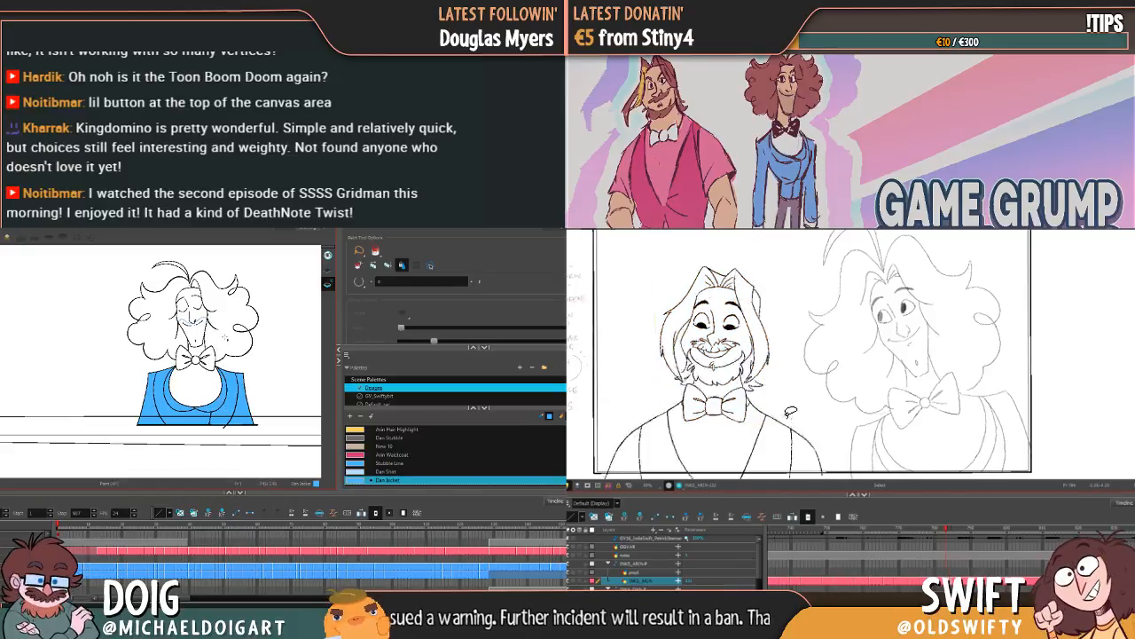
key(period)
key(comma)
key(period)
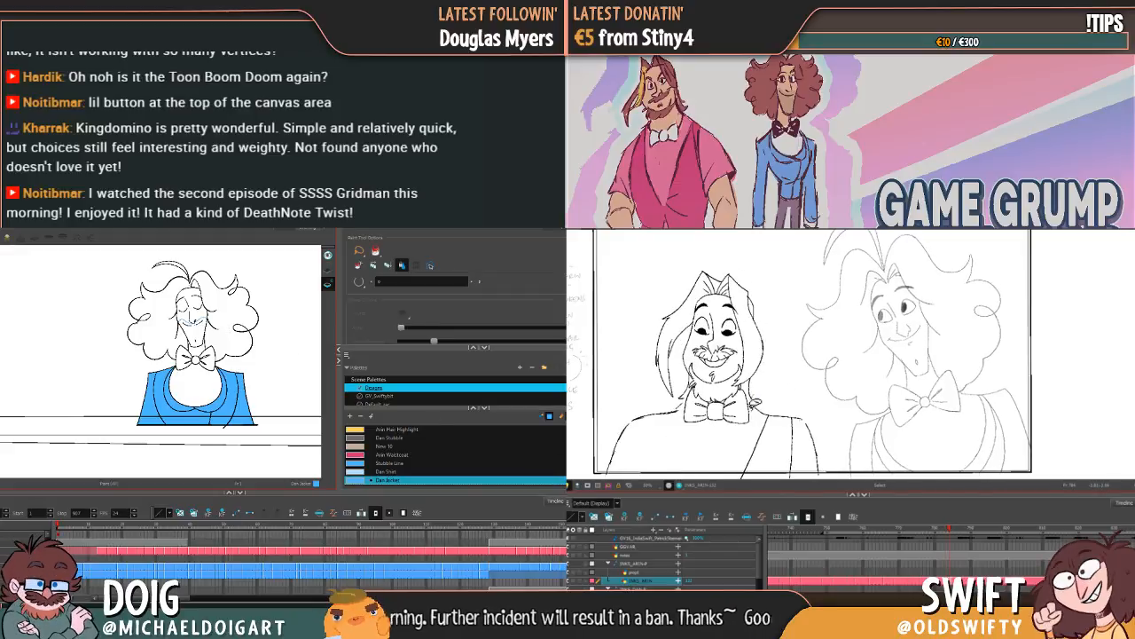
Step: Select the hair tip beside Arin's neck and compare the drawing with its neighbours
click(754, 406)
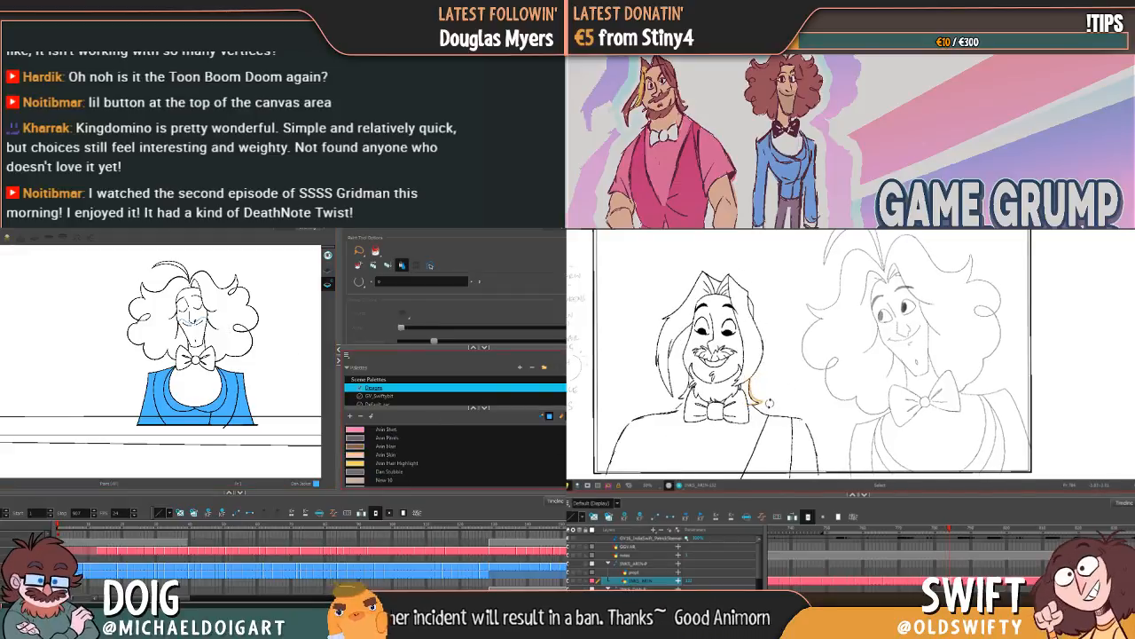
key(period)
key(period)
key(comma)
key(period)
scroll(454, 454, down, 2)
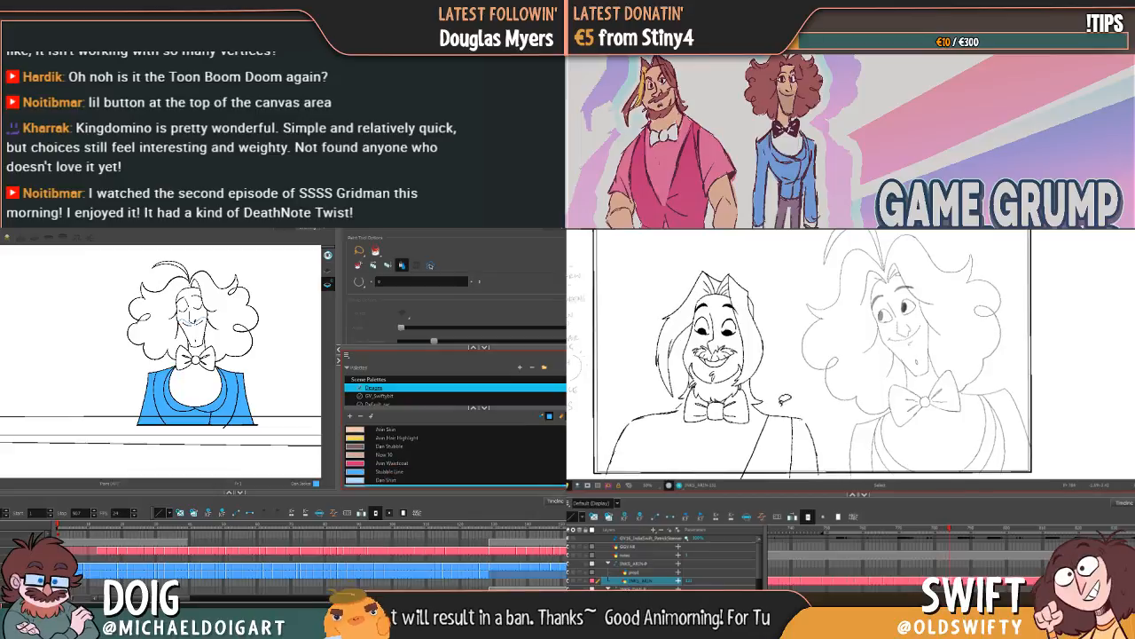
key(comma)
key(period)
scroll(454, 454, down, 1)
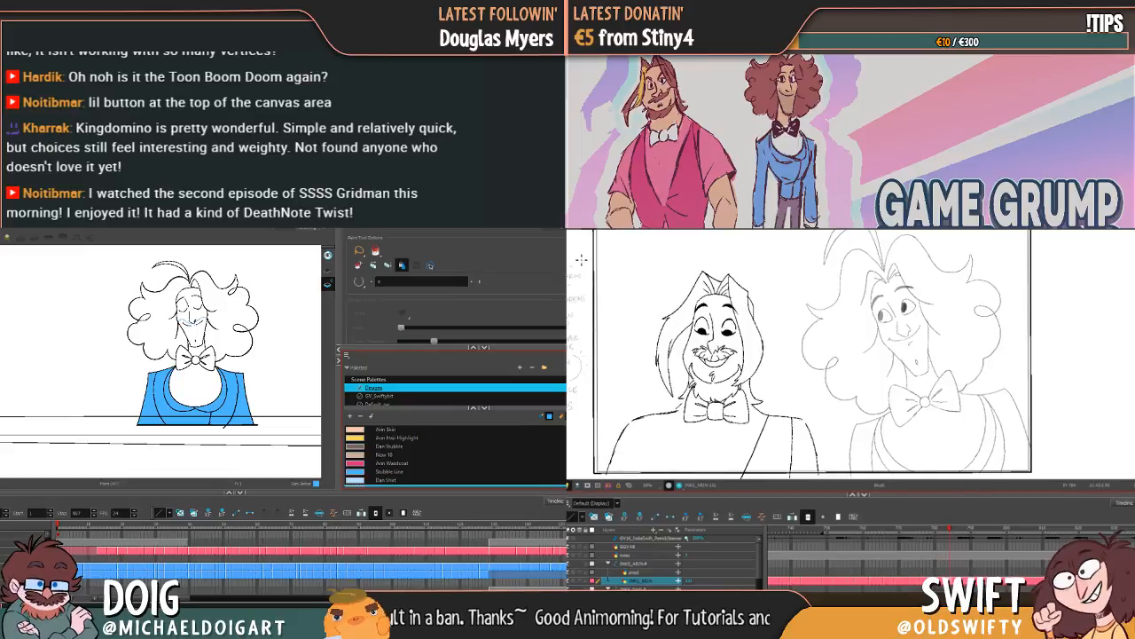
Step: Compare Arin's head and shoulders between the current drawing and the previous pose
key(comma)
key(period)
key(comma)
key(period)
key(comma)
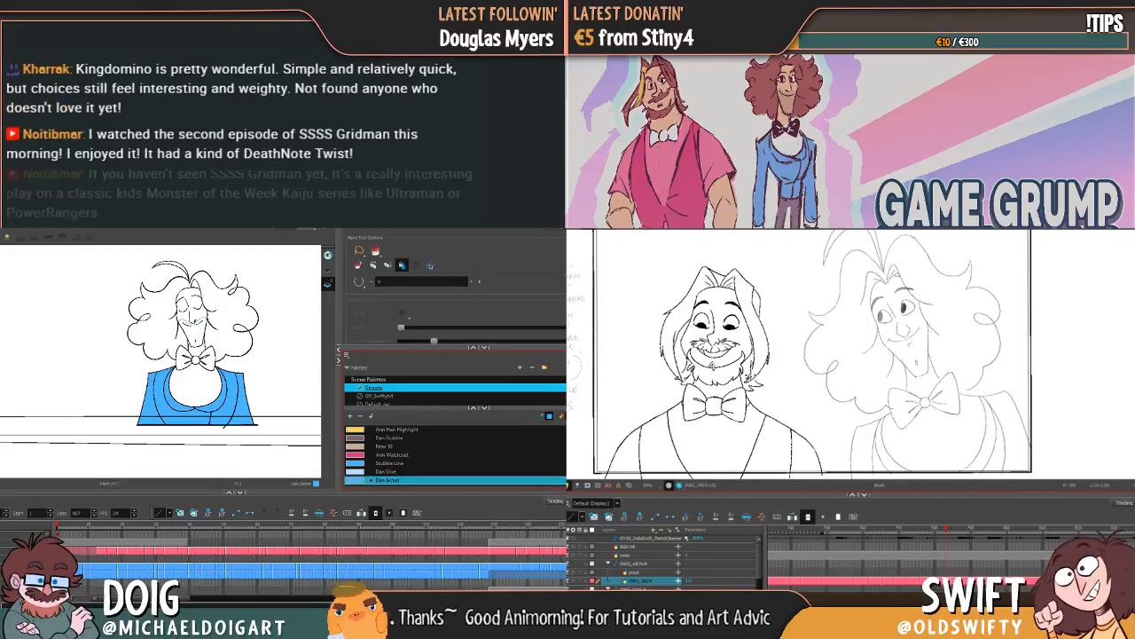
key(period)
key(comma)
key(period)
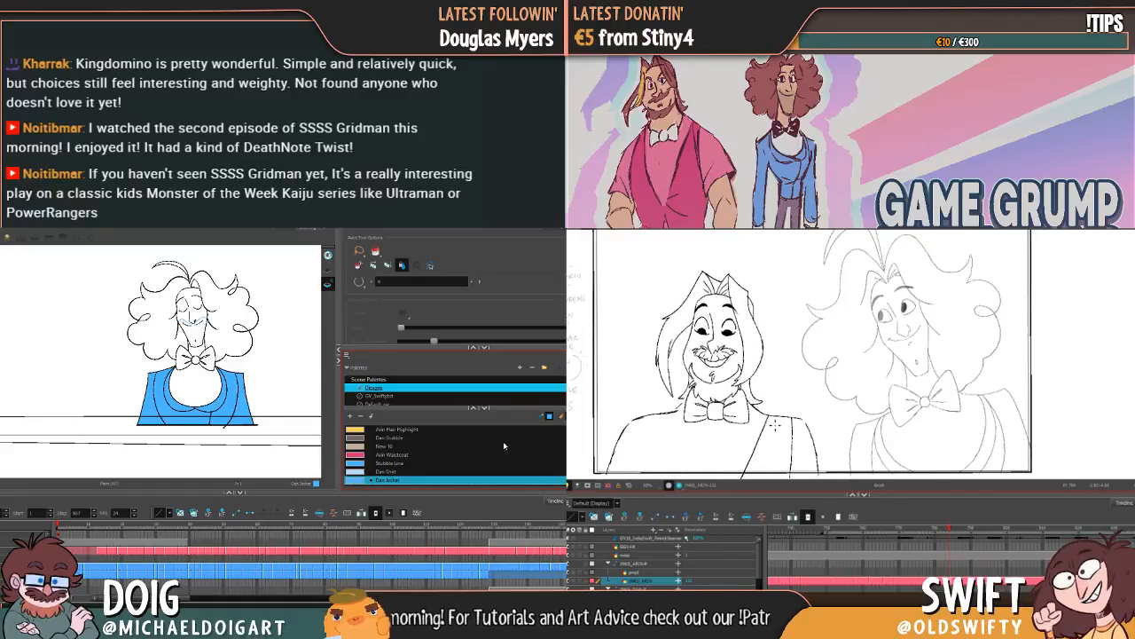
key(comma)
key(period)
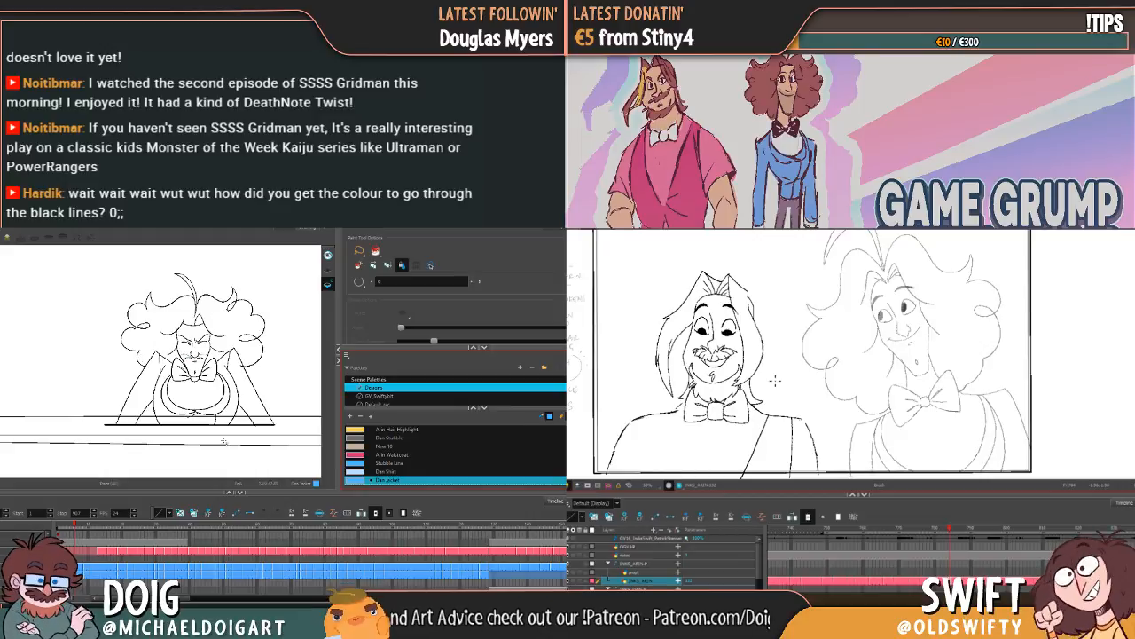
Step: Check Dan's uncoloured leaning pose against his coloured one, and fill one sleeve and the lower jacket with Dan Jacket
key(f)
key(g)
key(g)
key(f)
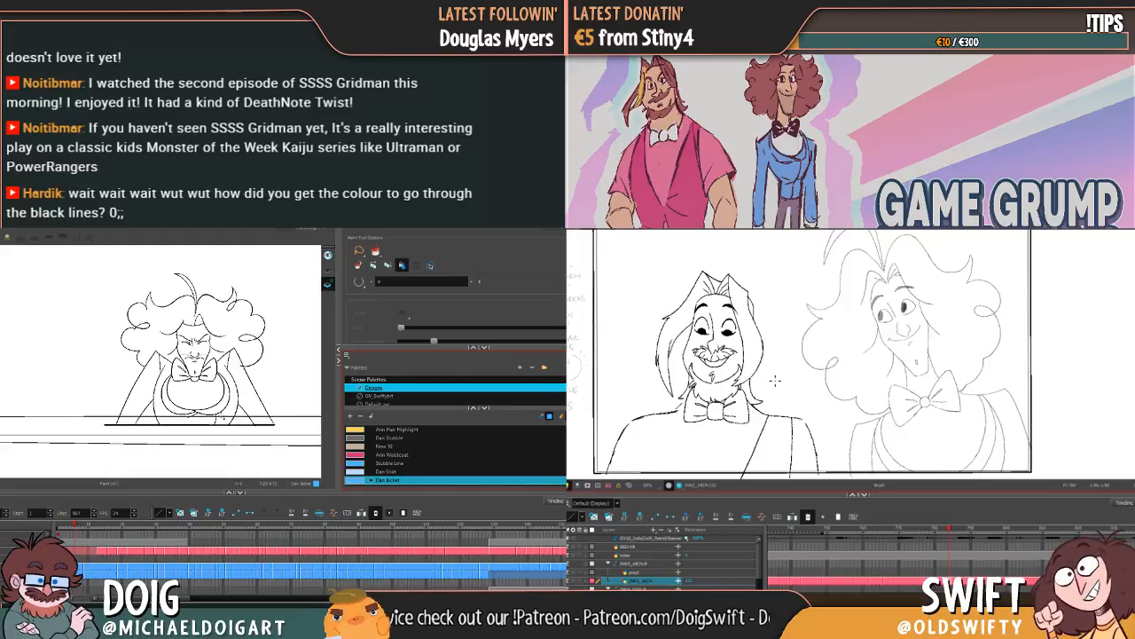
key(f)
key(g)
key(f)
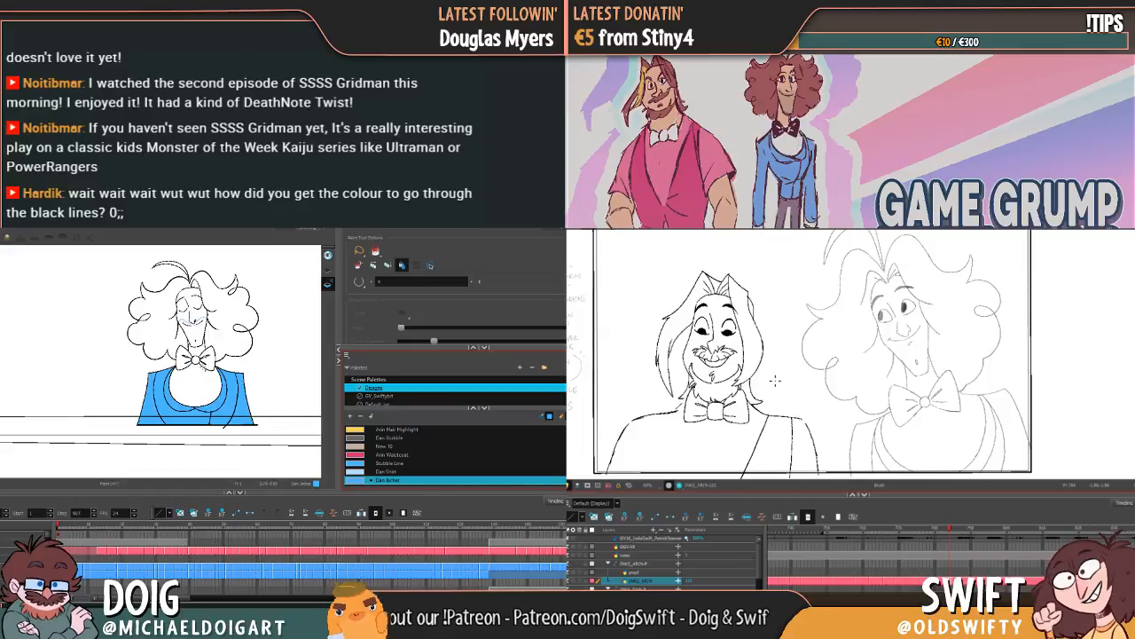
key(g)
key(f)
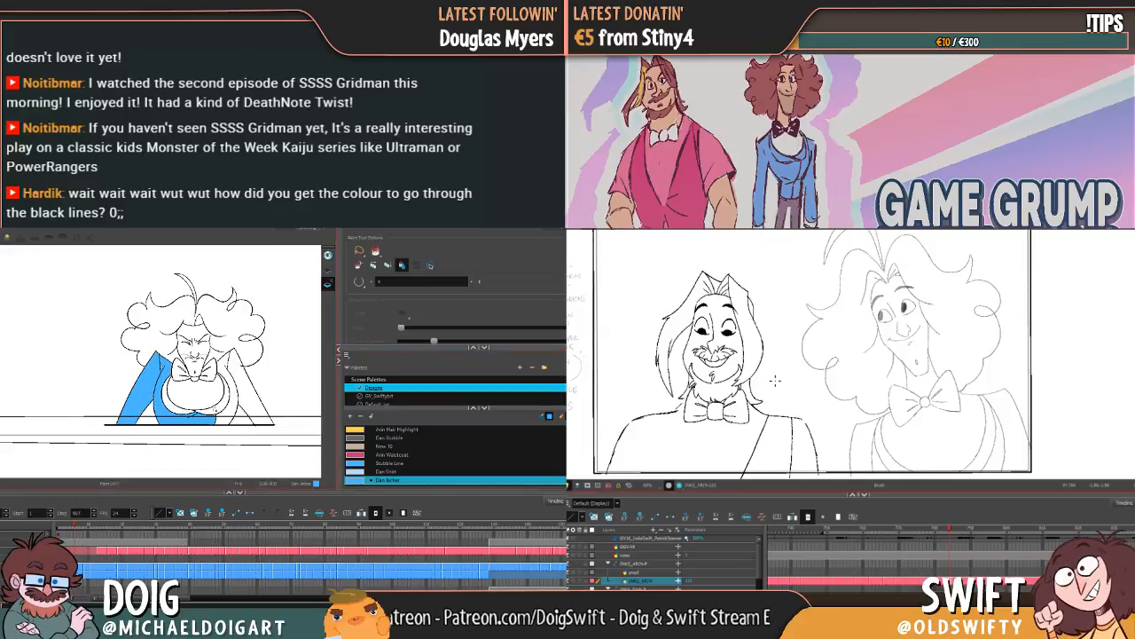
Step: Undo the fill that spills into Dan's hair, and fill one lapel and the other sleeve with Dan Jacket
click(219, 410)
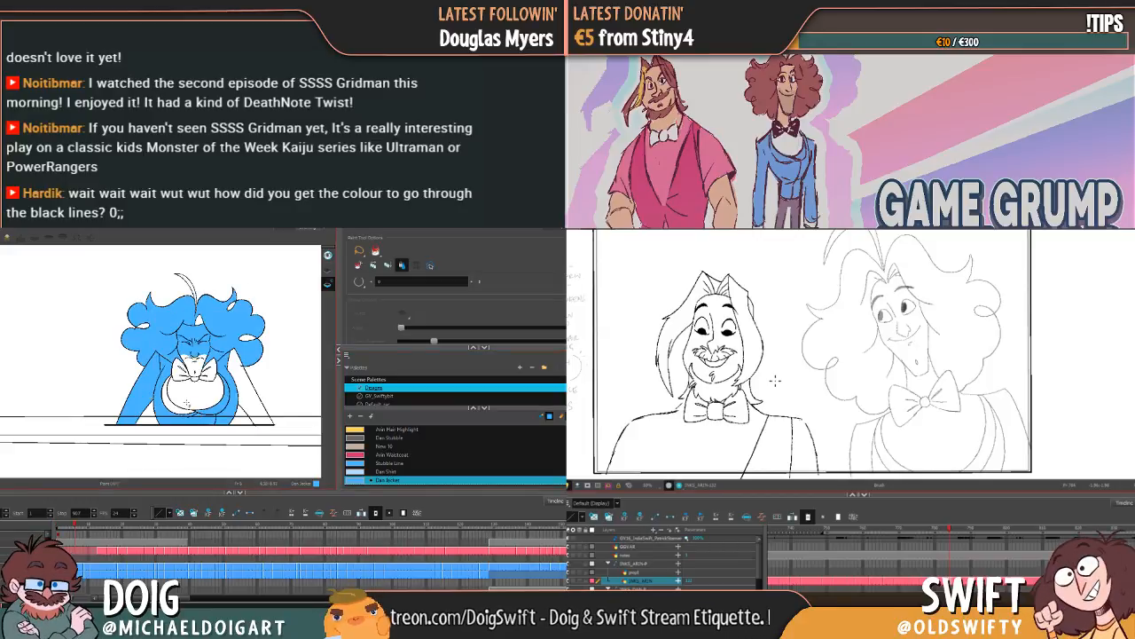
key(ctrl+z)
click(167, 397)
click(250, 407)
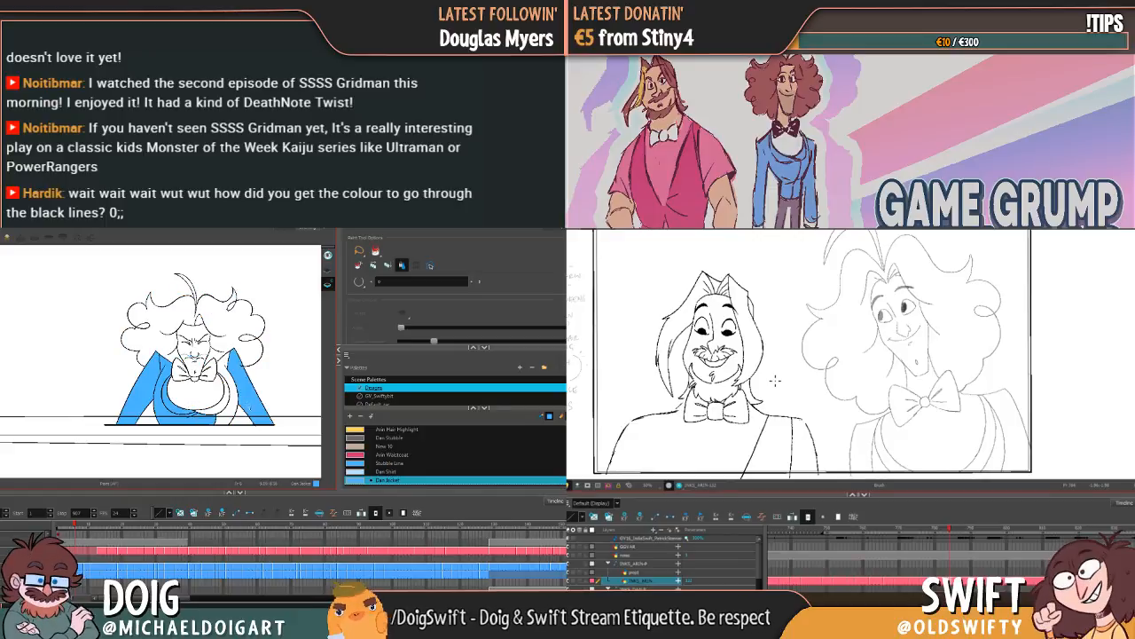
Step: Try to fill Dan's remaining collar and lapel area using different gap-closing settings, including Close Medium Gap
click(360, 281)
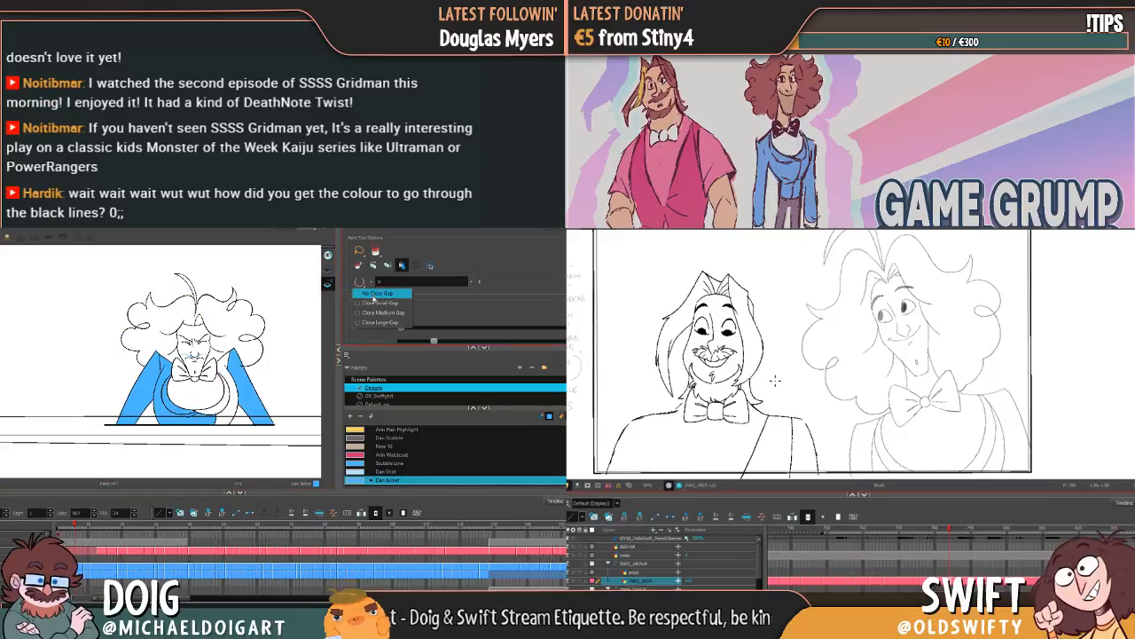
click(382, 312)
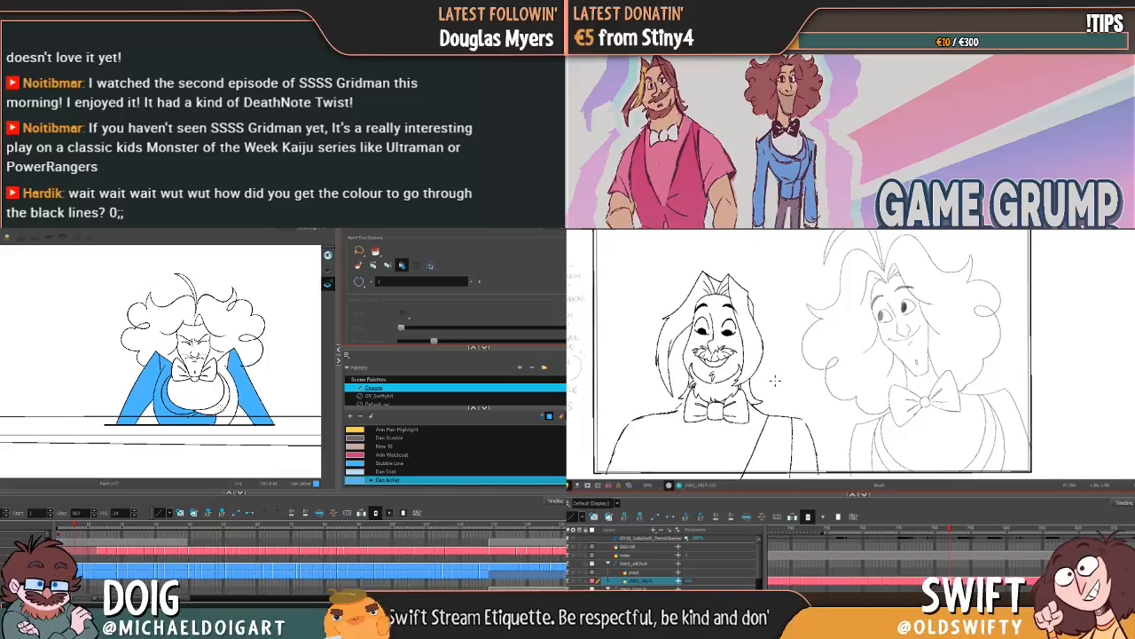
click(222, 410)
key(ctrl+z)
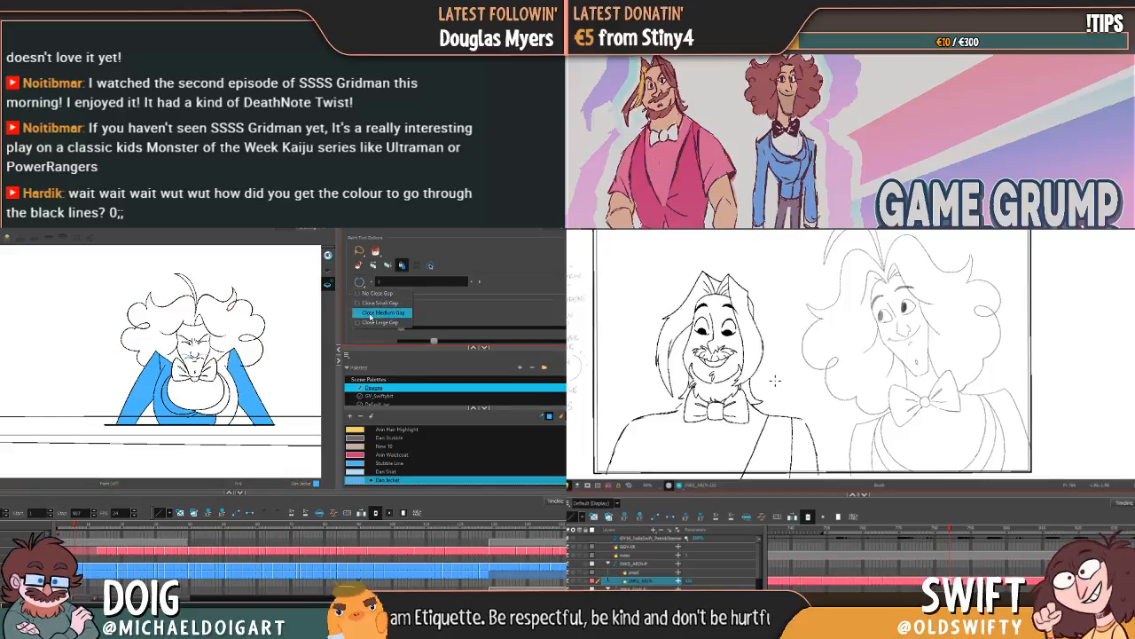
click(227, 418)
key(ctrl+z)
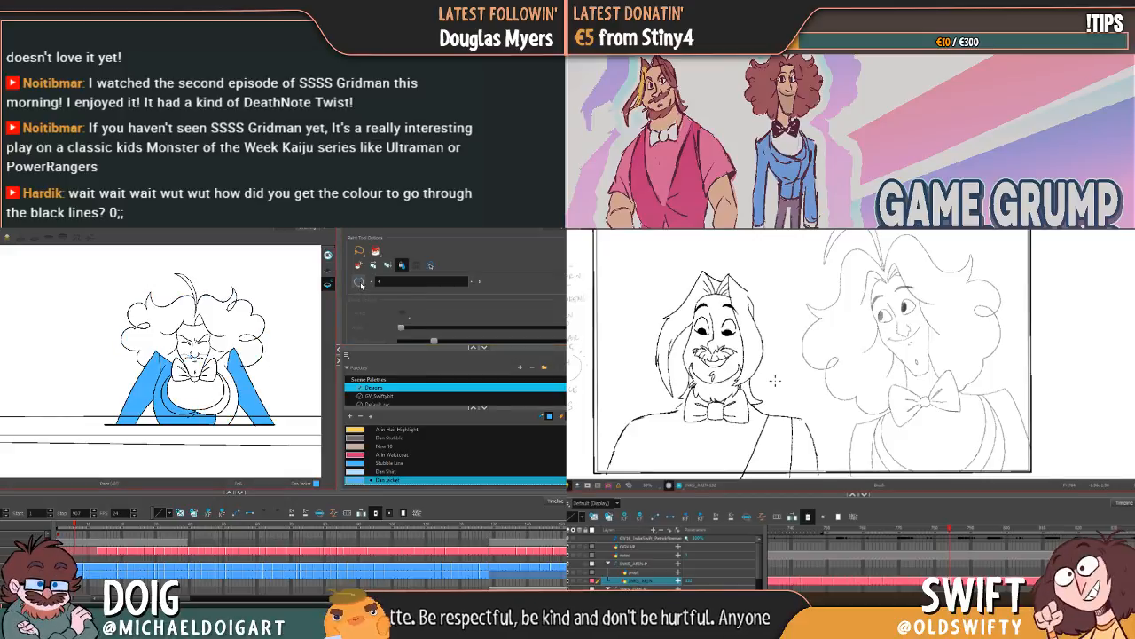
click(231, 410)
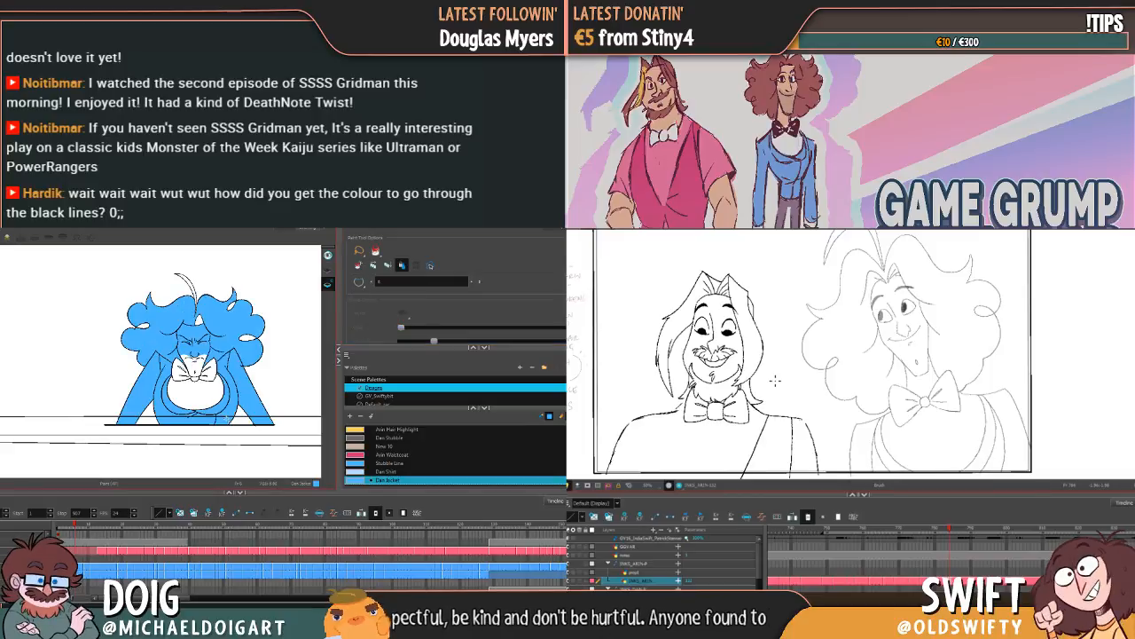
Step: Set the Paint tool's gap closing to Close Medium Gap and undo the fill covering Dan's hair
click(360, 282)
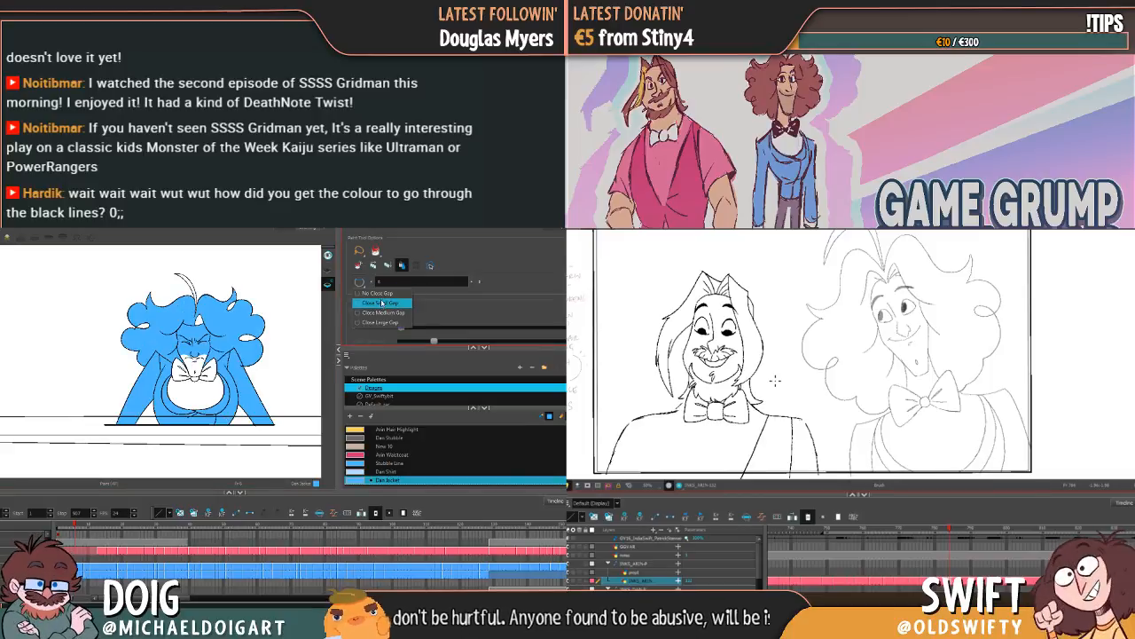
click(383, 312)
key(ctrl+z)
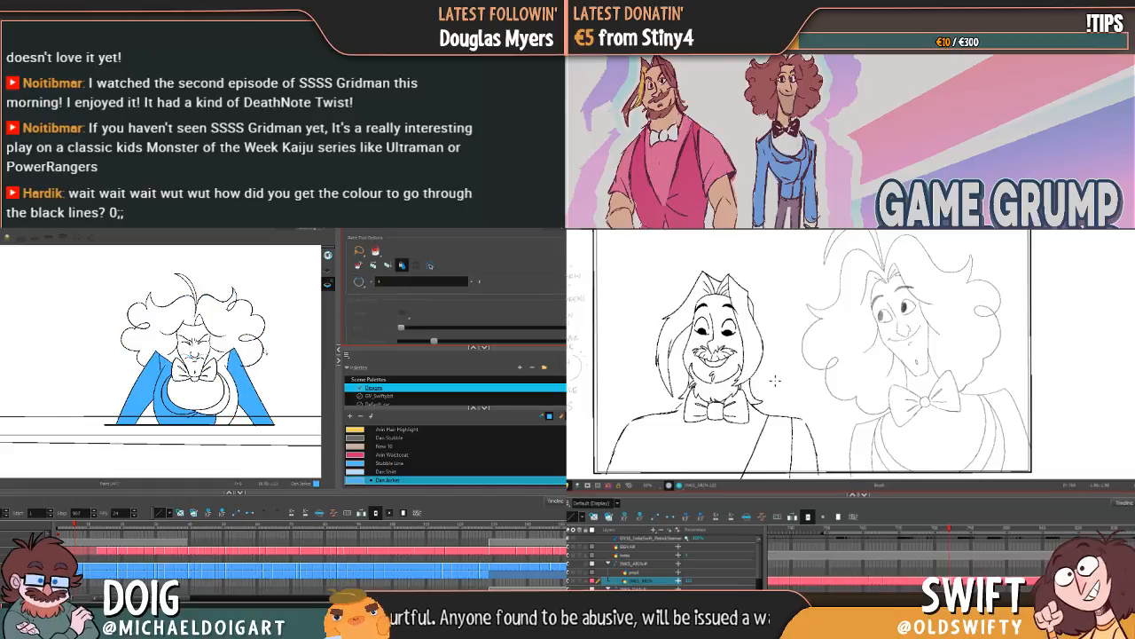
Step: Dab Dan Jacket colour over the line gap beside Dan's bow tie, and draw the missing neckline edge of Arin's waistcoat
scroll(230, 367, up, 5)
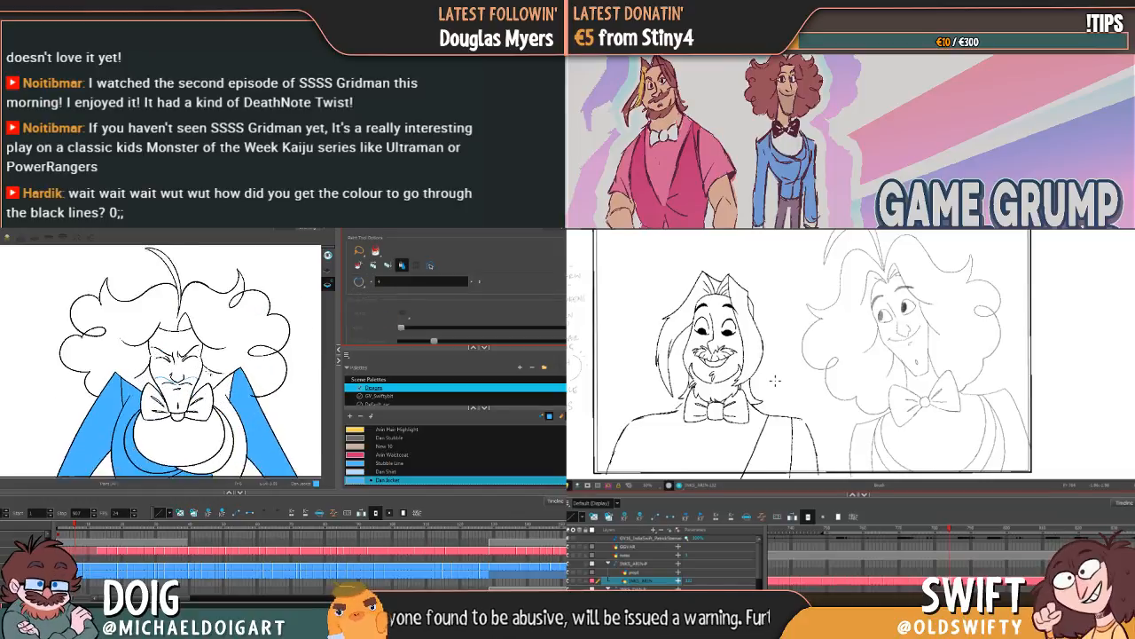
drag(230, 367, 184, 325)
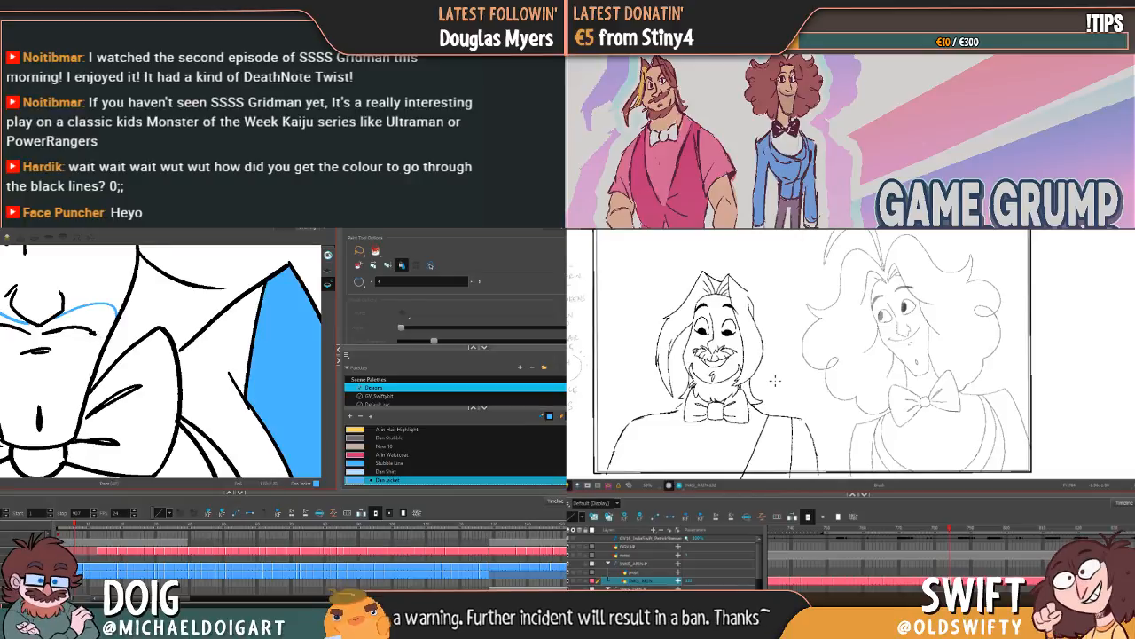
key(alt+b)
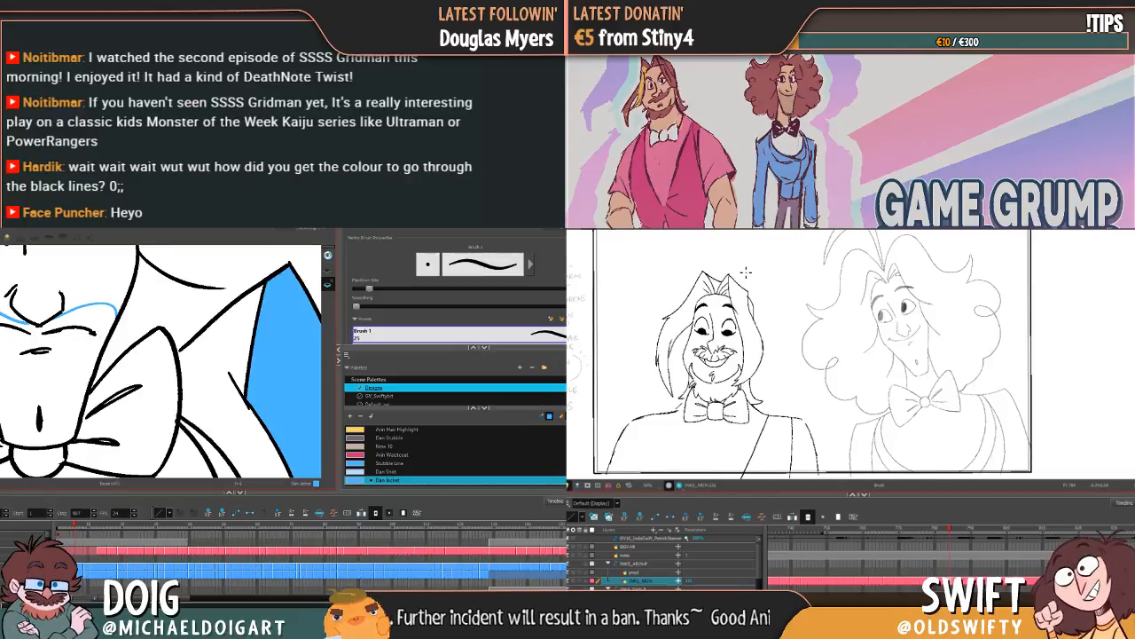
drag(659, 416, 682, 493)
key(comma)
key(period)
click(182, 355)
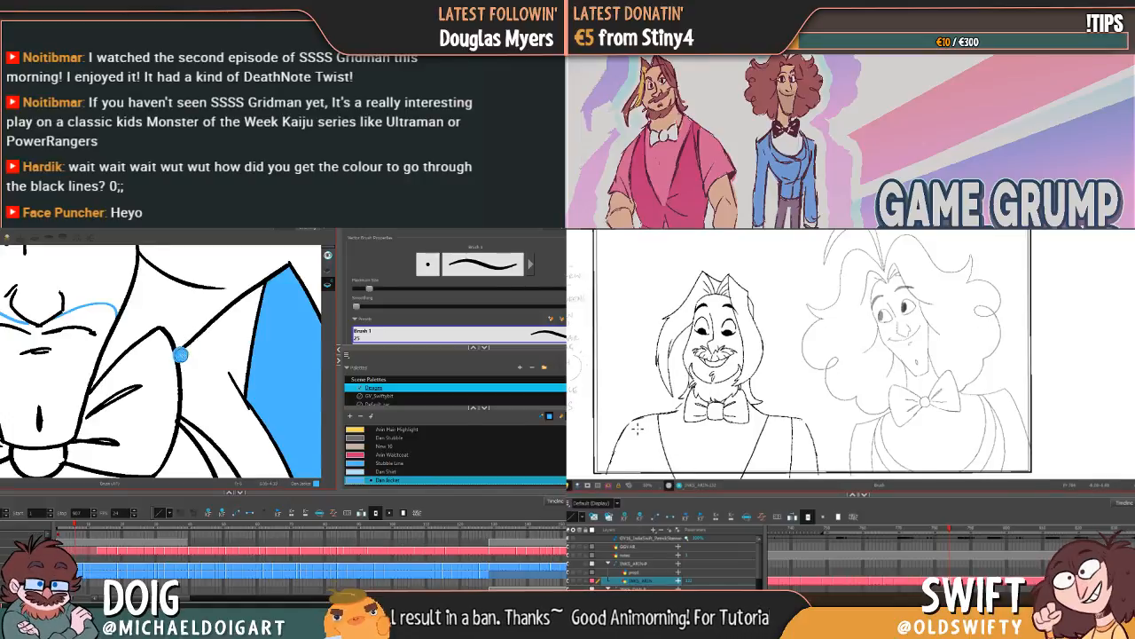
key(period)
key(comma)
key(ctrl+z)
click(185, 356)
Step: Draw the armhole line inside Arin's shoulder, and compare both characters' drawings with their neighbouring frames
drag(635, 421, 632, 478)
key(comma)
key(period)
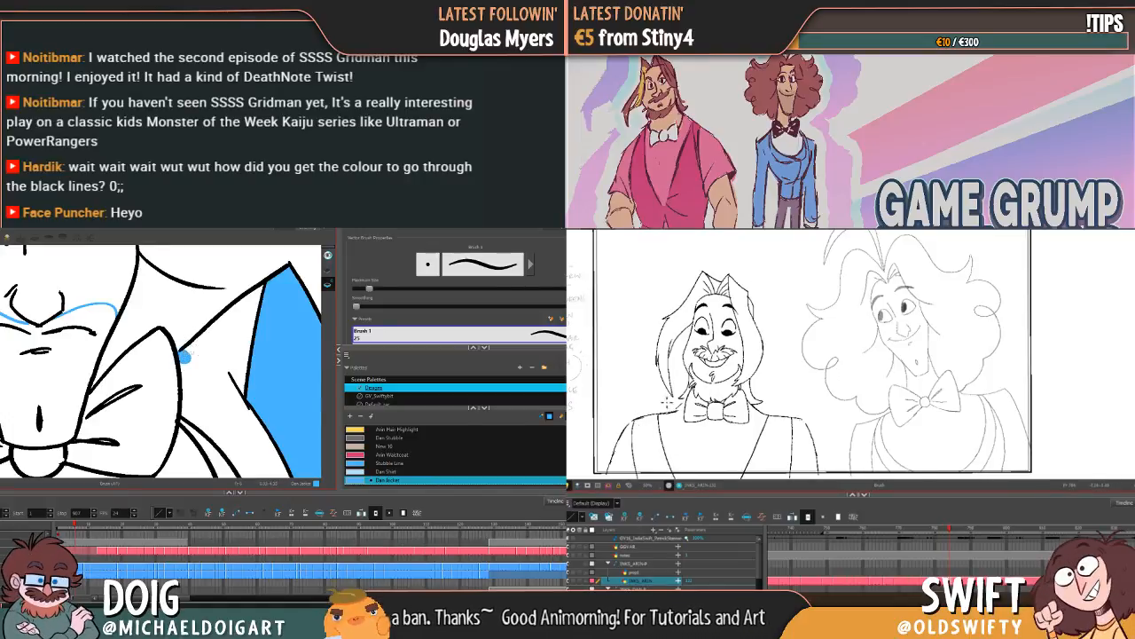
key(period)
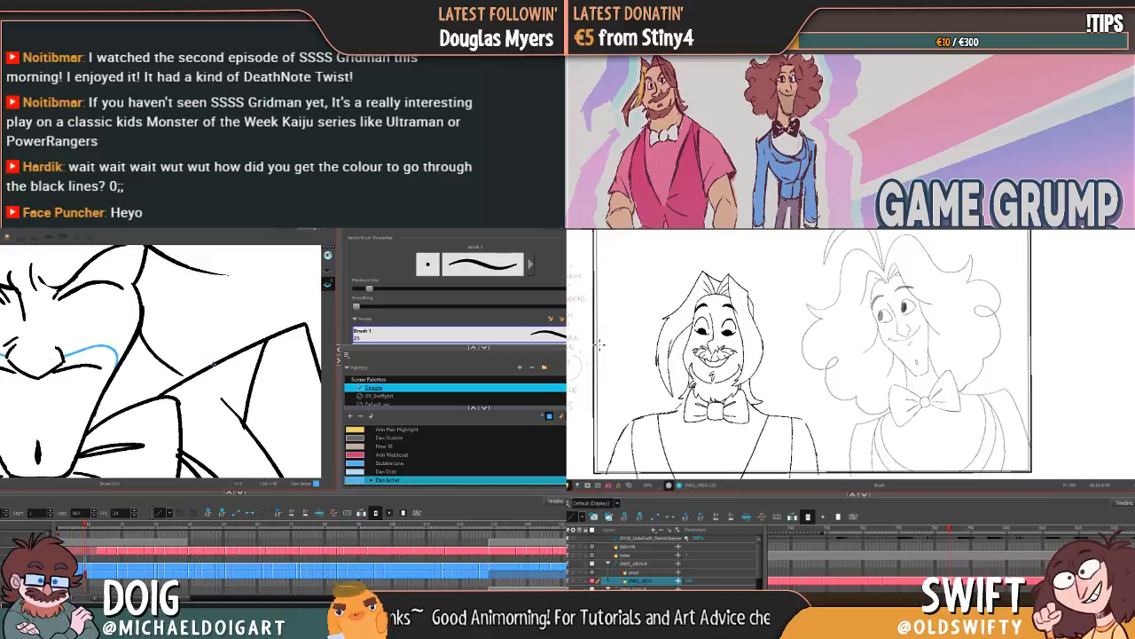
key(comma)
key(comma)
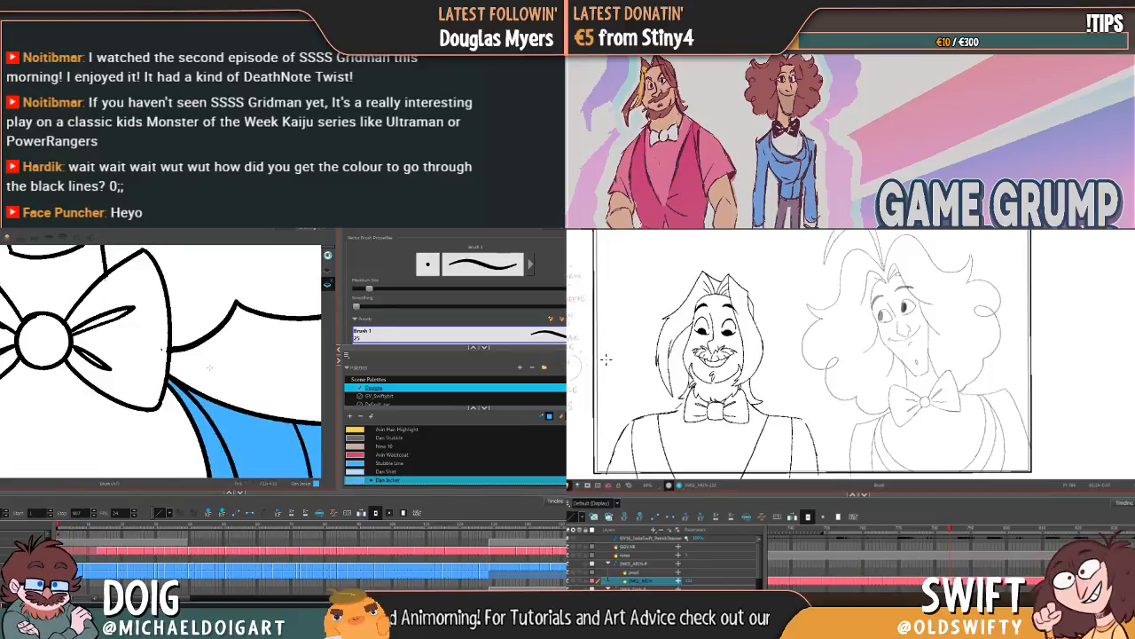
key(period)
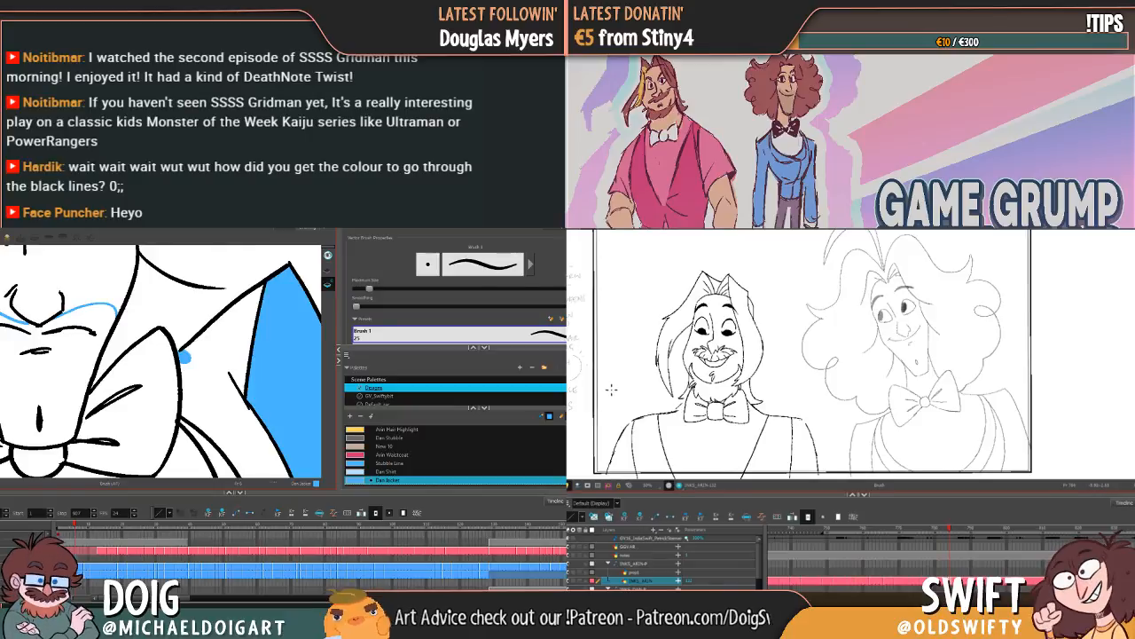
key(comma)
key(period)
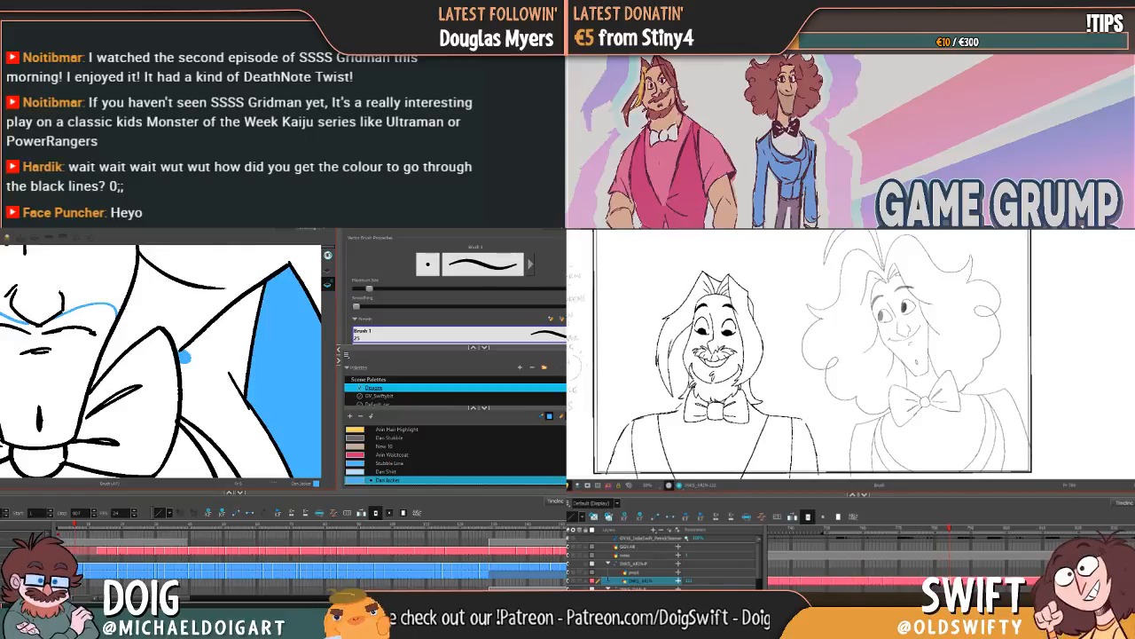
Step: Select Arin's new armhole line, and fill Dan's remaining collar area with the Dan Jacket colour
key(alt+s)
key(comma)
key(period)
key(alt+i)
click(223, 416)
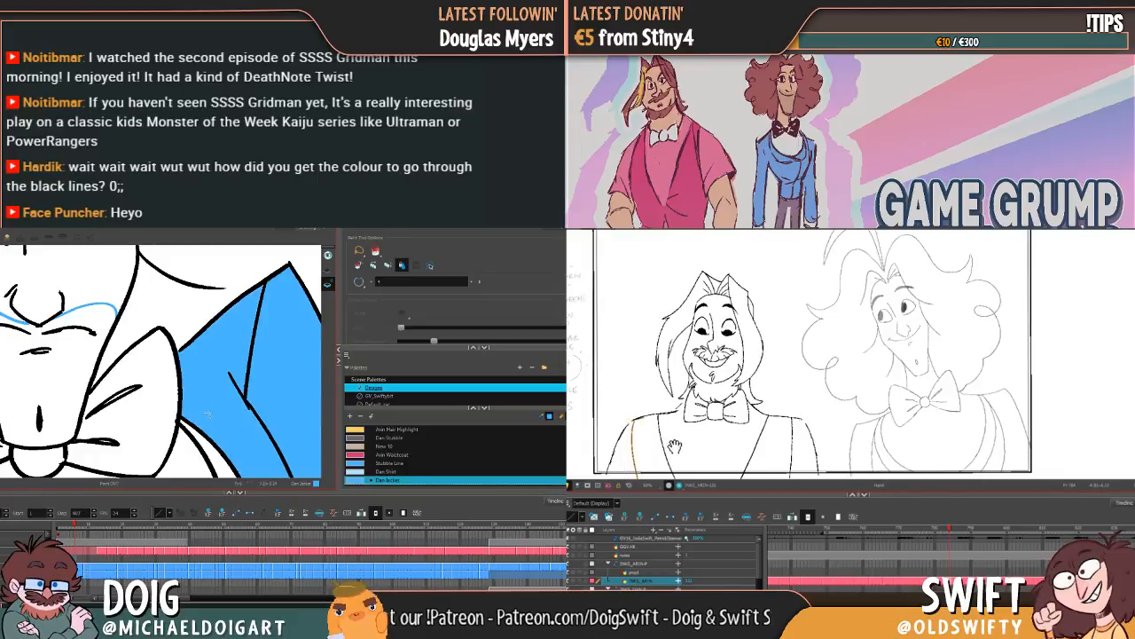
Step: Stretch Arin's armhole line down past the frame's lower edge, and fill the last lower section of Dan's lapels with Dan Jacket
key(1)
key(1)
key(1)
key(1)
drag(683, 442, 761, 359)
drag(245, 439, 235, 374)
click(719, 385)
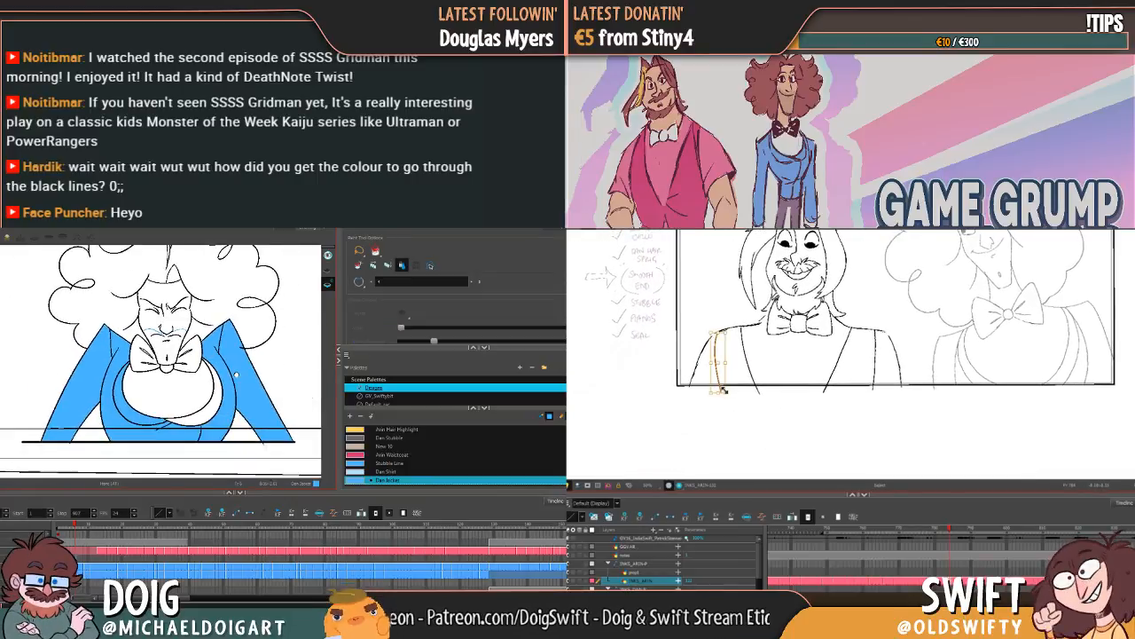
drag(717, 393, 709, 442)
key(comma)
key(period)
click(210, 409)
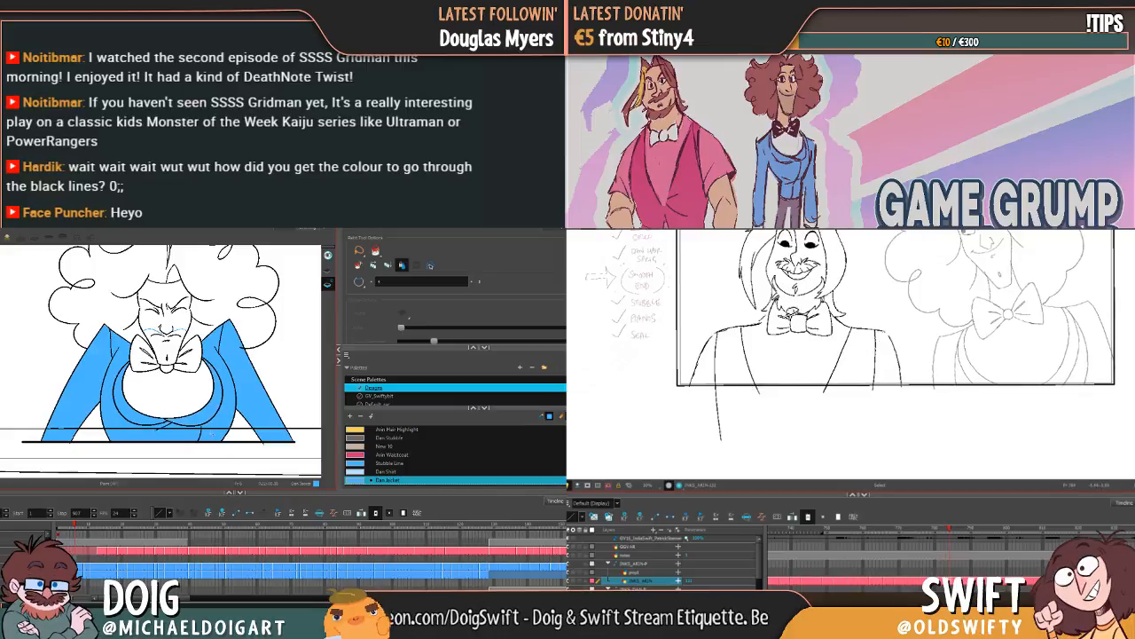
Step: Select Arin's new waistcoat neckline edge and widen it slightly inward at its lower end, checking it against the previous pose
click(750, 353)
click(750, 341)
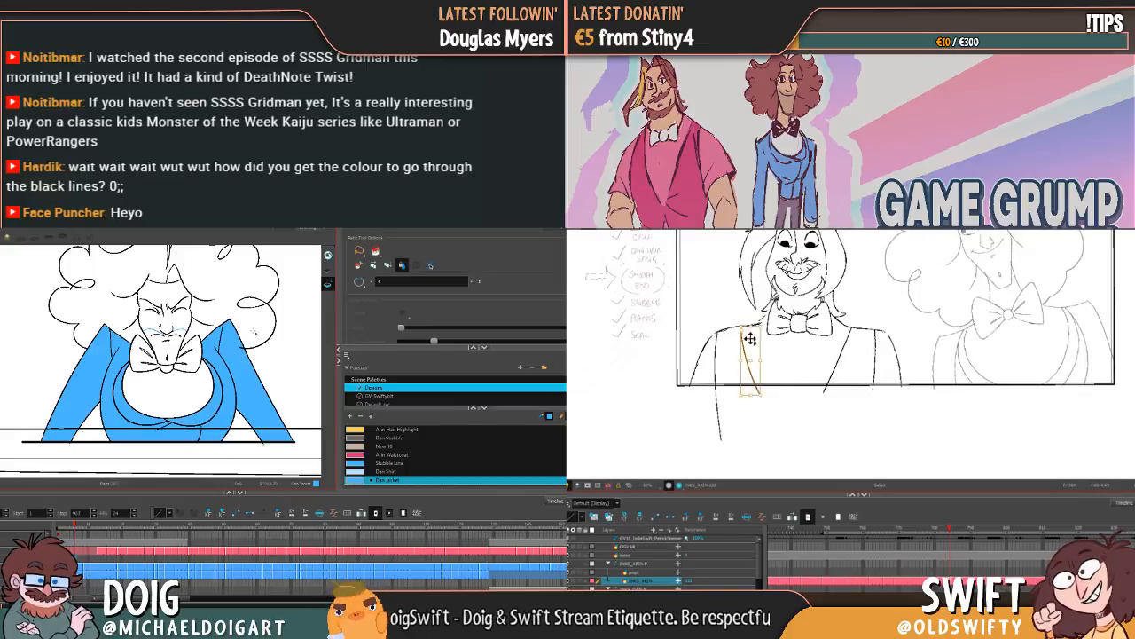
key(comma)
key(period)
click(750, 341)
click(753, 364)
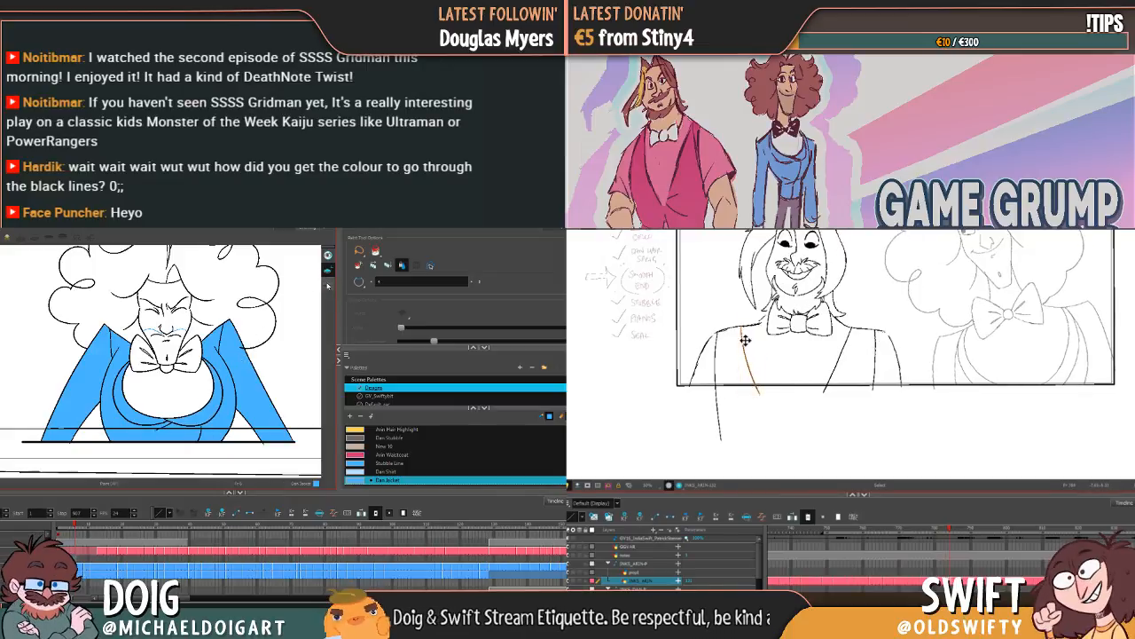
click(745, 338)
drag(767, 394, 772, 390)
click(794, 387)
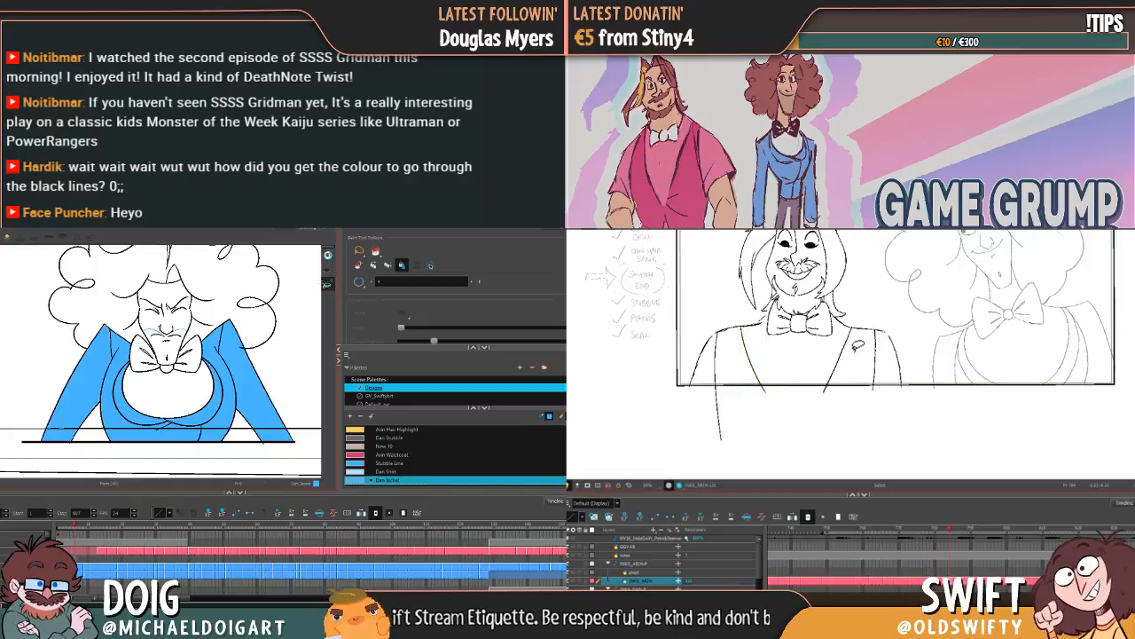
key(comma)
key(period)
Step: Show the stroke vectors on Dan's drawing and examine the lines around his bow tie knot
key(k)
click(752, 365)
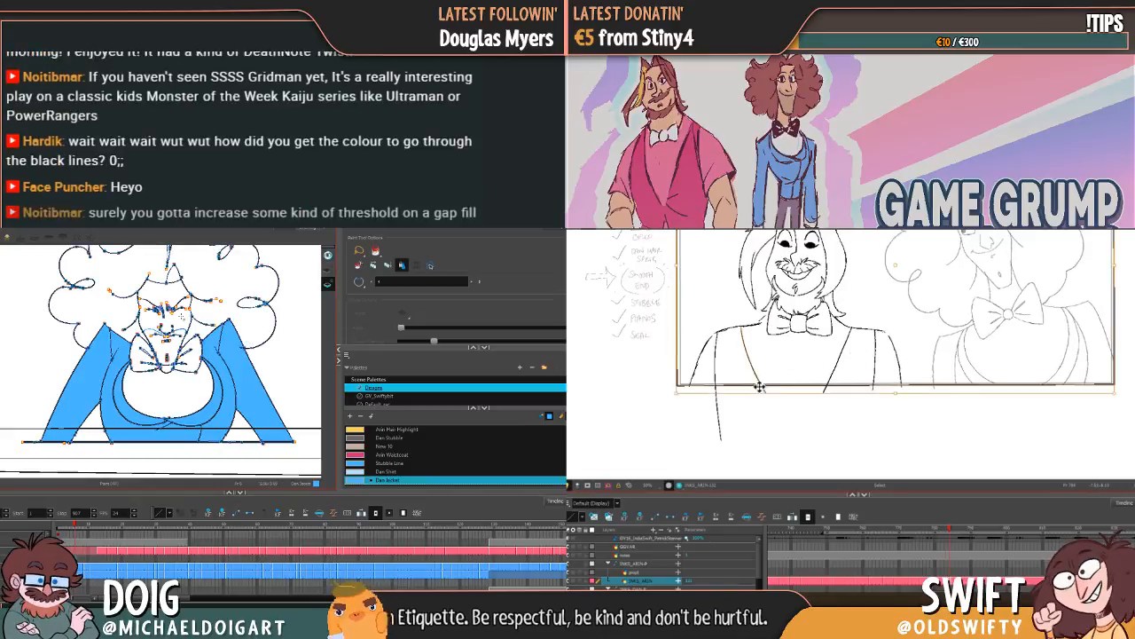
scroll(174, 376, up, 2)
scroll(175, 374, up, 3)
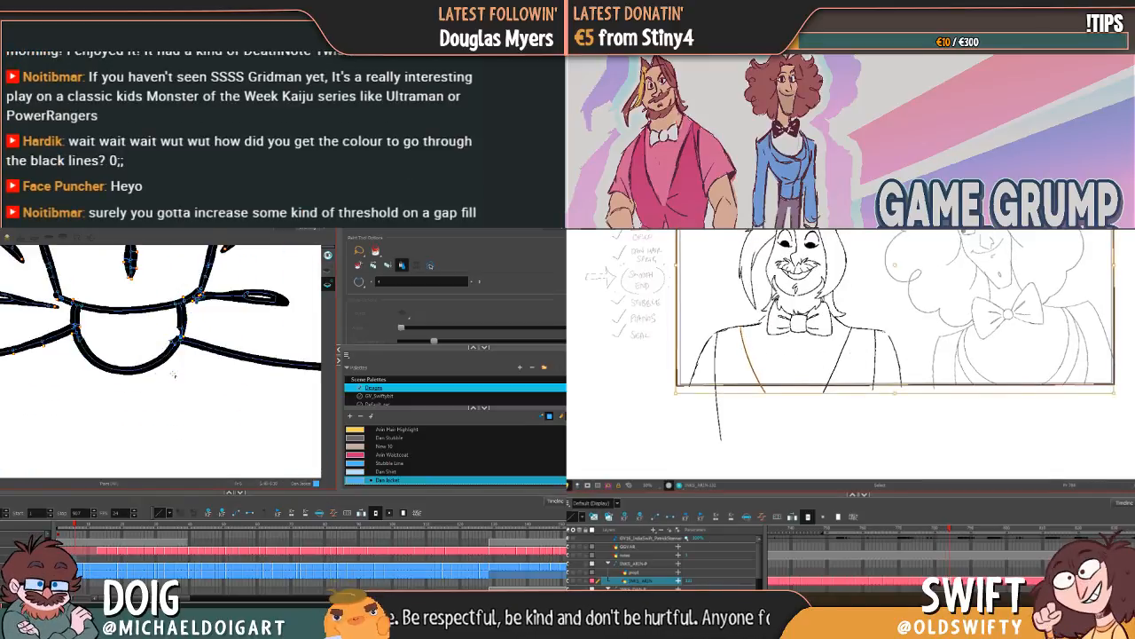
click(720, 262)
click(756, 361)
scroll(173, 375, down, 4)
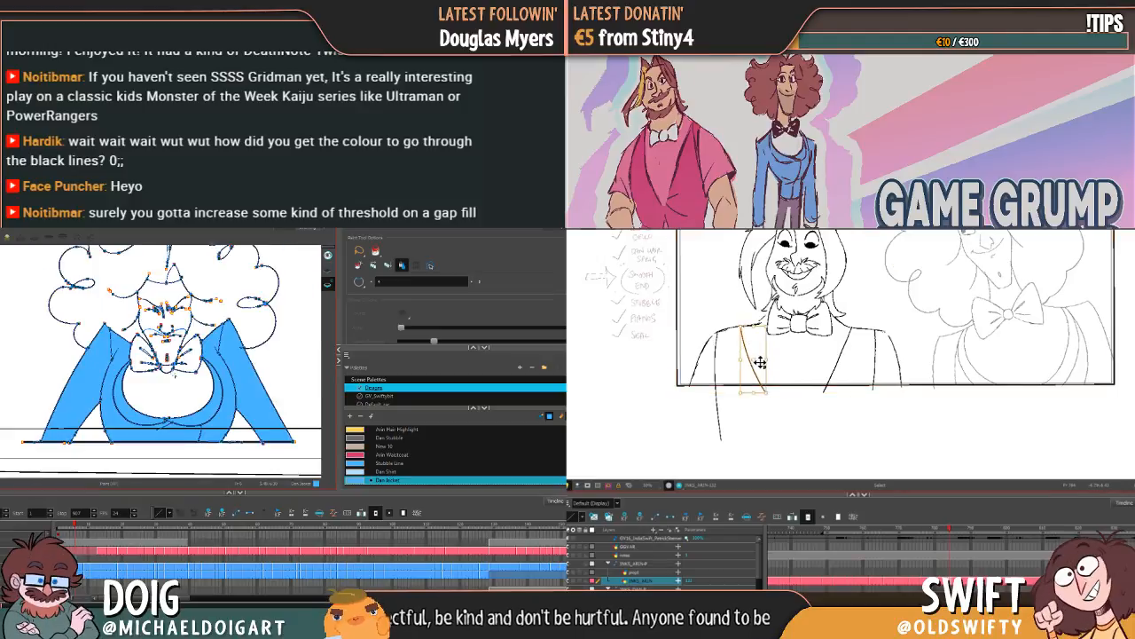
Step: Toggle the stroke display on Dan's drawing to check his linework, and compare Arin's reselected neckline edge with the previous pose
click(328, 270)
click(743, 373)
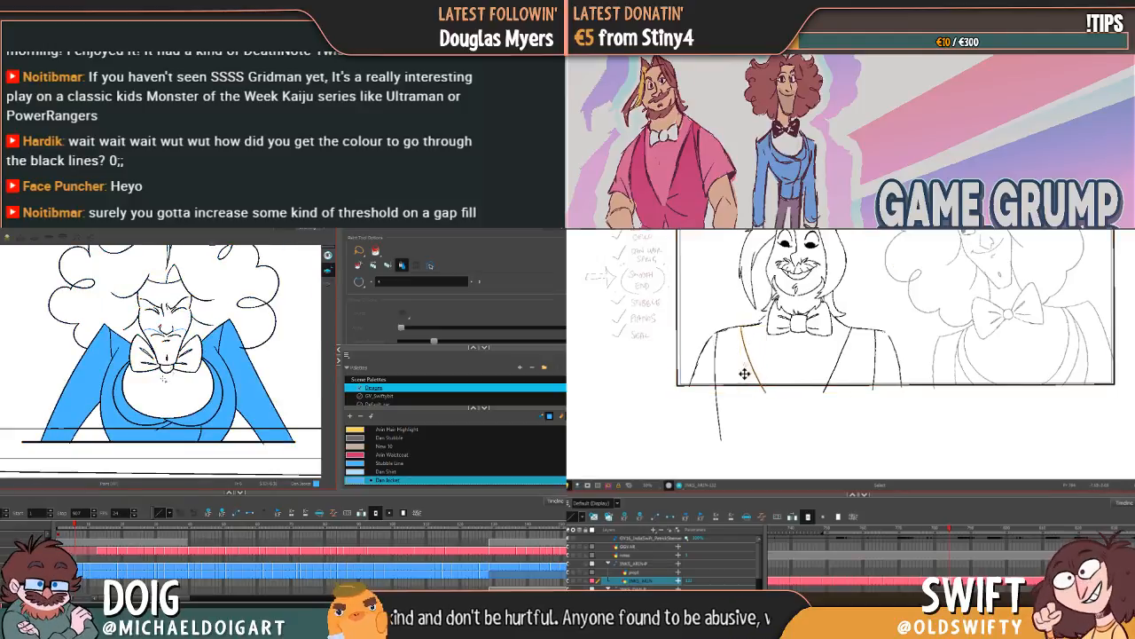
scroll(163, 379, up, 4)
click(752, 361)
scroll(163, 378, down, 4)
click(773, 347)
click(328, 286)
key(f)
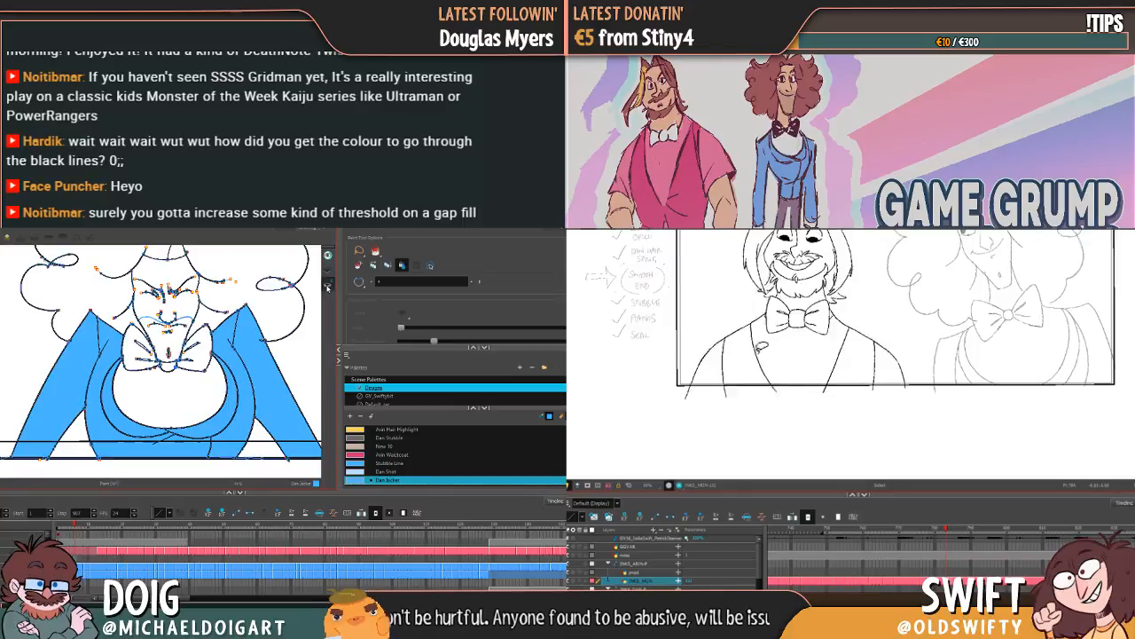
Step: Remove the small stray line ends where Arin's armhole meets the shoulder
key(g)
click(723, 332)
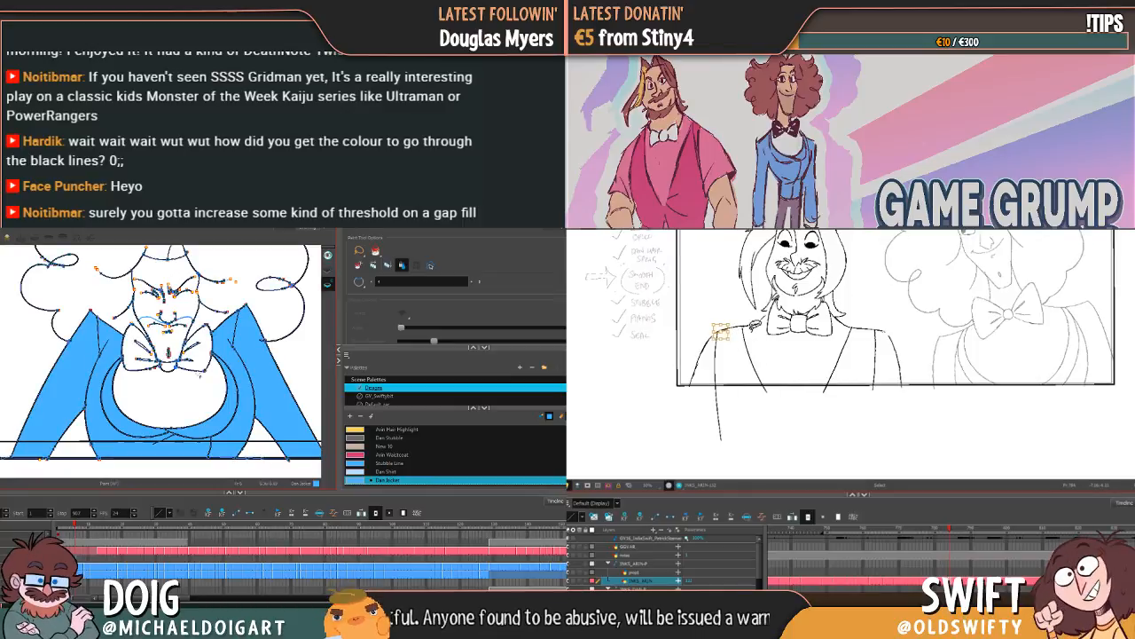
key(Delete)
drag(733, 324, 730, 345)
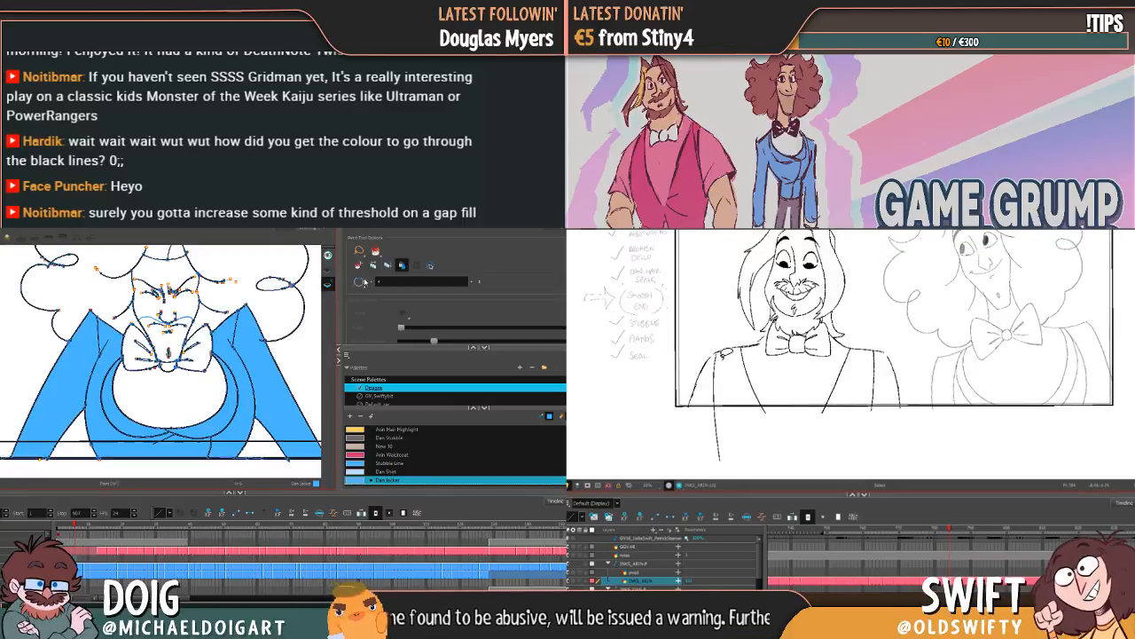
click(720, 351)
key(Delete)
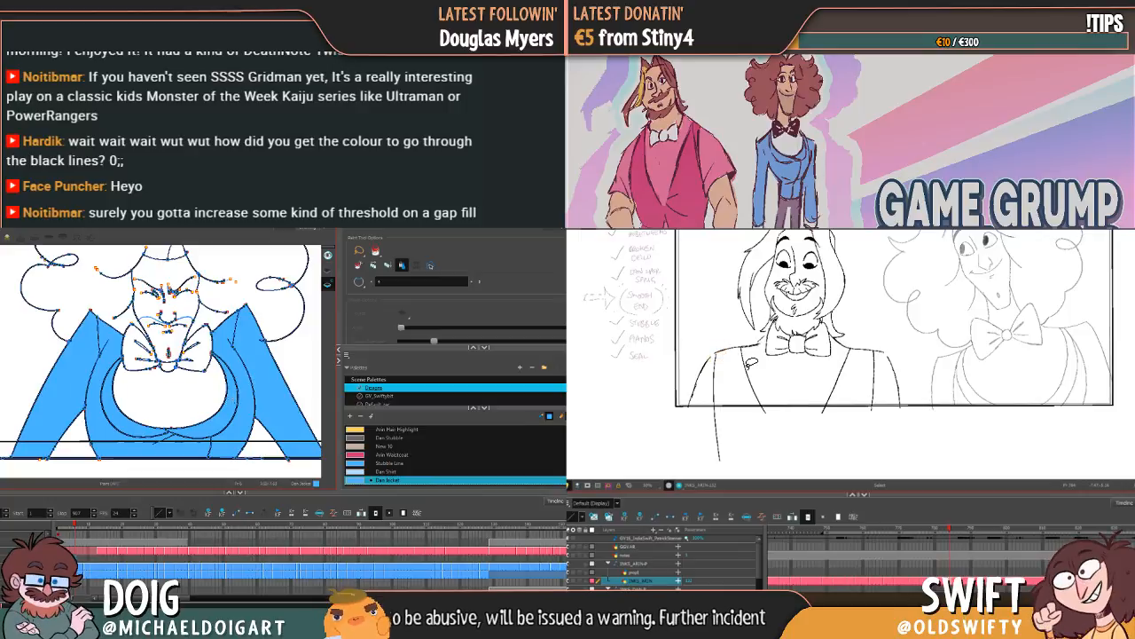
Step: Fill Dan's lapels and one sleeve with Dan Jacket on the following drawing, and shorten Arin's armhole line at its lower end
drag(87, 526, 110, 528)
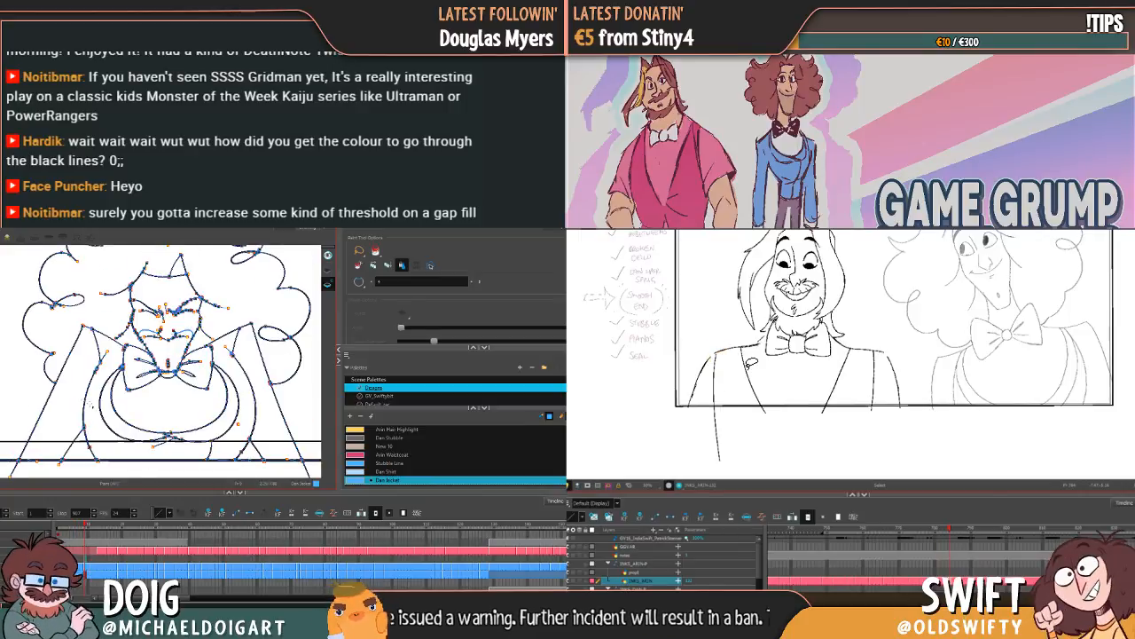
key(k)
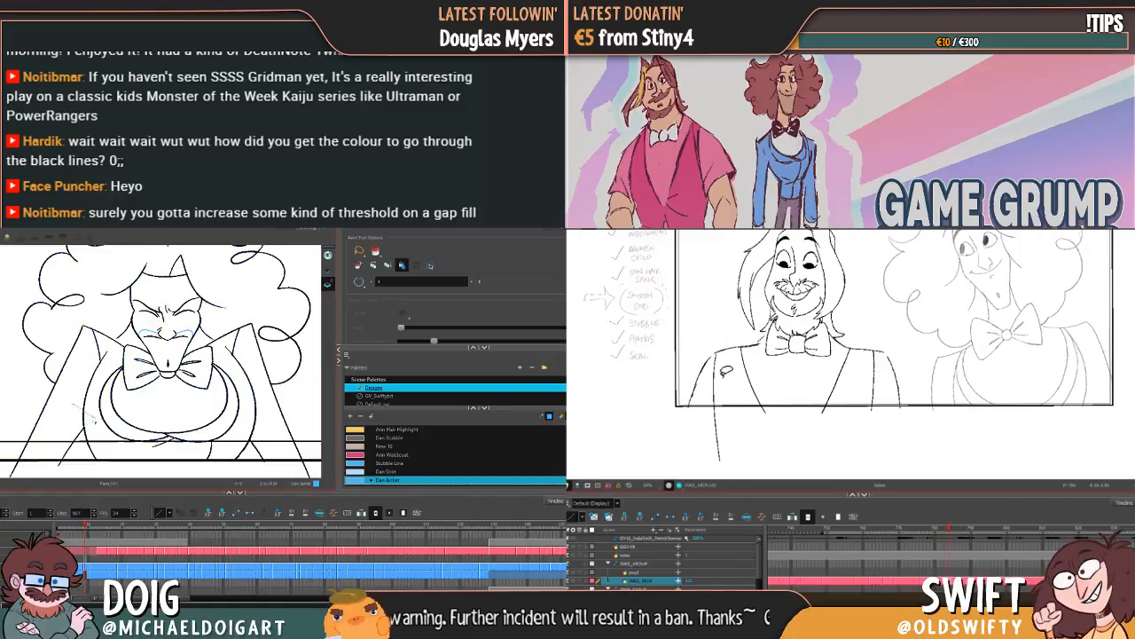
drag(96, 304, 110, 417)
click(716, 371)
key(ctrl+z)
drag(718, 461, 719, 445)
drag(207, 454, 227, 442)
drag(720, 418, 718, 417)
click(265, 417)
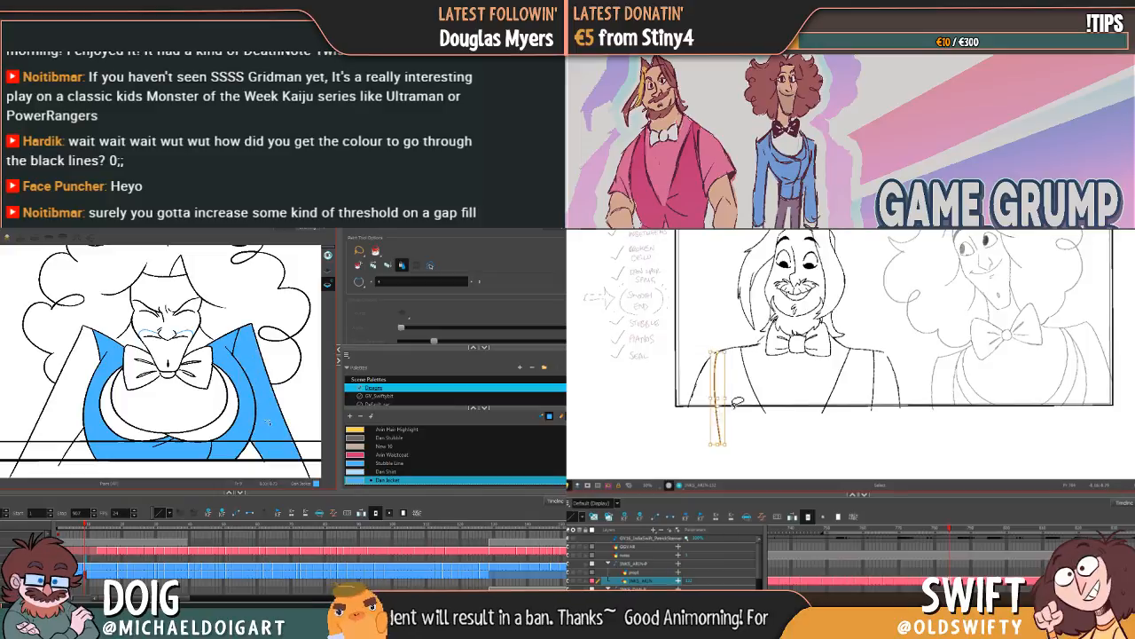
Step: Try to fill Dan's remaining sleeve with Dan Jacket, and flip between poses to check Arin's armhole line
click(750, 385)
key(.)
key(.)
key(.)
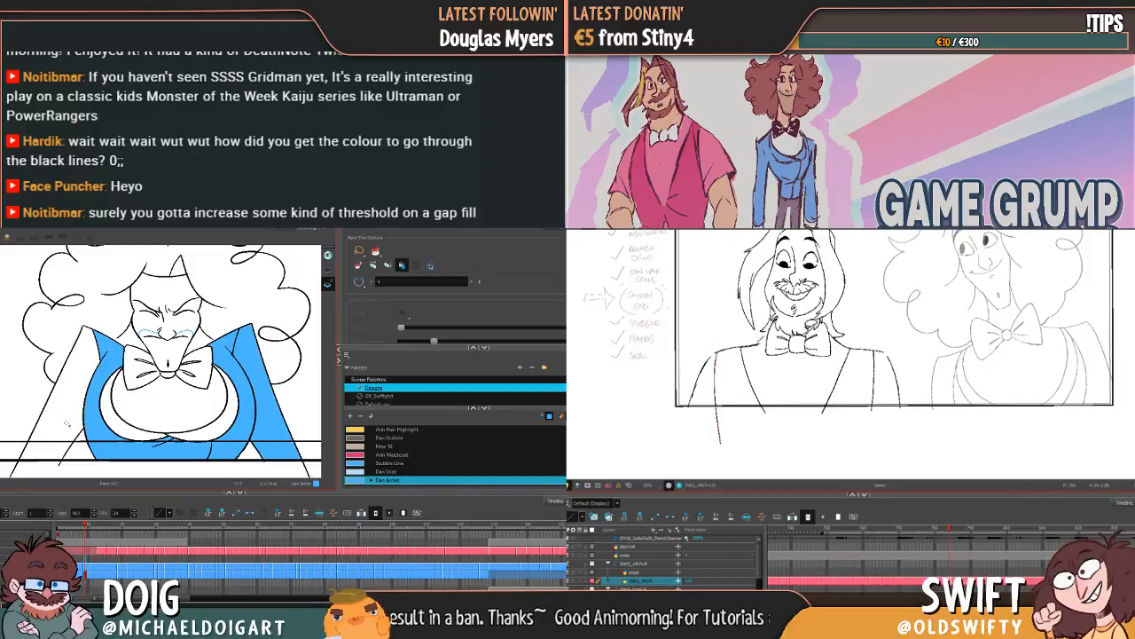
click(64, 415)
key(.)
key(ctrl+z)
key(.)
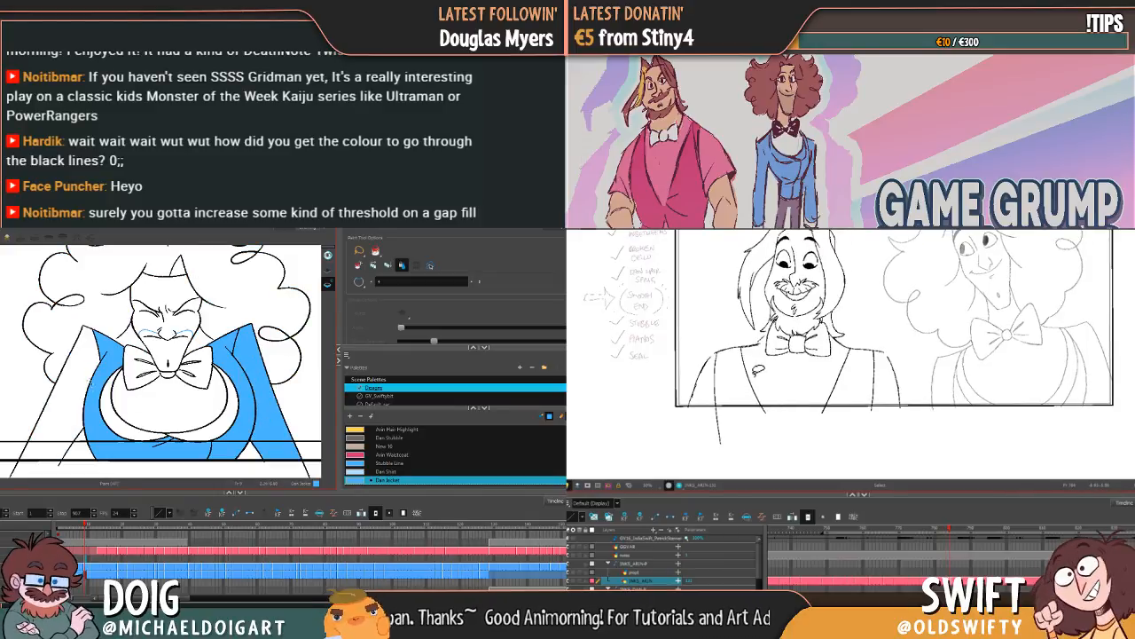
Step: Nudge Arin's armhole line slightly inward below the shoulder and check it against the neighbouring pose
key(.)
click(721, 385)
drag(722, 390, 723, 390)
drag(76, 412, 116, 392)
drag(723, 390, 730, 391)
drag(115, 392, 122, 399)
drag(730, 391, 729, 391)
drag(123, 399, 126, 402)
drag(728, 391, 728, 390)
key(2)
Step: Examine the outline of Dan's unfilled sleeve up to the shoulder for gaps, and select Arin's waistcoat neckline edge
key(.)
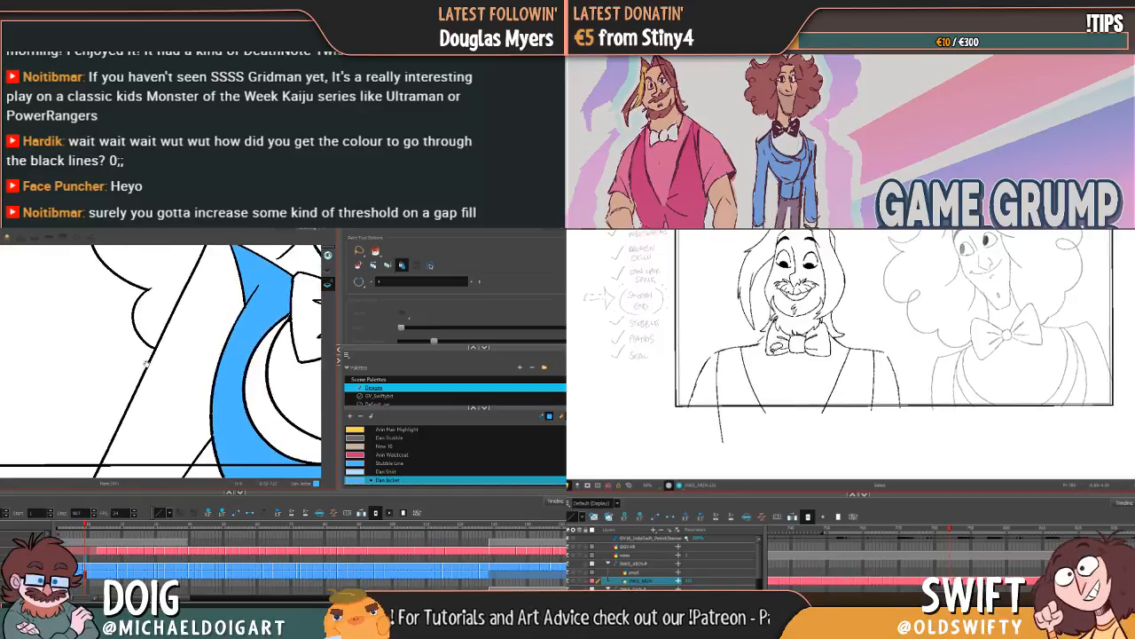
mouse_move(146, 364)
mouse_down()
mouse_move(149, 418)
mouse_move(133, 416)
mouse_up()
key(.)
click(754, 388)
key(2)
drag(172, 331, 153, 385)
drag(754, 388, 754, 388)
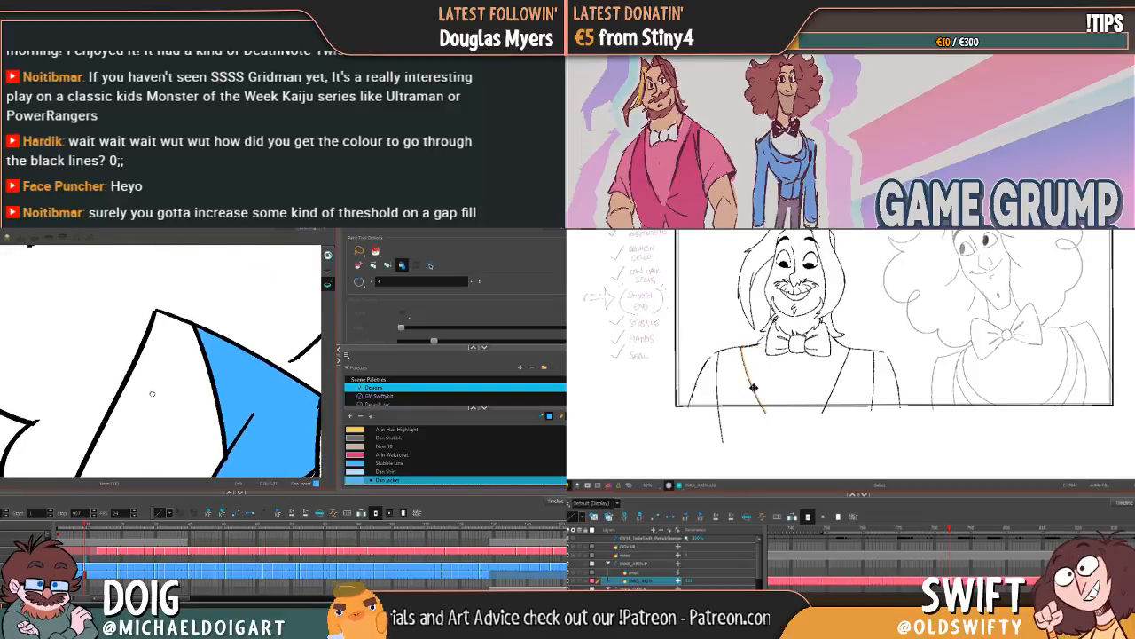
drag(153, 385, 152, 394)
drag(754, 389, 761, 390)
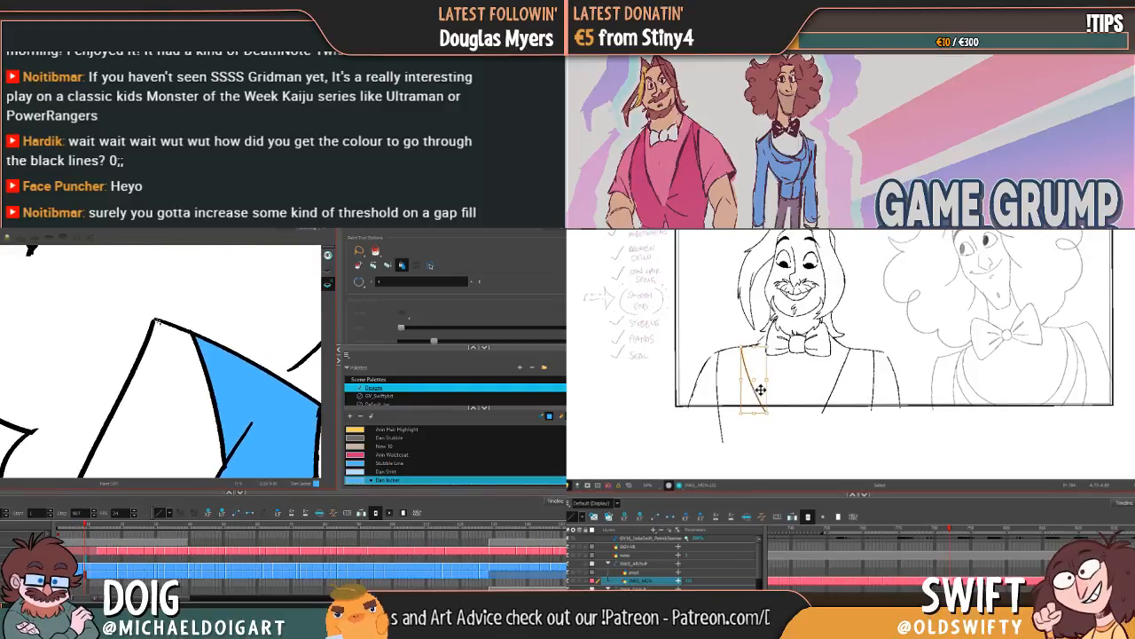
Step: Change the Paint tool's gap closing, try to fill Dan's unpainted sleeve with Dan Jacket, and undo the fill
click(359, 281)
click(373, 302)
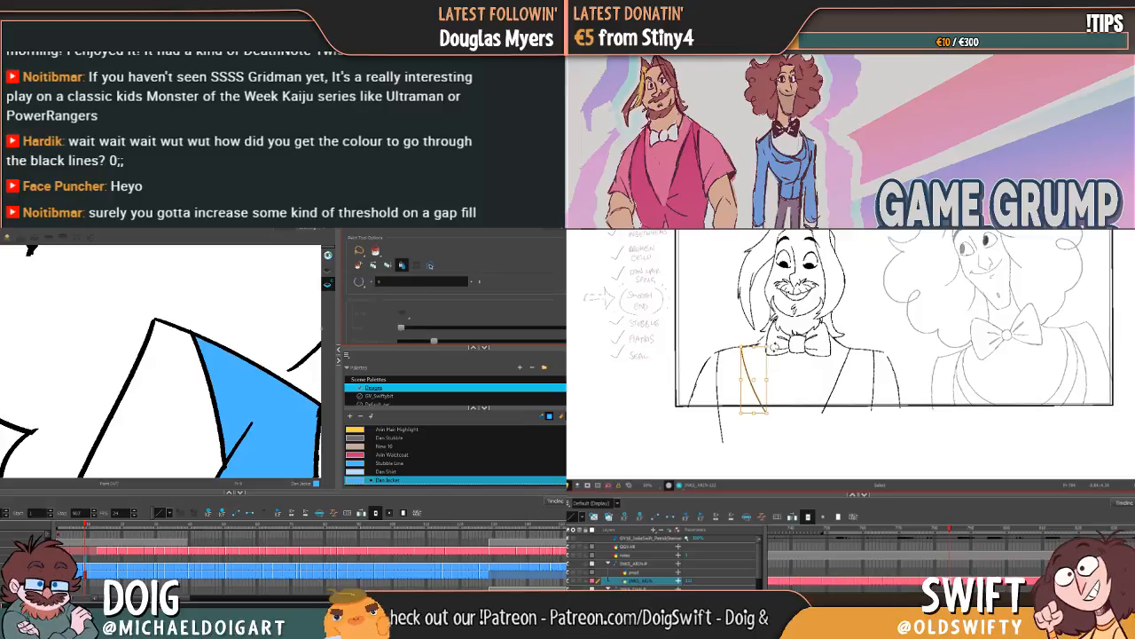
click(360, 282)
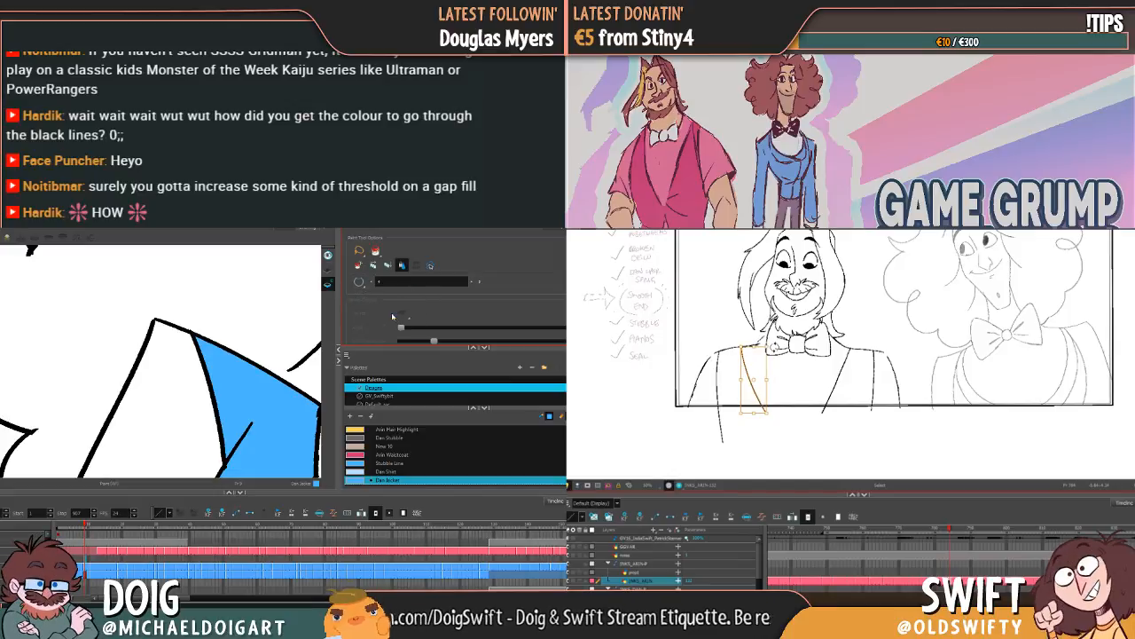
click(392, 312)
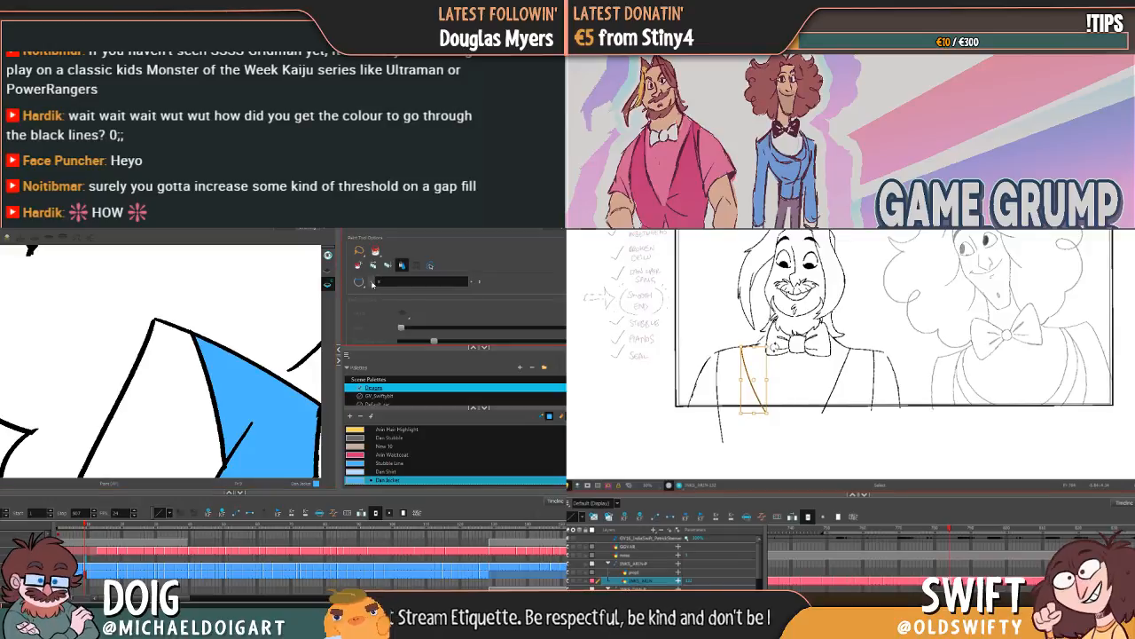
scroll(181, 378, down, 2)
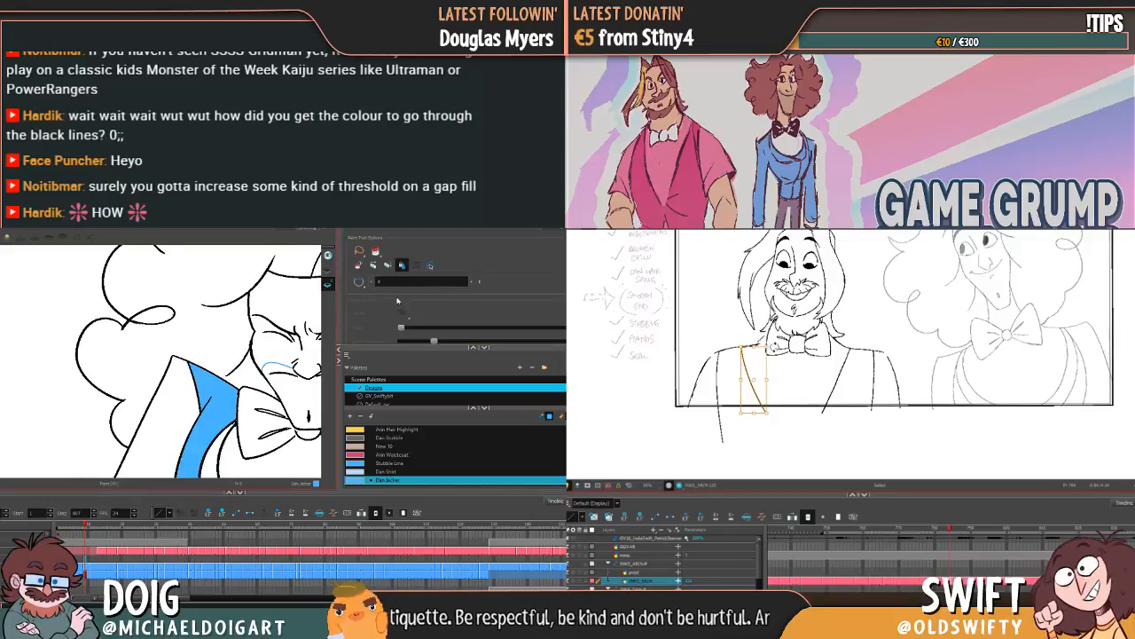
click(168, 427)
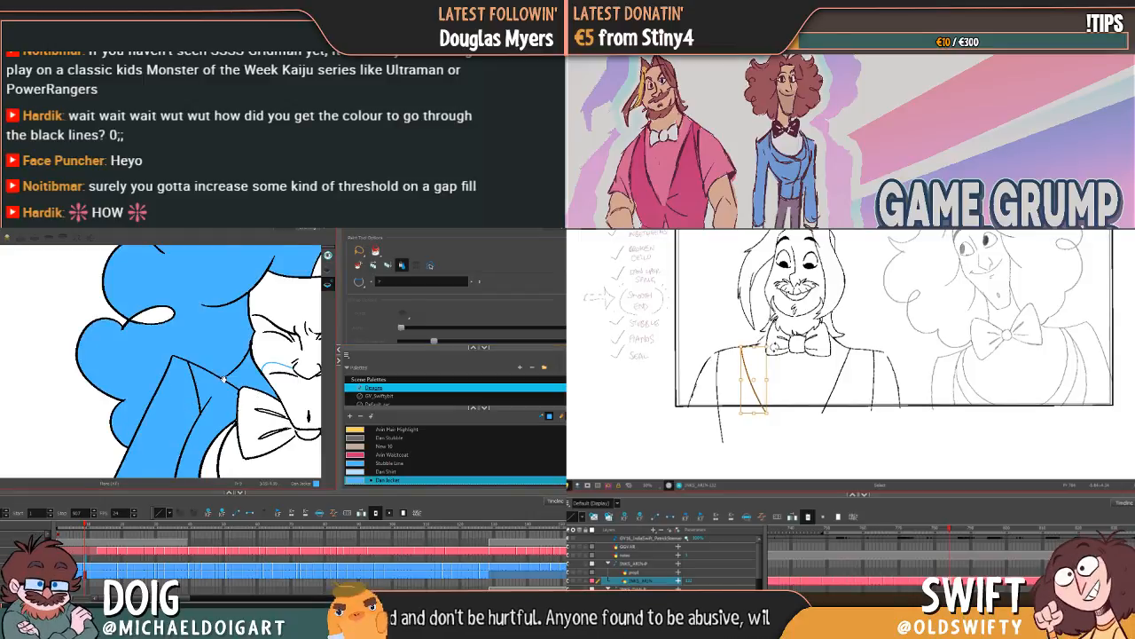
drag(223, 380, 127, 342)
scroll(159, 343, down, 1)
key(ctrl+z)
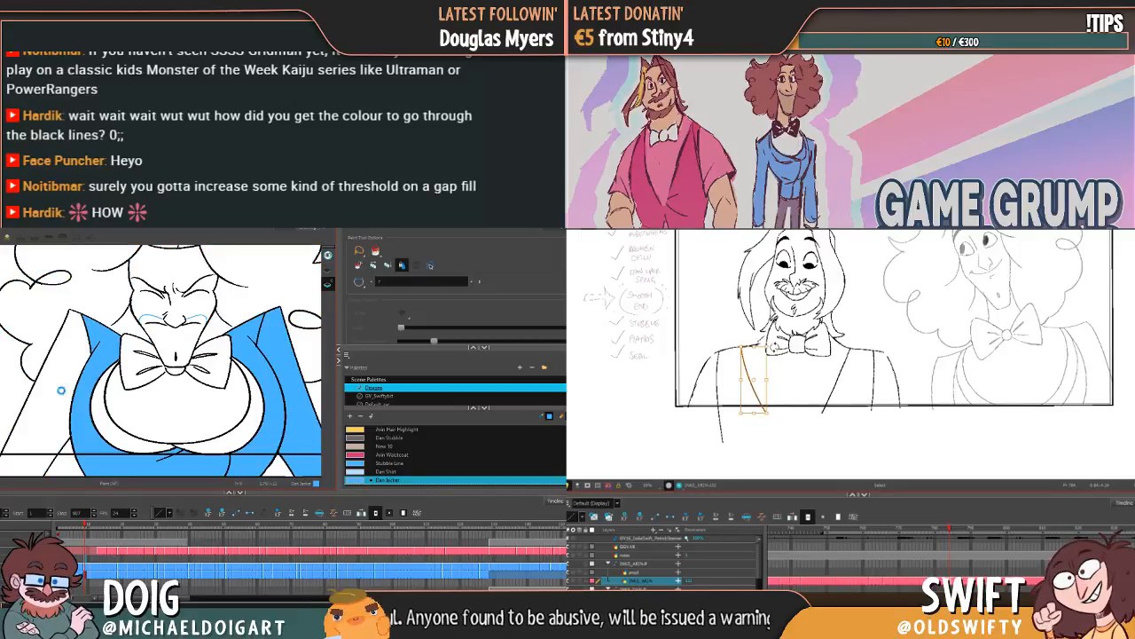
Step: Narrow Arin's selected neckline edge slightly at its lower end, and inspect Dan's sleeve and jacket outline for gaps
scroll(113, 410, up, 5)
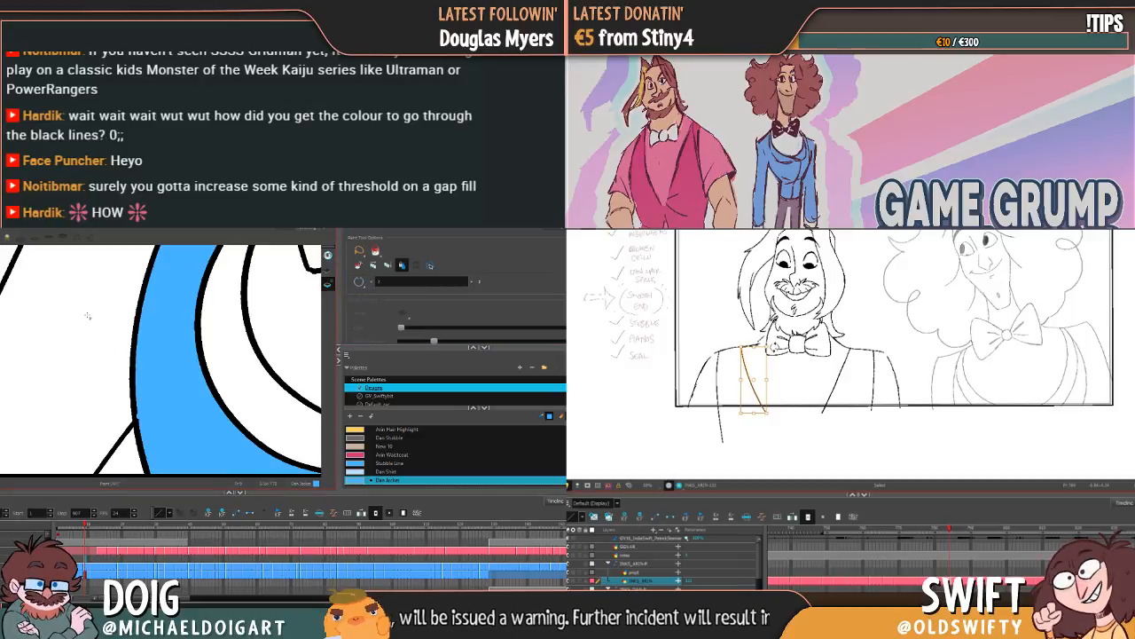
scroll(102, 324, down, 5)
click(150, 346)
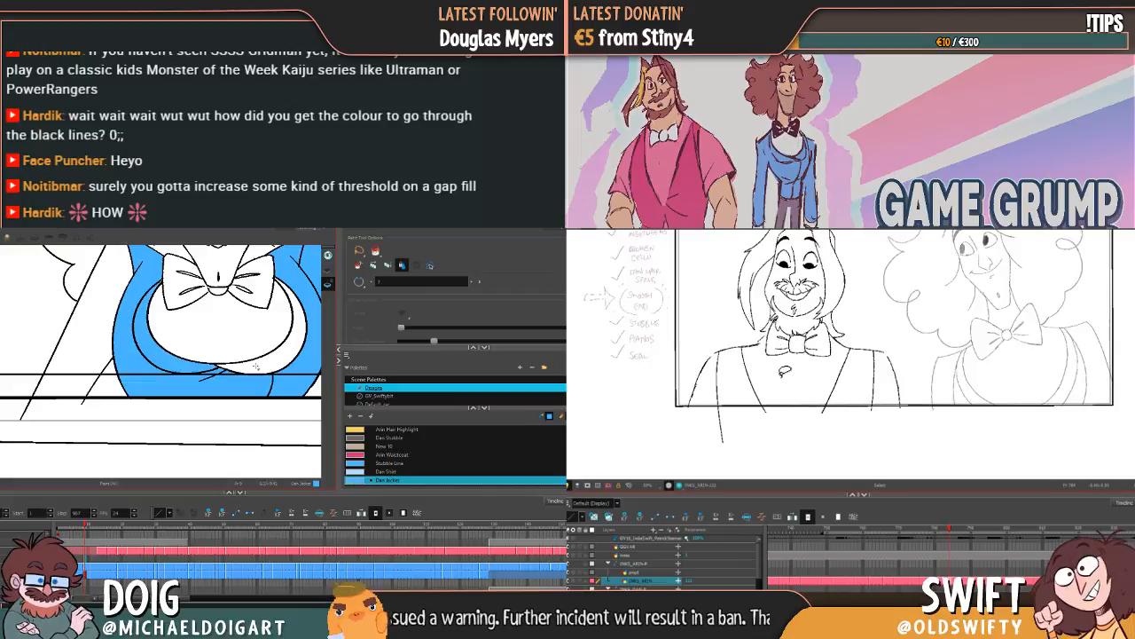
scroll(262, 329, down, 3)
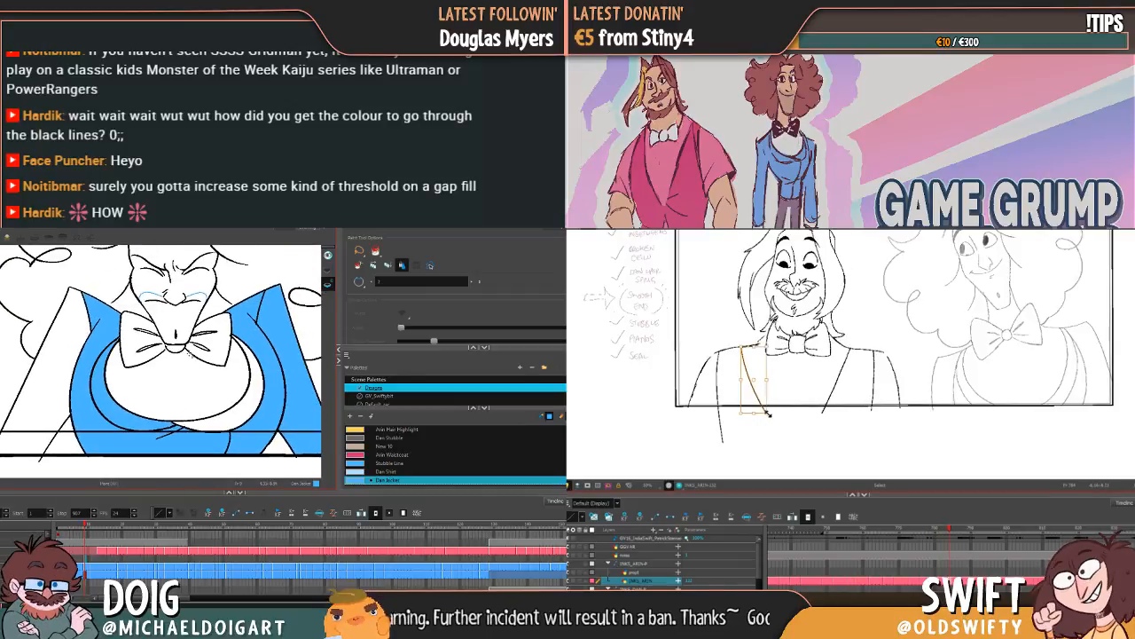
drag(275, 408, 255, 387)
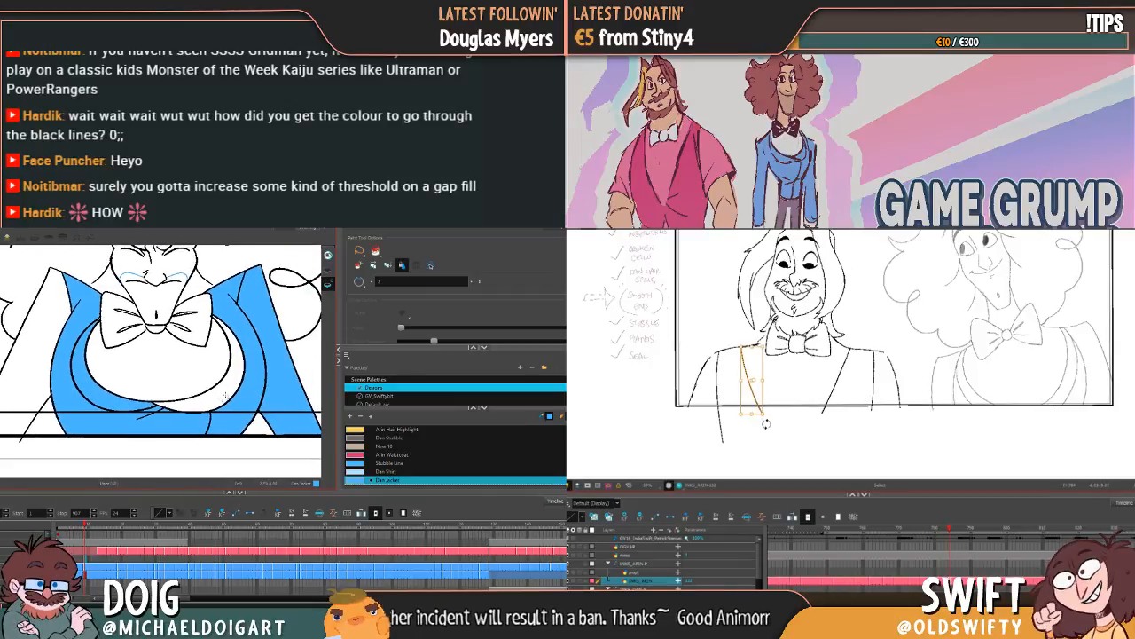
drag(161, 360, 205, 382)
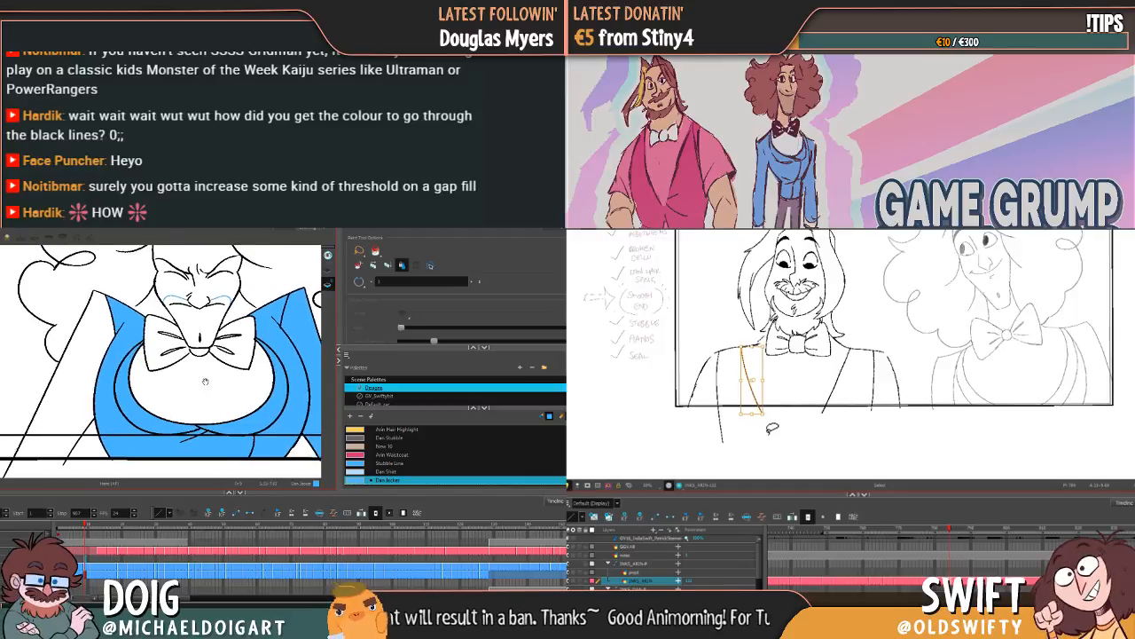
scroll(207, 379, up, 3)
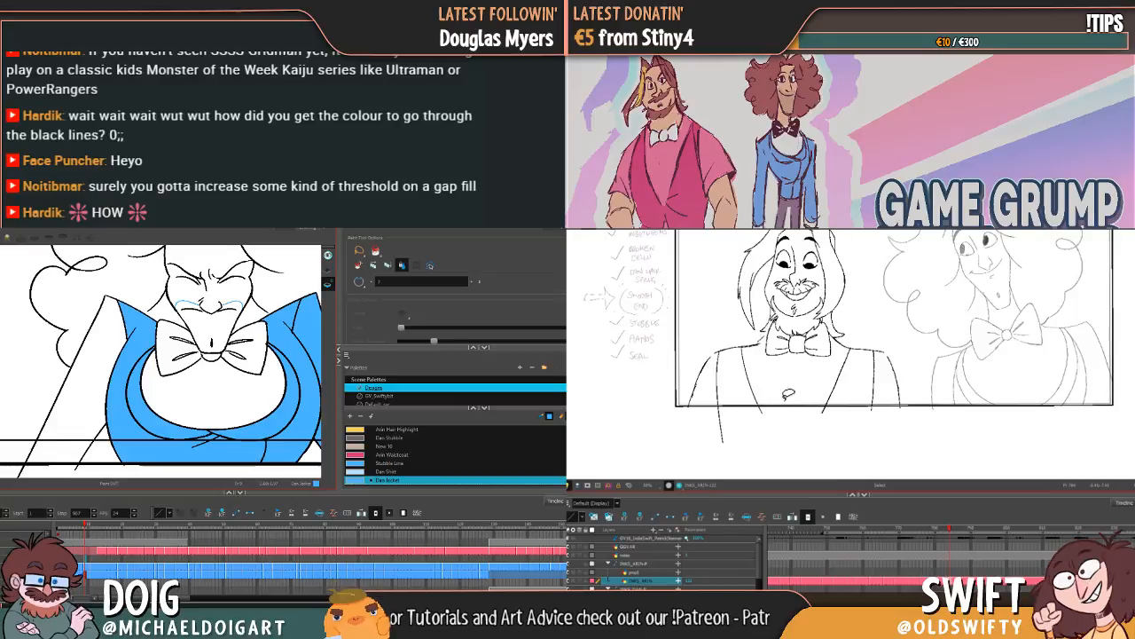
Step: Save Arin's scene, switch to the Brush tool, and compare his waistcoat lines with the previous pose
drag(768, 356, 772, 376)
key(ctrl+s)
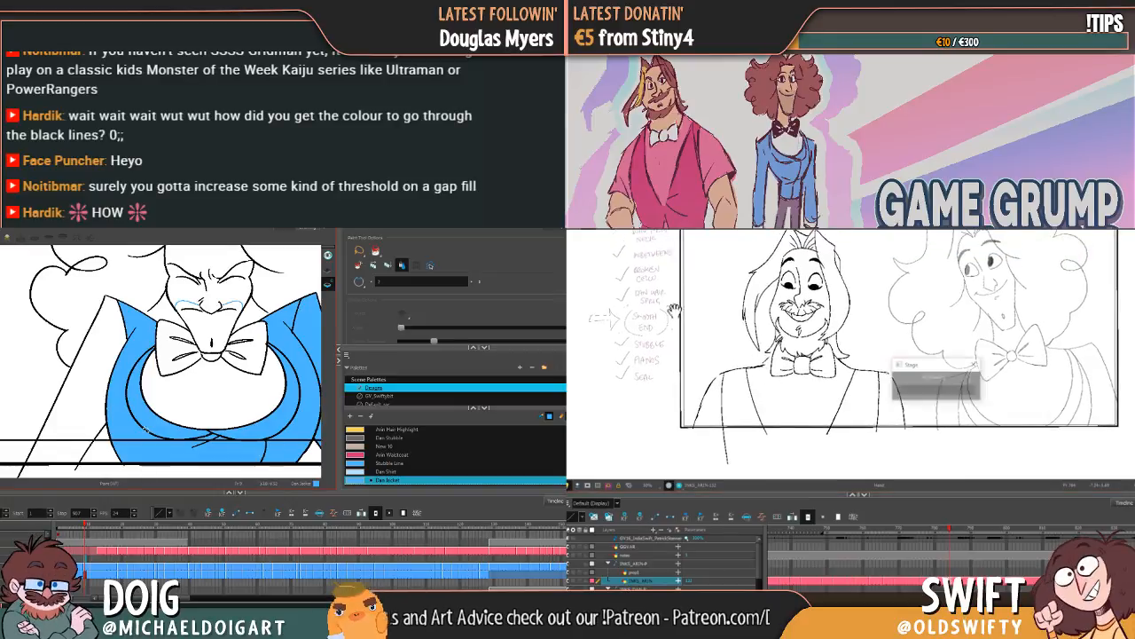
key(alt+b)
key(comma)
key(period)
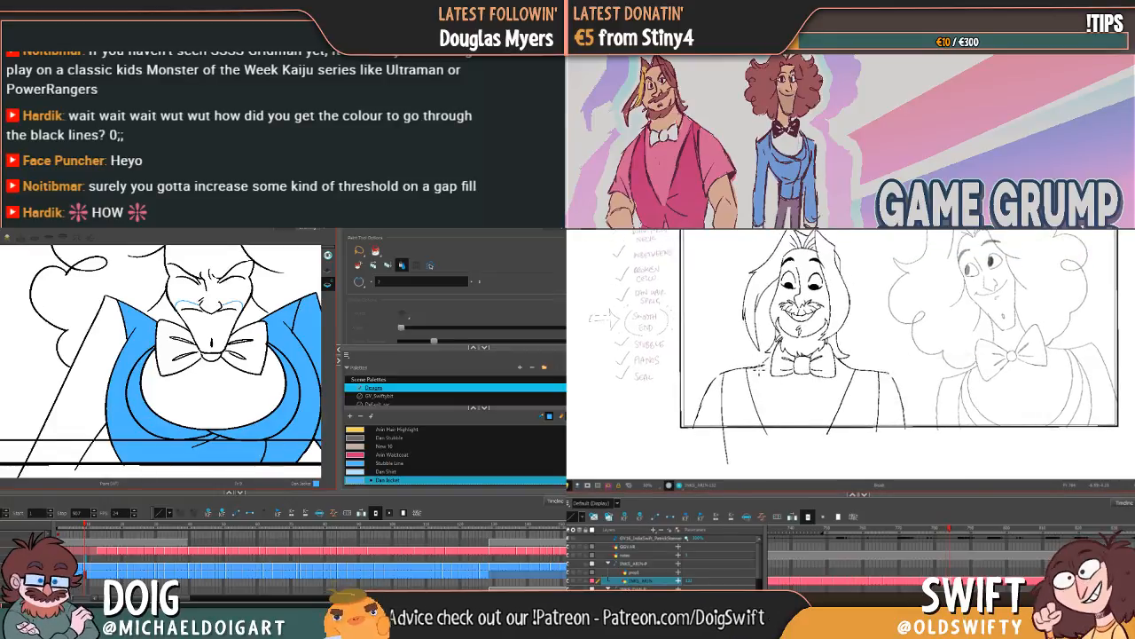
key(comma)
key(period)
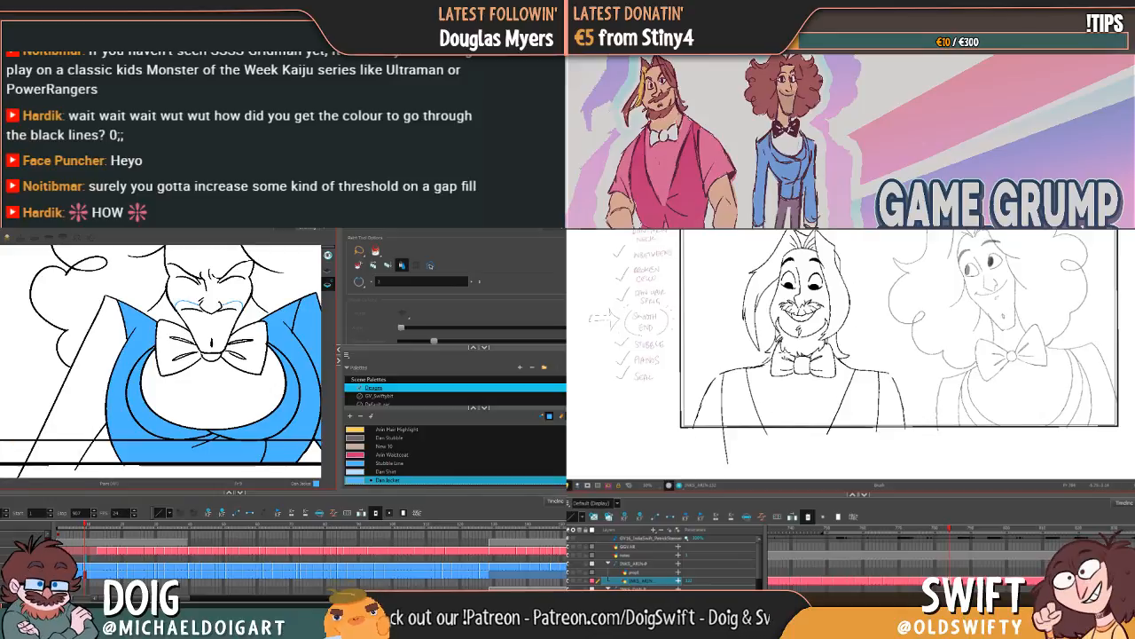
Step: Open the keyboard shortcut preferences in Dan's scene, and flip between Arin's poses to check his body lines
key(ctrl+u)
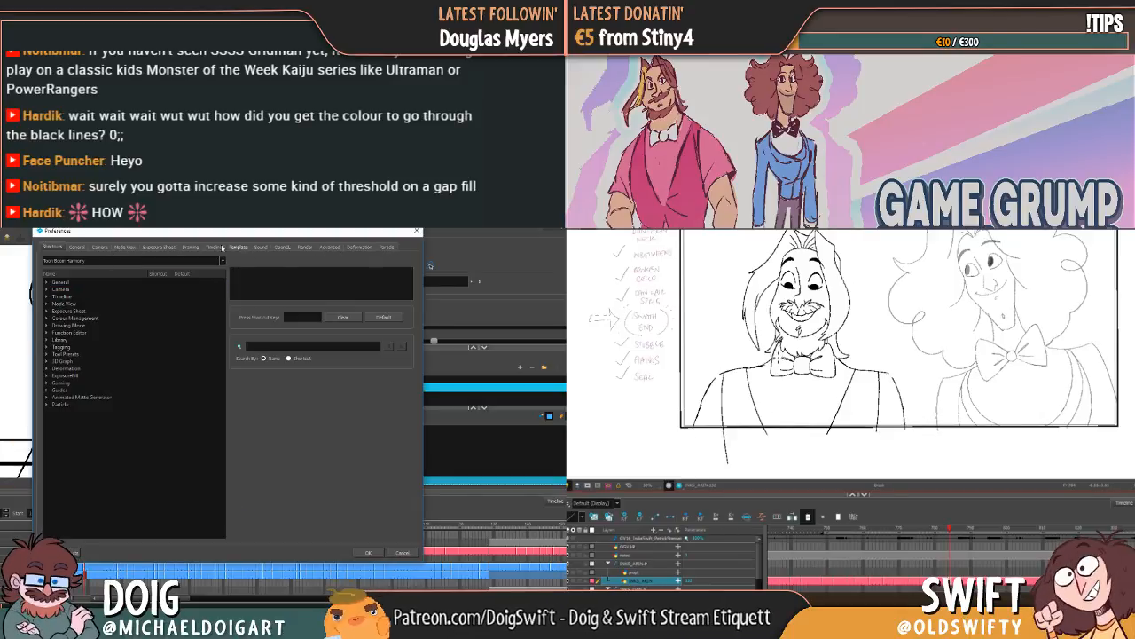
key(comma)
key(period)
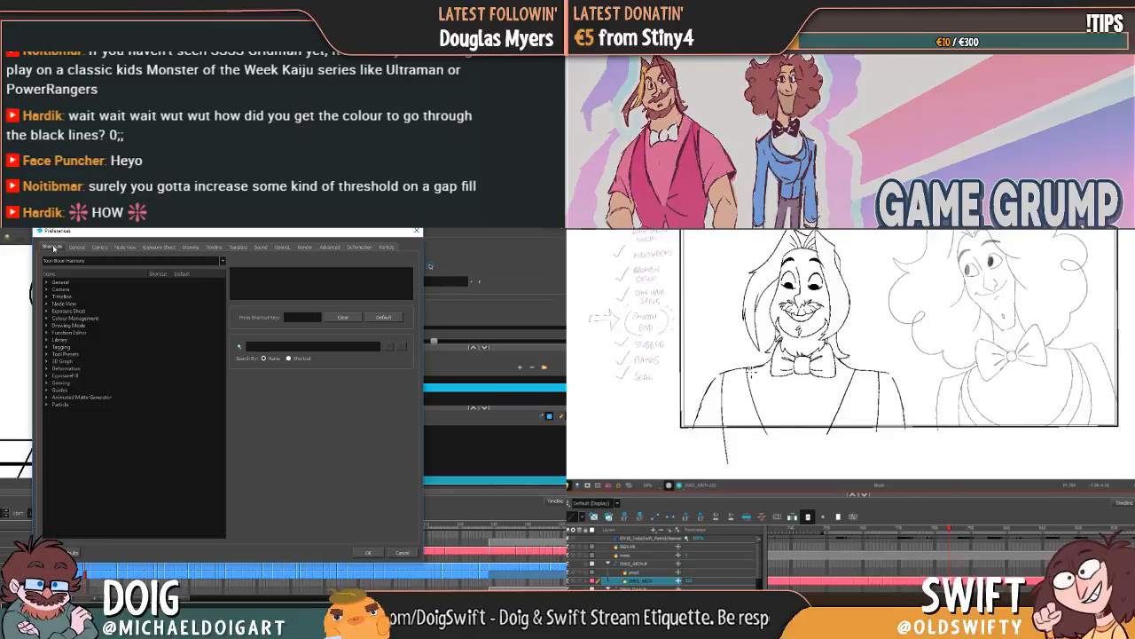
key(alt+b)
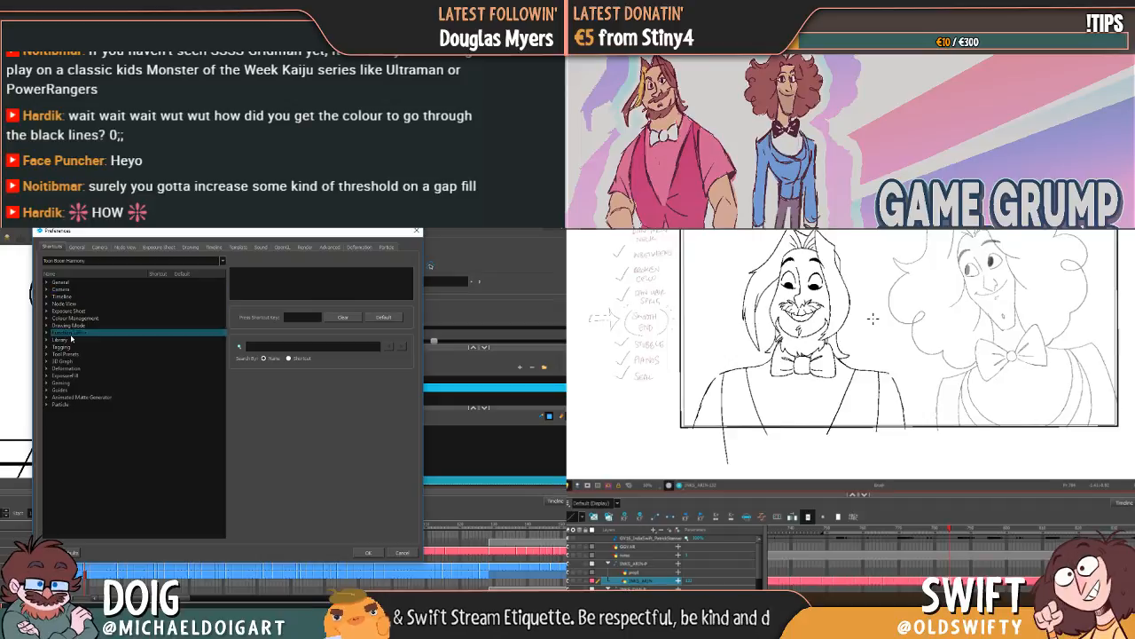
key(comma)
key(period)
key(comma)
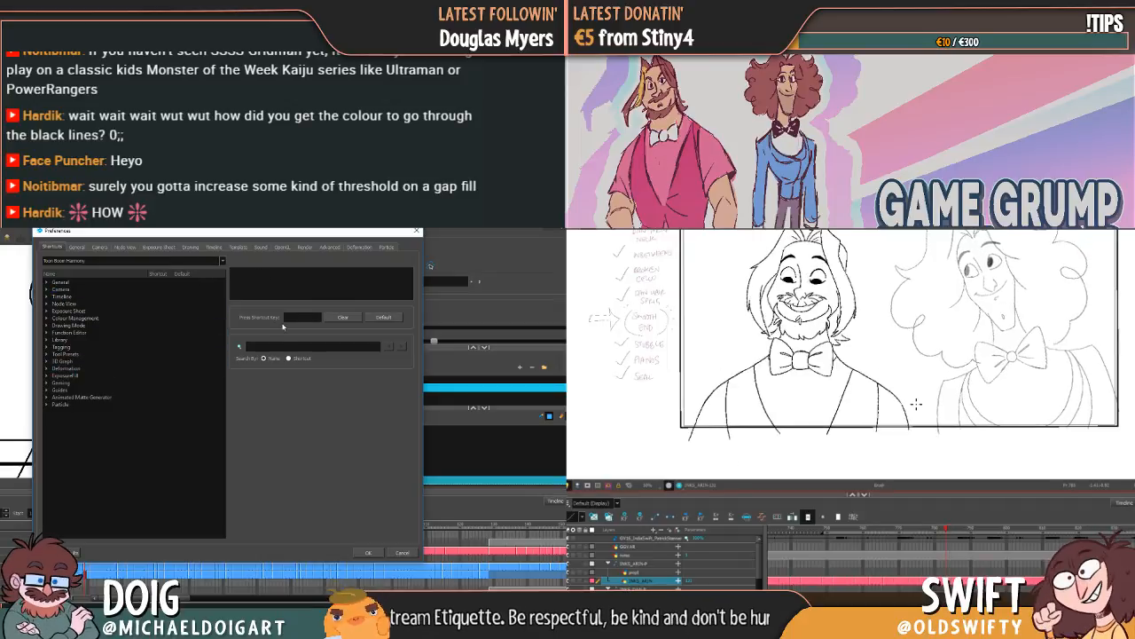
key(period)
key(comma)
Step: Search the keyboard shortcuts for "brush" while comparing Arin's pose with the previous one
click(278, 345)
key(period)
key(comma)
key(period)
text(brush)
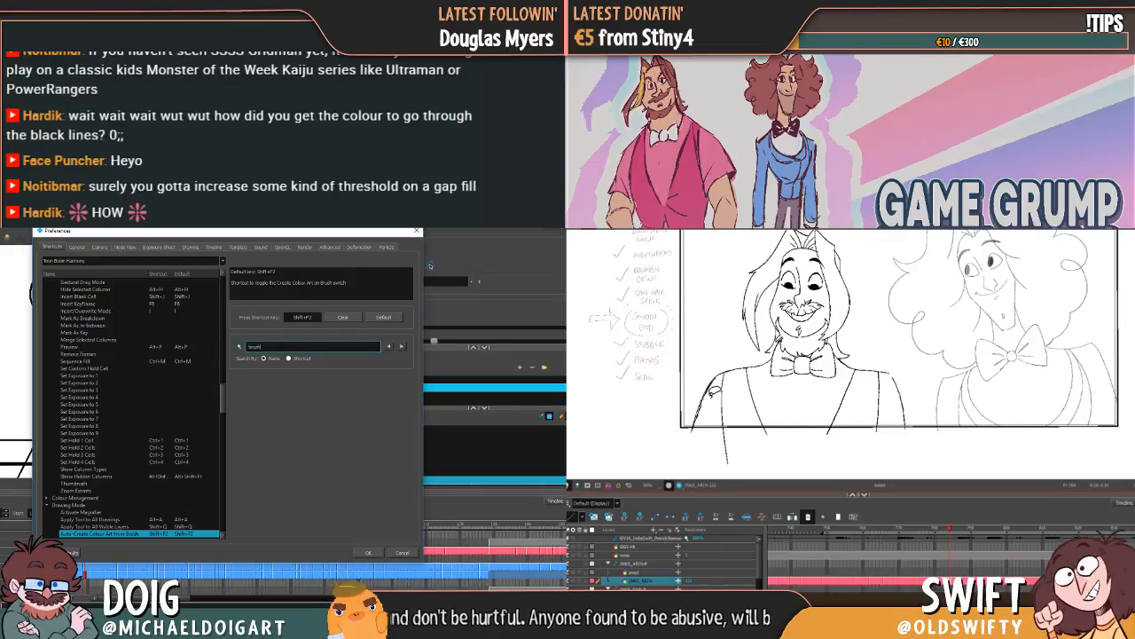
Step: Select Arin's outer sleeve line and clean up the stray line piece beside the armhole
click(701, 417)
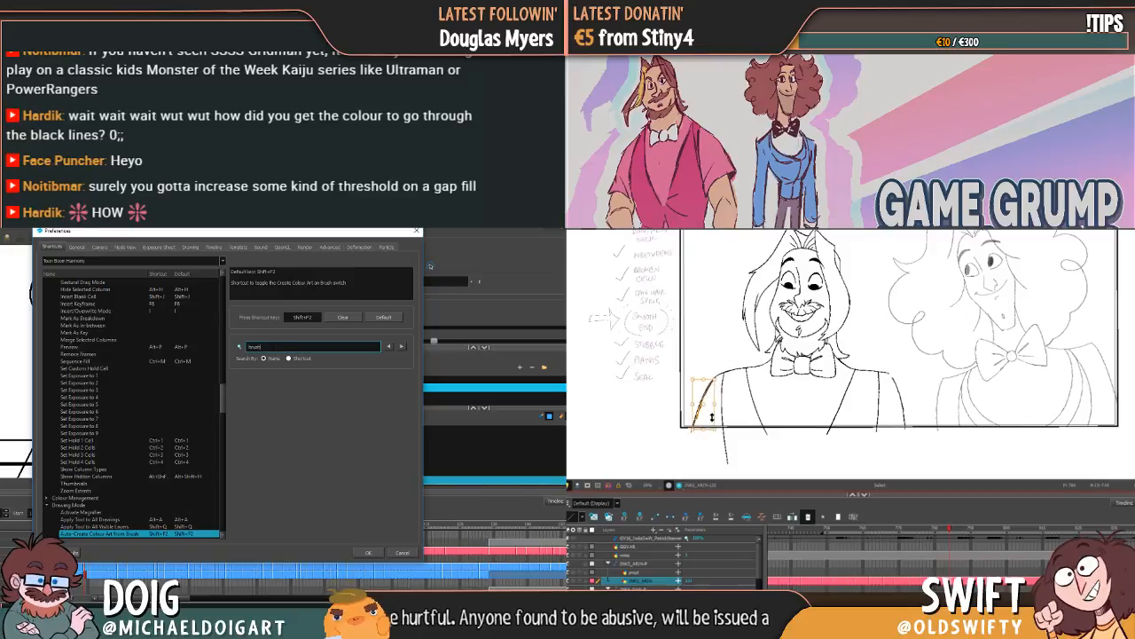
key(Delete)
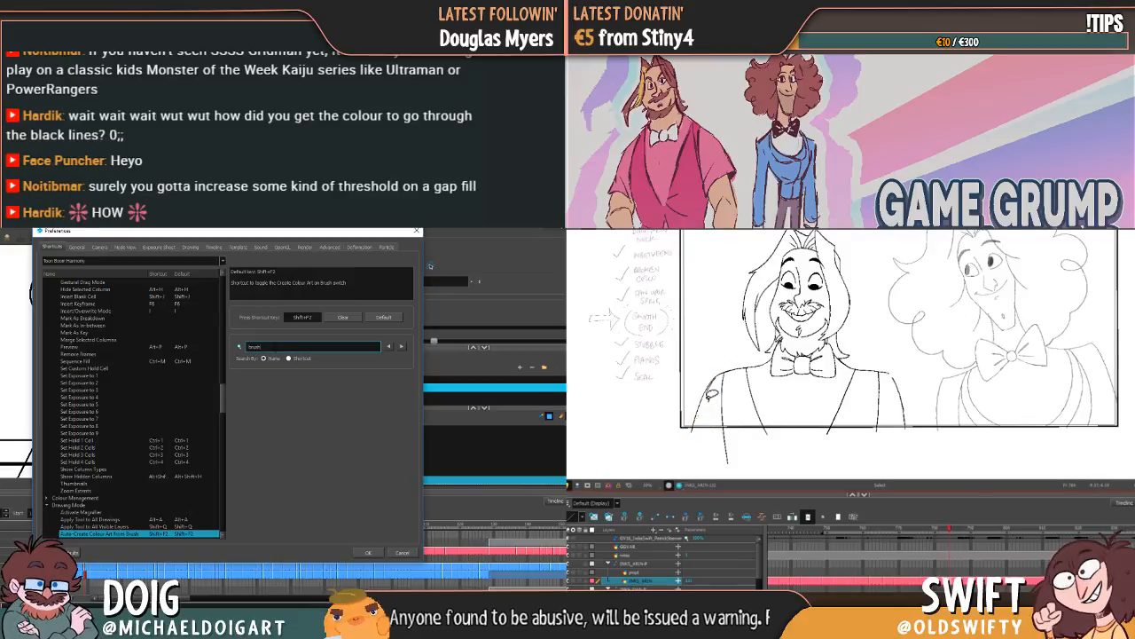
mouse_move(711, 393)
mouse_down()
mouse_move(702, 421)
mouse_move(715, 390)
mouse_up()
key(Delete)
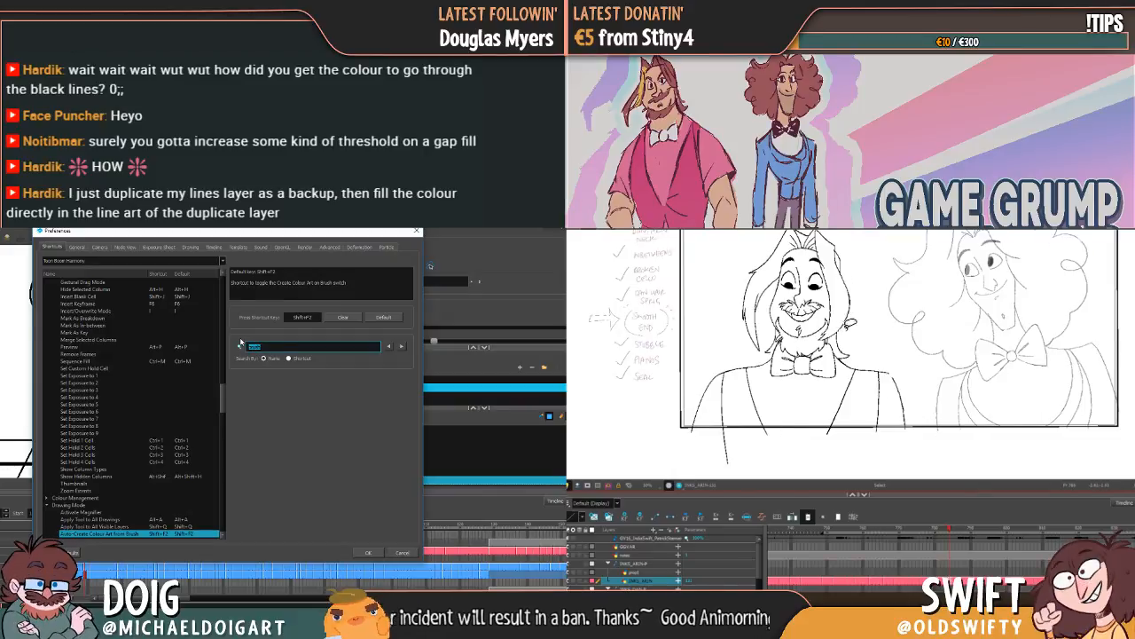
Step: Select and adjust Arin's lapel line, check his armhole line, and browse the Drawing Mode keyboard shortcuts in Dan's scene
key(BackSpace)
click(760, 399)
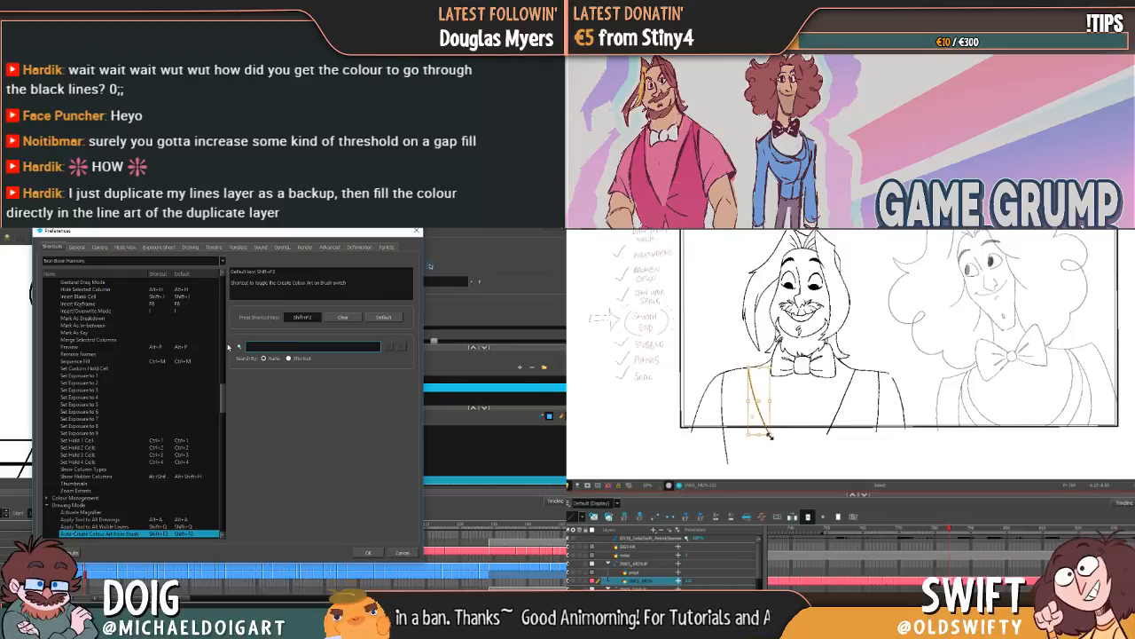
drag(768, 433, 768, 435)
drag(221, 393, 223, 416)
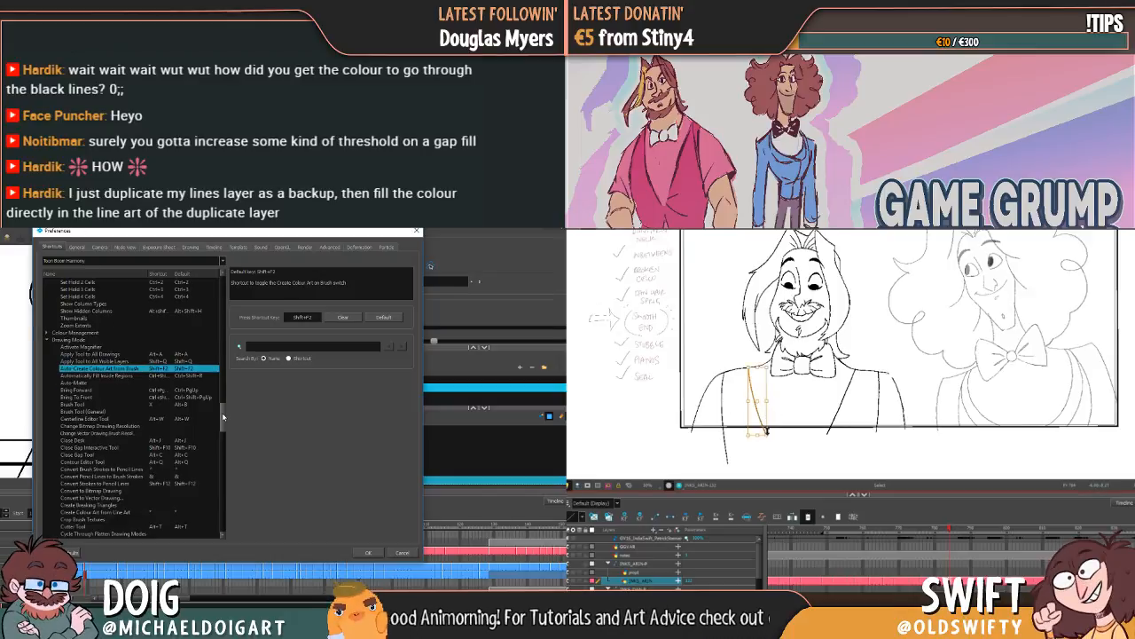
drag(223, 416, 222, 423)
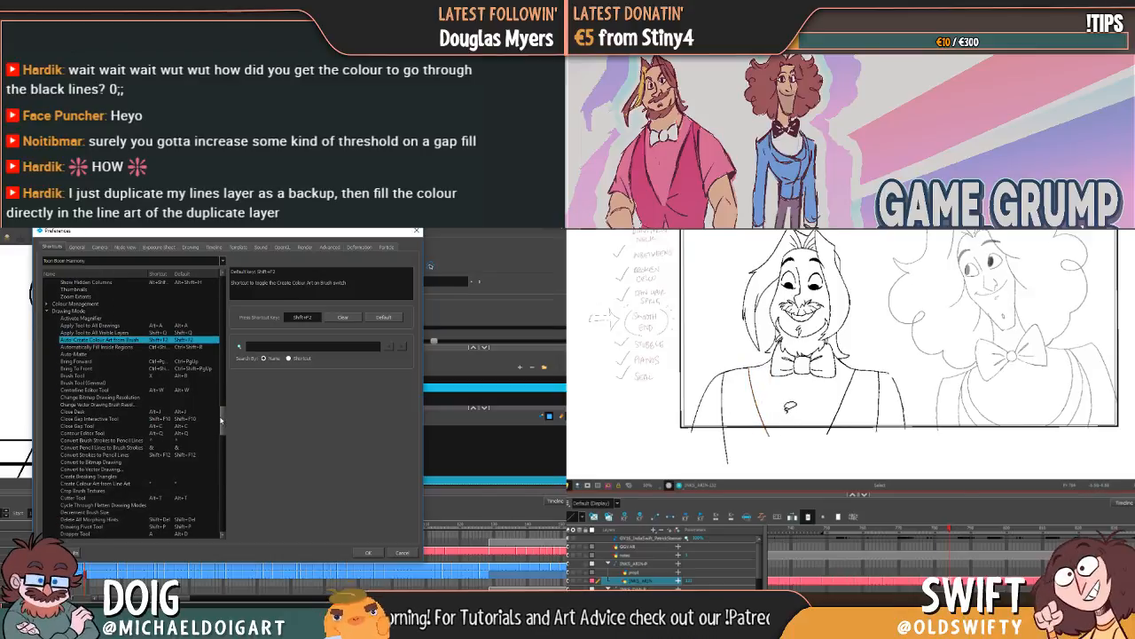
click(727, 391)
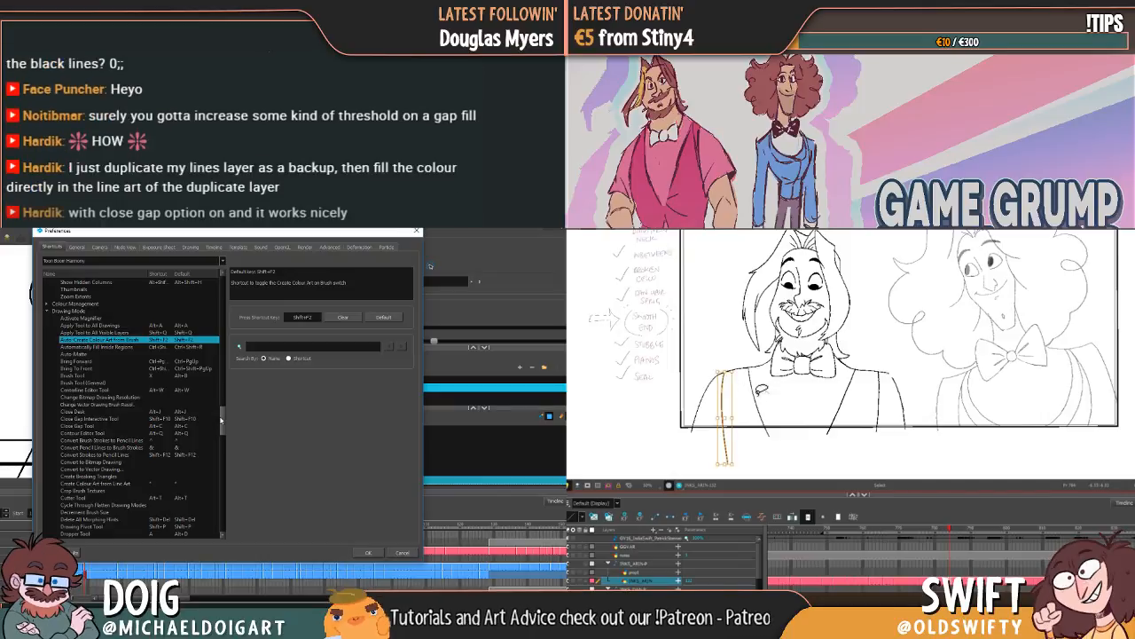
click(763, 409)
drag(221, 418, 222, 434)
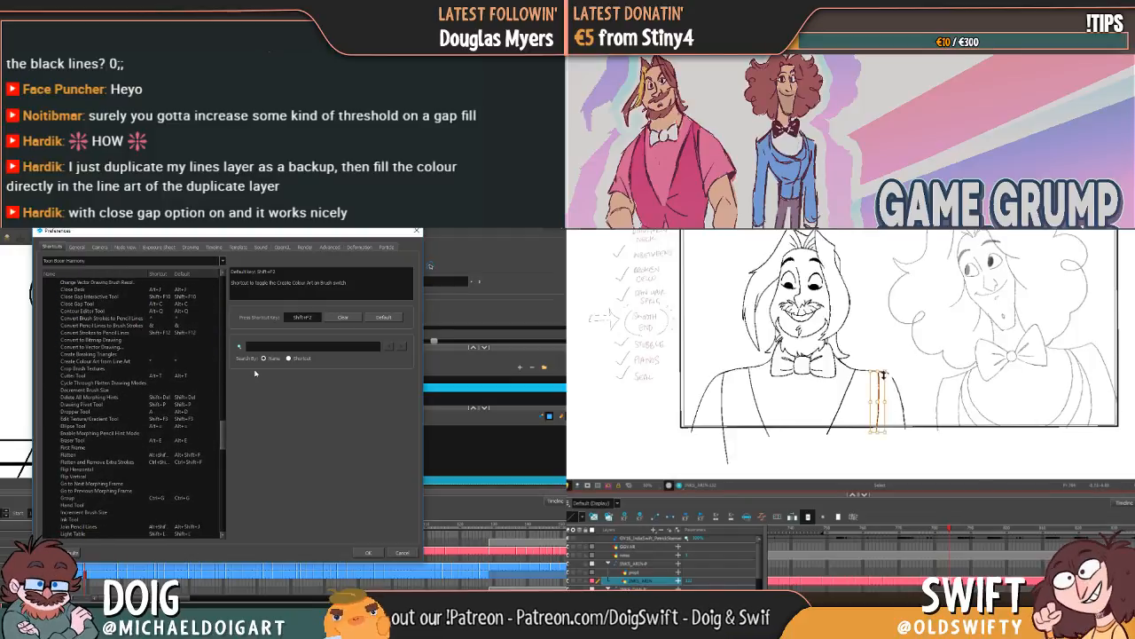
Step: Search the keyboard shortcuts for "brush" again and go on to the Brush Tool entry
click(270, 347)
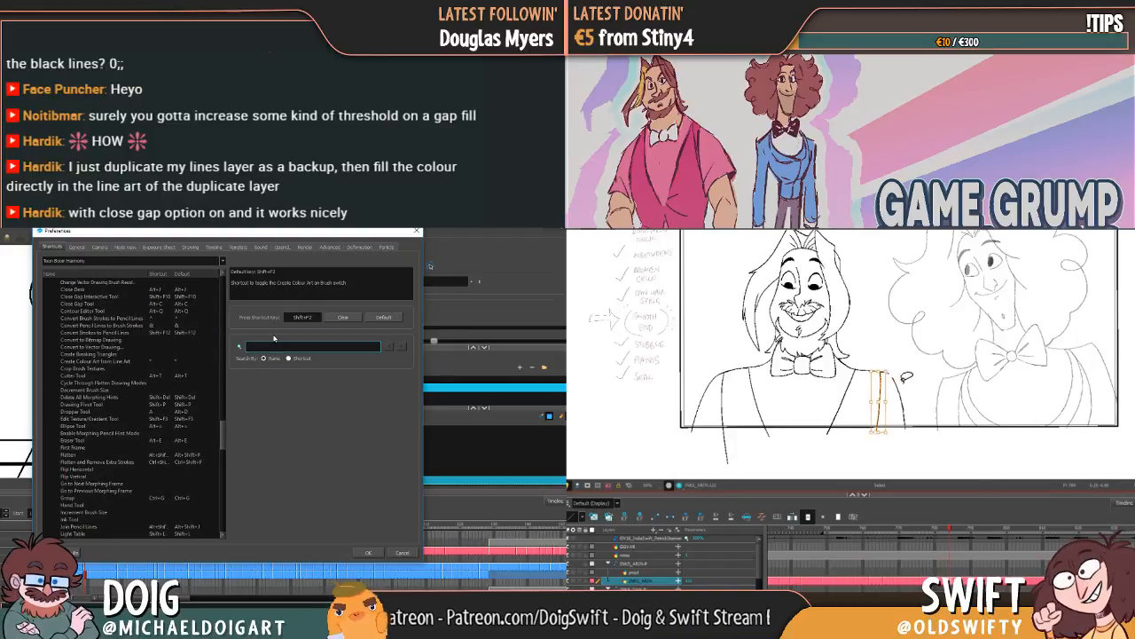
text(brush)
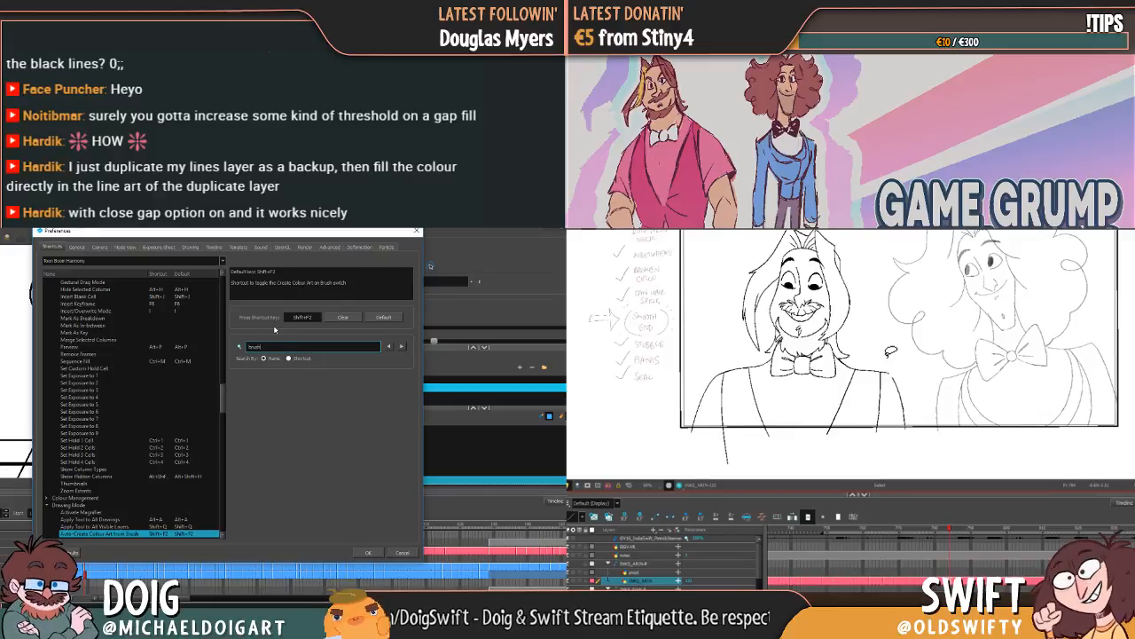
click(401, 348)
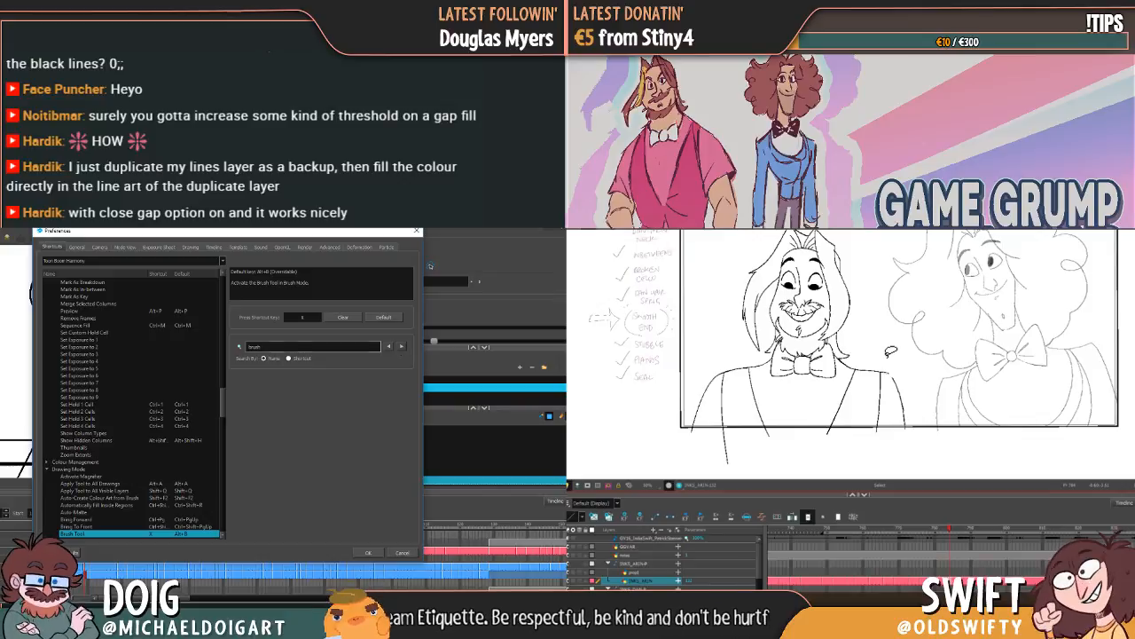
Step: Search the keyboard shortcuts for "fill" and for "bucket", and close the preferences without changes
drag(268, 347, 258, 347)
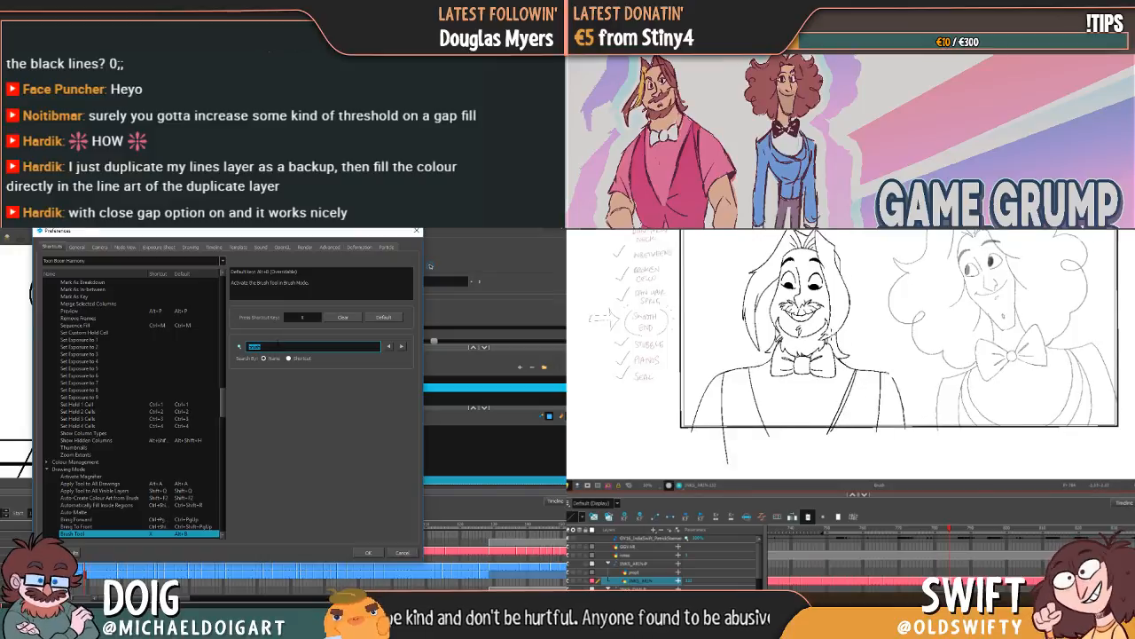
text(fill)
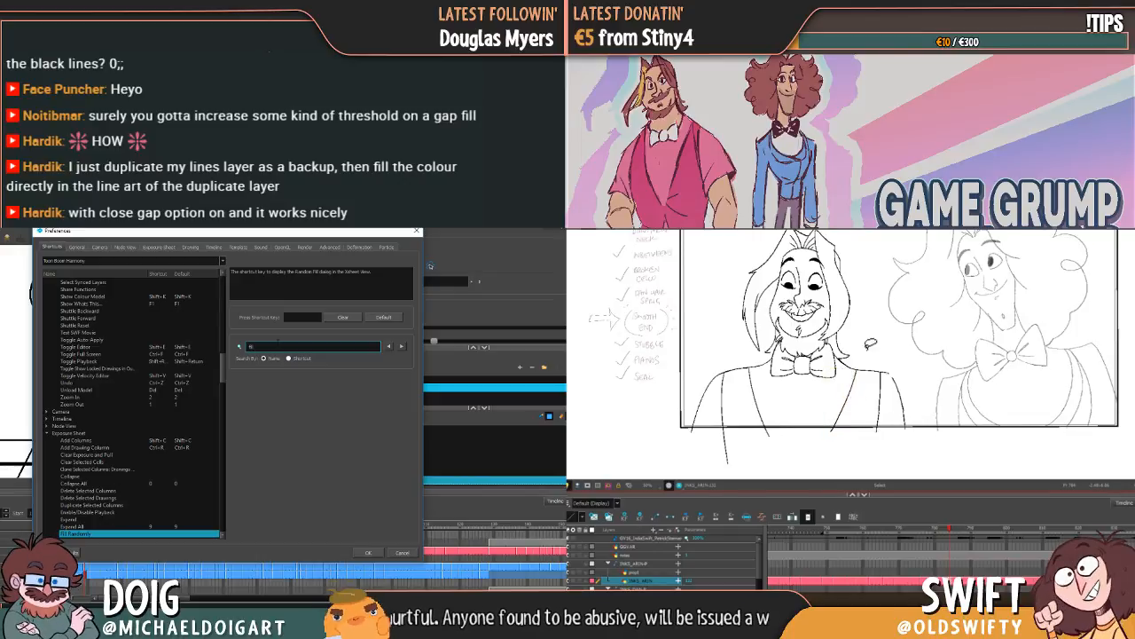
key(BackSpace)
key(BackSpace)
key(BackSpace)
key(BackSpace)
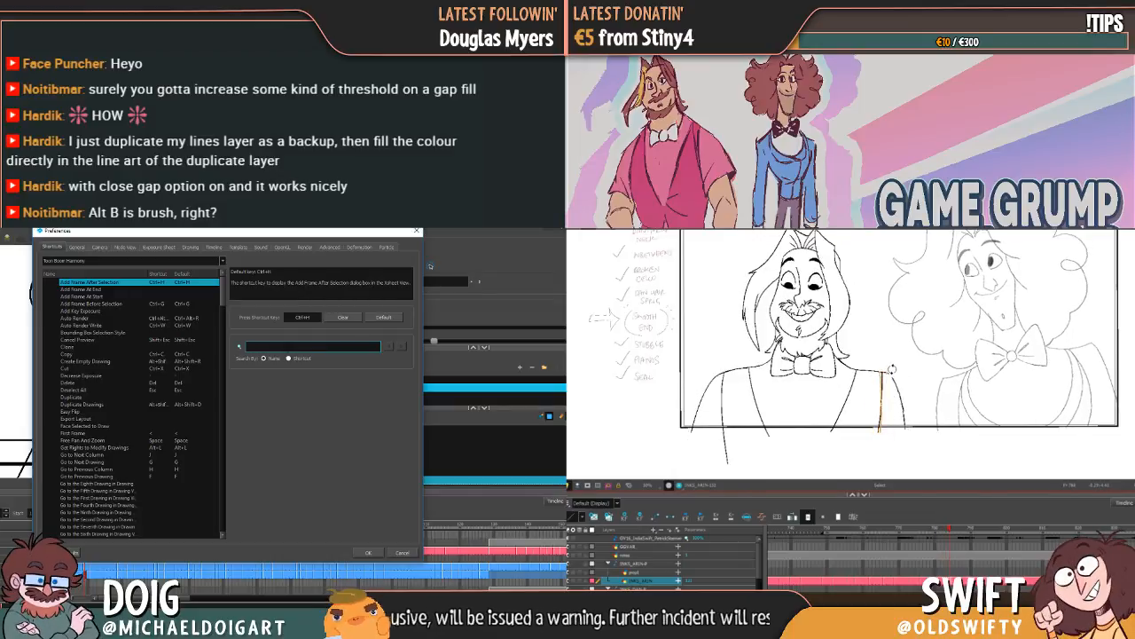
text(bucke)
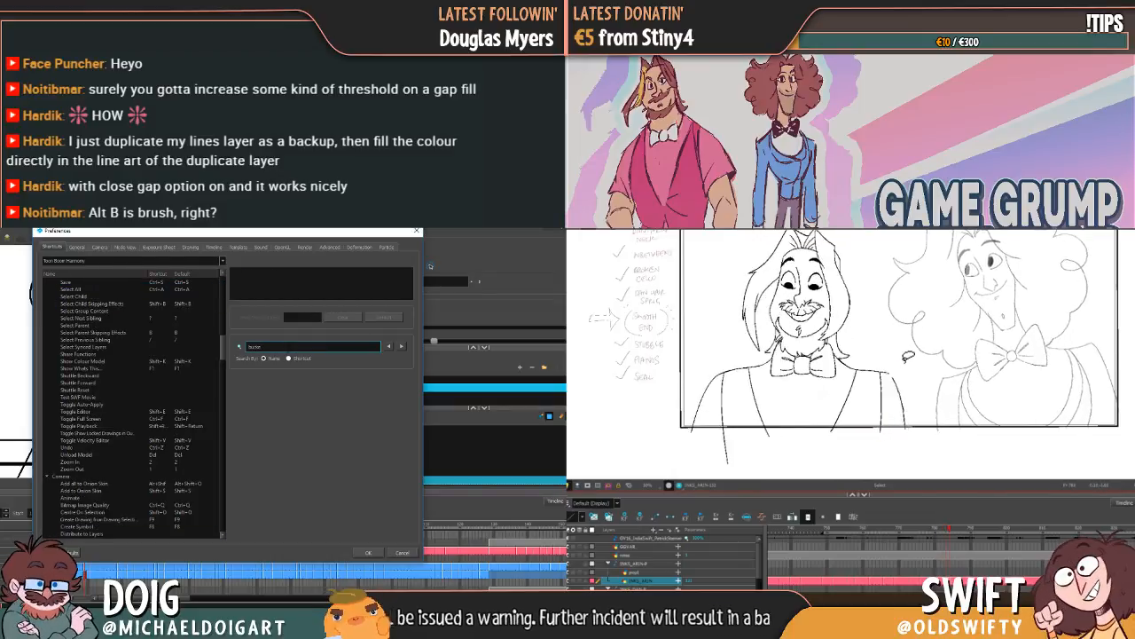
text(t)
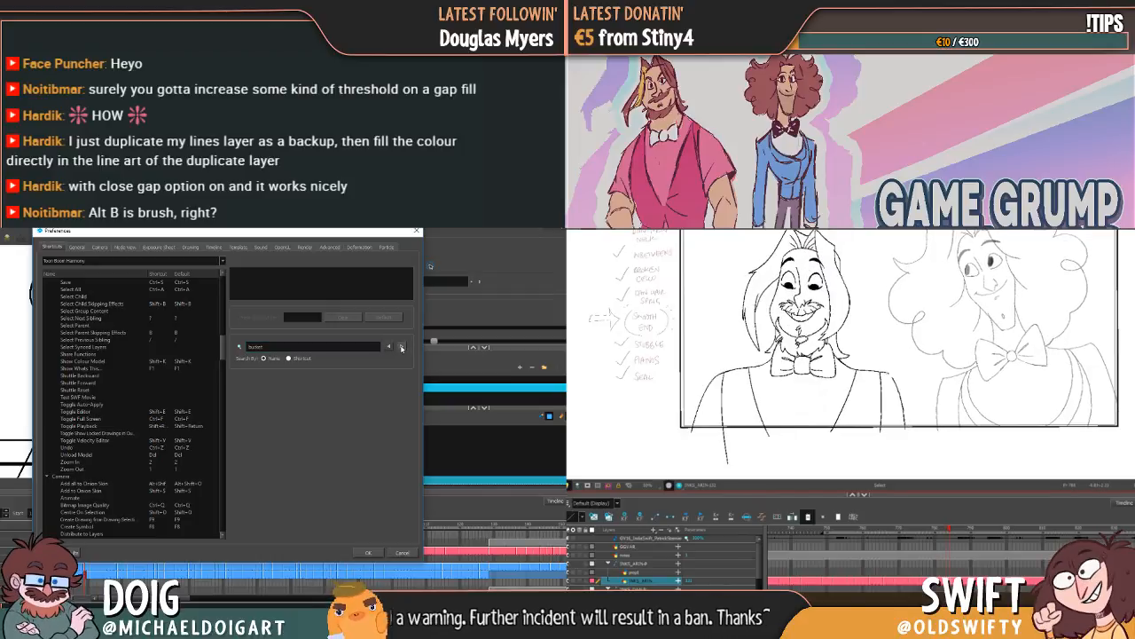
click(402, 553)
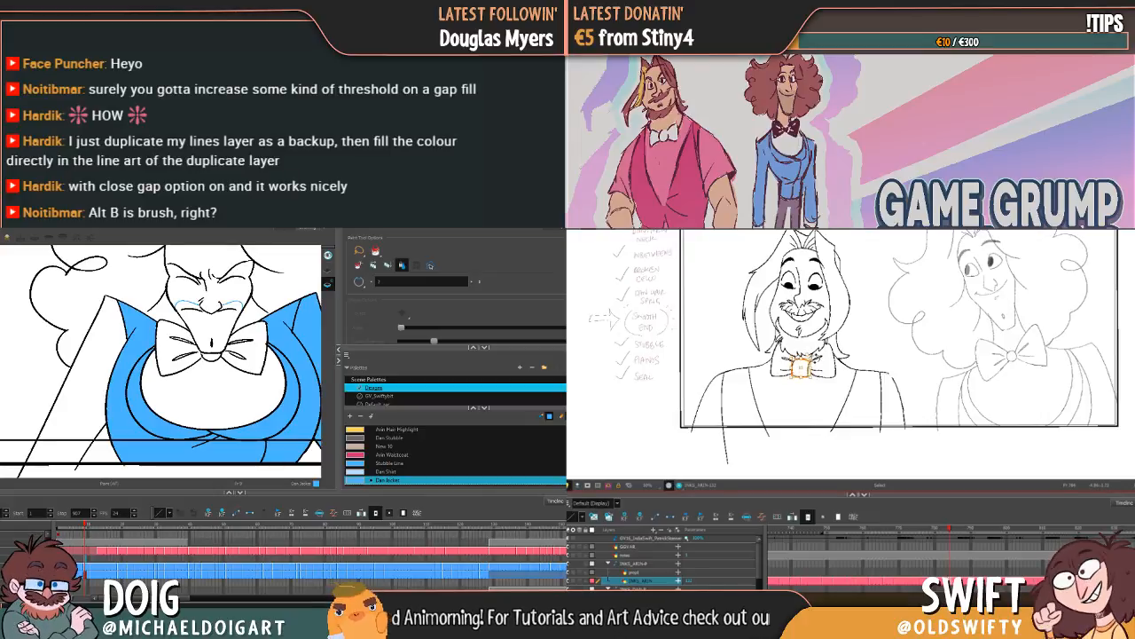
Step: Reopen the shortcut preferences, search for "paint" up to the Paint Tool entry, and cancel the dialog
key(ctrl+u)
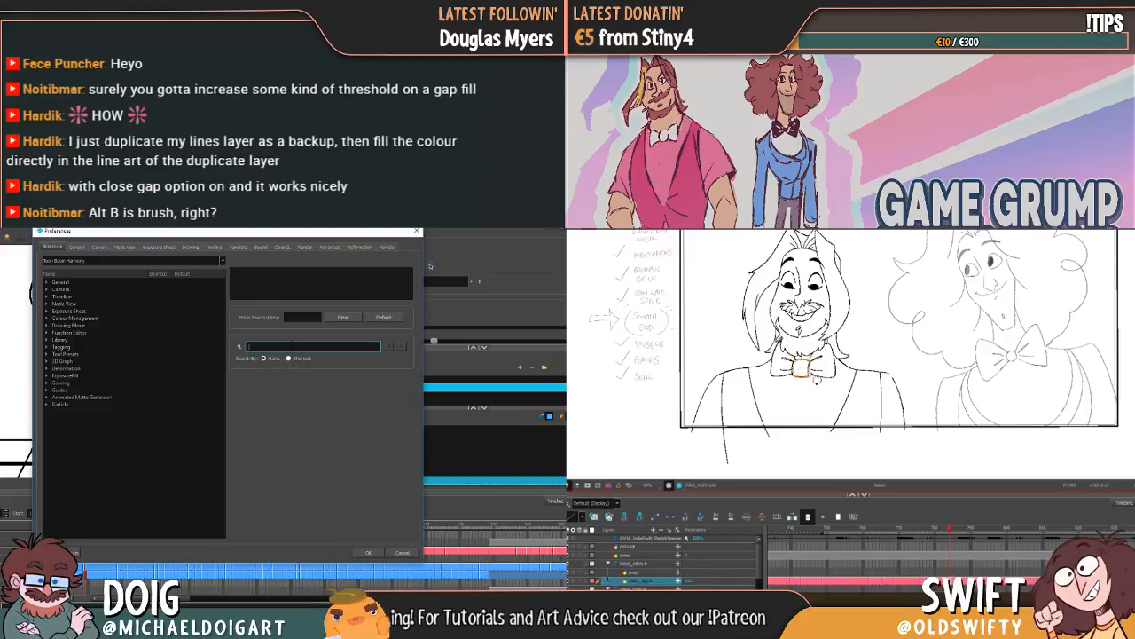
text(paint)
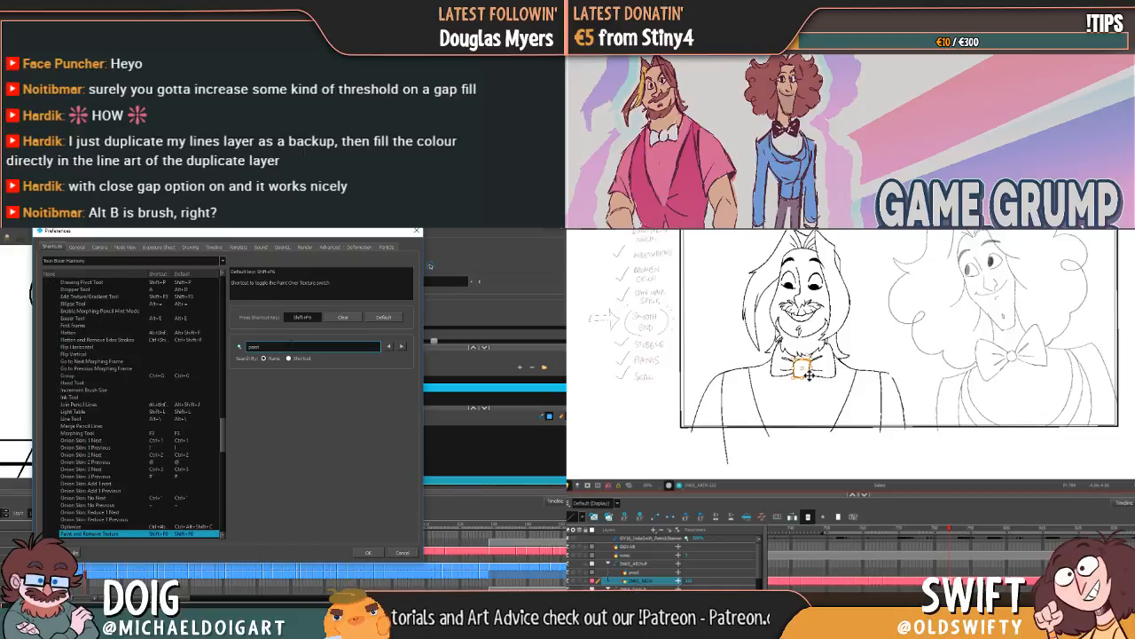
click(401, 347)
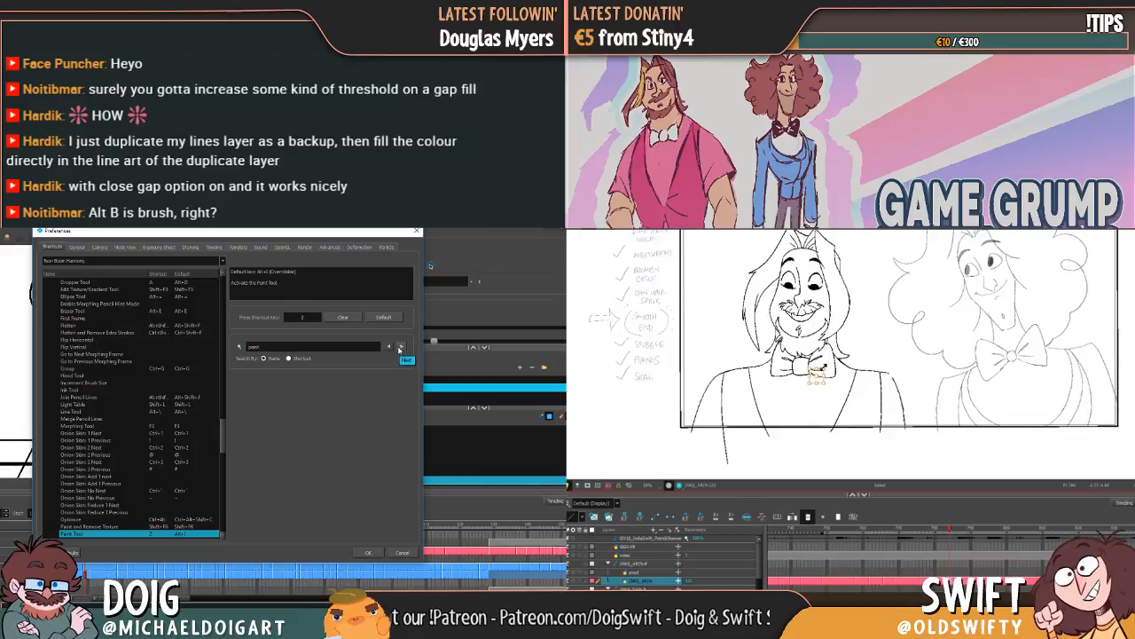
click(403, 553)
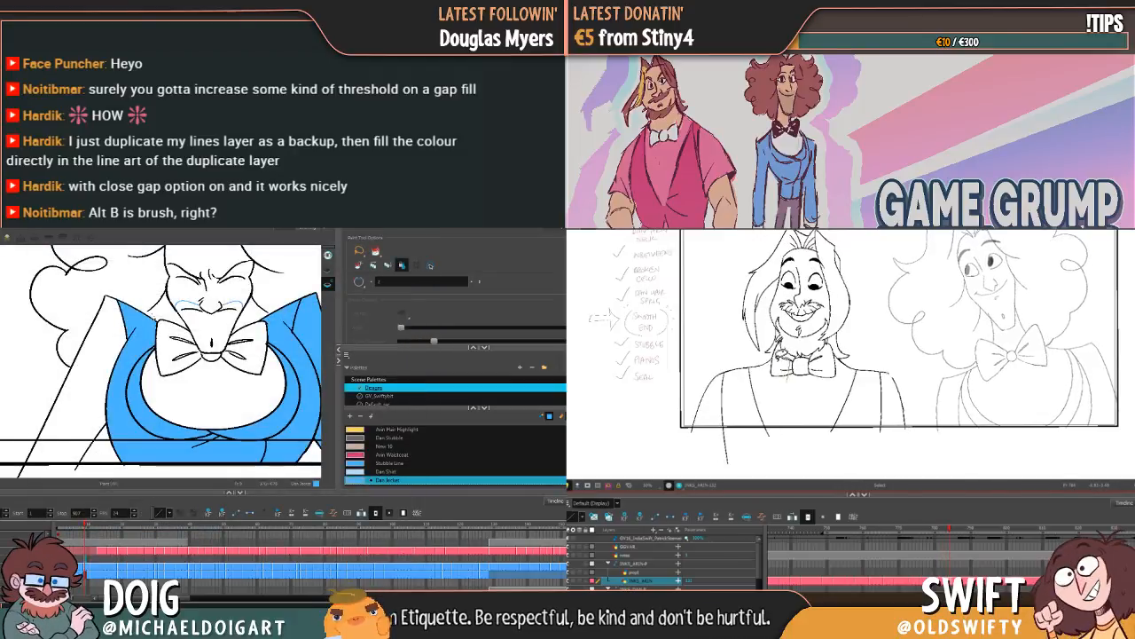
Step: Close the gap at Dan's shoulder tip with the Brush tool and fill the sleeve with the Dan Jacket colour, while comparing Arin's poses
key(alt+b)
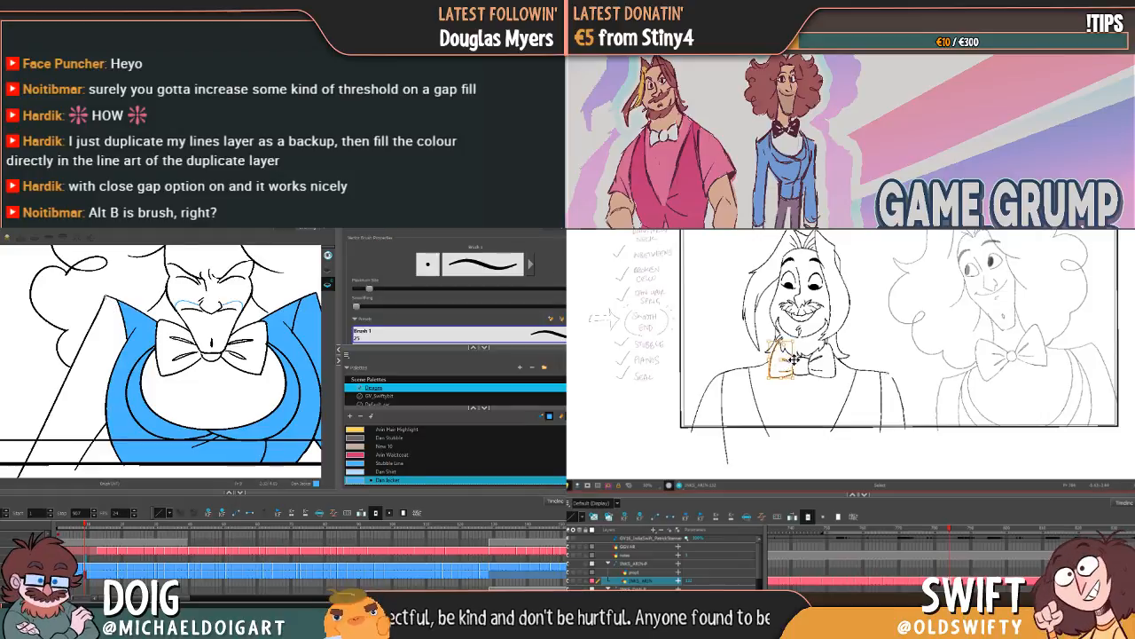
key(.)
key(.)
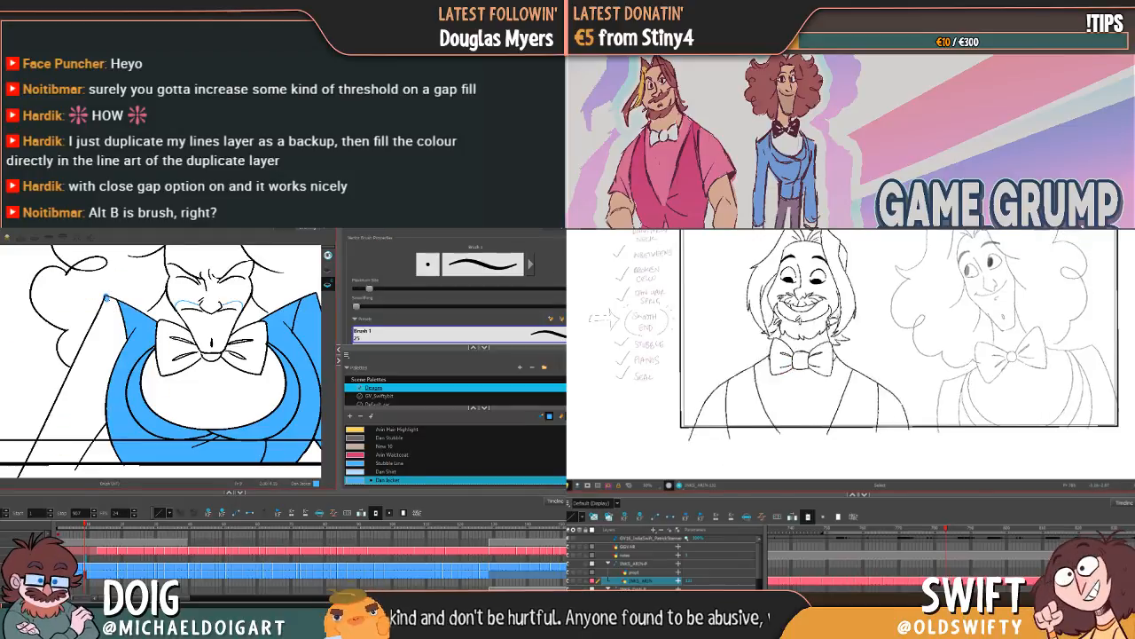
key(.)
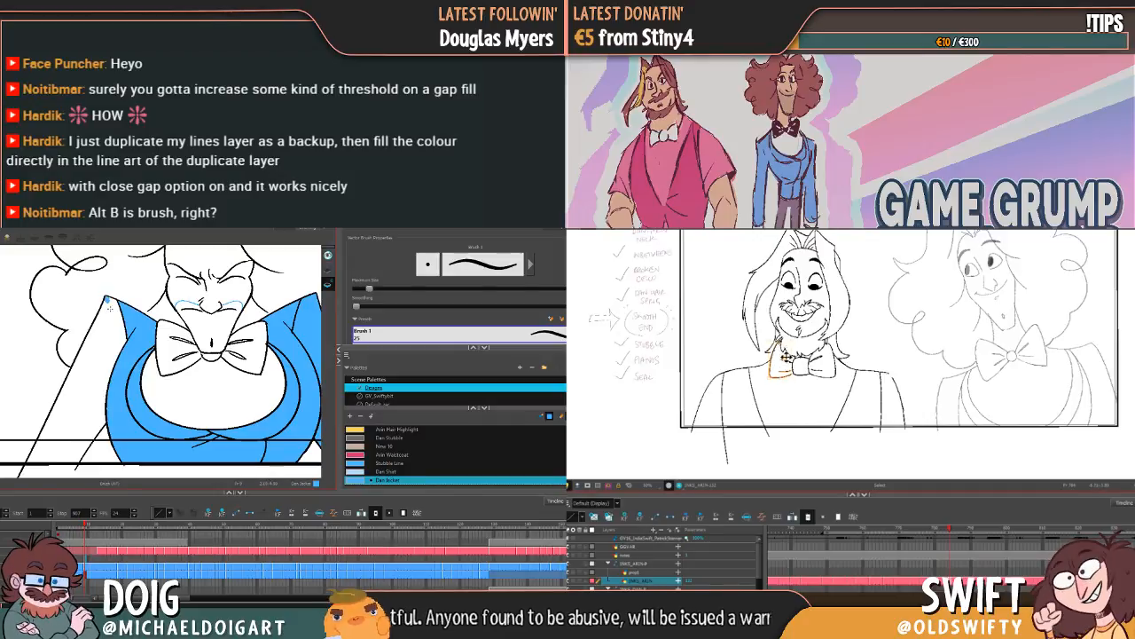
key(alt+i)
click(102, 339)
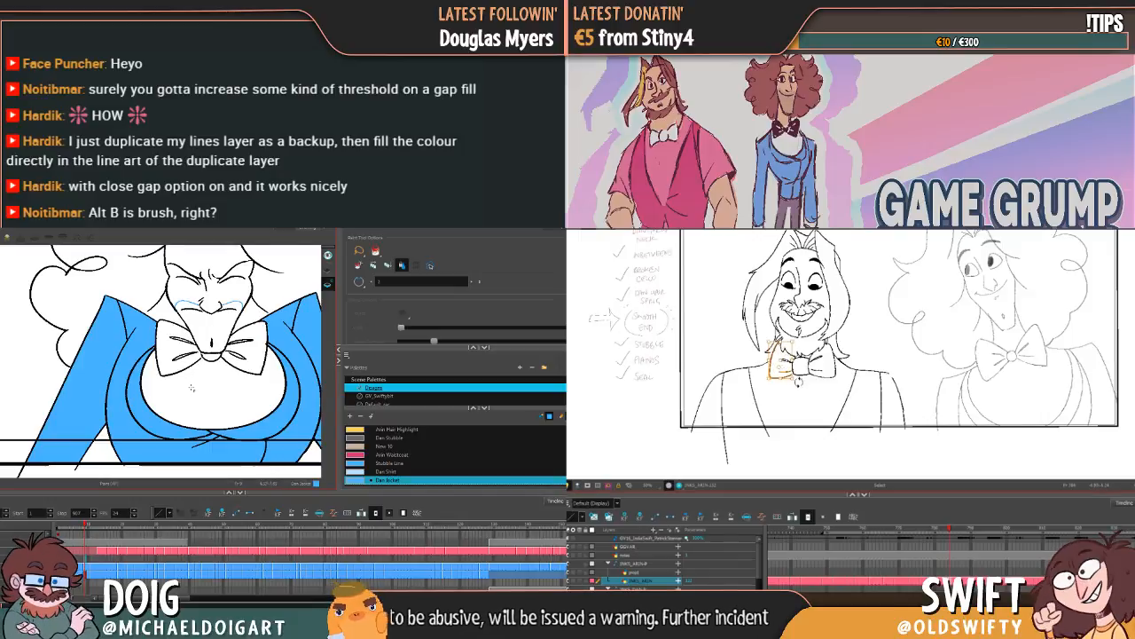
Step: In Dan's next drawing, fill one sleeve and the jacket side panel opposite it with the Dan Jacket colour
key(g)
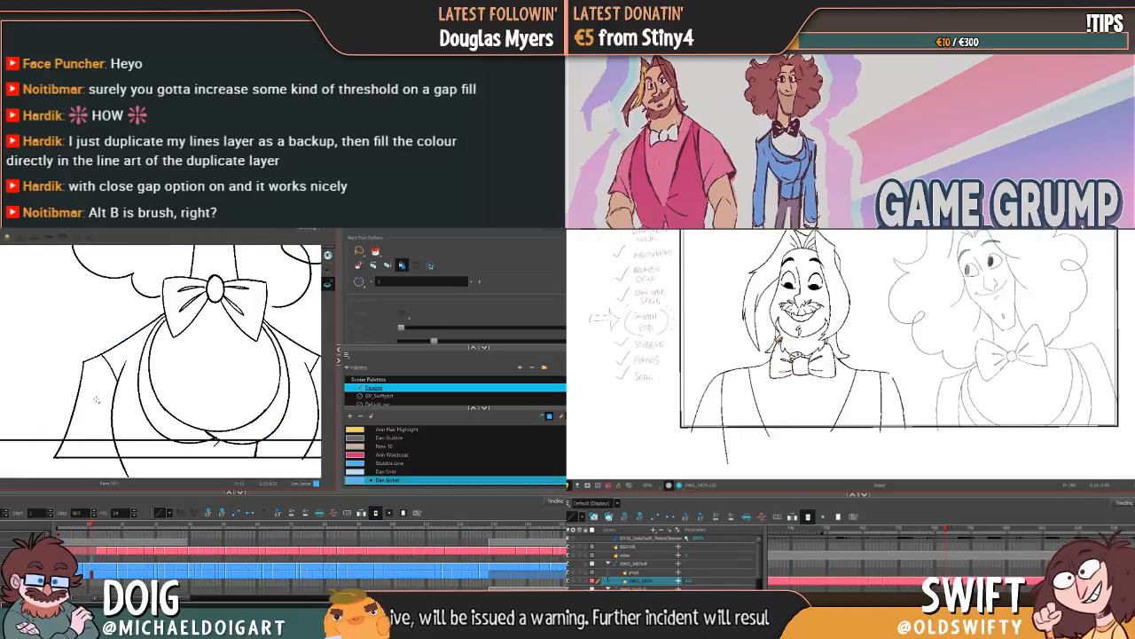
click(101, 400)
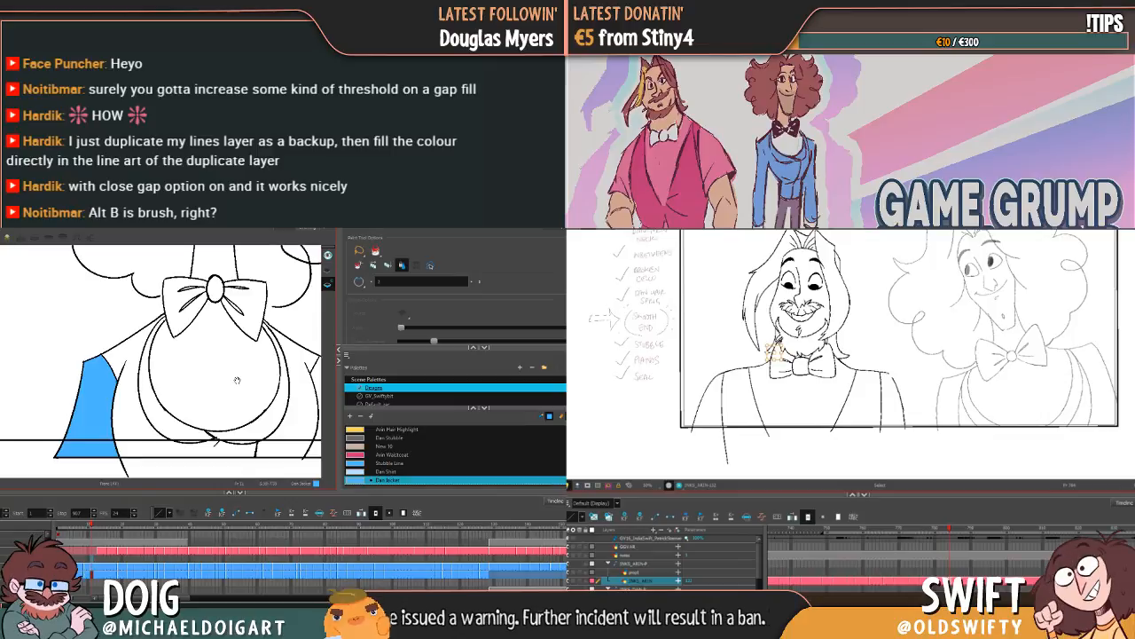
mouse_move(237, 380)
mouse_down()
mouse_move(119, 370)
mouse_move(133, 344)
mouse_move(193, 357)
mouse_up()
key(f)
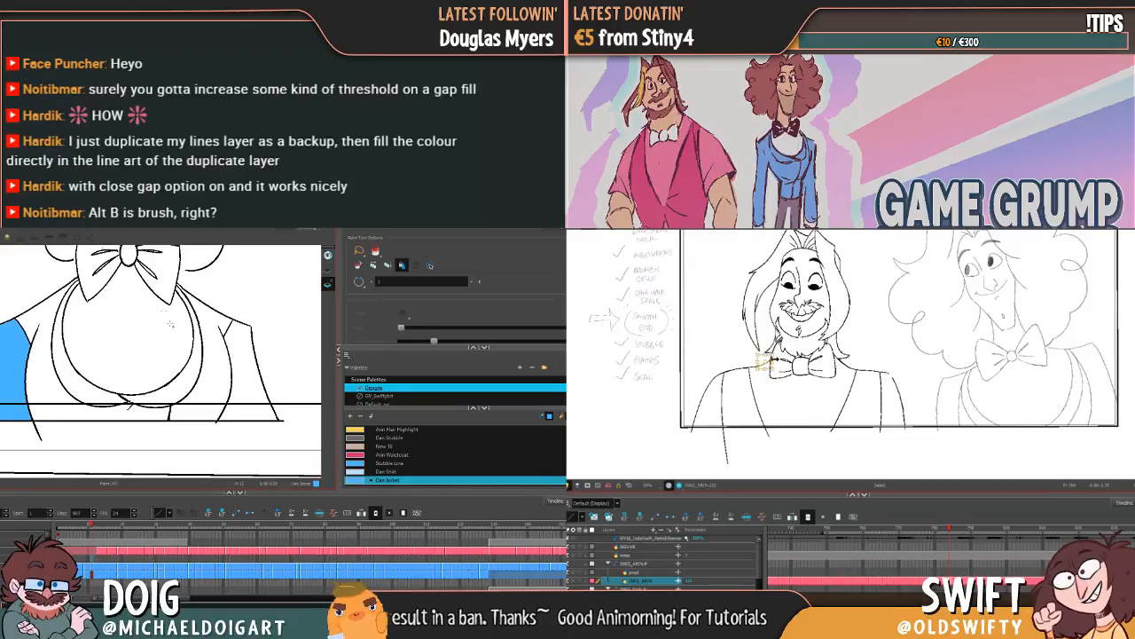
mouse_move(185, 393)
mouse_down()
mouse_move(182, 414)
mouse_move(204, 397)
mouse_up()
click(246, 387)
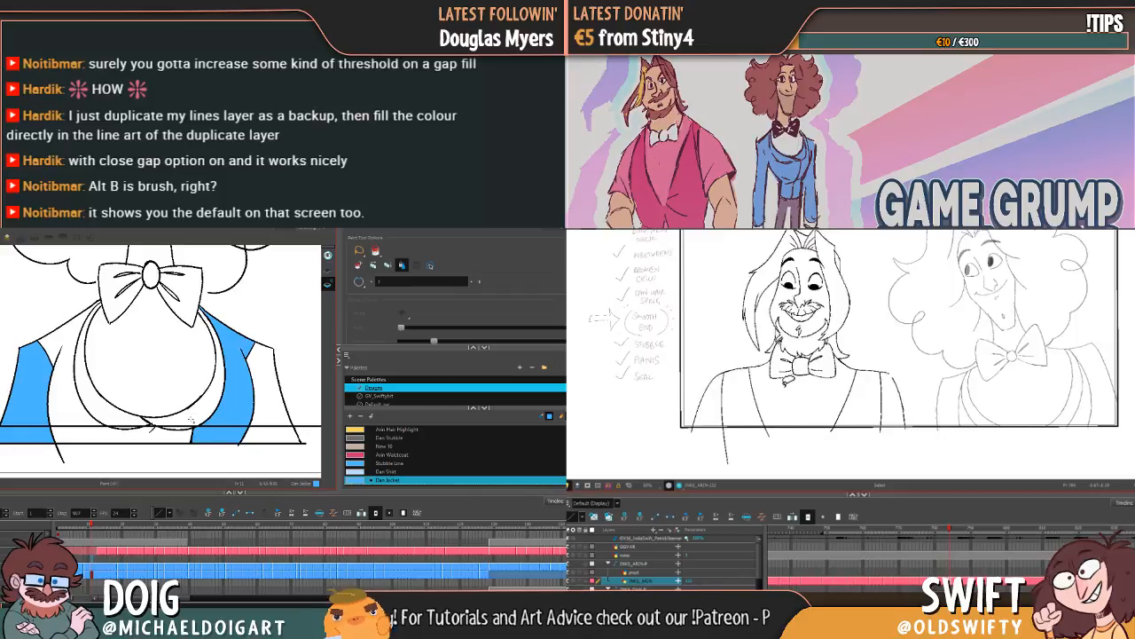
Step: Fill both lapels and the remaining front panels of Dan's jacket with the Dan Jacket colour
click(192, 419)
drag(137, 402, 164, 391)
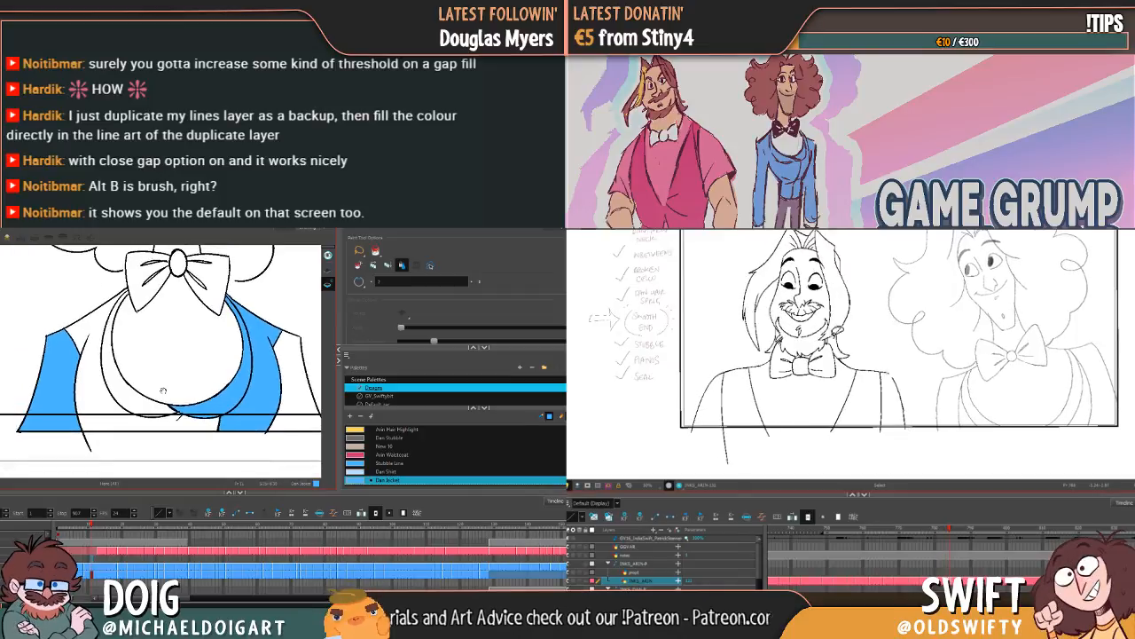
mouse_move(93, 388)
mouse_down()
mouse_move(117, 384)
mouse_move(141, 398)
mouse_up()
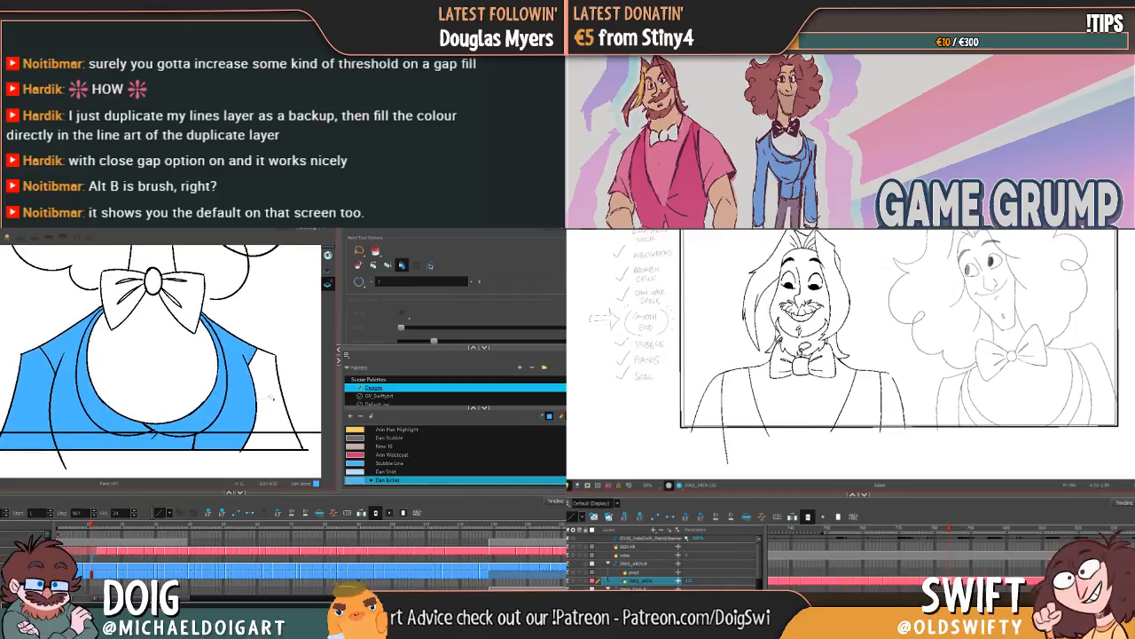
drag(271, 396, 233, 377)
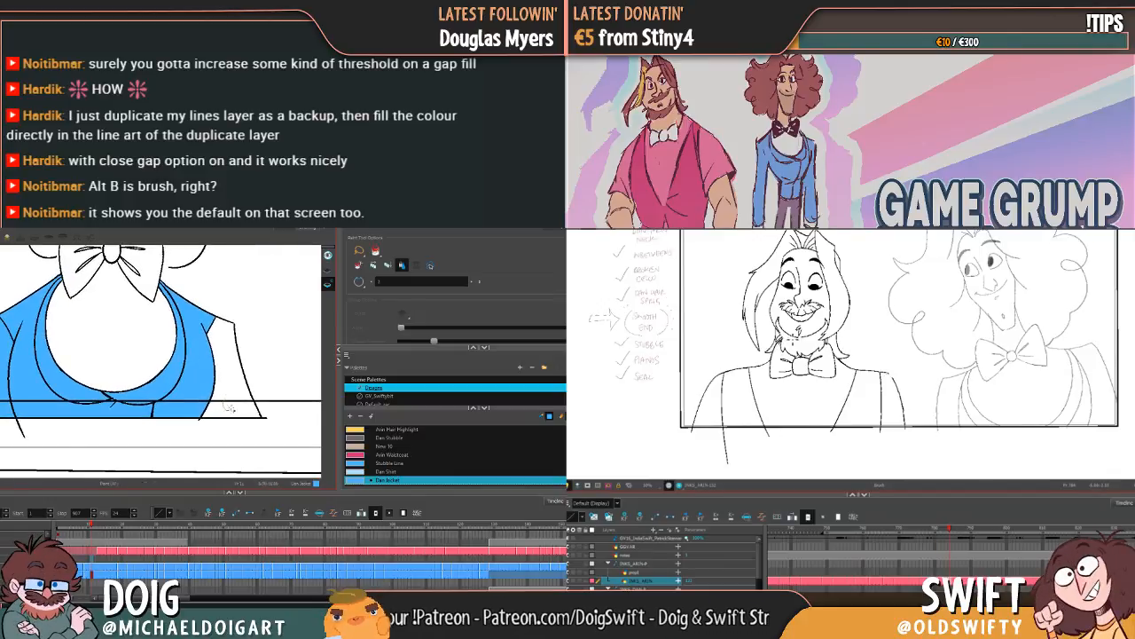
Step: Bridge the gap at the unfilled sleeve's shoulder corner with the Brush tool and fill that sleeve with the Dan Jacket colour
scroll(228, 406, up, 10)
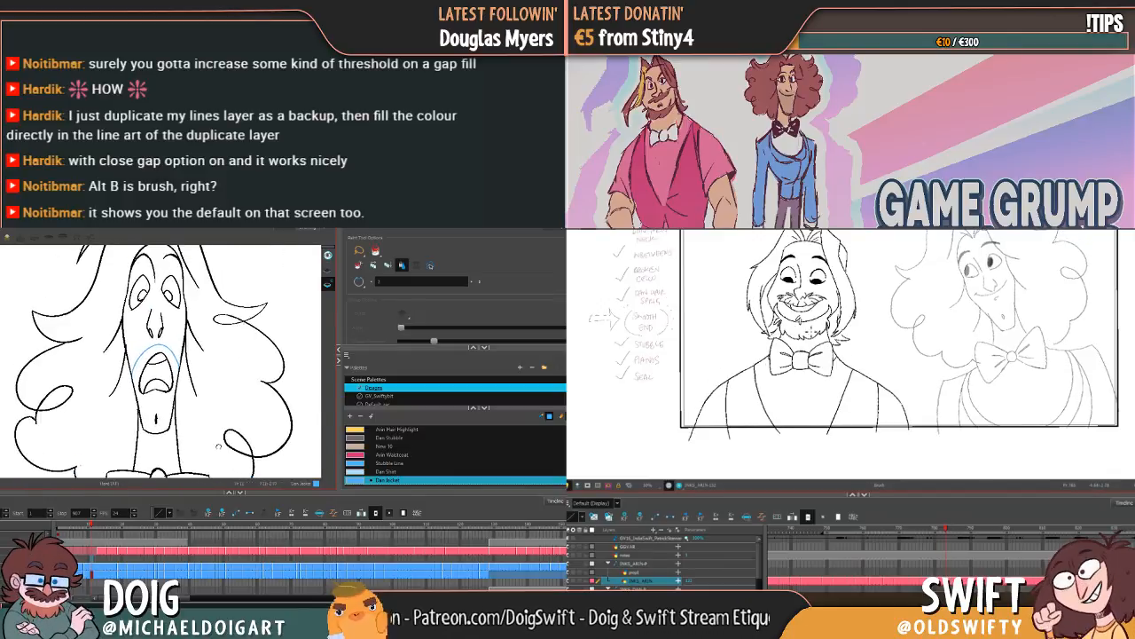
scroll(218, 446, down, 10)
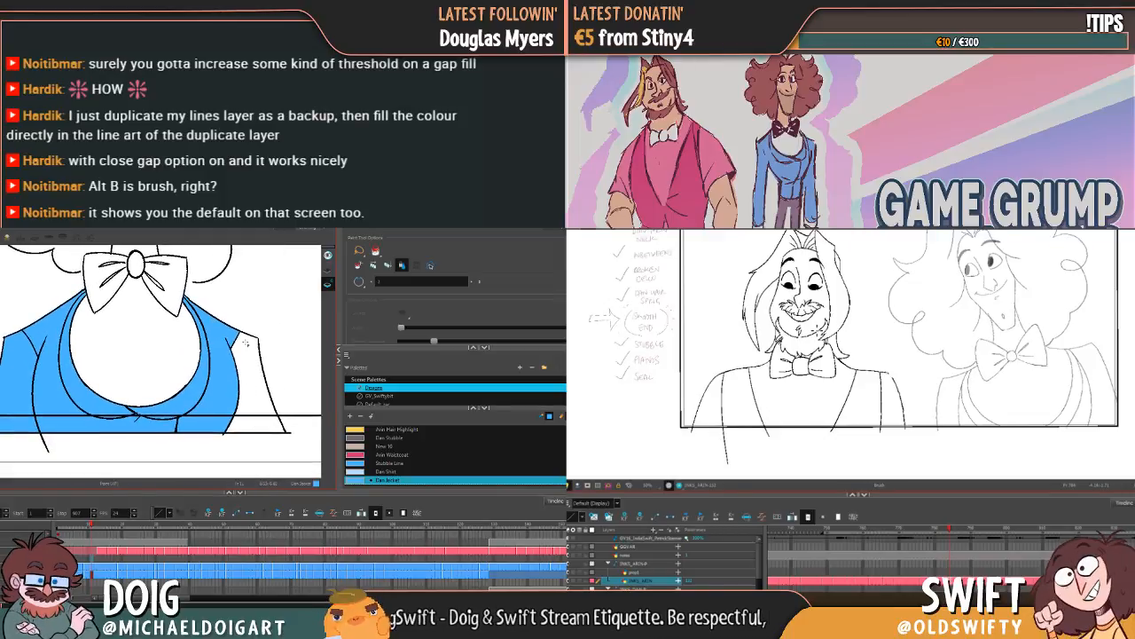
key(alt+b)
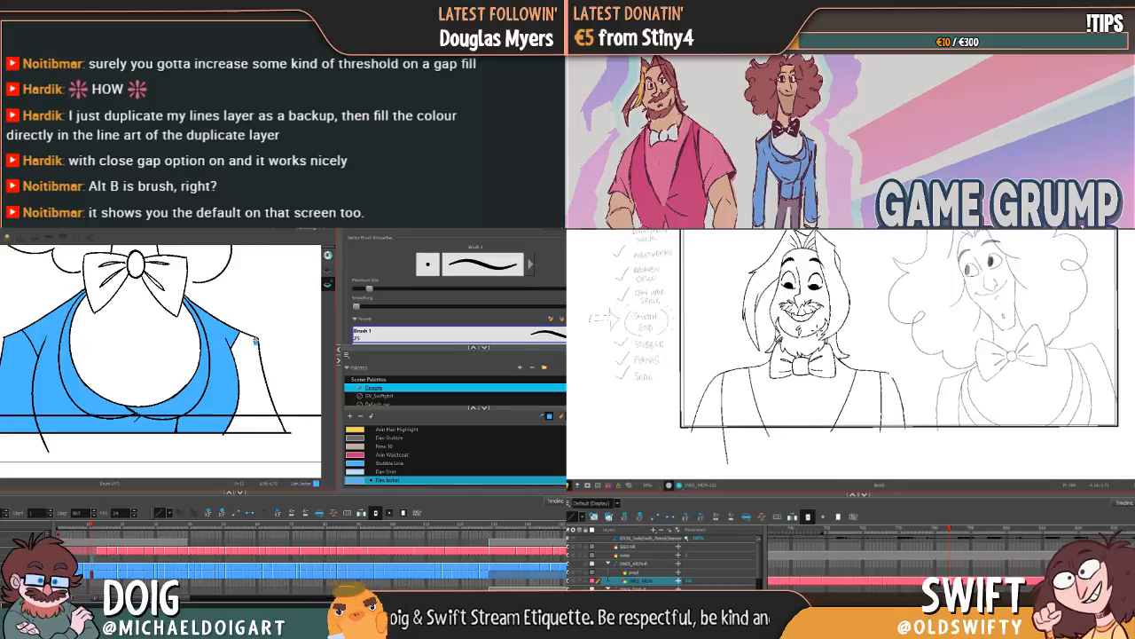
key(alt+i)
drag(256, 339, 226, 372)
click(253, 370)
Step: In Dan's next drawing, try to fill the jacket front and one sleeve with the Dan Jacket colour, and undo the fills
key(period)
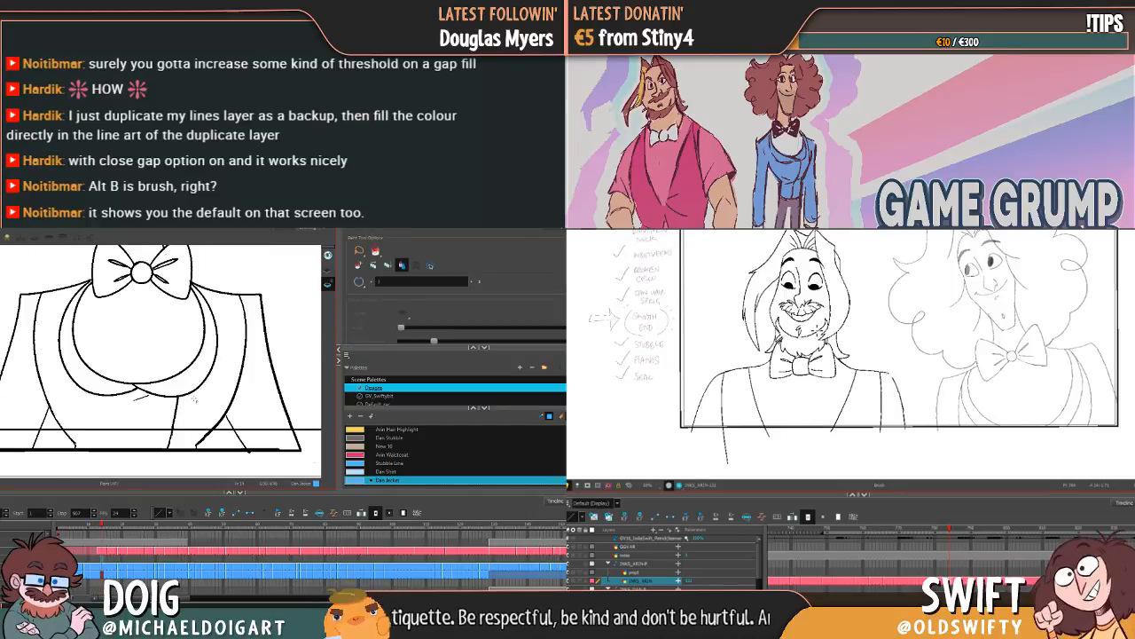
click(169, 395)
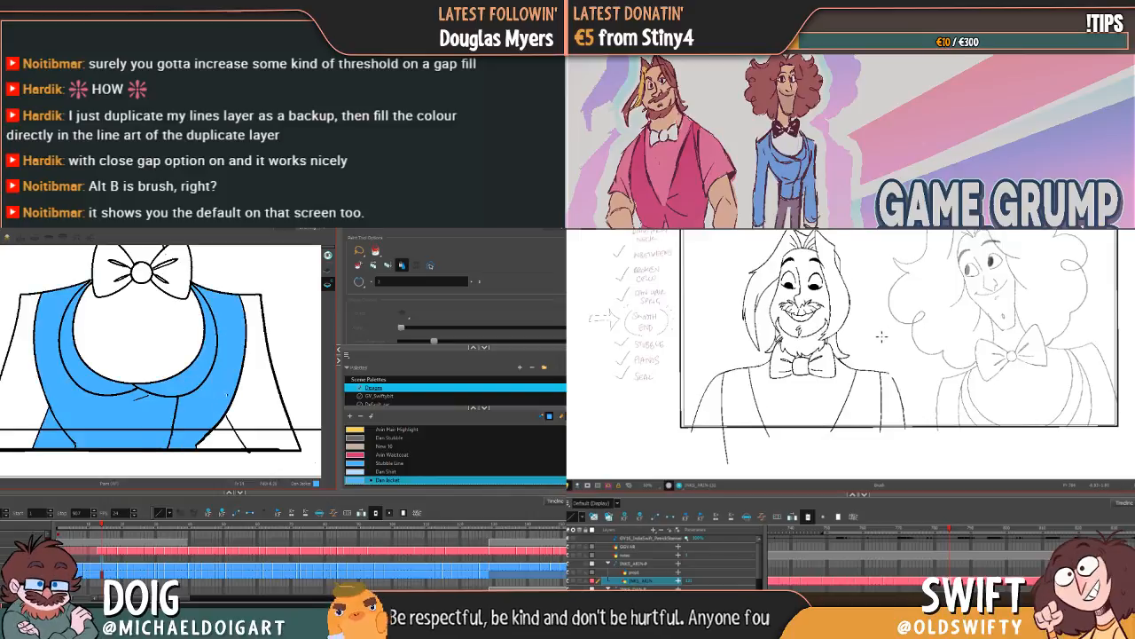
key(period)
click(251, 401)
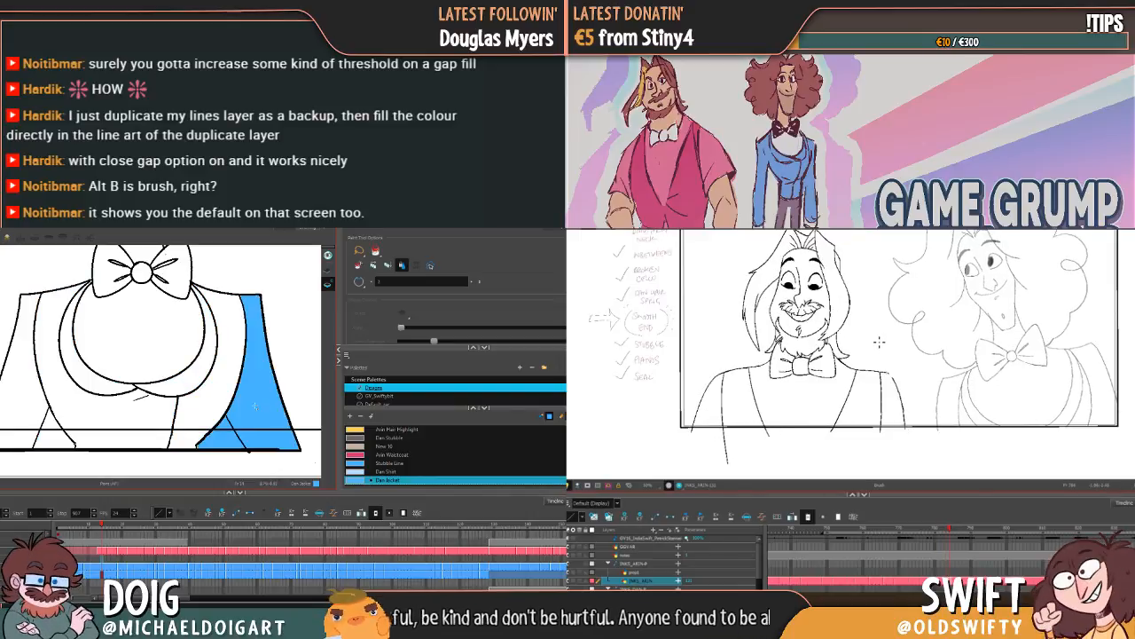
key(ctrl+z)
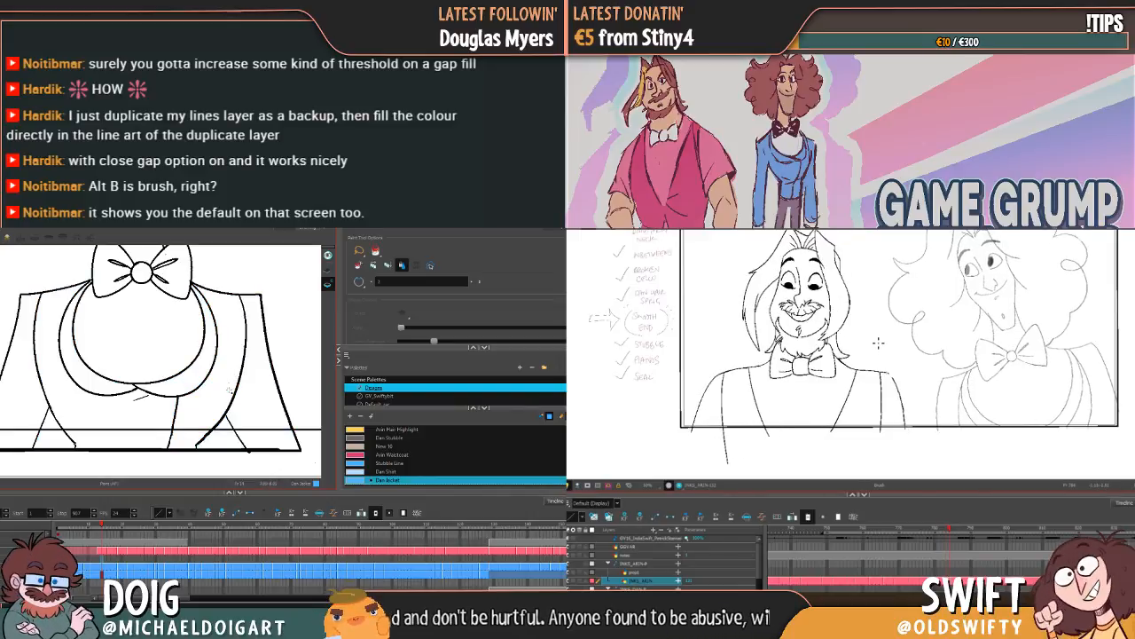
Step: Close the gaps low on both armhole lines with the Brush tool, test the front fill, and fill one sleeve with Dan Jacket
key(alt+b)
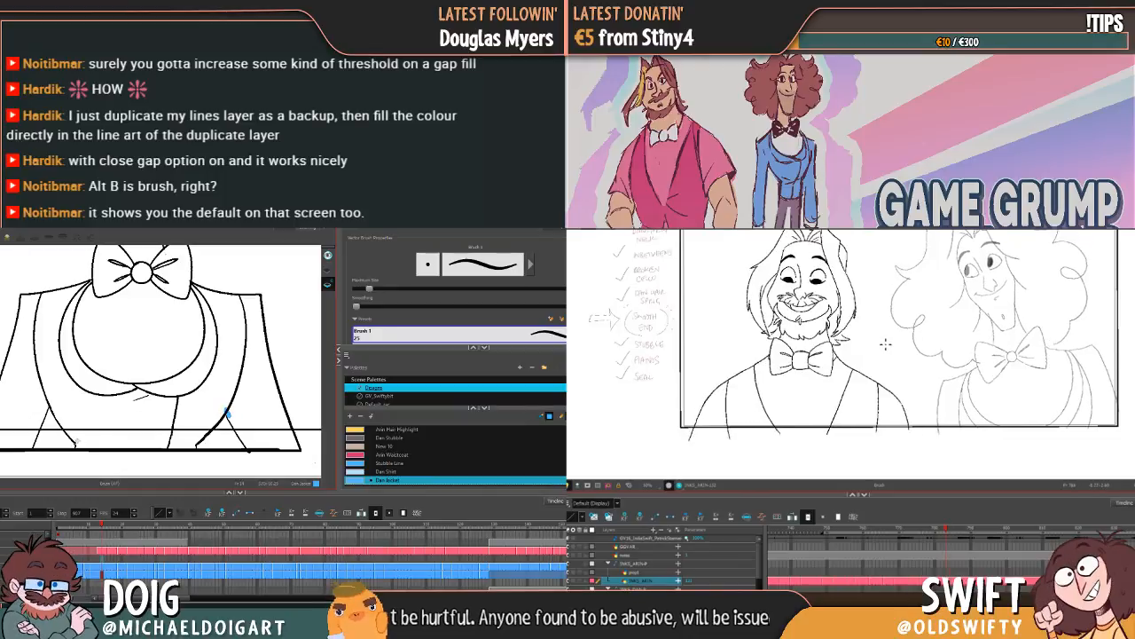
drag(76, 443, 79, 438)
key(alt+i)
click(99, 417)
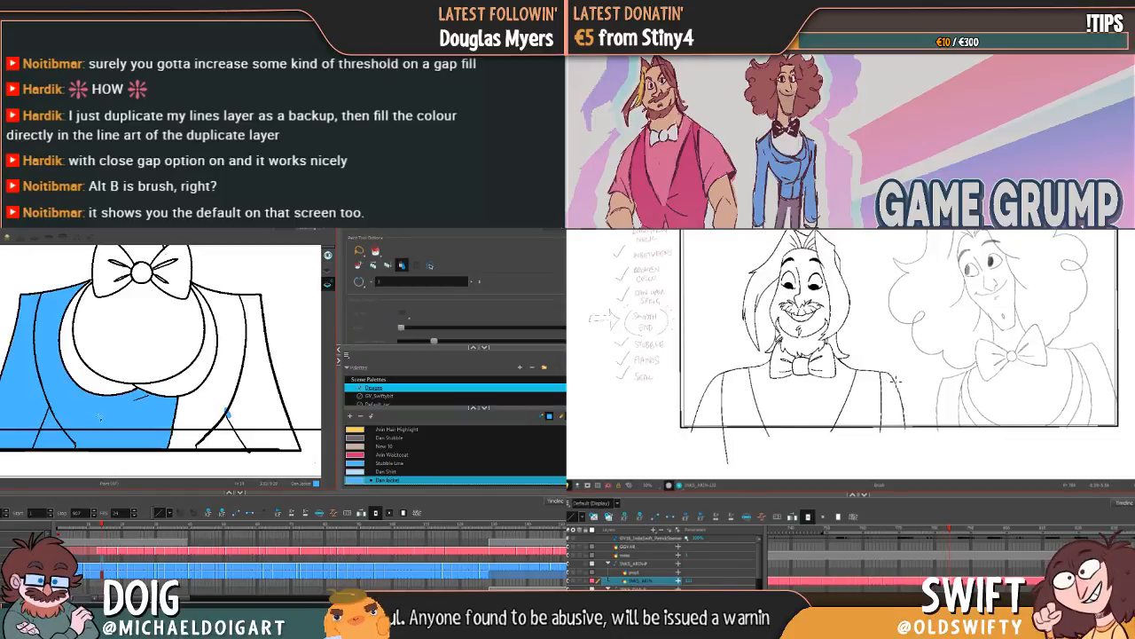
key(ctrl+z)
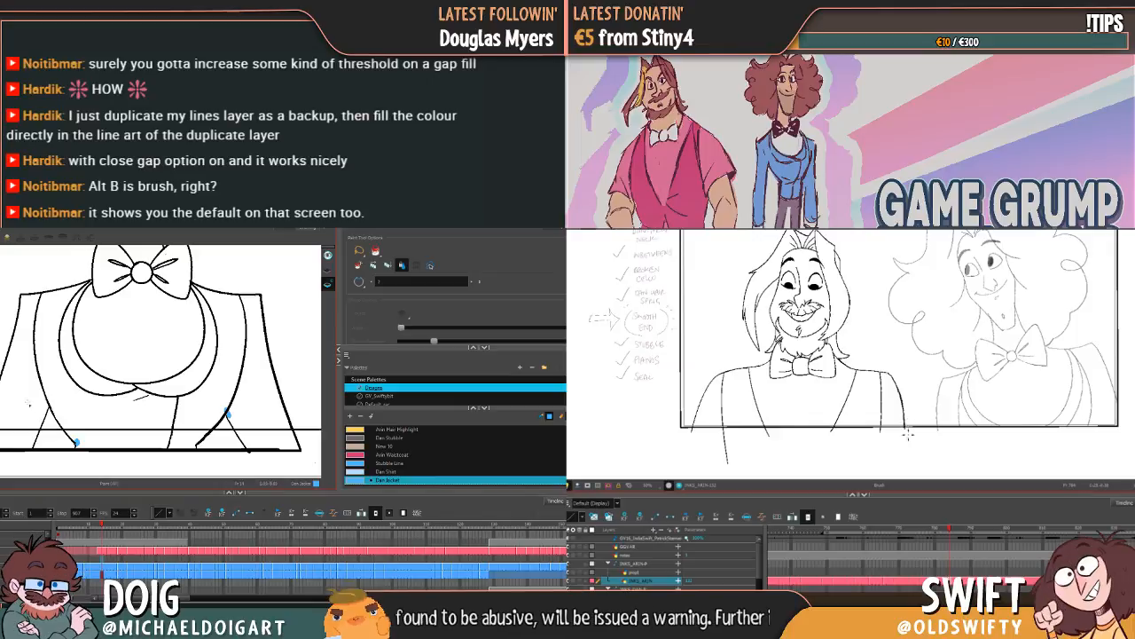
click(130, 426)
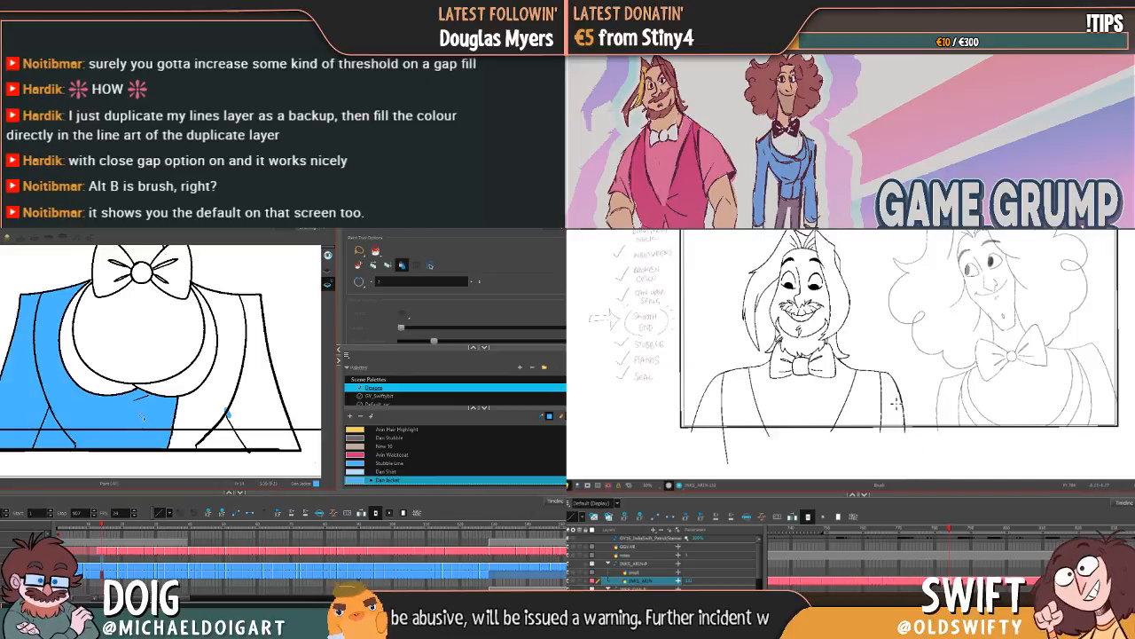
key(ctrl+z)
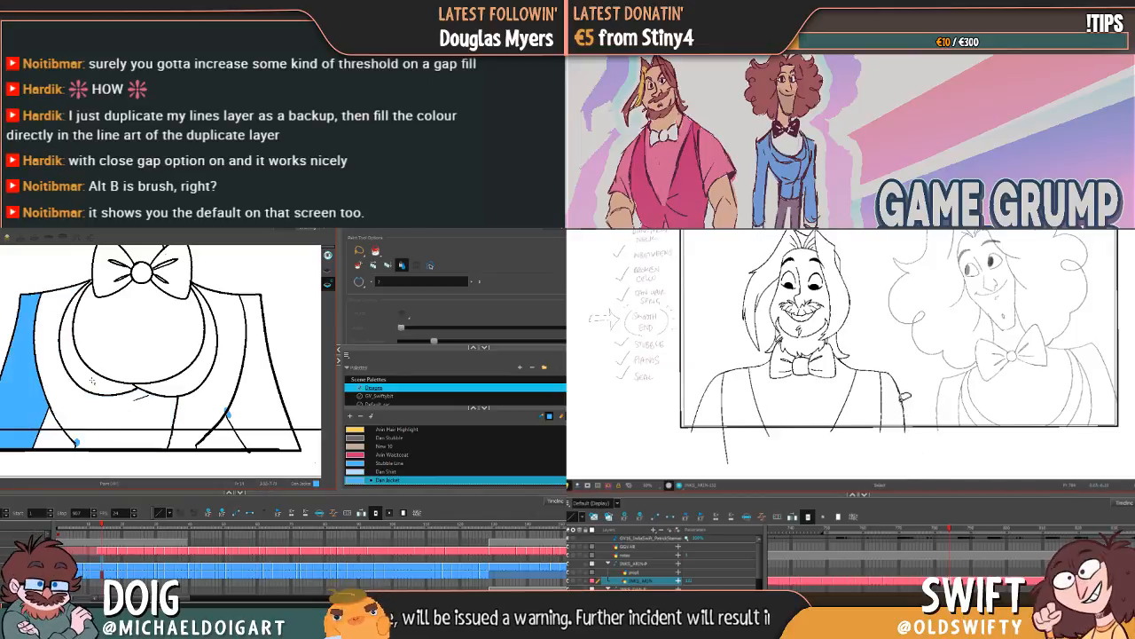
Step: Seal the armhole line beside the filled sleeve with a Dan Jacket brush stroke, while selecting Arin's shoulder corner line
click(902, 402)
key(alt+b)
key(alt+i)
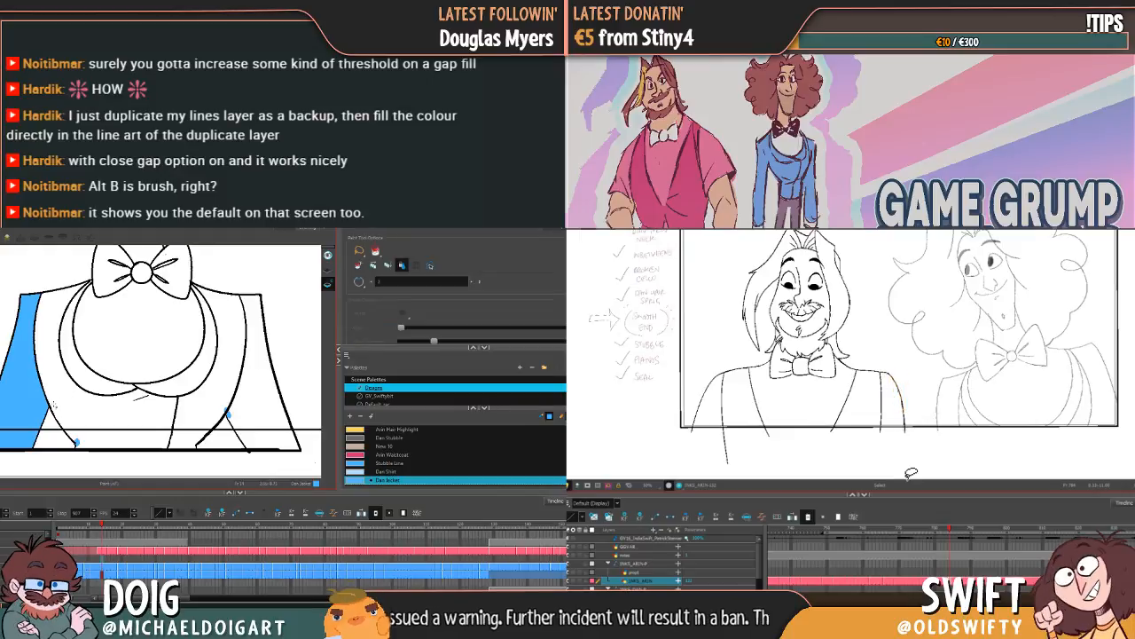
key(alt+b)
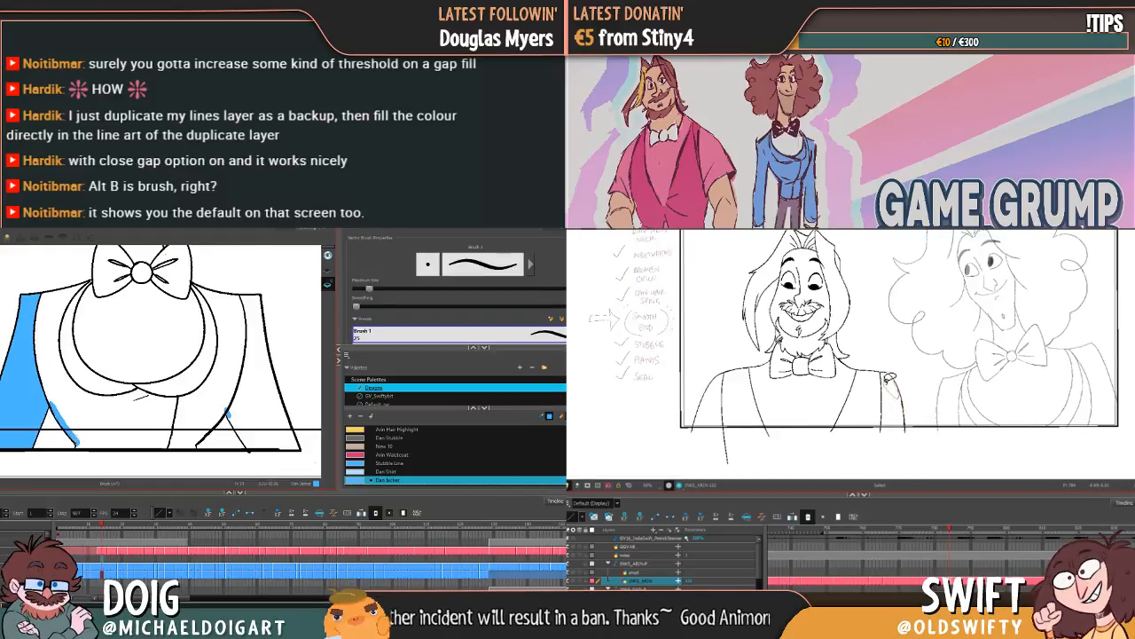
key(alt+i)
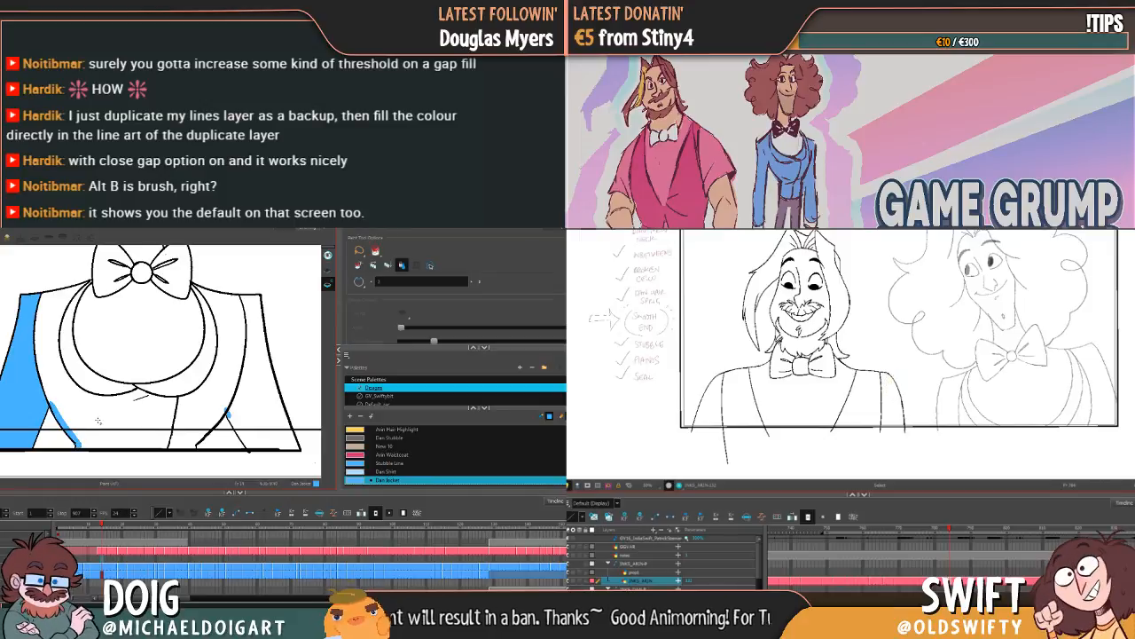
key(alt+b)
key(alt+i)
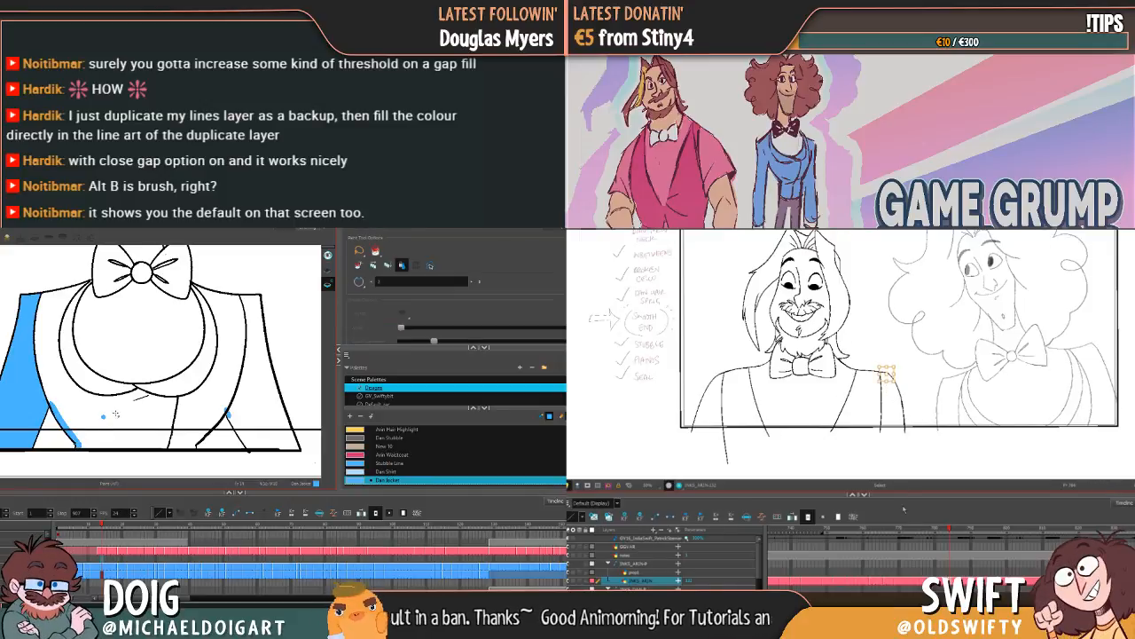
Step: Fill the lapels, front panels and remaining sleeve of Dan's jacket with the Dan Jacket colour
click(128, 391)
click(178, 386)
click(229, 371)
key(comma)
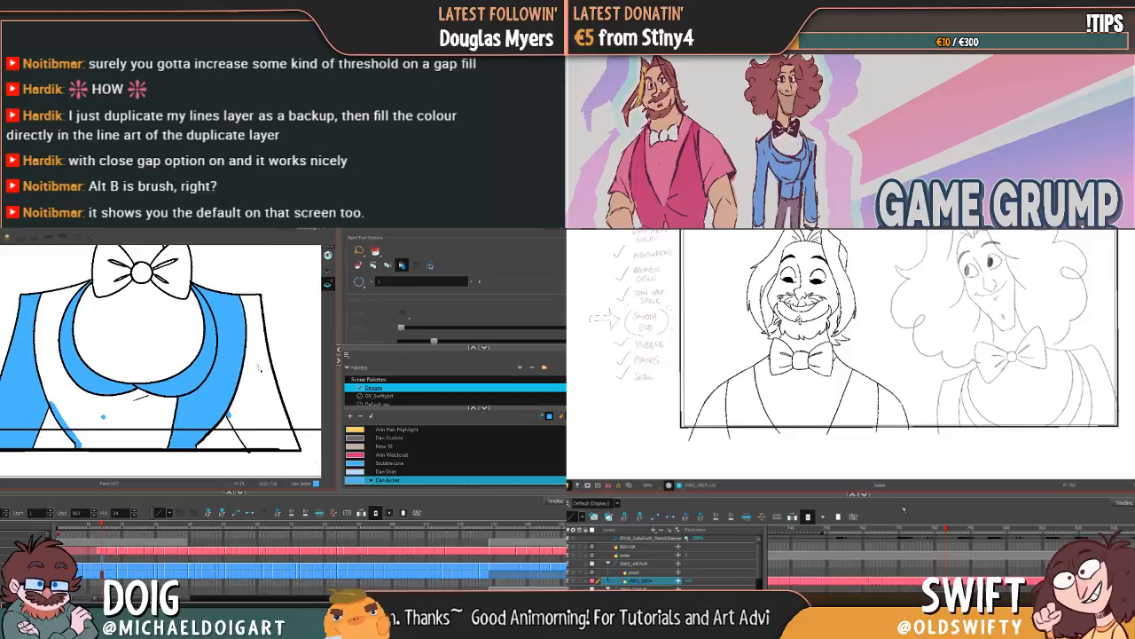
click(258, 367)
click(133, 393)
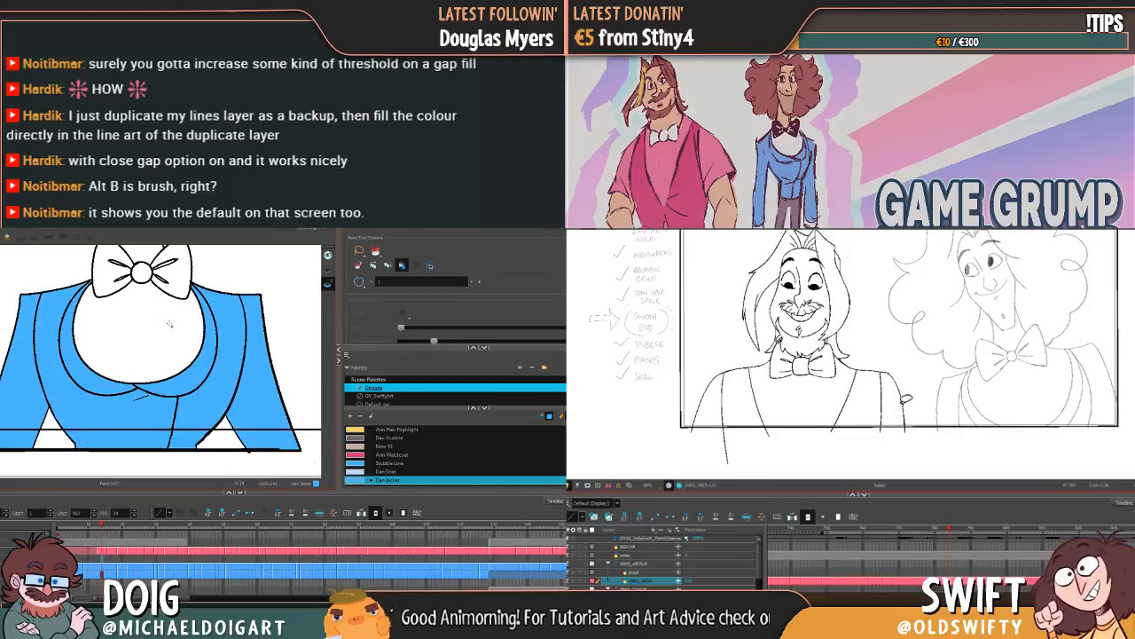
Step: In Dan's next drawing with raised hands, fill the jacket front and lapels with Dan Jacket, while selecting part of Arin's outer arm line
key(comma)
key(period)
key(g)
click(906, 408)
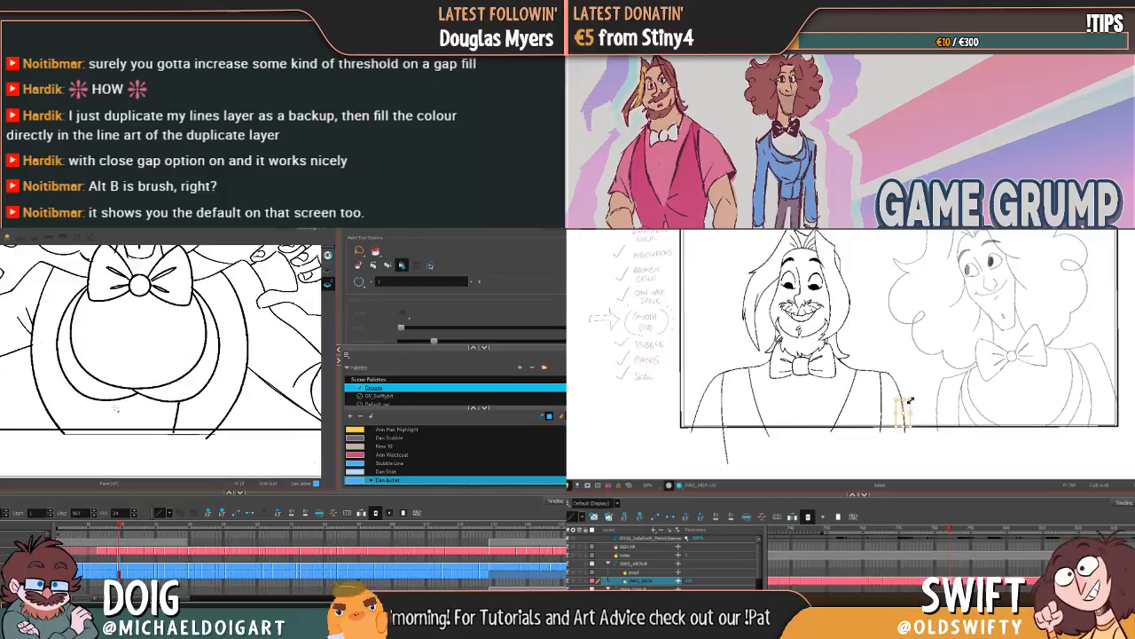
drag(135, 409, 165, 395)
key(Escape)
drag(277, 364, 156, 382)
Step: Try to fill the sleeve of Dan's raised arm with the Dan Jacket colour, and undo the fill
key(comma)
key(period)
key(period)
key(comma)
click(191, 349)
click(906, 408)
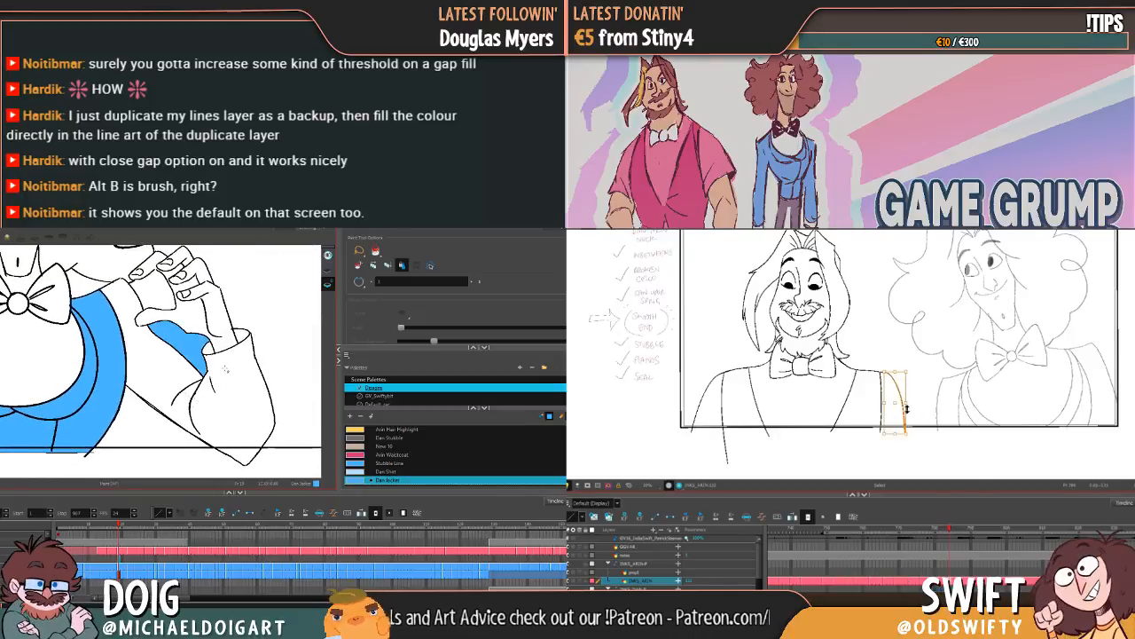
key(ctrl+z)
Step: Change the Paint tool's gap-closing setting, and shift Arin's outer arm line slightly outward
drag(892, 377, 905, 436)
click(359, 282)
click(364, 291)
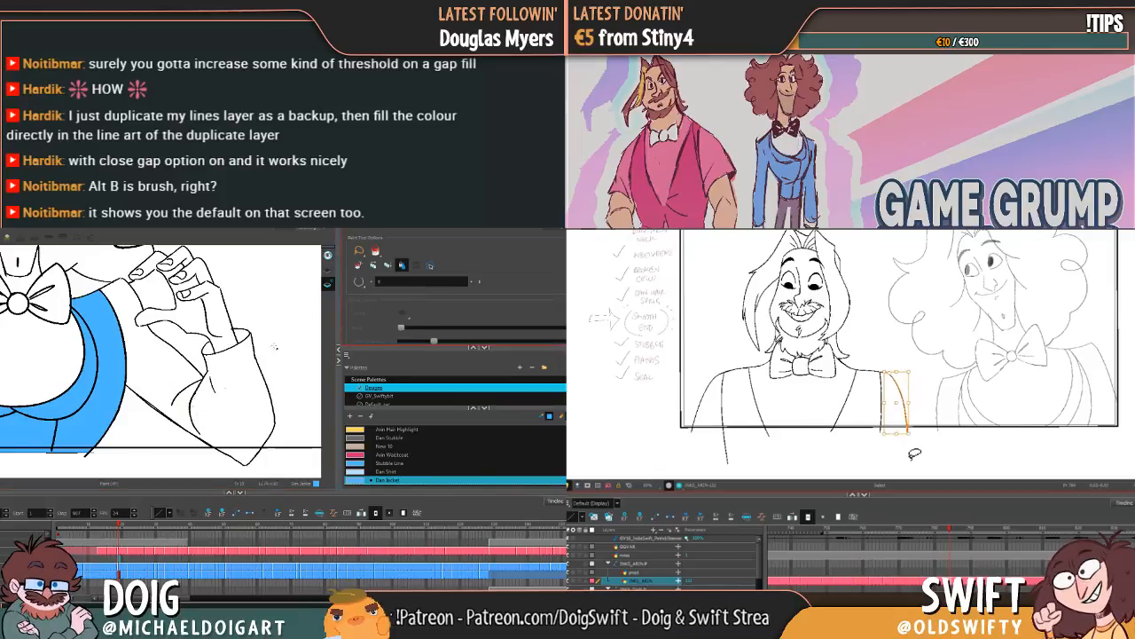
click(916, 464)
mouse_move(124, 373)
mouse_down()
mouse_move(235, 319)
mouse_move(298, 448)
mouse_move(300, 431)
mouse_up()
click(909, 410)
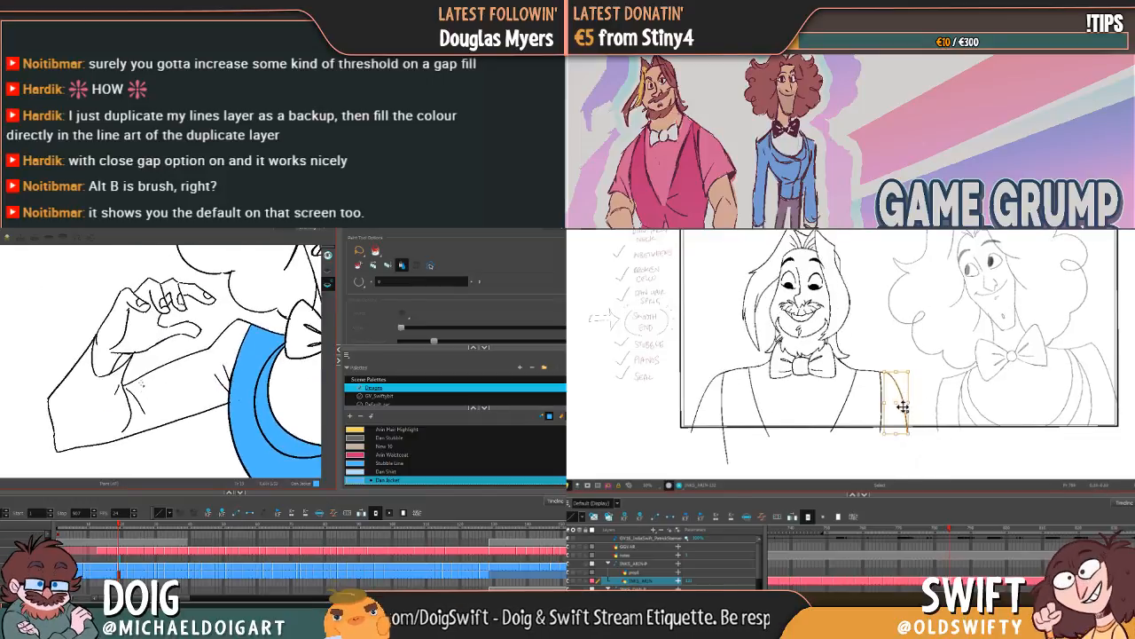
Step: Dab the cuff gap on Dan's other raised arm with the Brush tool, and delete the selected scrap at Arin's lower arm line
key(alt+b)
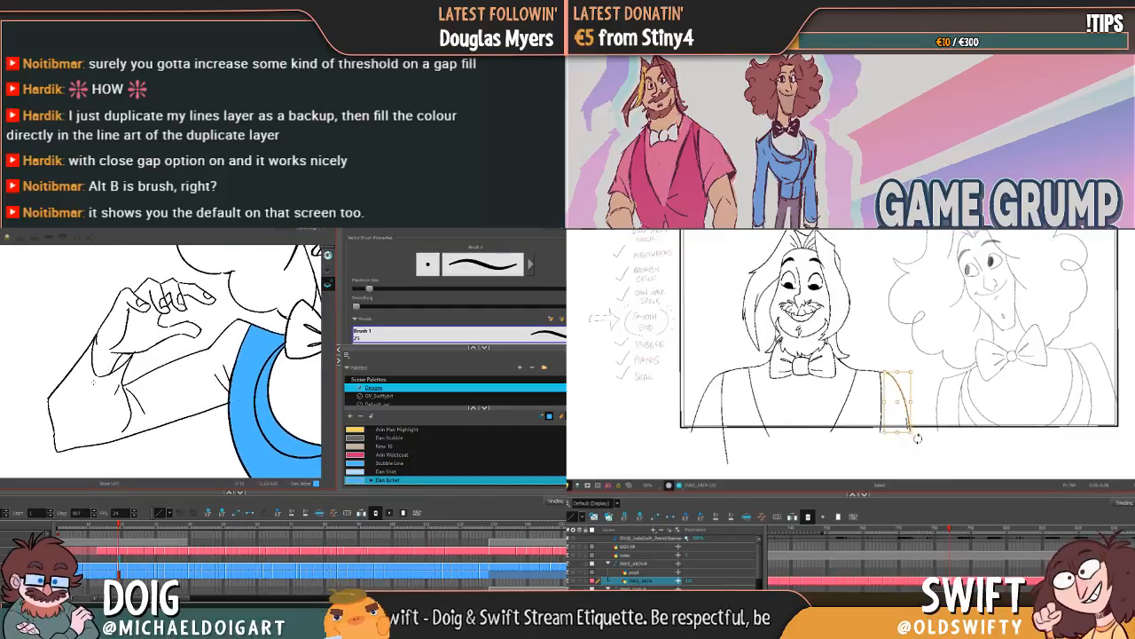
drag(93, 383, 97, 380)
click(921, 444)
click(909, 421)
key(alt+i)
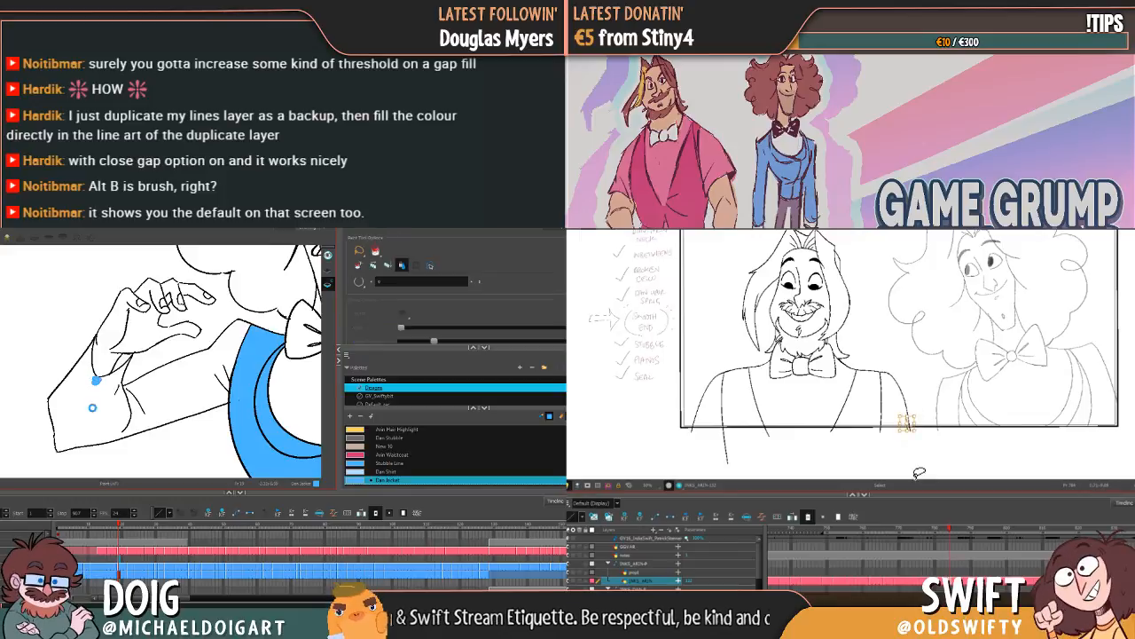
key(Delete)
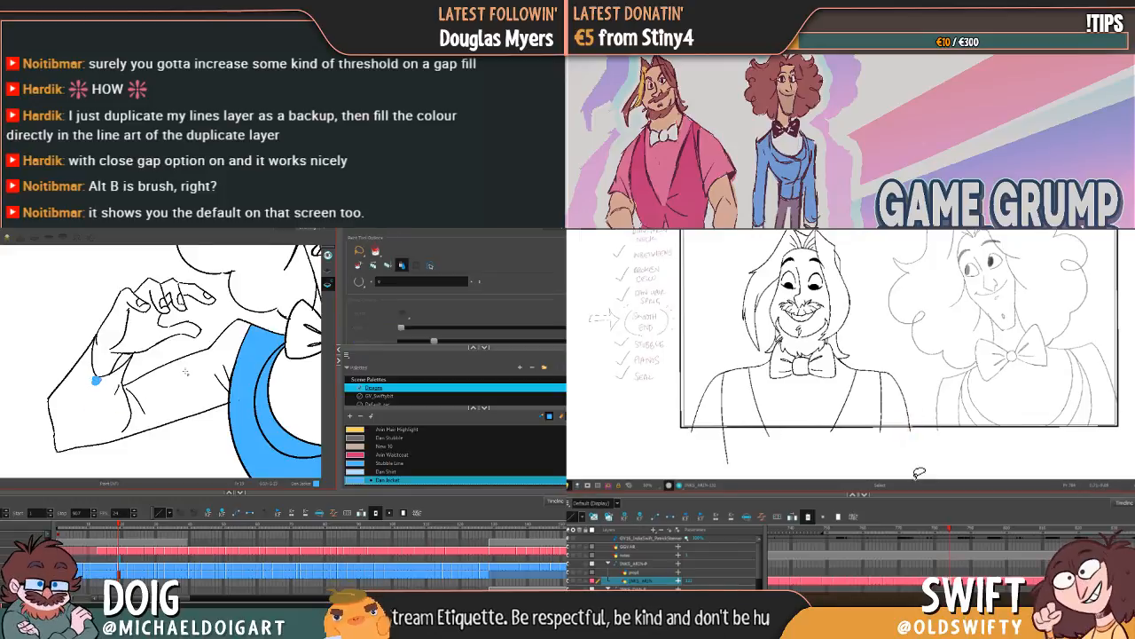
Step: Compare Arin's arm lines between neighbouring poses and inspect Dan's two raised sleeves for open gaps
mouse_move(230, 369)
mouse_down()
mouse_move(88, 349)
mouse_move(176, 369)
mouse_move(197, 362)
mouse_up()
key(comma)
key(period)
mouse_move(287, 364)
mouse_down()
mouse_move(174, 355)
mouse_move(51, 363)
mouse_up()
key(alt+b)
key(period)
key(comma)
Step: Close the gaps at Dan's shoulder tip and at the raised arm's inner elbow with the Brush tool, while comparing Arin's poses
key(comma)
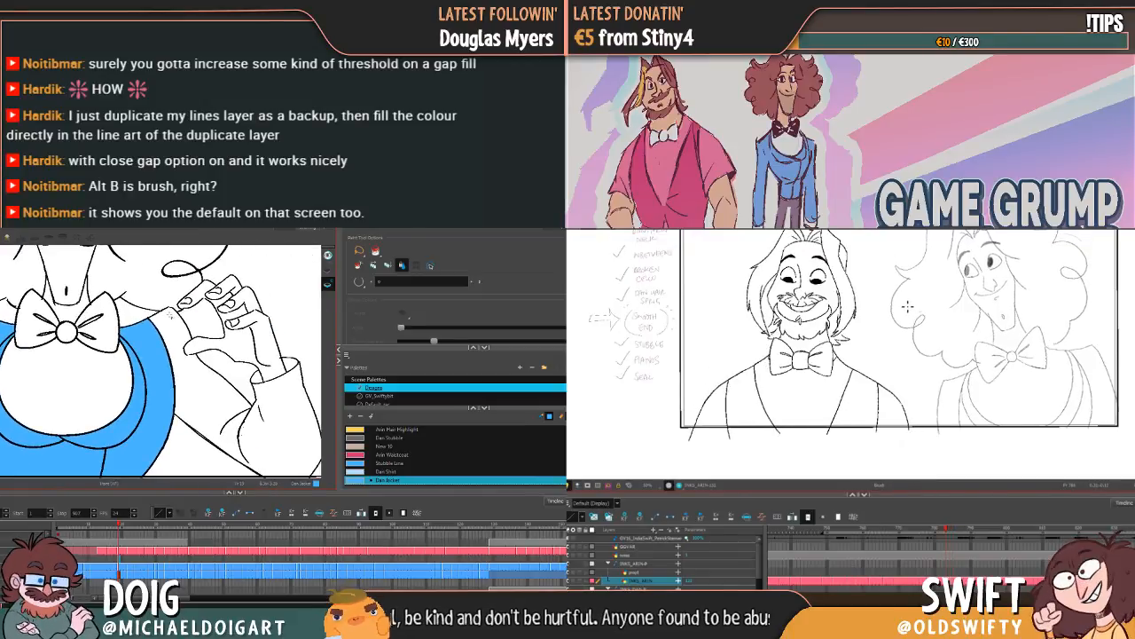
key(alt+b)
key(period)
key(period)
key(comma)
key(comma)
key(period)
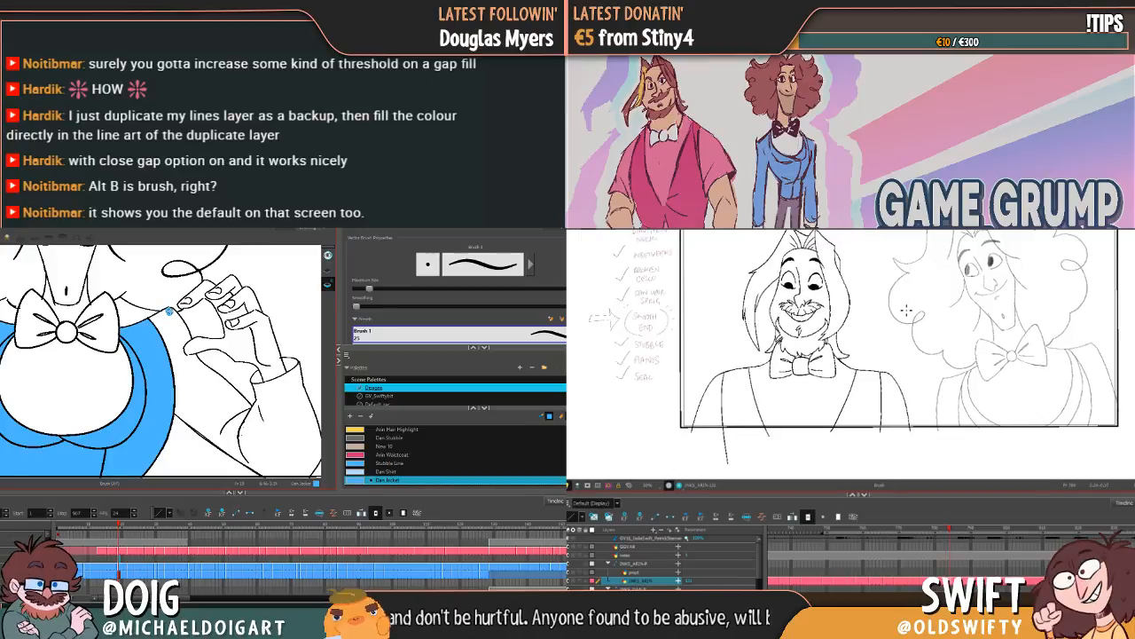
click(170, 311)
key(comma)
key(period)
drag(884, 343, 877, 369)
drag(259, 396, 258, 403)
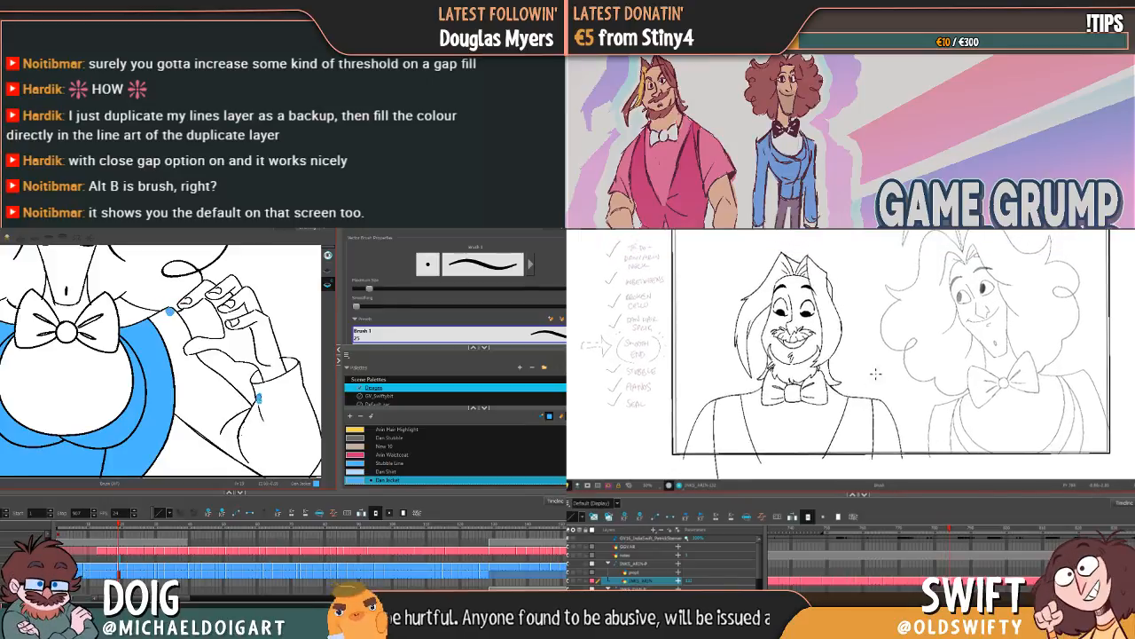
key(comma)
key(period)
Step: Change the Paint tool's gap-closing setting again, and select Arin's whole drawing
key(alt+i)
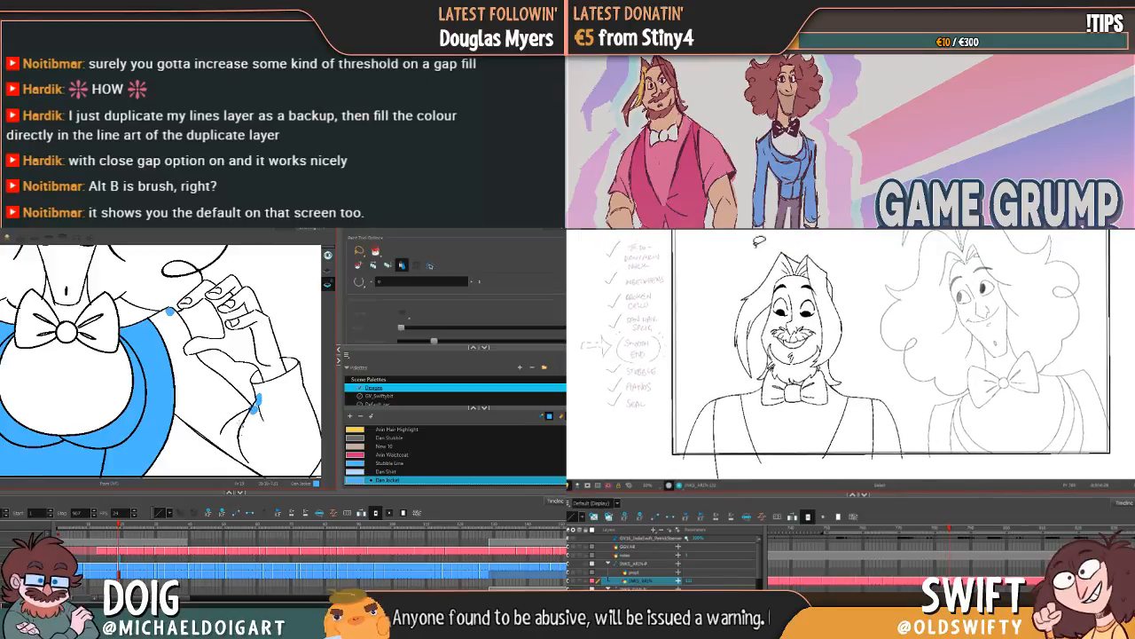
mouse_move(781, 248)
mouse_down()
mouse_move(743, 284)
mouse_move(714, 425)
mouse_move(885, 432)
mouse_move(849, 280)
mouse_up()
click(359, 282)
click(376, 304)
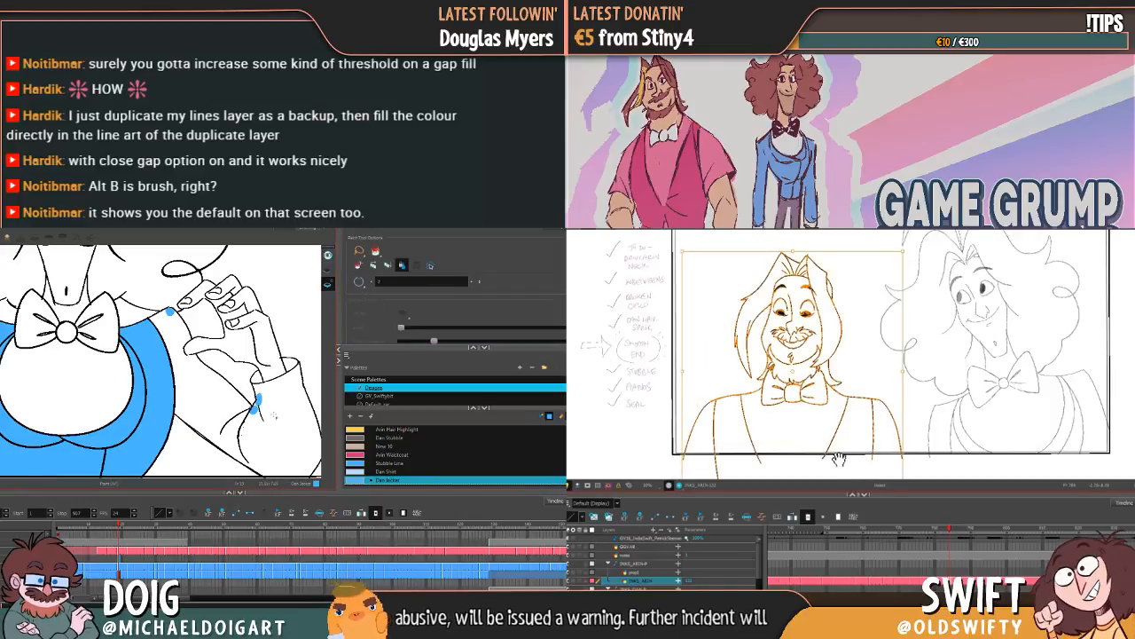
drag(839, 459, 845, 406)
mouse_move(274, 415)
mouse_down()
mouse_move(254, 373)
mouse_move(235, 368)
mouse_up()
Step: Close the gap at the elbow tip of Dan's raised sleeve with the Brush tool, and deselect Arin's drawing
key(alt+b)
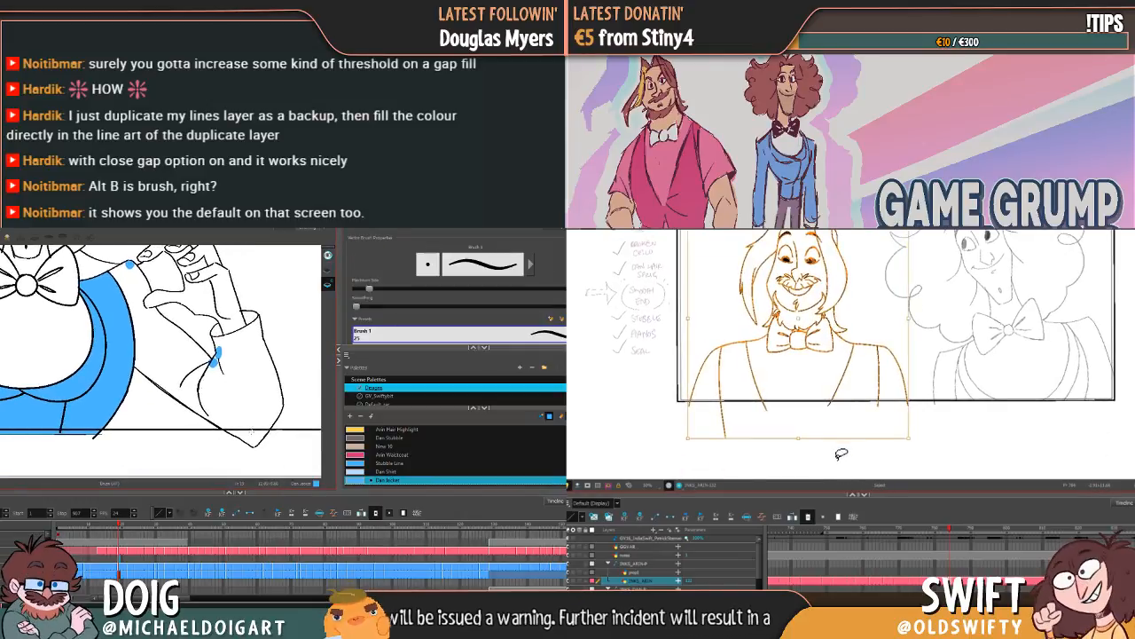
drag(252, 433, 254, 440)
click(839, 462)
drag(848, 429, 840, 468)
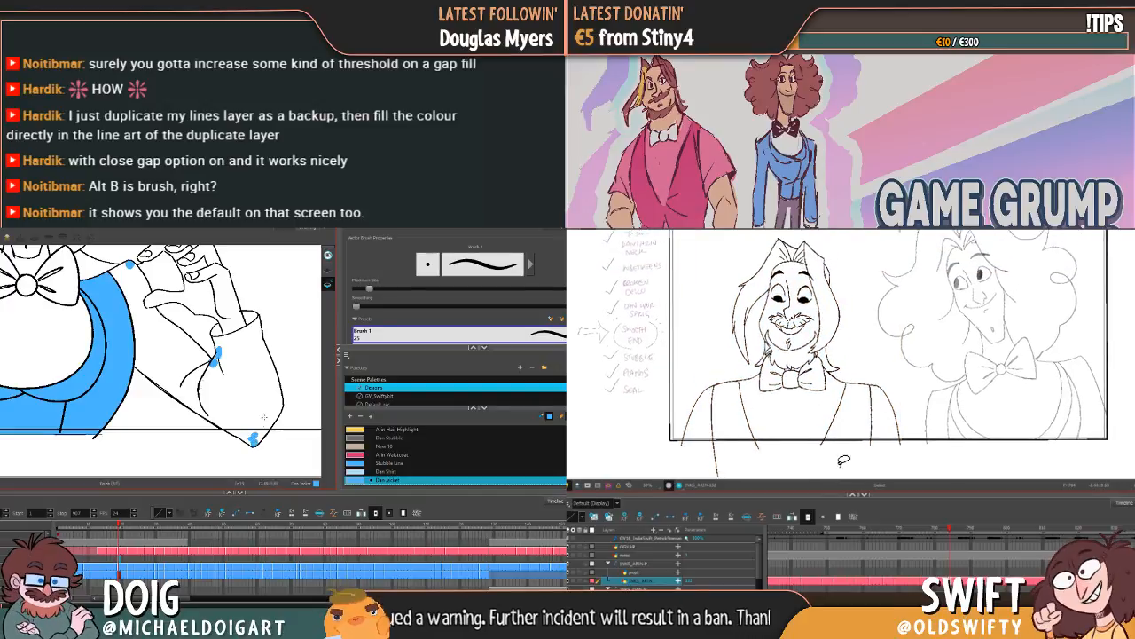
Step: Try to fill Dan's raised sleeve with the Dan Jacket colour, and undo the fill
key(alt+i)
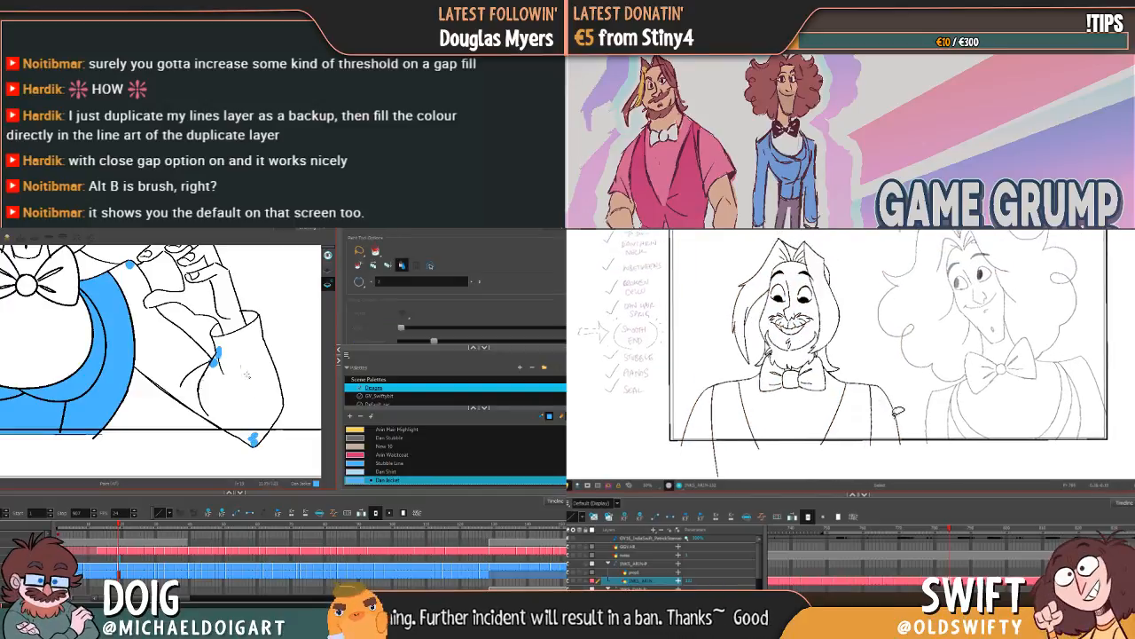
click(200, 351)
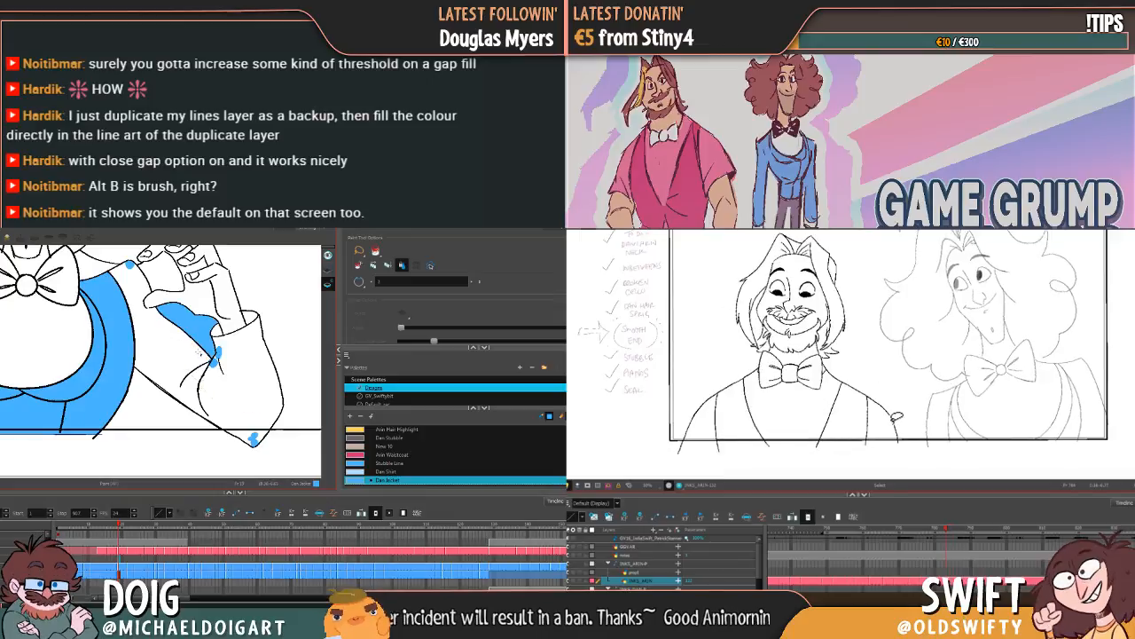
key(.)
key(ctrl+z)
Step: Dab the gap where the sleeve's underside meets Dan's jacket, try tracing the whole underside with the Brush tool, and undo that stroke
drag(199, 351, 216, 344)
drag(861, 425, 702, 395)
drag(216, 344, 226, 340)
drag(702, 394, 850, 299)
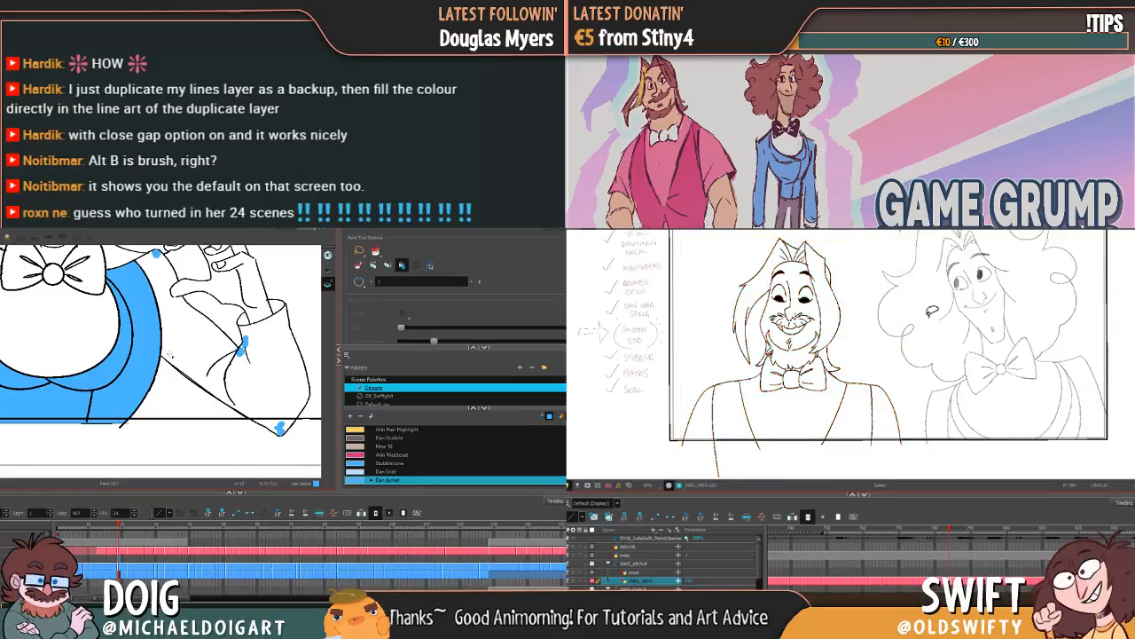
key(alt+b)
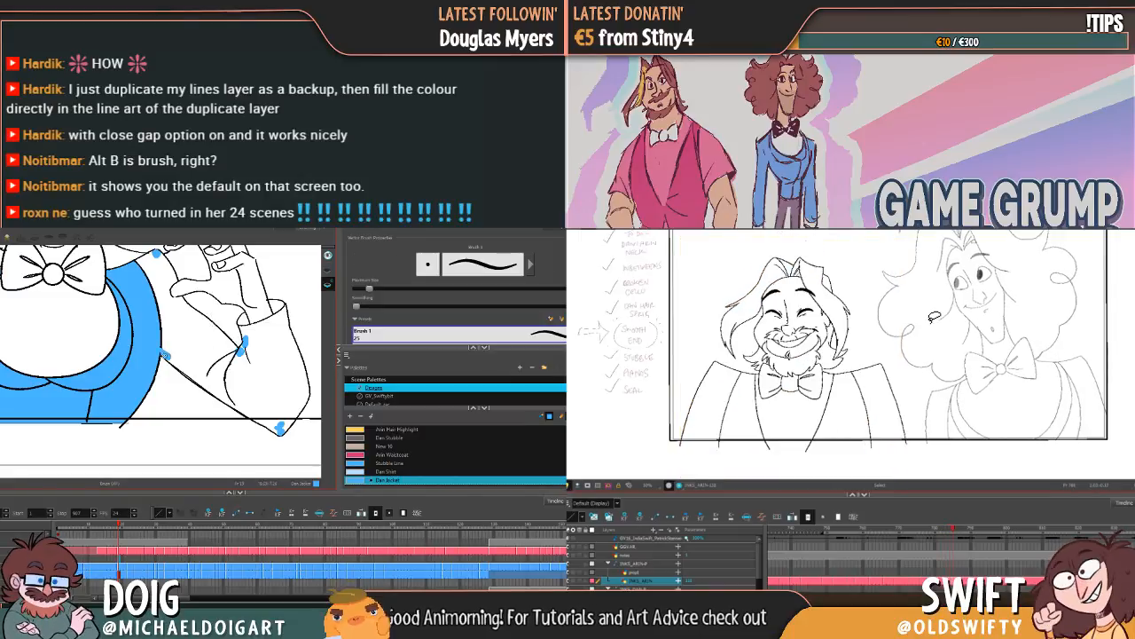
drag(162, 354, 282, 433)
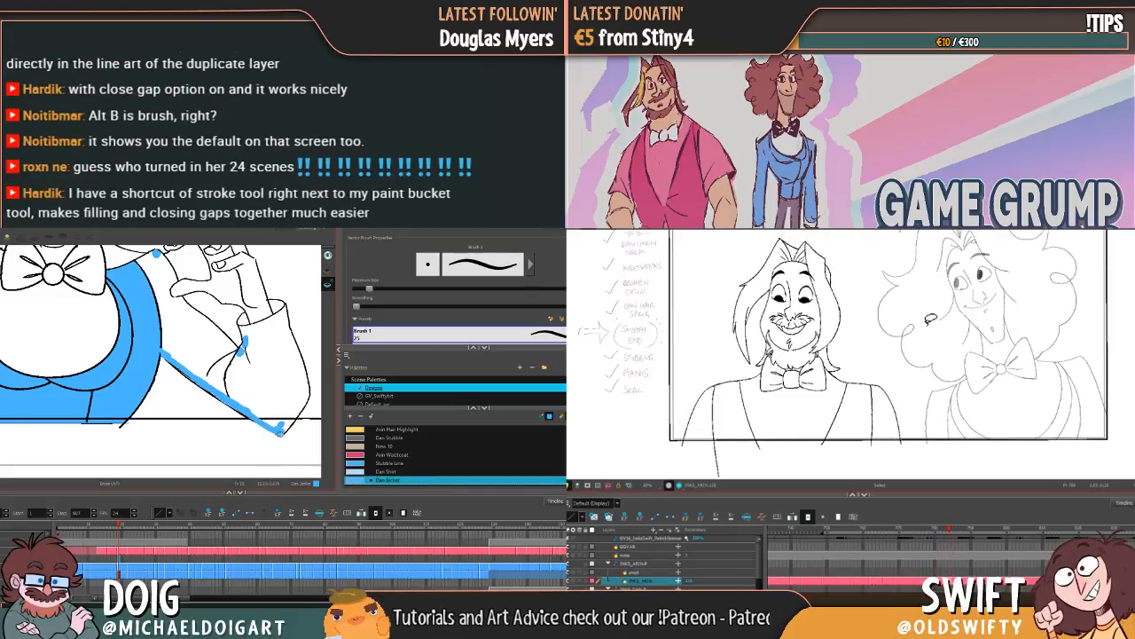
key(ctrl+z)
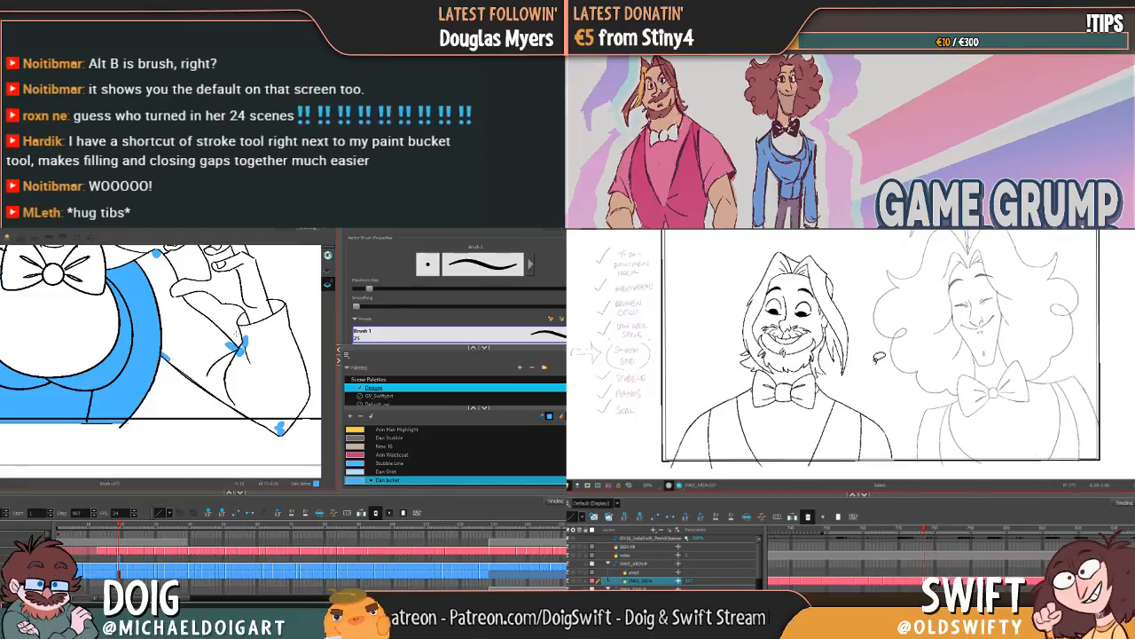
Step: Dab the Dan Jacket colour along the cuff edge of Dan's raised sleeve with the Brush tool to close its gaps
key(alt+i)
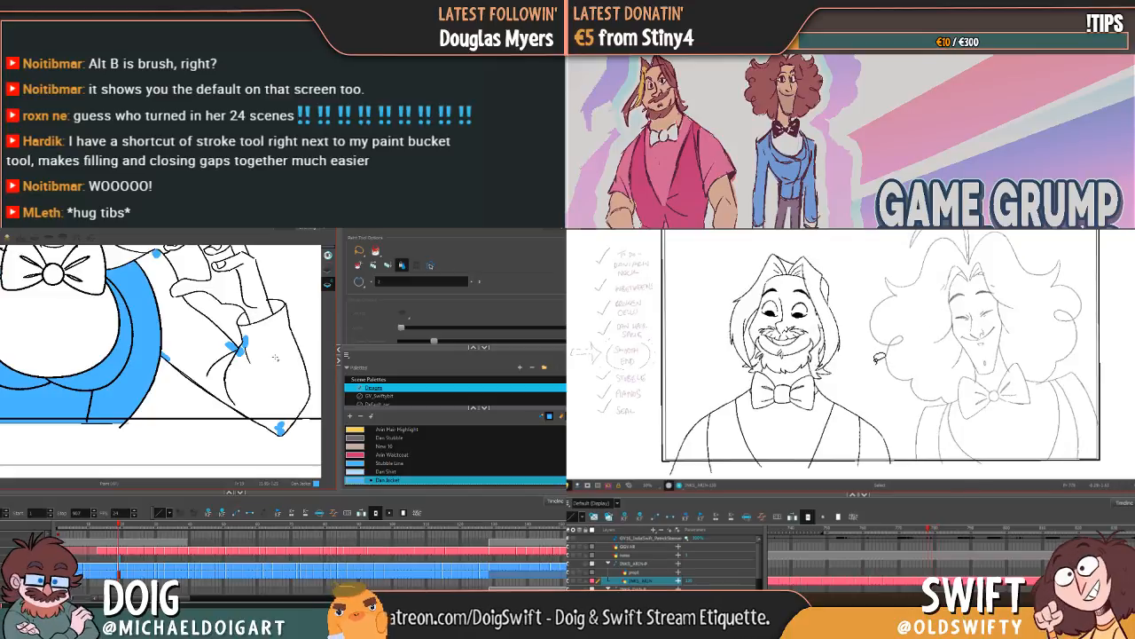
key(alt+b)
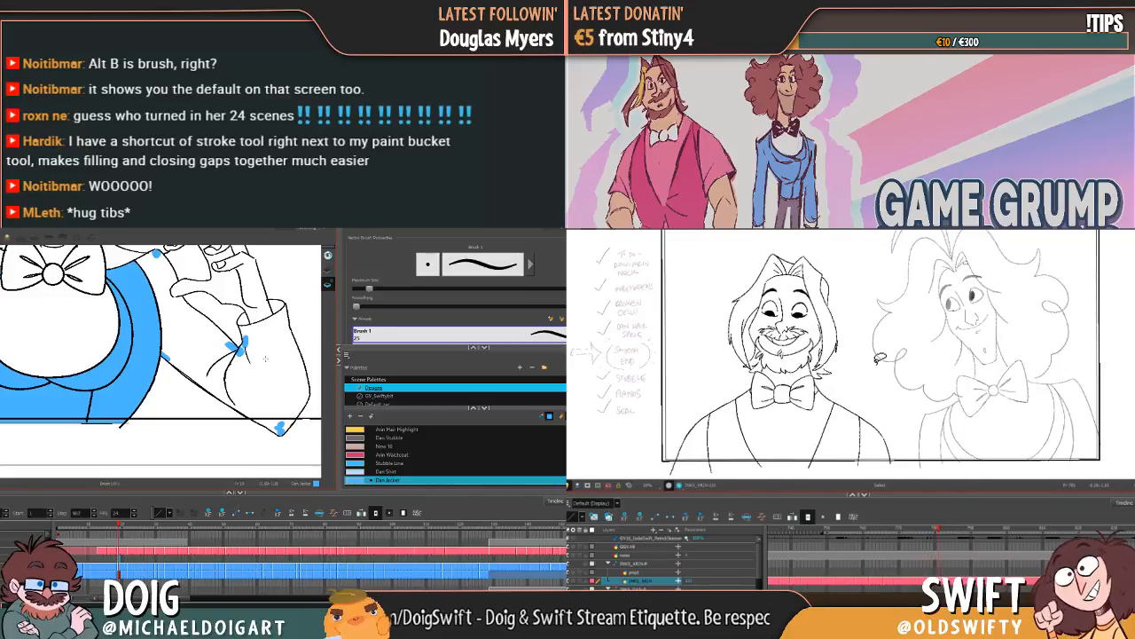
click(266, 358)
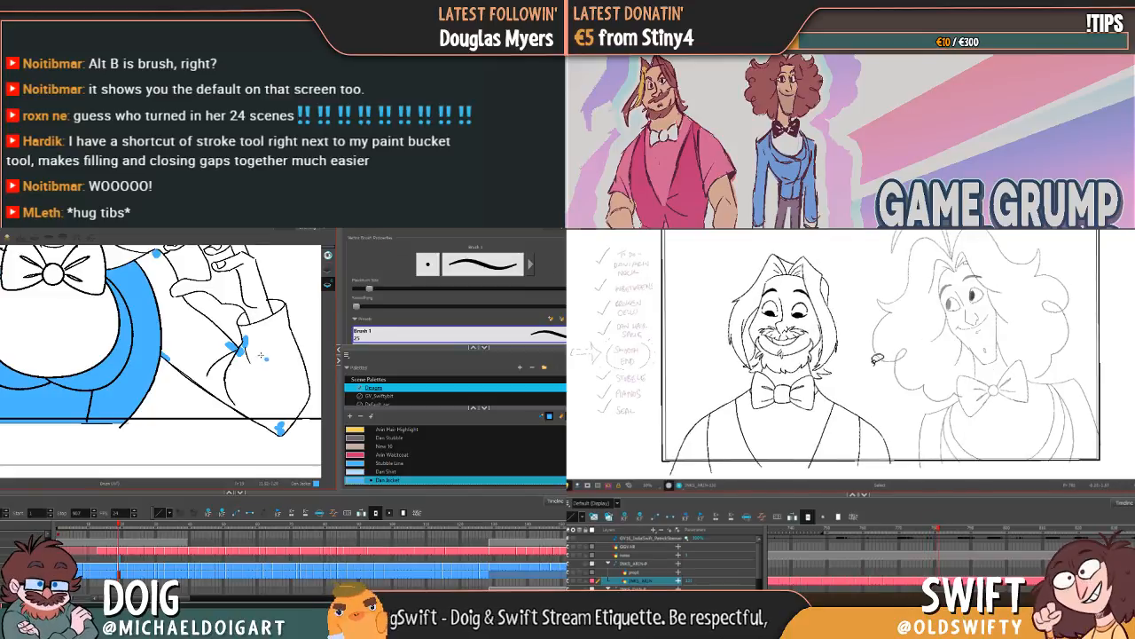
click(282, 312)
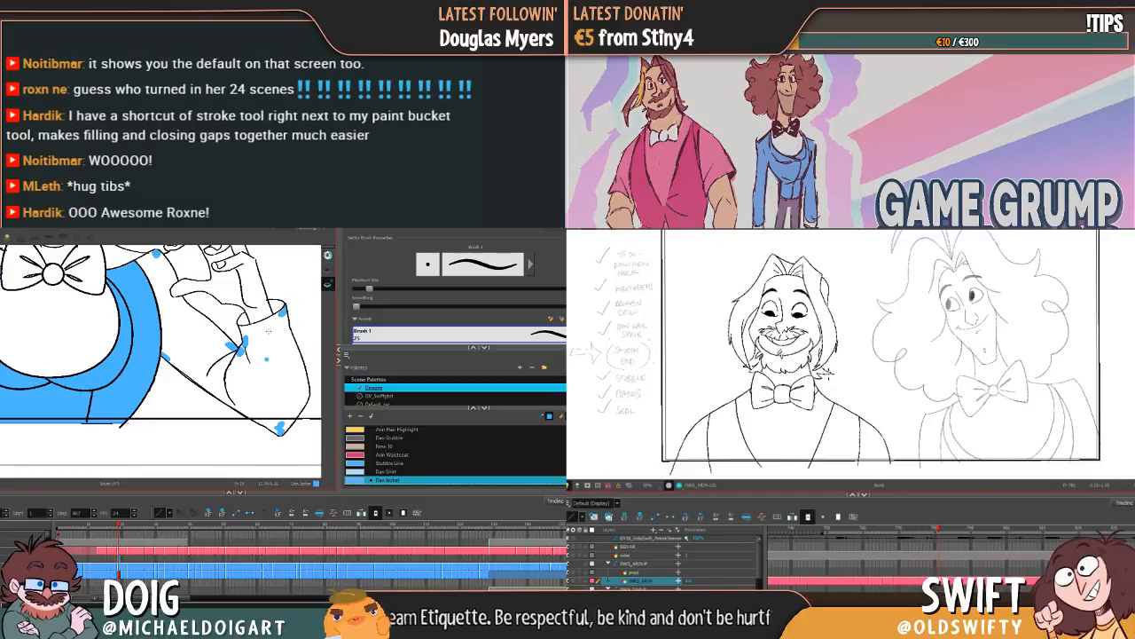
mouse_move(213, 333)
mouse_down()
mouse_move(259, 376)
mouse_move(275, 382)
mouse_move(286, 362)
mouse_move(191, 345)
mouse_up()
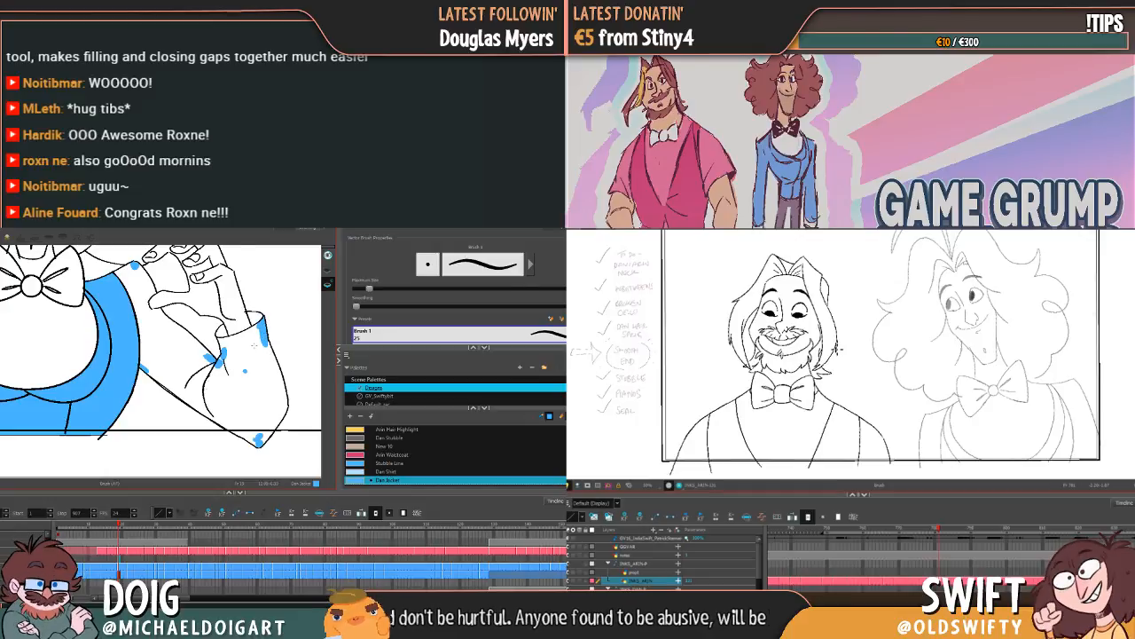
Step: Brush across the open fold at the sleeve's inner elbow, and fill Dan's raised sleeve with the Dan Jacket colour
key(alt+i)
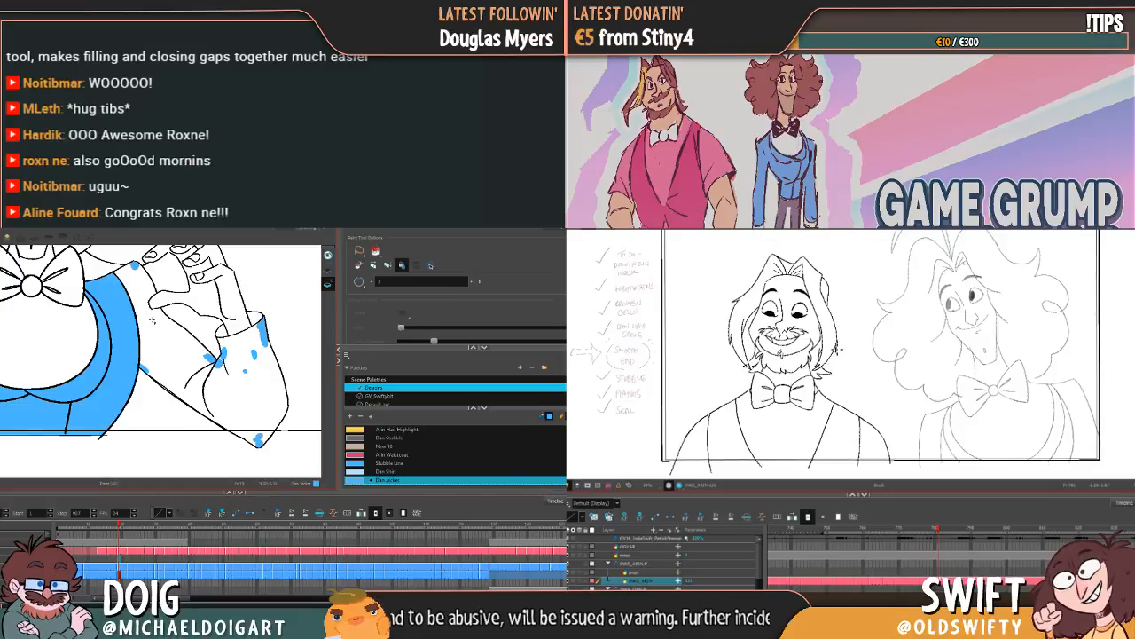
key(alt+b)
key(alt+i)
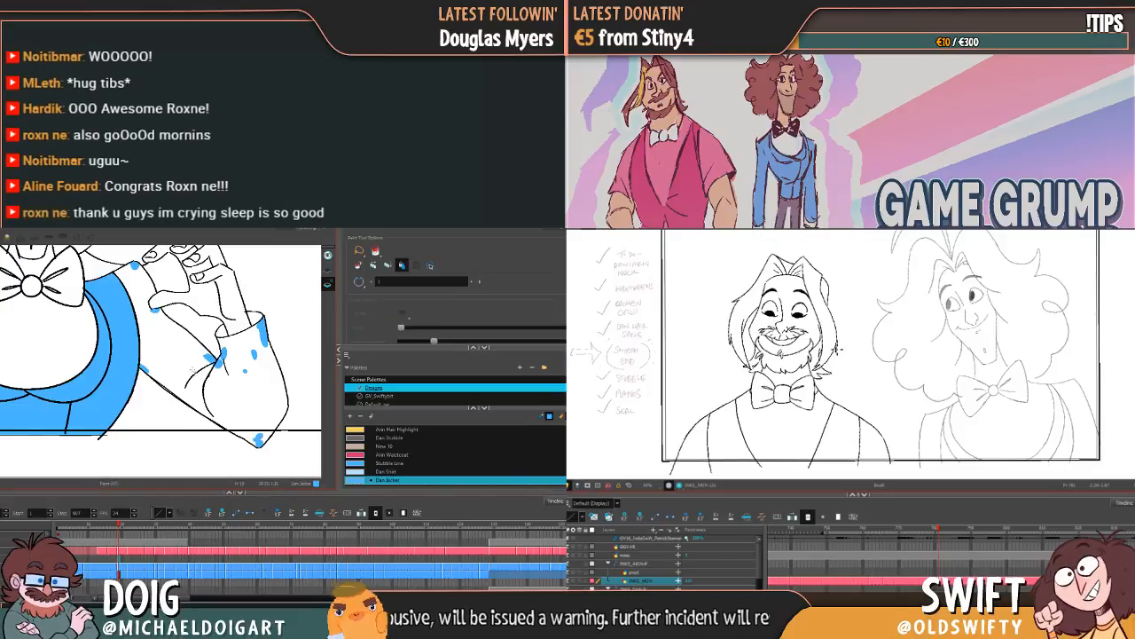
key(alt+b)
drag(219, 391, 194, 369)
key(alt+i)
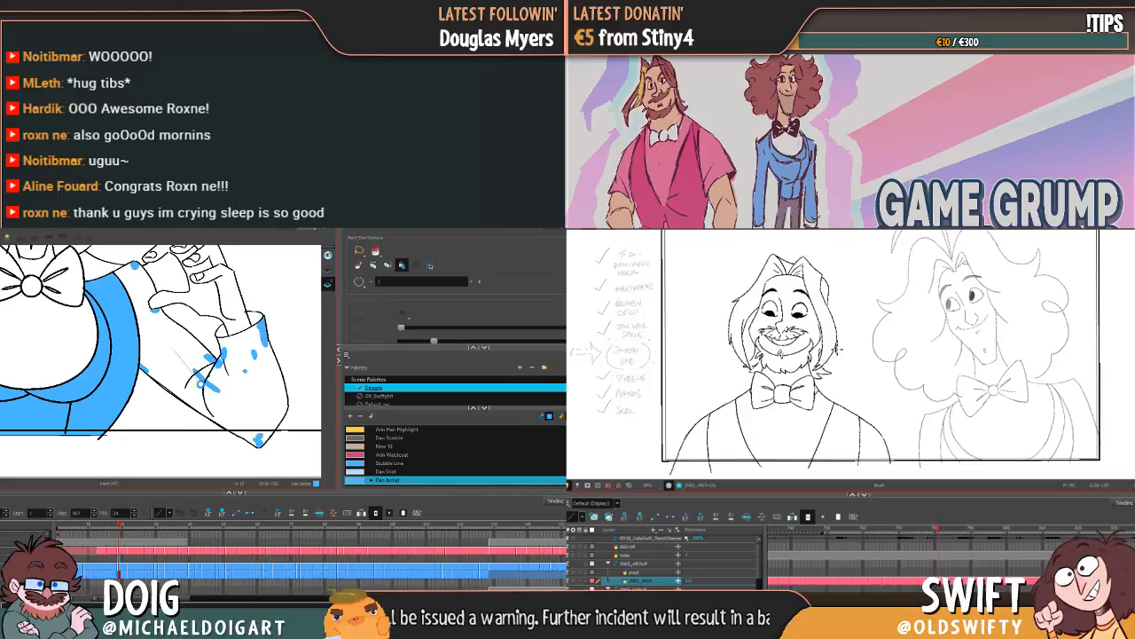
click(163, 344)
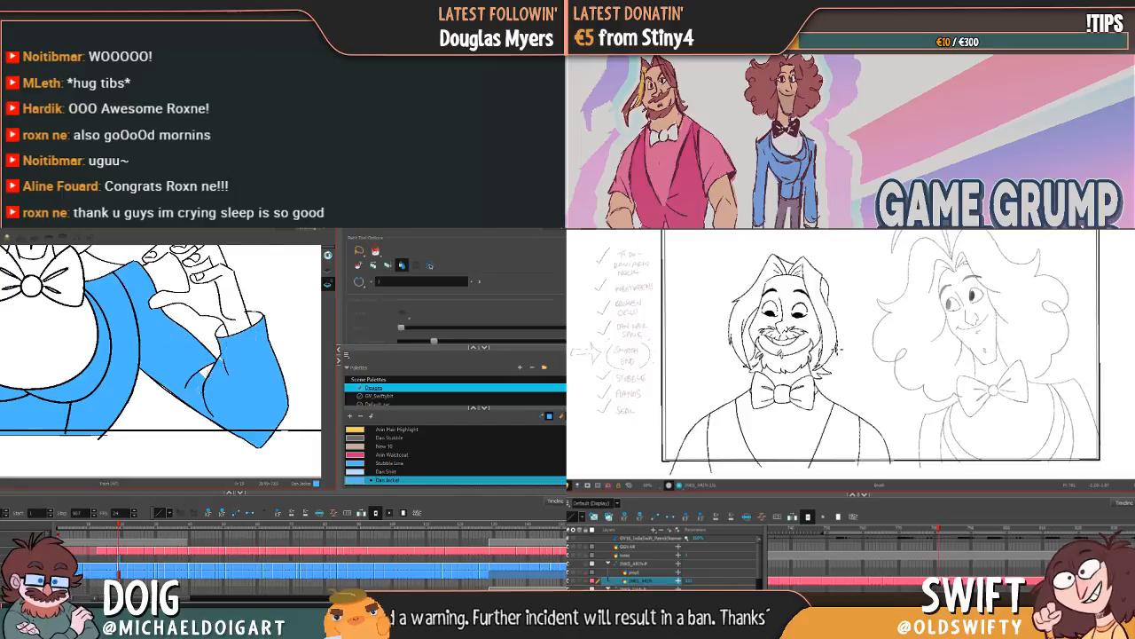
Step: Brush over the line gaps at the cuff and upper edge of Dan's other raised sleeve
drag(188, 304, 222, 349)
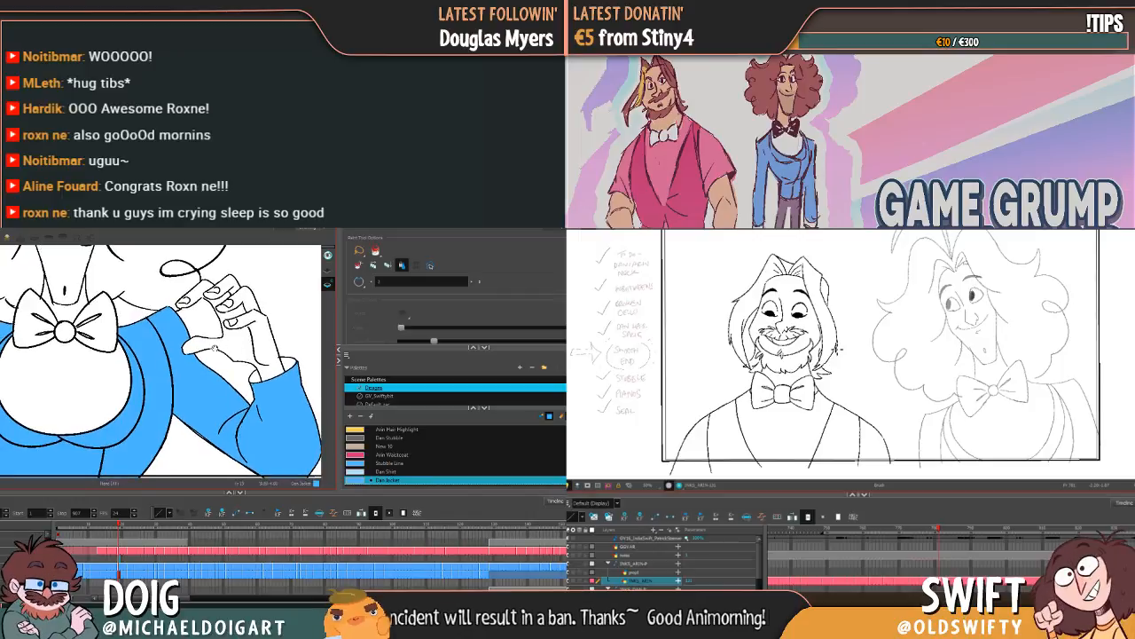
drag(130, 352, 218, 350)
drag(72, 353, 129, 332)
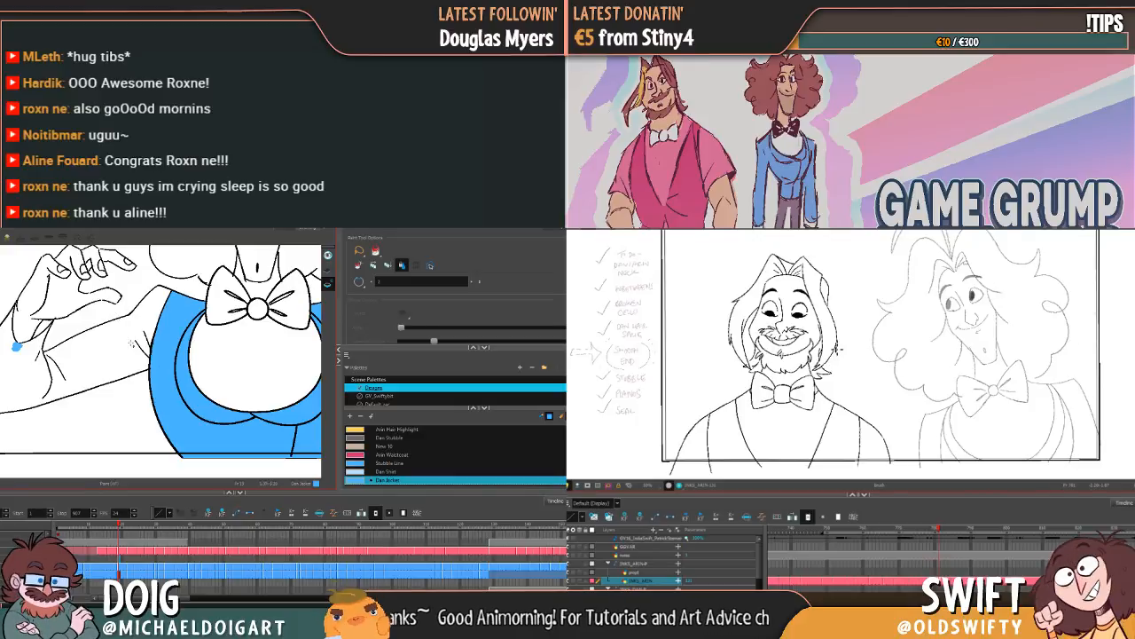
key(alt+b)
mouse_move(135, 335)
mouse_down()
mouse_move(98, 356)
mouse_move(40, 354)
mouse_up()
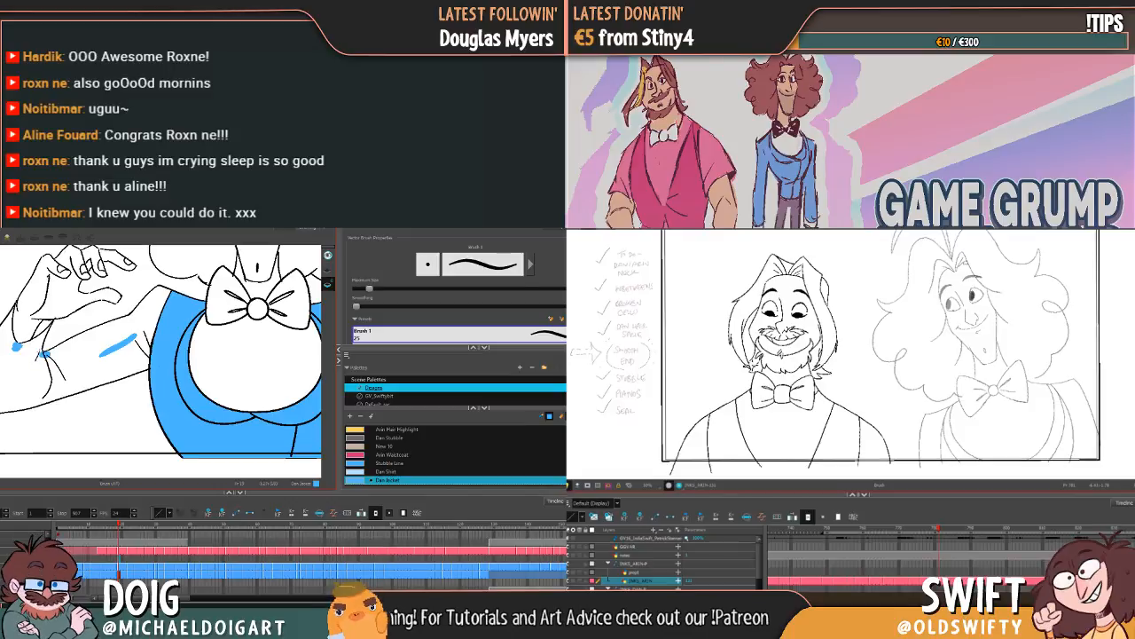
key(alt+i)
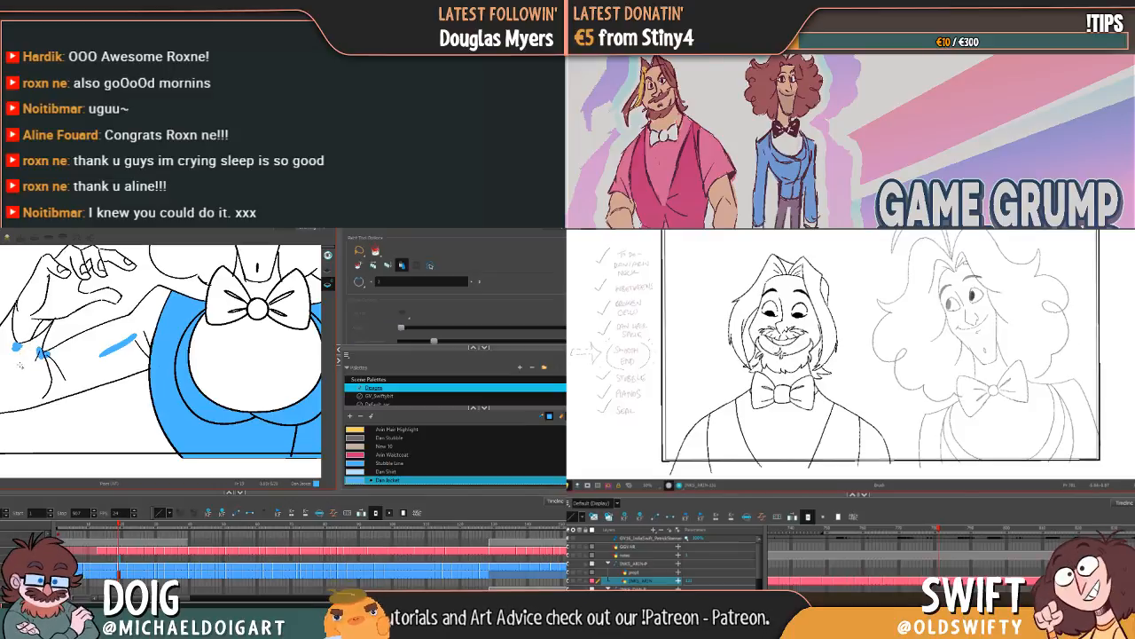
Step: Show the drawing's vector strokes, and fill Dan's other raised sleeve with the Dan Jacket colour
key(alt+b)
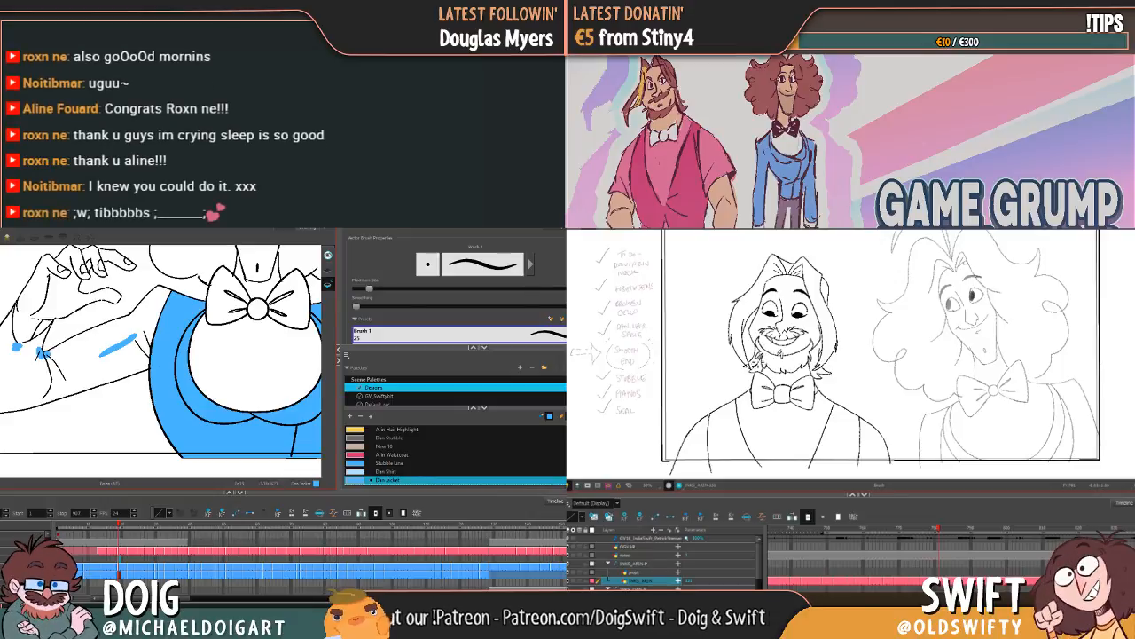
key(alt+i)
click(132, 347)
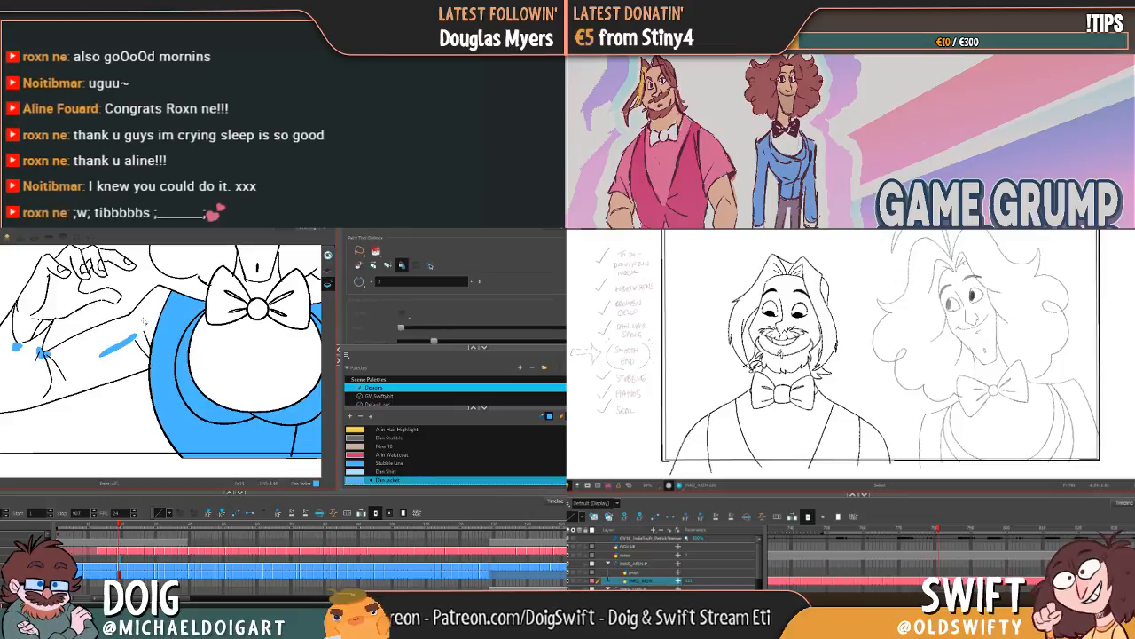
key(k)
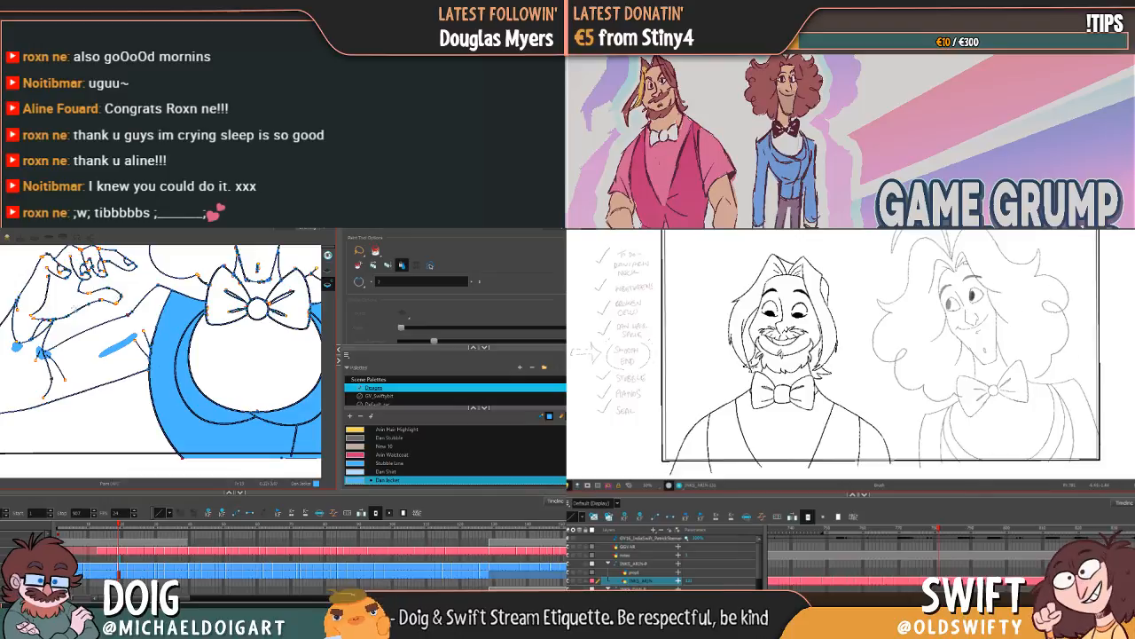
key(alt+b)
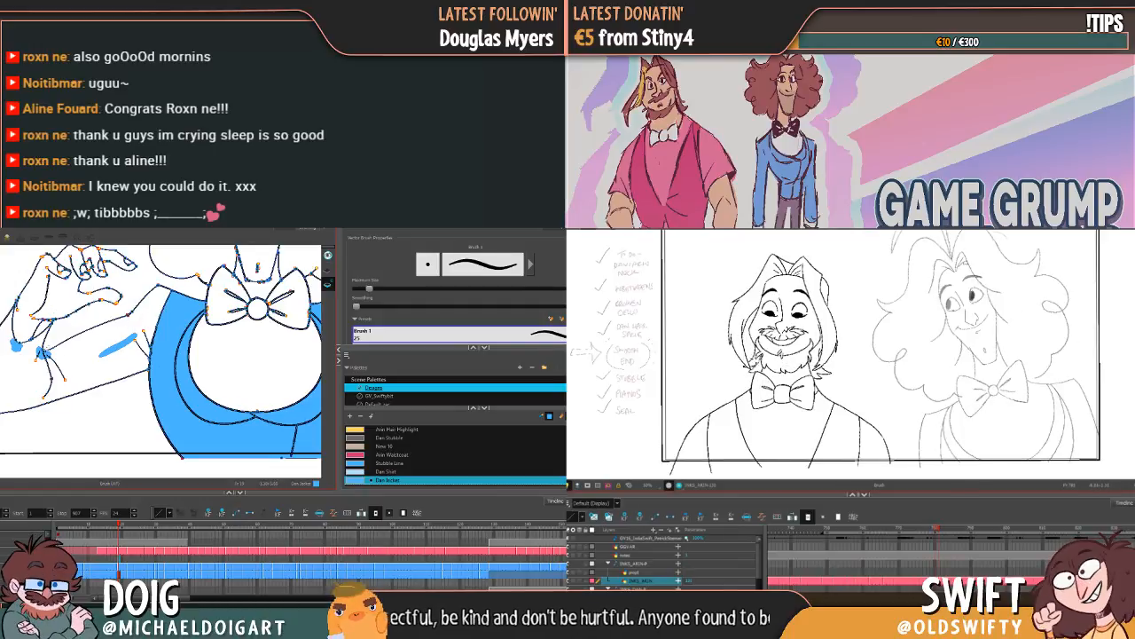
key(alt+i)
click(22, 393)
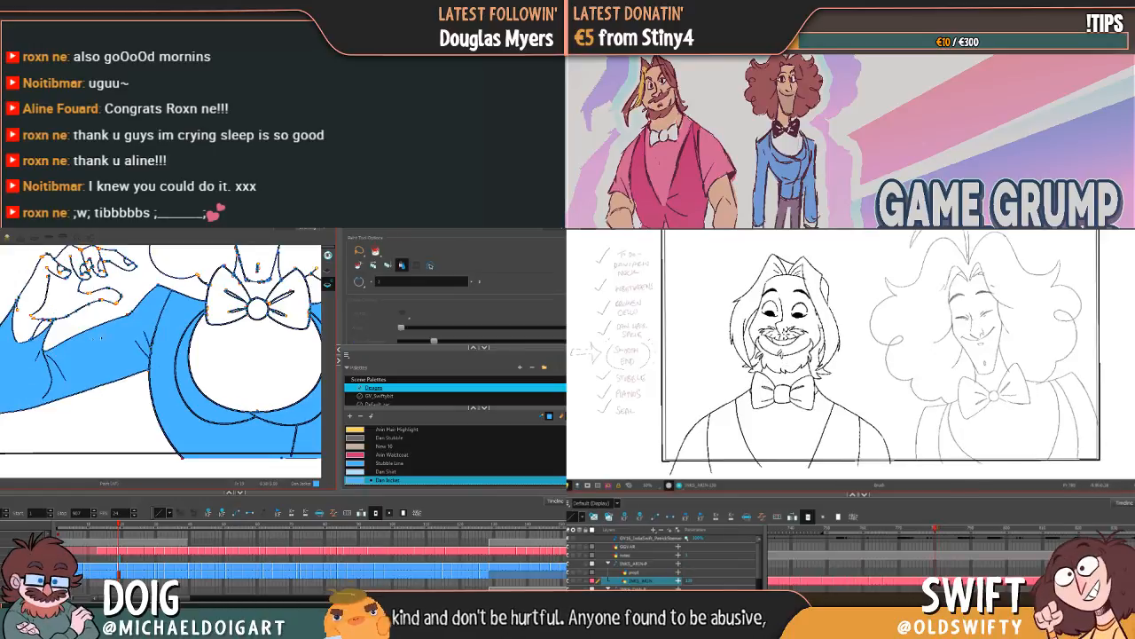
Step: Go to Dan's next drawing, and close the gaps at the elbow tip and the jacket's hem corner with the Brush tool
drag(144, 329, 36, 374)
drag(127, 405, 64, 357)
key(g)
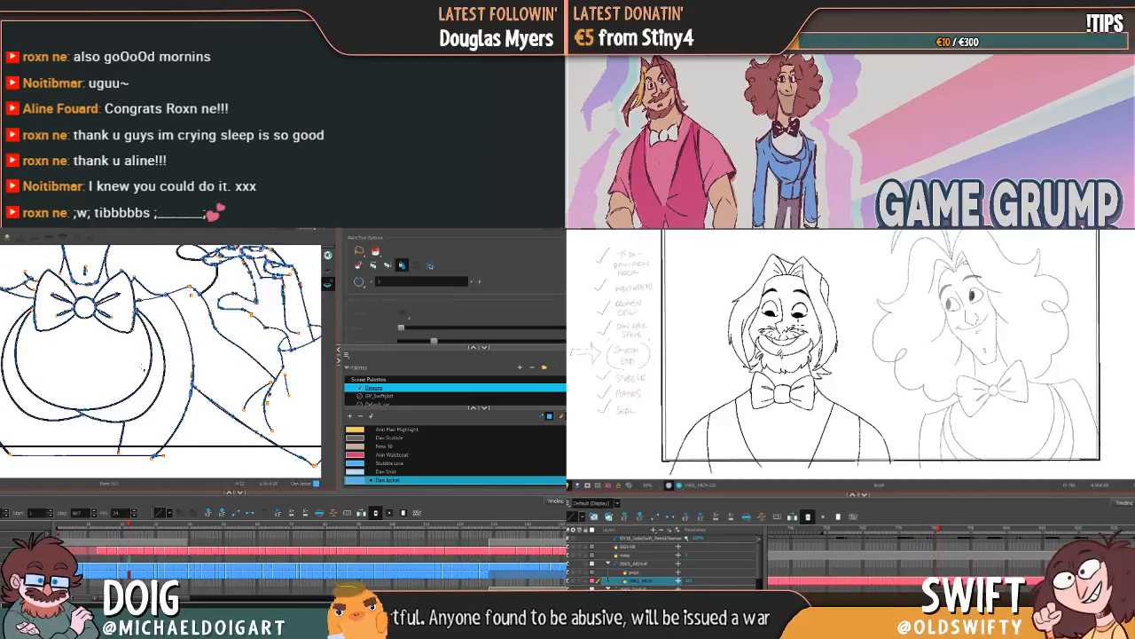
drag(244, 385, 184, 361)
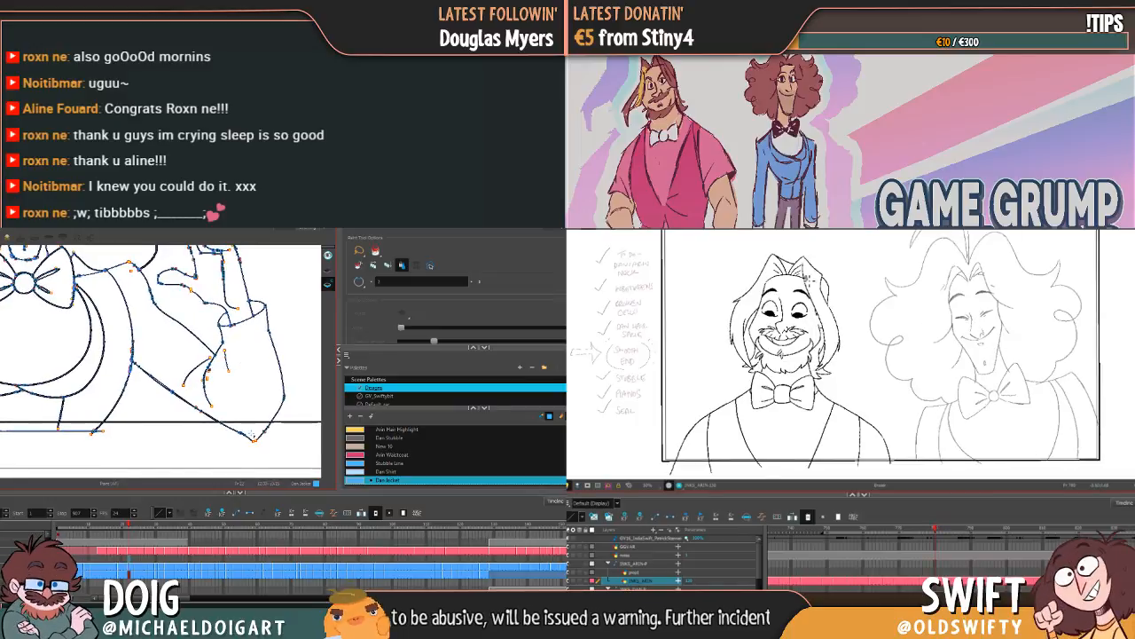
key(alt+b)
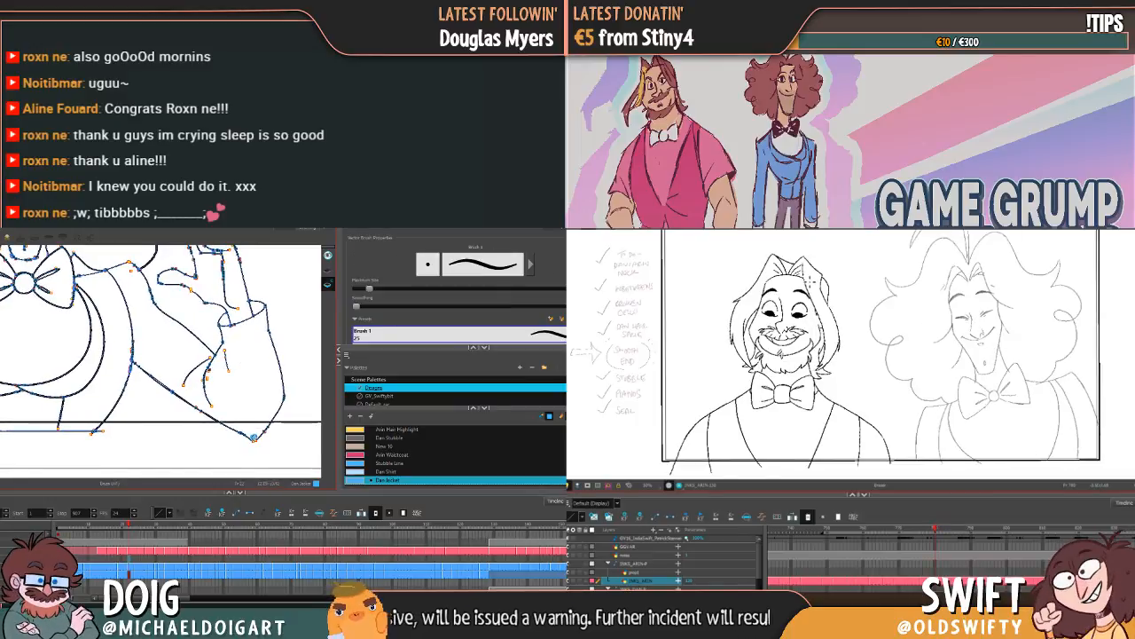
drag(202, 396, 316, 406)
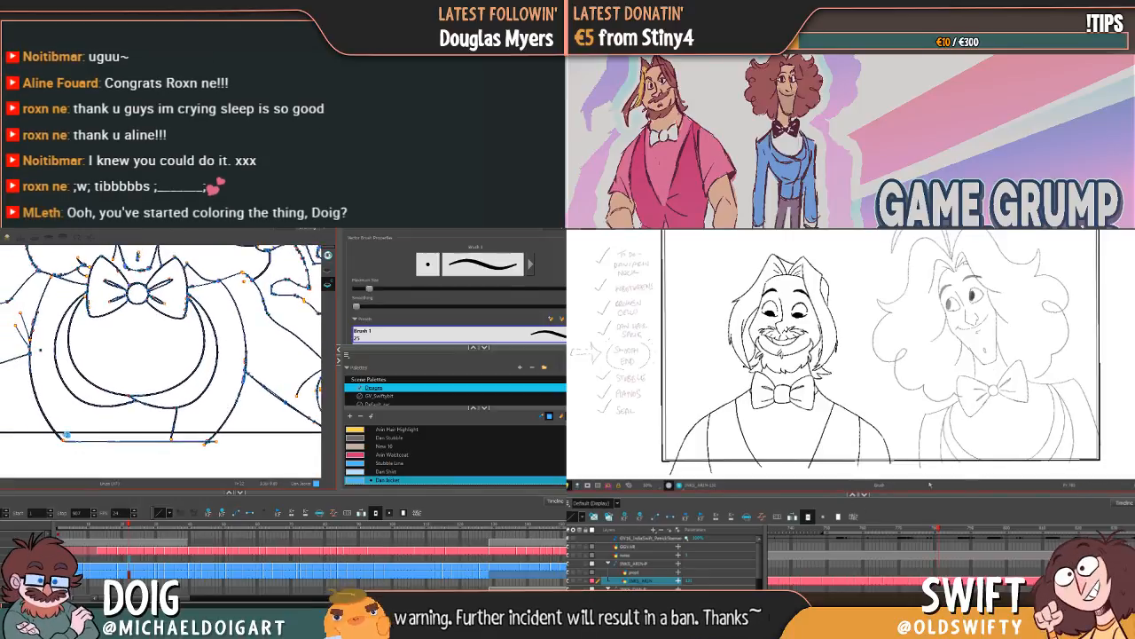
mouse_move(63, 378)
mouse_down()
mouse_move(96, 409)
mouse_move(185, 404)
mouse_move(202, 371)
mouse_move(173, 383)
mouse_up()
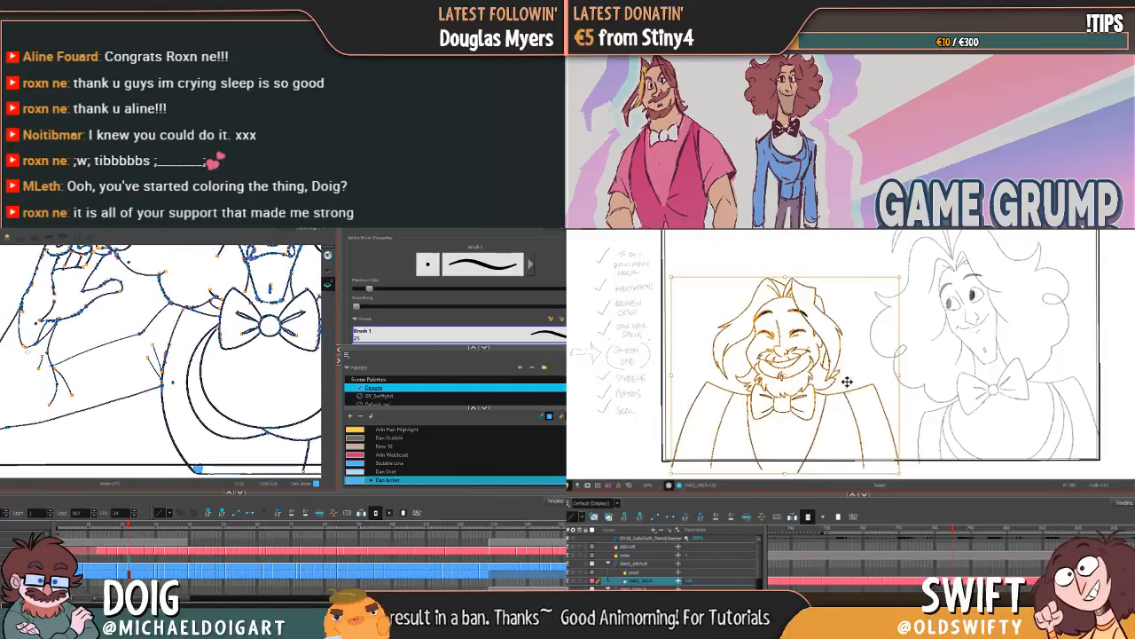
Step: Select Arin's whole drawing for repositioning, and brush over the open creases where Dan's raised sleeve meets his jacket
key(ctrl+a)
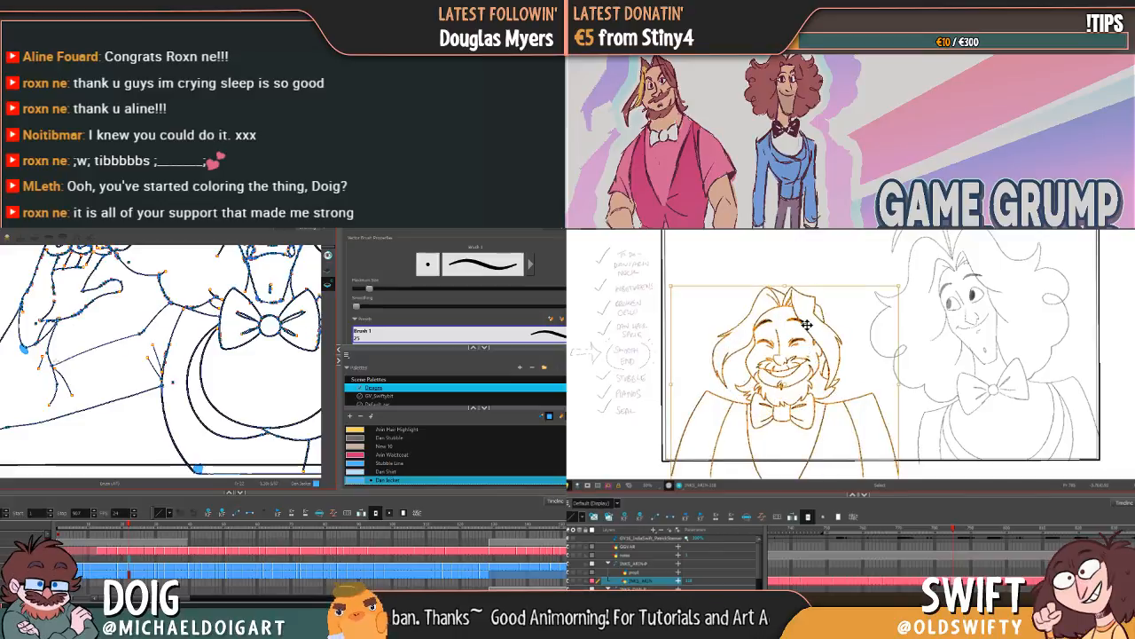
key(alt+i)
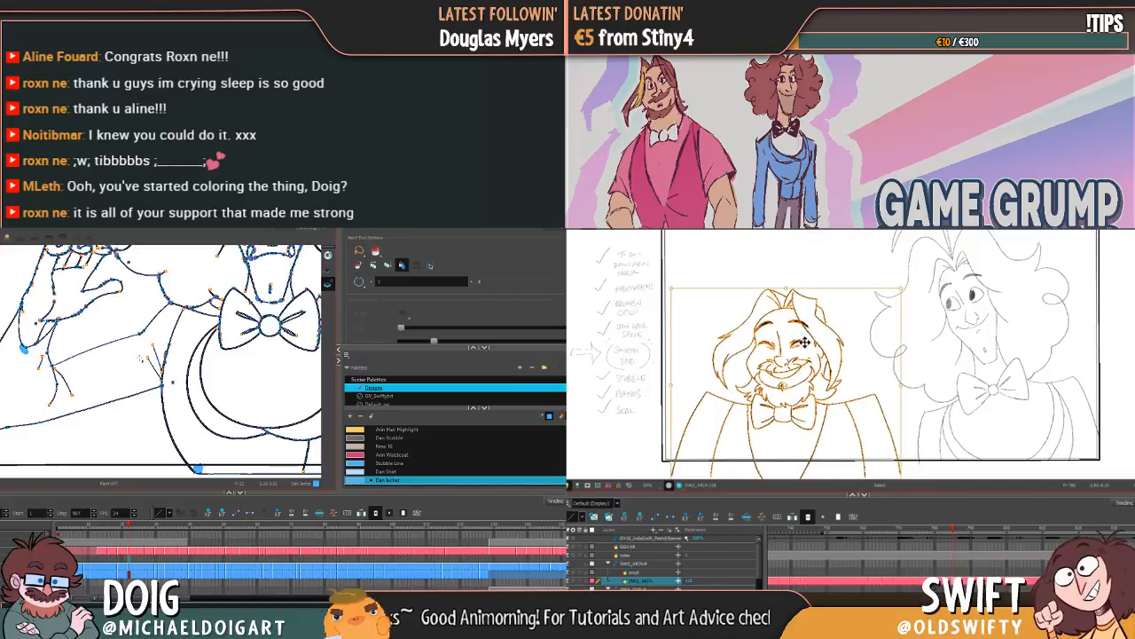
key(alt+b)
key(comma)
mouse_move(156, 359)
mouse_down()
mouse_move(161, 382)
mouse_move(159, 330)
mouse_move(142, 334)
mouse_move(151, 331)
mouse_up()
key(period)
key(comma)
key(period)
Step: Delete the selected line beside Arin's beard, and flip between neighbouring drawings to compare his poses
click(745, 382)
key(Delete)
key(comma)
key(period)
key(comma)
key(period)
key(comma)
key(period)
key(comma)
key(period)
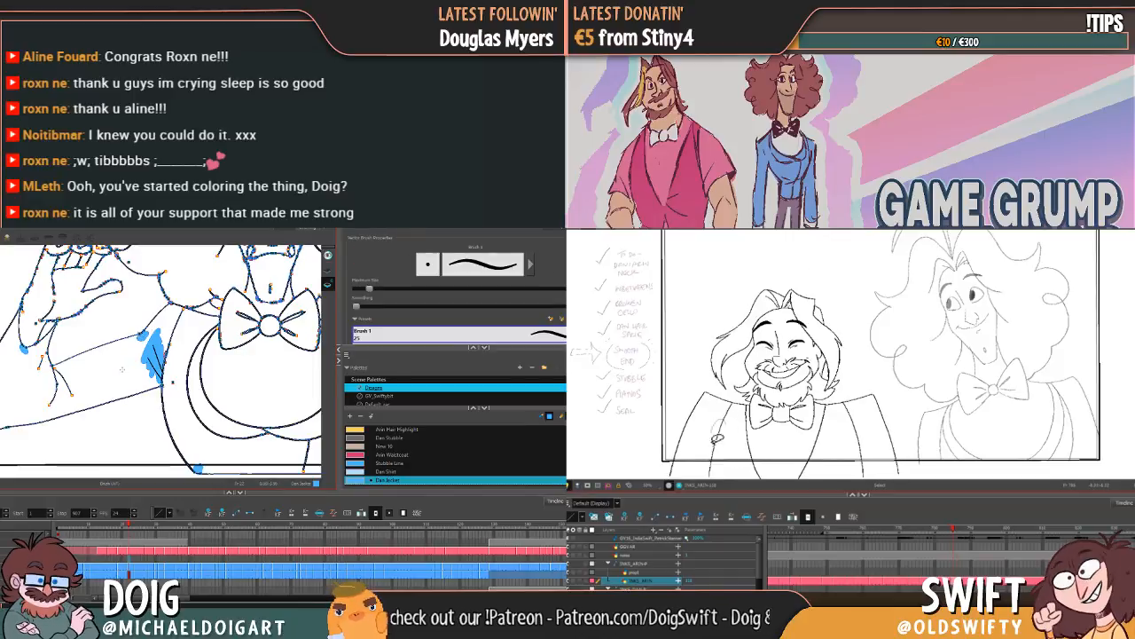
Step: Nudge Arin's armhole line on the side away from Dan, and fill Dan's sleeve and jacket with the Dan Jacket colour
click(724, 426)
drag(121, 366, 130, 377)
drag(723, 453, 715, 449)
key(comma)
drag(123, 360, 178, 386)
key(period)
key(alt+i)
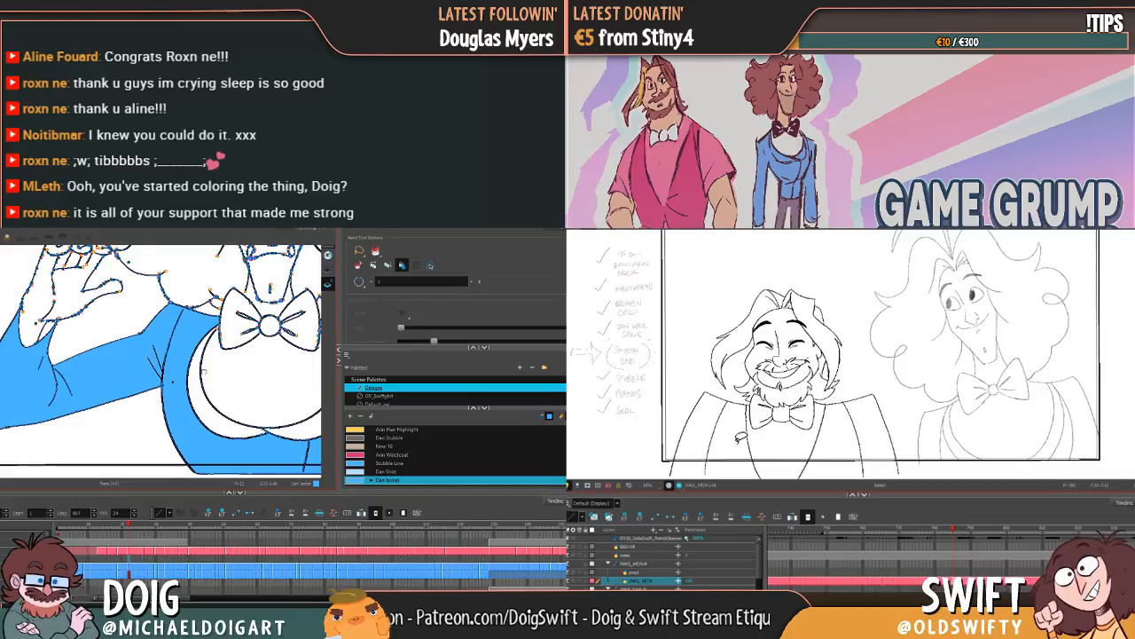
Step: Try to fill the gap between Dan's lapels and shirt with the Dan Jacket colour, and undo the fill
key(comma)
key(period)
mouse_move(265, 397)
mouse_down()
mouse_move(151, 365)
mouse_move(83, 373)
mouse_move(92, 382)
mouse_up()
key(comma)
key(period)
key(comma)
key(period)
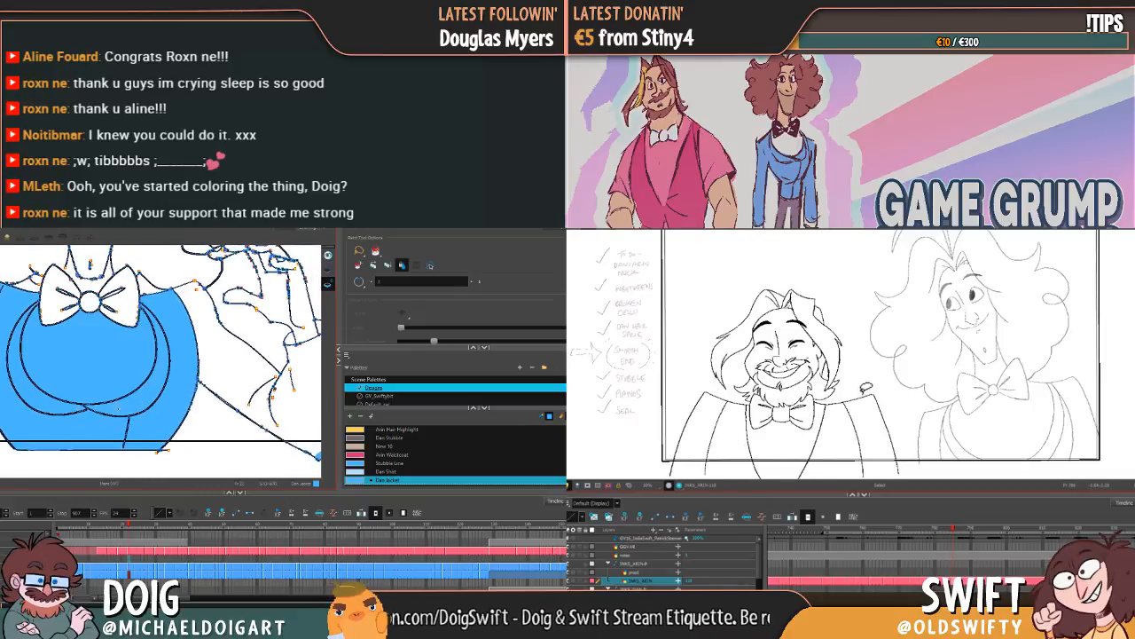
key(comma)
key(period)
key(ctrl+z)
Step: Nudge Arin's armhole line on the side nearest Dan, and compare it with the neighbouring drawing
key(comma)
key(period)
drag(857, 434, 862, 438)
drag(84, 386, 113, 401)
click(890, 395)
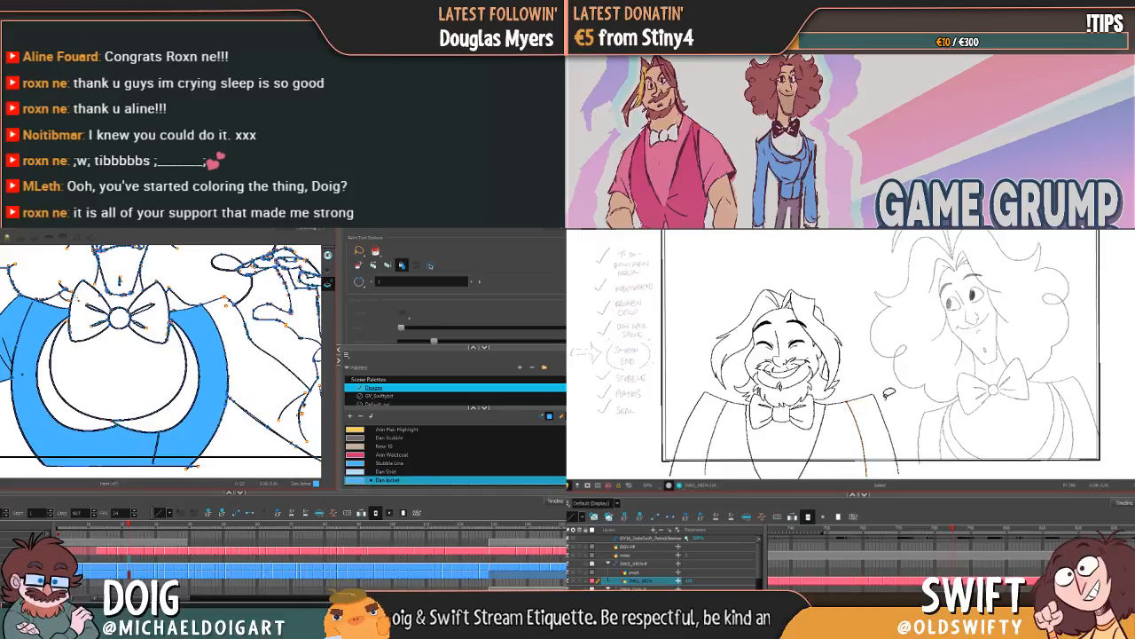
key(comma)
key(period)
Step: Try again to fill the inner lapel area beside Dan's shirt with the jacket colour, and undo the fill
drag(59, 325, 80, 355)
key(comma)
key(period)
key(alt+b)
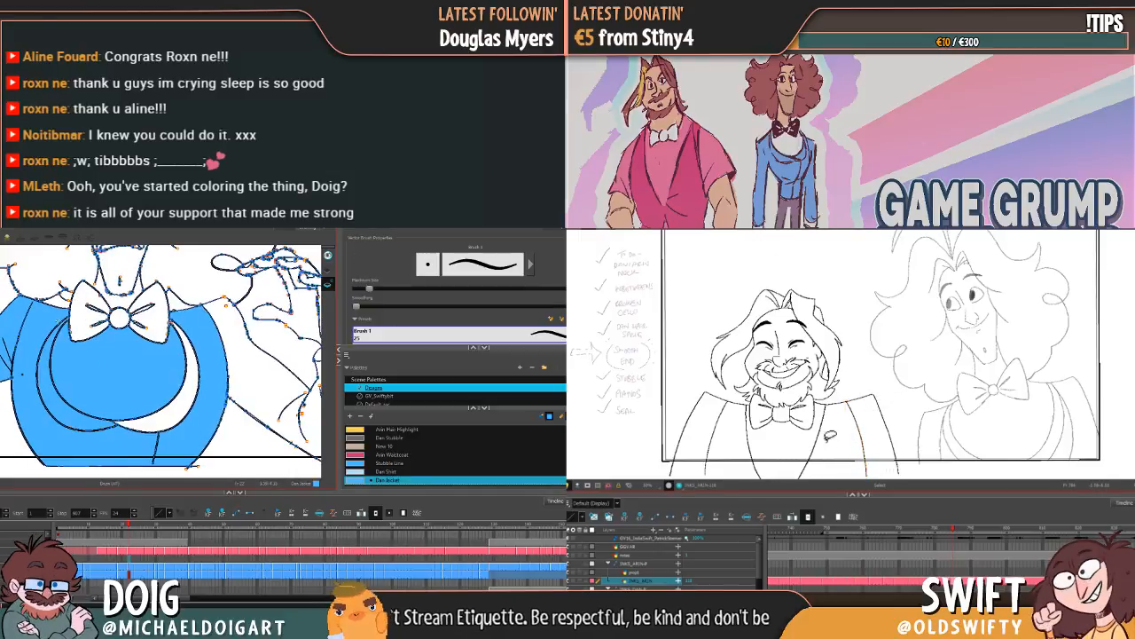
key(ctrl+z)
Step: Select Arin's lapel line on the side nearest Dan and adjust its position and angle
drag(832, 452, 852, 429)
click(835, 428)
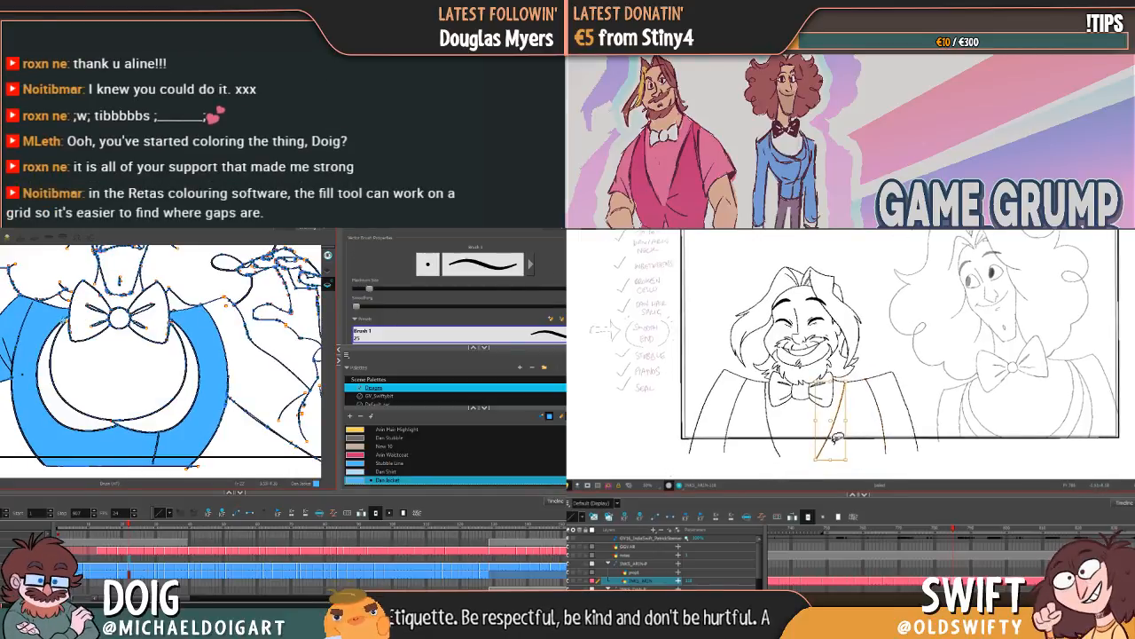
click(846, 390)
click(853, 464)
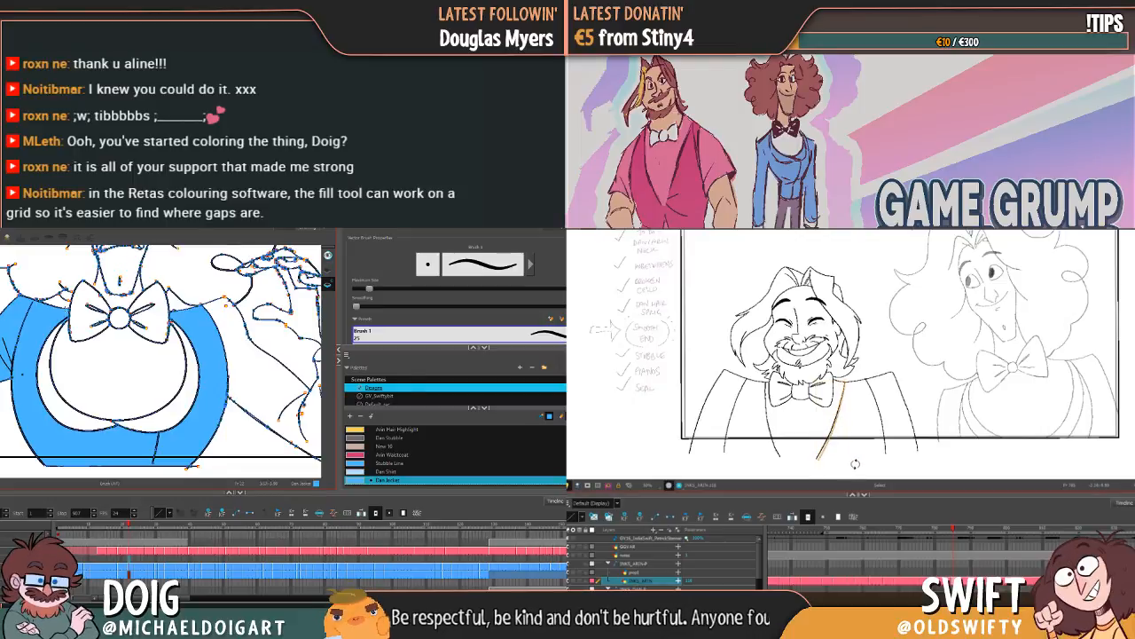
click(836, 431)
Step: Fill the inner lapel strip beside Dan's shirt with the Dan Jacket colour, and flip between drawings to check Arin's lapel
key(alt+i)
click(51, 344)
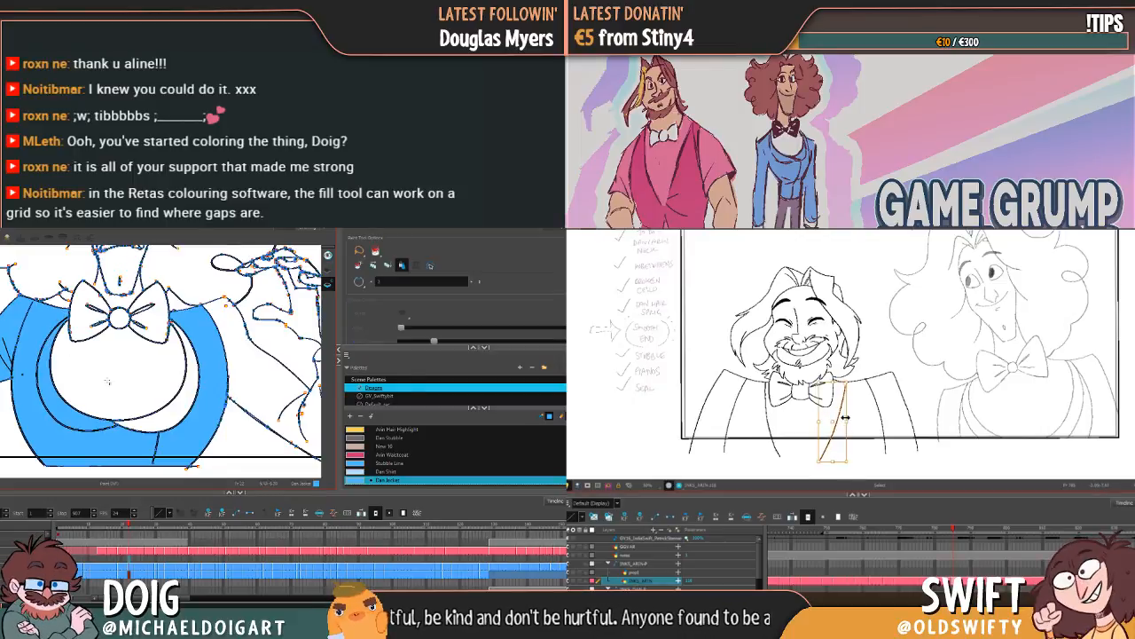
key(comma)
key(period)
key(comma)
key(period)
key(comma)
key(period)
Step: Brush a small mark across the gap in Dan's lower lapel, and select Arin's lapel line on the side away from Dan
key(alt+b)
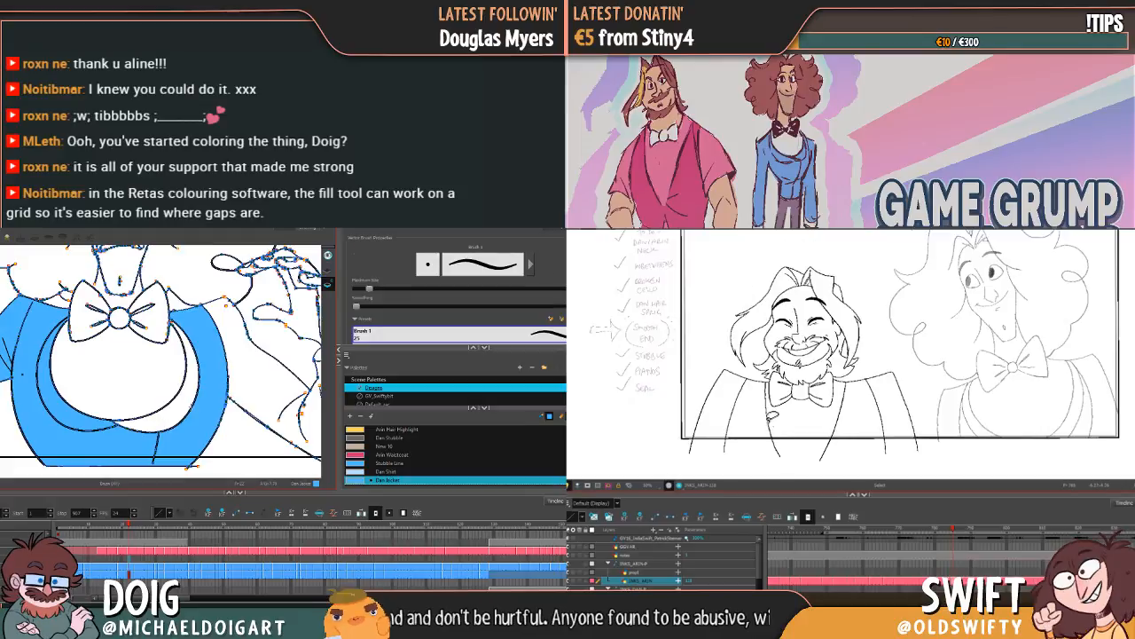
click(774, 426)
drag(182, 402, 181, 412)
drag(776, 430, 771, 428)
key(alt+i)
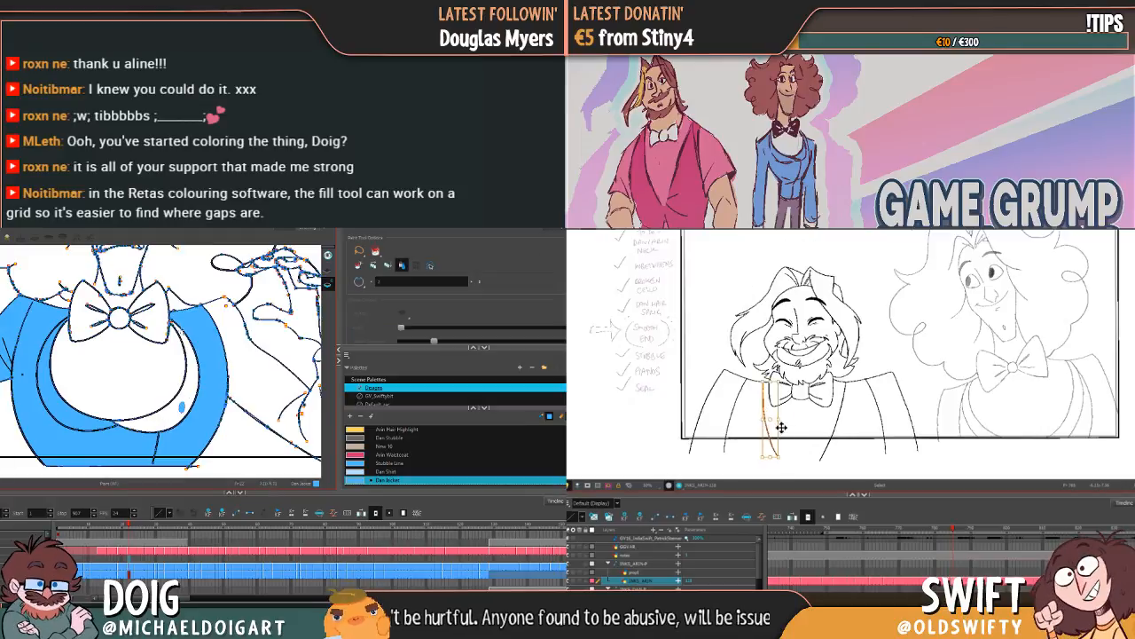
Step: Compare Arin's armhole line on the side away from Dan across neighbouring drawings, and fill Dan's lapel strip with the Dan Jacket colour
key(comma)
key(period)
key(alt+b)
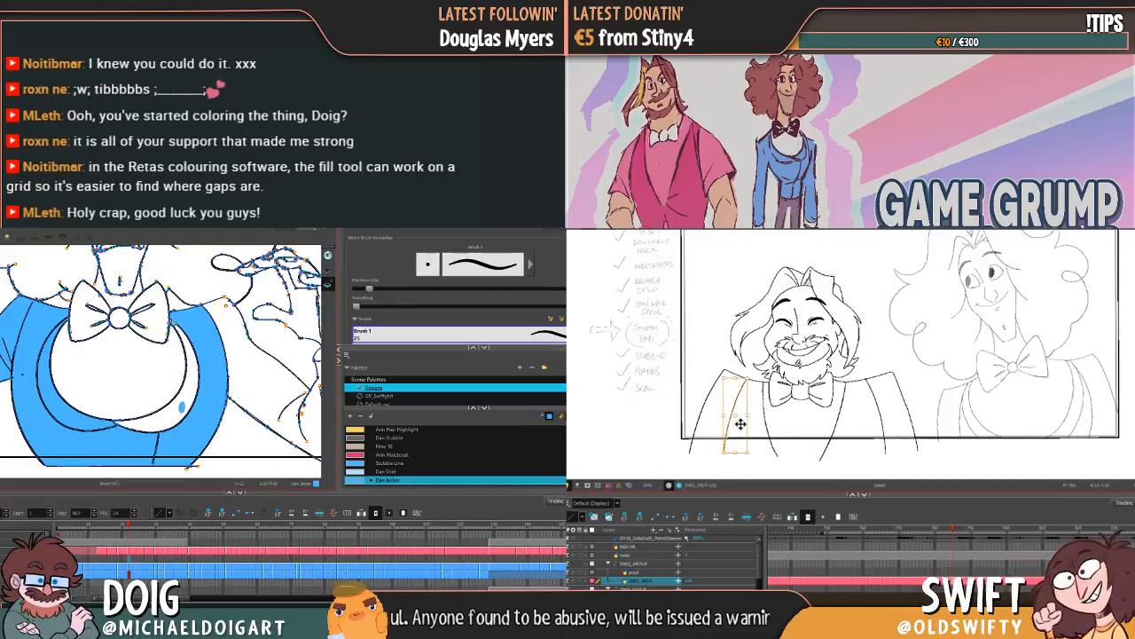
key(comma)
key(period)
key(comma)
key(period)
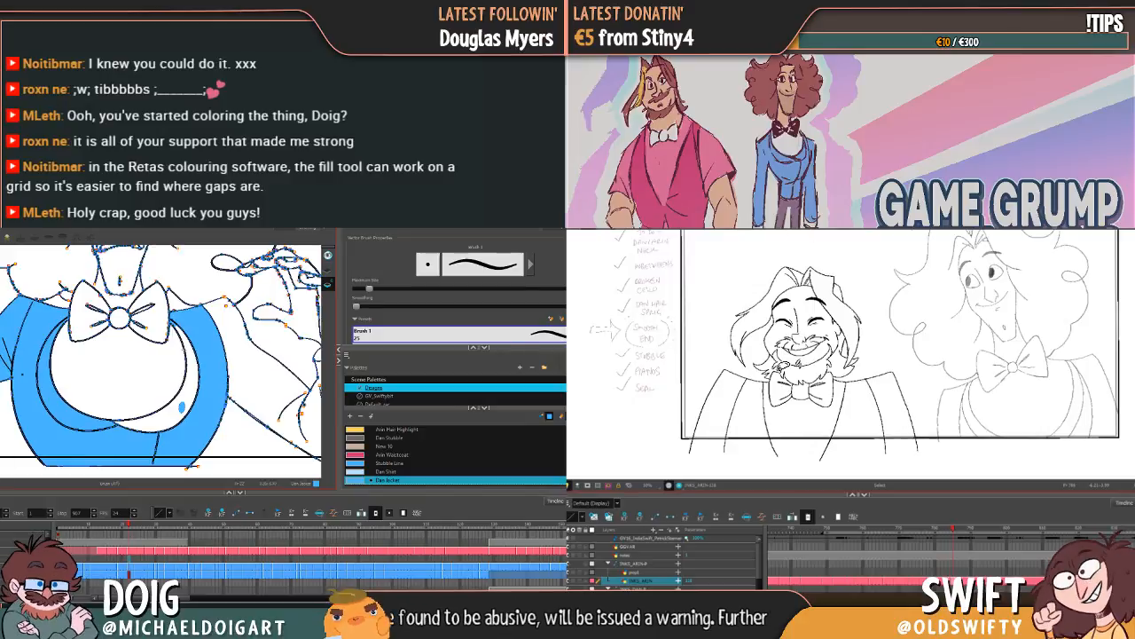
key(alt+i)
click(189, 386)
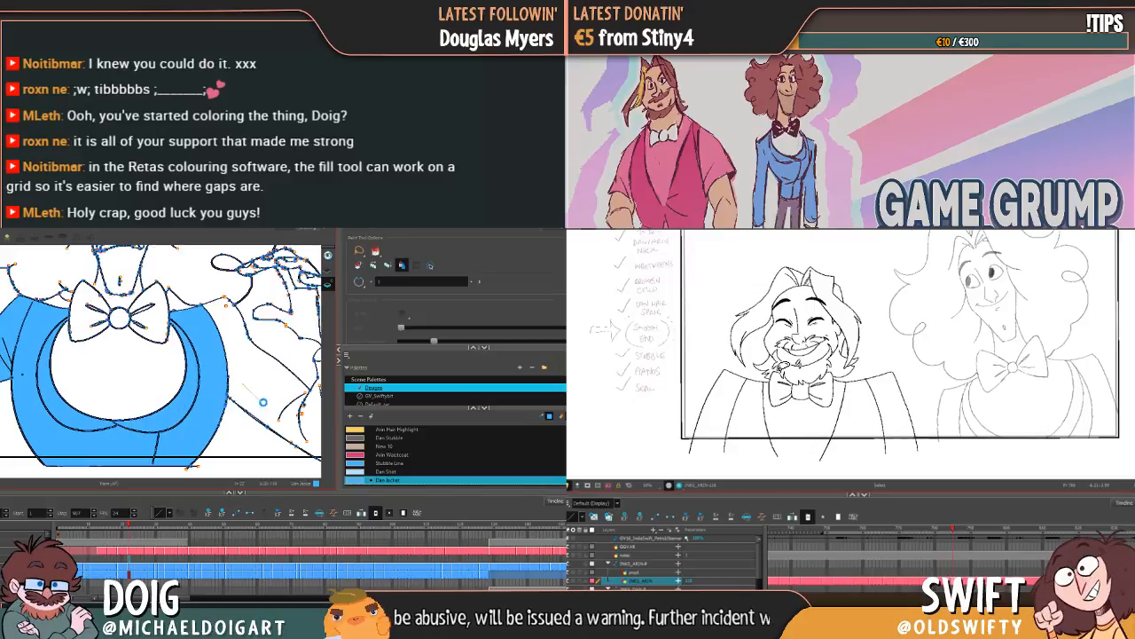
Step: Close the elbow gap of Dan's raised sleeve with the brush and fill the sleeve with the Dan Jacket colour
mouse_move(243, 383)
mouse_down()
mouse_move(264, 402)
mouse_move(174, 393)
mouse_up()
key(ctrl+z)
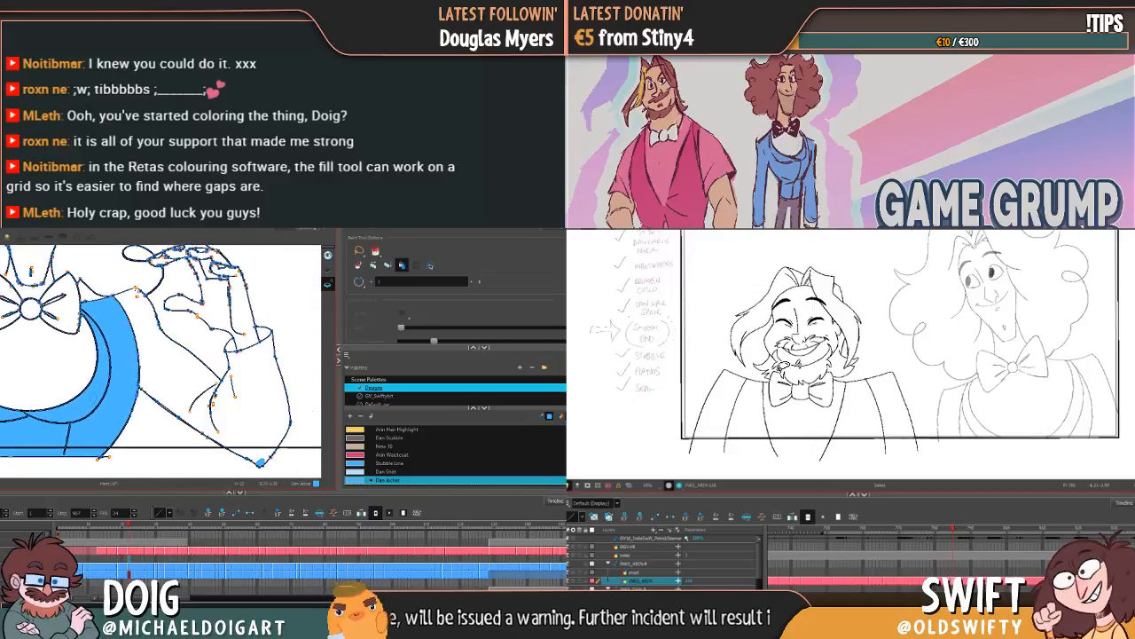
key(alt+b)
key(alt+i)
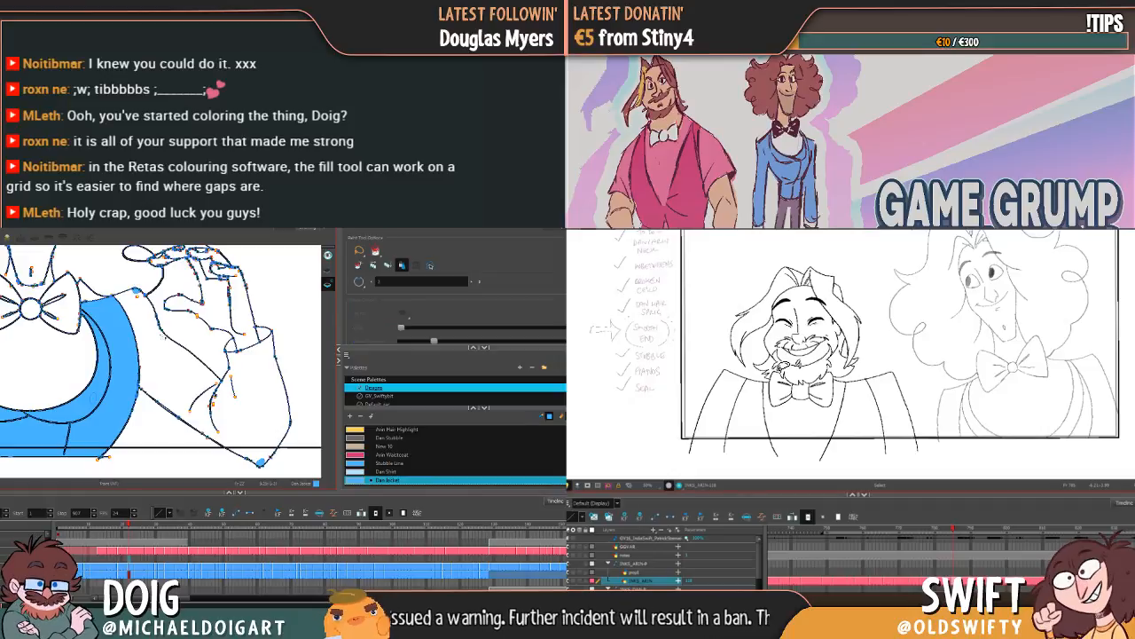
click(176, 378)
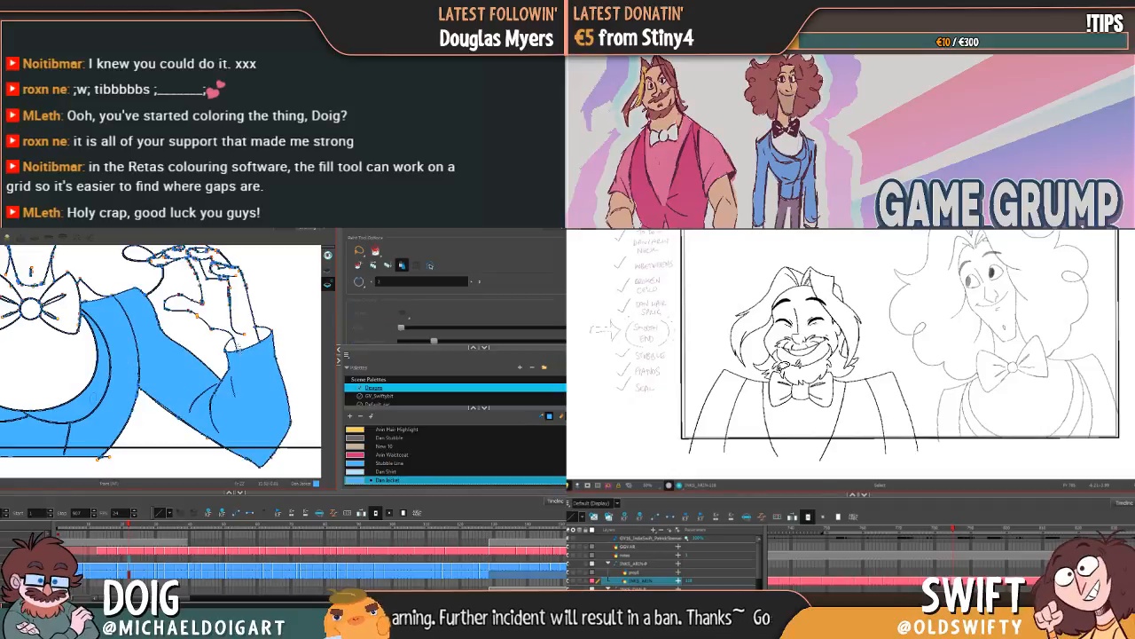
Step: Advance to Dan's next drawing, and adjust Arin's armhole line on the side away from Dan while comparing it with the neighbouring drawing
mouse_move(141, 354)
mouse_down()
mouse_move(189, 394)
mouse_move(197, 347)
mouse_move(178, 364)
mouse_move(216, 340)
mouse_move(206, 343)
mouse_up()
key(g)
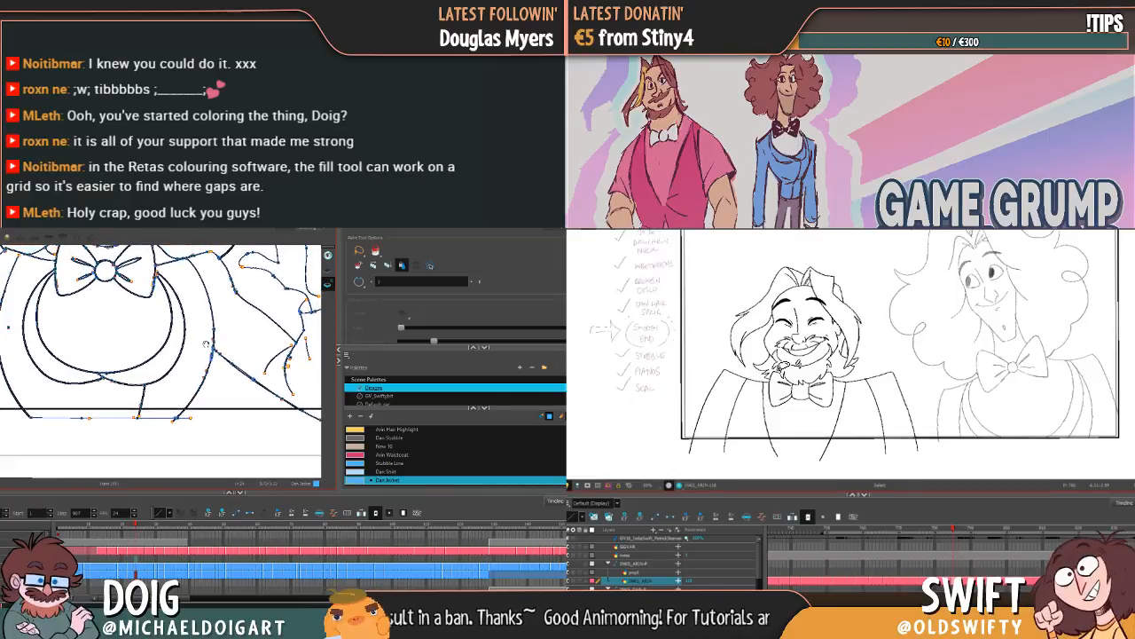
drag(164, 381, 282, 418)
mouse_move(91, 341)
mouse_down()
mouse_move(134, 357)
mouse_move(181, 351)
mouse_up()
key(f)
key(g)
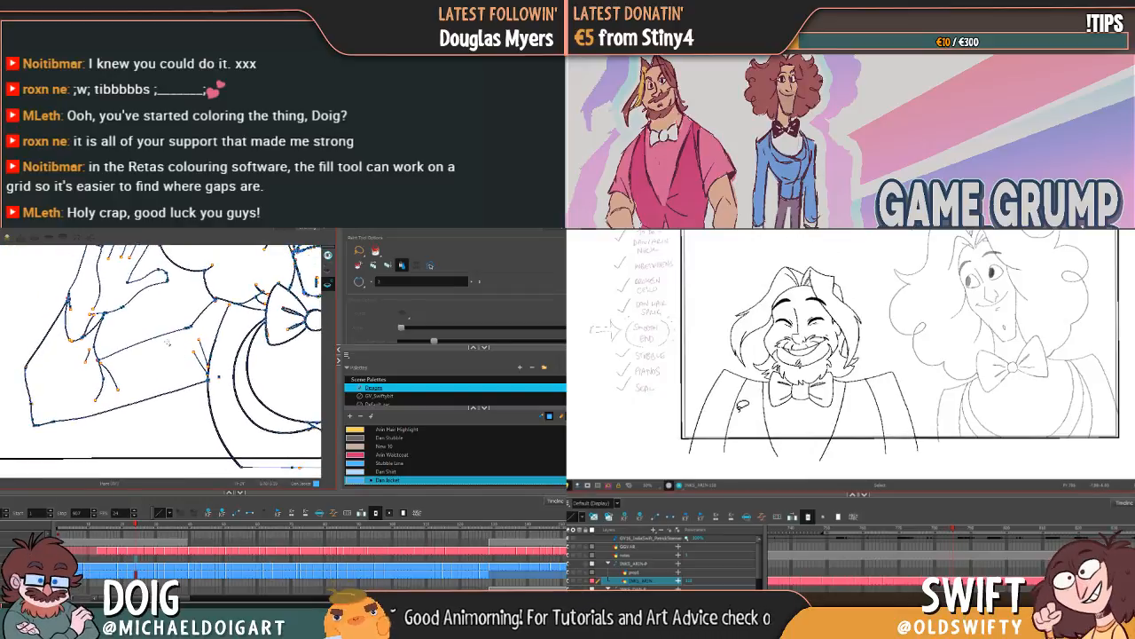
click(736, 424)
drag(736, 423, 748, 416)
key(f)
key(g)
key(f)
key(g)
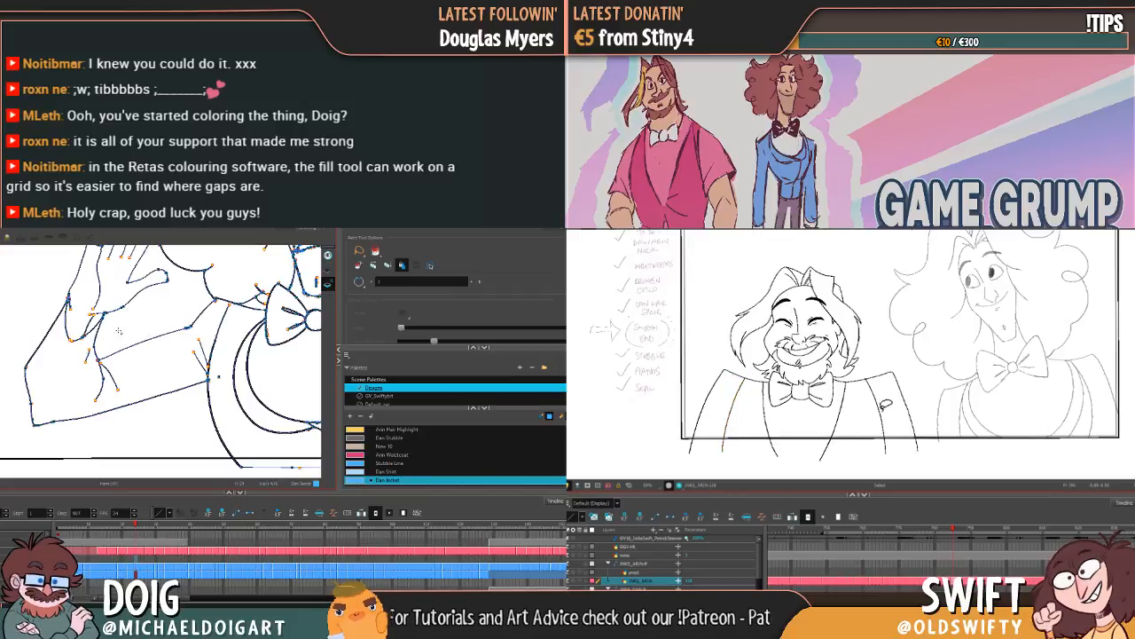
Step: Close the cuff gap on Dan's bent sleeve with the brush, and adjust Arin's armhole line on the side nearest Dan
key(alt+b)
click(880, 406)
click(863, 376)
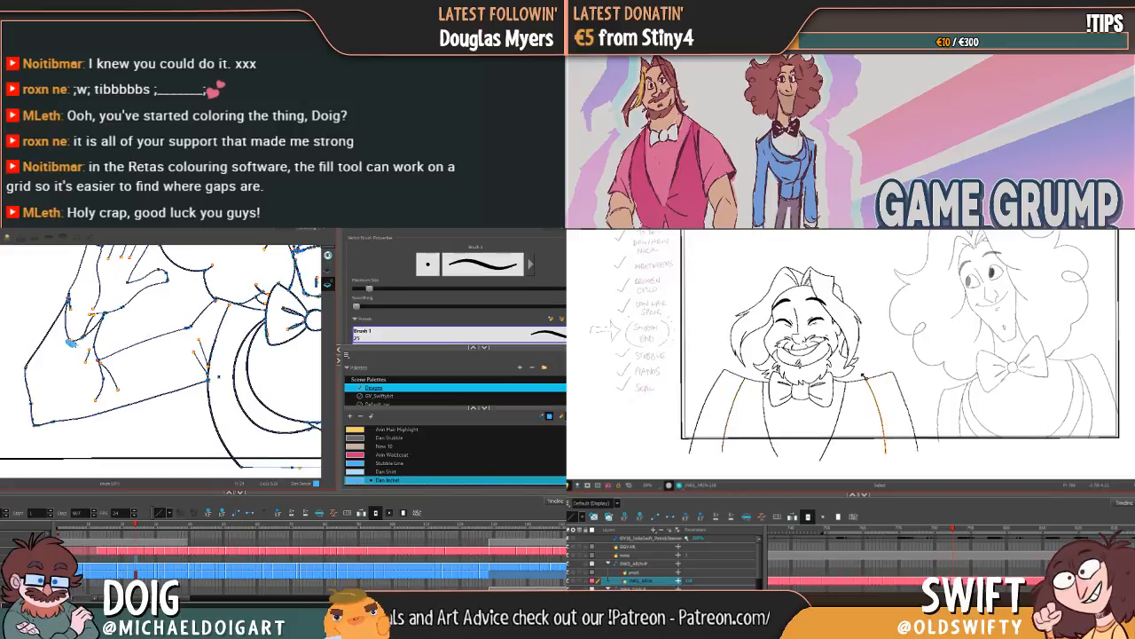
click(881, 359)
key(f)
key(g)
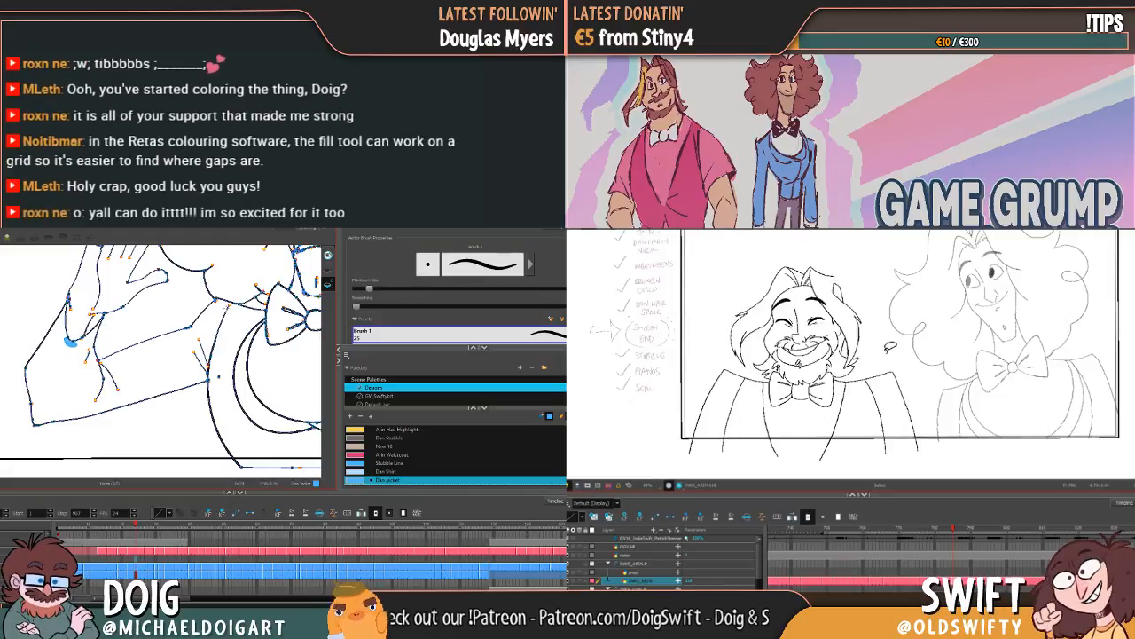
Step: Close the elbow gap of Dan's raised sleeve with the brush on this drawing and the following one
drag(284, 354, 171, 351)
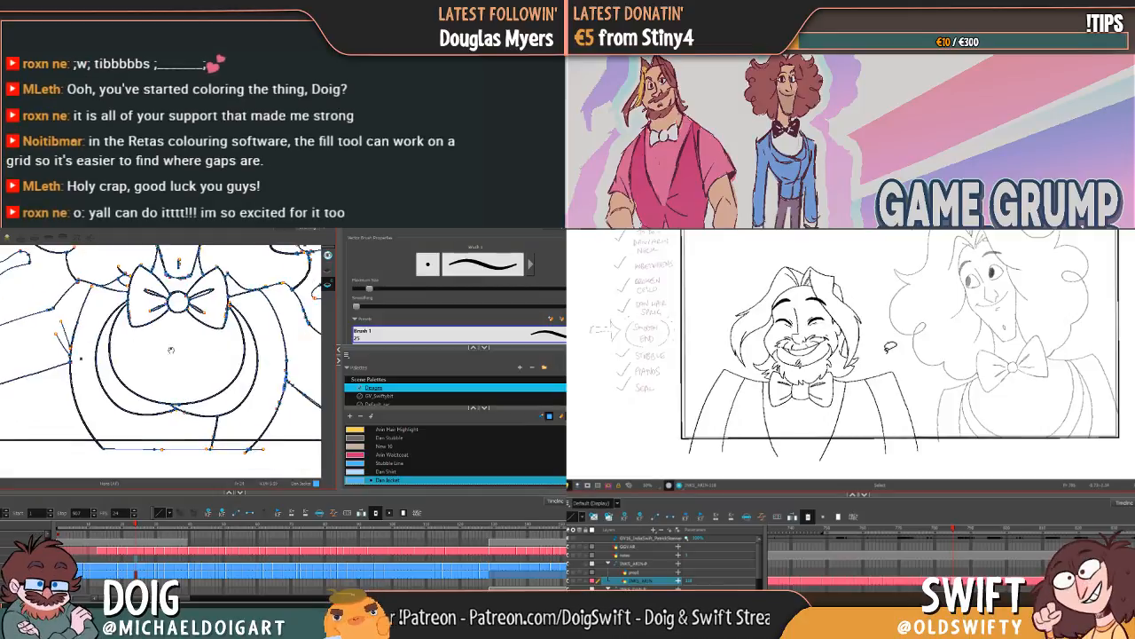
mouse_move(260, 375)
mouse_down()
mouse_move(243, 356)
mouse_move(131, 348)
mouse_move(138, 355)
mouse_up()
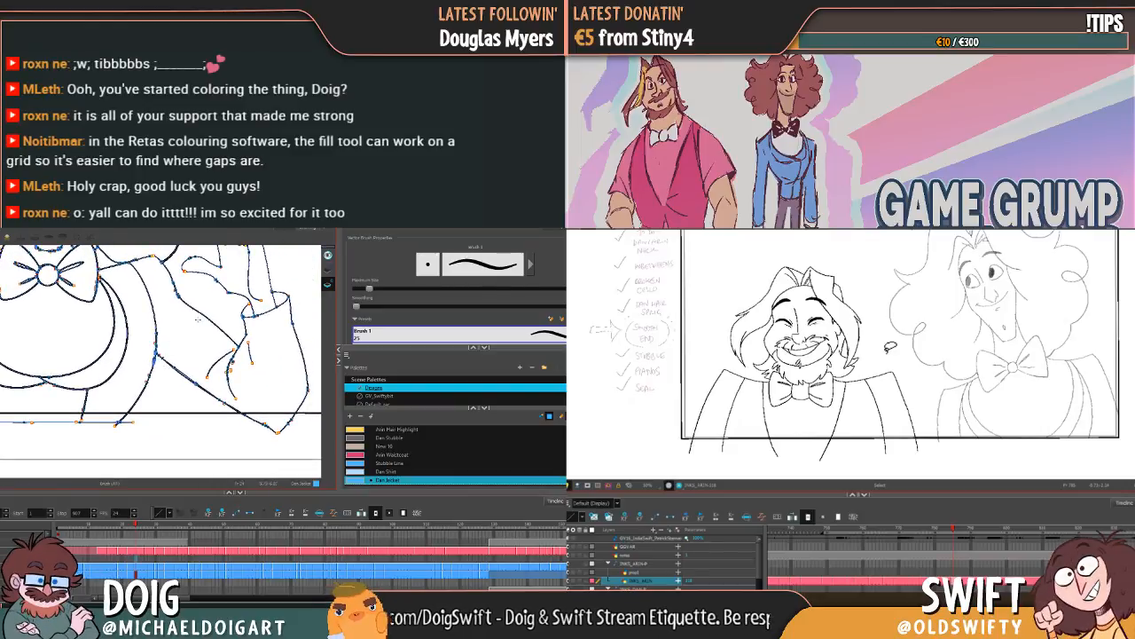
drag(241, 369, 217, 359)
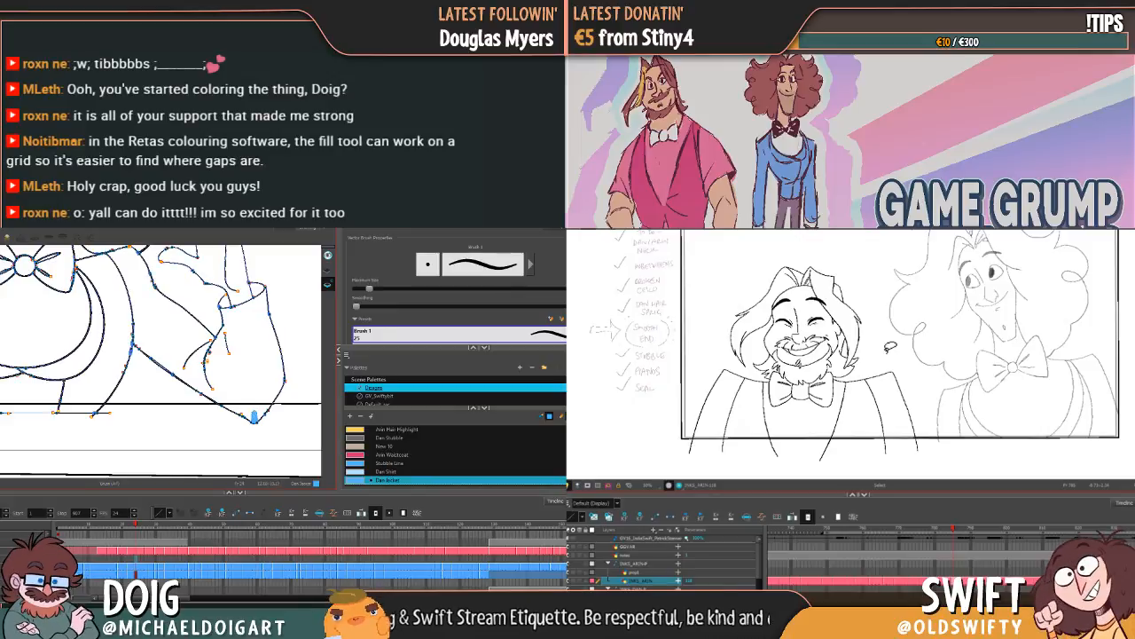
drag(231, 366, 236, 373)
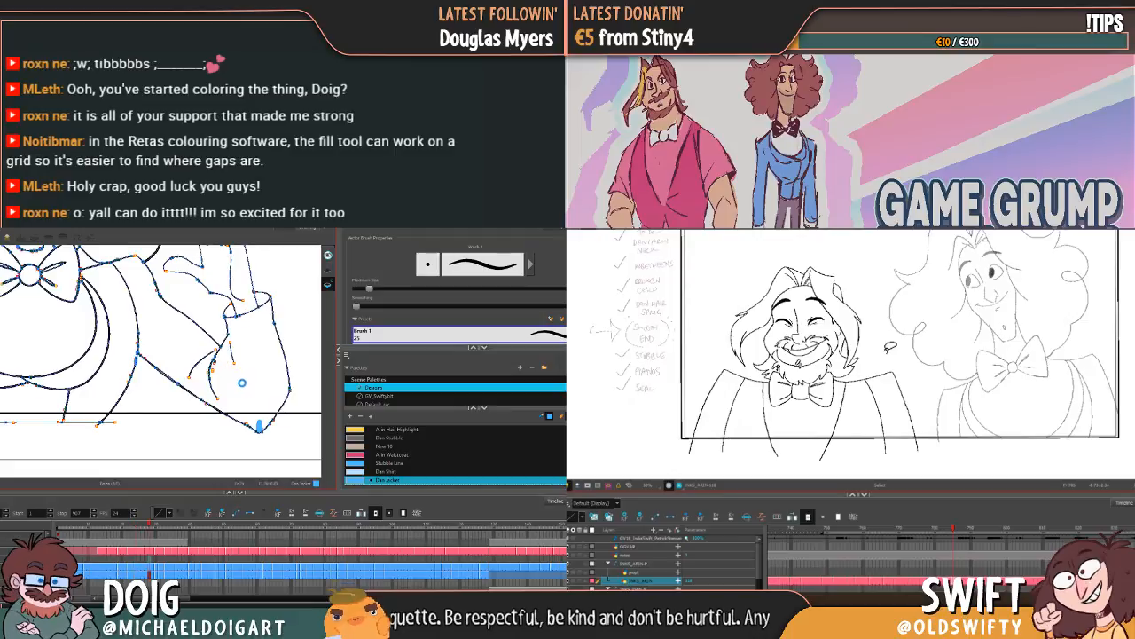
key(g)
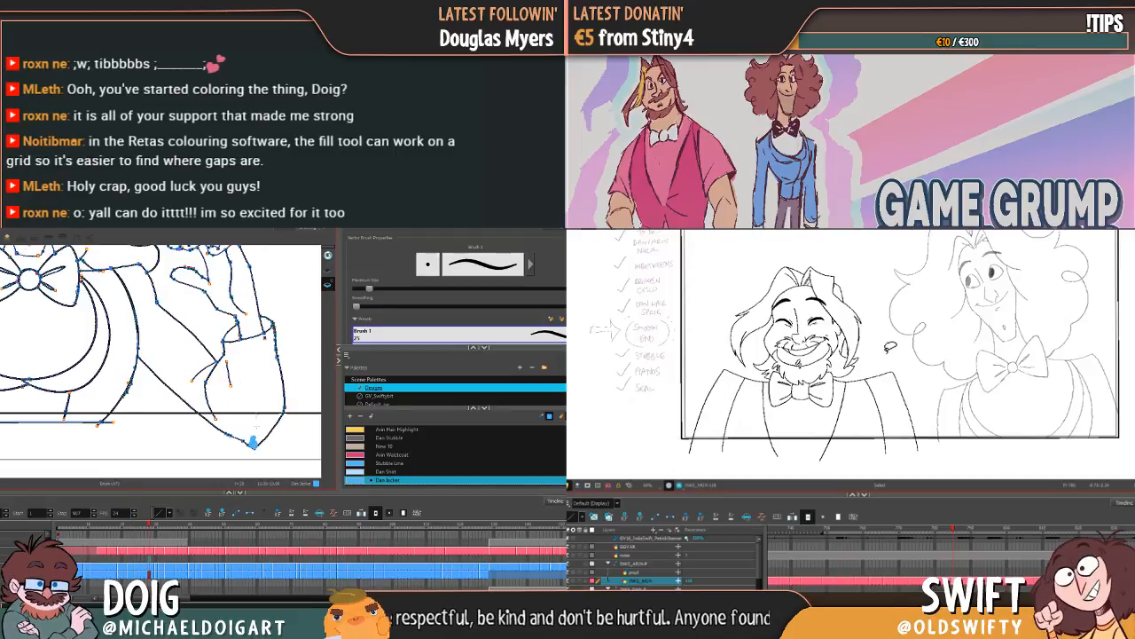
drag(144, 337, 194, 367)
mouse_move(66, 356)
mouse_down()
mouse_move(150, 364)
mouse_move(189, 347)
mouse_up()
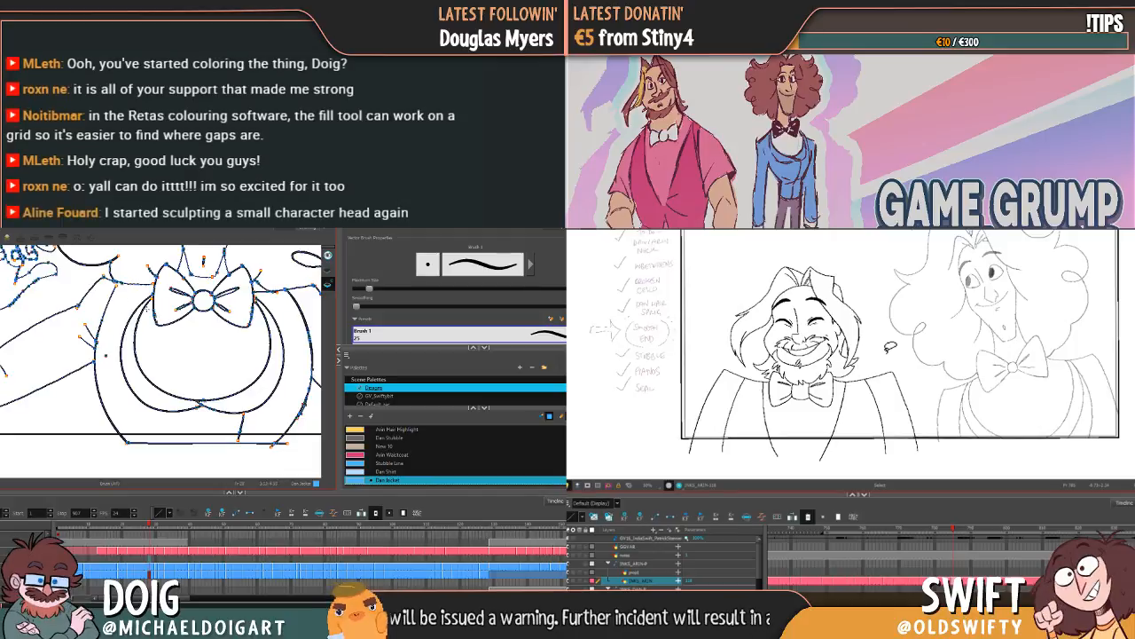
Step: Adjust the lower end of Arin's lapel line nearest Dan, and brush over the gap beside Dan's bow tie
click(841, 425)
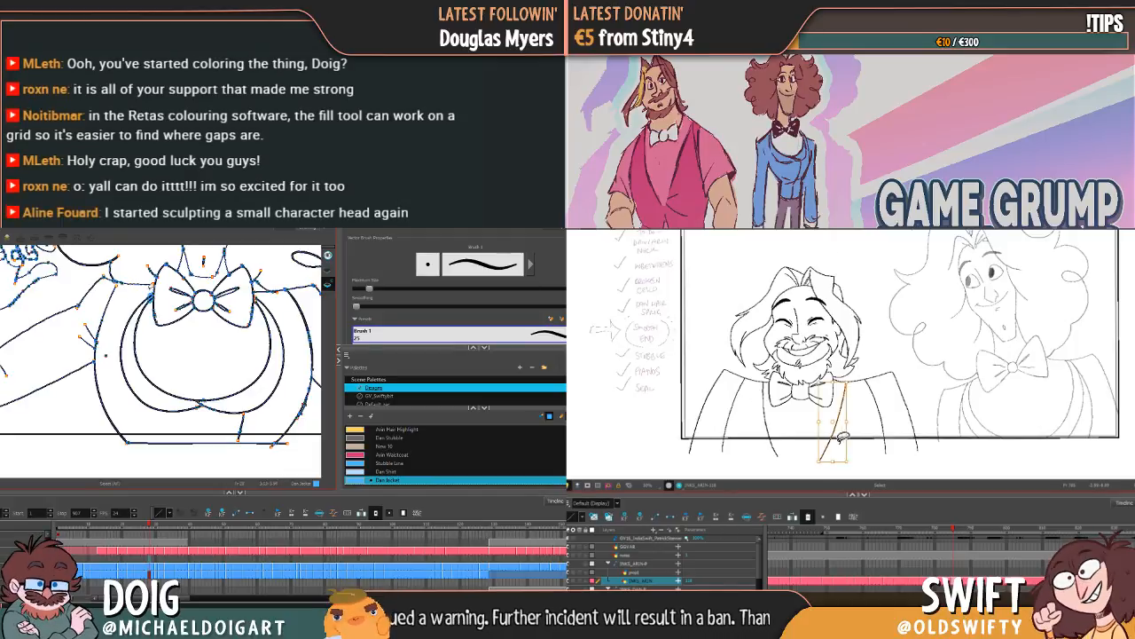
drag(820, 462, 825, 459)
key(f)
key(g)
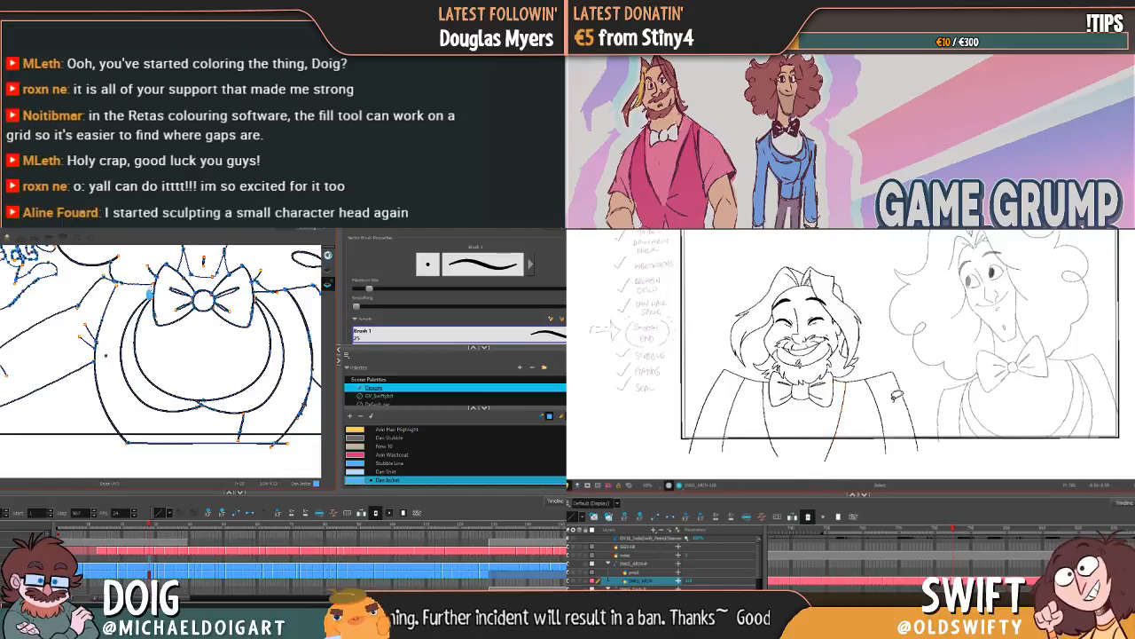
Step: Flip back and forth through Arin's drawings to check how his lines change between poses
key(f)
key(g)
key(f)
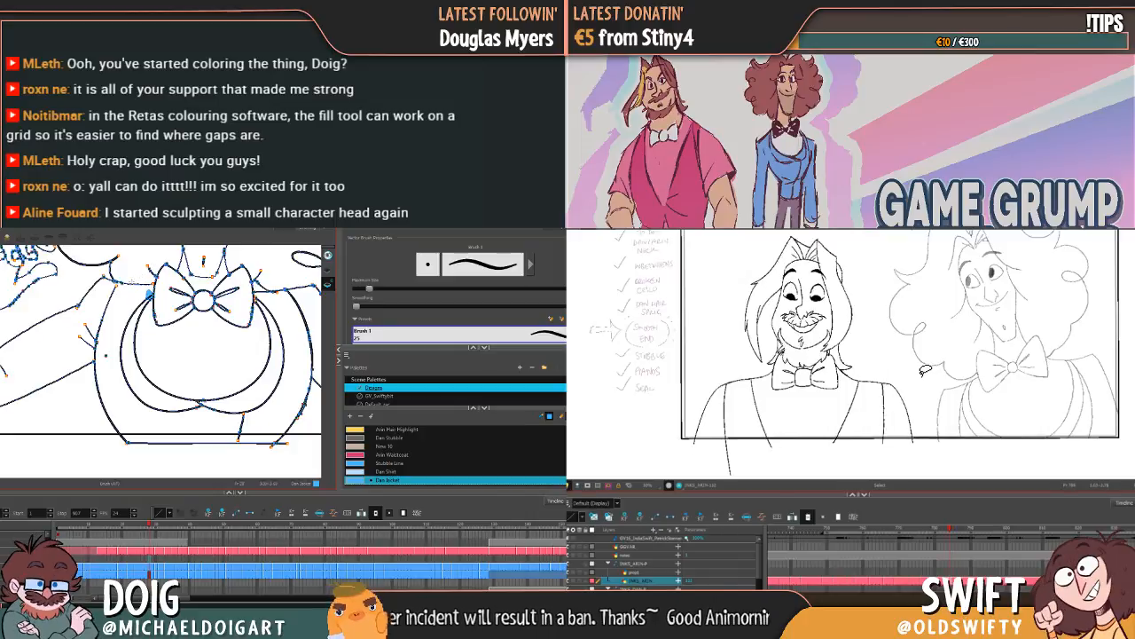
key(f)
key(g)
key(f)
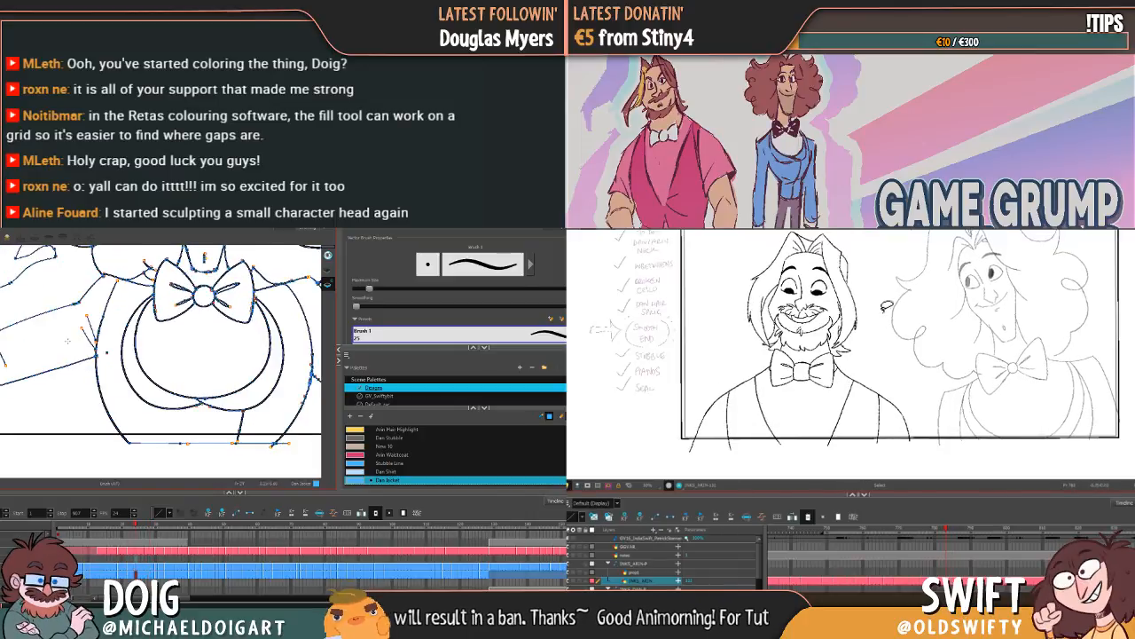
drag(884, 317, 881, 341)
key(f)
key(f)
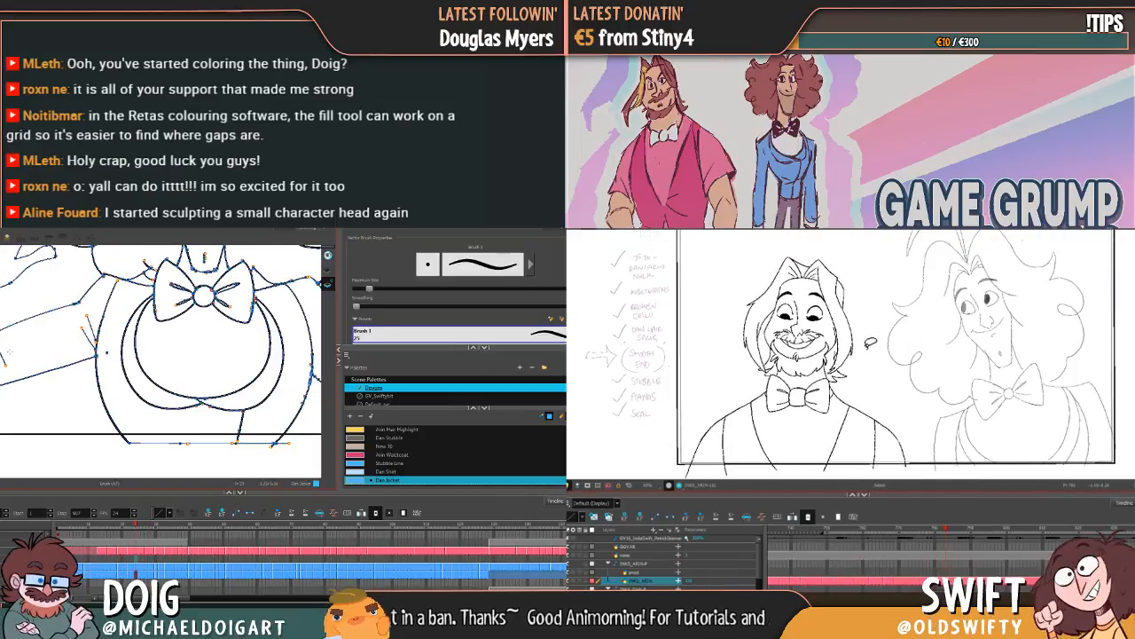
key(g)
key(g)
key(f)
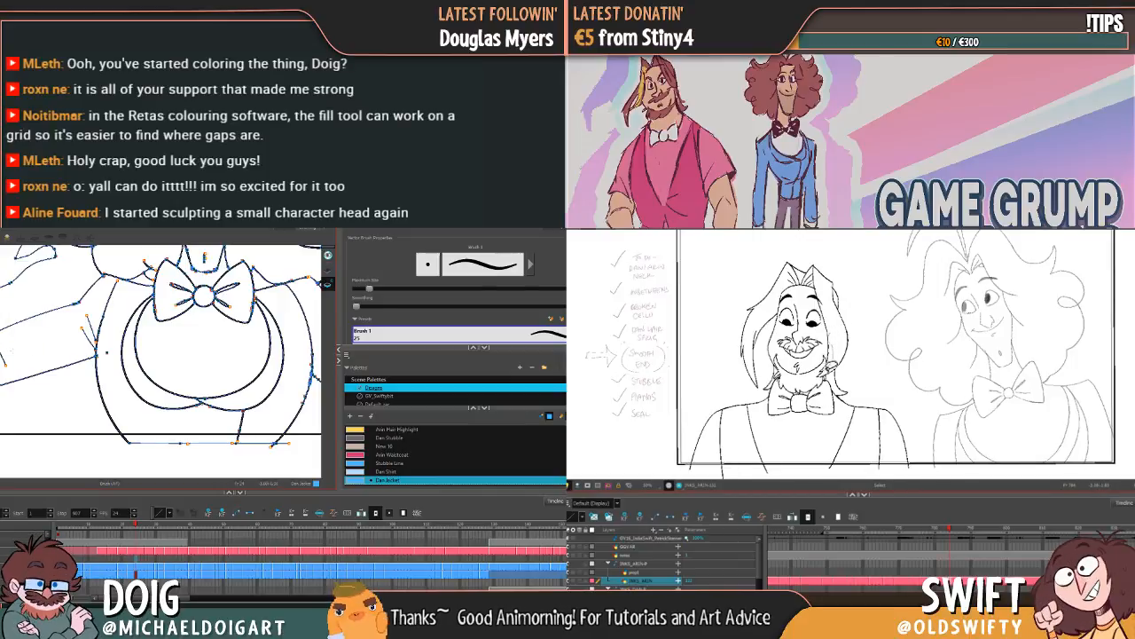
Step: Fill Dan's jacket body, lapel strip and bent sleeve with the Dan Jacket colour, and delete a hair line beside Arin's face nearest Dan
key(alt+i)
click(848, 361)
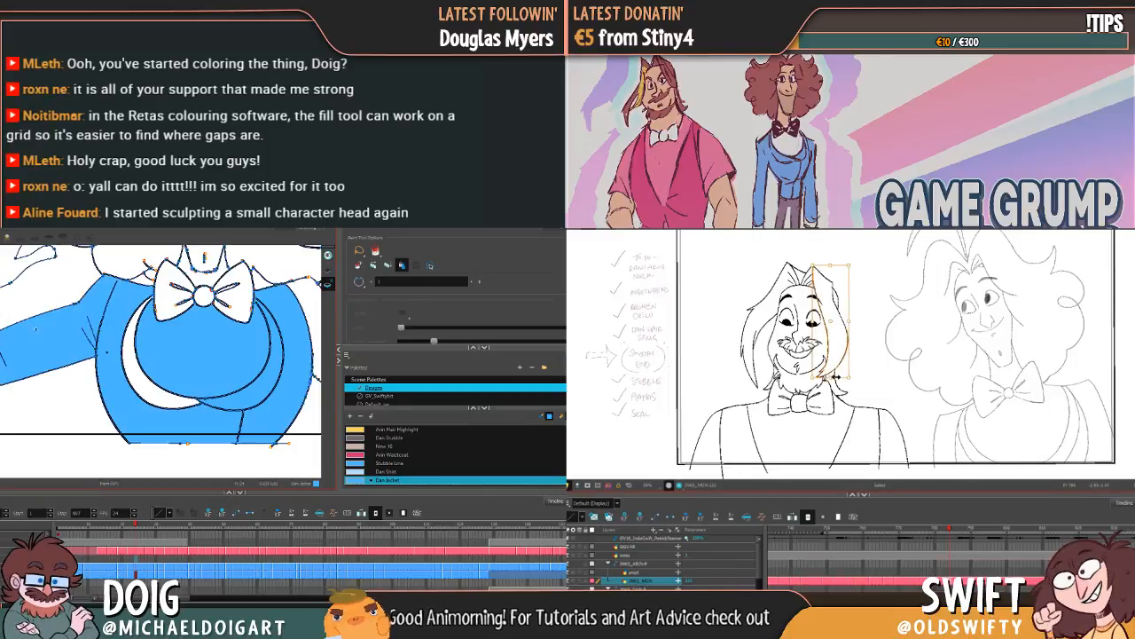
click(877, 349)
click(152, 393)
click(830, 344)
drag(256, 380, 151, 363)
key(Delete)
drag(289, 373, 234, 377)
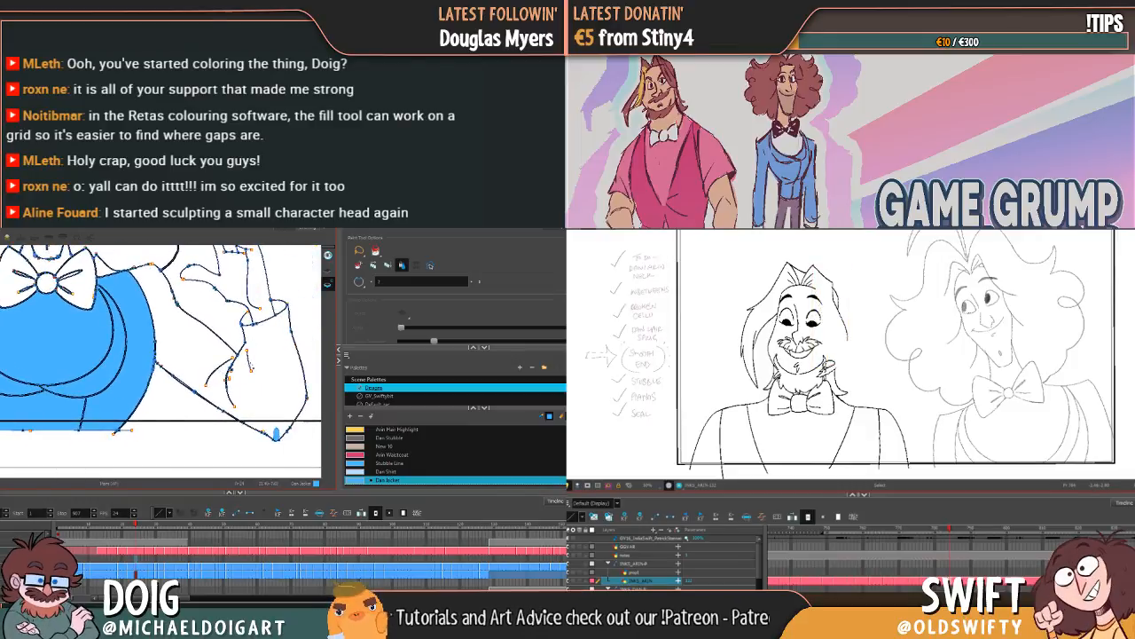
Step: Delete the small strokes beside Arin's beard on the side nearest Dan
click(831, 370)
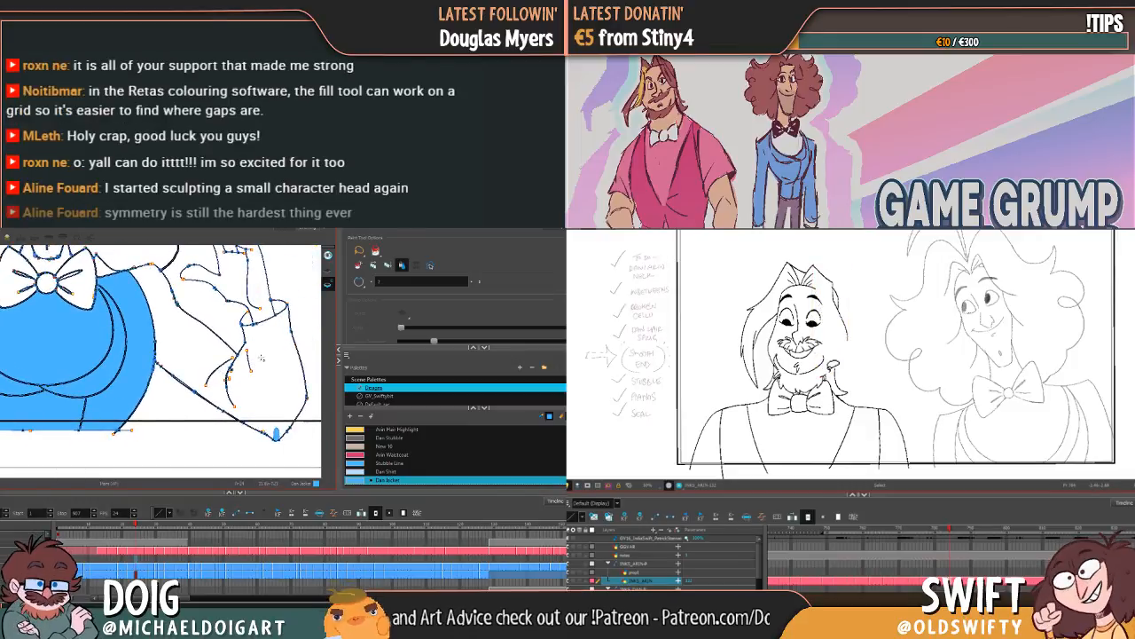
key(Delete)
click(826, 377)
key(alt+b)
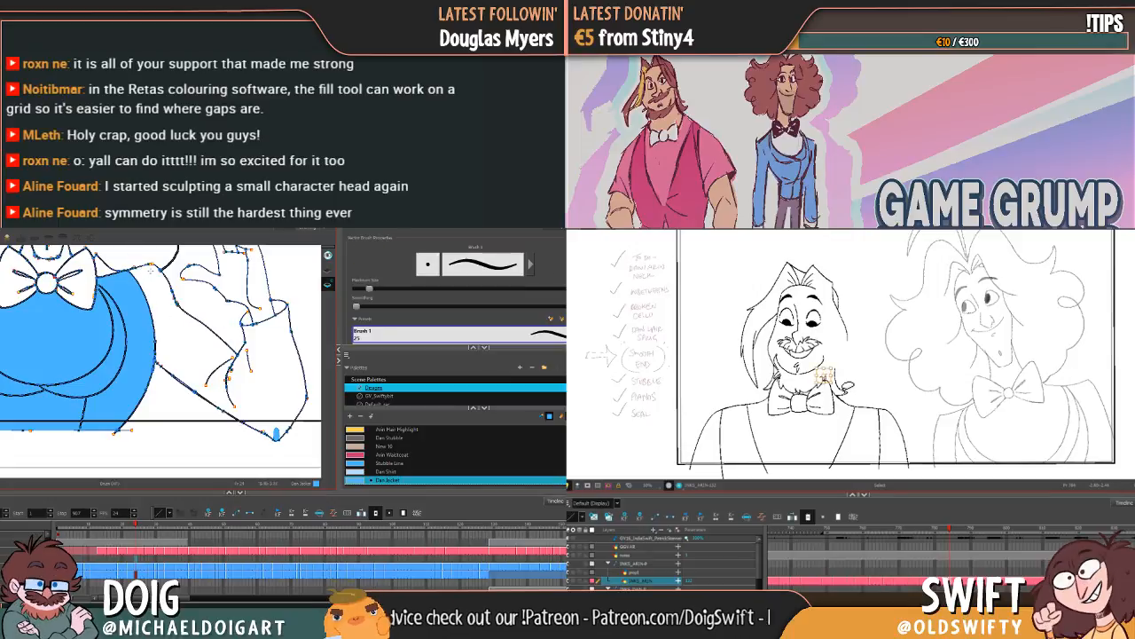
key(Delete)
Step: Fill Dan's raised sleeve with the Dan Jacket colour on this drawing and the next one
key(alt+i)
click(190, 348)
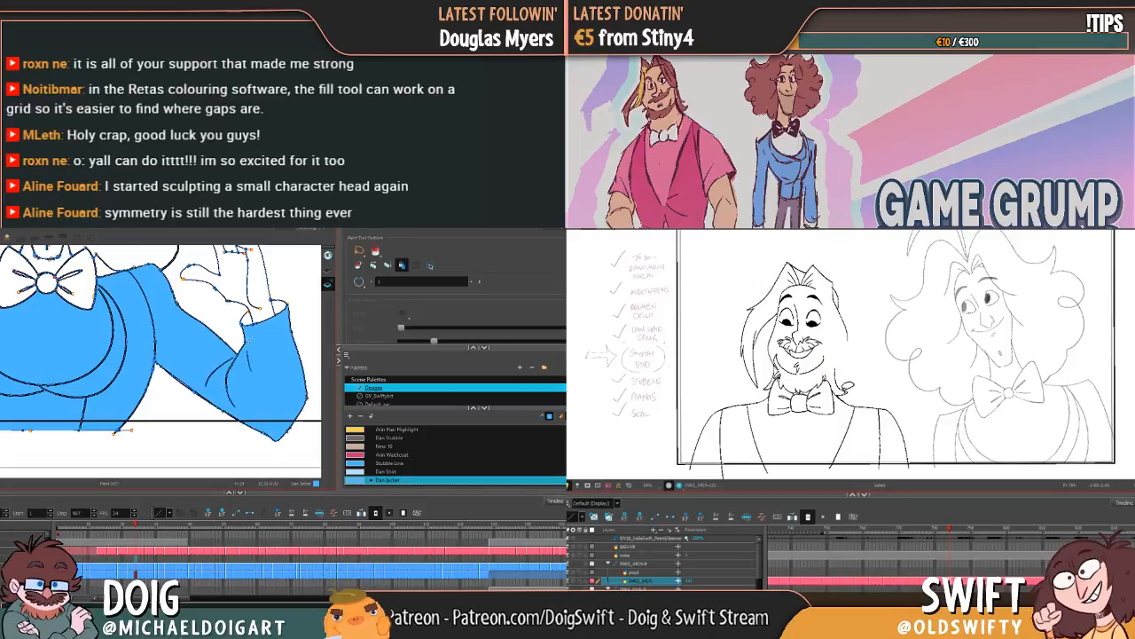
key(g)
click(264, 396)
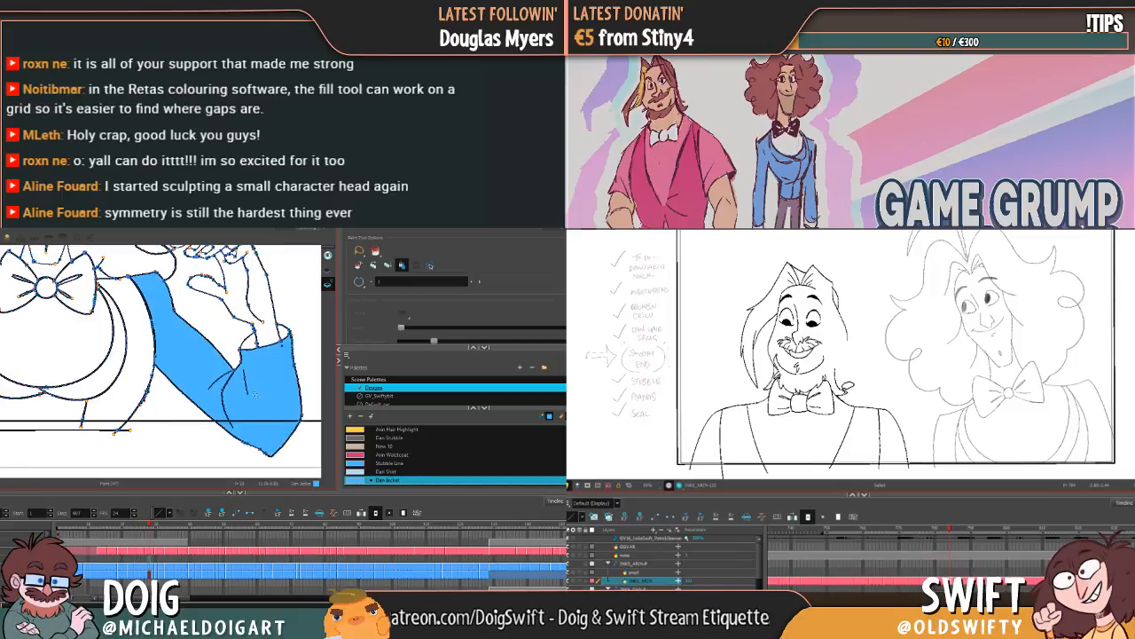
mouse_move(114, 369)
mouse_down()
mouse_move(166, 350)
mouse_move(236, 353)
mouse_up()
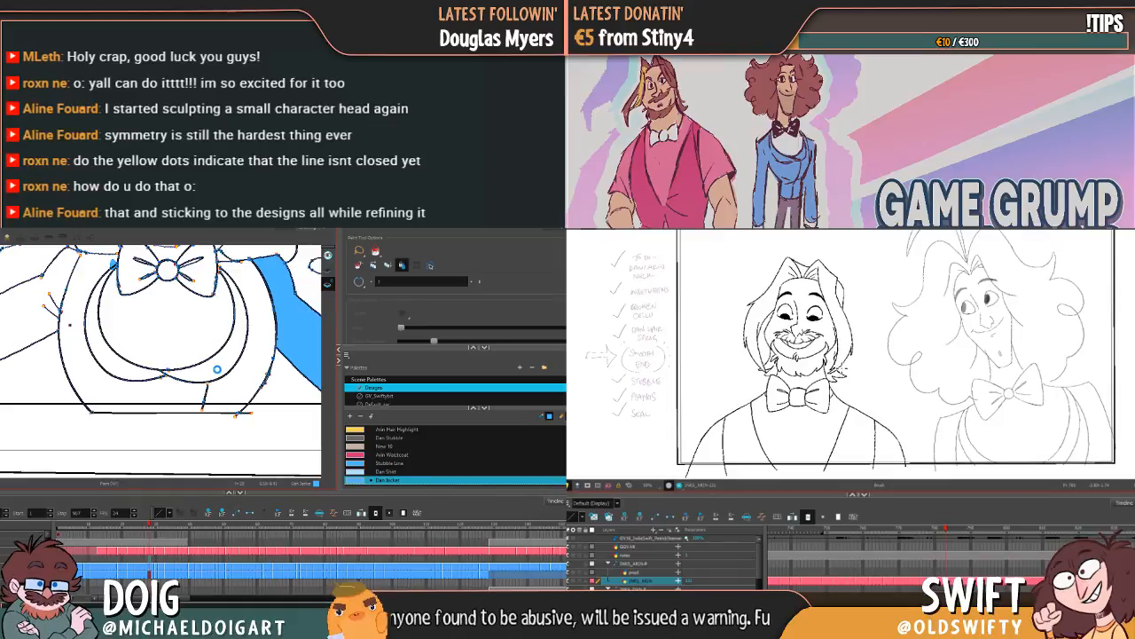
Step: Flip between Arin's two neighbouring poses to compare his hair and beard lines
key(comma)
key(period)
key(period)
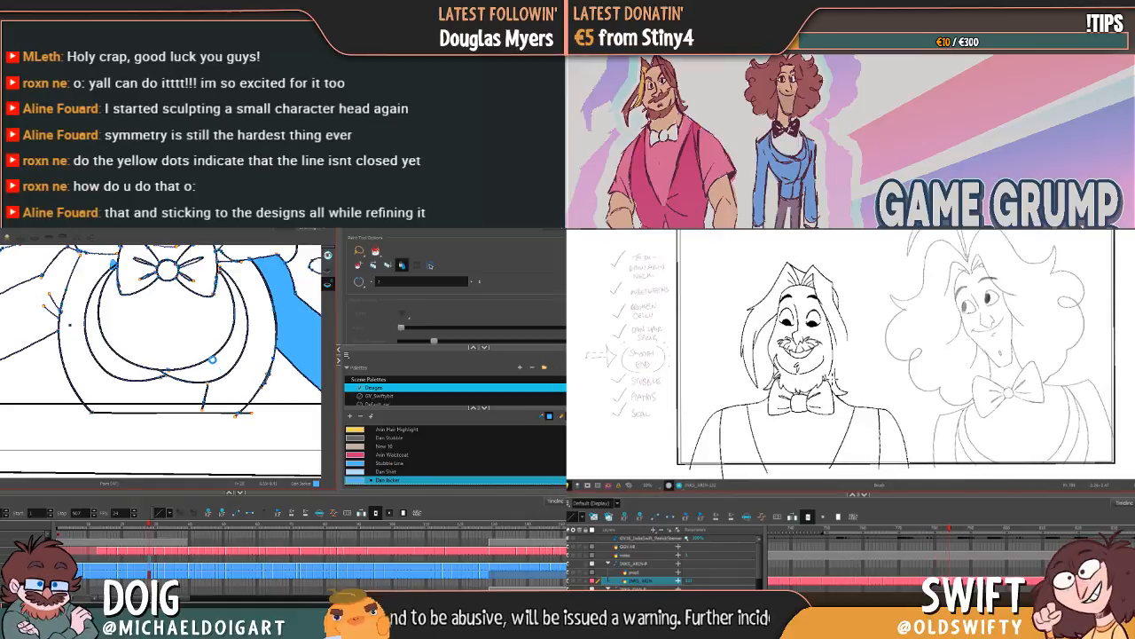
key(comma)
key(period)
key(comma)
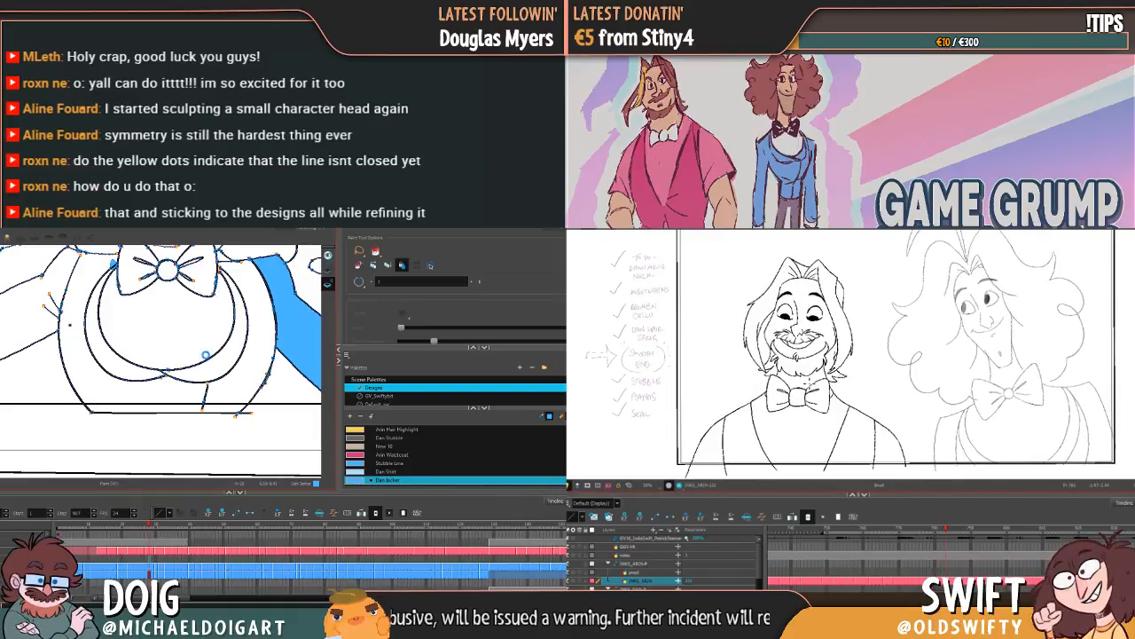
key(period)
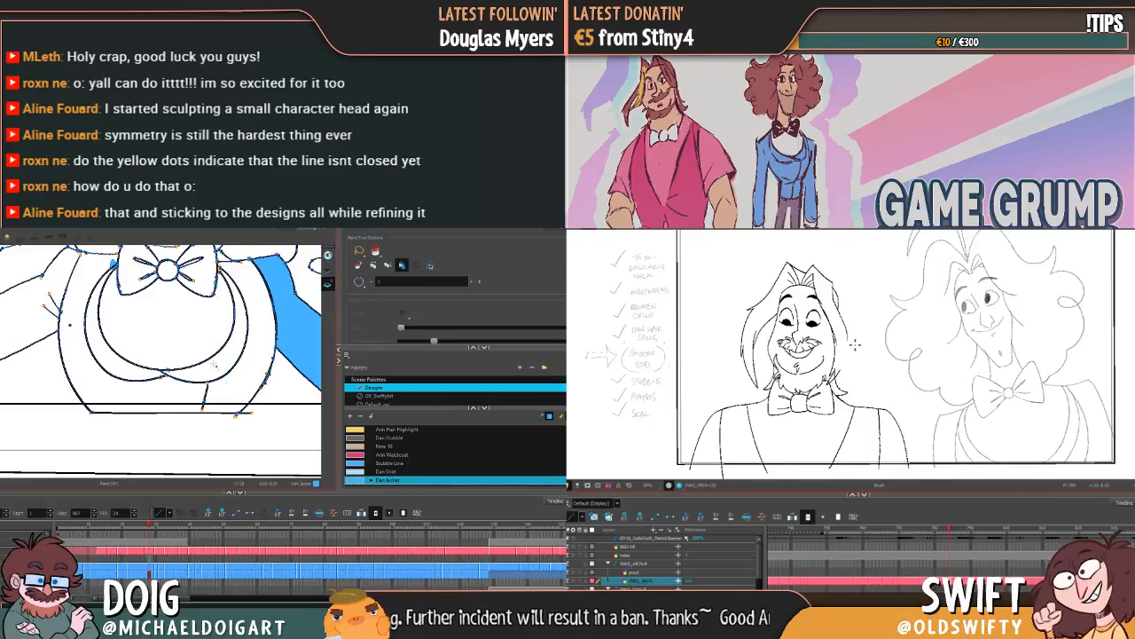
Step: Brush short strokes in the Dan Jacket colour inside Dan's outstretched sleeve, between its upper and lower outlines
drag(183, 367, 228, 403)
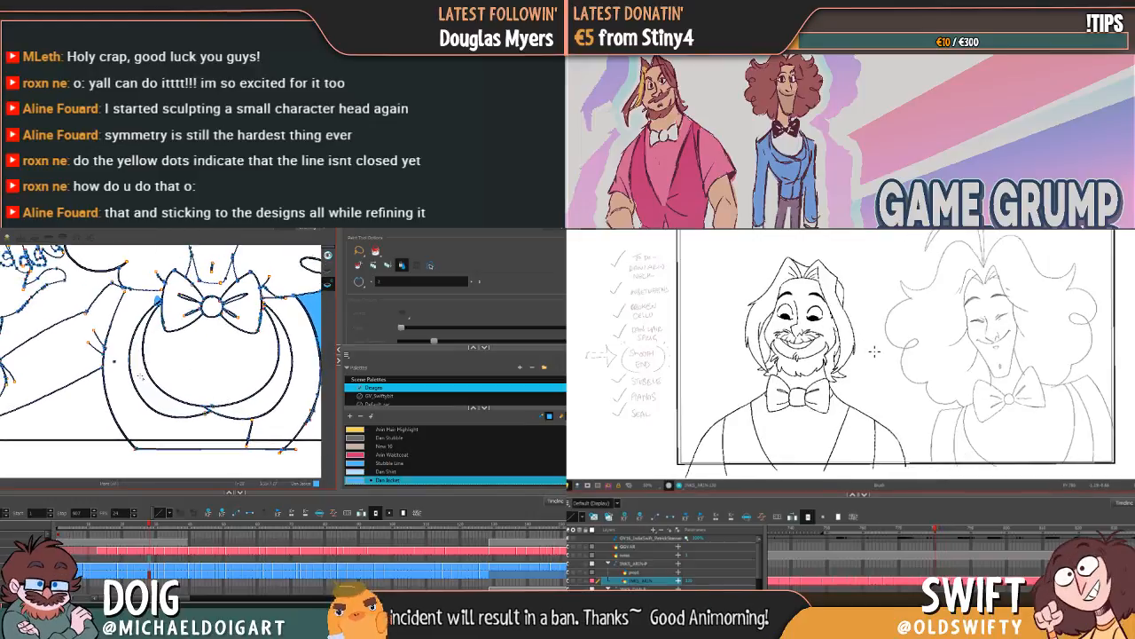
key(alt+b)
key(alt+i)
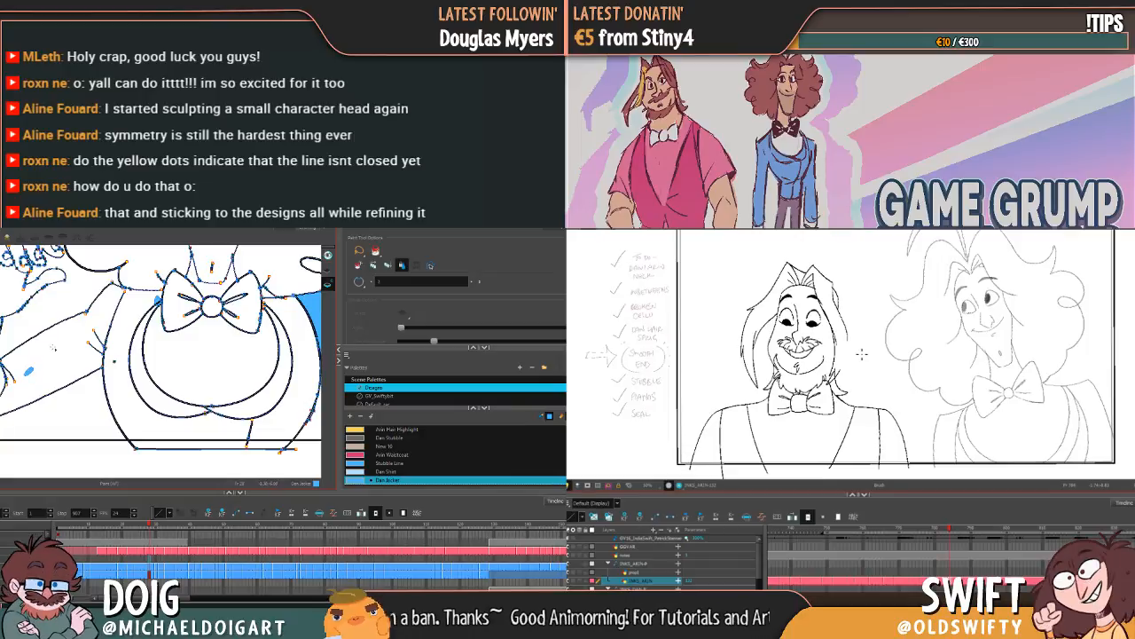
key(alt+b)
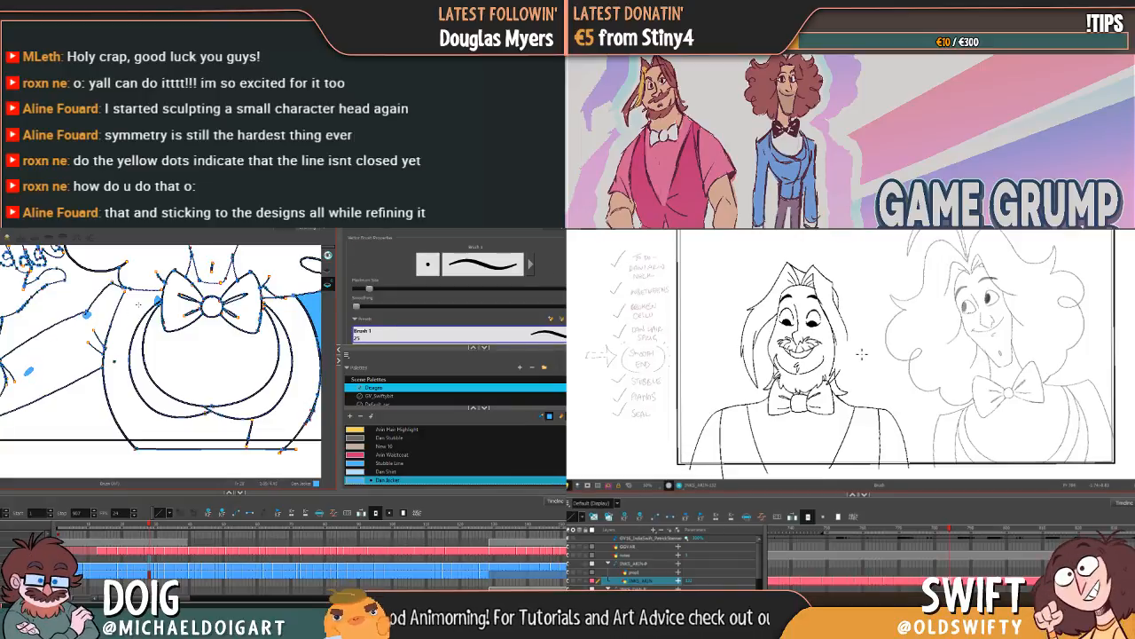
key(alt+i)
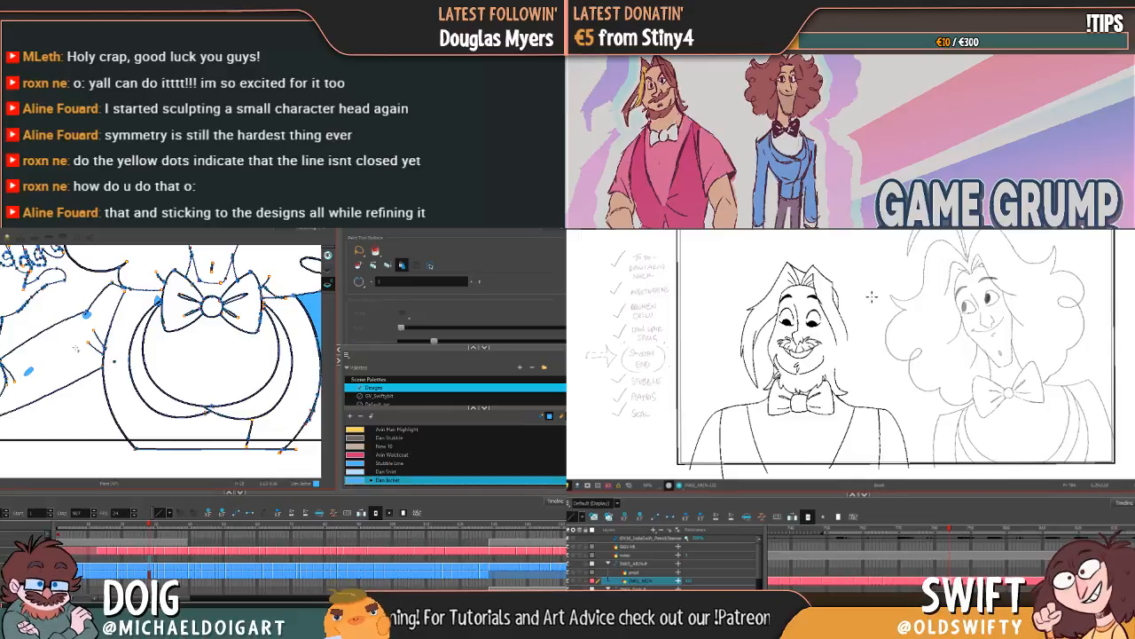
key(alt+b)
drag(74, 352, 57, 355)
key(alt+i)
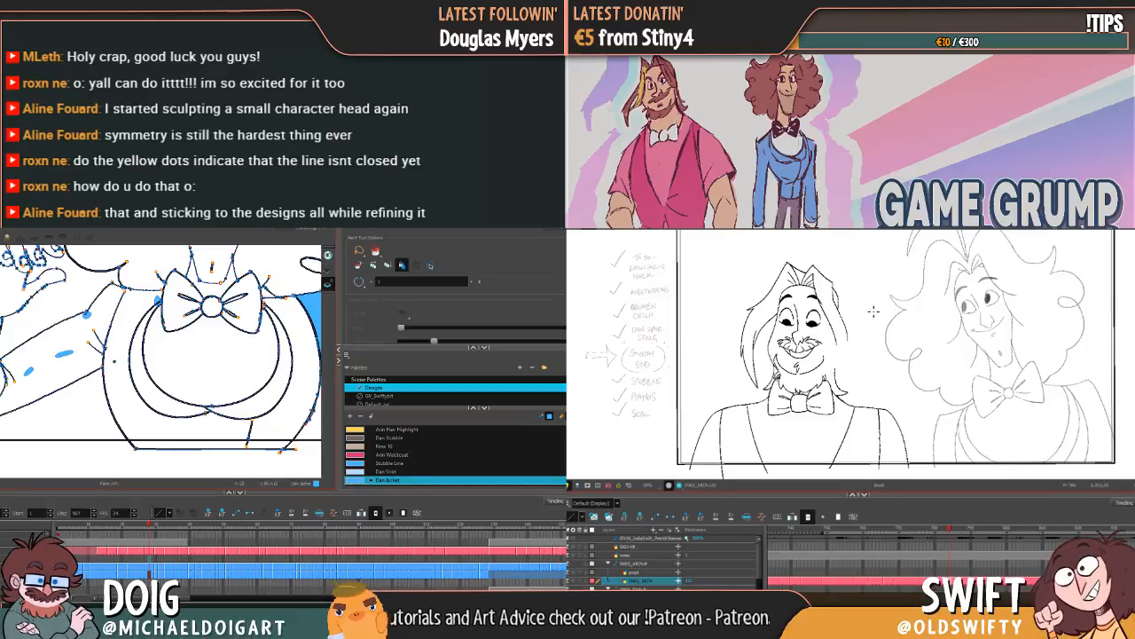
Step: Draw a short line along Arin's beard on the side nearest Dan, comparing it with the neighbouring poses
key(comma)
key(comma)
key(comma)
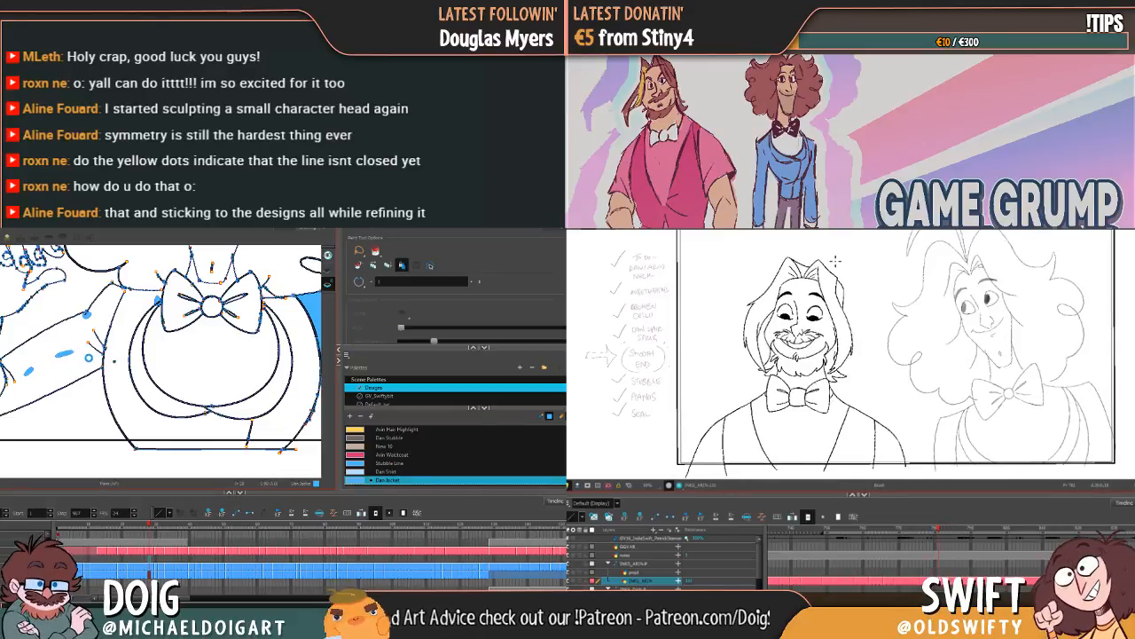
key(period)
key(period)
key(period)
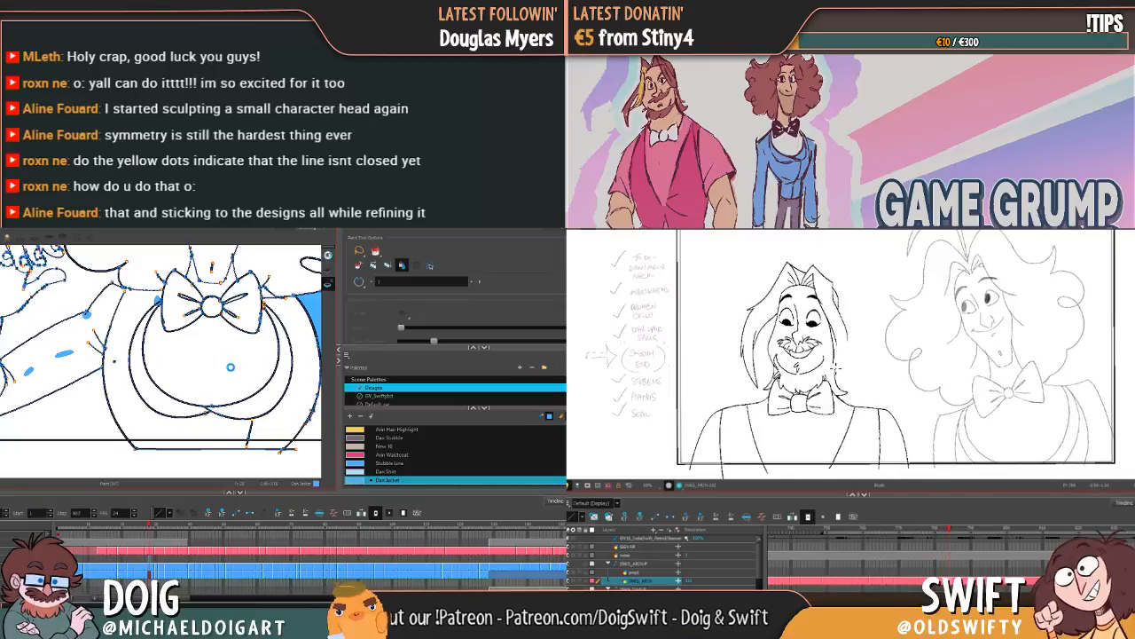
key(comma)
key(period)
drag(835, 361, 832, 377)
key(comma)
key(period)
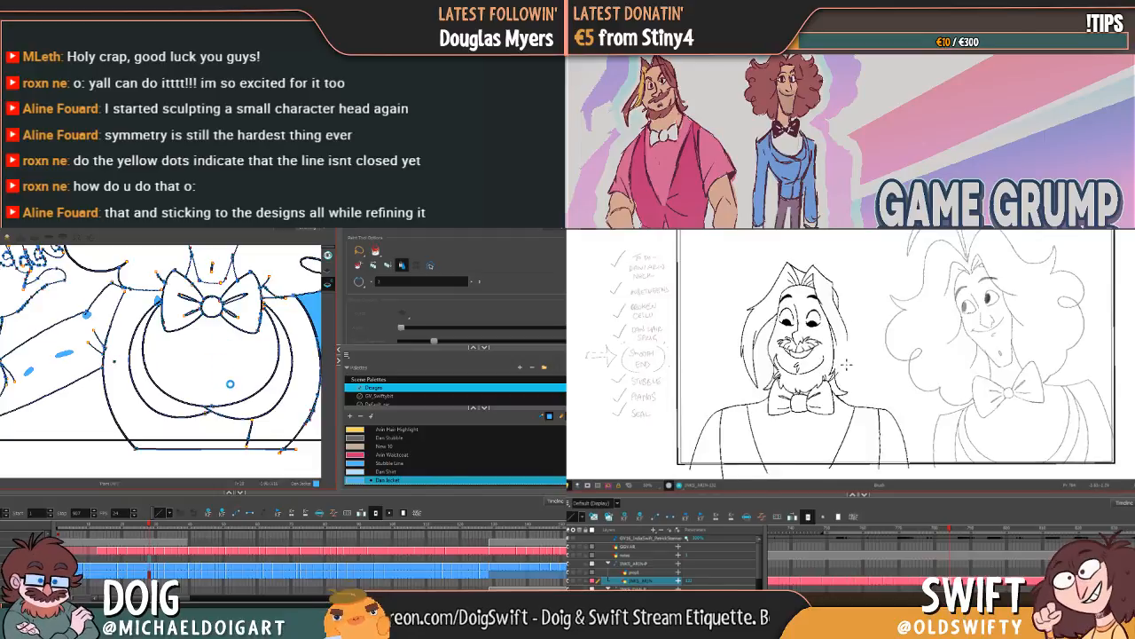
Step: Extend Arin's hair line on the side nearest Dan down past his beard, matching it to the neighbouring pose
key(comma)
key(period)
key(comma)
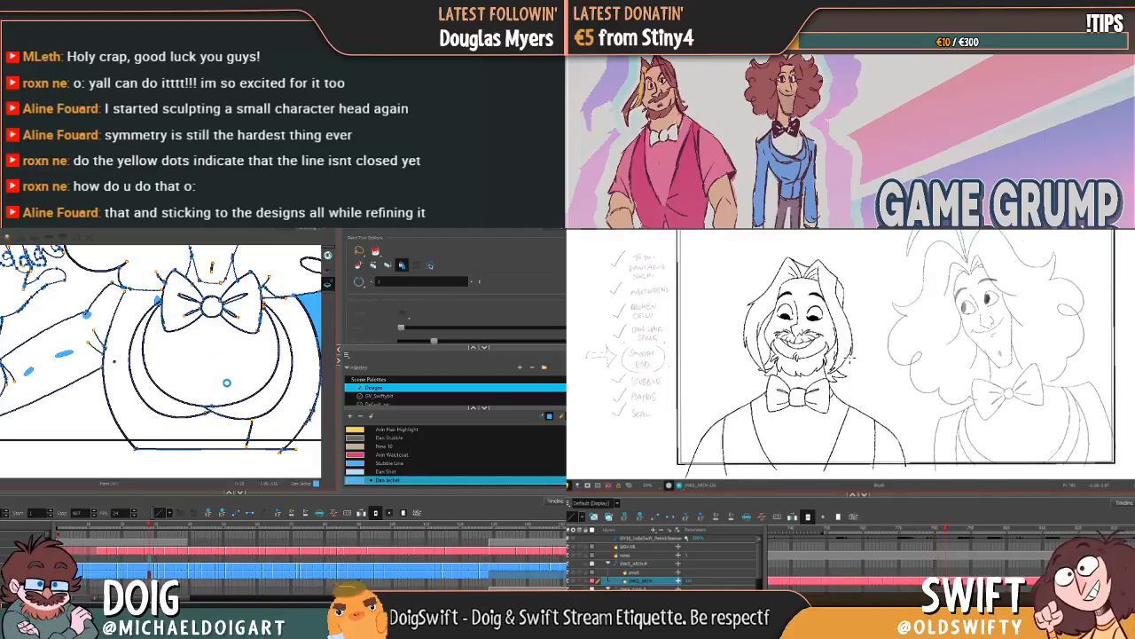
key(period)
key(period)
key(comma)
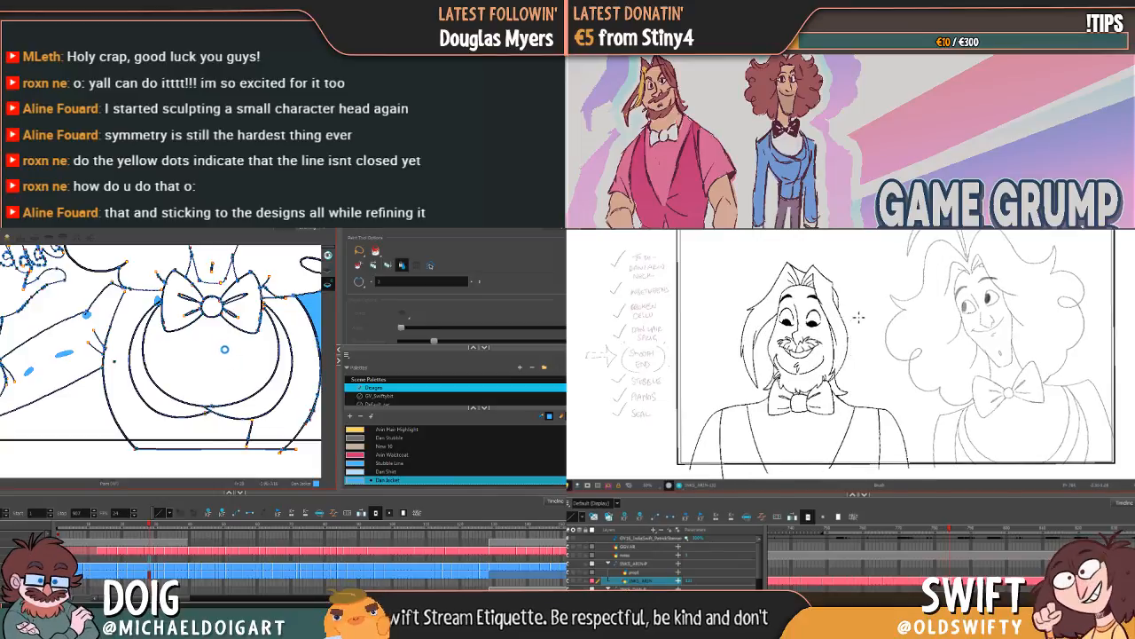
key(period)
key(comma)
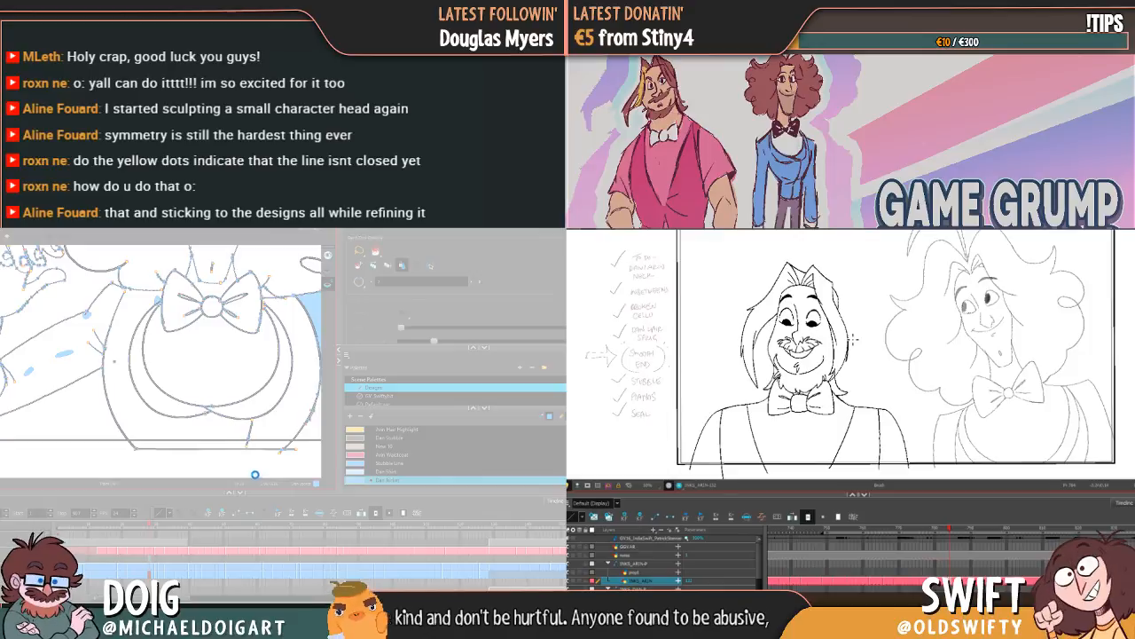
key(alt+s)
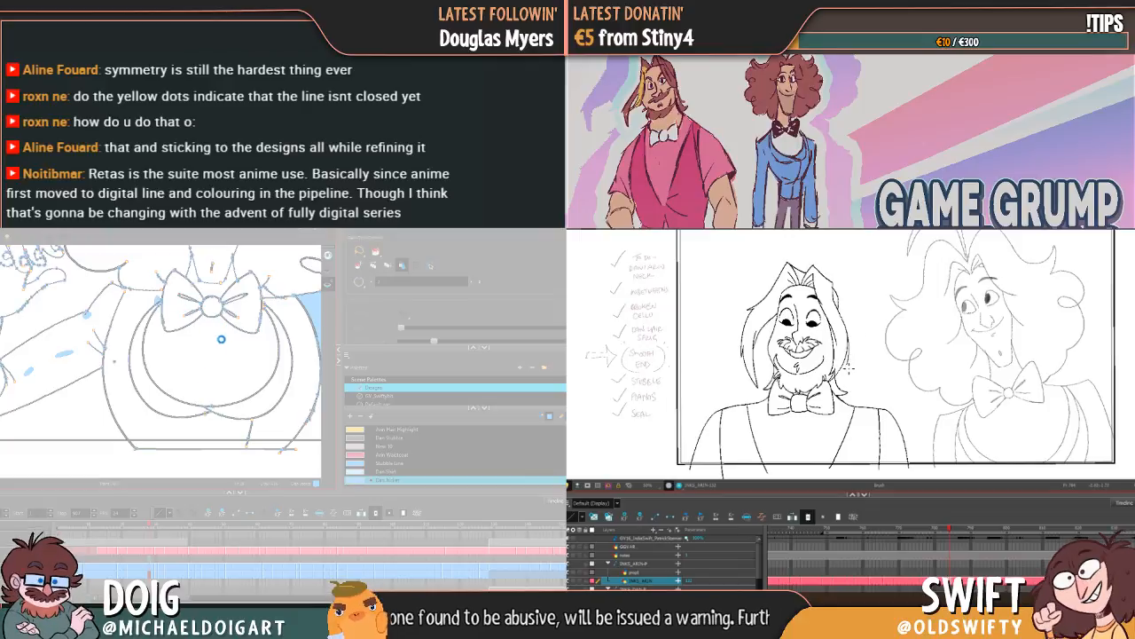
key(alt+s)
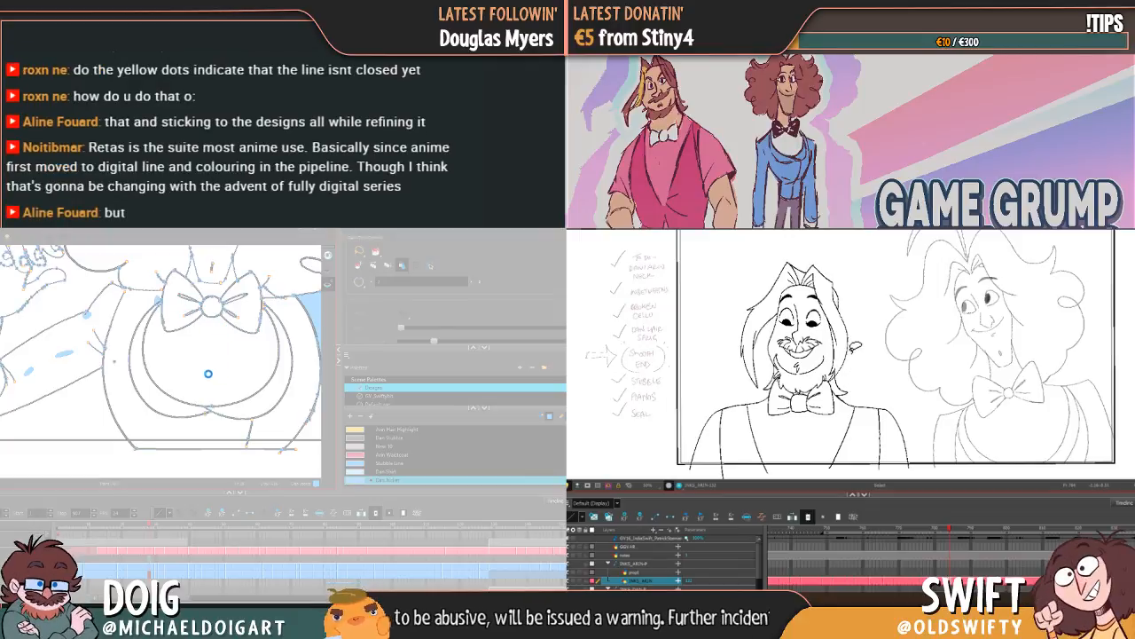
key(alt+b)
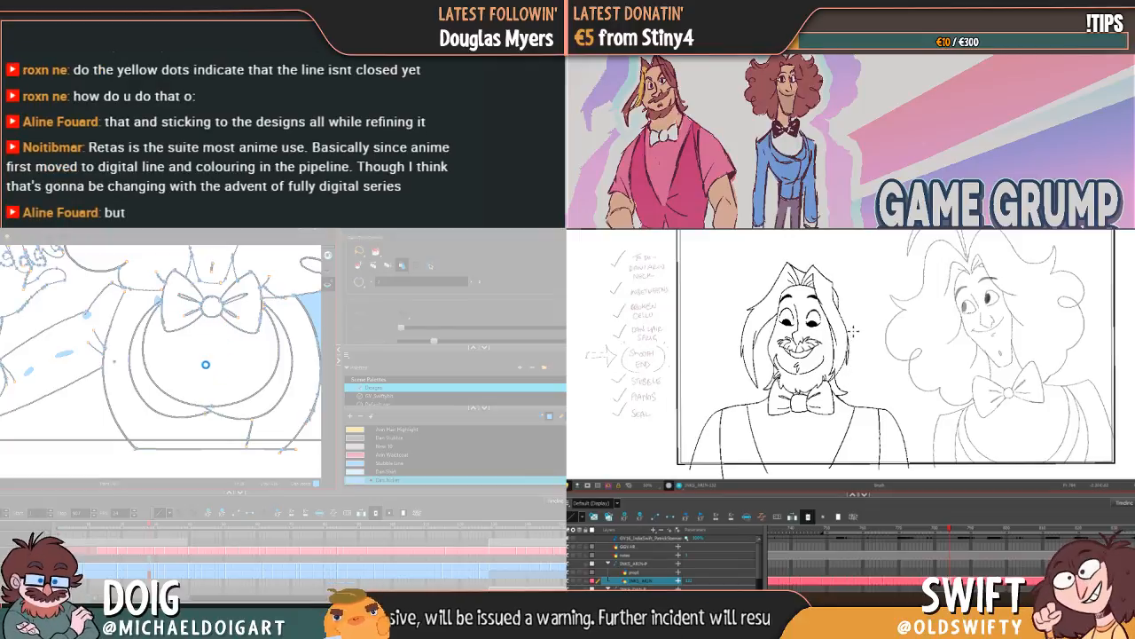
Step: Step through Arin's following laughing poses and the previous pose to compare how his hair and beard move
key(period)
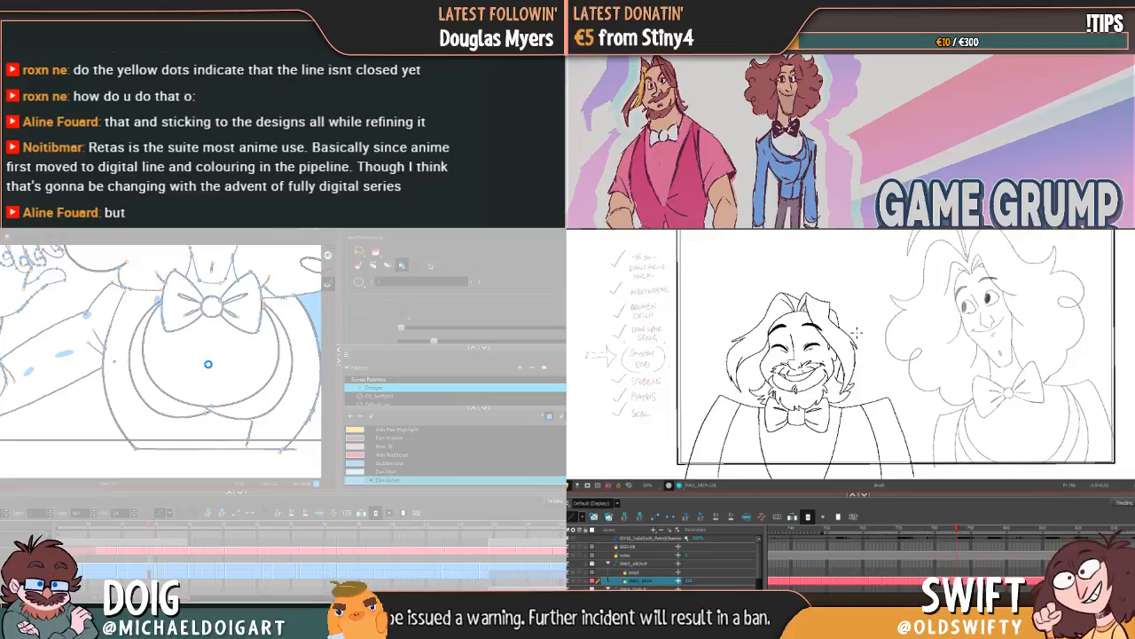
key(period)
key(period)
key(period)
key(period)
key(period)
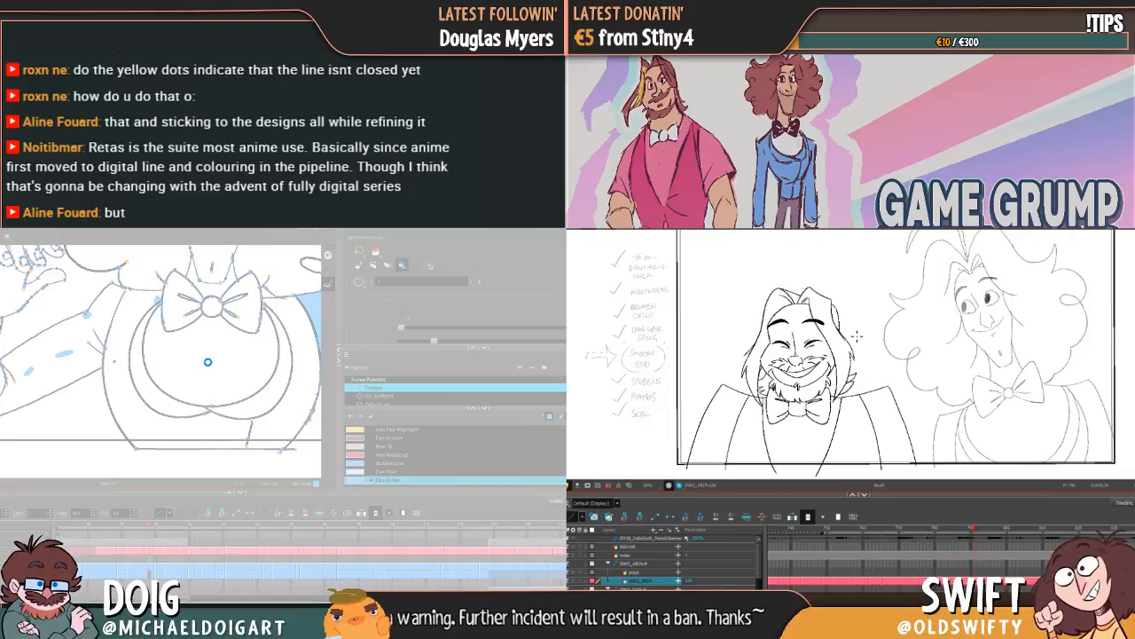
key(comma)
key(comma)
key(comma)
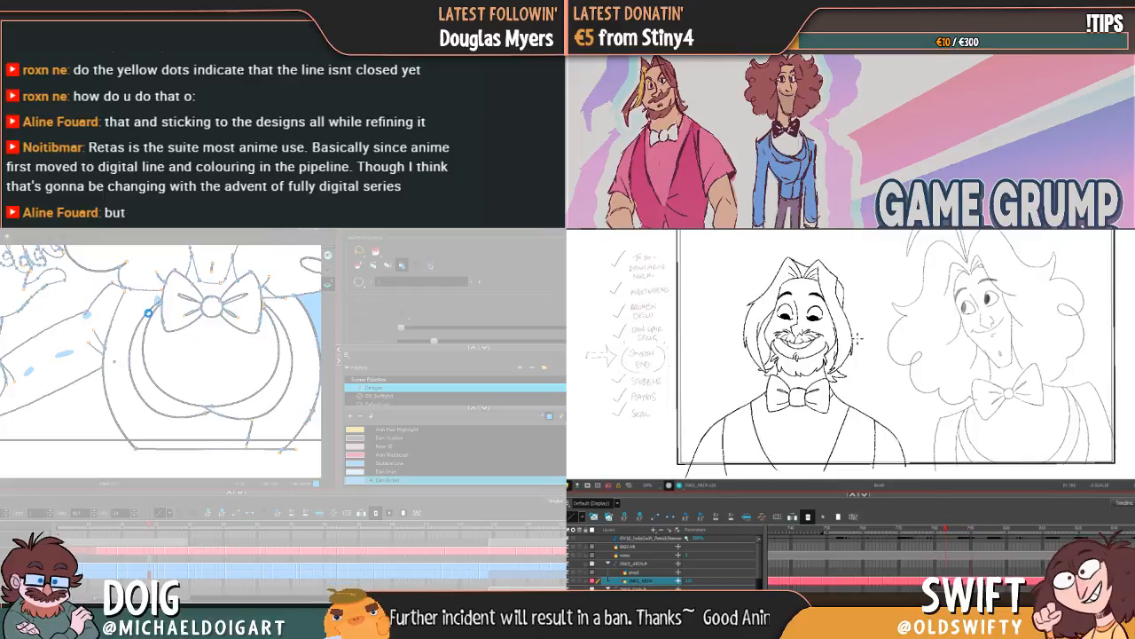
key(period)
key(comma)
key(comma)
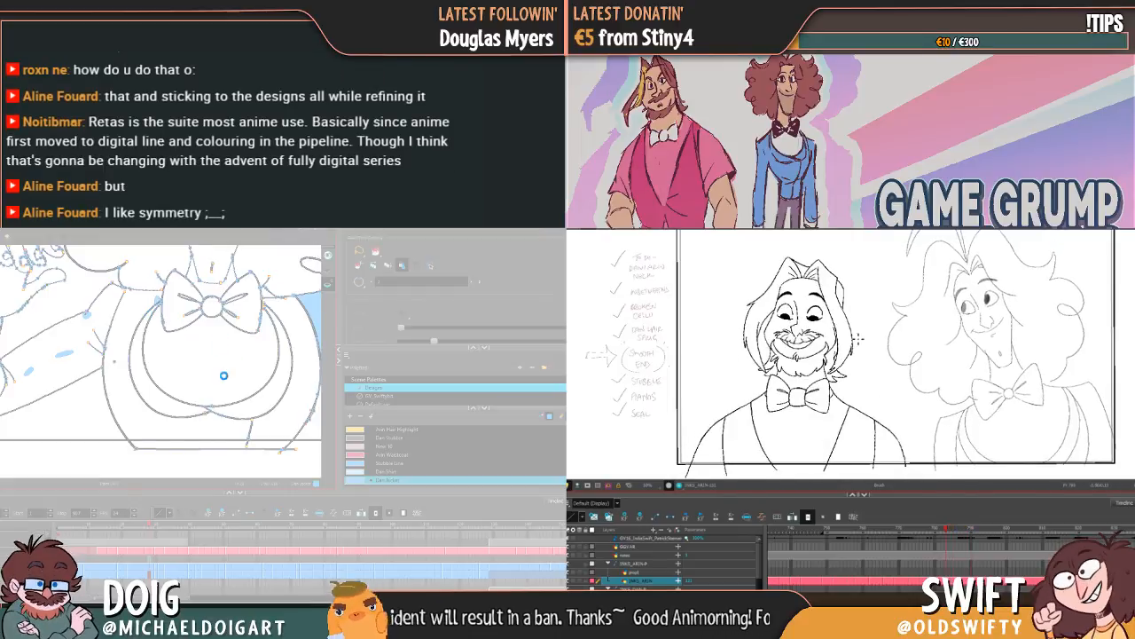
key(period)
key(comma)
key(period)
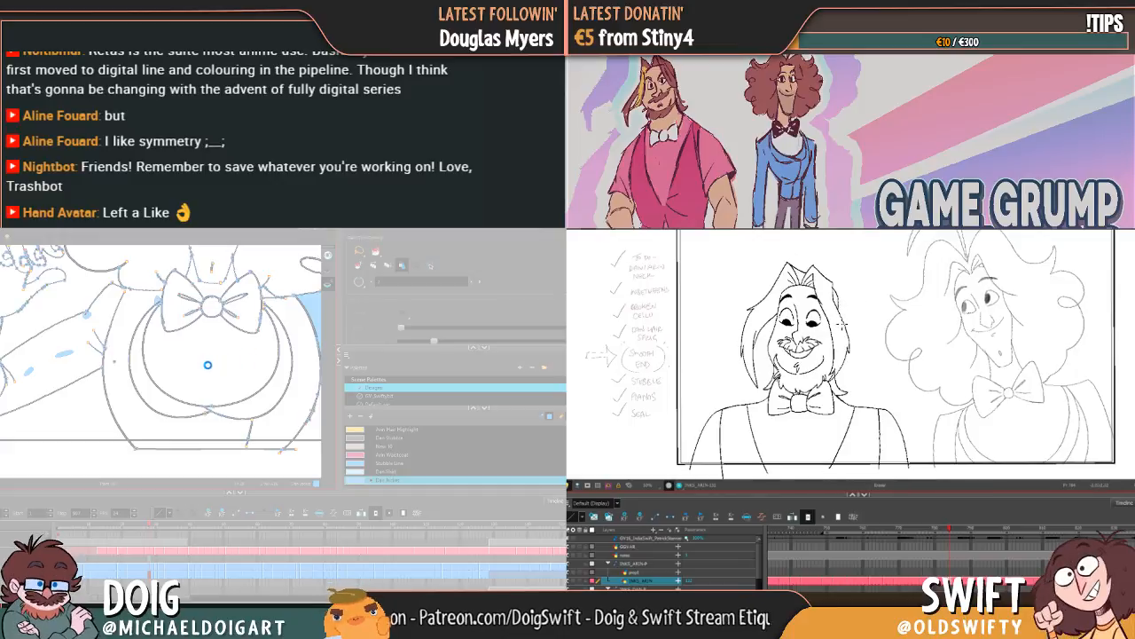
key(alt+b)
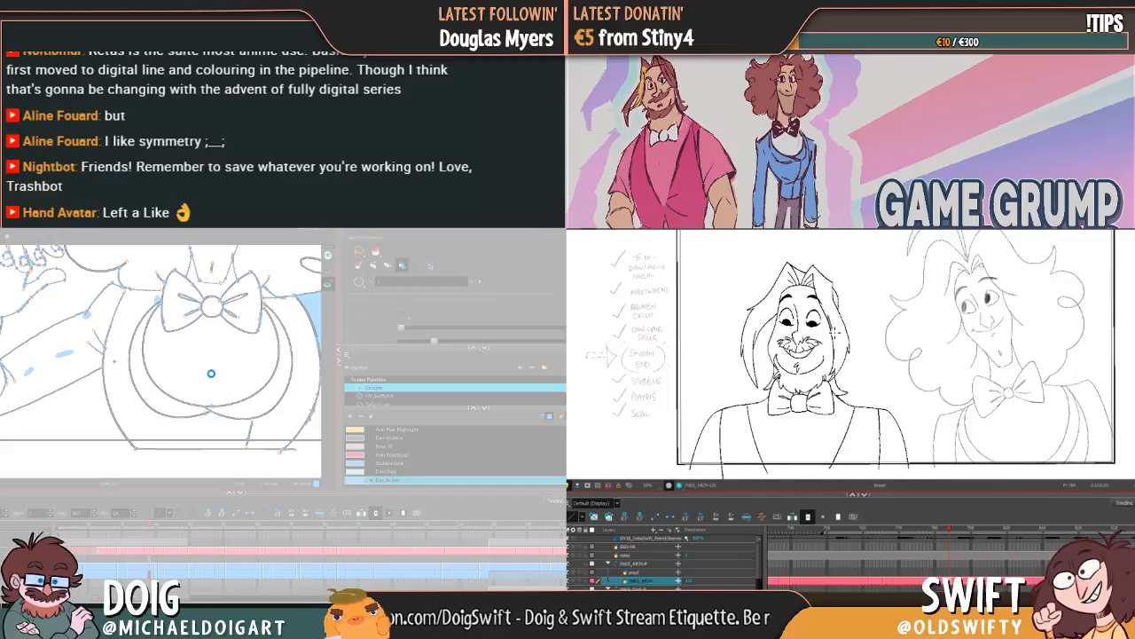
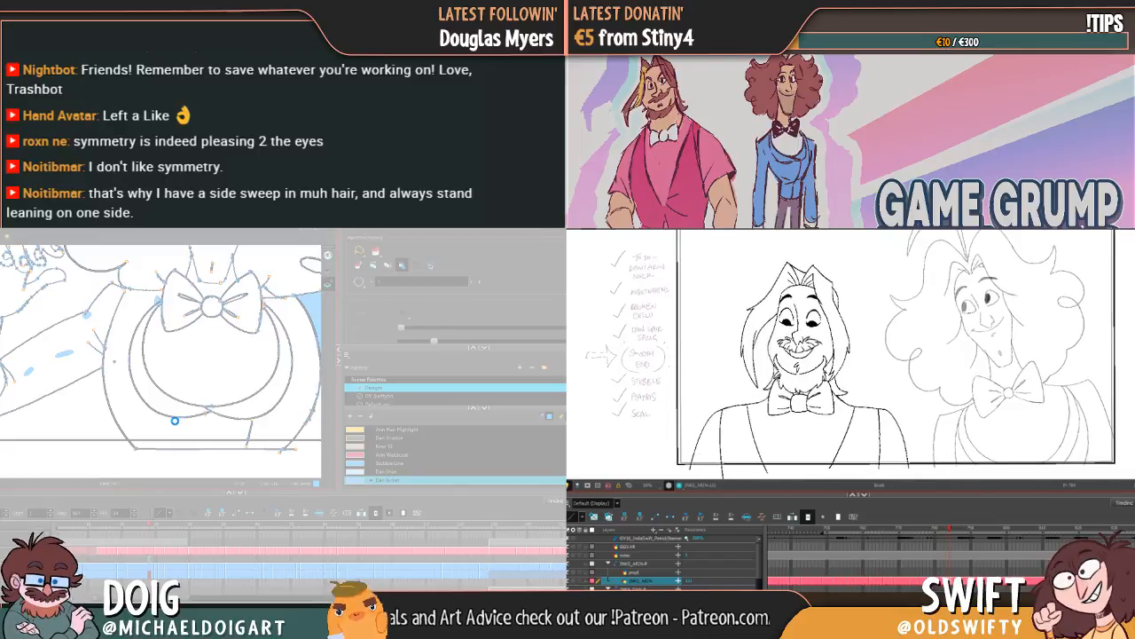
Step: Delete the line segments at the lower ends of Arin's hair on both sides of his beard, returning to the Brush
key(alt+s)
drag(848, 380, 853, 385)
key(Delete)
drag(778, 378, 770, 388)
key(Delete)
key(Delete)
key(Delete)
key(Delete)
key(alt+b)
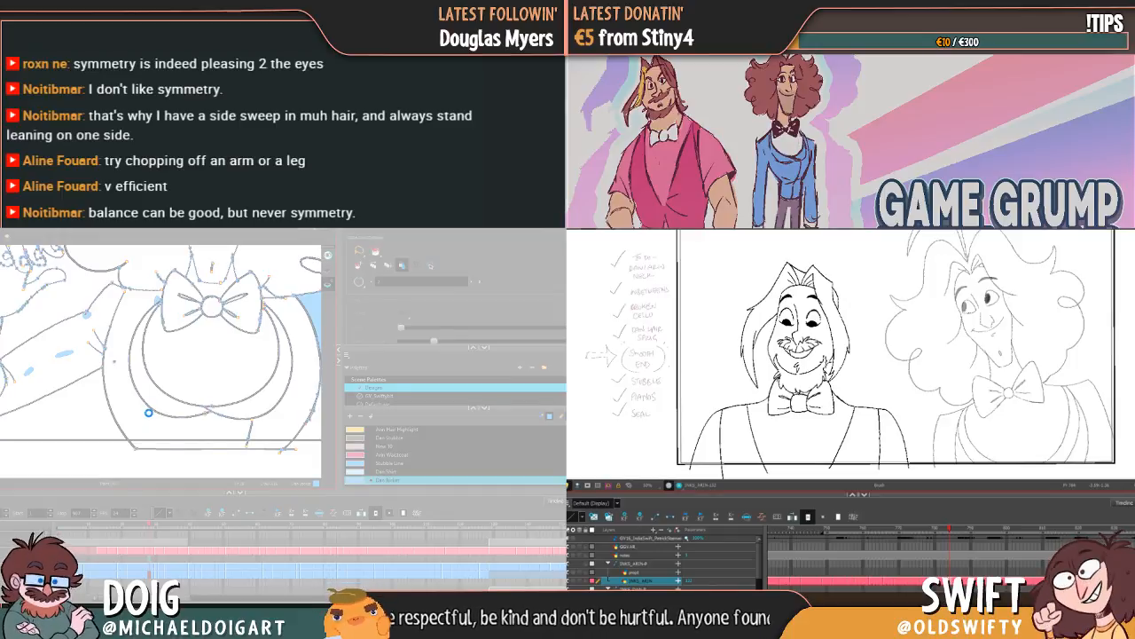
Step: Redraw the small hair tips beside Arin's beard on the side nearest Dan, comparing repeatedly with the previous pose
key(comma)
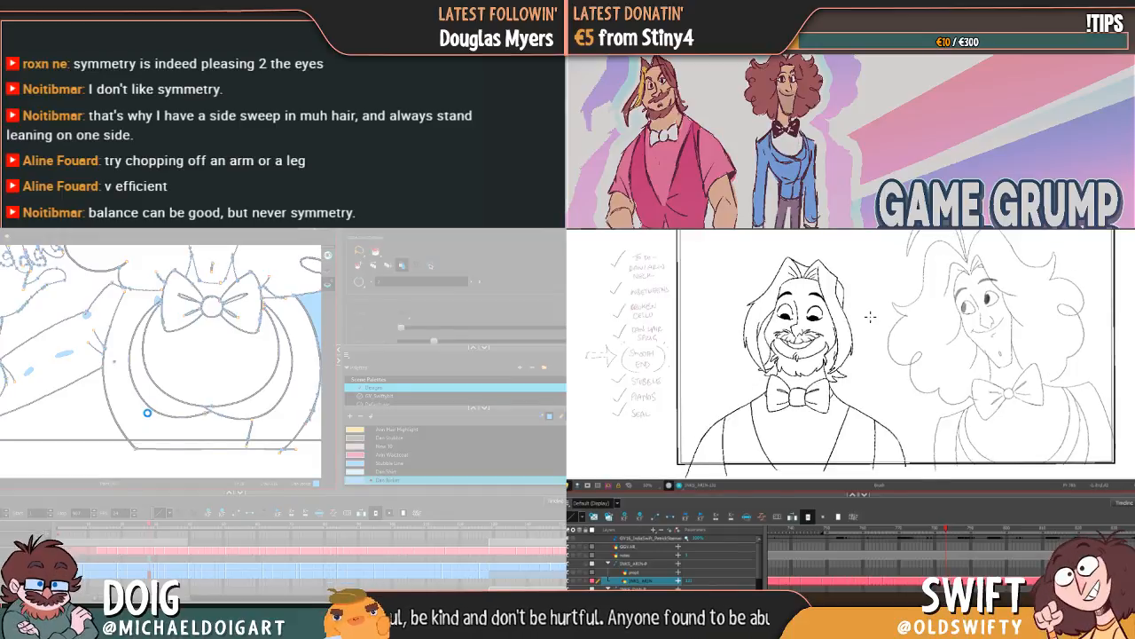
key(period)
key(comma)
key(period)
key(comma)
key(period)
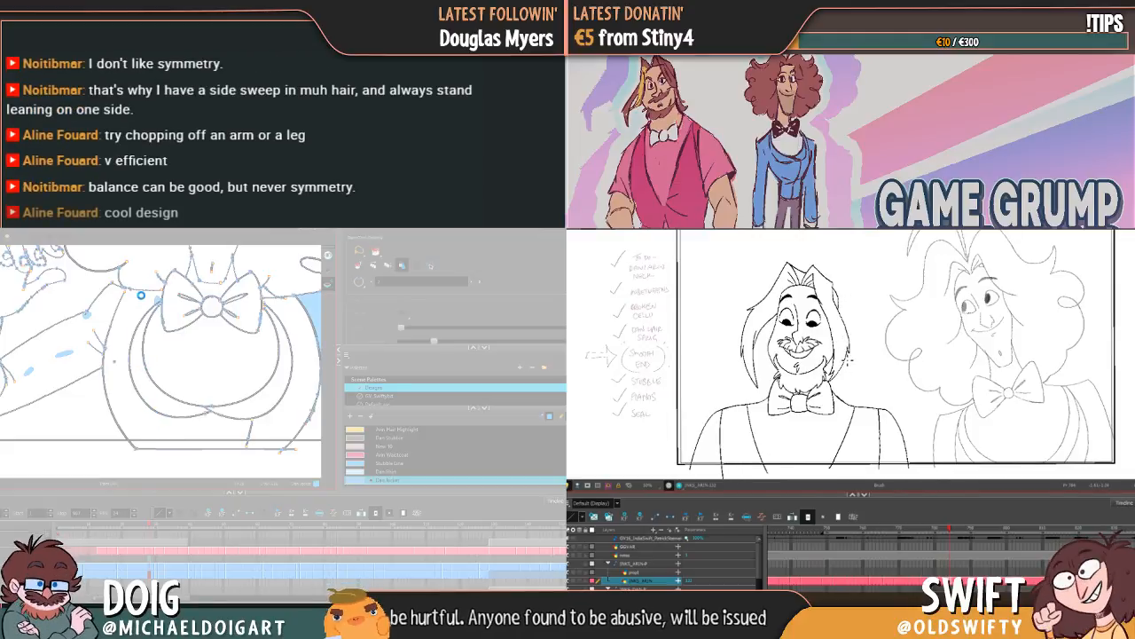
key(comma)
key(period)
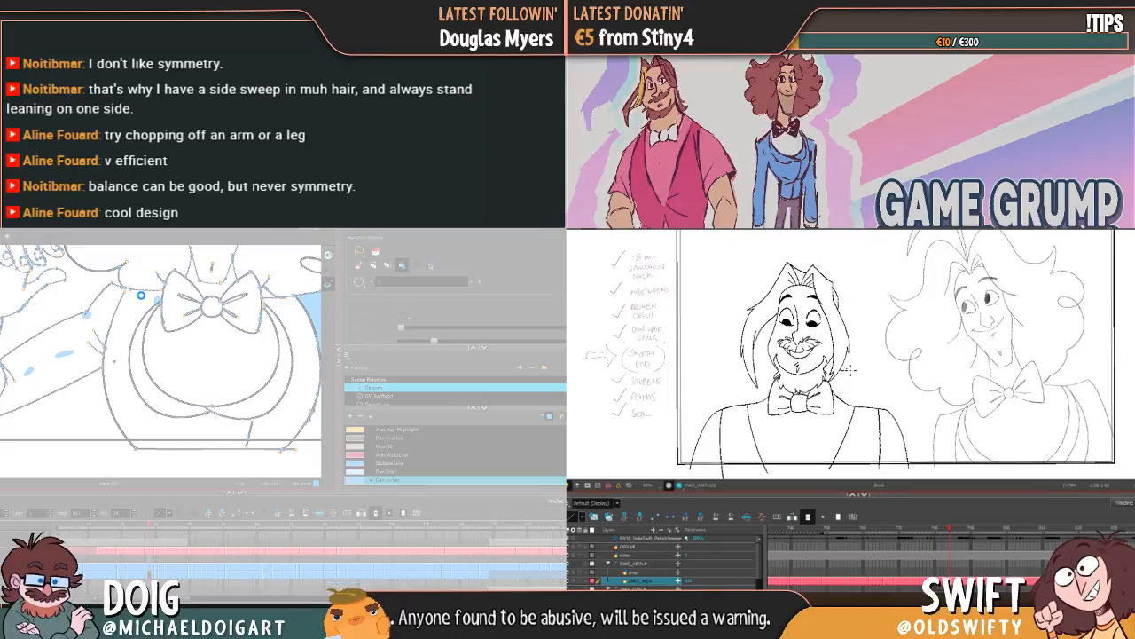
key(comma)
key(period)
key(comma)
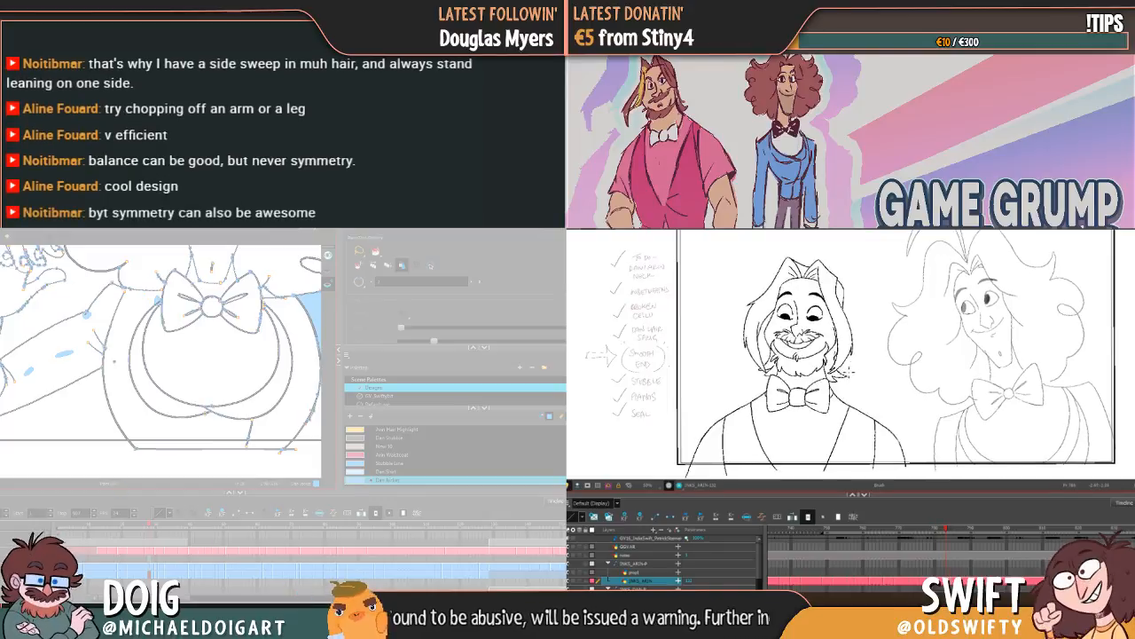
key(period)
key(comma)
key(period)
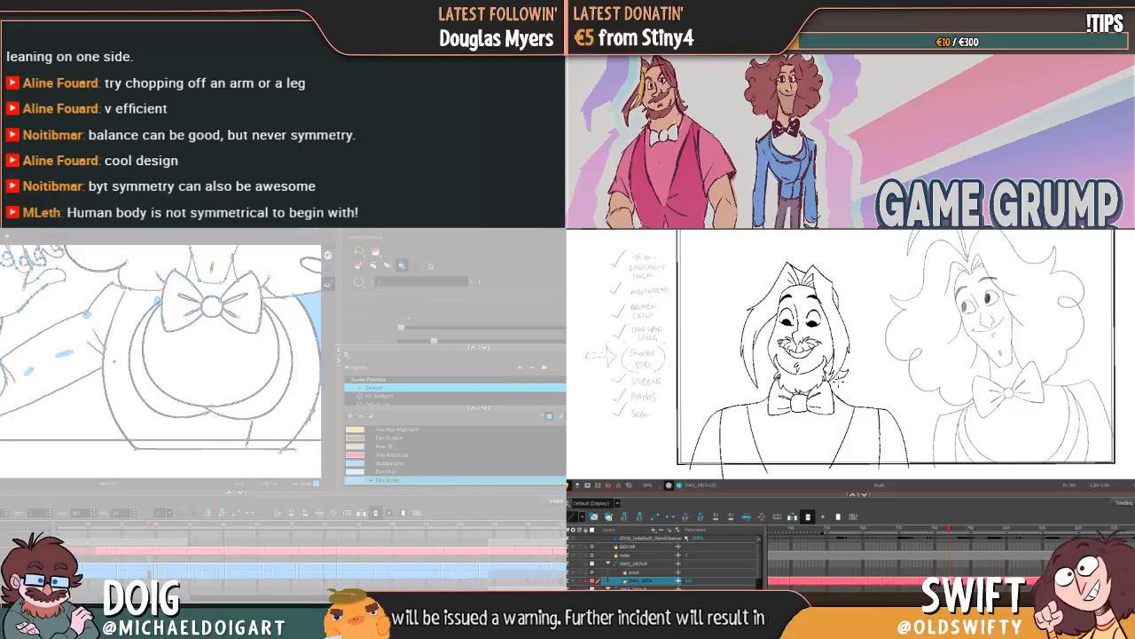
key(comma)
key(period)
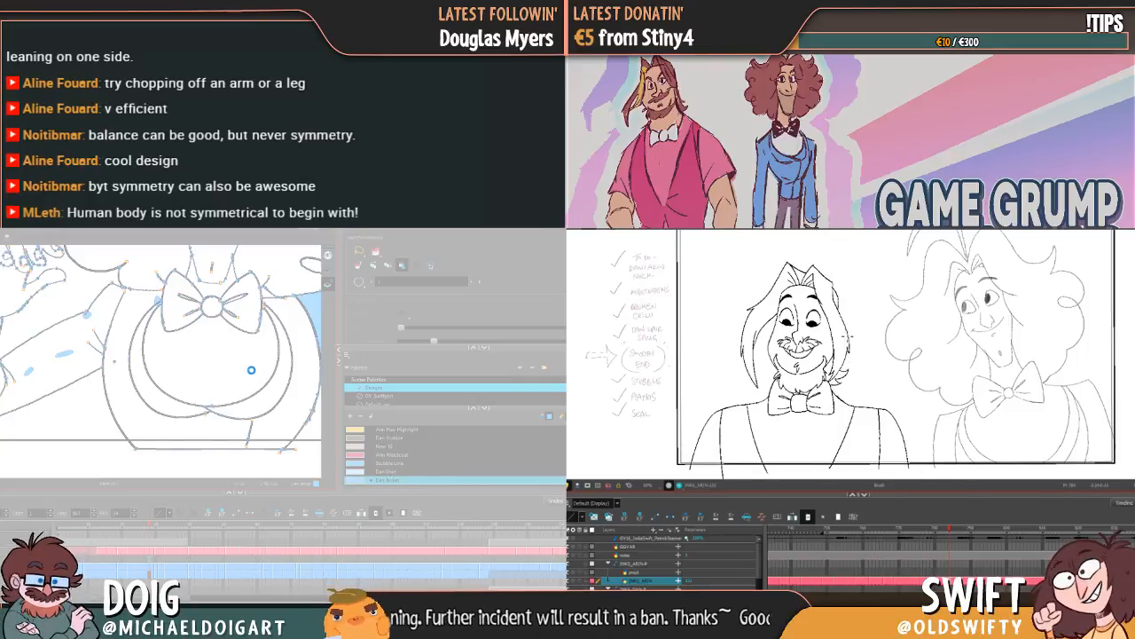
Step: Redraw the hair tips beside Arin's beard on the side away from Dan, checking them against the previous pose
key(comma)
key(period)
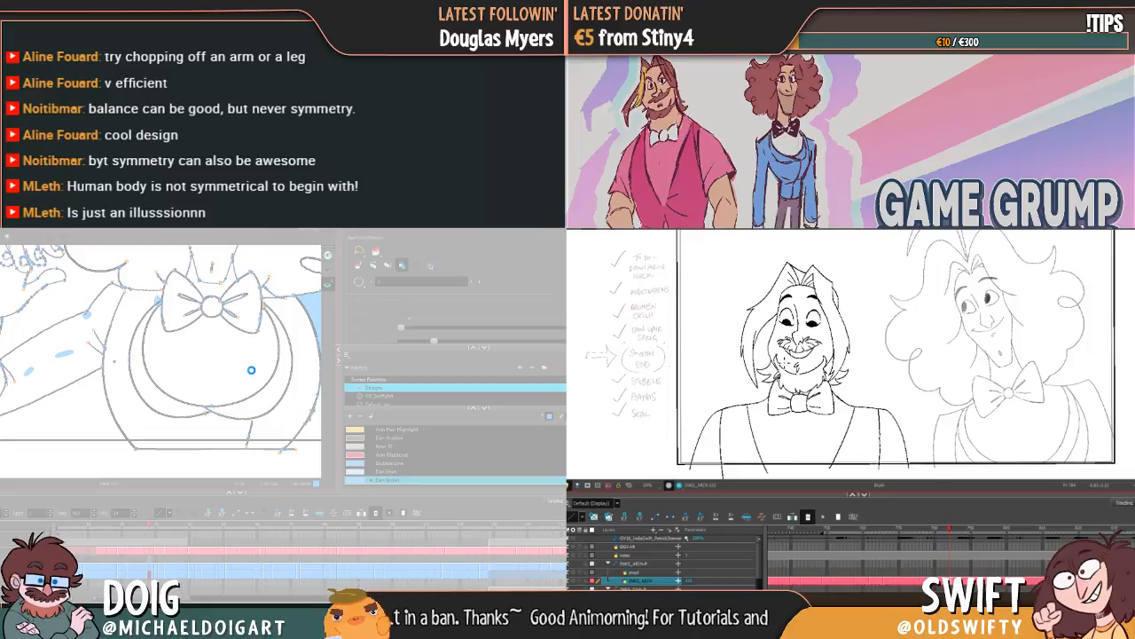
key(comma)
key(period)
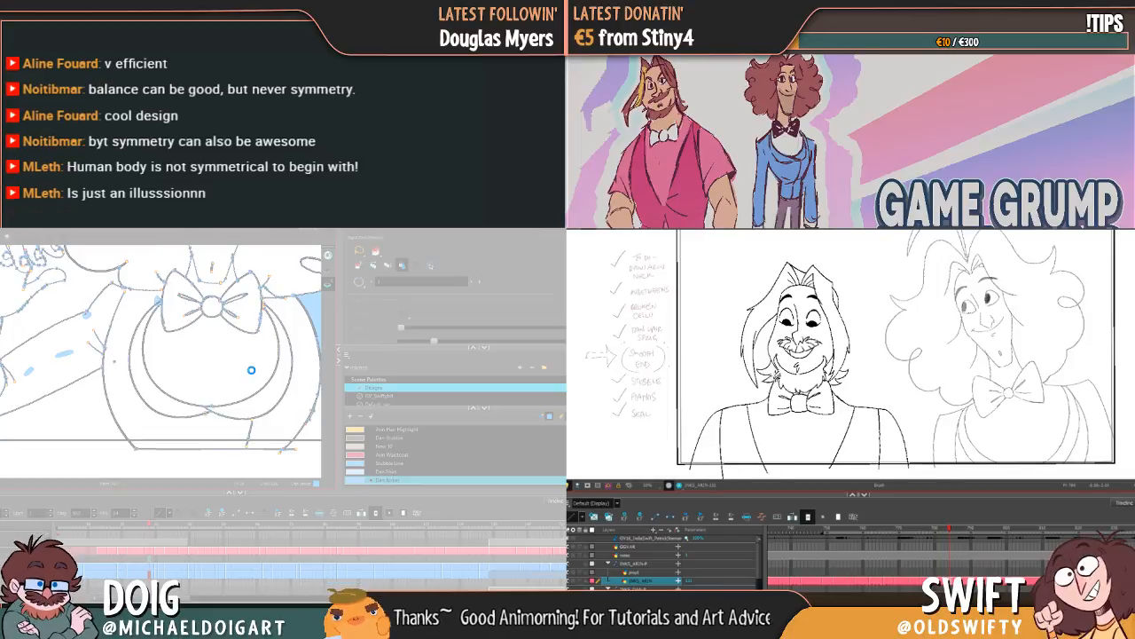
key(comma)
key(period)
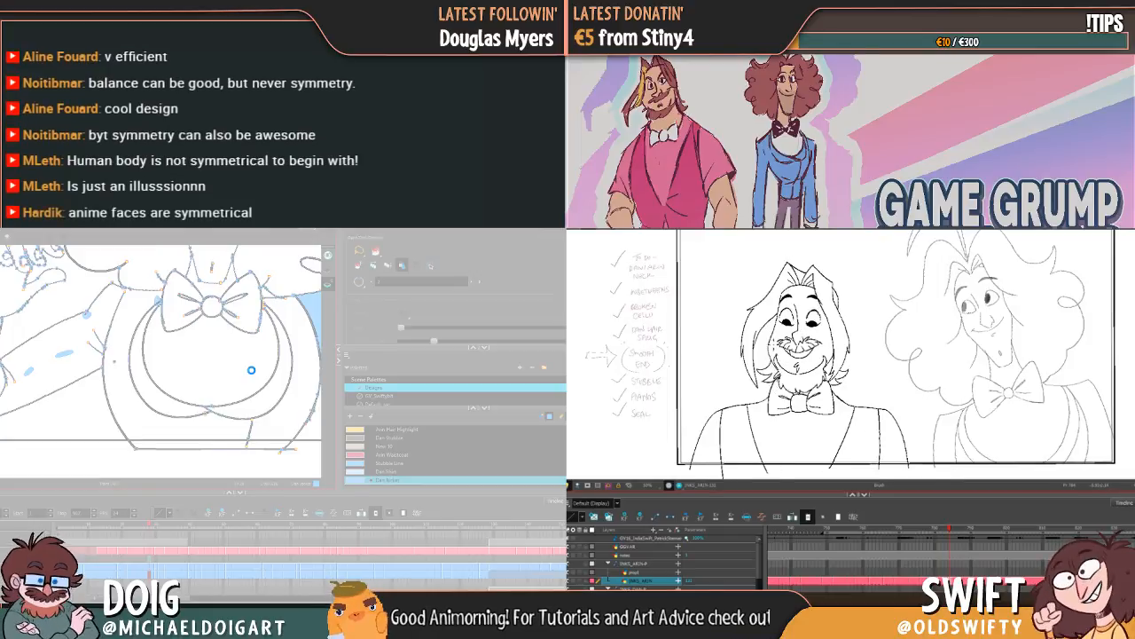
key(comma)
key(period)
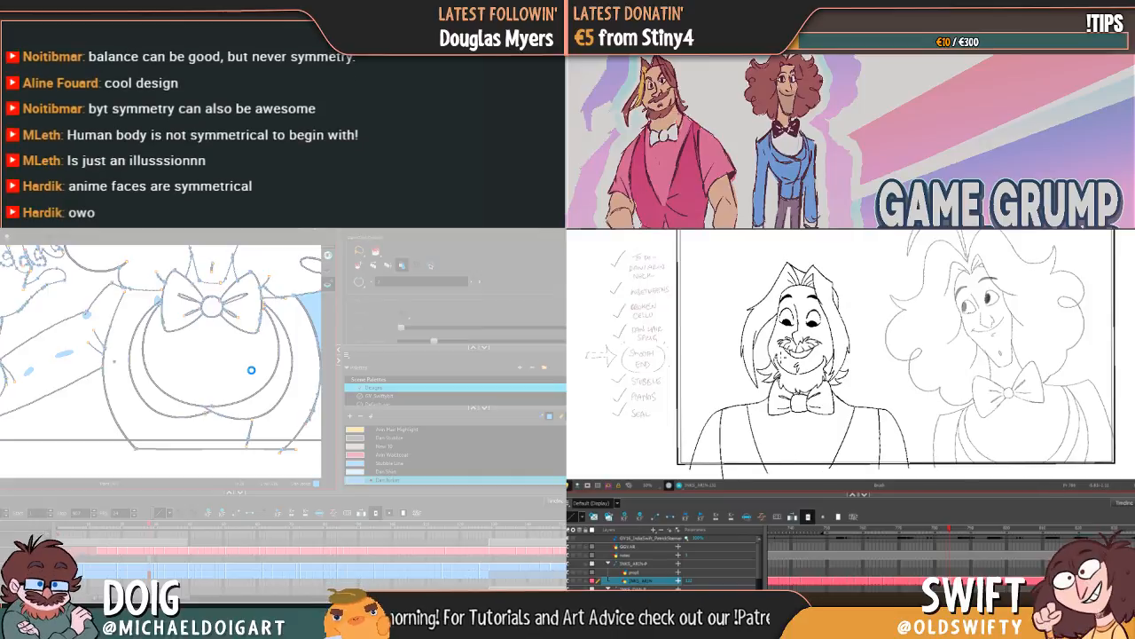
Step: Flip between Arin's current, previous and laughing poses to examine how his hair tips and jacket lines move
key(period)
key(comma)
key(period)
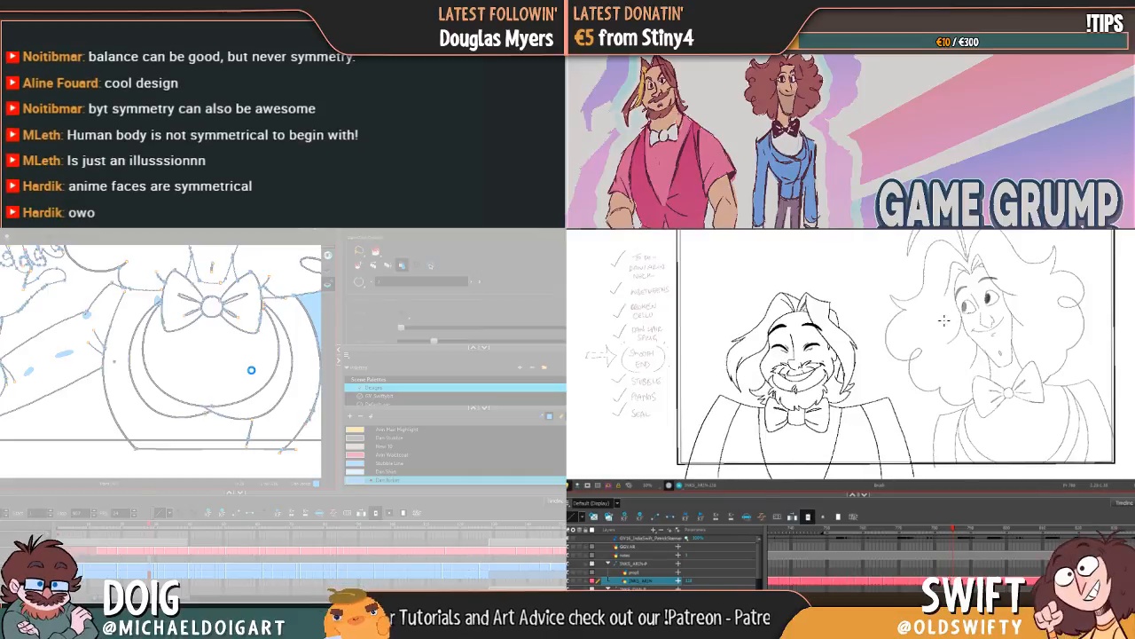
key(comma)
key(period)
key(comma)
key(period)
key(comma)
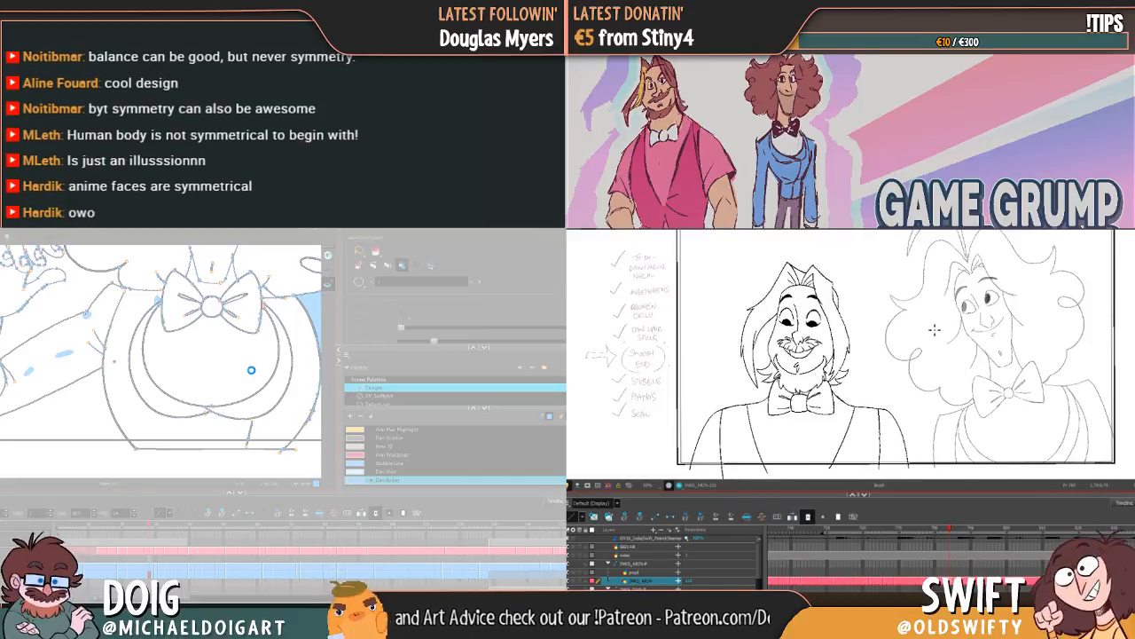
key(period)
key(comma)
key(period)
key(comma)
key(period)
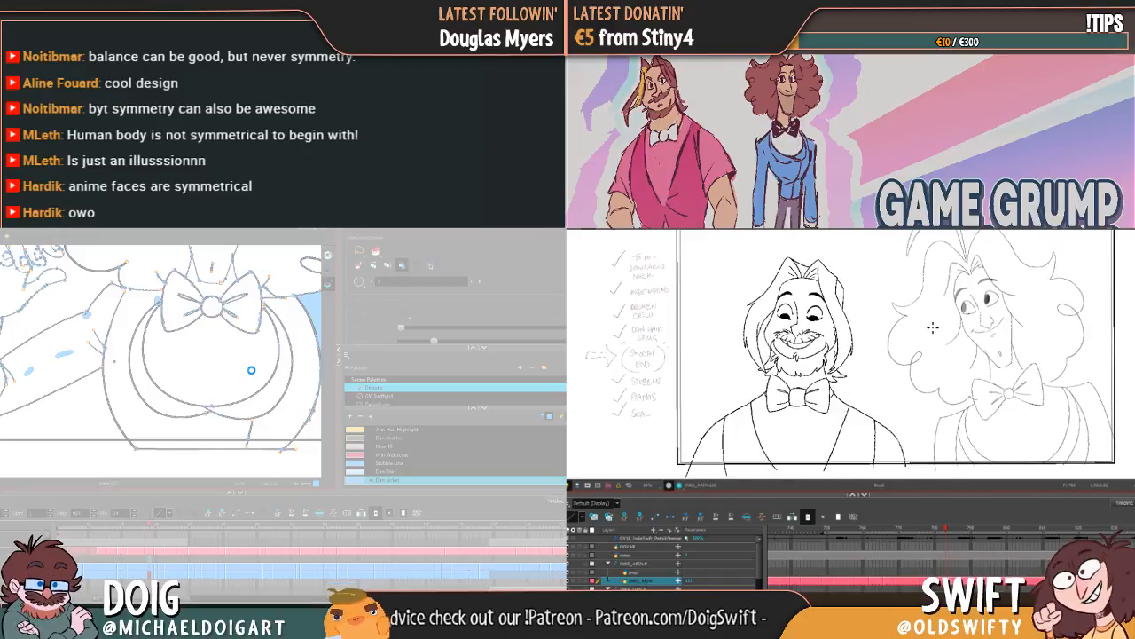
key(comma)
key(period)
key(comma)
Step: Reposition Arin's vest opening line on the side away from Dan, comparing it with the neighbouring poses
key(alt+s)
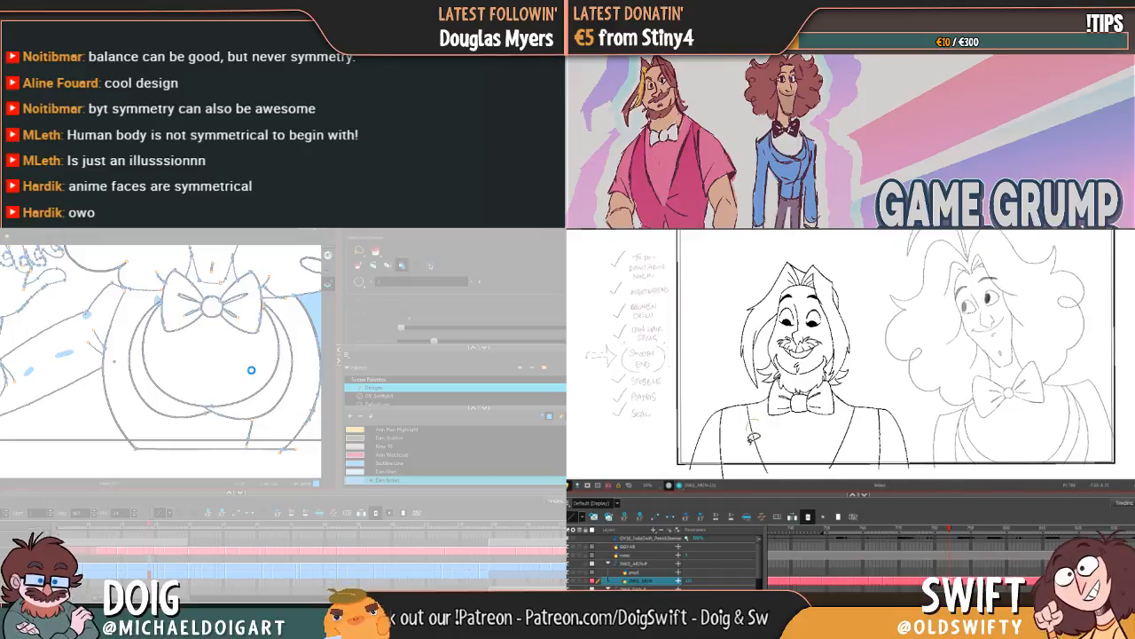
click(752, 433)
key(Delete)
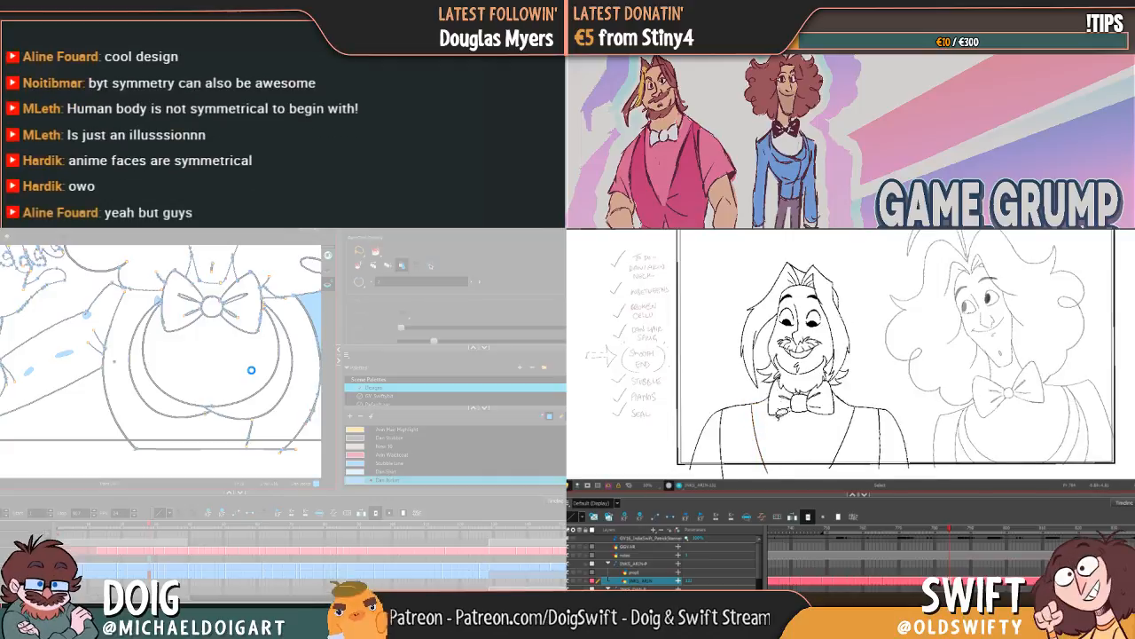
key(period)
key(comma)
key(ctrl+z)
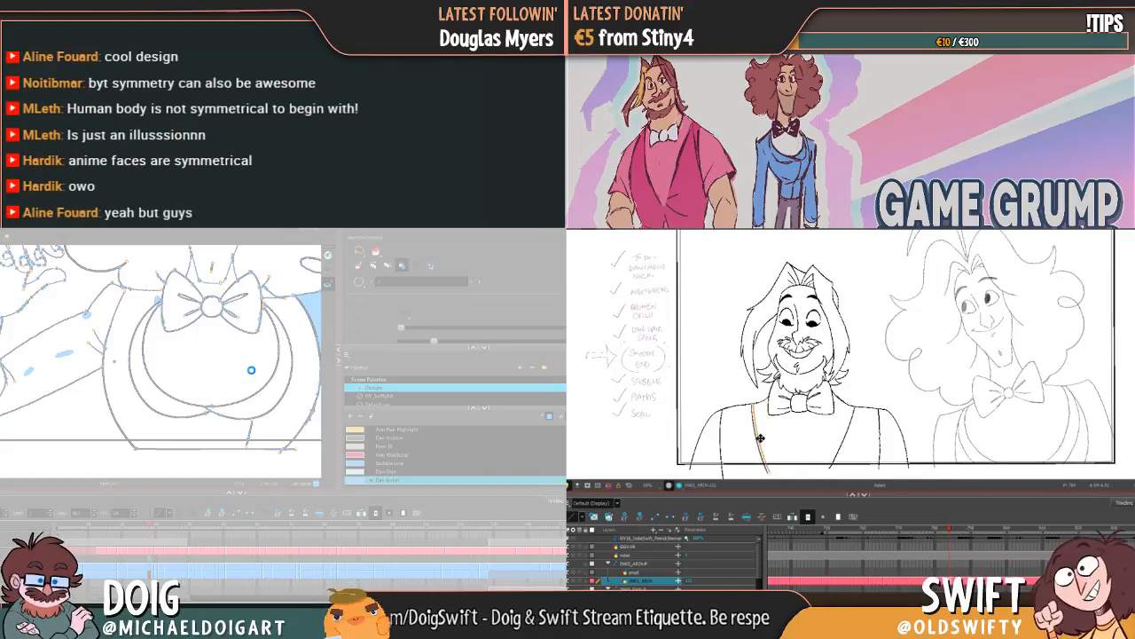
key(period)
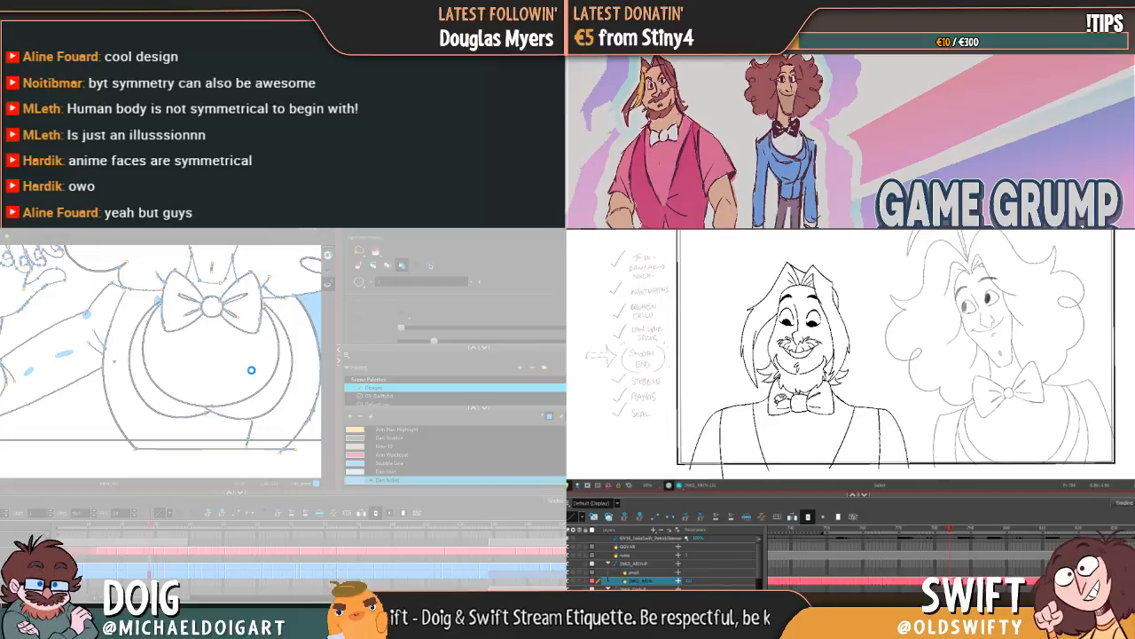
Step: Shift Arin's sleeve line on the side away from Dan inward and compare its placement across the earlier poses
key(period)
key(comma)
key(comma)
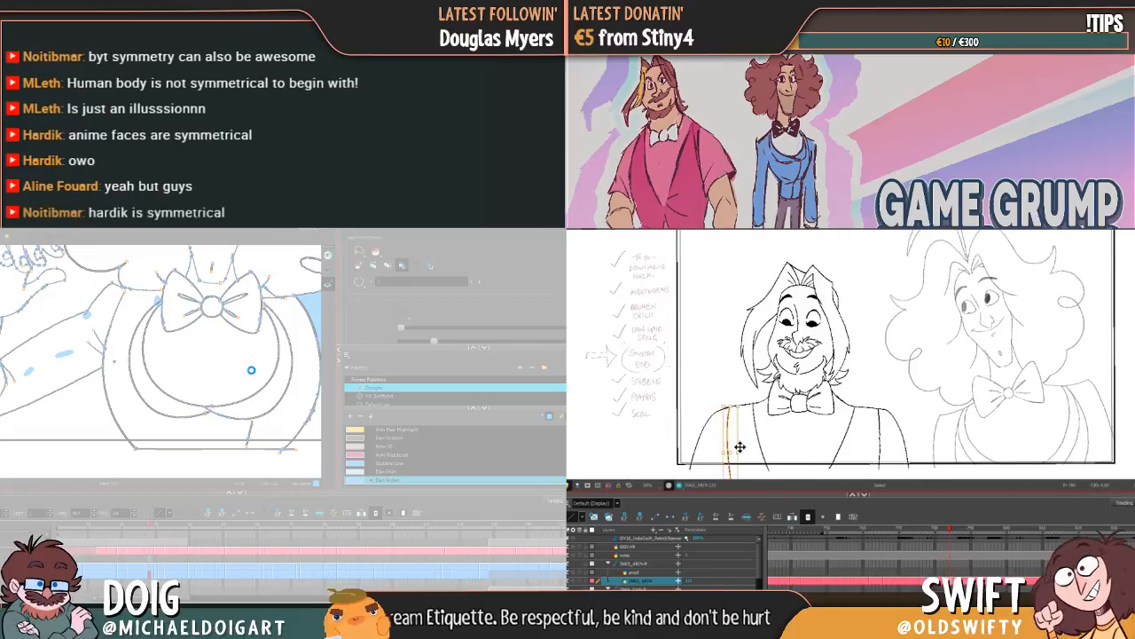
key(comma)
key(comma)
key(comma)
key(comma)
key(comma)
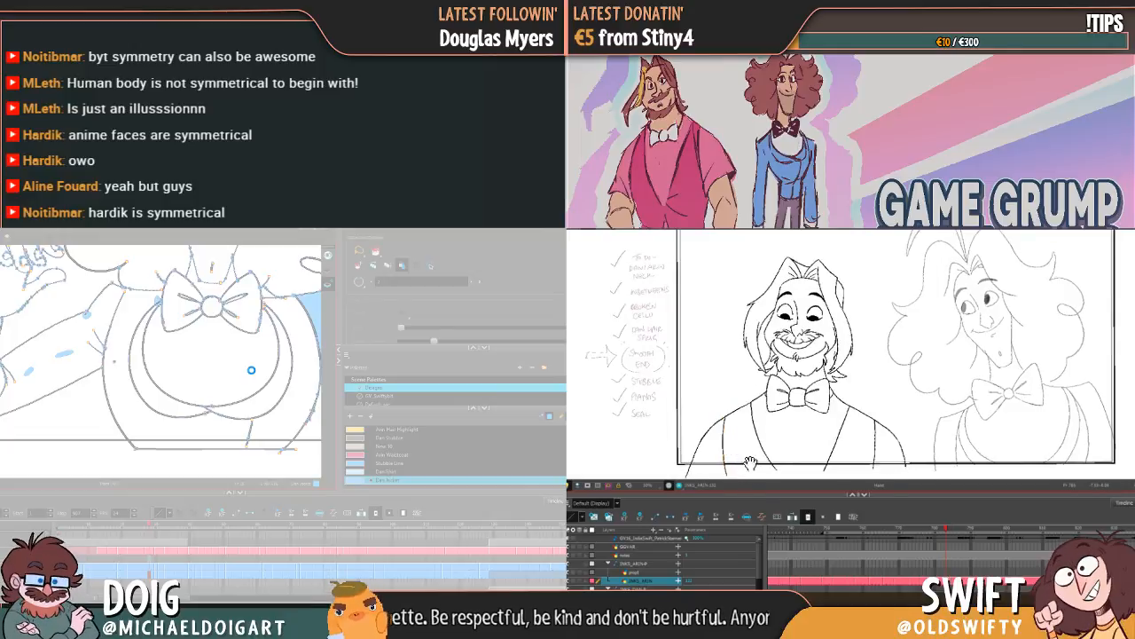
drag(754, 437, 748, 385)
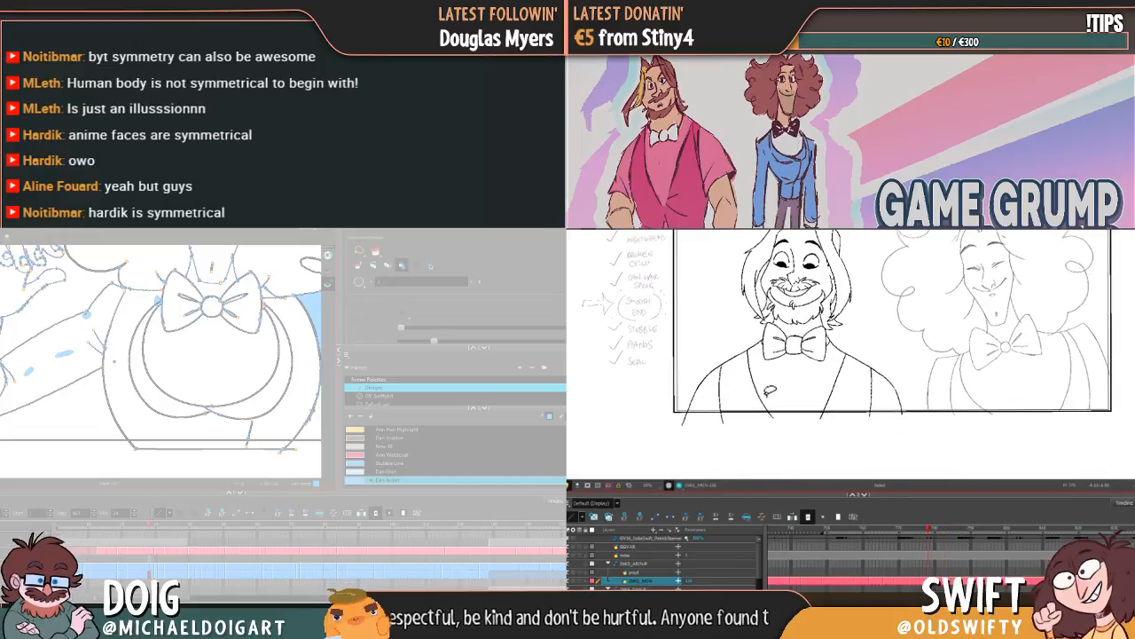
key(period)
key(period)
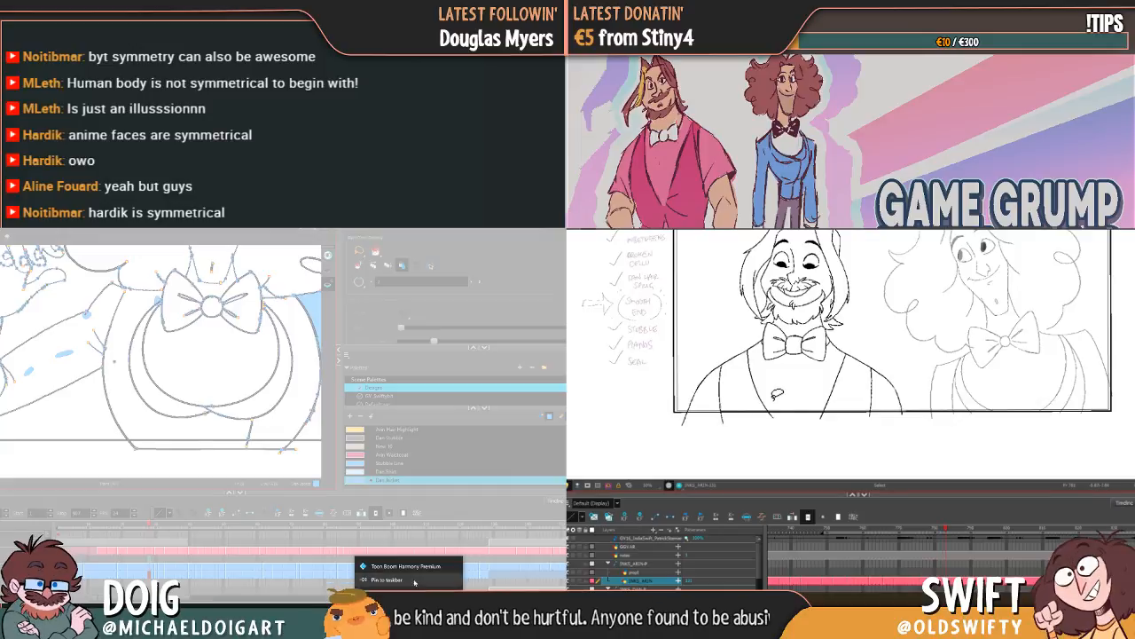
key(period)
key(period)
Step: Force the unresponsive Toon Boom Harmony window with Dan's drawing to close
click(414, 594)
key(comma)
key(comma)
key(period)
click(727, 385)
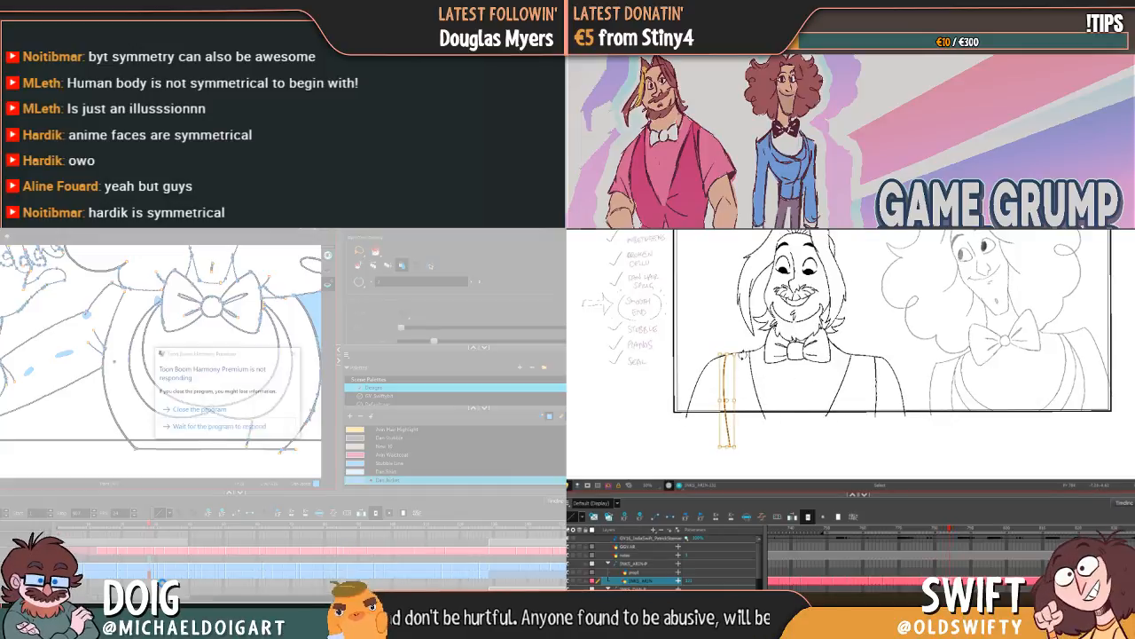
click(201, 409)
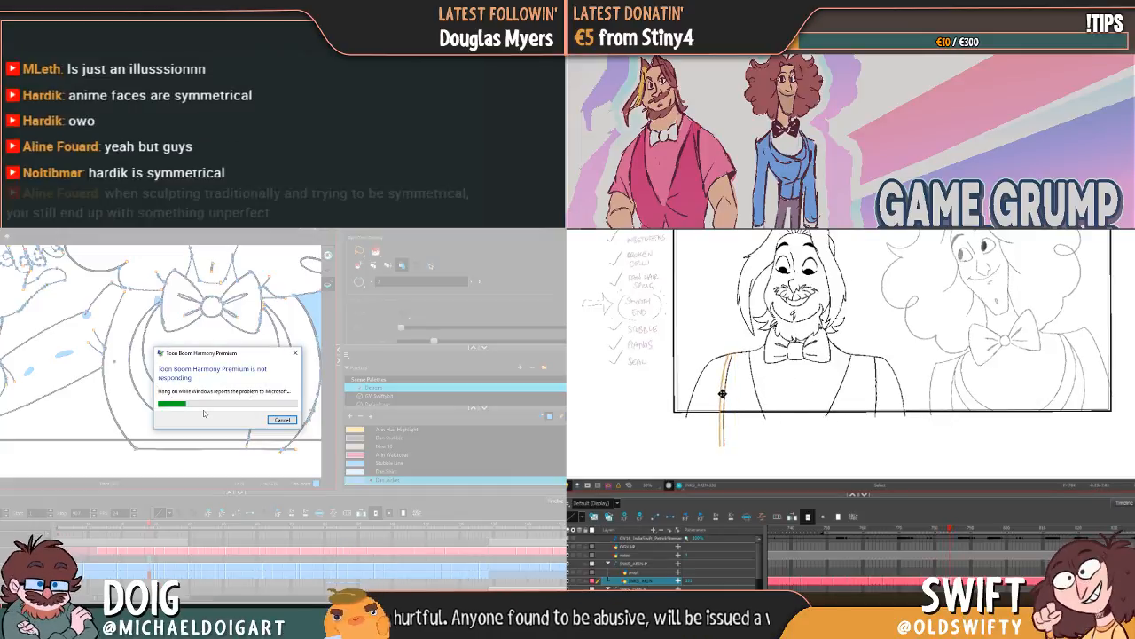
Step: Fine-tune the position of Arin's sleeve line on the side away from Dan, matching it to the neighbouring poses
drag(723, 394, 733, 393)
key(period)
key(period)
key(comma)
Step: Open the design4.xstage scene file from the design3 project folder
key(comma)
key(comma)
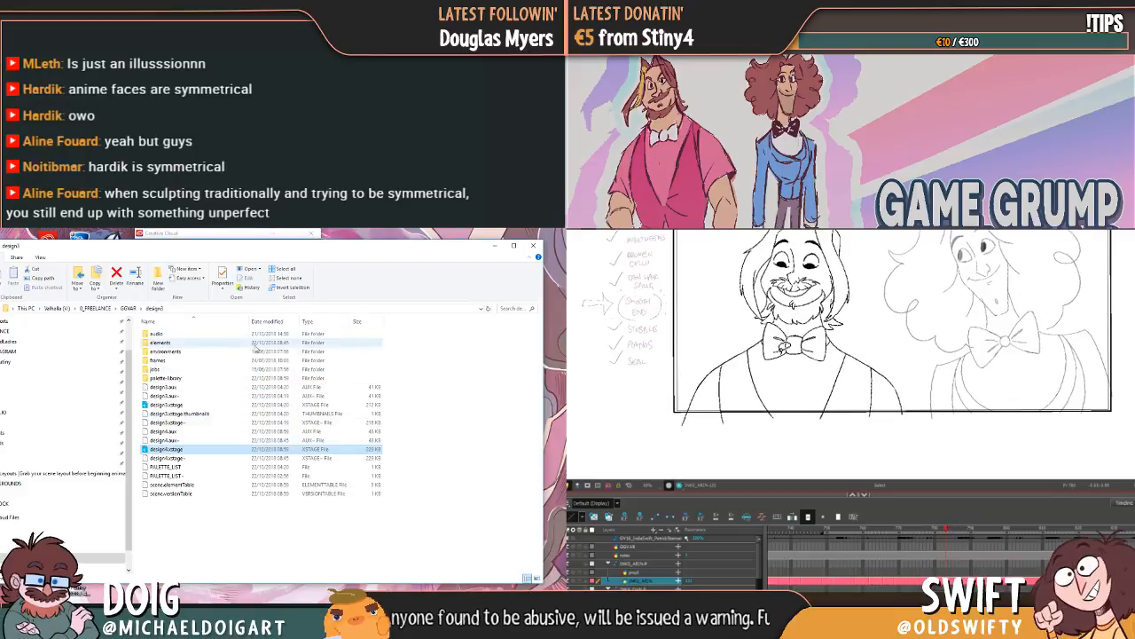
key(comma)
key(comma)
key(period)
key(period)
double_click(170, 449)
Step: Move Arin's vest opening line nearest Dan slightly inward, comparing it with the poses before and after
key(period)
click(849, 388)
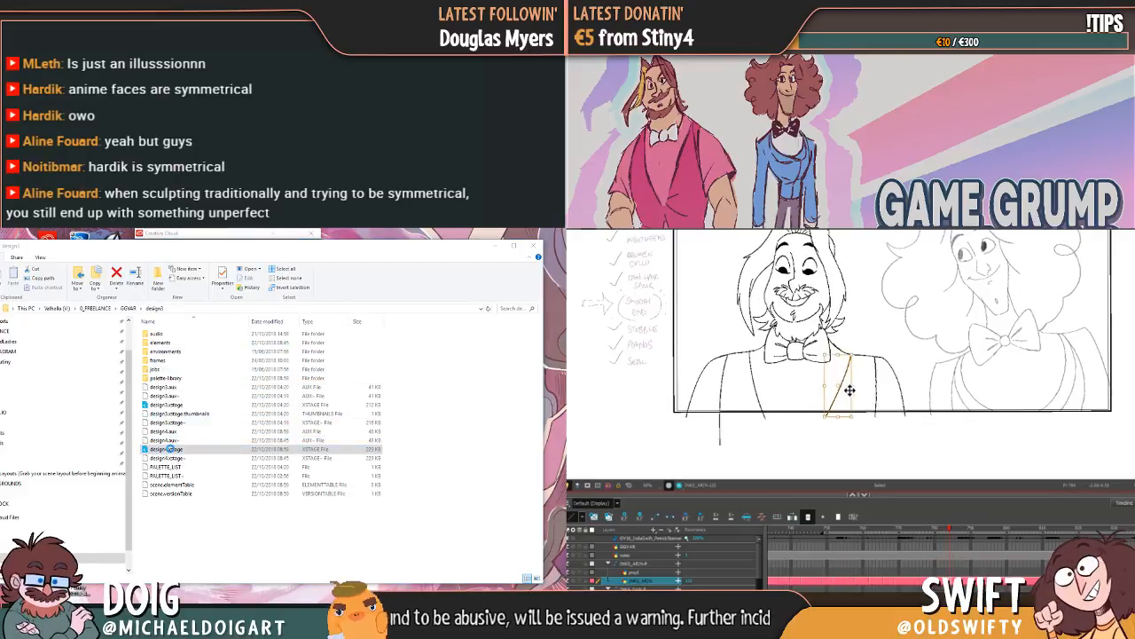
mouse_move(849, 382)
mouse_down()
mouse_move(845, 373)
mouse_move(840, 385)
mouse_move(845, 373)
mouse_up()
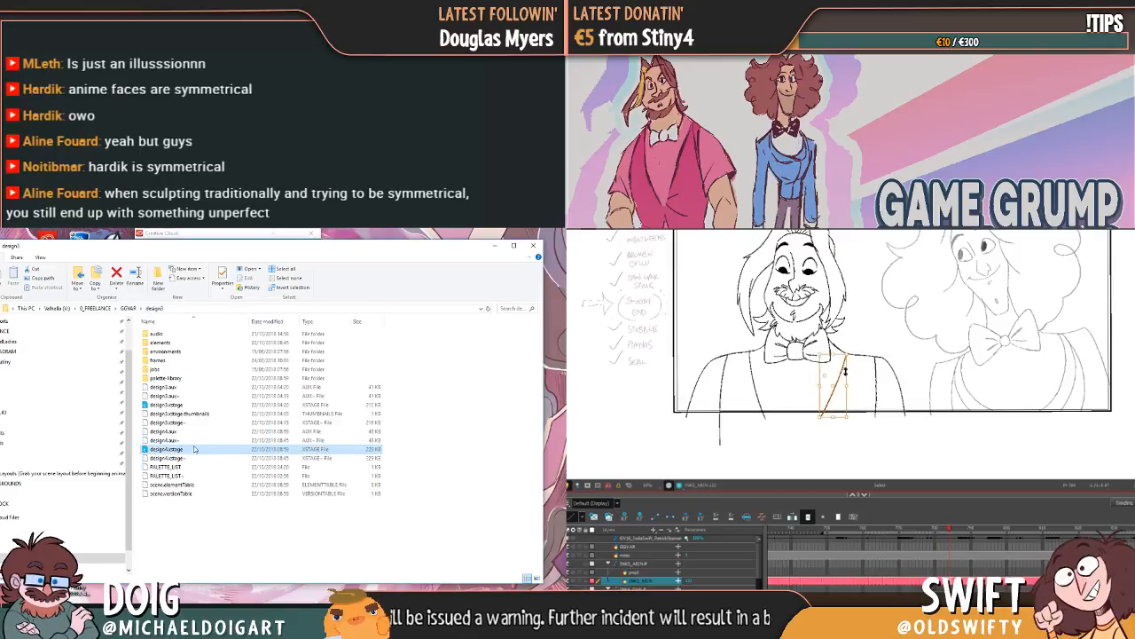
key(period)
key(period)
key(comma)
key(period)
key(comma)
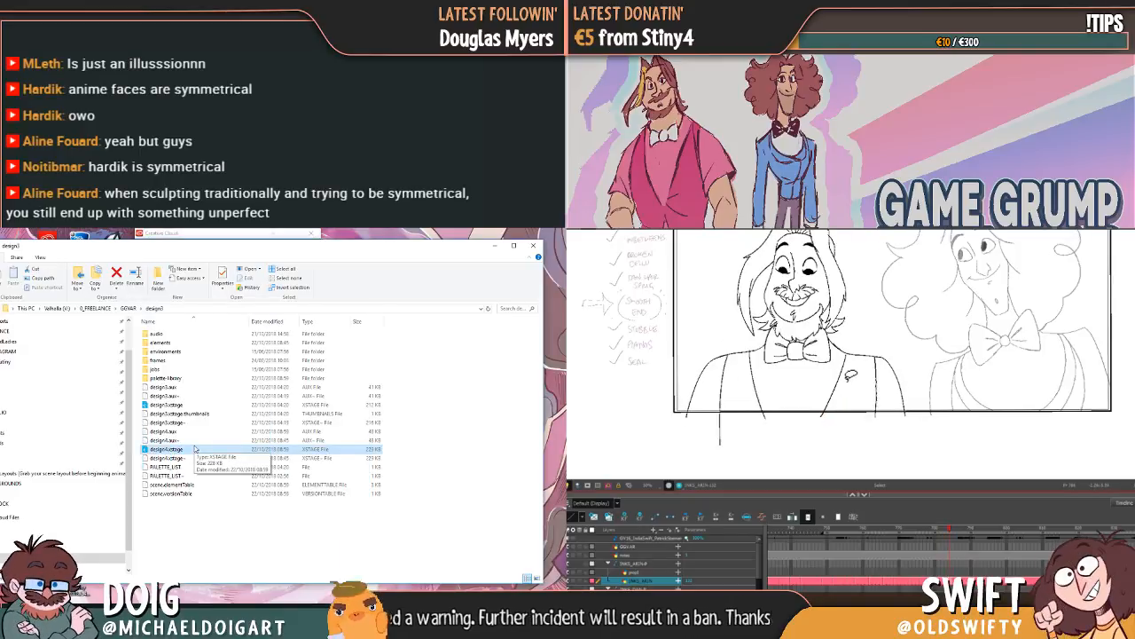
Step: Shift Arin's sleeve line nearest Dan slightly inward, checking it against the neighbouring poses
key(period)
key(comma)
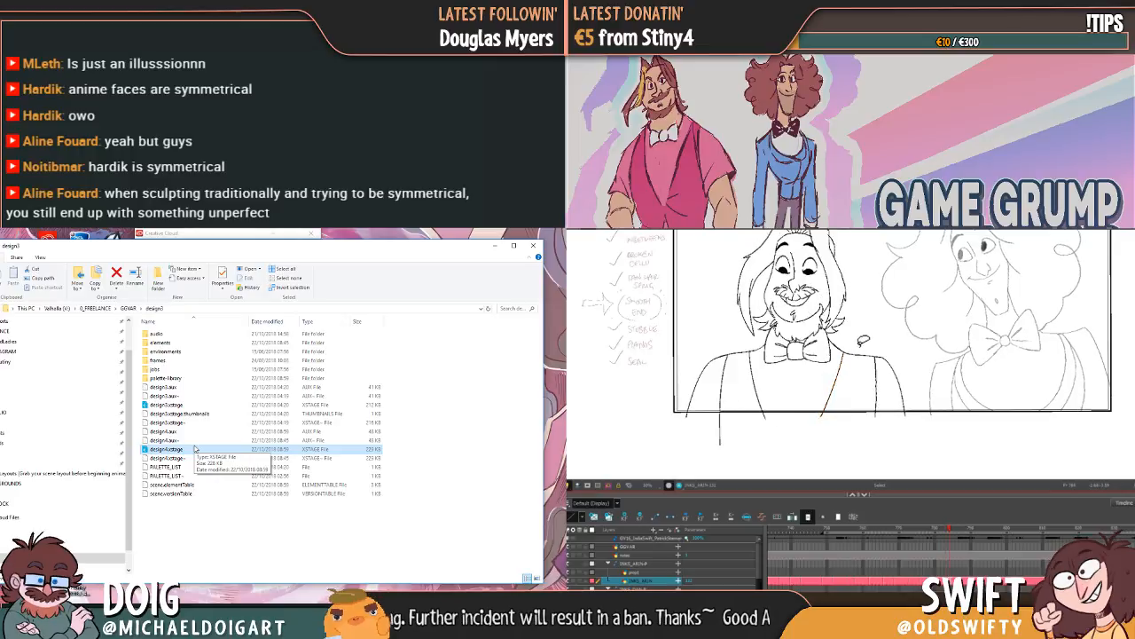
key(comma)
key(period)
key(period)
key(comma)
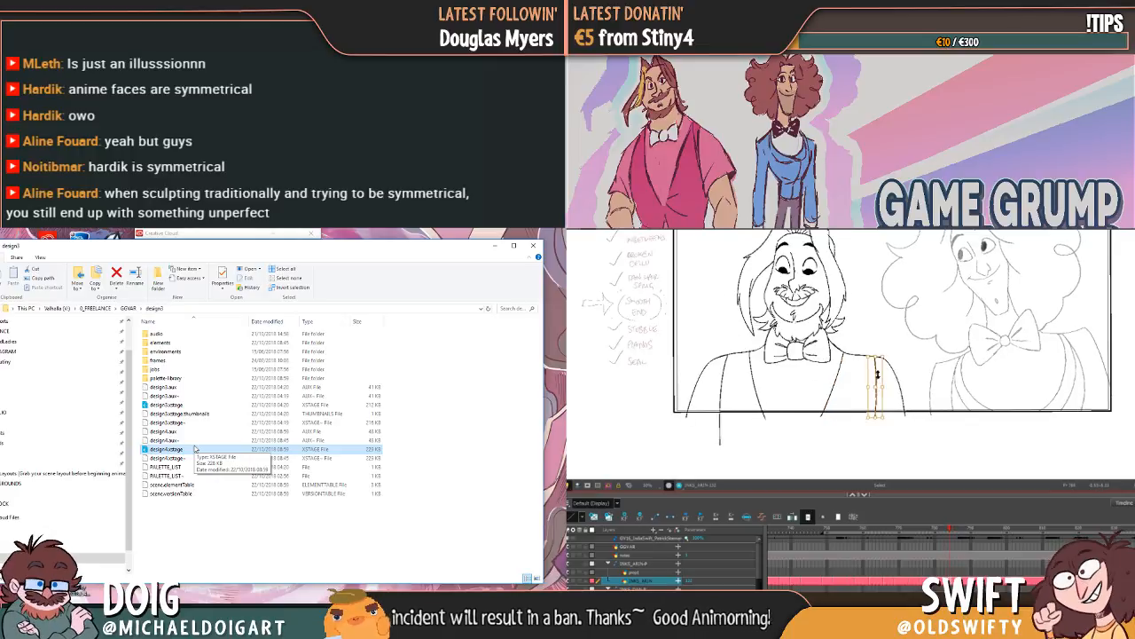
Step: Launch the design4.xstage scene again and look through its timeline layers
double_click(196, 448)
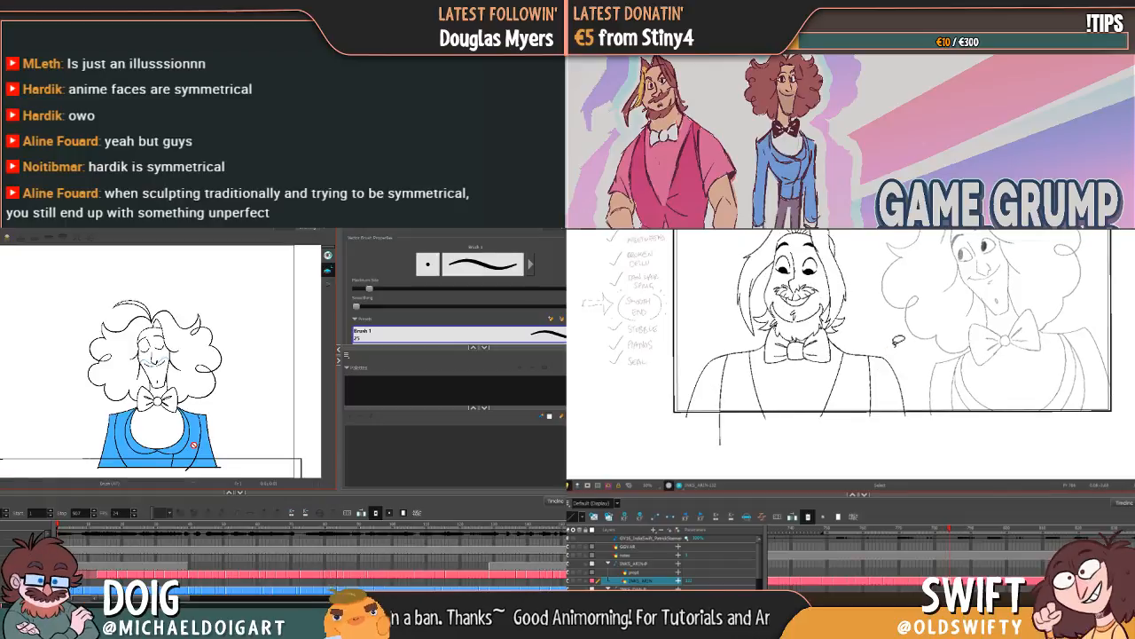
key(period)
scroll(271, 553, down, 3)
key(comma)
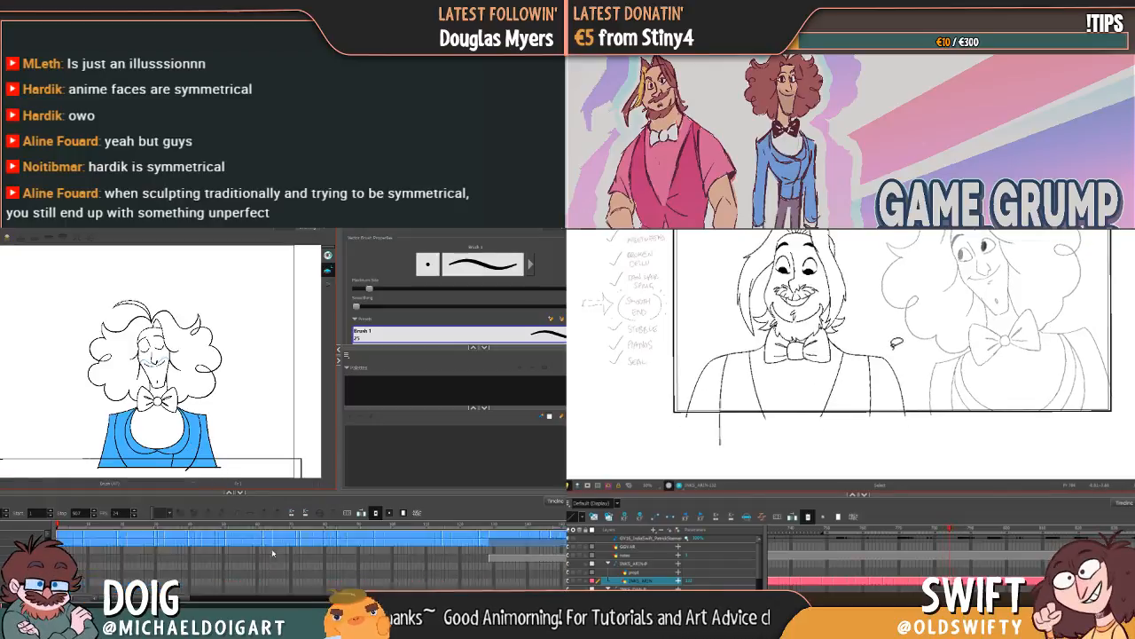
scroll(302, 553, up, 1)
Step: Compare Arin's sleeve line nearest Dan with the same line in the neighbouring poses
key(comma)
key(period)
key(period)
key(comma)
key(comma)
key(comma)
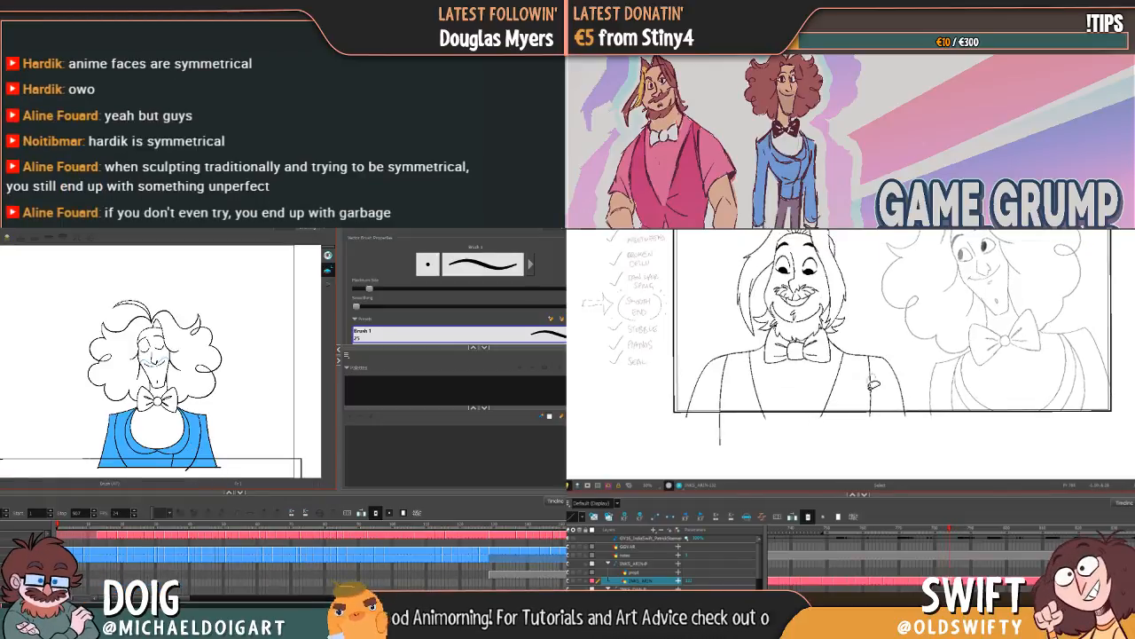
click(870, 370)
key(comma)
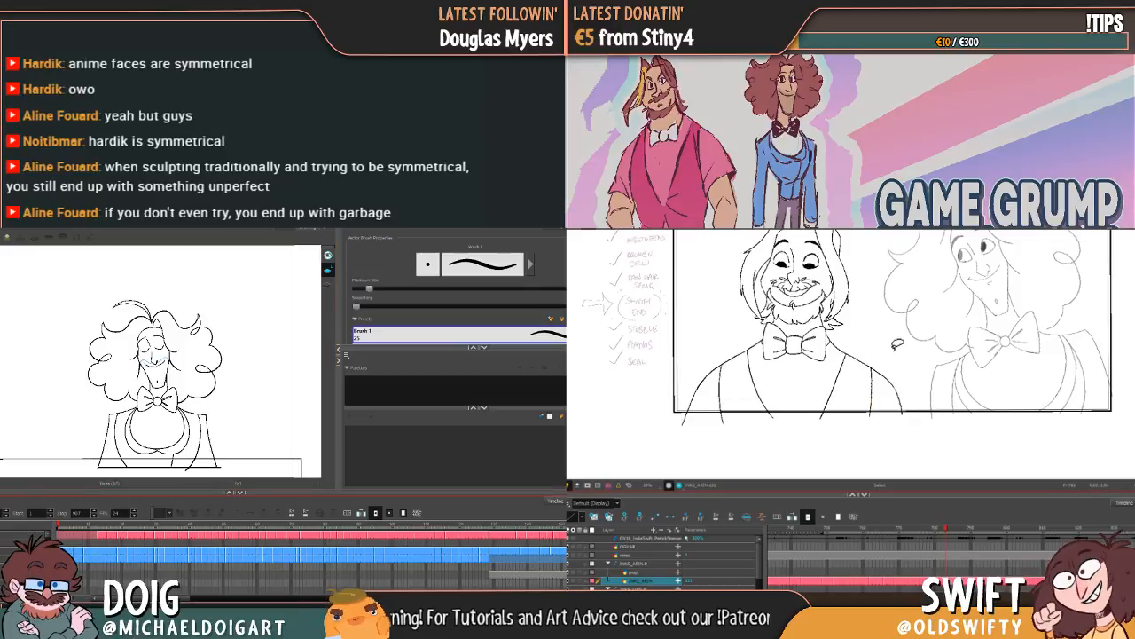
Step: Flip between Arin's smiling pose and the poses before it to check how his shoulders and sleeve lines travel
key(period)
right_click(19, 539)
key(period)
key(comma)
key(comma)
key(period)
key(period)
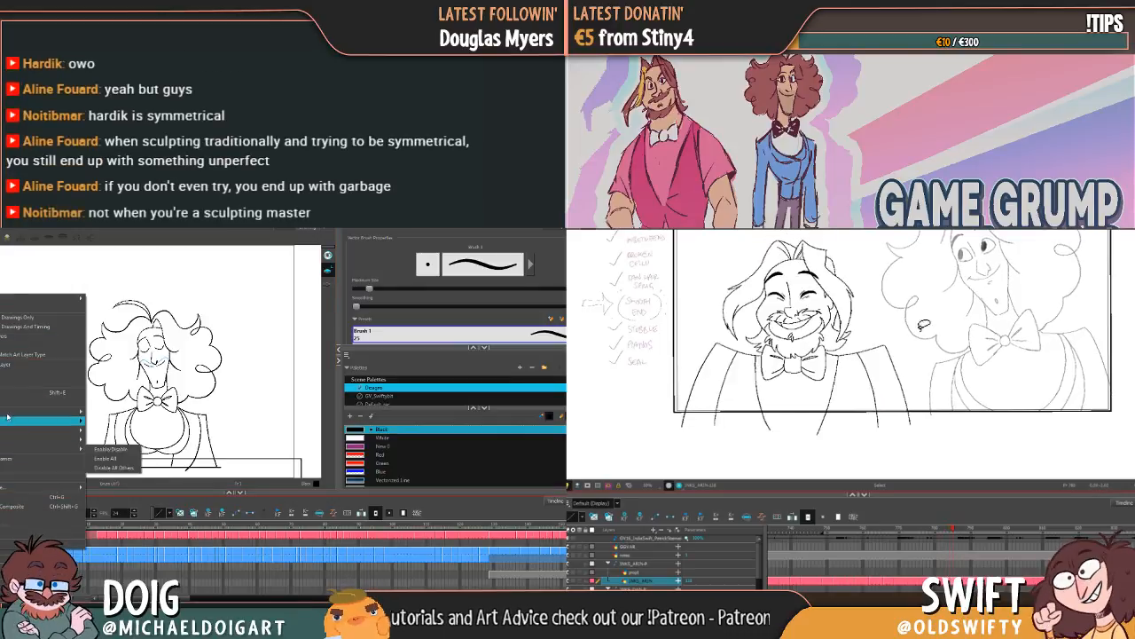
key(comma)
key(comma)
key(period)
key(period)
key(comma)
key(comma)
key(period)
key(period)
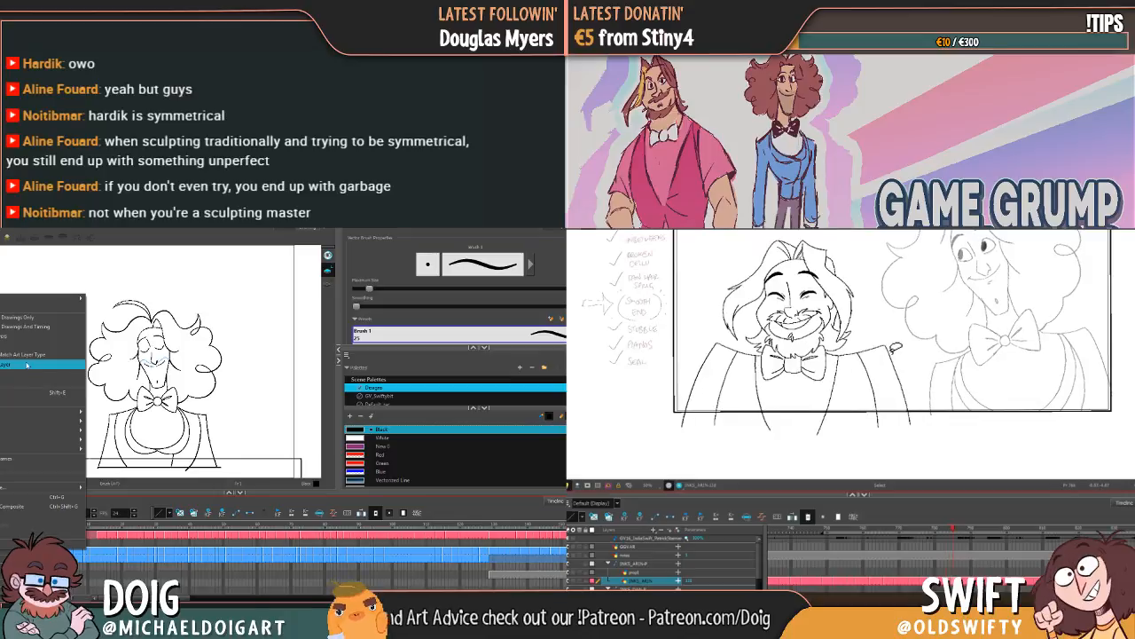
key(comma)
key(comma)
key(period)
Step: Nudge and slightly rotate Arin's vest armhole line nearest Dan in the wide-eyed in-between pose
click(871, 376)
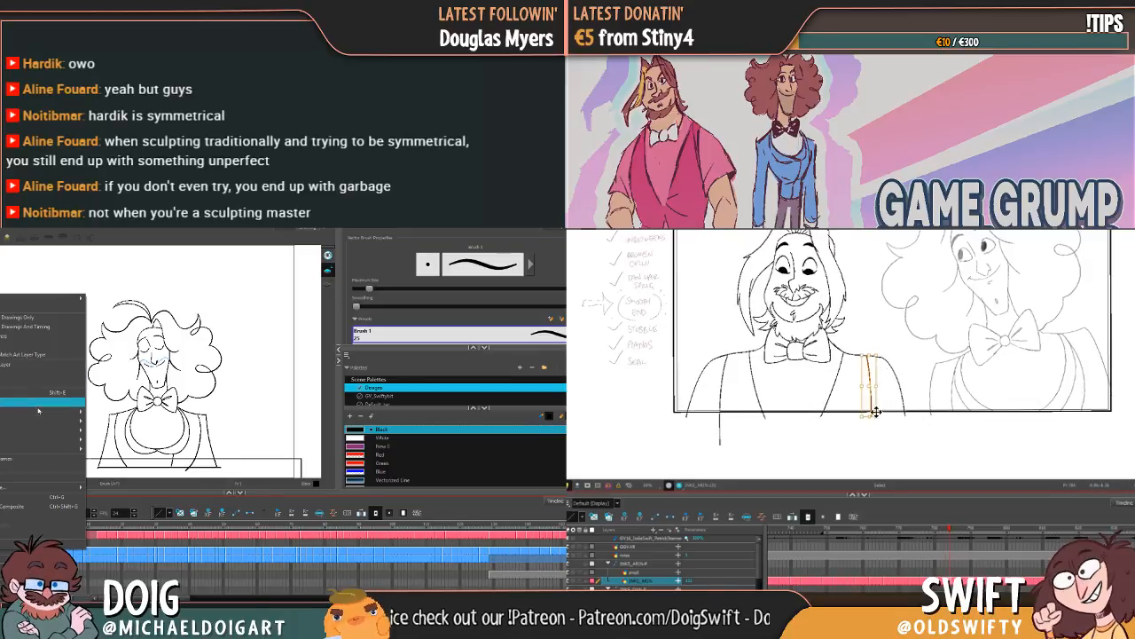
drag(870, 387, 868, 387)
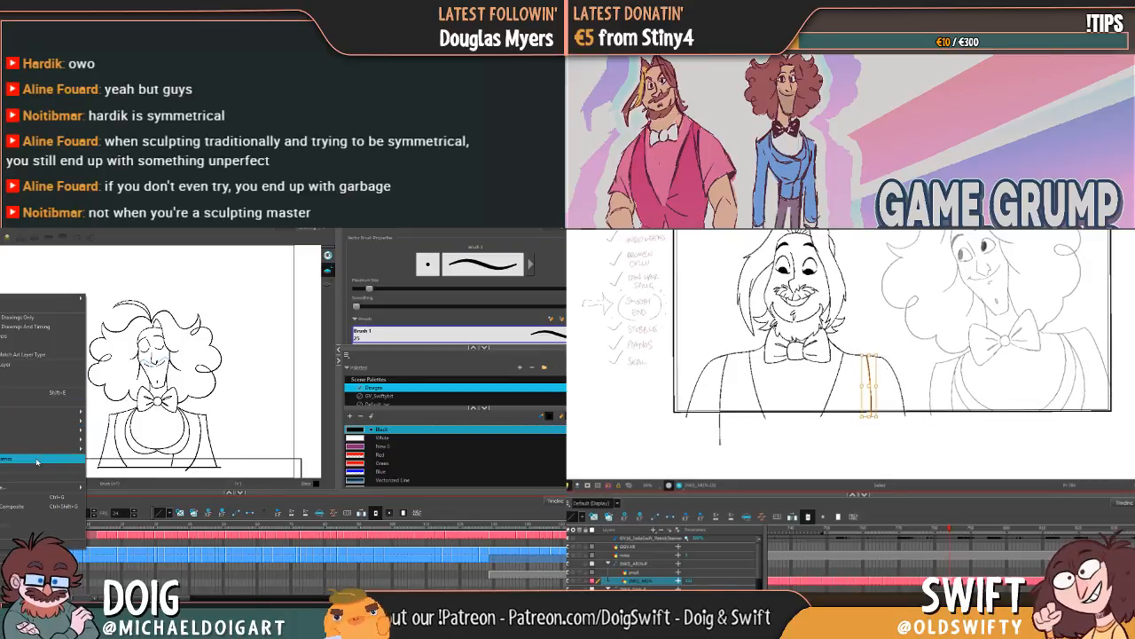
click(883, 418)
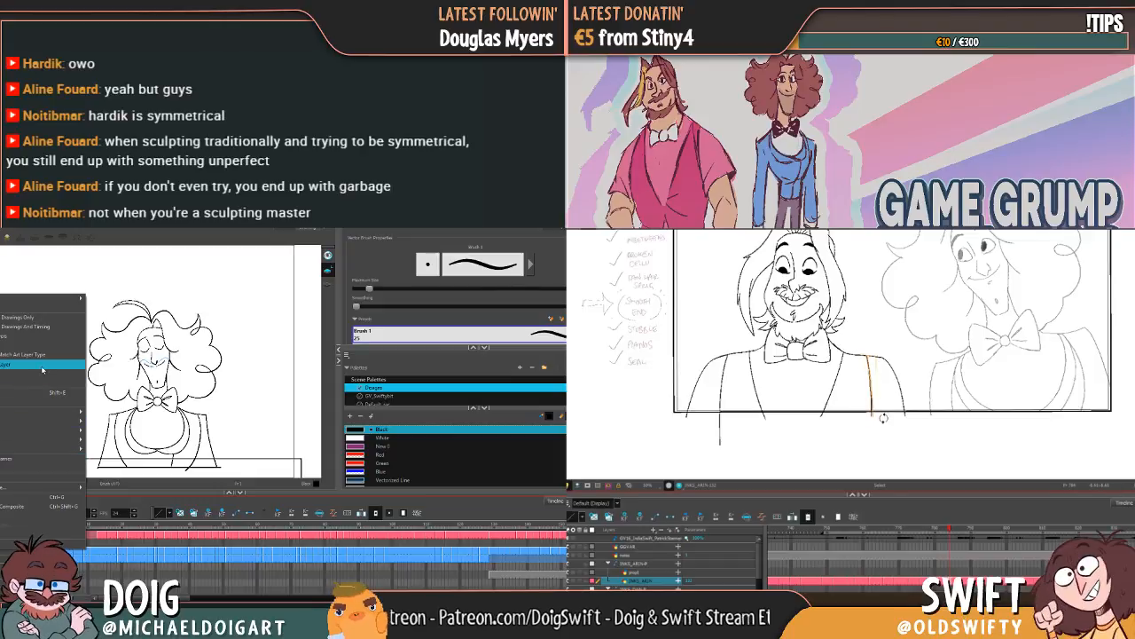
drag(884, 419, 885, 420)
click(888, 431)
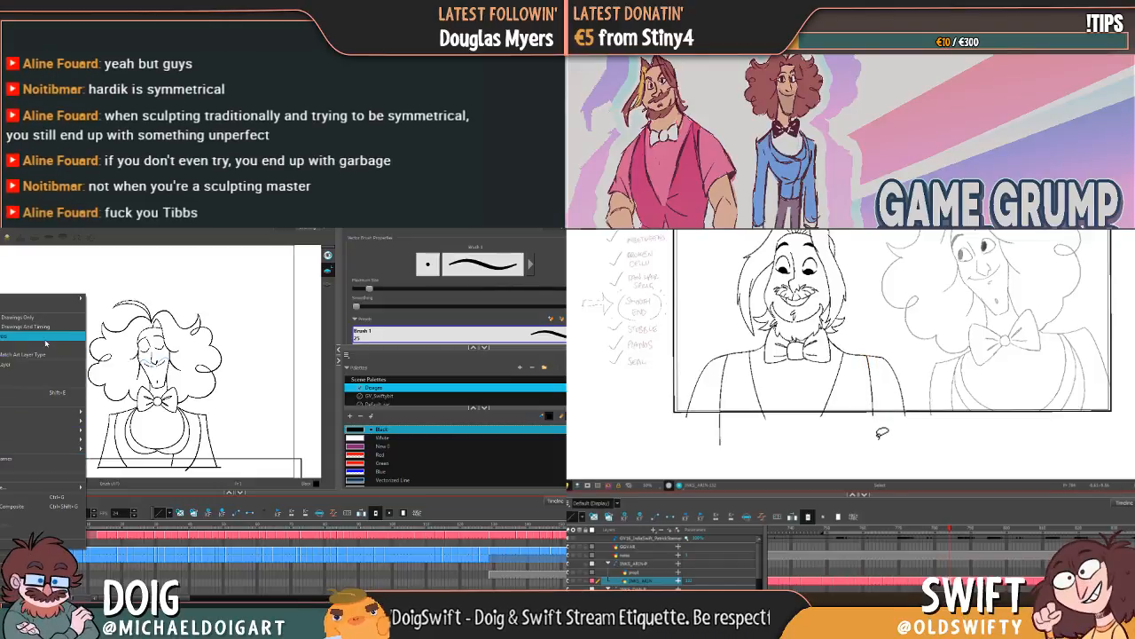
click(45, 339)
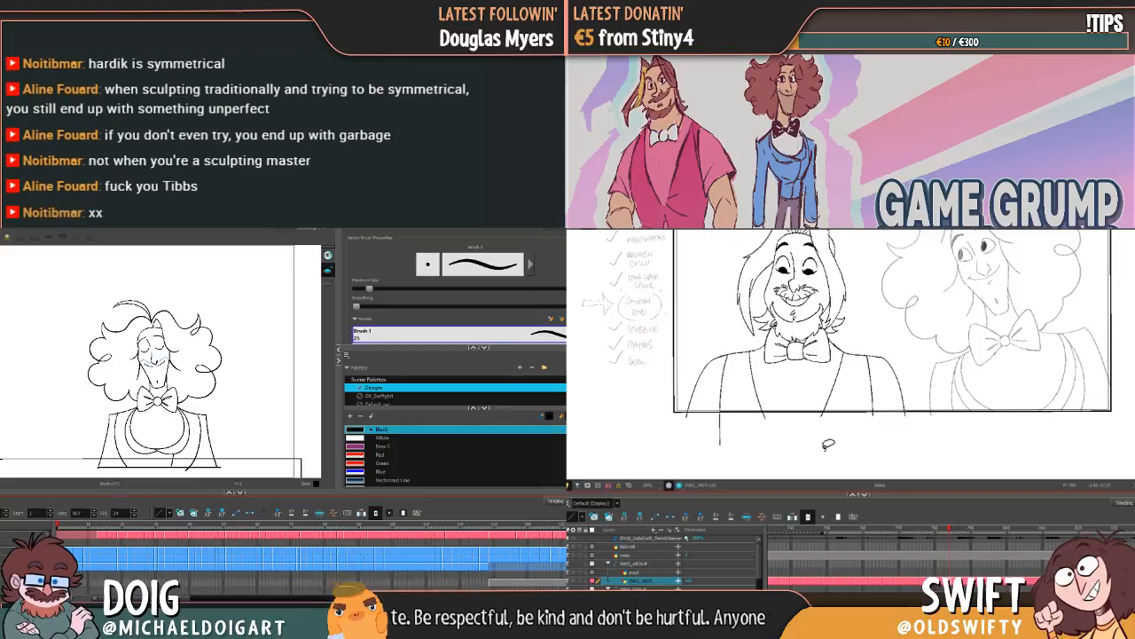
Step: Advance Arin's scene to his smiling pose and choose the Dan Jacket colour for Dan's drawing
key(.)
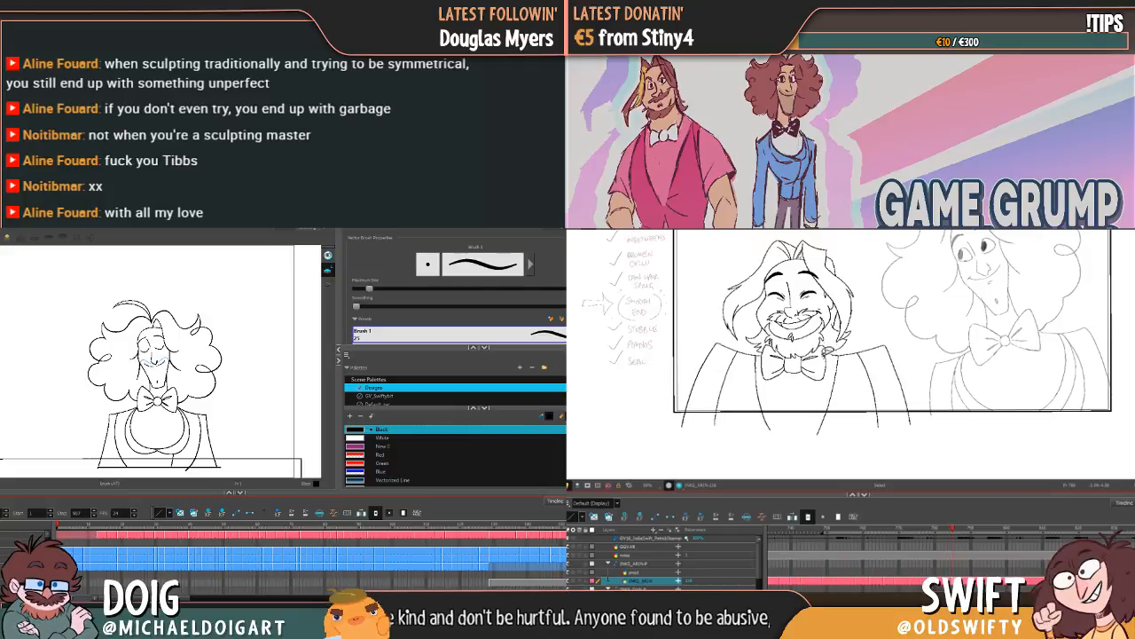
key(.)
scroll(562, 467, down, 5)
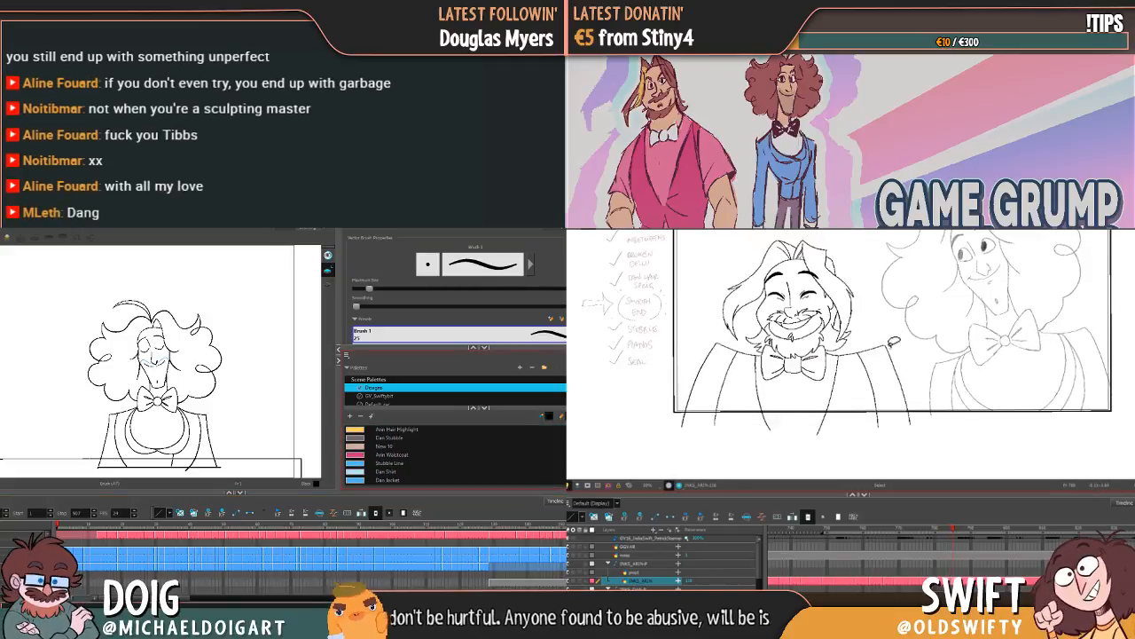
mouse_move(890, 342)
mouse_down()
mouse_move(692, 276)
mouse_move(917, 433)
mouse_move(924, 403)
mouse_up()
click(385, 481)
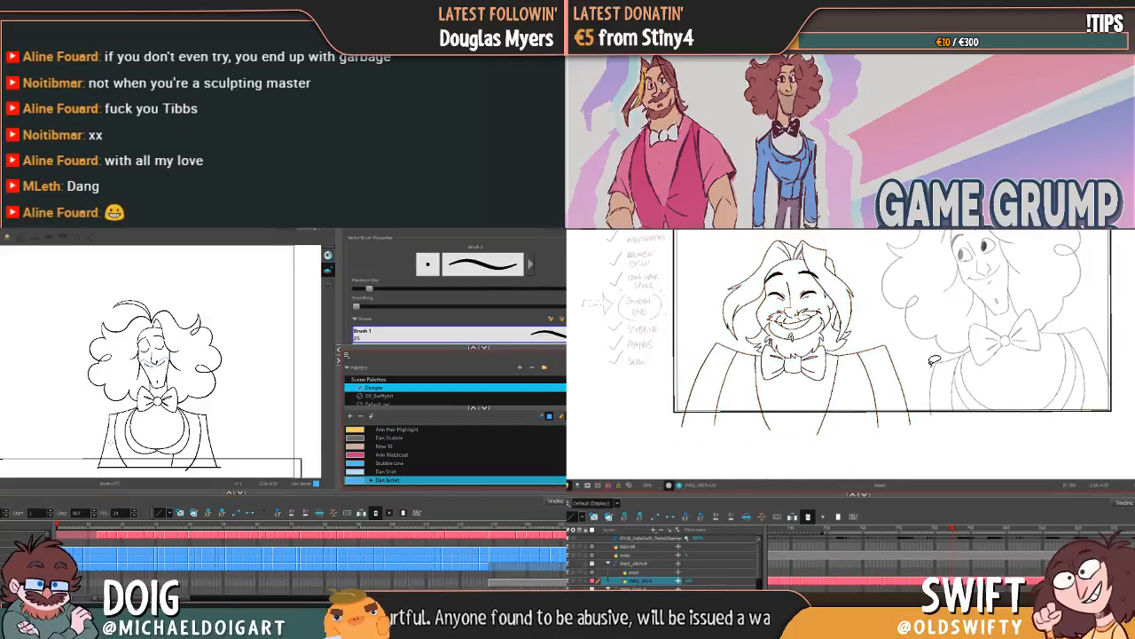
Step: Try to shift Arin's smiling pose slightly toward Dan and fill Dan's jacket with the Dan Jacket colour
mouse_move(929, 362)
mouse_down()
mouse_move(923, 330)
mouse_move(677, 449)
mouse_move(946, 346)
mouse_up()
key(alt+i)
drag(816, 291, 821, 290)
click(115, 449)
click(873, 297)
key(.)
click(131, 450)
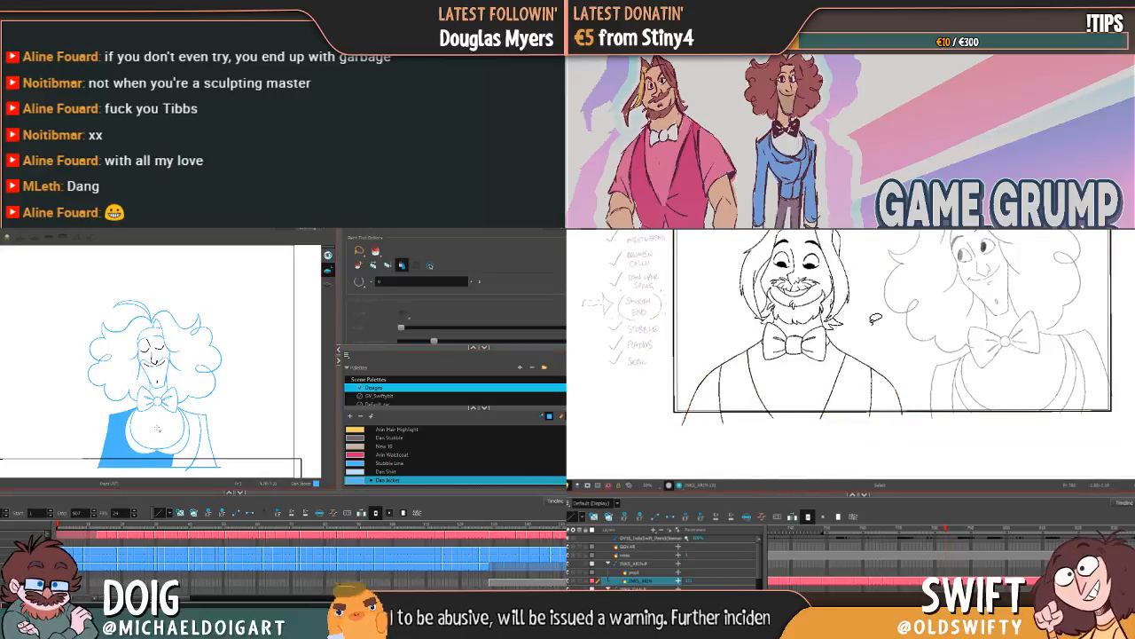
key(.)
key(.)
key(.)
key(.)
Step: Move Arin's smiling pose slightly back and undo the fills on Dan's jacket
mouse_move(910, 343)
mouse_down()
mouse_move(910, 385)
mouse_move(818, 400)
mouse_move(727, 399)
mouse_move(697, 351)
mouse_up()
key(alt+s)
key(ctrl+shift+i)
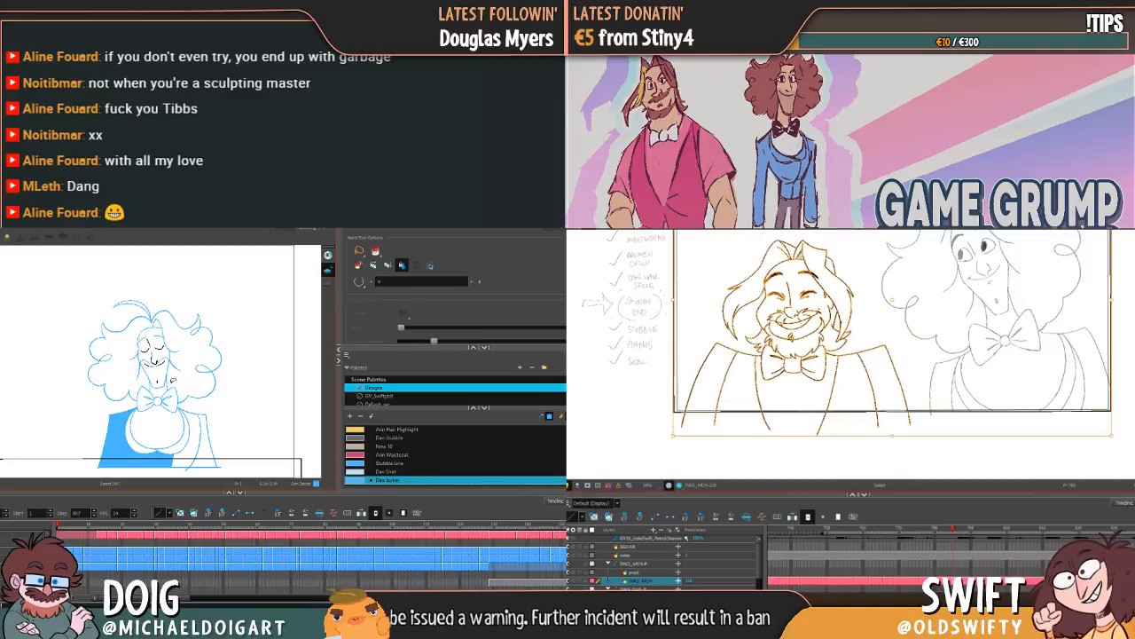
drag(818, 293, 814, 292)
key(ctrl+z)
click(872, 284)
key(alt+i)
key(.)
key(.)
key(ctrl+z)
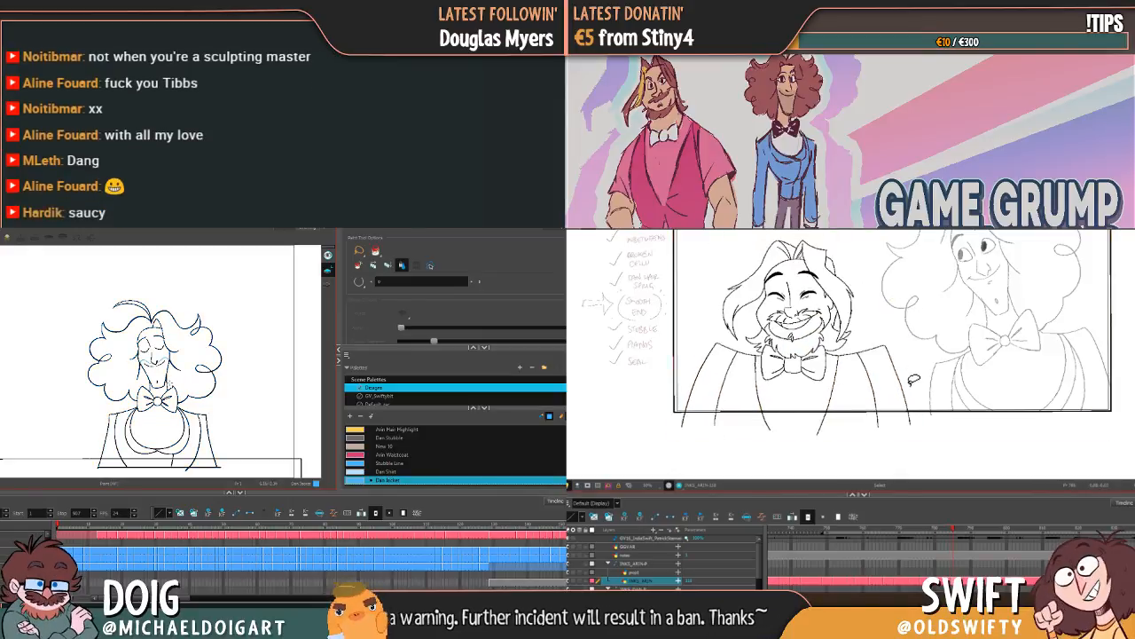
Step: Shift Arin's whole smiling pose slightly toward Dan and compare it with the neighbouring poses
mouse_move(908, 384)
mouse_down()
mouse_move(832, 403)
mouse_move(697, 383)
mouse_move(896, 250)
mouse_move(910, 348)
mouse_up()
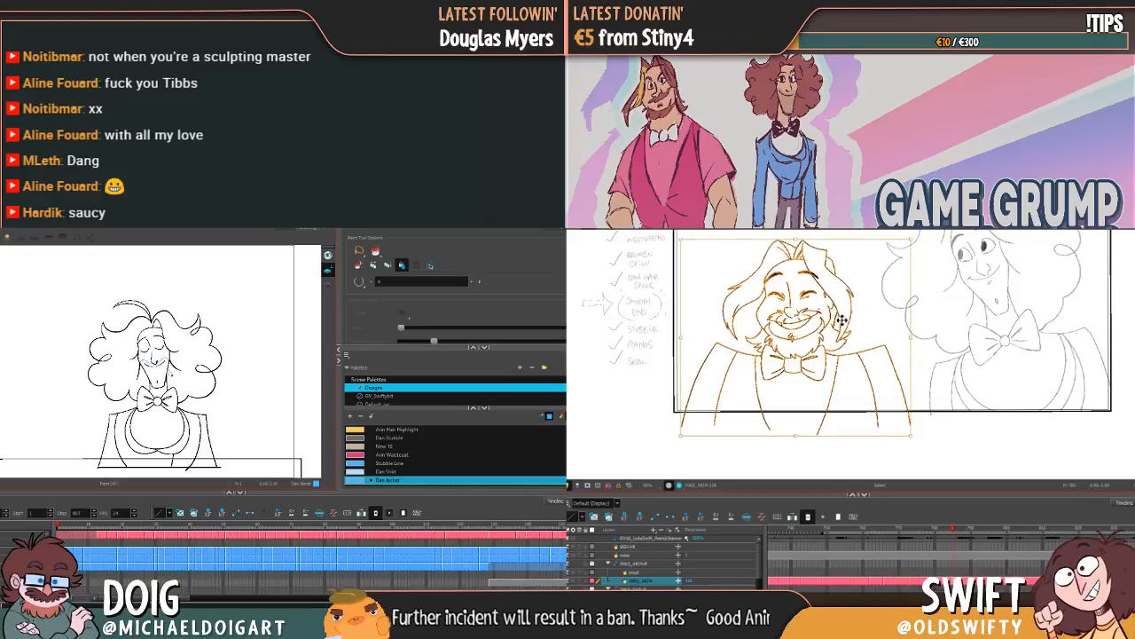
drag(814, 276, 819, 276)
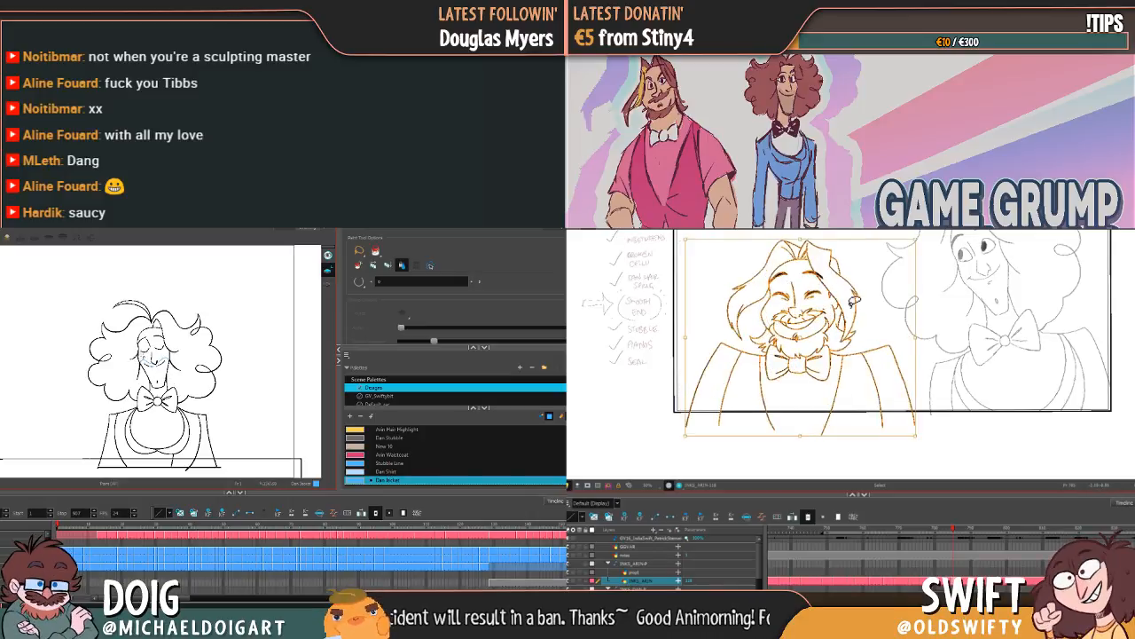
click(862, 313)
key(.)
key(.)
key(.)
key(.)
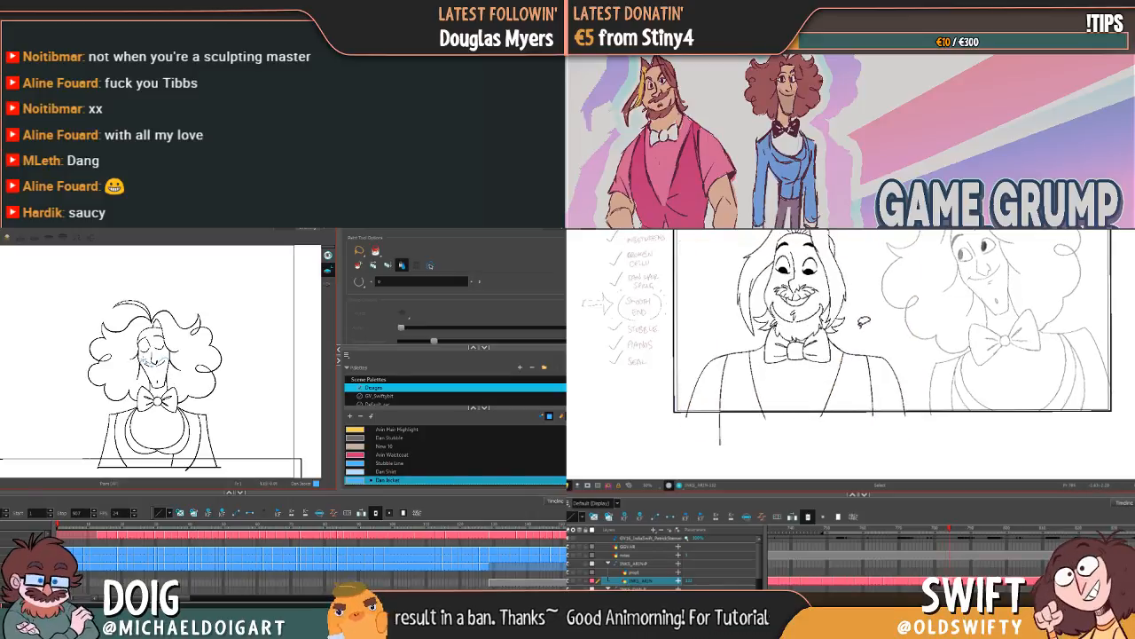
key(.)
Step: Select all of Arin's smiling pose and nudge it a touch away from Dan
key(.)
key(.)
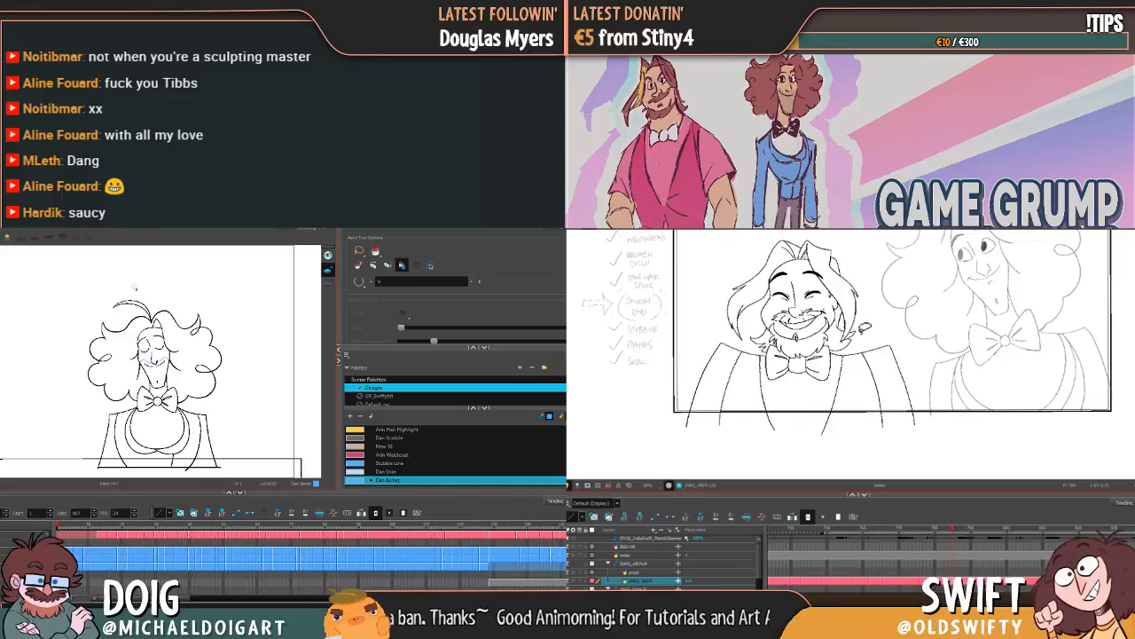
mouse_move(908, 376)
mouse_down()
mouse_move(755, 392)
mouse_move(711, 250)
mouse_up()
key(.)
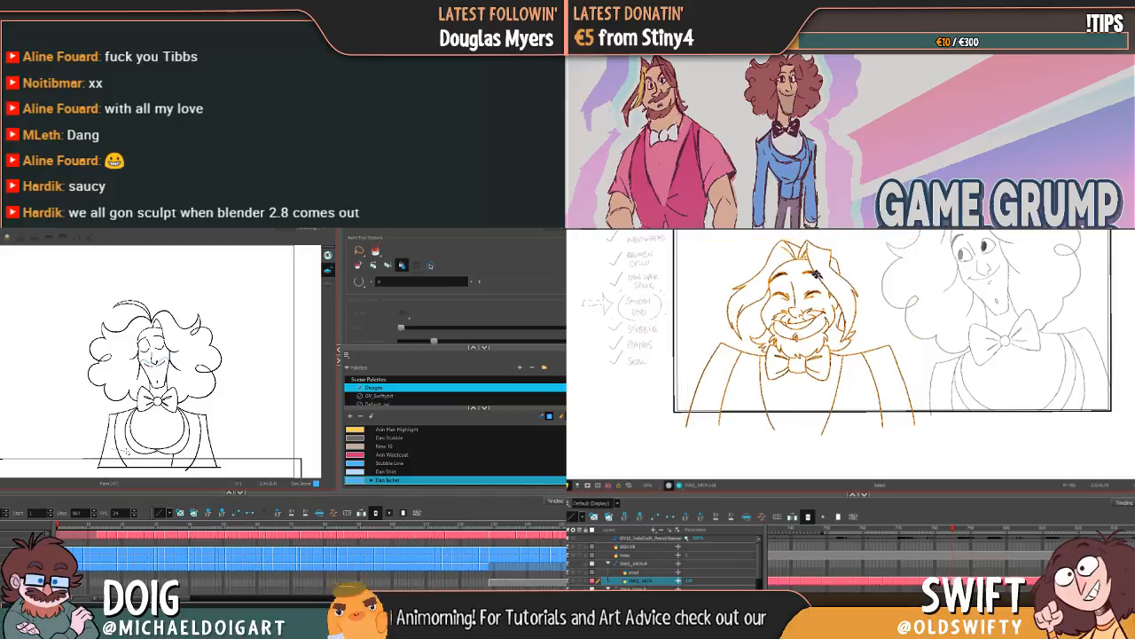
key(ctrl+a)
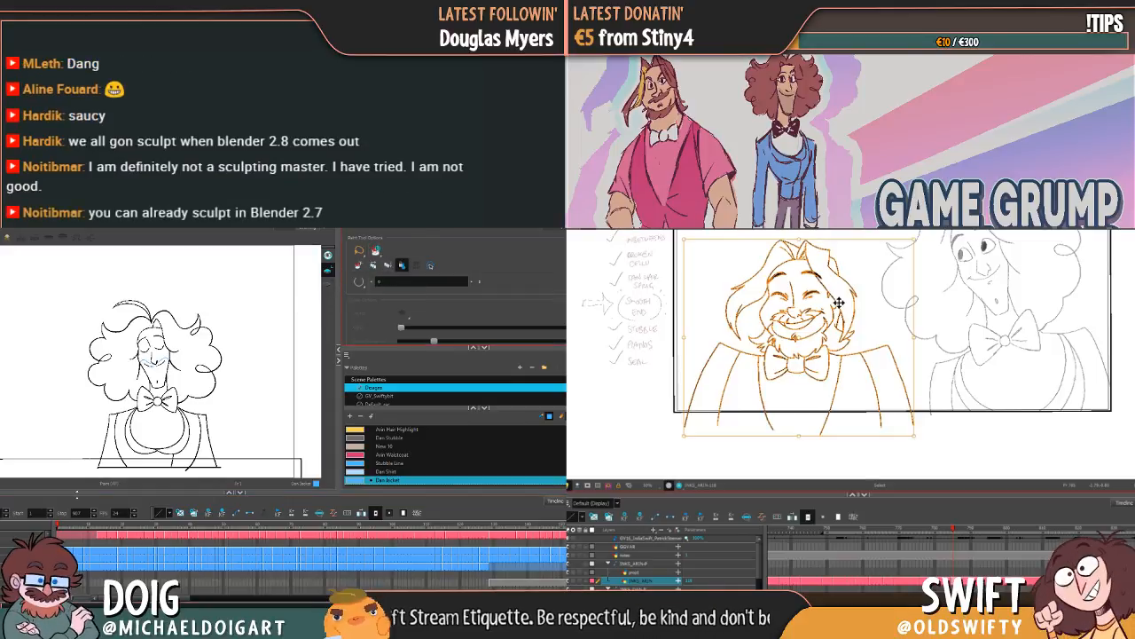
Step: Fill the jacket areas of Dan's closed-eyes pose with the Dan Jacket colour
click(142, 444)
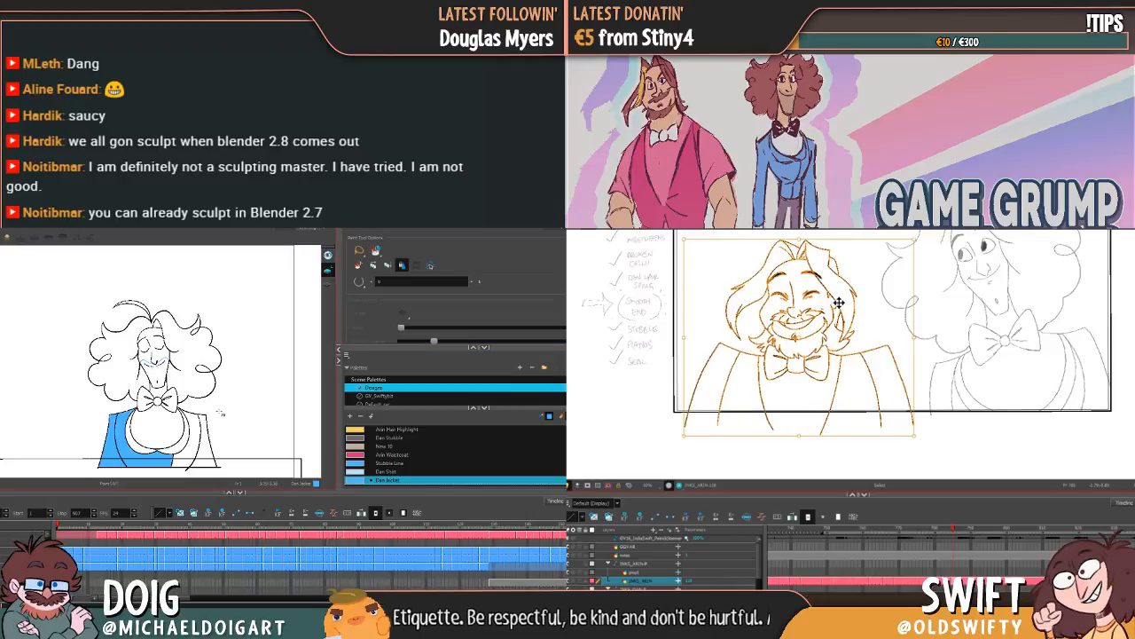
click(200, 451)
click(142, 449)
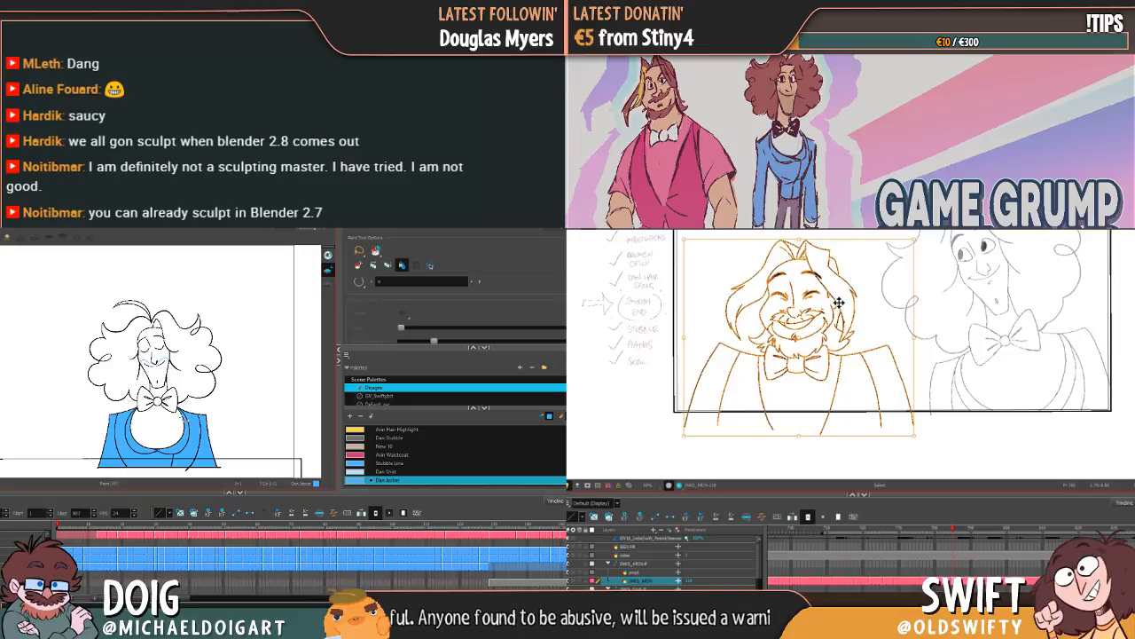
Step: Fill one sleeve, the lapel and the lower front of Dan's jacket in the frowning pose with Dan Jacket
click(129, 452)
click(133, 449)
click(184, 450)
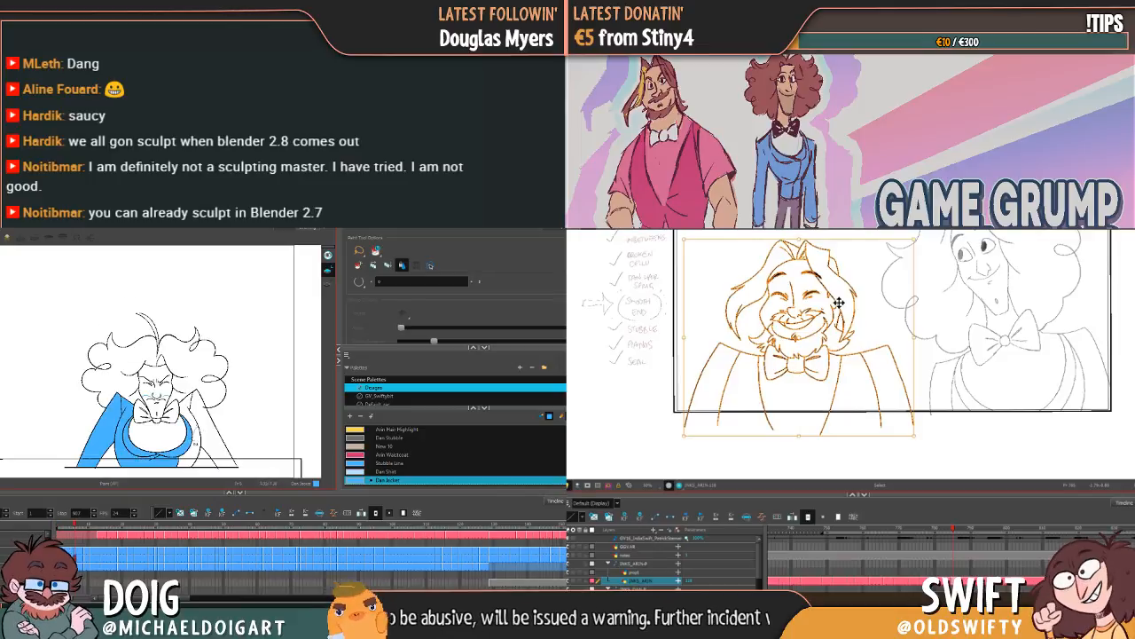
Step: Try to fill the remaining sleeve and shoulder of Dan's jacket in the frowning pose, and undo those fills
click(196, 443)
key(ctrl+z)
drag(202, 422, 200, 438)
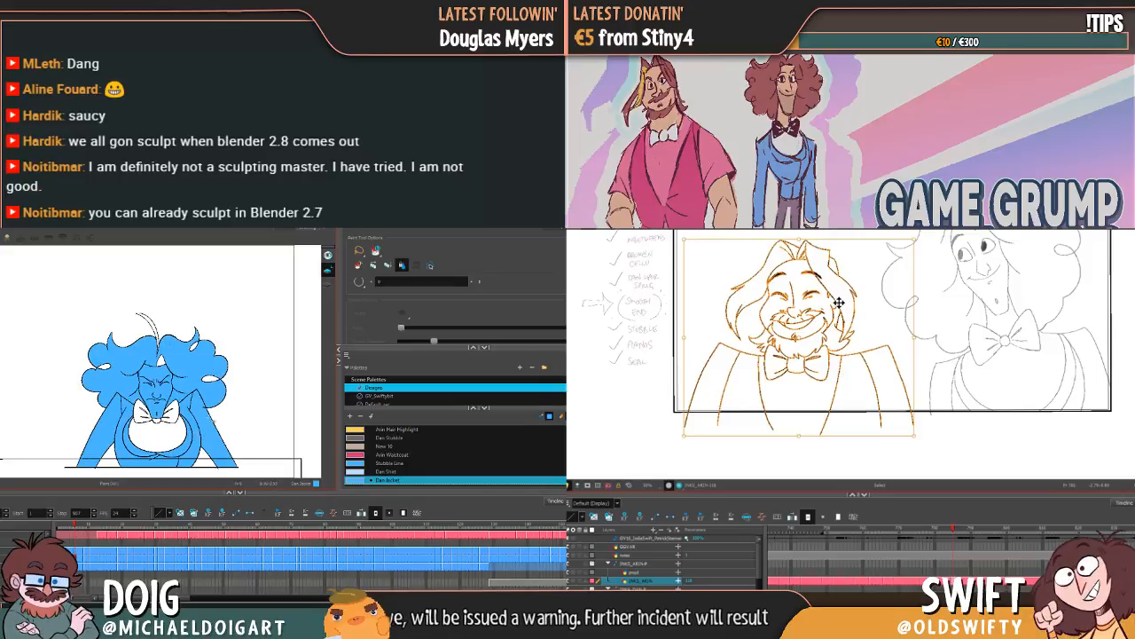
key(ctrl+z)
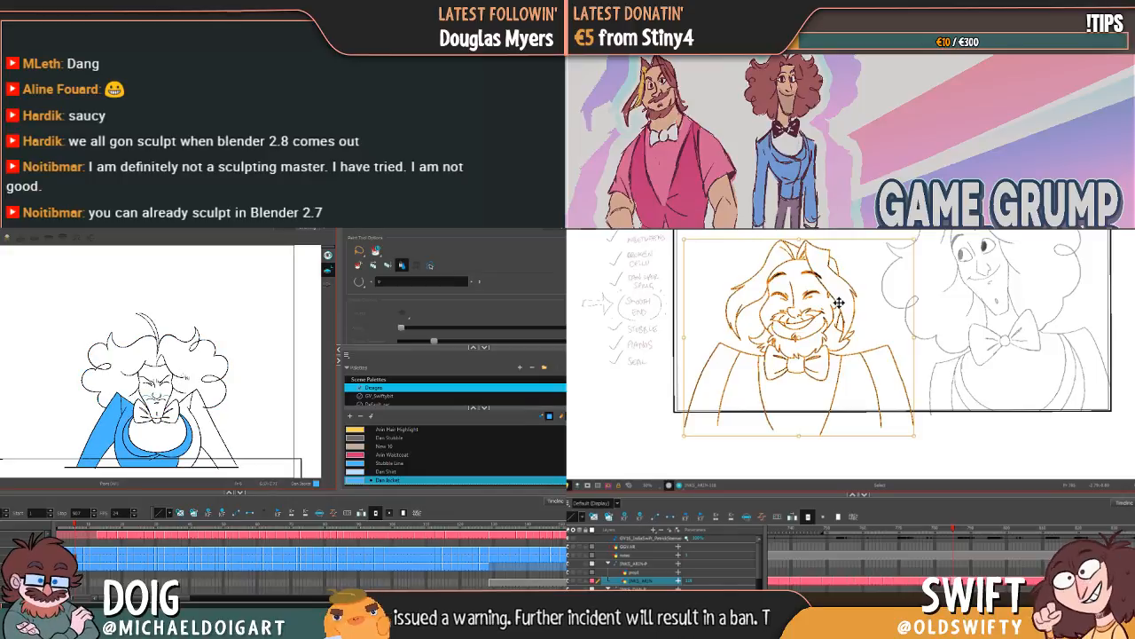
key(2)
key(2)
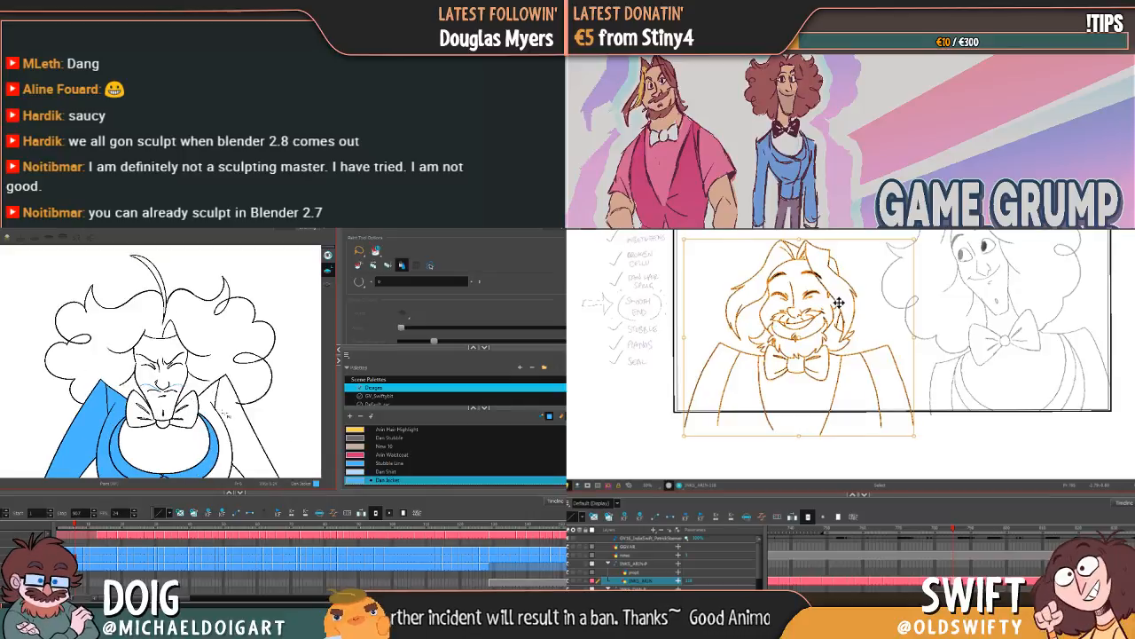
drag(228, 424, 223, 373)
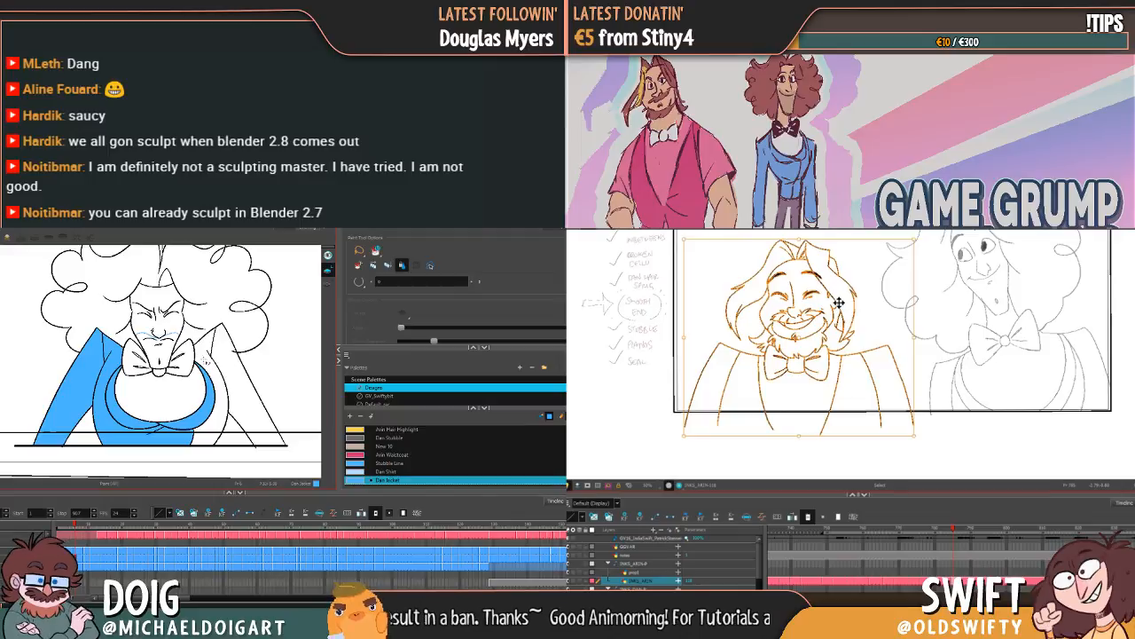
click(882, 323)
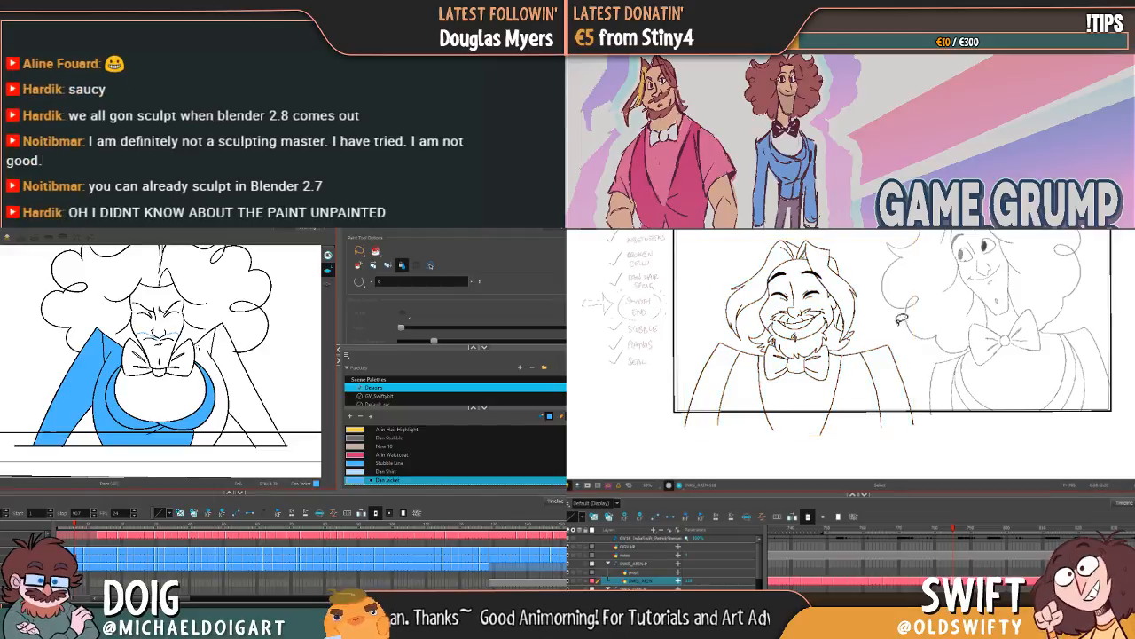
click(199, 348)
key(ctrl+z)
Step: Switch to the Brush for Dan's drawing and shift Arin's smiling pose slightly toward Dan, comparing it with the pose before
key(alt+b)
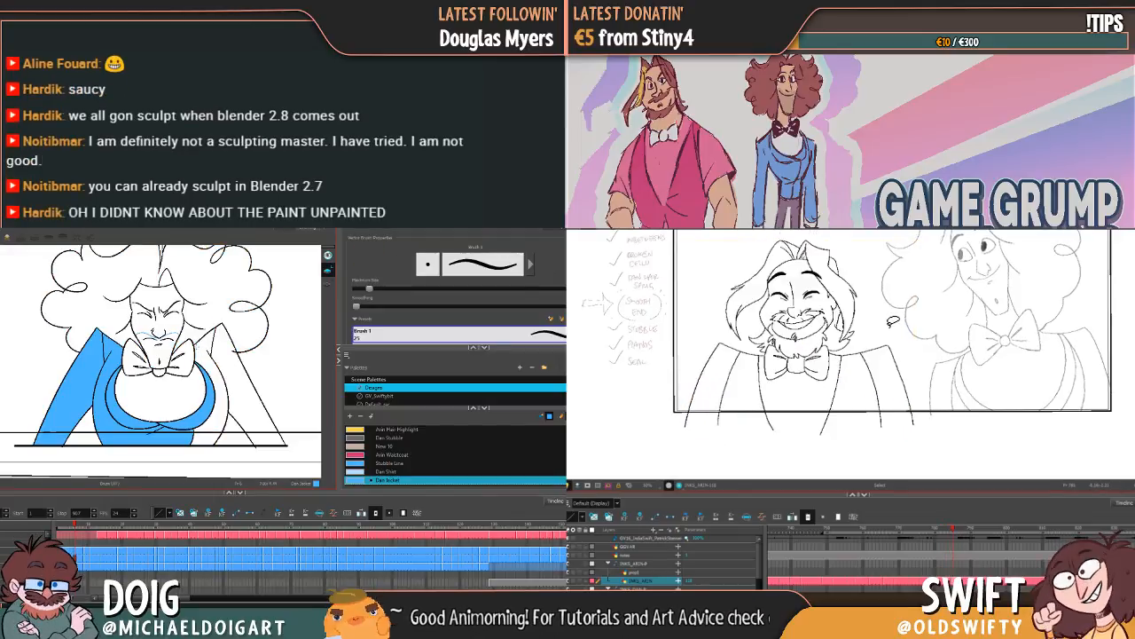
mouse_move(910, 387)
mouse_down()
mouse_move(702, 301)
mouse_move(878, 232)
mouse_up()
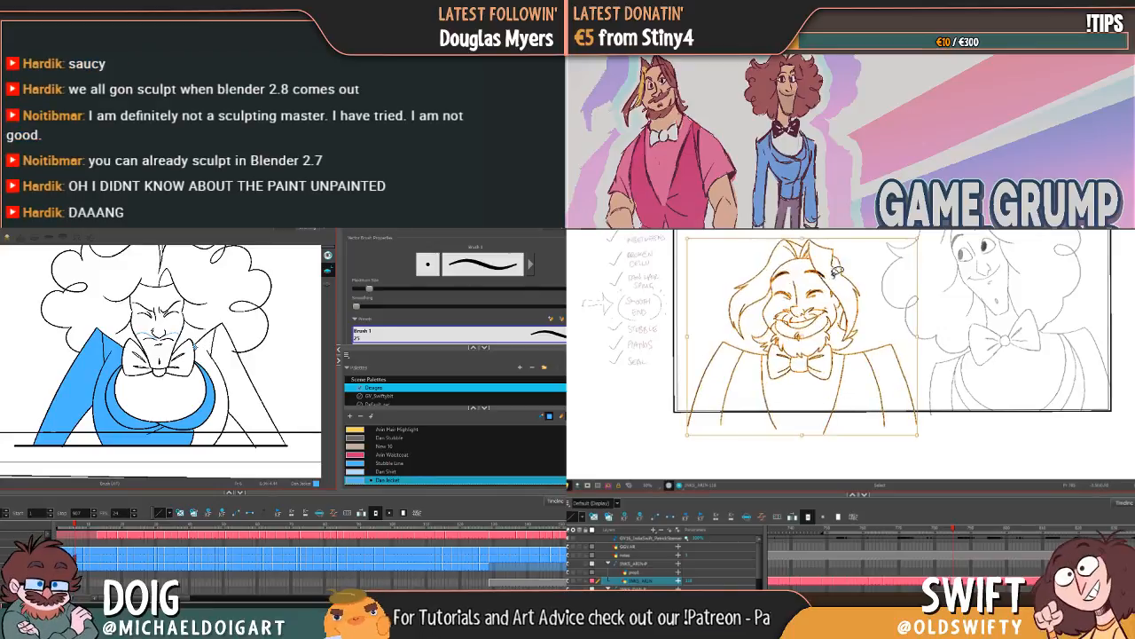
key(comma)
key(comma)
key(period)
key(period)
key(comma)
key(period)
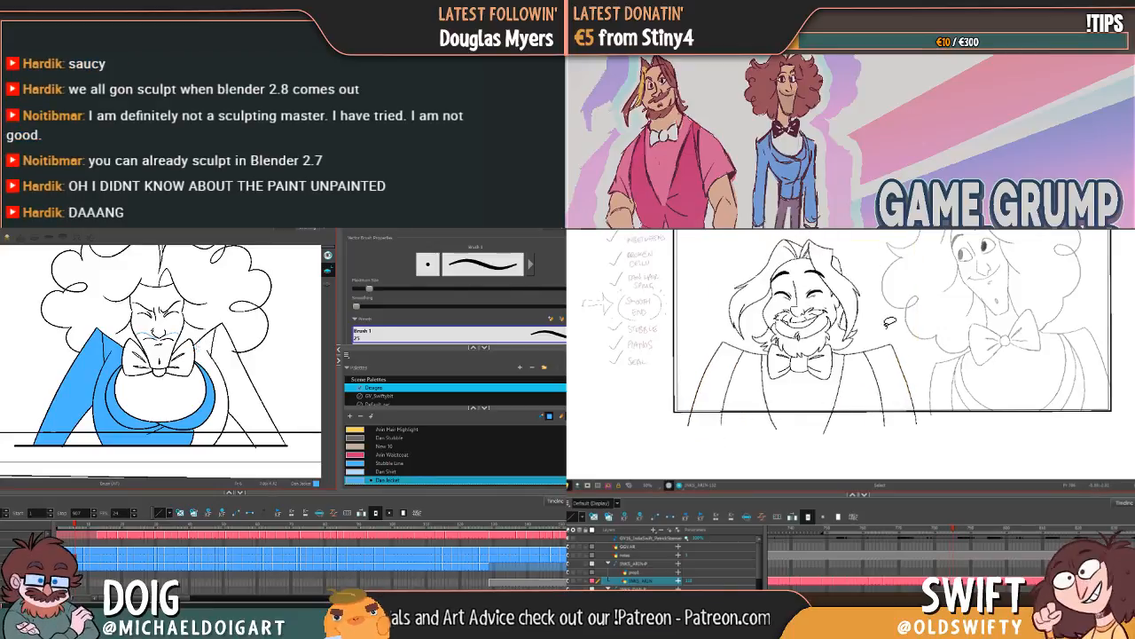
Step: Nudge Arin's smiling pose slightly away from Dan, and brush Dan Jacket strokes over the unfilled shoulder area of Dan's jacket
mouse_move(919, 389)
mouse_down()
mouse_move(836, 393)
mouse_move(717, 381)
mouse_move(697, 301)
mouse_move(840, 232)
mouse_move(818, 275)
mouse_up()
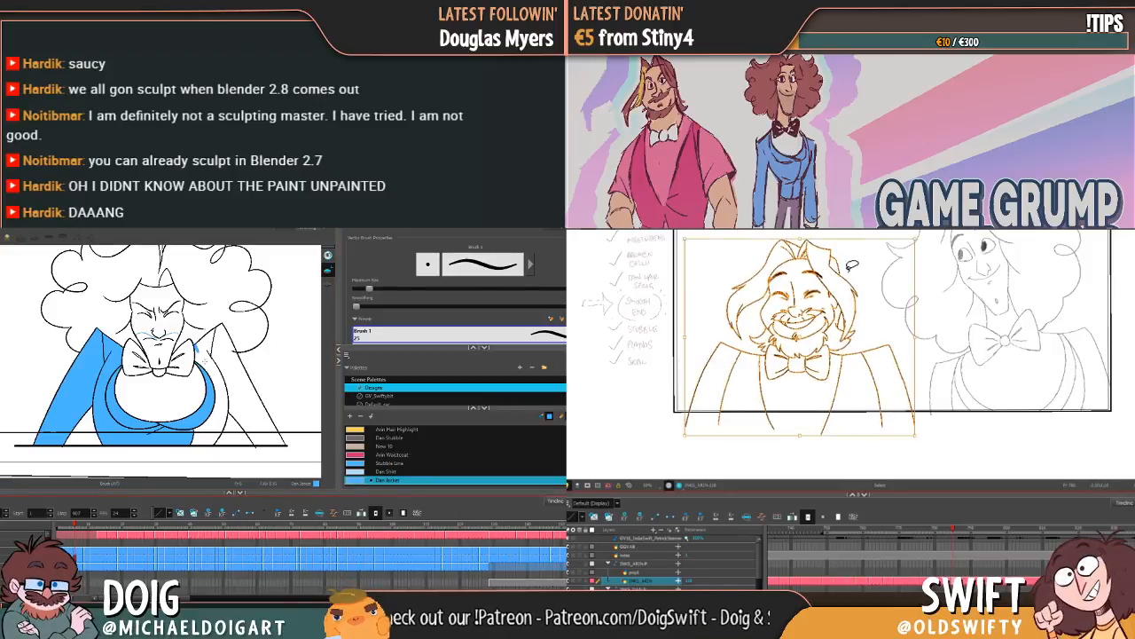
key(comma)
key(period)
key(comma)
Step: Fill the remaining sleeve and shoulder of Dan's frowning pose with Dan Jacket while rechecking Arin's neighbouring poses
key(comma)
key(period)
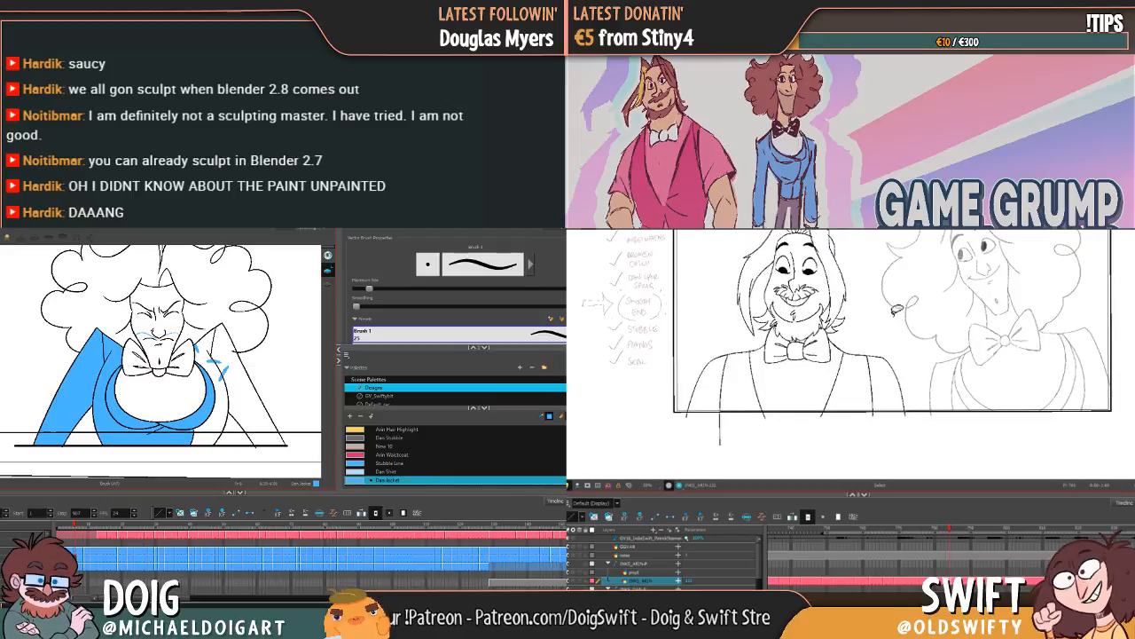
key(alt+i)
key(period)
key(comma)
drag(231, 386, 215, 341)
key(period)
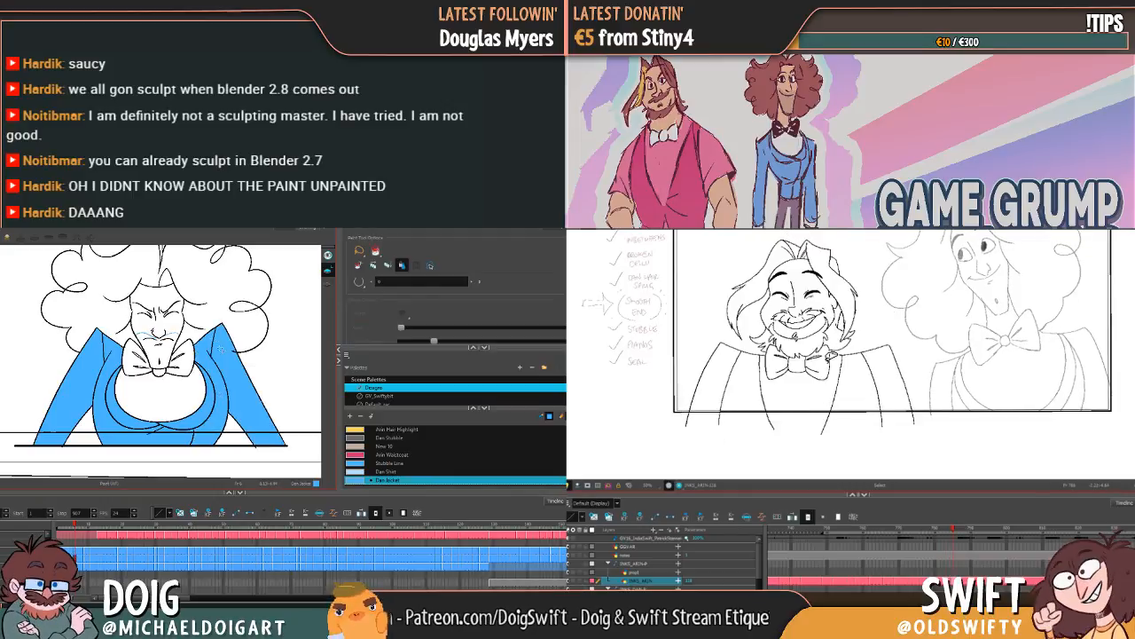
Step: Fill the body and both sleeves of Dan's jacket in the next scowling pose with Dan Jacket
key(period)
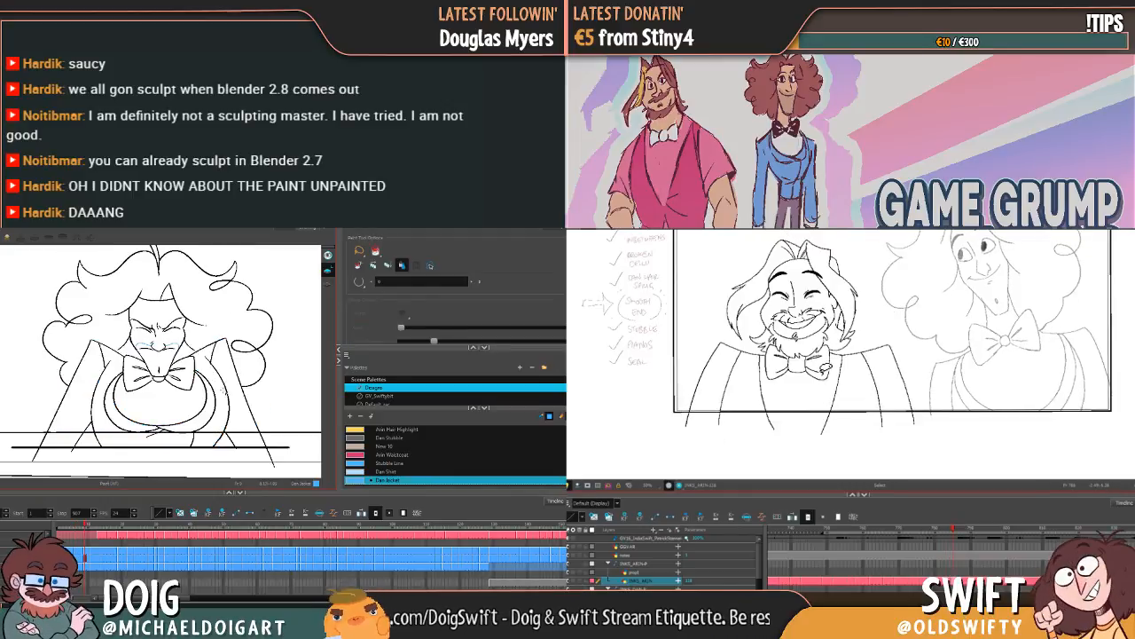
click(202, 429)
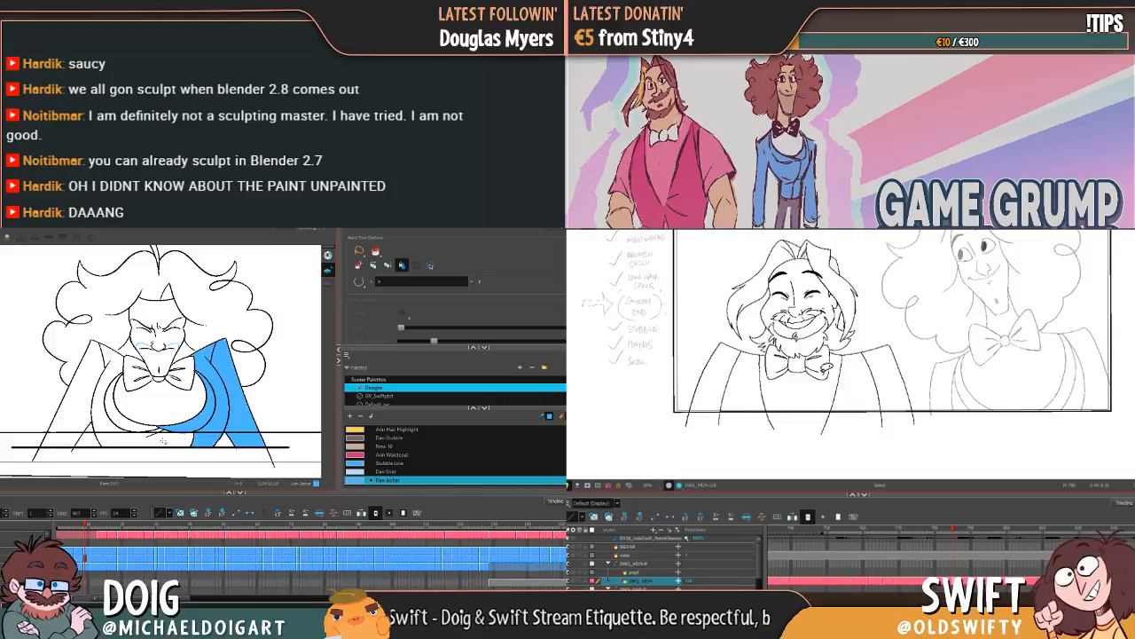
click(149, 435)
click(86, 412)
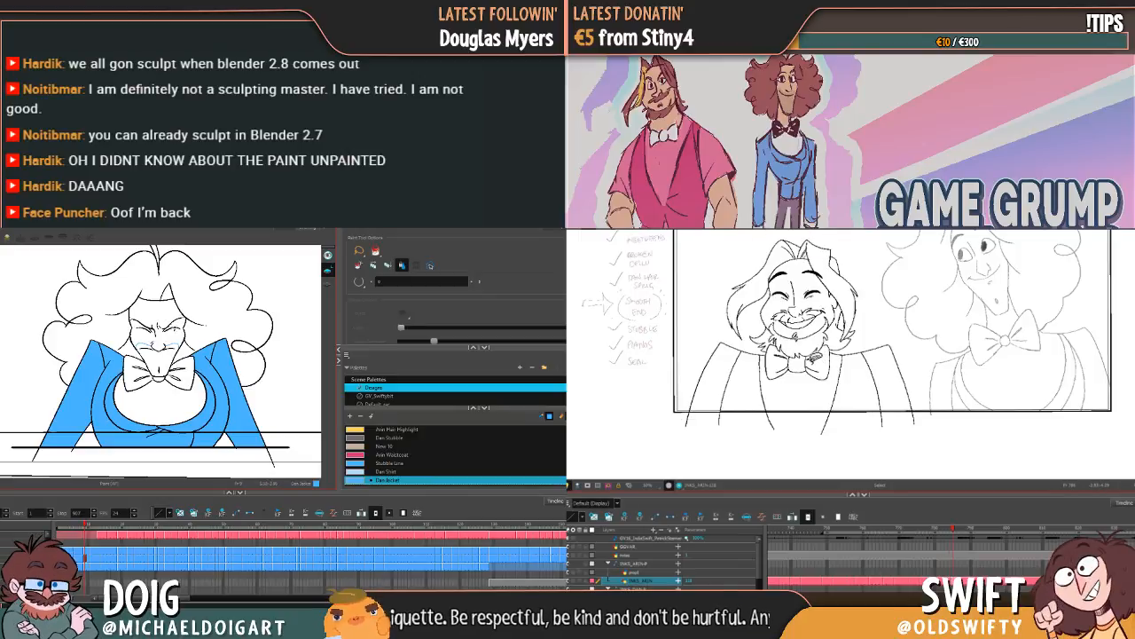
Step: Fill the body and lapels of Dan's jacket in the open-mouthed wailing pose, and select one end of Arin's bow tie
key(g)
click(832, 363)
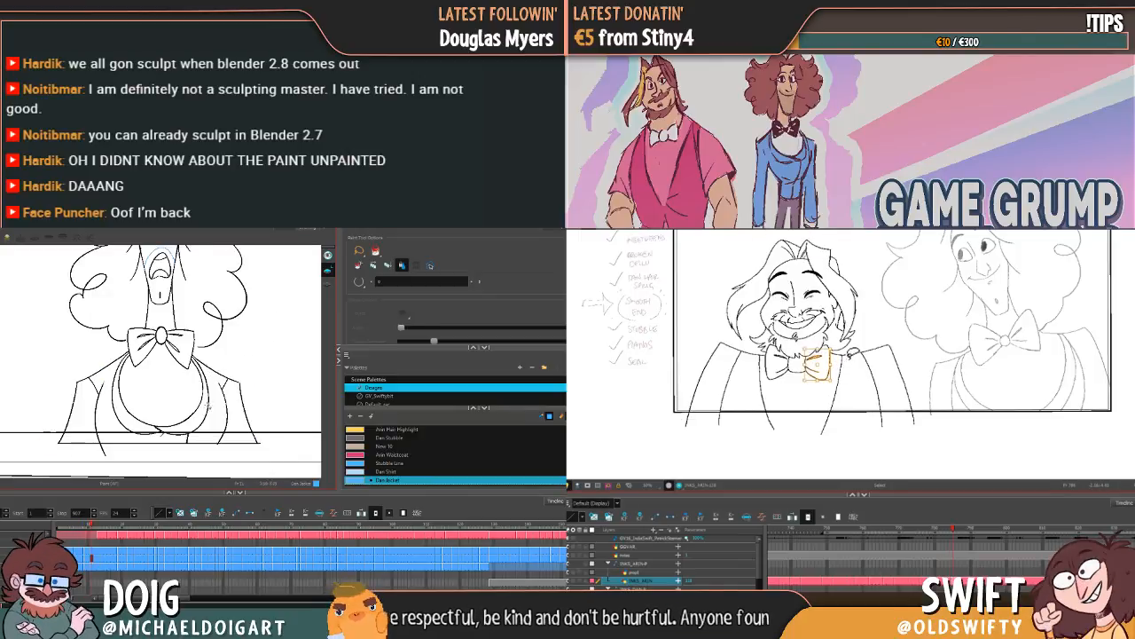
click(232, 411)
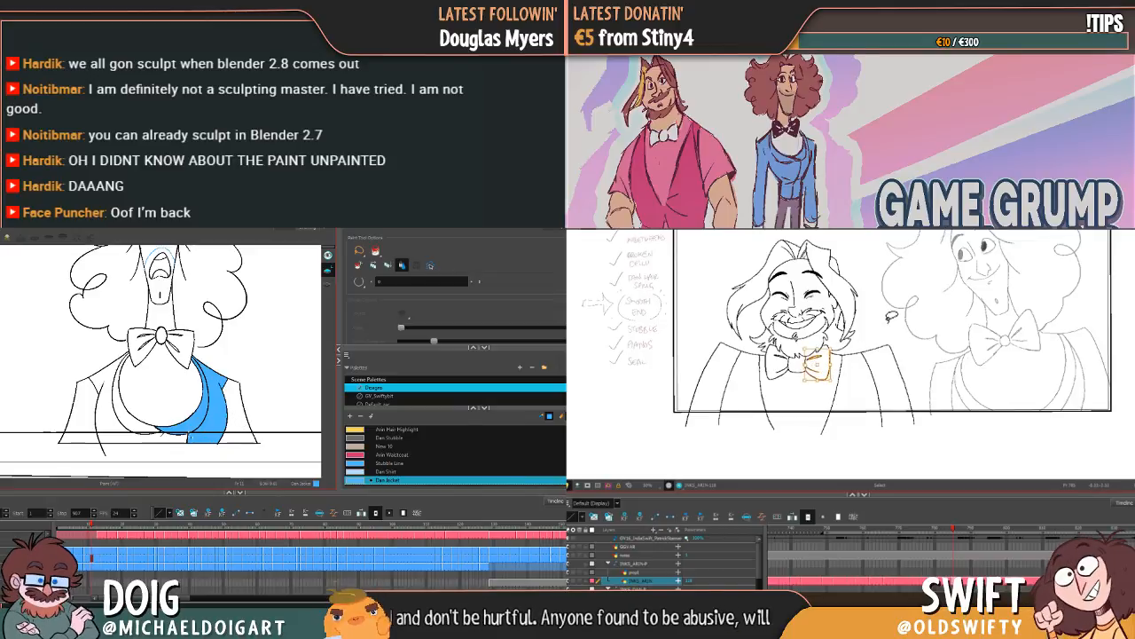
click(165, 435)
Step: Fill both sleeves of Dan's wailing pose, and try Repaint with a large loop over Arin's lines
right_click(570, 301)
click(80, 413)
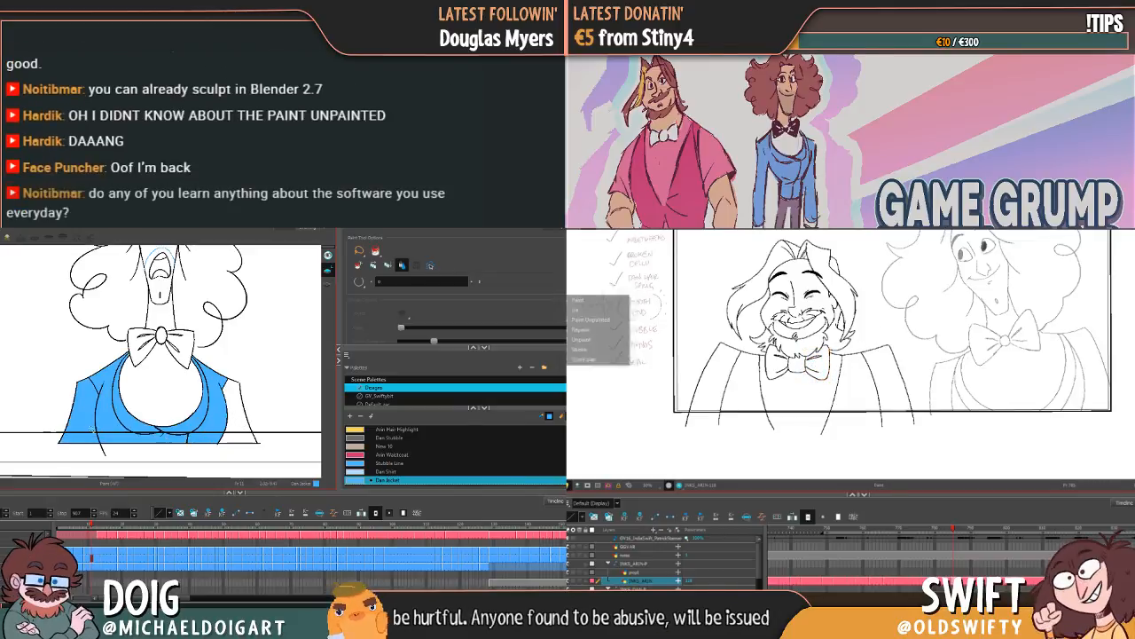
key(g)
click(621, 331)
mouse_move(84, 417)
mouse_down()
mouse_move(116, 400)
mouse_move(242, 400)
mouse_up()
mouse_move(911, 344)
mouse_down()
mouse_move(851, 262)
mouse_move(785, 408)
mouse_move(979, 266)
mouse_up()
key(g)
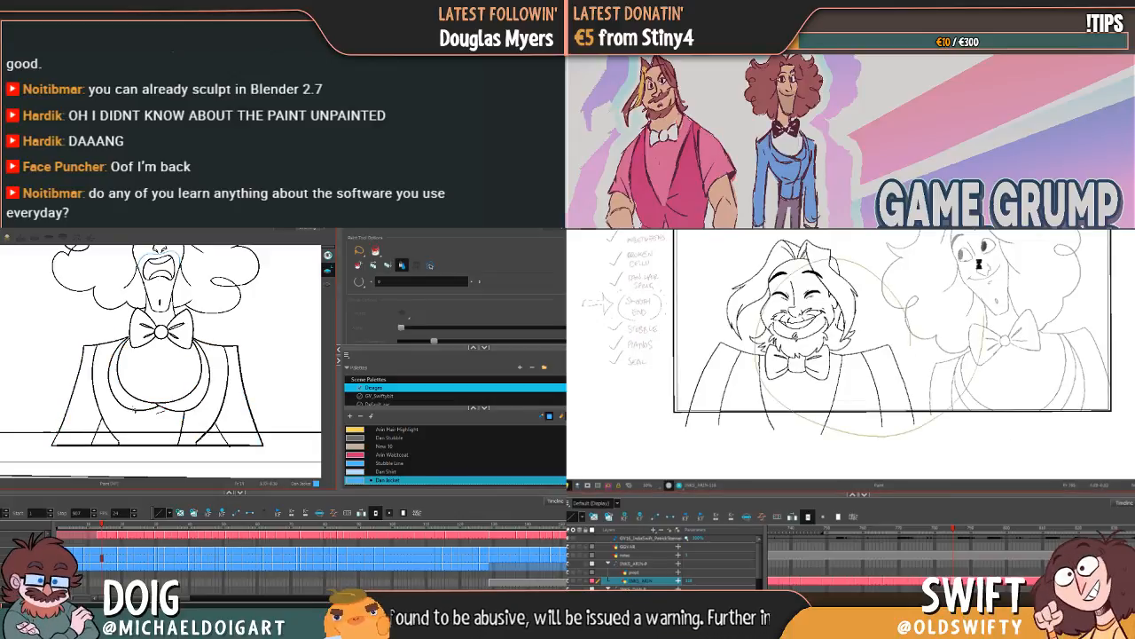
Step: Fill one side of Dan's jacket in the next frowning pose with Dan Jacket, and undo the Repaint on Arin's lines
click(138, 424)
key(g)
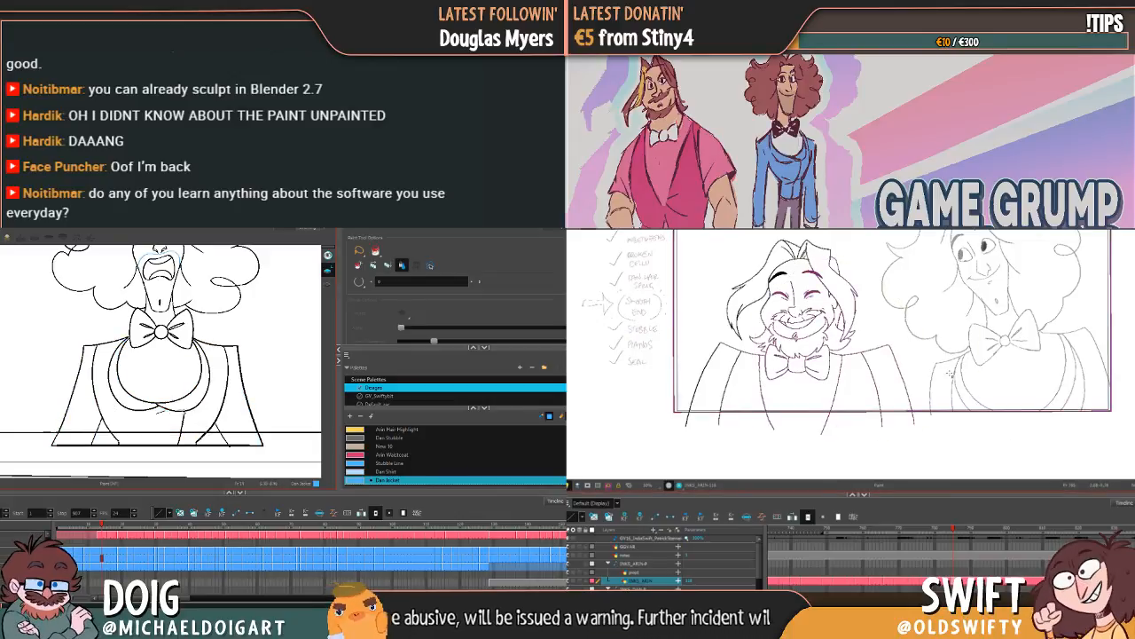
click(198, 396)
click(205, 407)
scroll(950, 373, up, 3)
click(225, 404)
scroll(896, 367, down, 3)
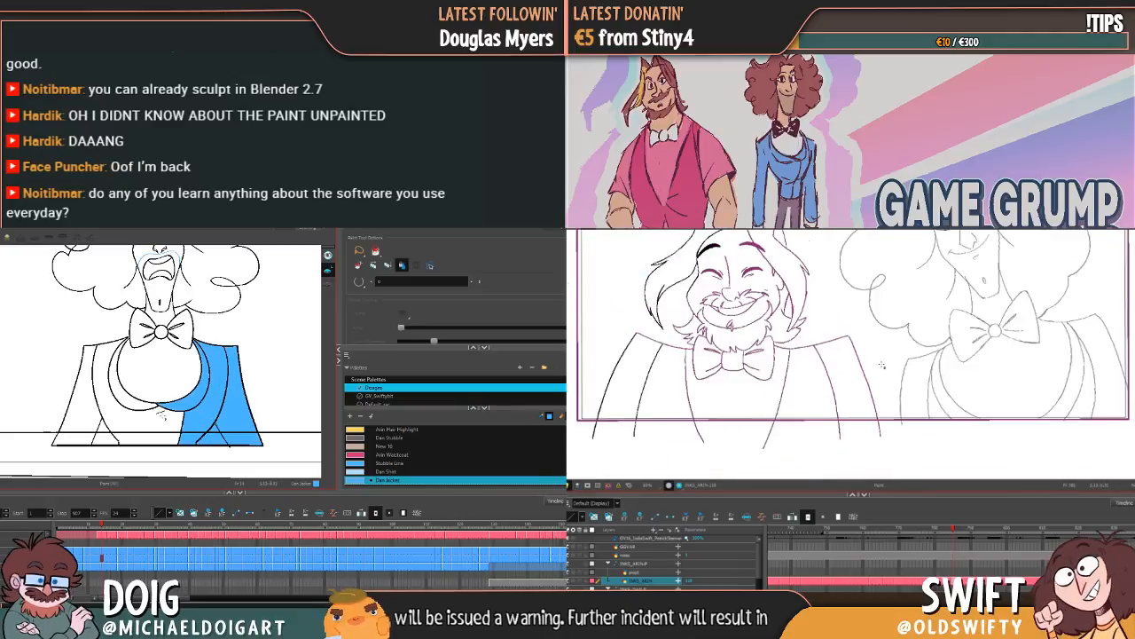
key(ctrl+z)
Step: Fill the other sleeve and the lapels of Dan's frowning pose, and return Arin's scene to the normal Paint mode
click(82, 397)
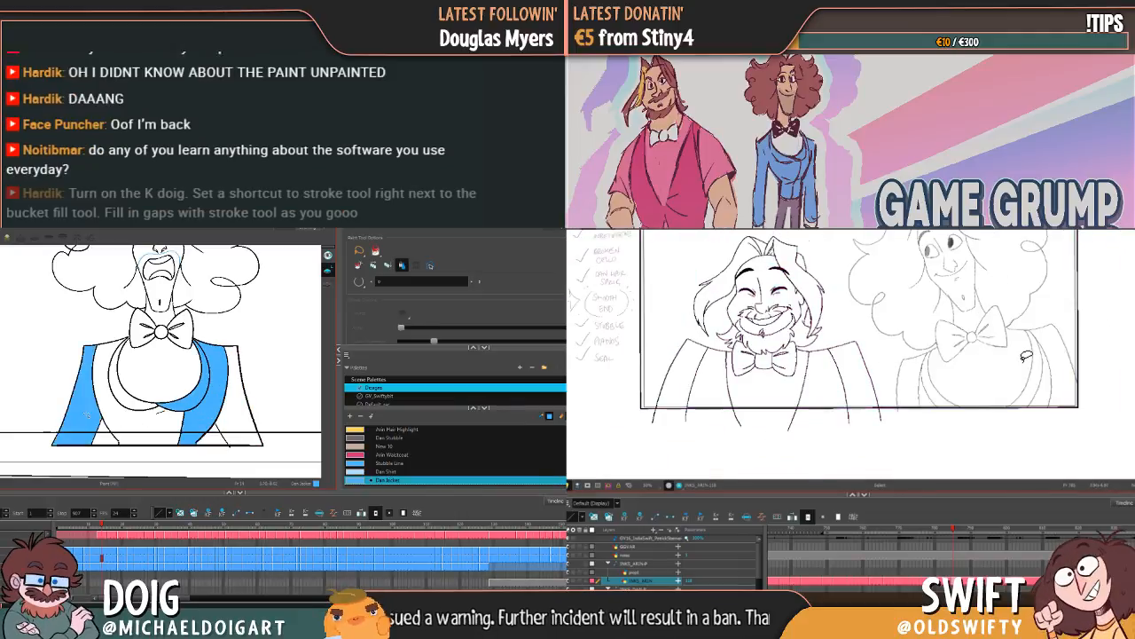
click(129, 402)
click(572, 300)
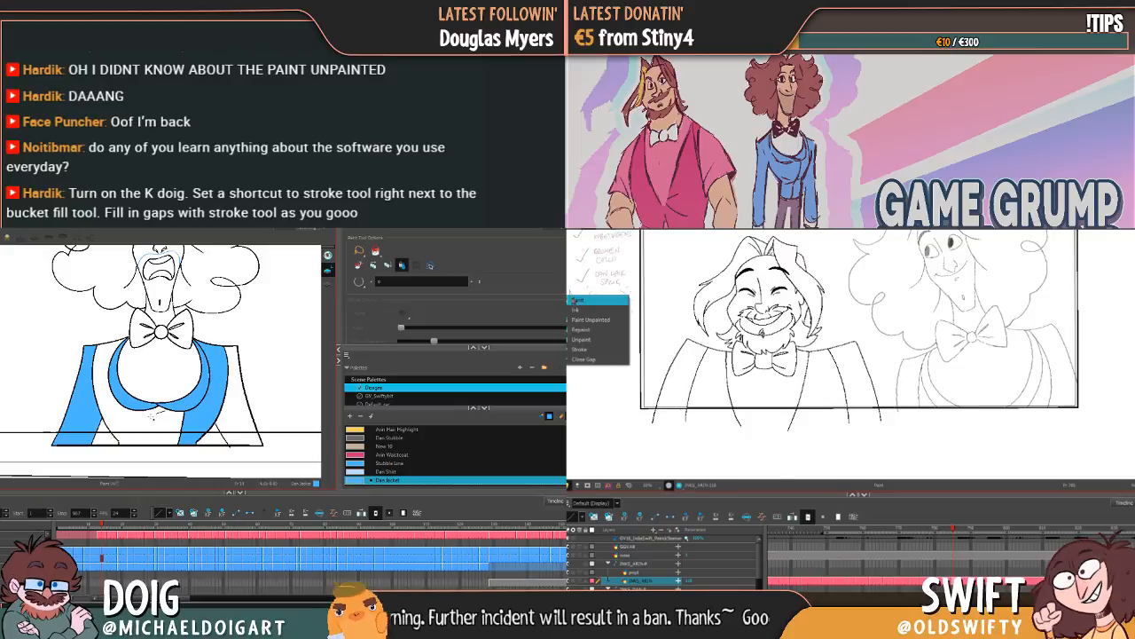
click(576, 300)
key(g)
key(g)
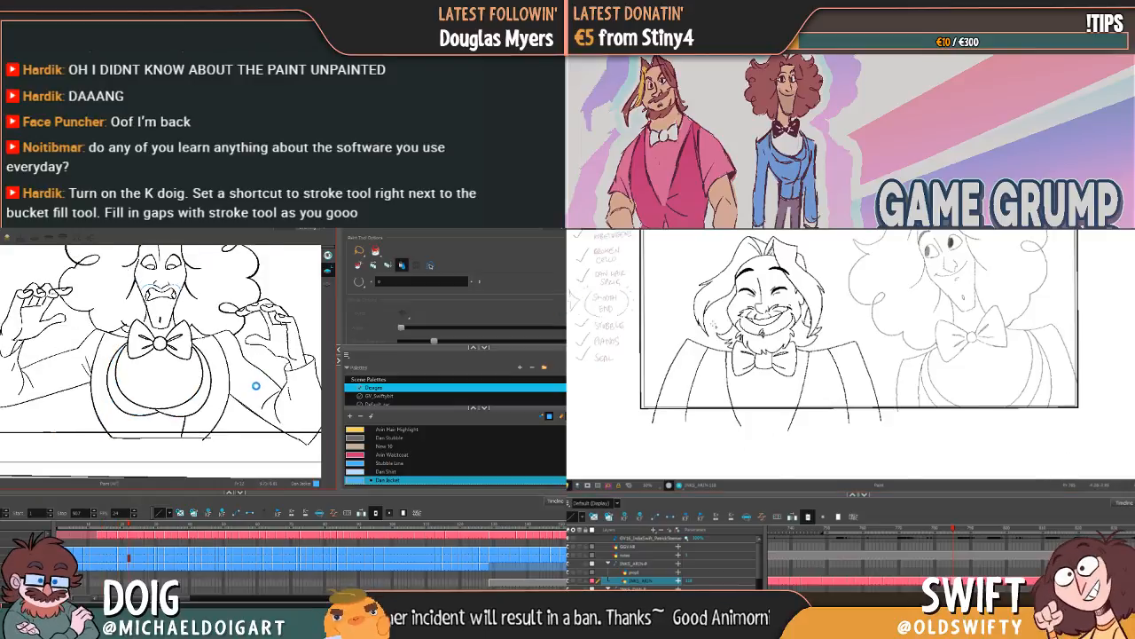
Step: Try a fill on Dan's jacket in the raised-hands pose, undo it, and compare Arin's neighbouring poses
key(space)
drag(869, 335, 849, 363)
key(f)
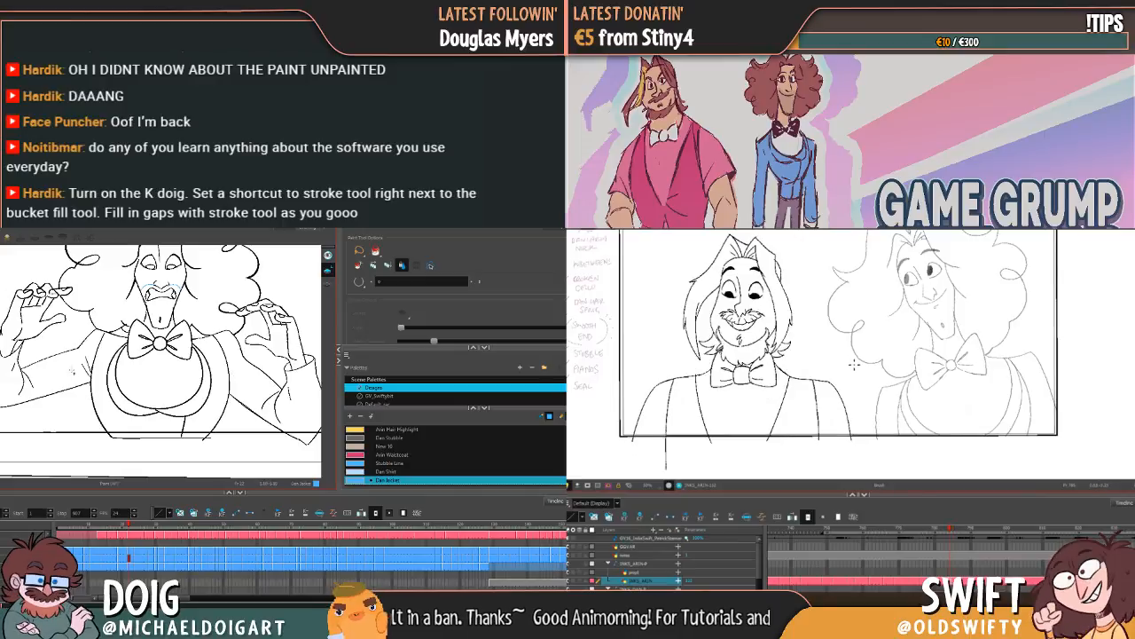
key(g)
key(f)
key(g)
click(139, 404)
key(space)
drag(851, 390, 875, 387)
key(f)
key(ctrl+z)
key(f)
Step: Set the fill's gap closing to Close Medium Gap in Dan's scene while rechecking Arin's neighbouring poses
key(g)
key(g)
key(f)
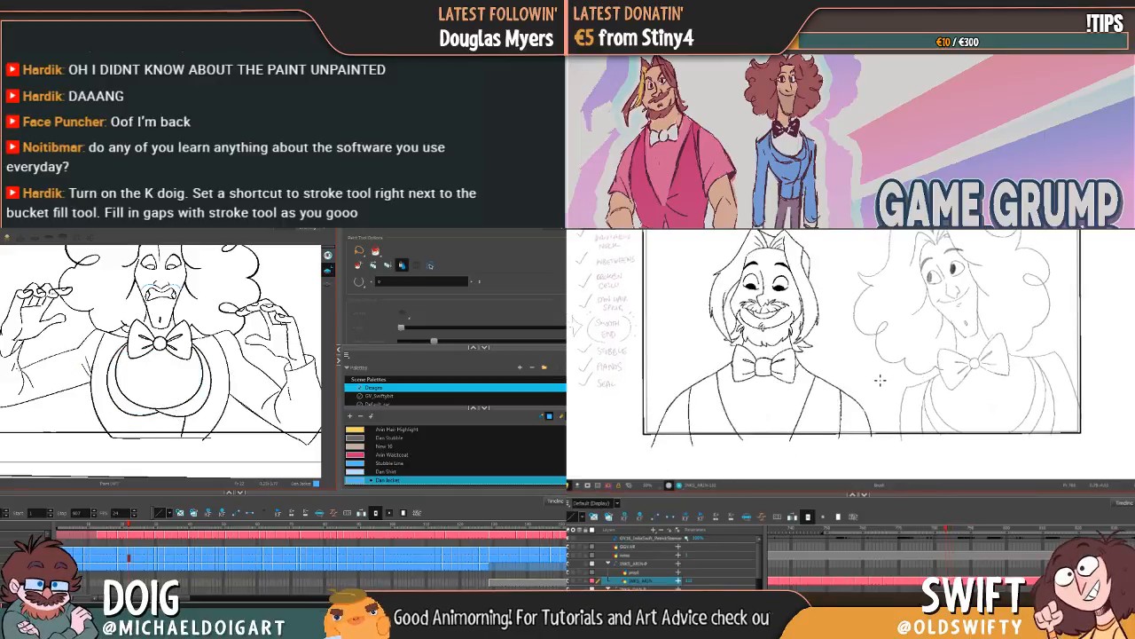
key(g)
key(f)
key(f)
key(g)
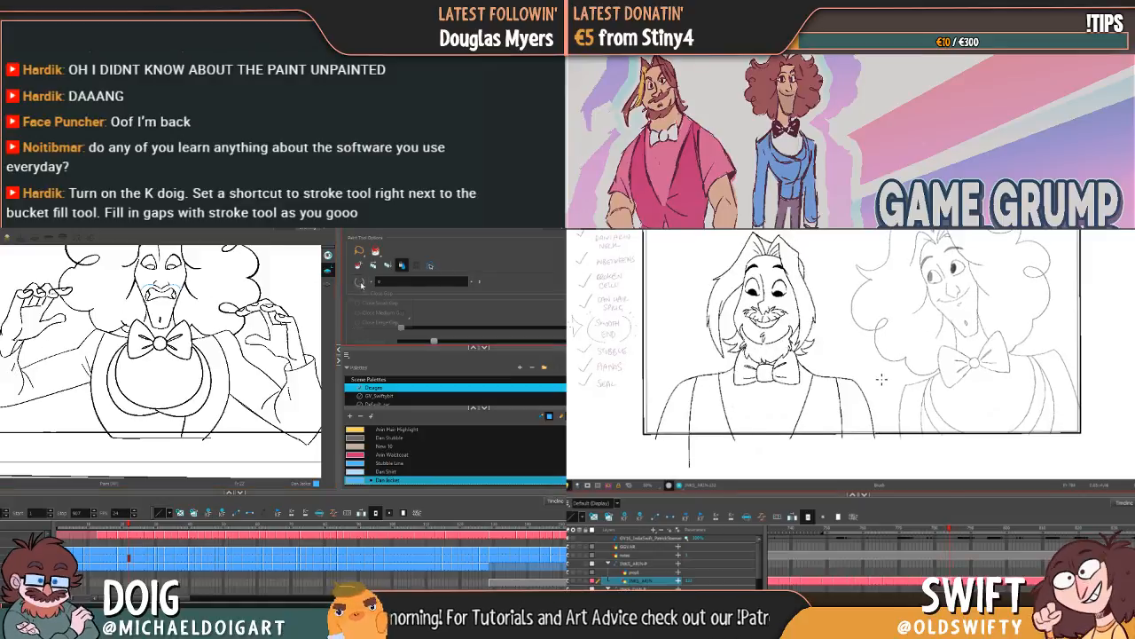
click(360, 282)
key(g)
key(f)
key(f)
click(379, 313)
Step: Fill the sleeves, lapels and lower body of Dan's jacket in the gritted-teeth raised-hands pose with Dan Jacket
key(g)
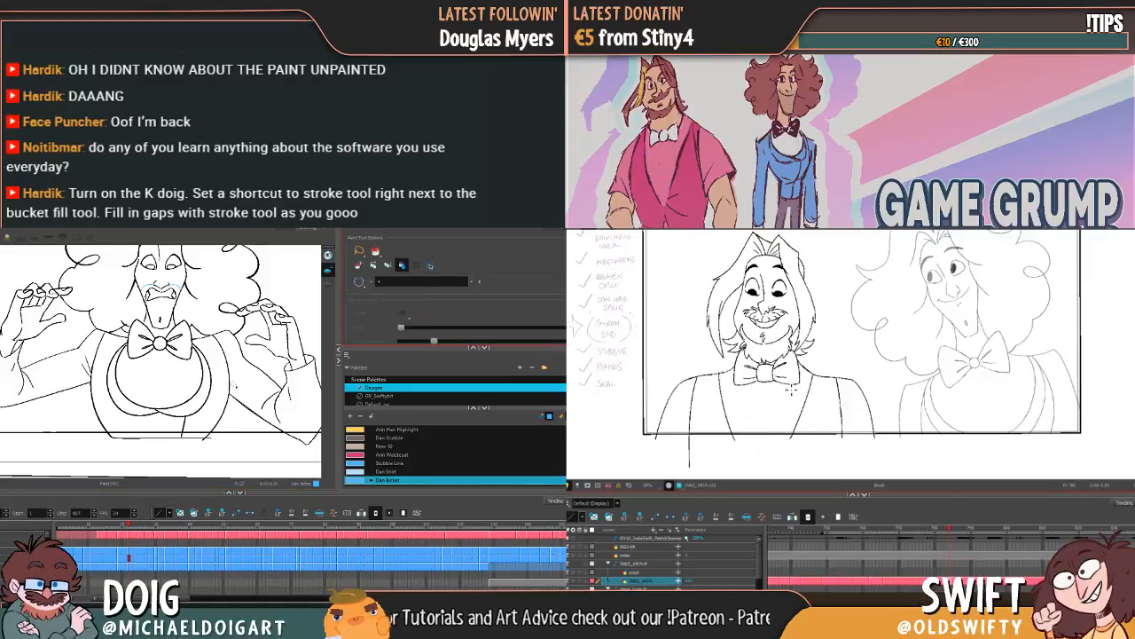
key(g)
key(f)
key(f)
click(250, 386)
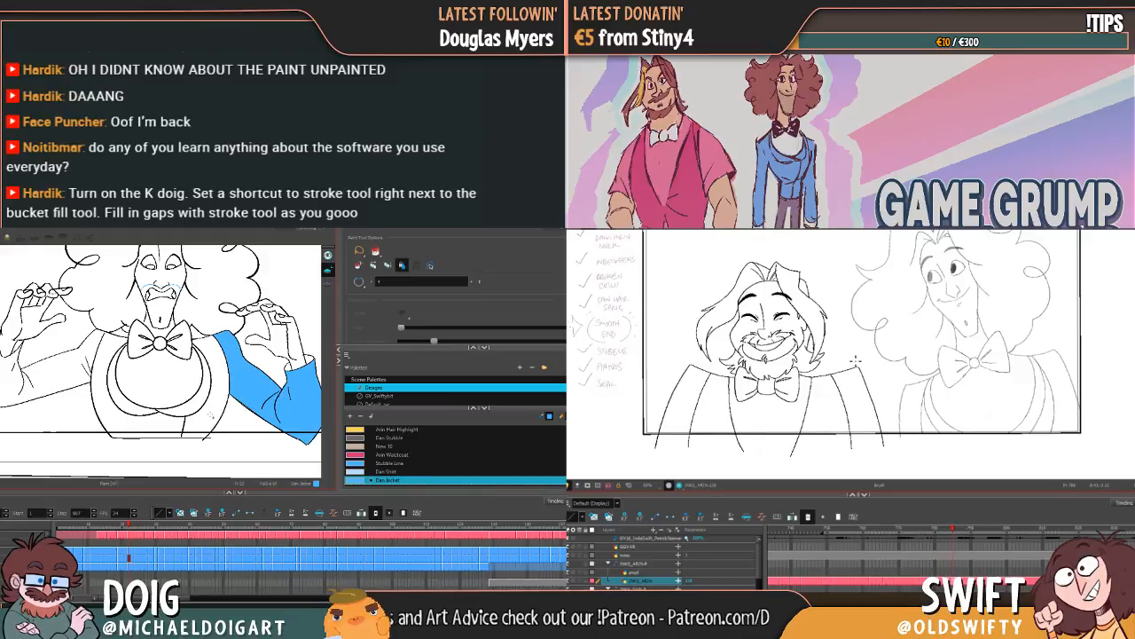
click(205, 413)
click(187, 413)
click(142, 414)
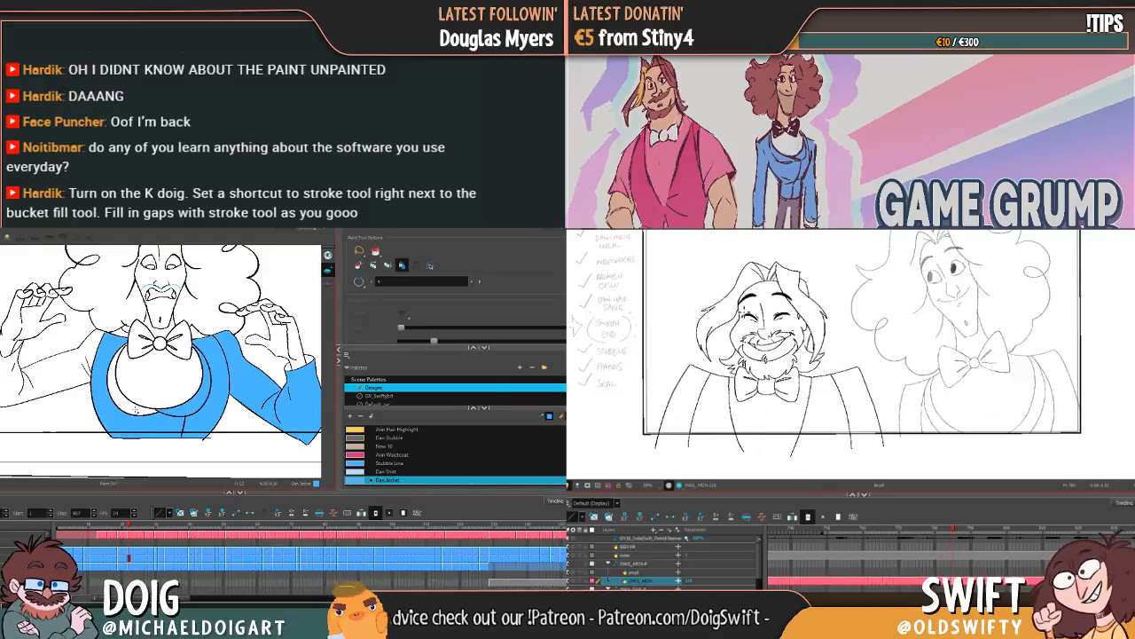
click(71, 365)
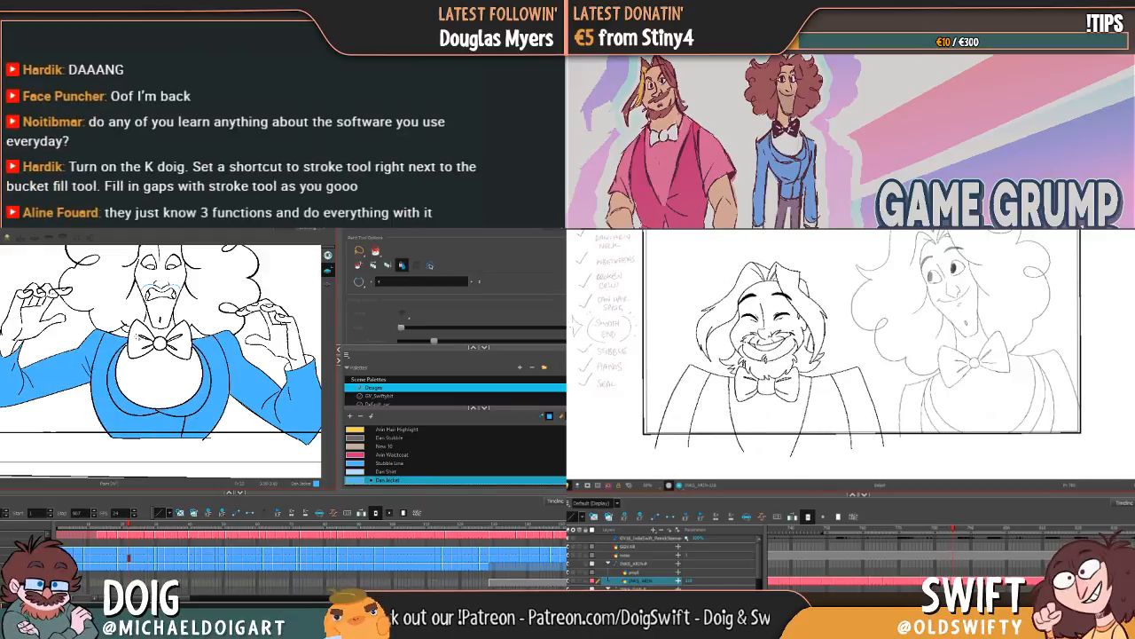
Step: Shift Arin's closed-eyes smiling pose slightly away from Dan, and fill the jacket body in Dan's preceding curled-hands pose
key(f)
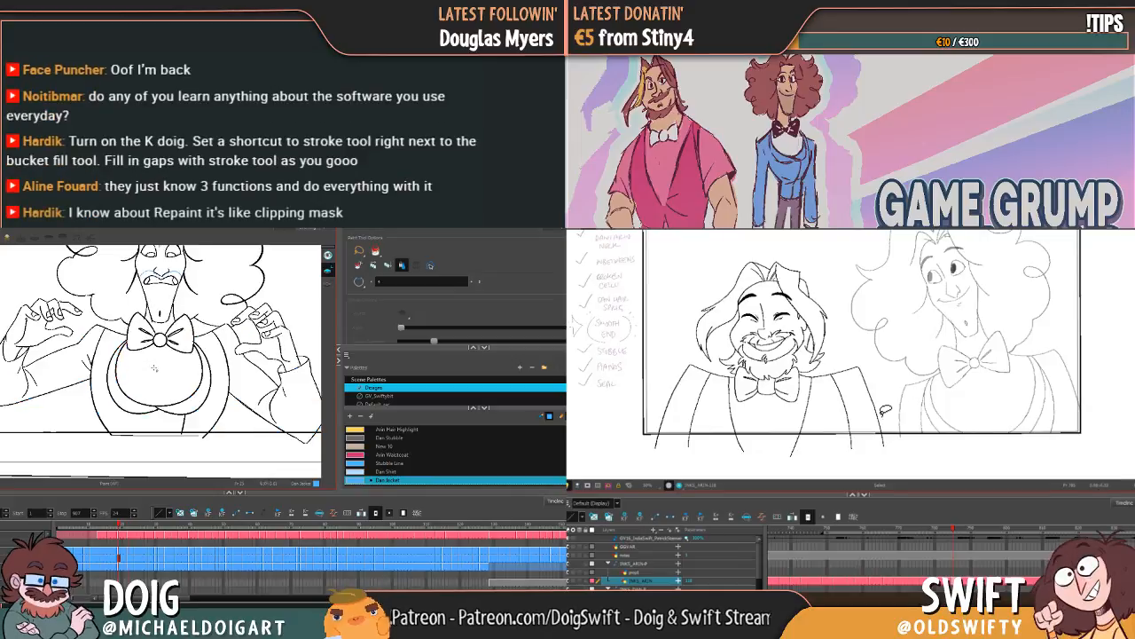
mouse_move(884, 414)
mouse_down()
mouse_move(688, 417)
mouse_move(674, 325)
mouse_move(781, 235)
mouse_move(889, 324)
mouse_up()
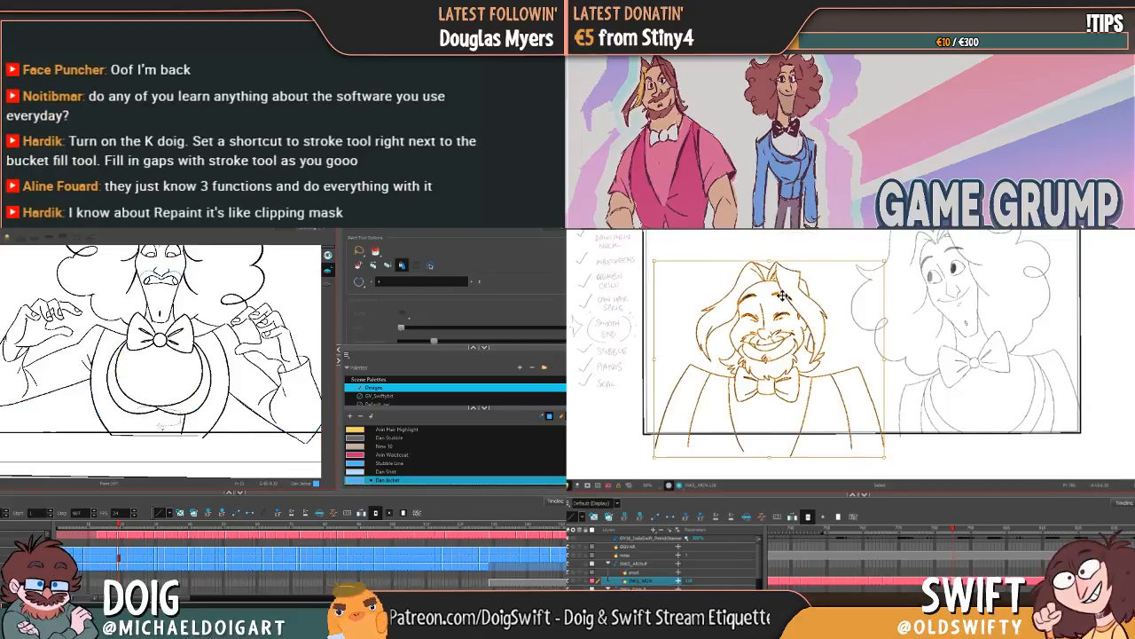
click(113, 381)
drag(793, 297, 790, 296)
key(f)
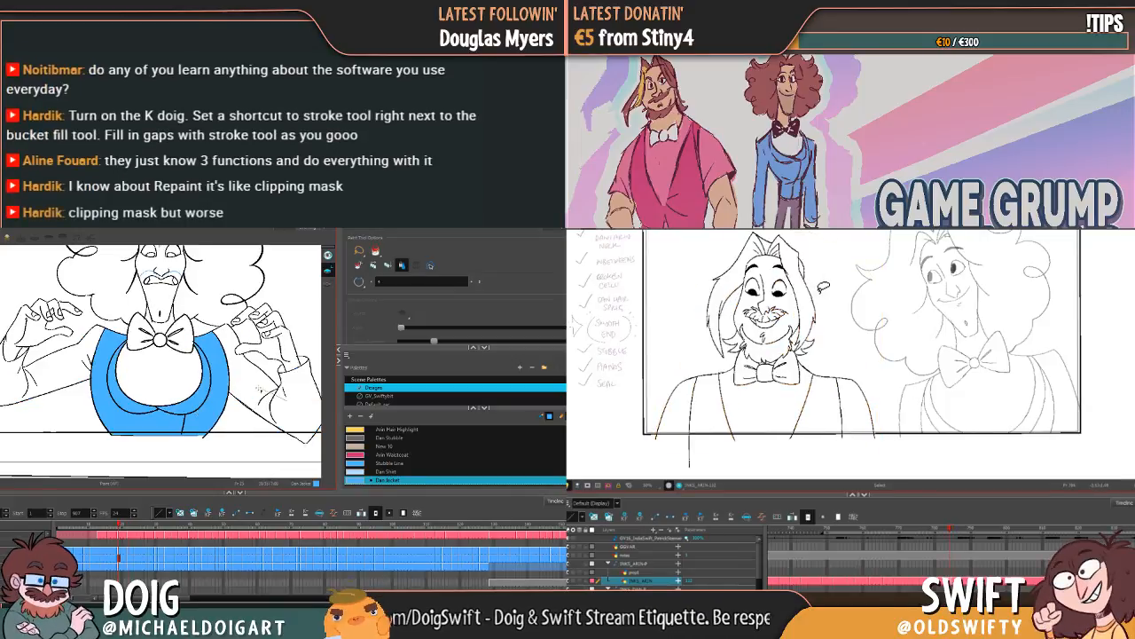
Step: Fill both sleeves of Dan's curled-hands pose with Dan Jacket while comparing Arin's neighbouring poses
key(g)
key(f)
key(f)
key(g)
key(g)
click(282, 388)
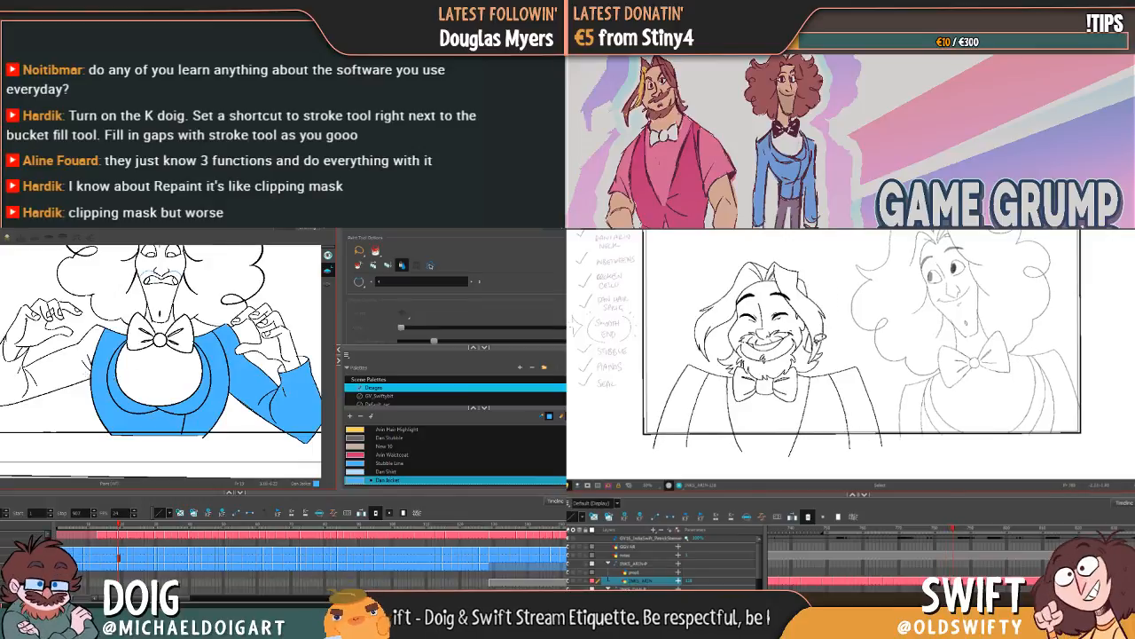
click(74, 374)
Step: Fill the first sleeve of Dan's following gritted-teeth drawing with Dan Jacket while flipping between Arin's poses
key(g)
key(g)
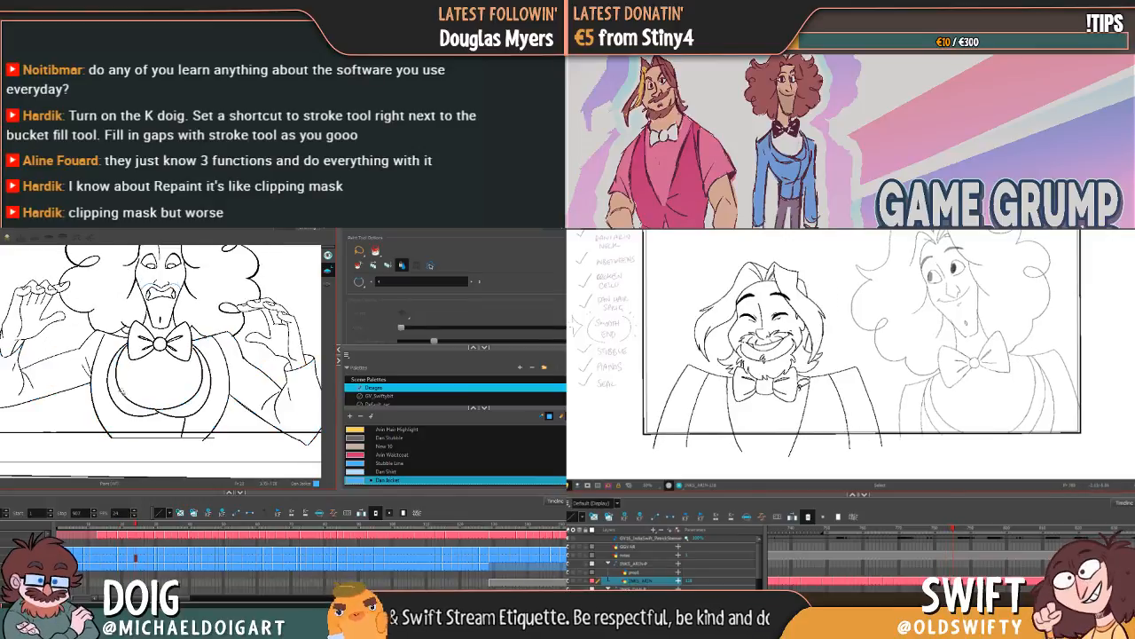
key(f)
key(f)
key(g)
key(g)
key(f)
click(77, 376)
key(f)
Step: Nudge Arin's closed-eyes smiling pose slightly toward Dan, and continue filling the sleeves of Dan's jacket
key(g)
key(g)
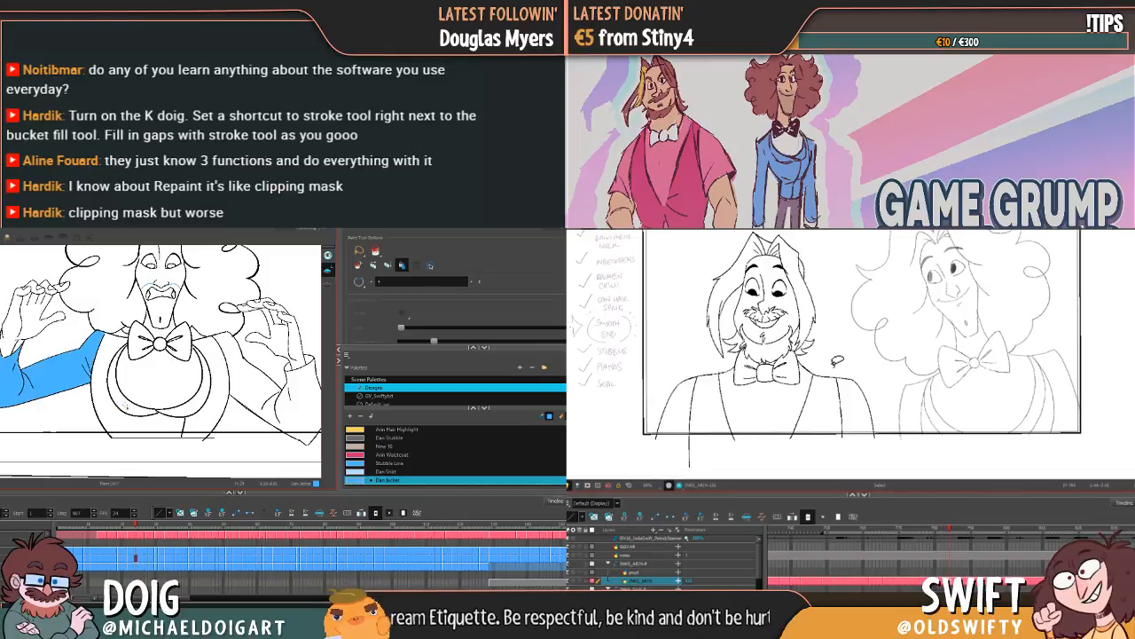
Step: Fill the lapels, lower body and remaining sleeve of Dan's jacket in the gritted-teeth drawing
click(122, 399)
click(149, 426)
key(f)
click(195, 399)
click(213, 399)
click(252, 382)
mouse_move(882, 406)
mouse_down()
mouse_move(861, 418)
mouse_move(672, 385)
mouse_move(874, 285)
mouse_move(878, 382)
mouse_up()
key(g)
click(251, 382)
drag(786, 321, 789, 318)
click(81, 373)
Step: Fill the body, lapels and sleeves of Dan's jacket in the calm open-palms pose with Dan Jacket
key(g)
click(913, 303)
key(f)
click(238, 390)
key(f)
key(g)
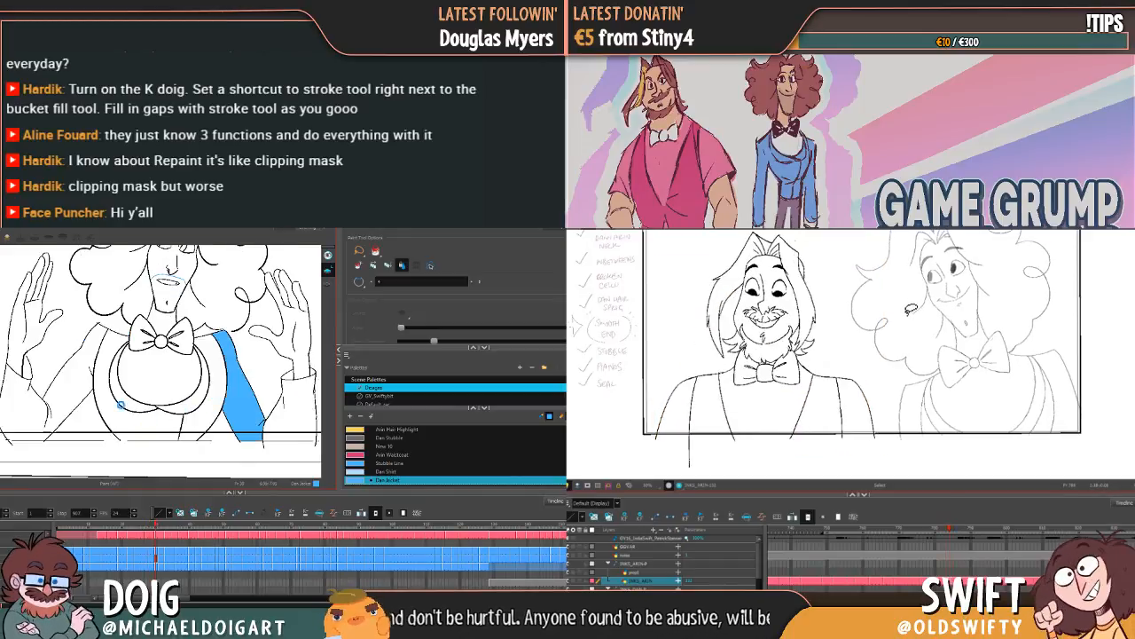
click(169, 415)
key(g)
click(63, 400)
key(f)
key(g)
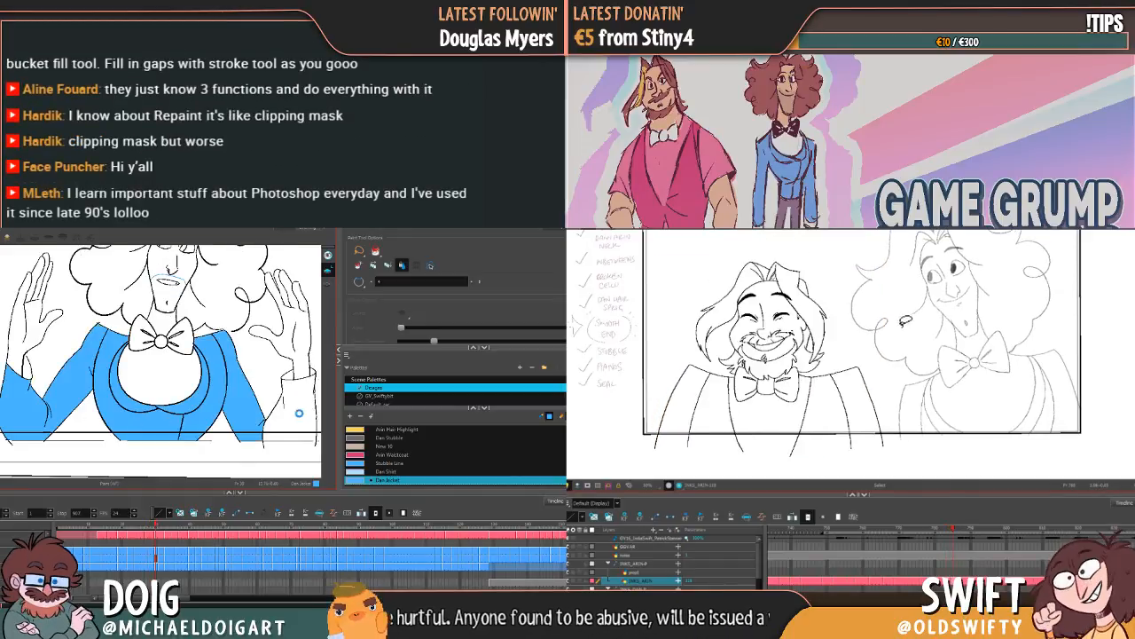
click(299, 413)
Step: Fill the whole jacket in Dan's grinning raised-palms pose with Dan Jacket, including both sleeves
key(f)
key(f)
key(f)
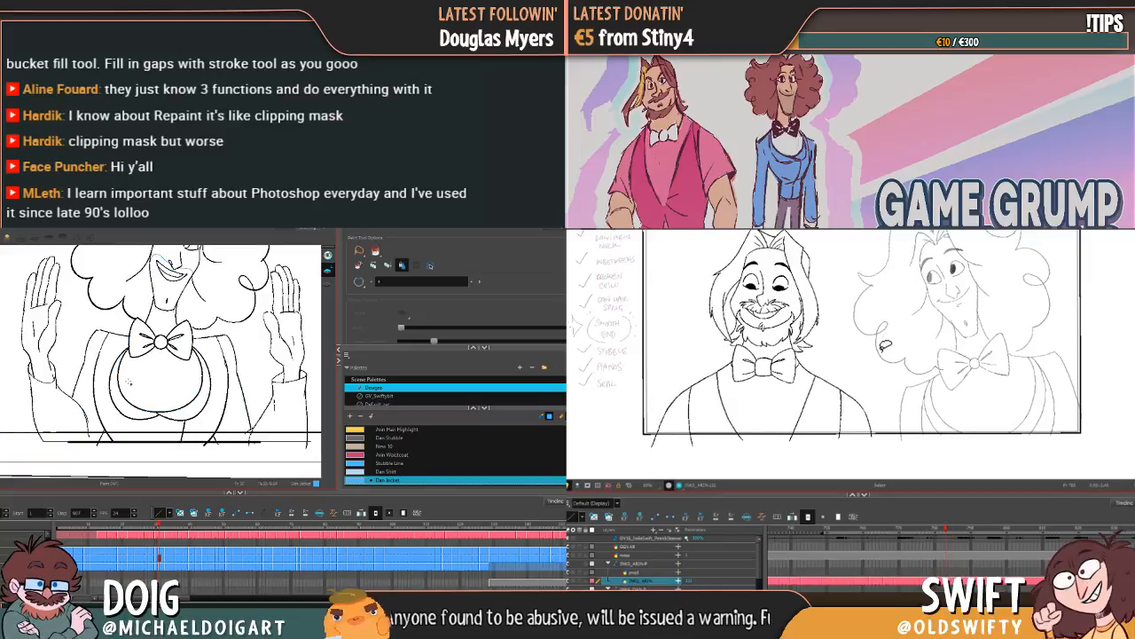
click(105, 411)
click(129, 417)
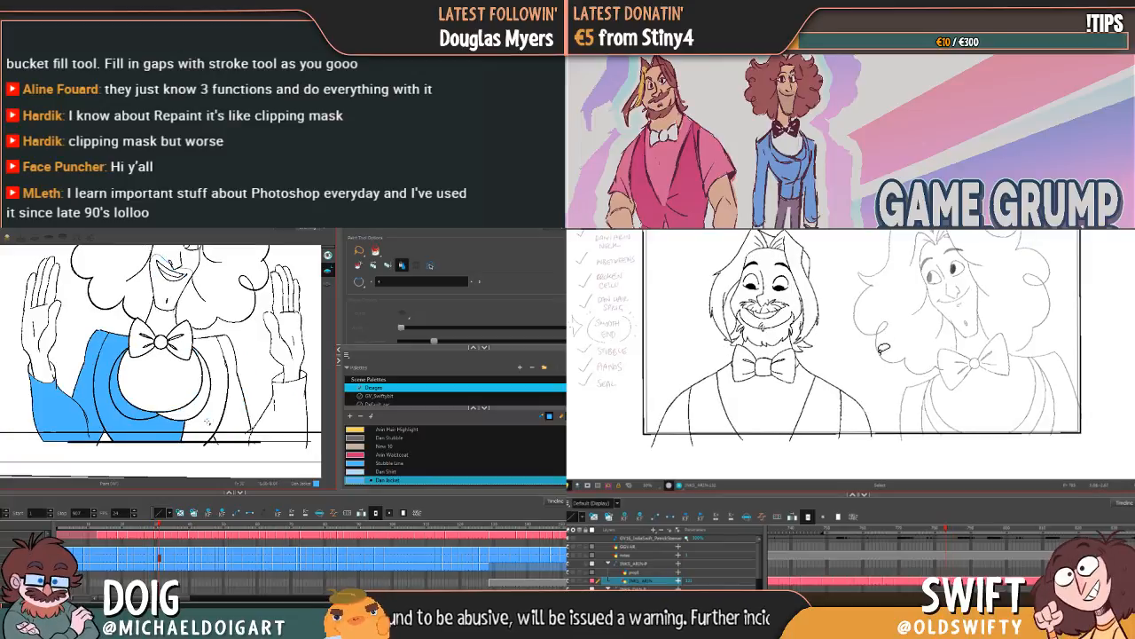
click(197, 408)
click(213, 414)
click(237, 418)
click(282, 412)
Step: Fill the sleeves, lapels and body of Dan's jacket in the closed-eyes grinning pose with Dan Jacket
key(f)
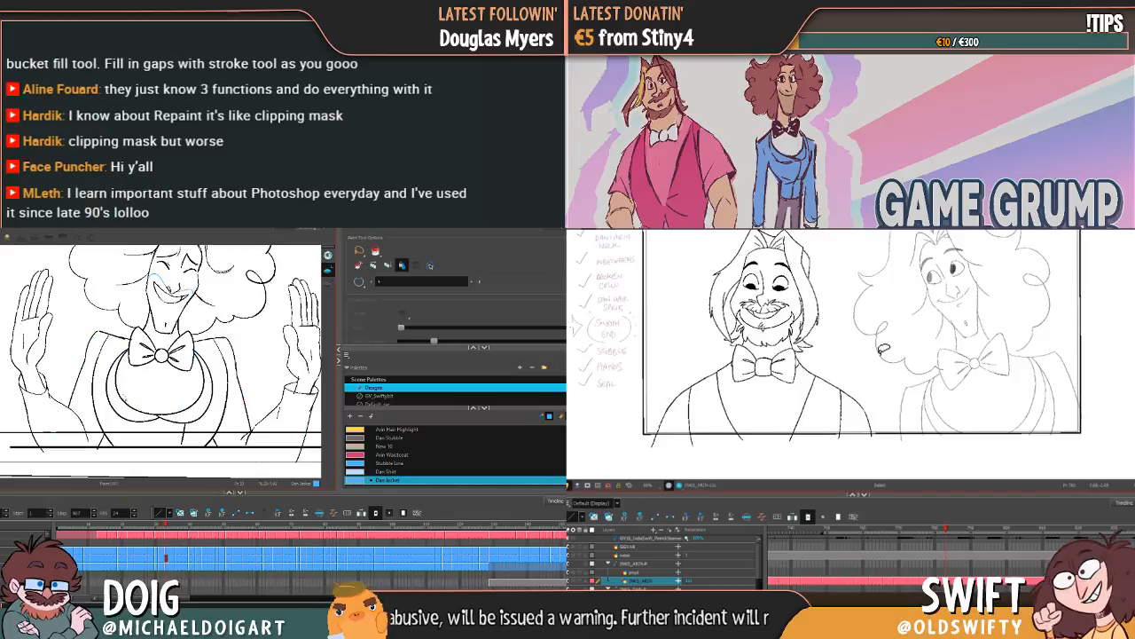
click(118, 414)
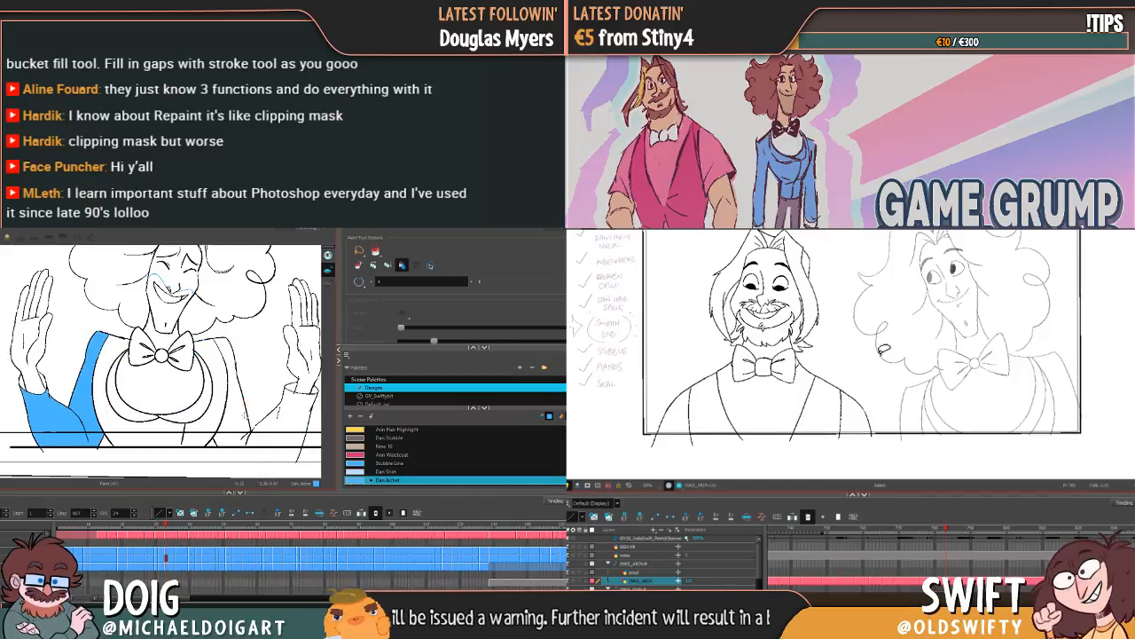
click(133, 395)
click(202, 415)
click(235, 417)
click(289, 410)
Step: Fill Dan's jacket in the next wide-grin pose with Dan Jacket, and advance to the drawing with the cello
key(f)
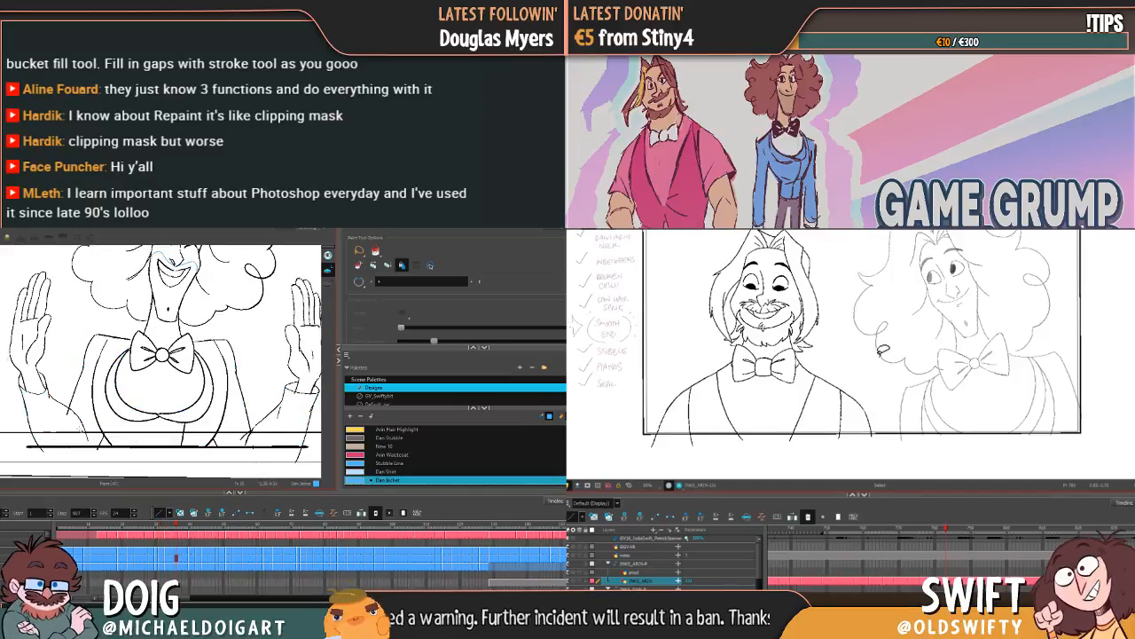
click(108, 420)
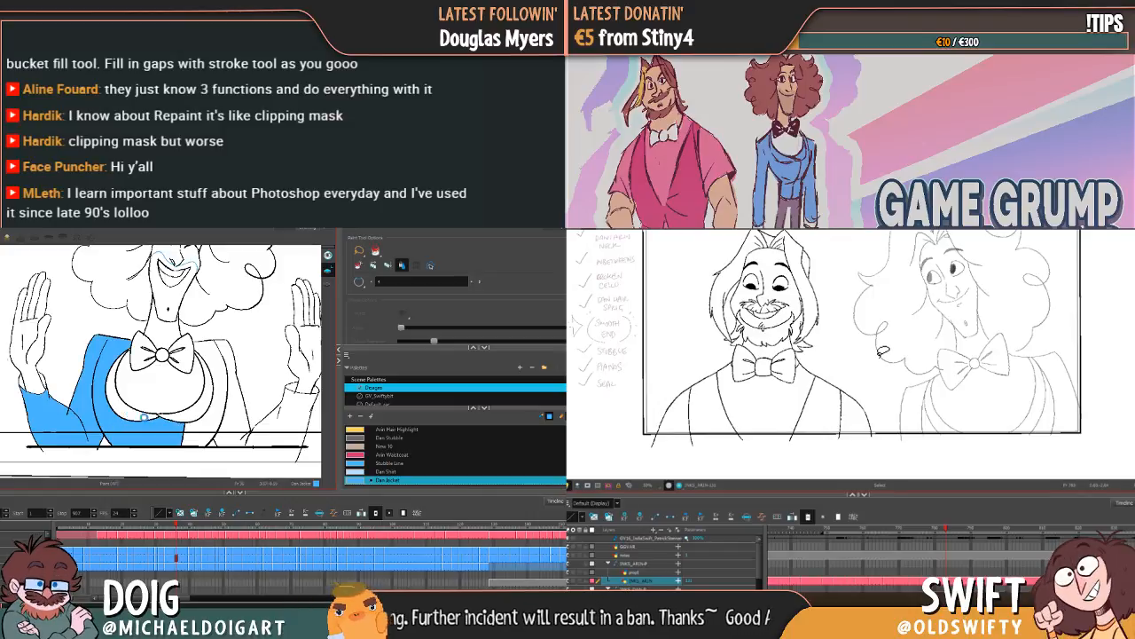
click(142, 416)
click(200, 414)
click(238, 417)
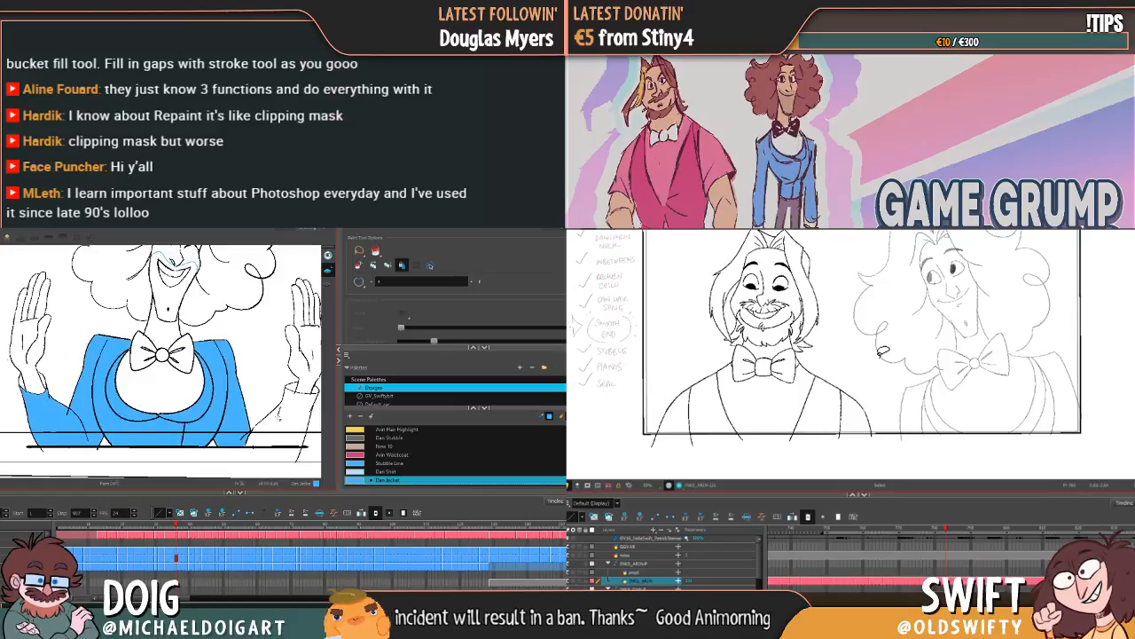
click(282, 415)
key(g)
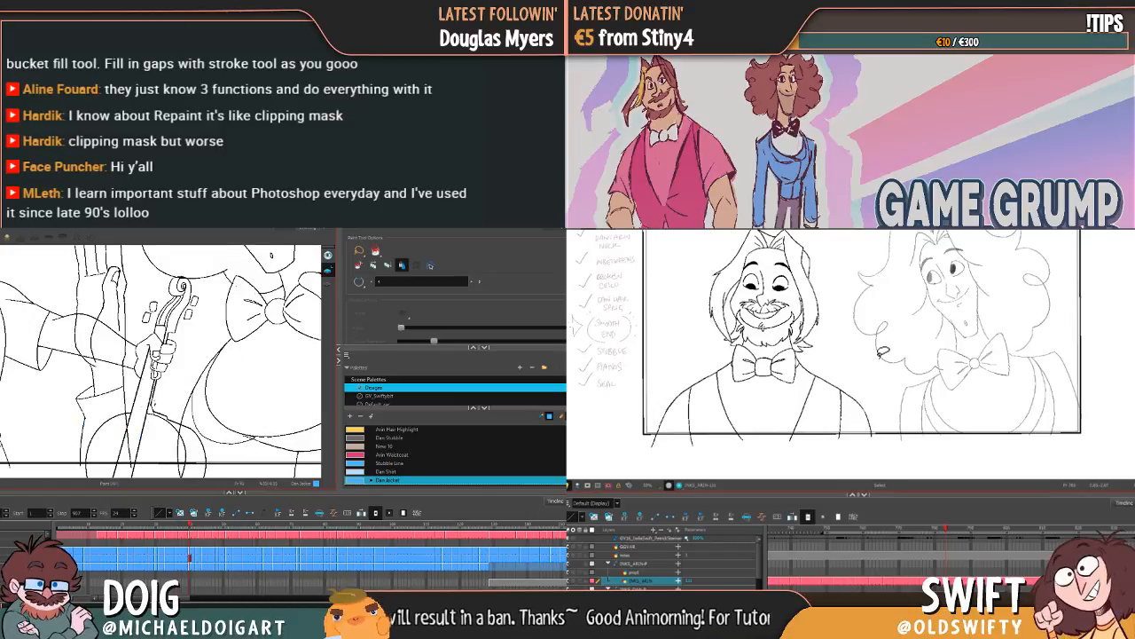
Step: Fill the body of Dan's jacket in the first cello drawing with Dan Jacket, and paste the lapel line onto Arin's wide-eyed pose
click(215, 446)
click(221, 436)
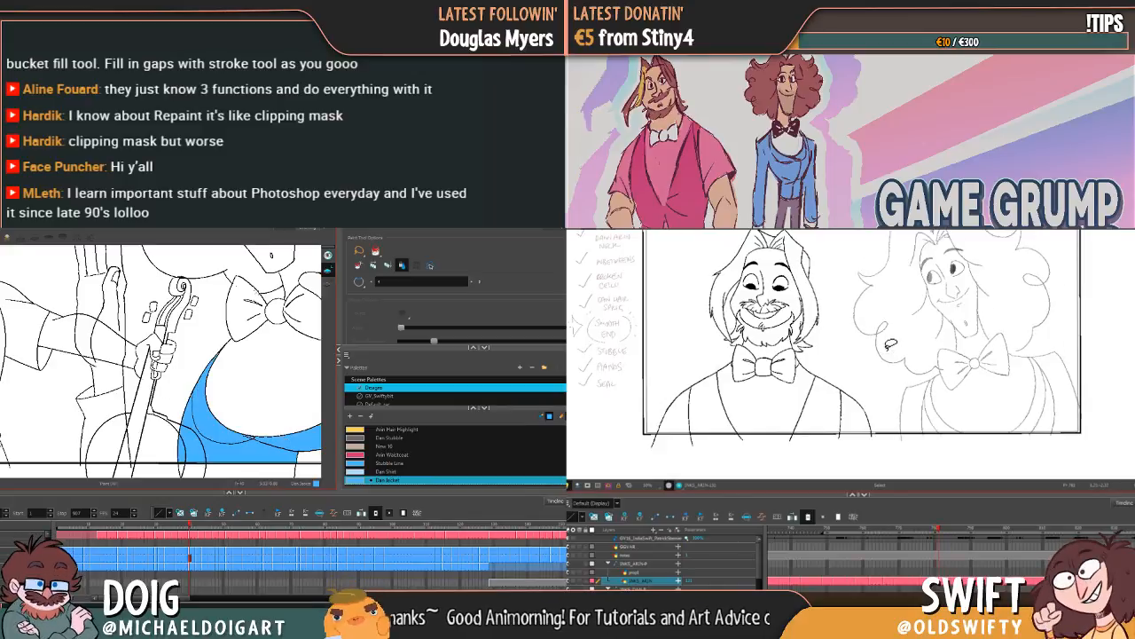
key(g)
key(f)
key(g)
key(1)
key(1)
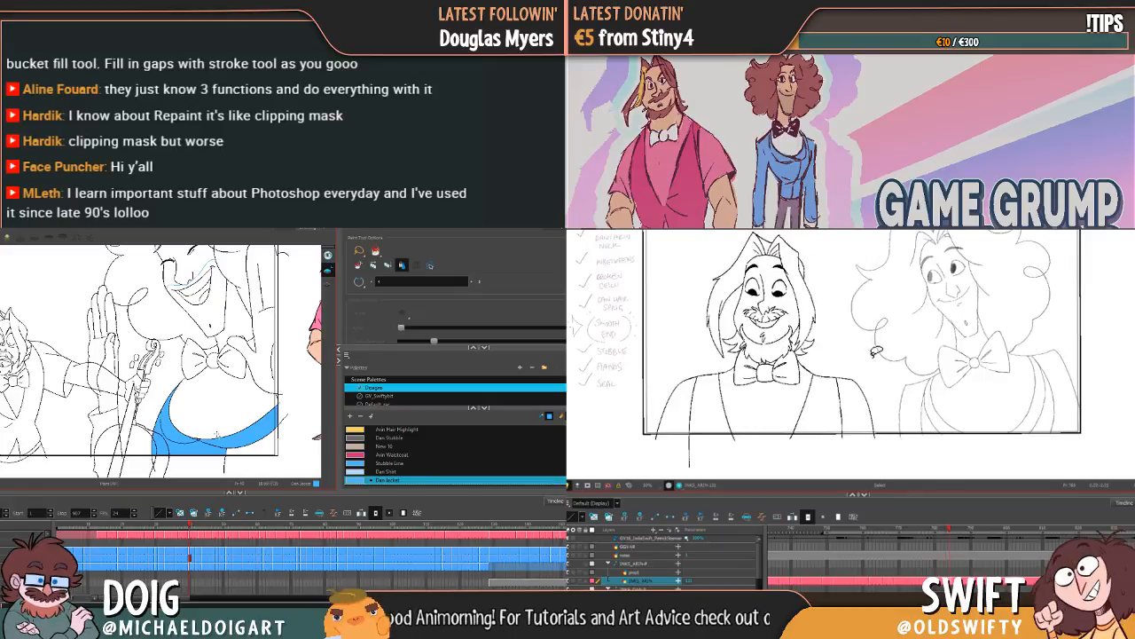
key(ctrl+v)
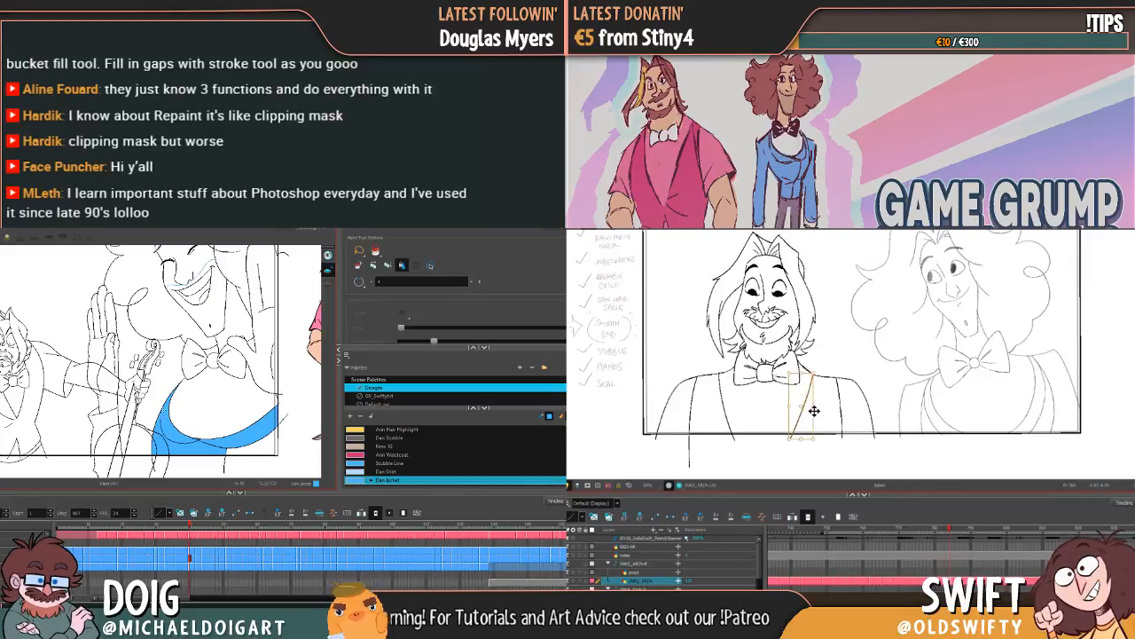
Step: Fill the raised-hand sleeve and the remaining jacket front in Dan's first cello drawing with Dan Jacket
click(110, 419)
key(f)
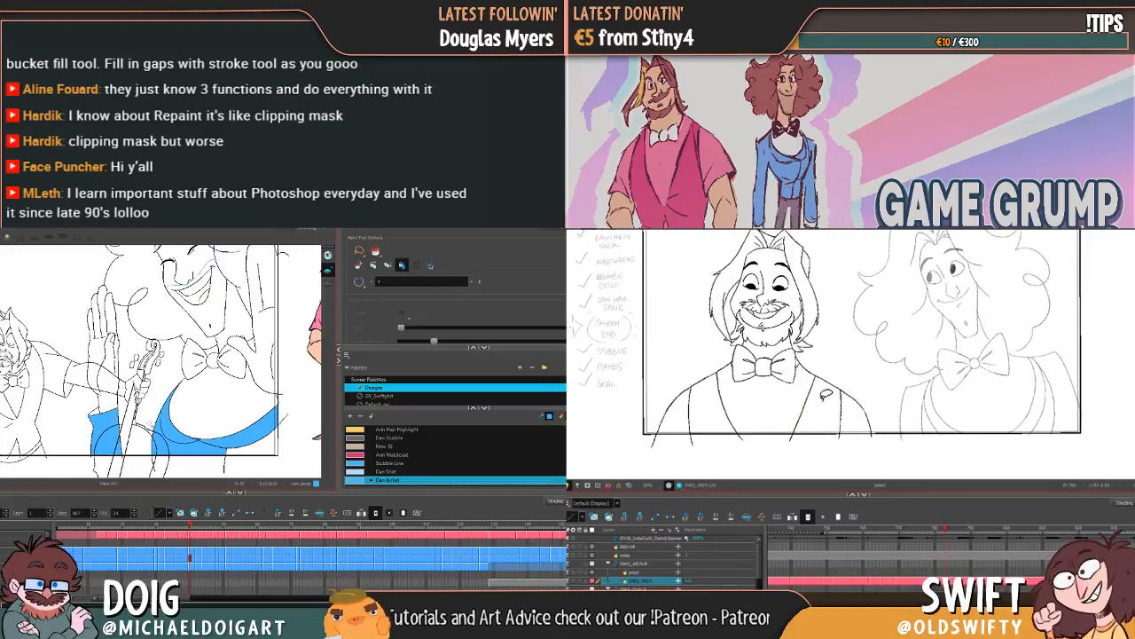
key(g)
key(f)
key(g)
Step: Advance to Dan's next low-cello drawing and fill the sleeve below his raised hand with Dan Jacket
key(g)
click(254, 437)
key(f)
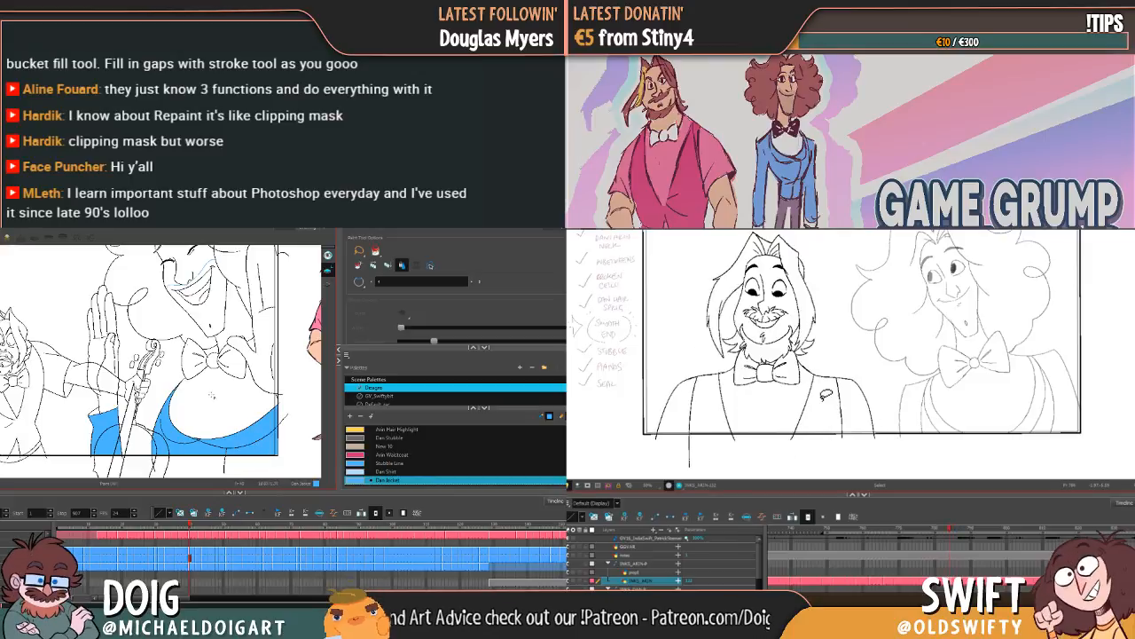
key(f)
key(g)
key(g)
key(g)
key(f)
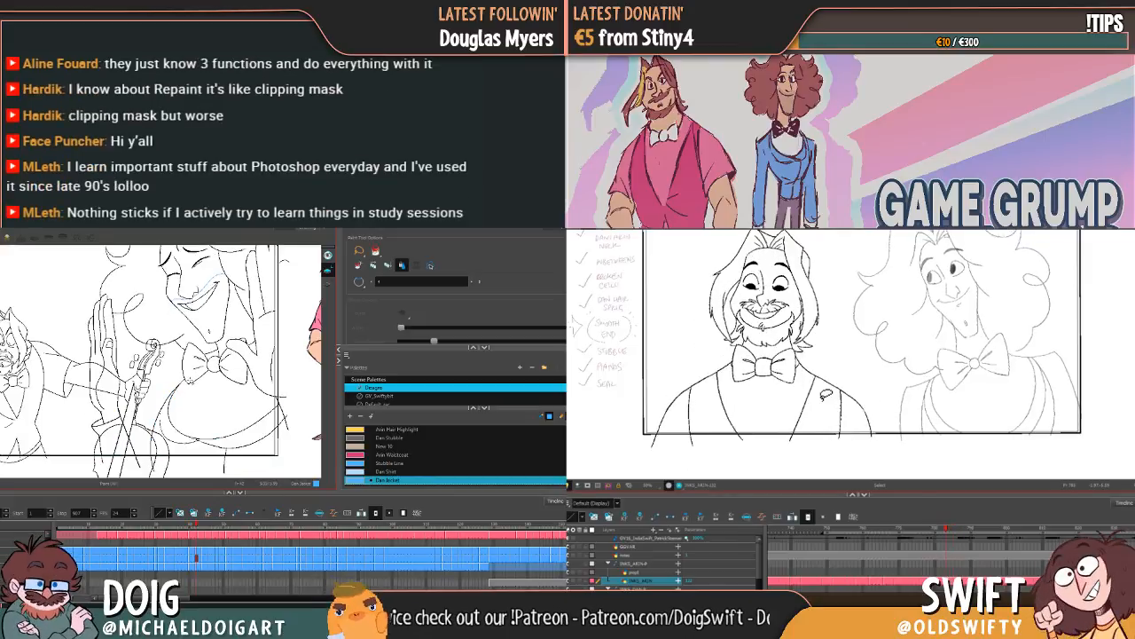
key(g)
key(f)
key(f)
key(g)
click(112, 436)
key(g)
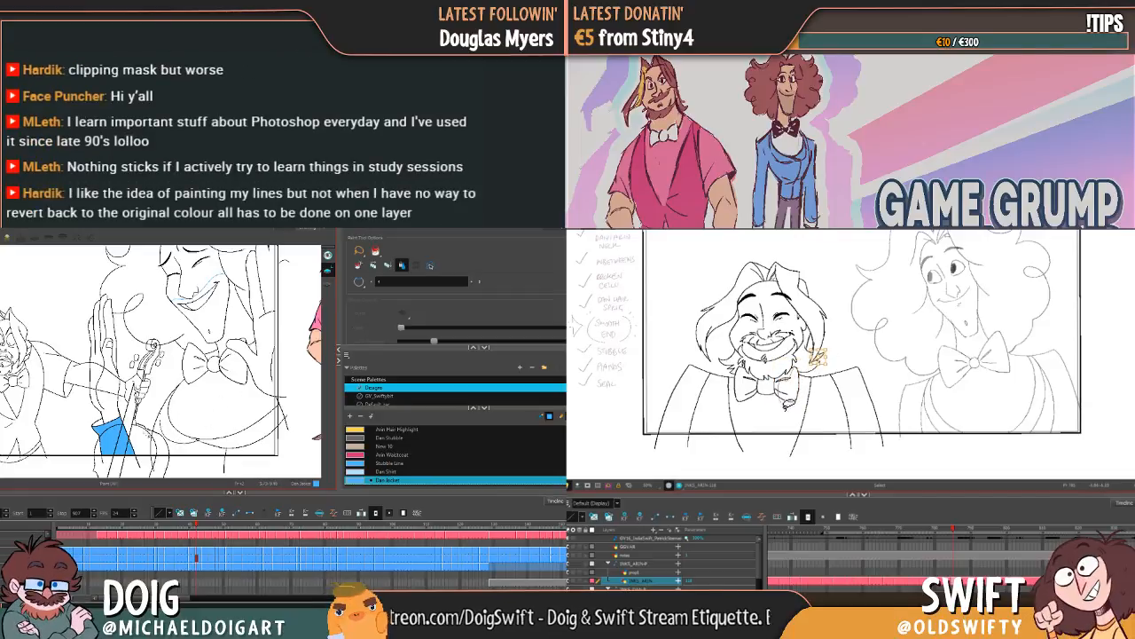
Step: Fill the jacket body in the same low-cello drawing with Dan Jacket, and adjust the right half of Arin's bow tie
mouse_move(797, 380)
mouse_down()
mouse_move(800, 367)
mouse_move(803, 392)
mouse_up()
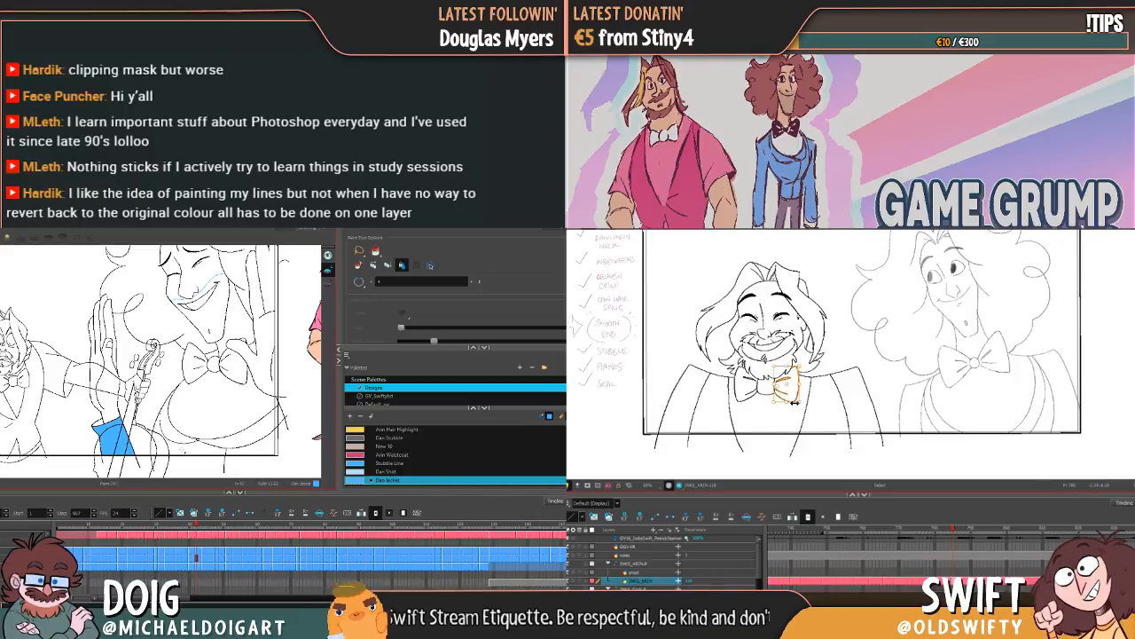
click(186, 448)
drag(795, 403, 797, 401)
click(258, 448)
key(comma)
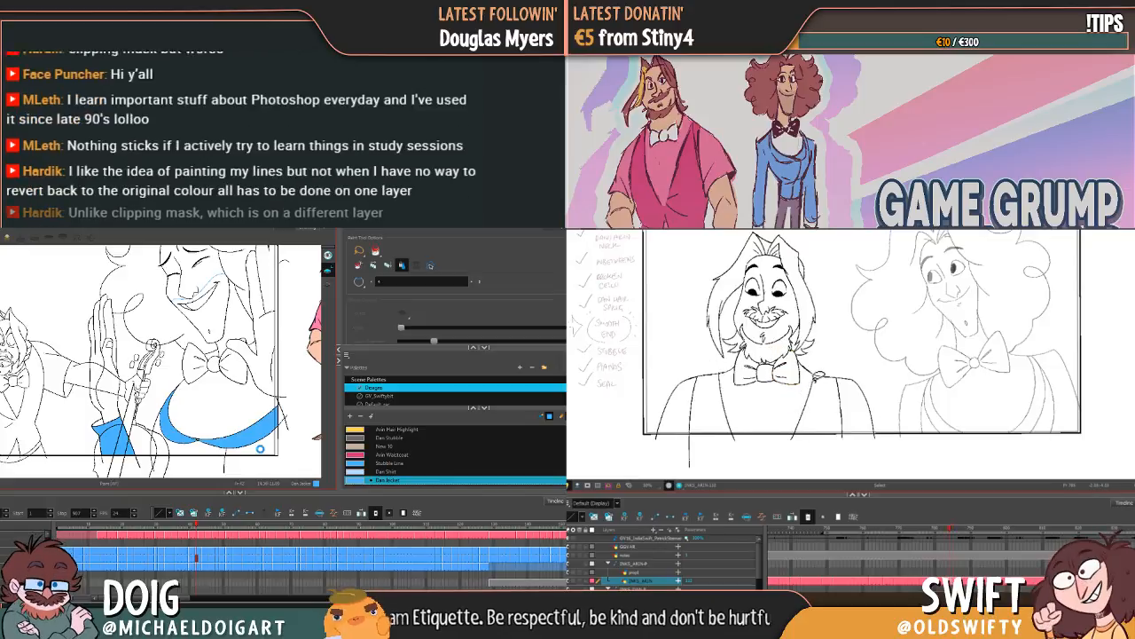
key(period)
key(comma)
key(period)
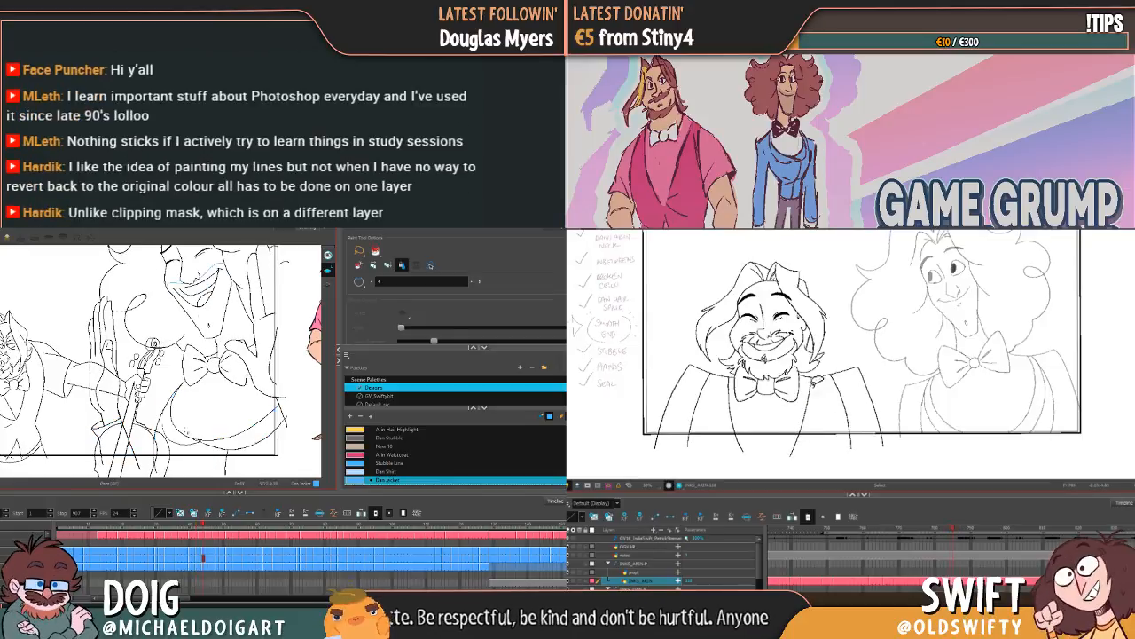
Step: Fill the sleeve and body of Dan's jacket in the following low-cello drawing, and select the right half of Arin's bow tie
click(104, 432)
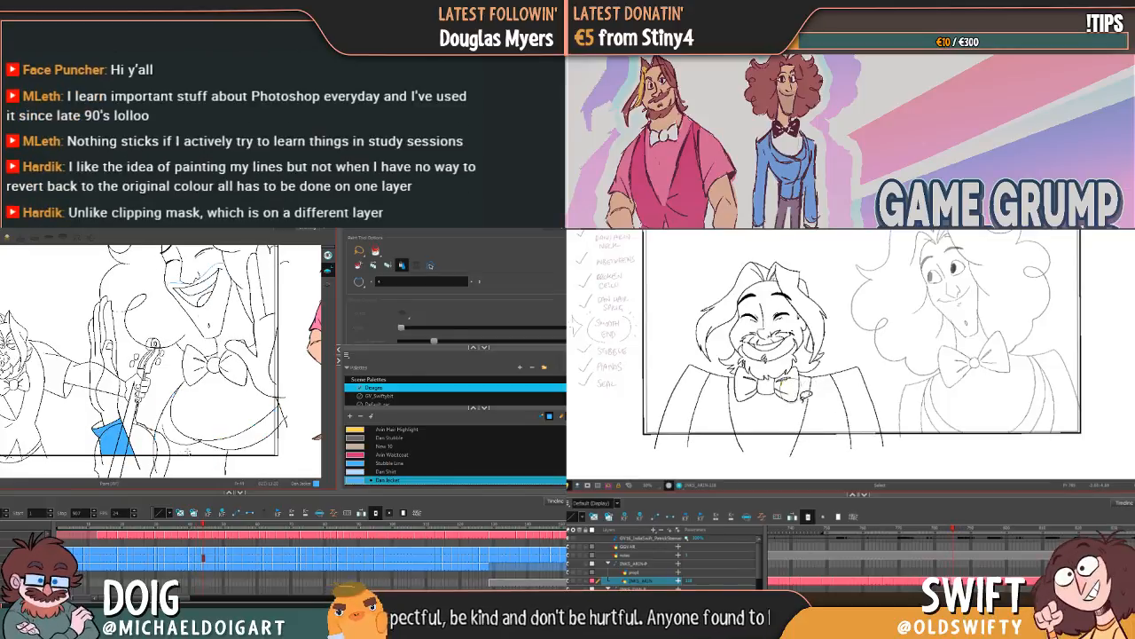
click(191, 439)
click(798, 384)
click(254, 445)
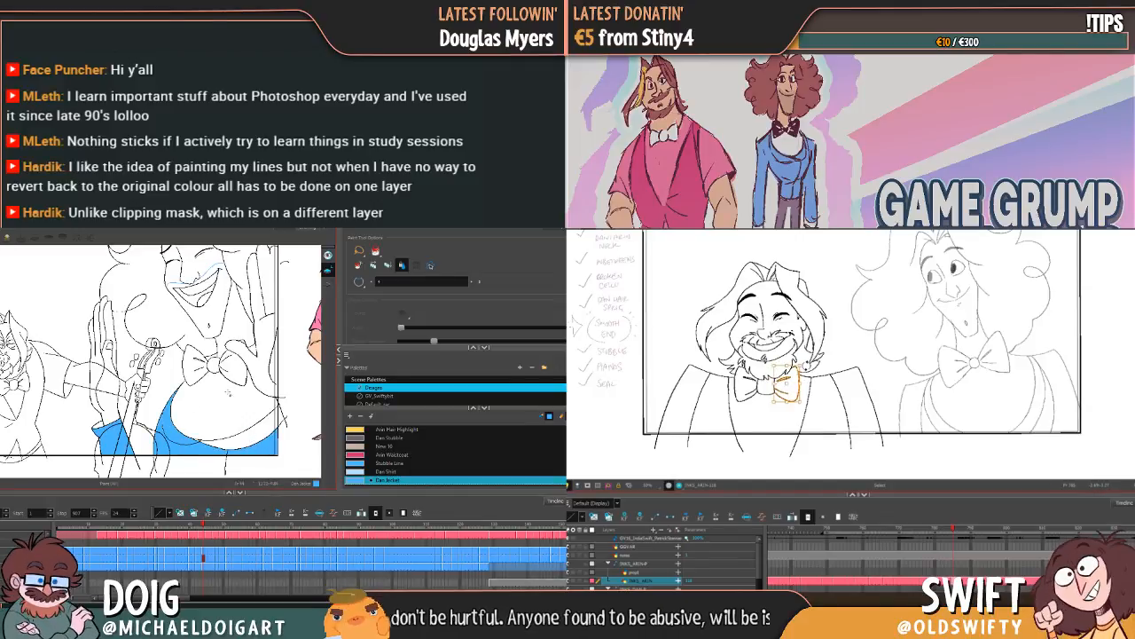
key(comma)
click(245, 435)
key(period)
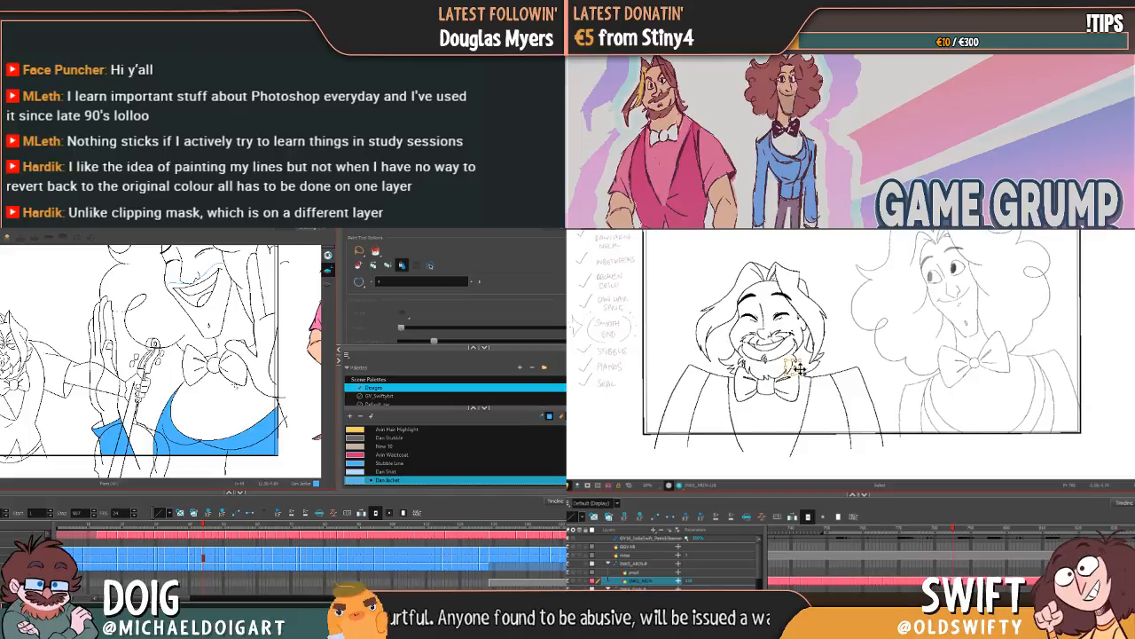
Step: Fill Dan's whole jacket with Dan Jacket in the low-cello drawing where Arin's mouth is open, and advance to the upright cello
key(period)
click(113, 439)
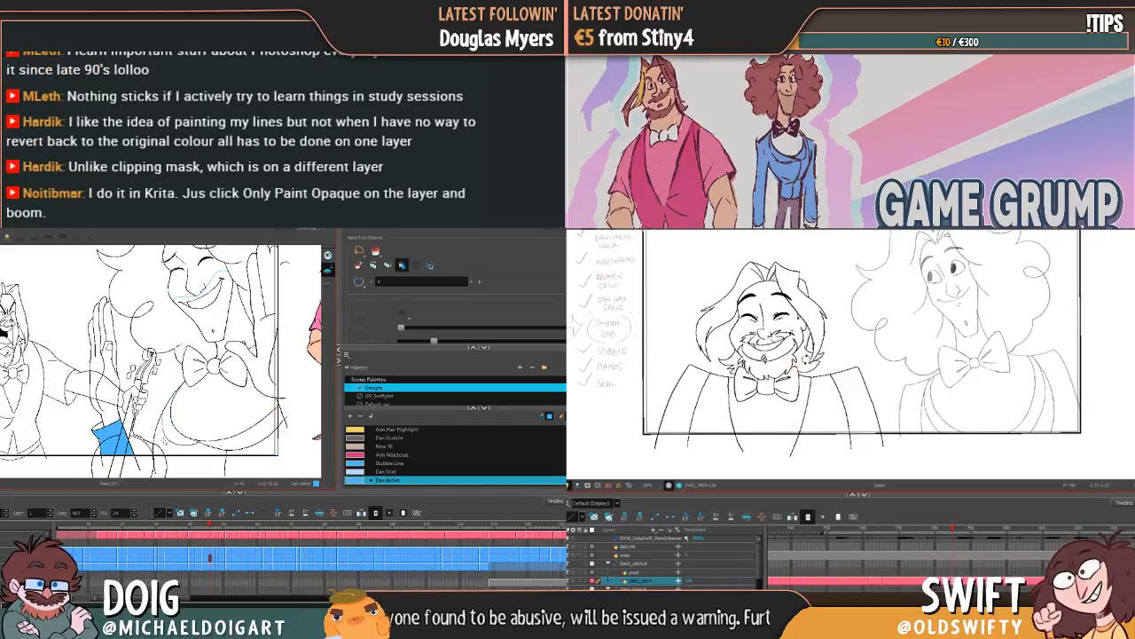
click(192, 439)
key(comma)
key(period)
click(235, 445)
key(comma)
key(period)
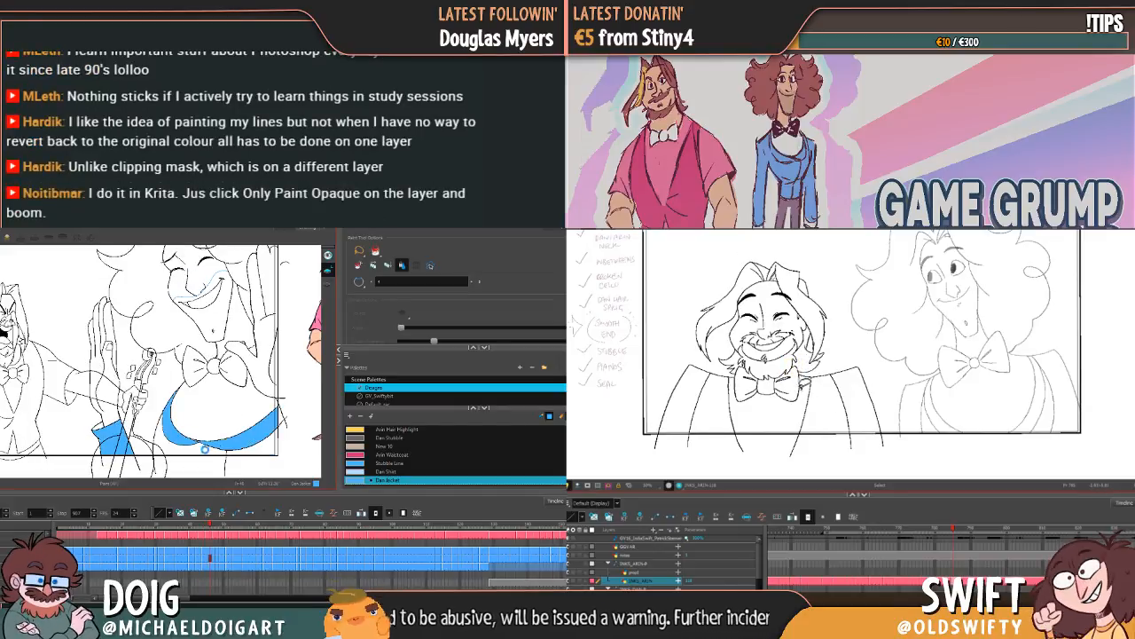
click(210, 449)
click(265, 446)
key(comma)
key(period)
key(period)
key(period)
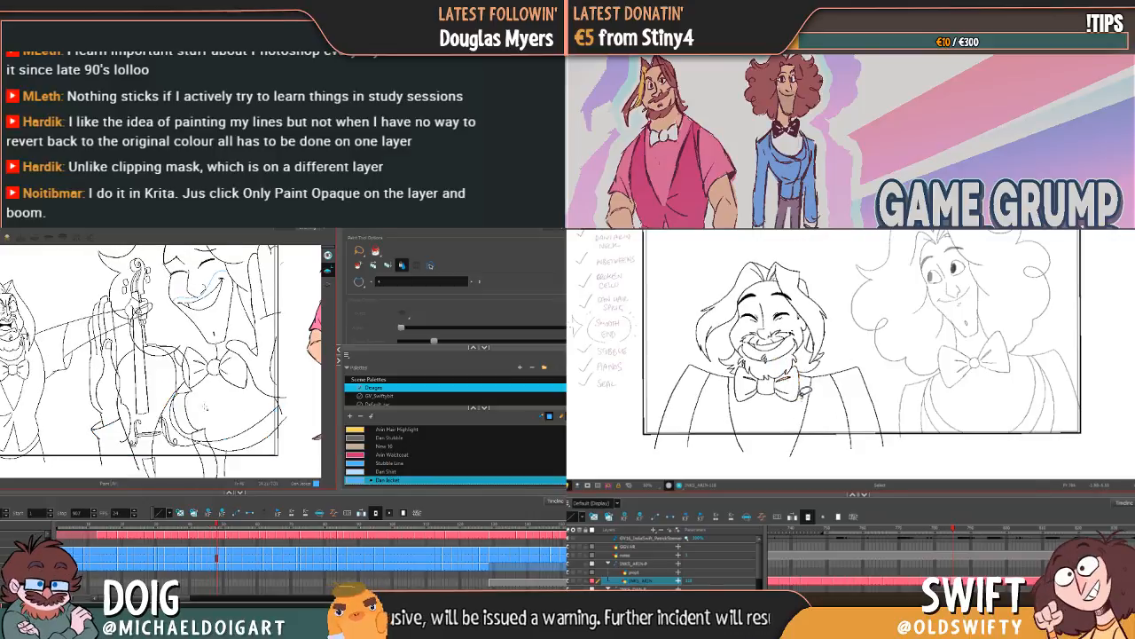
Step: Fill the sleeve, lapels and body of Dan's jacket in the upright-cello drawing with Dan Jacket, and advance one drawing
click(113, 440)
click(182, 437)
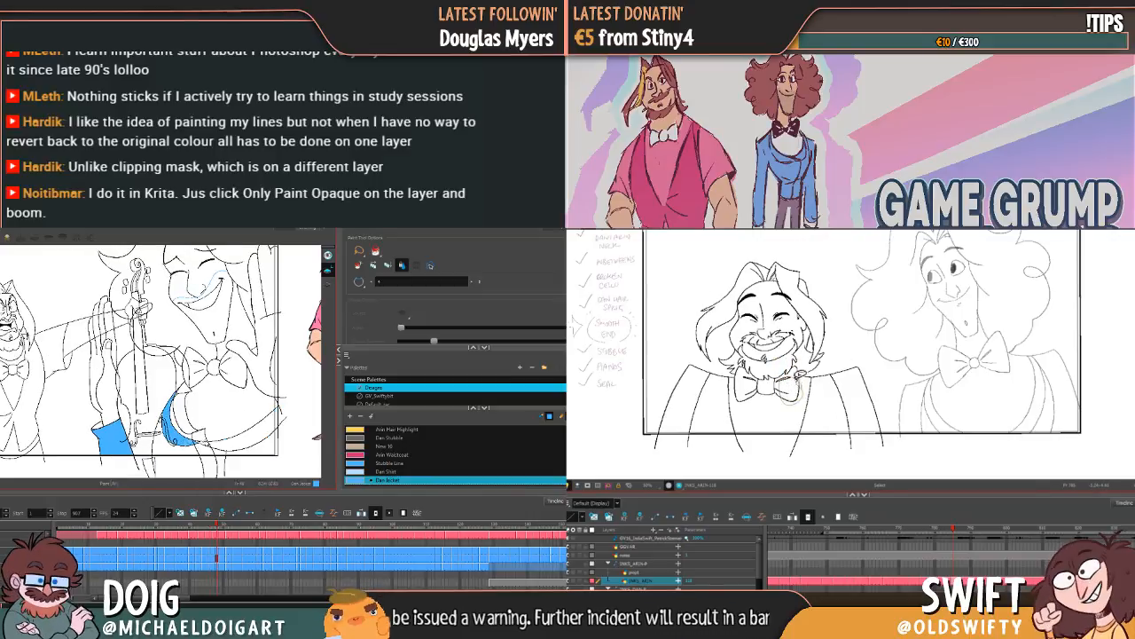
click(253, 442)
click(187, 448)
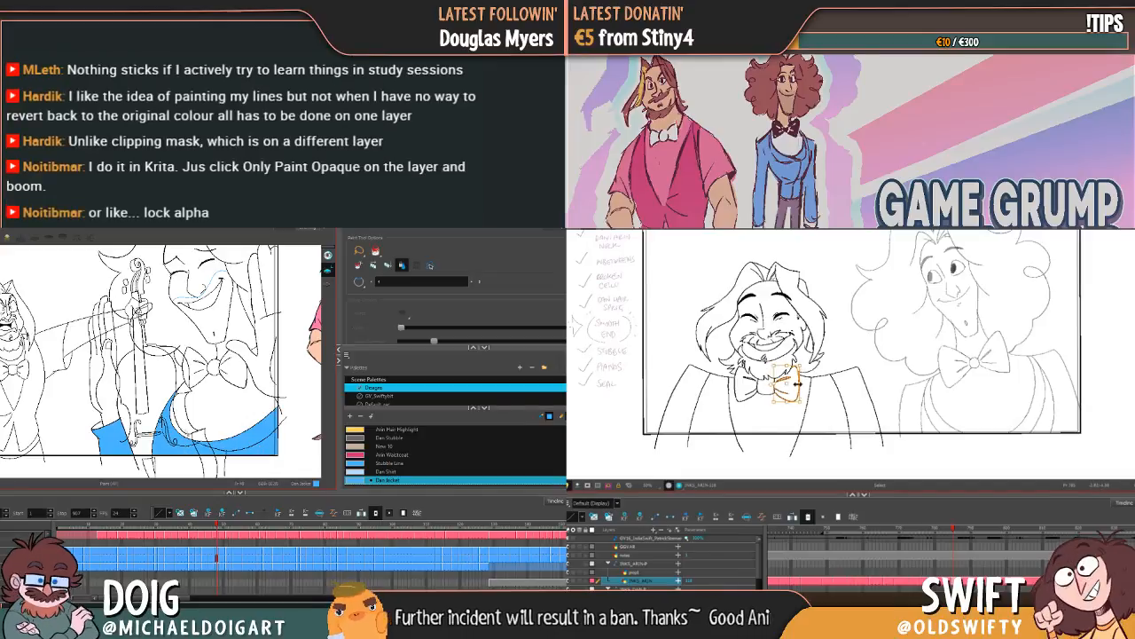
key(period)
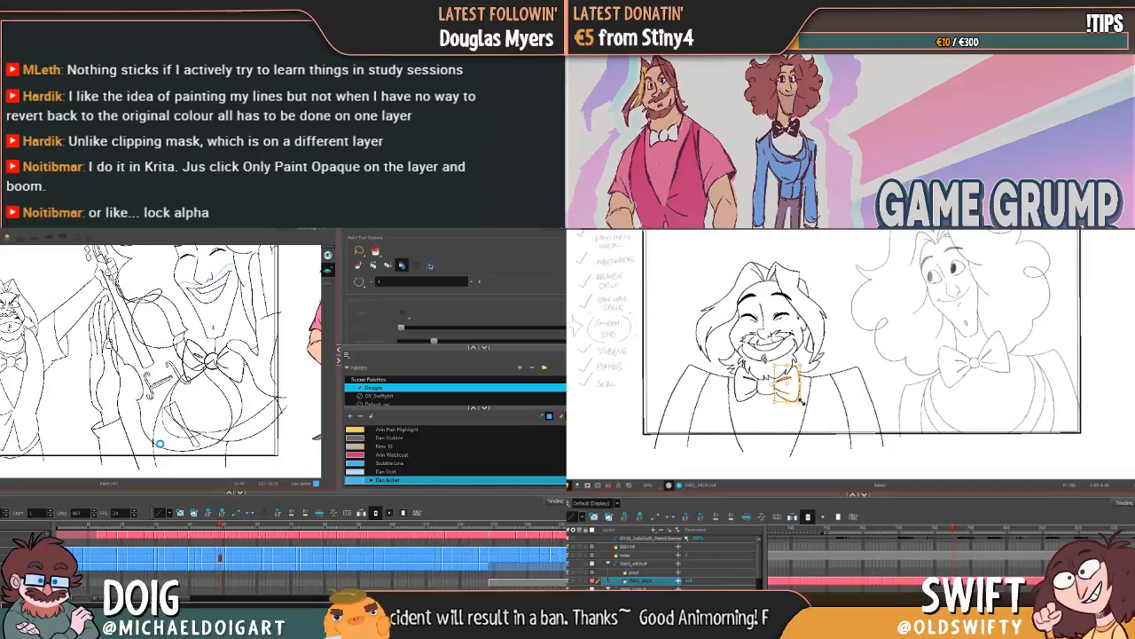
Step: Fill Dan's jacket and sleeve with Dan Jacket in the first drawing with the cello tilted against his chest, and advance
click(112, 440)
click(250, 442)
click(218, 439)
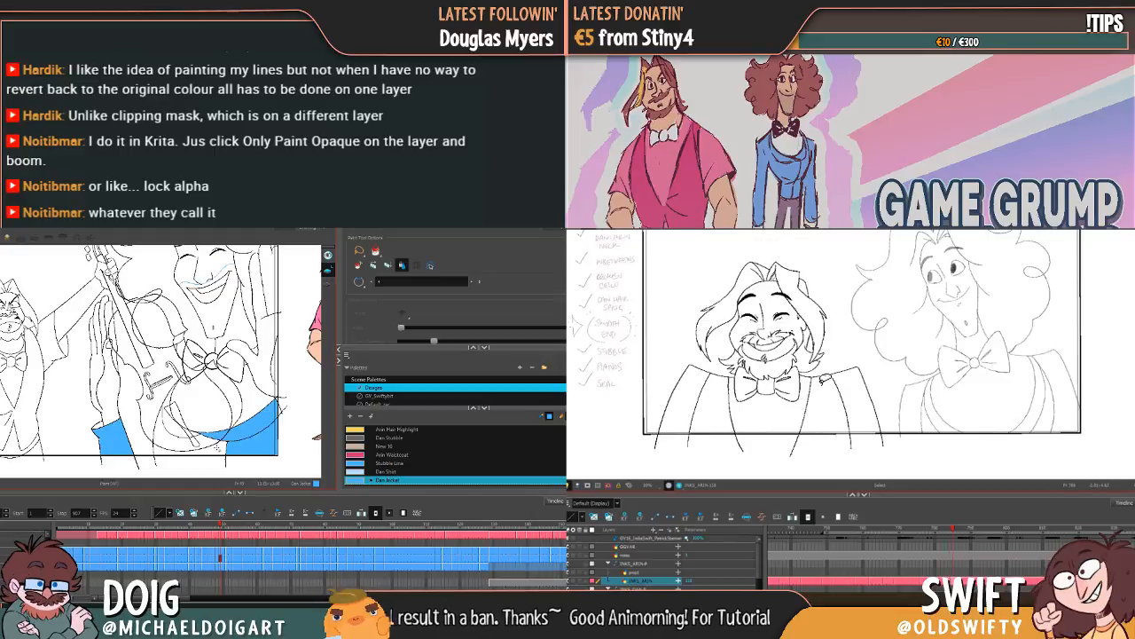
click(190, 444)
click(173, 415)
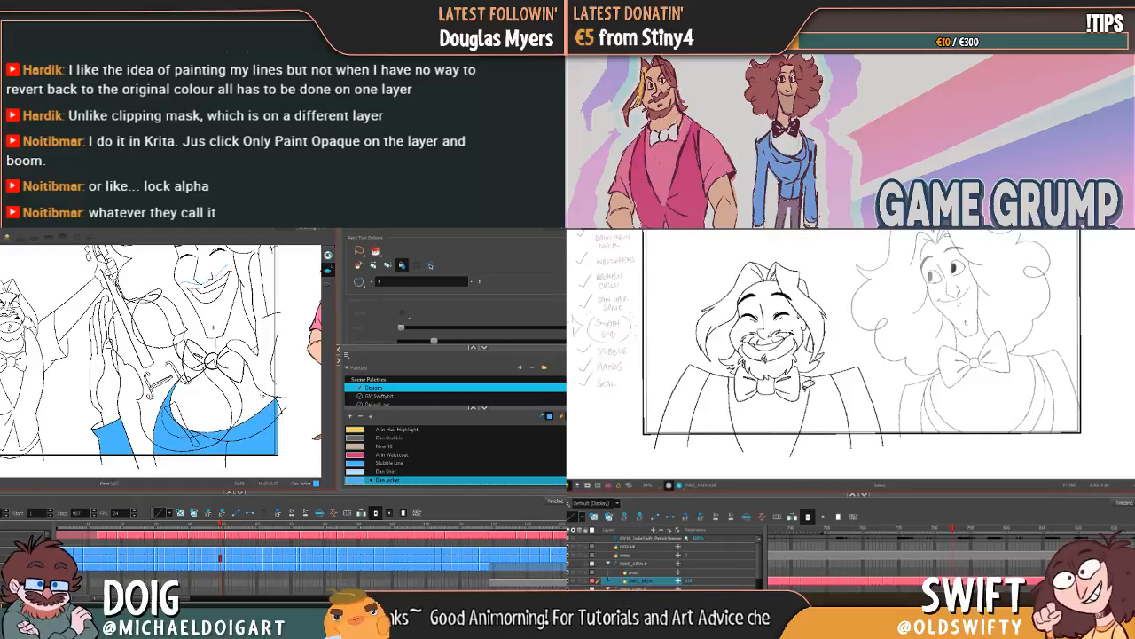
key(g)
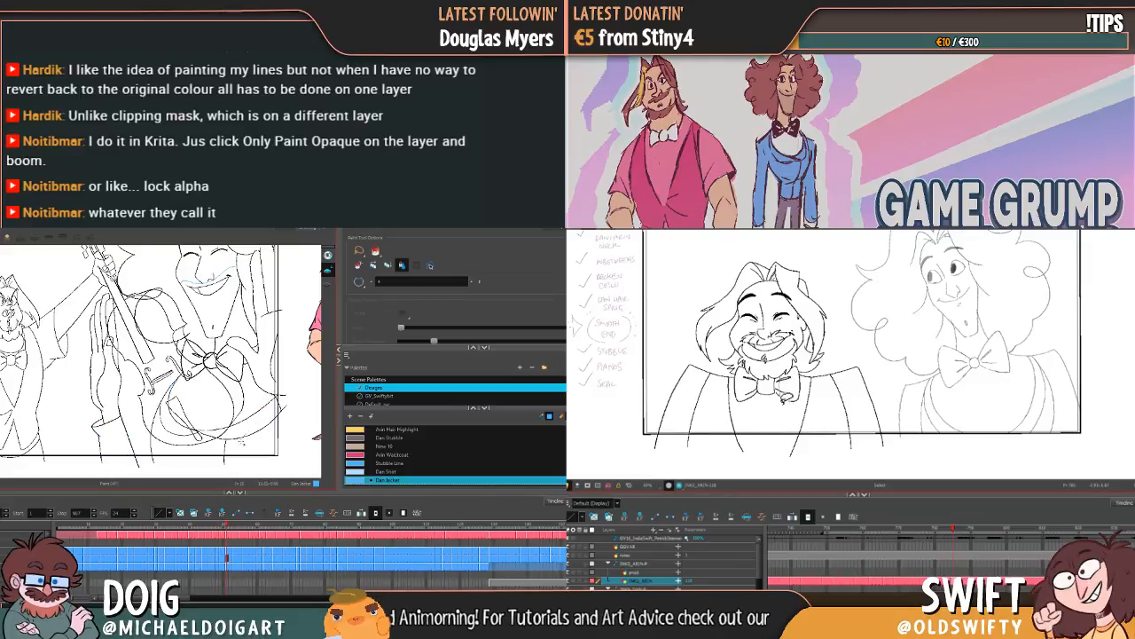
Step: Fill Dan's jacket body and sleeve with Dan Jacket in the second tilted-cello drawing, and advance to the next one
click(239, 439)
click(200, 449)
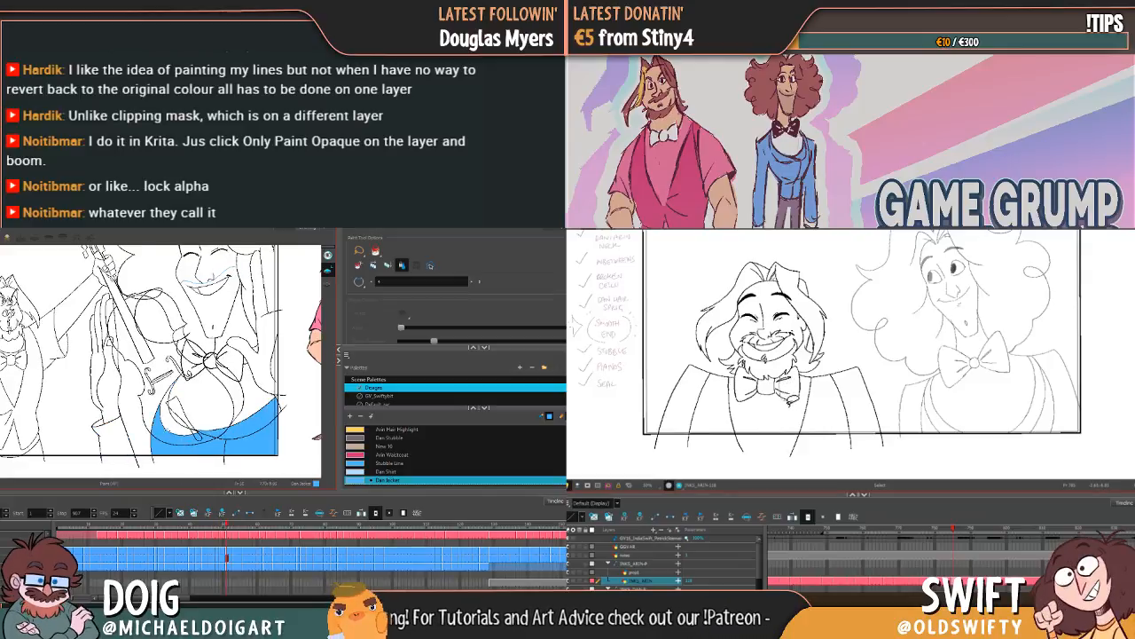
click(174, 417)
click(127, 440)
key(g)
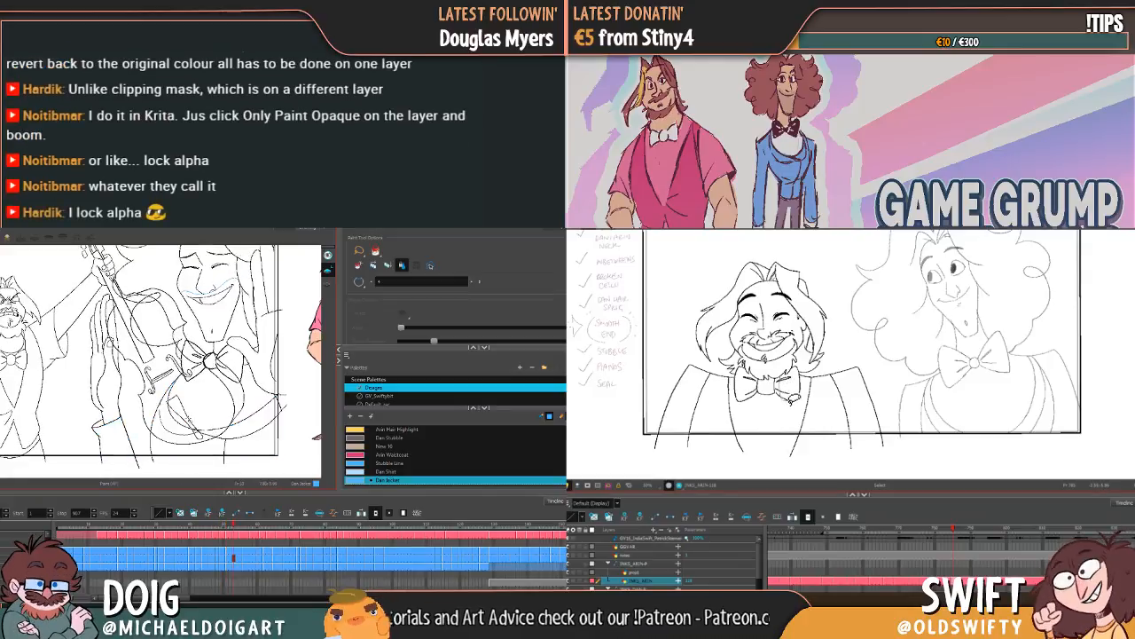
Step: Fill Dan's jacket with Dan Jacket in the closed-eyes tilted-cello drawing where Arin shouts, and advance
click(206, 448)
click(240, 435)
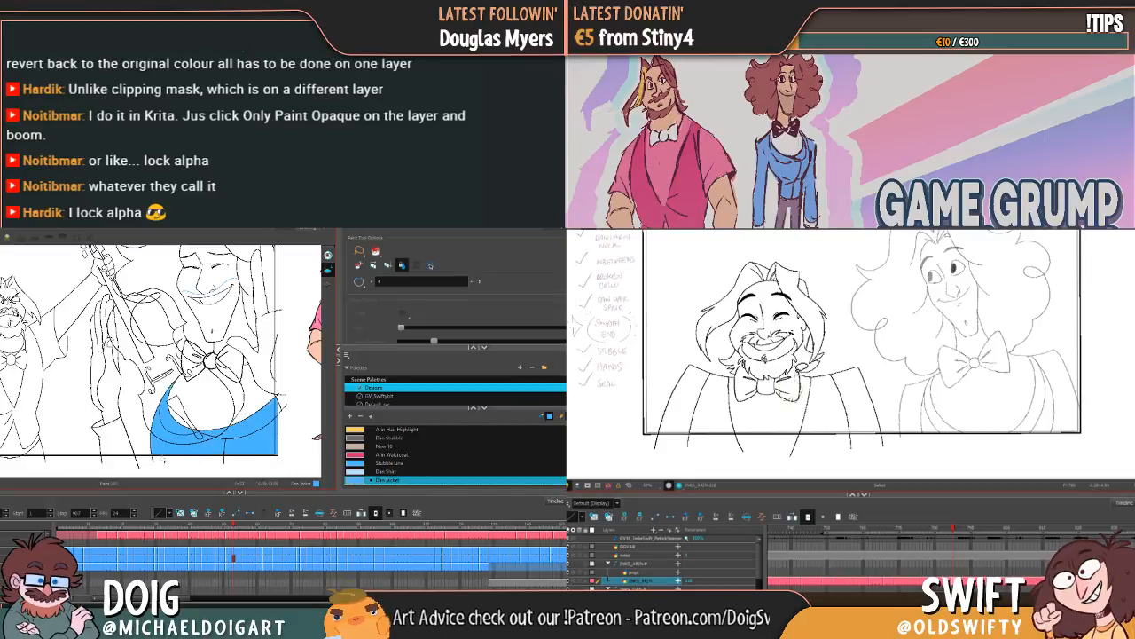
click(117, 437)
key(g)
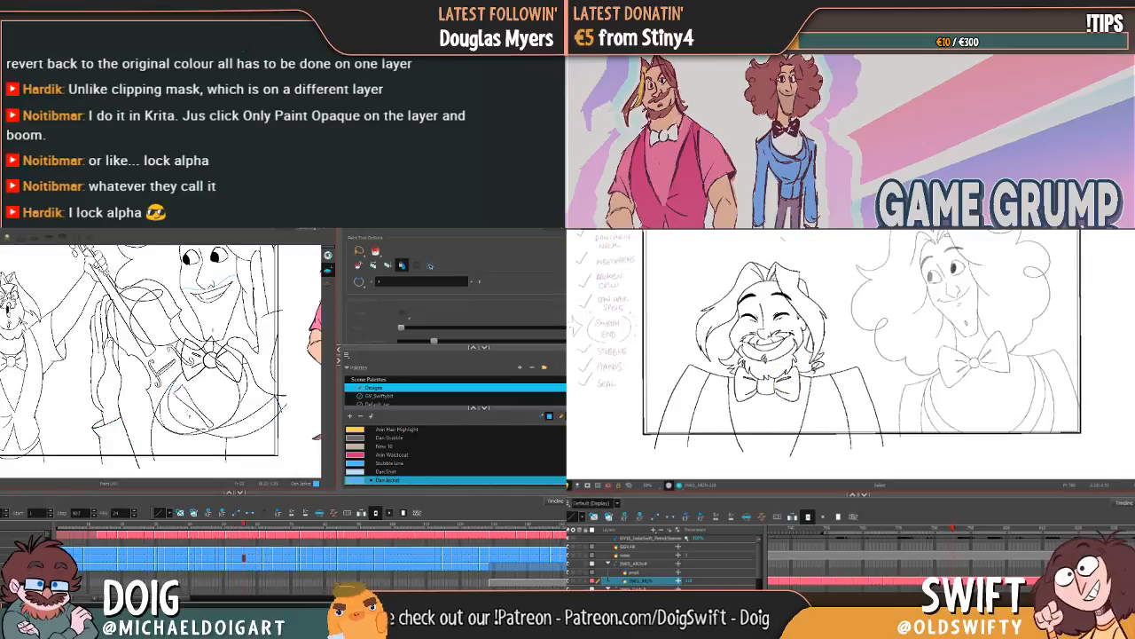
Step: Fill Dan's jacket with Dan Jacket in the open-eyed grinning cello drawing, including the raised-hand sleeve, and advance
click(116, 440)
click(177, 439)
click(241, 432)
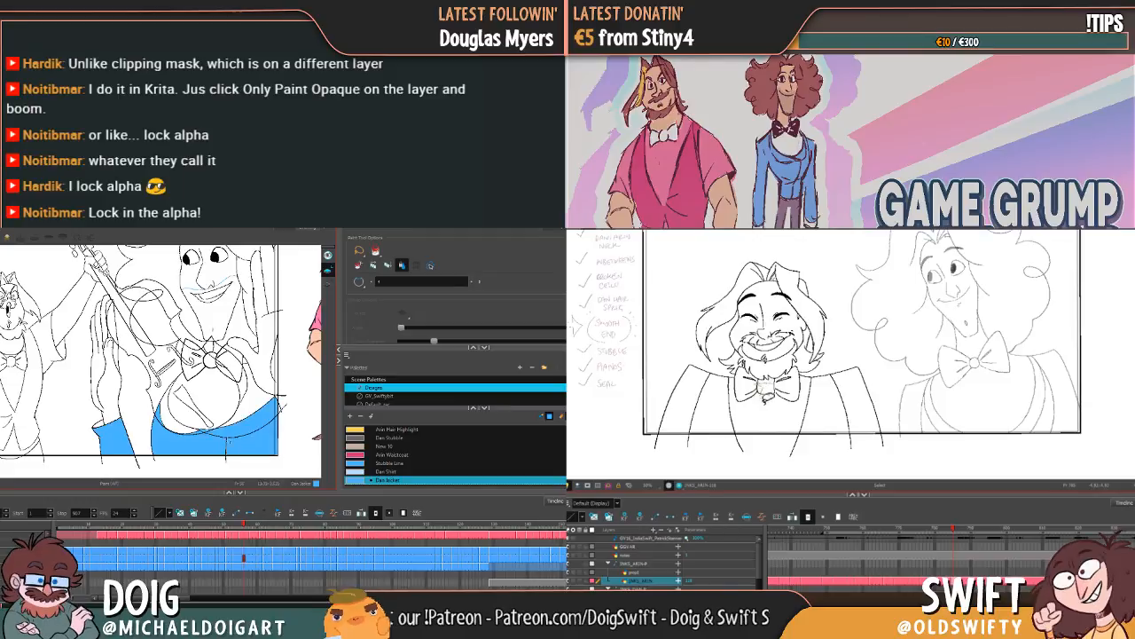
key(g)
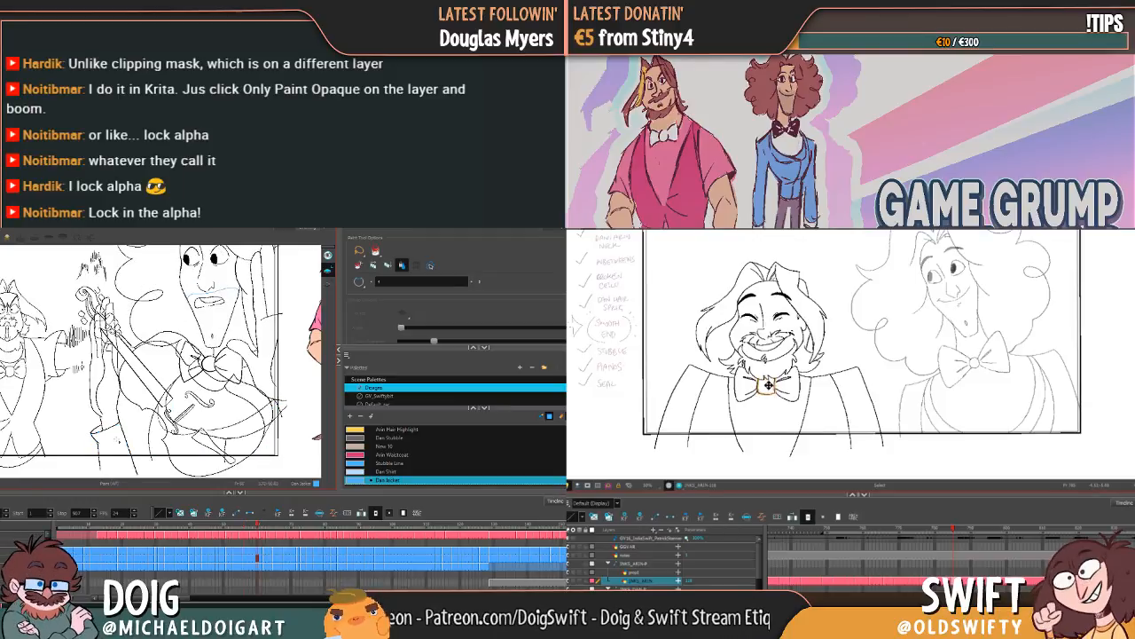
Step: Fill the sleeve and jacket body with Dan Jacket in the drawing with the cello across Dan's belly, and advance
click(109, 440)
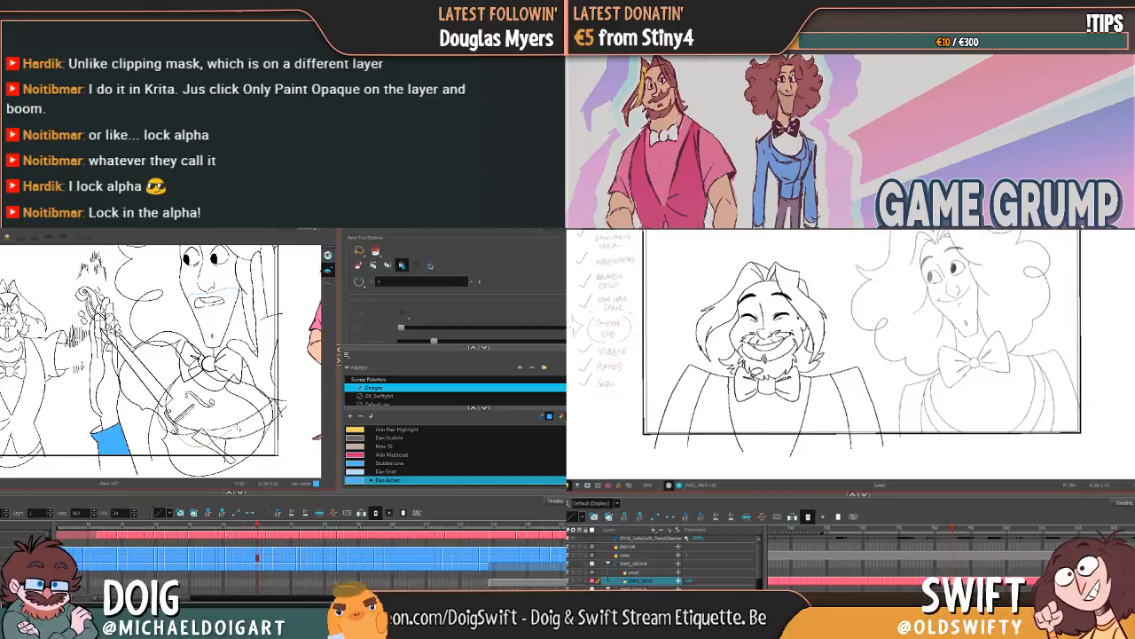
click(238, 445)
key(g)
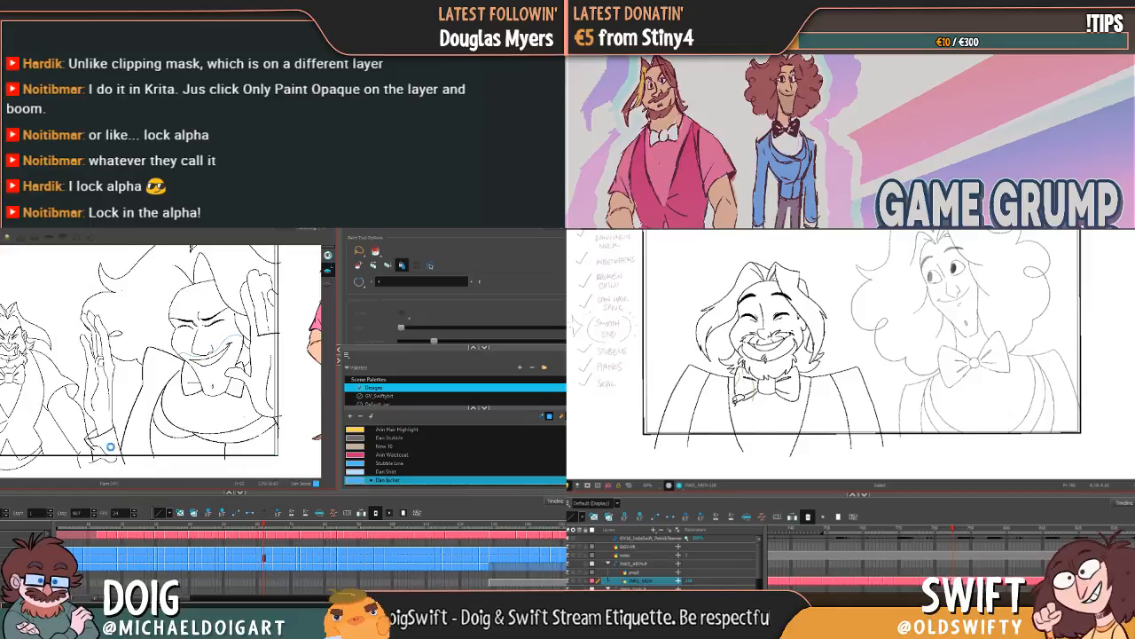
Step: Fill the sleeve and lower jacket in Dan's scowling smirk pose with Dan Jacket, and undo the fills that cover the shirt
click(109, 447)
click(184, 447)
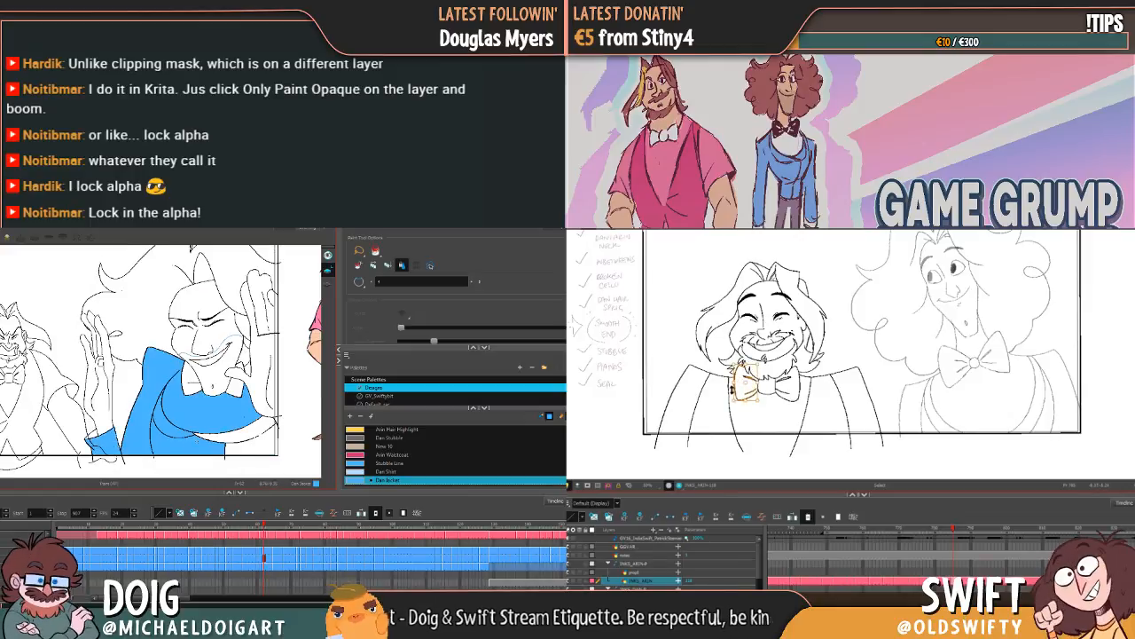
click(238, 448)
key(ctrl+z)
key(ctrl+z)
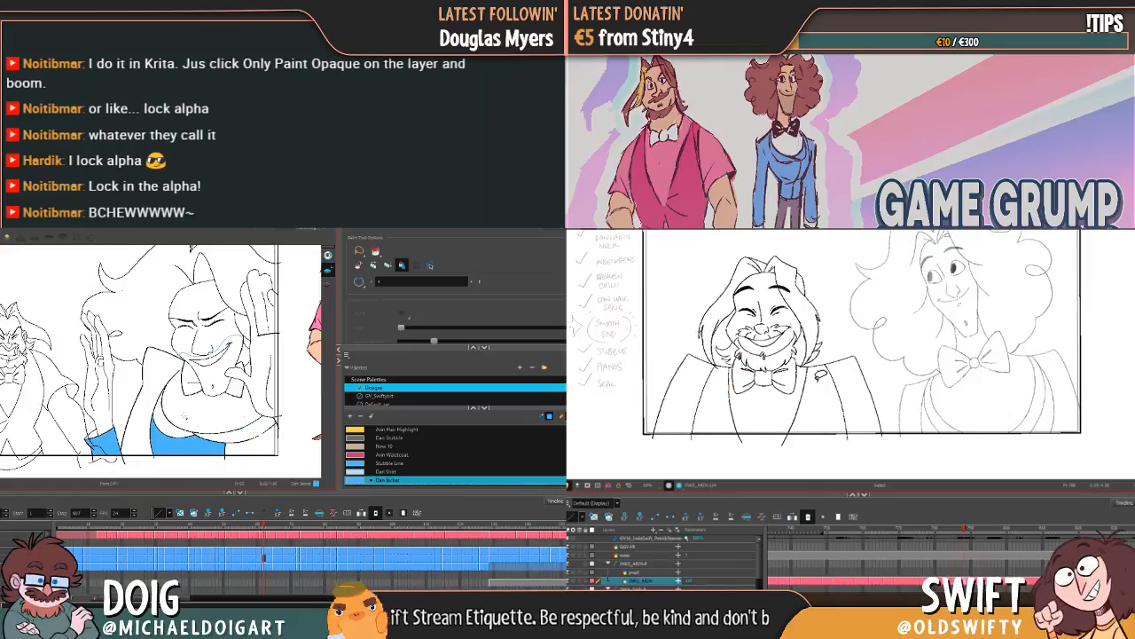
Step: Fill the shoulder, lapel and remaining front of Dan's jacket in the scowling smirk pose with Dan Jacket
click(138, 424)
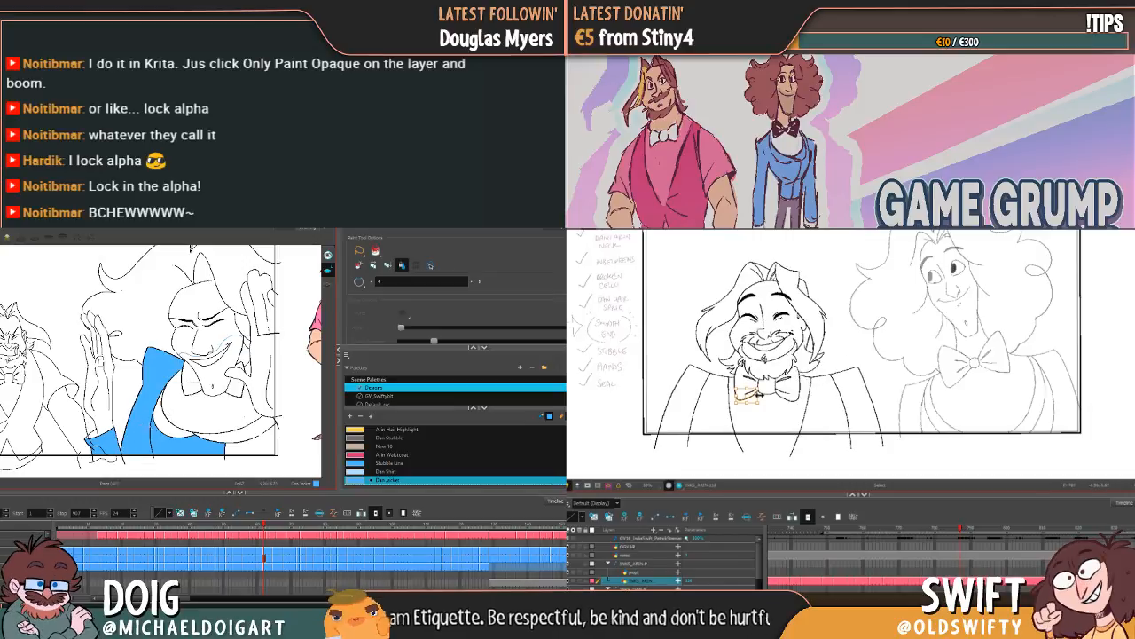
click(177, 432)
click(235, 441)
Step: Select all the lines of Arin's smiling drawing and flip against the neighbouring drawing to compare its placement
key(f)
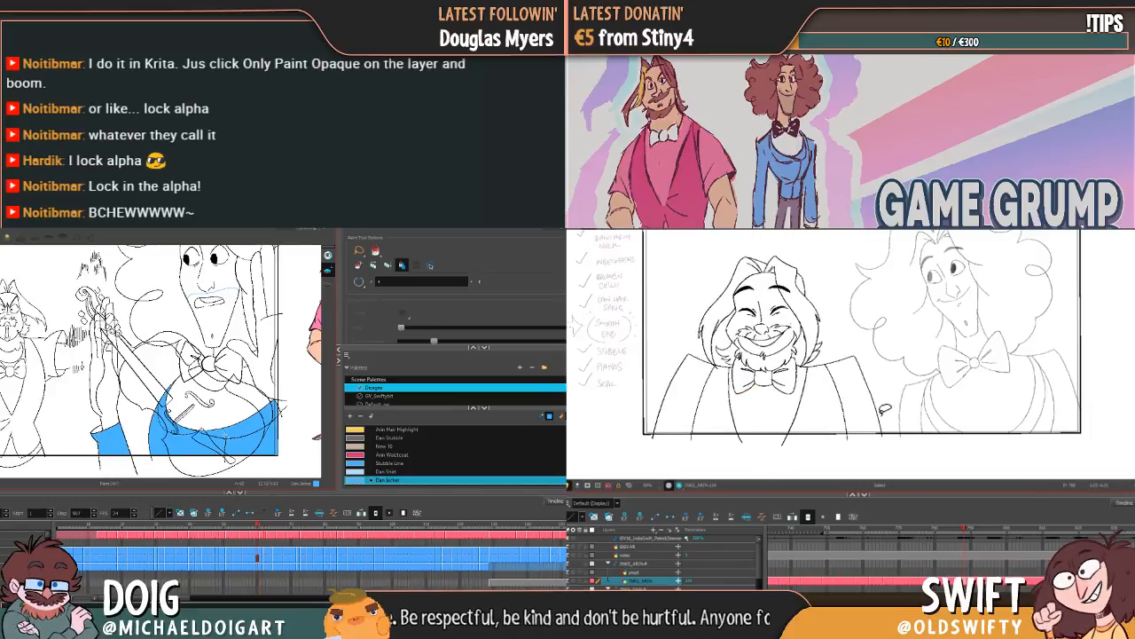
mouse_move(885, 409)
mouse_down()
mouse_move(733, 416)
mouse_move(673, 392)
mouse_move(741, 244)
mouse_move(863, 309)
mouse_up()
key(g)
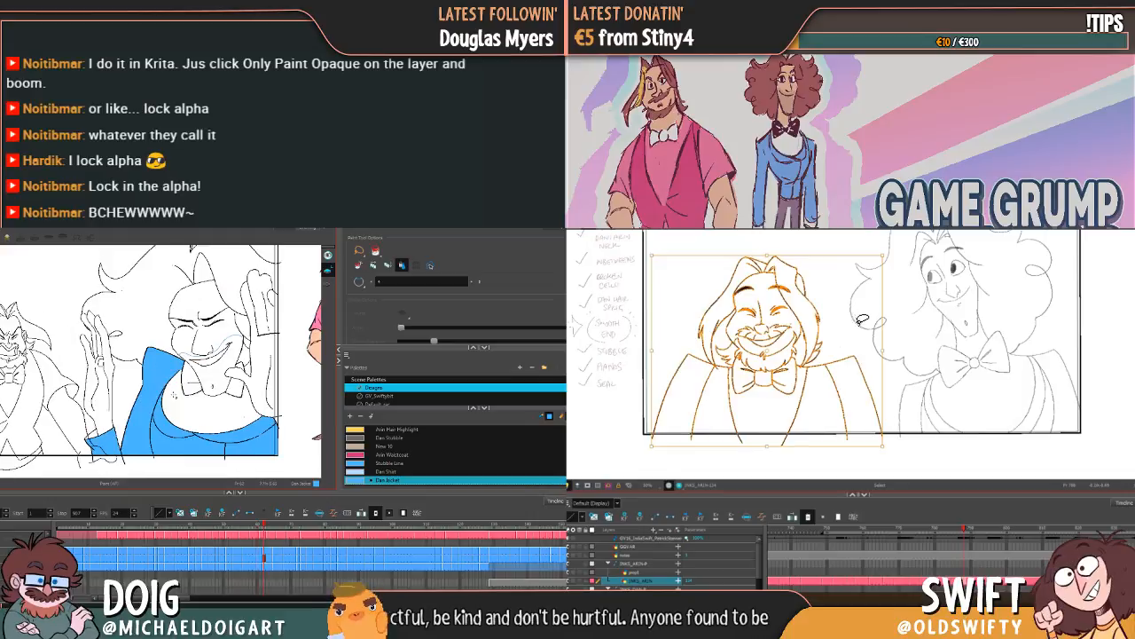
key(f)
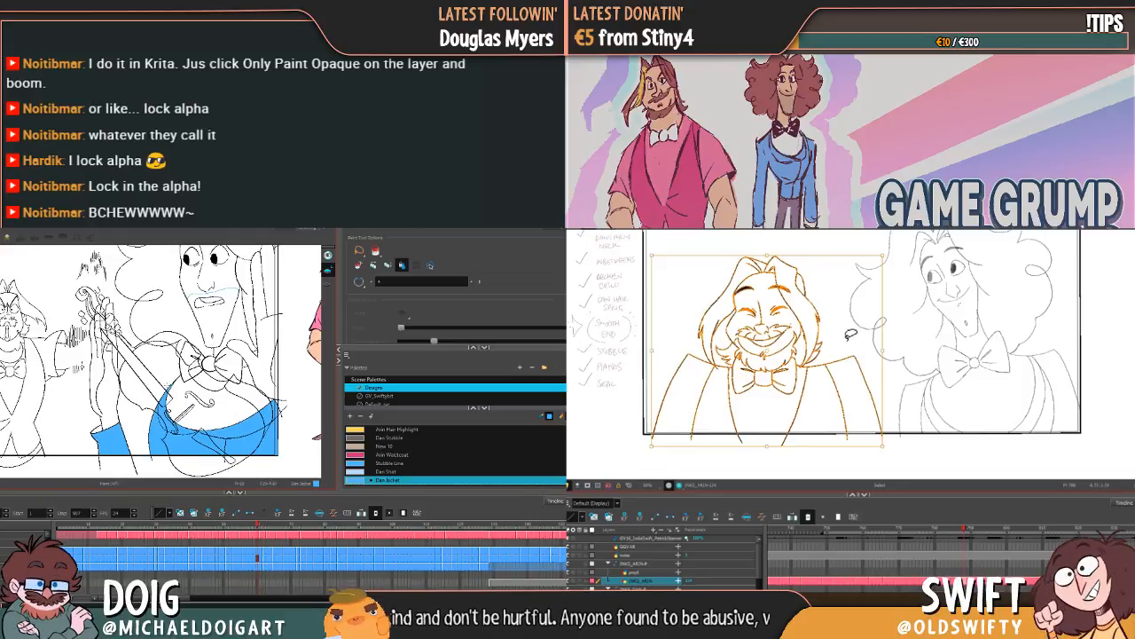
Step: Try to fill Dan's upper jacket in the cello drawing with Dan Jacket, and undo that fill
click(158, 364)
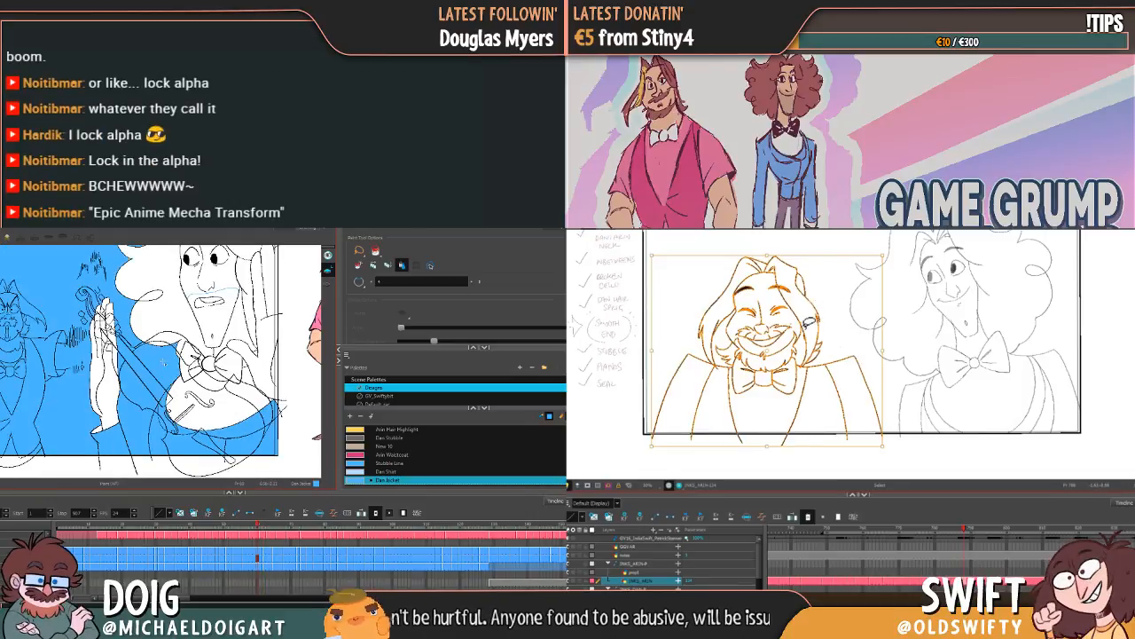
key(ctrl+z)
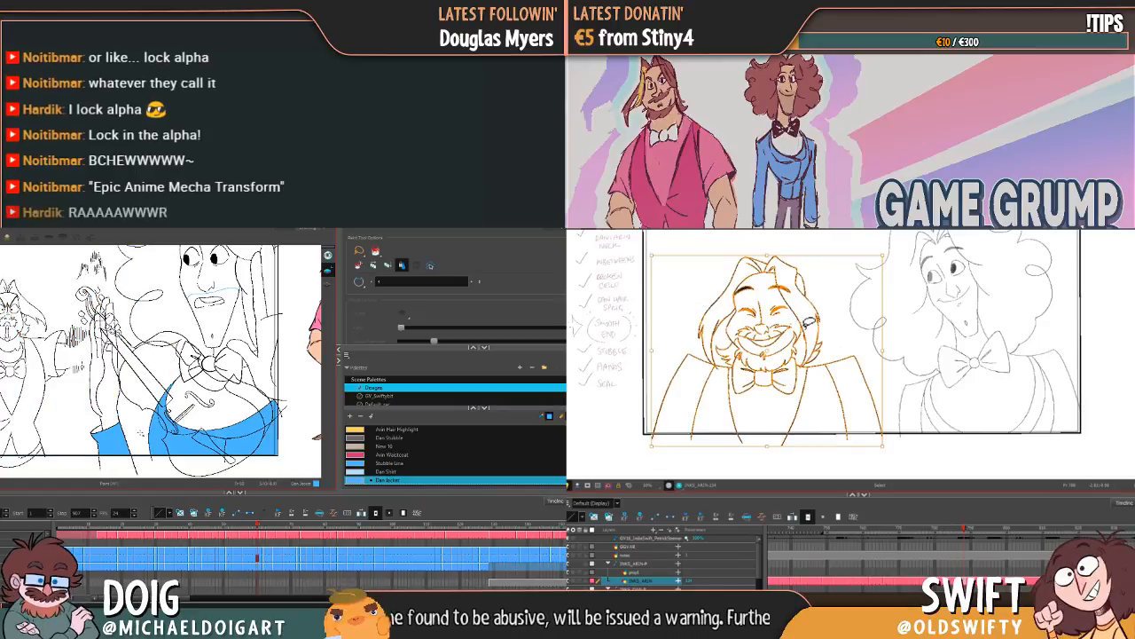
Step: Step back and forth through the cello drawings to review Dan's jacket fills and find the next unfilled drawing
key(comma)
key(comma)
key(comma)
key(comma)
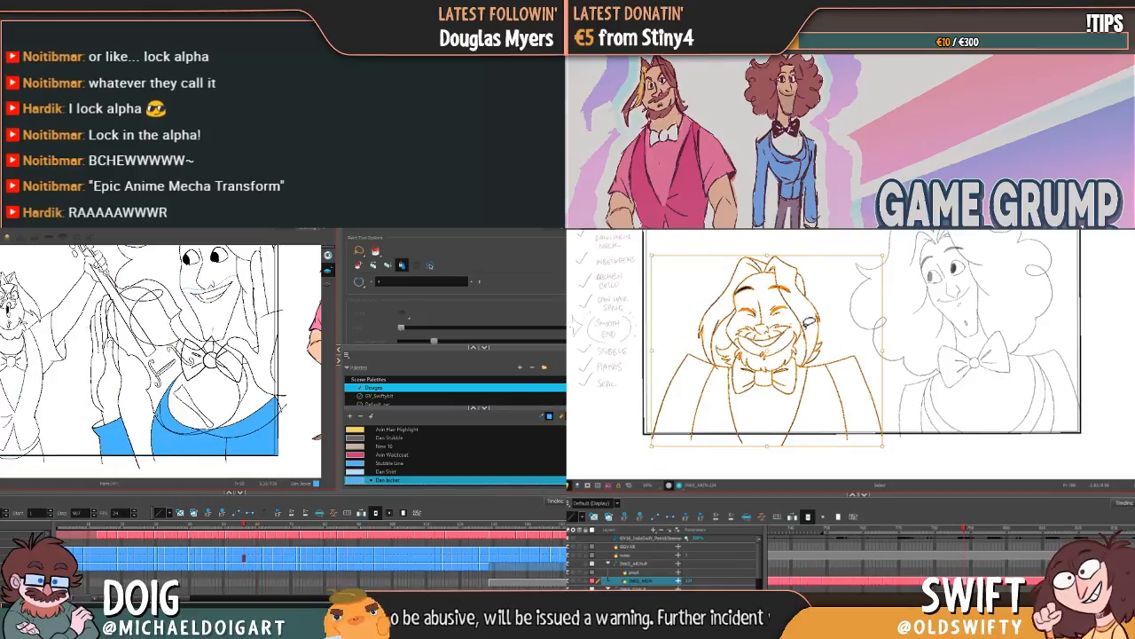
key(comma)
key(comma)
key(comma)
key(comma)
key(comma)
key(comma)
key(comma)
key(period)
key(period)
key(period)
key(period)
key(period)
key(period)
key(period)
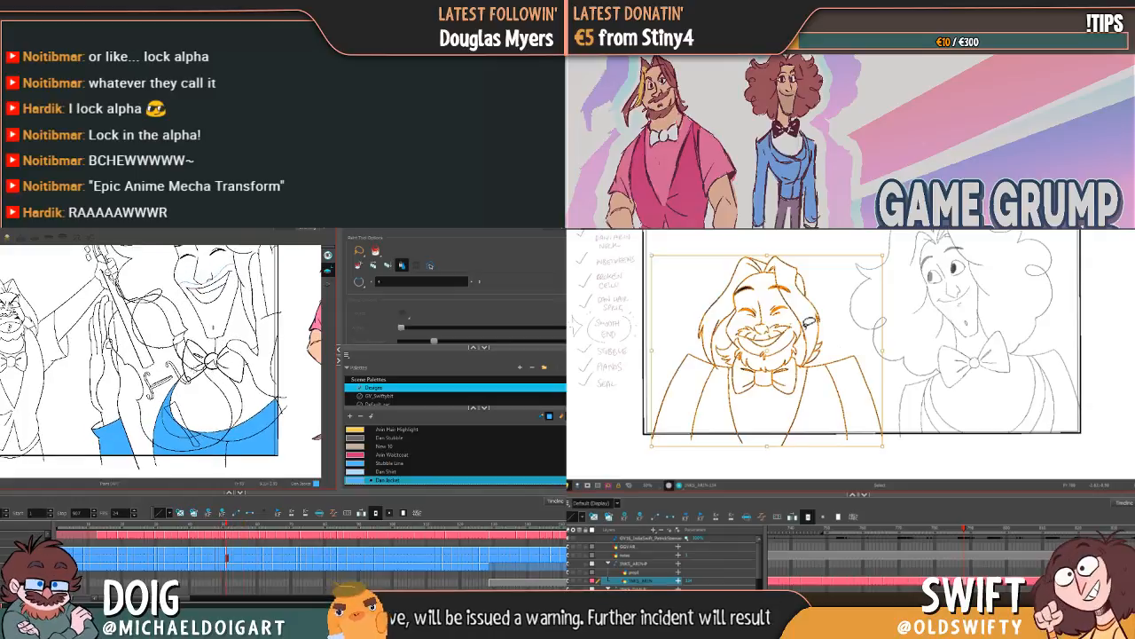
key(period)
key(period)
key(period)
key(period)
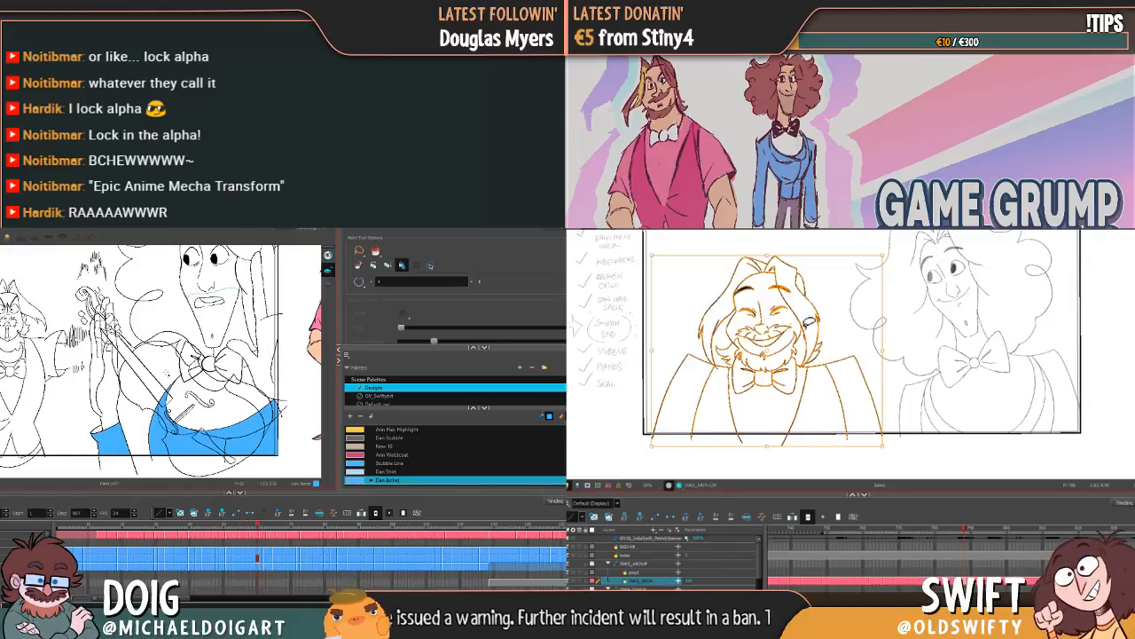
key(comma)
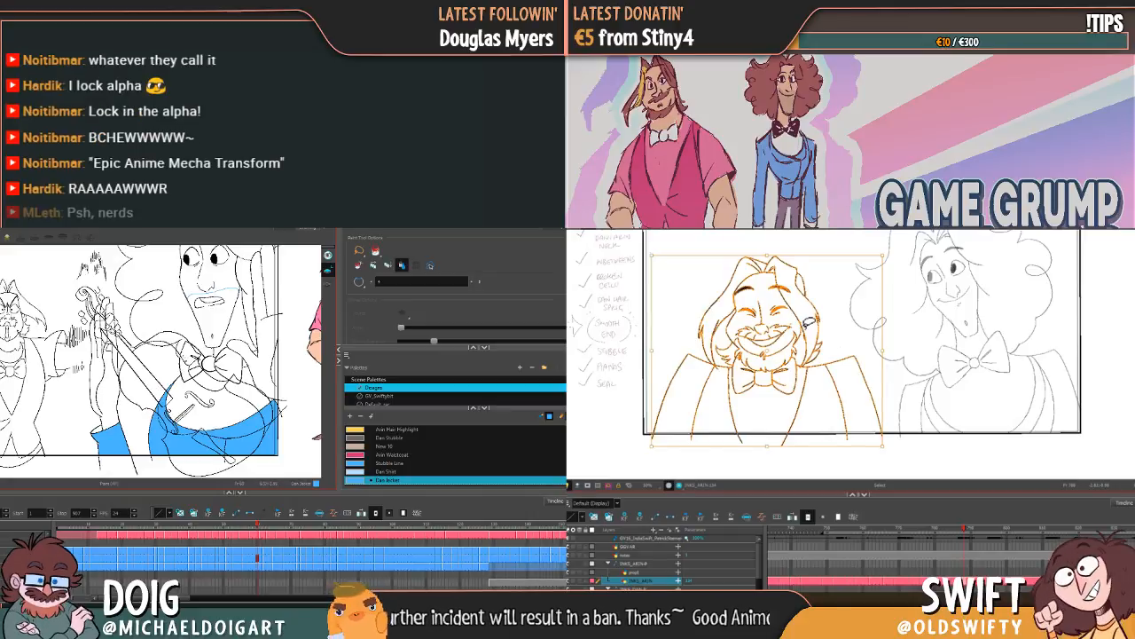
key(period)
key(period)
Step: Fill the sleeve, lapel and lower front of Dan's jacket with Dan Jacket in the closed-eye grin drawing, undoing the fill that spills
key(period)
key(comma)
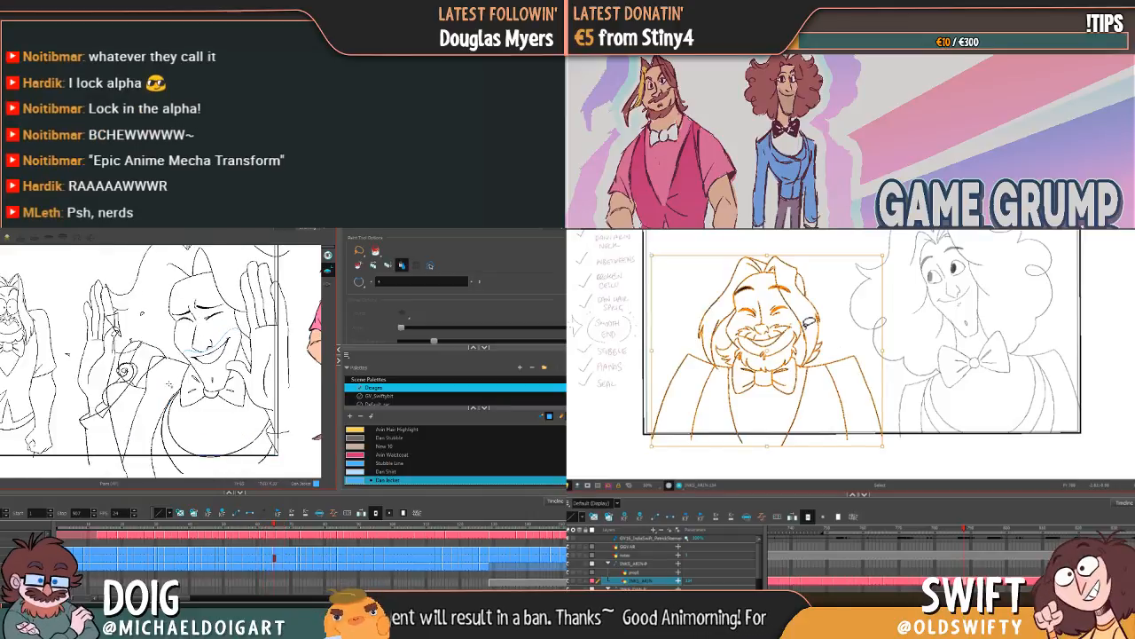
key(comma)
key(period)
click(102, 433)
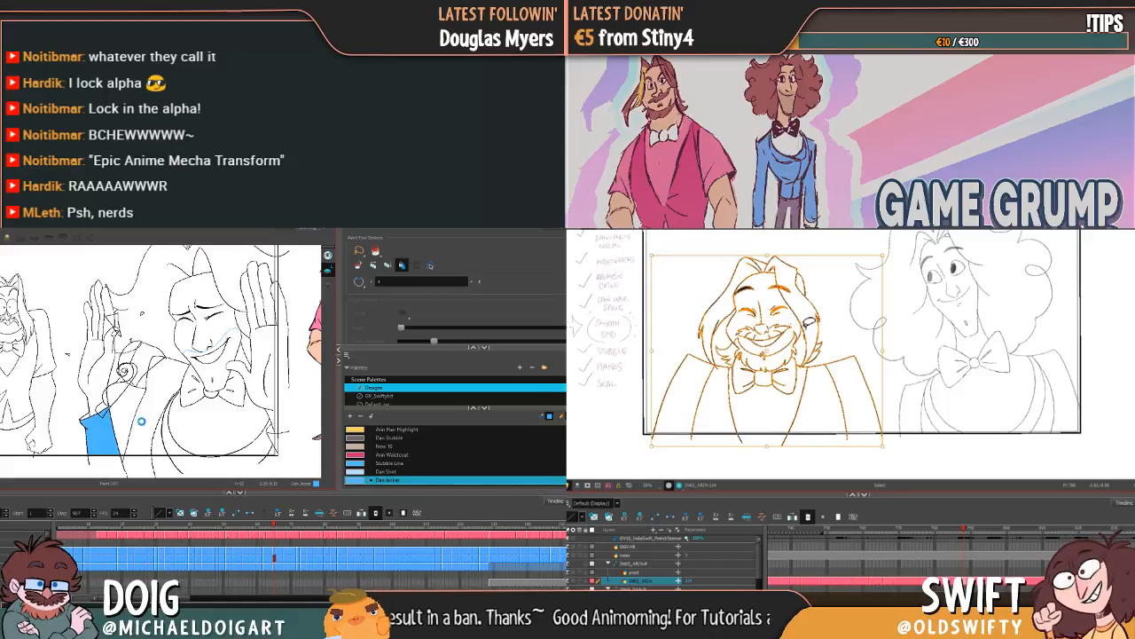
click(164, 449)
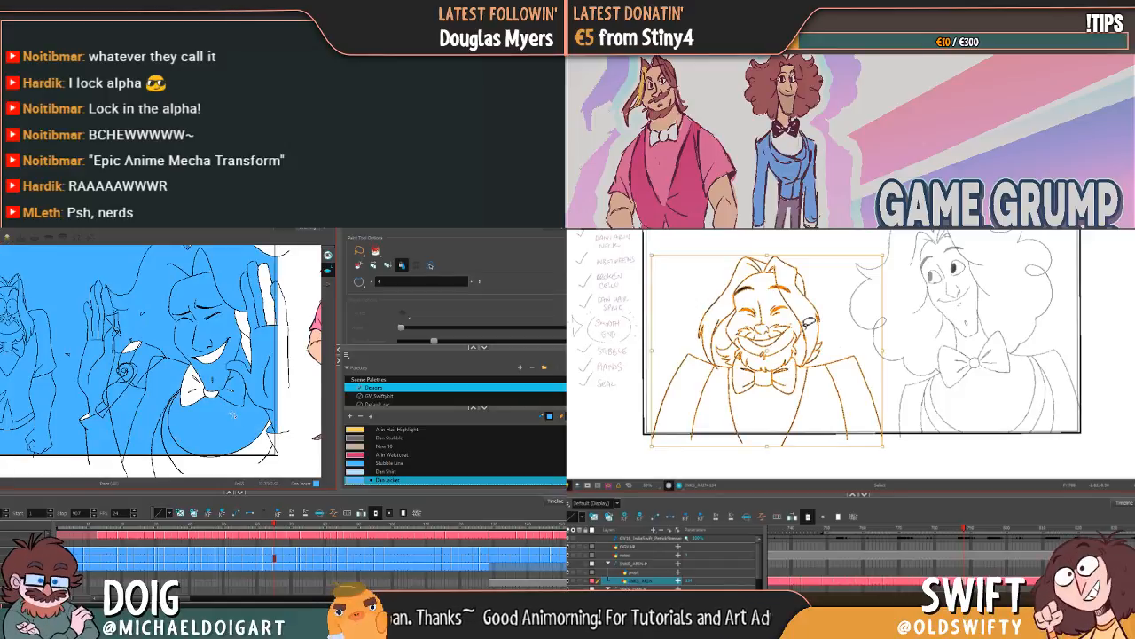
key(ctrl+z)
click(157, 446)
click(191, 448)
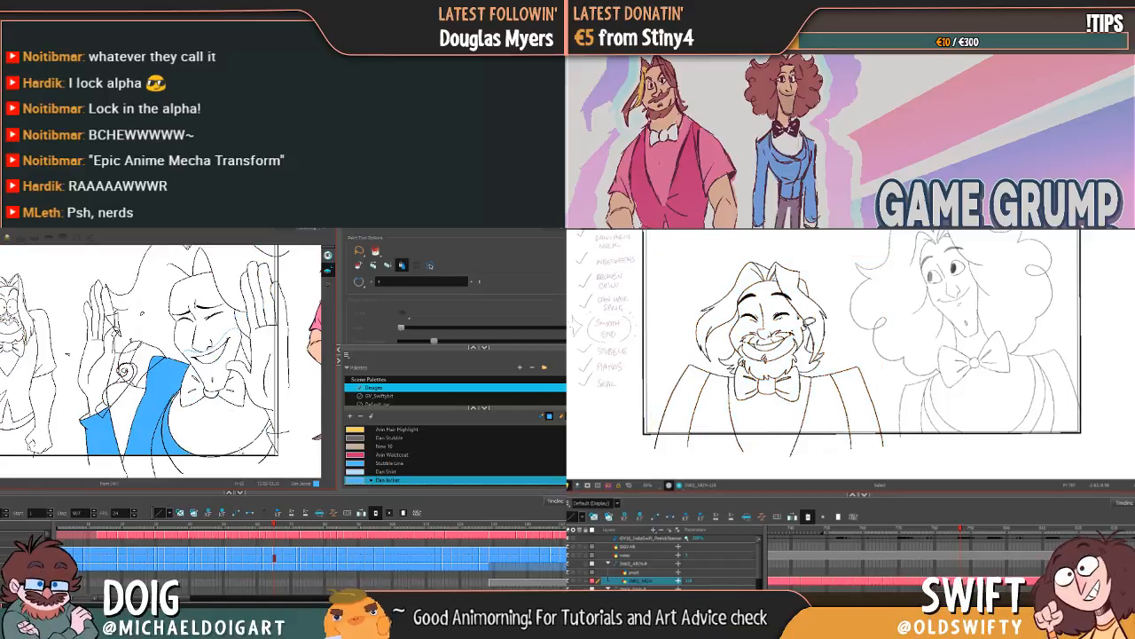
click(261, 447)
Step: Compare Arin's neighbouring drawings, select his whole smiling drawing and nudge it slightly to the right
key(f)
key(g)
key(f)
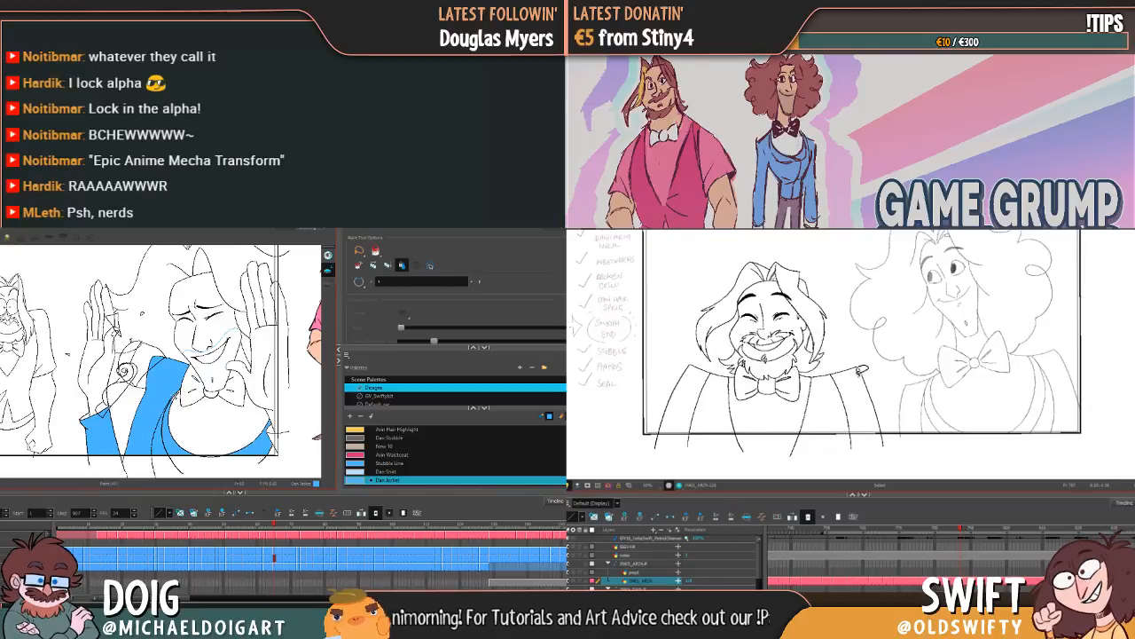
key(g)
mouse_move(887, 394)
mouse_down()
mouse_move(848, 408)
mouse_move(674, 377)
mouse_move(887, 310)
mouse_move(874, 390)
mouse_up()
drag(783, 287, 788, 290)
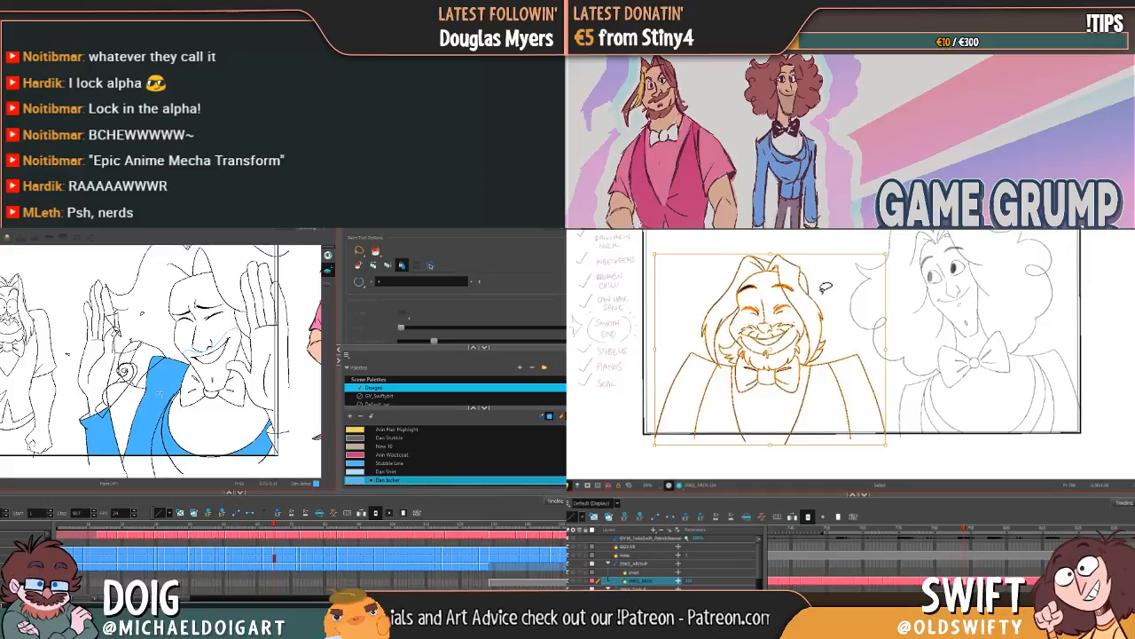
Step: Recheck Arin's smiling drawing against its neighbour, reselect all of it, nudge it slightly right and down, and deselect
key(f)
key(g)
key(f)
key(g)
mouse_move(896, 374)
mouse_down()
mouse_move(891, 394)
mouse_move(781, 417)
mouse_move(708, 255)
mouse_move(887, 311)
mouse_up()
key(alt+b)
drag(786, 288, 788, 289)
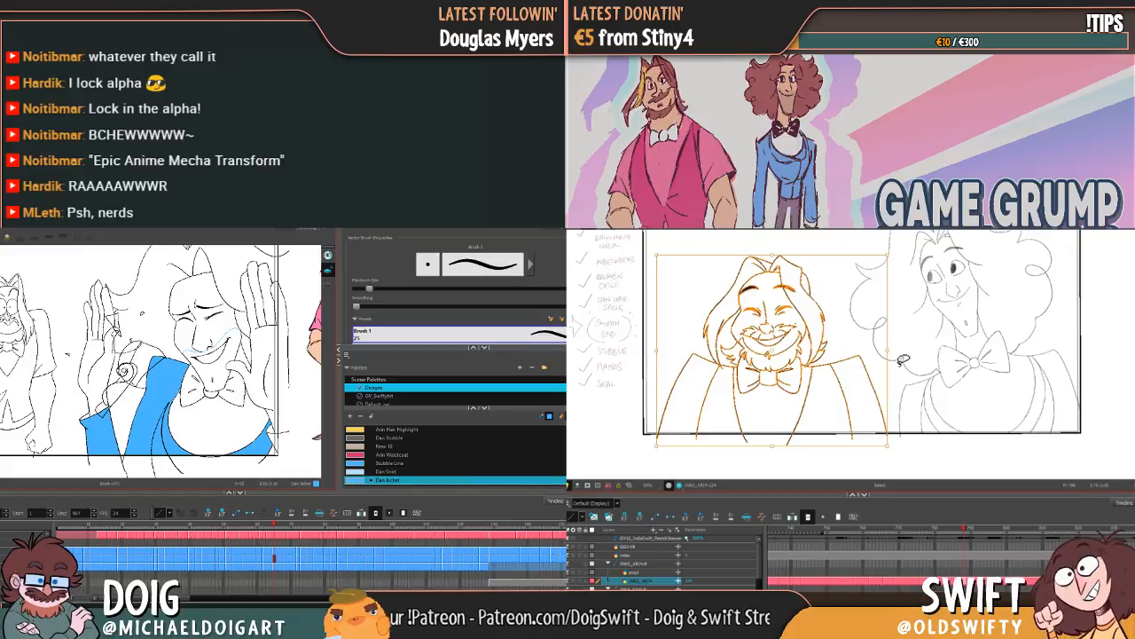
click(910, 360)
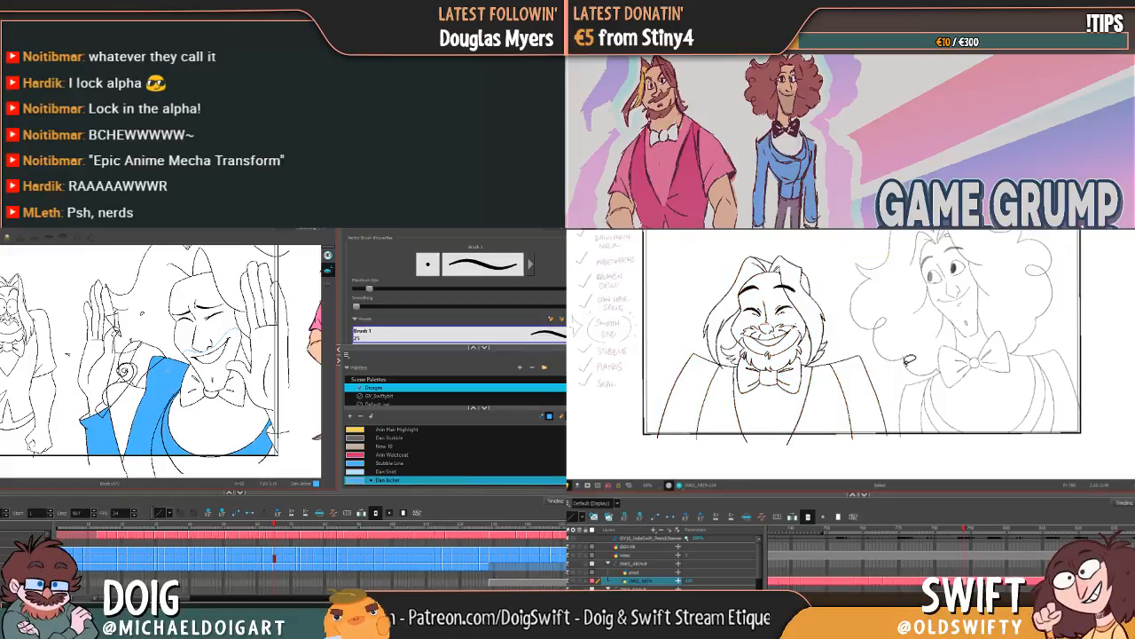
Step: Lasso around Arin's whole smiling drawing to select it again
key(g)
drag(892, 389, 776, 412)
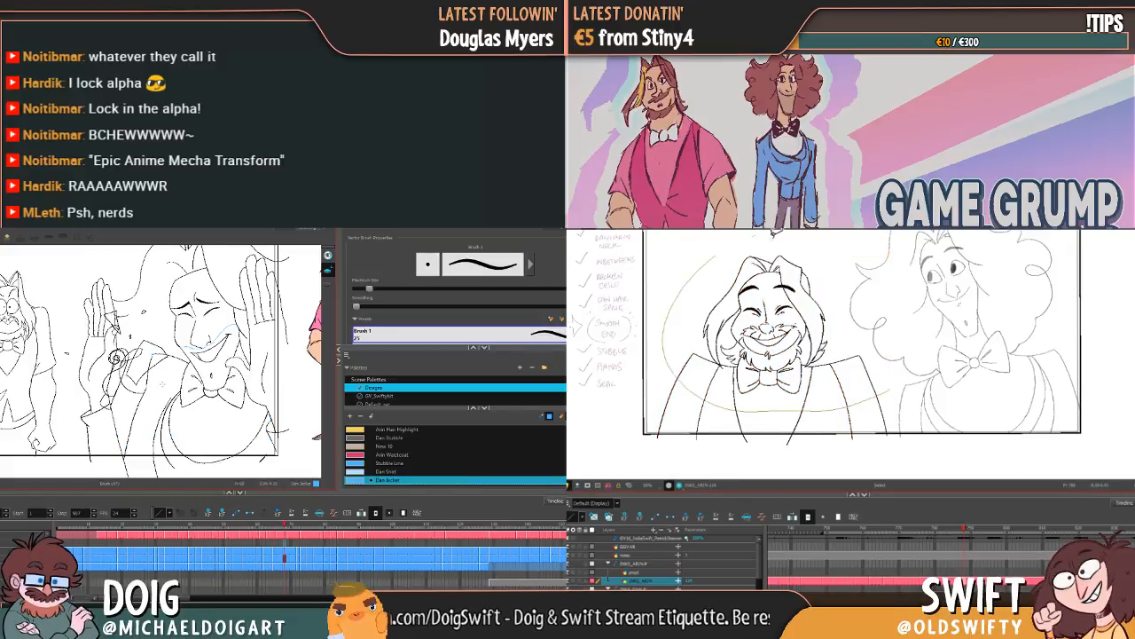
drag(777, 233, 829, 257)
Step: Fill the sleeve, shoulder, lapel and far side of Dan's jacket with Dan Jacket in the next closed-eye grin drawing
key(alt+i)
click(105, 429)
click(851, 288)
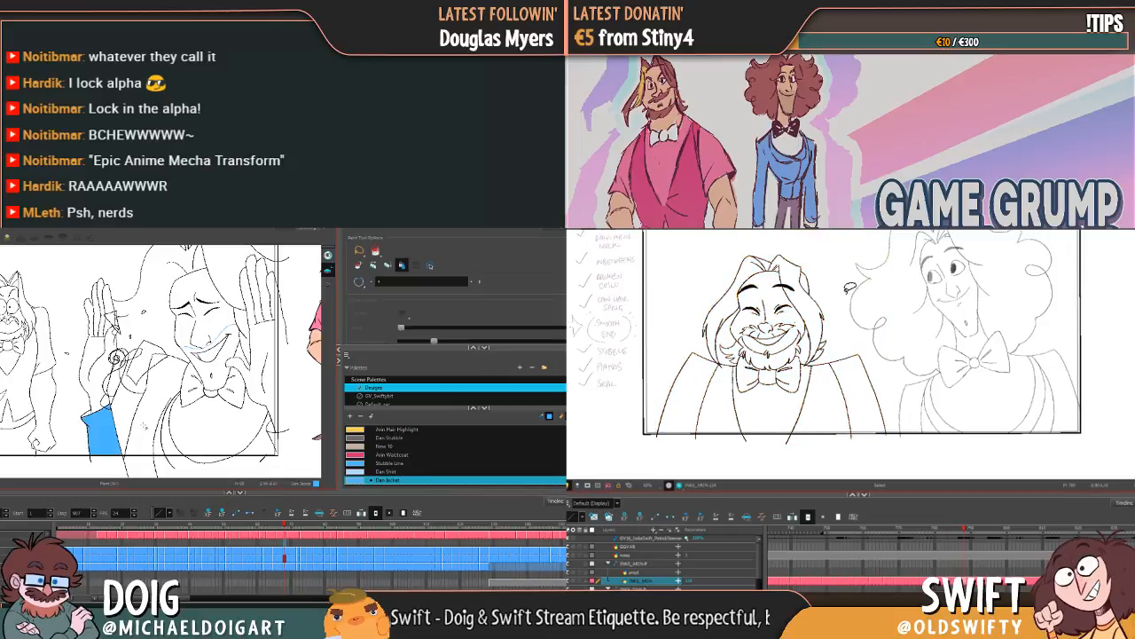
click(155, 422)
click(172, 441)
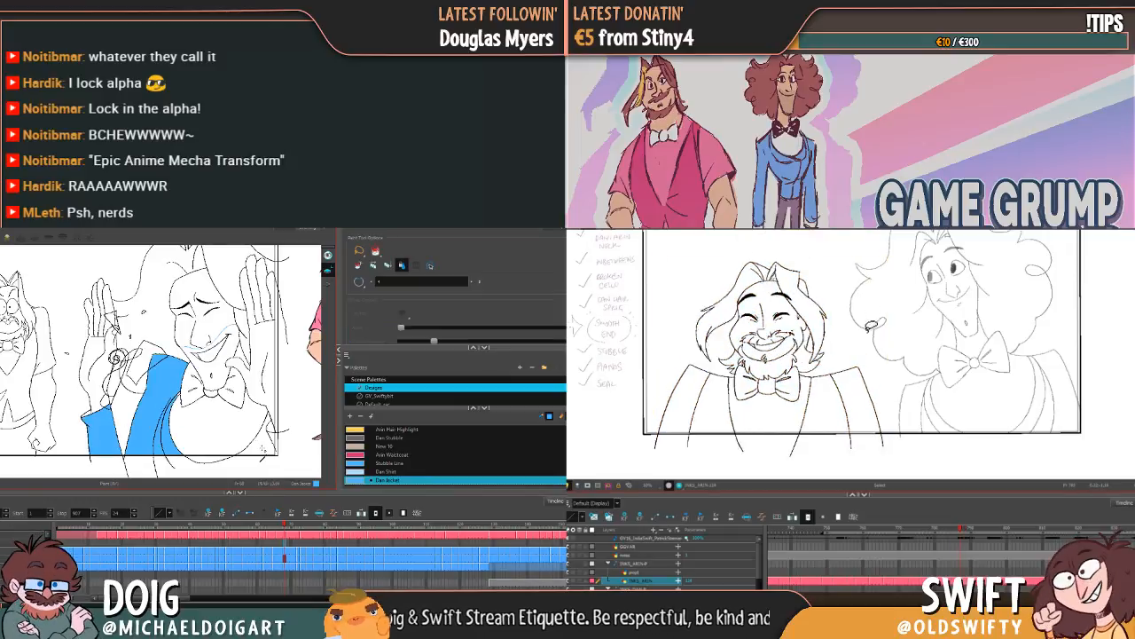
key(f)
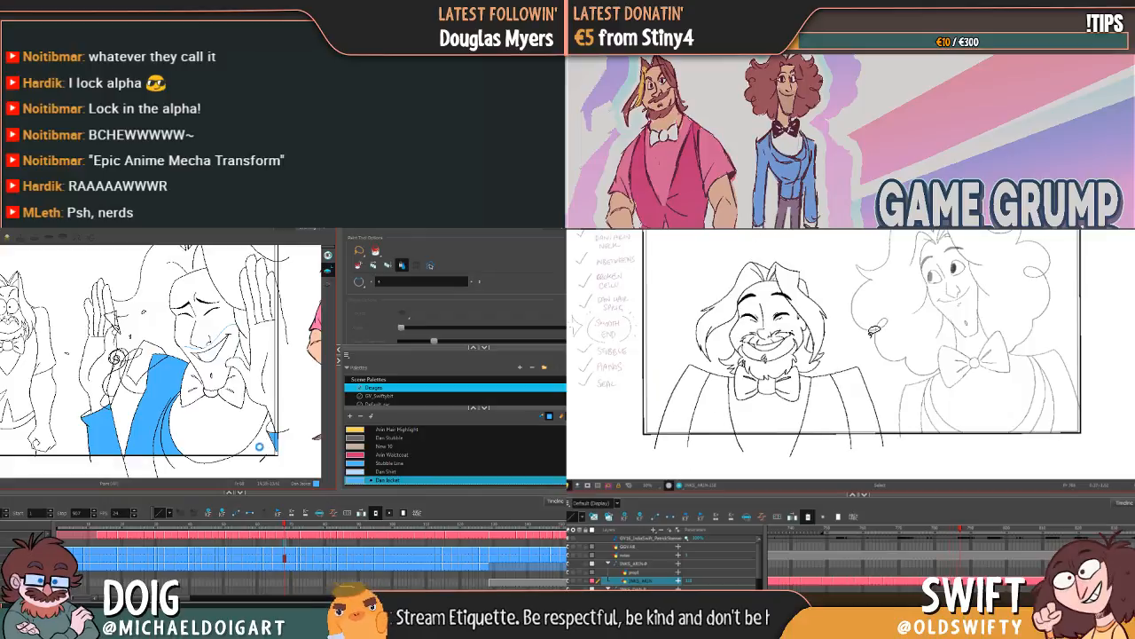
click(259, 446)
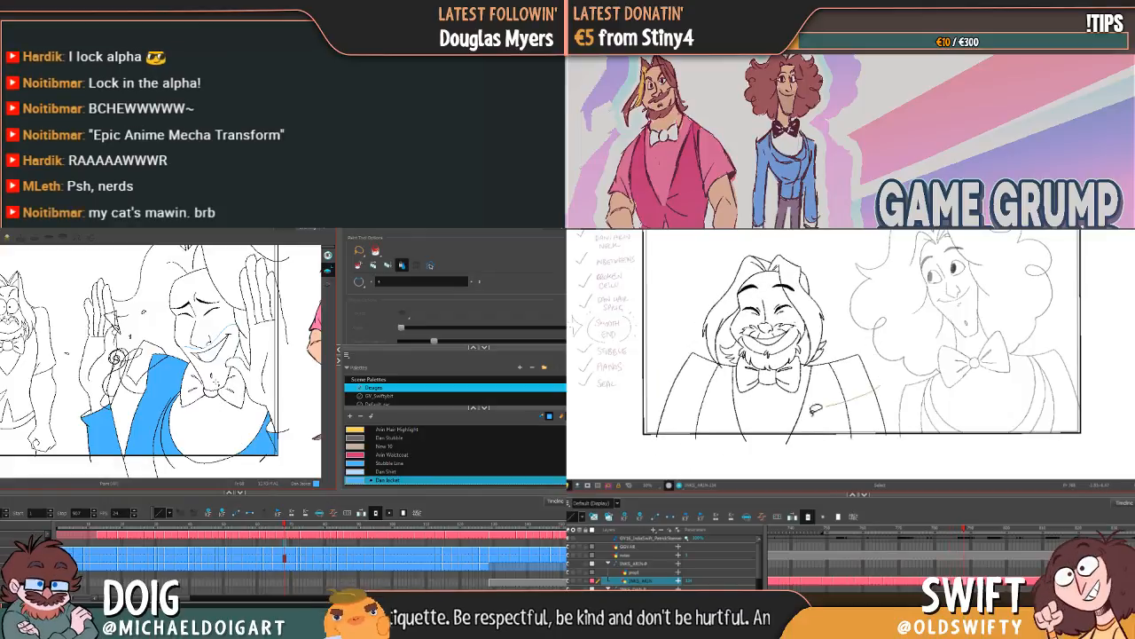
Step: Select Arin's whole smiling drawing, nudge it slightly up and left, and flip between drawings to compare
drag(679, 306, 871, 288)
drag(789, 296, 786, 291)
key(g)
key(g)
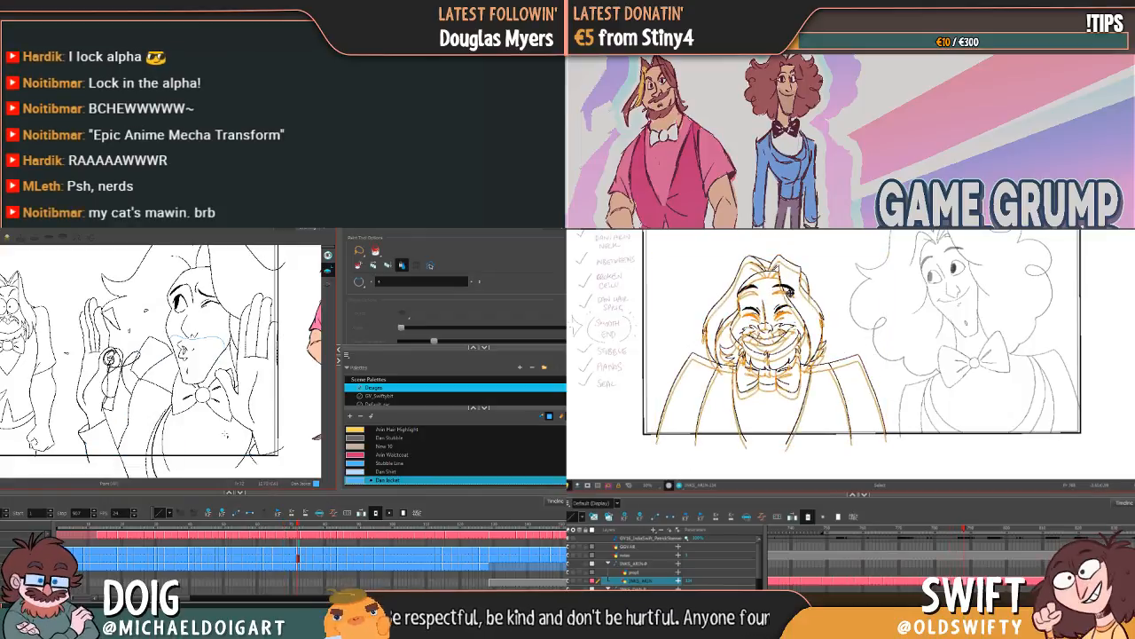
key(f)
Step: Fill Dan's sleeve and jacket with Dan Jacket in the puckered-lips wink drawing, and nudge Arin's selected drawing slightly down
click(100, 439)
key(g)
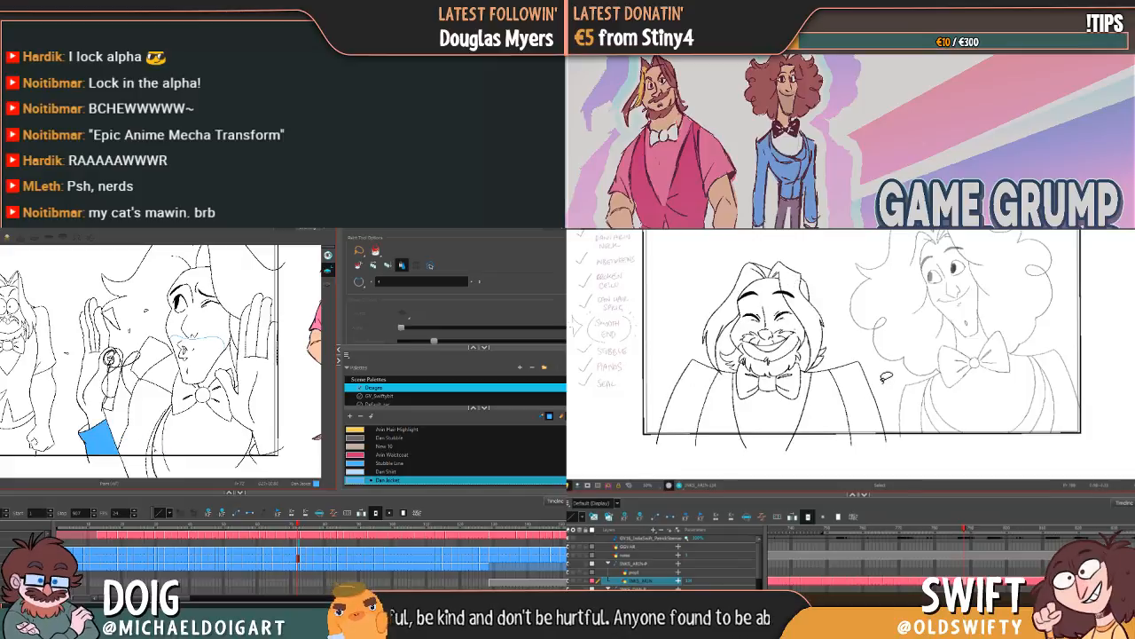
click(144, 437)
mouse_move(853, 413)
mouse_down()
mouse_move(725, 240)
mouse_move(856, 328)
mouse_up()
drag(808, 297, 809, 299)
click(838, 298)
click(251, 445)
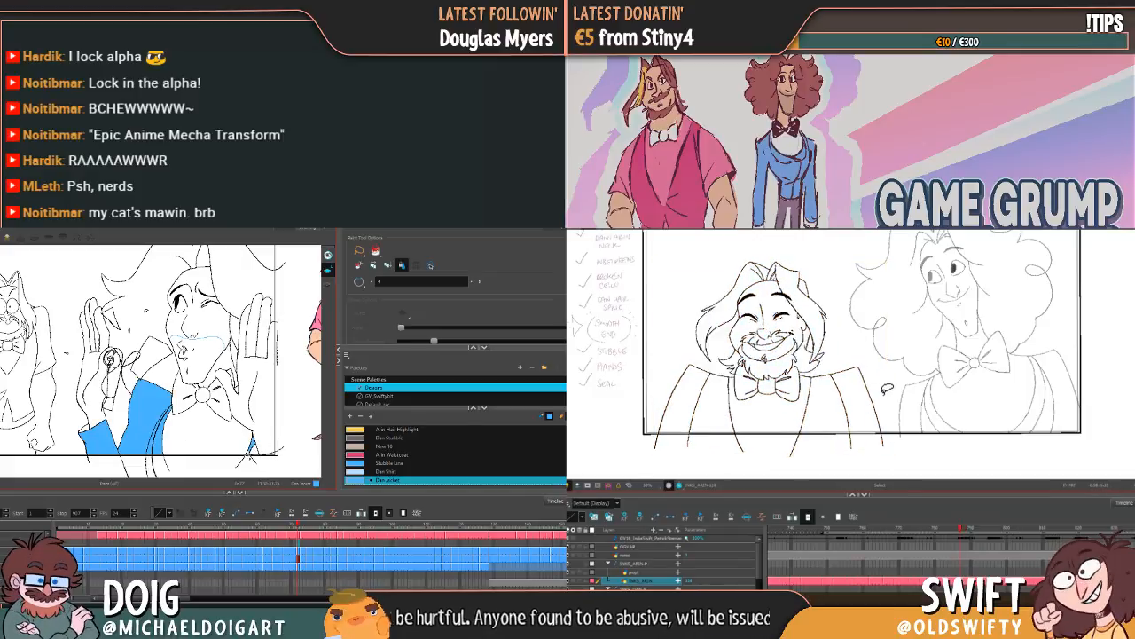
Step: Lasso Arin's drawing and flip to the neighbouring drawing to compare the placement
key(g)
mouse_move(671, 359)
mouse_down()
mouse_move(817, 230)
mouse_move(795, 299)
mouse_up()
key(g)
Step: Fill Dan's jacket front, far side and sleeve with Dan Jacket in the closed-mouth profile drawing, undoing the spilled fill, and advance
click(162, 443)
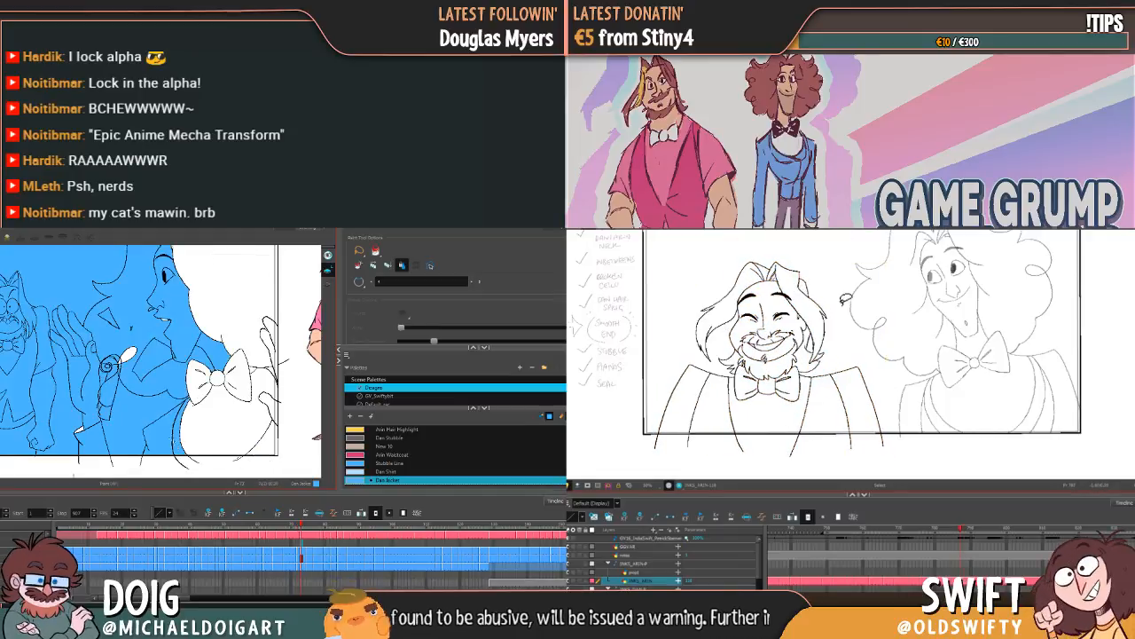
key(ctrl+z)
key(f)
click(165, 438)
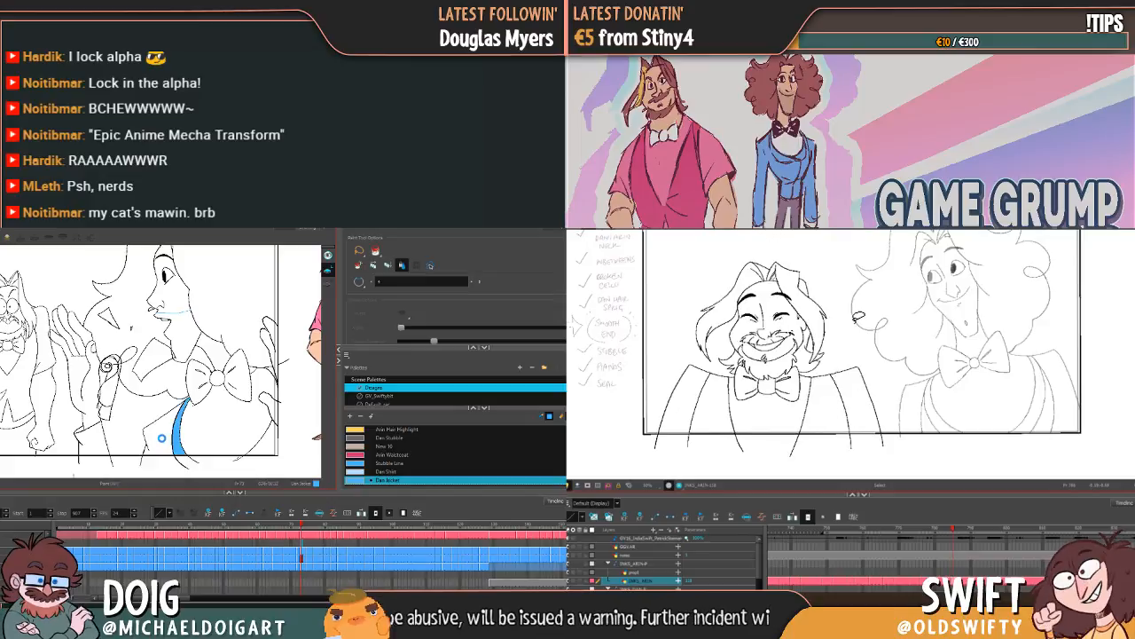
click(262, 451)
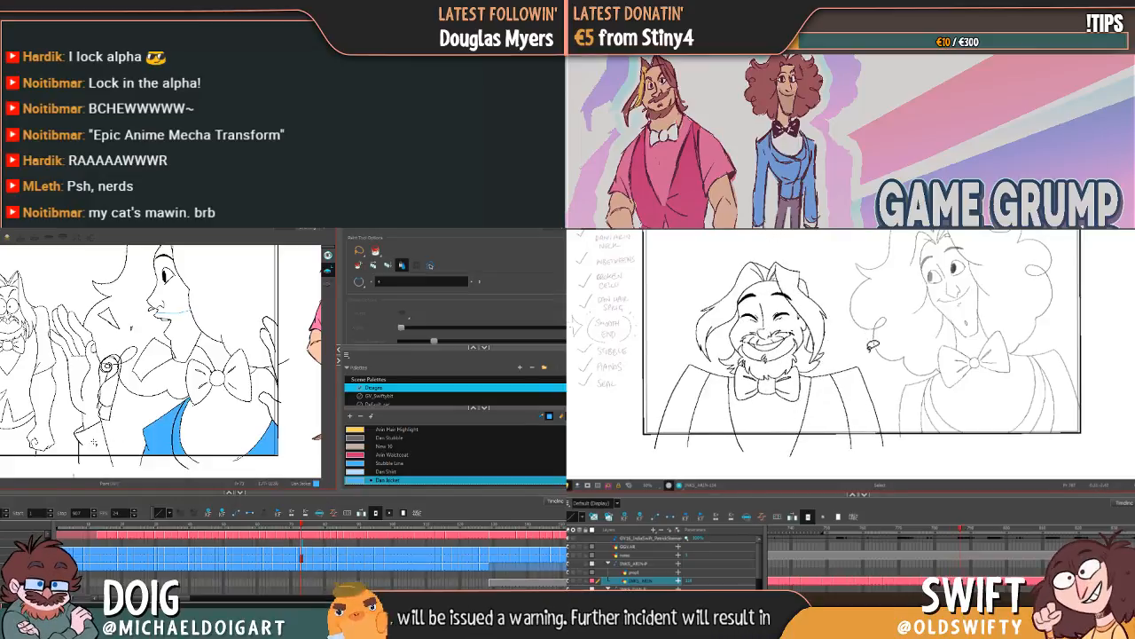
click(94, 441)
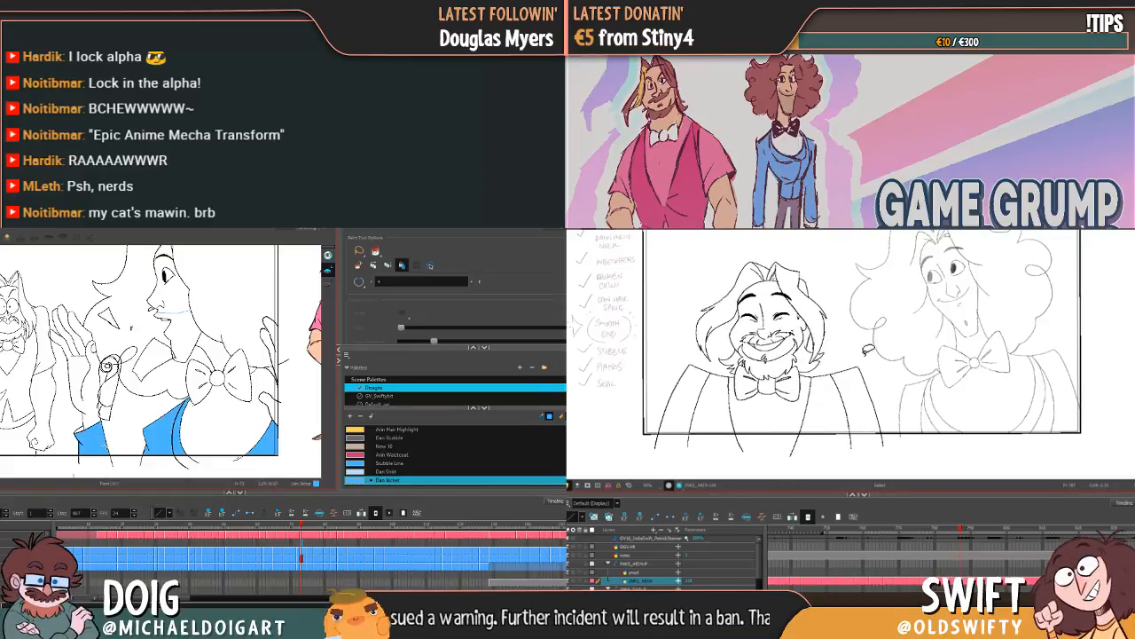
key(.)
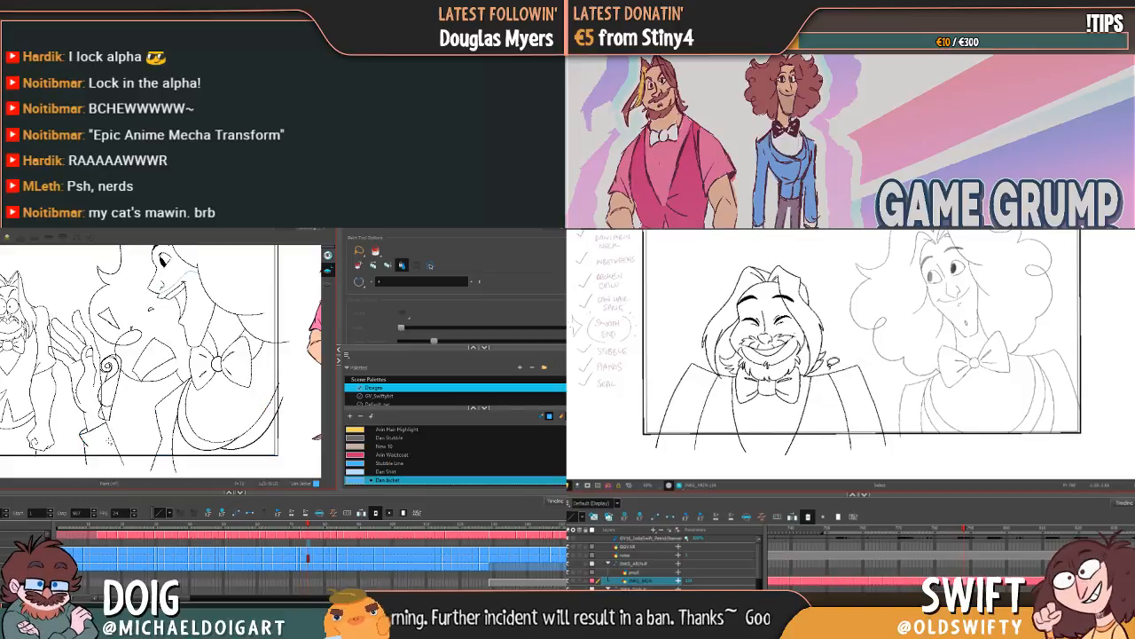
Step: Fill the sleeve, shoulder, lapel and lower front of Dan's jacket with Dan Jacket in the first open-mouthed profile drawing, and advance
click(102, 441)
click(178, 414)
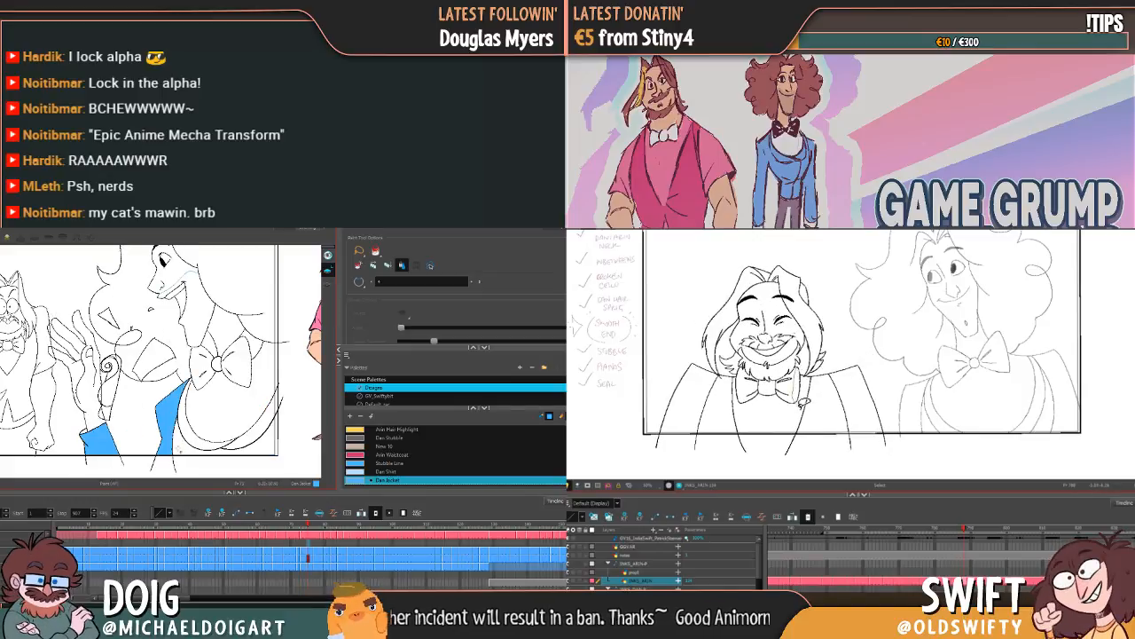
click(195, 444)
click(203, 439)
click(255, 432)
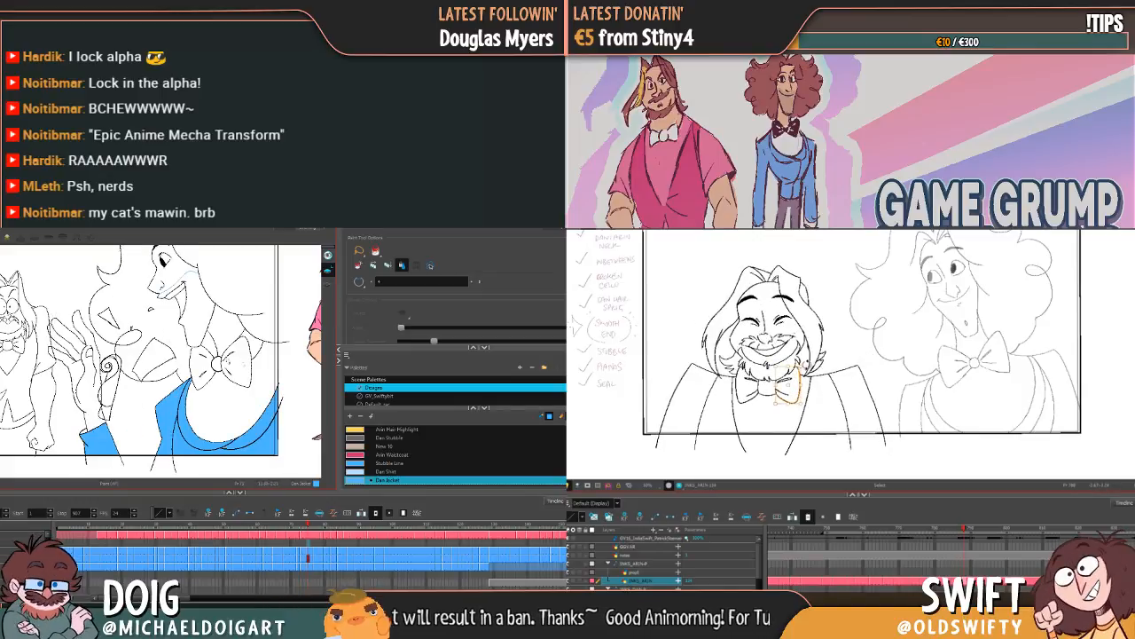
key(g)
Step: Fill every section of Dan's jacket with Dan Jacket in the following open-mouthed profile drawing with the wider grin, and advance
click(100, 440)
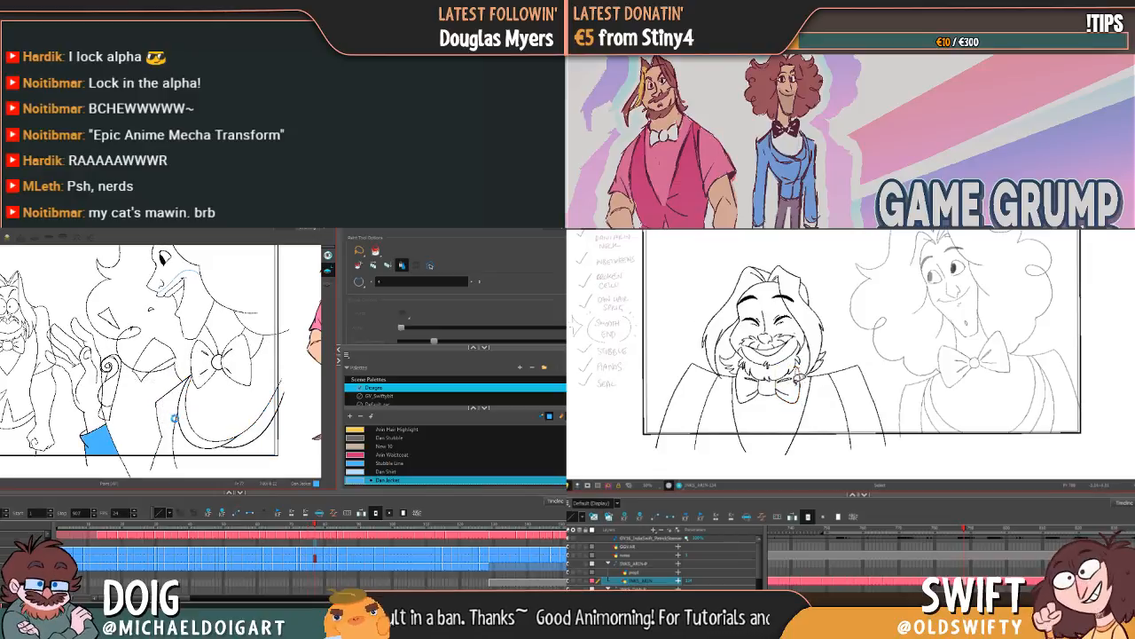
click(174, 418)
click(191, 436)
click(239, 439)
click(257, 430)
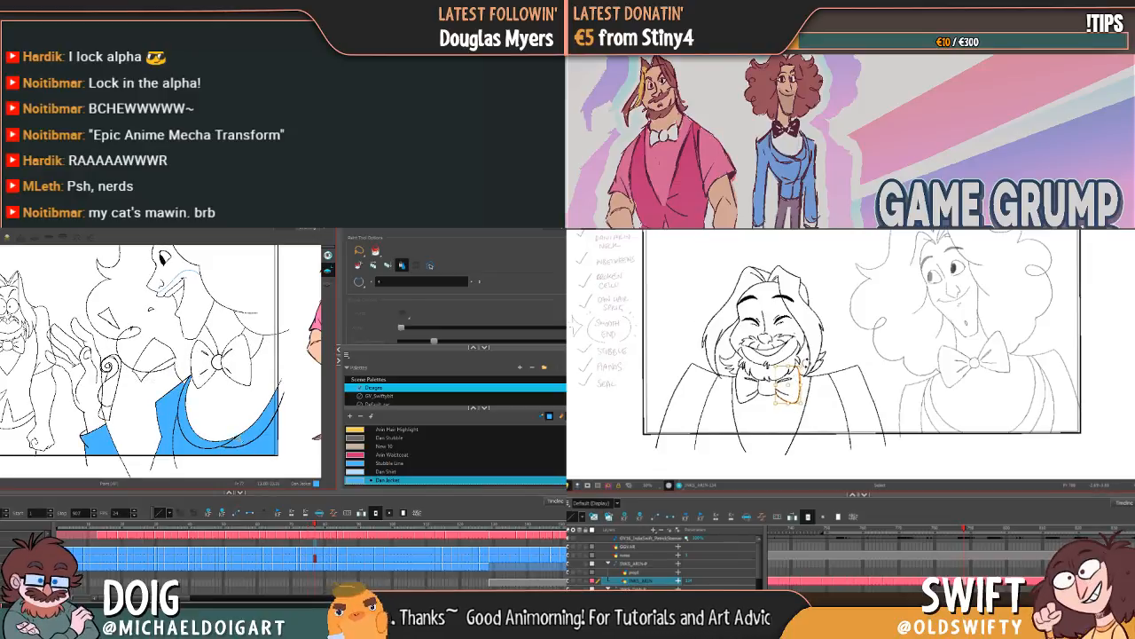
key(g)
Step: Fill the sleeve, shoulder, lapel and lower front of Dan's jacket with Dan Jacket in the grinning profile drawing before Arin points upward, and advance
click(99, 441)
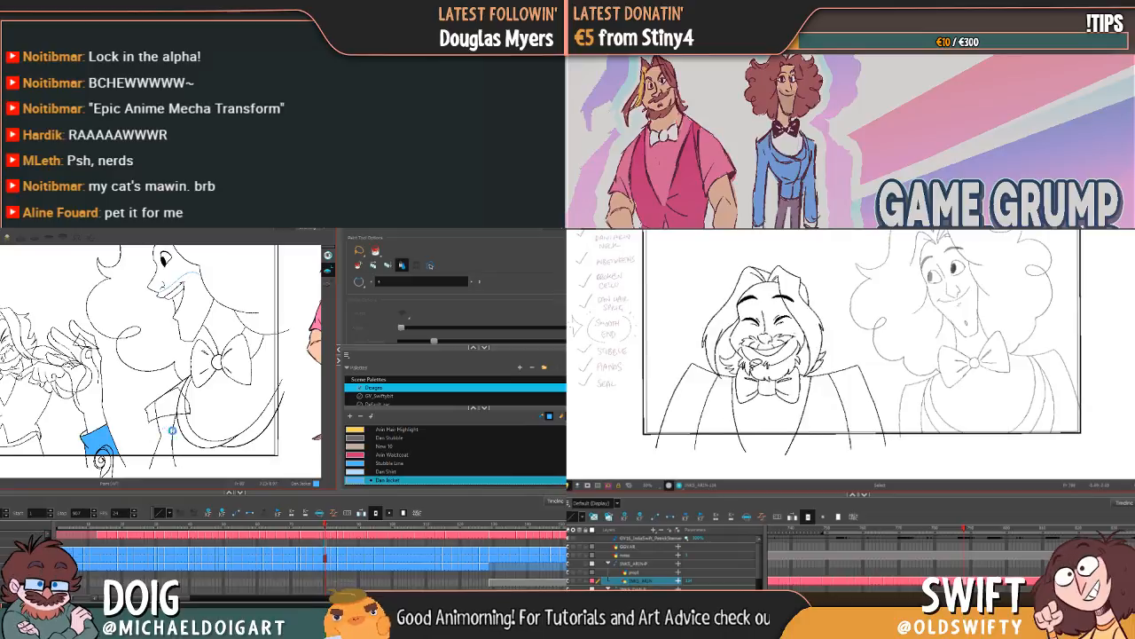
click(172, 431)
click(204, 450)
click(236, 440)
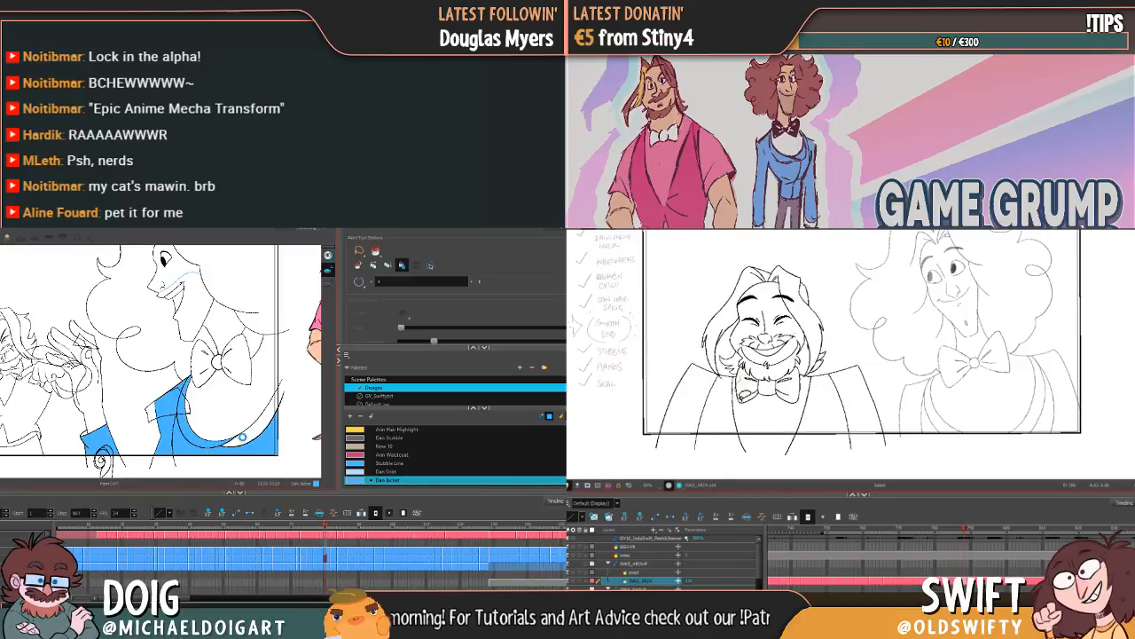
click(255, 403)
key(g)
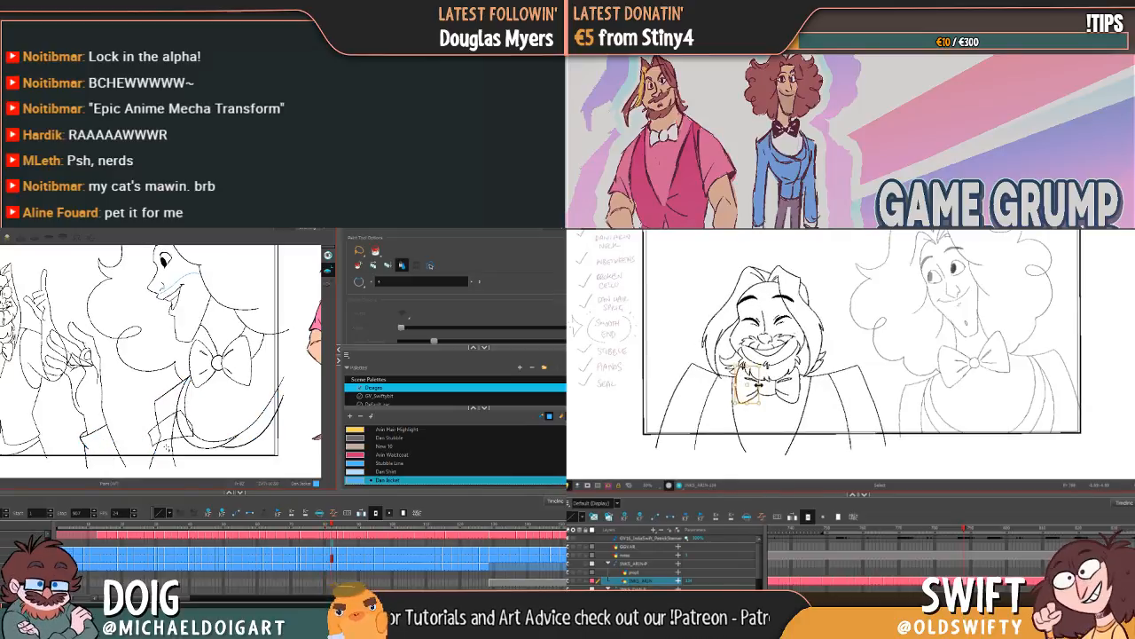
Step: Fill Dan's cuff, shoulder, lapel and lower front with Dan Jacket in the grinning profile drawing where Arin first points upward, and advance
click(99, 441)
click(172, 433)
click(202, 446)
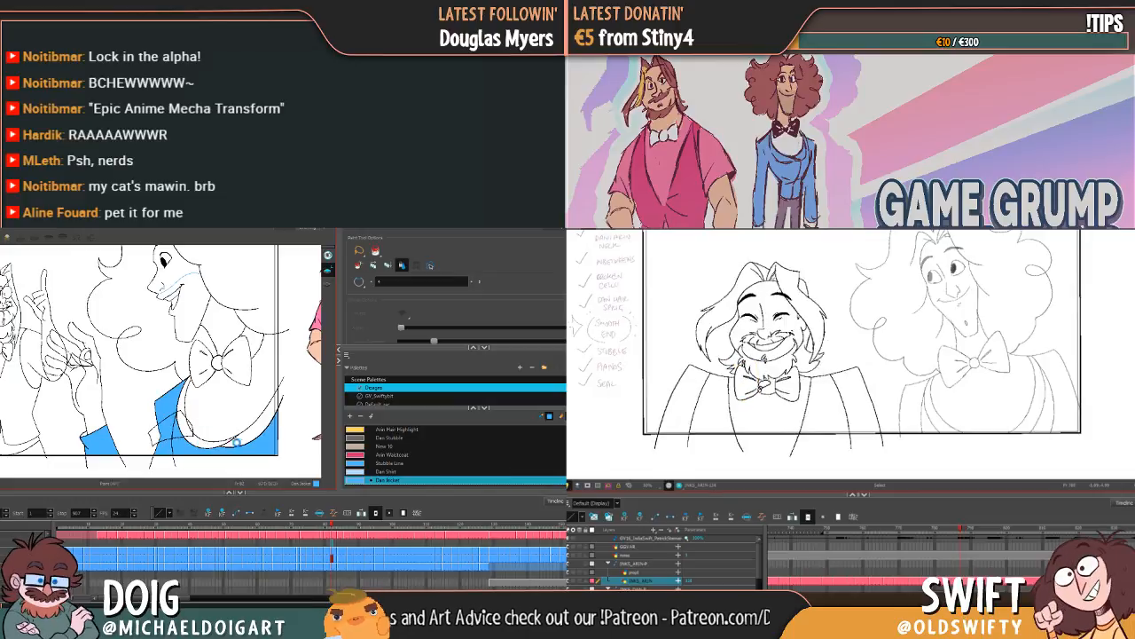
click(240, 421)
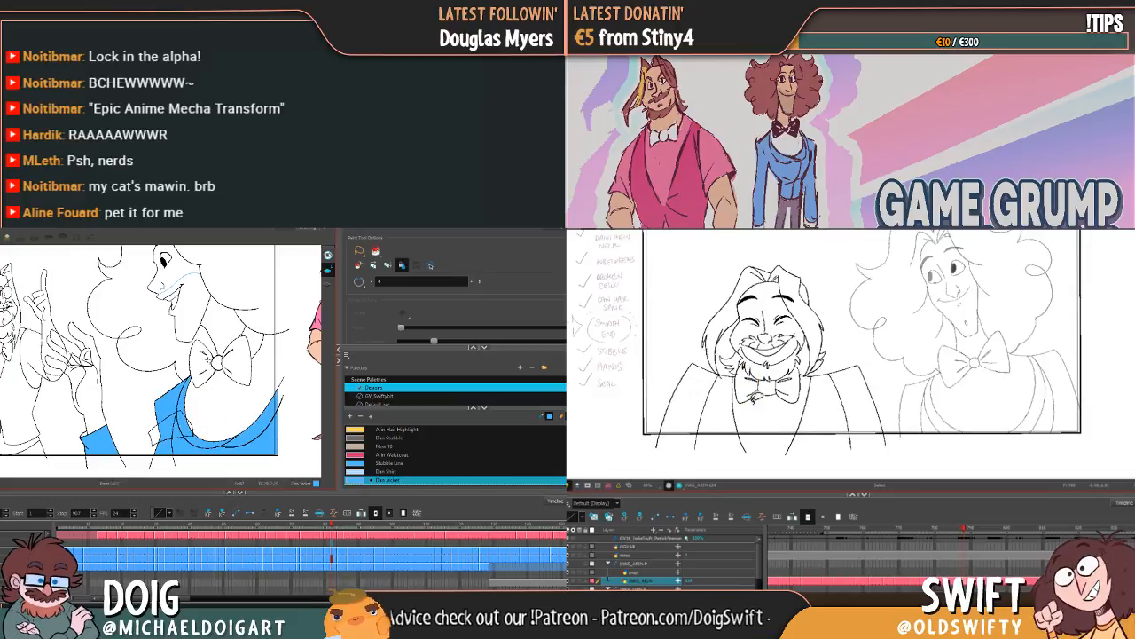
key(g)
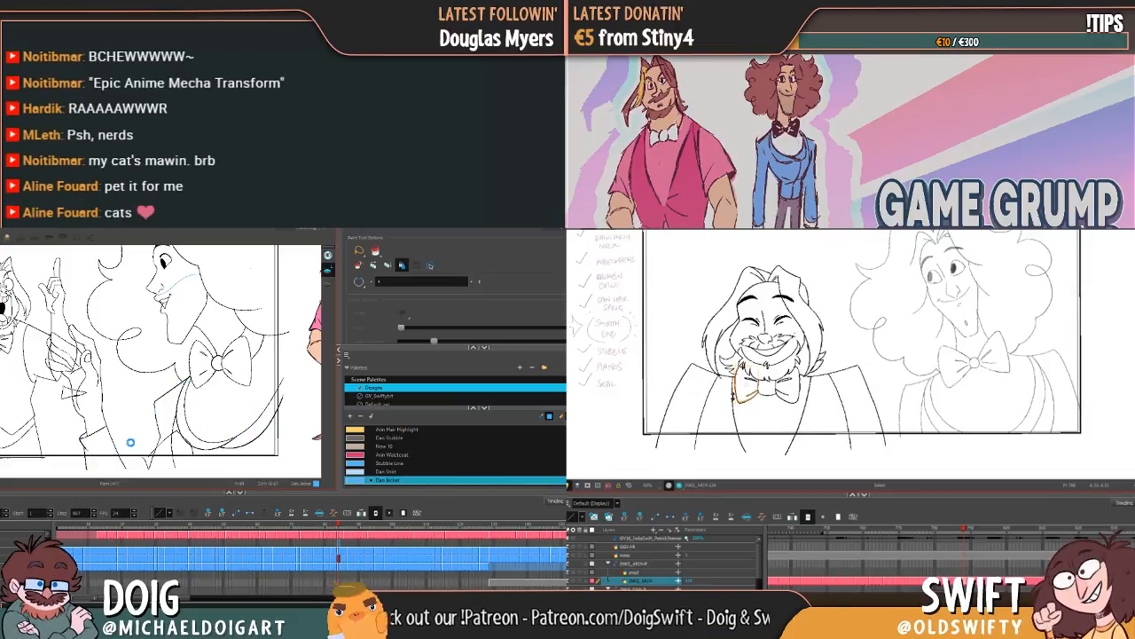
Step: Fill all sections of Dan's jacket with Dan Jacket in the first profile drawing with the nearly closed mouth, and advance
click(131, 441)
click(190, 447)
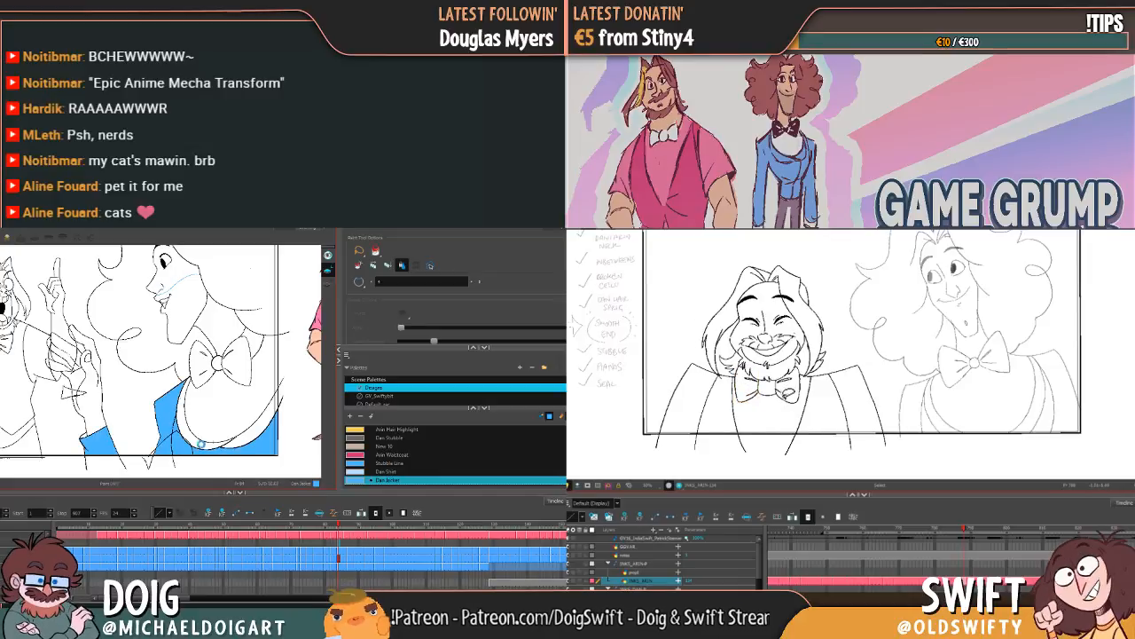
click(202, 443)
click(248, 433)
key(g)
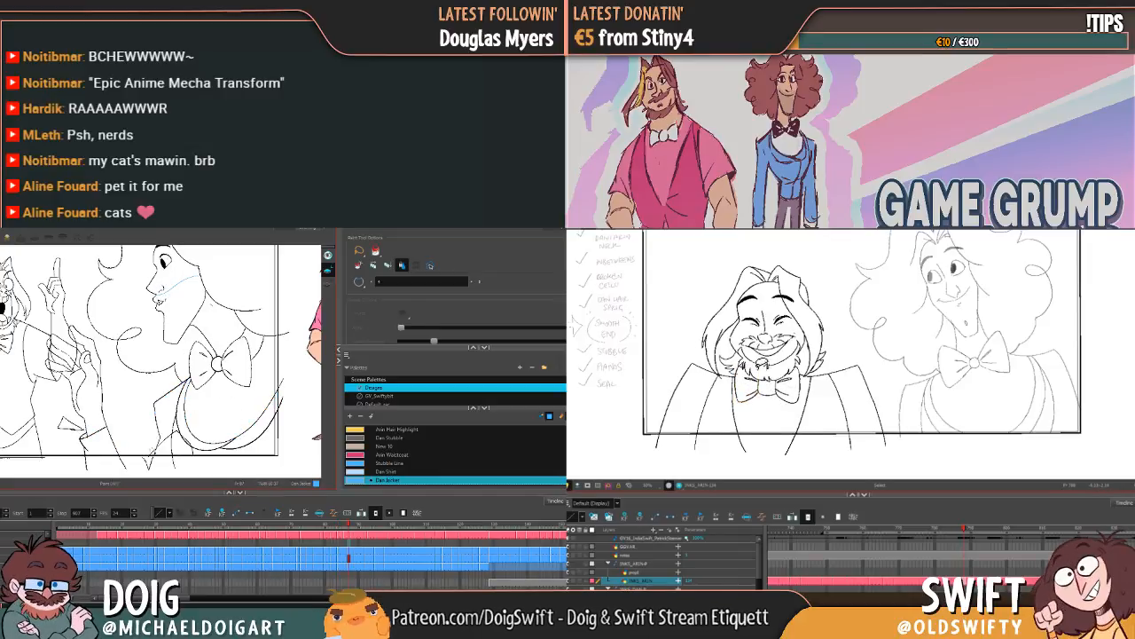
Step: Fill the cuff, shoulder, lapel and lower front with Dan Jacket in the second profile drawing with the nearly closed mouth, and advance
click(99, 441)
click(170, 417)
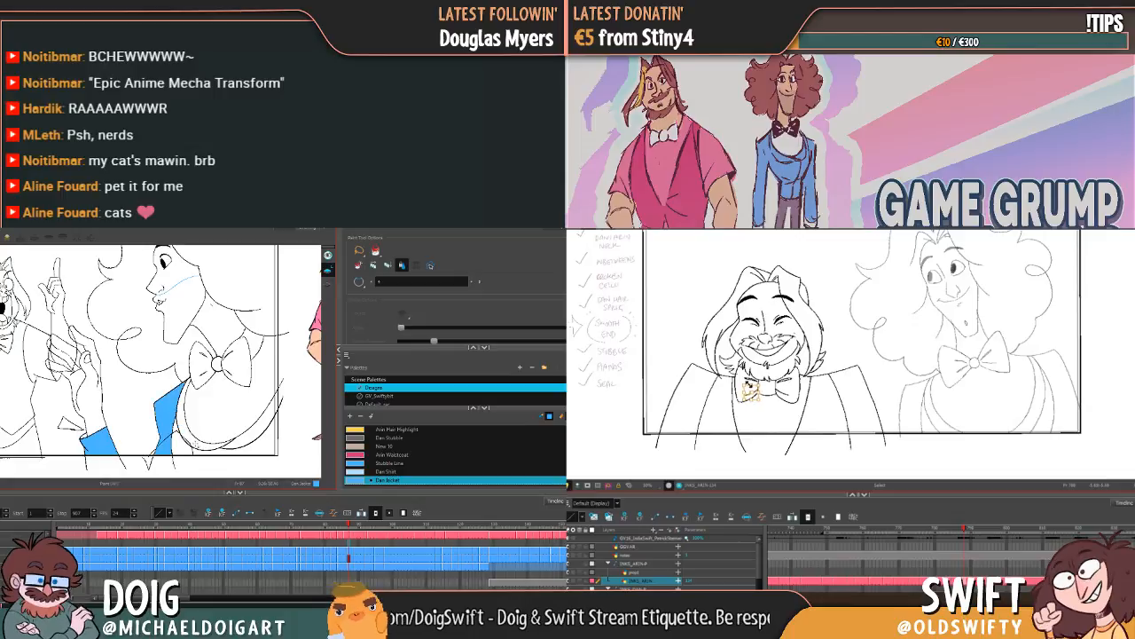
click(201, 449)
click(239, 441)
key(g)
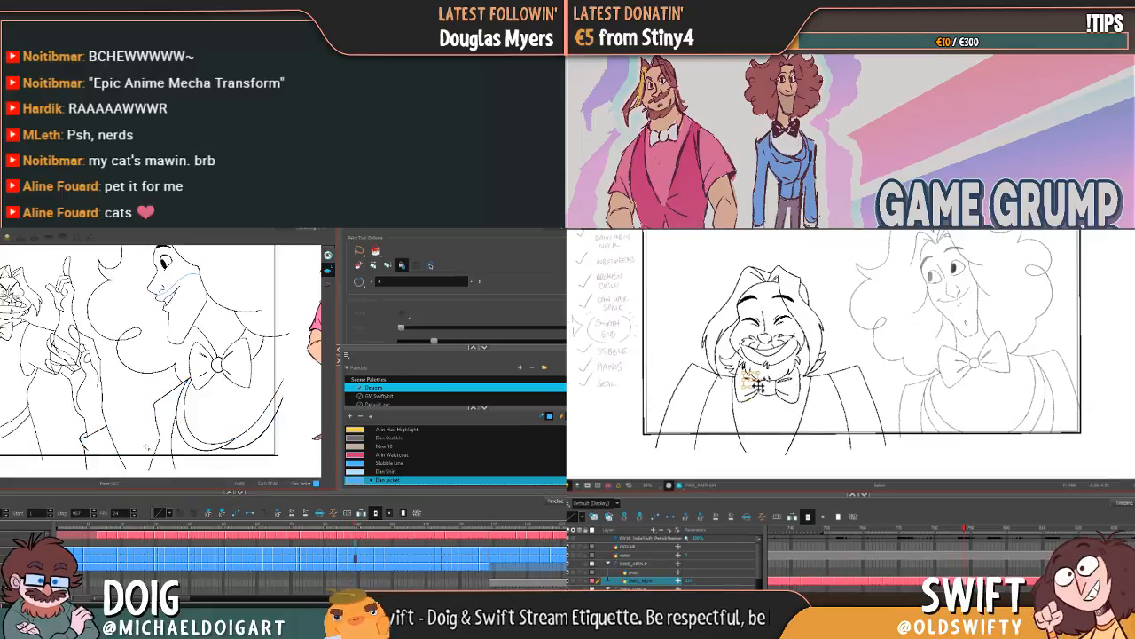
Step: Fill every section of Dan's jacket with Dan Jacket in the profile drawing where his mouth reopens into a grin, and advance
click(99, 441)
click(171, 417)
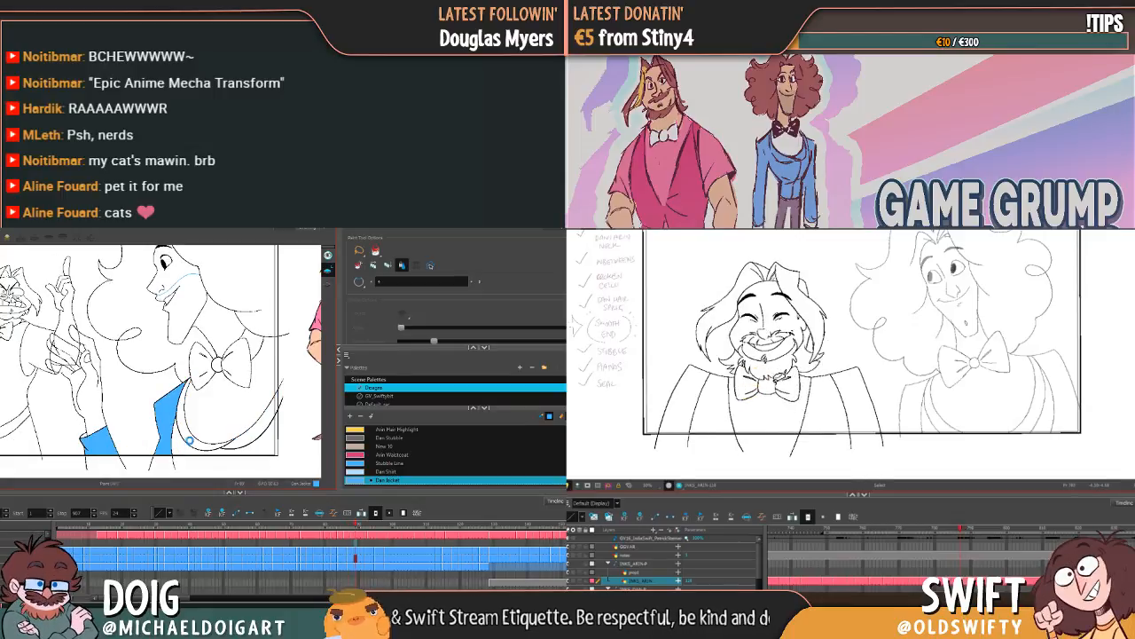
click(230, 443)
click(191, 403)
click(246, 432)
key(g)
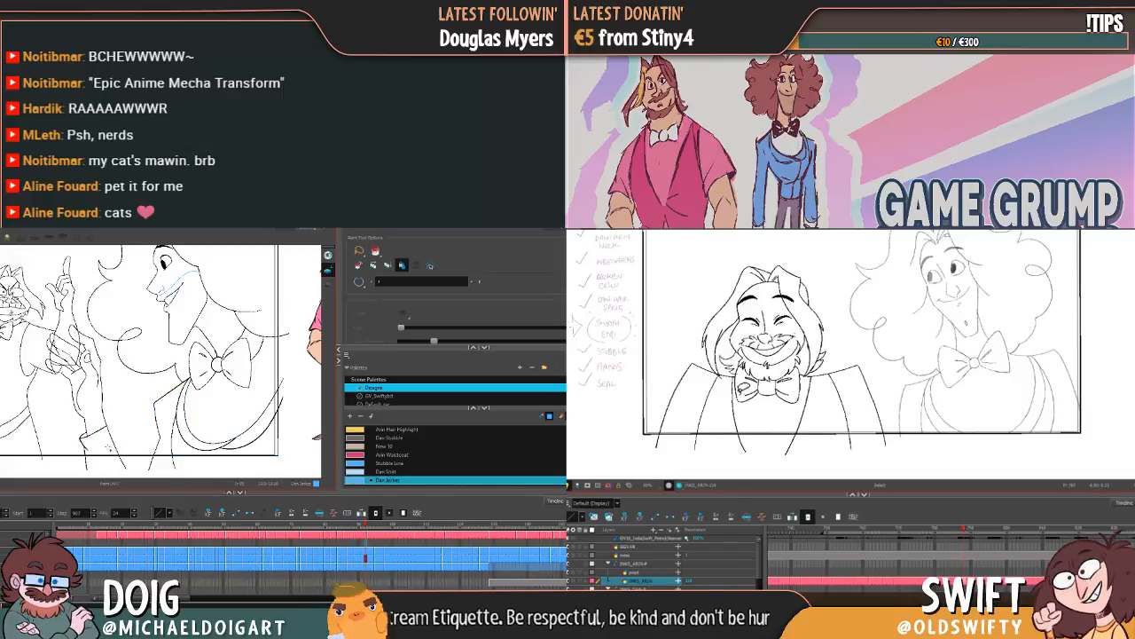
Step: Fill the cuff, shoulder, lapel and lower front with Dan Jacket in the second drawing of Dan's reopened grin, and advance
click(106, 441)
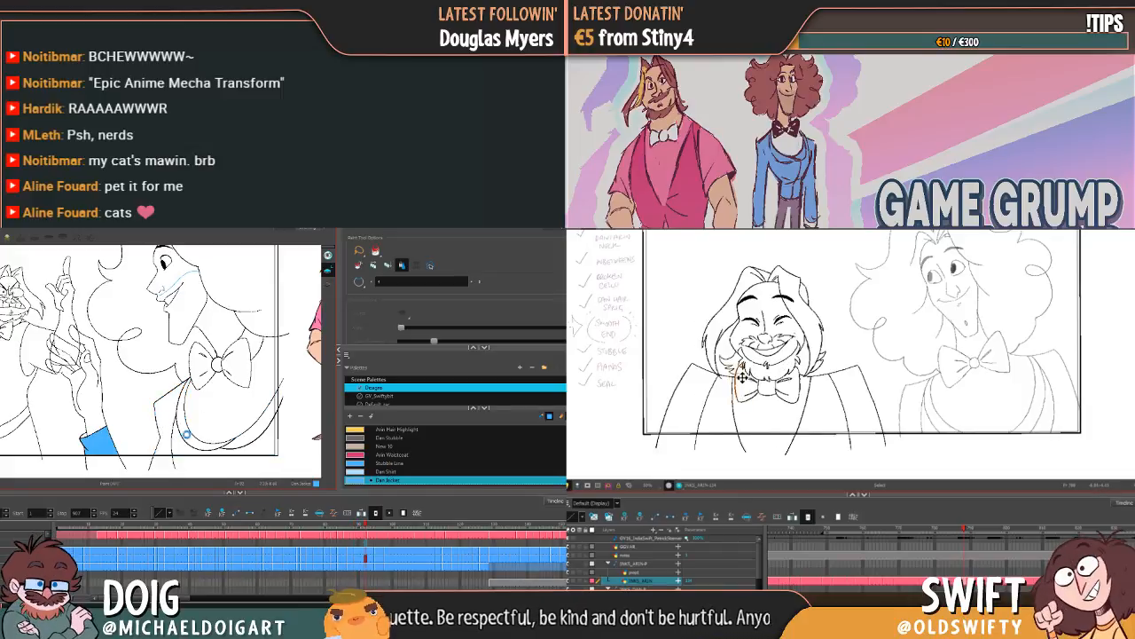
click(178, 437)
click(188, 426)
click(222, 450)
click(253, 437)
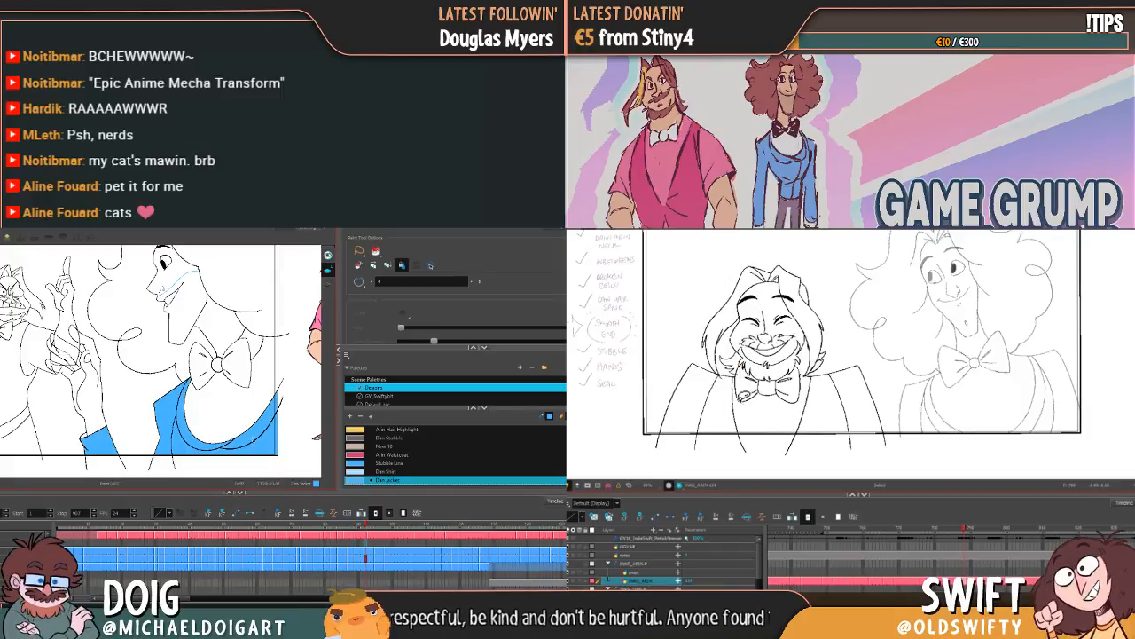
key(g)
Step: Fill Dan's sleeve, shoulder and jacket front with Dan Jacket in the third drawing of the reopened grin, and advance
click(100, 441)
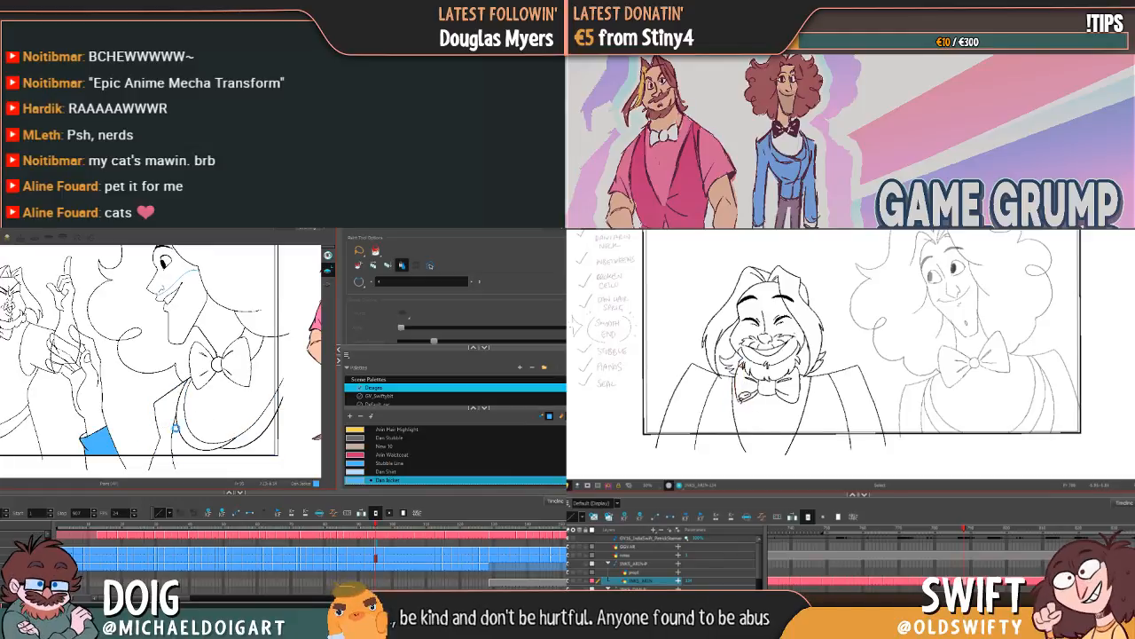
click(174, 427)
click(236, 443)
click(226, 428)
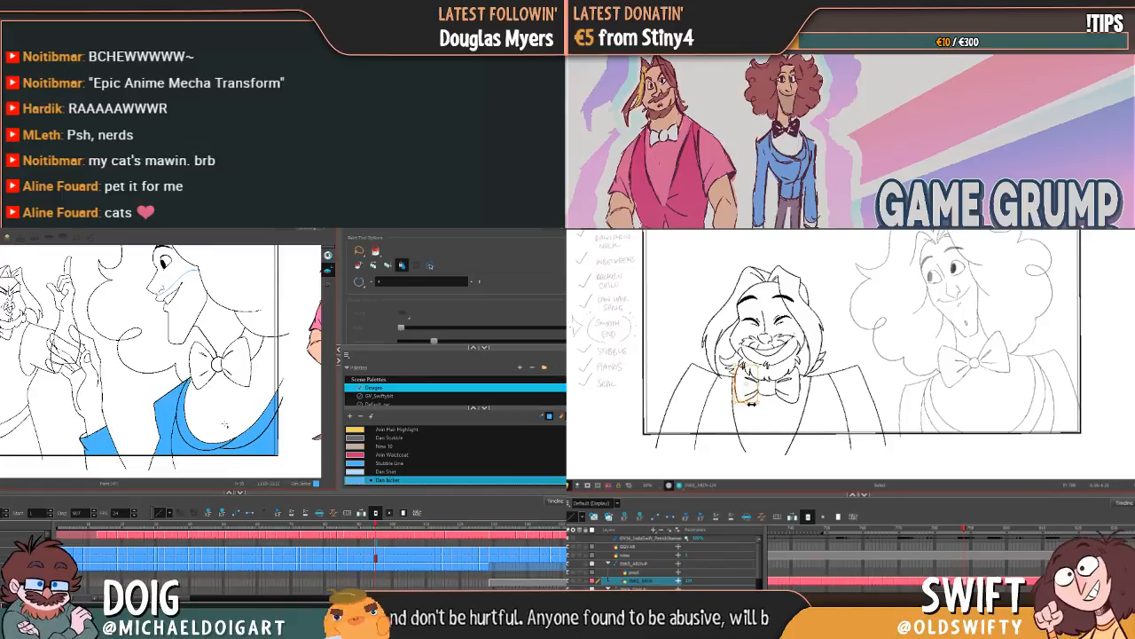
key(g)
Step: Fill all jacket sections with Dan Jacket in the fourth drawing of Dan's reopened grin, and advance to his spread-hand pose
click(99, 440)
click(183, 434)
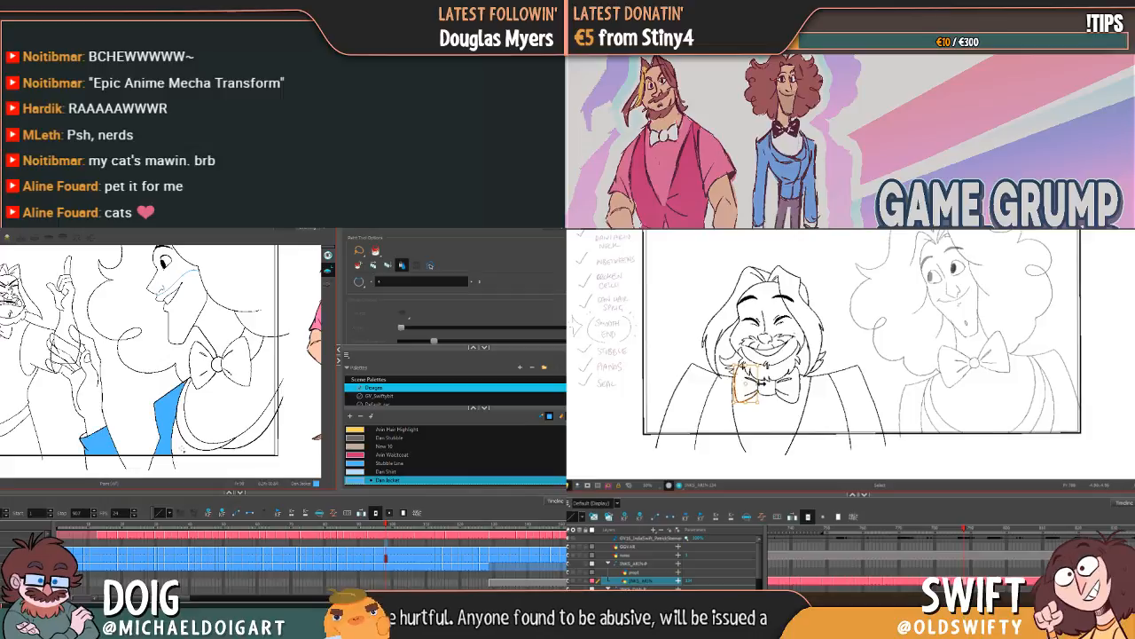
click(190, 442)
click(222, 445)
click(246, 436)
key(g)
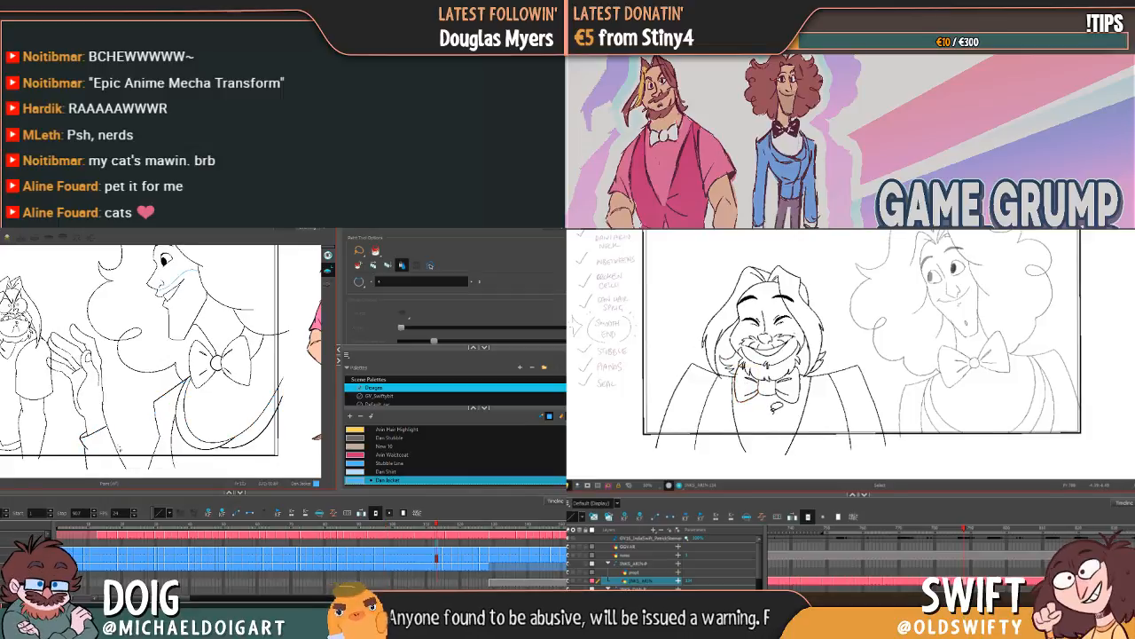
Step: Fill the sleeve, shoulder, lapel and lower front with Dan Jacket in the profile drawing with Dan's hand spread open, and advance
click(116, 438)
click(164, 417)
click(222, 443)
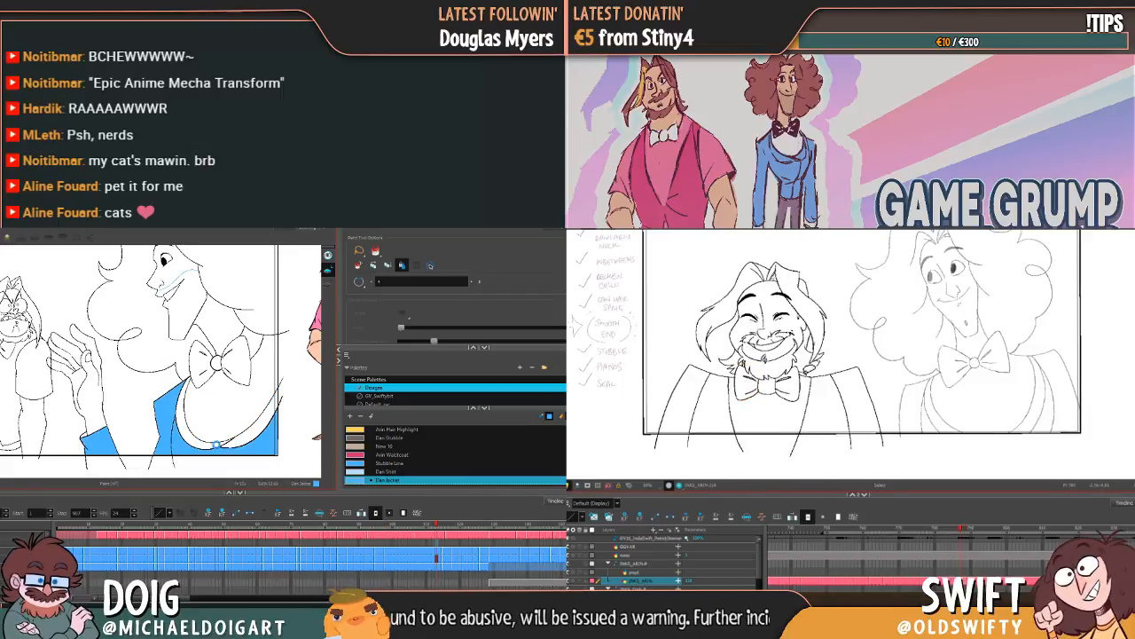
click(200, 412)
click(245, 436)
key(g)
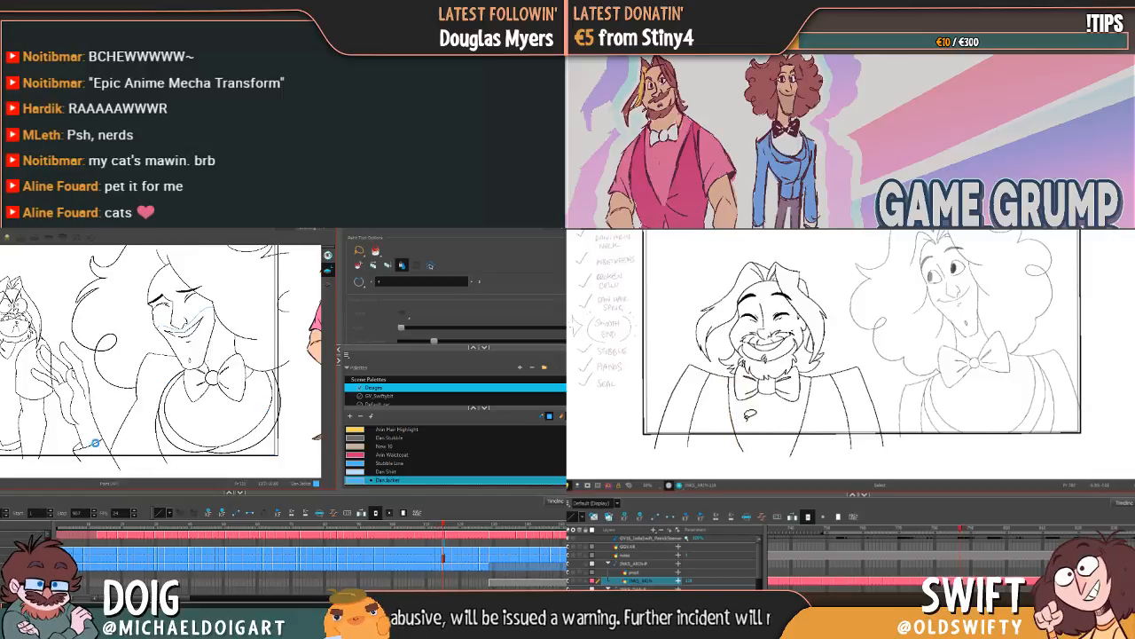
Step: Fill Dan's cuff, curved lapel and lower jacket front with Dan Jacket in the first closed-eyed smiling drawing
click(92, 447)
click(171, 441)
click(168, 410)
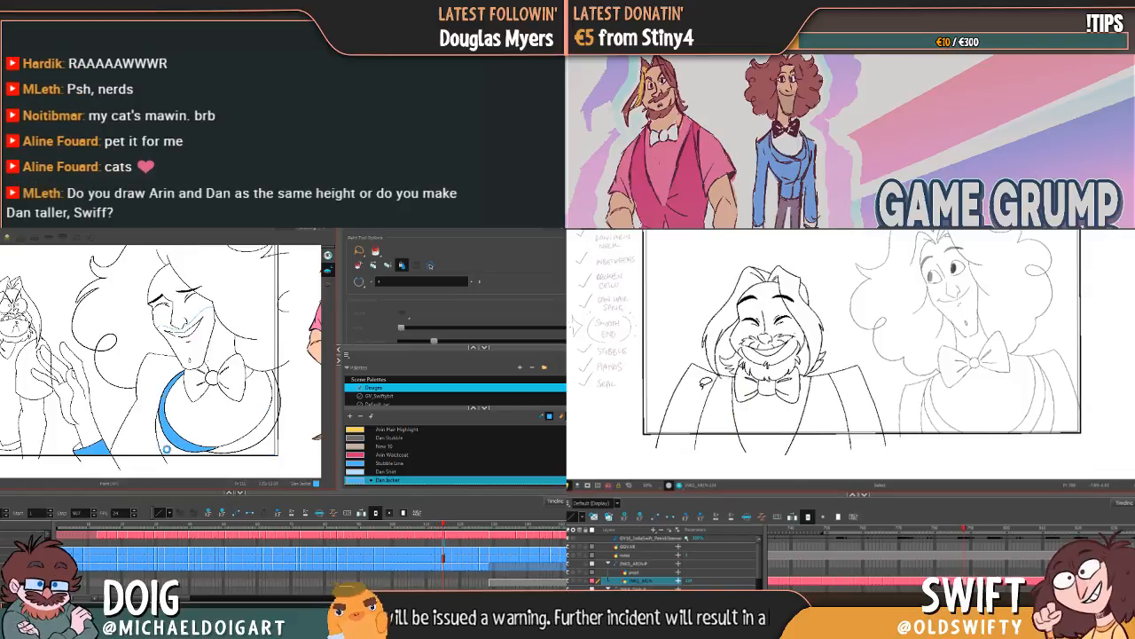
click(265, 440)
click(232, 408)
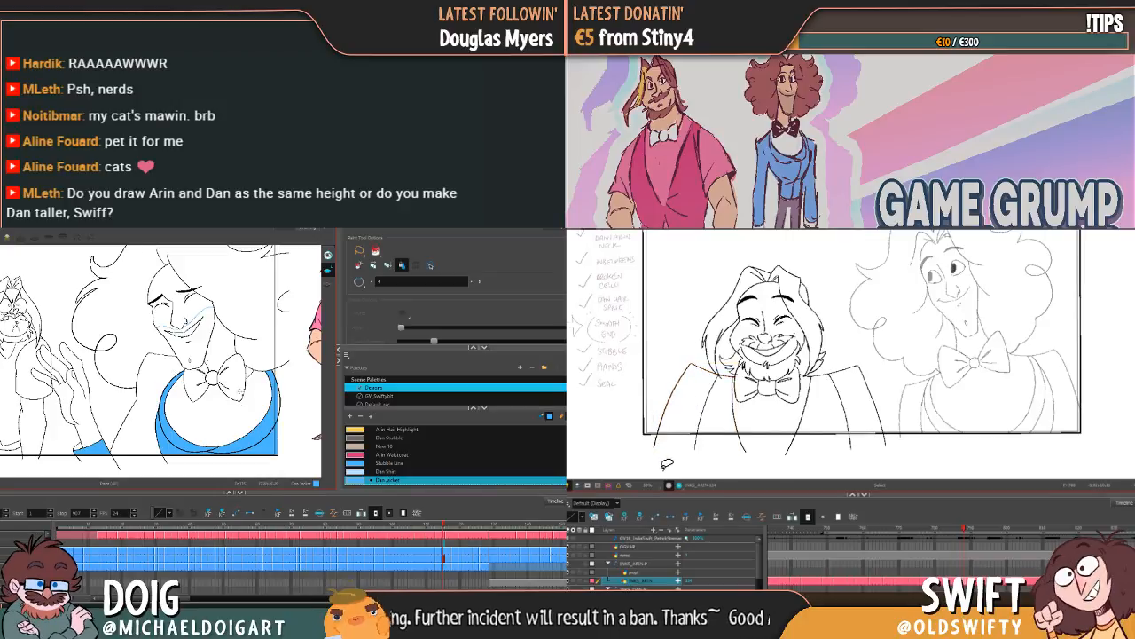
Step: Flip between neighbouring drawings, select Arin's inner sleeve line in the other scene, and fill Dan's shoulder and upper sleeve with Dan Jacket
key(g)
key(g)
key(f)
key(f)
key(g)
key(f)
key(g)
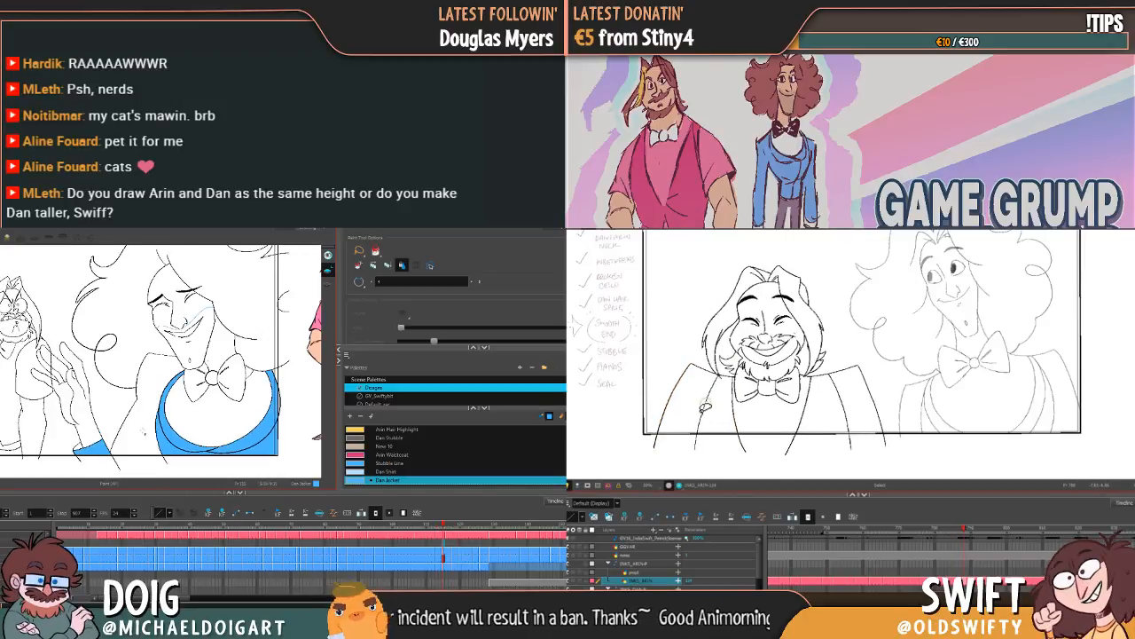
click(704, 413)
click(140, 430)
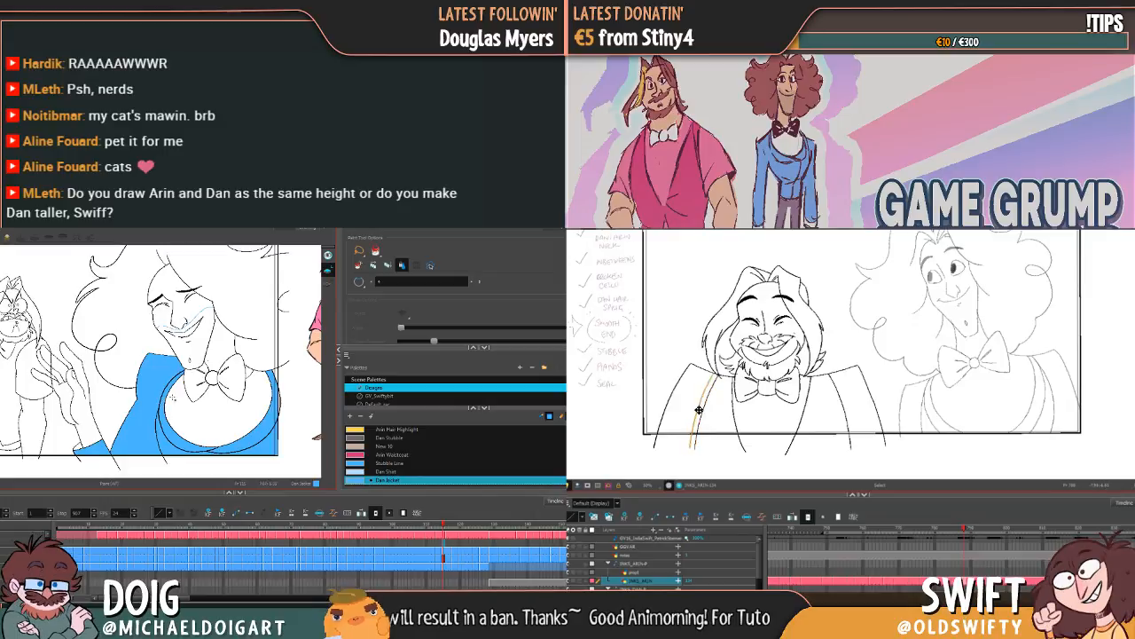
Step: Fill the sleeve, shoulder, lapel and lower front with Dan Jacket in the second closed-eyed smiling drawing, and advance to the laughing pose
key(g)
key(f)
key(g)
click(105, 442)
key(g)
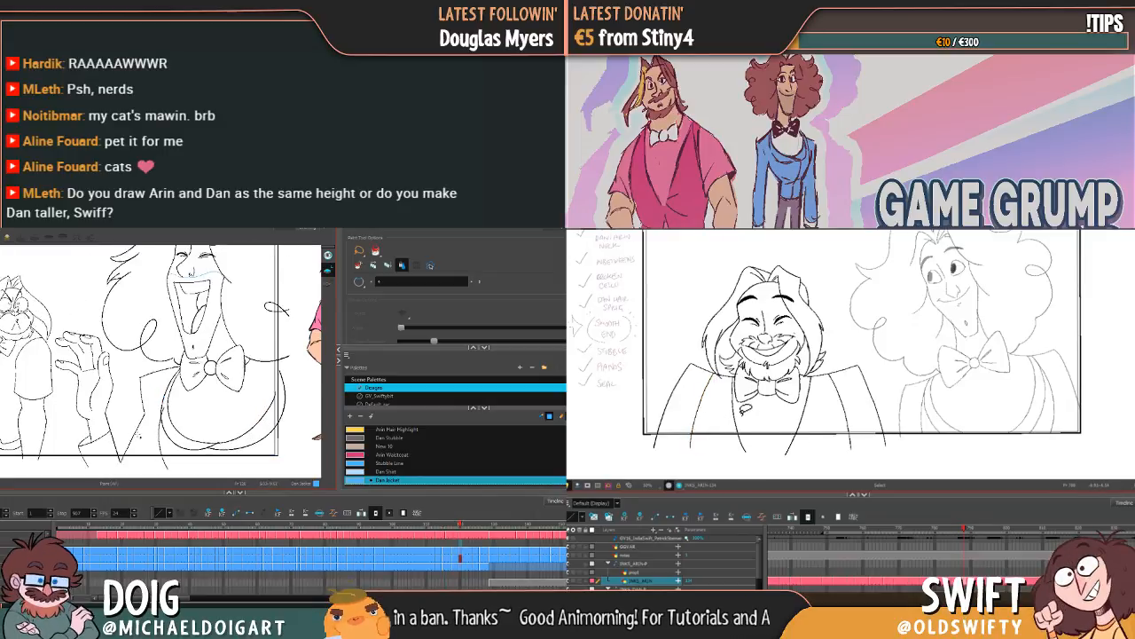
key(f)
click(139, 434)
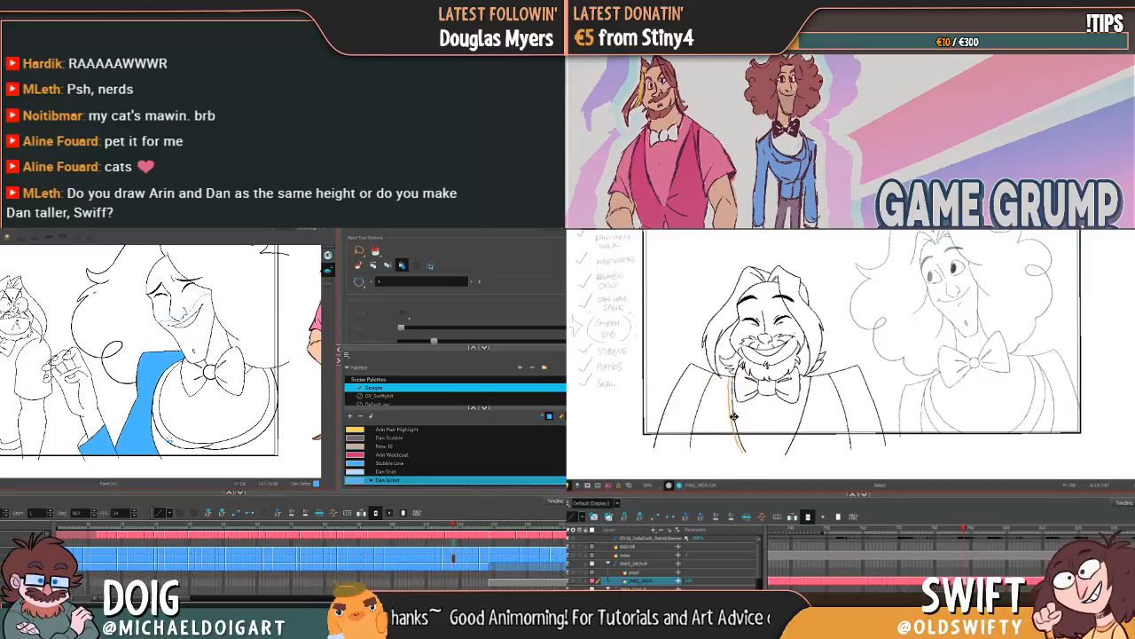
click(183, 443)
click(184, 439)
click(231, 444)
key(g)
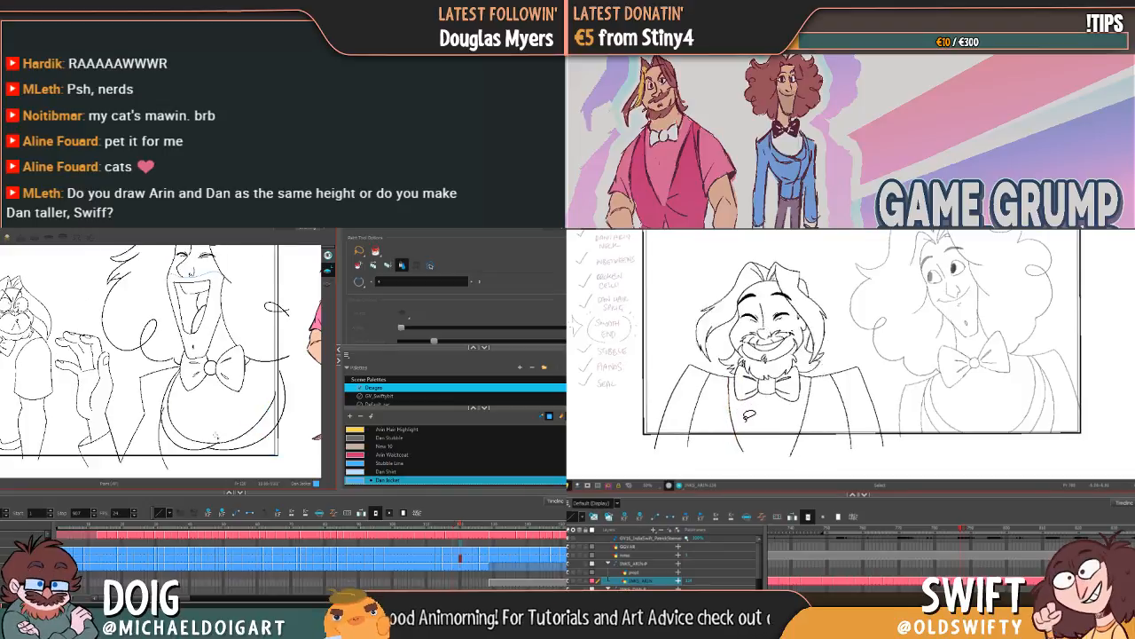
Step: Fill Dan's cuff, shoulder and lower front with Dan Jacket in the wide-mouthed laughing drawing, and select Arin's lapel line in the other scene
key(g)
click(102, 440)
click(736, 415)
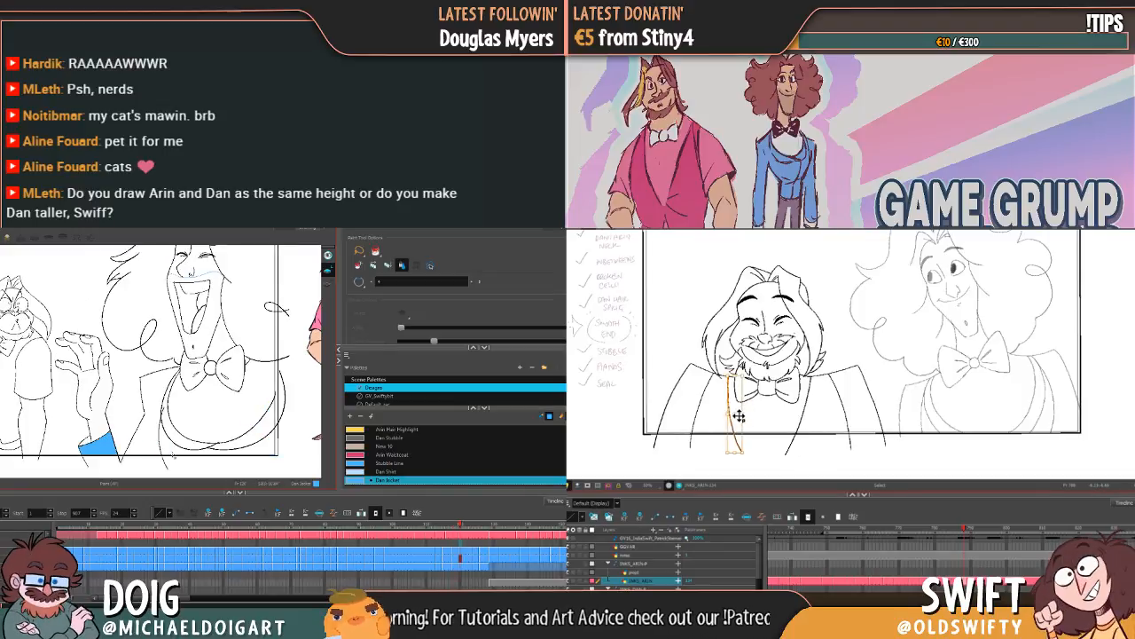
click(168, 451)
click(187, 447)
click(191, 443)
key(f)
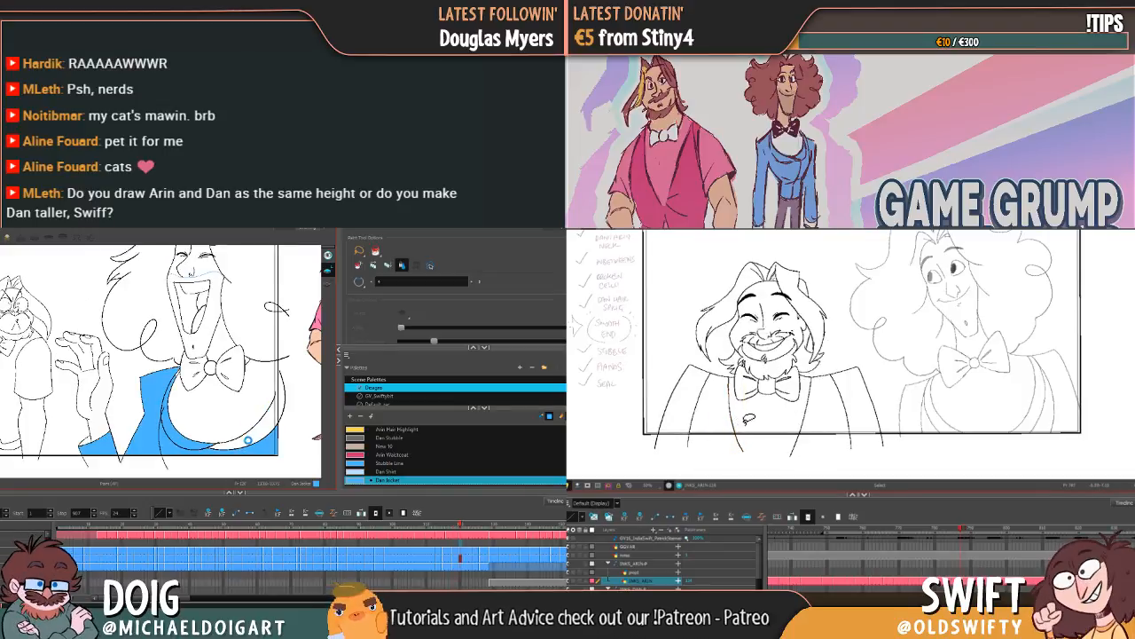
Step: Try to fill the far lapel of Dan's laughing drawing, undo the spill, and adjust Arin's lapel line in the other scene
click(248, 440)
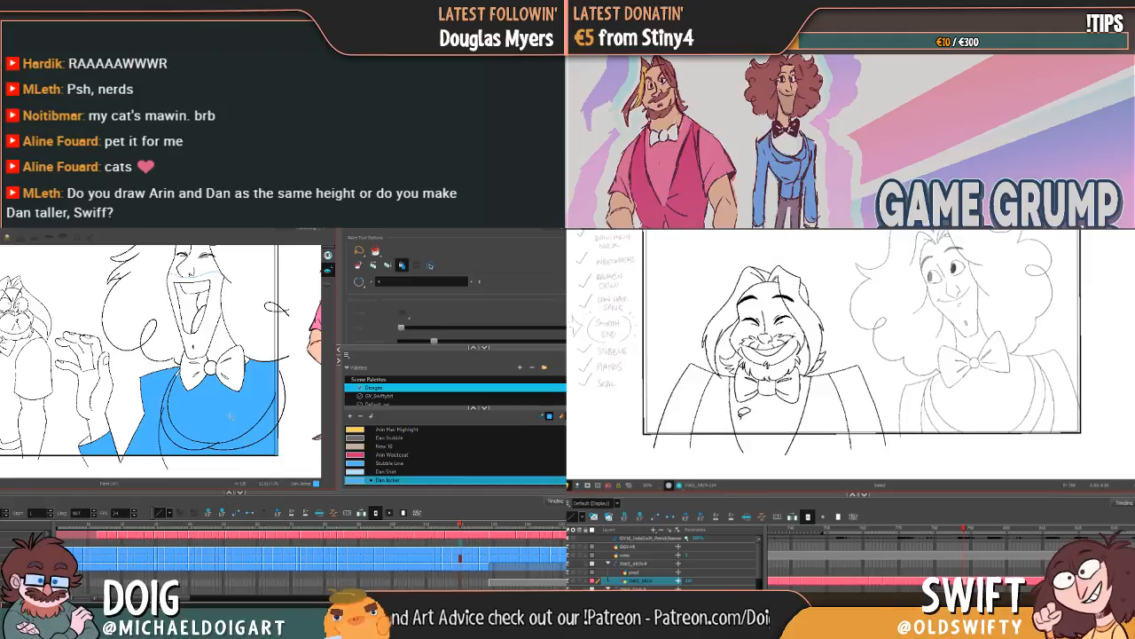
key(ctrl+z)
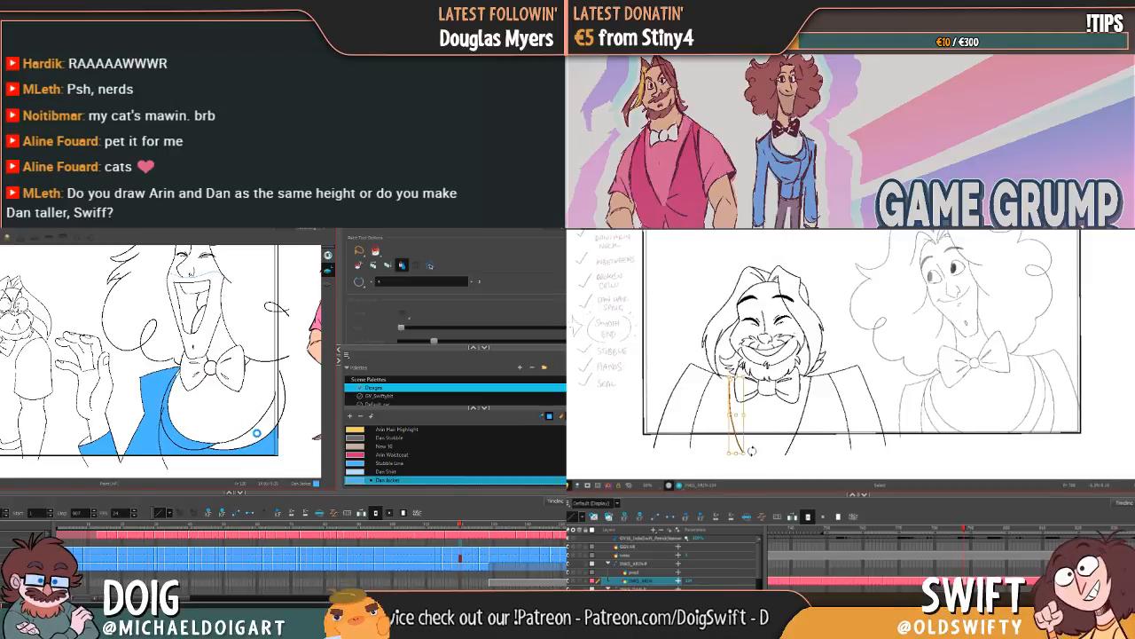
click(255, 433)
drag(751, 452, 744, 454)
key(ctrl+z)
click(770, 421)
key(f)
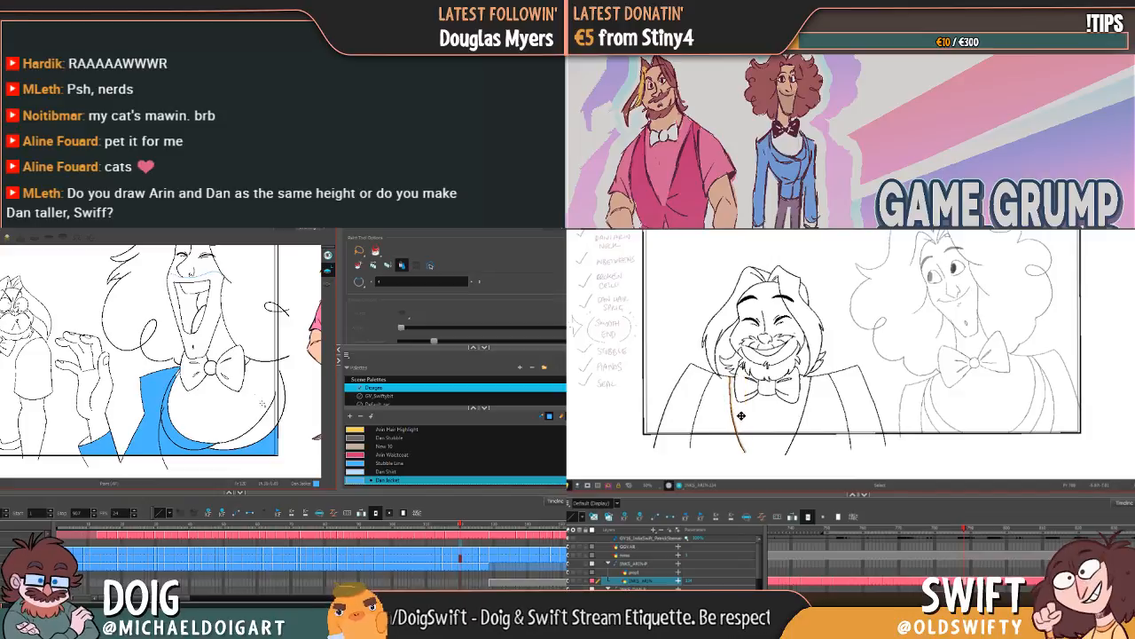
Step: Undo the spilled fill, close the gap at Dan's far jacket edge with a brush stroke, and fill the far lower front with Dan Jacket
drag(263, 395, 194, 363)
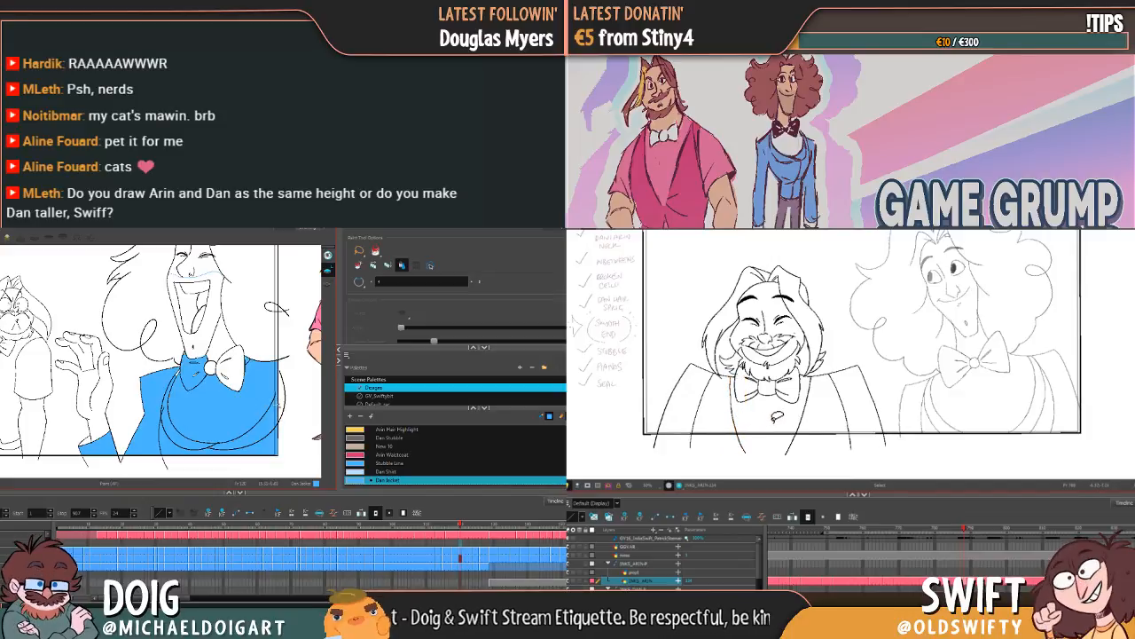
key(ctrl+z)
key(alt+b)
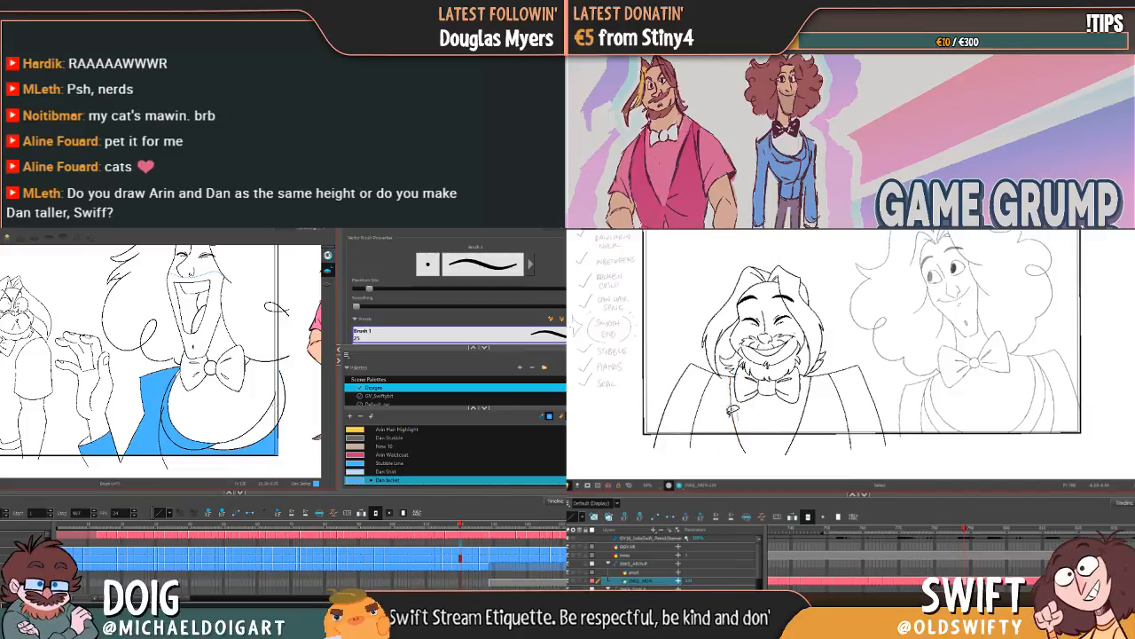
drag(733, 377, 742, 451)
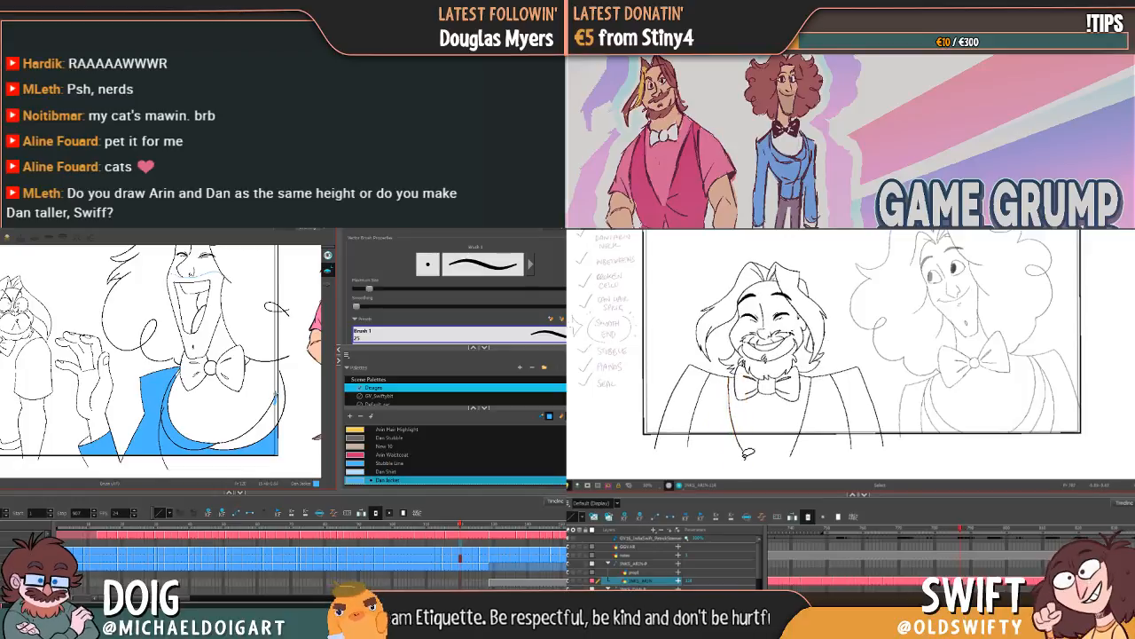
drag(275, 392, 275, 416)
key(alt+i)
click(732, 418)
click(259, 429)
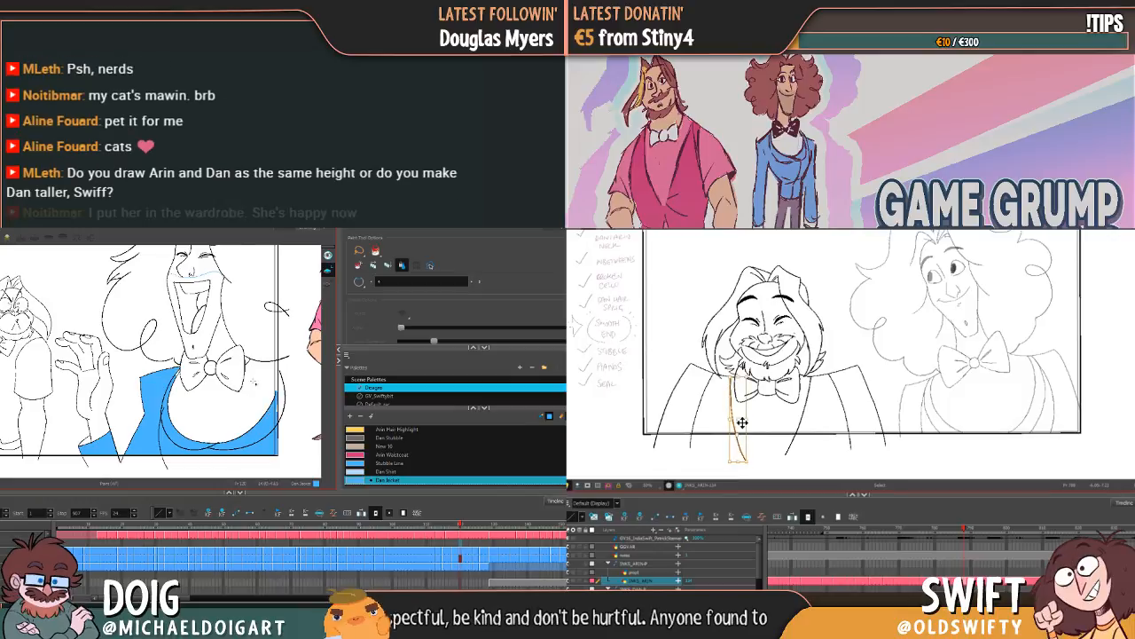
Step: Select Arin's far shoulder and sleeve lines, compare neighbouring drawings, and adjust his far lapel line in the other scene
key(Delete)
key(alt+b)
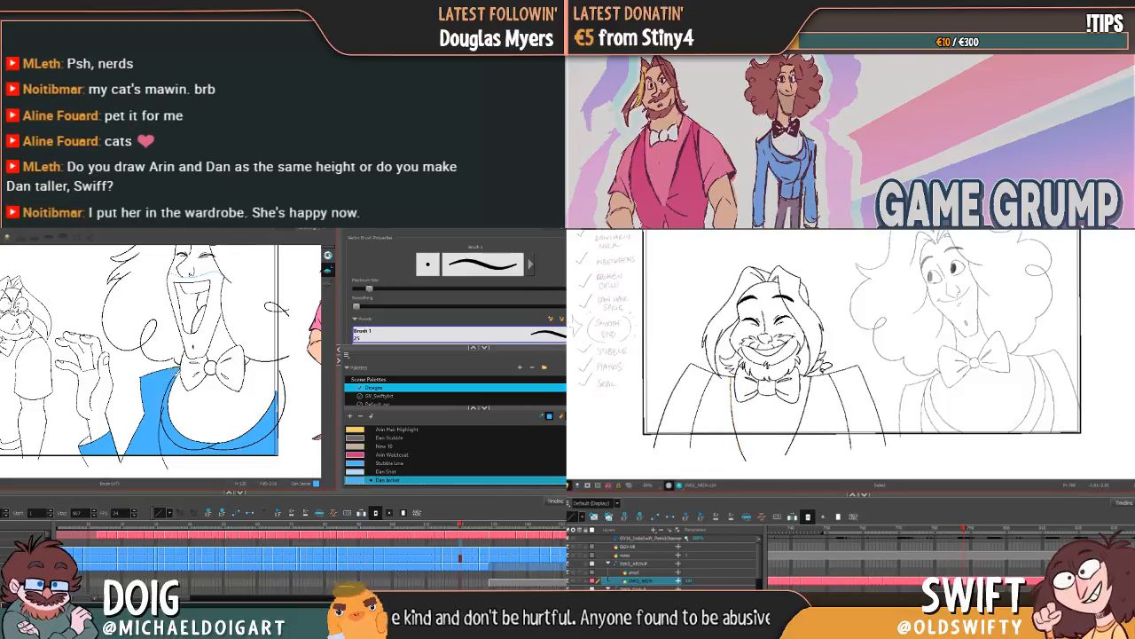
drag(844, 351, 853, 348)
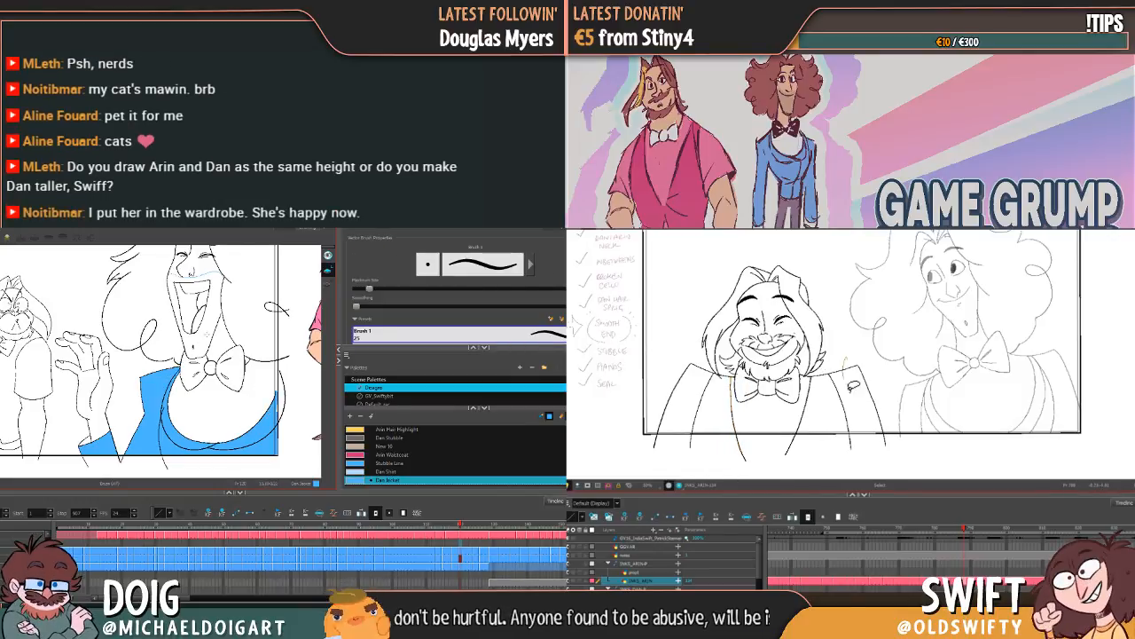
drag(851, 388, 881, 380)
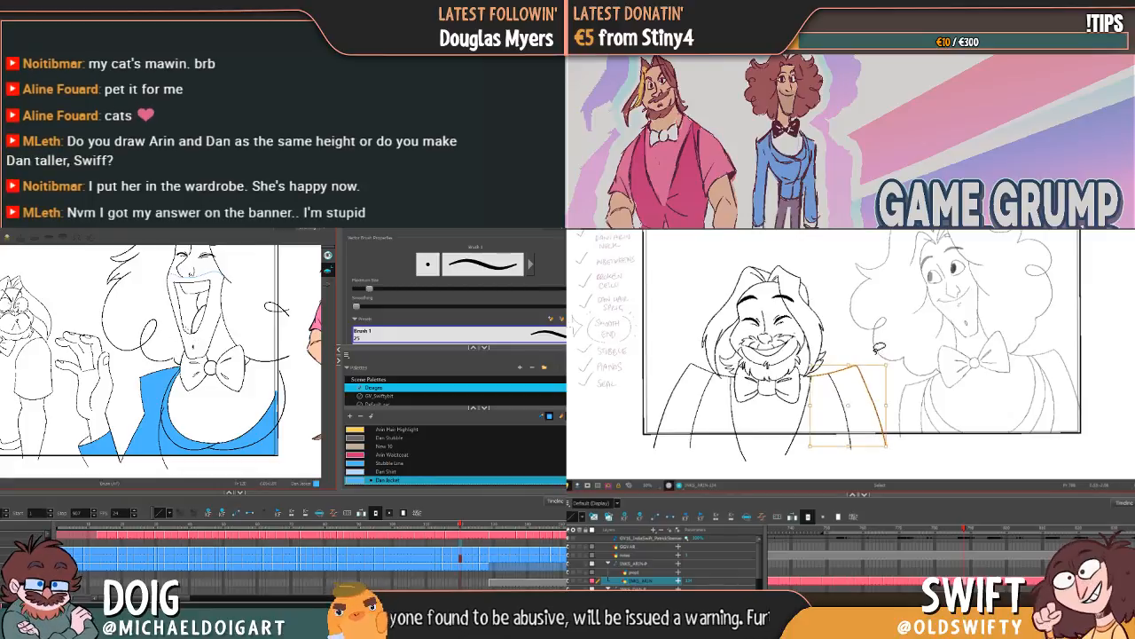
click(882, 347)
key(comma)
key(period)
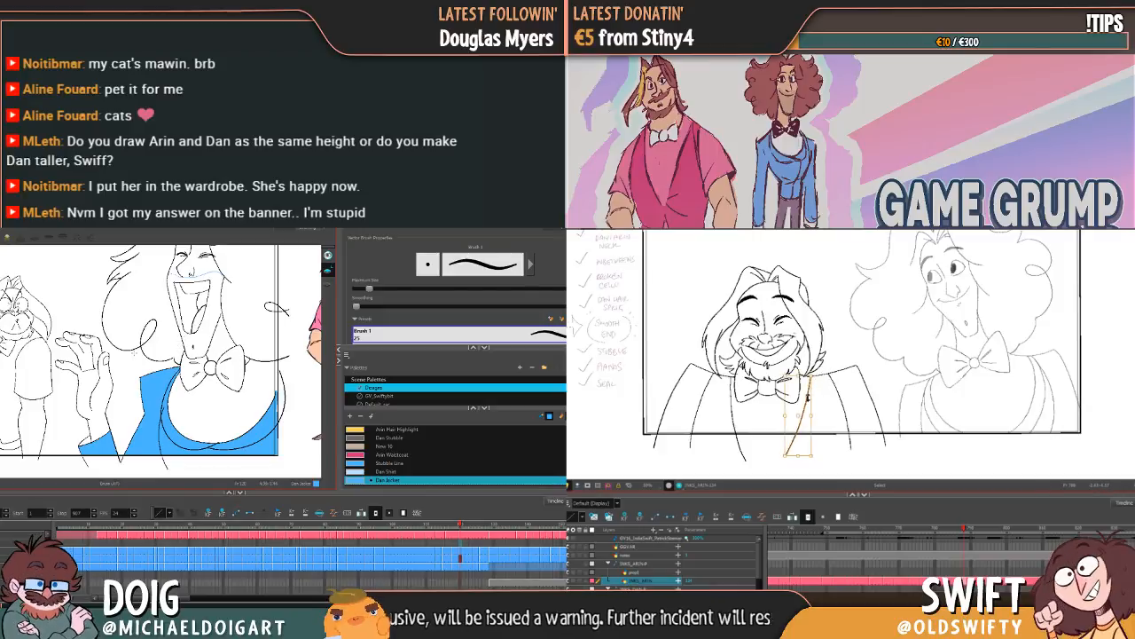
click(803, 412)
key(Delete)
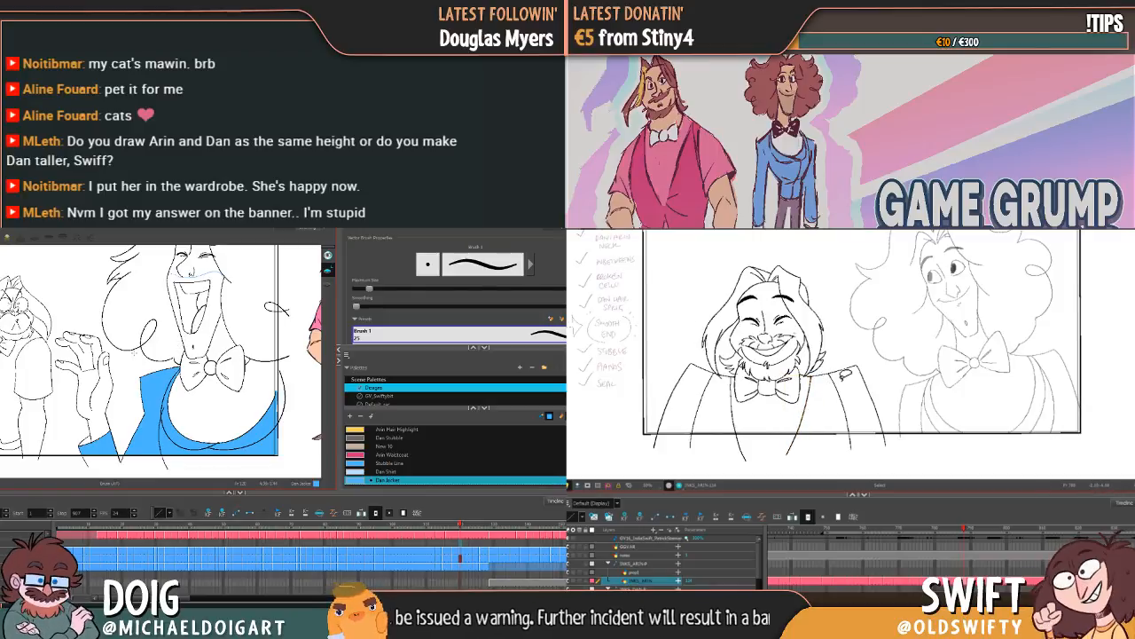
key(ctrl+z)
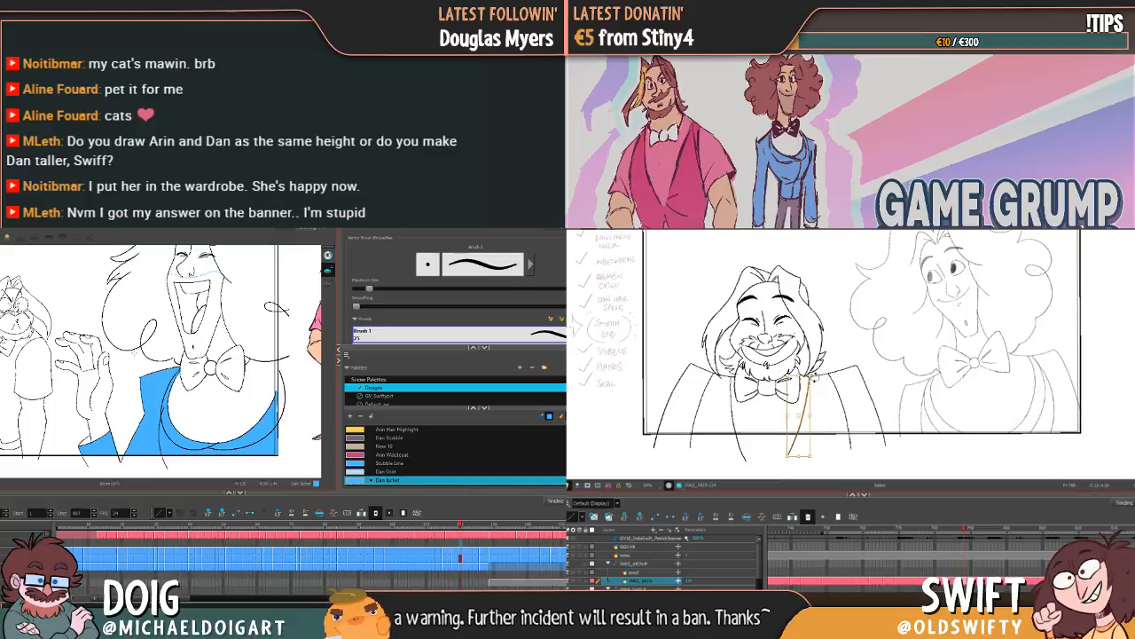
Step: Check the character reference, advance to Dan's next laughing drawing, and close the gap at the lapel's lower edge with a short brush stroke
key(f)
key(g)
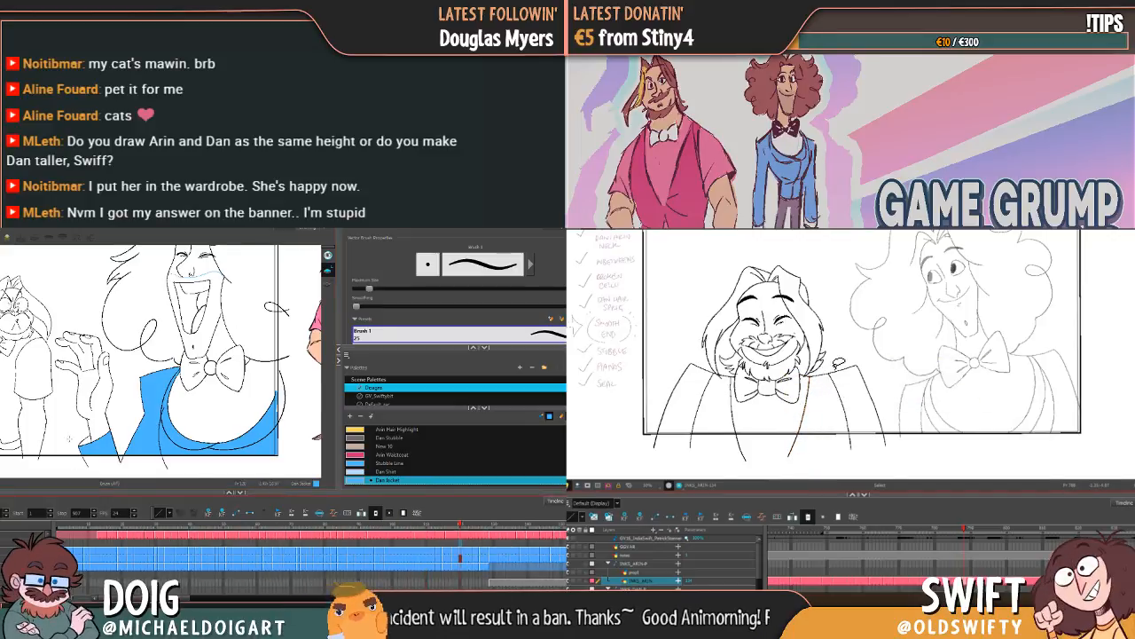
drag(298, 376, 152, 399)
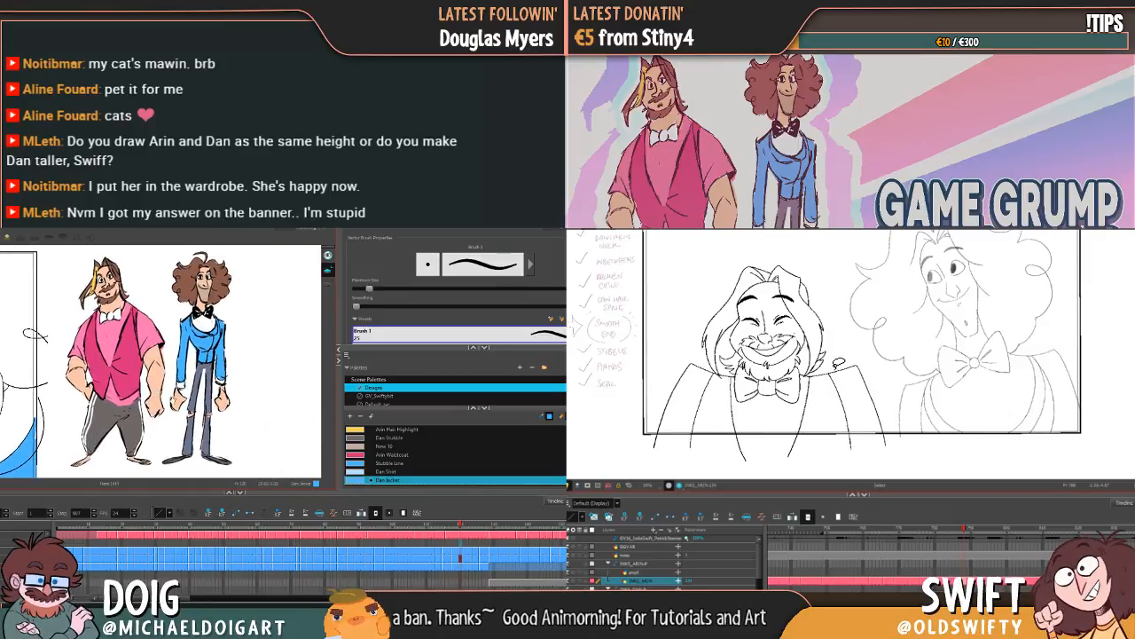
drag(135, 412, 180, 406)
drag(78, 424, 217, 402)
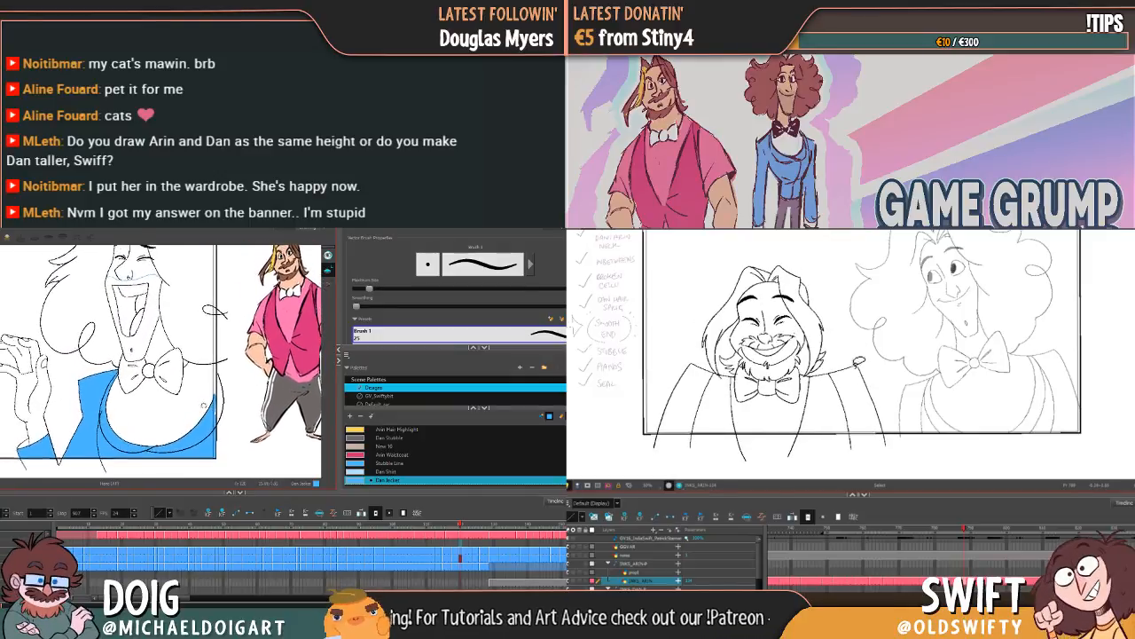
key(period)
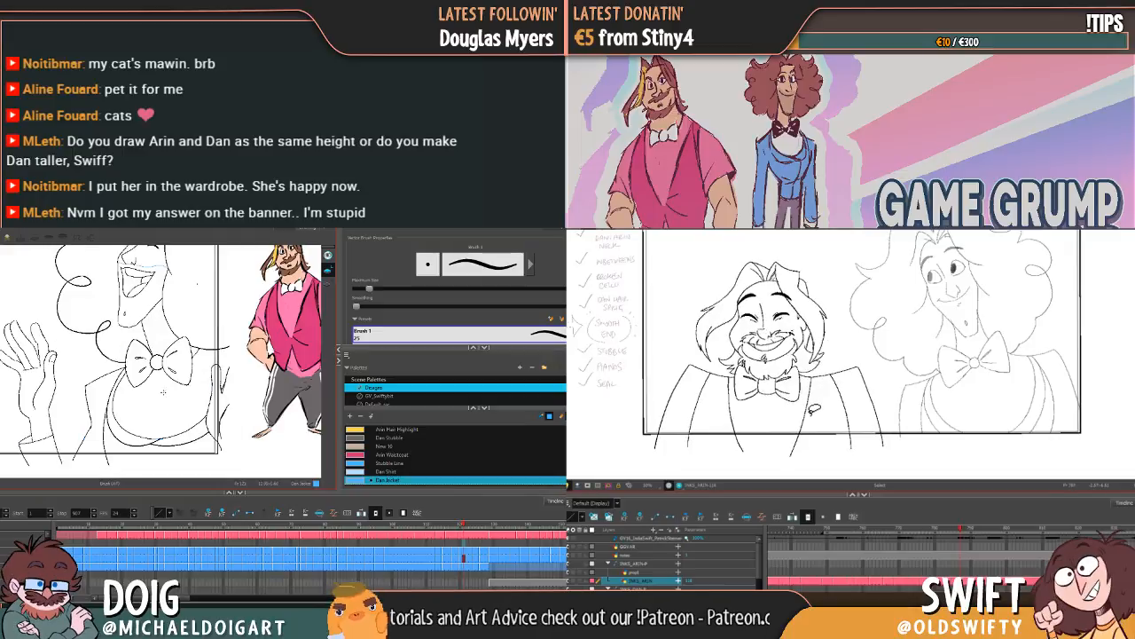
key(alt+b)
drag(93, 441, 113, 441)
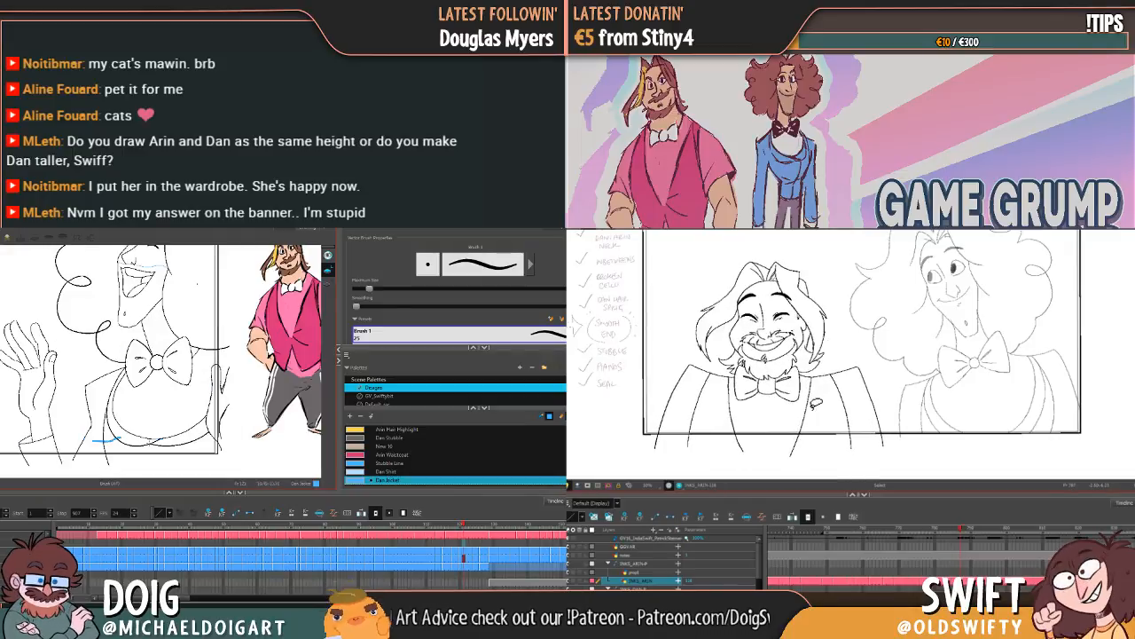
click(808, 418)
drag(126, 434, 115, 446)
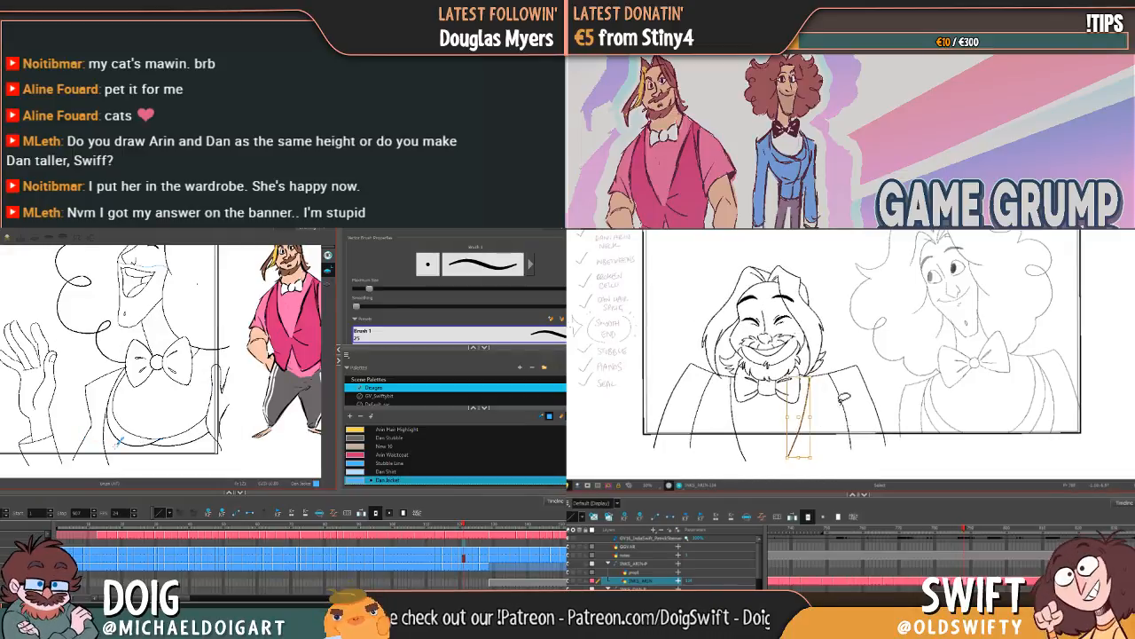
Step: Adjust the upper end of Arin's far lapel line and compare the drawing with its neighbour in the other scene
key(comma)
key(period)
click(808, 402)
drag(808, 379, 811, 381)
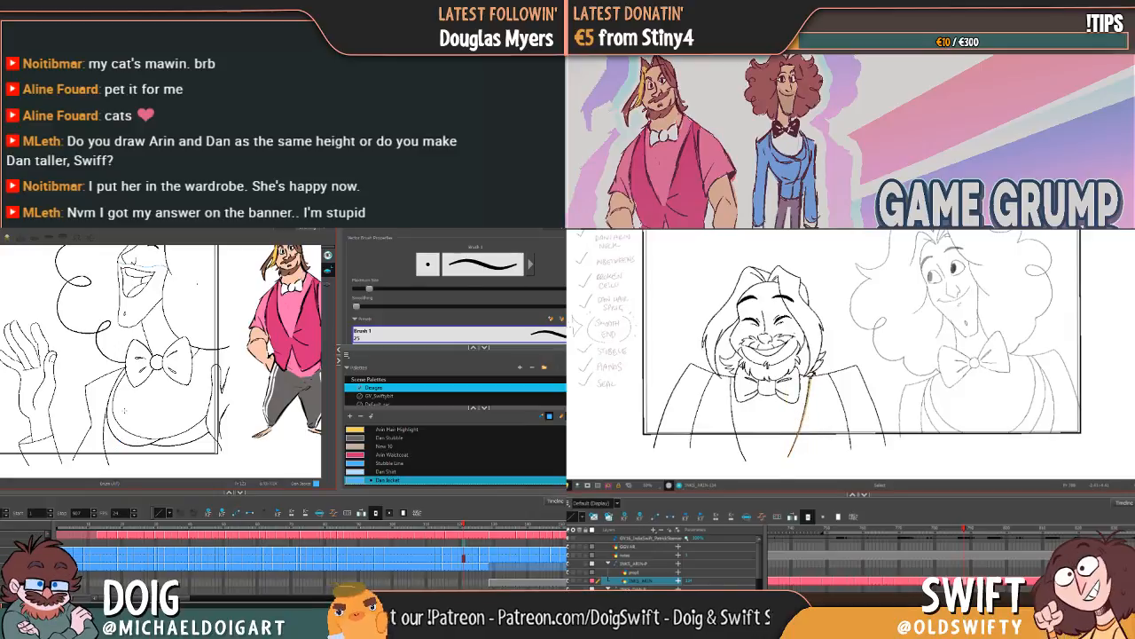
key(alt+i)
click(846, 385)
key(comma)
key(period)
Step: Fill the lapel, lower front, shoulder and sleeve with Dan Jacket in the raised-hand laughing drawing, and advance to the two-hands pose
click(117, 442)
key(comma)
key(period)
key(comma)
key(period)
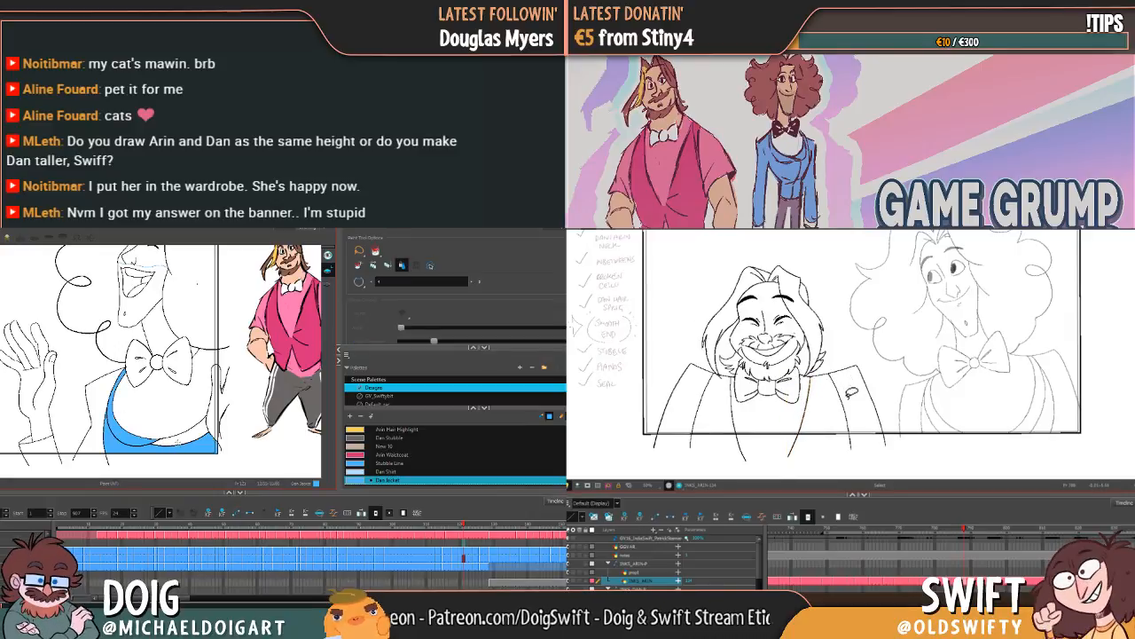
click(156, 452)
click(90, 441)
click(45, 443)
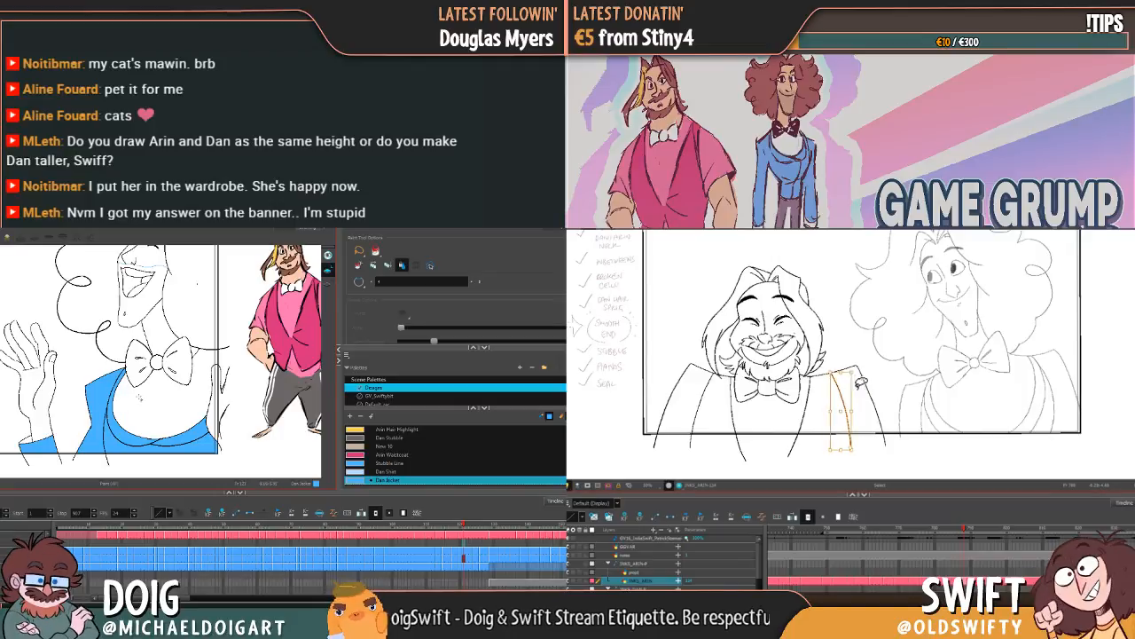
key(g)
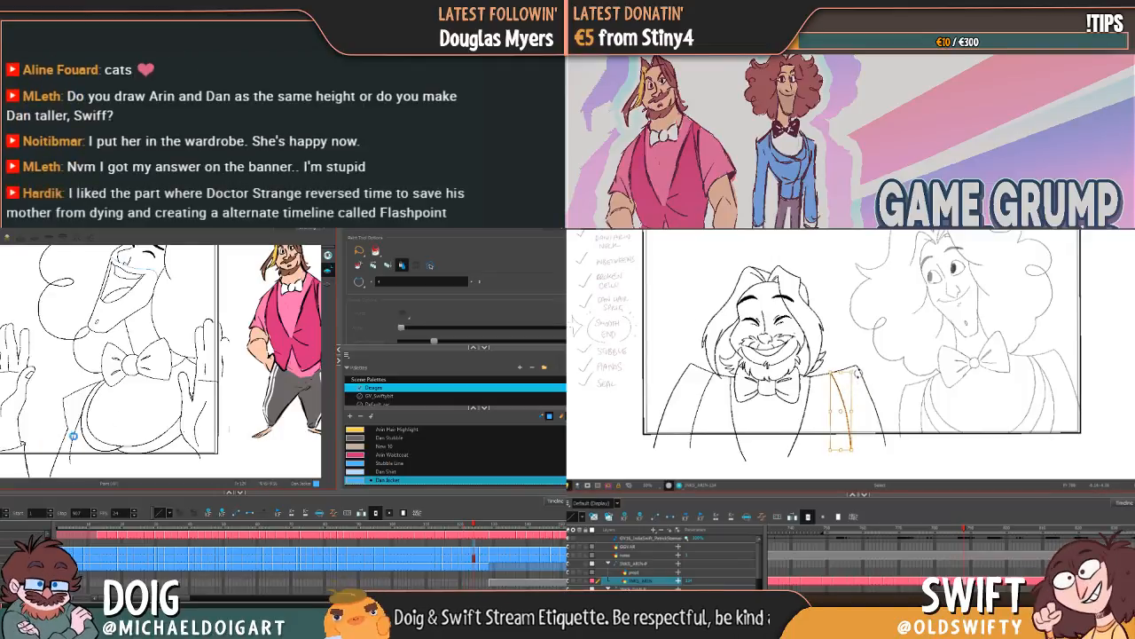
Step: Fill Dan's shoulder, near lapel and lower front with Dan Jacket in the laughing drawing with both hands raised
click(76, 440)
key(comma)
key(period)
click(94, 442)
click(98, 442)
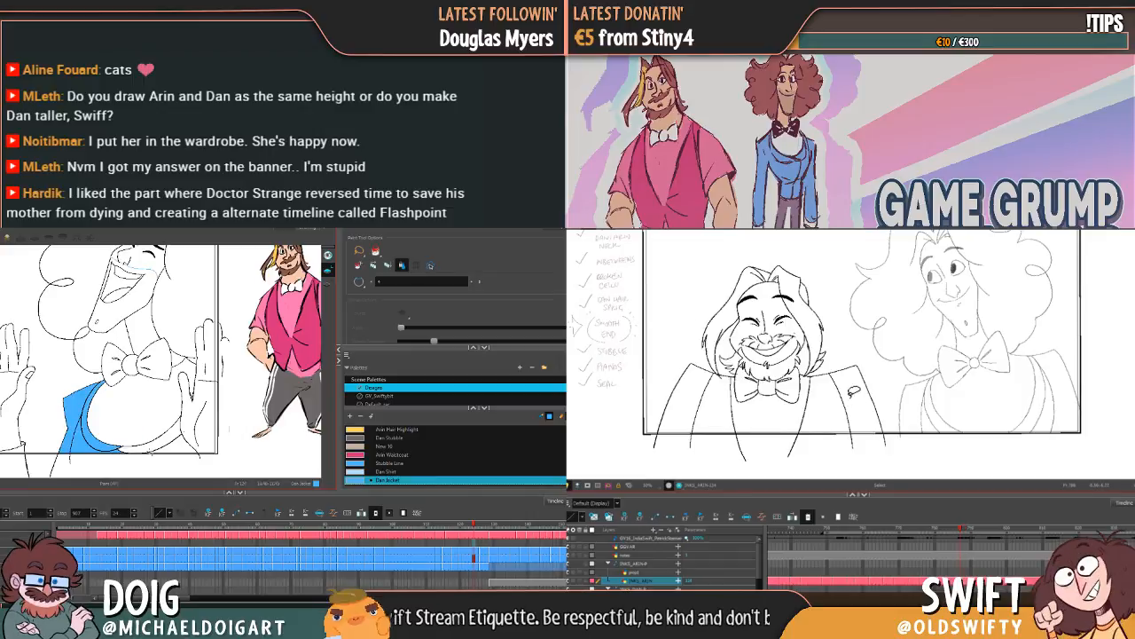
key(comma)
key(period)
key(comma)
key(period)
click(151, 449)
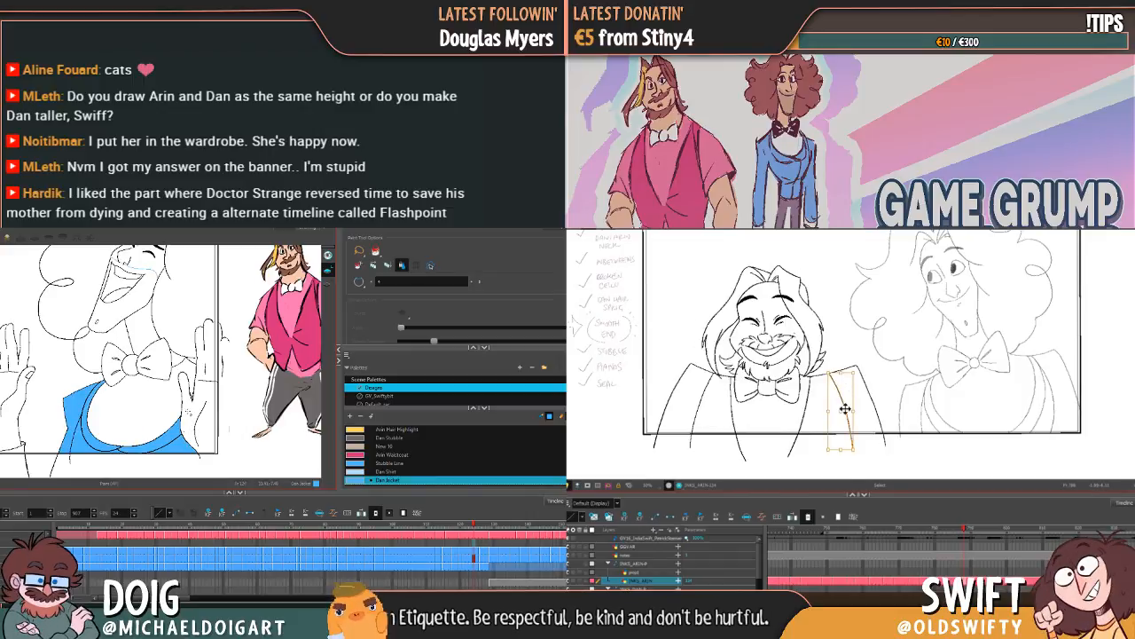
Step: Advance to the clasped-hands drawing, compare its neighbours, and fill both sides of Dan's jacket and its near edge with Dan Jacket
key(g)
key(f)
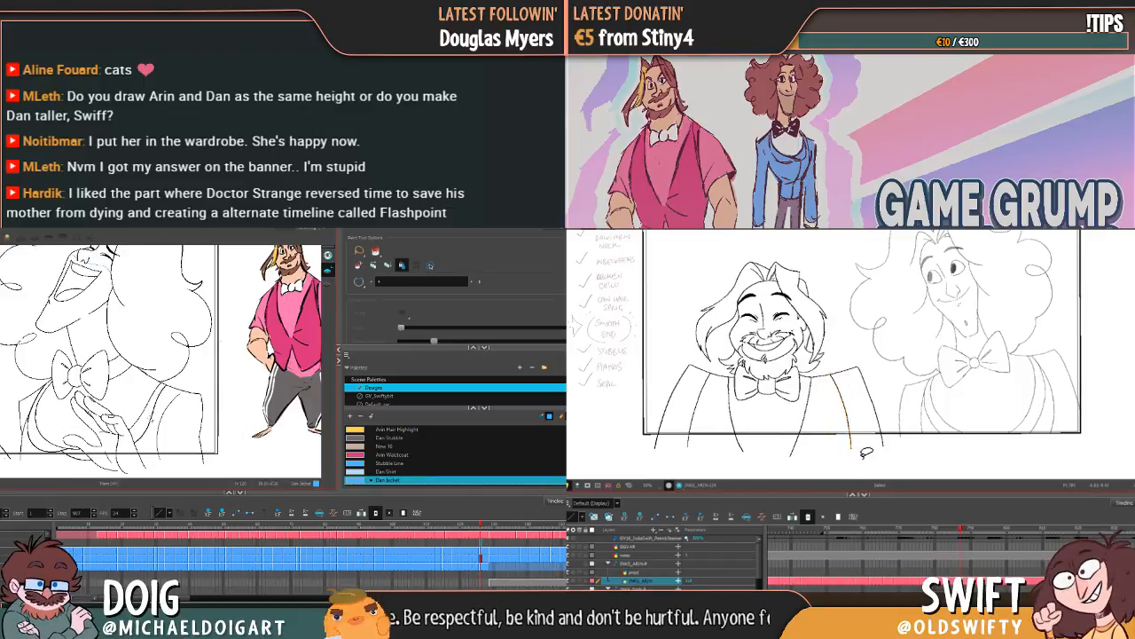
key(g)
key(f)
key(g)
key(f)
key(g)
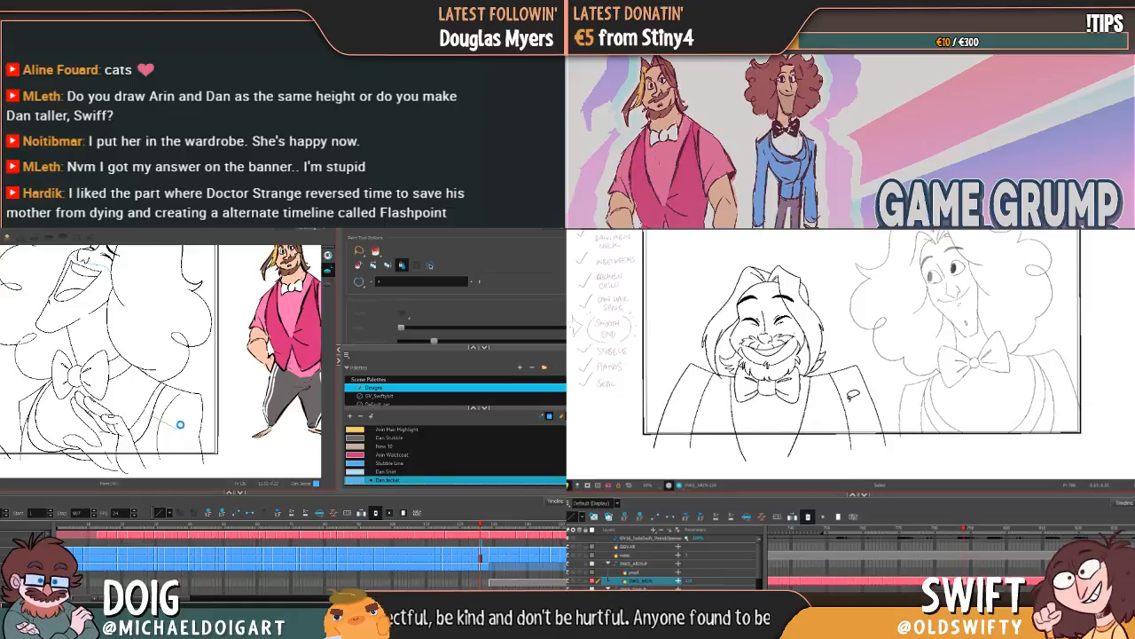
drag(149, 415, 169, 421)
click(849, 416)
click(29, 420)
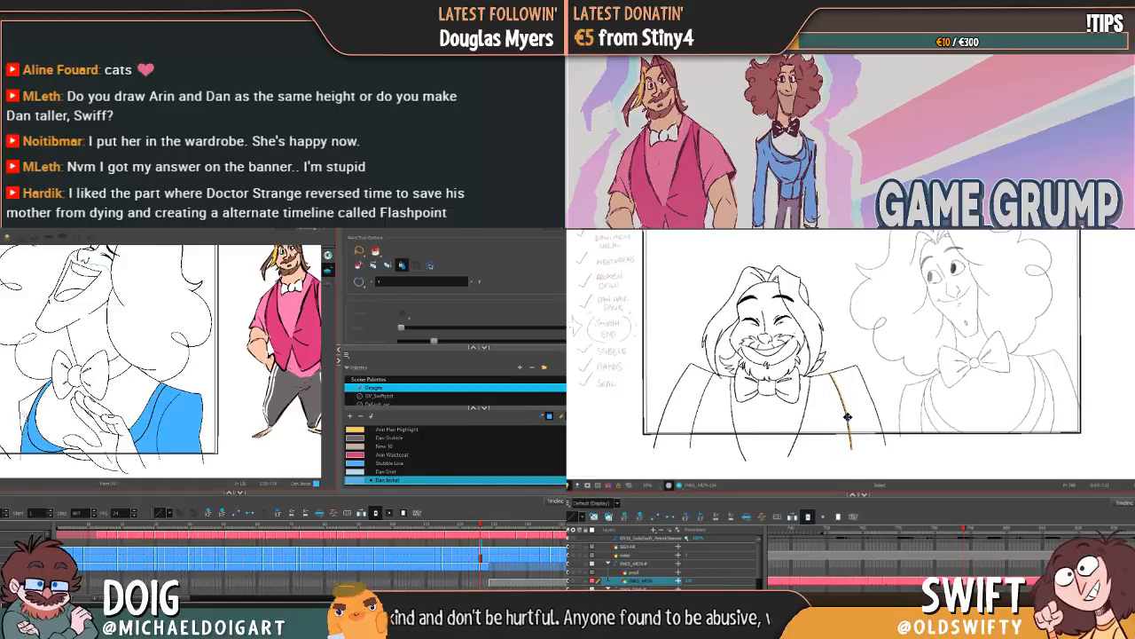
key(f)
key(g)
click(28, 408)
Step: Flip between the painted drawings to check Dan's jacket, and nudge Arin's far inner sleeve line in the other scene
key(f)
key(g)
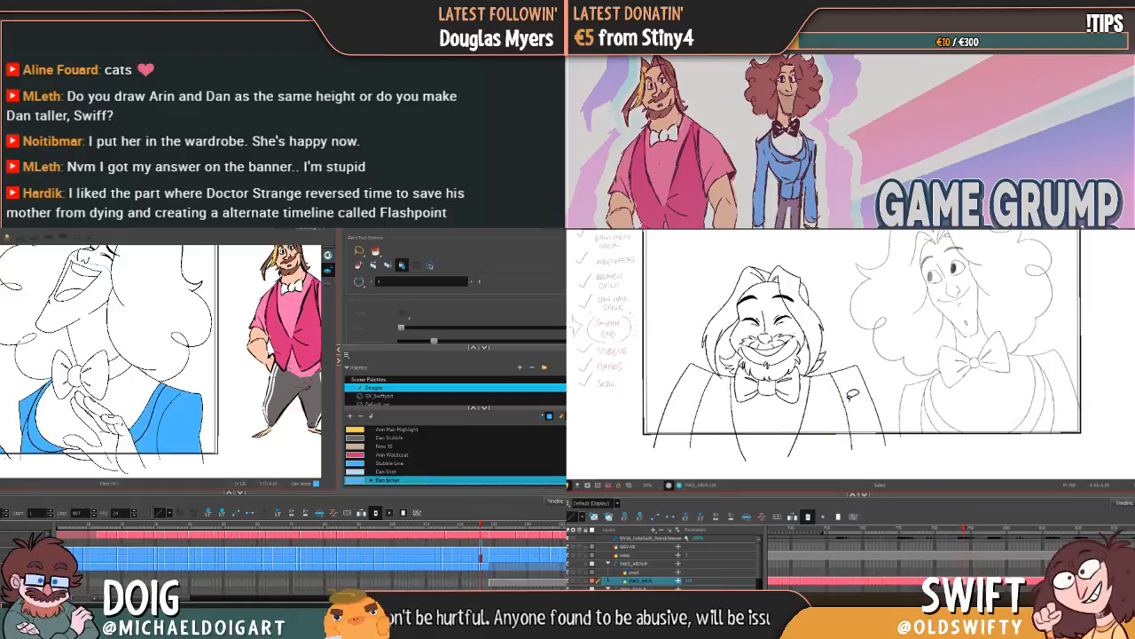
key(f)
key(g)
key(f)
key(g)
key(g)
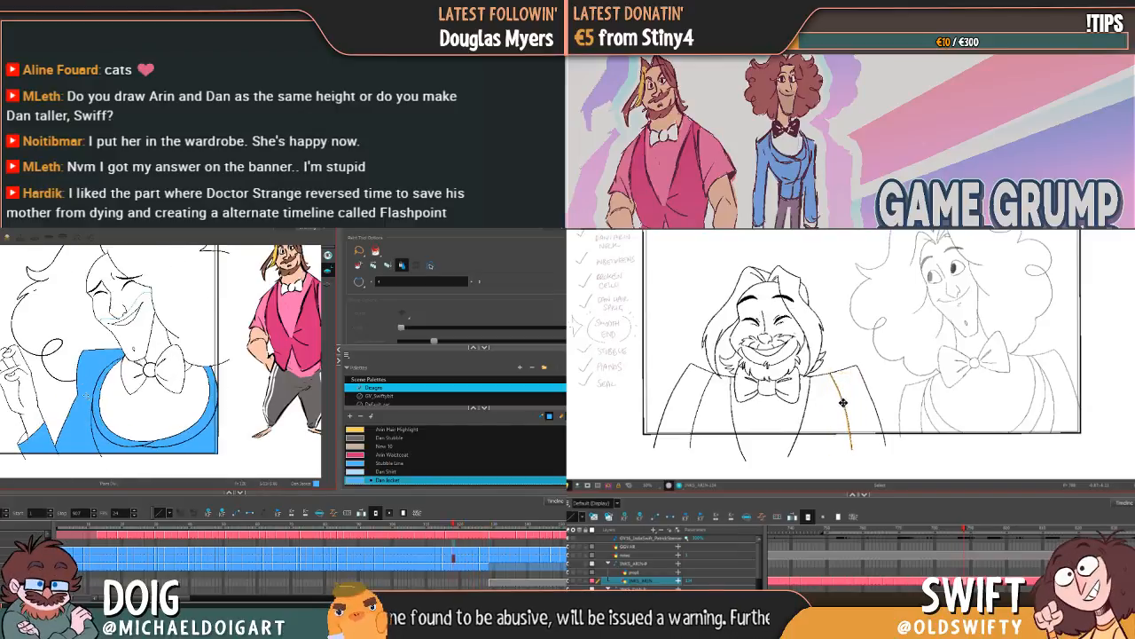
click(847, 409)
drag(849, 411, 851, 409)
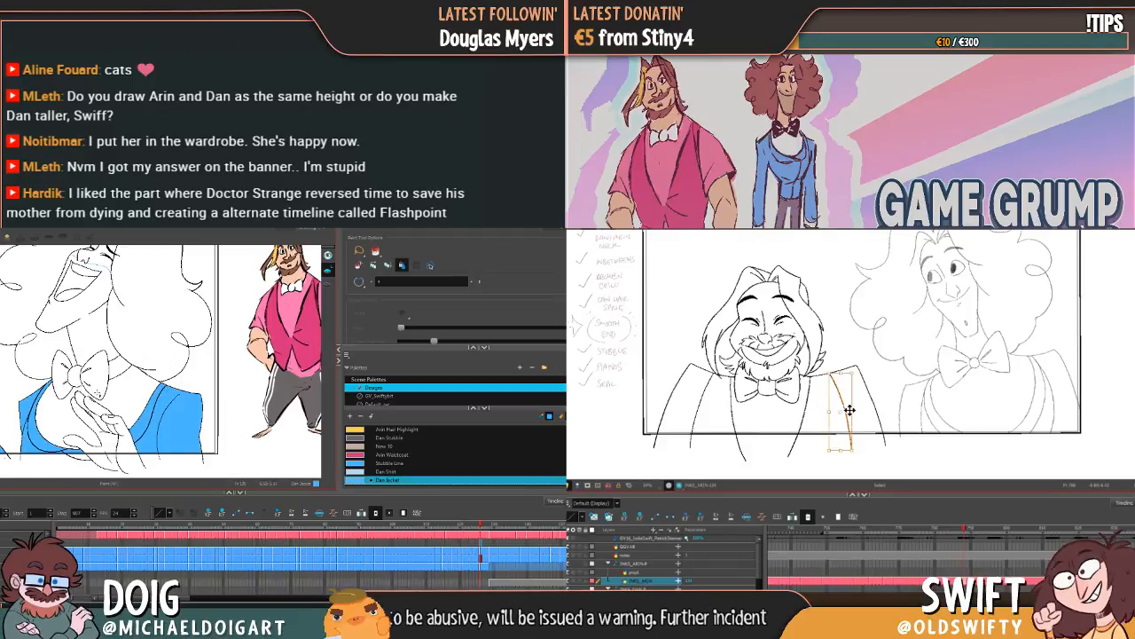
Step: Step back through Dan's earlier drawings and examine the jacket fills from the clasped-hands pose to the profile pose
key(f)
key(g)
key(f)
key(g)
key(f)
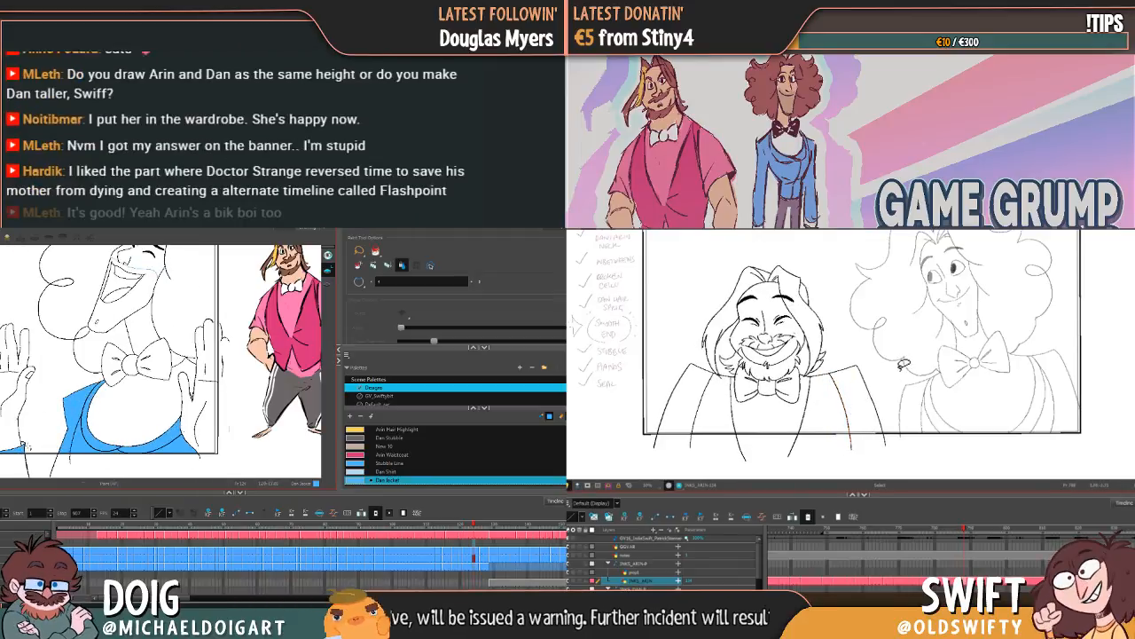
key(g)
key(f)
key(g)
key(f)
key(f)
key(f)
key(f)
key(f)
key(f)
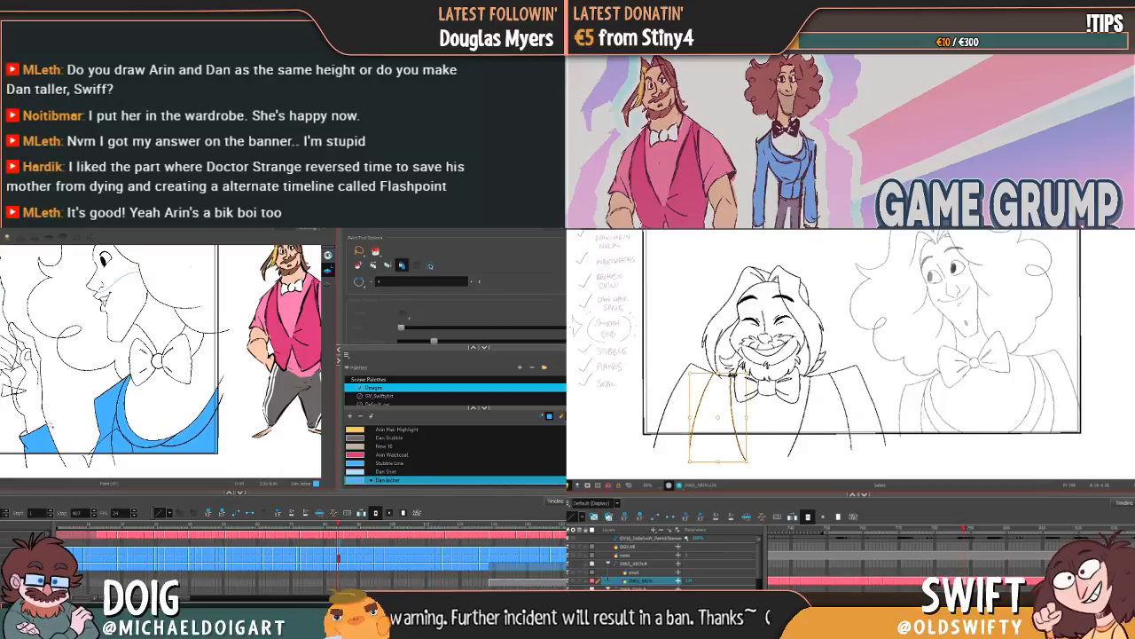
Step: Select Arin's near lapel and inner sleeve lines and compare them with the neighbouring drawing in the other scene
click(734, 391)
key(f)
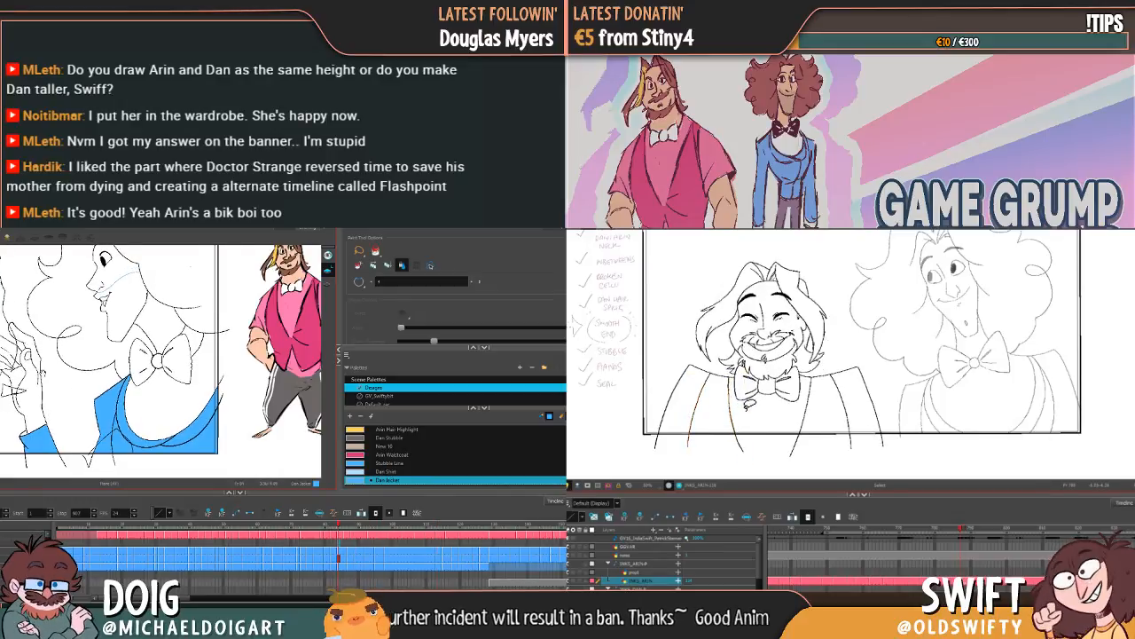
key(g)
click(698, 409)
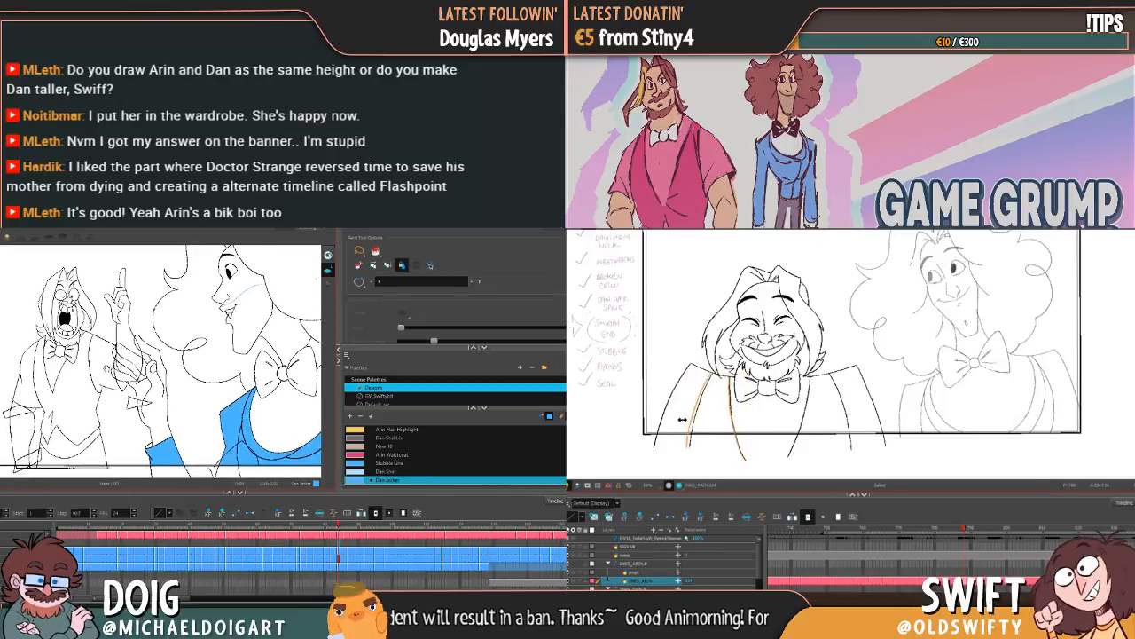
key(f)
key(g)
click(737, 420)
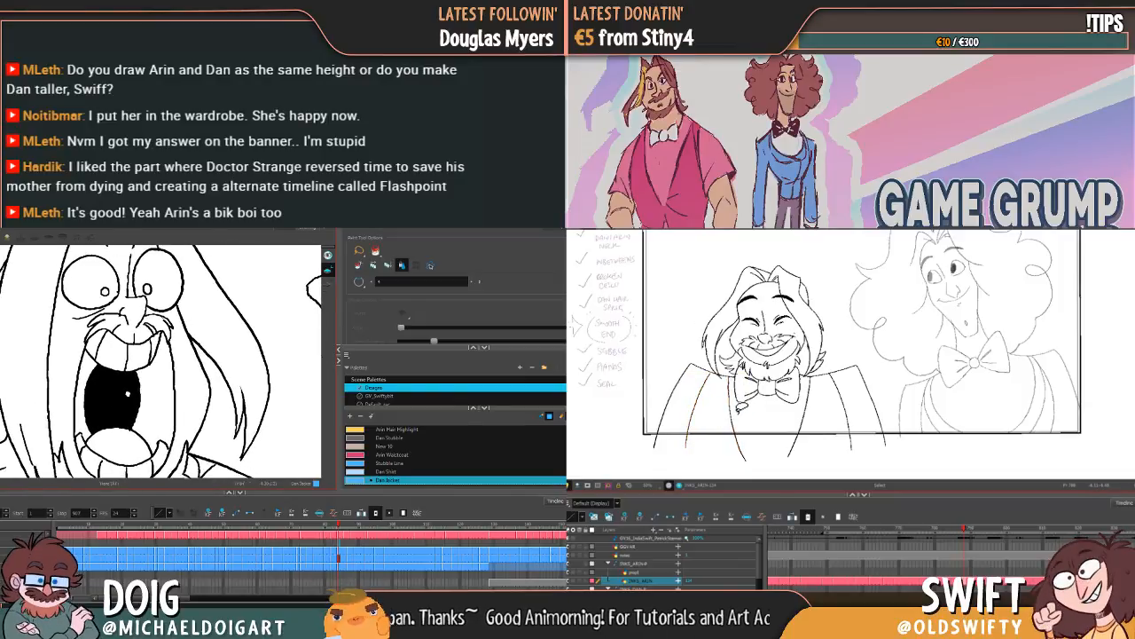
Step: Flip between Arin's neighbouring smiling drawings to compare his near lapel and sleeve lines, and select the near inner sleeve line
key(f)
key(g)
key(f)
key(g)
mouse_move(732, 416)
mouse_down()
mouse_move(701, 413)
mouse_move(727, 422)
mouse_move(685, 417)
mouse_move(688, 426)
mouse_up()
click(746, 407)
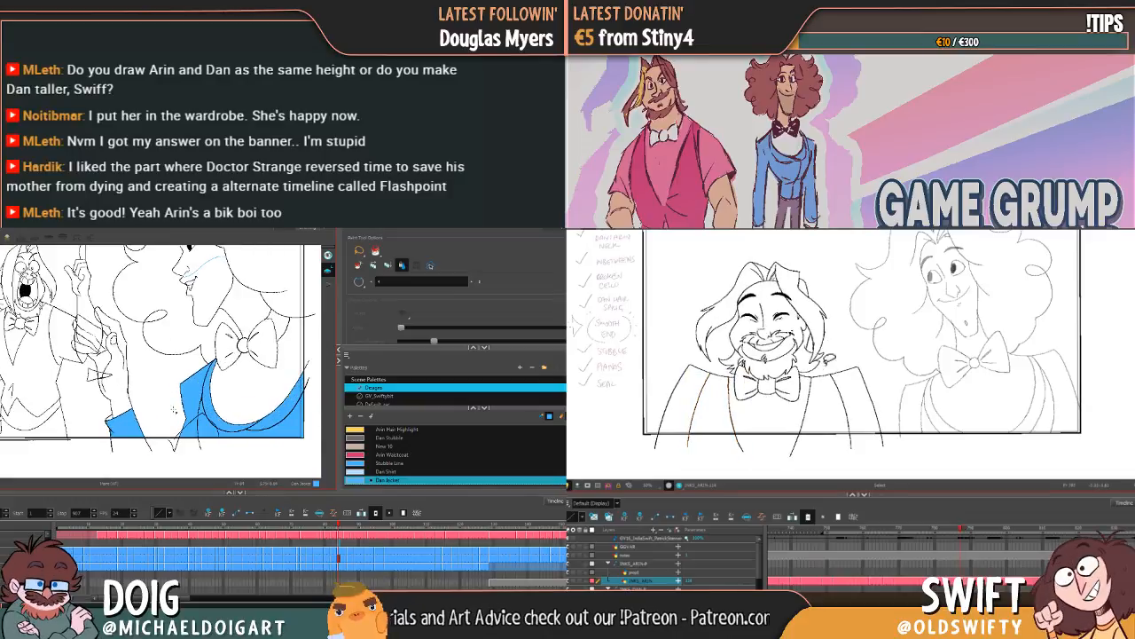
key(.)
key(.)
click(703, 413)
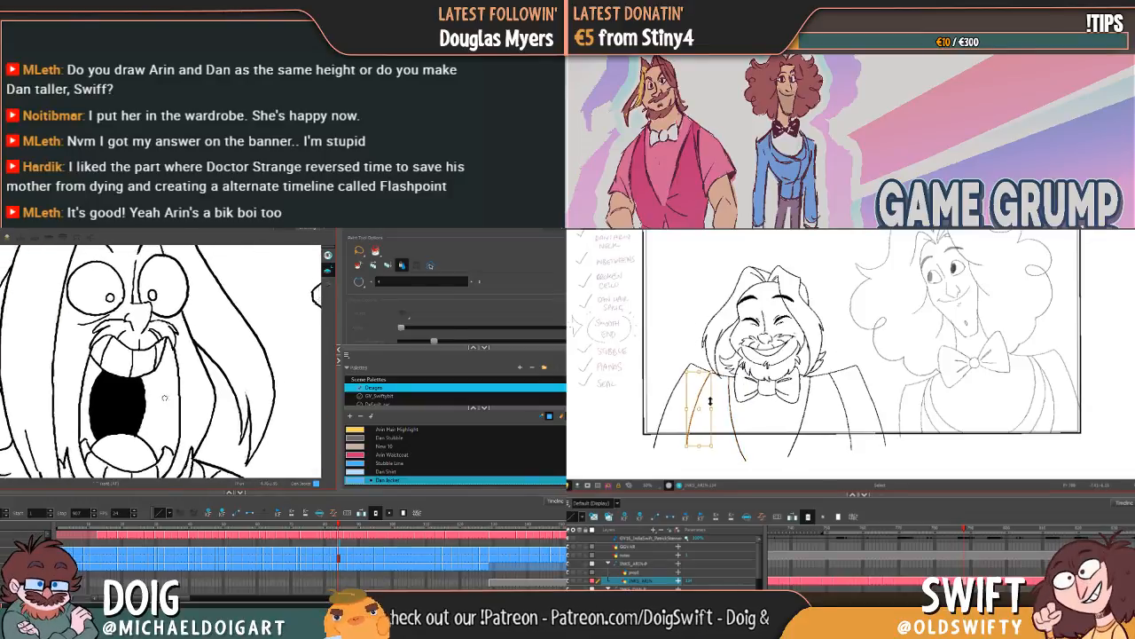
Step: Inspect the linework and Dan's jacket fill on the open-mouthed Arin drawing, and recheck Arin's near inner sleeve line in the other scene
key(.)
key(.)
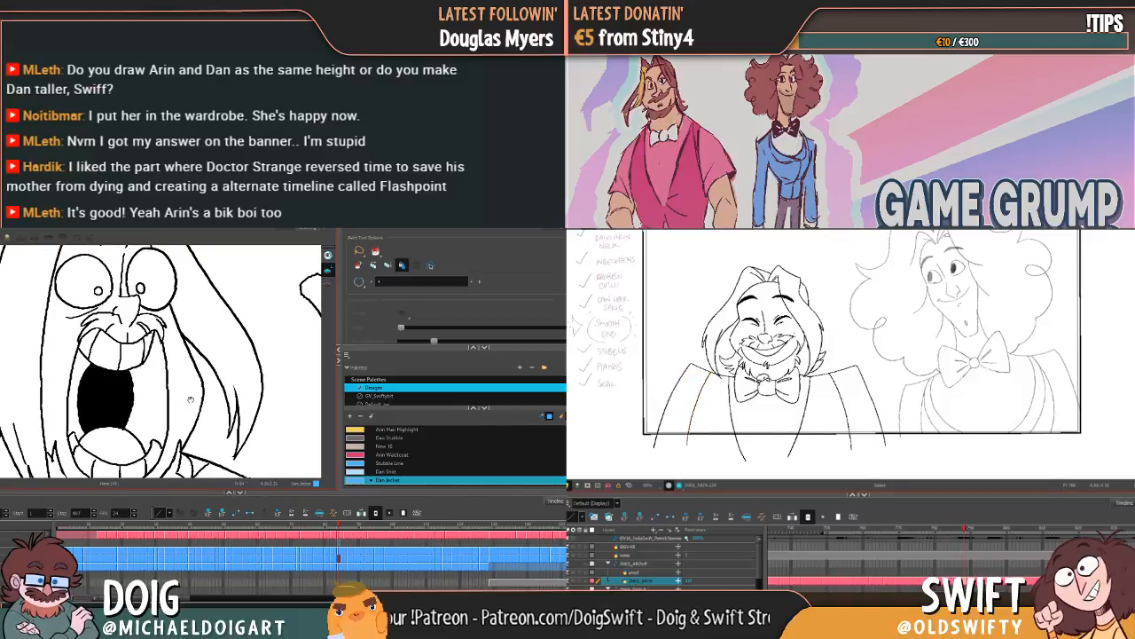
key(.)
drag(192, 403, 149, 388)
key(.)
scroll(164, 396, down, 7)
key(.)
key(.)
click(702, 414)
scroll(122, 365, up, 8)
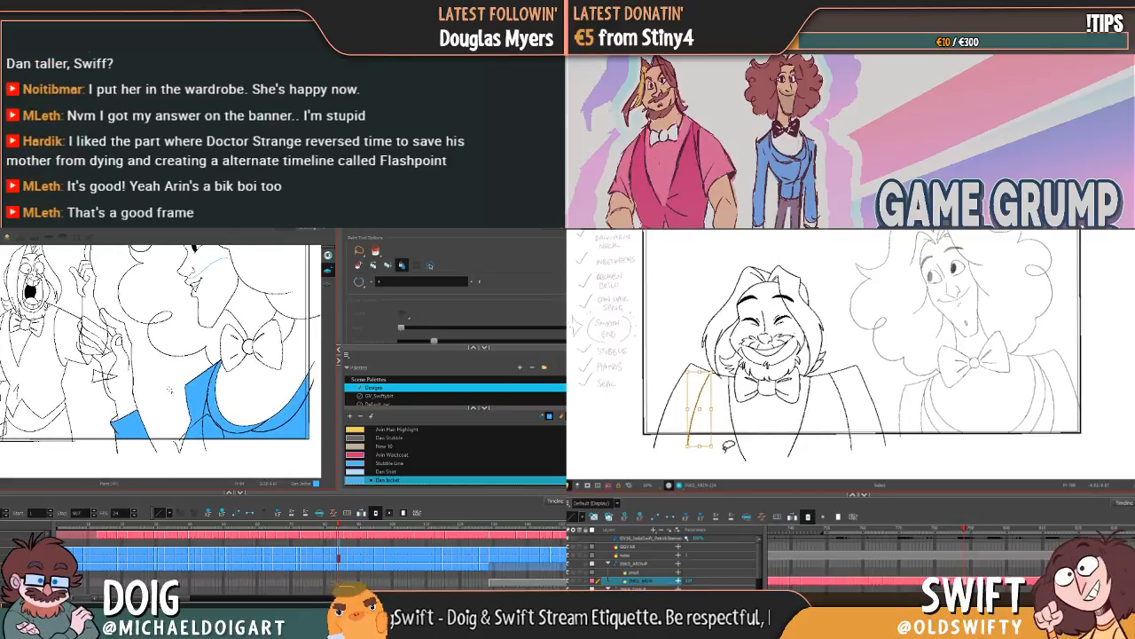
Step: Stretch the lower end of Arin's near outer sleeve line slightly outward on the smiling pose and compare it with the neighbouring drawing
key(.)
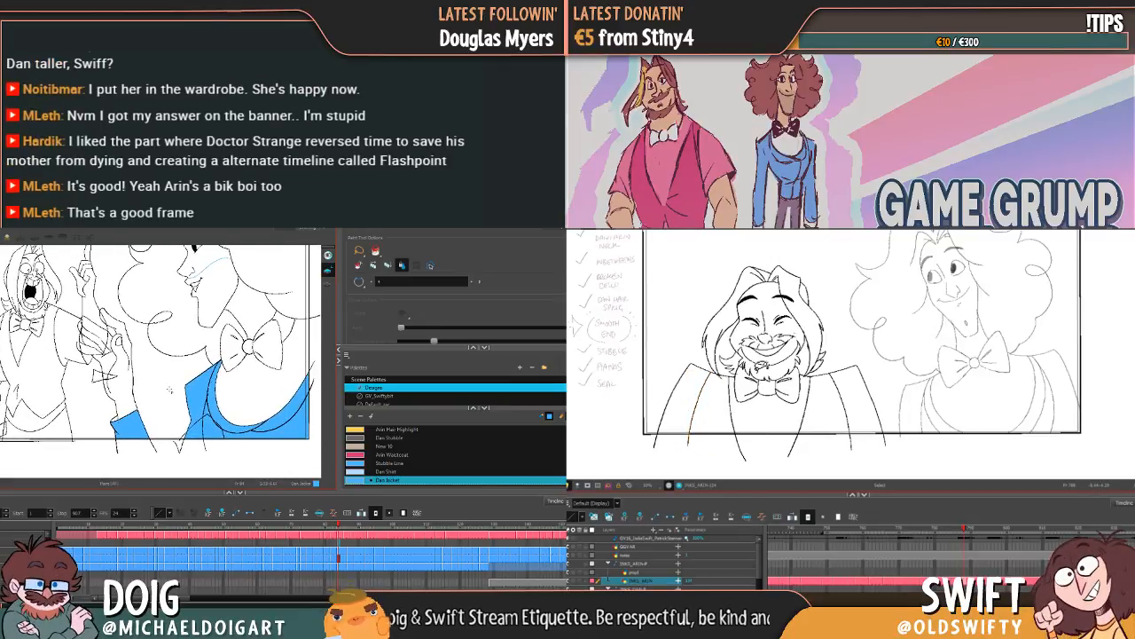
key(.)
click(667, 426)
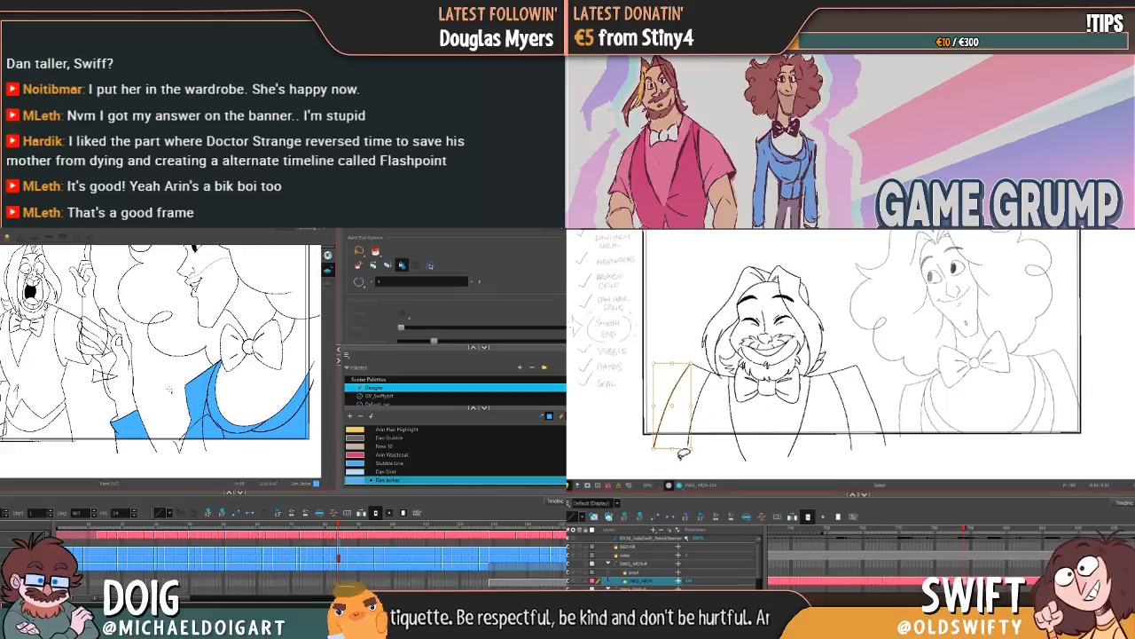
click(681, 454)
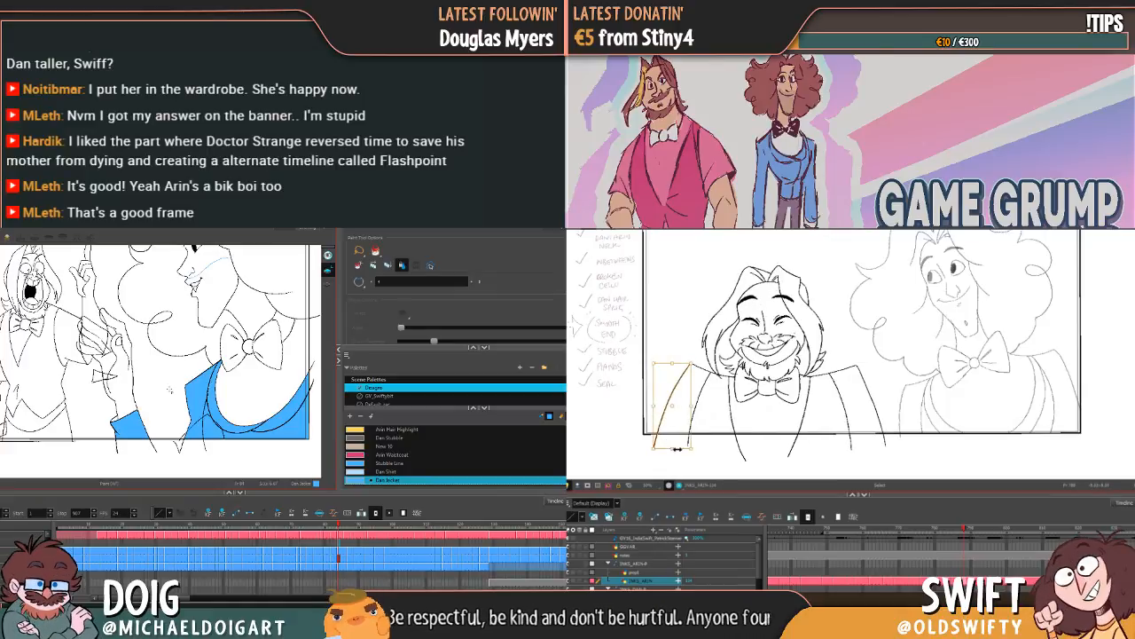
drag(677, 449, 681, 451)
key(.)
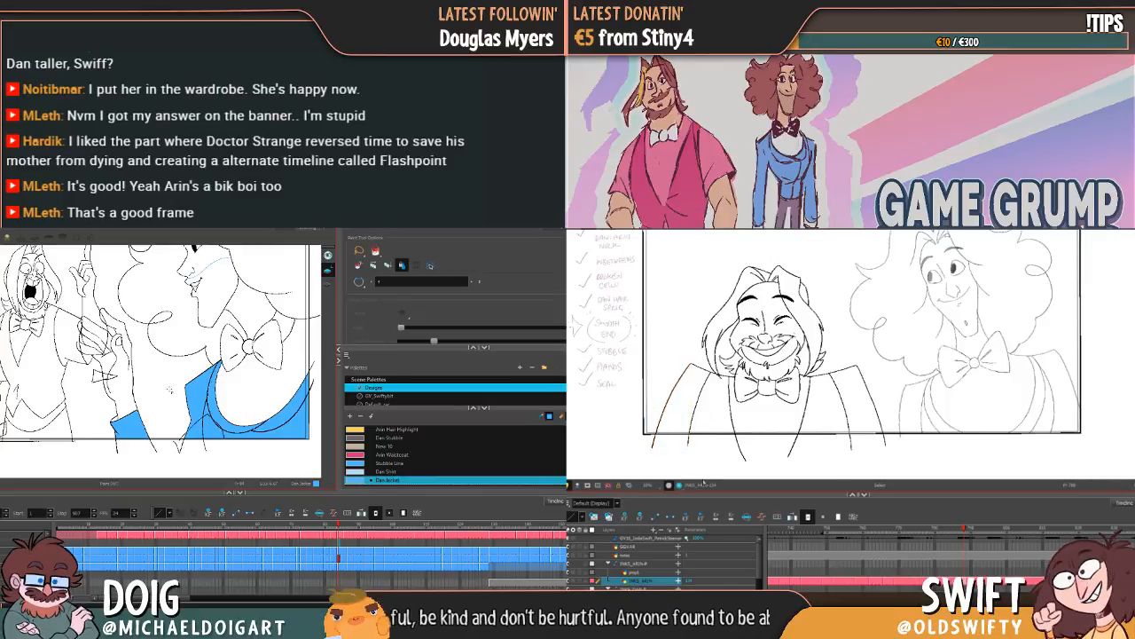
key(.)
key(.)
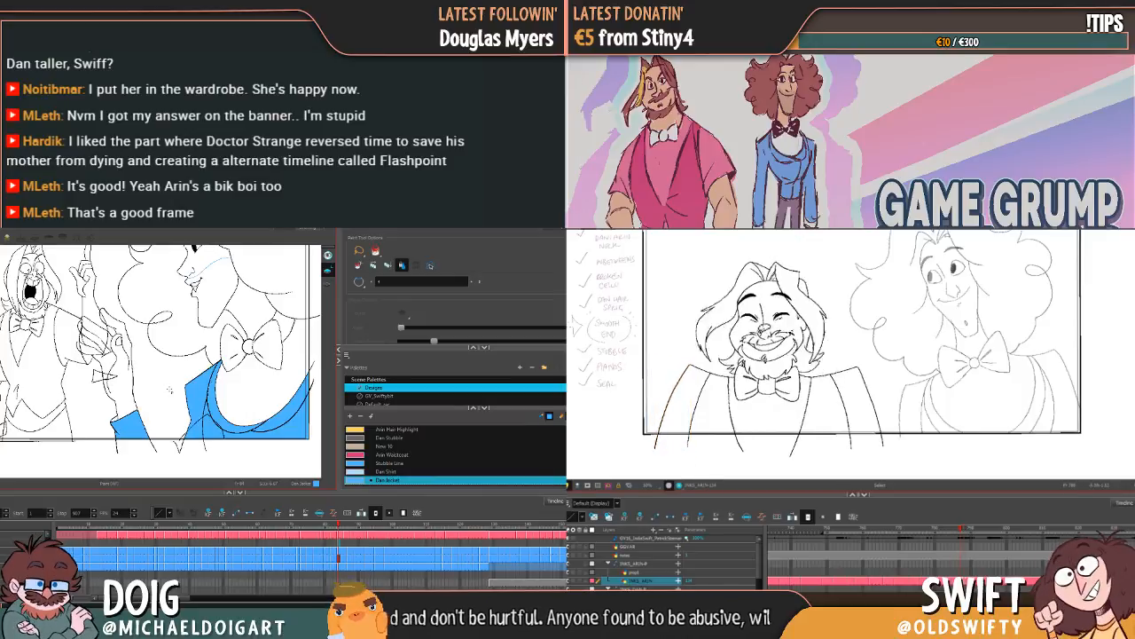
key(.)
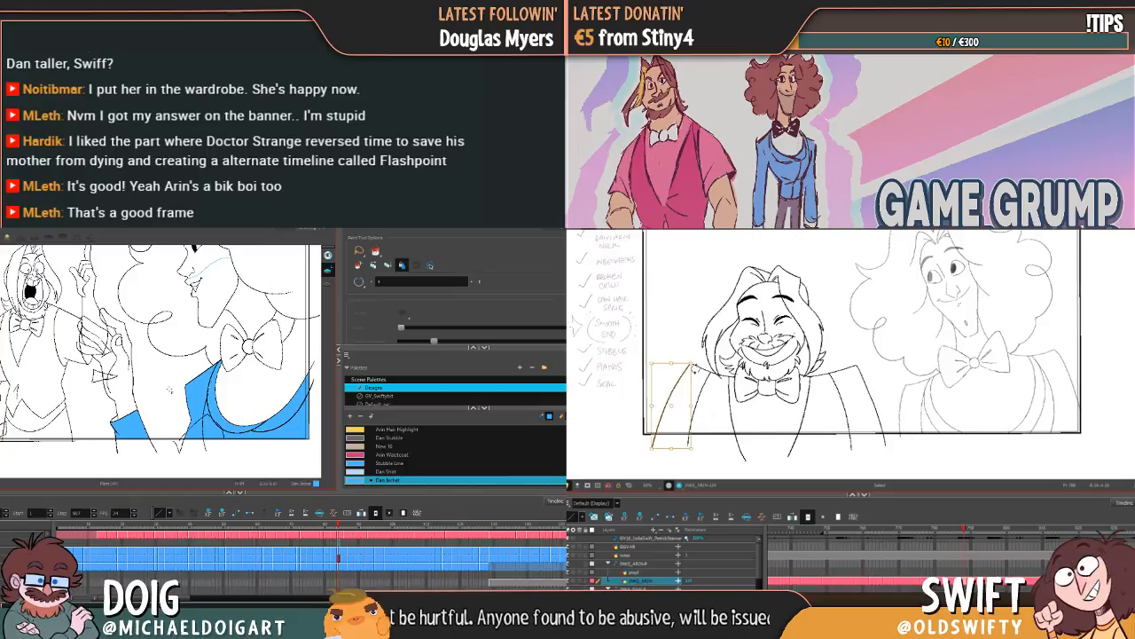
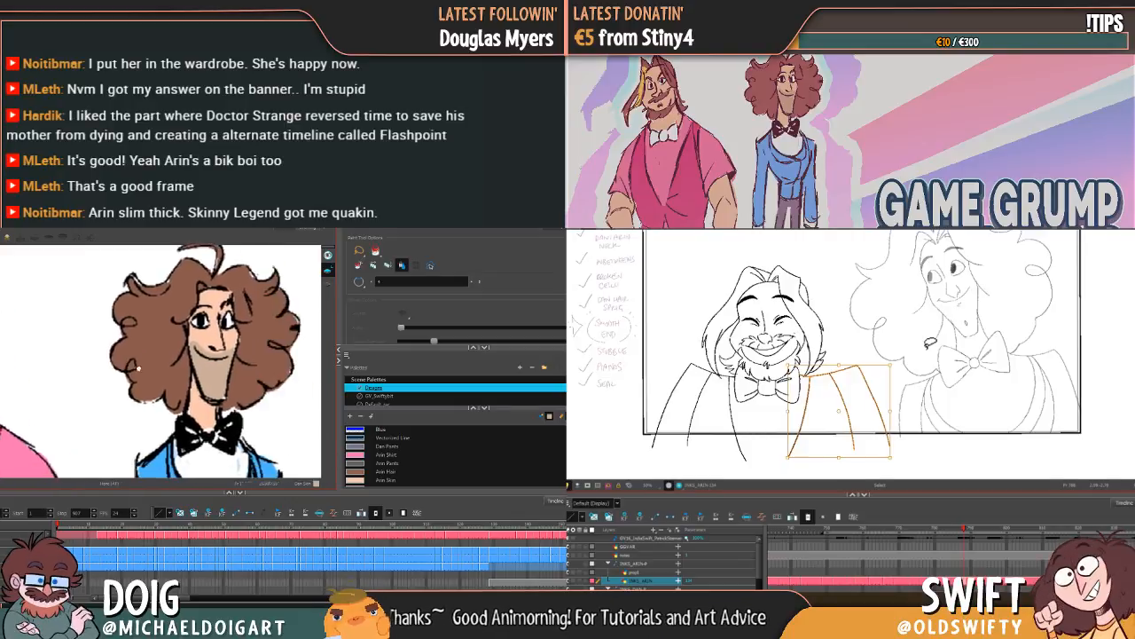
Step: Nudge Arin's near lapel and sleeve lines slightly on the smiling pose and compare them with the neighbouring drawings
key(Escape)
key(comma)
key(period)
key(comma)
key(period)
key(comma)
key(period)
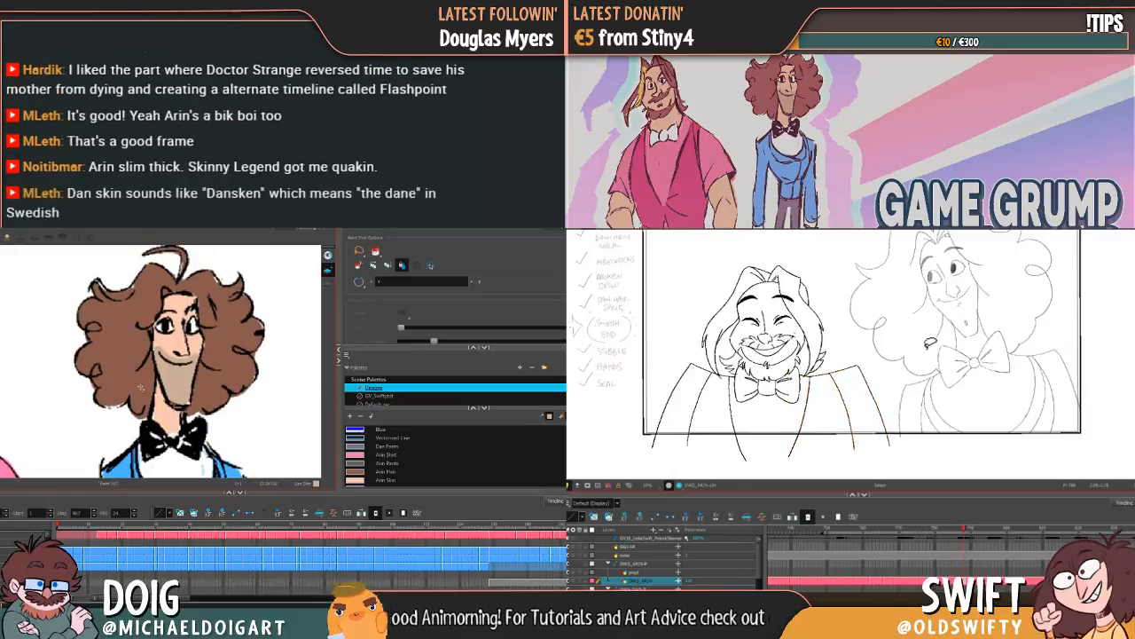
mouse_move(817, 377)
mouse_down()
mouse_move(815, 393)
mouse_move(886, 386)
mouse_move(850, 377)
mouse_up()
scroll(382, 453, down, 1)
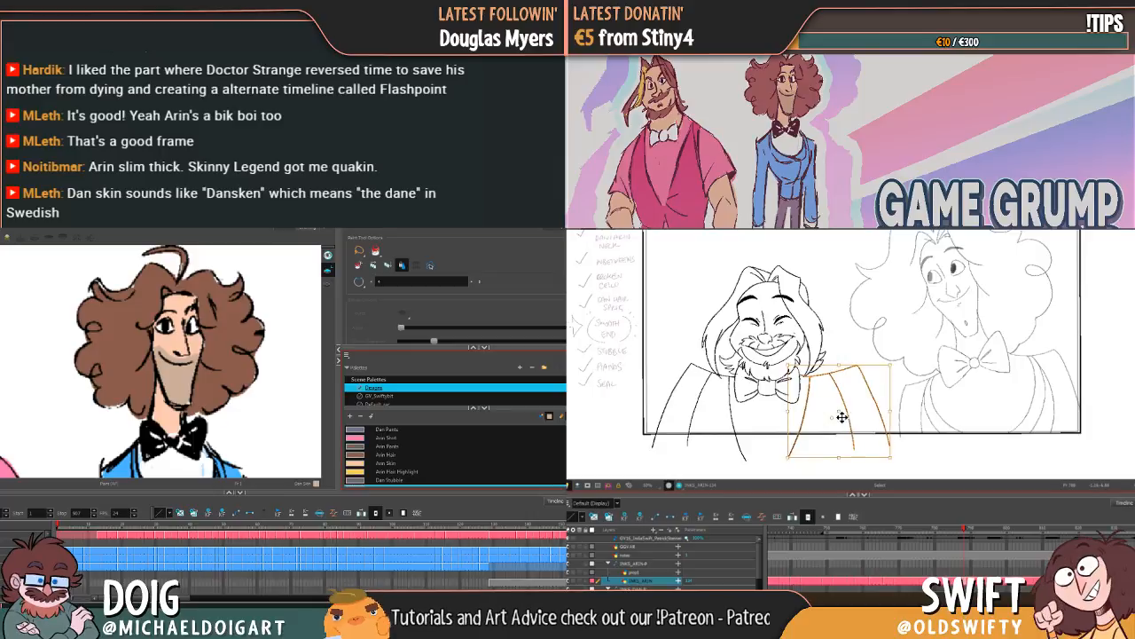
click(382, 455)
scroll(382, 454, down, 2)
drag(844, 418, 844, 416)
key(Escape)
key(comma)
key(period)
key(comma)
key(g)
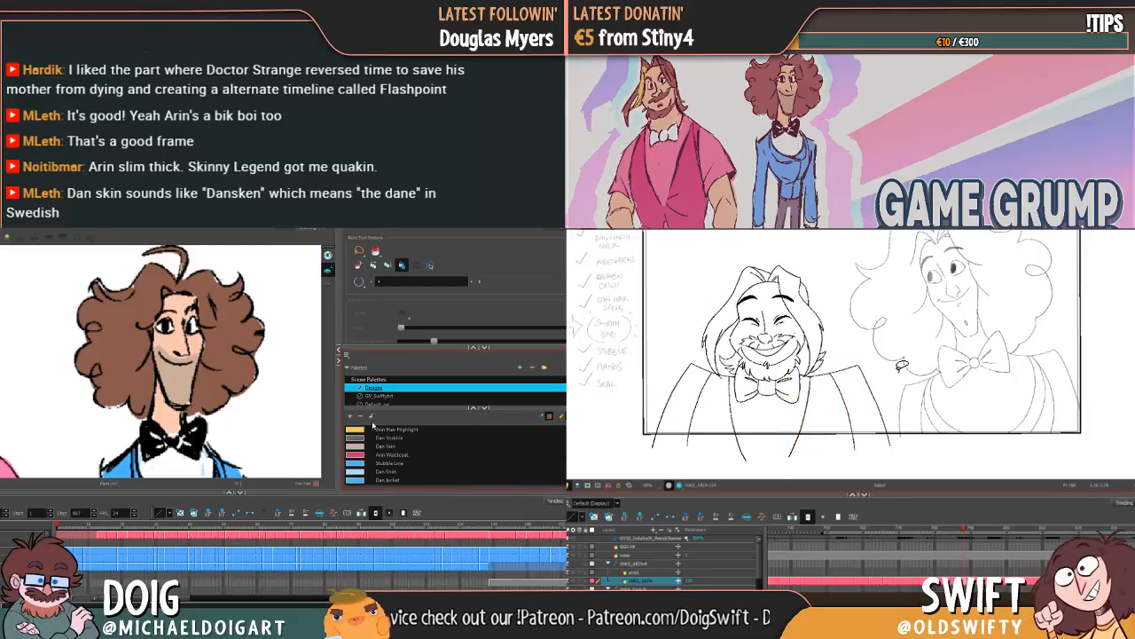
Step: Add a new colour swatch after Dan Jacket and open its colour editor, and select Arin's whole smiling drawing in the other scene
click(351, 416)
key(g)
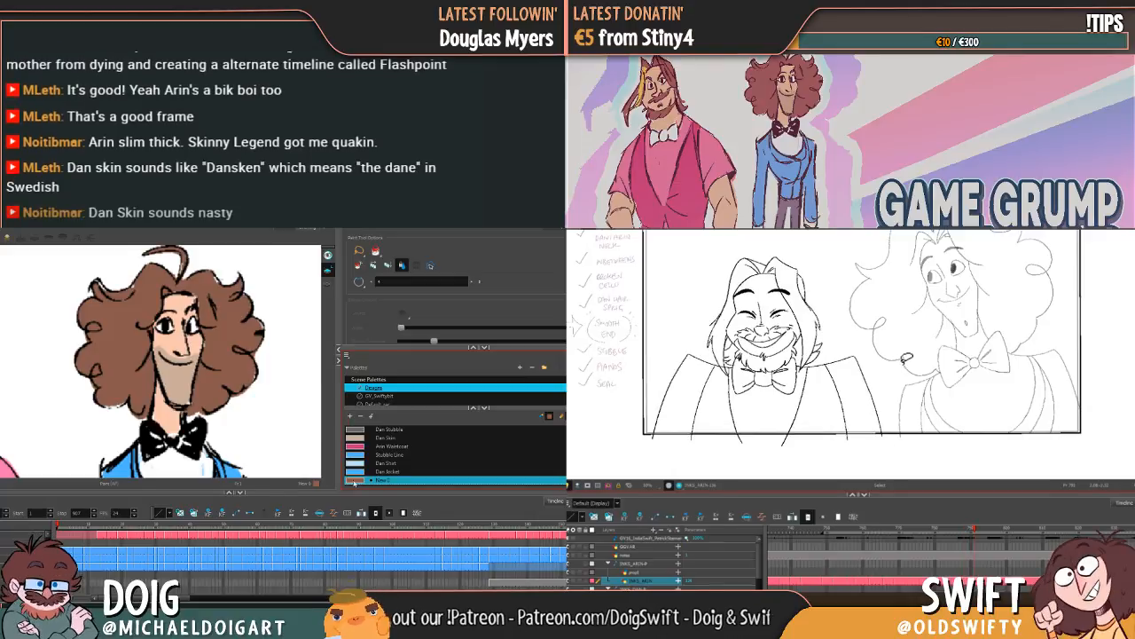
double_click(379, 481)
drag(843, 415, 717, 418)
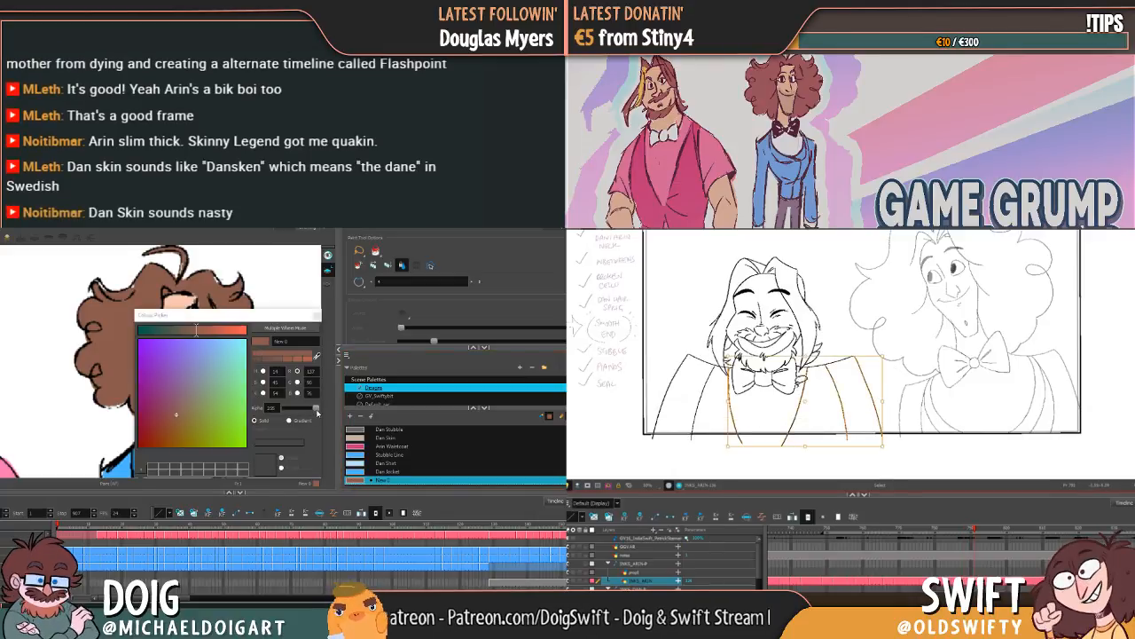
key(f)
key(g)
mouse_move(890, 404)
mouse_down()
mouse_move(825, 416)
mouse_move(758, 236)
mouse_move(851, 264)
mouse_up()
Step: Darken the new swatch to a dark brown with the multiple wheel picker, and shift Arin's selected drawing slightly down and sideways
click(296, 341)
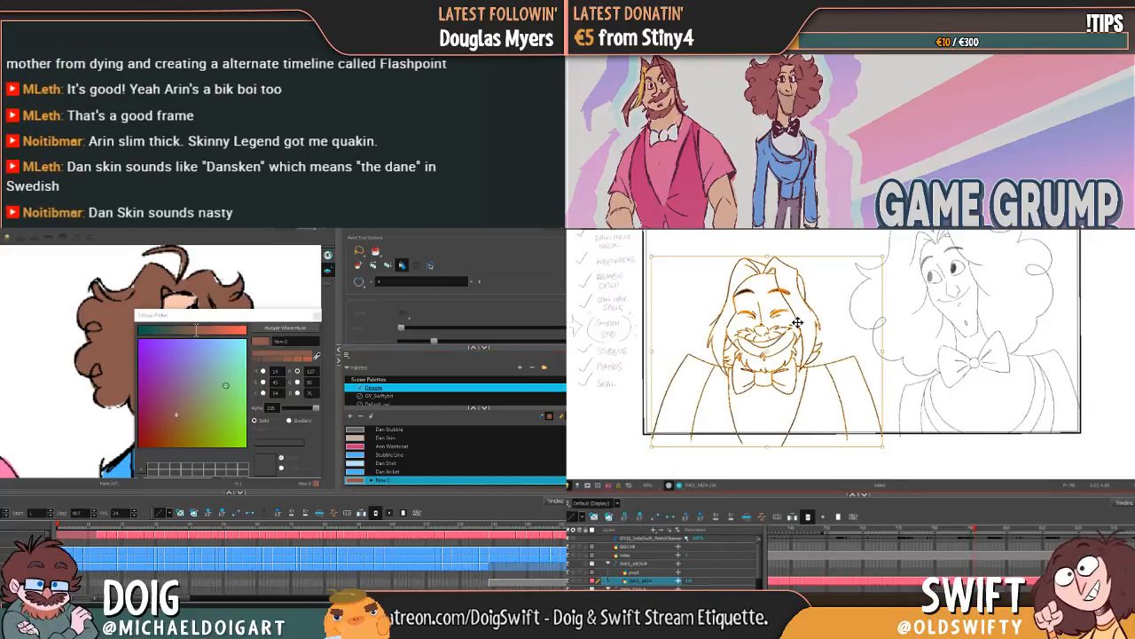
drag(787, 298, 795, 312)
key(f)
key(g)
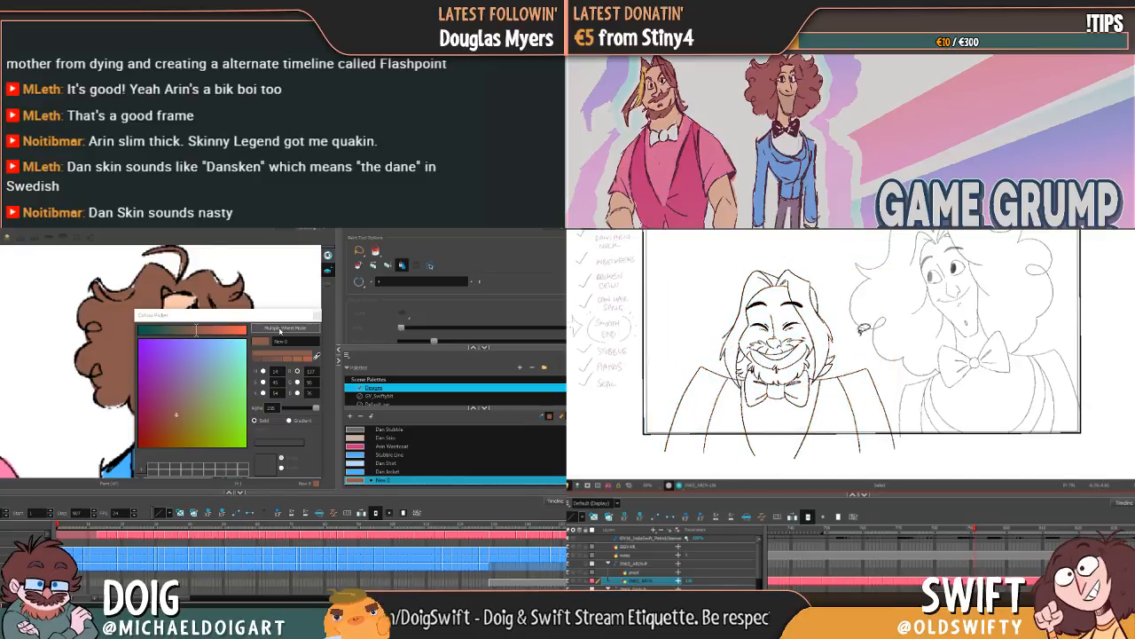
click(284, 327)
drag(257, 492, 250, 493)
drag(800, 310, 794, 312)
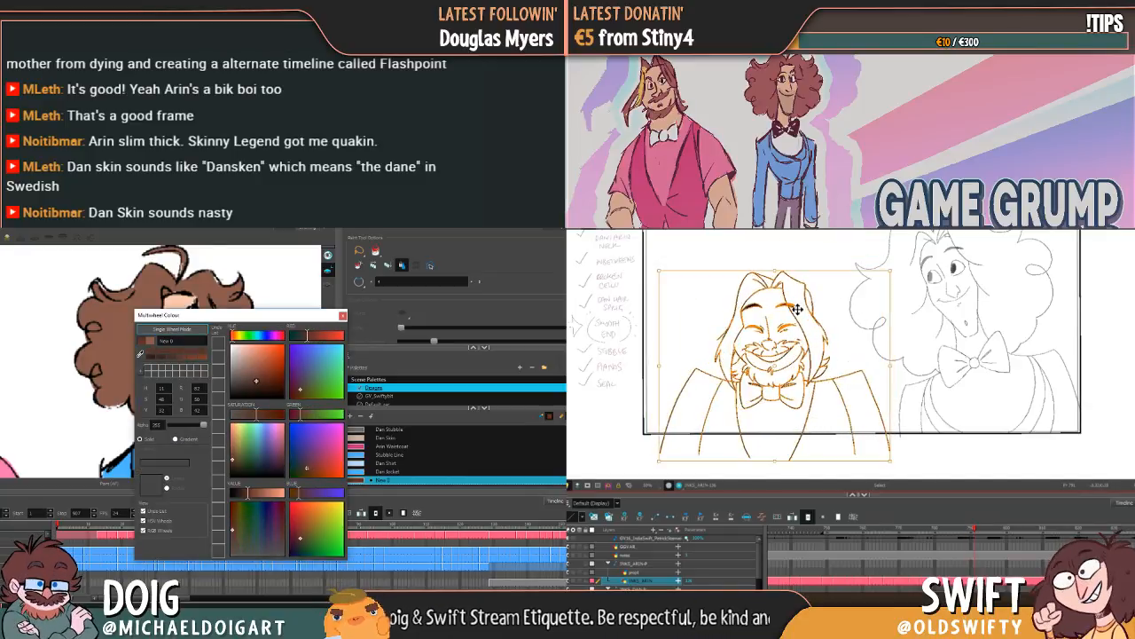
Step: Close the colour editor and rename the new brown swatch as Dan Hair
click(343, 316)
double_click(384, 480)
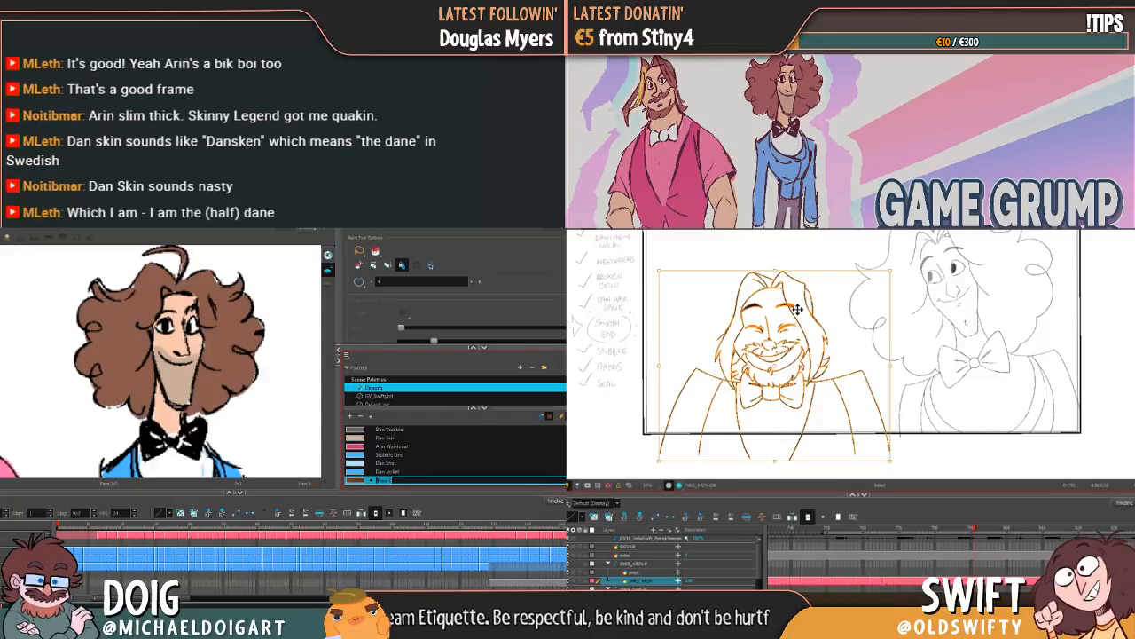
text(Dan)
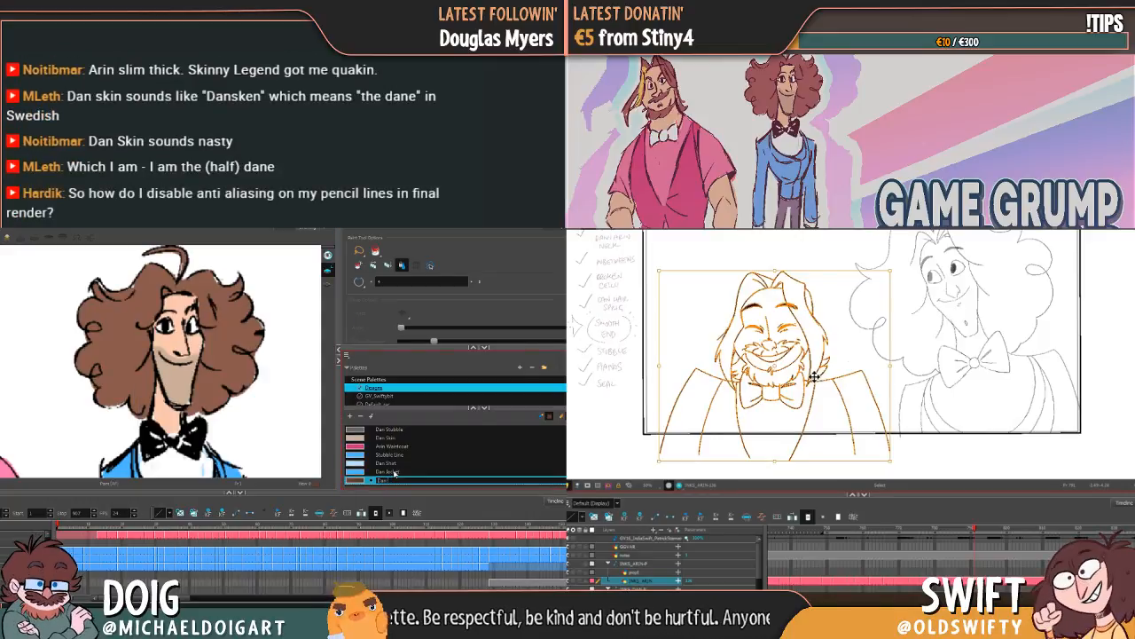
text( Ha)
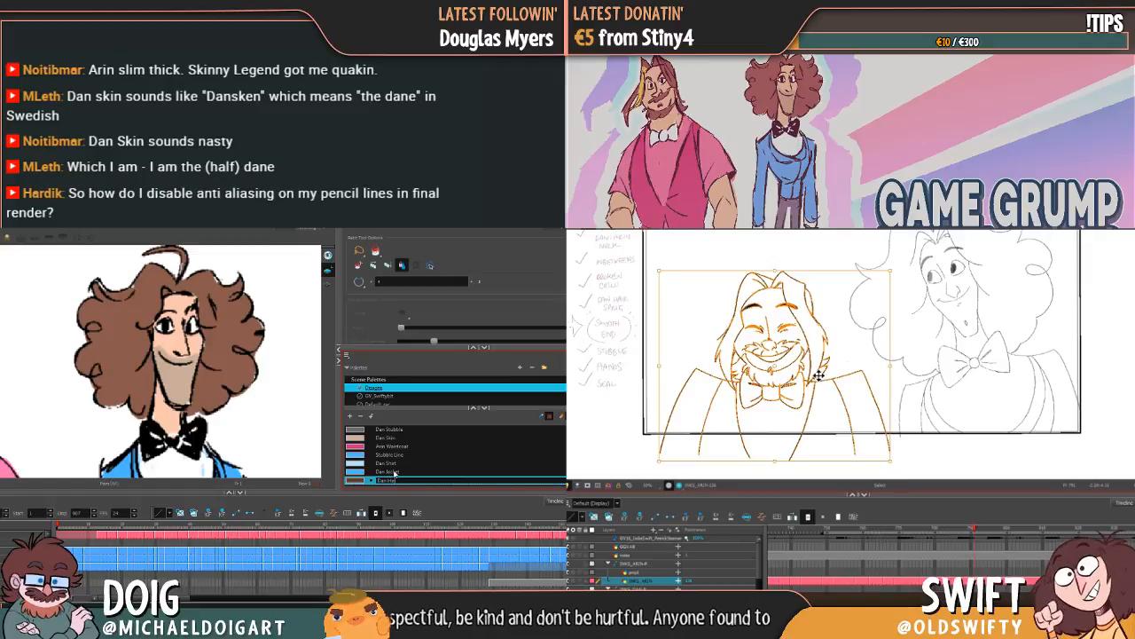
text(ir)
key(Tab)
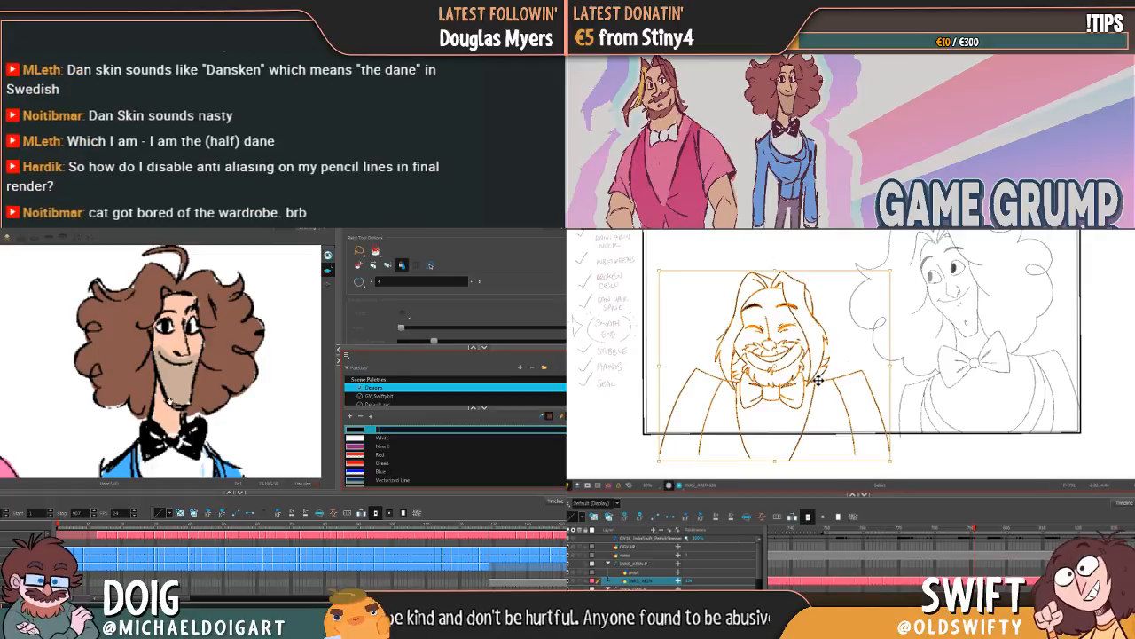
Step: Fill Dan's hair on the closed-eyes drawing with Dan Hair, and reselect Arin's smiling drawing in the other scene
drag(155, 400, 301, 334)
drag(153, 342, 269, 345)
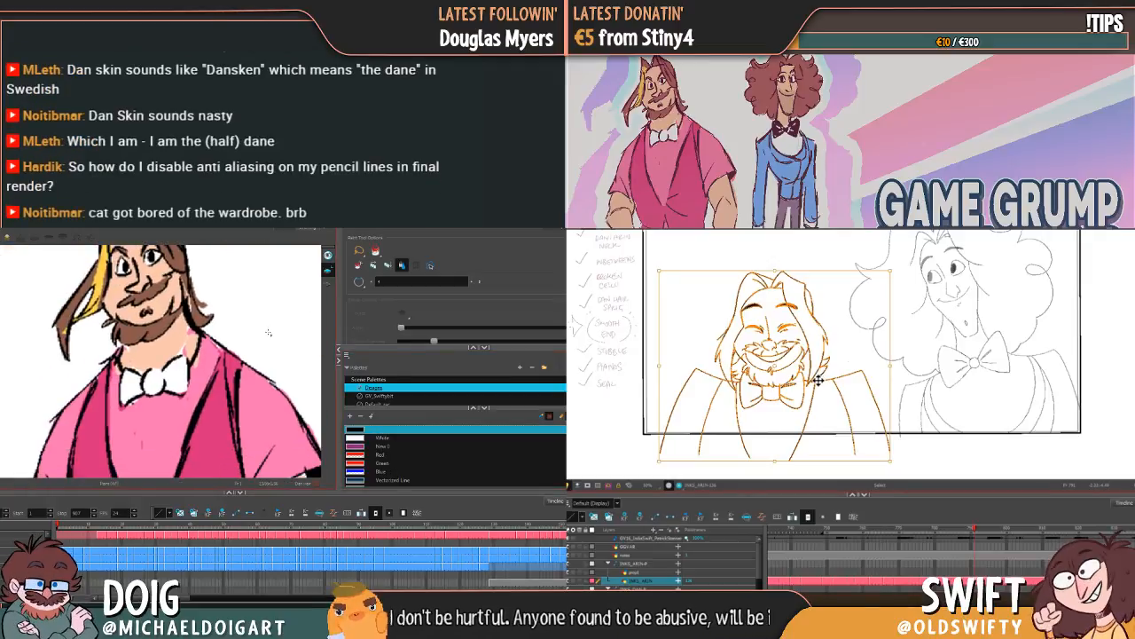
scroll(36, 384, down, 6)
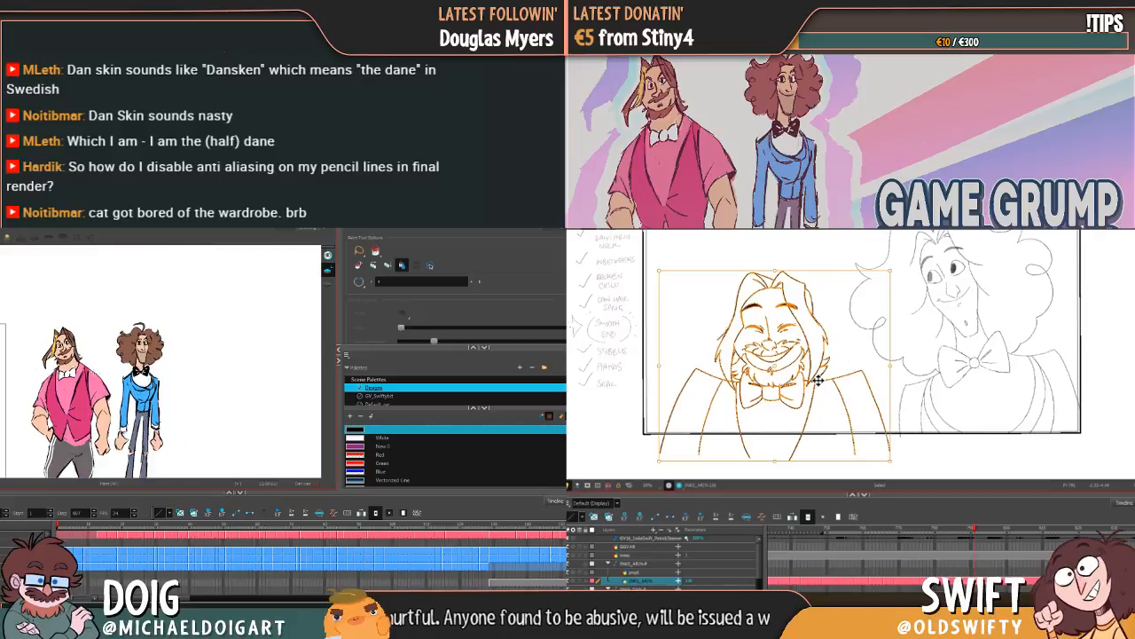
key(Escape)
drag(26, 392, 134, 391)
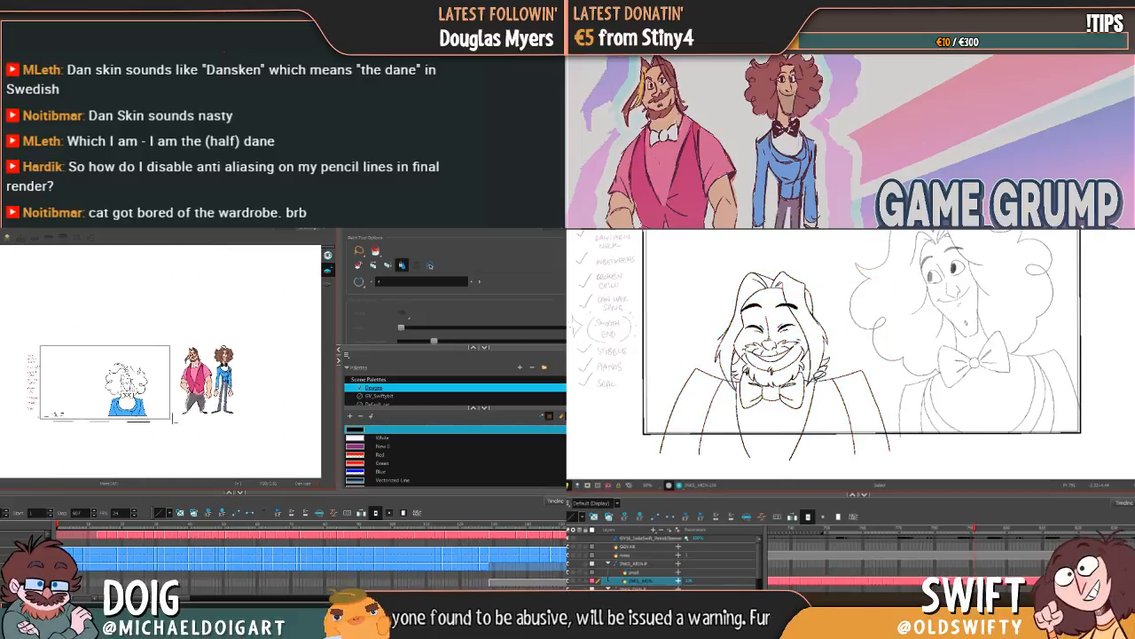
scroll(134, 390, up, 5)
mouse_move(885, 396)
mouse_down()
mouse_move(792, 410)
mouse_move(710, 409)
mouse_move(690, 367)
mouse_move(727, 275)
mouse_move(831, 270)
mouse_move(876, 353)
mouse_up()
scroll(128, 368, up, 2)
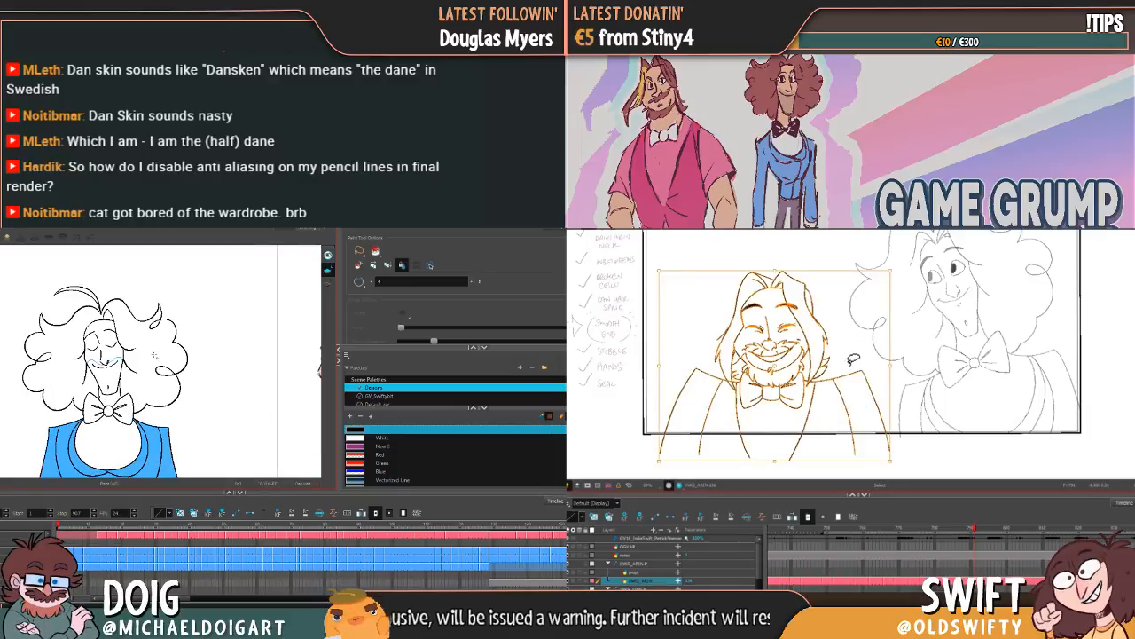
click(68, 368)
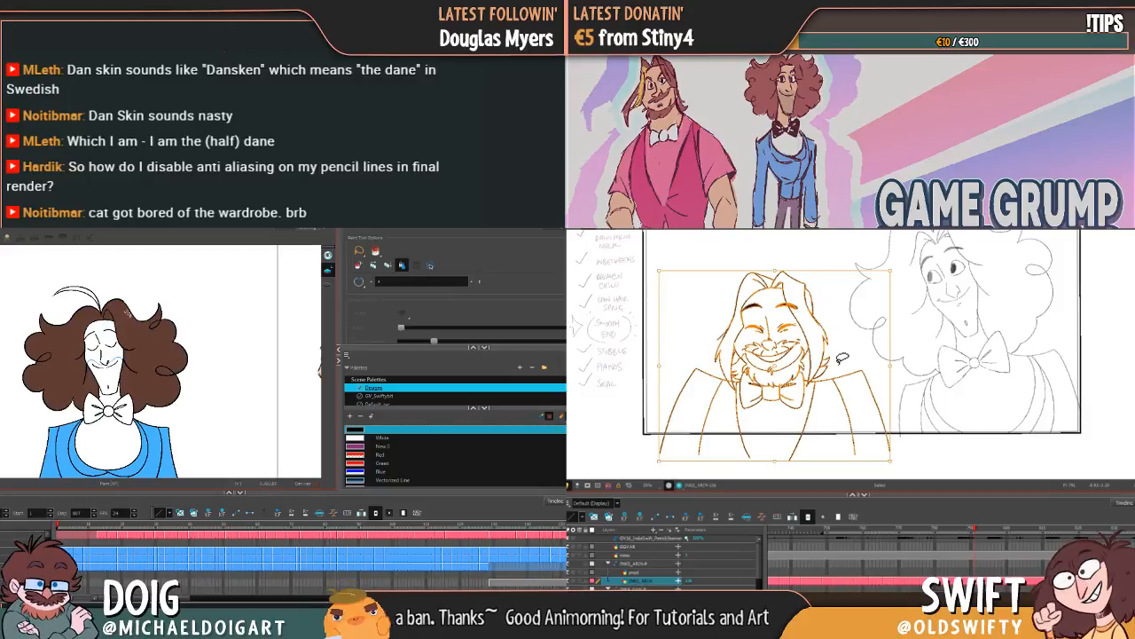
Step: Fill Dan's hair and top tuft on the scowling drawing with Dan Hair, keeping his jacket blue, and nudge Arin's whole smiling drawing
key(g)
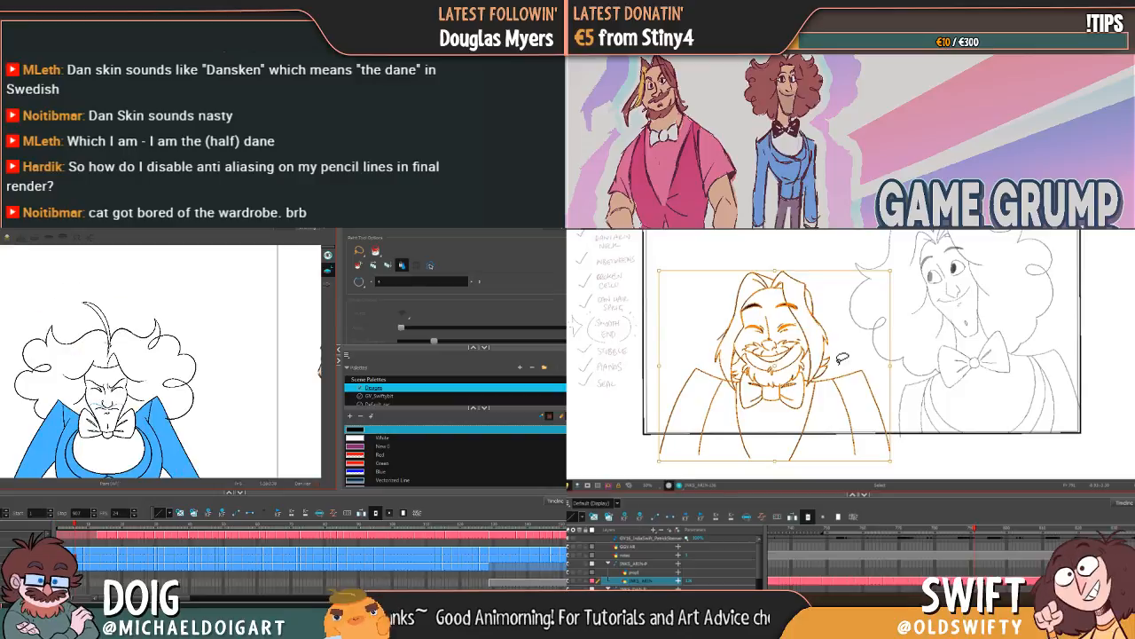
click(105, 364)
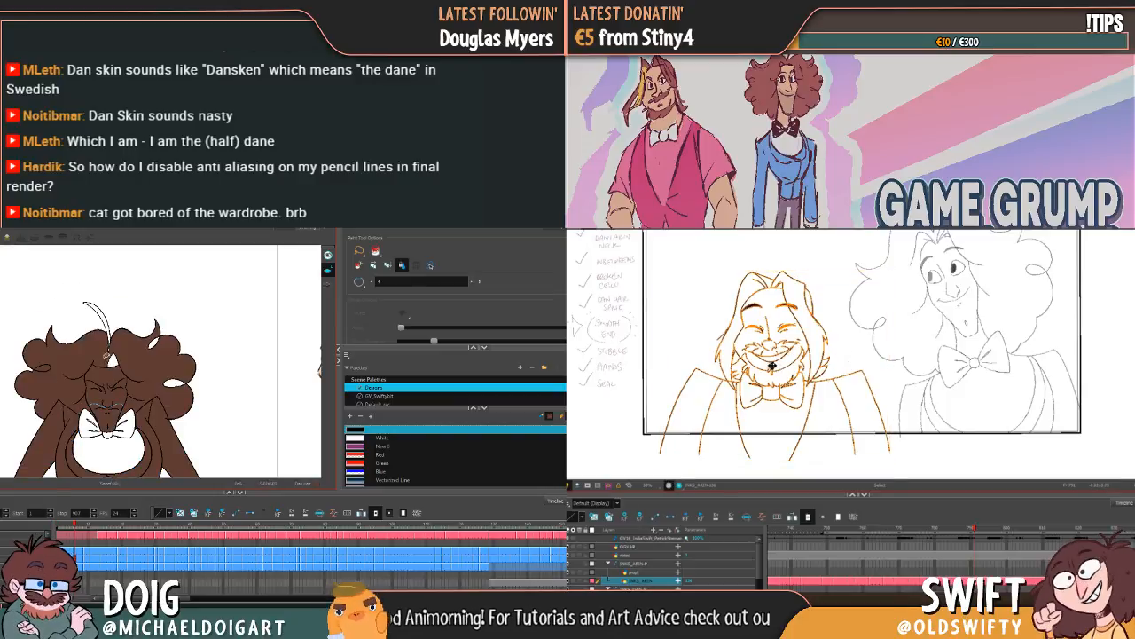
key(ctrl+z)
click(846, 334)
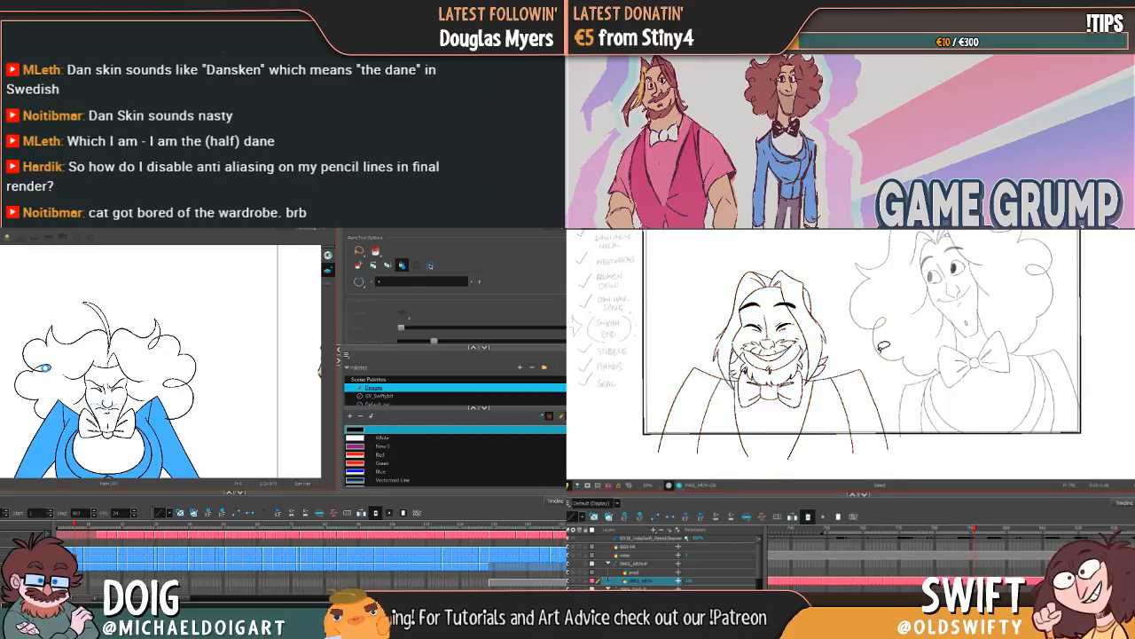
click(44, 368)
click(80, 384)
mouse_move(886, 407)
mouse_down()
mouse_move(738, 423)
mouse_move(714, 271)
mouse_move(887, 372)
mouse_move(882, 404)
mouse_up()
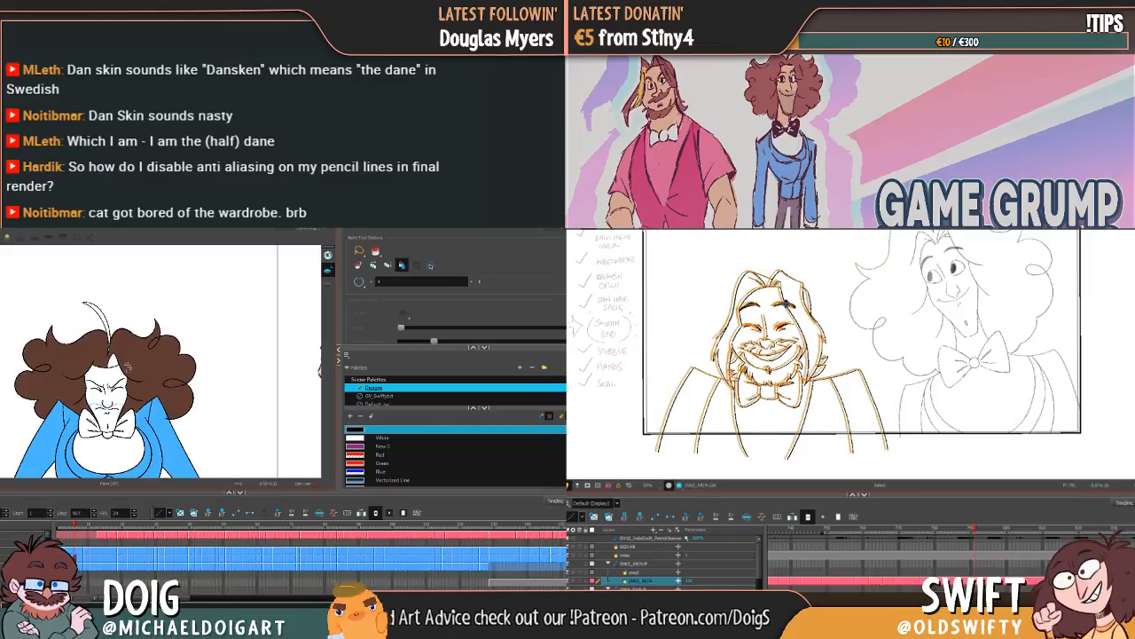
click(865, 335)
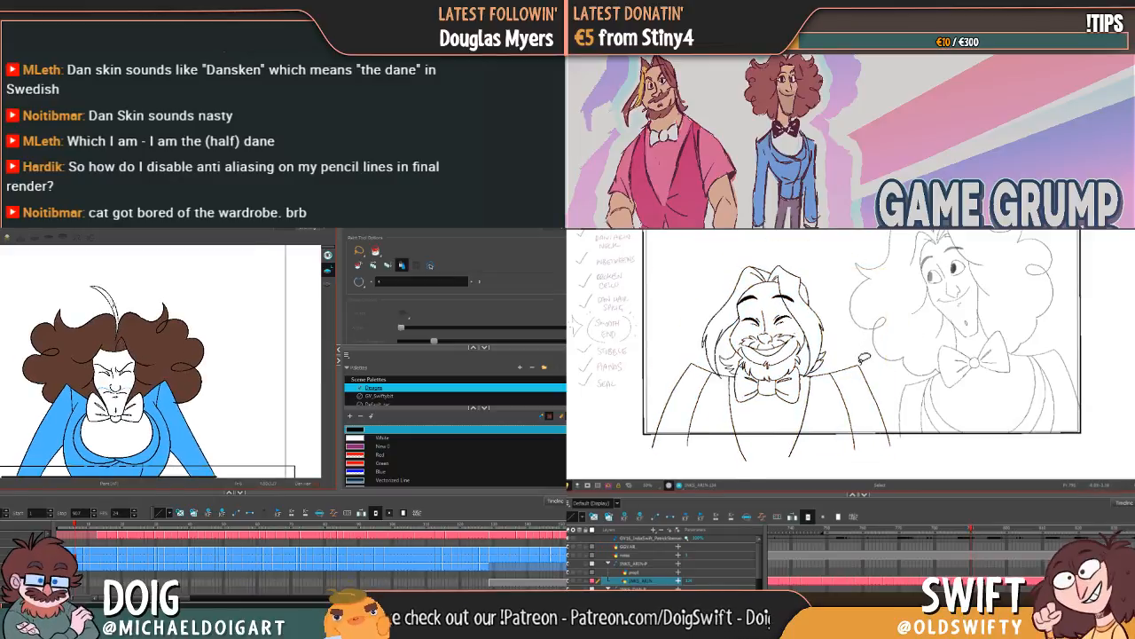
click(113, 304)
Step: Try a Dan Hair fill on Dan's next scowling drawing, and flip between Arin's neighbouring smiling drawings to compare them
drag(137, 364, 138, 342)
key(comma)
key(g)
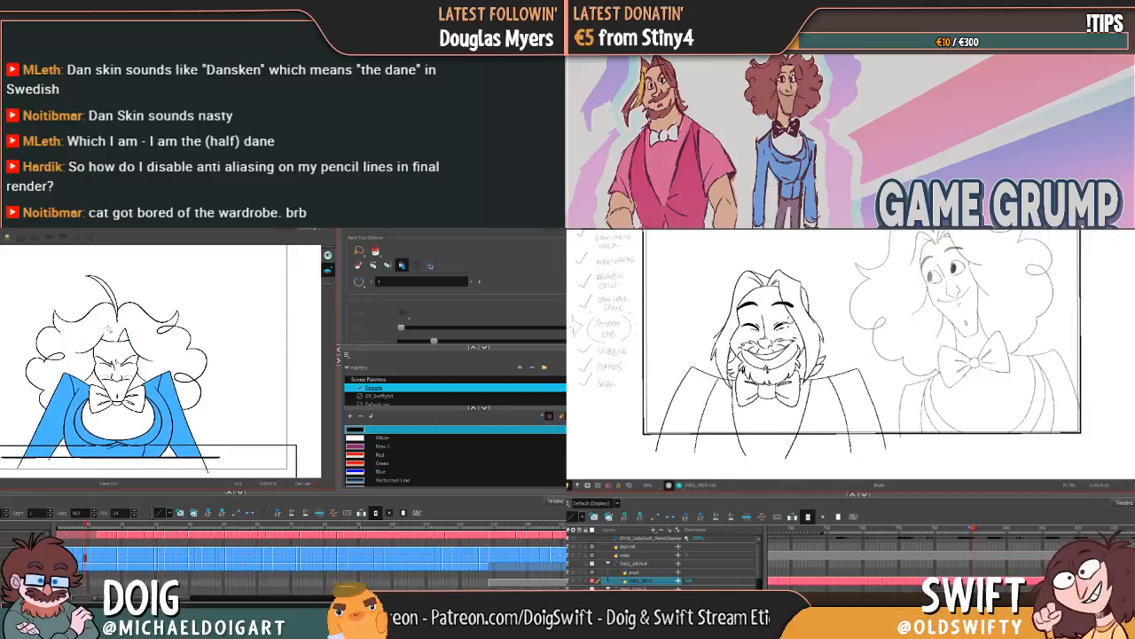
key(f)
key(comma)
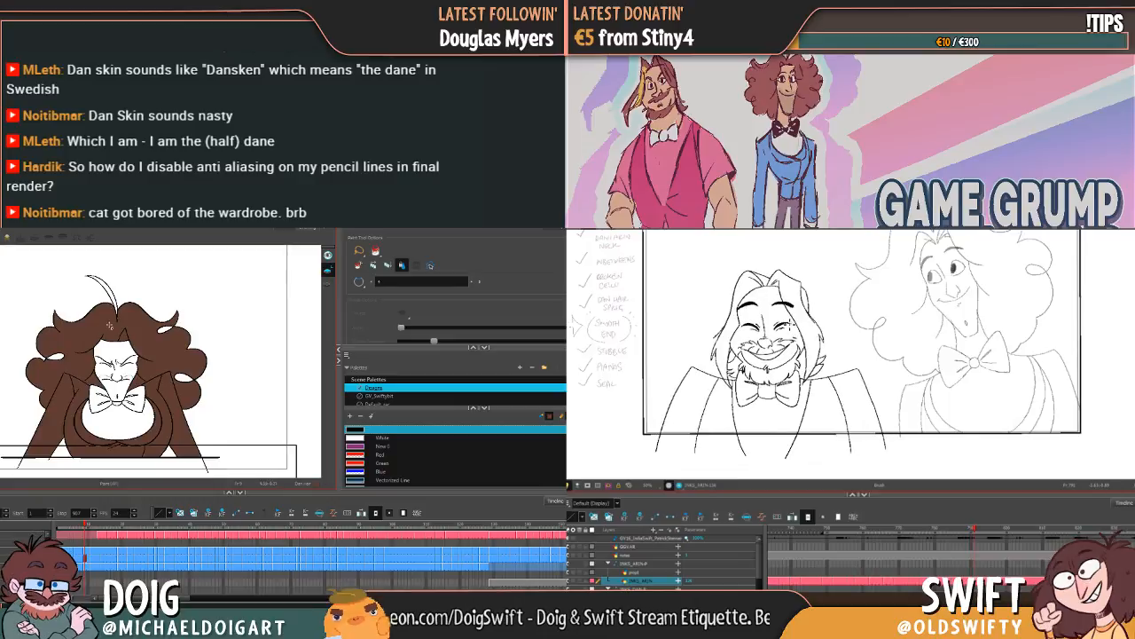
key(g)
key(period)
key(f)
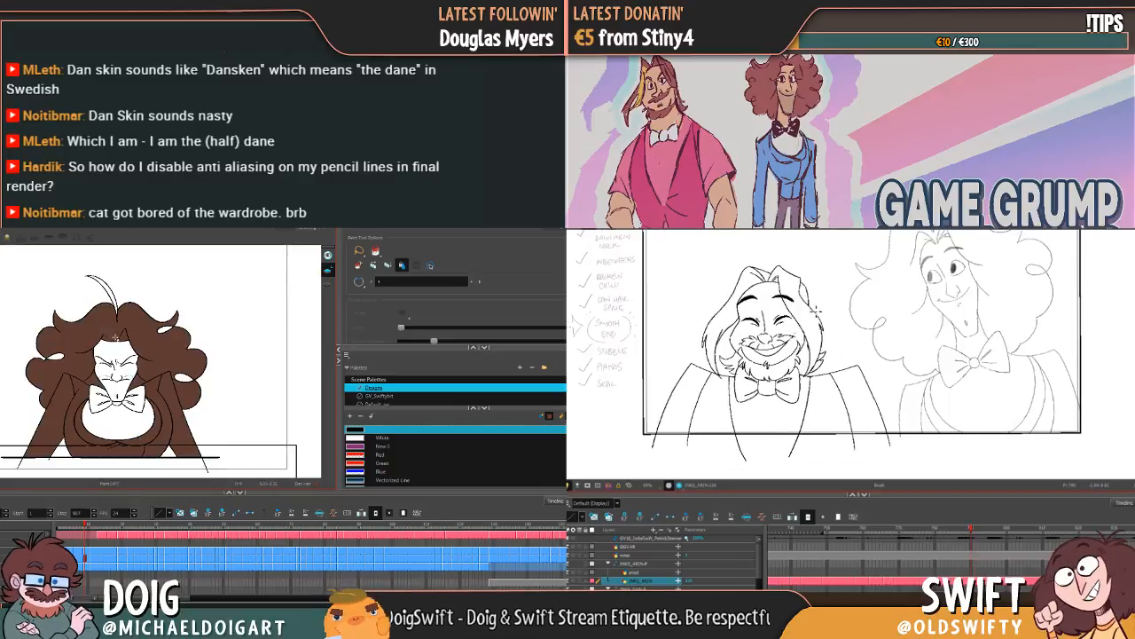
key(comma)
key(g)
key(period)
key(comma)
Step: Fill the hair and top tuft on Dan's next scowling drawing with Dan Hair, undoing the fill that spills onto his jacket
click(123, 336)
key(period)
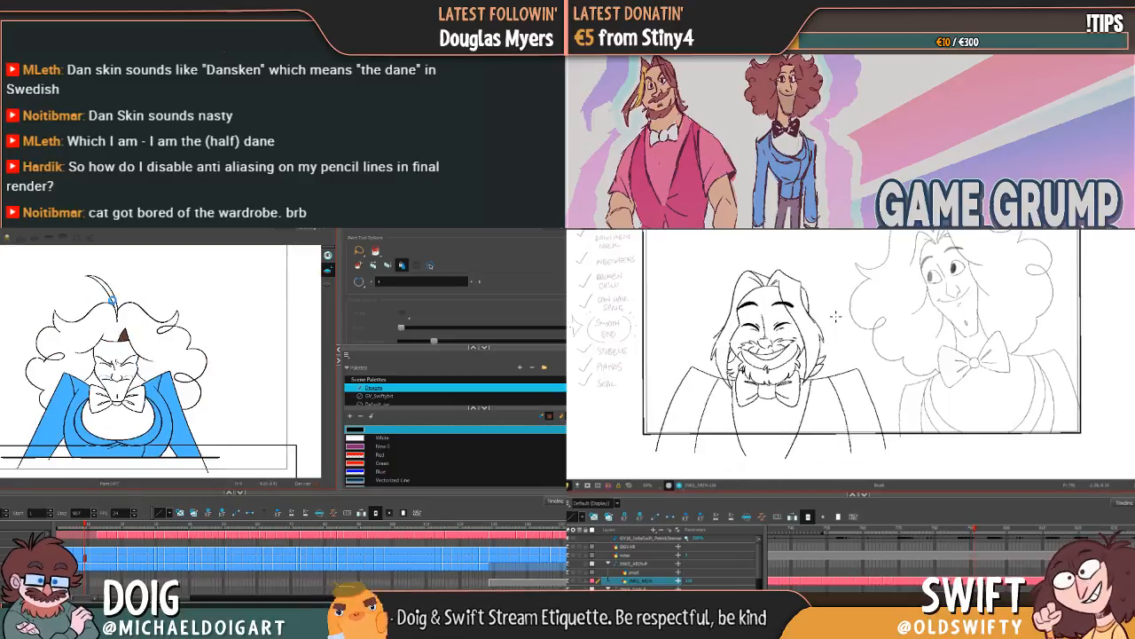
click(112, 298)
click(106, 293)
click(58, 355)
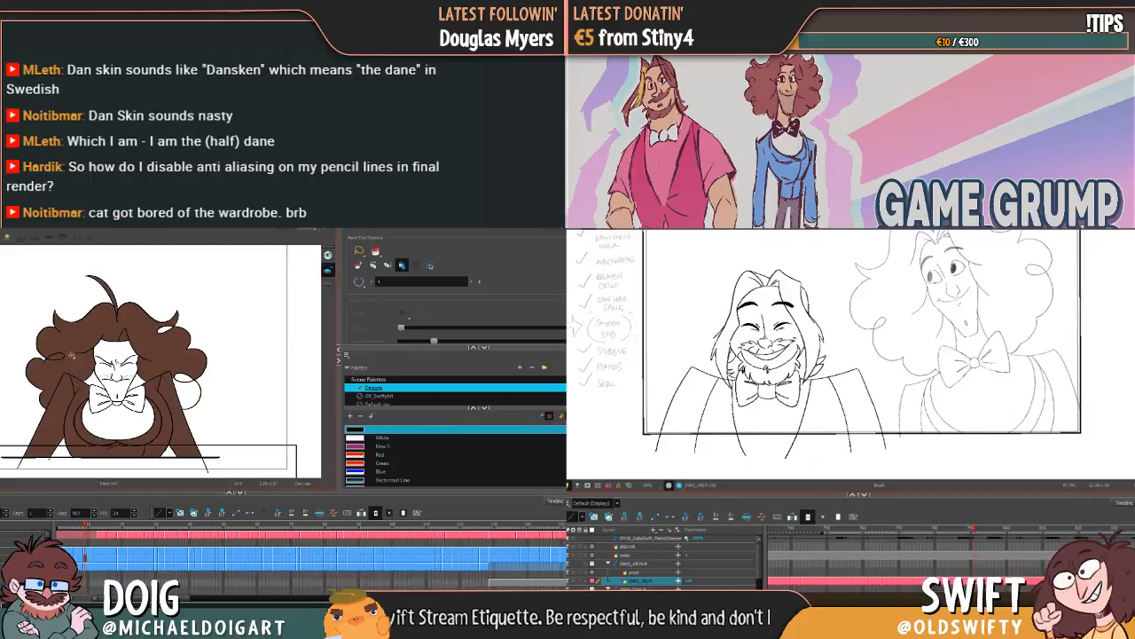
key(ctrl+z)
click(56, 357)
Step: Show the Node View in Arin's scene and open the Write node's properties
click(683, 170)
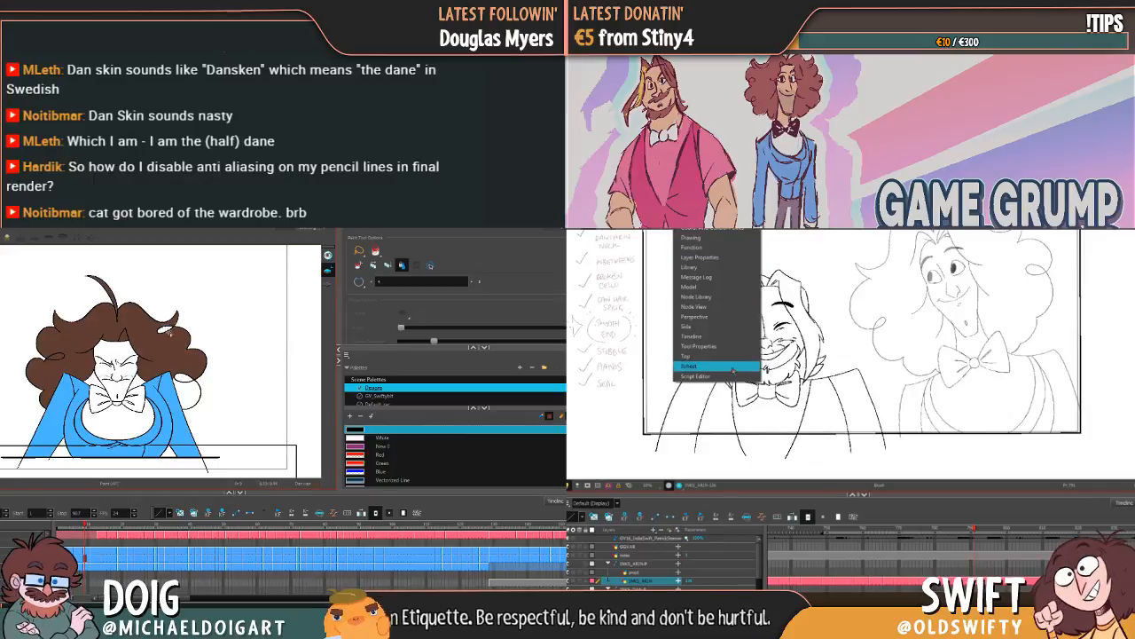
click(724, 307)
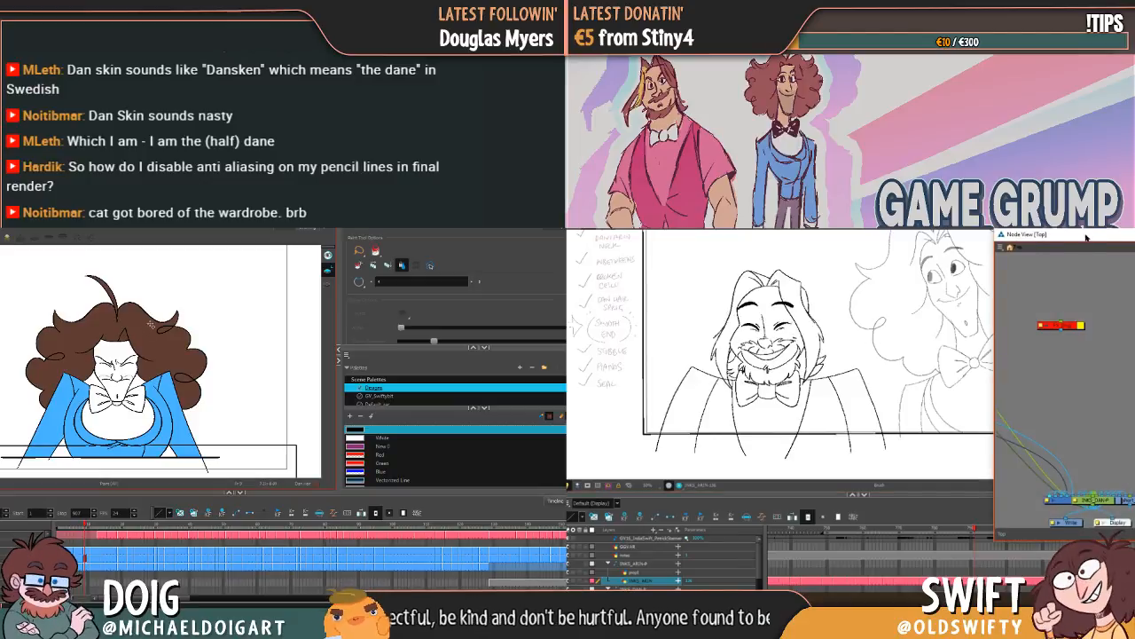
drag(1086, 236, 798, 201)
drag(969, 442, 1061, 344)
double_click(855, 389)
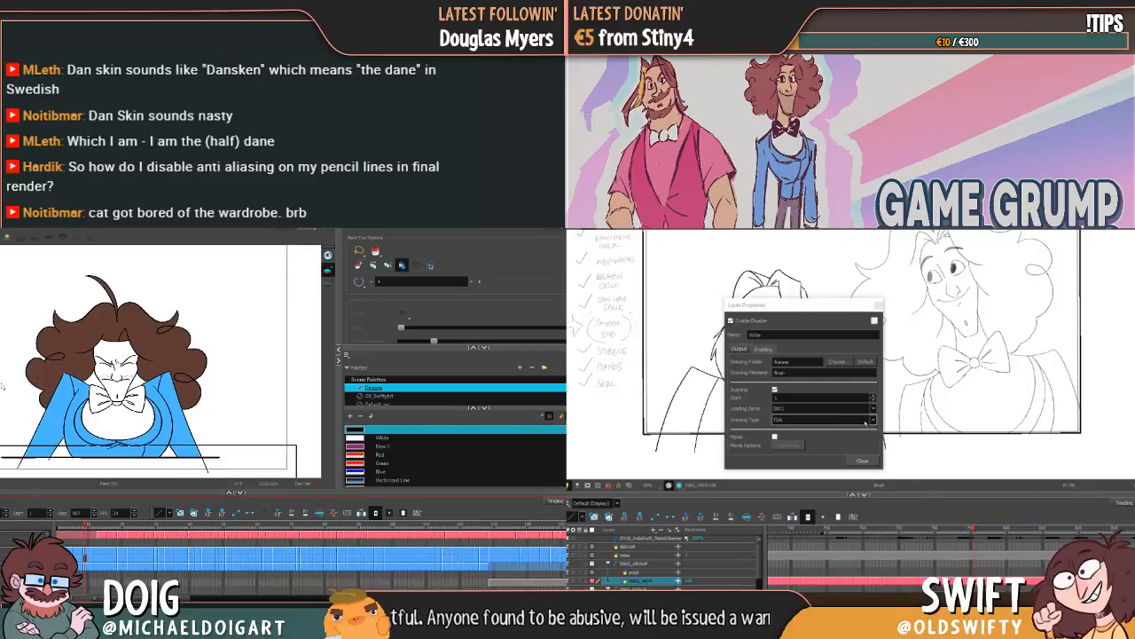
Step: Set the Write node's drawing type to PNG4
click(873, 423)
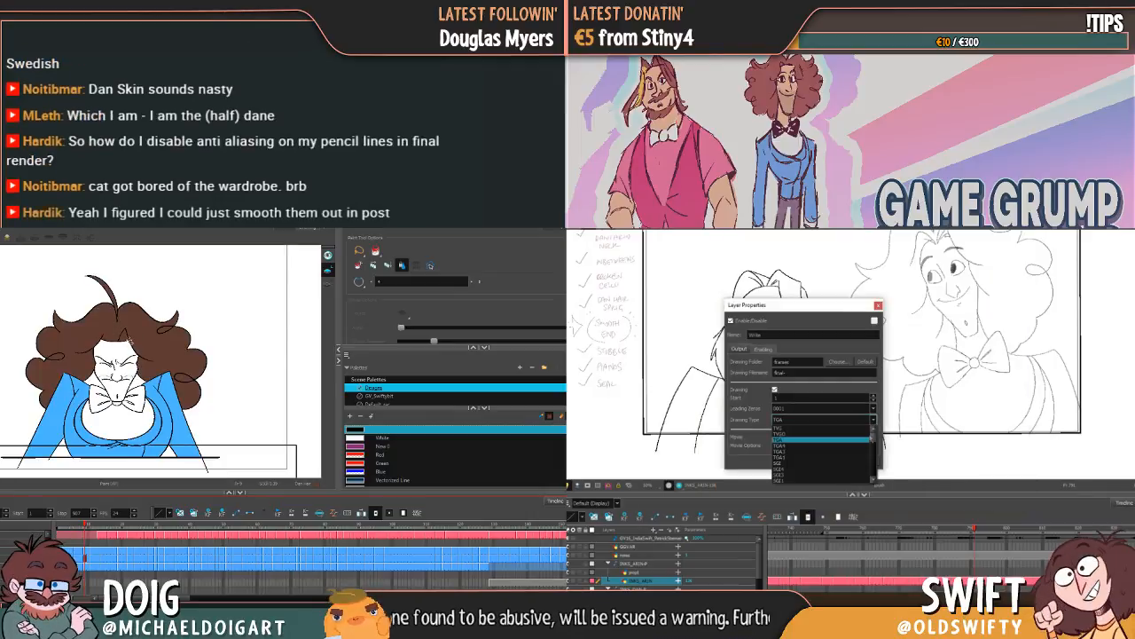
scroll(873, 452, down, 4)
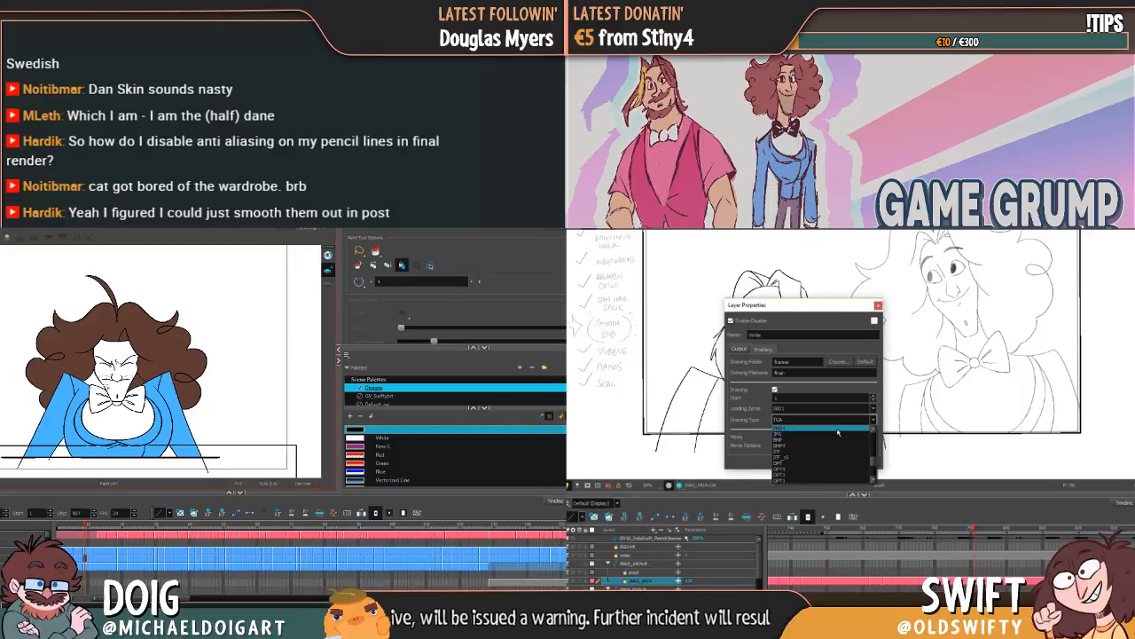
click(839, 428)
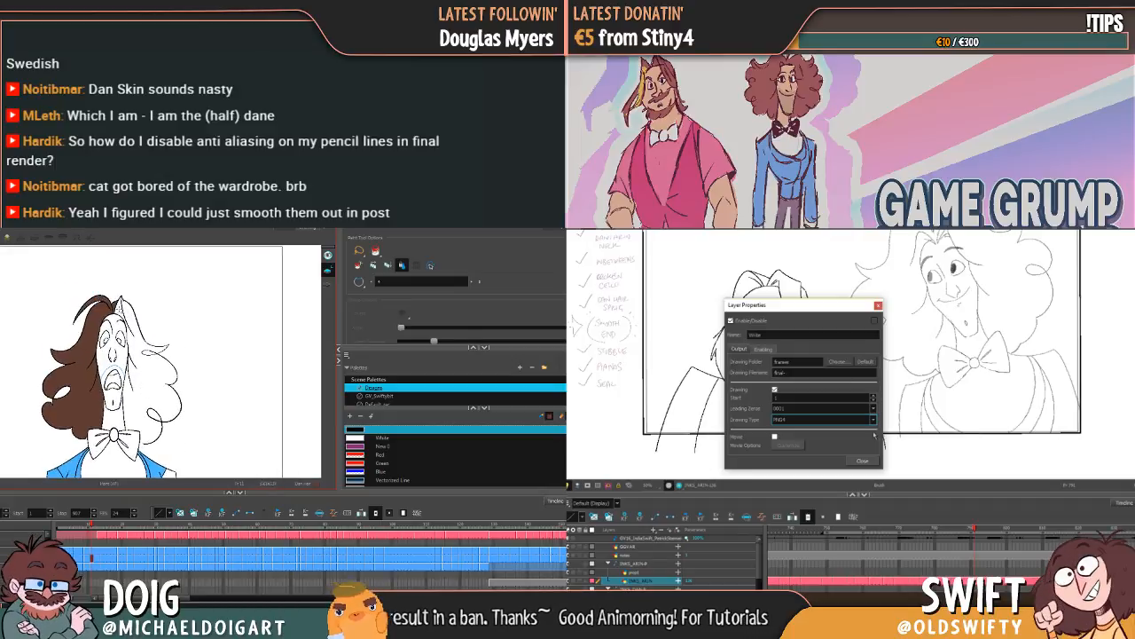
Step: Fill the remaining uncoloured half of Dan's hair on the open-mouthed drawing with Dan Hair
click(144, 360)
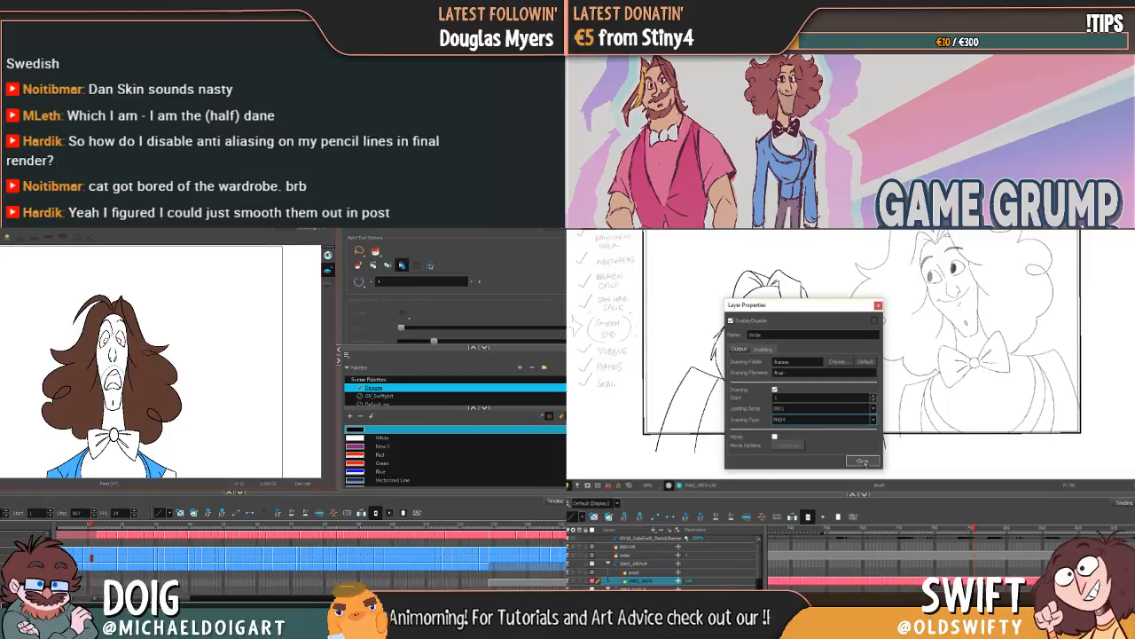
key(g)
key(f)
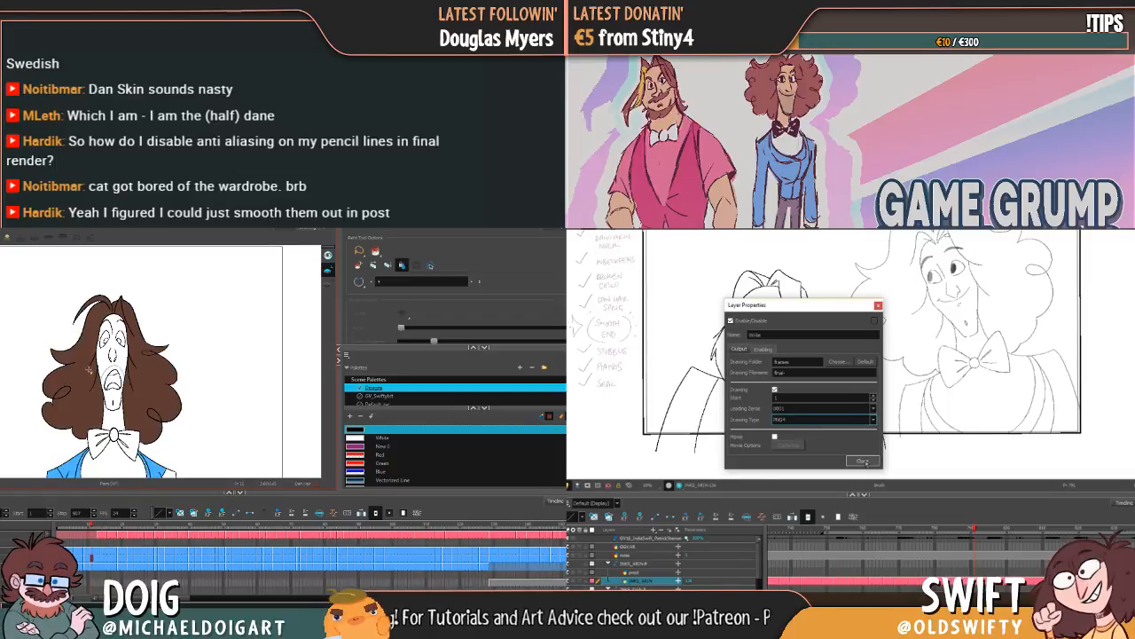
Step: Close the Write node's properties and fill the hair and top tuft on Dan's open-mouthed and first raised-hands drawings with Dan Hair
click(867, 462)
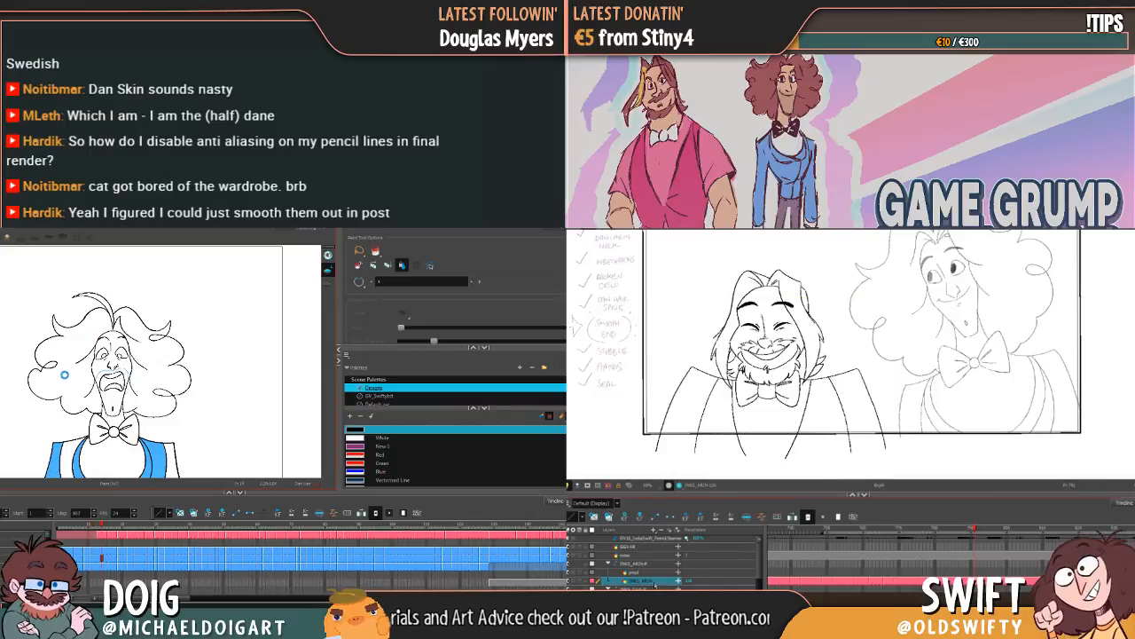
right_click(656, 580)
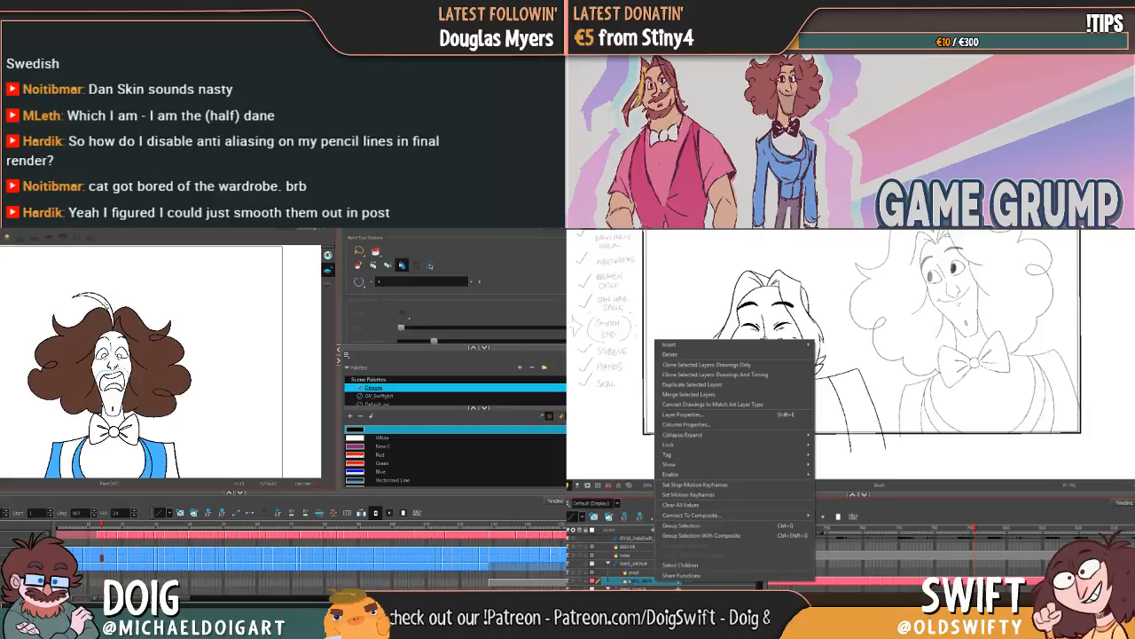
drag(100, 300, 112, 311)
key(g)
right_click(636, 582)
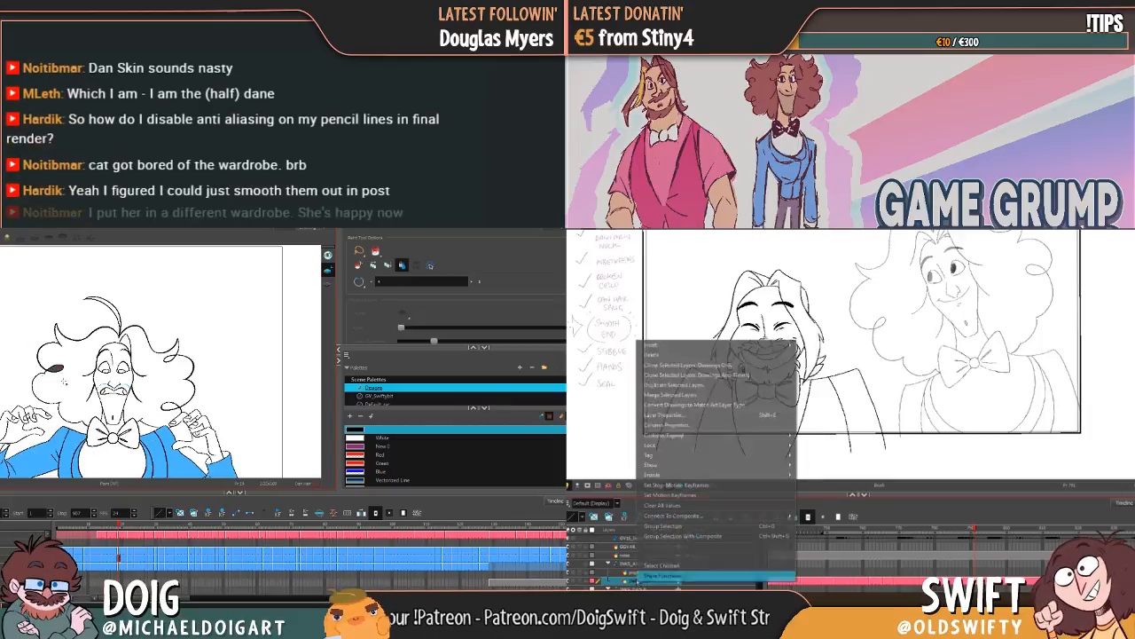
right_click(631, 580)
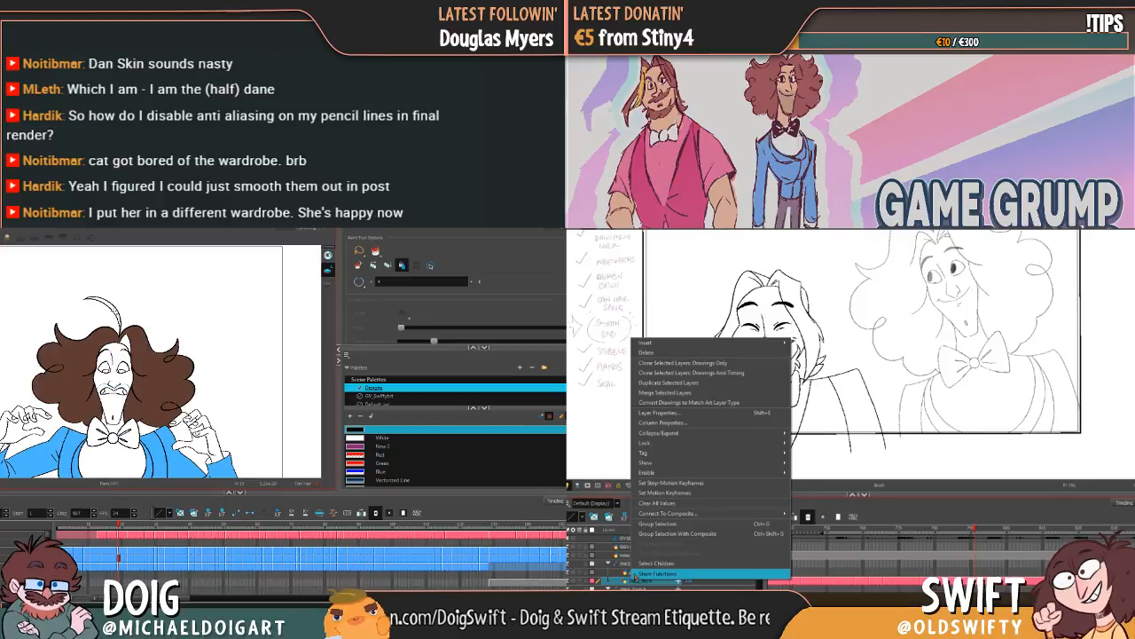
click(116, 316)
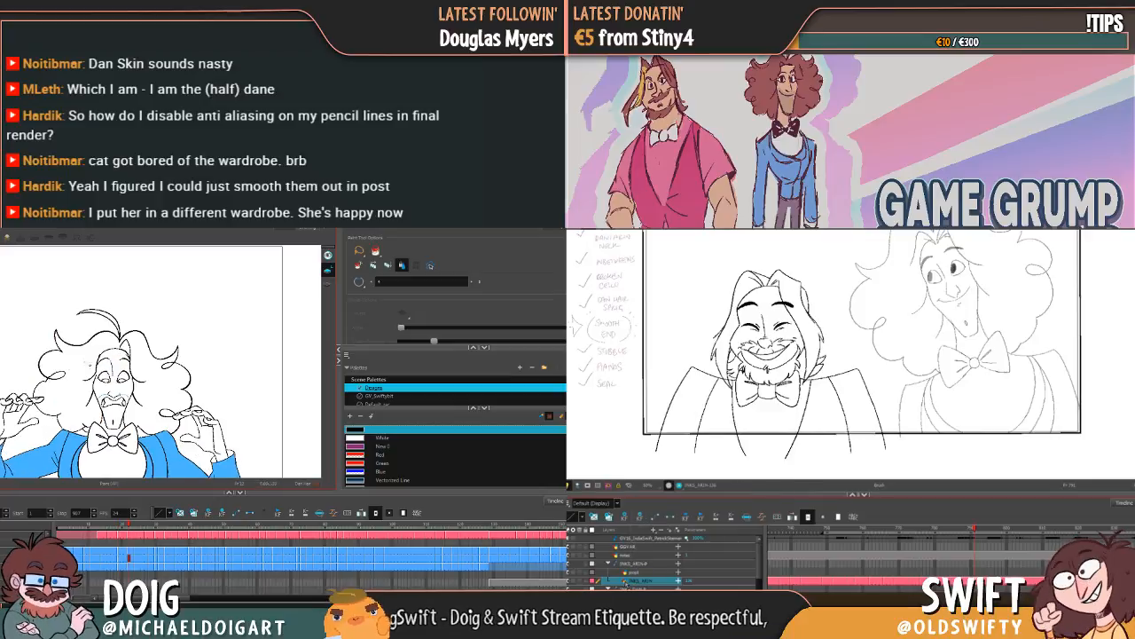
Step: Open the advanced layer properties of Arin's inks layer and fill Dan's hair on the next raised-hands drawing with Dan Hair
double_click(626, 581)
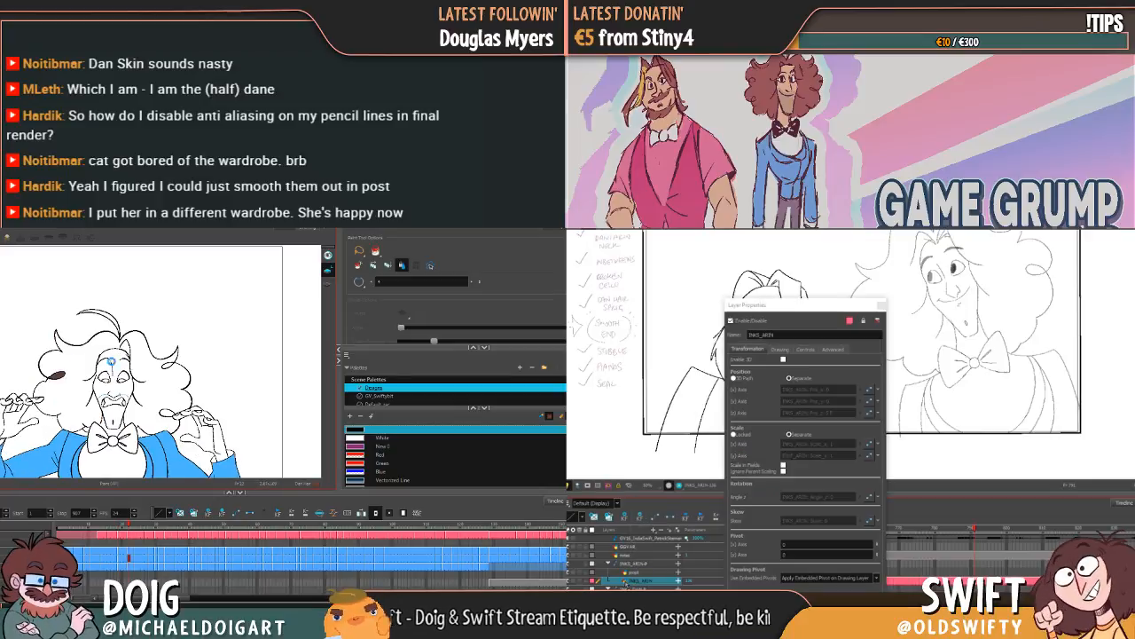
click(156, 395)
drag(810, 305, 772, 255)
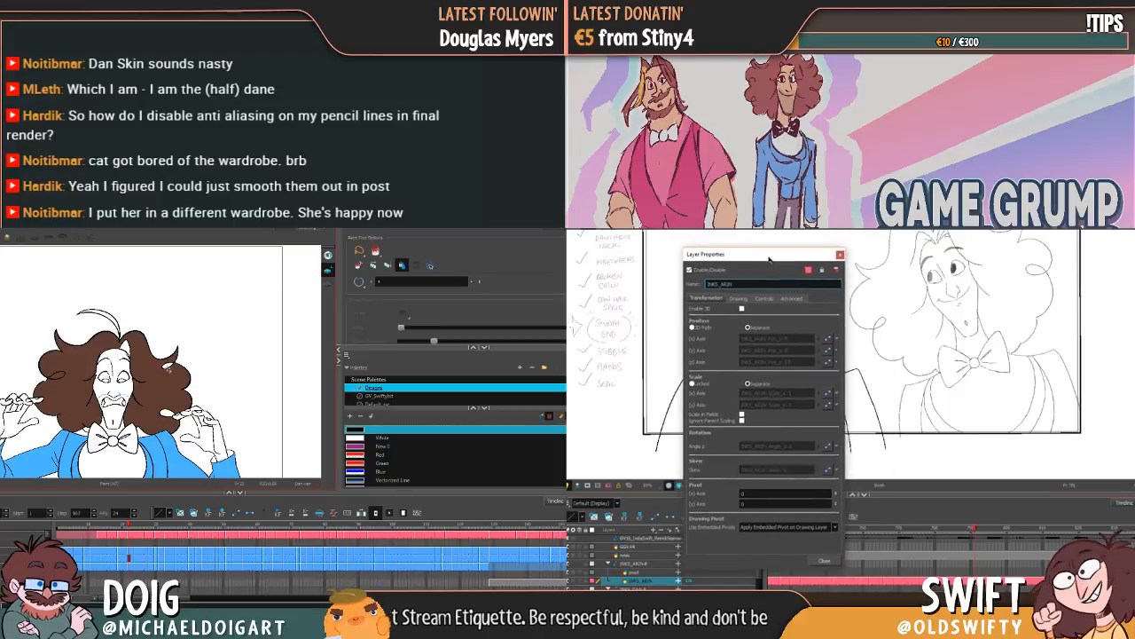
click(787, 284)
click(795, 299)
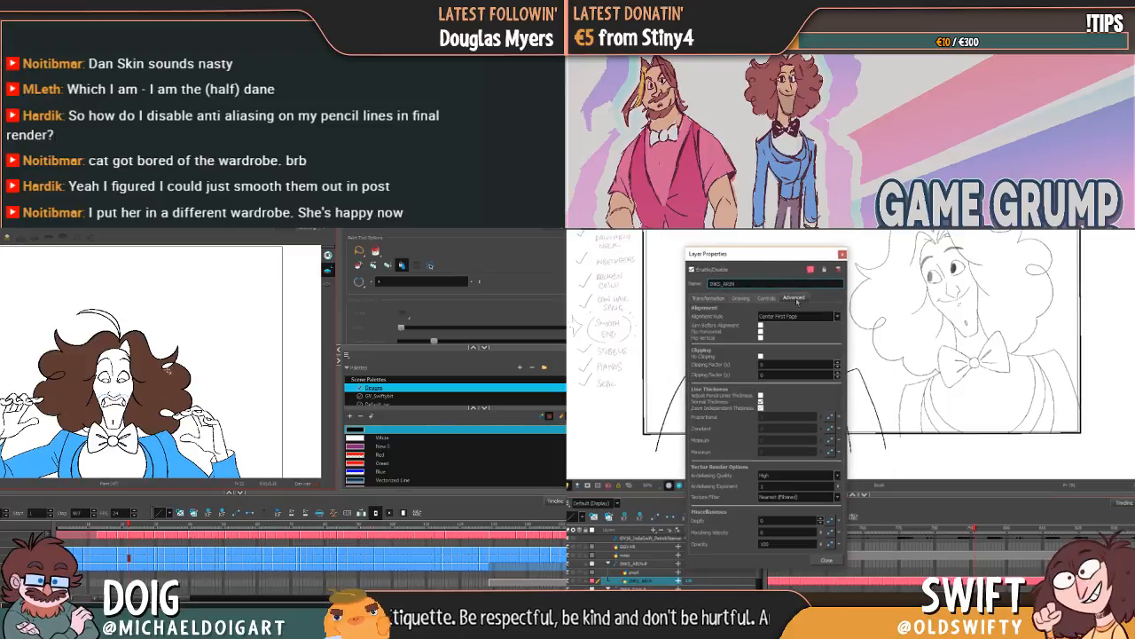
Step: Fill the remaining hair and top tuft on Dan's raised-hands grimace with Dan Hair and compare it with the neighbouring drawings
click(125, 348)
click(112, 320)
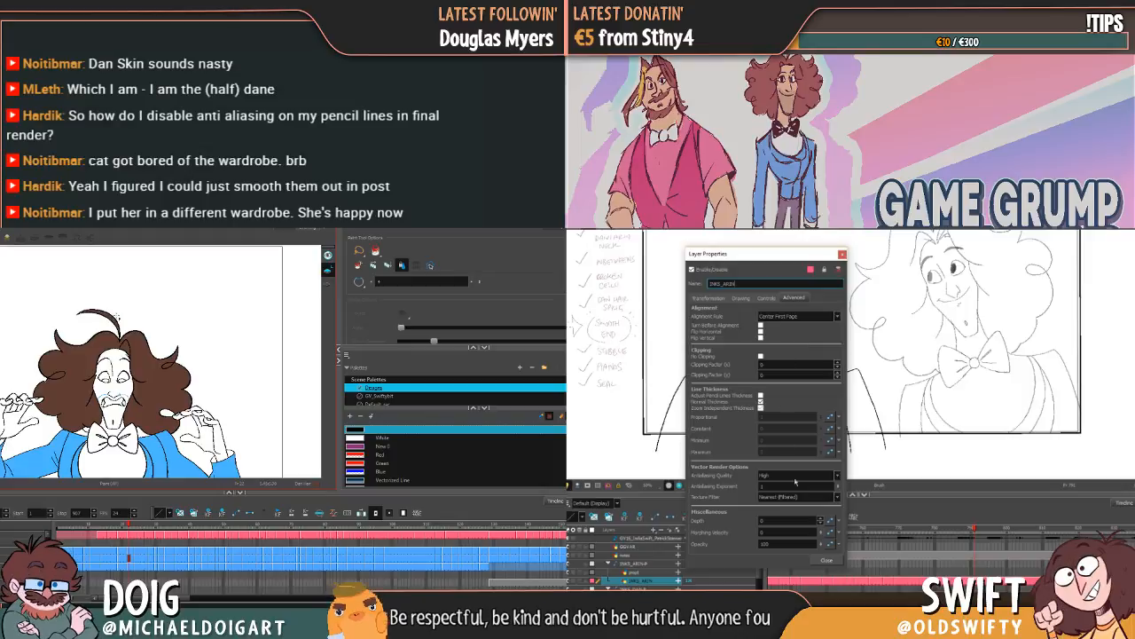
key(f)
key(g)
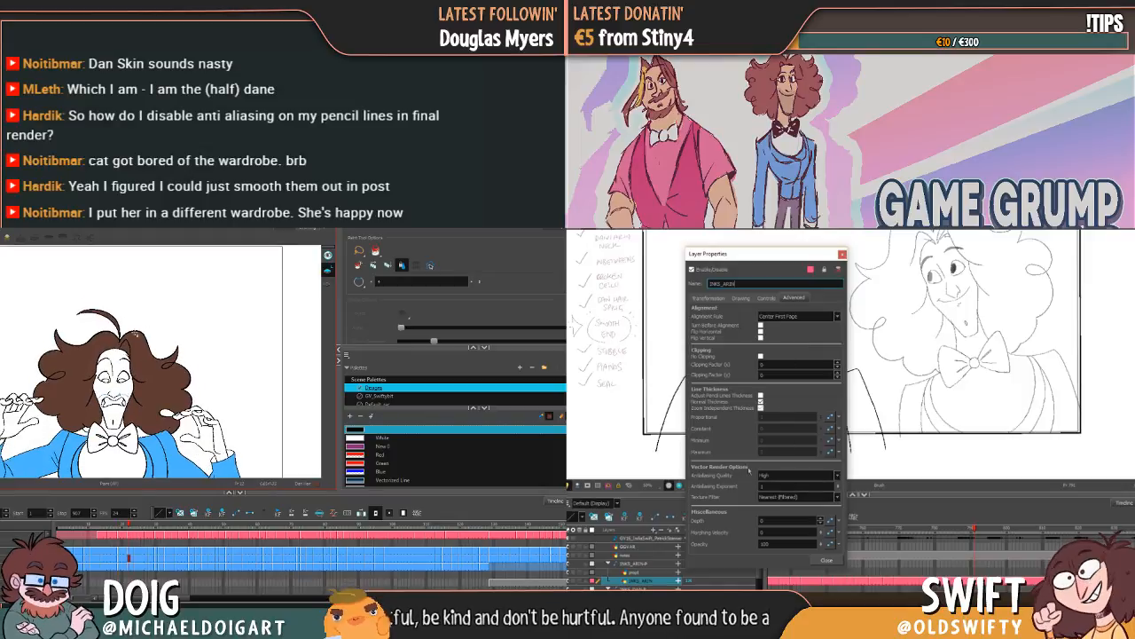
key(f)
key(g)
key(g)
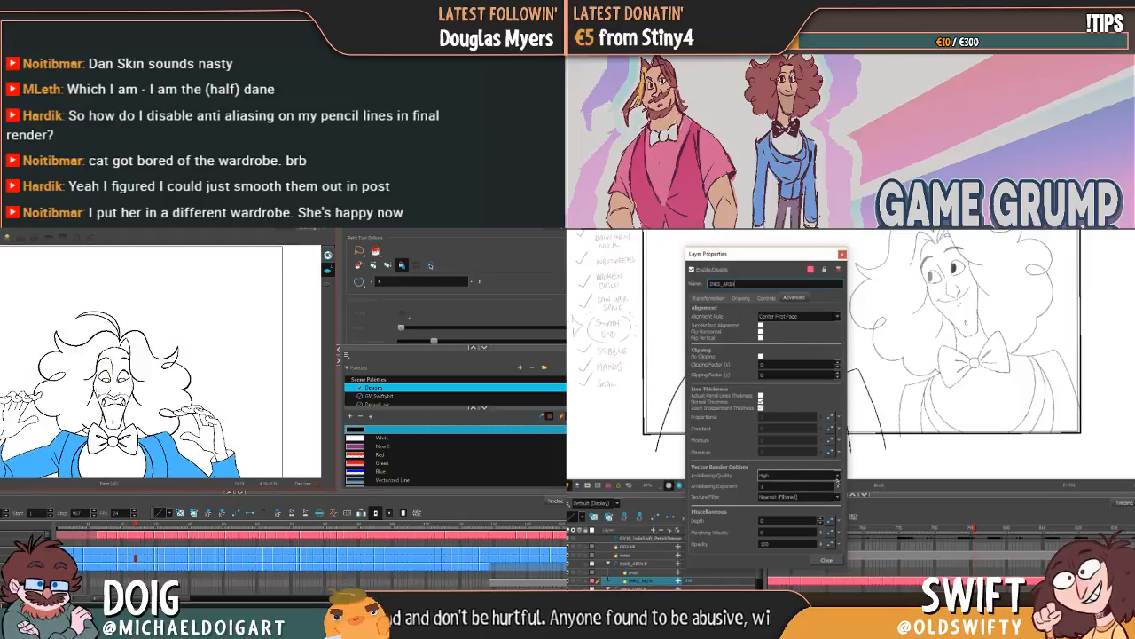
key(f)
key(g)
key(g)
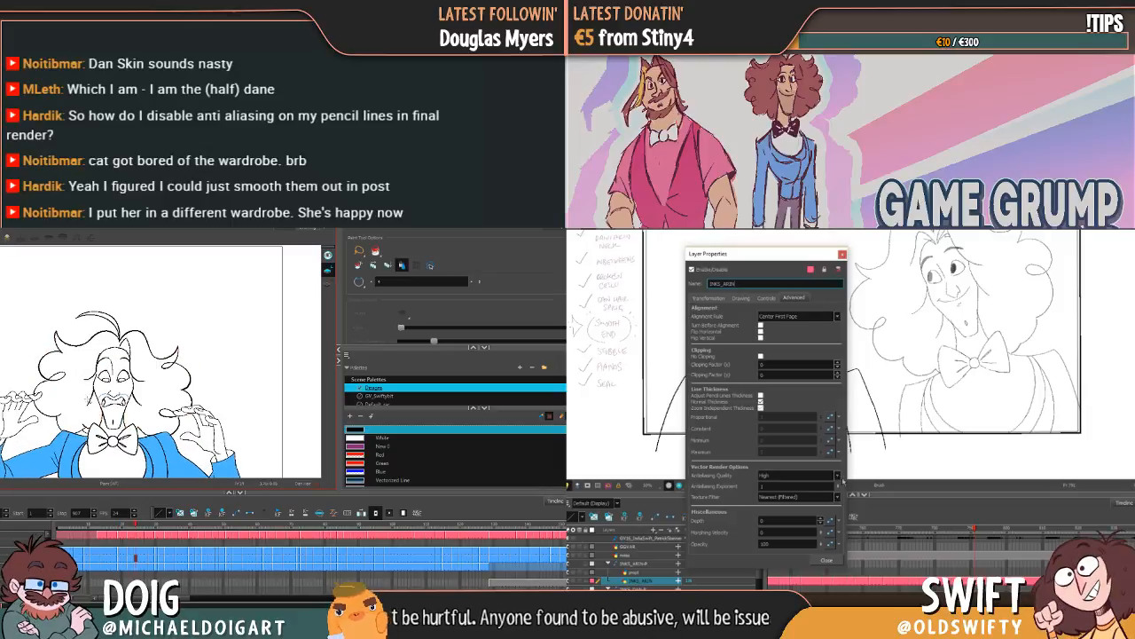
key(f)
key(f)
Step: Examine the antialiasing quality and texture filter options for Arin's inks layer and close its properties
click(838, 477)
key(g)
key(f)
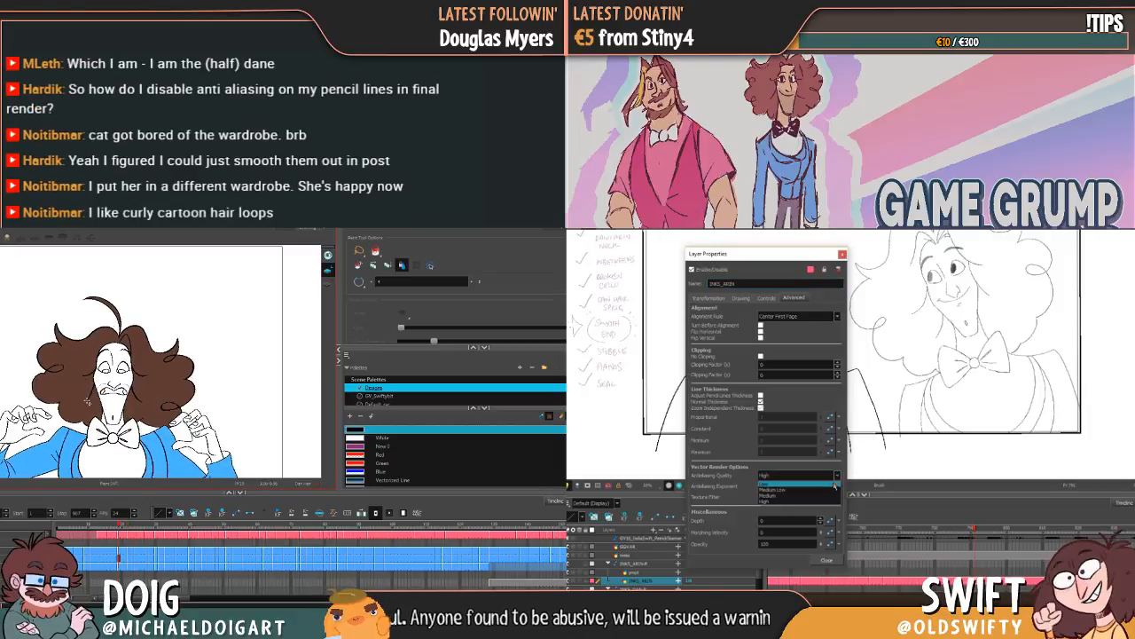
key(g)
key(f)
key(g)
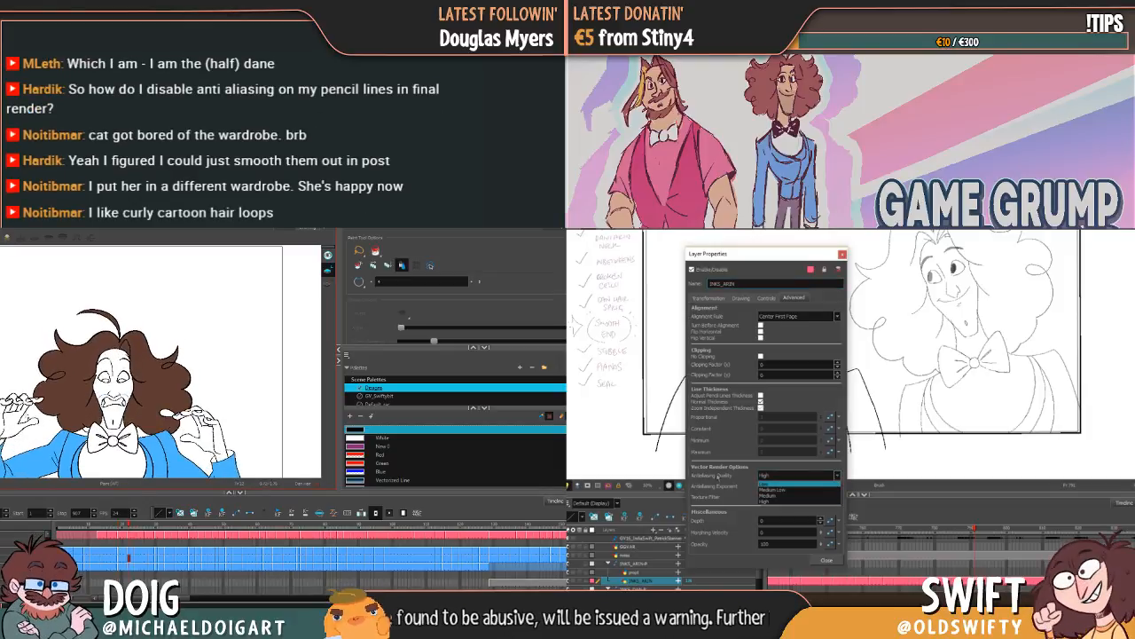
key(f)
click(747, 487)
key(g)
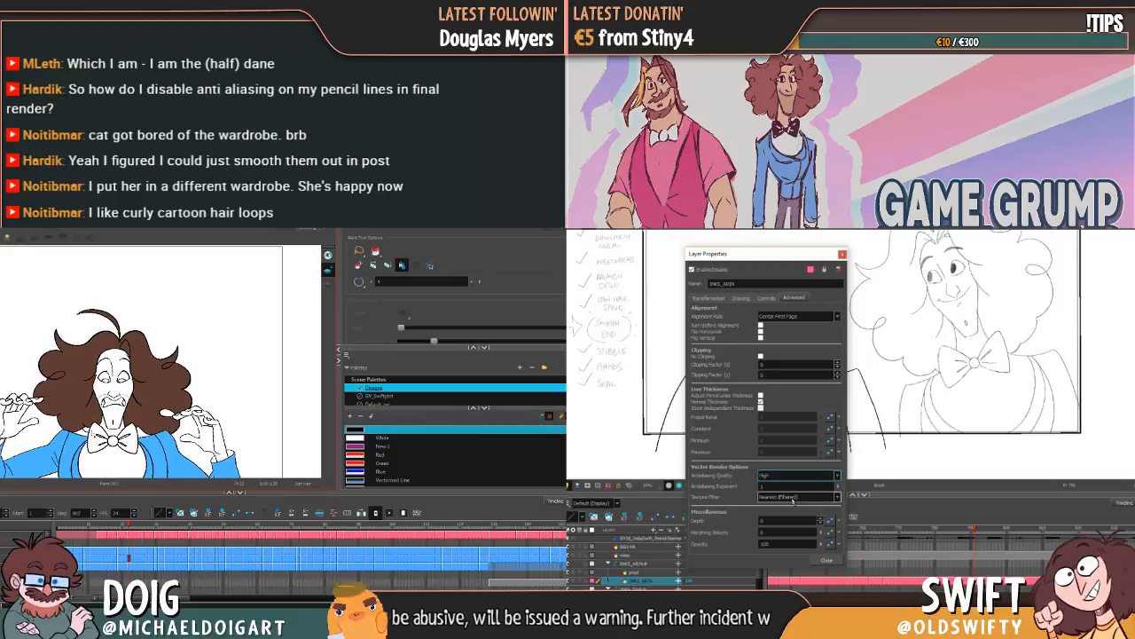
key(f)
click(792, 498)
key(g)
click(772, 516)
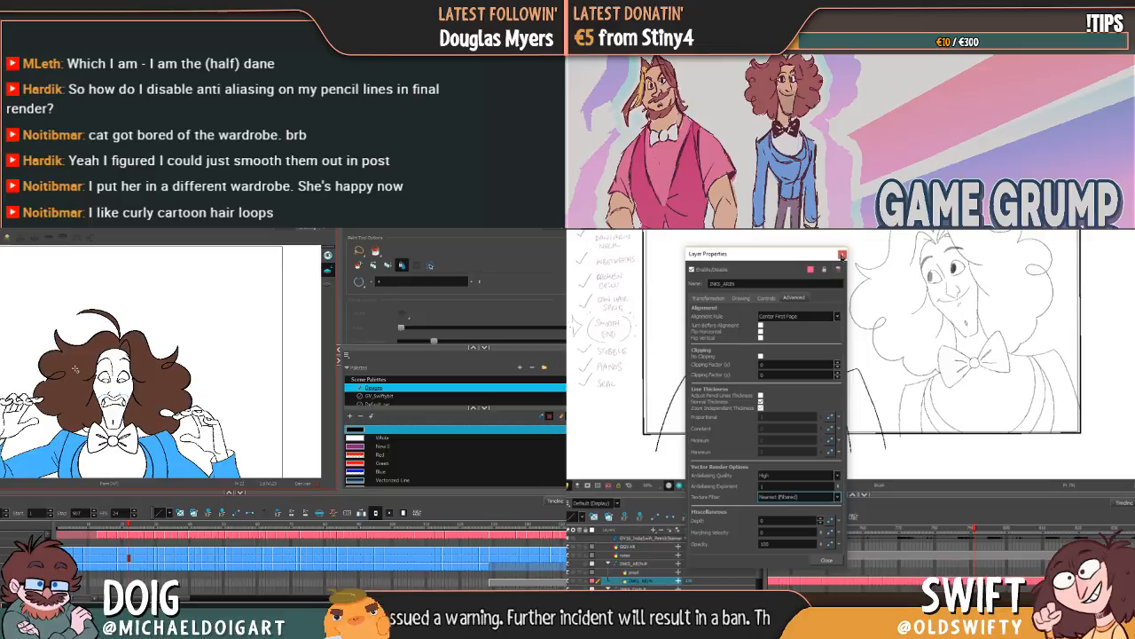
click(842, 254)
Step: Inspect Dan's collar and hair edges across the neighbouring raised-hands drawings, switching between the line art and colour art
scroll(75, 369, up, 3)
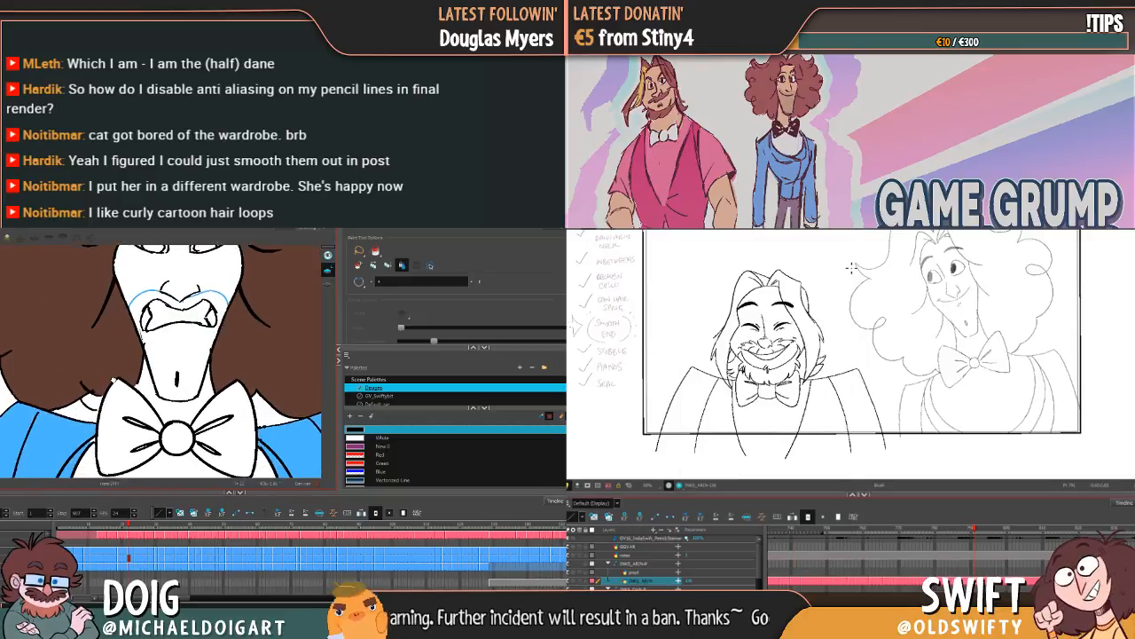
key(period)
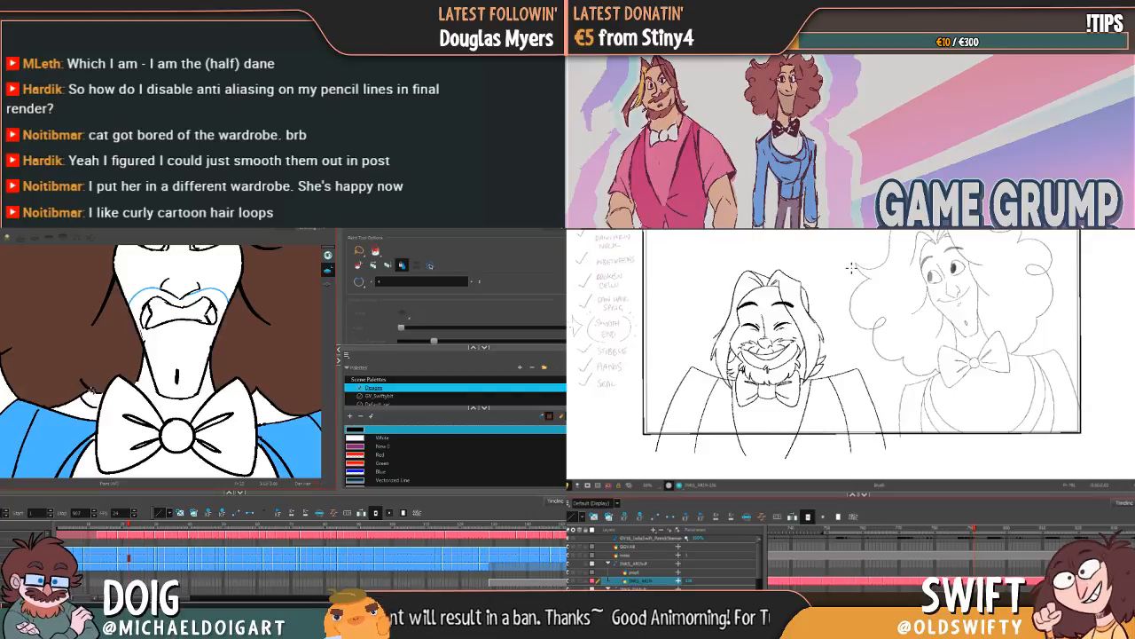
key(comma)
key(period)
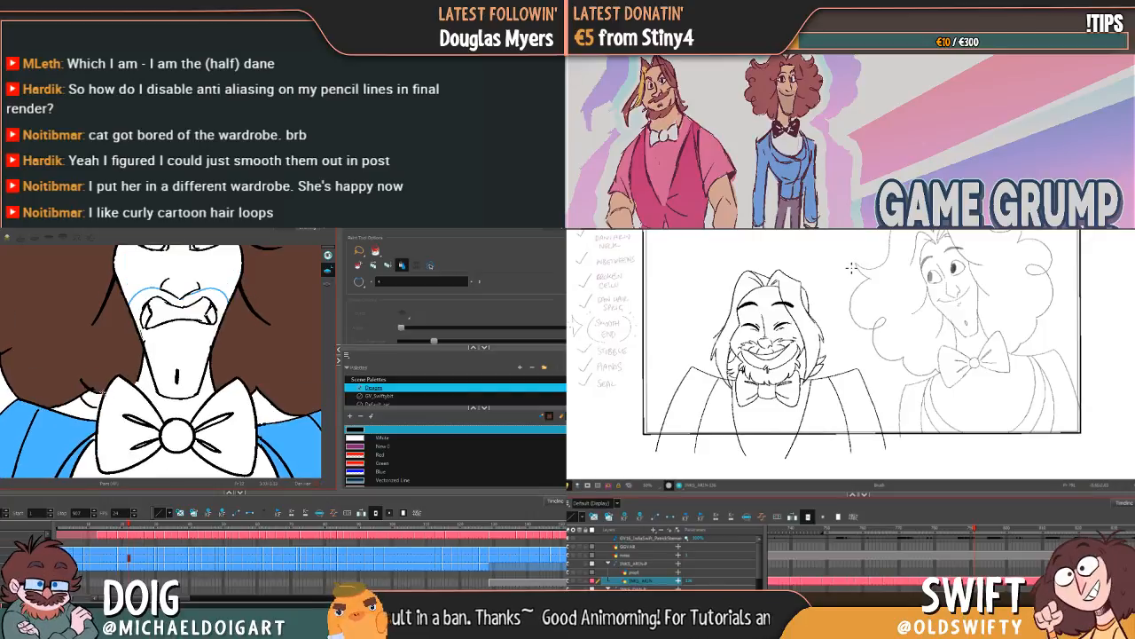
key(comma)
key(period)
key(comma)
key(period)
key(comma)
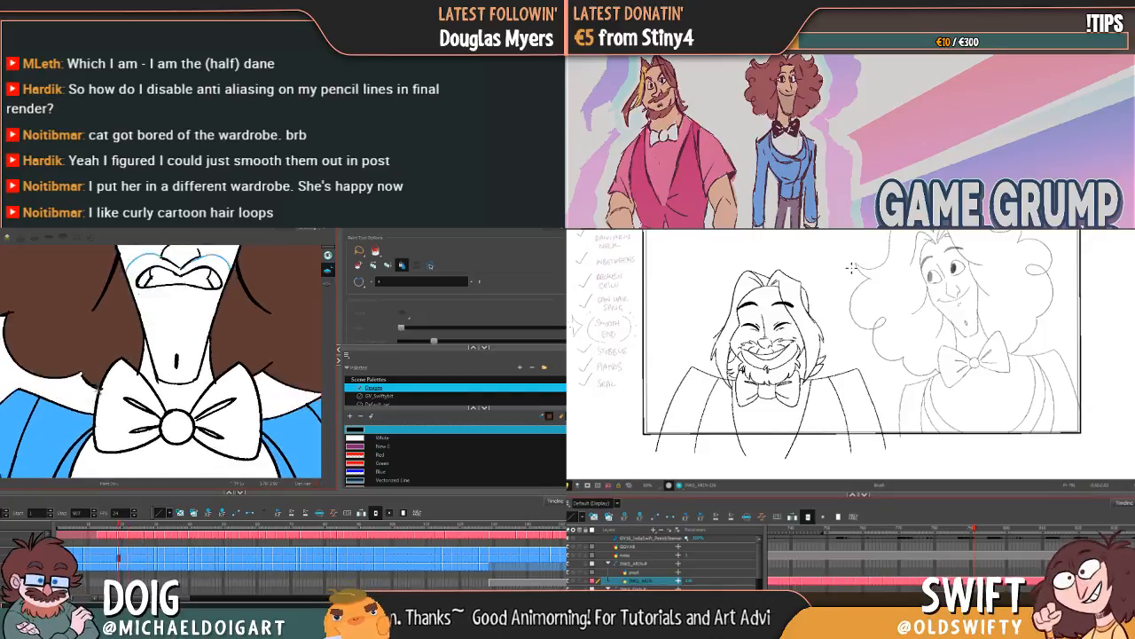
key(period)
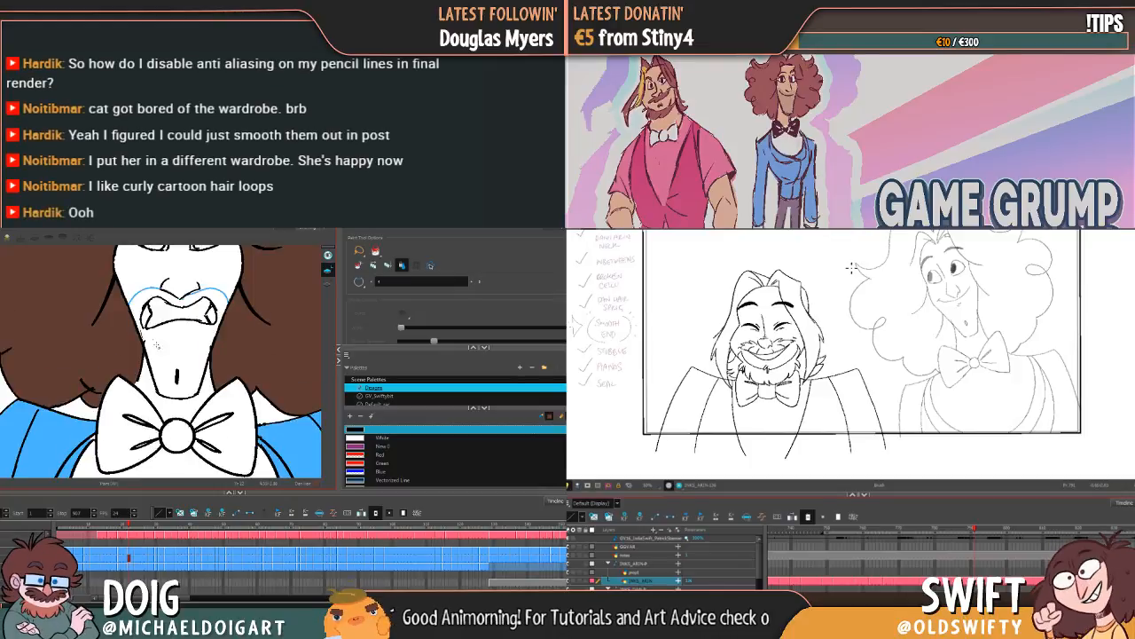
key(comma)
scroll(218, 325, down, 4)
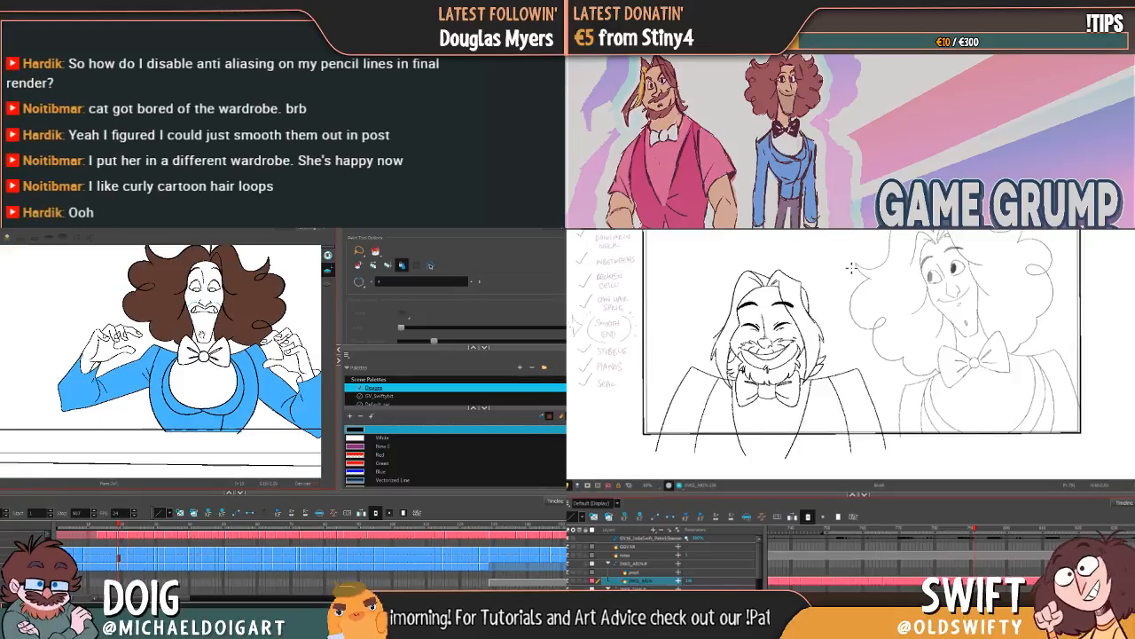
scroll(192, 374, up, 3)
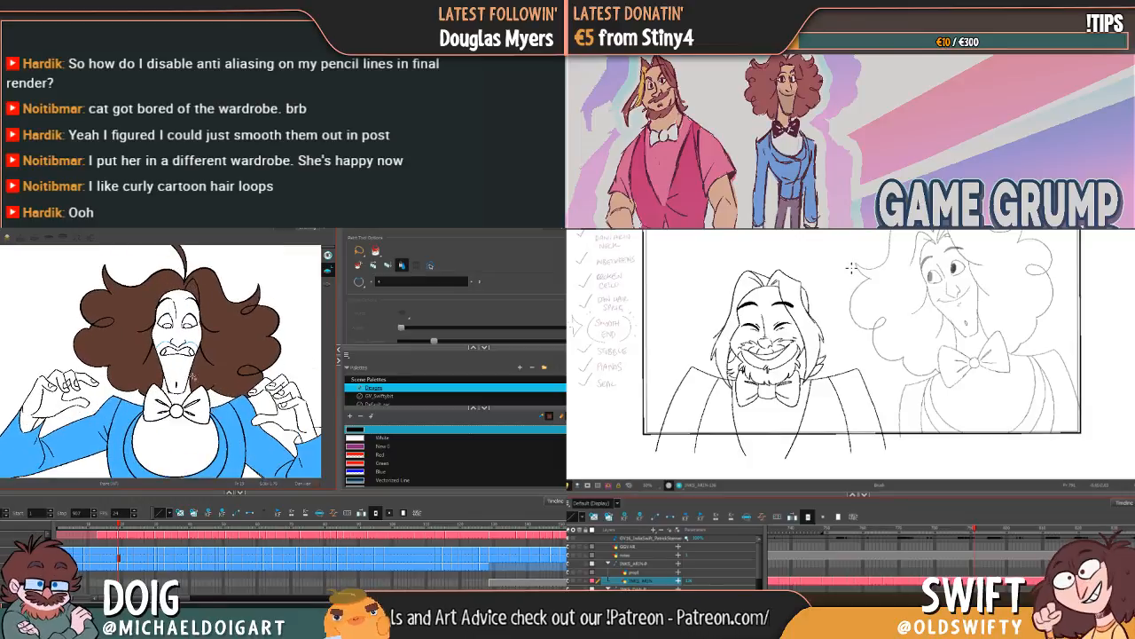
key(period)
key(period)
key(period)
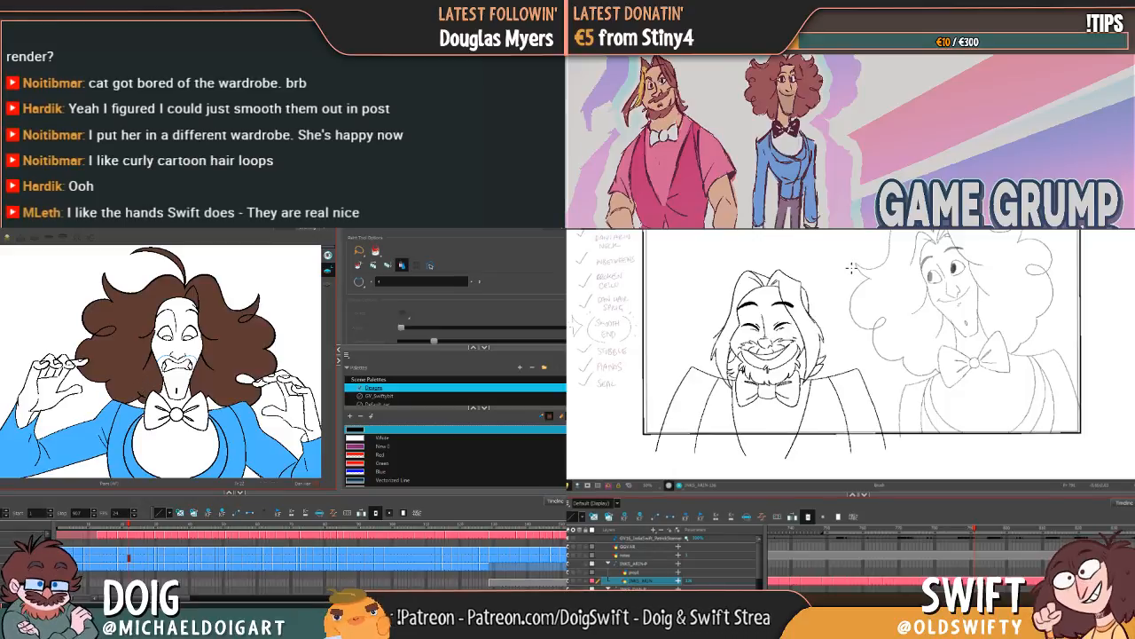
key(l)
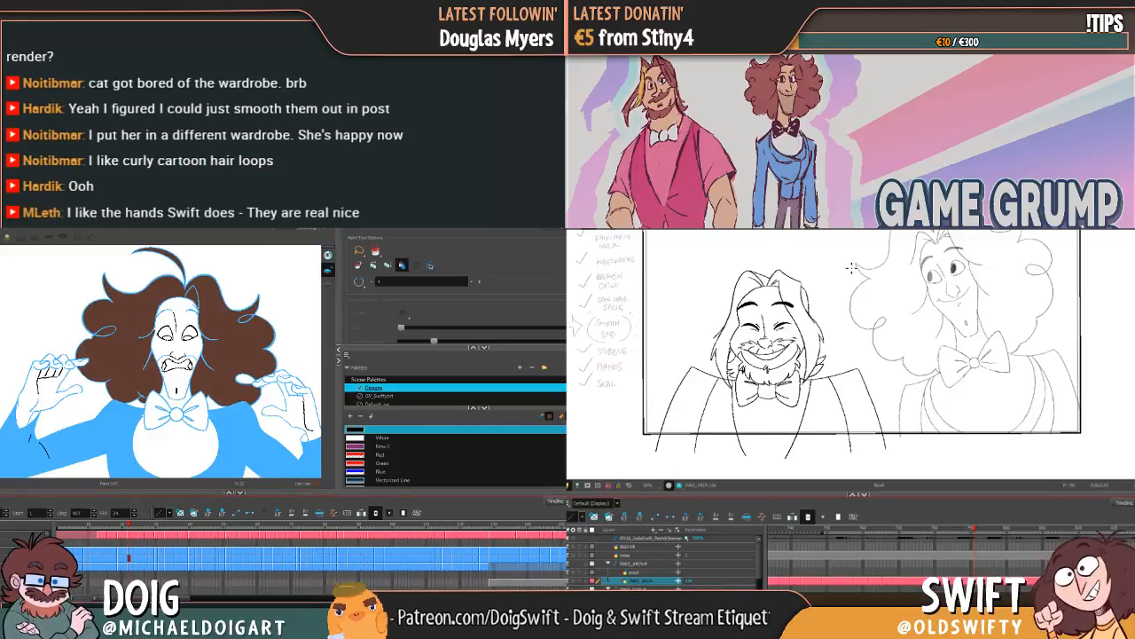
key(l)
key(l)
key(l)
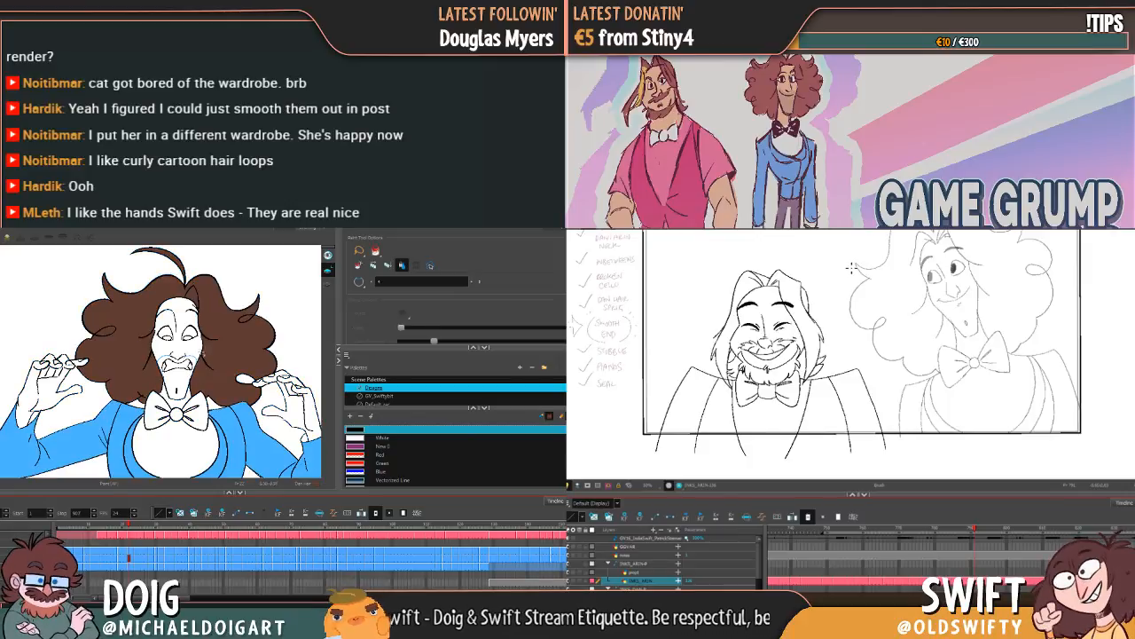
Step: Fill the hair and top tuft on Dan's following raised-hands grimace with Dan Hair, flipping between adjacent drawings to compare them
key(g)
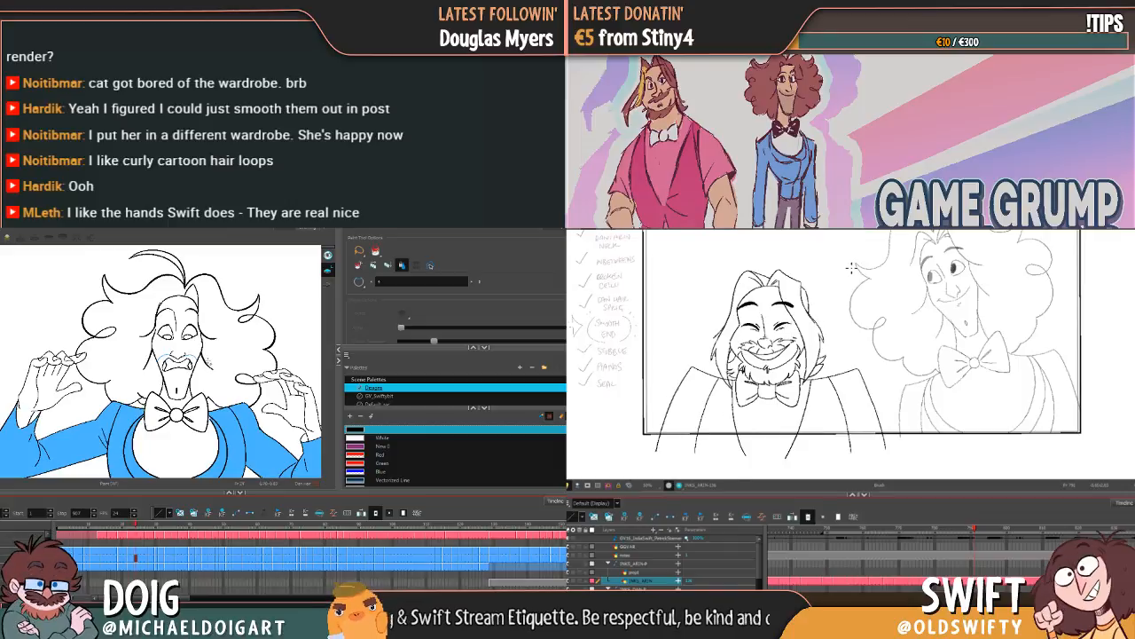
key(f)
key(g)
key(f)
key(g)
key(f)
click(149, 377)
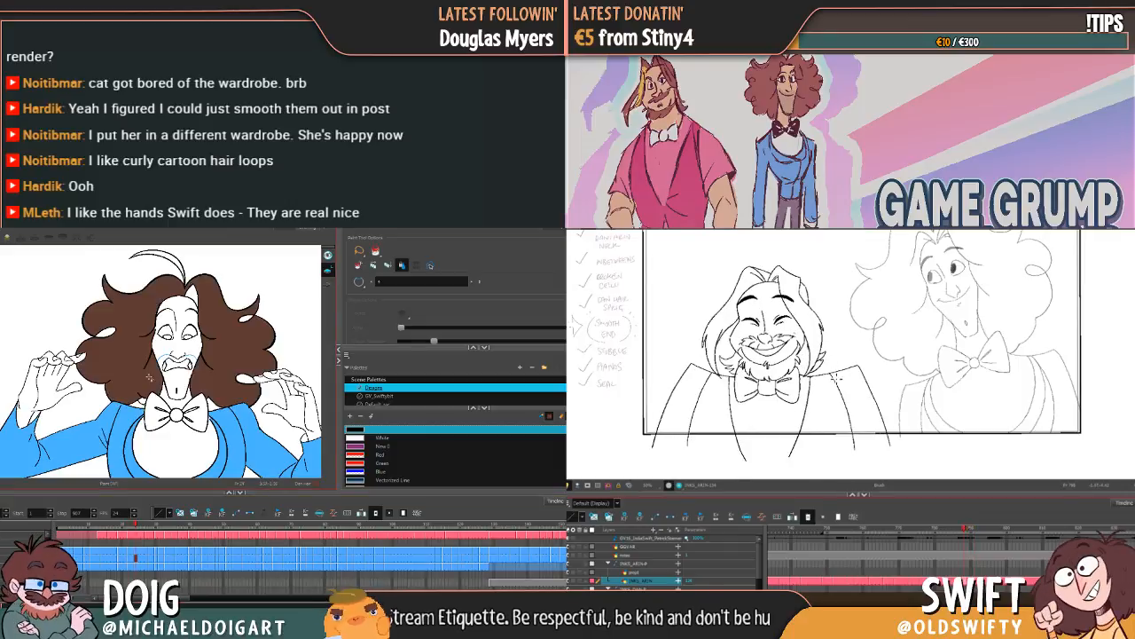
key(g)
key(f)
key(g)
key(f)
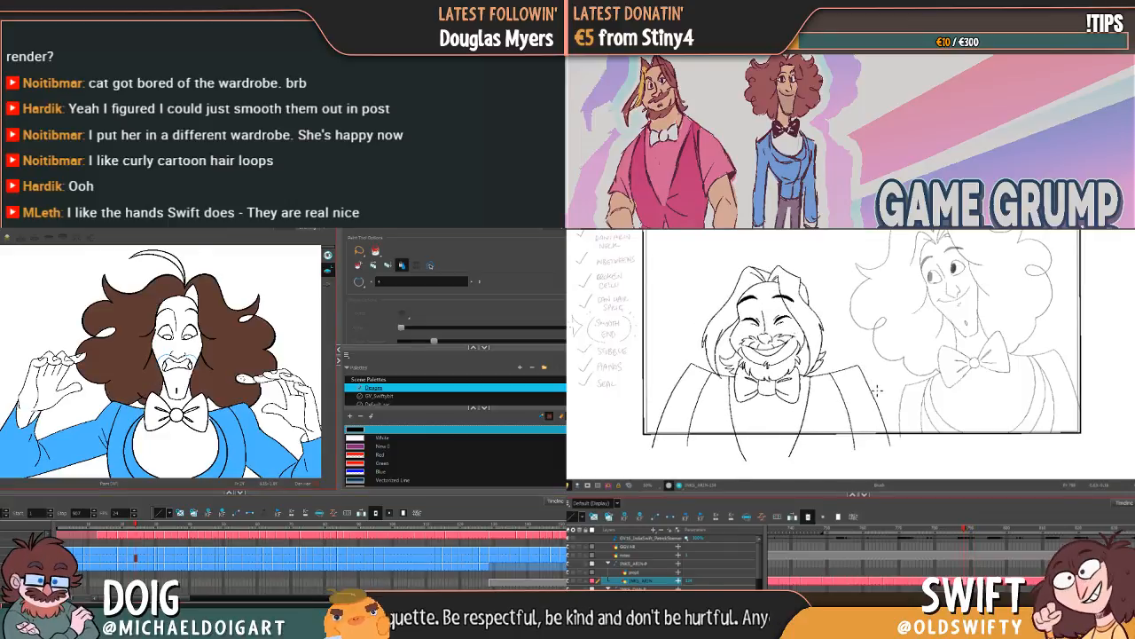
key(g)
key(f)
key(g)
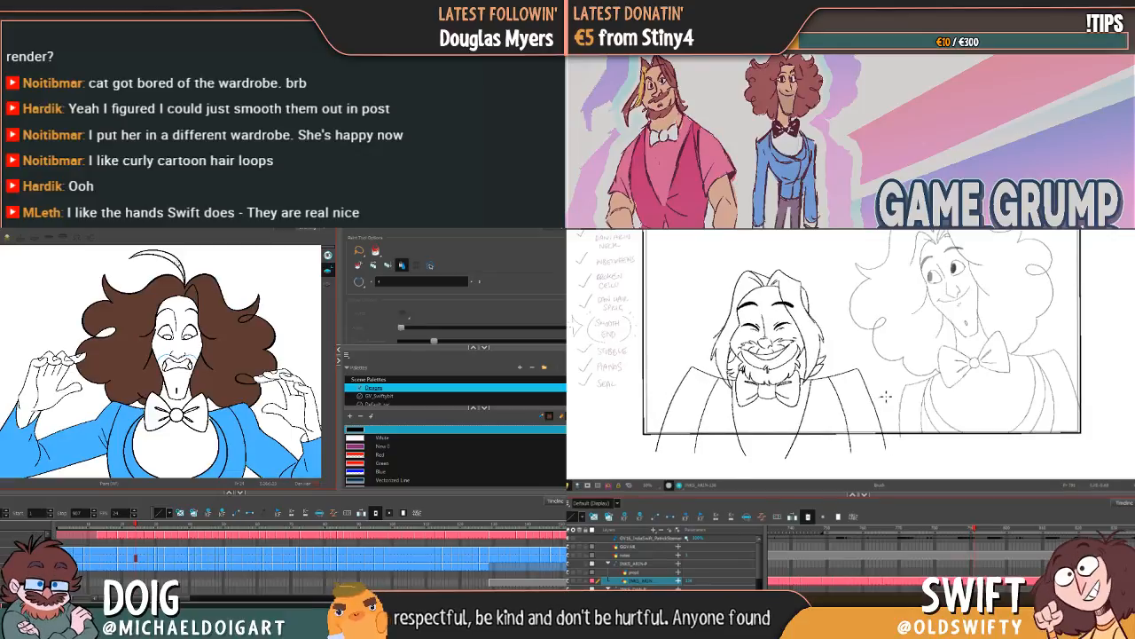
click(168, 261)
Step: Fill most of Dan's hair on the closed-eyes drawing with Dan Hair and undo the circle sketched around Arin
mouse_move(885, 398)
mouse_down()
mouse_move(780, 416)
mouse_move(709, 277)
mouse_move(887, 335)
mouse_up()
click(106, 333)
key(g)
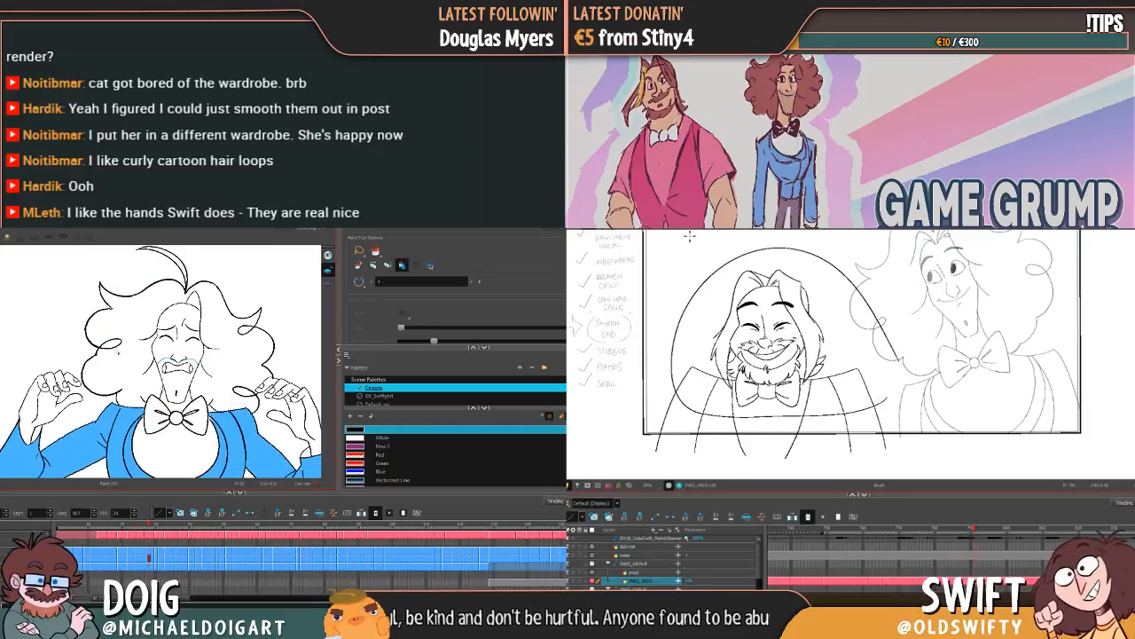
click(112, 344)
key(ctrl+z)
key(alt+s)
Step: Fill the remaining hair, curl loop, forehead gap and top tuft on Dan's closed-eyes drawing with Dan Hair while flipping through Arin's smiling poses
click(241, 339)
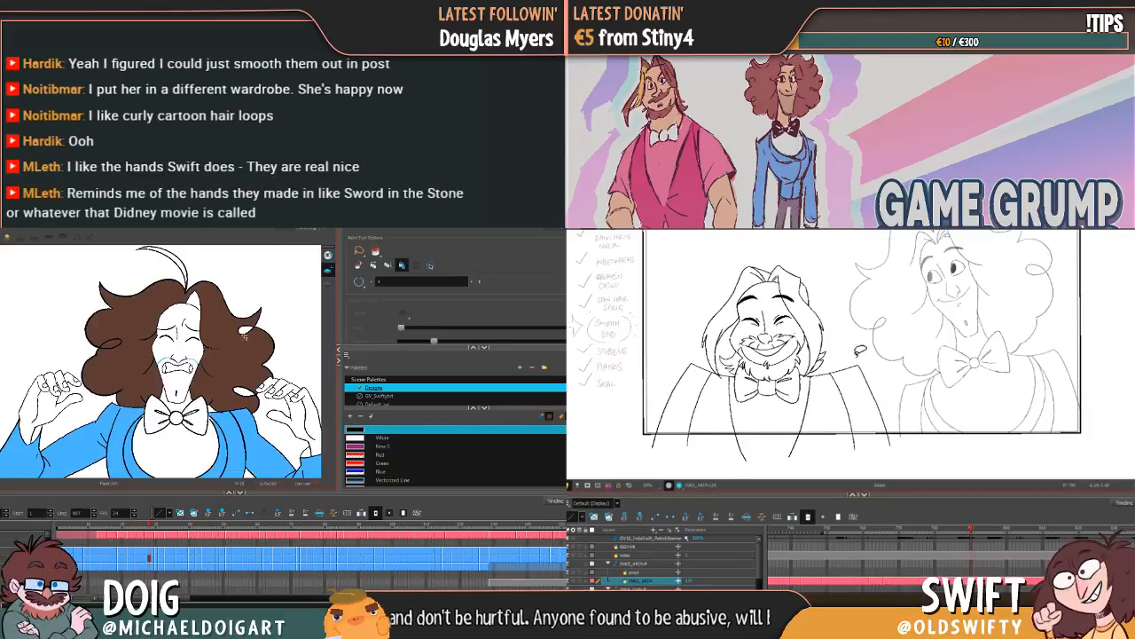
key(f)
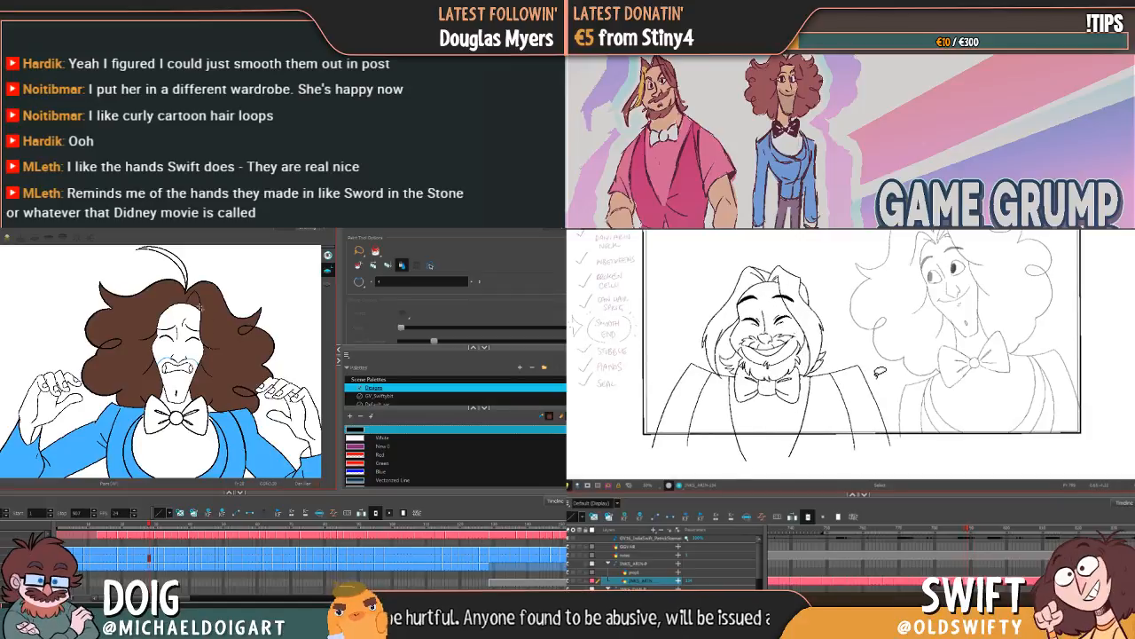
key(f)
key(g)
key(f)
key(g)
key(f)
key(g)
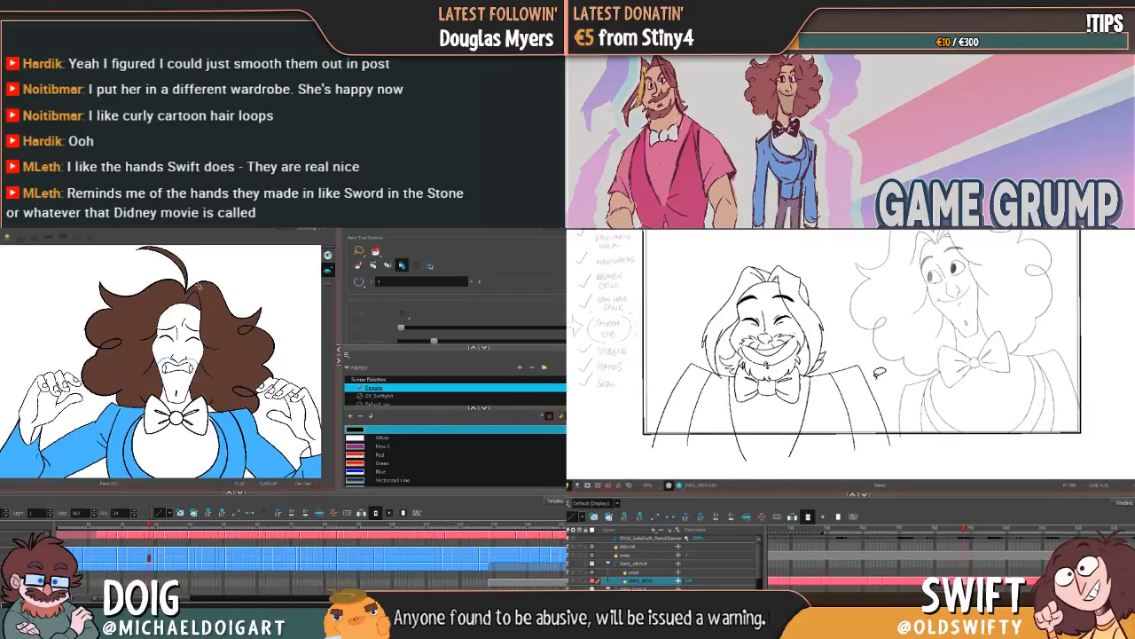
key(f)
key(g)
key(f)
Step: Try to fill Dan's hair on the wide-eyed raised-hands drawing with Dan Hair, and undo the fill that spills onto his arm
click(123, 314)
key(g)
key(g)
key(g)
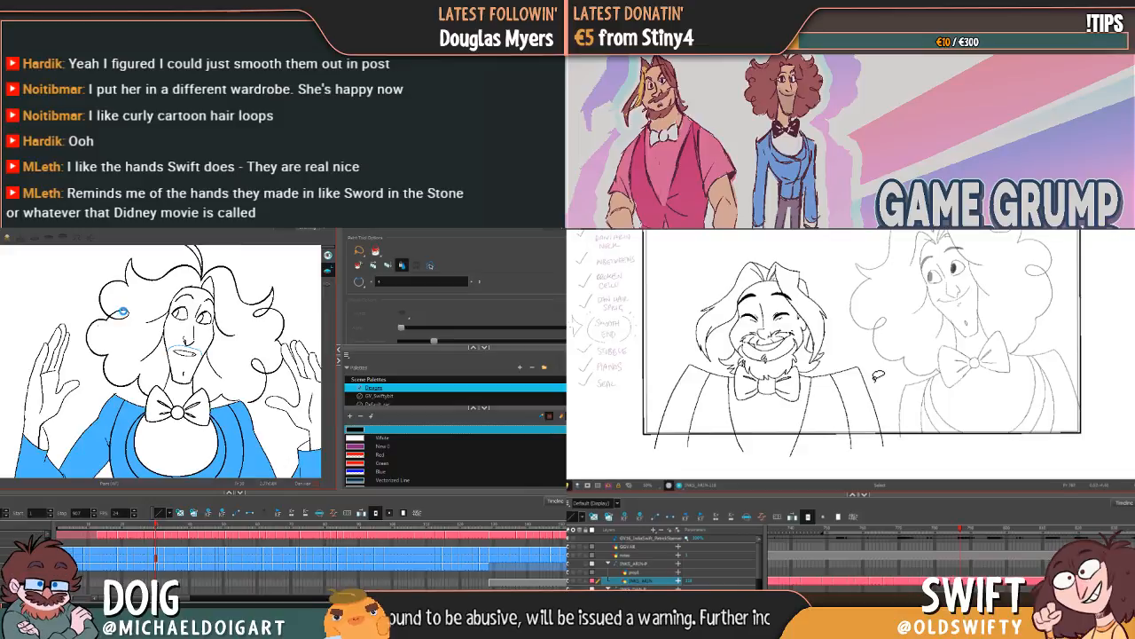
click(234, 324)
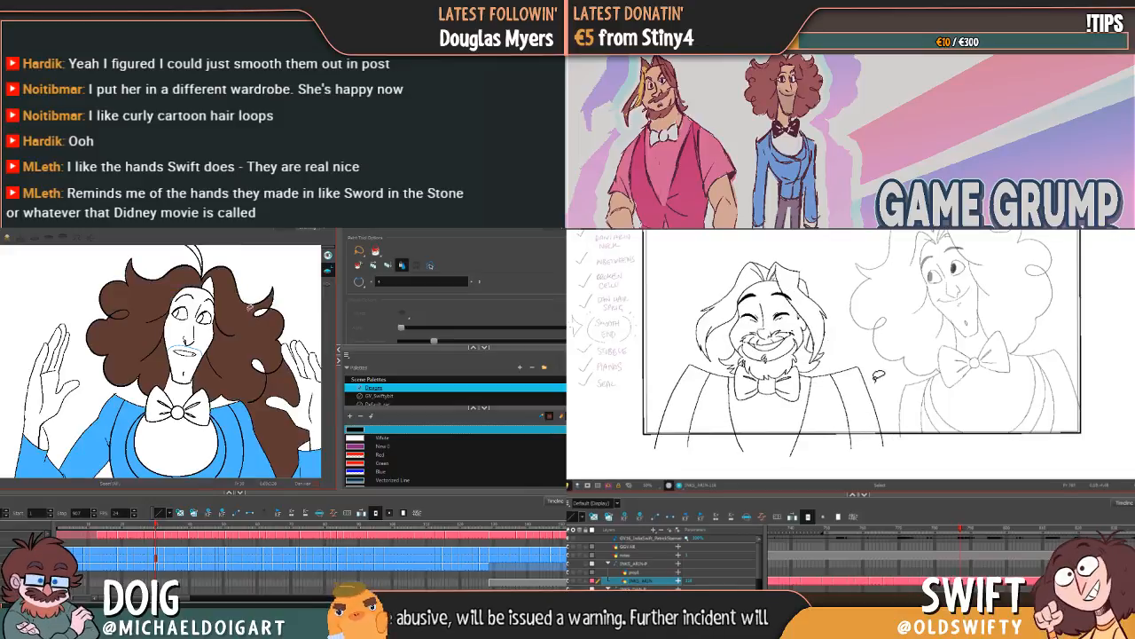
key(f)
Step: Close the gap in Dan's hair near the collar with a Dan Hair stroke and nudge Arin's downward-looking drawing slightly
key(f)
key(g)
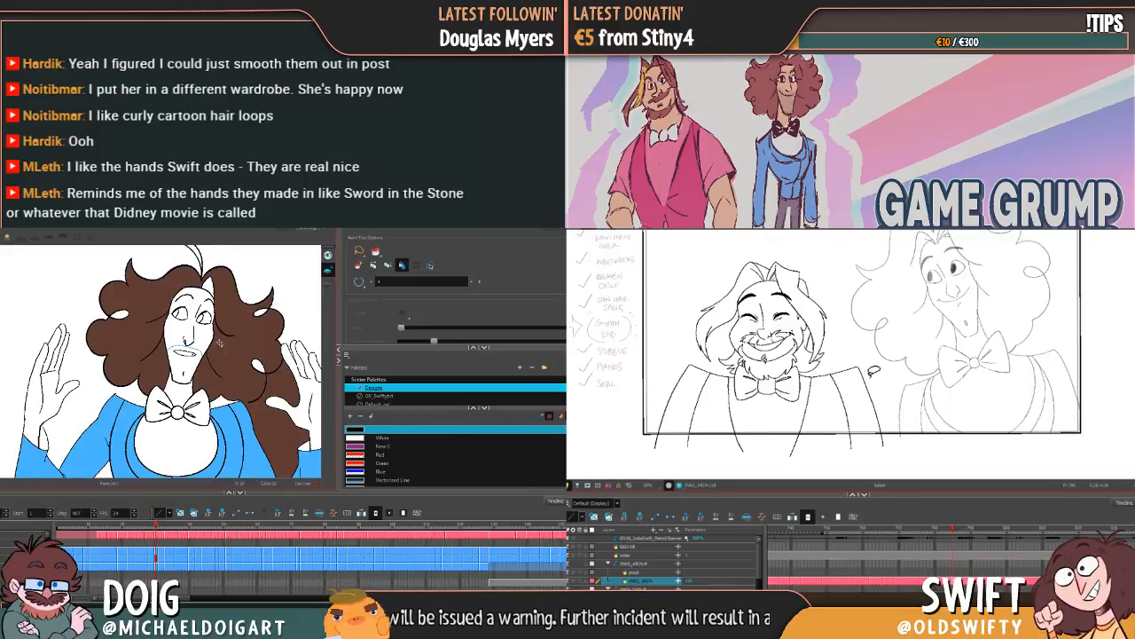
key(ctrl+z)
key(f)
key(g)
key(f)
key(g)
key(f)
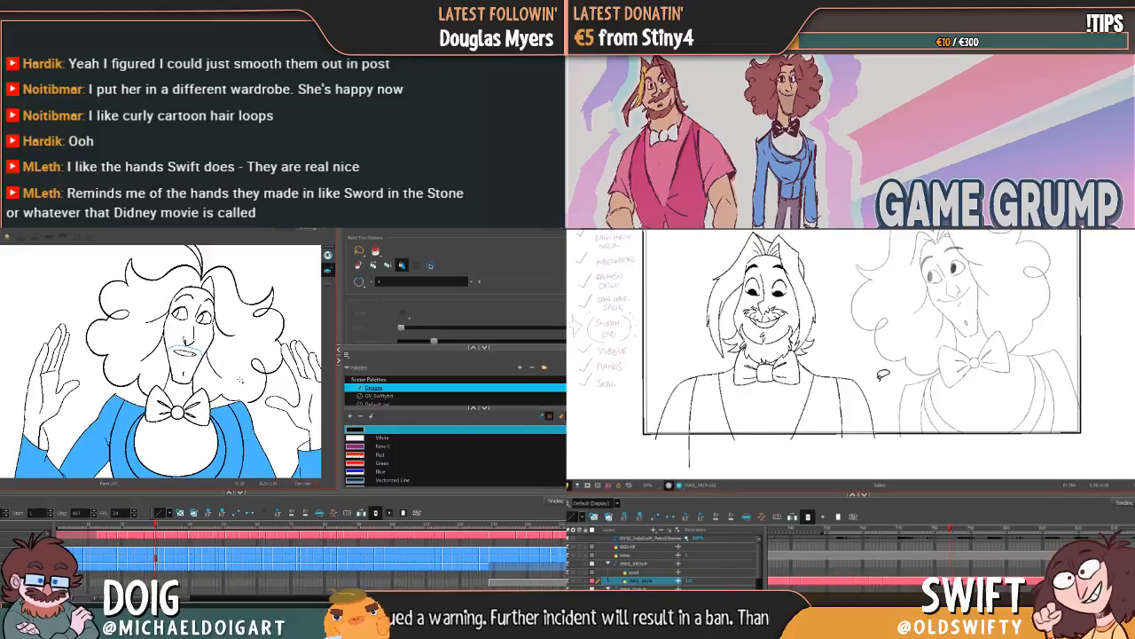
key(g)
key(alt+b)
mouse_move(772, 420)
mouse_down()
mouse_move(670, 351)
mouse_move(743, 232)
mouse_move(895, 286)
mouse_move(905, 401)
mouse_up()
drag(797, 351, 793, 352)
key(alt+i)
click(911, 329)
Step: Fill Dan's hair on the wide-eyed raised-hands drawing with Dan Hair while flipping between Arin's neighbouring poses
key(f)
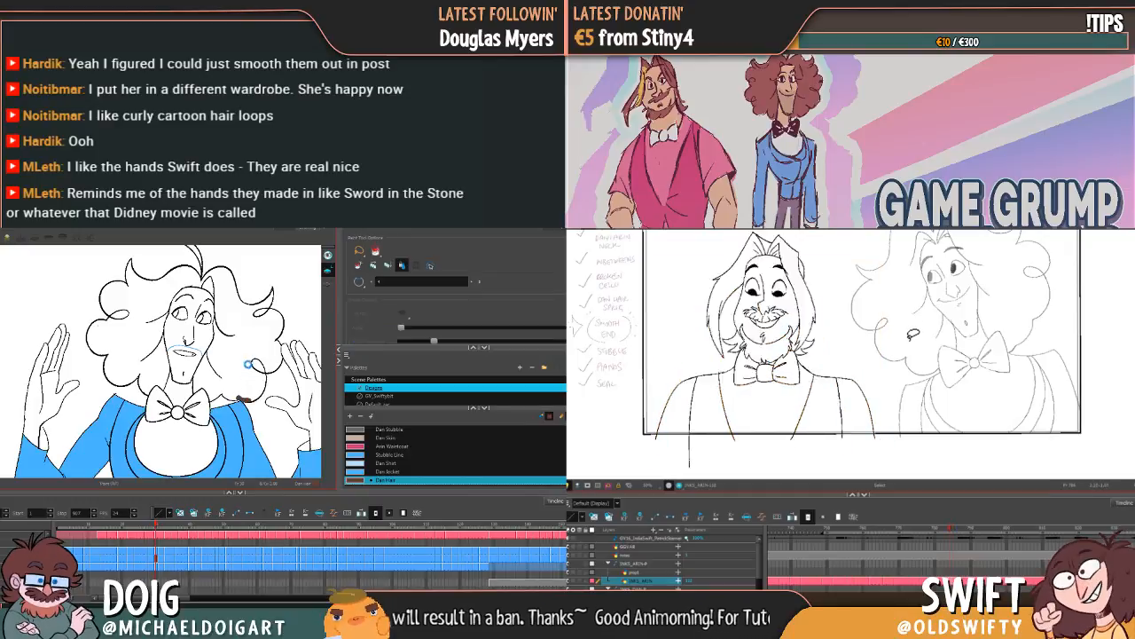
key(g)
click(252, 372)
key(f)
key(g)
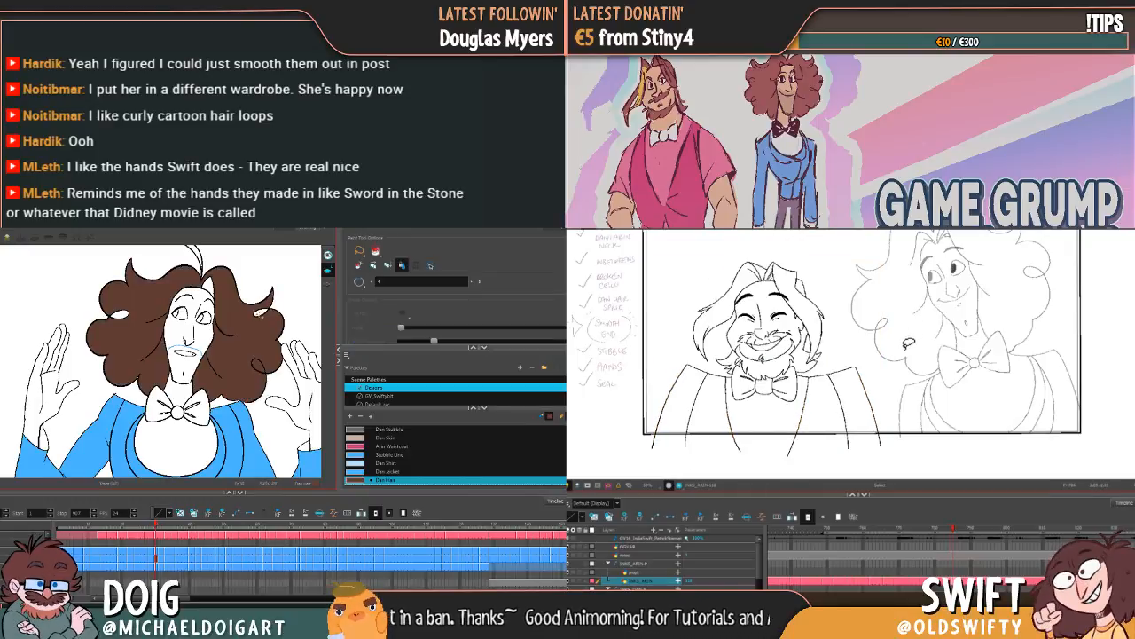
key(f)
key(g)
key(f)
key(g)
Step: Fill the top tuft on Dan's wide-eyed drawing with Dan Hair and nudge Arin's closed-eyes smile drawing slightly to the right
drag(195, 304, 184, 341)
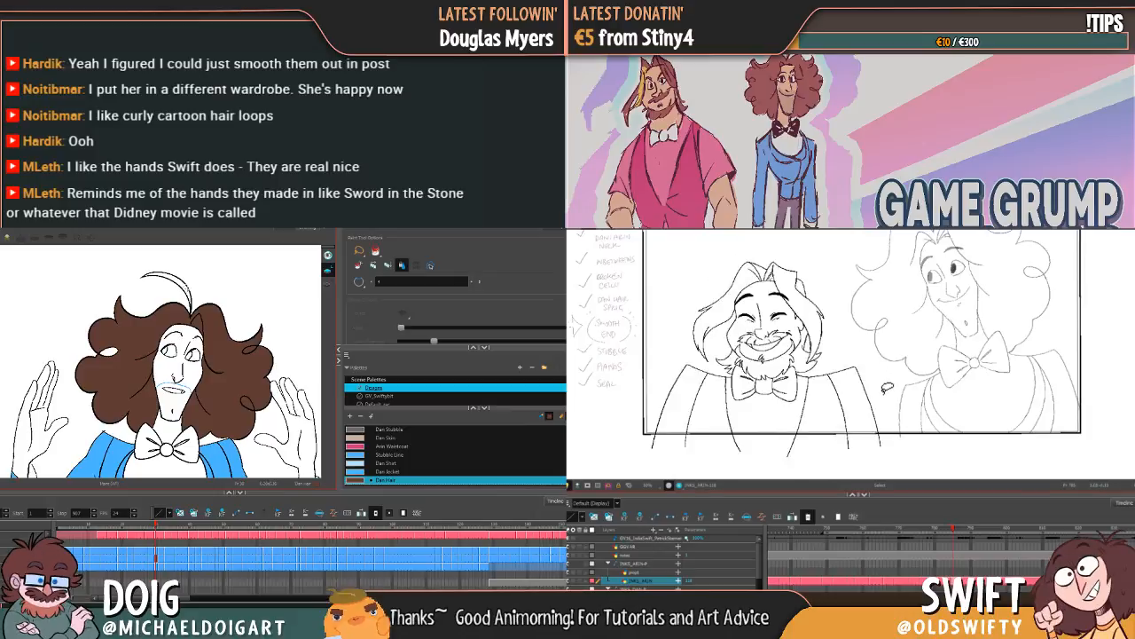
mouse_move(880, 391)
mouse_down()
mouse_move(749, 413)
mouse_move(680, 387)
mouse_move(701, 274)
mouse_move(842, 263)
mouse_up()
click(183, 287)
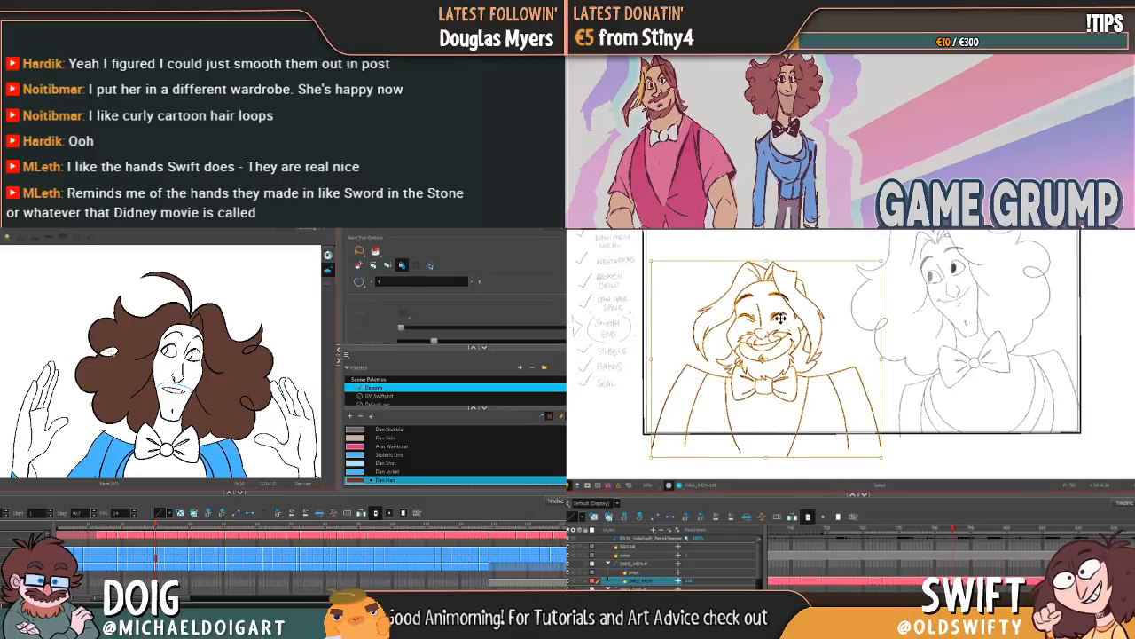
drag(780, 318, 784, 316)
click(896, 341)
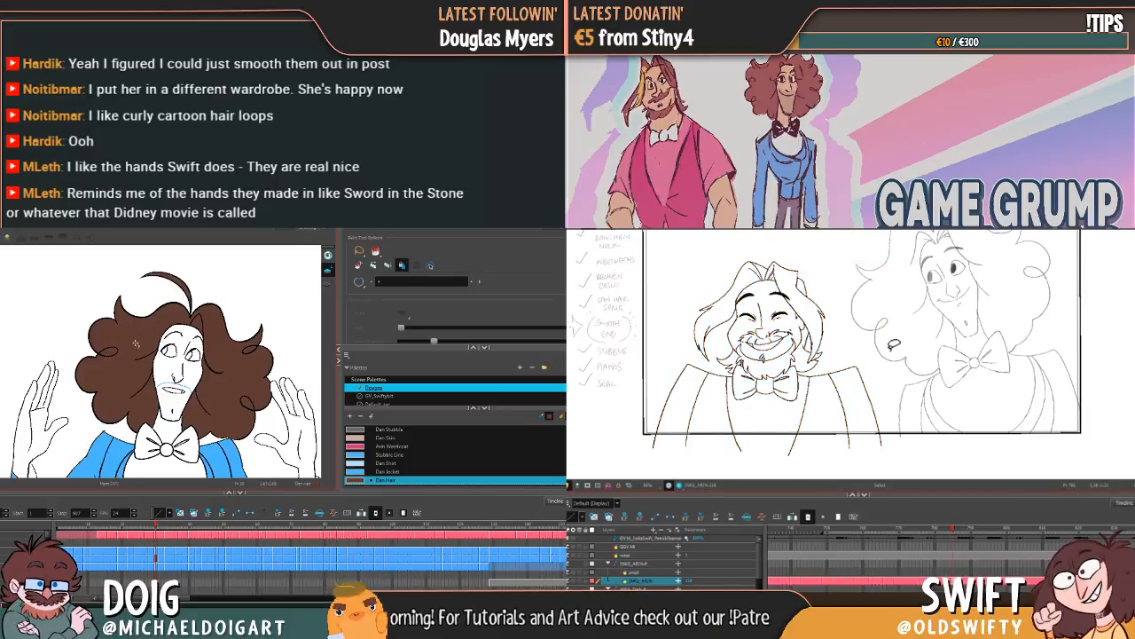
Step: Fill the hair and top tuft on Dan's open-eyed smiling drawing with Dan Hair and select and deselect Arin's drawing
key(f)
key(g)
key(g)
mouse_move(889, 391)
mouse_down()
mouse_move(859, 408)
mouse_move(696, 407)
mouse_move(741, 250)
mouse_move(894, 353)
mouse_move(889, 391)
mouse_up()
click(111, 346)
click(121, 353)
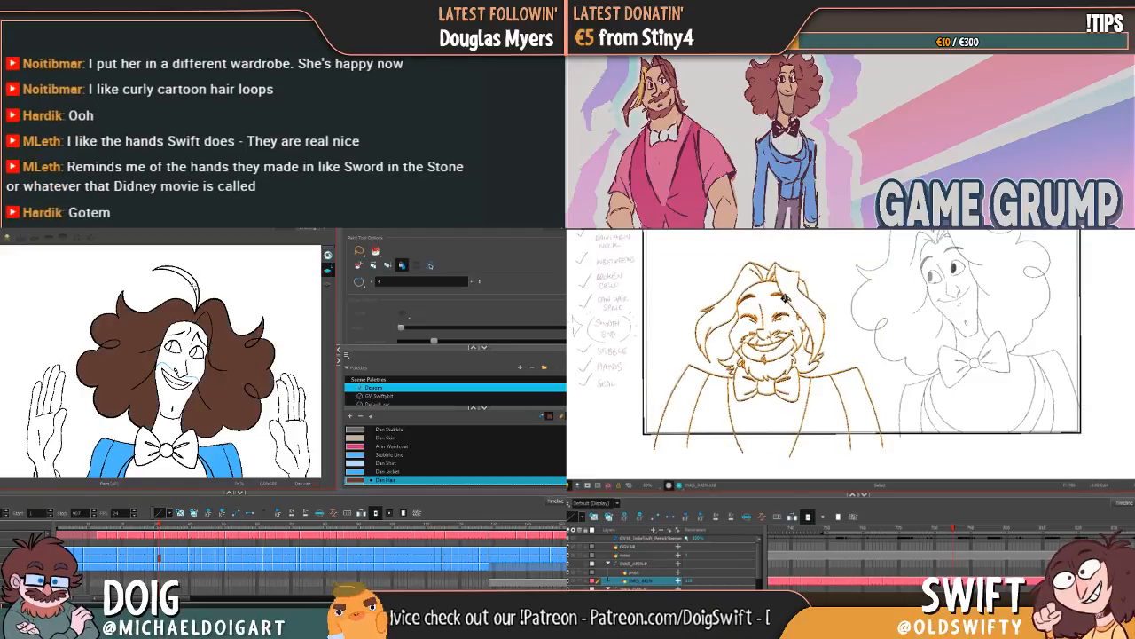
click(192, 285)
click(906, 325)
Step: Fill the top tuft and hair on Dan's closed-eyes smiling drawing with Dan Hair and compare it with the earlier drawings
key(g)
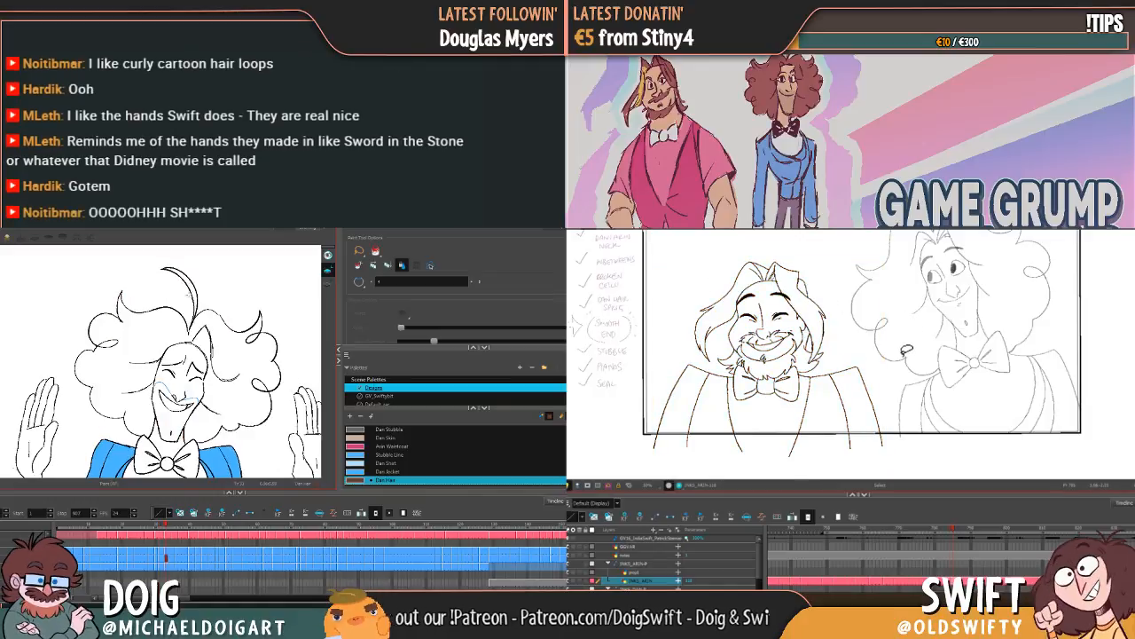
click(188, 291)
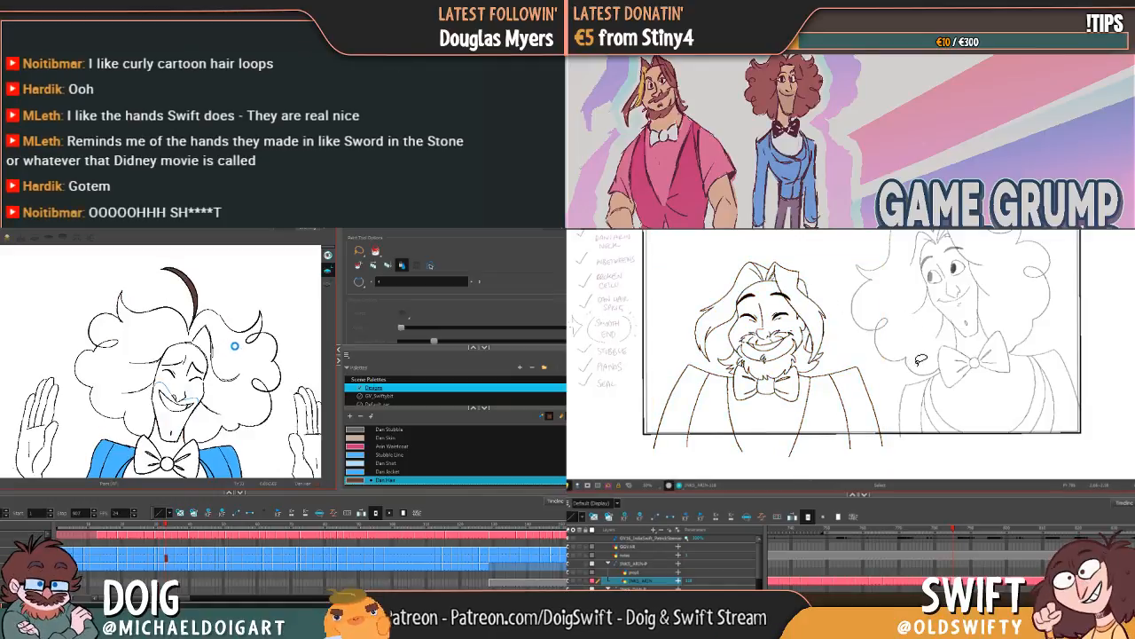
click(219, 319)
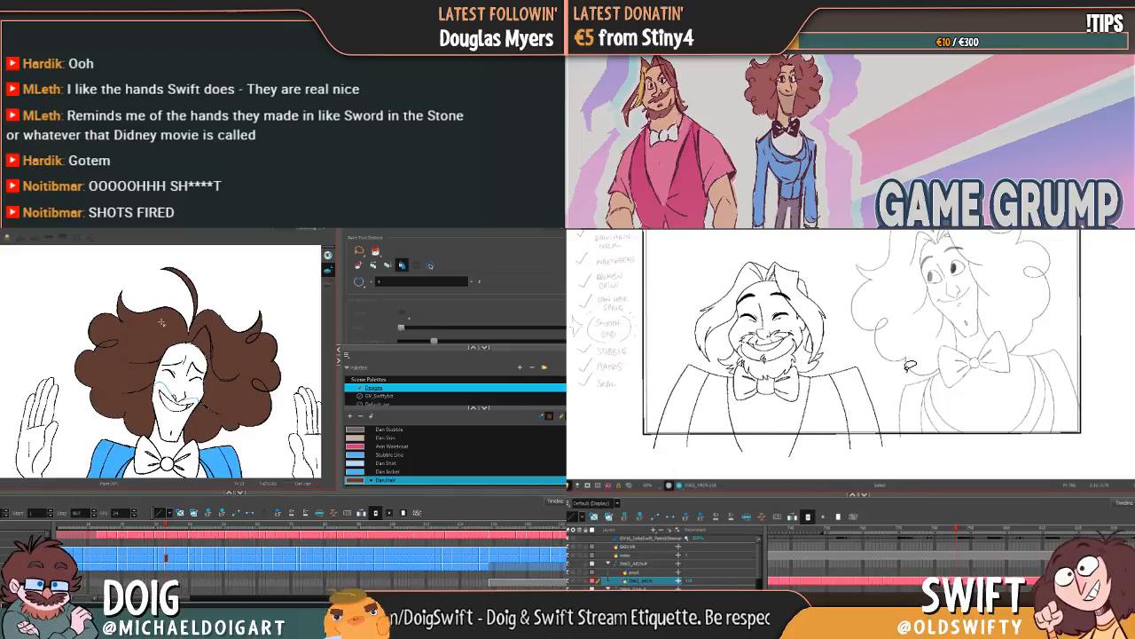
key(g)
key(f)
key(f)
key(f)
key(f)
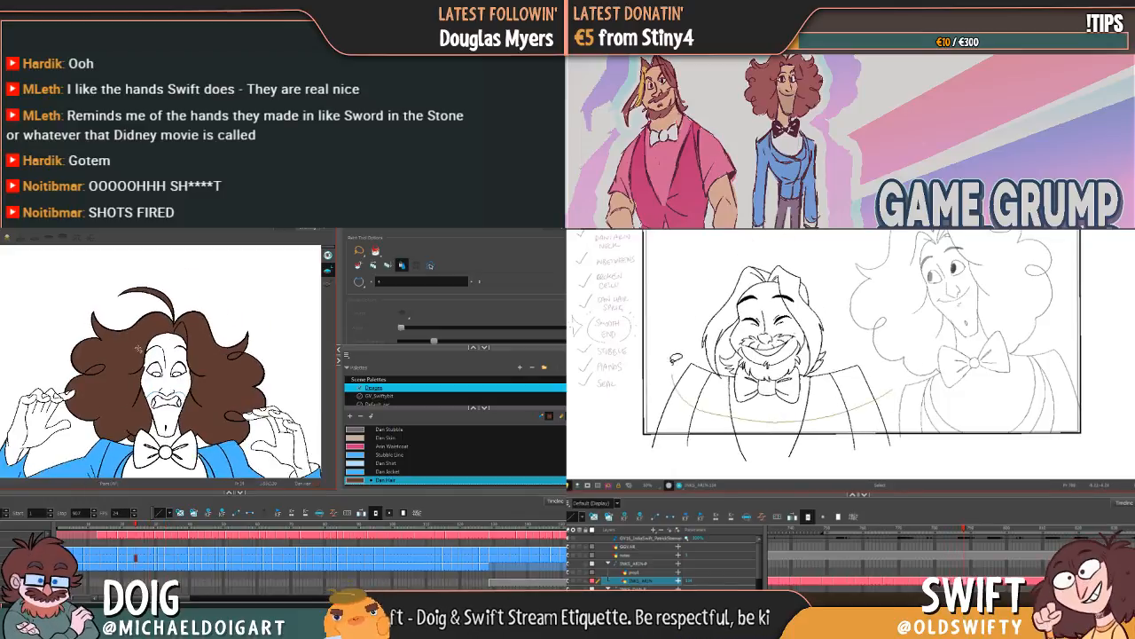
key(g)
key(g)
key(g)
key(g)
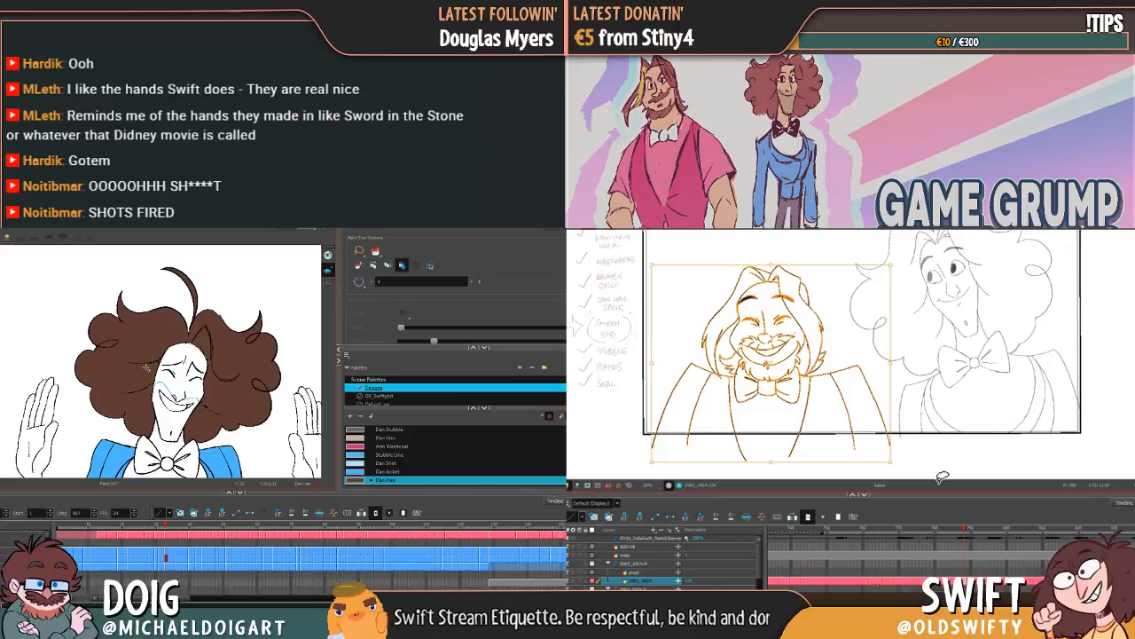
Step: Fill Dan's hair on the next laughing drawing and on the following close-up, including its curl loop, with Dan Hair
key(g)
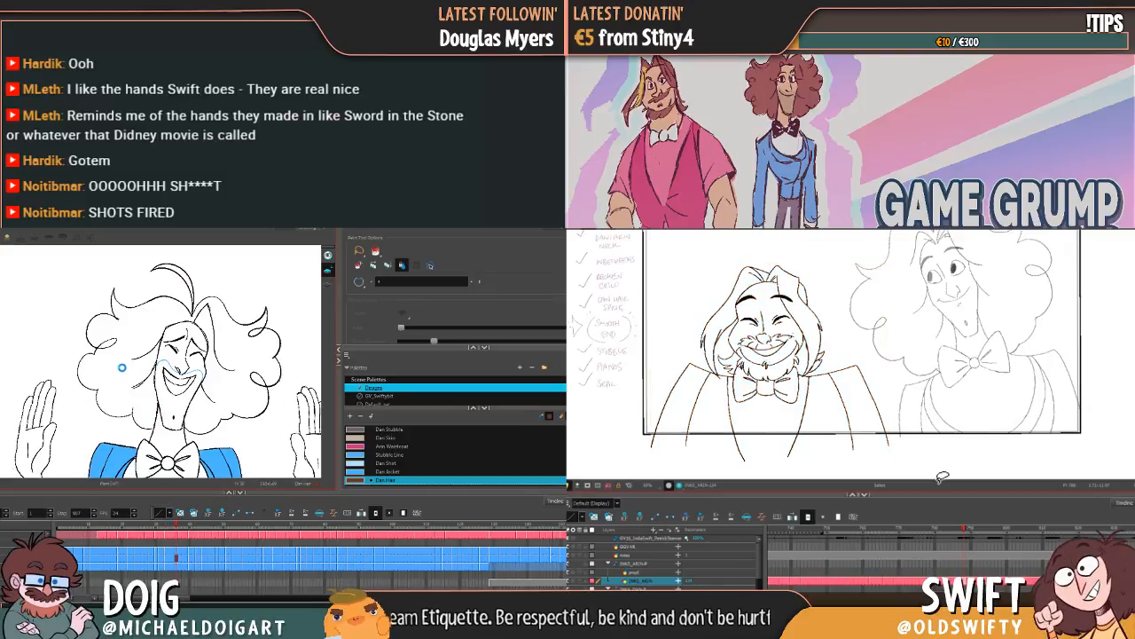
click(120, 364)
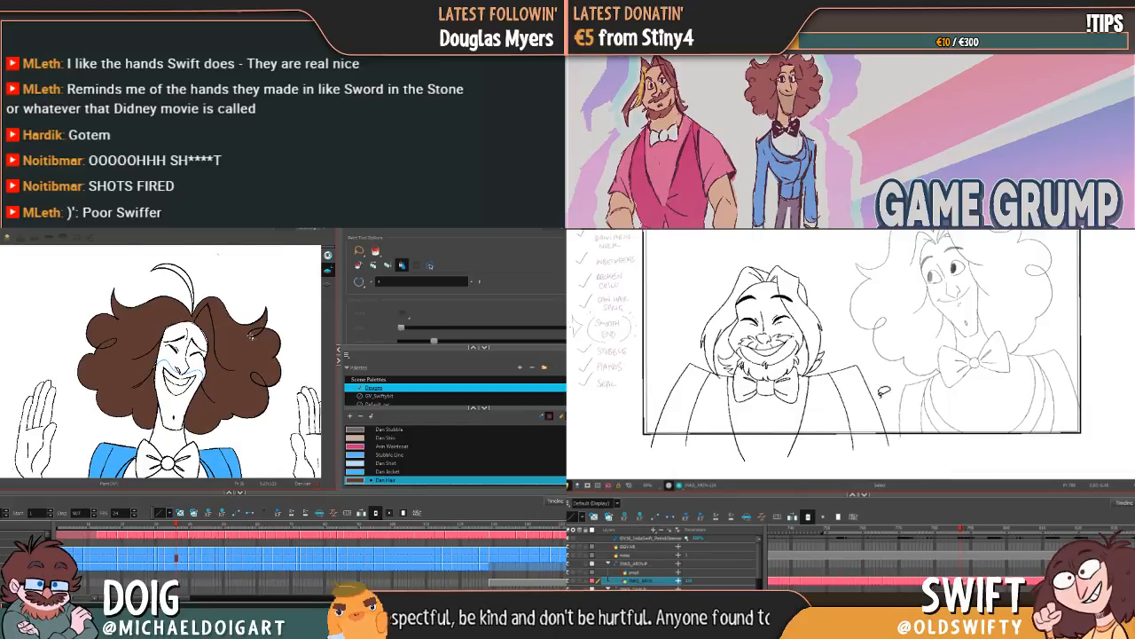
key(g)
mouse_move(273, 431)
mouse_down()
mouse_move(194, 470)
mouse_move(184, 356)
mouse_move(209, 509)
mouse_up()
click(116, 398)
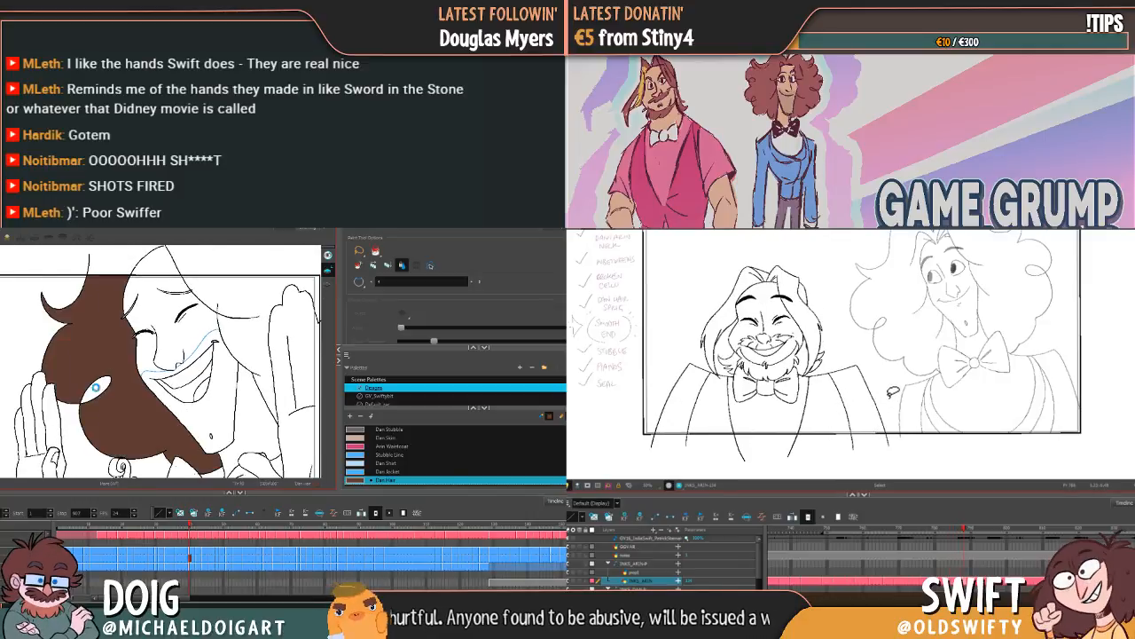
click(96, 390)
click(264, 375)
drag(263, 375, 227, 355)
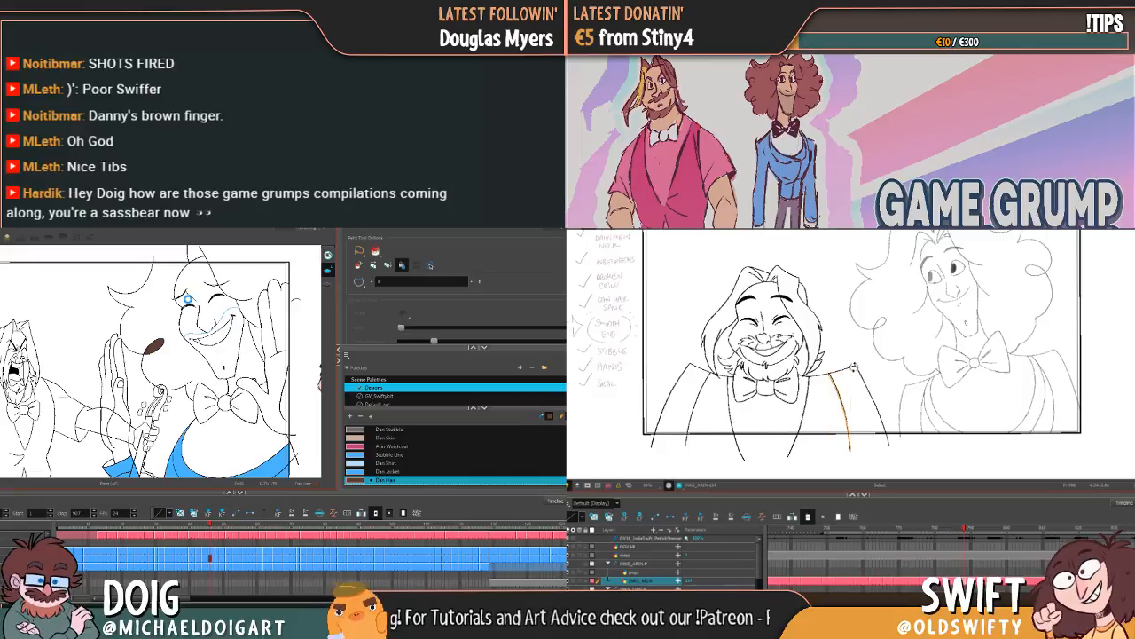
Step: Fill the hair on both sides of Dan's face with Dan Hair on two successive drawings with the instrument in front of him
click(185, 298)
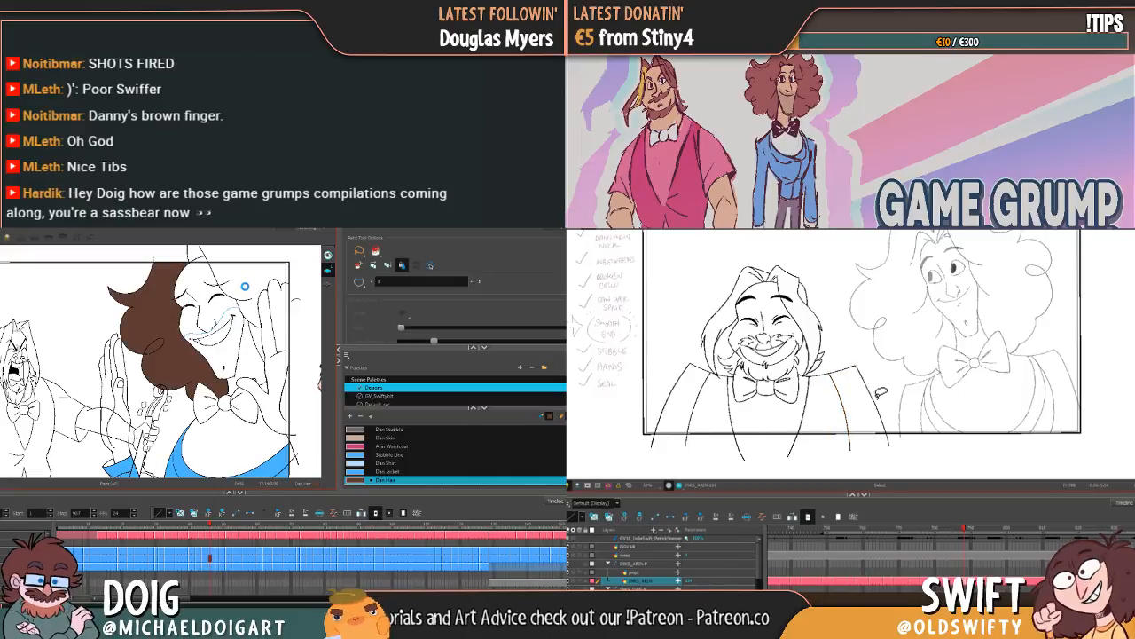
click(246, 298)
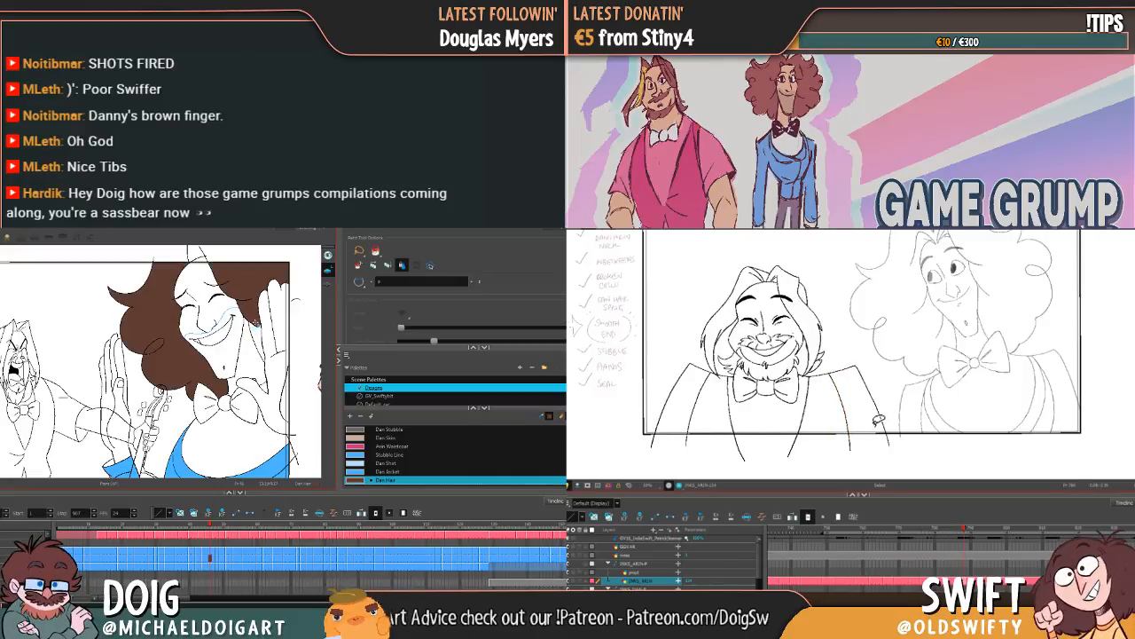
click(257, 326)
key(g)
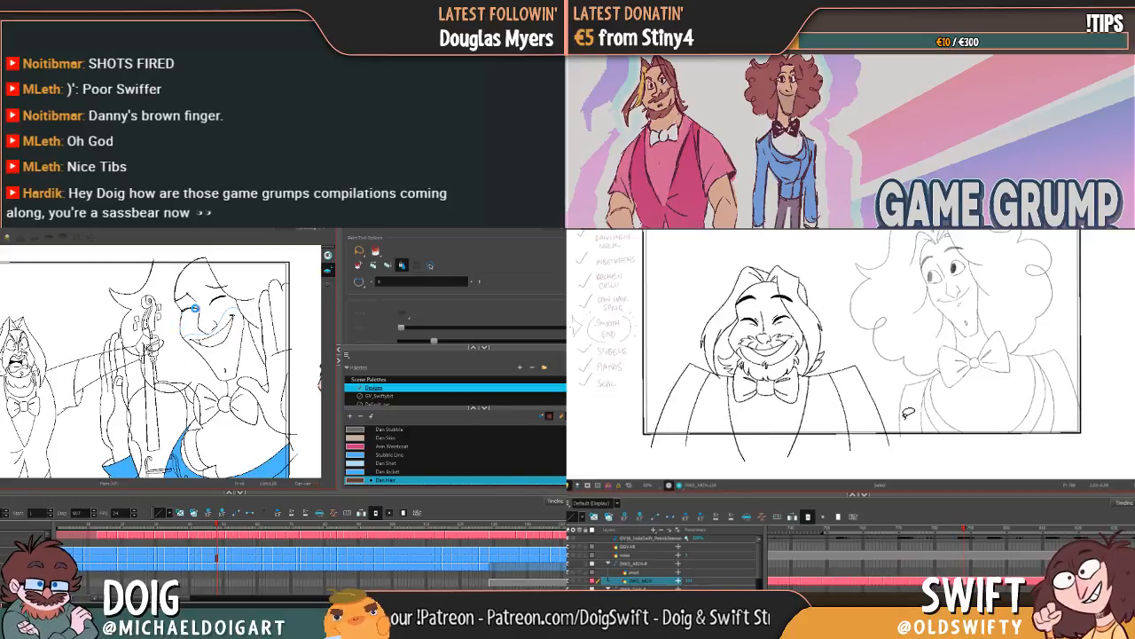
click(193, 308)
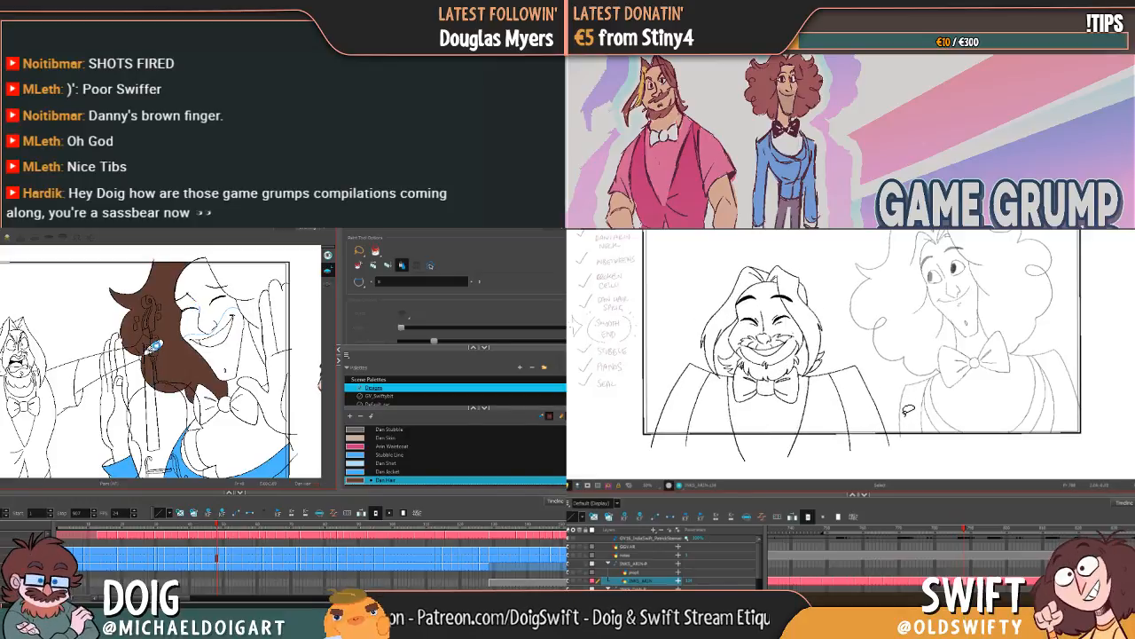
click(245, 275)
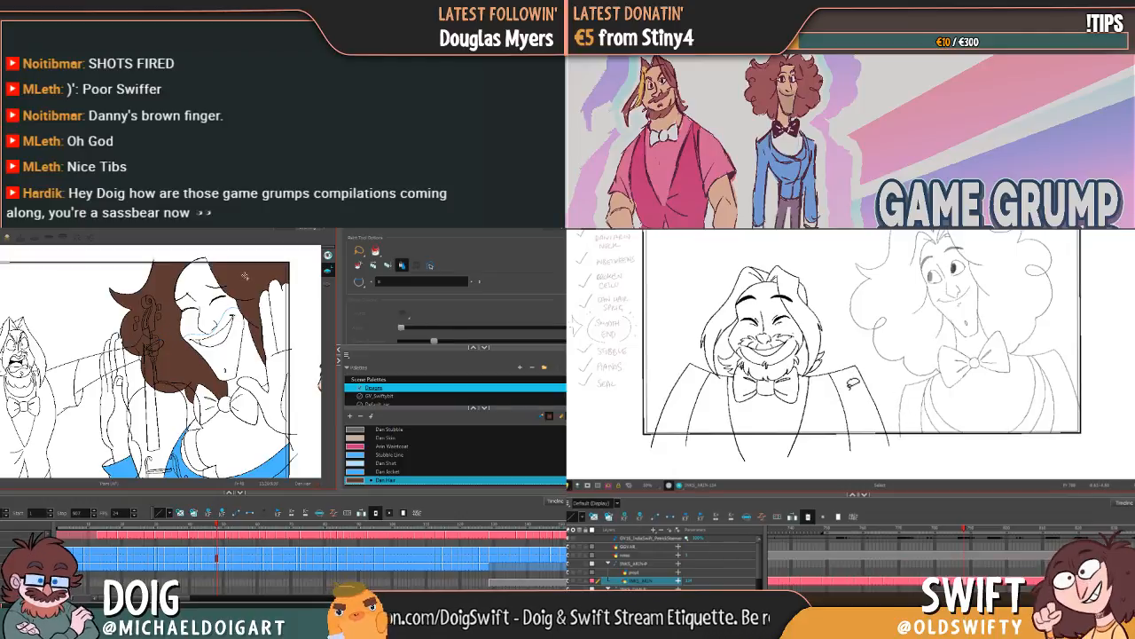
Step: Fill Dan's hair behind the raised instrument and beside his hand with Dan Hair on the following drawing
key(period)
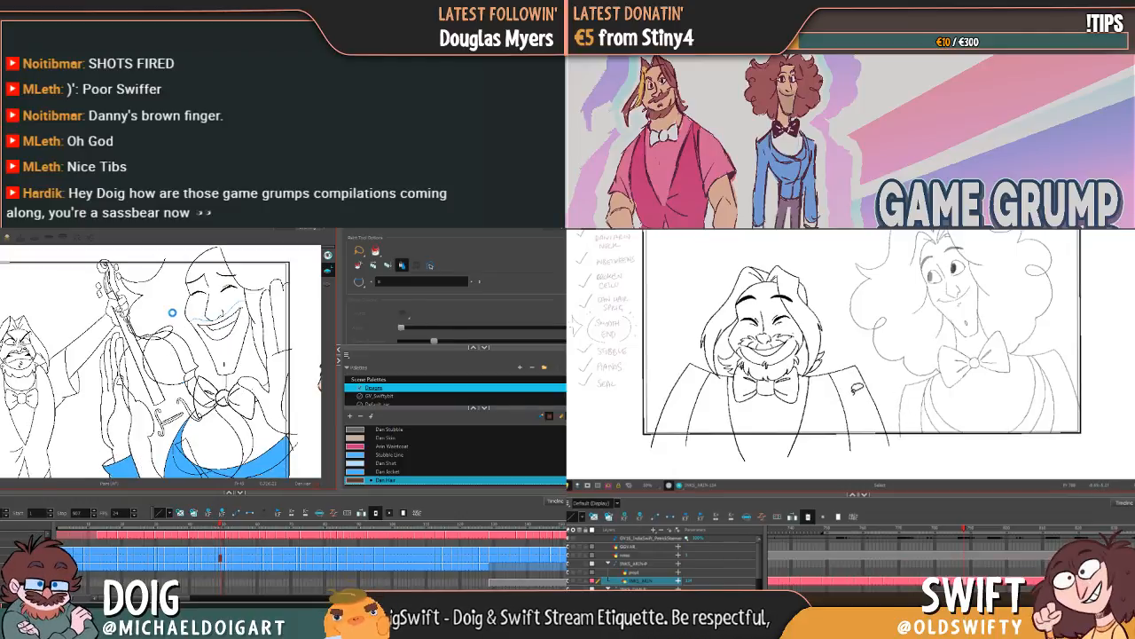
click(163, 333)
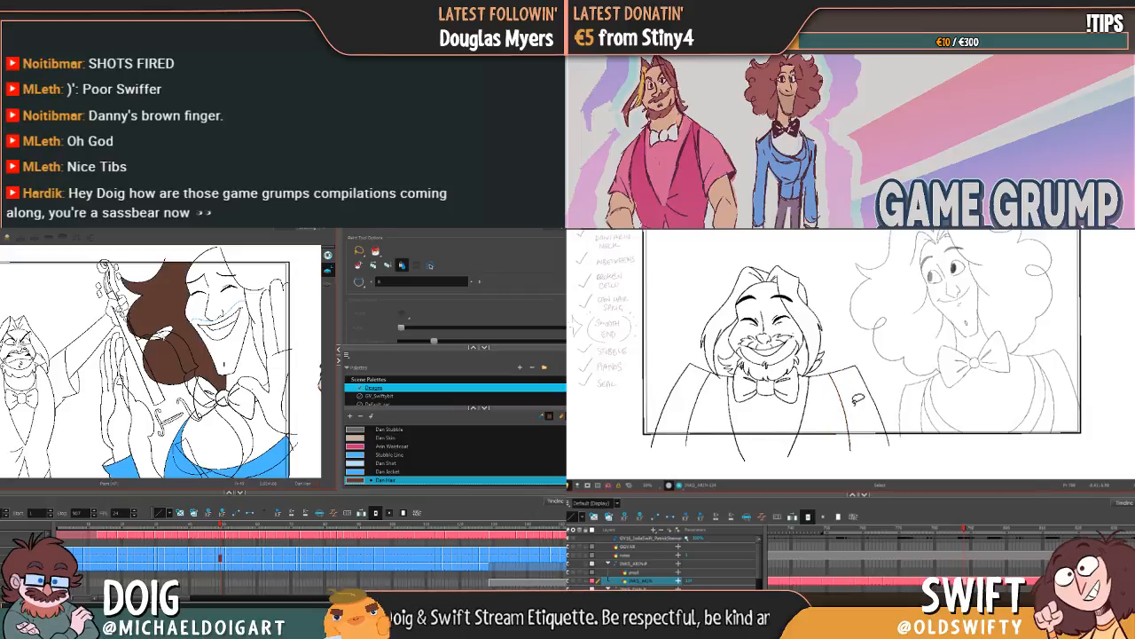
click(257, 293)
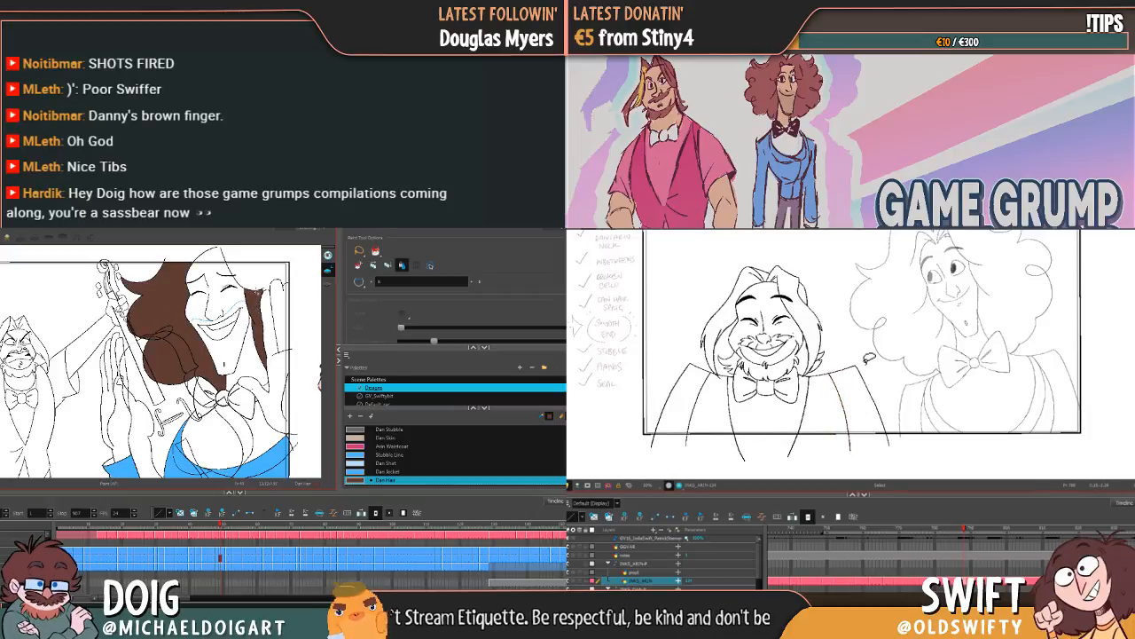
Step: Fill Dan's hair on the next raised-instrument drawing with Dan Hair and undo the last fill above his forehead
key(period)
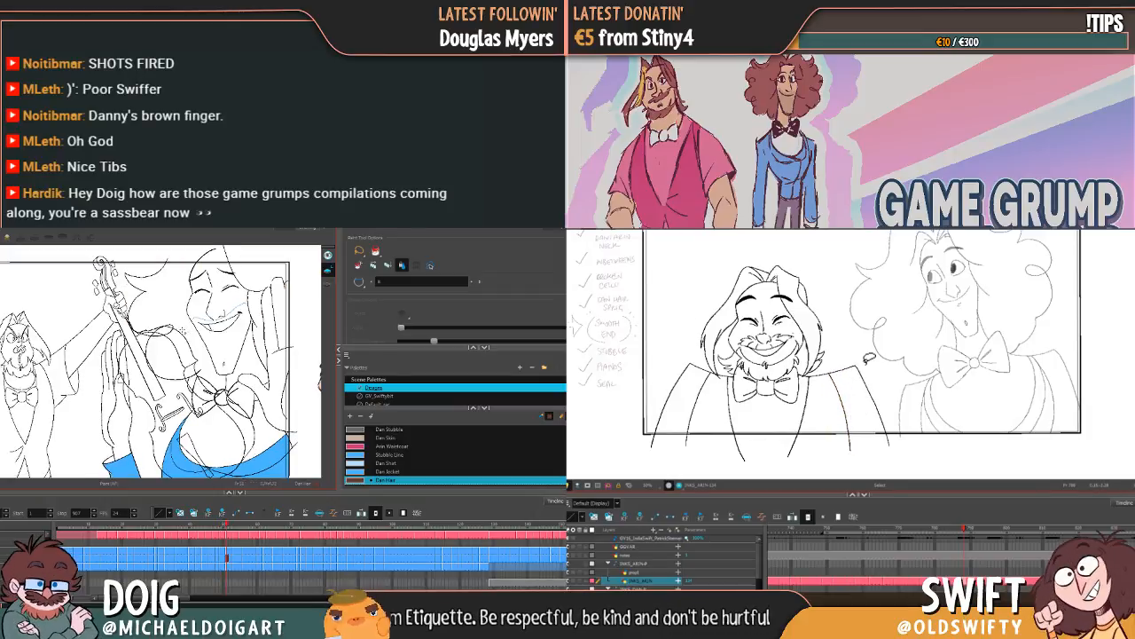
click(191, 337)
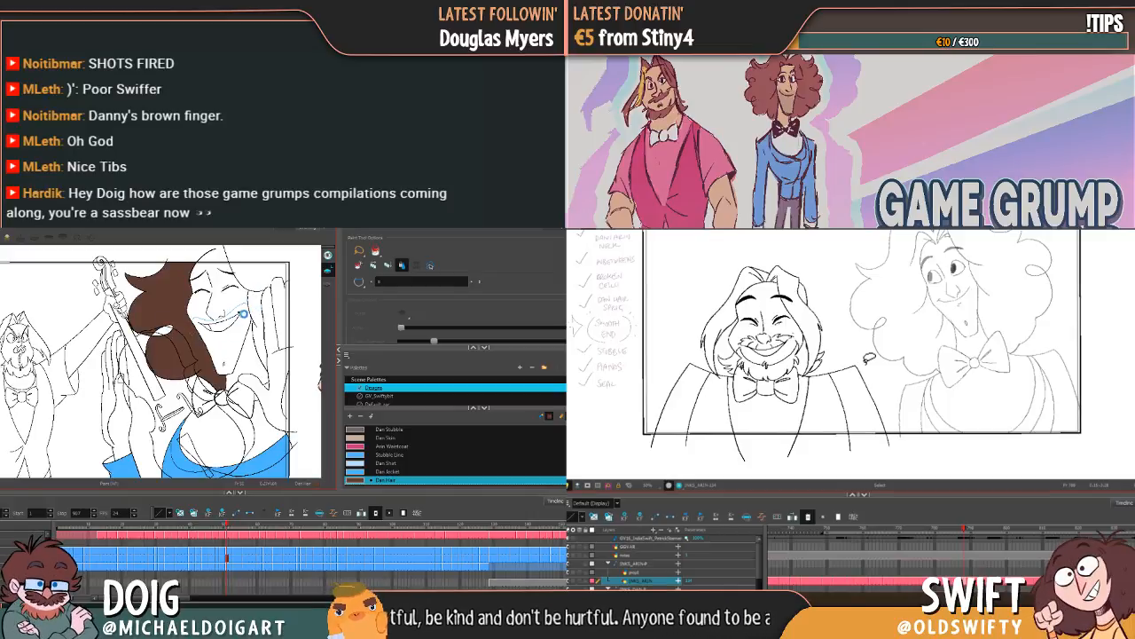
click(255, 281)
click(253, 277)
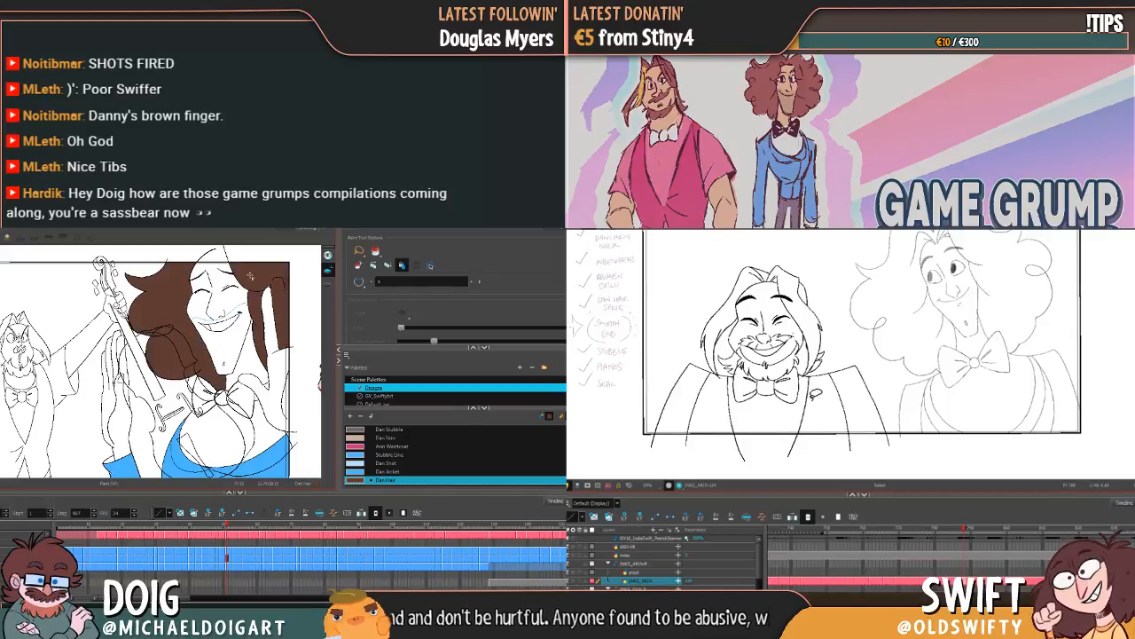
key(ctrl+z)
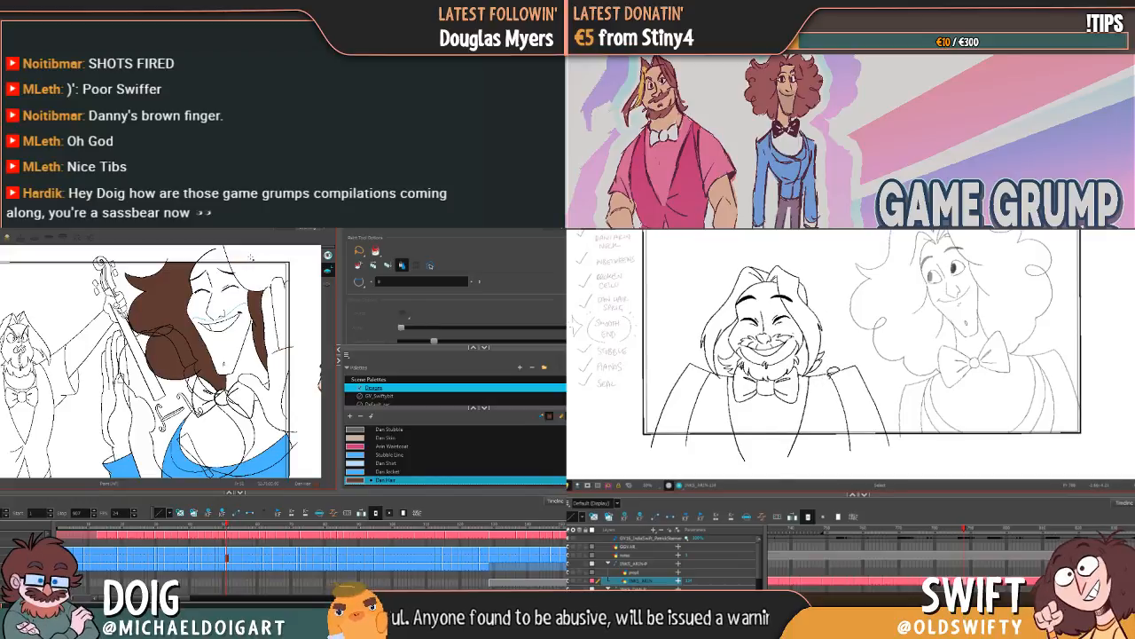
Step: Nudge Arin's whole grinning drawing slightly left and up, flipping between adjacent drawings to compare its alignment
key(g)
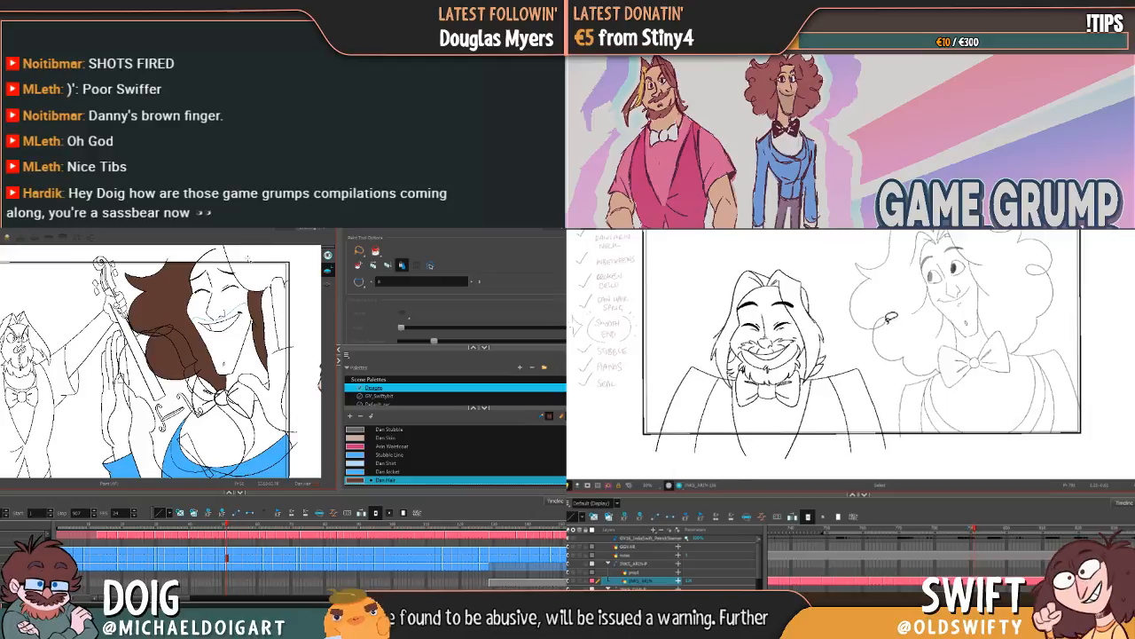
key(f)
key(g)
key(f)
key(g)
mouse_move(884, 405)
mouse_down()
mouse_move(683, 415)
mouse_move(878, 266)
mouse_up()
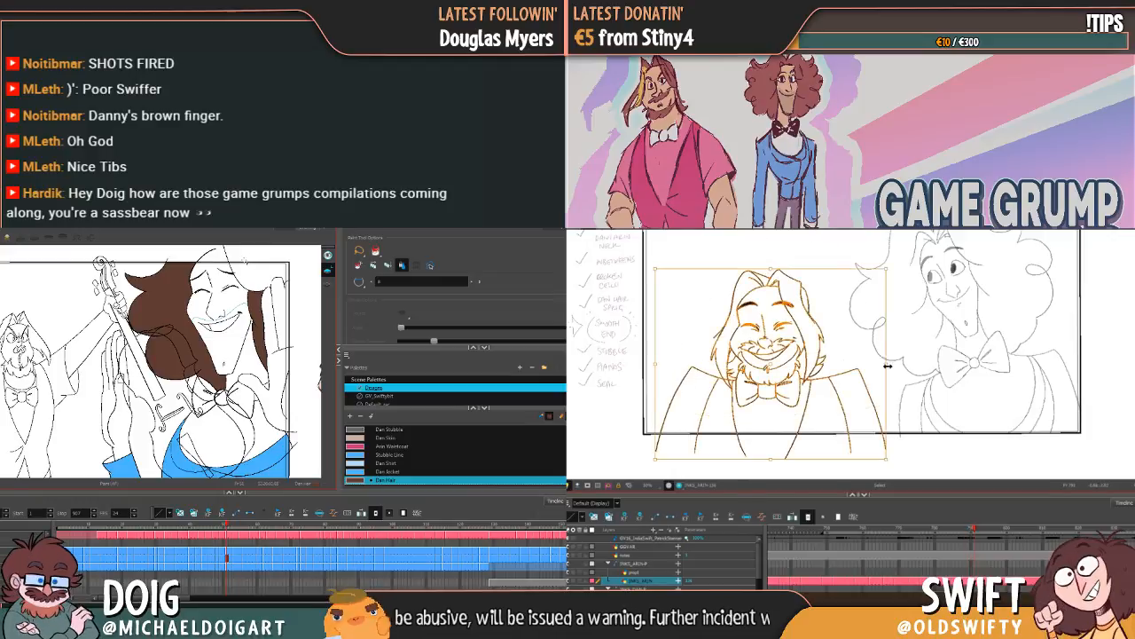
drag(787, 306, 784, 303)
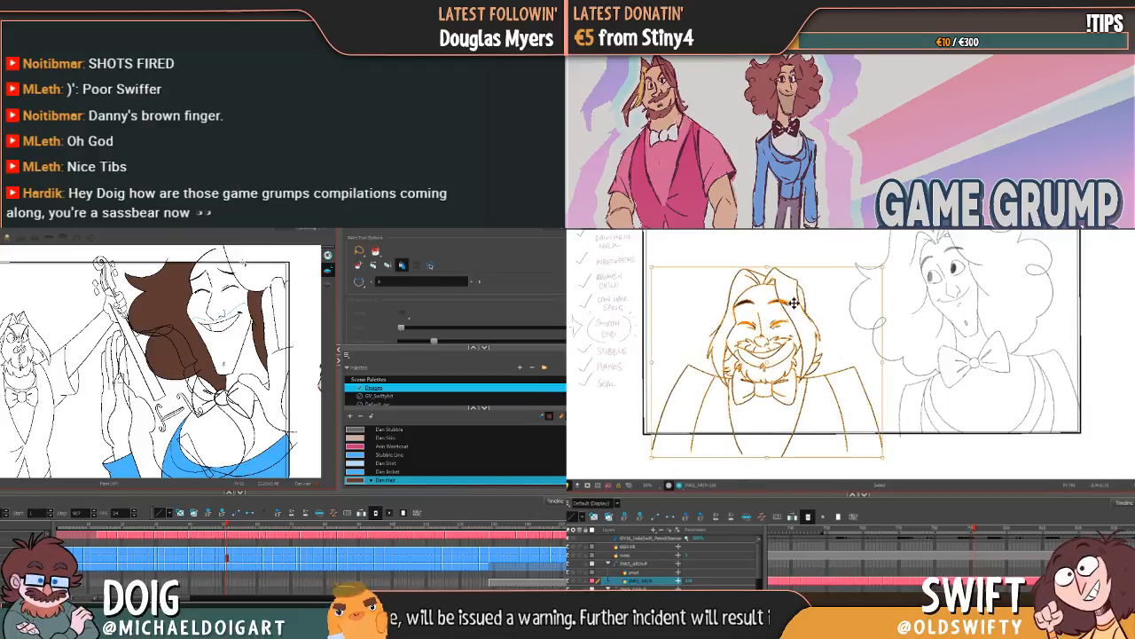
key(f)
key(g)
key(f)
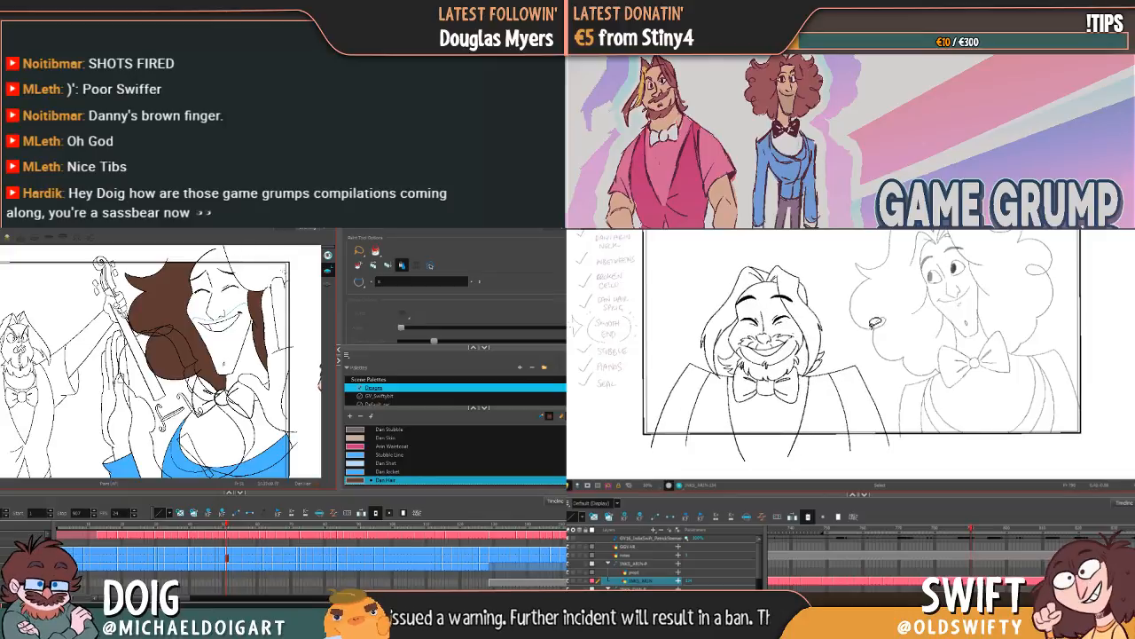
Step: Close the hair outline beside Dan's raised hand with the brush, and compare Arin's grinning drawing with its neighbour
key(alt+b)
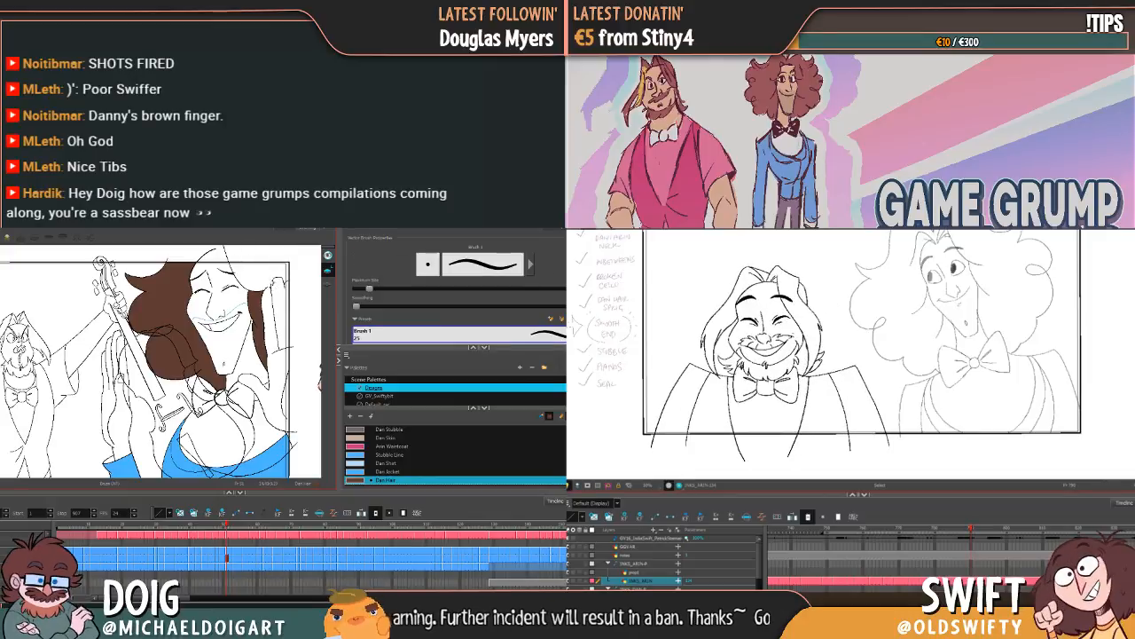
key(f)
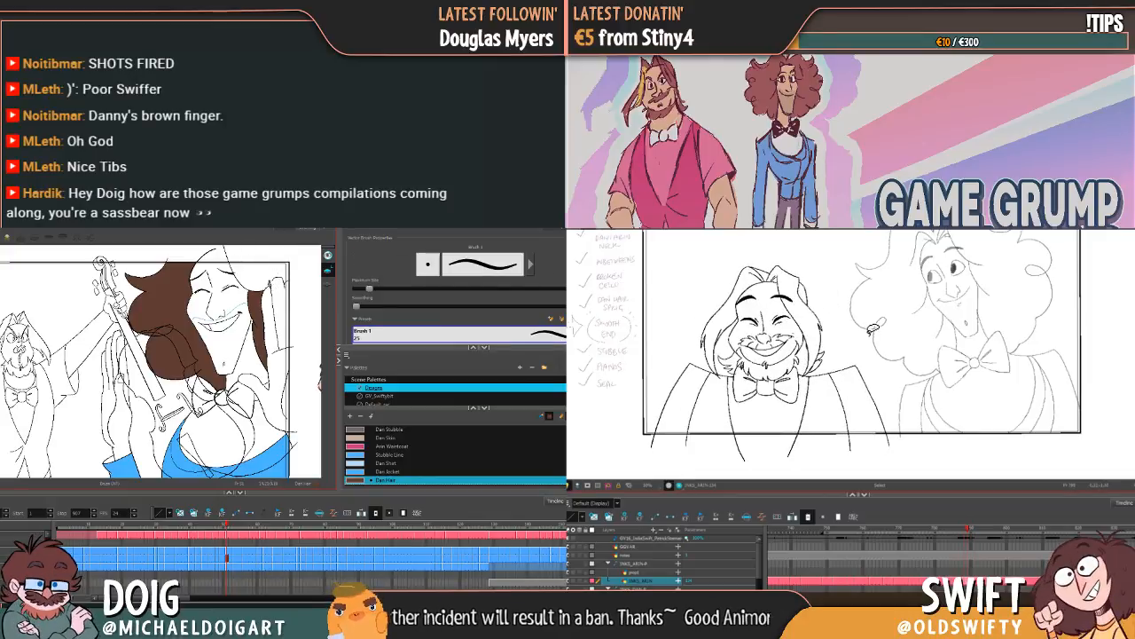
key(g)
key(f)
key(g)
mouse_move(885, 374)
mouse_down()
mouse_move(871, 403)
mouse_move(758, 247)
mouse_move(851, 297)
mouse_move(789, 303)
mouse_up()
key(Escape)
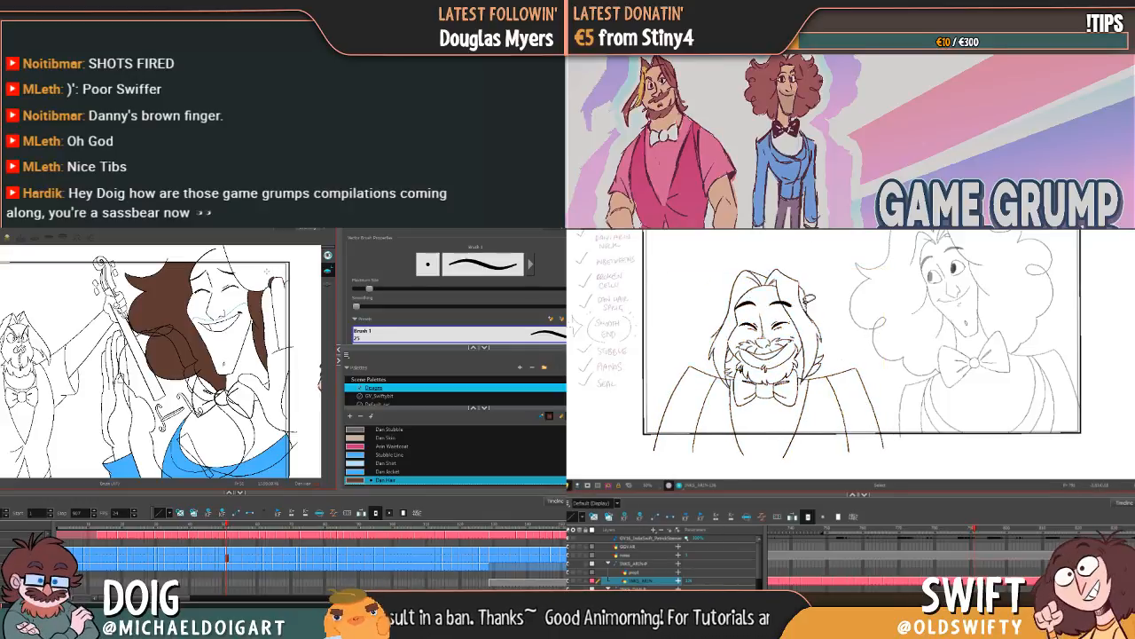
Step: Flip repeatedly between Arin's two neighbouring smiling drawings to examine how the head and shoulders shift
key(f)
key(f)
key(g)
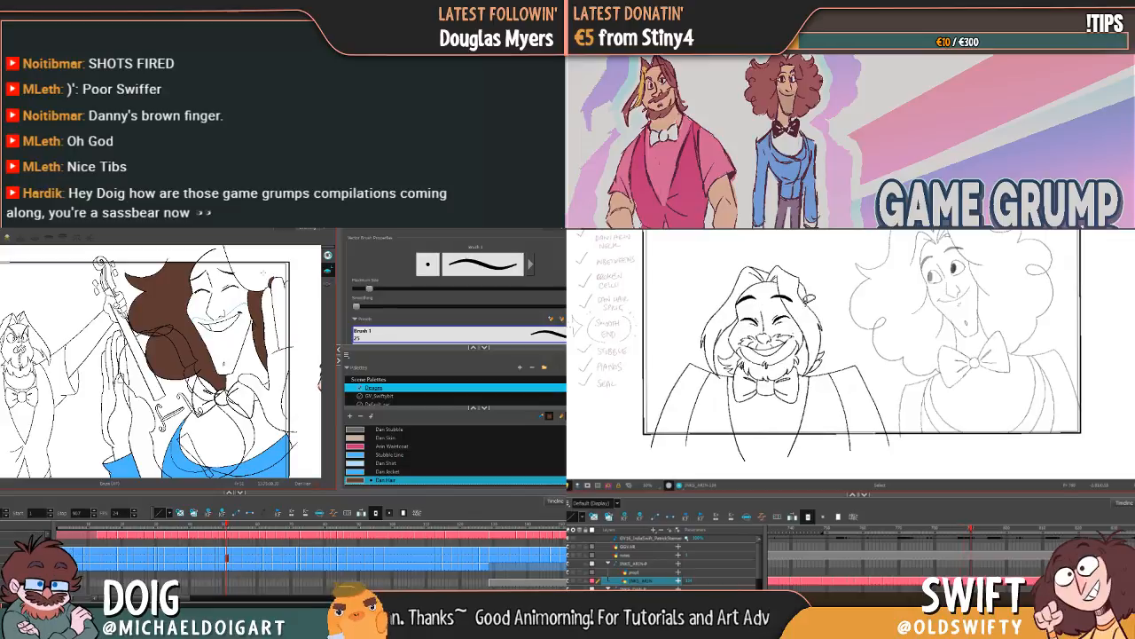
key(g)
key(f)
key(g)
key(f)
key(g)
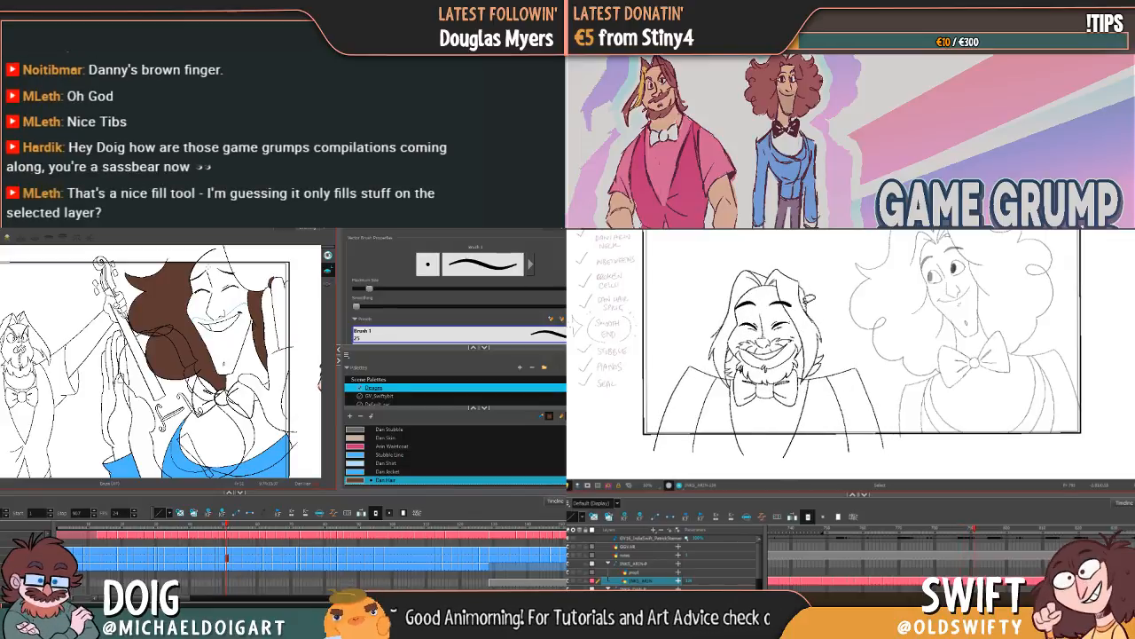
key(f)
Step: Replace Arin's jacket lines on the side nearest Dan with the neighbouring drawing's copy, and fill the hair by Dan's raised hand with Dan Hair
mouse_move(849, 357)
mouse_down()
mouse_move(817, 377)
mouse_move(874, 412)
mouse_move(884, 374)
mouse_up()
key(alt+i)
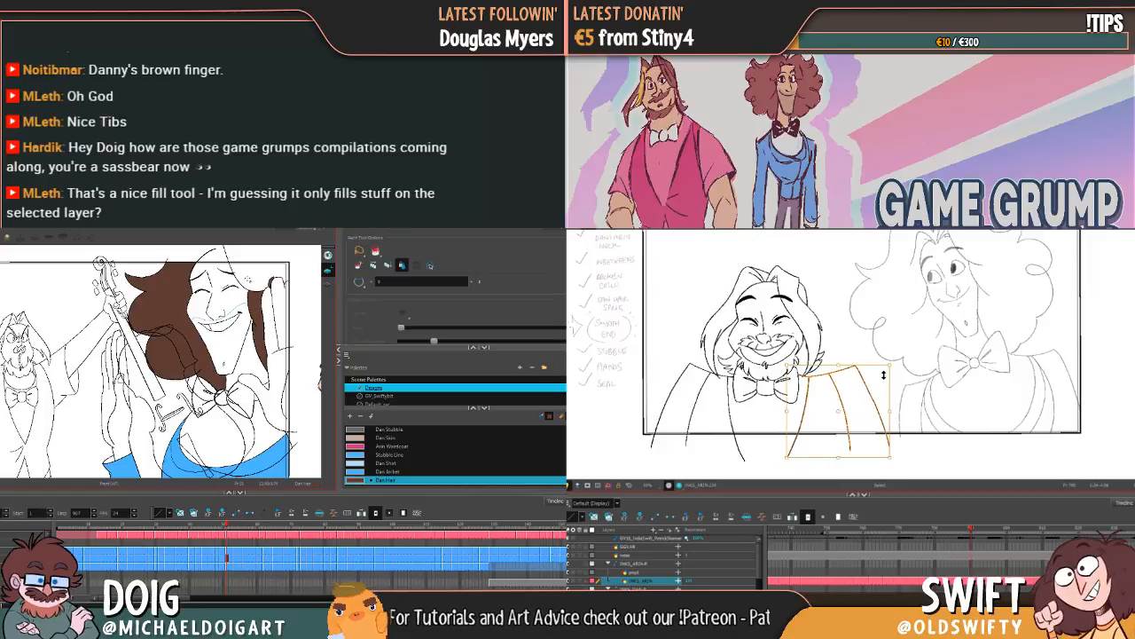
click(265, 271)
key(g)
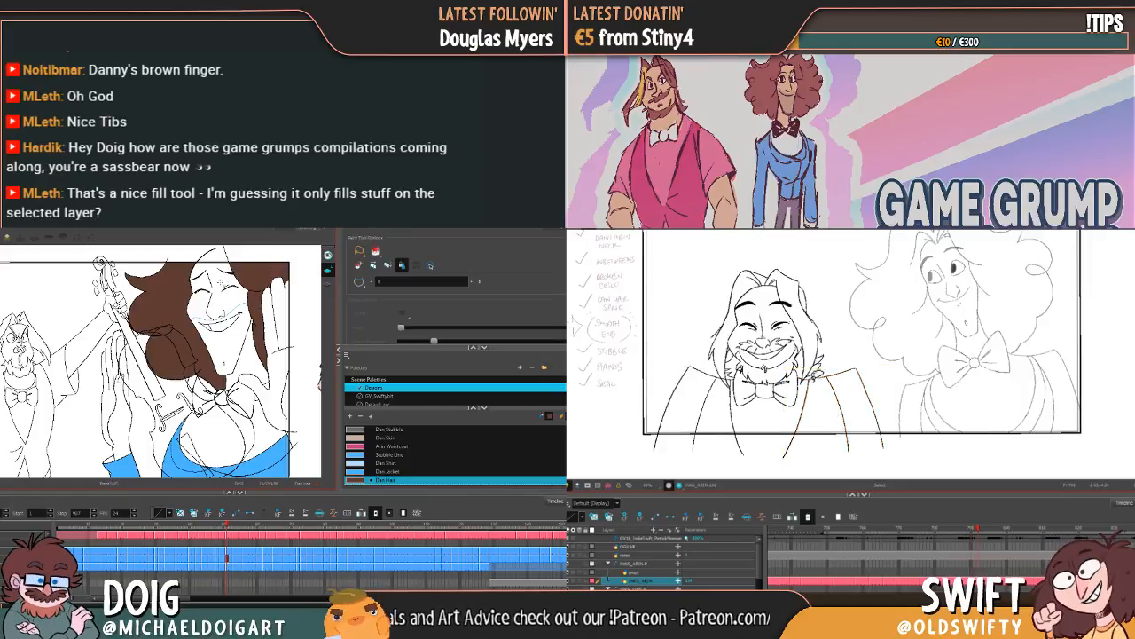
mouse_move(814, 380)
mouse_down()
mouse_move(825, 407)
mouse_move(885, 381)
mouse_move(877, 358)
mouse_up()
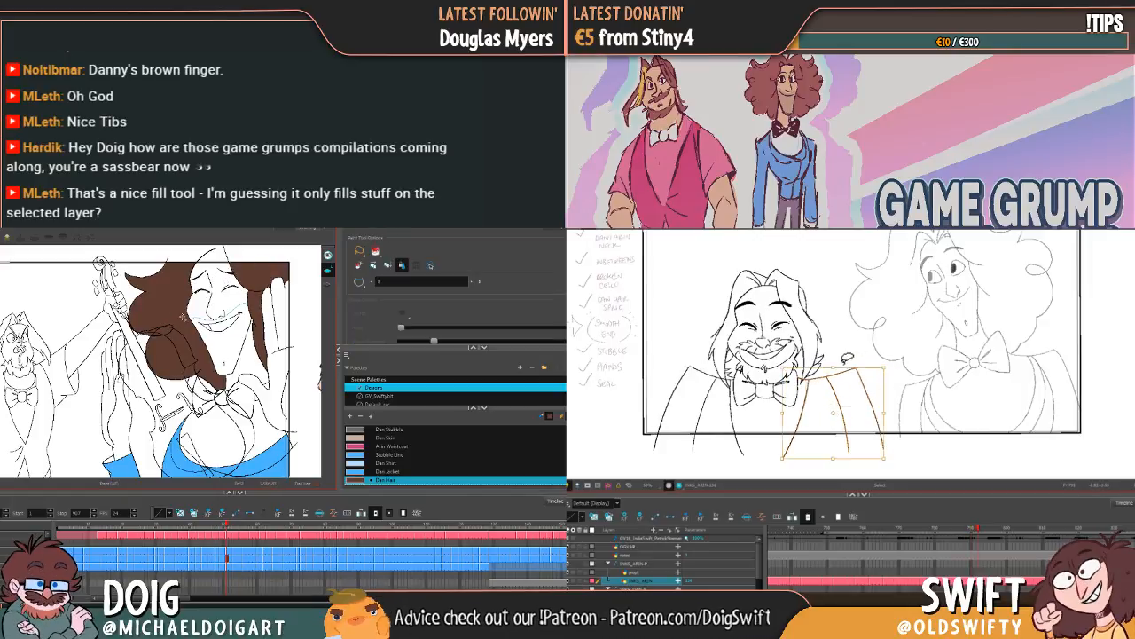
key(g)
key(Delete)
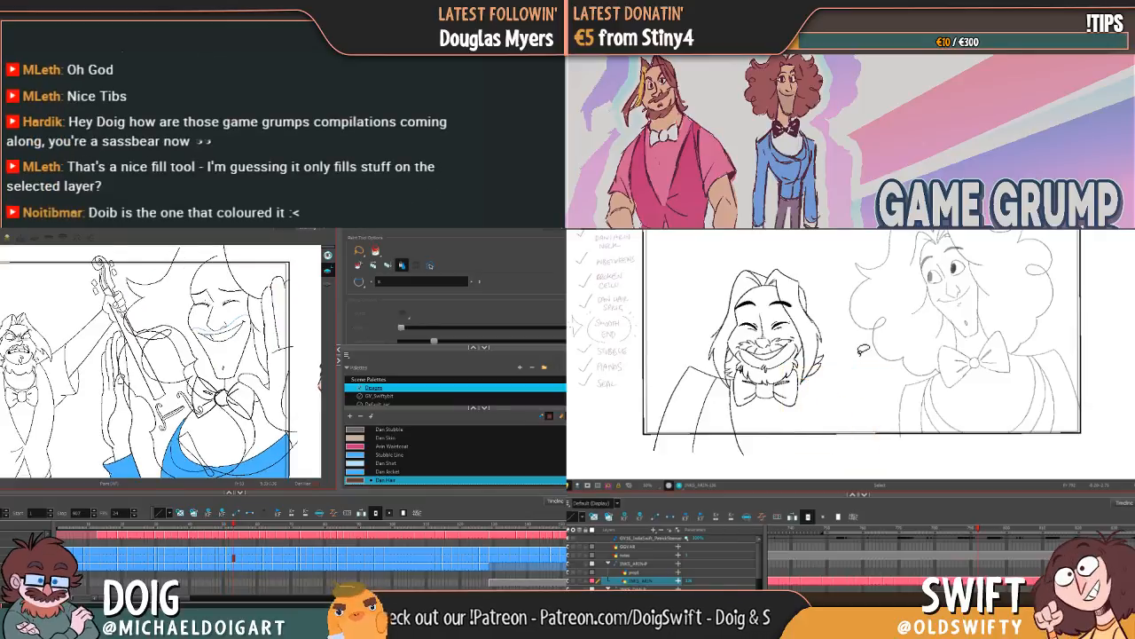
key(ctrl+v)
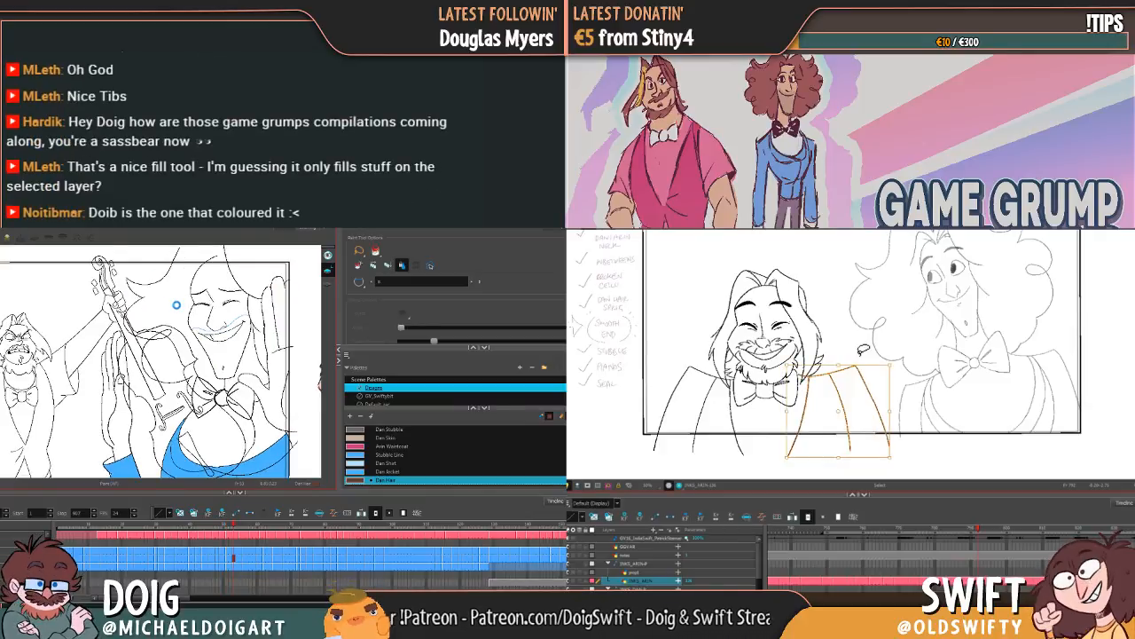
Step: Fill Dan's hair behind the instrument with Dan Hair on the following drawing, and undo the fill beside his raised hand
click(177, 302)
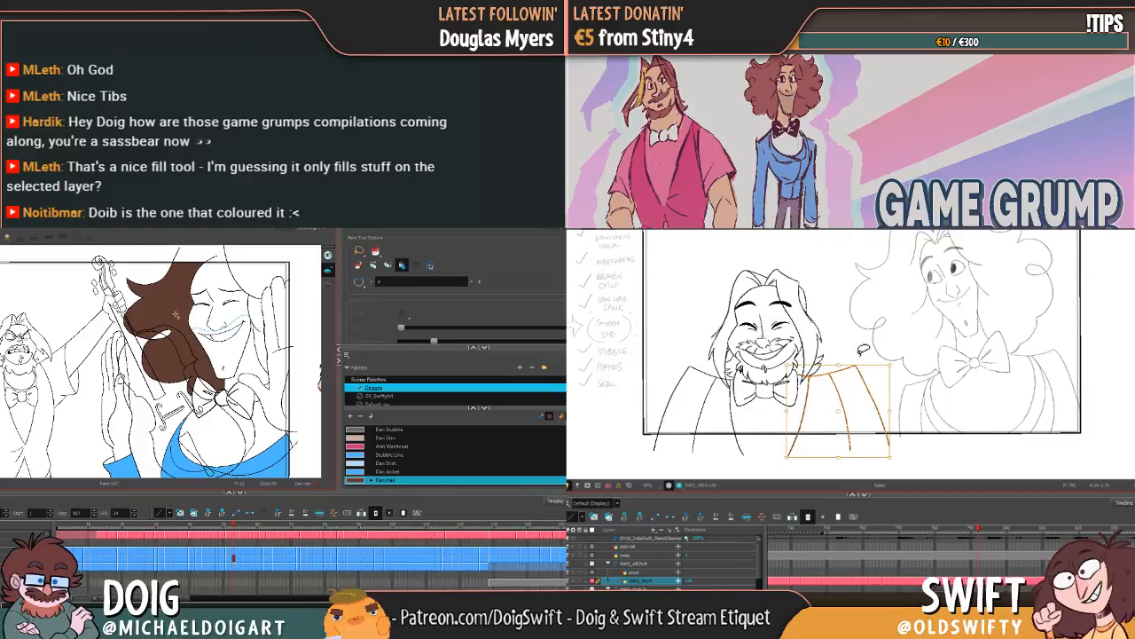
key(comma)
click(250, 283)
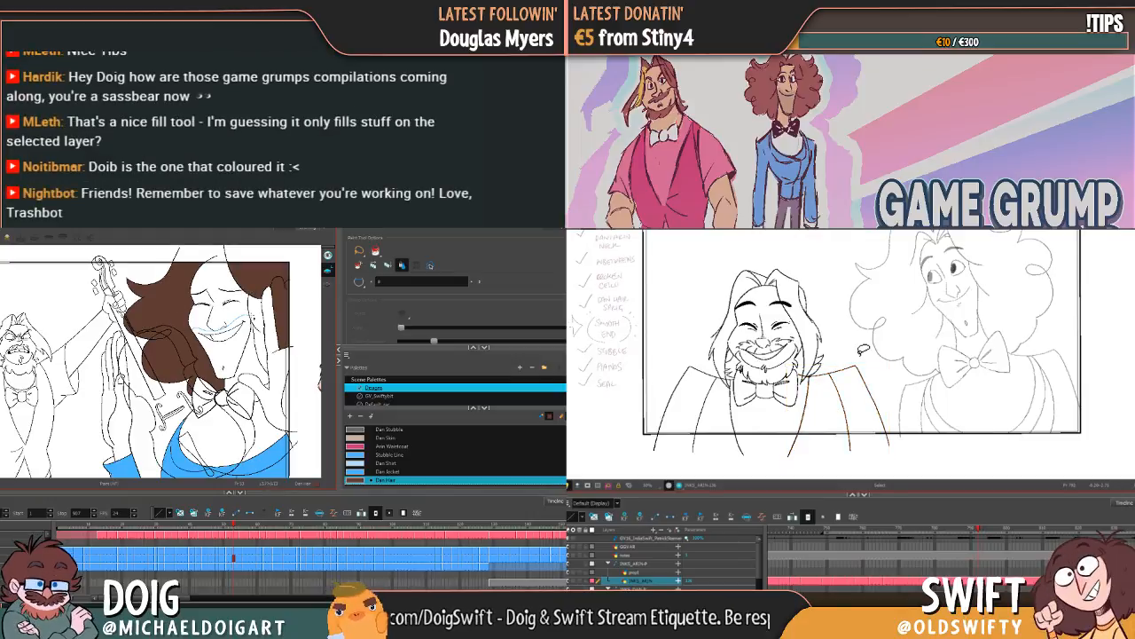
click(255, 312)
key(ctrl+z)
key(ctrl+z)
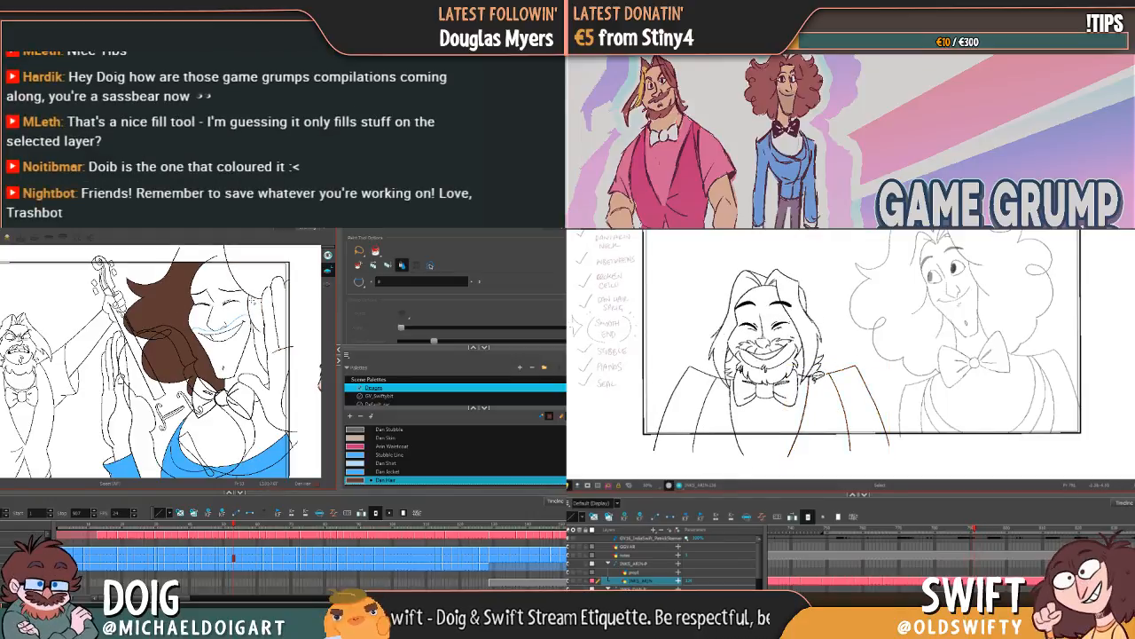
Step: Slightly adjust Arin's pasted jacket lines on the side nearest Dan, and undo another hair fill beside Dan's raised hand
drag(869, 415, 867, 383)
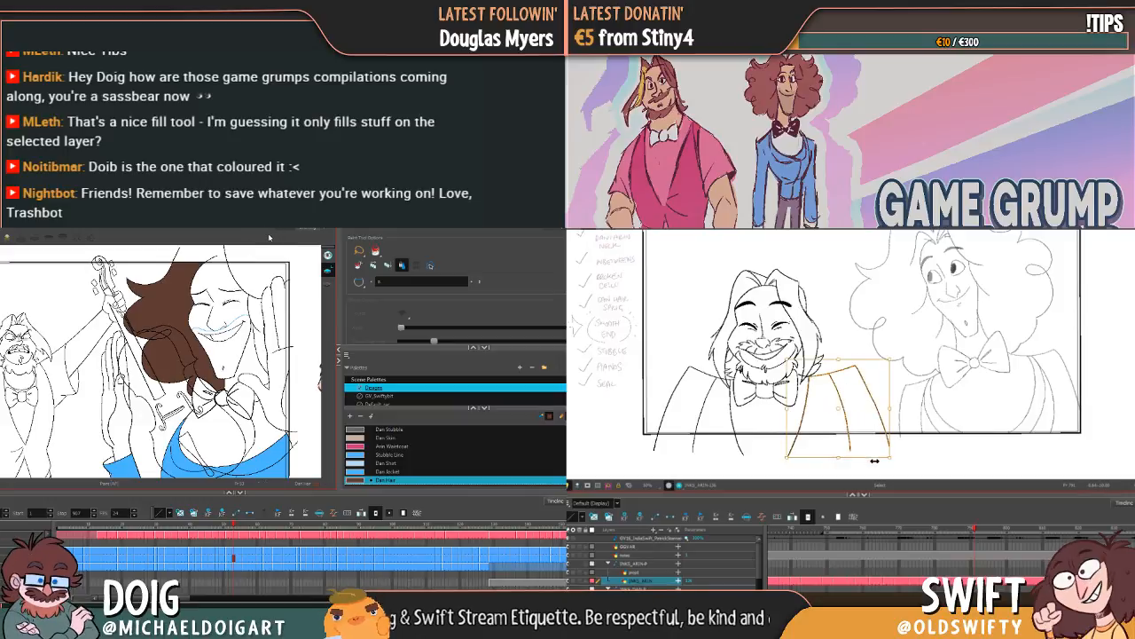
click(885, 462)
click(269, 281)
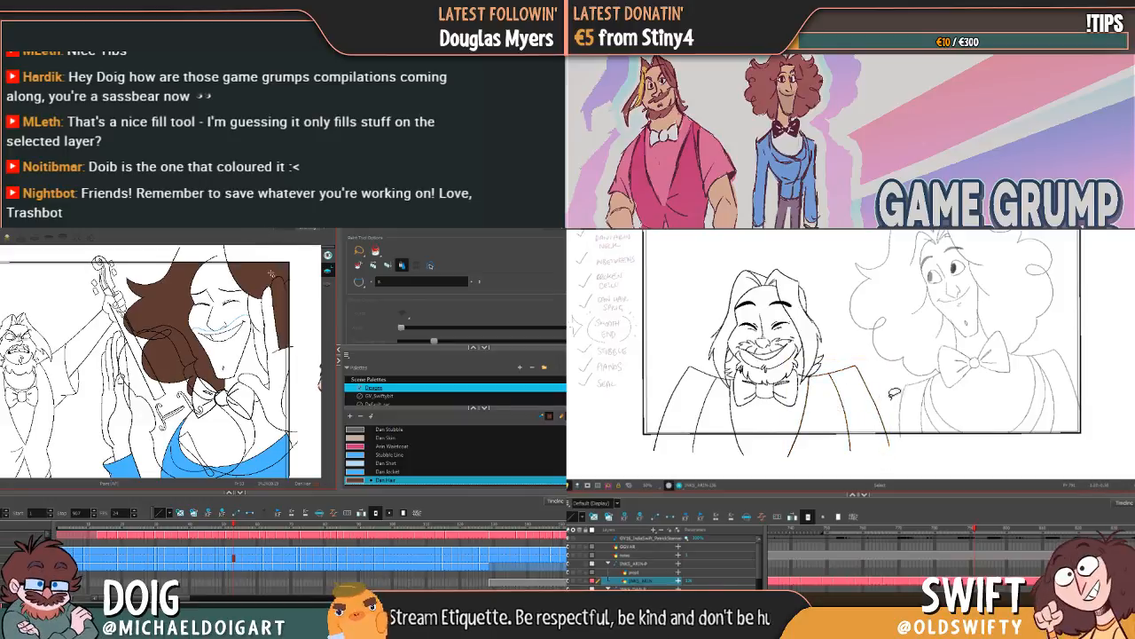
mouse_move(896, 394)
mouse_down()
mouse_move(867, 350)
mouse_move(888, 394)
mouse_up()
key(ctrl+z)
key(alt+b)
drag(876, 459, 875, 459)
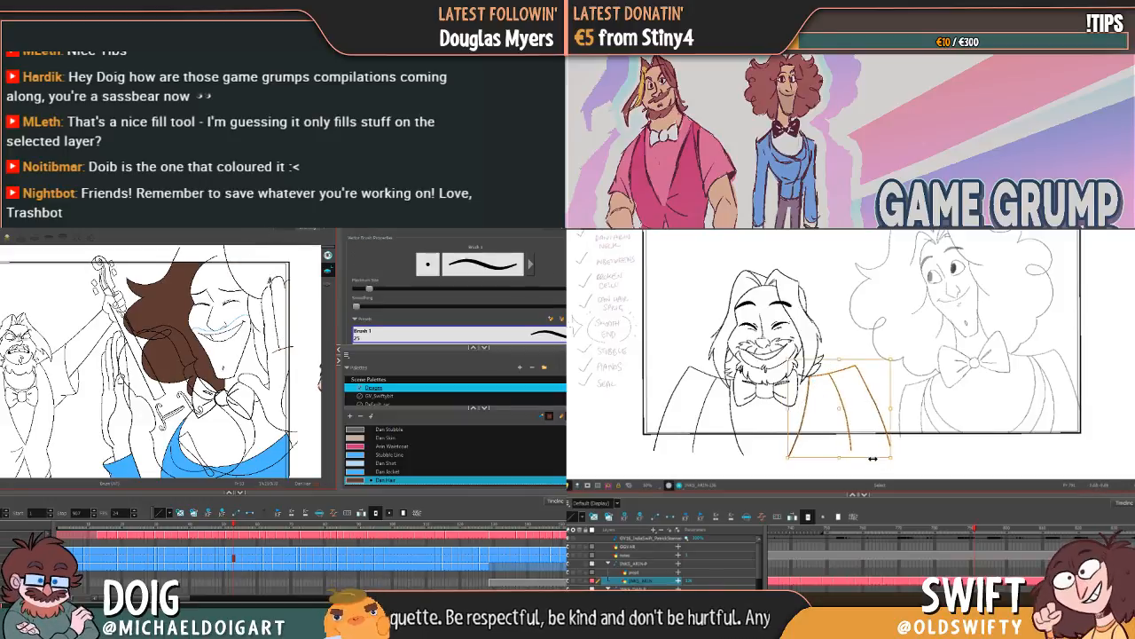
click(878, 460)
Step: Reselect Arin's jacket lines nearest Dan, fine-tune their placement, and compare them with the neighbouring drawings
key(f)
key(f)
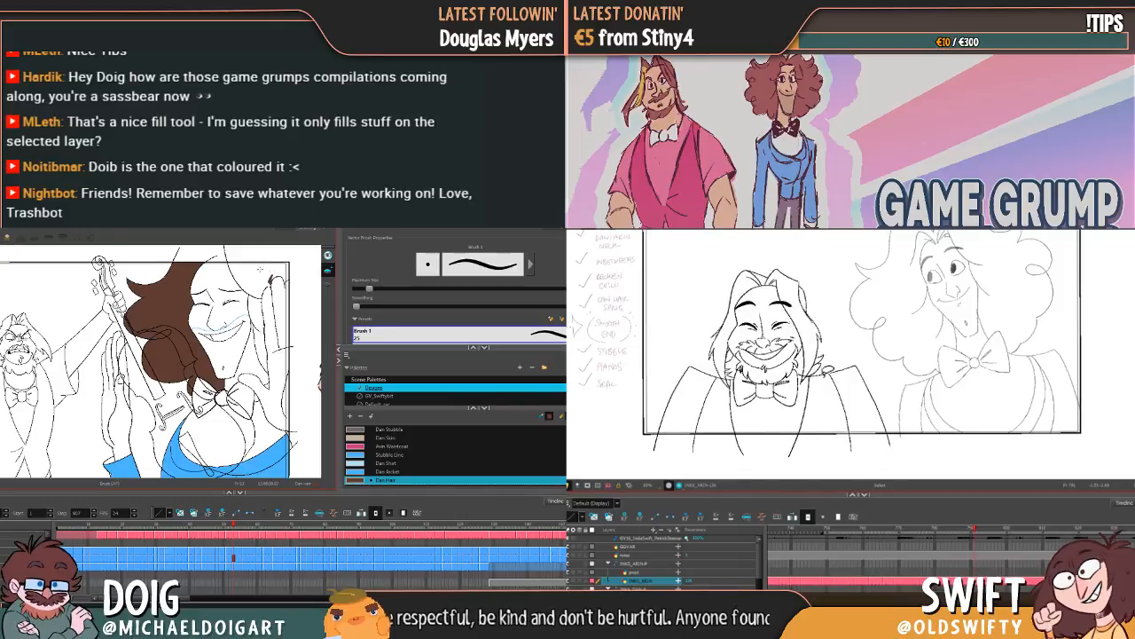
mouse_move(829, 373)
mouse_down()
mouse_move(809, 387)
mouse_move(877, 411)
mouse_move(840, 378)
mouse_up()
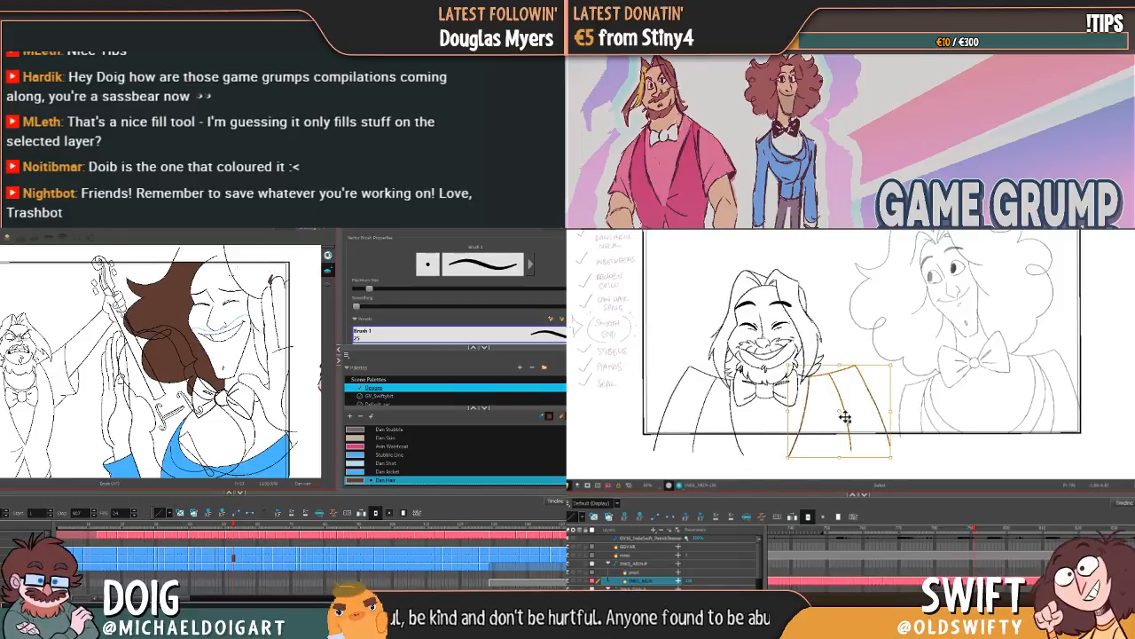
key(g)
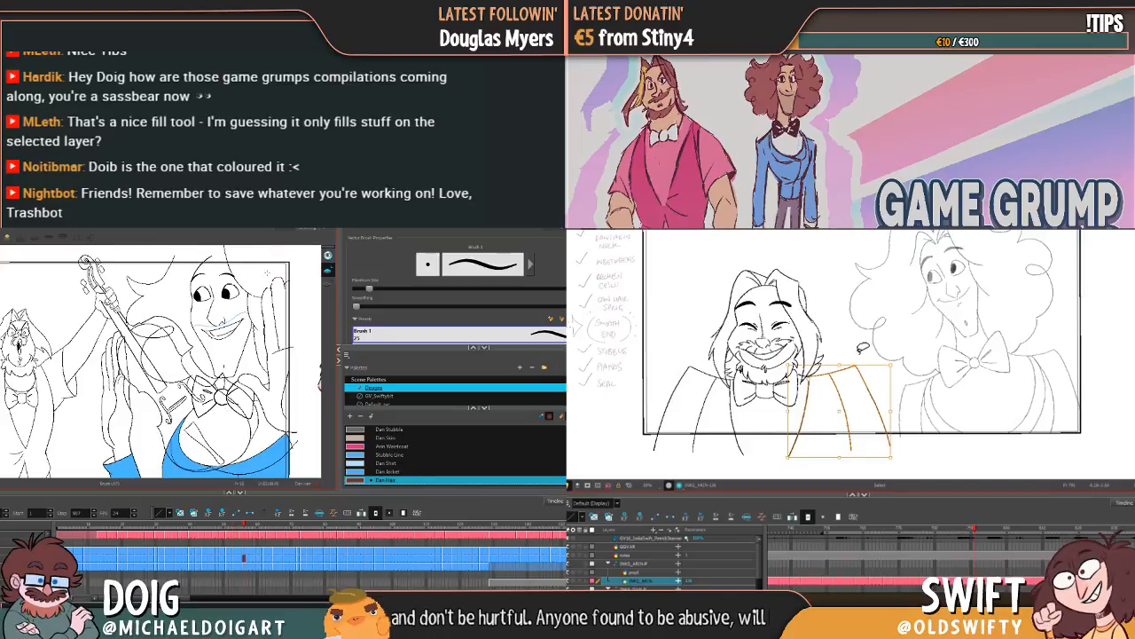
key(g)
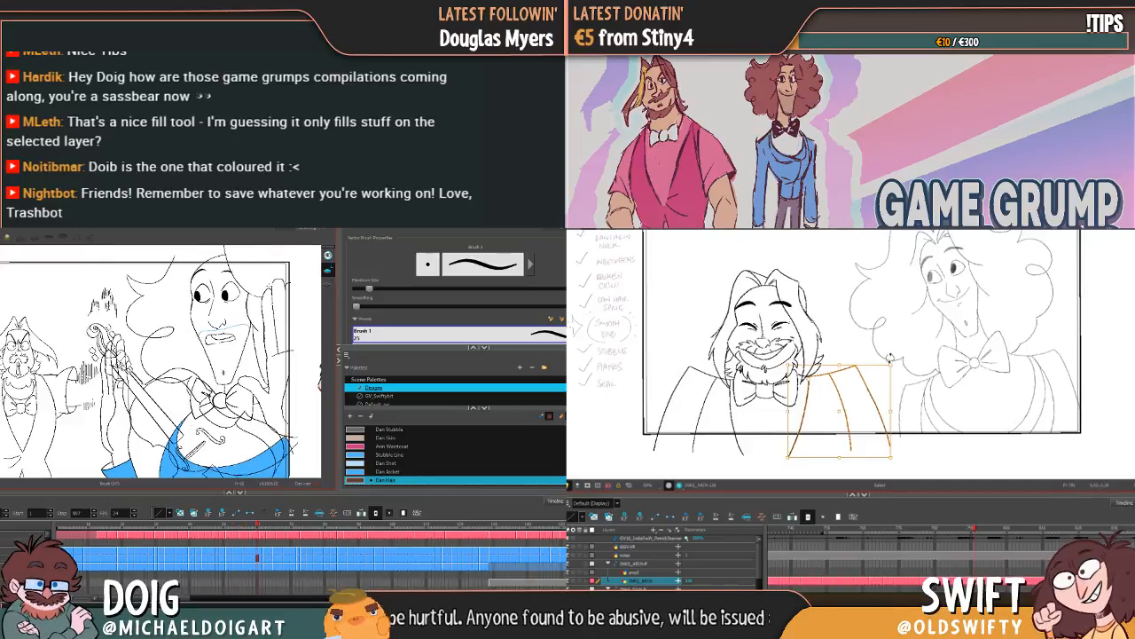
drag(890, 355, 891, 356)
key(g)
key(f)
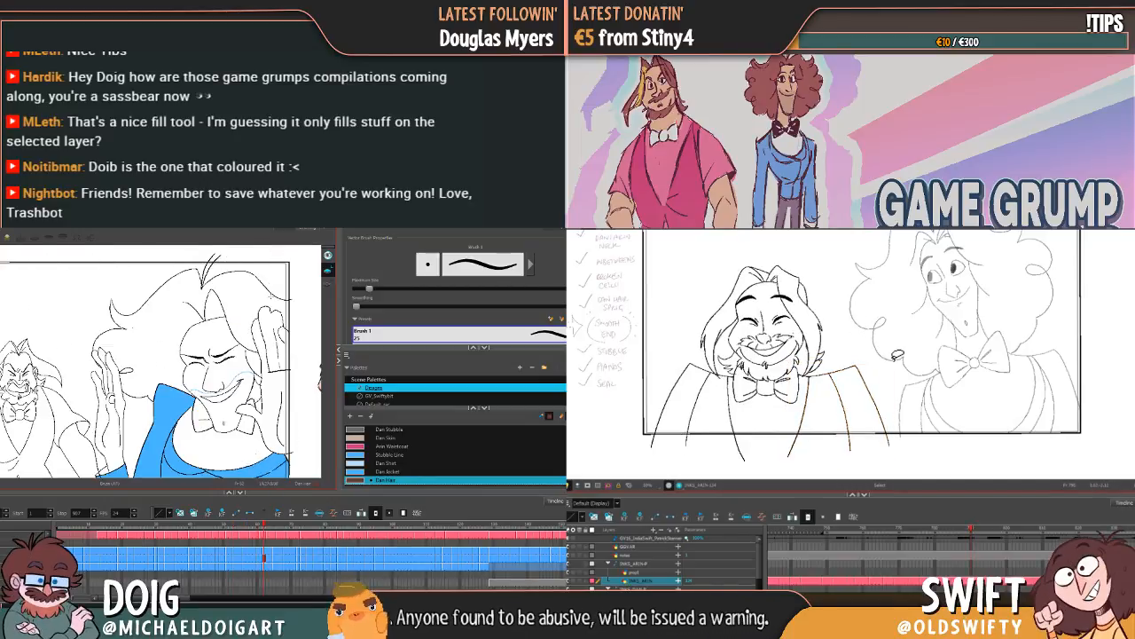
key(g)
key(f)
key(g)
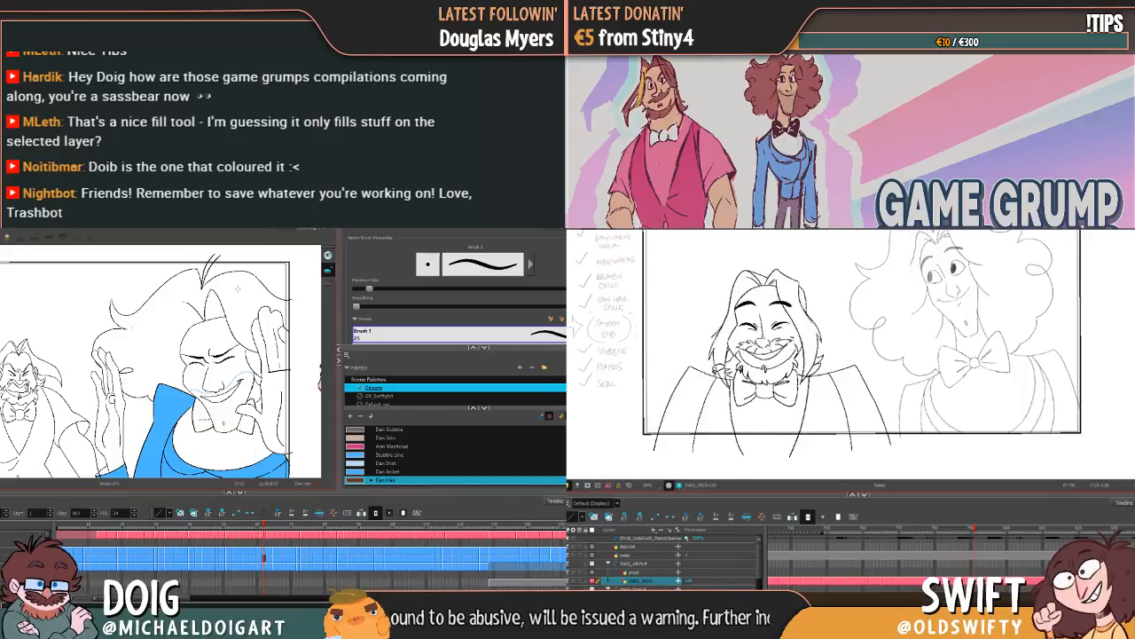
Step: Slightly widen the jacket lines on Arin's shoulder farthest from Dan, and check them against the neighbouring drawing
click(715, 432)
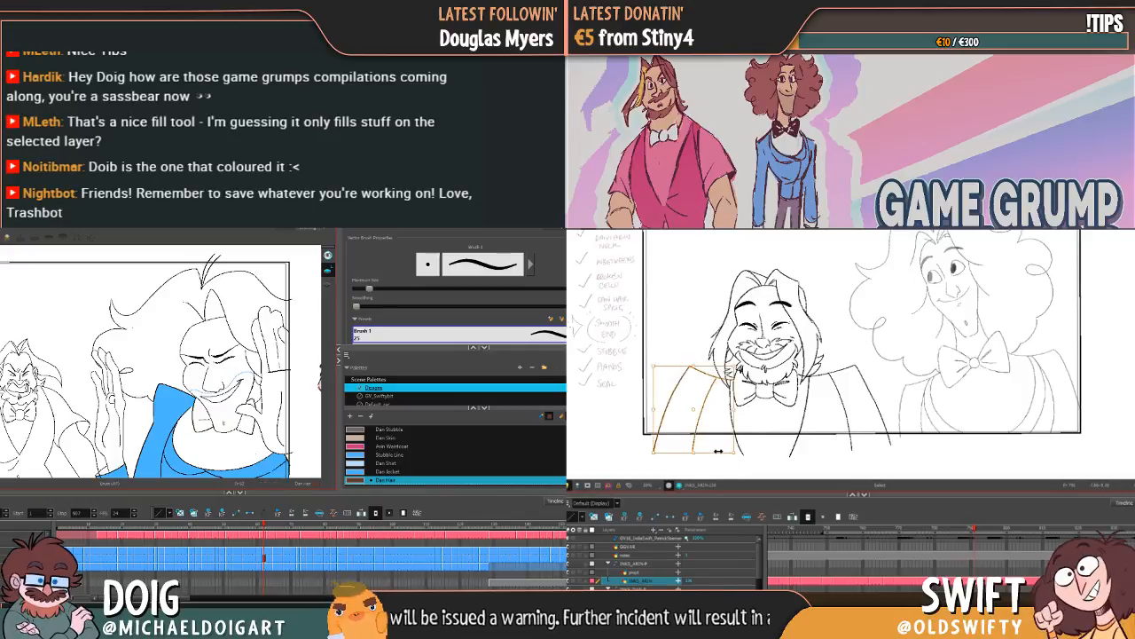
drag(719, 451, 715, 455)
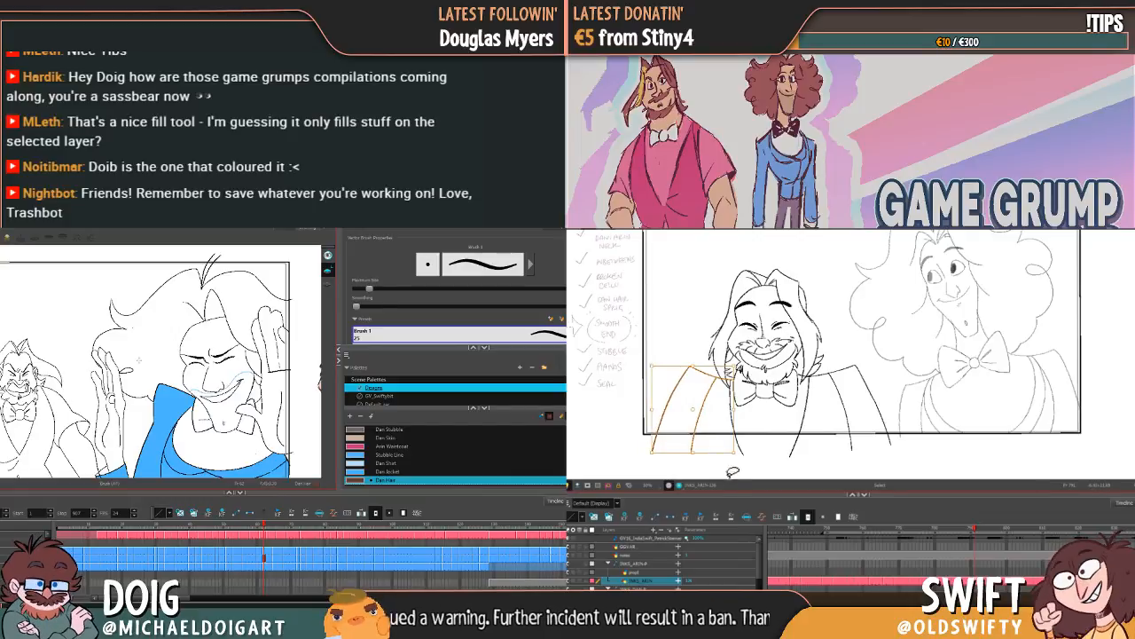
key(f)
key(f)
key(g)
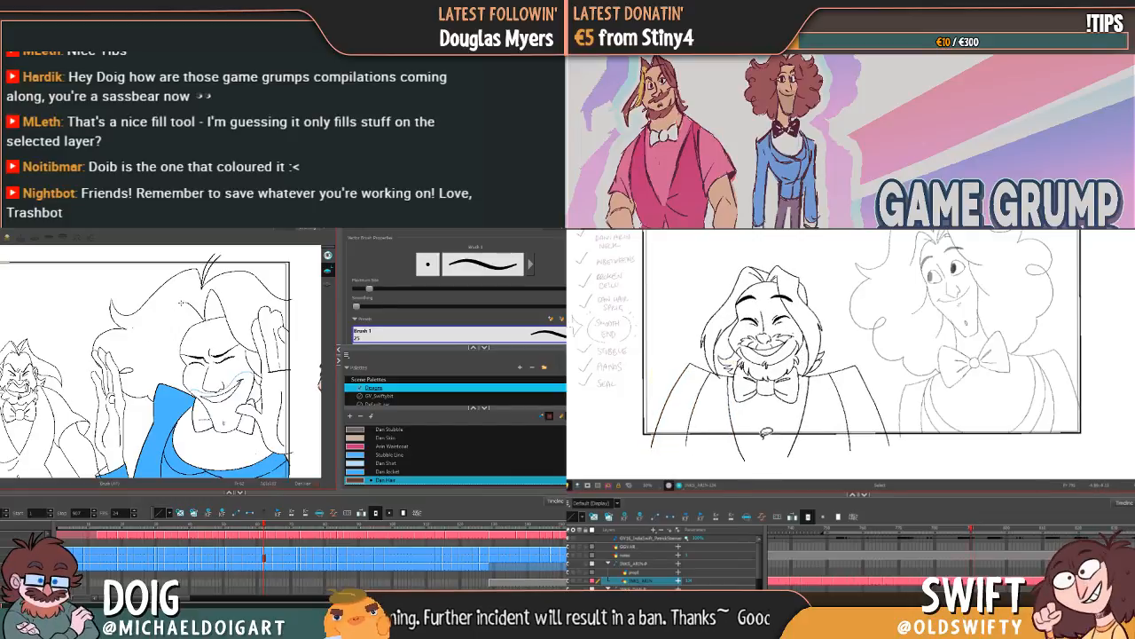
key(f)
key(f)
key(g)
key(g)
key(g)
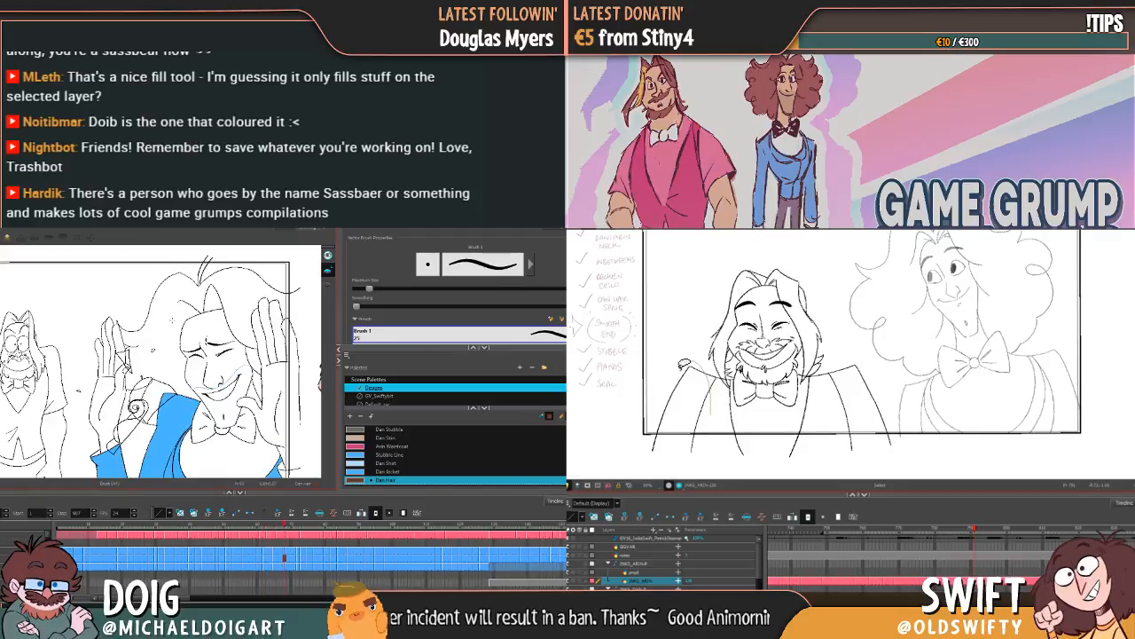
Step: Shift the jacket lines on Arin's far shoulder slightly again, flipping between adjacent drawings to compare the alignment
drag(692, 366, 701, 420)
key(f)
key(f)
key(f)
key(f)
key(f)
key(f)
key(f)
click(749, 417)
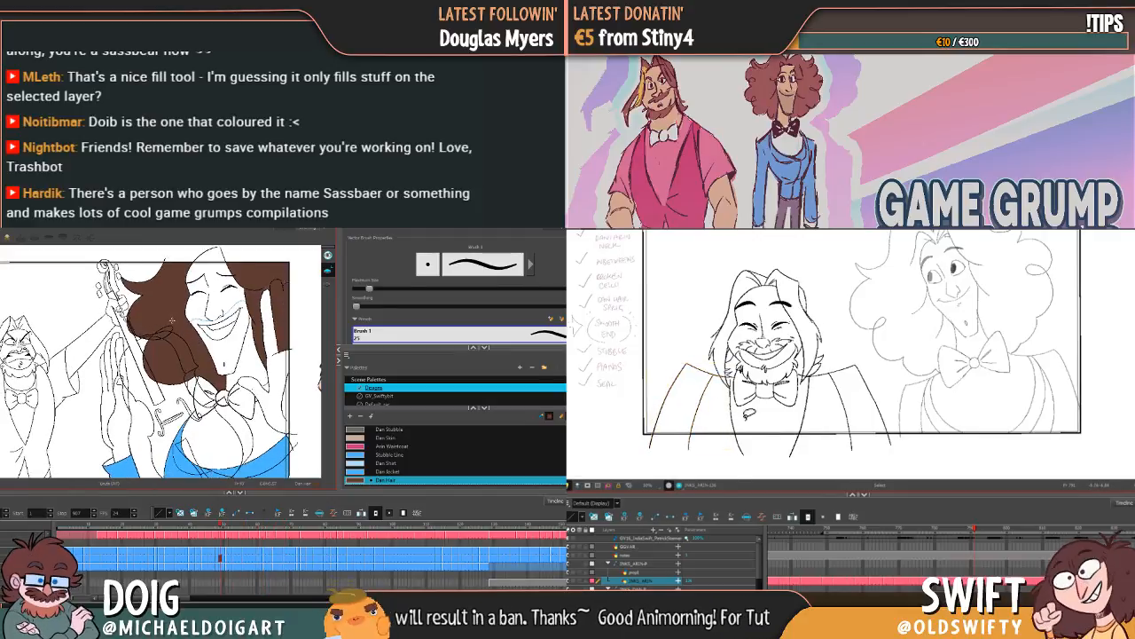
key(f)
key(g)
Step: Step back through Dan's earlier drawings with the Paint tool ready, examining the hair fills
key(f)
key(g)
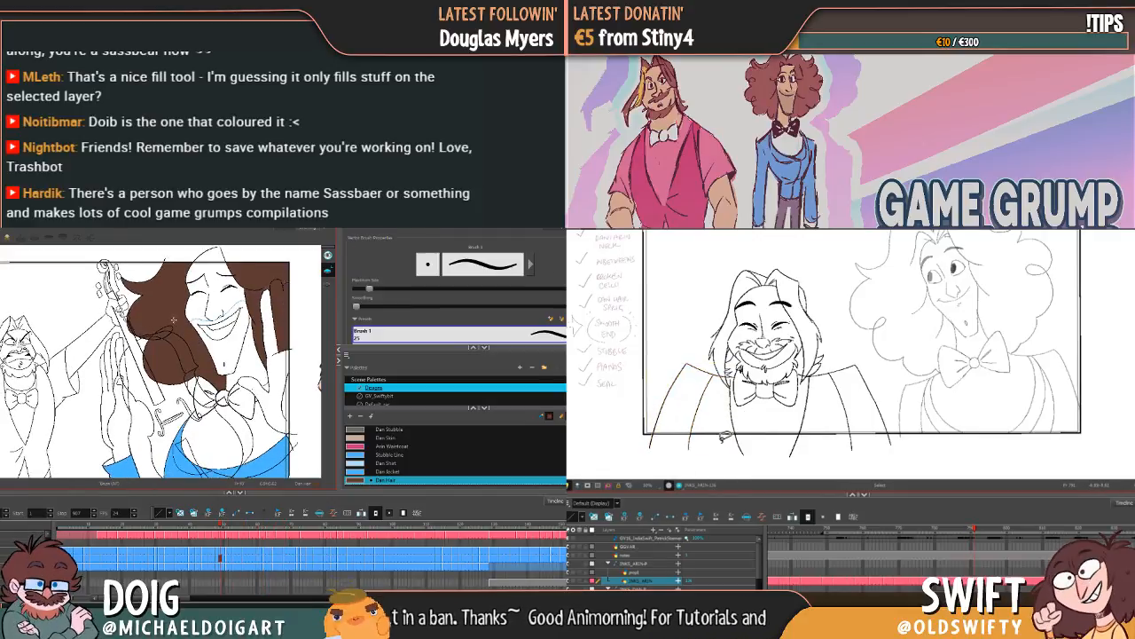
key(alt+i)
key(f)
key(f)
key(f)
key(f)
key(f)
key(f)
key(f)
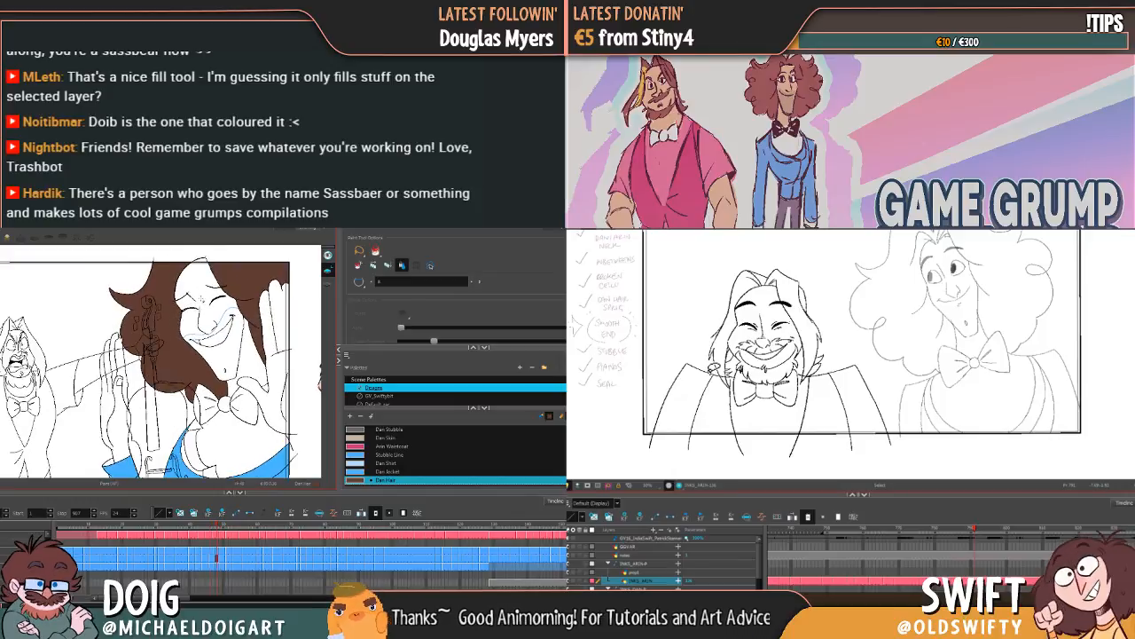
key(f)
key(f)
key(f)
key(f)
key(f)
key(f)
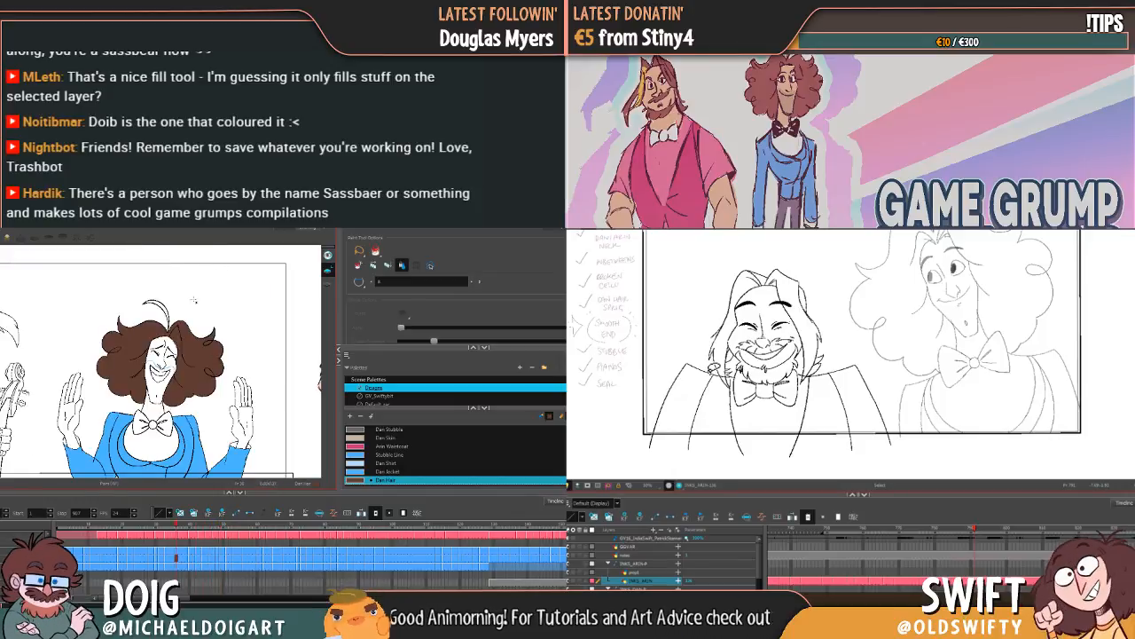
key(f)
key(g)
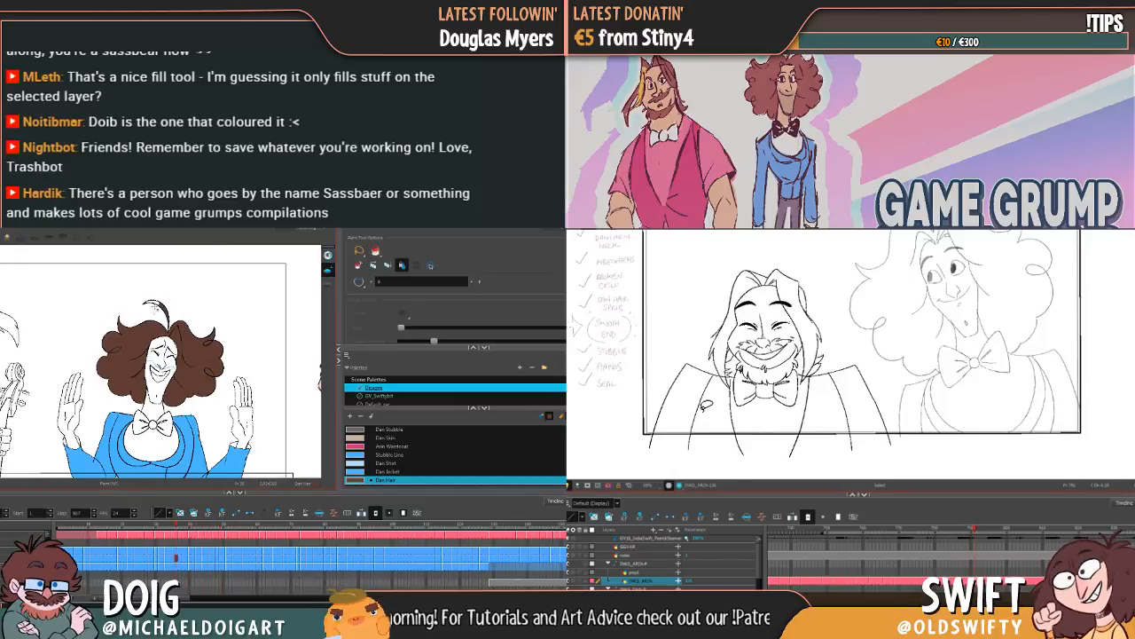
Step: Nudge the inner jacket line on Arin's far shoulder, flipping between drawings to compare, and review Dan's filled hair drawings
drag(698, 407, 693, 404)
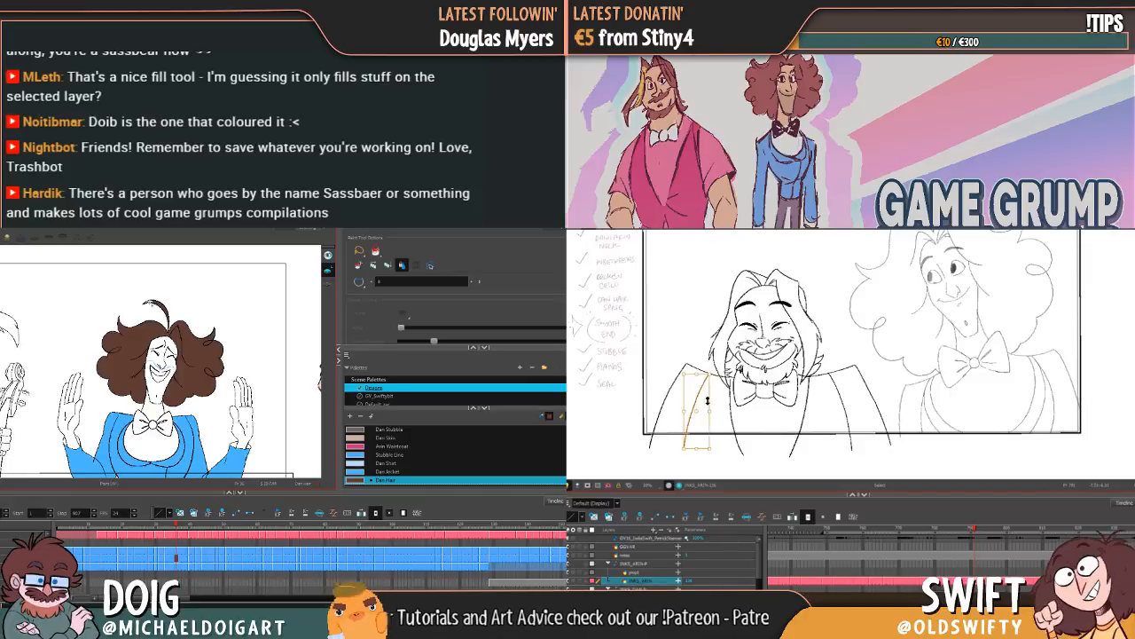
key(f)
key(g)
key(f)
key(g)
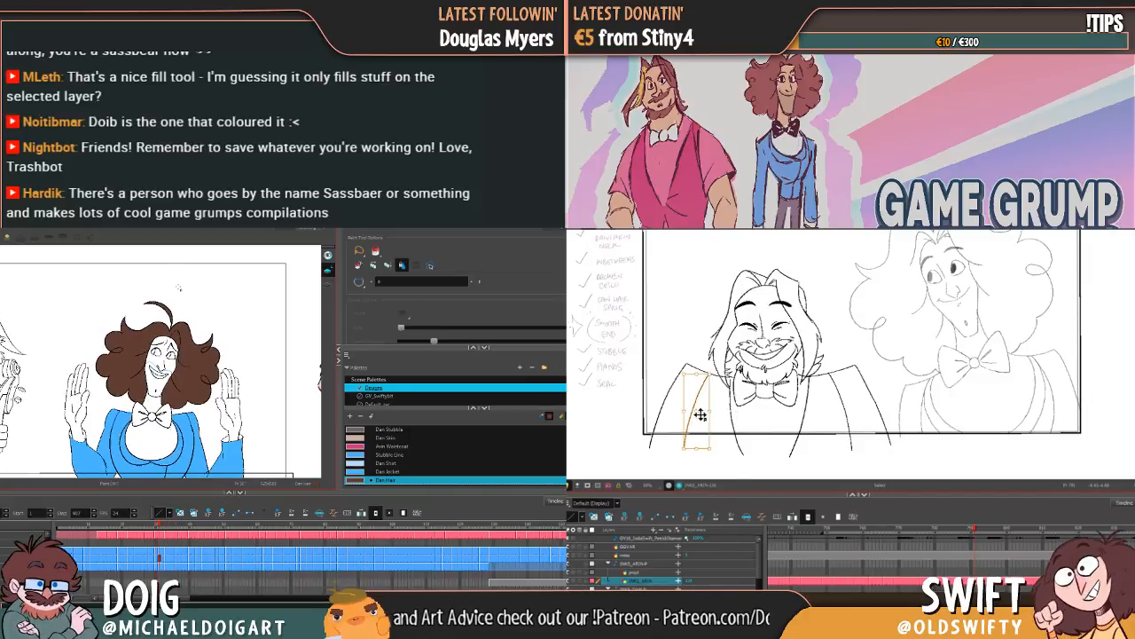
click(701, 409)
key(g)
key(g)
key(g)
key(g)
key(g)
key(g)
key(g)
key(g)
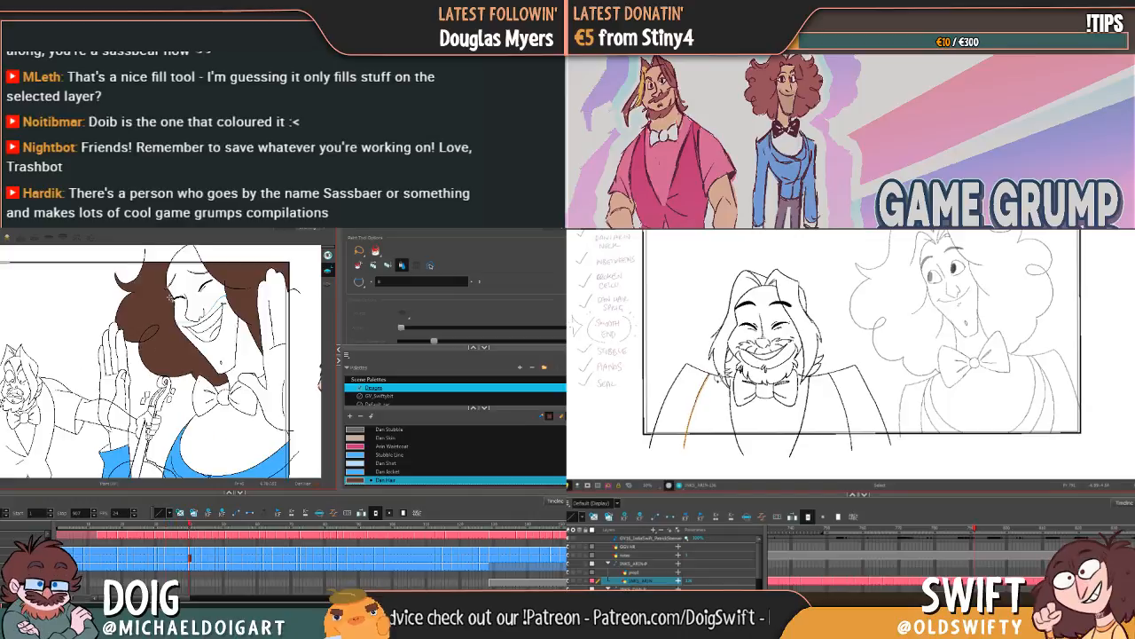
click(697, 424)
key(g)
key(g)
key(g)
key(g)
key(g)
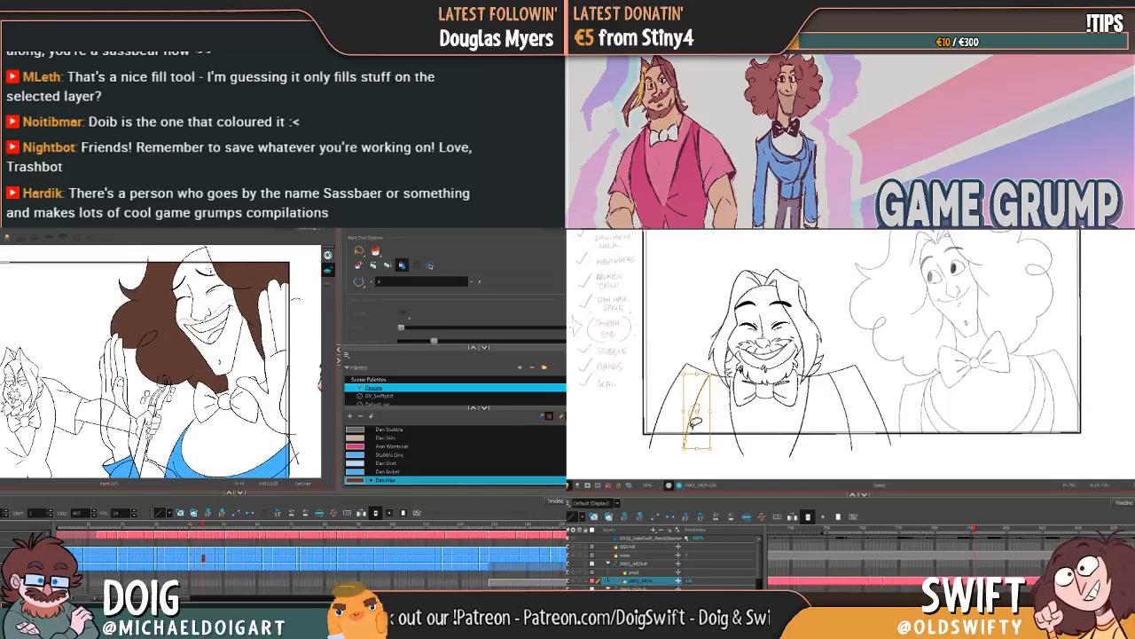
Step: Nudge the inner jacket line on Arin's far shoulder and compare its alignment across the adjacent drawings
drag(696, 422, 702, 413)
key(g)
key(g)
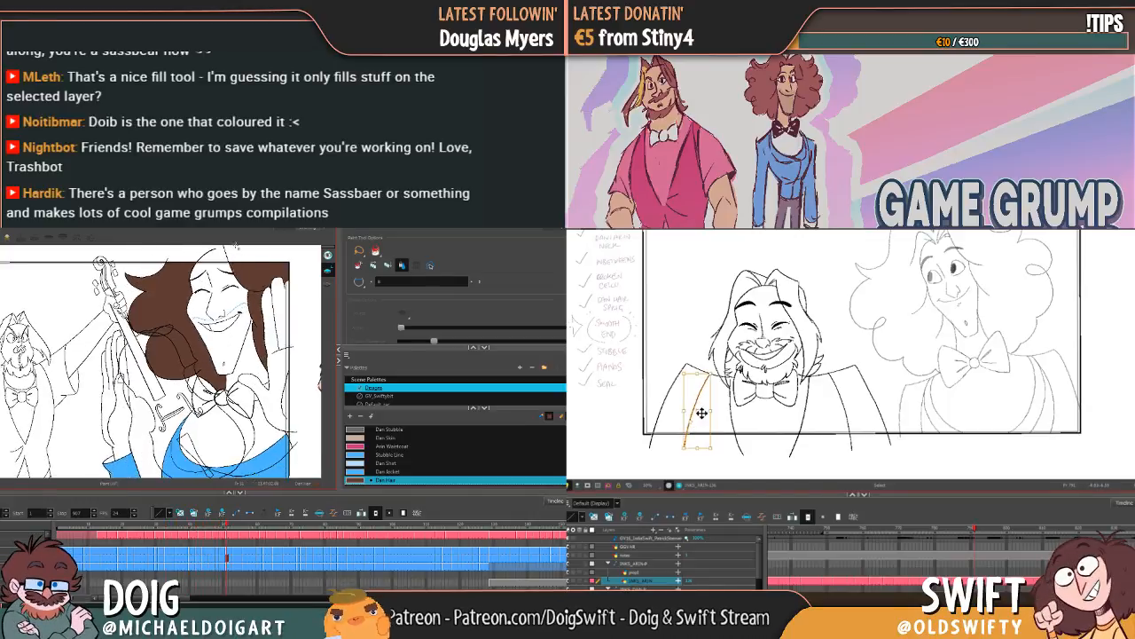
key(g)
key(g)
key(f)
key(g)
Step: Fill the uncoloured hair beside Dan's raised hand with Dan Hair in the closed-eye violin drawings
click(251, 286)
key(f)
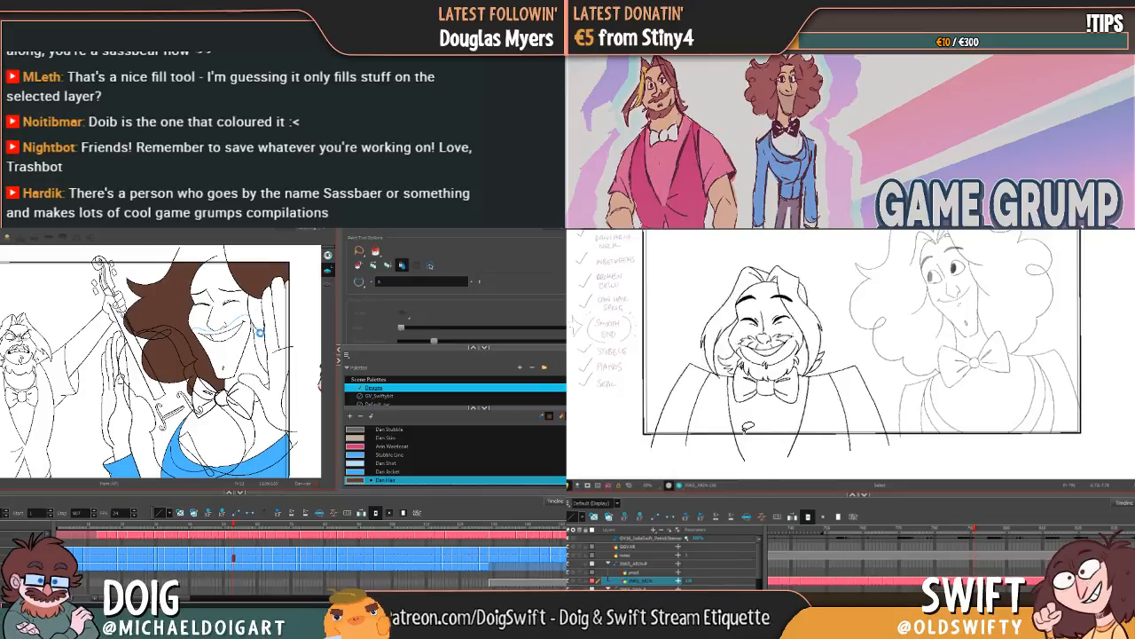
key(g)
click(256, 312)
click(259, 337)
key(g)
key(g)
key(g)
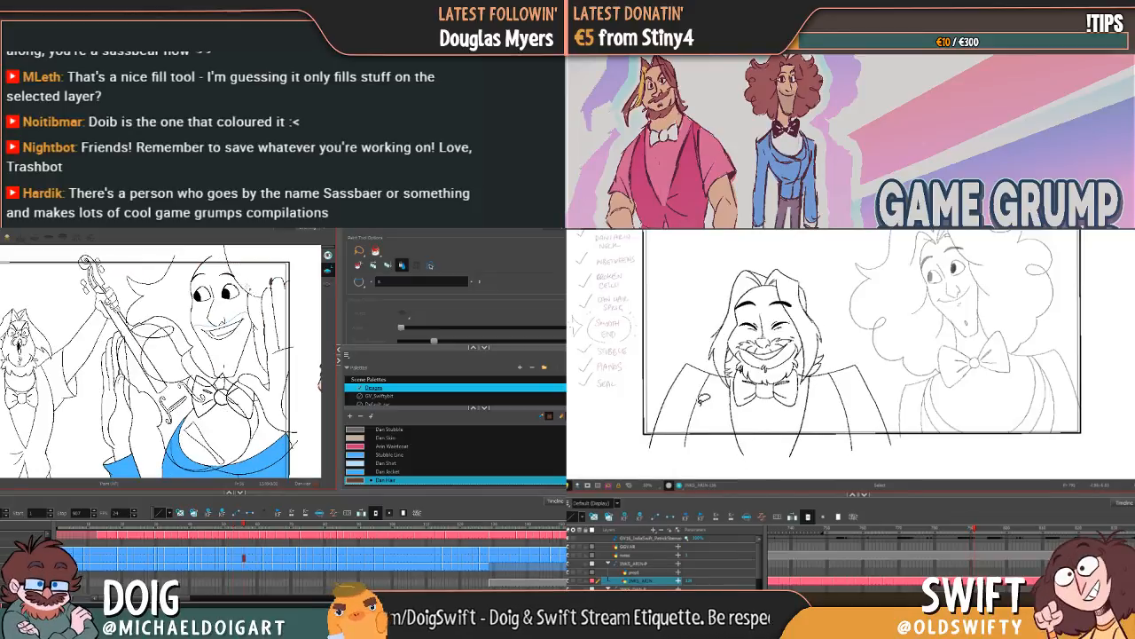
Step: Fill both sides of Dan's hair with Dan Hair in the wide-eyed smiling drawing with the raised violin
click(253, 308)
click(258, 333)
click(696, 403)
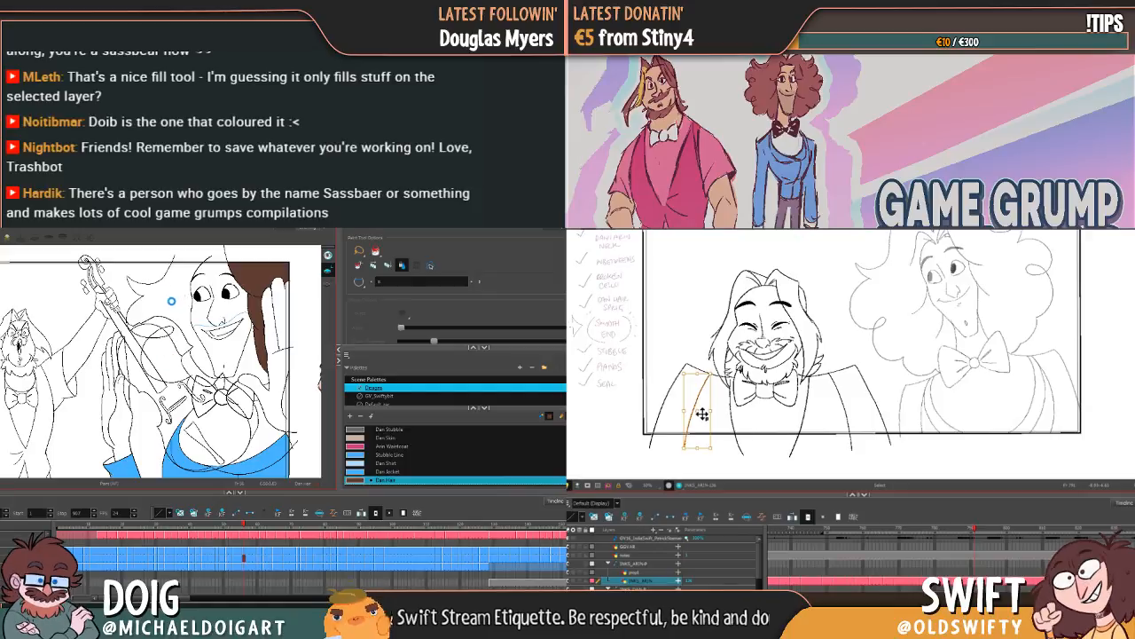
click(155, 321)
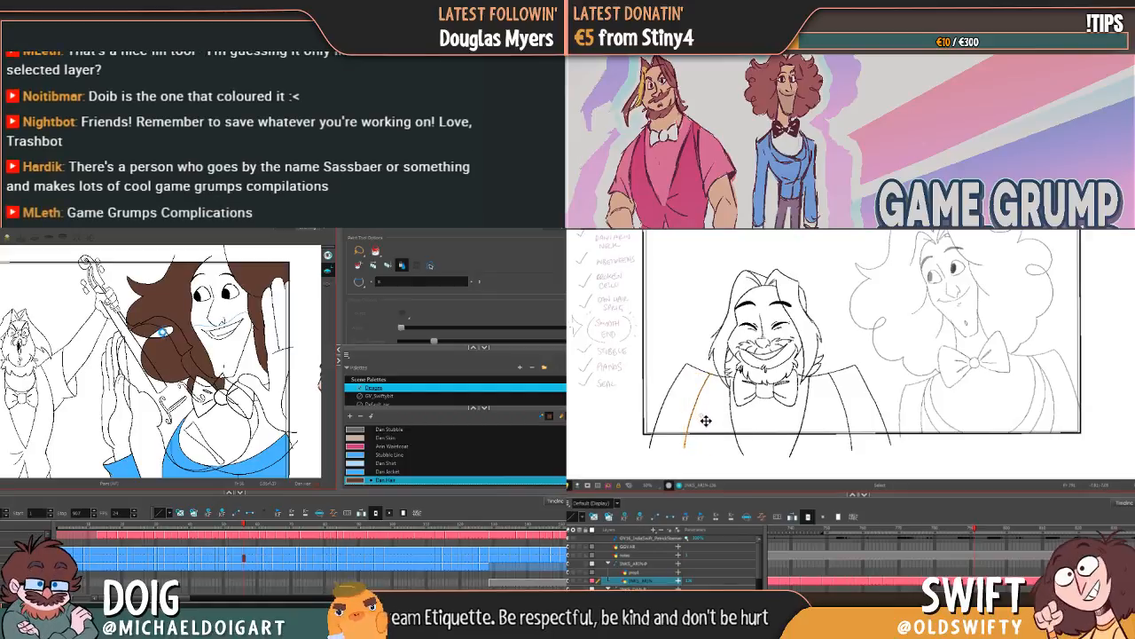
key(g)
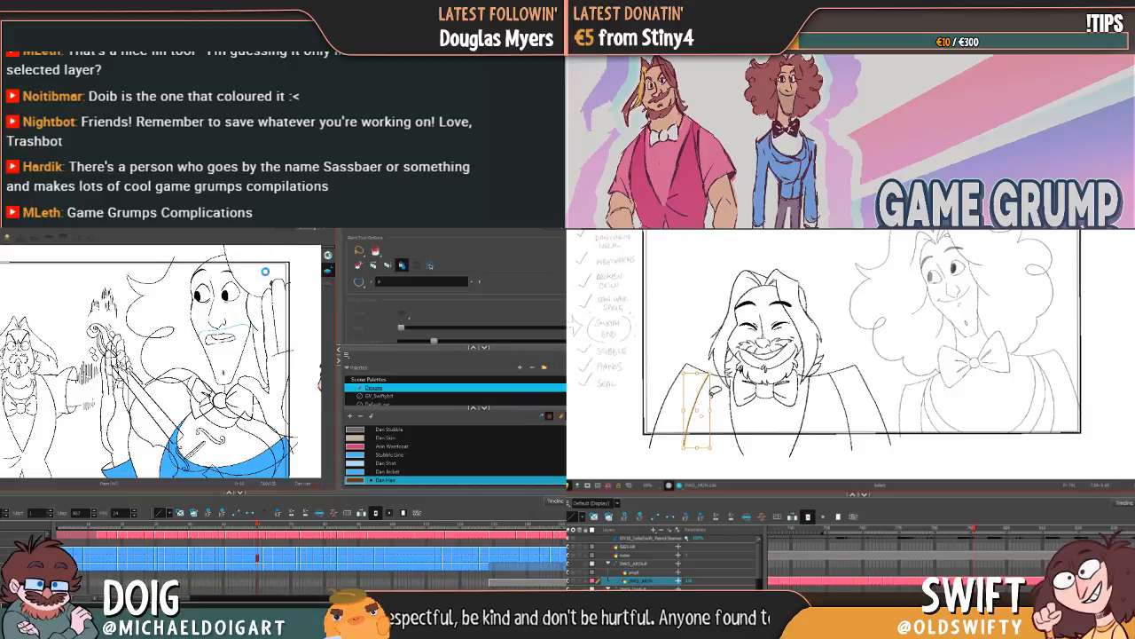
Step: Fill all sections of Dan's hair with Dan Hair in the drawing where he bares his teeth behind the lowered violin
click(168, 306)
click(257, 311)
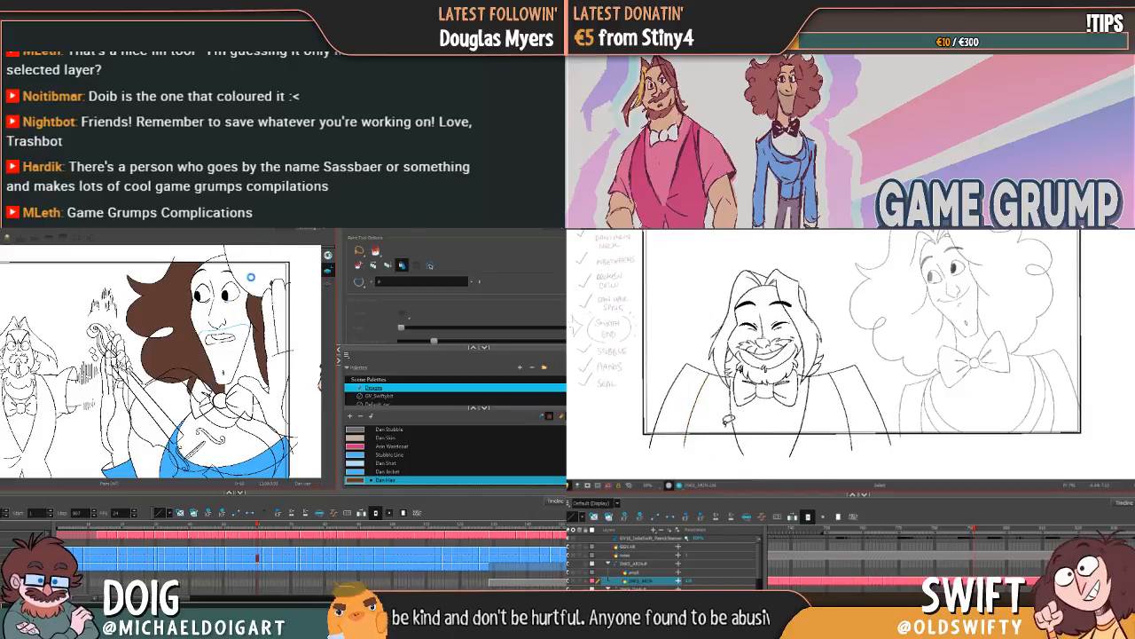
click(271, 282)
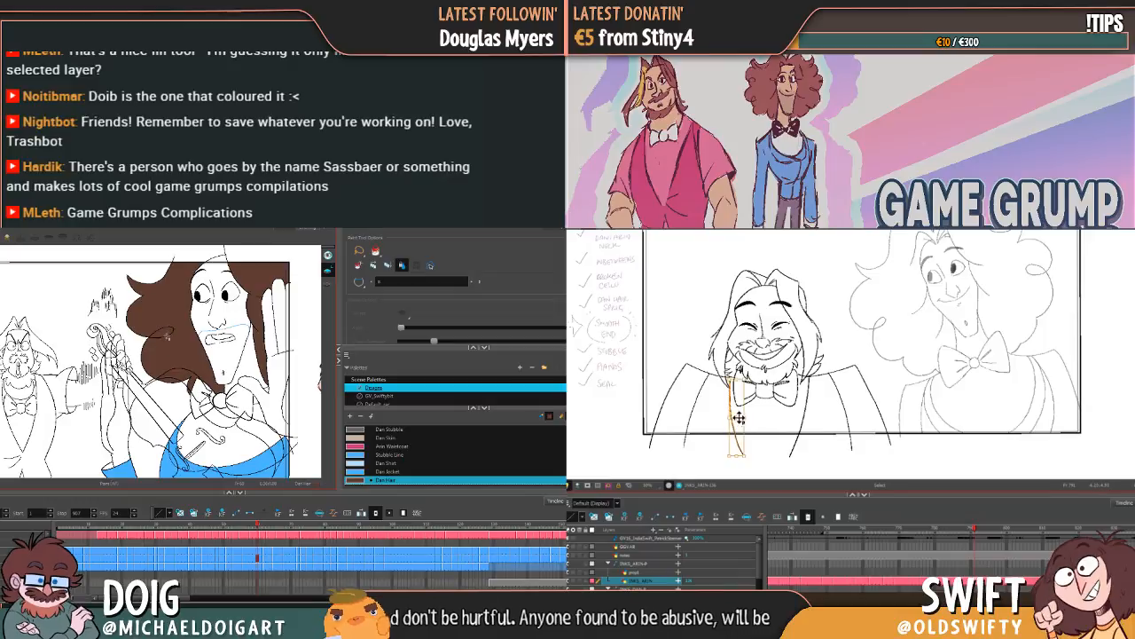
key(g)
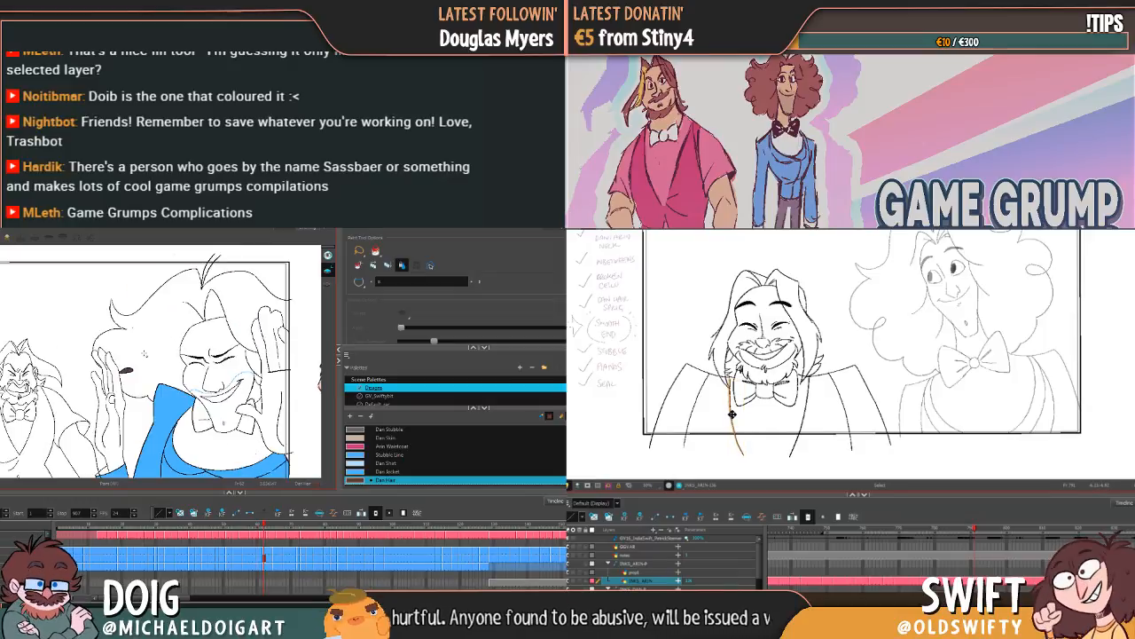
Step: Compare Arin's neighbouring smiling drawings and fill Dan's hair with Dan Hair in the eyes-shut drawing without the violin
key(f)
key(g)
key(f)
key(g)
key(f)
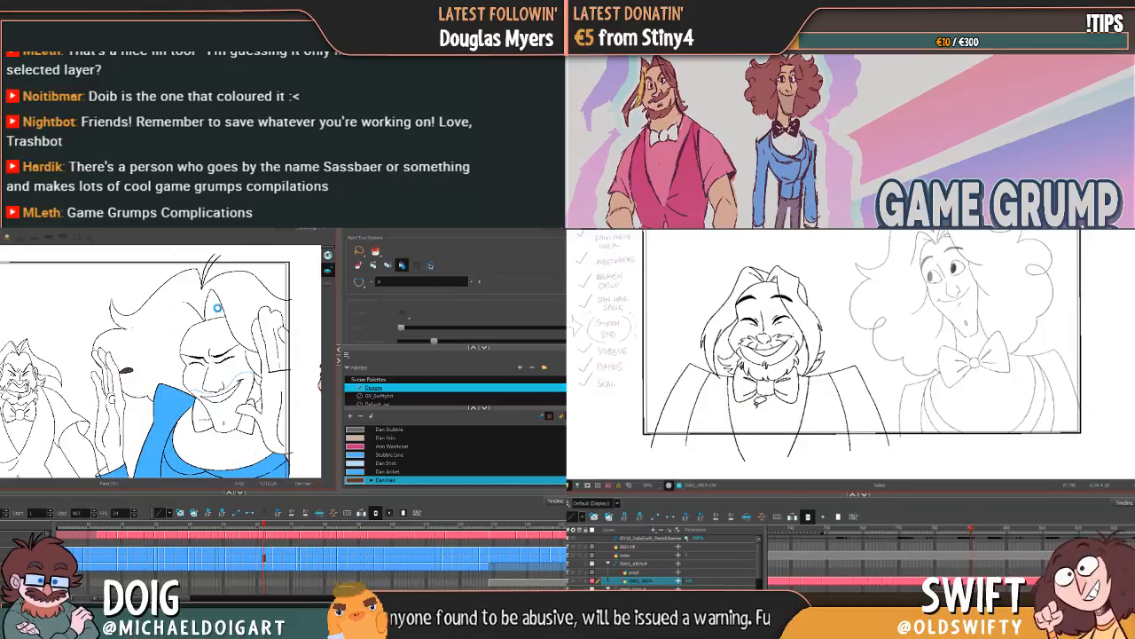
click(214, 286)
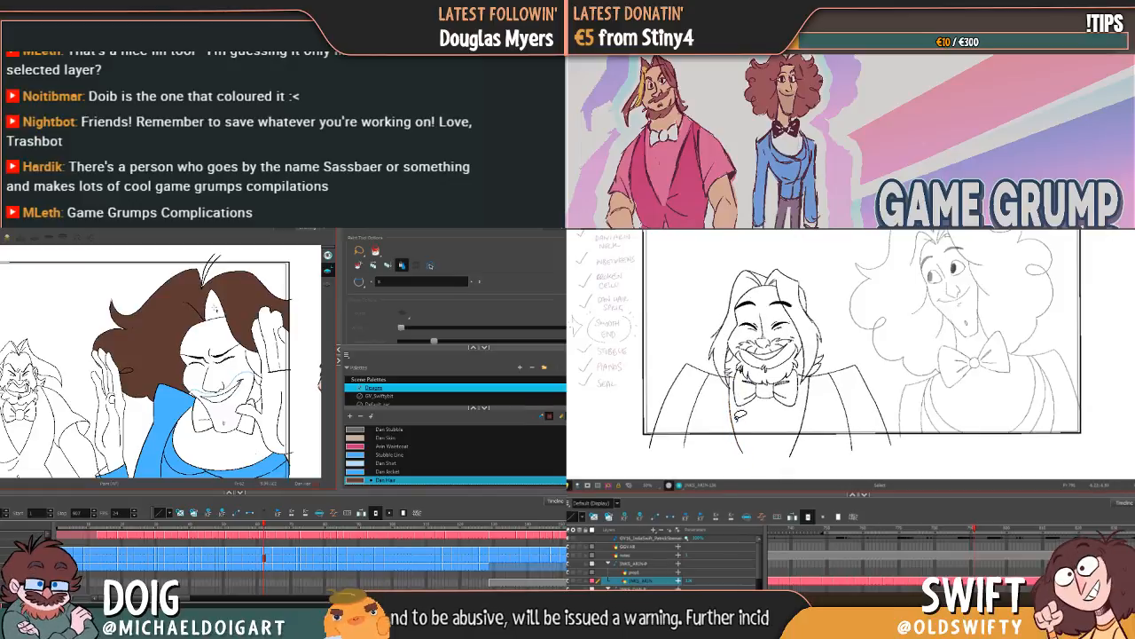
Step: Nudge the vertical line running down from Arin's bow tie on the side farthest from Dan, comparing it with the neighbouring drawing
click(740, 424)
drag(737, 419, 737, 448)
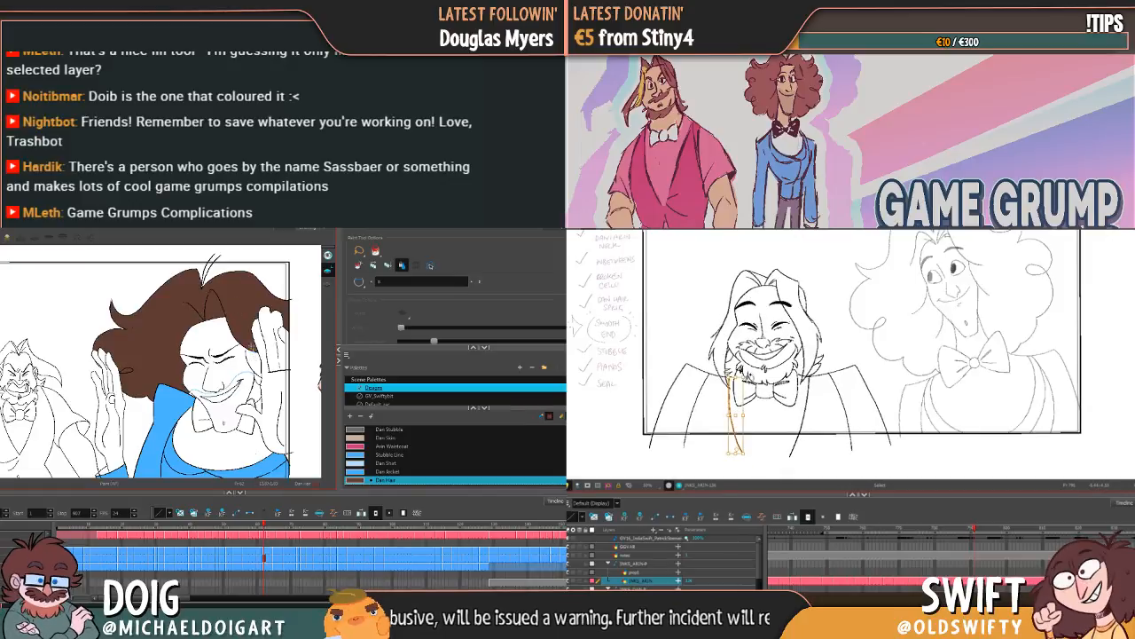
key(comma)
key(period)
key(g)
key(comma)
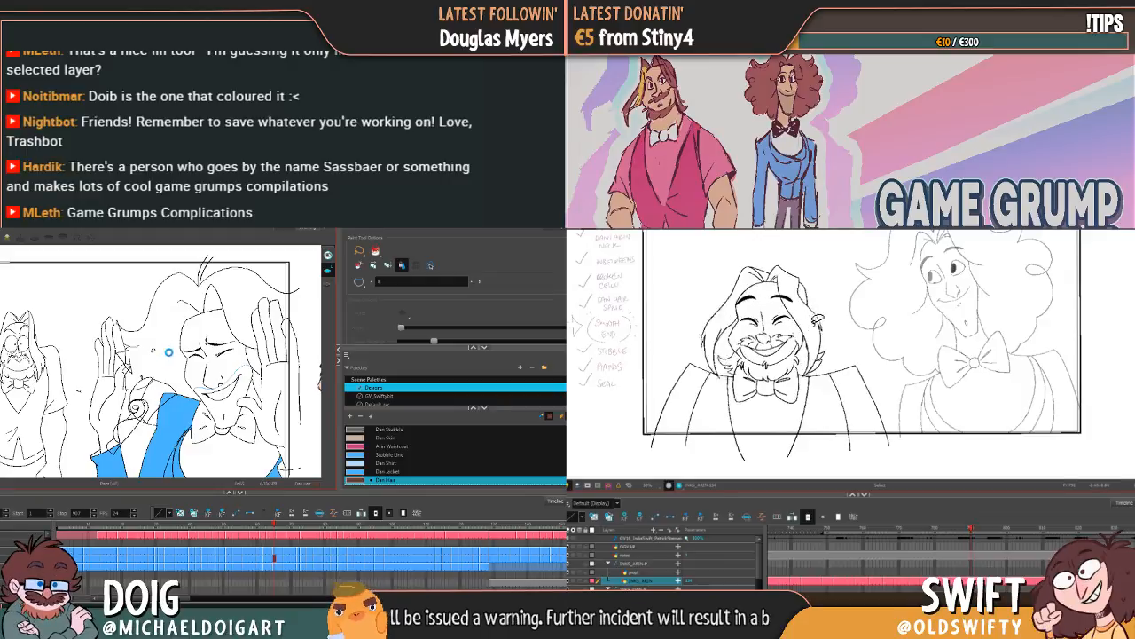
key(period)
key(comma)
key(period)
click(737, 419)
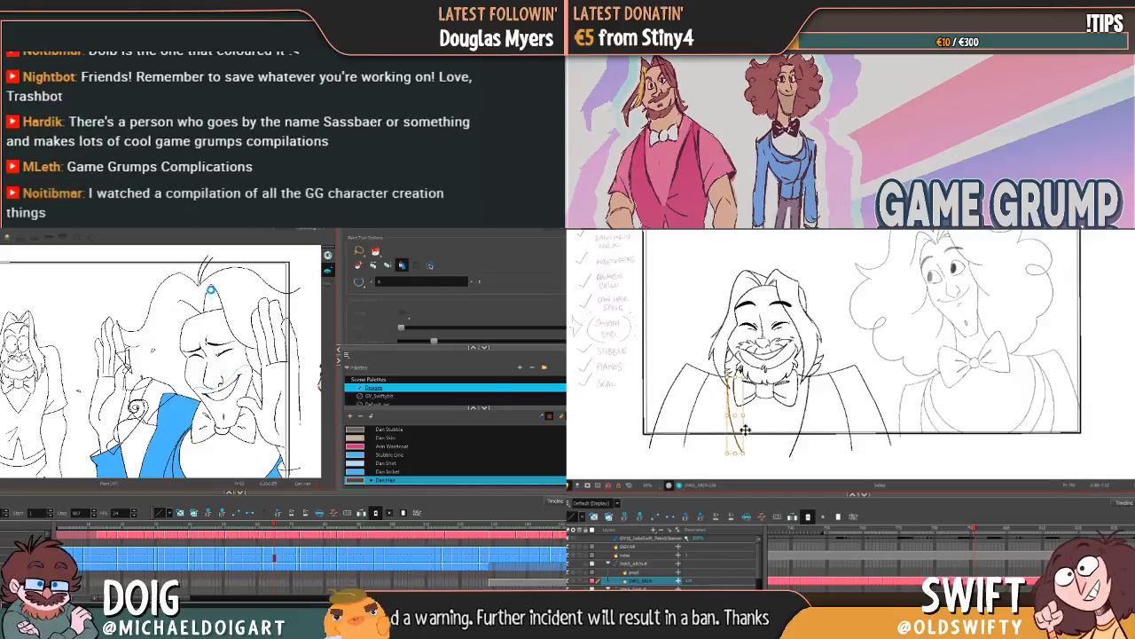
Step: Save the scene and fill Dan's hair with Dan Hair in the squinting drawing with both palms raised
key(ctrl+s)
mouse_move(739, 427)
mouse_down()
mouse_move(746, 453)
mouse_move(758, 453)
mouse_up()
key(comma)
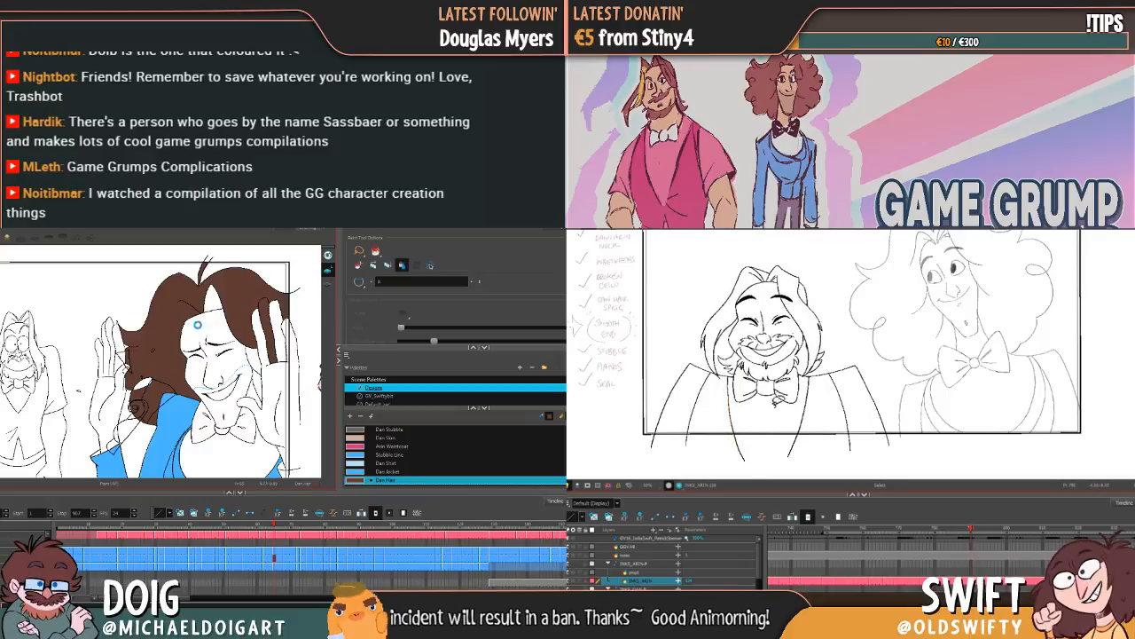
key(period)
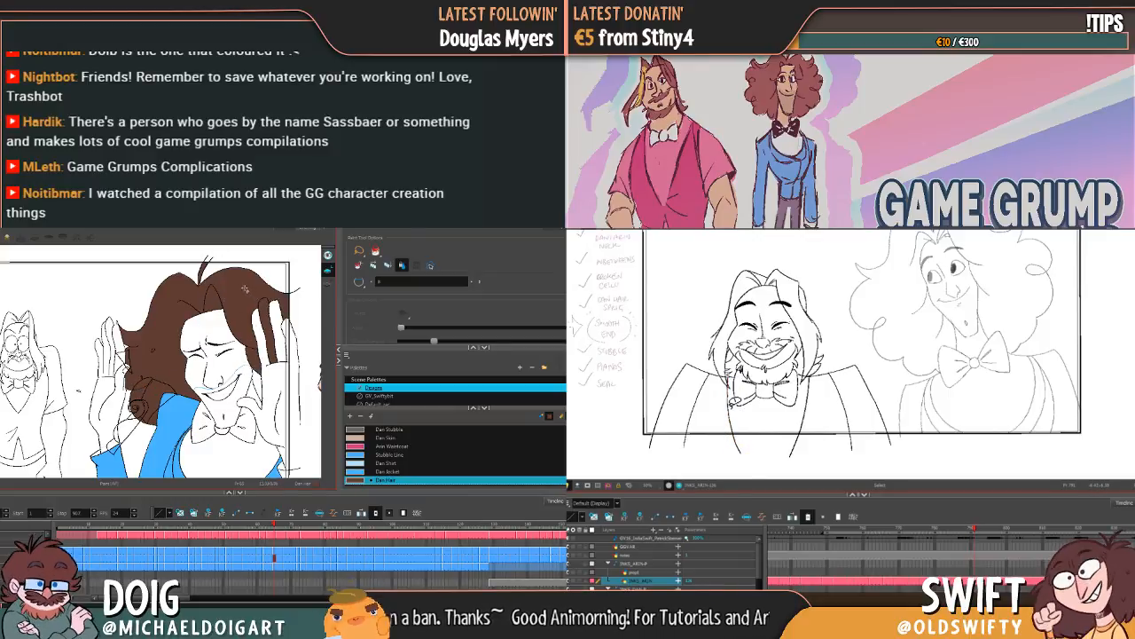
key(g)
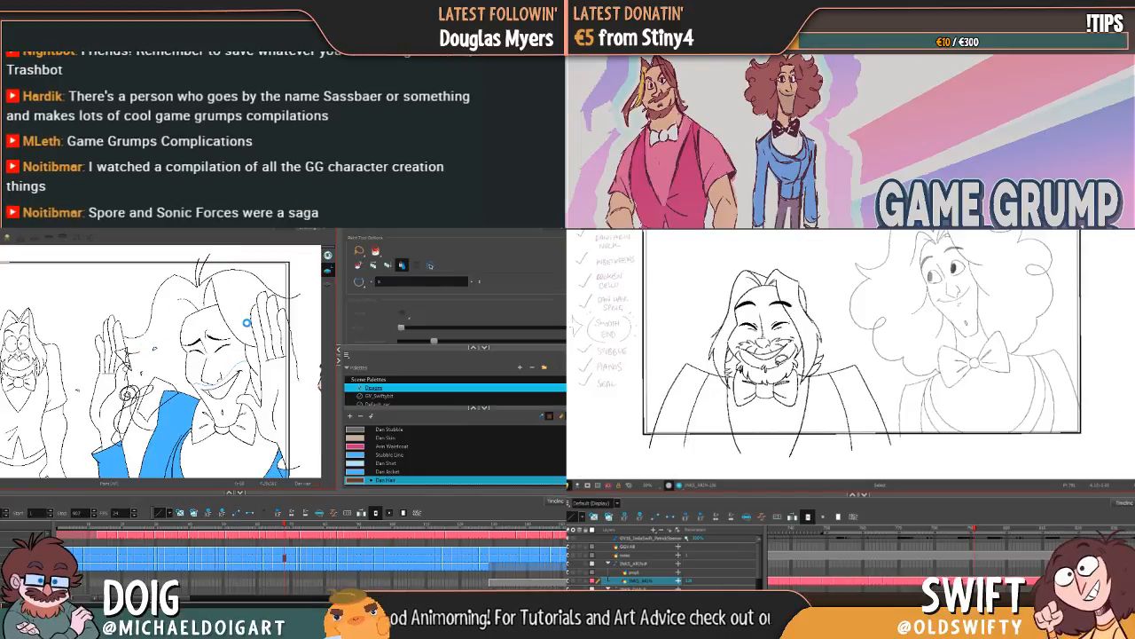
Step: Fill both sides of Dan's hair with Dan Hair in the next raised-palm drawing and the sideways-glancing drawing
click(246, 323)
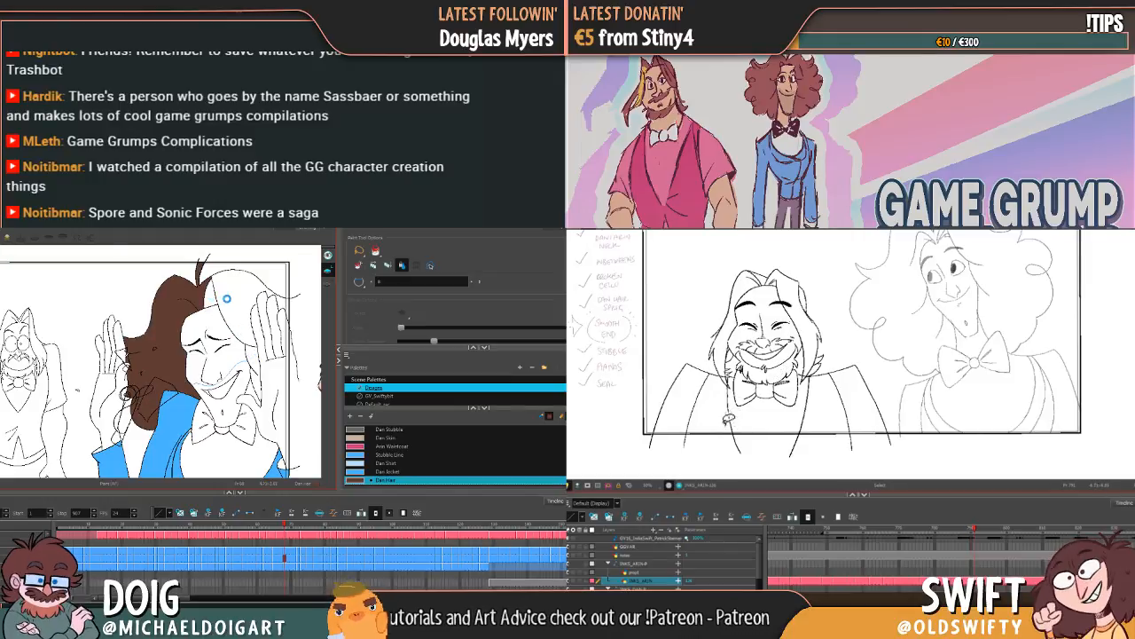
click(261, 296)
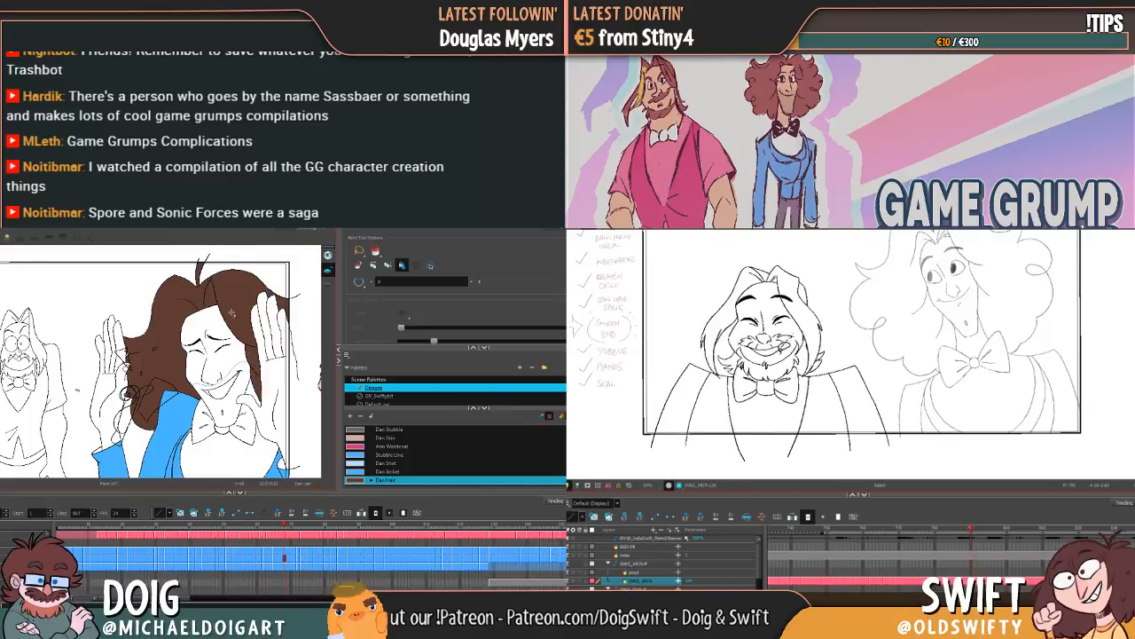
key(g)
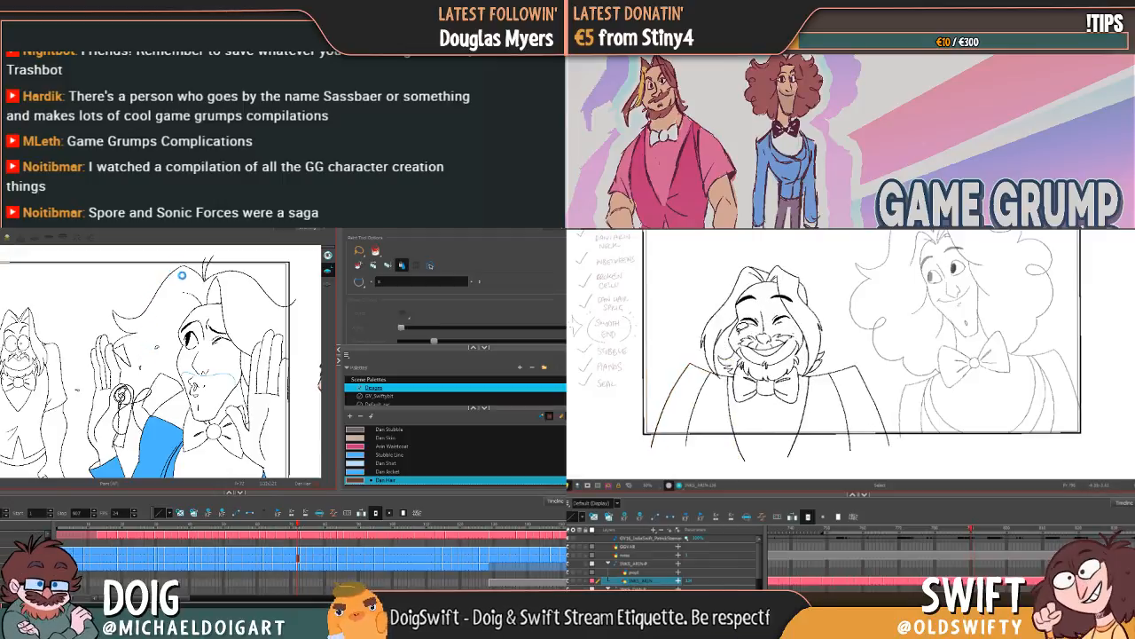
click(183, 287)
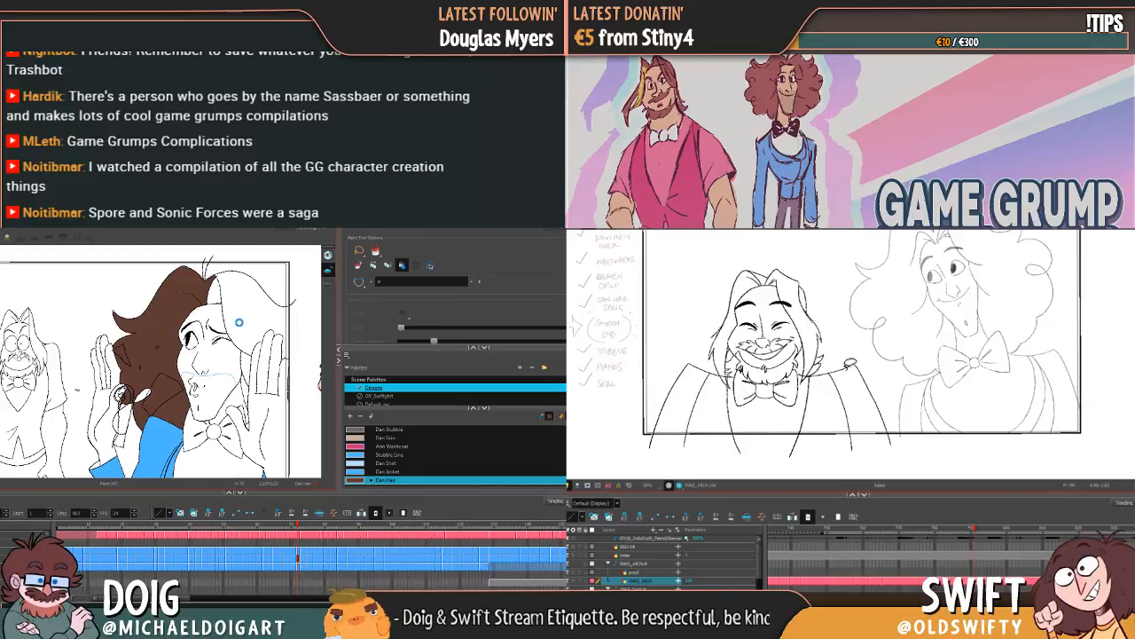
click(244, 320)
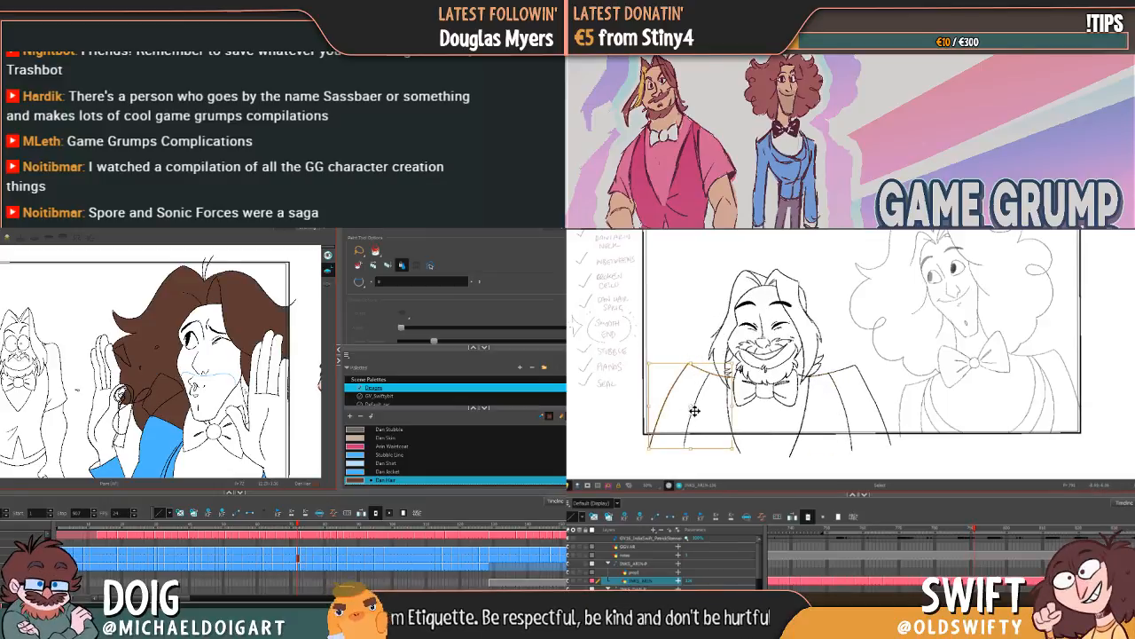
key(.)
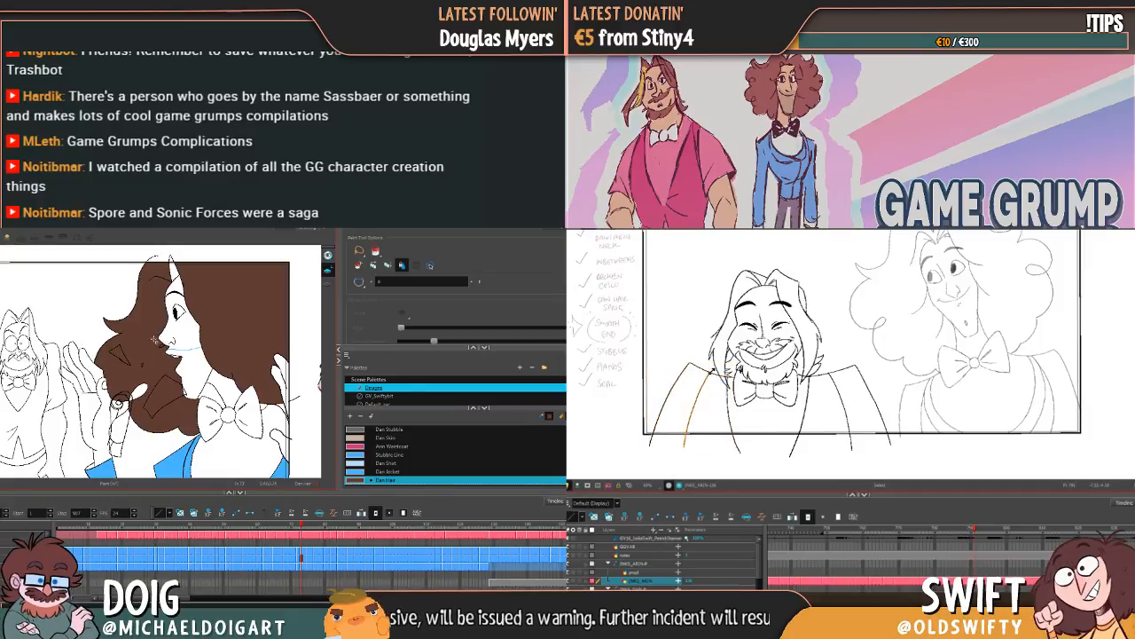
Step: Try filling Dan's hair in the grinning profile drawing, undo the fill, and set the Paint tool to Close Small Gap
key(g)
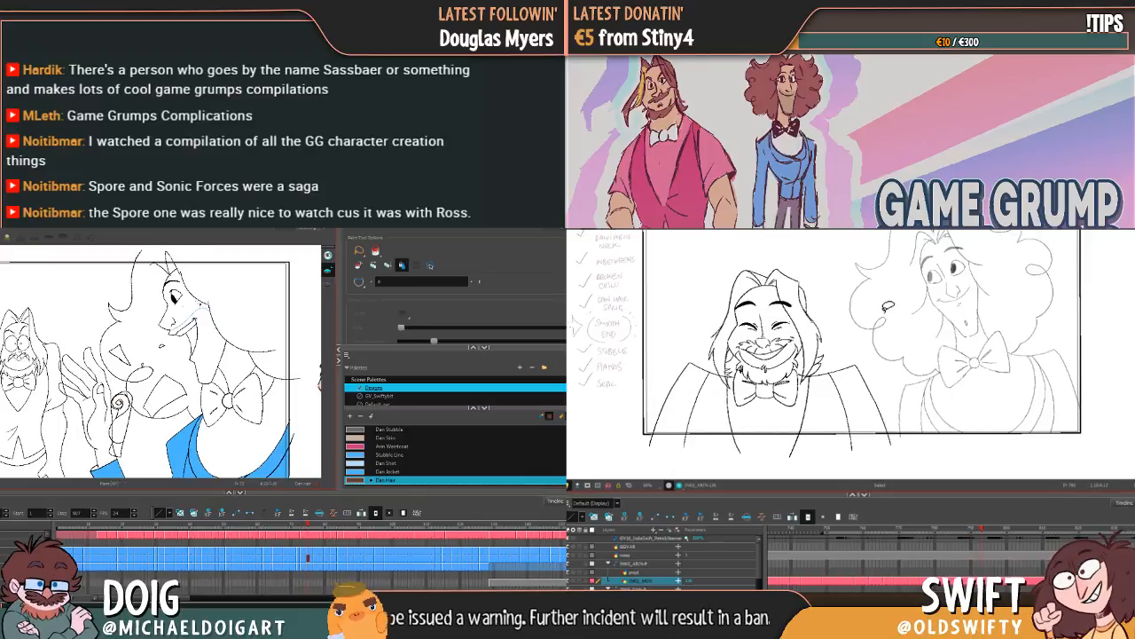
click(207, 313)
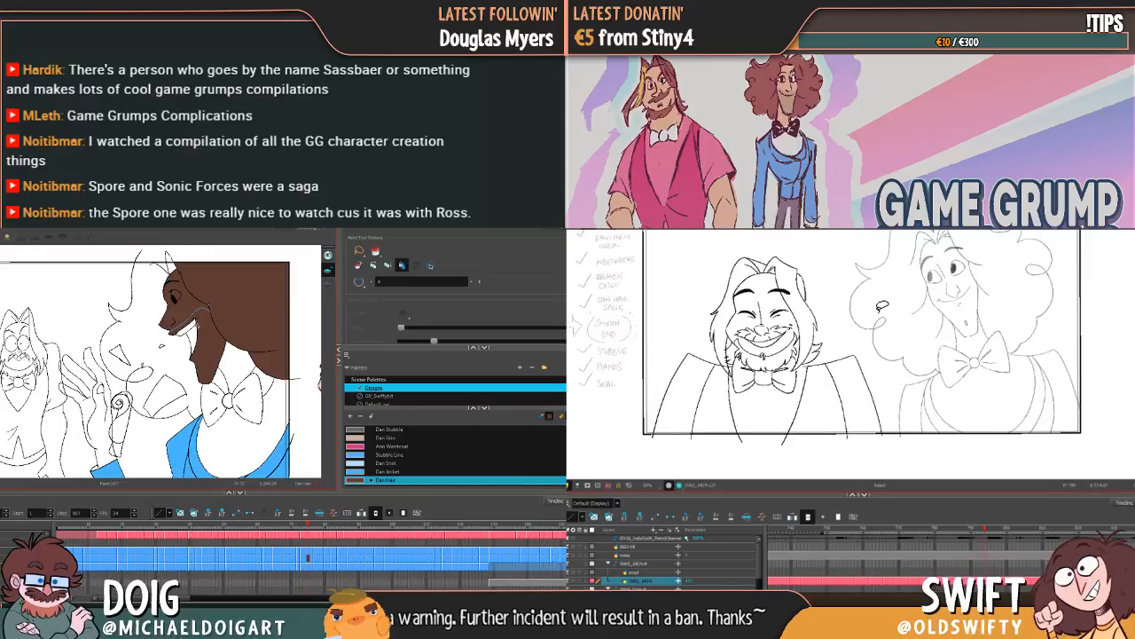
click(361, 283)
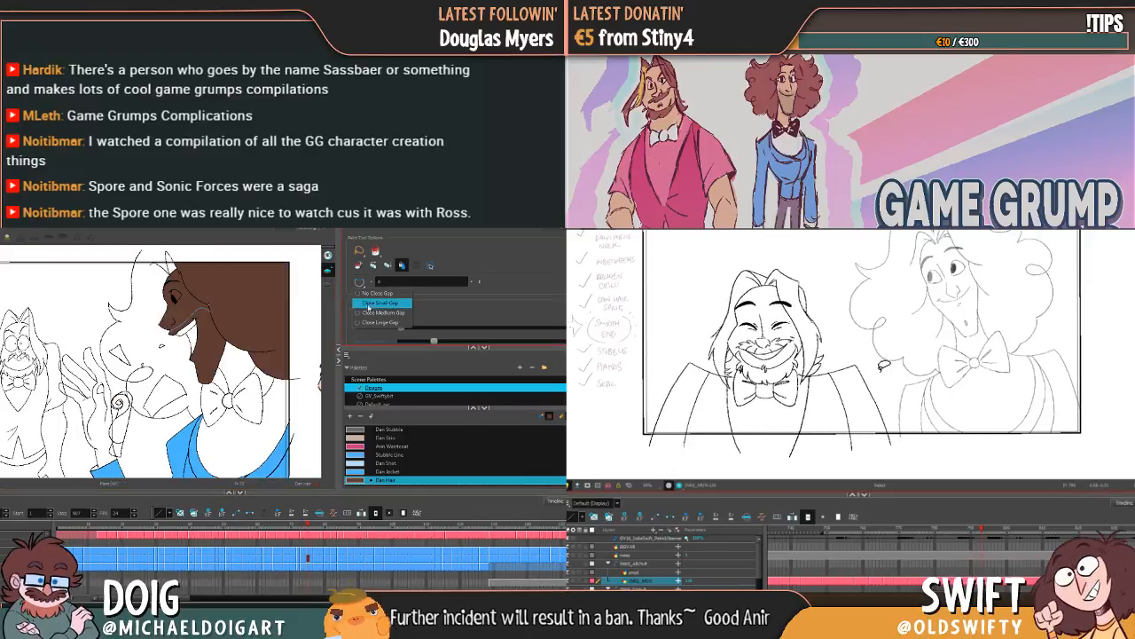
click(368, 305)
mouse_move(889, 390)
mouse_down()
mouse_move(799, 407)
mouse_move(703, 403)
mouse_move(711, 250)
mouse_move(869, 298)
mouse_move(783, 298)
mouse_up()
key(ctrl+z)
click(878, 338)
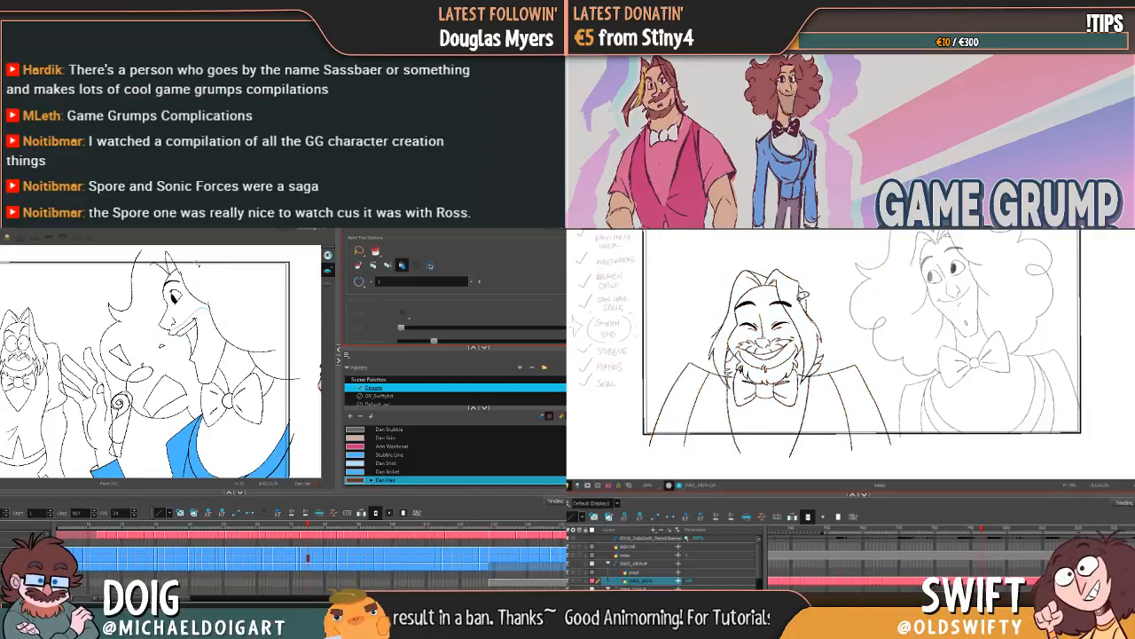
Step: Brush a Dan Hair stroke along the hairline at Dan's forehead and fill his hair in the grinning profile drawing
key(alt+b)
mouse_move(880, 388)
mouse_down()
mouse_move(761, 419)
mouse_move(821, 275)
mouse_move(852, 328)
mouse_up()
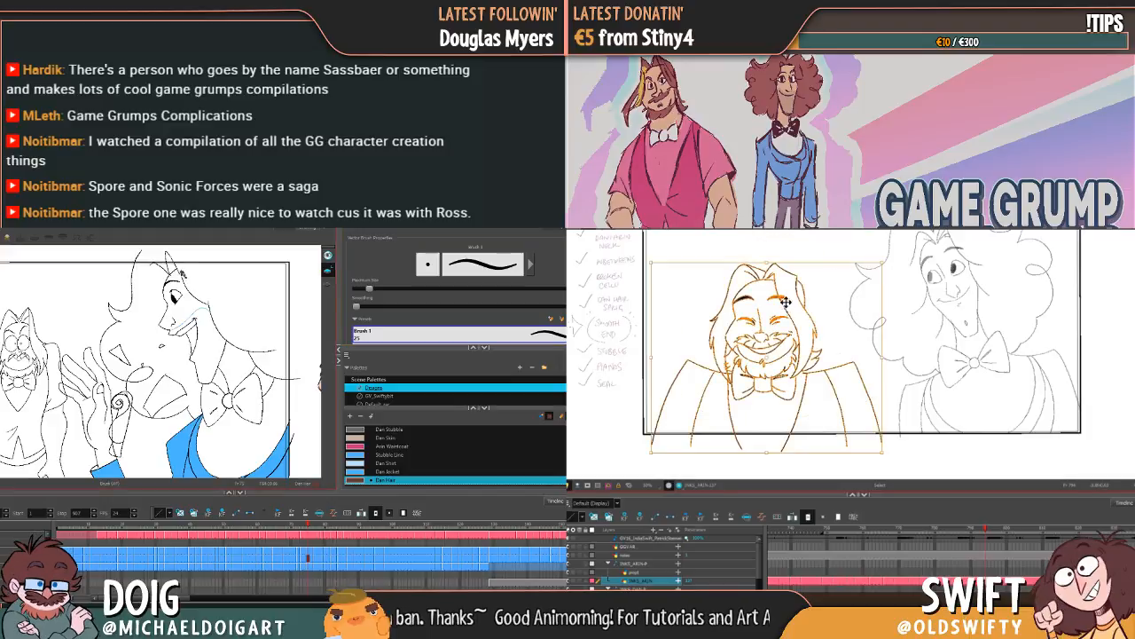
drag(782, 296, 785, 299)
key(Escape)
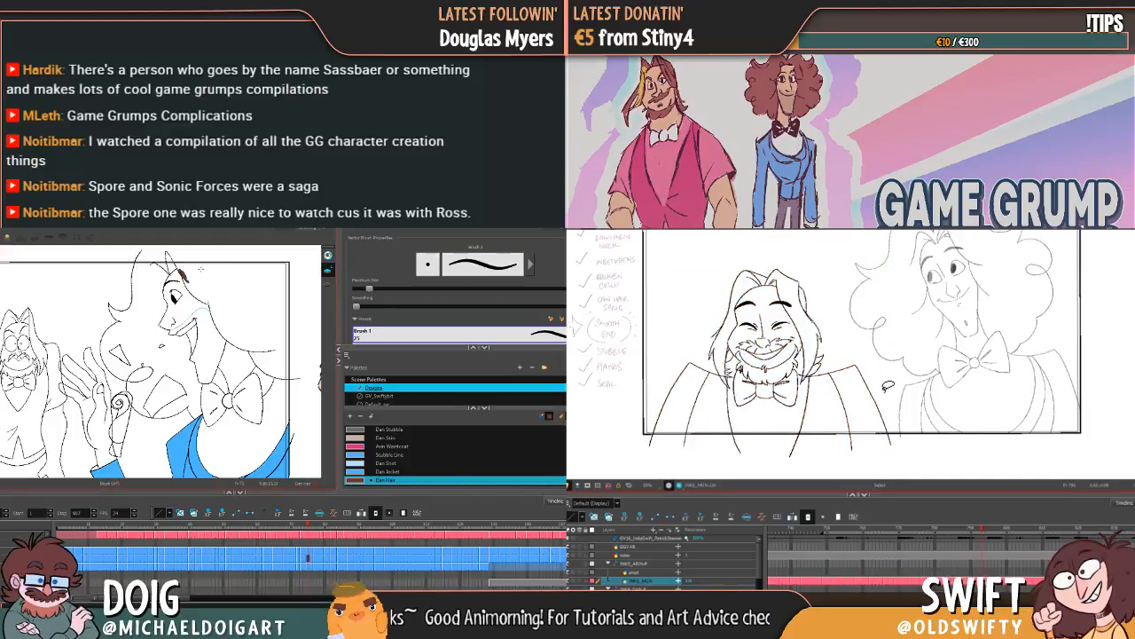
key(alt+i)
click(213, 281)
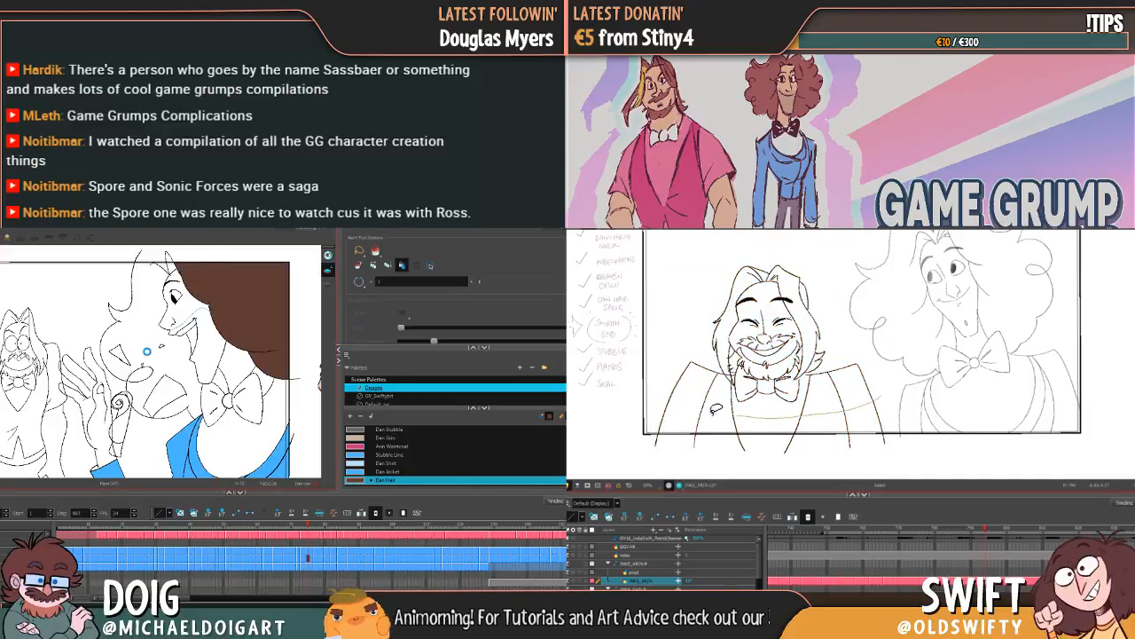
click(148, 351)
Step: Shift the whole Arin drawing slightly and flip between neighbouring drawings to compare the poses
mouse_move(715, 408)
mouse_down()
mouse_move(833, 293)
mouse_move(874, 381)
mouse_up()
drag(781, 299, 781, 303)
key(Escape)
key(f)
key(g)
key(f)
key(g)
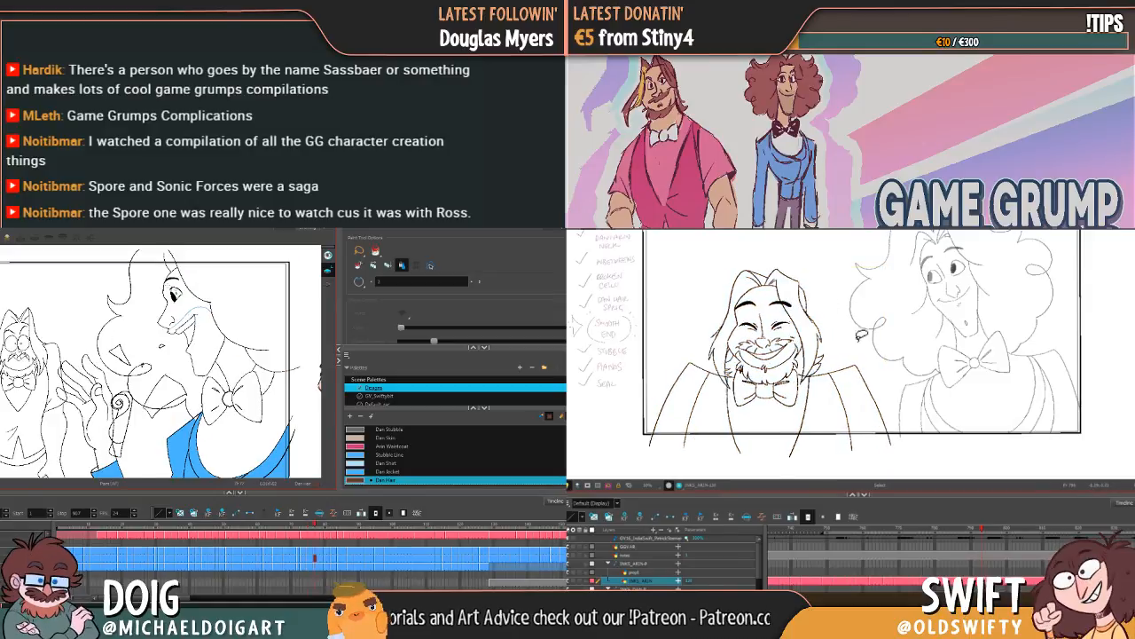
Step: Fill all sections of Dan's hair, including the small area by the curl, with Dan Hair in the following profile drawing
key(g)
mouse_move(880, 396)
mouse_down()
mouse_move(720, 412)
mouse_move(702, 287)
mouse_move(885, 320)
mouse_up()
click(166, 357)
click(254, 292)
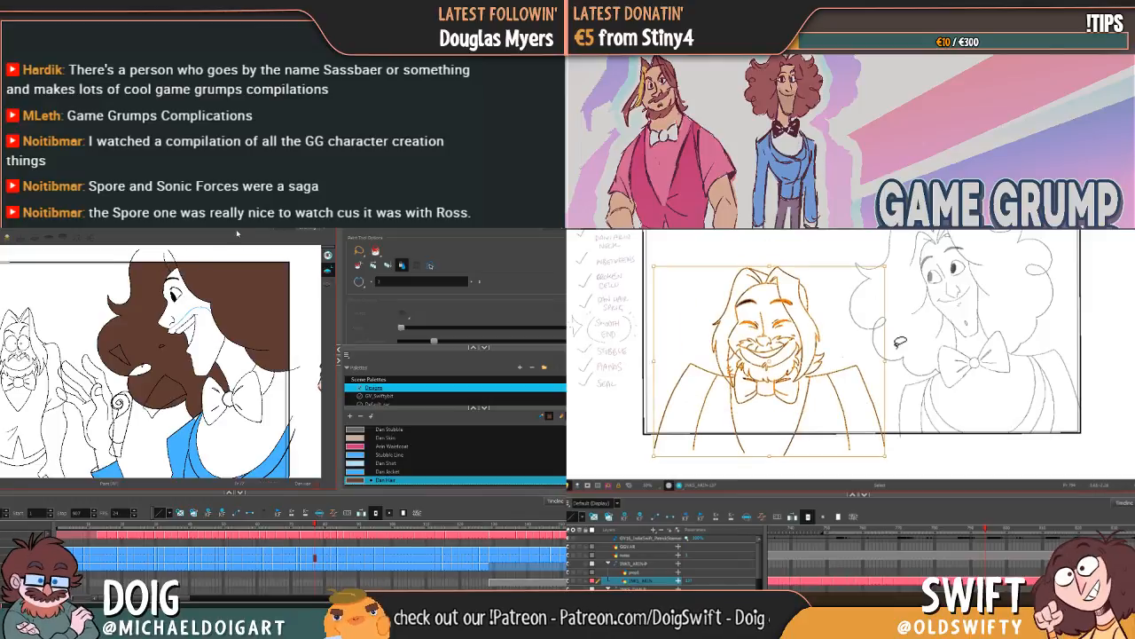
click(143, 371)
key(g)
Step: Nudge the whole Arin drawing up slightly, and fill both sides of Dan's hair with Dan Hair in the next profile drawing
key(Up)
key(Up)
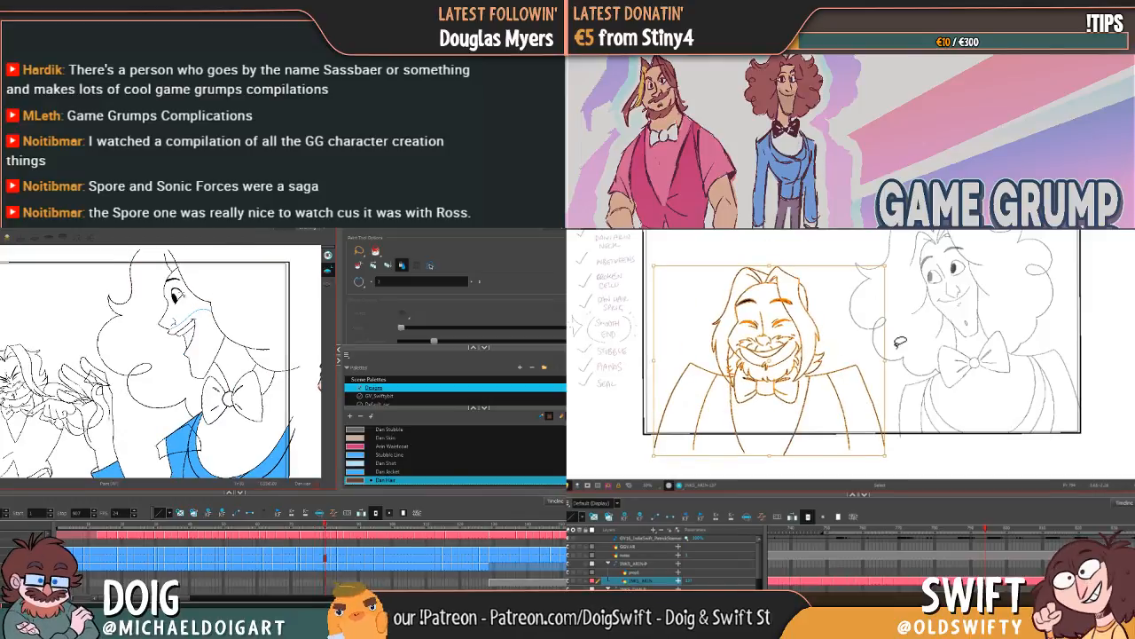
click(172, 266)
click(900, 342)
click(161, 278)
click(228, 282)
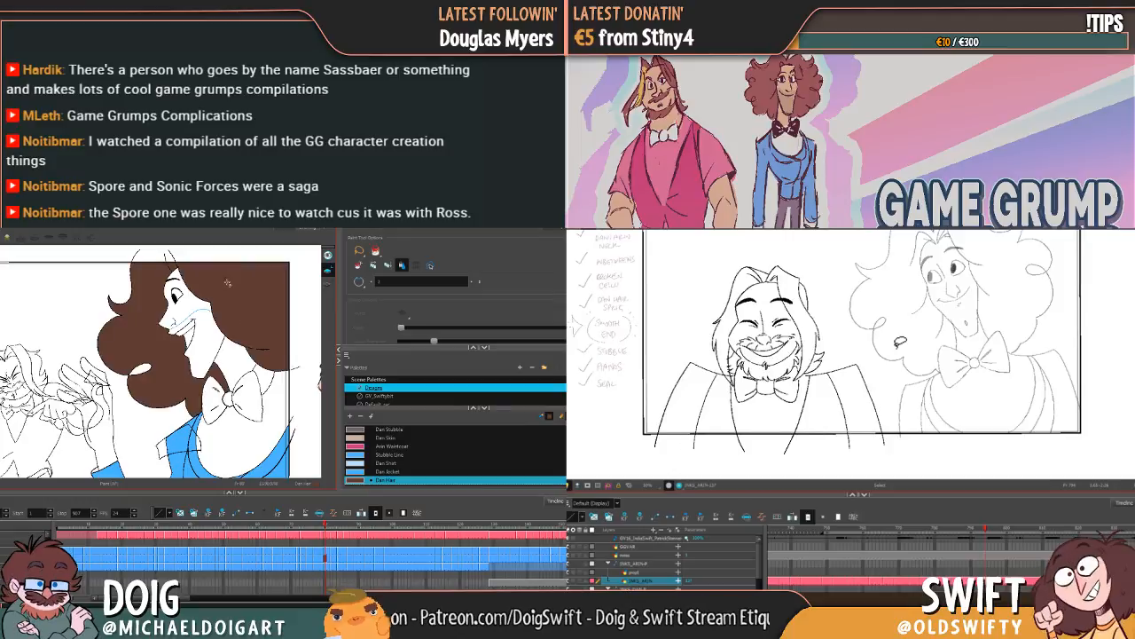
key(g)
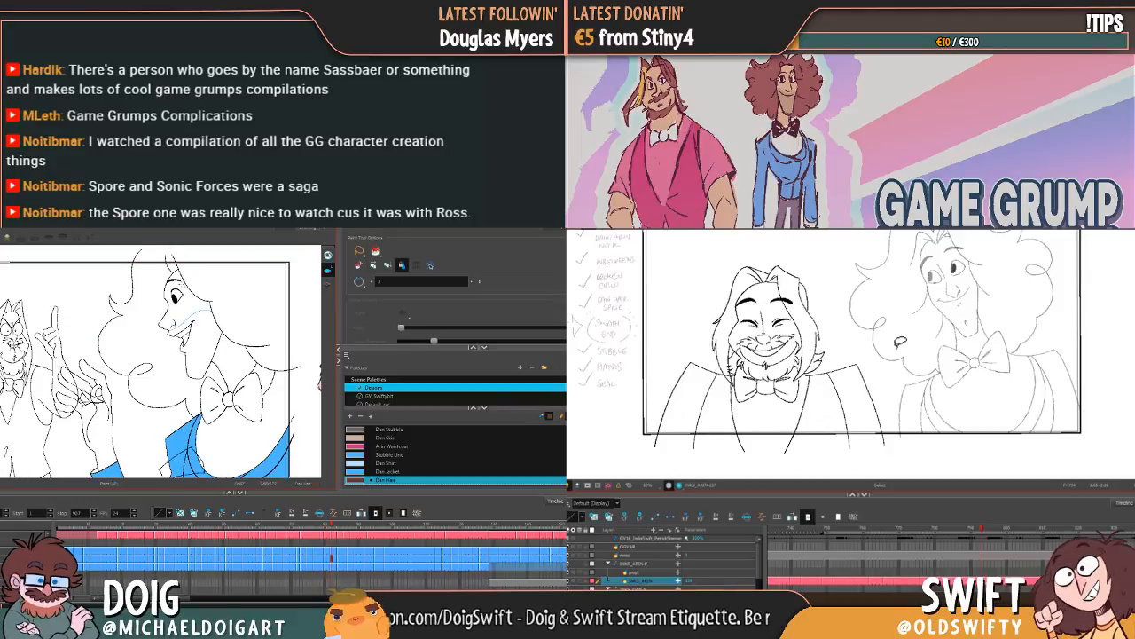
Step: Fill Dan's hair behind his face and the small area at his forehead with Dan Hair in the open-mouthed profile drawing
click(197, 286)
key(f)
click(172, 267)
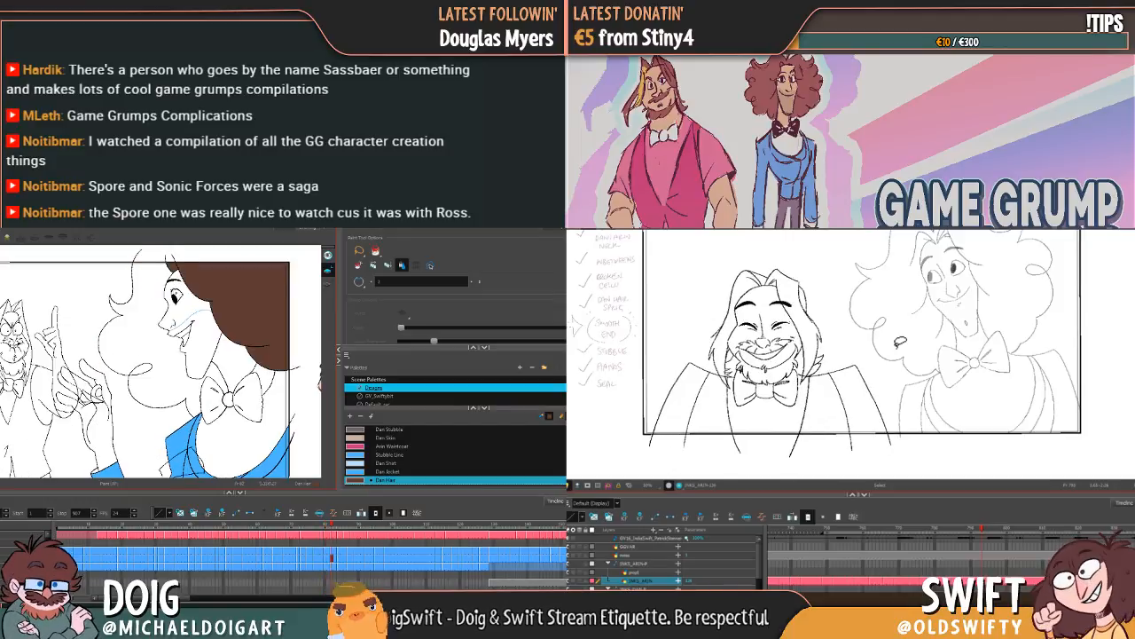
Step: Flip back and forth through Dan's neighbouring drawings to check which ones have their hair filled
key(f)
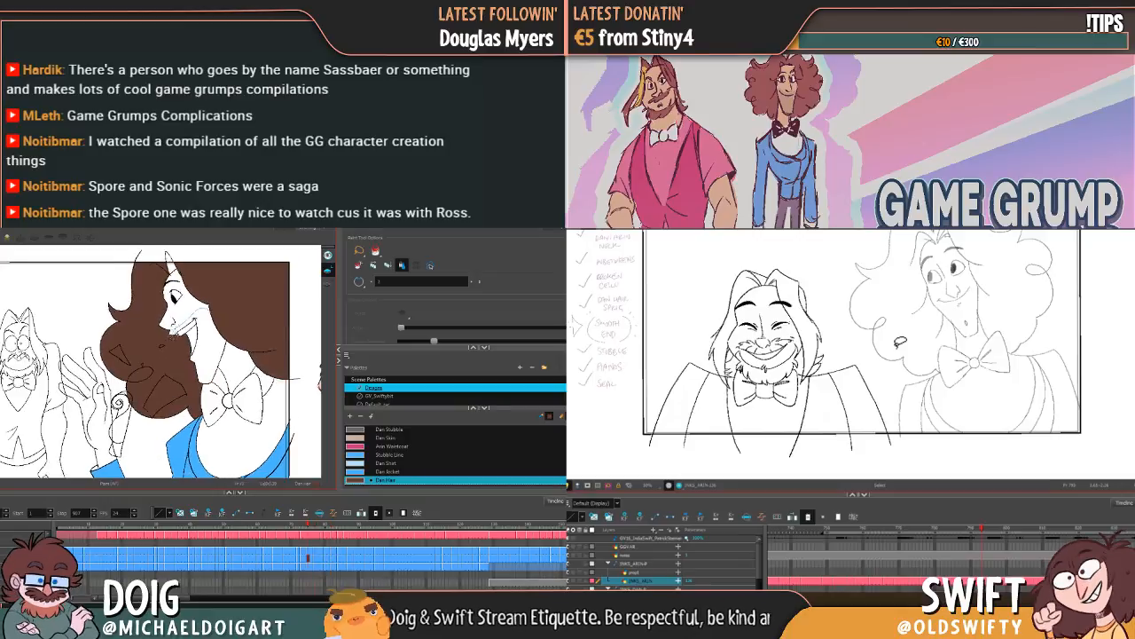
key(f)
key(f)
key(f)
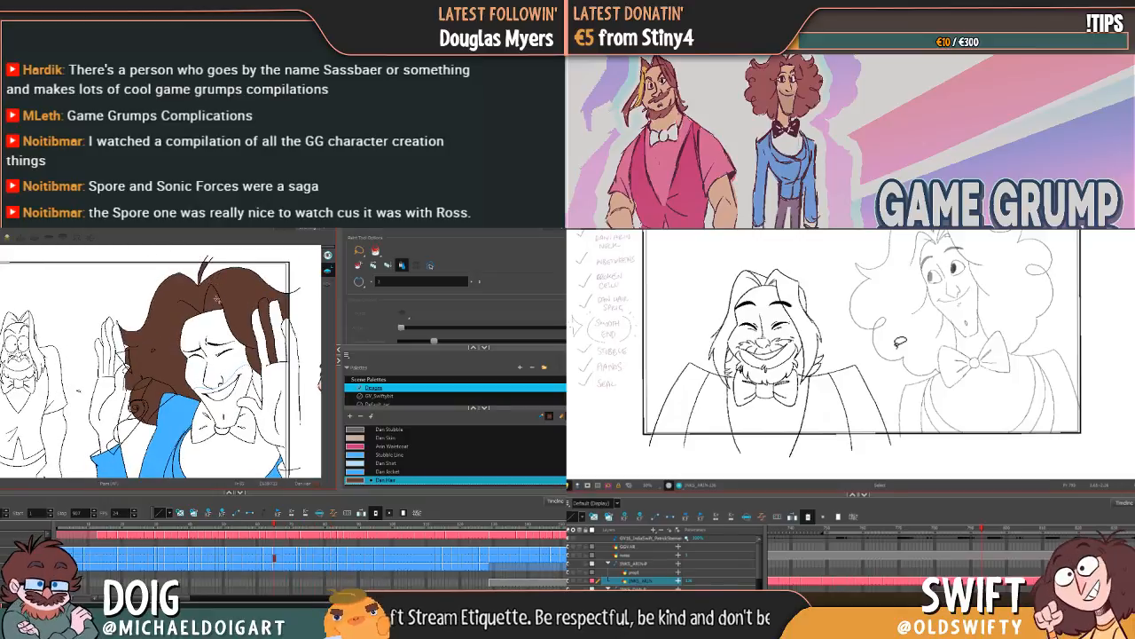
key(g)
key(f)
key(g)
key(alt+e)
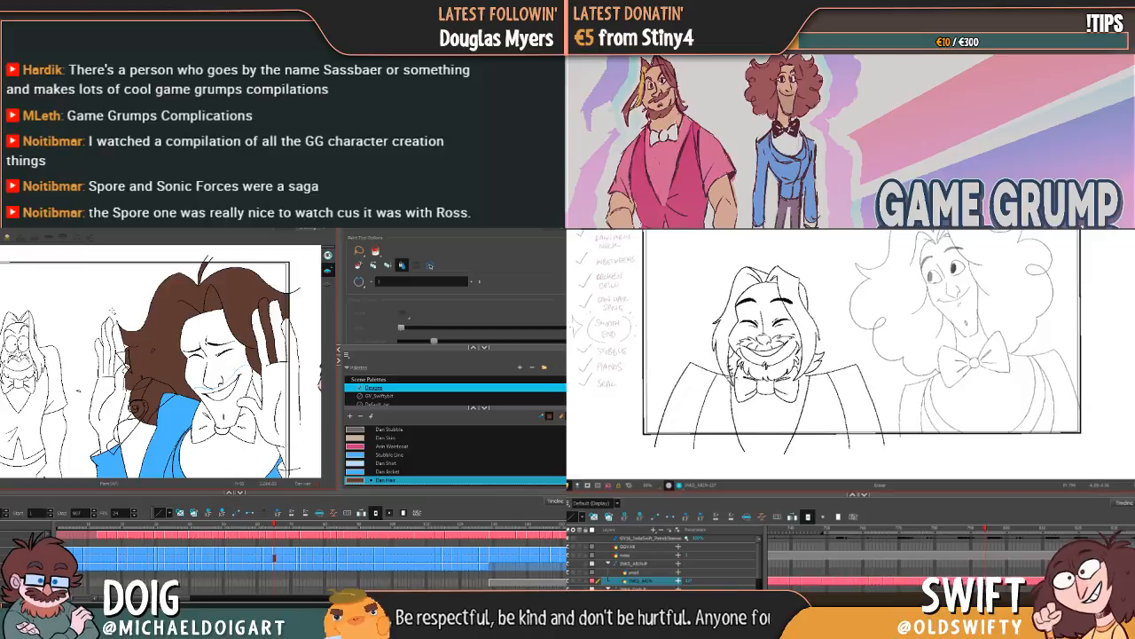
key(g)
key(g)
key(g)
key(g)
key(g)
key(g)
key(g)
key(g)
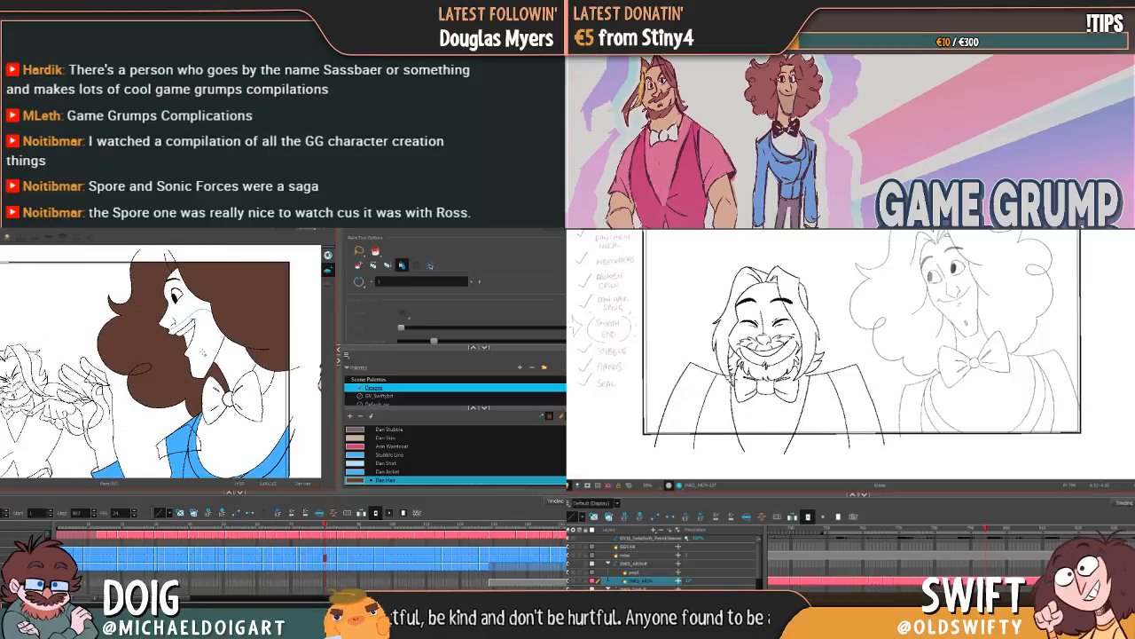
key(g)
key(f)
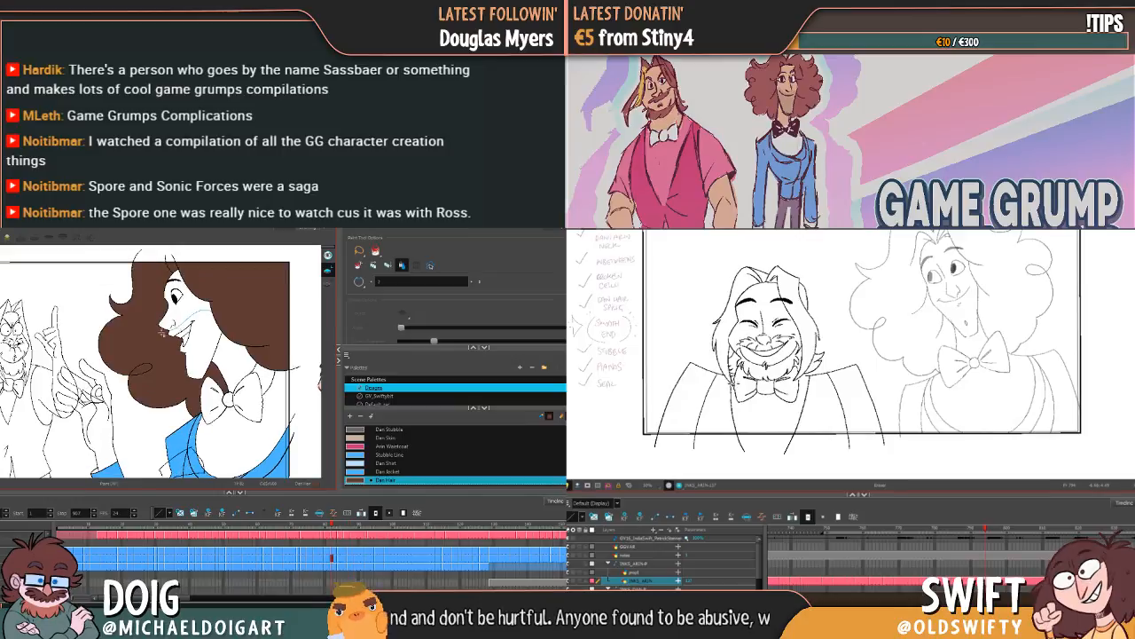
Step: Fill both sides of Dan's hair with Dan Hair in the profile drawing where Arin screams with a raised finger
key(g)
click(145, 349)
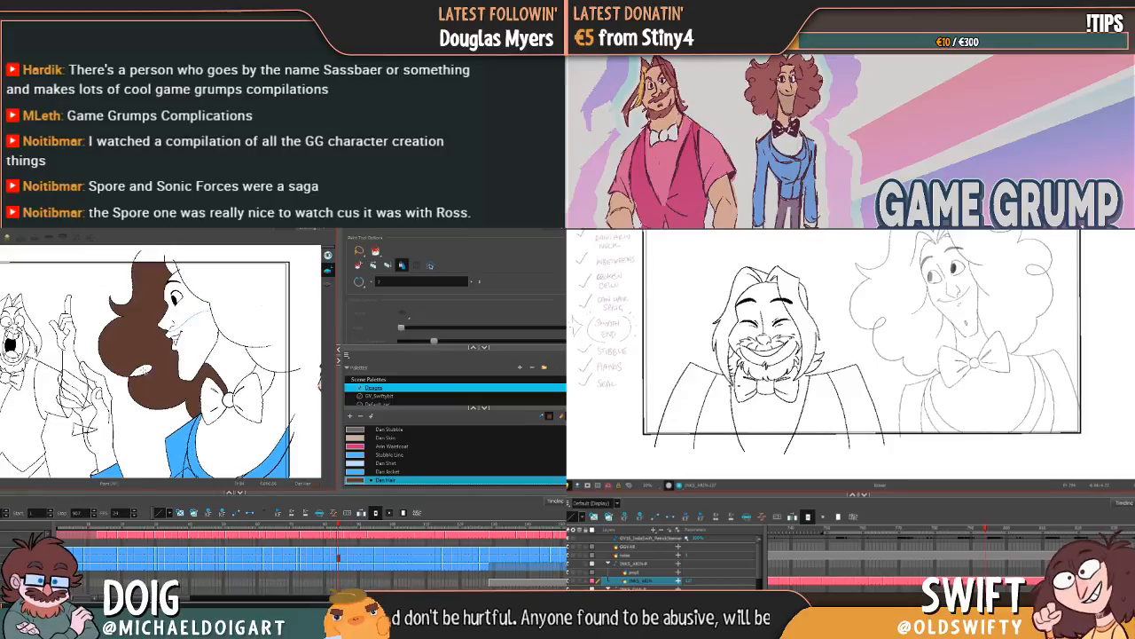
click(242, 306)
key(g)
key(f)
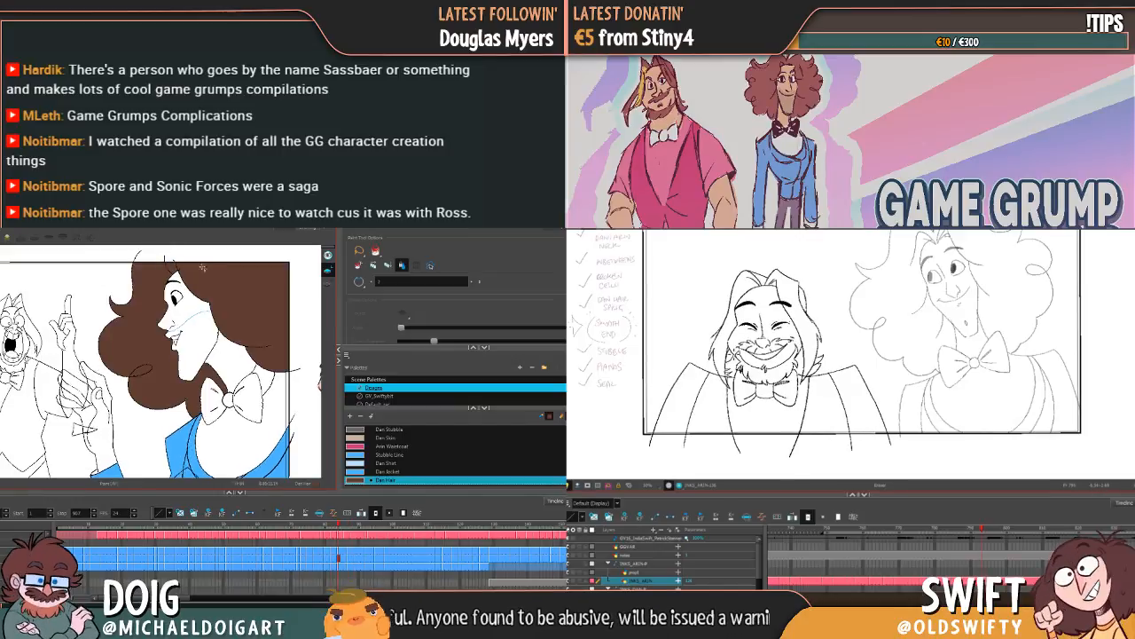
Step: Fill the front section, curl area and back of Dan's hair with Dan Hair in the following profile drawing
key(g)
click(142, 370)
click(143, 350)
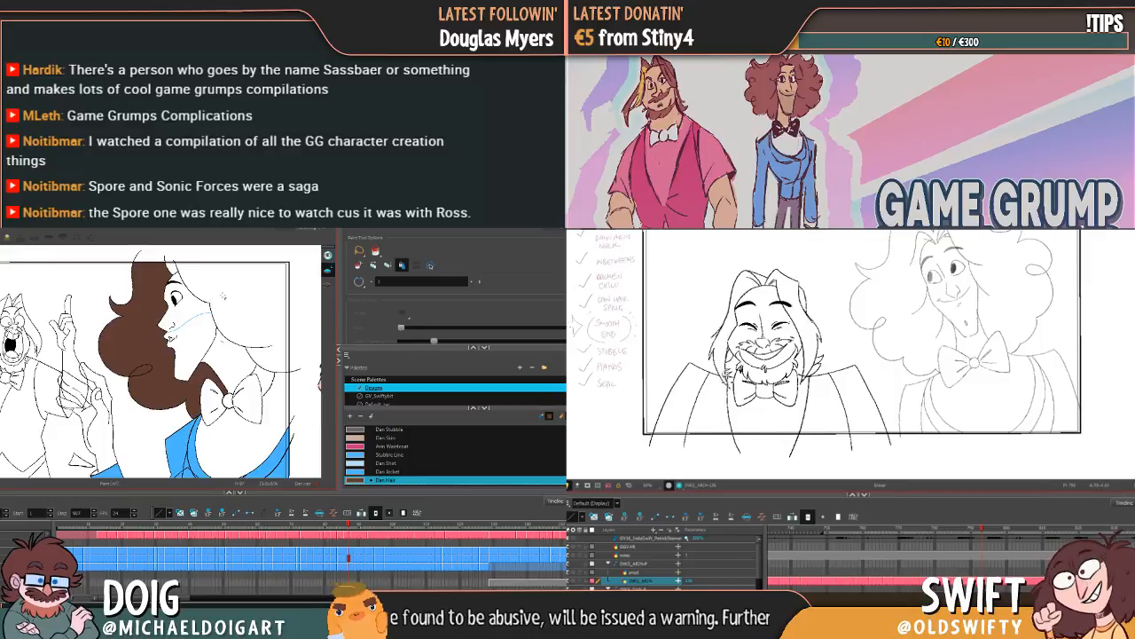
click(216, 279)
Step: Fill both sides of Dan's hair with Dan Hair in the next profile drawing, where Arin bares his teeth
key(g)
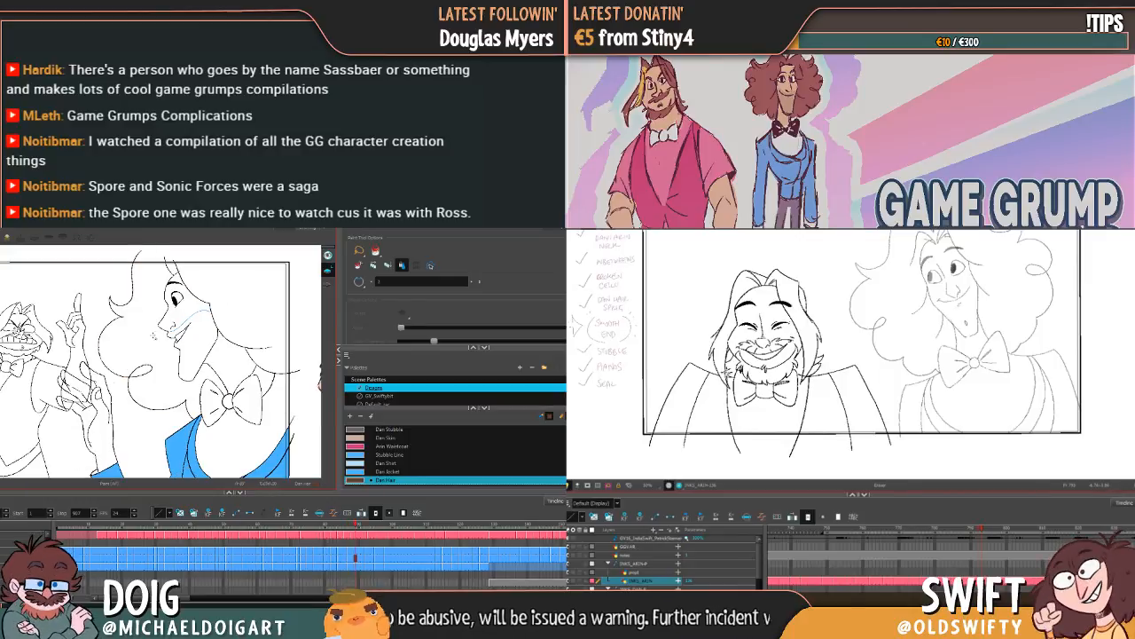
click(144, 355)
click(140, 370)
click(242, 298)
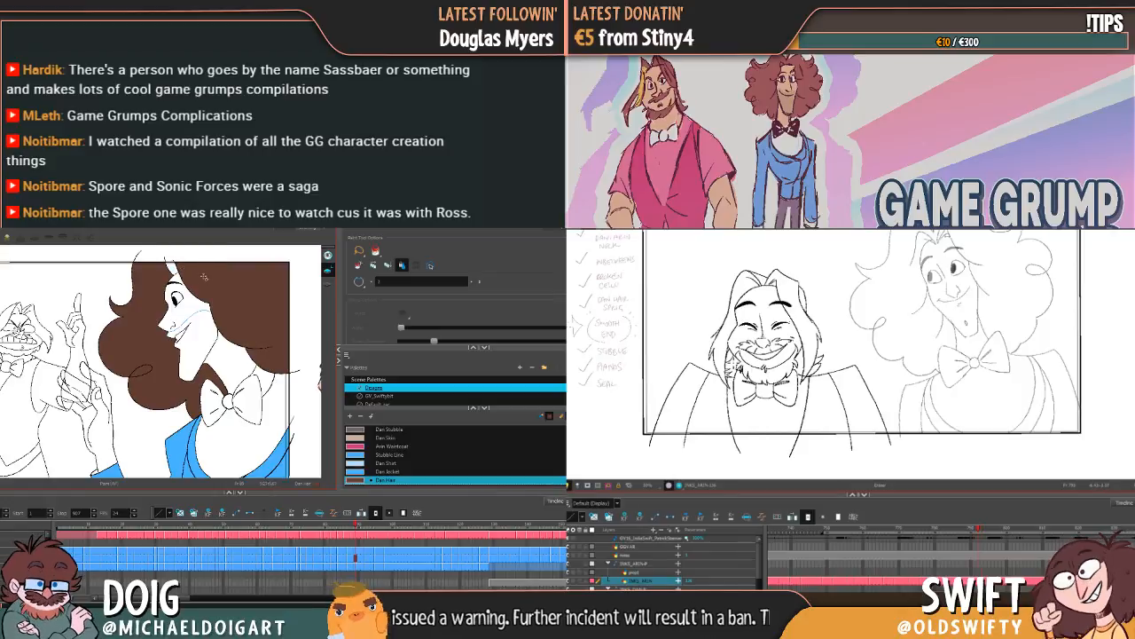
Step: Fill Dan's hair with Dan Hair in the next unfilled profile drawing, keeping his face and bow tie uncoloured
key(g)
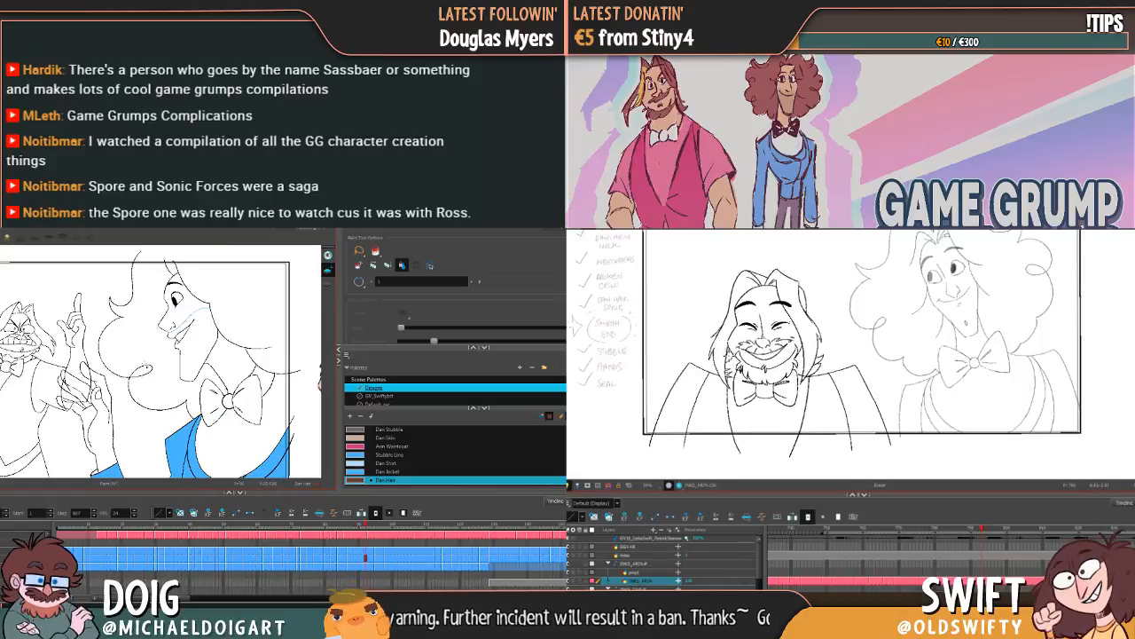
key(f)
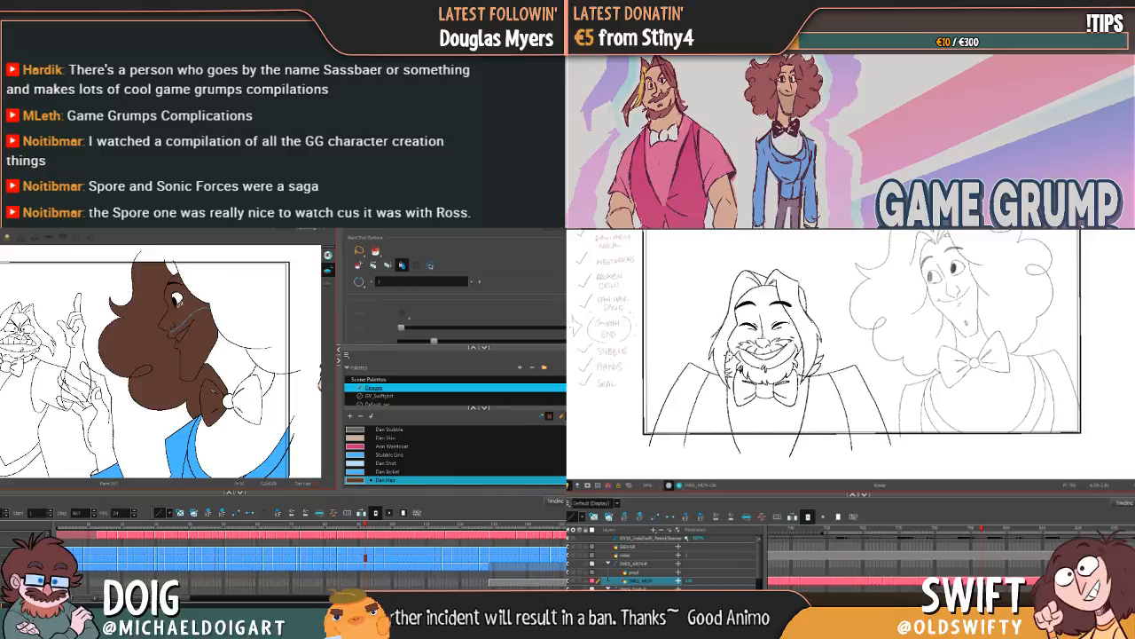
key(g)
click(144, 372)
click(153, 383)
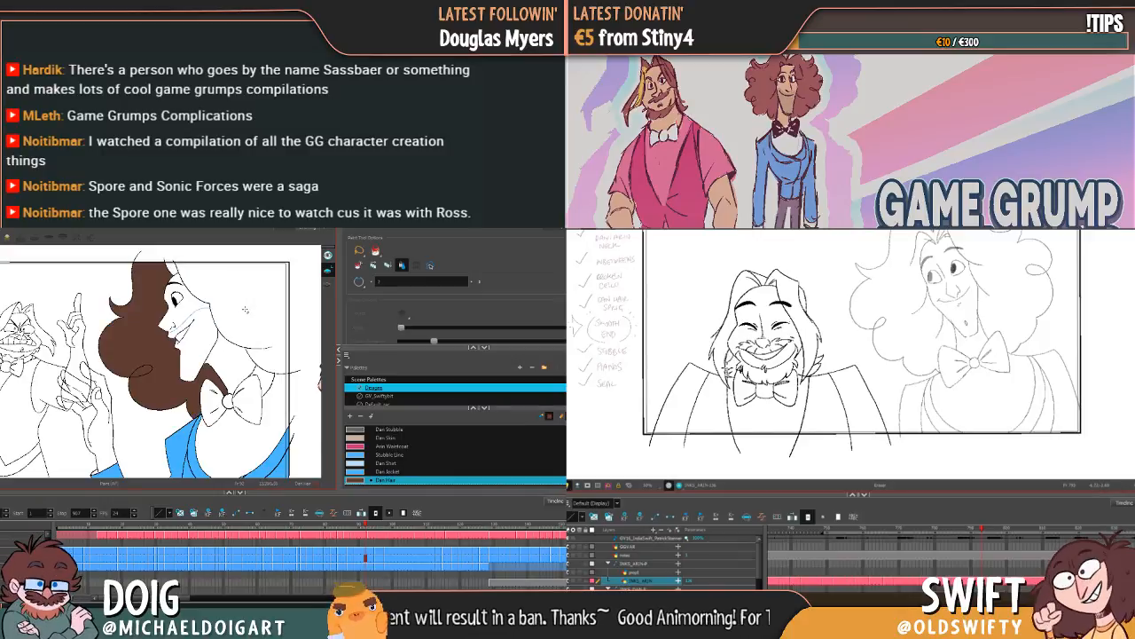
click(244, 305)
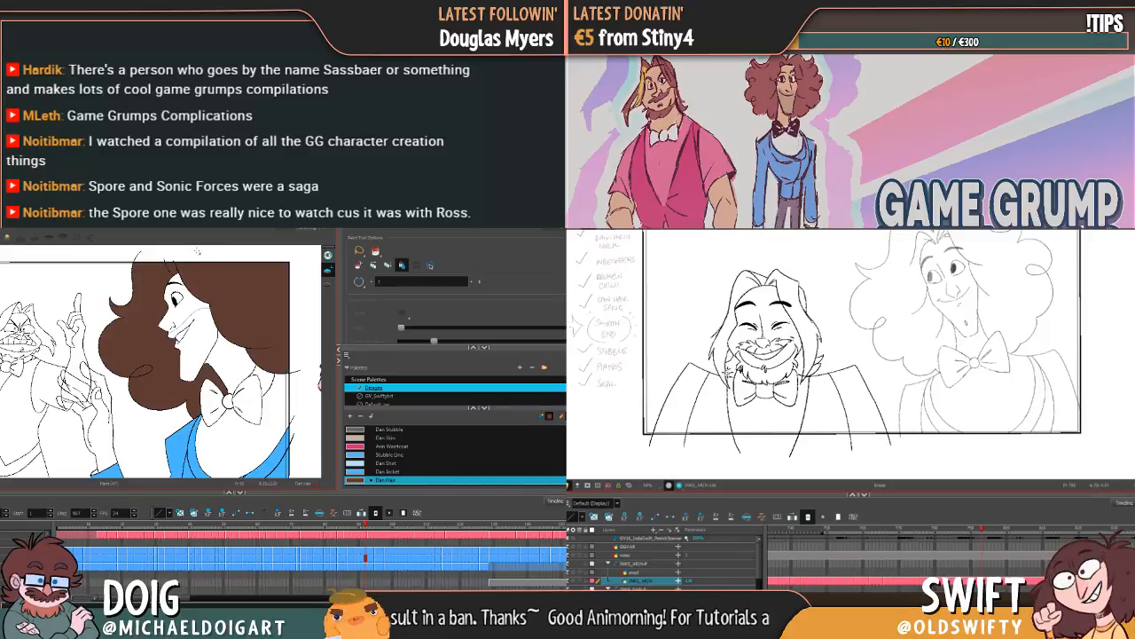
Step: Fill Dan's hair with Dan Hair in the front-facing smiling drawing and in the open-handed profile drawing just before it
key(g)
key(g)
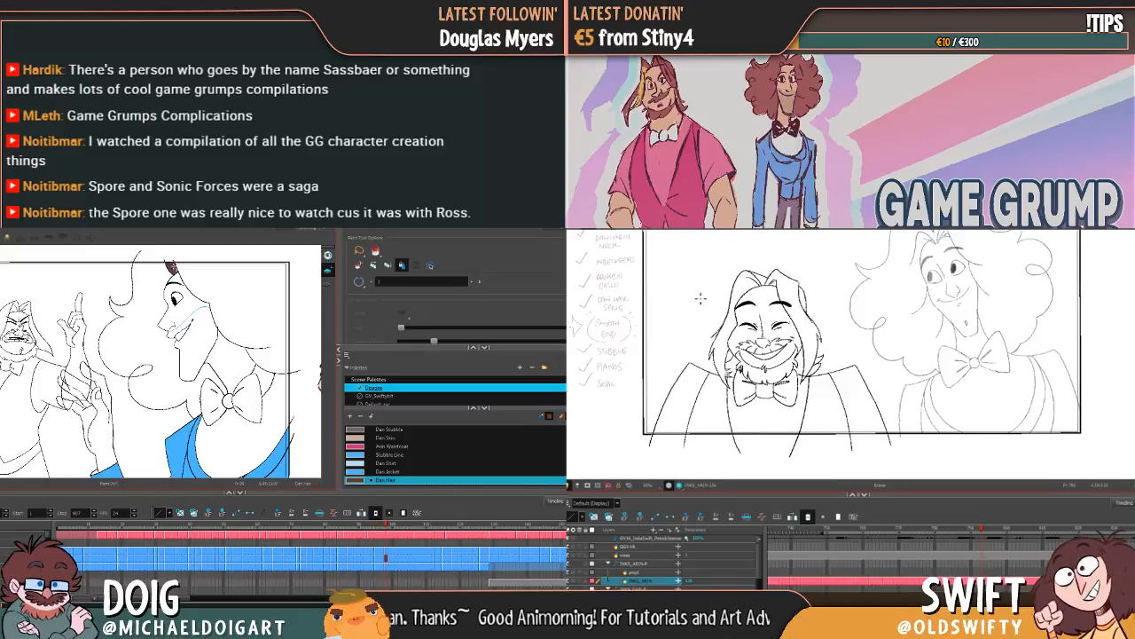
key(g)
key(g)
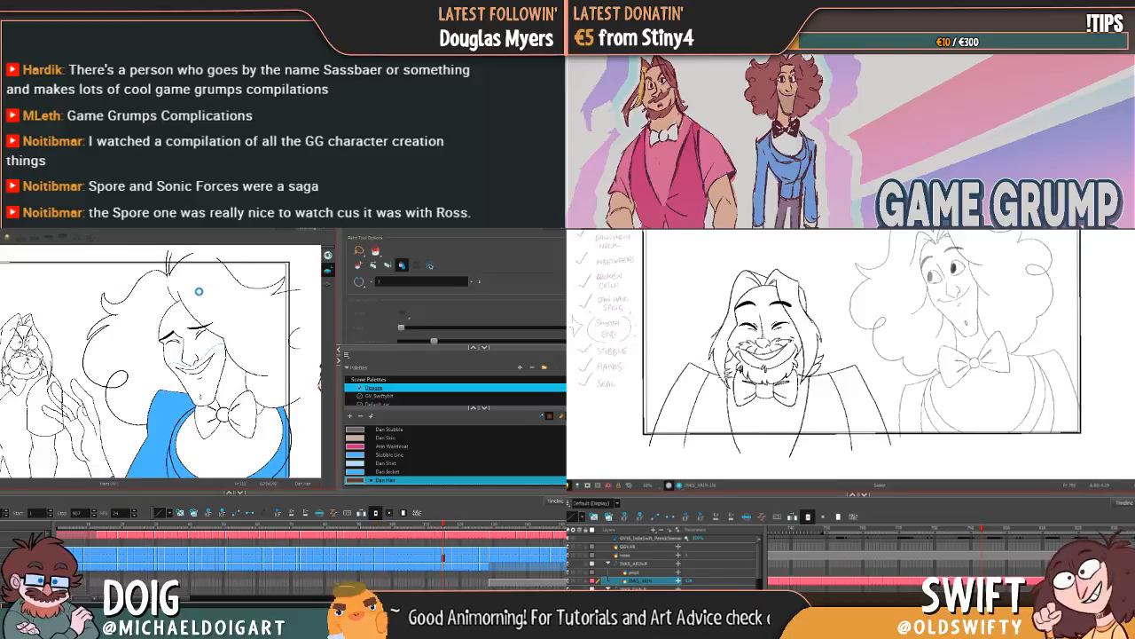
click(201, 291)
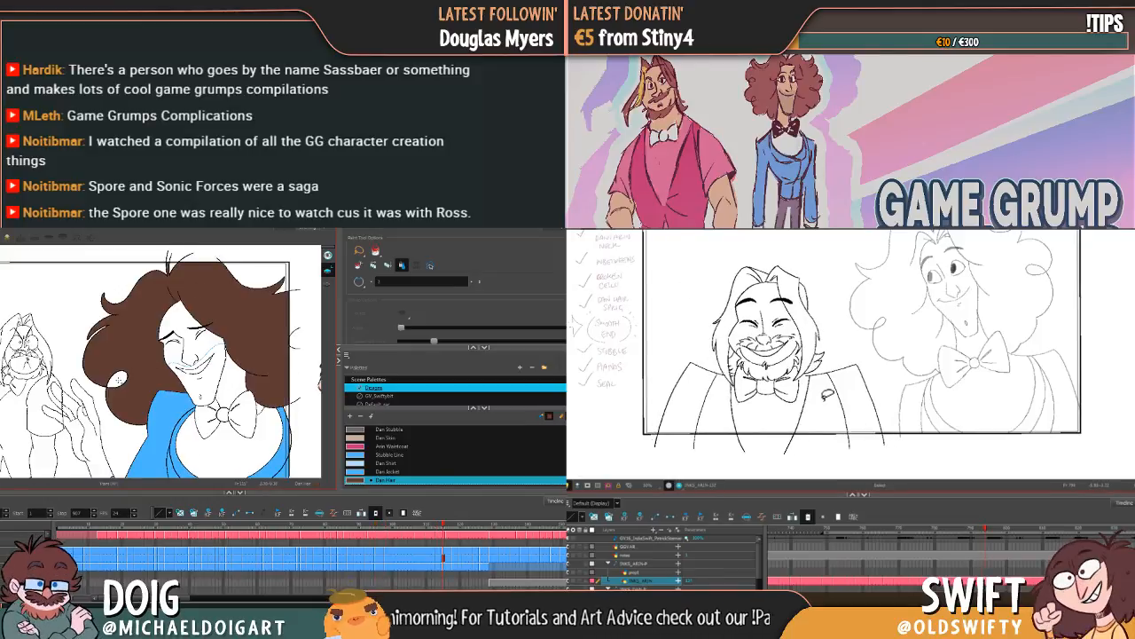
key(f)
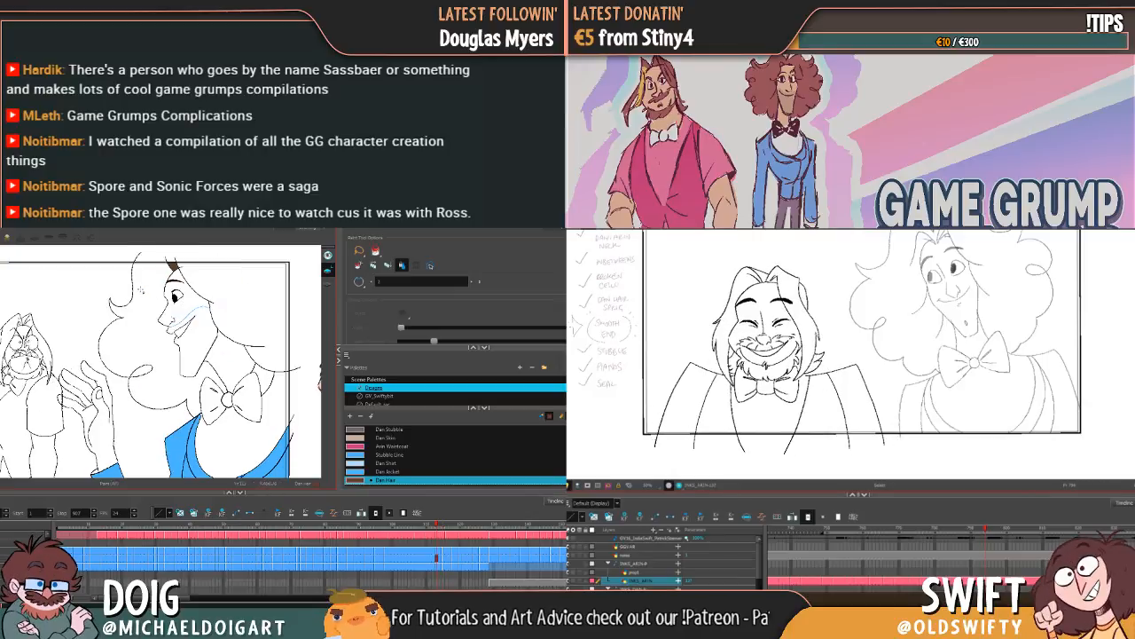
click(155, 360)
click(246, 293)
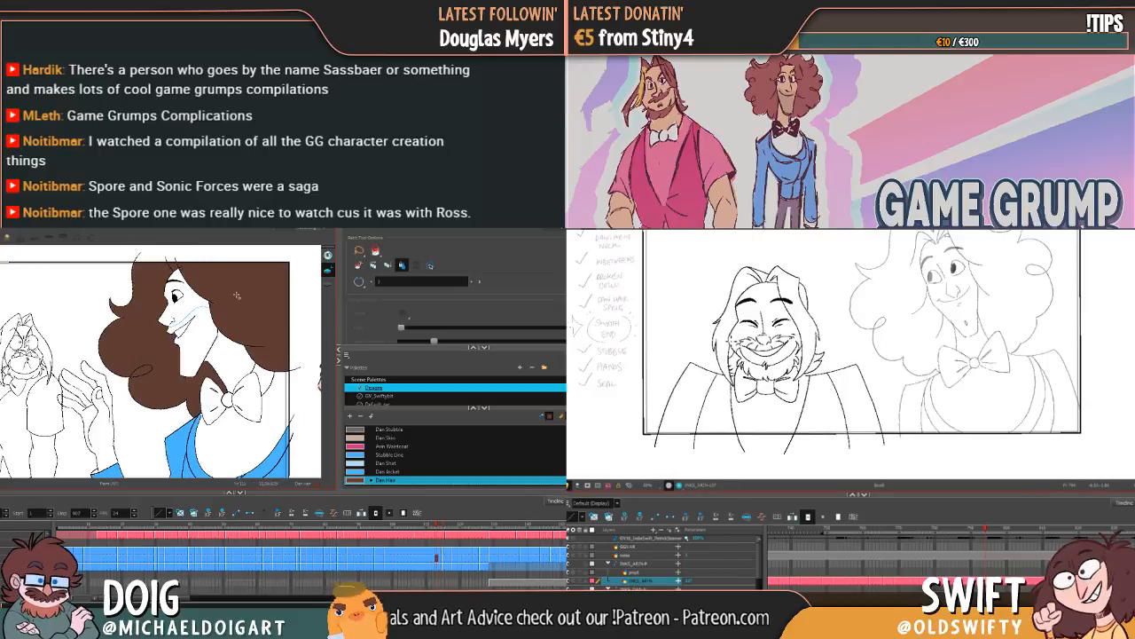
Step: Fill Dan's hair, including the area by the curl, with Dan Hair in the smiling drawing with the half-lowered hand
key(g)
key(g)
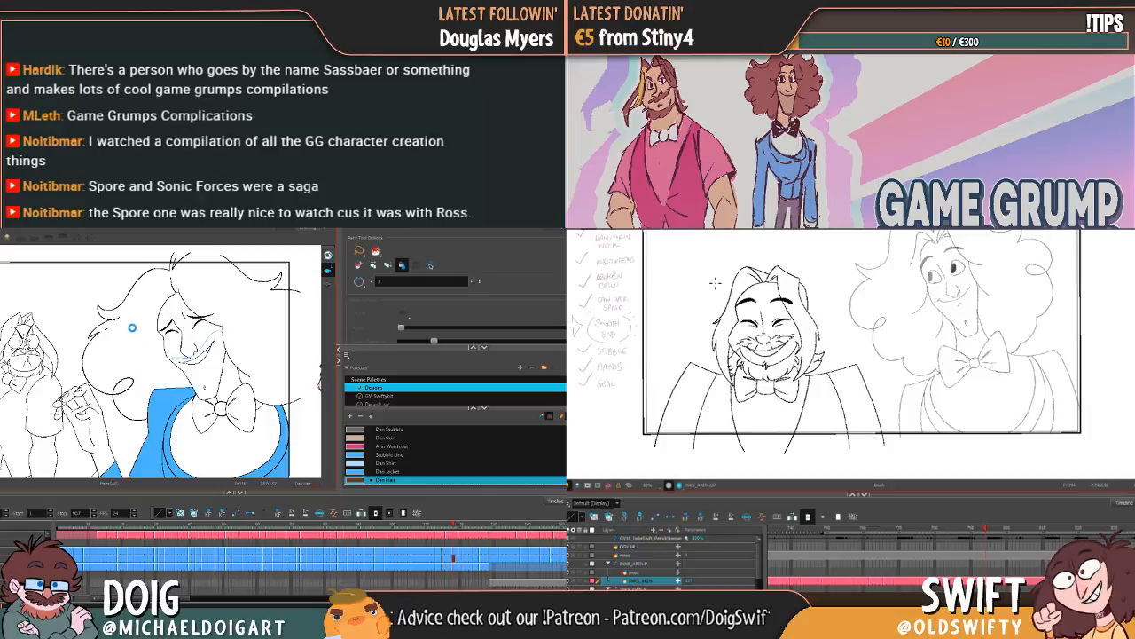
click(158, 300)
click(124, 386)
key(f)
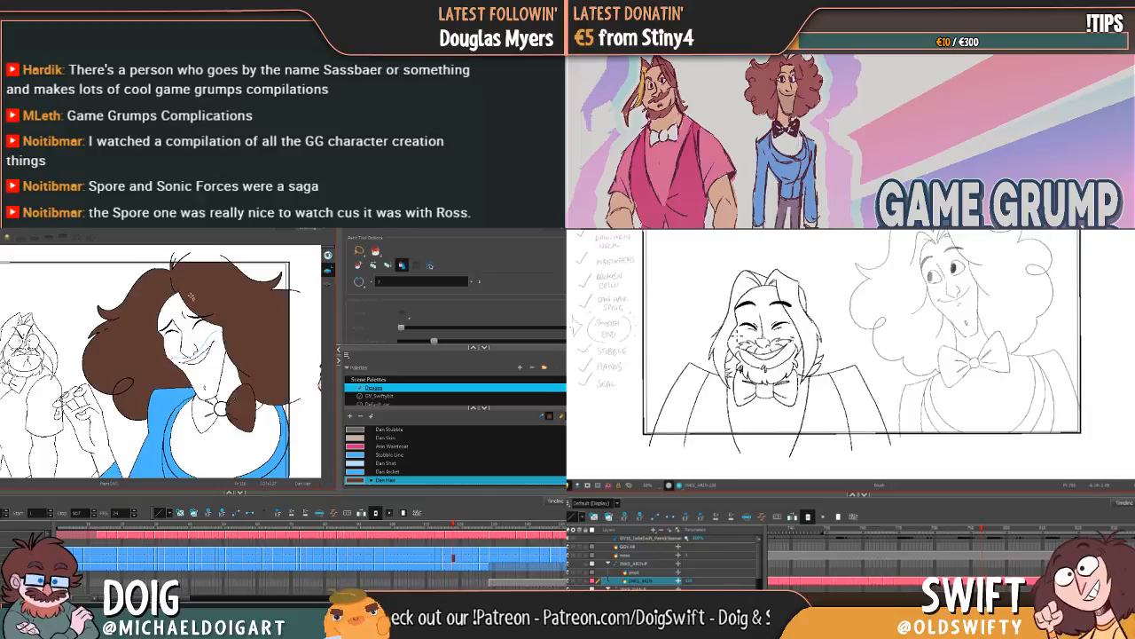
Step: Fill both sides of Dan's hair with Dan Hair in the open-mouthed laughing drawing and the one following it
key(g)
click(161, 325)
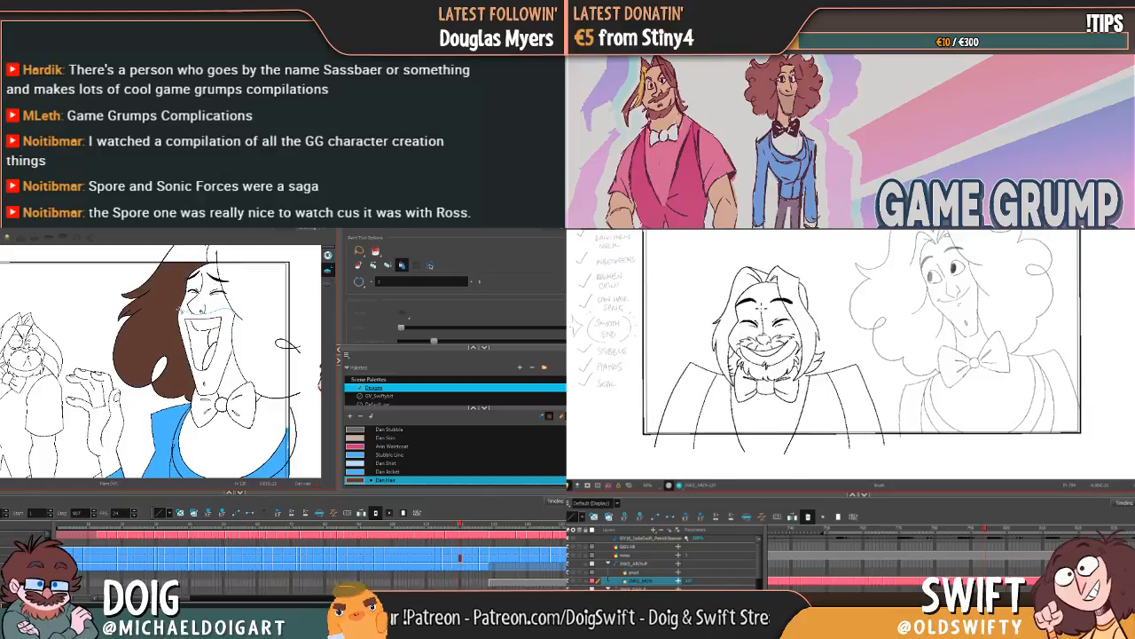
click(250, 291)
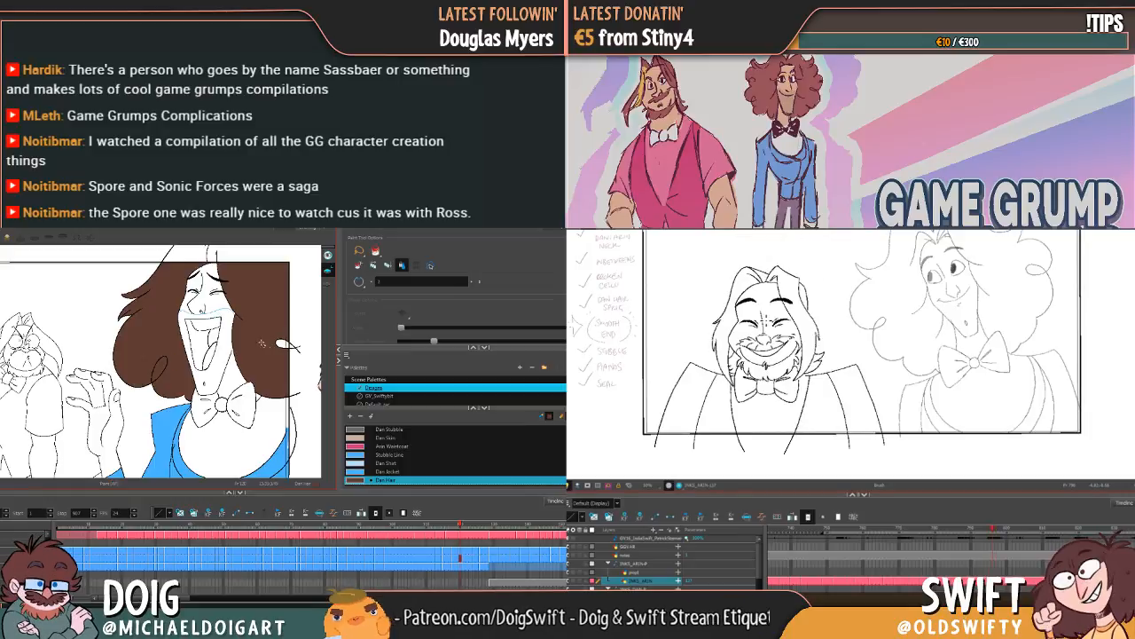
key(g)
click(178, 336)
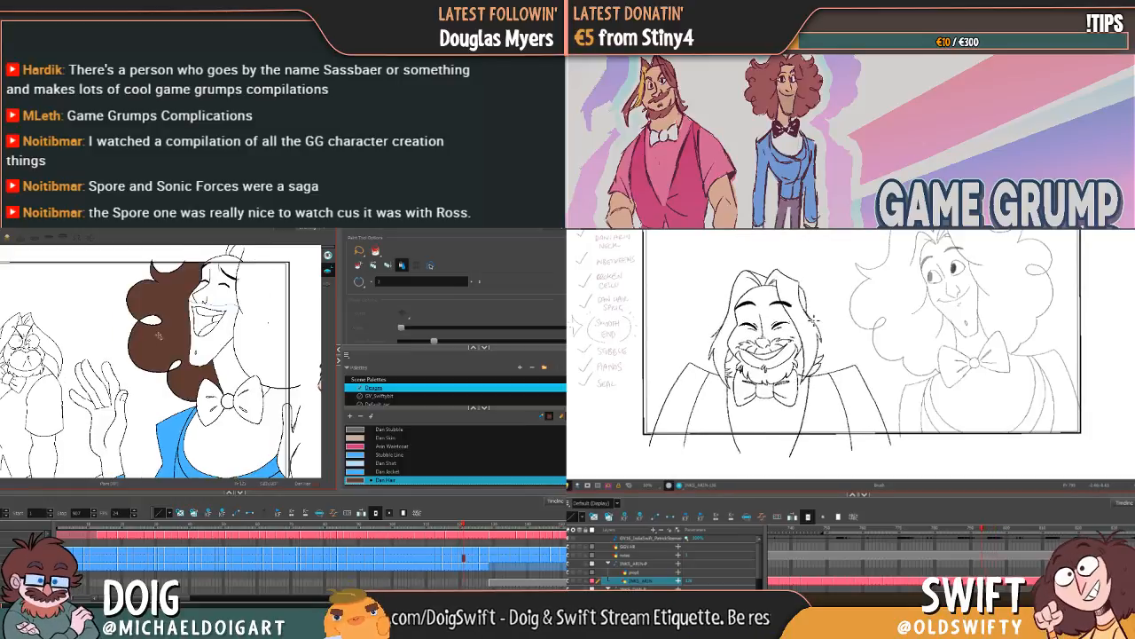
click(272, 321)
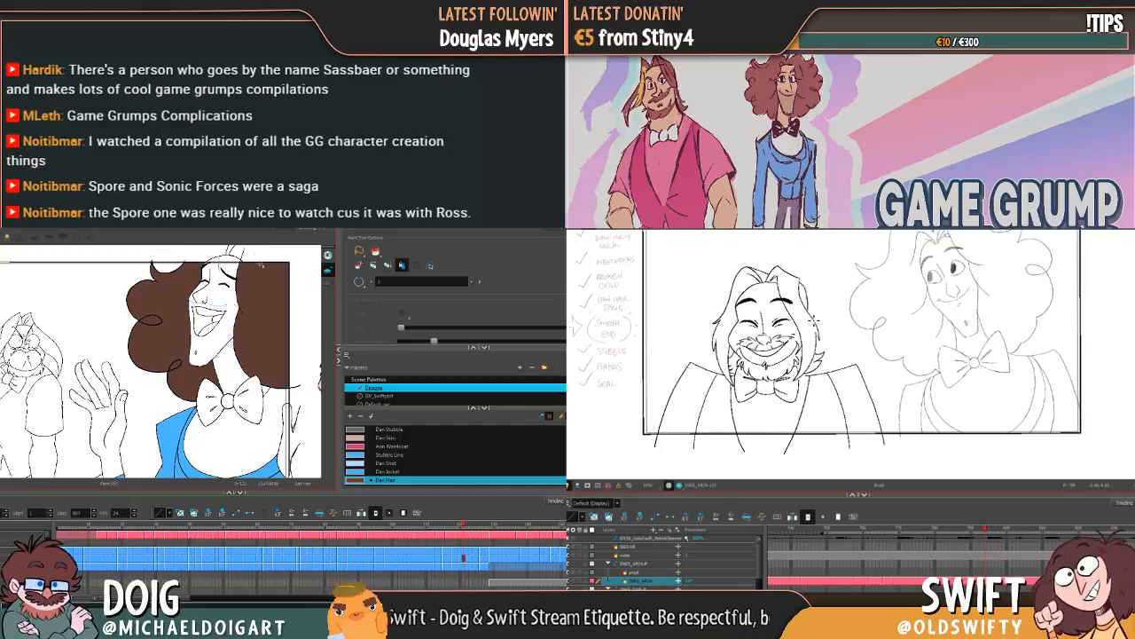
Step: Fill all sections of Dan's hair with Dan Hair in the laughing drawing where he raises both hands
key(g)
click(140, 350)
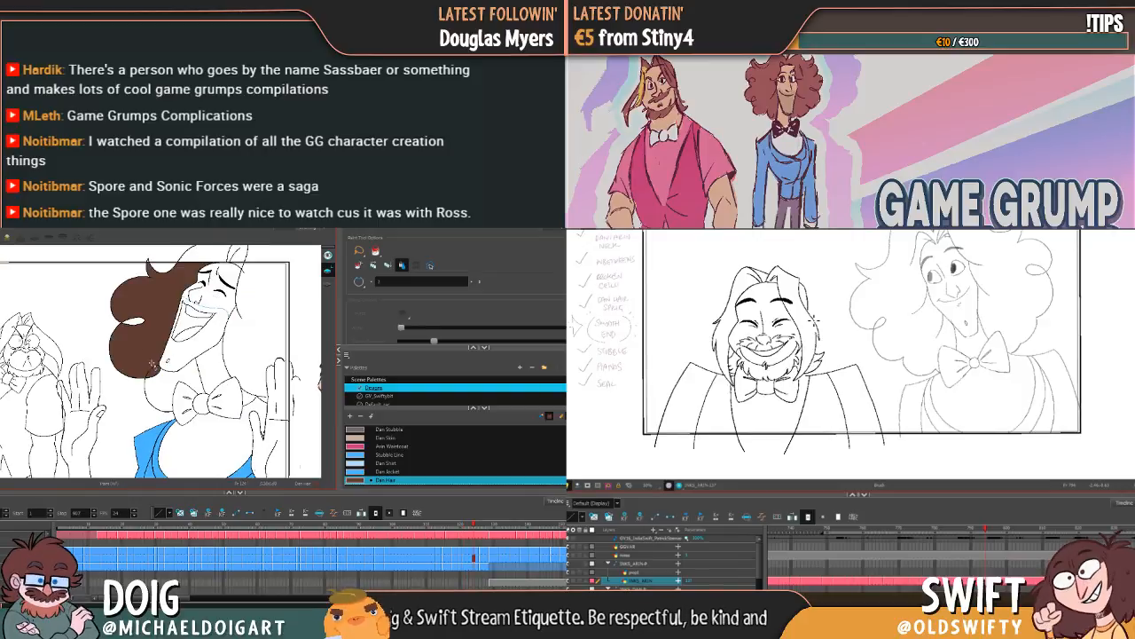
click(133, 321)
click(165, 387)
click(255, 330)
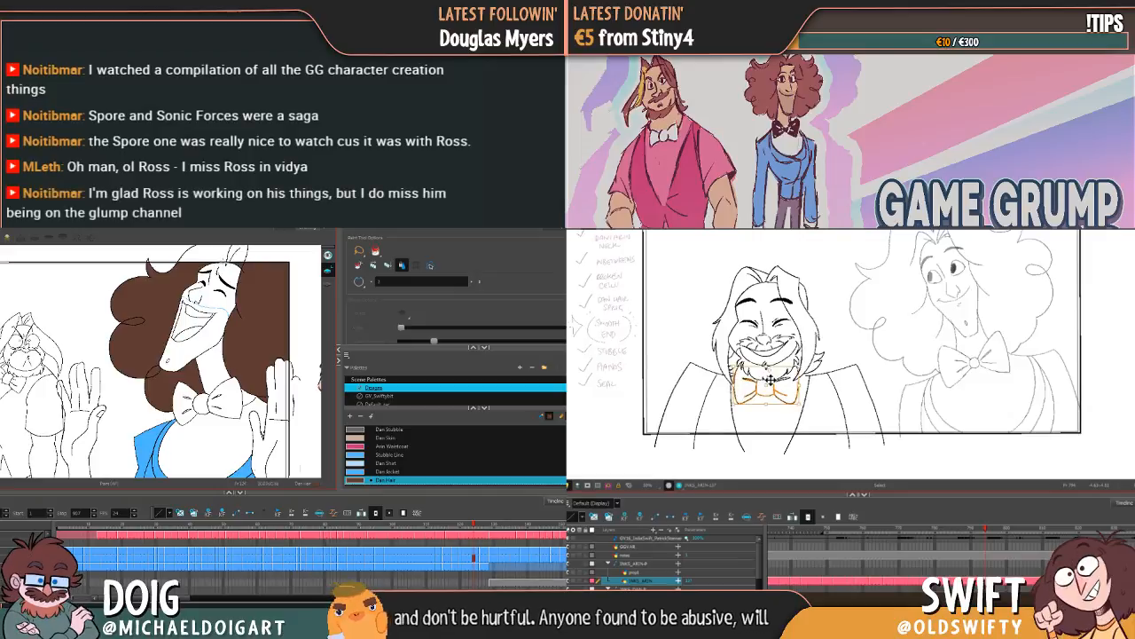
Step: Fill both sides of Dan's hair with Dan Hair in the laughing drawing with his head thrown back
key(g)
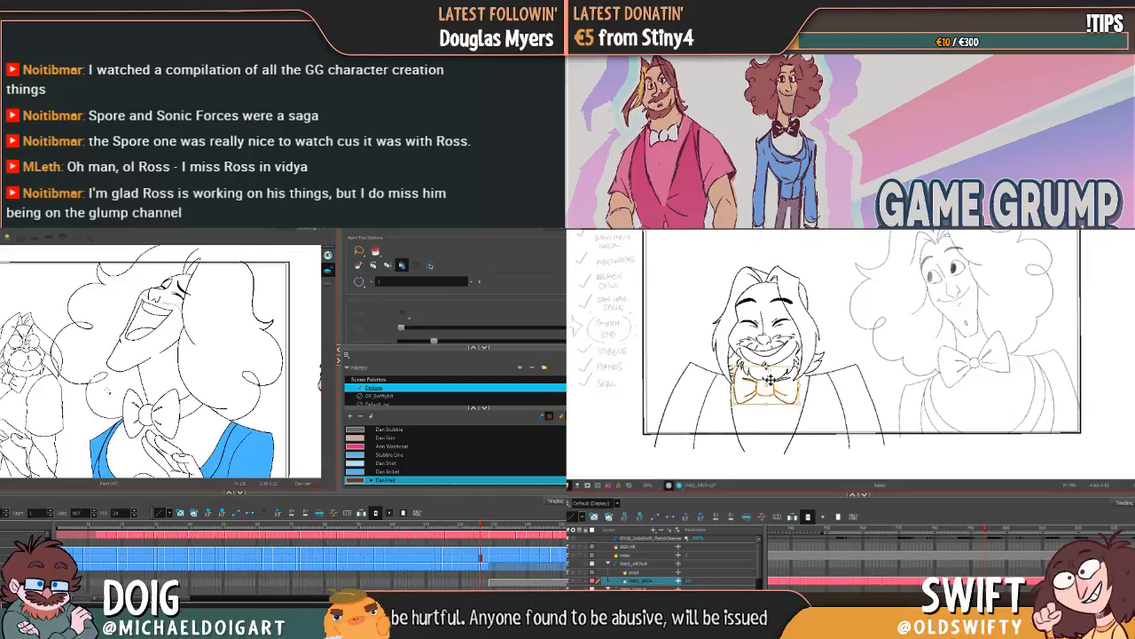
click(108, 386)
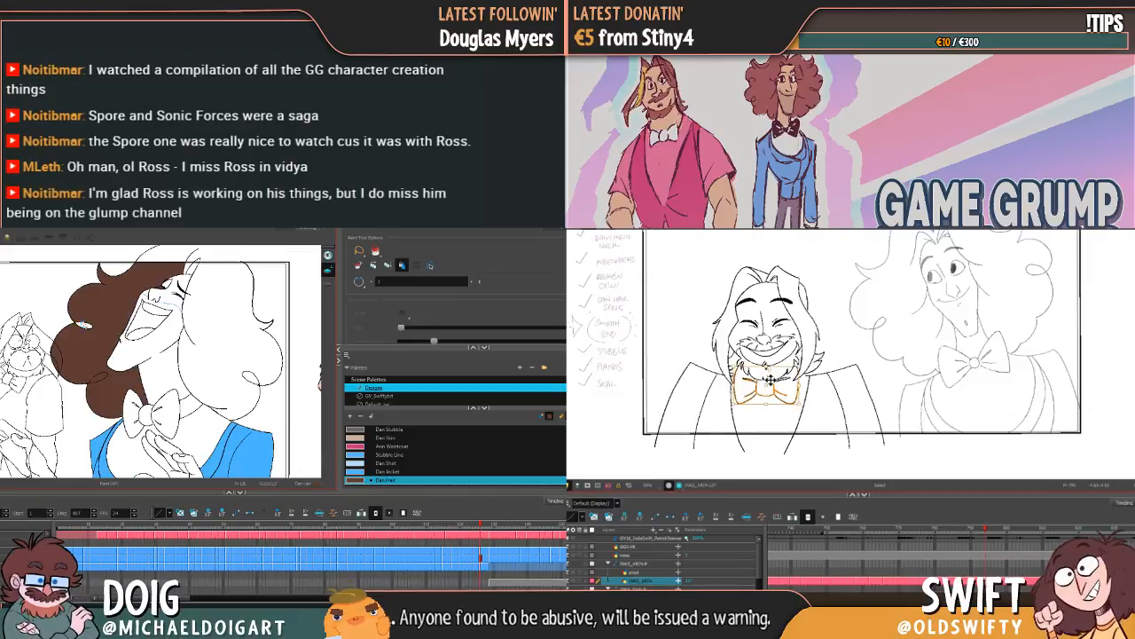
click(212, 309)
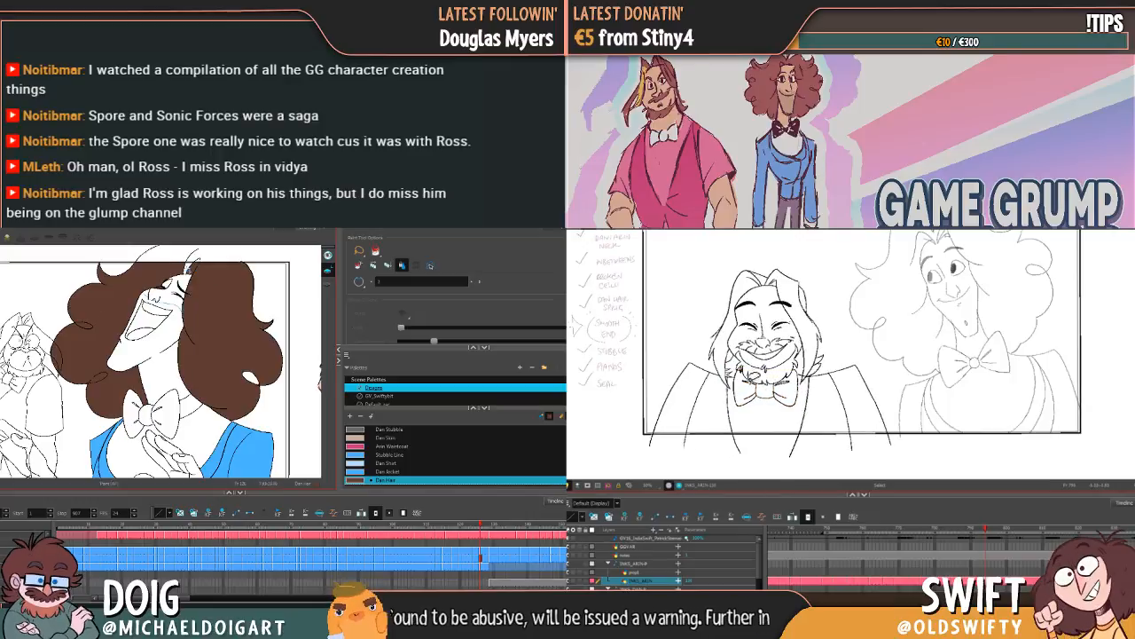
Step: Flip between Dan's last laughing drawings to compare them, and adjust the right half of Arin's bow tie slightly downward
key(g)
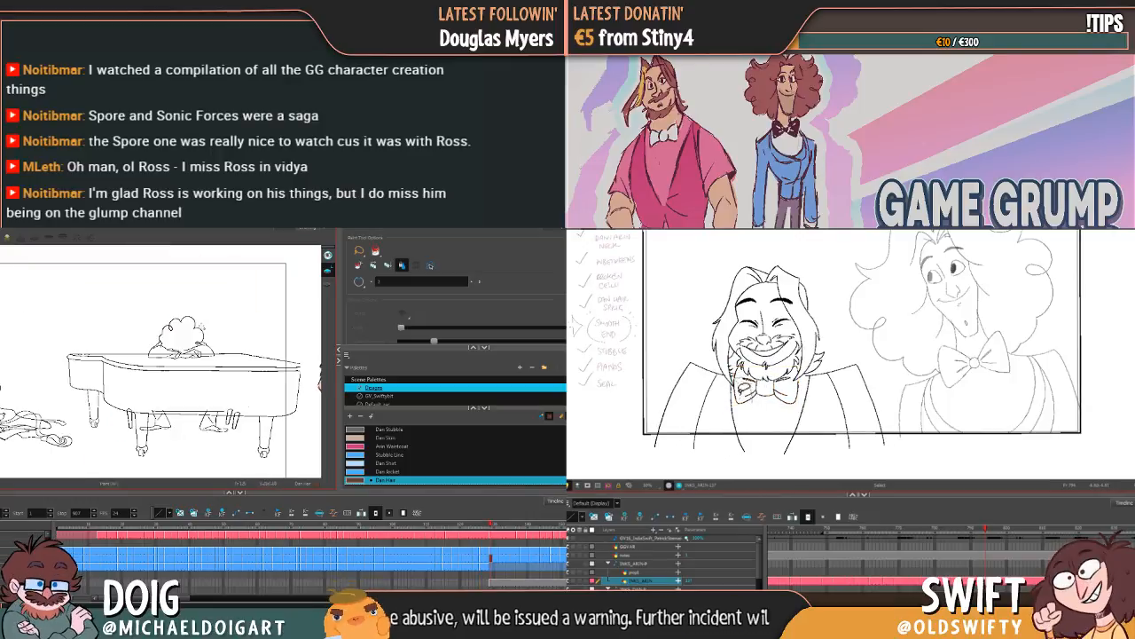
key(f)
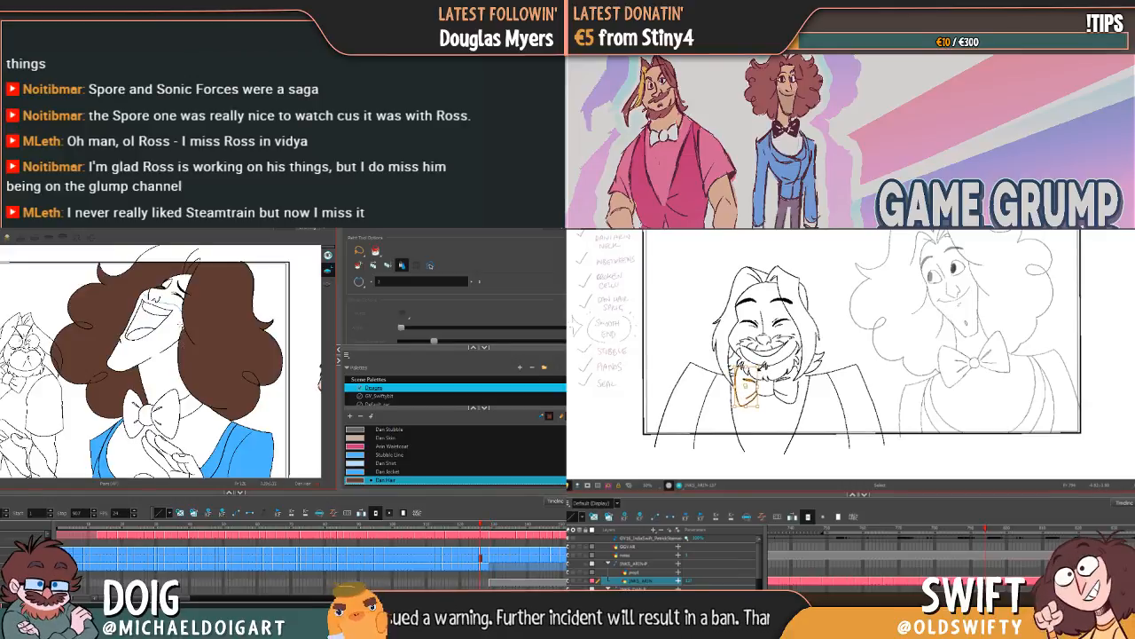
key(f)
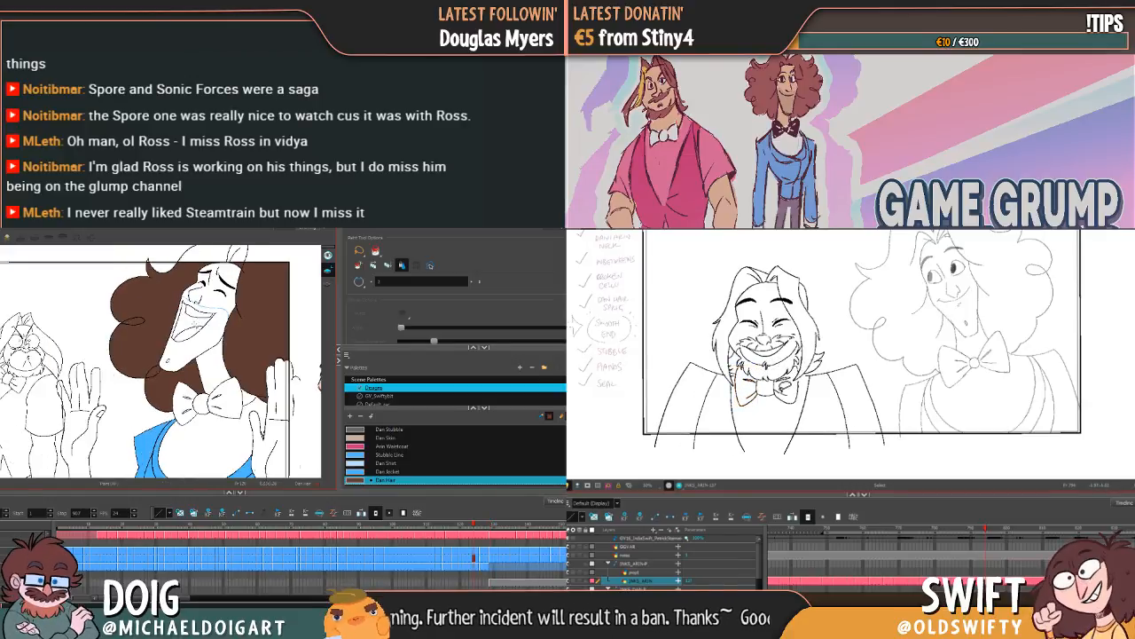
key(g)
mouse_move(799, 387)
mouse_down()
mouse_move(782, 382)
mouse_move(801, 398)
mouse_up()
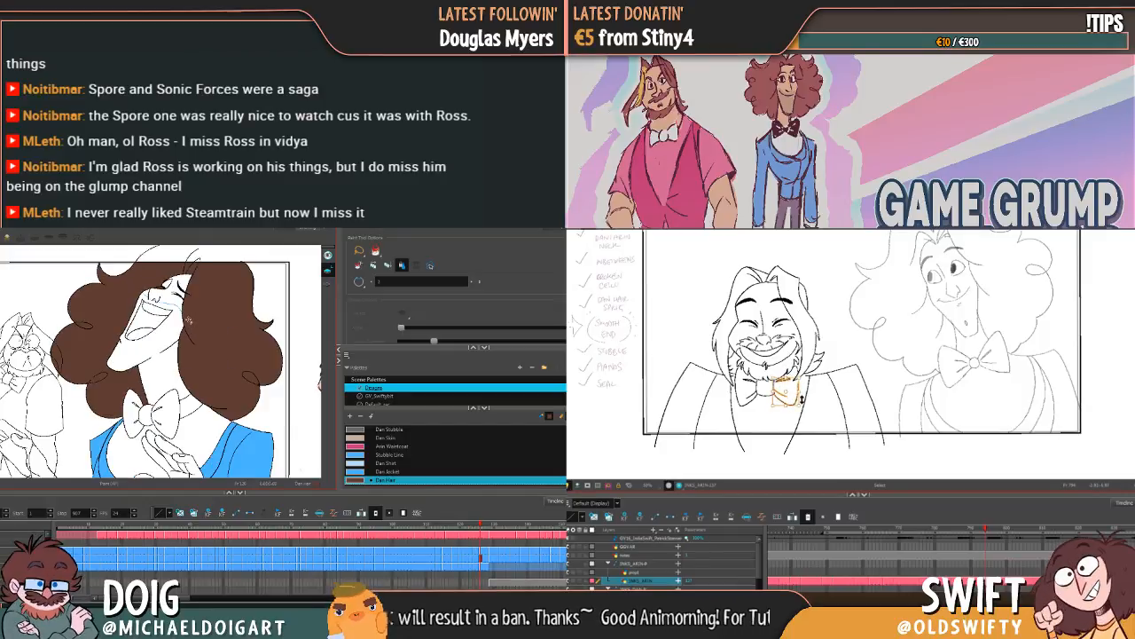
Step: Flip between Arin's neighbouring smiling drawings to compare the placement of his bow tie's right half
key(f)
key(g)
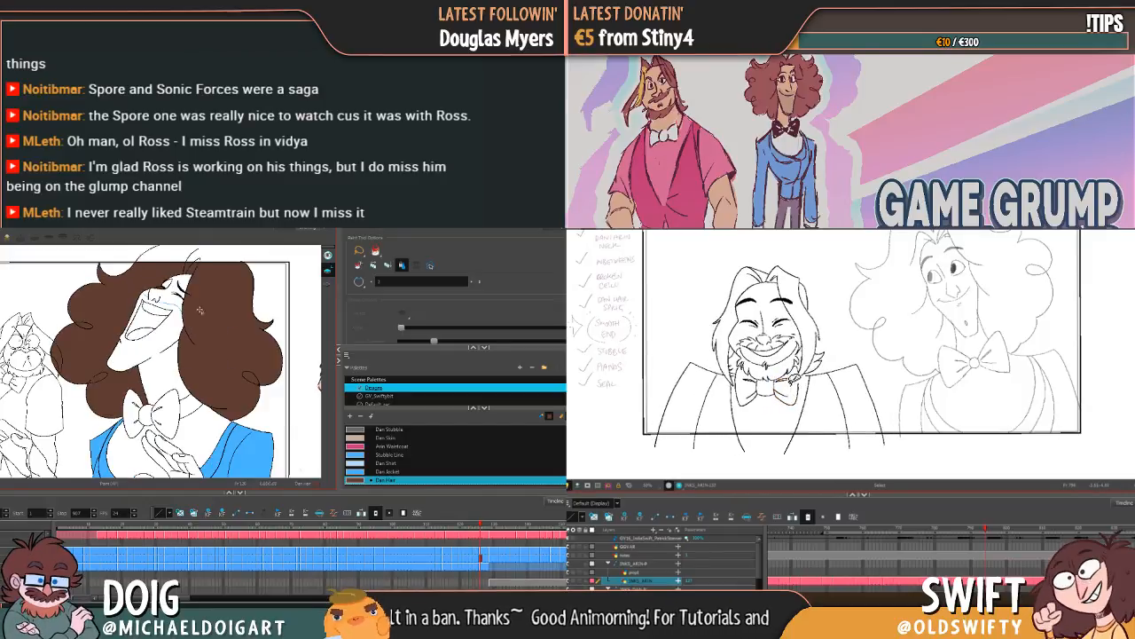
click(809, 395)
key(f)
key(g)
Step: Add a colour swatch named Dan Bowtie to the palette below Dan Hair
click(350, 416)
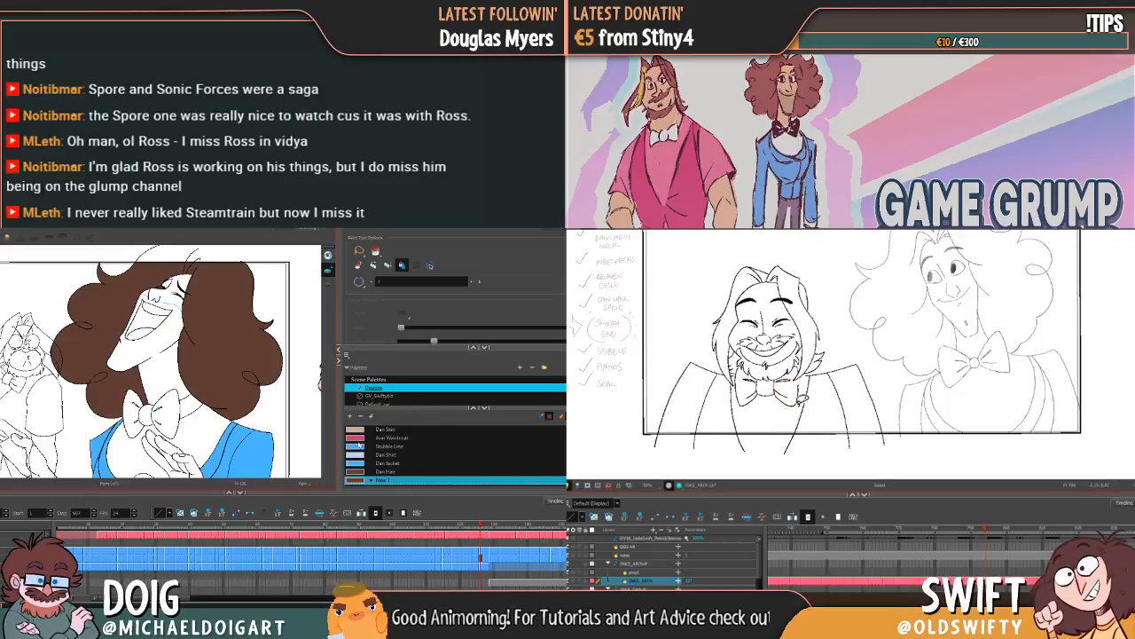
double_click(381, 481)
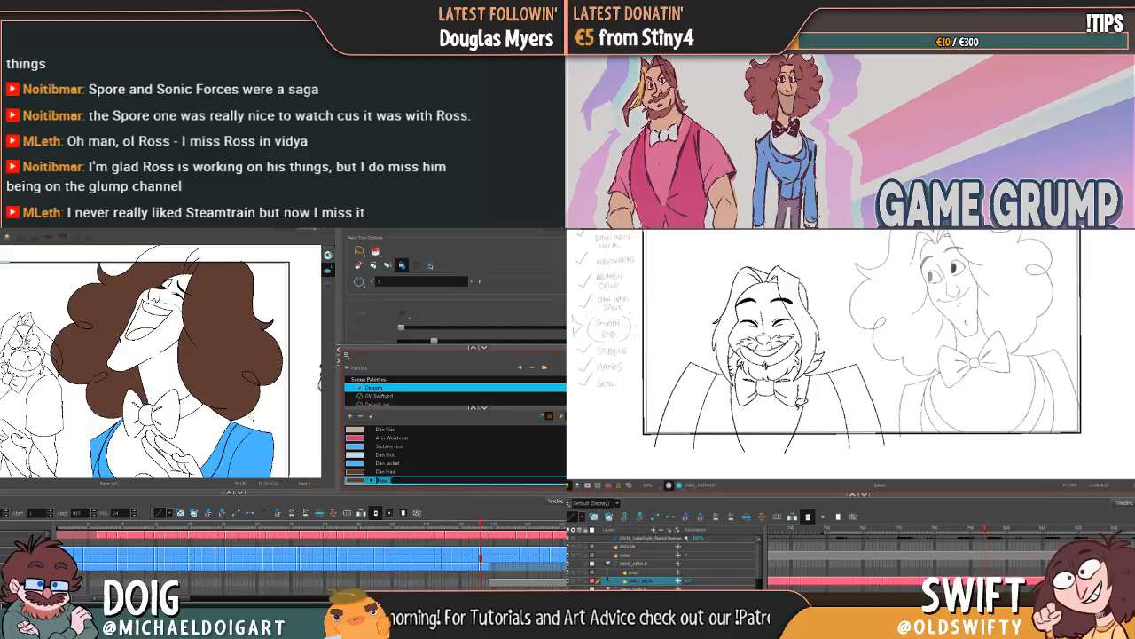
text(Dan B)
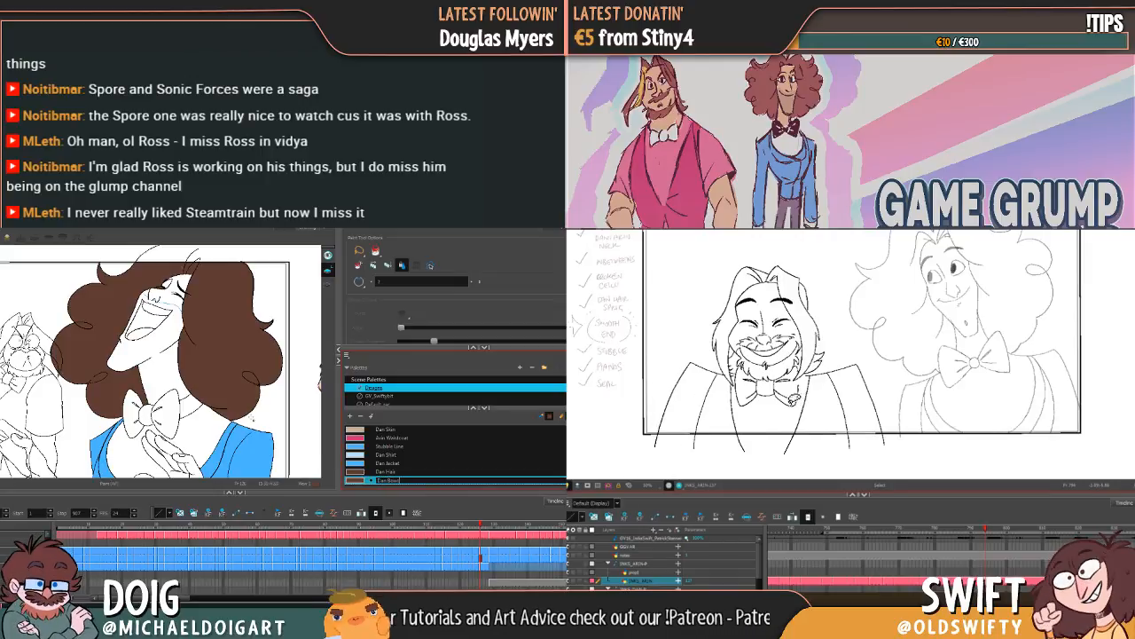
key(Tab)
click(794, 409)
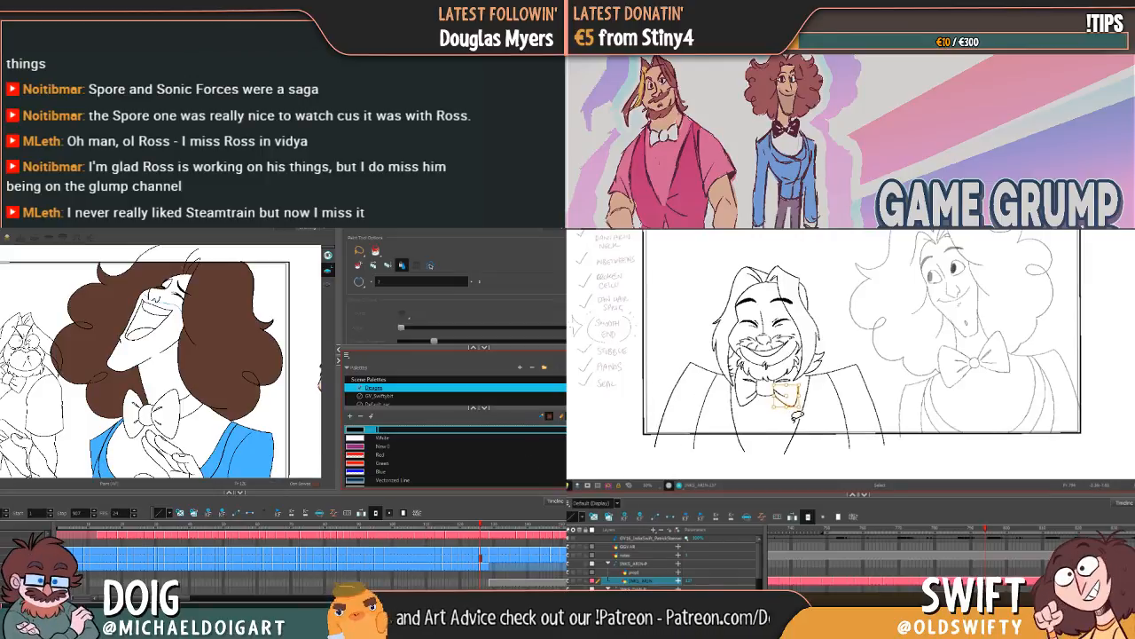
key(Return)
scroll(455, 457, down, 5)
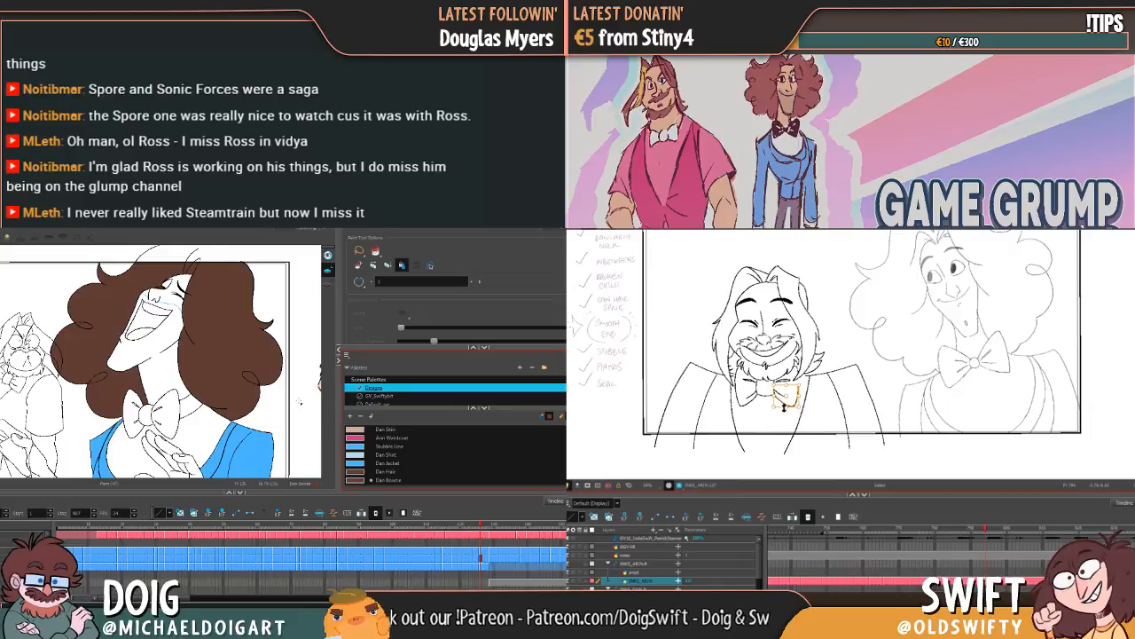
click(803, 398)
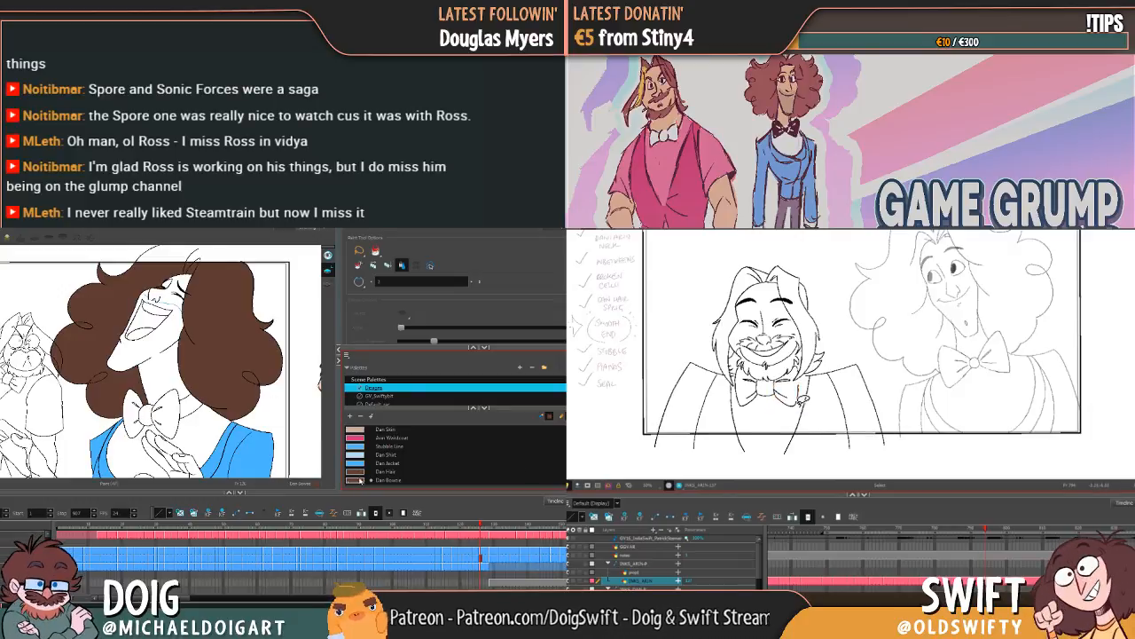
Step: Set the Dan Bowtie swatch to a very dark, nearly black brown
double_click(363, 484)
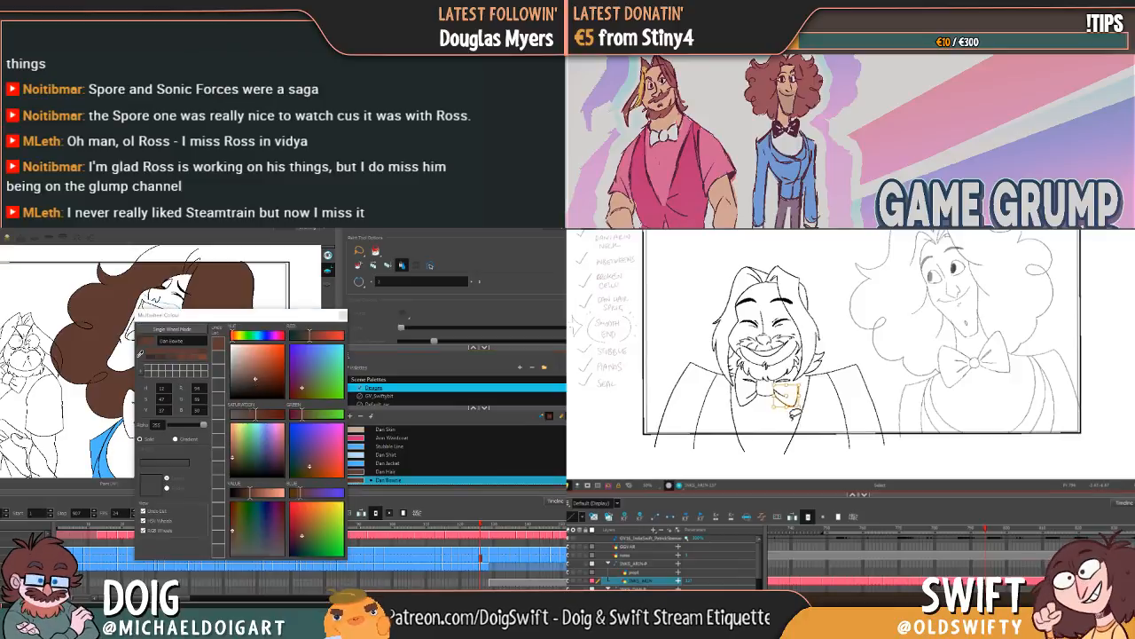
drag(255, 379, 236, 390)
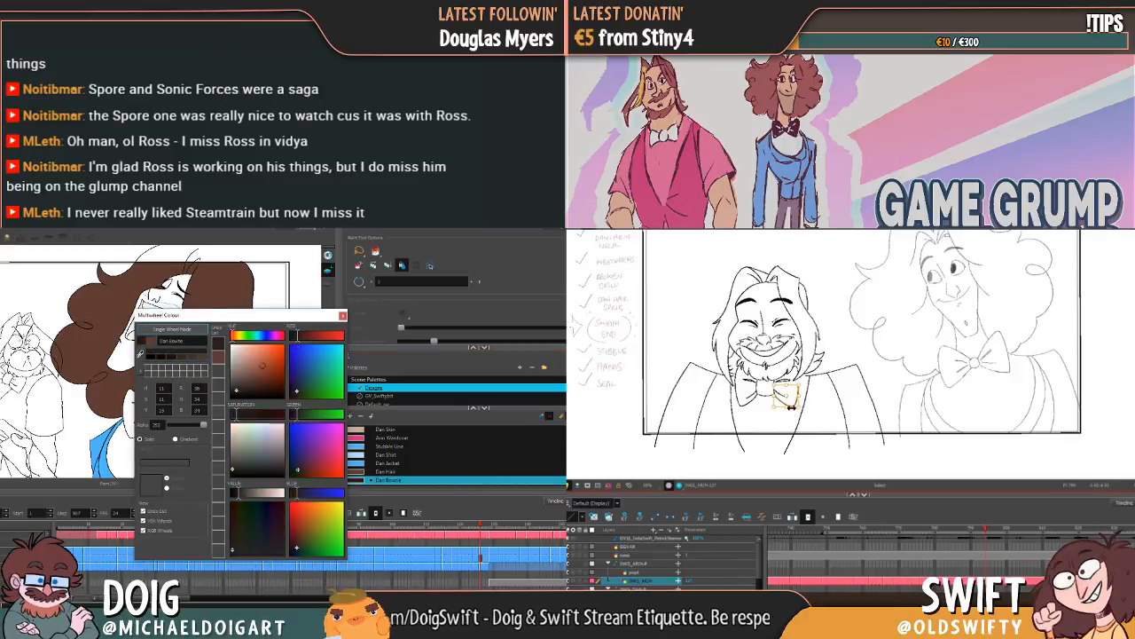
click(343, 315)
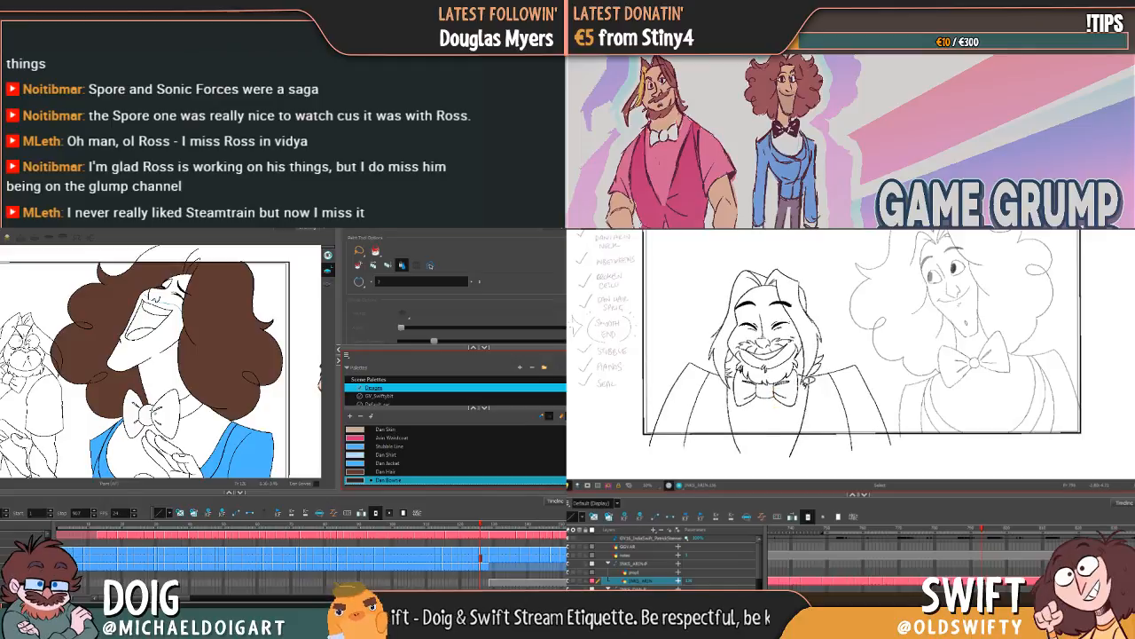
Step: Fill both halves of Dan's bow tie with Dan Bowtie in his first drawing with closed eyes
click(58, 525)
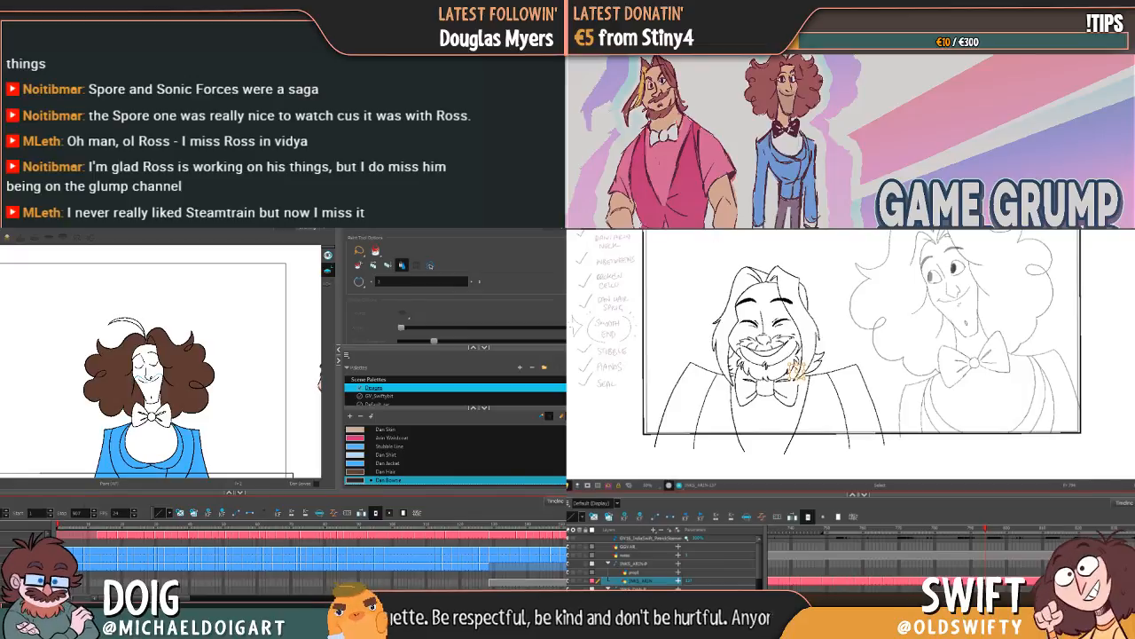
click(140, 417)
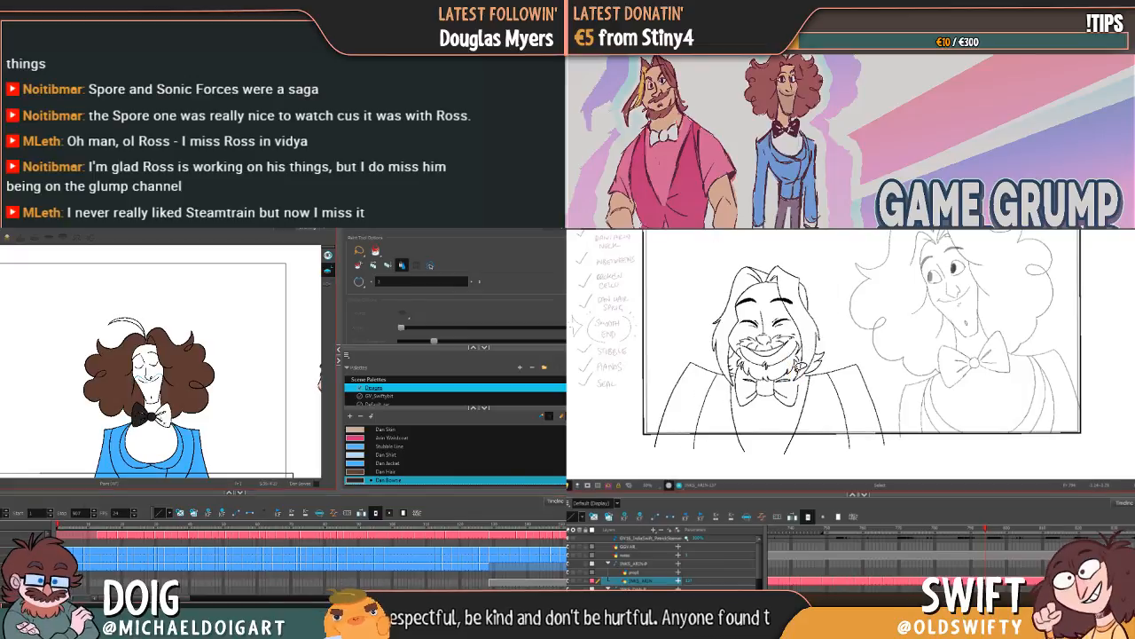
click(165, 415)
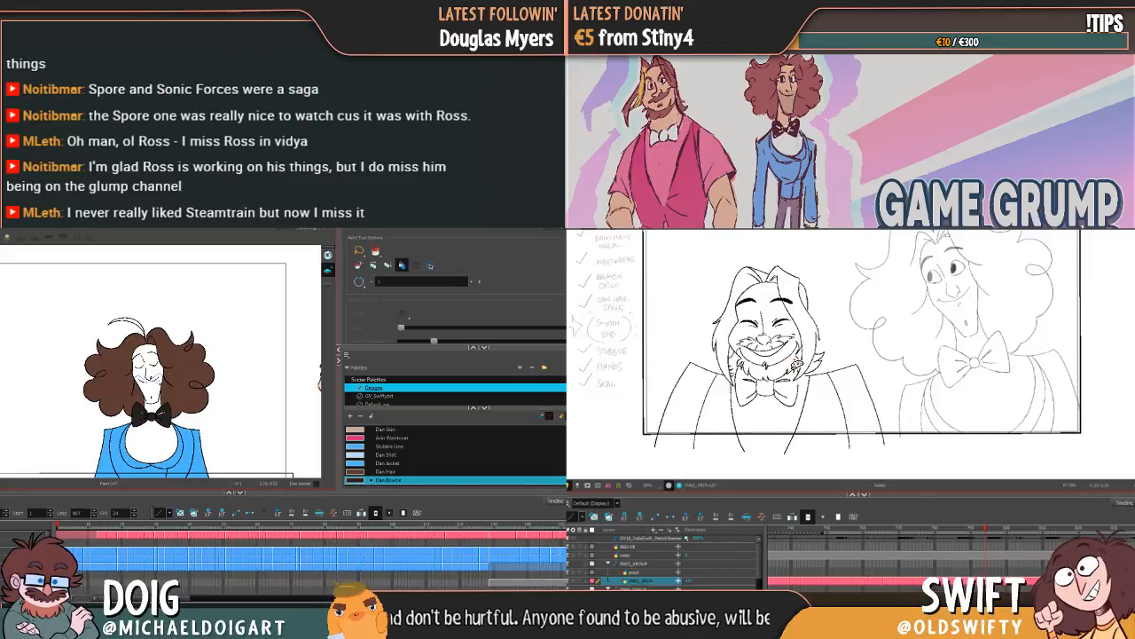
Step: Fill all sections of Dan's bow tie with Dan Bowtie in the scowling drawing where his chin overlaps it
key(g)
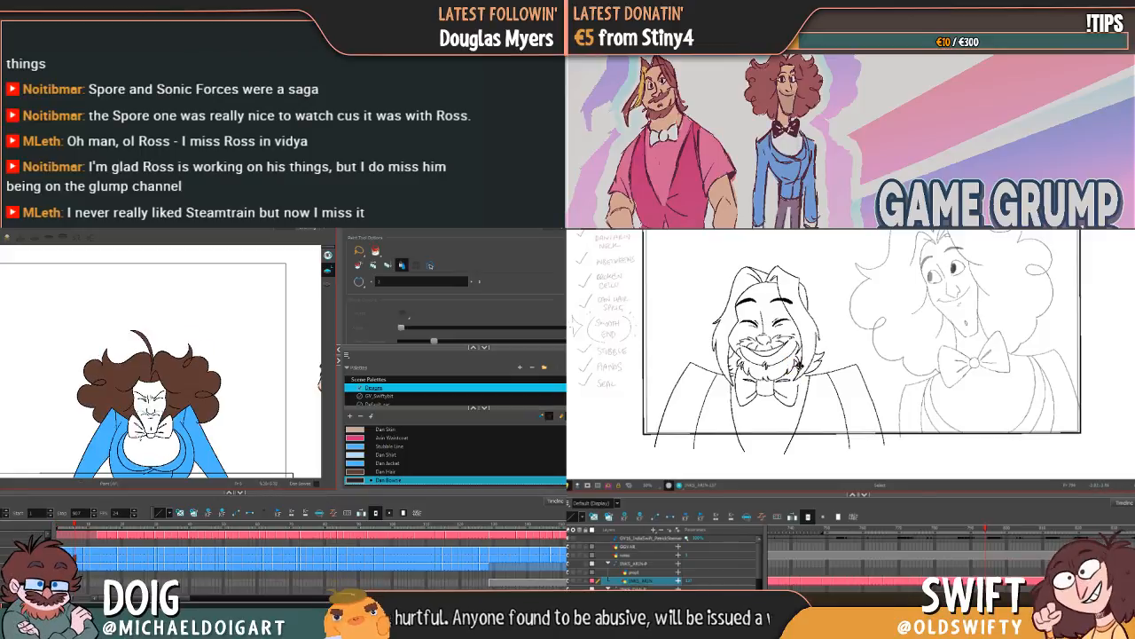
click(139, 428)
click(149, 436)
click(152, 435)
click(164, 436)
click(167, 427)
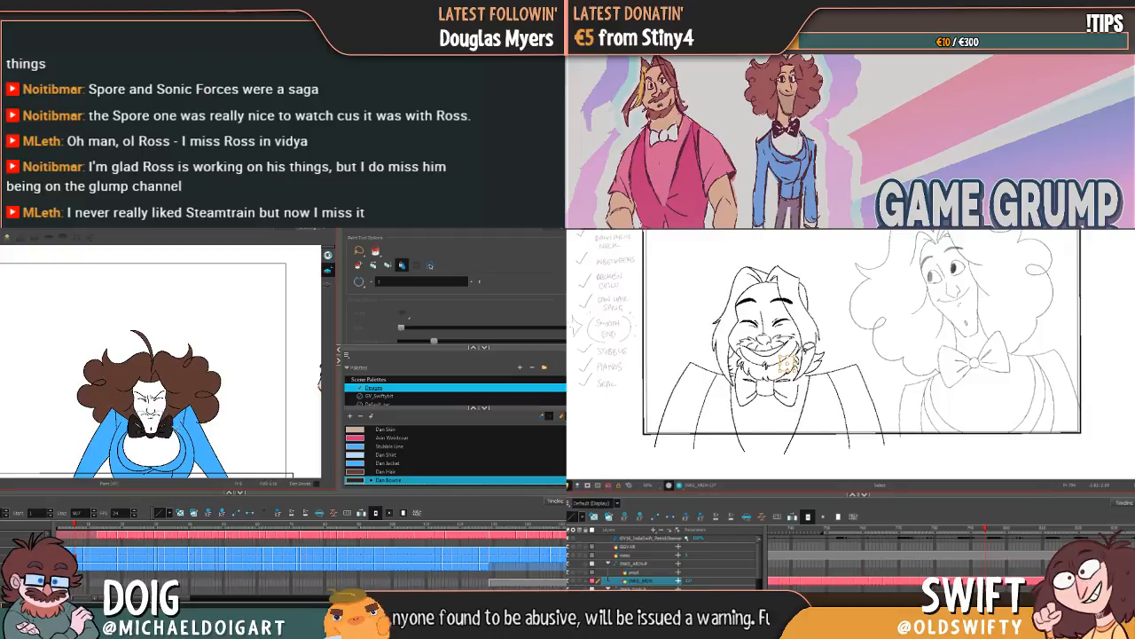
Step: Fill both halves of Dan's bow tie with Dan Bowtie in the hunched scowling drawing and the long-faced one following it
key(f)
key(g)
key(g)
click(137, 435)
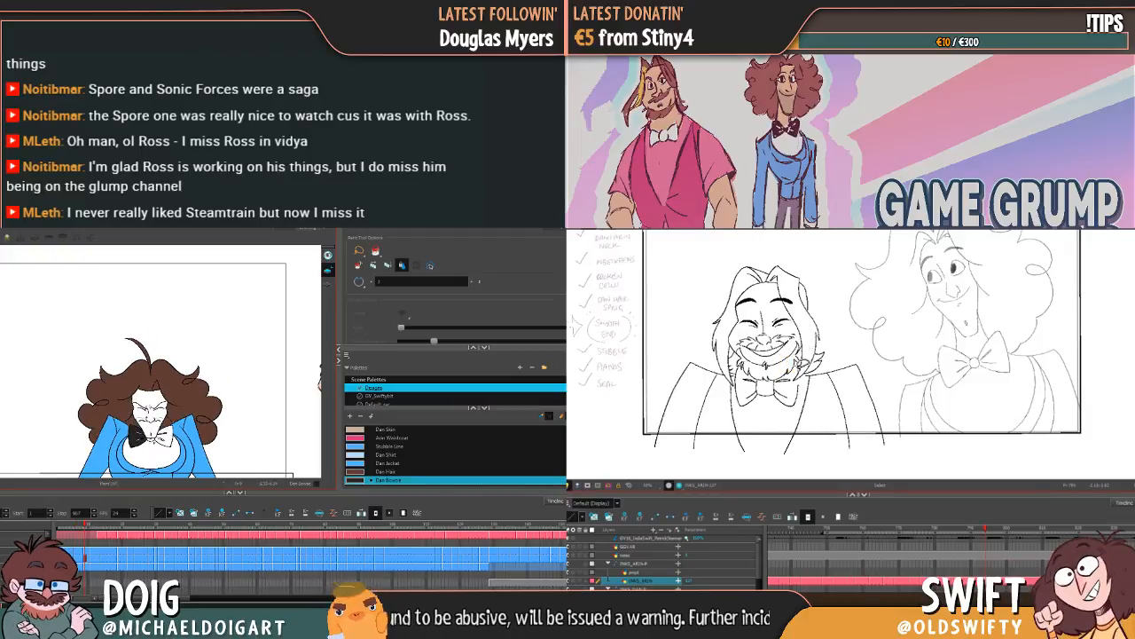
click(167, 435)
key(g)
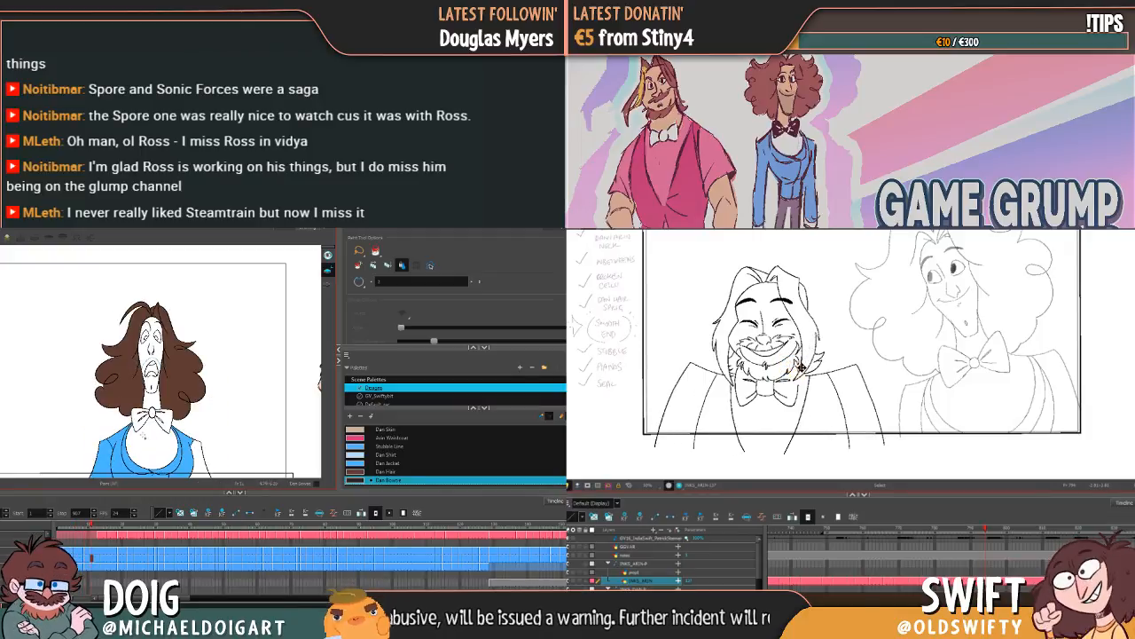
click(135, 416)
click(165, 415)
Step: Fill Dan's bow tie with Dan Bowtie in the startled drawing and the one where he first raises clawed hands
key(g)
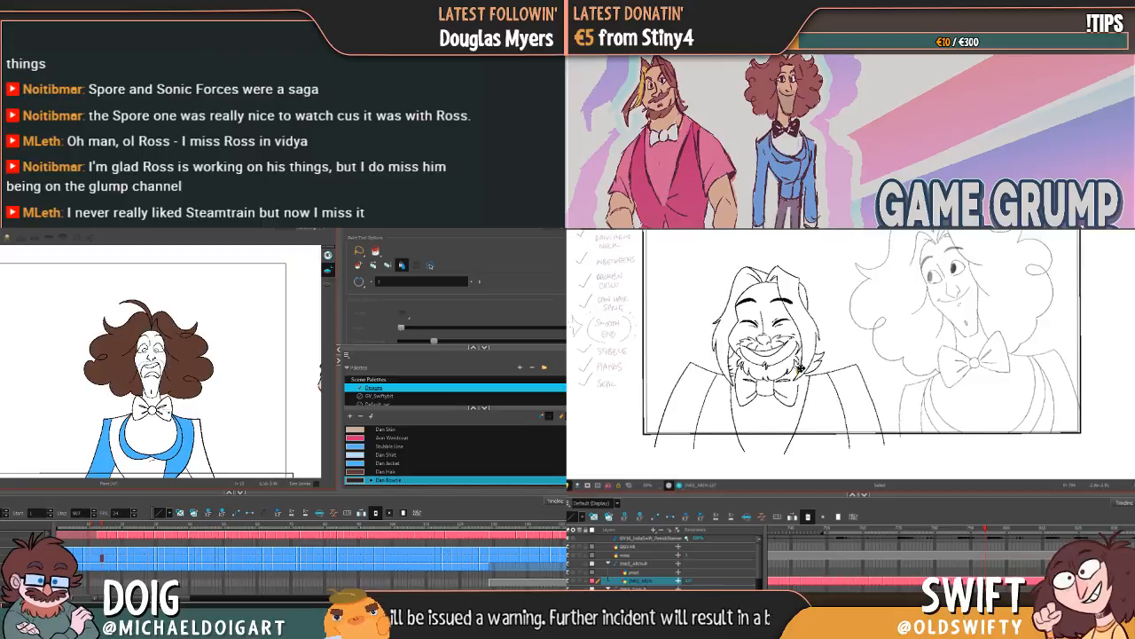
click(137, 408)
key(g)
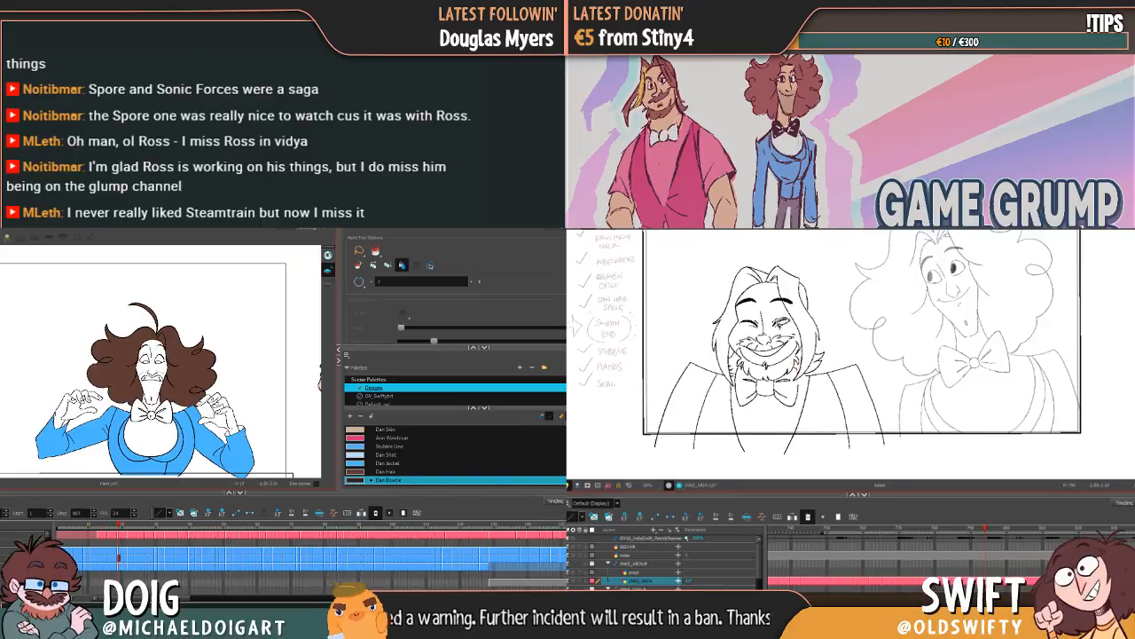
key(f)
key(g)
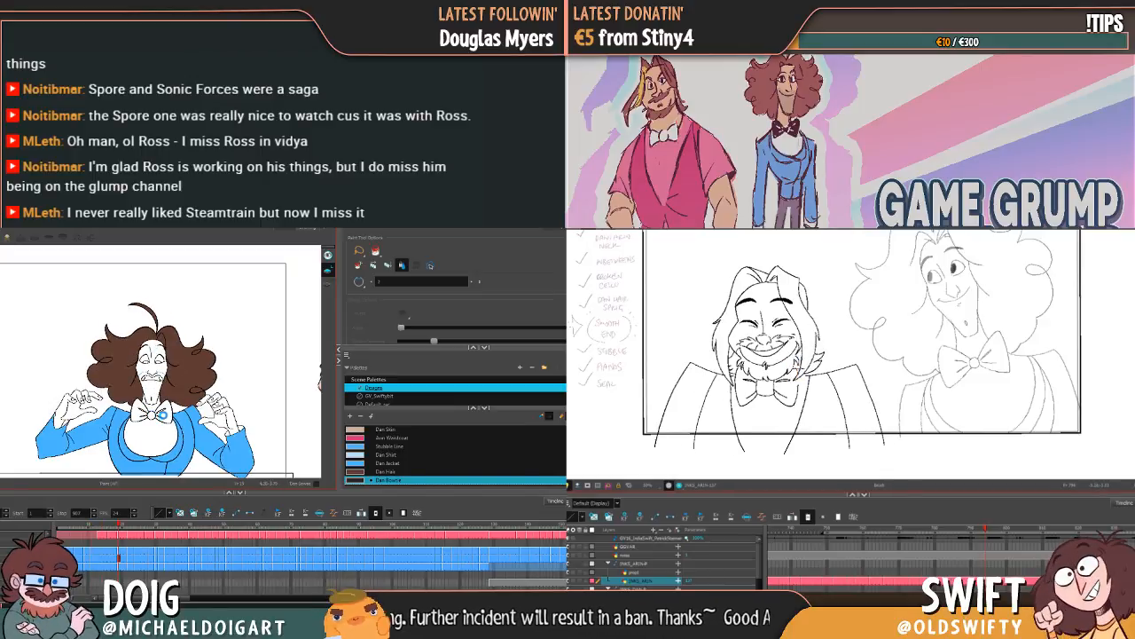
click(164, 415)
key(f)
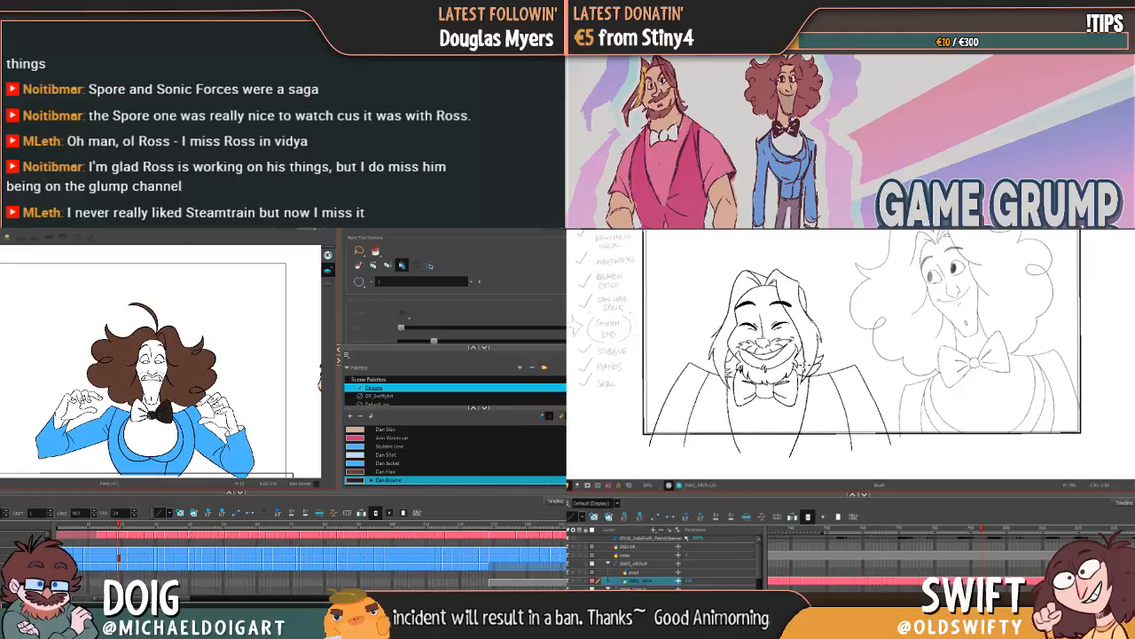
key(g)
click(137, 410)
Step: Fill the left half of Dan's bow tie with Dan Bowtie in the two wide-eyed drawings with raised hands
key(g)
key(f)
key(g)
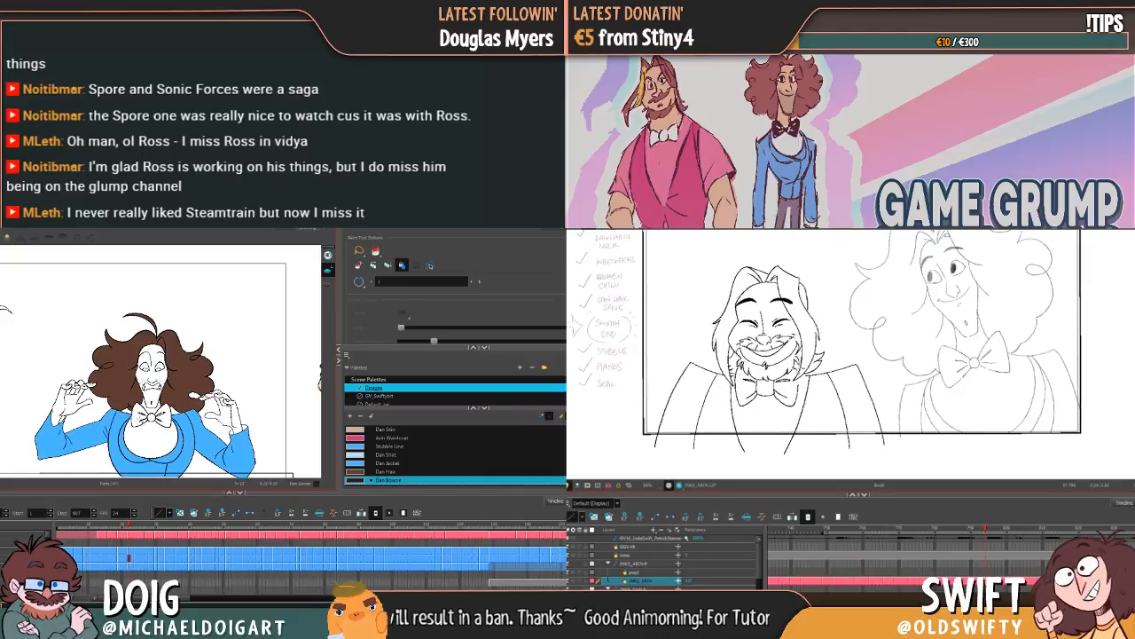
click(137, 418)
key(g)
key(f)
click(137, 415)
key(g)
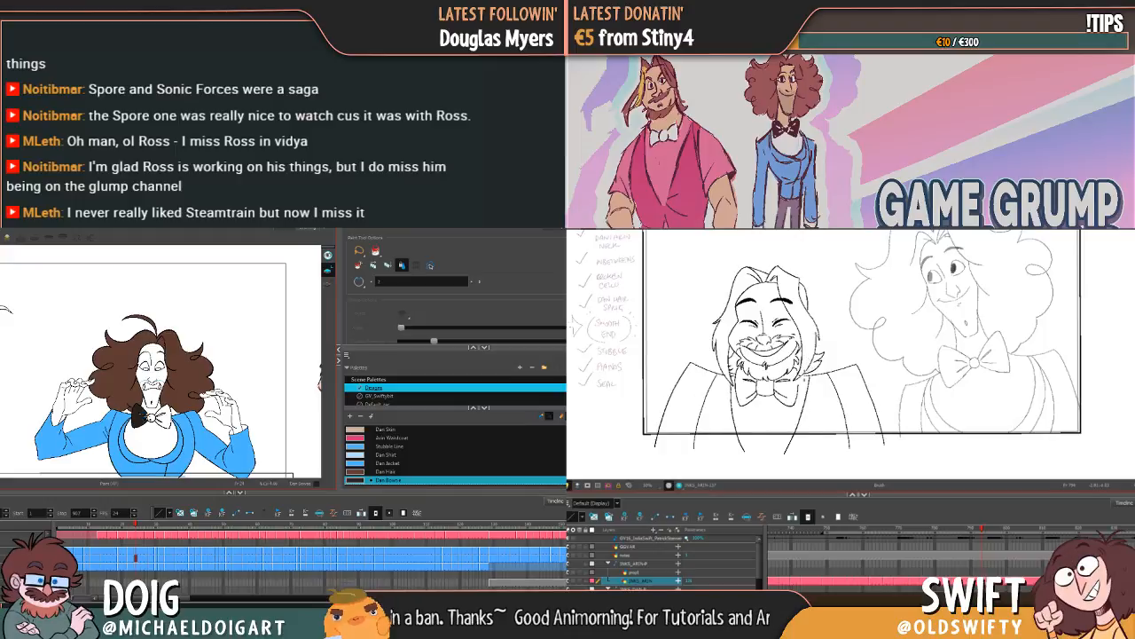
Step: Fill both halves of Dan's bow tie with Dan Bowtie in the grimacing drawing with raised hands
key(g)
click(138, 417)
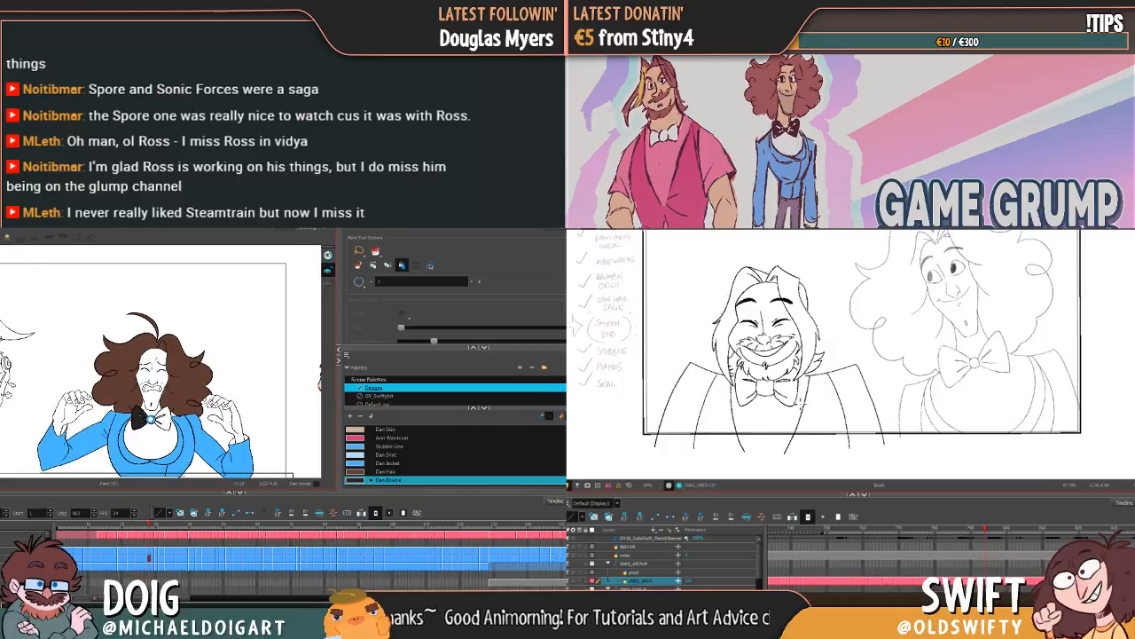
key(f)
key(g)
click(165, 422)
Step: Fill both halves of Dan's bow tie with Dan Bowtie in the sideways-glancing drawing with open palms
key(g)
key(f)
key(g)
click(137, 414)
key(f)
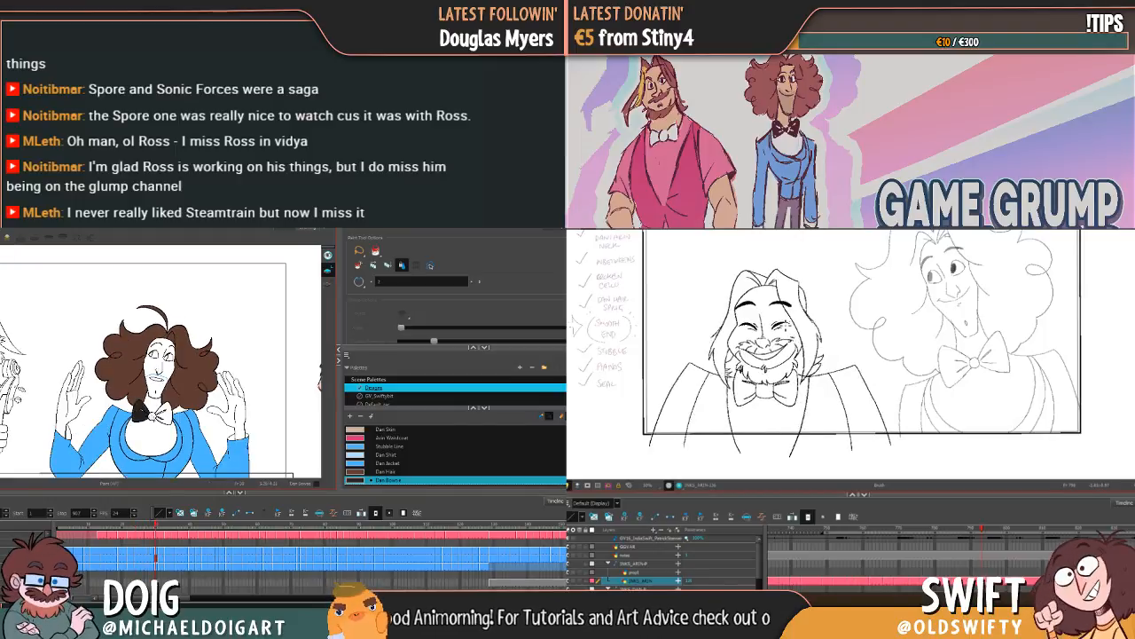
key(g)
click(167, 415)
Step: Fill both halves of Dan's bow tie with Dan Bowtie in the next two grinning drawings with open palms
key(g)
click(139, 415)
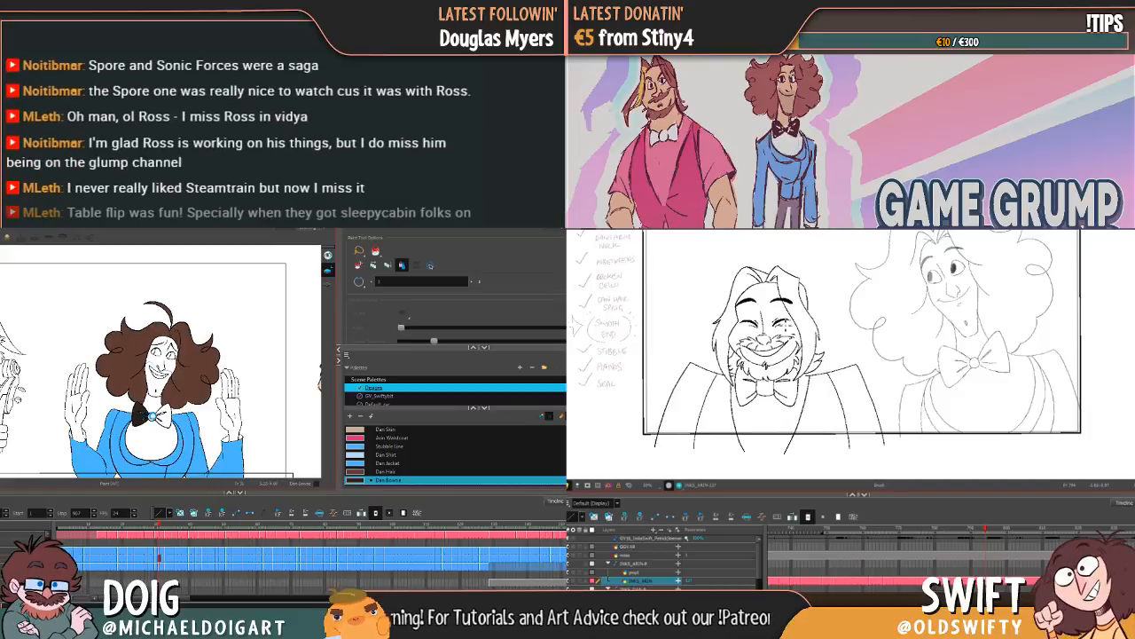
click(167, 416)
key(g)
click(138, 417)
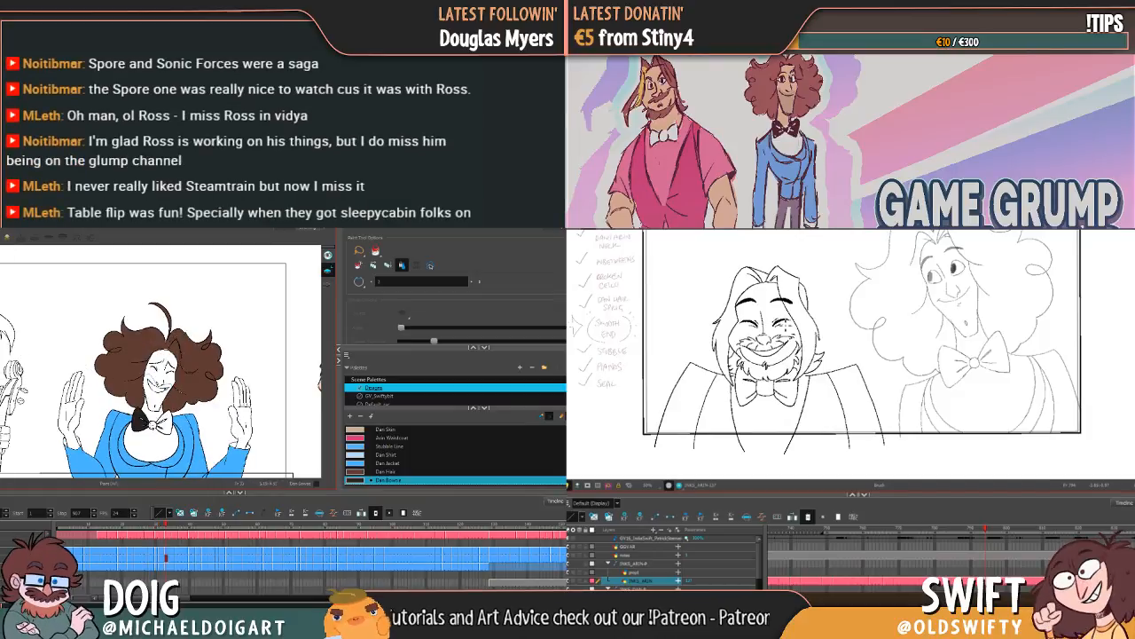
click(165, 422)
Step: Fill both halves of Dan's bow tie with Dan Bowtie in the first laughing close-up beside Arin
key(g)
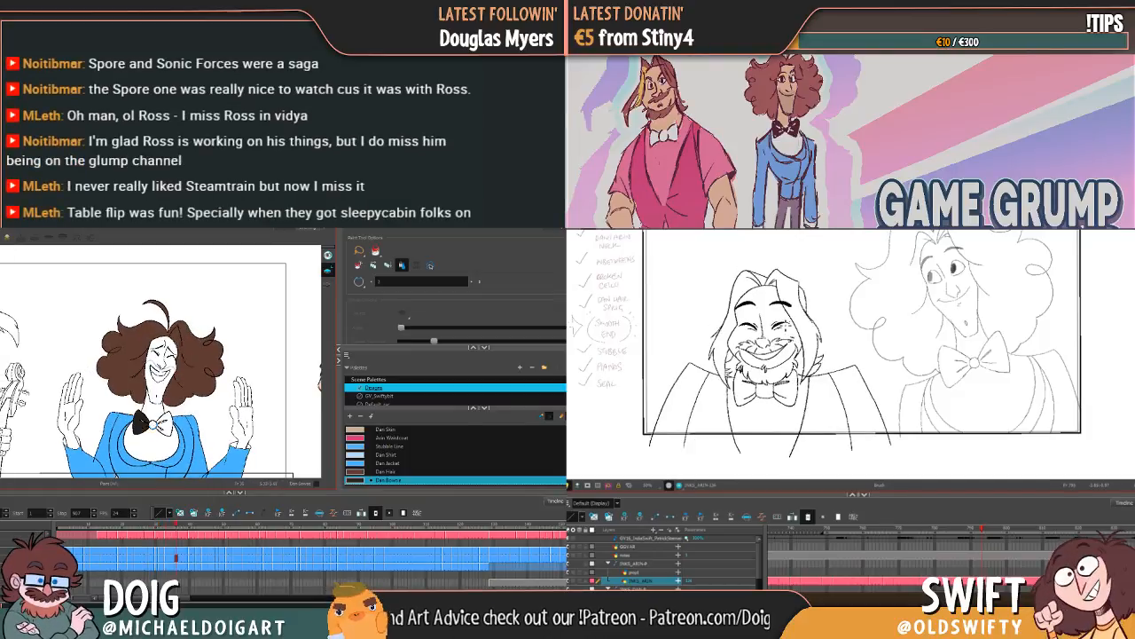
key(g)
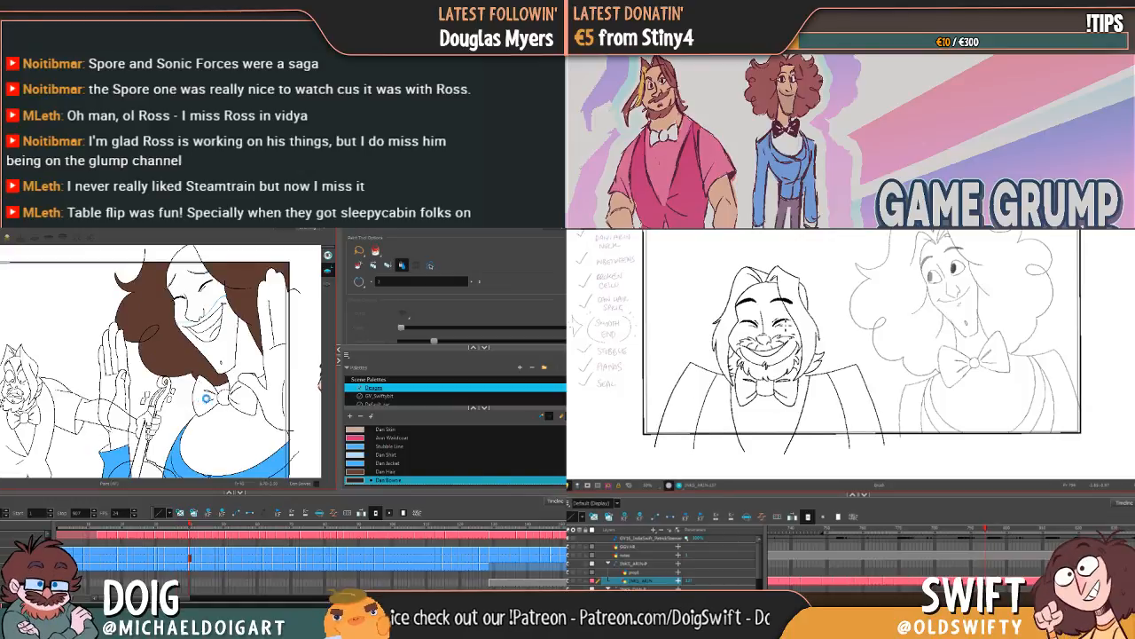
click(210, 396)
click(243, 397)
Step: Nudge the left beard stroke on Arin's chin, and fill Dan's bow tie halves and knot with Dan Bowtie in the second close-up
key(g)
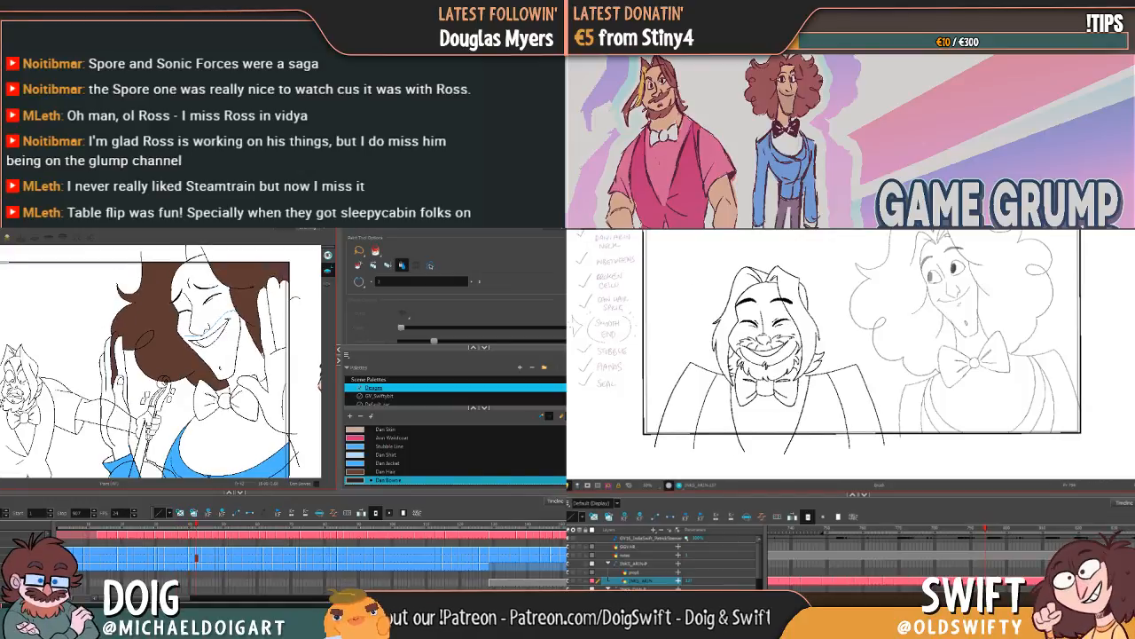
key(f)
key(alt+s)
click(743, 369)
drag(744, 370, 747, 365)
key(g)
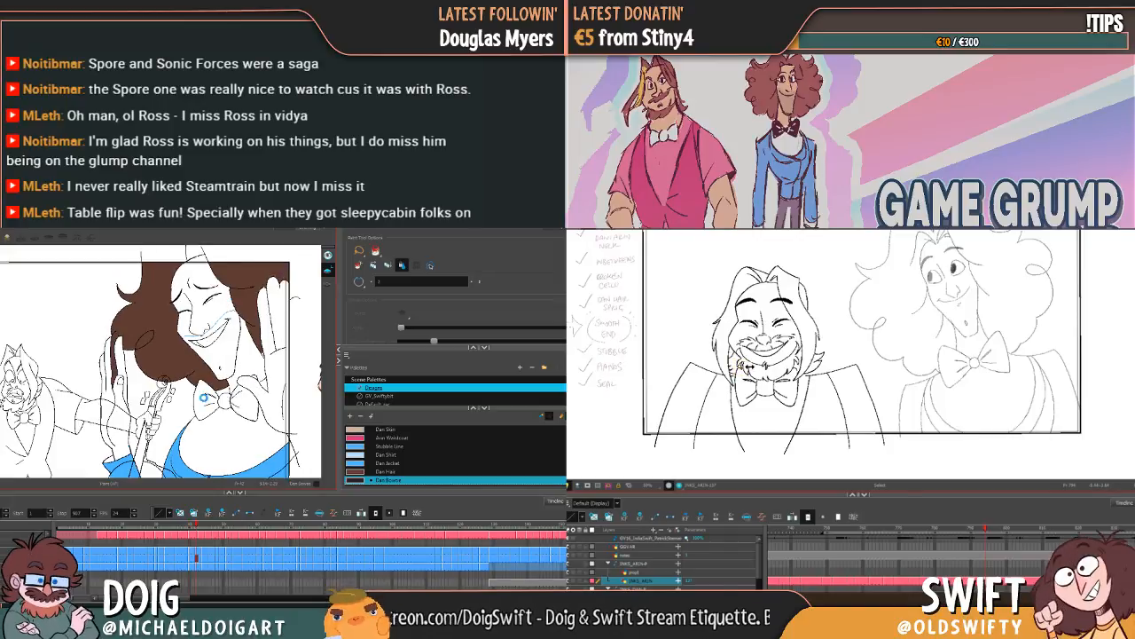
click(207, 400)
click(224, 402)
click(244, 402)
Step: Compare Arin's neighbouring smiling drawings, and fill Dan's bow tie halves and knot with Dan Bowtie in the third laughing close-up
click(843, 343)
key(f)
key(g)
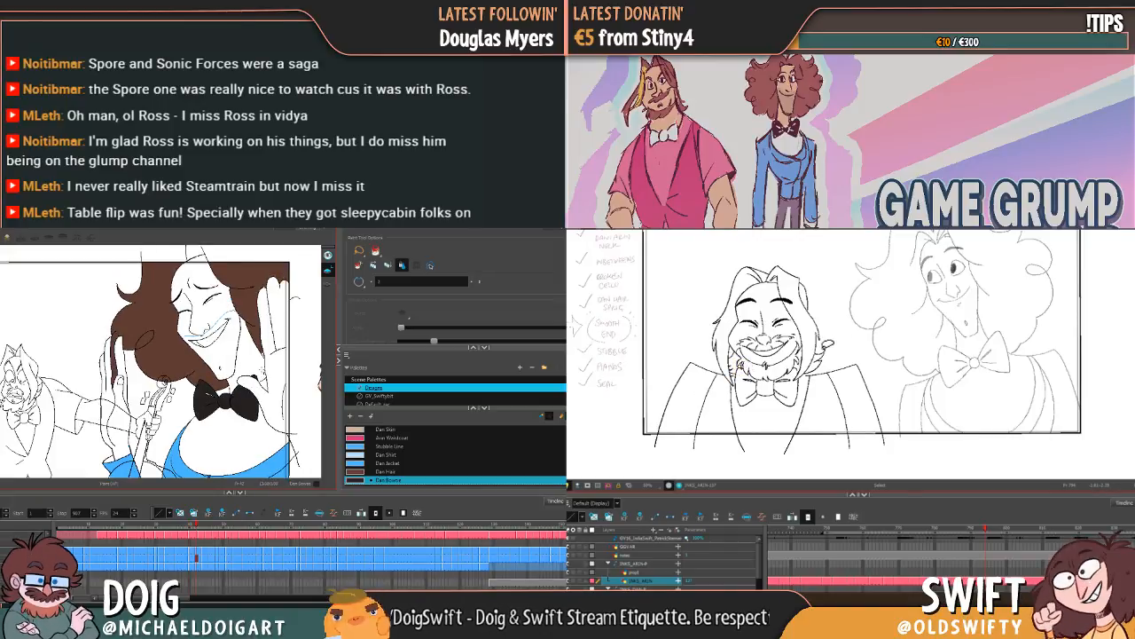
key(g)
key(f)
key(g)
click(209, 402)
click(226, 402)
click(244, 406)
Step: Nudge the left half of Arin's bow tie slightly upward, and fill Dan's whole bow tie with Dan Bowtie in the next close-up
click(746, 411)
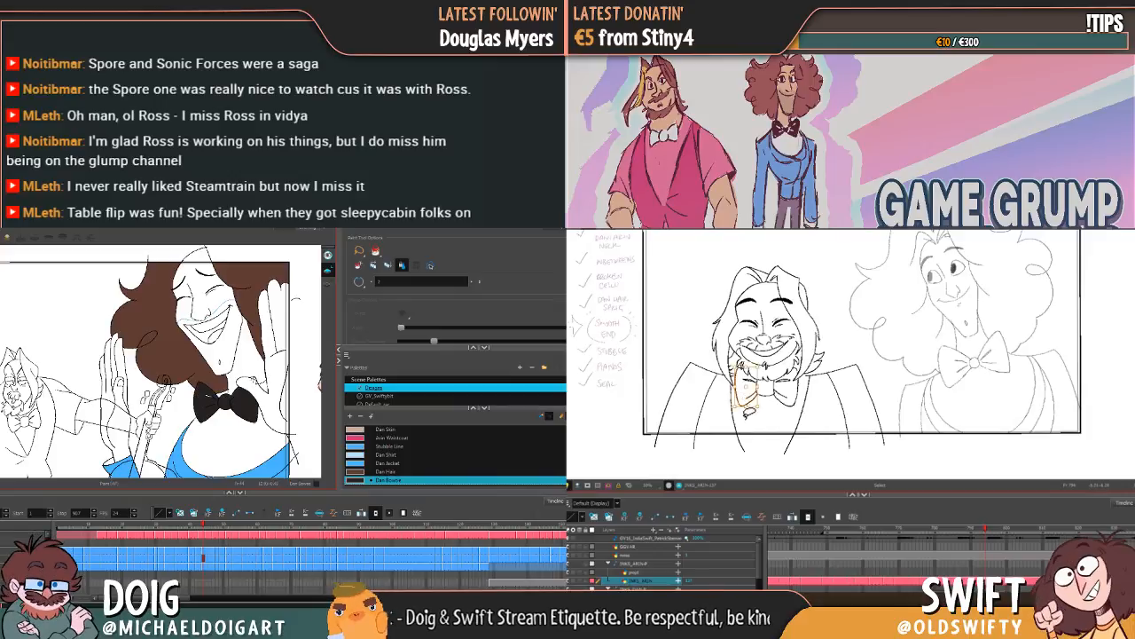
drag(745, 408, 744, 405)
key(g)
key(f)
key(g)
click(207, 404)
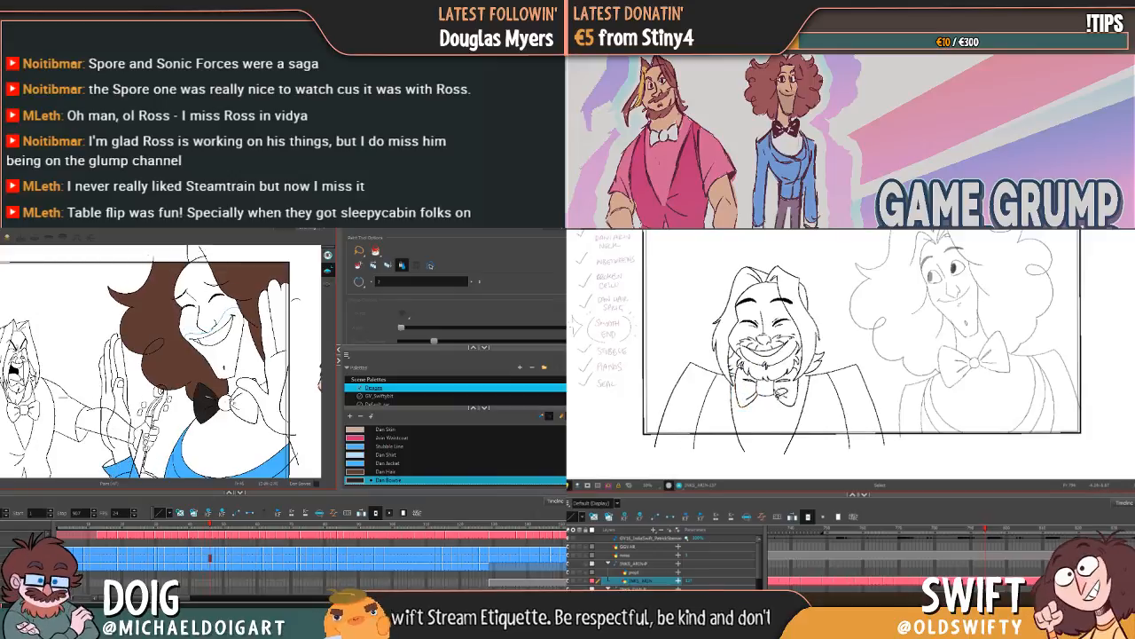
key(f)
key(g)
click(224, 403)
click(245, 409)
Step: Nudge the right half of Arin's bow tie, and fill Dan's whole bow tie with Dan Bowtie in the close-up with overlapping instrument lines
drag(790, 393, 782, 399)
key(g)
key(f)
key(g)
click(786, 405)
click(226, 404)
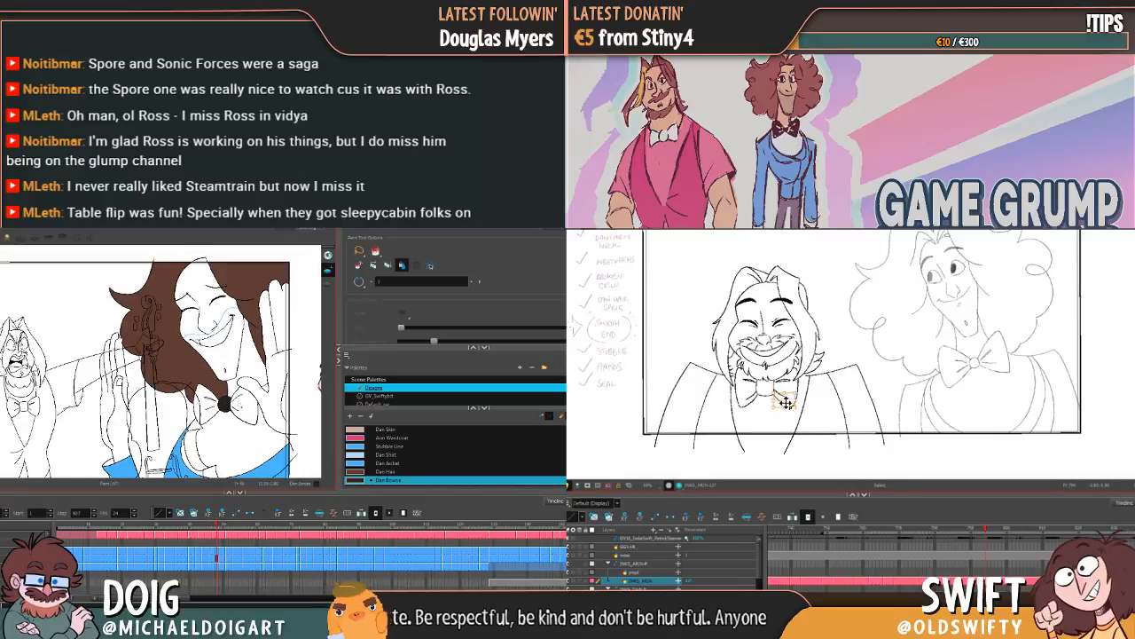
click(245, 408)
click(207, 405)
click(781, 429)
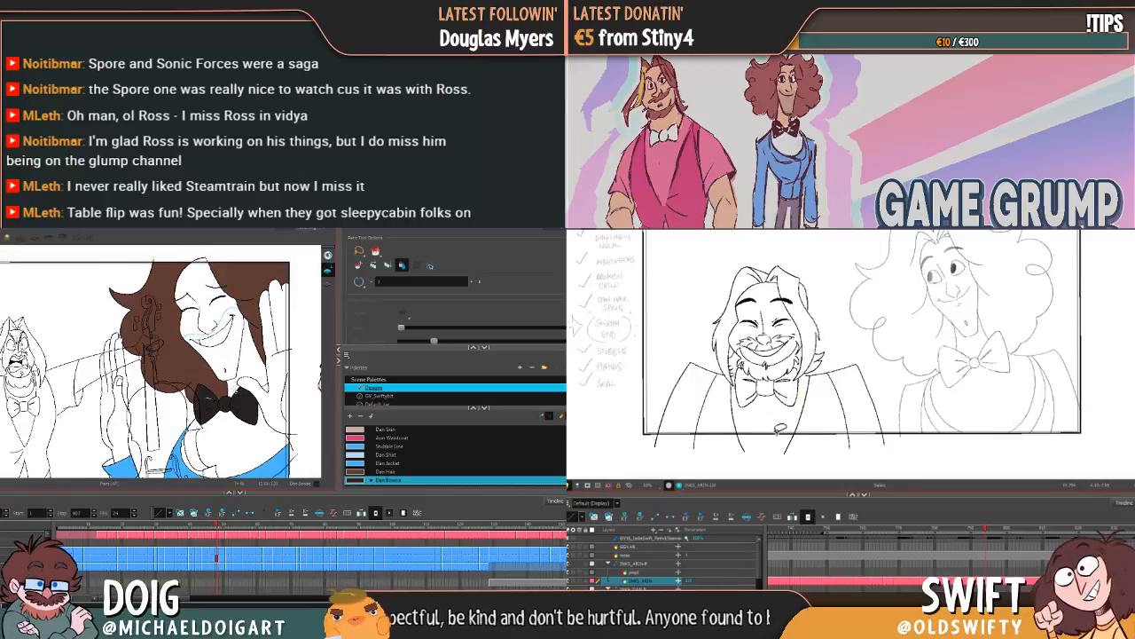
Step: Compare Arin's neighbouring smiling drawings, and fill Dan's bow tie with Dan Bowtie in the first close-up with the raised violin
key(g)
key(f)
key(g)
click(222, 396)
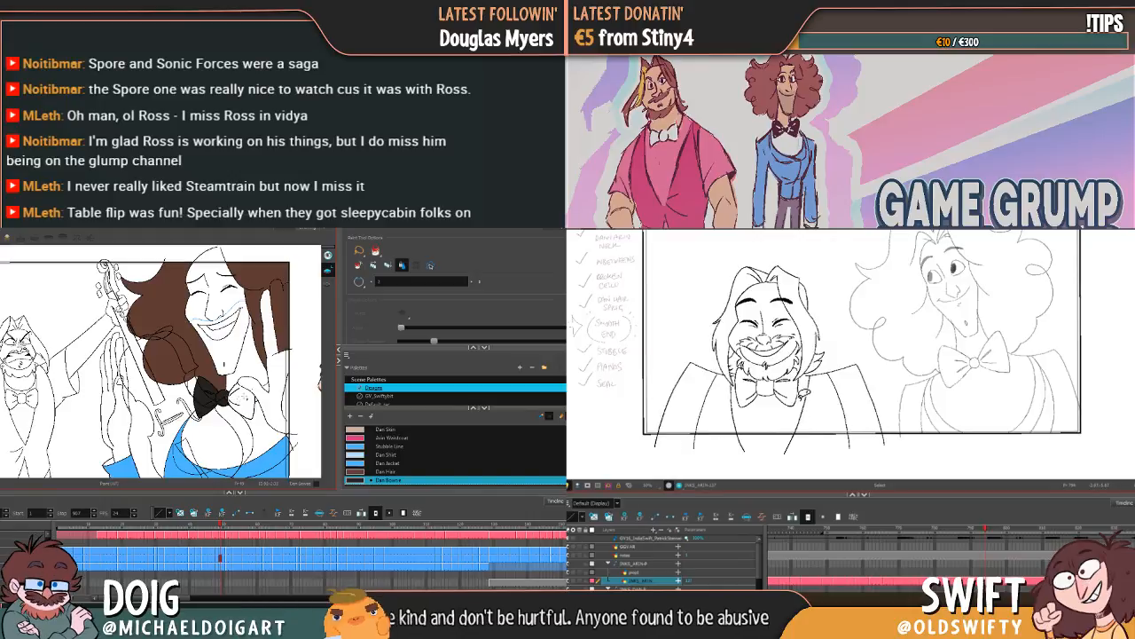
click(241, 396)
Step: Fill both halves and the knot of Dan's bow tie with Dan Bowtie in the next two closed-eye close-ups beside the raised violin
key(g)
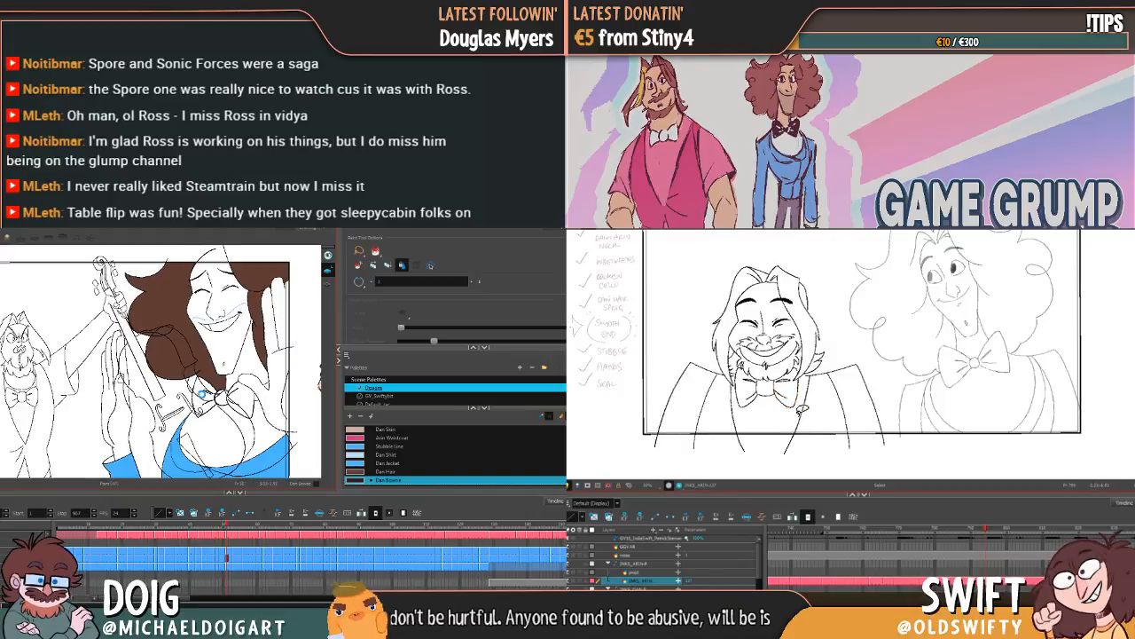
click(204, 396)
click(221, 398)
click(240, 390)
key(g)
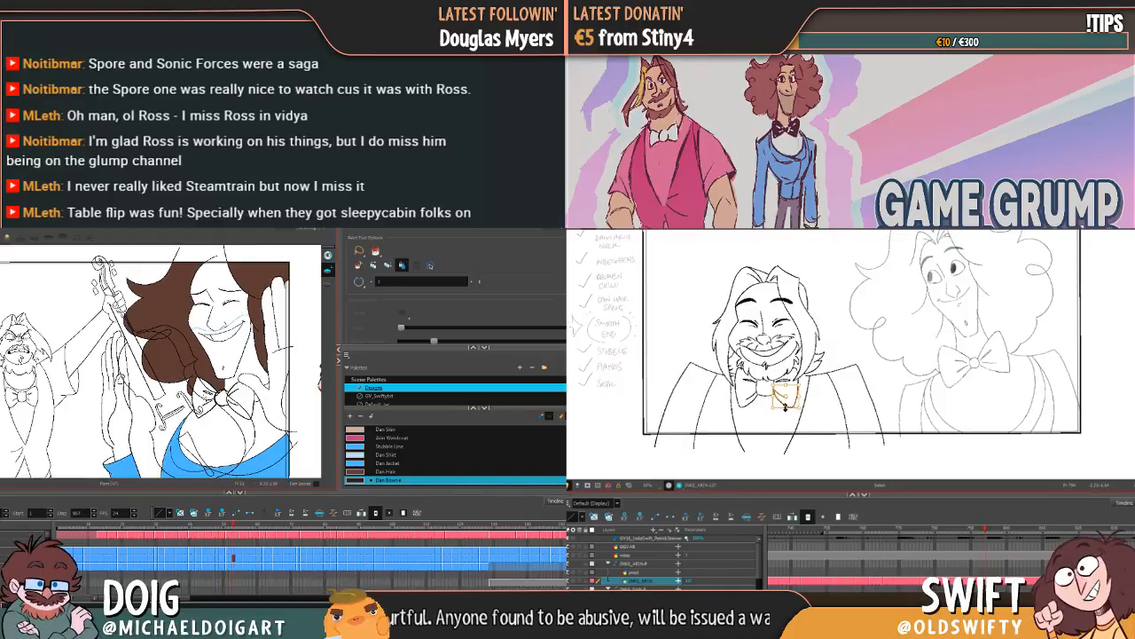
click(206, 397)
click(222, 399)
click(242, 392)
Step: Fill both halves and the knot of Dan's bow tie with Dan Bowtie in the two wide-eyed close-ups with the violin
key(g)
click(205, 396)
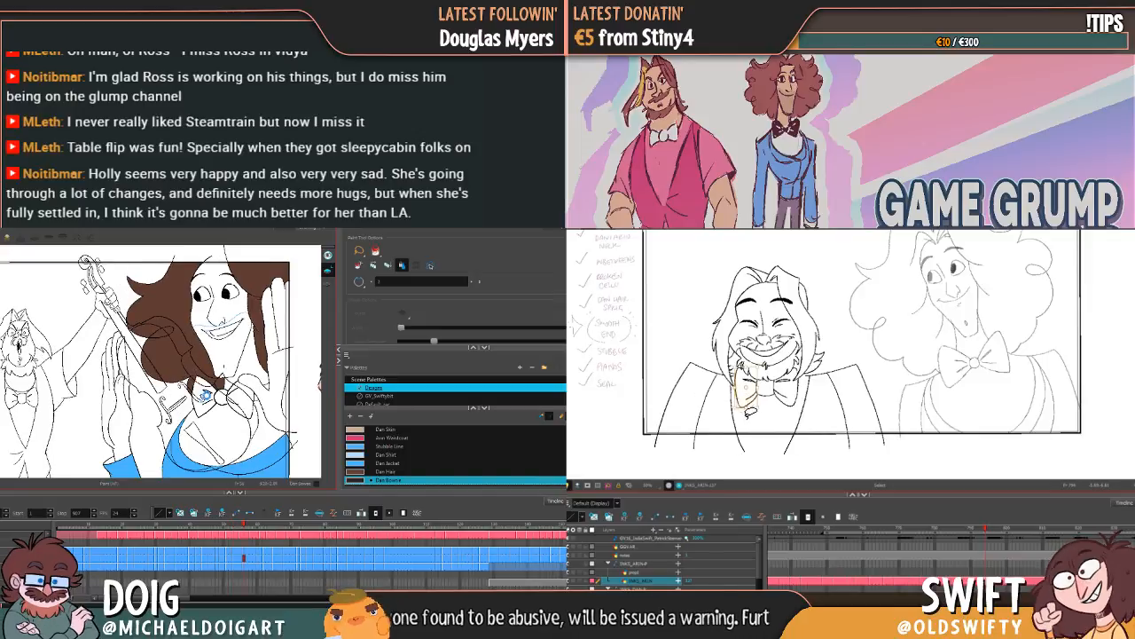
click(222, 398)
click(241, 391)
key(g)
click(206, 396)
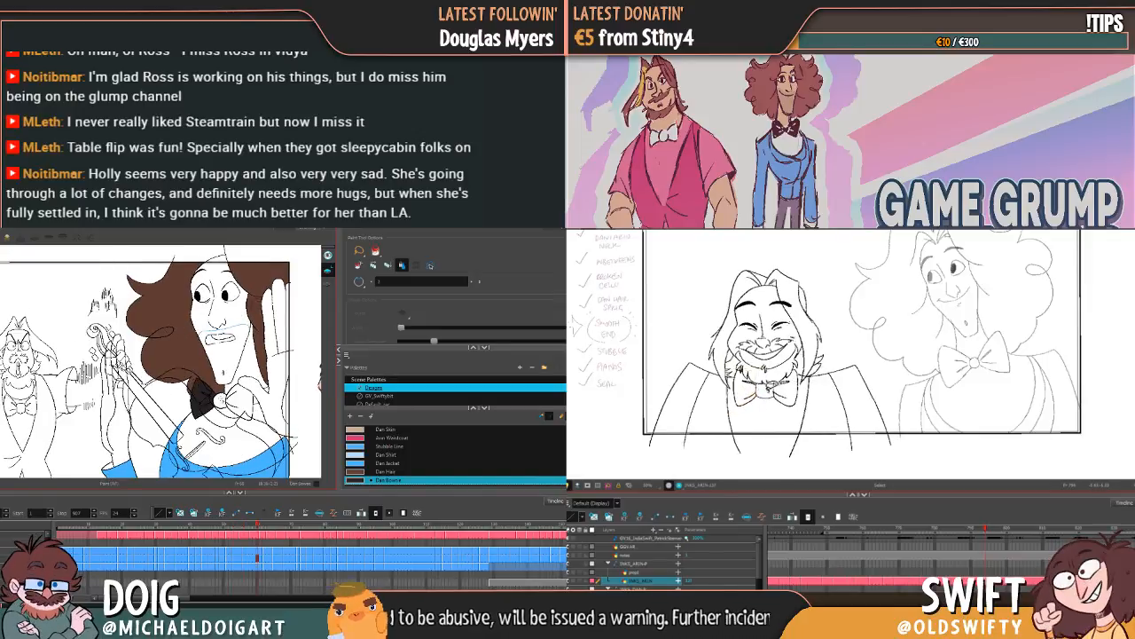
click(222, 398)
click(241, 391)
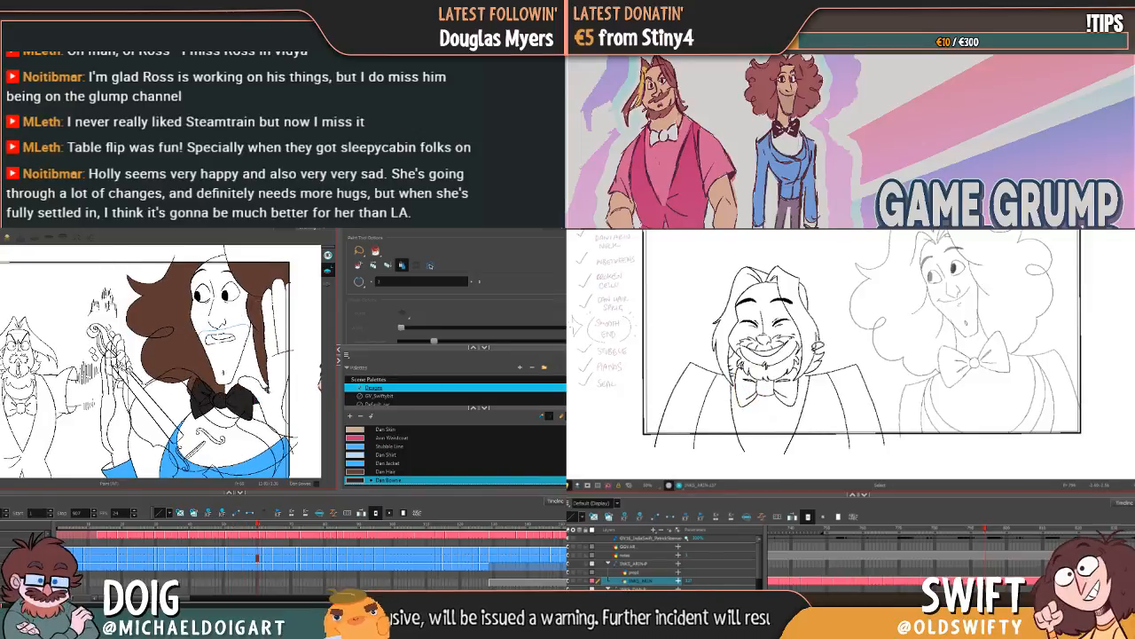
Step: Fill Dan's bow tie with Dan Bowtie in the wincing drawing and the following drawing with both hands raised
key(g)
click(202, 414)
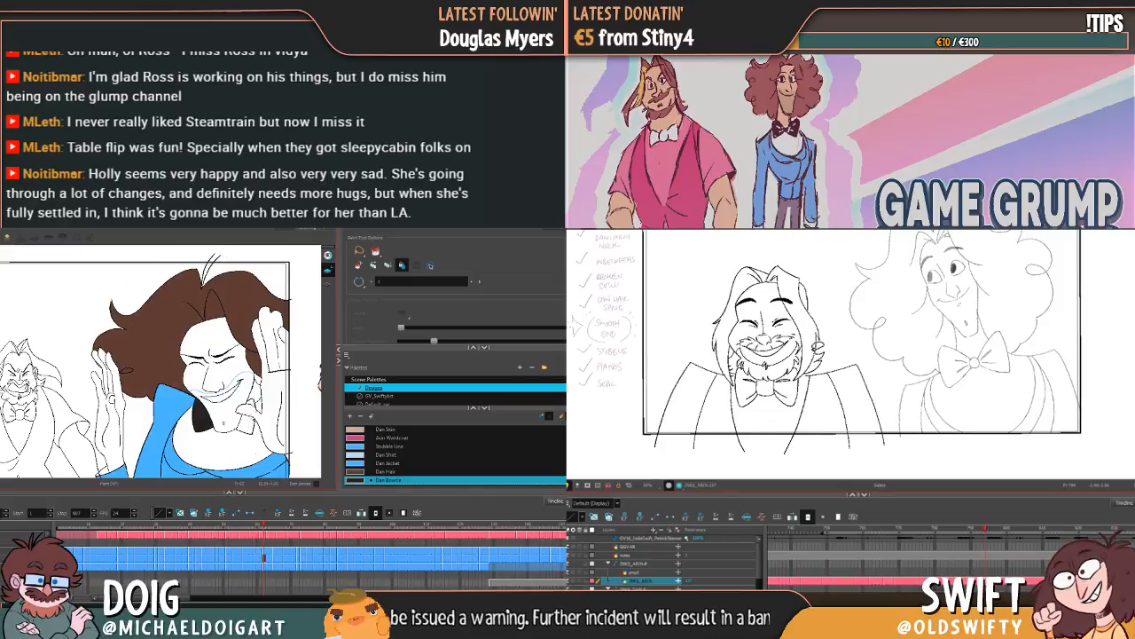
key(g)
click(205, 423)
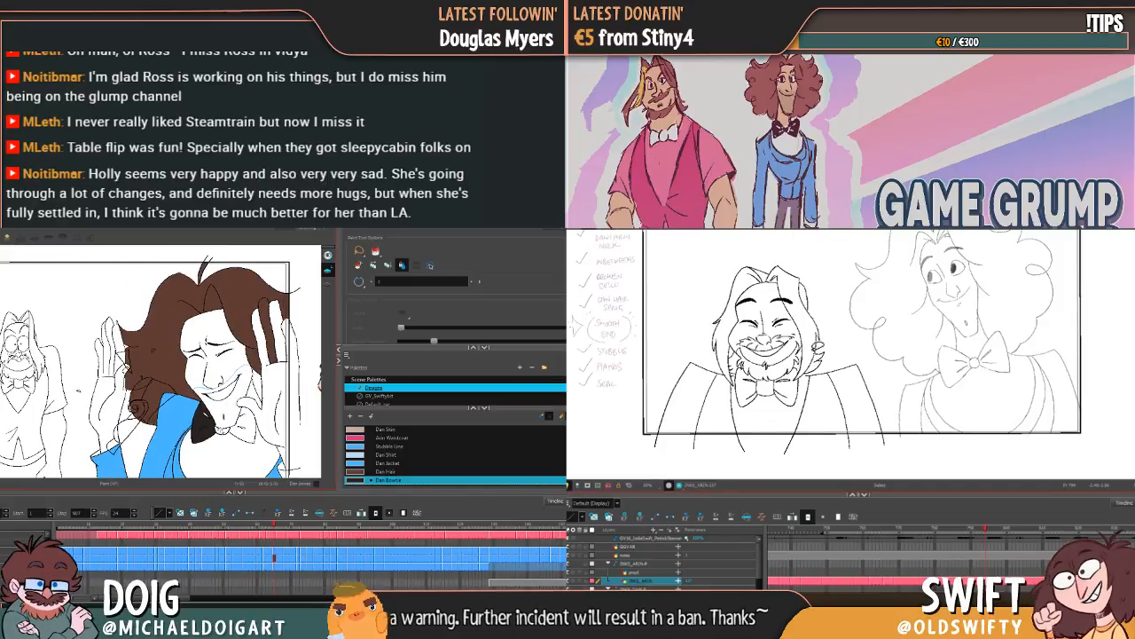
click(241, 424)
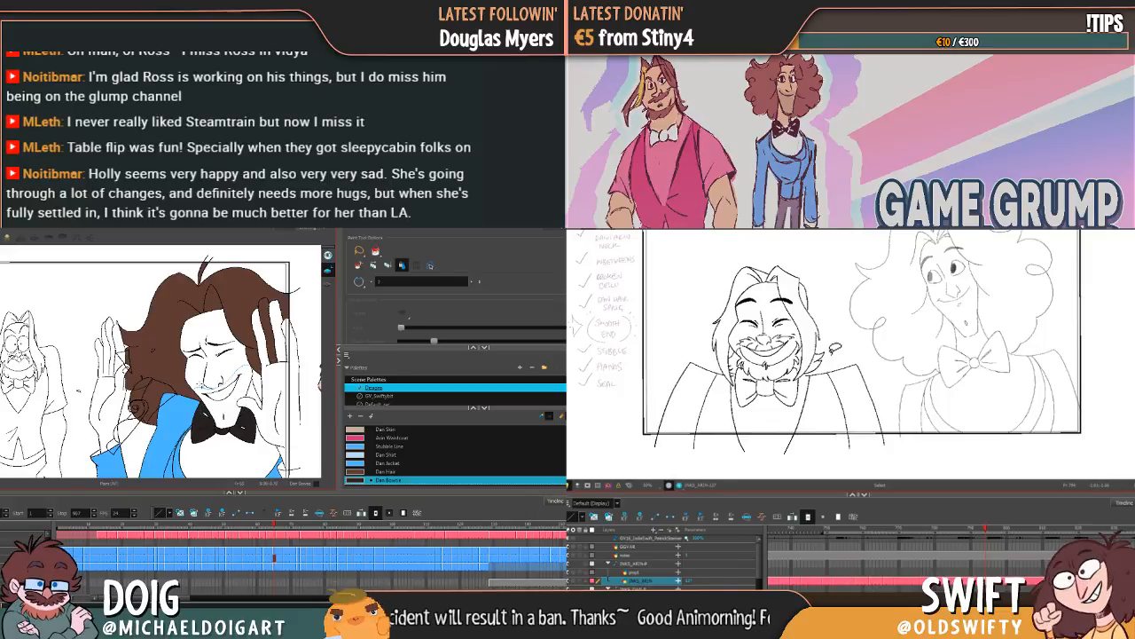
Step: Nudge the left half of Arin's bow tie after comparing neighbouring drawings, and fill Dan's bow tie in the next hands-up drawing
key(f)
key(g)
key(f)
key(g)
key(g)
key(f)
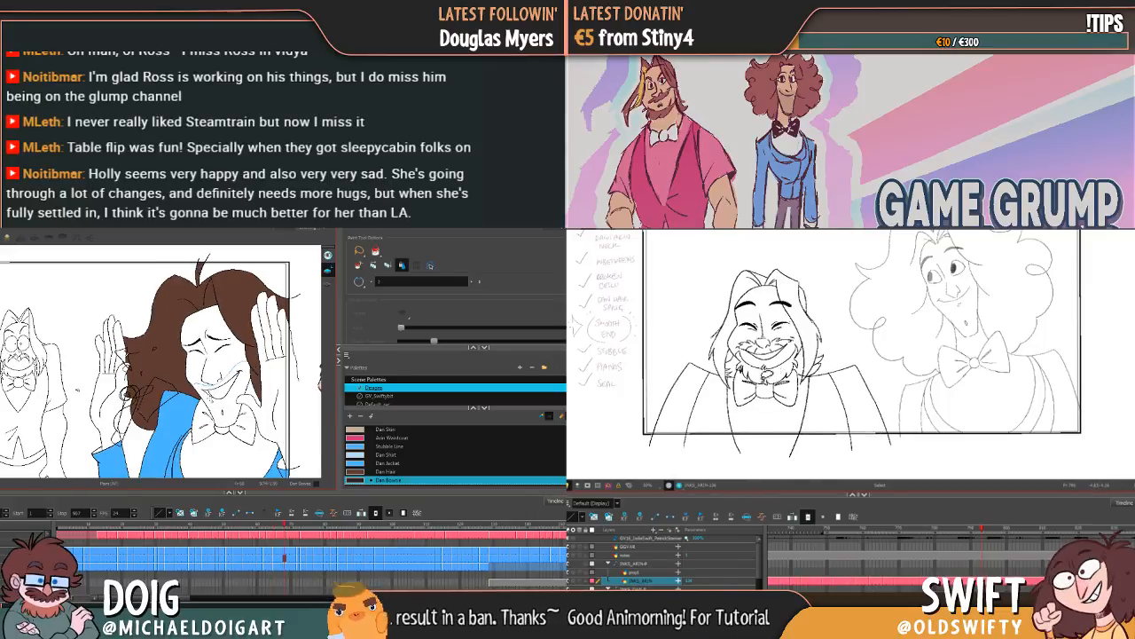
key(g)
key(f)
key(g)
click(205, 424)
click(242, 425)
mouse_move(763, 386)
mouse_down()
mouse_move(747, 413)
mouse_move(754, 392)
mouse_up()
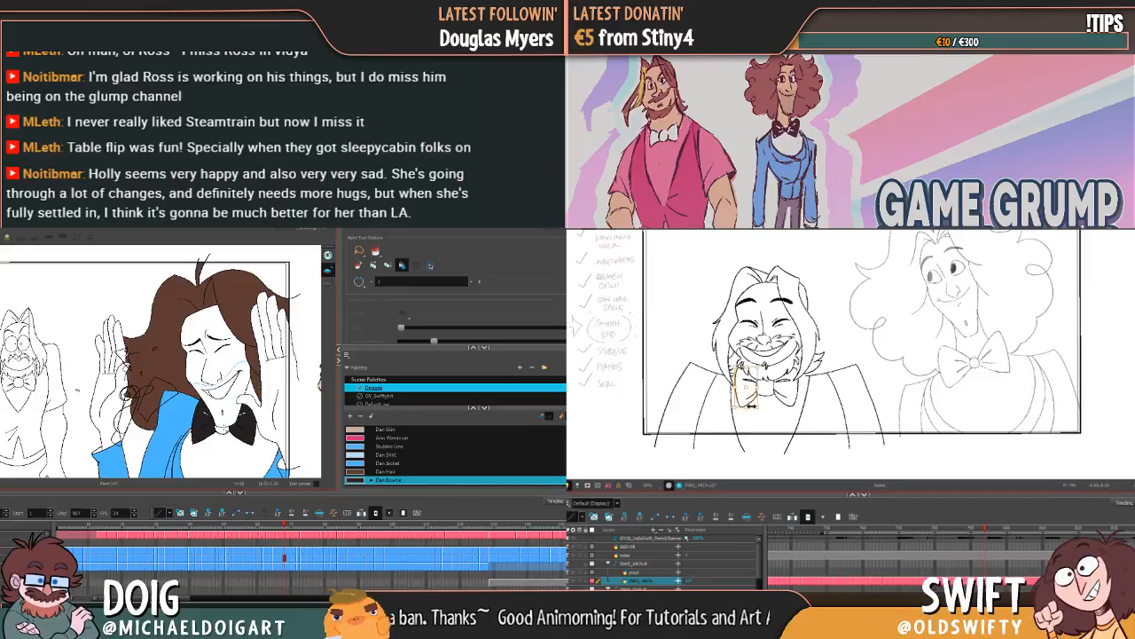
click(223, 429)
Step: Fill all parts of Dan's bow tie with Dan Bowtie in the drawing where he peeks with one eye open
key(g)
click(197, 431)
click(213, 432)
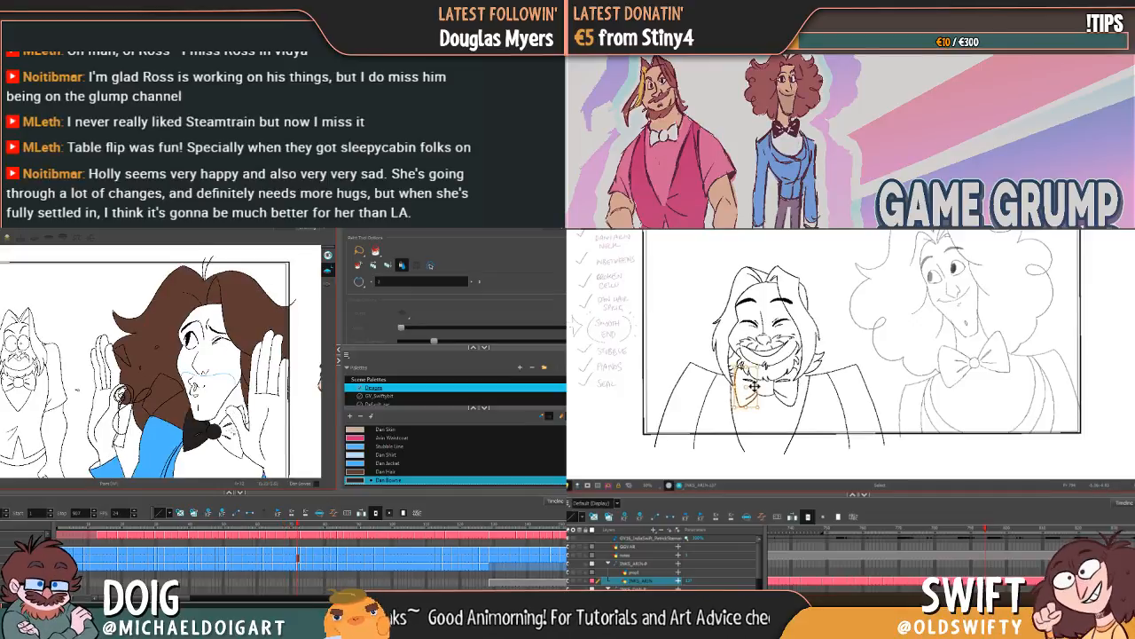
key(f)
click(230, 434)
key(g)
click(241, 419)
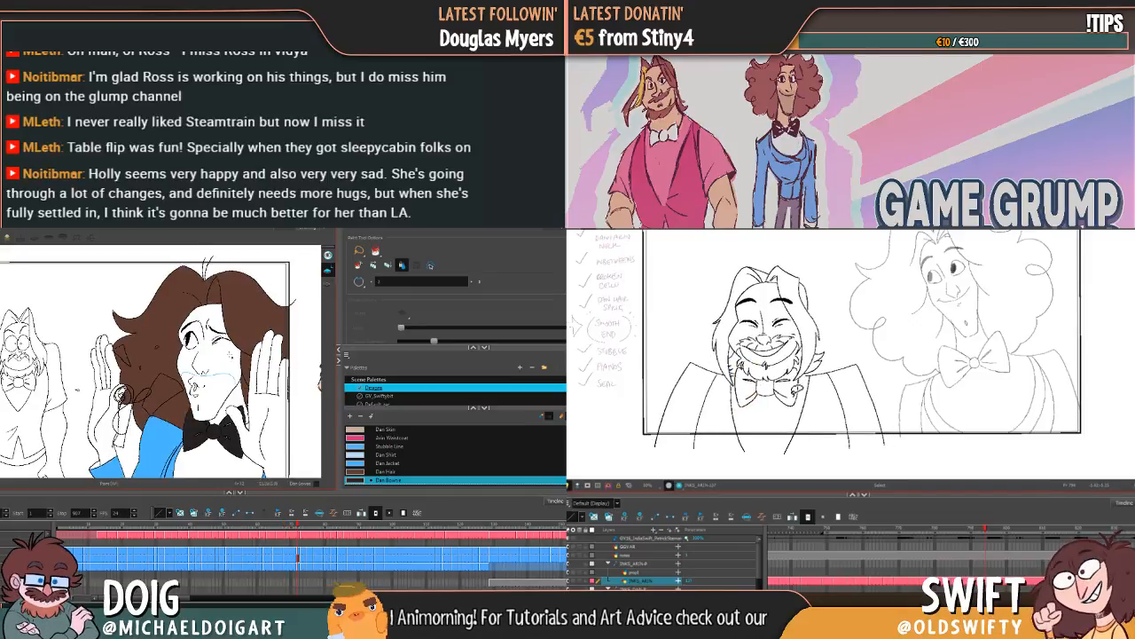
Step: Select the right half of Arin's bow tie, and fill Dan's bow tie halves and knot with Dan Bowtie in the first profile drawing
mouse_move(790, 382)
mouse_down()
mouse_move(786, 395)
mouse_move(805, 409)
mouse_up()
key(comma)
key(period)
Step: Fill Dan's bow tie with Dan Bowtie in the smiling profile drawing, and nudge the right half of Arin's bow tie
key(period)
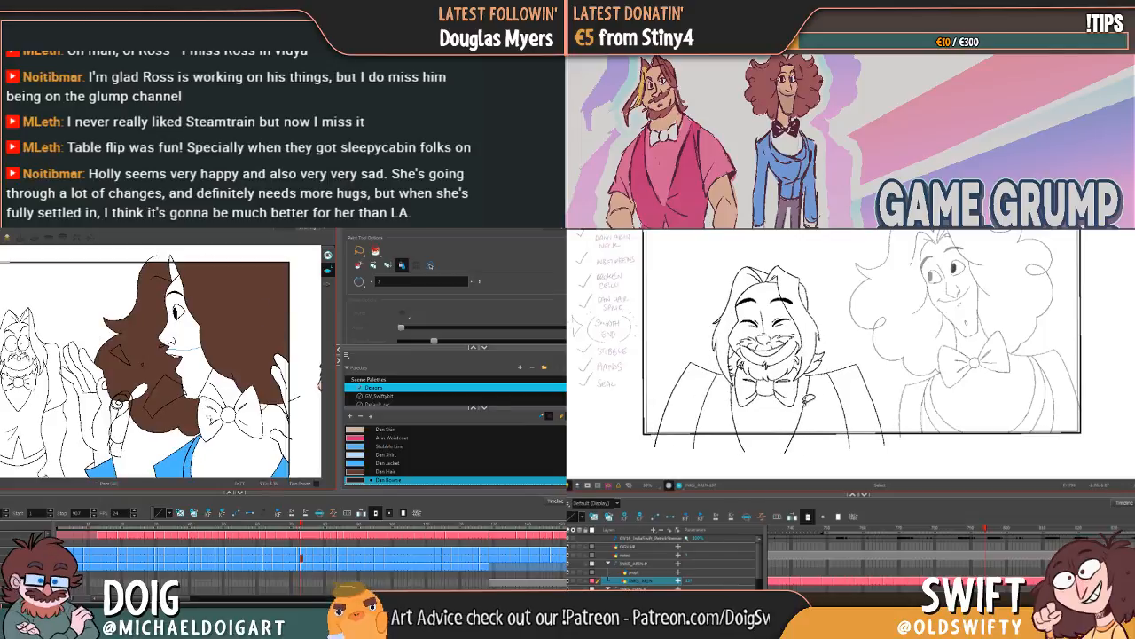
click(211, 417)
click(228, 414)
click(252, 410)
key(period)
key(period)
key(comma)
key(period)
click(785, 402)
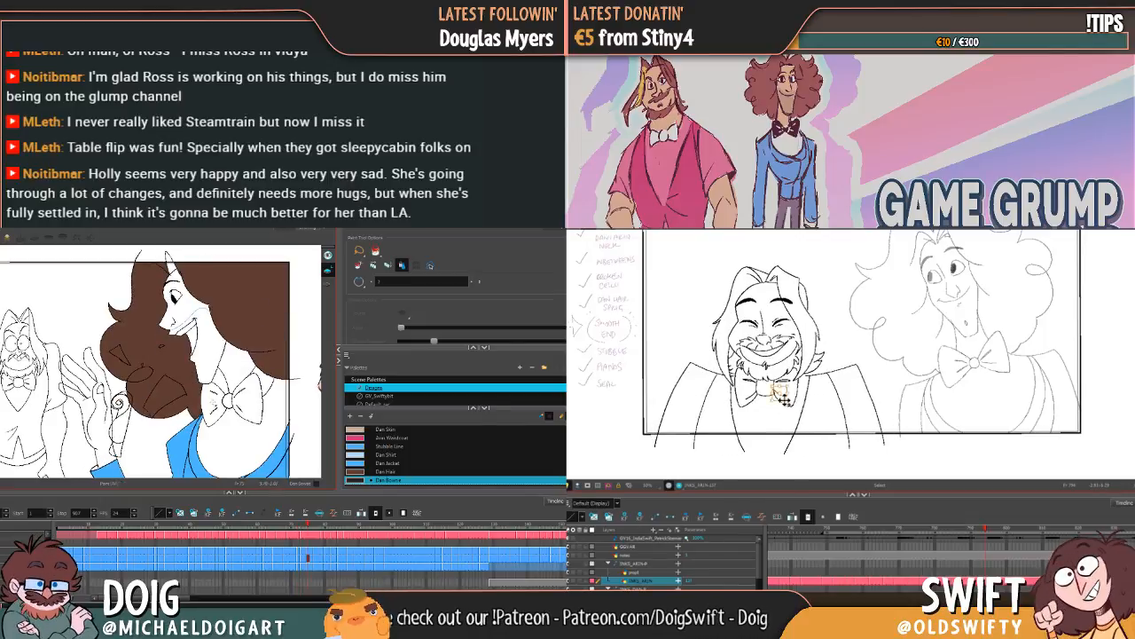
drag(217, 407, 228, 404)
click(247, 402)
key(period)
key(period)
key(comma)
key(comma)
drag(778, 392, 781, 392)
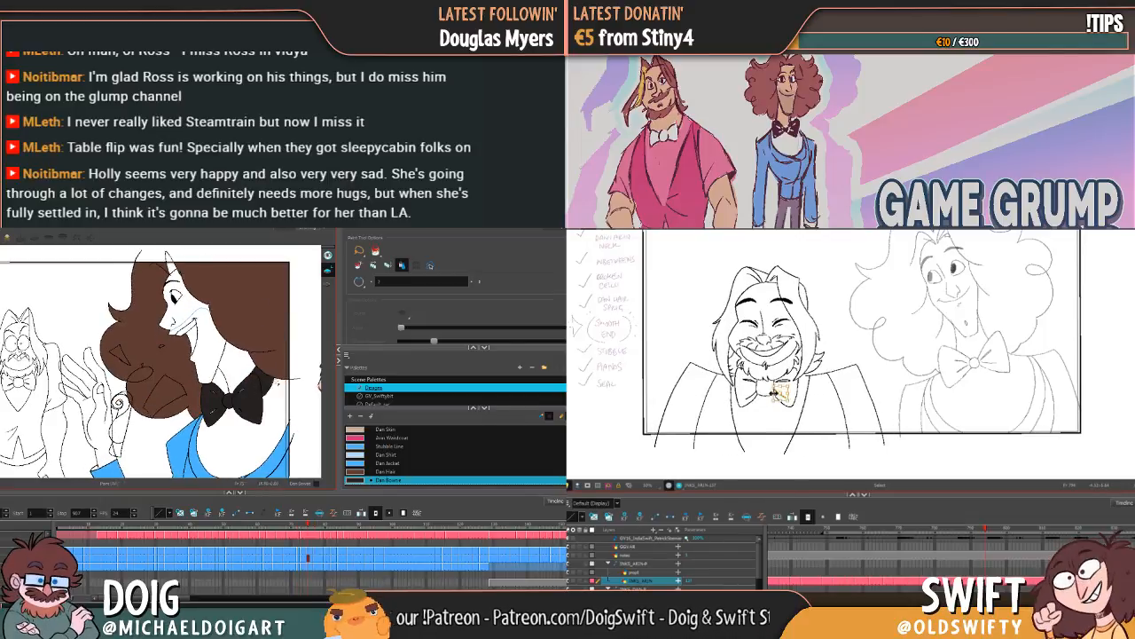
Step: Step back and forth through the neighbouring drawings to check Dan's bow tie fills and Arin's bow tie alignment
key(comma)
key(comma)
key(period)
key(period)
key(comma)
key(period)
key(comma)
key(comma)
key(comma)
key(period)
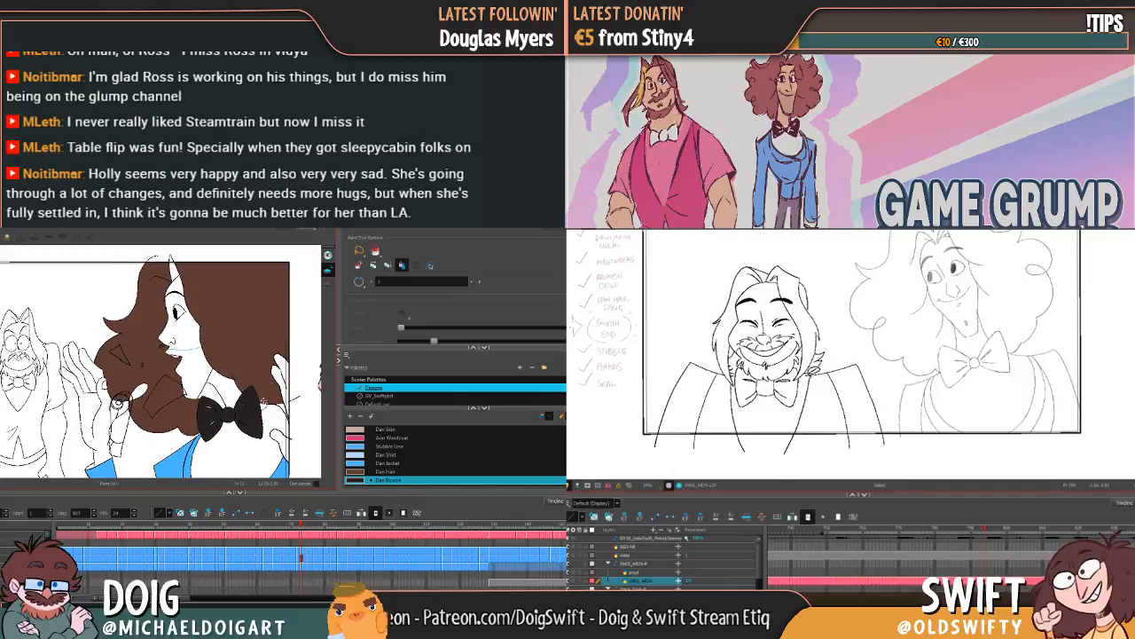
key(comma)
key(period)
key(comma)
key(period)
key(period)
key(period)
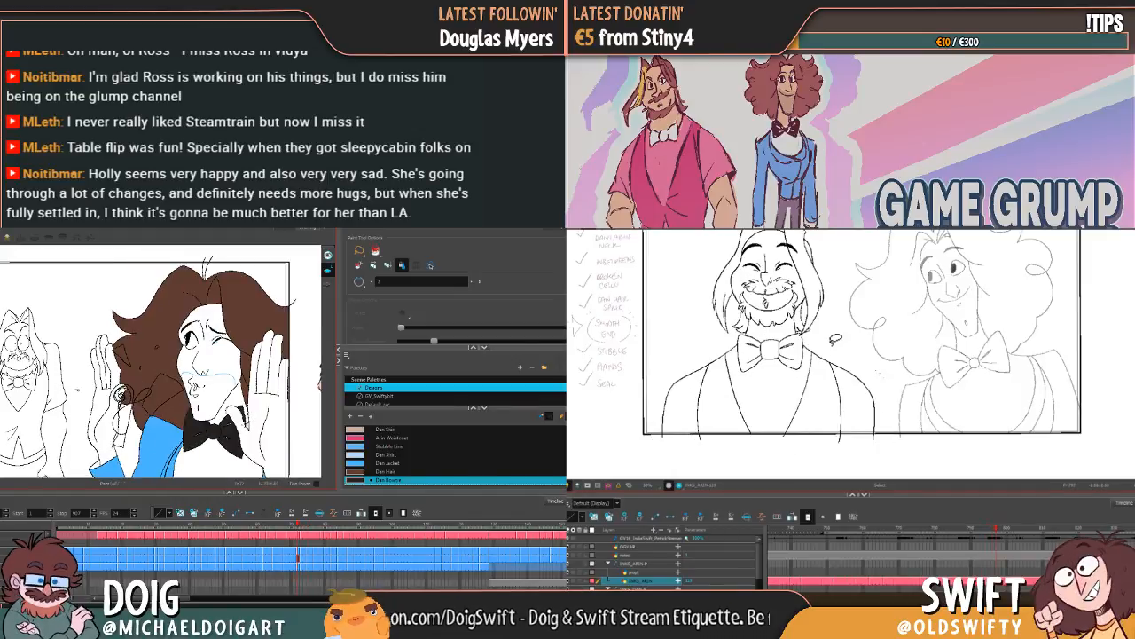
key(comma)
key(comma)
key(comma)
key(comma)
key(comma)
key(period)
key(period)
key(comma)
key(comma)
key(comma)
key(comma)
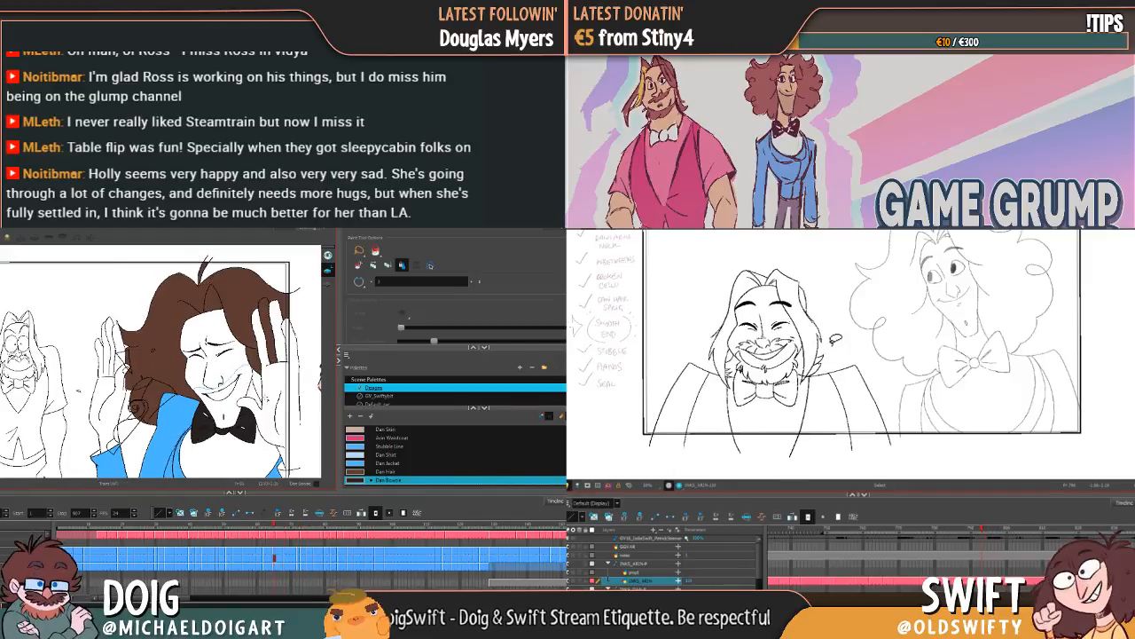
key(comma)
key(comma)
key(comma)
key(comma)
key(comma)
key(comma)
key(comma)
key(comma)
key(comma)
key(comma)
key(comma)
key(comma)
key(period)
key(period)
key(period)
key(period)
key(period)
key(period)
key(period)
Step: Select the left inner jacket line on Arin's torso and shift its lower end slightly inward
click(711, 409)
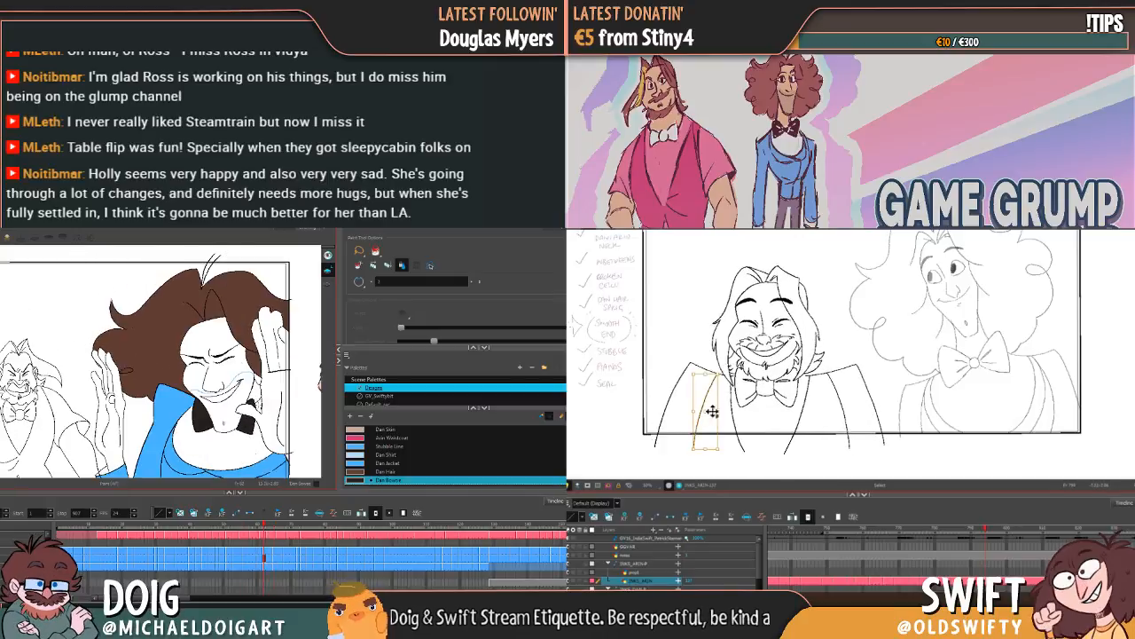
key(comma)
key(comma)
drag(694, 449, 696, 451)
key(comma)
key(comma)
key(comma)
key(comma)
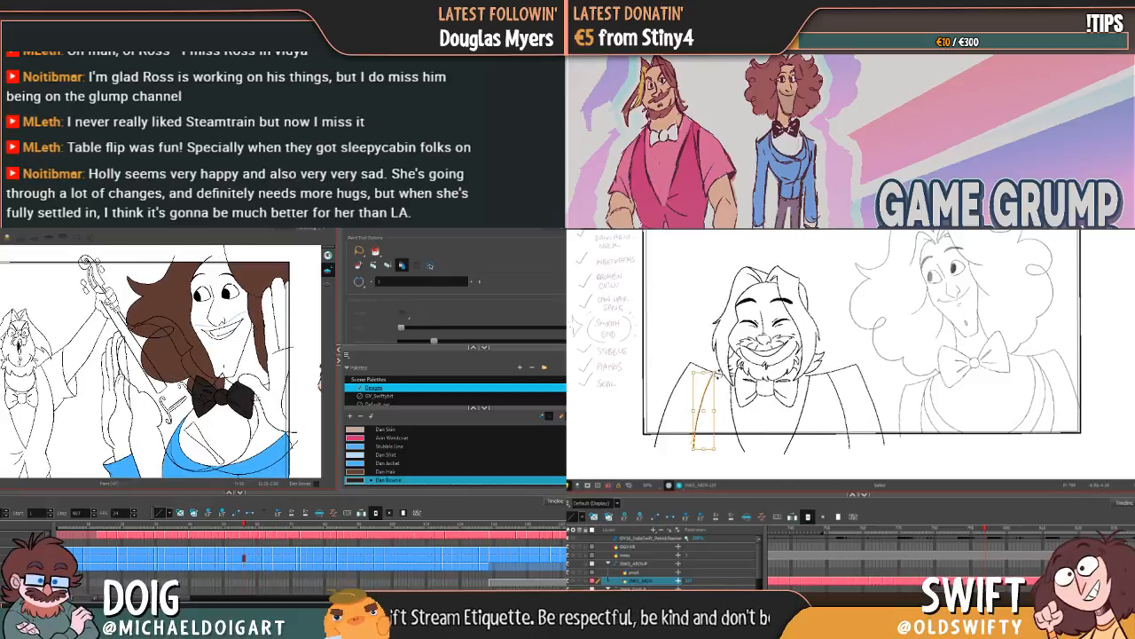
click(748, 376)
Step: Narrow Arin's left inner jacket line a little further, and check Dan's bow tie fills in the earlier close-ups
key(comma)
key(comma)
key(comma)
key(comma)
key(period)
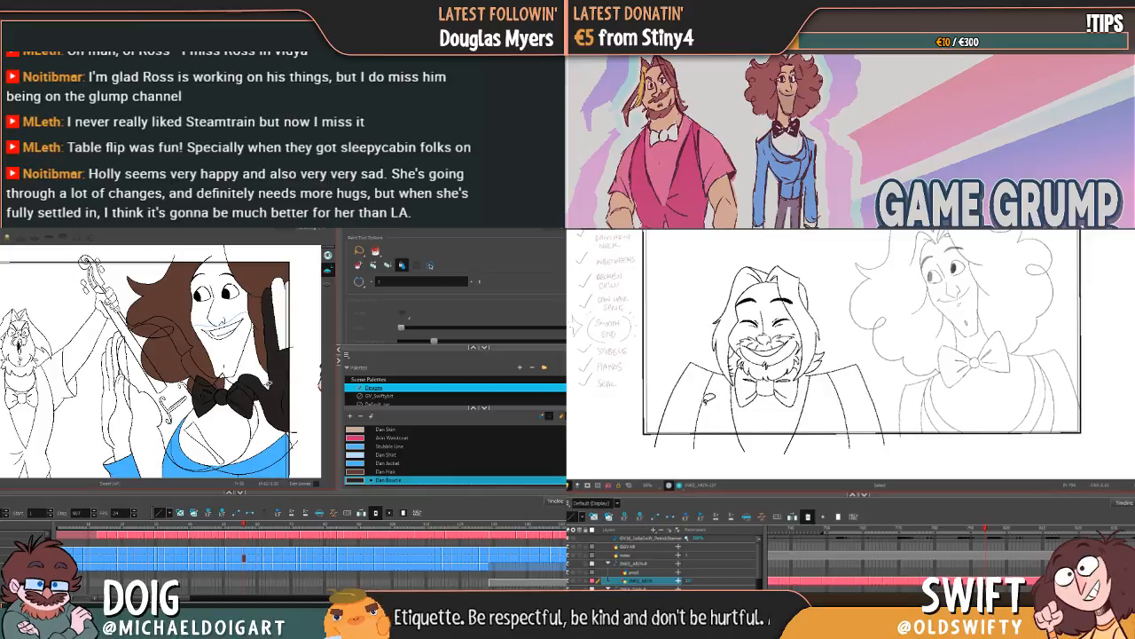
key(comma)
key(period)
drag(707, 402, 722, 375)
key(comma)
key(comma)
key(comma)
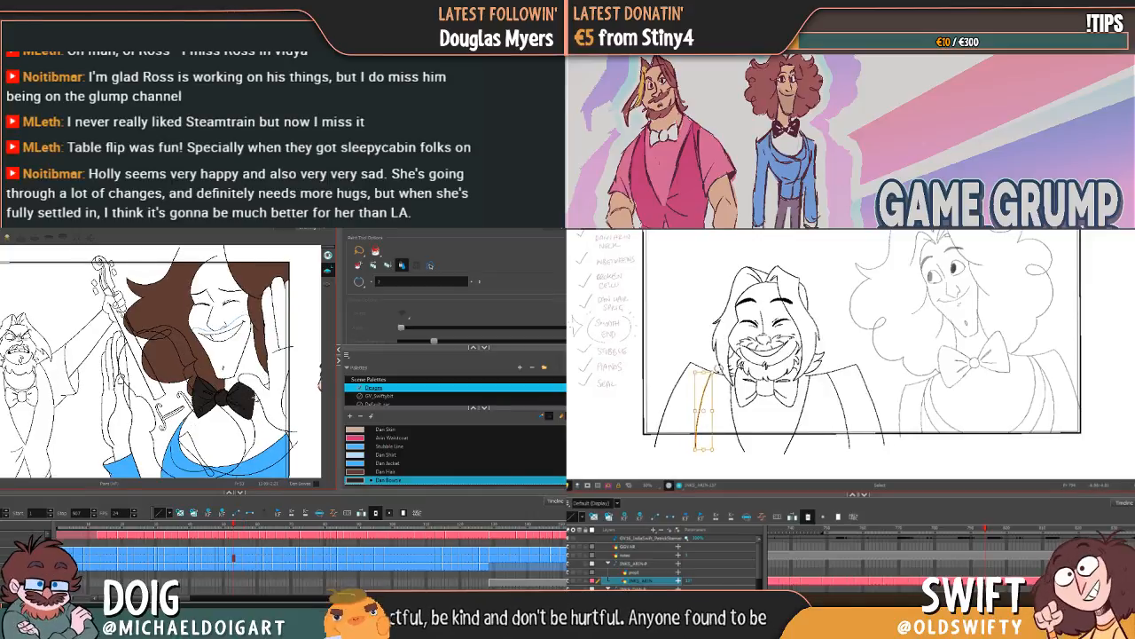
key(comma)
key(period)
key(comma)
key(comma)
key(comma)
Step: Compare Arin's inner jacket lines with the neighbouring drawing, and check the bow tie in Dan's preceding drawings
drag(838, 390, 838, 386)
key(period)
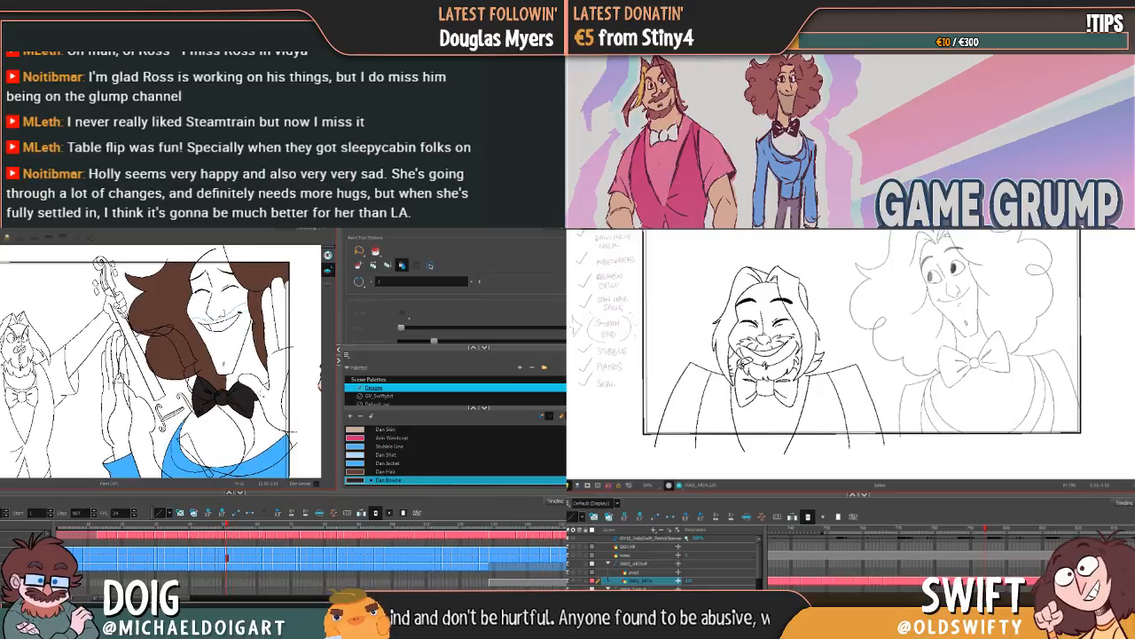
key(comma)
key(period)
key(comma)
key(comma)
mouse_move(713, 389)
mouse_down()
mouse_move(708, 401)
mouse_move(704, 369)
mouse_up()
key(comma)
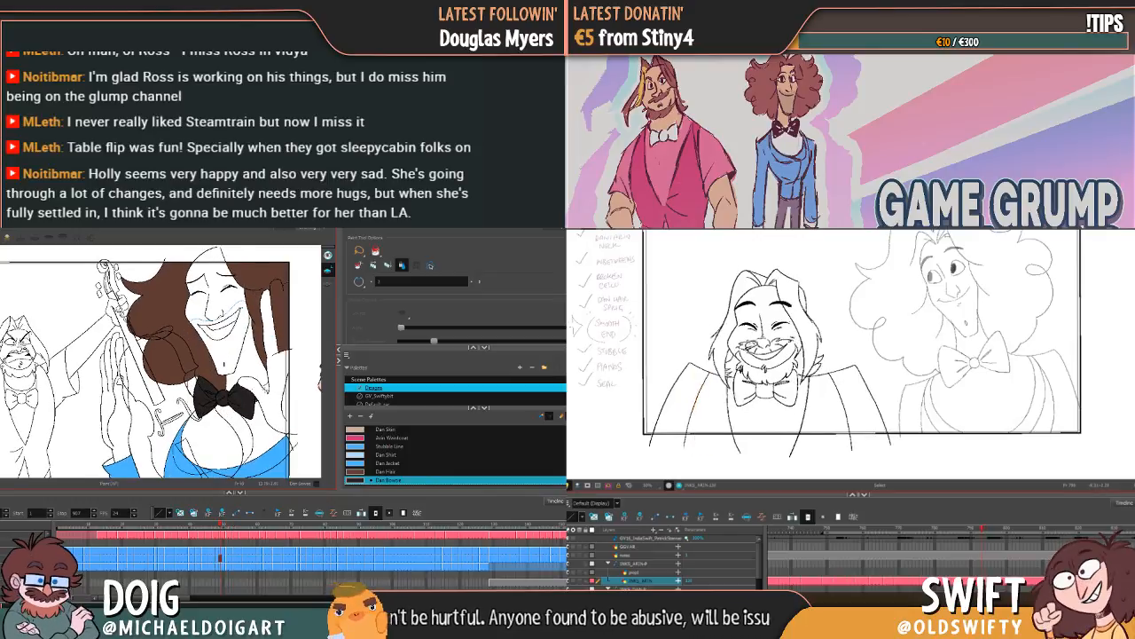
key(period)
key(comma)
Step: Adjust the right inner jacket line on Arin's torso and compare its placement with the neighbouring drawing
key(comma)
key(period)
drag(839, 391, 859, 376)
key(comma)
click(862, 376)
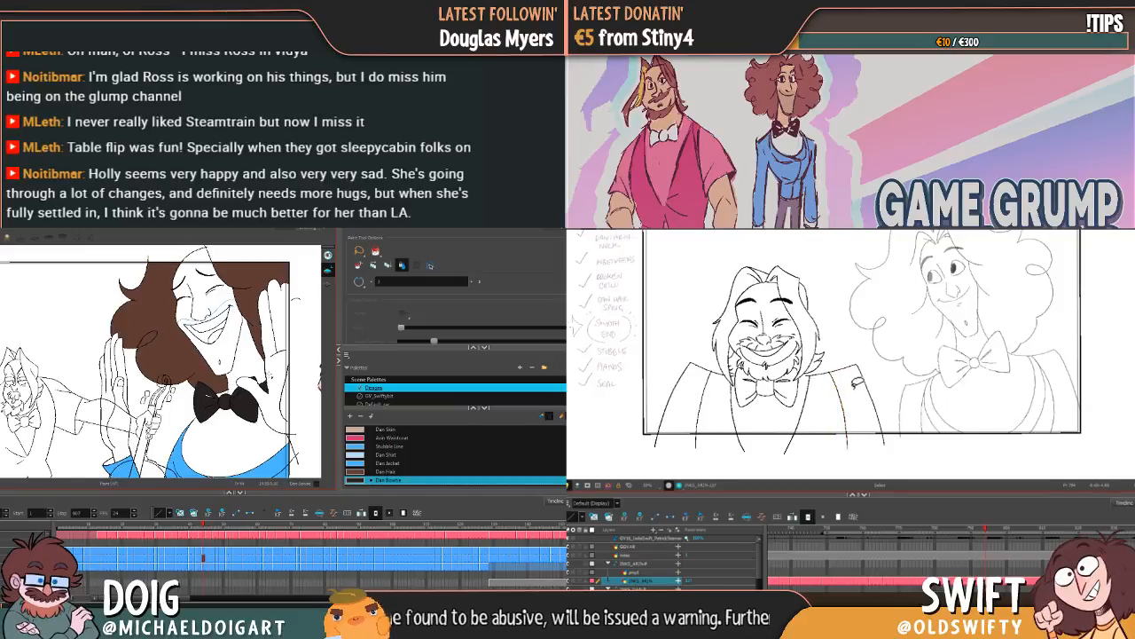
key(comma)
key(period)
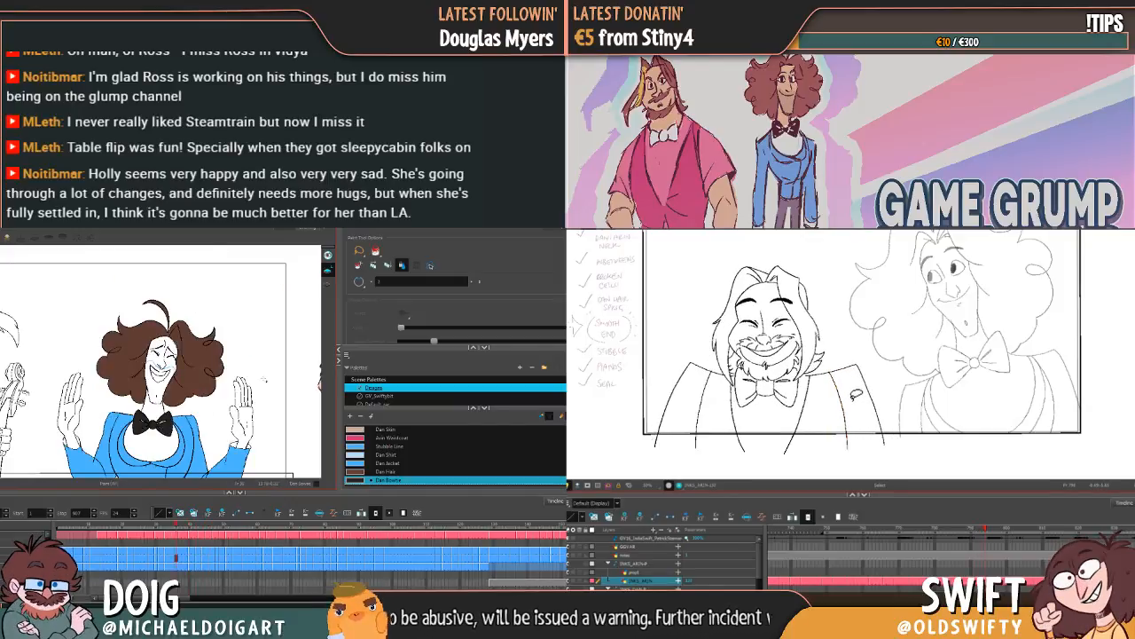
key(comma)
key(period)
Step: Select Arin's right inner jacket line and nudge its lower end slightly outward, checking it against the neighbouring drawing
click(844, 411)
mouse_move(844, 410)
mouse_down()
mouse_move(834, 418)
mouse_move(841, 404)
mouse_move(845, 414)
mouse_up()
key(comma)
key(period)
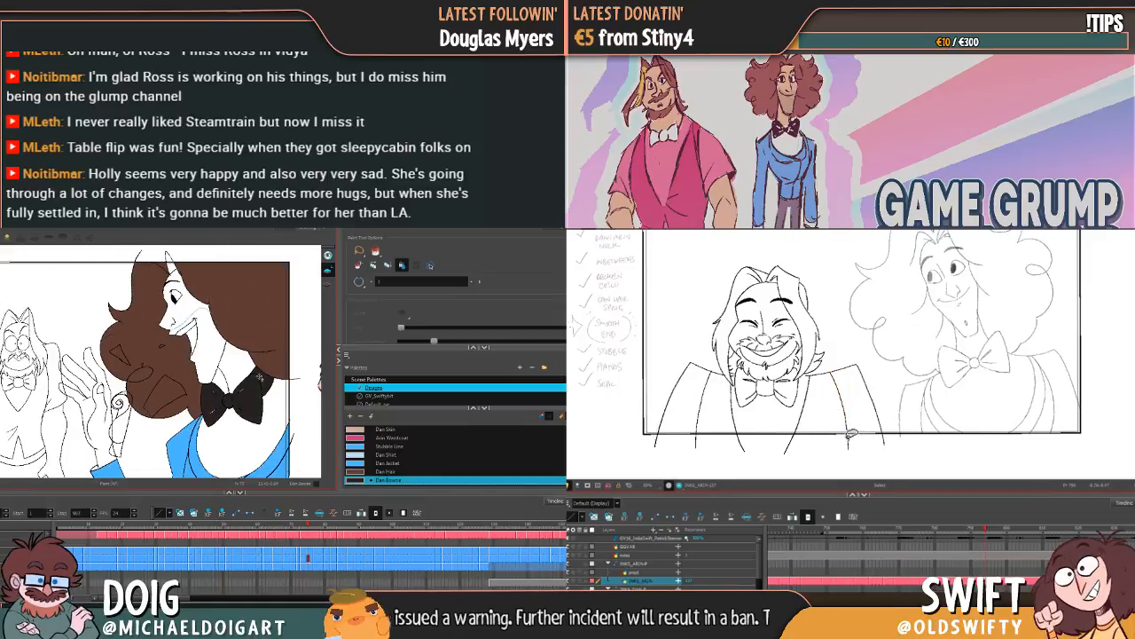
click(843, 412)
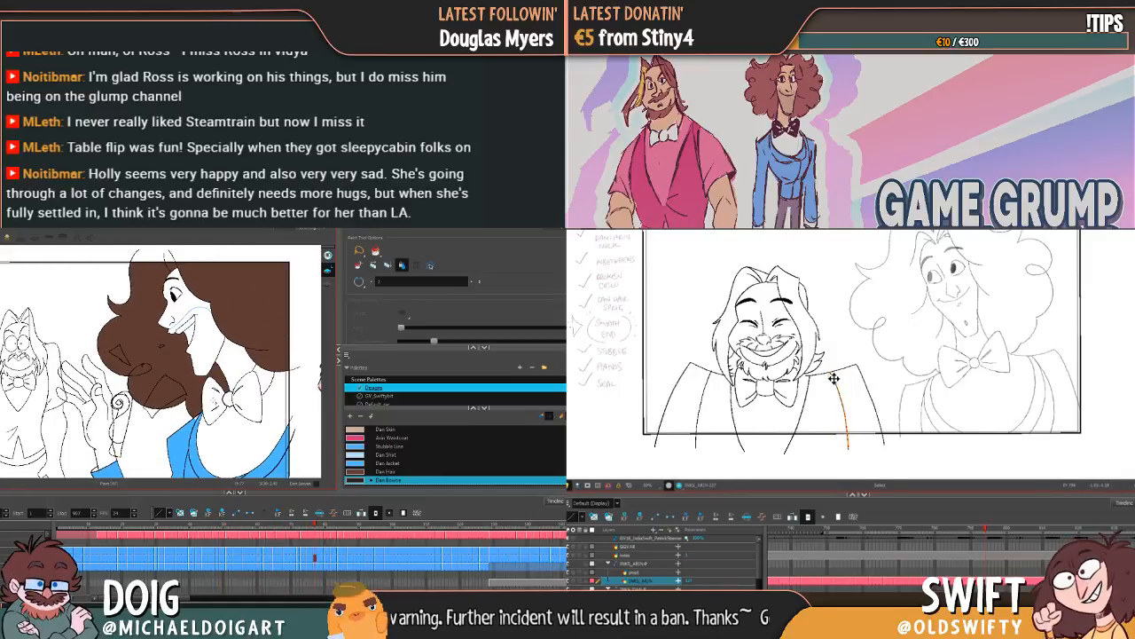
drag(854, 451, 862, 452)
key(Delete)
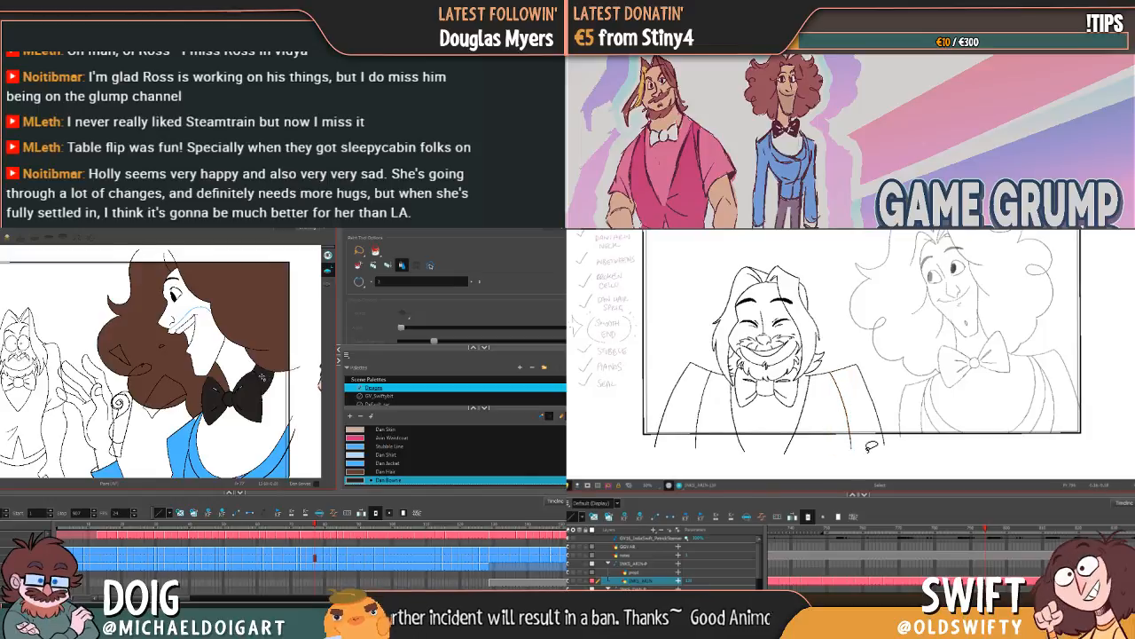
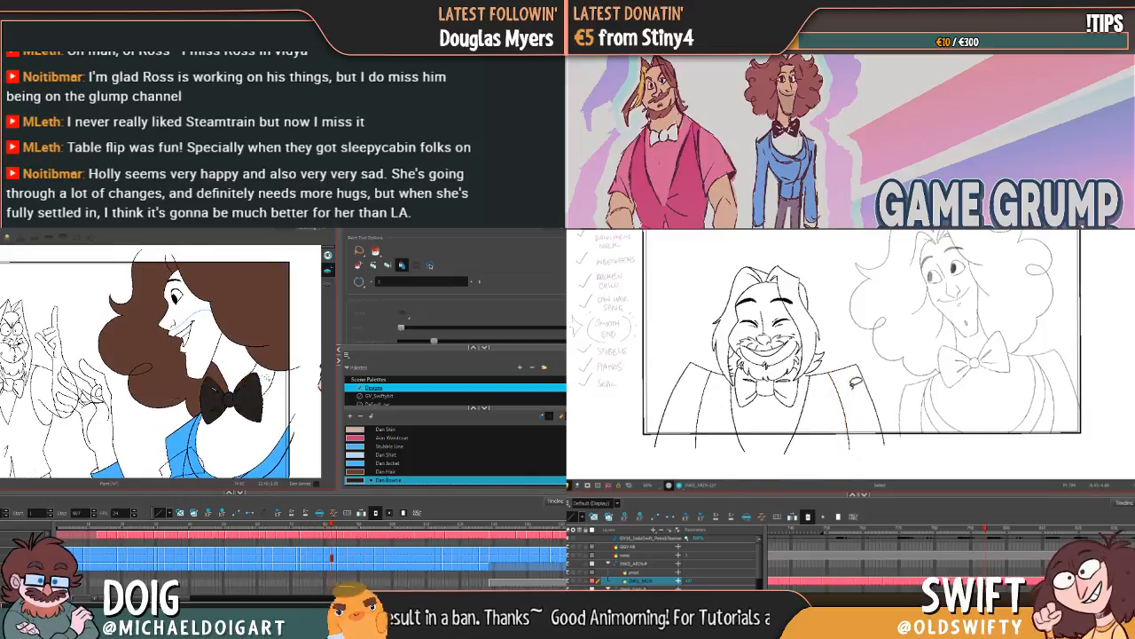
Step: Fill the curly-haired character's bow tie with the Dan Bowtie colour across the side-view frames with the shouting bearded character
click(845, 409)
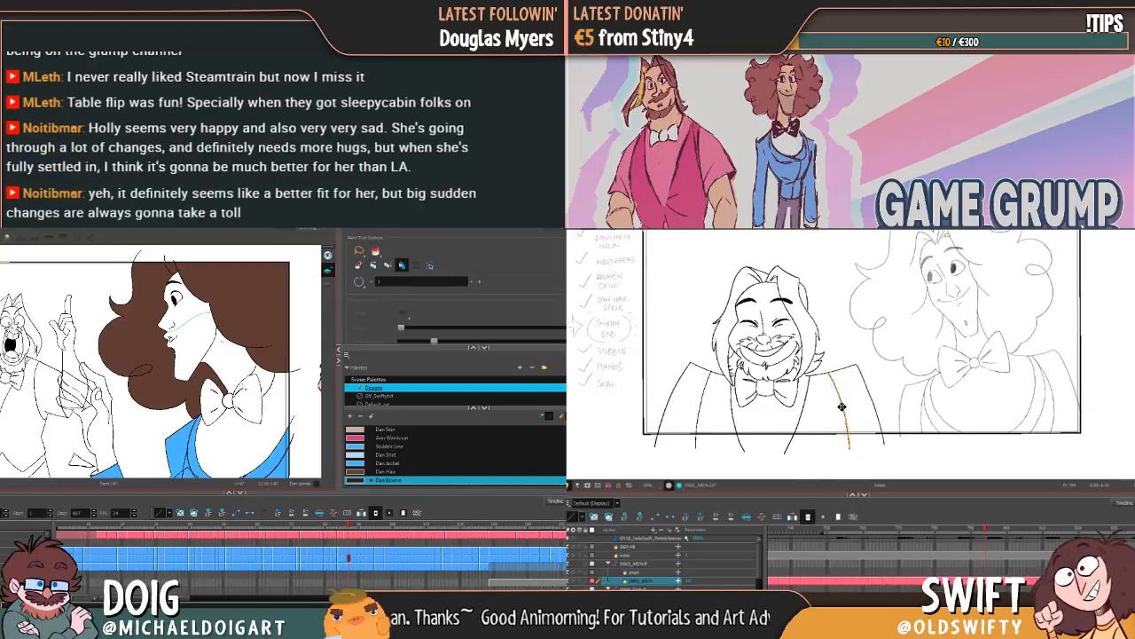
key(g)
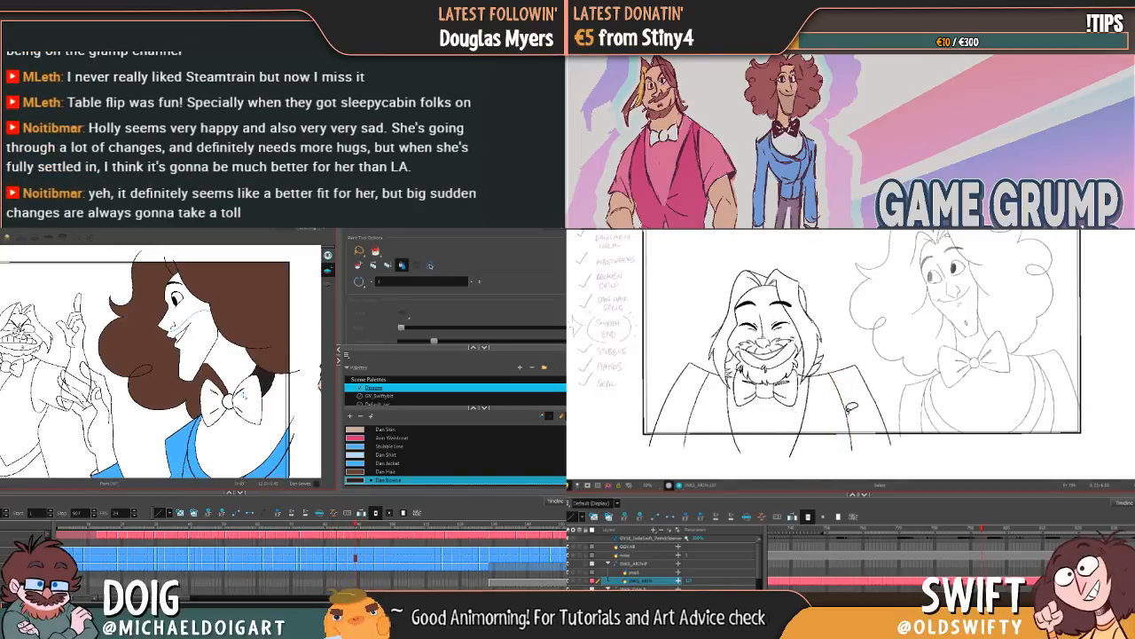
click(256, 390)
key(g)
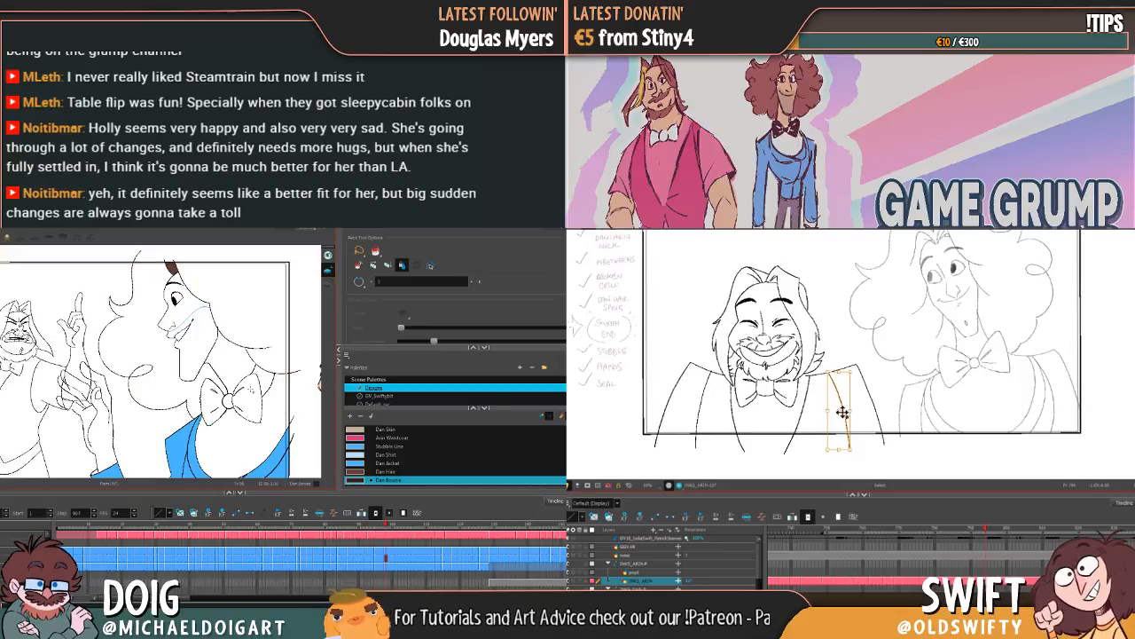
click(256, 385)
key(g)
key(f)
Step: Fill both wings, knot and strap of the bow tie with Dan Bowtie on the last profile frame beside the raised hand
key(g)
key(f)
key(g)
key(f)
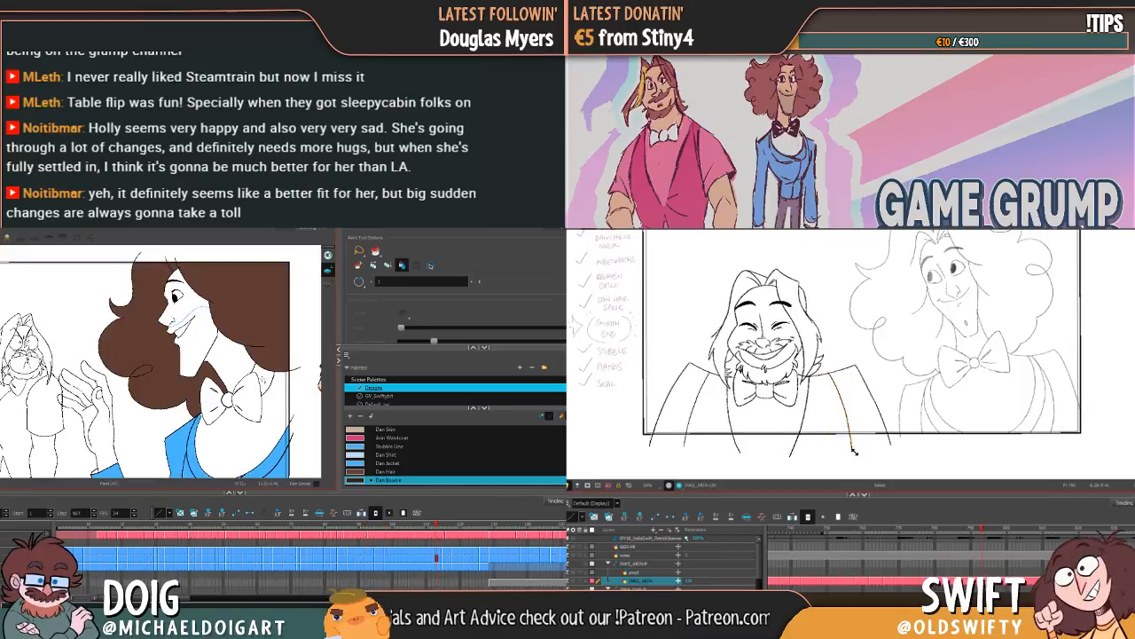
click(264, 377)
click(253, 401)
click(213, 401)
click(233, 399)
key(g)
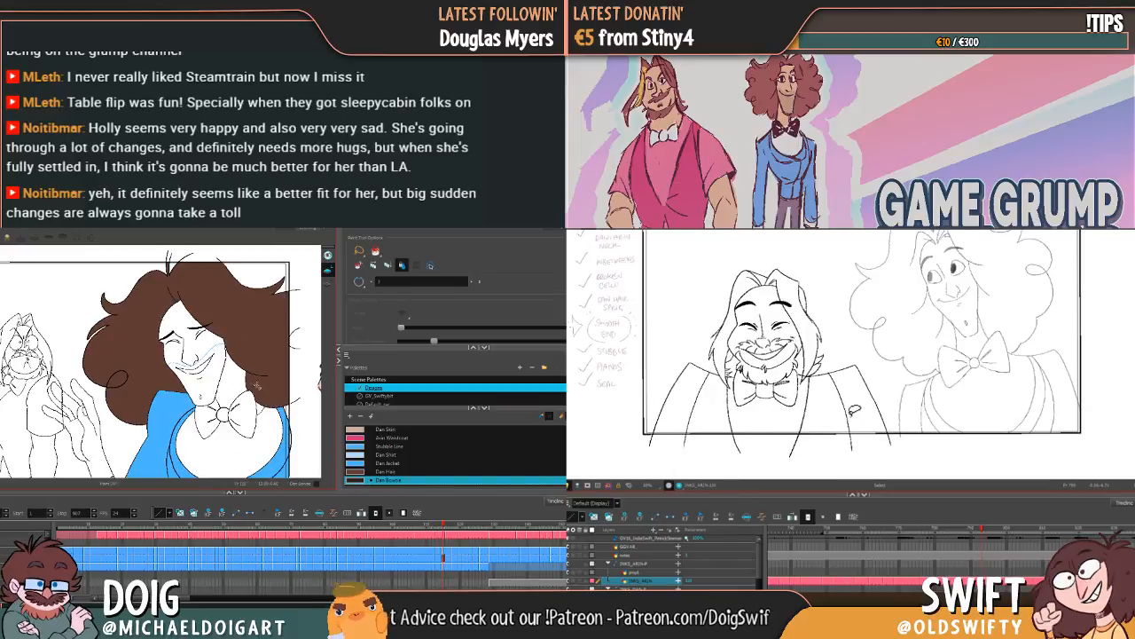
Step: Fill the bow tie's wings and knot with Dan Bowtie on the frame where the character turns to the front, smiling
click(245, 419)
click(216, 415)
click(206, 422)
click(222, 400)
click(848, 422)
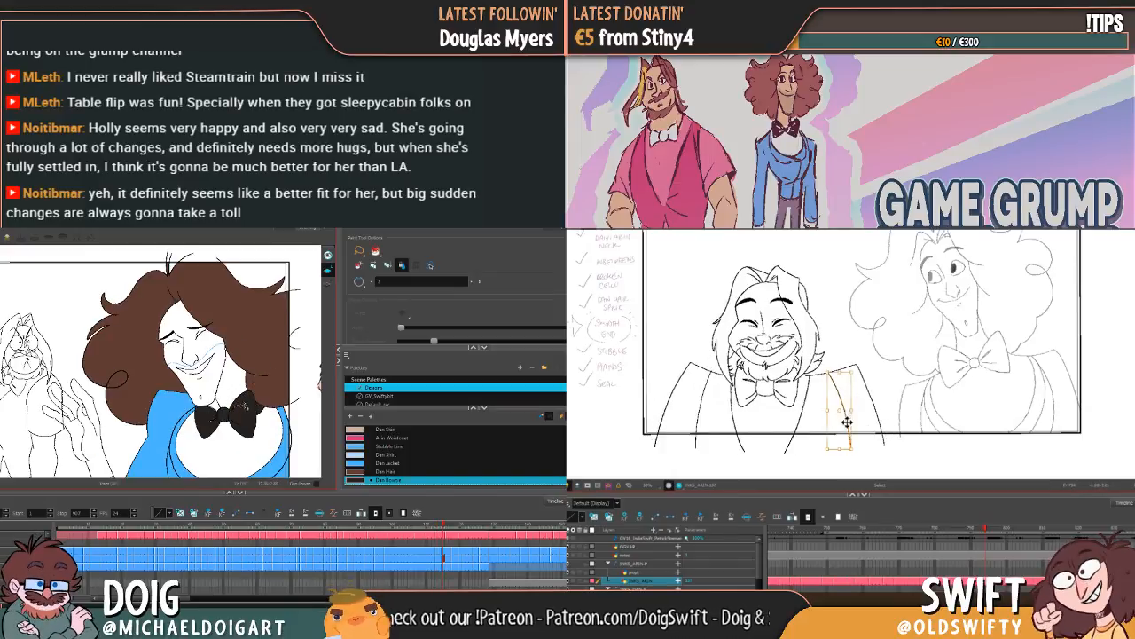
key(g)
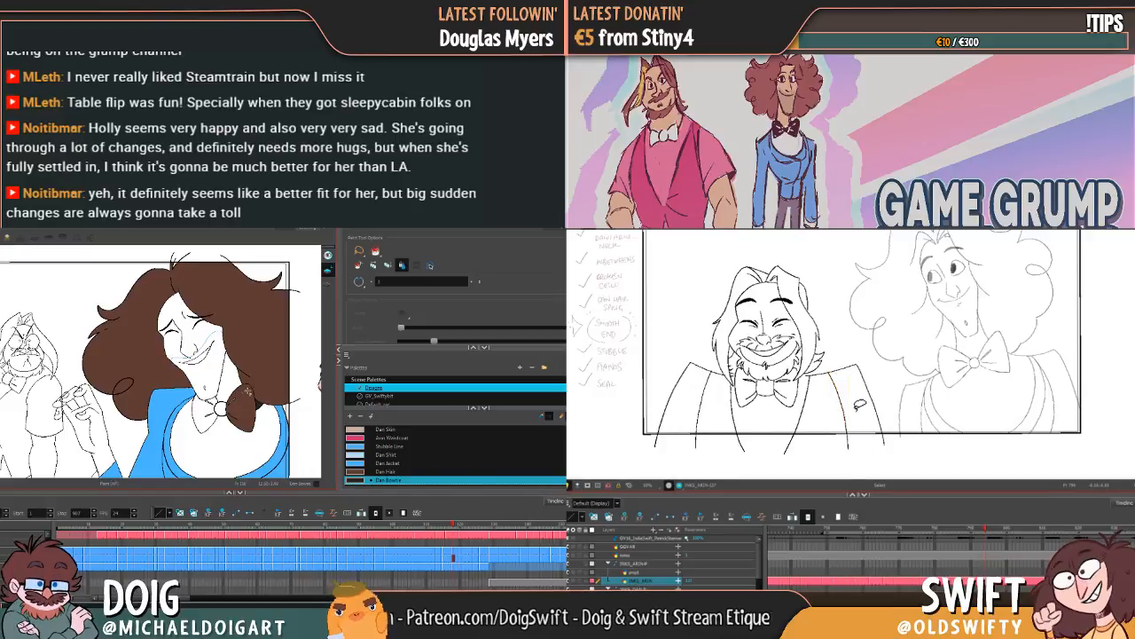
Step: Recolour the brown right wing of the bow tie with Dan Bowtie on the tilted-head frame and fill its knot and left wing
click(845, 409)
key(alt+b)
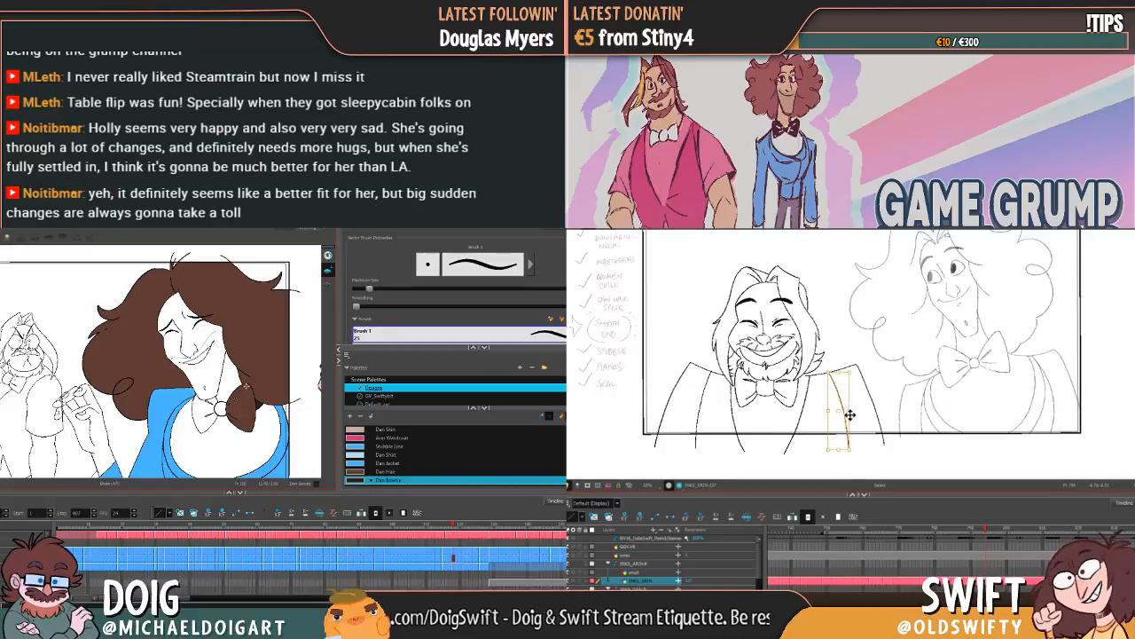
key(f)
key(g)
key(f)
key(g)
key(f)
key(alt+i)
click(241, 406)
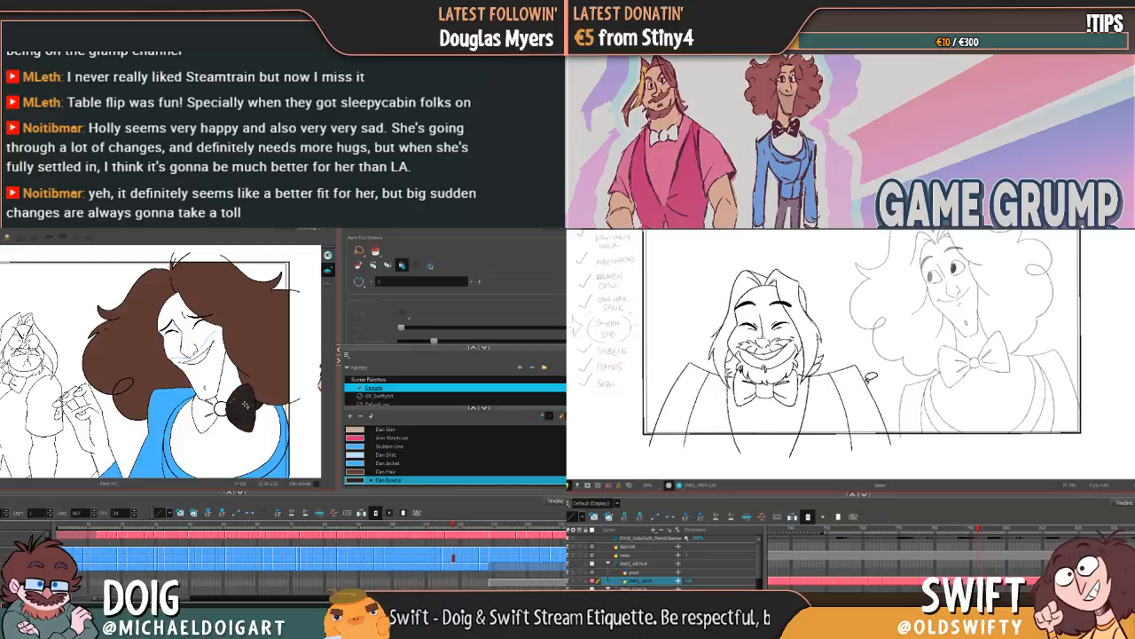
key(f)
click(221, 409)
key(g)
click(204, 415)
click(213, 406)
key(g)
key(f)
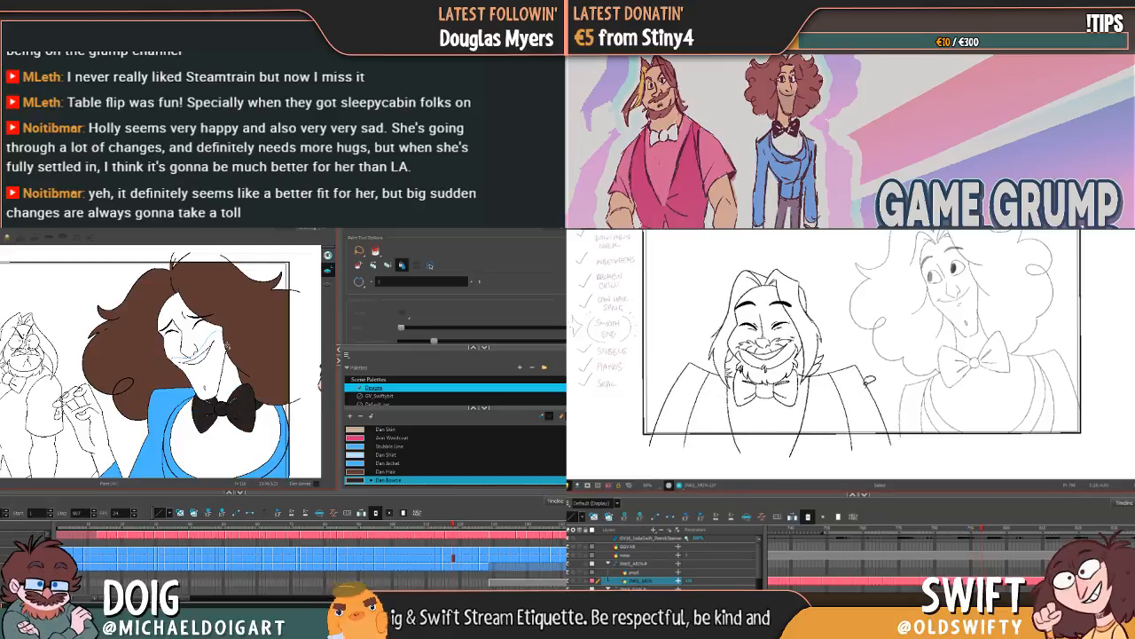
Step: Fill the bow tie with Dan Bowtie on the front-facing frame where the character starts laughing with an open mouth
key(g)
key(g)
key(g)
drag(865, 339, 861, 371)
click(241, 406)
key(g)
key(f)
key(g)
key(f)
key(g)
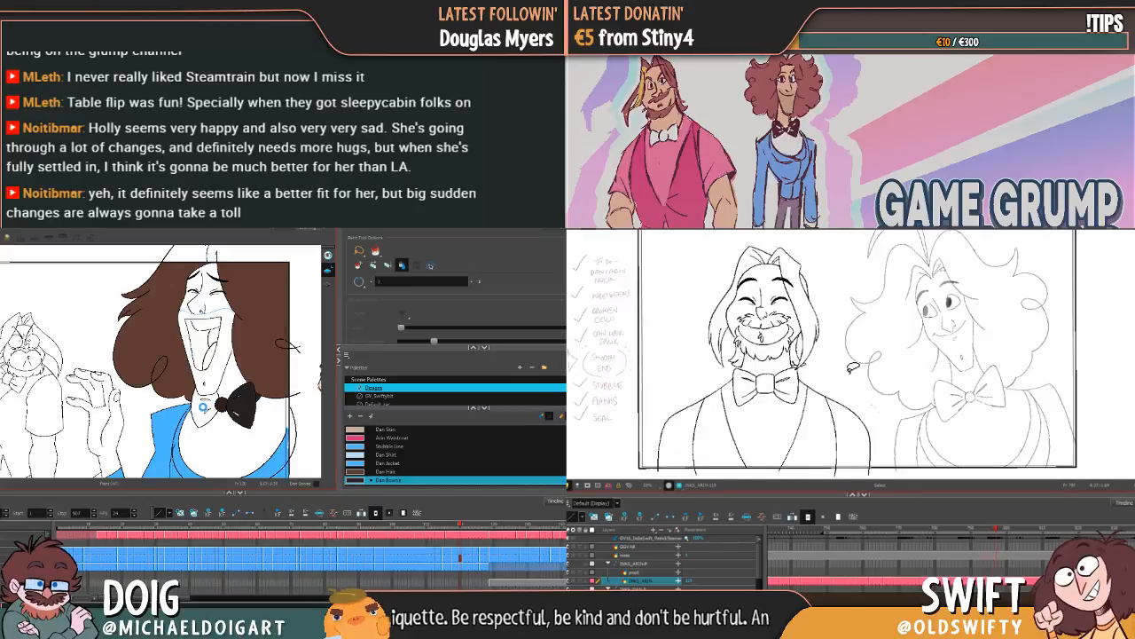
click(206, 408)
key(g)
key(f)
key(f)
Step: Fill the bow tie's wings and knot with Dan Bowtie on the following laughing frame with one hand raised
key(g)
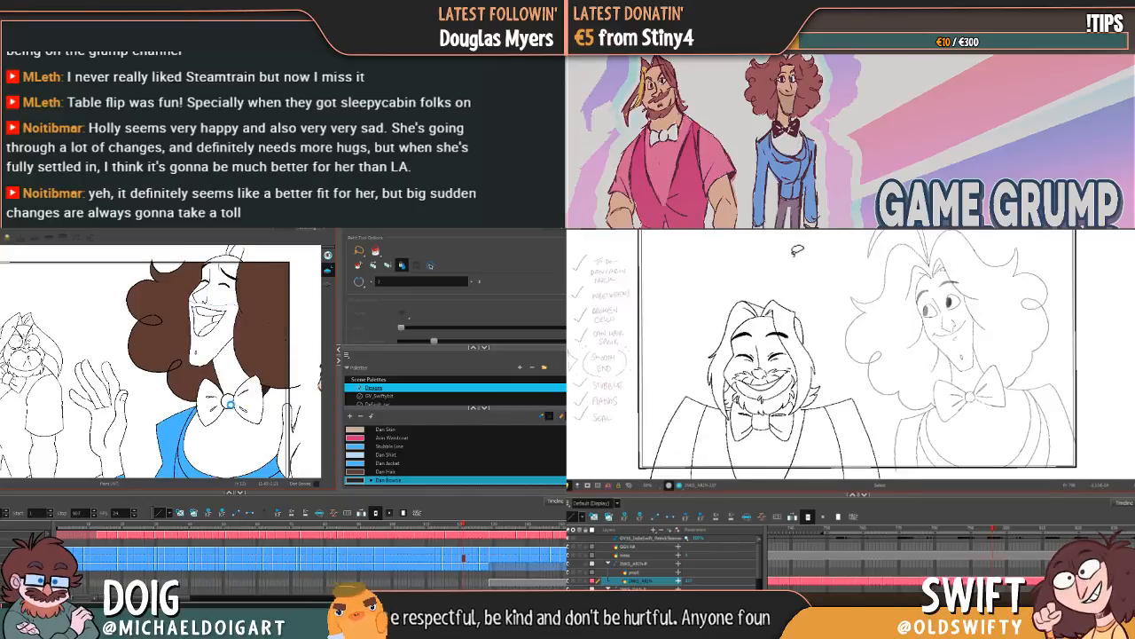
key(g)
click(245, 401)
click(229, 401)
click(211, 404)
Step: Fill the bow tie's wings and knot with Dan Bowtie on the laughing frame with both hands raised
key(g)
key(f)
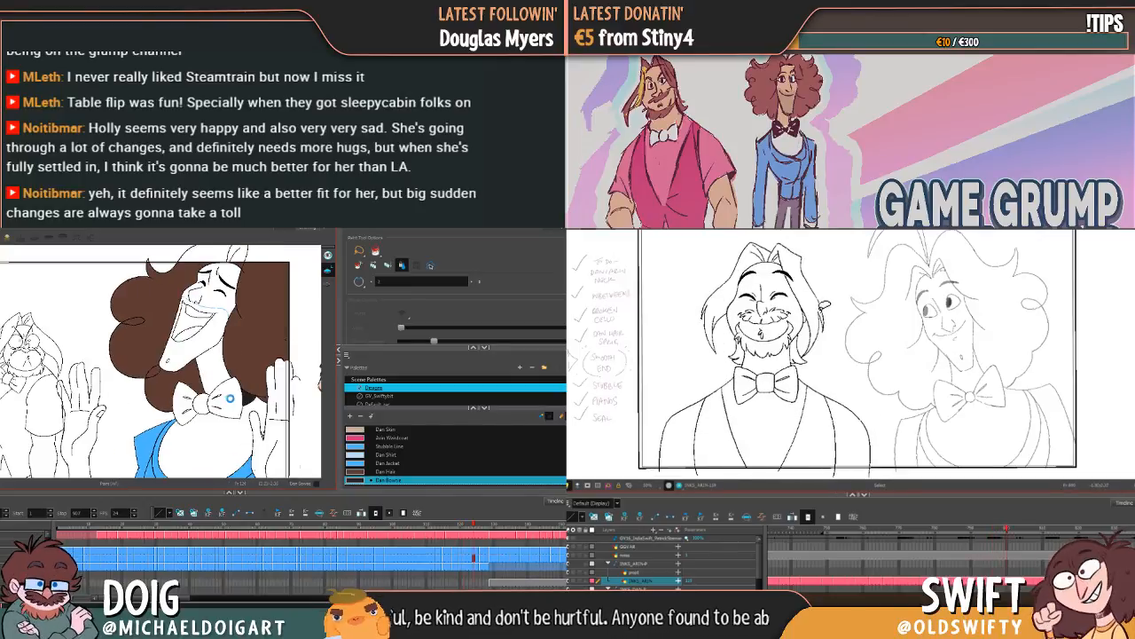
click(222, 399)
key(f)
click(201, 402)
click(185, 405)
key(f)
key(g)
key(g)
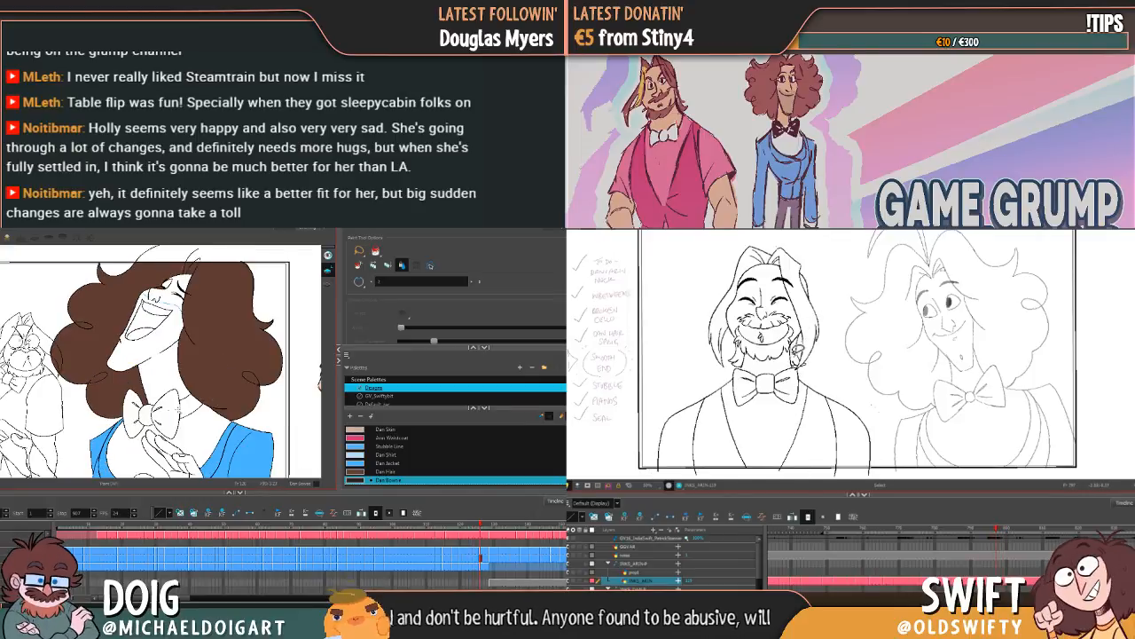
Step: Fill the bow tie's strap and right wing with Dan Bowtie on the frame with the head thrown back
key(f)
click(187, 406)
click(168, 412)
click(151, 415)
key(g)
click(139, 444)
click(133, 411)
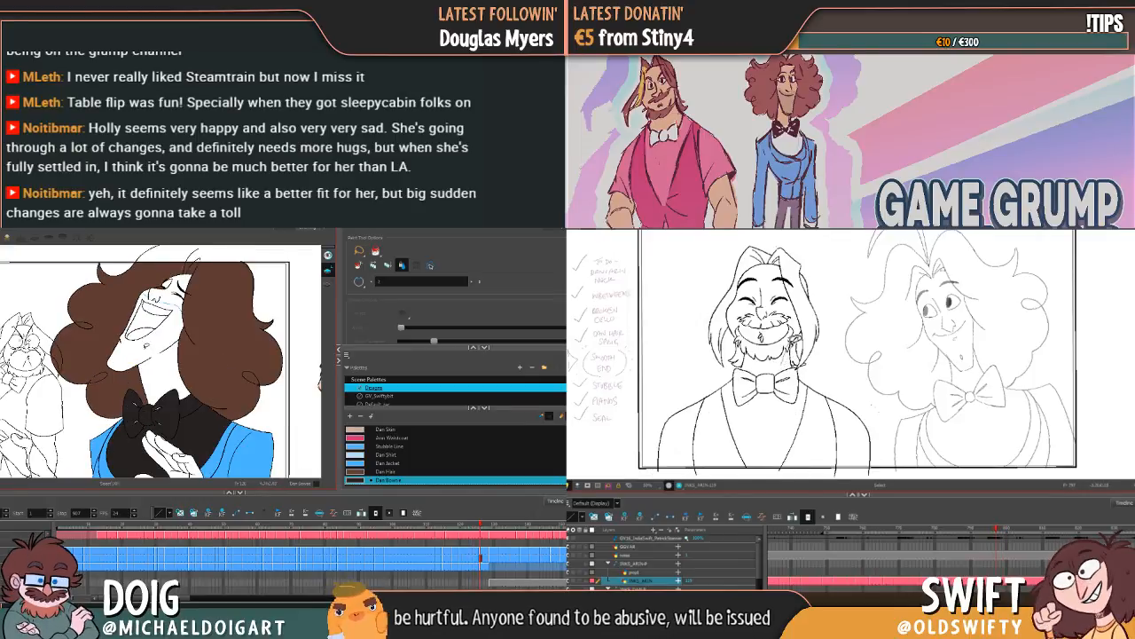
key(ctrl+z)
key(ctrl+z)
key(ctrl+z)
key(f)
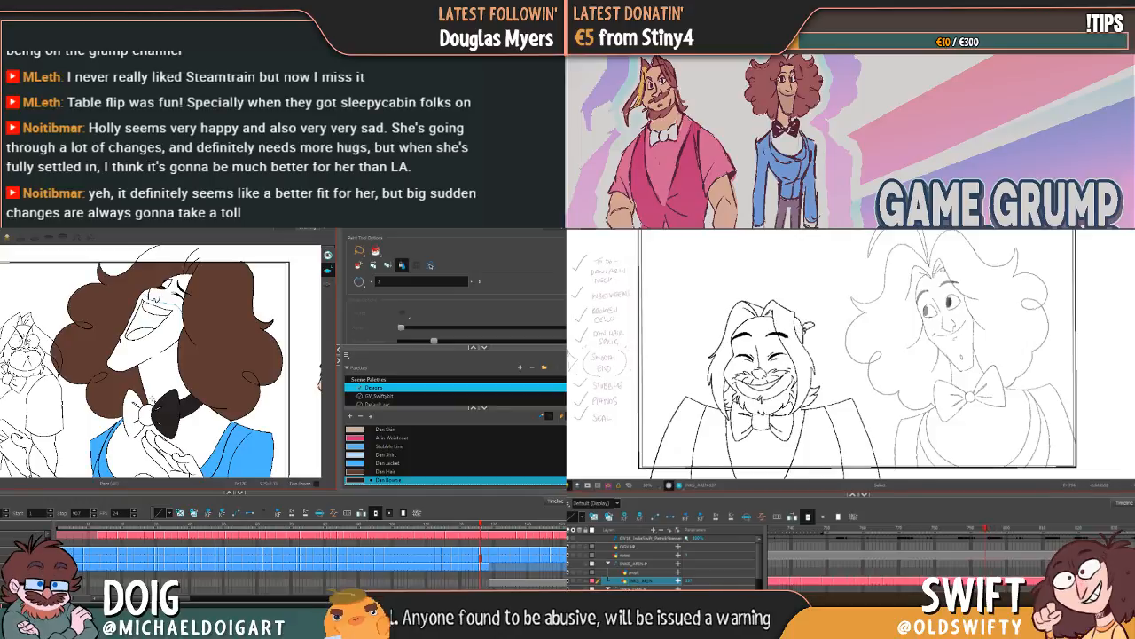
Step: Touch up the bow tie's outline with the Brush on the thrown-back-head frame and fill its knot and left wing with Dan Bowtie
key(g)
key(f)
key(alt+b)
key(g)
key(f)
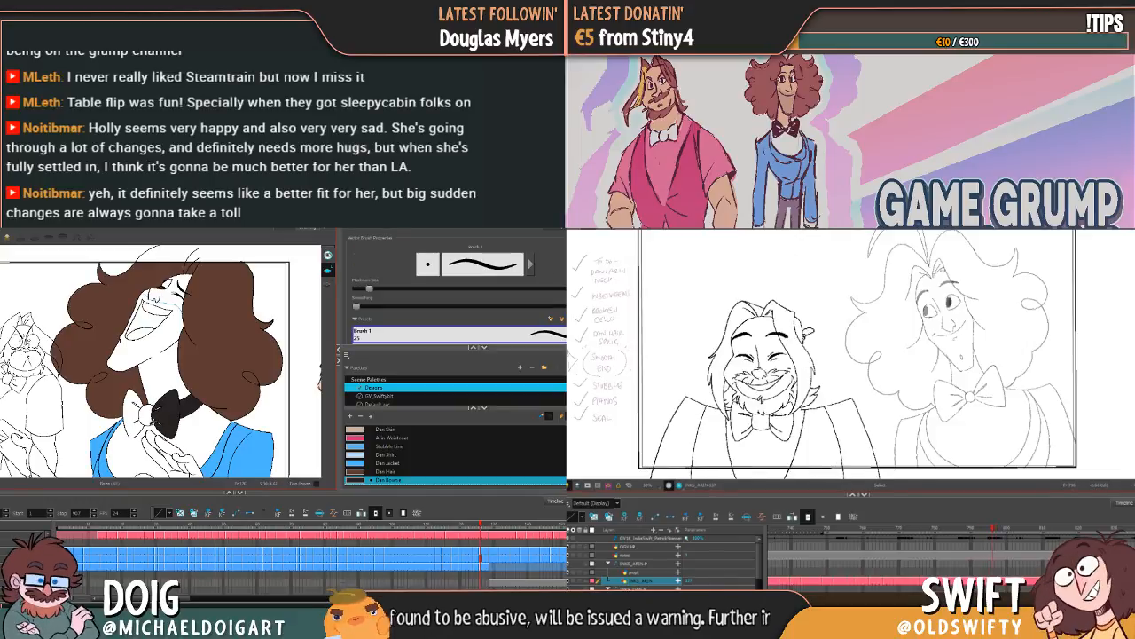
key(g)
key(f)
key(g)
key(alt+i)
key(g)
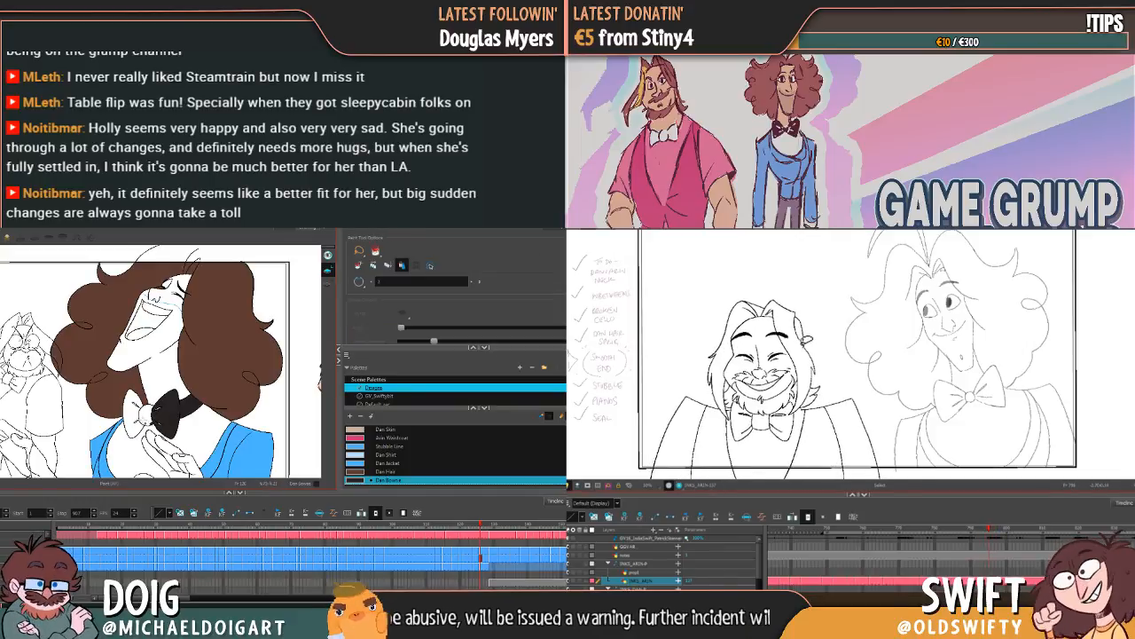
click(147, 415)
key(g)
click(135, 412)
key(g)
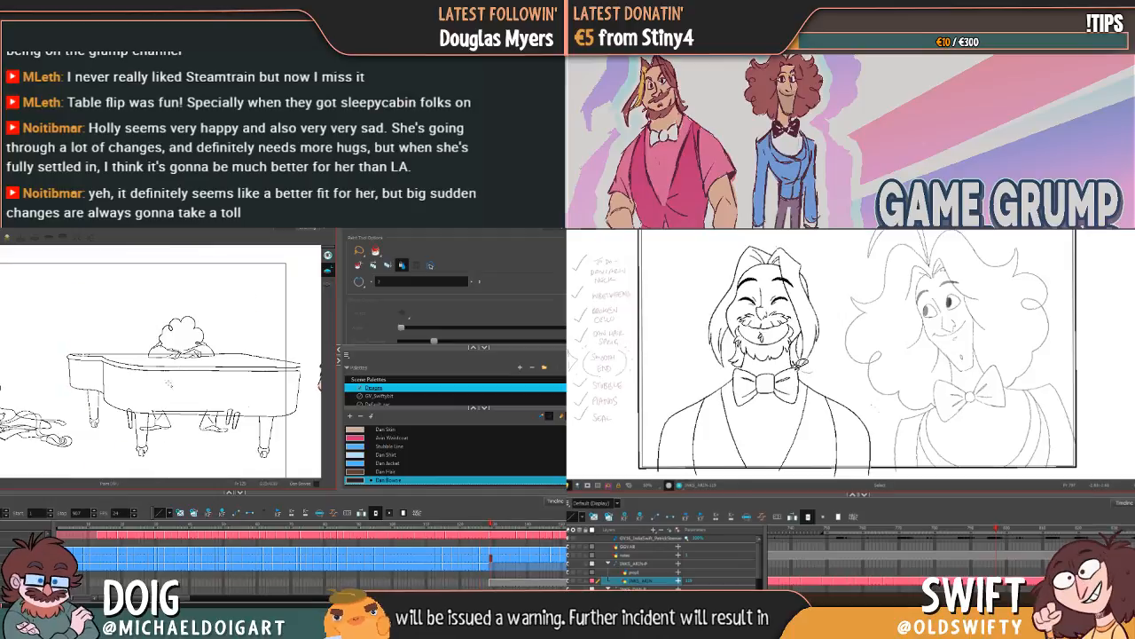
Step: Step back through the animation to its first frame and check the bow tie fill on each drawing
key(f)
key(f)
key(f)
key(f)
key(f)
key(f)
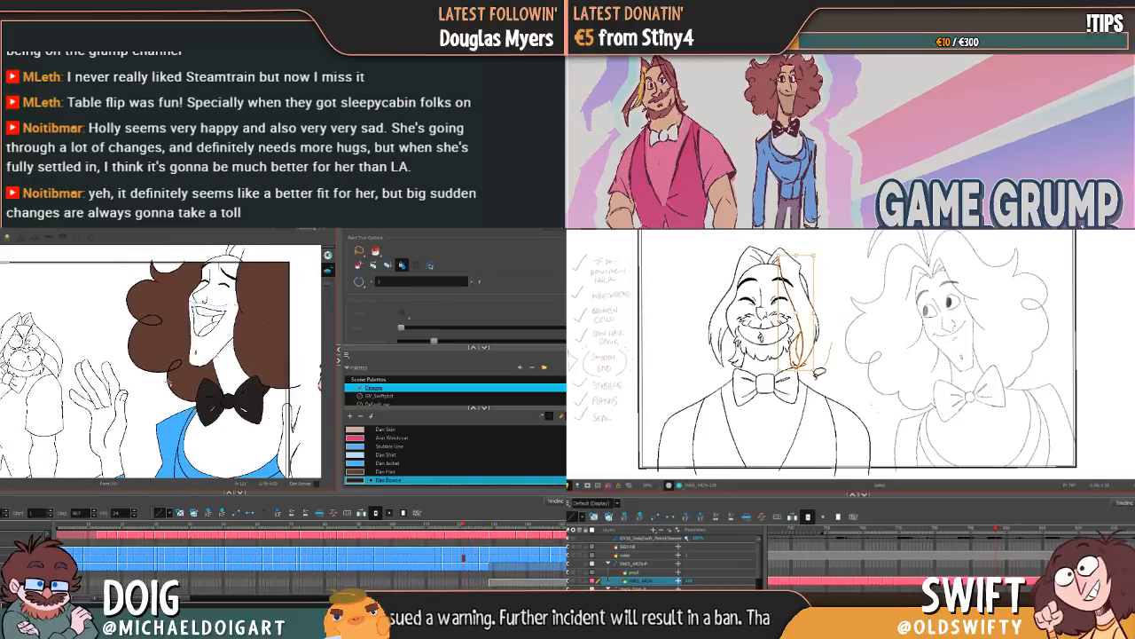
key(f)
key(f)
key(f)
key(f)
key(f)
key(f)
key(f)
key(f)
key(f)
key(f)
key(f)
key(f)
key(f)
key(f)
key(f)
key(f)
key(f)
key(f)
key(f)
key(f)
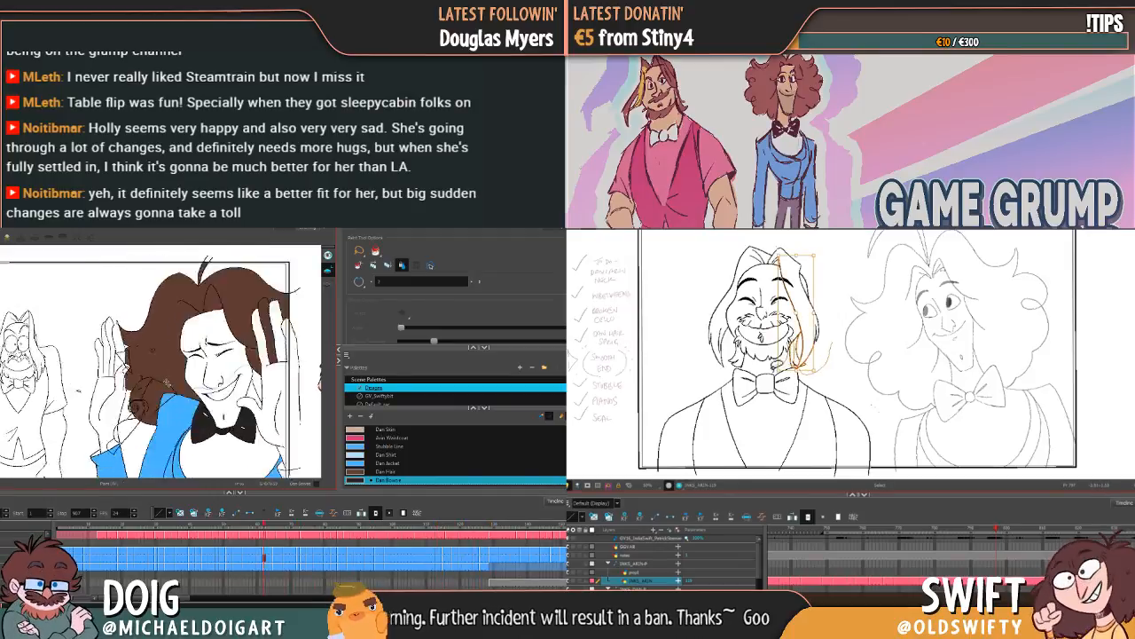
mouse_move(800, 369)
mouse_down()
mouse_move(754, 372)
mouse_move(696, 284)
mouse_move(819, 332)
mouse_move(828, 350)
mouse_move(807, 366)
mouse_move(799, 342)
mouse_move(780, 363)
mouse_move(756, 361)
mouse_move(750, 343)
mouse_up()
key(f)
key(f)
key(f)
key(f)
key(f)
key(f)
key(f)
key(f)
key(g)
drag(837, 322, 815, 372)
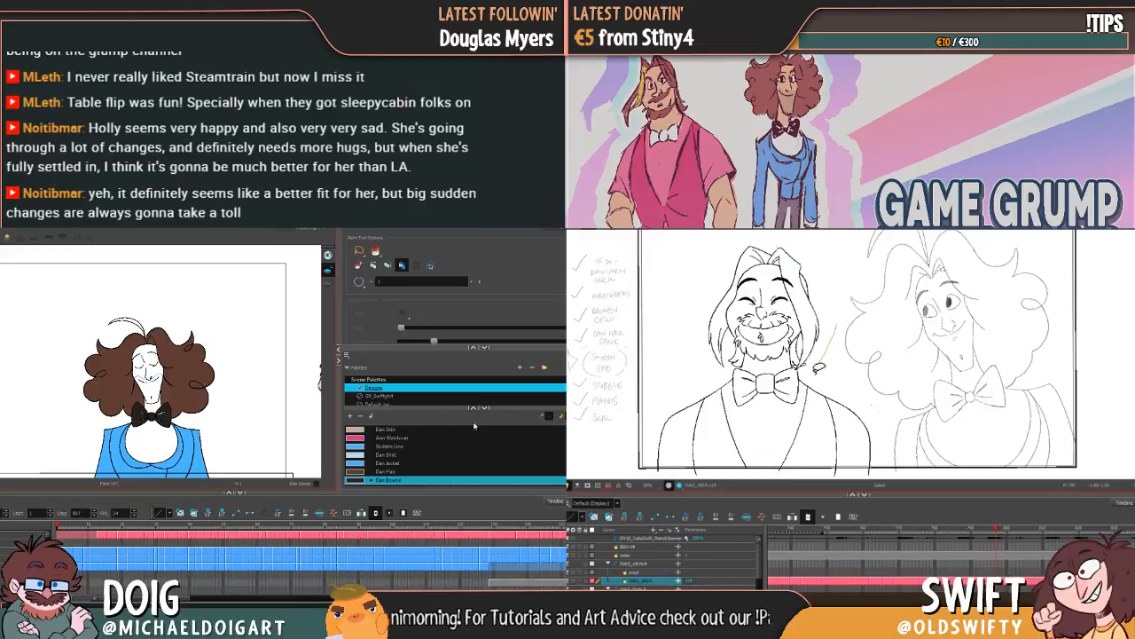
Step: Fill the curly-haired character's face and neck with the Dan Skin colour on the first frame
click(362, 430)
click(157, 372)
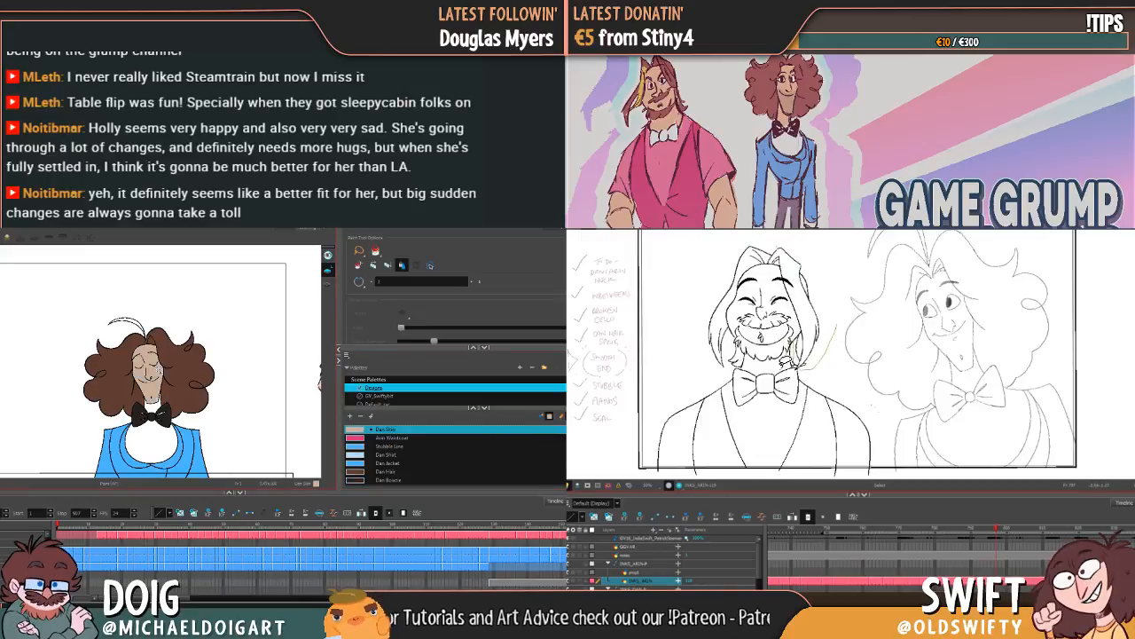
mouse_move(763, 370)
mouse_down()
mouse_move(742, 351)
mouse_move(738, 367)
mouse_move(700, 359)
mouse_move(801, 233)
mouse_move(763, 370)
mouse_move(785, 377)
mouse_up()
drag(819, 315, 773, 319)
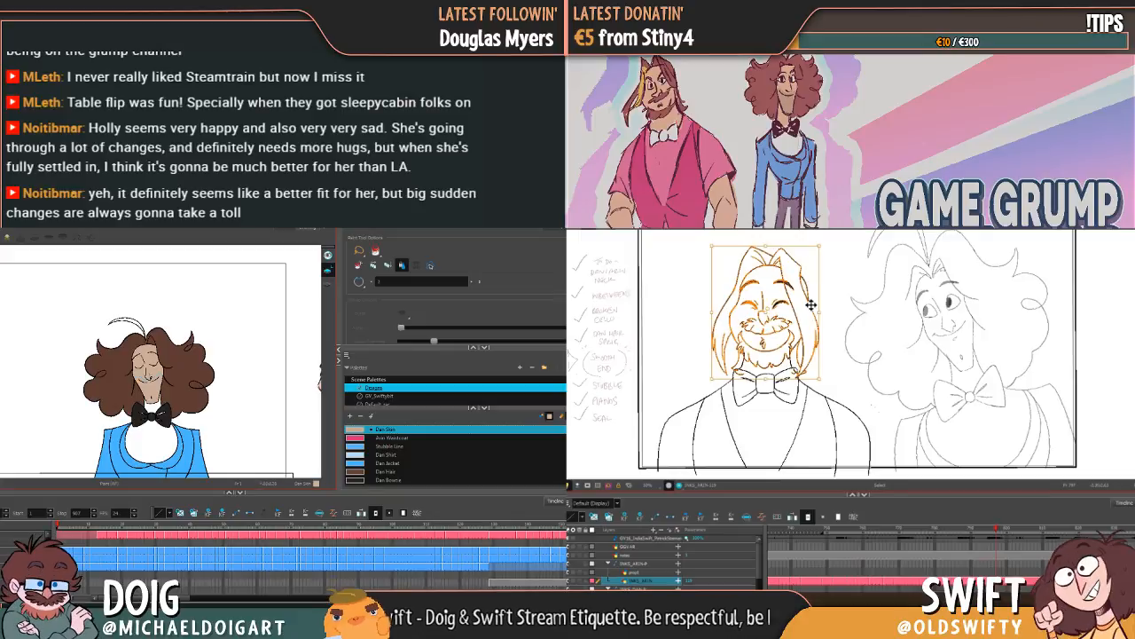
scroll(153, 379, up, 4)
scroll(151, 375, up, 3)
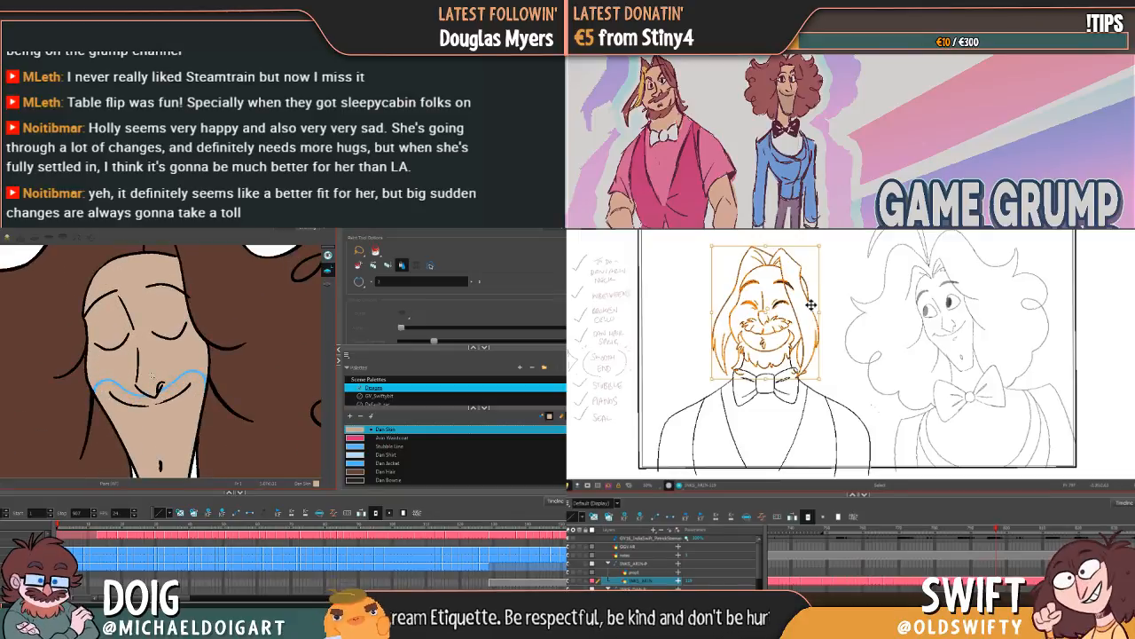
key(ctrl+z)
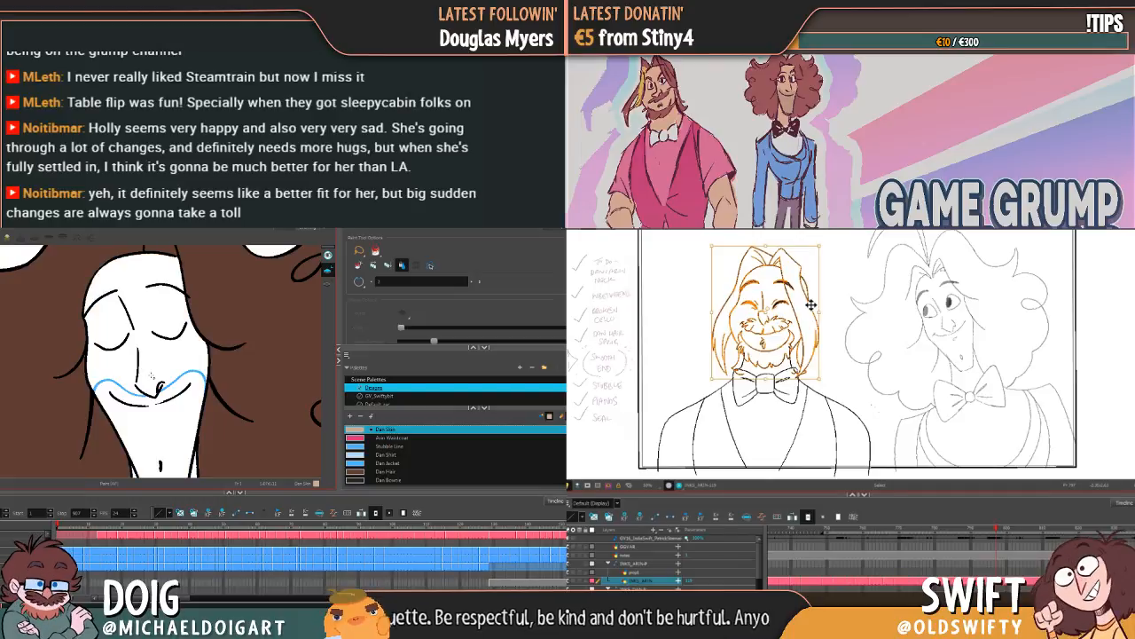
drag(174, 419, 184, 370)
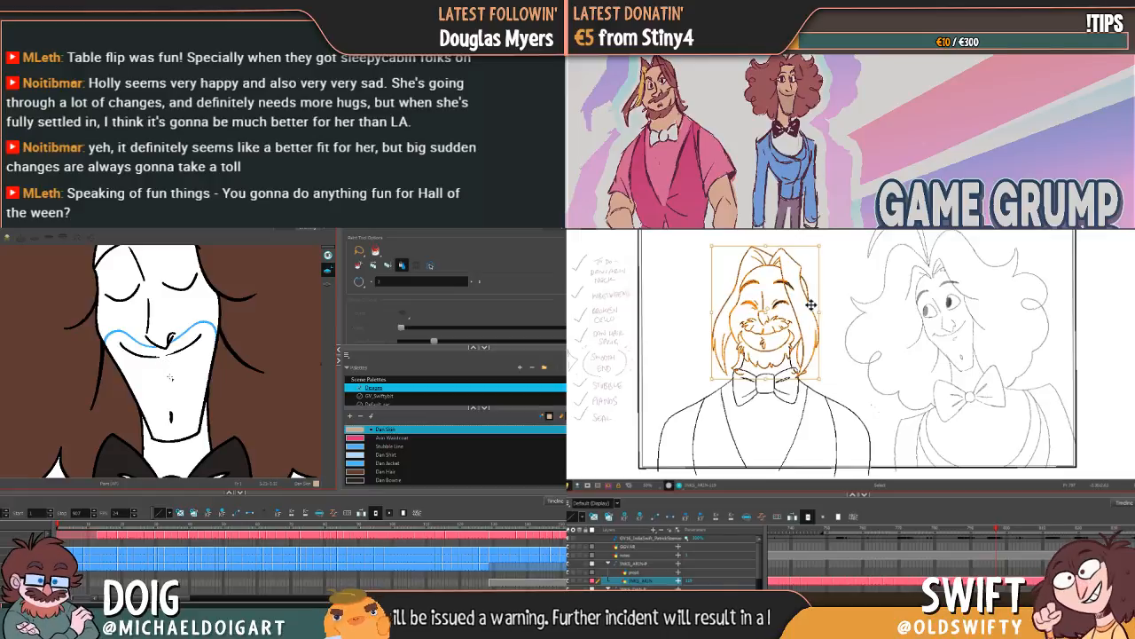
click(169, 377)
click(173, 462)
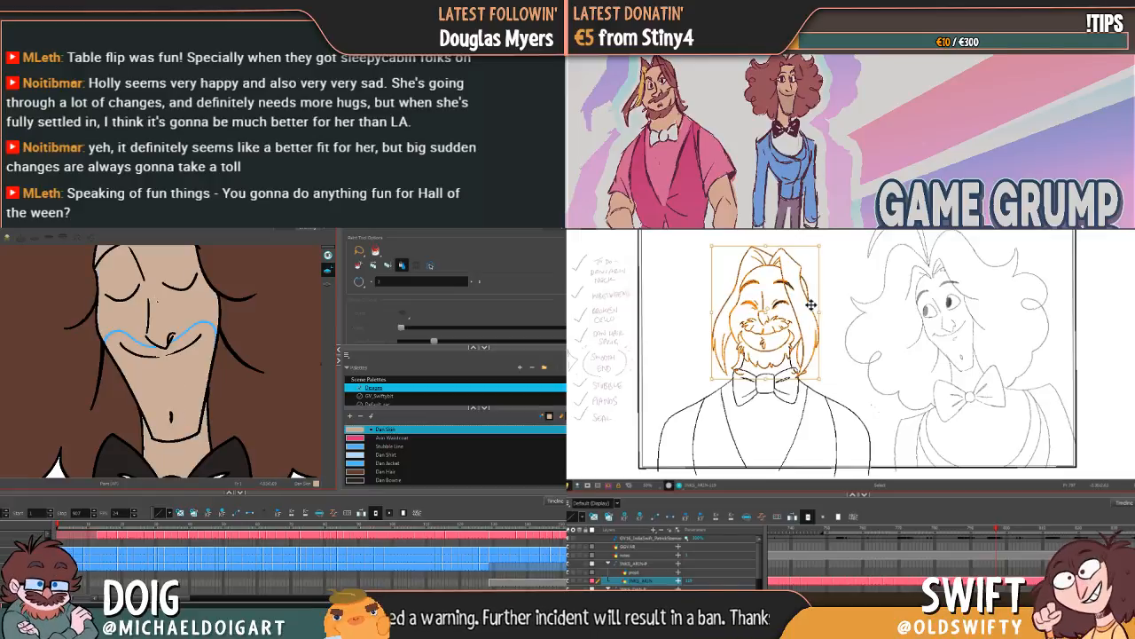
Step: Examine the coloured reference drawings of both characters beside the frame and compare them with the skin and stubble colours in the palette
scroll(158, 302, down, 2)
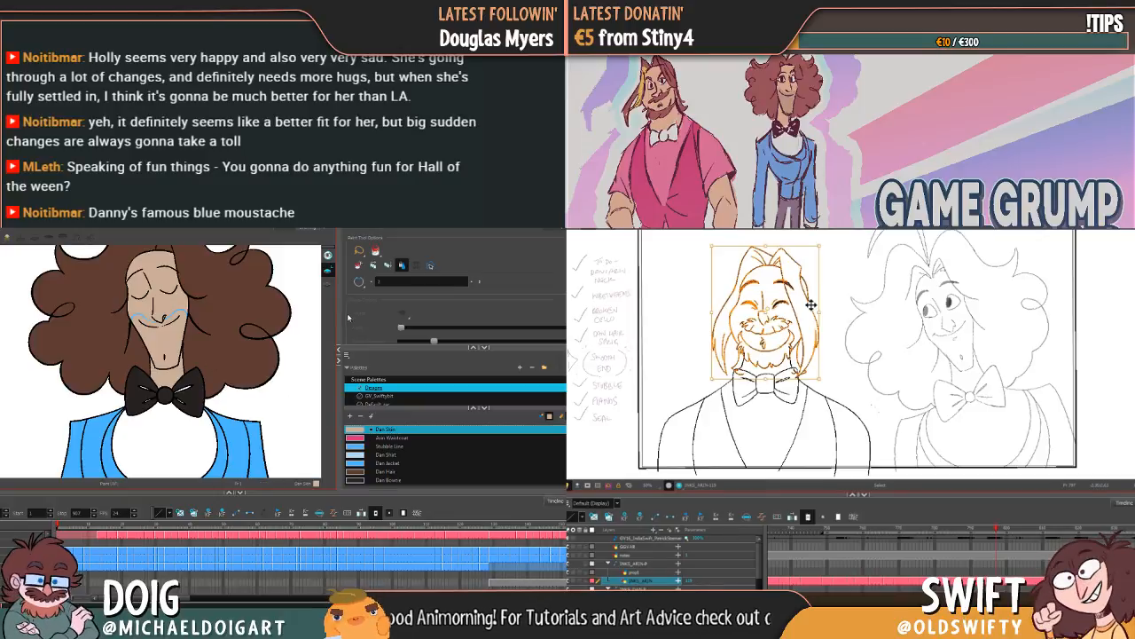
scroll(228, 348, down, 4)
scroll(253, 349, up, 6)
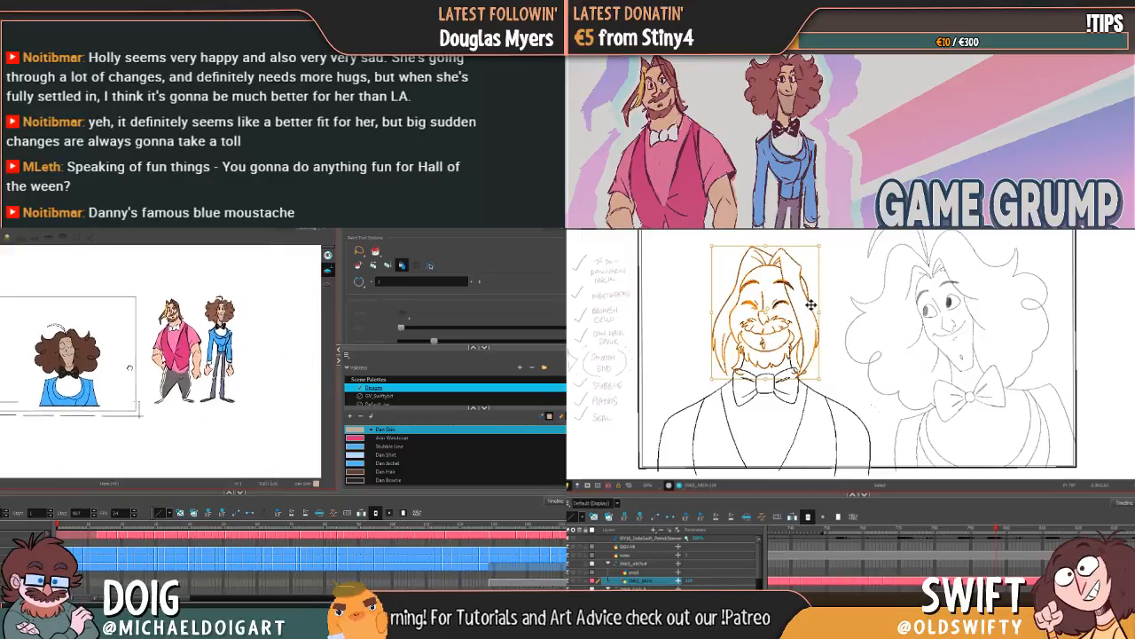
scroll(204, 361, up, 3)
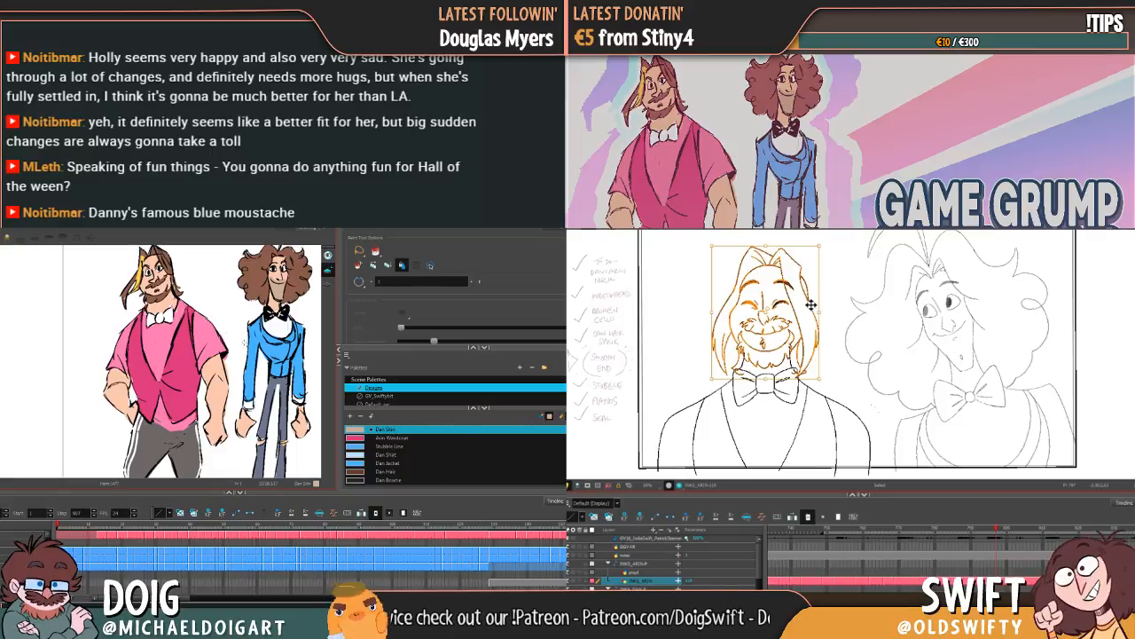
click(853, 296)
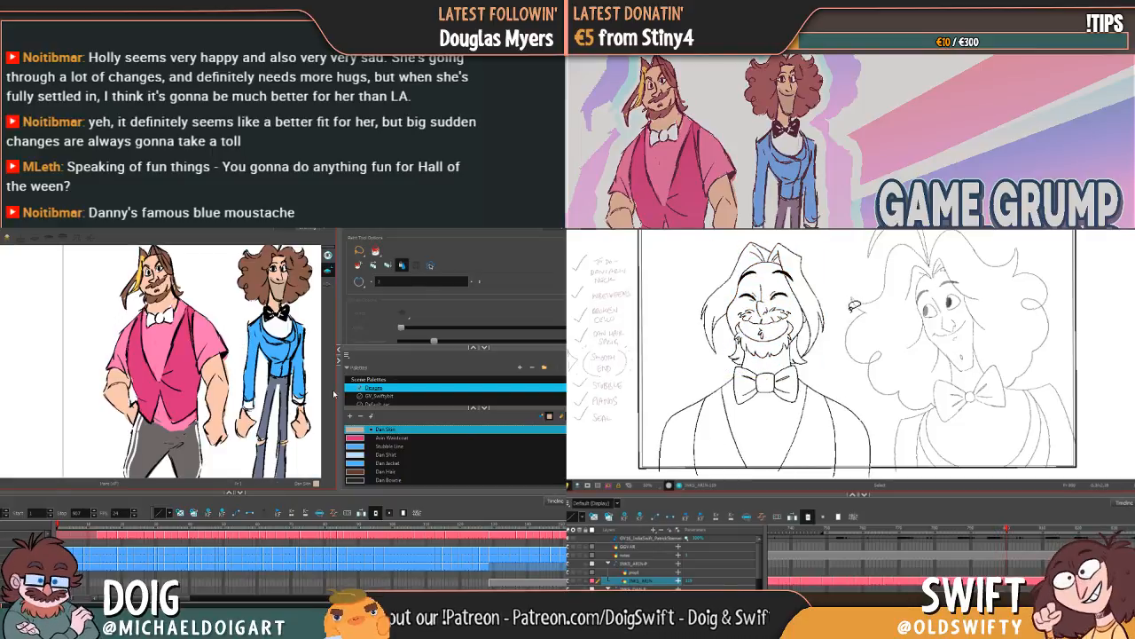
scroll(402, 446, down, 3)
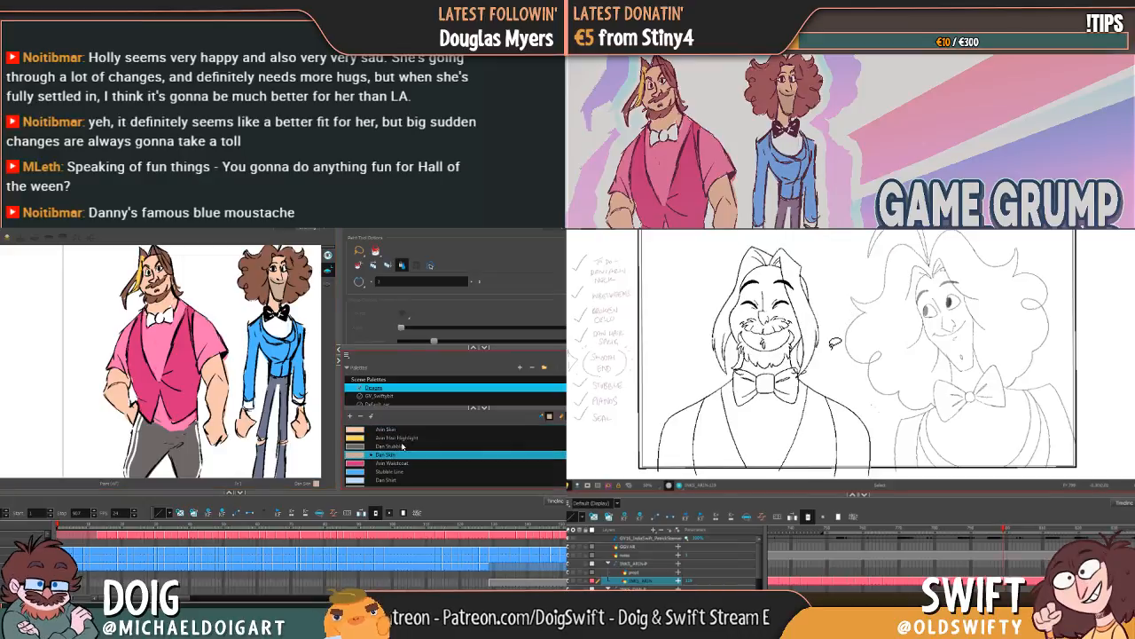
scroll(402, 446, down, 2)
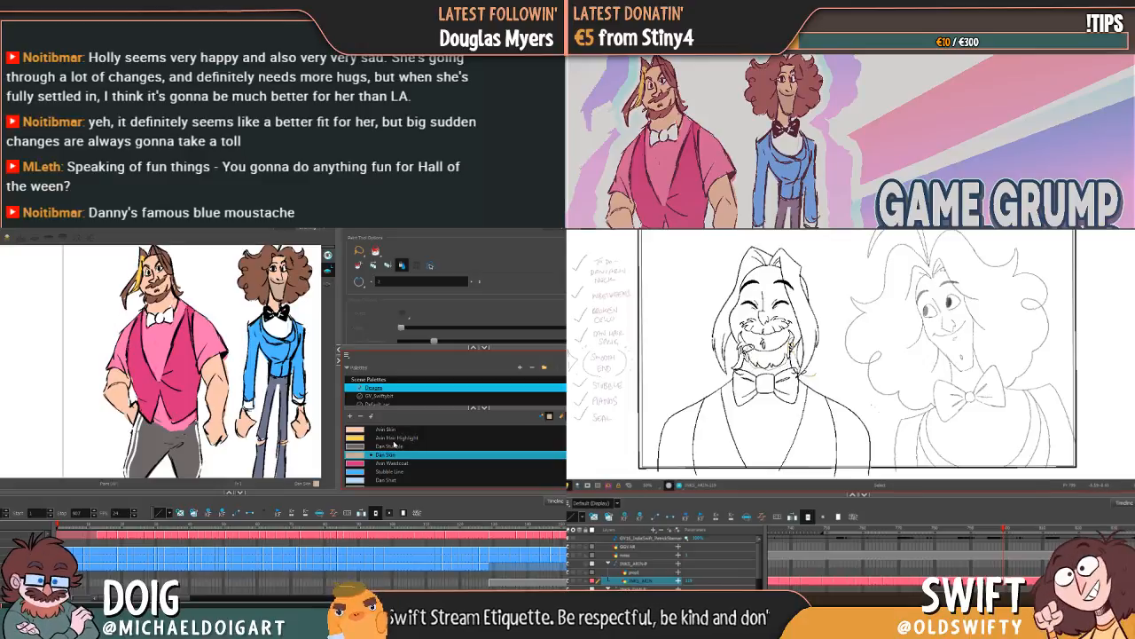
mouse_move(807, 373)
mouse_down()
mouse_move(769, 233)
mouse_move(838, 364)
mouse_up()
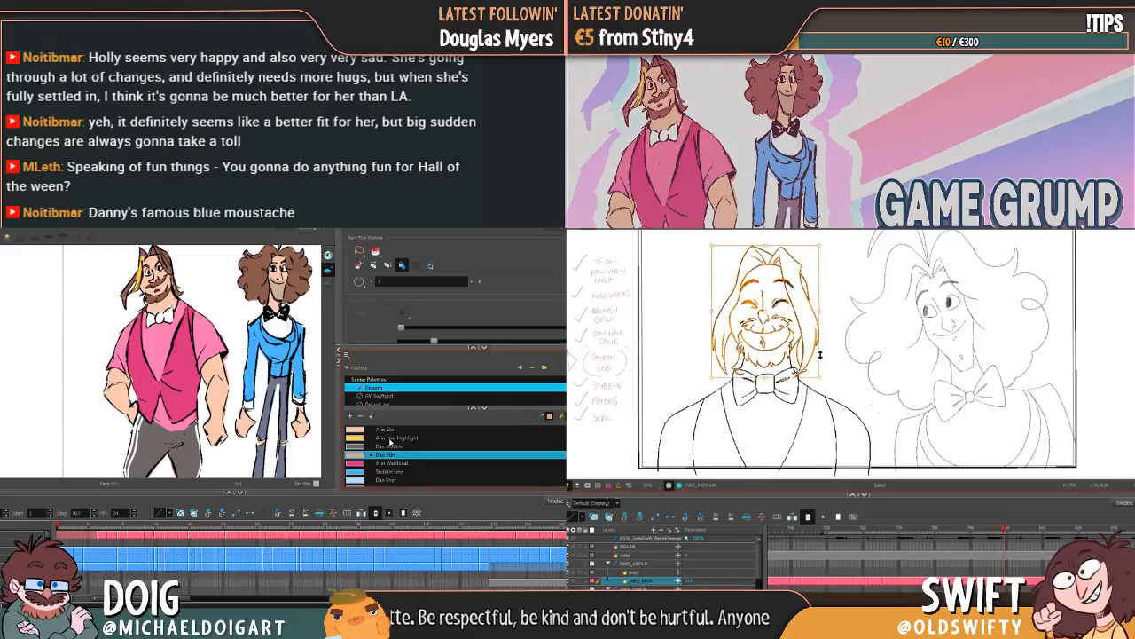
Step: Deselect the bearded character's head drawing and flip between neighbouring frames to compare its line art
key(Escape)
key(comma)
key(period)
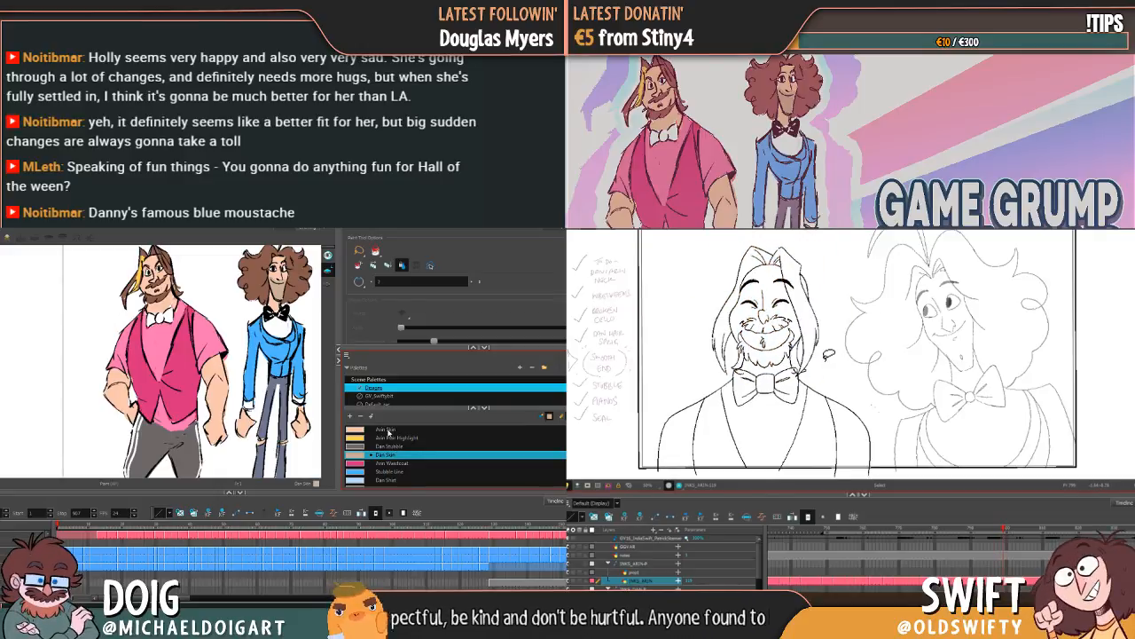
key(comma)
key(period)
Step: Add a new palette colour based on Arin Skin and name it Dan Skin
click(388, 431)
key(comma)
key(period)
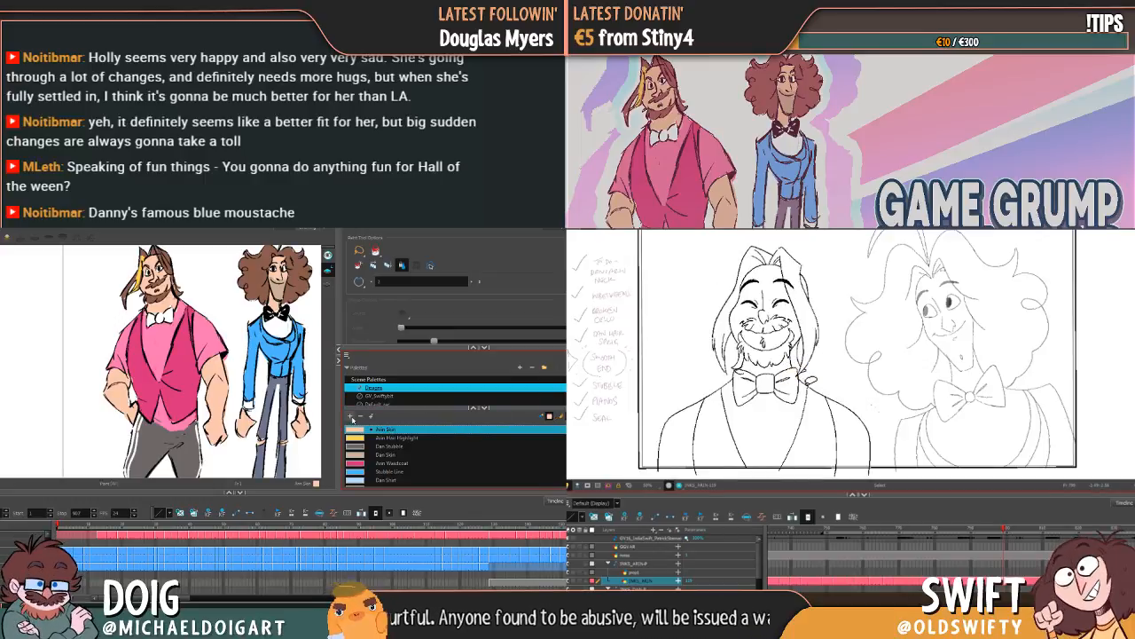
click(351, 416)
double_click(385, 481)
text(Brow)
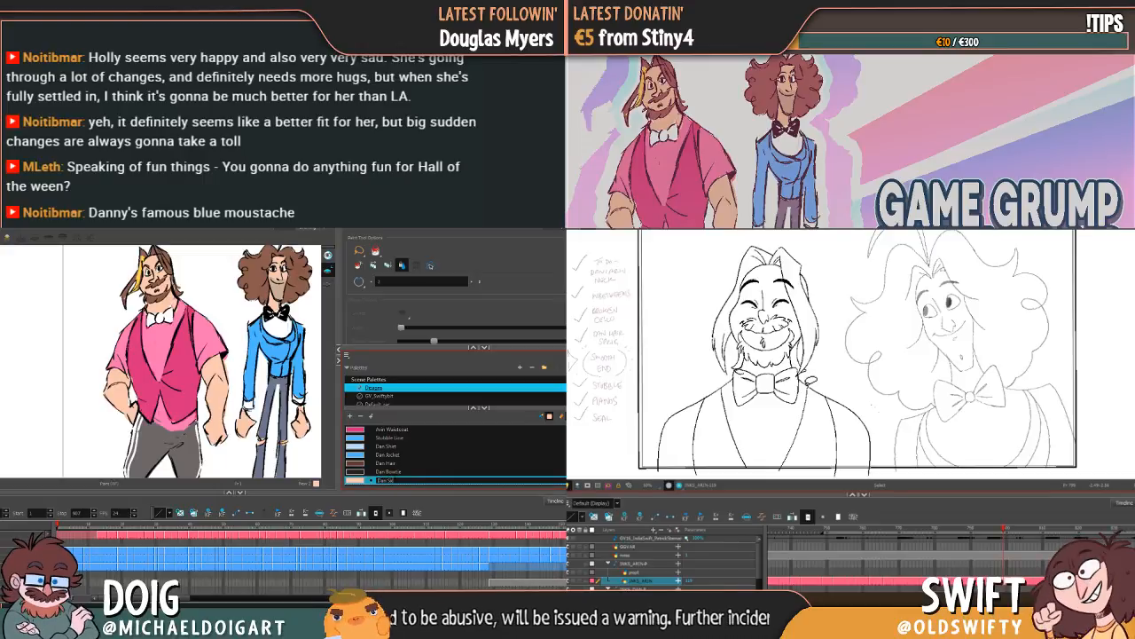
Step: Name the first swatch of the palette Black
scroll(395, 481, up, 5)
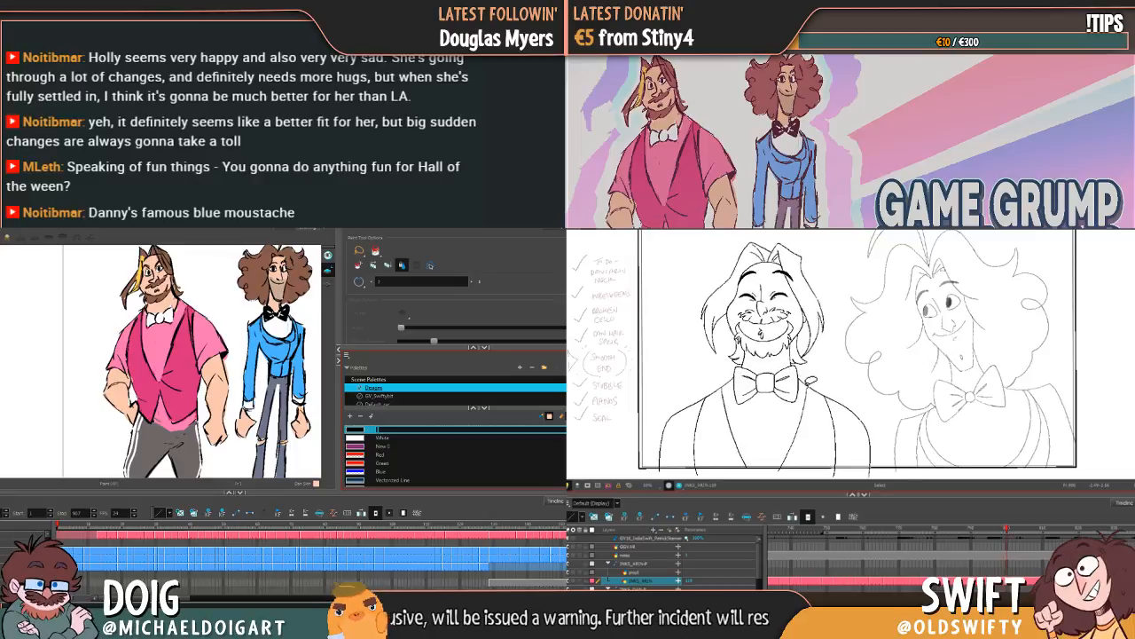
click(426, 446)
click(377, 431)
double_click(378, 433)
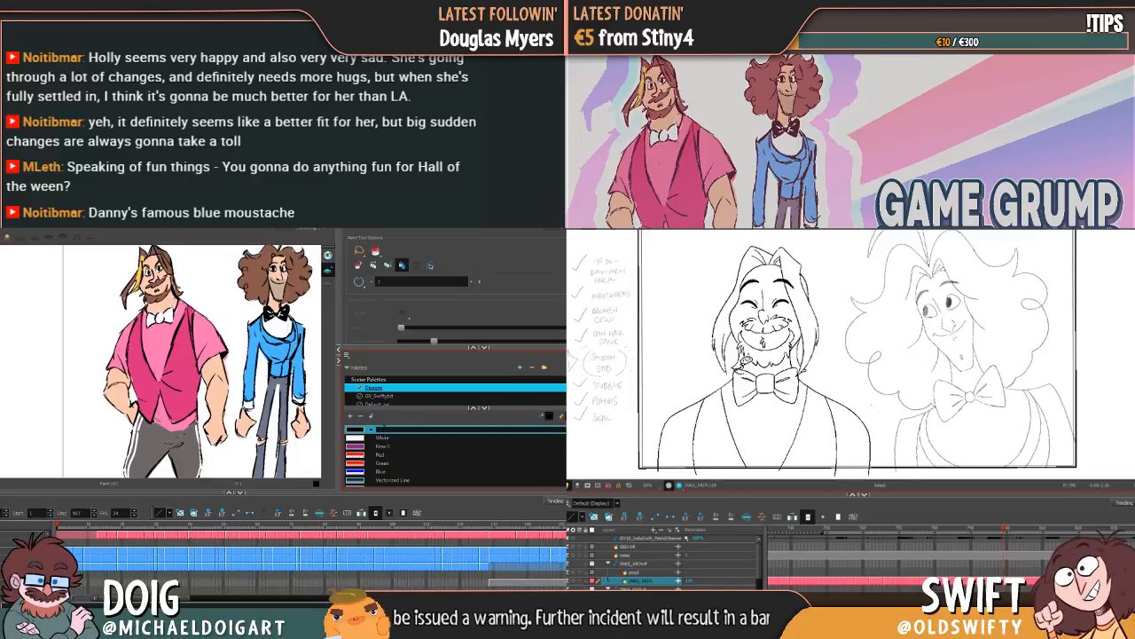
text(Black)
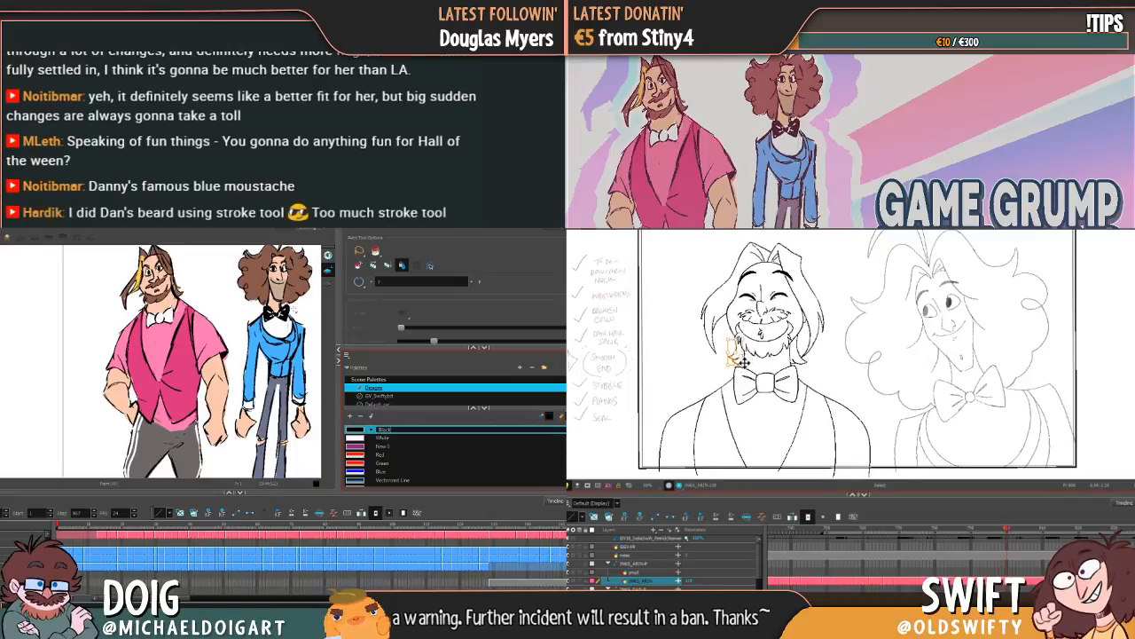
double_click(384, 437)
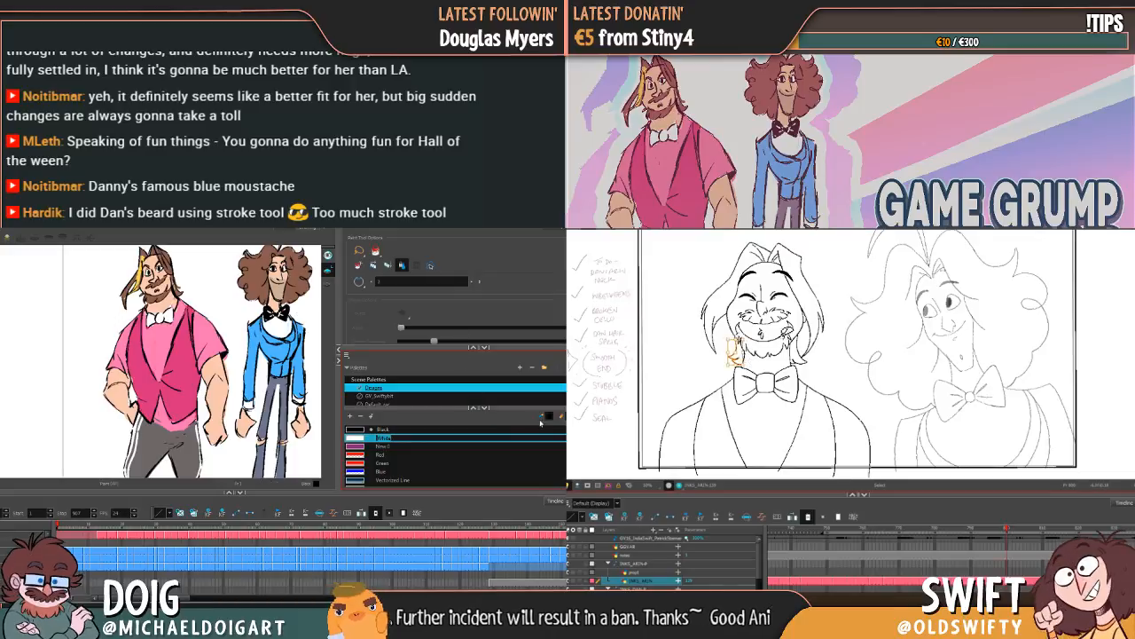
Step: Select the new Dan Skin colour and fill the curly-haired character's face on the frowning, head-lowered frames
scroll(383, 461, down, 5)
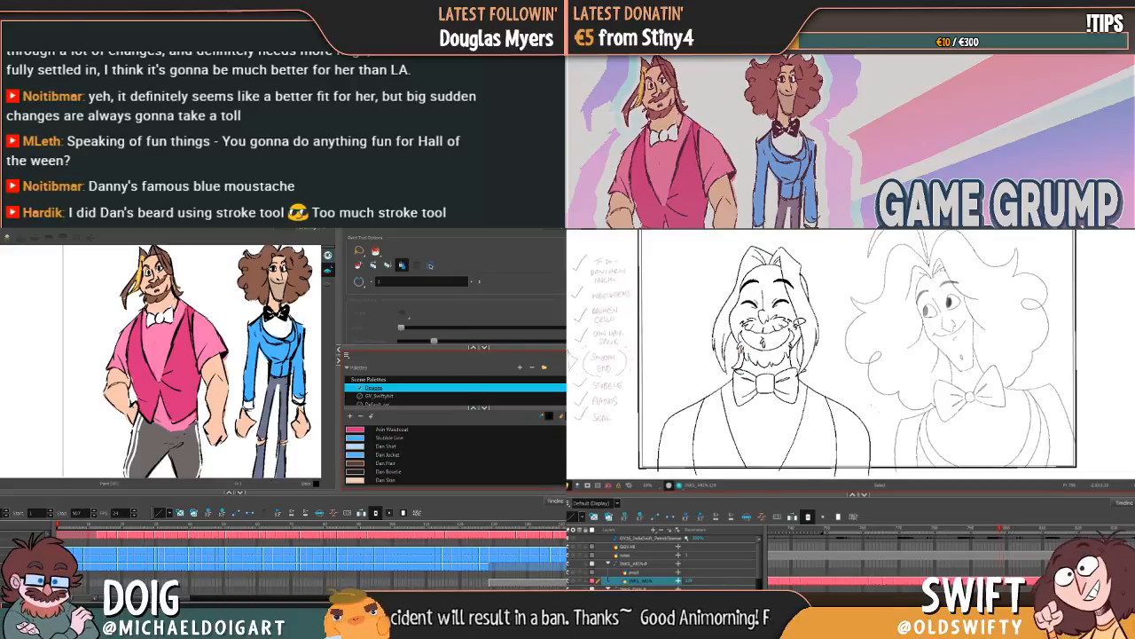
click(382, 480)
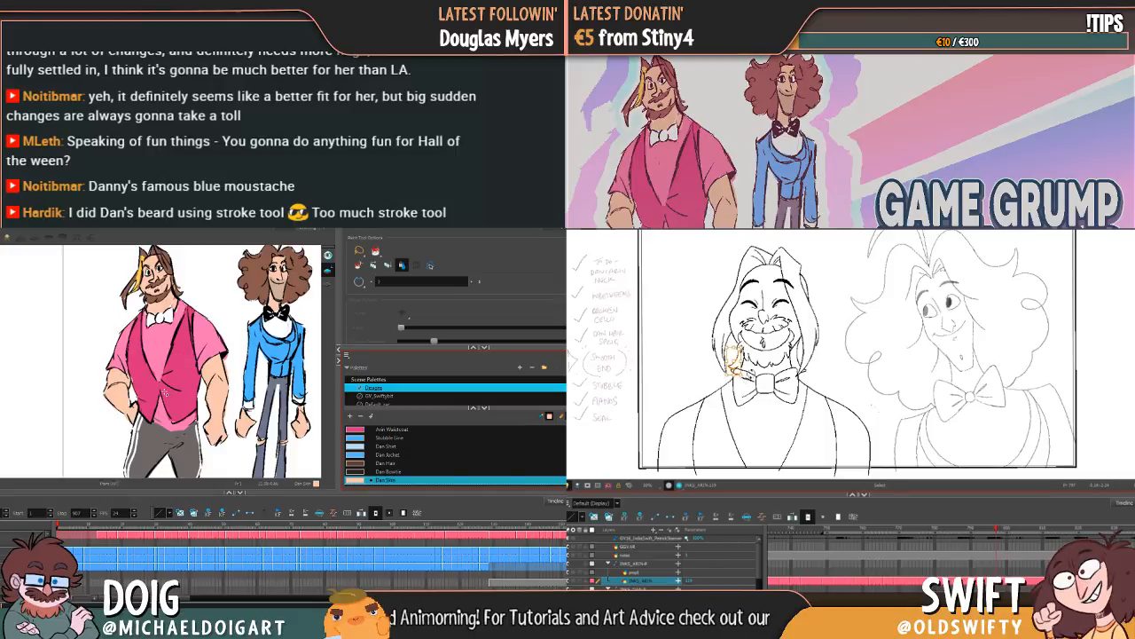
drag(158, 394, 253, 365)
mouse_move(95, 395)
mouse_down()
mouse_move(192, 373)
mouse_move(215, 400)
mouse_up()
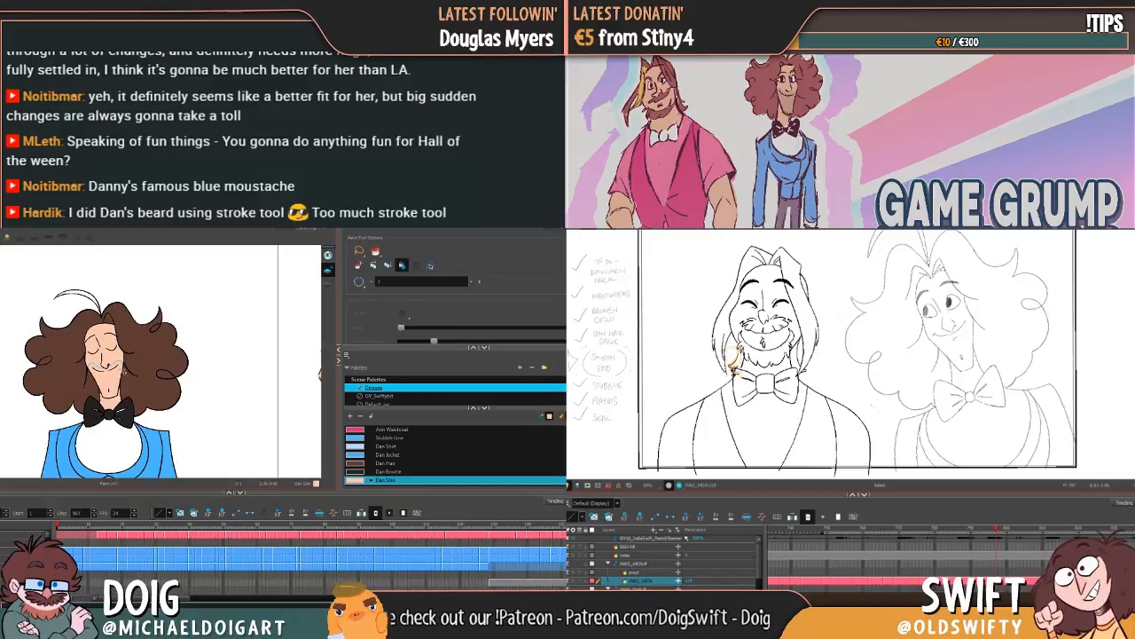
click(736, 372)
key(g)
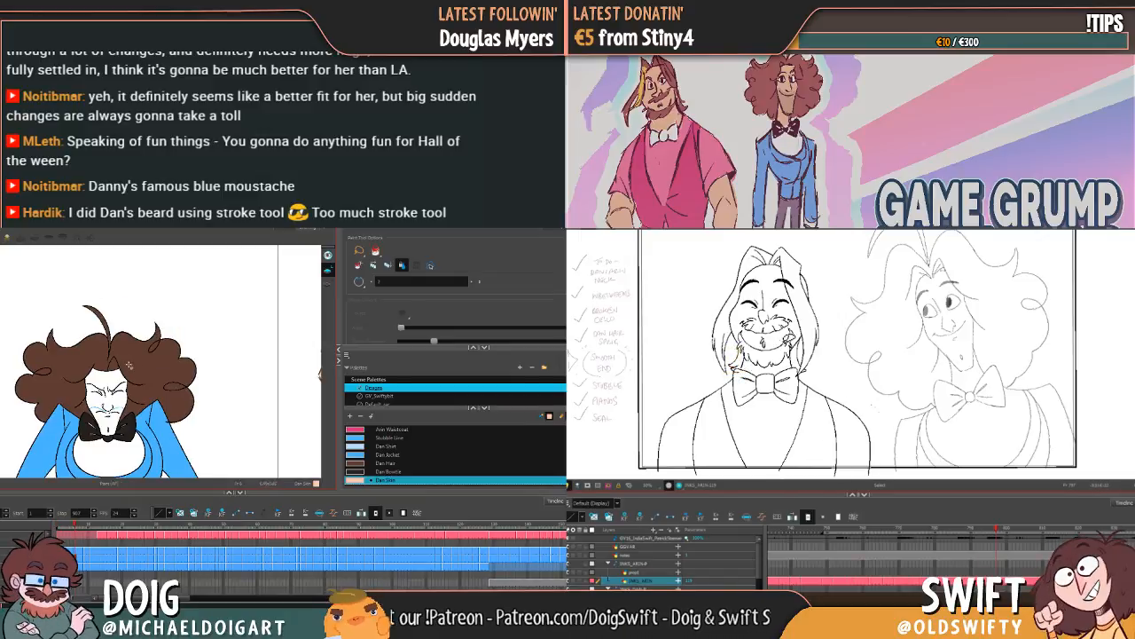
scroll(78, 402, up, 4)
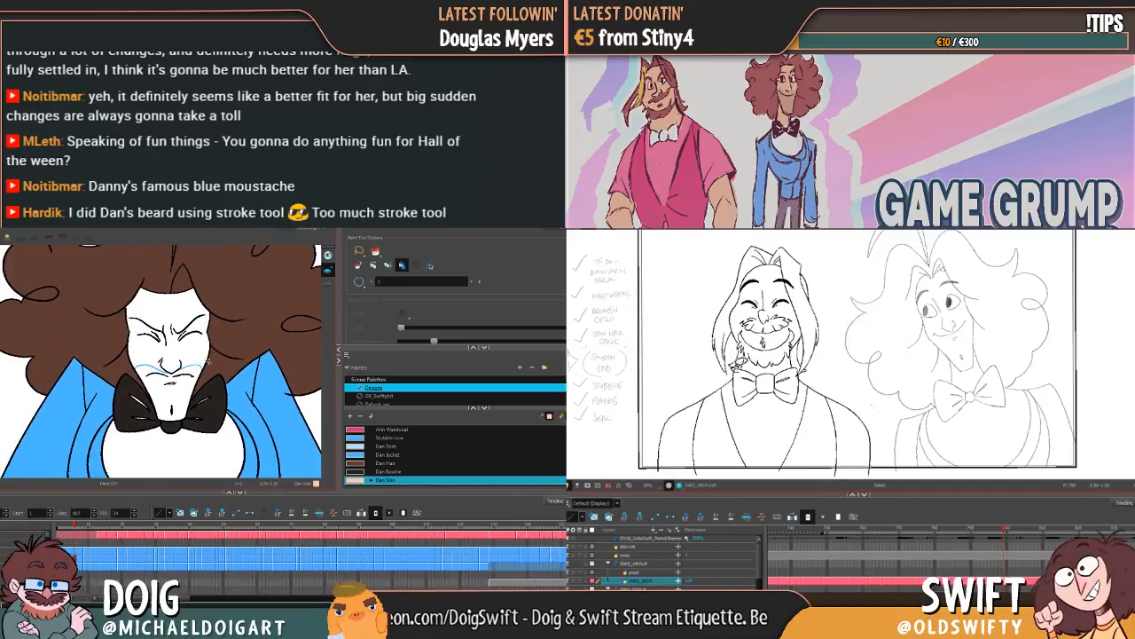
click(170, 361)
key(g)
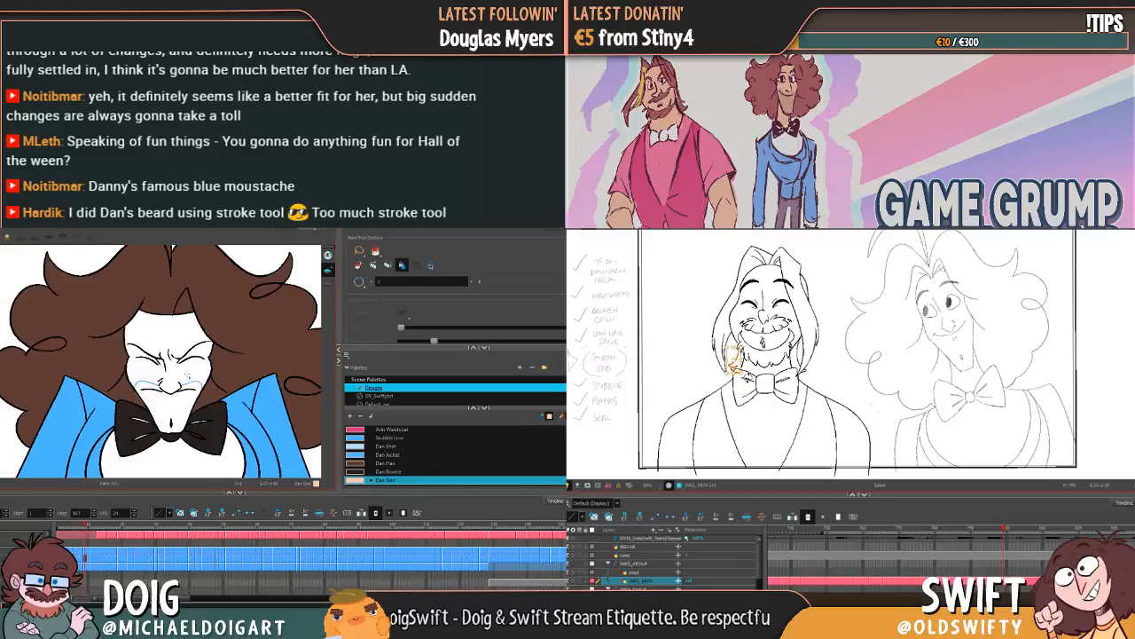
click(177, 366)
key(g)
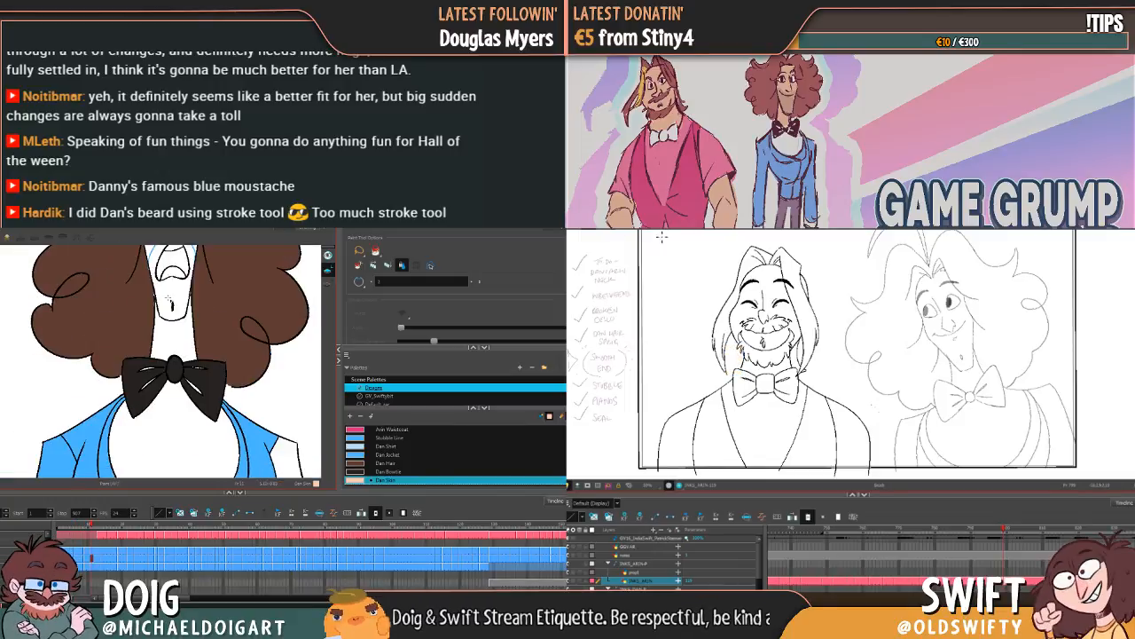
Step: Fill the curly-haired character's face and neck with Dan Skin on the open-mouthed screaming frames and the first grimacing frame
click(166, 295)
key(g)
click(177, 358)
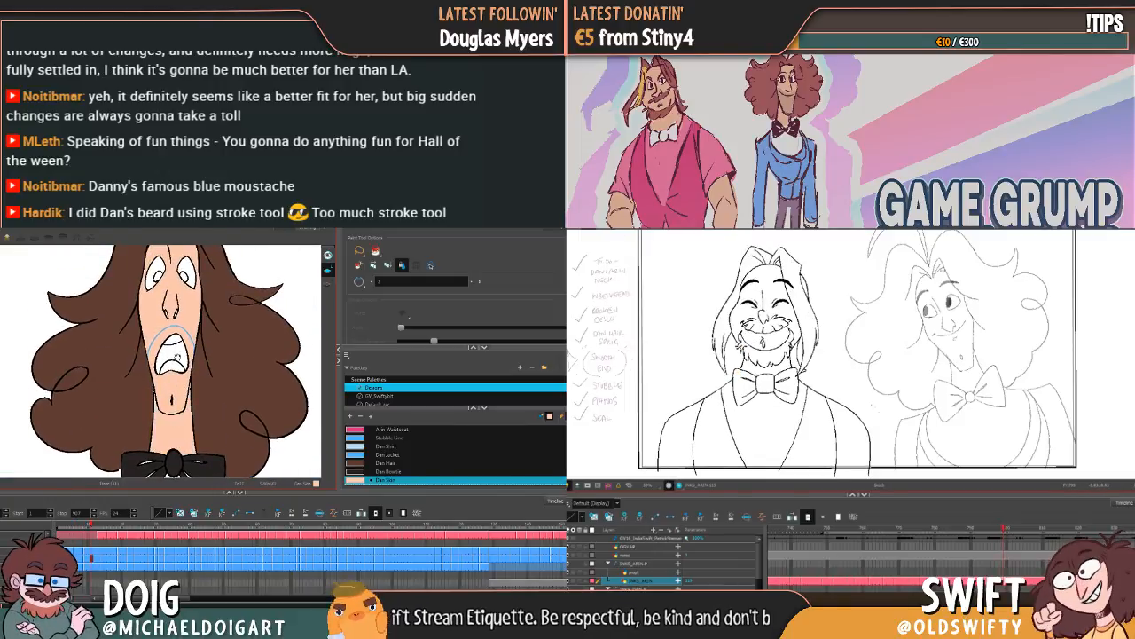
key(f)
key(f)
key(g)
key(g)
key(g)
click(169, 395)
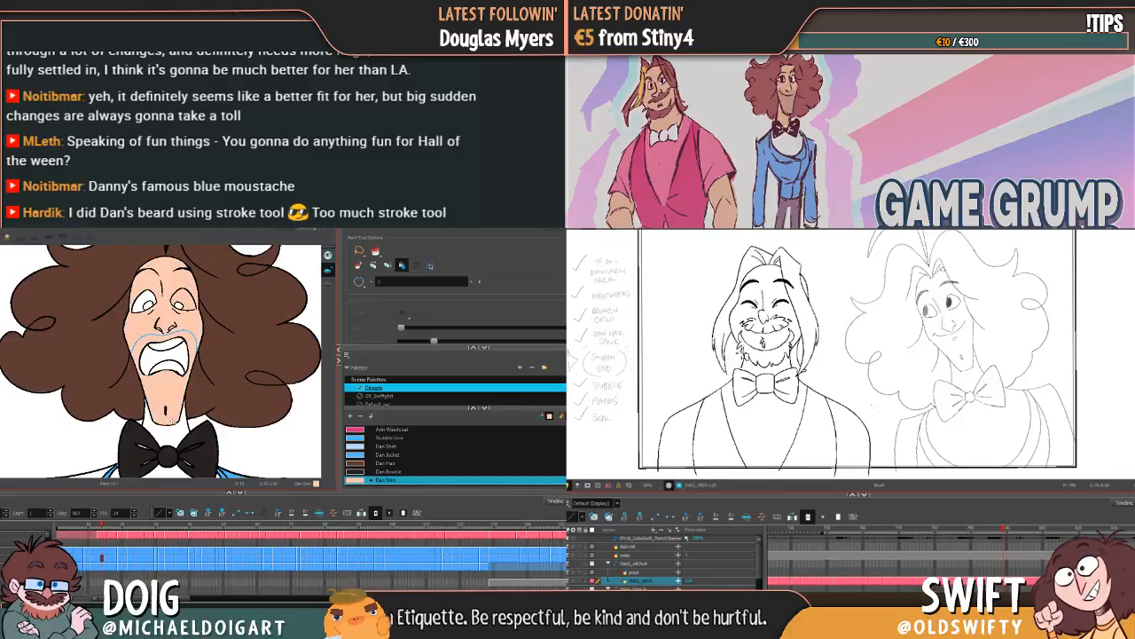
click(176, 418)
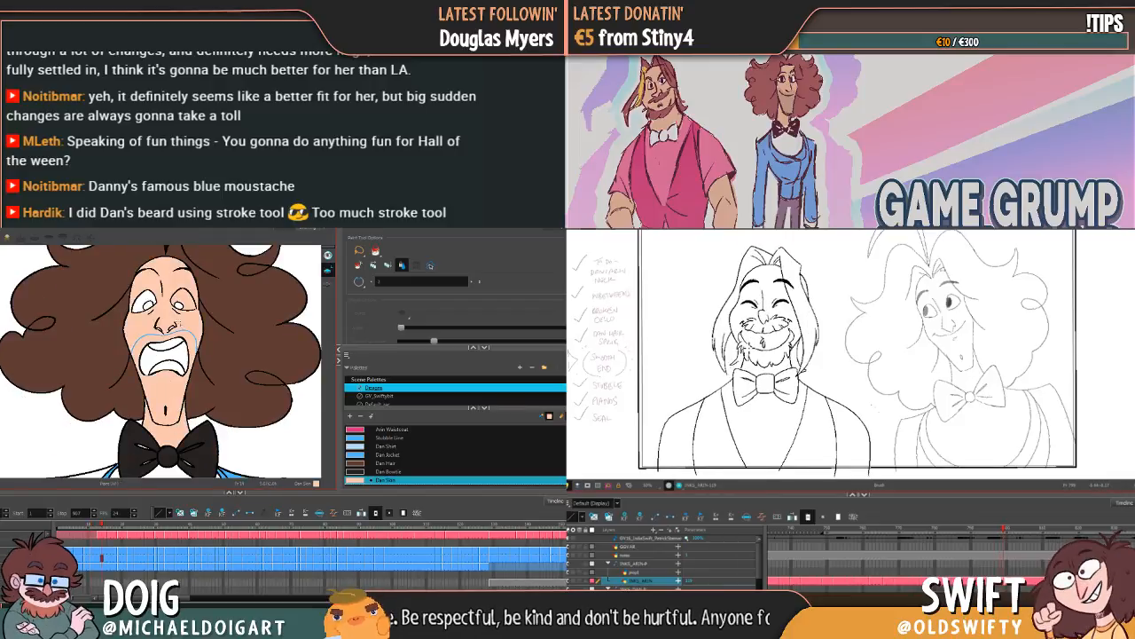
key(g)
click(168, 353)
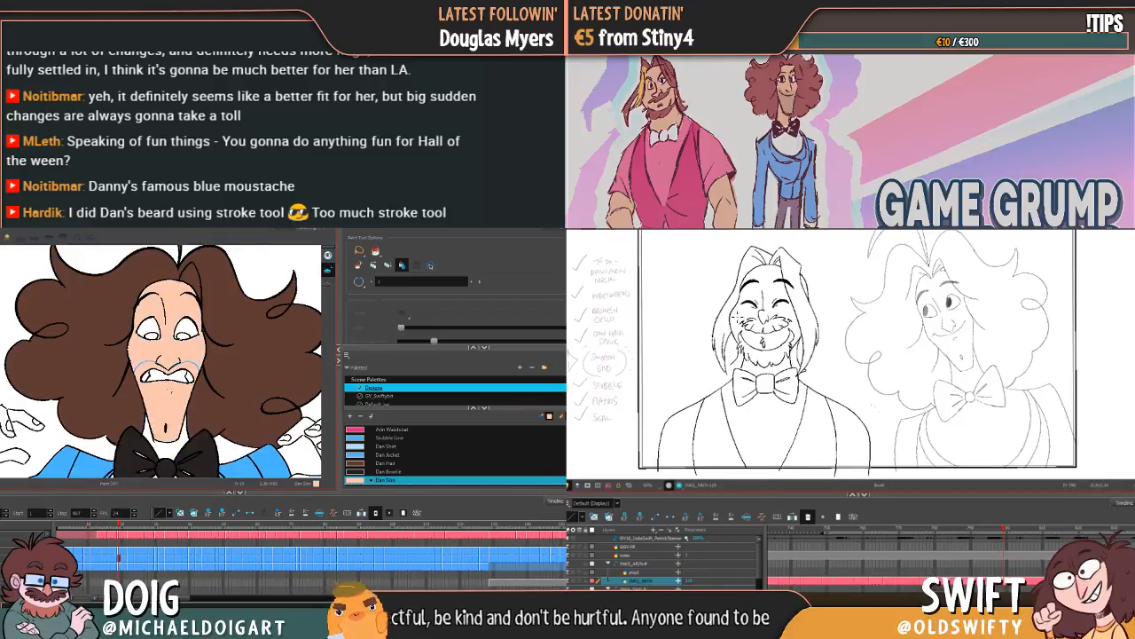
Step: Flip between the screaming and grimacing frames to check the skin fill on each drawing
key(f)
key(f)
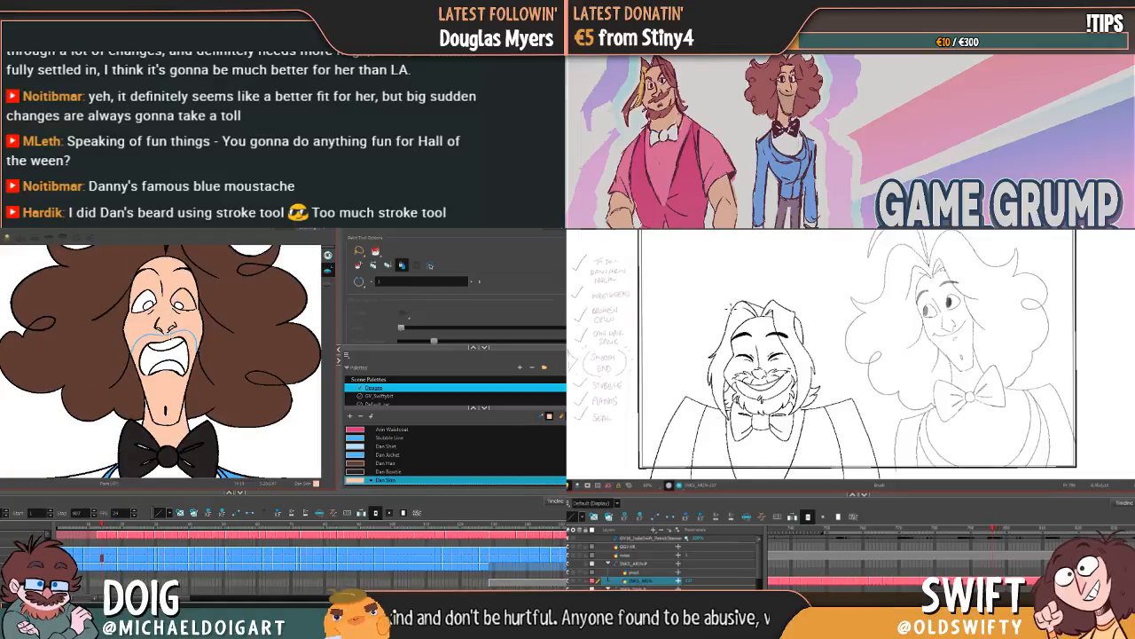
key(g)
key(g)
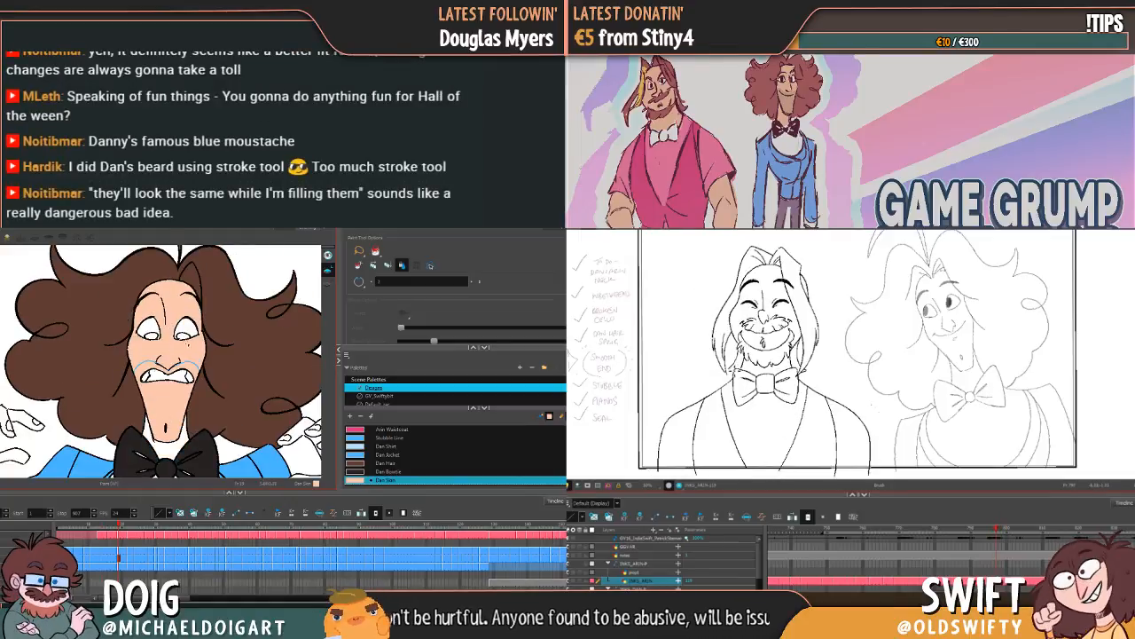
key(f)
key(g)
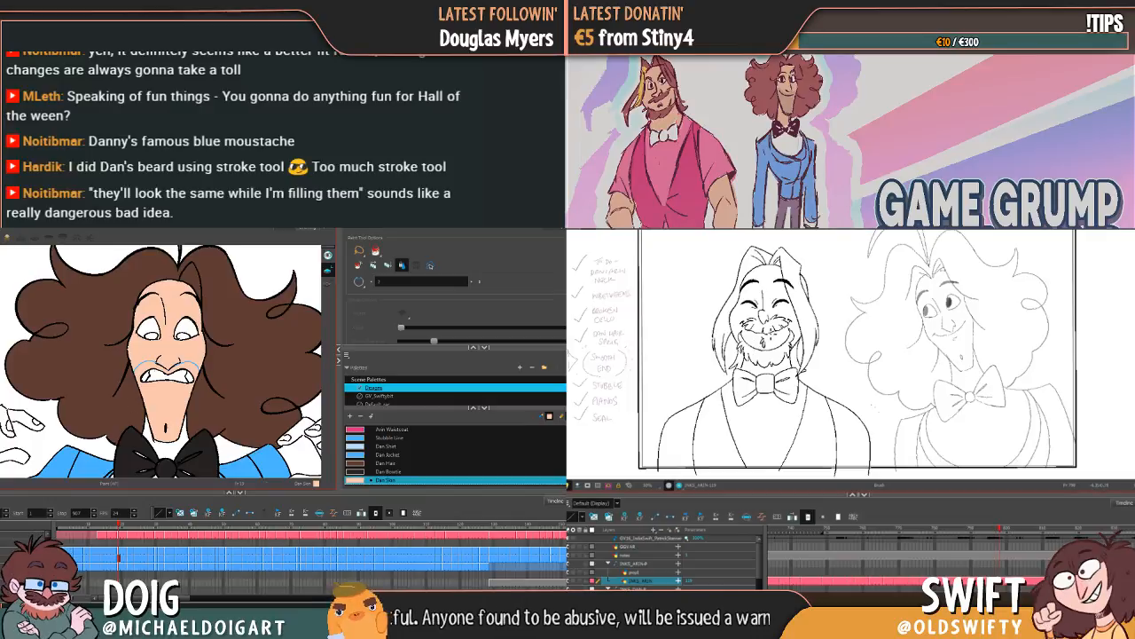
key(f)
key(g)
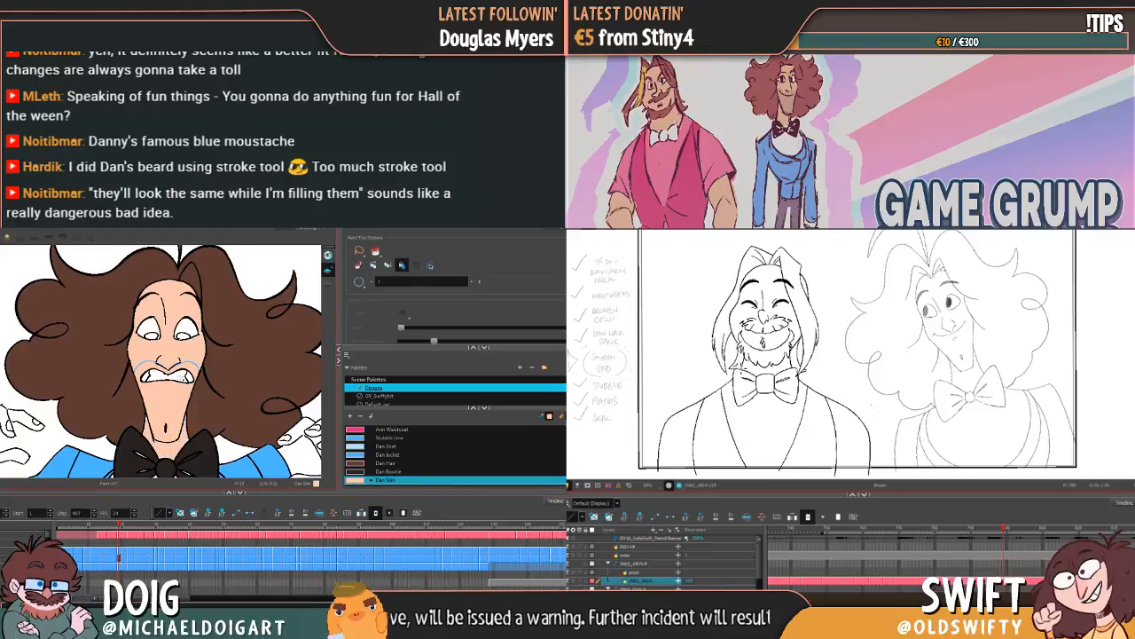
Step: Fill the face and neck with Dan Skin on the following wide-eyed, teeth-baring frames
key(period)
key(period)
key(period)
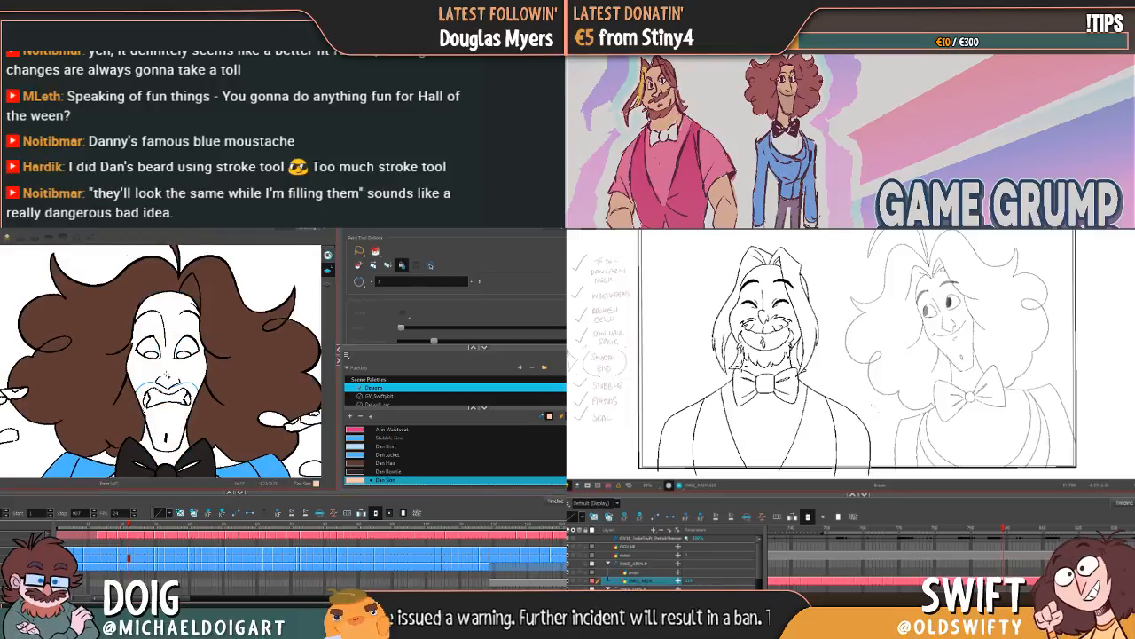
click(169, 376)
click(166, 456)
key(period)
key(period)
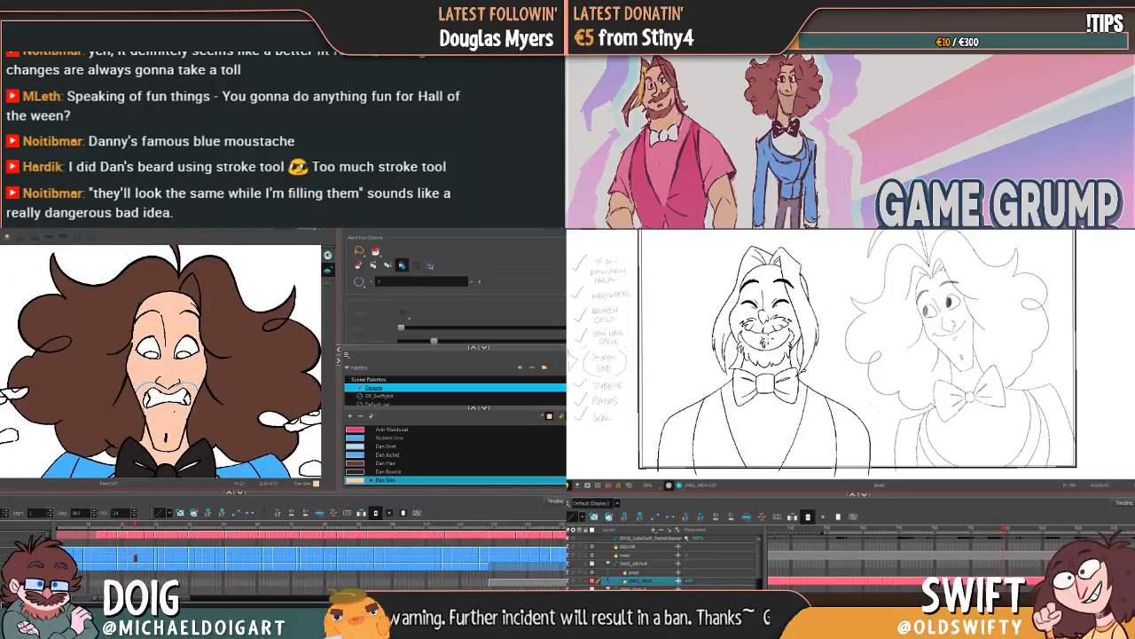
click(169, 412)
click(166, 456)
Step: Fill the face and neck with Dan Skin on the closed-eye grimace frame and the sideways-glance frame
key(period)
key(period)
key(period)
key(period)
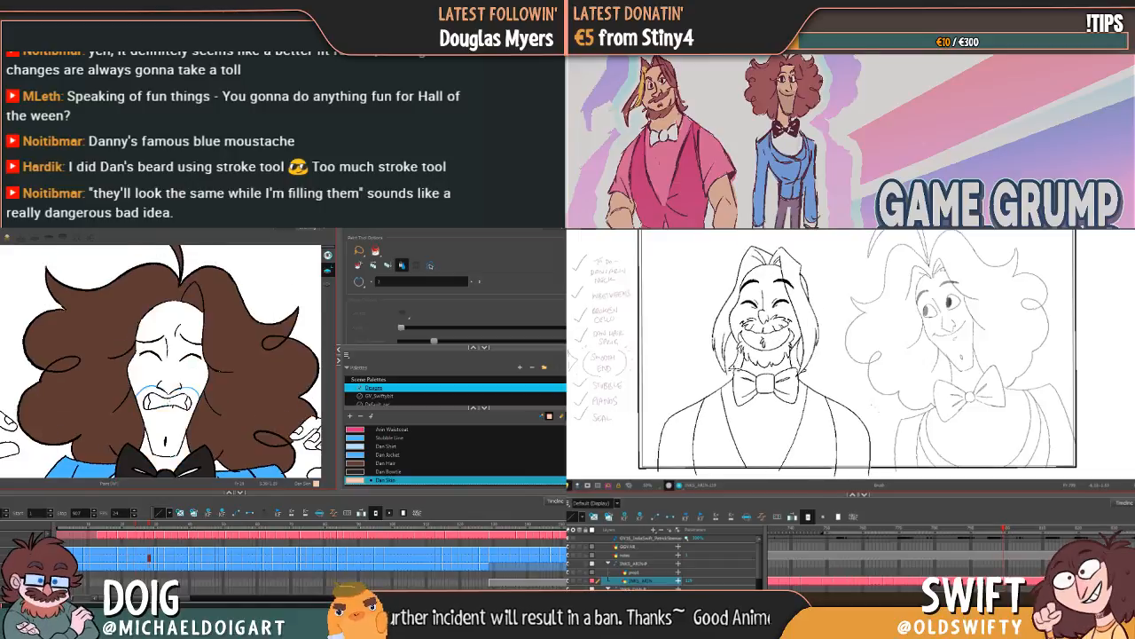
click(170, 372)
key(period)
key(period)
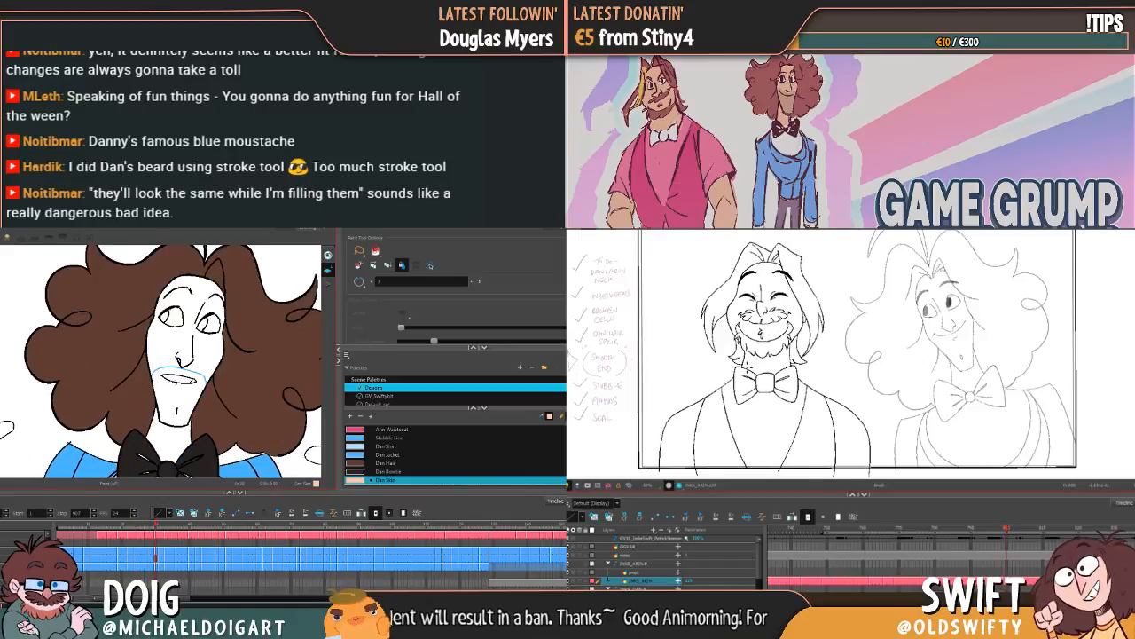
click(169, 372)
click(168, 438)
Step: Fill the face and neck with Dan Skin on the open-eyed smiling frame and the closed-eye smiling frame
key(period)
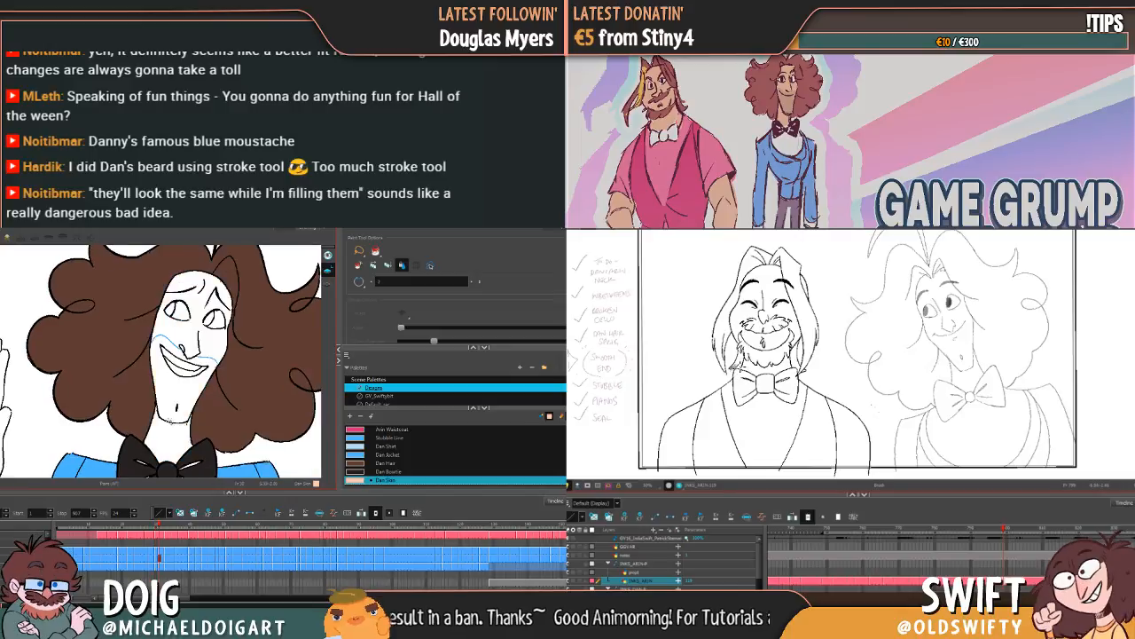
click(170, 427)
click(174, 388)
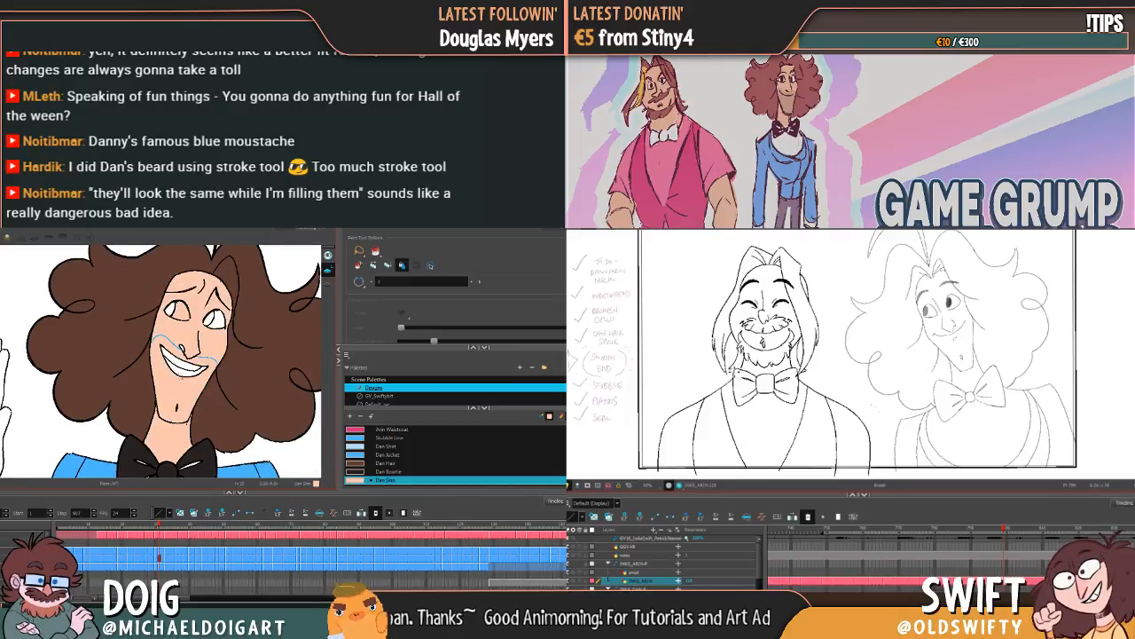
key(period)
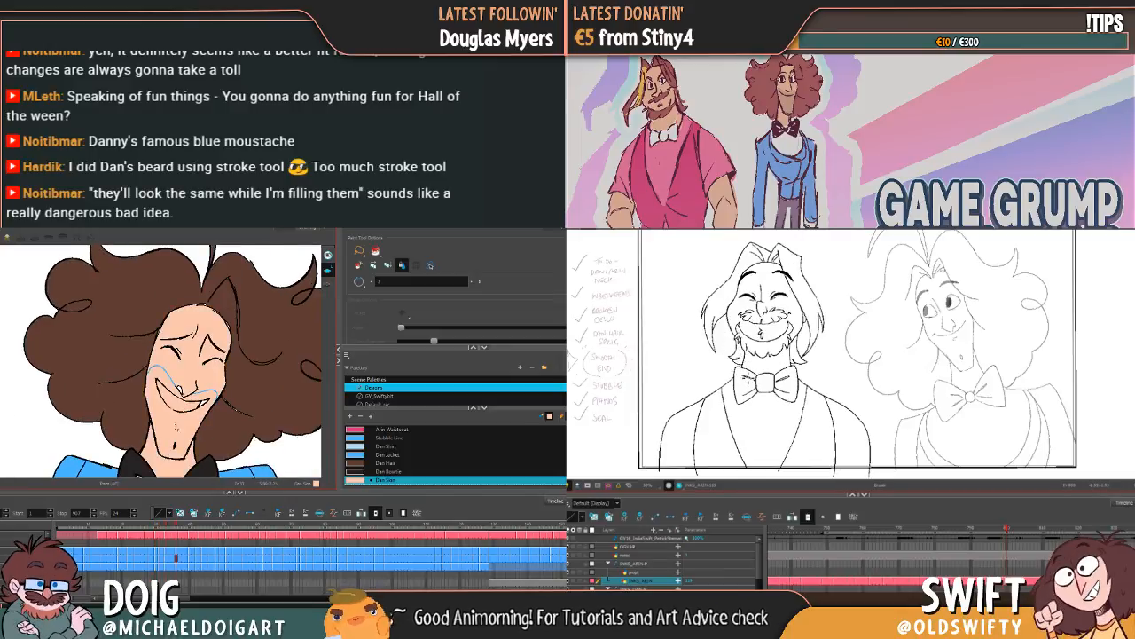
key(period)
click(168, 422)
Step: Fill the face and neck with Dan Skin on the laughing frame with the scroll-headed instrument and raised hands
key(g)
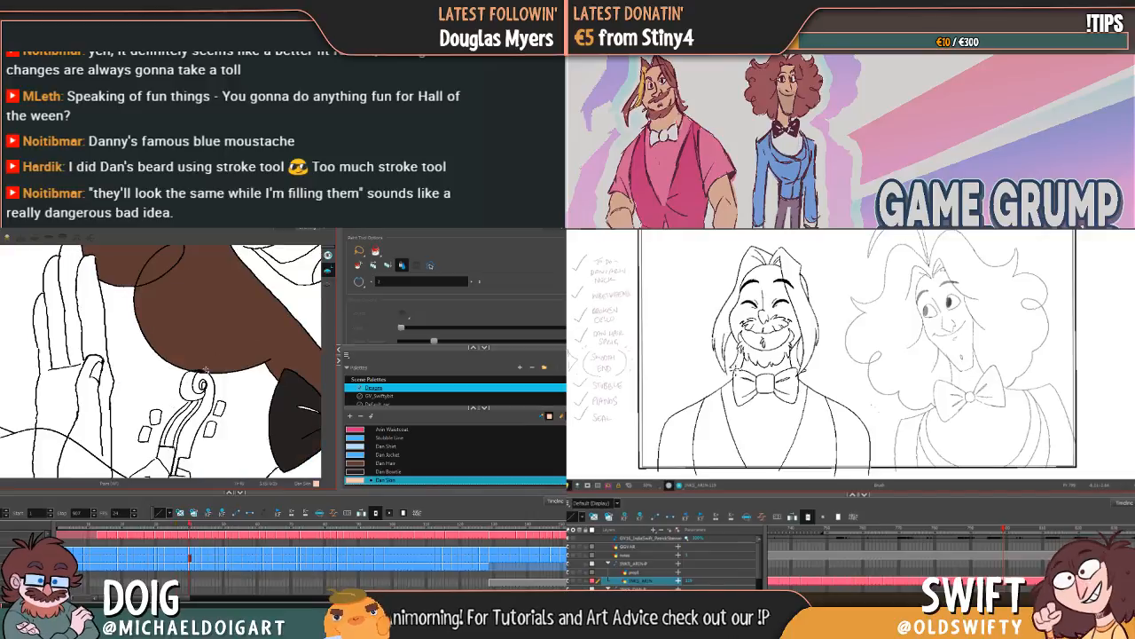
drag(245, 348, 63, 433)
click(174, 390)
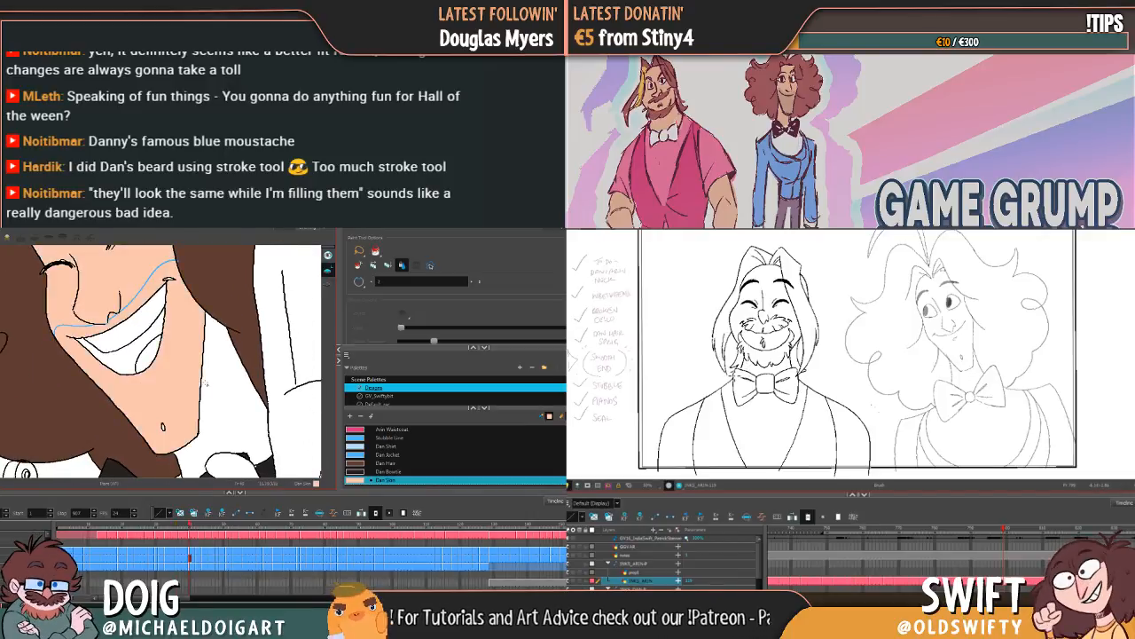
drag(205, 383, 179, 388)
click(188, 392)
mouse_move(152, 352)
mouse_down()
mouse_move(165, 409)
mouse_move(195, 451)
mouse_move(161, 342)
mouse_up()
Step: Continue the Dan Skin fill over the face and neck on the successive head-tilted laughing frames beside the raised hand
key(g)
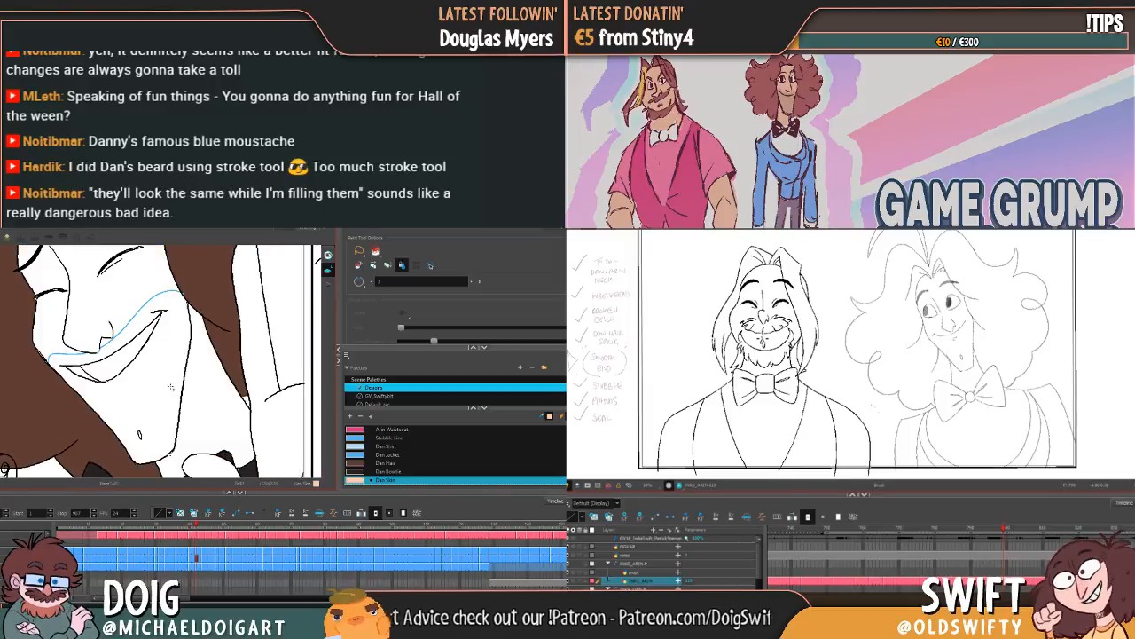
click(204, 397)
drag(204, 396, 188, 394)
key(g)
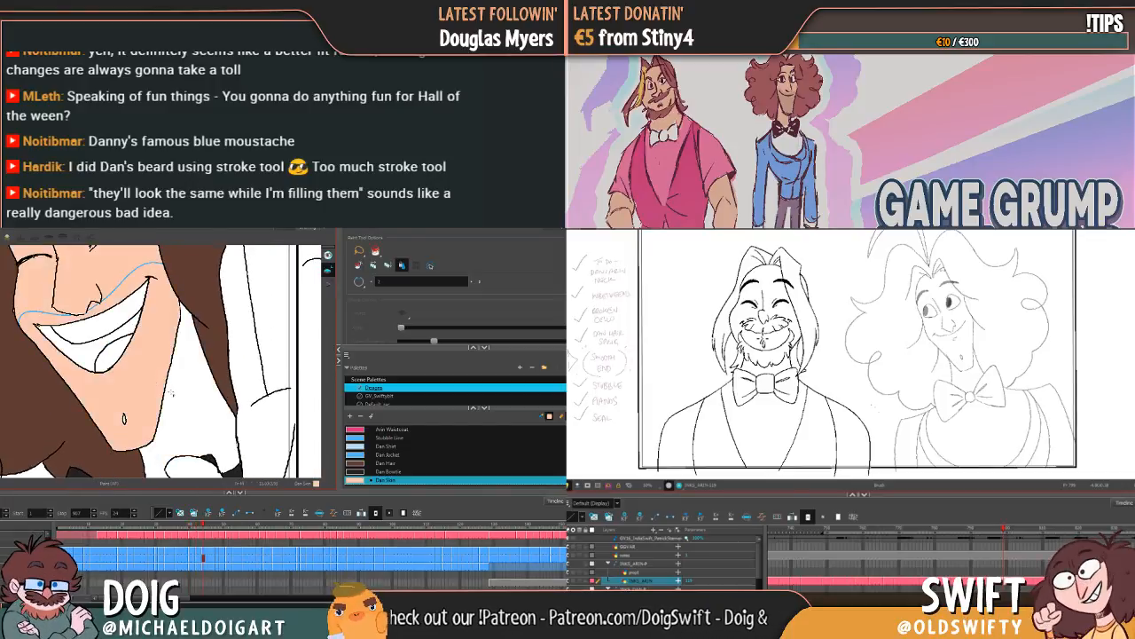
key(g)
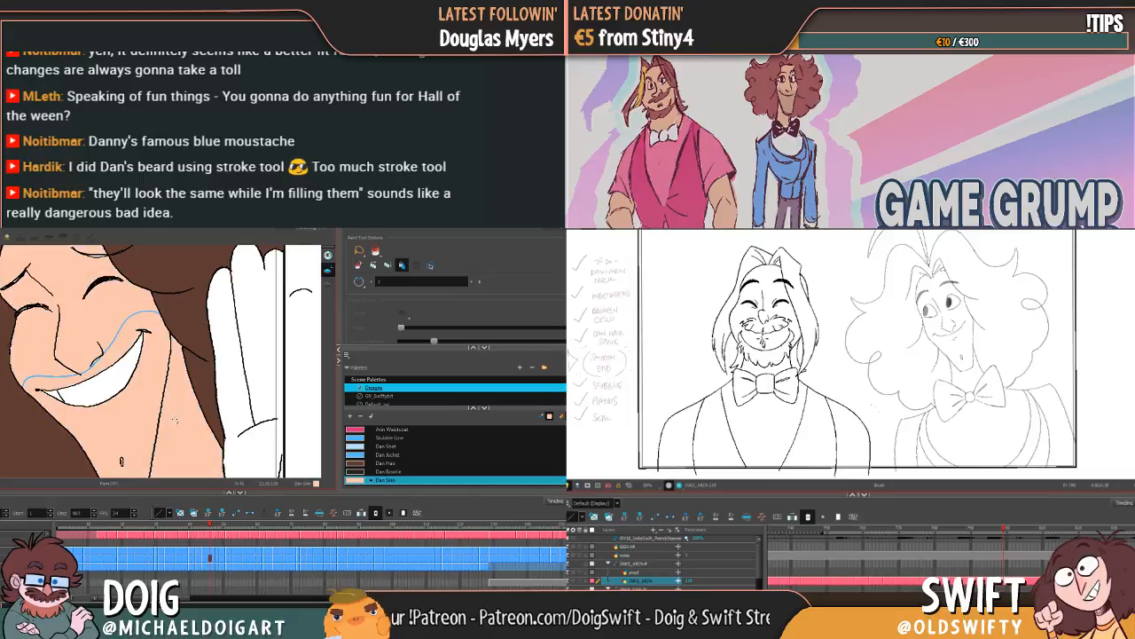
key(g)
click(154, 396)
drag(133, 332, 158, 375)
key(g)
key(g)
key(g)
key(g)
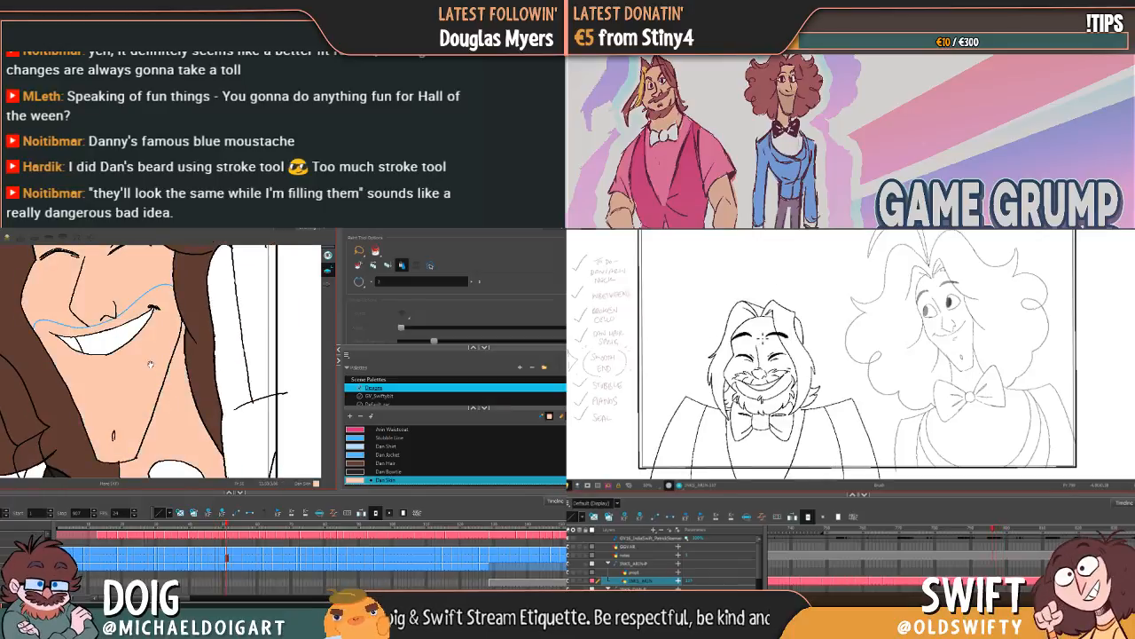
Step: Fill the face and neck with Dan Skin on the closed-eye grinning frames and the open-eyed frame with the small parted mouth
click(136, 399)
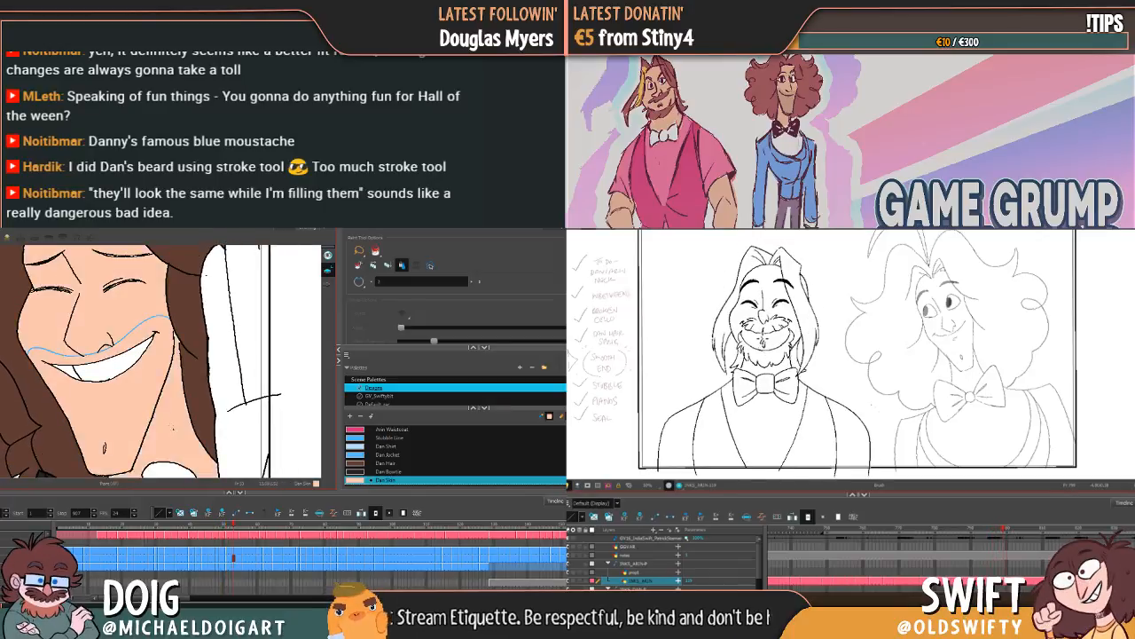
mouse_move(154, 435)
mouse_down()
mouse_move(158, 387)
mouse_move(169, 421)
mouse_up()
key(g)
click(142, 364)
click(167, 388)
key(g)
click(134, 398)
click(173, 420)
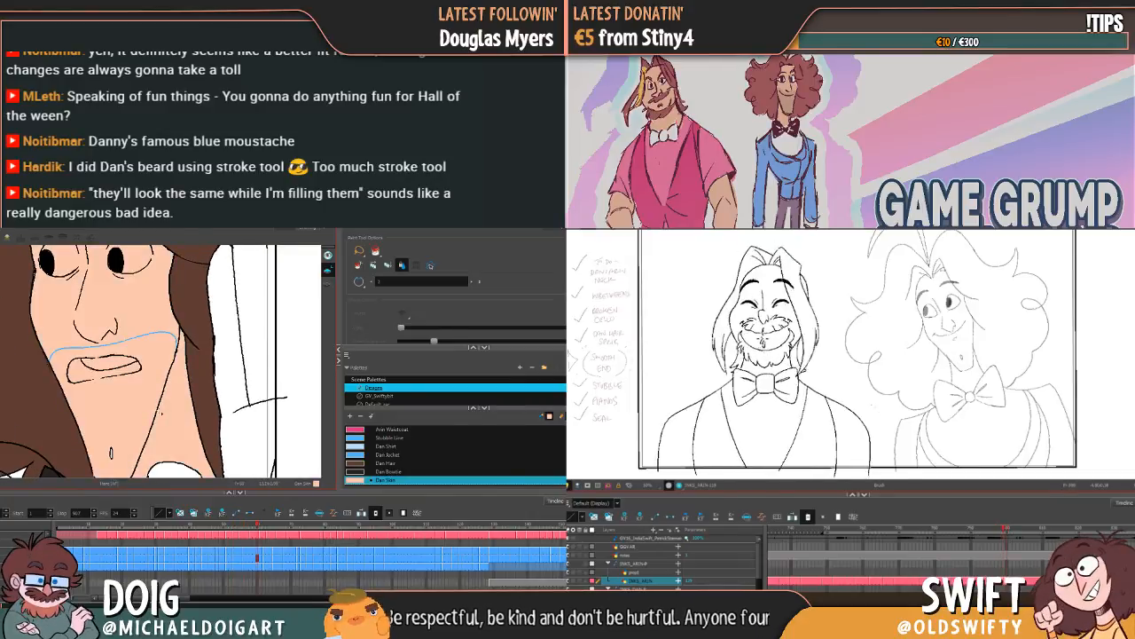
Step: Continue the Dan Skin fill over the face and neck on the following frames up to the closed-eye grin beside the raised hand
key(g)
mouse_move(141, 456)
mouse_down()
mouse_move(155, 336)
mouse_move(157, 393)
mouse_move(173, 403)
mouse_move(204, 375)
mouse_move(187, 380)
mouse_move(210, 302)
mouse_move(190, 422)
mouse_move(193, 379)
mouse_move(202, 400)
mouse_up()
click(147, 364)
key(g)
click(193, 379)
key(g)
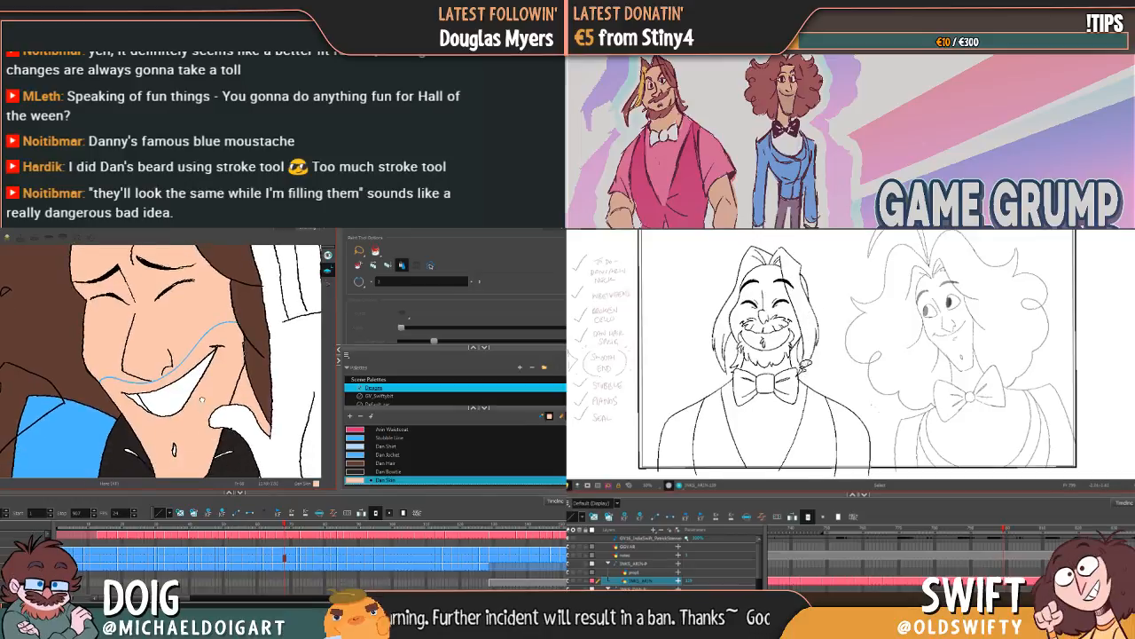
Step: Fill the face and neck with Dan Skin on the pursed-mouth turning frame and the first side-profile frame
key(g)
key(g)
click(163, 383)
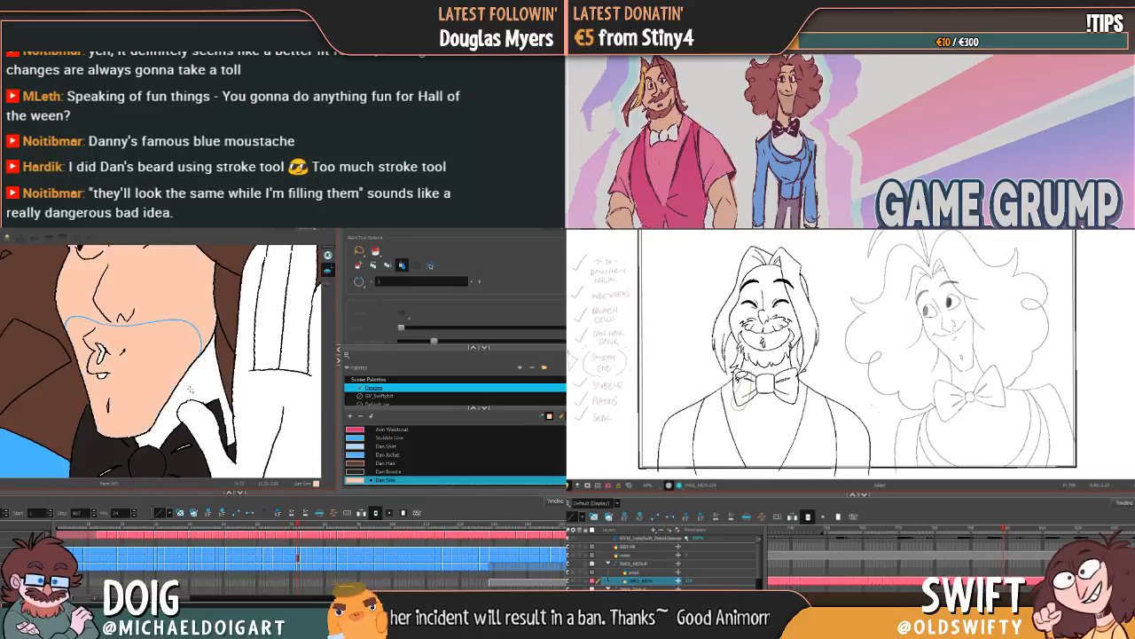
mouse_move(159, 373)
mouse_down()
mouse_move(207, 463)
mouse_move(173, 378)
mouse_move(165, 397)
mouse_move(237, 457)
mouse_up()
key(g)
mouse_move(147, 306)
mouse_down()
mouse_move(152, 408)
mouse_move(142, 275)
mouse_up()
click(151, 340)
drag(164, 435, 168, 373)
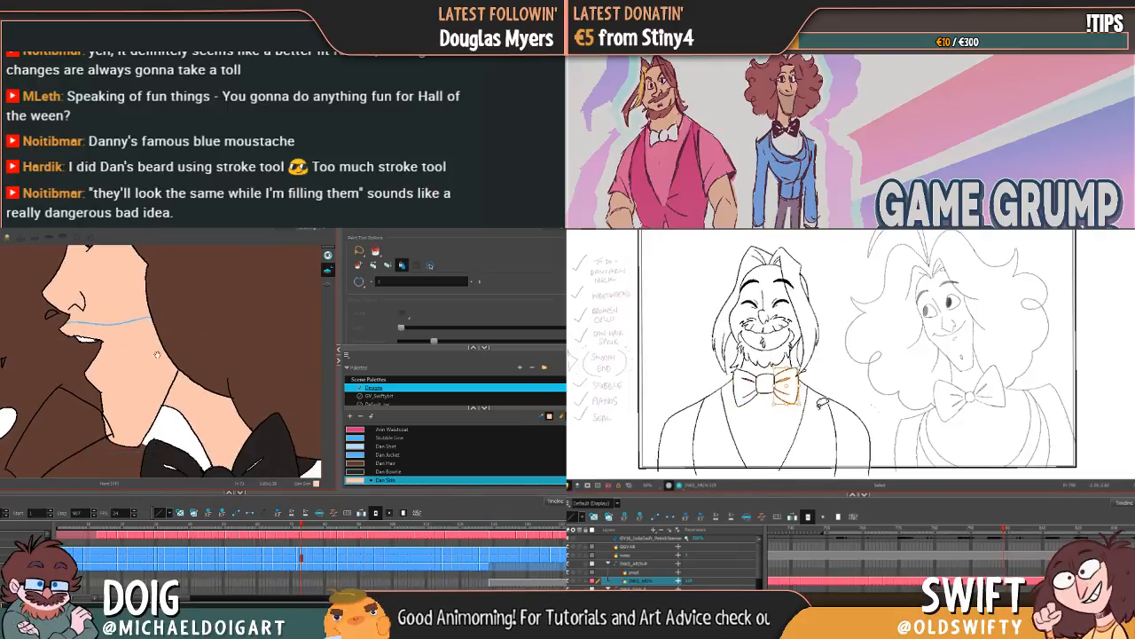
Step: Fill the face and neck with Dan Skin on the side-profile frames that follow the parted-lips profile
key(g)
click(193, 348)
click(229, 349)
mouse_move(156, 280)
mouse_down()
mouse_move(169, 413)
mouse_move(166, 366)
mouse_move(149, 342)
mouse_move(188, 434)
mouse_move(137, 372)
mouse_up()
key(g)
click(185, 353)
click(234, 392)
key(g)
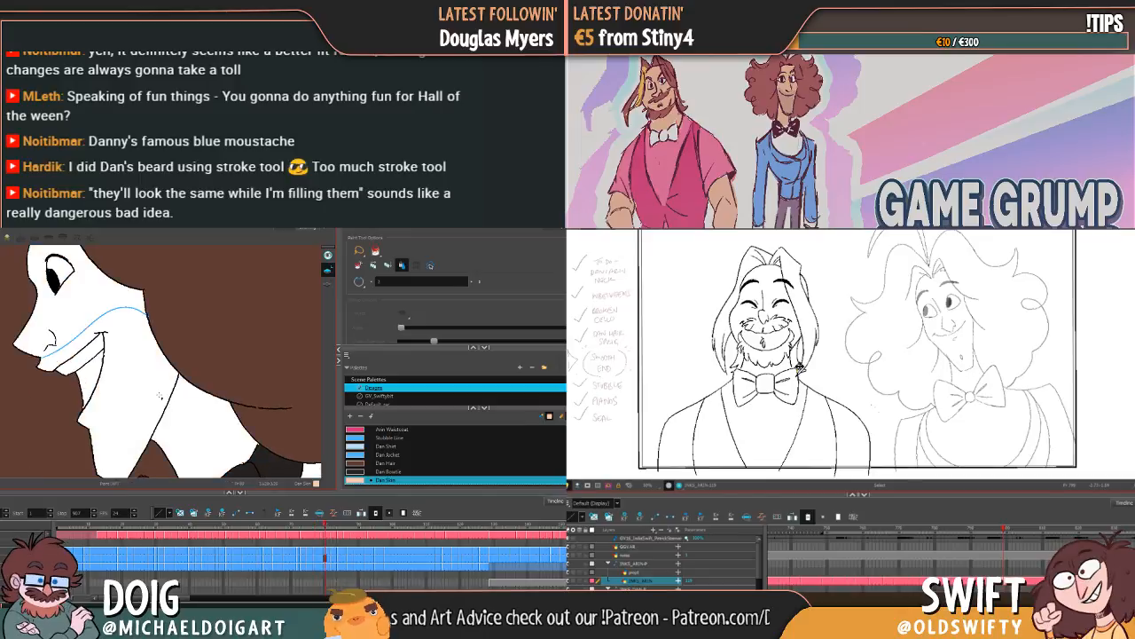
Step: Fill the face and neck with Dan Skin on the successive wide-eyed, grinning profile frames
click(149, 388)
click(181, 415)
key(g)
click(147, 388)
click(179, 413)
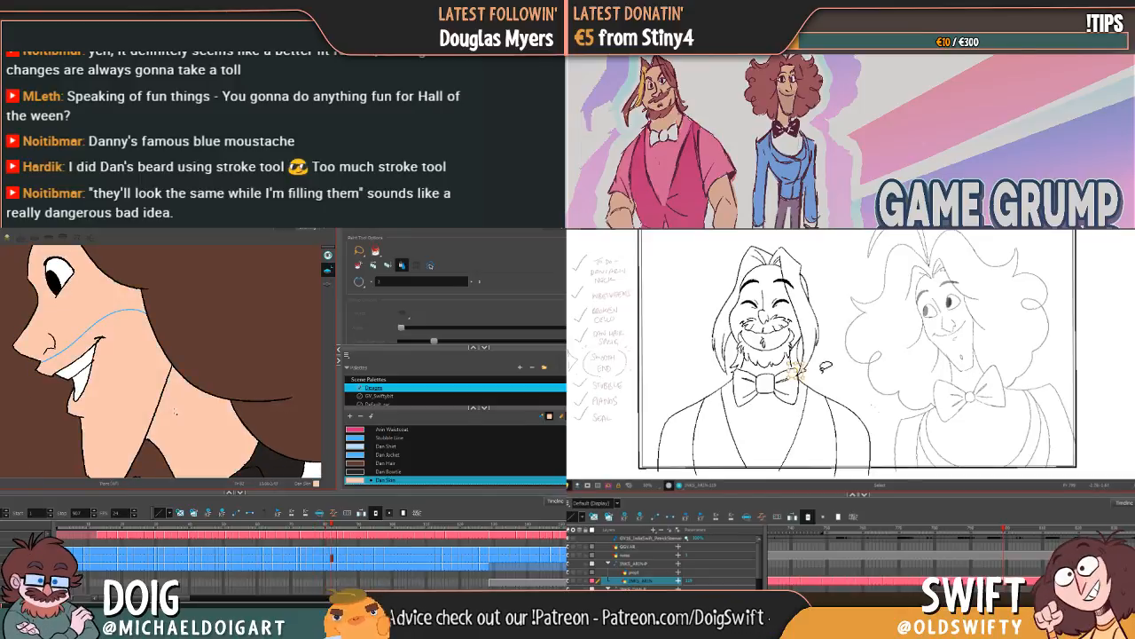
key(g)
click(149, 390)
click(180, 413)
key(g)
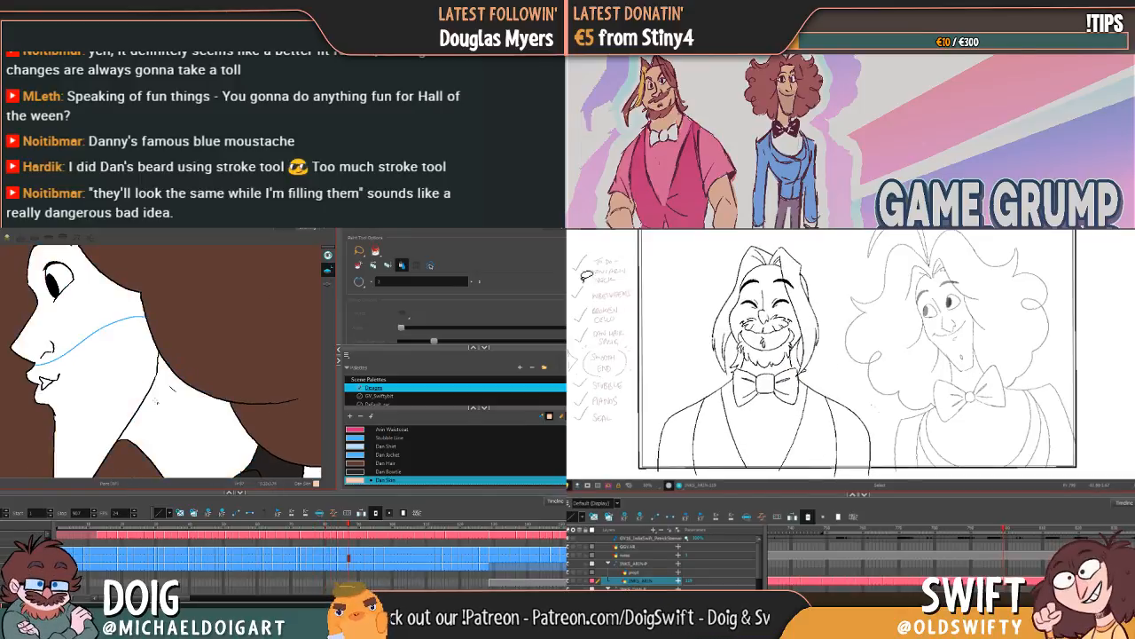
Step: Fill the face and neck with Dan Skin from the small-mouthed profile frame through the toothy profile grin frames
click(149, 390)
key(g)
click(151, 394)
click(172, 421)
key(g)
click(149, 390)
click(177, 413)
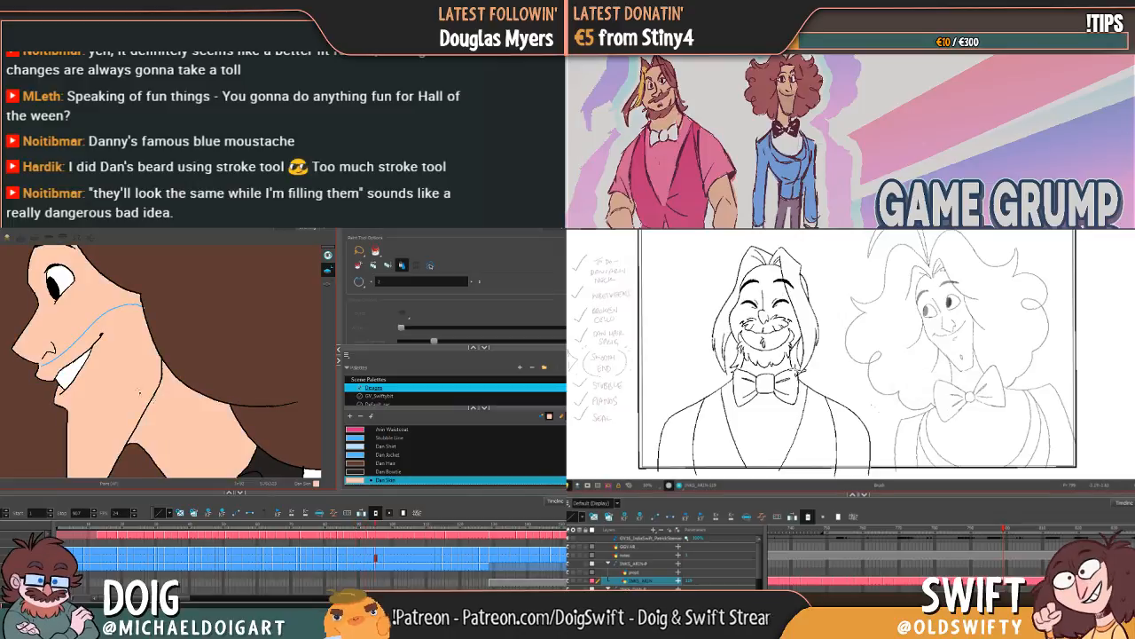
key(g)
click(149, 390)
click(167, 413)
Step: Brush Dan Skin along the chin of the profile grin frame with unfilled hair, and fill its face and neck
key(g)
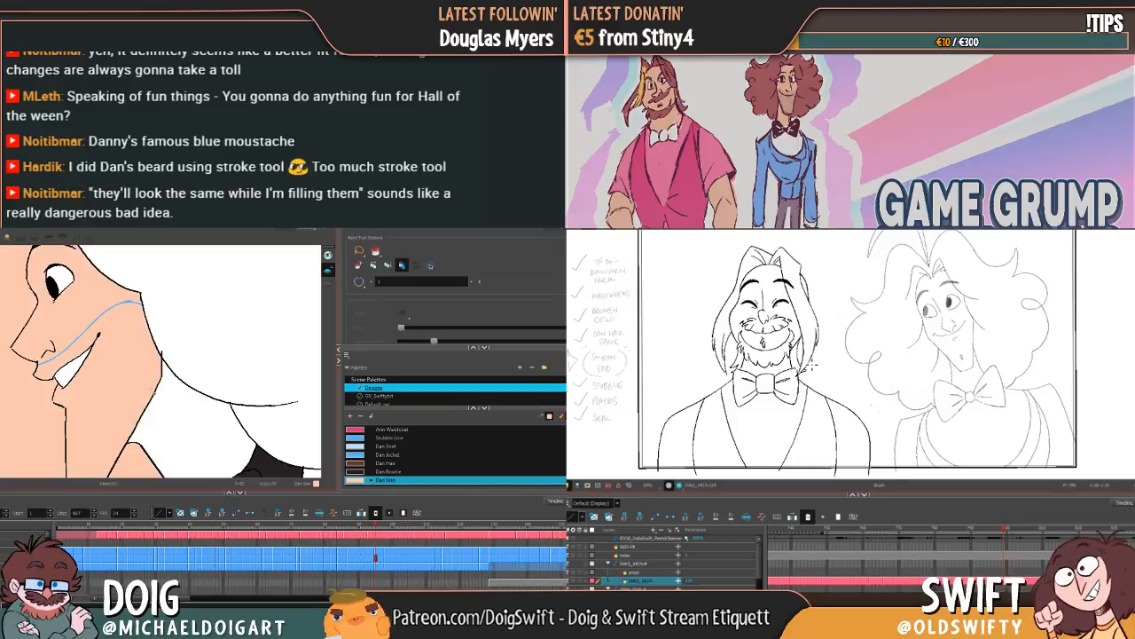
key(g)
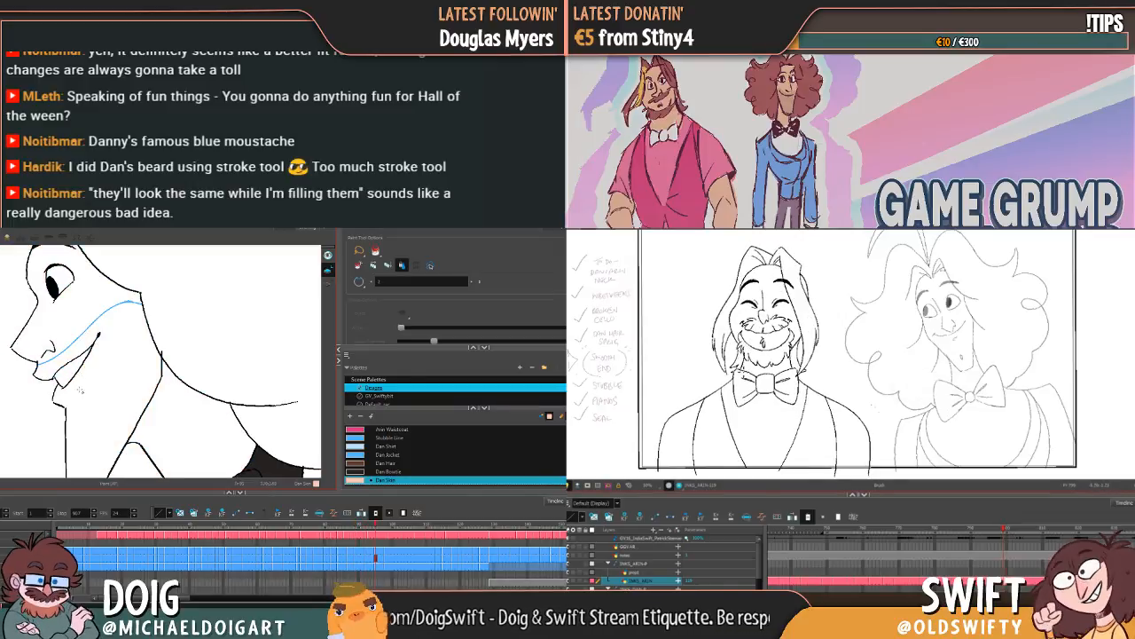
key(alt+b)
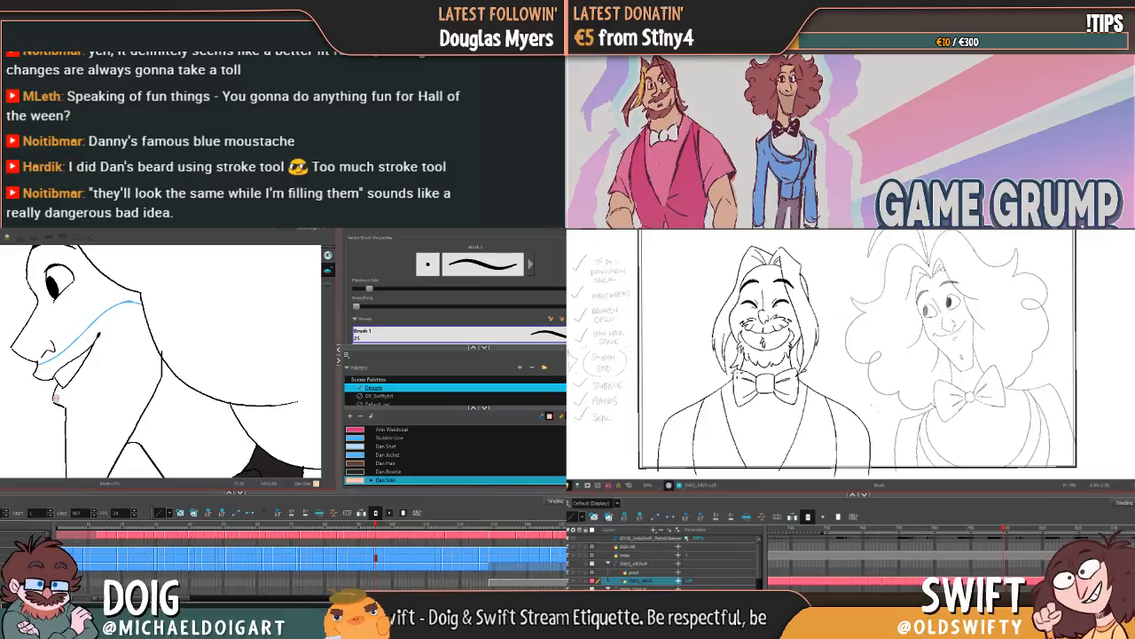
key(alt+i)
click(95, 397)
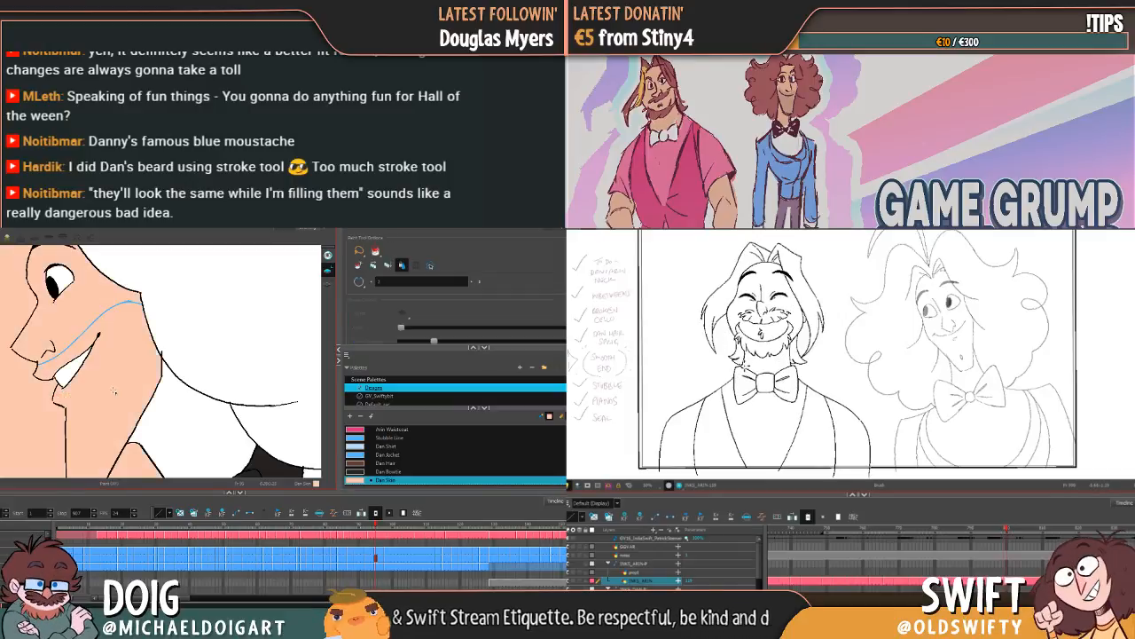
key(ctrl+z)
drag(89, 372, 135, 423)
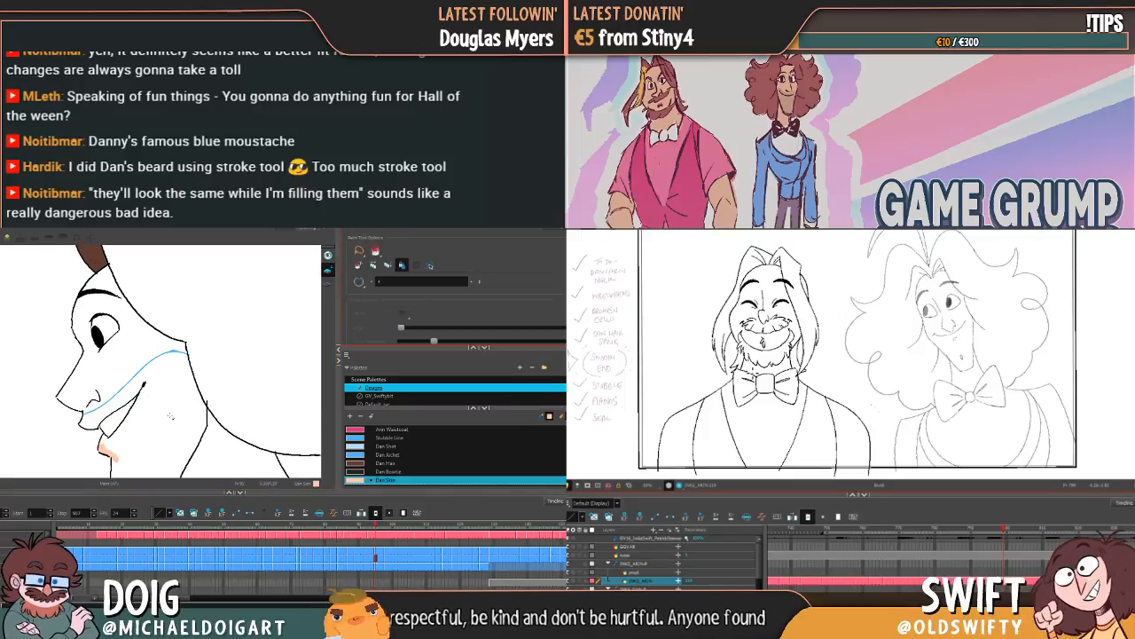
click(174, 428)
mouse_move(175, 428)
mouse_down()
mouse_move(119, 352)
mouse_move(167, 400)
mouse_move(157, 423)
mouse_up()
click(178, 416)
Step: Fill the neck and face with Dan Skin on the remaining profile grin frames with the bow tie in view
key(g)
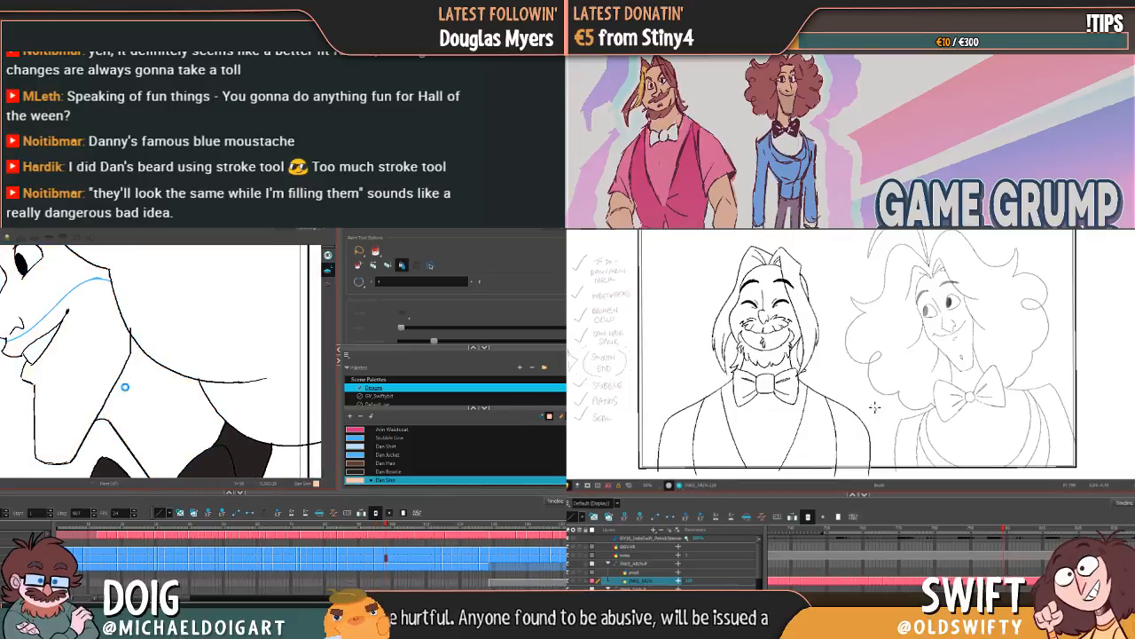
click(143, 397)
key(g)
click(103, 363)
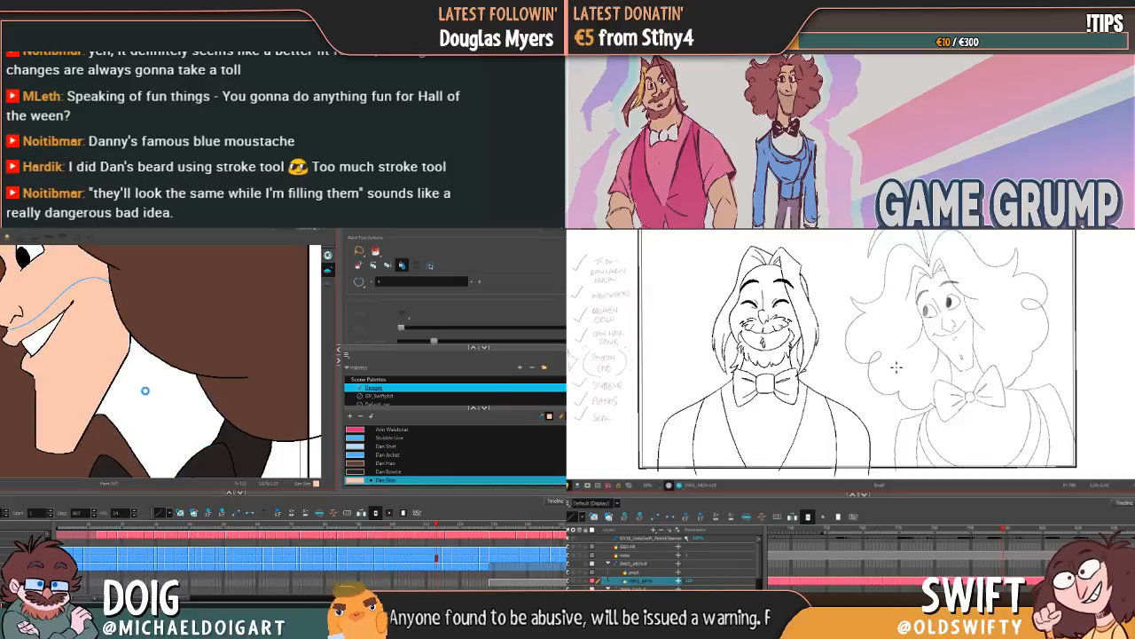
click(146, 391)
key(g)
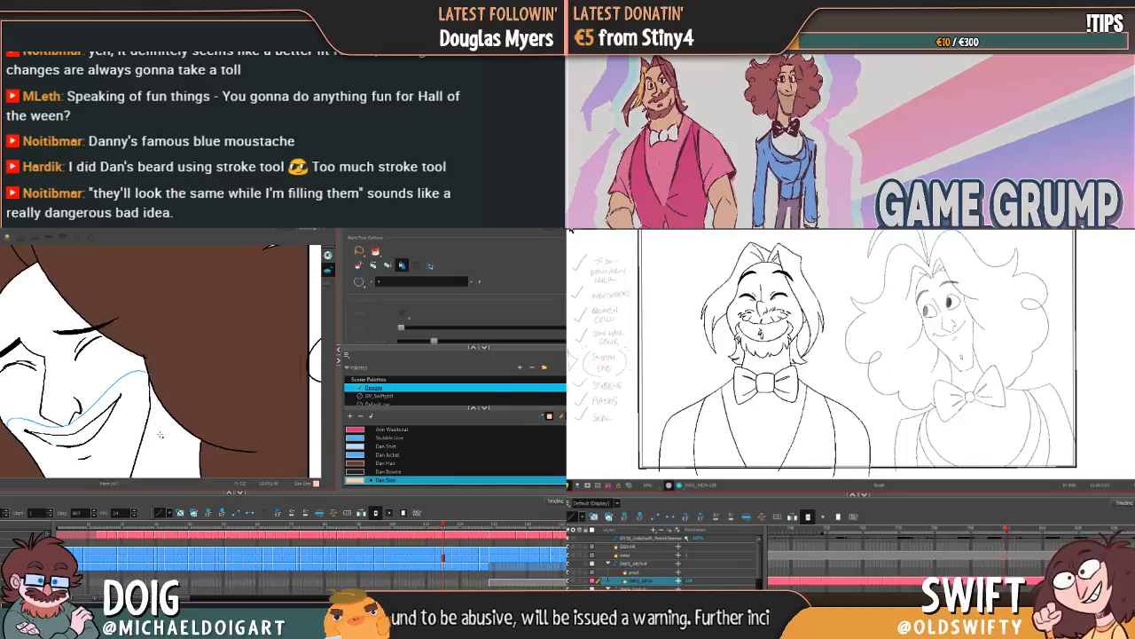
Step: Fill the face and neck with Dan Skin on the closed-eye grinning frames where the head turns back from profile
click(127, 403)
click(163, 440)
key(g)
key(g)
key(g)
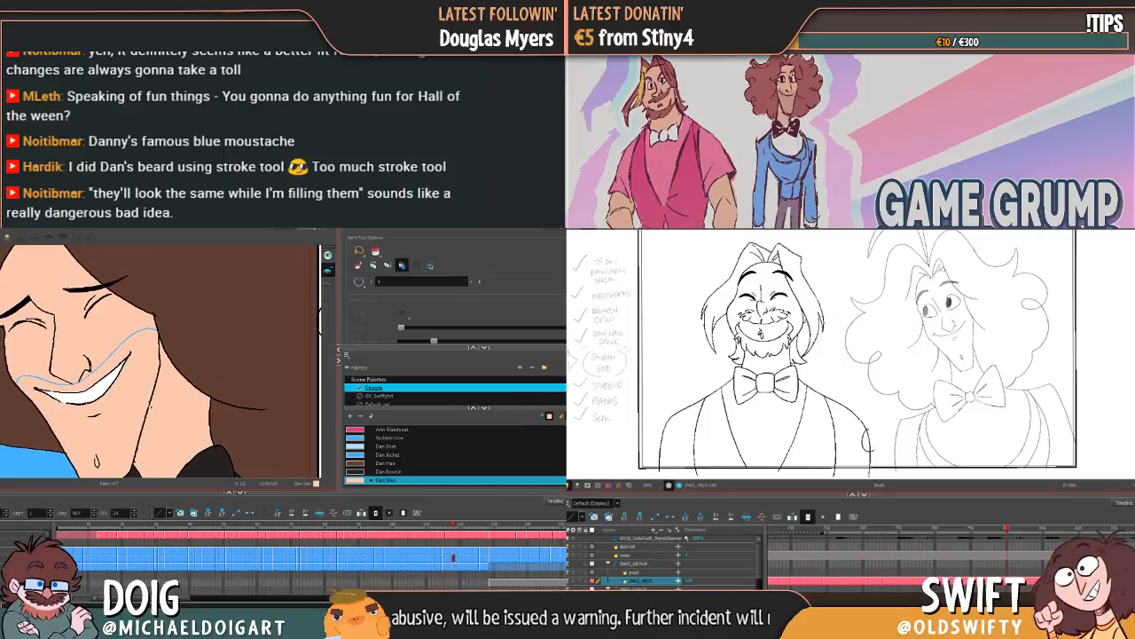
key(g)
click(138, 398)
click(171, 420)
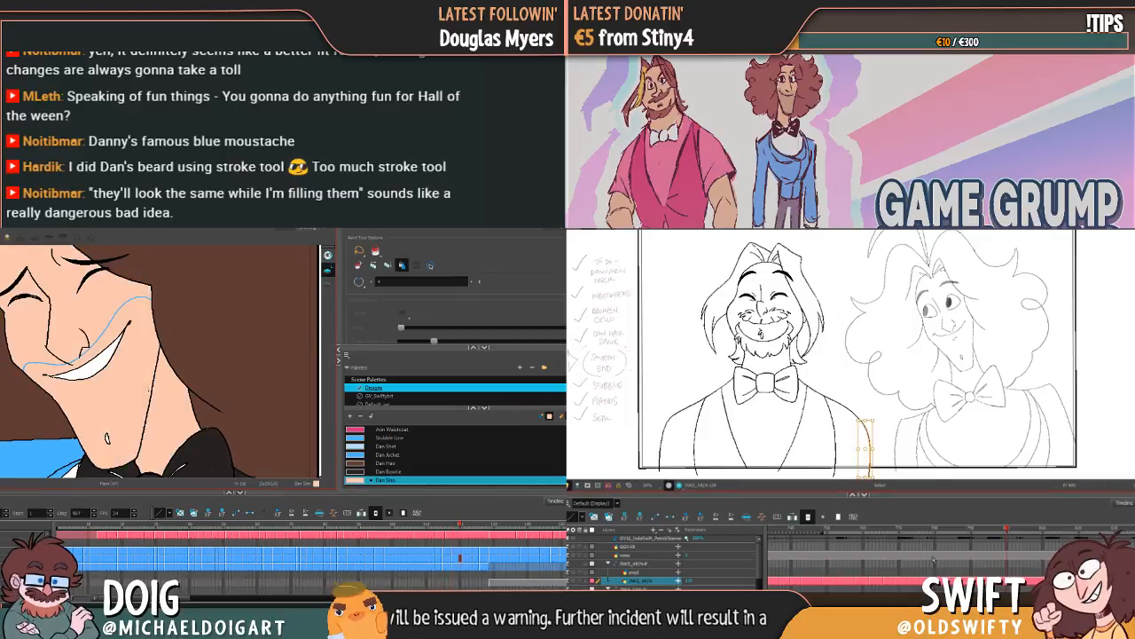
Step: Fill the face and neck with Dan Skin on the wide open-mouthed laughing frames
key(g)
click(150, 363)
key(g)
key(g)
key(g)
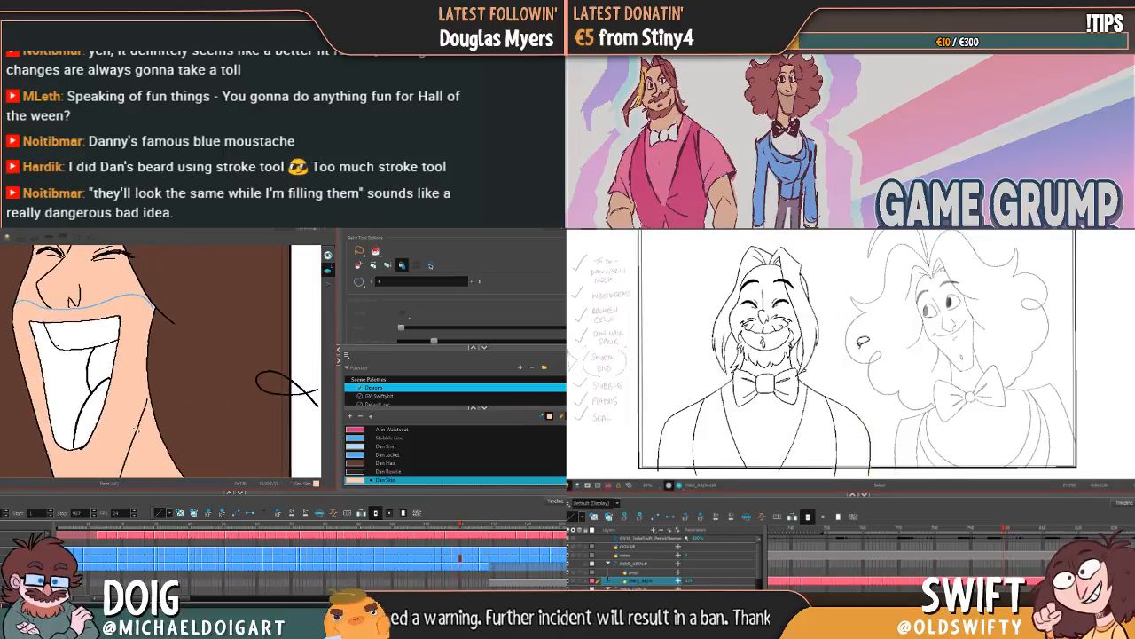
mouse_move(123, 399)
mouse_down()
mouse_move(133, 477)
mouse_move(126, 242)
mouse_up()
key(g)
drag(118, 285, 131, 434)
click(135, 432)
click(140, 356)
mouse_move(141, 352)
mouse_down()
mouse_move(129, 378)
mouse_move(119, 376)
mouse_up()
Step: Fill the neck and face with Dan Skin on the tilted laughing frame with fingertips showing and the frame following it
key(g)
click(92, 430)
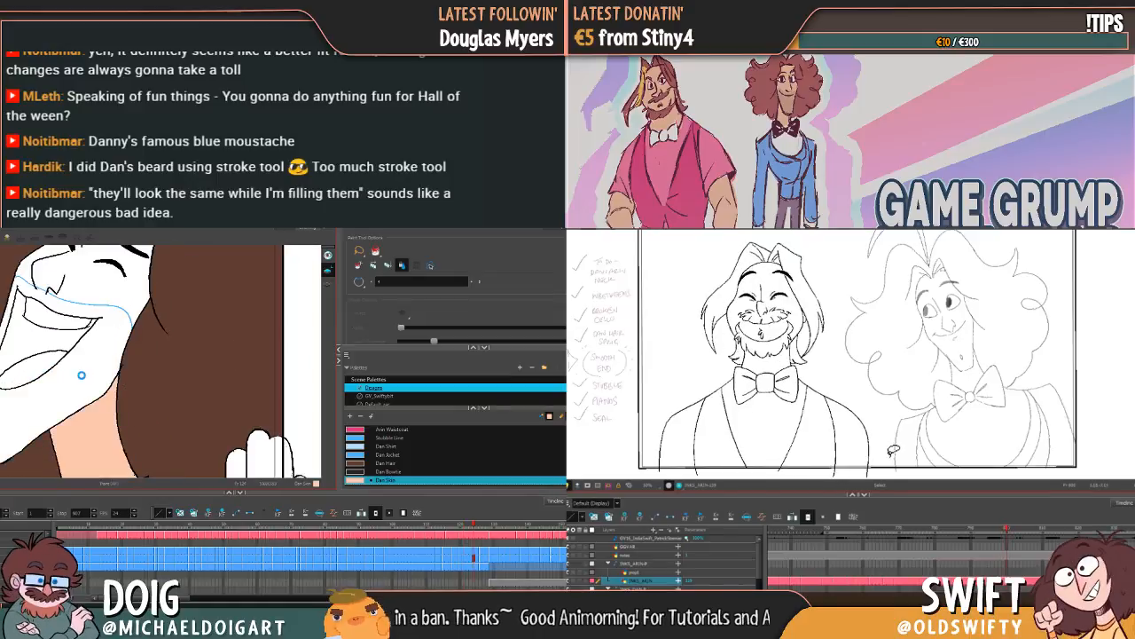
click(82, 375)
drag(85, 442, 105, 376)
key(g)
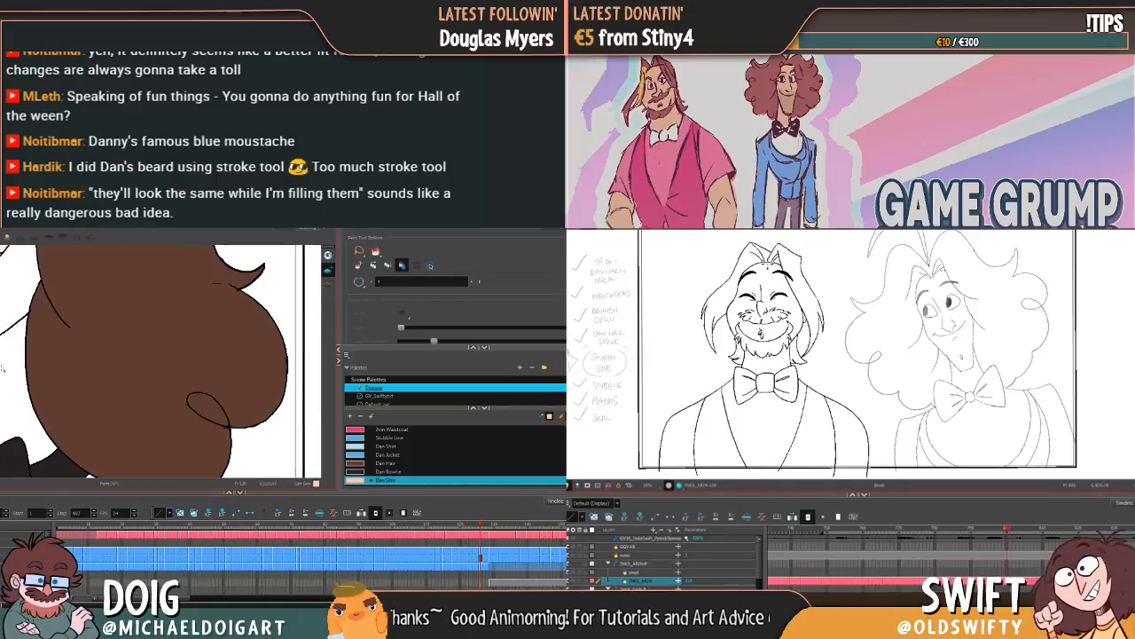
click(4, 369)
click(12, 307)
Step: Flip through the frames from the start of the scene to review the curly-haired character's colouring and the uncoloured hands
drag(33, 346, 104, 415)
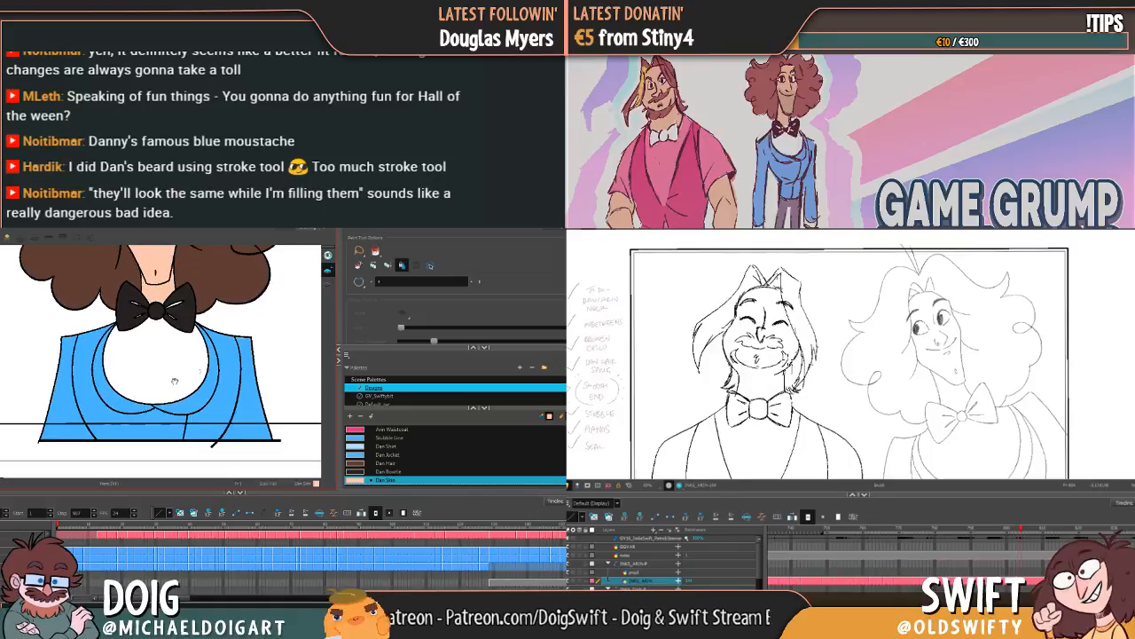
scroll(175, 380, down, 4)
scroll(833, 355, up, 1)
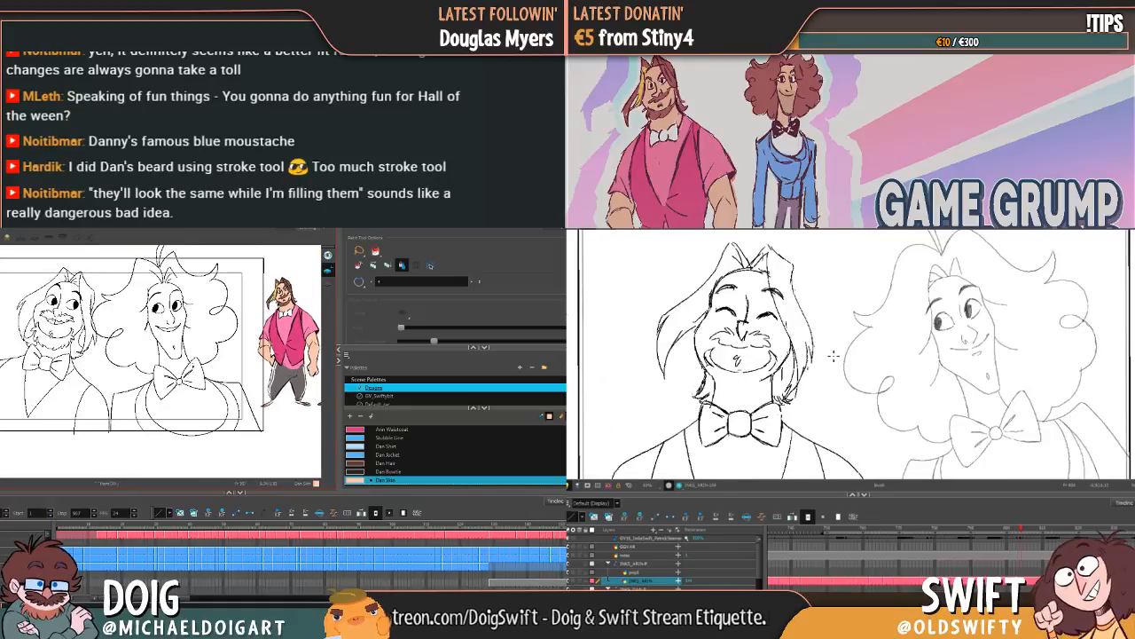
key(f)
key(g)
key(f)
key(g)
key(f)
key(g)
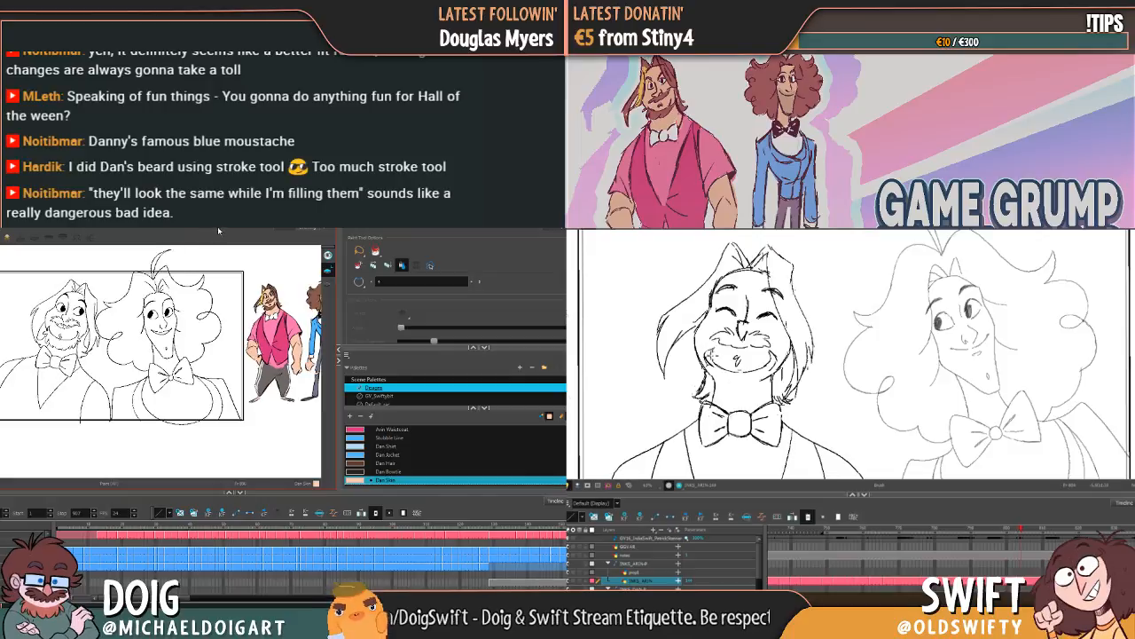
key(f)
key(g)
key(f)
key(g)
key(g)
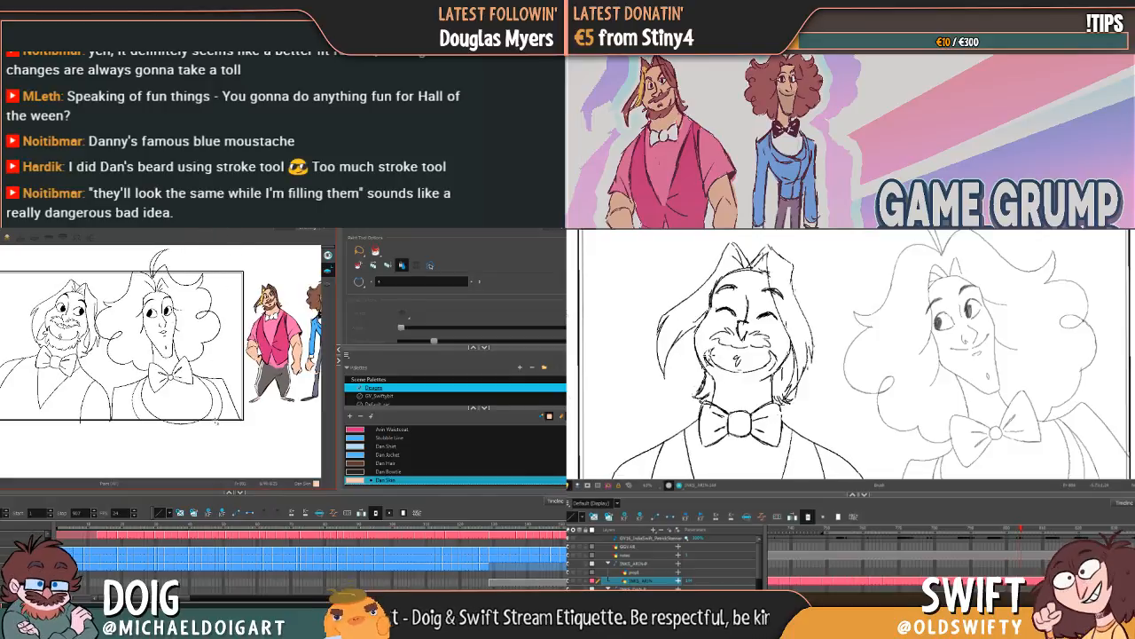
key(f)
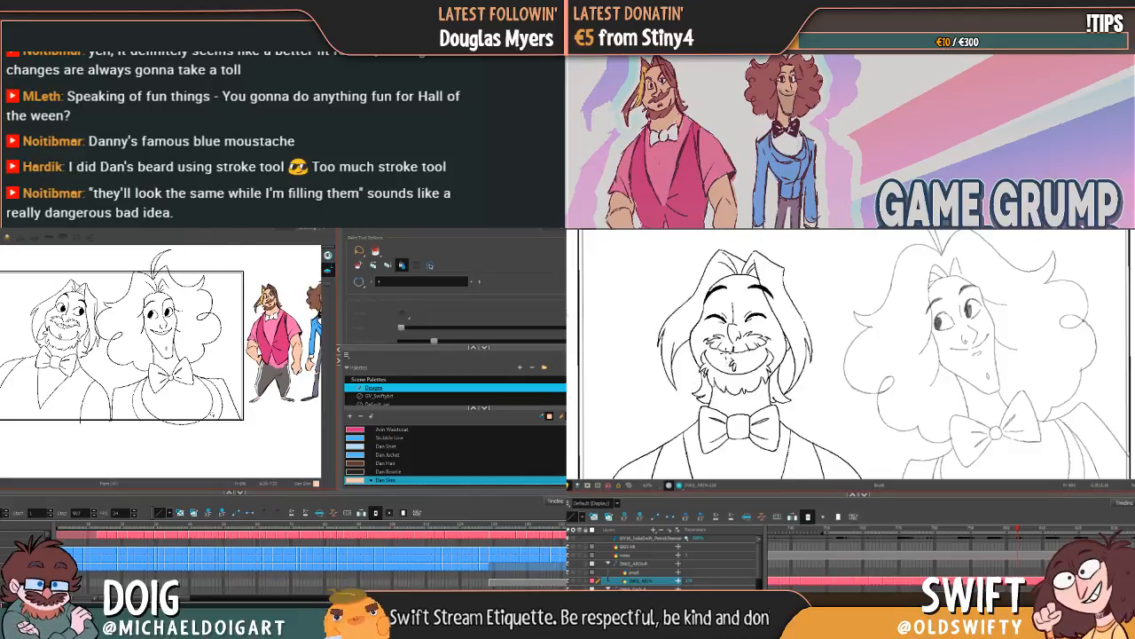
key(g)
key(g)
key(g)
key(g)
key(f)
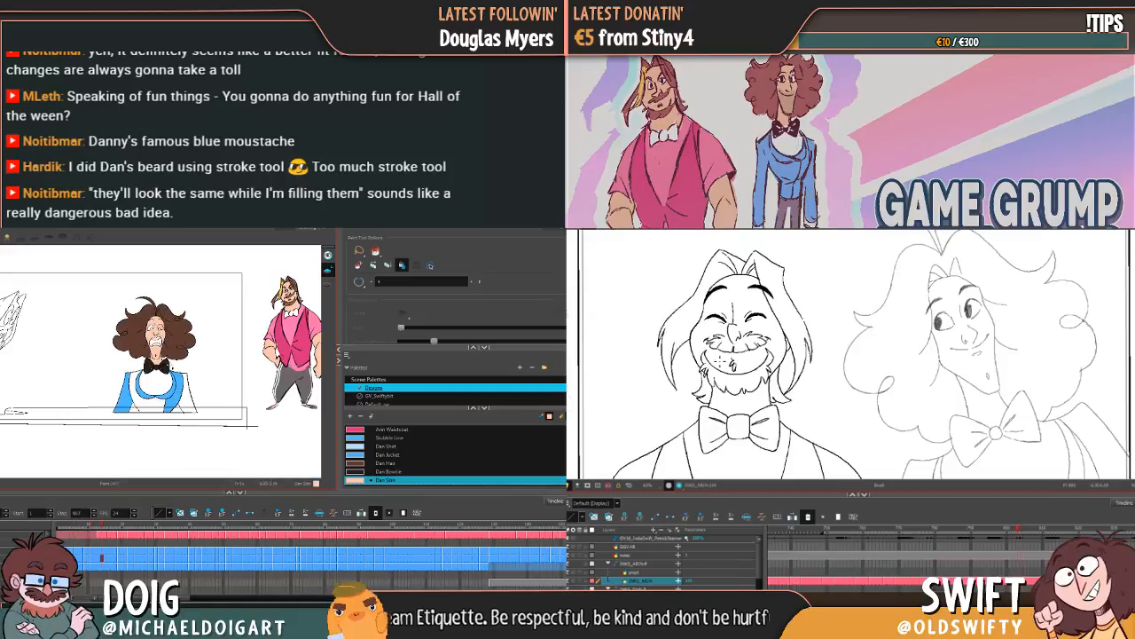
key(g)
key(g)
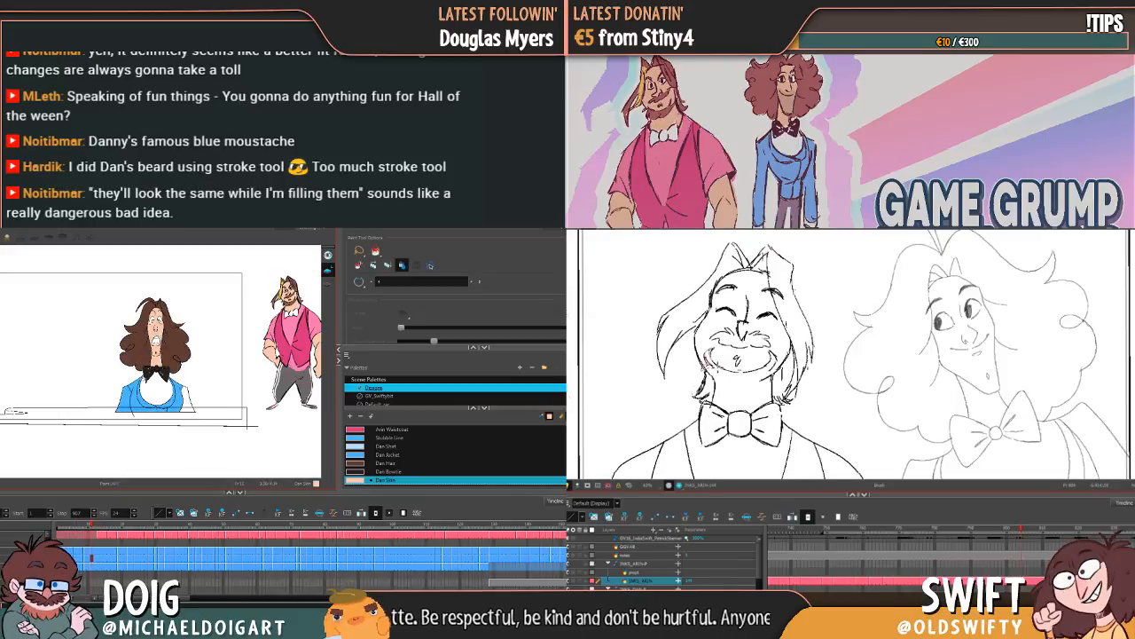
key(2)
key(2)
key(f)
key(g)
key(g)
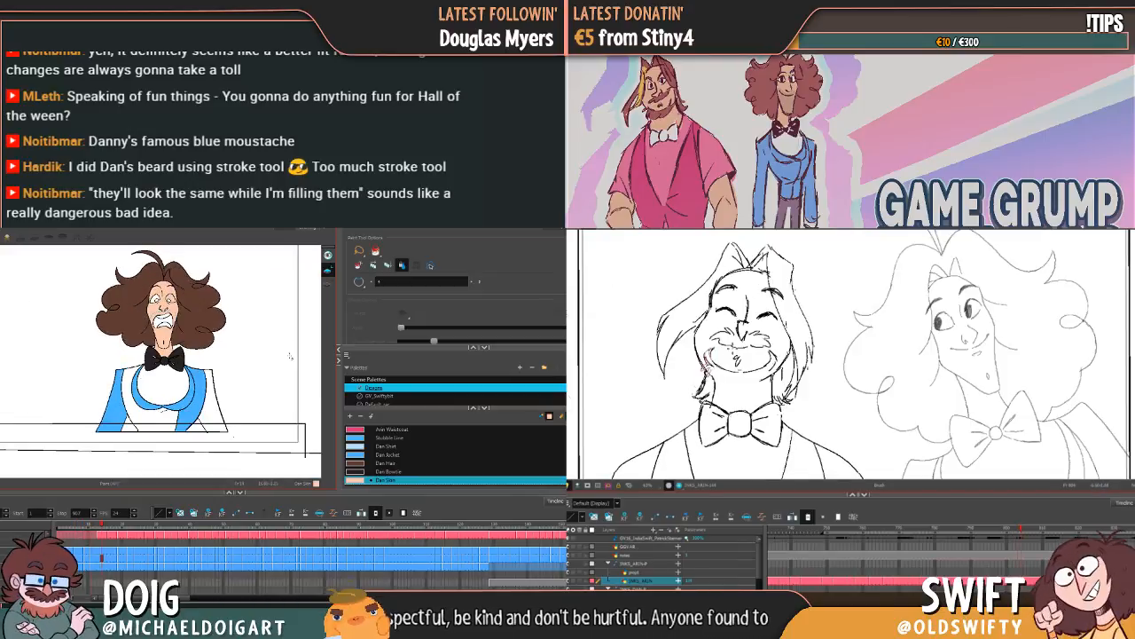
key(f)
key(g)
key(g)
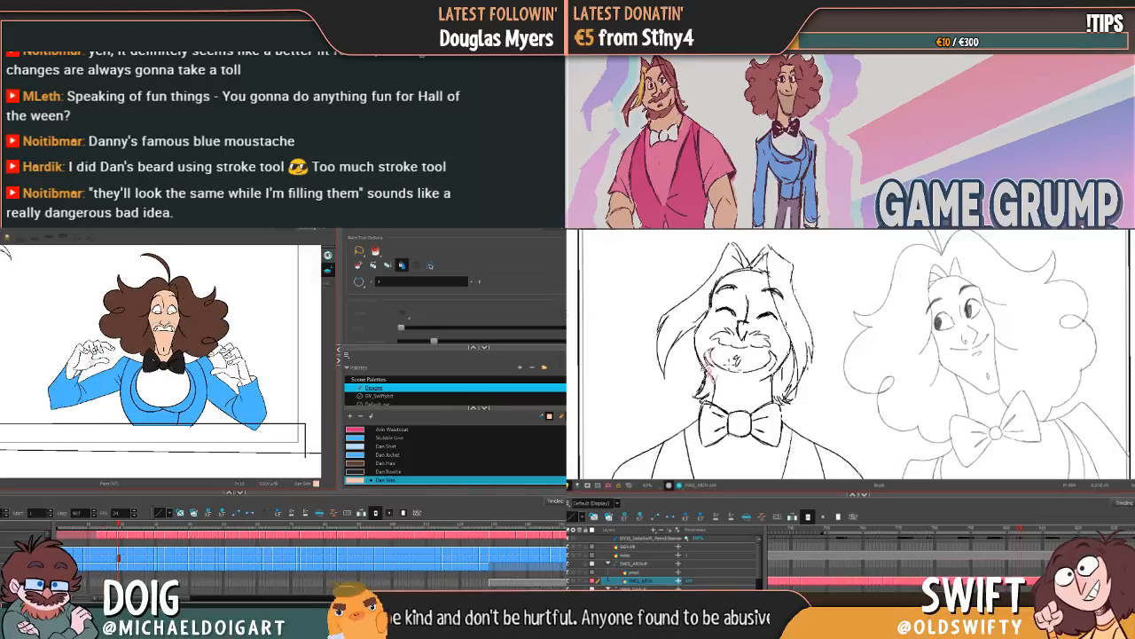
Step: Fill the palm, wrist and fingers of the raised hand at the canvas's left with Dan Skin on the anxious raised-arms frame
click(89, 361)
key(2)
key(2)
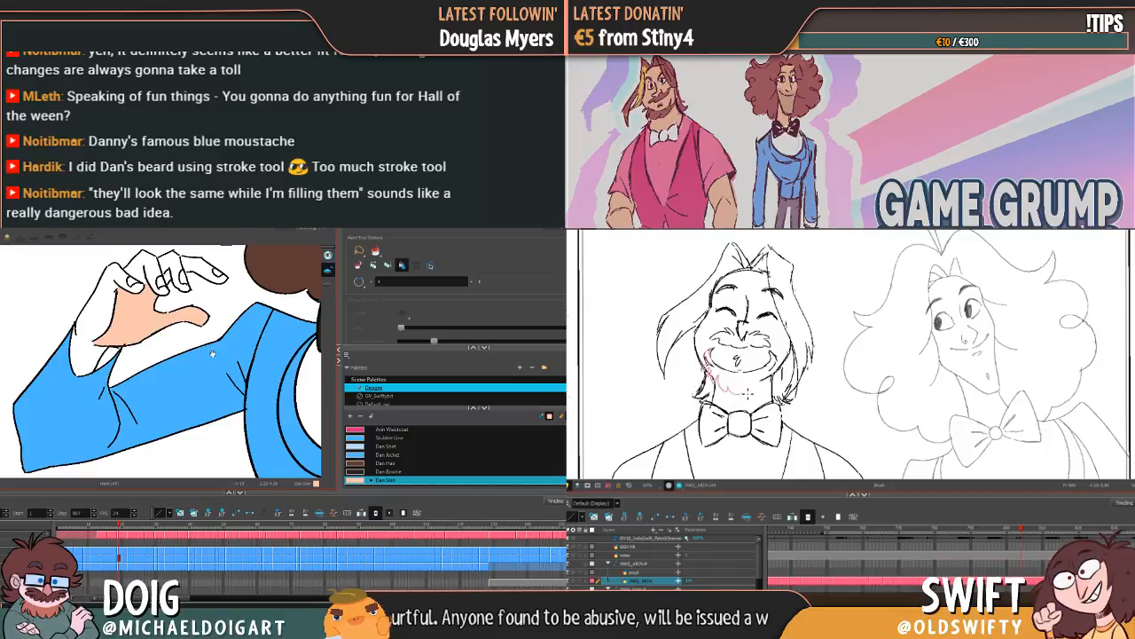
key(f)
drag(213, 353, 196, 406)
key(g)
click(82, 361)
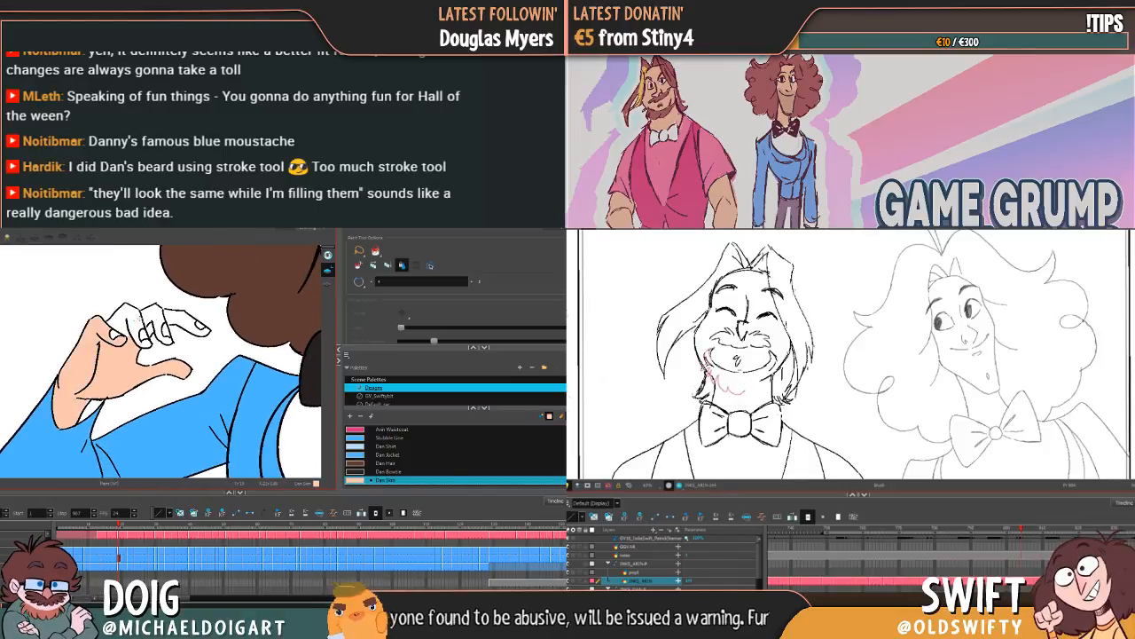
click(139, 318)
click(162, 315)
click(182, 320)
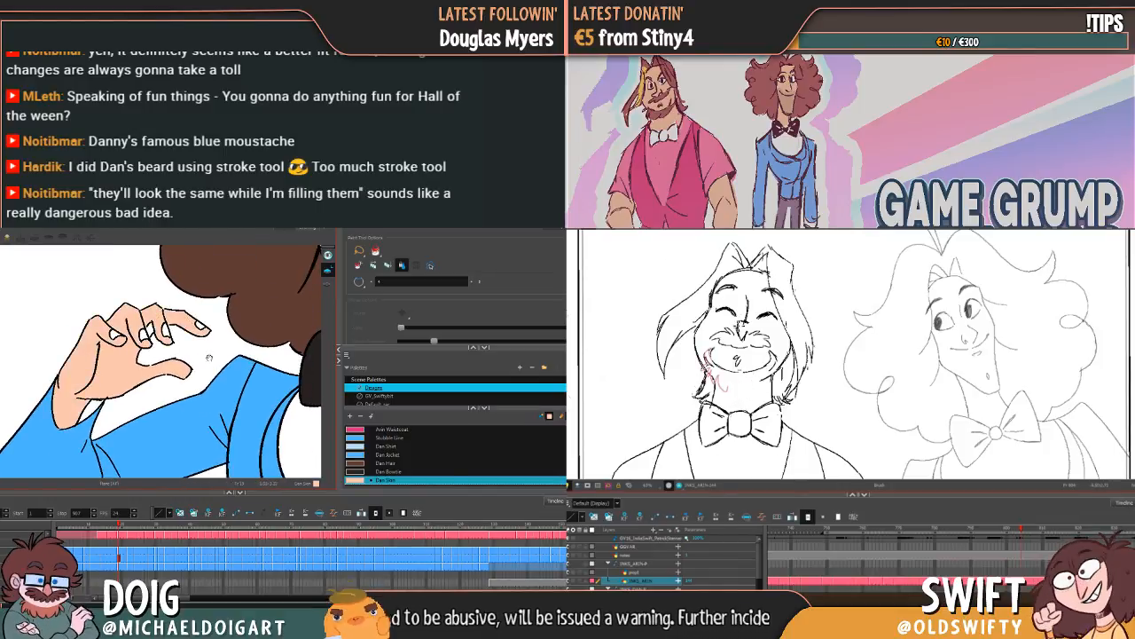
drag(209, 358, 125, 342)
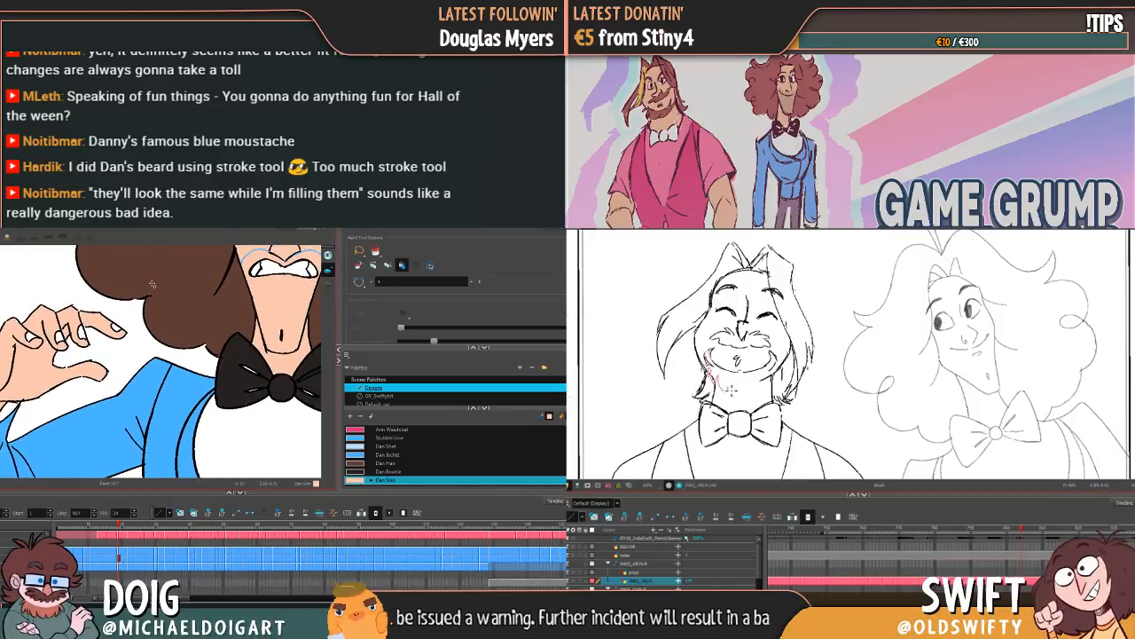
Step: Fill the raised hand at the canvas's right with Dan Skin on the anxious frame and extend the bearded character's pink beard outline
key(shift+m)
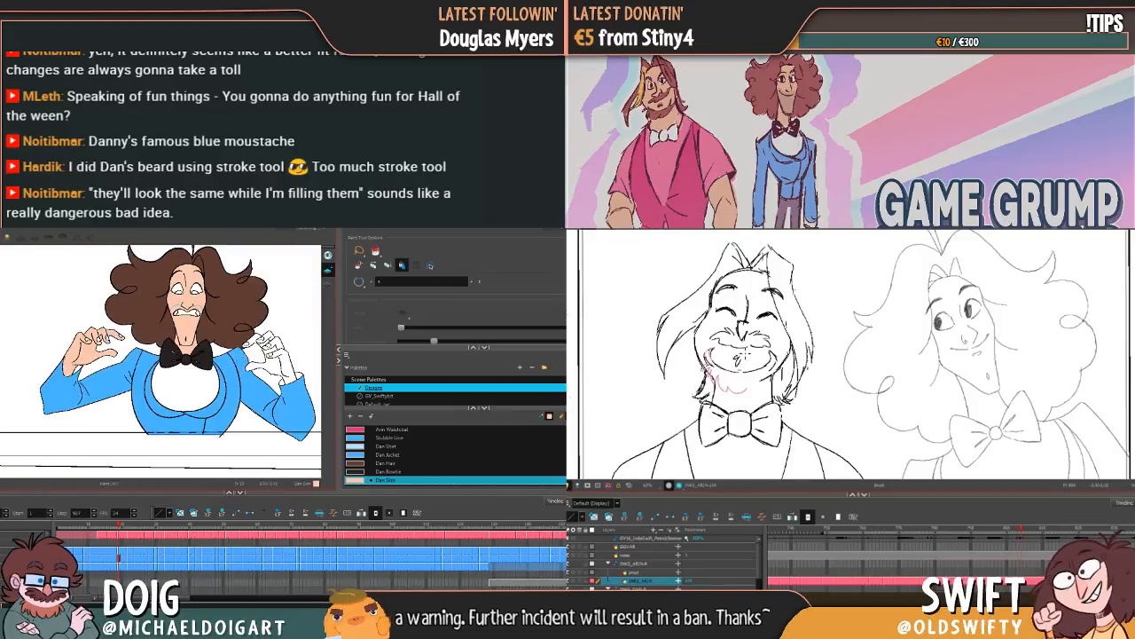
click(279, 363)
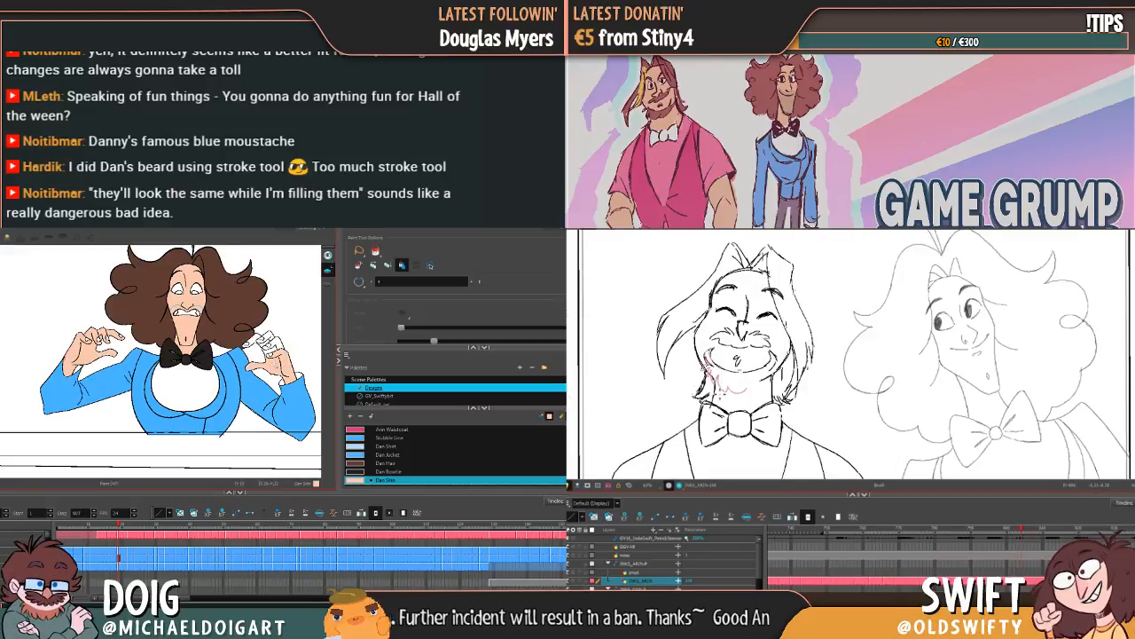
key(f)
key(g)
key(f)
key(f)
key(g)
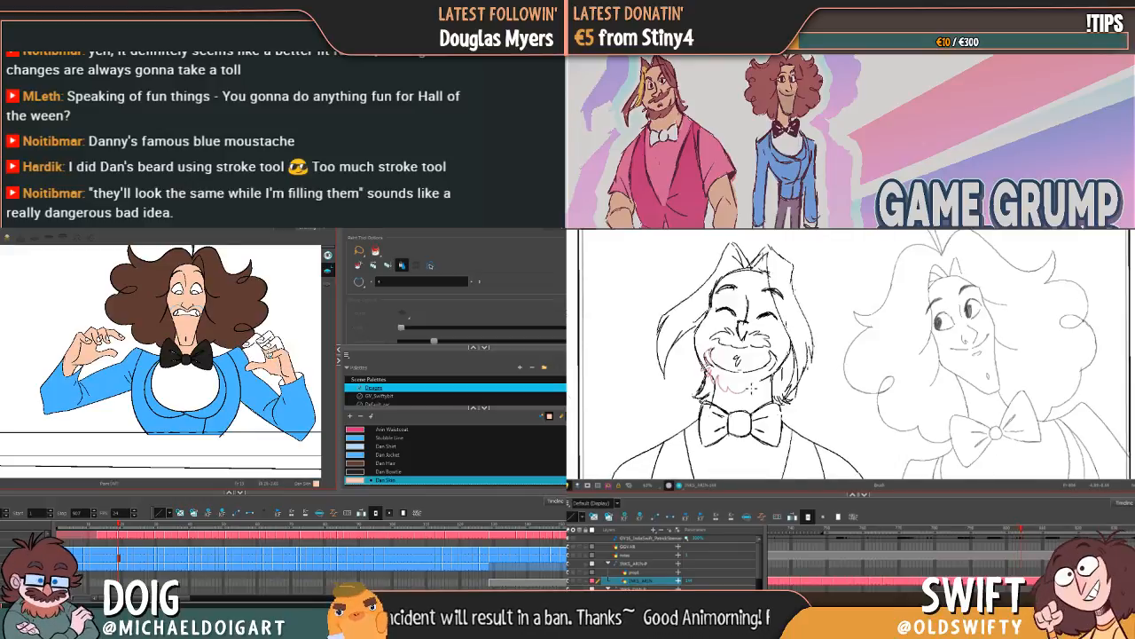
key(f)
key(g)
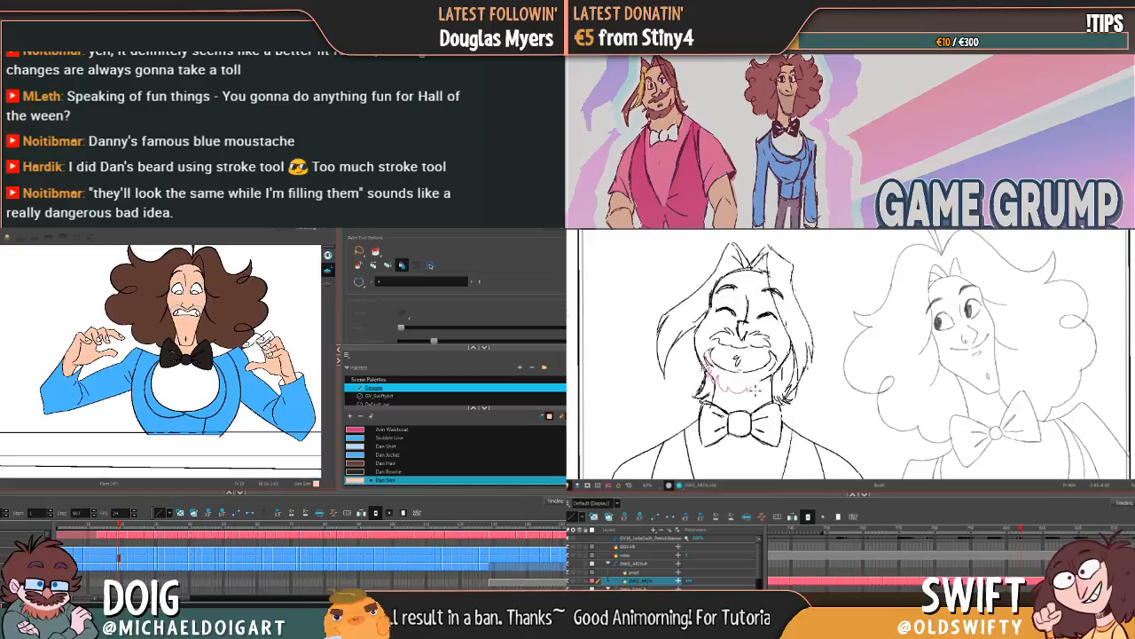
drag(754, 391, 771, 382)
click(269, 338)
key(f)
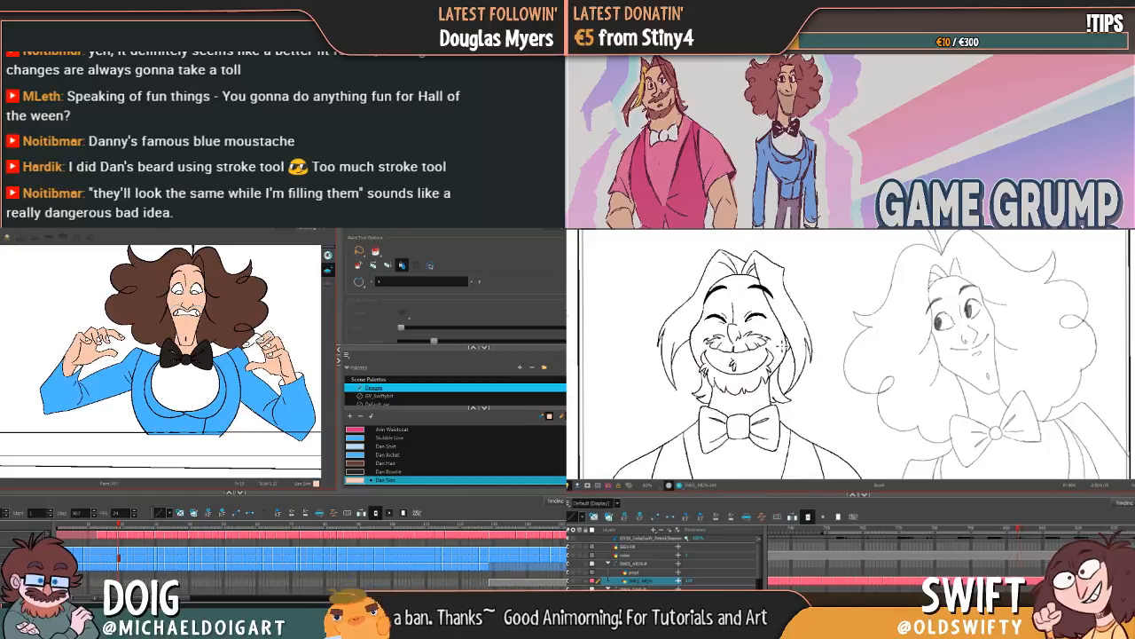
key(g)
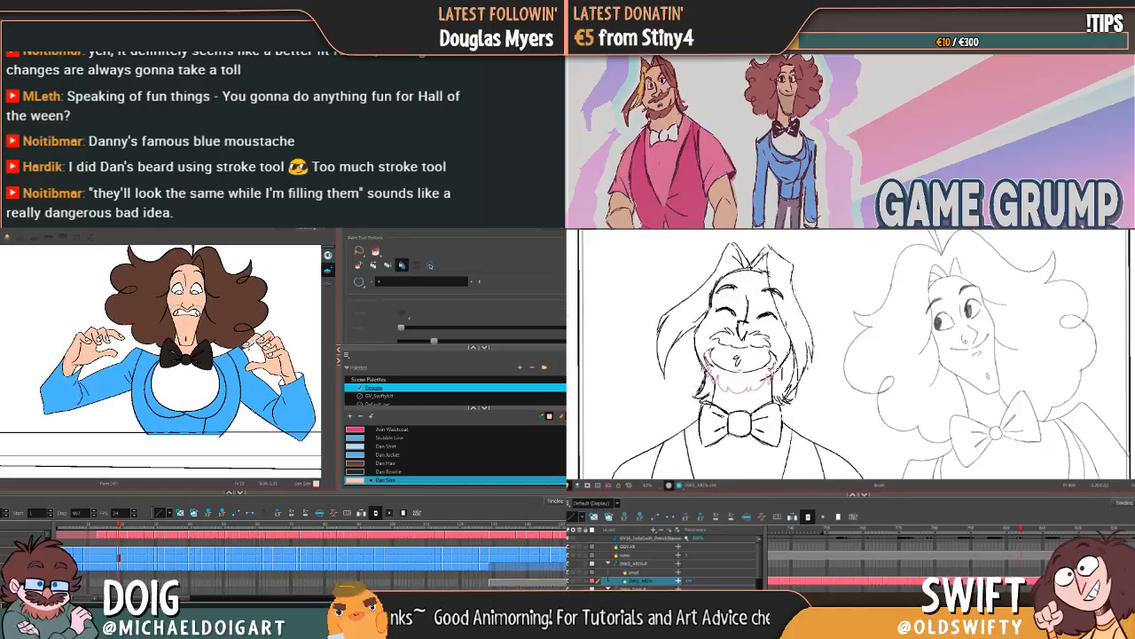
Step: Fill the fingers, palm and wrist of the hand at the canvas's right with Dan Skin on the following raised-hands frame
key(g)
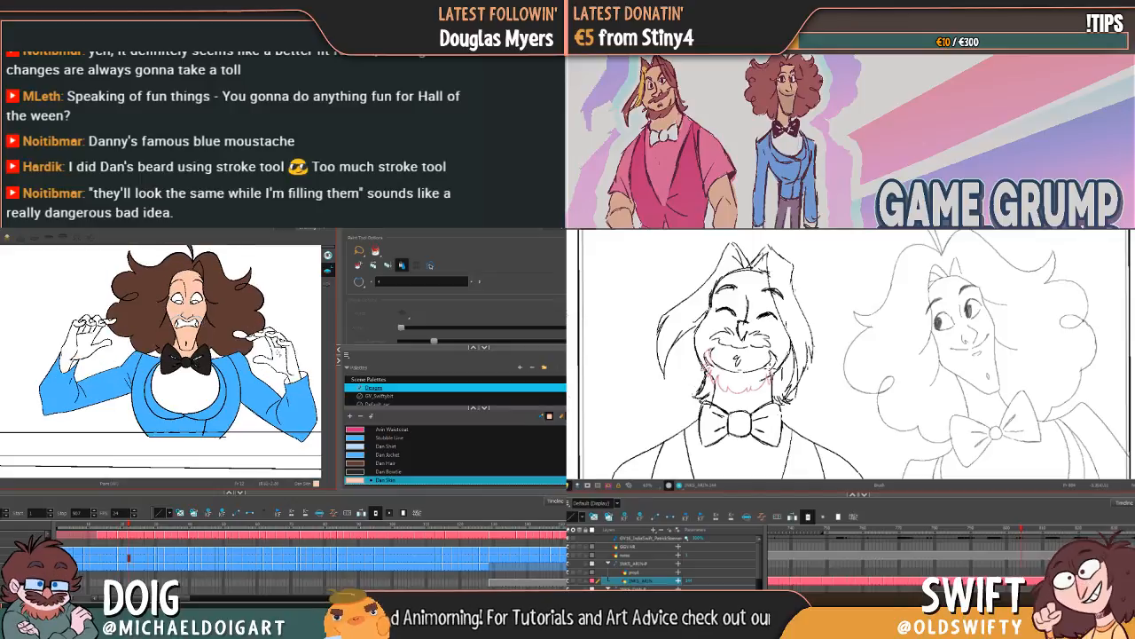
click(270, 332)
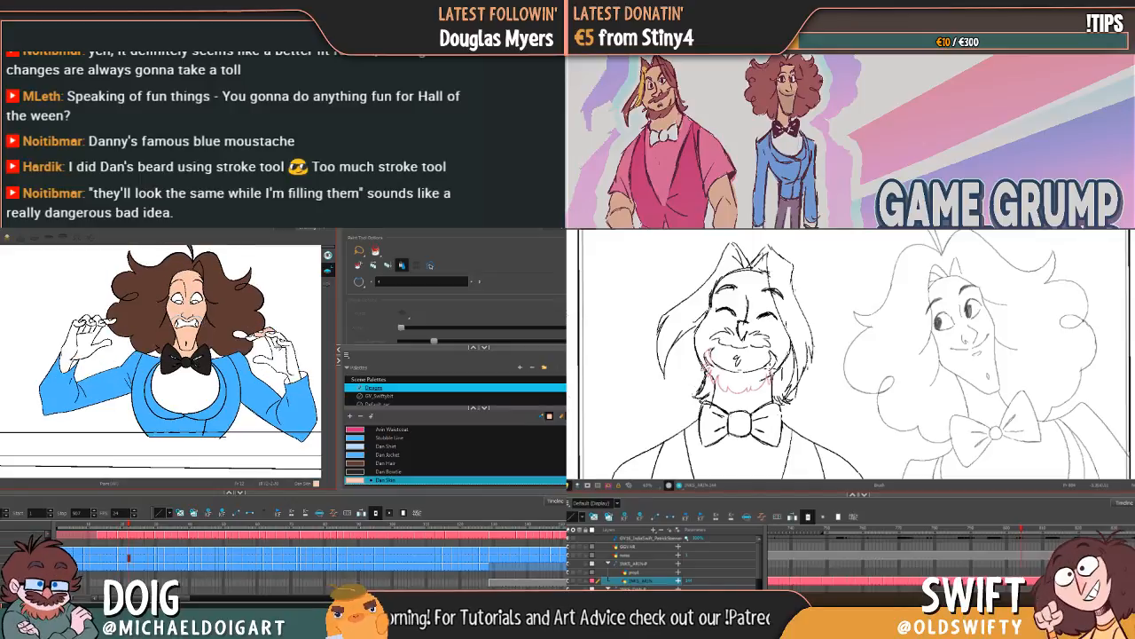
click(280, 353)
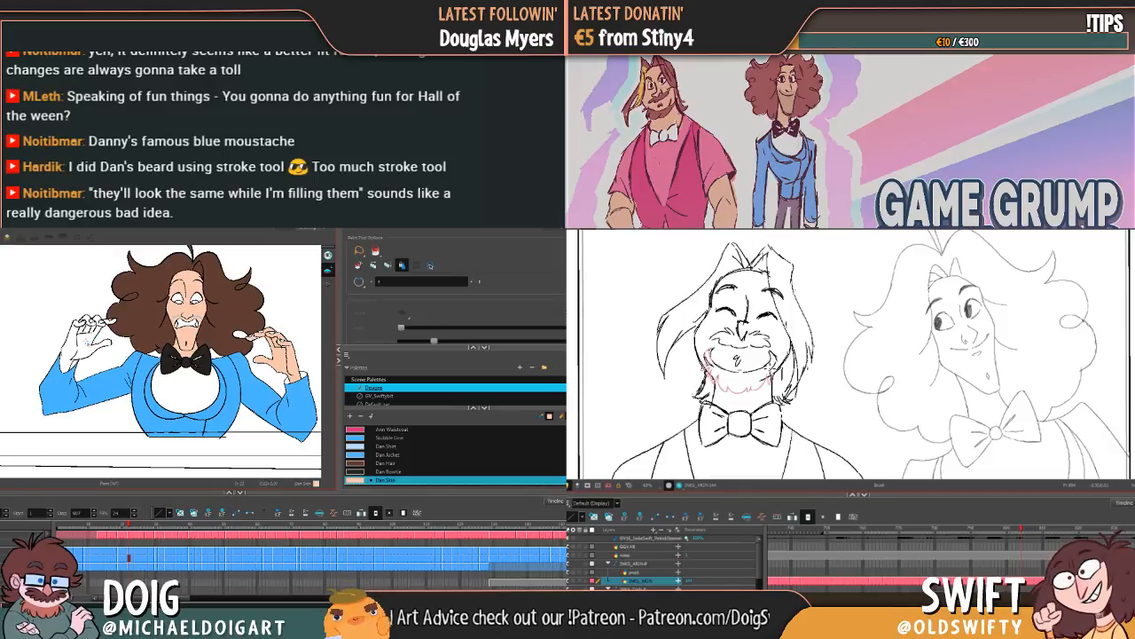
Step: Fill the palm, wrist and curled fingertips of the hand at the canvas's left with Dan Skin on the same frame
click(87, 342)
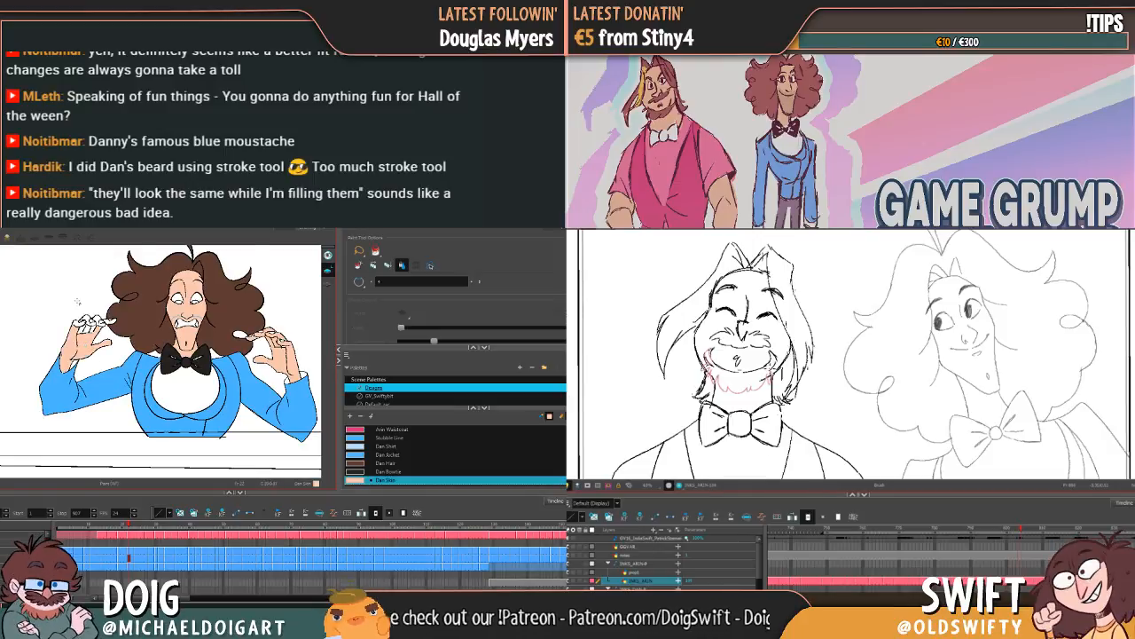
scroll(77, 301, up, 3)
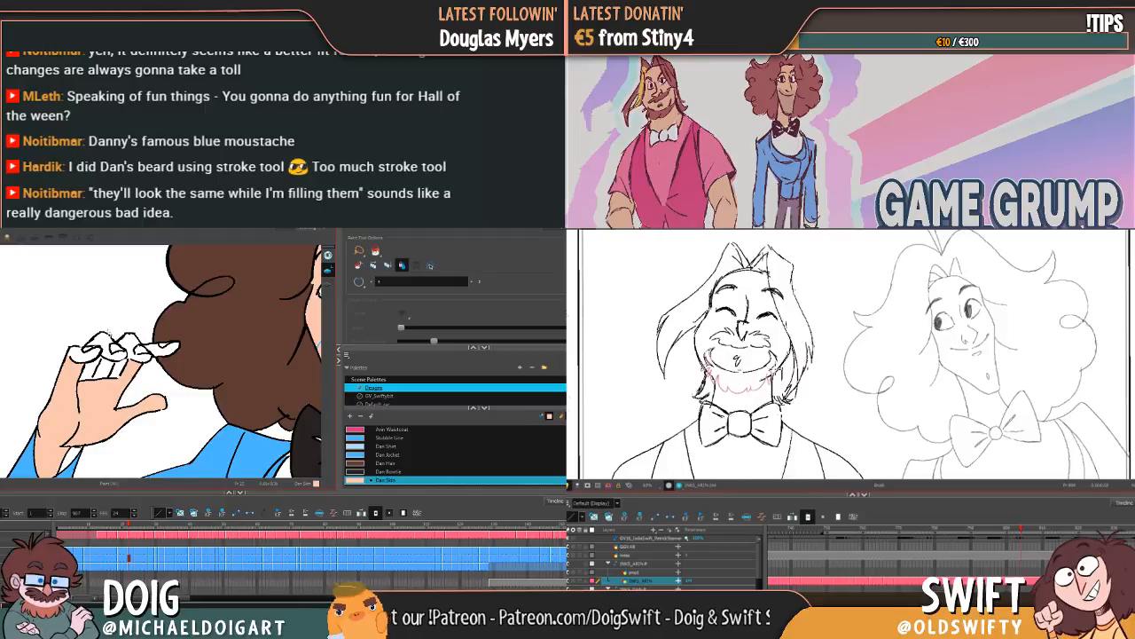
click(105, 339)
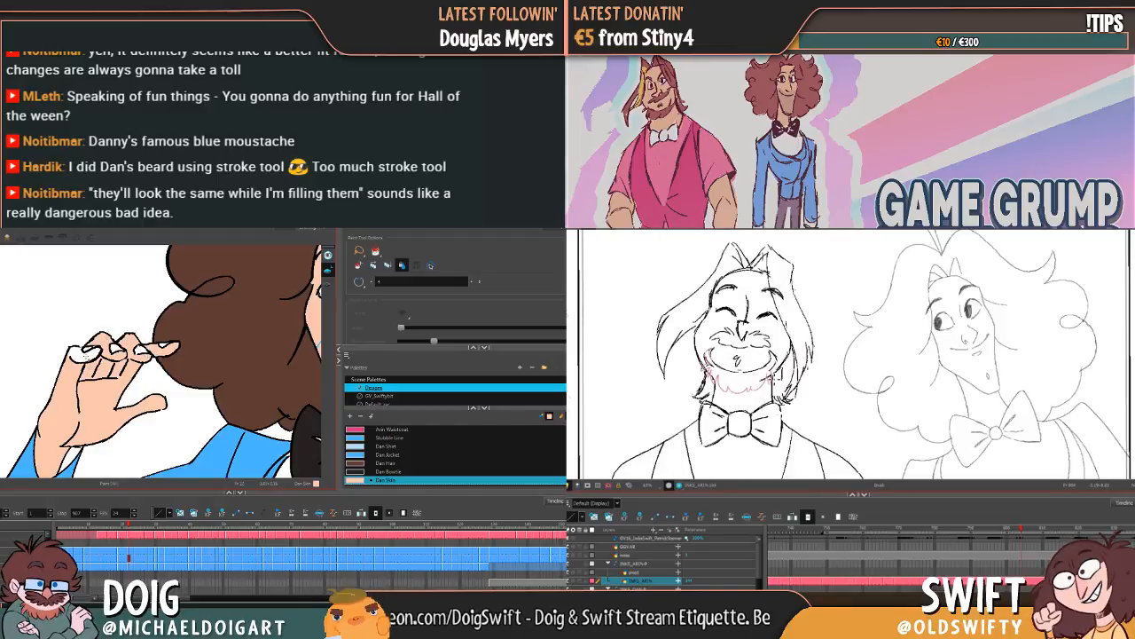
click(85, 356)
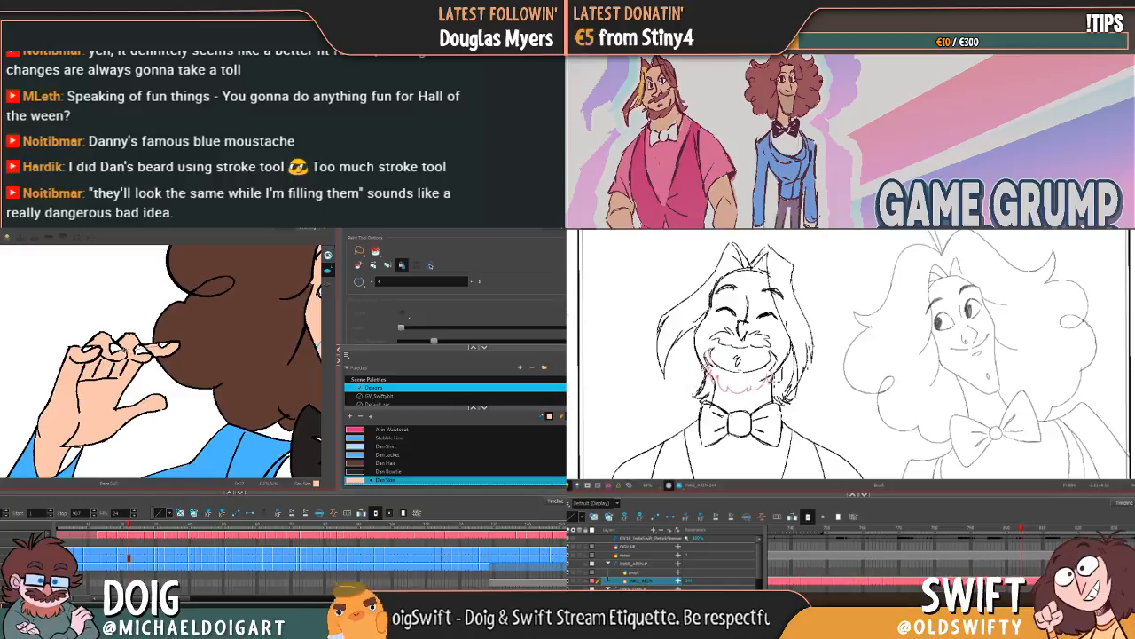
drag(127, 351, 100, 347)
Step: Fill the palm, wrist and all fingers of the hand at the canvas's right with Dan Skin on the next frame
drag(203, 396, 30, 325)
drag(257, 345, 59, 351)
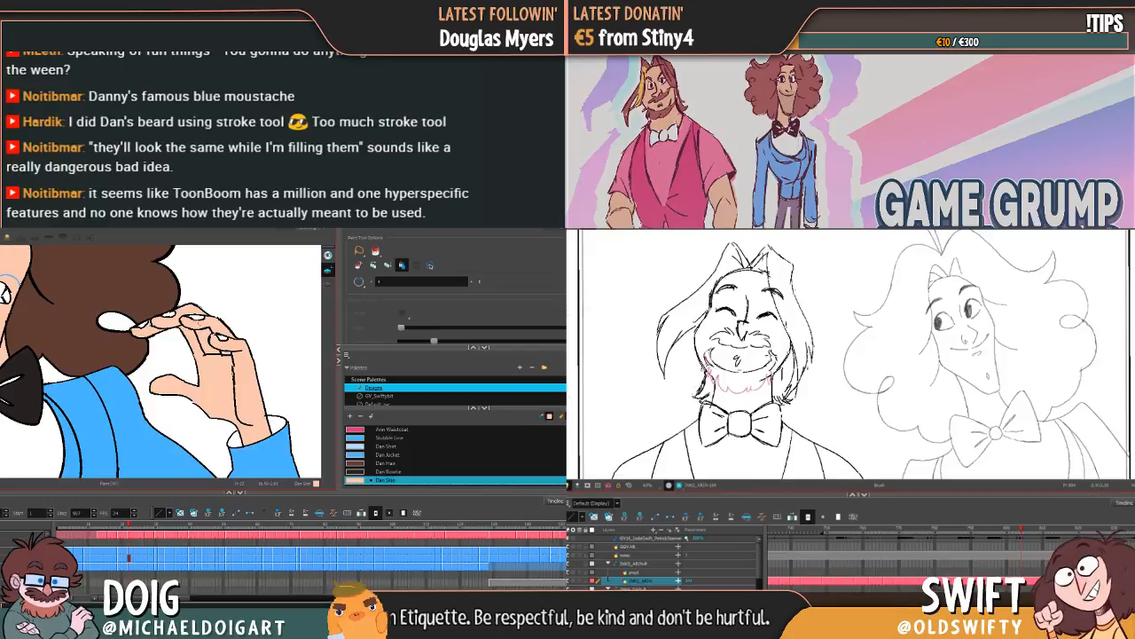
key(g)
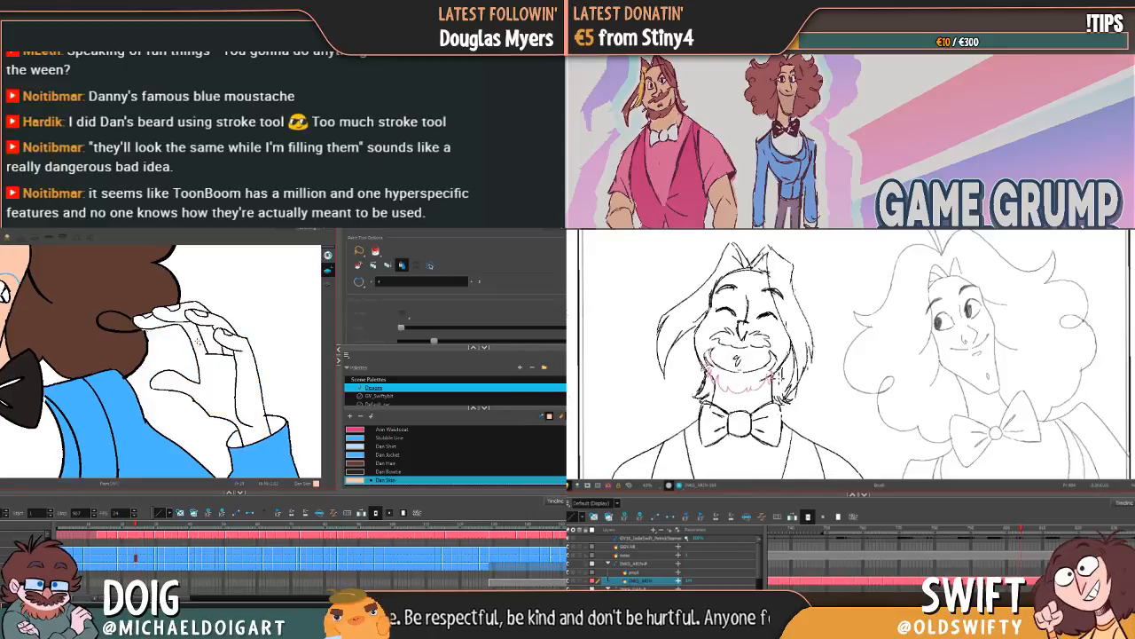
drag(233, 358, 252, 399)
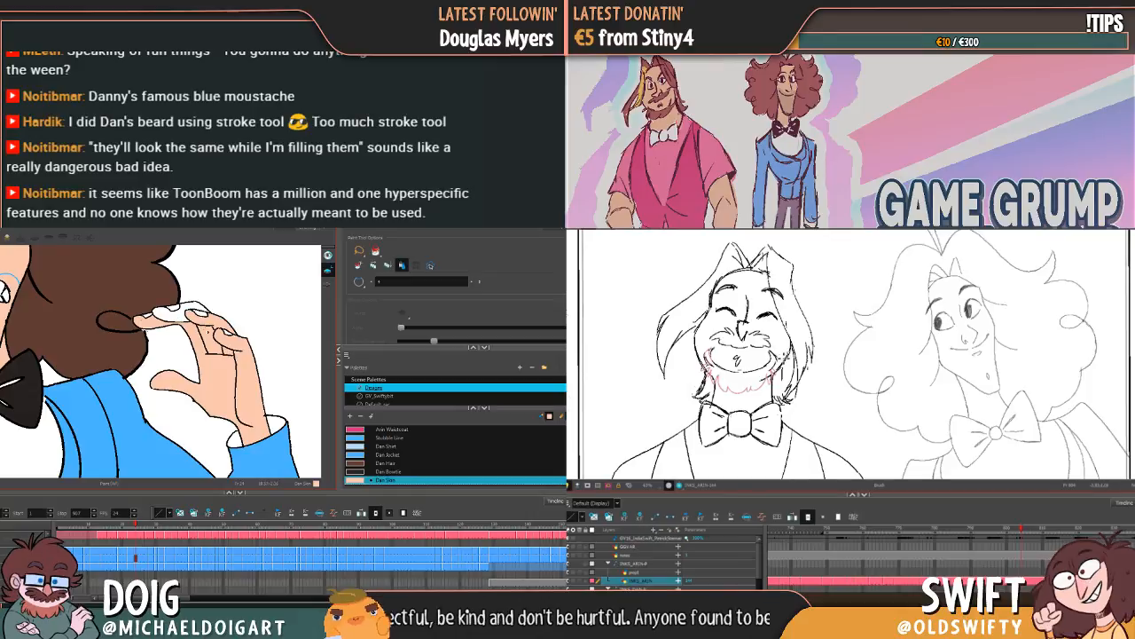
drag(191, 306, 199, 299)
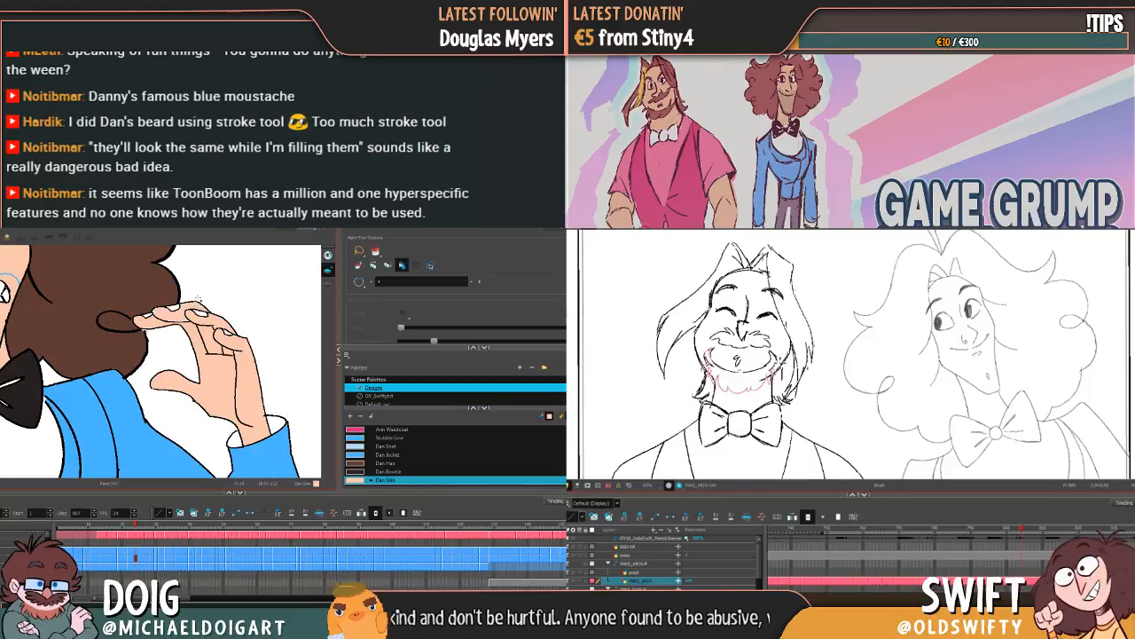
Step: Fill the palm, wrist and curled fingers beside the hair with Dan Skin on the next frame, undoing and redoing the first broad fill
key(g)
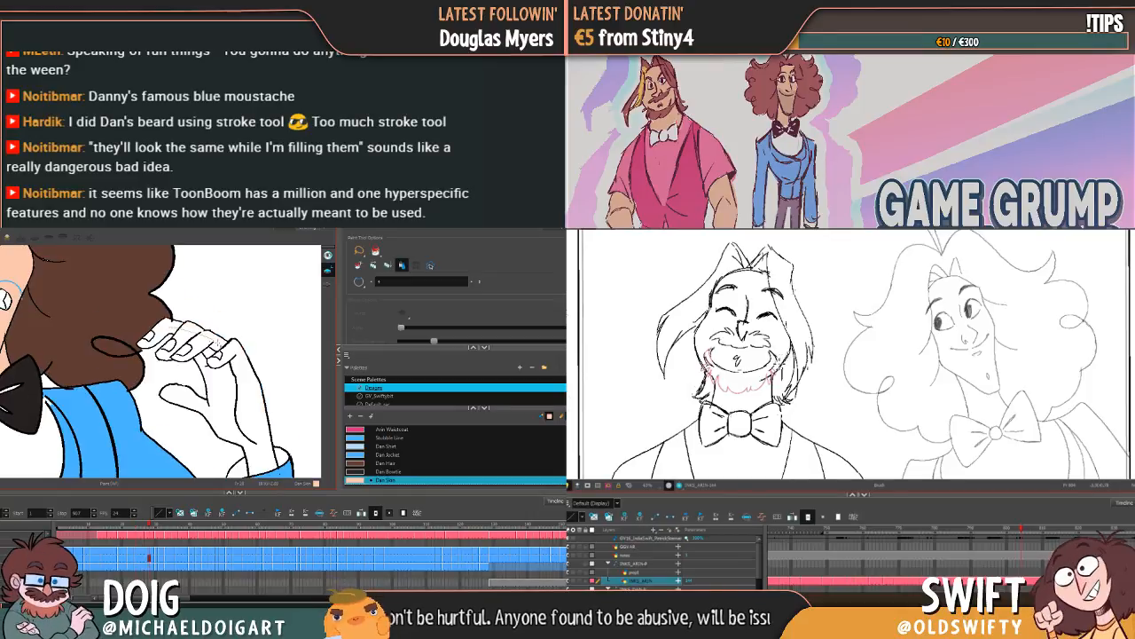
drag(218, 352, 210, 360)
key(g)
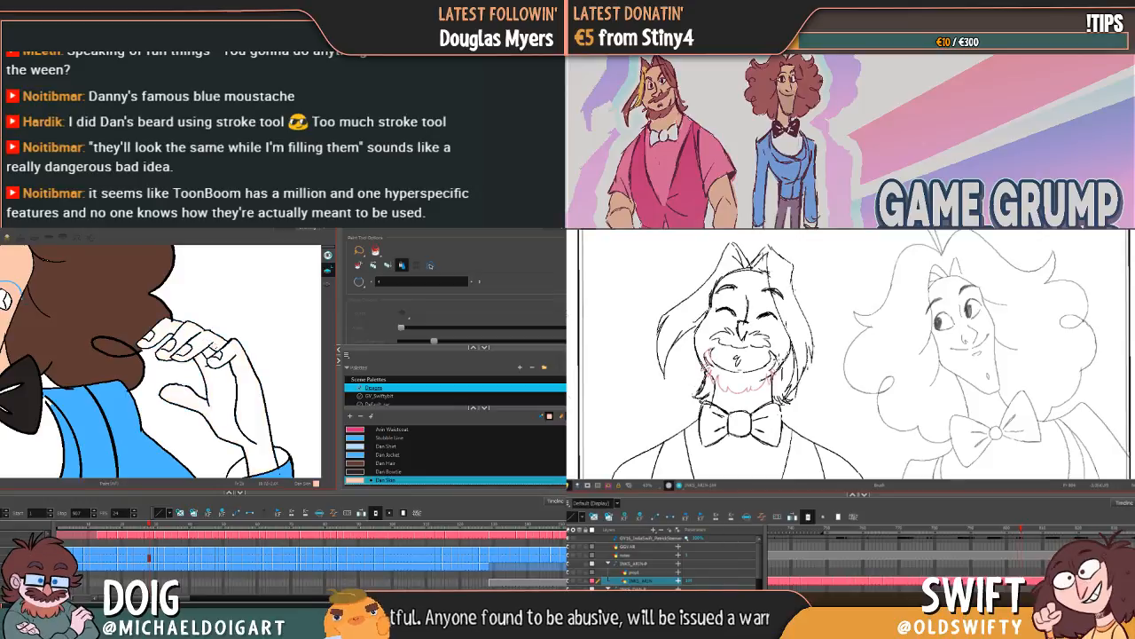
key(f)
key(g)
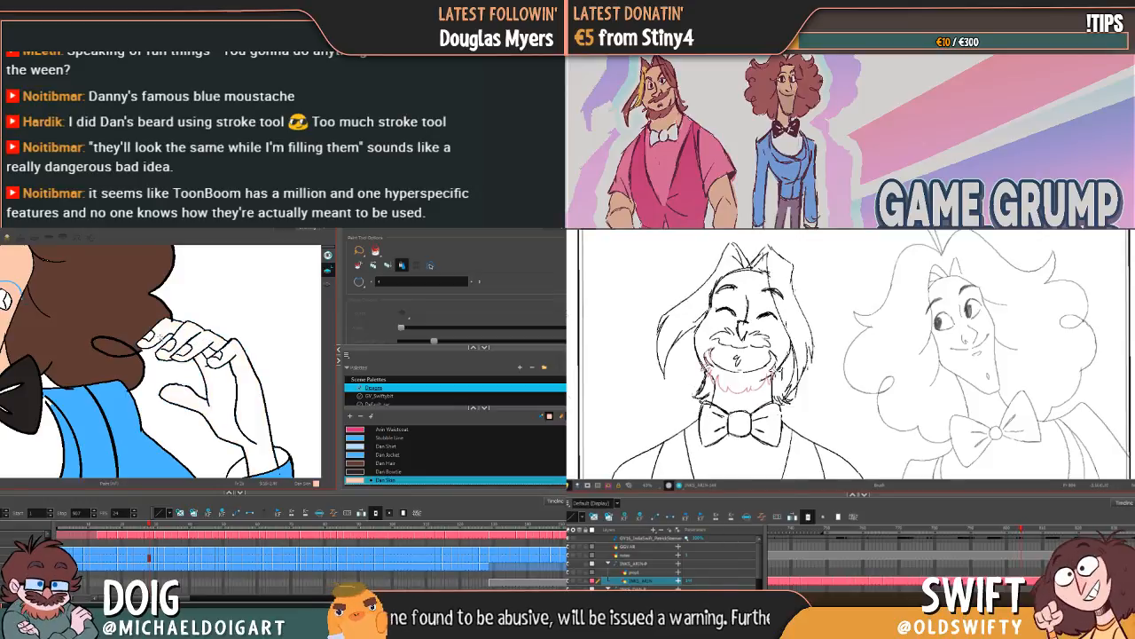
drag(149, 333, 179, 326)
drag(229, 379, 222, 413)
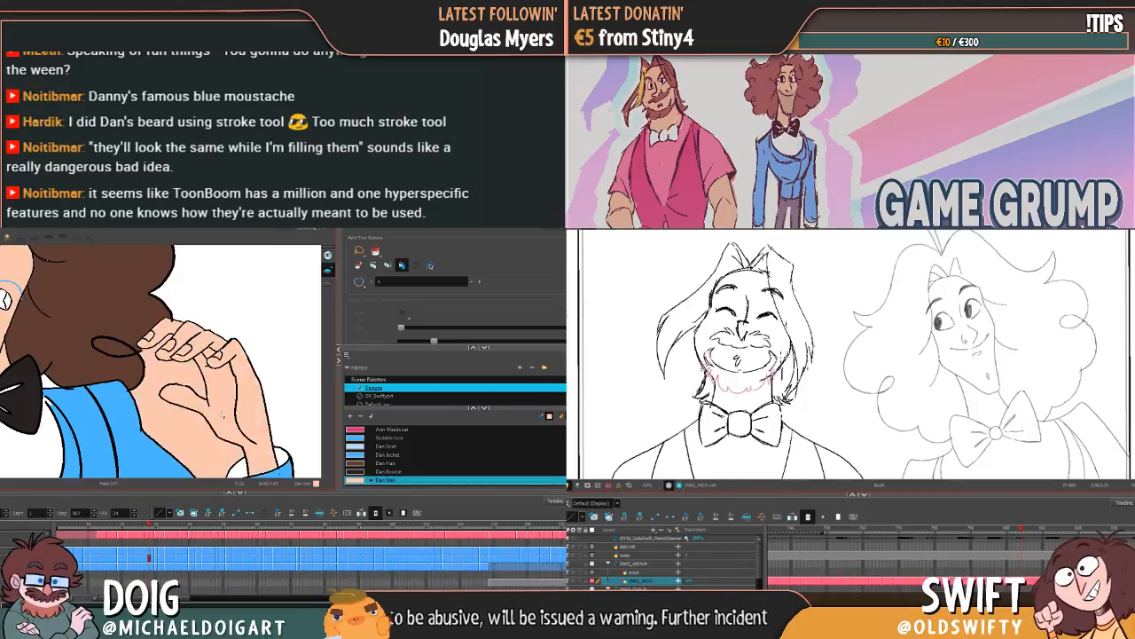
key(ctrl+z)
drag(234, 360, 236, 388)
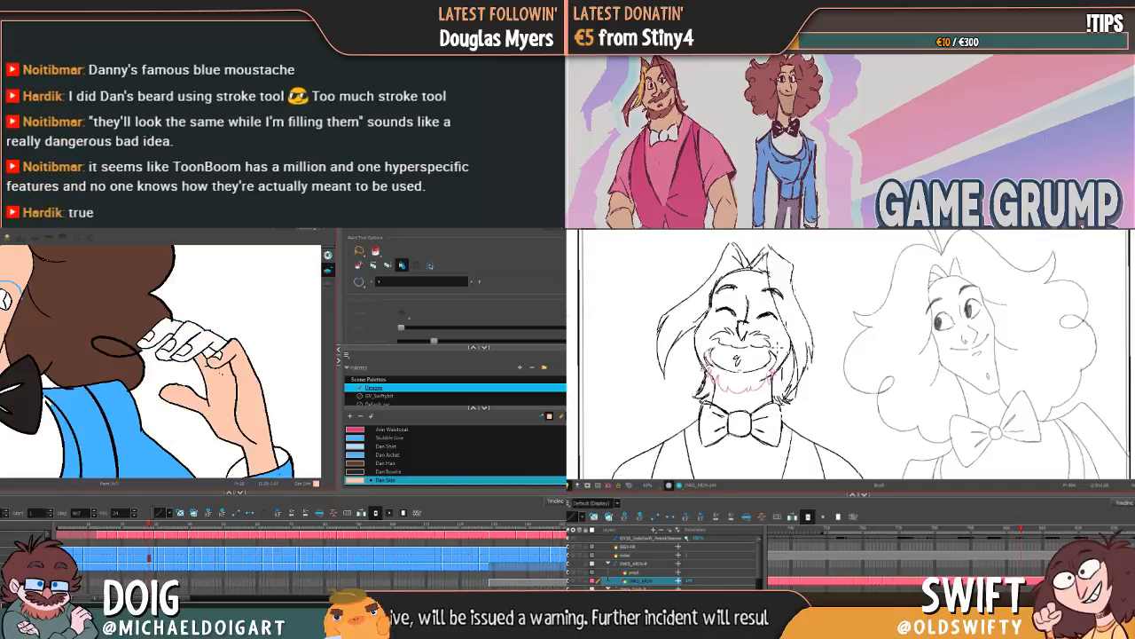
drag(217, 342, 208, 351)
click(168, 330)
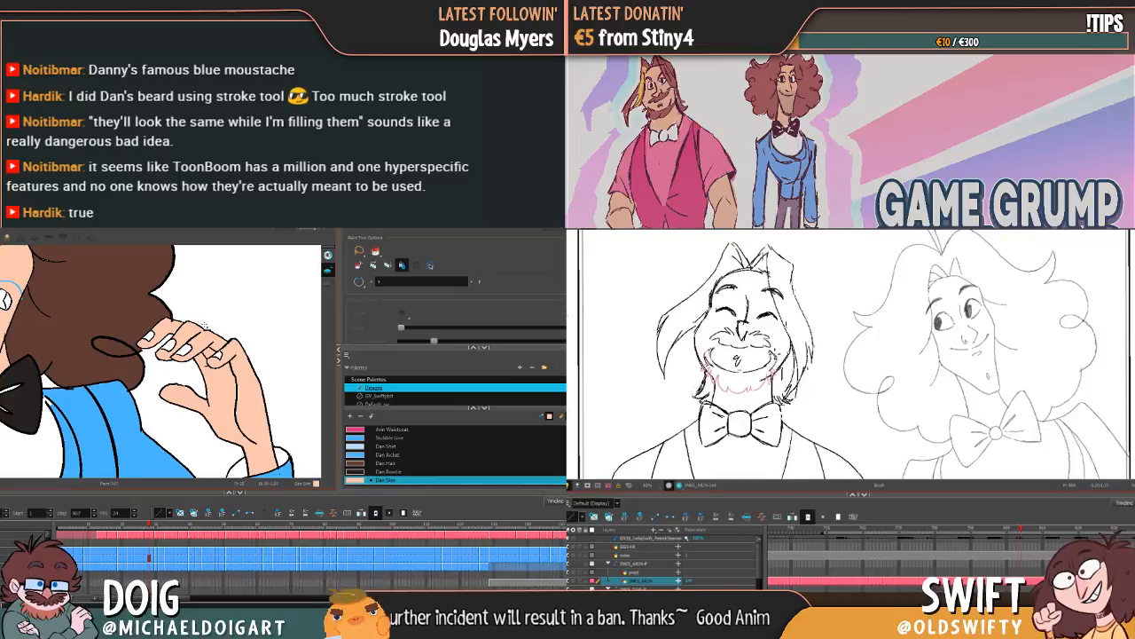
Step: Advance to the smiling frame with the flat raised hand and bring that hand into view for colouring
key(period)
key(period)
key(period)
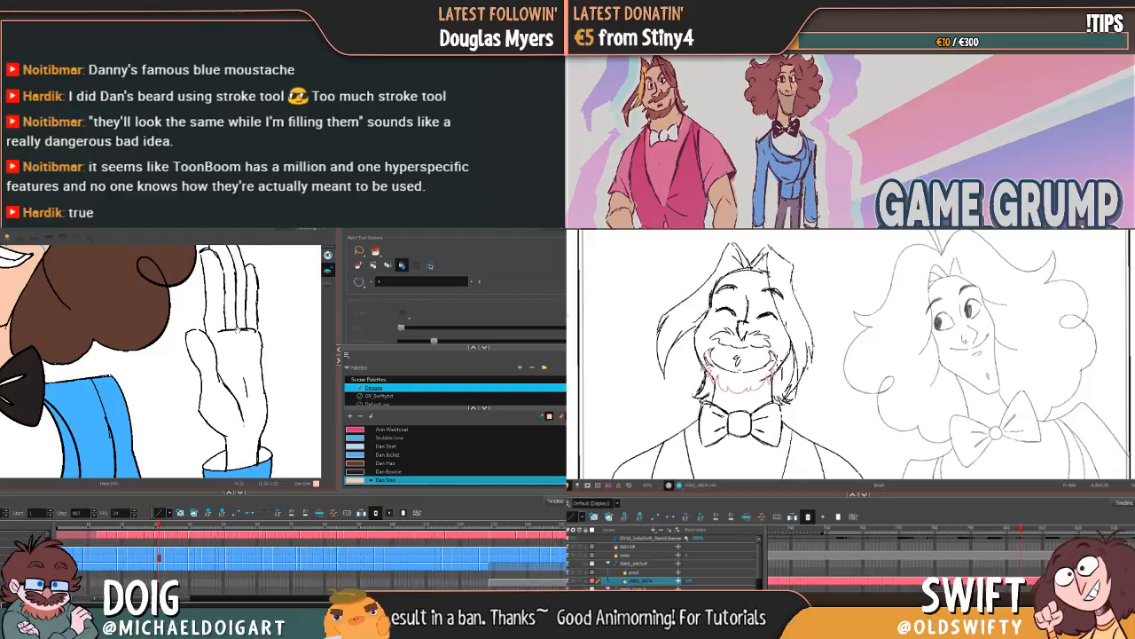
drag(237, 330, 214, 361)
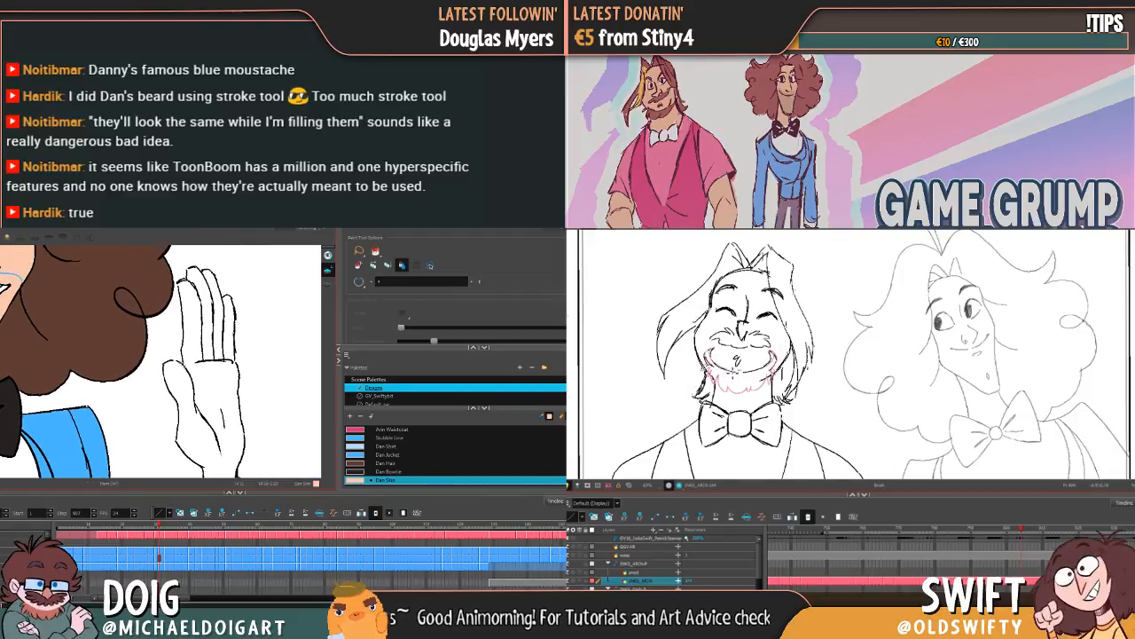
key(alt+b)
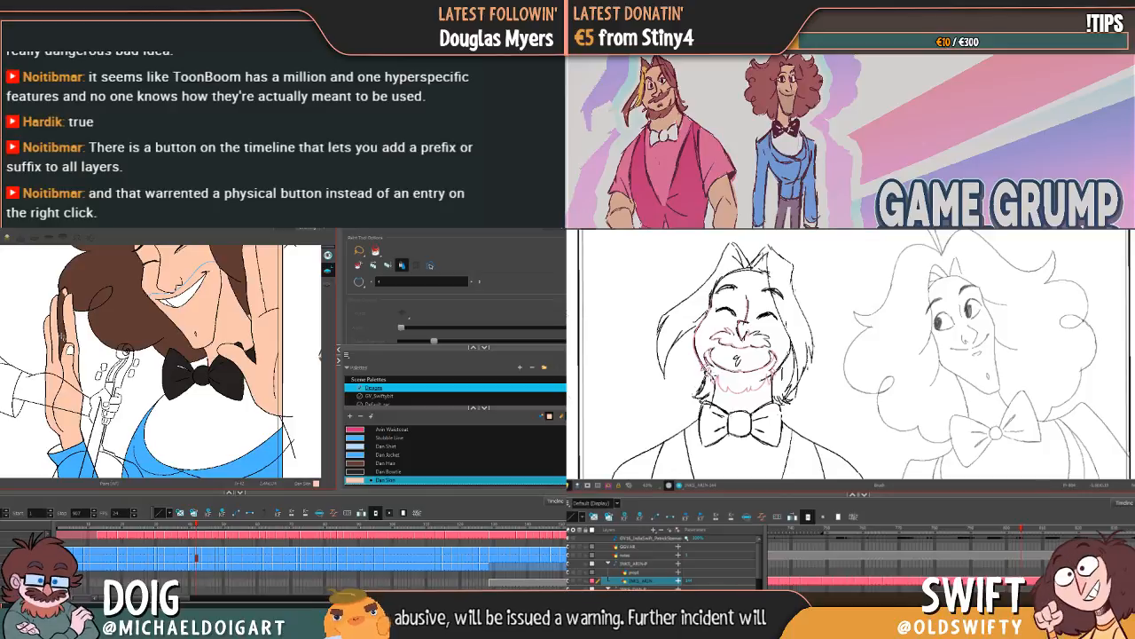
Step: Try to fill the brown strip on the raised hand at the canvas's left with Dan Skin on the grinning frame, undoing both fills
key(comma)
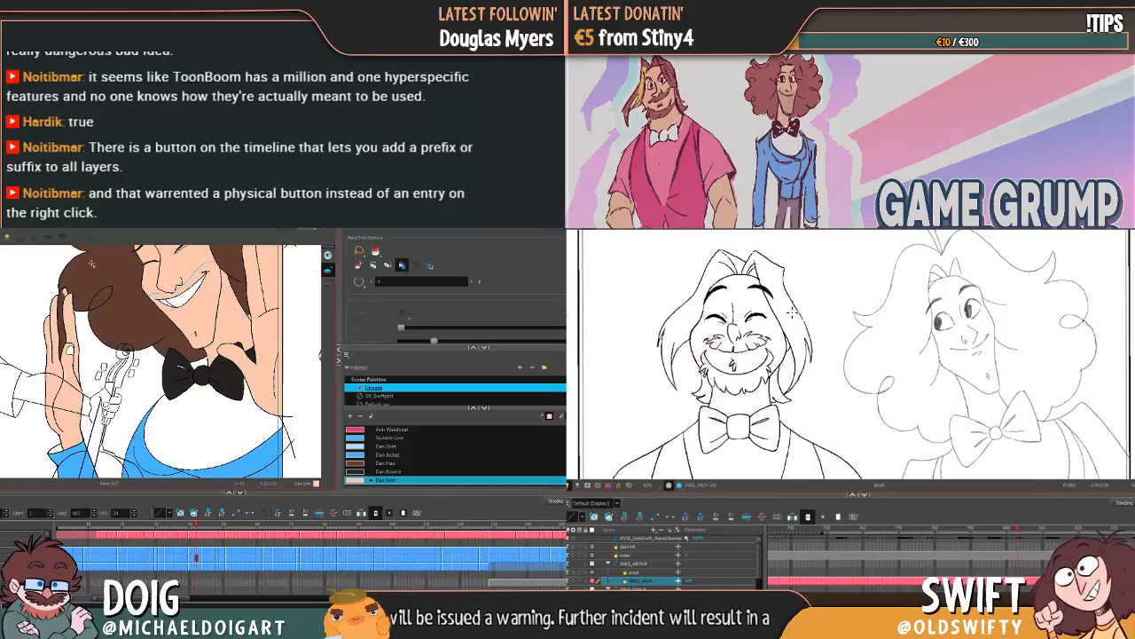
key(period)
key(comma)
key(period)
key(comma)
key(period)
click(62, 322)
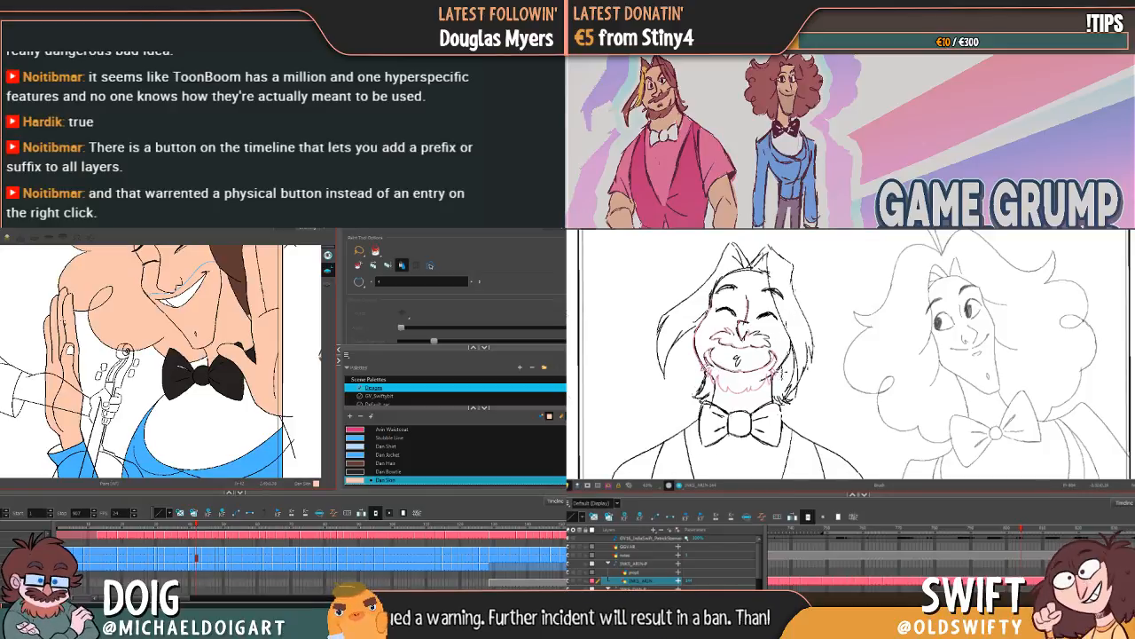
key(ctrl+z)
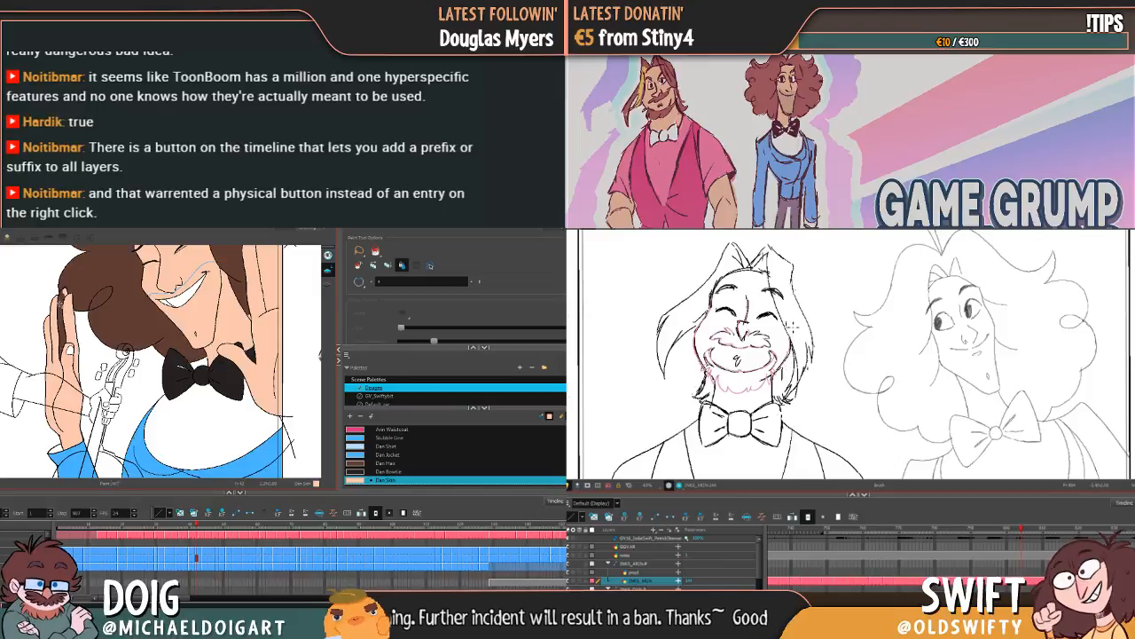
key(comma)
key(period)
key(alt+b)
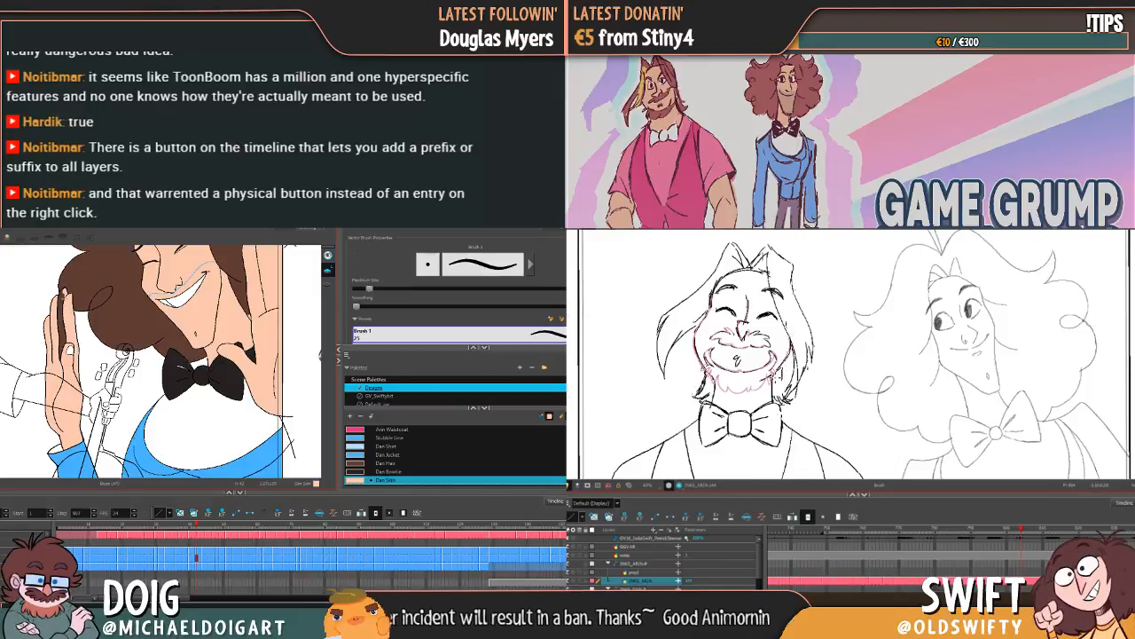
key(alt+i)
key(comma)
key(period)
click(71, 298)
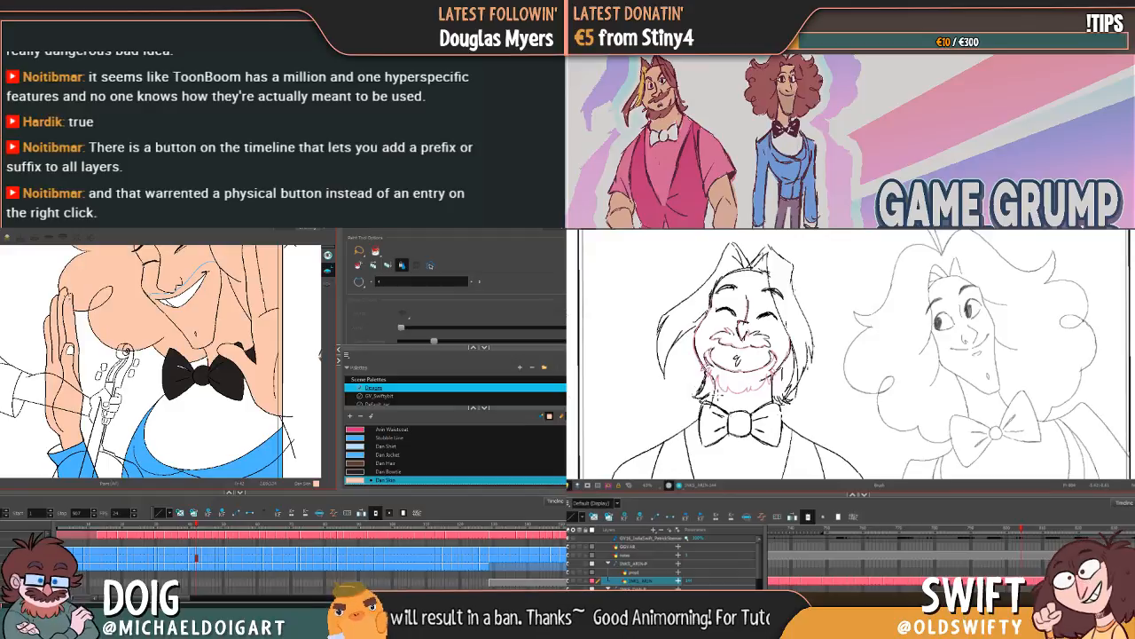
key(ctrl+z)
Step: Paint over the brown strip on the raised hand's finger with the Brush in Dan Skin and compare the neighbouring frames
key(alt+b)
key(comma)
key(period)
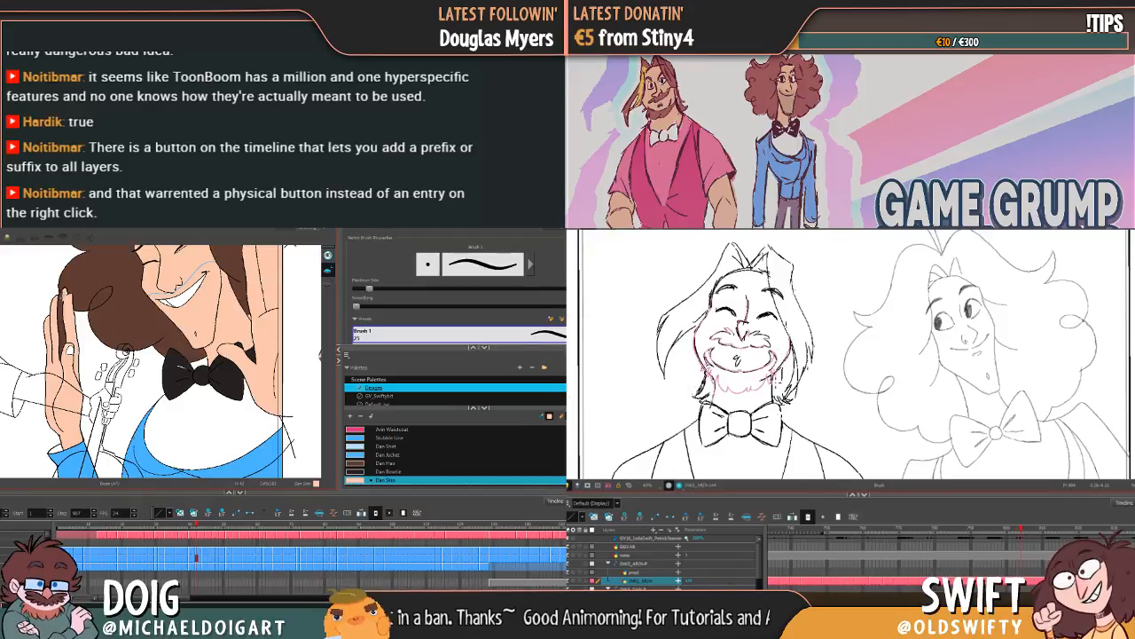
mouse_move(60, 312)
mouse_down()
mouse_move(61, 357)
mouse_move(63, 339)
mouse_up()
key(comma)
key(period)
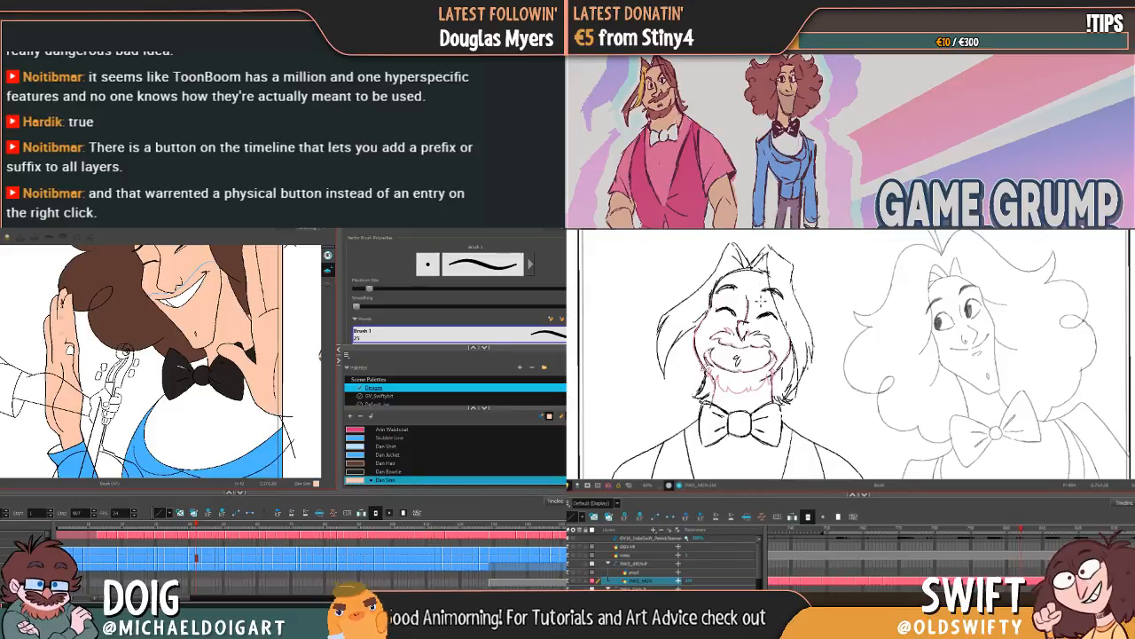
key(comma)
key(period)
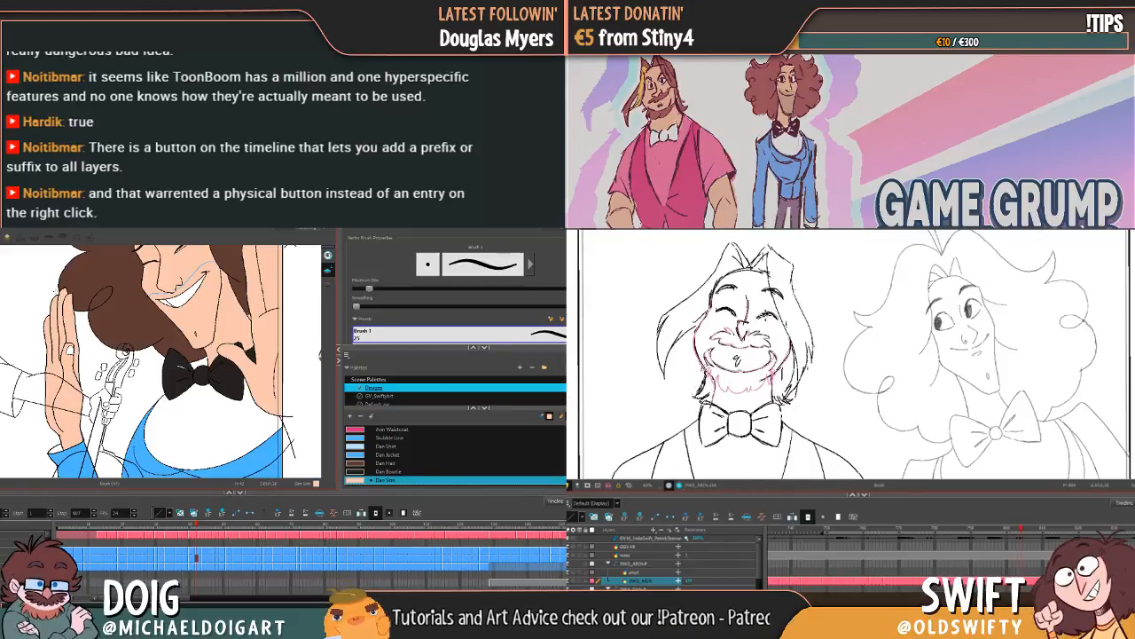
key(comma)
key(period)
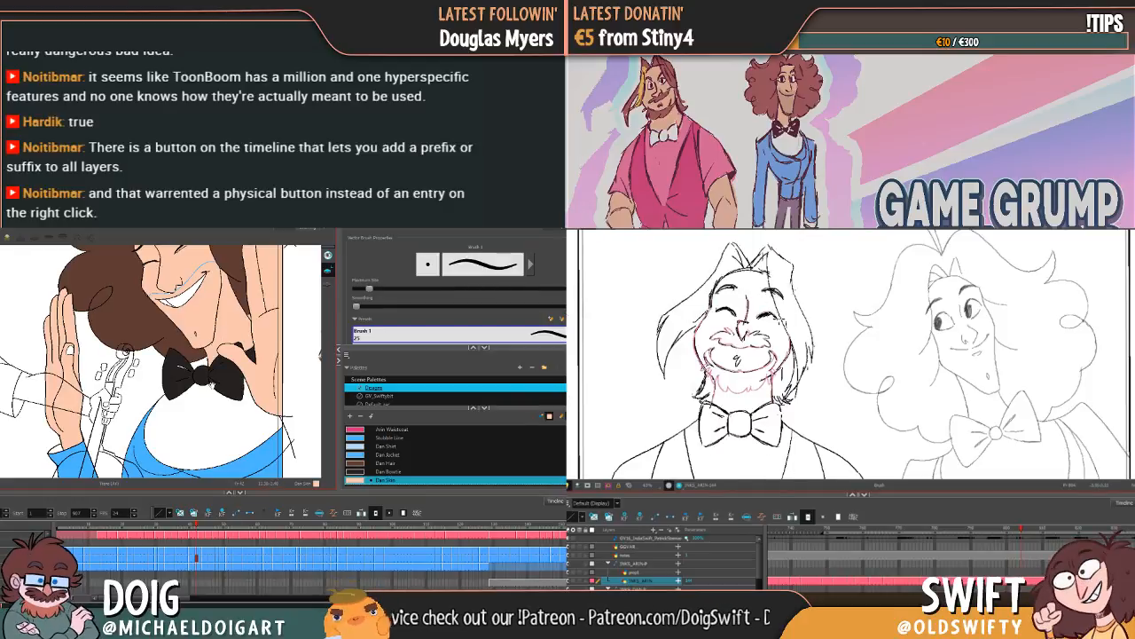
Step: Compare the neighbouring frames and fill the hand at the jaw with Dan Skin on the following grinning frame using the Paint tool
mouse_move(212, 383)
mouse_down()
mouse_move(163, 339)
mouse_move(151, 367)
mouse_up()
key(comma)
key(period)
key(period)
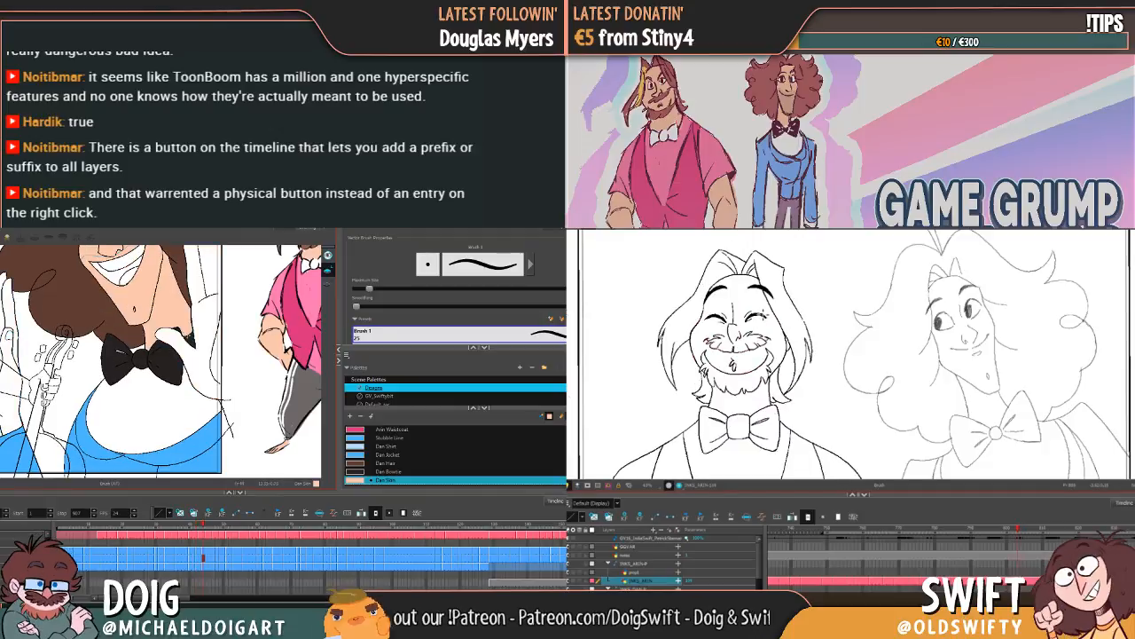
key(period)
key(comma)
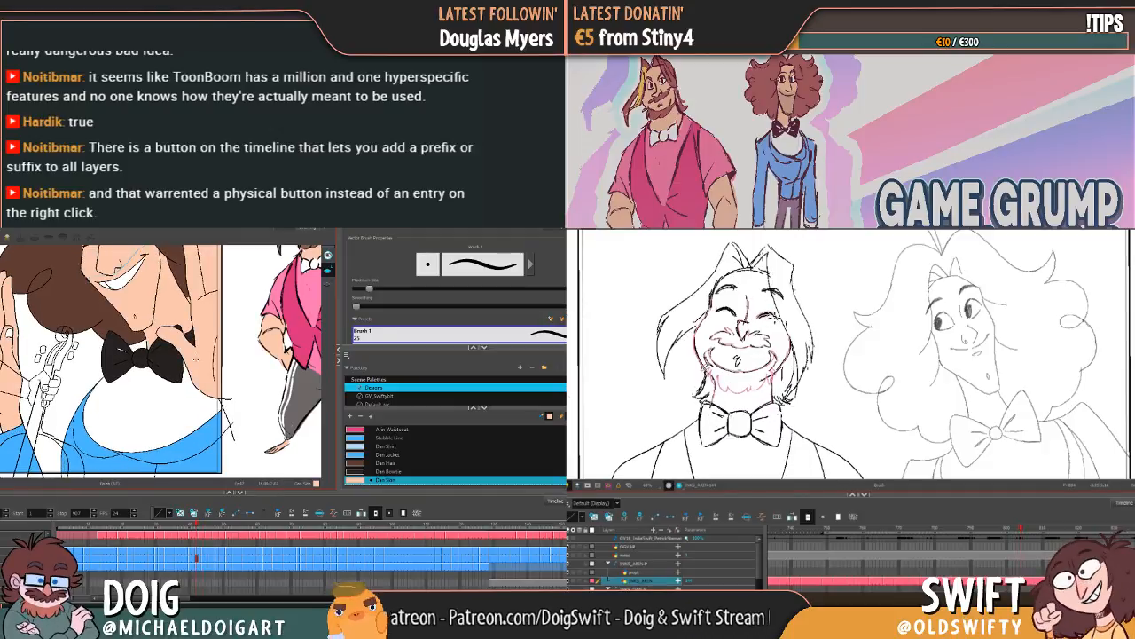
key(period)
key(comma)
key(alt+i)
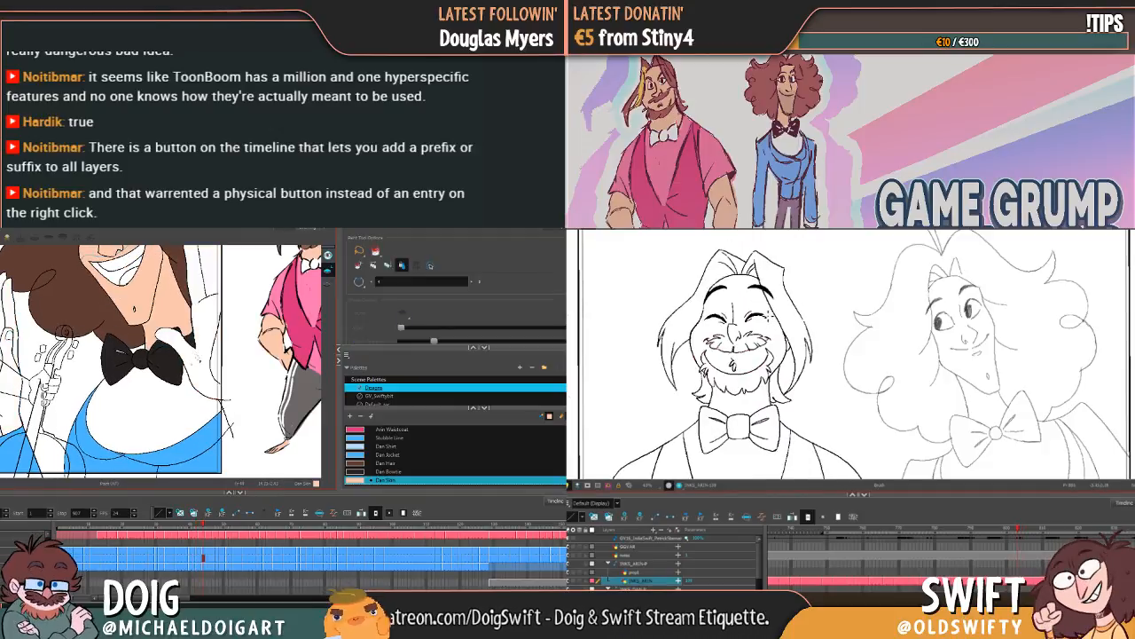
key(period)
click(198, 359)
drag(194, 350, 206, 386)
key(comma)
Step: Fill the palm, wrist and fingers of the flat raised hand with Dan Skin on the same frame and check it against the previous one
mouse_move(73, 389)
mouse_down()
mouse_move(118, 357)
mouse_move(139, 375)
mouse_up()
key(period)
key(comma)
key(period)
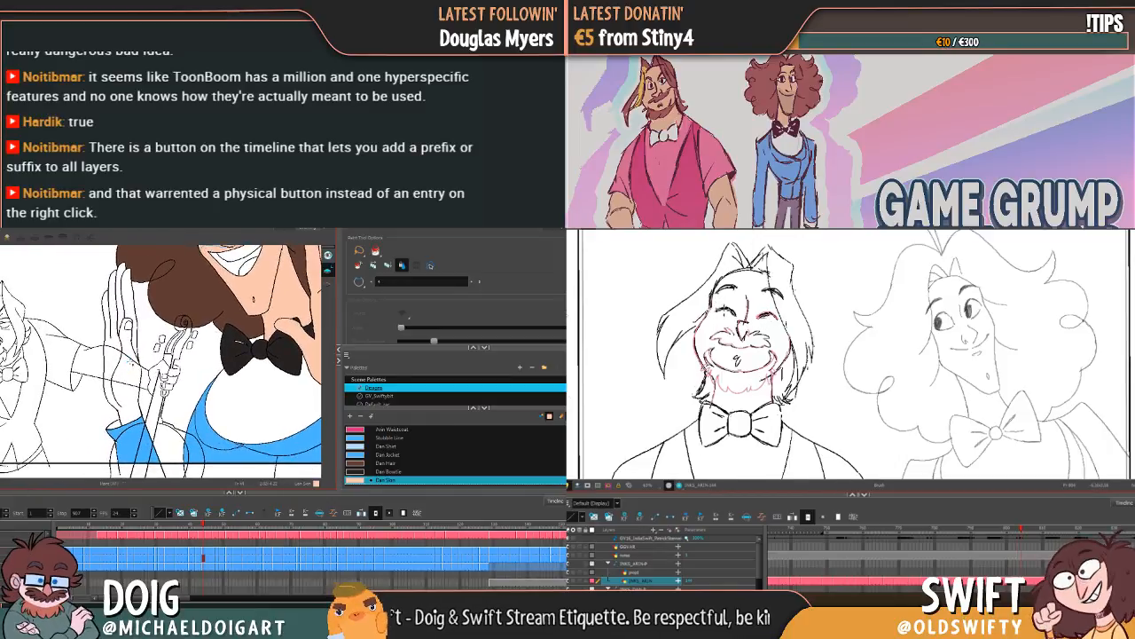
click(129, 365)
click(121, 304)
click(130, 303)
key(comma)
key(period)
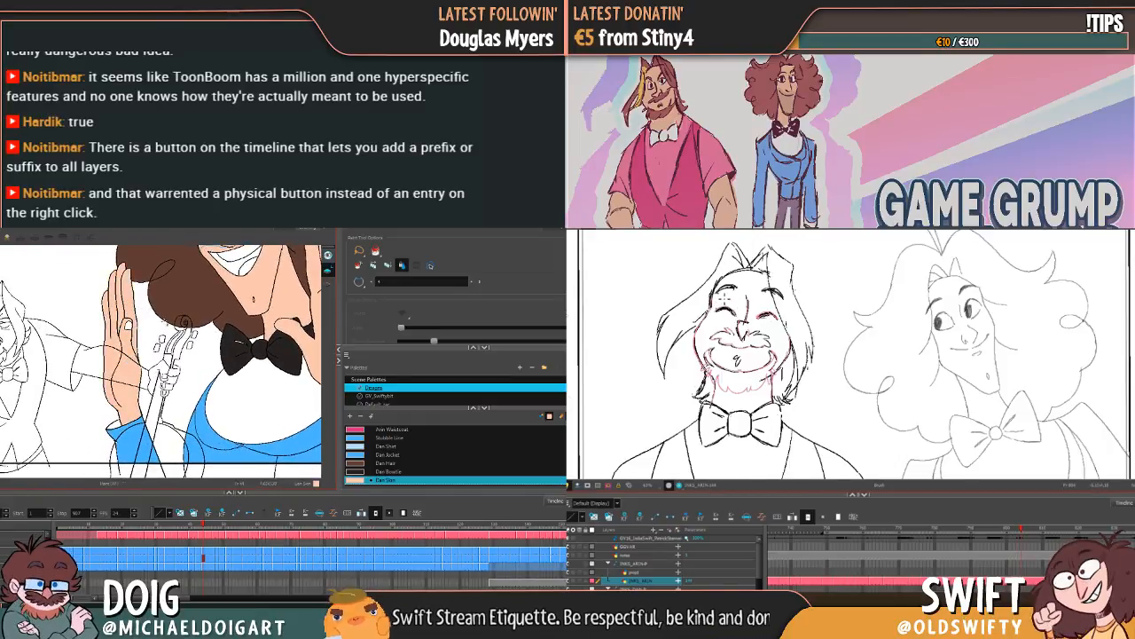
Step: Fill the raised hand and the hand at the jaw with Dan Skin on the next frame, undoing the first broad fill
mouse_move(199, 324)
mouse_down()
mouse_move(126, 379)
mouse_move(112, 357)
mouse_up()
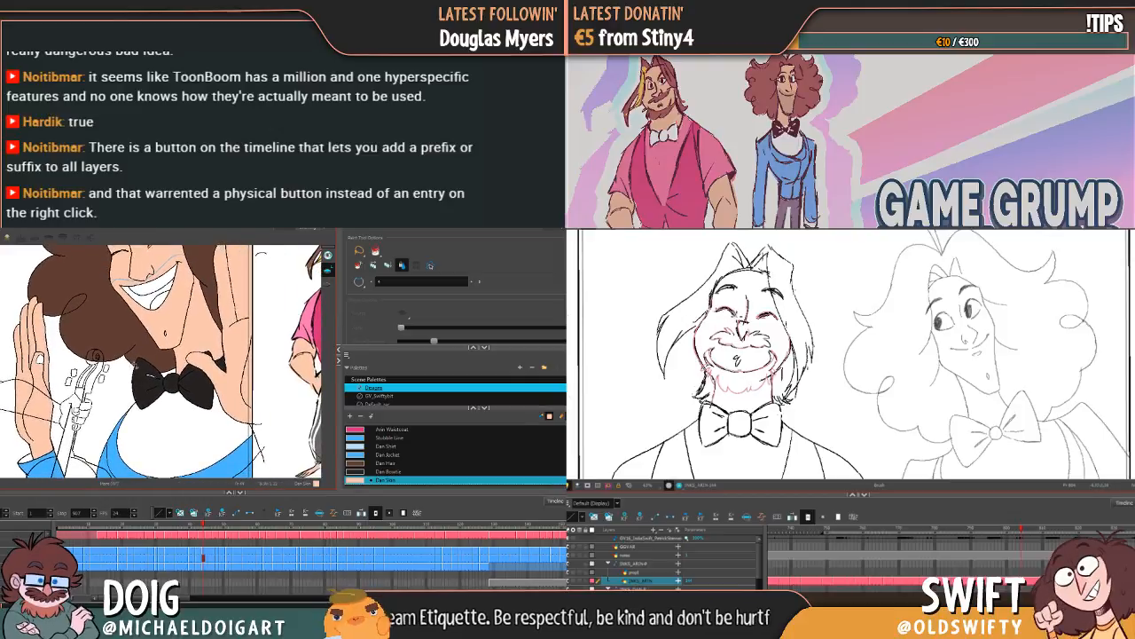
key(alt+b)
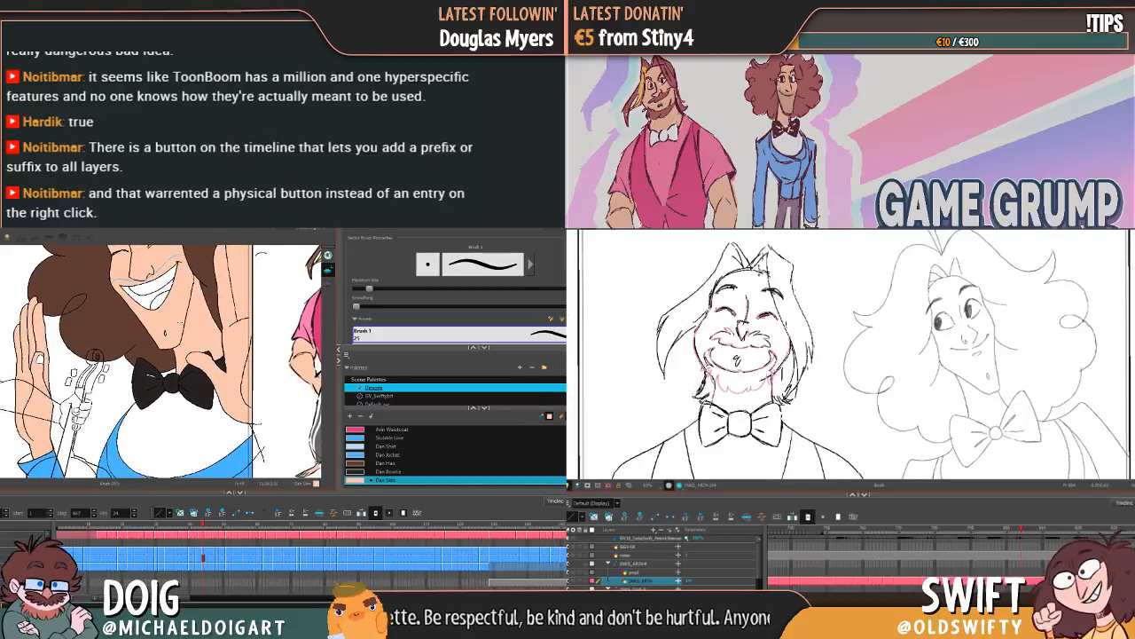
key(alt+i)
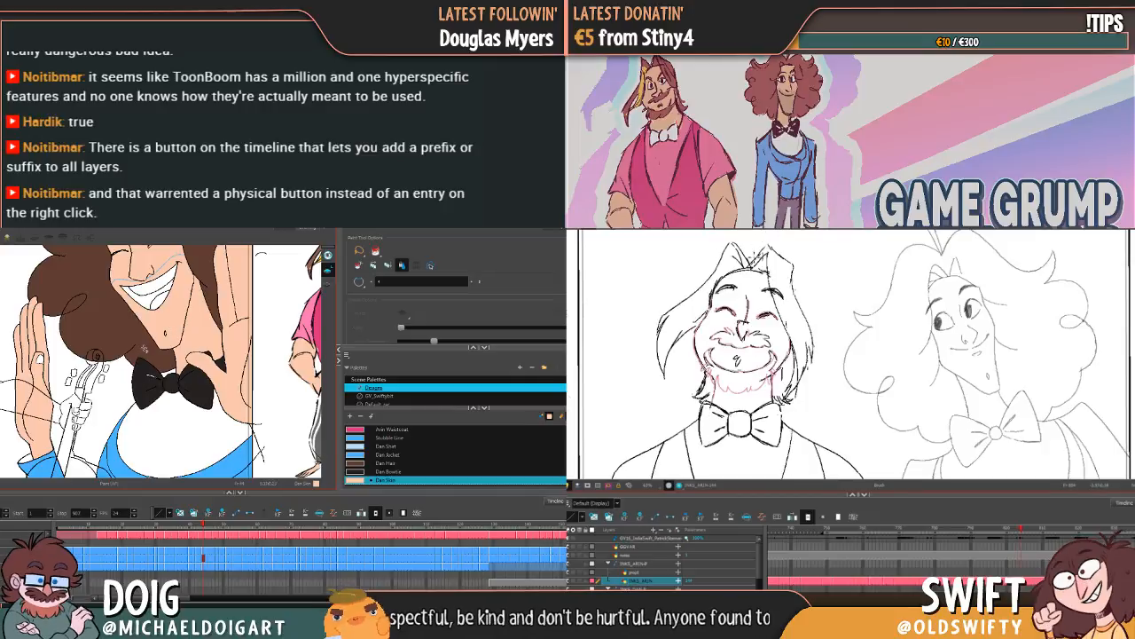
key(g)
click(52, 342)
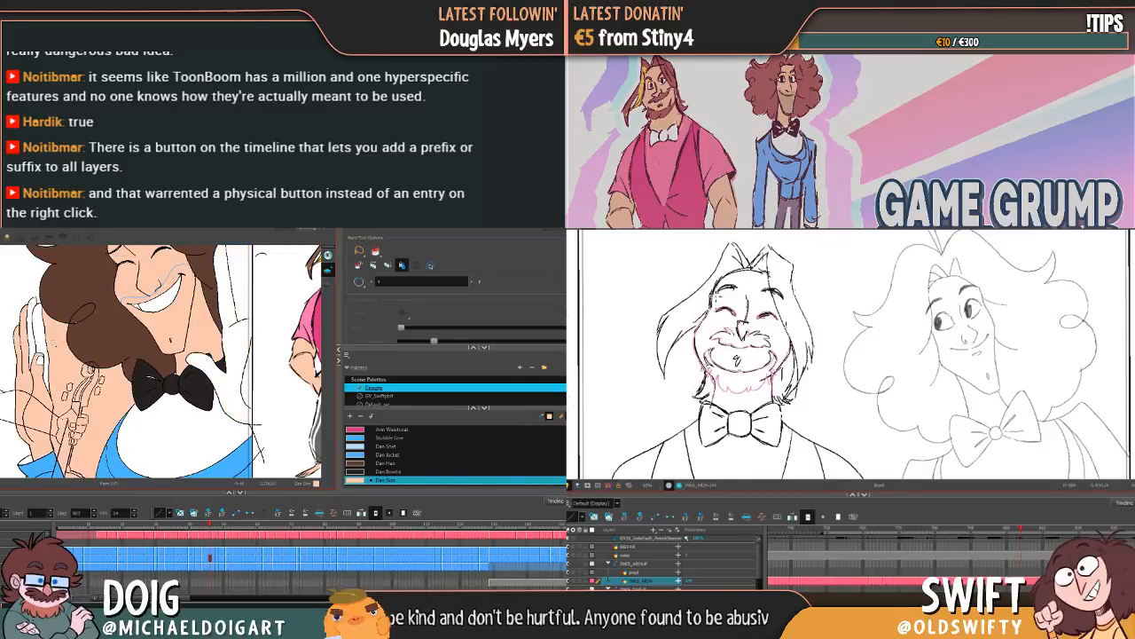
key(ctrl+z)
click(39, 356)
click(30, 337)
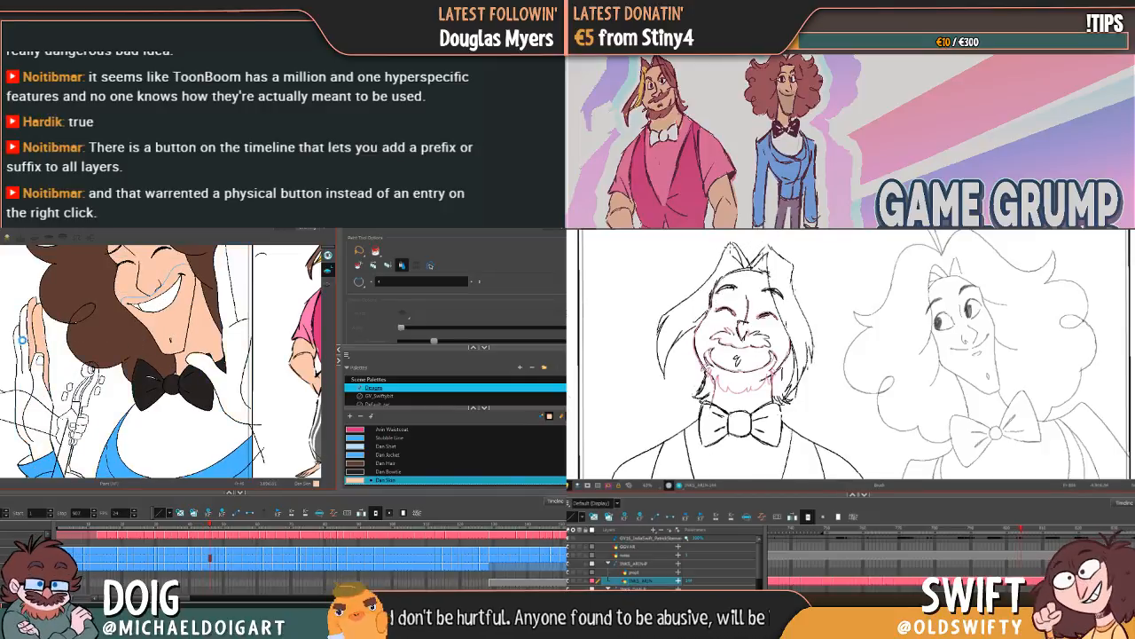
click(27, 362)
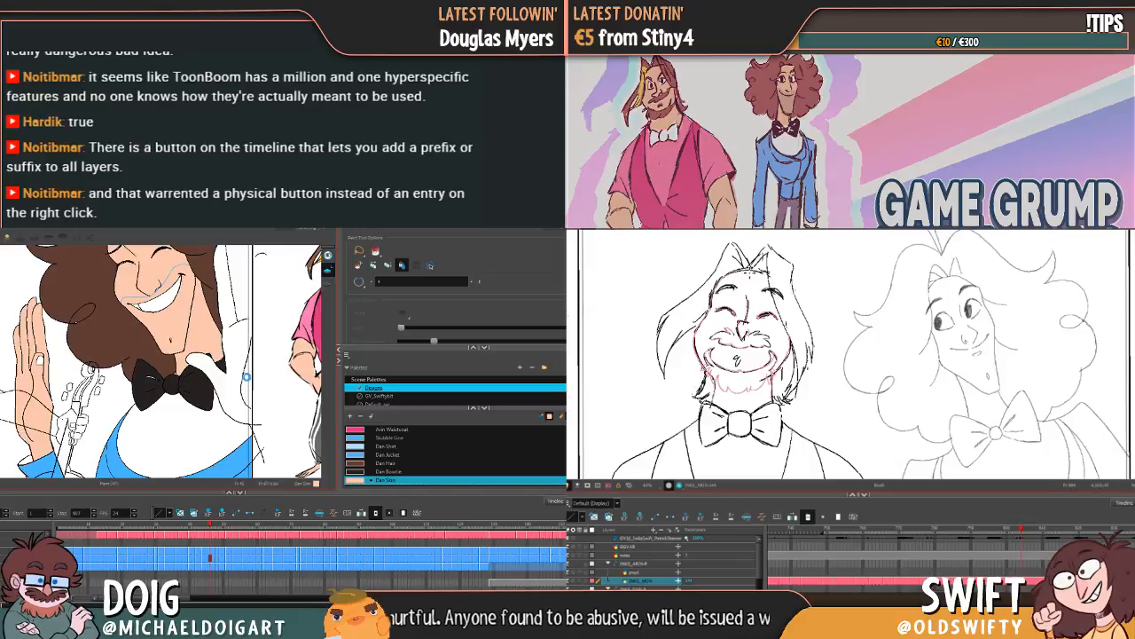
click(247, 378)
mouse_move(233, 344)
mouse_down()
mouse_move(233, 359)
mouse_move(226, 348)
mouse_up()
Step: Advance to the frame with the violin scroll over the hair and fill both of the character's hands with Dan Skin
key(.)
key(.)
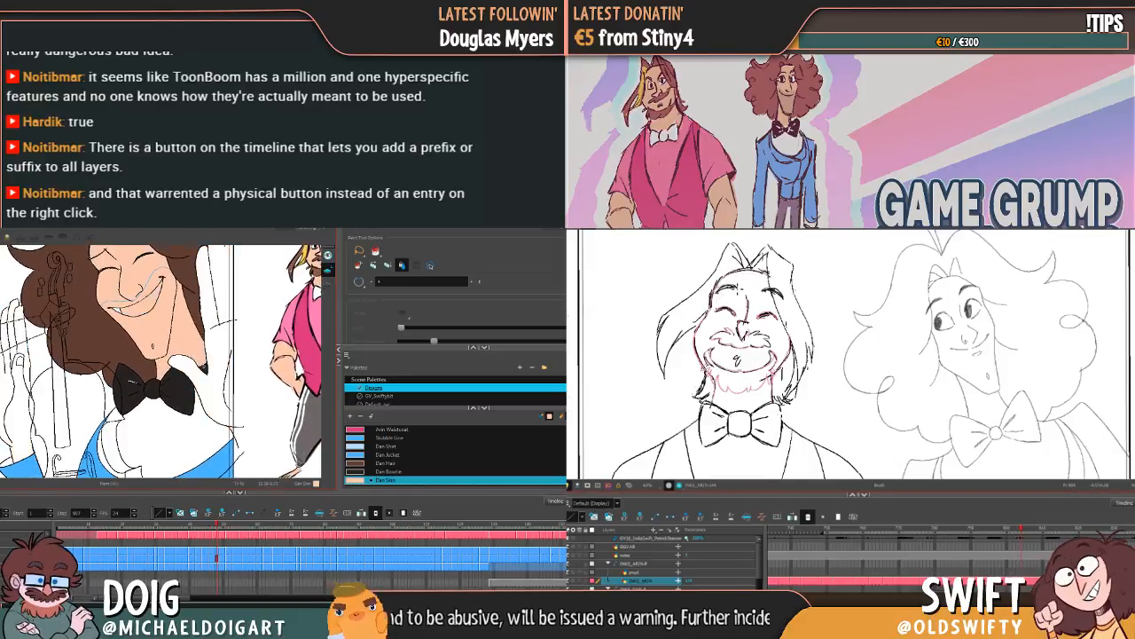
click(217, 378)
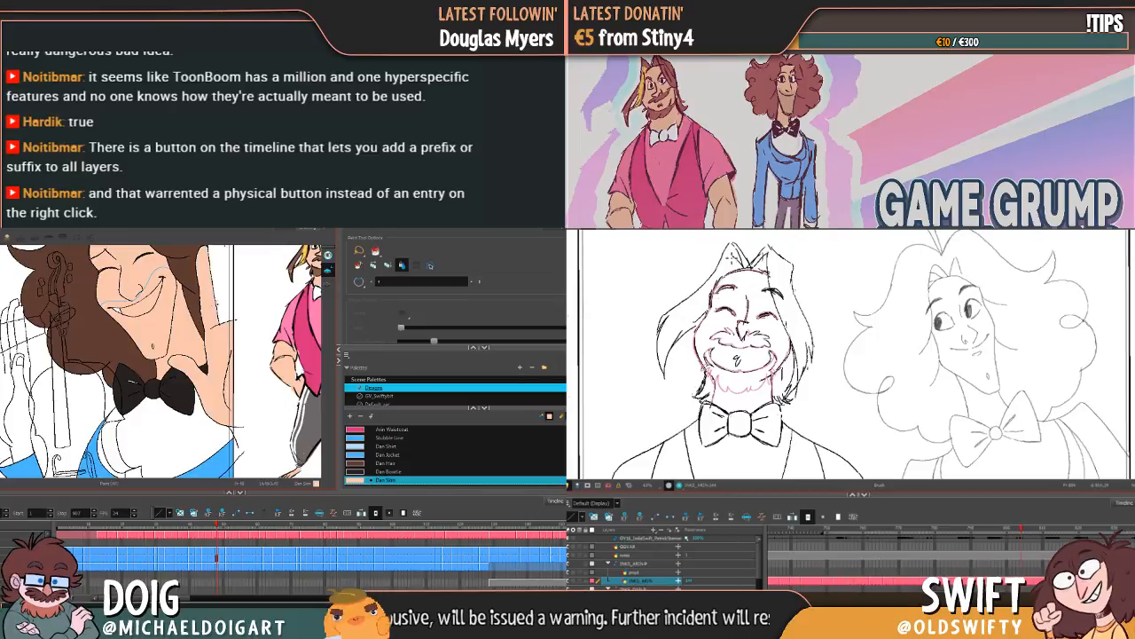
click(221, 289)
drag(205, 312, 304, 278)
click(118, 358)
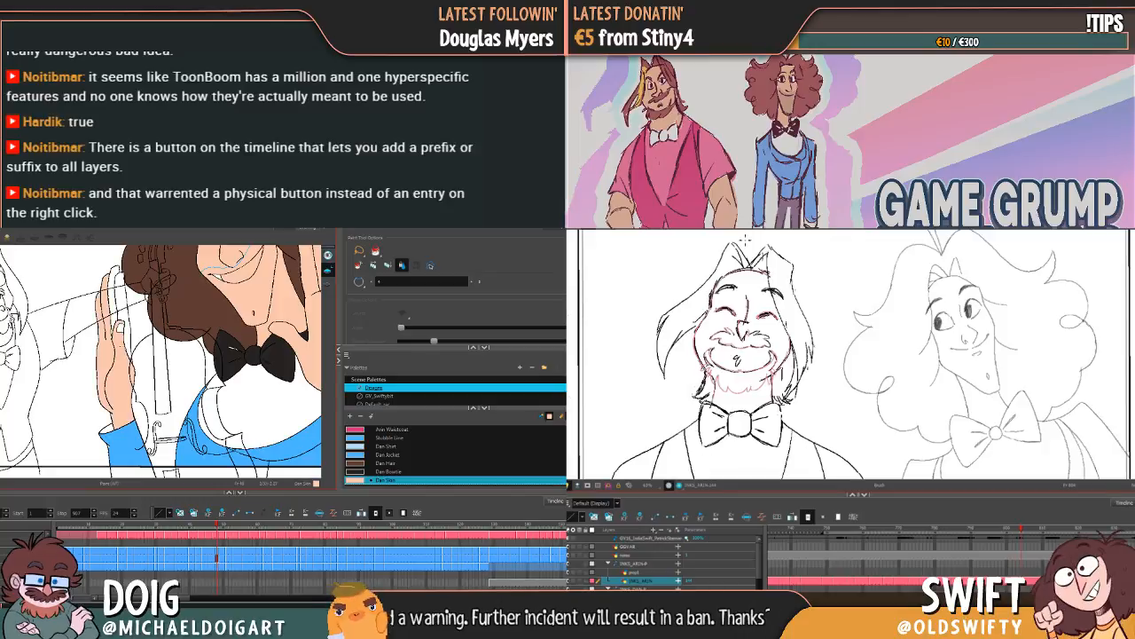
click(126, 333)
Step: Fill the raised hand on the next frame with Dan Skin and recolour the brown finger area of the hand beside the face
key(g)
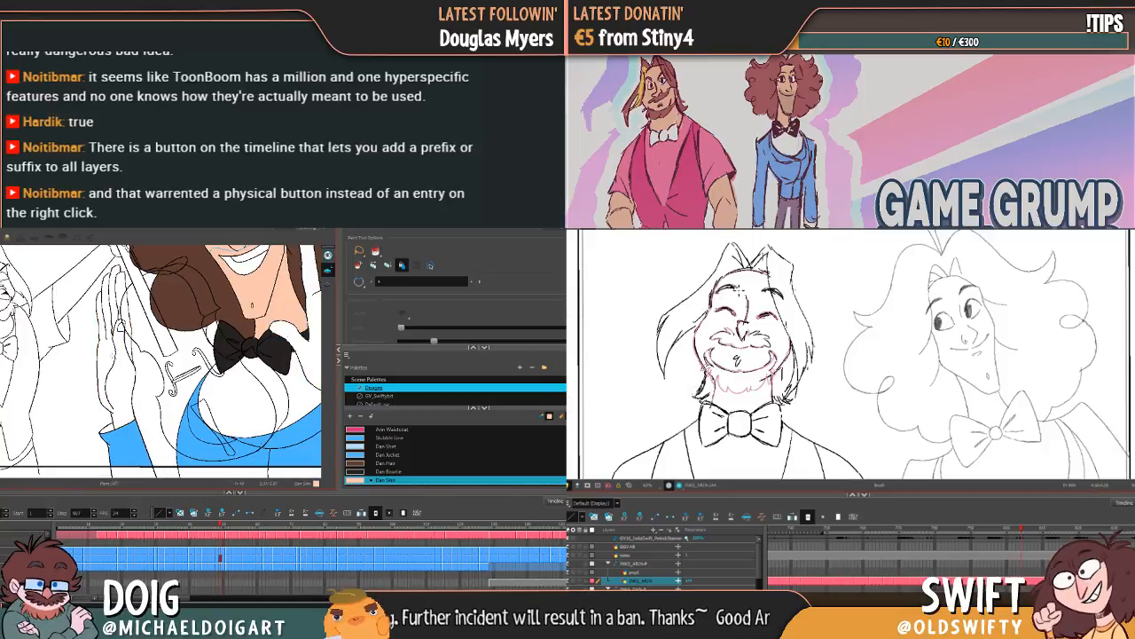
click(123, 309)
click(124, 297)
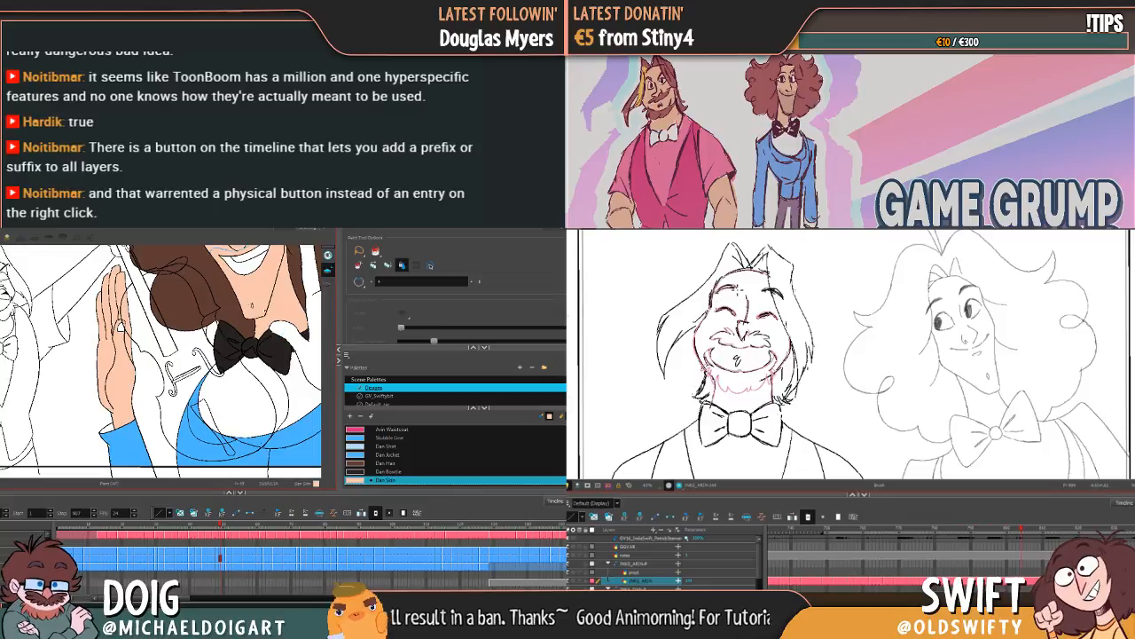
key(g)
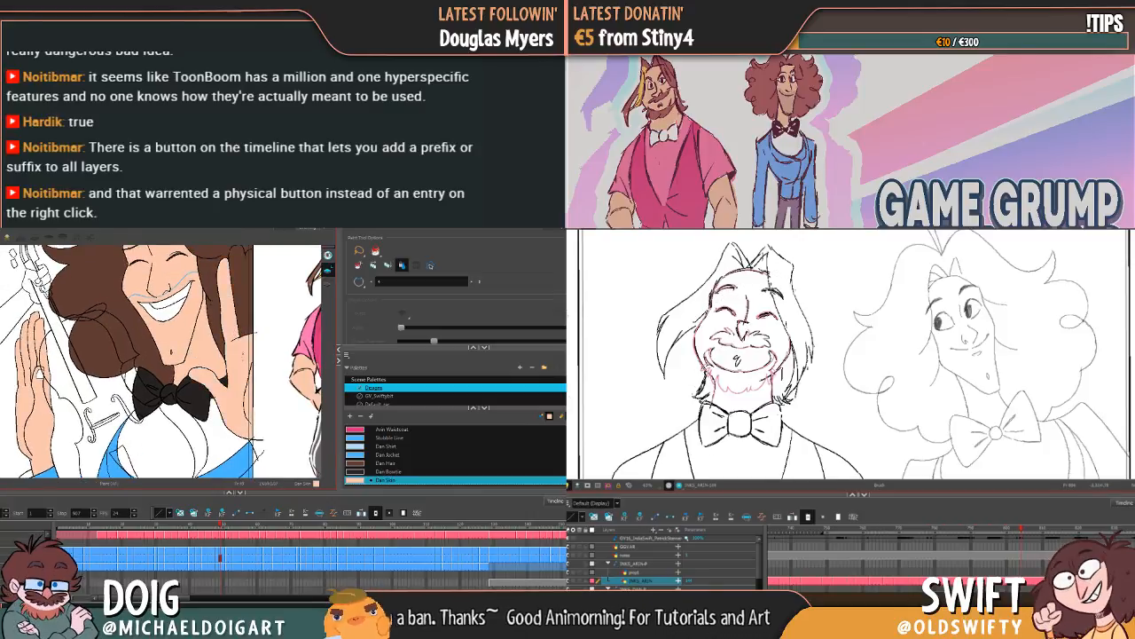
key(g)
key(g)
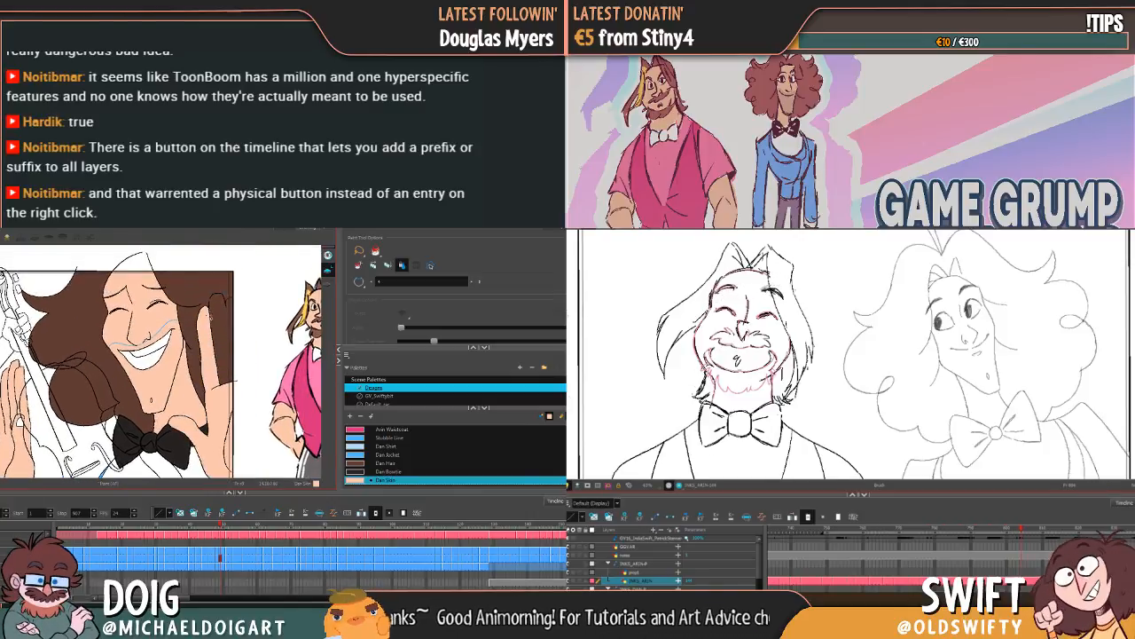
key(alt+b)
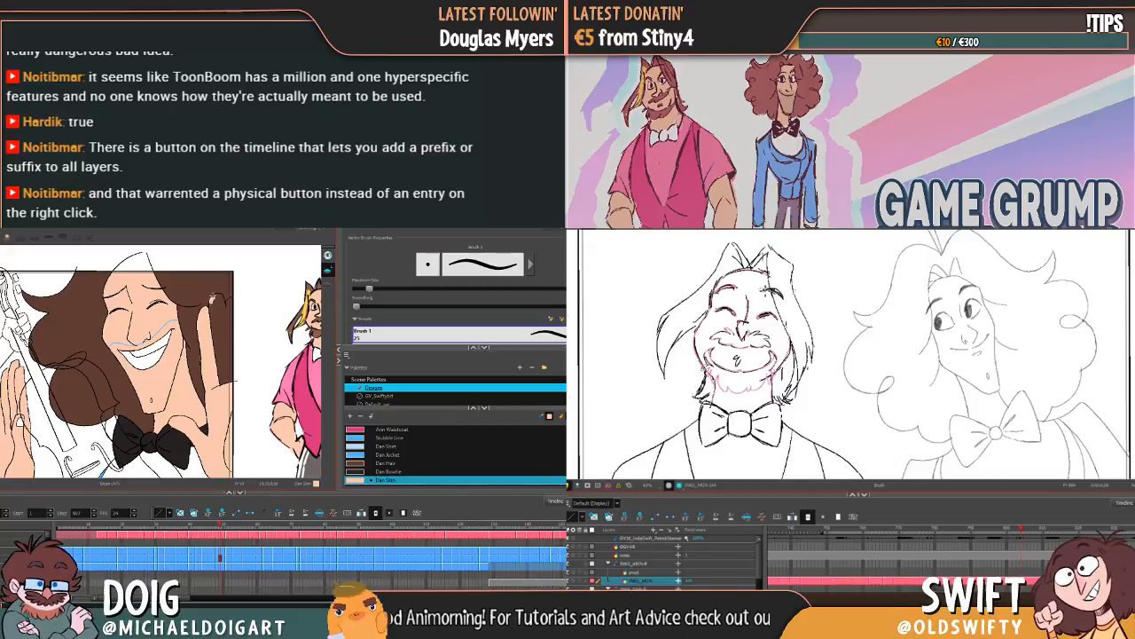
key(alt+i)
click(220, 327)
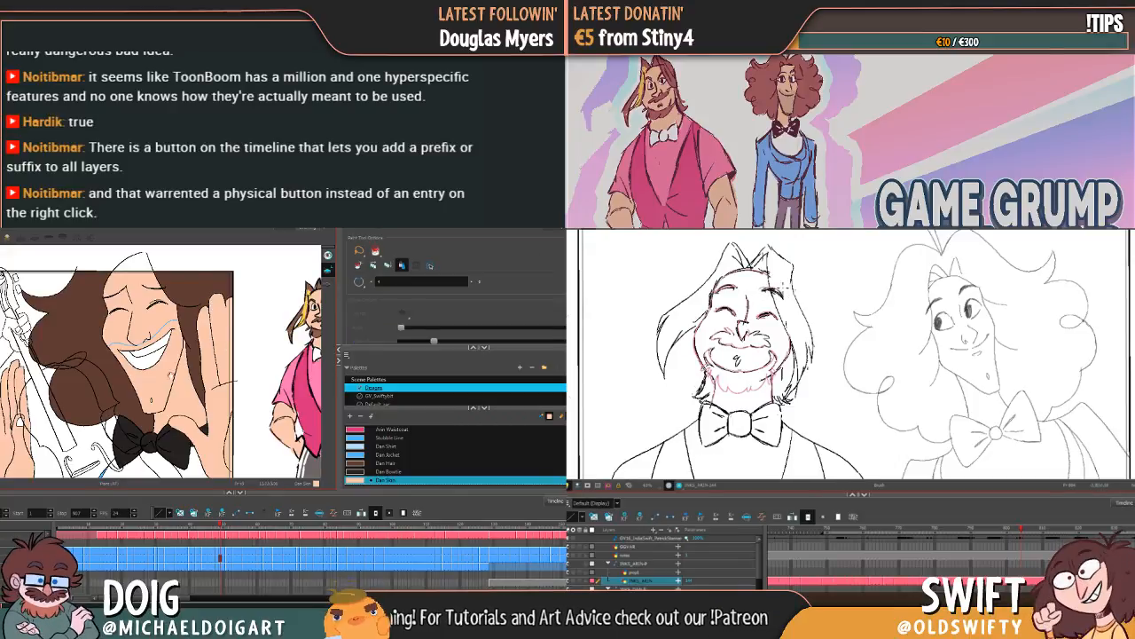
Step: Fill the jaw hand and raised hand with Dan Skin on the following smiling frame, undoing the first fill on the raised fingers
mouse_move(171, 375)
mouse_down()
mouse_move(224, 312)
mouse_move(257, 333)
mouse_move(243, 348)
mouse_move(257, 321)
mouse_up()
key(g)
click(269, 319)
click(229, 321)
drag(126, 358, 185, 313)
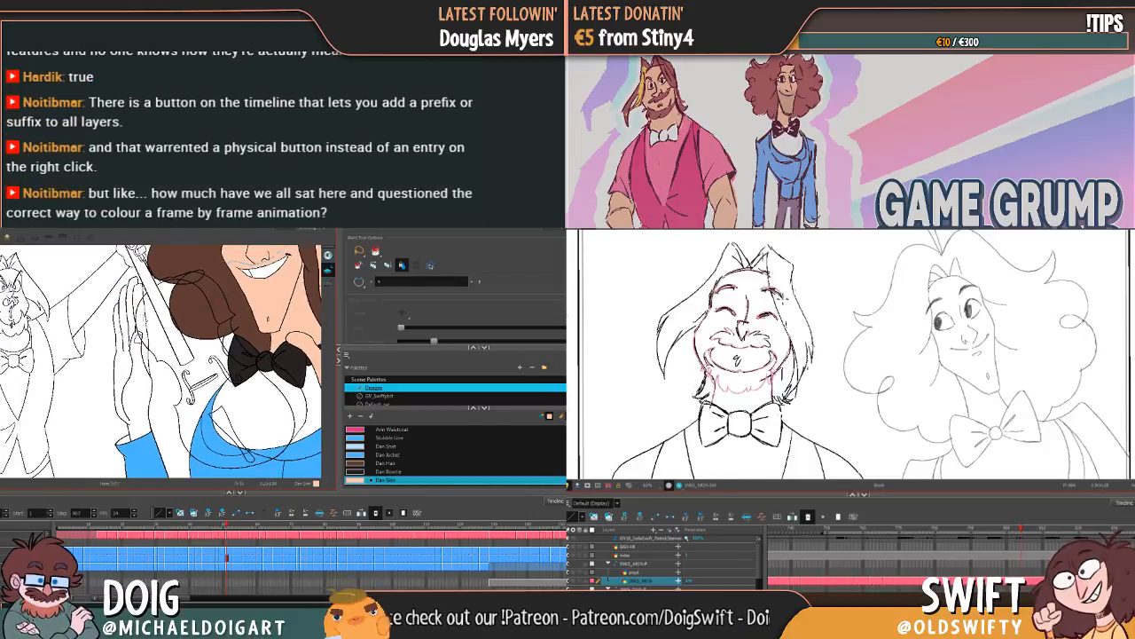
click(129, 320)
key(ctrl+z)
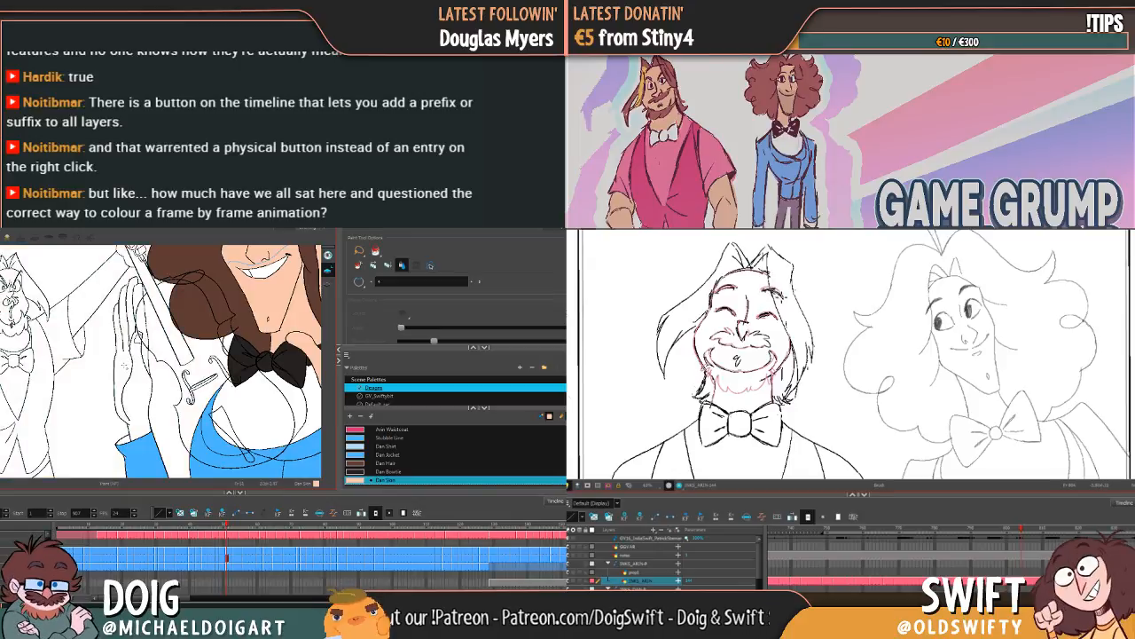
click(135, 383)
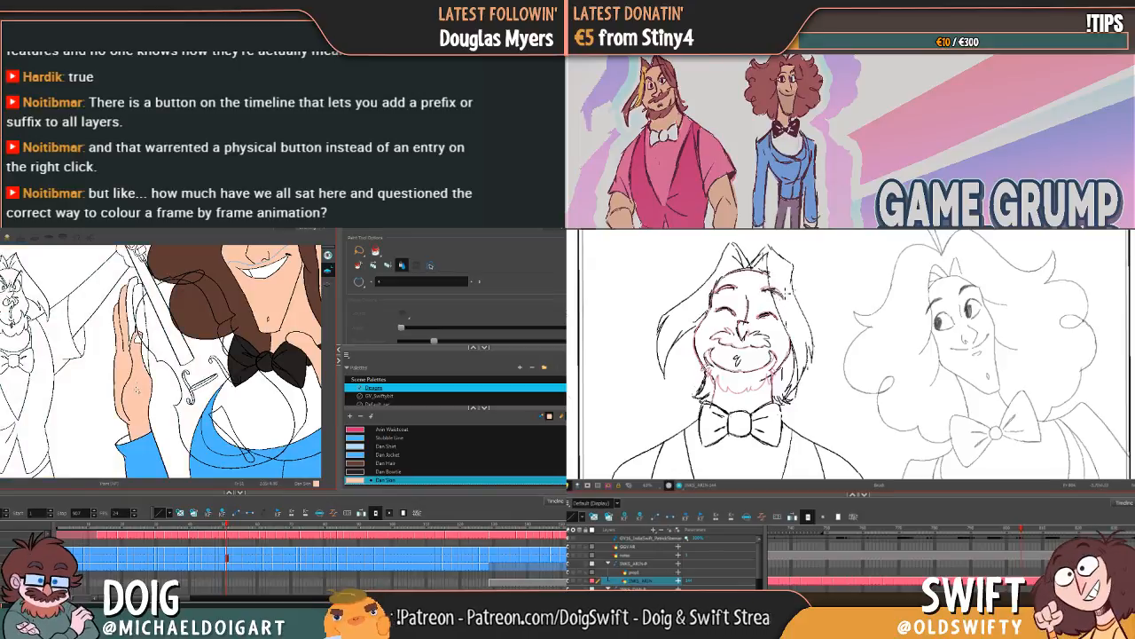
click(139, 302)
Step: Advance to the next closed-eye grinning frame and fill the hand beside the face and the raised hand with Dan Skin
mouse_move(206, 313)
mouse_down()
mouse_move(148, 368)
mouse_move(189, 314)
mouse_move(193, 287)
mouse_move(151, 331)
mouse_up()
key(g)
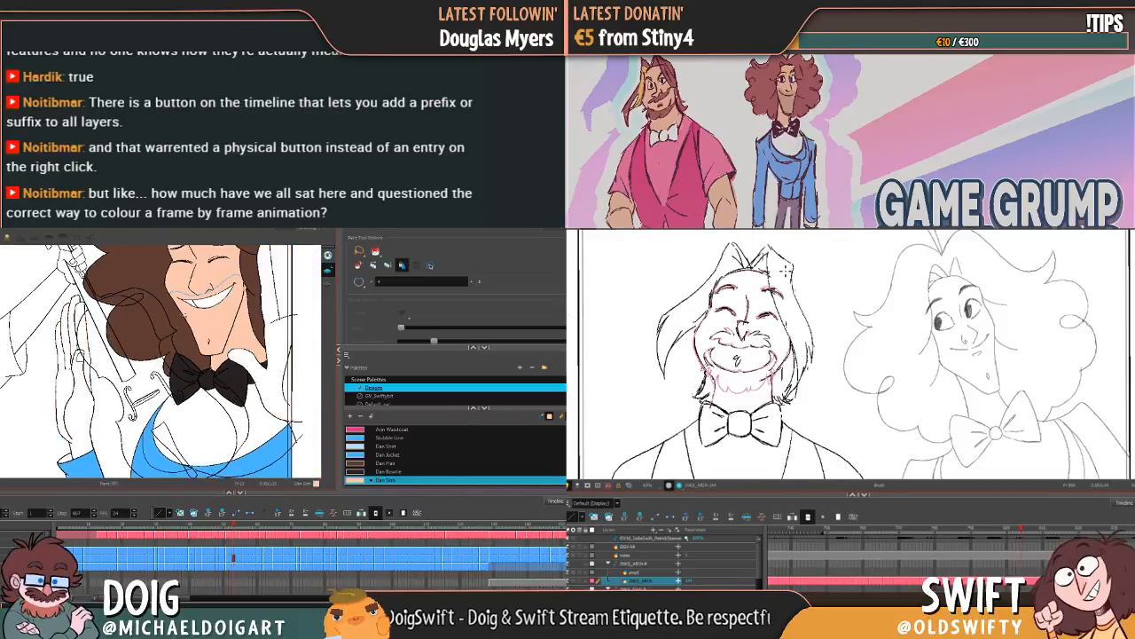
click(275, 300)
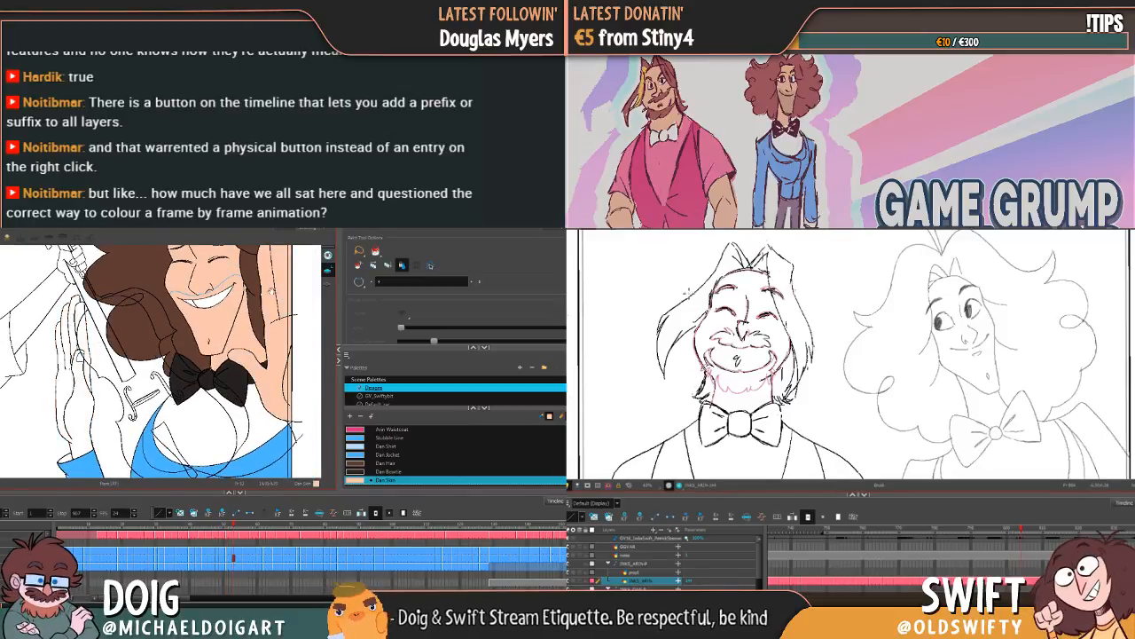
key(f)
key(g)
mouse_move(97, 355)
mouse_down()
mouse_move(150, 348)
mouse_move(158, 377)
mouse_up()
key(f)
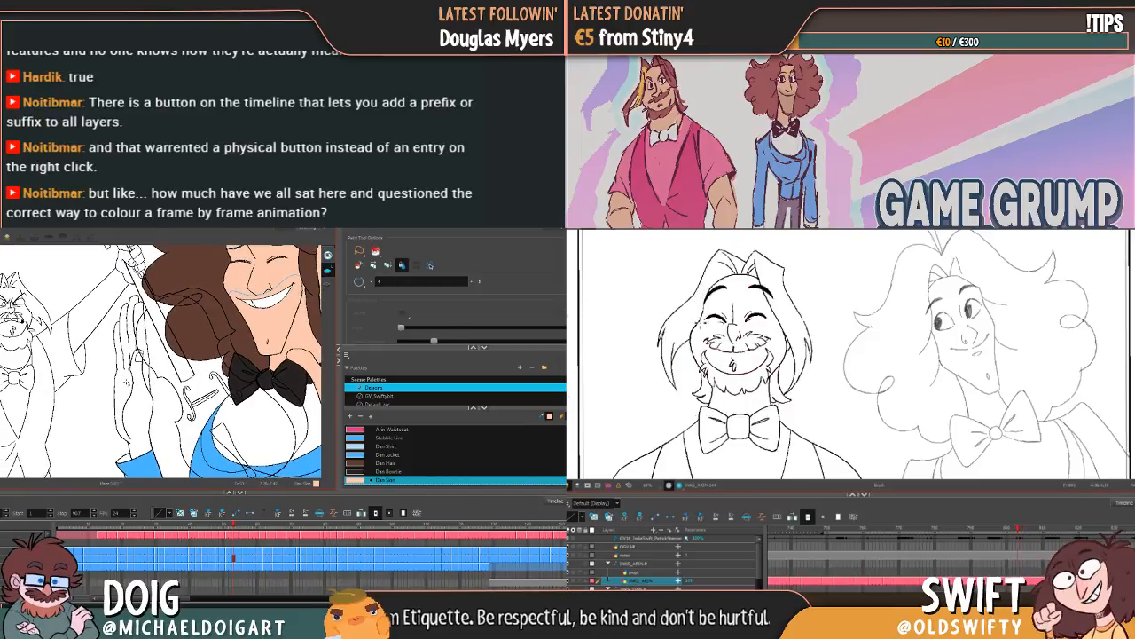
key(g)
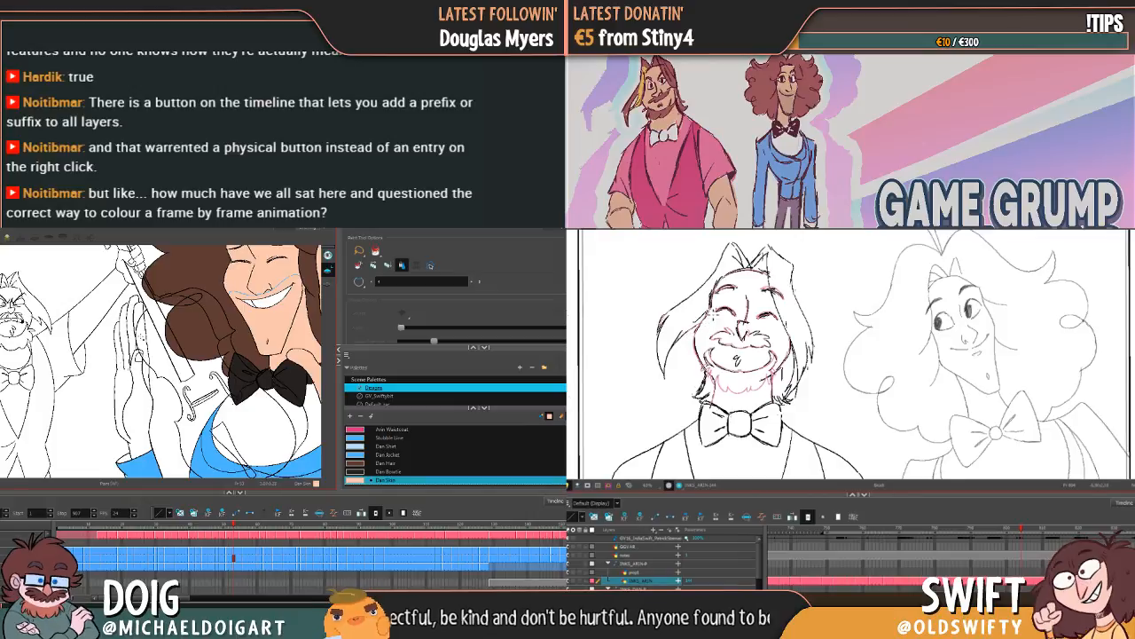
click(141, 343)
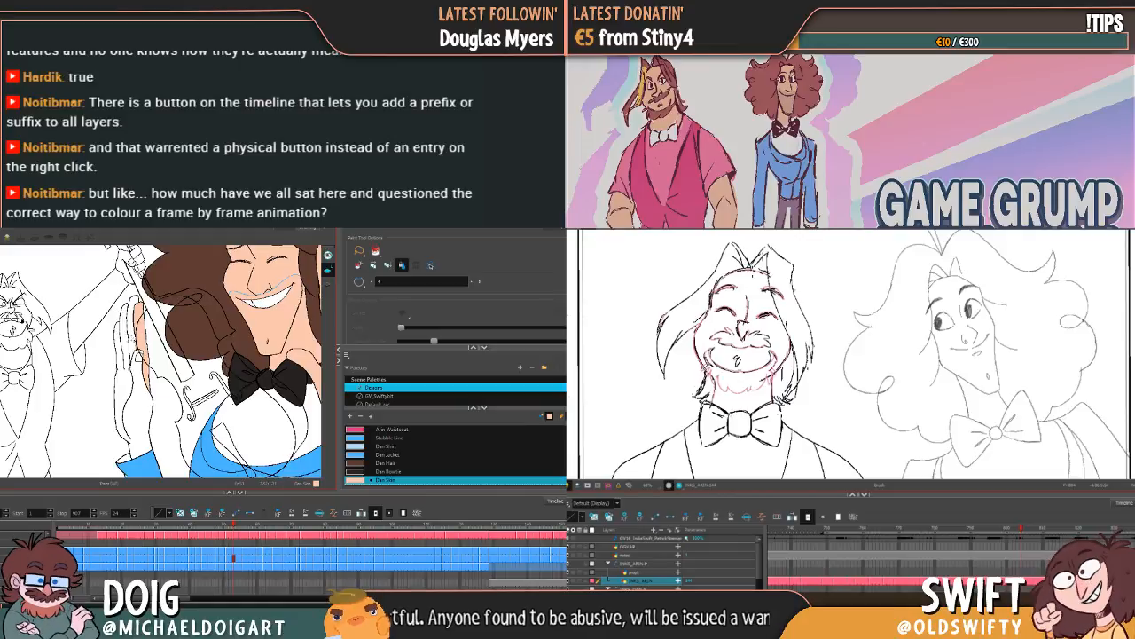
click(124, 356)
Step: Advance to the open-eyed smiling frame and fill the raised hand and the hand beside the hair with Dan Skin
key(.)
key(.)
key(.)
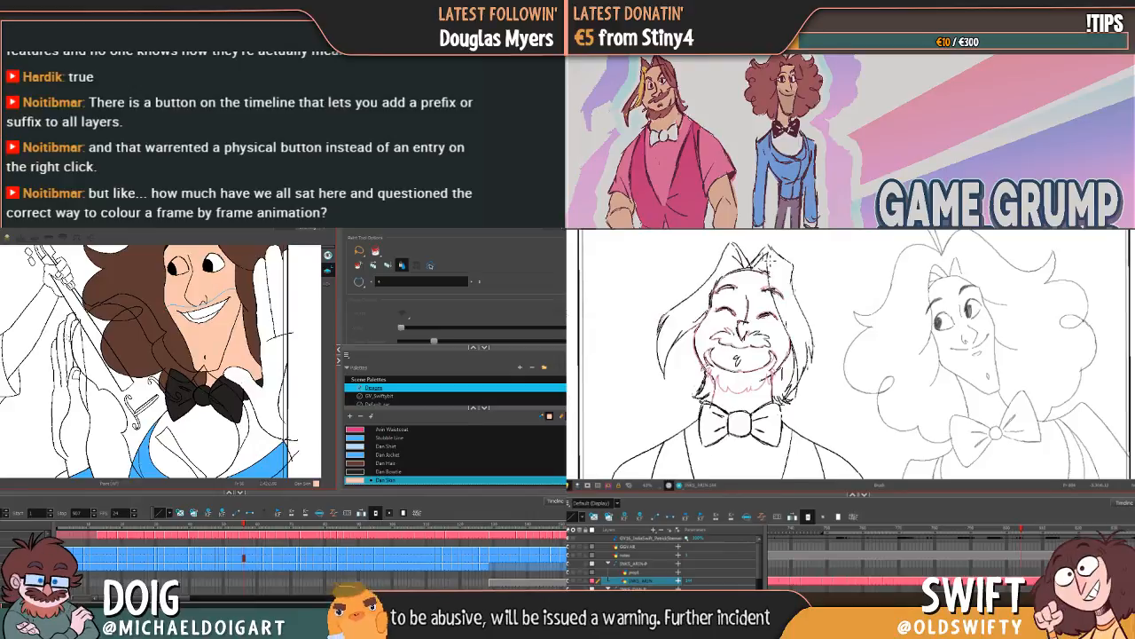
click(74, 346)
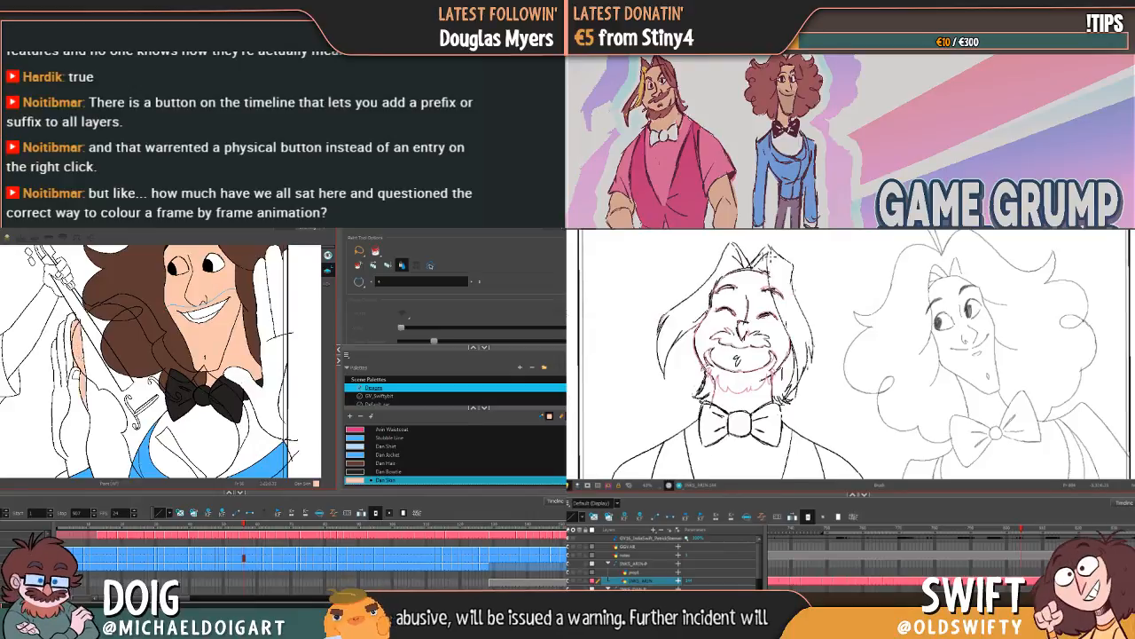
click(62, 362)
mouse_move(256, 339)
mouse_down()
mouse_move(187, 335)
mouse_move(227, 362)
mouse_up()
click(220, 322)
click(232, 307)
Step: Fill both hands with Dan Skin on the small-mouthed frame where the violin neck crosses the raised fingers
key(g)
key(g)
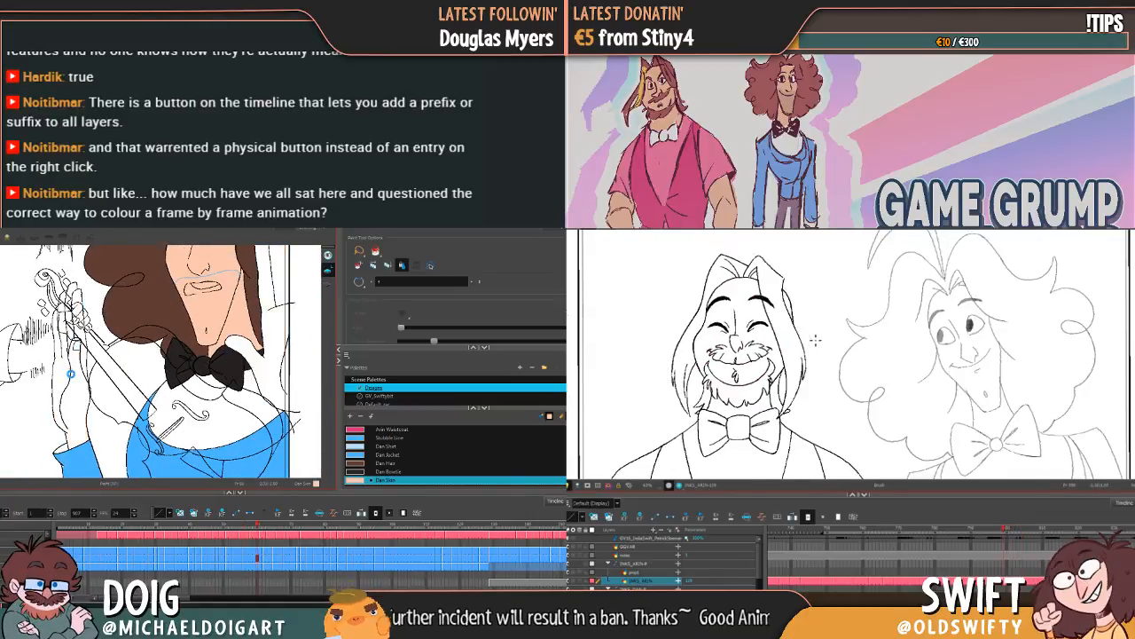
click(70, 374)
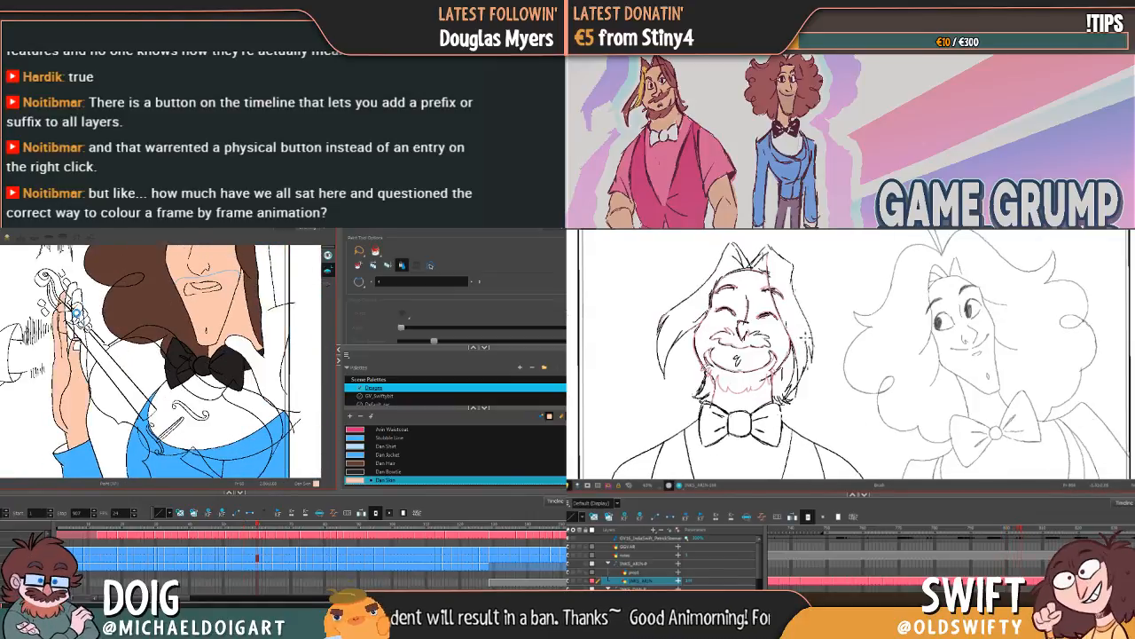
click(76, 312)
click(279, 289)
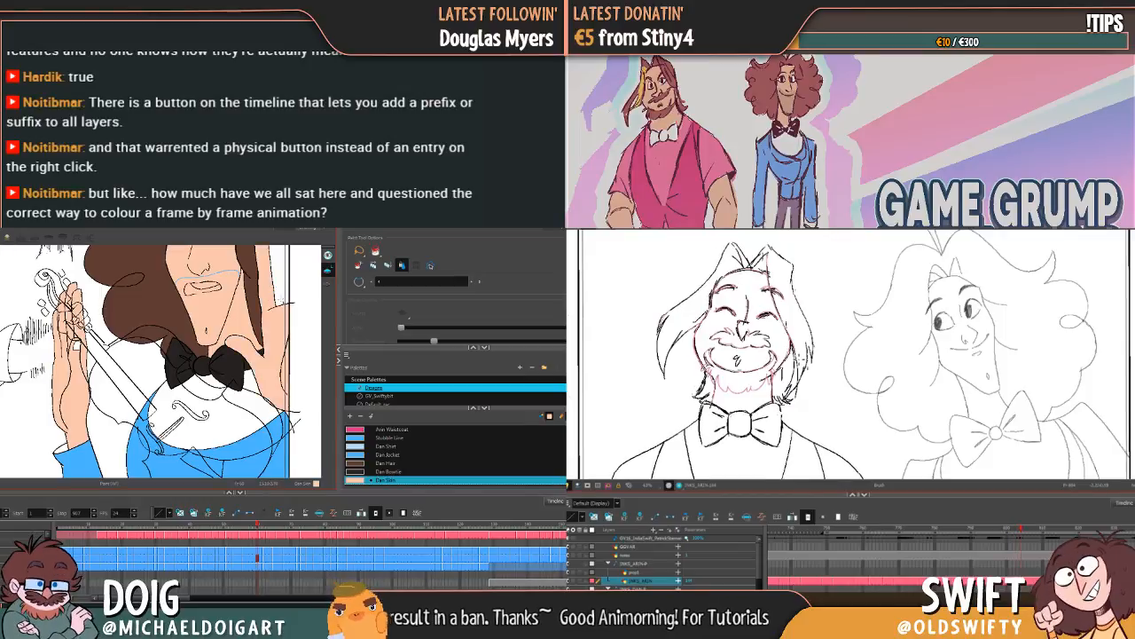
key(g)
drag(228, 361, 215, 353)
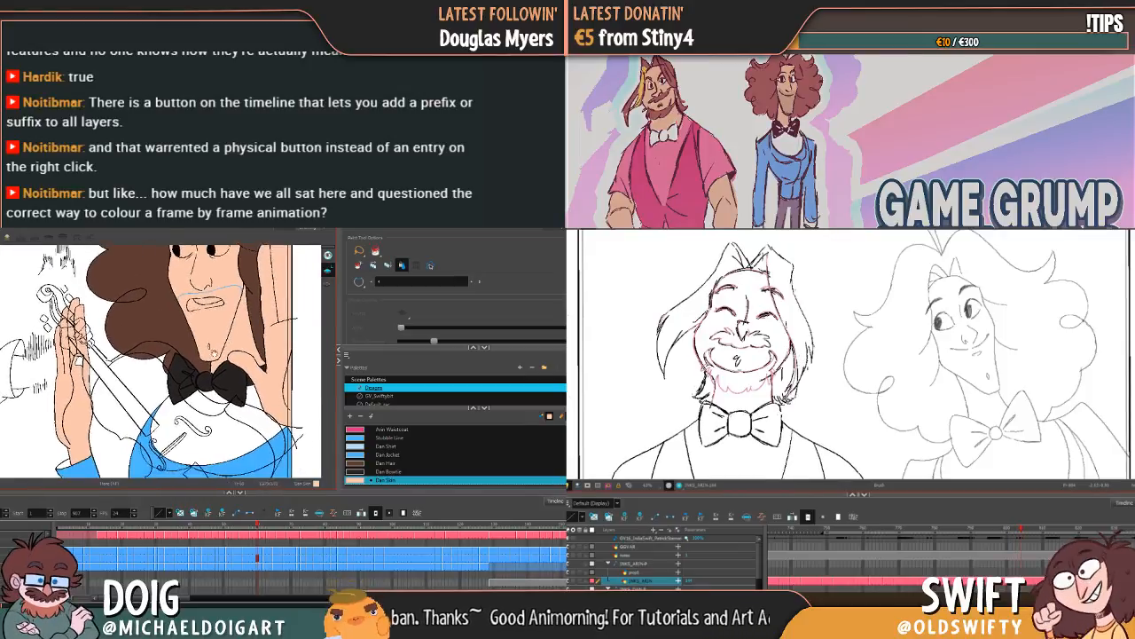
Step: Advance to the next closed-eye grinning frame and fill the raised hand and the hand beside the face with Dan Skin
key(g)
click(67, 364)
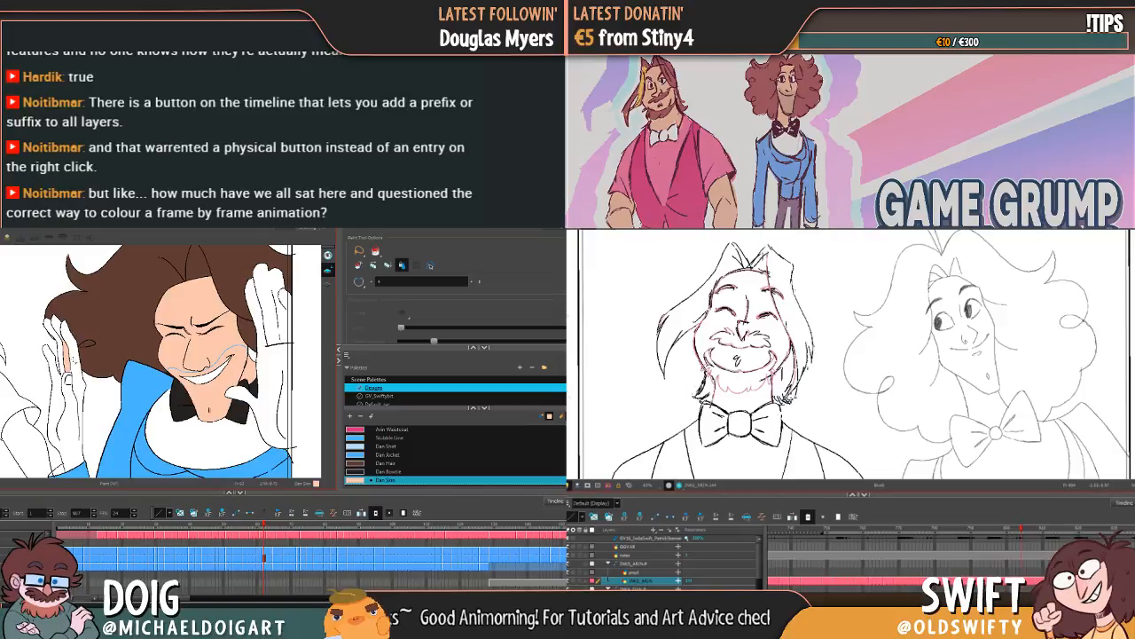
click(64, 360)
click(61, 359)
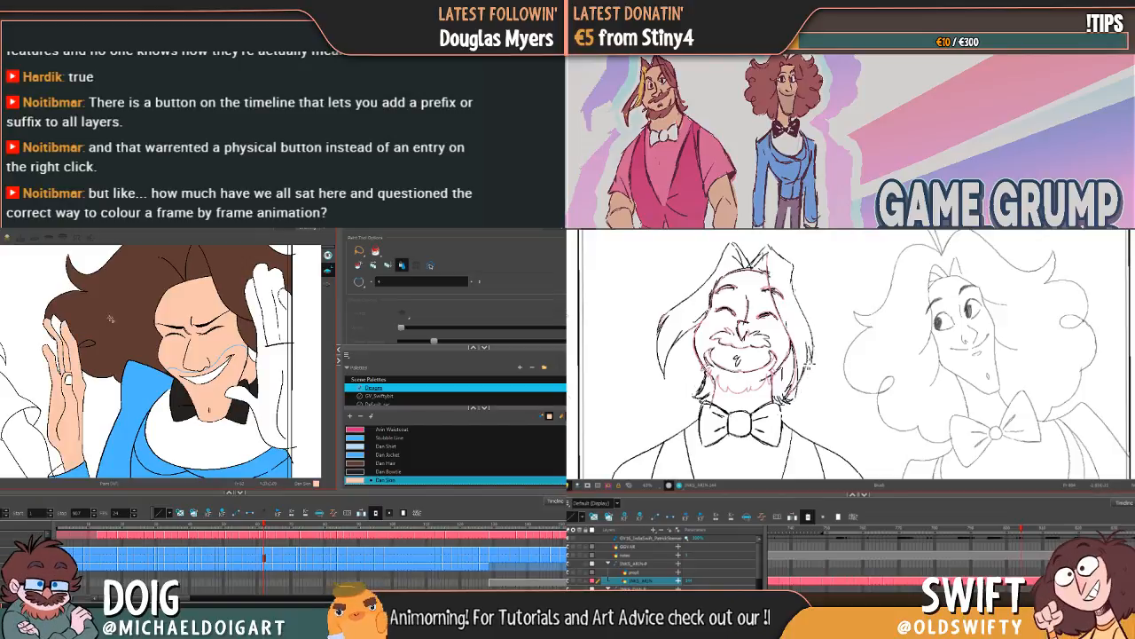
click(58, 327)
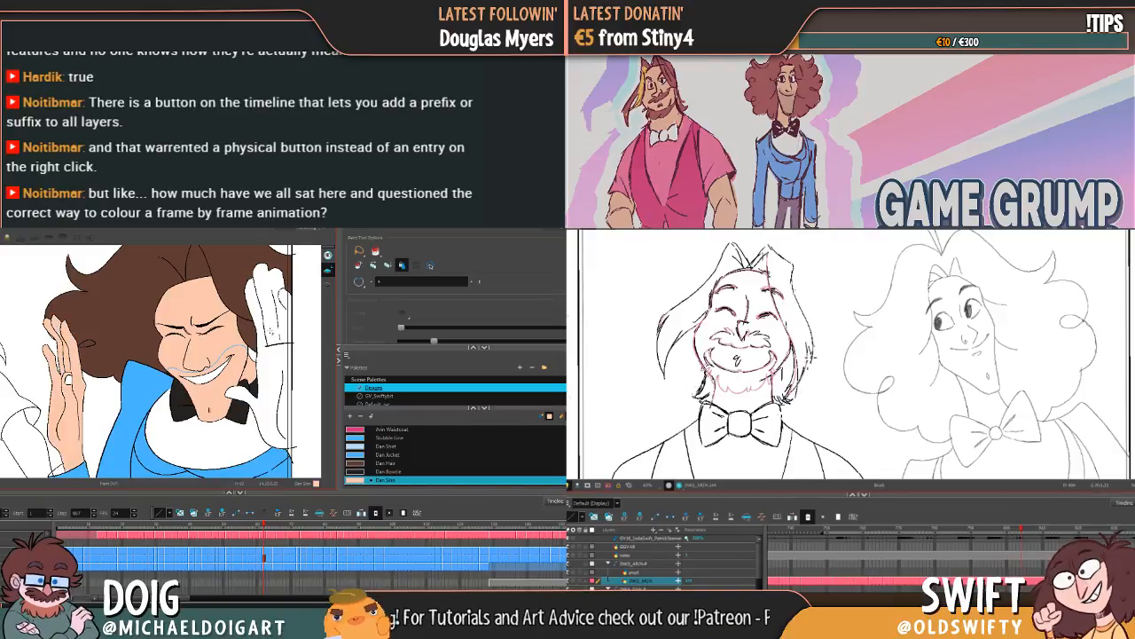
click(270, 329)
click(262, 373)
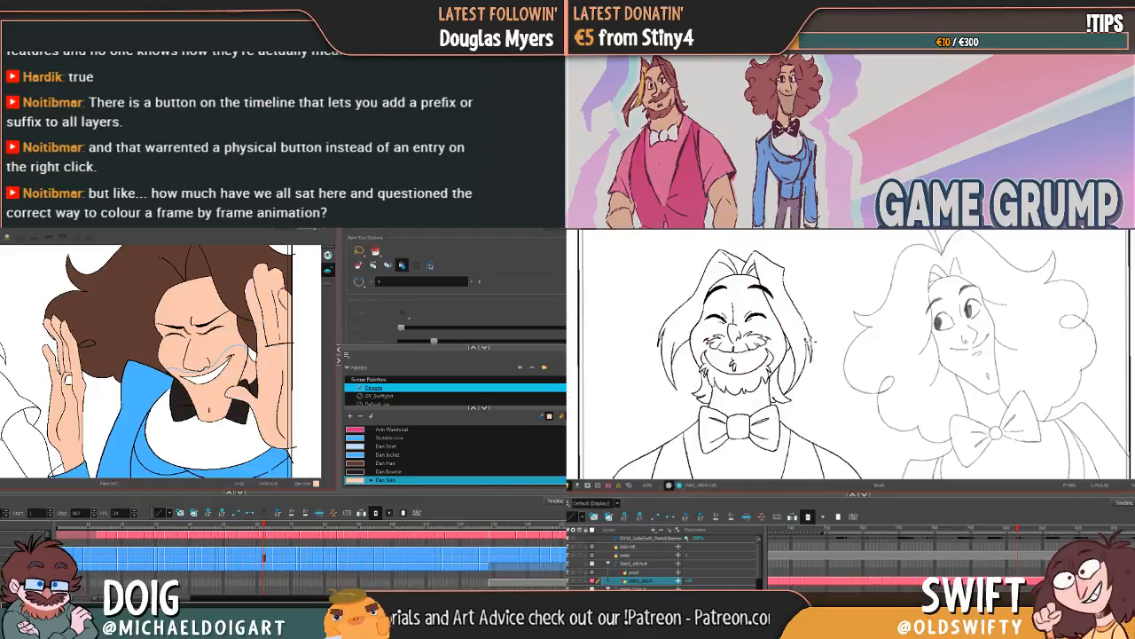
Step: On the following grinning frame, brush in the fingertip and fill the hand beside the face with Dan Skin, undoing the first fill
key(g)
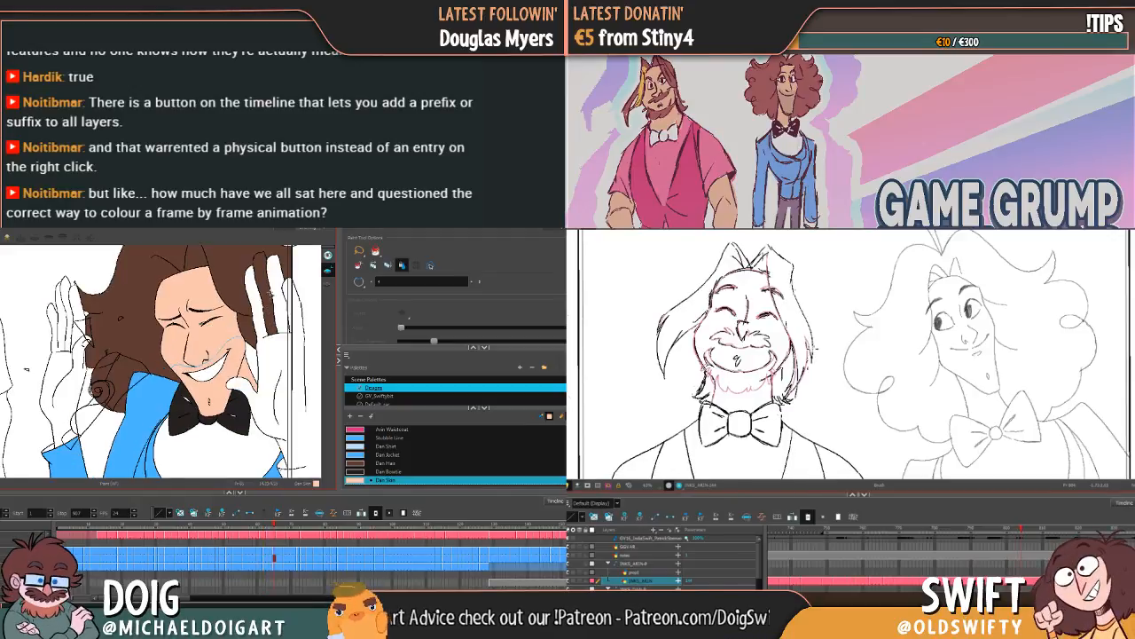
key(alt+b)
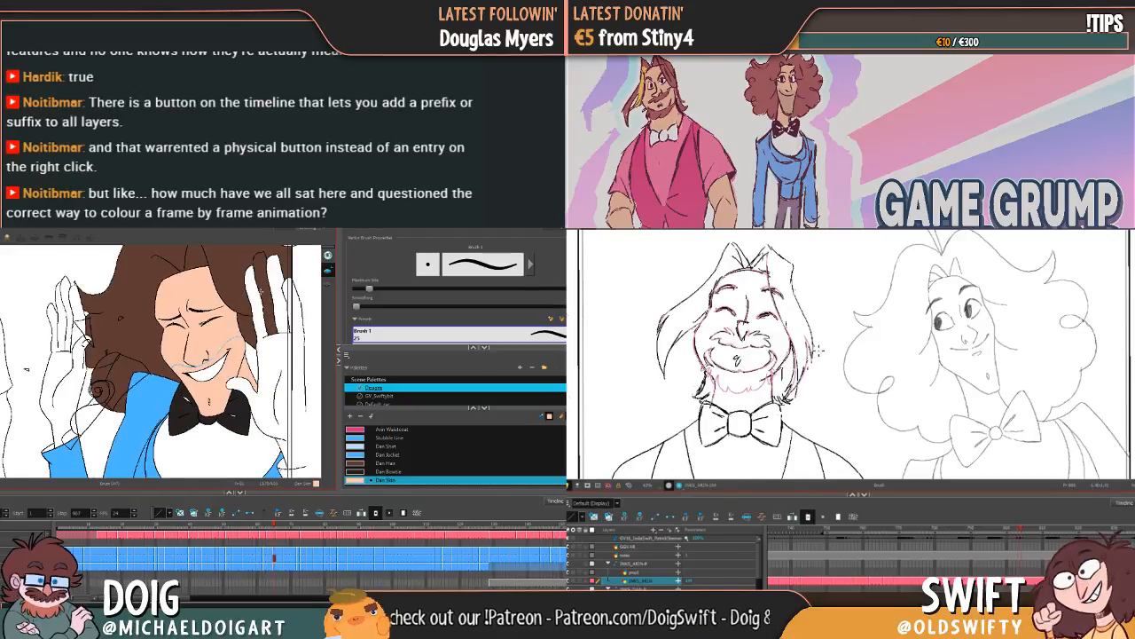
drag(264, 267, 258, 305)
key(alt+i)
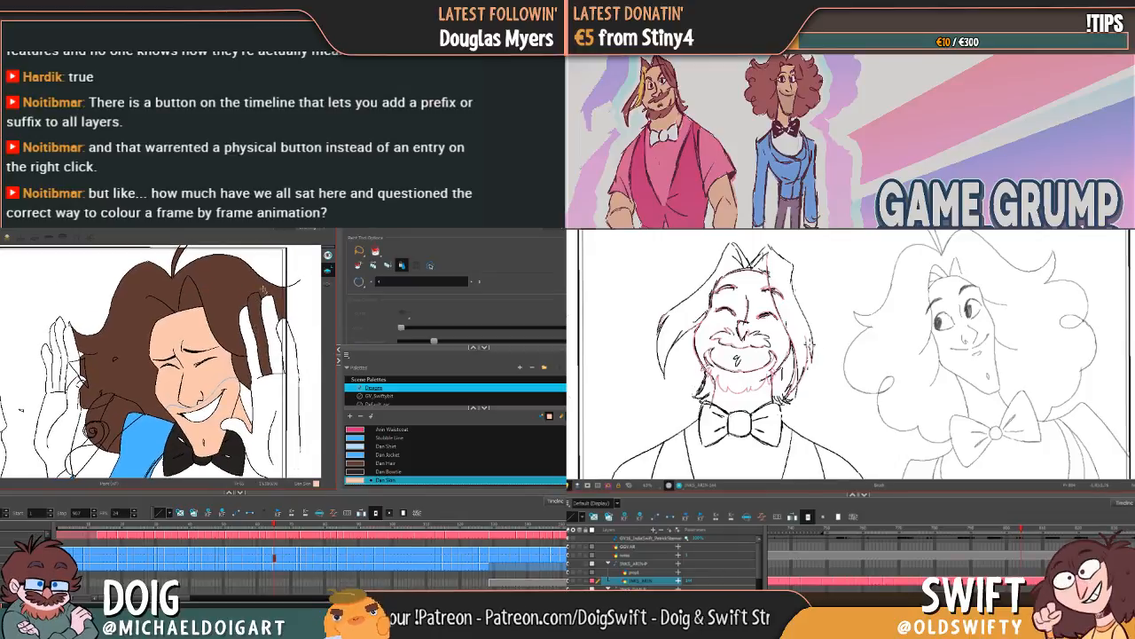
click(251, 303)
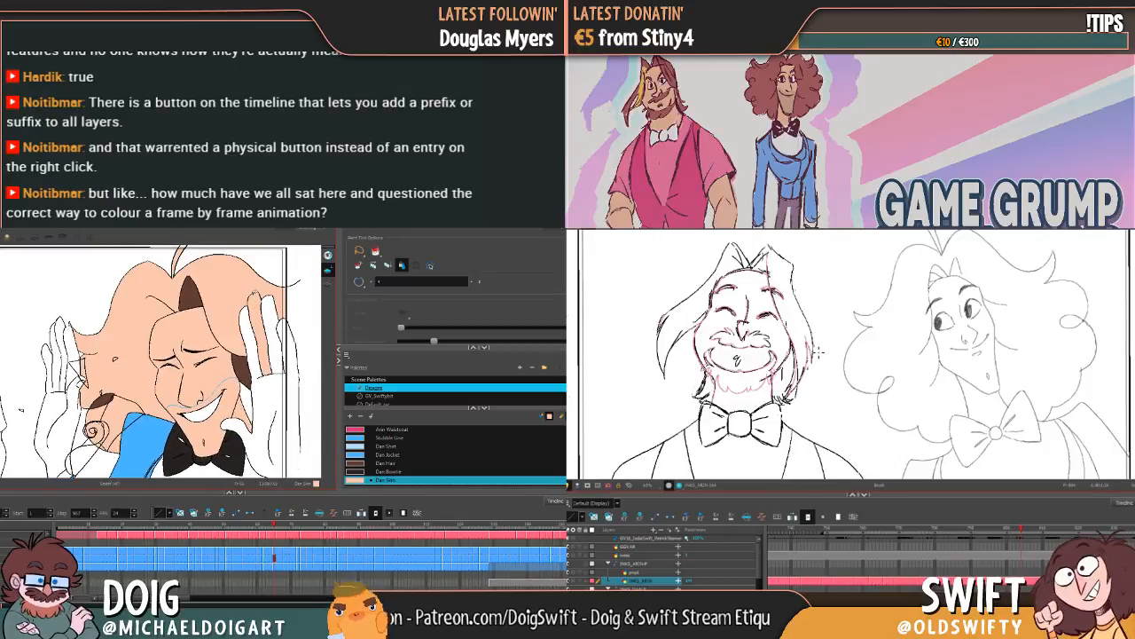
key(ctrl+z)
key(alt+b)
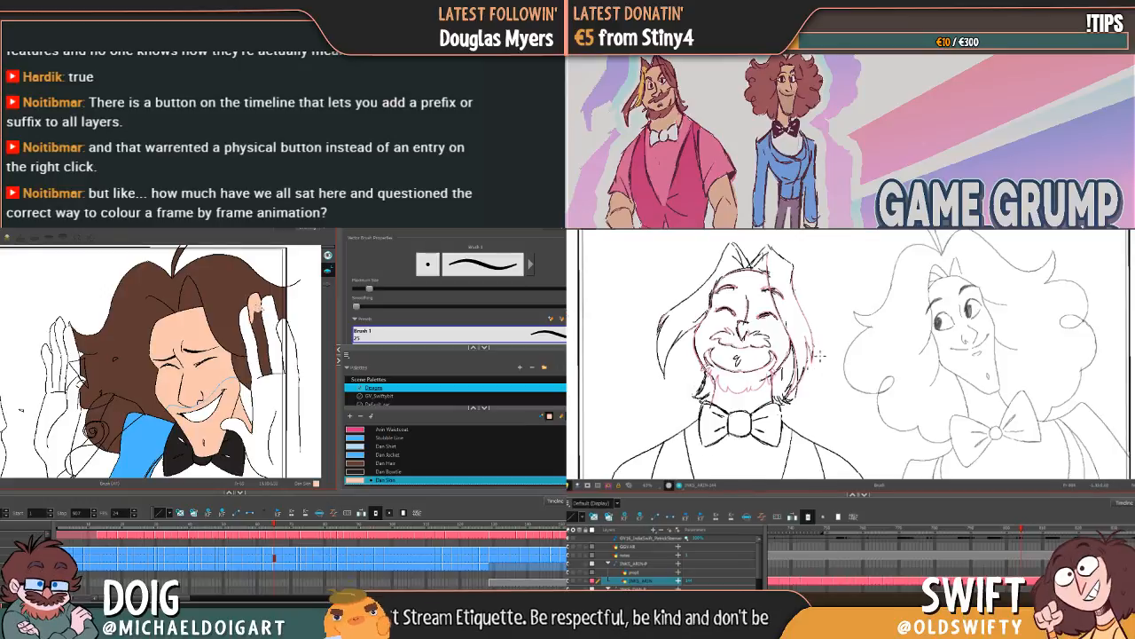
key(alt+i)
click(268, 312)
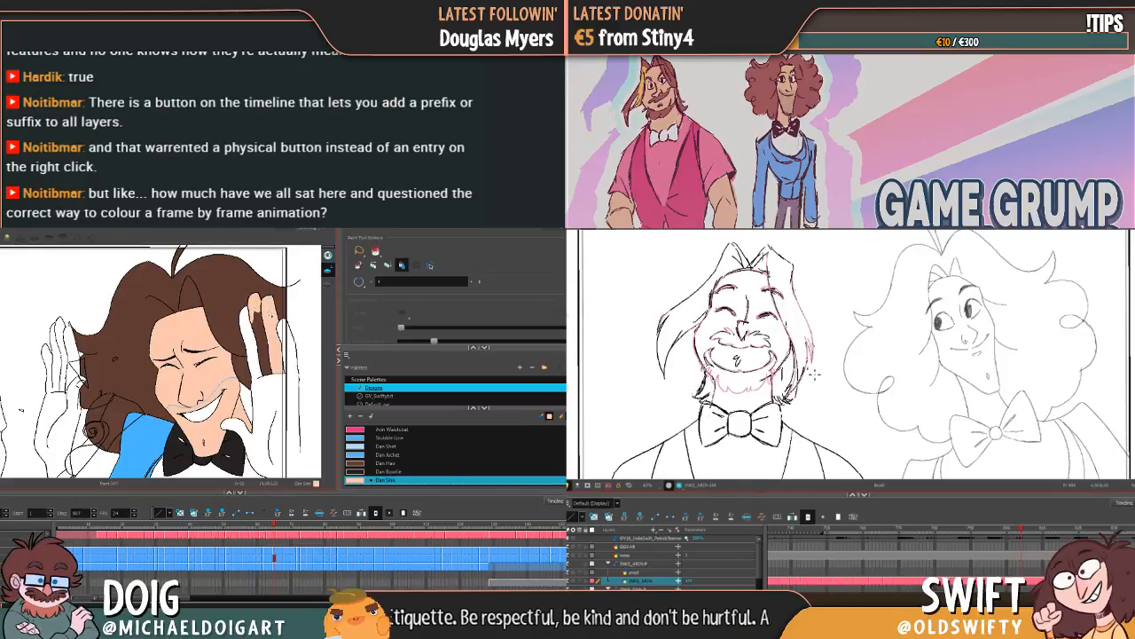
click(256, 355)
Step: Fill the raised hand beside the hair with Dan Skin on the same frame, including its remaining finger areas
scroll(256, 355, up, 3)
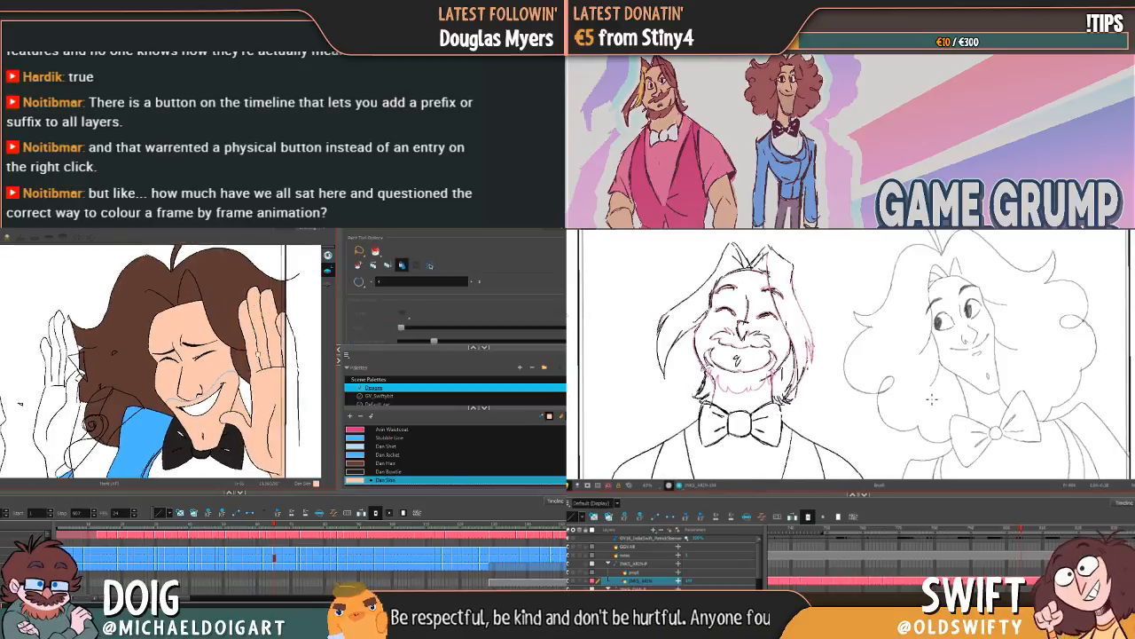
drag(189, 350, 276, 326)
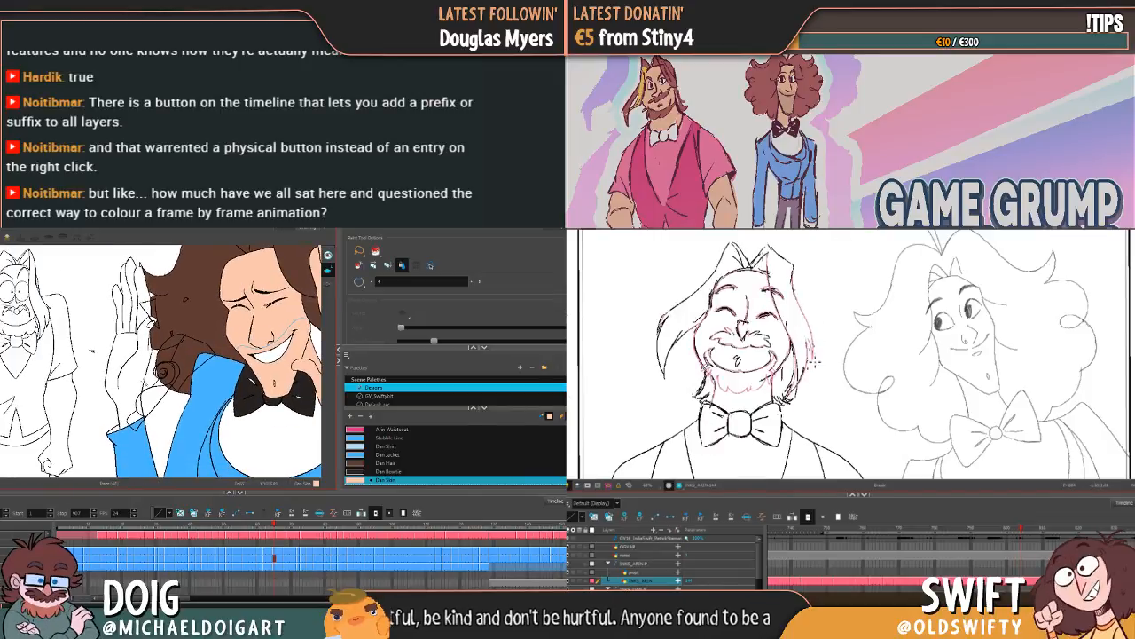
click(135, 375)
drag(135, 375, 137, 408)
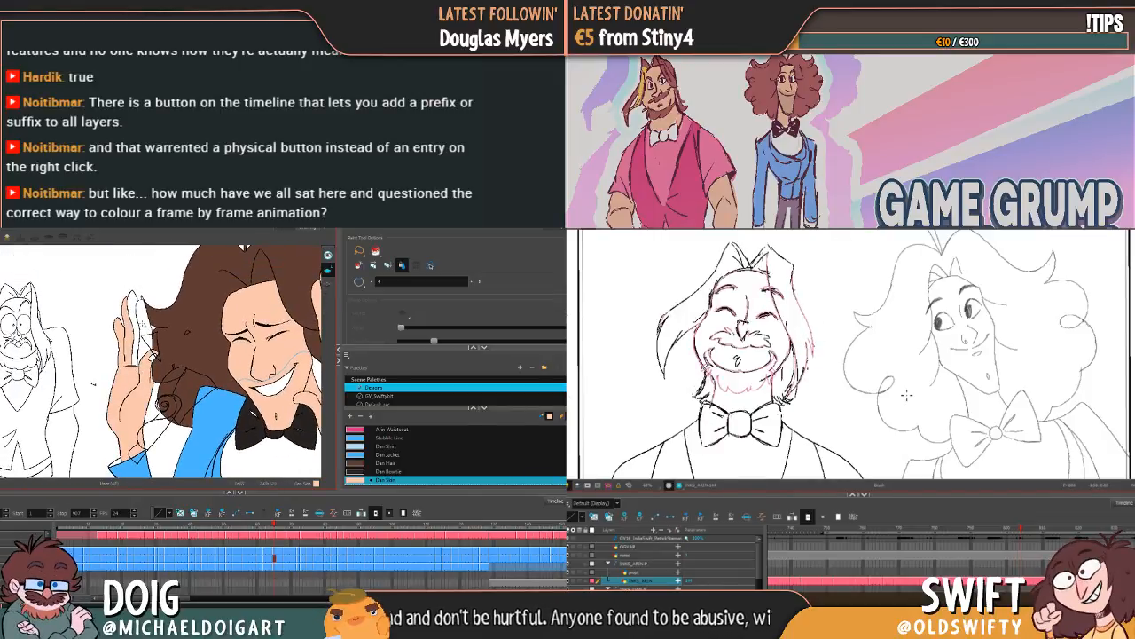
click(143, 323)
click(136, 324)
Step: Fill the small hair area between the face and the hand with Dan Hair
drag(275, 371, 187, 328)
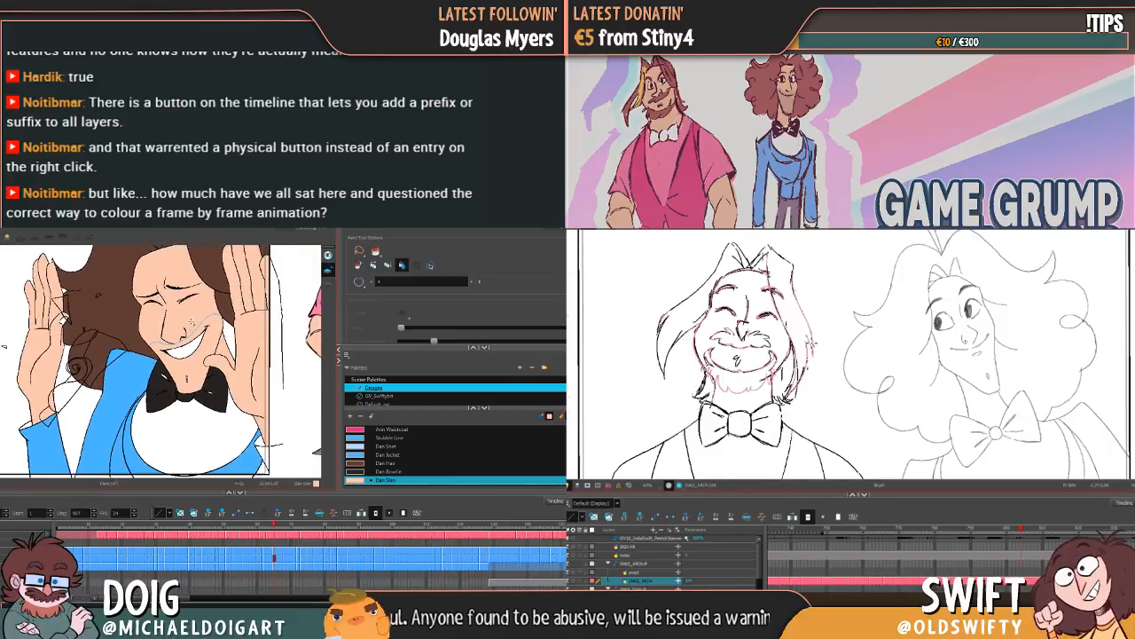
click(389, 463)
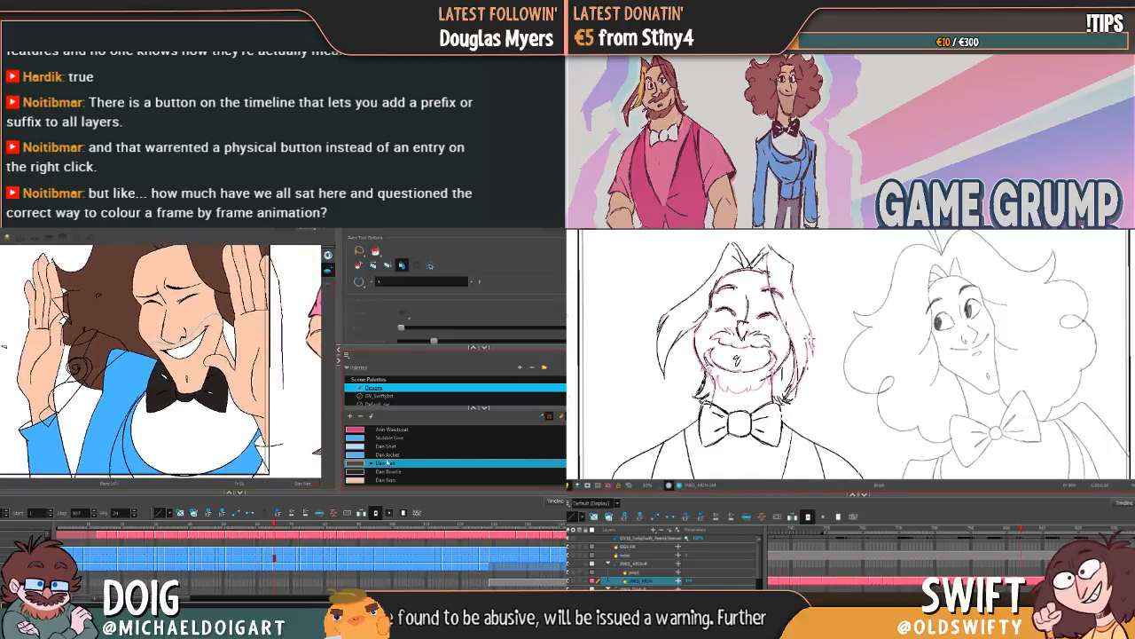
click(232, 335)
Step: Flip between this grinning frame and the previous one to compare their colour fills
key(f)
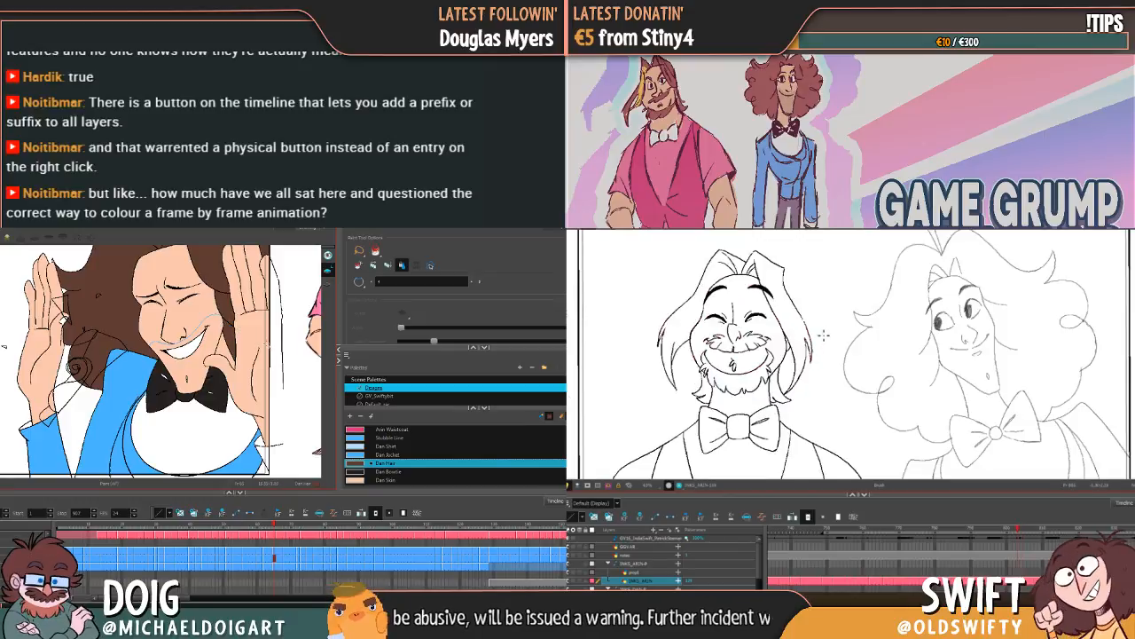
key(g)
key(f)
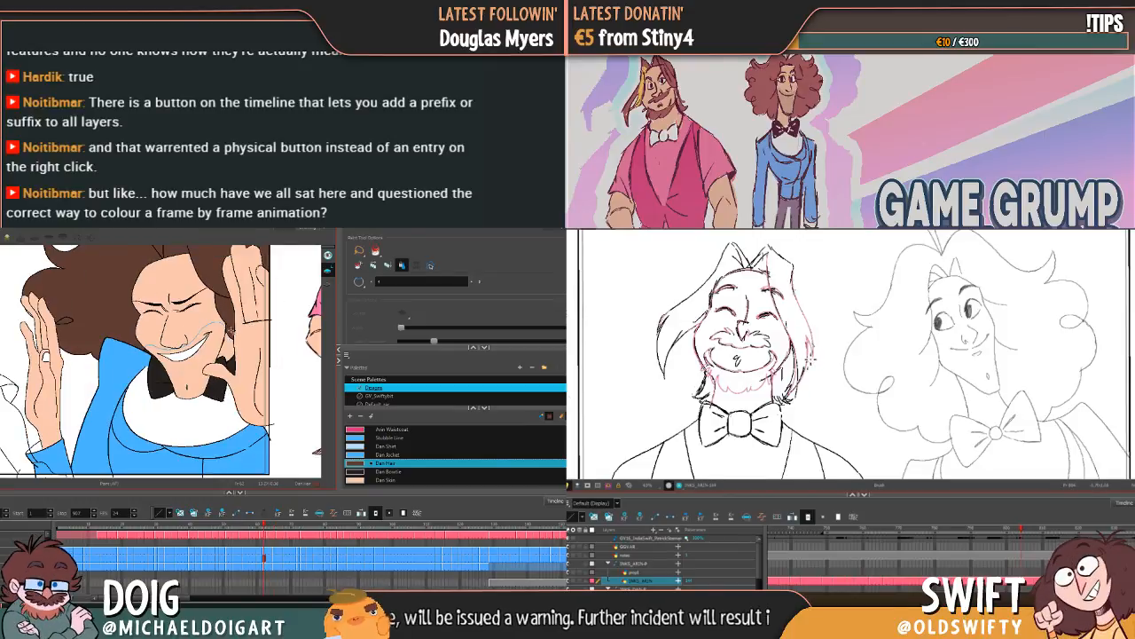
key(g)
key(f)
key(g)
key(f)
key(f)
key(g)
key(g)
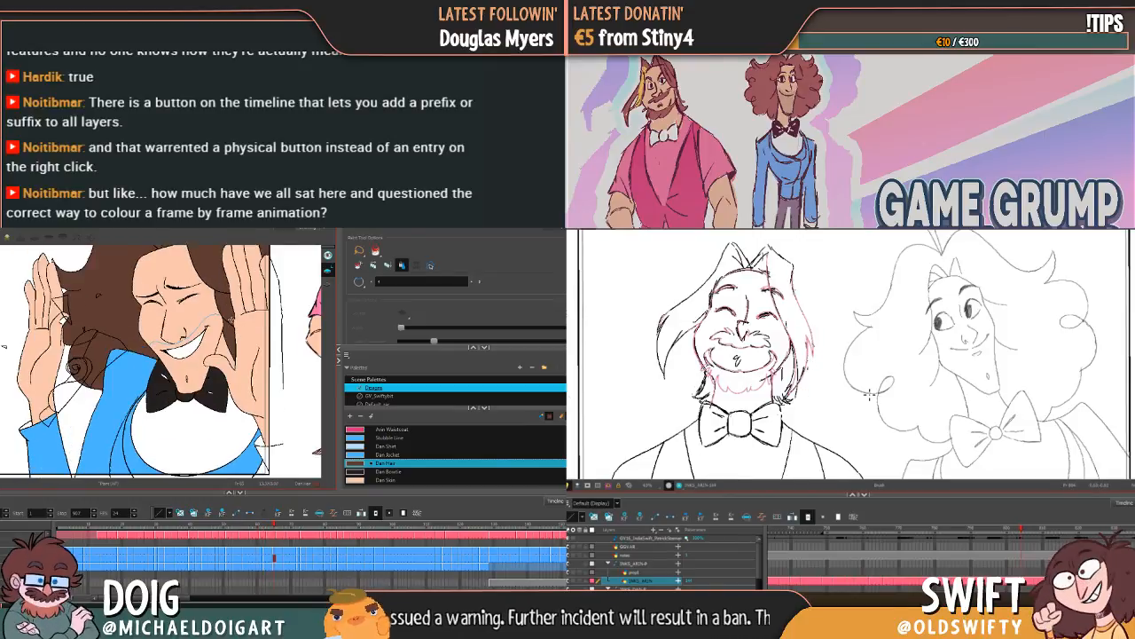
Step: Step through the following winking and side-profile frames to check them for unfilled hair
key(g)
key(g)
key(g)
key(g)
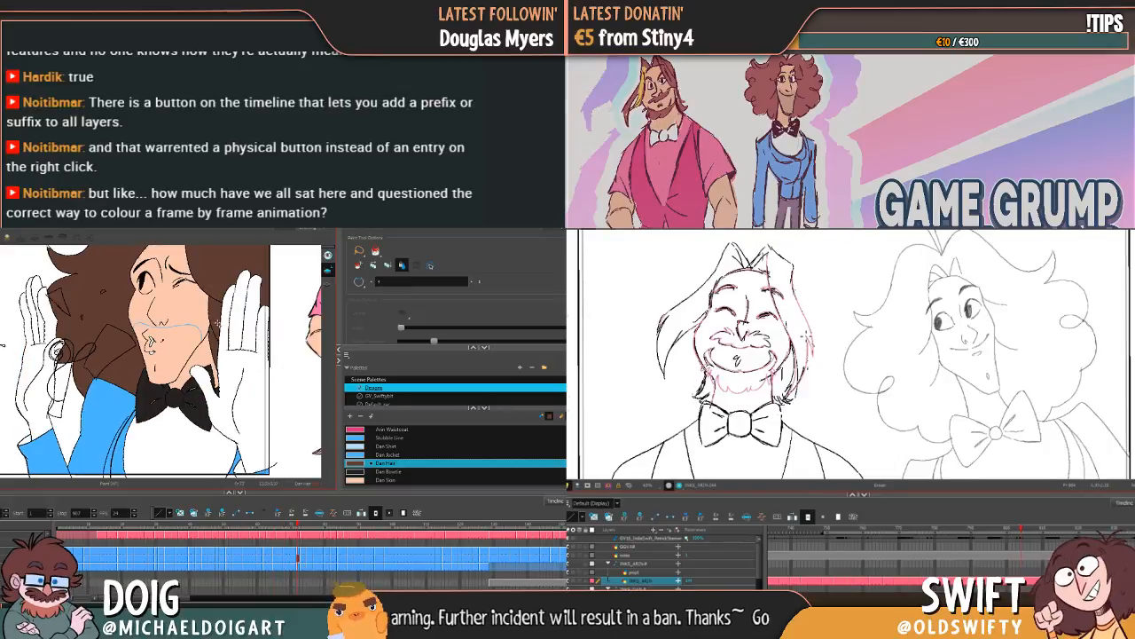
key(g)
key(g)
key(g)
key(g)
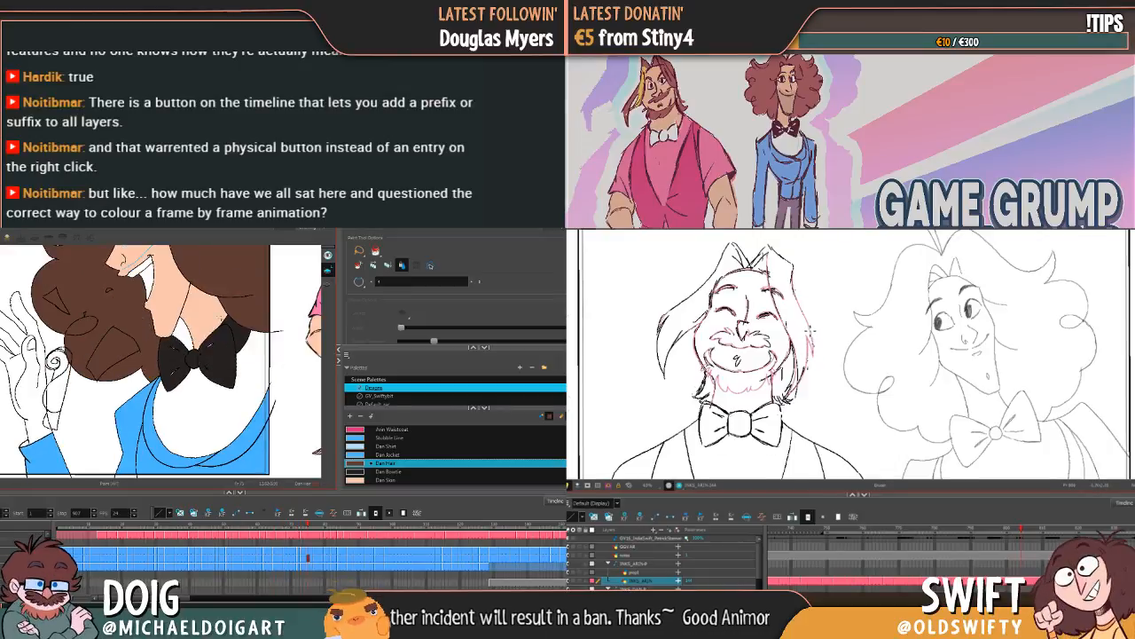
key(g)
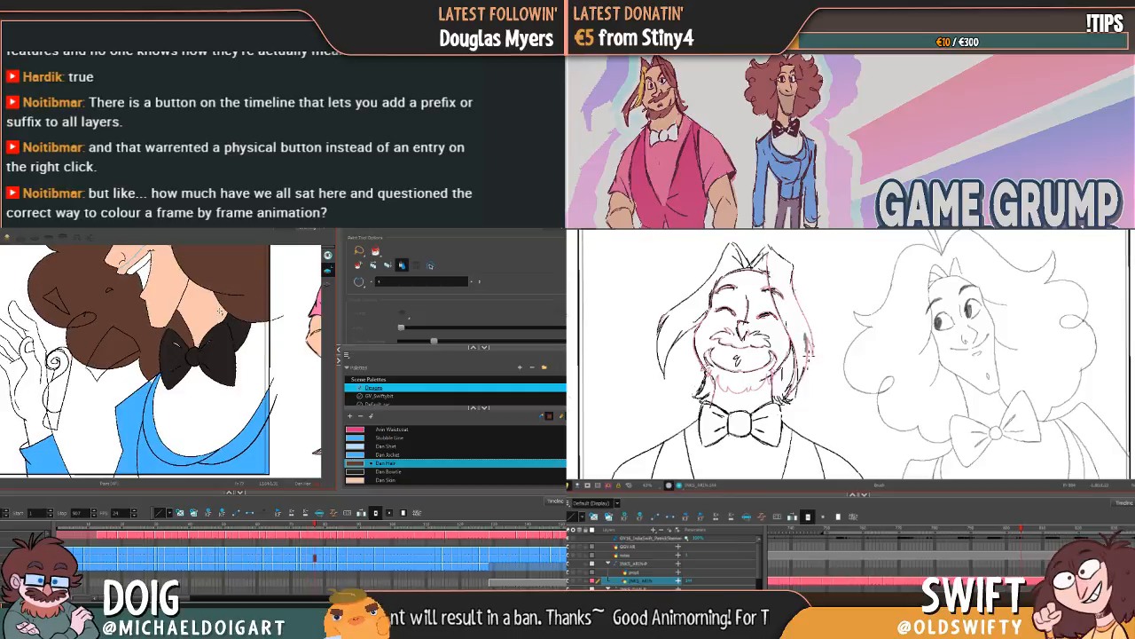
key(f)
key(f)
key(f)
key(g)
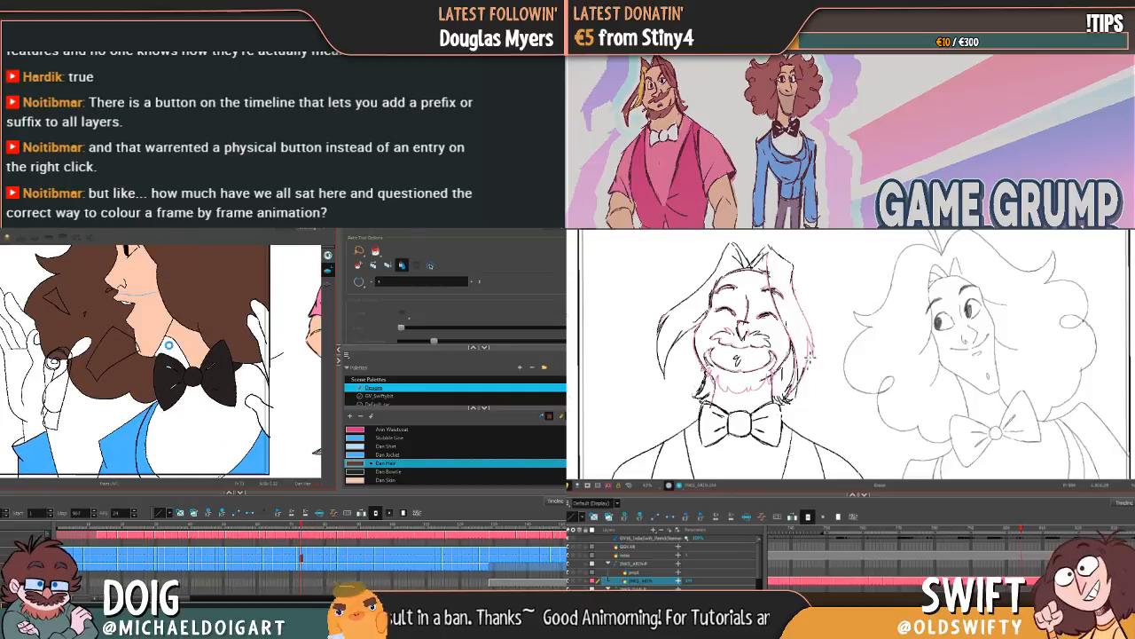
key(g)
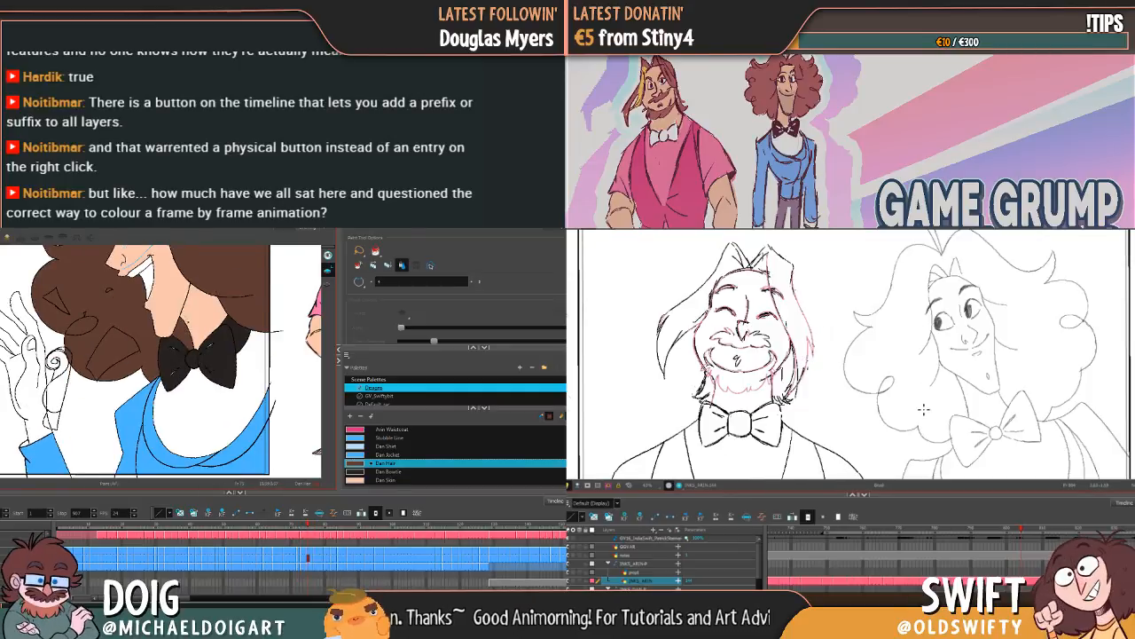
key(g)
key(g)
key(g)
key(g)
key(g)
key(g)
key(g)
drag(817, 326, 835, 340)
key(g)
key(g)
key(f)
key(f)
key(f)
key(g)
key(g)
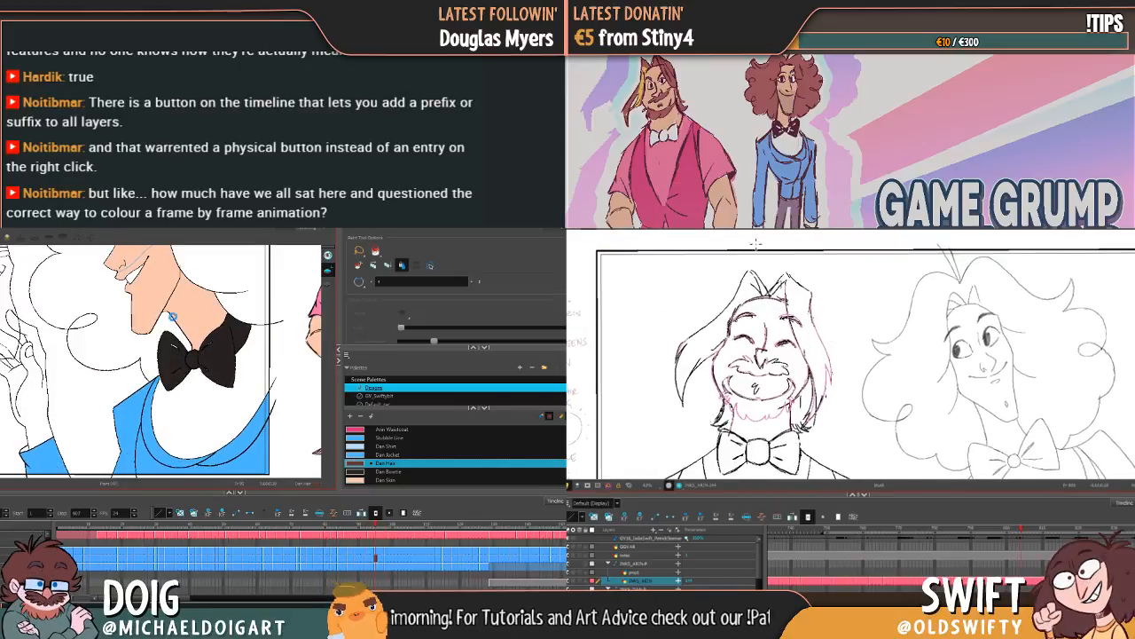
Step: Fill the hair sections and the small curl loop with Dan Hair on the side-profile frame with uncoloured hair
click(165, 326)
drag(175, 303, 184, 389)
click(203, 330)
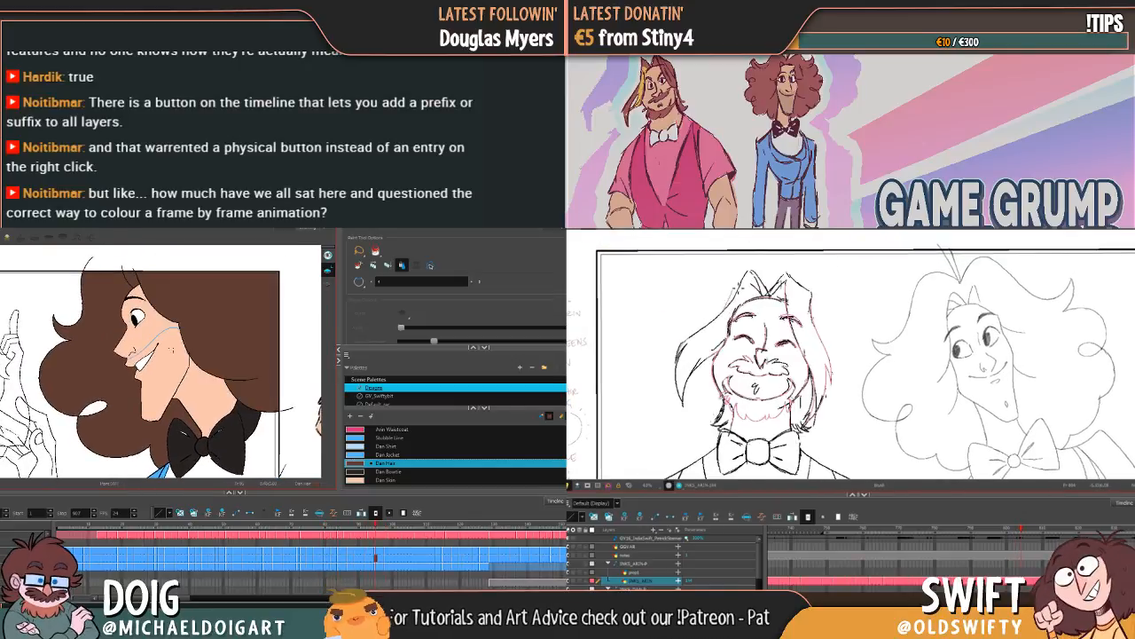
click(98, 407)
Step: Advance to the next side-profile frame and fill its front hair, back hair and small curl loop with Dan Hair
key(f)
key(g)
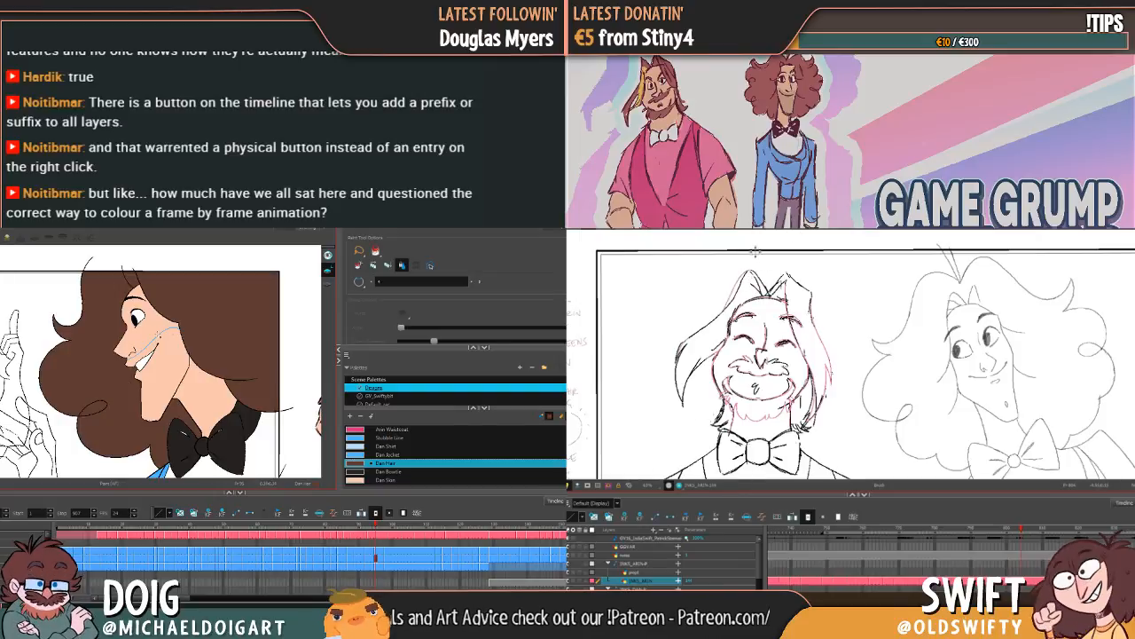
key(g)
click(100, 327)
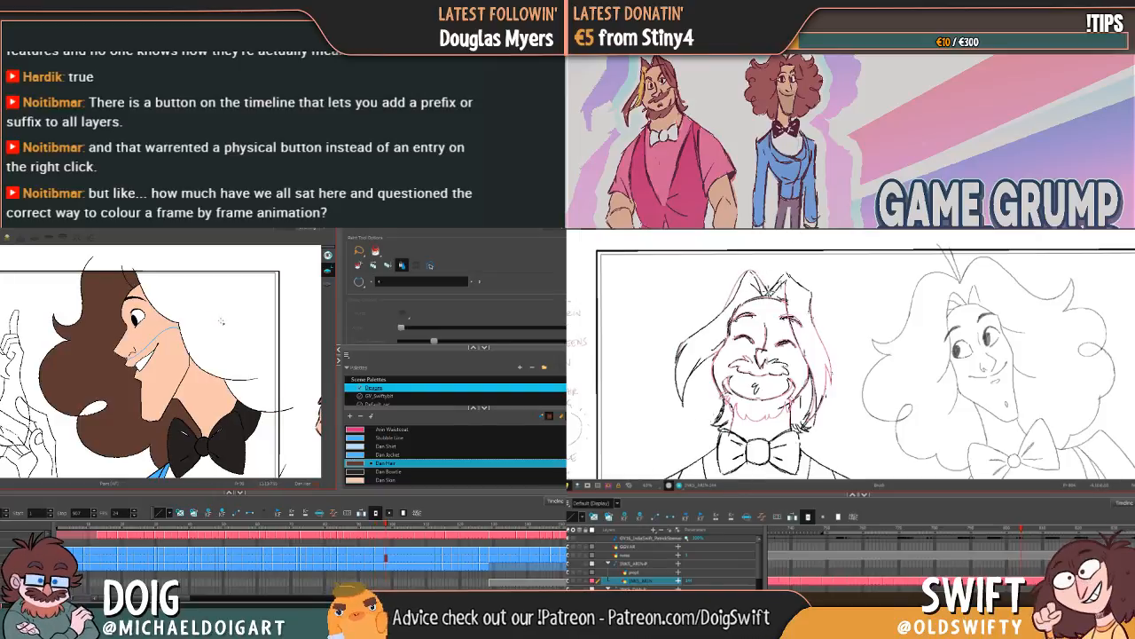
click(221, 318)
key(f)
key(g)
key(f)
click(95, 407)
Step: Flip back and forth through the side-profile frames to check the hair fills for consistency
key(g)
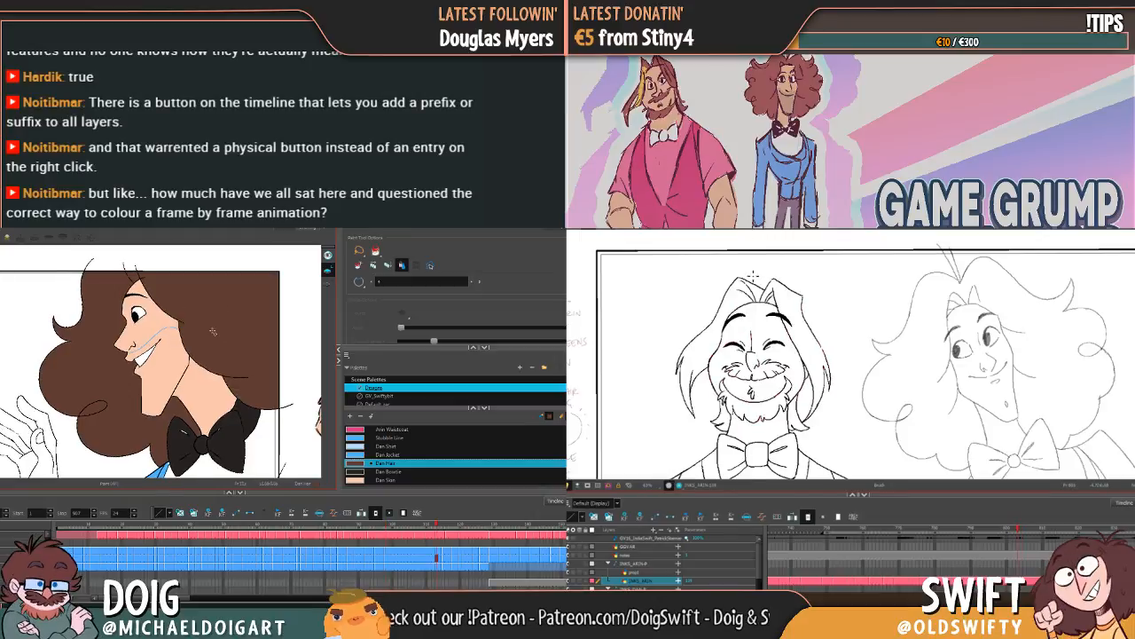
key(f)
key(f)
key(f)
key(f)
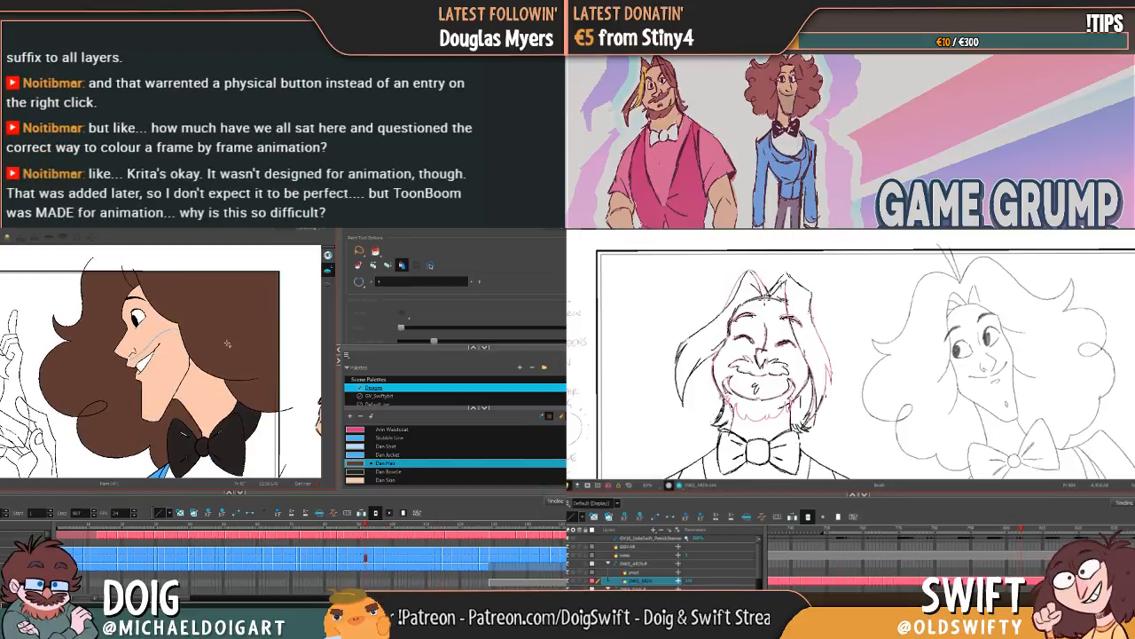
key(f)
key(g)
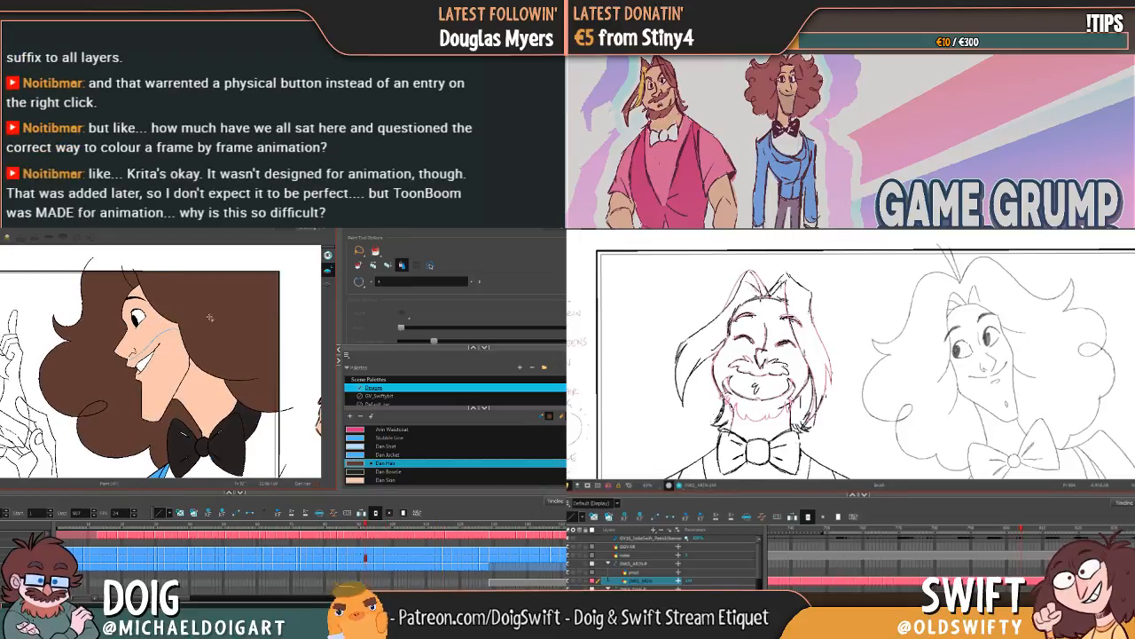
key(f)
key(g)
key(f)
key(g)
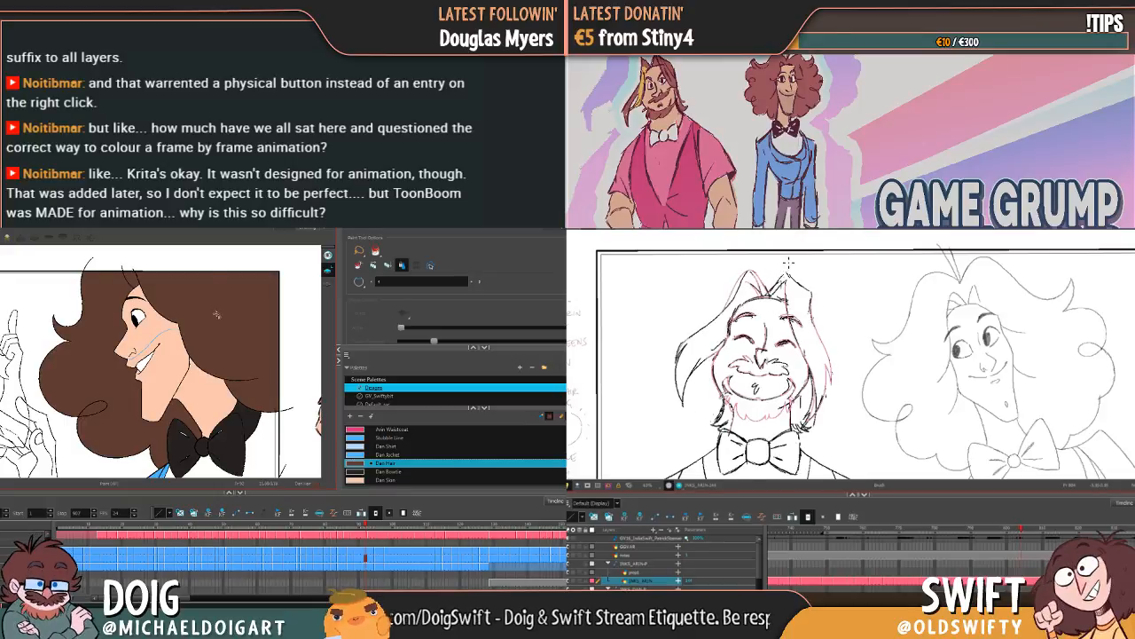
key(f)
key(g)
key(f)
key(g)
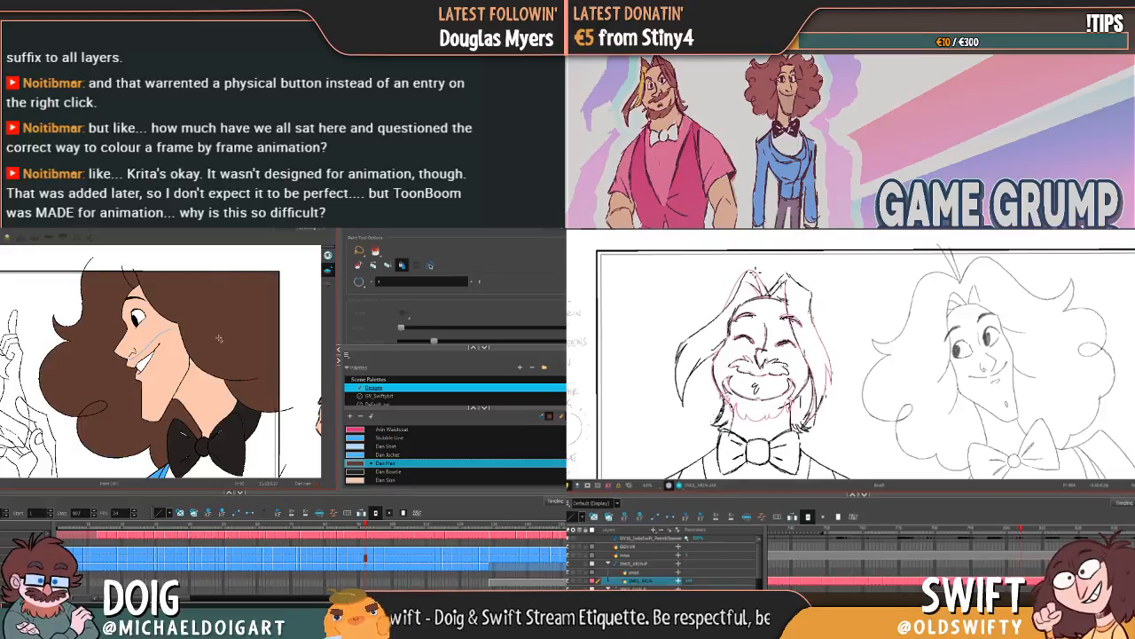
Step: Step back to the winking frame and forward to the side-profile frames to review the colouring across the head turn
key(f)
key(f)
key(f)
key(f)
key(f)
key(f)
key(g)
key(f)
key(f)
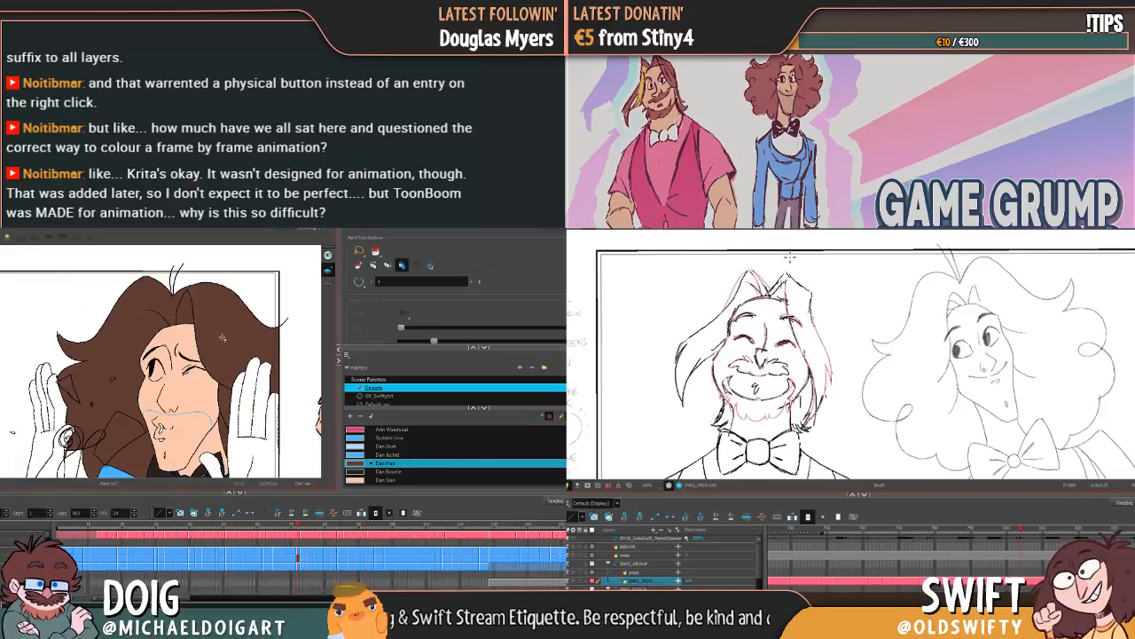
key(g)
key(g)
key(g)
key(g)
key(g)
key(g)
key(g)
key(g)
key(g)
key(g)
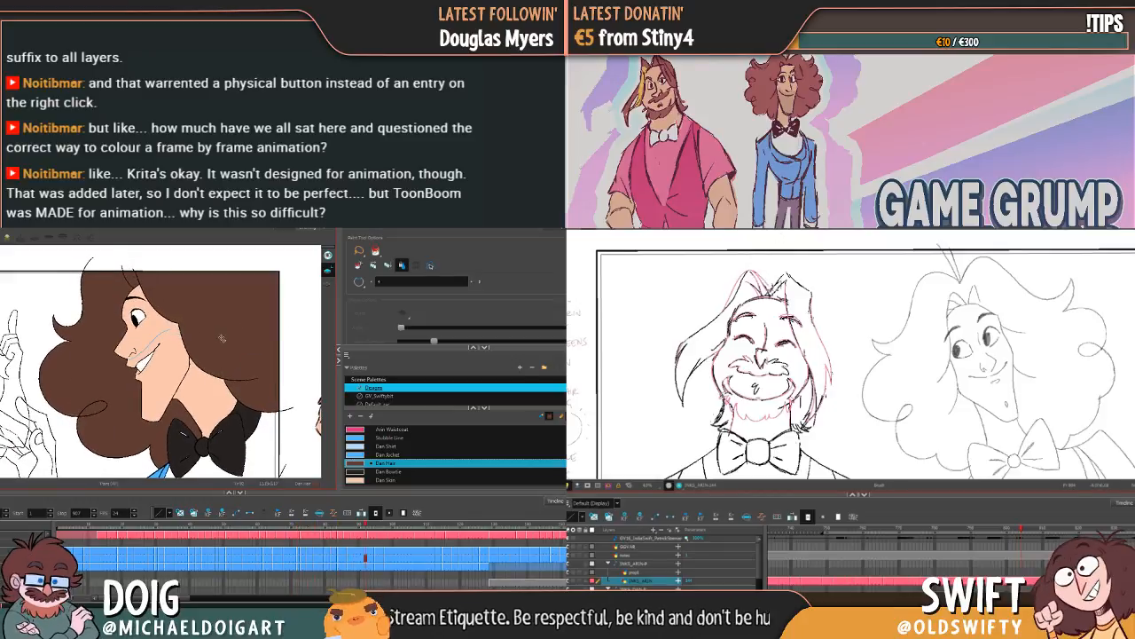
key(g)
key(f)
key(f)
key(f)
key(f)
key(g)
key(g)
key(g)
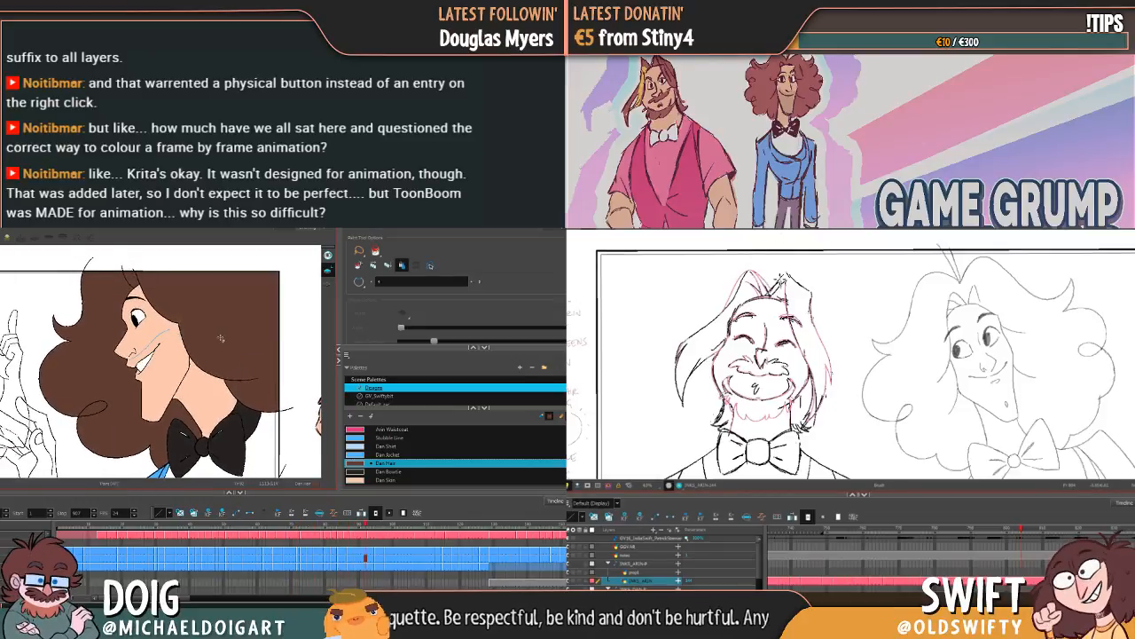
Step: On the closed-eye grinning frame with both hands raised, fill the hands with Dan Skin and touch up the hair with Dan Hair
key(g)
key(g)
key(g)
key(g)
key(g)
key(g)
key(g)
key(g)
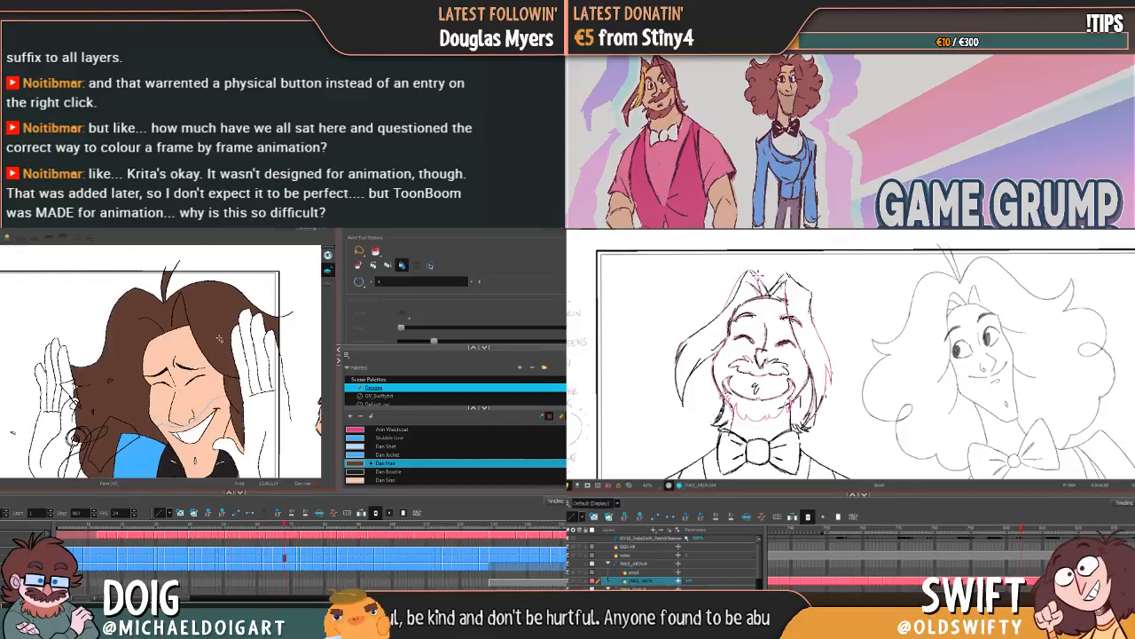
click(388, 479)
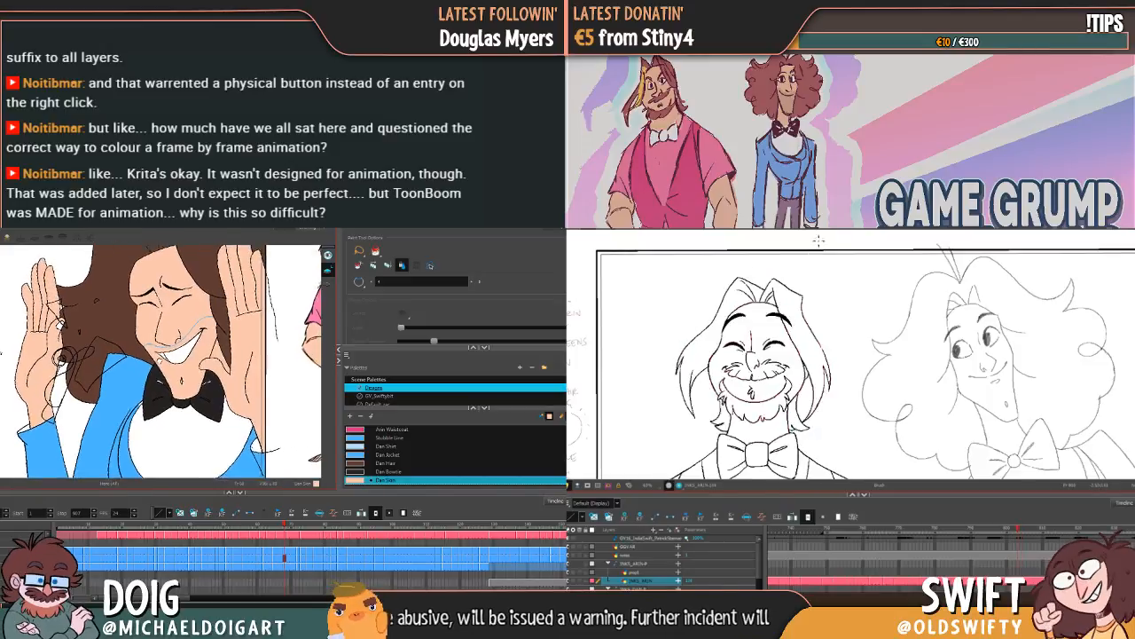
click(387, 463)
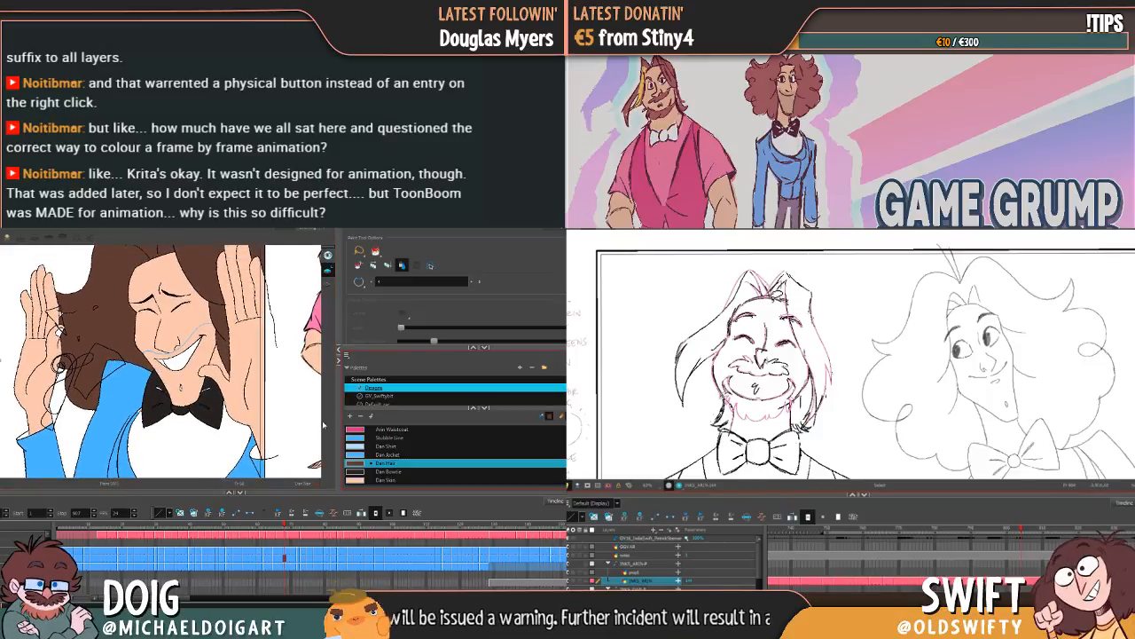
click(382, 479)
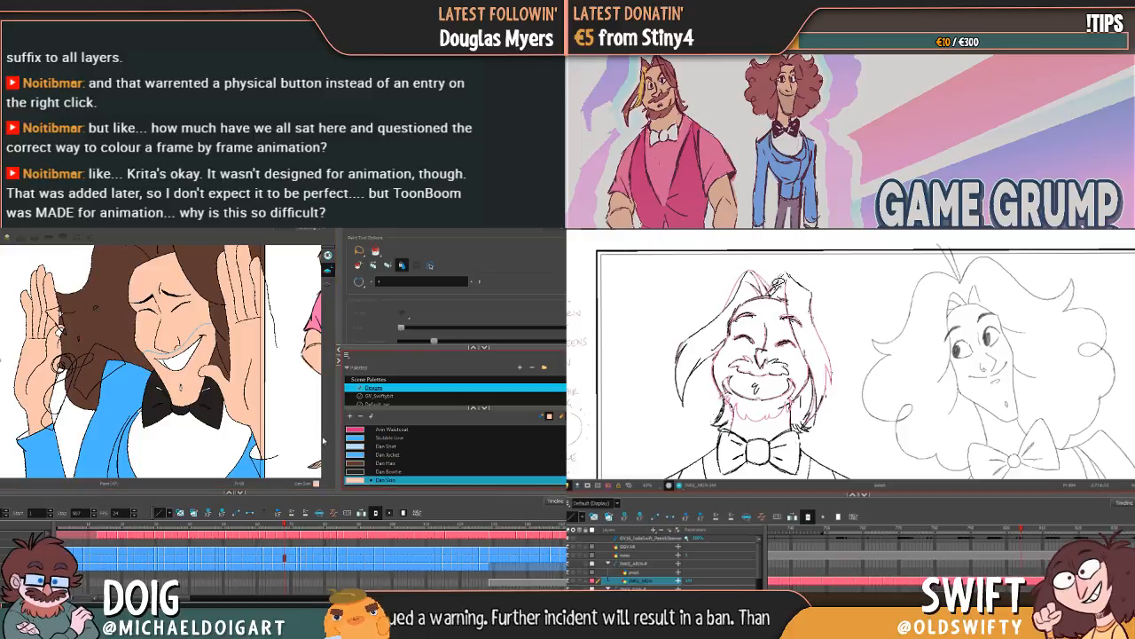
Step: Advance to the winking frame and fill both raised hands with Dan Skin
key(g)
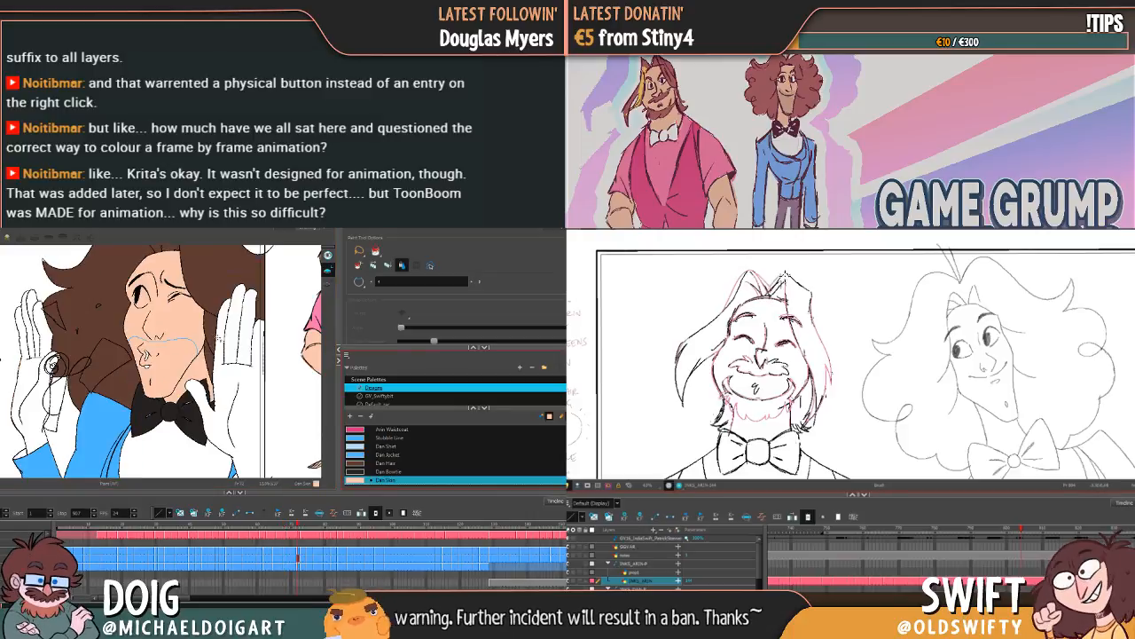
click(237, 374)
key(f)
key(g)
click(242, 362)
click(224, 346)
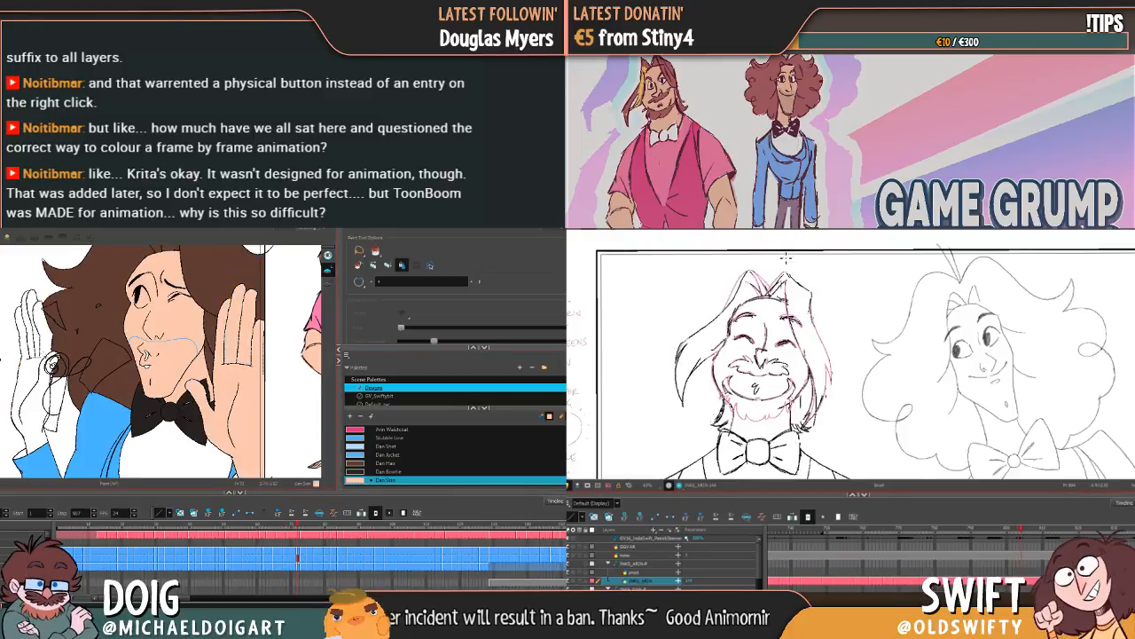
click(38, 344)
click(32, 339)
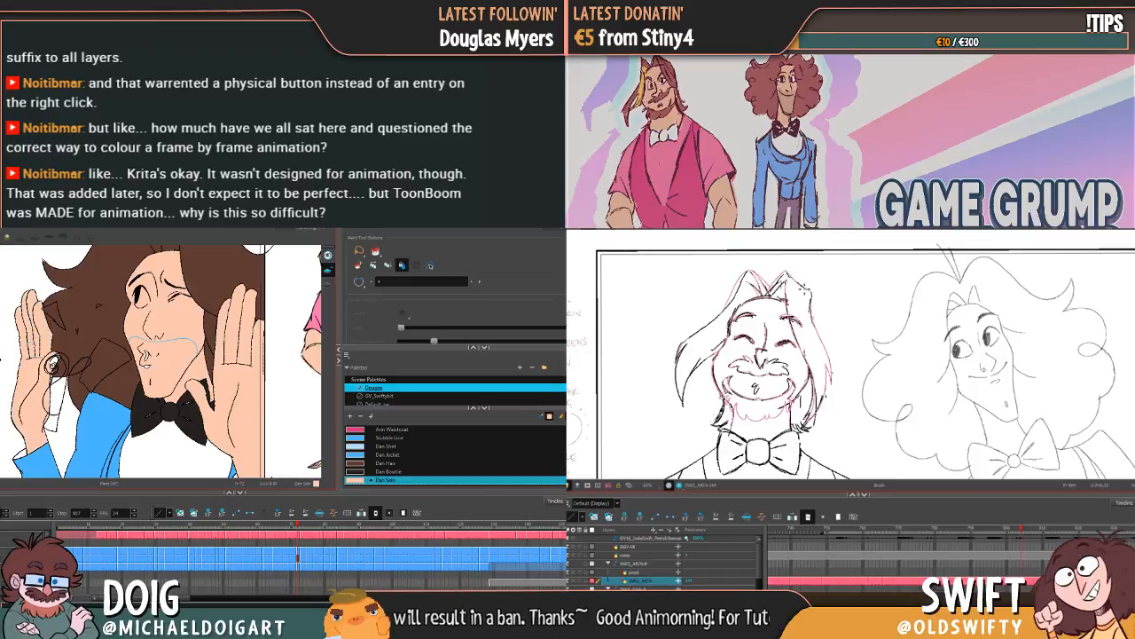
Step: Advance to the first side-profile frame after the wink and fill both hands and their fingers with Dan Skin
drag(146, 354, 160, 329)
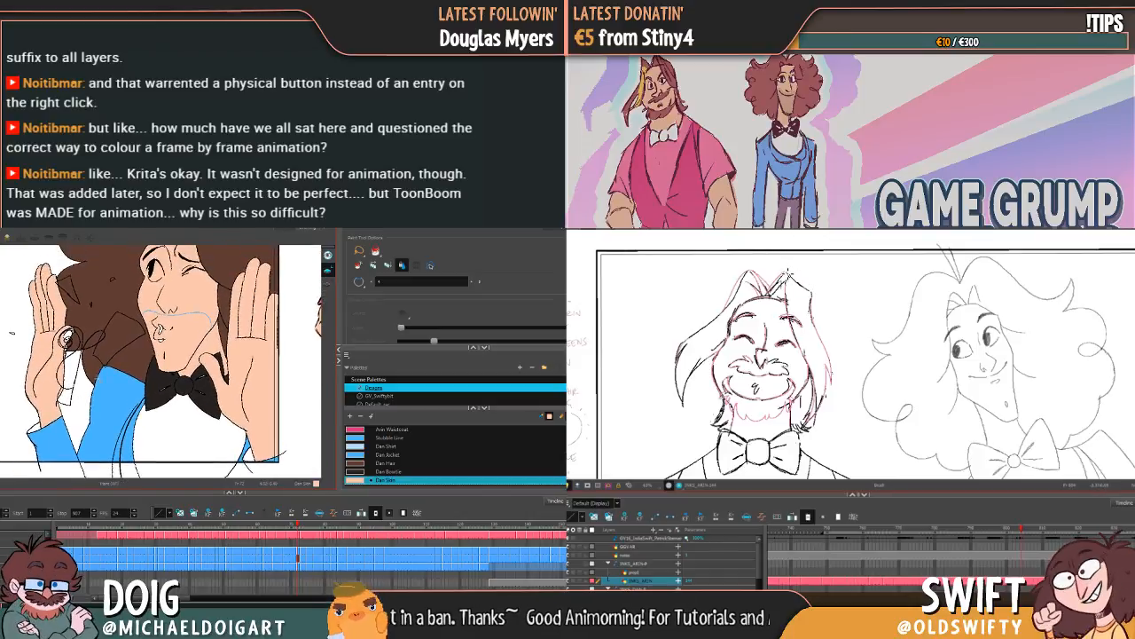
key(period)
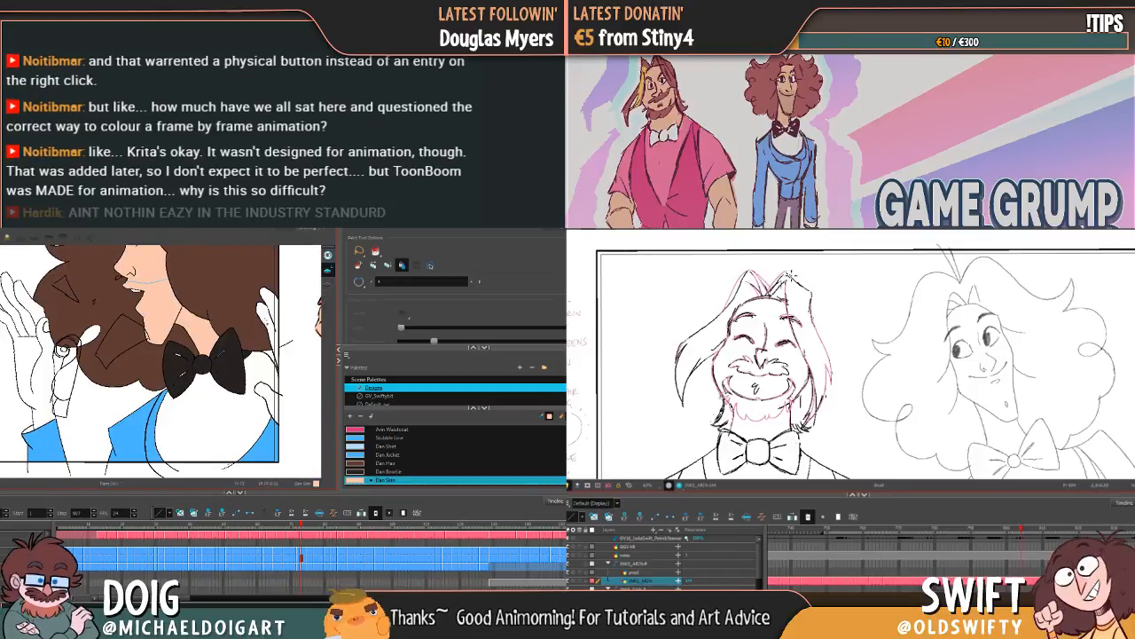
click(270, 312)
click(269, 395)
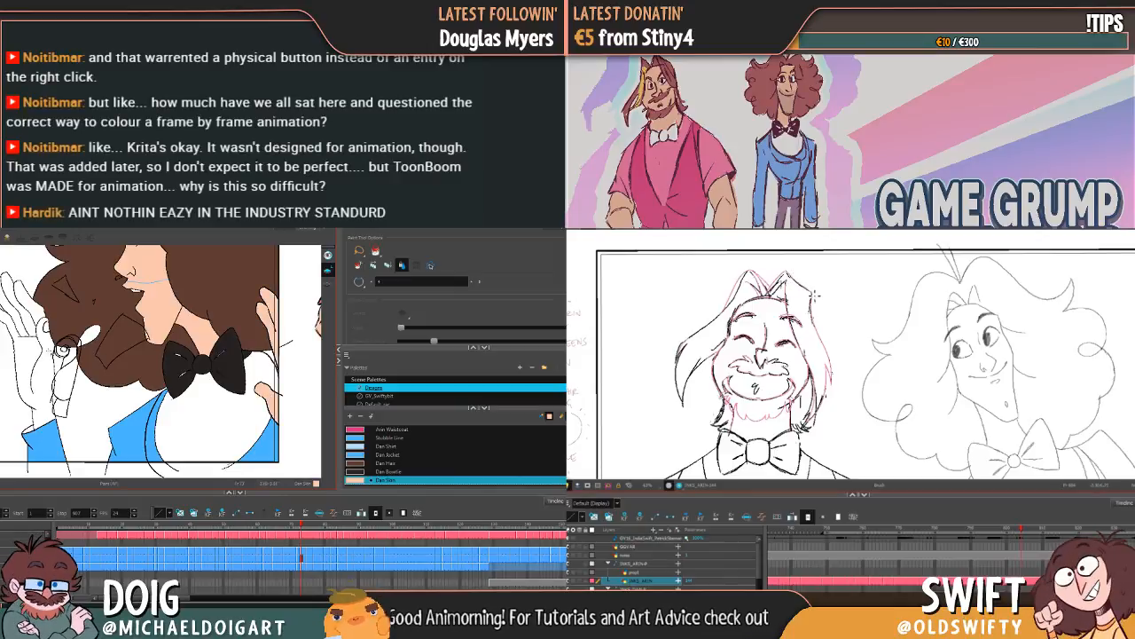
click(26, 319)
click(30, 310)
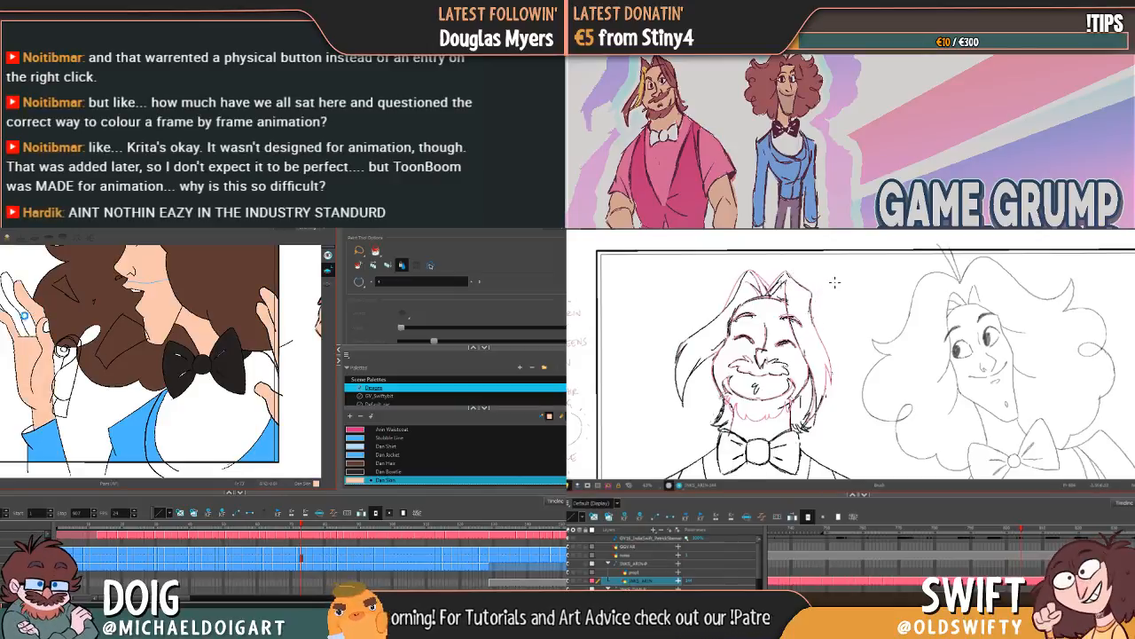
click(21, 319)
click(9, 321)
Step: Fill the curly-haired character's raised hand and fingers with Dan Skin on the next two grinning side-profile frames
key(period)
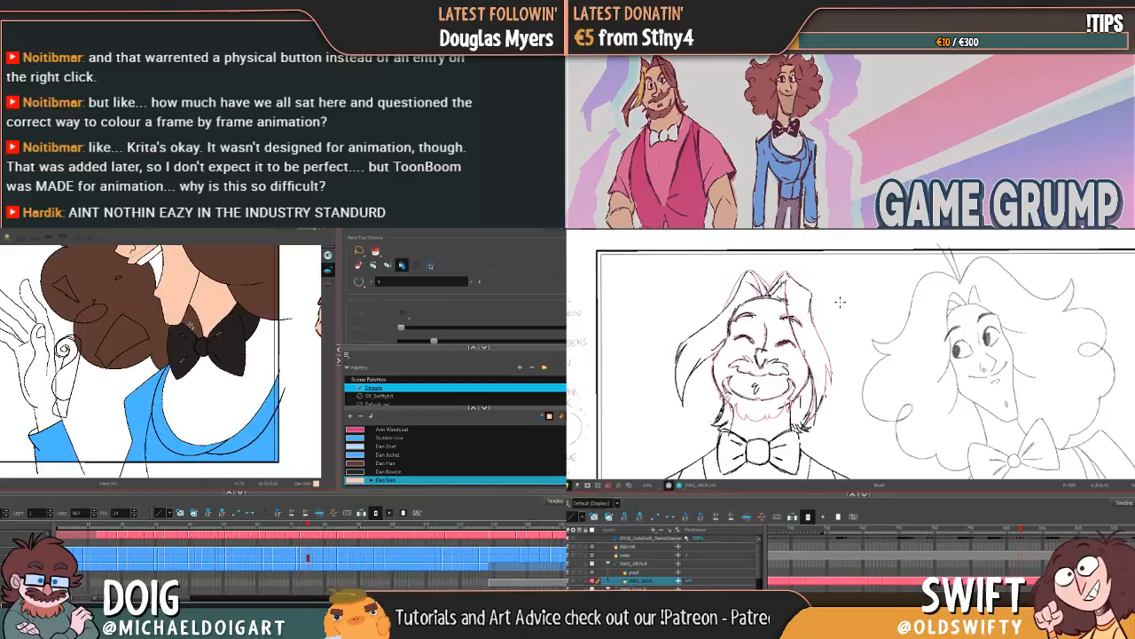
drag(835, 324, 831, 299)
click(38, 351)
click(10, 303)
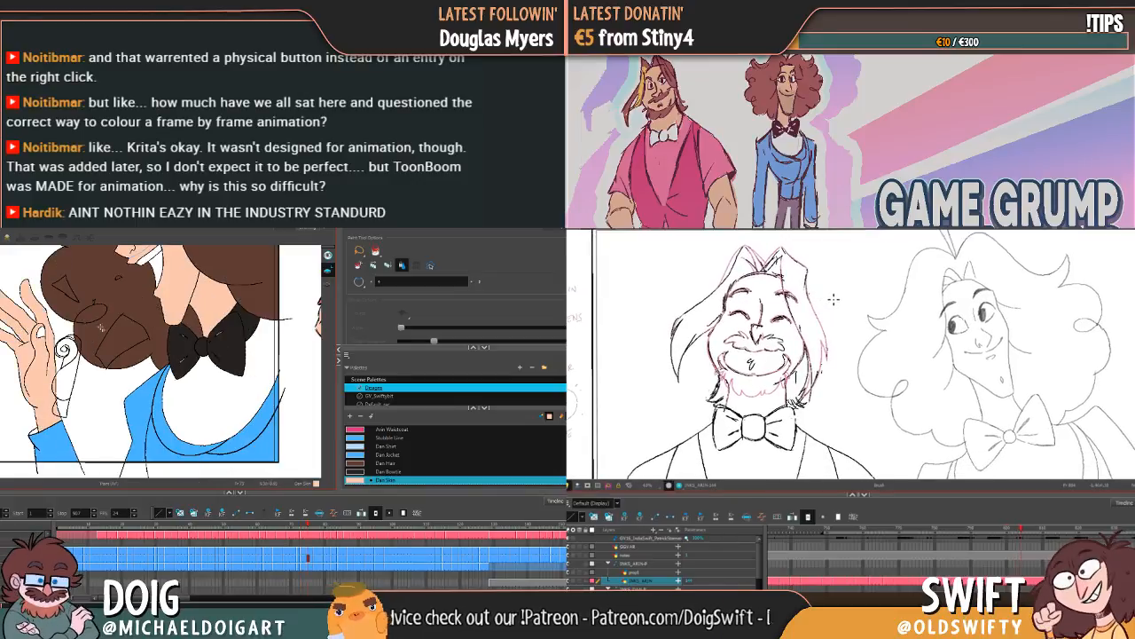
key(period)
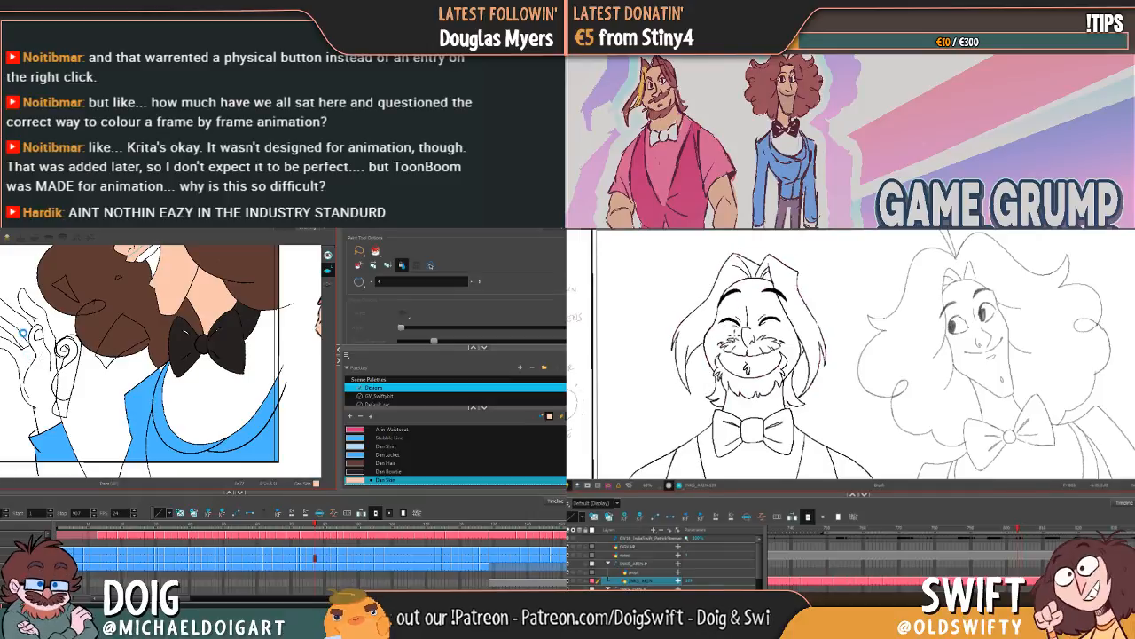
click(26, 349)
click(7, 305)
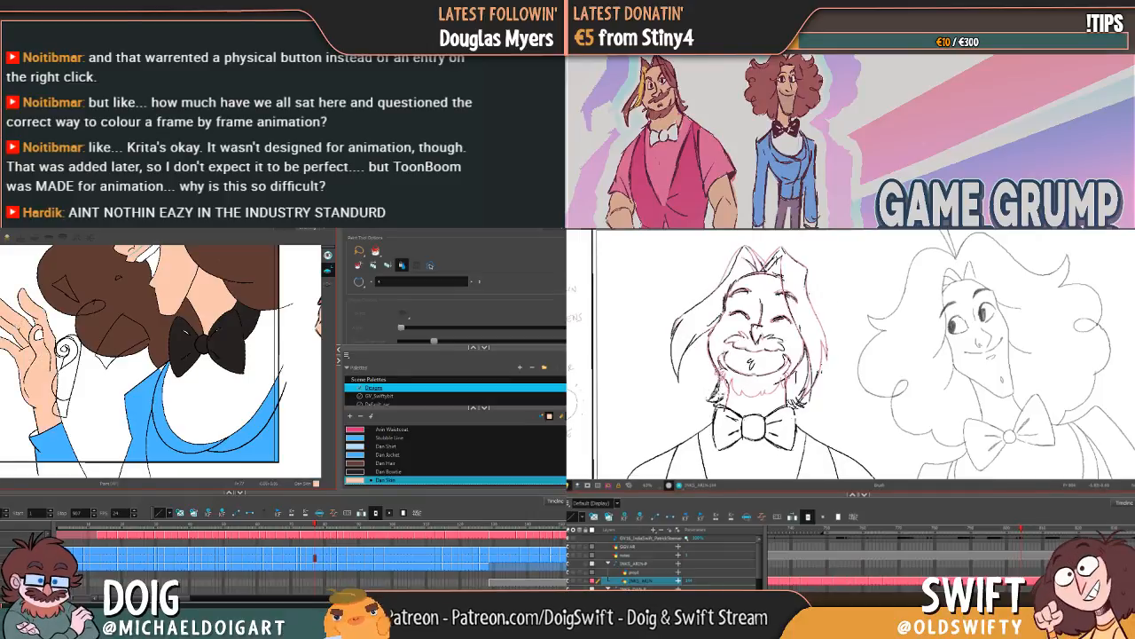
Step: Continue to the frames where the raised hand's fingers curl in and fill the hand with Dan Skin
key(period)
click(12, 322)
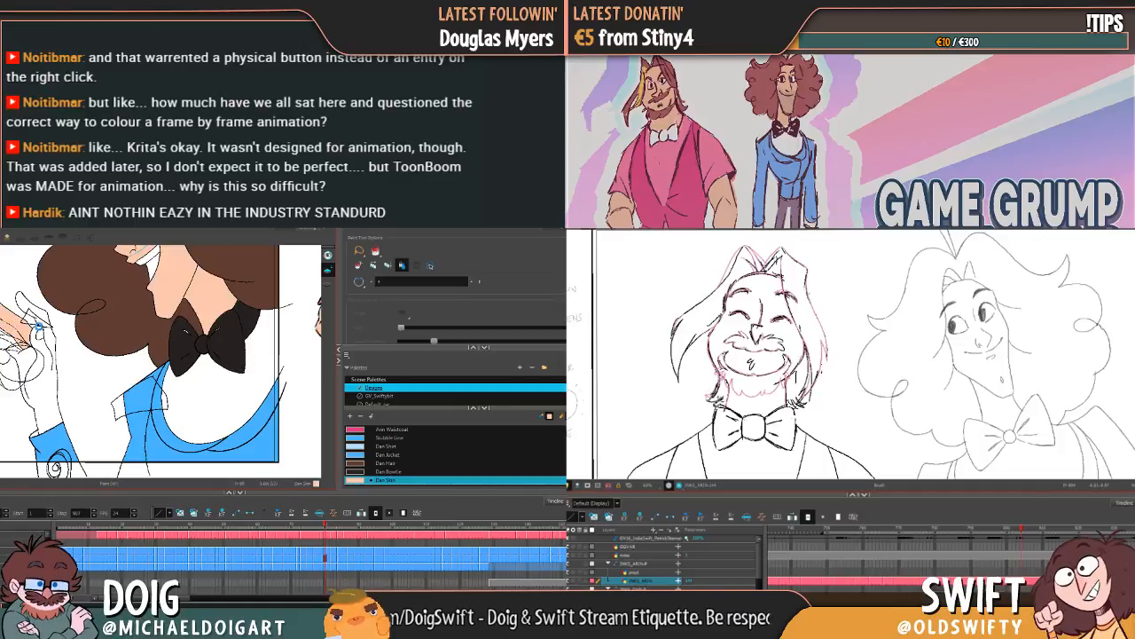
click(40, 325)
key(comma)
key(period)
key(period)
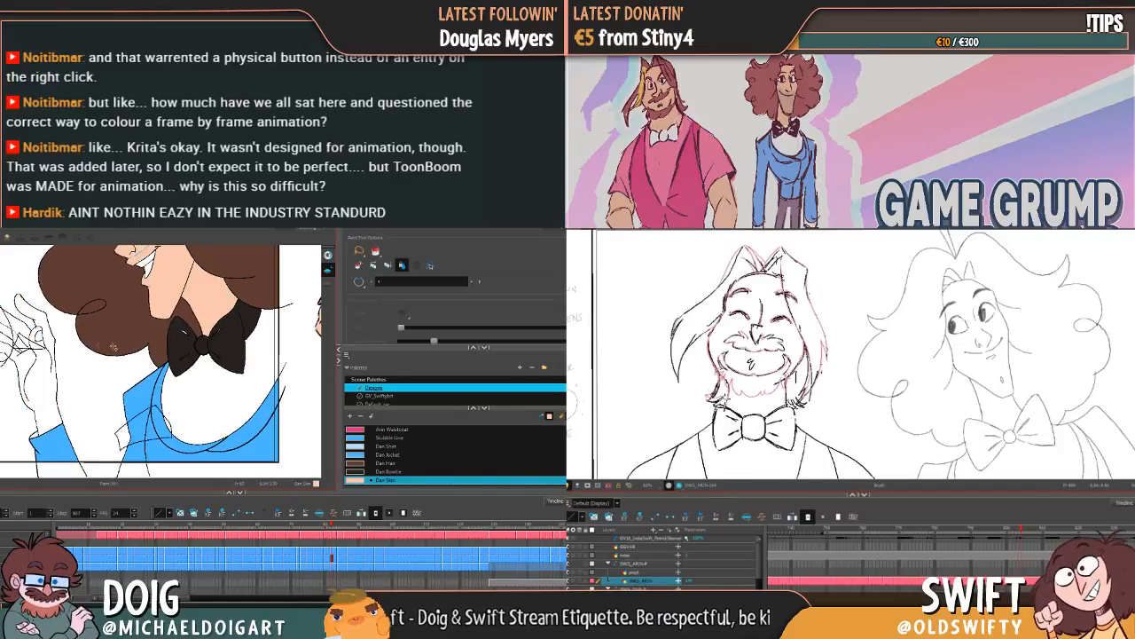
click(34, 349)
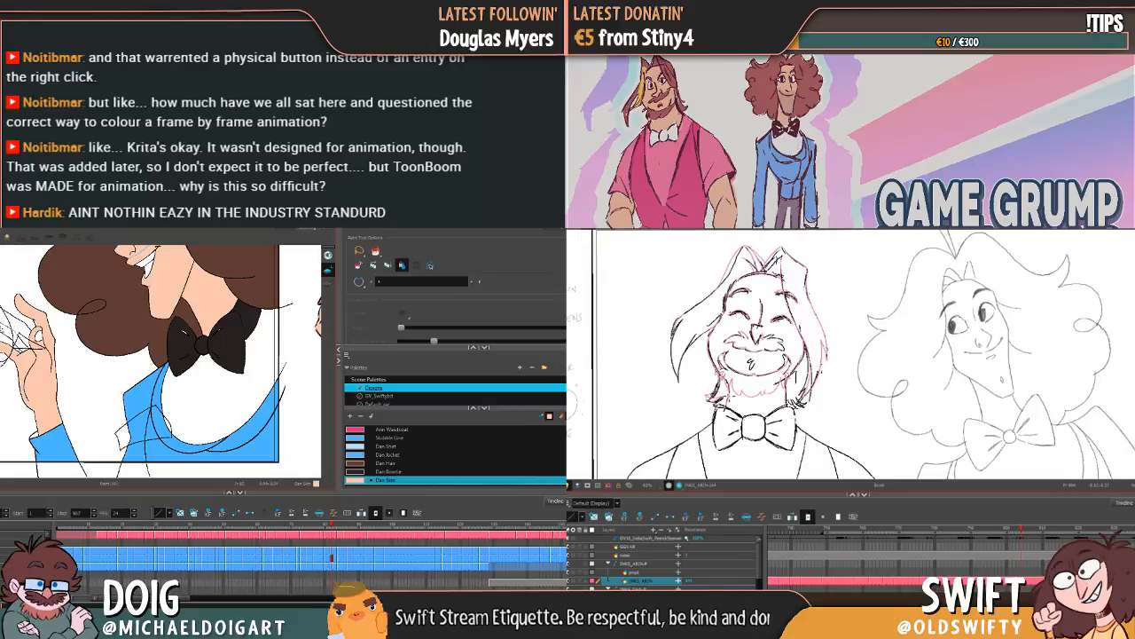
Step: Move on three more side-profile frames and fill the curled hand with Dan Skin
key(period)
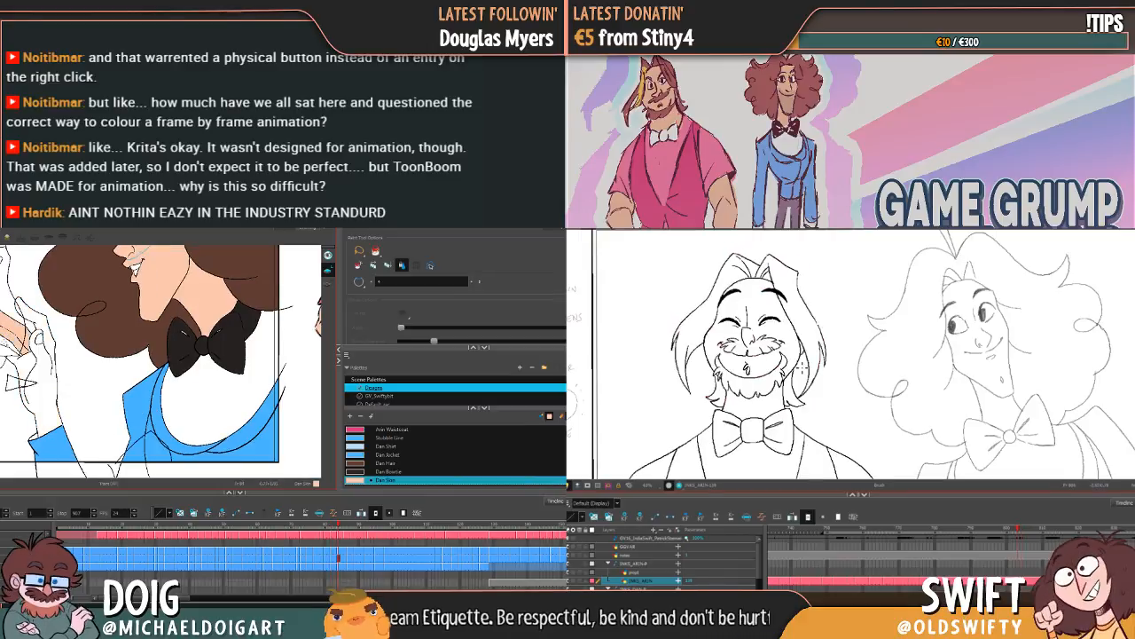
key(period)
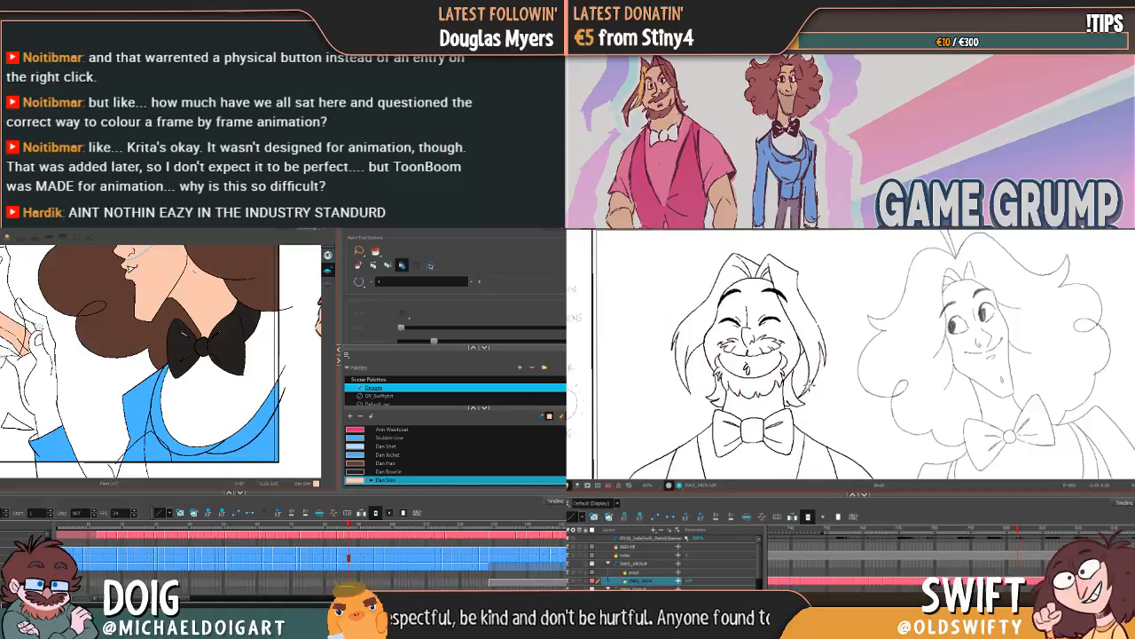
key(period)
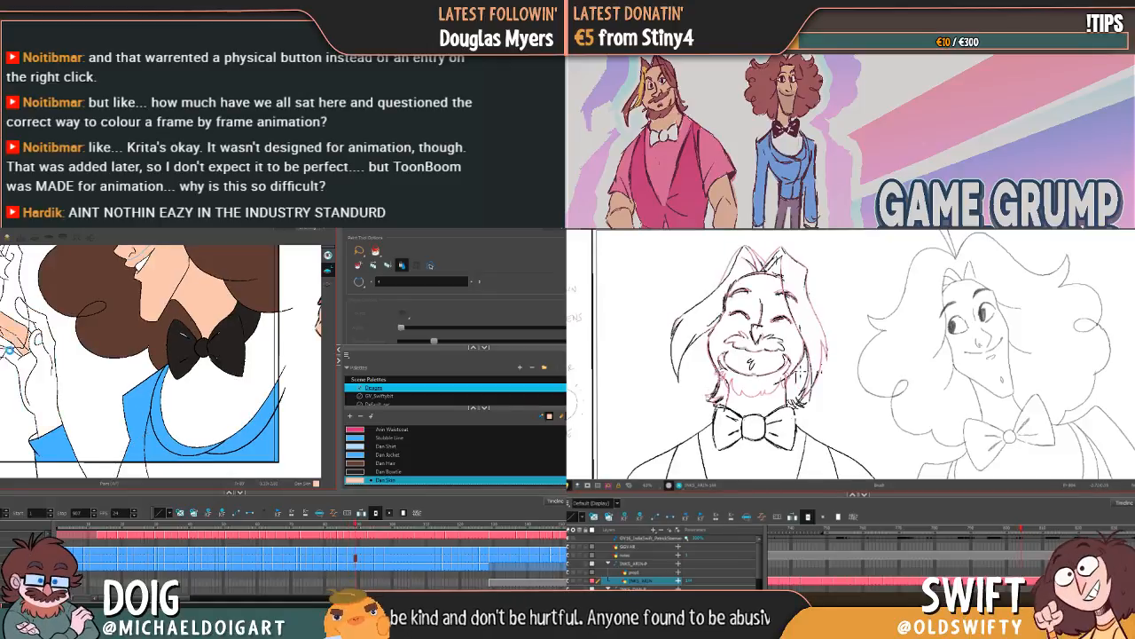
click(36, 348)
Step: Compare the next side-profile frame with its neighbour, then fill the hand with Dan Skin on it and the following frame
key(g)
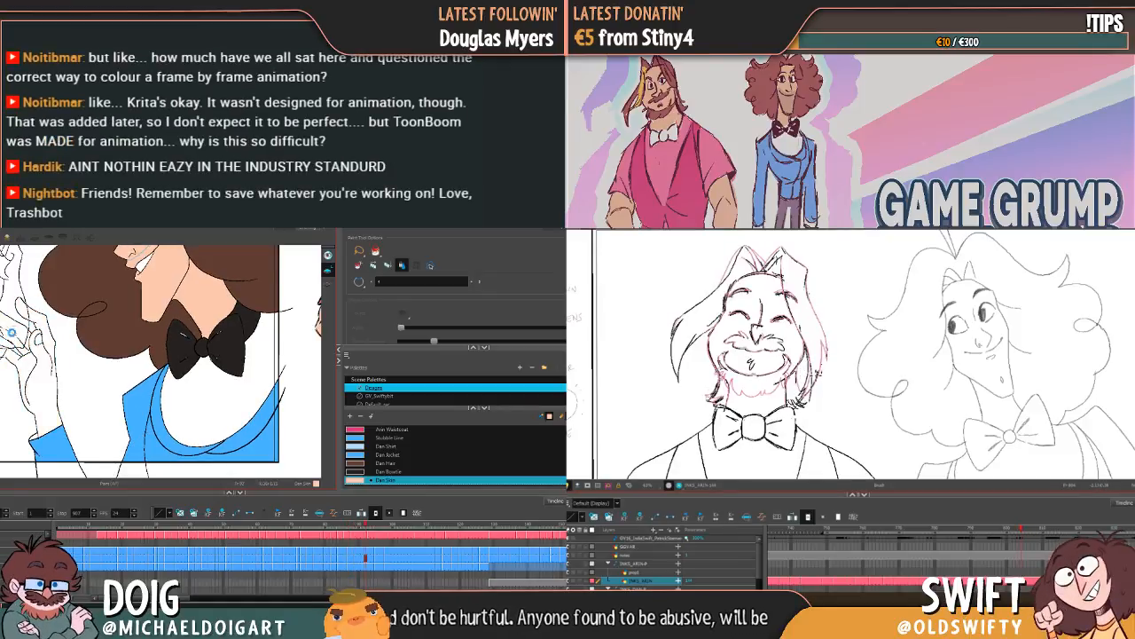
key(f)
key(g)
click(41, 324)
key(g)
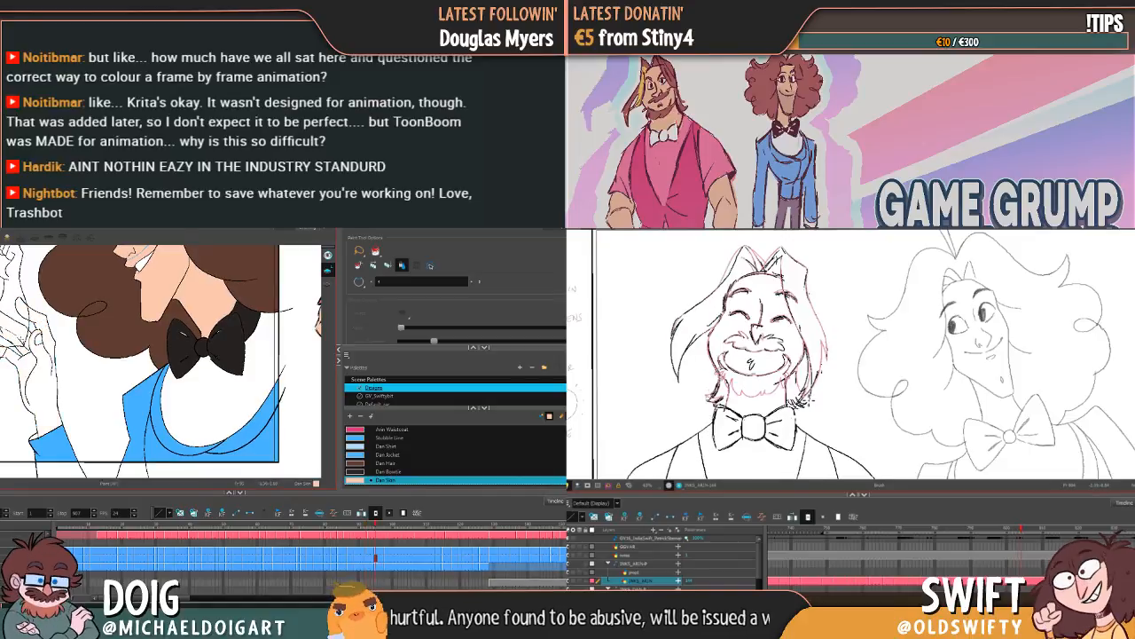
click(39, 326)
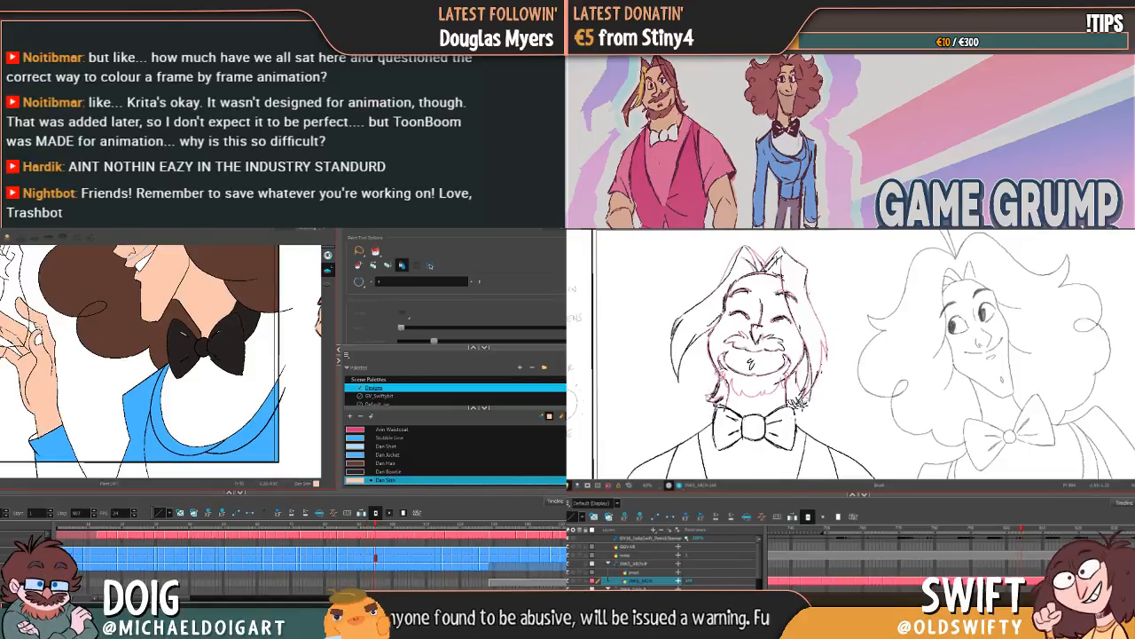
Step: Fill the hand with Dan Skin on the last two side-profile frames and advance to the front-turned, closed-eye grinning frame
key(g)
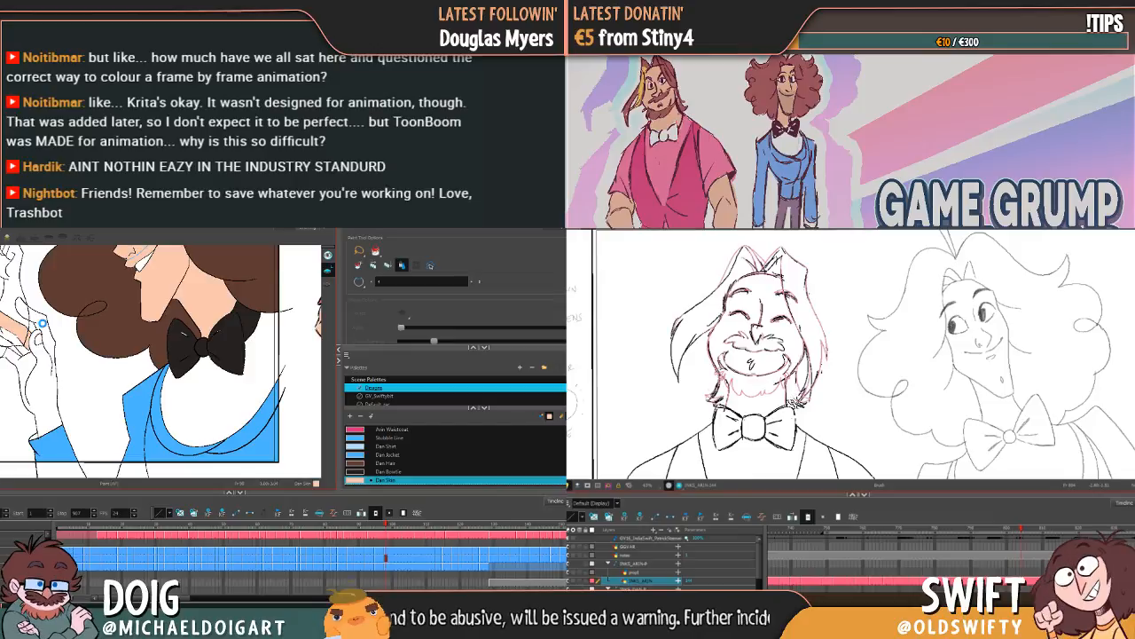
click(39, 325)
key(g)
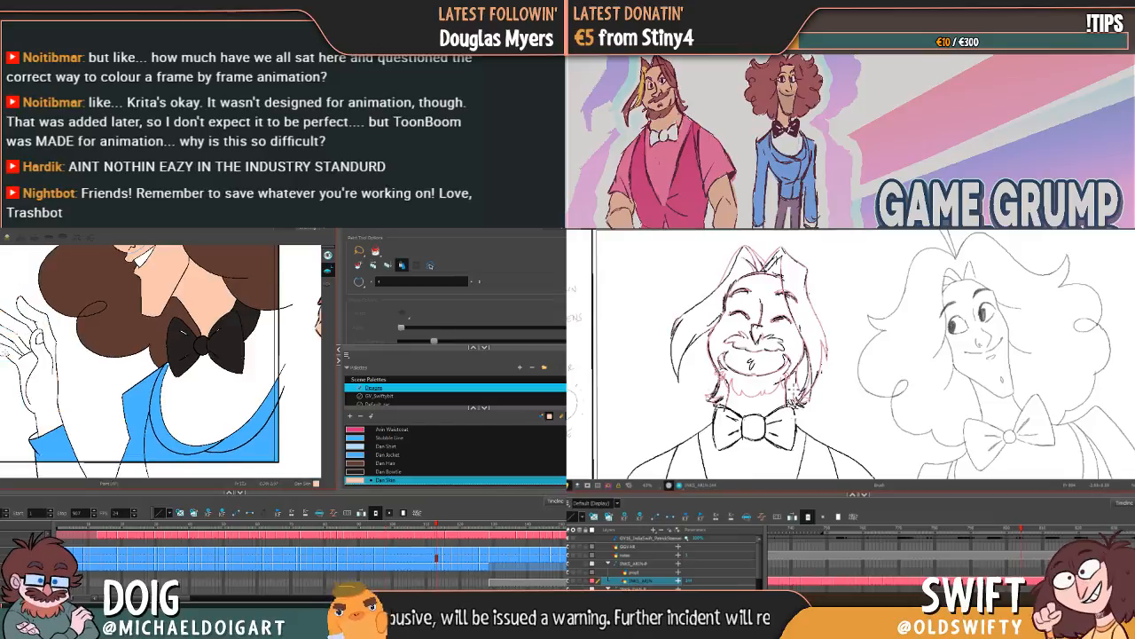
click(34, 323)
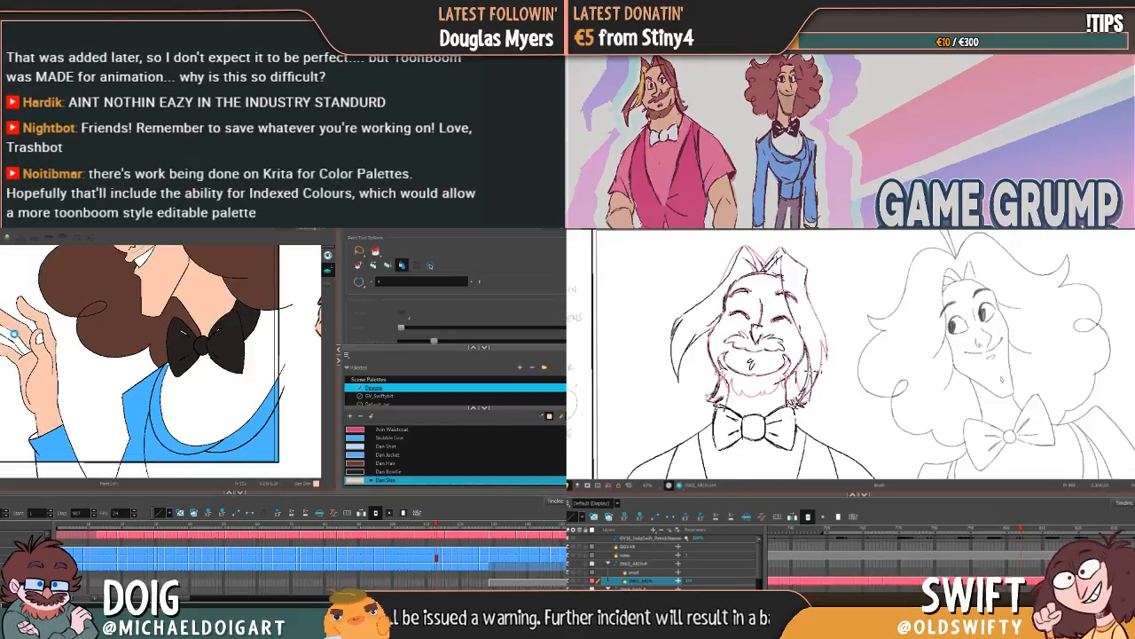
key(g)
Step: Flip between the bearded character's current and previous drawings to compare the beard, neck and bow tie lines
drag(791, 401, 789, 361)
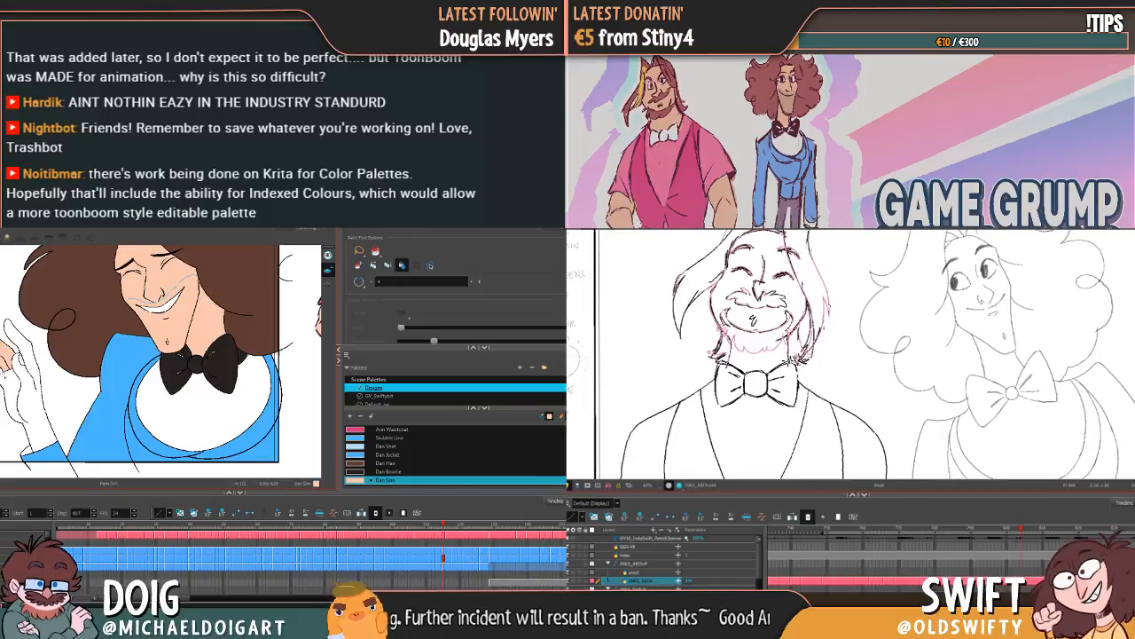
key(f)
key(g)
key(f)
key(g)
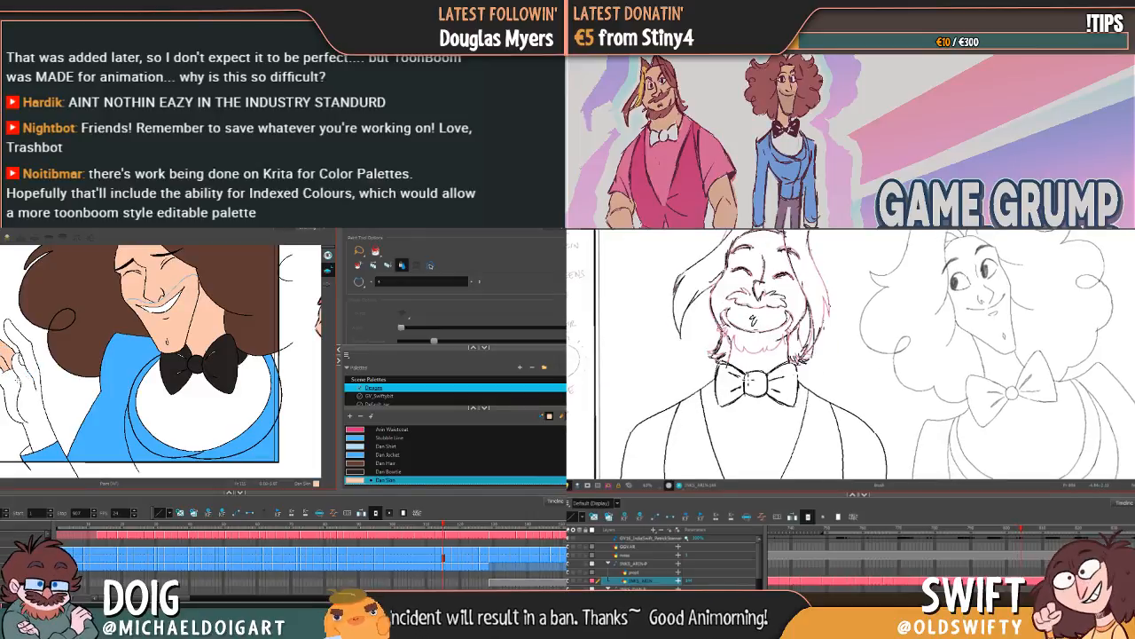
key(f)
key(g)
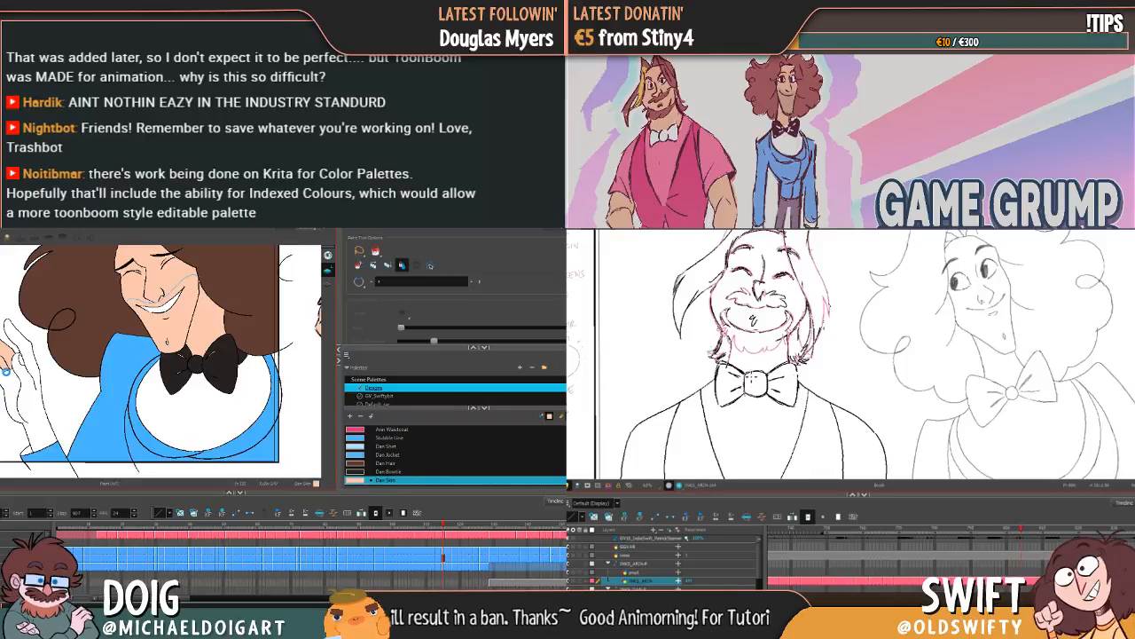
key(alt+s)
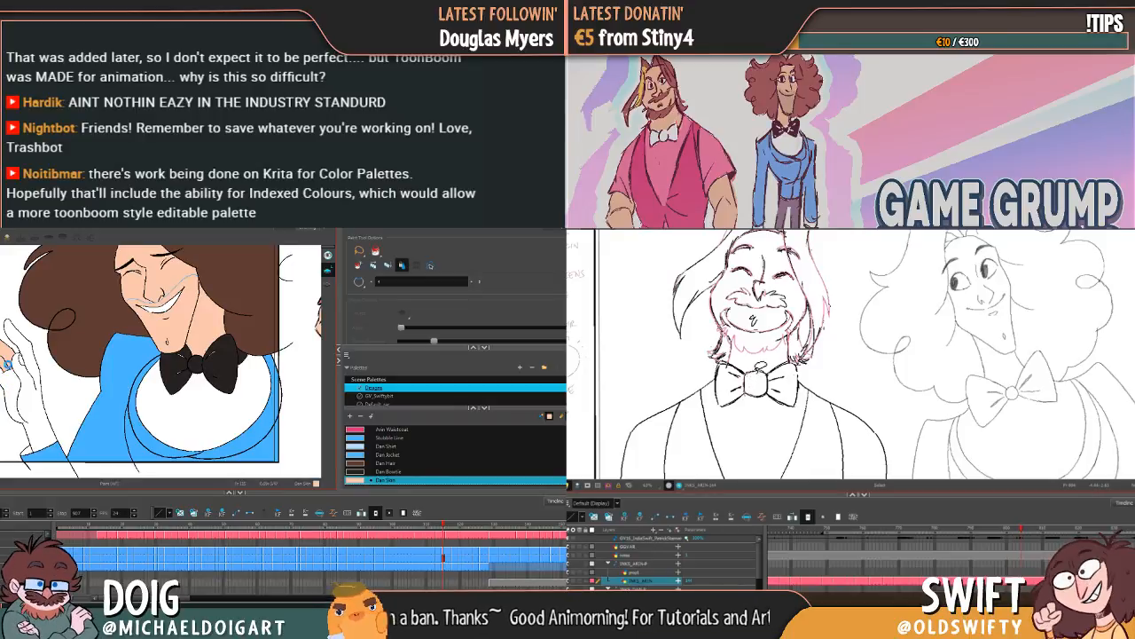
key(alt+b)
key(f)
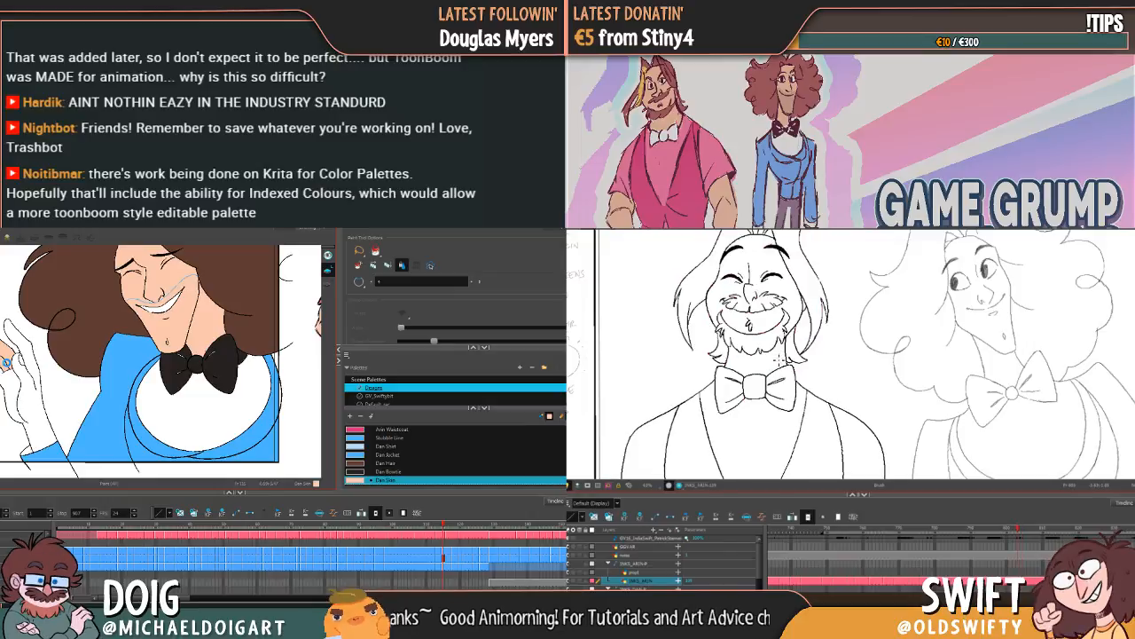
key(g)
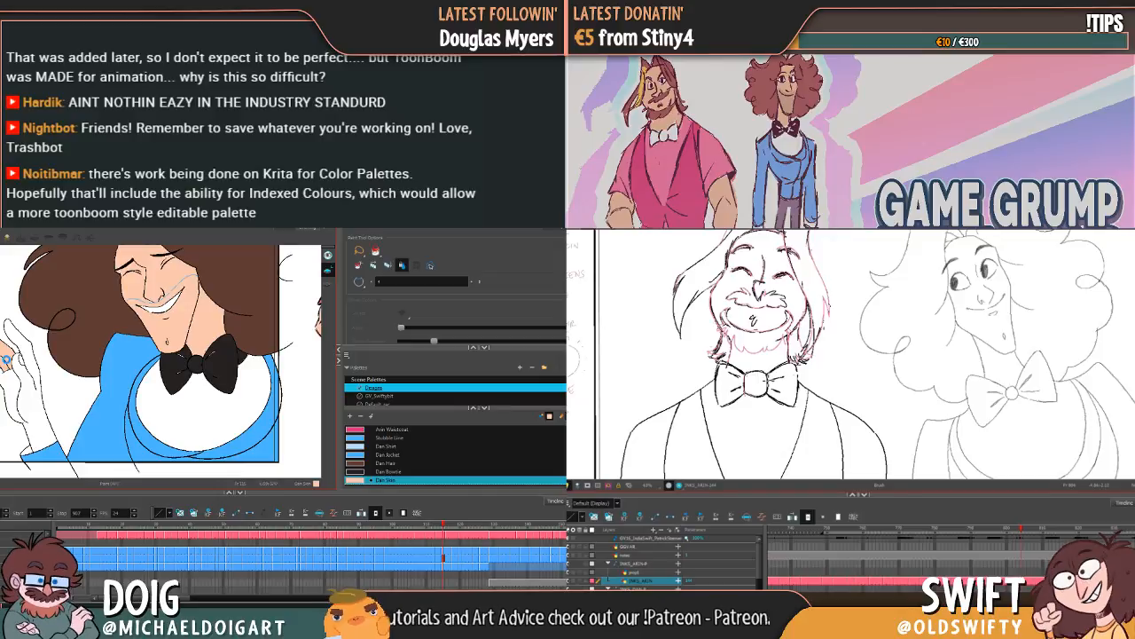
key(f)
key(g)
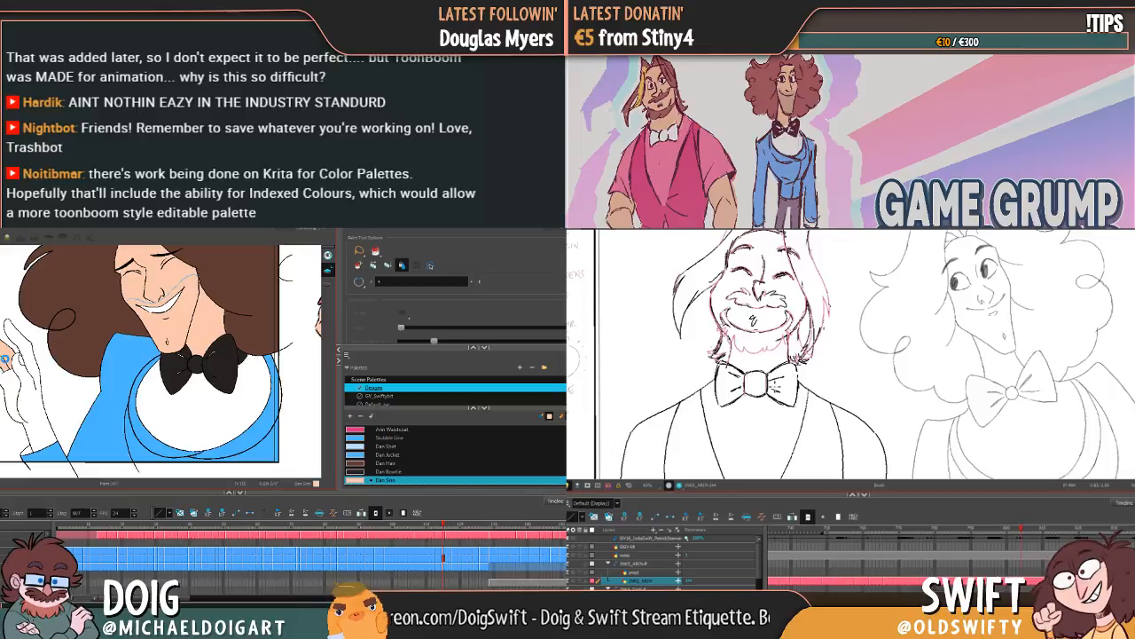
drag(781, 380, 856, 364)
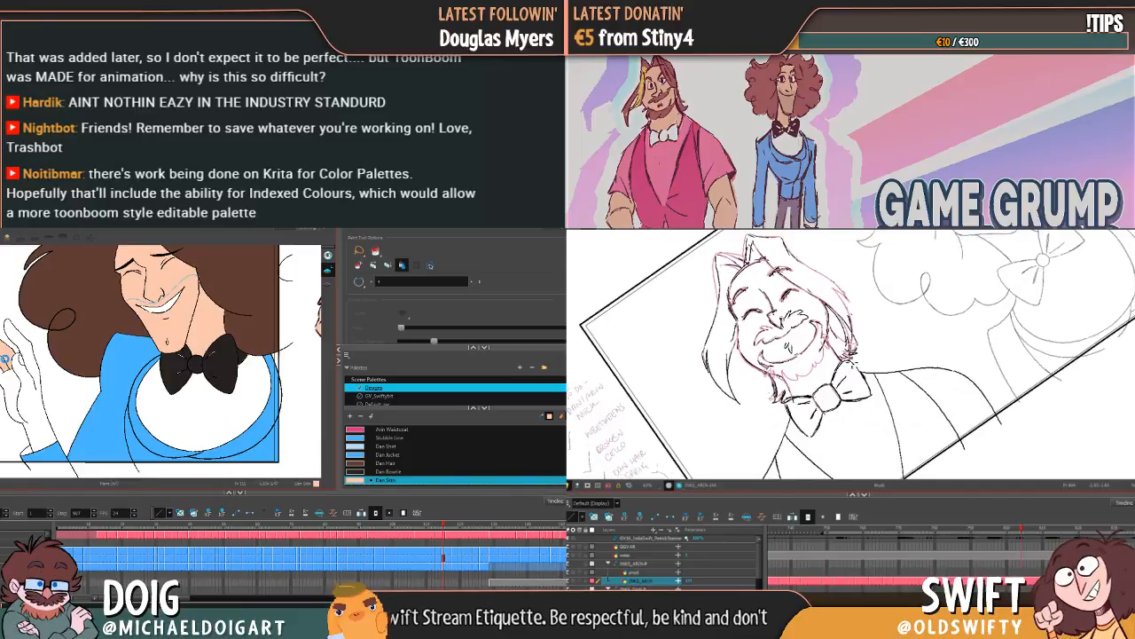
Step: Flip between the bearded character's rough drawing and the neighbouring drawing to check the bow tie knot against the collar
key(f)
key(g)
key(f)
key(g)
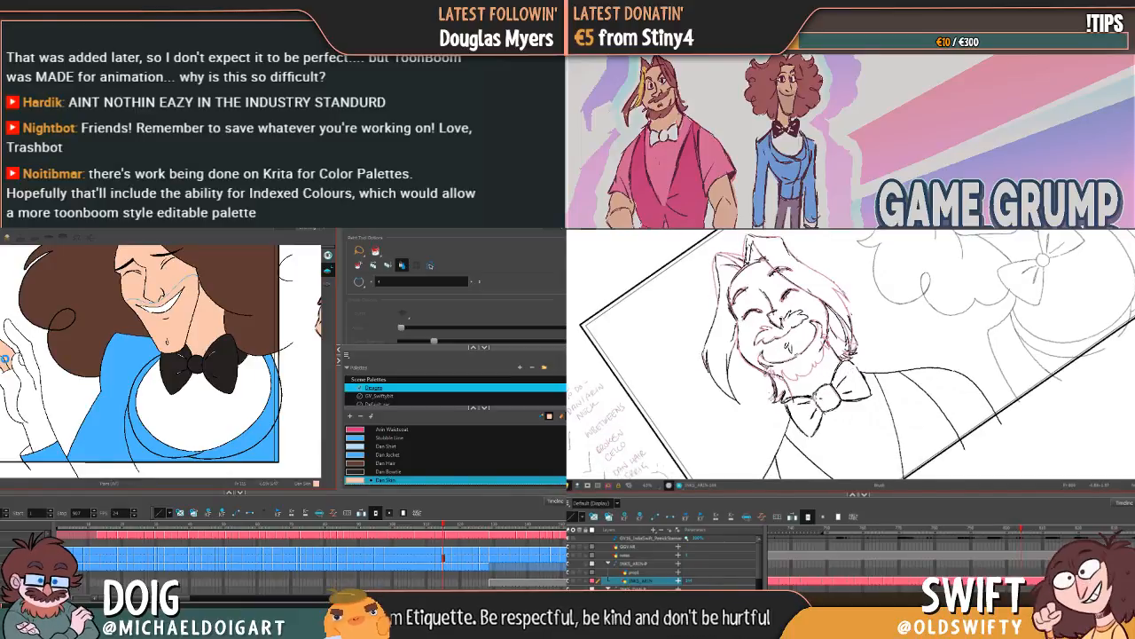
key(f)
key(g)
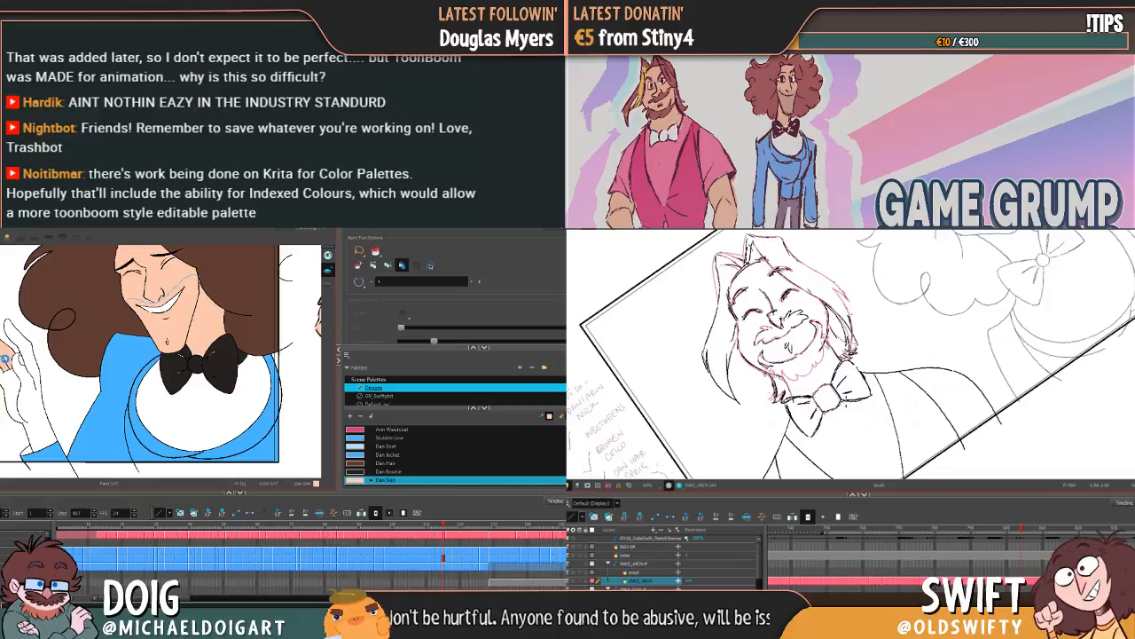
drag(859, 414, 847, 407)
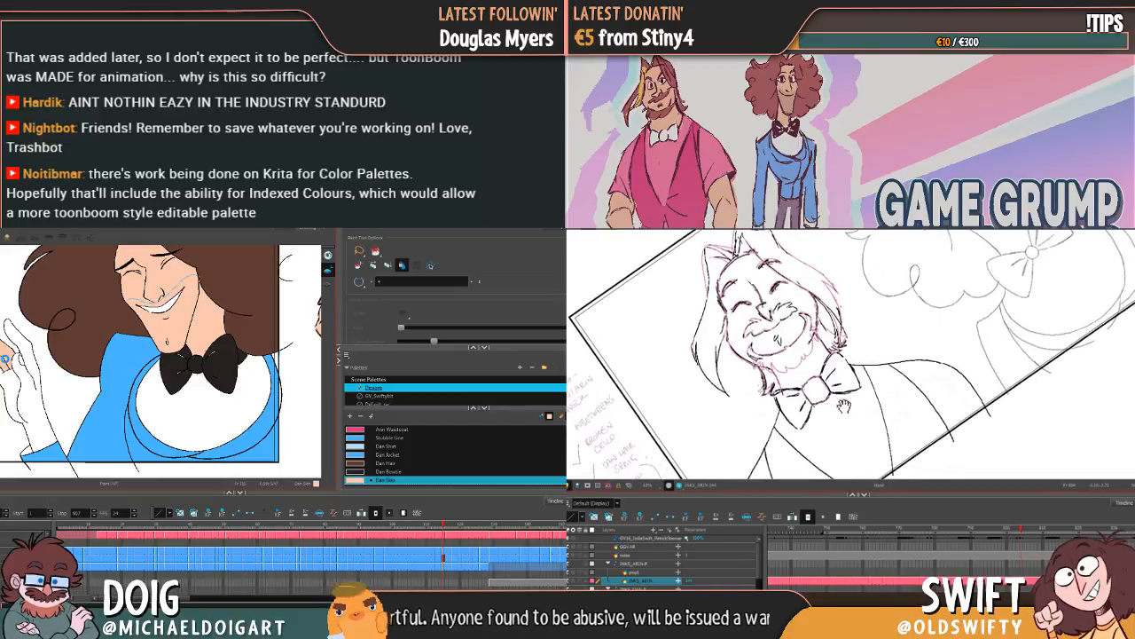
Step: Select the Brush and rework the bow tie lines below the bearded character's neck, comparing them with the adjacent clean drawing
key(alt+b)
key(f)
key(g)
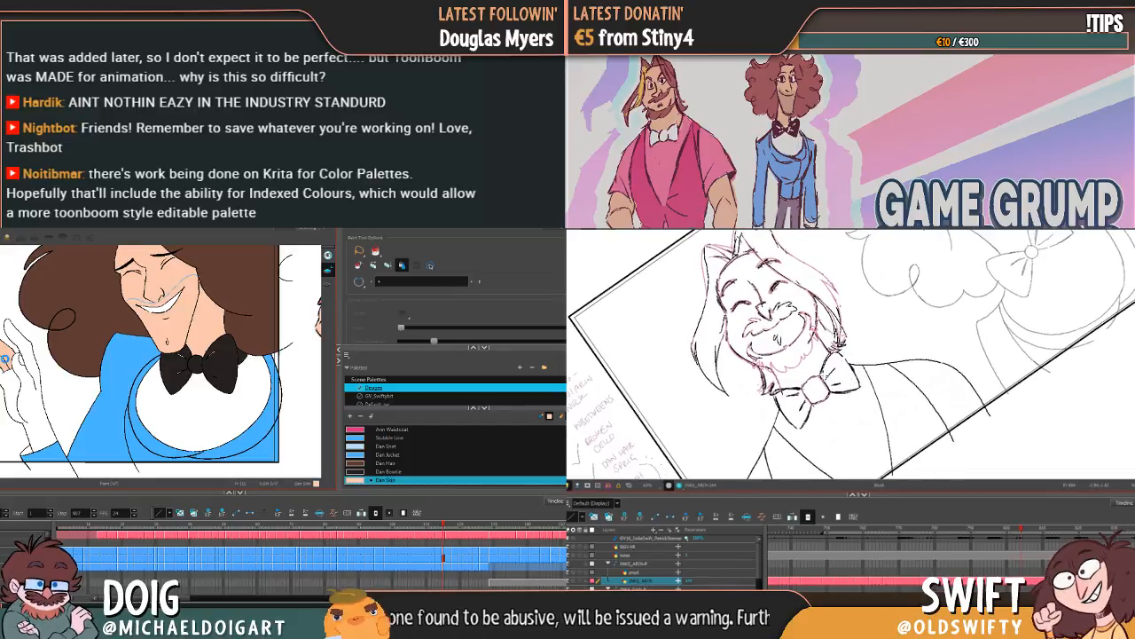
key(f)
key(g)
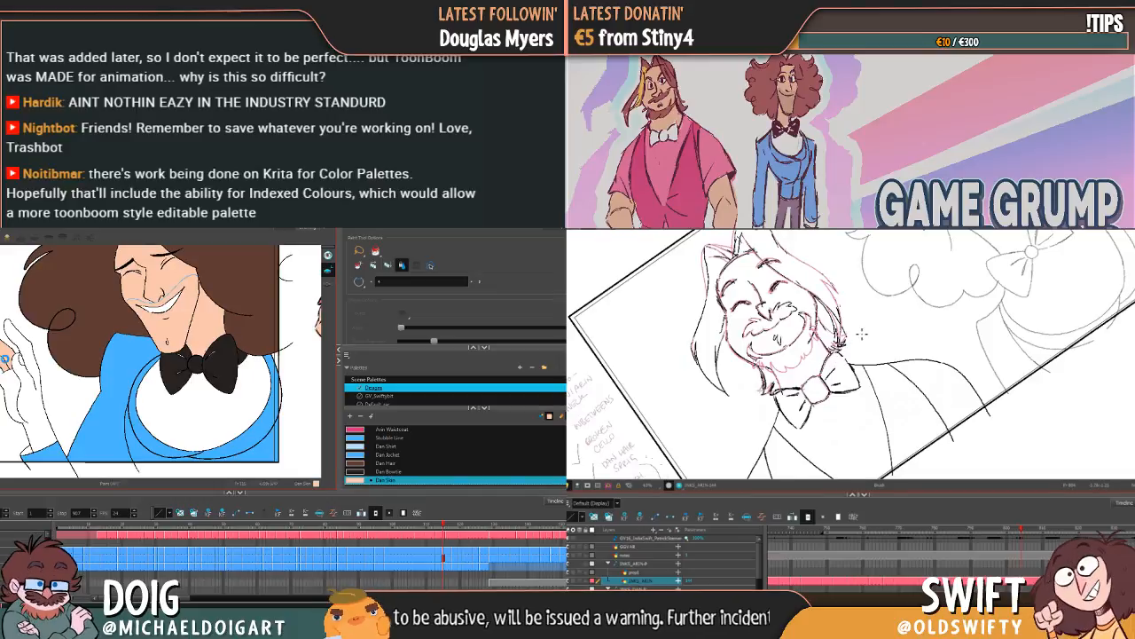
key(f)
key(g)
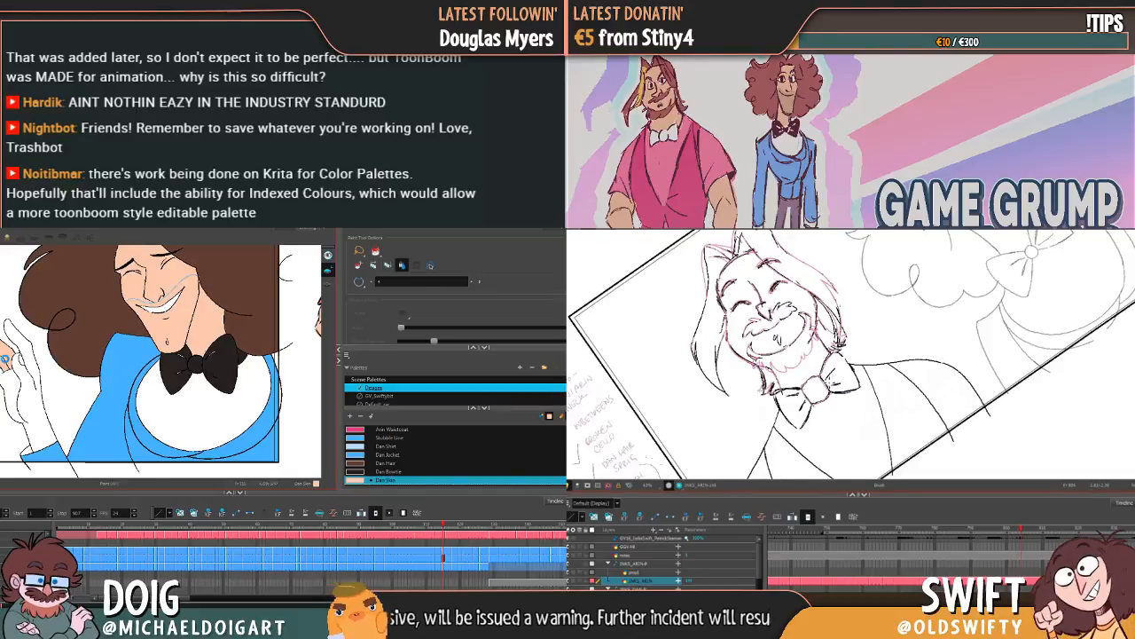
key(f)
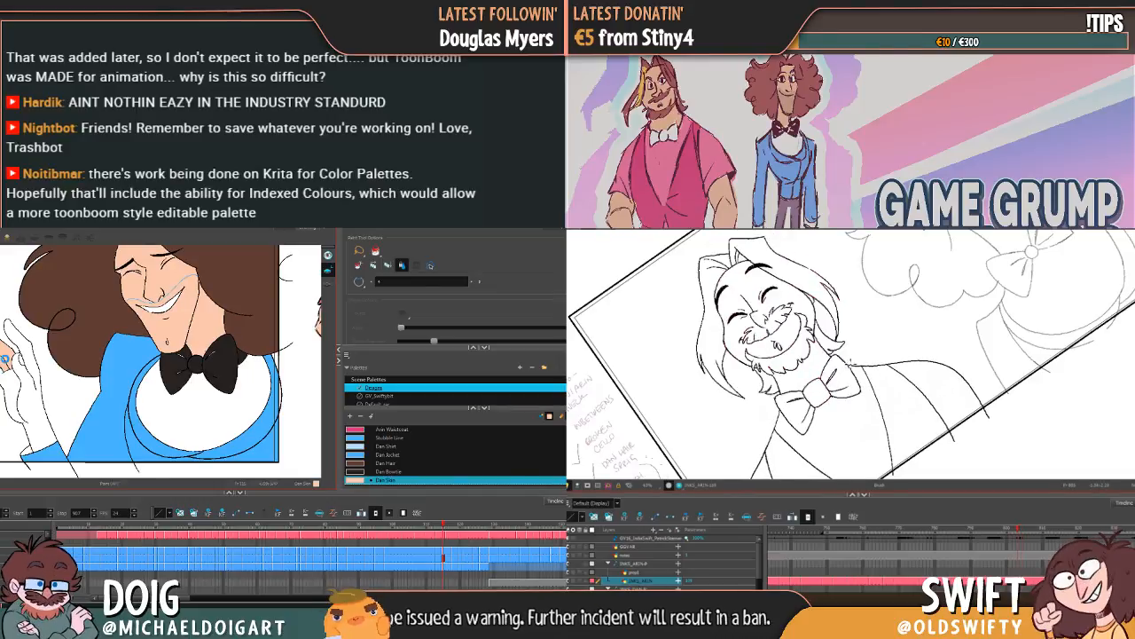
key(g)
key(f)
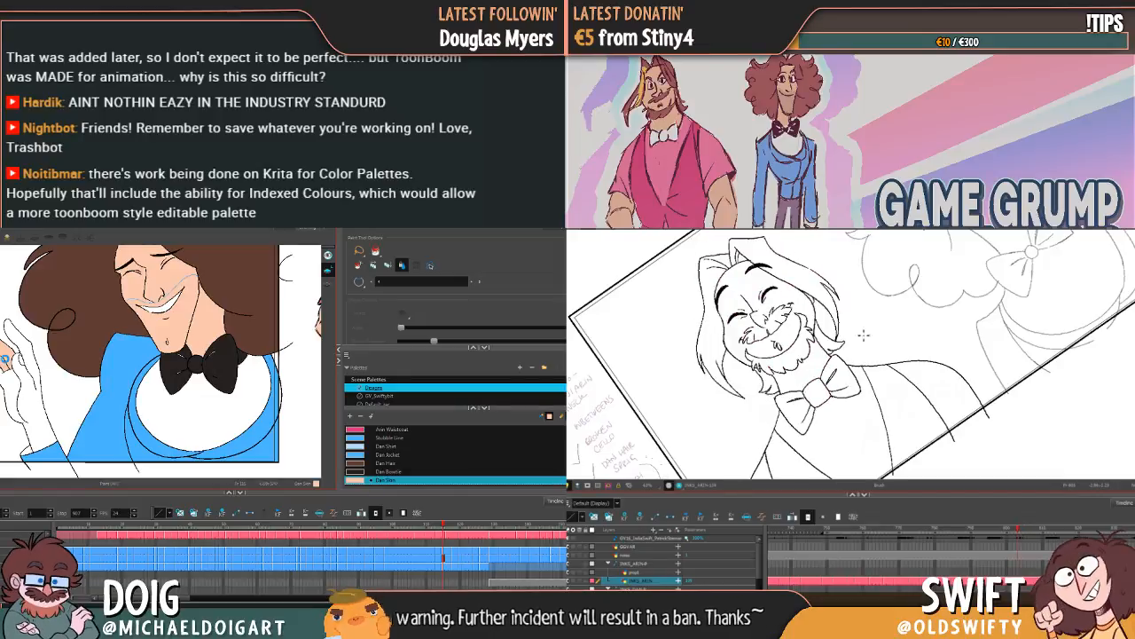
key(g)
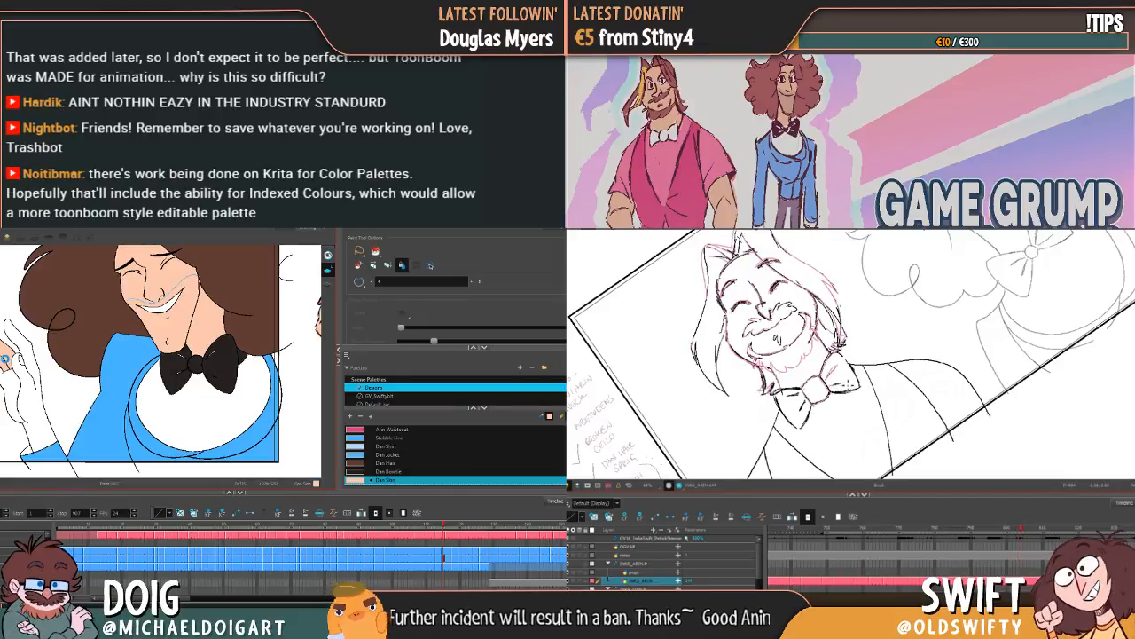
Step: Sketch the bow tie wing nearest the far shoulder on the bearded character's rough drawing, checking its shape against the neighbouring drawings
key(f)
key(g)
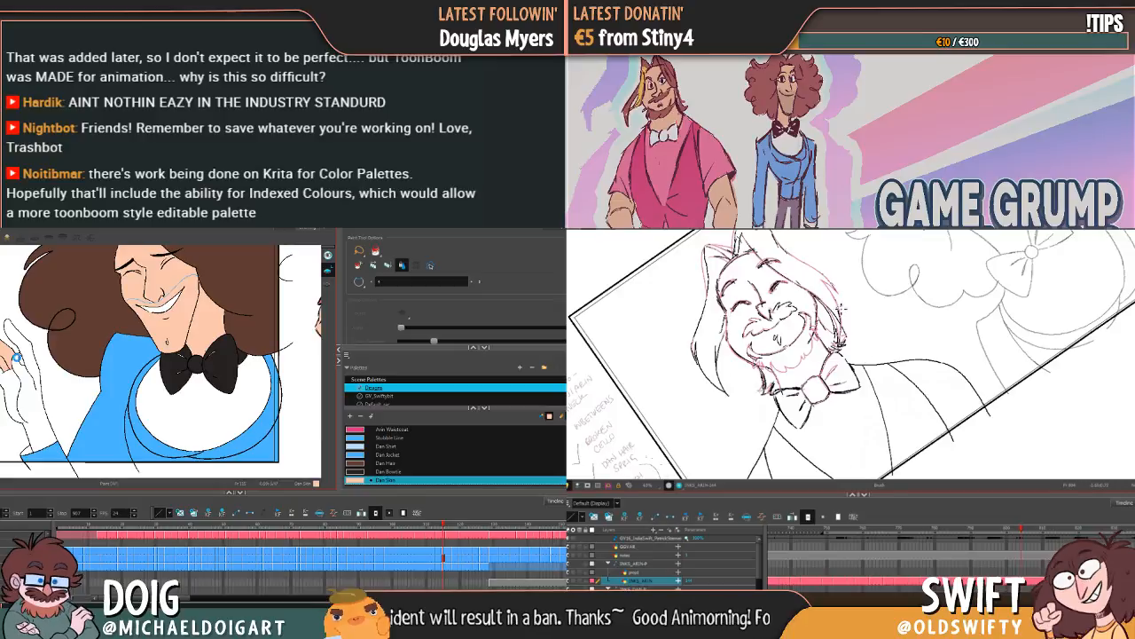
key(f)
key(g)
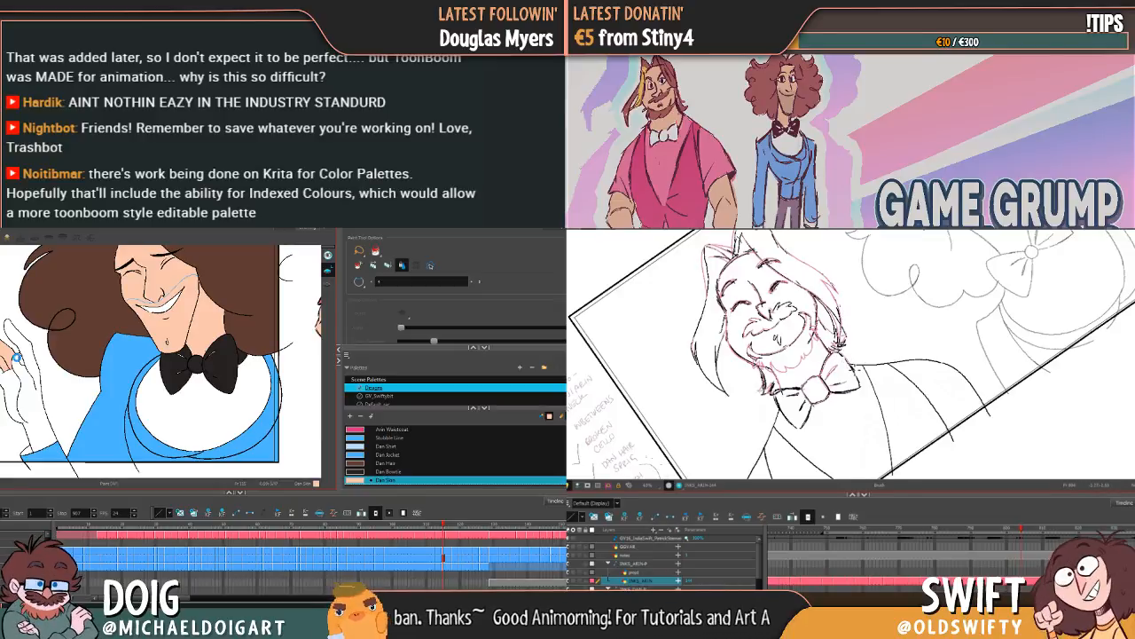
key(f)
key(g)
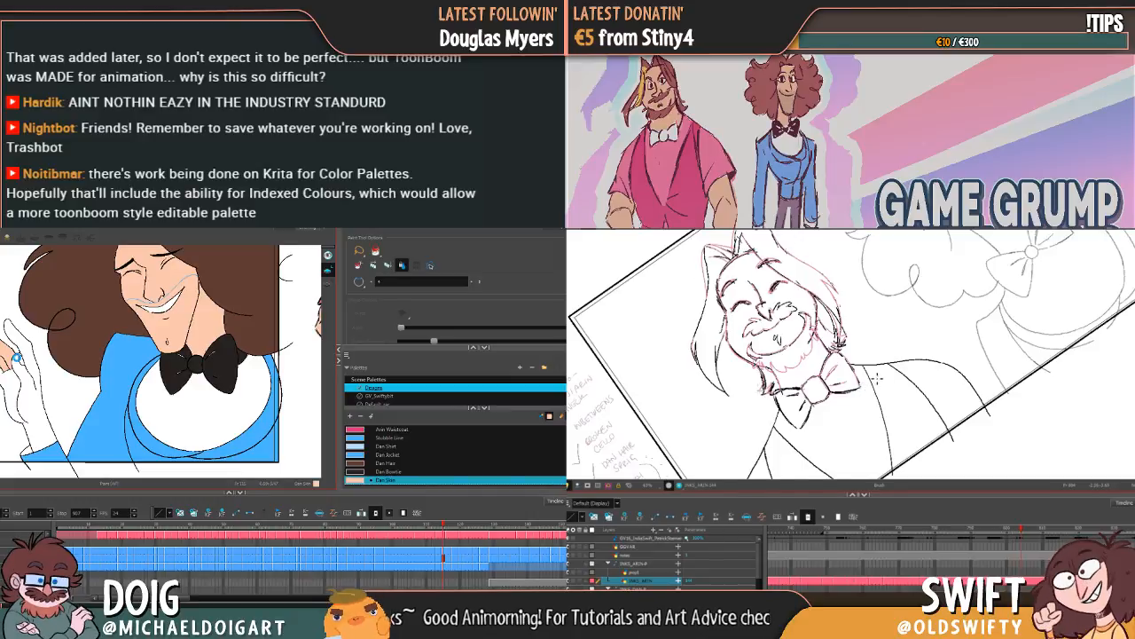
key(f)
key(g)
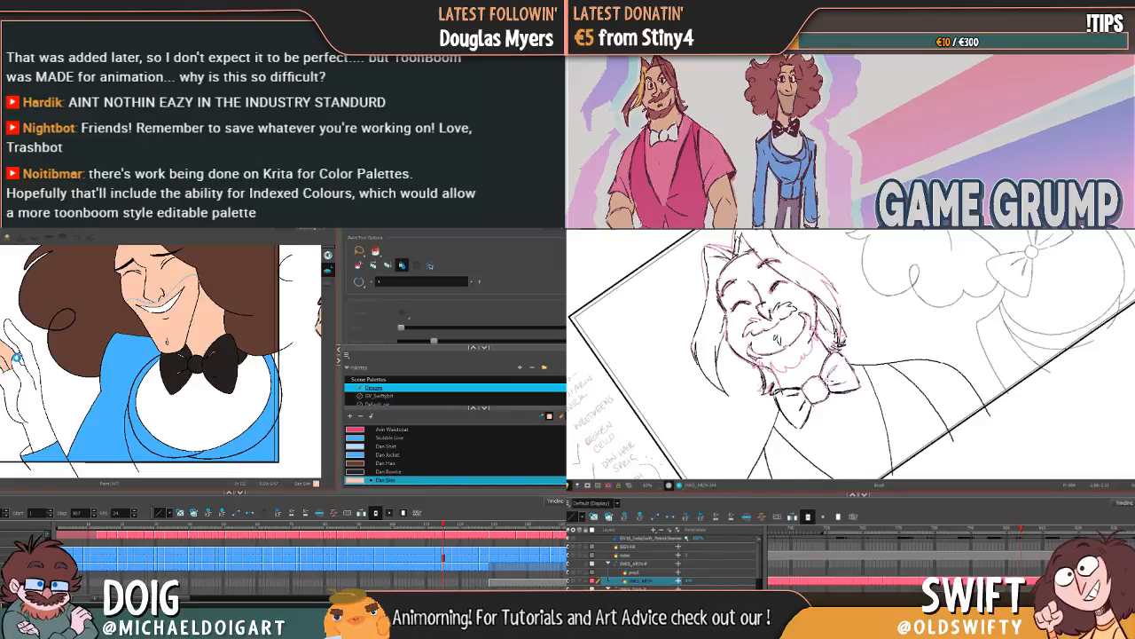
key(g)
key(f)
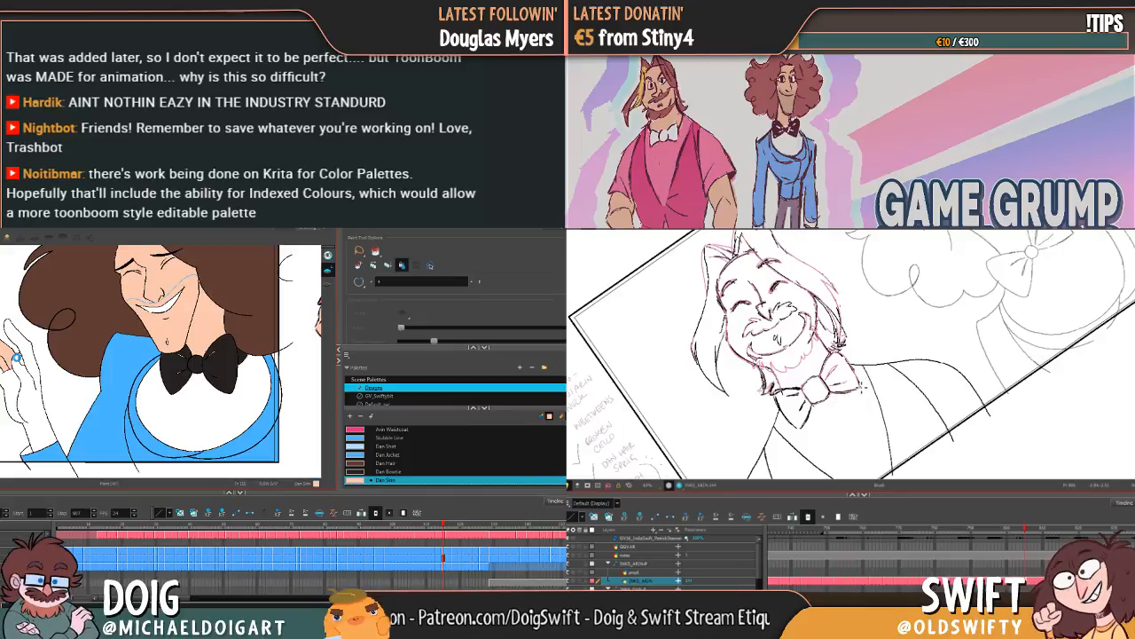
key(.)
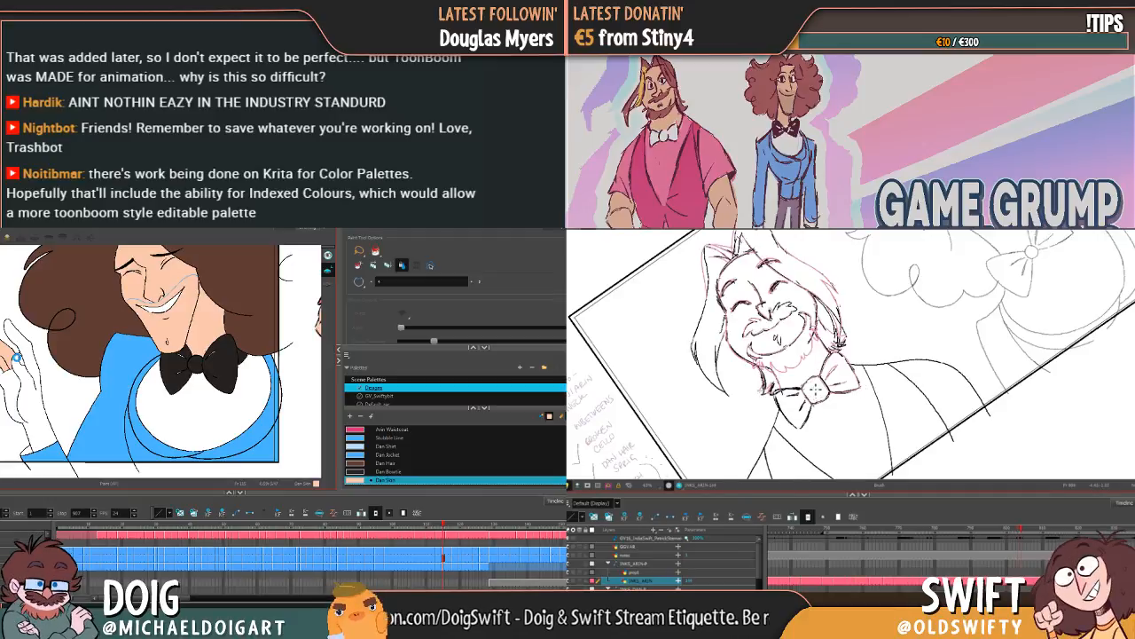
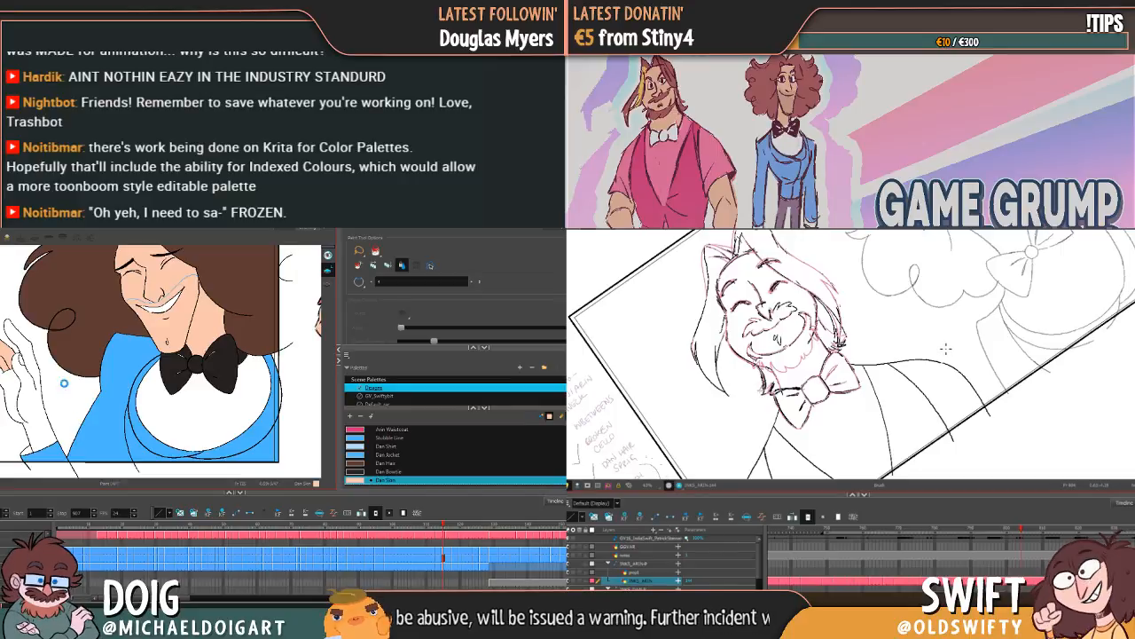
Step: Refine the bow tie edges on the bearded character's rough drawing with the canvas rotated, checking them against the neighbouring drawing
drag(947, 347, 932, 324)
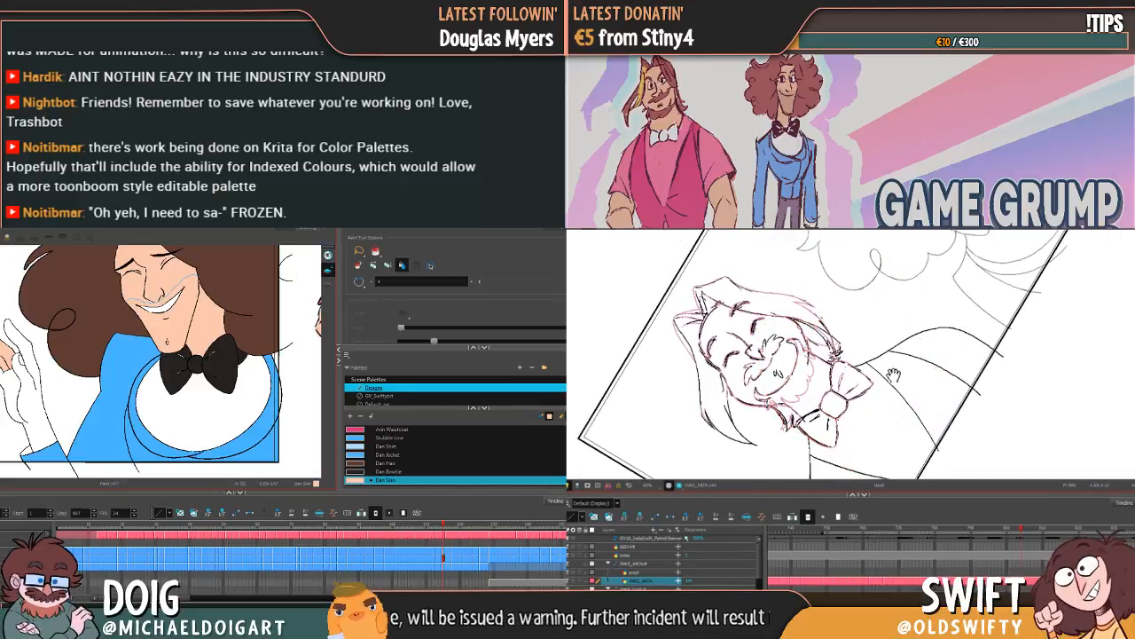
drag(894, 380, 914, 343)
key(f)
key(g)
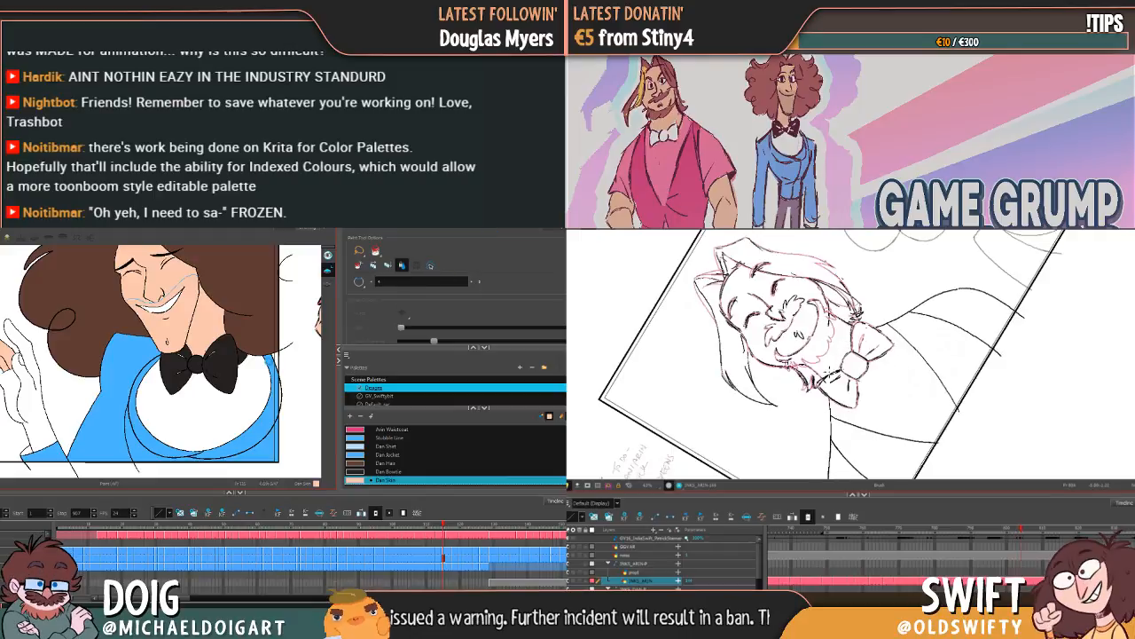
mouse_move(848, 378)
mouse_down()
mouse_move(849, 391)
mouse_move(862, 349)
mouse_up()
key(f)
key(g)
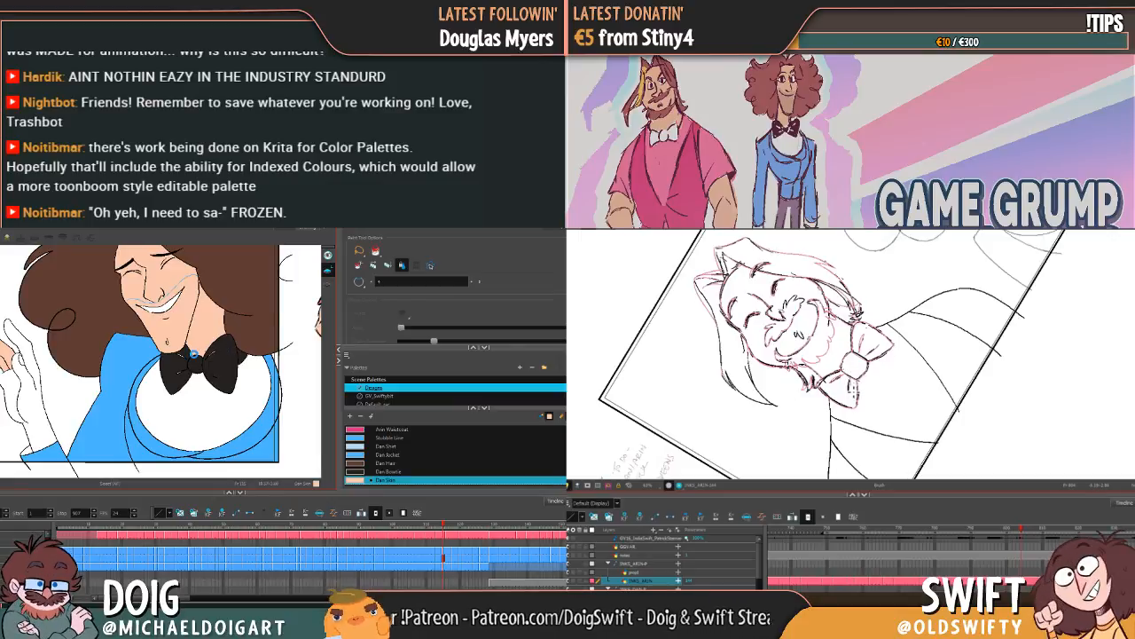
drag(854, 403, 859, 382)
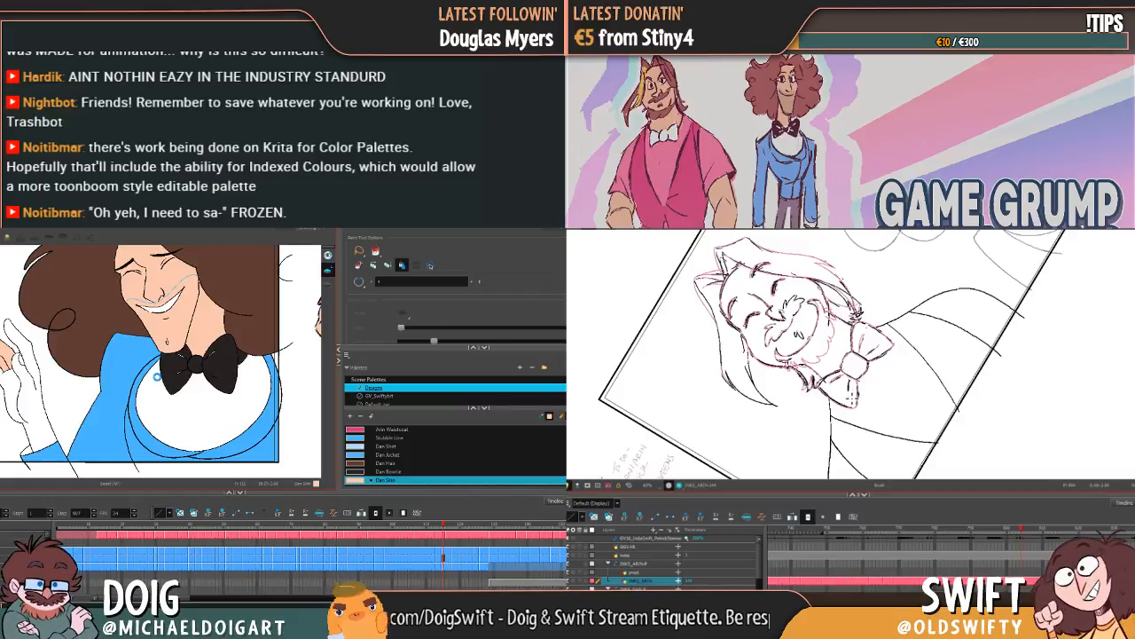
drag(893, 383, 851, 399)
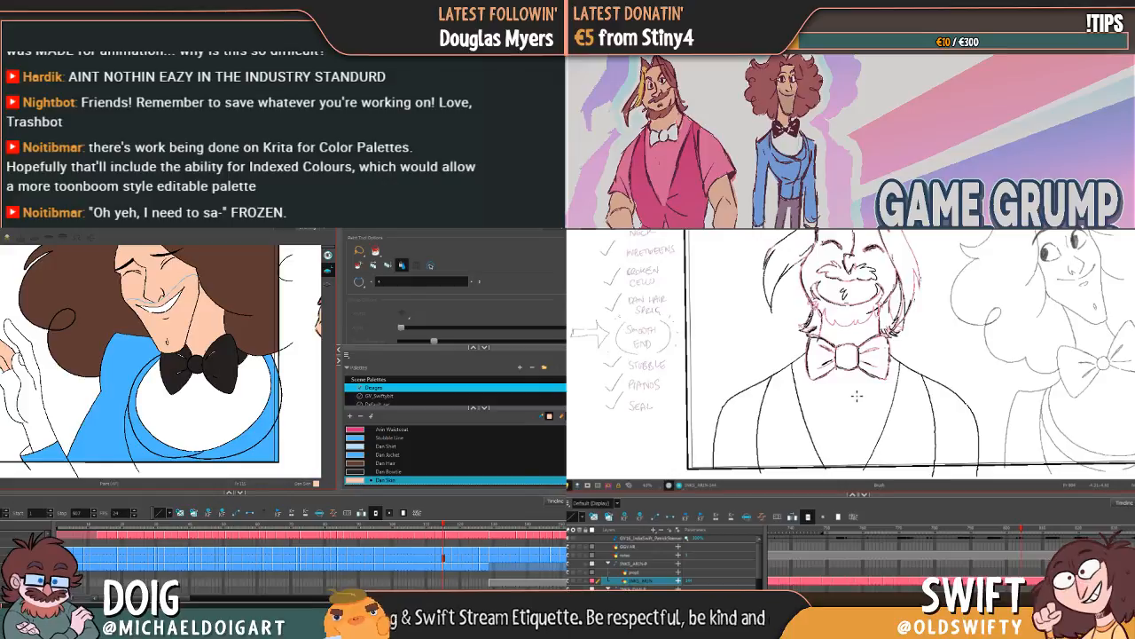
Step: Flip between the bearded character's rough and adjacent clean drawings to compare the finished bow tie and collar
key(comma)
key(period)
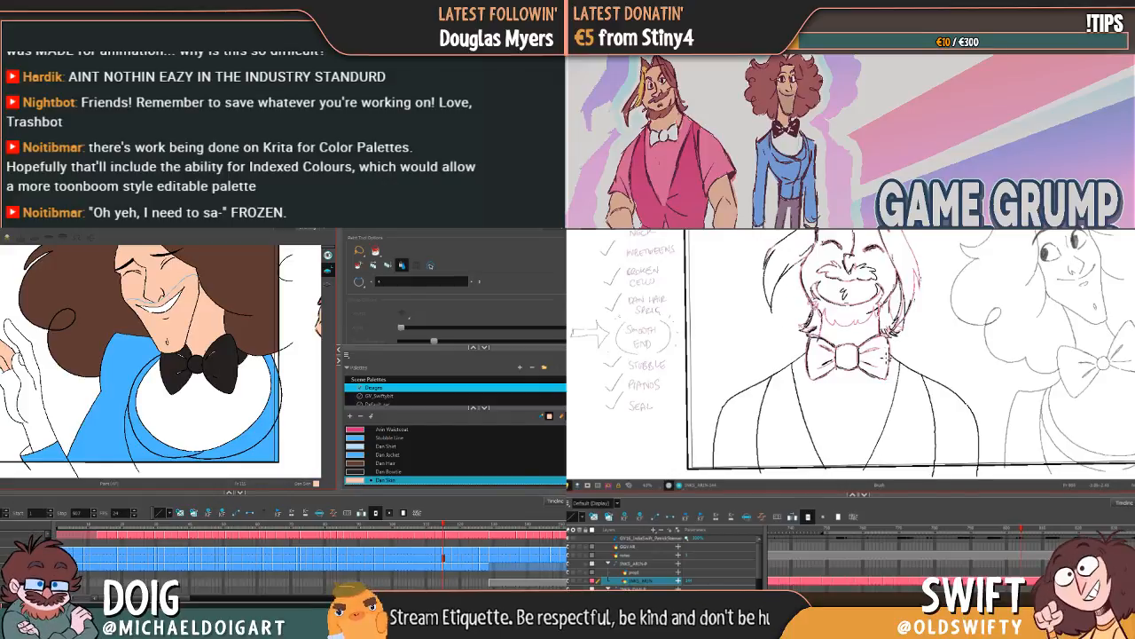
key(comma)
key(period)
key(comma)
key(period)
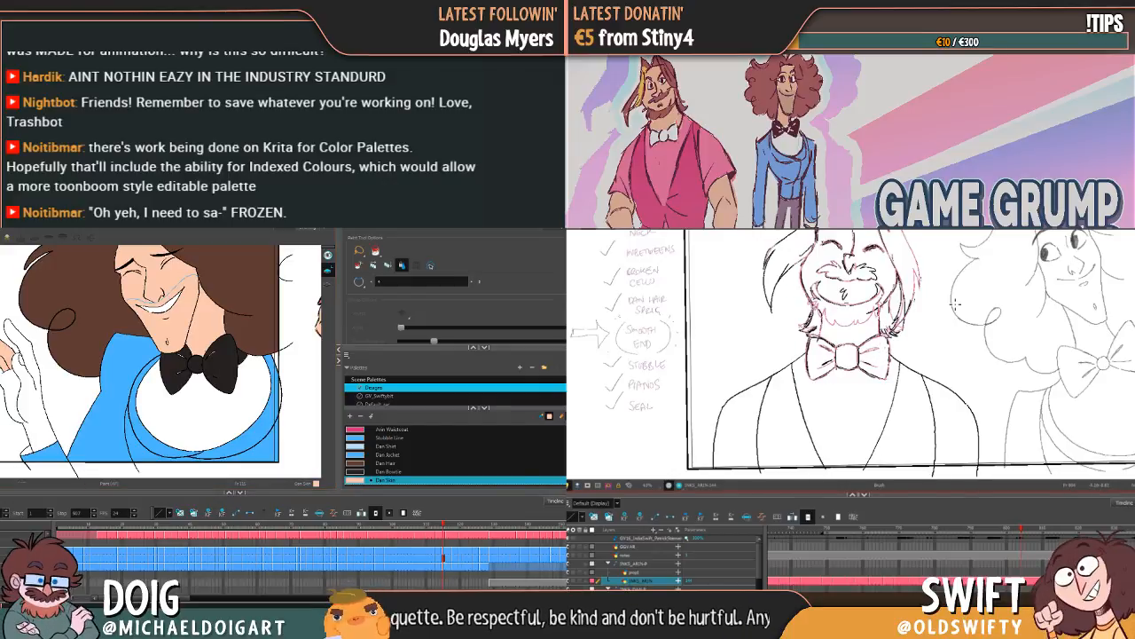
Step: Open the General preferences for the auto-save options, and select the far-side jacket lines on the bearded character's rough drawing
key(ctrl+u)
key(comma)
key(period)
key(comma)
key(period)
key(comma)
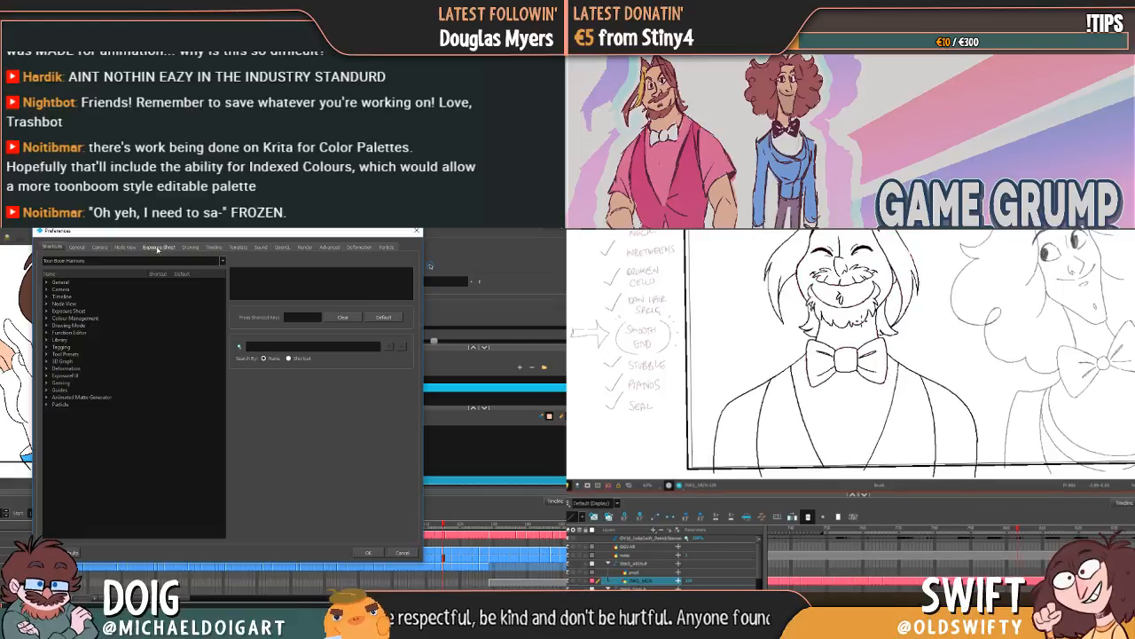
key(period)
drag(956, 364, 916, 360)
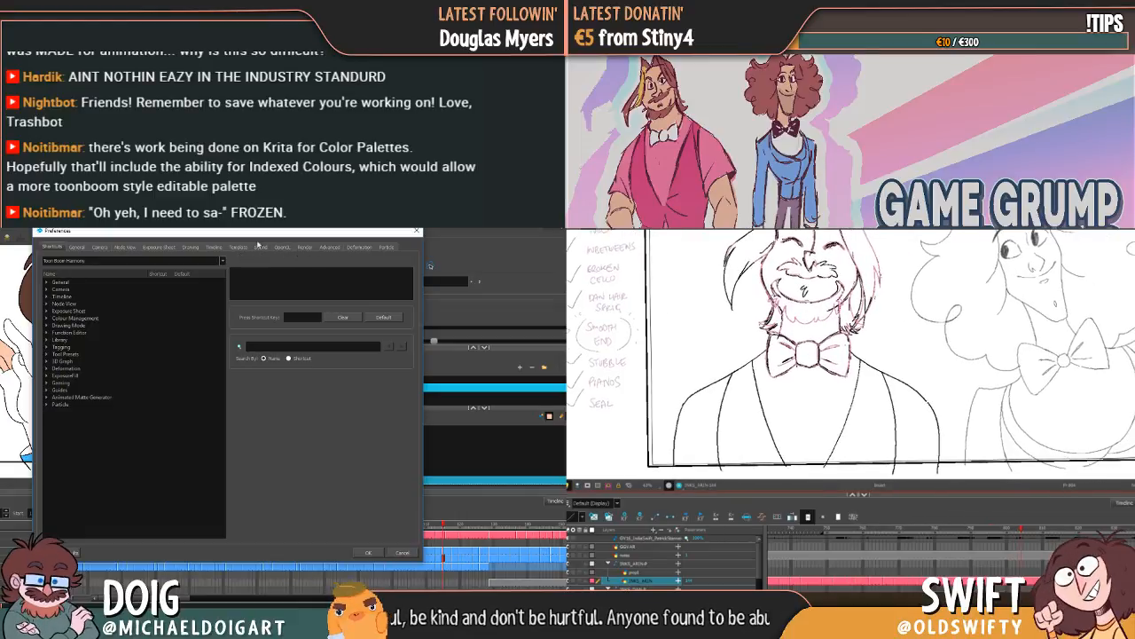
click(73, 248)
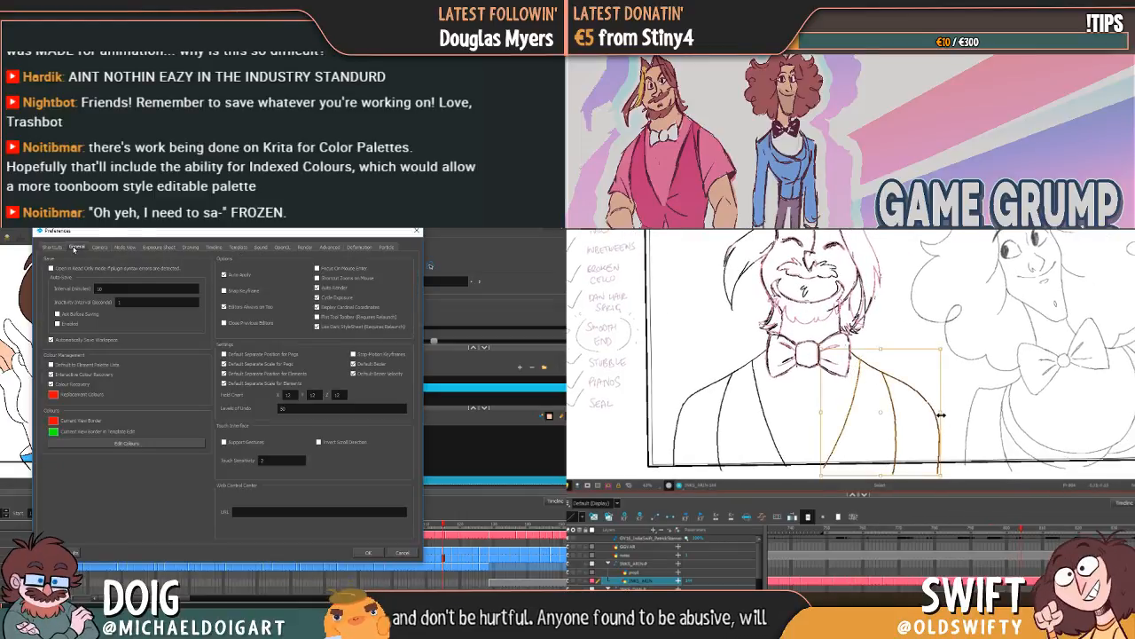
Step: Reselect the bearded character's far-side shoulder, sleeve and lapel lines and compare their placement with the neighbouring drawing
click(955, 420)
key(comma)
key(period)
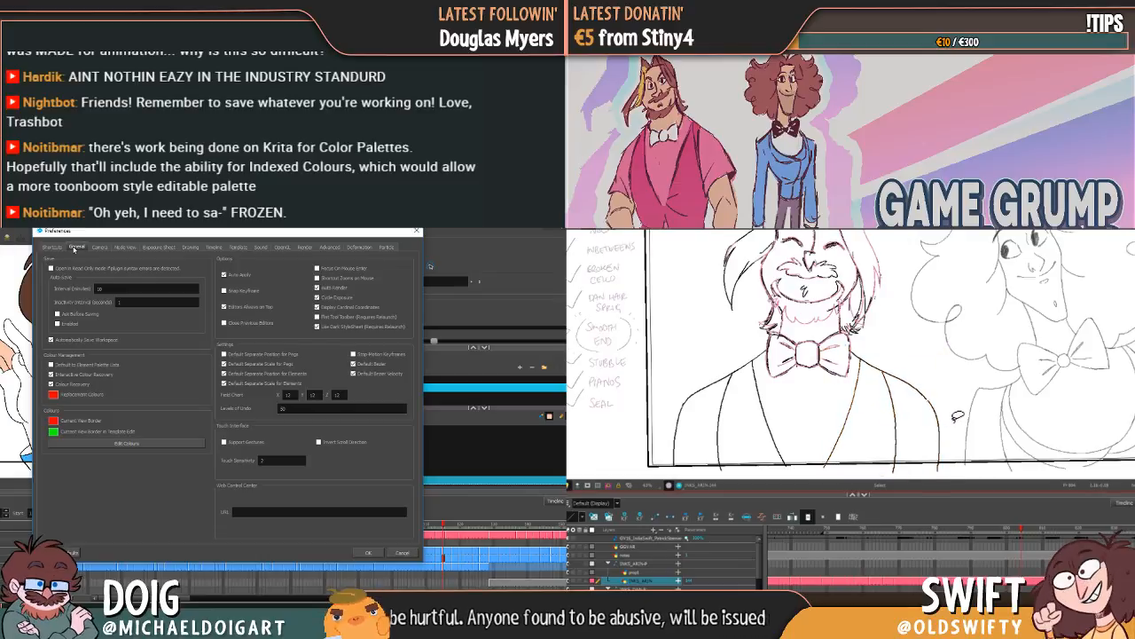
mouse_move(866, 354)
mouse_down()
mouse_move(848, 410)
mouse_move(934, 368)
mouse_move(885, 382)
mouse_move(911, 438)
mouse_move(945, 377)
mouse_up()
key(comma)
key(period)
Step: Enable auto-save in the General preferences, and keep comparing the bearded character's jacket lines with the neighbouring drawing
click(134, 289)
key(comma)
key(period)
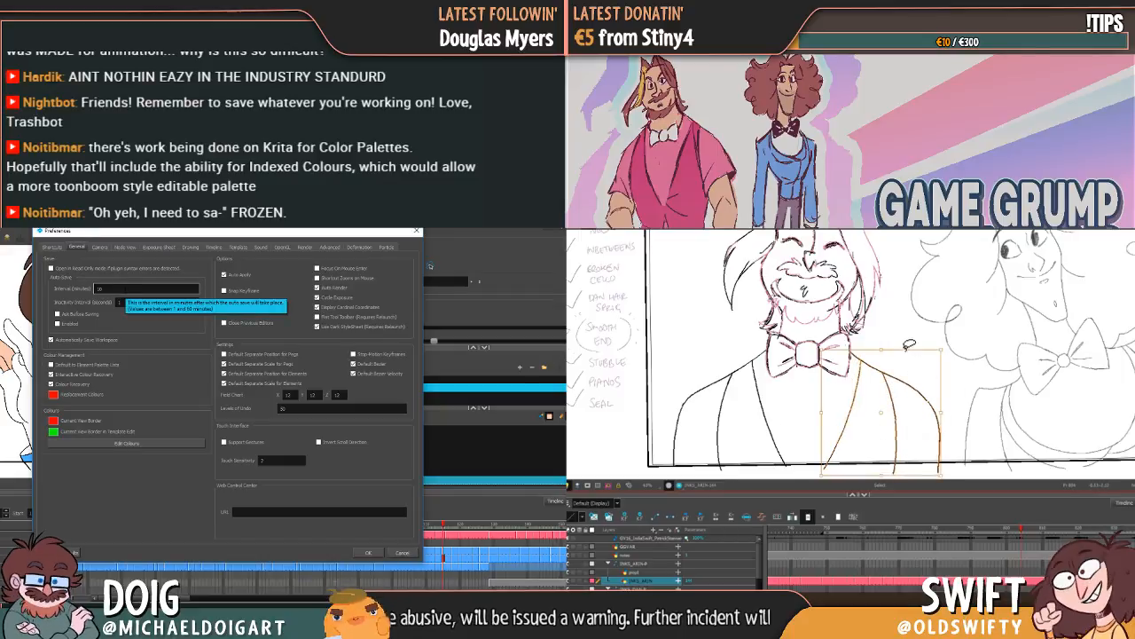
key(comma)
key(period)
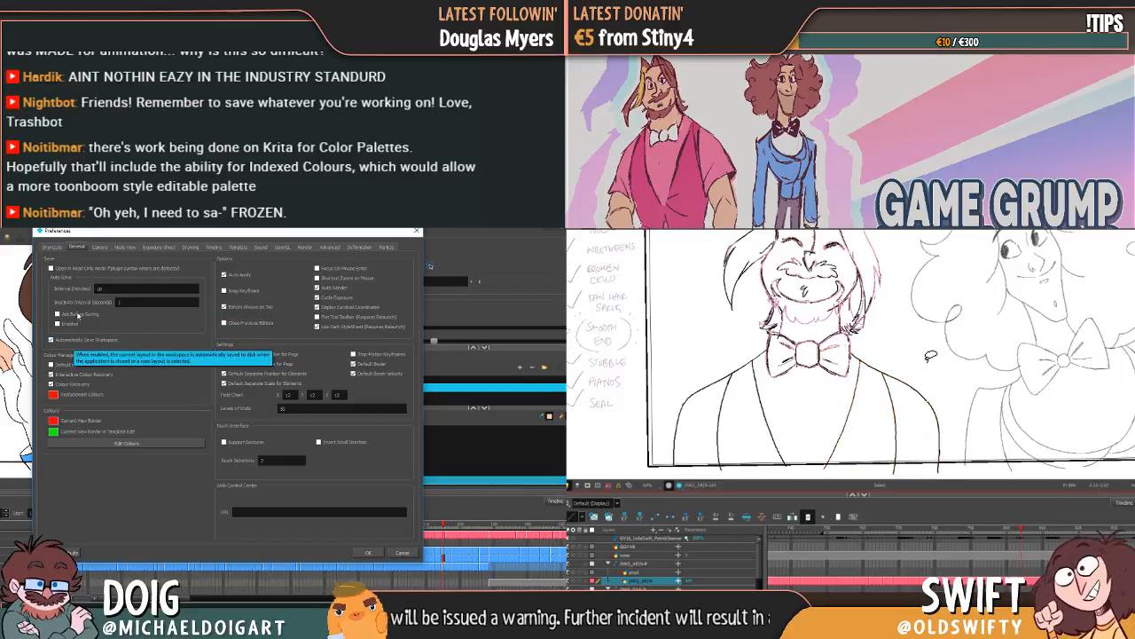
key(comma)
key(period)
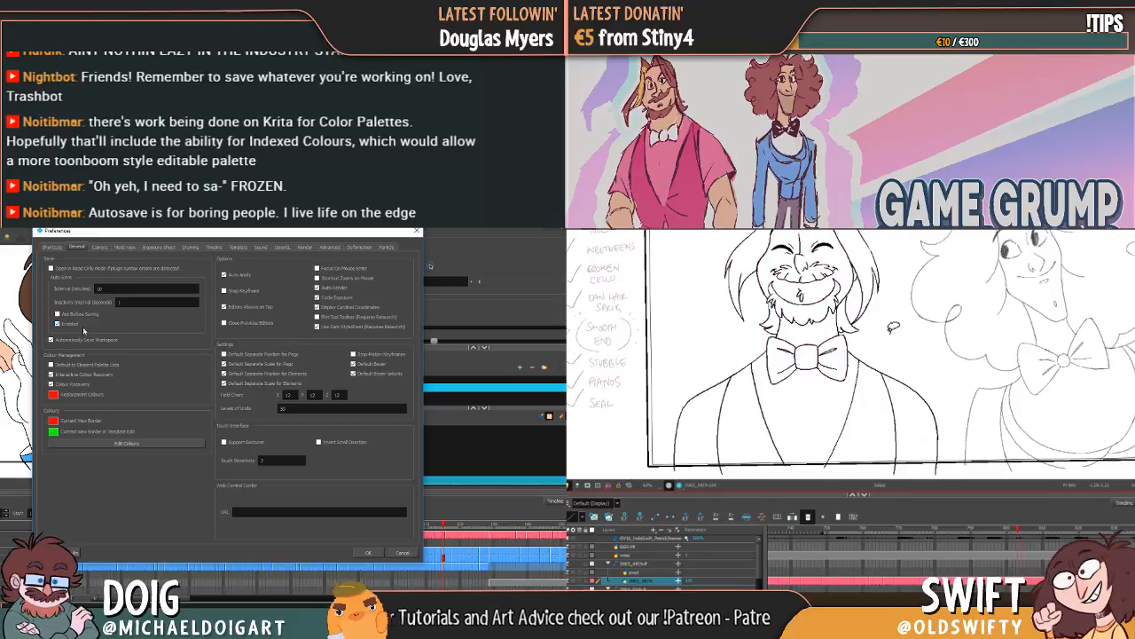
Step: Select the bearded character's far-side inner sleeve line and shift its lower end slightly outward
key(comma)
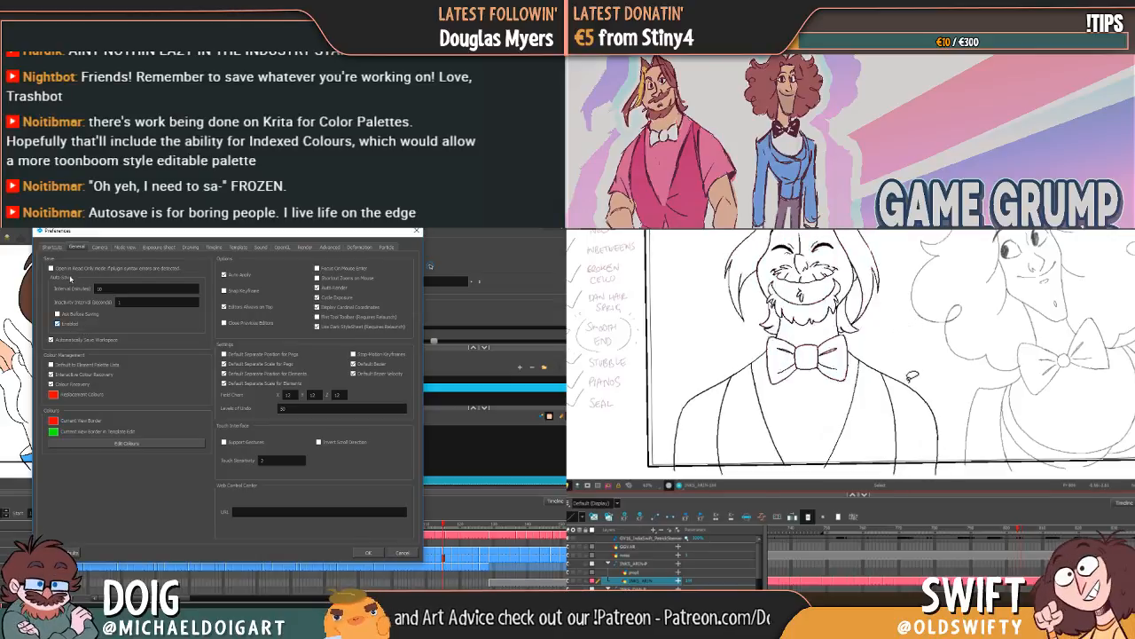
key(period)
click(896, 425)
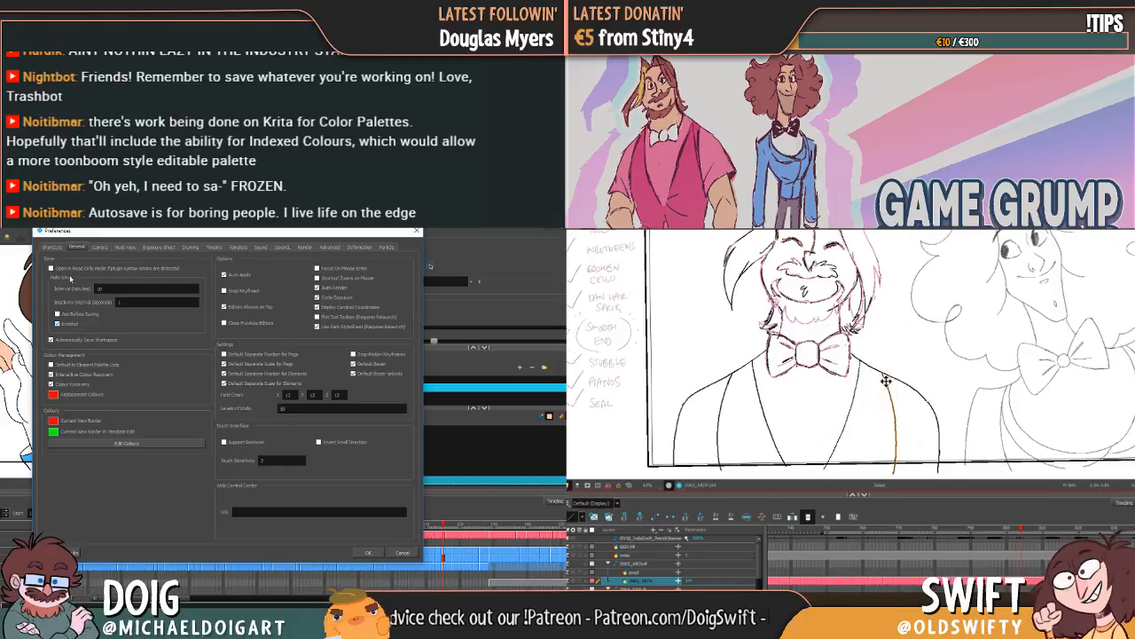
drag(904, 472, 908, 471)
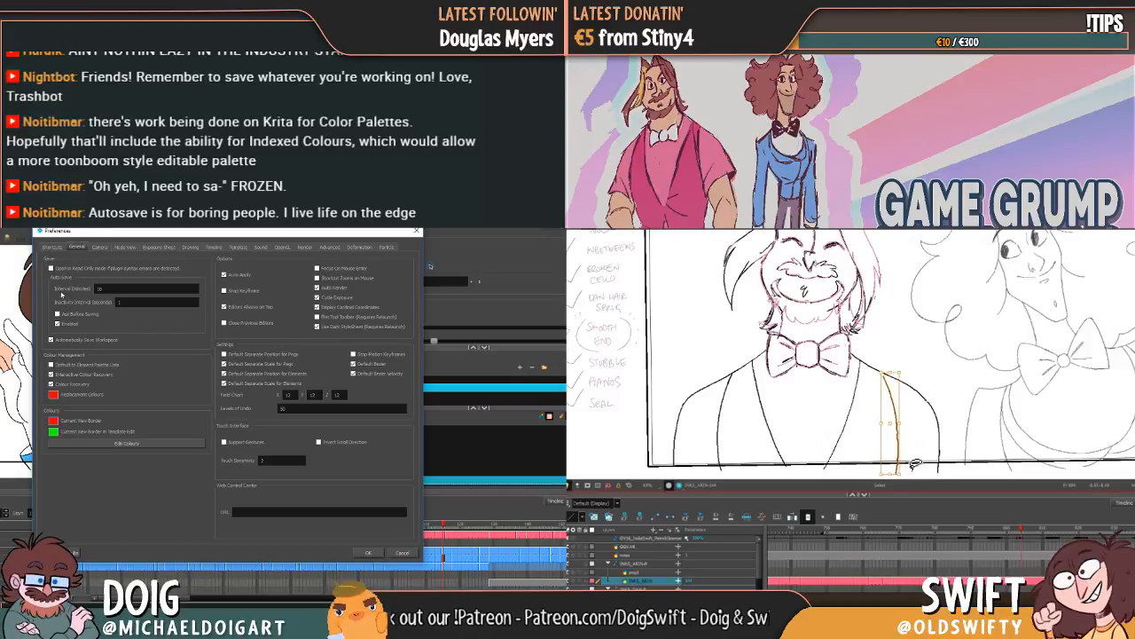
key(Delete)
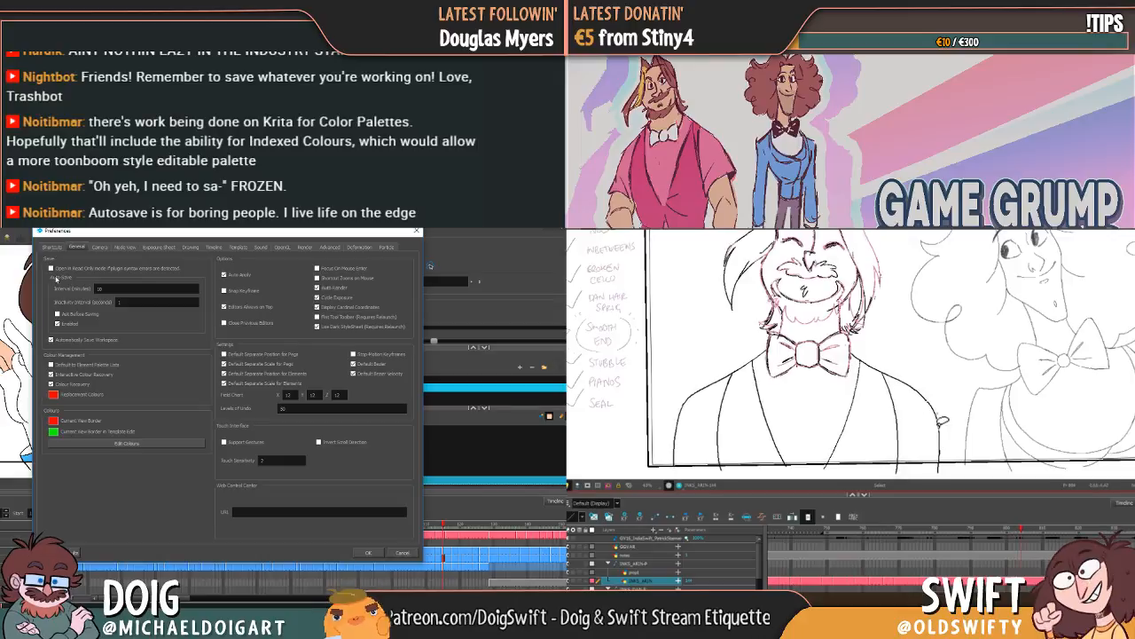
Step: Adjust the bearded character's far-side outer arm line, angling its lower end slightly, and check it against the neighbouring drawing
key(ctrl+z)
drag(938, 425, 933, 421)
click(949, 423)
key(f)
key(g)
click(938, 428)
drag(946, 471, 951, 470)
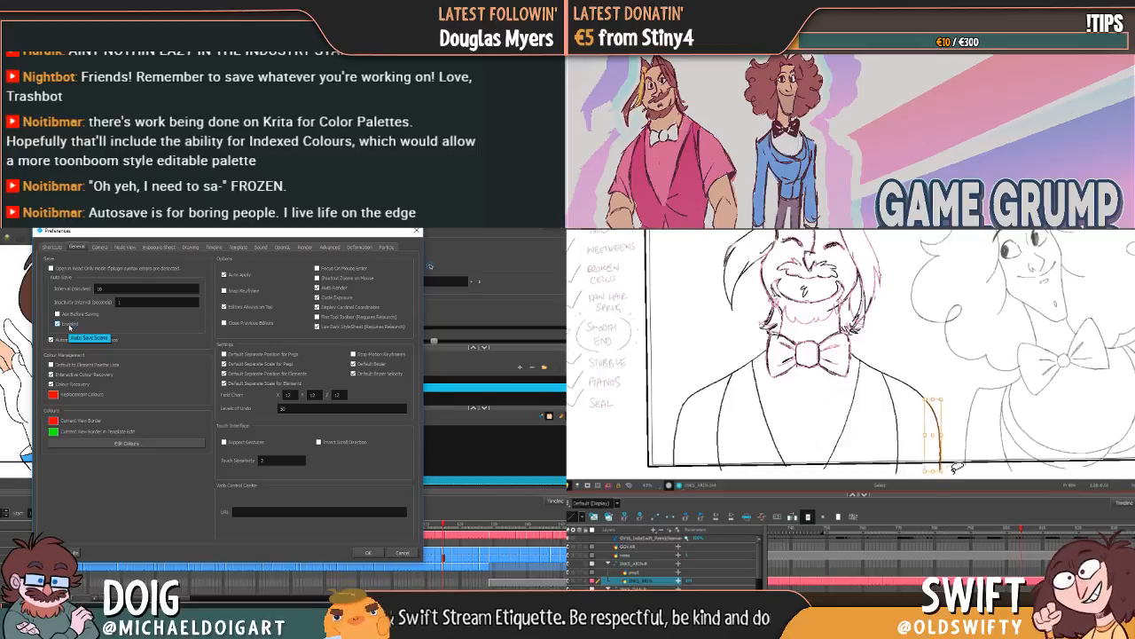
click(951, 462)
key(f)
key(g)
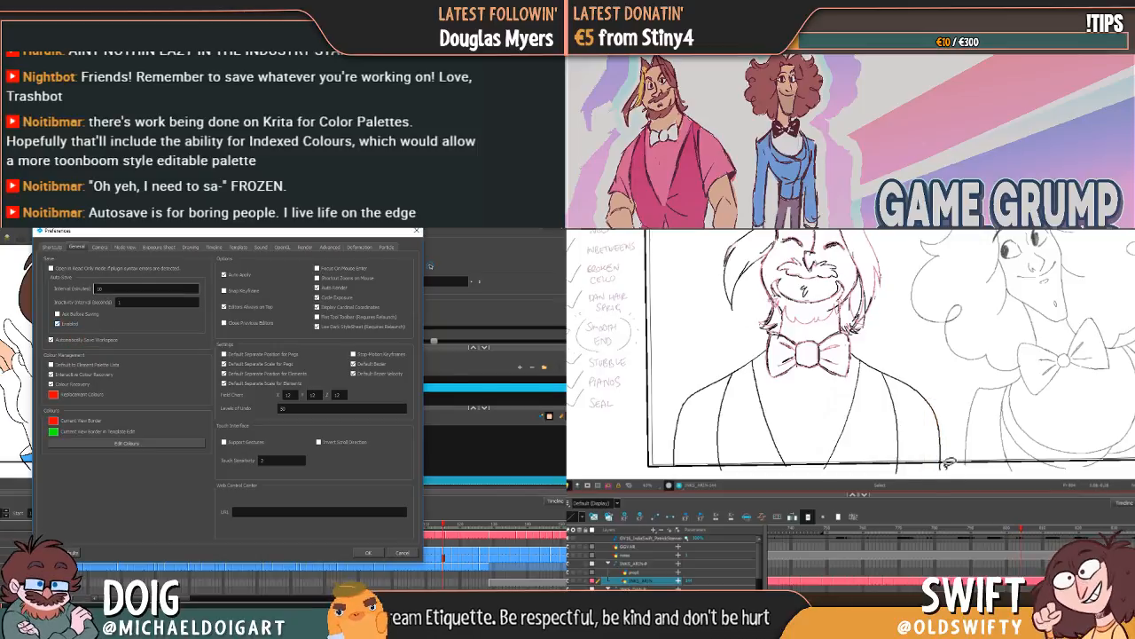
key(f)
key(g)
key(f)
key(g)
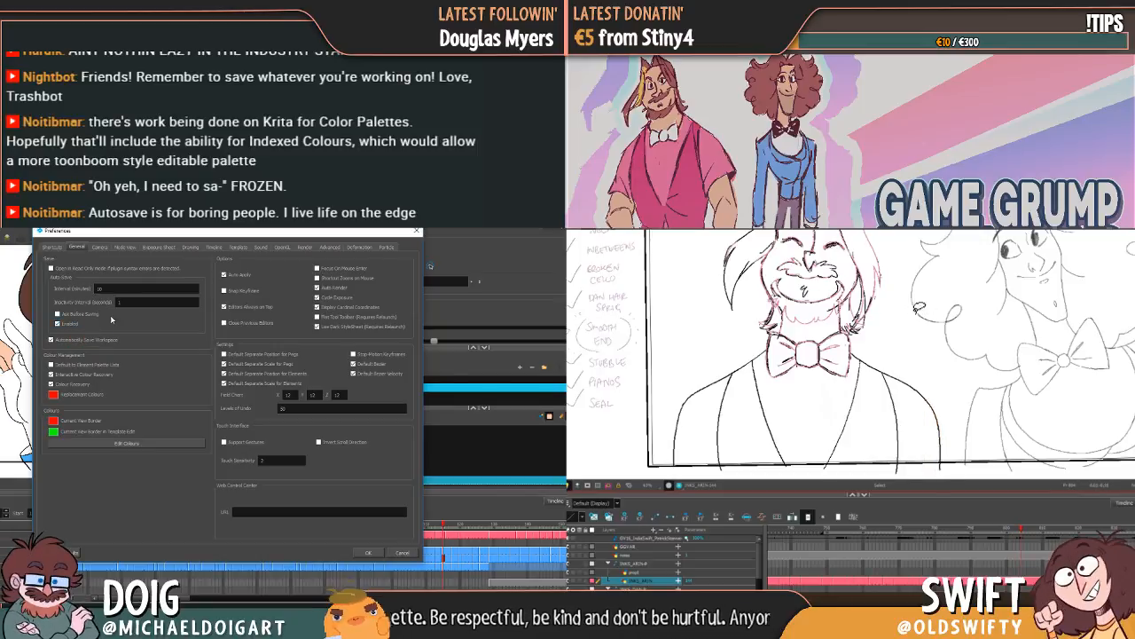
Step: Select the far shoulder lines to check them against the neighbouring drawing, and accept the auto-save preference changes
mouse_move(870, 351)
mouse_down()
mouse_move(926, 445)
mouse_move(918, 347)
mouse_up()
click(928, 347)
key(f)
key(g)
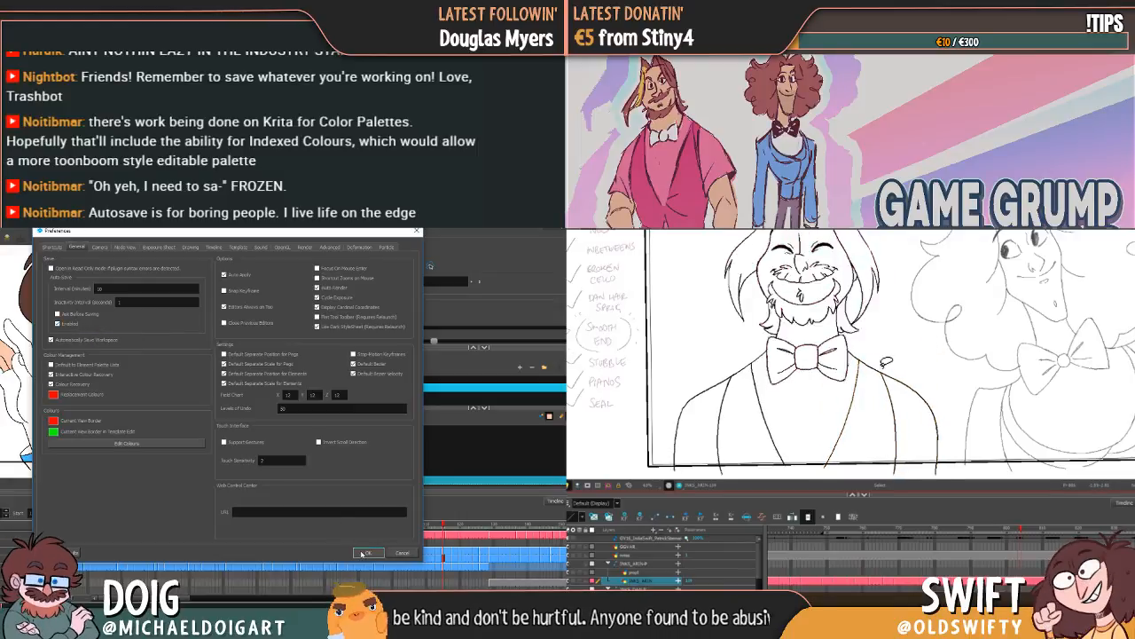
click(362, 554)
Step: Select the far-side shoulder, sleeve and lapel lines together and check their spacing across the bearded character's drawings
drag(852, 373, 934, 393)
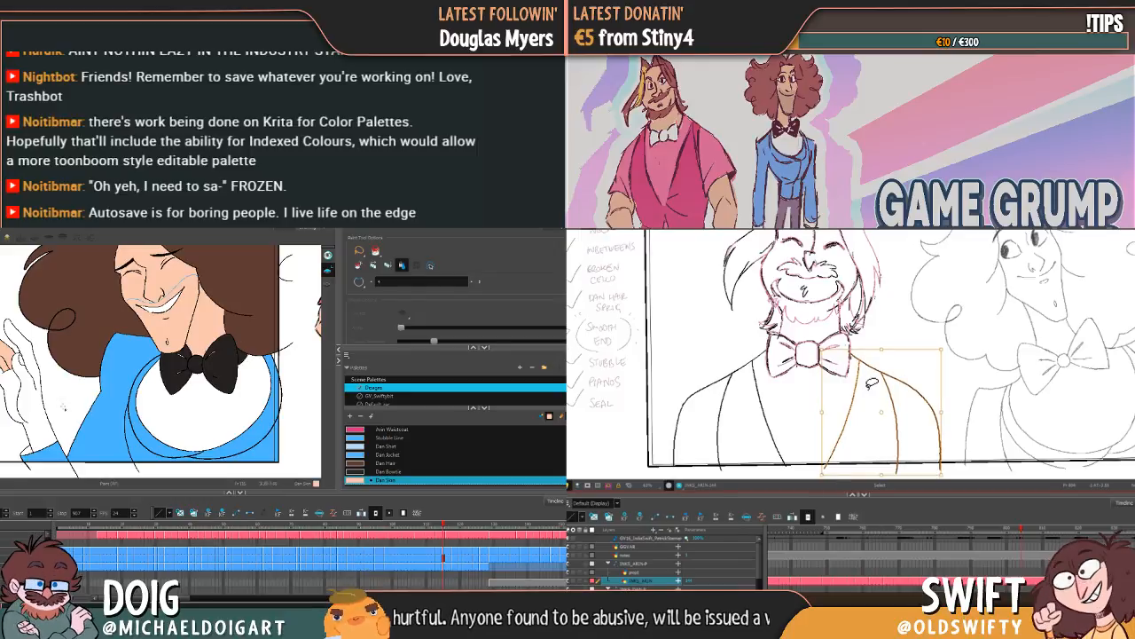
key(f)
key(g)
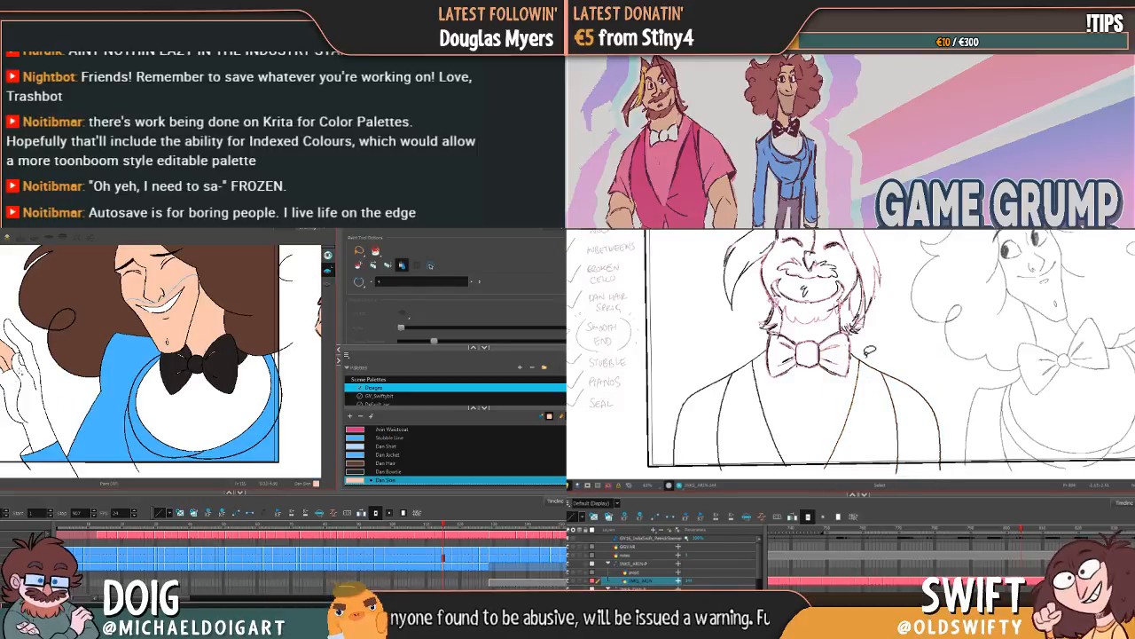
mouse_move(868, 351)
mouse_down()
mouse_move(899, 444)
mouse_move(942, 422)
mouse_move(956, 356)
mouse_up()
key(f)
key(g)
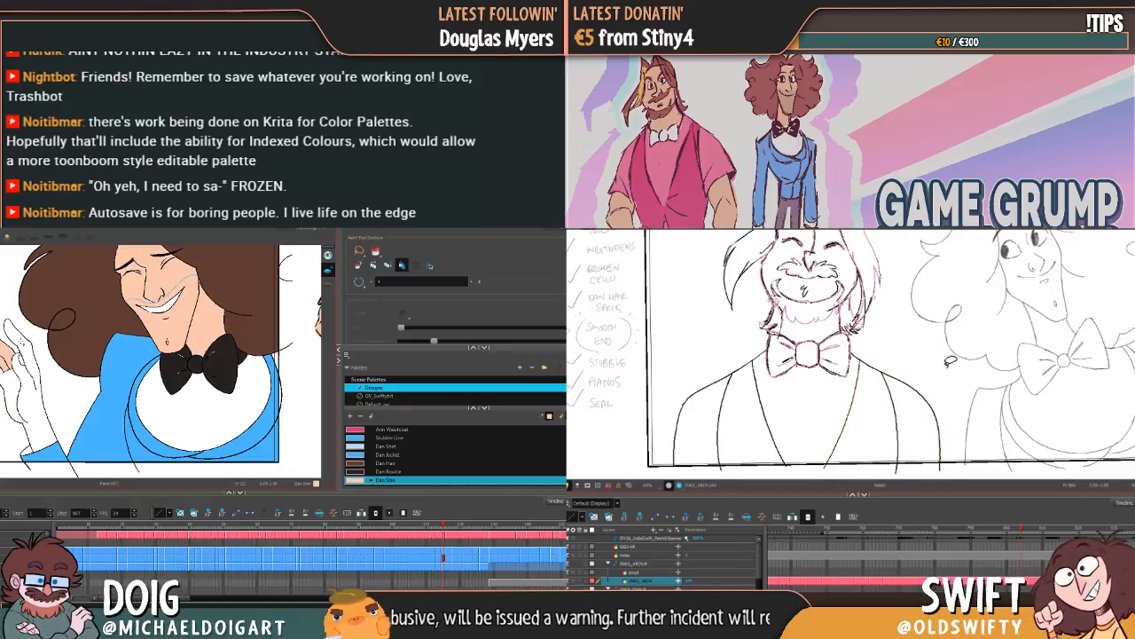
Step: Adjust the width of the bearded character's far-side jacket lines as a group and compare the result with the neighbouring drawing
click(22, 340)
key(f)
key(g)
key(ctrl+z)
mouse_move(865, 353)
mouse_down()
mouse_move(949, 393)
mouse_move(946, 365)
mouse_up()
drag(947, 420, 946, 426)
key(f)
key(g)
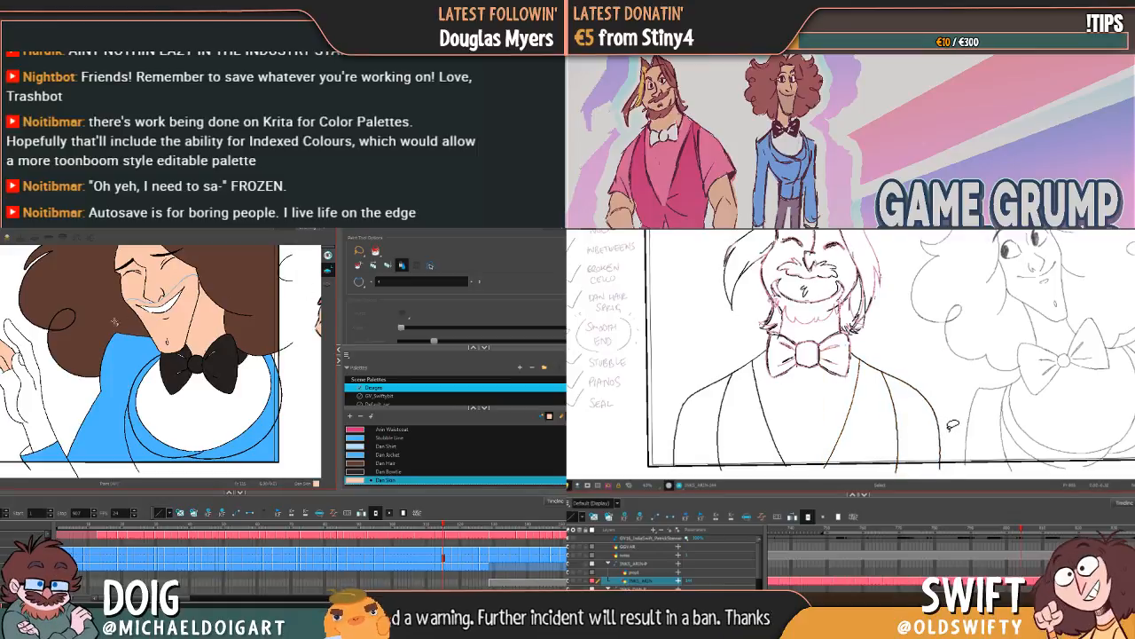
key(f)
key(g)
key(f)
key(g)
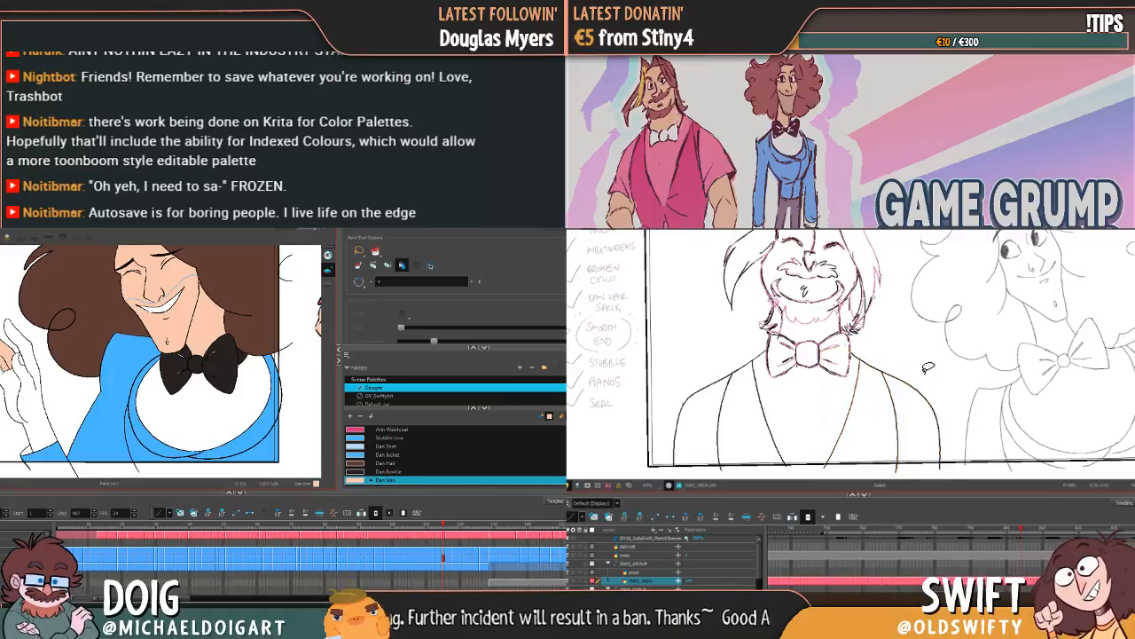
Step: Fine-tune the horizontal scale of the bearded character's far shoulder, sleeve and lapel lines, and enlarge the curly-haired character's raised hand
drag(930, 370, 887, 376)
scroll(5, 368, up, 3)
drag(943, 418, 940, 414)
mouse_move(31, 322)
mouse_down()
mouse_move(64, 309)
mouse_move(98, 332)
mouse_move(96, 320)
mouse_up()
click(955, 408)
drag(917, 391, 896, 450)
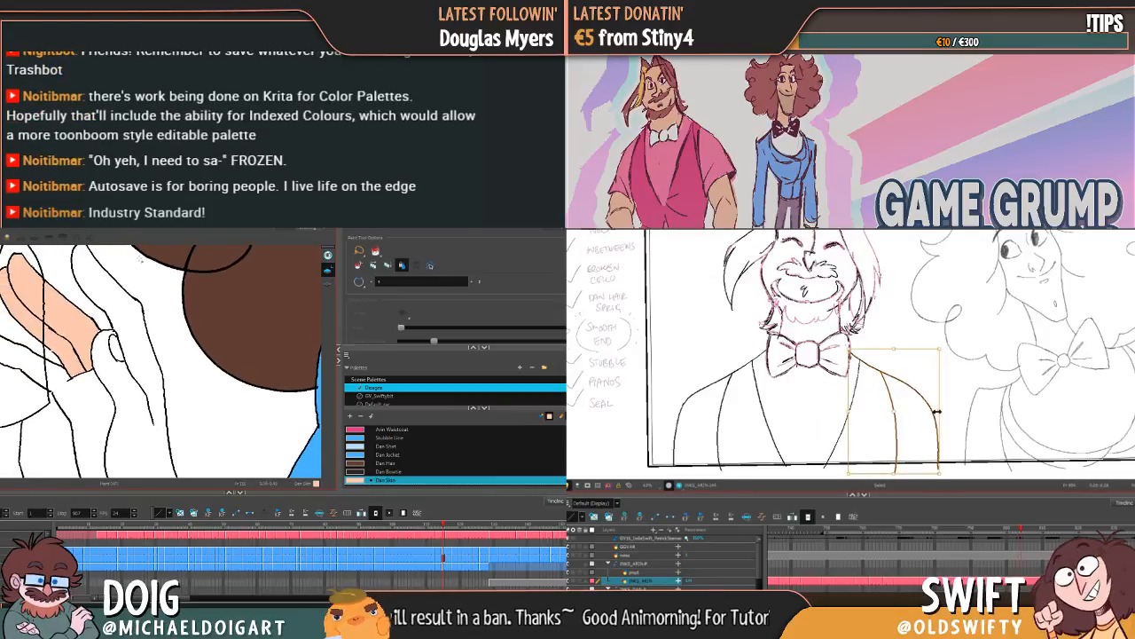
drag(940, 414, 943, 414)
key(f)
key(g)
Step: Brush a small Dan Skin patch over the gap in the raised hand's outline and fill the hand with Dan Skin
key(alt+b)
key(f)
key(g)
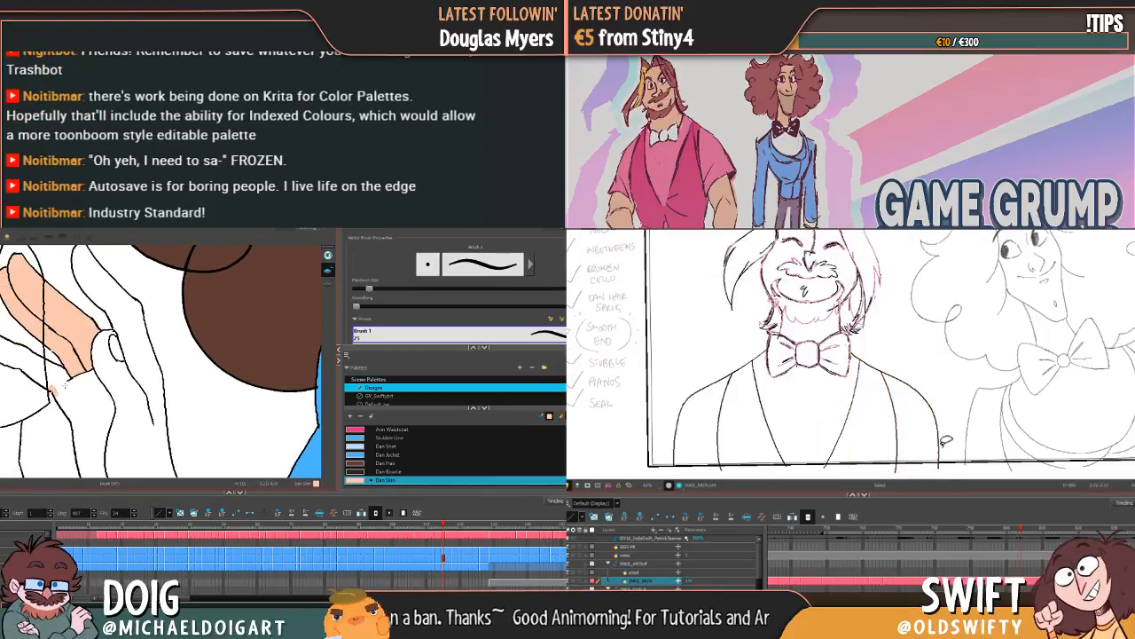
click(941, 451)
key(alt+i)
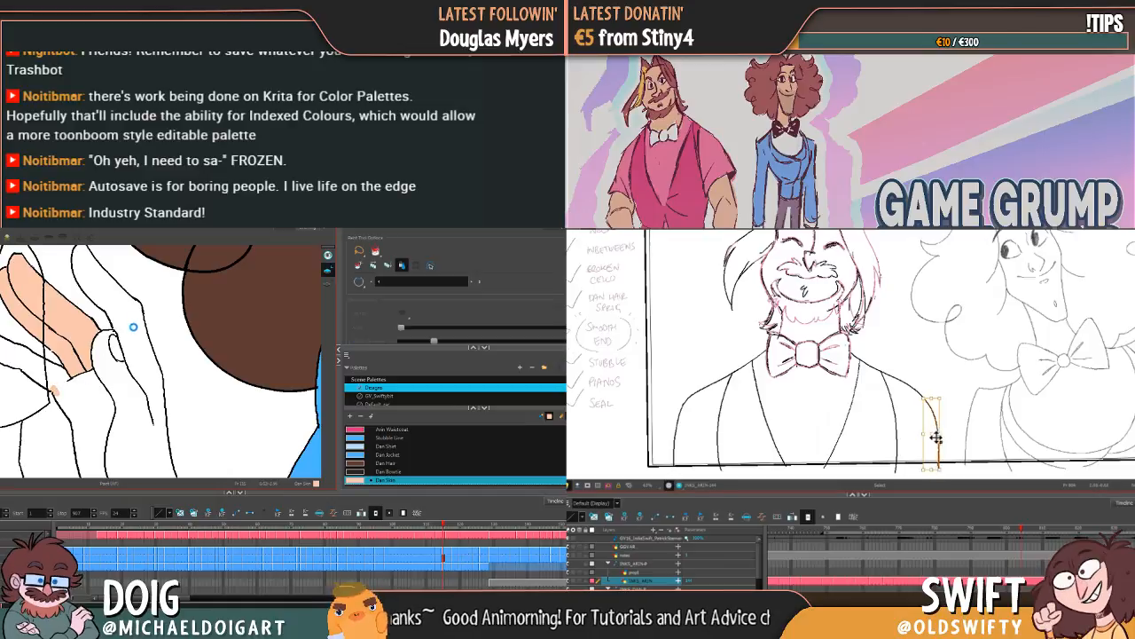
click(939, 438)
click(133, 329)
Step: Angle the lower end of the bearded character's far-side outer arm line slightly outward and compare it with the neighbouring drawing
click(928, 406)
drag(946, 468, 949, 470)
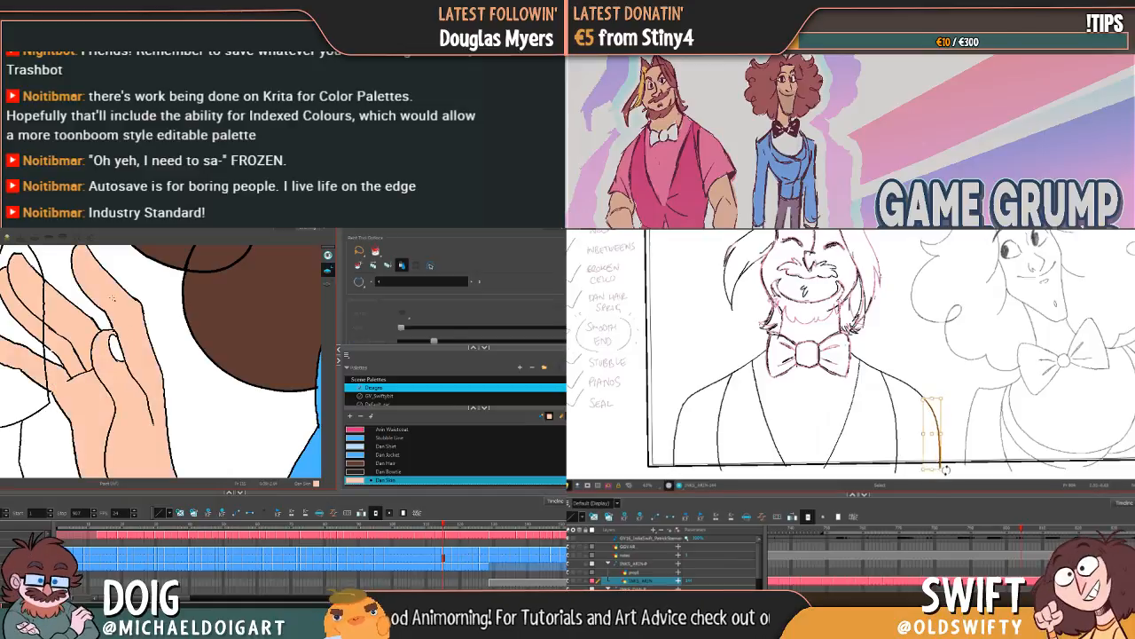
click(955, 469)
key(f)
key(g)
key(1)
key(f)
key(g)
key(1)
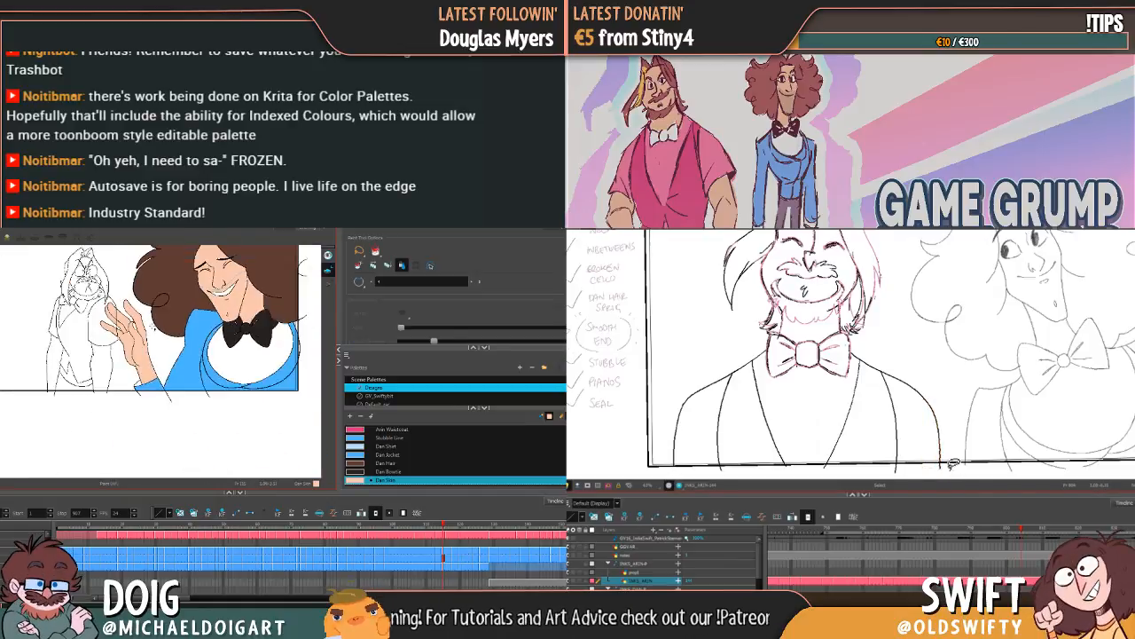
key(f)
key(g)
Step: Adjust the angle of the bearded character's far lapel line against the neighbouring drawing, and advance the curly-haired character's colouring to the following drawing
drag(176, 311, 124, 372)
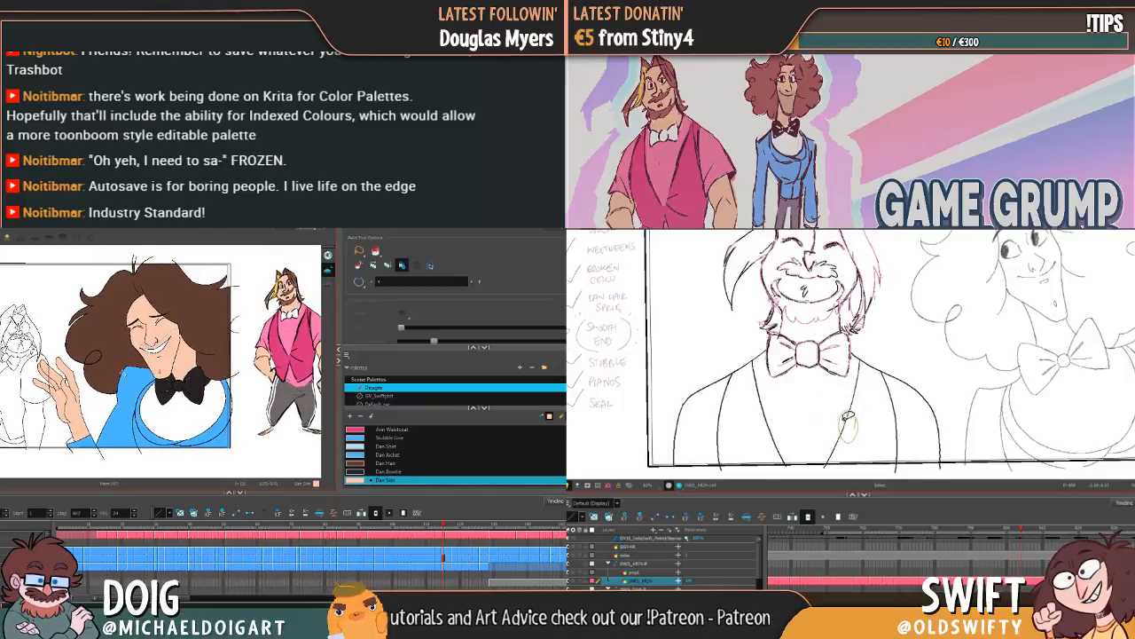
click(850, 427)
click(857, 398)
click(858, 408)
key(g)
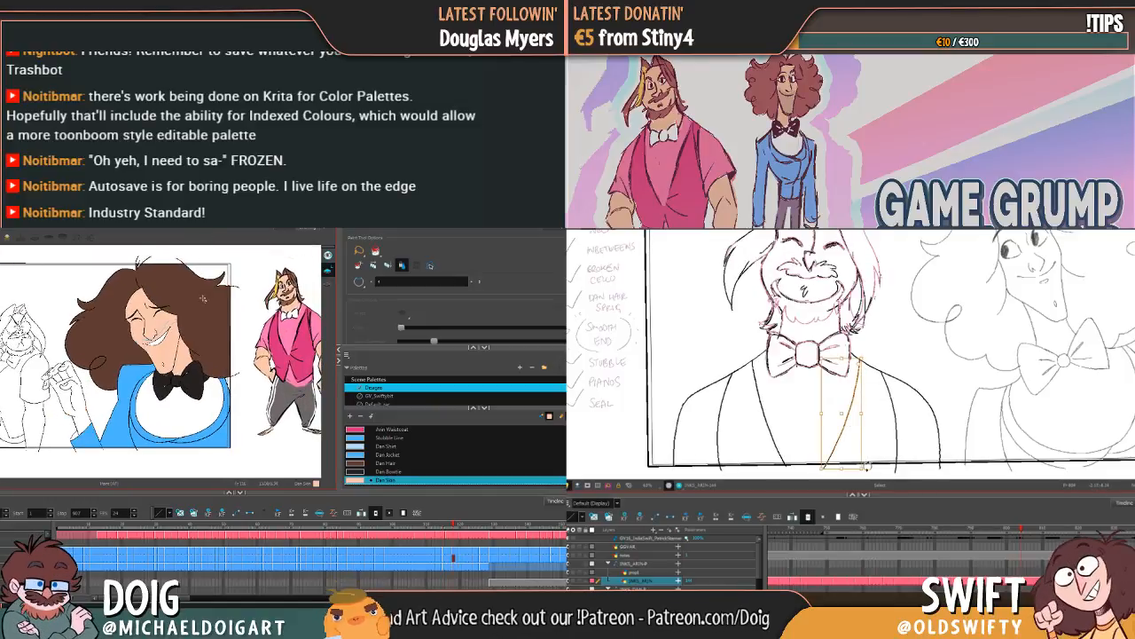
drag(867, 464, 869, 465)
click(878, 462)
key(f)
key(g)
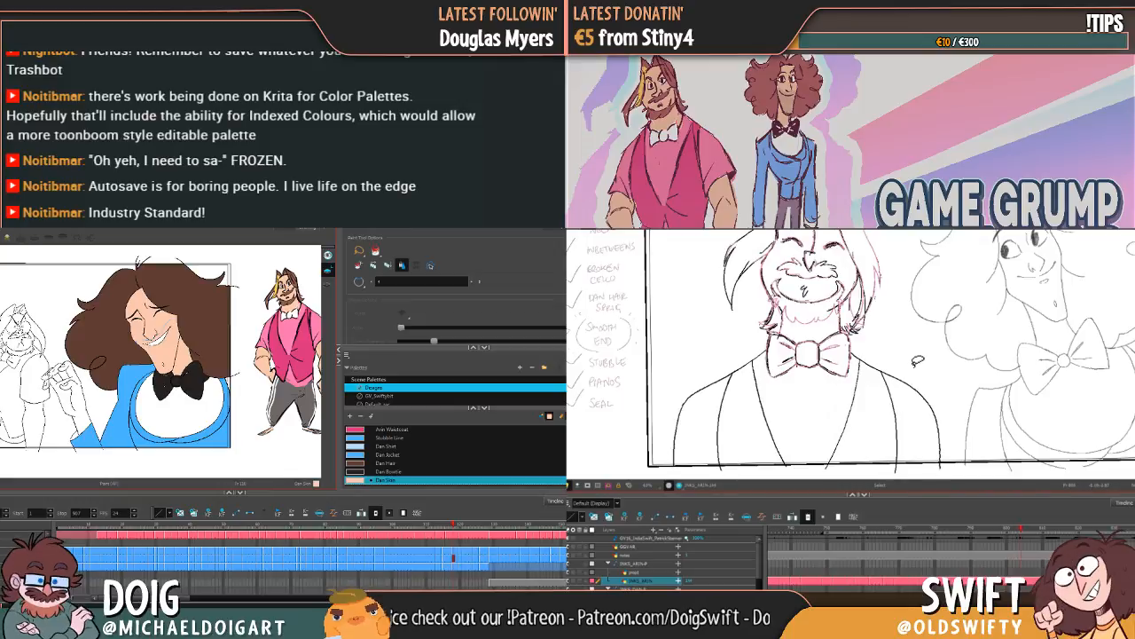
Step: Lengthen the bearded character's far lapel line slightly downward, compare it with the neighbouring drawing, and fill the curly-haired character's raised hand with Dan Skin
key(2)
key(2)
click(852, 412)
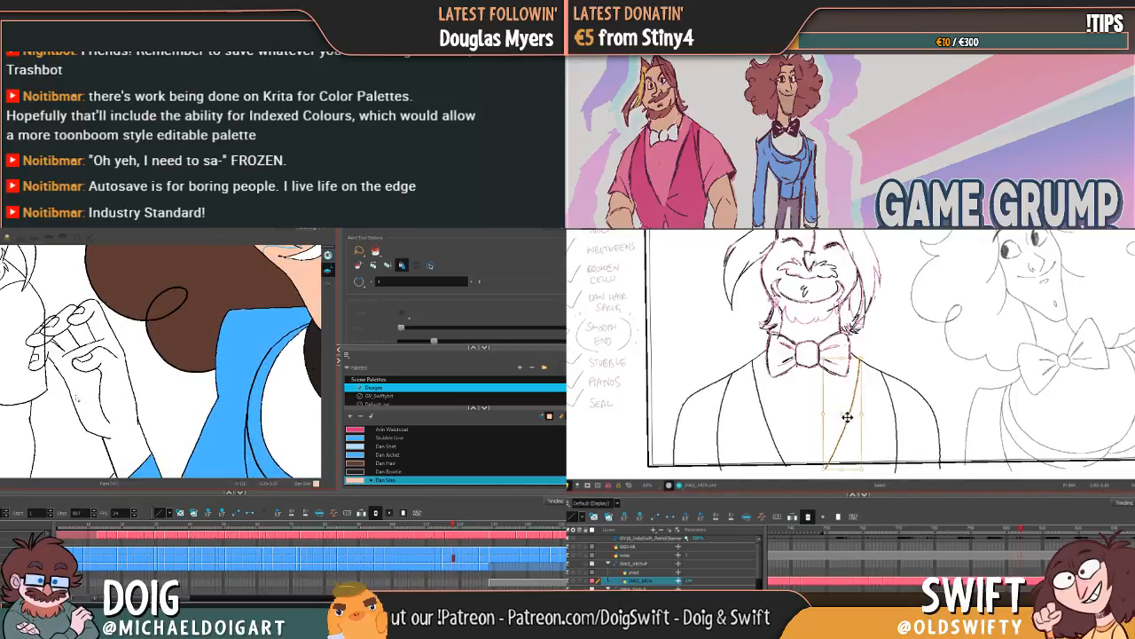
key(f)
key(g)
drag(867, 467, 867, 470)
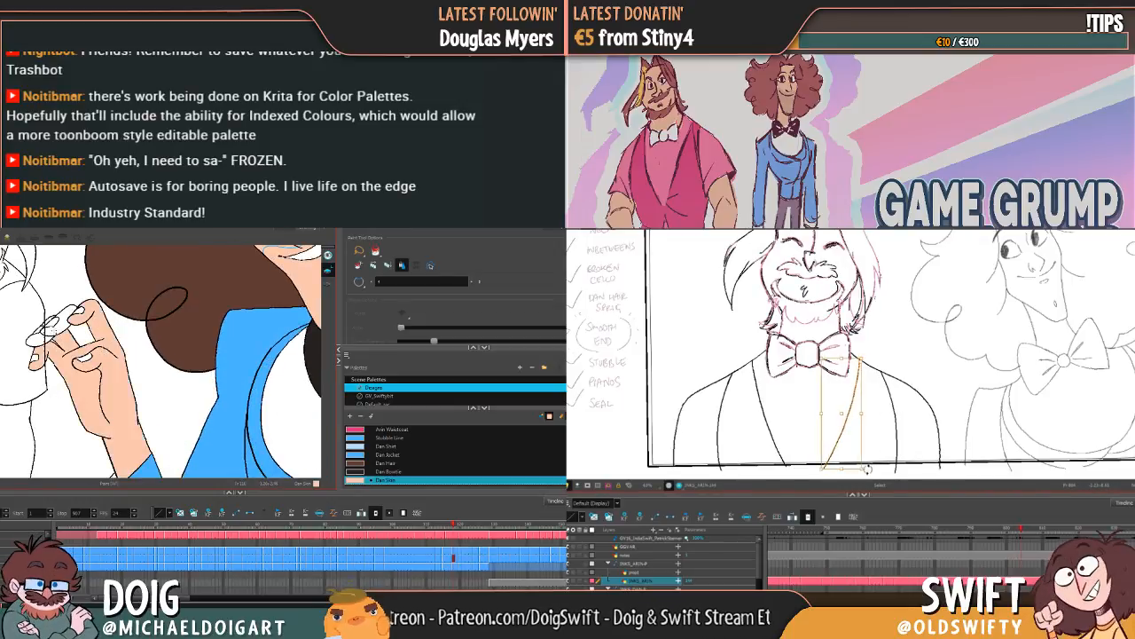
click(876, 467)
key(f)
key(g)
key(f)
key(g)
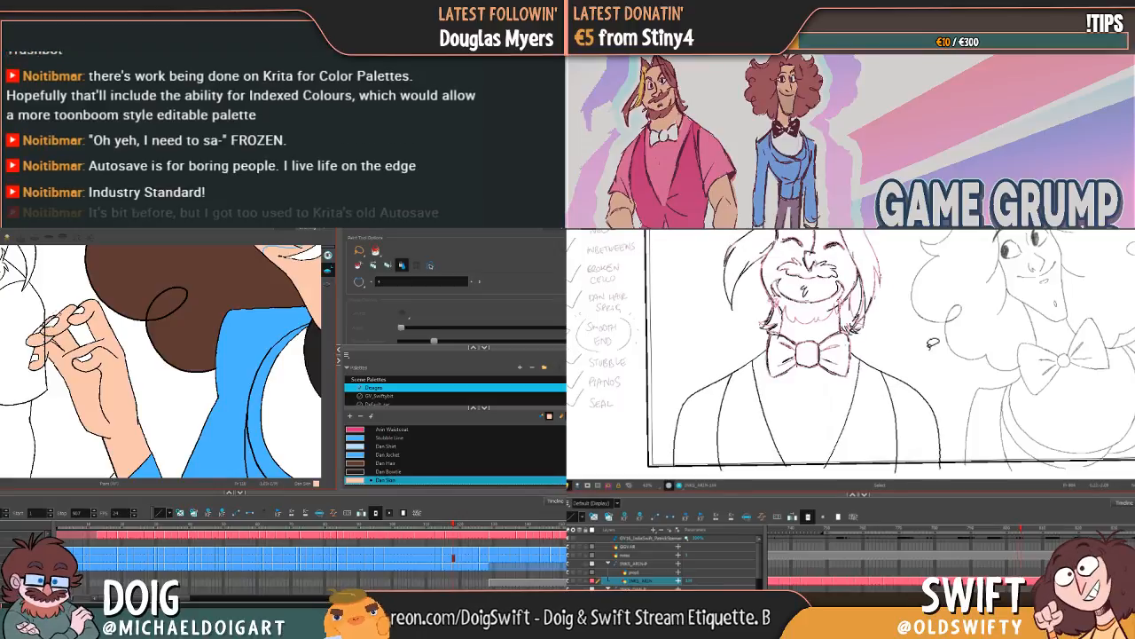
key(f)
key(g)
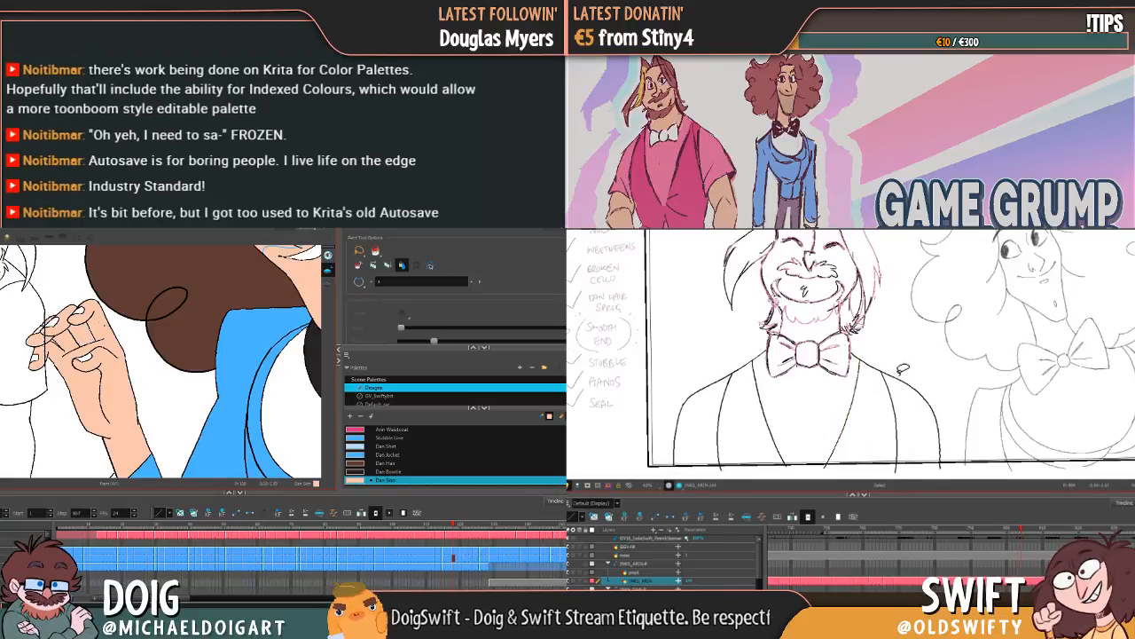
Step: Shift the lower end of the far lapel line slightly down and inward, and fill the raised hand with Dan Skin on the following drawing
click(846, 423)
key(g)
click(107, 329)
drag(828, 468, 824, 472)
click(860, 450)
key(f)
key(g)
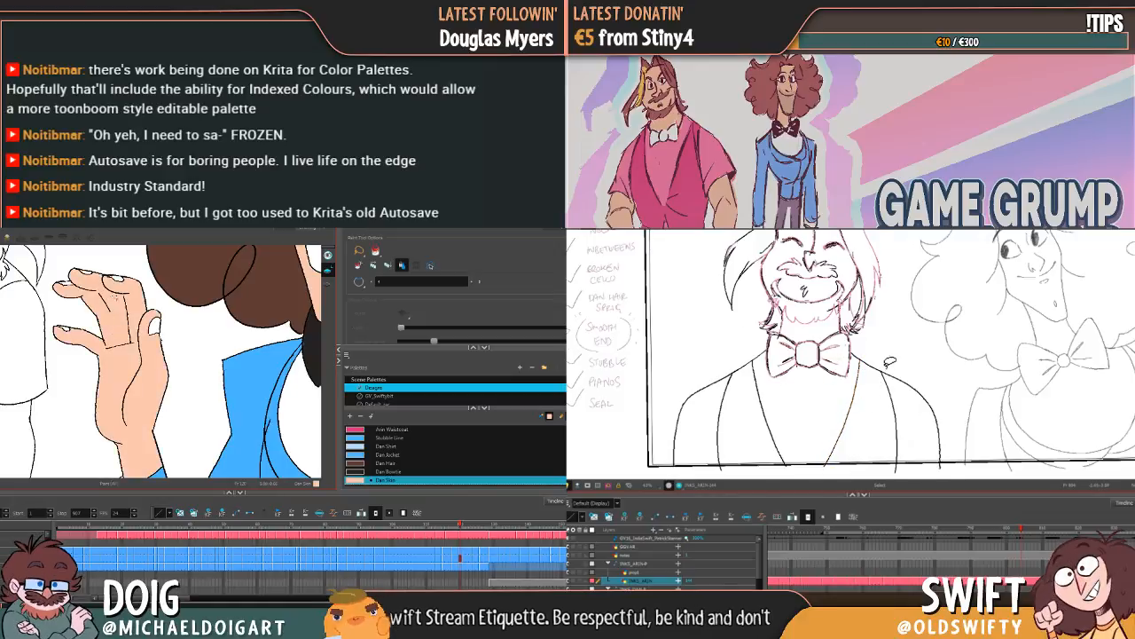
Step: Fill the fingers and palm of the spread hand with Dan Skin, and advance the colouring to the next drawing
key(g)
key(f)
key(g)
click(129, 327)
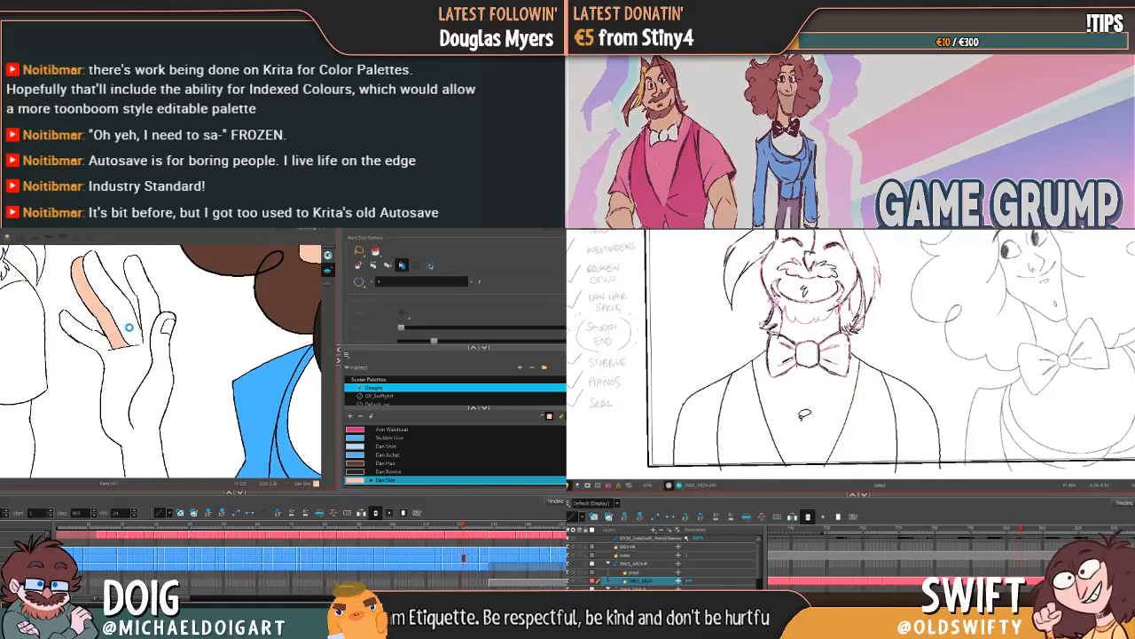
click(130, 327)
key(g)
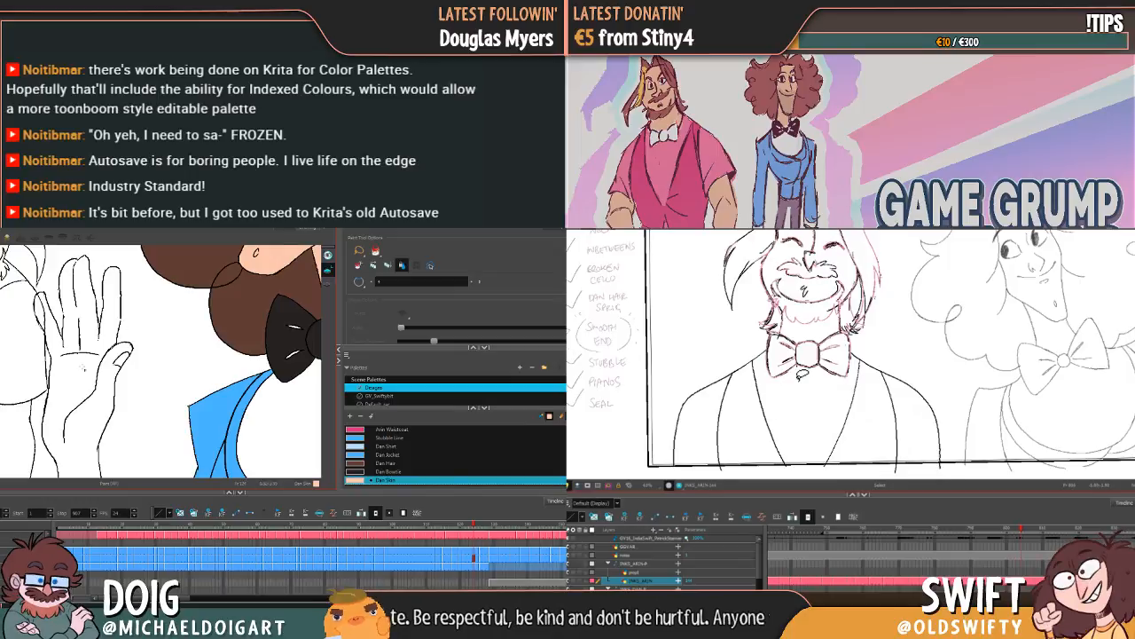
Step: Adjust the lower end of the bearded character's near-side lapel line and compare it with the neighbouring drawing
drag(753, 365, 786, 468)
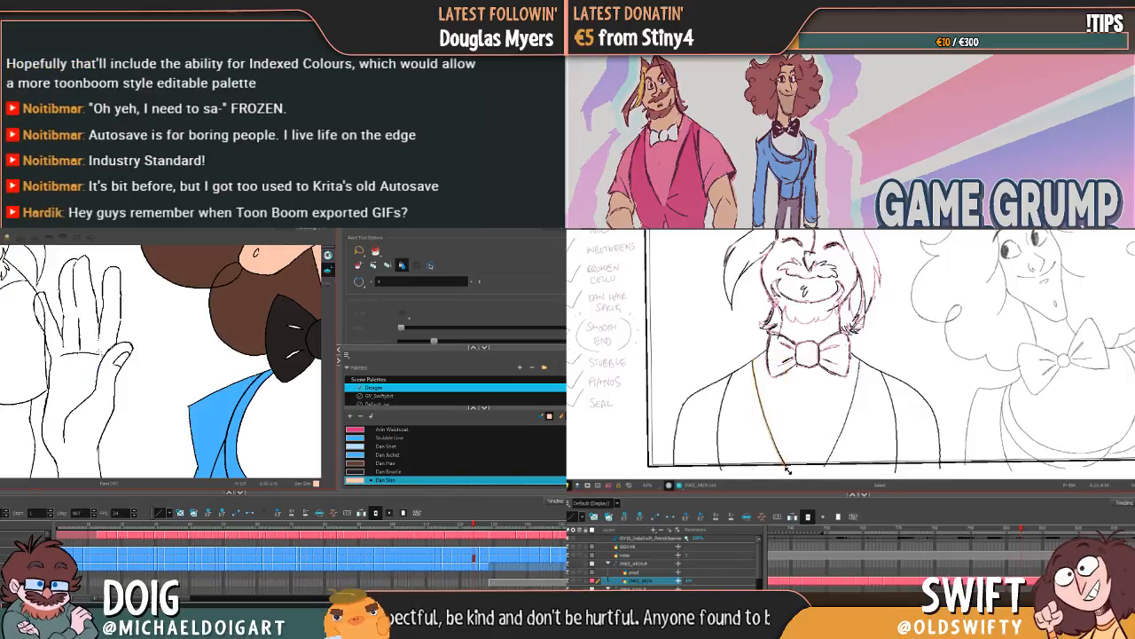
key(f)
key(g)
key(f)
key(g)
mouse_move(100, 427)
mouse_down()
mouse_move(119, 373)
mouse_move(127, 391)
mouse_up()
click(803, 451)
key(f)
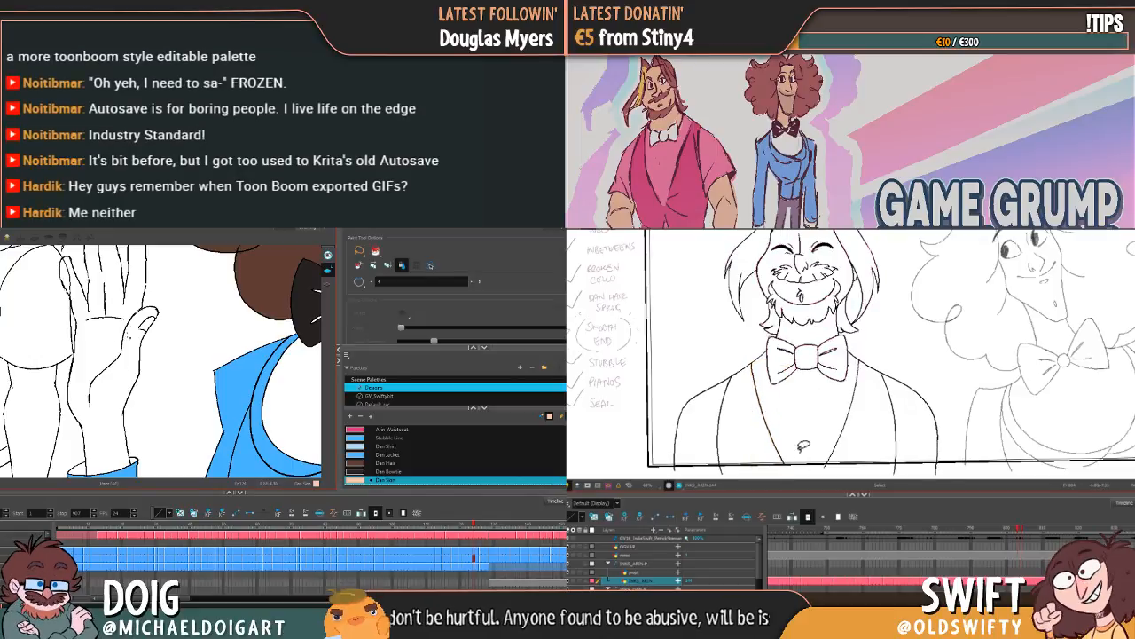
key(g)
Step: Rework the near-side lapel line's slant between collar and frame edge, and flip between drawings to check its motion
key(f)
key(g)
drag(113, 328, 103, 398)
drag(754, 359, 792, 468)
key(f)
drag(103, 398, 106, 388)
key(g)
key(f)
key(g)
key(f)
key(f)
key(g)
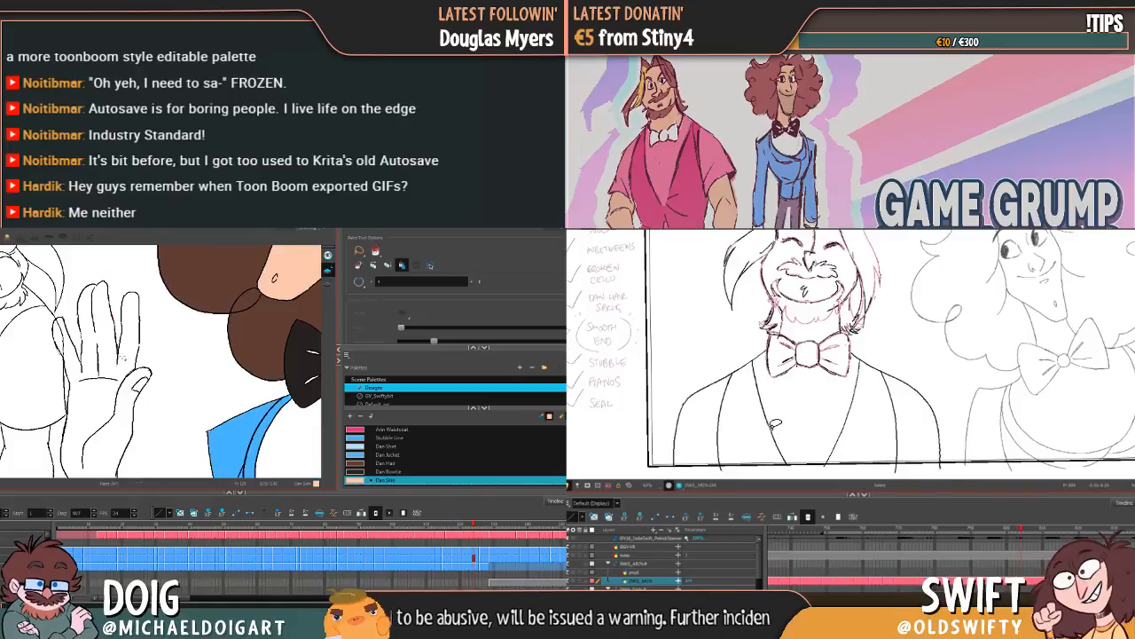
Step: Shorten the near-side lapel line slightly at its lower end, and brush a Dan Skin patch over the gap in the raised hand's finger outline
click(771, 430)
drag(790, 466, 787, 463)
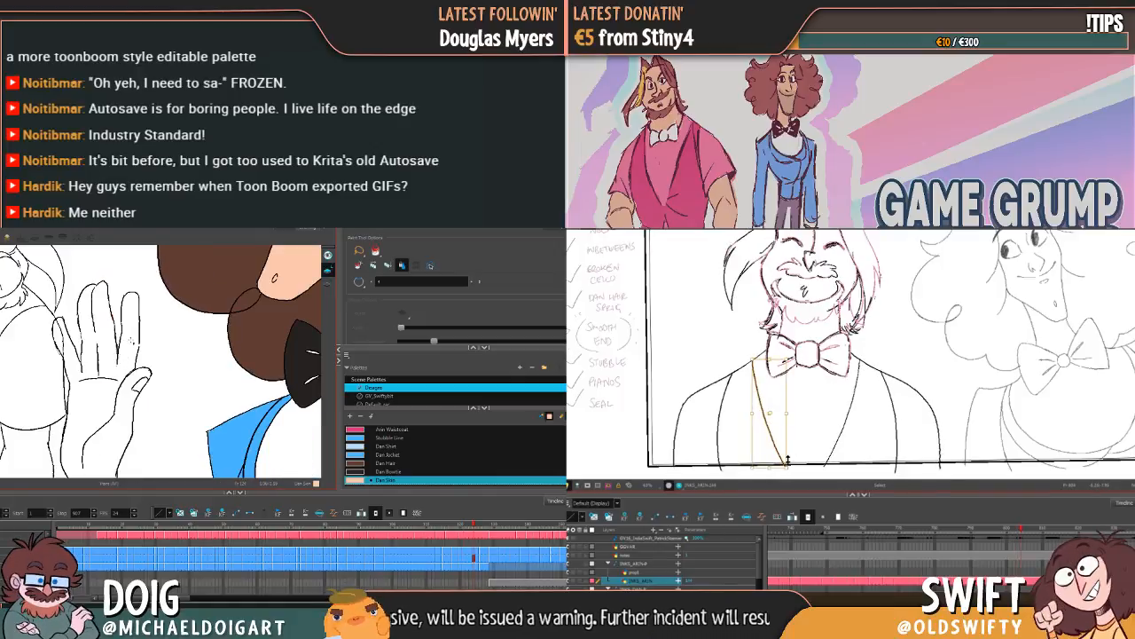
key(alt+b)
key(f)
key(g)
key(f)
key(g)
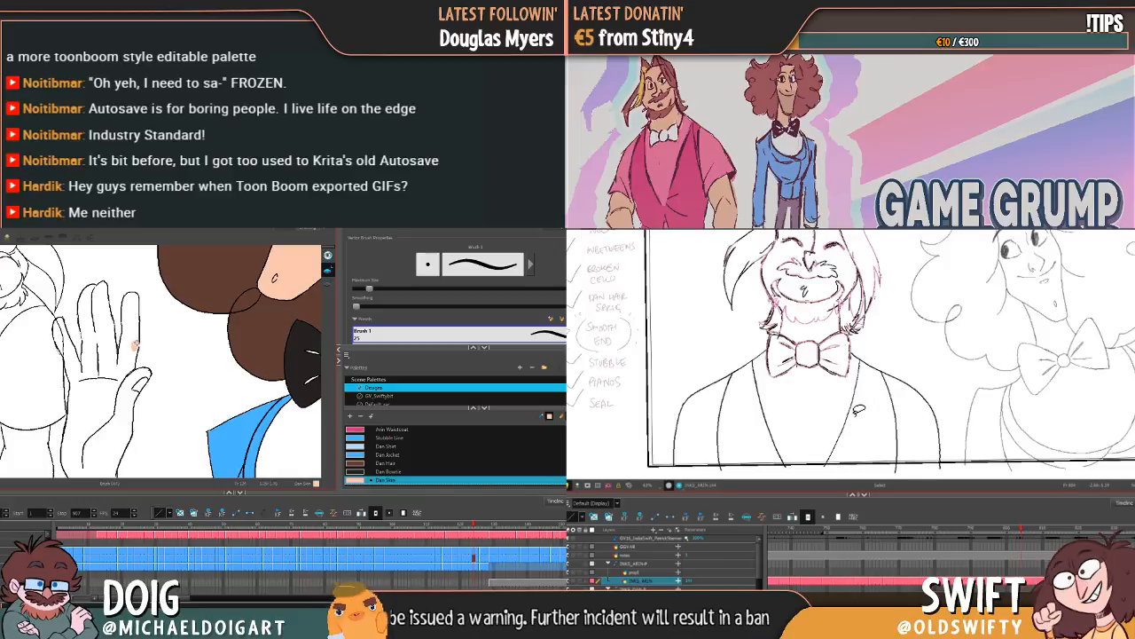
key(f)
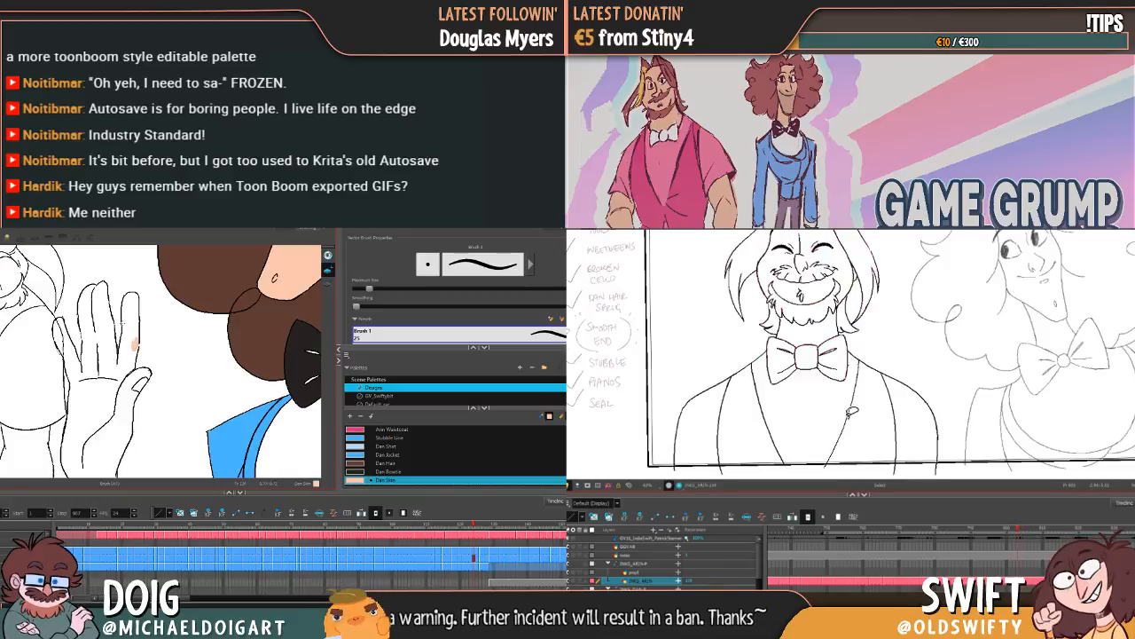
key(g)
key(f)
key(f)
key(g)
key(g)
Step: Fine-tune the upper end and width of the near-side lapel line below the bow tie
click(774, 366)
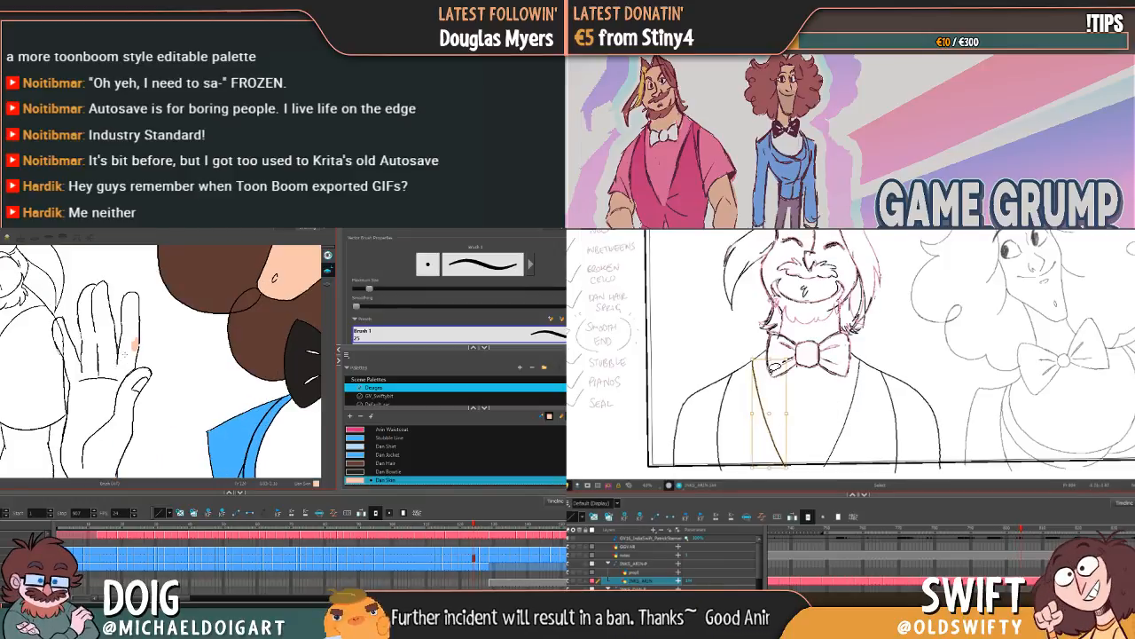
drag(752, 358, 752, 358)
key(alt+i)
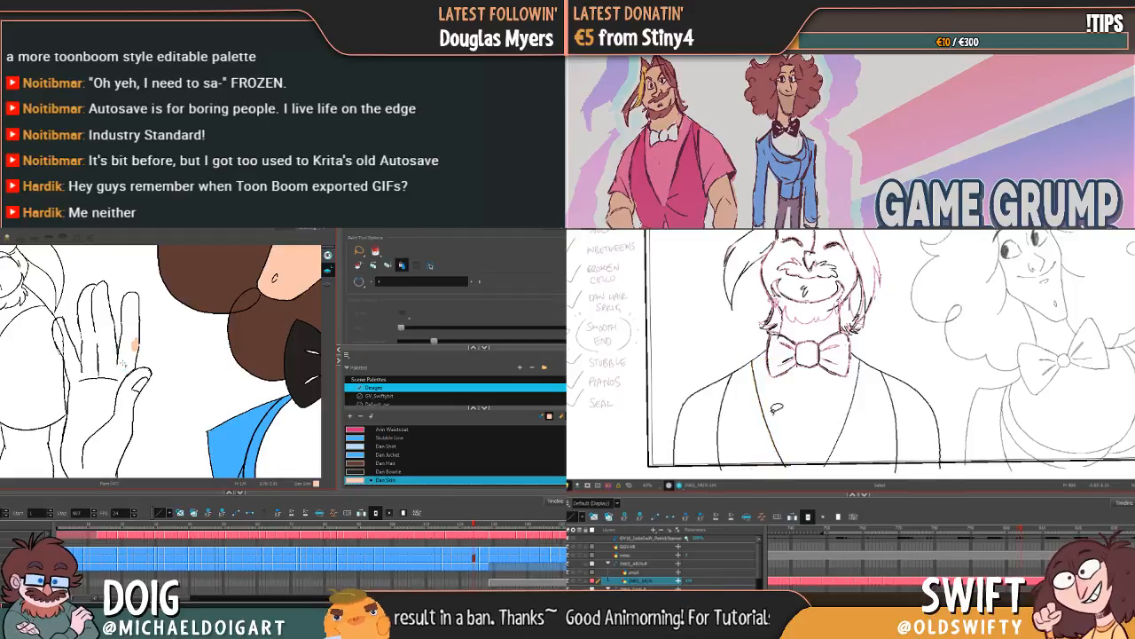
click(781, 366)
drag(788, 362, 793, 360)
drag(103, 369, 121, 363)
key(.)
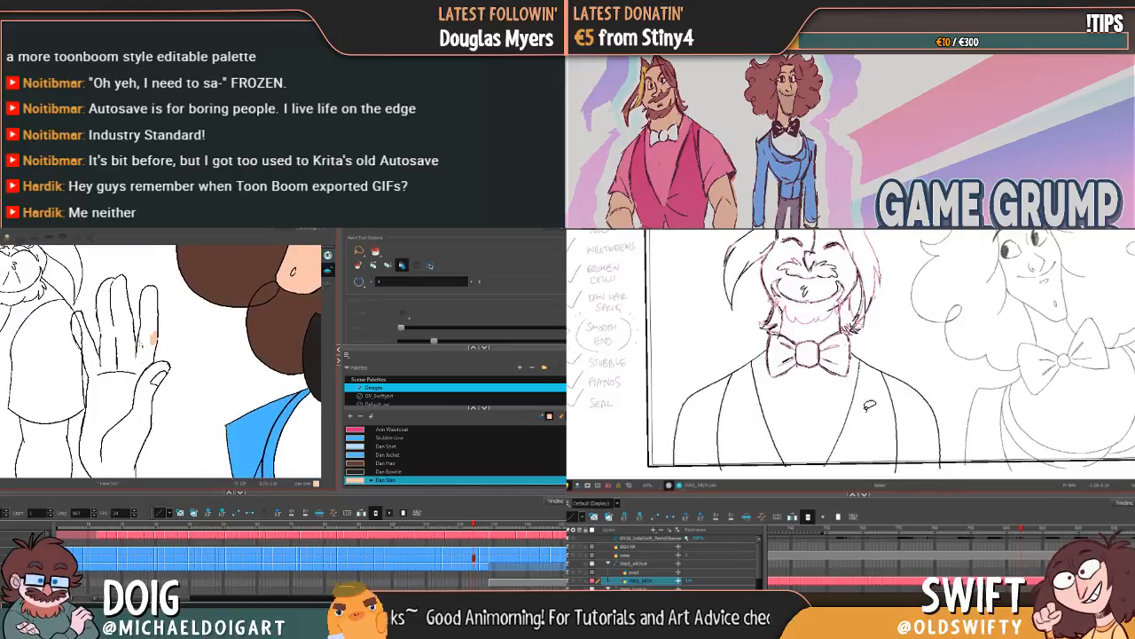
Step: Try to fill the curly-haired character's open hand with Dan Skin
click(141, 343)
key(.)
Step: Nudge the lower end of the far lapel line, and brush a Dan Skin patch over the gap beside the raised hand's middle fingers
key(.)
key(ctrl+z)
click(847, 413)
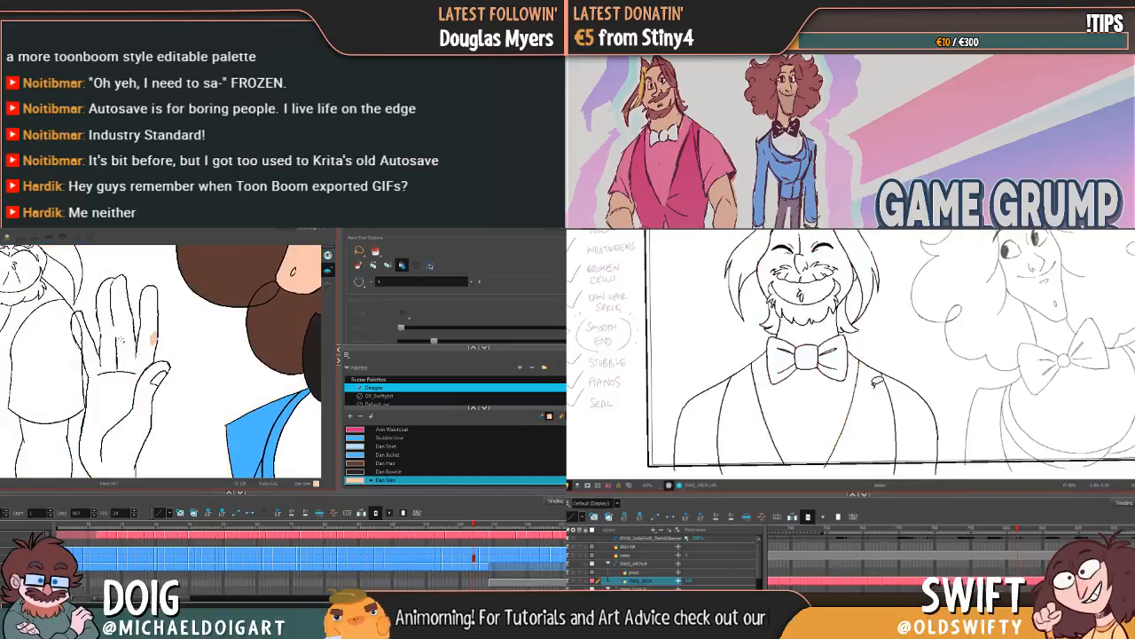
key(.)
key(.)
key(alt+b)
click(846, 419)
drag(826, 463, 830, 467)
drag(103, 331, 103, 338)
click(856, 454)
key(.)
key(alt+i)
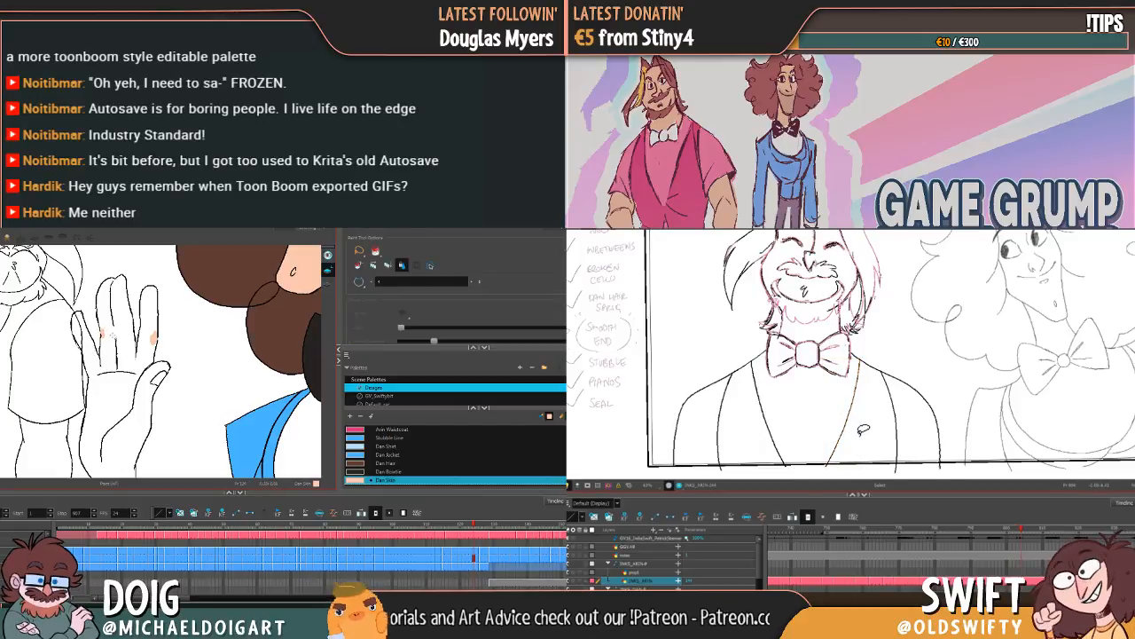
Step: Refit both ends of the far lapel line, and patch the open outline at the raised hand's fingertip with Dan Skin
drag(849, 439, 847, 419)
click(857, 375)
click(846, 444)
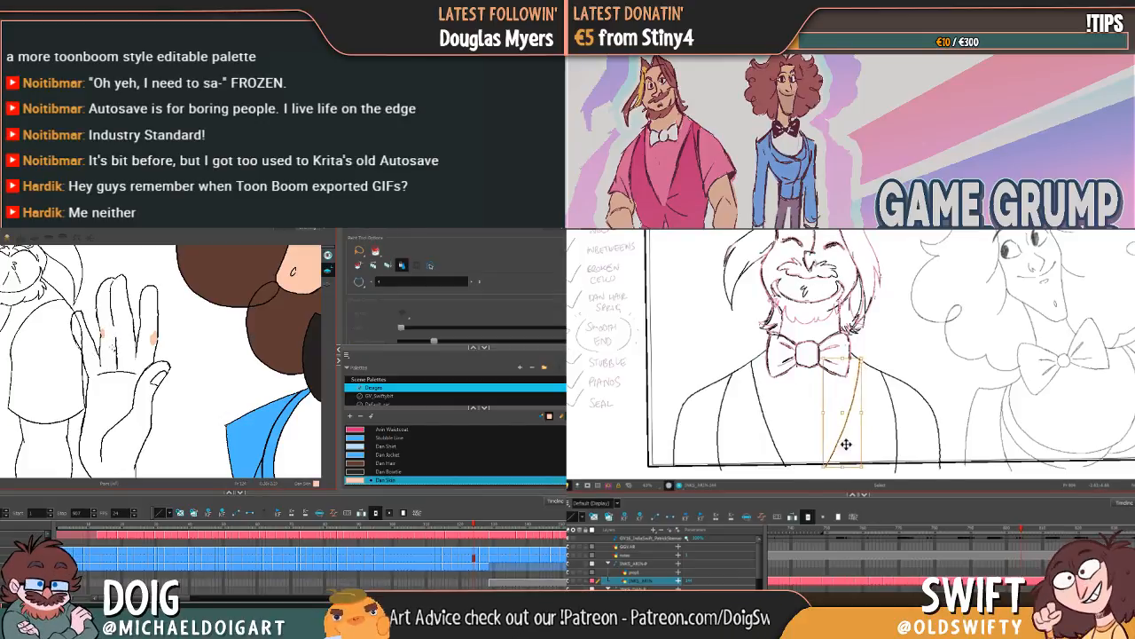
drag(823, 472, 846, 413)
key(alt+b)
key(.)
key(.)
drag(859, 365, 862, 362)
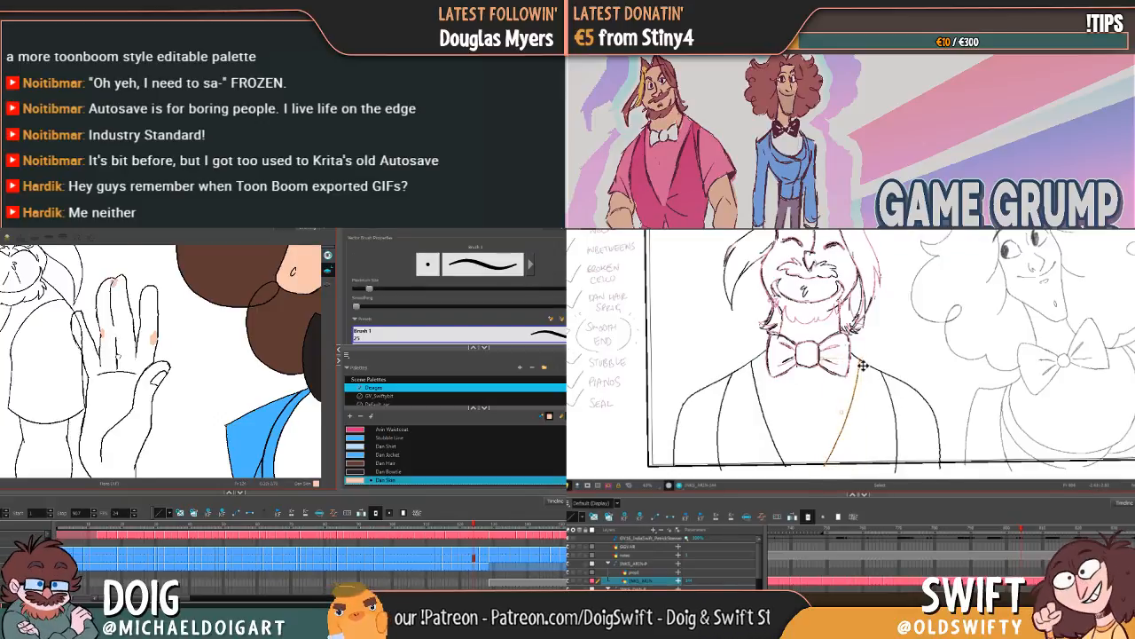
Step: Brush a small Dan Skin patch on the curly-haired character's wrist just above the blue cuff
key(space)
drag(119, 357, 119, 322)
drag(121, 402, 118, 369)
click(116, 408)
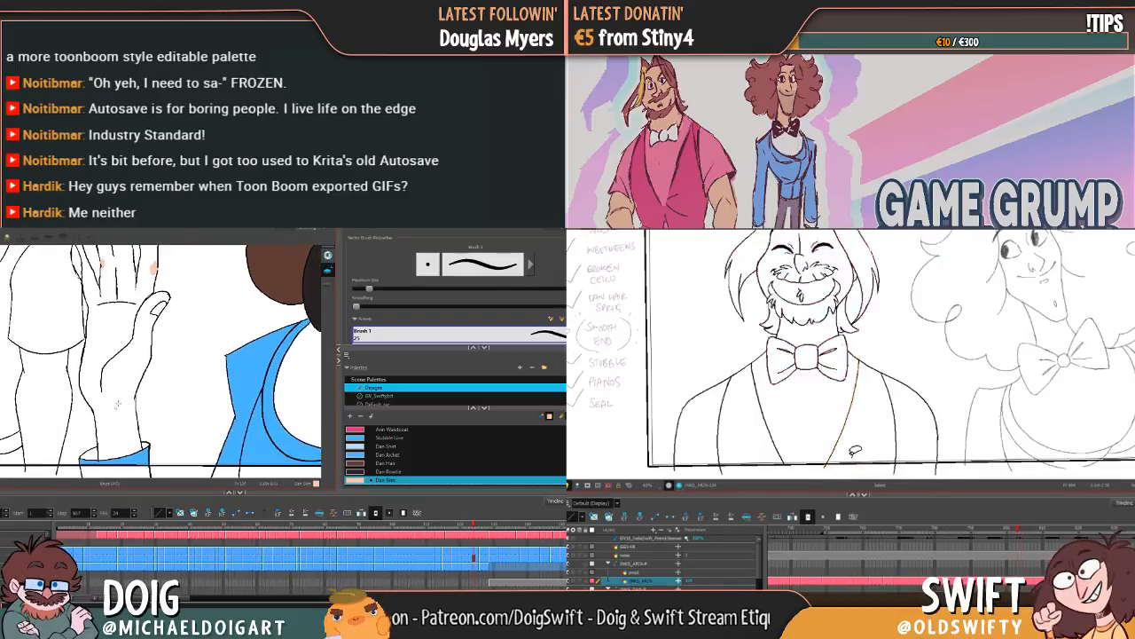
key(.)
key(alt+i)
key(.)
key(space)
drag(115, 332, 121, 399)
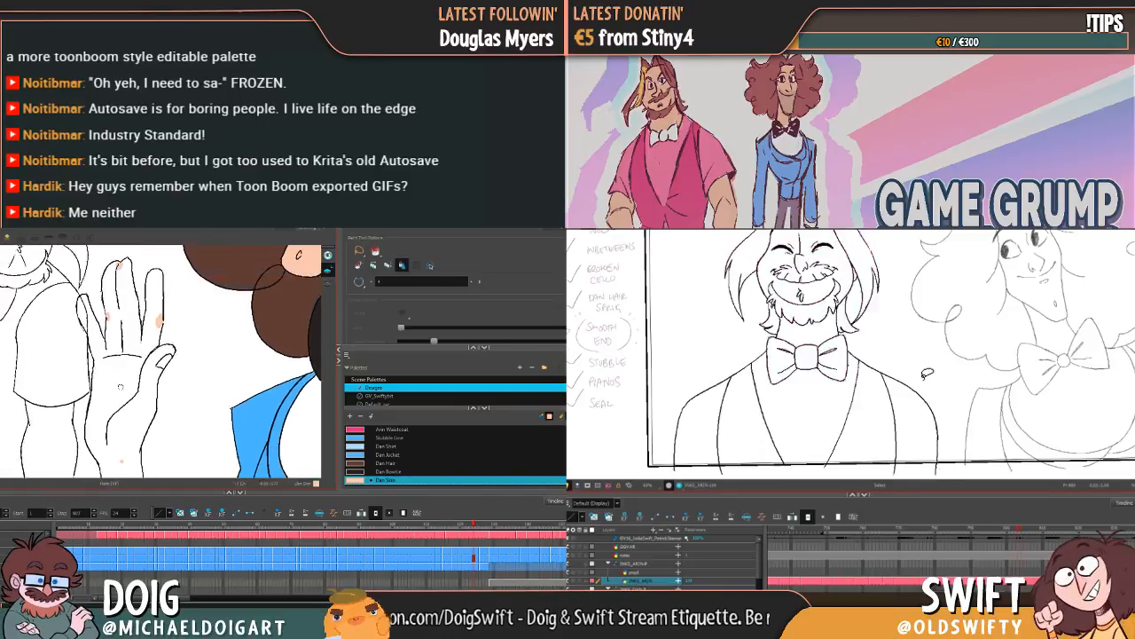
Step: Scale the bearded character's far shoulder and arm lines slightly, and brush Dan Skin patches over the gaps at the raised hand's finger bases
key(.)
key(.)
key(alt+b)
key(.)
mouse_move(883, 347)
mouse_down()
mouse_move(874, 396)
mouse_move(920, 451)
mouse_move(945, 407)
mouse_up()
drag(151, 358, 157, 358)
drag(944, 399, 943, 395)
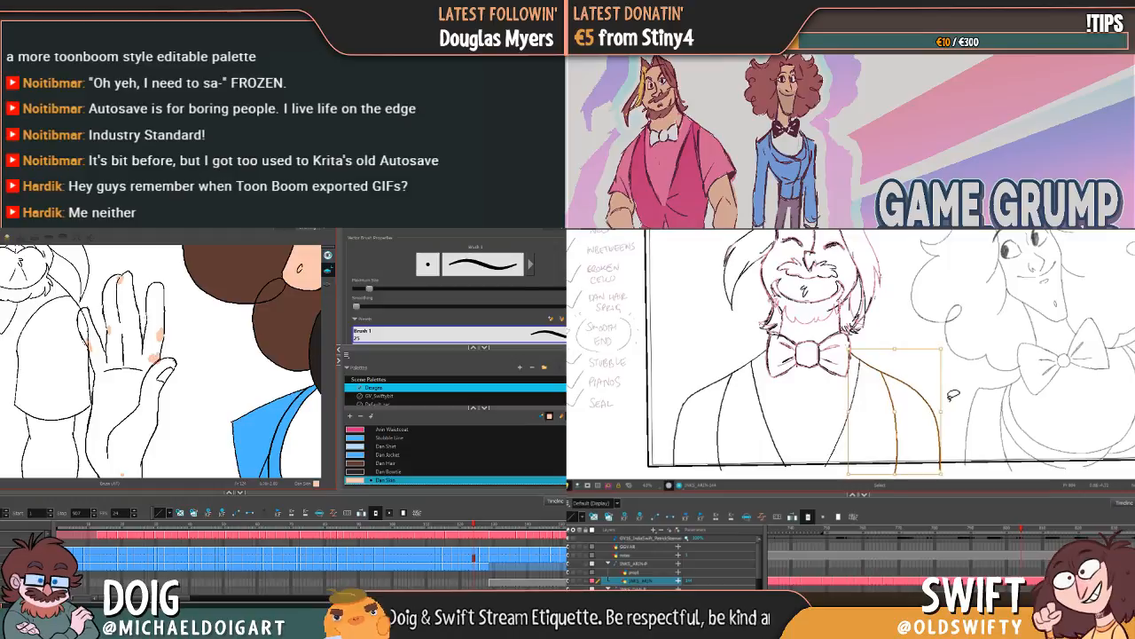
click(958, 395)
key(.)
key(alt+i)
key(.)
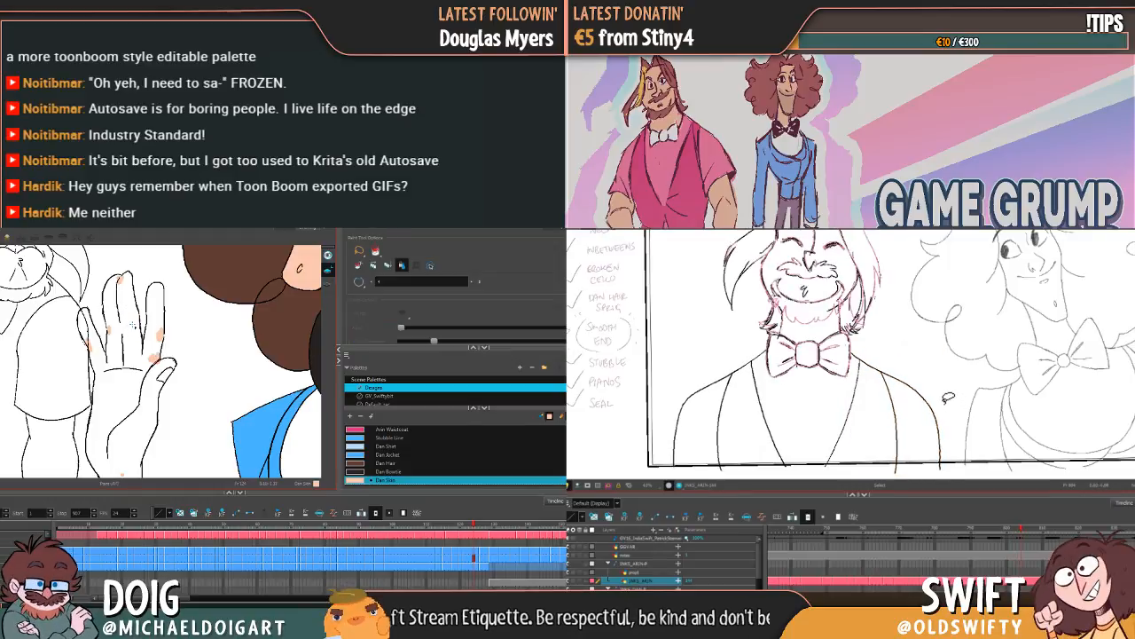
Step: Refine the far shoulder and sleeve lines again and compare them with the neighbouring drawing
mouse_move(886, 356)
mouse_down()
mouse_move(957, 407)
mouse_move(943, 396)
mouse_up()
click(953, 395)
key(.)
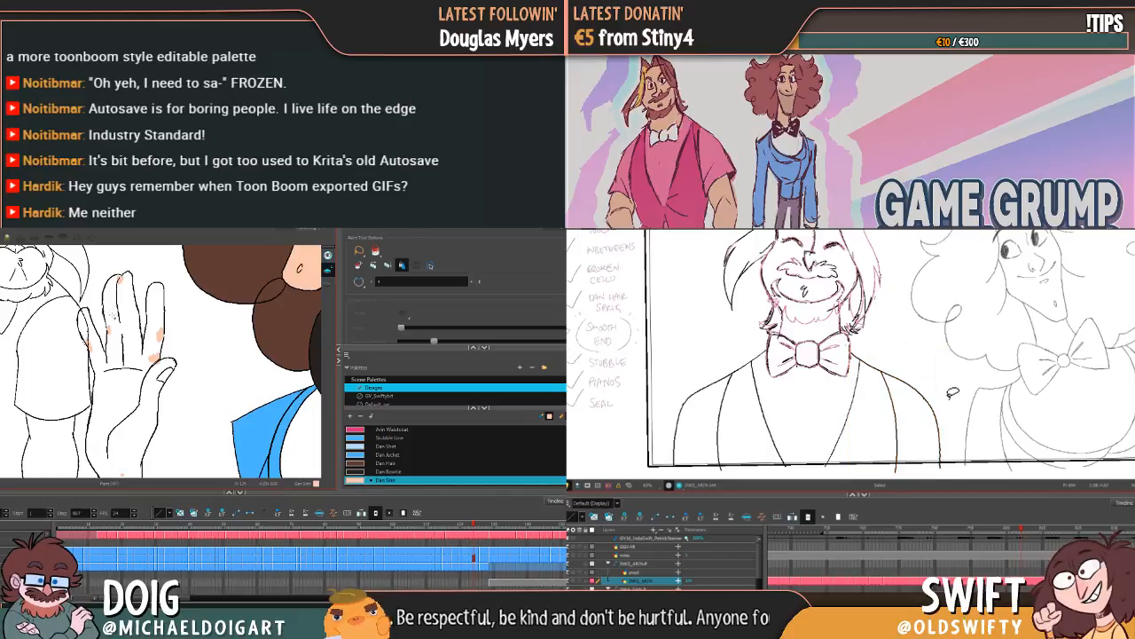
key(.)
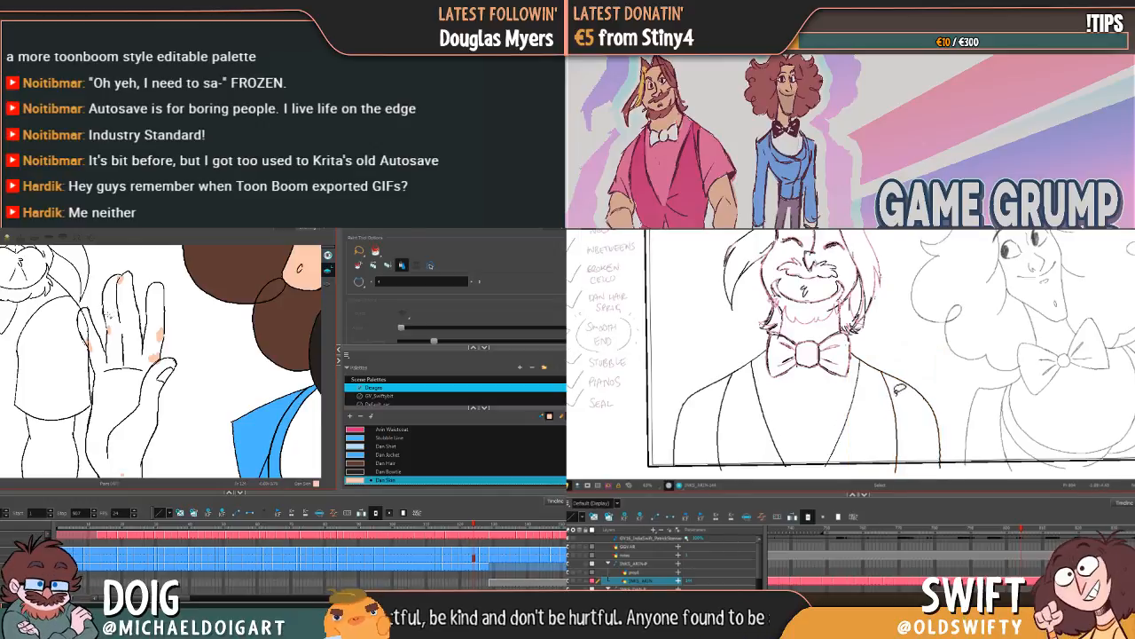
key(.)
Step: Brush more Dan Skin patches along the gaps in the raised hand's finger beside the thumb, and select the bearded character's head and bow tie lines
drag(901, 367, 904, 408)
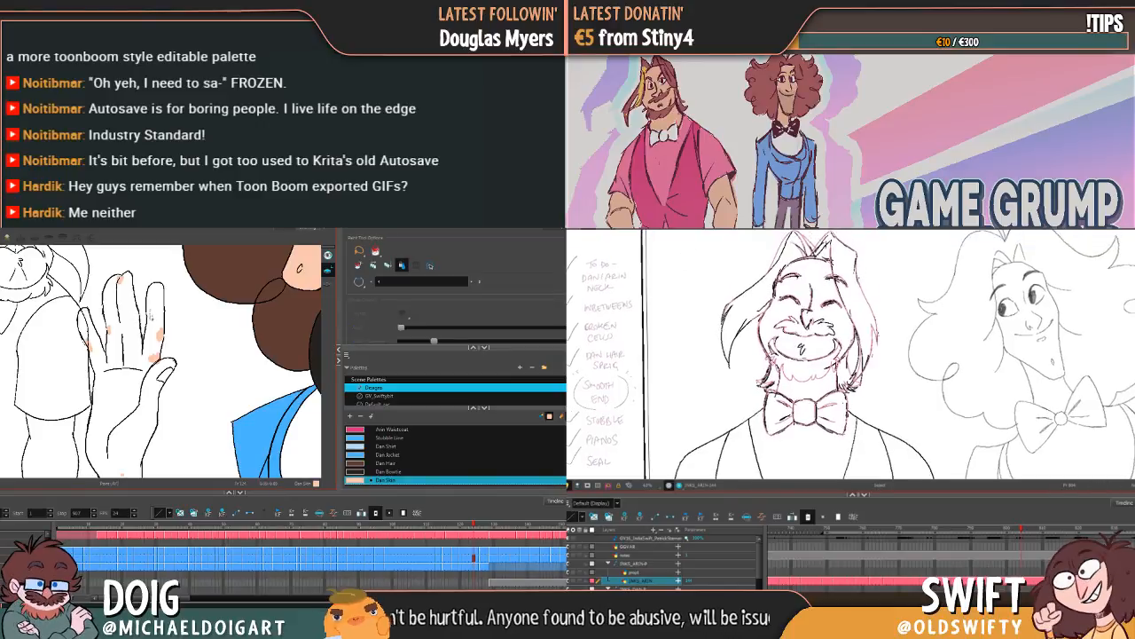
click(151, 314)
key(ctrl+z)
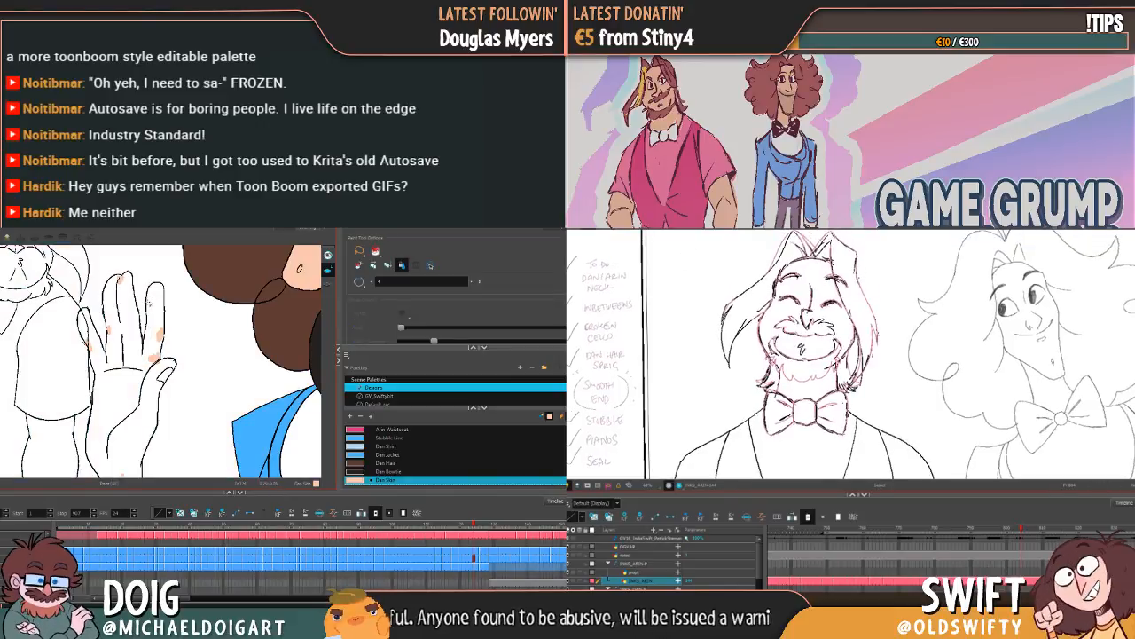
key(alt+b)
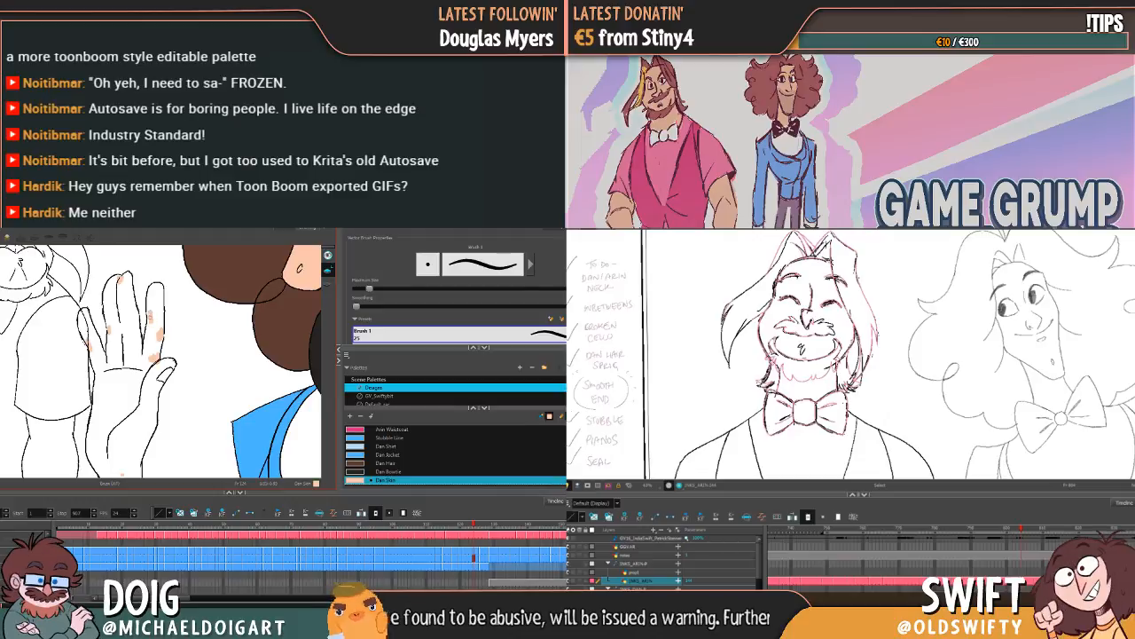
key(ctrl+a)
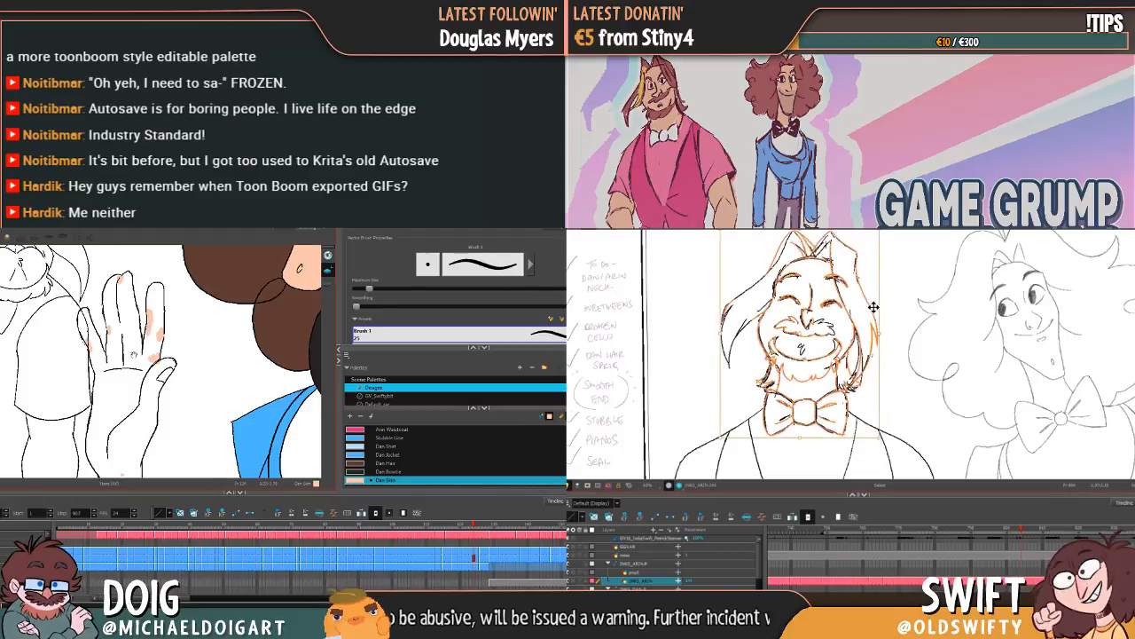
mouse_move(134, 355)
mouse_down()
mouse_move(145, 332)
mouse_move(133, 325)
mouse_move(136, 355)
mouse_up()
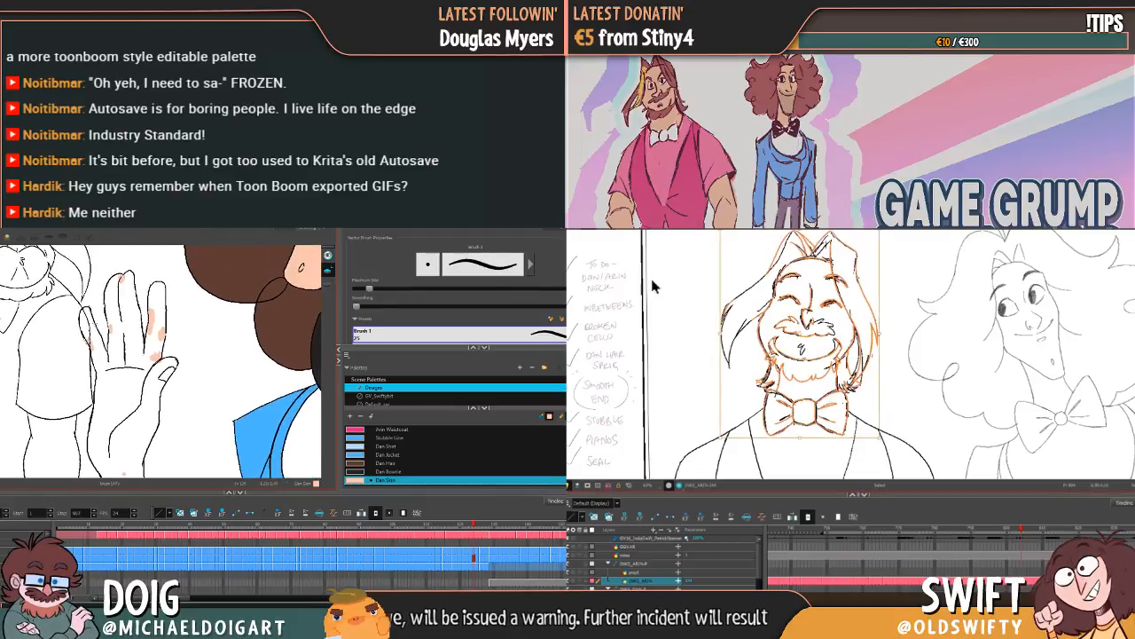
key(alt+i)
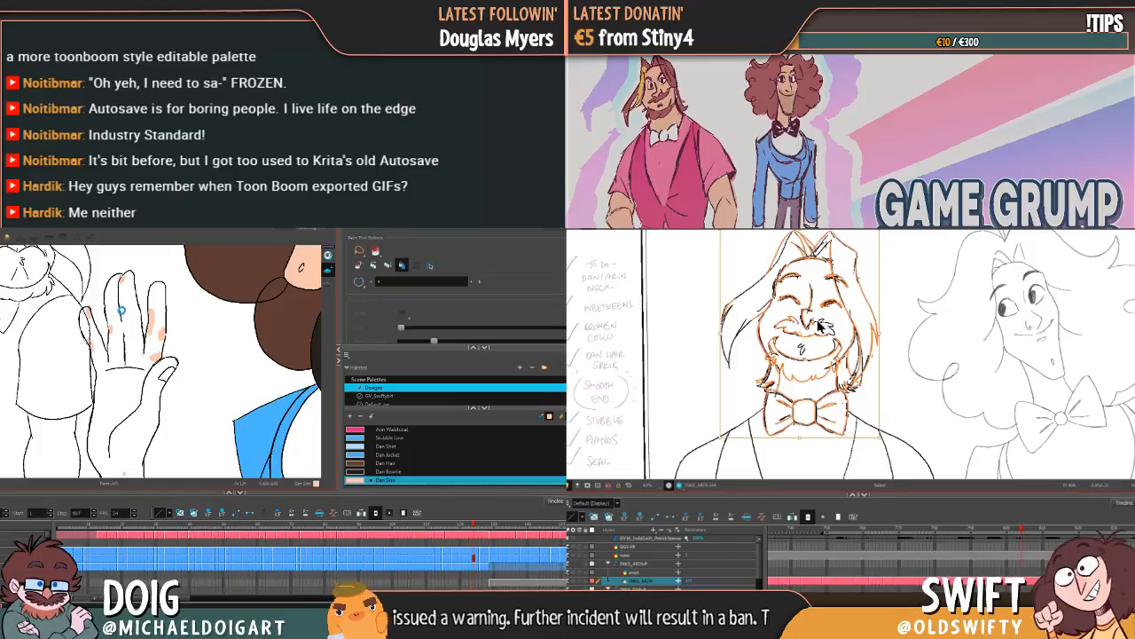
key(alt+b)
mouse_move(139, 326)
mouse_down()
mouse_move(141, 312)
mouse_move(135, 323)
mouse_up()
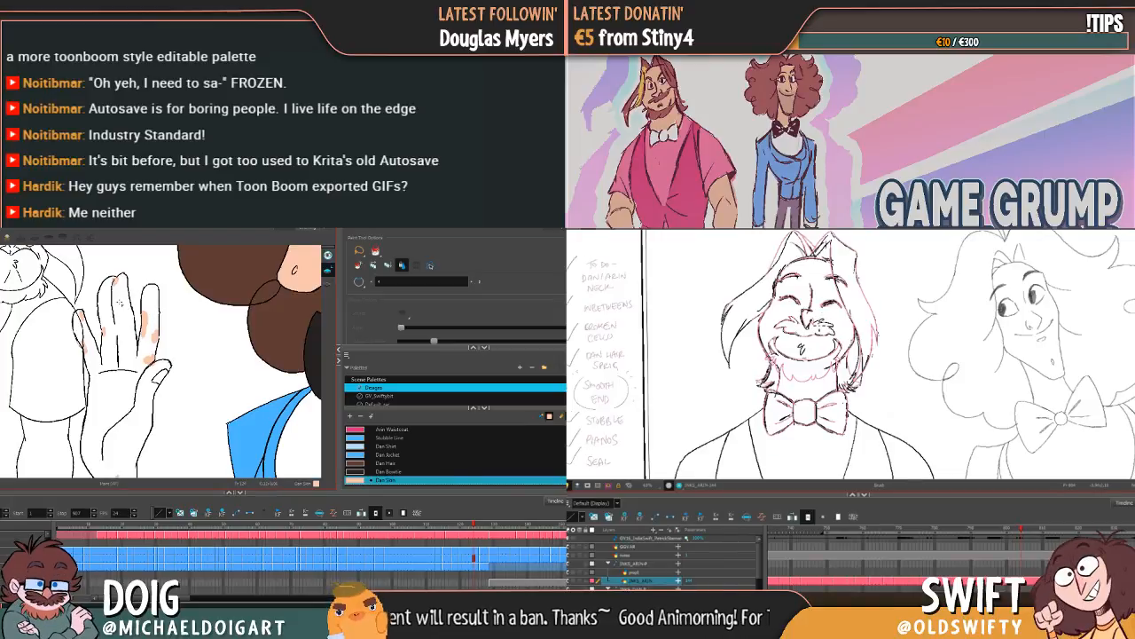
Step: Compare the raised-hand drawing with the neighbouring drawings of the curly-haired character
key(f)
key(g)
key(g)
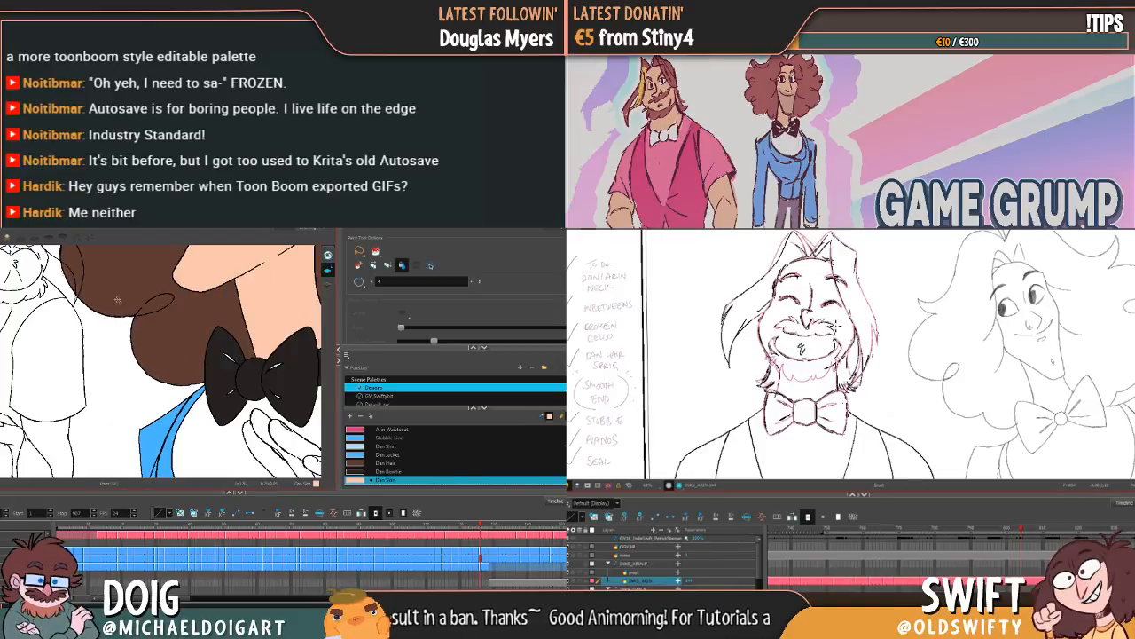
key(f)
key(f)
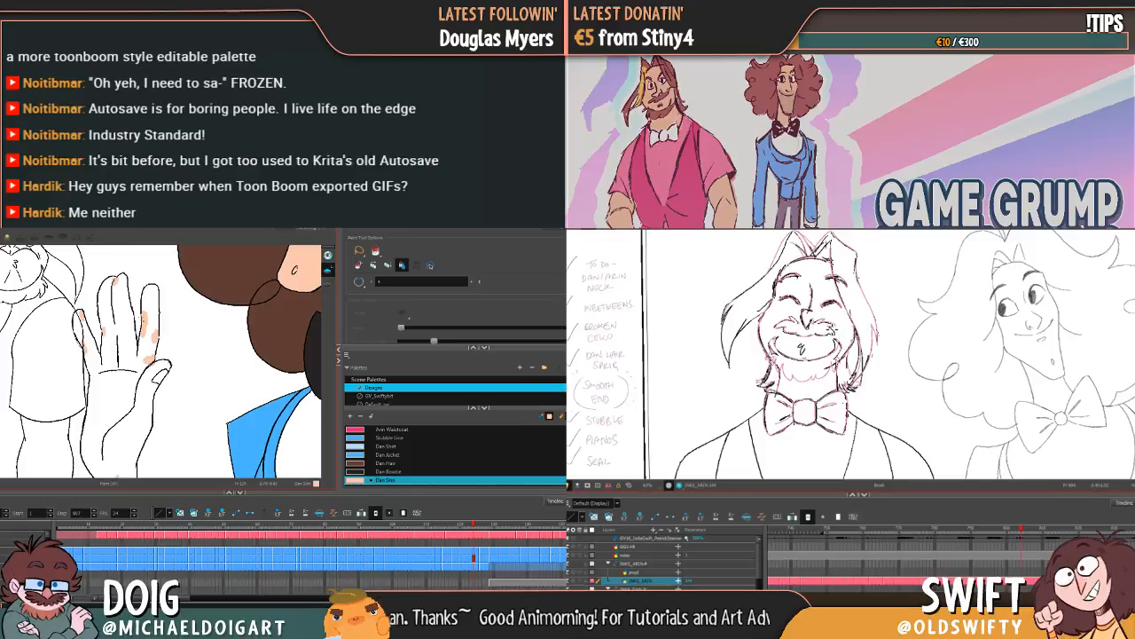
Step: Show the invisible strokes to check the raised hand's outline for gaps, and select the bearded character's head and bow tie lines
drag(153, 383, 156, 311)
key(comma)
key(period)
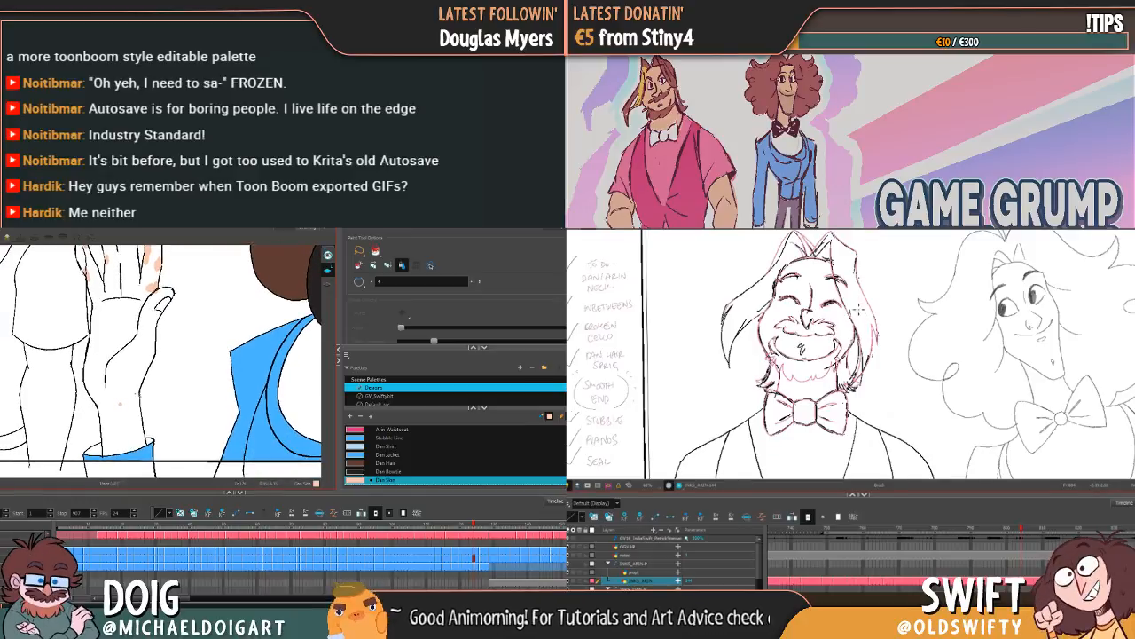
key(k)
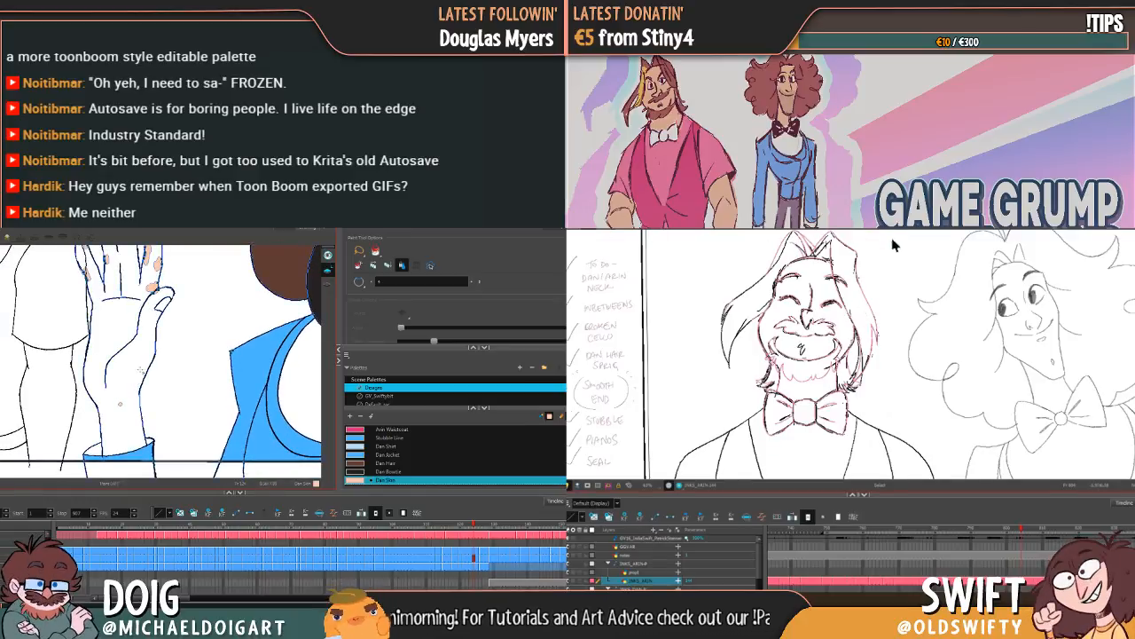
mouse_move(140, 326)
mouse_down()
mouse_move(139, 387)
mouse_move(135, 346)
mouse_up()
key(ctrl+a)
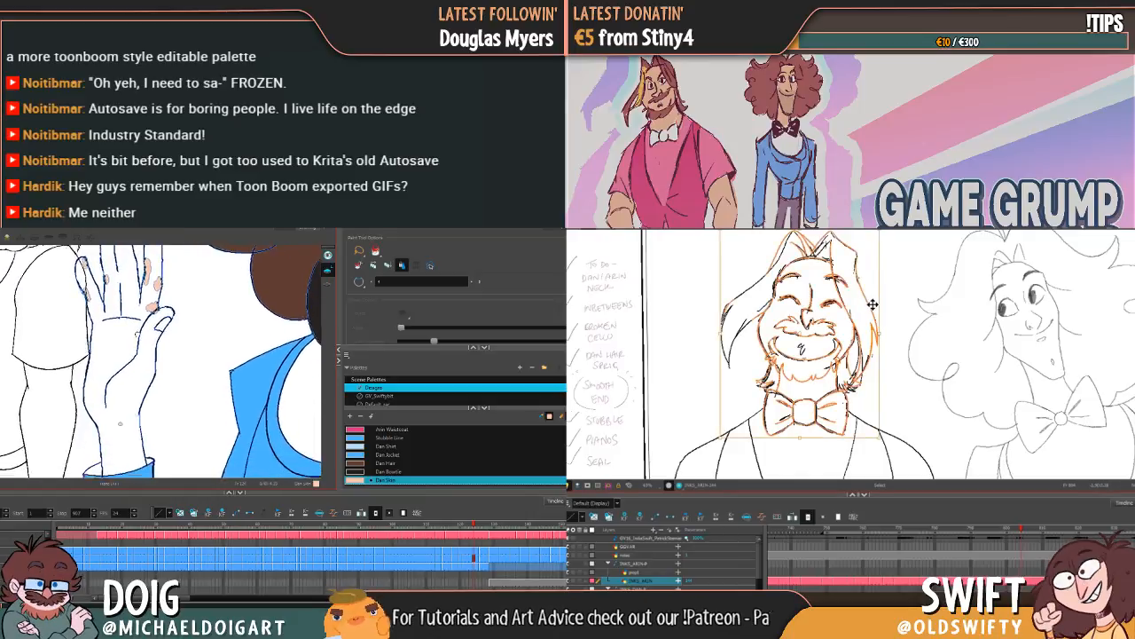
key(k)
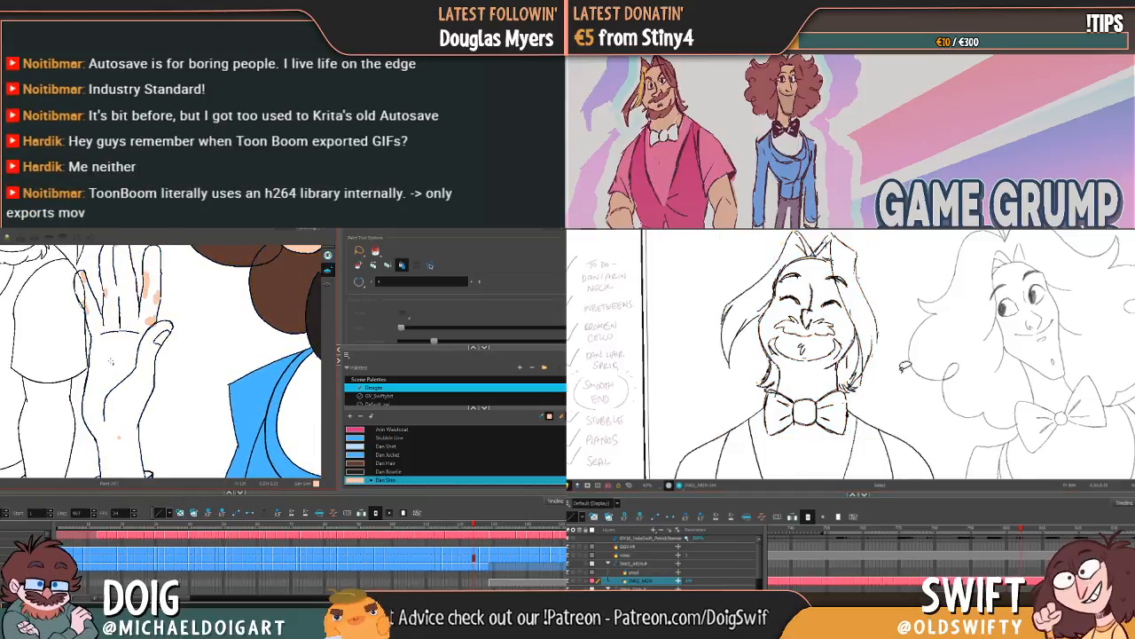
Step: Brush Dan Skin patches over the gaps at the raised hand's wrist, and delete the bearded character's lassoed head and bow tie lines
mouse_move(851, 415)
mouse_down()
mouse_move(850, 440)
mouse_move(774, 442)
mouse_move(707, 315)
mouse_move(899, 273)
mouse_move(897, 322)
mouse_move(929, 378)
mouse_up()
key(alt+b)
drag(129, 420, 135, 364)
click(923, 385)
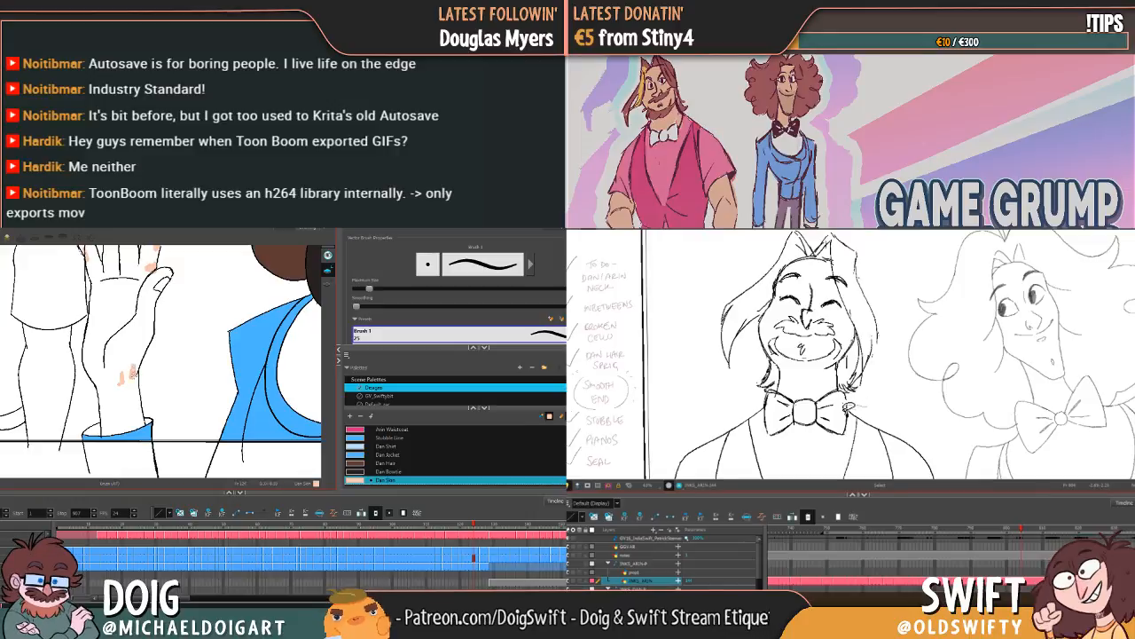
drag(853, 422, 781, 438)
drag(139, 337, 131, 372)
drag(781, 439, 761, 414)
drag(131, 373, 125, 393)
key(alt+i)
mouse_move(761, 414)
mouse_down()
mouse_move(760, 346)
mouse_move(805, 251)
mouse_move(833, 231)
mouse_move(900, 264)
mouse_move(894, 382)
mouse_up()
click(125, 390)
key(Delete)
key(ctrl+z)
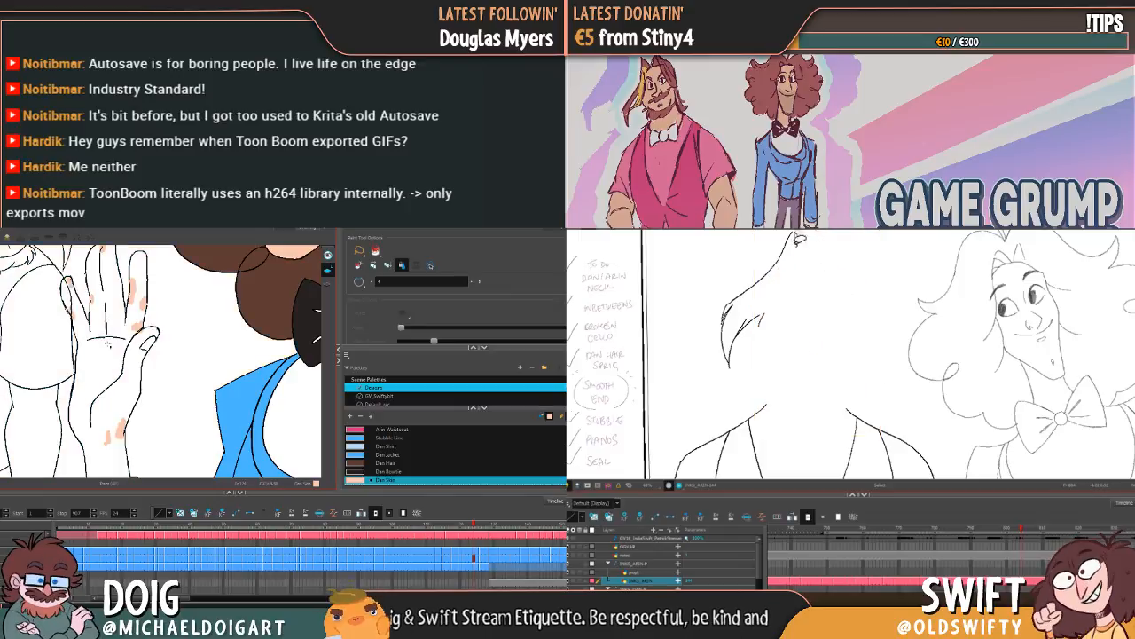
Step: Try to fill the raised hand with Dan Skin, and place cleaner head and bow tie lines in the bearded character's drawing
click(115, 384)
key(ctrl+z)
drag(116, 330, 120, 371)
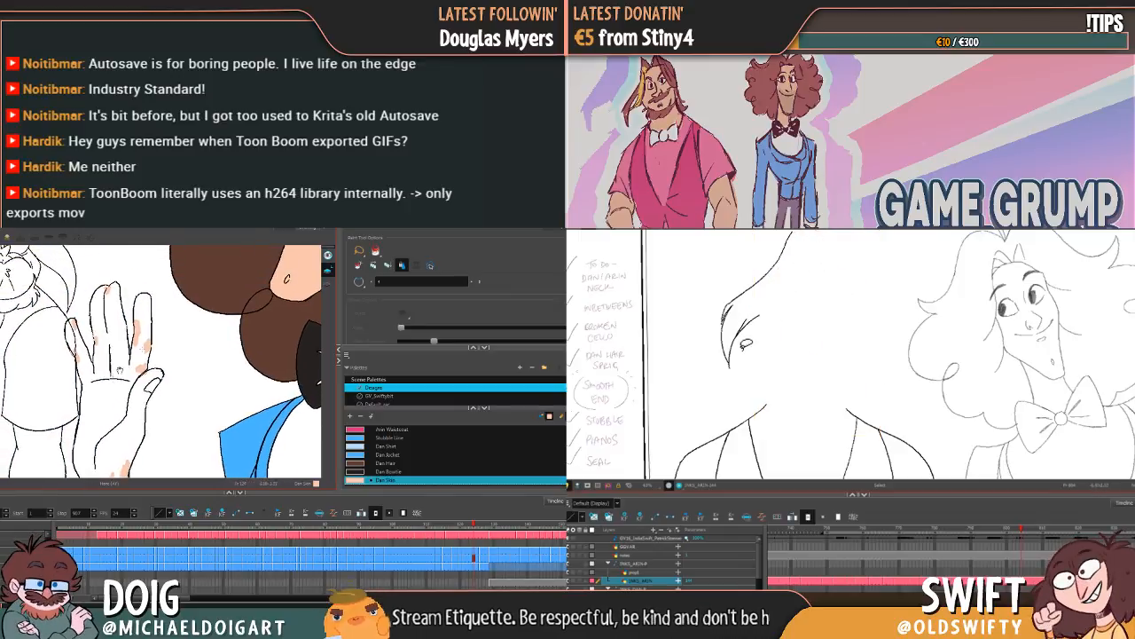
drag(721, 267, 772, 324)
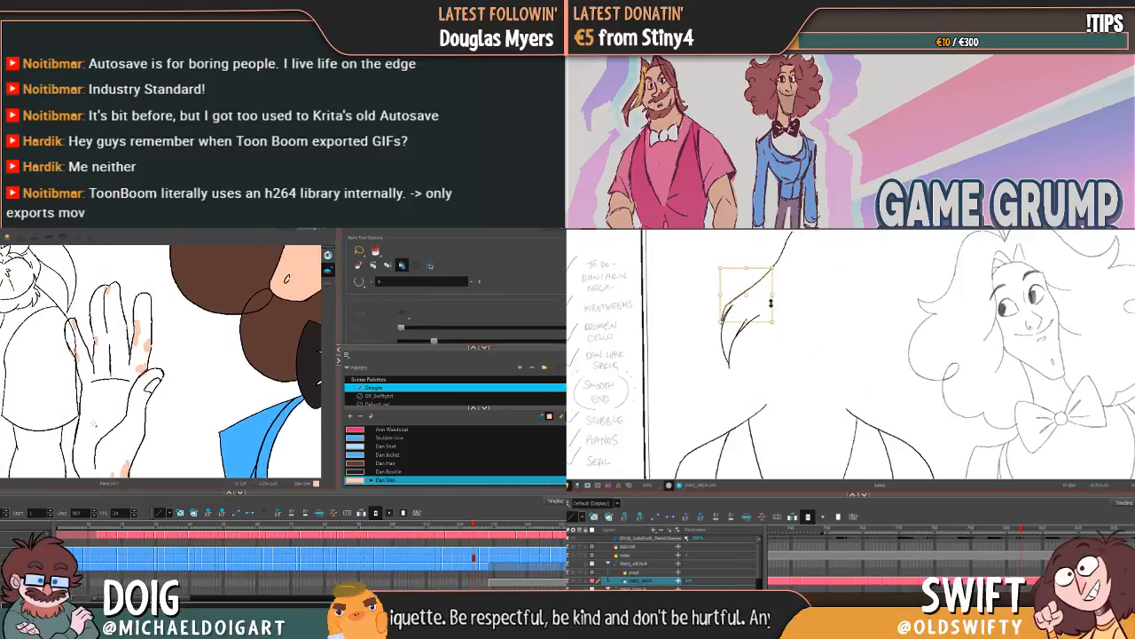
click(104, 413)
key(ctrl+z)
key(ctrl+z)
click(108, 407)
drag(110, 402, 110, 388)
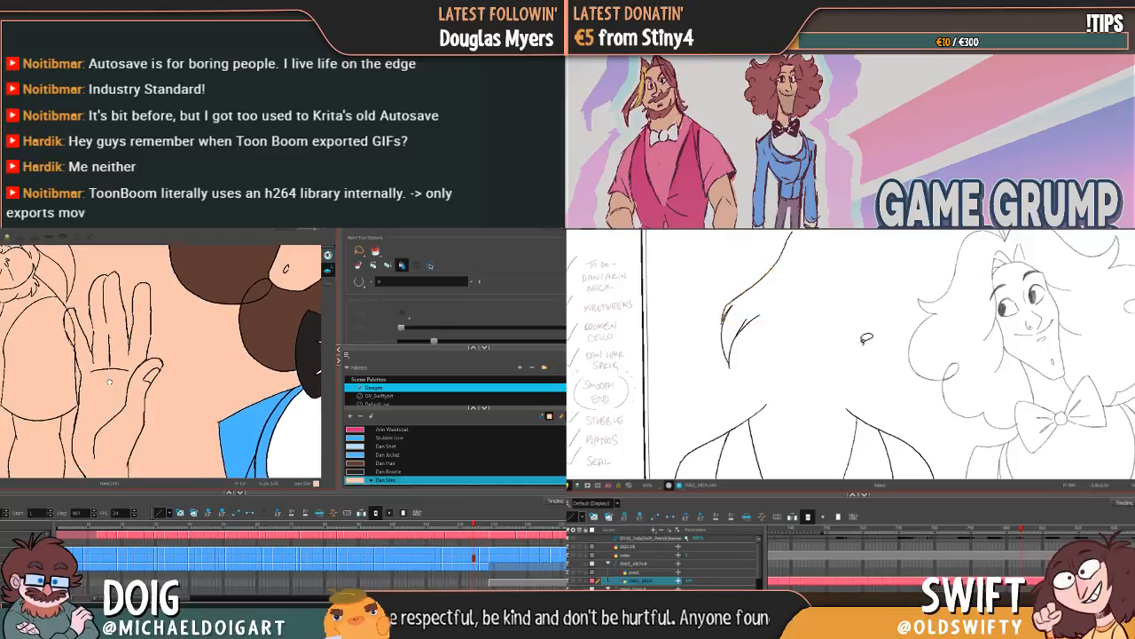
key(ctrl+z)
key(ctrl+z)
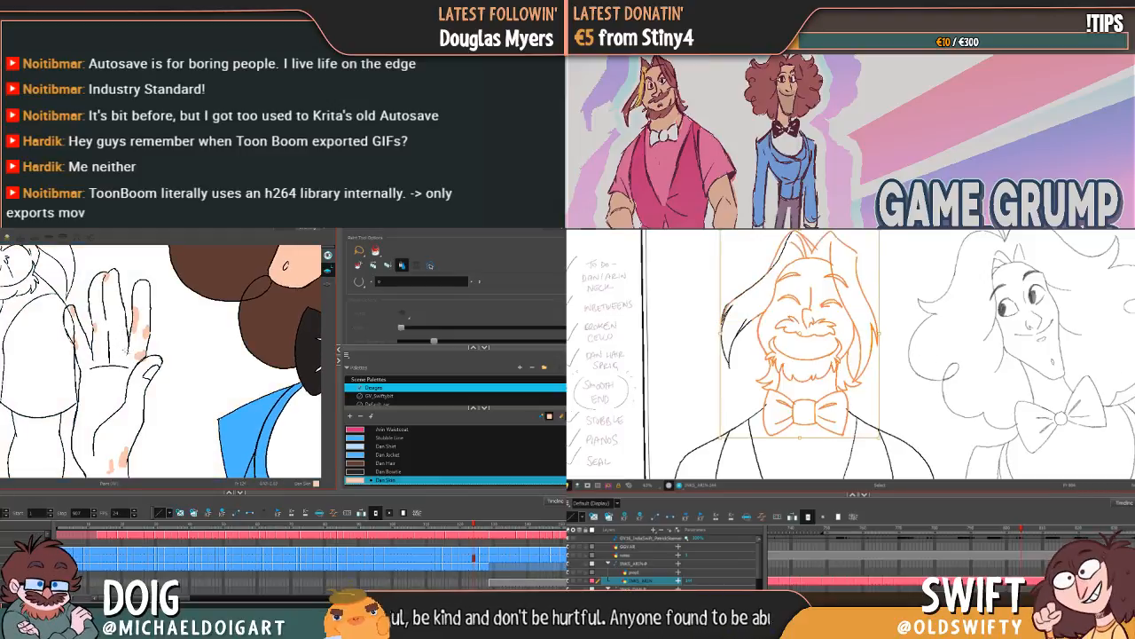
Step: Brush Dan Skin along the inner edges of the raised hand's fingers to close the outline gaps
key(space)
key(alt+b)
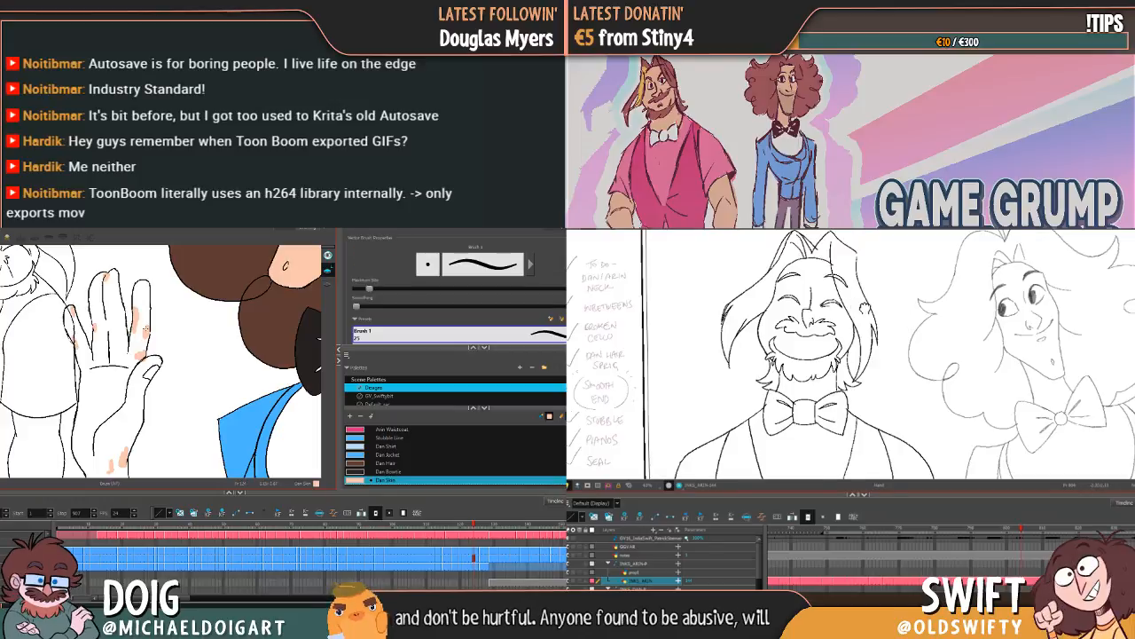
drag(865, 307, 872, 330)
key(alt+i)
key(alt+b)
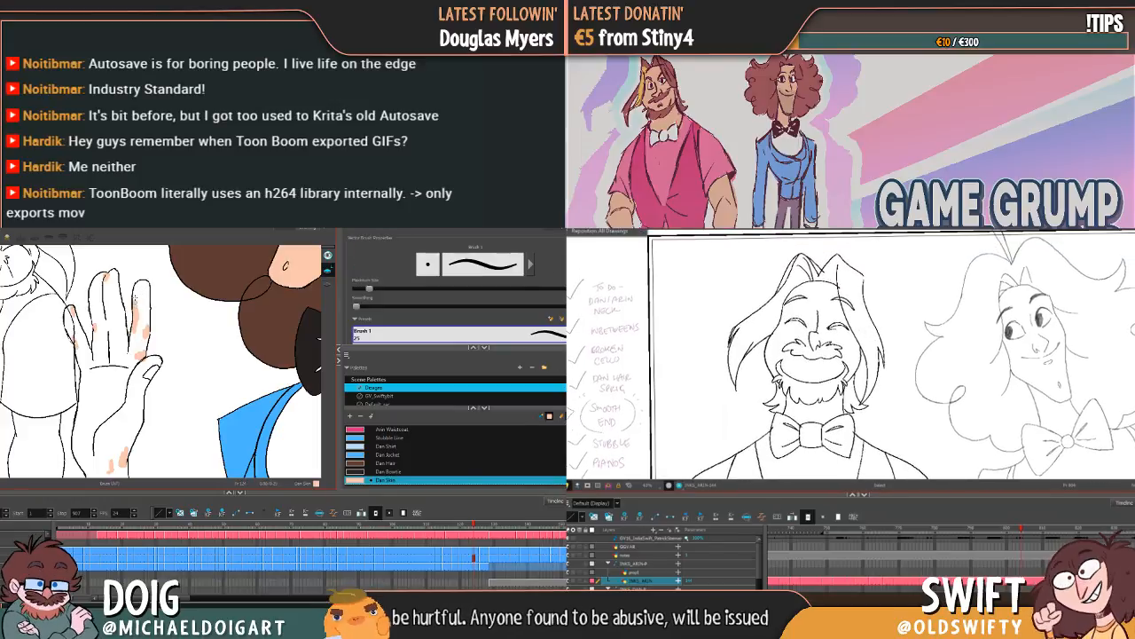
key(alt+t)
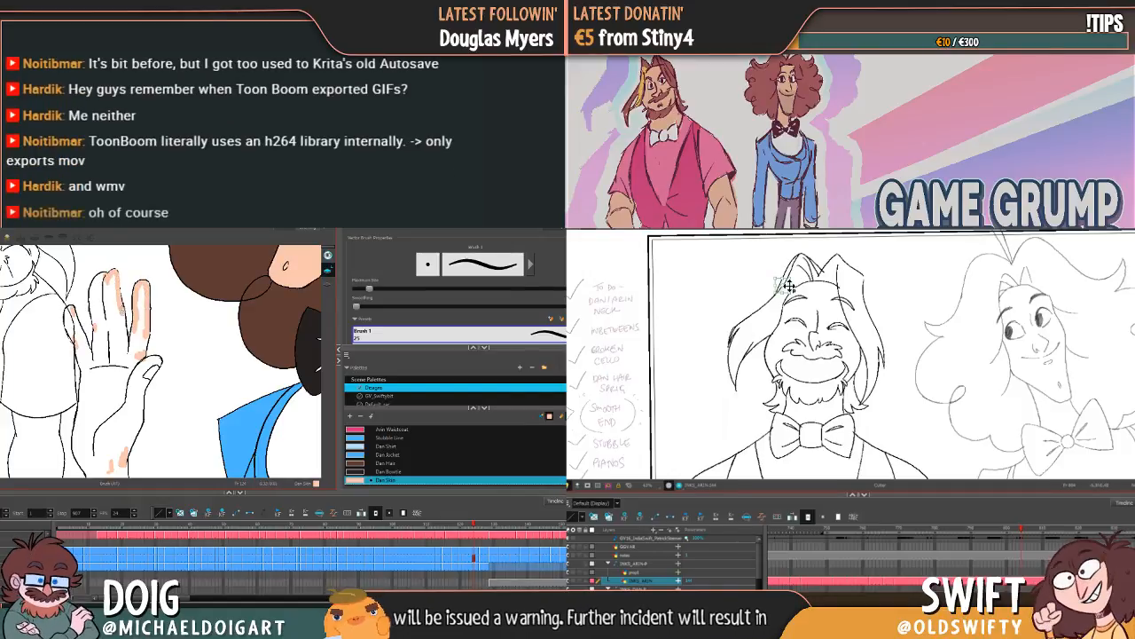
drag(120, 311, 125, 359)
key(alt+i)
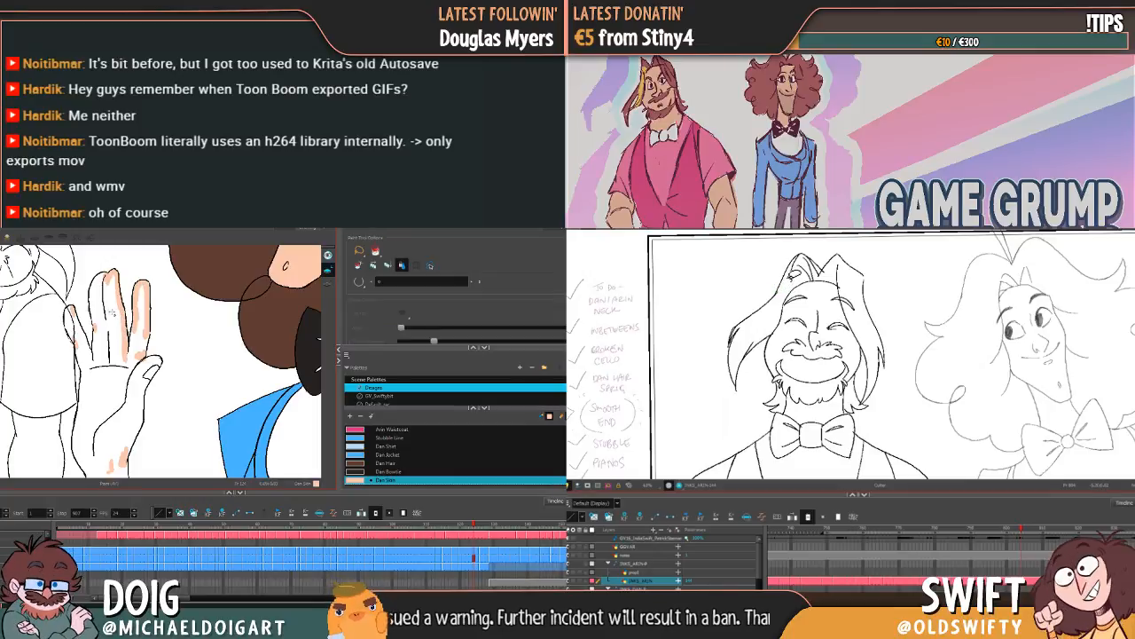
Step: Try filling the raised hand's fingers with Dan Skin, and undo the fills and the finger edge strokes
click(113, 313)
key(ctrl+z)
click(106, 332)
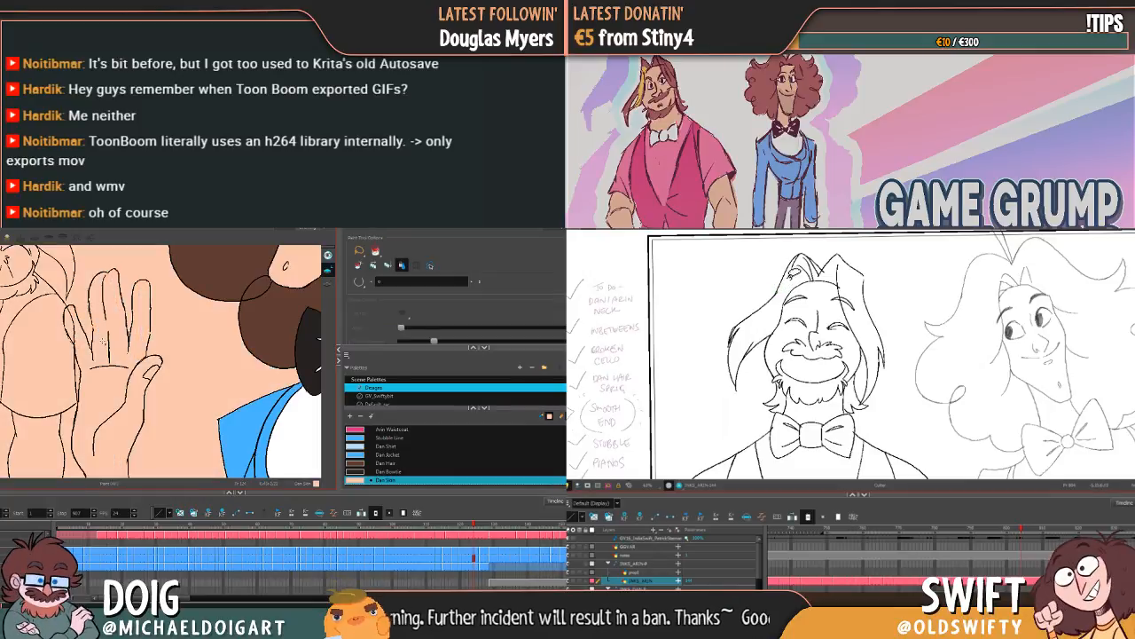
key(ctrl+z)
key(ctrl+z)
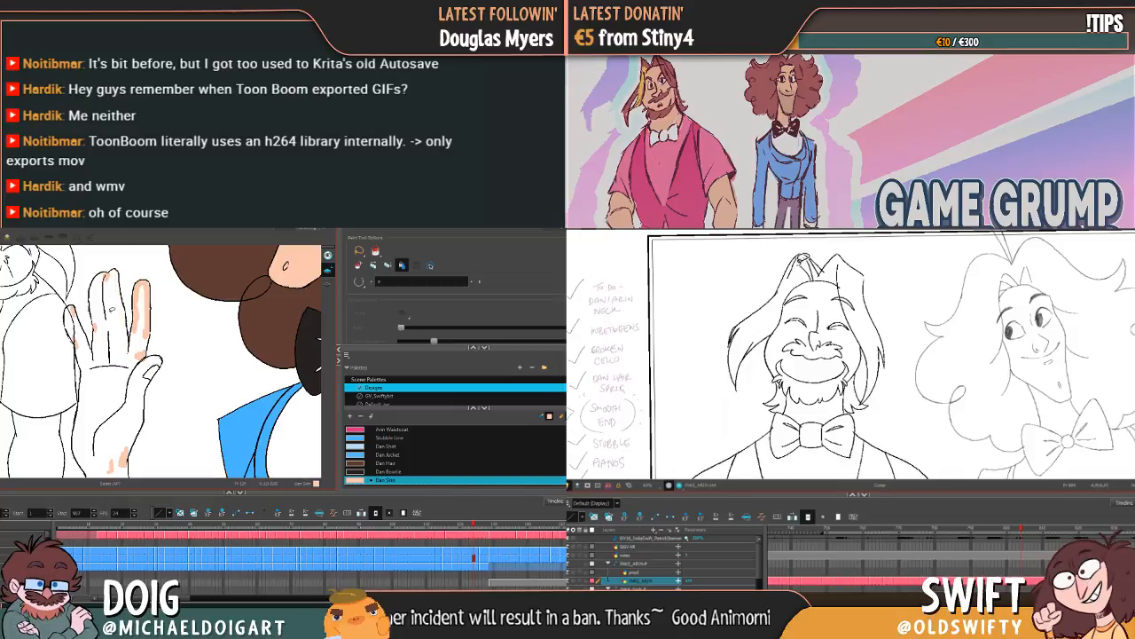
key(ctrl+z)
click(115, 312)
key(ctrl+z)
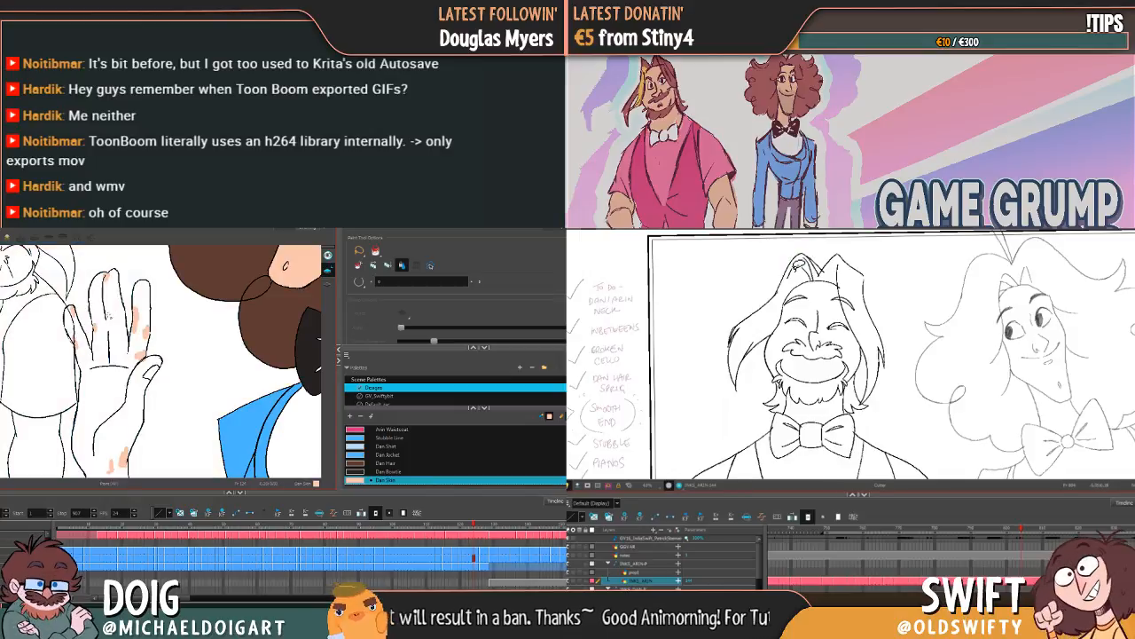
click(112, 319)
key(ctrl+z)
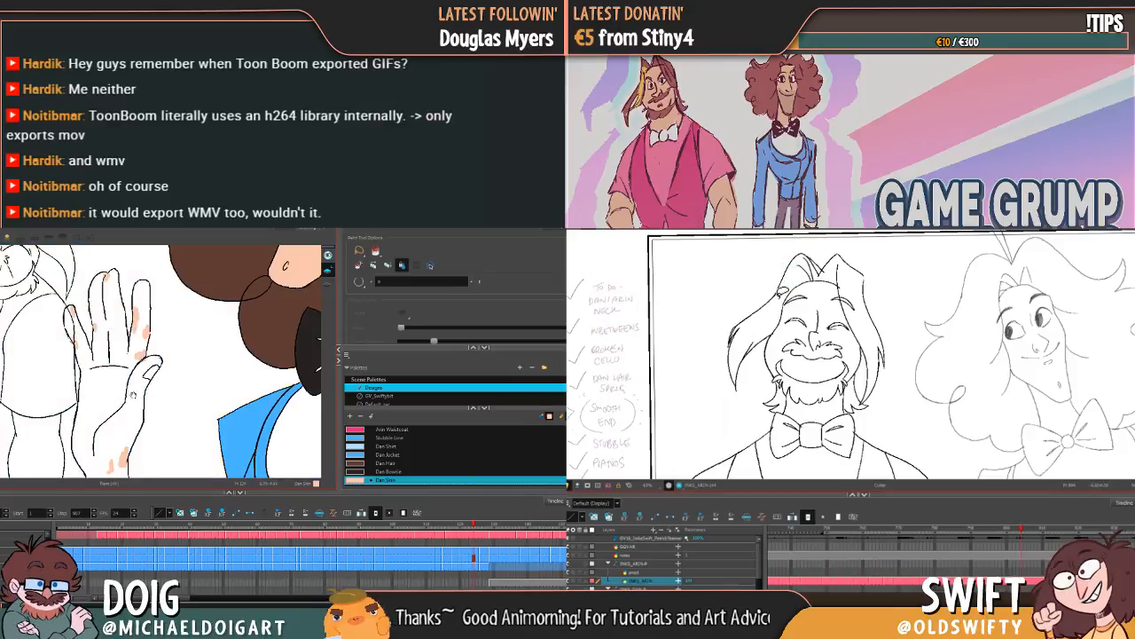
Step: Brush Dan Skin along the outer edge of the raised hand's palm and wrist to close the outline
drag(132, 395, 119, 321)
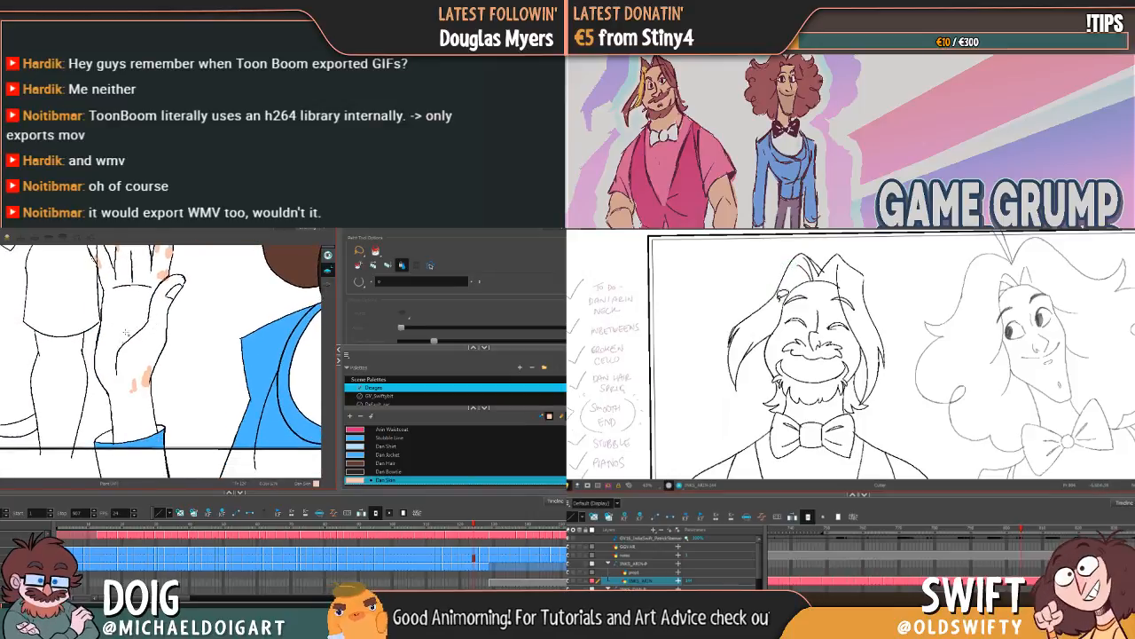
key(alt+b)
drag(112, 367, 109, 453)
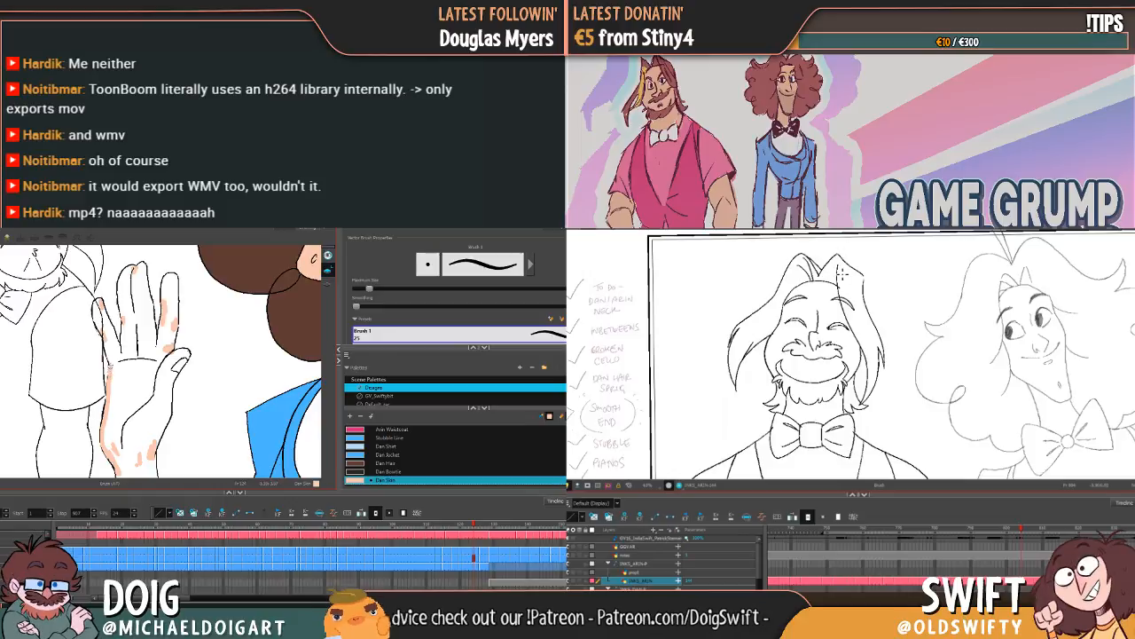
Step: Set the Paint tool to Close Large Gap and fill the raised hand with Dan Skin
key(alt+i)
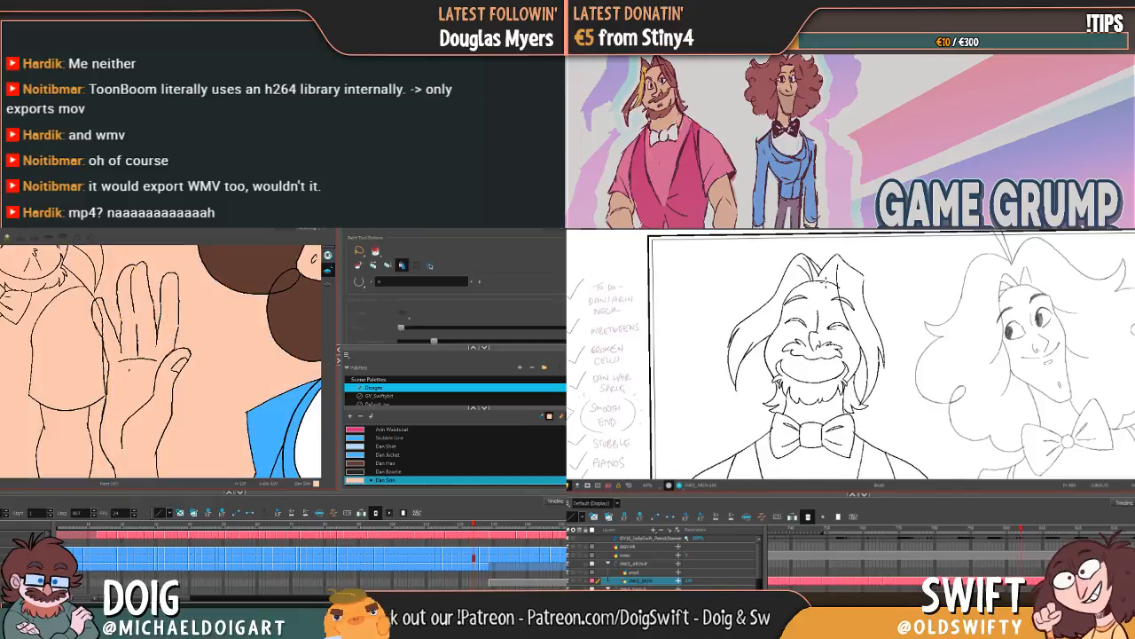
click(358, 281)
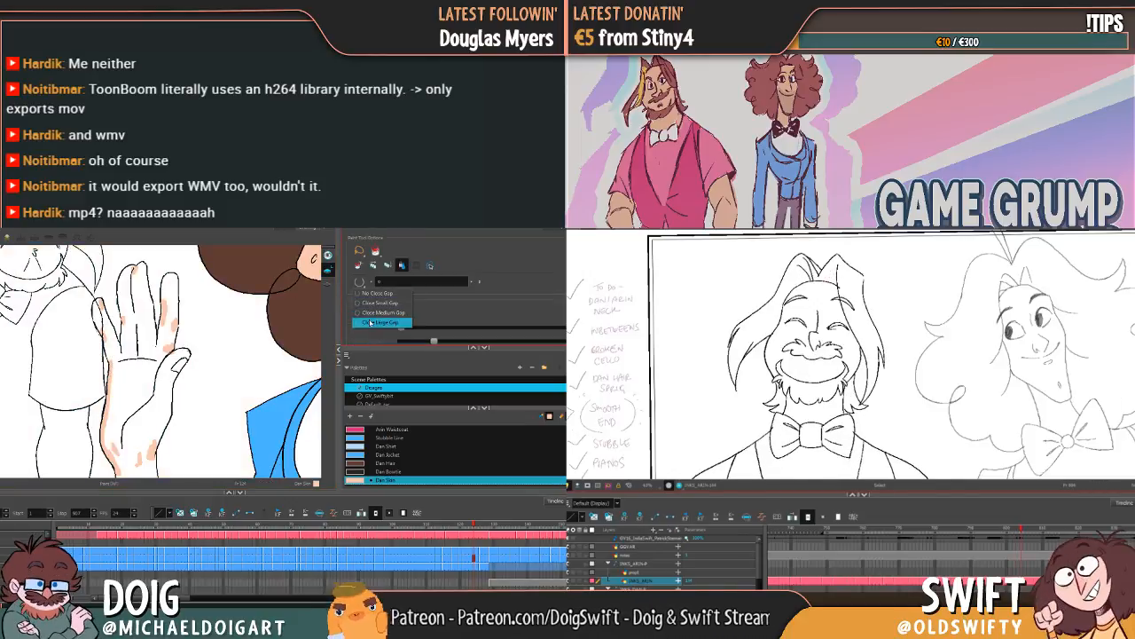
click(372, 323)
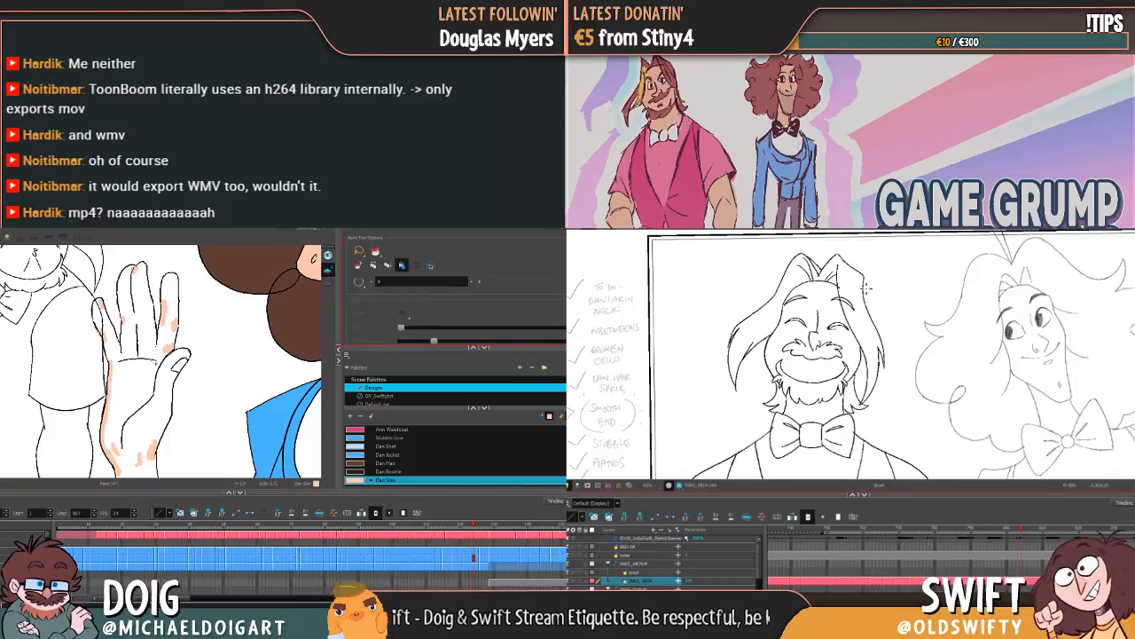
click(147, 342)
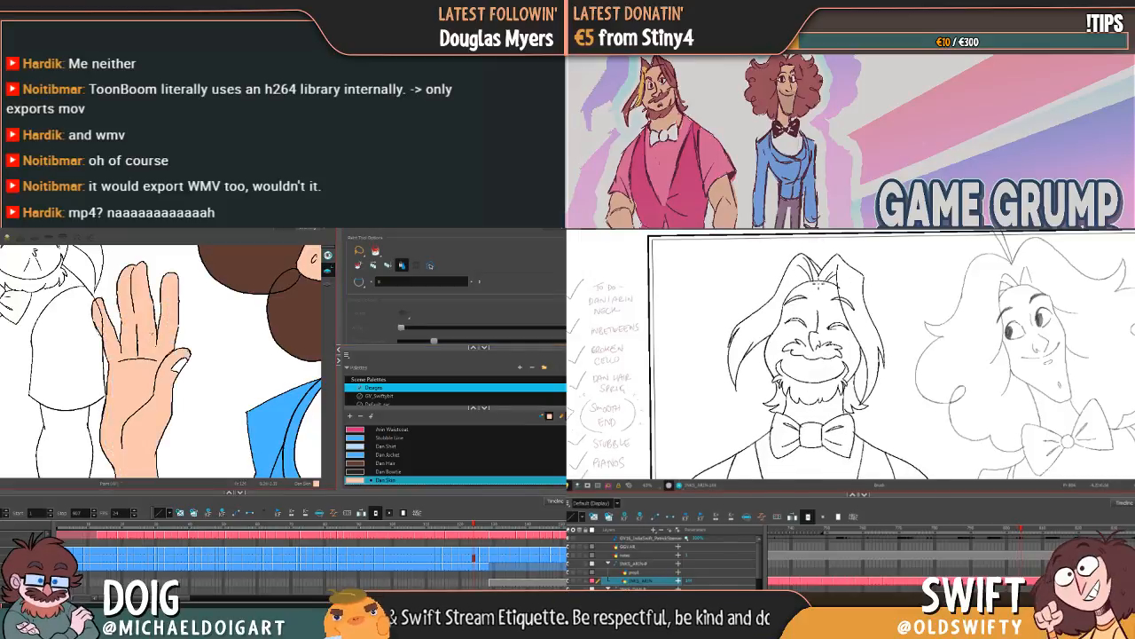
Step: Go to the next drawing and fill the palm, fingers and thumb of the hand at the curly-haired character's chest with Dan Skin
mouse_move(217, 346)
mouse_down()
mouse_move(78, 337)
mouse_move(84, 379)
mouse_up()
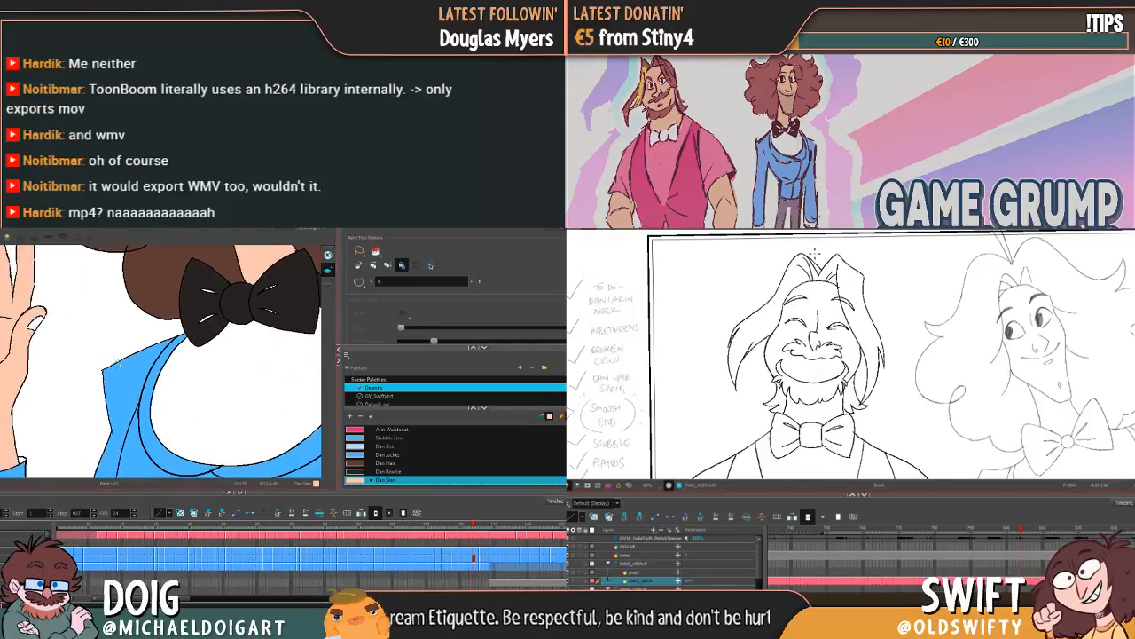
key(g)
drag(99, 424, 150, 360)
key(g)
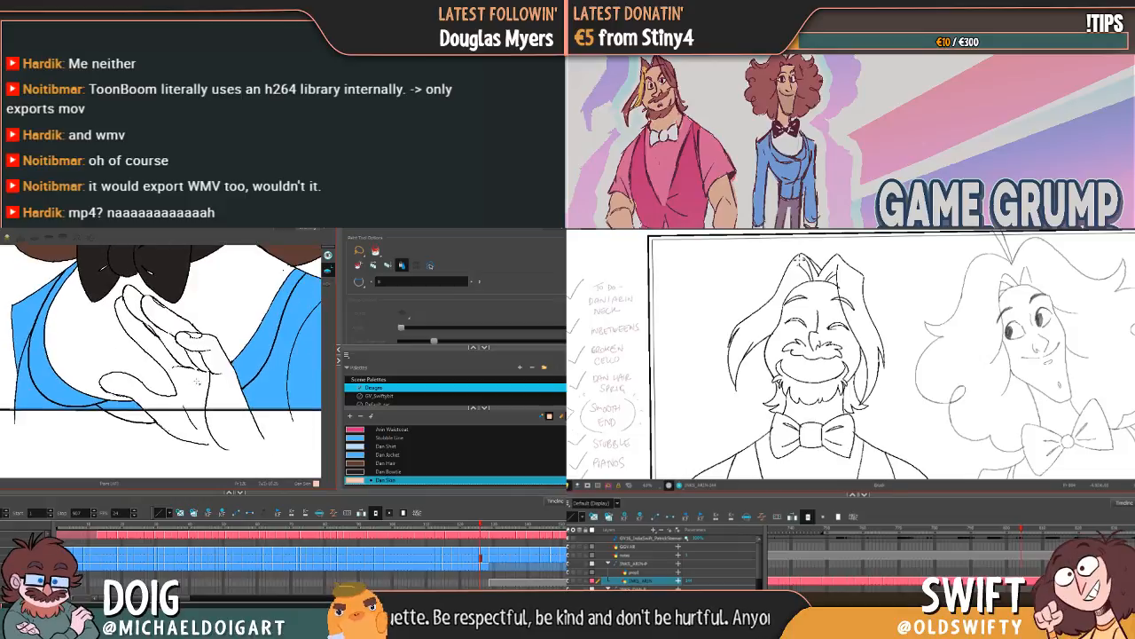
click(184, 380)
click(212, 369)
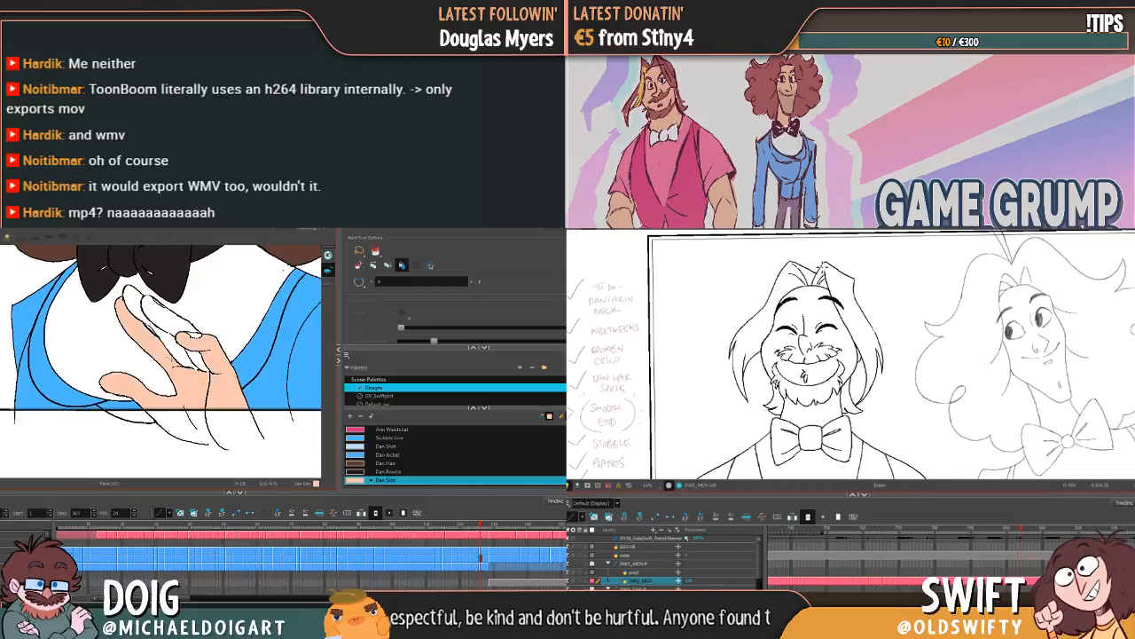
click(182, 351)
click(193, 357)
click(166, 318)
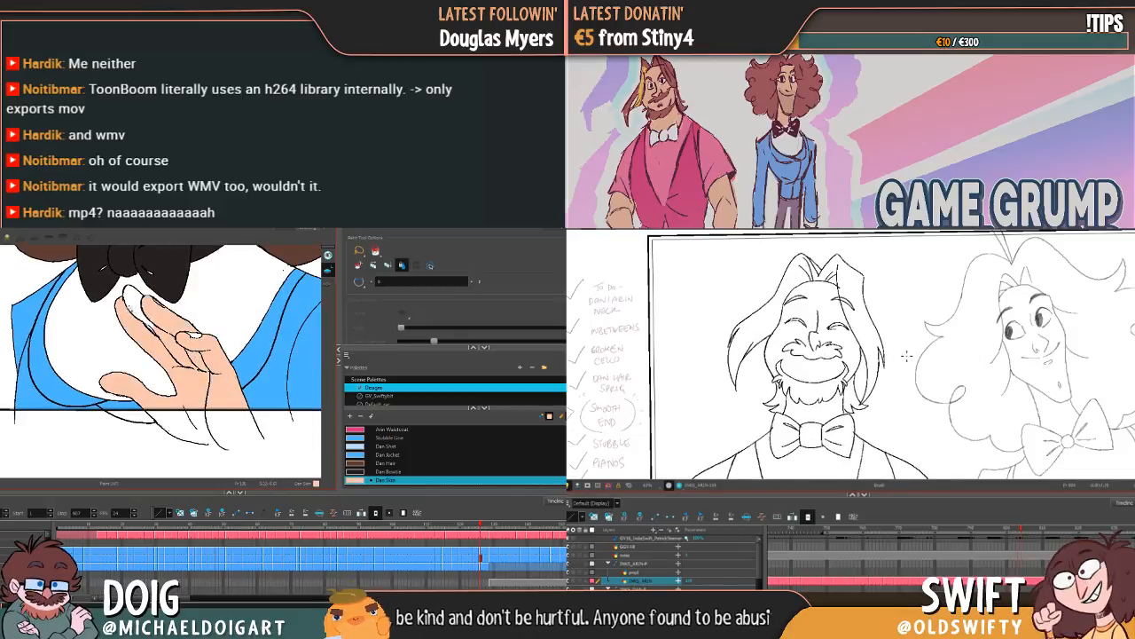
click(137, 309)
Step: Fill the curly-haired character's outstretched forearm, hand and remaining finger areas with Dan Skin in the same drawing
drag(79, 337, 169, 348)
drag(5, 357, 79, 376)
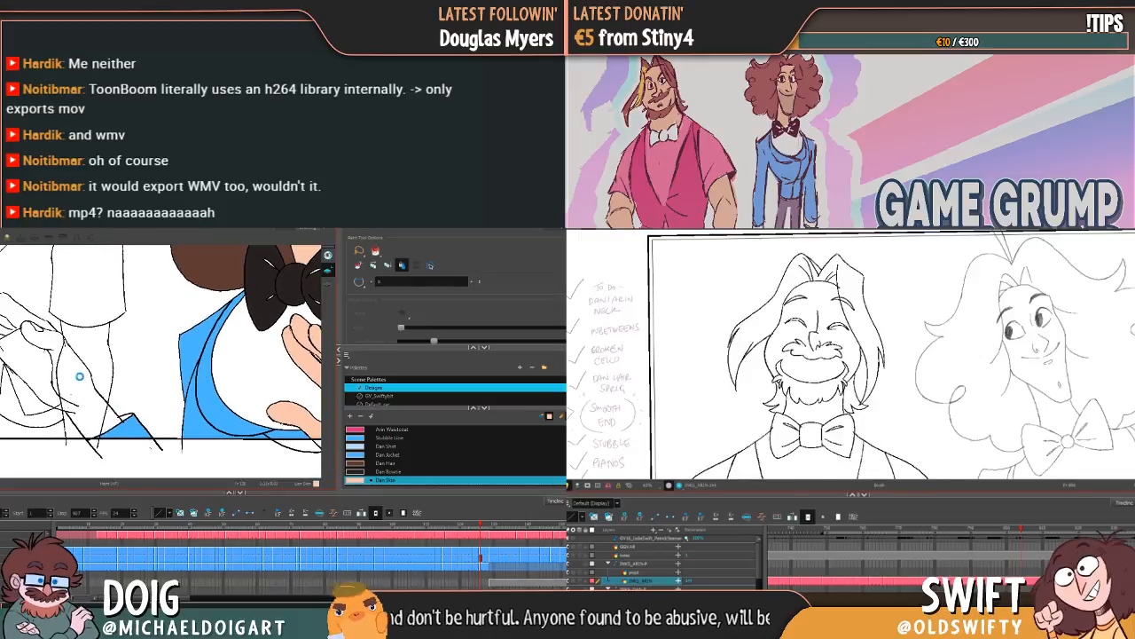
click(27, 355)
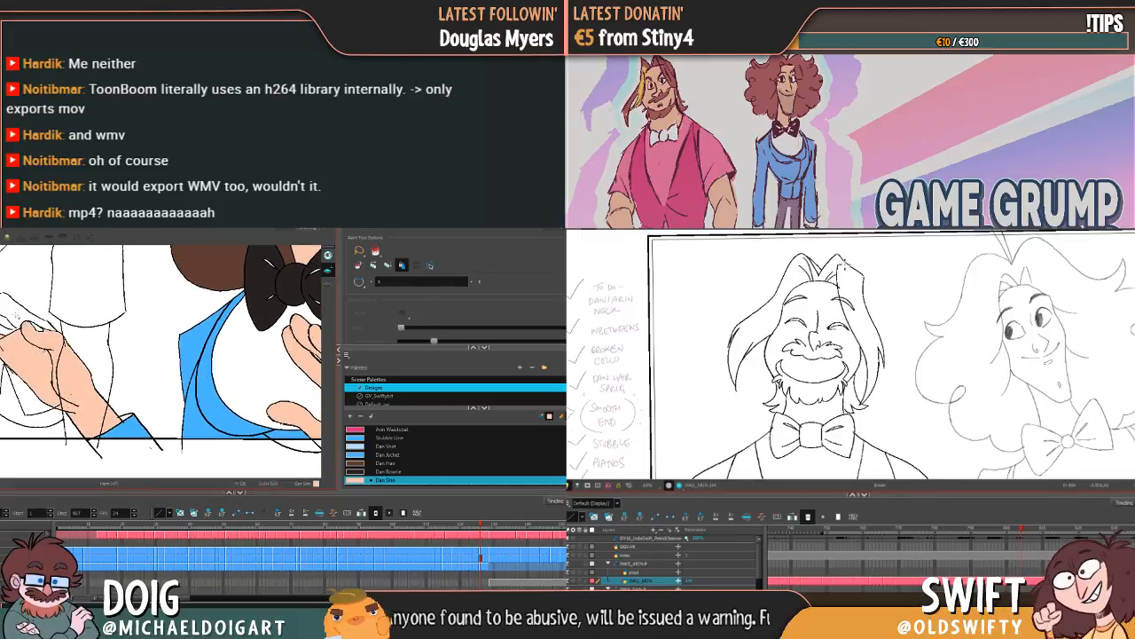
click(16, 316)
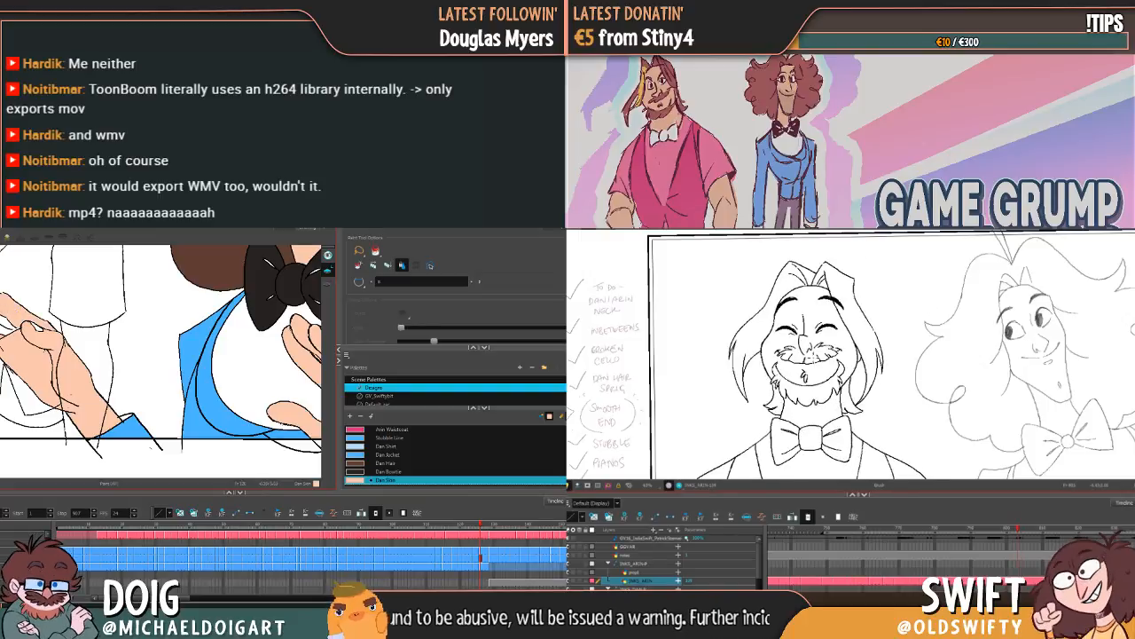
click(8, 326)
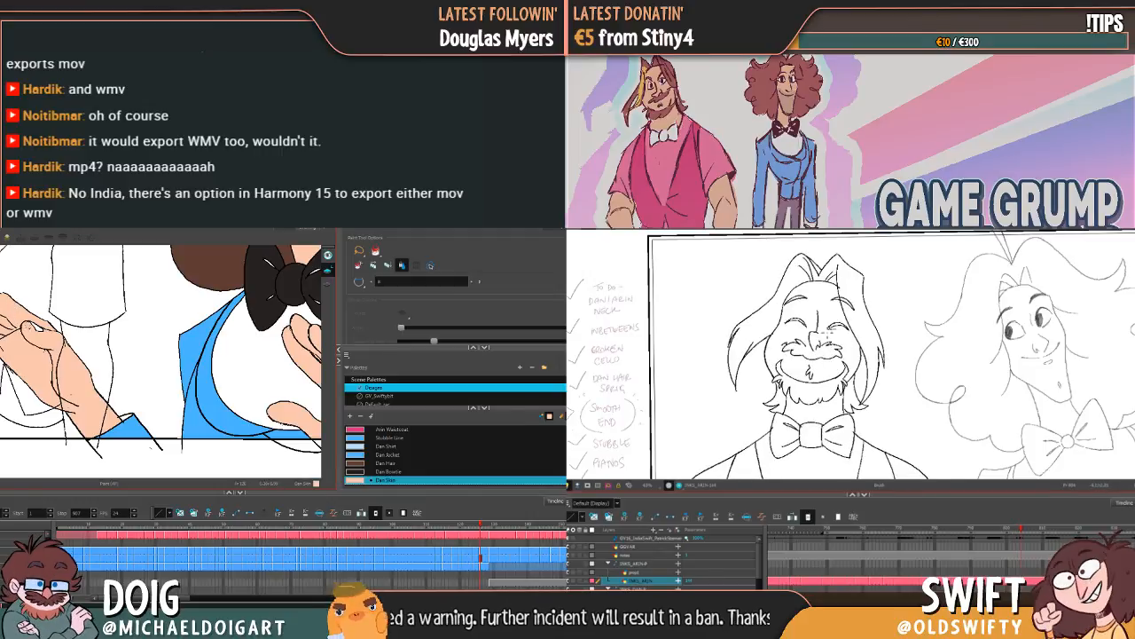
click(25, 325)
Step: Flip between the neighbouring drawings to check the coloured hands against the whole curly-haired character
key(g)
key(f)
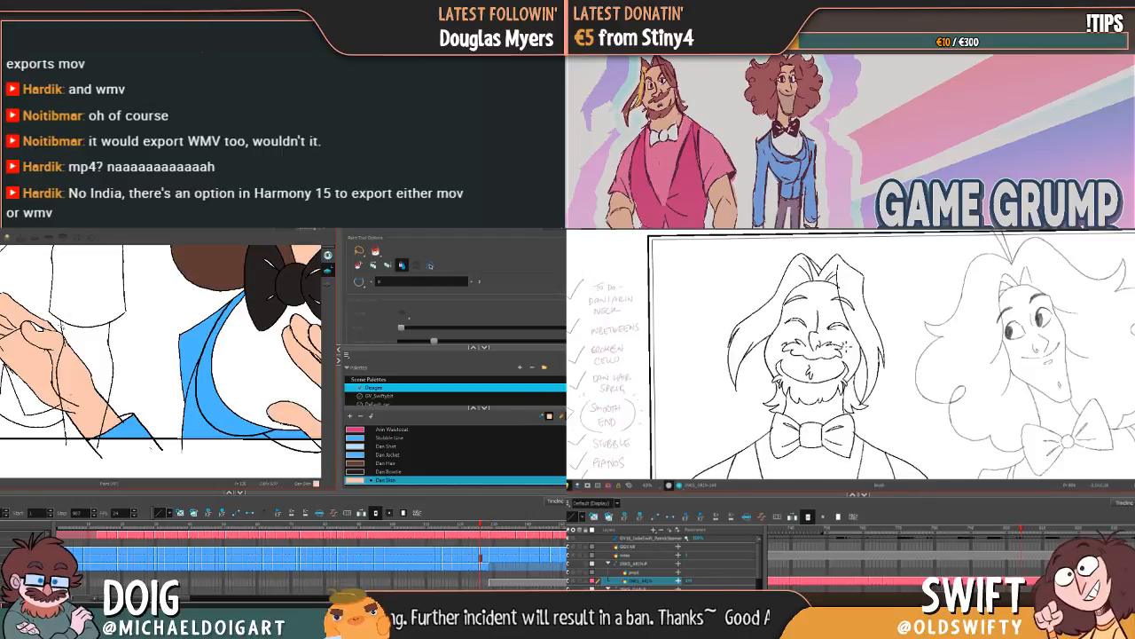
key(f)
key(g)
key(f)
key(g)
scroll(209, 341, down, 2)
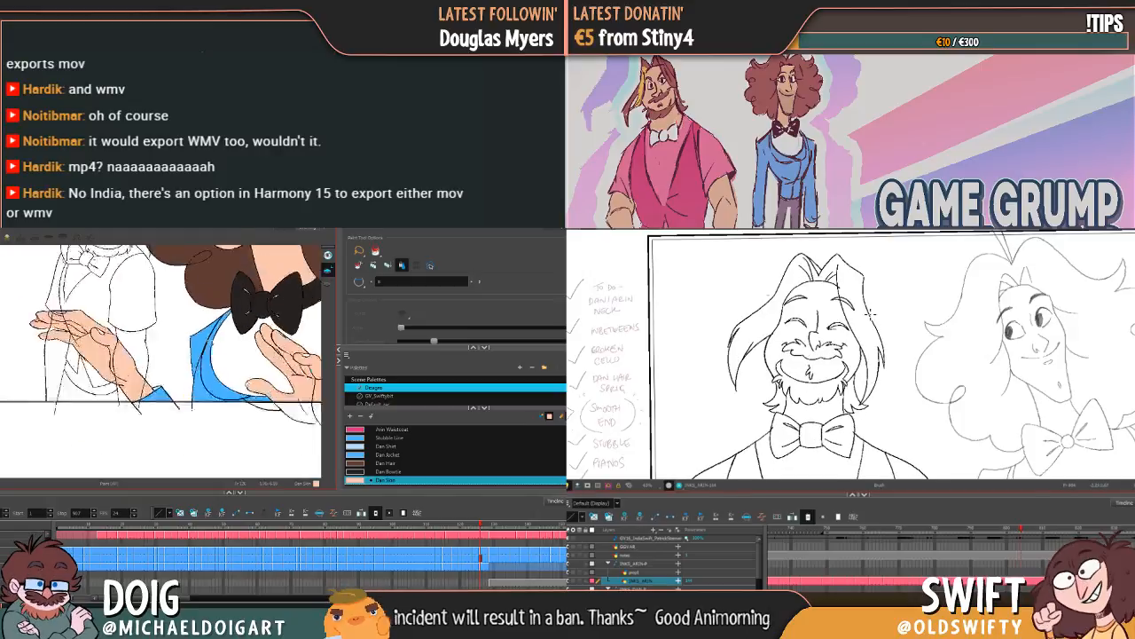
scroll(208, 340, down, 3)
scroll(209, 341, up, 3)
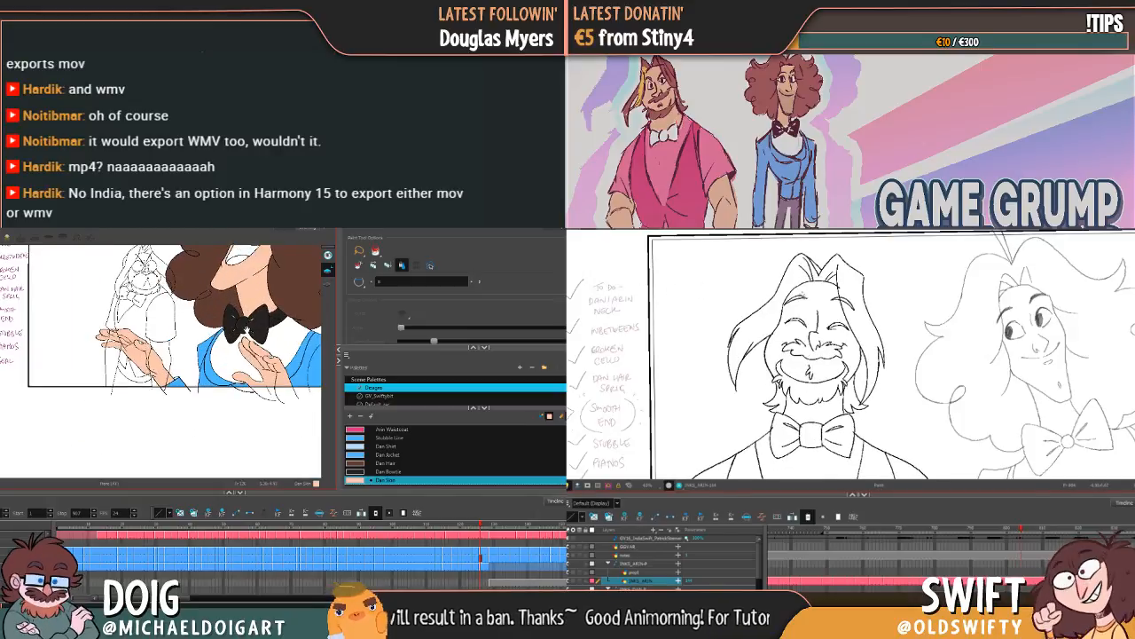
Step: Add a new colour named Dan Fingernail below Dan Skin in the Designs palette
drag(245, 330, 191, 369)
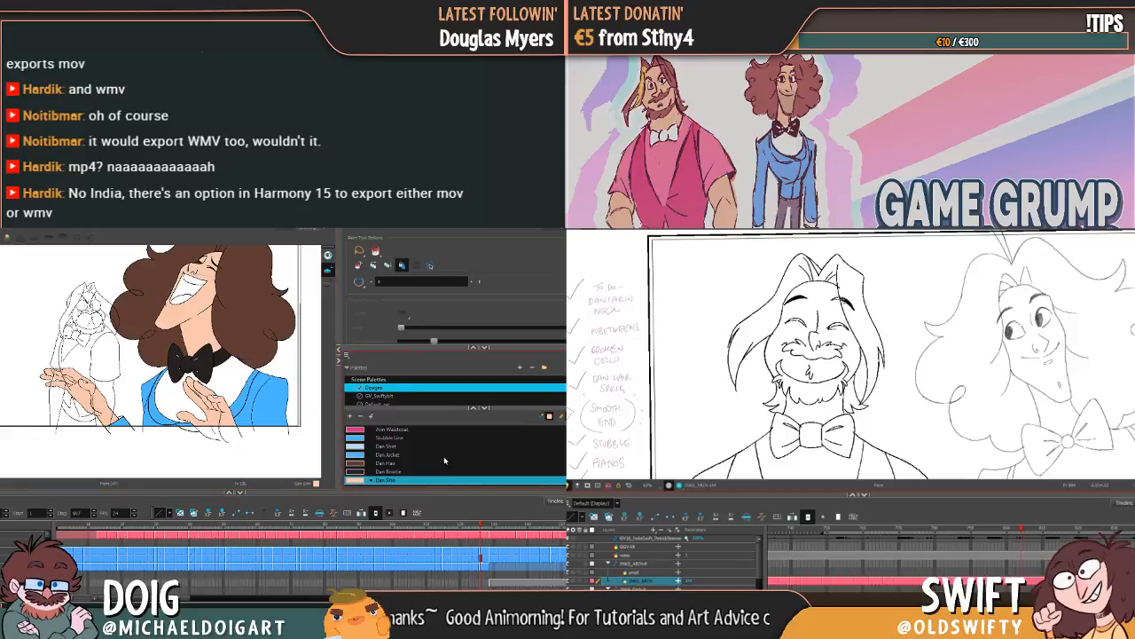
click(350, 416)
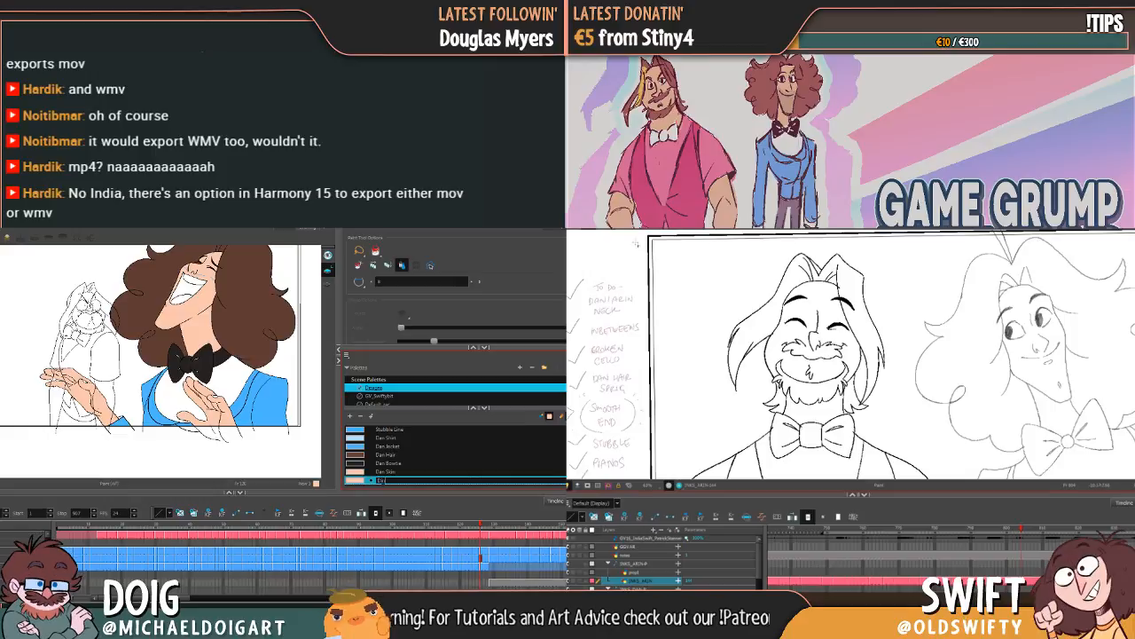
text(Dan)
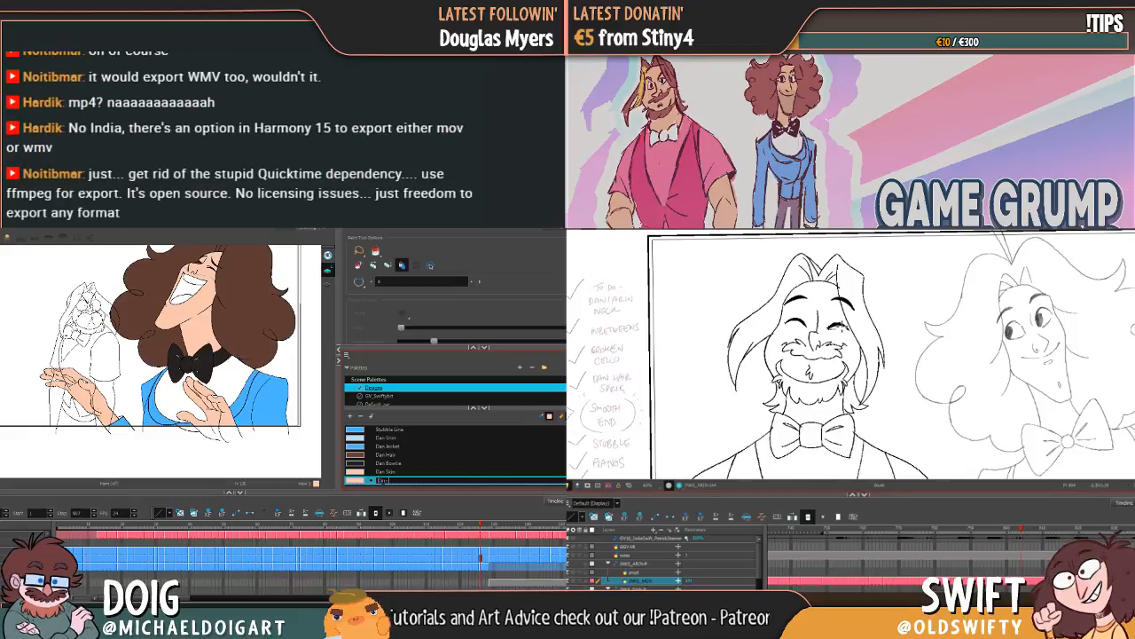
text( Mo Fingernail)
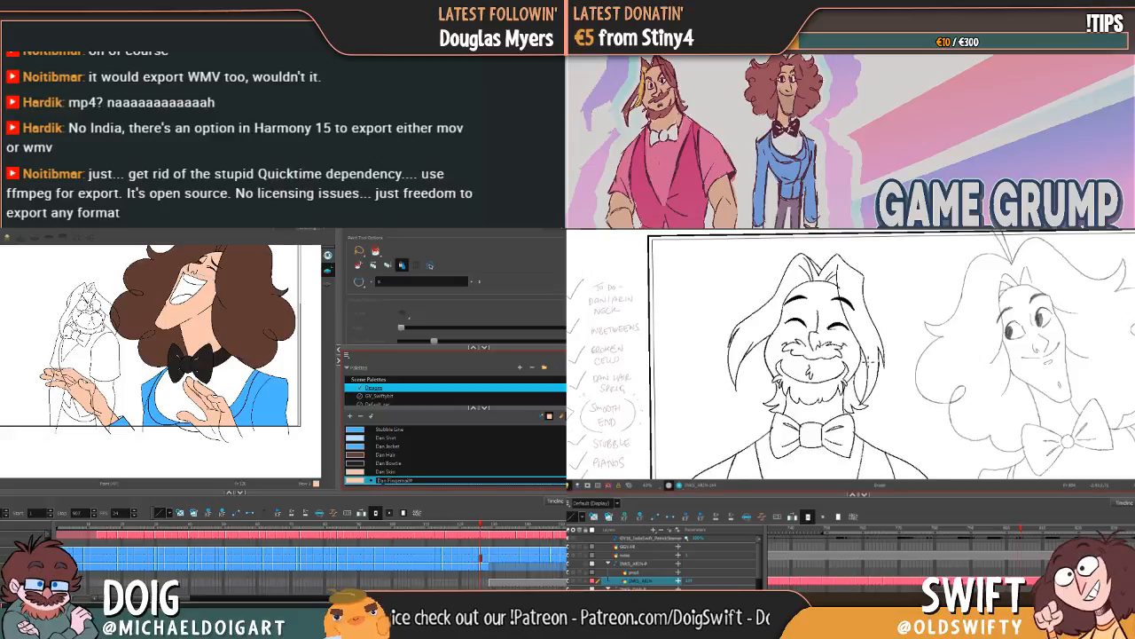
key(Tab)
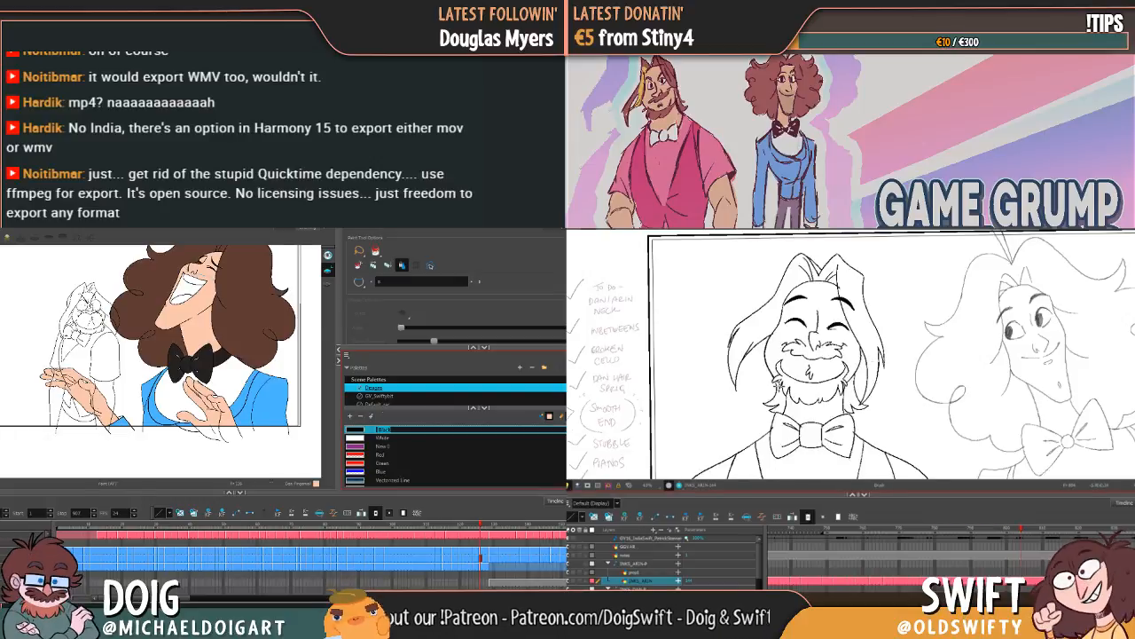
scroll(461, 444, down, 5)
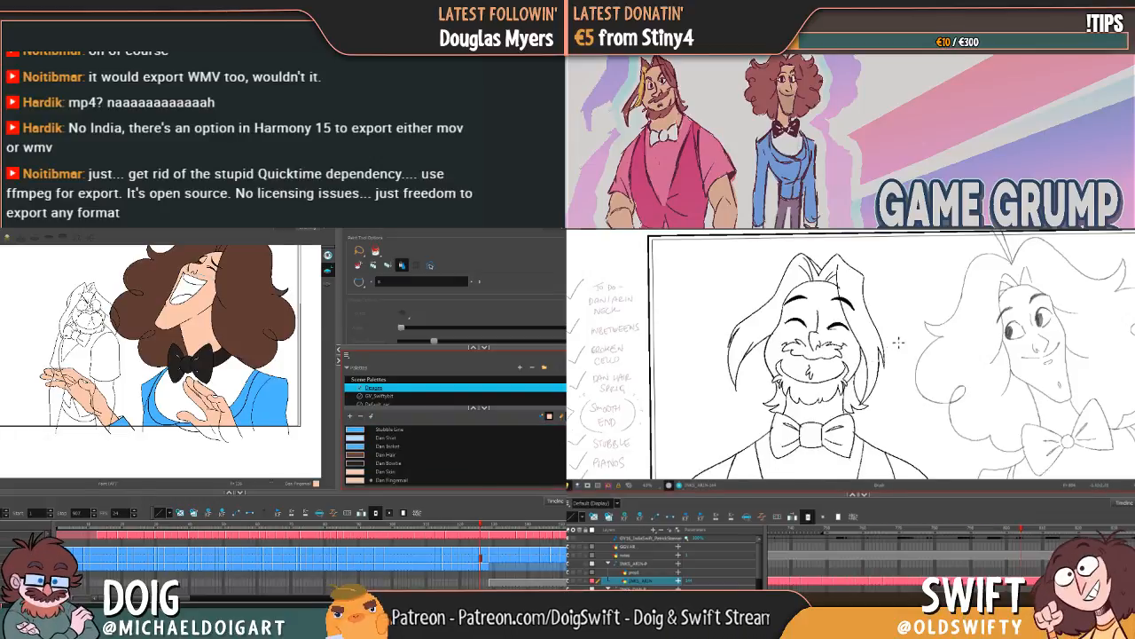
Step: Shift the Dan Fingernail swatch to a light pink in the colour editor
click(384, 471)
click(384, 480)
double_click(357, 481)
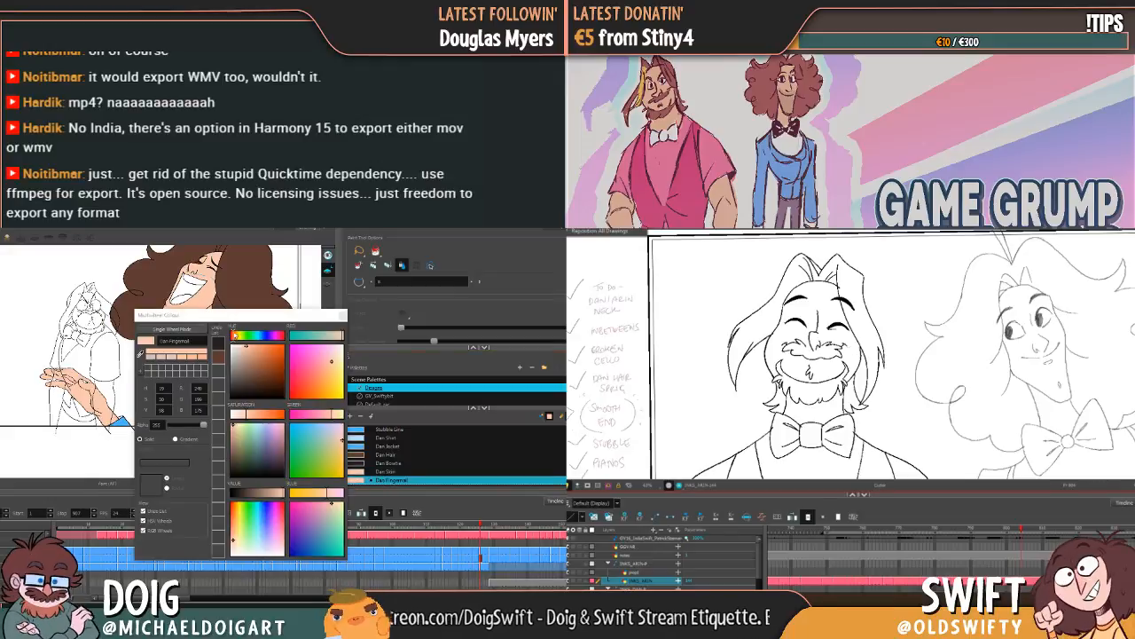
click(772, 413)
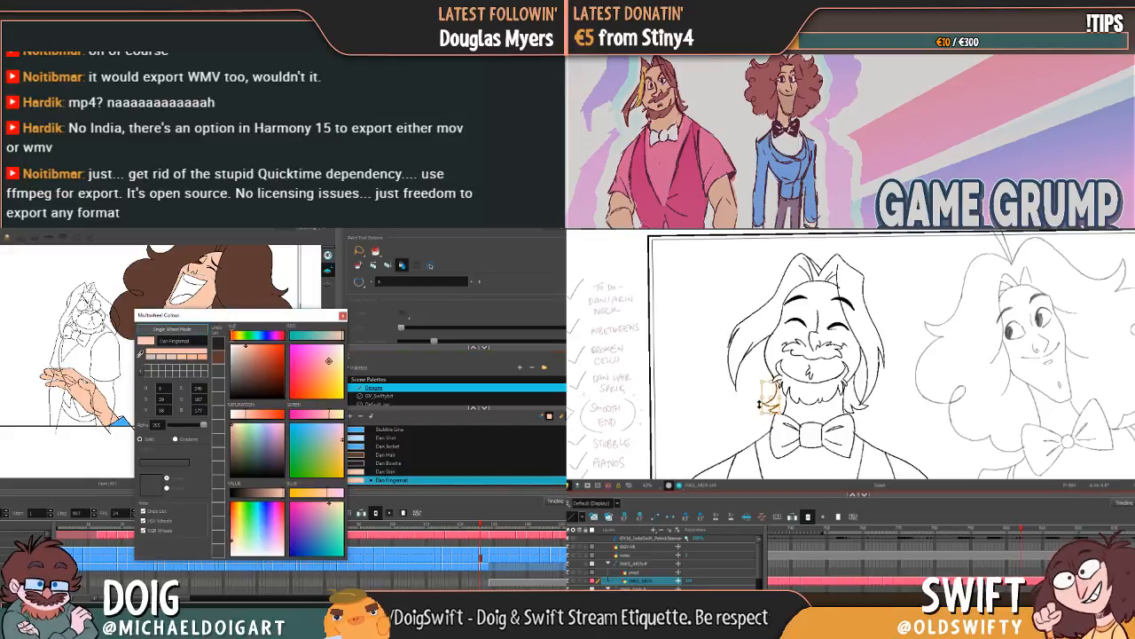
drag(768, 408, 772, 409)
click(802, 359)
key(comma)
key(period)
drag(327, 362, 329, 361)
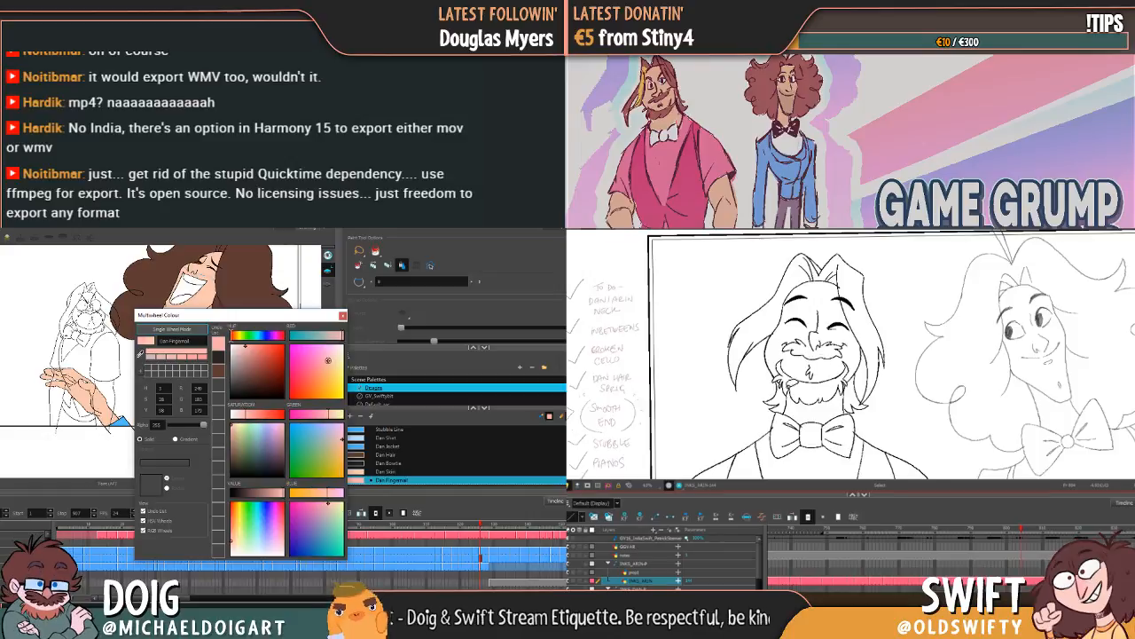
Step: Adjust the small strands beside the bearded character's jaw against the neighbouring drawings, and close the colour editor
click(780, 391)
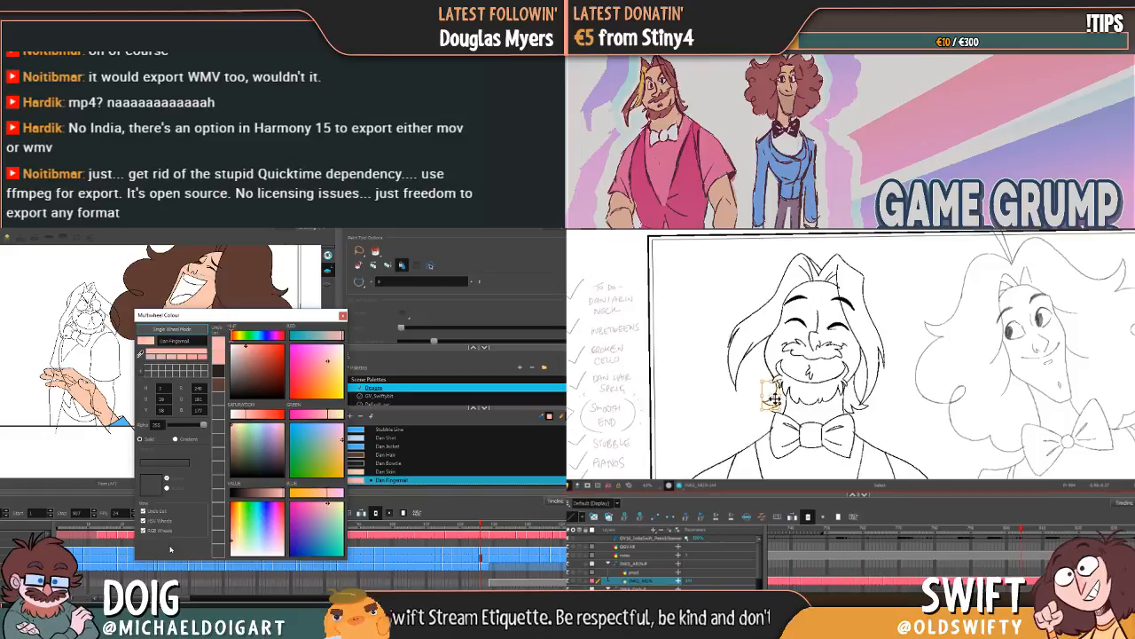
click(814, 369)
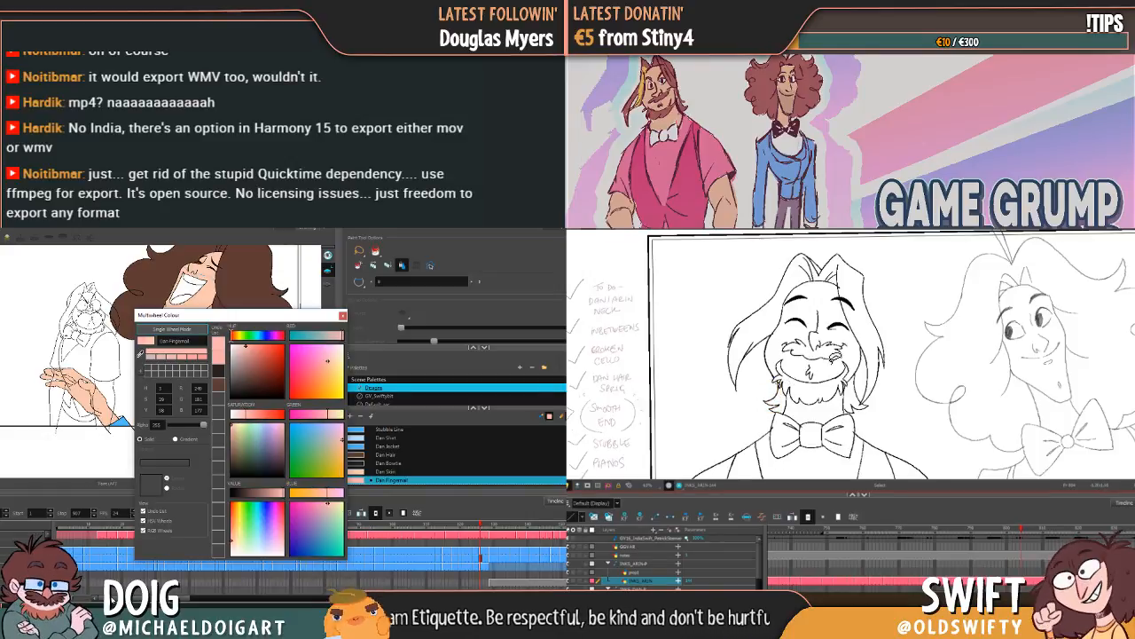
key(comma)
key(period)
click(105, 558)
click(781, 397)
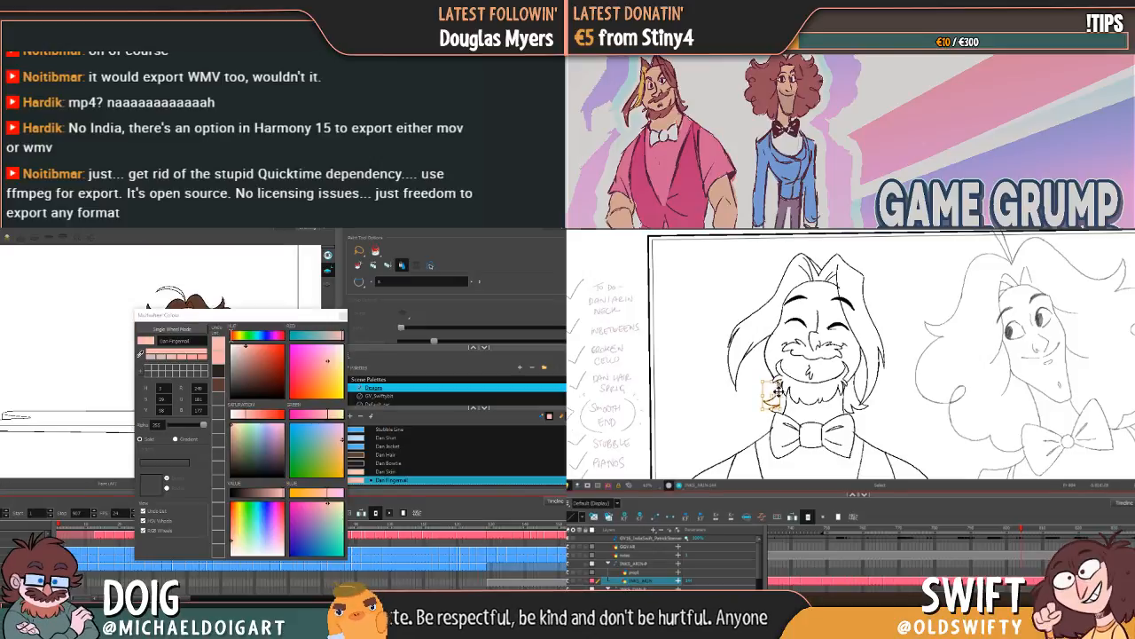
click(337, 319)
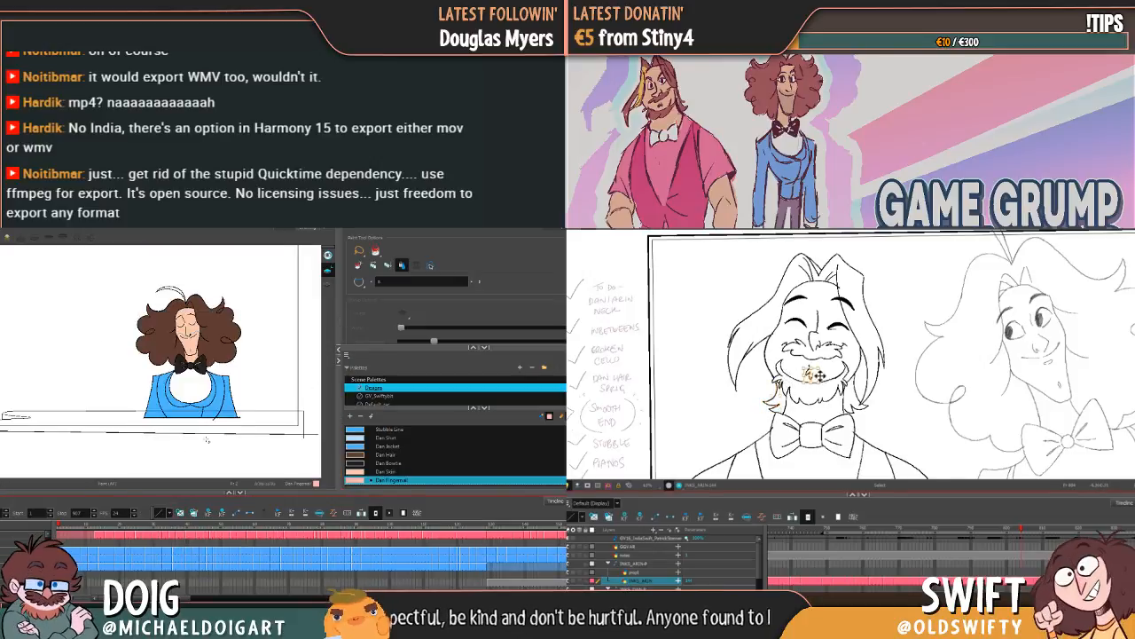
Step: Look through the opening drawings of the curly-haired character for the first ones with visible fingernails
click(75, 555)
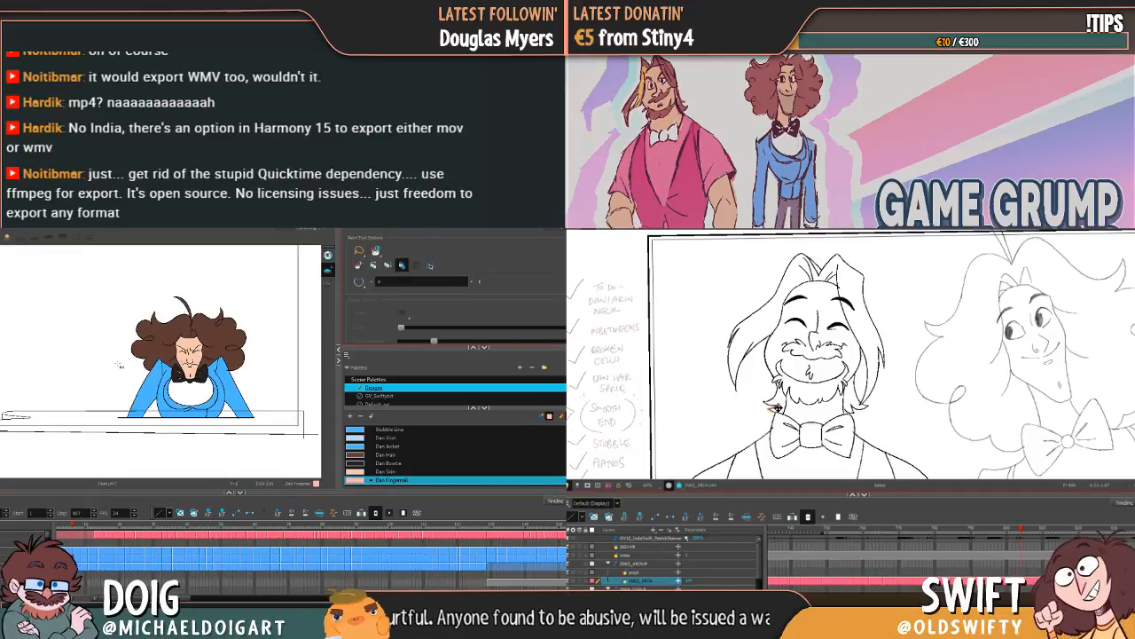
key(period)
key(period)
key(period)
key(period)
key(period)
key(period)
key(period)
key(period)
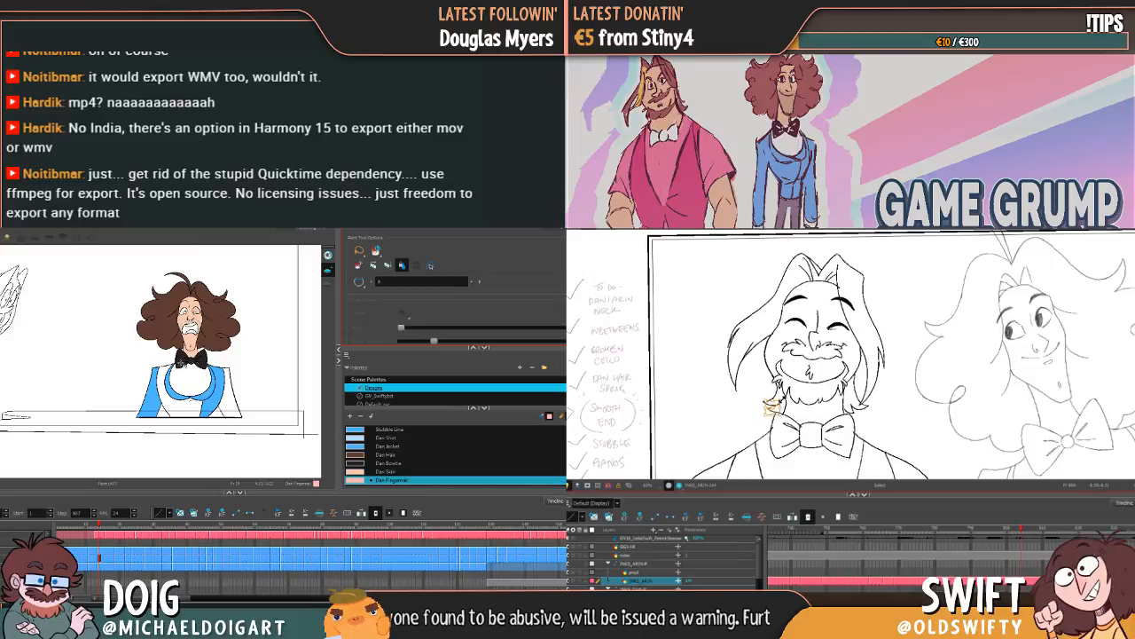
key(g)
key(f)
key(g)
key(f)
key(g)
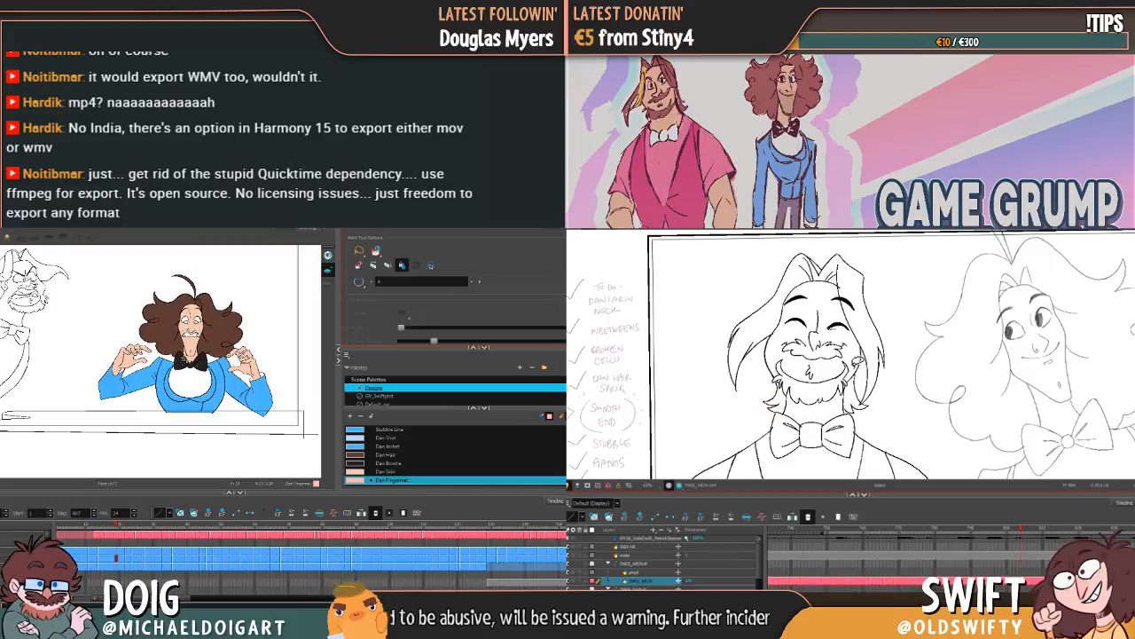
drag(815, 432, 821, 408)
key(f)
key(g)
Step: Try to fill the raised hand's fingernails with Dan Fingernail in the first drawings that show the hand
click(765, 413)
scroll(139, 306, up, 3)
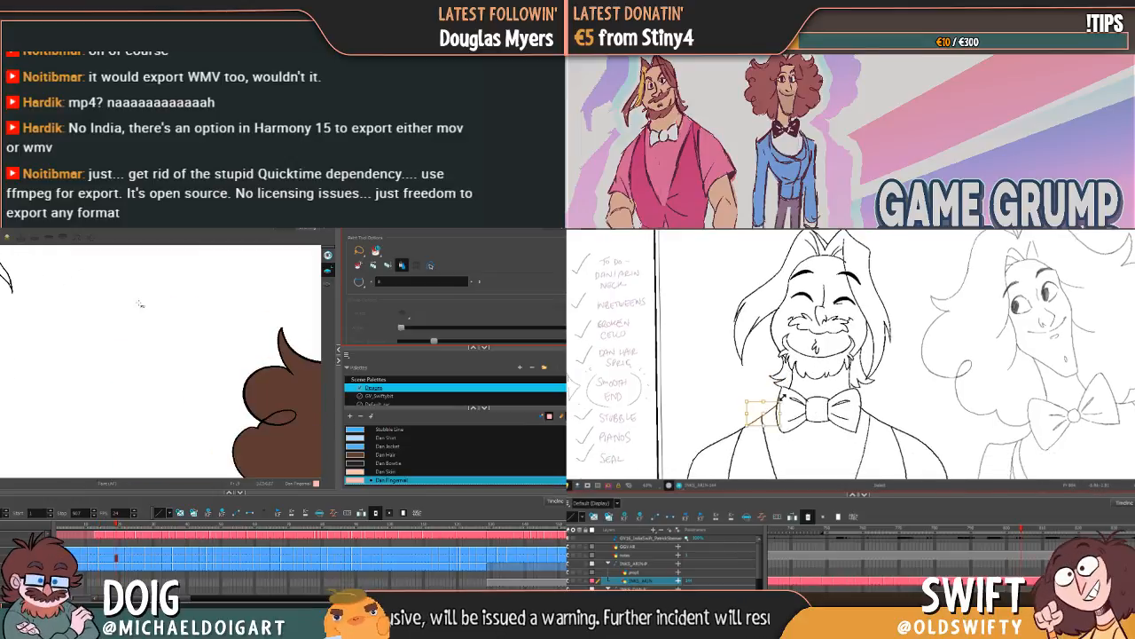
scroll(175, 362, down, 1)
scroll(175, 361, up, 5)
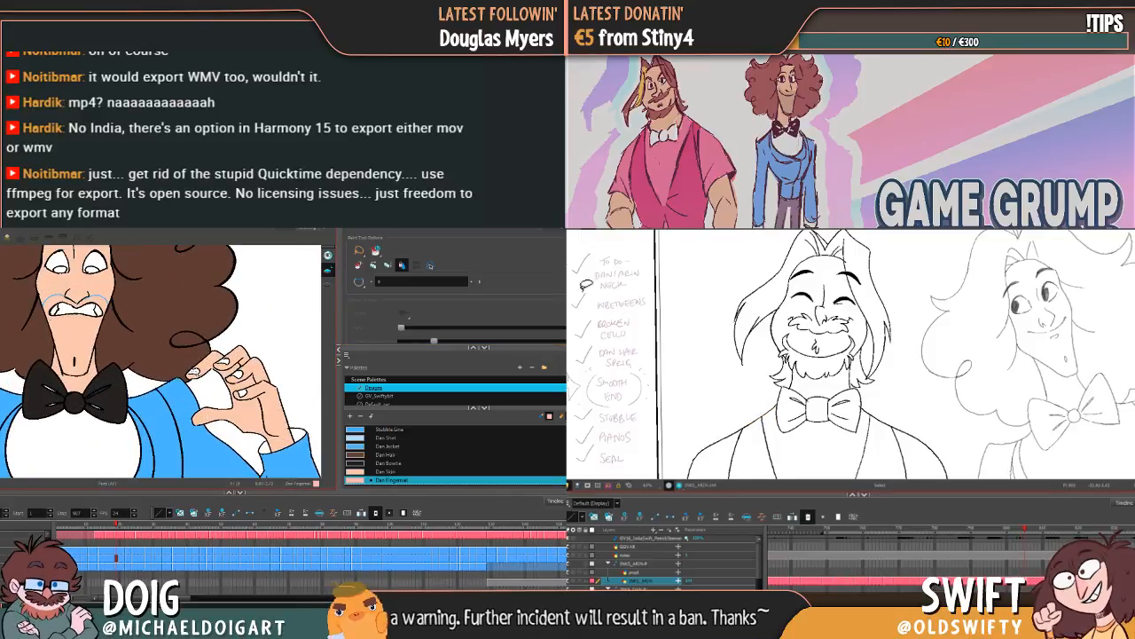
click(215, 392)
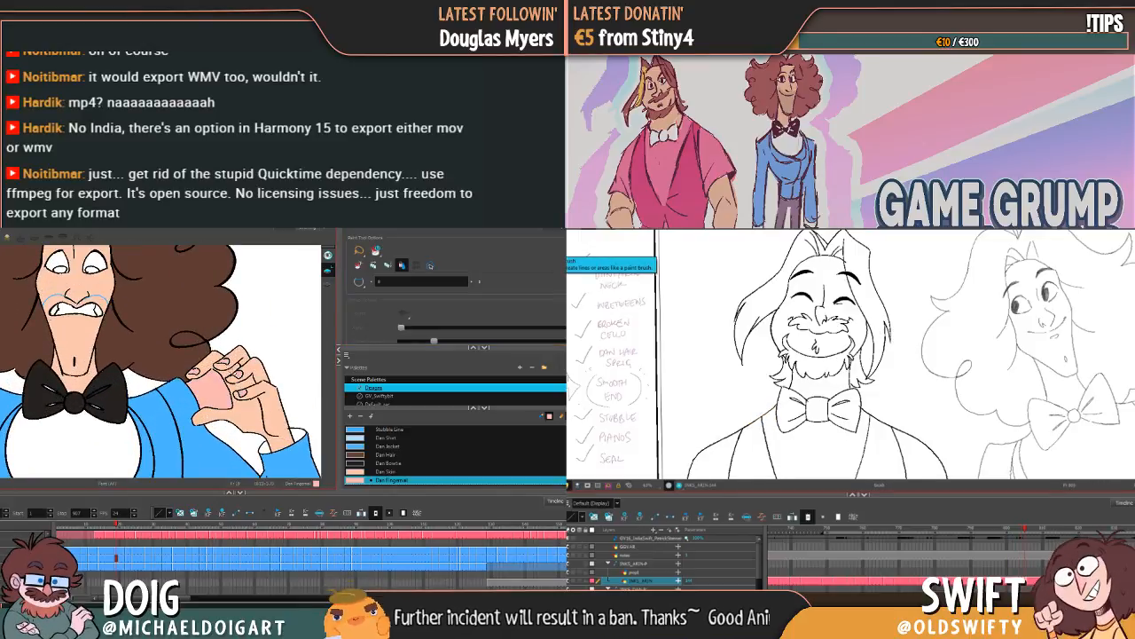
key(ctrl+z)
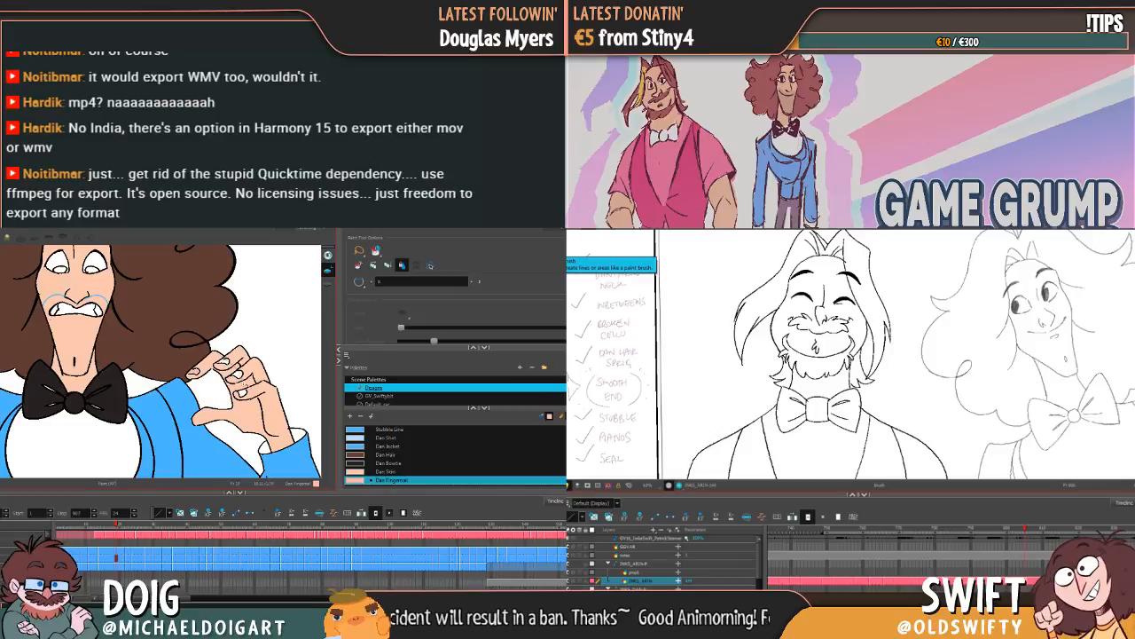
mouse_move(157, 388)
mouse_down()
mouse_move(159, 377)
mouse_move(144, 388)
mouse_up()
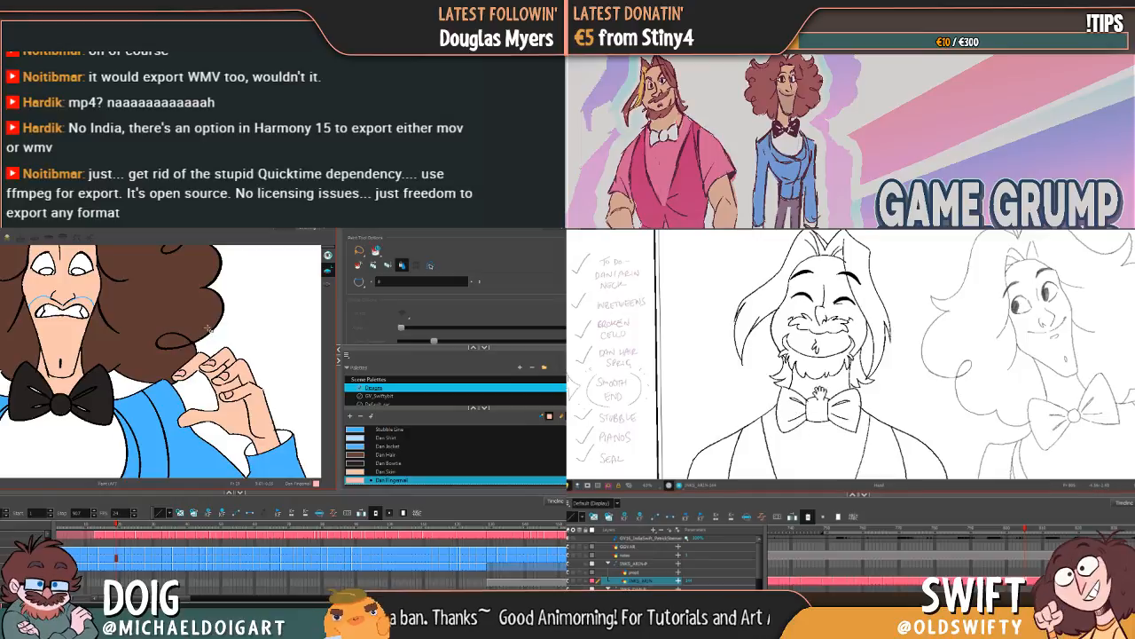
drag(820, 394, 811, 393)
key(g)
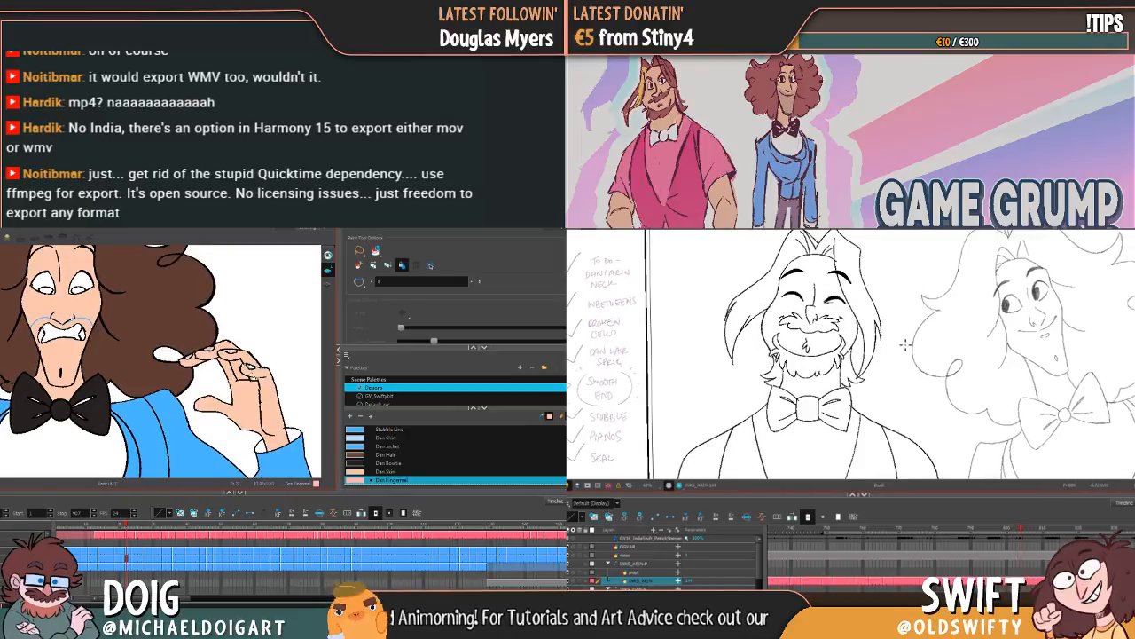
key(g)
click(193, 362)
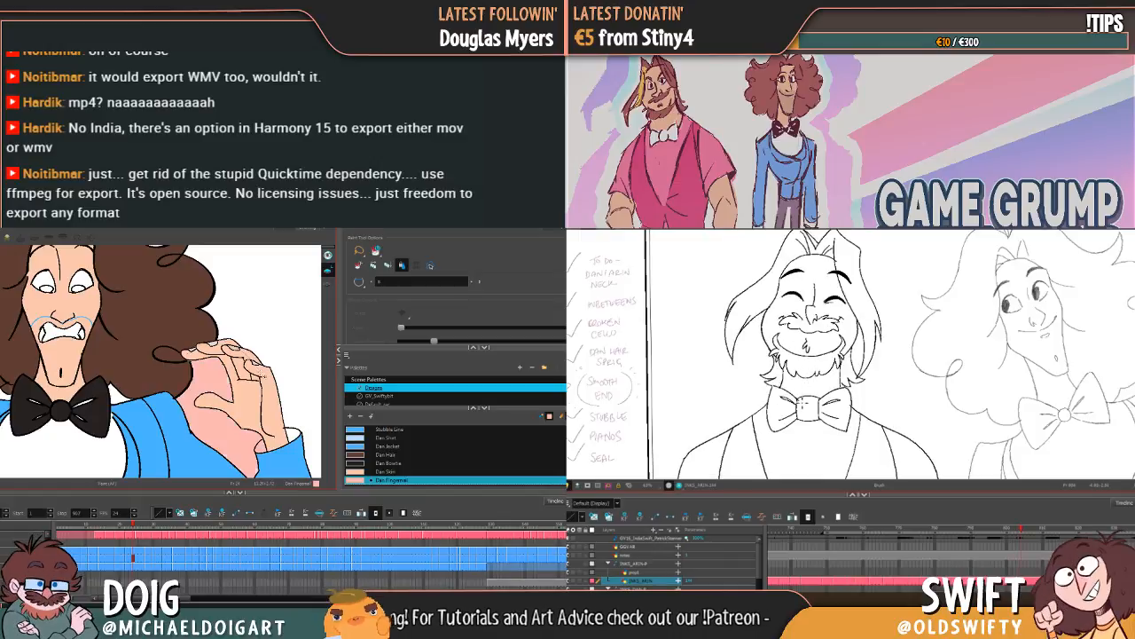
key(ctrl+z)
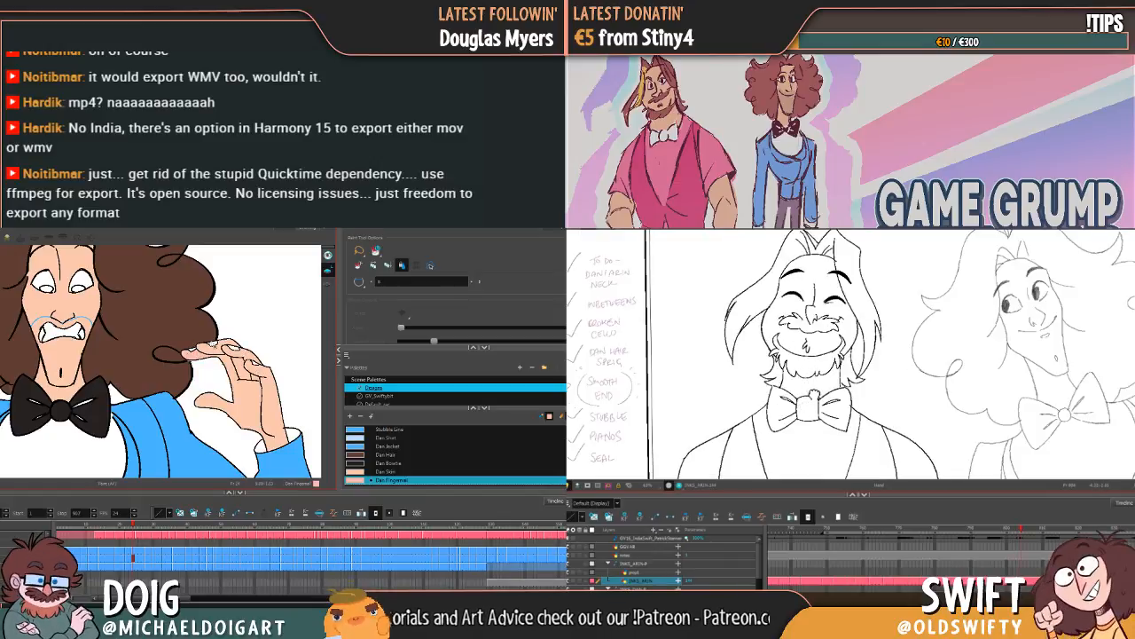
Step: Go to the closed-eyes drawing and fill the bent hand's fingernails with Dan Fingernail
drag(824, 380, 803, 399)
key(g)
key(f)
key(alt+b)
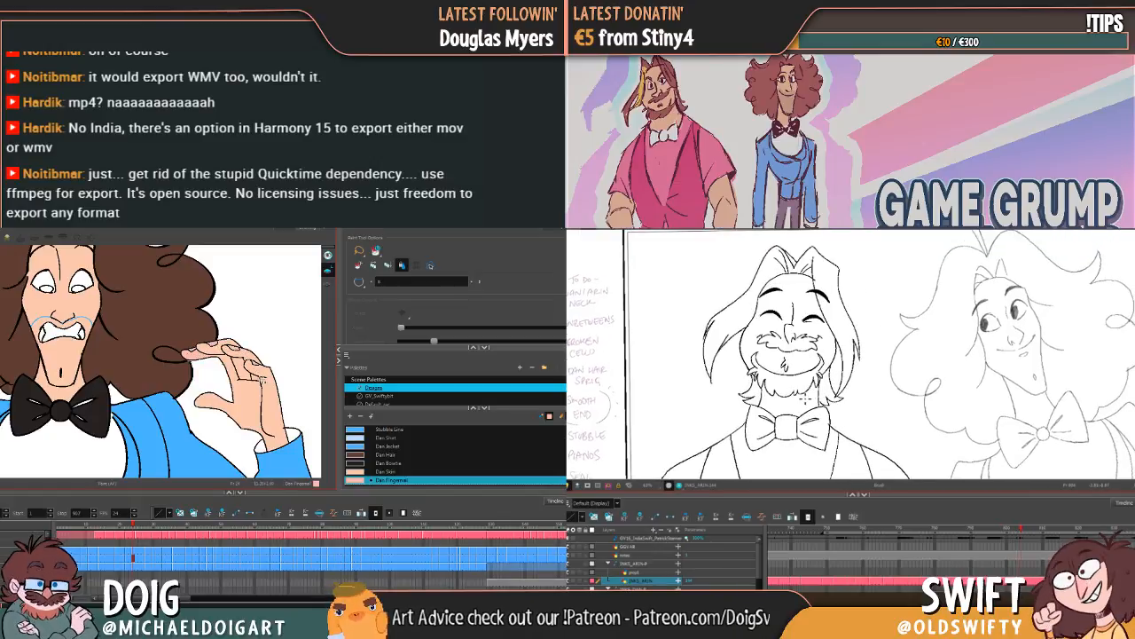
key(g)
key(f)
key(g)
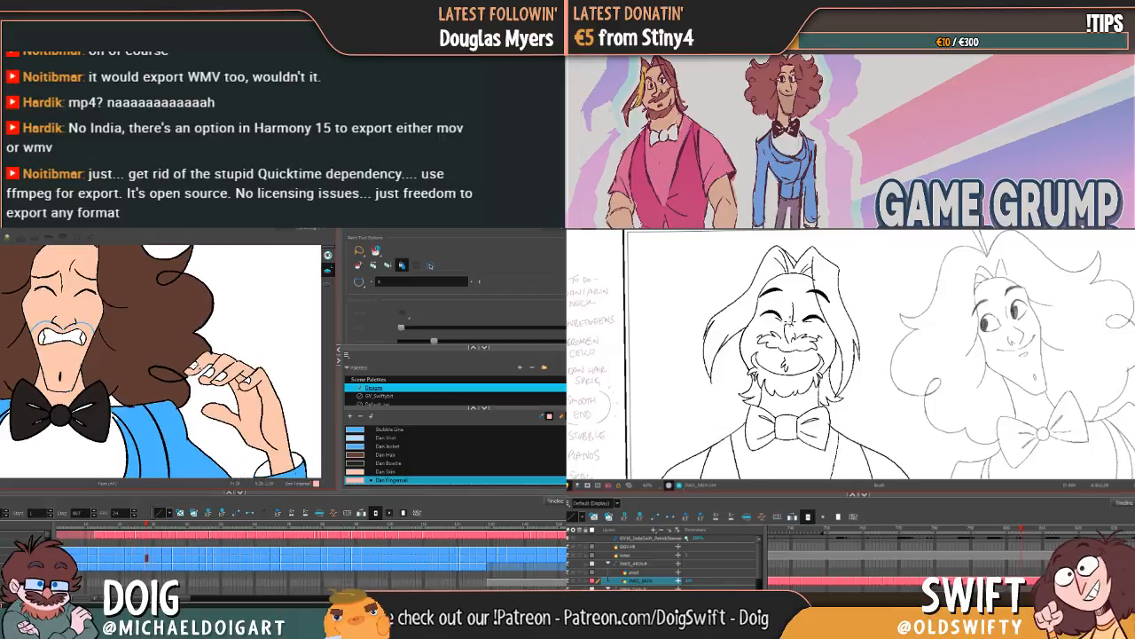
key(g)
key(f)
click(220, 376)
click(246, 374)
key(g)
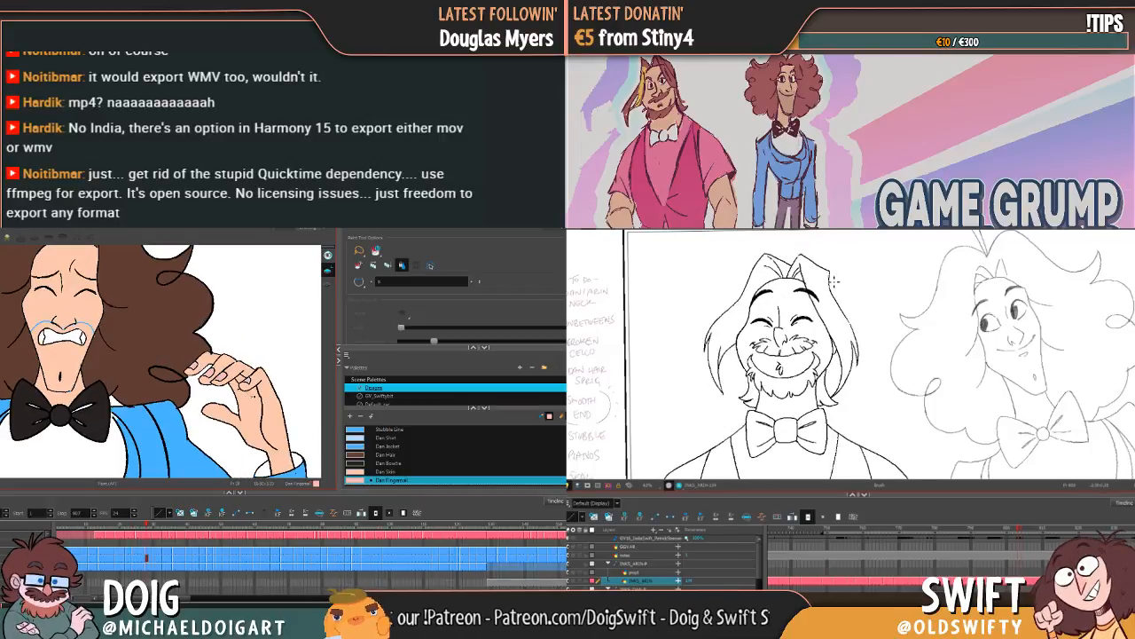
Step: Check the drawings from the open palm up to the violin for unpainted fingernails
key(f)
key(g)
key(g)
drag(802, 321, 822, 319)
key(g)
key(g)
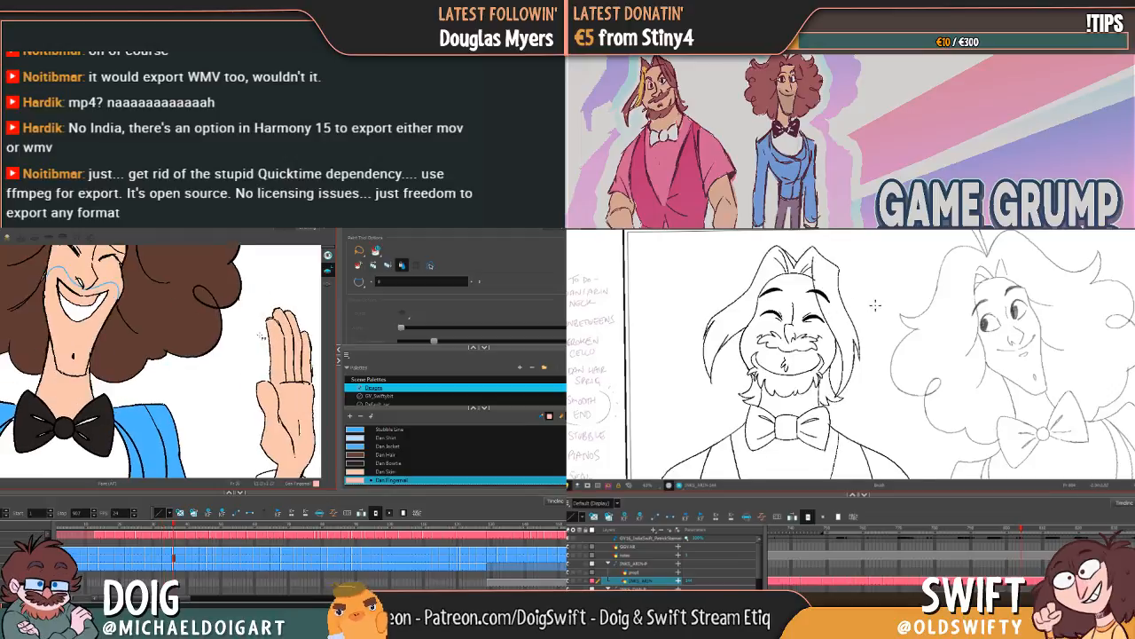
key(g)
key(f)
key(g)
key(g)
key(f)
key(f)
key(f)
key(g)
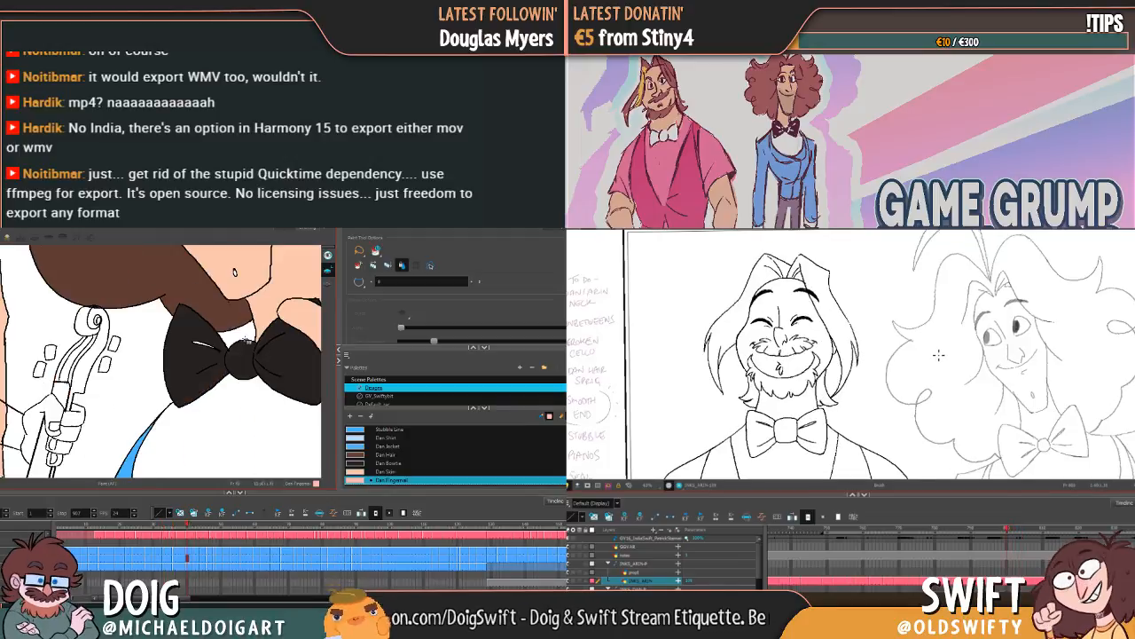
key(f)
key(g)
Step: Look through the violin drawings and those after them for the next hand with unpainted fingernails
key(g)
key(g)
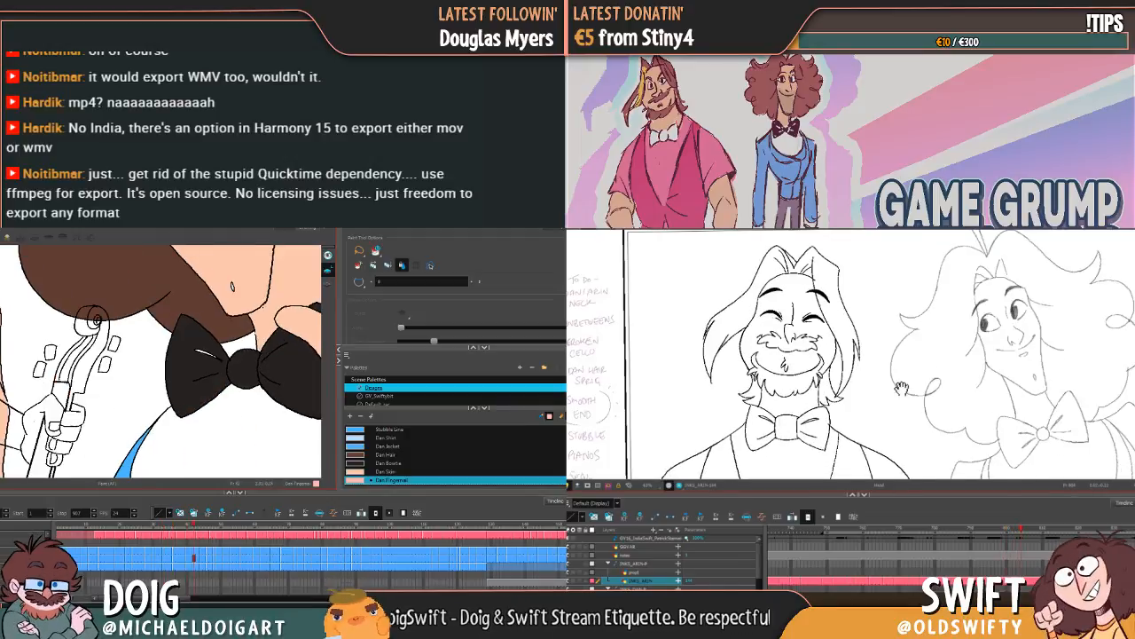
drag(902, 388, 900, 345)
key(g)
key(g)
key(g)
key(g)
key(g)
key(1)
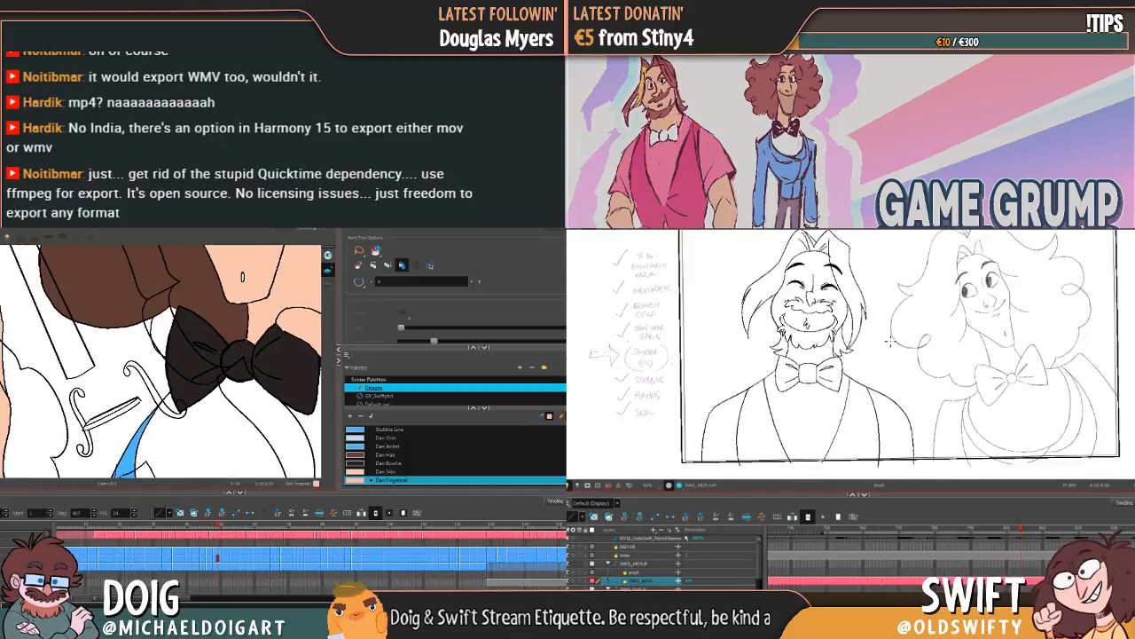
key(g)
key(g)
drag(924, 385, 918, 391)
key(g)
key(g)
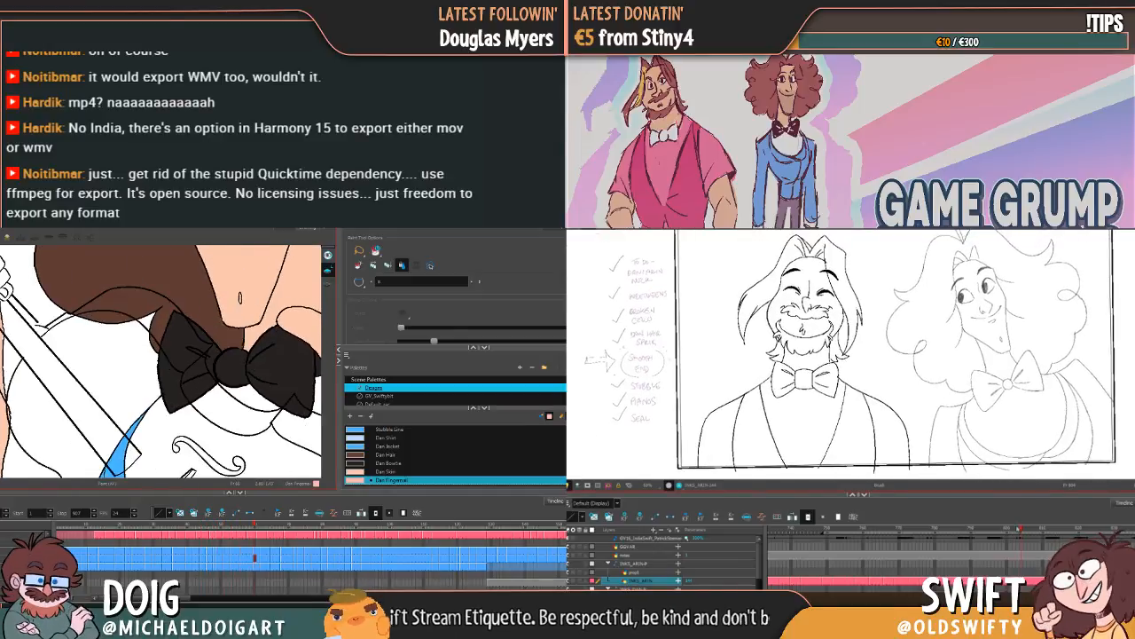
key(g)
mouse_move(1020, 529)
mouse_down()
mouse_move(976, 530)
mouse_move(1021, 522)
mouse_move(984, 527)
mouse_move(1008, 521)
mouse_up()
key(g)
key(f)
key(g)
key(g)
key(g)
key(g)
key(g)
key(g)
key(g)
key(g)
key(g)
key(g)
key(g)
key(g)
key(g)
key(g)
key(g)
key(g)
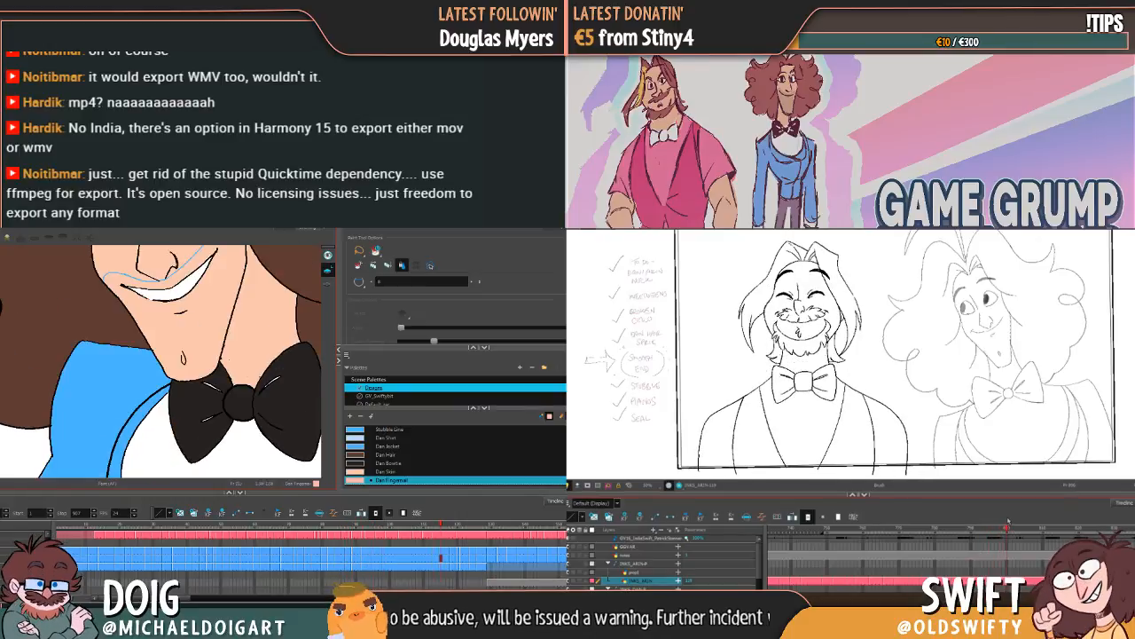
Step: Fill the bent fingers' nails and the thumbnail of the raised hand with Dan Fingernail, undoing the fills that flood the background
drag(1004, 522, 1007, 527)
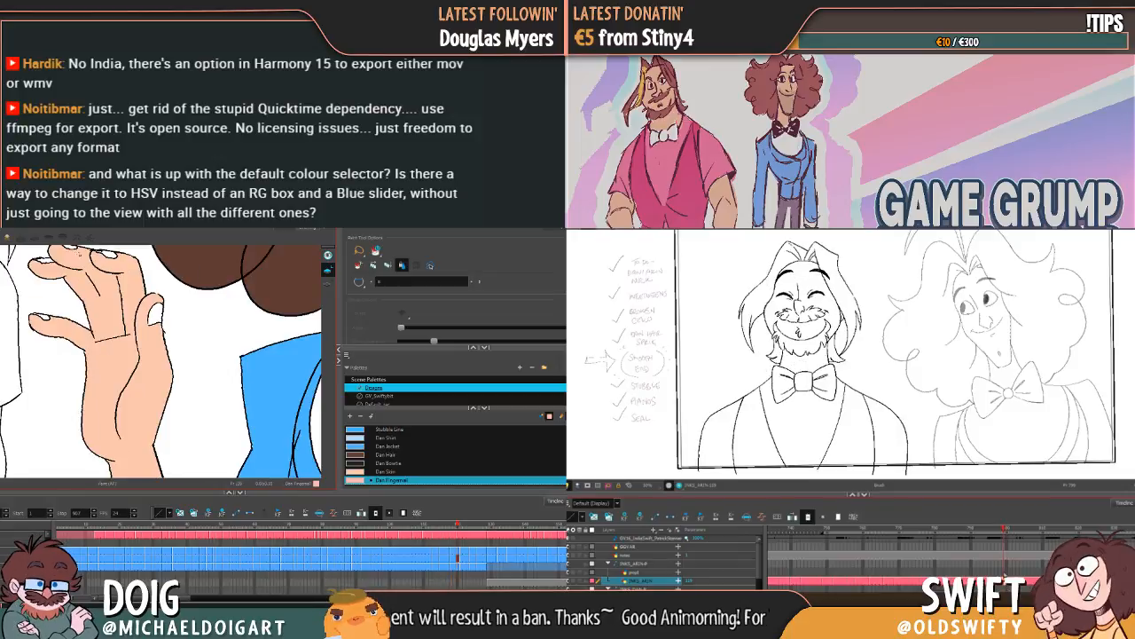
click(68, 289)
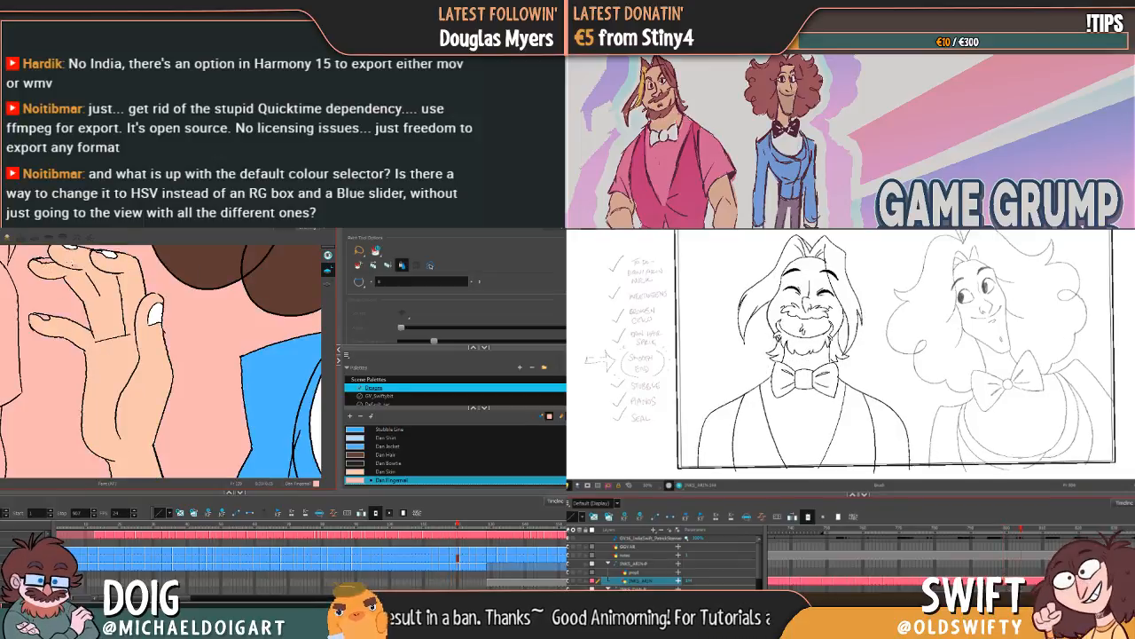
drag(1021, 528, 1021, 535)
key(ctrl+z)
click(80, 286)
key(ctrl+z)
click(155, 317)
drag(153, 310, 151, 348)
mouse_move(1022, 535)
mouse_down()
mouse_move(1035, 535)
mouse_move(1017, 531)
mouse_up()
key(g)
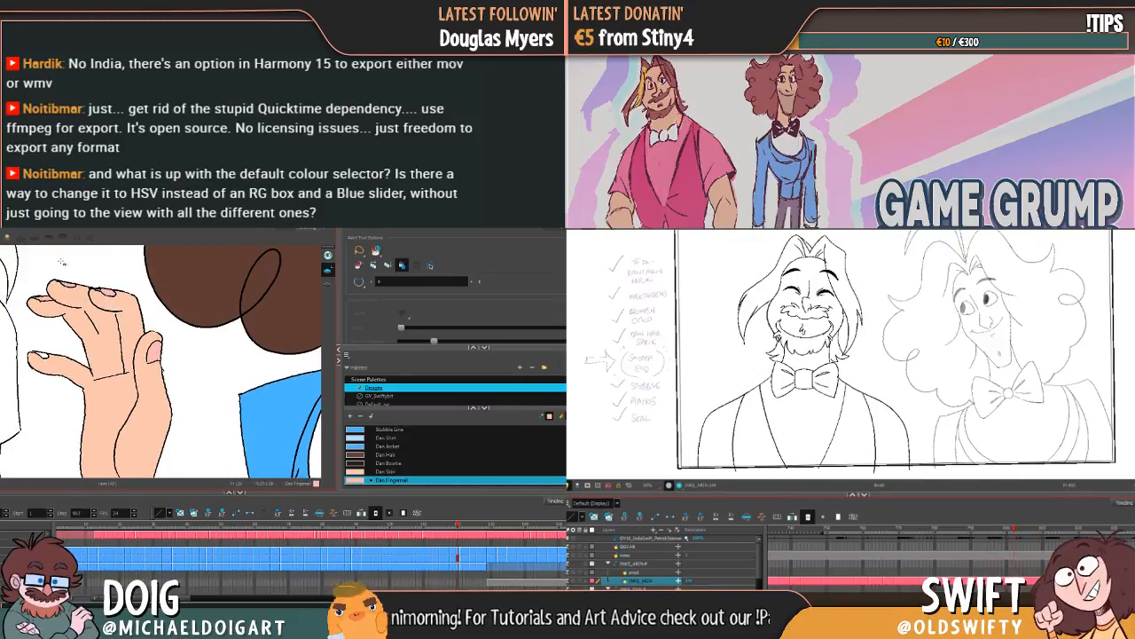
Step: Go to the open-palm drawing and fill the thumbnail with Dan Fingernail
key(g)
key(g)
key(g)
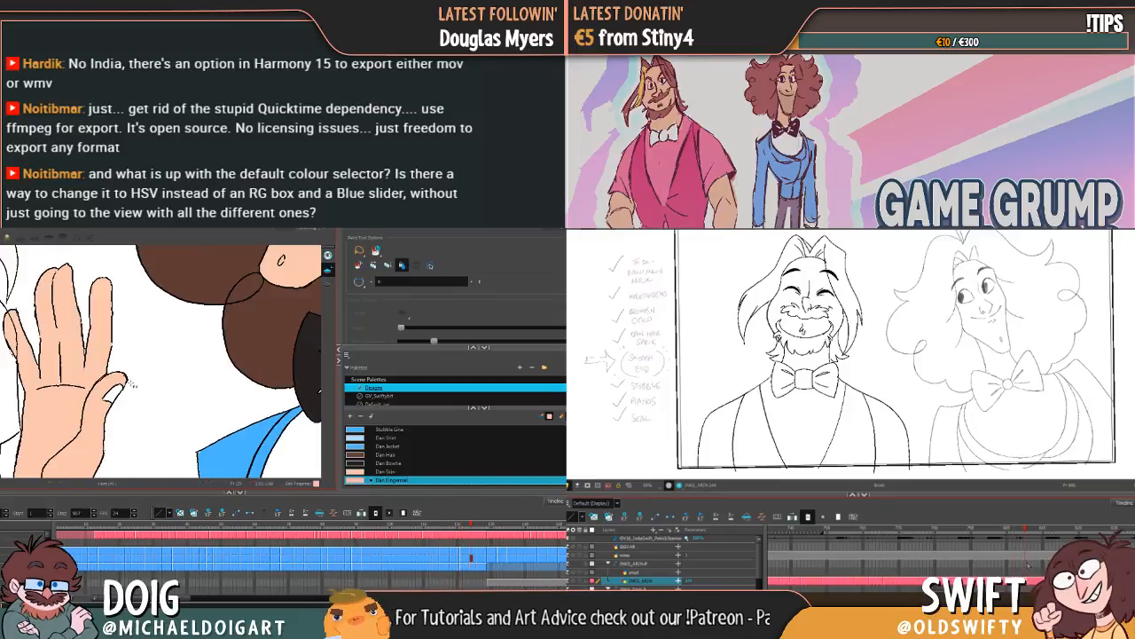
click(110, 394)
key(g)
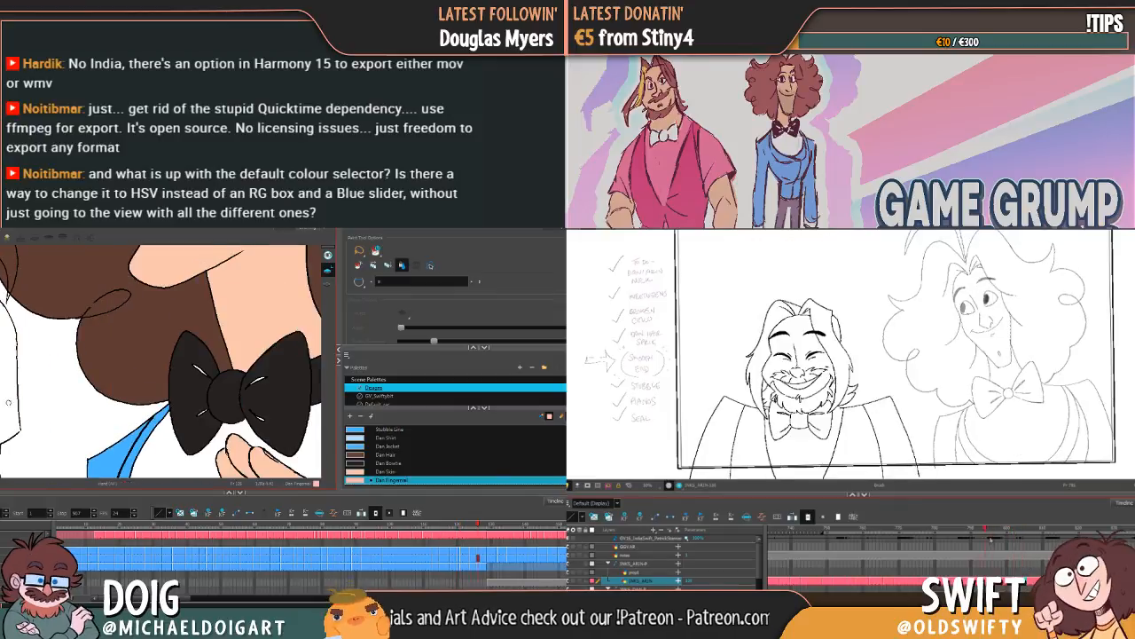
Step: Try to fill the thumbnail of the hand in front of the bearded character with Dan Fingernail
mouse_move(8, 400)
mouse_down()
mouse_move(123, 366)
mouse_move(157, 377)
mouse_move(143, 384)
mouse_up()
click(169, 398)
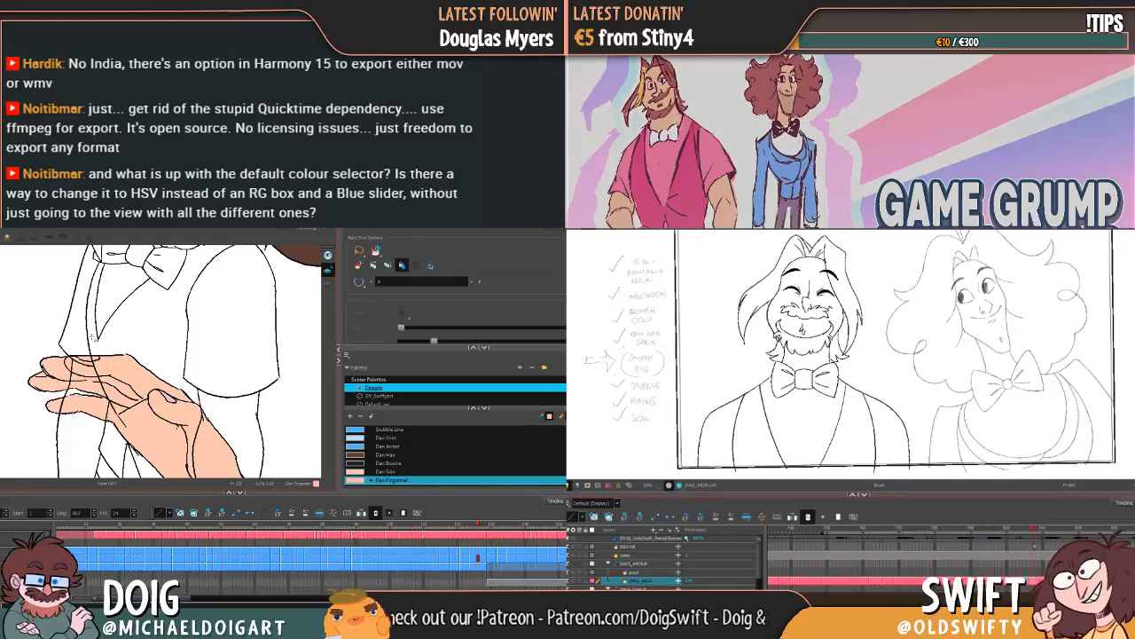
key(alt+b)
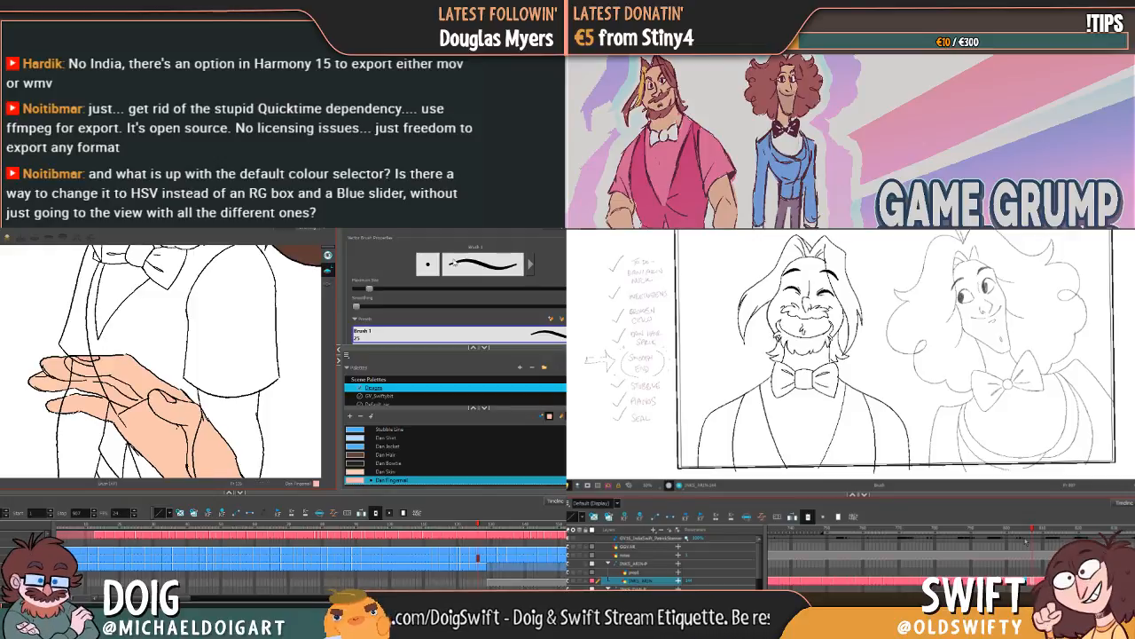
click(328, 271)
click(379, 256)
click(390, 277)
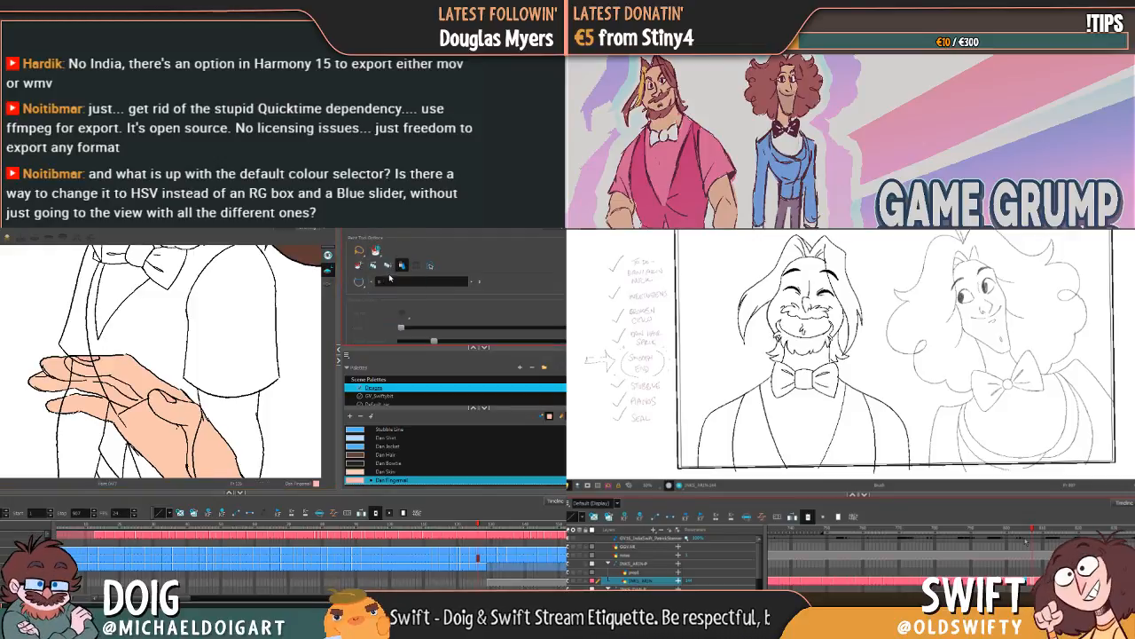
Step: Look through the neighbouring drawings up to the violin and back for fingernails still unpainted
key(g)
key(g)
key(g)
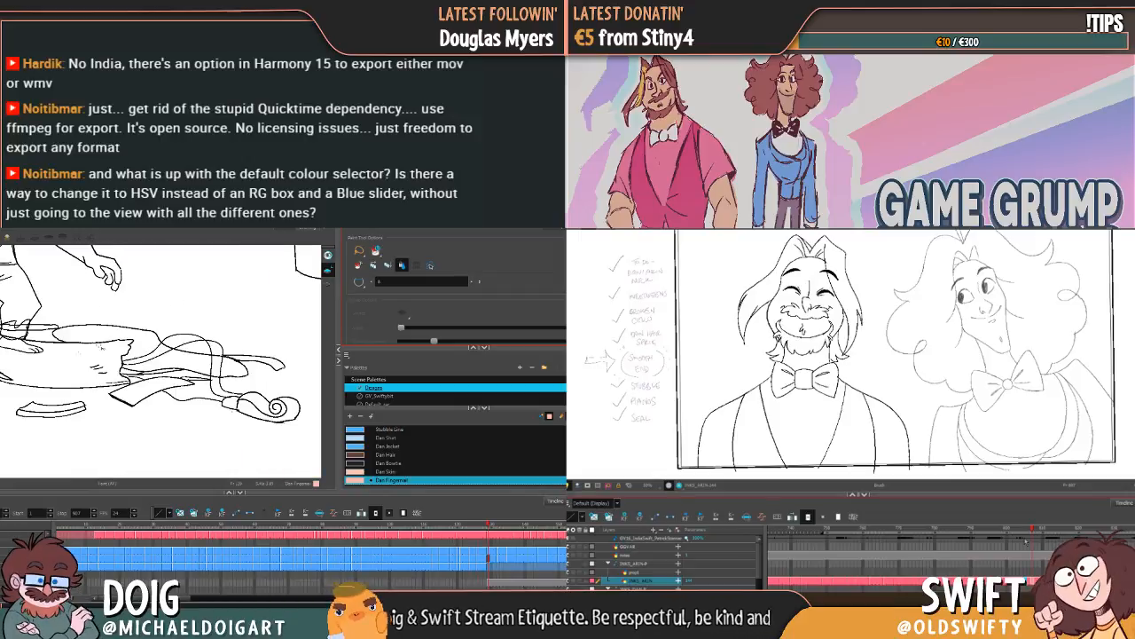
key(f)
key(f)
key(f)
key(f)
key(f)
key(f)
key(f)
key(f)
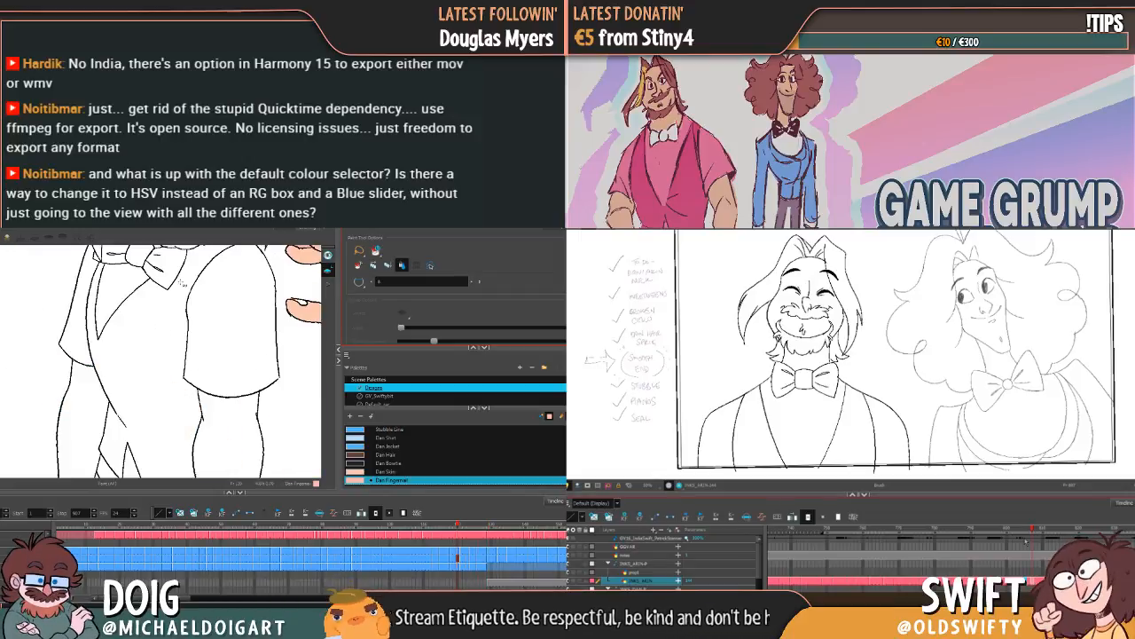
key(1)
key(1)
key(1)
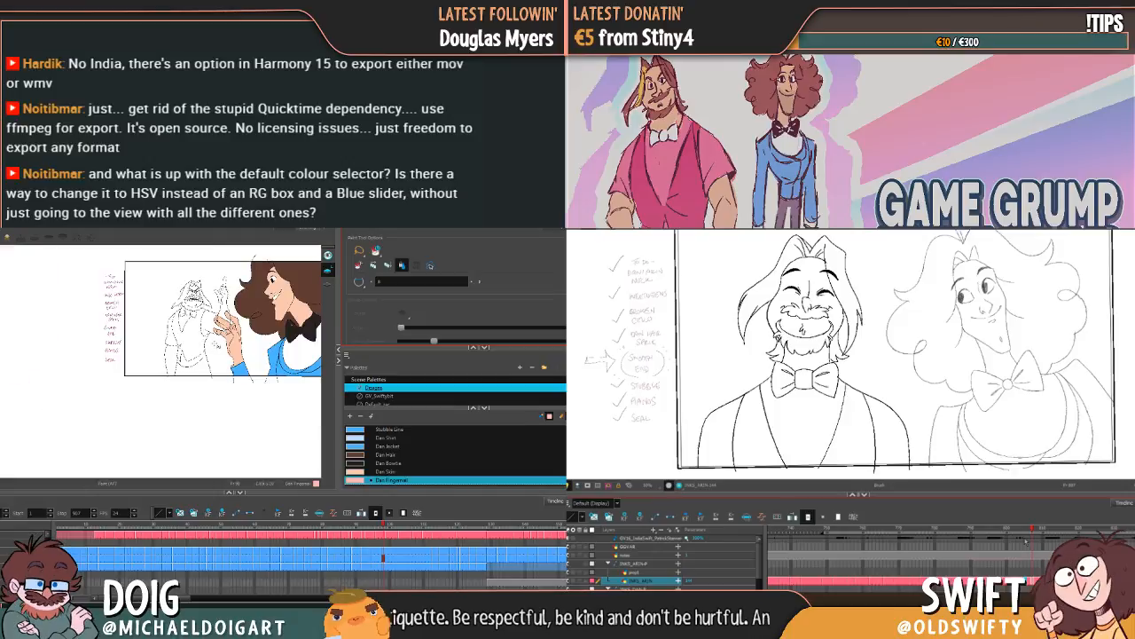
key(g)
key(g)
key(g)
key(g)
key(g)
key(g)
key(g)
key(g)
key(2)
key(2)
key(2)
key(2)
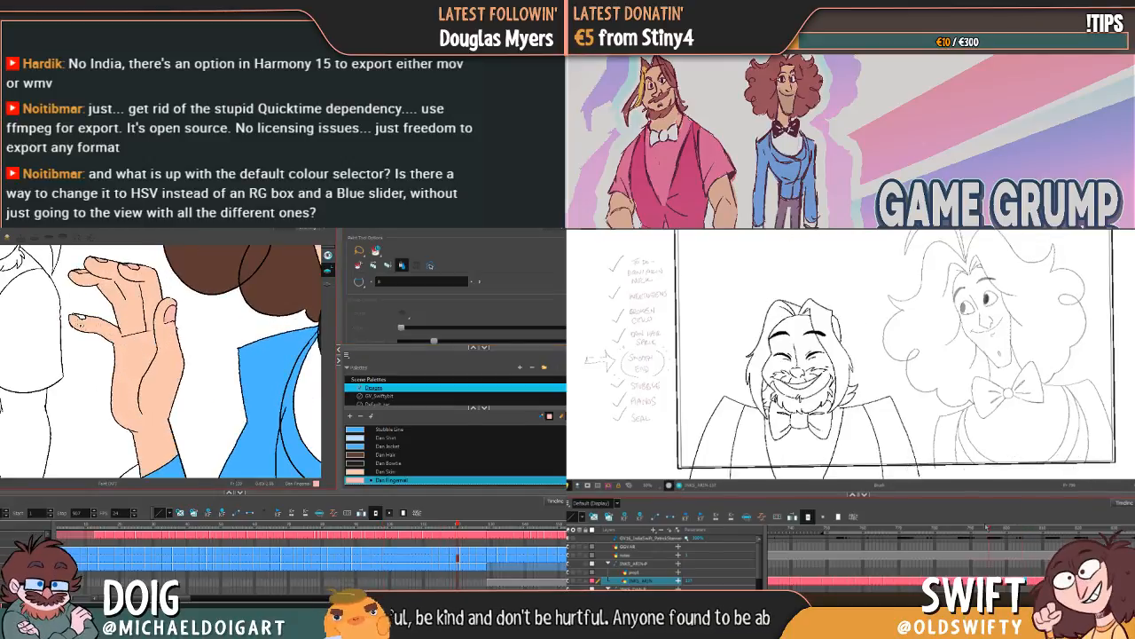
Step: Undo the Dan Fingernail fill that floods the background and close the lower finger's nail outline with the brush
click(84, 321)
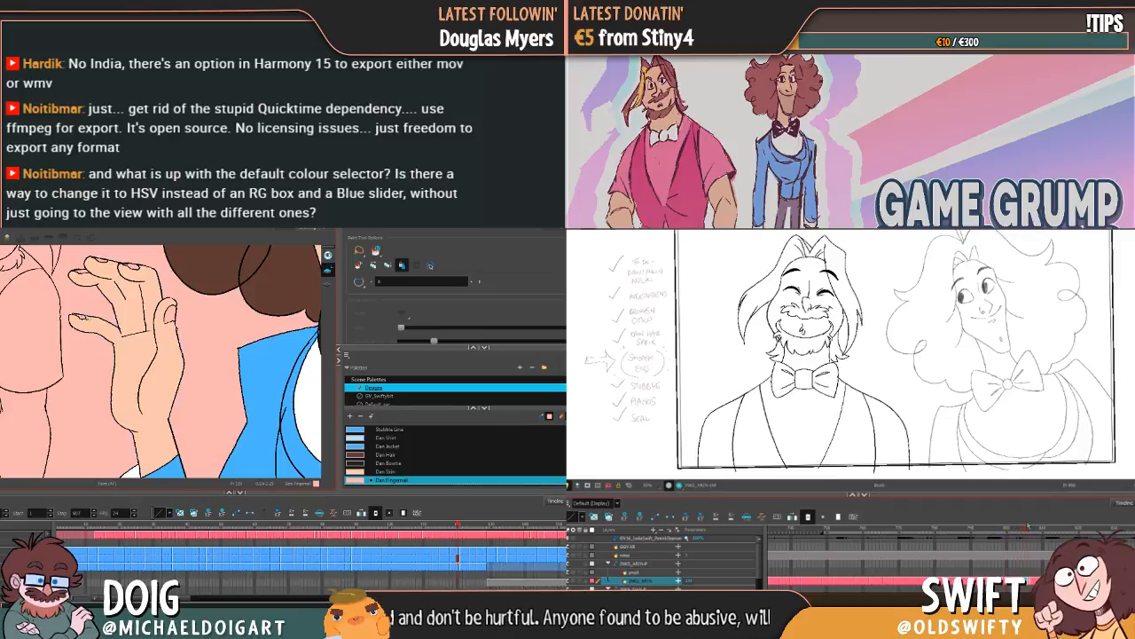
key(ctrl+z)
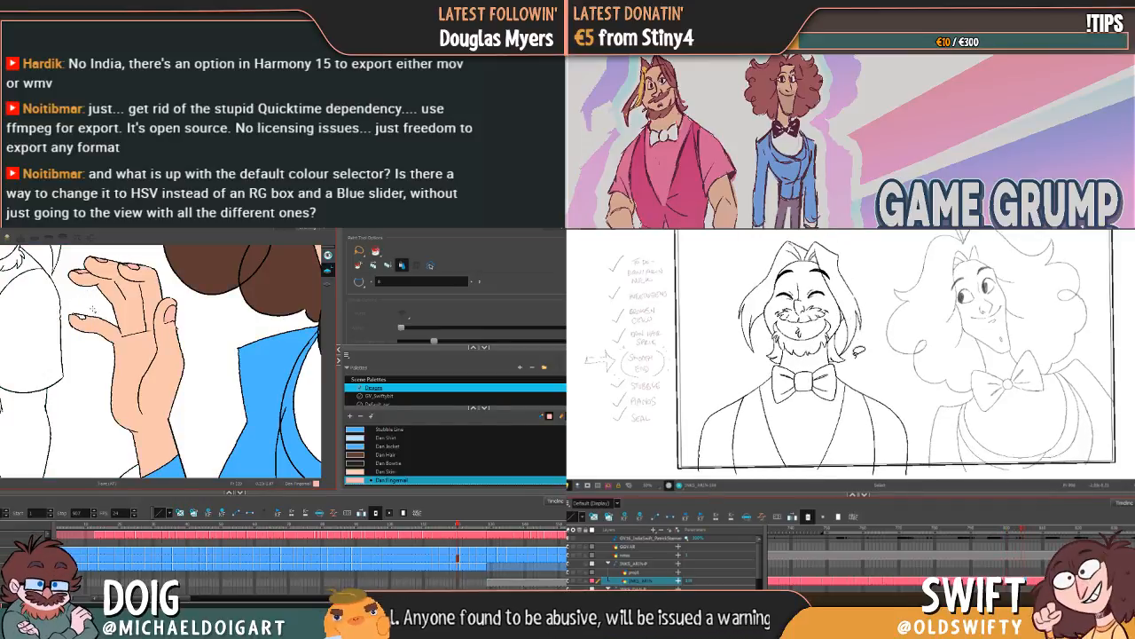
key(alt+b)
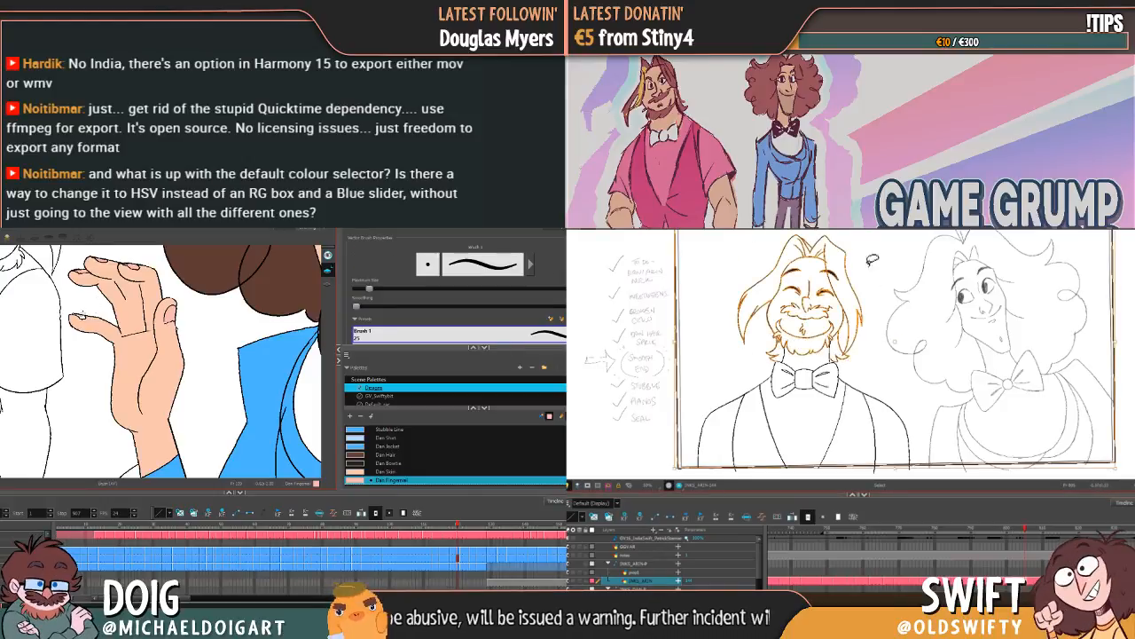
key(alt+i)
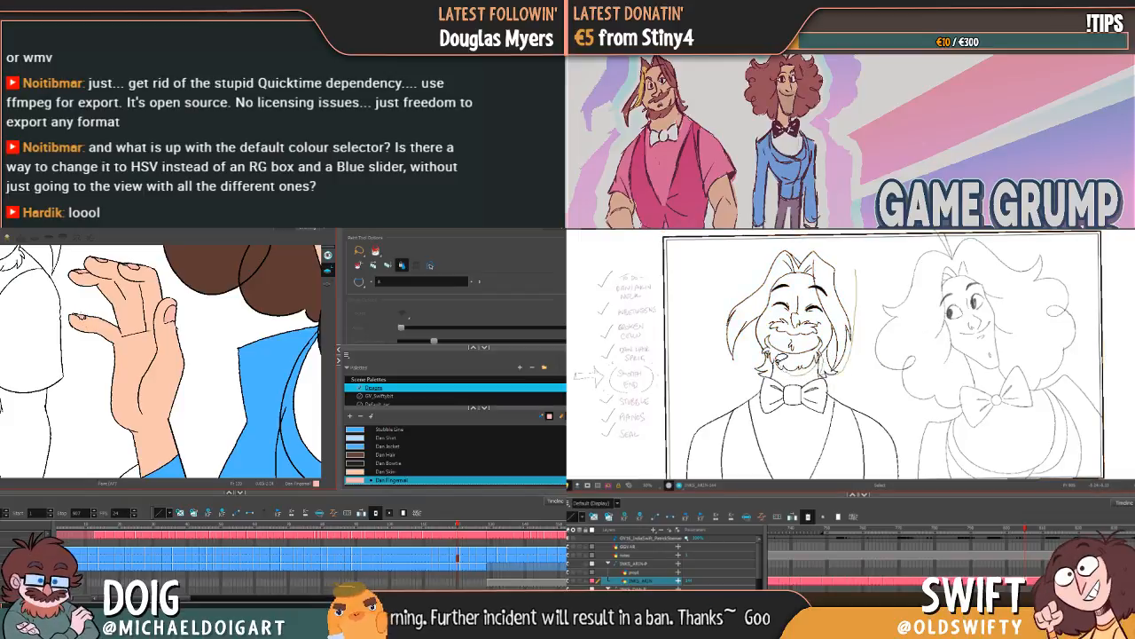
Step: Select the bearded character's head lines in the closed-eyes drawing and slightly adjust their size and position
key(period)
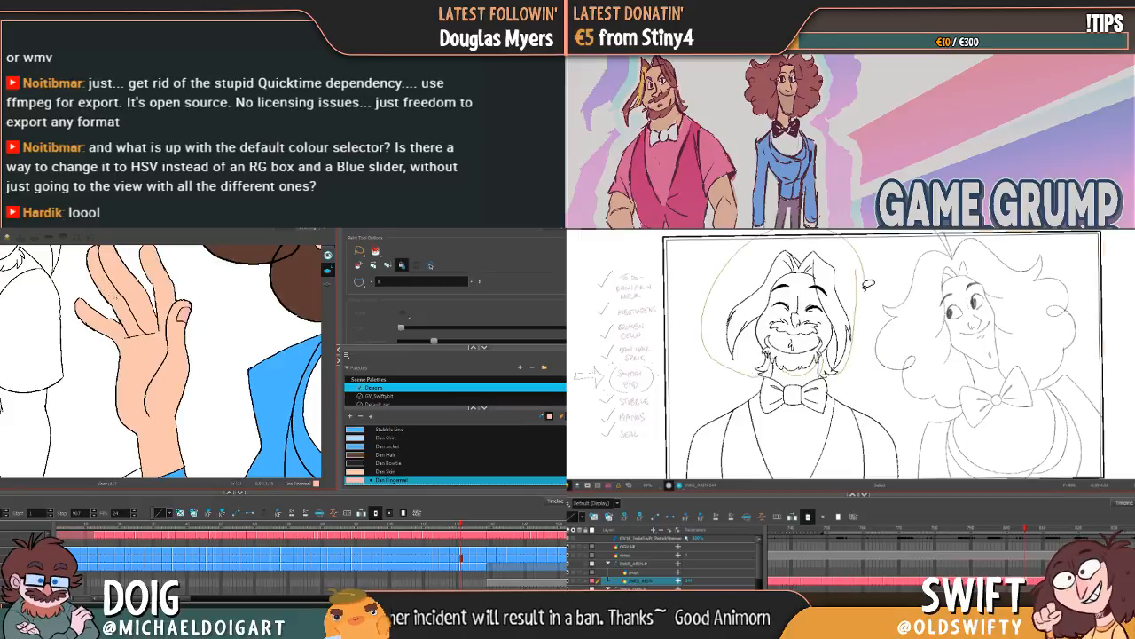
key(period)
key(period)
key(period)
key(period)
key(period)
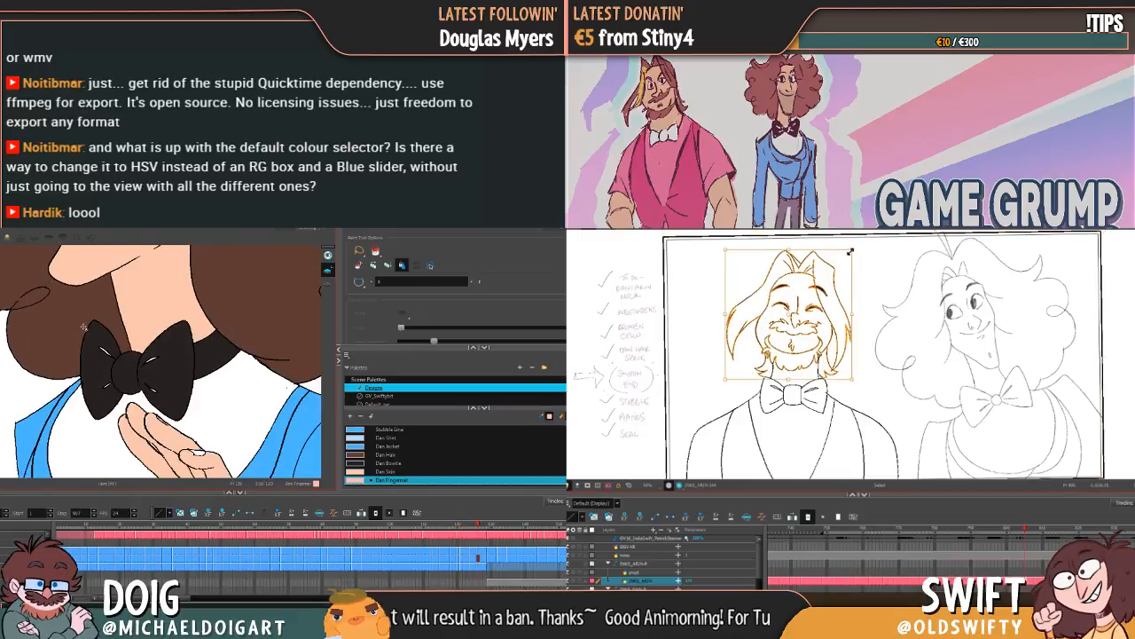
drag(728, 247, 729, 249)
drag(791, 317, 794, 365)
drag(866, 260, 888, 256)
click(890, 256)
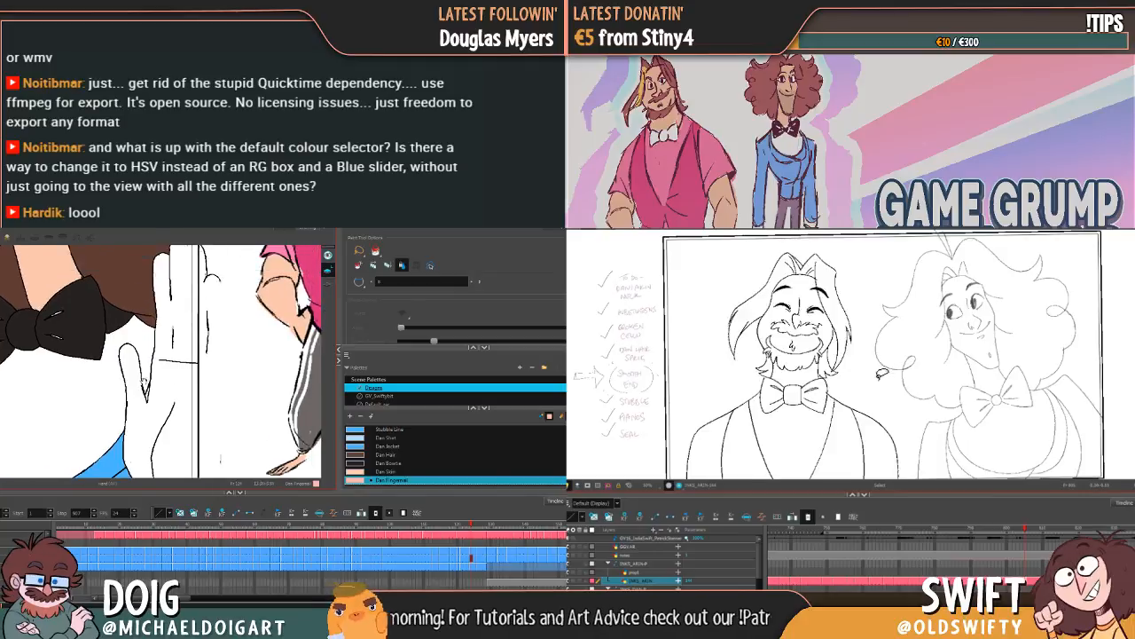
mouse_move(875, 376)
mouse_down()
mouse_move(858, 357)
mouse_move(885, 377)
mouse_up()
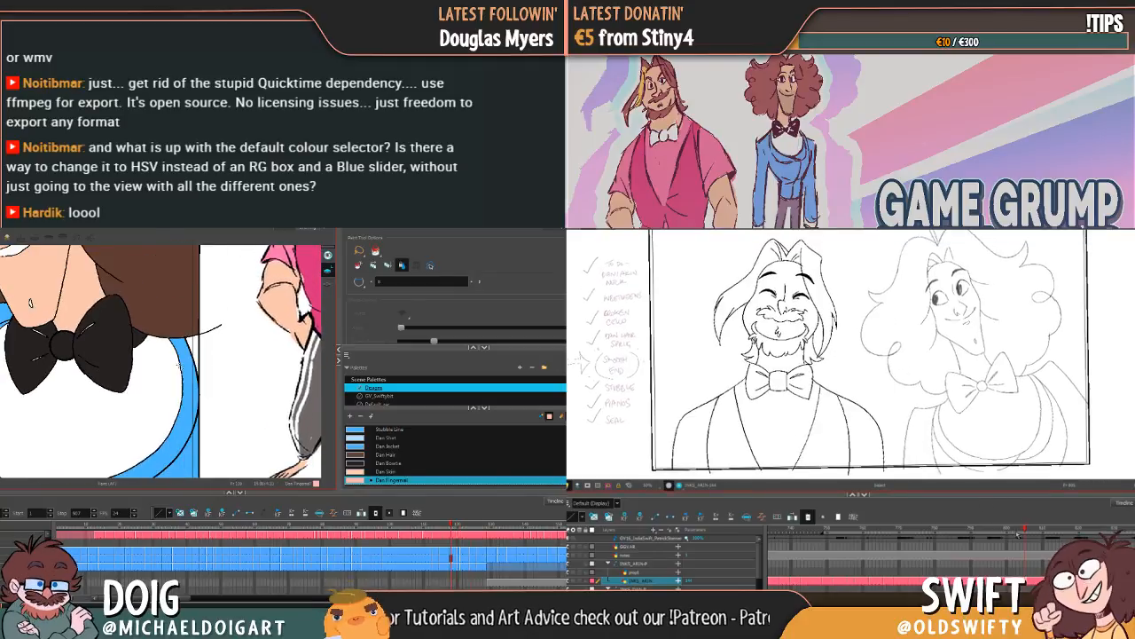
Step: Go to the drawing with the unpainted open hand at the frame edge and fill the hand with Dan Skin
key(g)
key(g)
key(g)
key(g)
mouse_move(1022, 528)
mouse_down()
mouse_move(978, 529)
mouse_move(1050, 528)
mouse_move(980, 539)
mouse_move(1021, 529)
mouse_up()
click(364, 472)
click(188, 424)
key(g)
click(168, 399)
key(g)
key(g)
key(g)
Step: Look back through the earlier drawings of the curly-haired character for hands that still need colour
key(f)
key(f)
key(f)
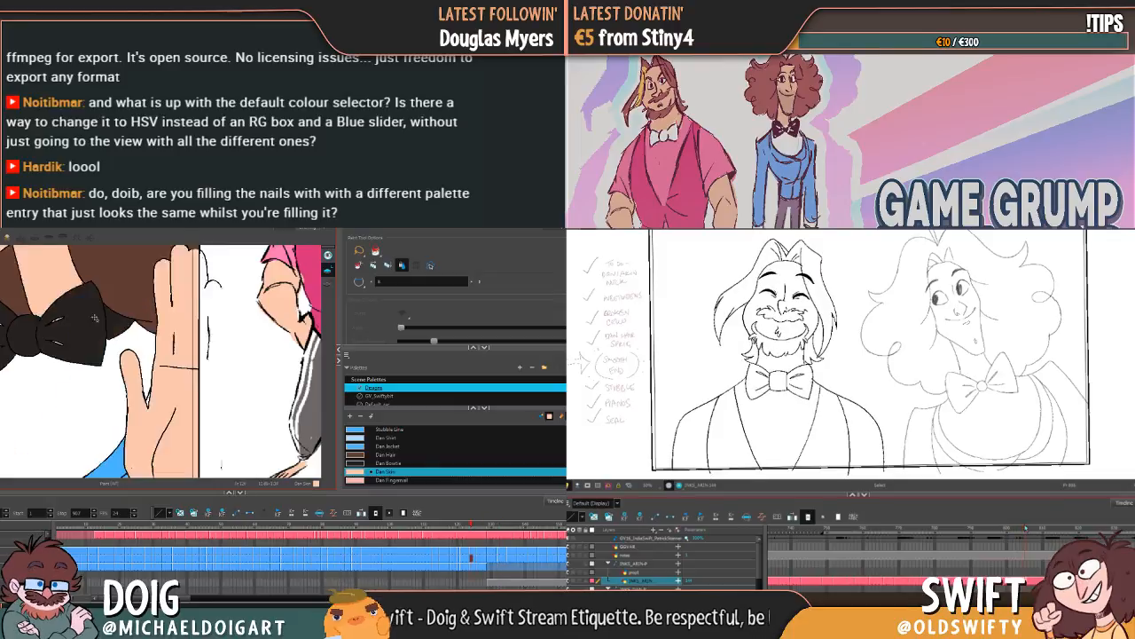
key(1)
key(1)
key(f)
key(f)
key(f)
key(f)
key(f)
key(f)
key(f)
key(f)
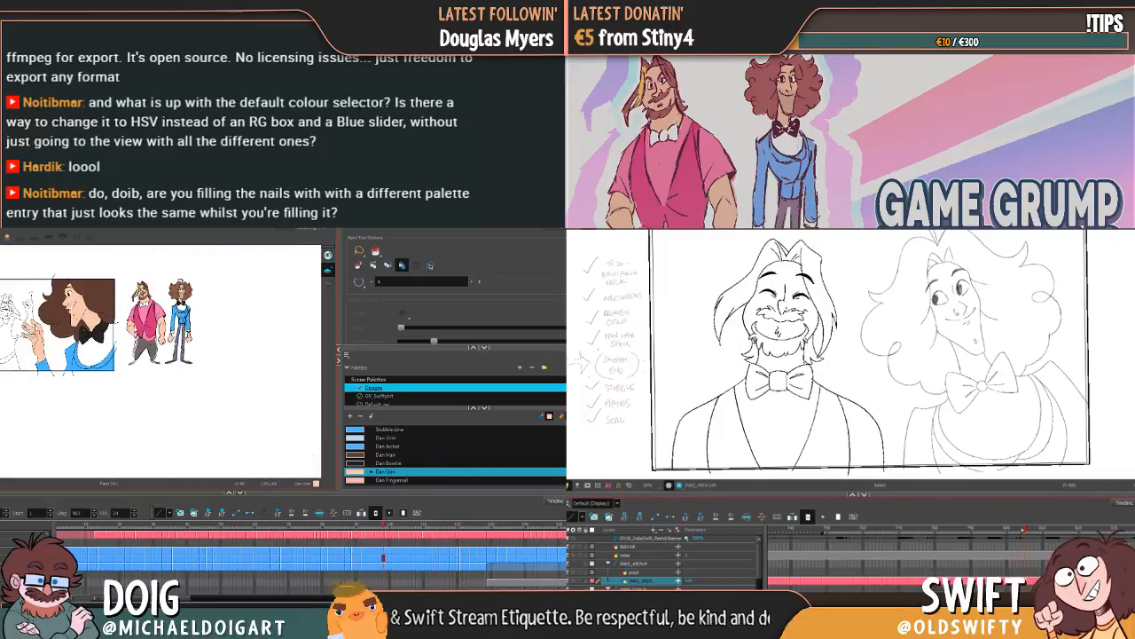
mouse_move(1022, 530)
mouse_down()
mouse_move(989, 535)
mouse_move(1076, 530)
mouse_move(1052, 550)
mouse_up()
key(f)
key(f)
key(f)
key(f)
key(f)
key(f)
key(f)
key(f)
key(f)
key(f)
key(f)
key(2)
key(2)
key(2)
key(g)
key(2)
key(2)
key(g)
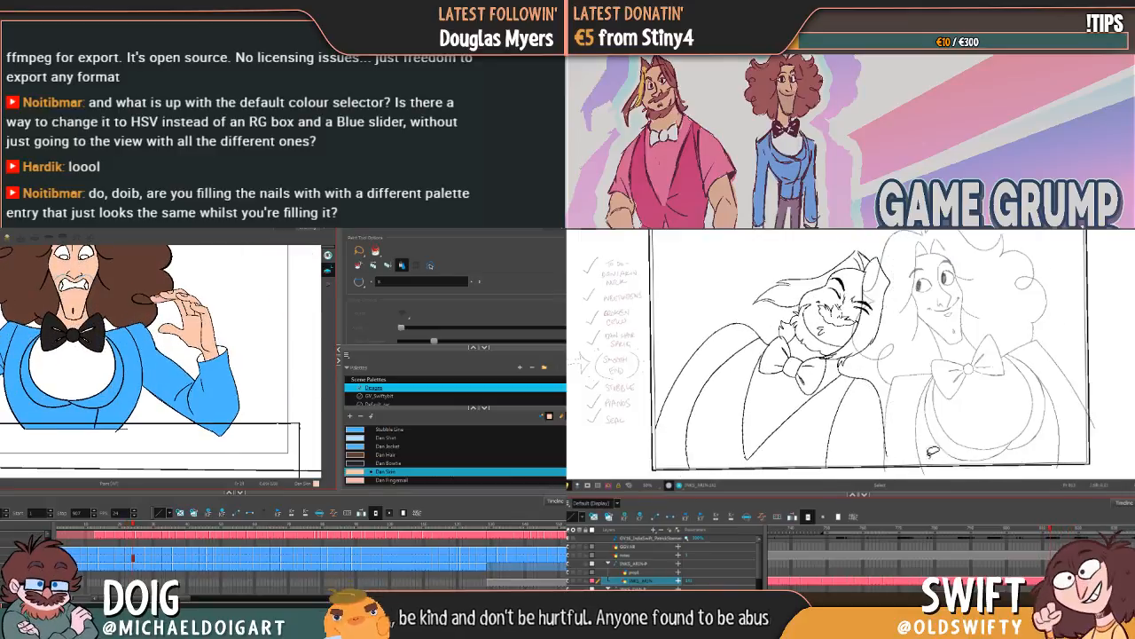
Step: Select the leaning, closed-eyes bearded character's lines, nudge them slightly downward, and compare with the adjacent drawings
mouse_move(792, 436)
mouse_down()
mouse_move(897, 248)
mouse_move(933, 372)
mouse_up()
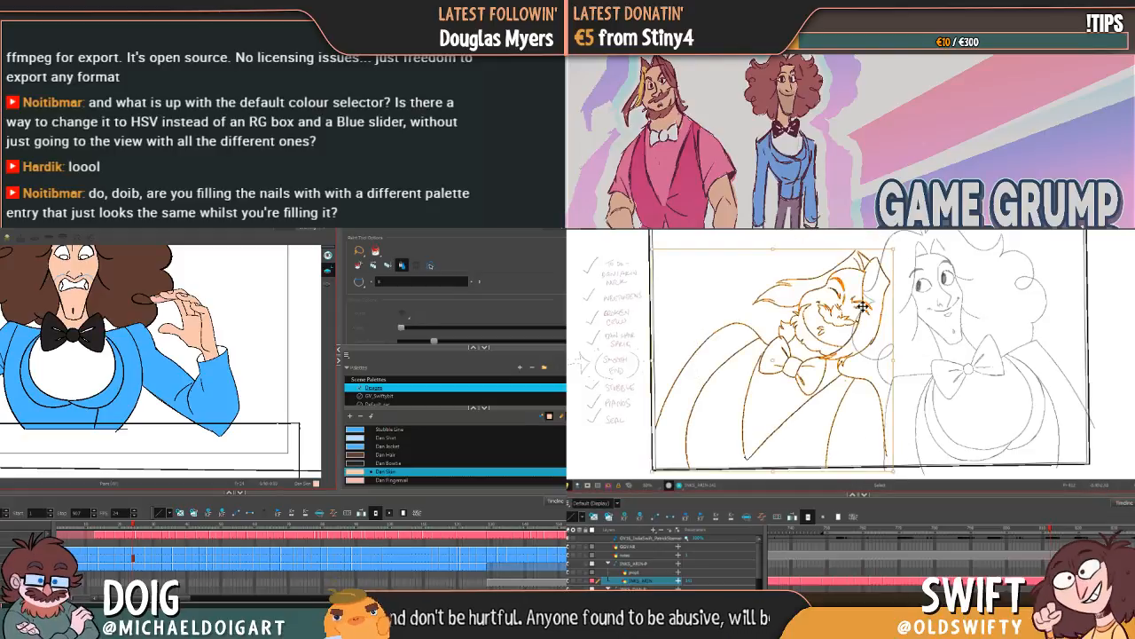
drag(863, 306, 866, 313)
key(g)
key(g)
key(g)
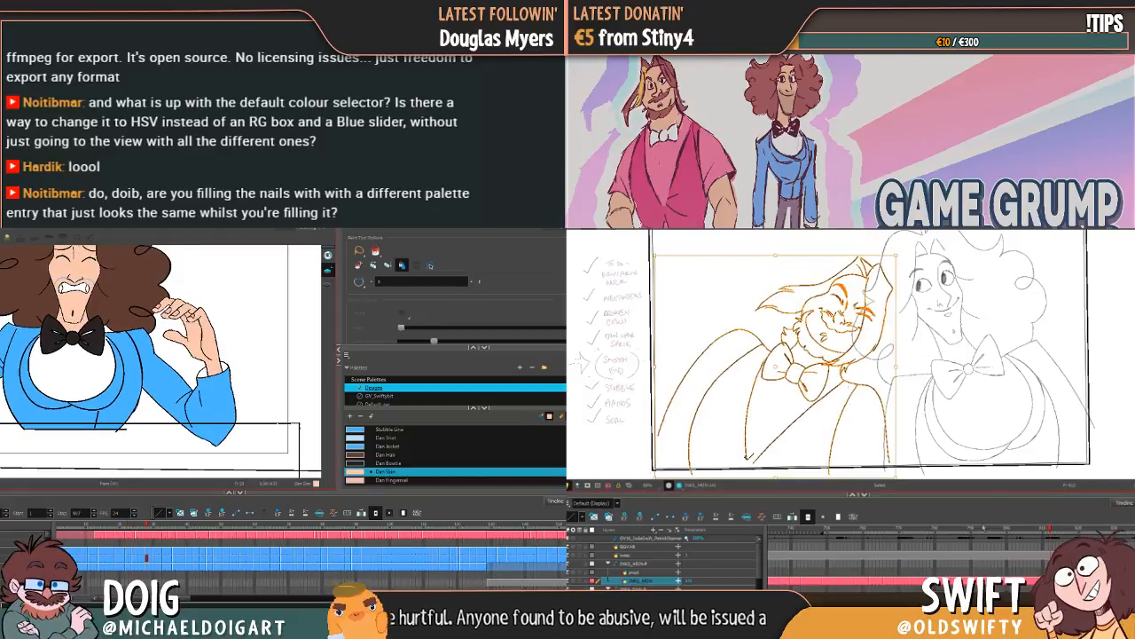
key(comma)
key(comma)
key(period)
key(period)
key(comma)
key(comma)
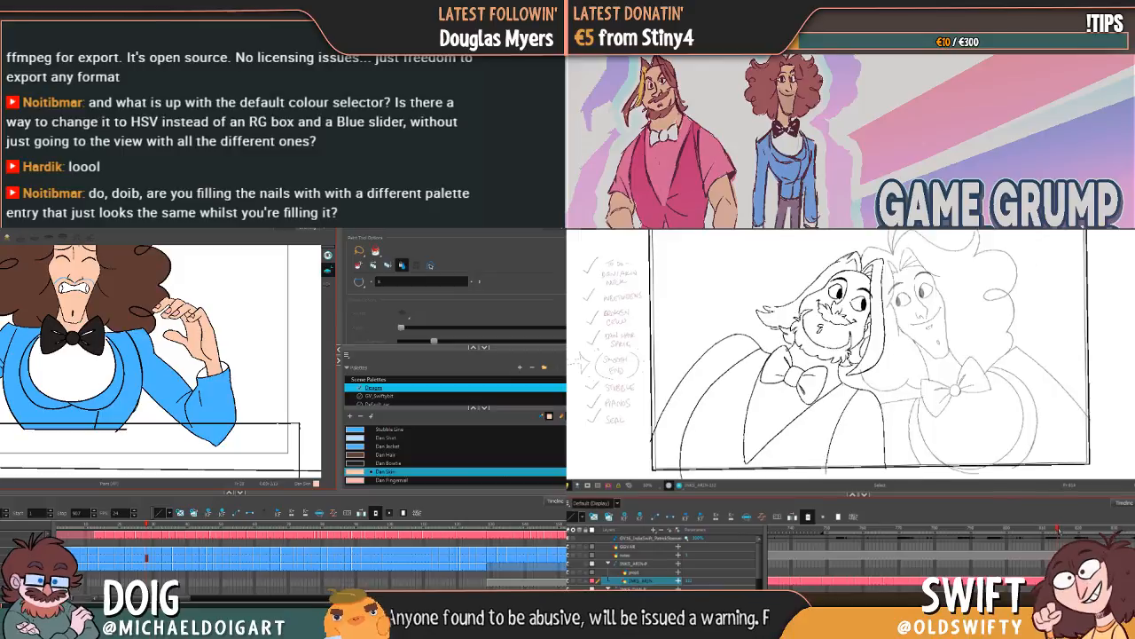
Step: Reselect the leaning bearded character's lines and nudge them slightly again to match the neighbouring drawings
key(period)
key(period)
mouse_move(883, 447)
mouse_down()
mouse_move(717, 325)
mouse_move(928, 301)
mouse_move(885, 450)
mouse_move(734, 459)
mouse_move(728, 302)
mouse_move(742, 285)
mouse_up()
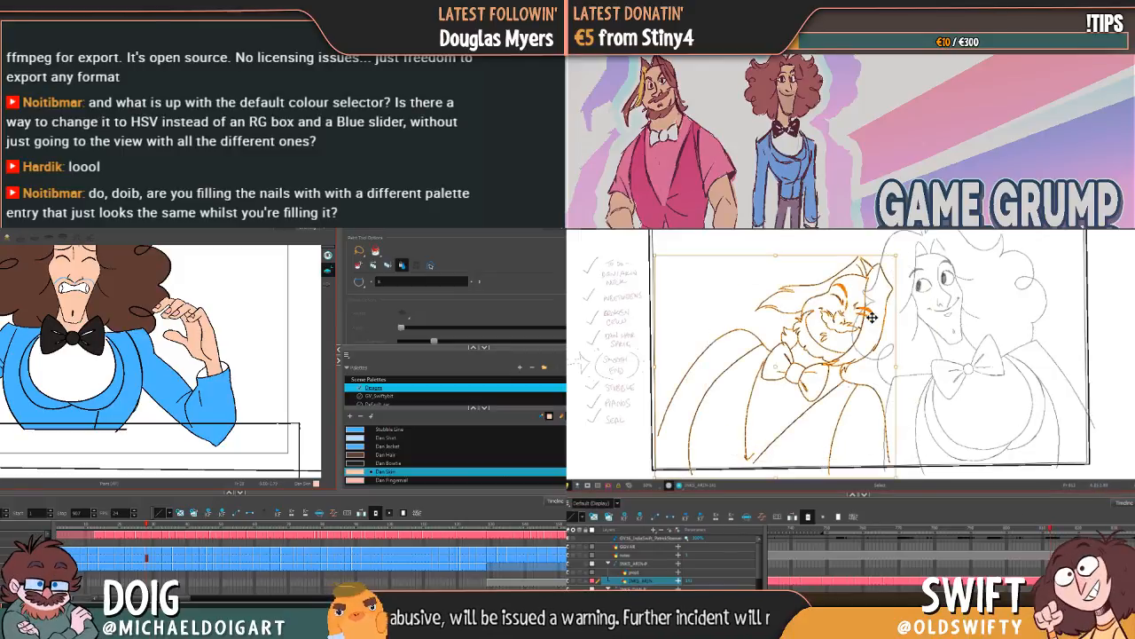
drag(867, 309, 890, 314)
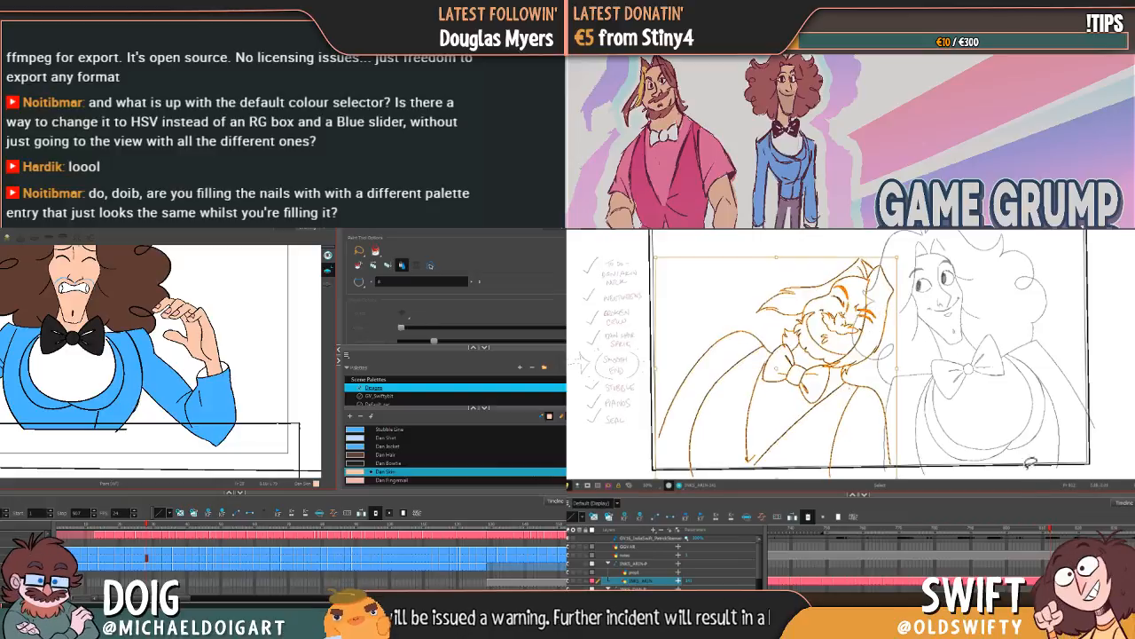
key(comma)
key(comma)
key(period)
key(period)
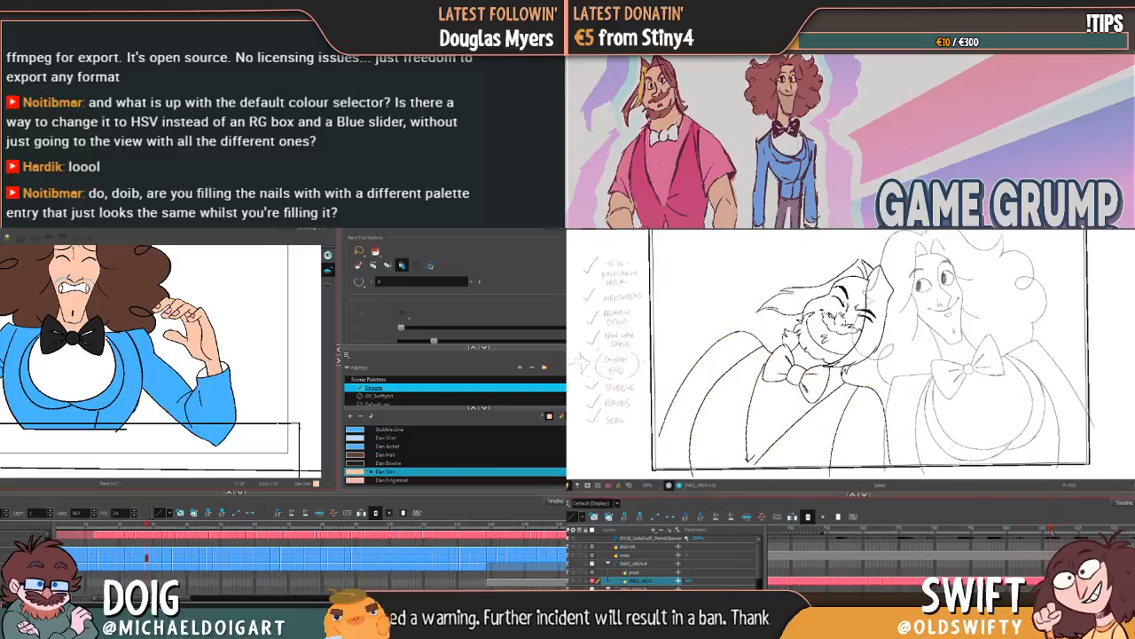
Step: Flip back and forth through the bearded character's leaning drawings to check the movement between them
key(comma)
key(comma)
key(comma)
key(comma)
key(comma)
key(comma)
key(period)
key(period)
key(period)
key(period)
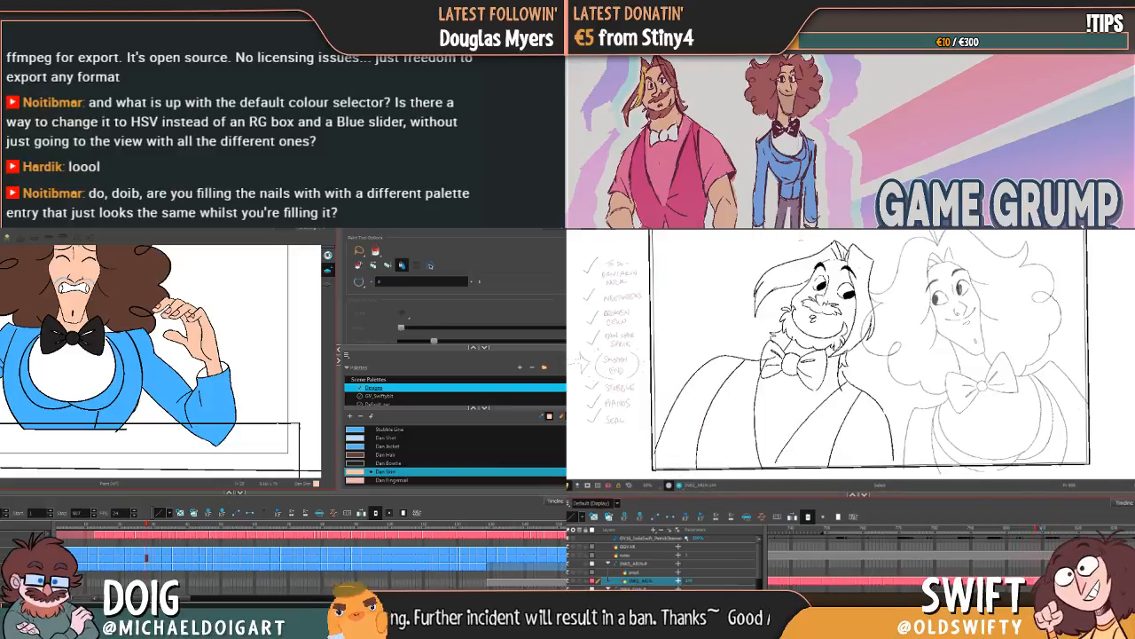
key(comma)
key(comma)
key(comma)
key(period)
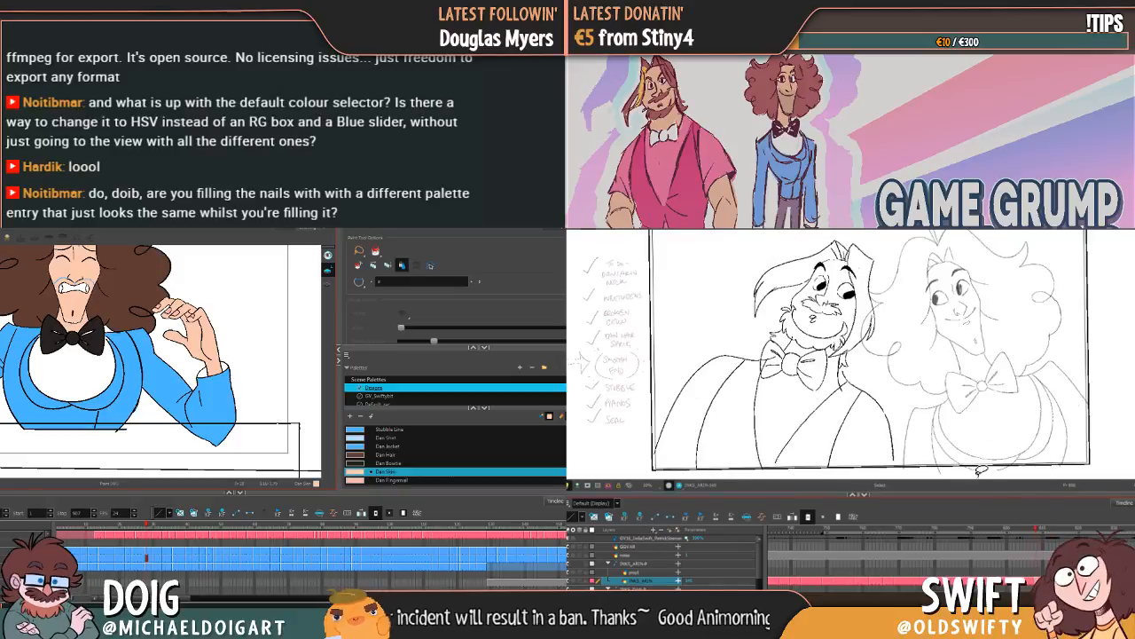
Step: Copy the open-eyed bearded character's lines, paste them into the following drawing and slightly adjust their placement
mouse_move(906, 433)
mouse_down()
mouse_move(794, 453)
mouse_move(763, 272)
mouse_move(914, 261)
mouse_move(890, 329)
mouse_up()
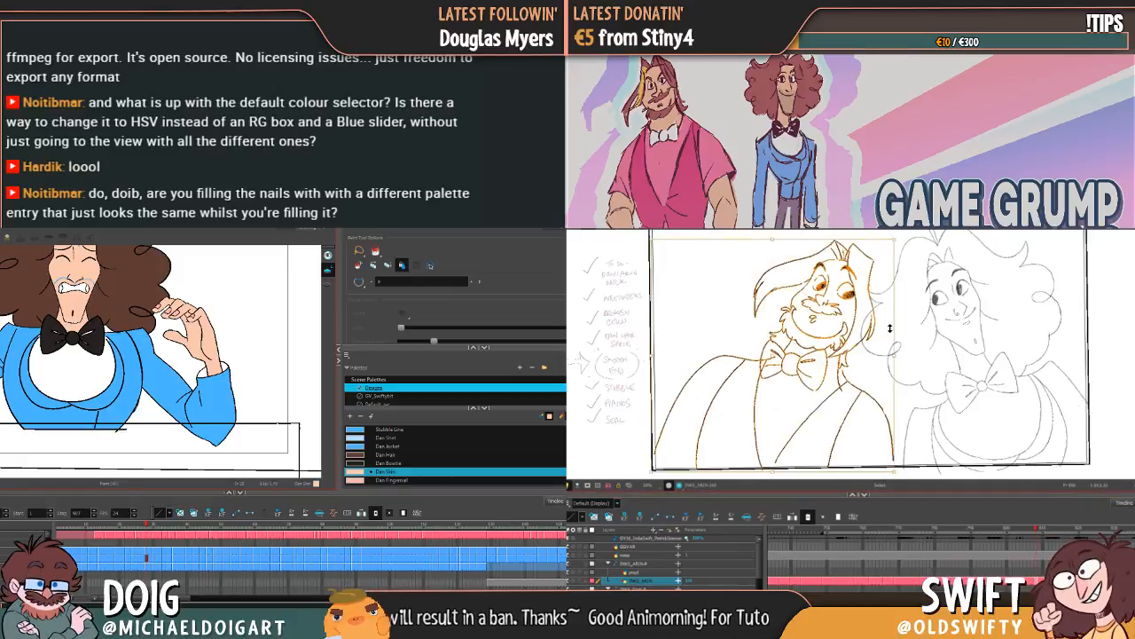
key(ctrl+c)
key(period)
key(period)
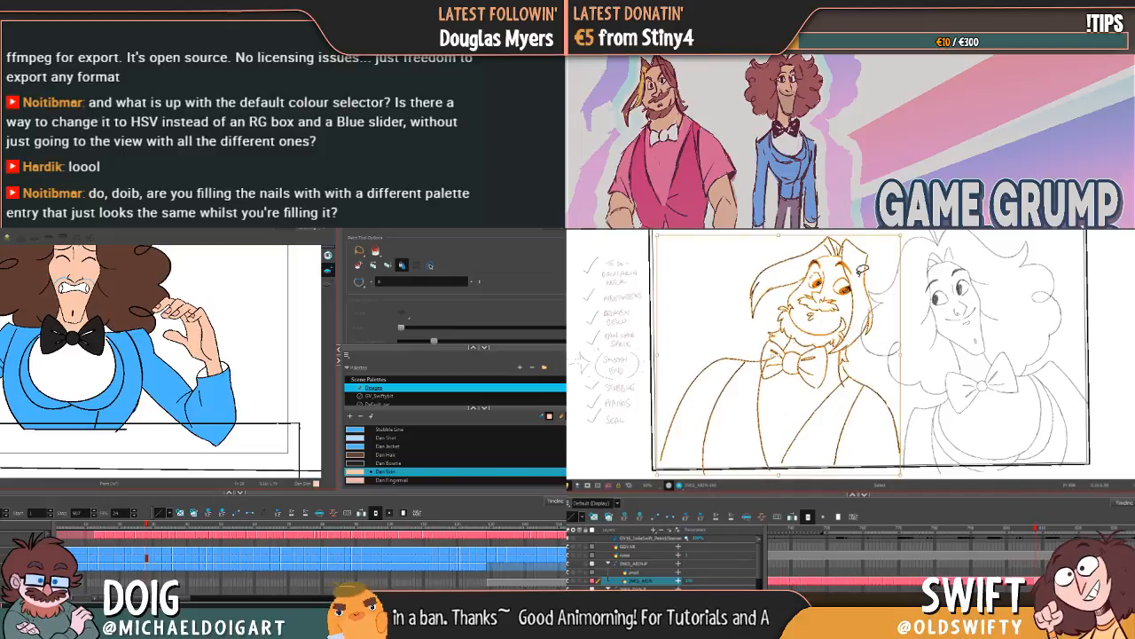
key(ctrl+v)
drag(831, 291, 838, 293)
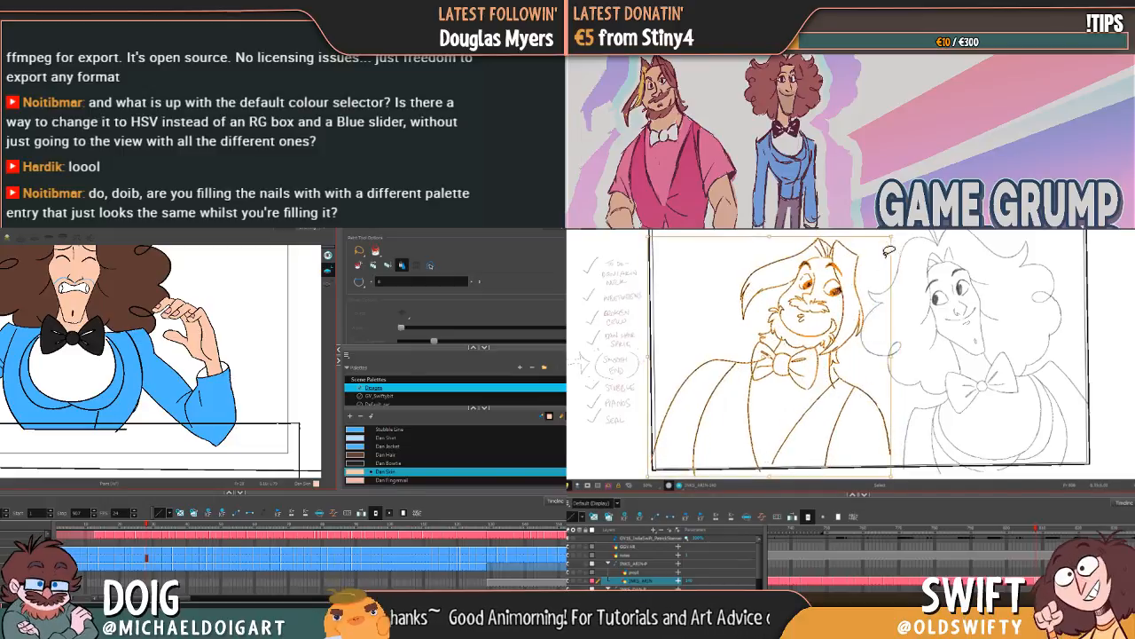
drag(898, 238, 894, 234)
click(928, 264)
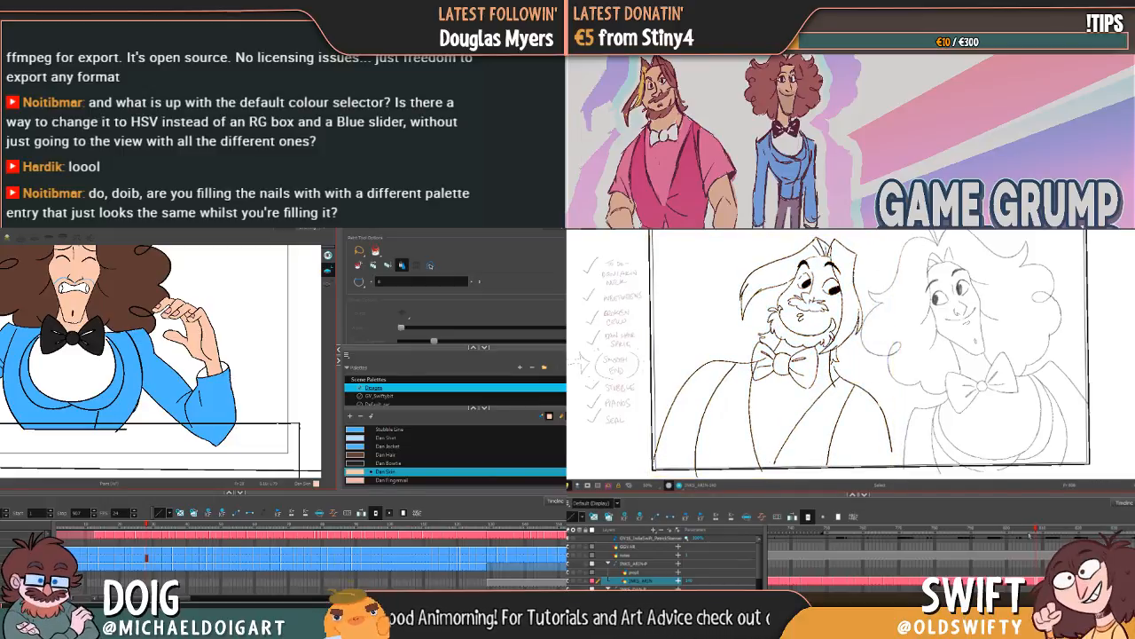
Step: Select the open-eyed bearded character's lines in the in-between drawing and shift them slightly toward the previous pose
mouse_move(1033, 530)
mouse_down()
mouse_move(1060, 521)
mouse_move(1036, 514)
mouse_up()
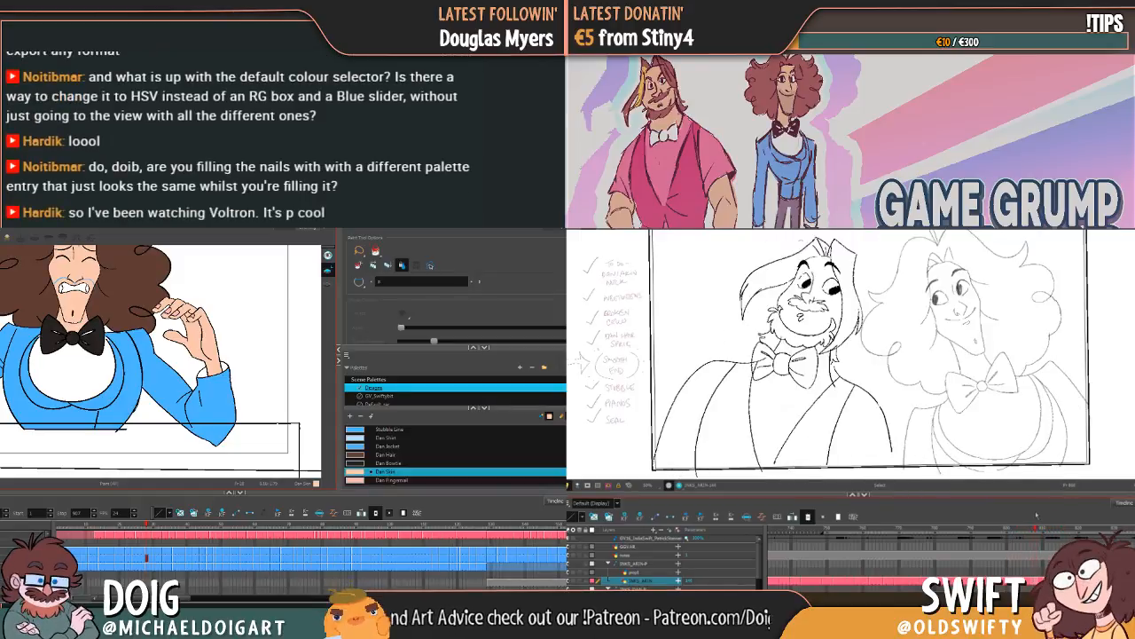
mouse_move(912, 432)
mouse_down()
mouse_move(804, 452)
mouse_move(711, 429)
mouse_move(710, 308)
mouse_move(783, 234)
mouse_move(865, 256)
mouse_move(891, 308)
mouse_move(831, 303)
mouse_up()
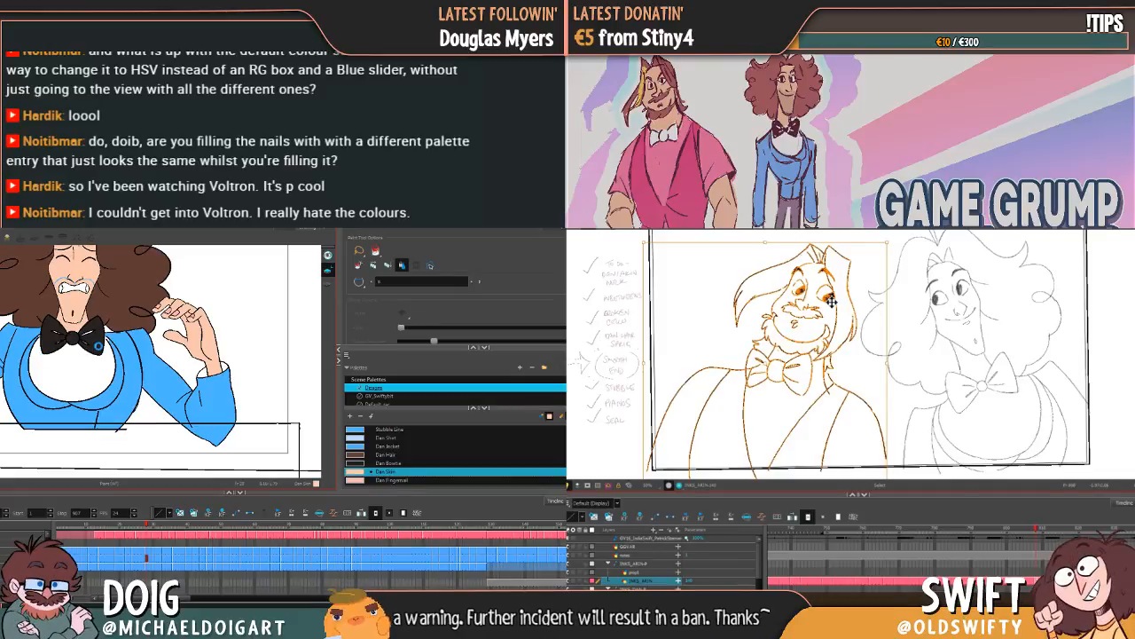
key(Escape)
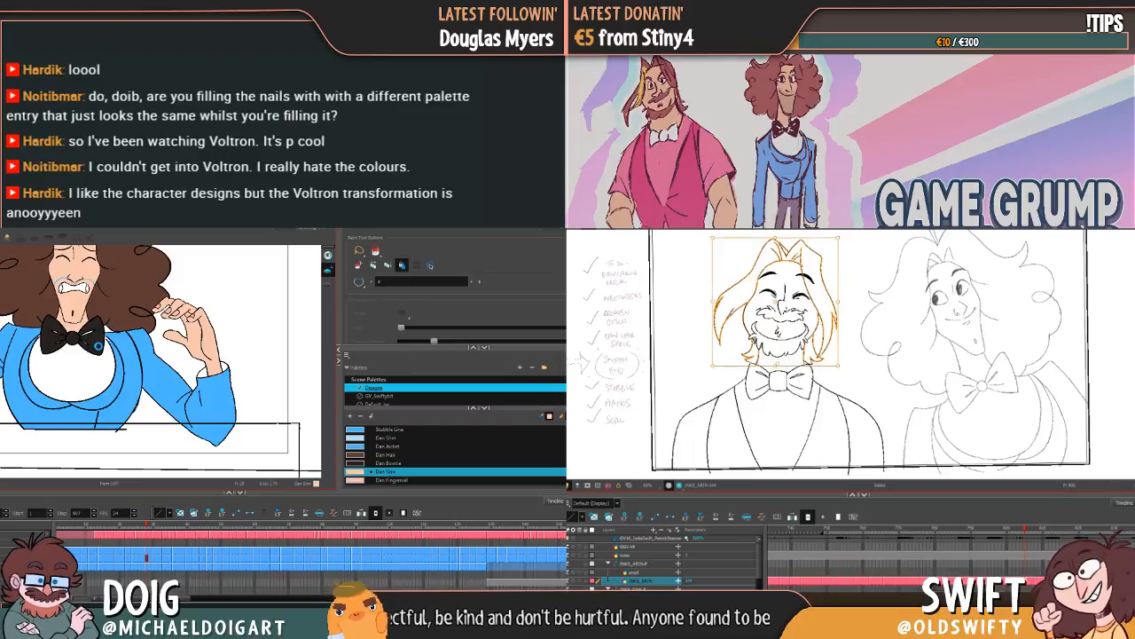
Step: Adjust the hair outline of the upright closed-eyed bearded character slightly and compare it with the adjacent drawing
drag(846, 237, 847, 240)
click(861, 246)
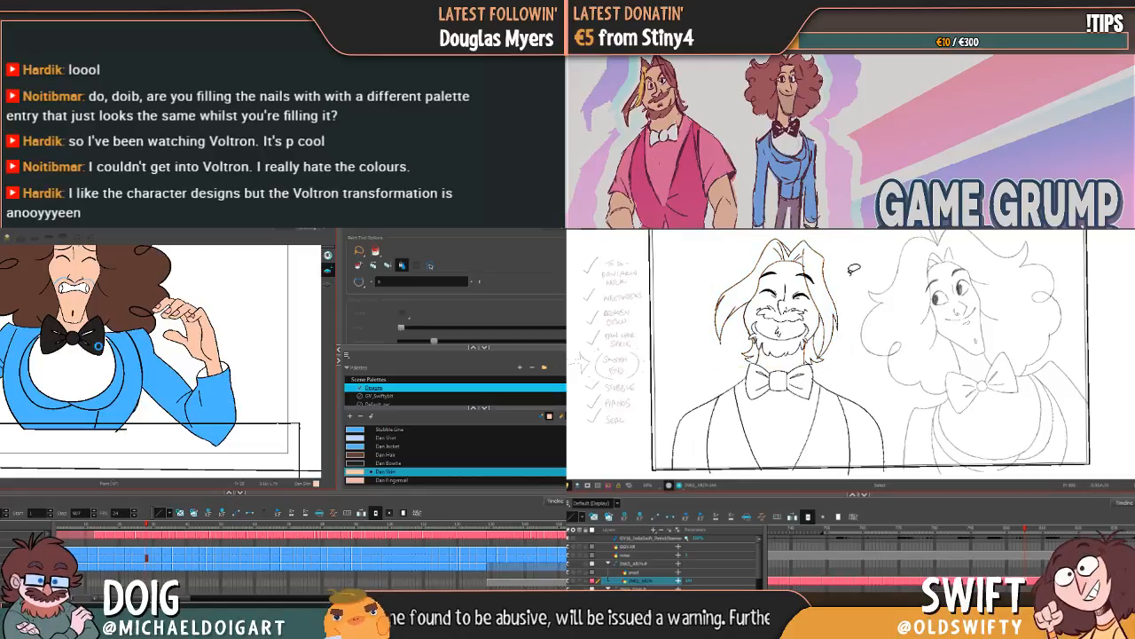
key(comma)
key(period)
key(comma)
key(period)
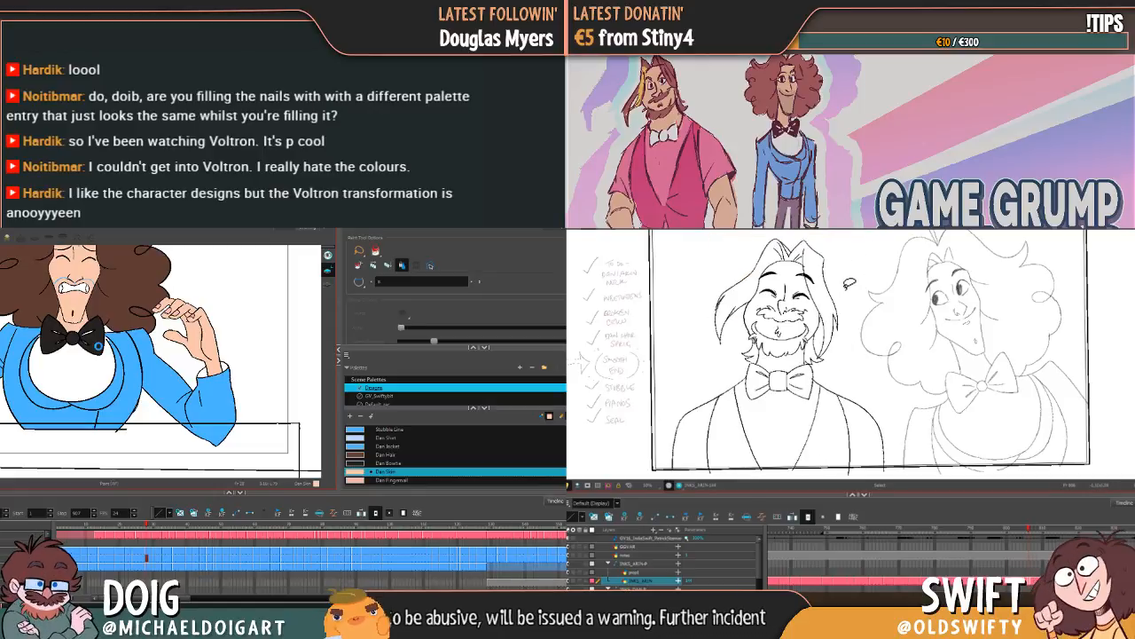
Step: Flip back and forth between the upright closed-eyed drawings to examine how the head and hair move
key(comma)
key(period)
key(comma)
key(period)
key(comma)
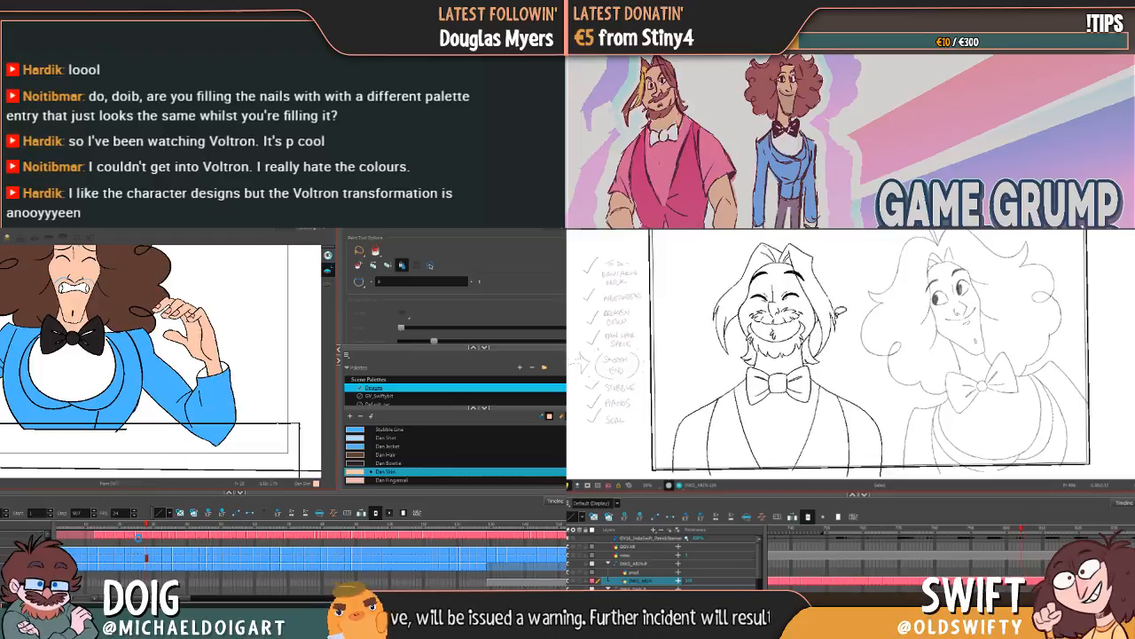
key(period)
key(comma)
key(period)
key(comma)
key(period)
key(comma)
key(period)
key(comma)
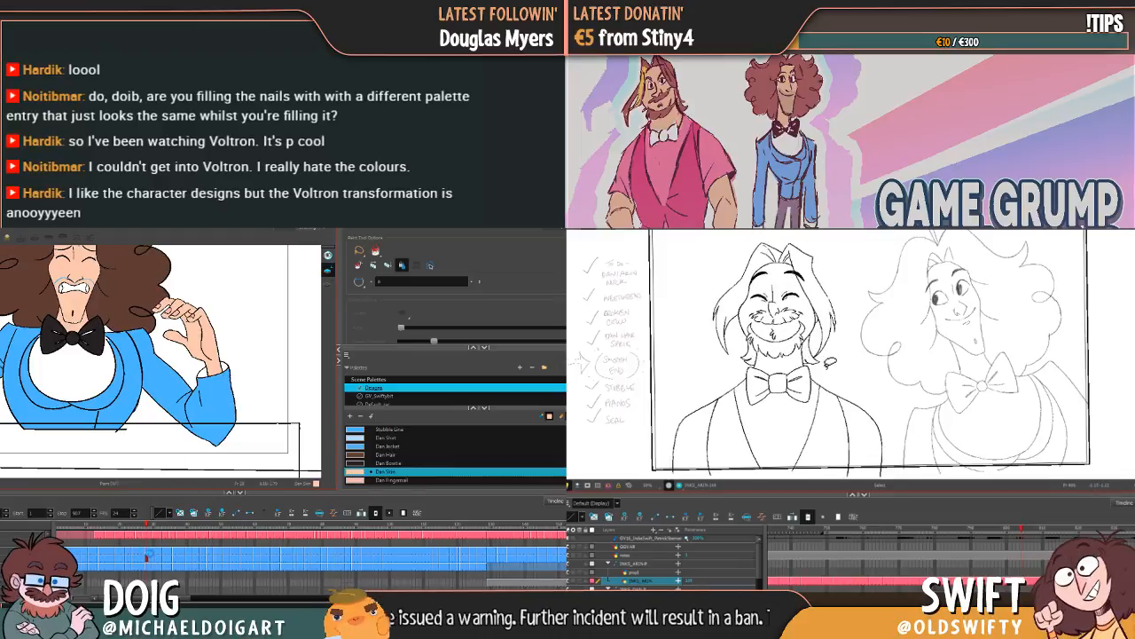
Step: Select and adjust the hair tip beside the upright closed-eyed character's beard, comparing it with the previous drawing
key(period)
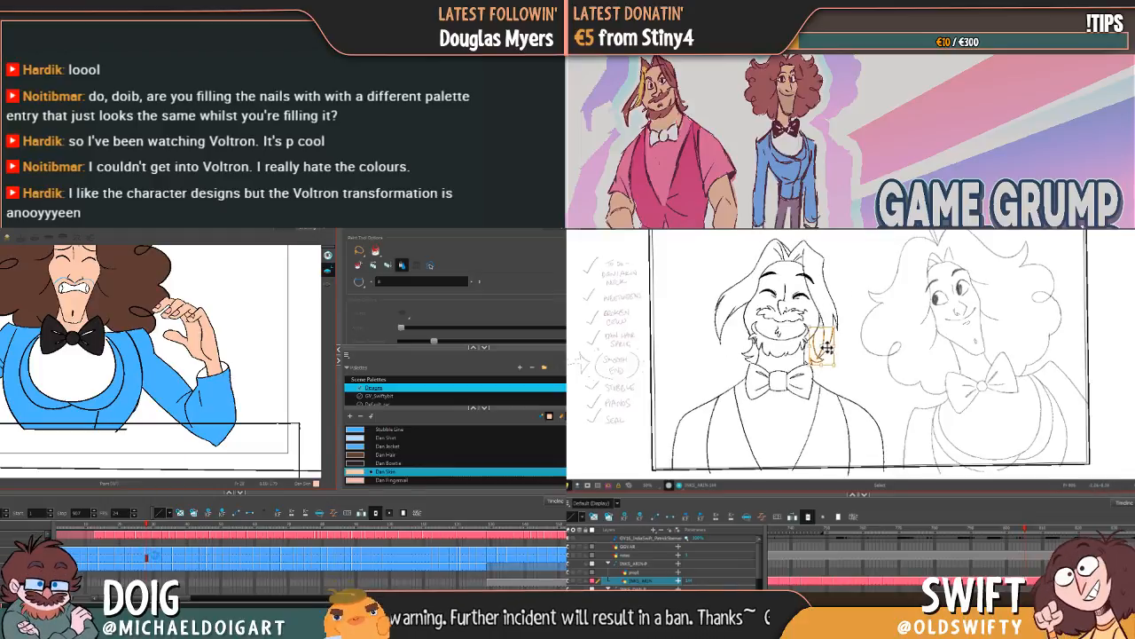
key(Delete)
key(comma)
key(period)
key(comma)
key(period)
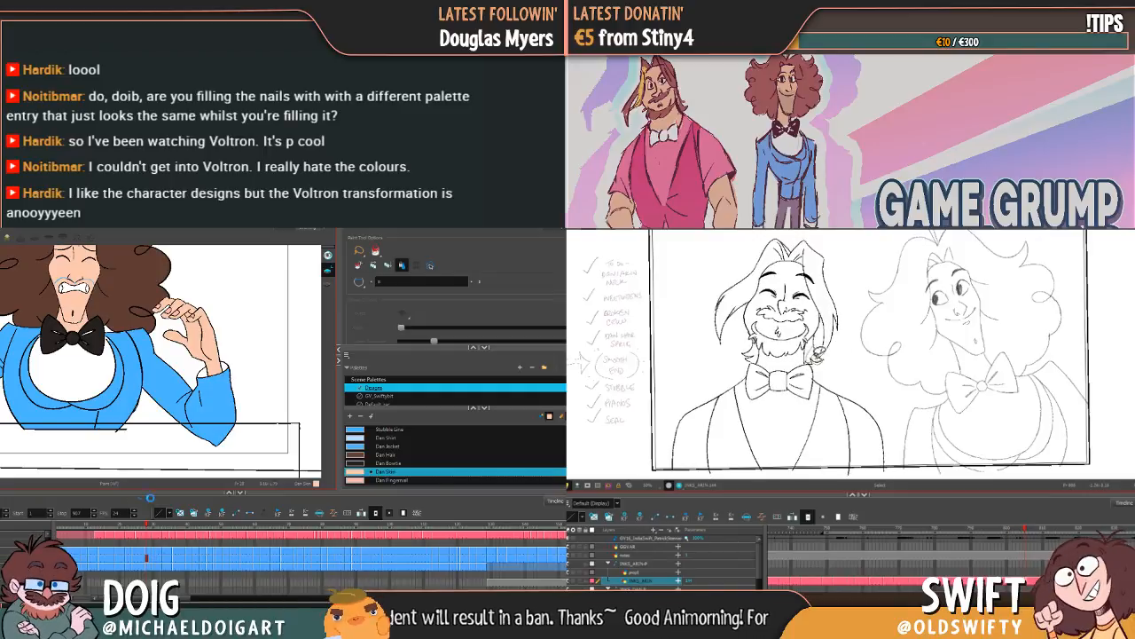
Step: Refine the hair tip and the long hair strand beside the upright closed-eyed character's face
click(819, 354)
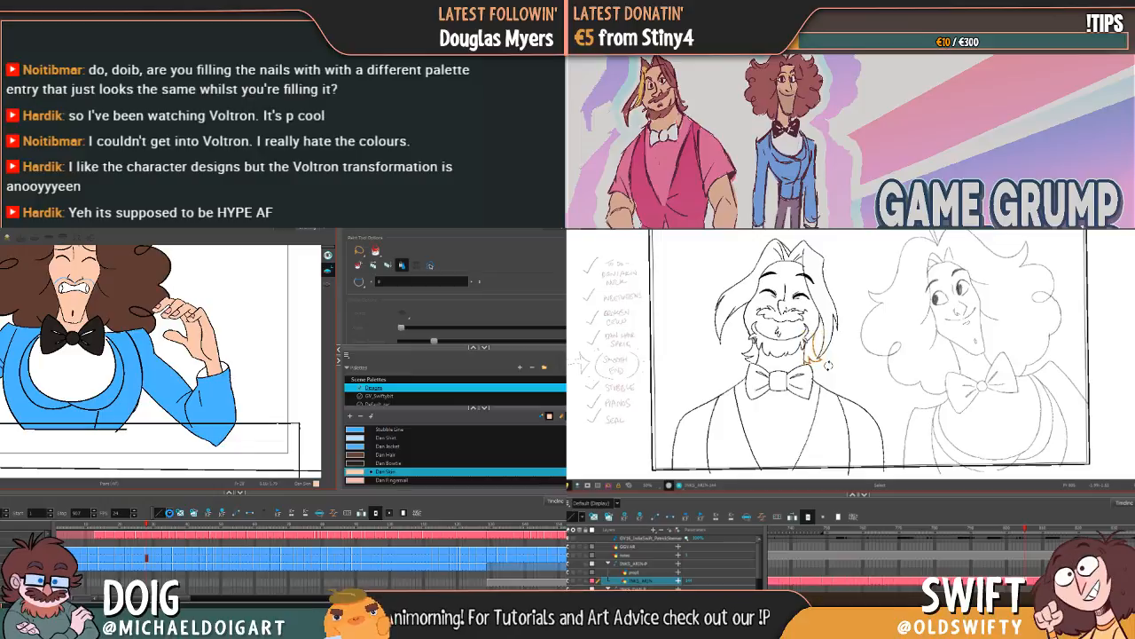
key(comma)
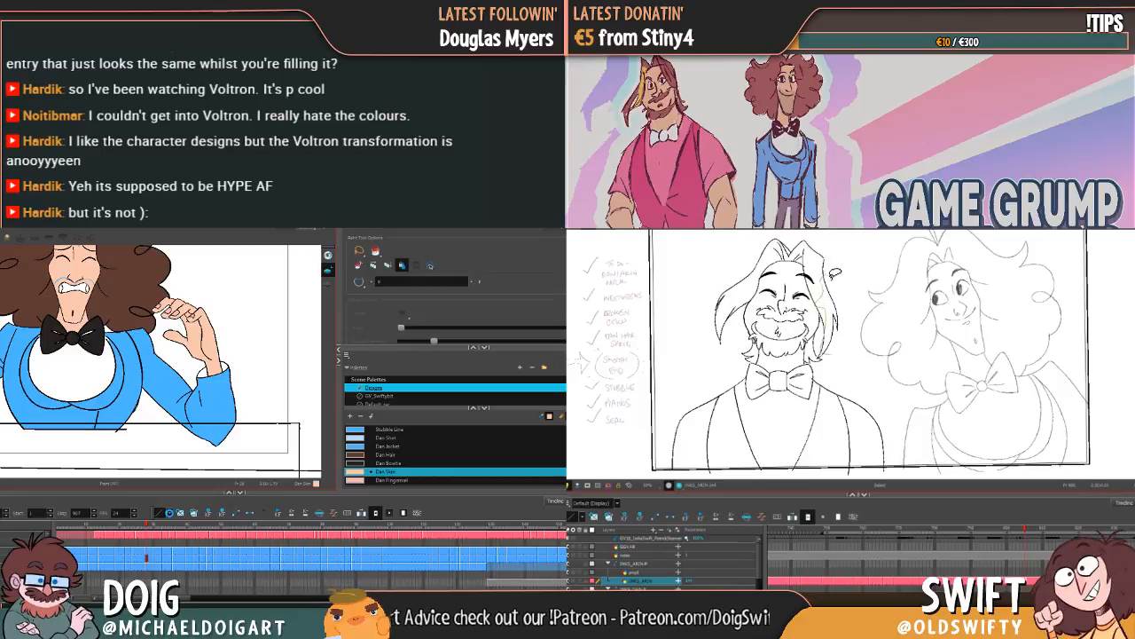
mouse_move(837, 272)
mouse_down()
mouse_move(855, 319)
mouse_move(827, 358)
mouse_up()
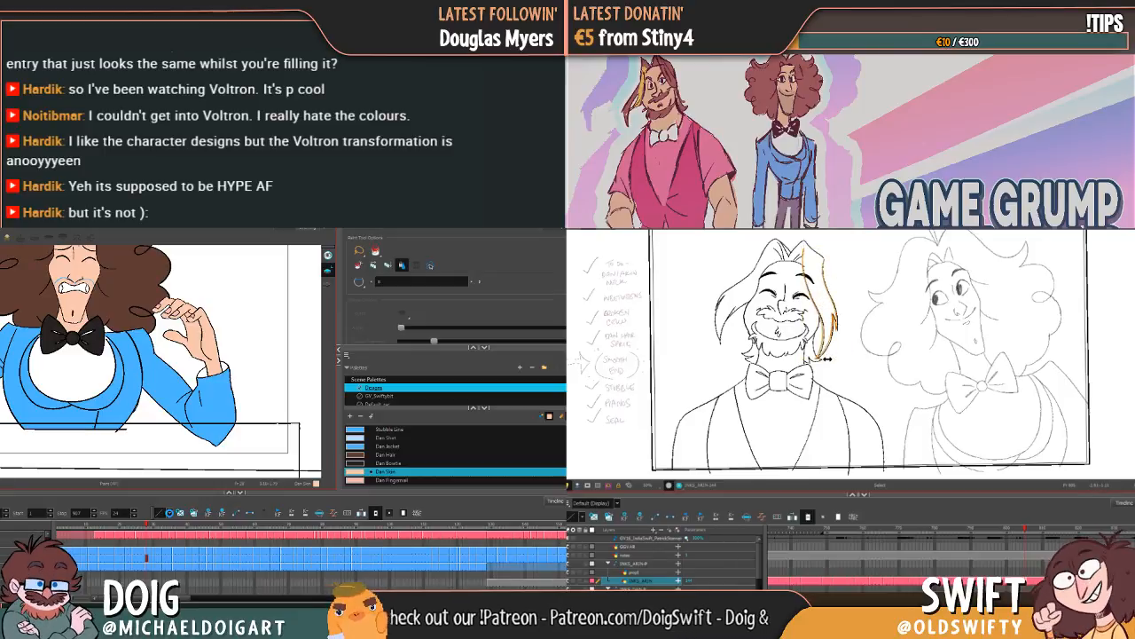
click(848, 361)
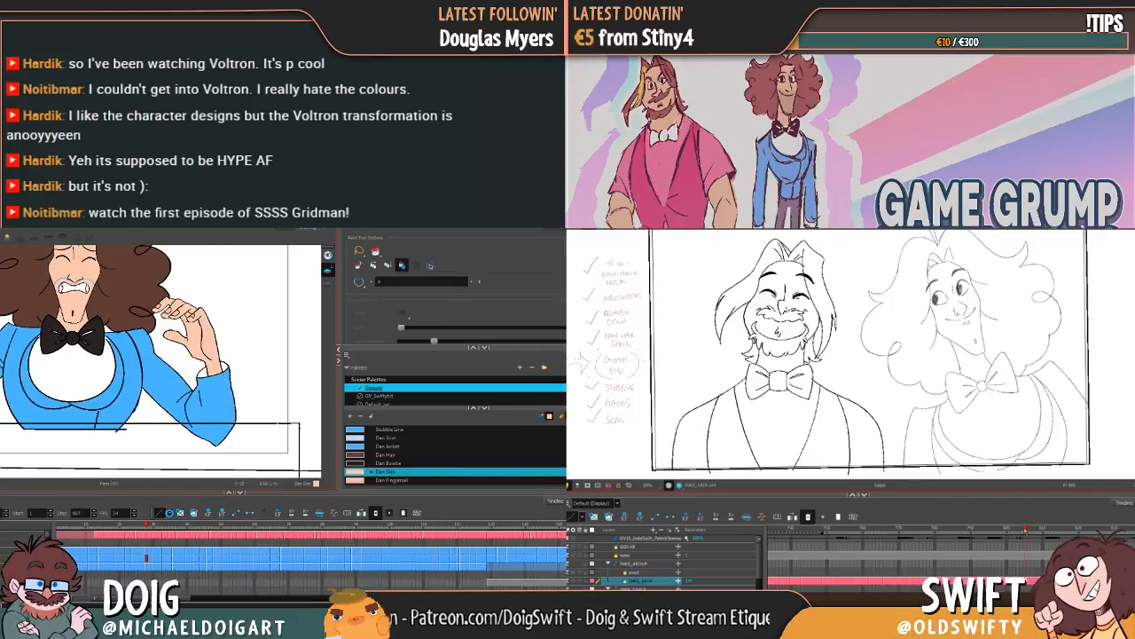
Step: Flip between the upright closed-eyed drawing and the open-eyed drawing to check the transition
mouse_move(1027, 530)
mouse_down()
mouse_move(1052, 528)
mouse_move(1036, 526)
mouse_up()
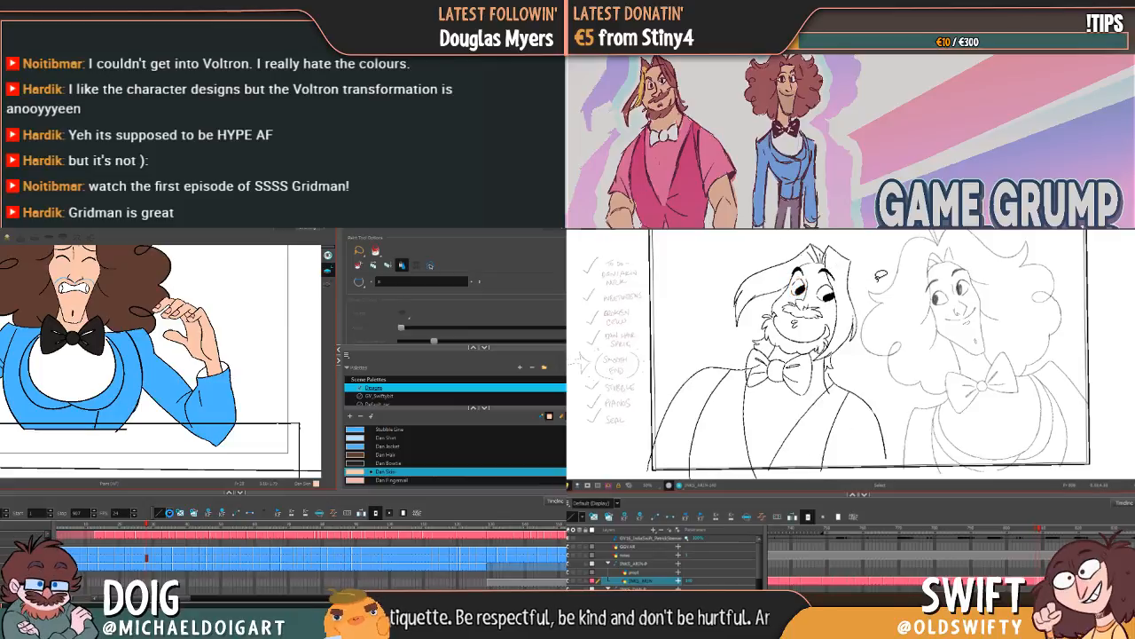
key(comma)
key(period)
key(period)
key(period)
key(period)
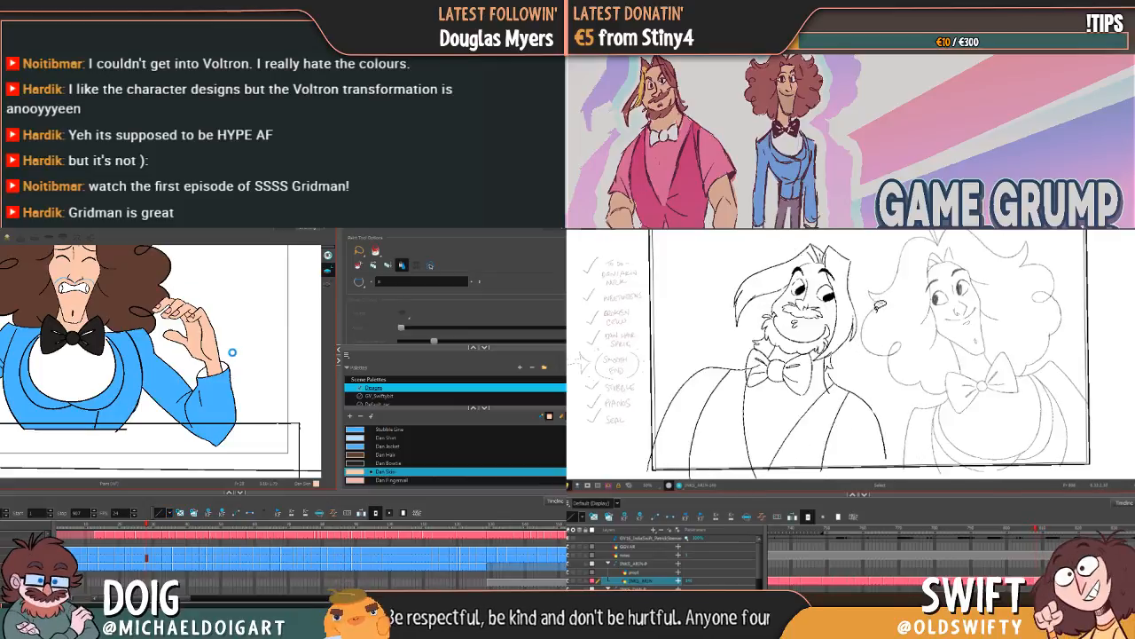
key(comma)
key(period)
key(comma)
key(period)
key(comma)
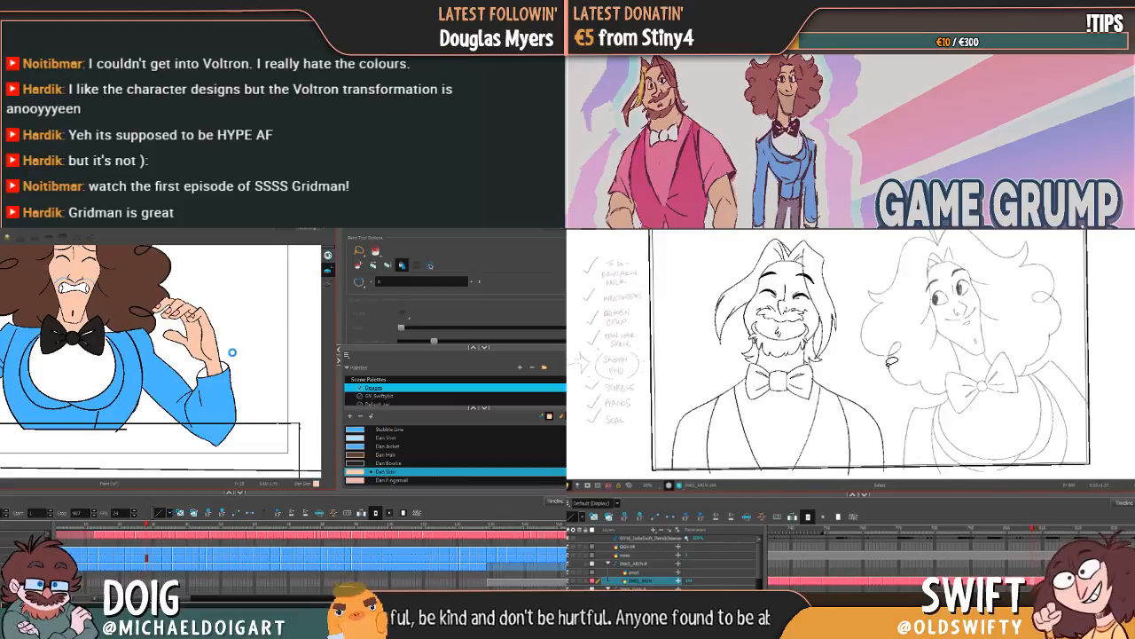
key(period)
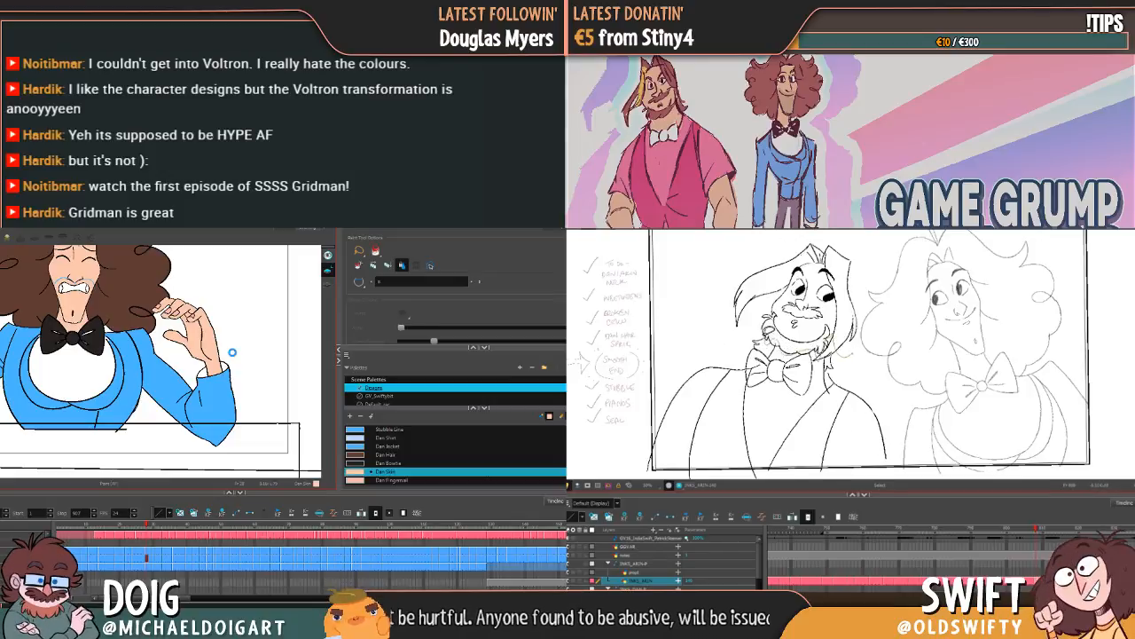
Step: Select the open-eyed bearded character's head, rotate it slightly counterclockwise and nudge it, comparing it with the neighbouring drawings
mouse_move(754, 335)
mouse_down()
mouse_move(745, 286)
mouse_move(836, 234)
mouse_move(879, 348)
mouse_up()
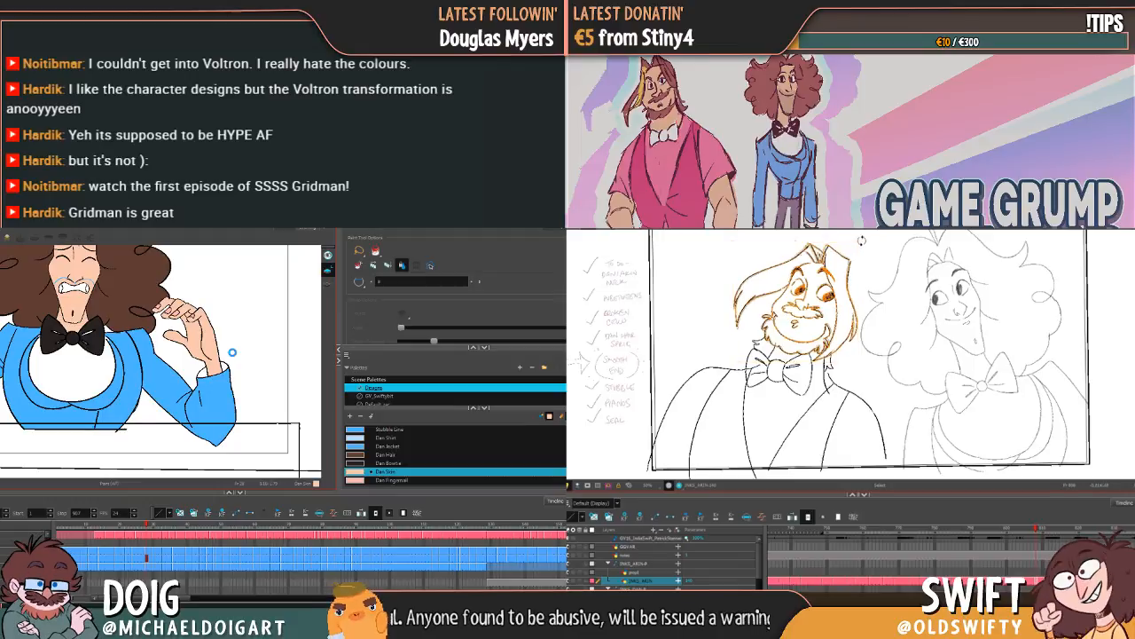
drag(861, 240, 856, 237)
drag(832, 298, 831, 301)
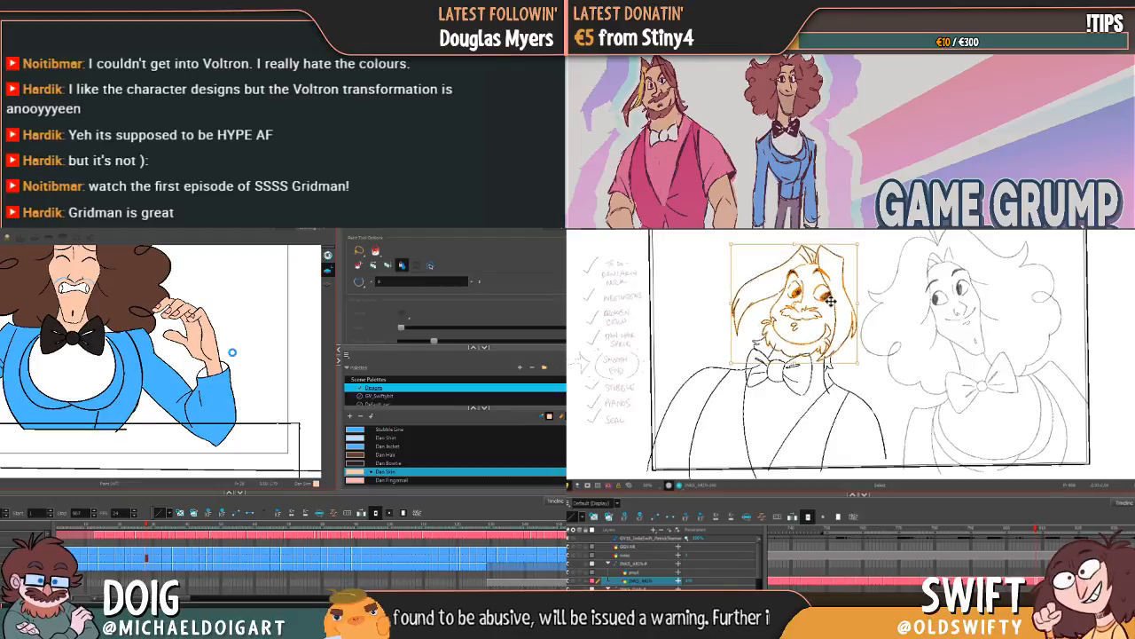
key(f)
key(g)
key(f)
key(g)
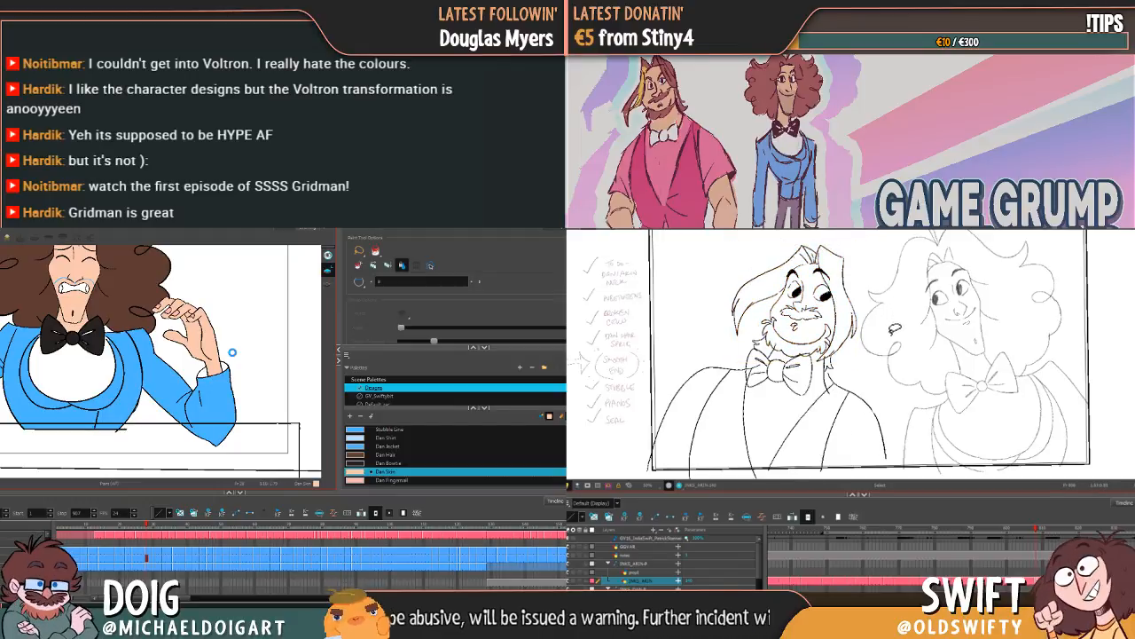
Step: Step through the drawings from the open-eyed pose into the lean to check the adjusted head's movement
key(g)
key(f)
key(f)
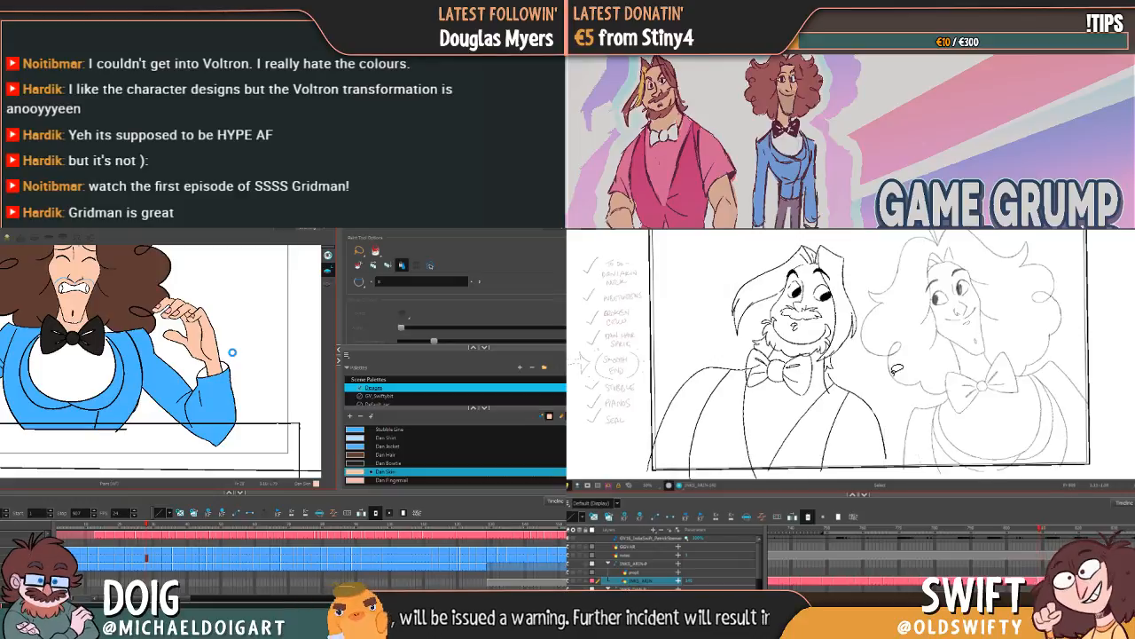
key(f)
key(g)
key(g)
key(g)
key(f)
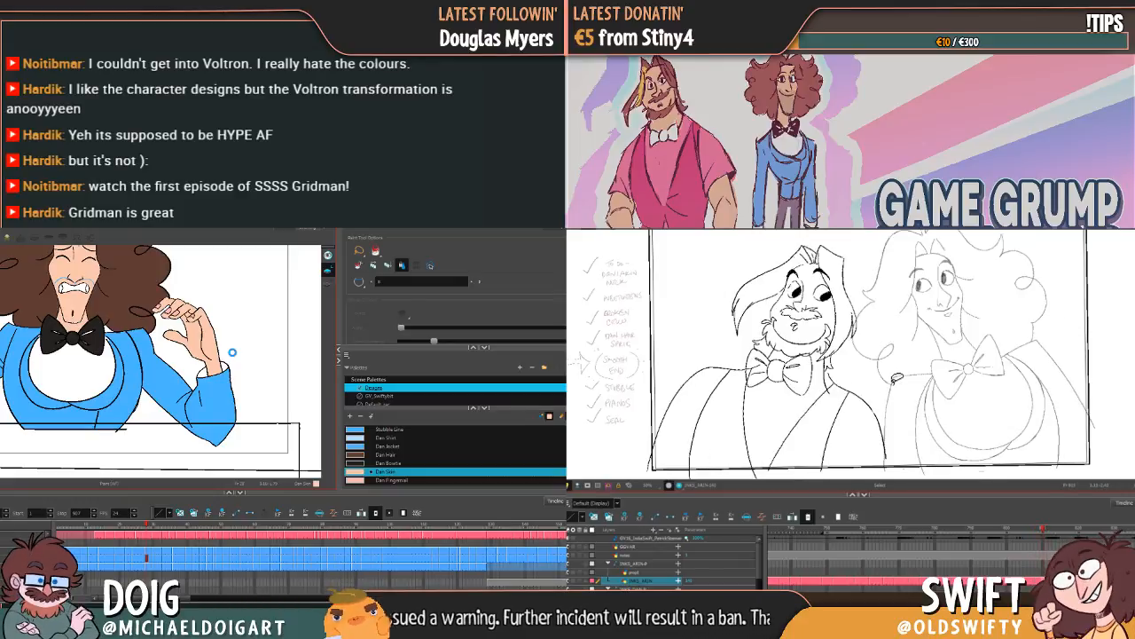
key(g)
key(g)
key(g)
key(f)
key(f)
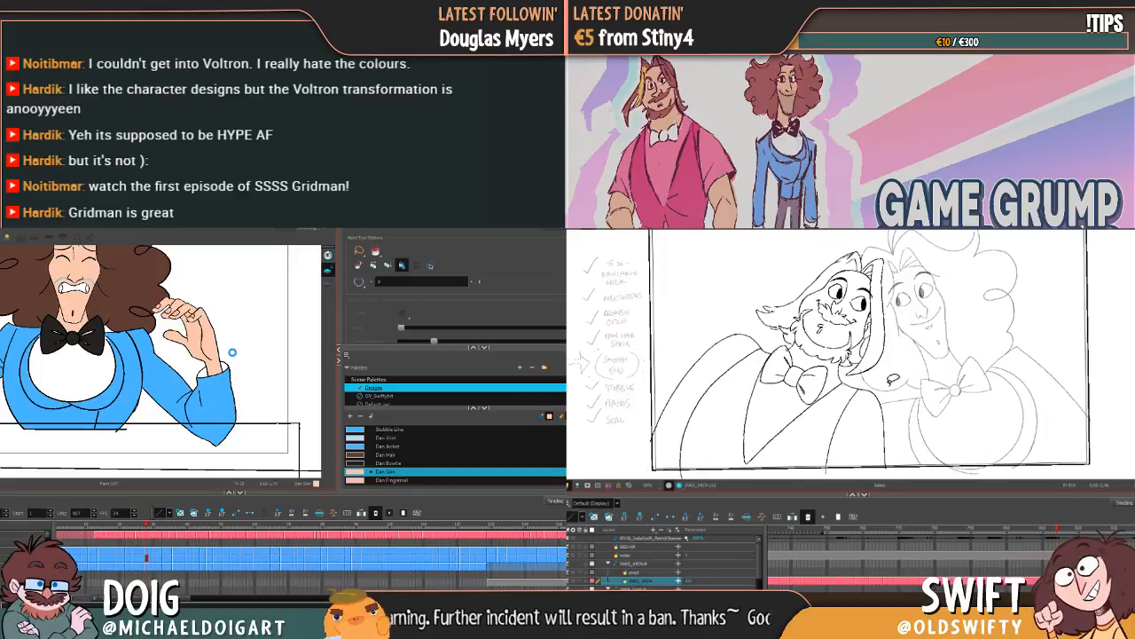
Step: Select the leaning closed-eyed bearded character's head, rotate it counterclockwise and nudge it slightly back over the neck
key(g)
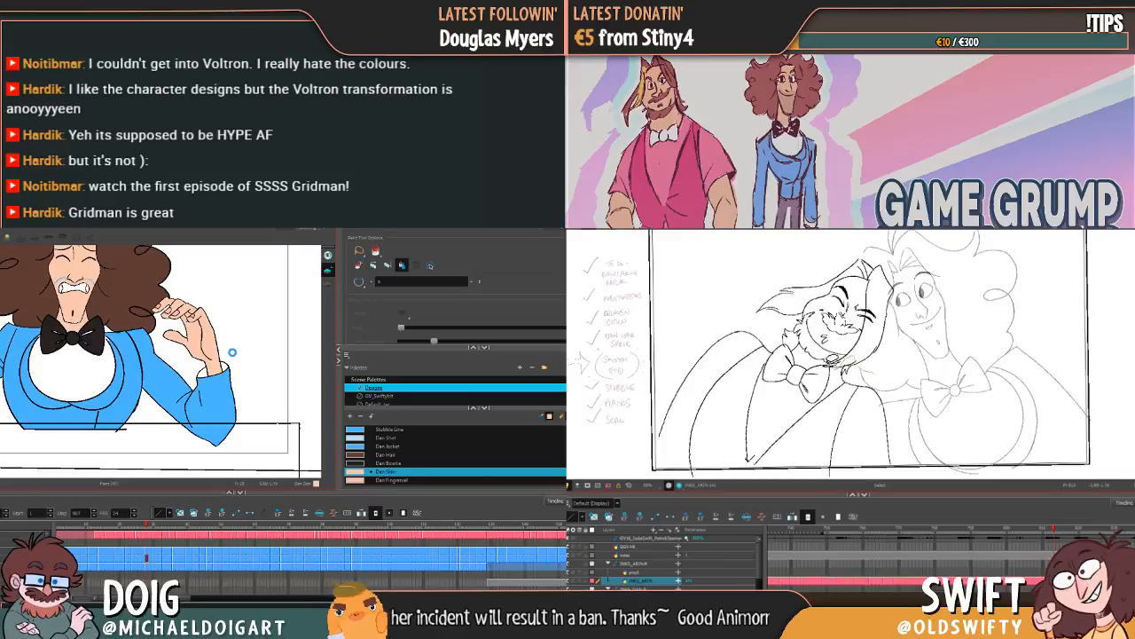
mouse_move(798, 329)
mouse_down()
mouse_move(754, 302)
mouse_move(881, 240)
mouse_move(869, 313)
mouse_up()
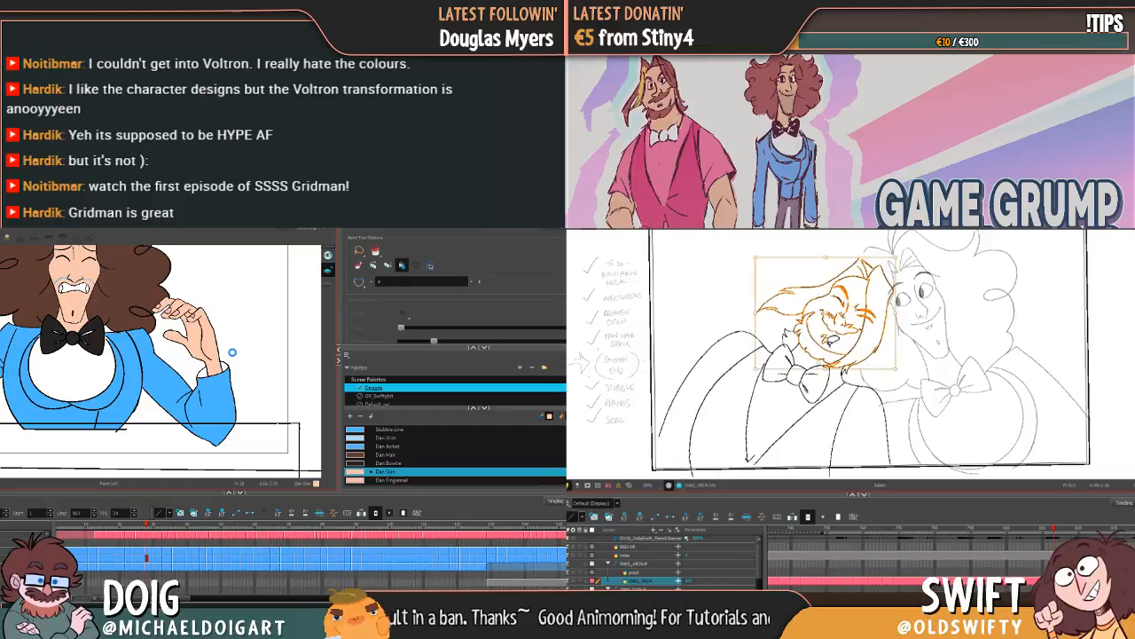
drag(894, 259, 879, 250)
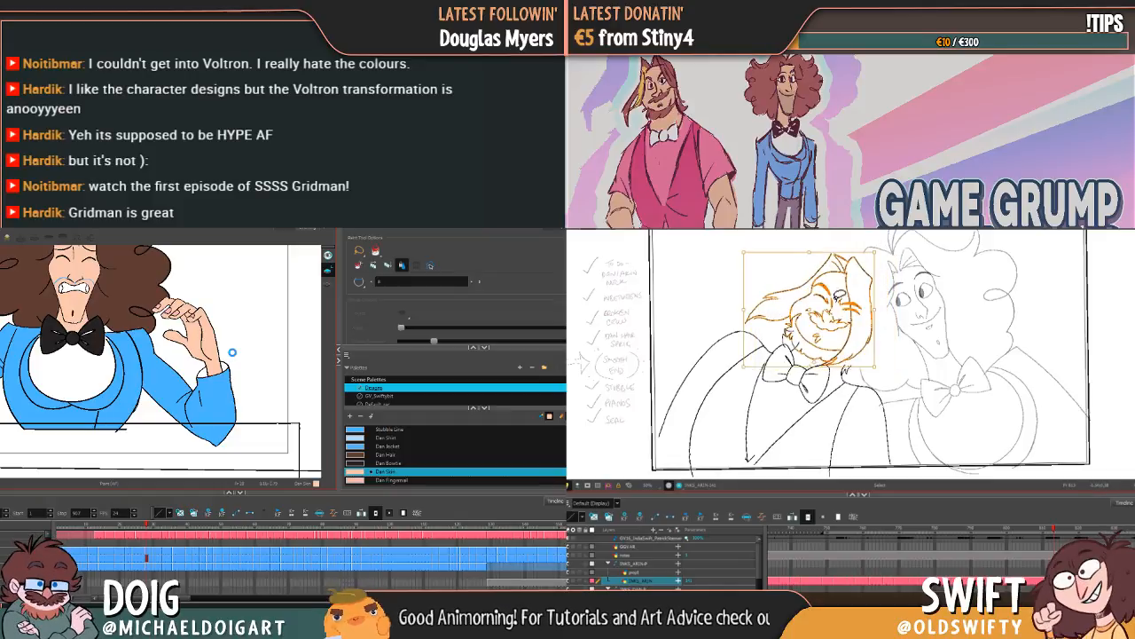
drag(847, 306, 852, 306)
key(period)
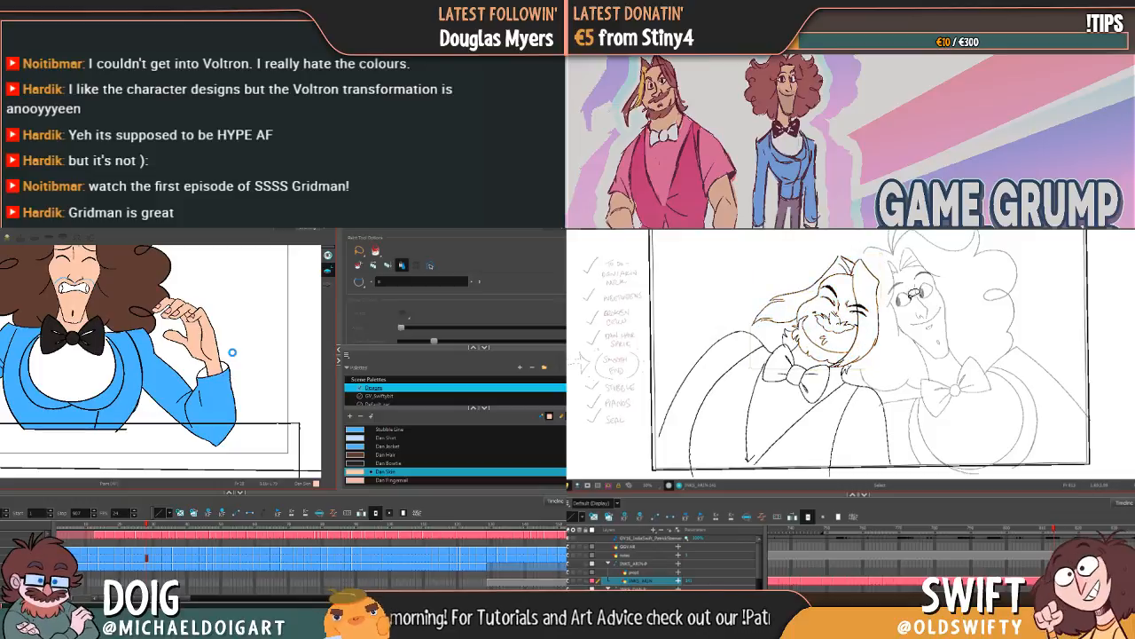
Step: Step back through the leaning and open-eyed drawings to check the closed-eyed head's new angle
key(period)
key(comma)
key(comma)
key(comma)
key(comma)
key(comma)
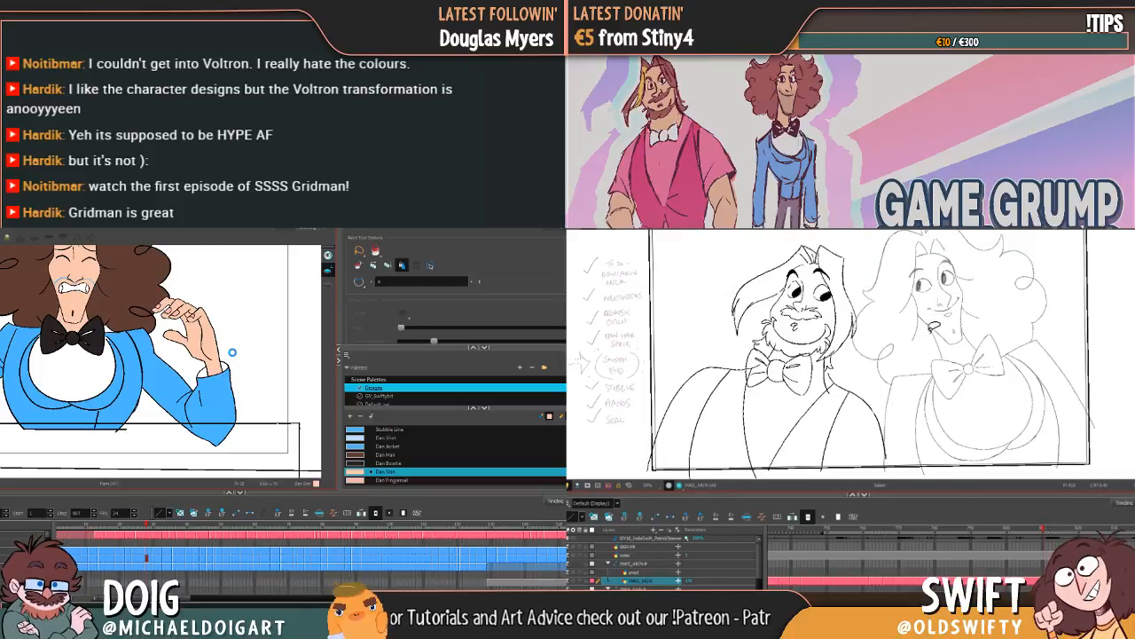
key(period)
mouse_move(1044, 530)
mouse_down()
mouse_move(1008, 531)
mouse_move(1031, 529)
mouse_up()
key(period)
key(comma)
key(period)
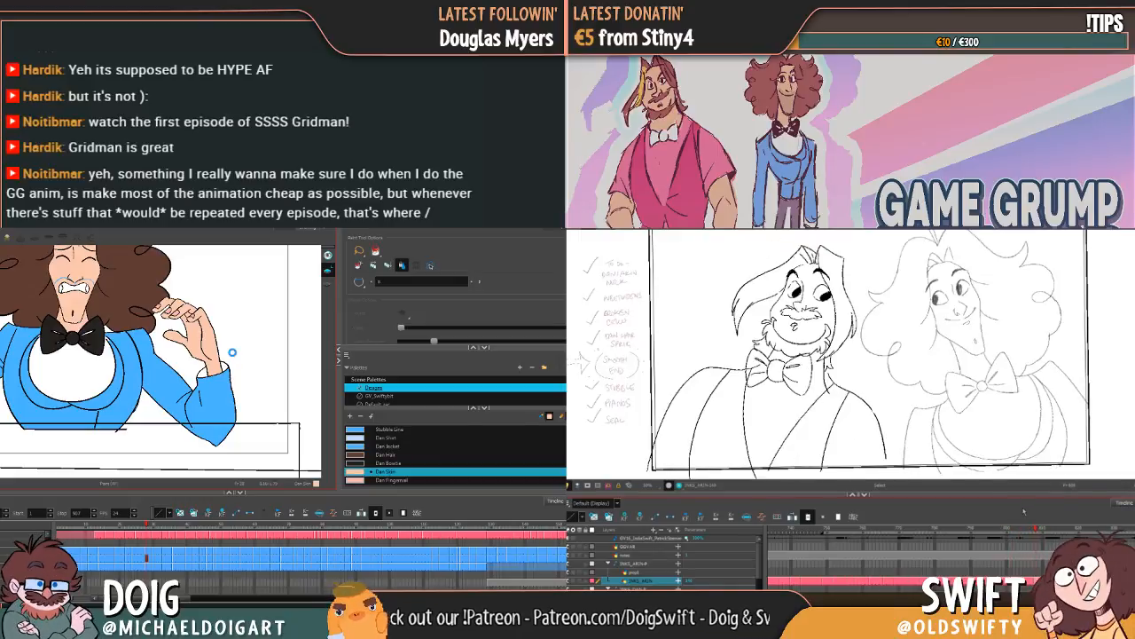
key(comma)
key(period)
key(period)
key(comma)
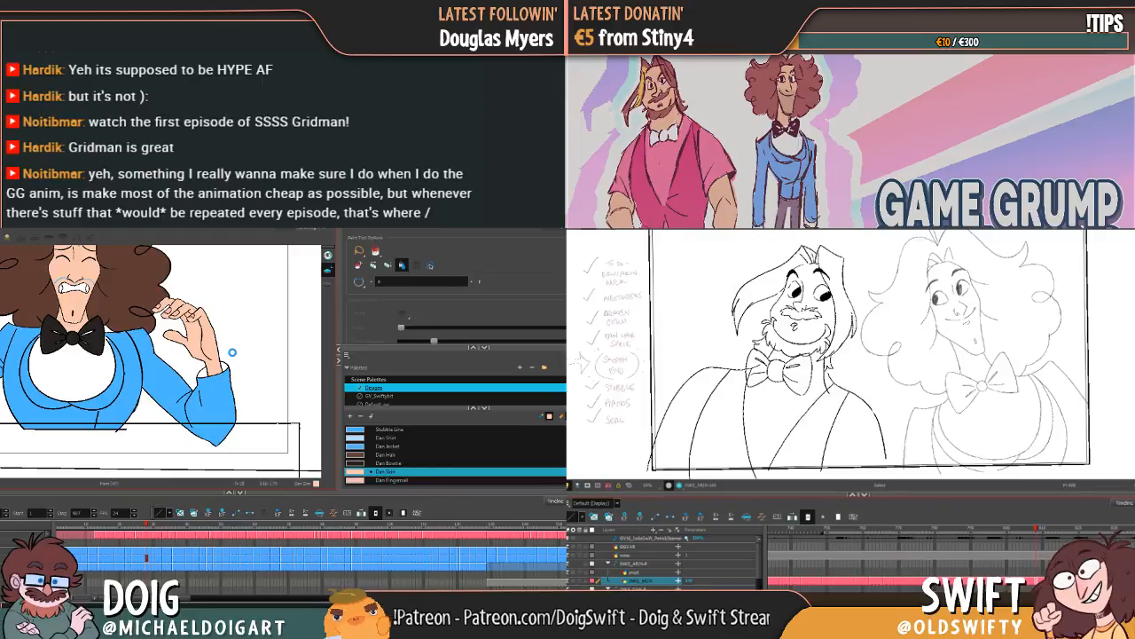
Step: Inspect the bearded character's exposures along the timeline and flip between the frames around the open-eyed drawing
click(785, 530)
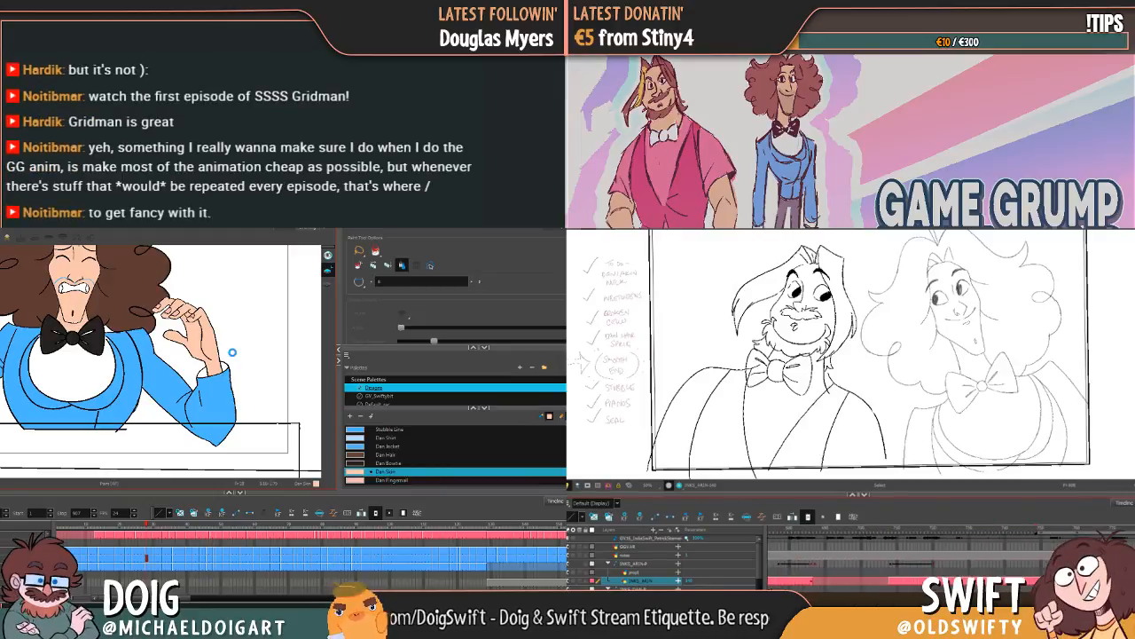
scroll(887, 554, right, 5)
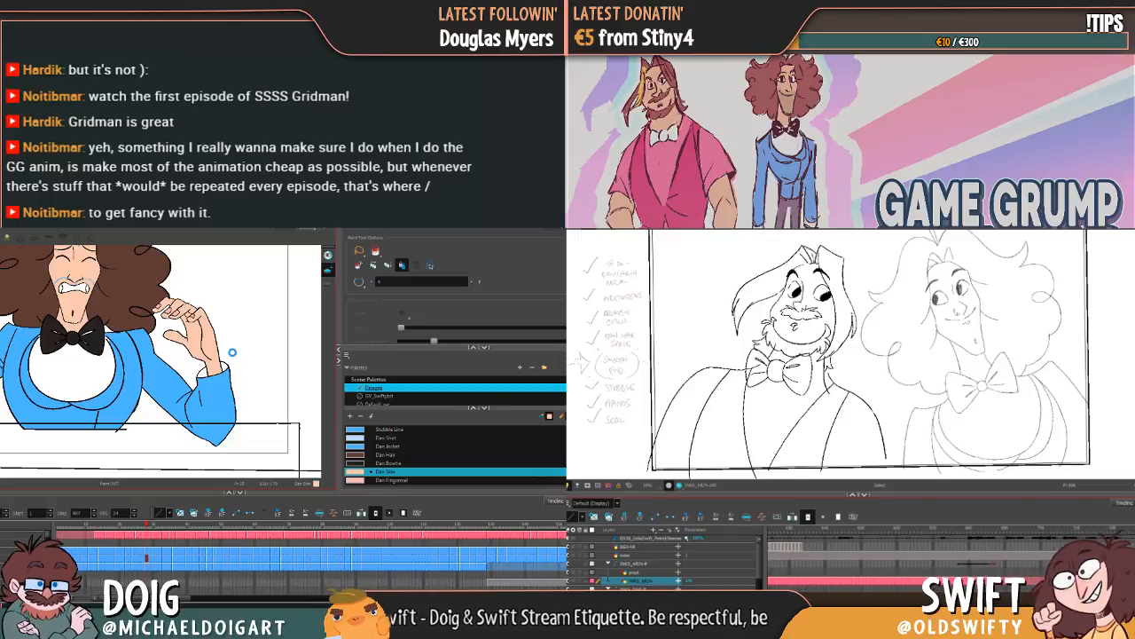
scroll(887, 555, right, 5)
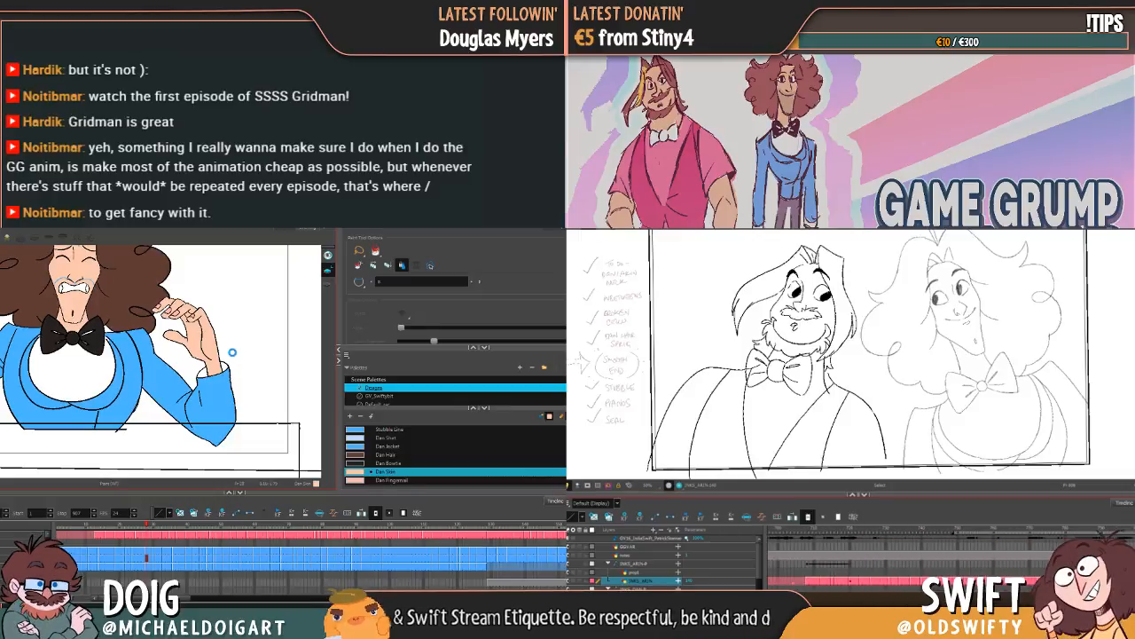
key(period)
key(comma)
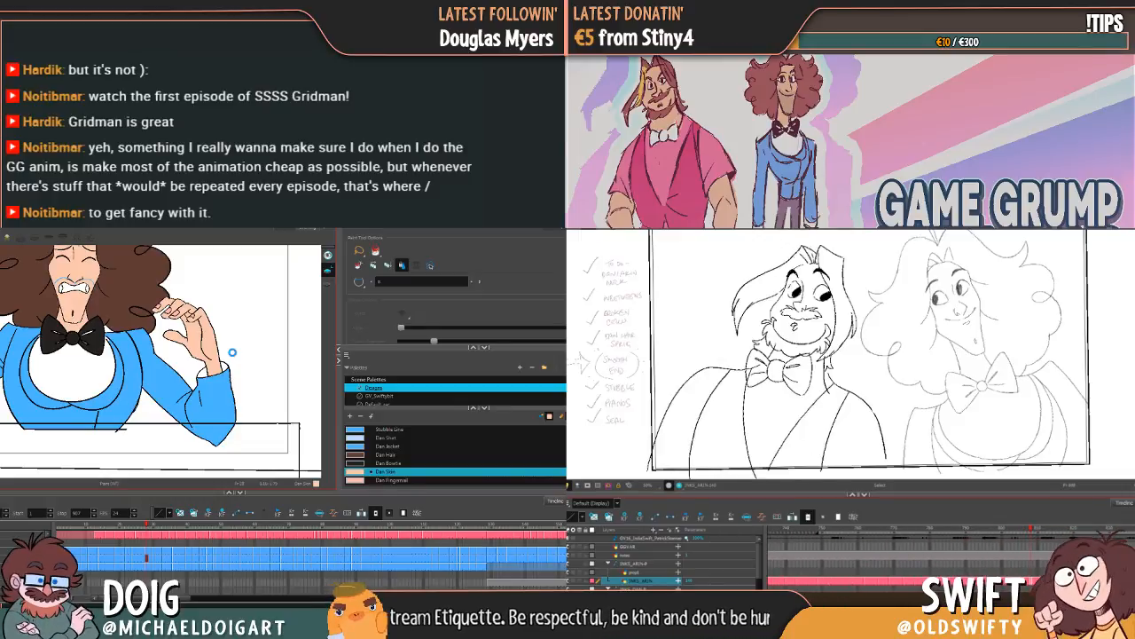
key(period)
key(comma)
key(period)
Step: Flip between the bearded character's closed-eyed and open-eyed drawings to compare their poses
key(period)
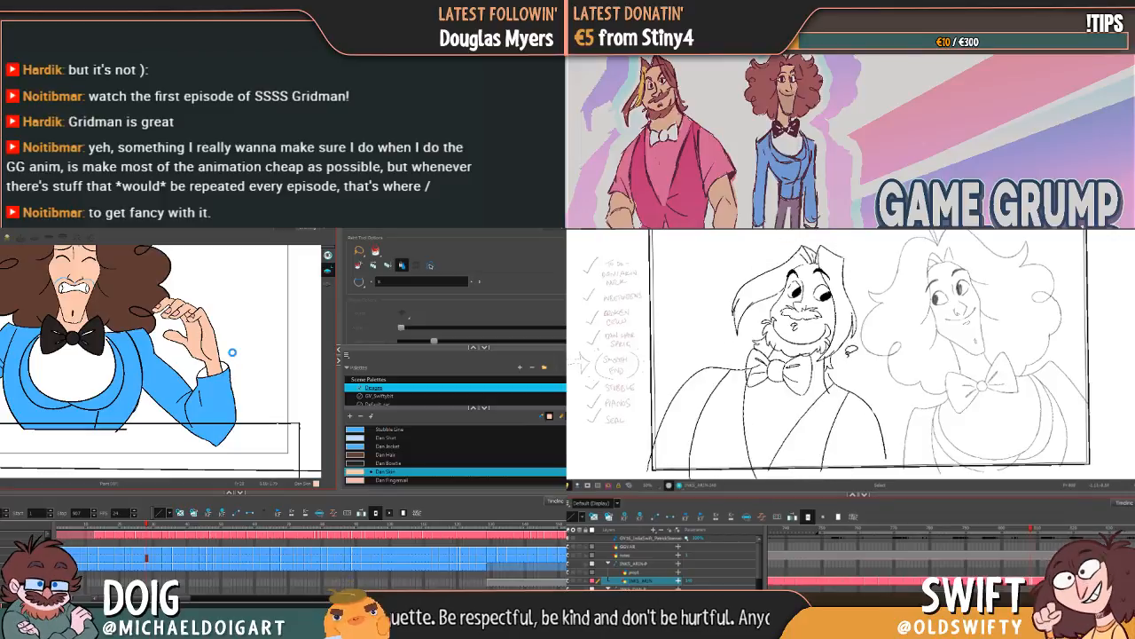
key(comma)
key(period)
key(comma)
key(period)
key(comma)
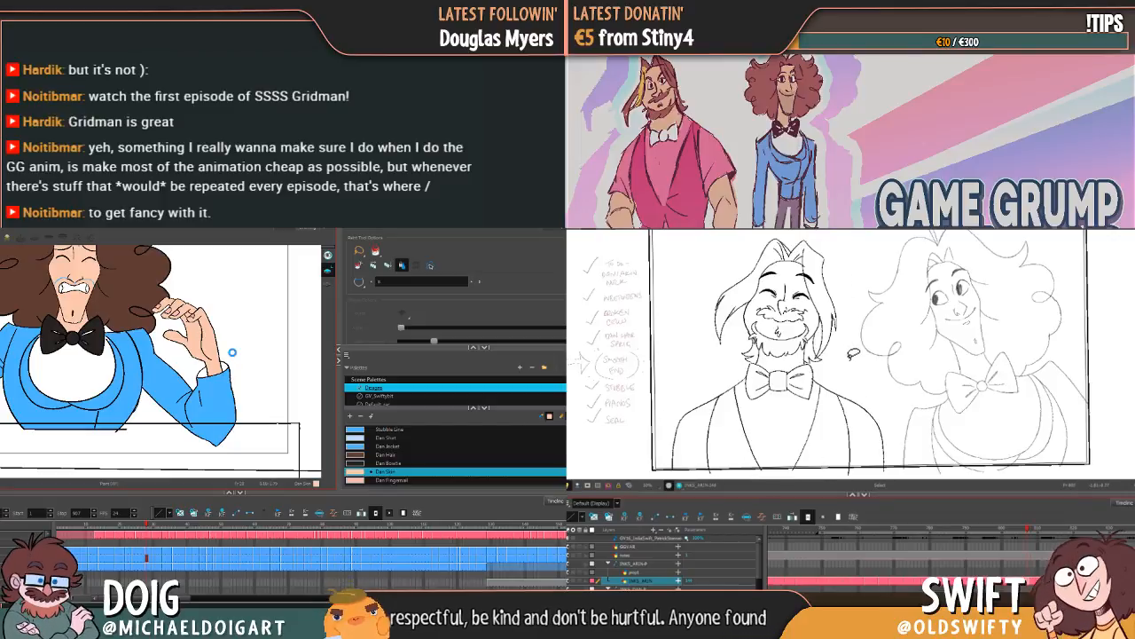
key(period)
key(comma)
key(period)
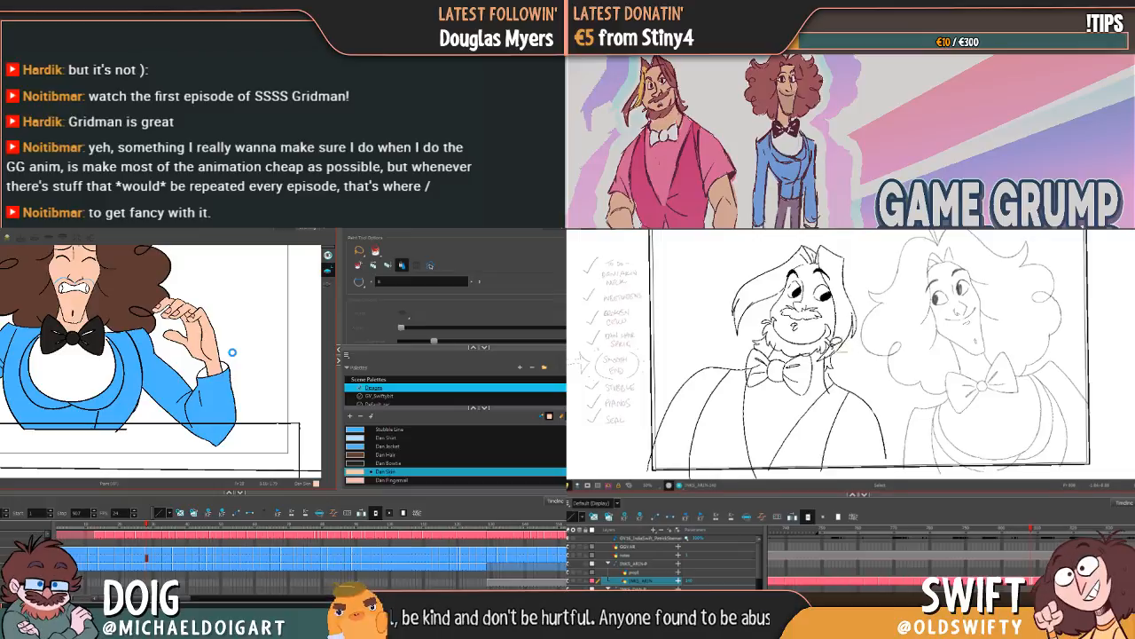
key(comma)
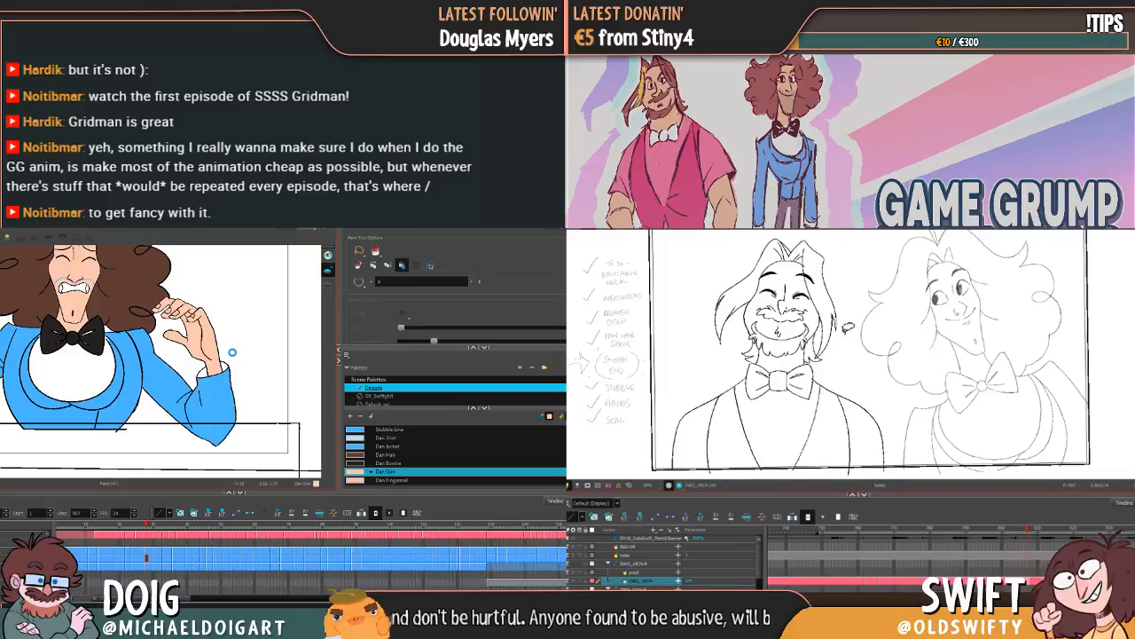
key(period)
key(comma)
key(period)
Step: Select the whole open-eyed bearded character and move the drawing slightly down and to the right, comparing it with the closed-eyed drawing
mouse_move(891, 419)
mouse_down()
mouse_move(770, 456)
mouse_move(733, 264)
mouse_move(874, 328)
mouse_up()
drag(821, 299, 833, 294)
click(890, 302)
key(comma)
key(period)
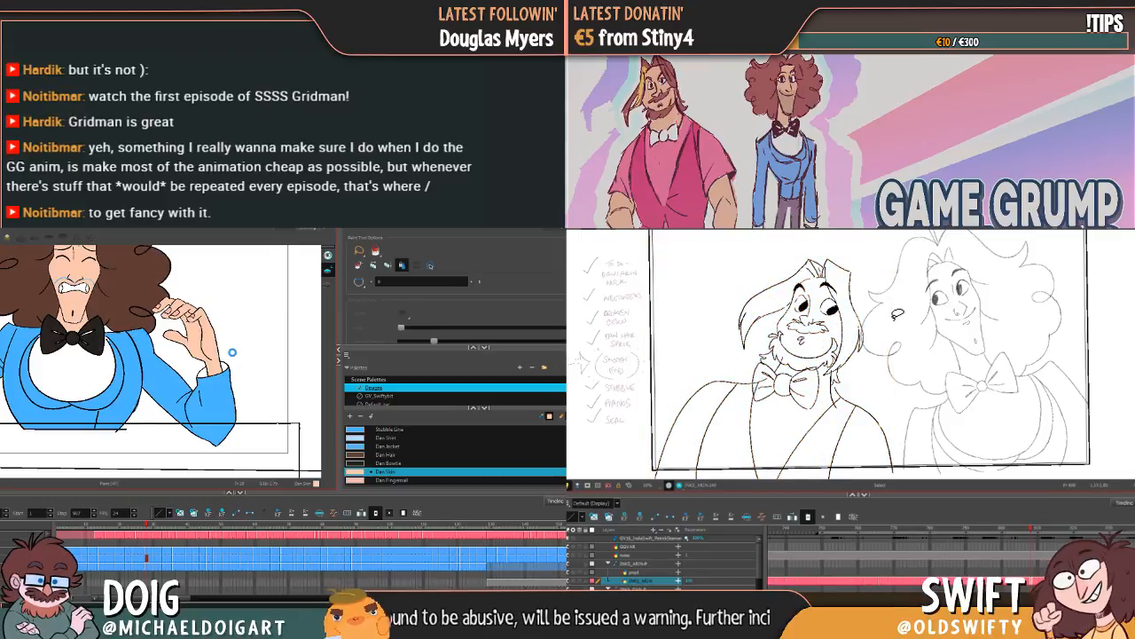
key(comma)
key(period)
key(comma)
key(period)
key(comma)
key(period)
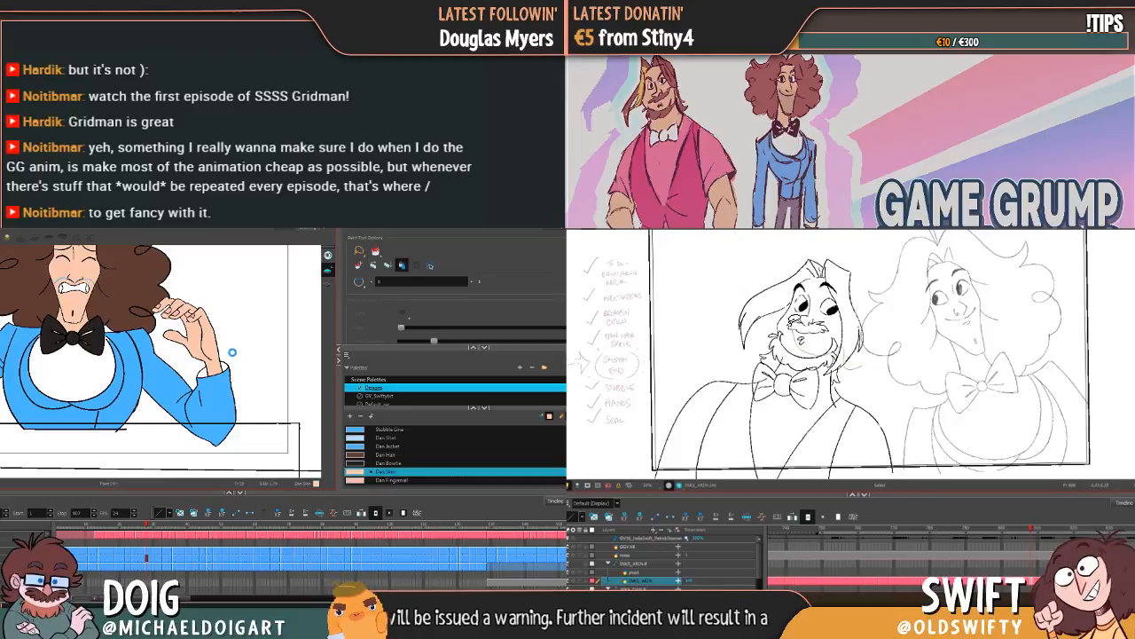
Step: Select the open-eyed bearded character's head and hair and adjust their tilt slightly over the bow tie
mouse_move(764, 355)
mouse_down()
mouse_move(715, 337)
mouse_move(875, 295)
mouse_up()
mouse_move(811, 259)
mouse_down()
mouse_move(802, 253)
mouse_move(826, 252)
mouse_up()
click(866, 263)
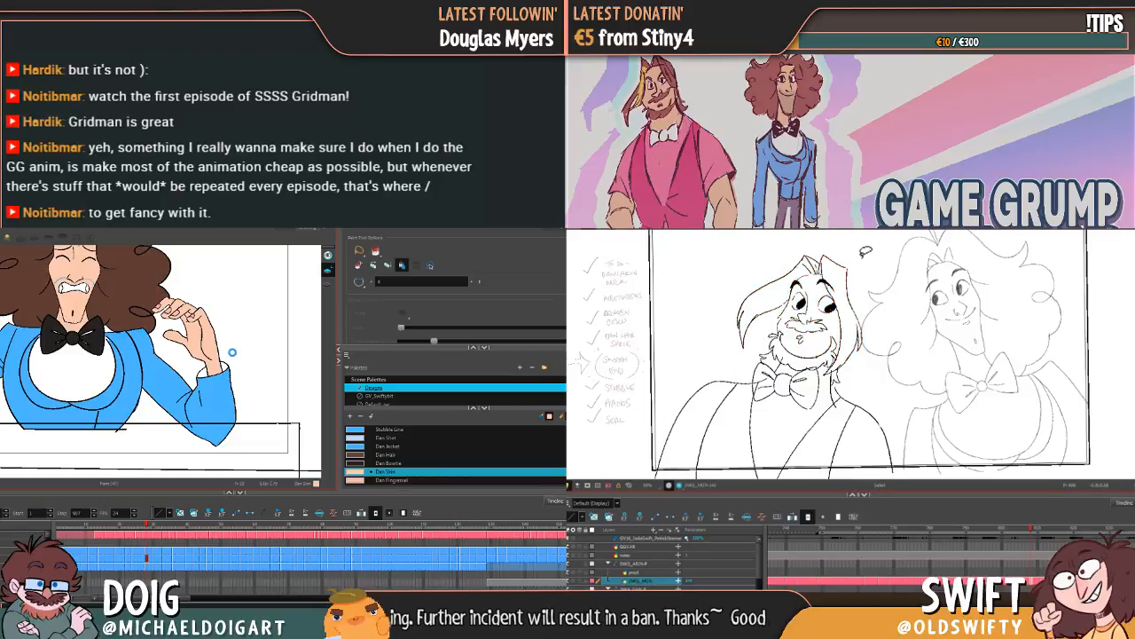
key(comma)
key(period)
key(comma)
key(period)
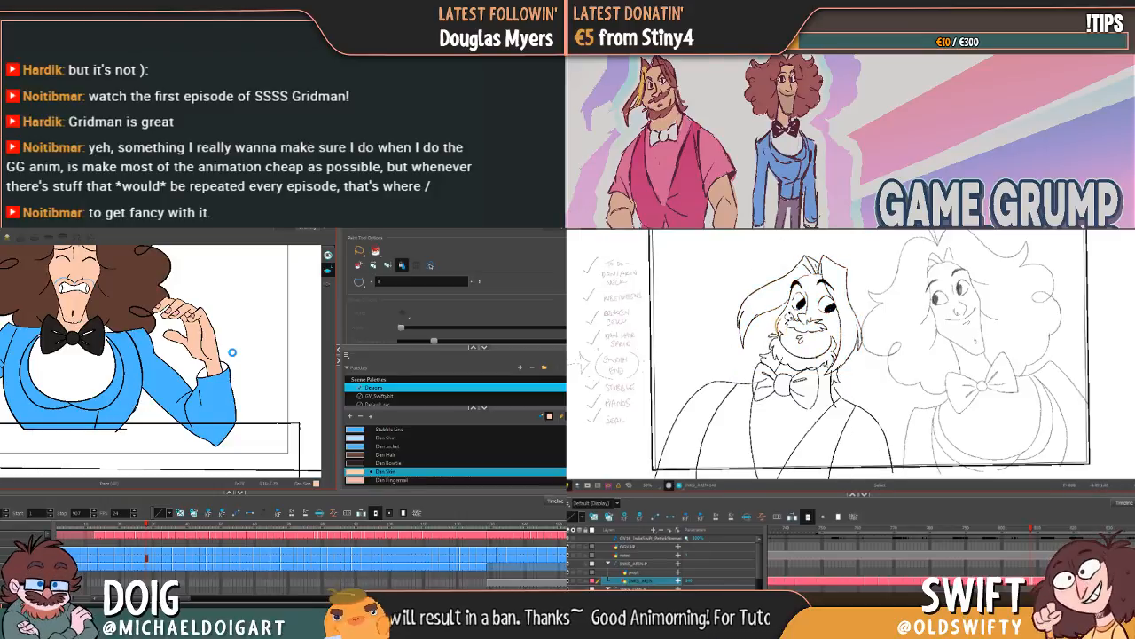
key(comma)
key(period)
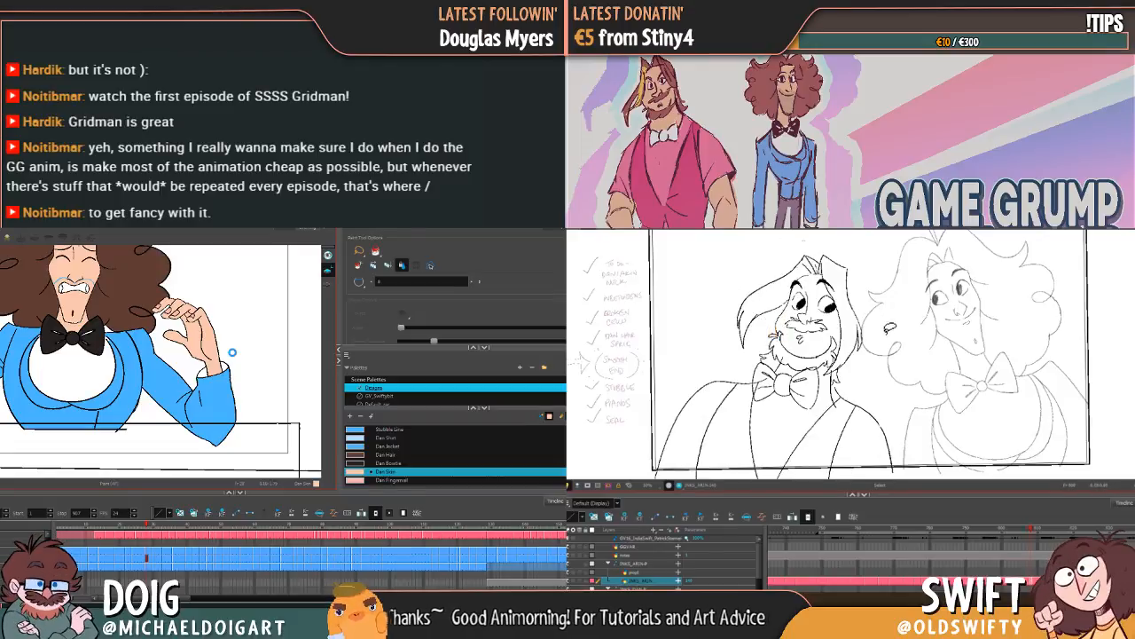
Step: Check the tilted head's beard and hair against the neighbouring closed-eyed drawing by flipping frames
key(comma)
key(period)
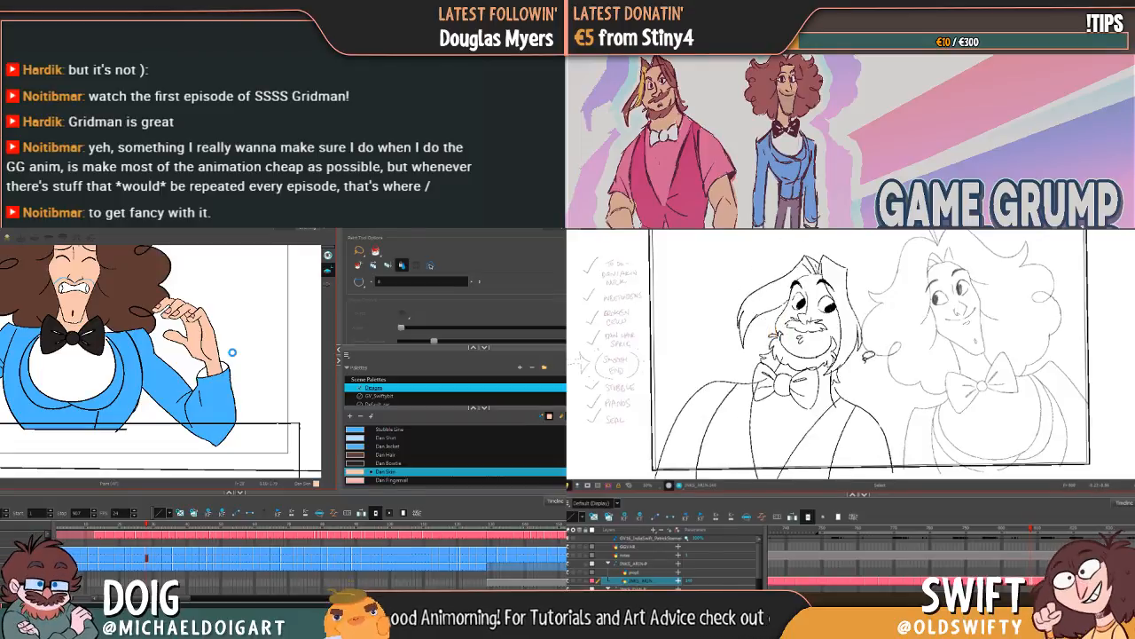
key(comma)
key(period)
key(comma)
key(period)
key(comma)
key(period)
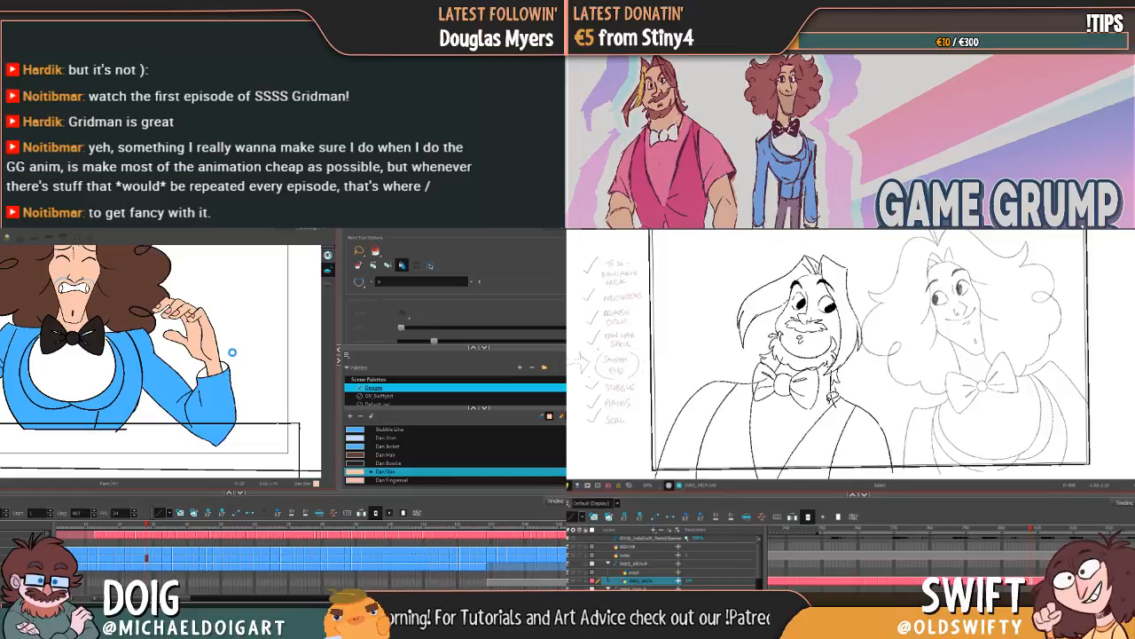
Step: Adjust the open-eyed character's neck line beside the bow tie where it meets the shoulder
key(comma)
key(period)
drag(831, 371, 836, 392)
key(comma)
key(period)
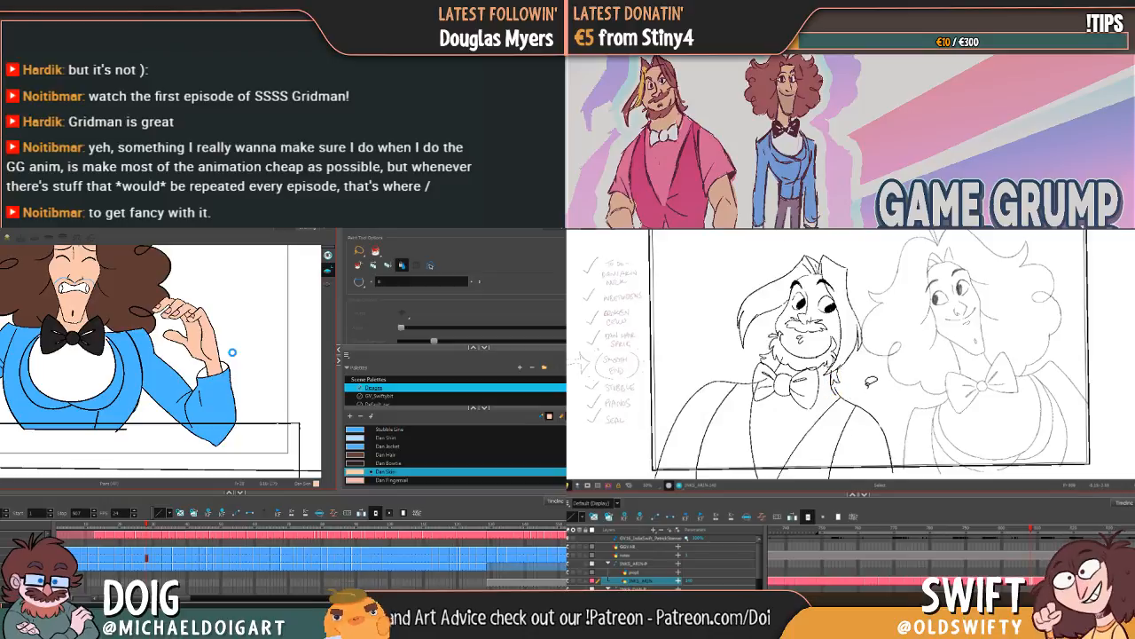
key(comma)
key(period)
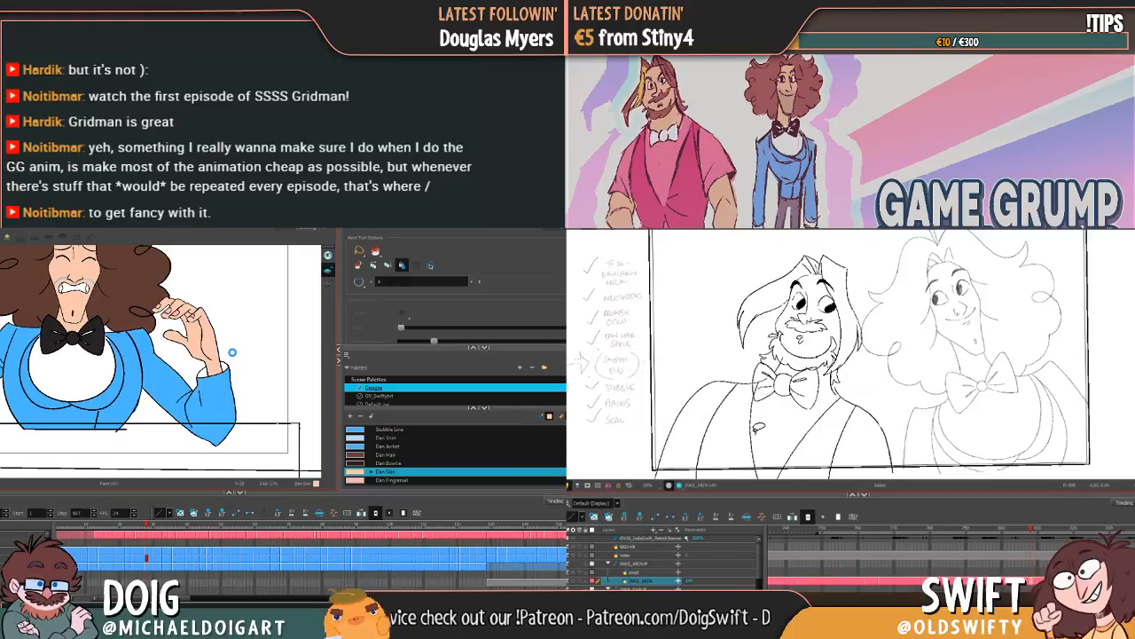
Step: Select the open-eyed character's left-hand shoulder and arm lines and shift them slightly inward and down
mouse_move(736, 376)
mouse_down()
mouse_move(685, 433)
mouse_move(741, 409)
mouse_move(649, 442)
mouse_up()
key(comma)
key(period)
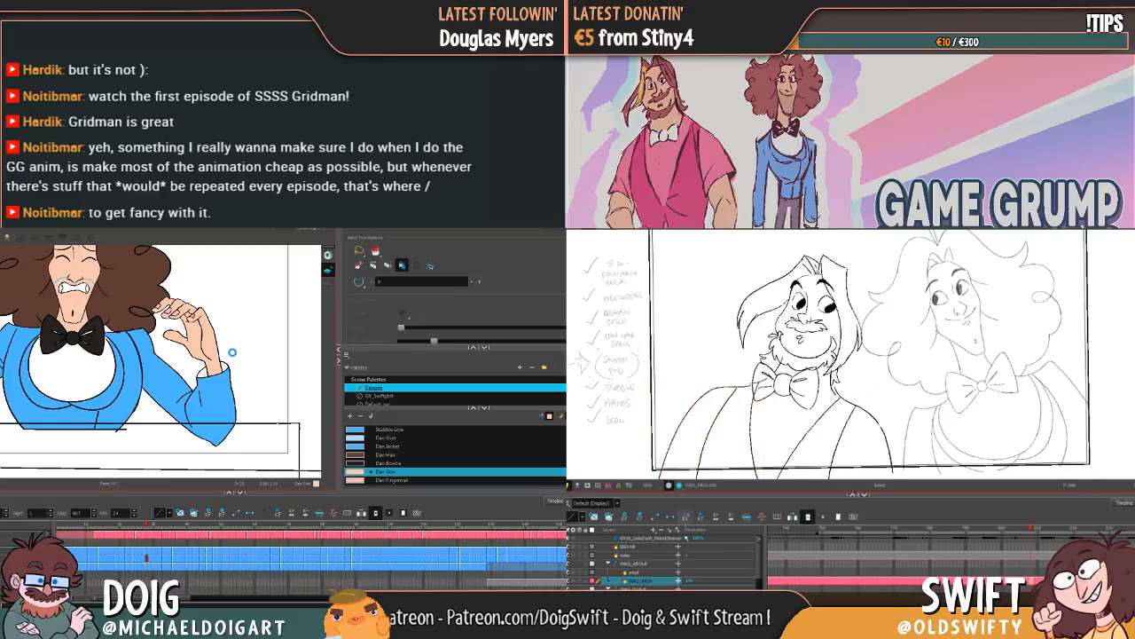
key(comma)
key(period)
Step: Select the right-hand shoulder and vest lines on the open-eyed drawing and adjust their position to match the closed-eyed pose
mouse_move(858, 393)
mouse_down()
mouse_move(816, 433)
mouse_move(877, 451)
mouse_move(898, 381)
mouse_up()
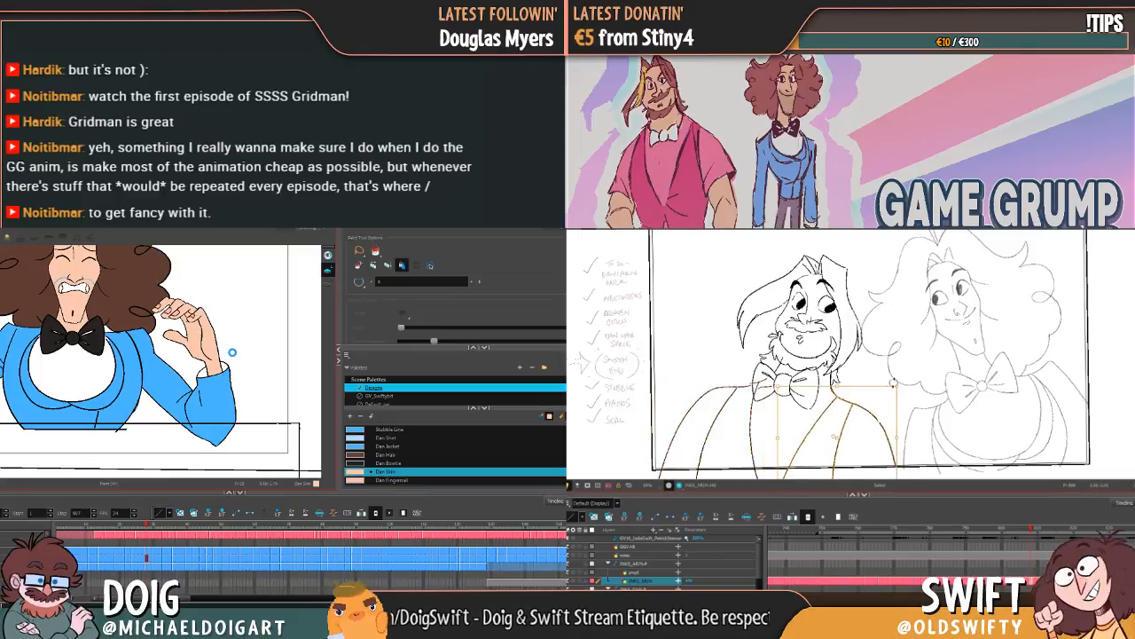
drag(844, 435, 838, 439)
click(869, 413)
key(comma)
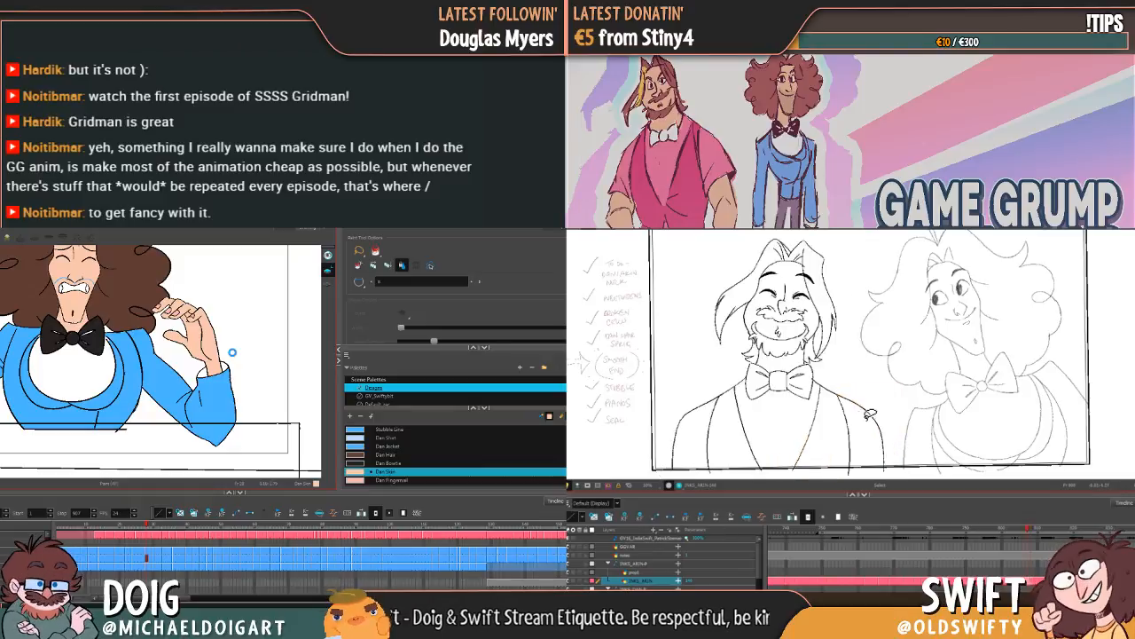
key(period)
key(comma)
key(period)
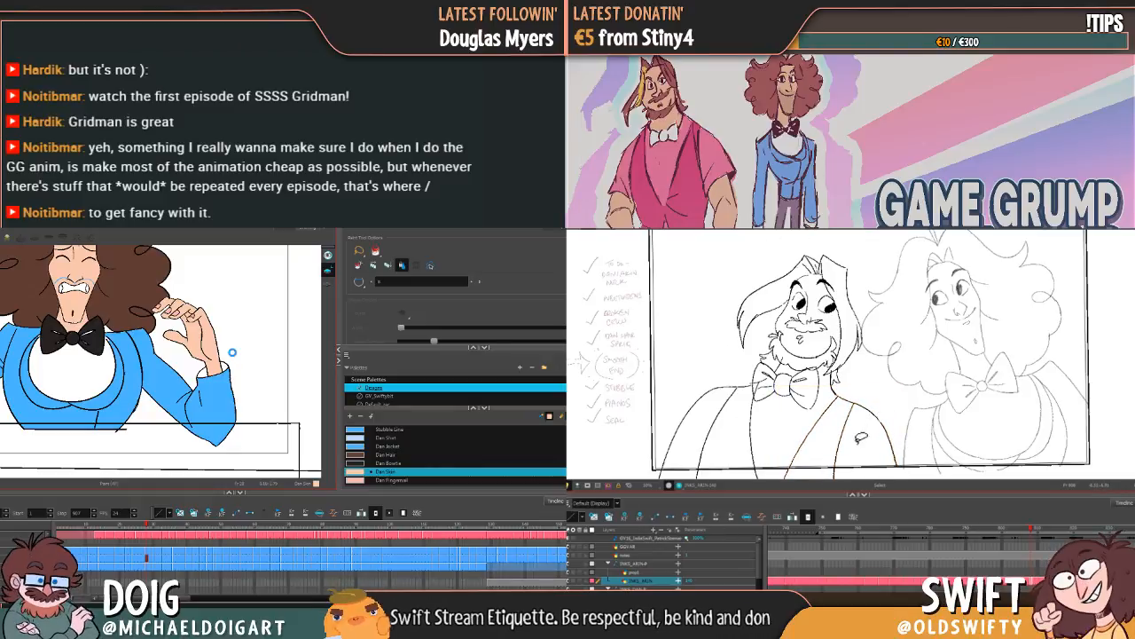
key(comma)
key(period)
Step: Select the vest edge line below the bow tie on the open-eyed drawing and tidy it against the previous drawing
click(753, 433)
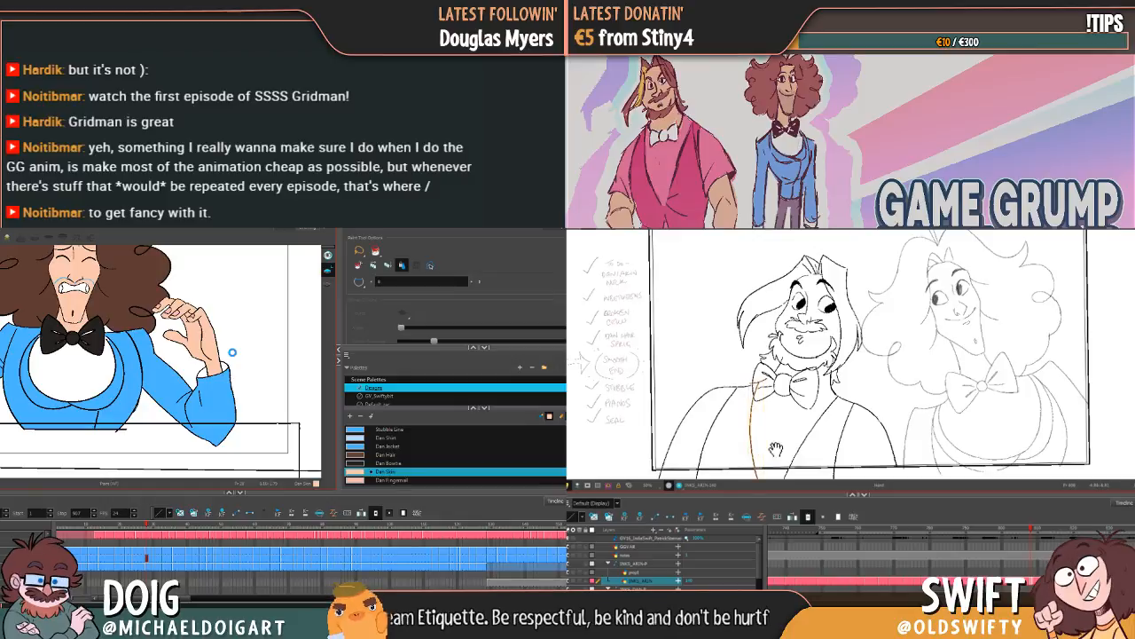
mouse_move(776, 446)
mouse_down()
mouse_move(803, 410)
mouse_move(788, 354)
mouse_move(796, 460)
mouse_move(783, 464)
mouse_up()
key(Delete)
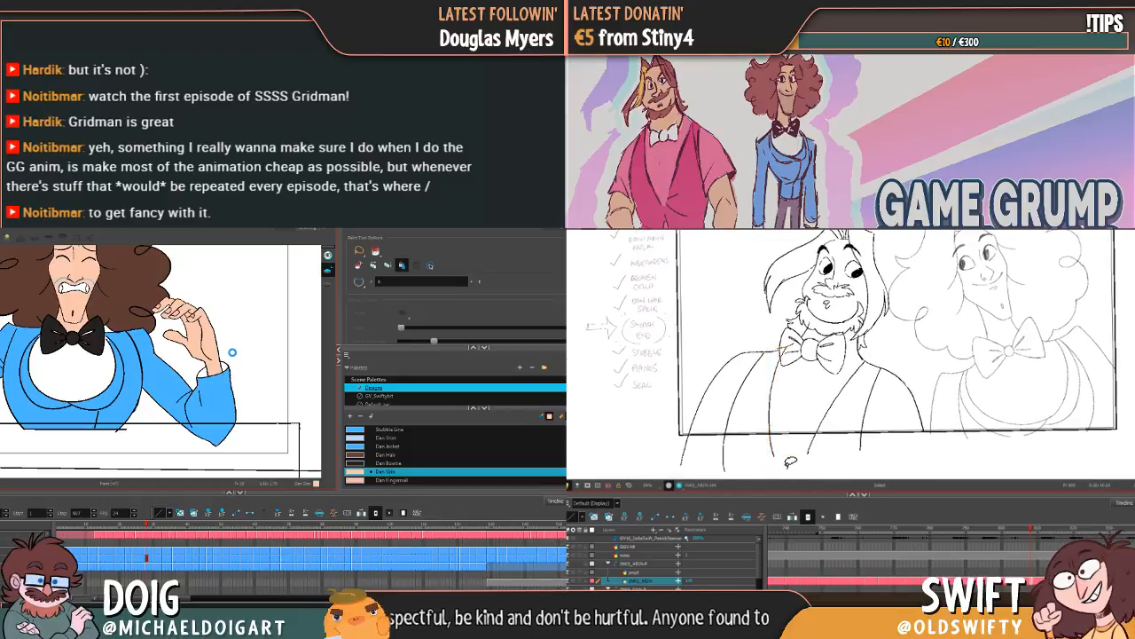
key(comma)
key(period)
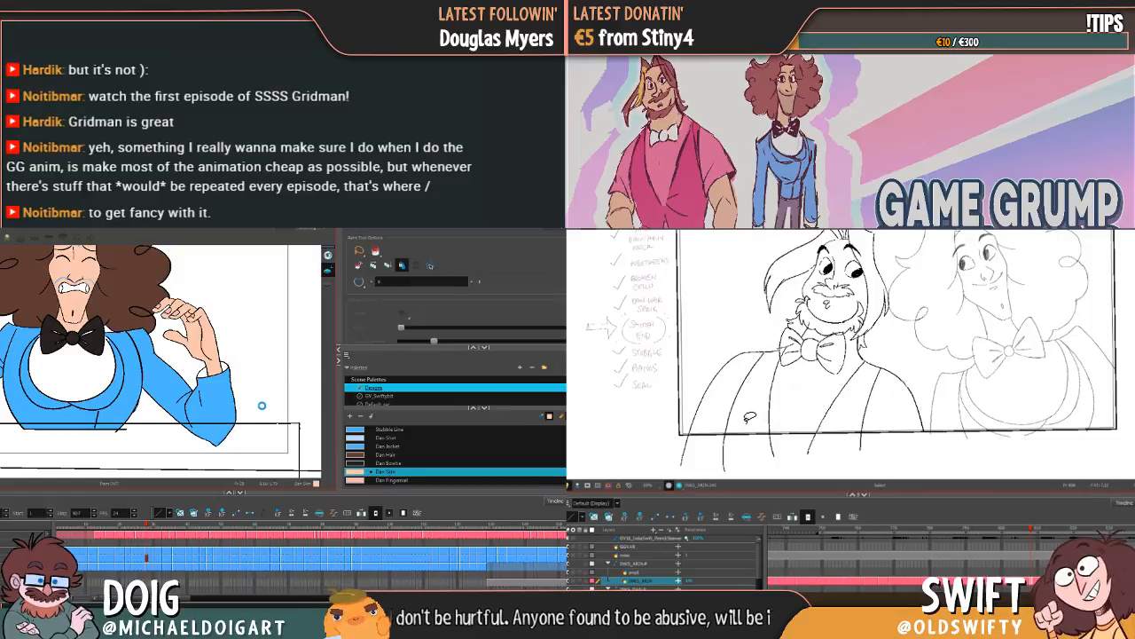
key(comma)
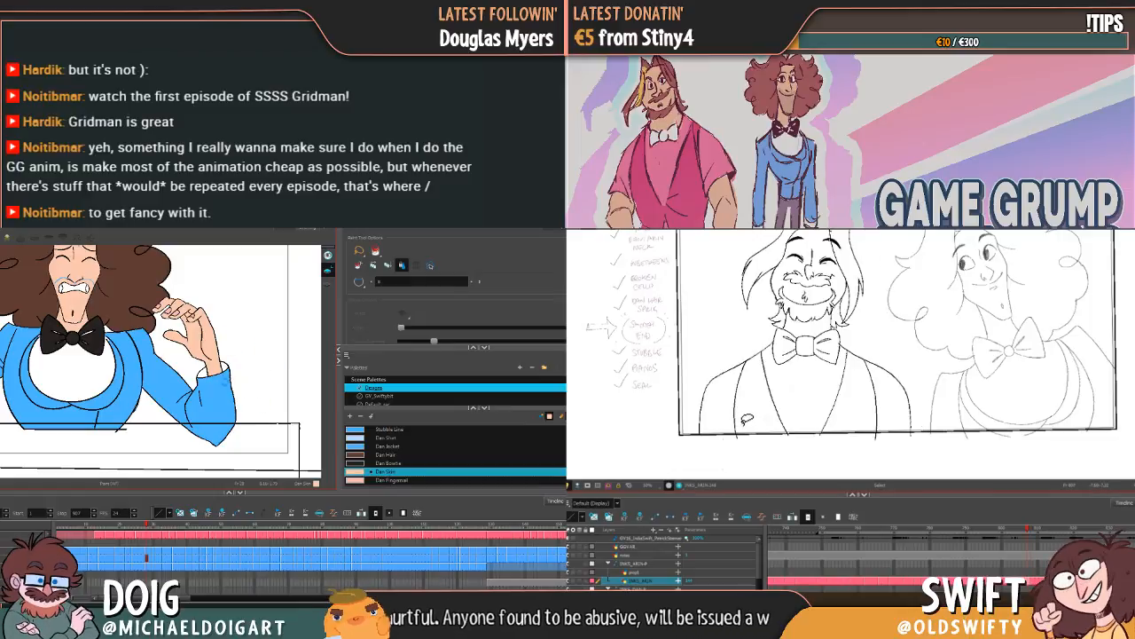
key(period)
key(comma)
key(period)
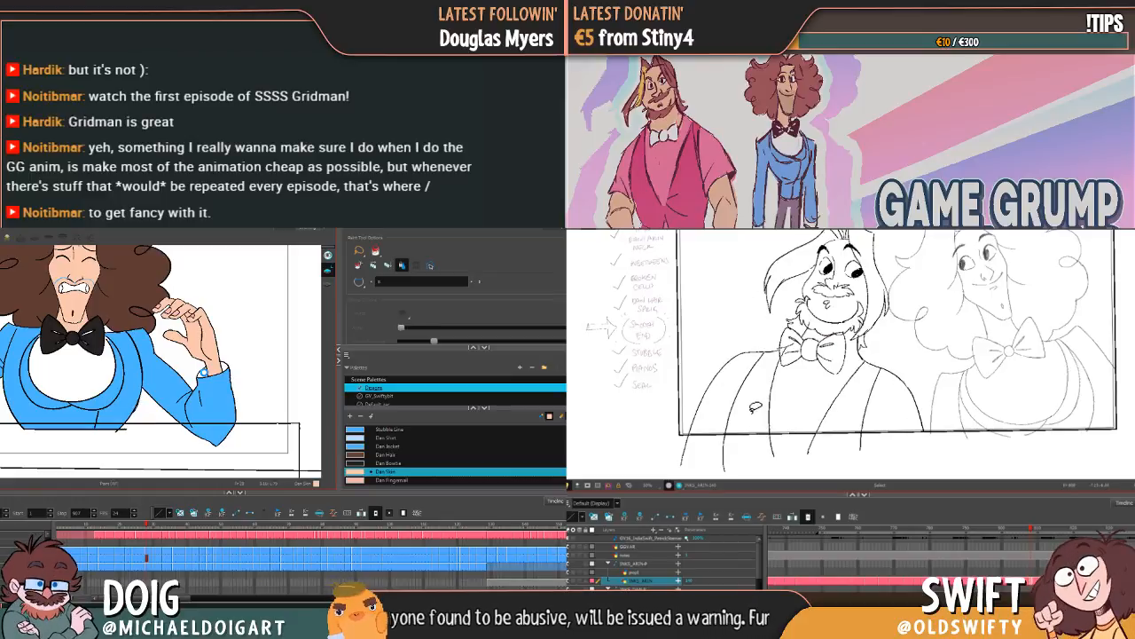
Step: Move the open-eyed character's left-hand armhole line slightly outward and shorten it from its lower end
click(735, 407)
drag(738, 423, 733, 421)
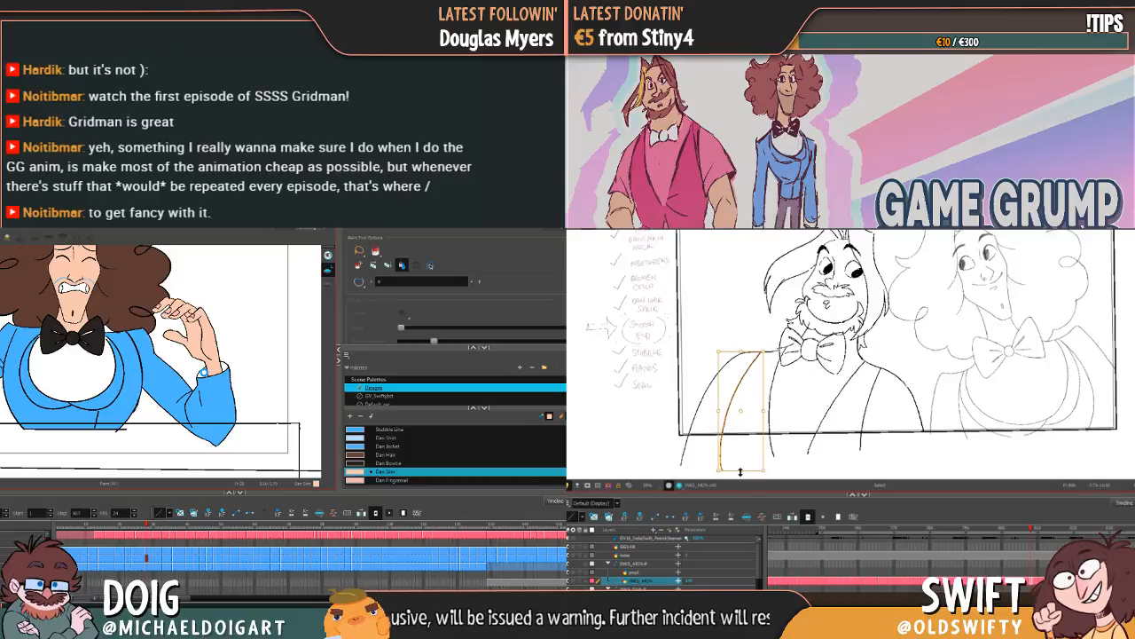
drag(740, 471, 740, 461)
click(812, 385)
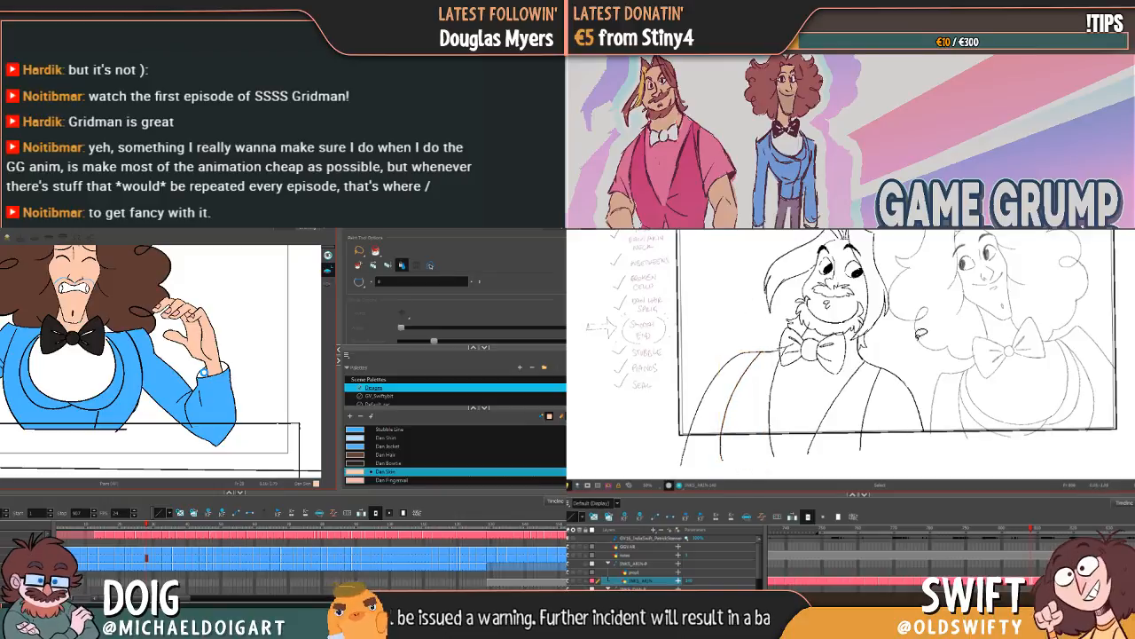
drag(929, 333, 922, 368)
key(comma)
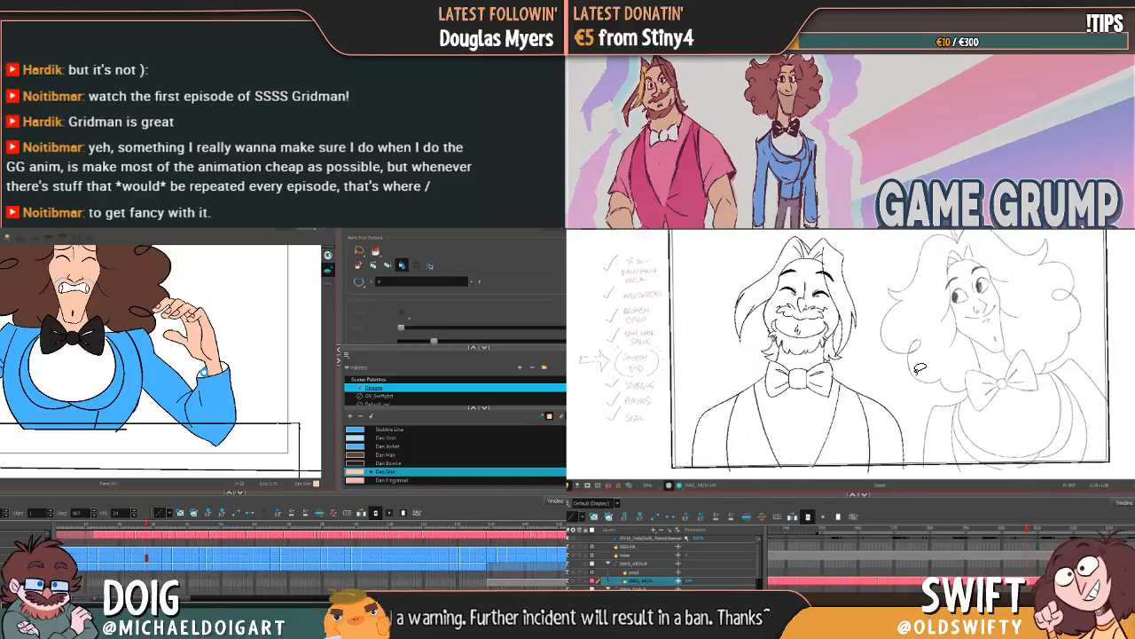
key(period)
key(comma)
key(period)
key(comma)
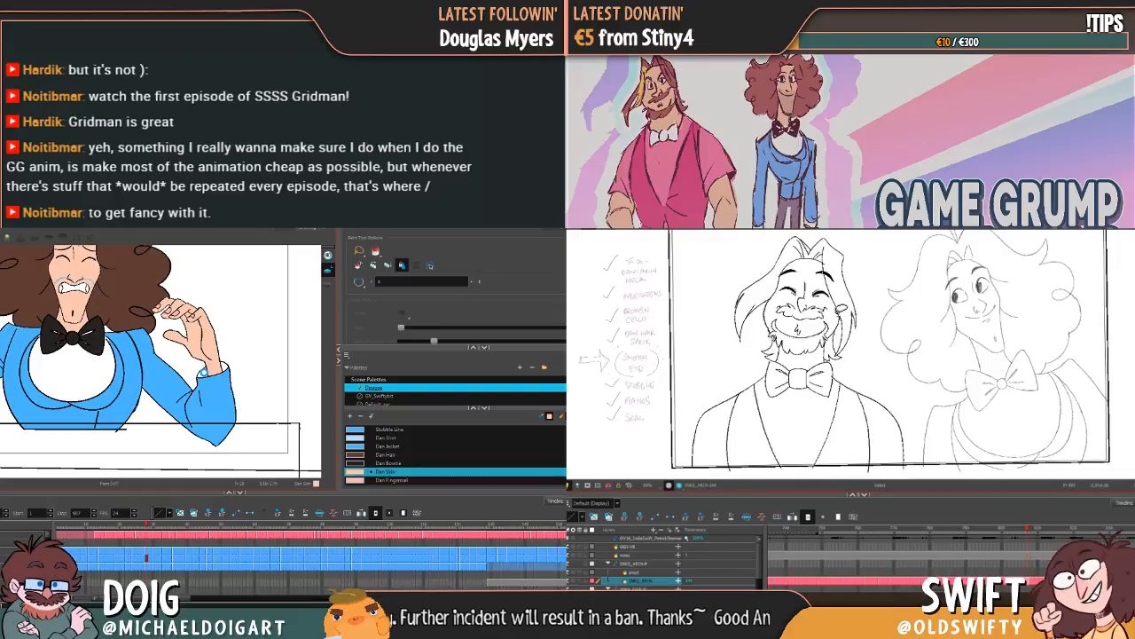
Step: Select the right-hand part of the open-eyed character's moustache and shift it slightly up and outward
key(period)
click(841, 329)
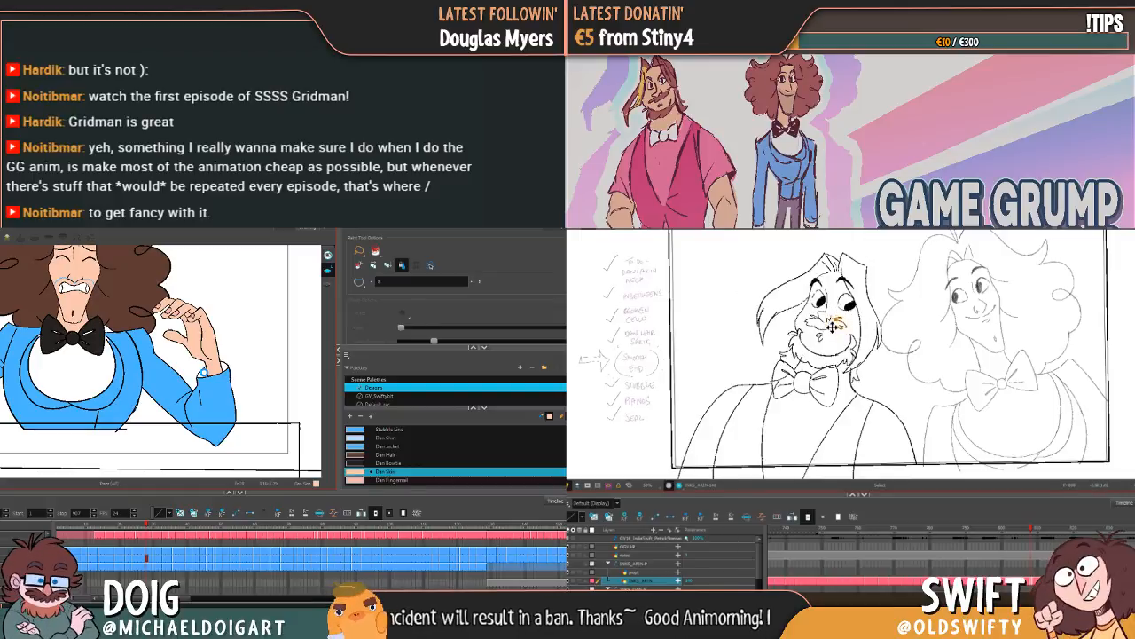
drag(843, 329, 852, 315)
key(comma)
key(period)
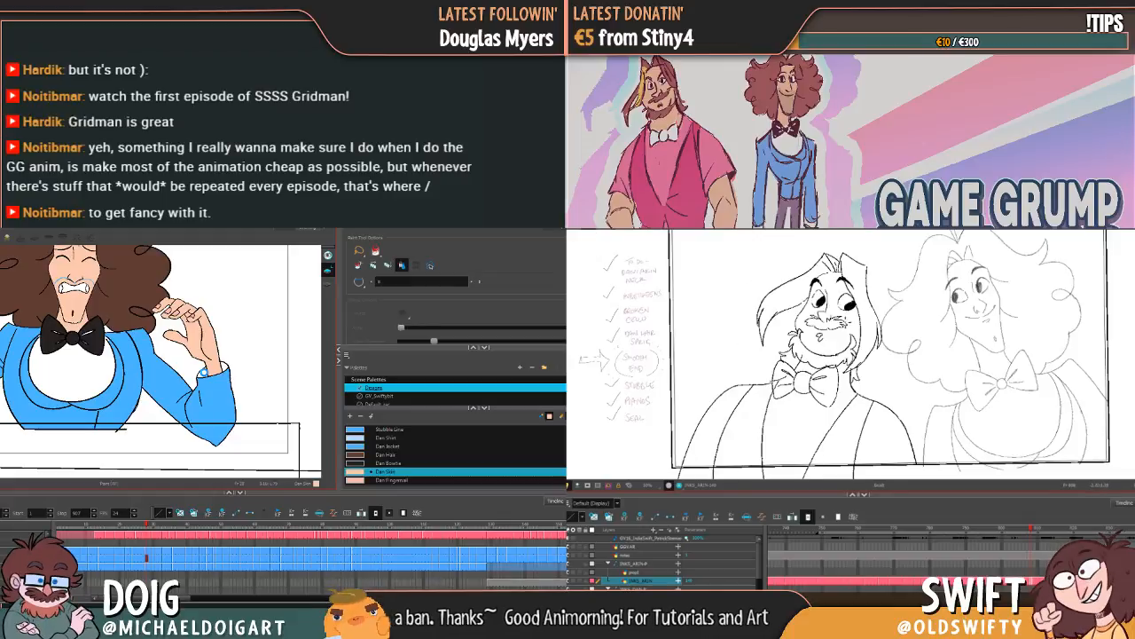
Step: Flip between the drawings to check how the adjusted moustache moves from the closed-eyed face
key(comma)
key(period)
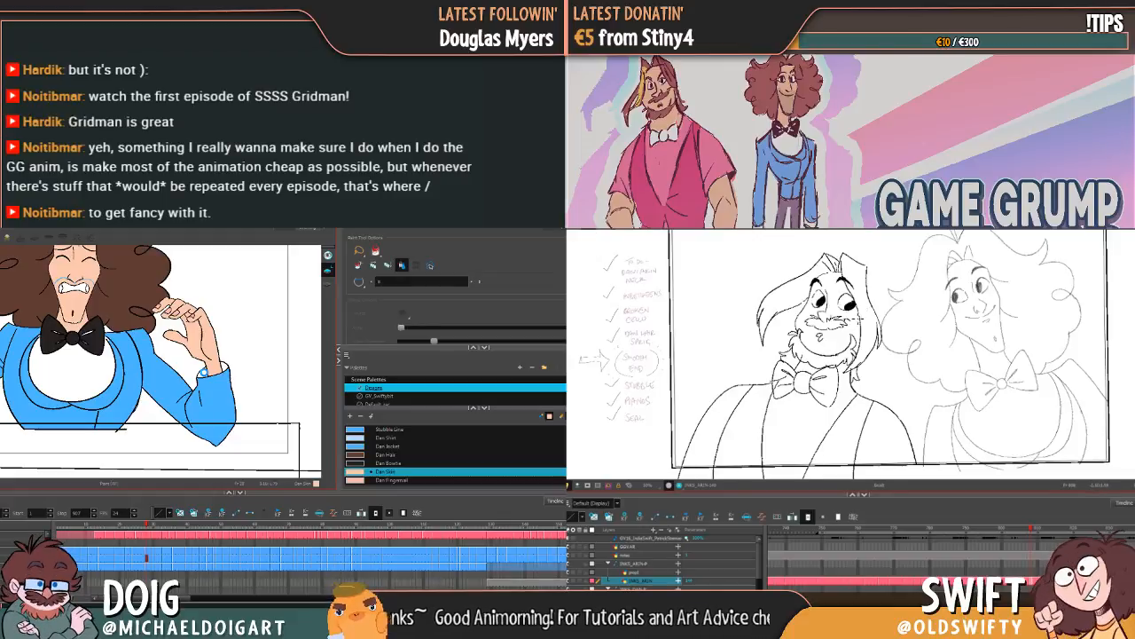
key(comma)
key(period)
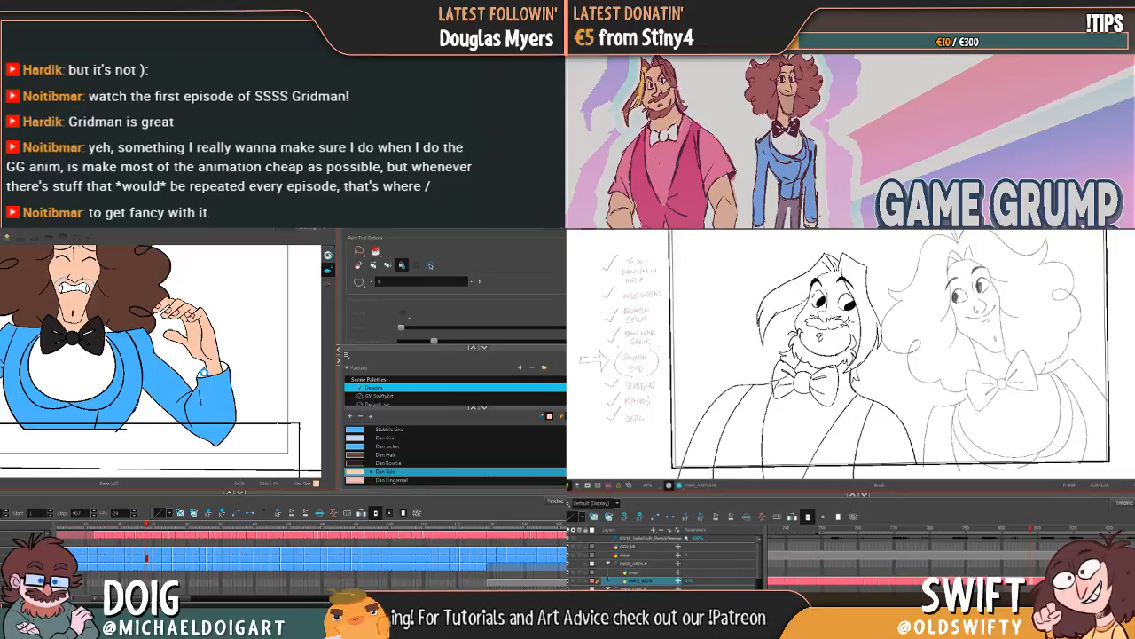
key(comma)
key(period)
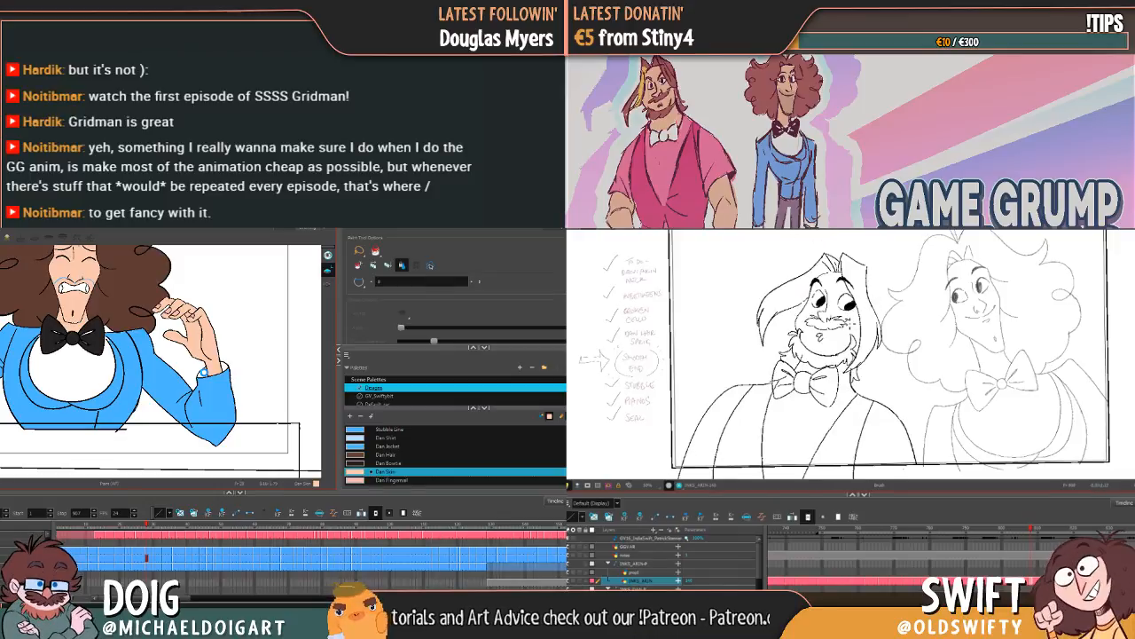
key(comma)
key(period)
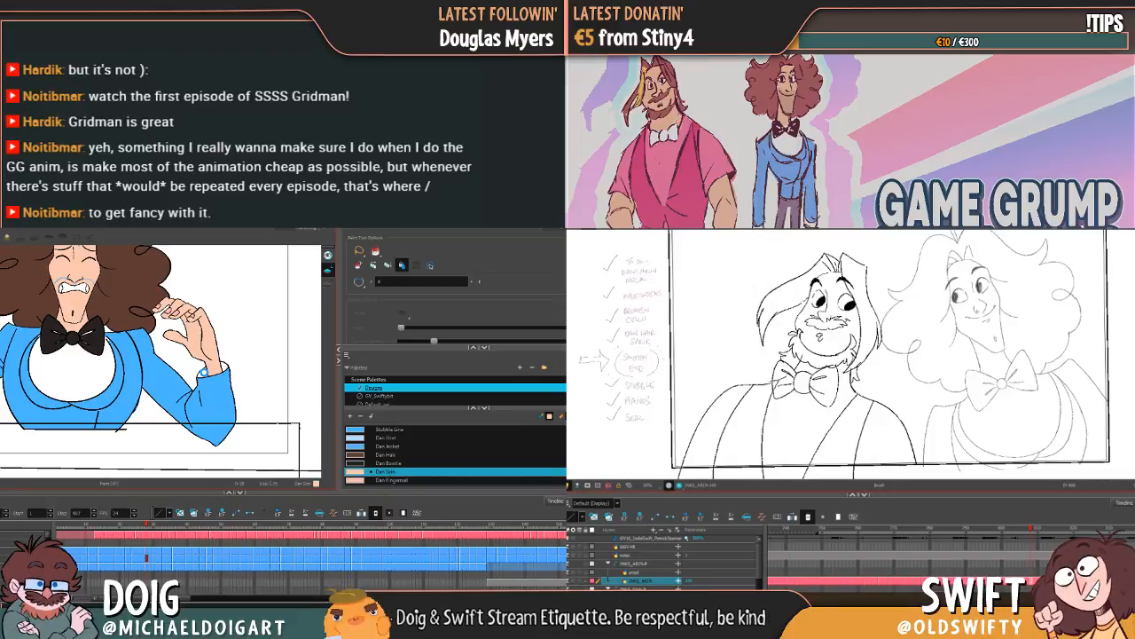
Step: Select the open-eyed character's right-hand eye and compare its placement with the closed-eyed drawing
key(alt+s)
key(.)
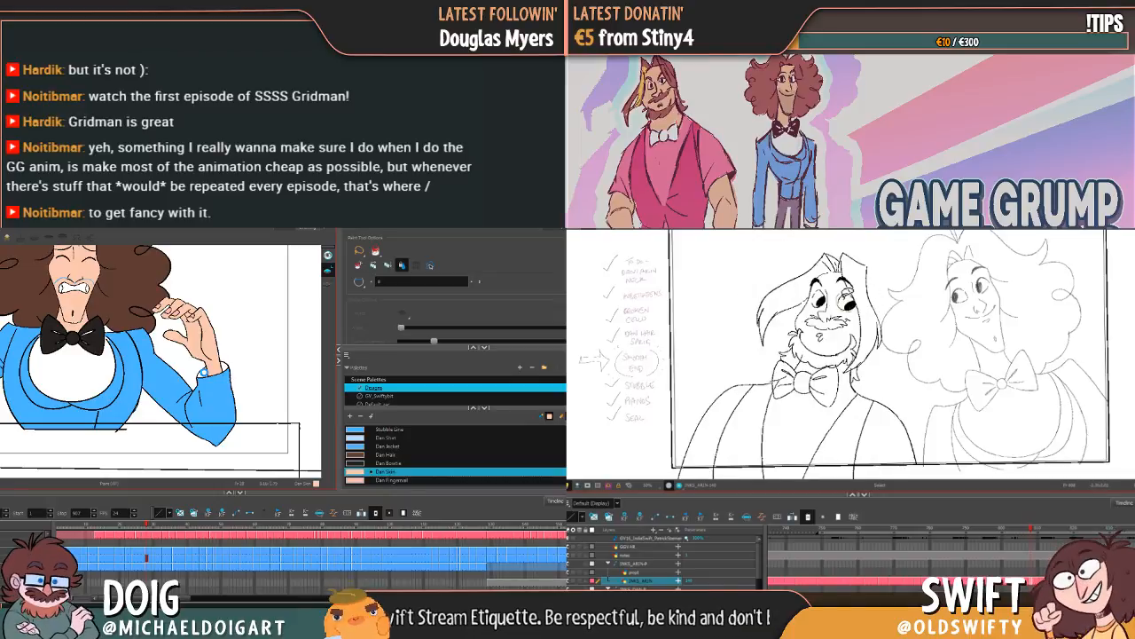
click(847, 302)
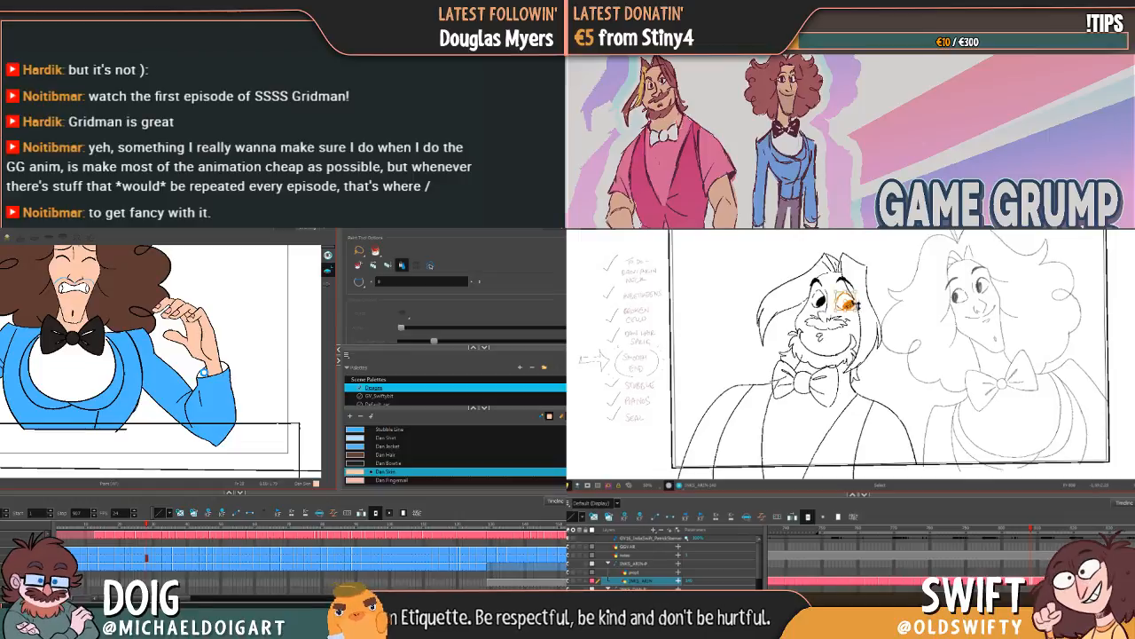
key(.)
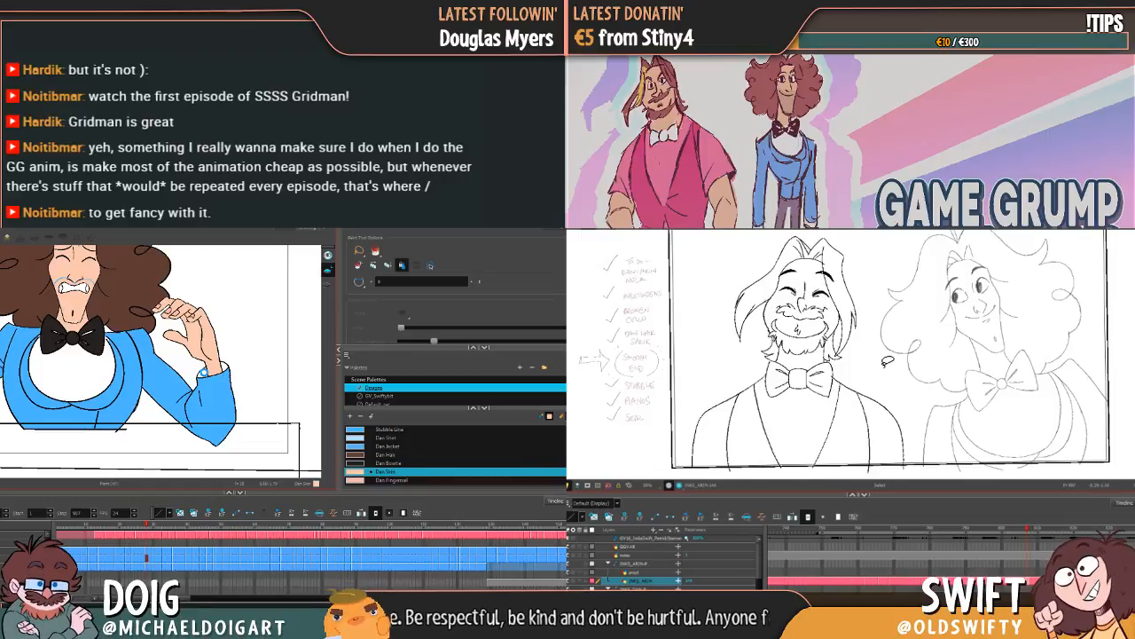
key(.)
key(.)
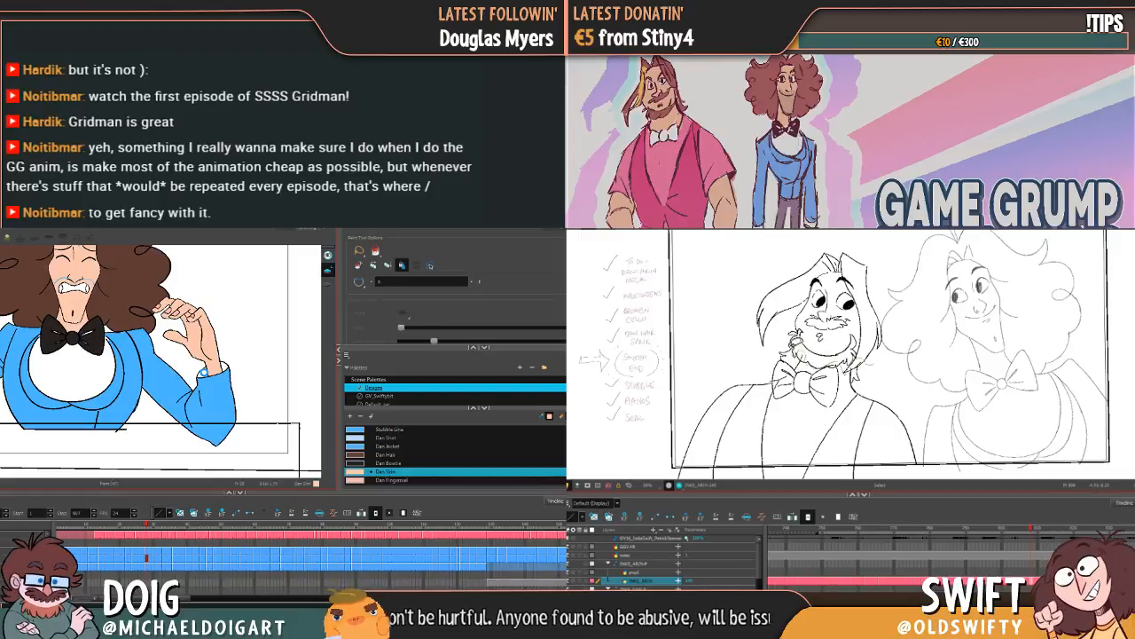
Step: Select the open-eyed bearded character's whole head, rotate it slightly counterclockwise and nudge it toward the closed-eyed pose
mouse_move(793, 344)
mouse_down()
mouse_move(755, 343)
mouse_move(752, 277)
mouse_move(859, 239)
mouse_move(891, 275)
mouse_move(883, 348)
mouse_up()
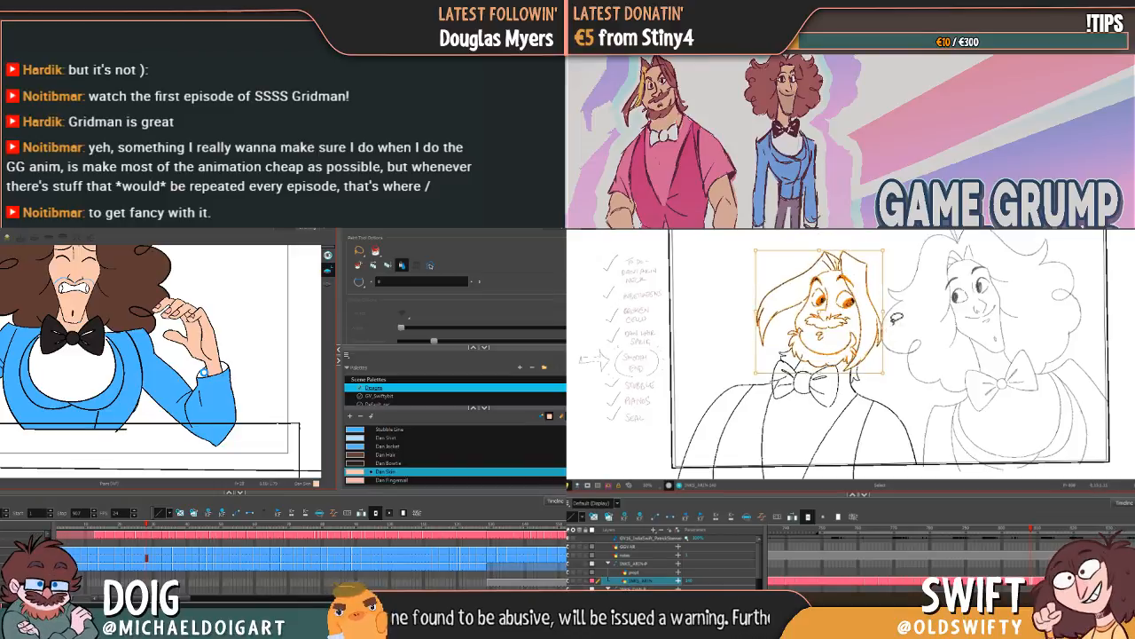
drag(885, 326, 887, 300)
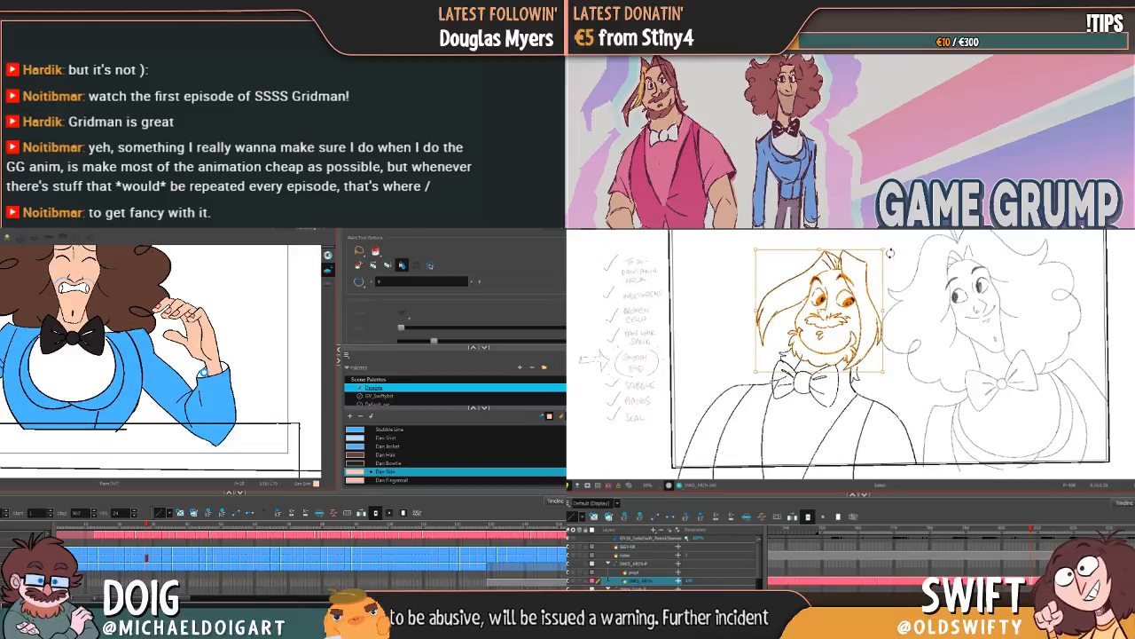
drag(890, 253, 882, 247)
drag(850, 305, 847, 305)
click(941, 291)
key(comma)
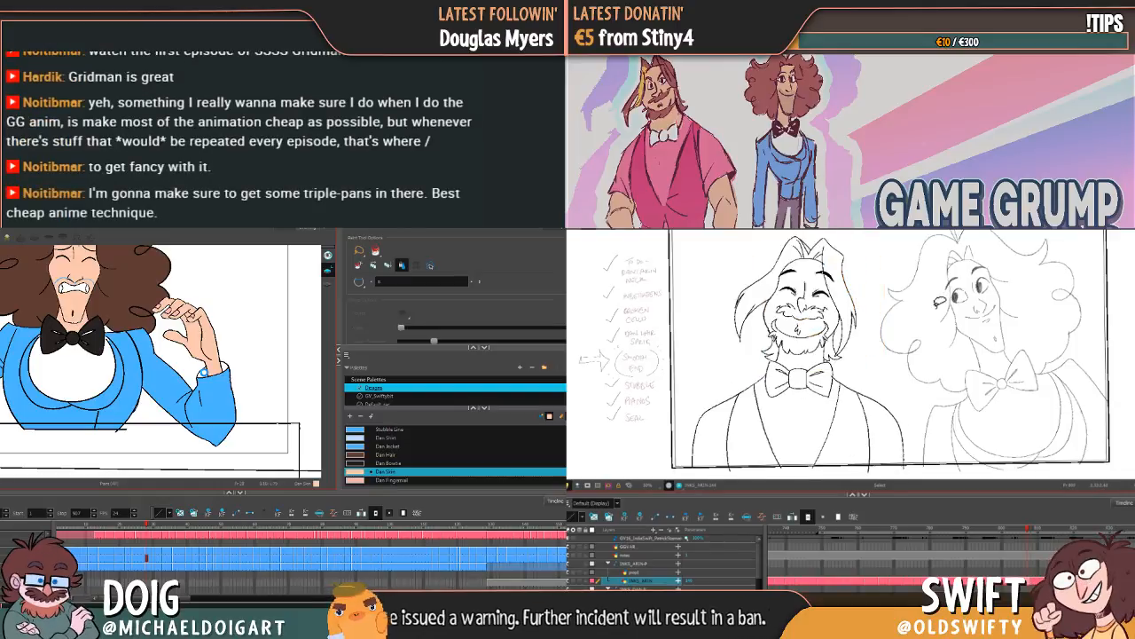
Step: Flip and scrub through the neighbouring drawings to check how the bearded character's adjusted head moves between poses
key(period)
key(period)
key(period)
key(period)
key(period)
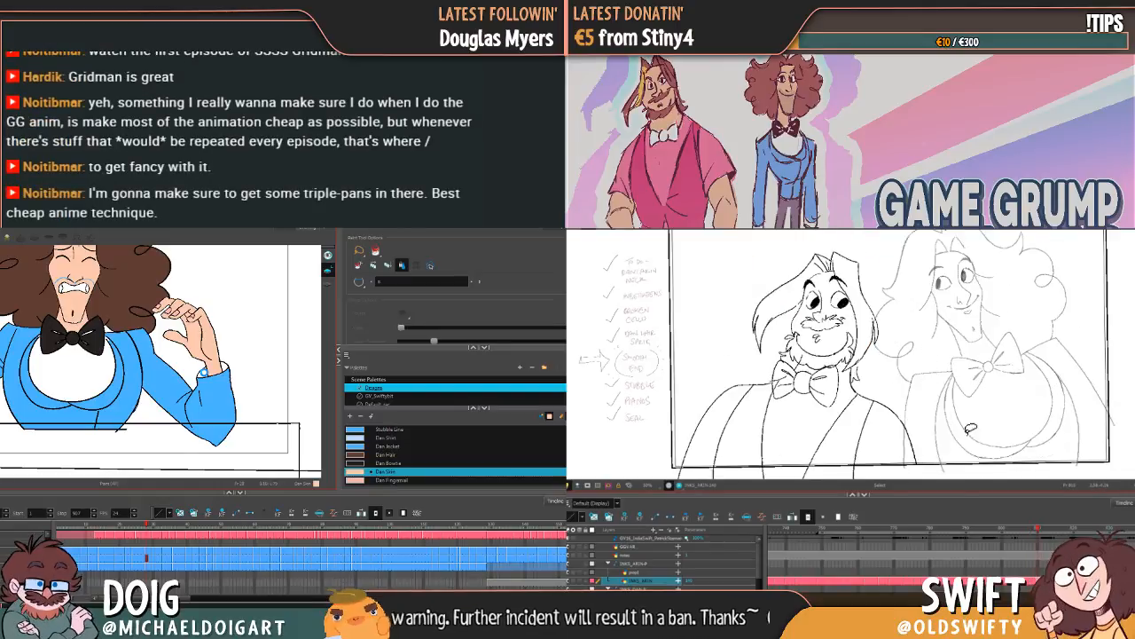
mouse_move(1035, 528)
mouse_down()
mouse_move(1020, 528)
mouse_move(1033, 527)
mouse_up()
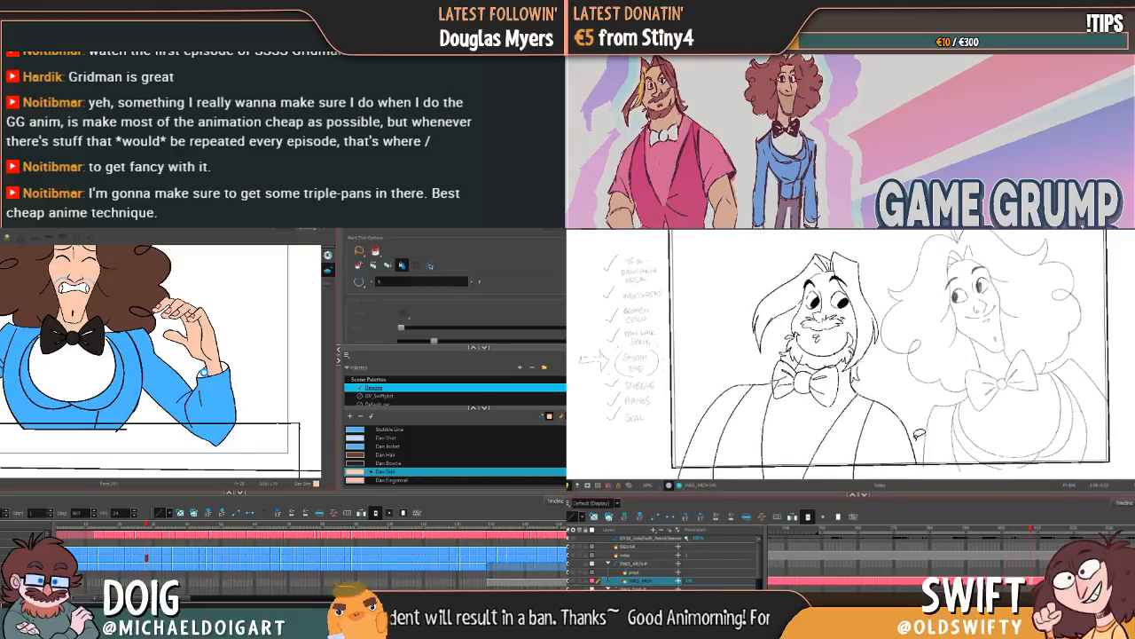
mouse_move(919, 436)
mouse_down()
mouse_move(763, 457)
mouse_move(899, 262)
mouse_move(916, 280)
mouse_up()
drag(834, 309, 843, 301)
drag(1029, 528, 1019, 525)
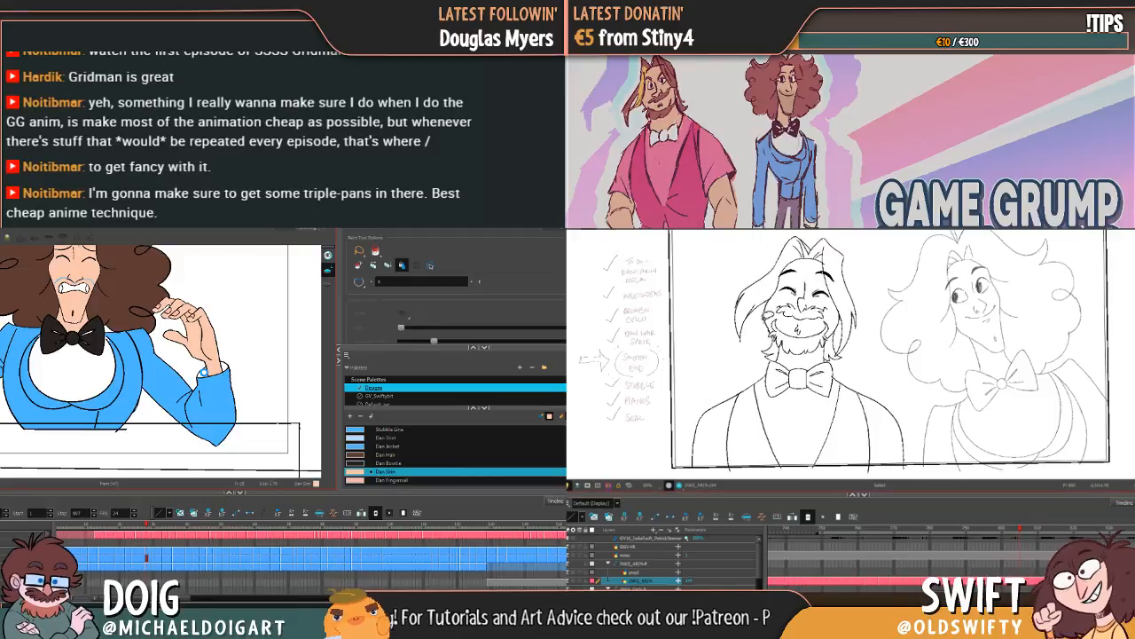
click(772, 326)
key(Delete)
key(ctrl+z)
Step: Delete the small beard stroke at the closed-eyed character's left-hand cheek and compare the result with the preceding drawing
key(comma)
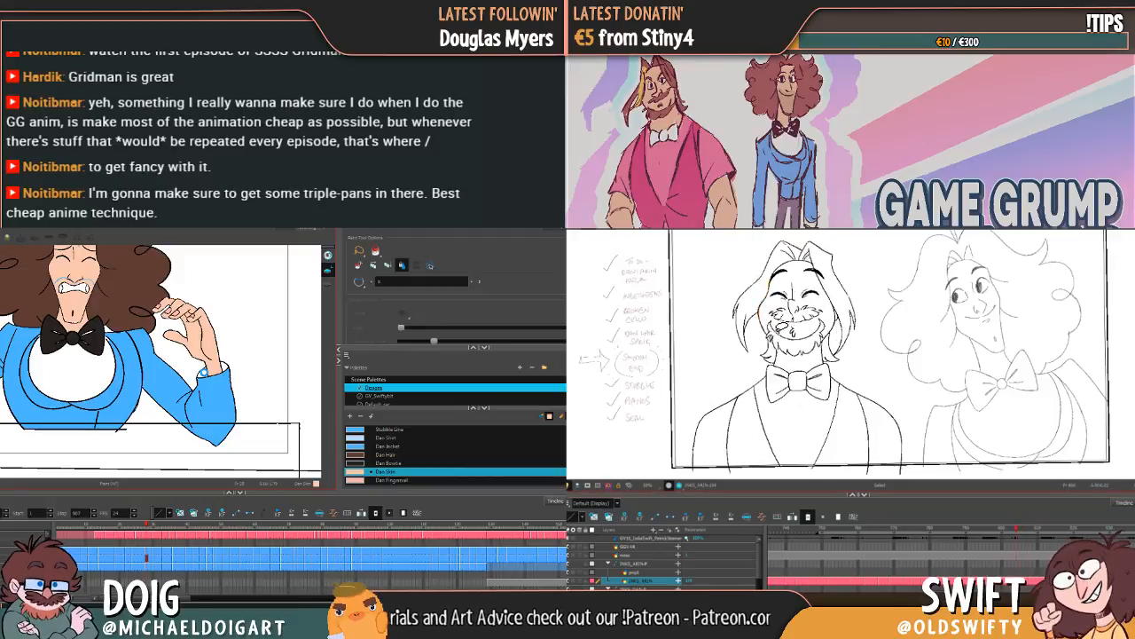
key(period)
key(comma)
key(period)
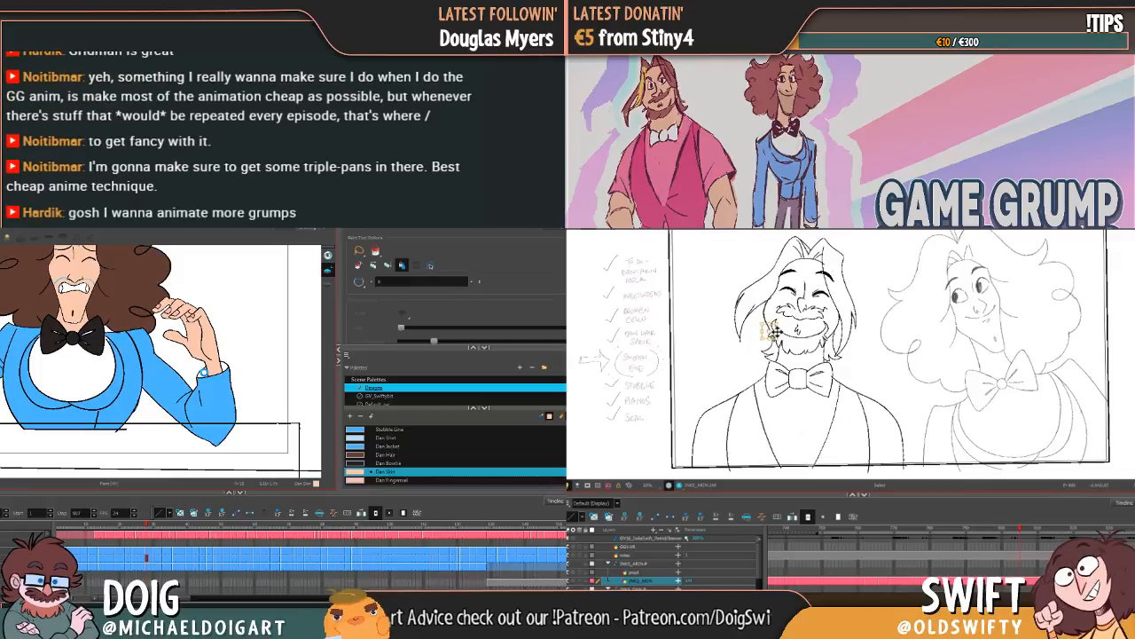
click(775, 329)
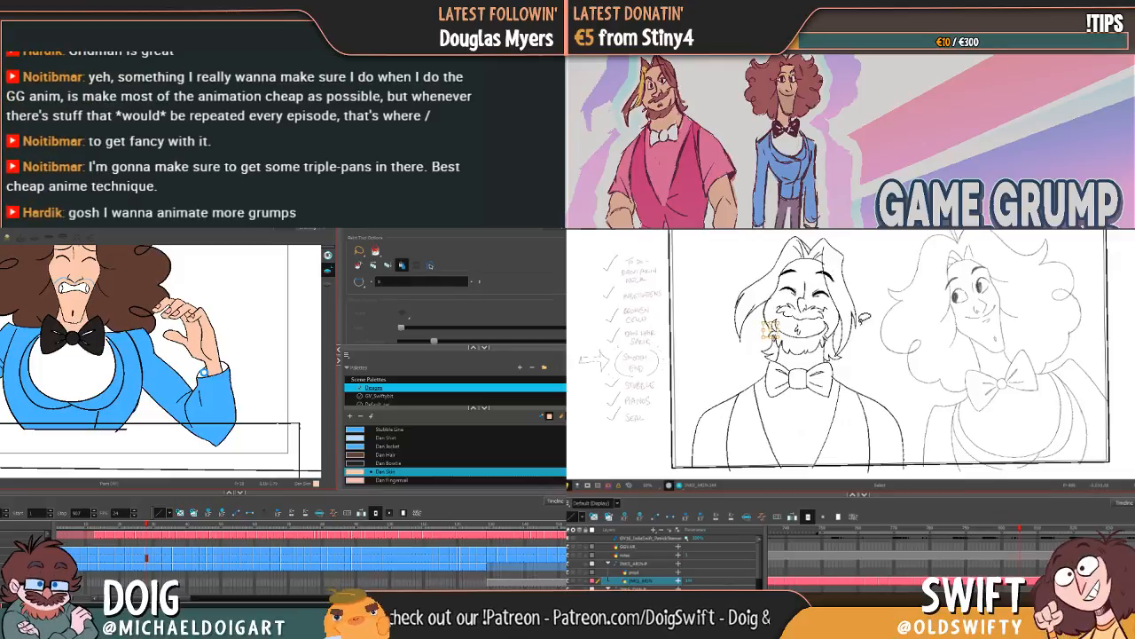
key(Delete)
key(comma)
key(period)
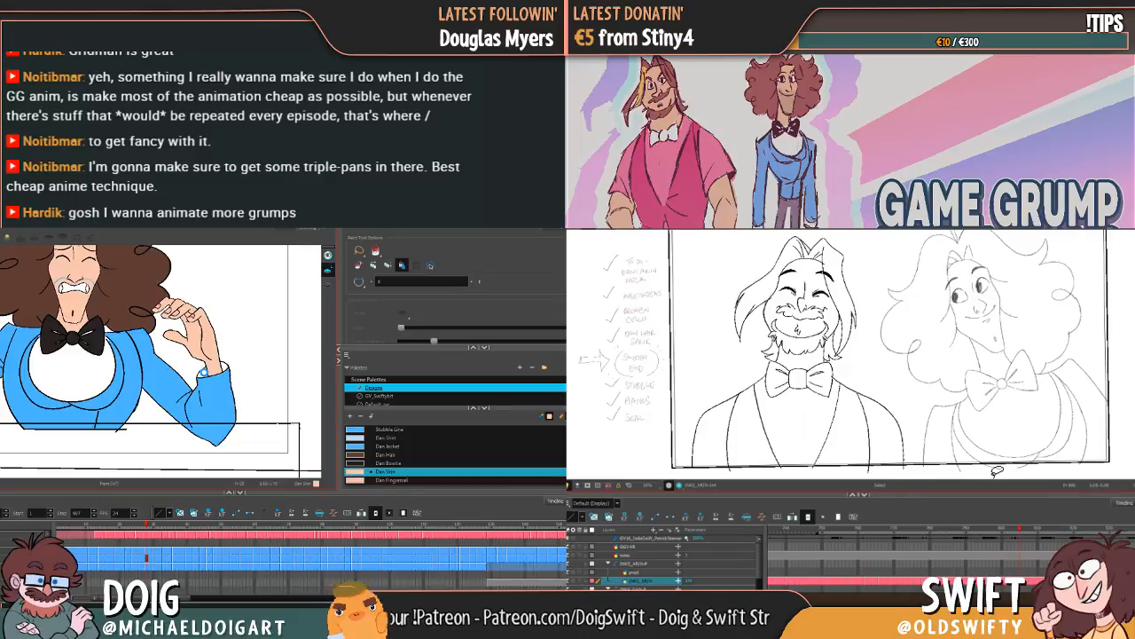
key(comma)
key(period)
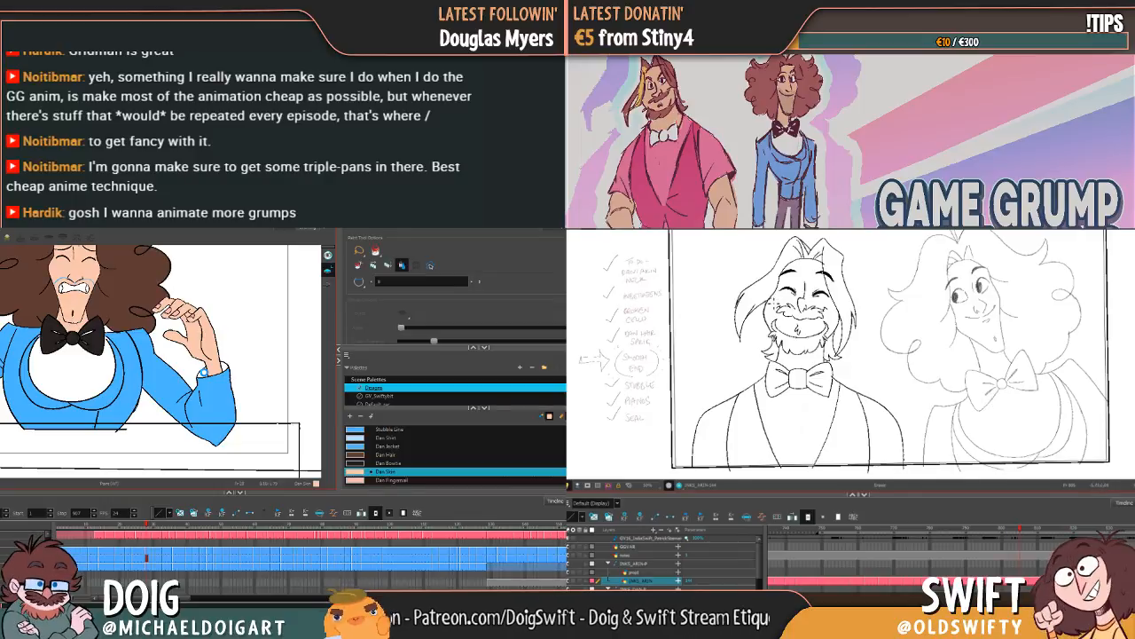
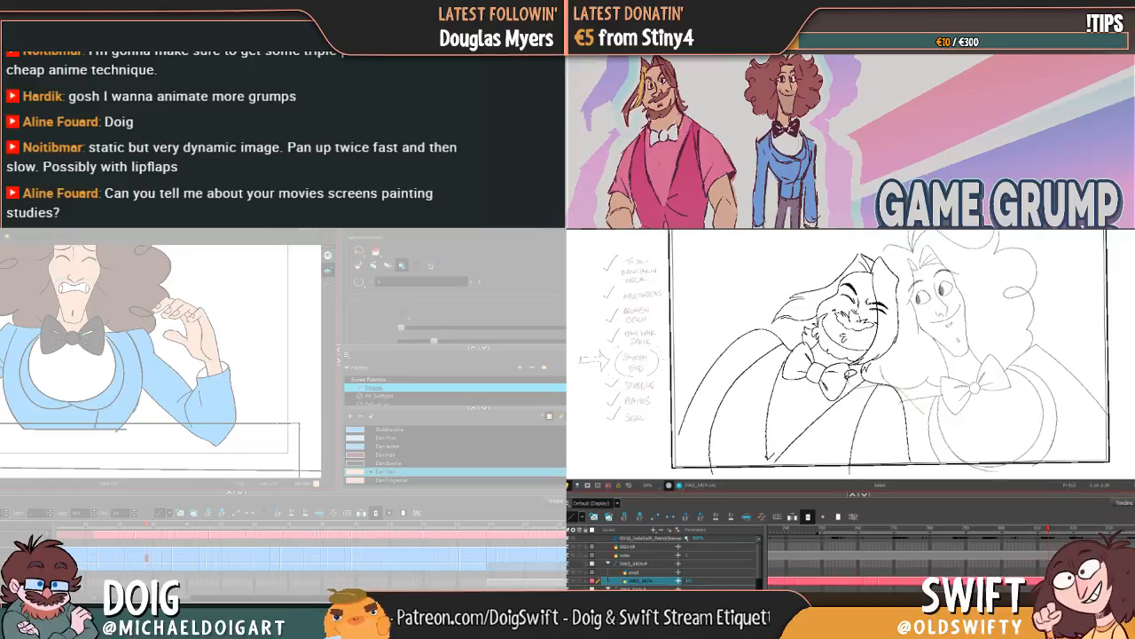
Step: Select the closed-eyed bearded character's body and bow tie and nudge them slightly left and up beneath the head
mouse_move(847, 365)
mouse_down()
mouse_move(776, 328)
mouse_move(740, 329)
mouse_move(697, 386)
mouse_move(729, 446)
mouse_move(885, 456)
mouse_move(929, 406)
mouse_up()
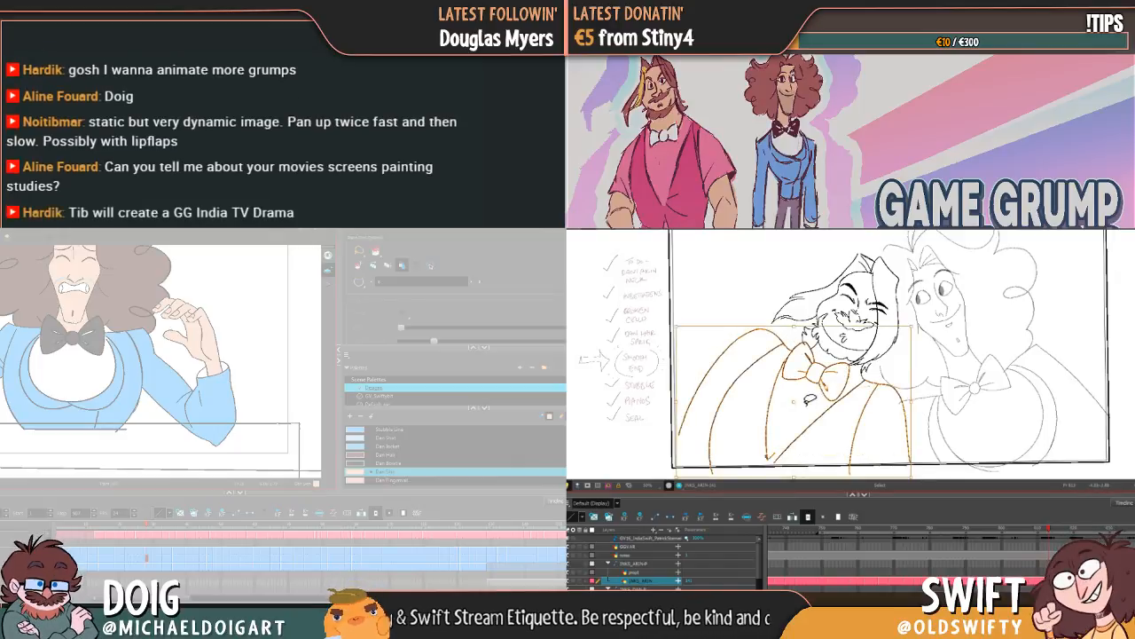
mouse_move(806, 402)
mouse_down()
mouse_move(791, 399)
mouse_move(801, 402)
mouse_up()
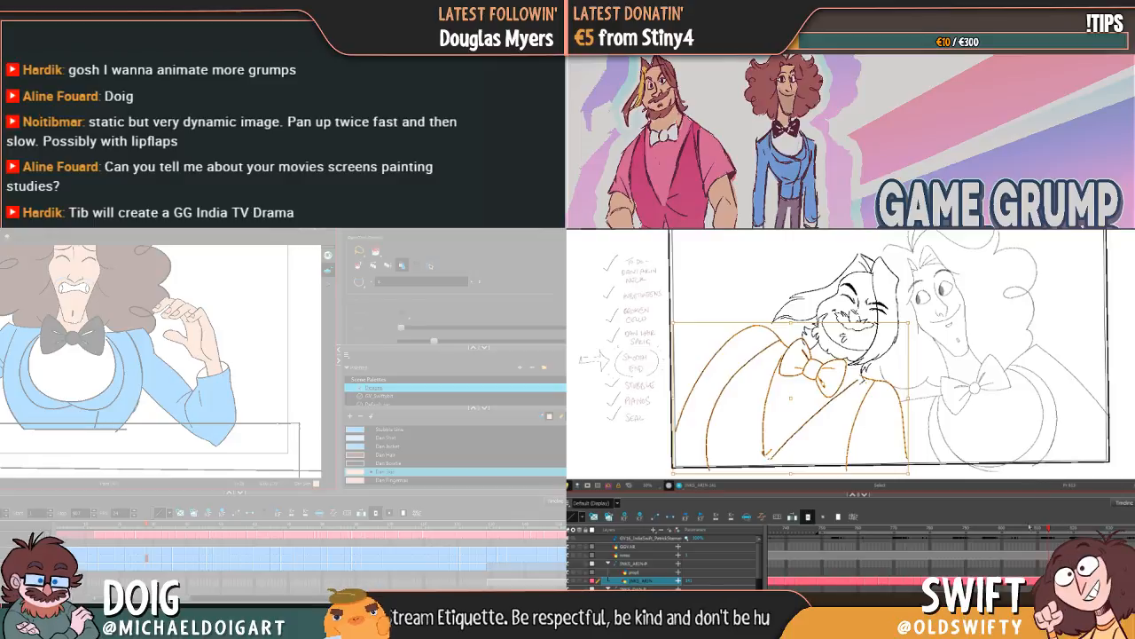
drag(1051, 531, 1045, 530)
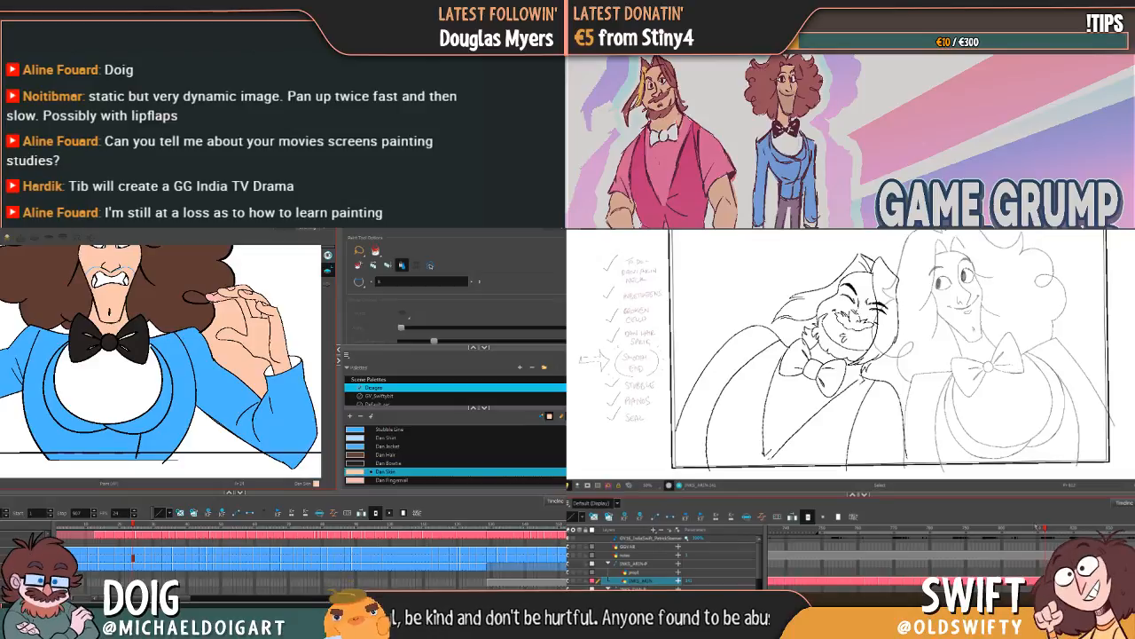
Step: Select the entire upright open-eyed bearded character in the earlier drawing and delete it
drag(1040, 530, 1036, 530)
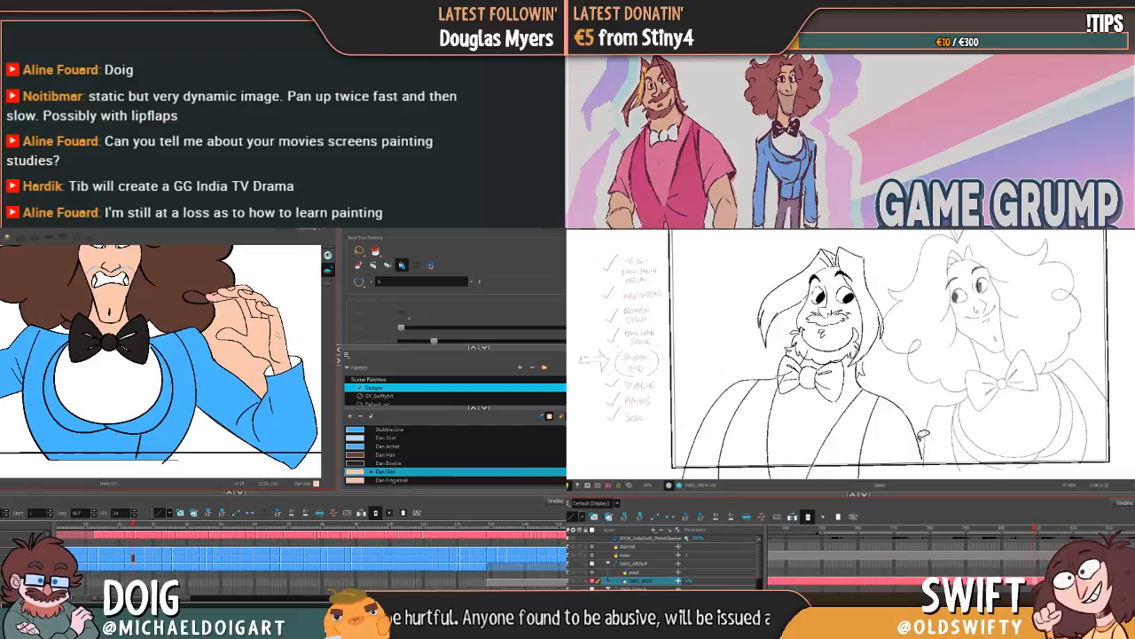
mouse_move(923, 435)
mouse_down()
mouse_move(754, 448)
mouse_move(851, 241)
mouse_move(918, 439)
mouse_up()
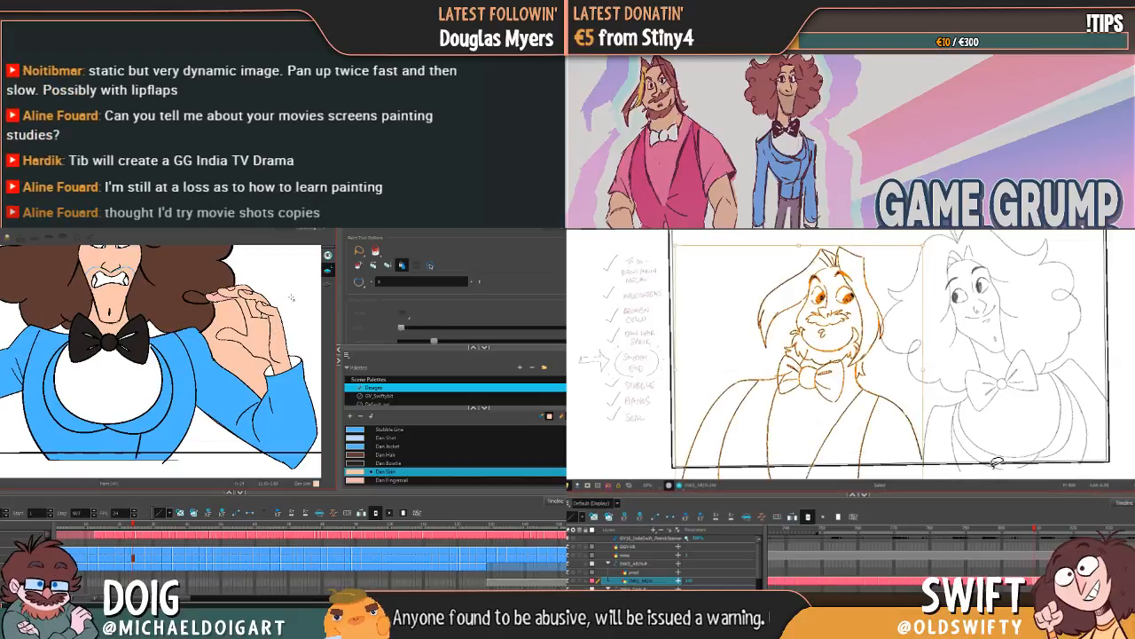
key(Delete)
Step: Check the frames before the closed-eyed drawing, then select the whole closed-eyed bearded character and shift it slightly down and right
mouse_move(1033, 528)
mouse_down()
mouse_move(1022, 529)
mouse_move(1042, 524)
mouse_up()
drag(983, 417, 977, 424)
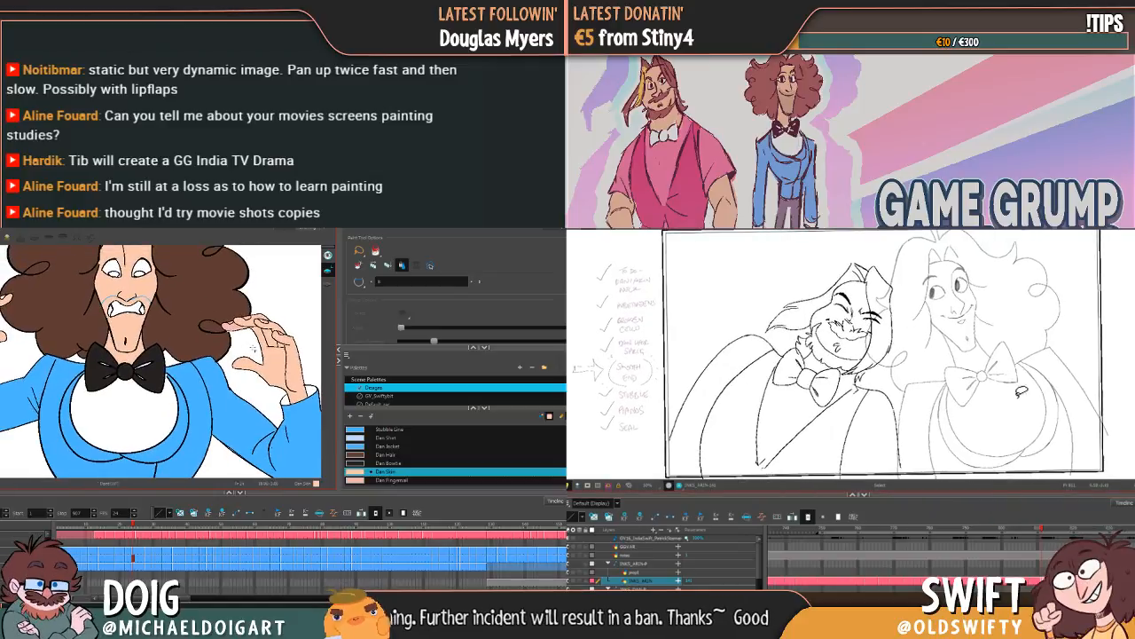
drag(1058, 408, 1055, 410)
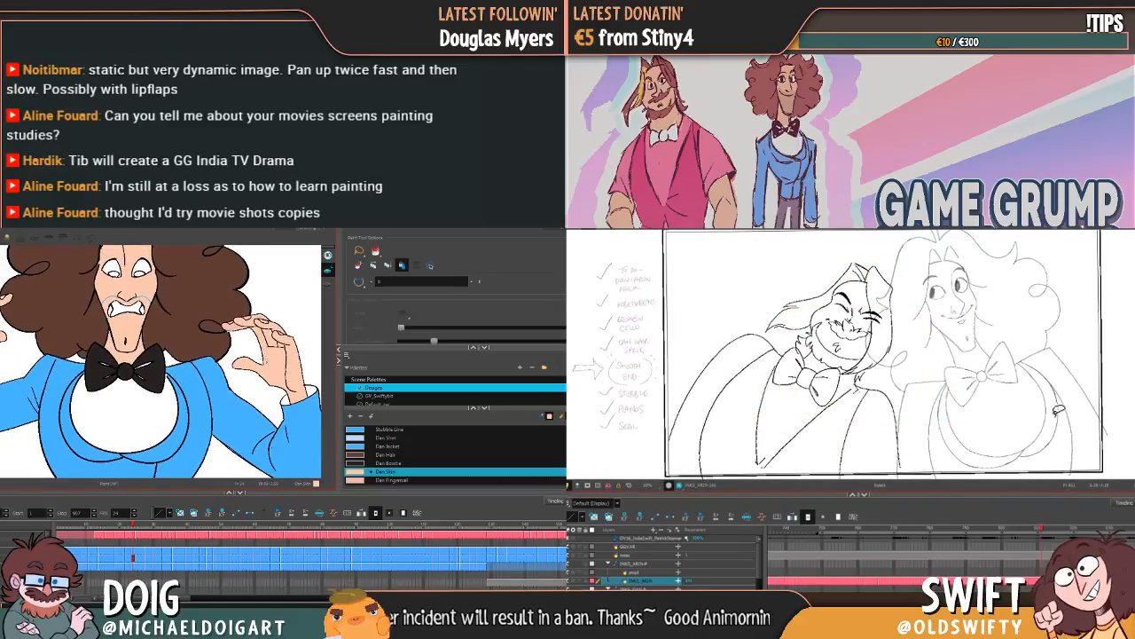
key(shift+m)
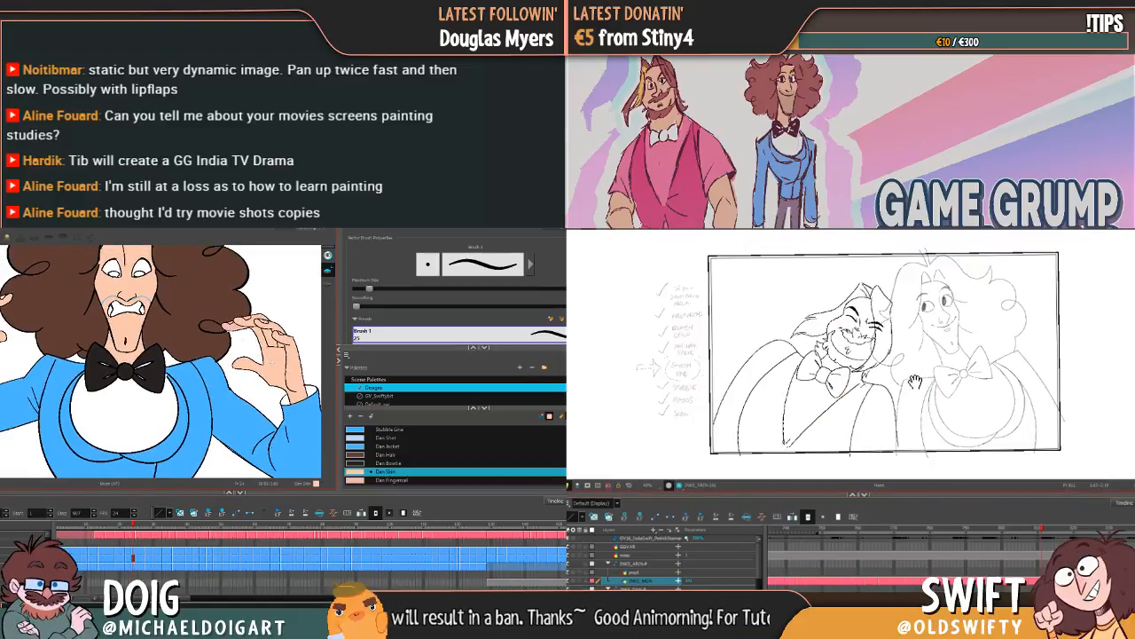
drag(951, 381, 983, 387)
key(2)
key(comma)
key(comma)
key(comma)
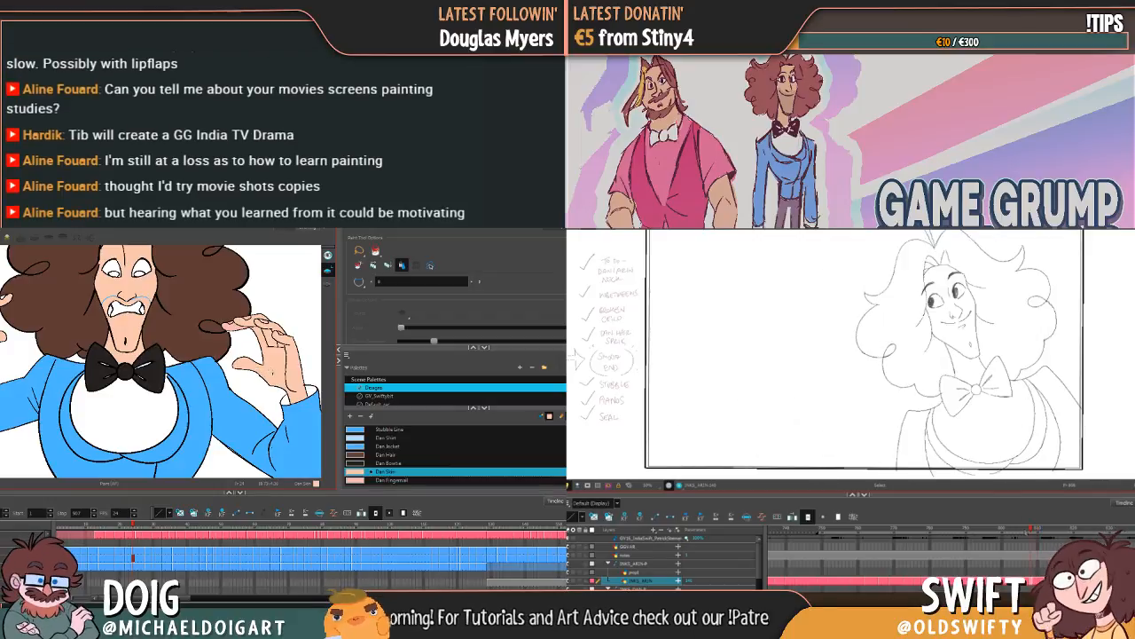
mouse_move(1030, 533)
mouse_down()
mouse_move(990, 536)
mouse_move(1042, 528)
mouse_up()
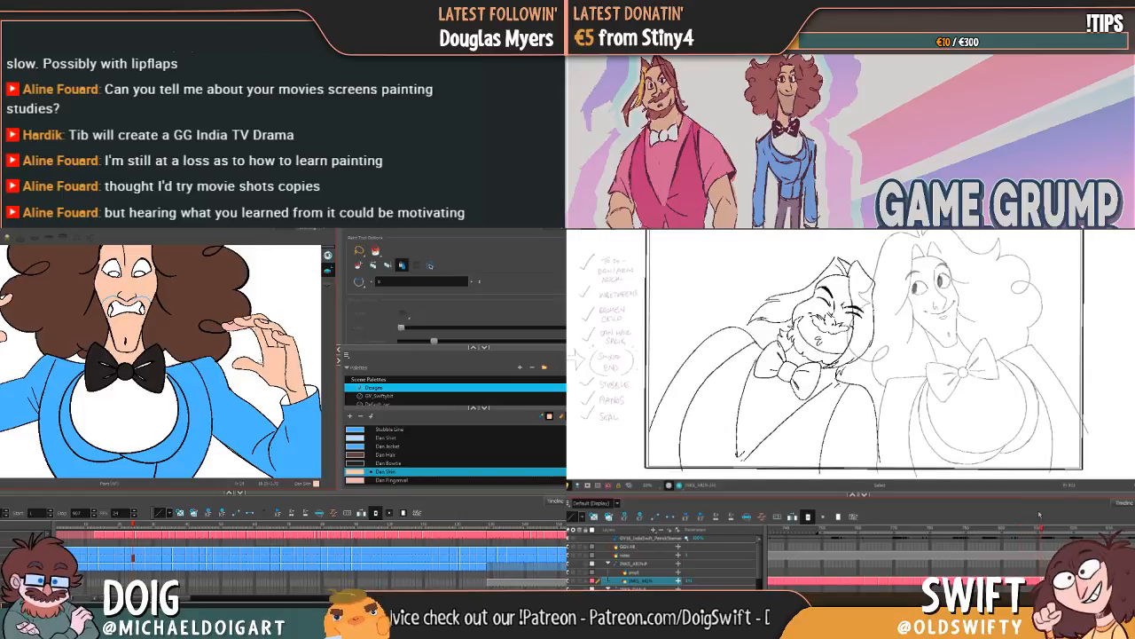
mouse_move(898, 441)
mouse_down()
mouse_move(743, 456)
mouse_move(786, 261)
mouse_move(874, 302)
mouse_move(859, 330)
mouse_up()
Step: Select the whole open-eyed bearded character in the following drawing and move it slightly down toward the closed-eyed pose
key(period)
key(period)
key(period)
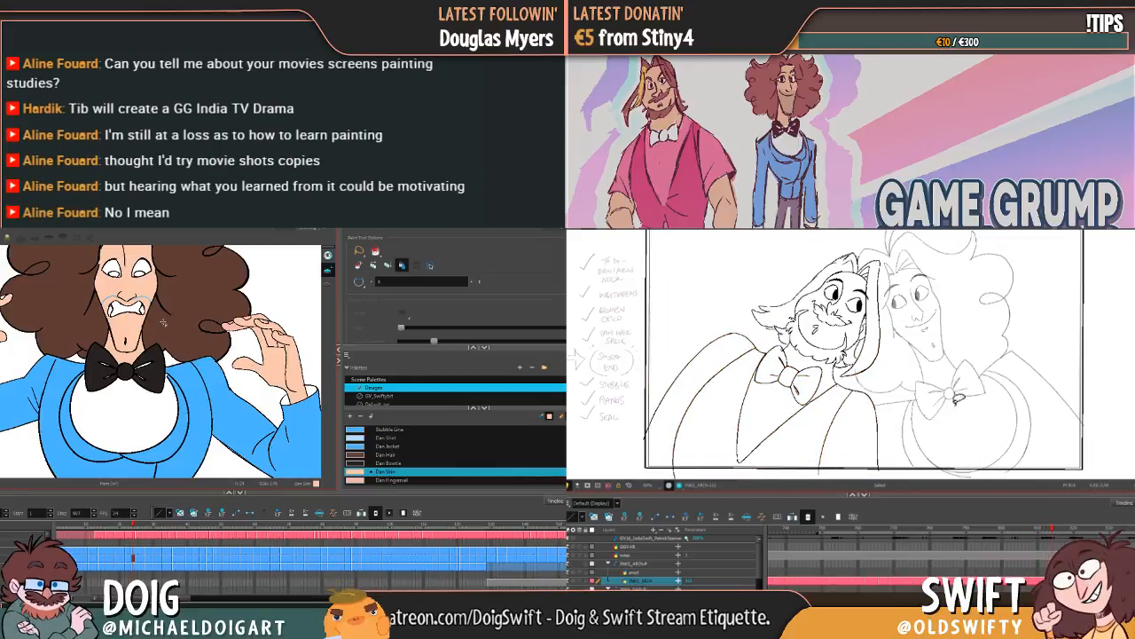
mouse_move(859, 454)
mouse_down()
mouse_move(686, 419)
mouse_move(715, 306)
mouse_move(869, 253)
mouse_move(934, 320)
mouse_move(829, 258)
mouse_move(937, 284)
mouse_move(858, 416)
mouse_move(864, 325)
mouse_up()
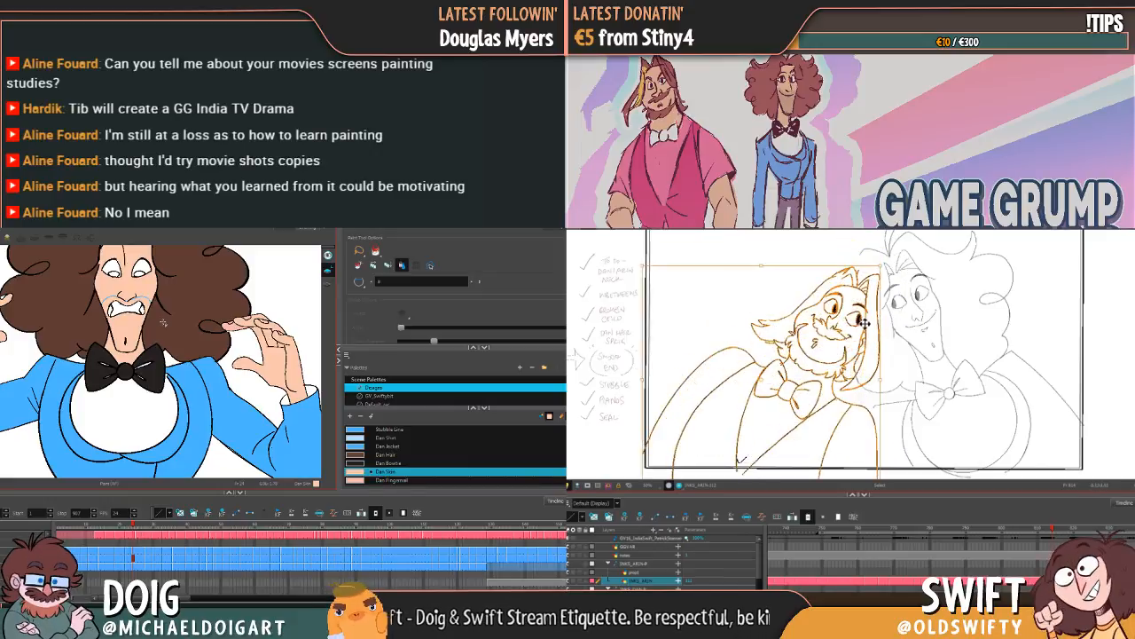
Step: Flip between the closed-eyed and open-eyed drawings to compare the bearded character's overall position
key(comma)
key(period)
key(comma)
key(period)
key(comma)
key(period)
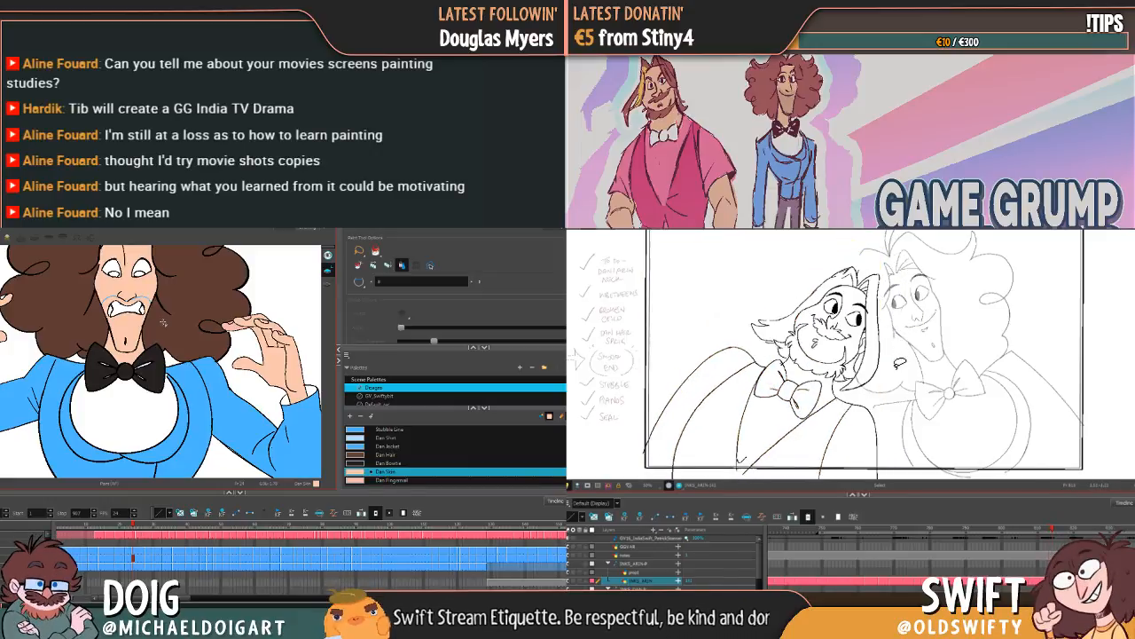
key(comma)
key(period)
Step: Reselect the whole open-eyed bearded character, nudge it slightly up and right, and compare it with the closed-eyed drawing
mouse_move(898, 428)
mouse_down()
mouse_move(701, 352)
mouse_move(887, 389)
mouse_move(896, 424)
mouse_up()
drag(858, 319, 861, 317)
key(comma)
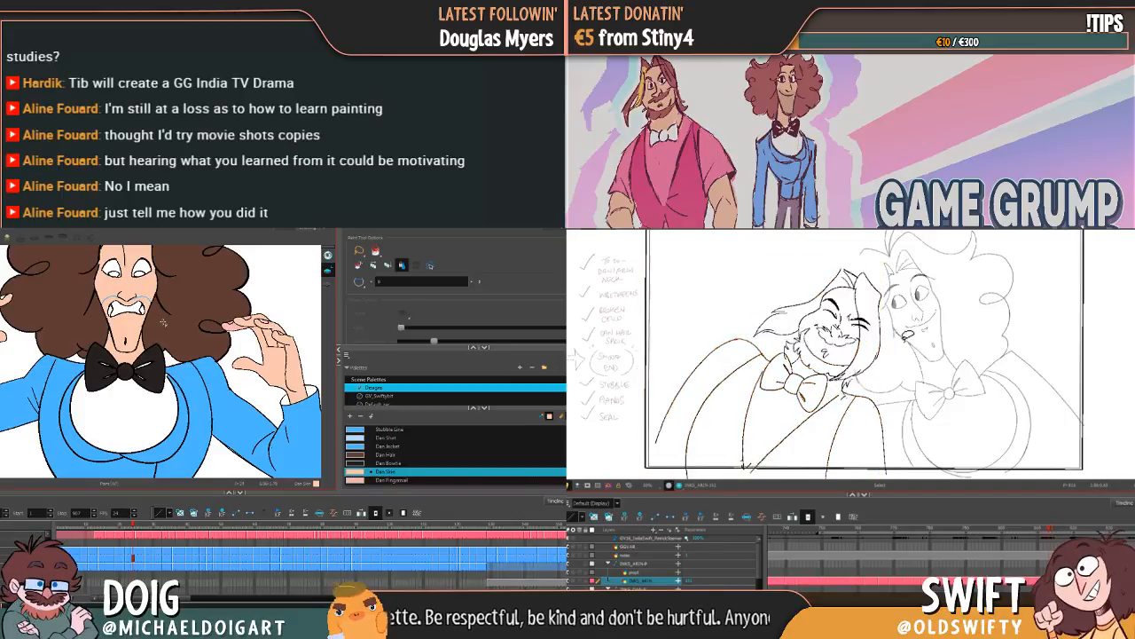
key(period)
key(comma)
key(period)
Step: Nudge the whole open-eyed bearded character a little further right and deselect it
mouse_move(874, 453)
mouse_down()
mouse_move(736, 309)
mouse_move(904, 388)
mouse_move(904, 428)
mouse_up()
drag(860, 322, 863, 319)
key(Escape)
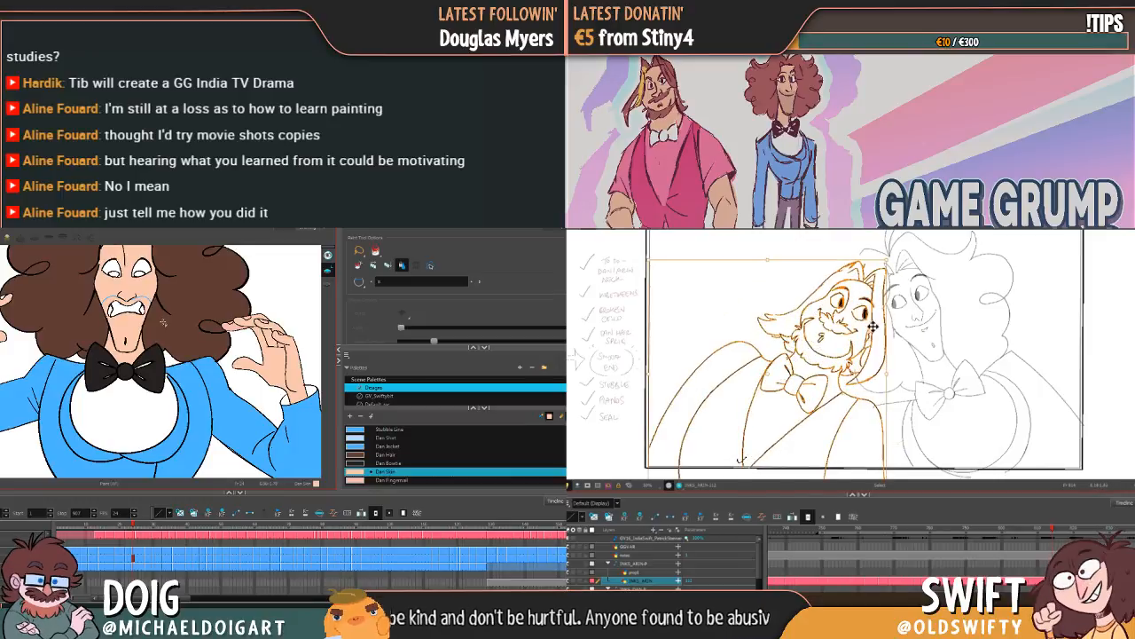
Step: Flip repeatedly between the neighbouring drawings to examine how the body and shoulder lines move from closed-eyed to open-eyed
key(comma)
key(period)
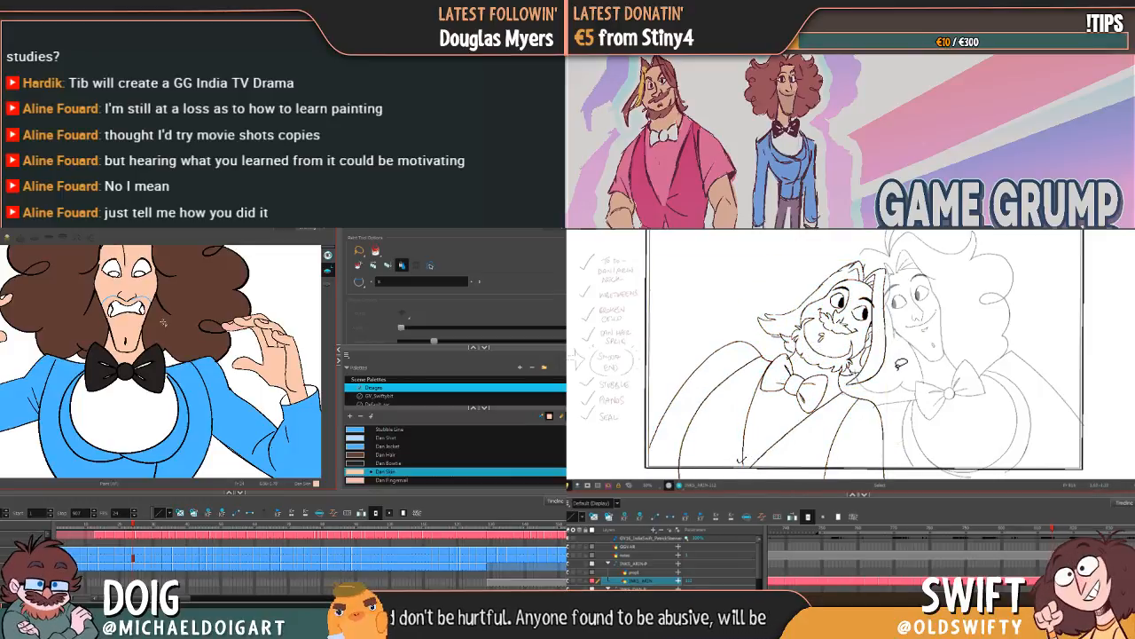
key(comma)
key(period)
key(comma)
key(period)
key(comma)
key(period)
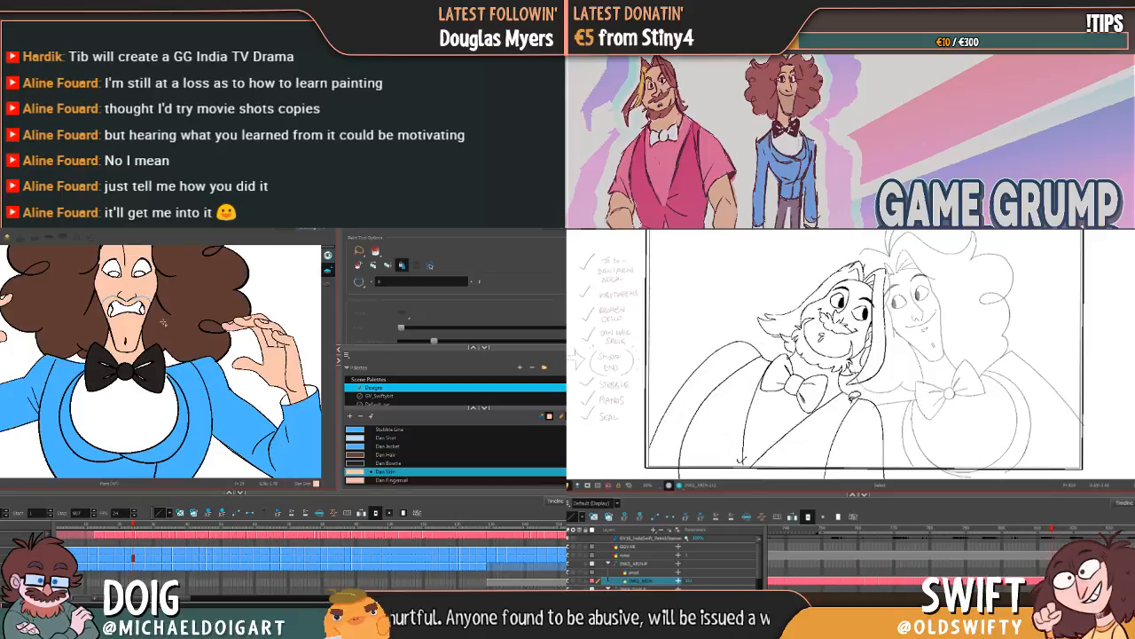
key(comma)
key(period)
Step: Select the open-eyed character's right-hand shoulder and arm outline, stretch it slightly up and outward, and compare with the closed-eyed drawing
click(881, 407)
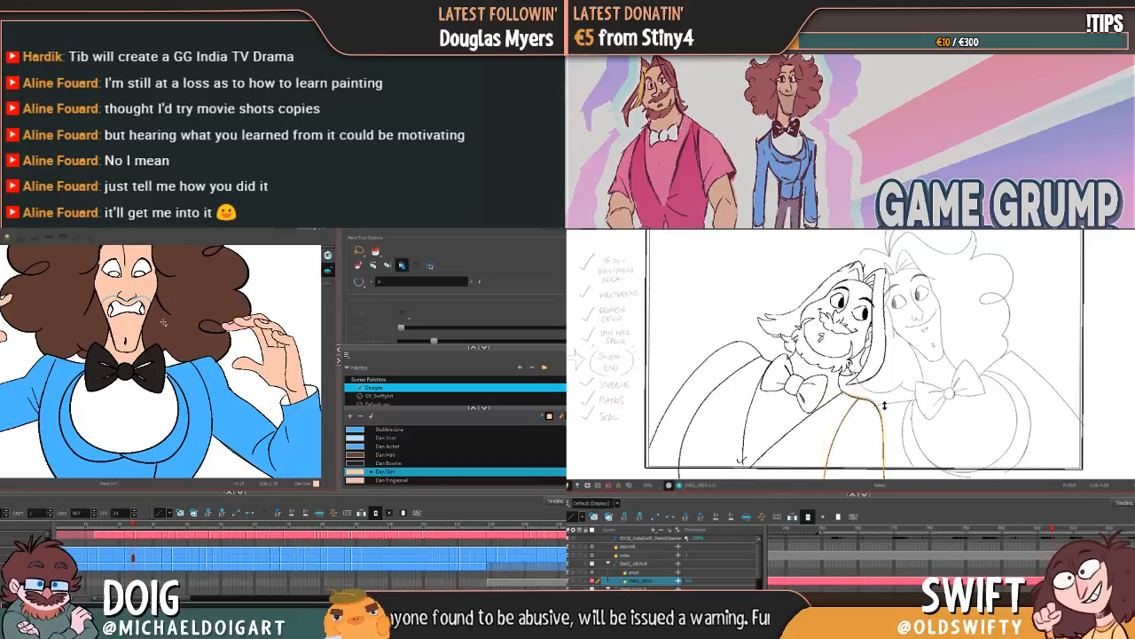
key(Escape)
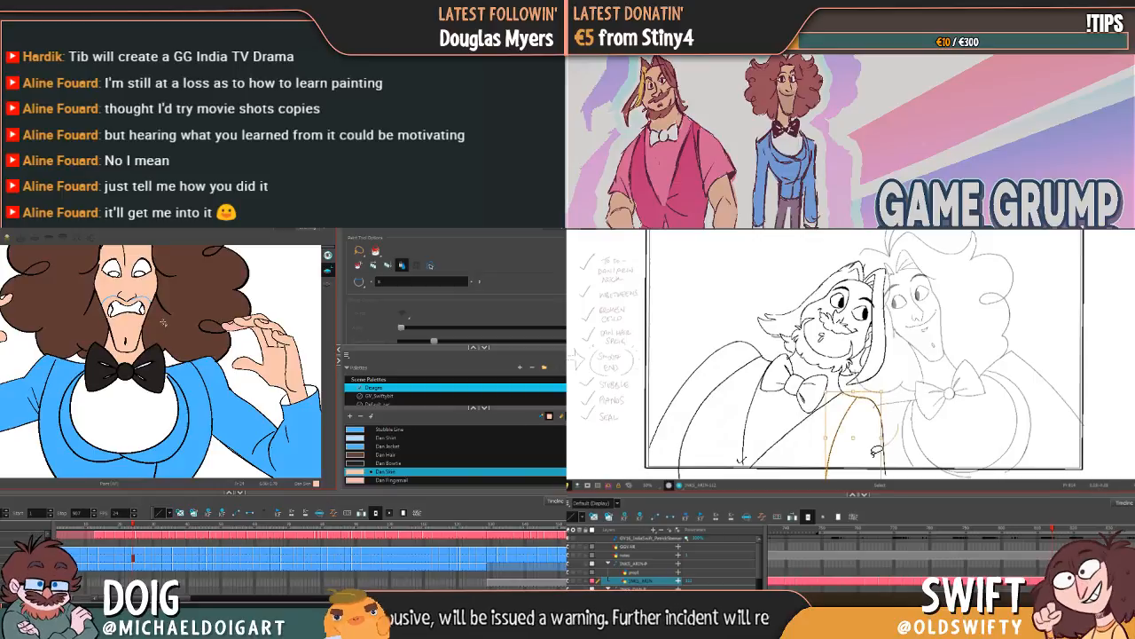
drag(882, 391, 887, 390)
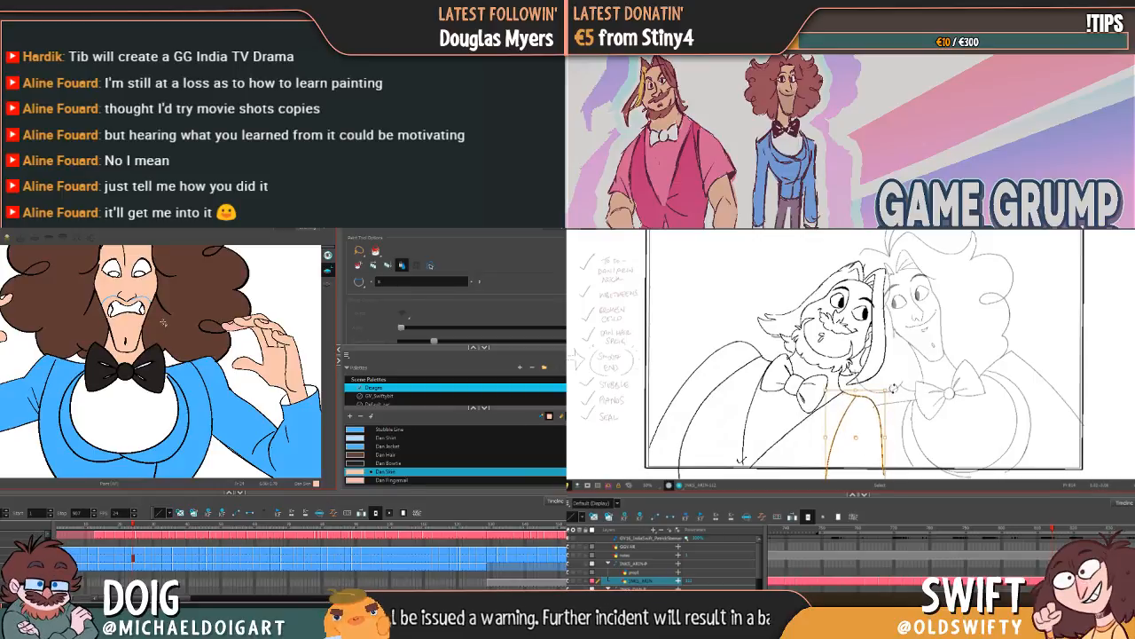
key(comma)
key(period)
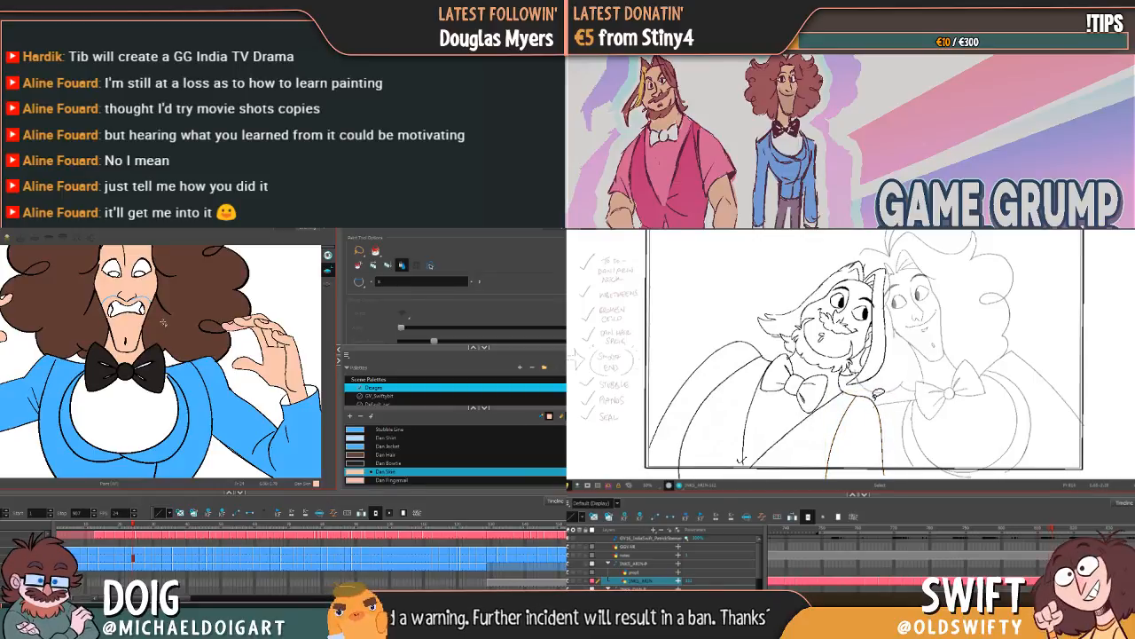
Step: Select the outer line of the open-eyed character's right-hand arm and adjust it slightly against the closed-eyed drawing
click(874, 437)
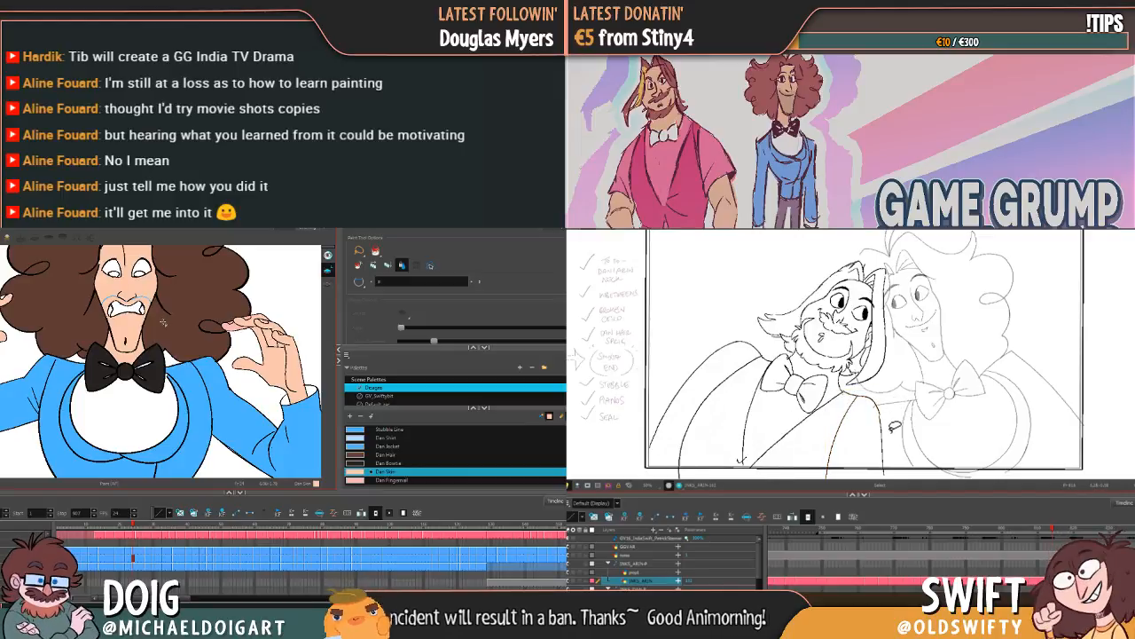
click(884, 433)
drag(885, 415, 885, 411)
click(903, 406)
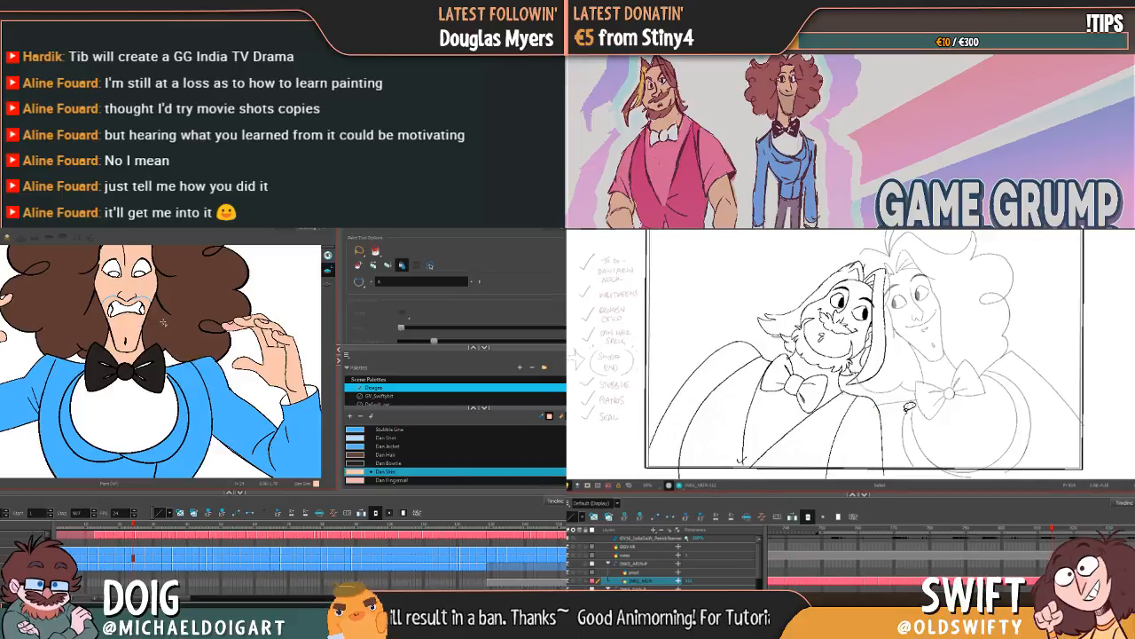
key(f)
key(g)
key(f)
key(g)
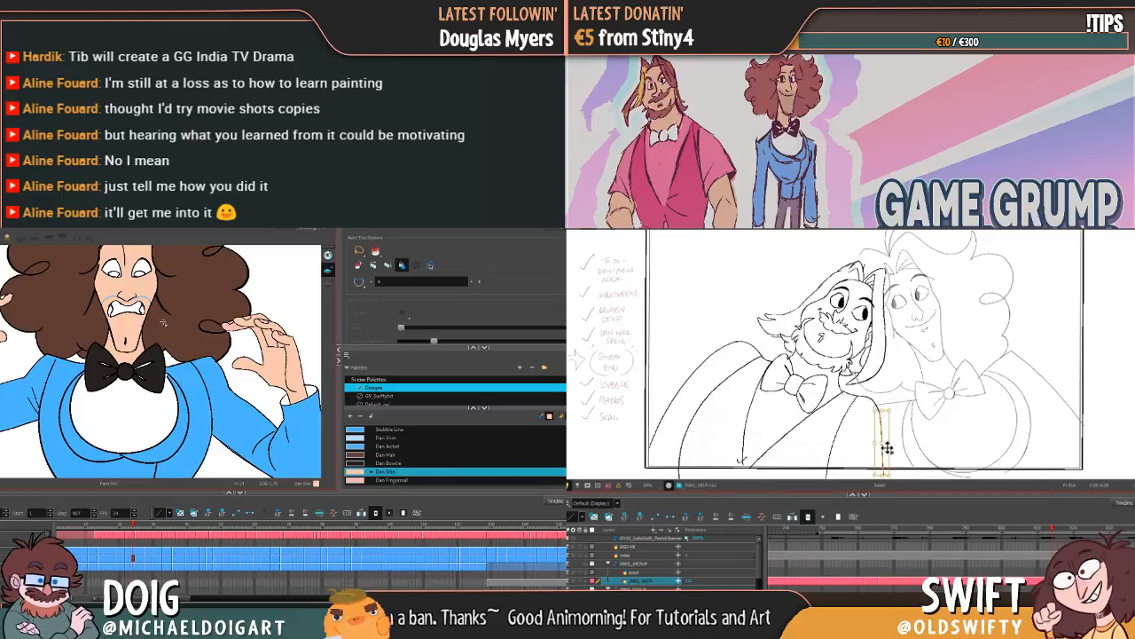
Step: Flip through the closed-eyed, open-eyed and following drawings to examine the bearded character's movement across the three poses
key(f)
key(g)
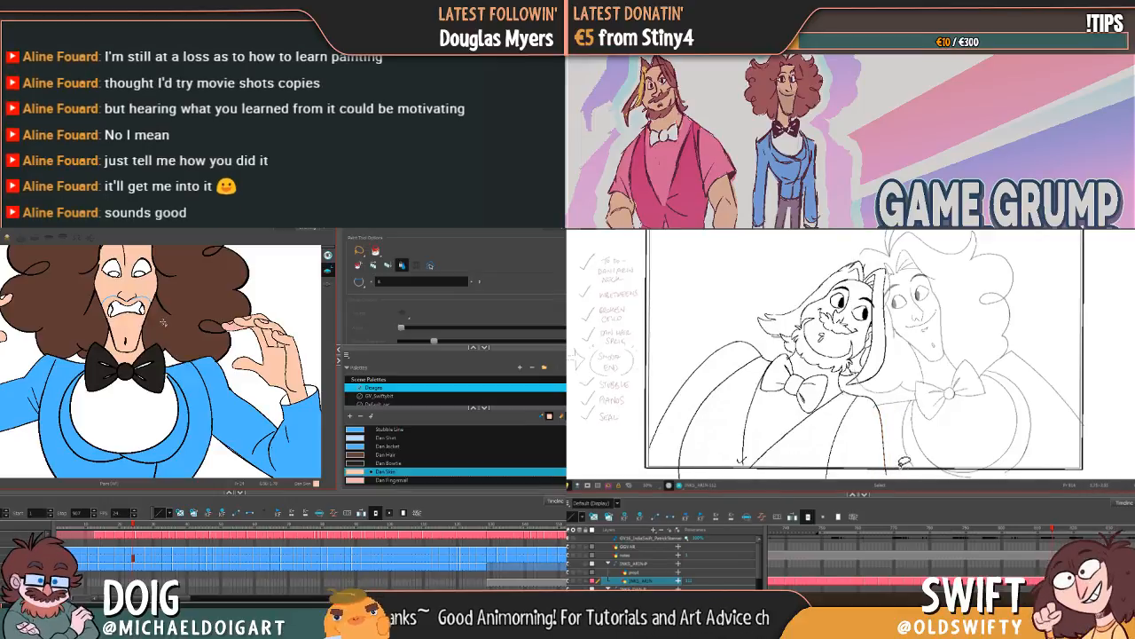
key(f)
key(g)
key(f)
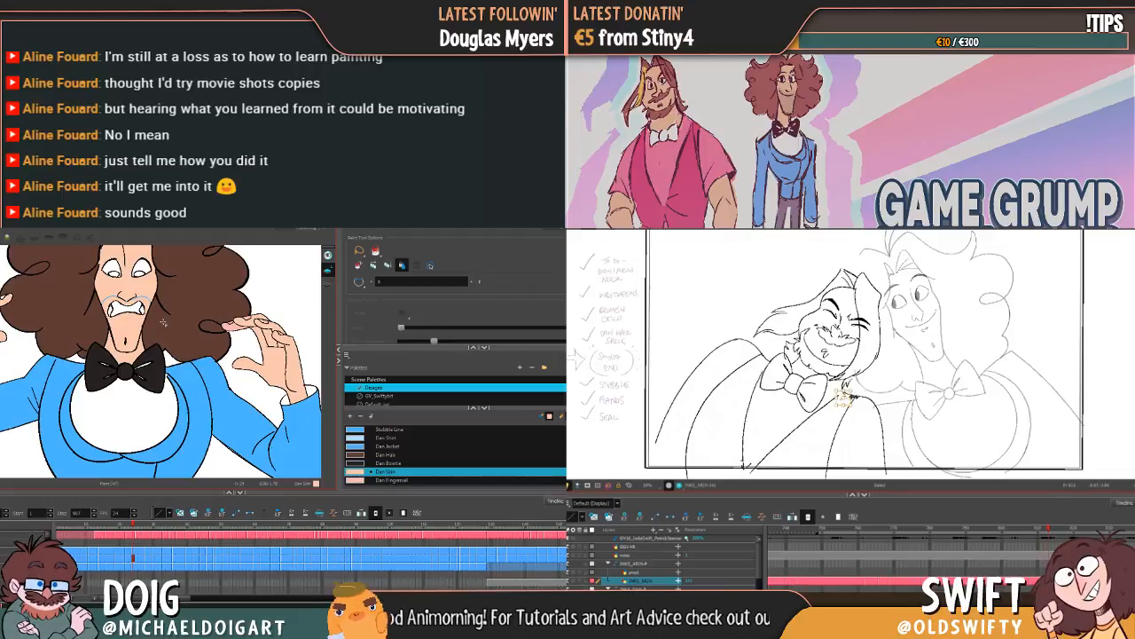
key(g)
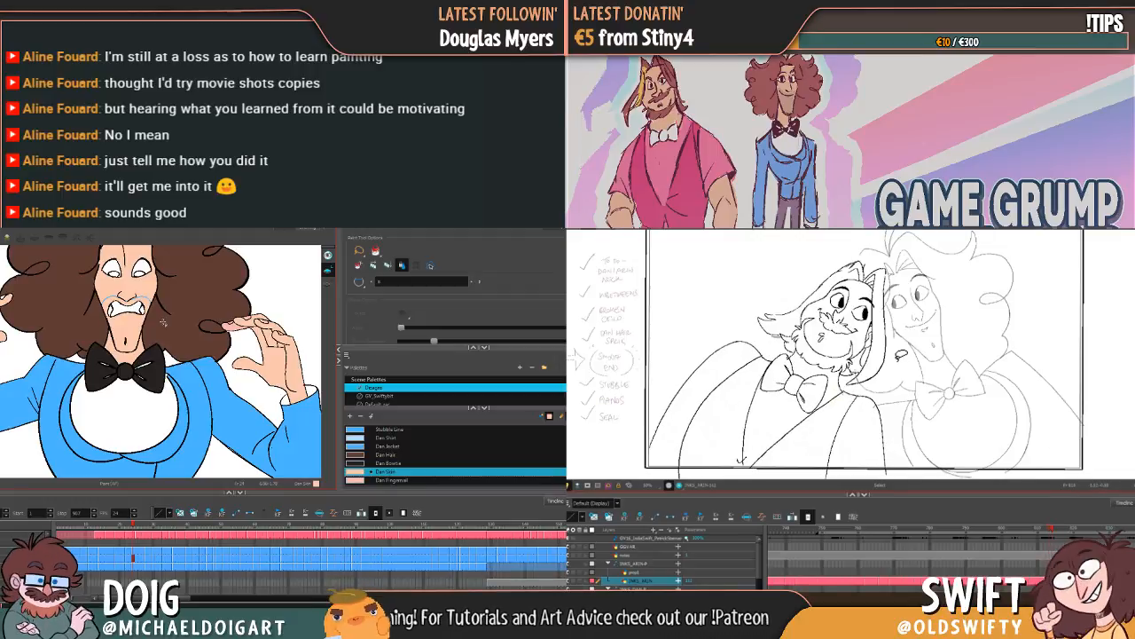
key(f)
key(g)
key(g)
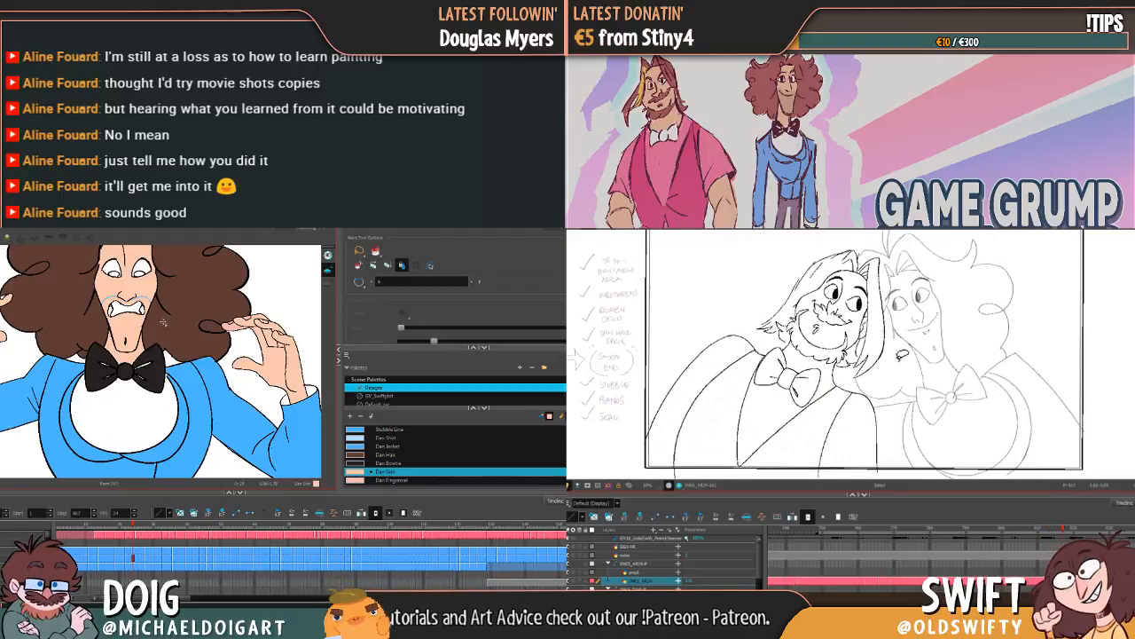
key(f)
key(g)
key(f)
key(g)
Step: Select the whole bearded character in the drawing after the open-eyed one and shift it slightly down and right to align the poses
mouse_move(894, 411)
mouse_down()
mouse_move(858, 452)
mouse_move(762, 456)
mouse_move(700, 362)
mouse_move(840, 232)
mouse_move(940, 312)
mouse_move(868, 319)
mouse_up()
key(f)
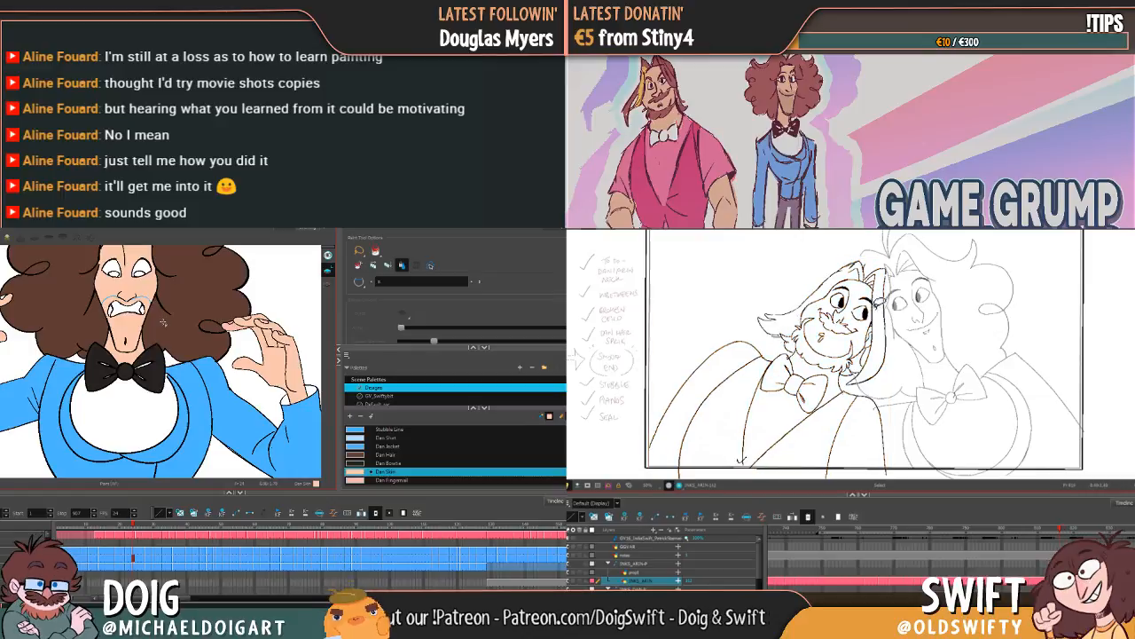
key(g)
key(f)
key(g)
mouse_move(898, 421)
mouse_down()
mouse_move(789, 453)
mouse_move(711, 373)
mouse_move(830, 249)
mouse_move(940, 322)
mouse_move(892, 306)
mouse_up()
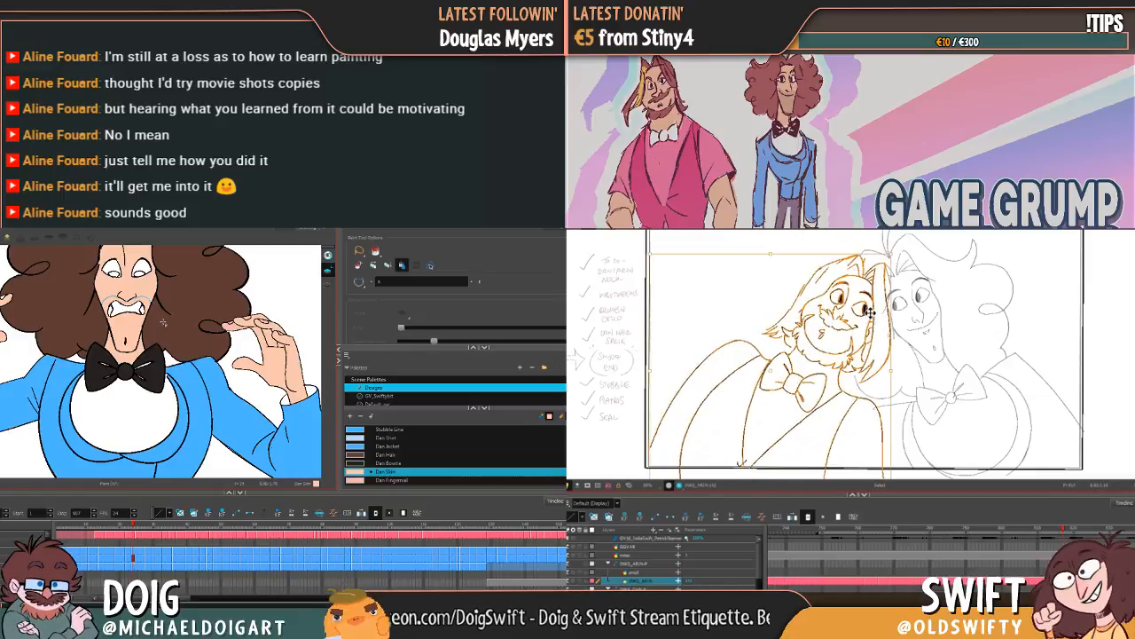
Step: Flip back and forth from the emptied frames to the shifted drawing to check the flow of the bearded character's movement
key(f)
key(g)
key(f)
key(g)
key(f)
key(g)
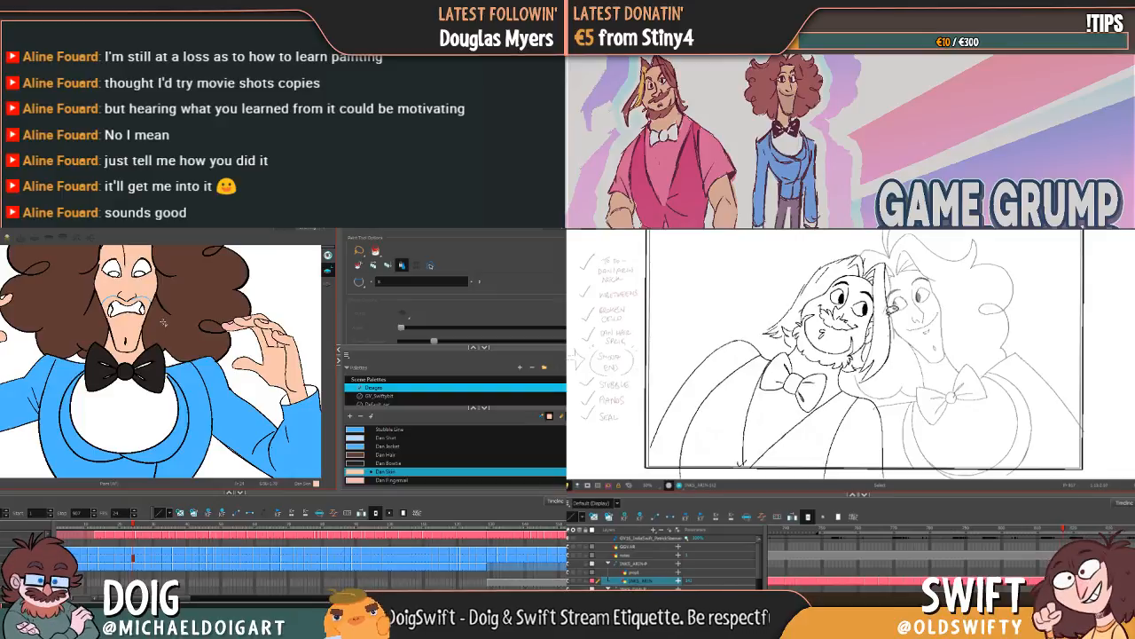
key(f)
key(g)
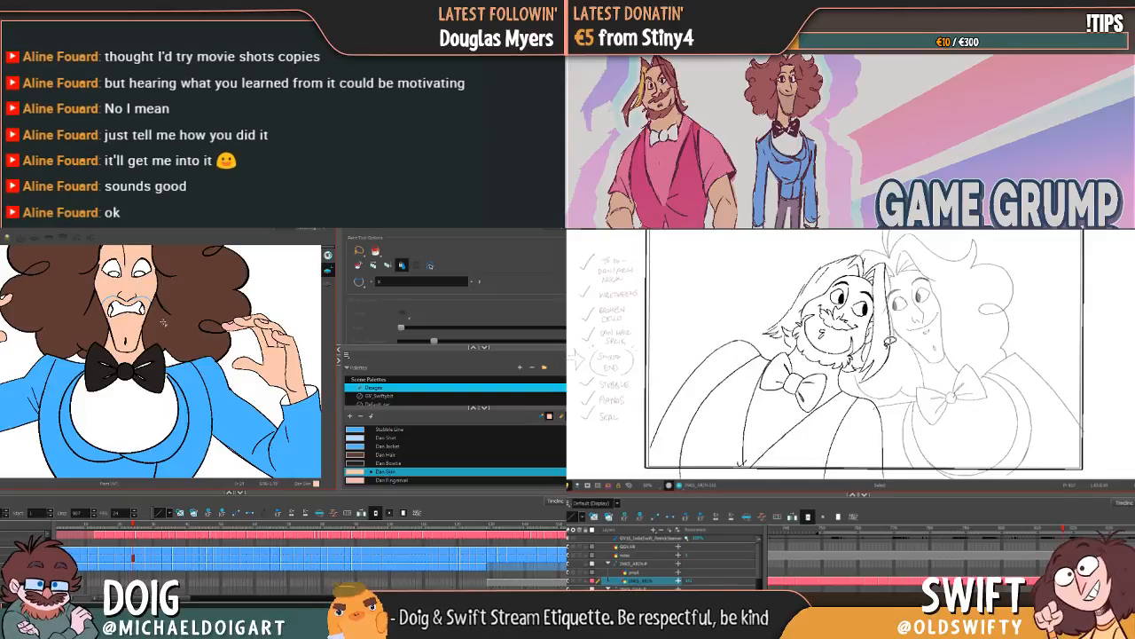
key(f)
key(f)
key(f)
key(f)
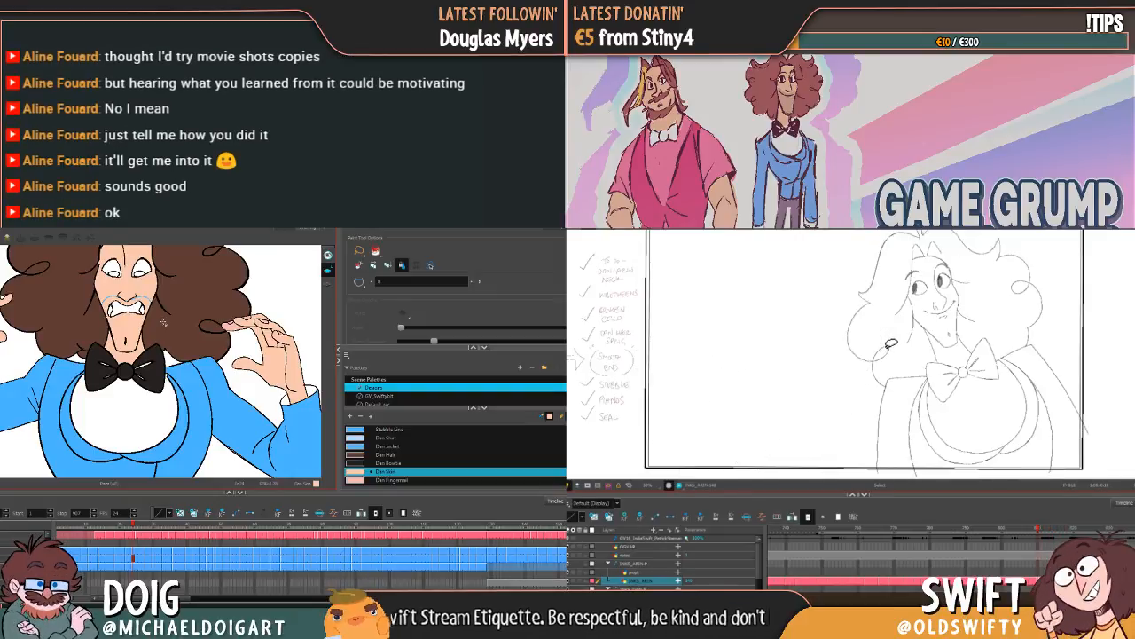
key(g)
key(g)
key(g)
key(g)
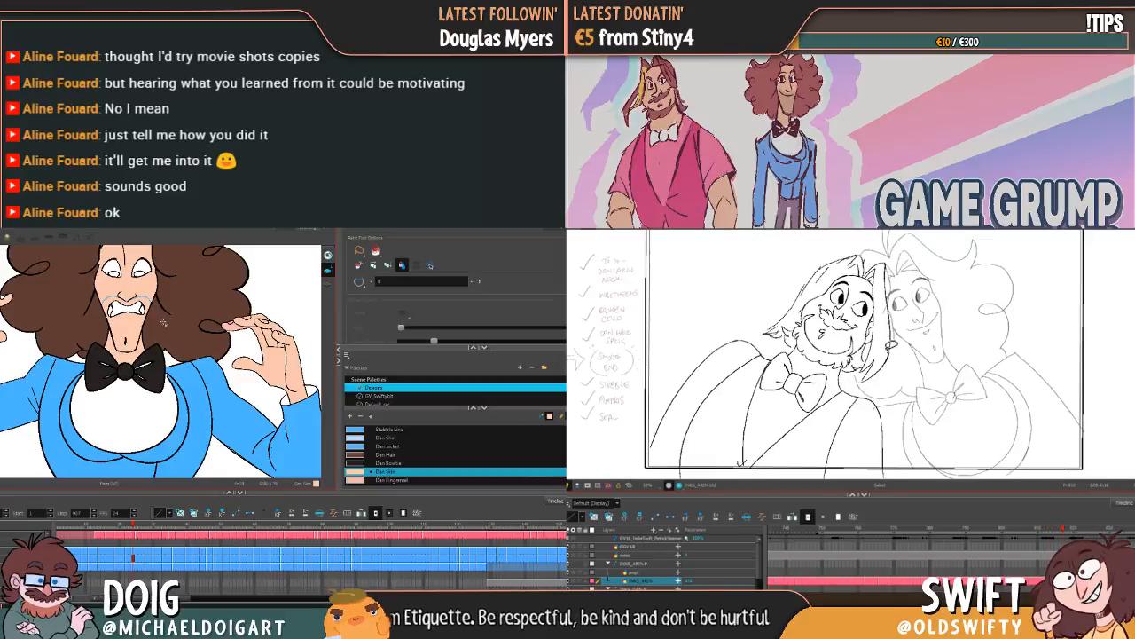
key(f)
key(g)
Step: Select the bearded character's lines in the shifted drawing again, fine-tune their position slightly, and compare with the preceding drawings
mouse_move(884, 433)
mouse_down()
mouse_move(718, 370)
mouse_move(924, 358)
mouse_move(889, 416)
mouse_up()
drag(871, 321, 873, 319)
key(f)
key(f)
key(g)
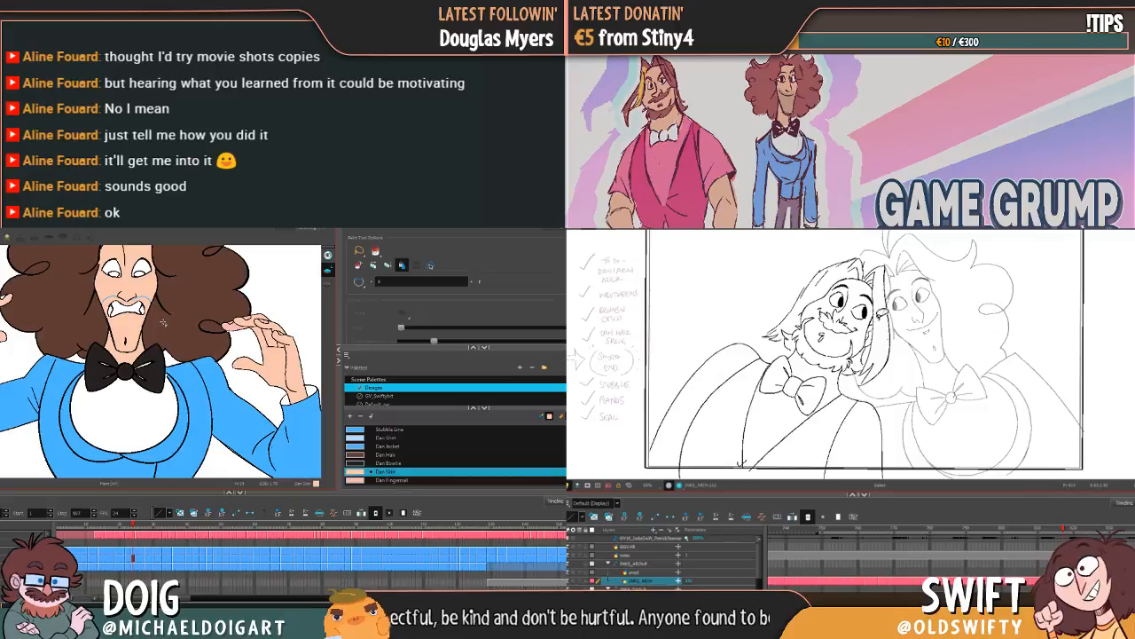
Step: Flip between the bearded character's shifted drawing, the open-eyed one and the closed-eyed one to examine the movement across the poses
key(f)
key(g)
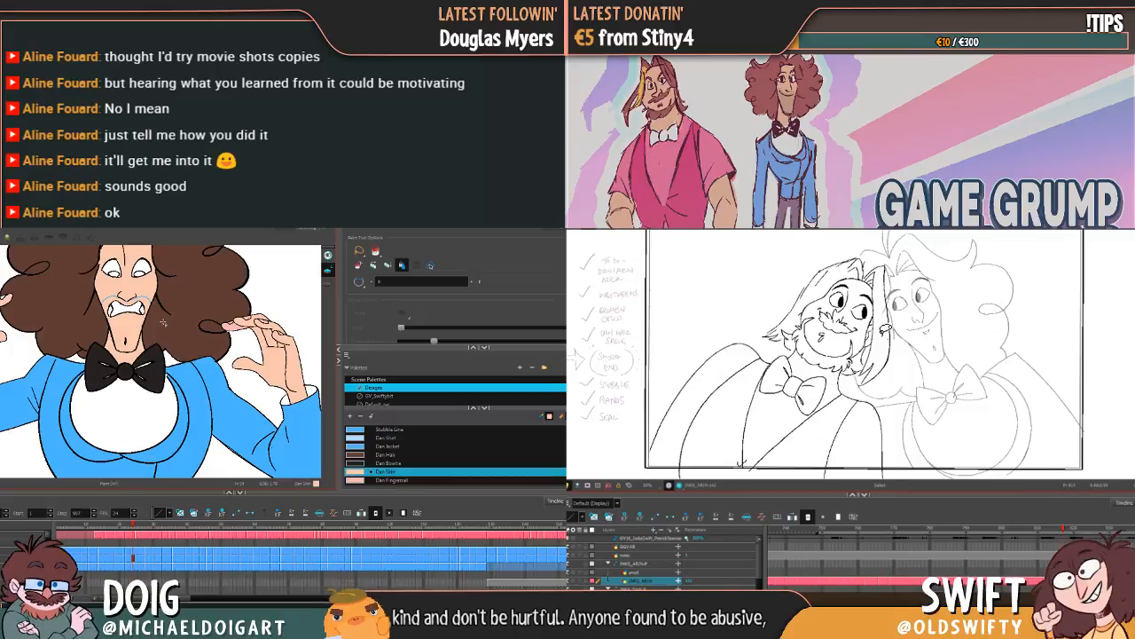
key(f)
key(g)
key(comma)
key(comma)
key(comma)
key(comma)
key(comma)
key(comma)
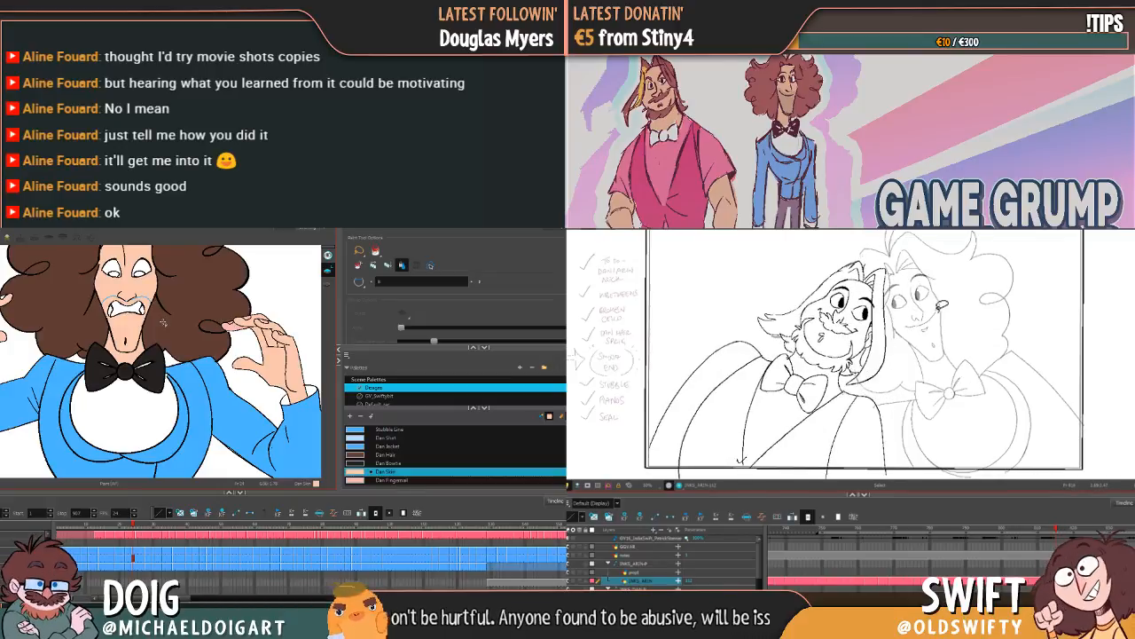
key(f)
key(g)
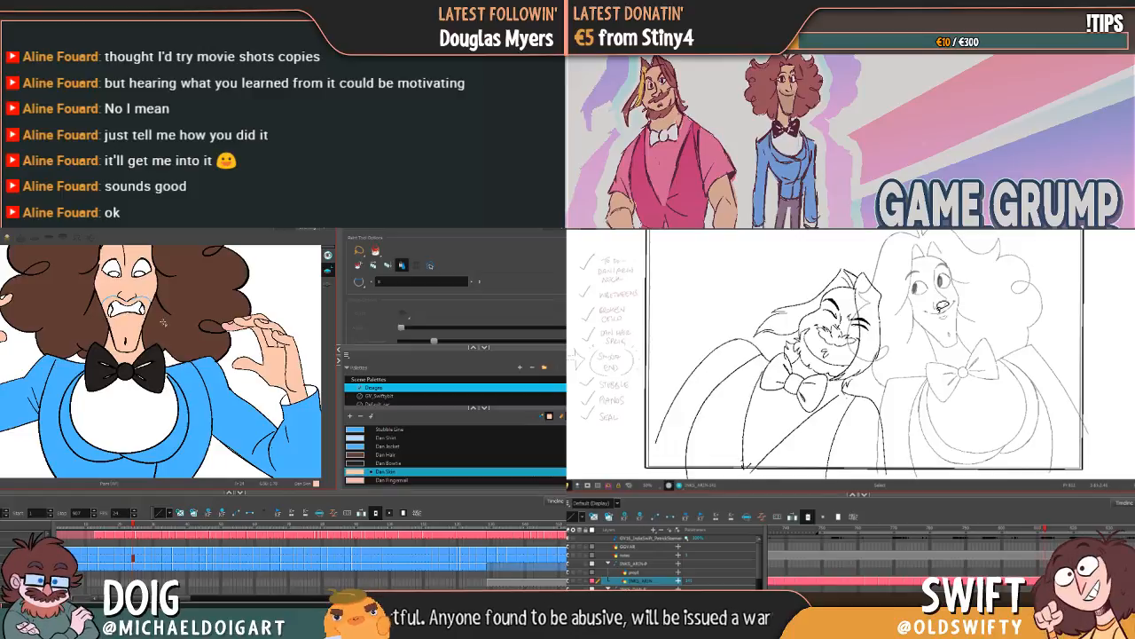
key(period)
key(period)
key(period)
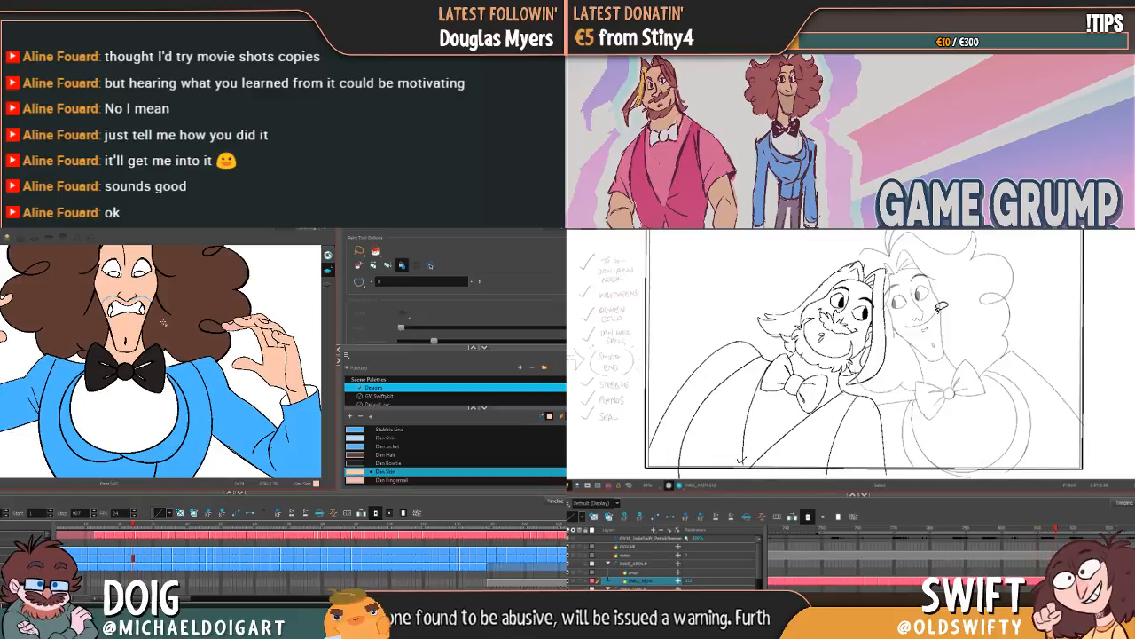
key(period)
key(period)
key(comma)
key(period)
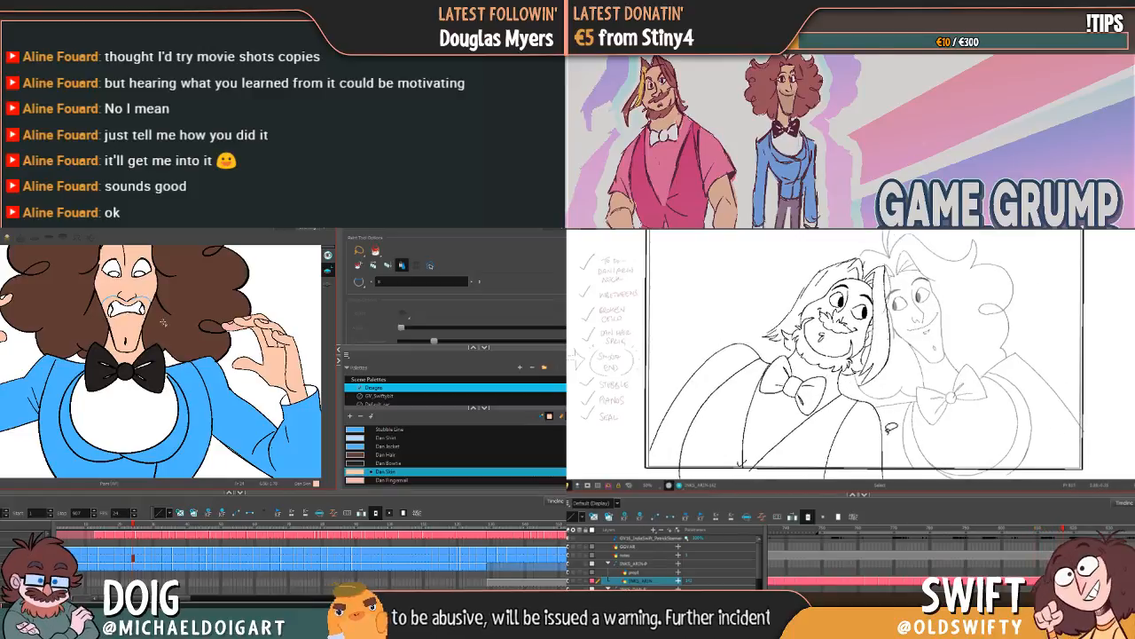
Step: Select the bearded character's lines in the shifted drawing, adjust their position slightly, and compare the result with the preceding drawing
mouse_move(880, 435)
mouse_down()
mouse_move(727, 339)
mouse_move(908, 366)
mouse_move(892, 409)
mouse_up()
drag(870, 316, 879, 308)
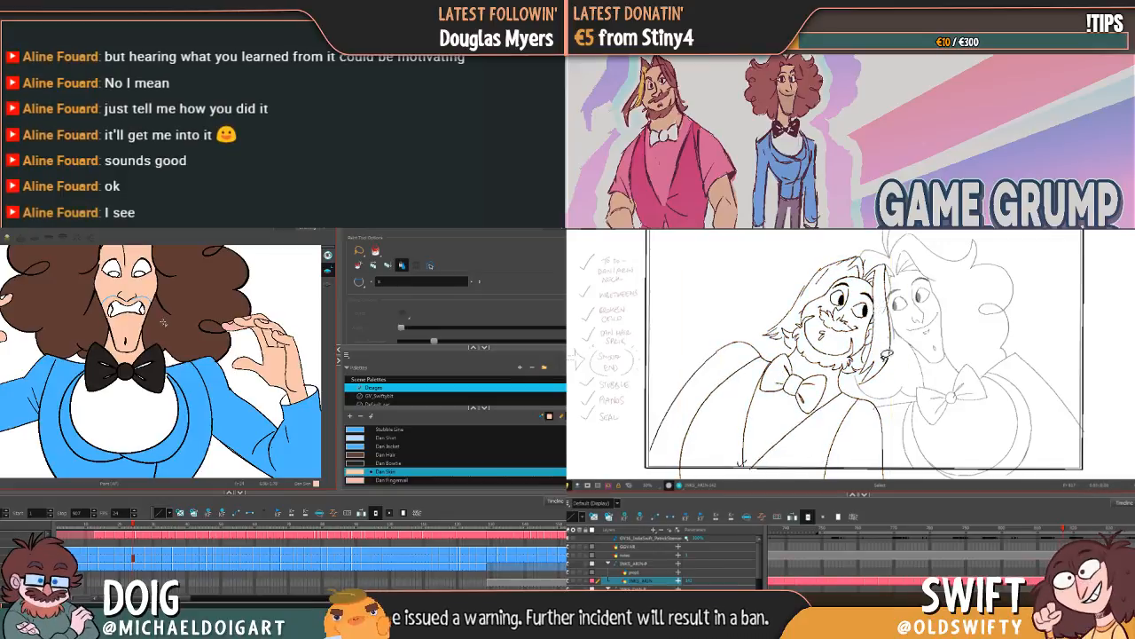
mouse_move(878, 457)
mouse_down()
mouse_move(750, 426)
mouse_move(909, 364)
mouse_up()
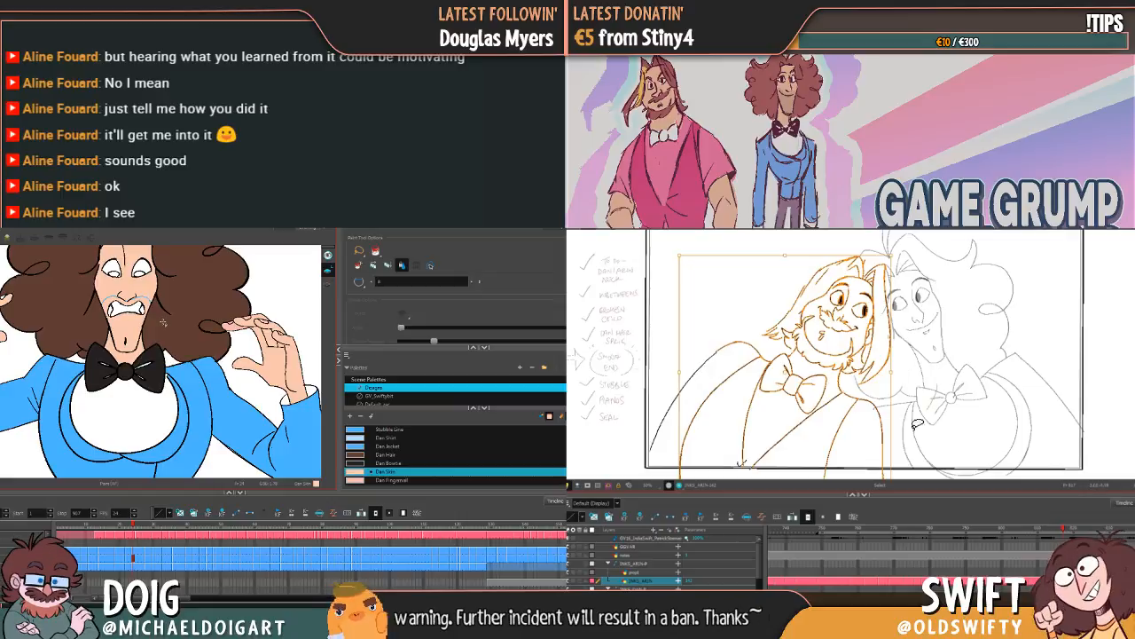
mouse_move(883, 448)
mouse_down()
mouse_move(828, 243)
mouse_move(931, 342)
mouse_up()
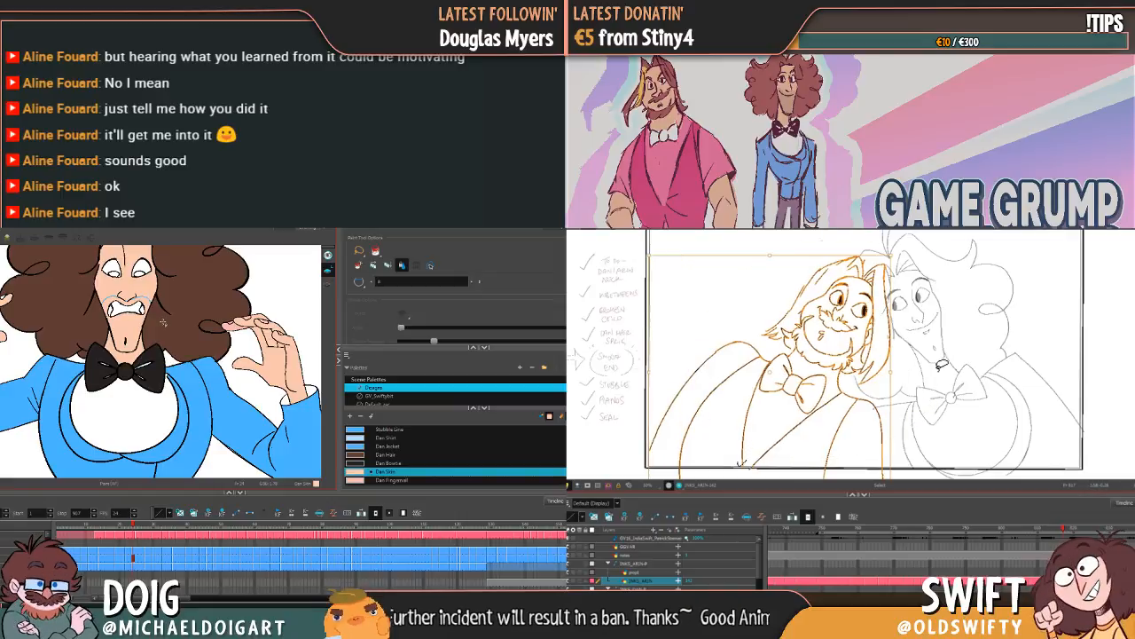
key(Escape)
key(comma)
key(period)
key(comma)
key(period)
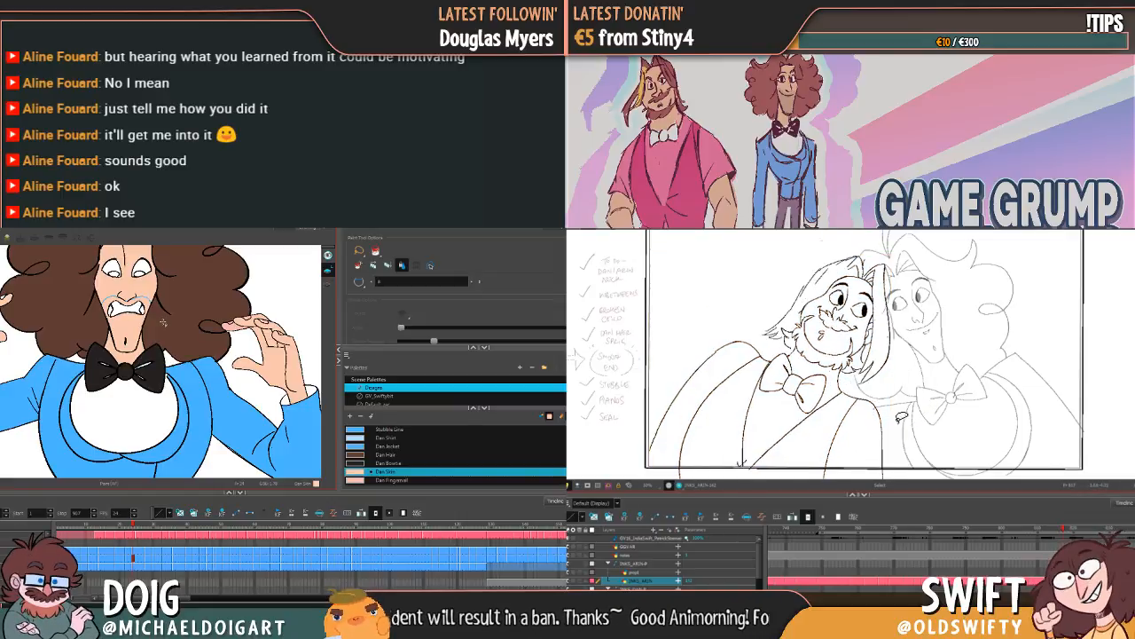
key(comma)
key(period)
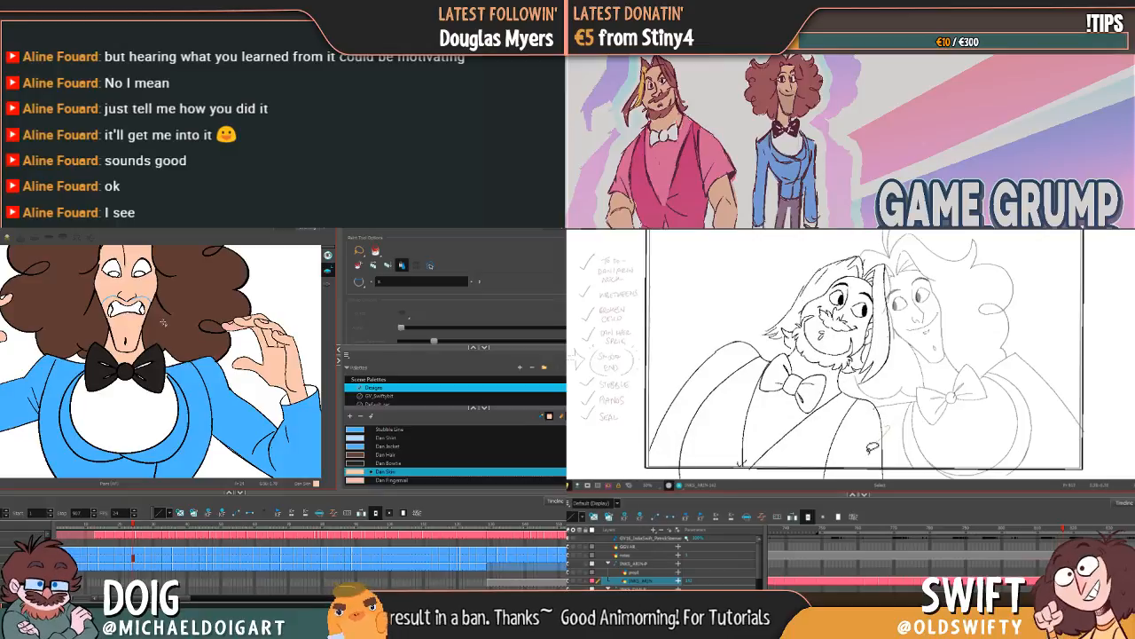
Step: Reselect the bearded character's lines and flip repeatedly against the preceding drawing to compare the body and arm positions
mouse_move(875, 449)
mouse_down()
mouse_move(717, 314)
mouse_move(942, 353)
mouse_up()
key(comma)
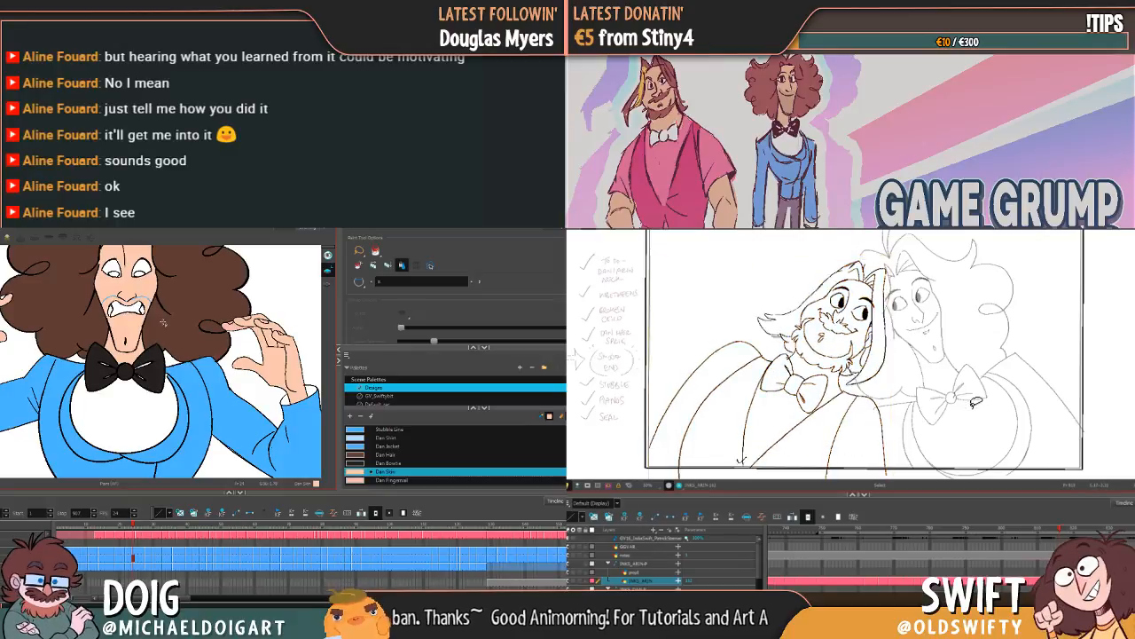
key(period)
key(comma)
key(period)
key(comma)
key(period)
key(comma)
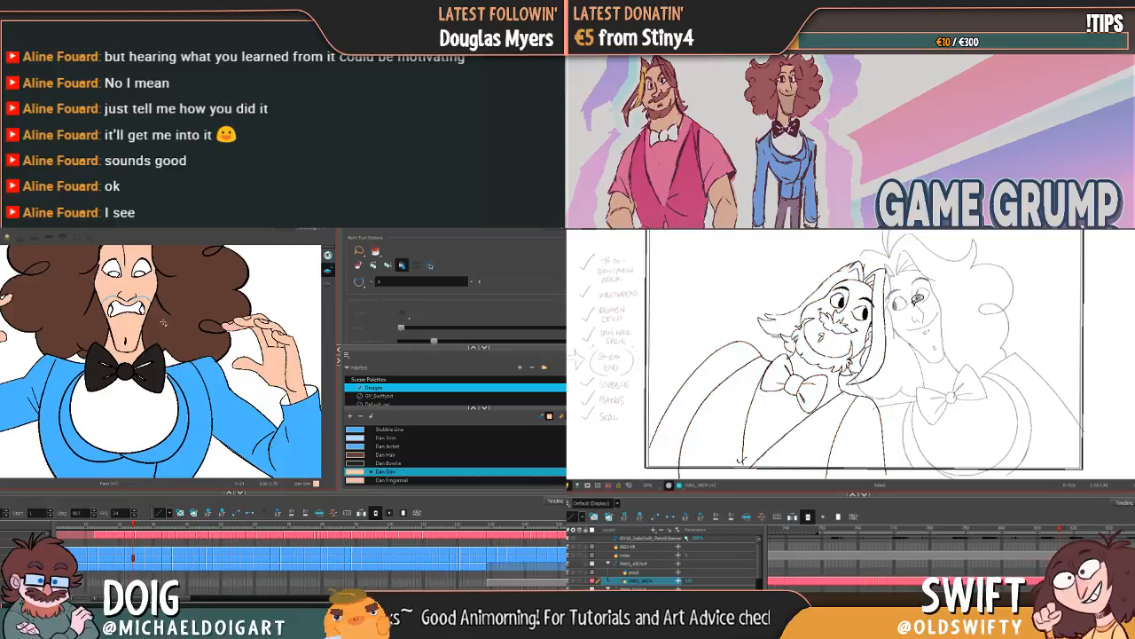
Step: Select the bearded character's outer shoulder line in the shifted drawing and nudge it slightly, checking it against the preceding drawing
key(period)
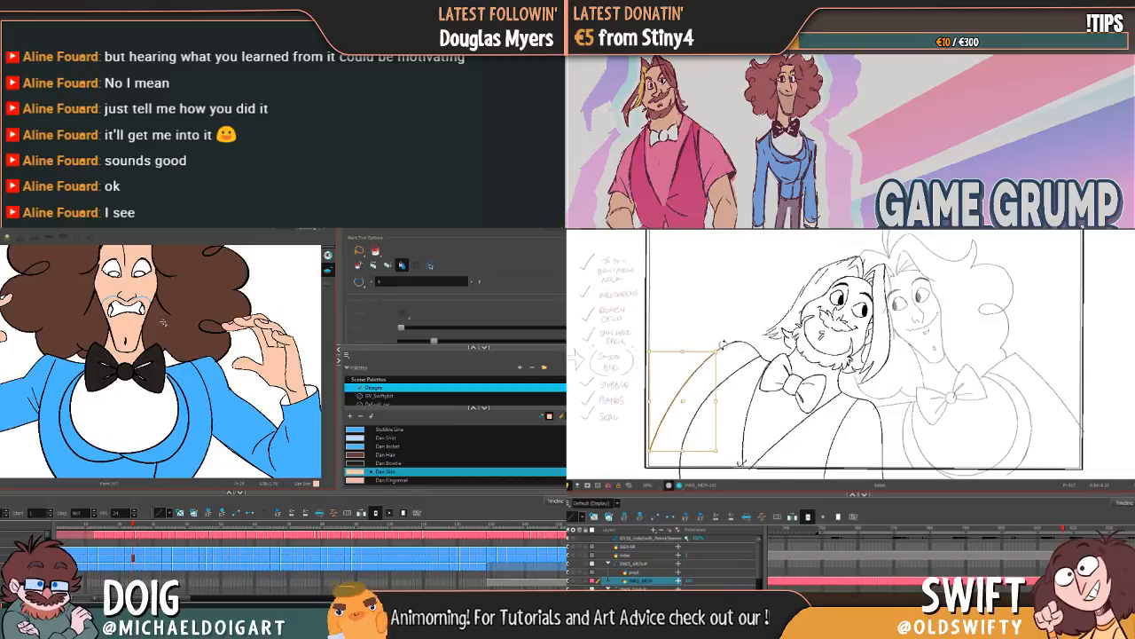
key(comma)
key(period)
key(comma)
key(period)
key(comma)
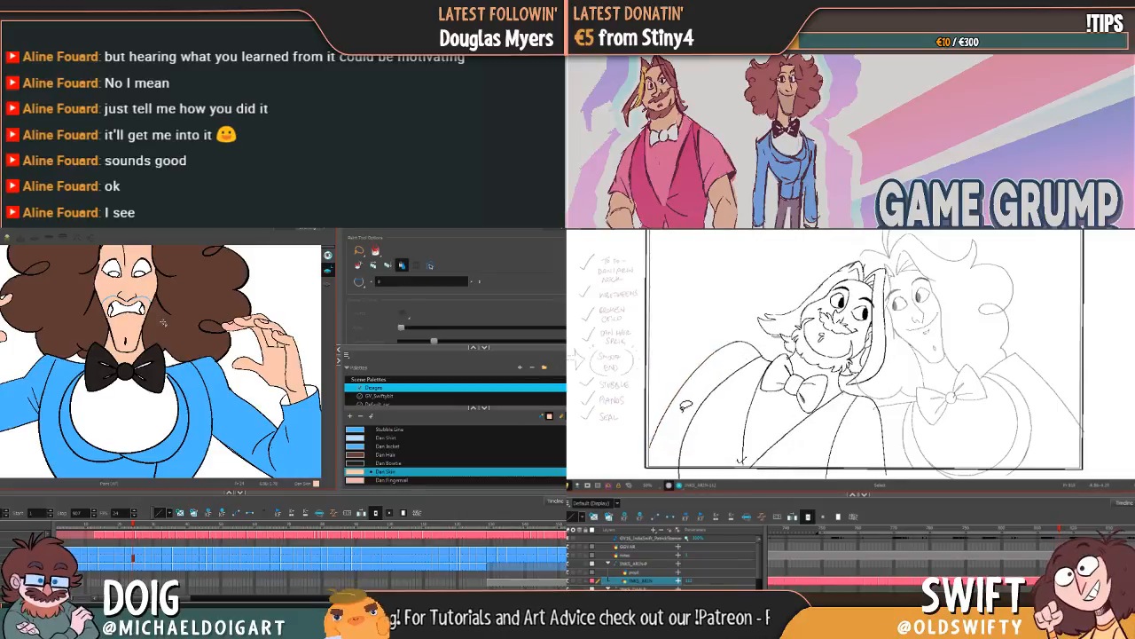
key(period)
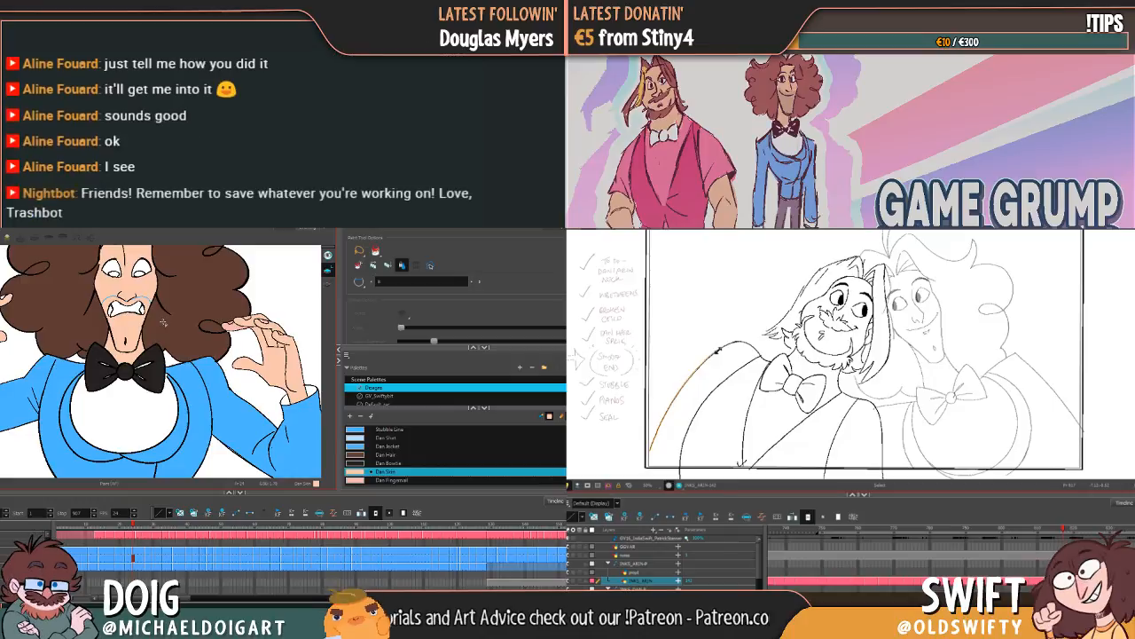
key(comma)
key(period)
key(comma)
key(period)
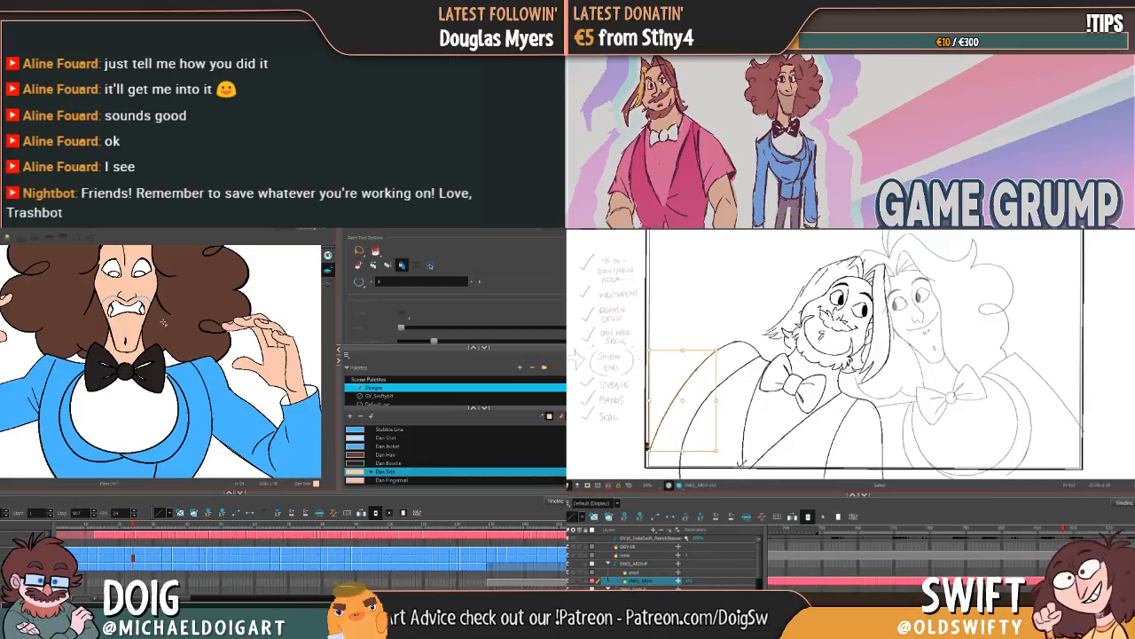
Step: Stretch the lower end of the outer shoulder line outward to the picture frame's edge and compare it with the preceding drawing
key(comma)
key(period)
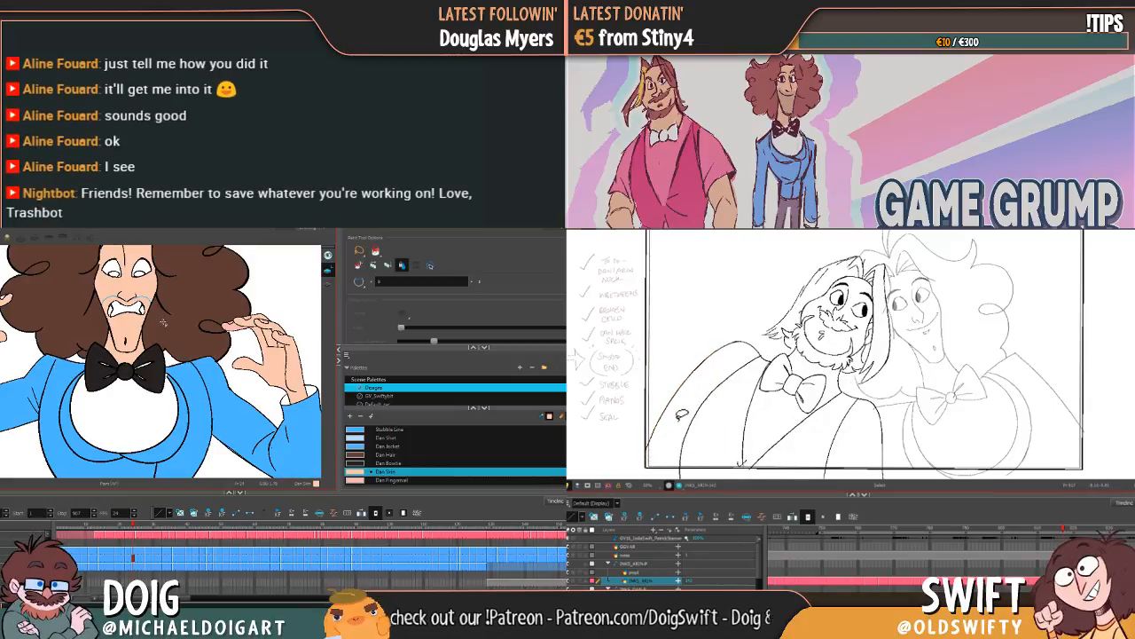
key(comma)
key(period)
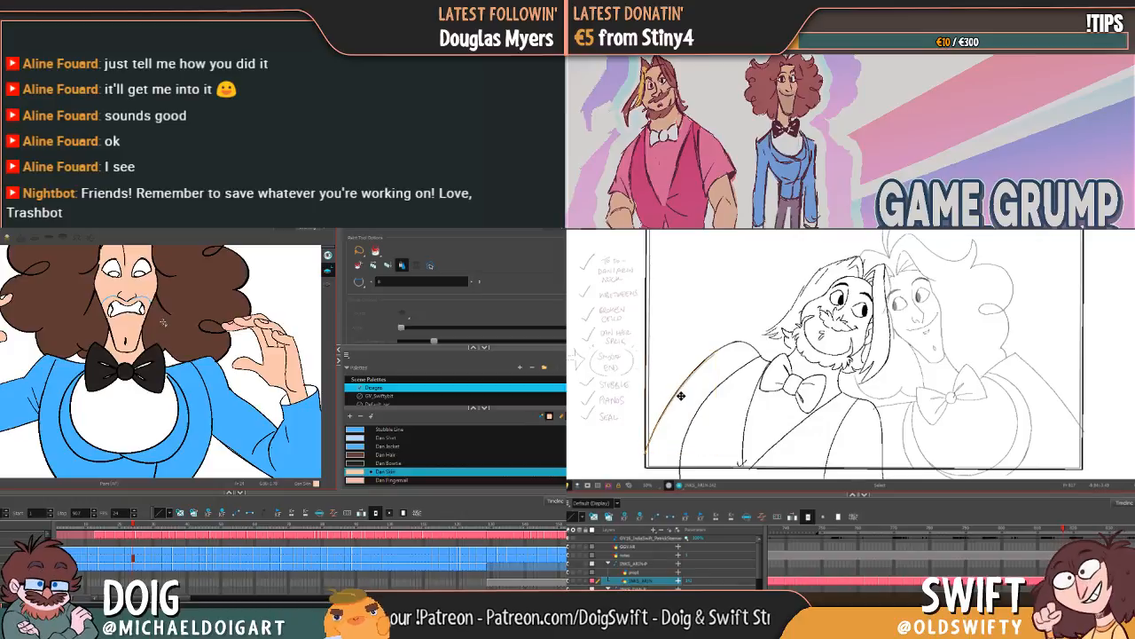
key(comma)
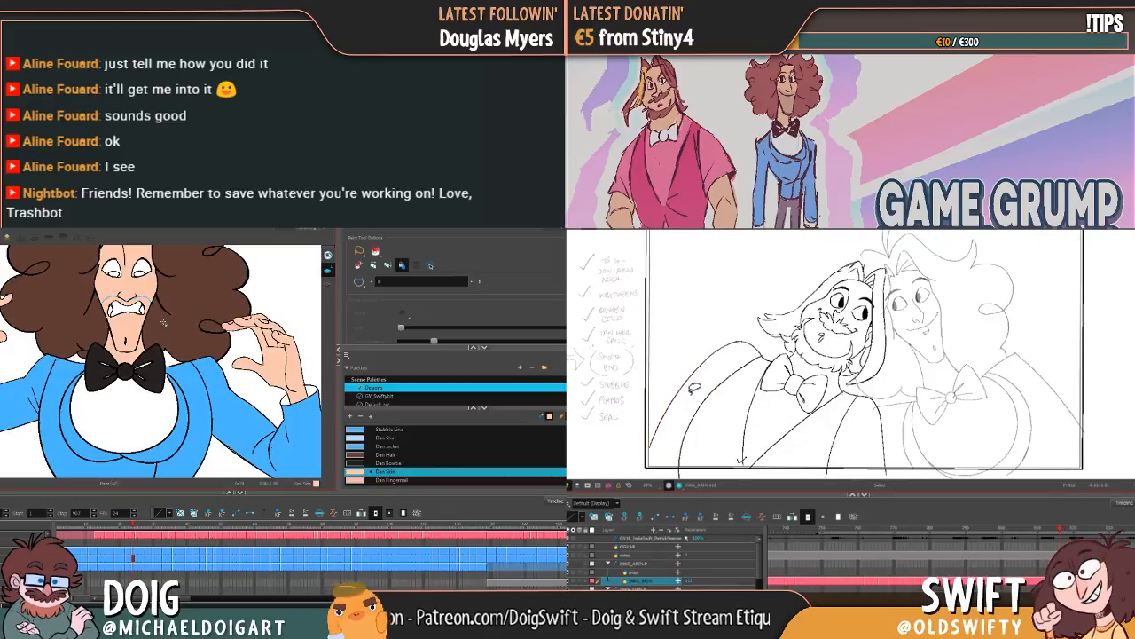
key(period)
click(667, 408)
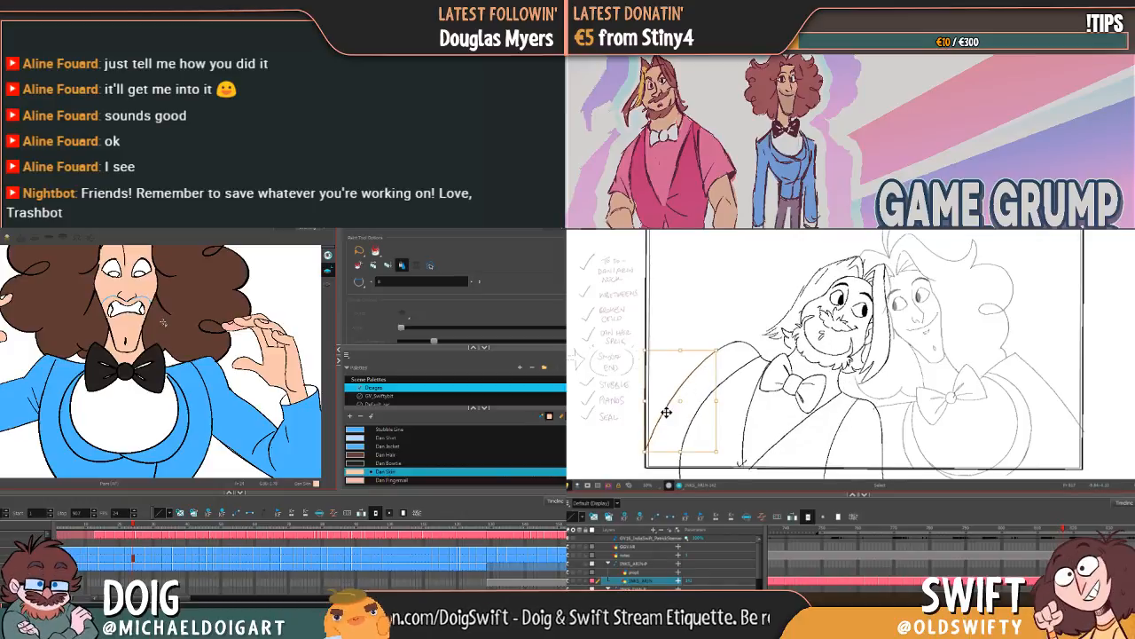
key(comma)
key(period)
Step: In the bearded character's closed-eyed drawing, stretch the outer shoulder line's lower end outward to the picture frame's edge
key(comma)
key(comma)
key(comma)
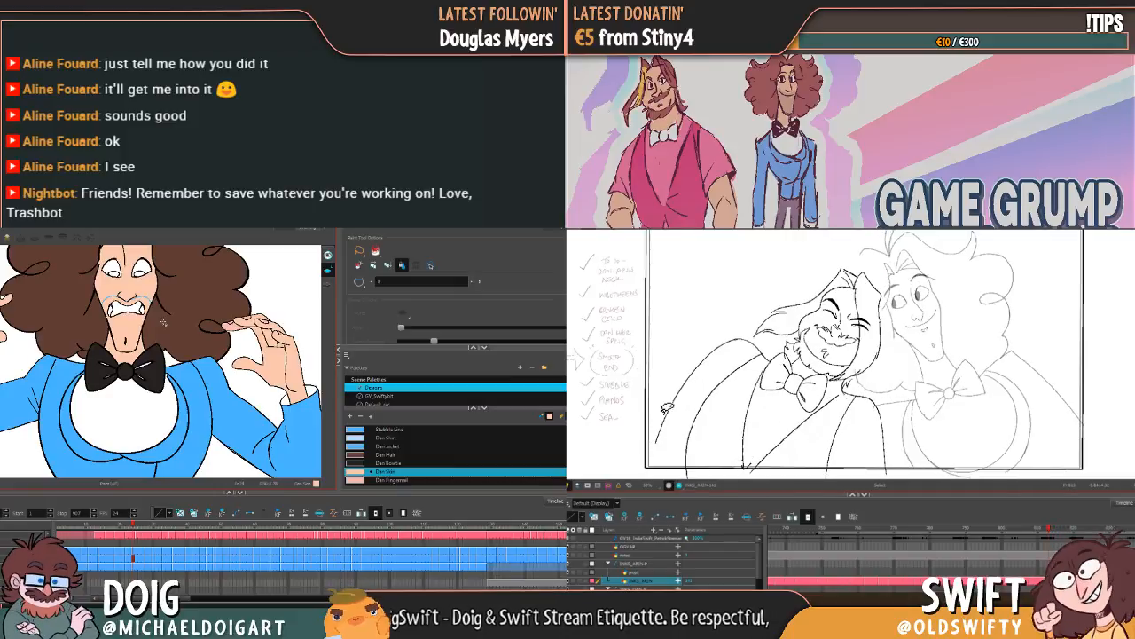
key(comma)
key(comma)
key(comma)
key(period)
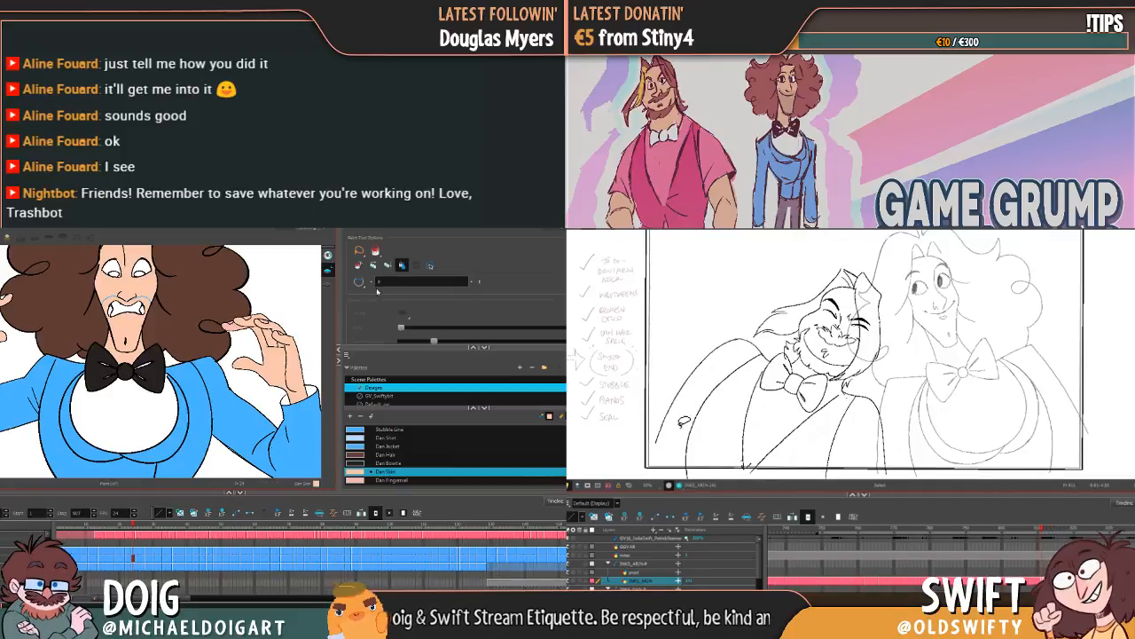
click(665, 428)
drag(655, 445, 645, 448)
key(2)
key(2)
key(2)
drag(237, 302, 134, 389)
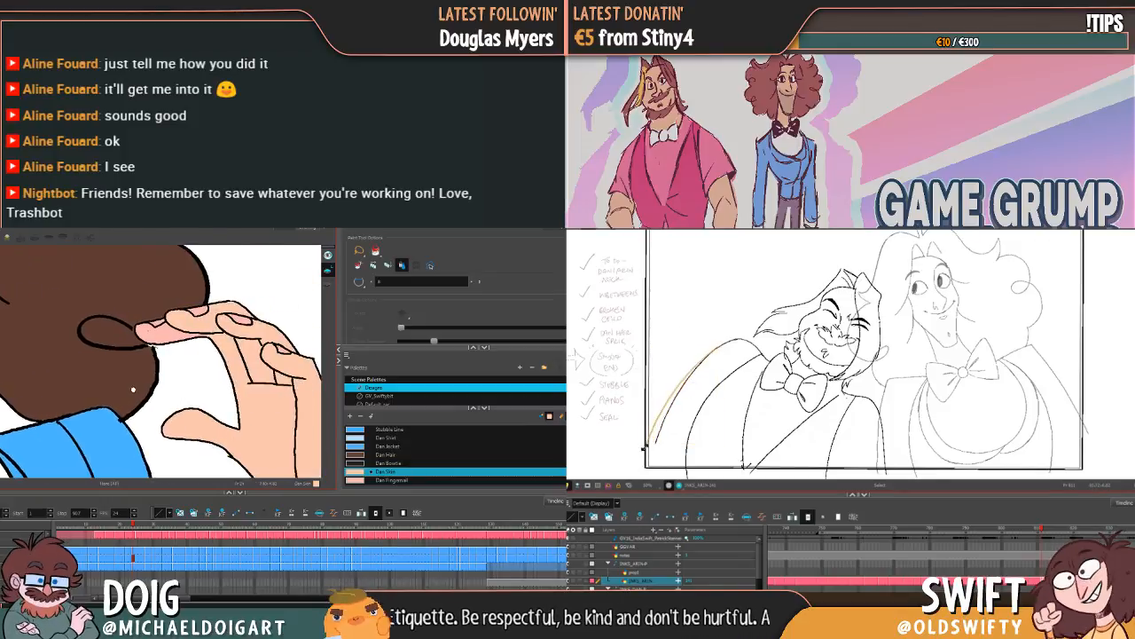
drag(645, 448, 644, 449)
drag(133, 389, 129, 386)
Step: Compare the curly-haired character's raised hand with the following drawing and fill its extended finger with Dan Skin
key(period)
key(period)
key(period)
key(period)
click(855, 440)
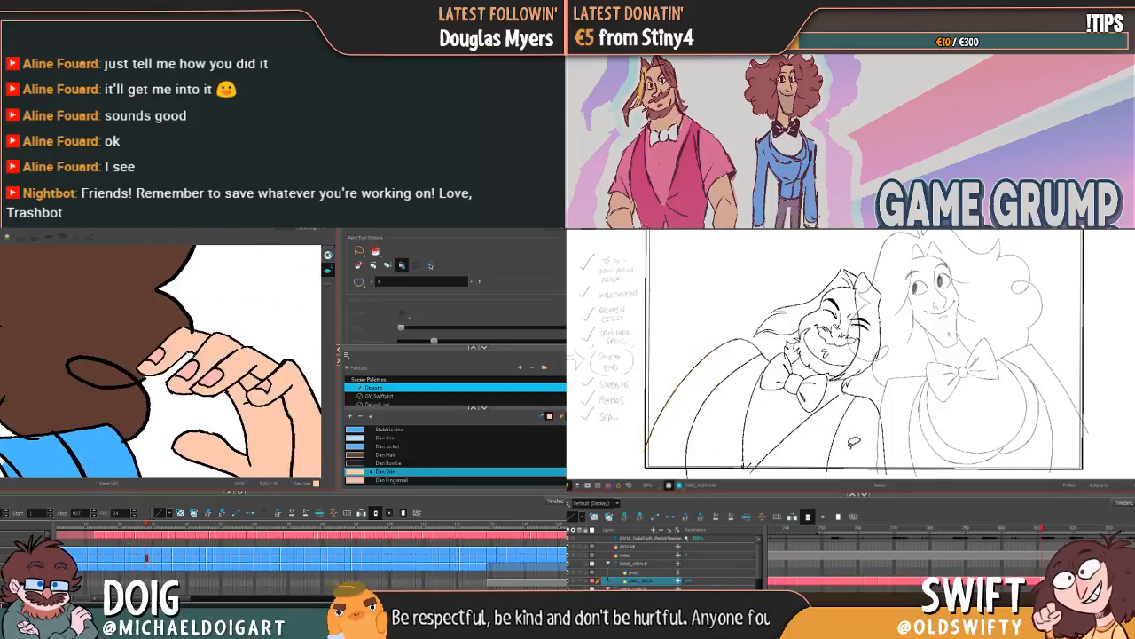
key(f)
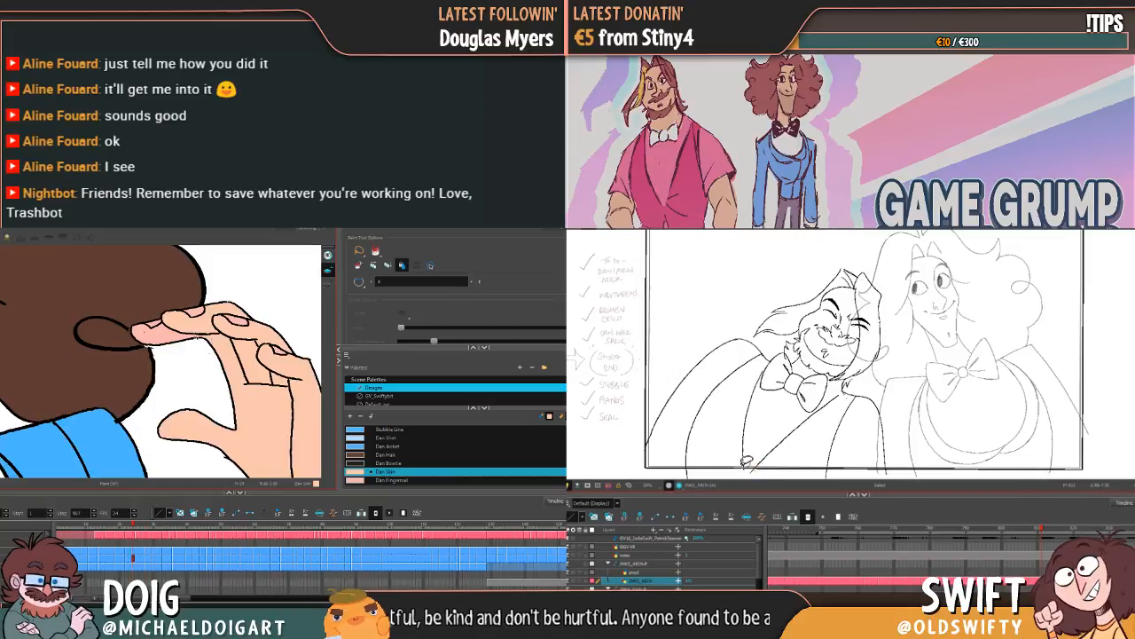
click(160, 337)
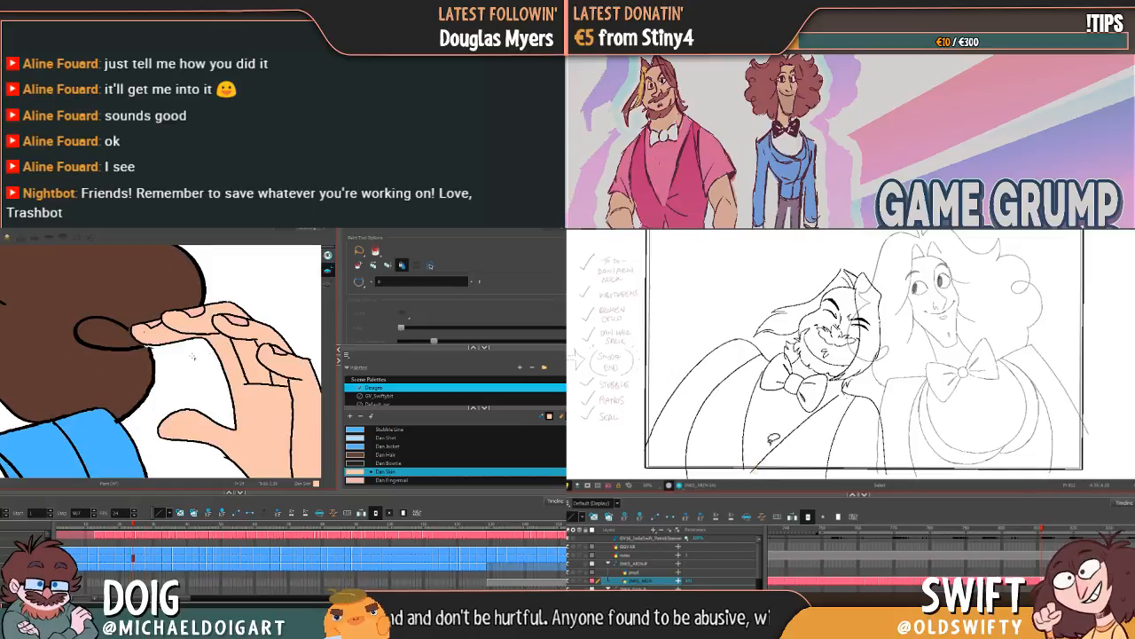
mouse_move(194, 371)
mouse_down()
mouse_move(186, 360)
mouse_move(173, 369)
mouse_up()
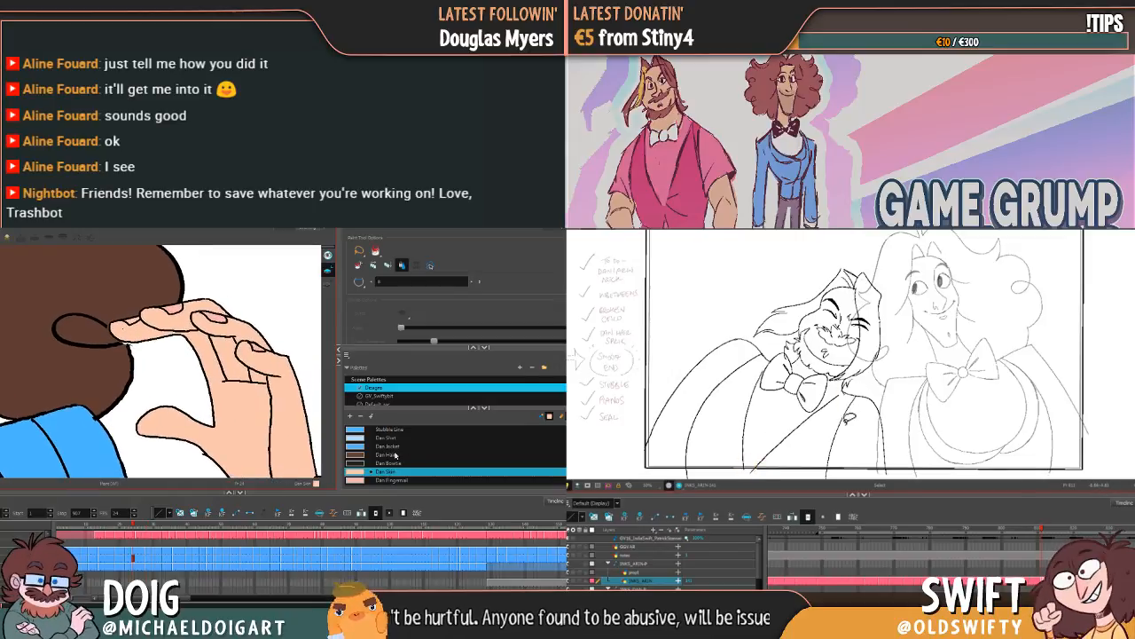
Step: Lighten the Dan Fingernail palette colour to a paler pink and check it on the curly-haired character's hand
double_click(356, 480)
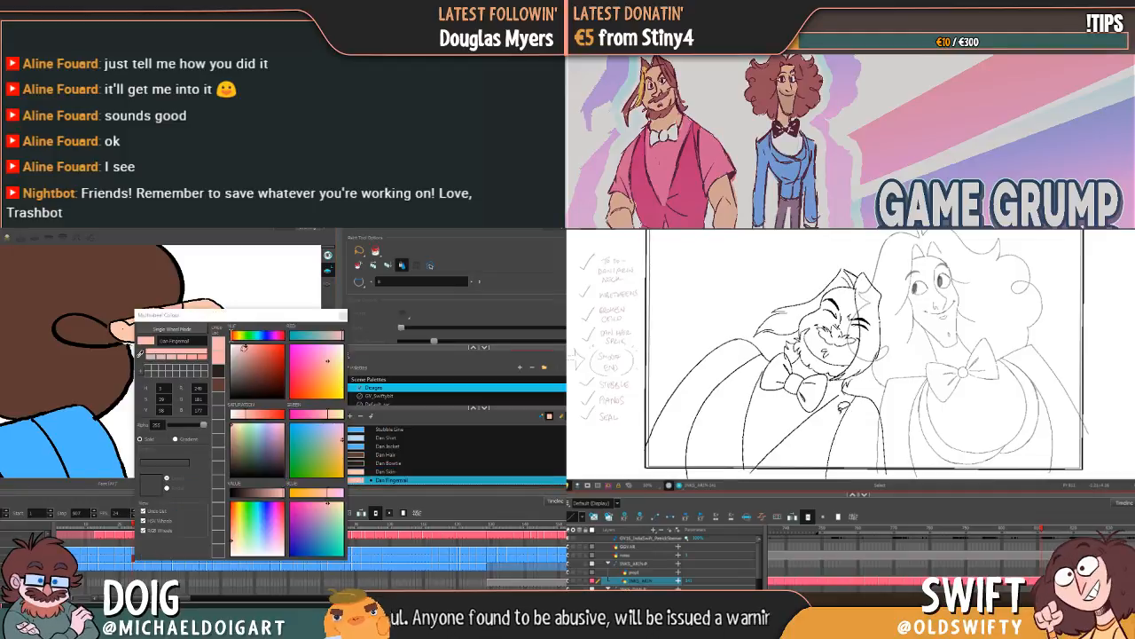
mouse_move(234, 318)
mouse_down()
mouse_move(396, 303)
mouse_move(405, 330)
mouse_up()
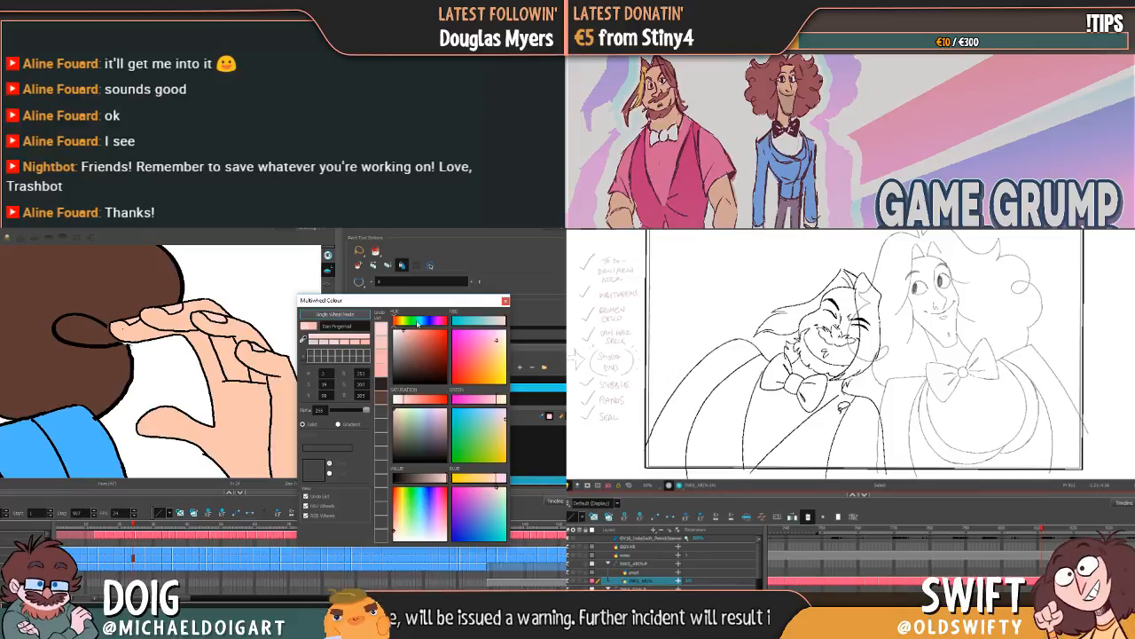
click(505, 300)
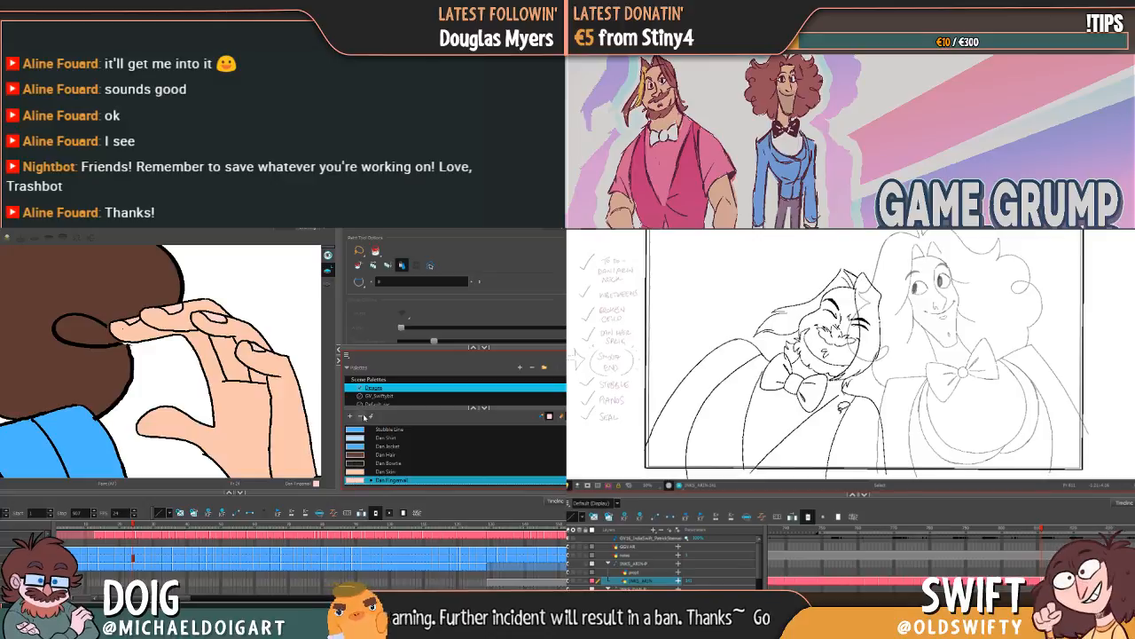
double_click(356, 480)
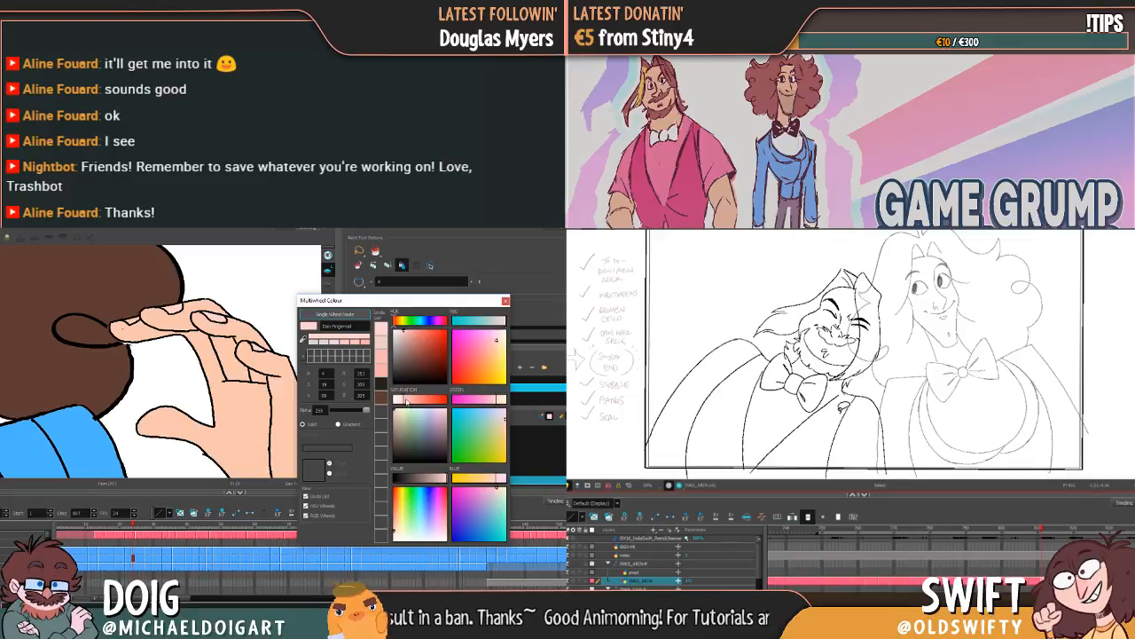
click(506, 302)
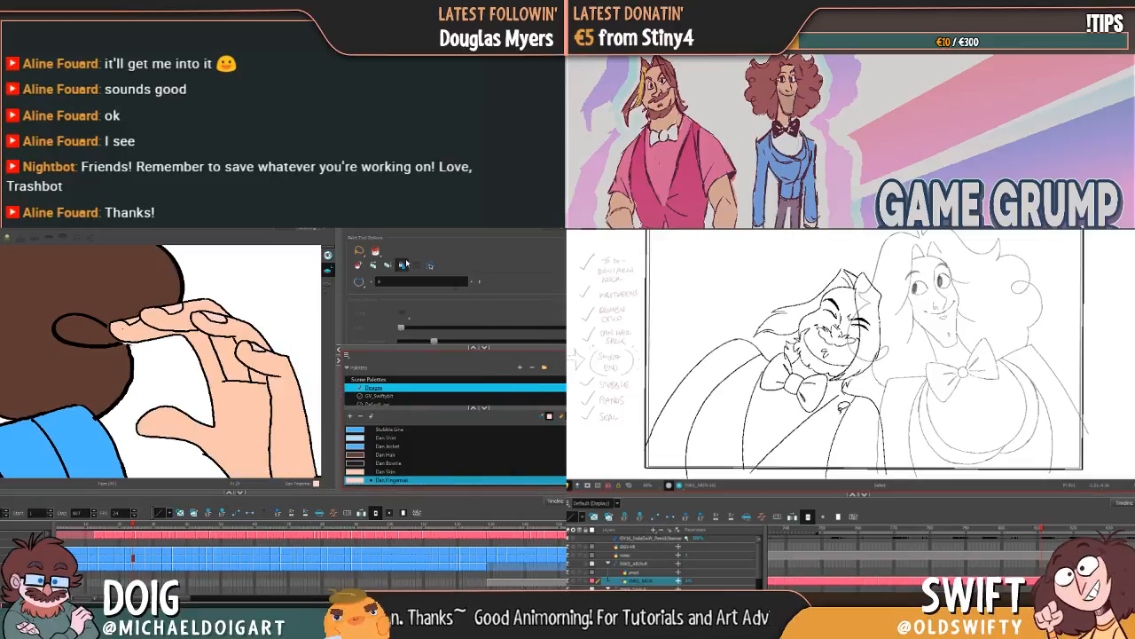
key(1)
key(1)
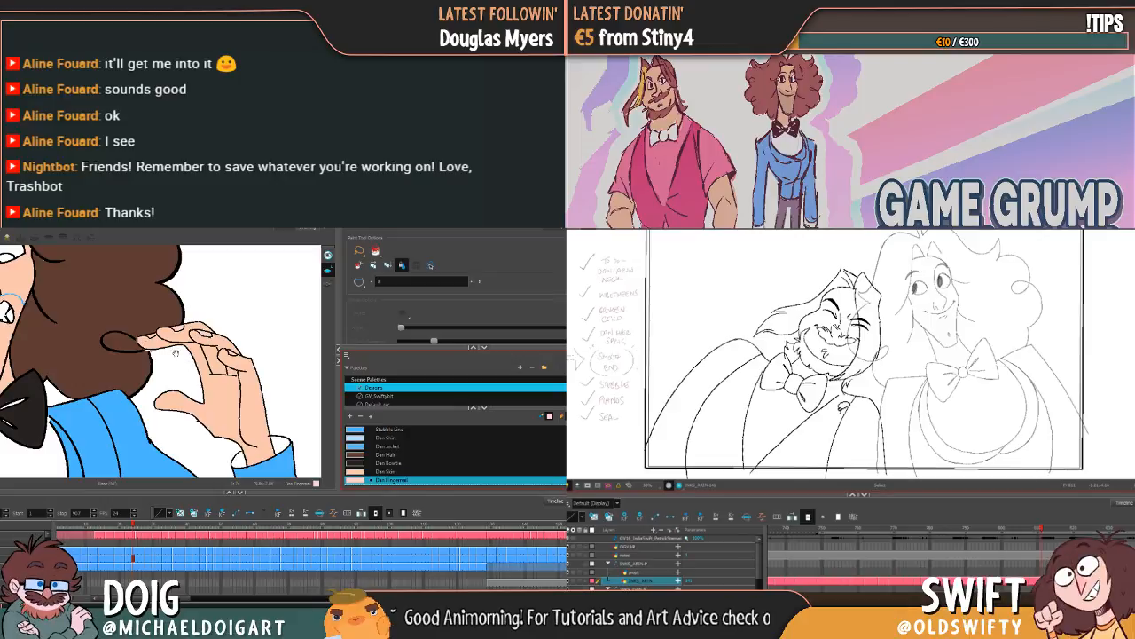
drag(132, 360, 264, 355)
mouse_move(85, 346)
mouse_down()
mouse_move(183, 361)
mouse_move(152, 344)
mouse_up()
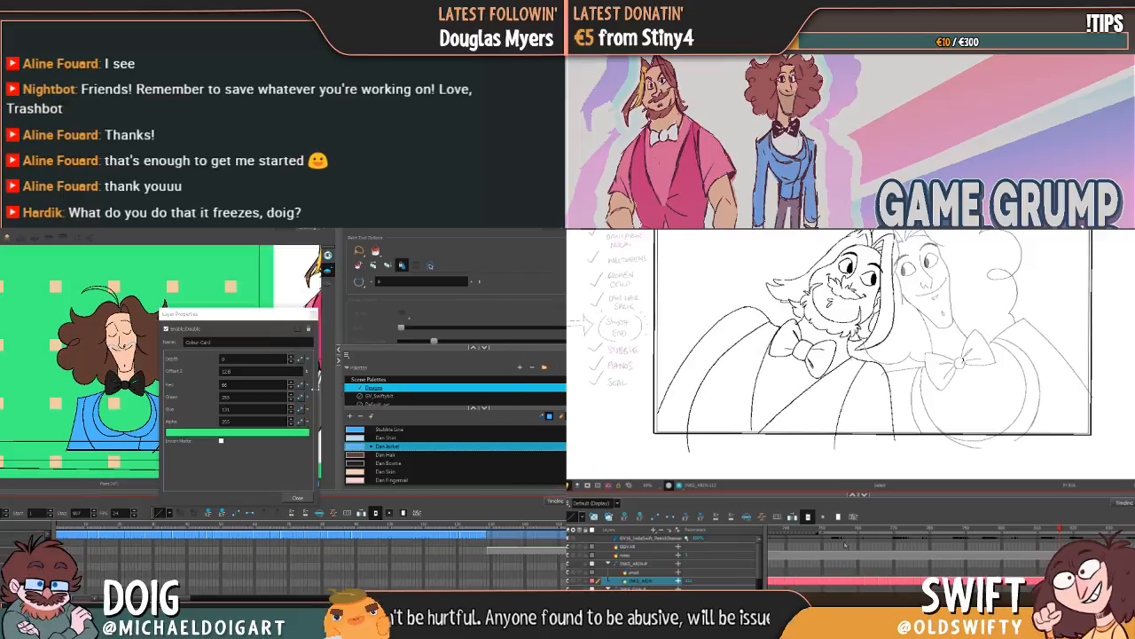
Step: Close the layer properties of the green Colour Card and bring the other layers into view in the timeline
click(299, 499)
scroll(71, 539, up, 4)
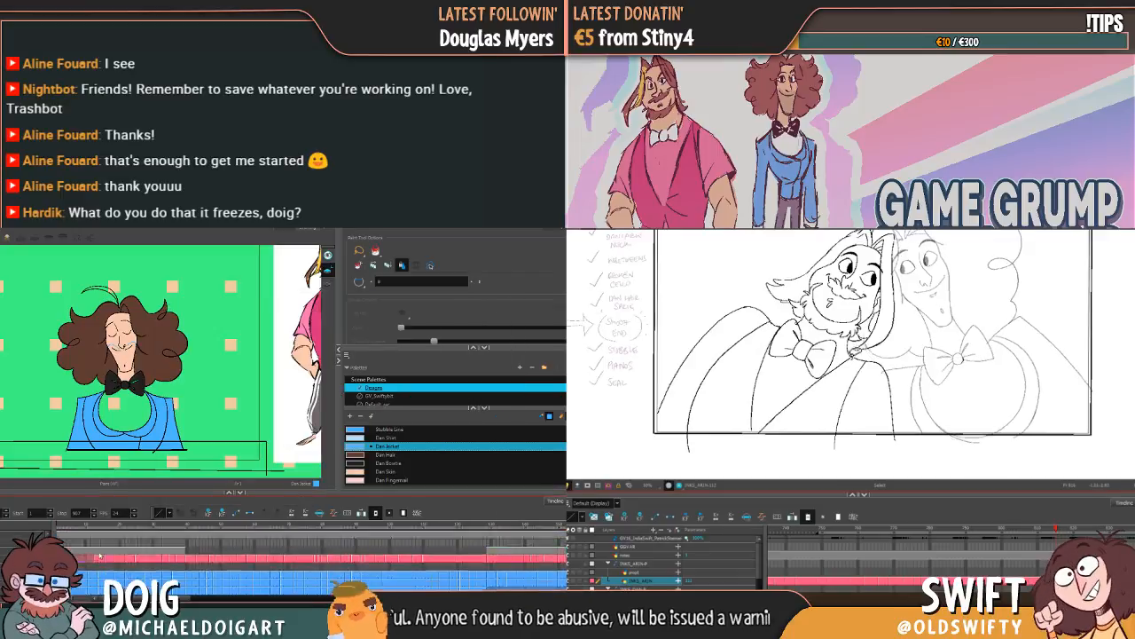
Step: Fill the curly-haired character's shirt with Dan Shirt in the closed-eyed drawing with lowered arms
scroll(102, 559, down, 2)
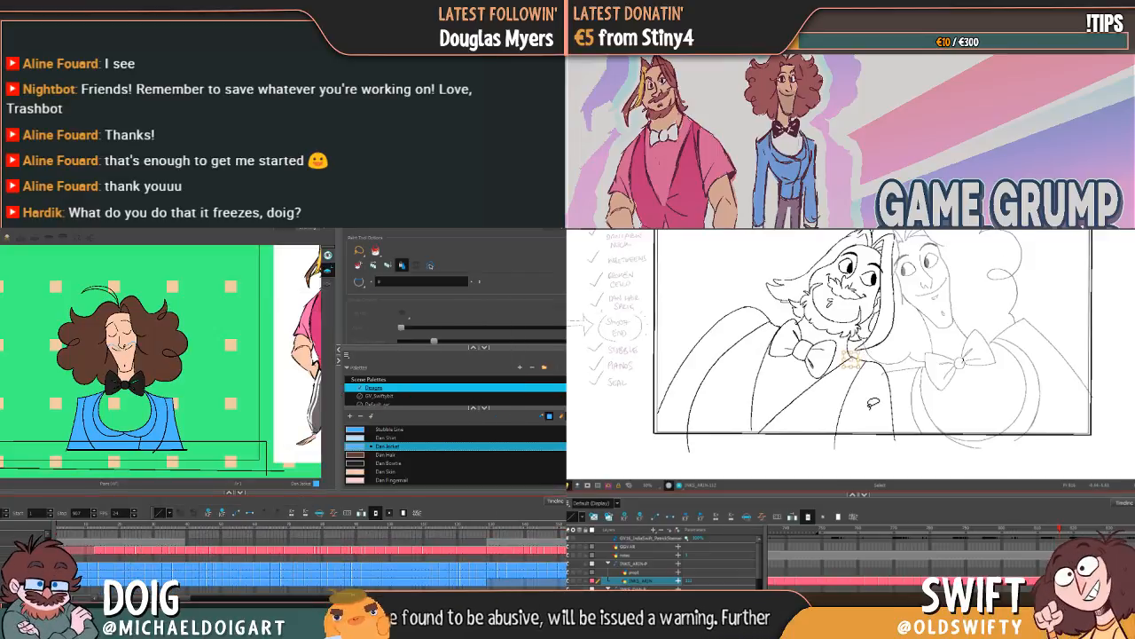
key(comma)
key(comma)
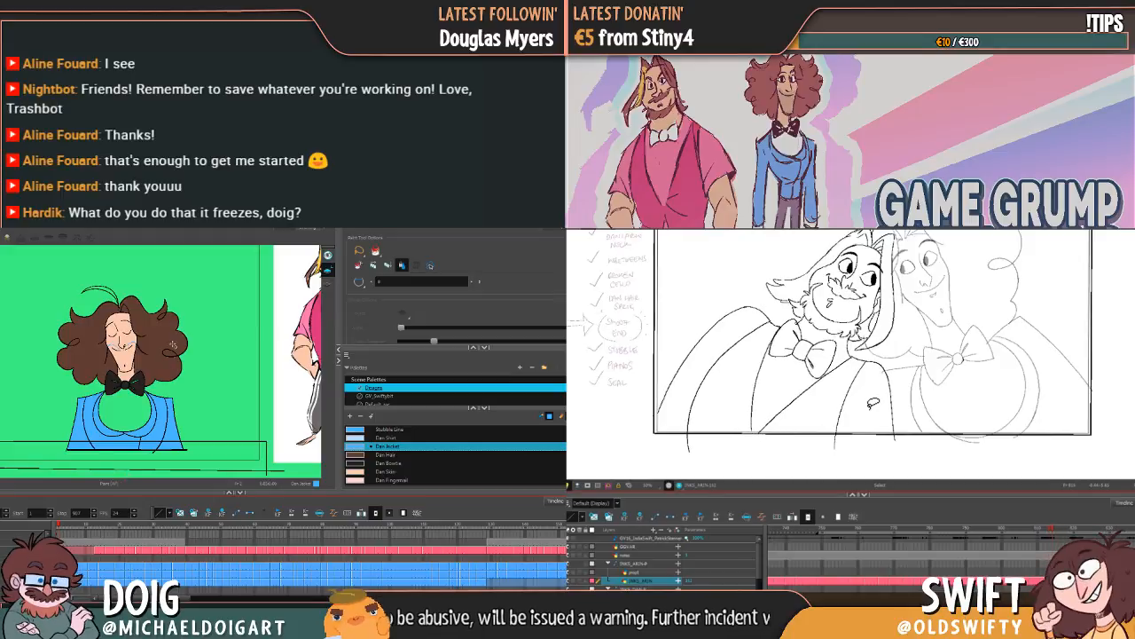
key(period)
scroll(455, 454, up, 2)
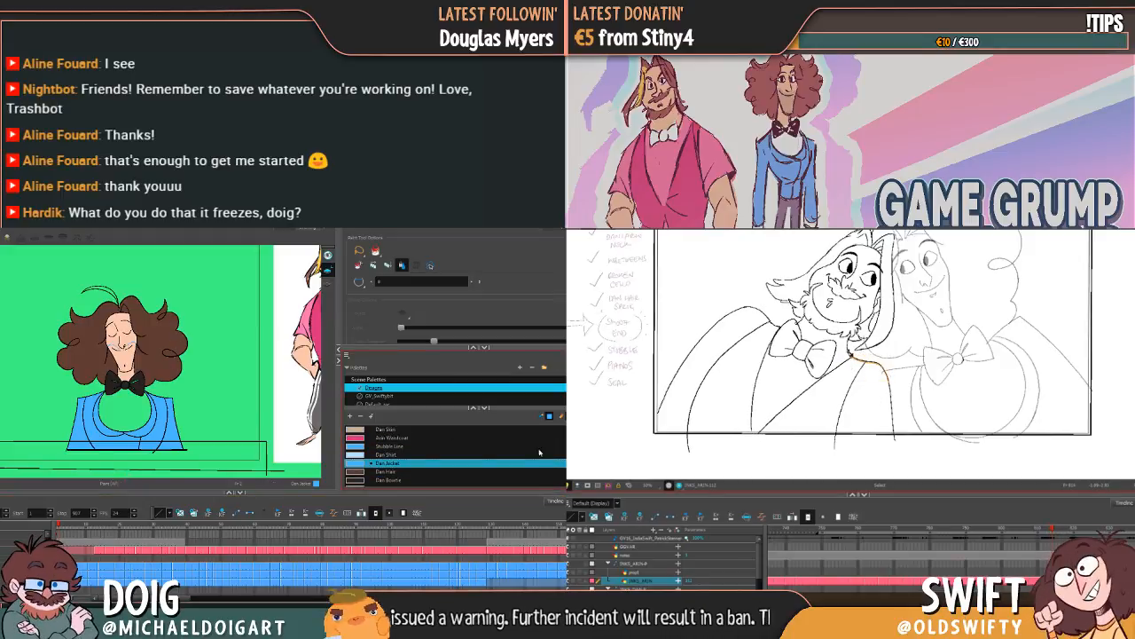
click(357, 456)
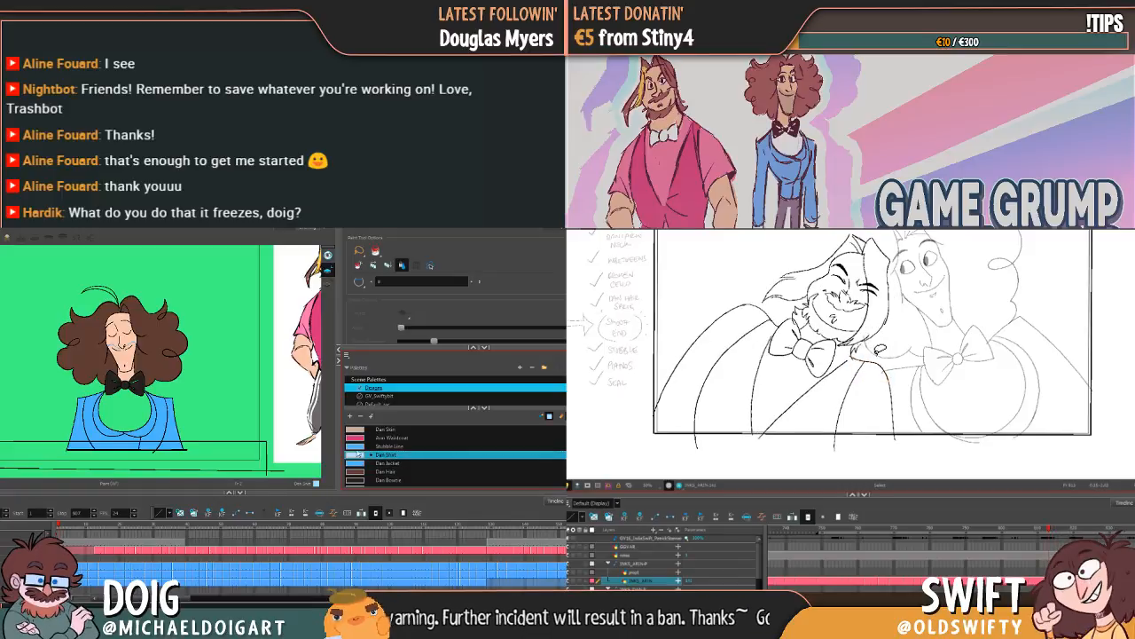
click(869, 370)
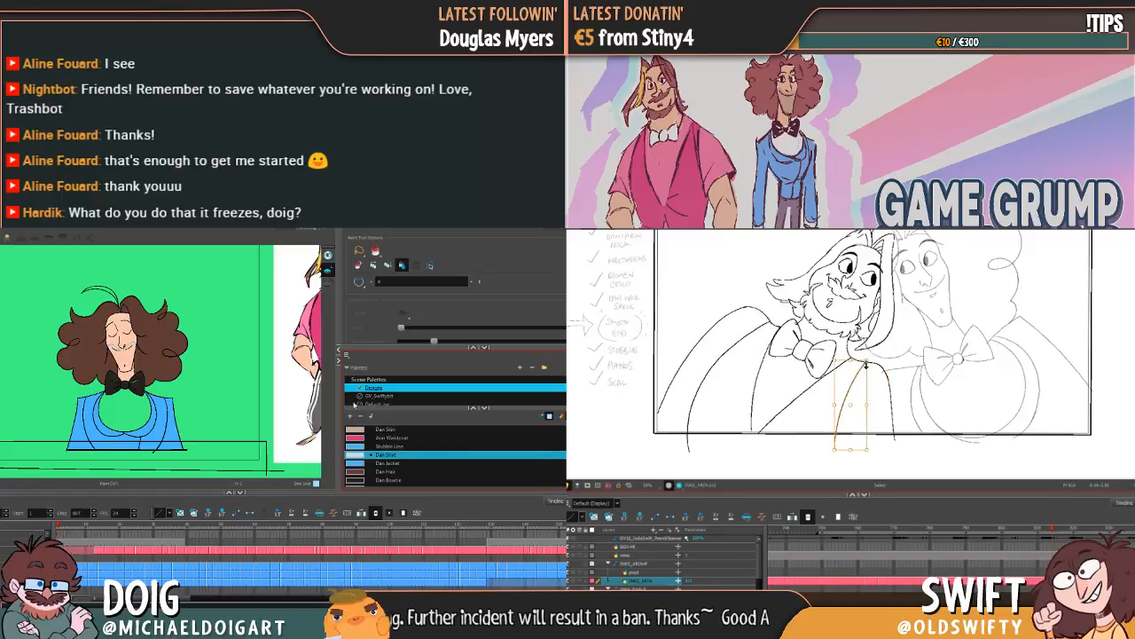
click(359, 463)
click(360, 455)
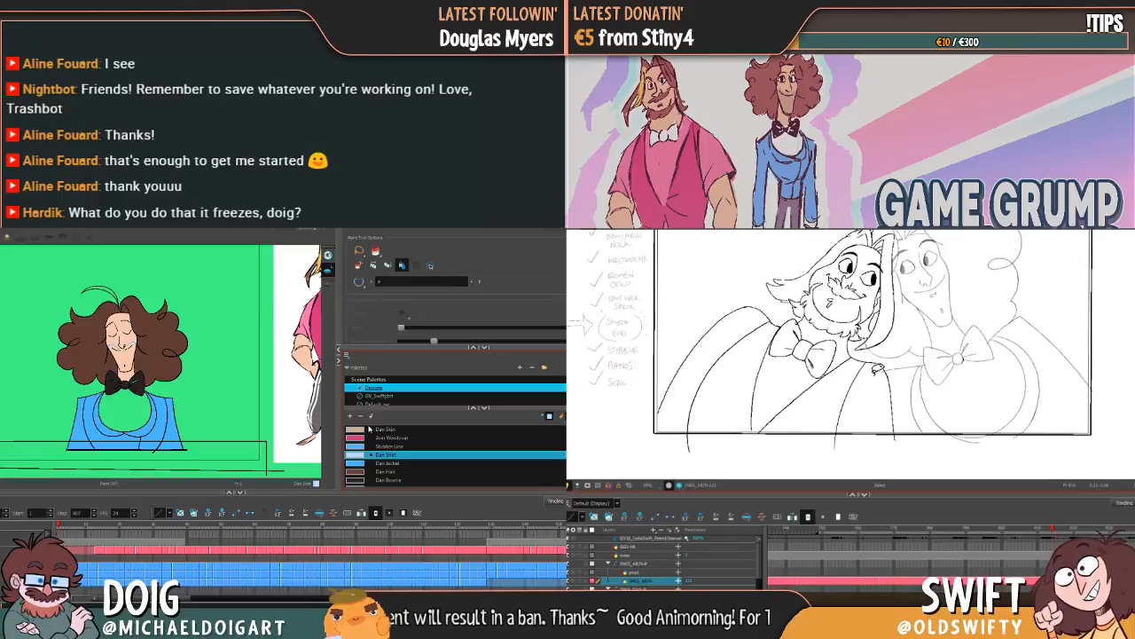
click(866, 371)
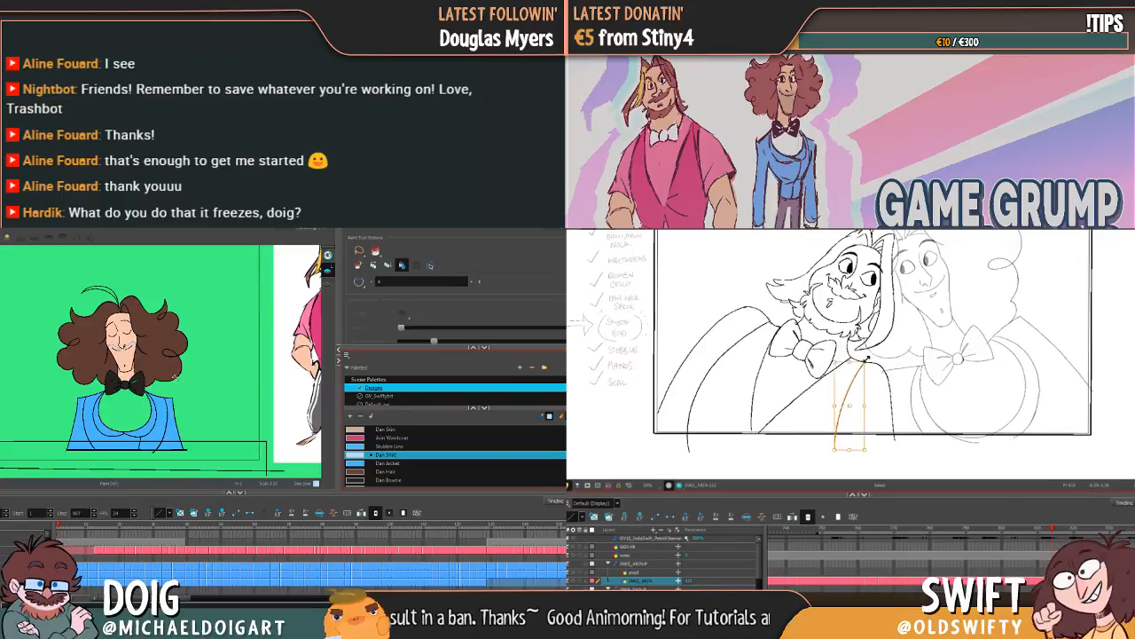
key(comma)
key(period)
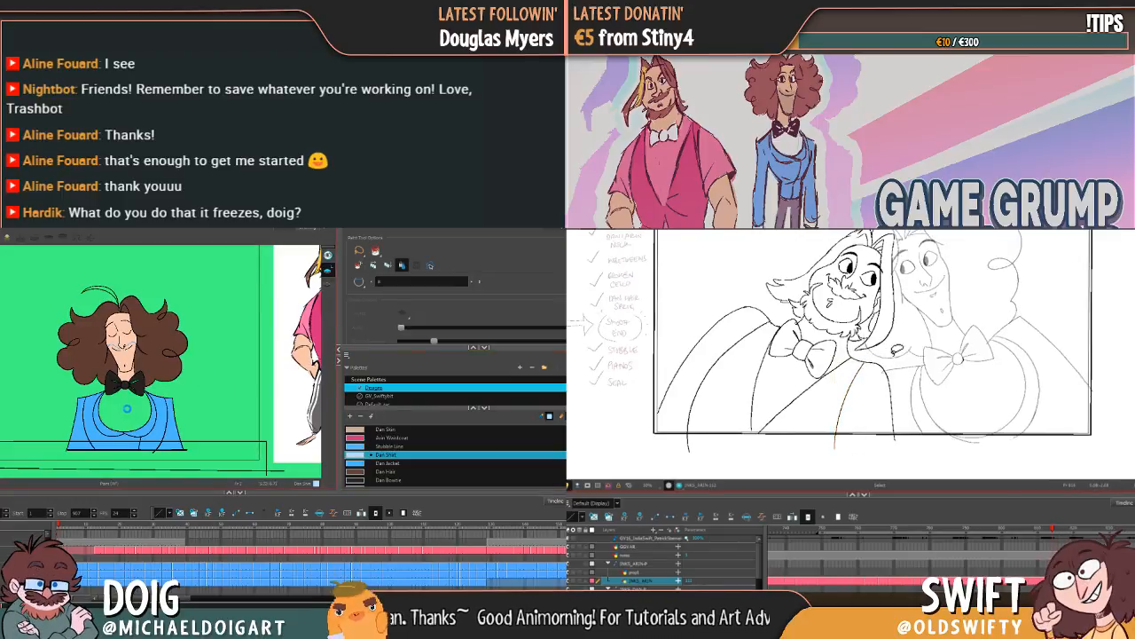
click(125, 410)
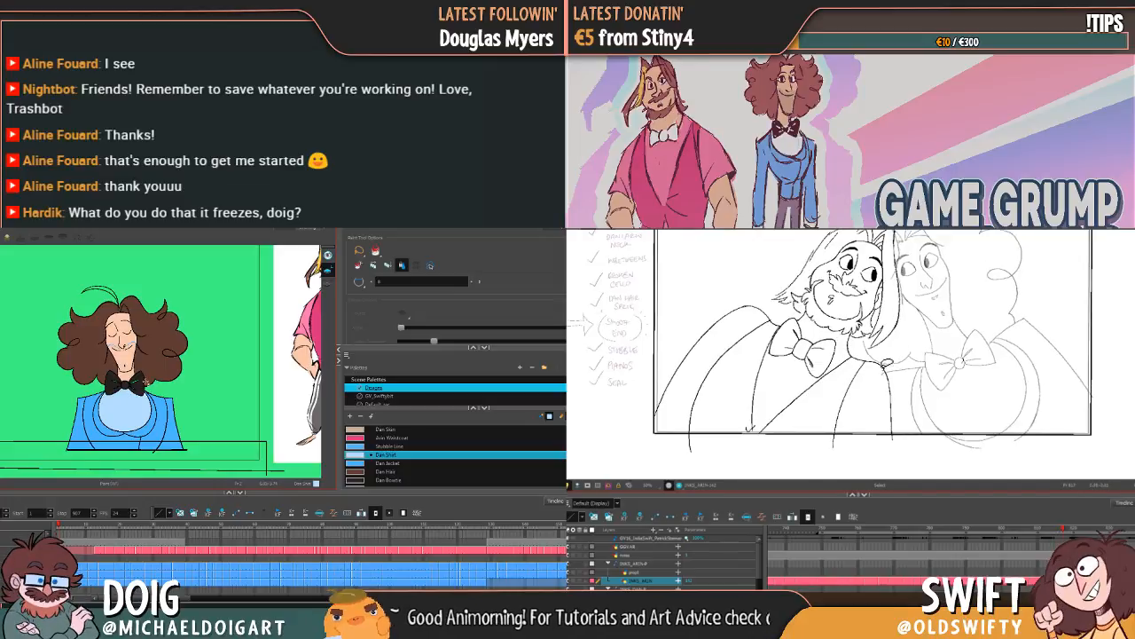
Step: Adjust the upper end of the bearded character's inner shoulder line and compare it with the neighbouring drawing
key(comma)
key(period)
key(comma)
key(period)
click(862, 373)
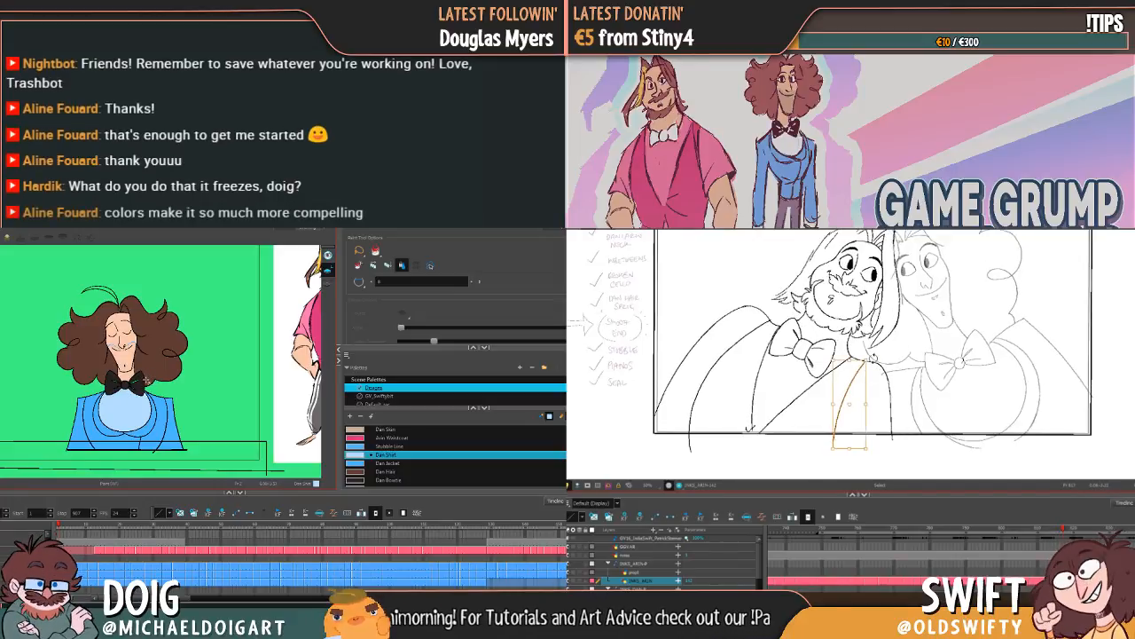
click(873, 358)
key(comma)
key(period)
key(comma)
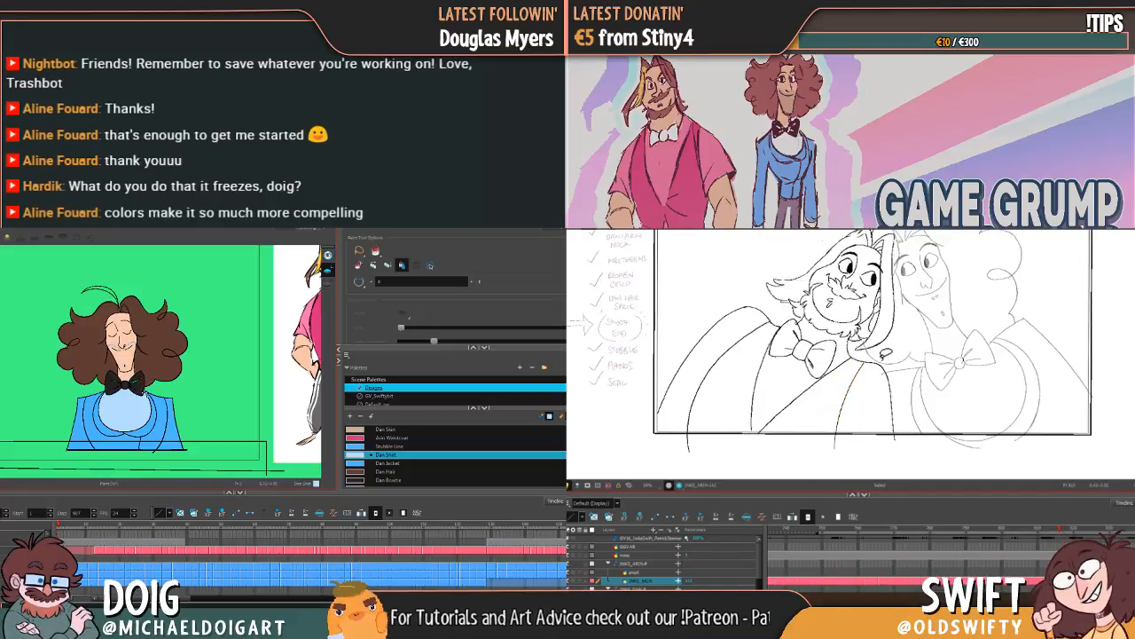
key(period)
key(comma)
key(period)
Step: Remove the stray line end at the lower point of the bearded character's vest opening, near the picture frame's edge
click(753, 427)
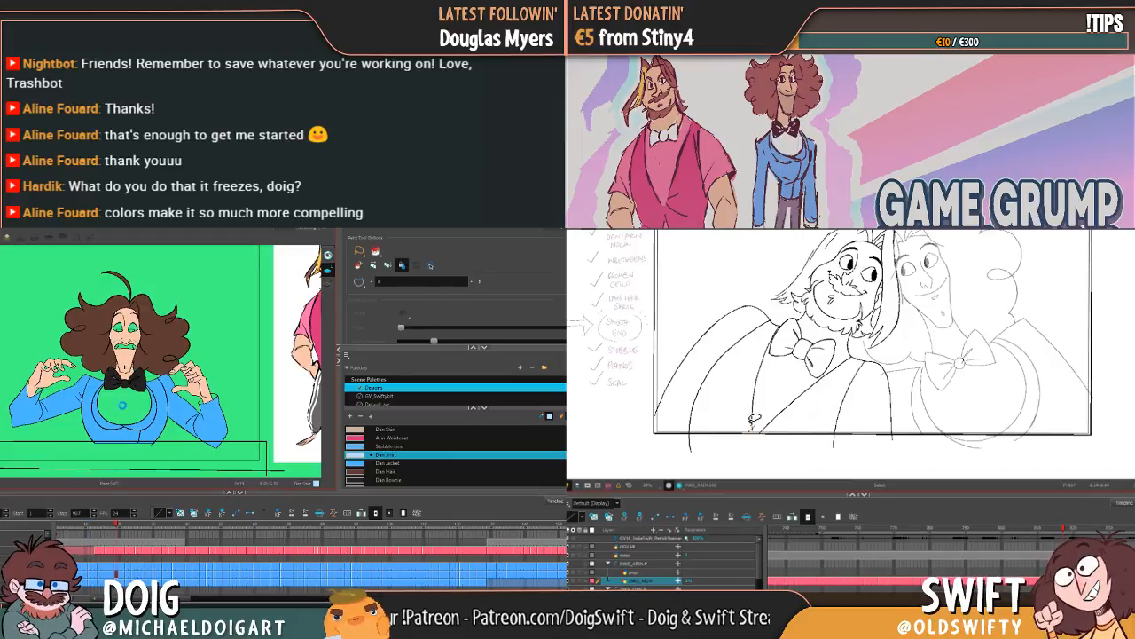
click(760, 418)
click(814, 422)
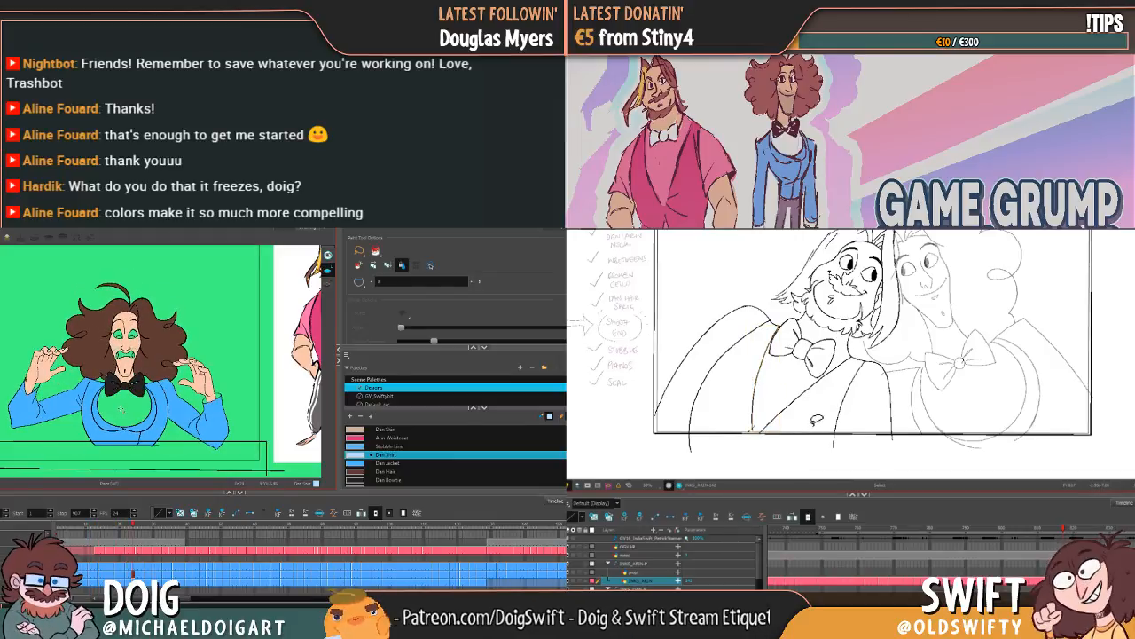
Step: Set the Paint tool to Close Small Gap and fill the shirt with Dan Shirt in the frightened, hands-raised drawings
click(359, 281)
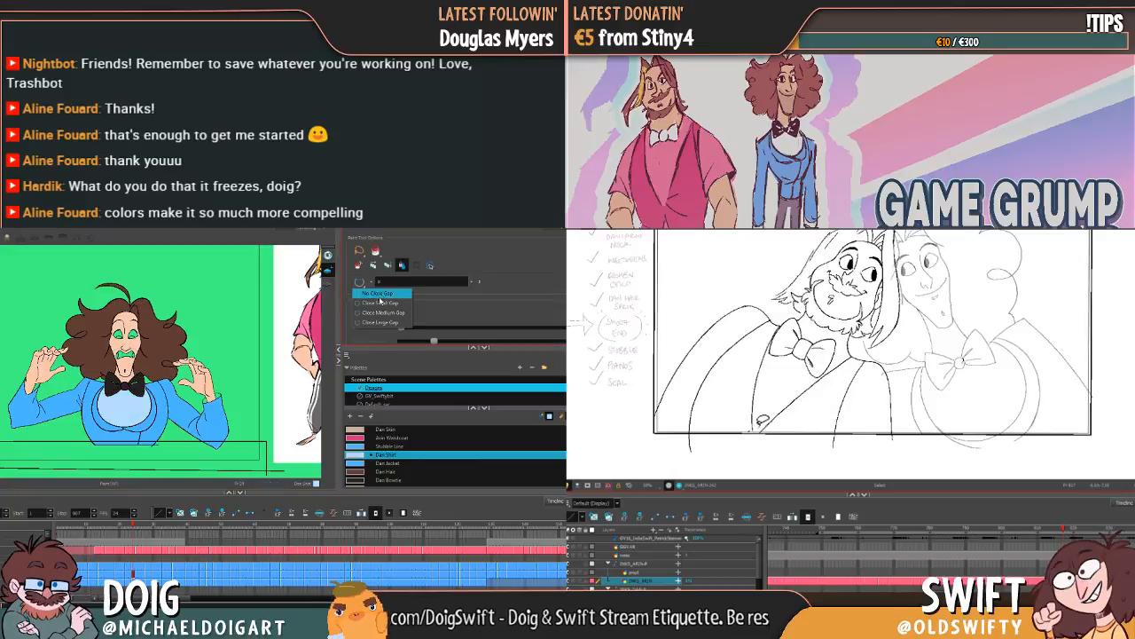
click(382, 301)
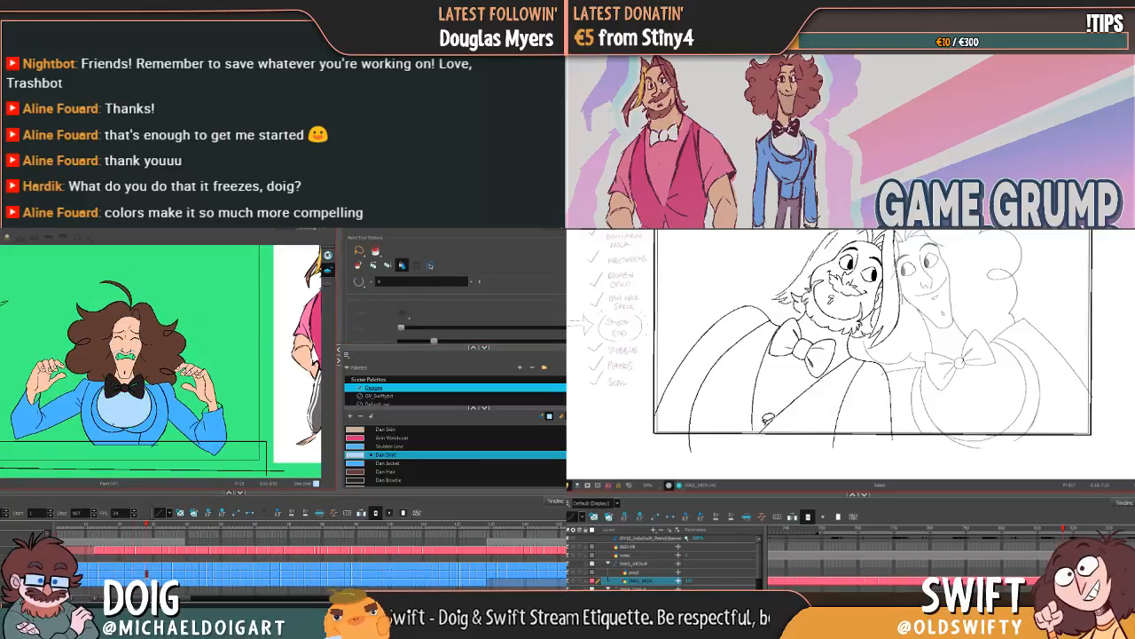
key(g)
click(128, 405)
key(g)
click(128, 406)
key(g)
key(g)
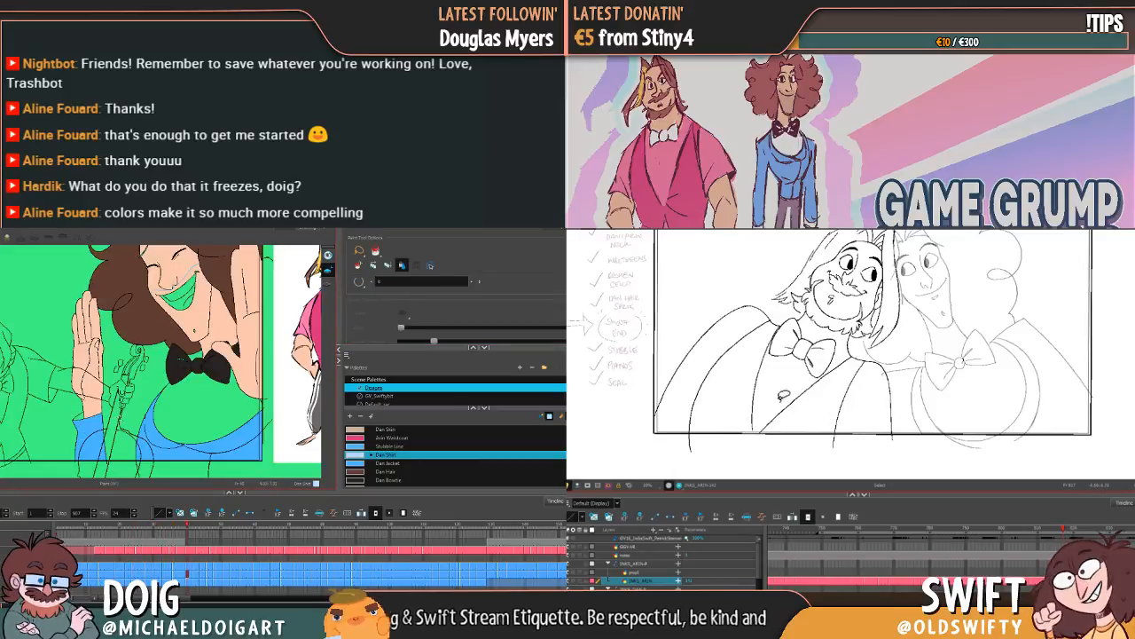
Step: Undo the Dan Shirt fills covering the violin and fill only the shirt in the laughing, raised-palm drawing
click(130, 410)
key(g)
key(ctrl+z)
click(130, 410)
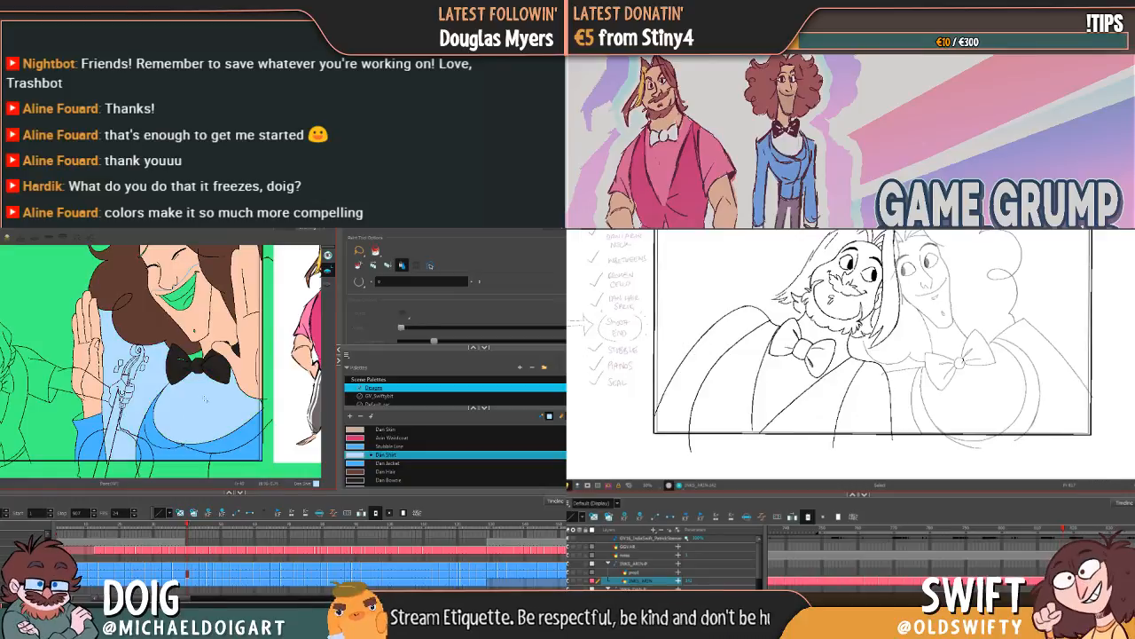
key(ctrl+z)
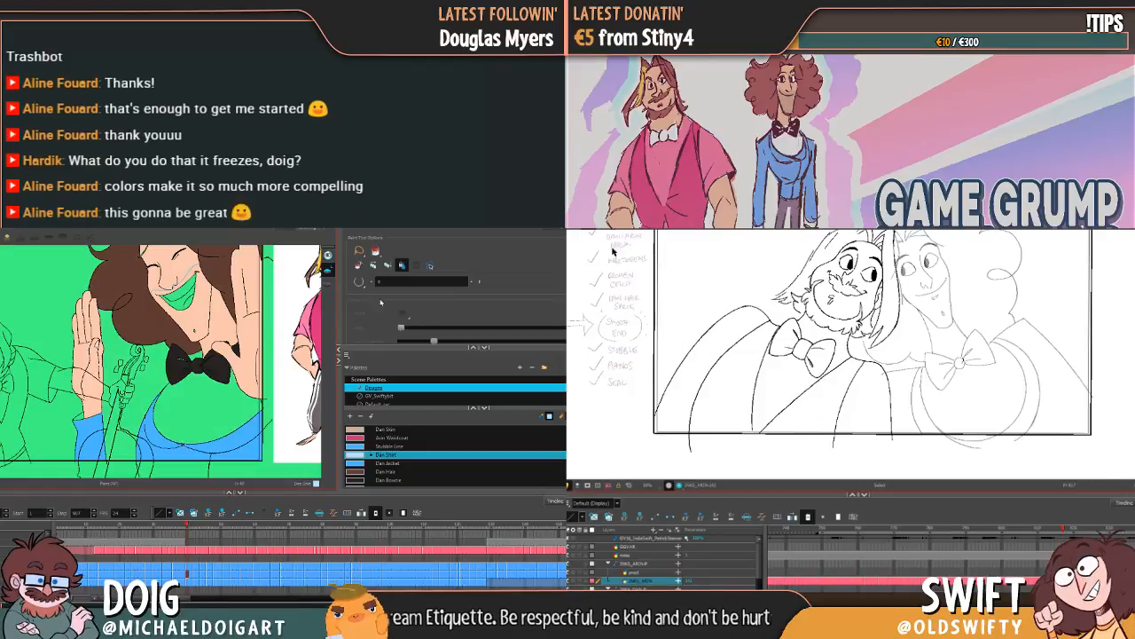
click(211, 406)
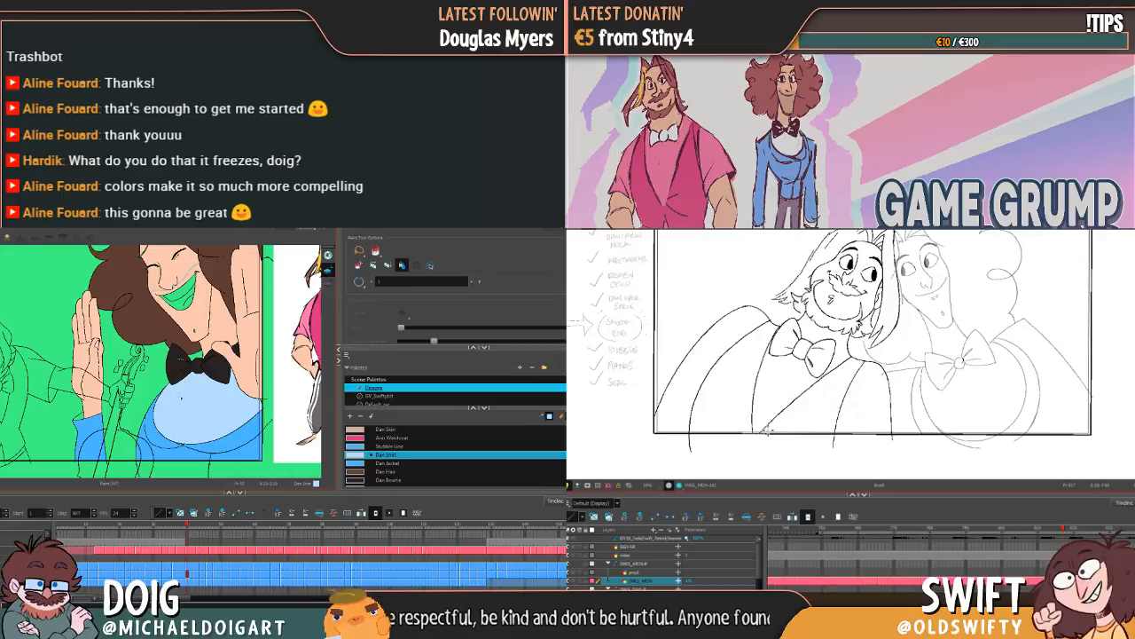
Step: Fill the shirt with Dan Shirt in the following grinning drawings, where the violin passes behind the curly-haired character's raised palm
key(g)
click(190, 410)
key(g)
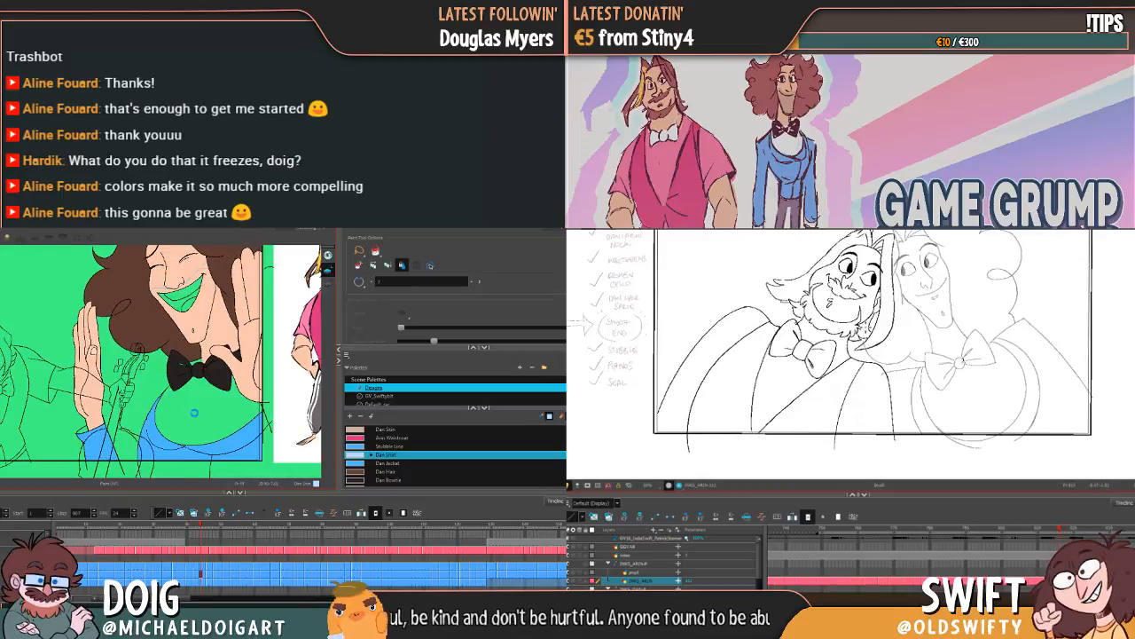
click(193, 413)
key(g)
click(191, 418)
key(g)
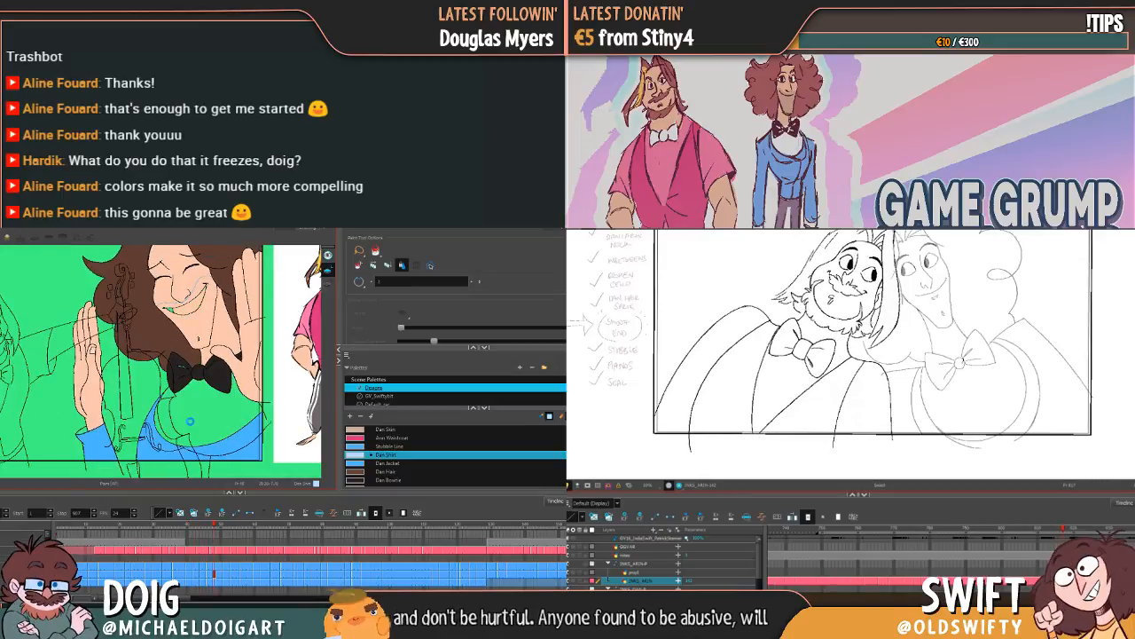
click(190, 419)
key(g)
click(189, 412)
key(g)
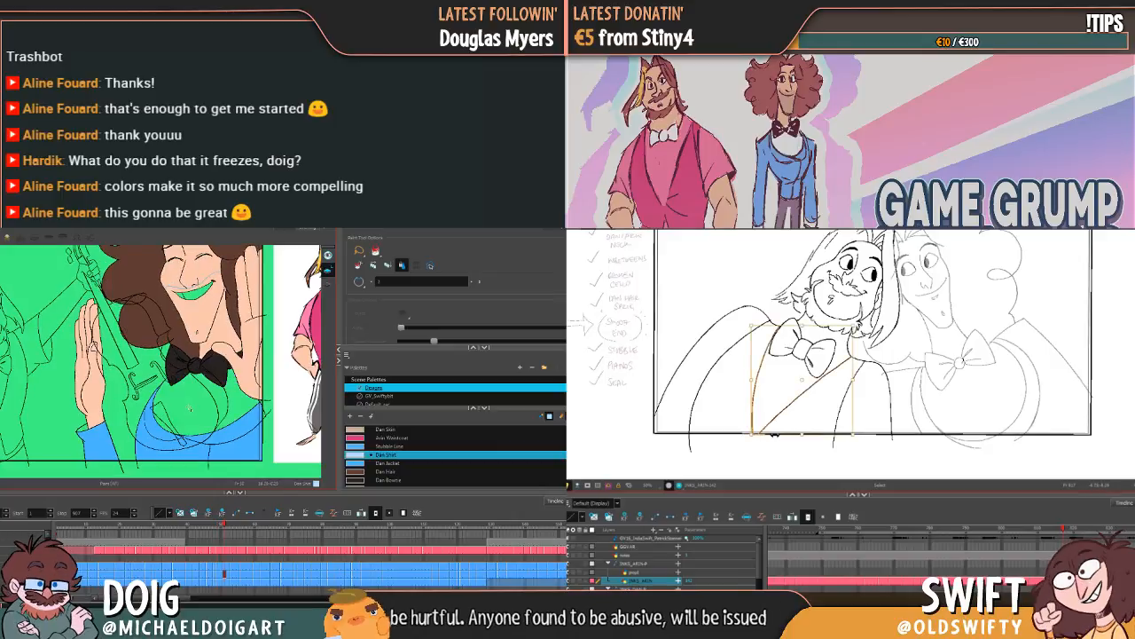
Step: Continue the Dan Shirt fill through the drawings where the curly-haired character opens his eyes and glances sideways
click(189, 409)
key(g)
click(190, 414)
key(g)
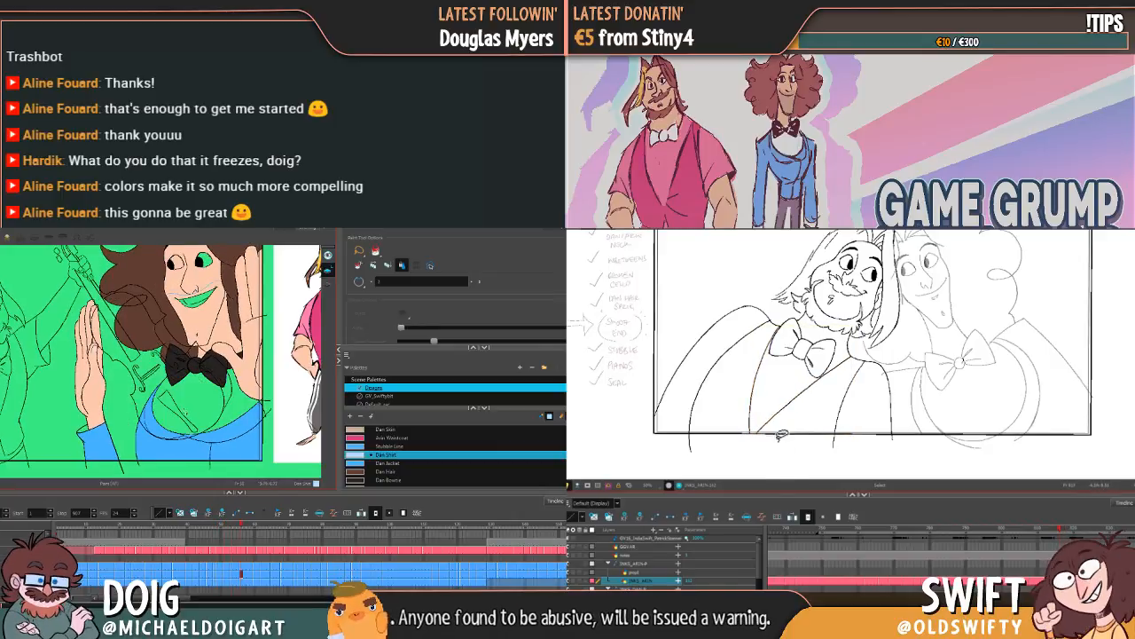
click(190, 414)
key(g)
click(188, 411)
key(g)
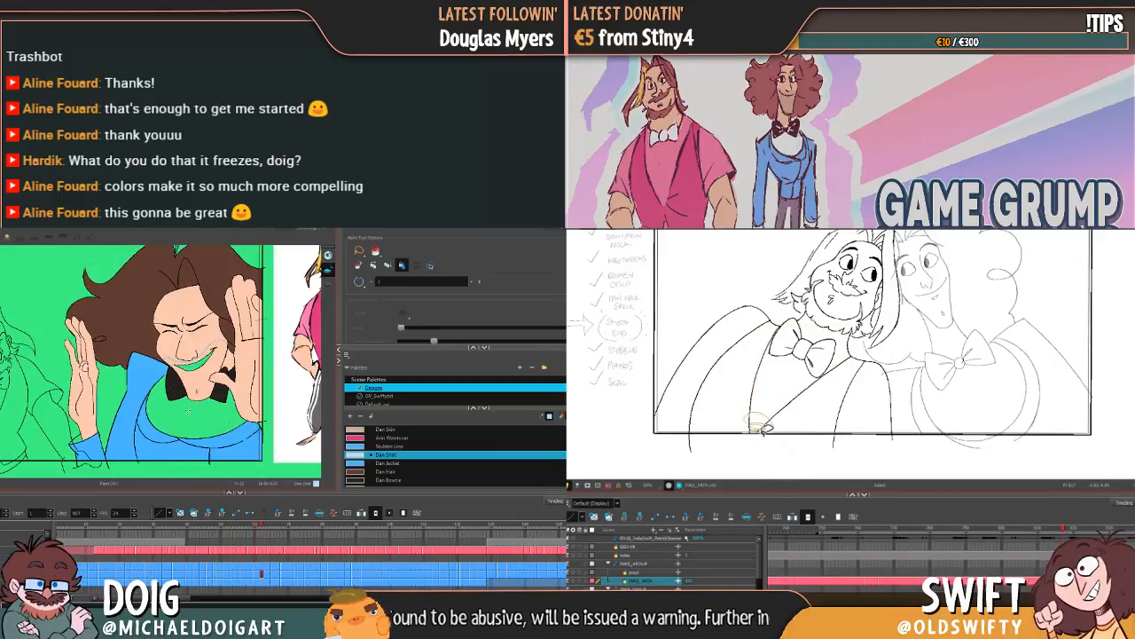
Step: Fill the shirt with Dan Shirt in the squinting, raised-palm drawings and adjust the lower end of the bearded character's vest opening
click(189, 412)
key(g)
click(192, 423)
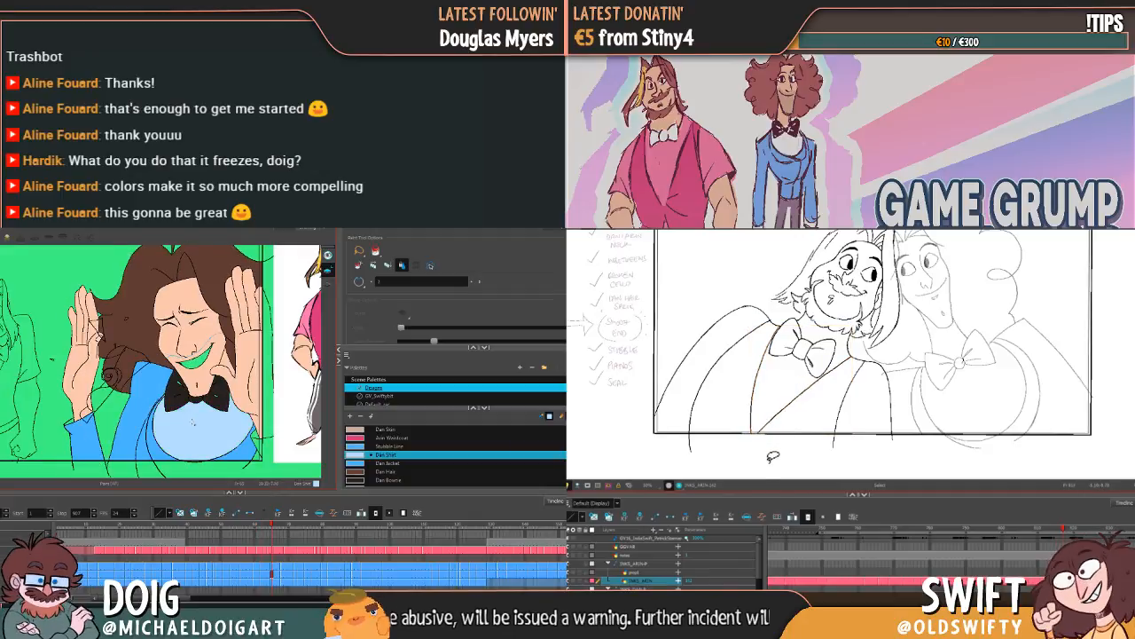
key(g)
click(188, 432)
drag(759, 429, 771, 432)
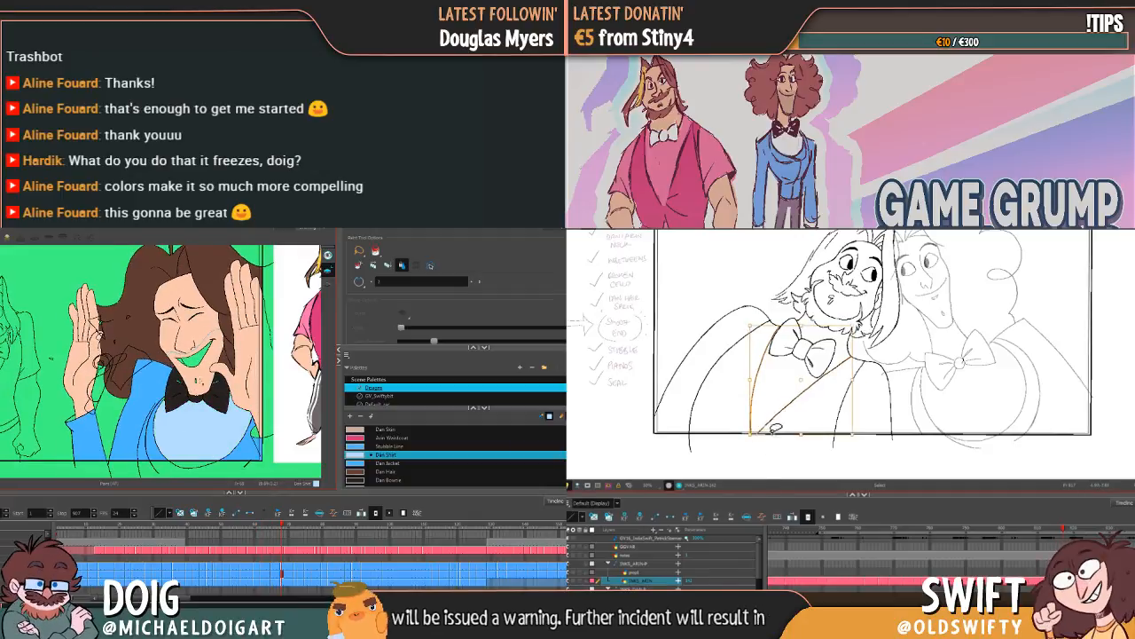
key(g)
click(190, 432)
click(768, 456)
key(g)
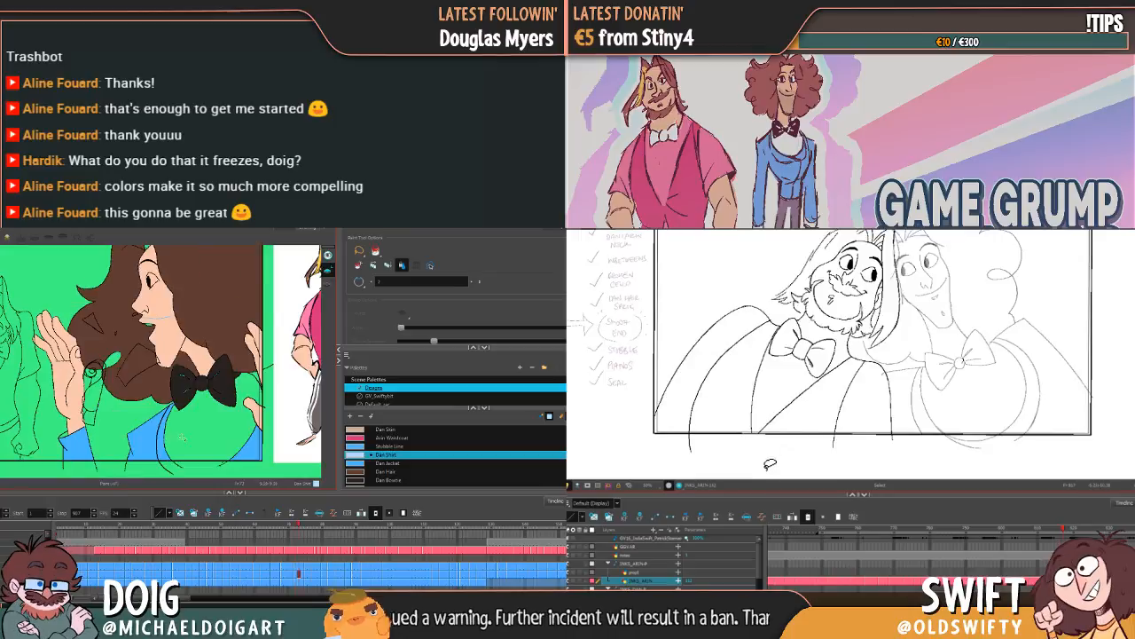
Step: Fill the shirt with Dan Shirt in the first drawings of the curly-haired character turned to profile
click(203, 425)
key(g)
click(195, 415)
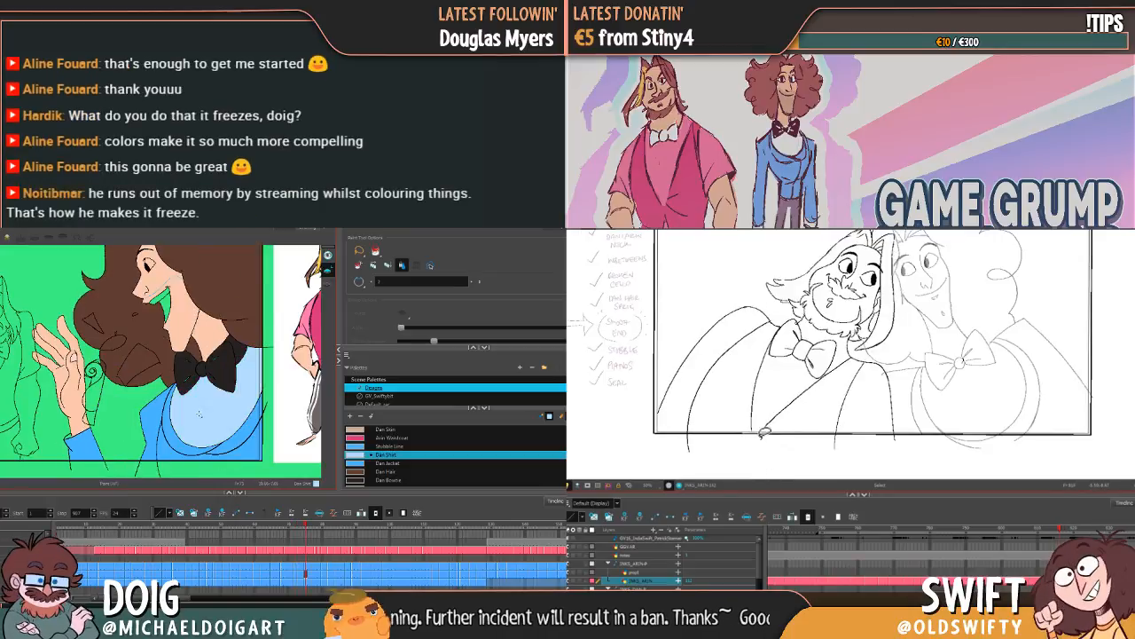
key(g)
click(195, 414)
key(g)
click(194, 413)
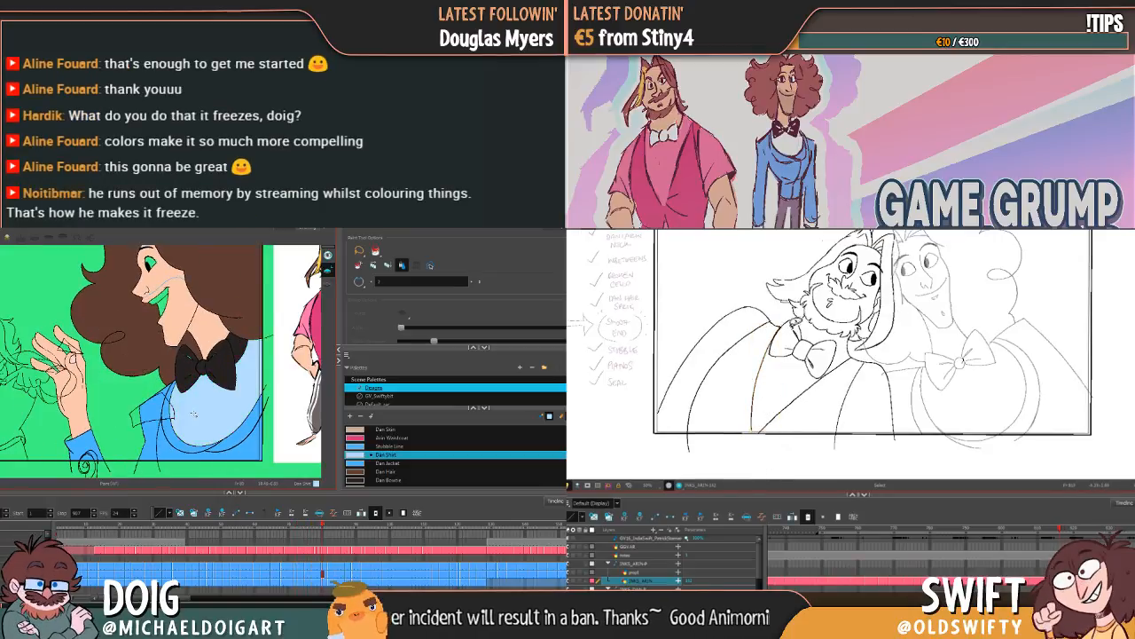
Step: Fill the shirt with Dan Shirt in the next profile drawings, where the background figure raises a finger
key(g)
click(193, 413)
key(g)
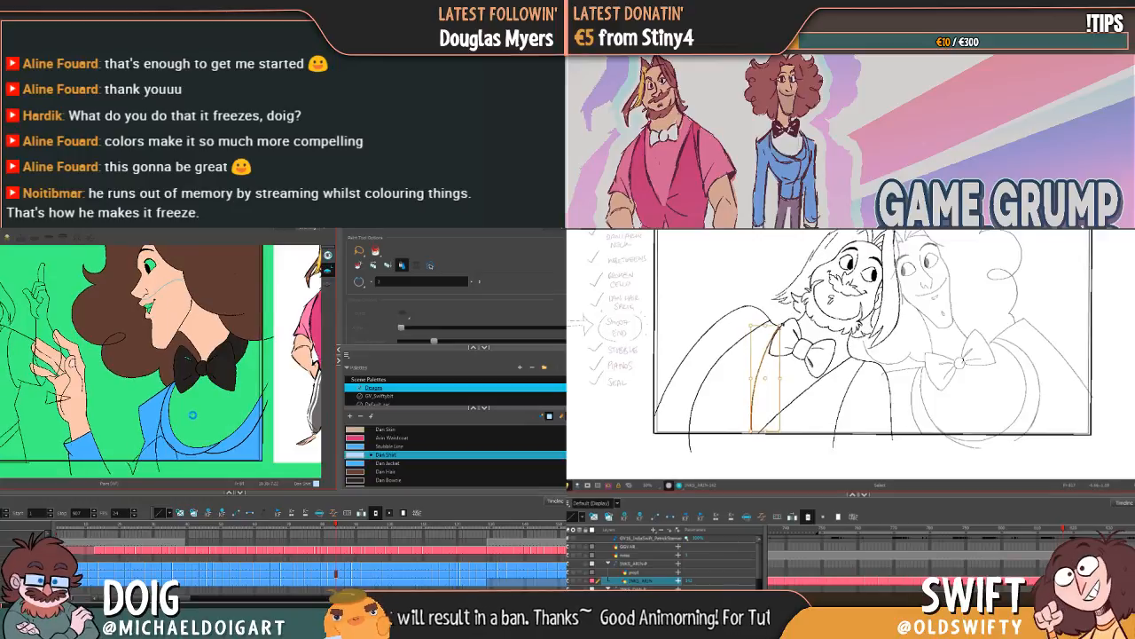
click(192, 414)
key(g)
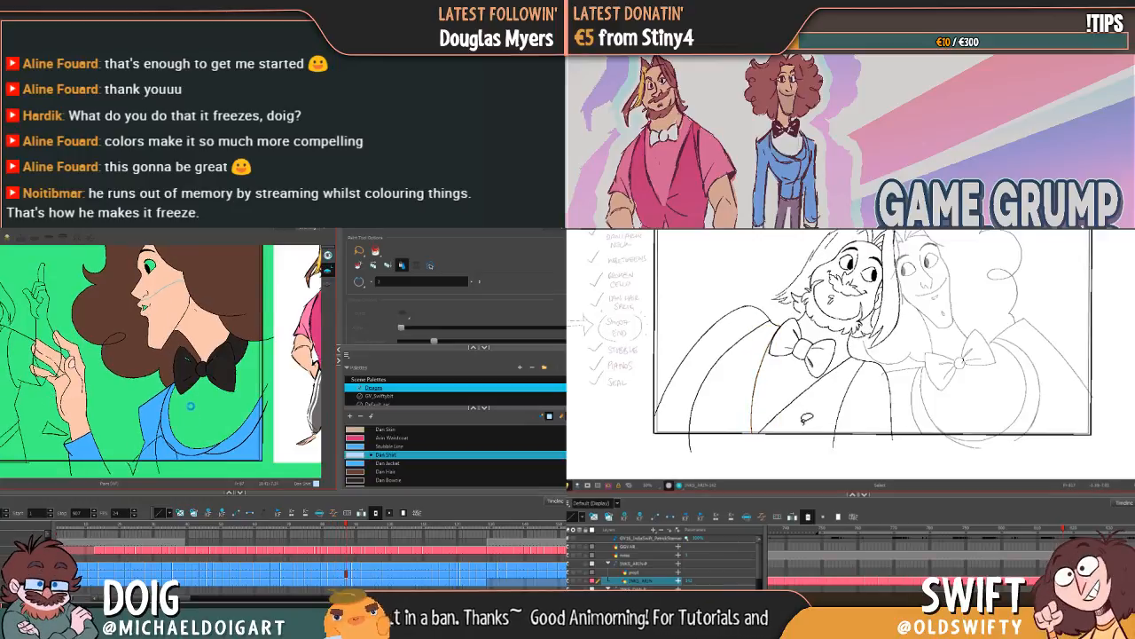
click(190, 407)
key(g)
click(197, 414)
key(g)
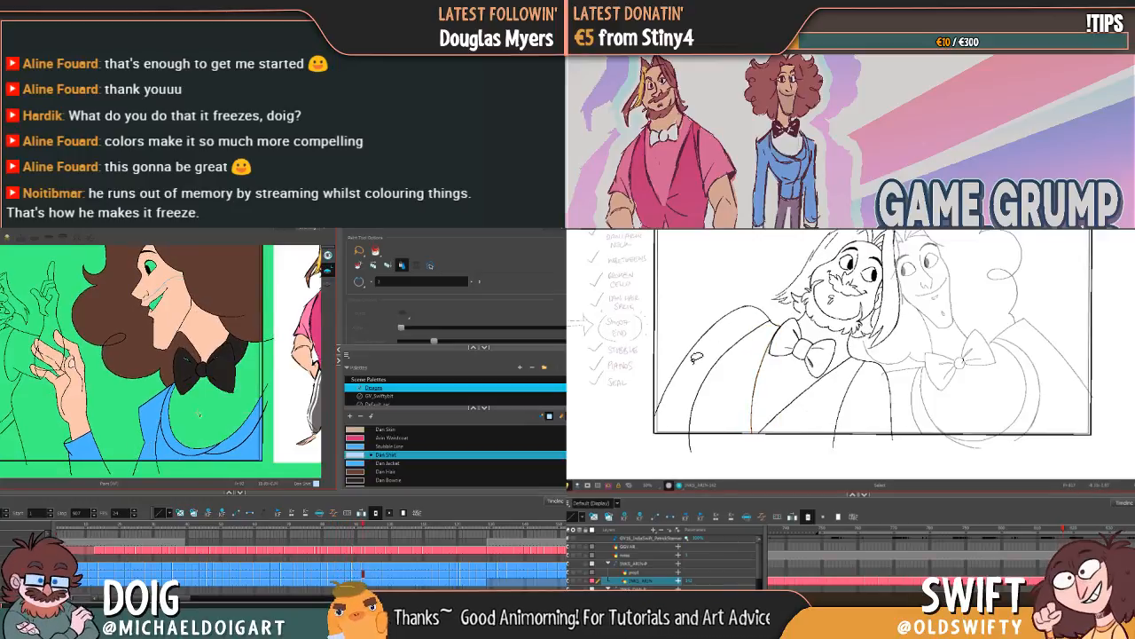
Step: Carry the Dan Shirt fill through the remaining profile drawings up to the curly-haired character's turn back with closed eyes
click(199, 414)
key(g)
click(199, 413)
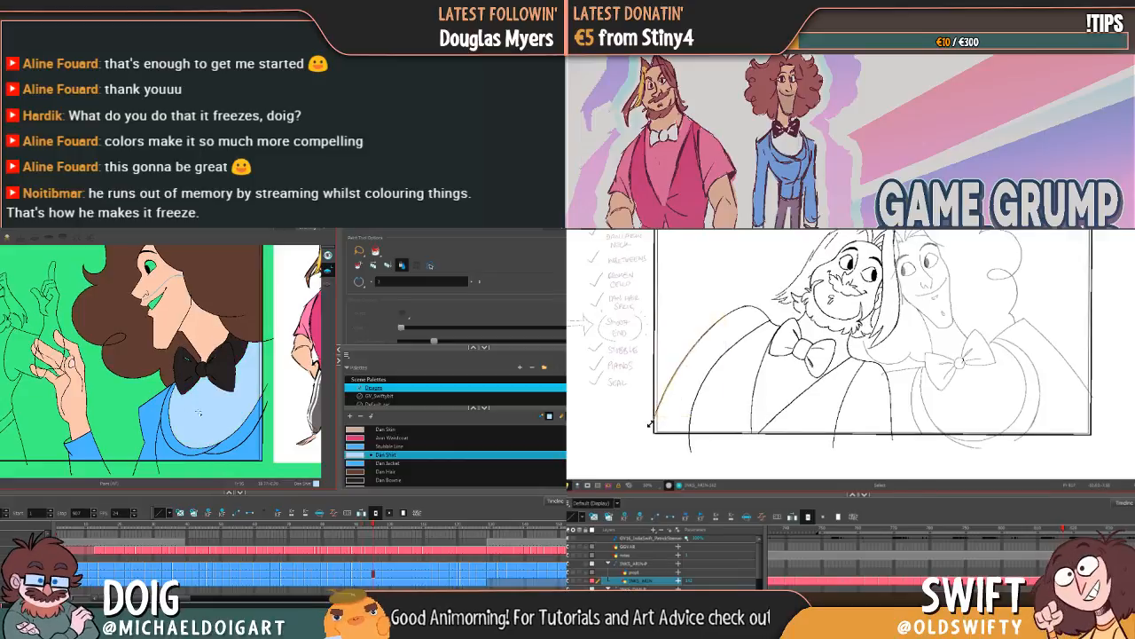
key(g)
click(193, 421)
key(g)
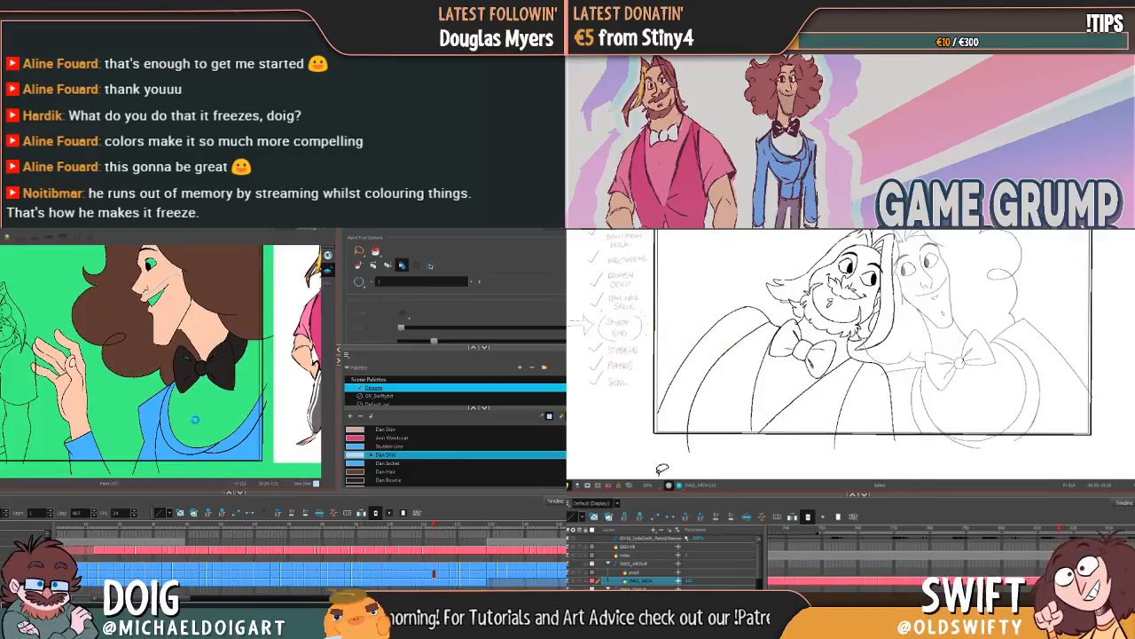
click(195, 419)
key(g)
click(196, 424)
key(g)
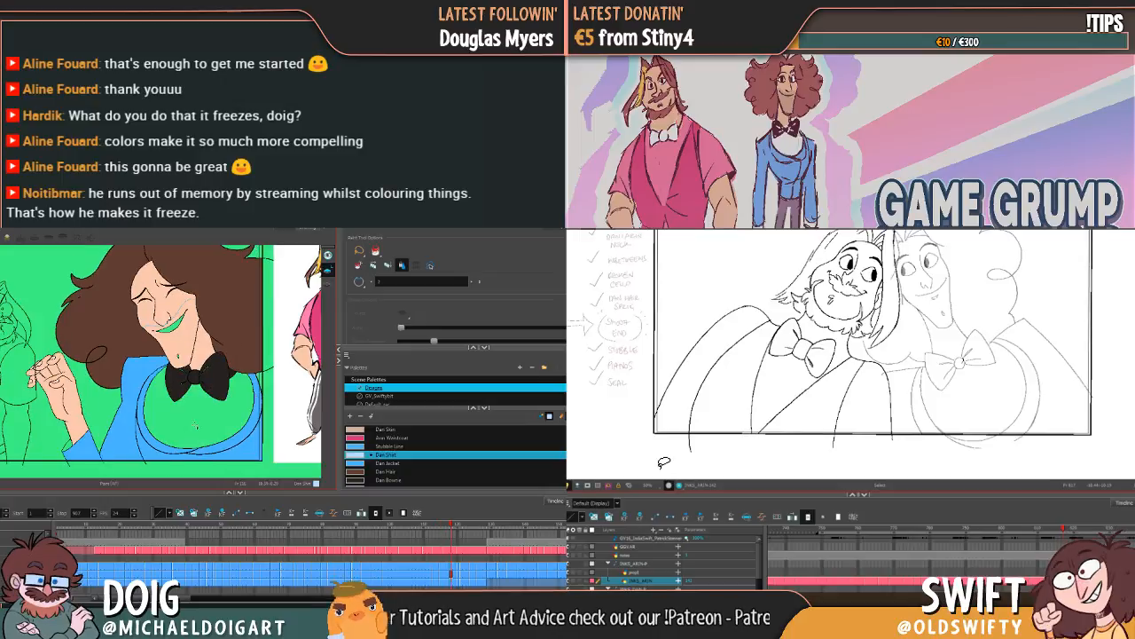
Step: Fill the shirt with Dan Shirt in the laughing drawings where the curly-haired character raises both palms and brings a hand to his chest
click(196, 426)
key(g)
key(g)
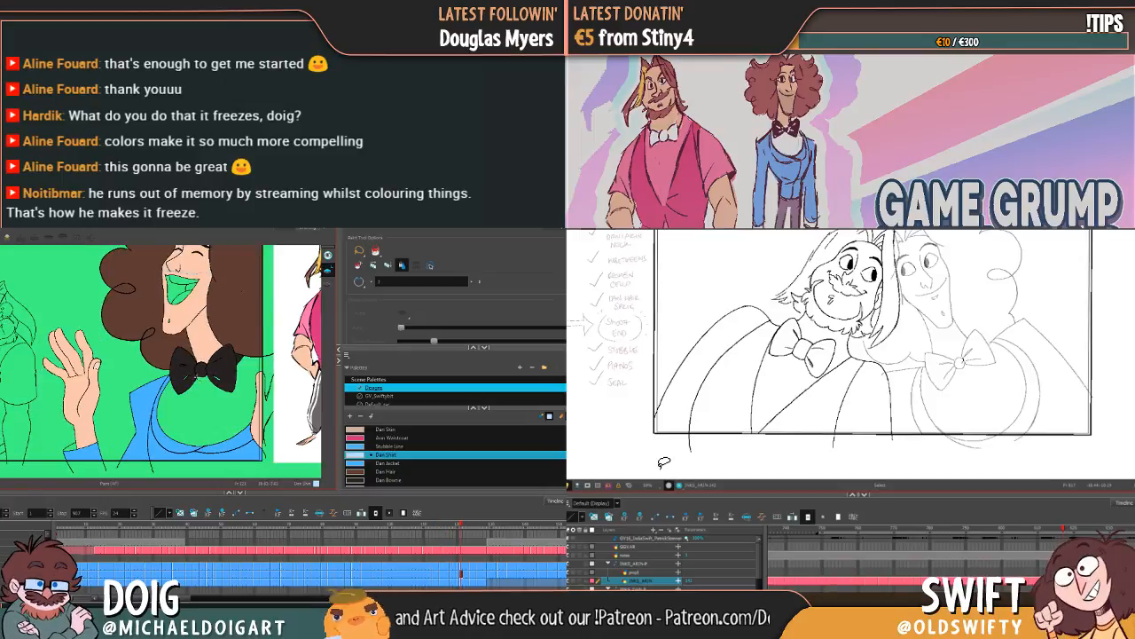
click(194, 415)
key(g)
click(194, 416)
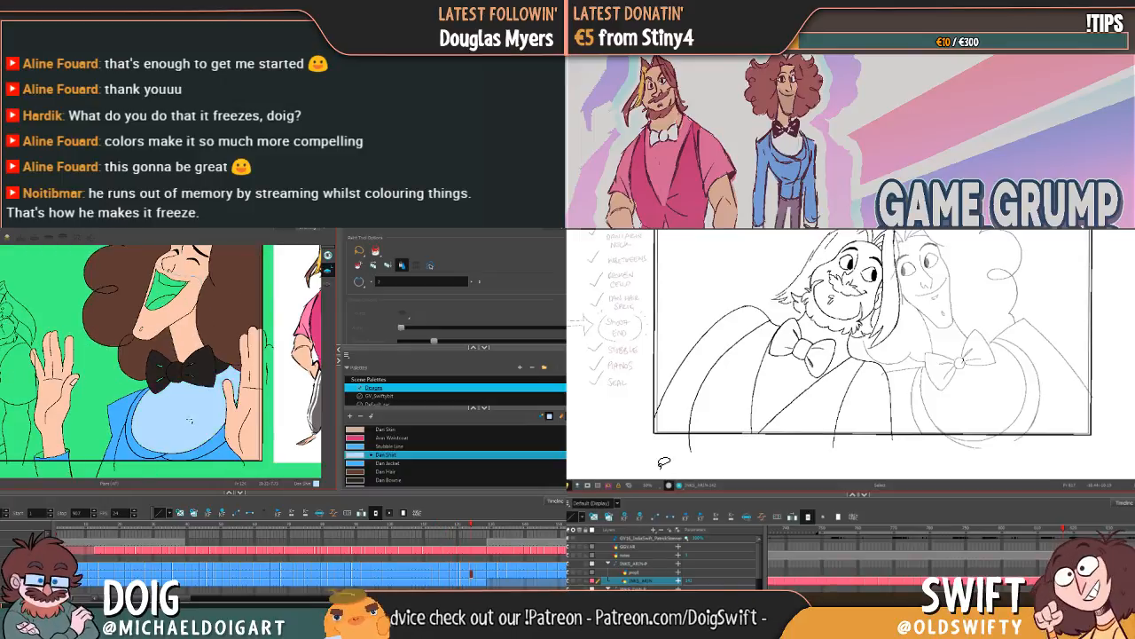
key(g)
click(177, 418)
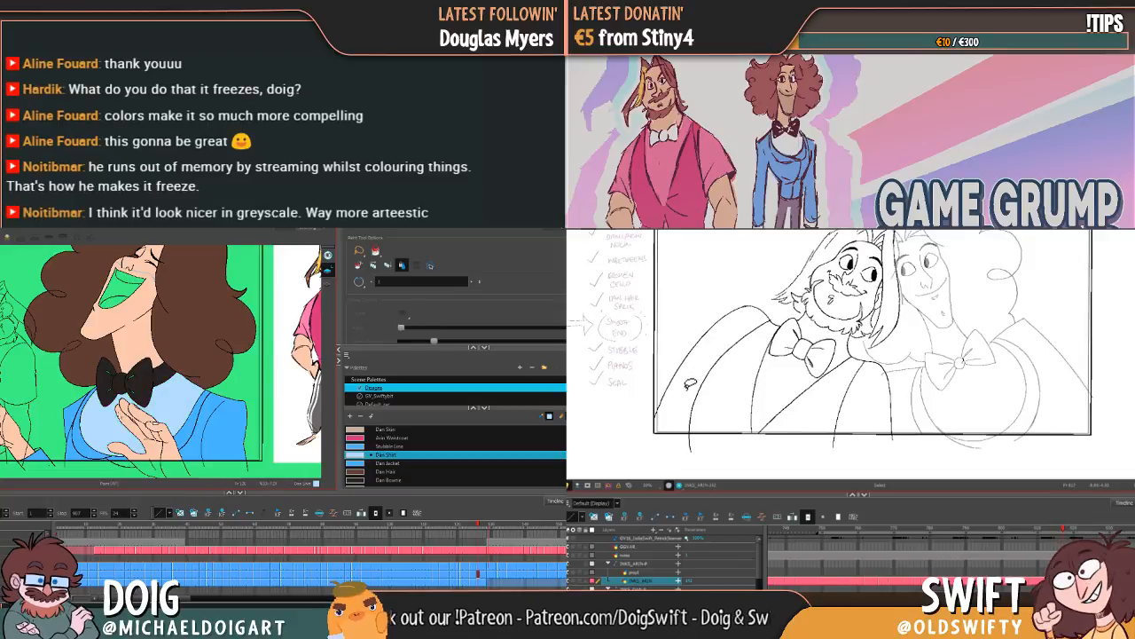
key(g)
key(f)
Step: Adjust the lower end of the bearded character's outer shoulder line near the frame edge
click(663, 405)
click(659, 415)
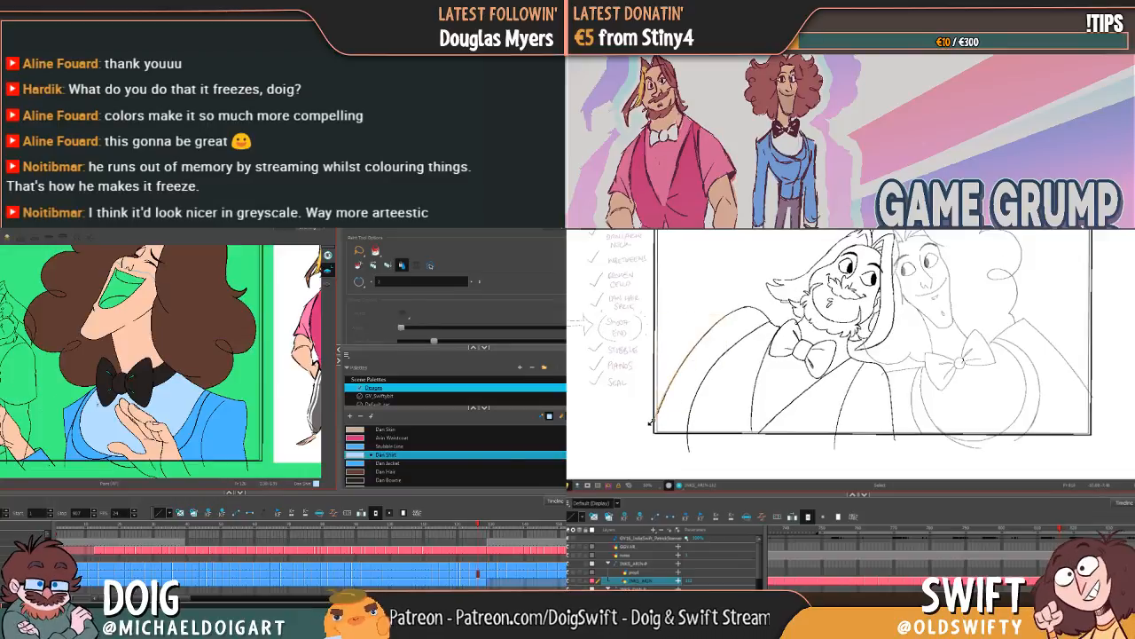
click(652, 426)
key(g)
key(f)
click(669, 452)
Step: Check the shirt fill across the curly-haired character's profile drawings
key(f)
key(f)
key(f)
key(f)
key(f)
key(f)
key(f)
key(f)
key(f)
key(f)
key(f)
key(f)
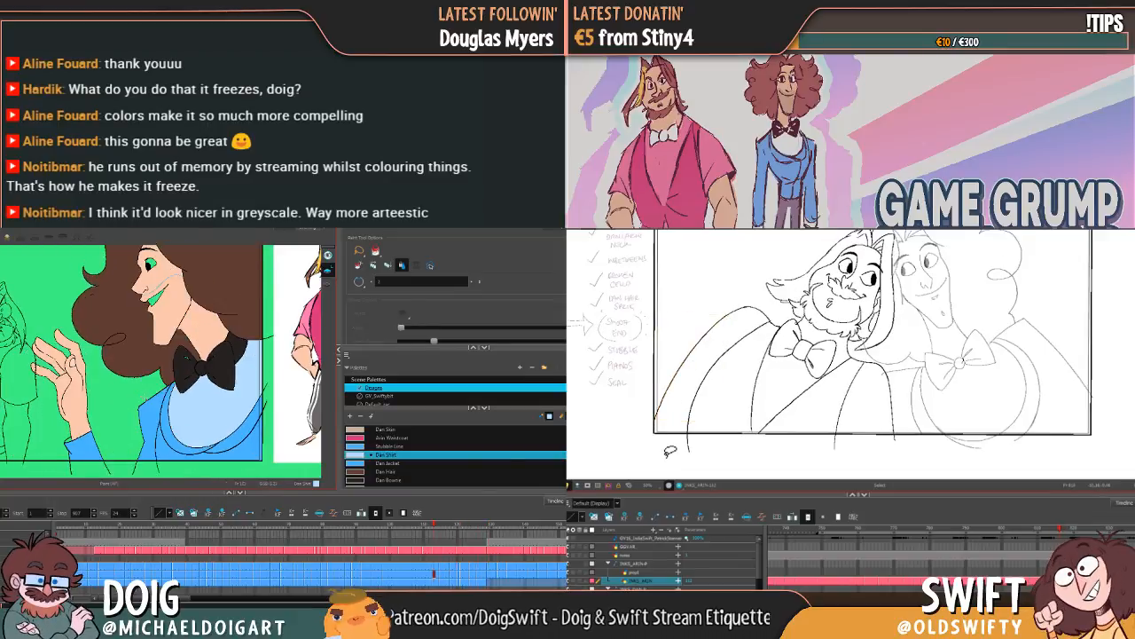
key(f)
key(f)
key(g)
key(g)
key(g)
key(g)
key(g)
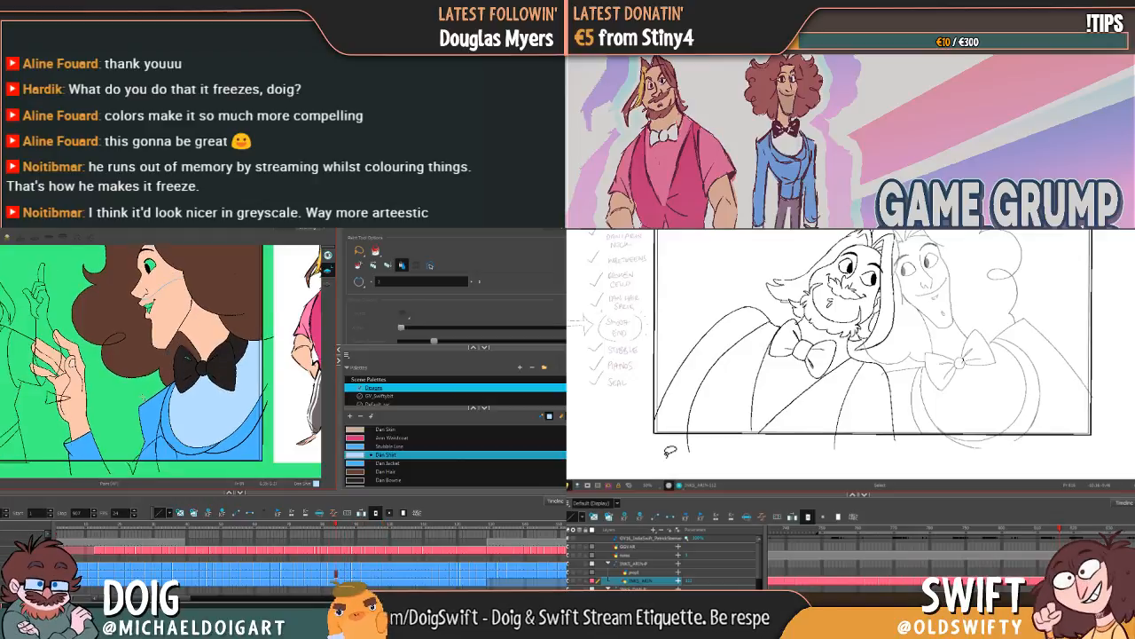
key(g)
key(g)
key(g)
key(g)
key(g)
key(g)
key(g)
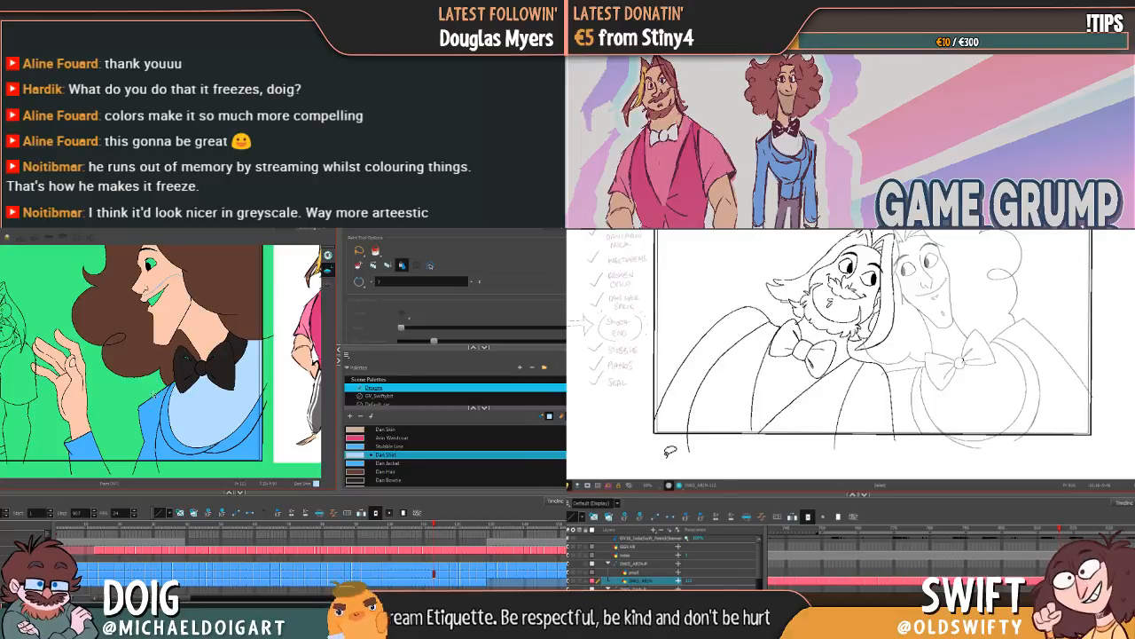
Step: Compare the bearded character's shoulder and vest lines between the neighbouring poses
key(comma)
key(period)
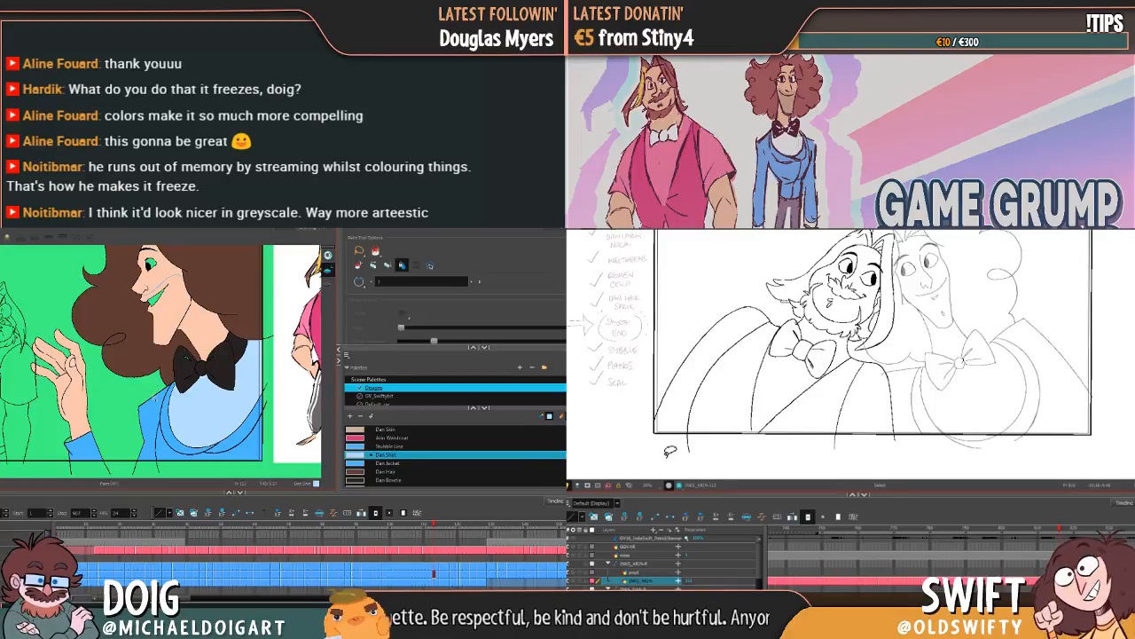
key(comma)
key(period)
key(comma)
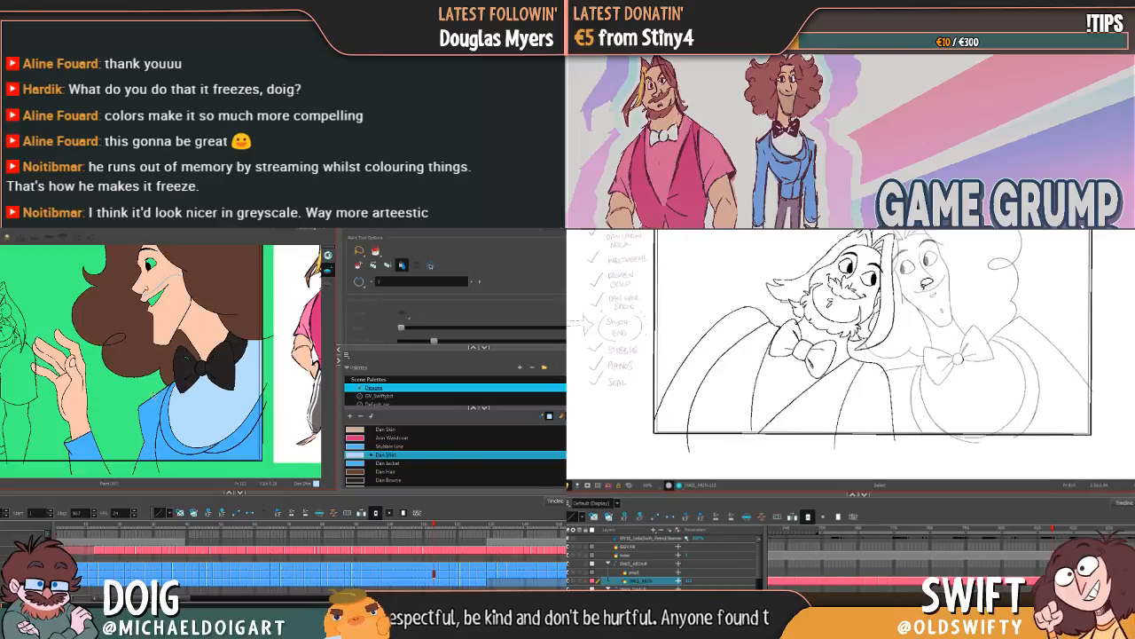
key(period)
key(comma)
key(period)
key(period)
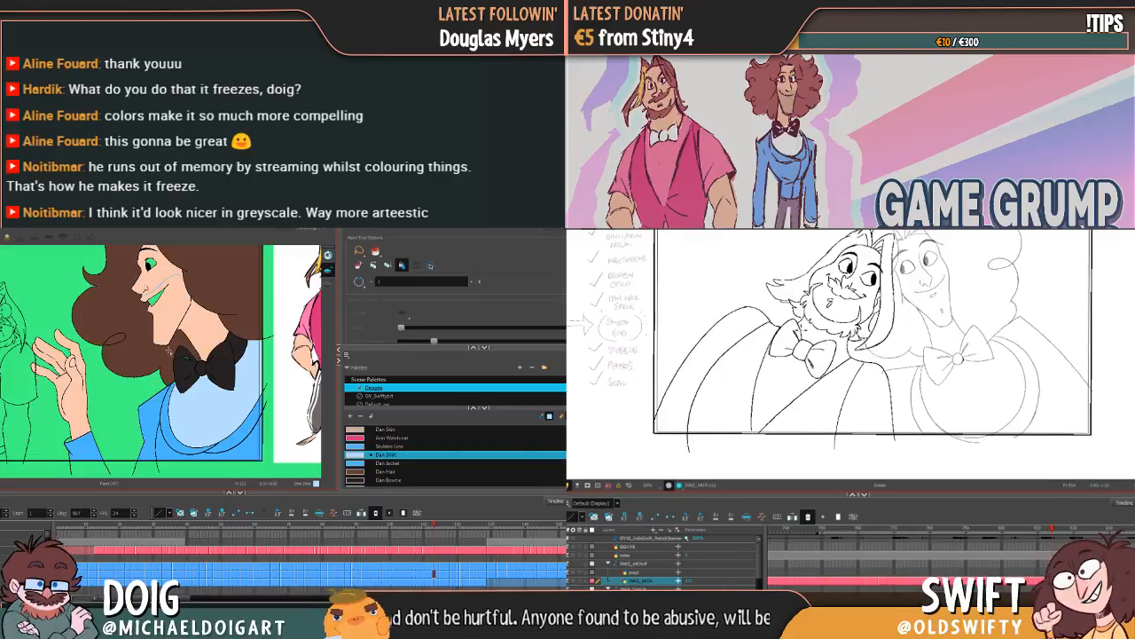
Step: Check the shirt fill from the laughing raised-palms drawings back to the early drawings of the character leaning forward
key(g)
key(comma)
key(g)
key(period)
key(g)
key(g)
key(g)
key(g)
key(g)
key(g)
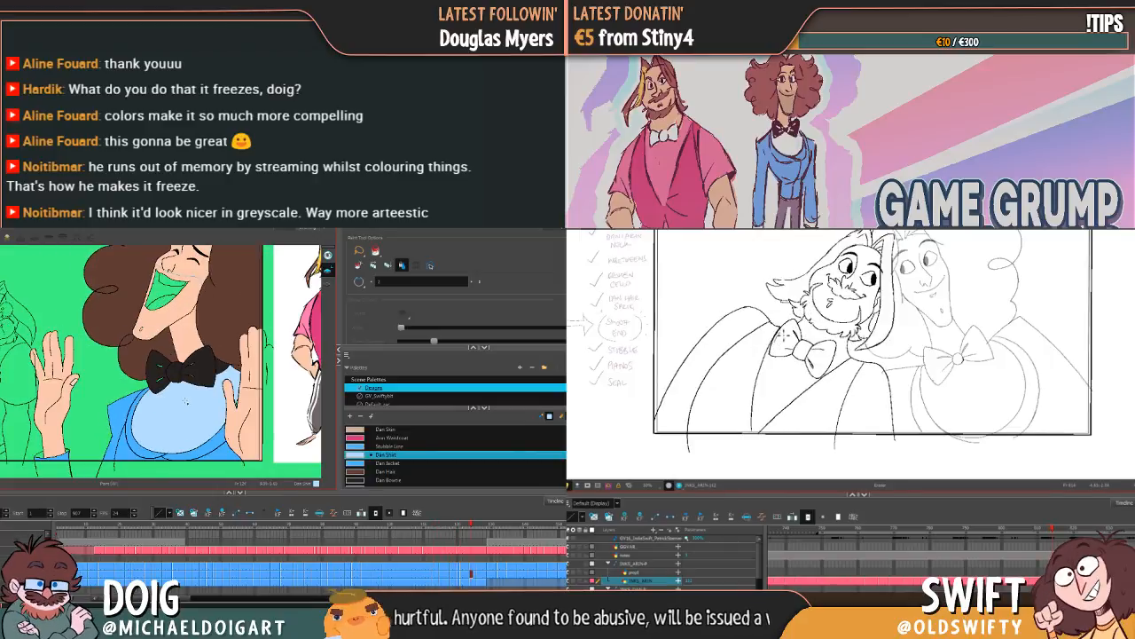
key(f)
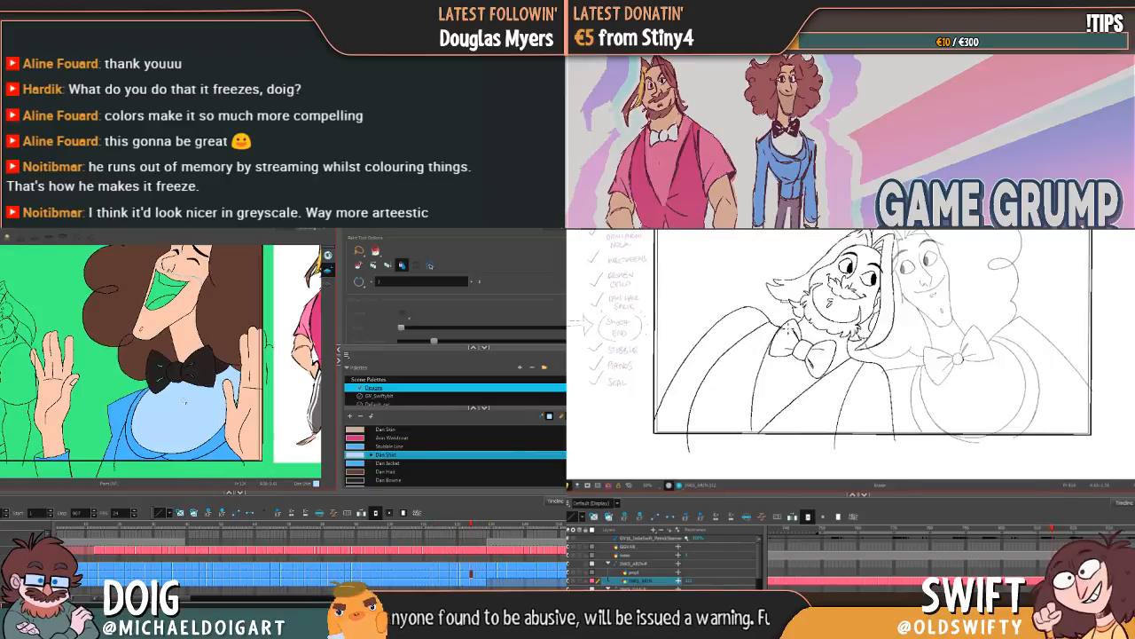
key(comma)
key(period)
key(f)
key(f)
key(f)
key(f)
key(f)
key(f)
key(f)
key(f)
key(f)
key(f)
key(f)
key(f)
key(f)
key(f)
key(f)
key(f)
key(f)
key(f)
key(f)
key(f)
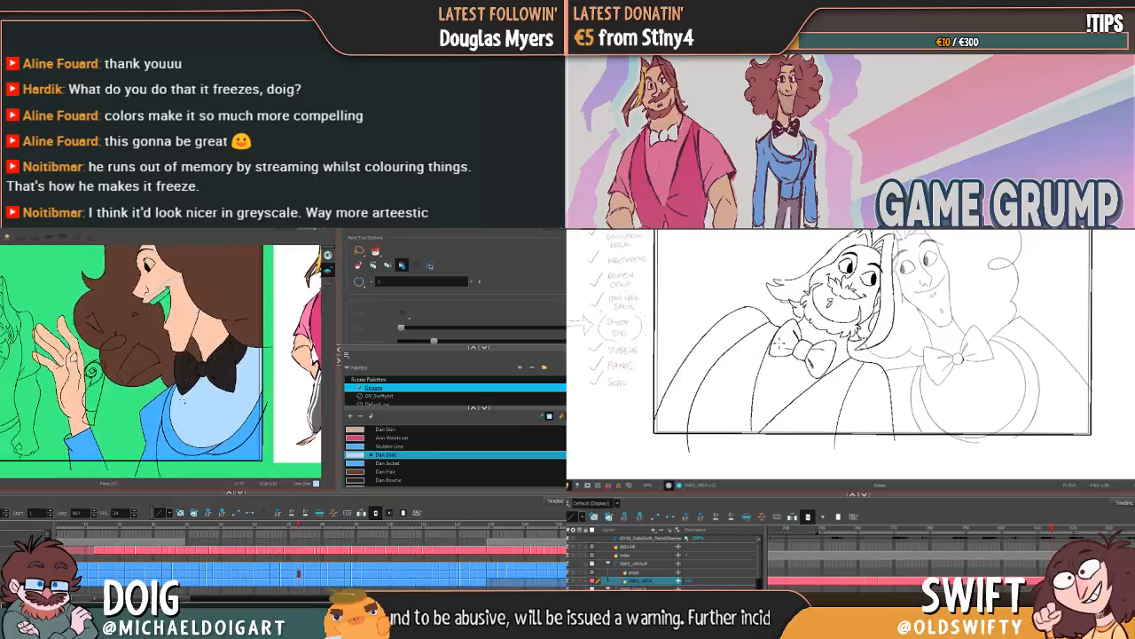
key(f)
key(f)
key(f)
key(f)
key(f)
key(f)
key(f)
key(f)
key(f)
key(f)
key(f)
key(f)
key(f)
key(f)
key(f)
key(f)
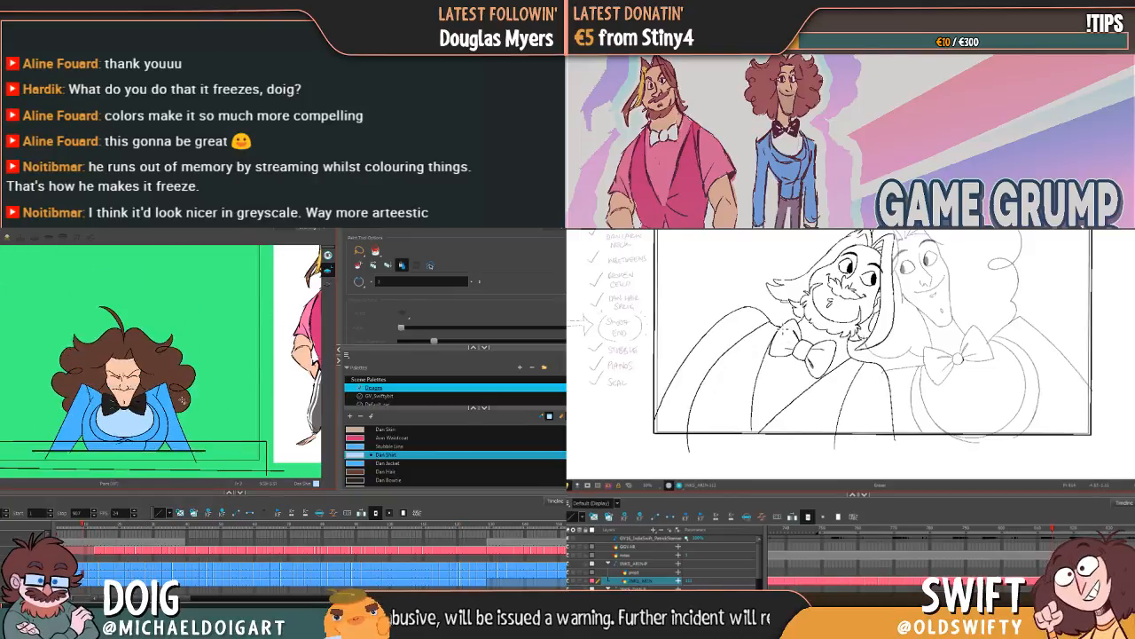
Step: Review the shirt fill in the opening front-facing drawings while comparing the bearded character's neighbouring poses
key(comma)
key(period)
key(f)
key(f)
key(f)
key(g)
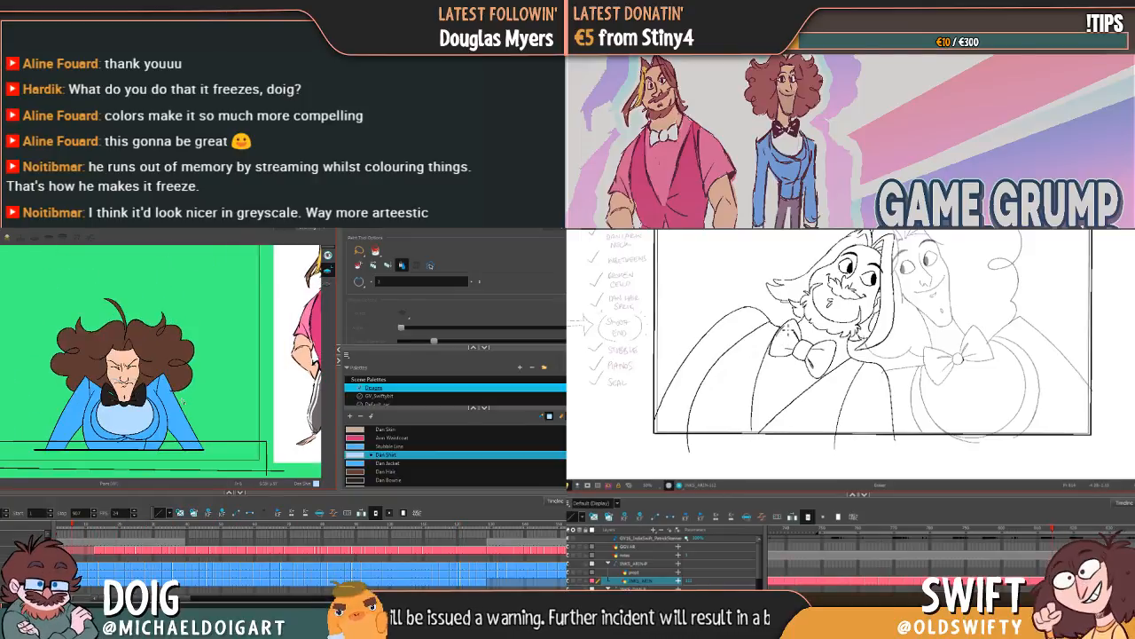
key(f)
key(g)
key(g)
key(g)
key(g)
key(g)
key(g)
key(g)
key(g)
key(g)
key(g)
key(g)
key(ctrl+z)
key(comma)
key(period)
key(comma)
key(period)
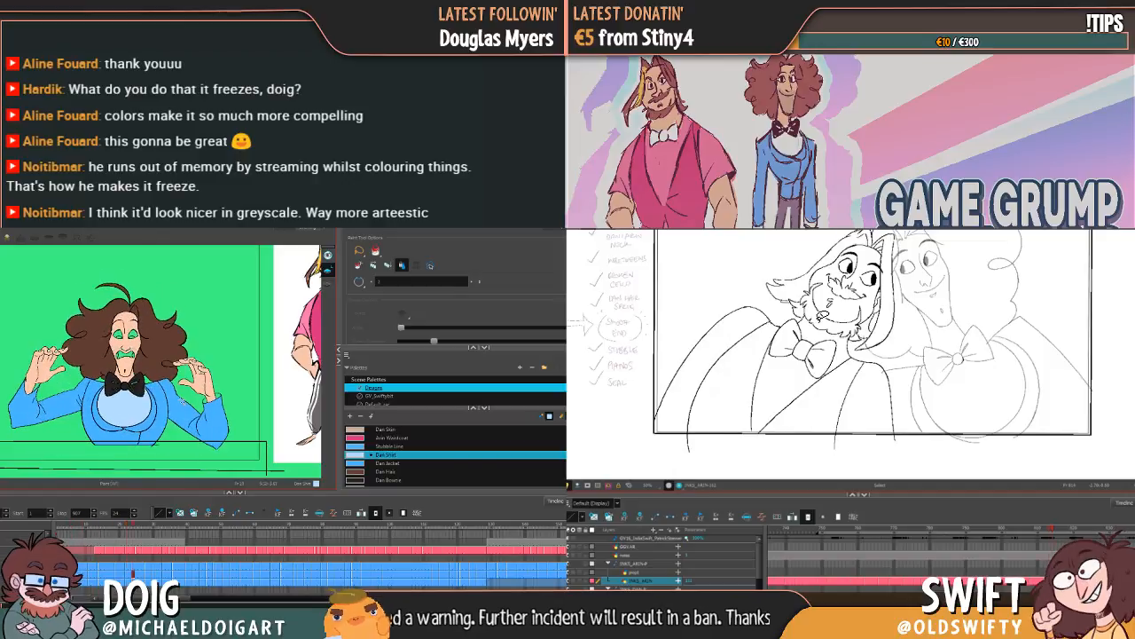
key(comma)
key(period)
key(f)
key(f)
key(f)
key(comma)
key(period)
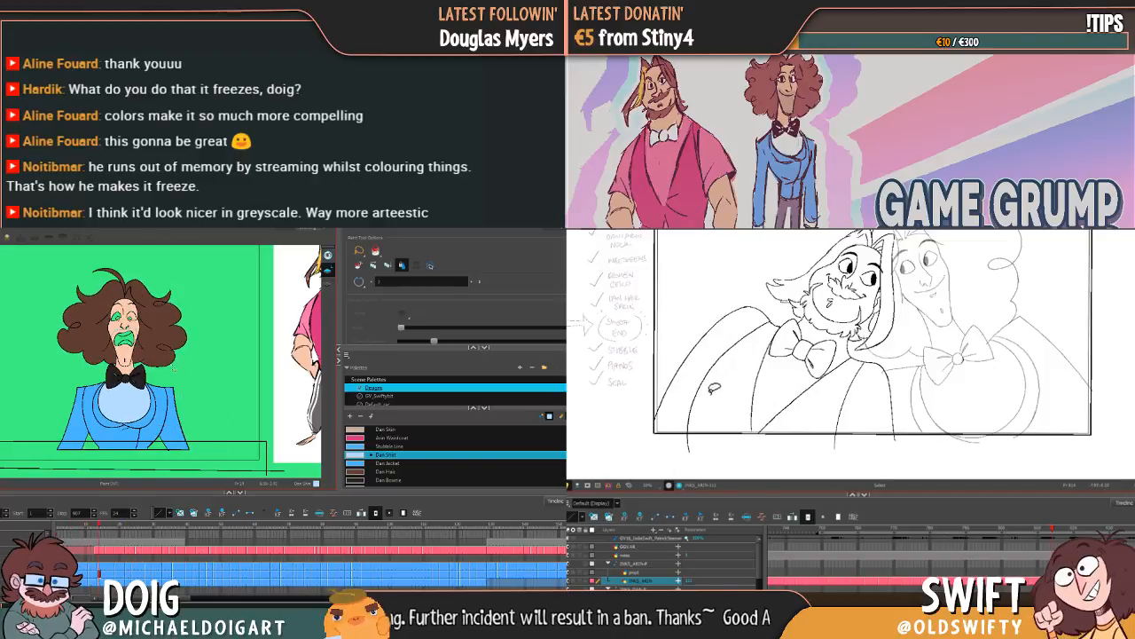
Step: Adjust the lower end of the bearded character's vest armhole line and compare it with the closed-eyes pose
click(689, 418)
key(f)
key(f)
key(f)
drag(687, 452, 692, 446)
key(comma)
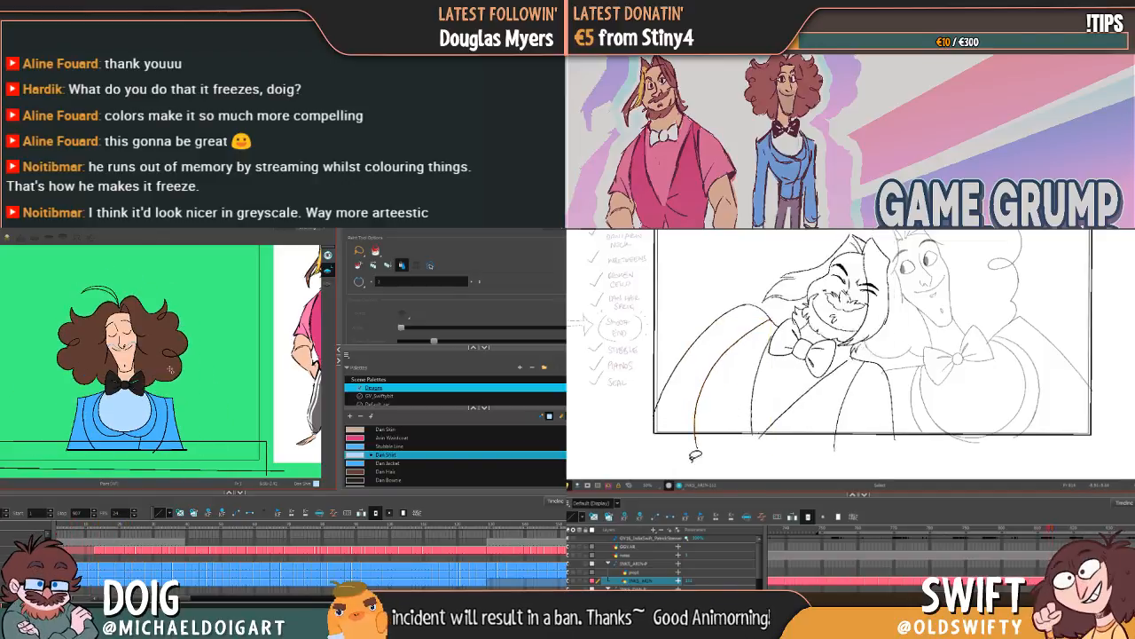
key(period)
key(f)
key(g)
key(g)
key(g)
key(comma)
key(period)
Step: Reshape the vest armhole line in the open-eyed pose, and undo the Dan Shirt test fill in the curly-haired character's eye
click(694, 424)
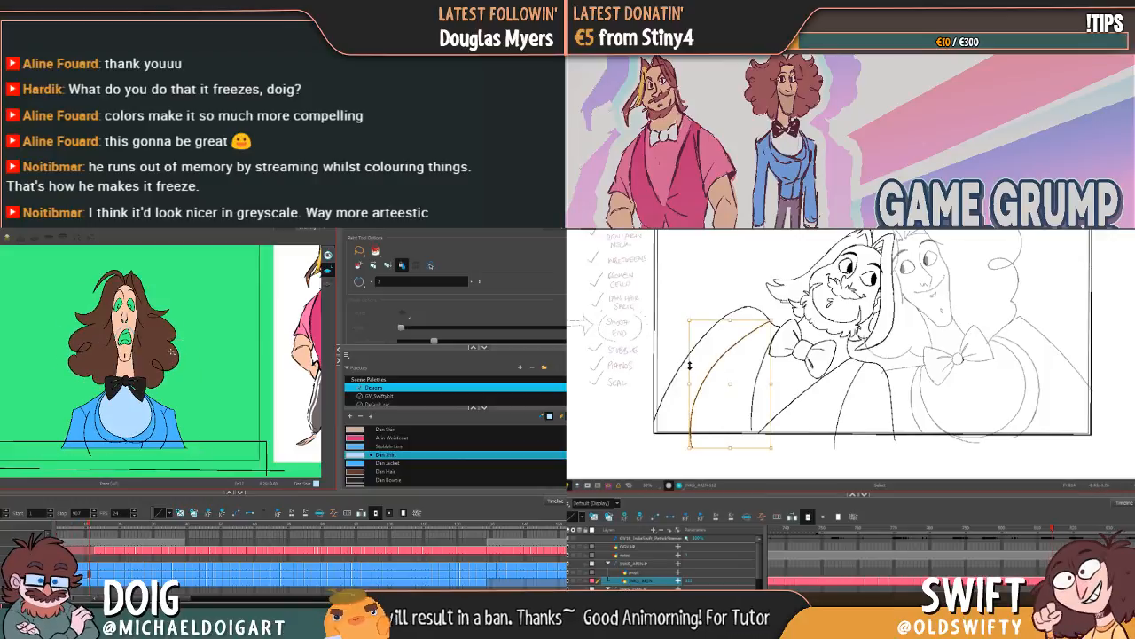
drag(690, 365, 693, 360)
key(comma)
key(period)
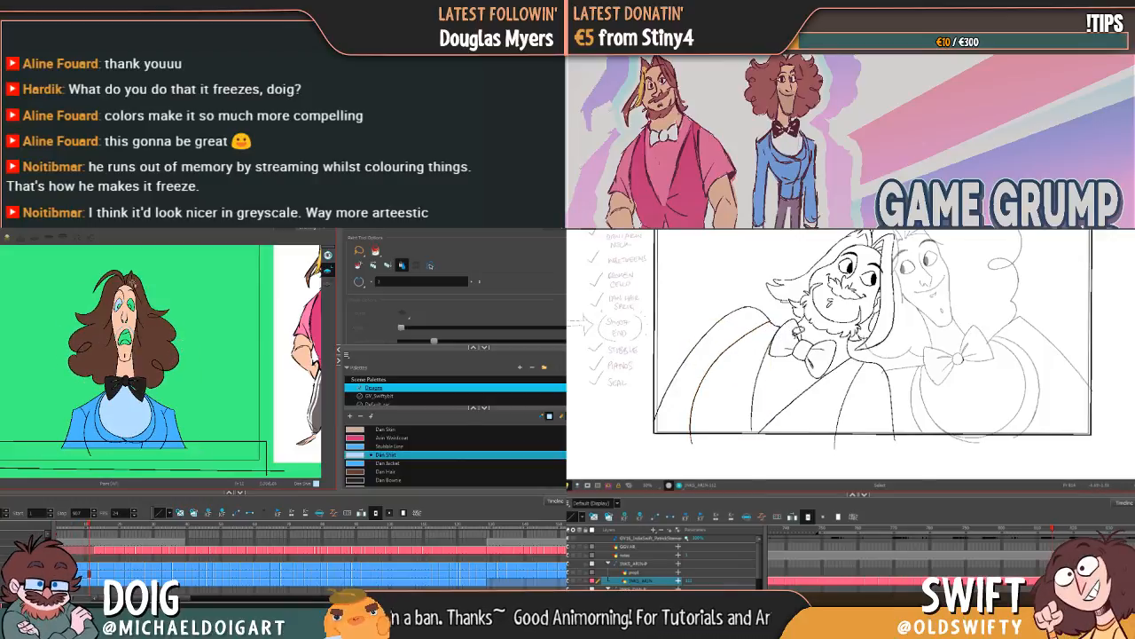
key(comma)
key(period)
key(ctrl+z)
key(comma)
key(period)
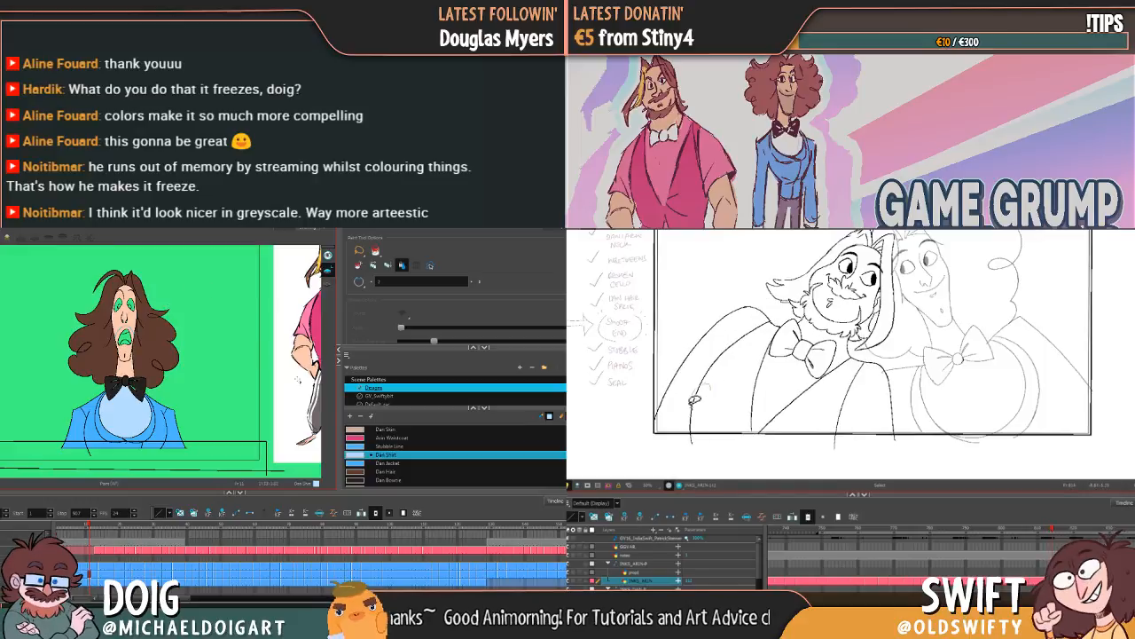
Step: Narrow the bearded character's vest armhole line in the open-eyed pose from its outer side
click(695, 401)
drag(714, 445, 709, 445)
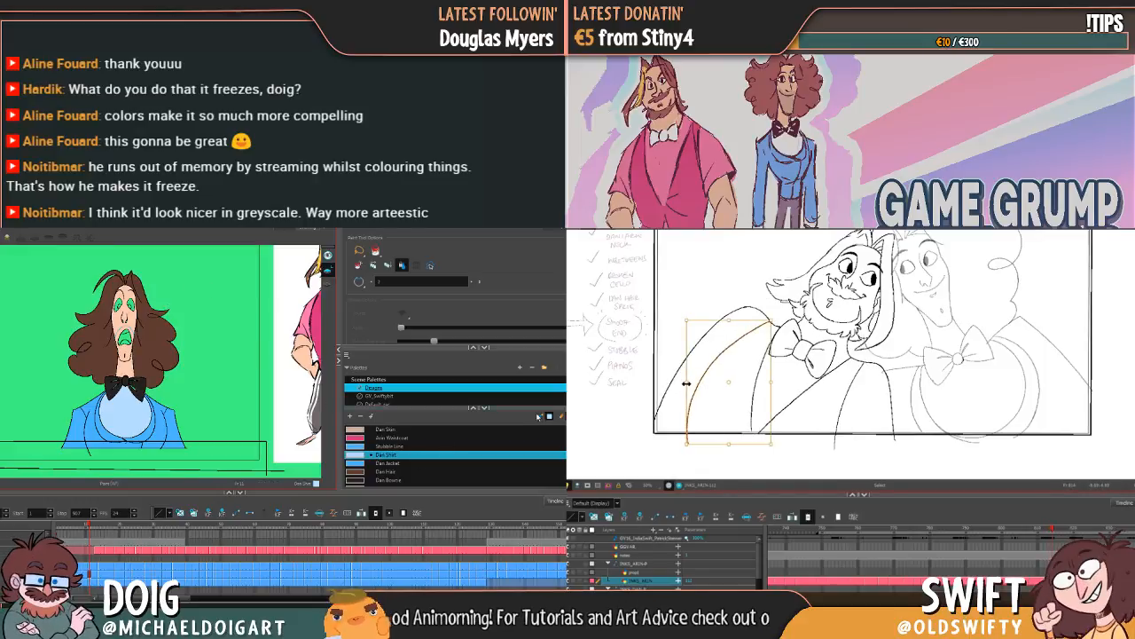
drag(688, 382, 695, 383)
Step: Add a new colour to the palette and name it Dan Eye, while comparing the bearded character's two poses
click(350, 417)
click(727, 424)
key(comma)
key(period)
double_click(378, 480)
key(comma)
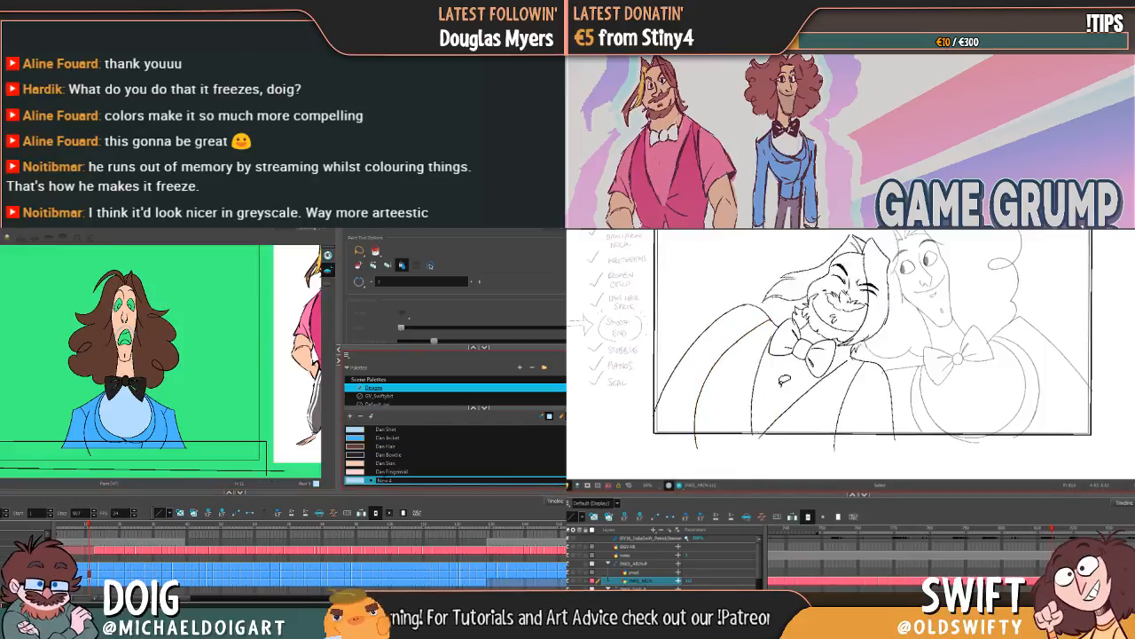
key(period)
key(comma)
key(period)
key(comma)
key(period)
key(period)
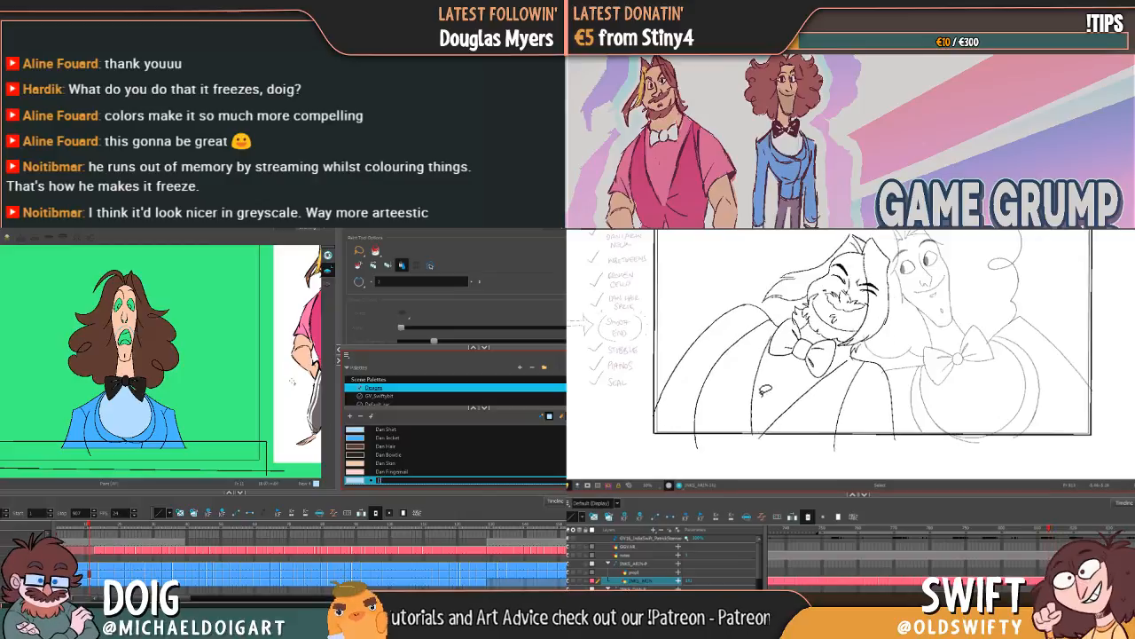
key(comma)
text(Dan)
click(752, 398)
text(Eyes)
Step: Adjust the lower end of the bearded character's vest opening line to suit the neighbouring pose
drag(759, 433, 765, 435)
key(Tab)
click(773, 418)
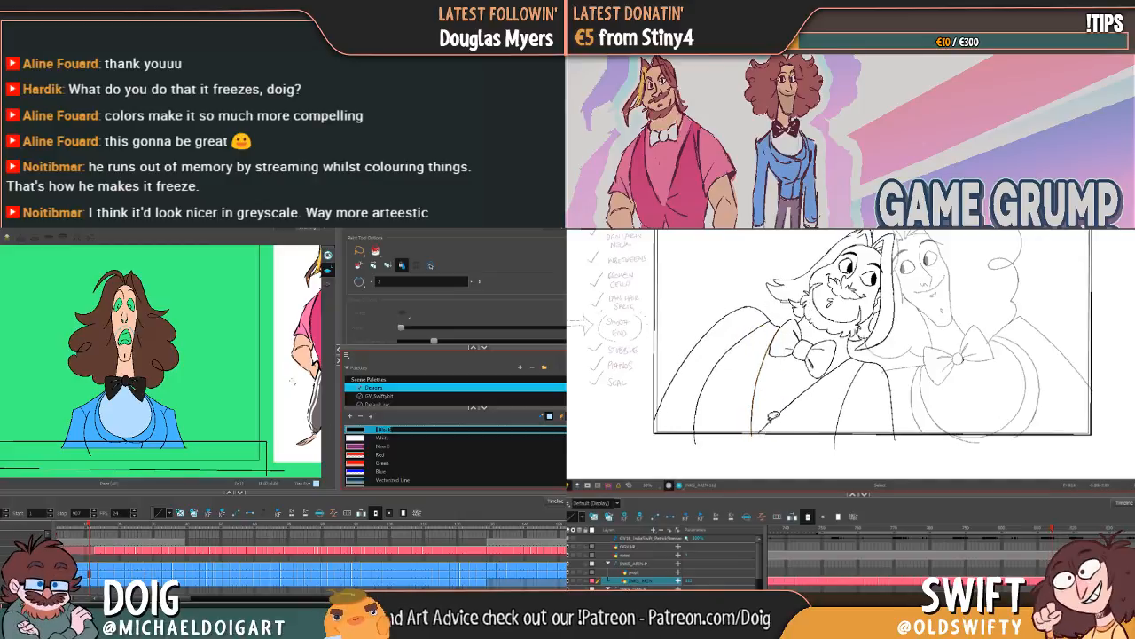
key(comma)
key(period)
click(751, 404)
Step: Fill the eye whites with Dan Eye in the curly-haired character's front-facing, open-mouthed drawing
key(Return)
scroll(375, 462, down, 10)
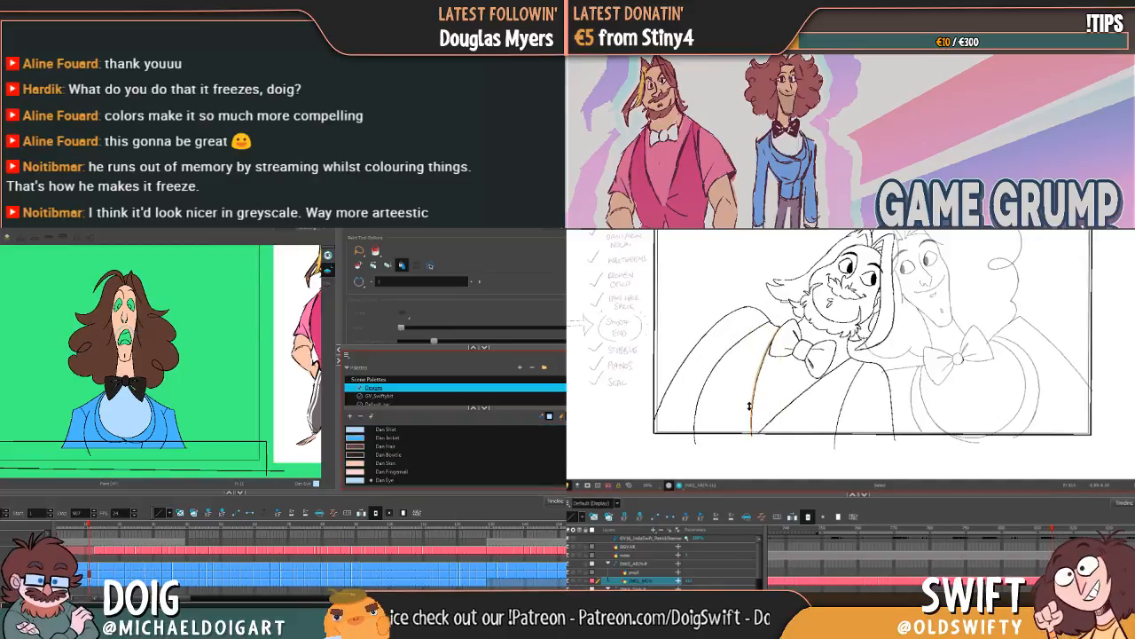
click(375, 479)
key(Escape)
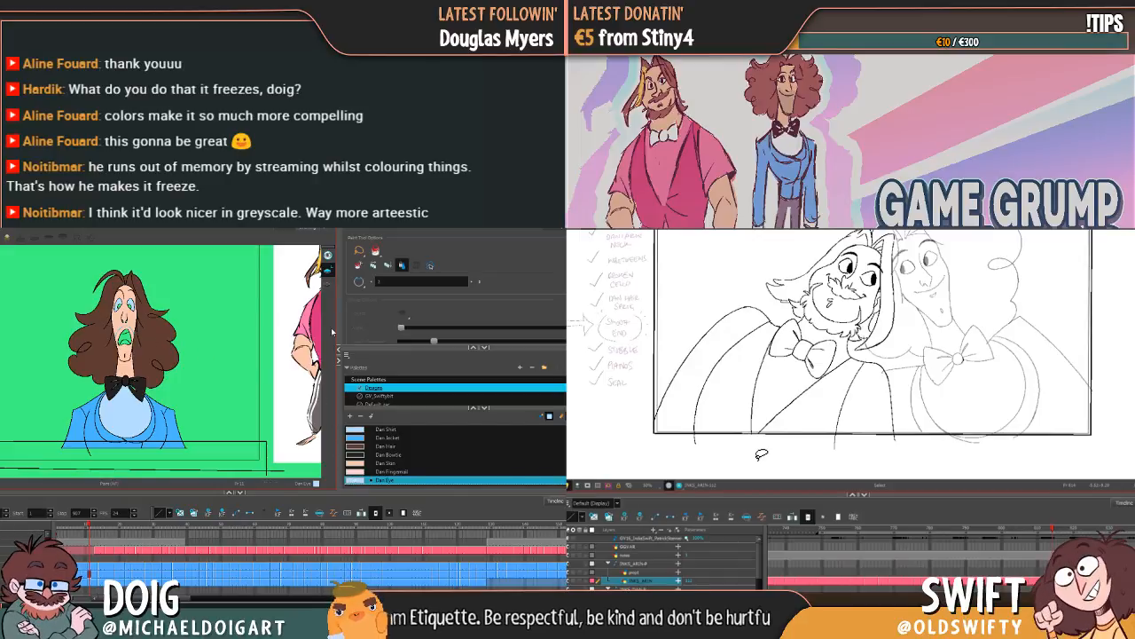
Step: Change the Dan Eye colour to white by reducing its saturation to 0
key(2)
key(2)
key(2)
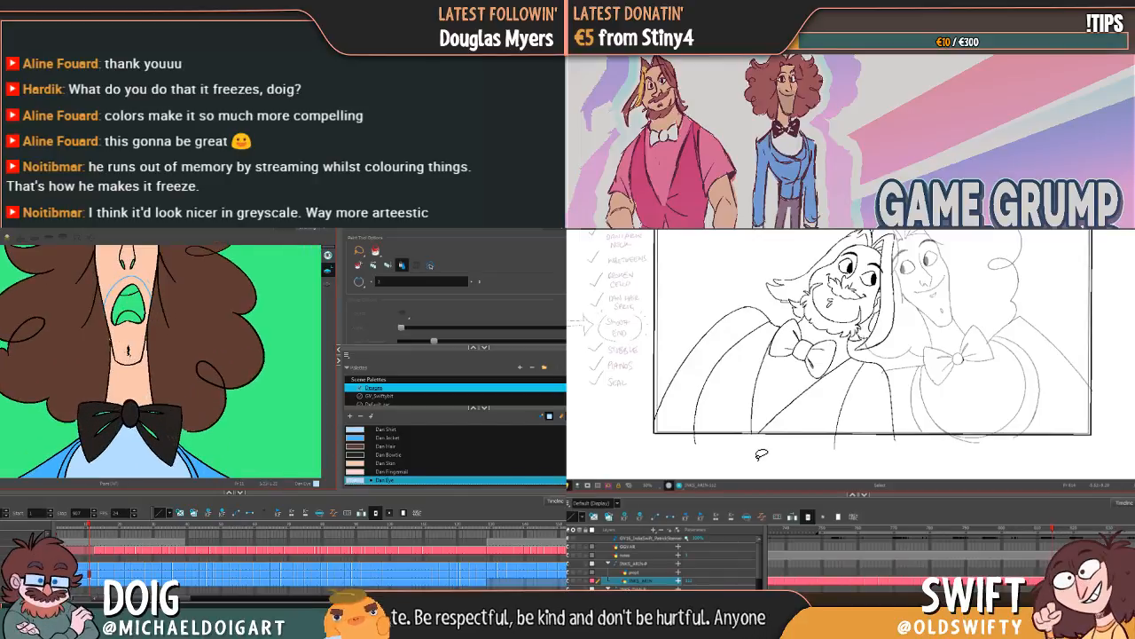
drag(138, 329, 173, 414)
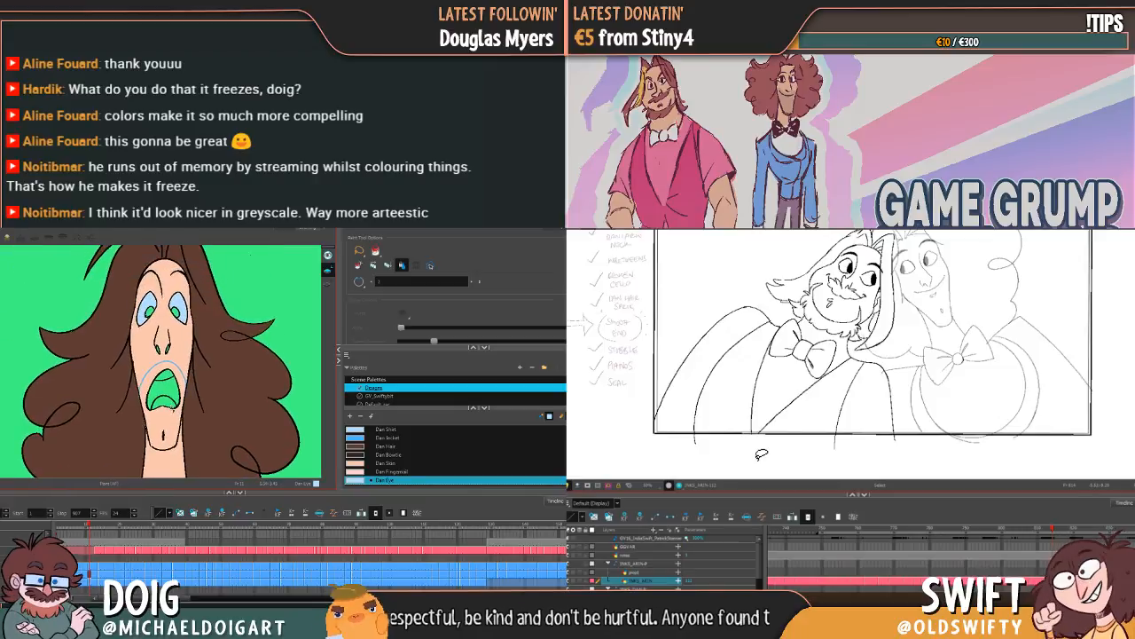
double_click(357, 481)
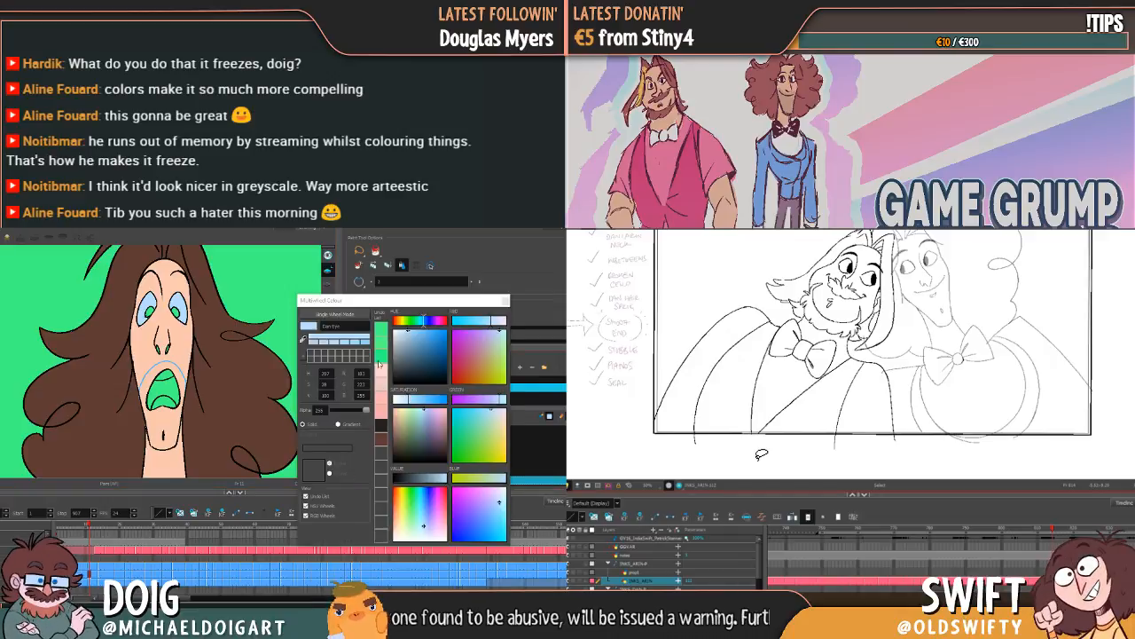
drag(405, 399, 393, 399)
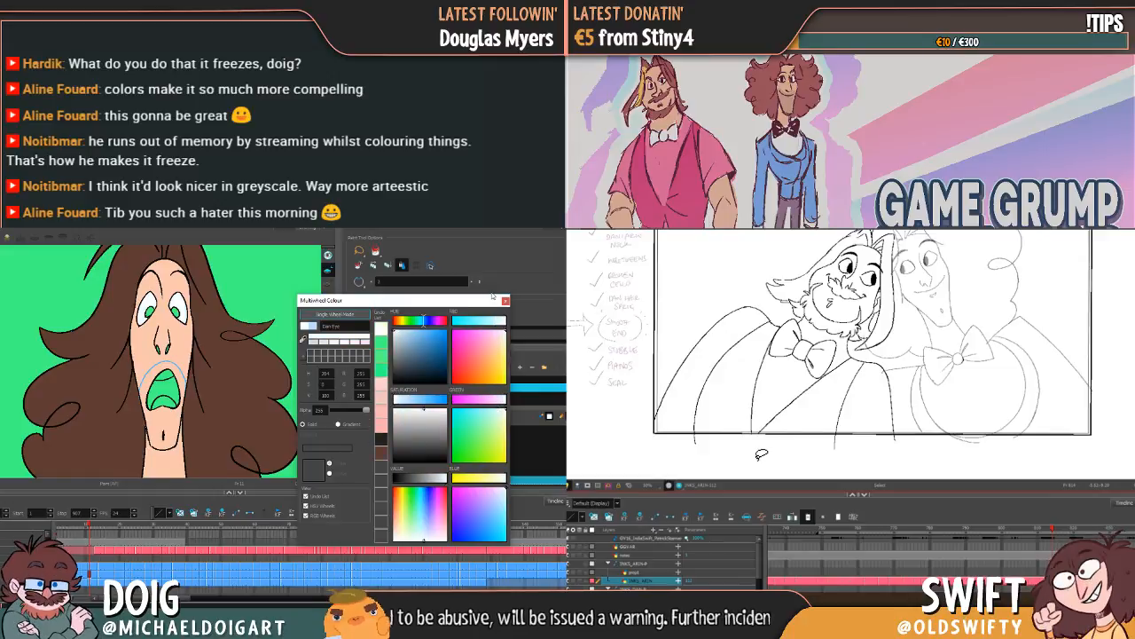
click(506, 301)
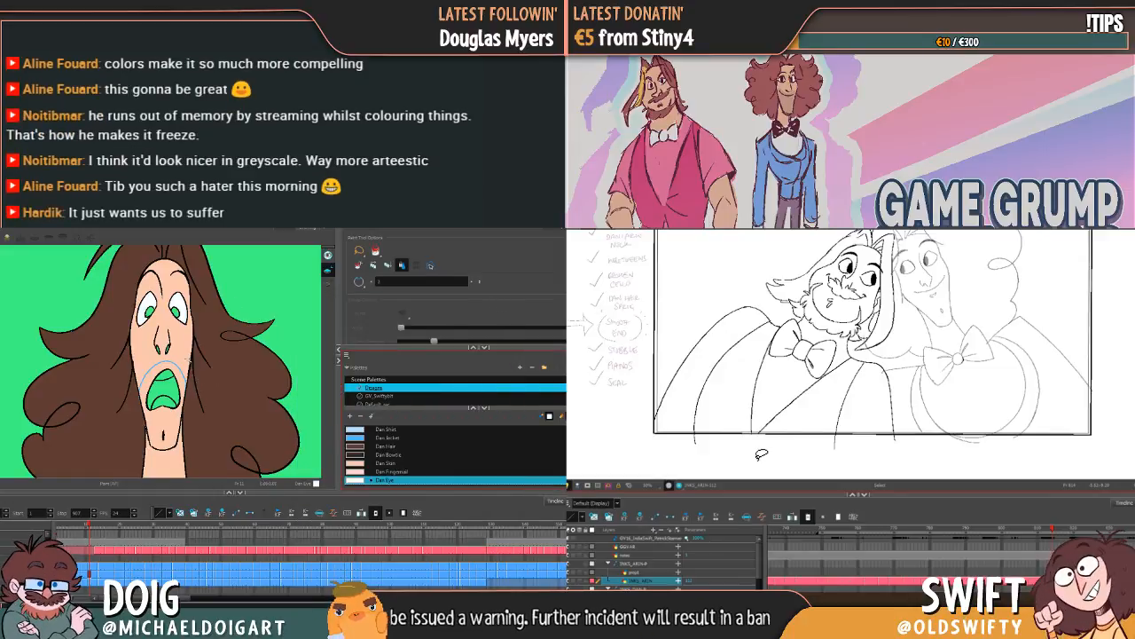
Step: Fill the eye whites with Dan Eye in the curly-haired character's wide-mouthed, front-facing drawing with the lifted hair
key(g)
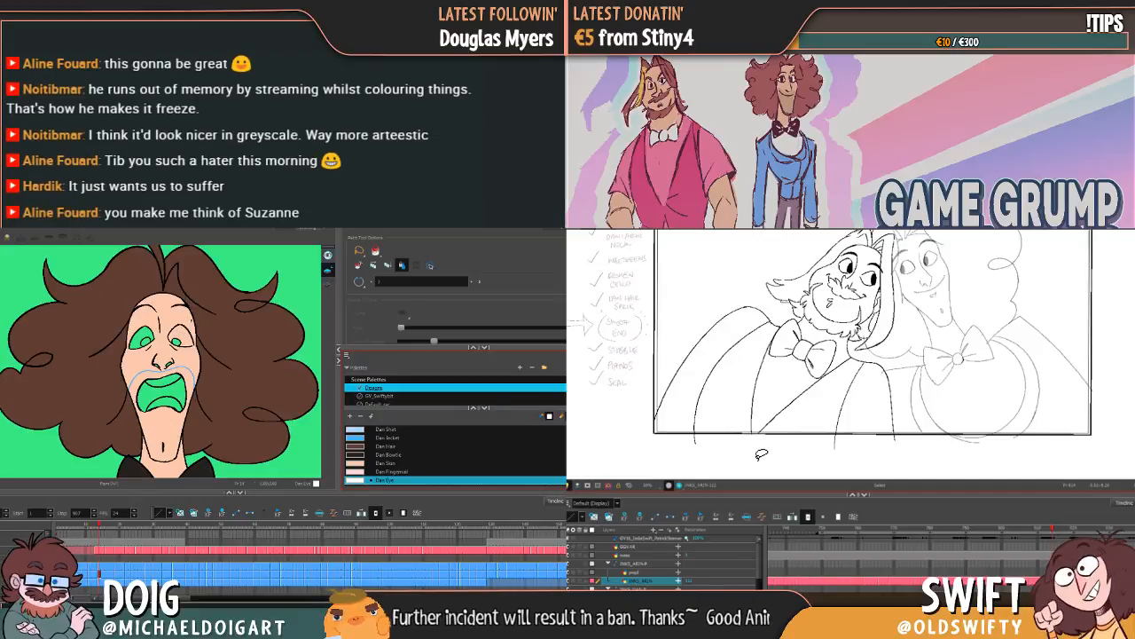
key(alt+b)
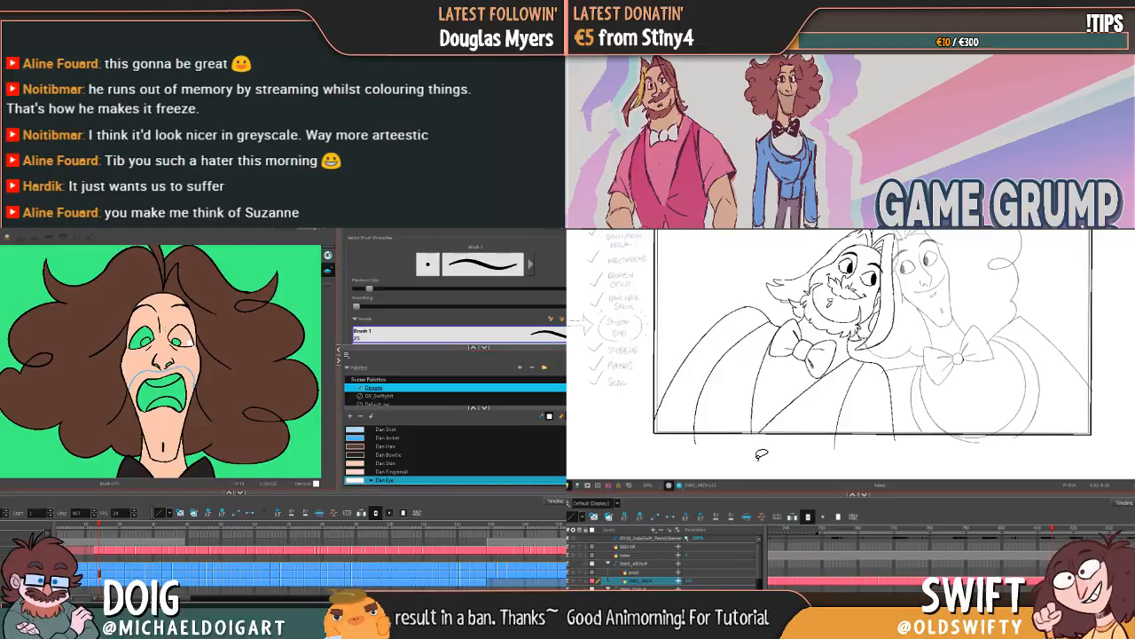
key(g)
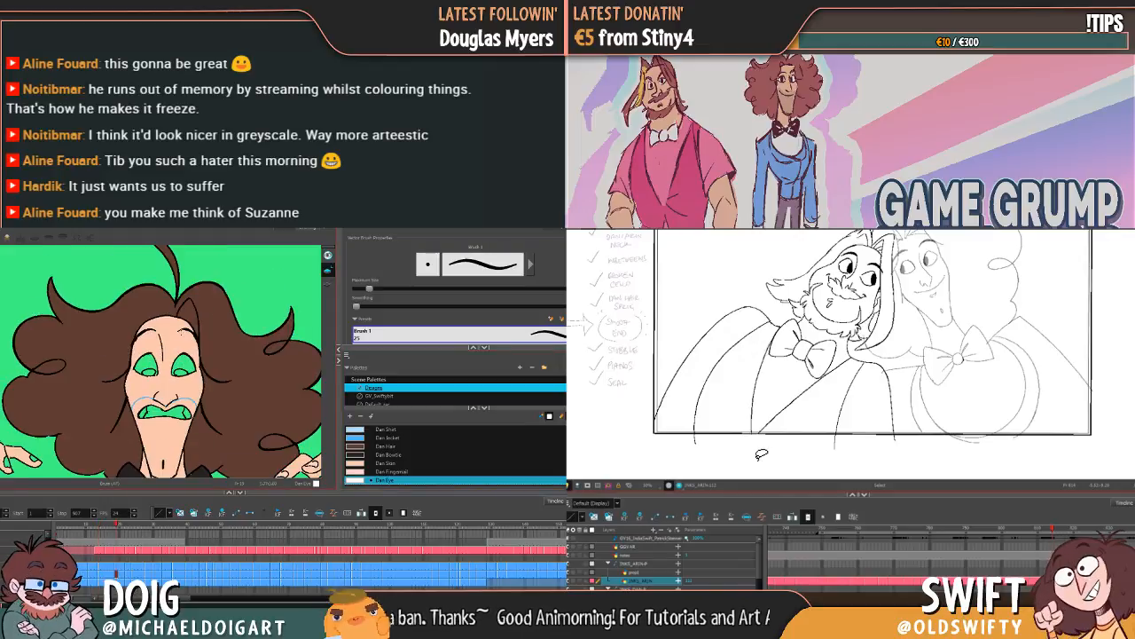
key(f)
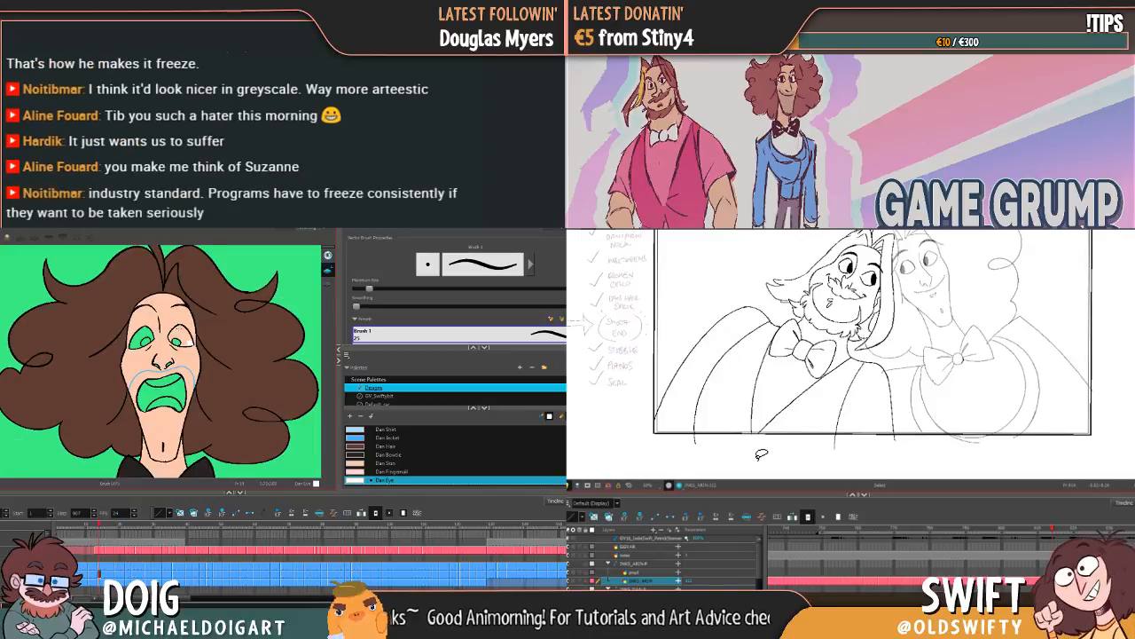
key(alt+i)
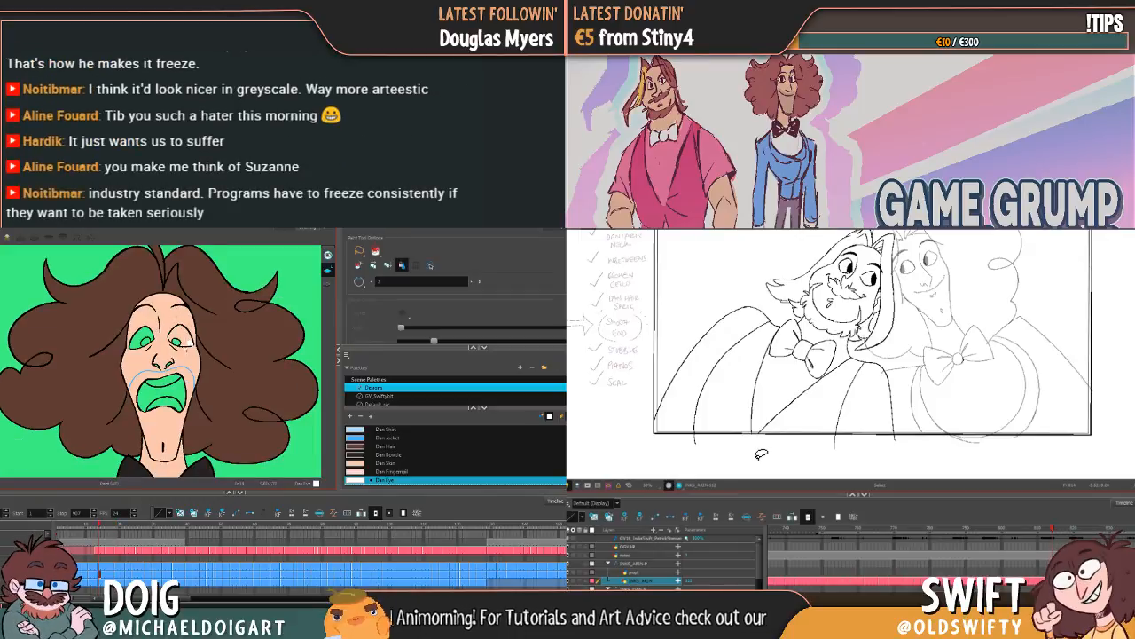
key(alt+b)
key(alt+i)
click(181, 334)
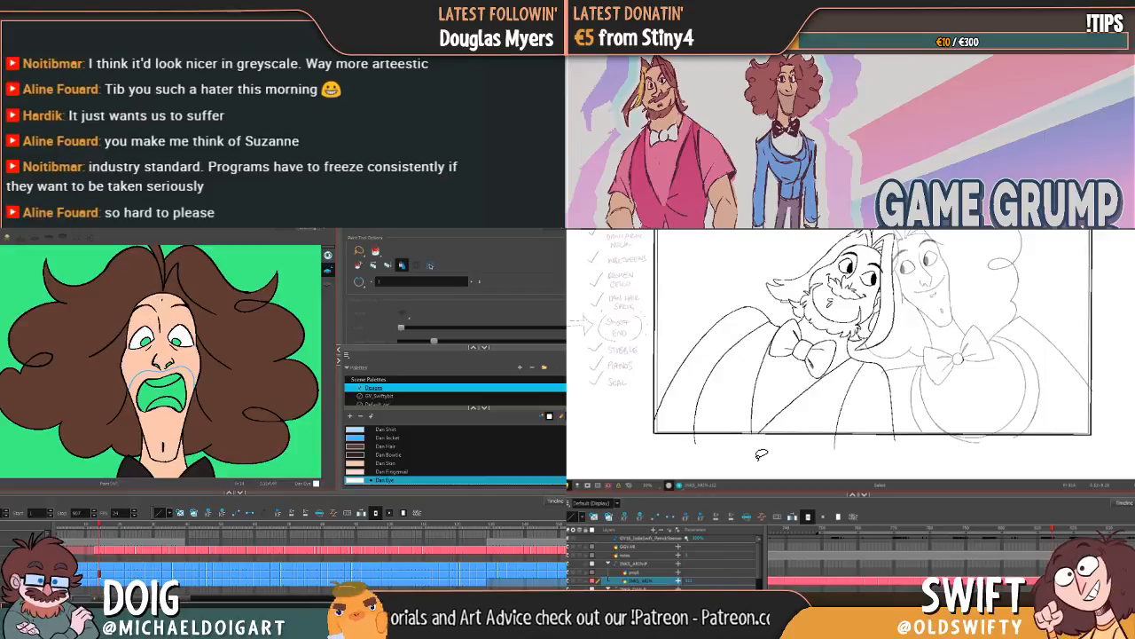
Step: Fill the eye whites with Dan Eye in the curly-haired character's gritted-teeth drawings, continuing up to the closed-eyed drawing
key(g)
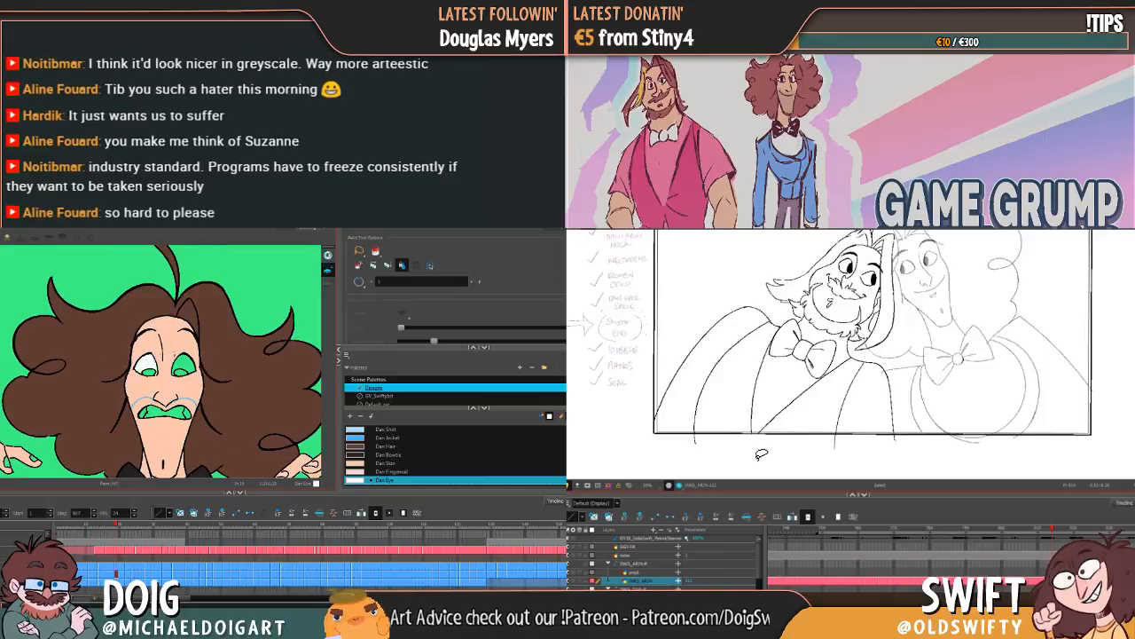
key(g)
key(g)
key(g)
key(g)
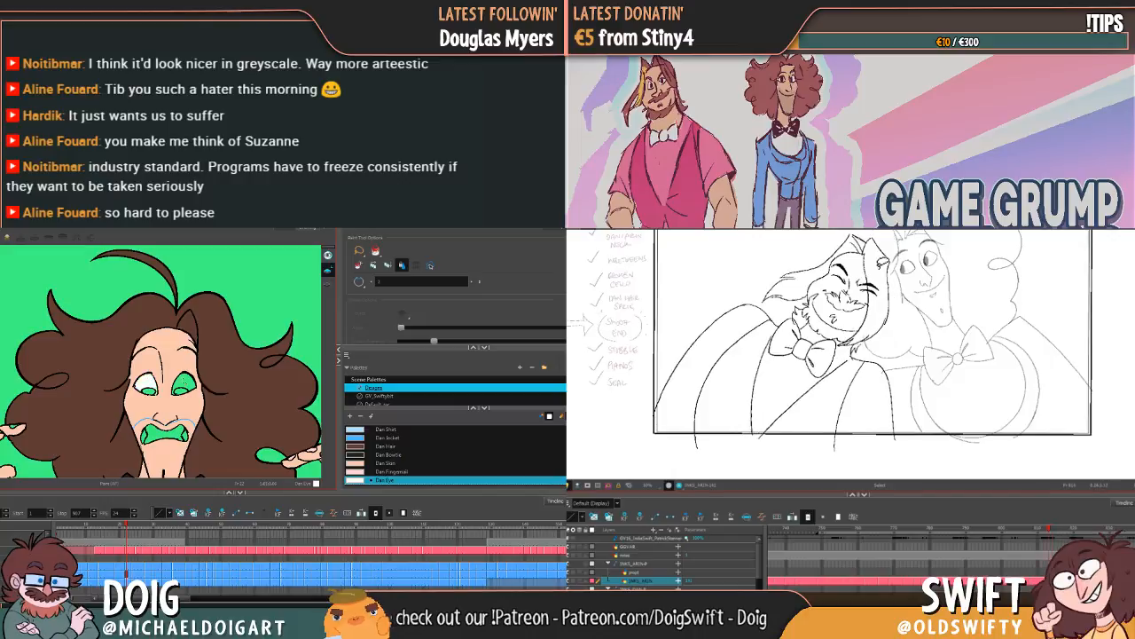
key(g)
key(g)
key(g)
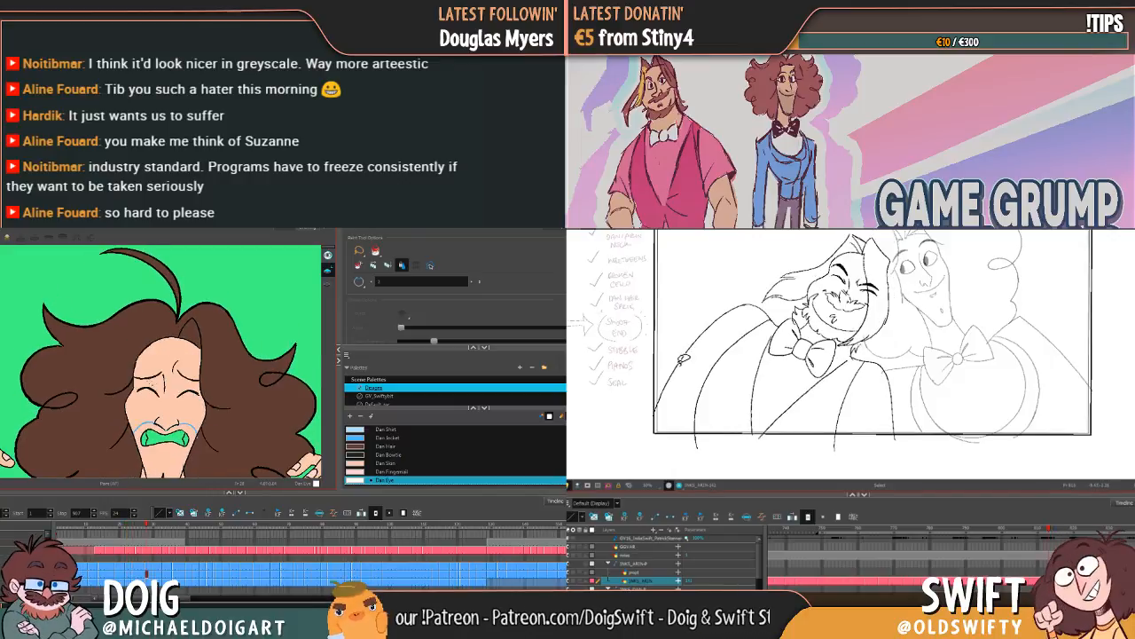
Step: Adjust the bearded character's outer shoulder line and fill the eye white in the curly-haired character's slightly open-mouthed drawing
drag(728, 315, 653, 422)
click(209, 359)
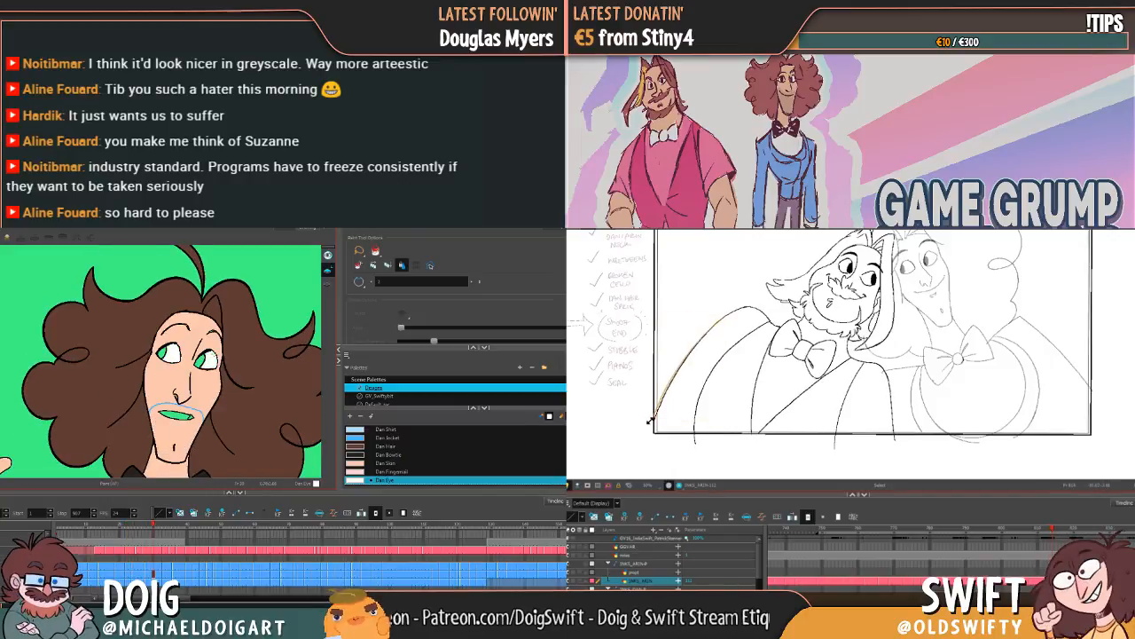
Step: Try to fill the eye whites with Dan Eye in the grinning drawing, and undo the stray face fill
key(g)
click(181, 365)
key(f)
key(g)
Step: Adjust the upper end of the vest opening line in the bearded character's closed-eyed pose, comparing it with the neighbouring pose
key(f)
key(g)
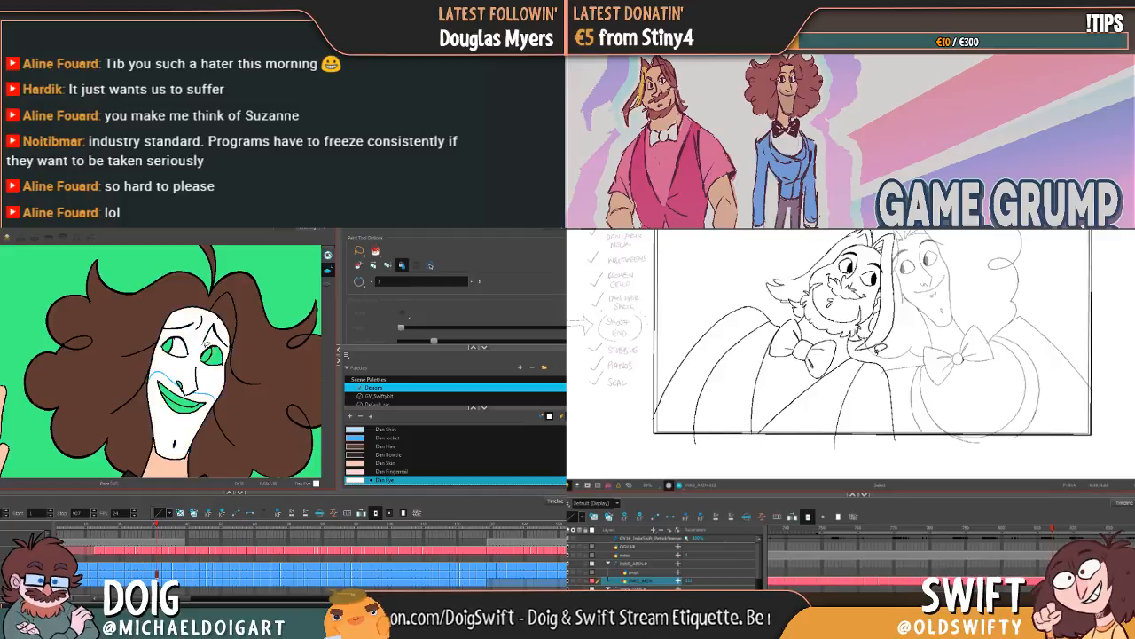
key(ctrl+z)
key(f)
key(g)
key(f)
key(g)
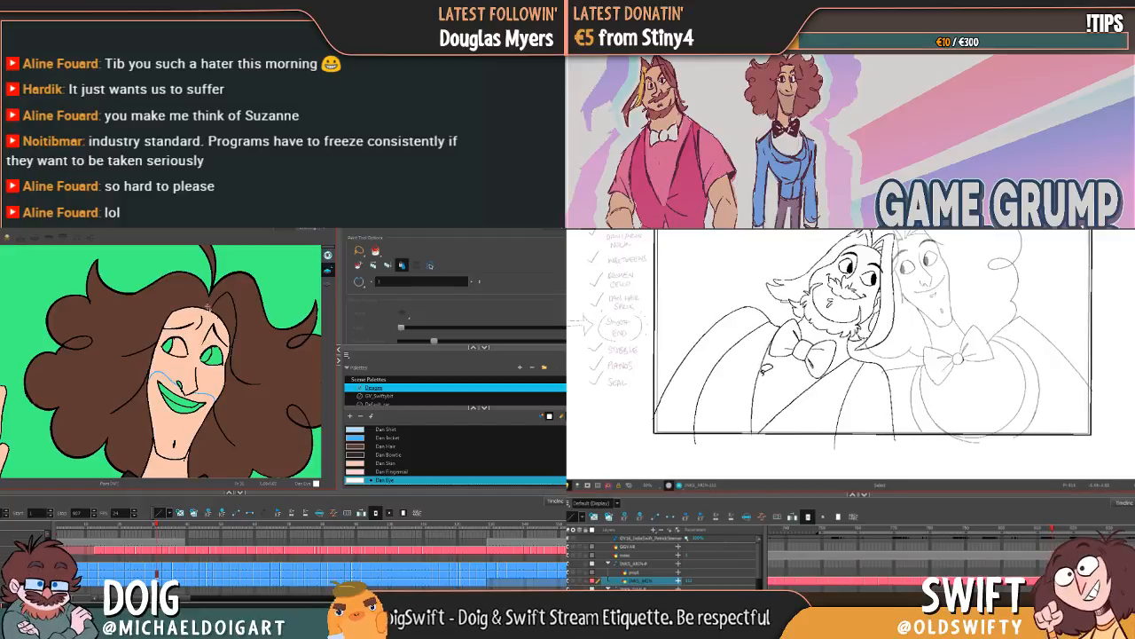
key(f)
key(f)
key(g)
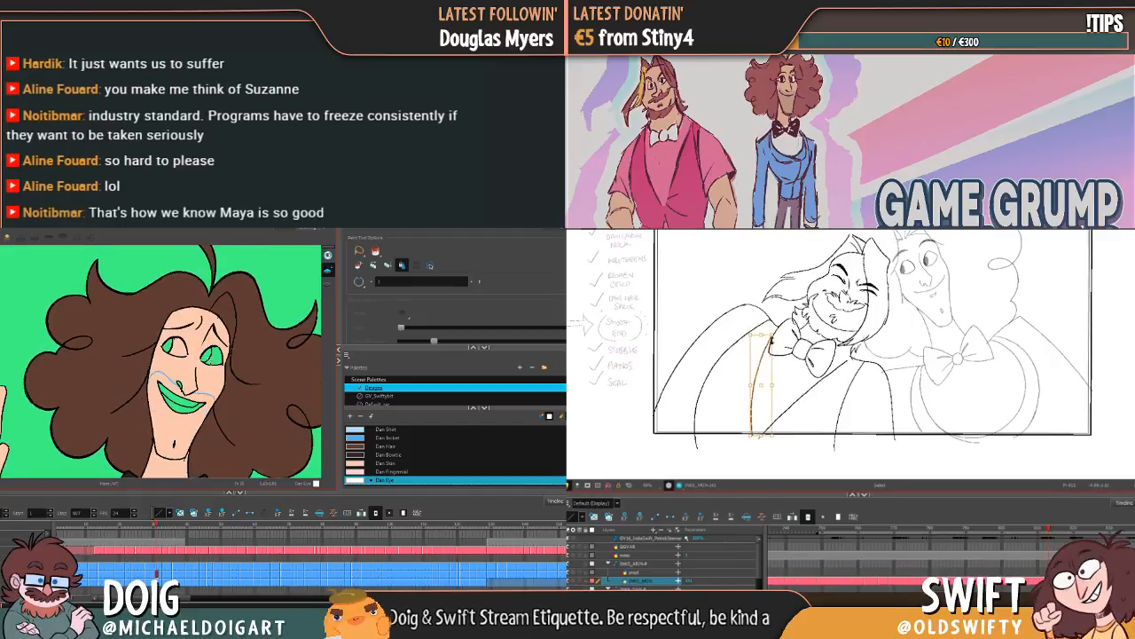
key(g)
Step: Flip through the bearded character's neighbouring drawings to check how the jacket and vest lines move
key(f)
key(g)
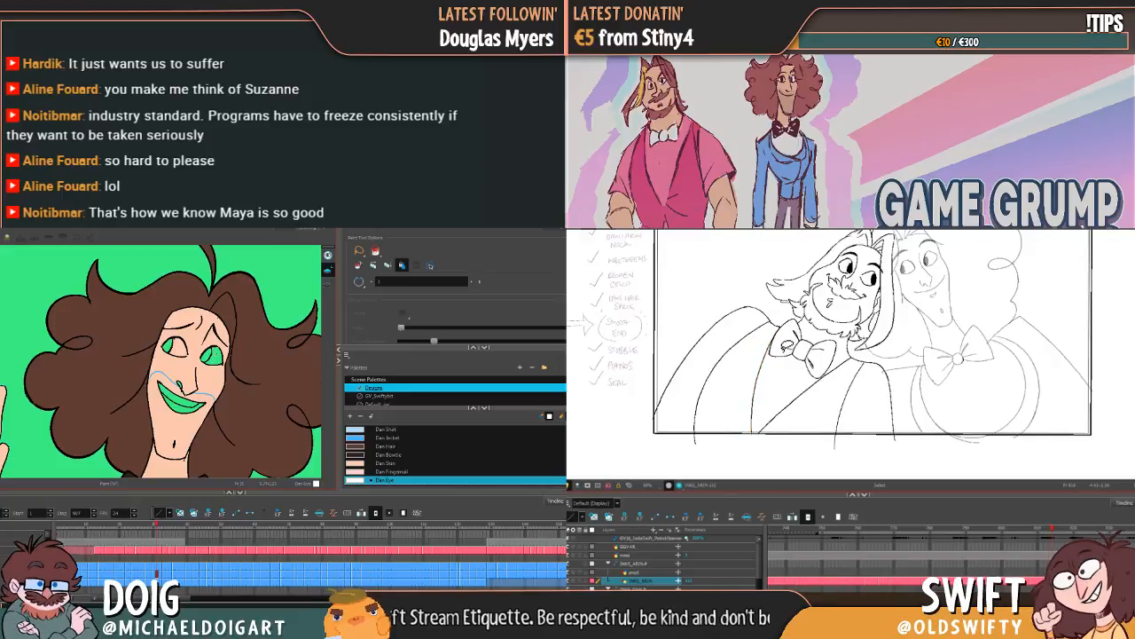
key(f)
key(g)
key(f)
key(f)
key(f)
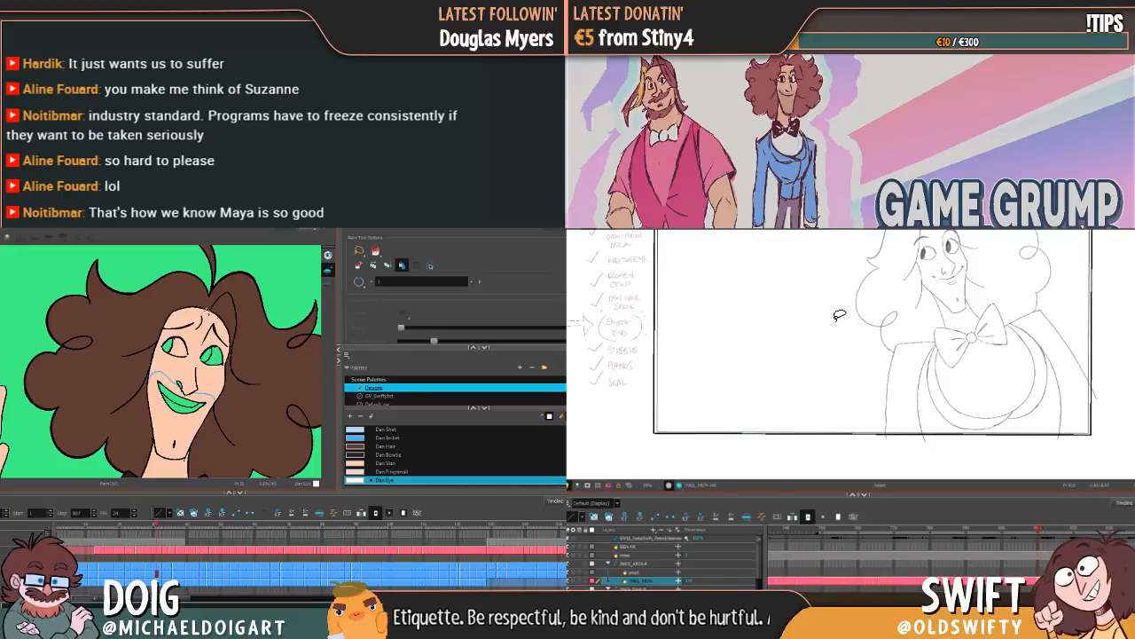
key(g)
key(g)
key(g)
key(alt+b)
key(f)
key(g)
key(f)
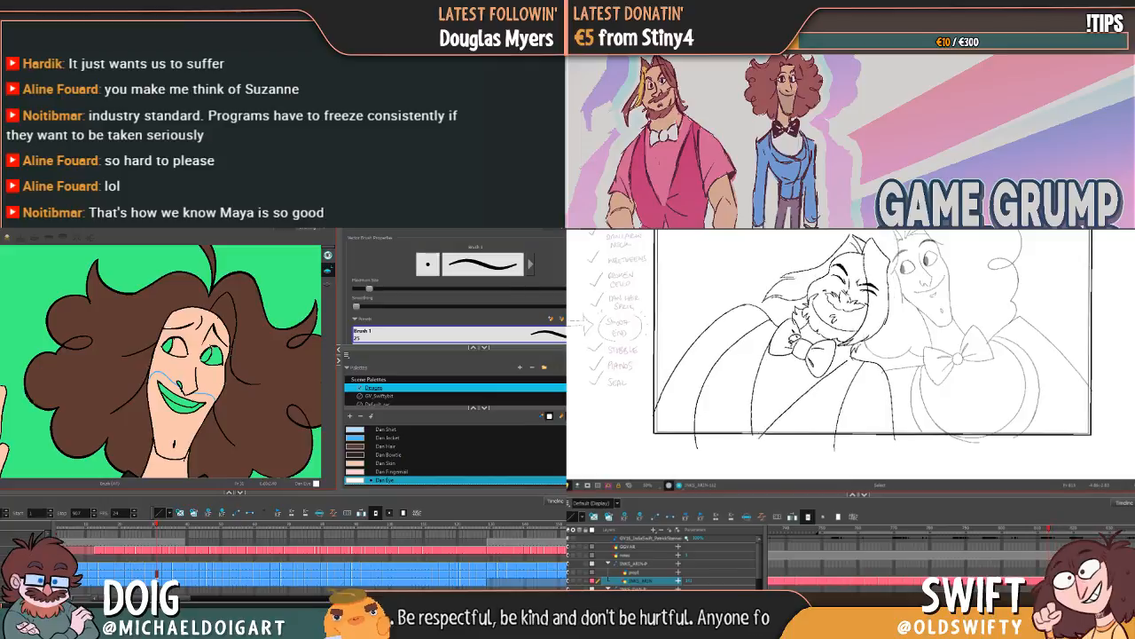
key(g)
key(f)
key(g)
Step: Adjust the upper end of the inner jacket line beside the collar in the bearded character's open-eyed pose
key(alt+i)
click(734, 346)
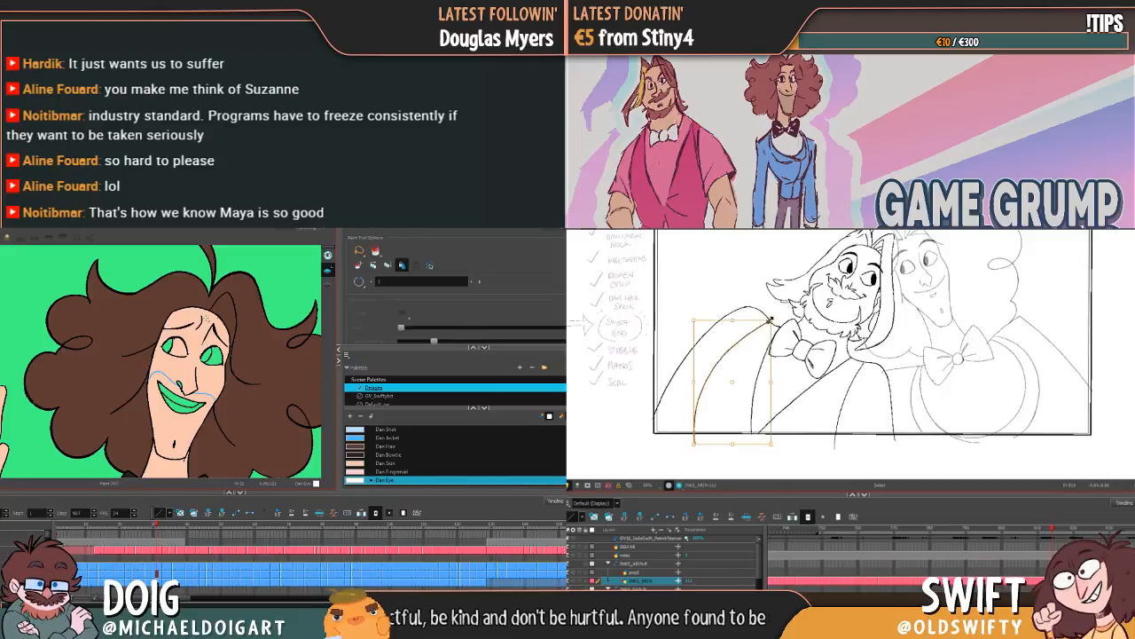
click(733, 346)
key(g)
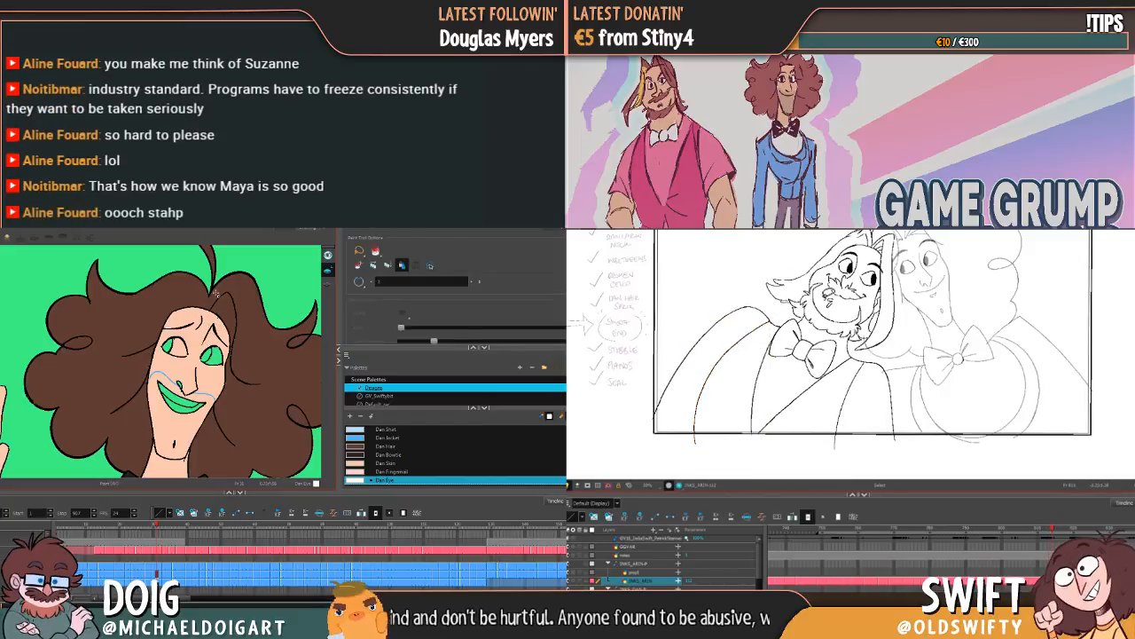
Step: Compare the bearded character's open-eyed and closed-eyed poses to examine the inner jacket and vest opening lines
key(f)
key(f)
key(g)
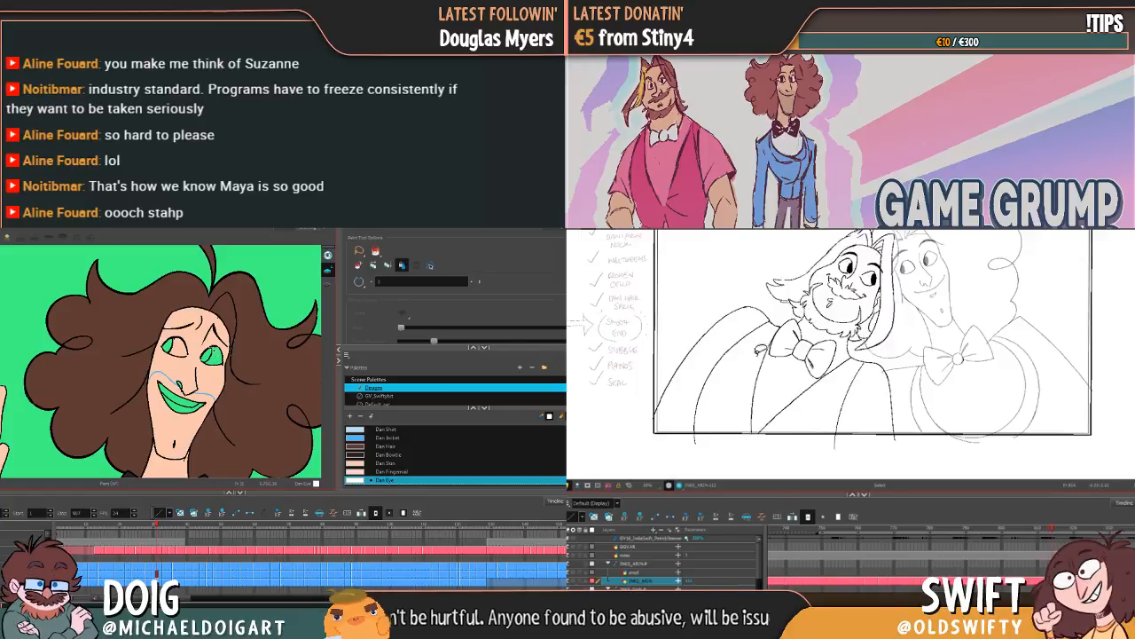
key(f)
key(g)
key(f)
key(g)
key(f)
key(g)
key(f)
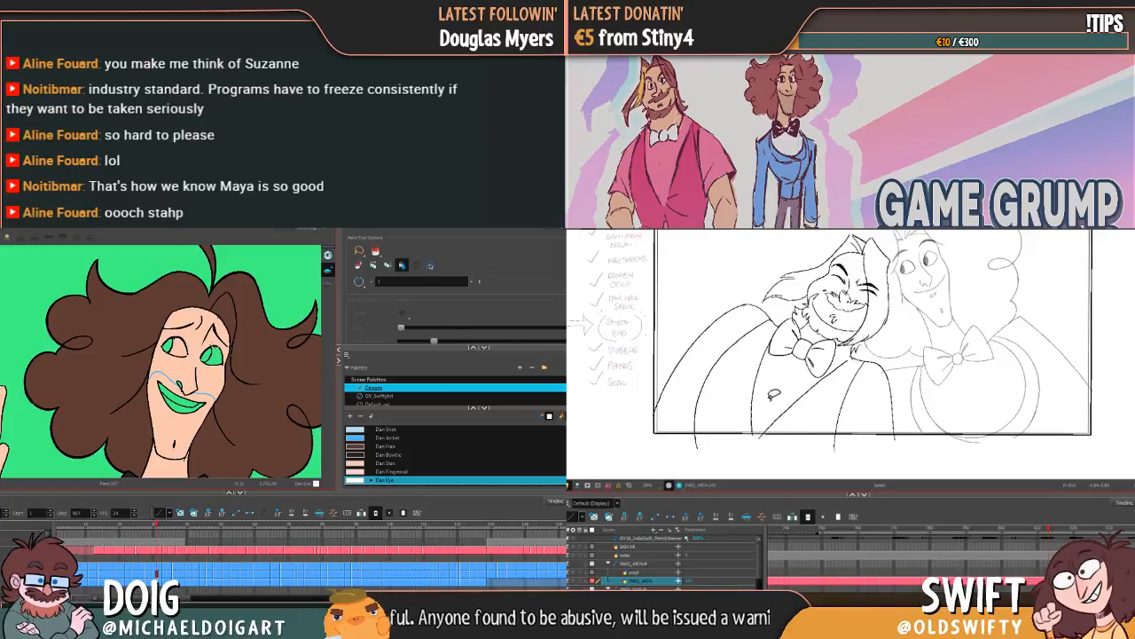
Step: Nudge the lower end of the vest opening line in the bearded character's open-eyed pose to suit the closed-eyed pose
key(g)
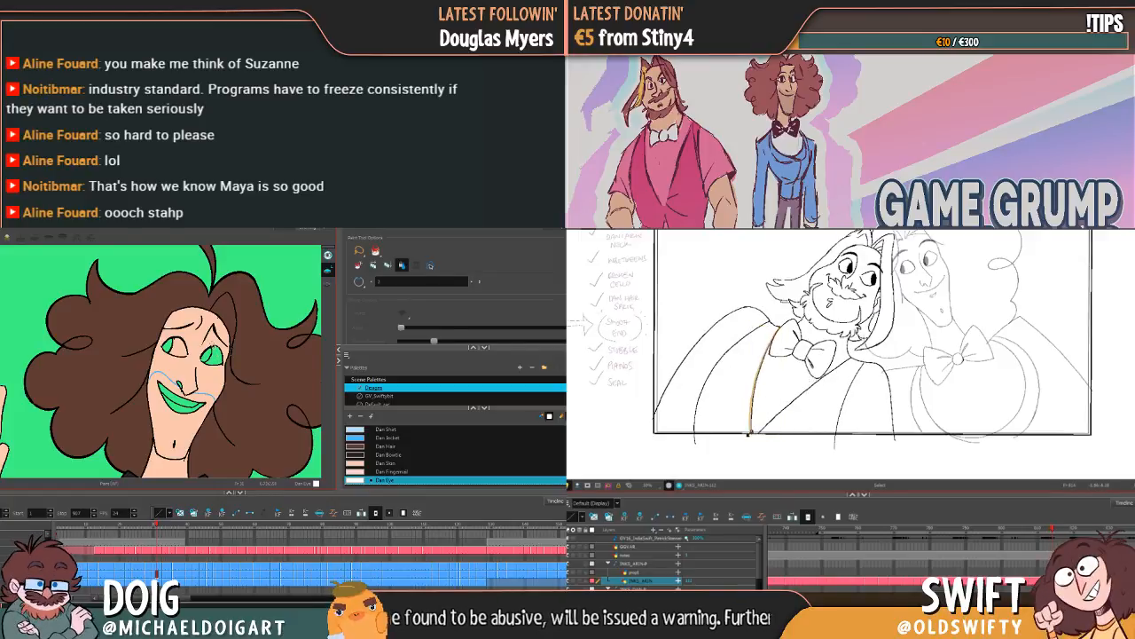
drag(749, 433, 749, 434)
key(f)
key(g)
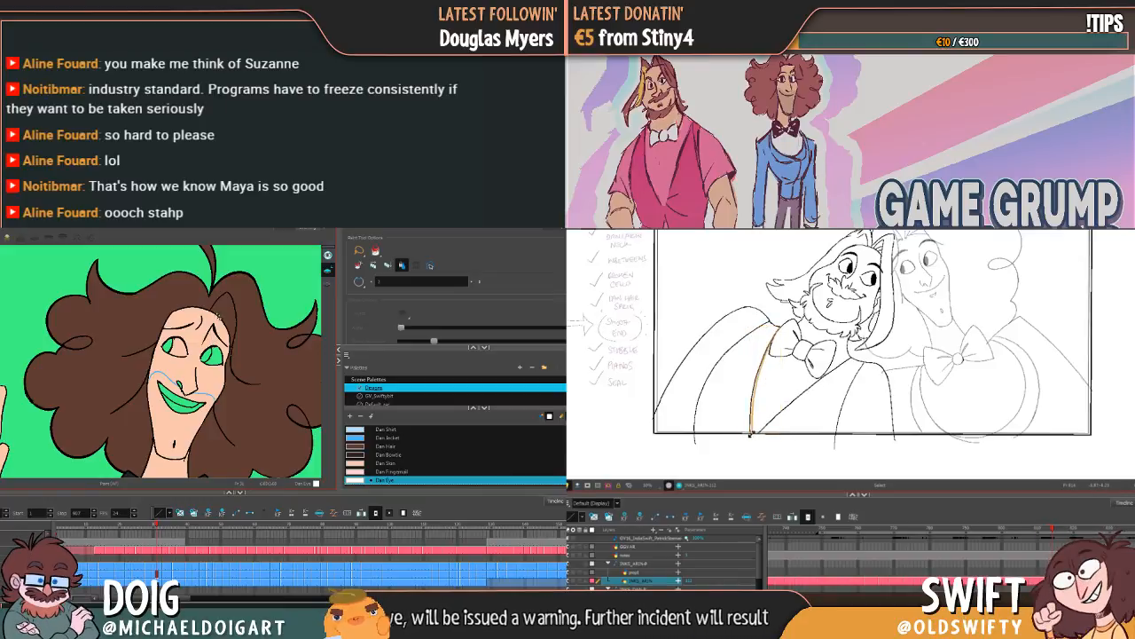
key(Delete)
key(f)
key(g)
key(f)
key(g)
key(f)
key(g)
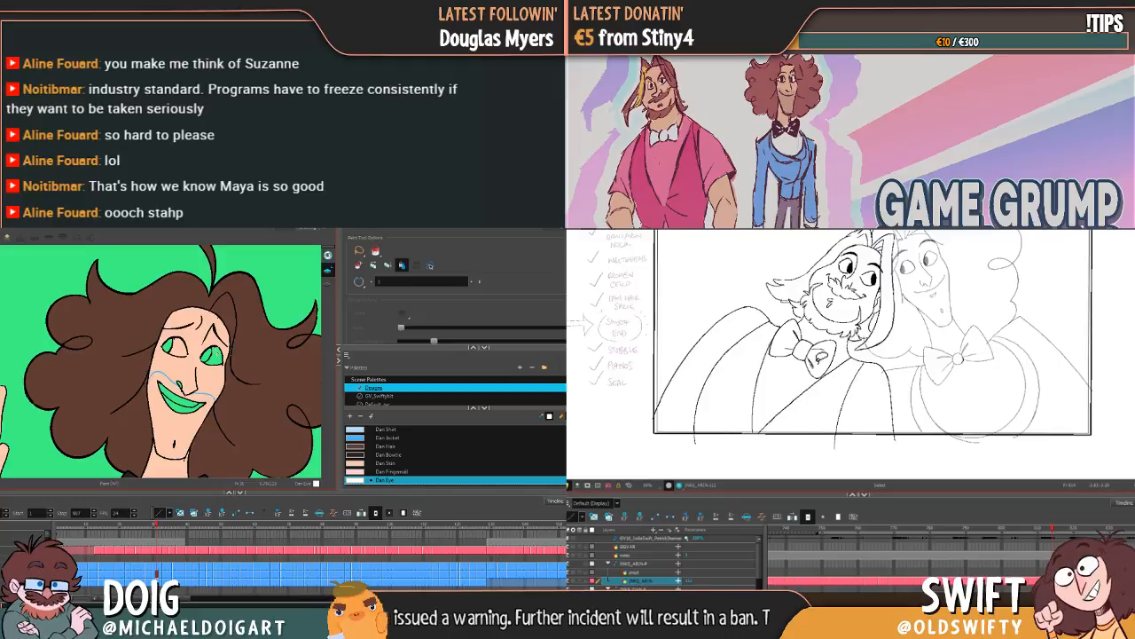
Step: Adjust the upper end of the bearded character's vest opening line and fill the grinning drawing's eye whites with Dan Eye
key(f)
key(g)
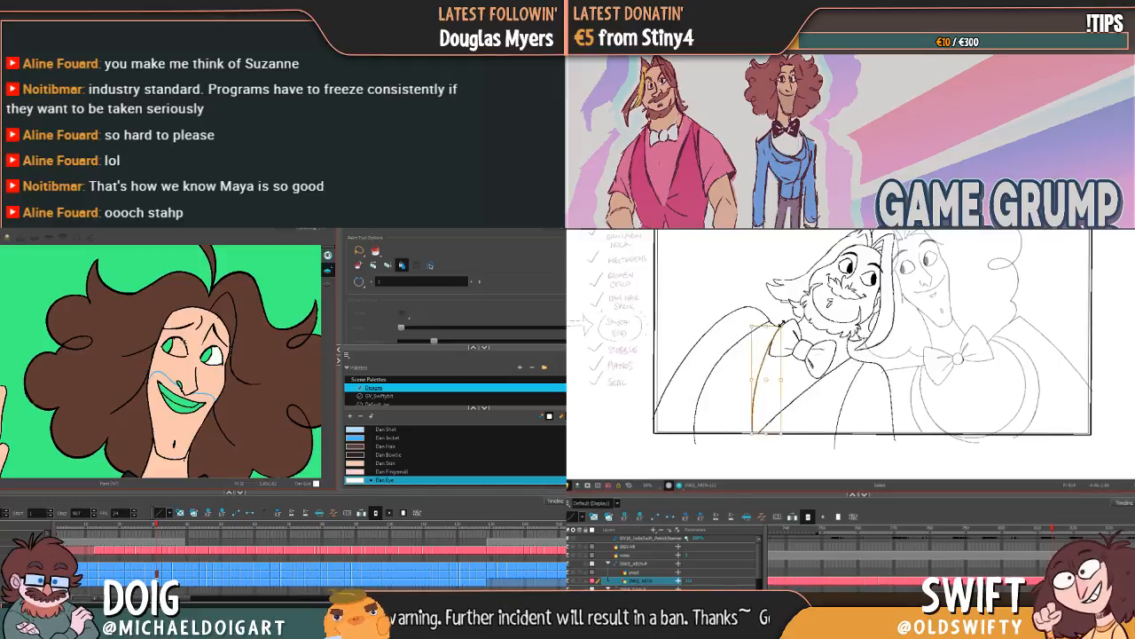
key(f)
key(g)
key(f)
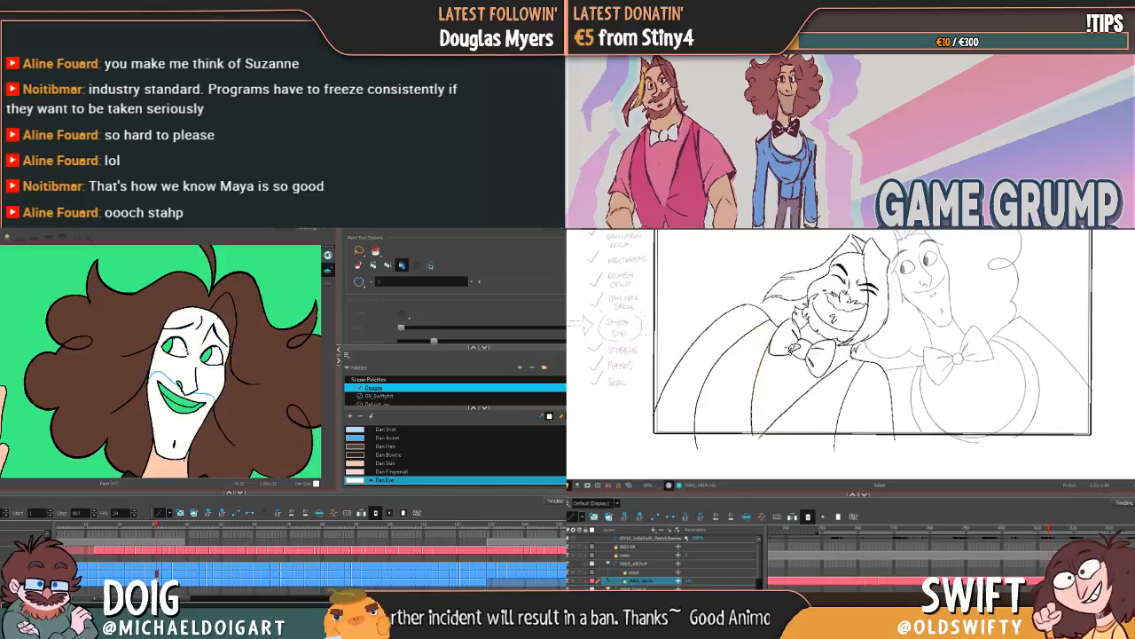
key(g)
key(alt+b)
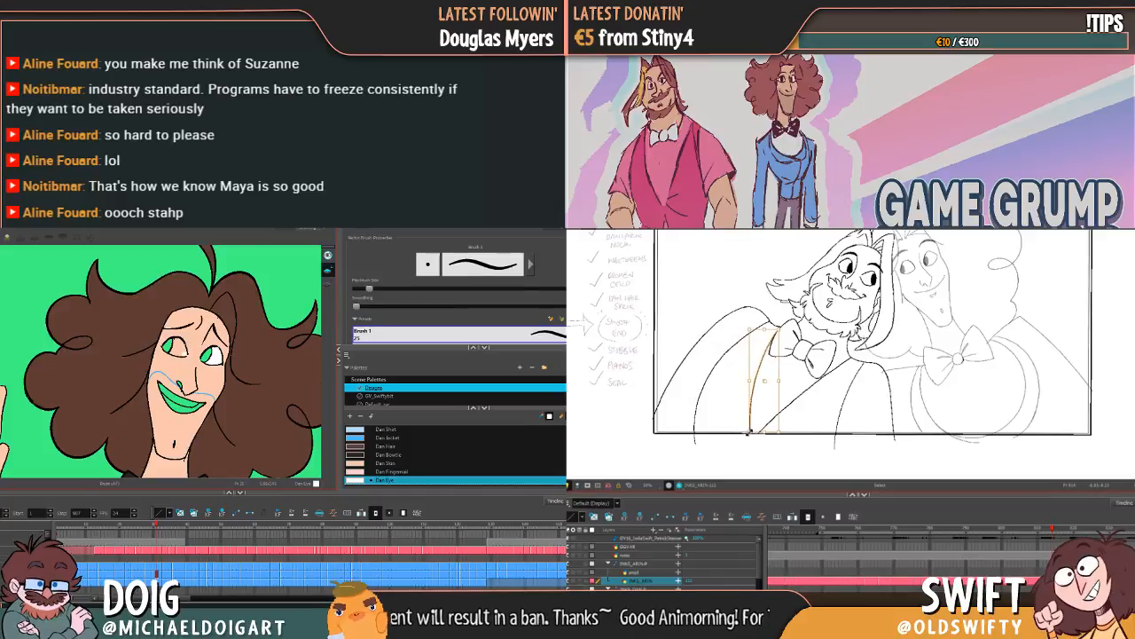
key(f)
key(g)
key(alt+i)
Step: Fine-tune the lower end of the open-eyed pose's vest opening line and deselect it, comparing both poses
key(f)
key(g)
key(f)
key(g)
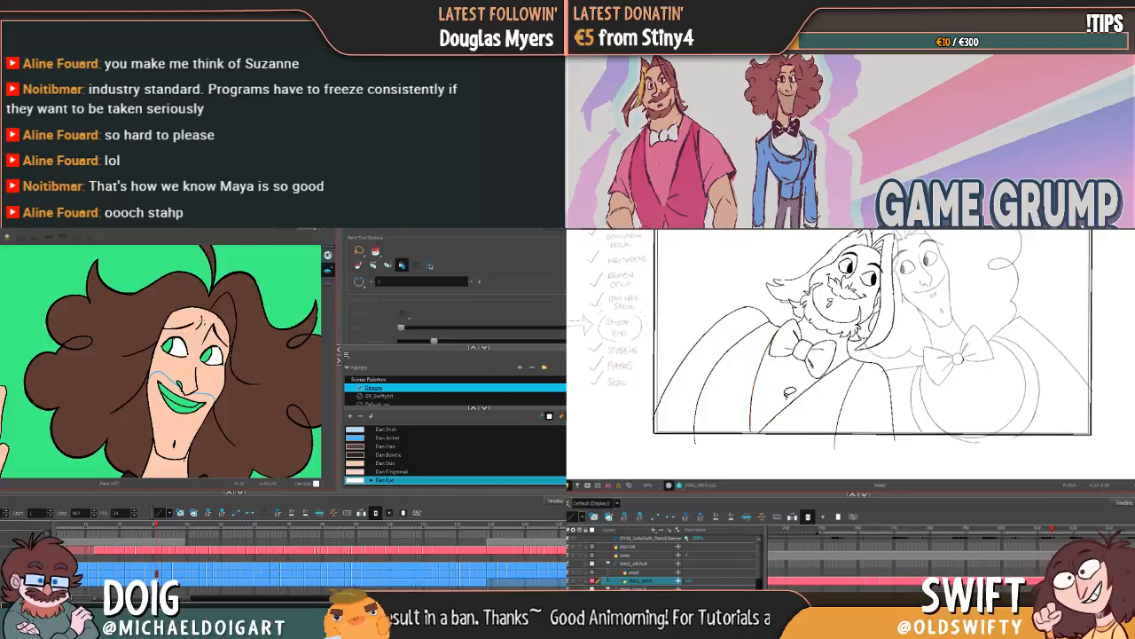
key(f)
key(g)
key(f)
key(g)
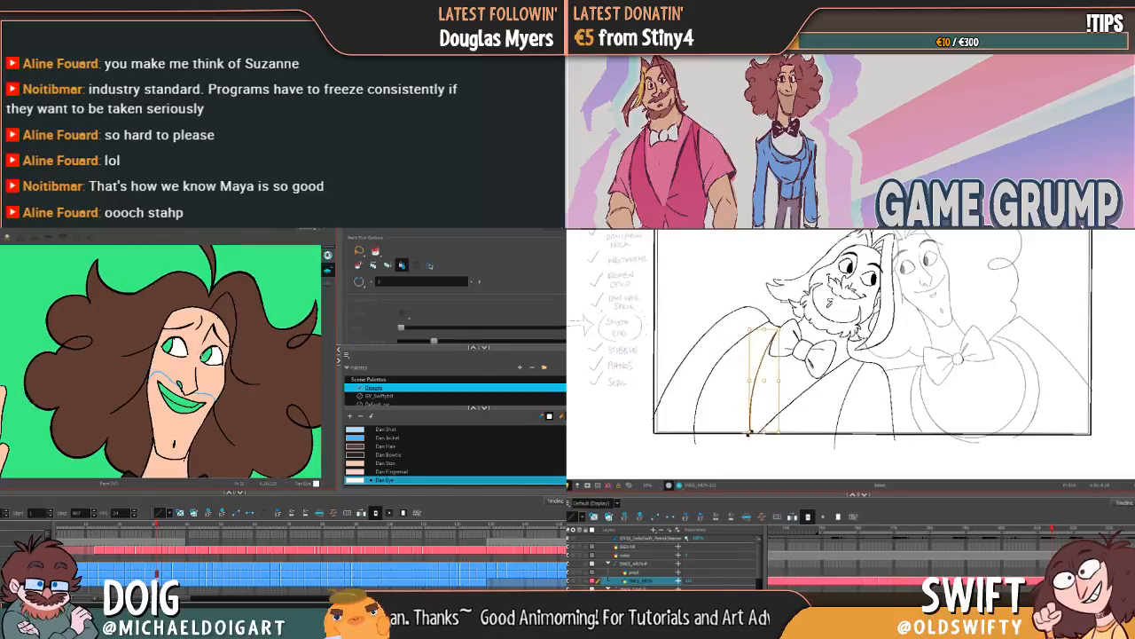
key(g)
key(f)
key(f)
click(760, 451)
key(f)
key(g)
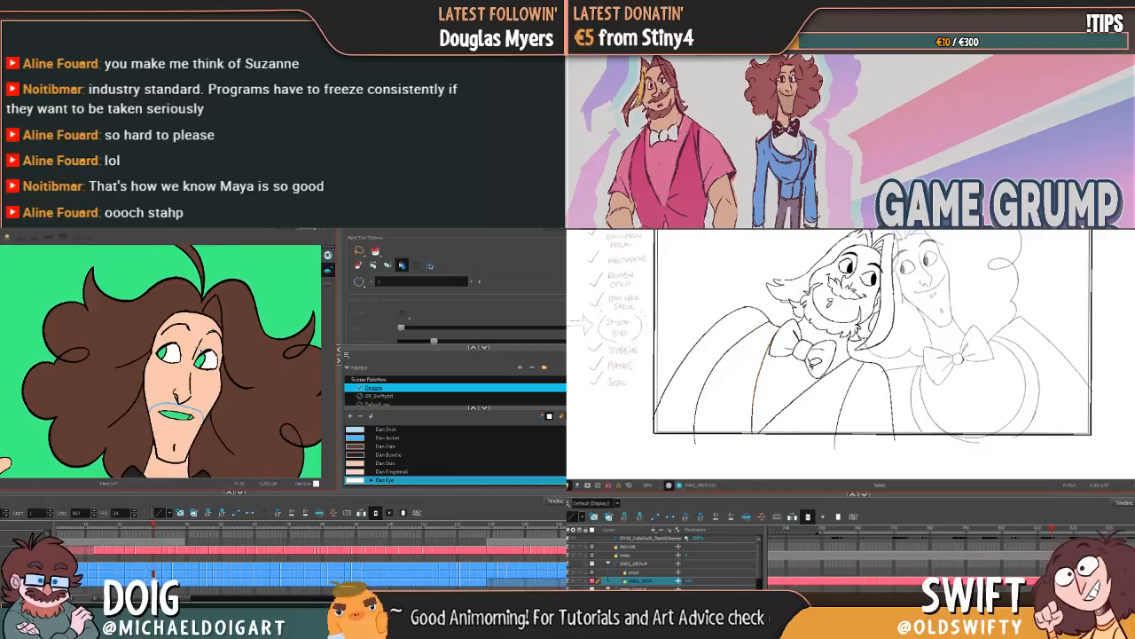
Step: Review the bearded character's revised lines against the neighbouring poses and the curly-haired character's eye fills across his drawings
key(g)
key(f)
key(g)
key(g)
key(f)
key(g)
key(g)
key(f)
key(f)
key(g)
key(f)
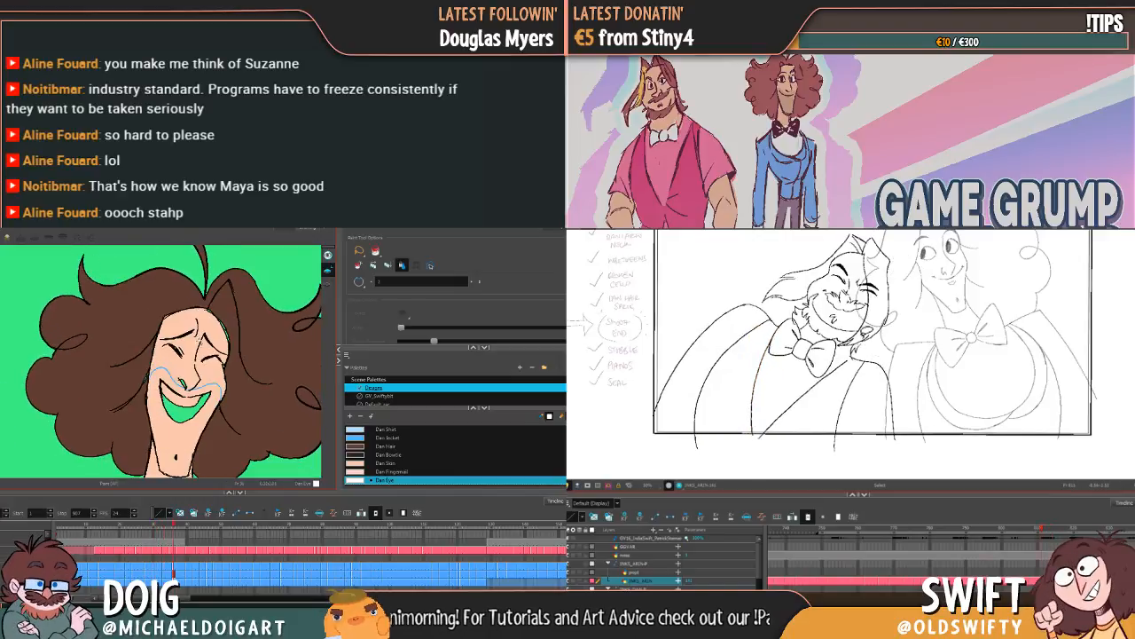
key(g)
key(f)
key(f)
key(g)
key(f)
key(g)
key(f)
key(f)
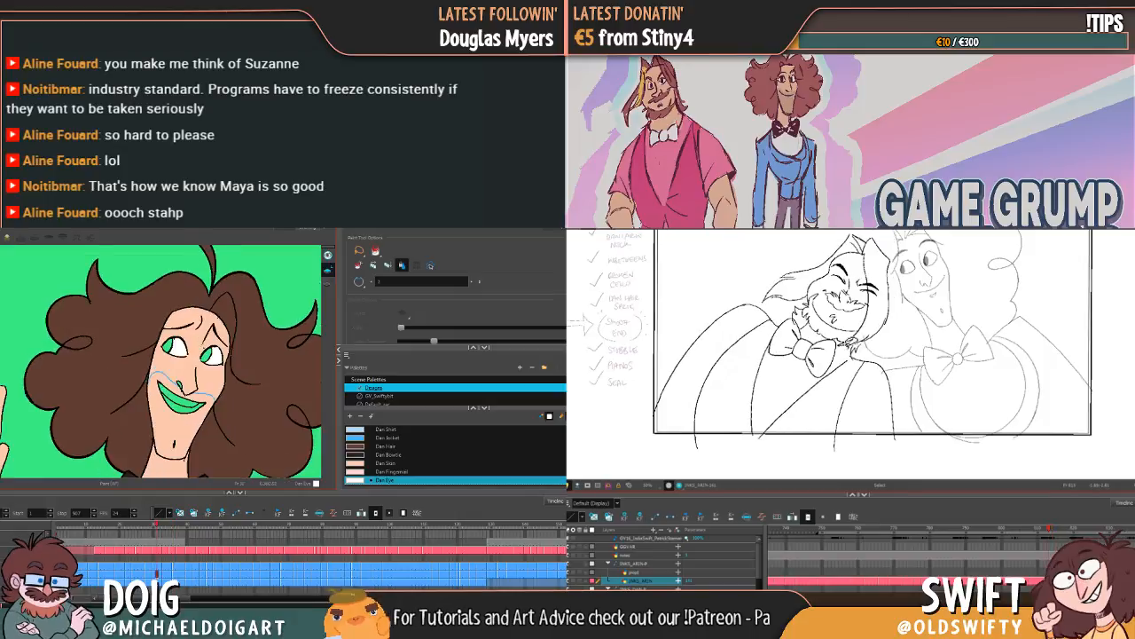
key(g)
key(g)
key(g)
key(g)
key(g)
key(g)
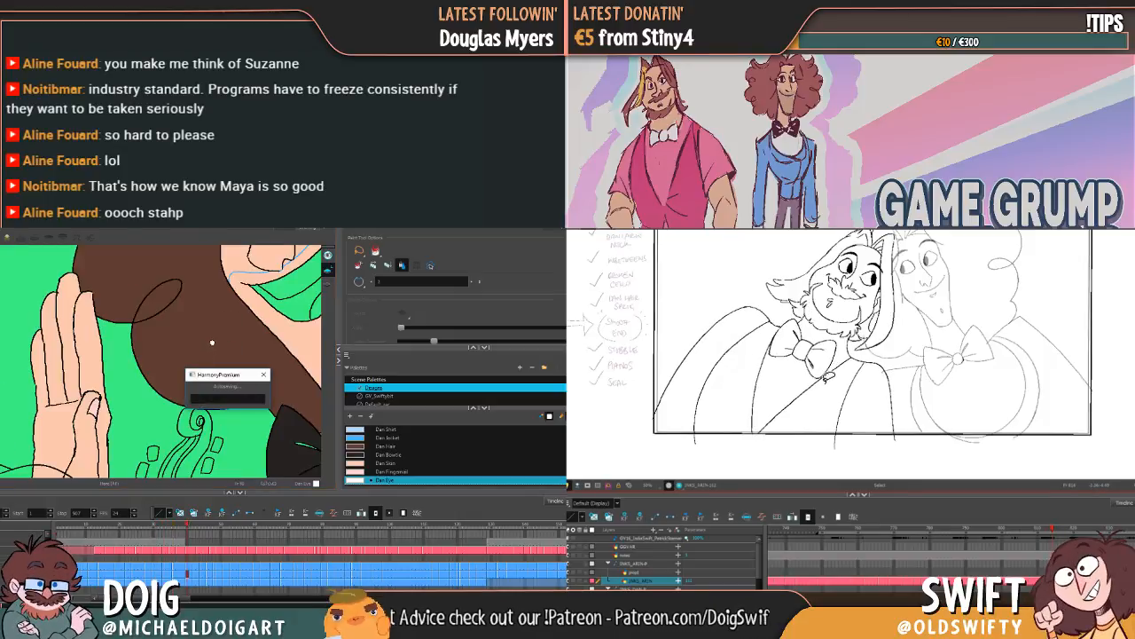
Step: Examine the curly-haired character's closed-eyed laughing drawings up close and check the bearded character's pose change again
key(f)
key(g)
key(f)
key(f)
key(g)
key(f)
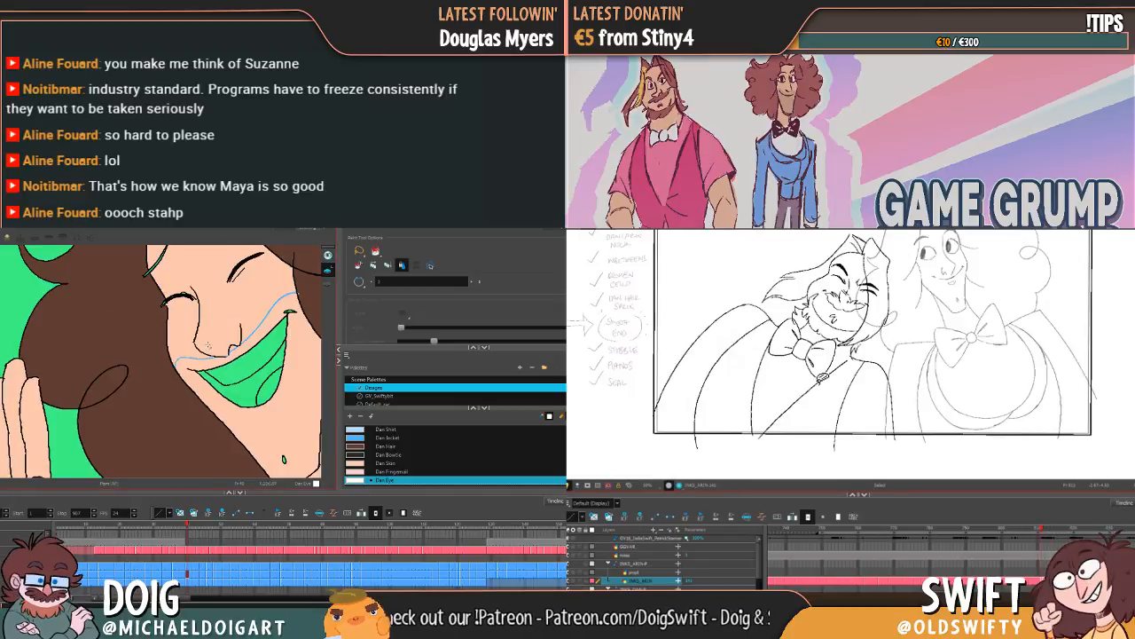
key(g)
key(g)
key(g)
drag(226, 328, 180, 382)
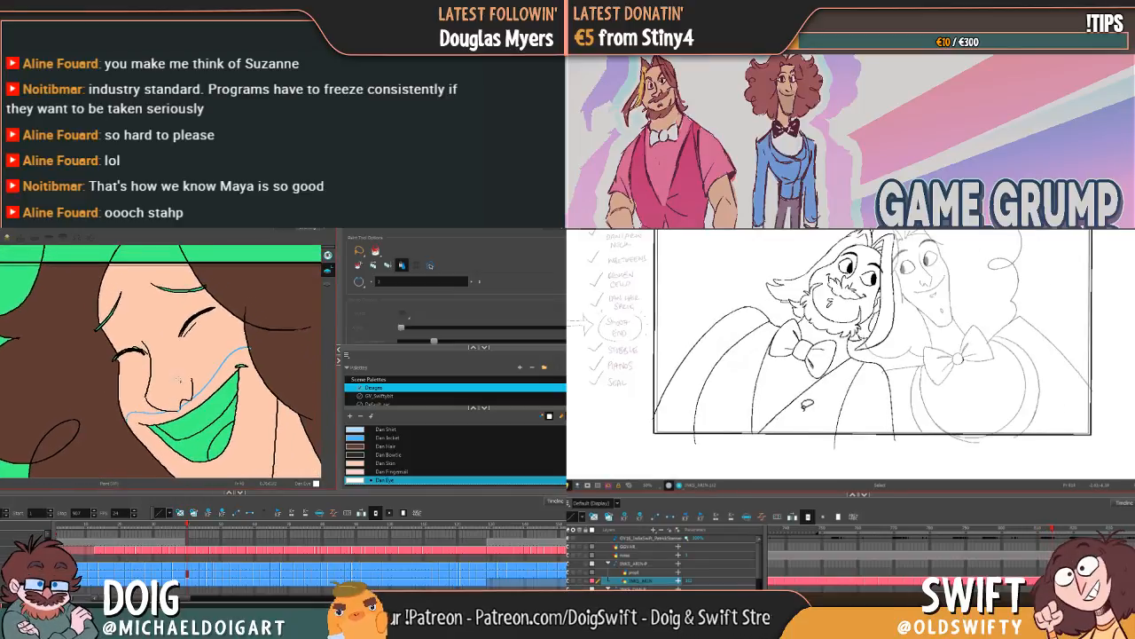
key(g)
key(f)
key(g)
key(f)
key(g)
Step: Step through the curly-haired character's laughing drawings to the next open-eyed one and compare the bearded character's poses
key(f)
key(g)
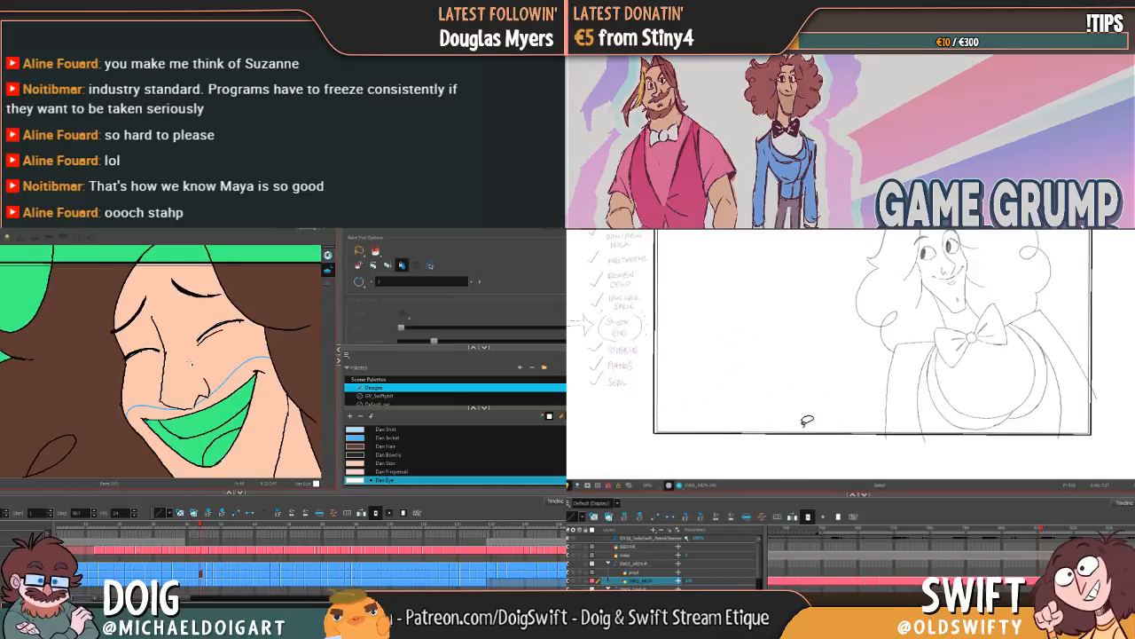
key(g)
key(g)
key(g)
key(g)
key(g)
key(g)
key(f)
key(g)
key(g)
key(g)
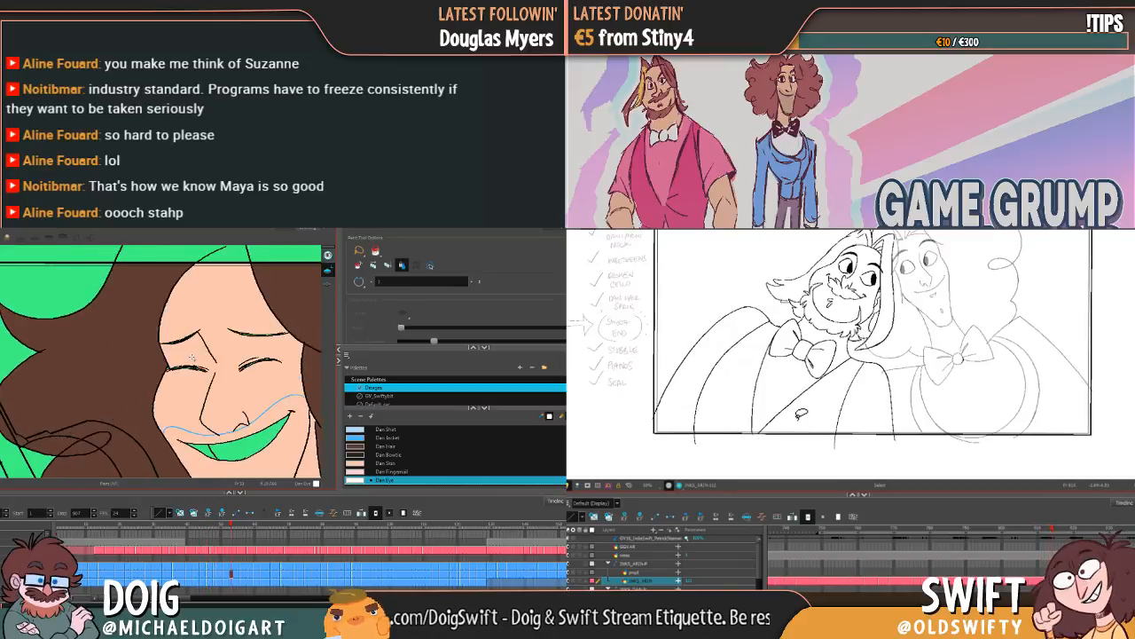
key(g)
key(g)
key(g)
key(f)
key(f)
Step: Adjust the lower end of the open-eyed bearded pose's vest opening line, deselect it and compare it with the laughing pose
key(f)
key(g)
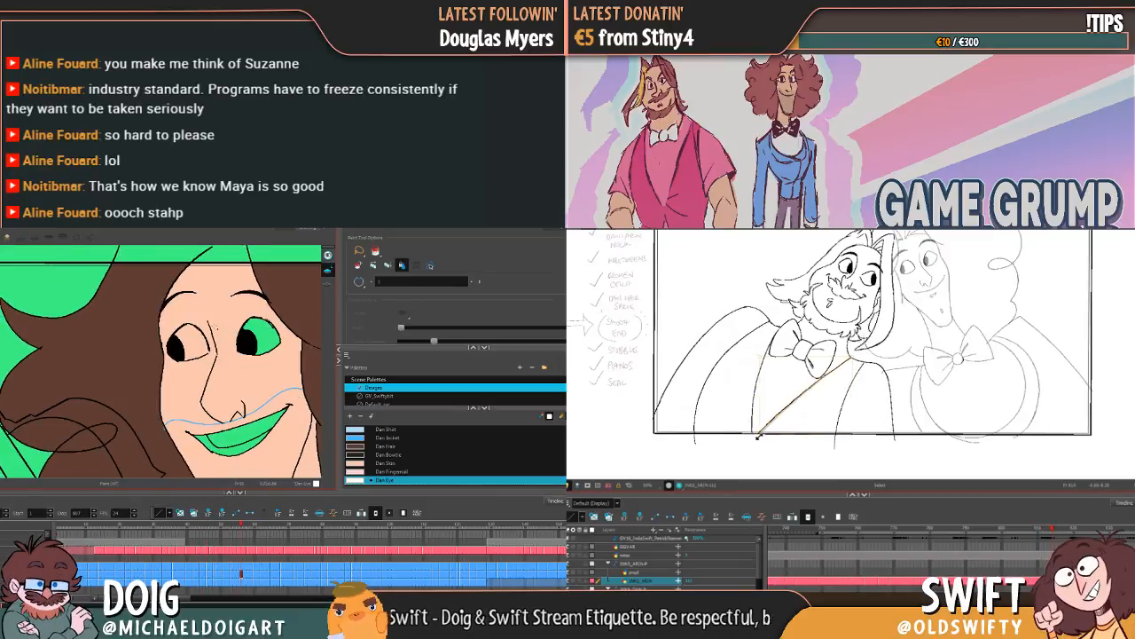
drag(759, 435, 772, 431)
key(Escape)
key(f)
key(g)
key(f)
key(g)
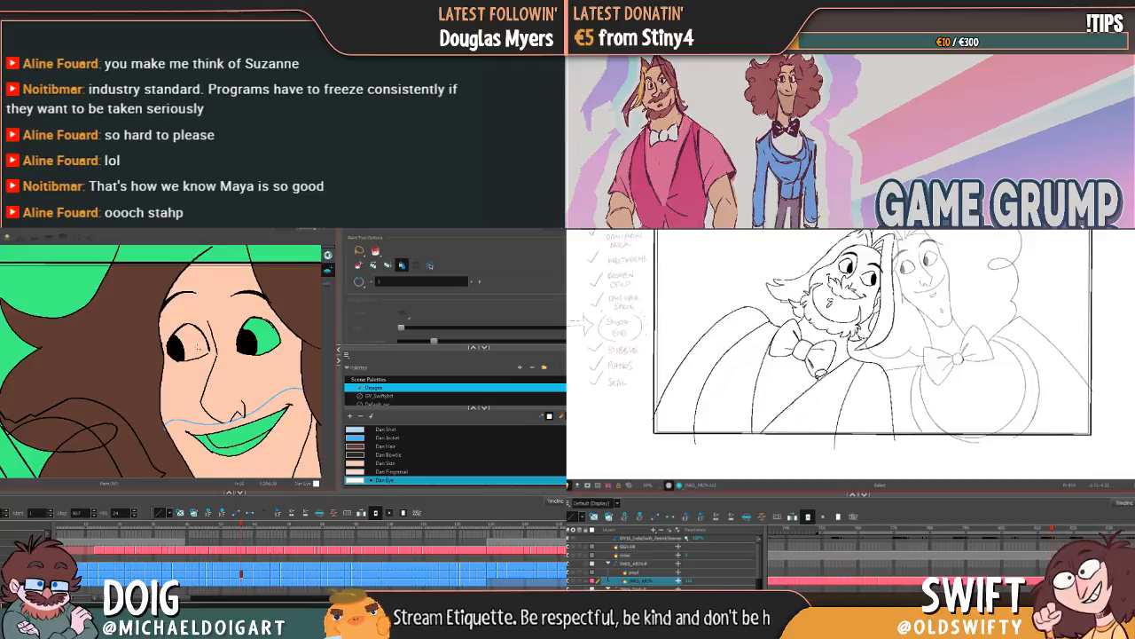
key(f)
key(g)
Step: Try to fill the first eye white of the curly-haired character's open-eyed smiling drawing with Dan Eye, and undo the fill
click(198, 346)
key(f)
key(g)
key(ctrl+z)
key(f)
key(g)
Step: Close the gaps in the smiling drawing's eye outlines with the Brush while comparing the bearded character's neighbouring poses
key(alt+b)
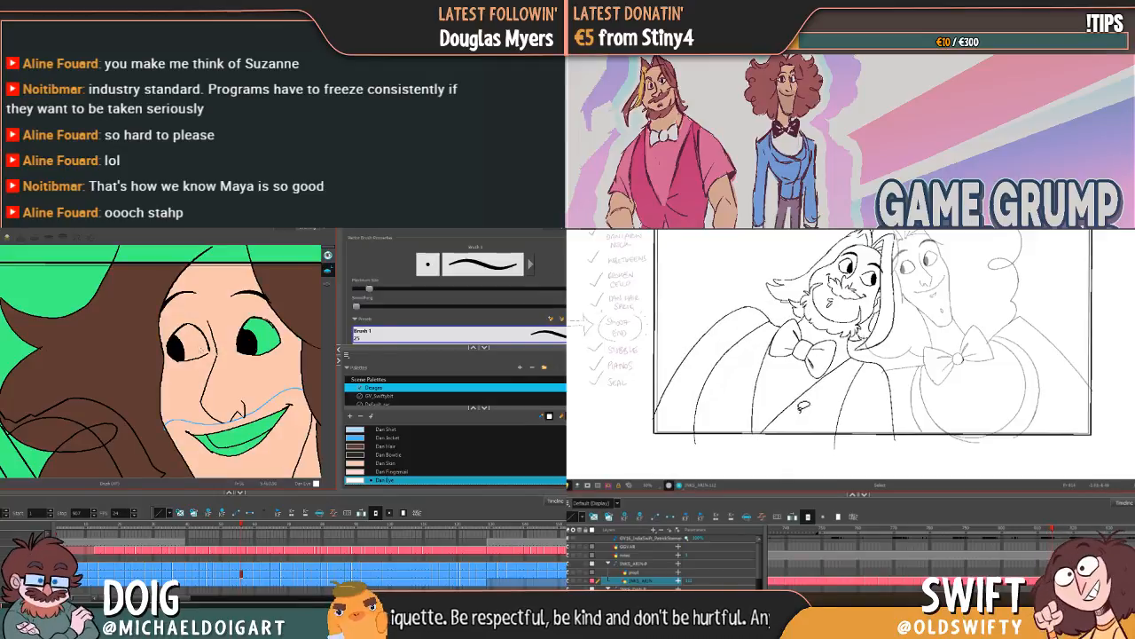
key(f)
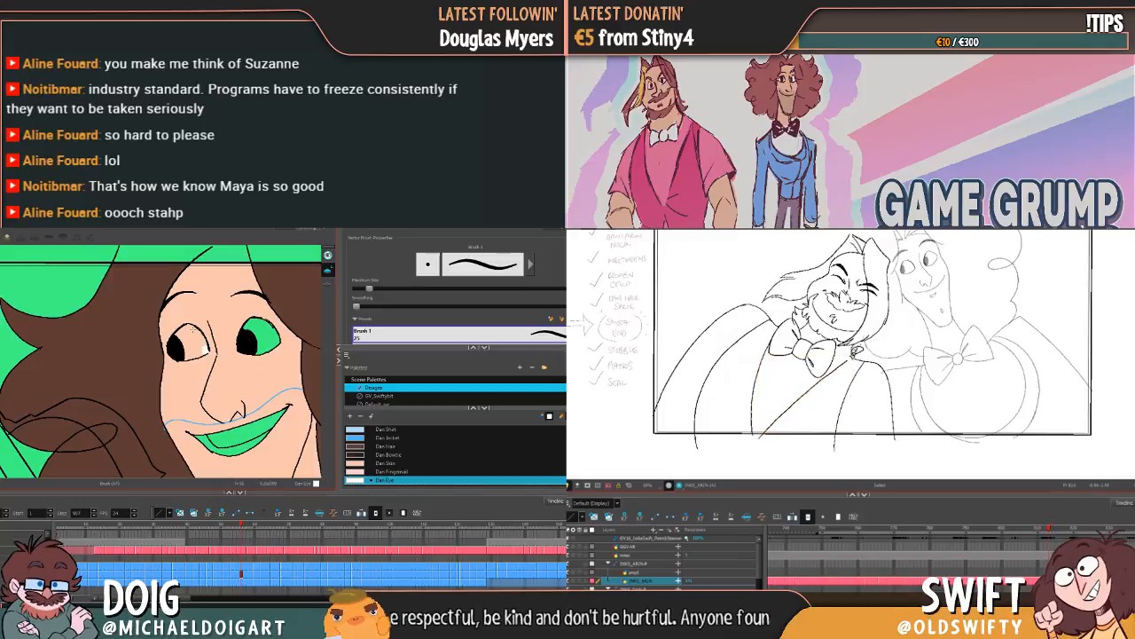
key(g)
key(f)
key(g)
key(f)
key(f)
key(f)
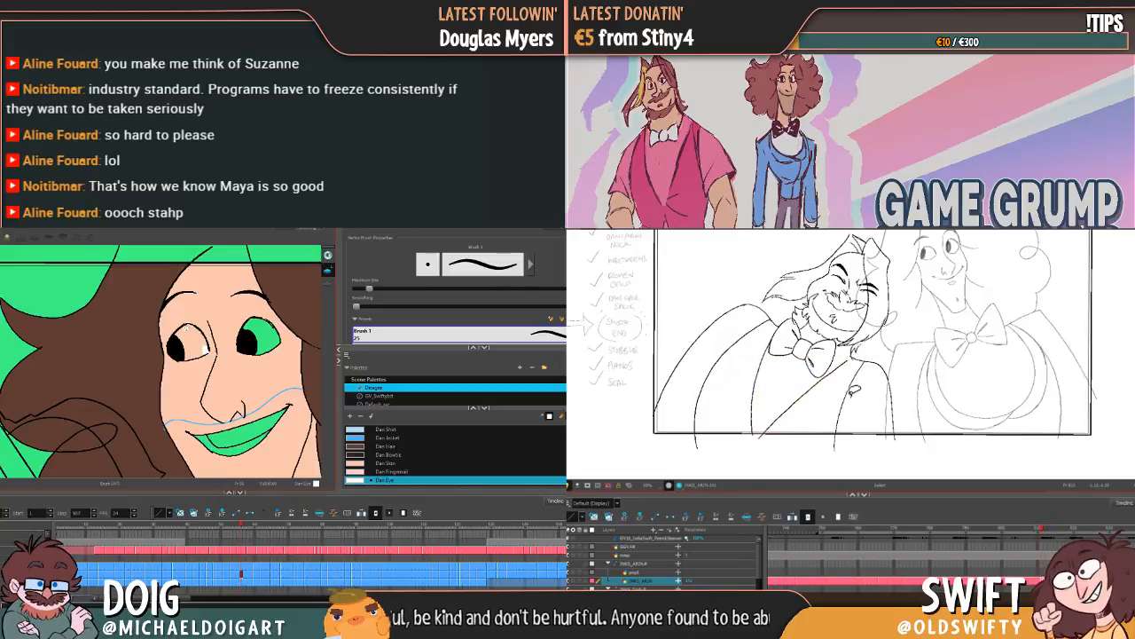
key(g)
key(g)
key(g)
key(f)
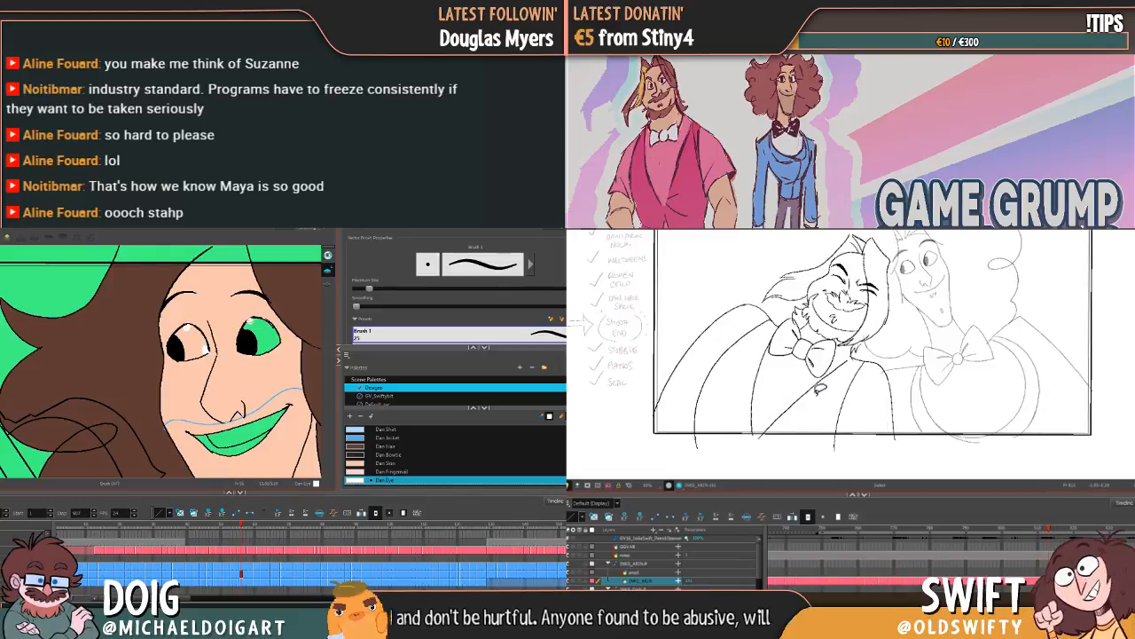
Step: Nudge the upper end of the laughing bearded pose's vest opening line and fill the smiling drawing's eye whites with Dan Eye
click(841, 365)
drag(853, 358, 854, 353)
key(alt+i)
click(196, 346)
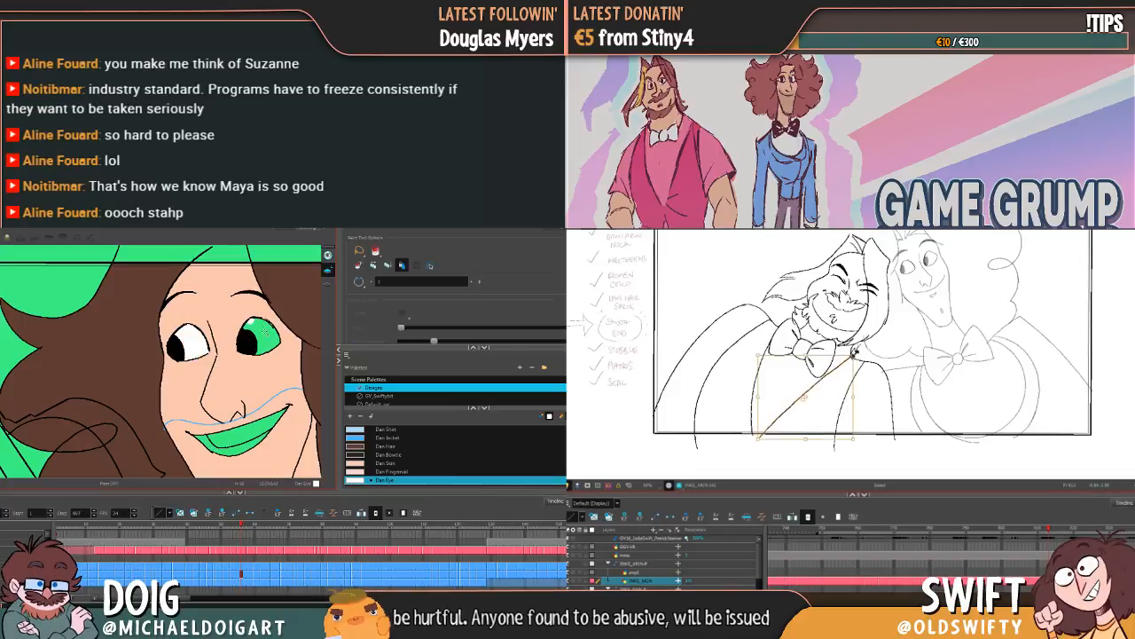
click(266, 337)
Step: Compare the vest opening line between the bearded character's two poses and move on to the curly-haired character's wide-eyed worried drawing
key(f)
key(g)
key(g)
key(f)
key(g)
key(f)
key(g)
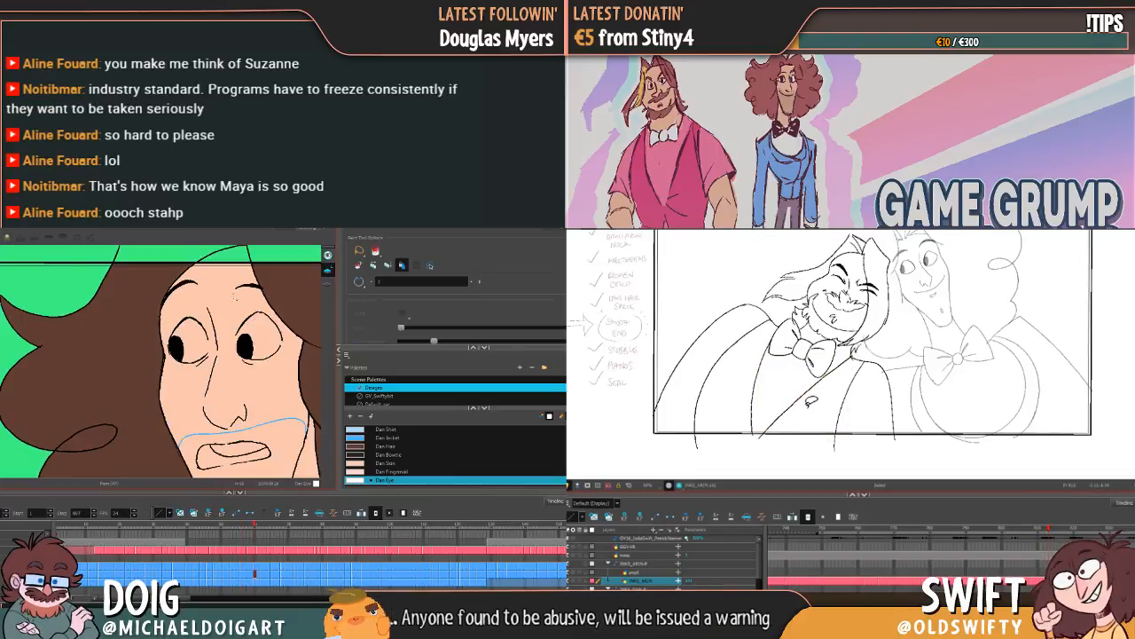
click(840, 374)
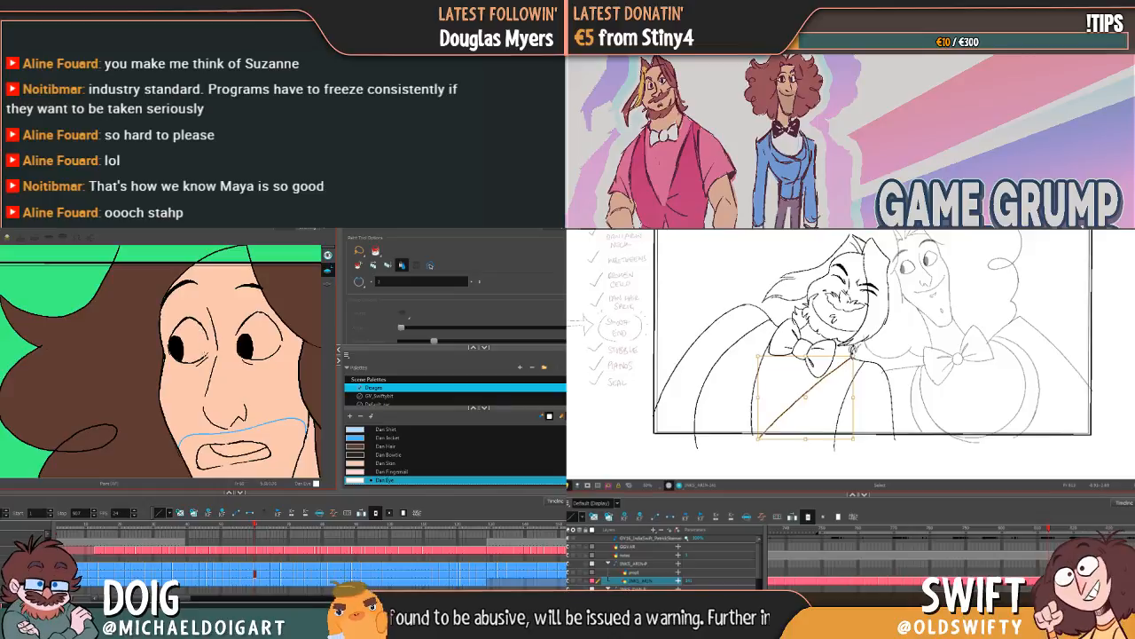
key(g)
key(f)
key(g)
key(f)
key(g)
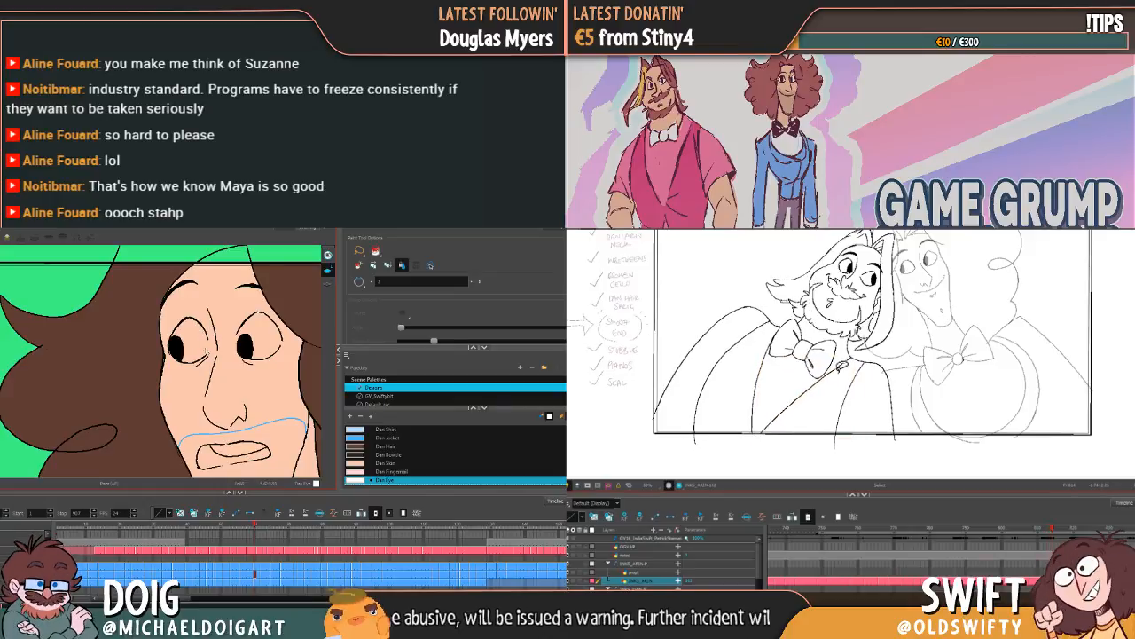
Step: Try to fill the worried drawing's first eye white with Dan Eye, and undo the fill
click(205, 349)
key(f)
key(ctrl+z)
key(g)
key(f)
Step: Nudge the lower end of the laughing bearded pose's vest opening line and switch the curly-haired drawing to the Brush
click(806, 400)
key(alt+b)
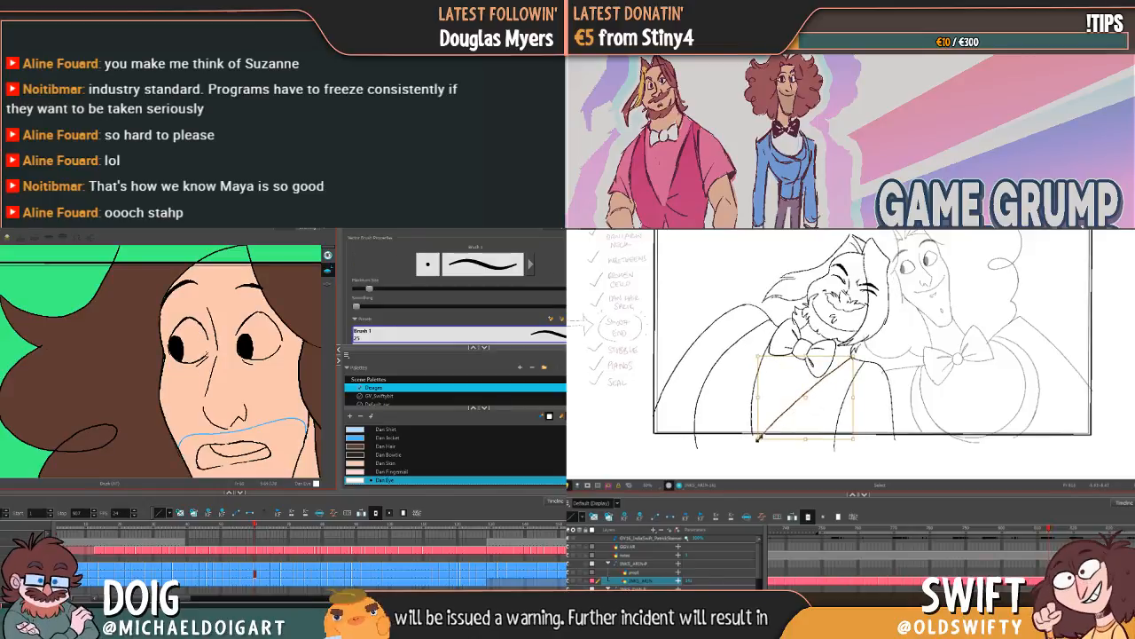
drag(760, 437, 763, 434)
Step: Brush closing strokes along the worried drawing's eye outlines, undoing a stray edit and checking the bearded character's poses
drag(204, 340, 207, 354)
key(g)
key(f)
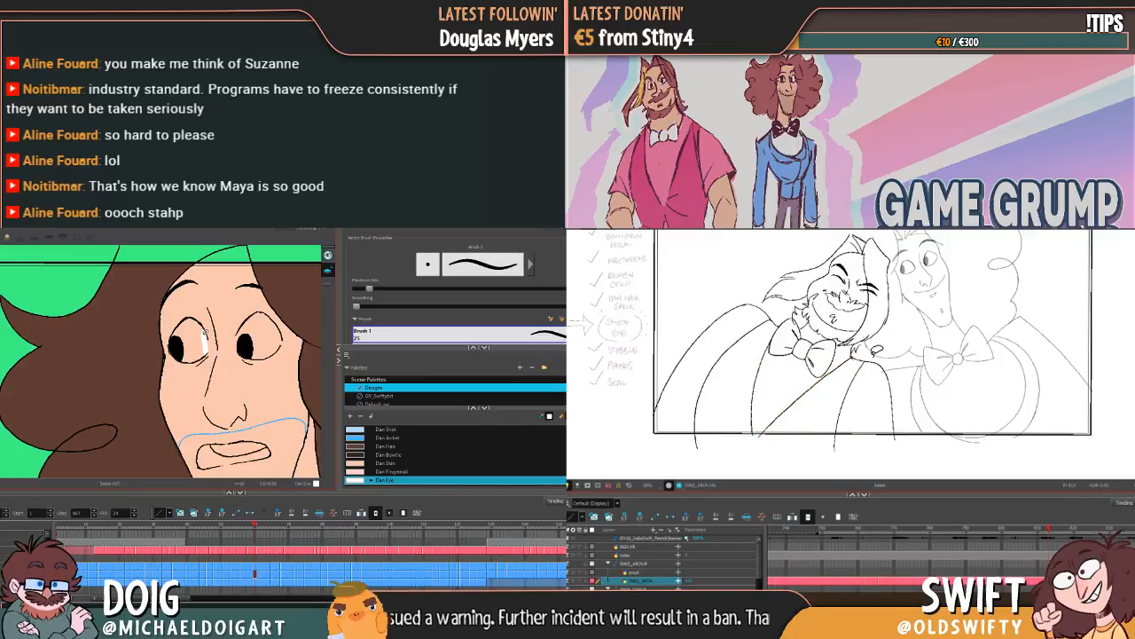
key(ctrl+z)
key(g)
key(f)
key(g)
key(f)
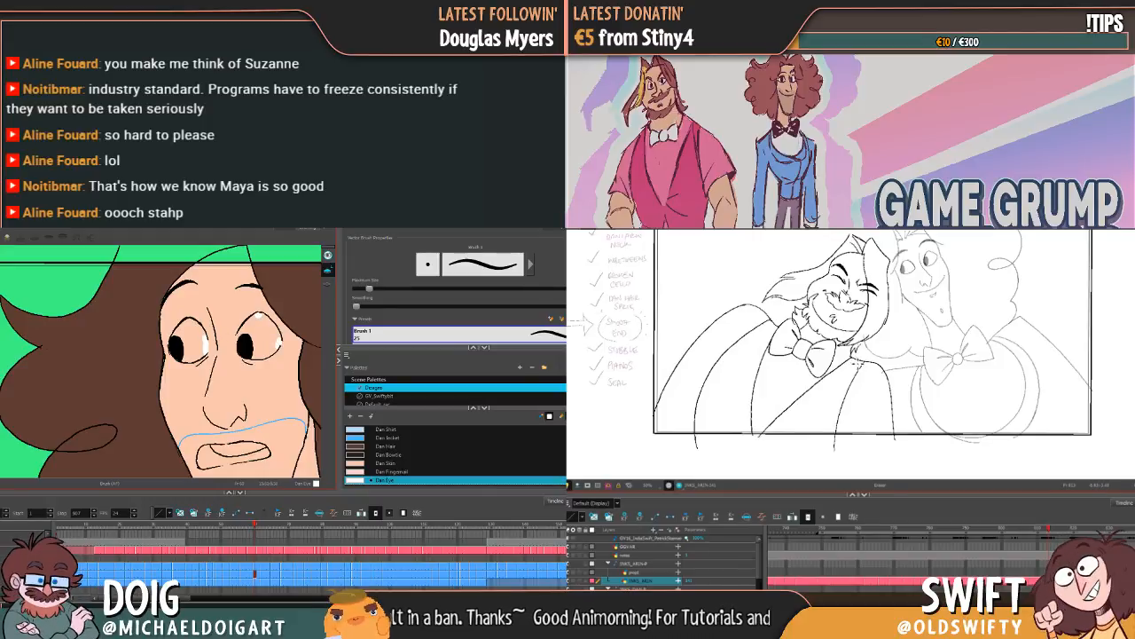
Step: Fill both eye whites of the worried drawing with Dan Eye and compare the bearded character's poses
key(alt+i)
click(197, 344)
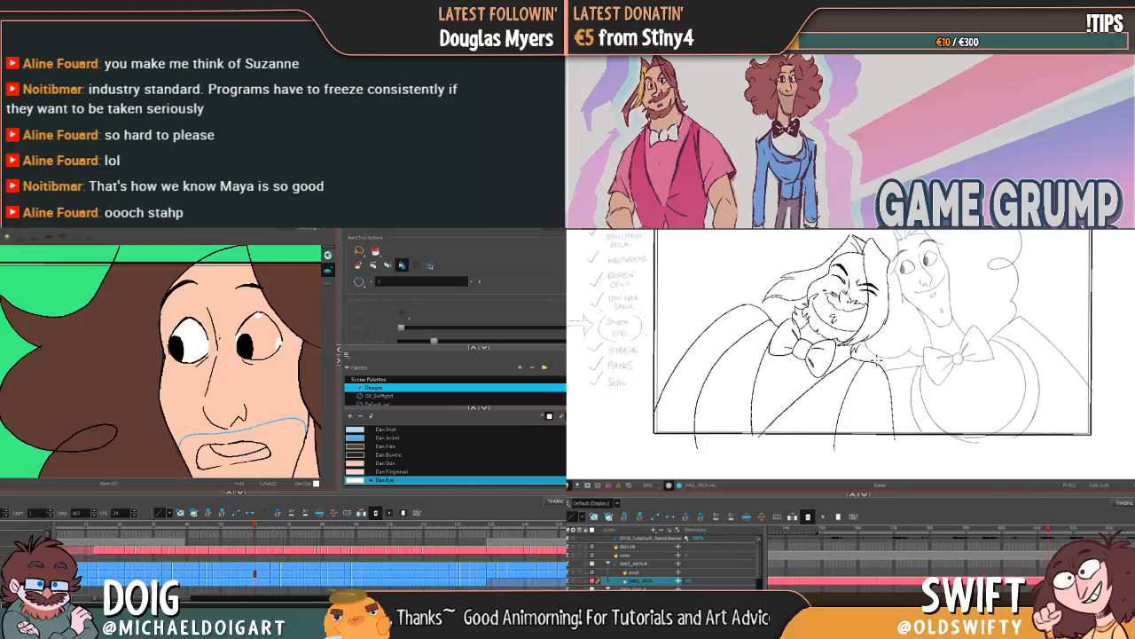
click(252, 324)
key(g)
key(f)
key(g)
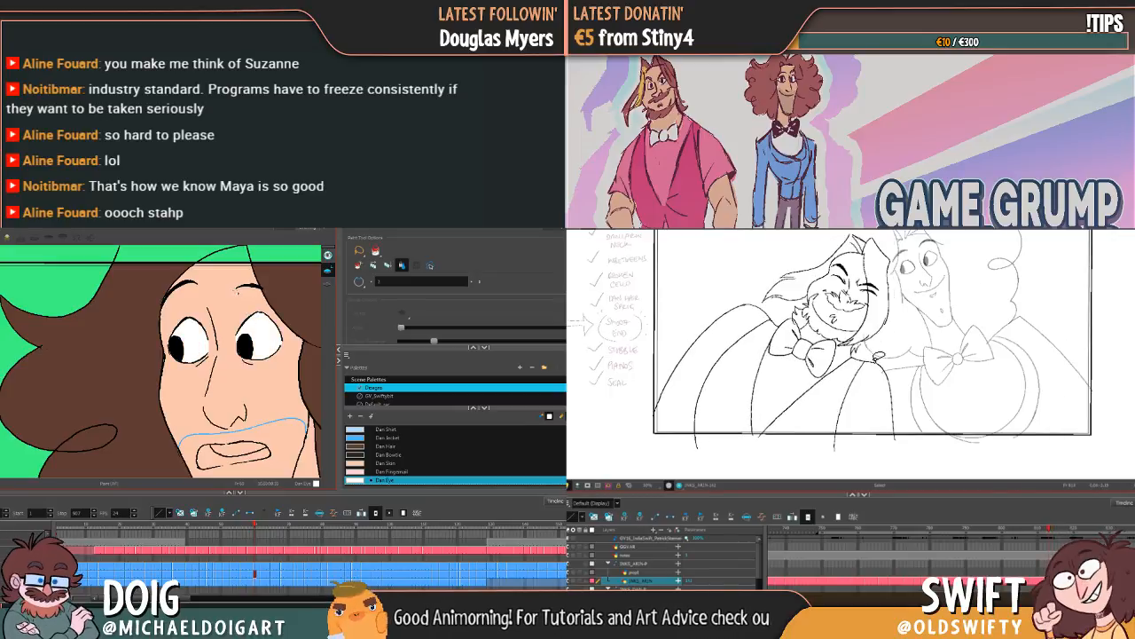
Step: Go to the curly-haired character's winking drawing and close the gap in the open eye's outline with the Brush
key(alt+b)
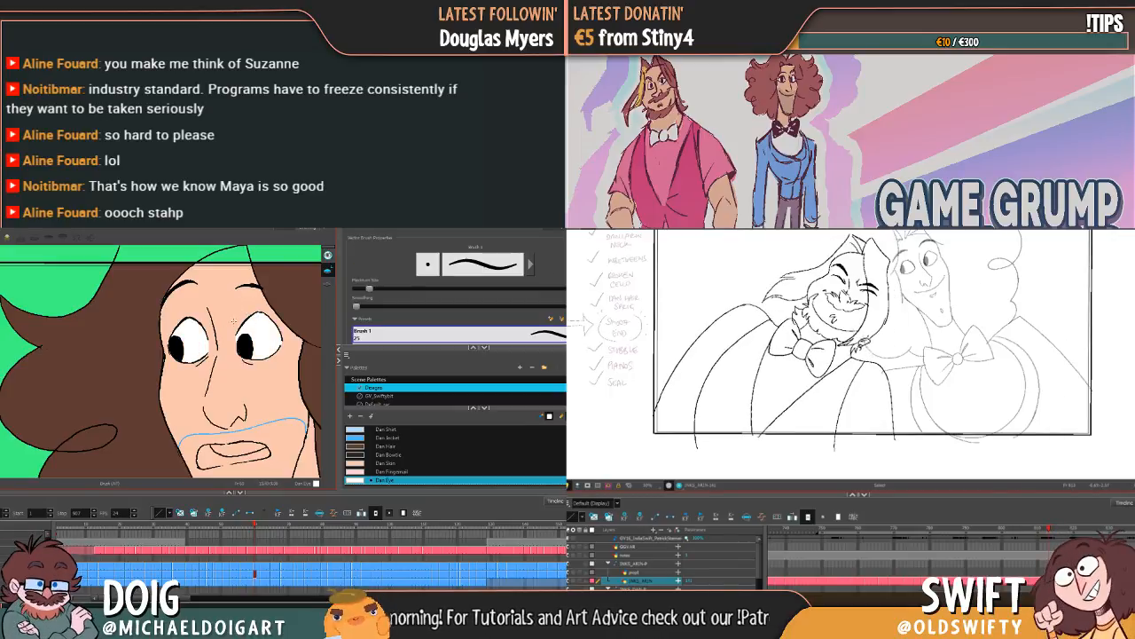
key(alt+i)
key(g)
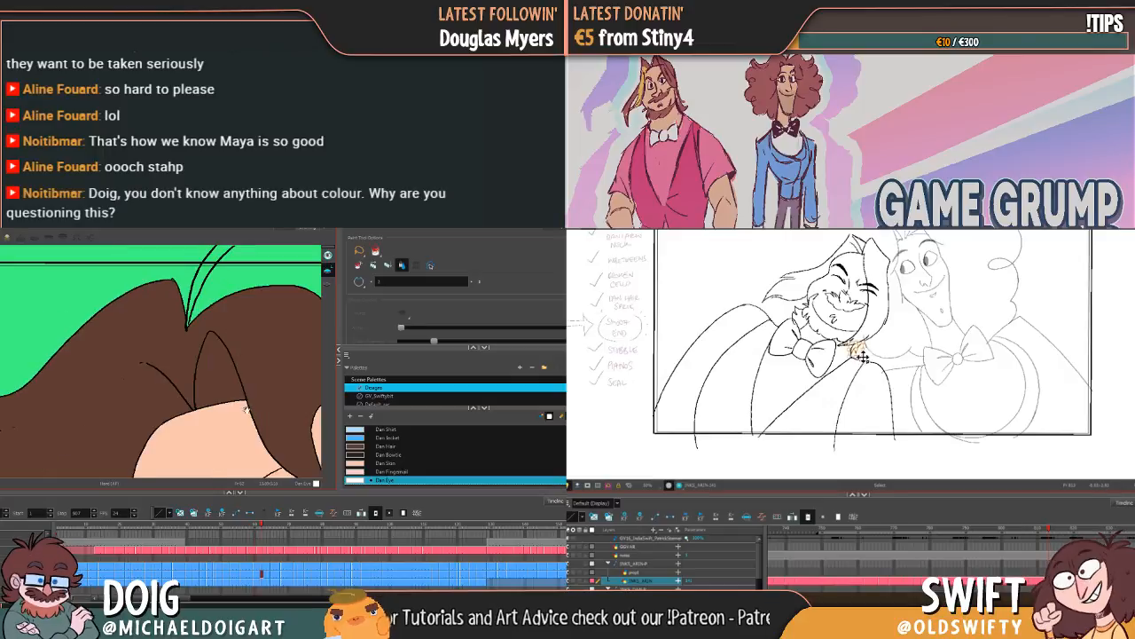
drag(248, 409, 213, 229)
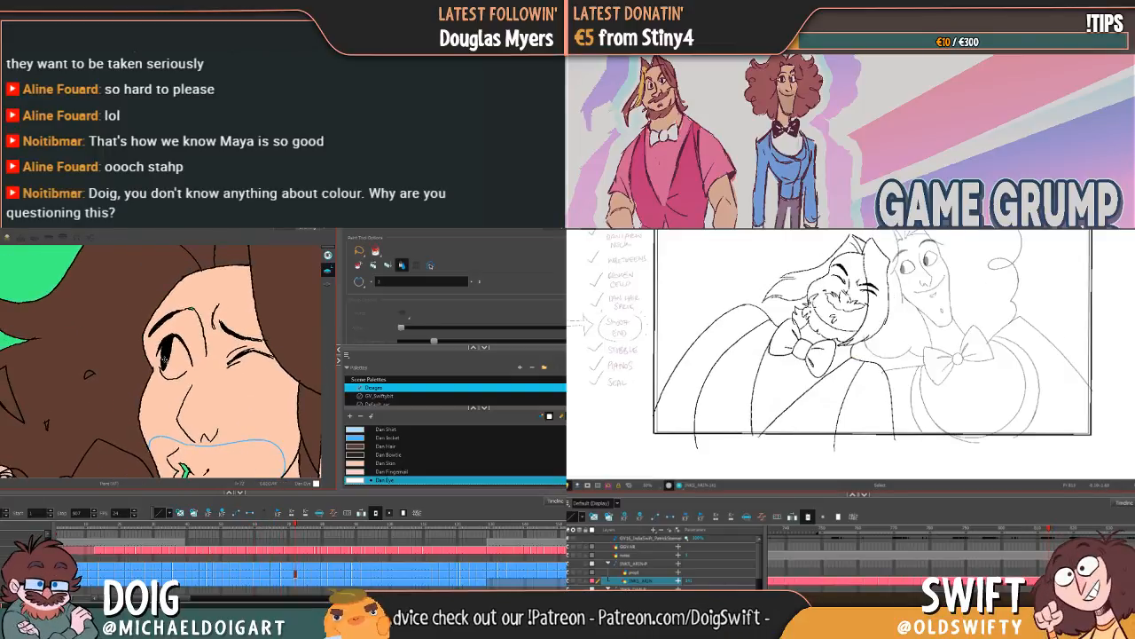
key(alt+b)
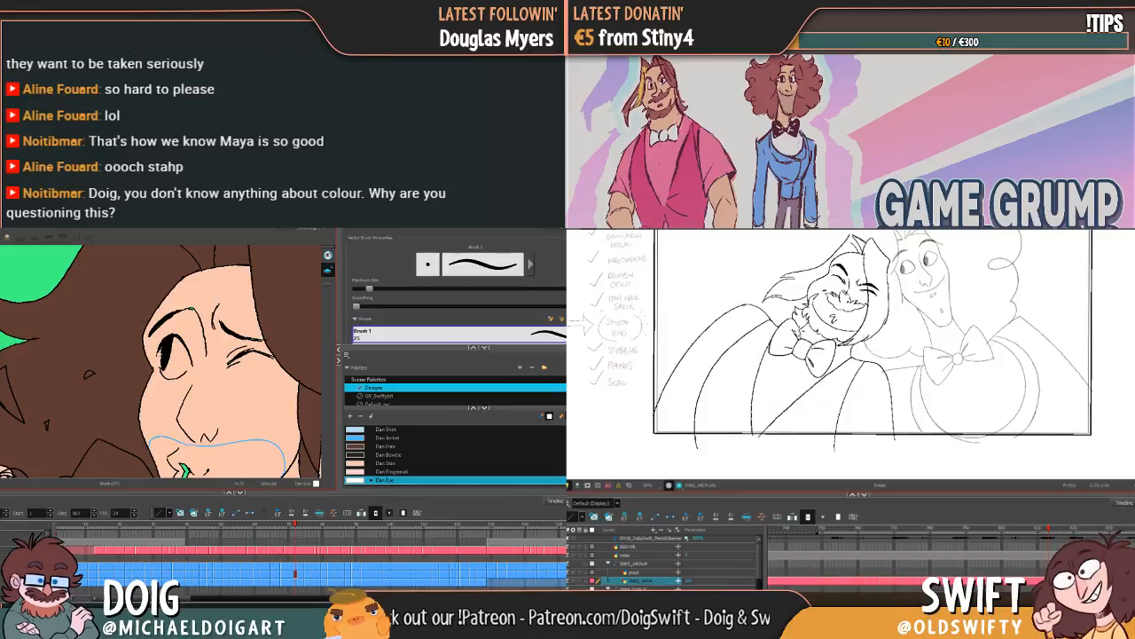
drag(163, 357, 161, 362)
Step: Compare the bearded character's open-eyed and laughing drawings and check the adjoining pose
key(f)
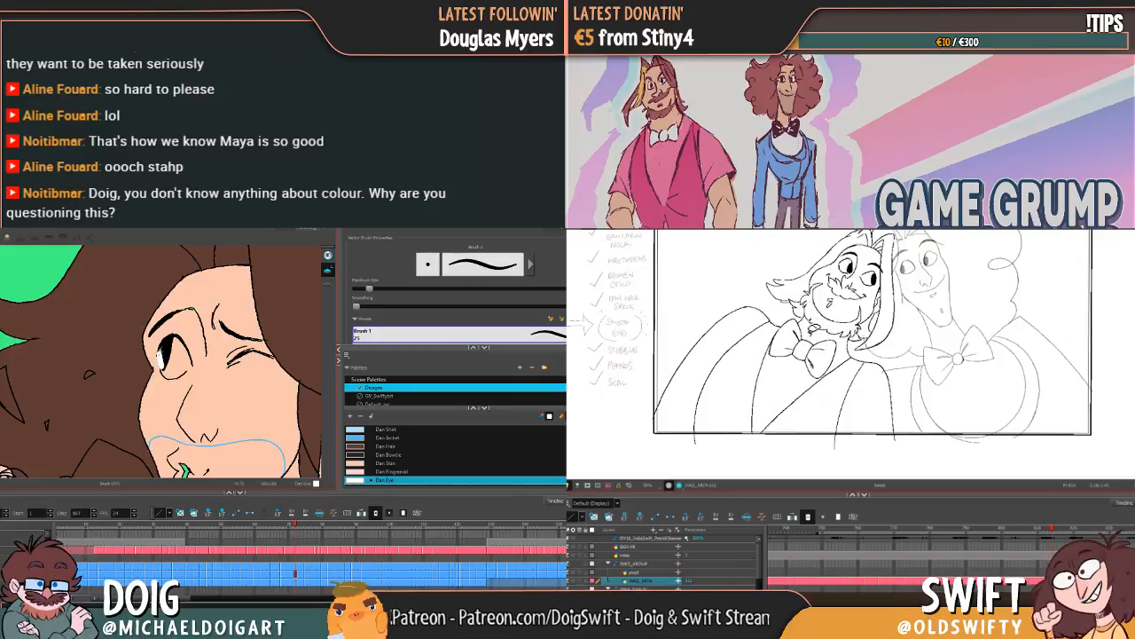
key(g)
key(f)
key(g)
key(f)
key(f)
key(g)
key(g)
key(g)
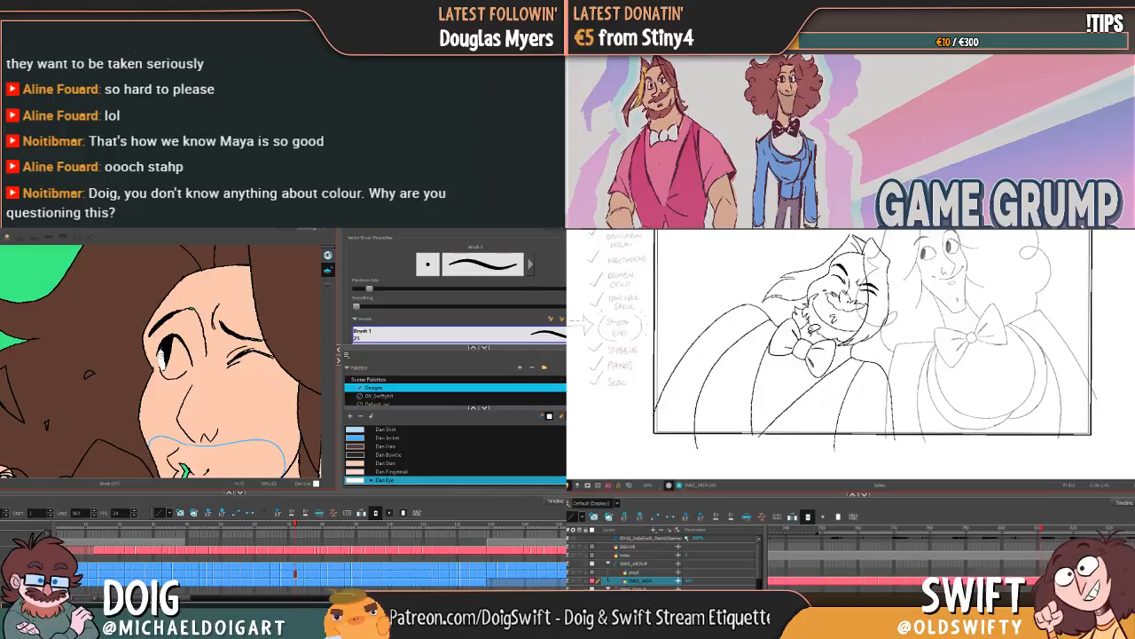
key(f)
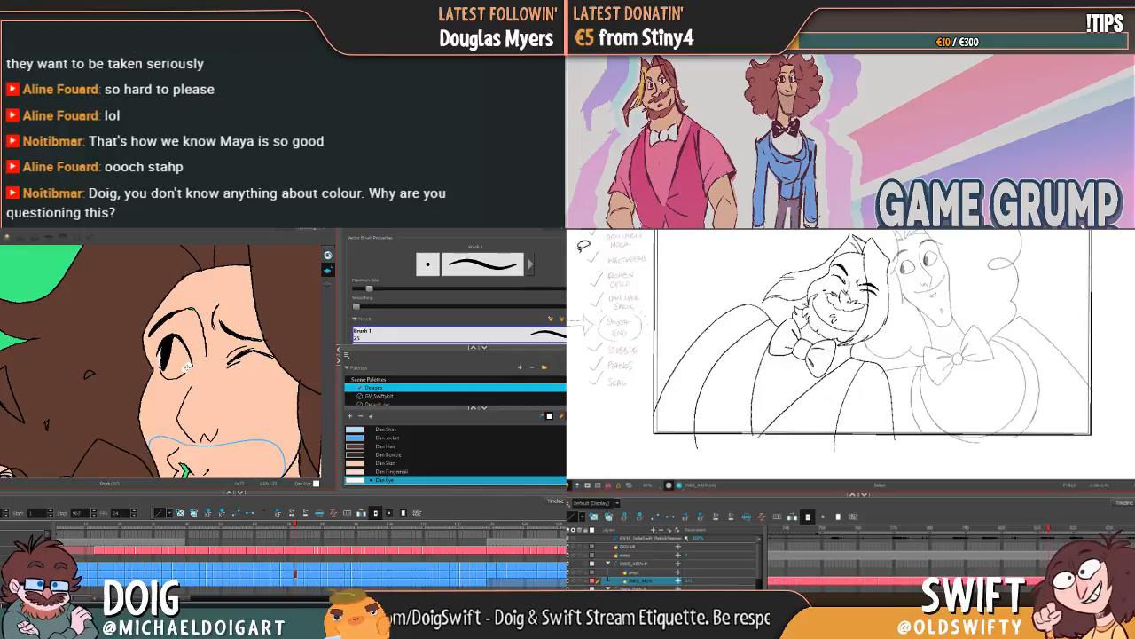
Step: Fill the winking drawing's open eye with Dan Eye, brush a short stroke under the laughing bearded character's hair, and advance to the profile drawing
key(alt+i)
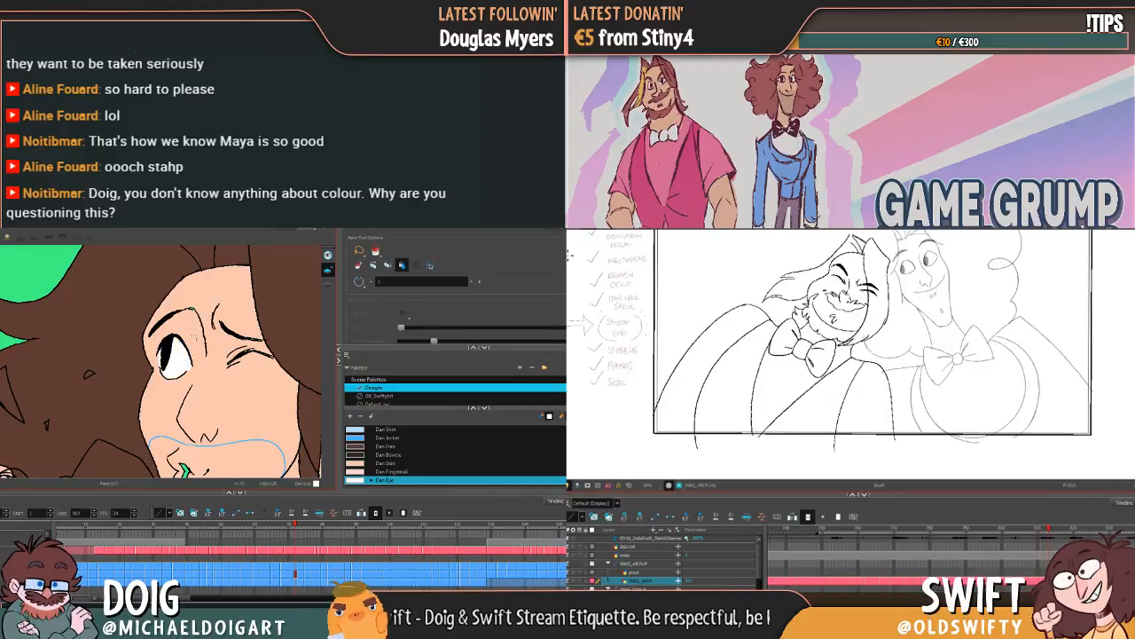
key(f)
drag(876, 328, 867, 341)
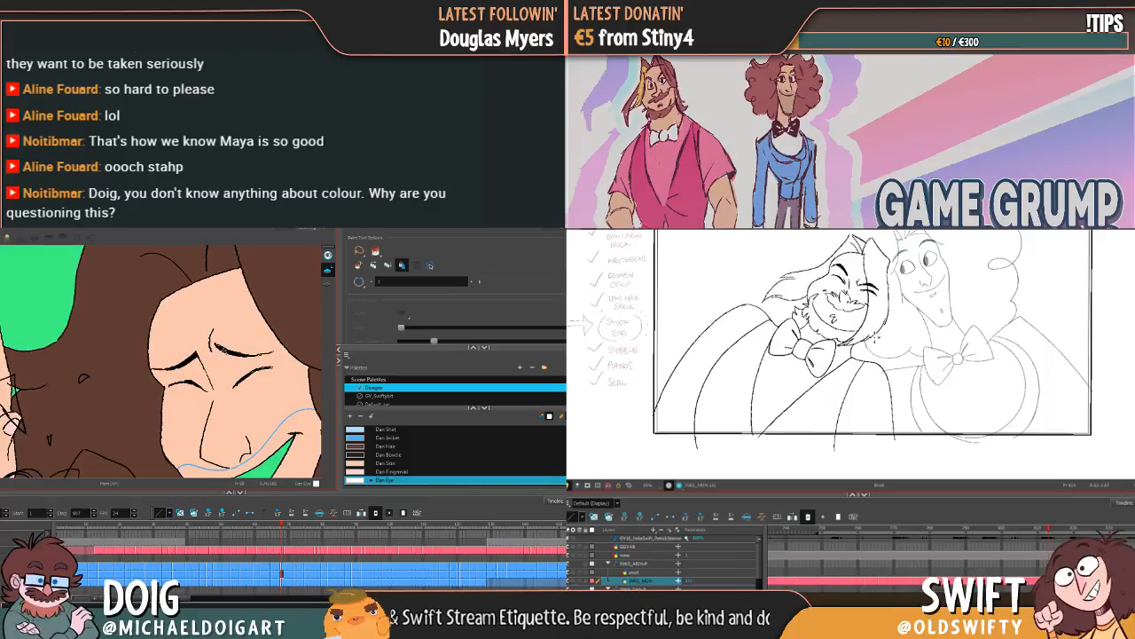
key(g)
key(g)
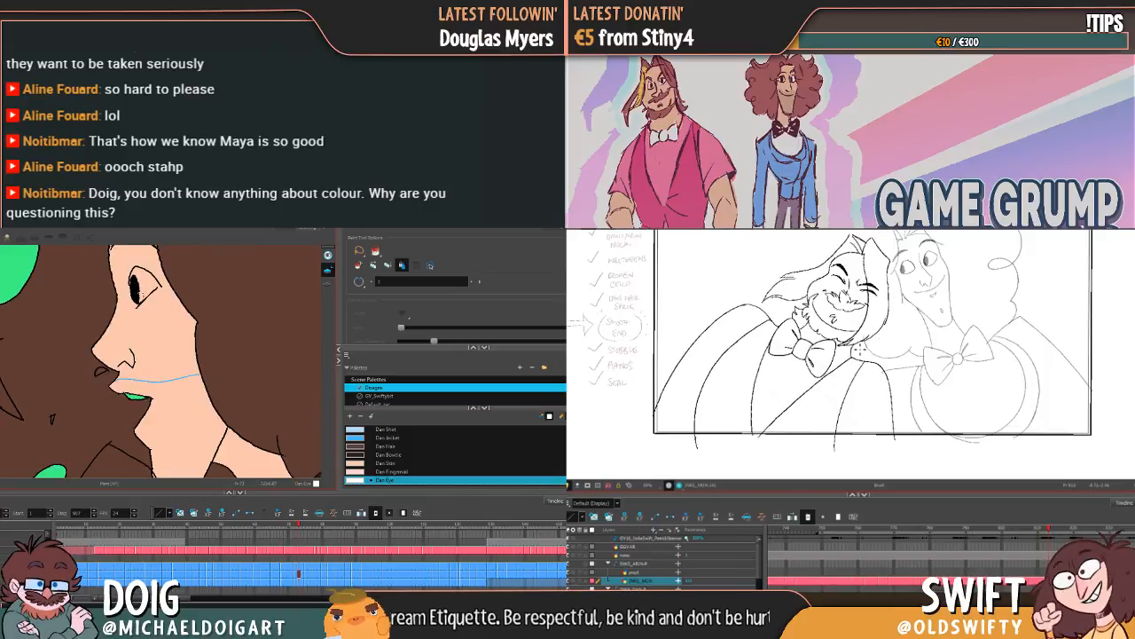
Step: Try to fill the profile drawing's eye white with Dan Eye, and undo the fill
drag(149, 291, 164, 313)
click(168, 309)
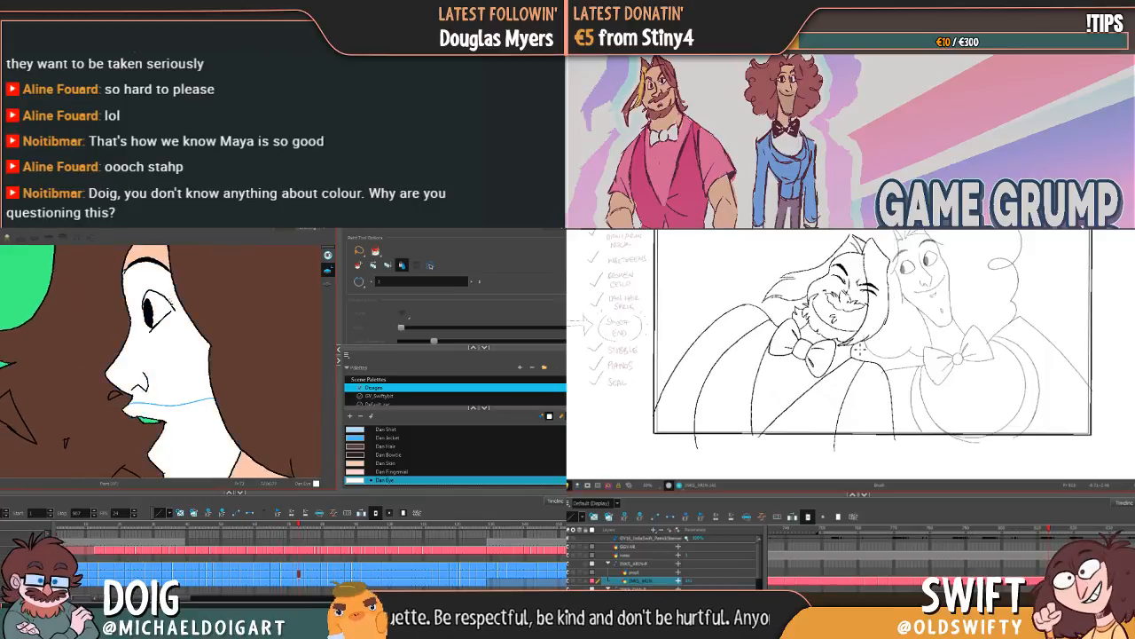
key(ctrl+z)
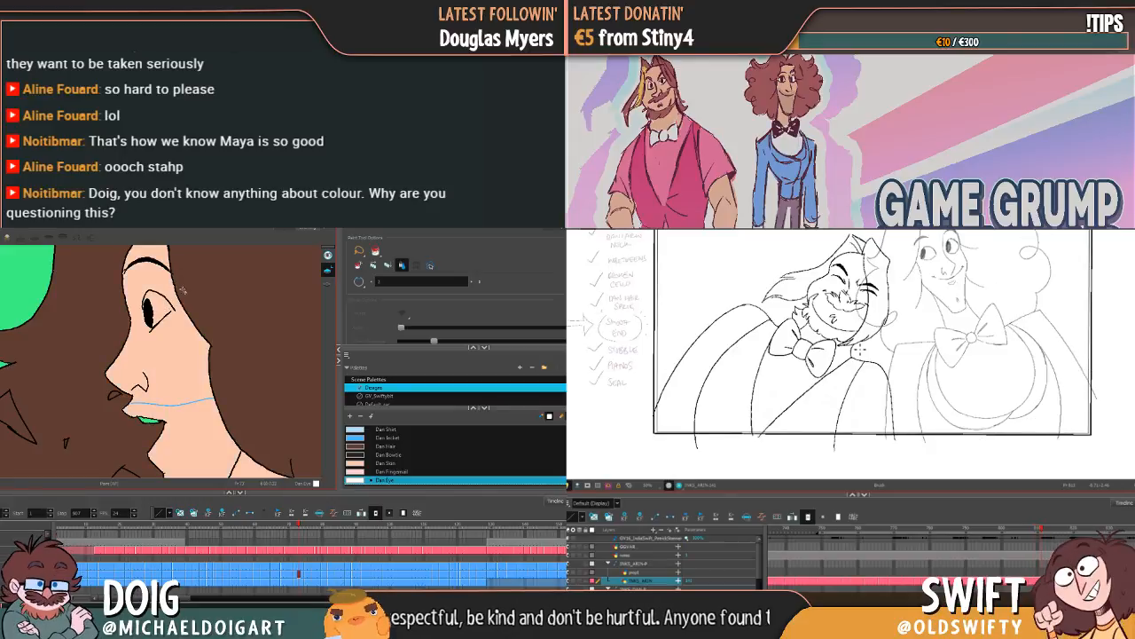
Step: Check the laughing bearded character's neck and hair lines against the neighbouring poses
key(f)
key(g)
key(g)
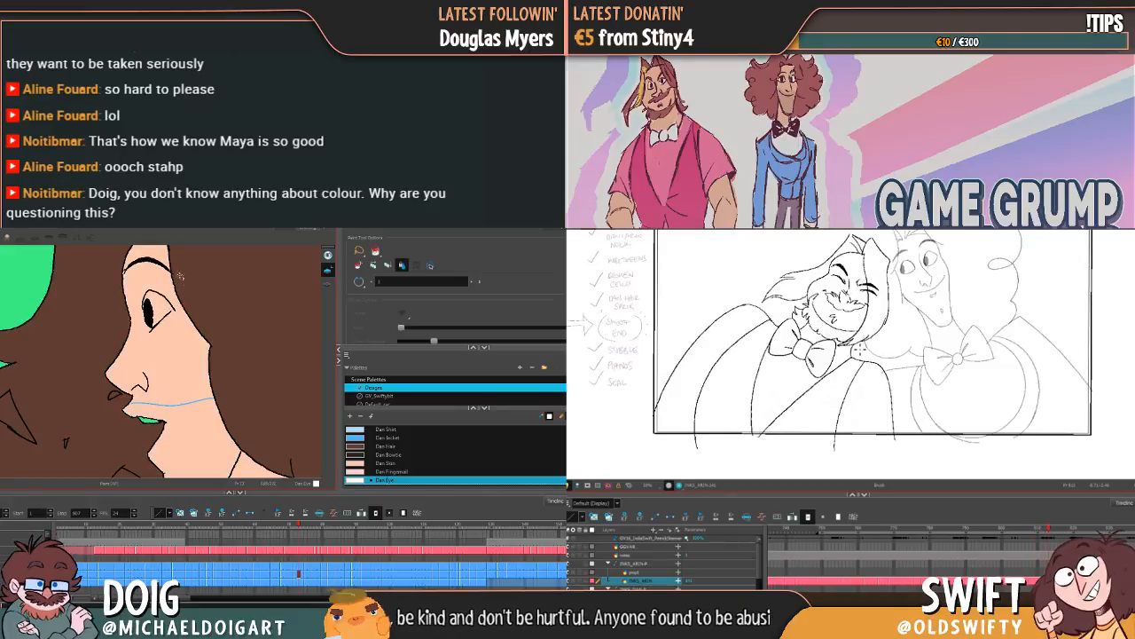
key(g)
key(f)
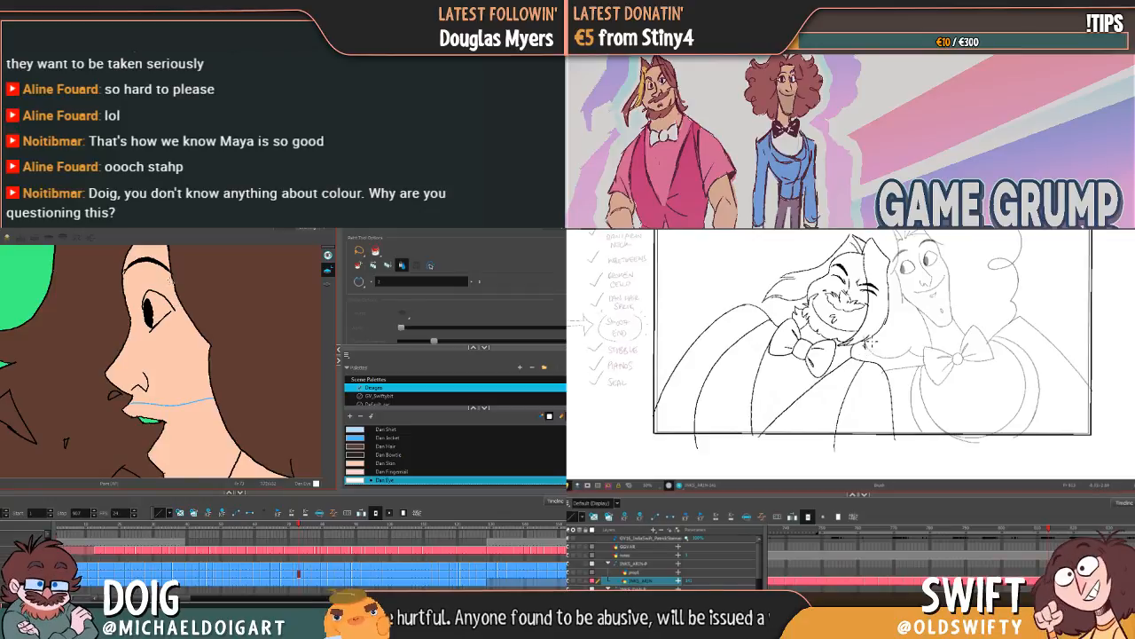
key(f)
key(g)
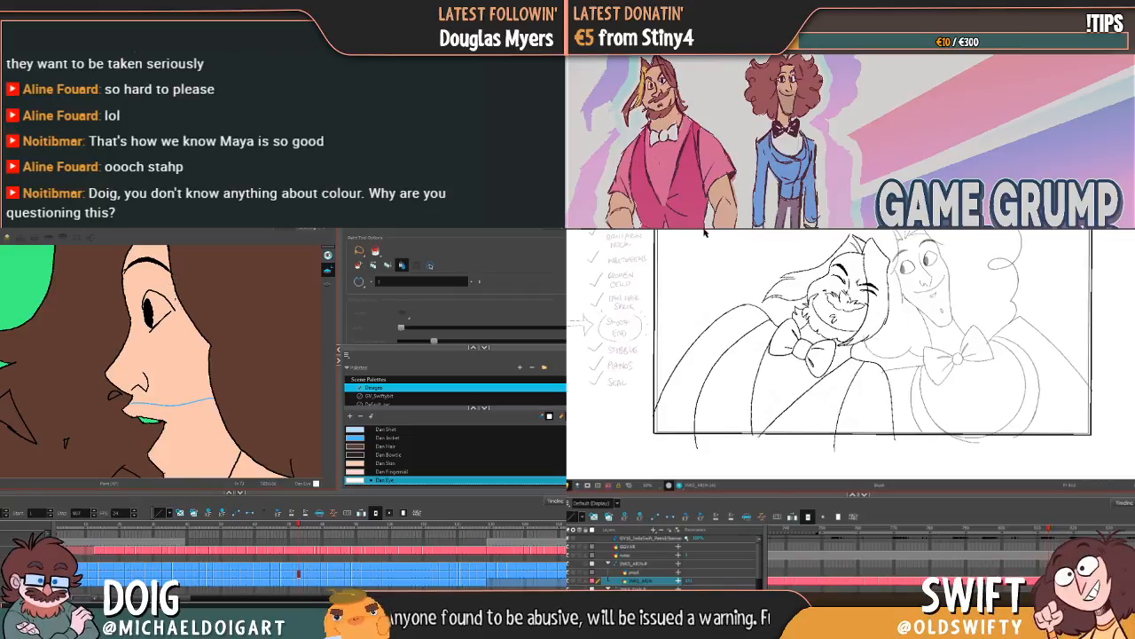
key(f)
key(g)
key(f)
Step: Close the profile drawing's eye outline with the Brush, fill its eye white with Dan Eye and advance to the next drawing
key(alt+b)
key(g)
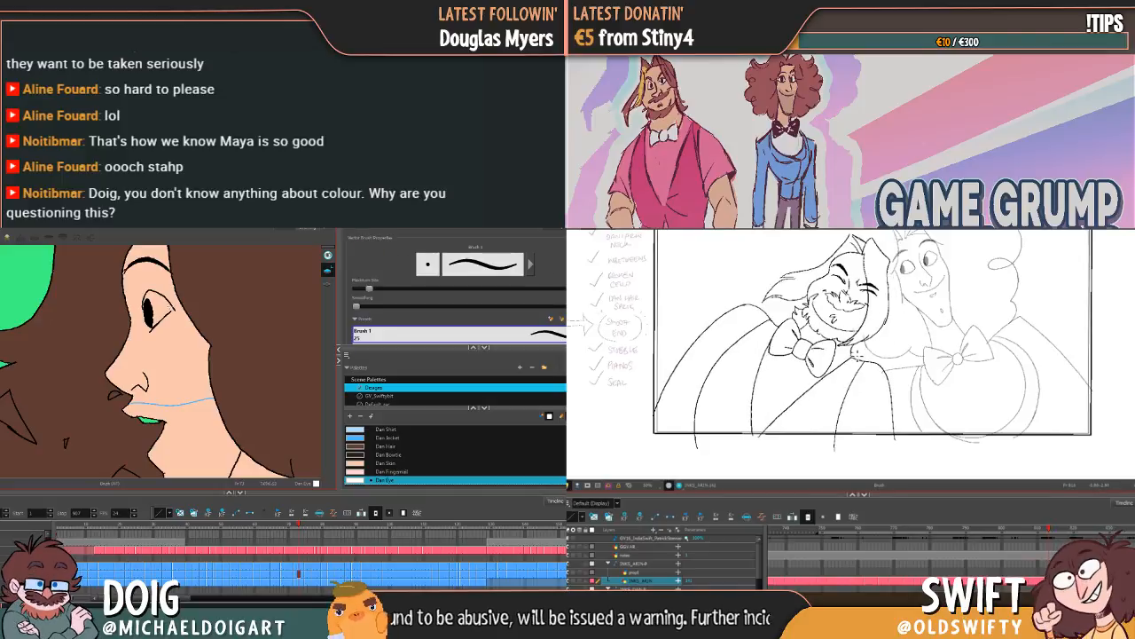
key(g)
key(f)
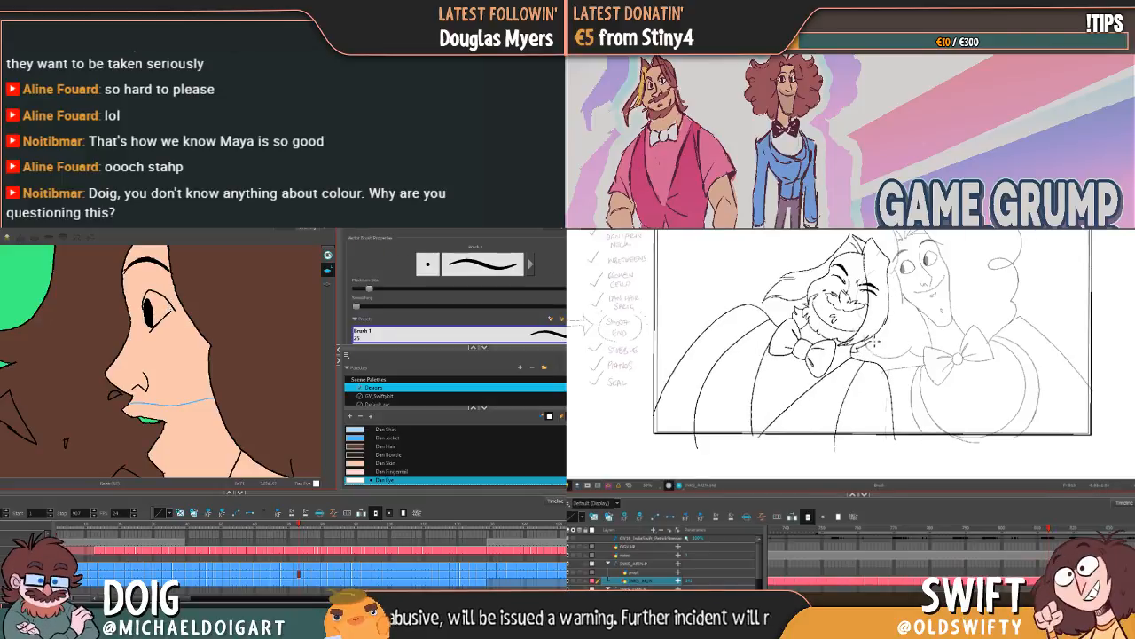
key(f)
key(g)
key(alt+i)
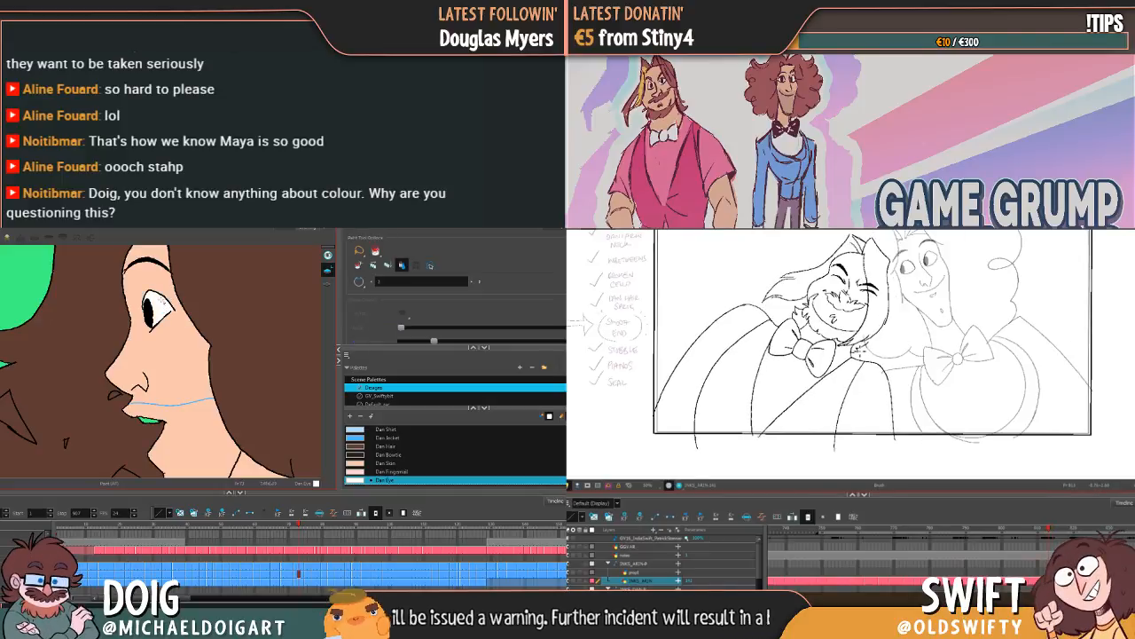
key(g)
Step: Close the next profile drawing's eye outline with the Brush and fill the eye white with Dan Eye
key(g)
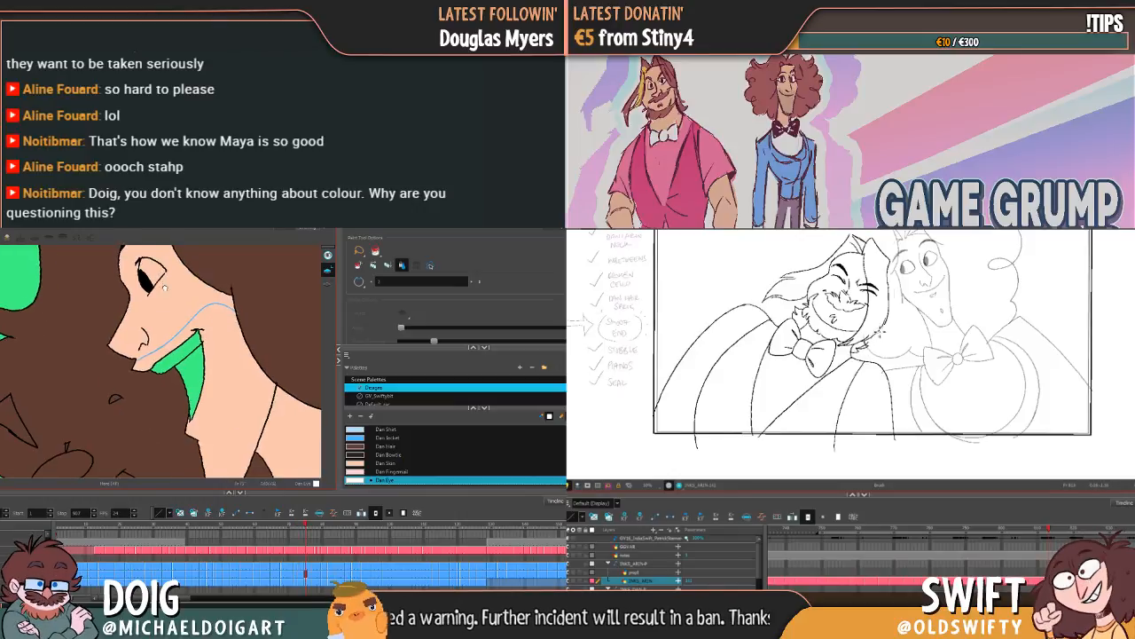
key(g)
key(f)
key(g)
key(f)
key(g)
key(alt+b)
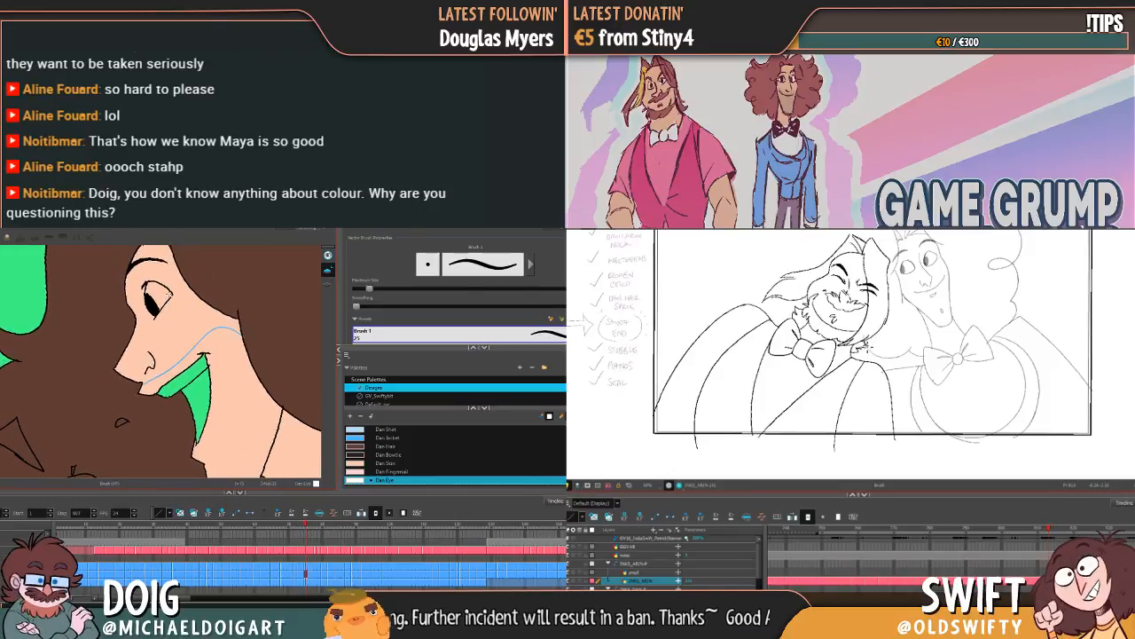
key(alt+i)
key(alt+b)
key(alt+e)
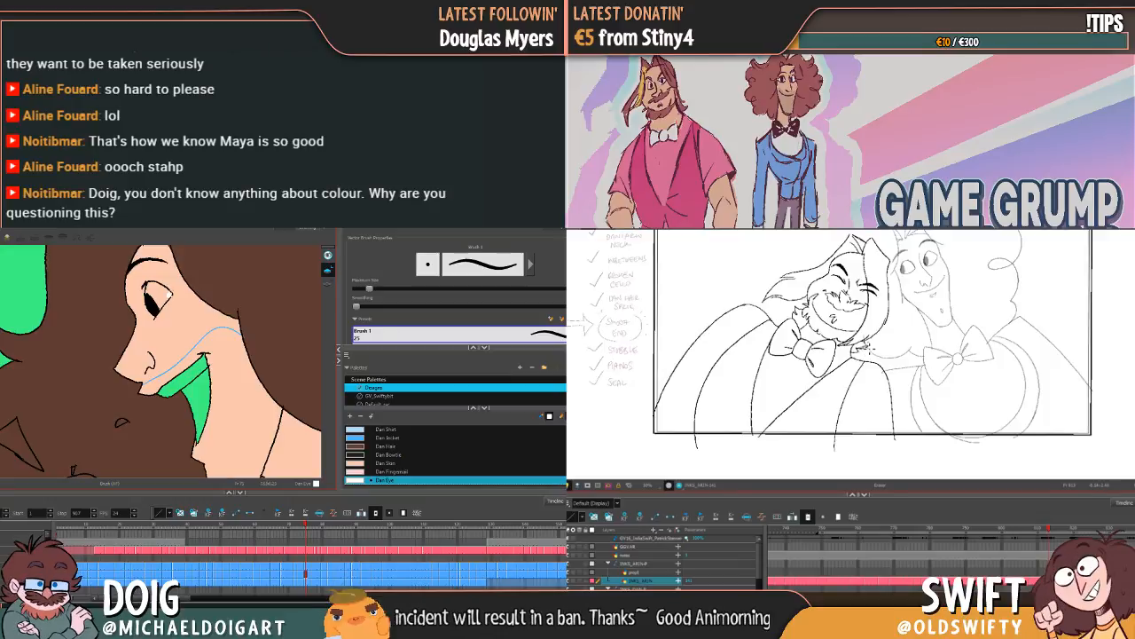
key(alt+i)
key(g)
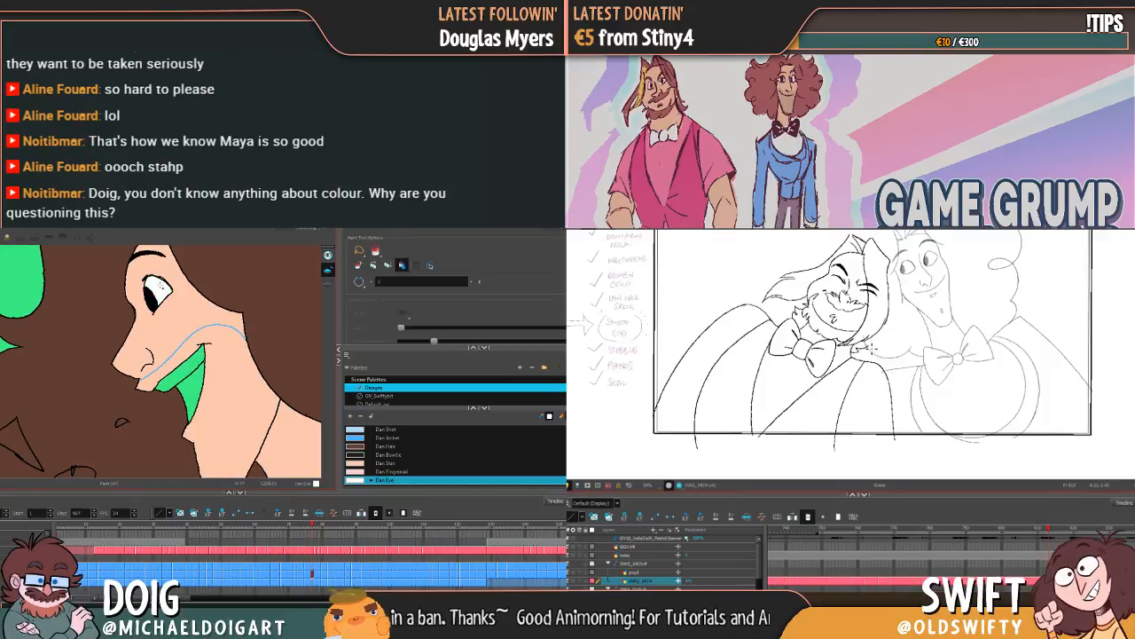
Step: Fill the eye whites of the remaining open-eyed profile drawings with Dan Eye, advancing up to the closed-eye pose
key(g)
key(g)
key(g)
key(g)
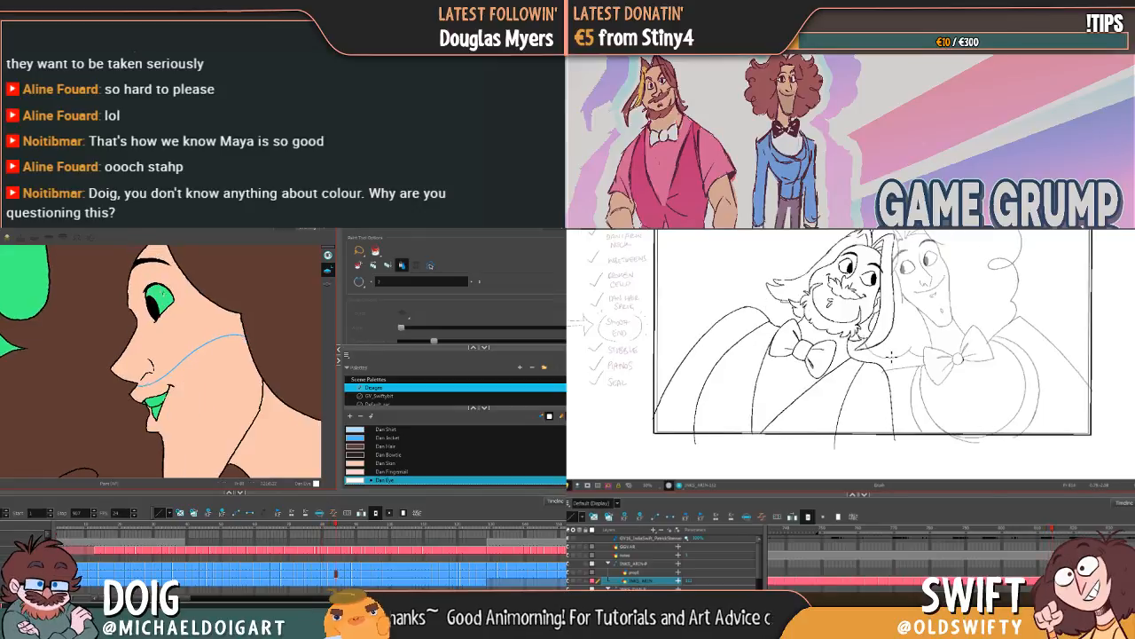
key(g)
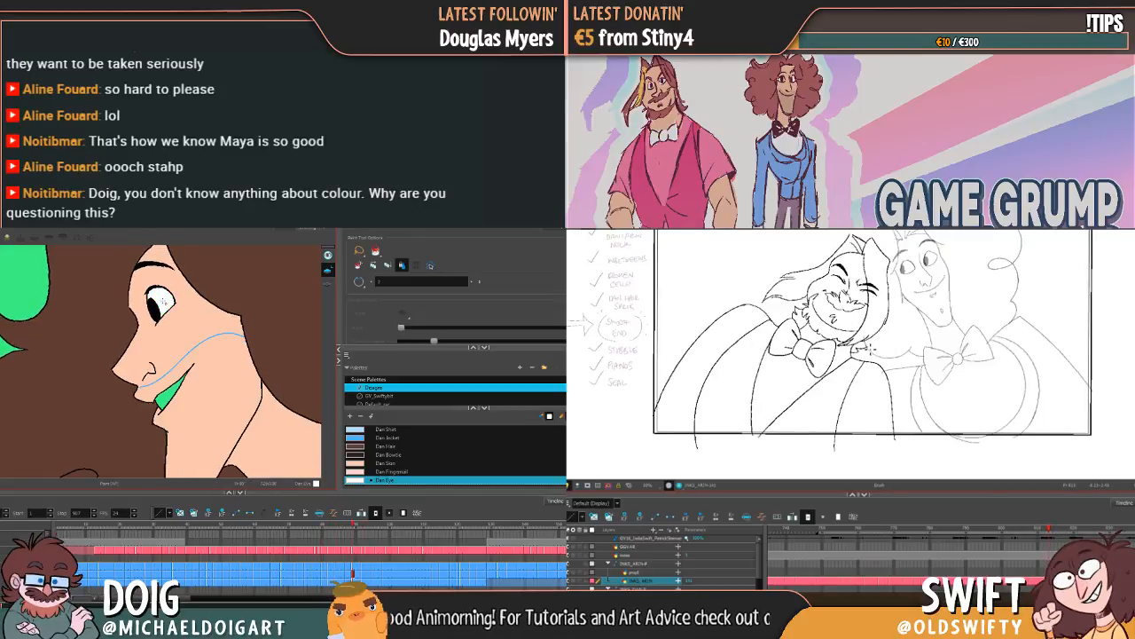
key(g)
key(g)
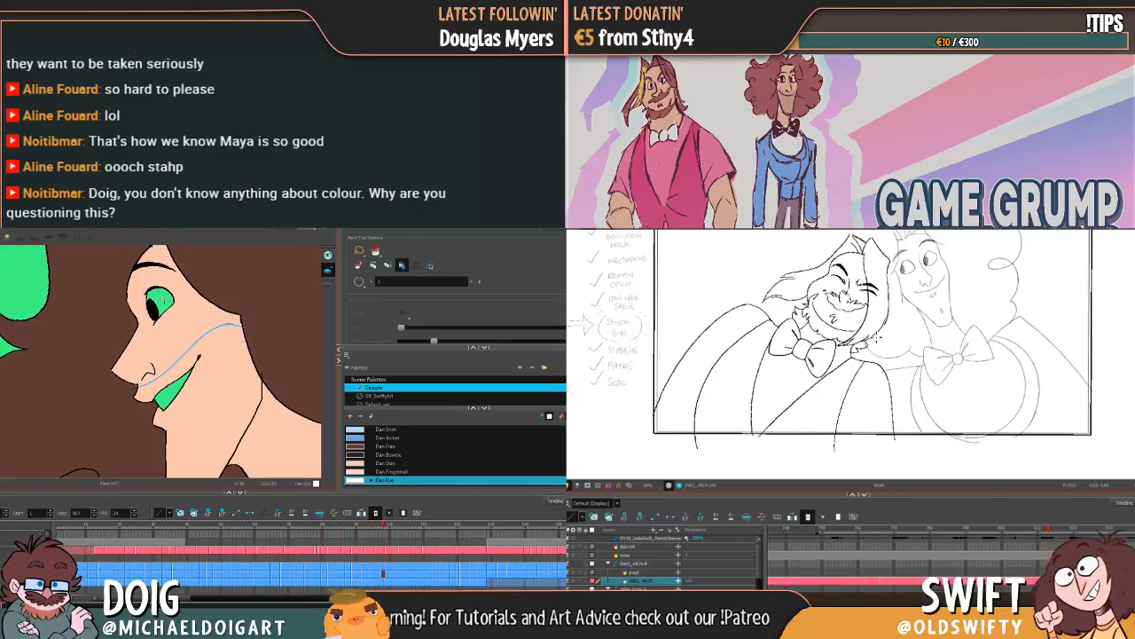
key(g)
key(g)
key(g)
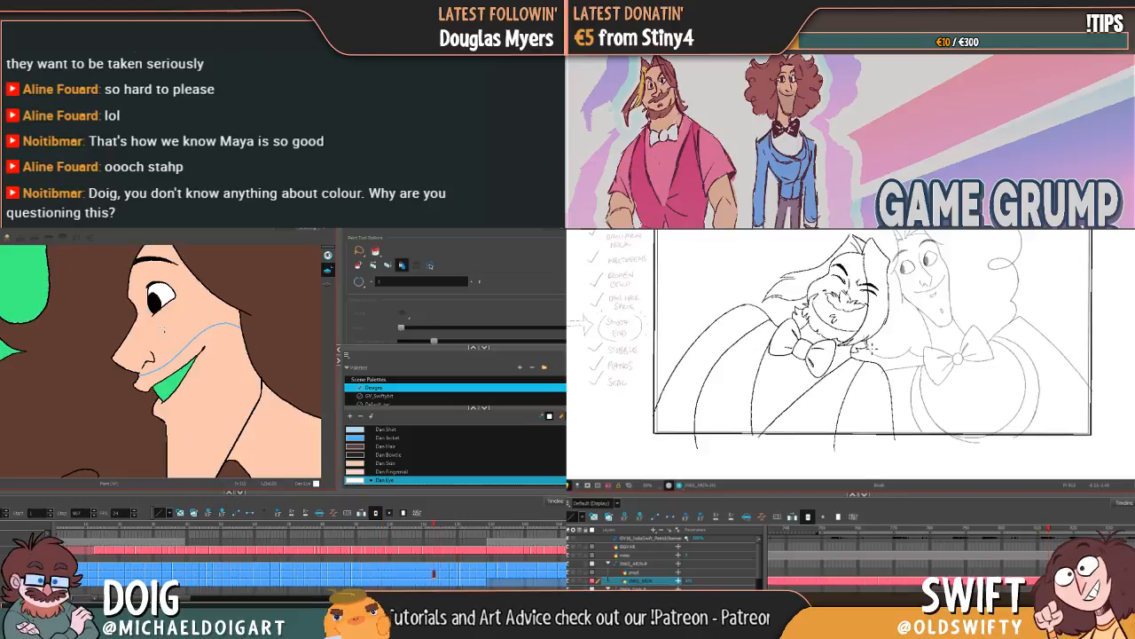
key(g)
Step: Check the curly-haired character's closed-eye and laughing drawings for eye whites that still need colour
key(g)
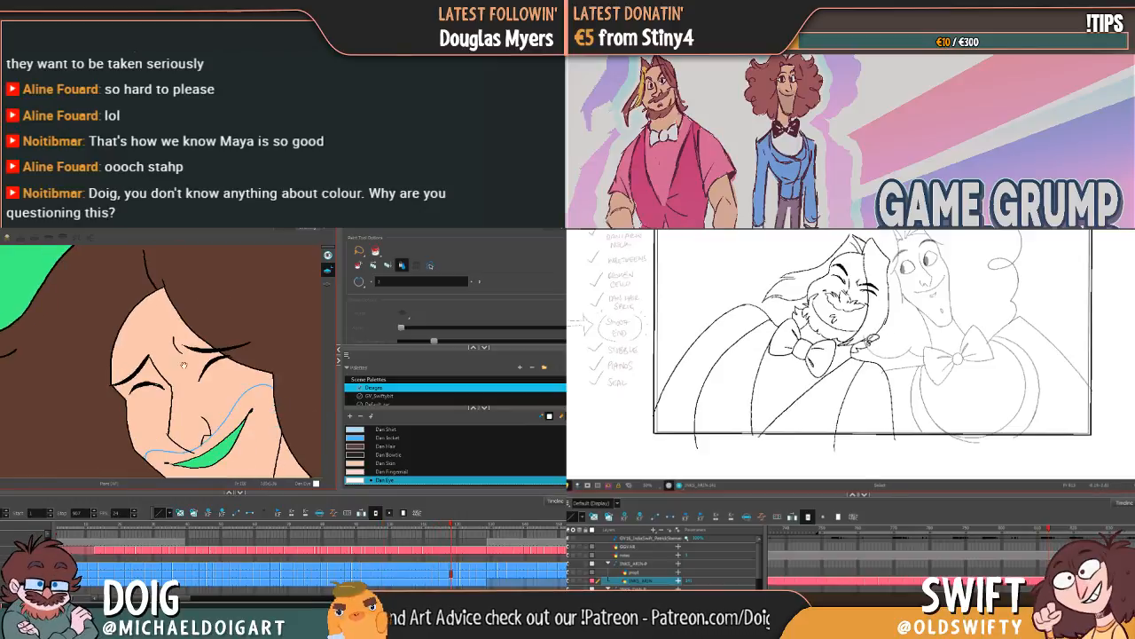
mouse_move(184, 367)
mouse_down()
mouse_move(179, 328)
mouse_move(151, 374)
mouse_up()
key(g)
key(g)
key(g)
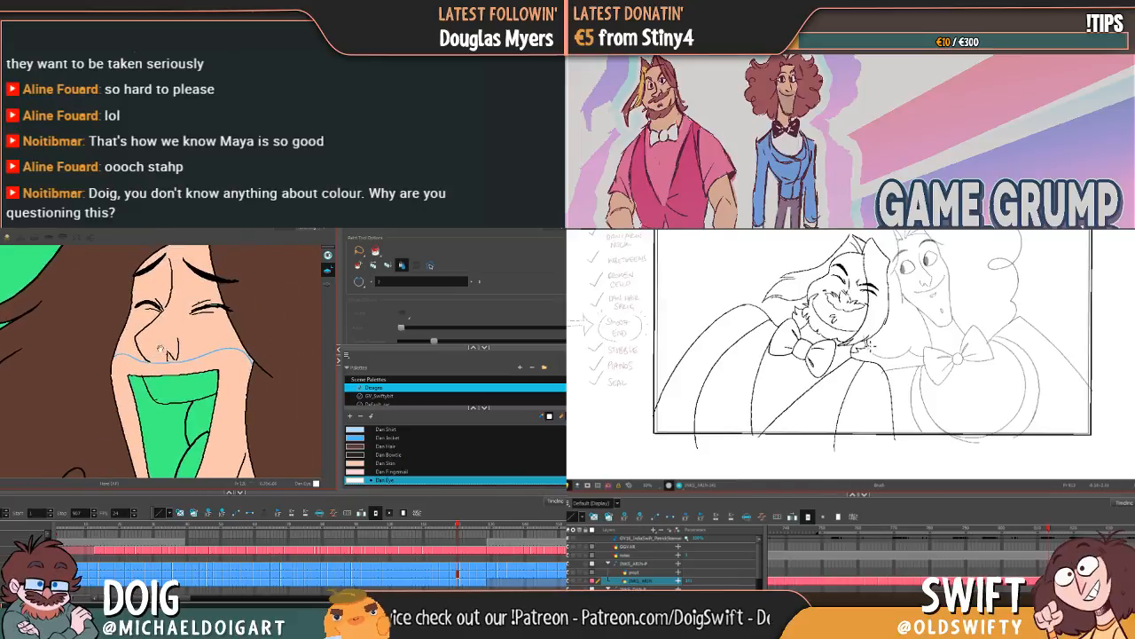
key(g)
key(g)
key(g)
key(g)
key(f)
key(g)
key(f)
key(g)
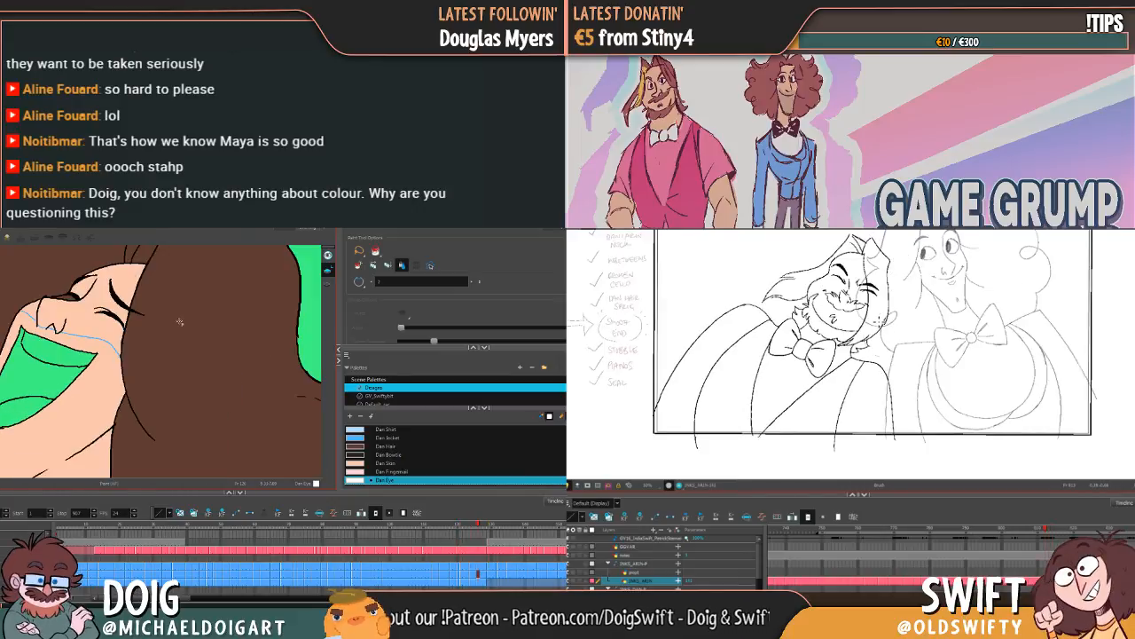
key(g)
key(f)
key(f)
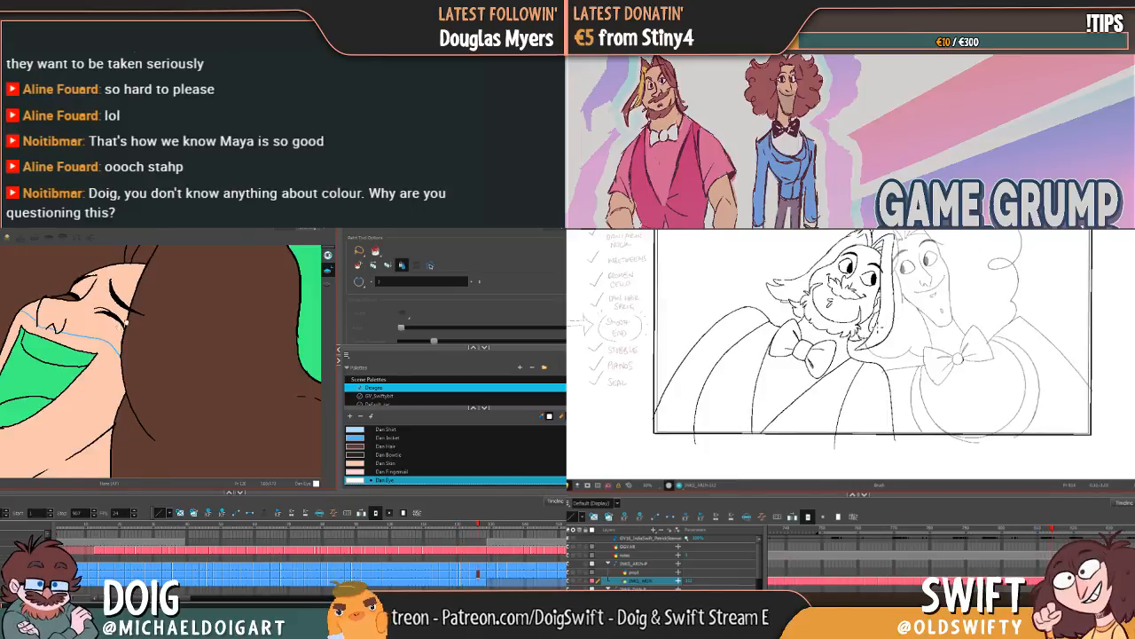
Step: Centre the head-back laughing drawing's face and ready the Brush with Dan Skin
key(g)
drag(120, 330, 167, 308)
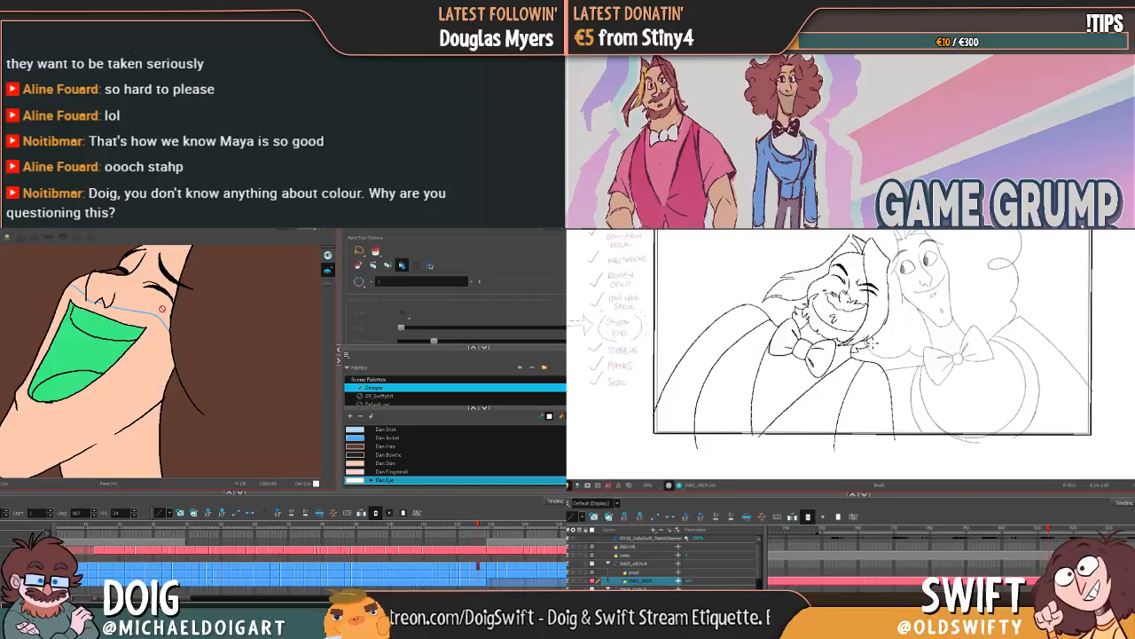
click(388, 463)
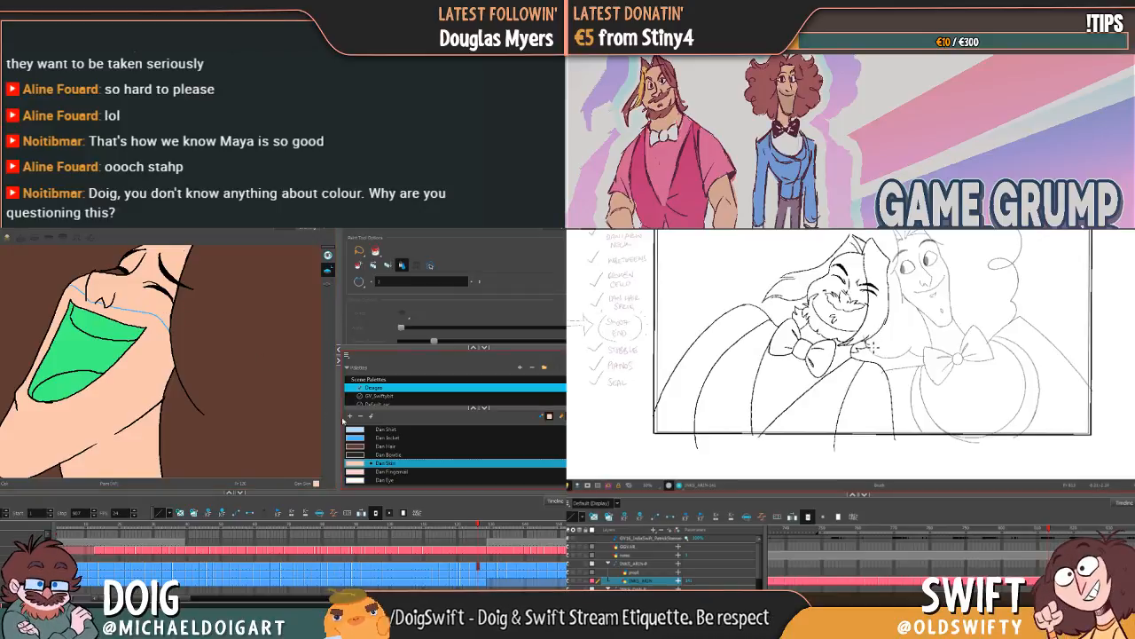
key(alt+b)
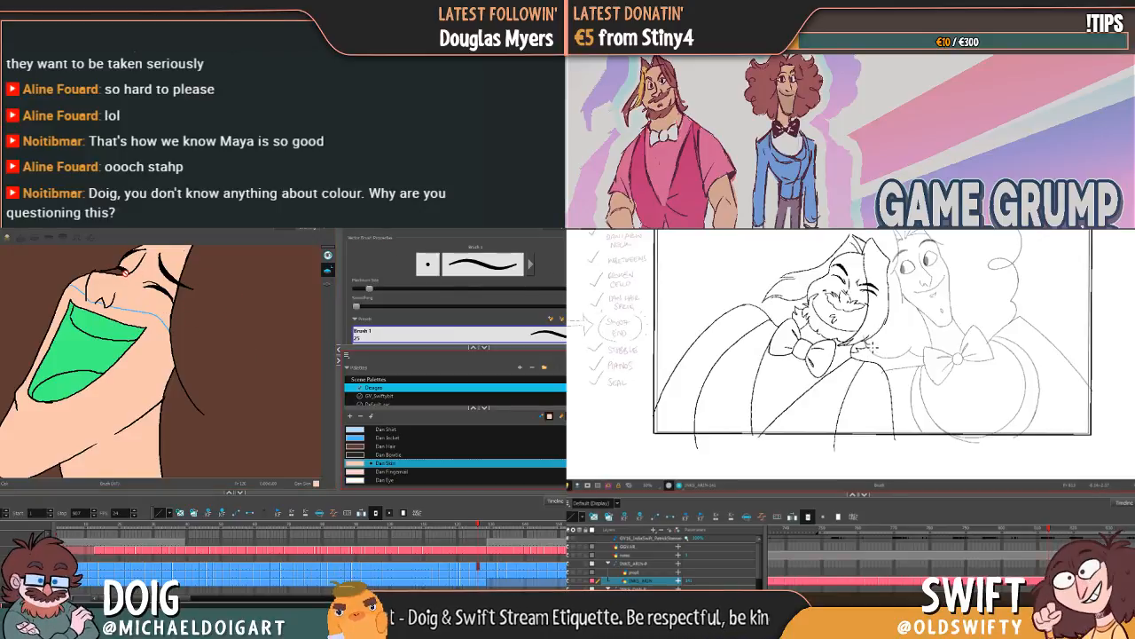
Step: Compare the bearded character's upright and laughing poses with the neighbouring drawings, and select the curly-haired character's laughing drawing in the timeline
key(period)
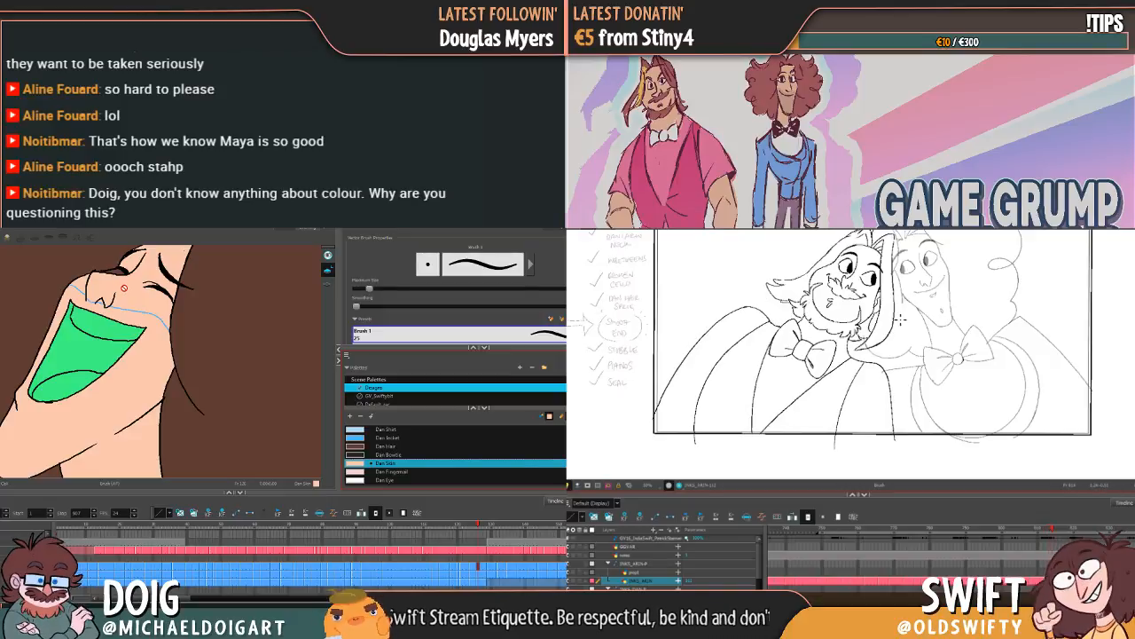
key(comma)
key(period)
key(comma)
key(comma)
key(comma)
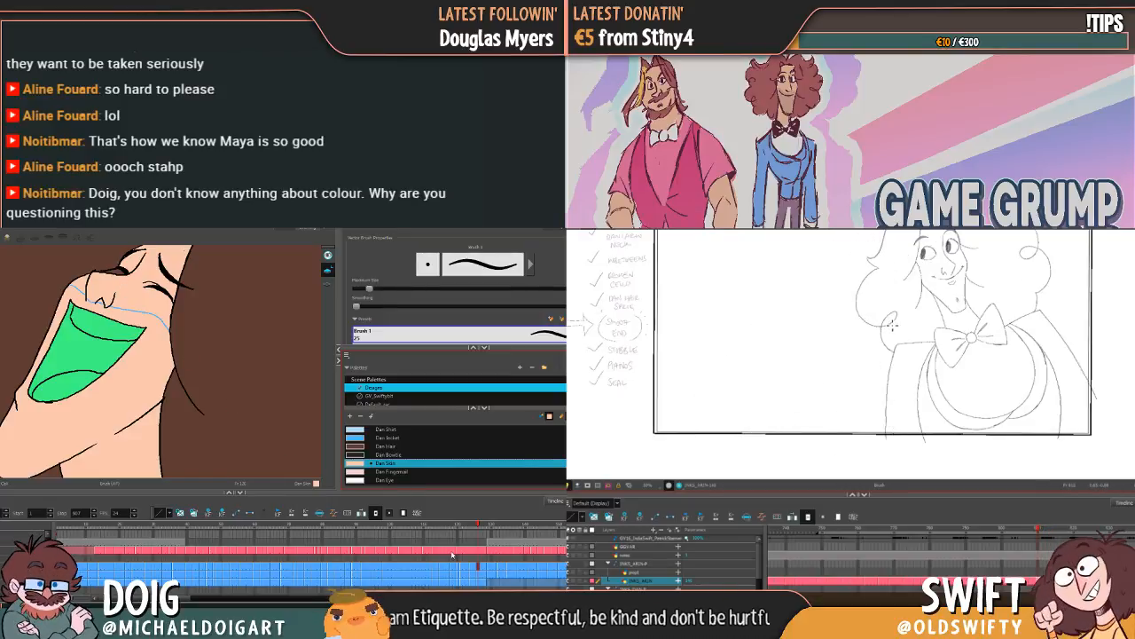
key(period)
key(period)
key(period)
key(comma)
click(478, 578)
key(period)
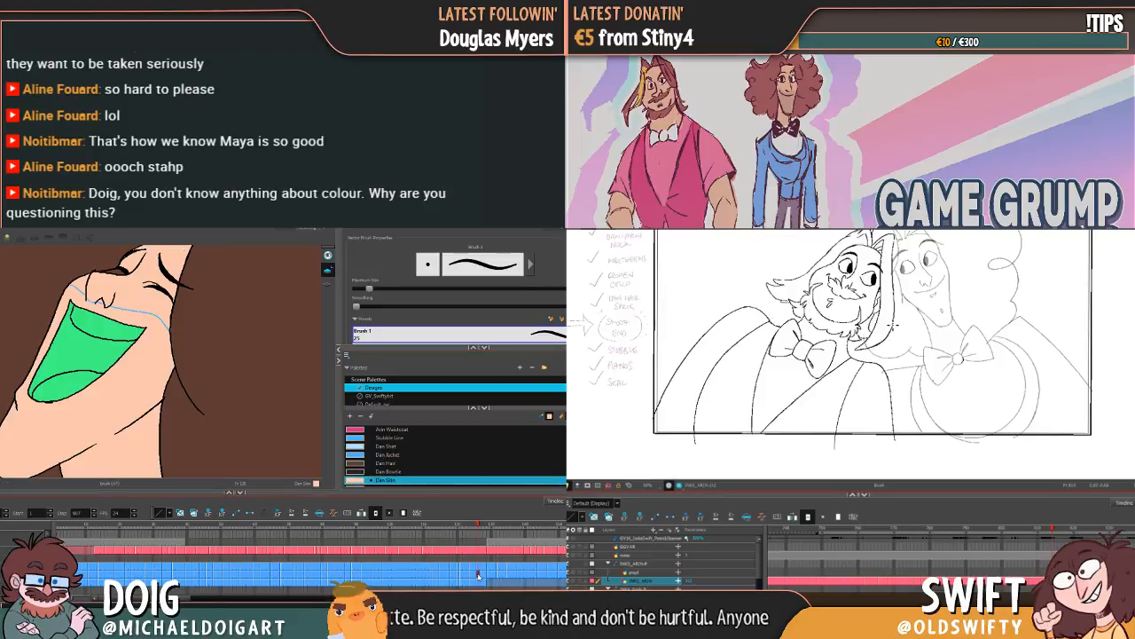
key(comma)
key(period)
key(comma)
key(period)
key(comma)
key(period)
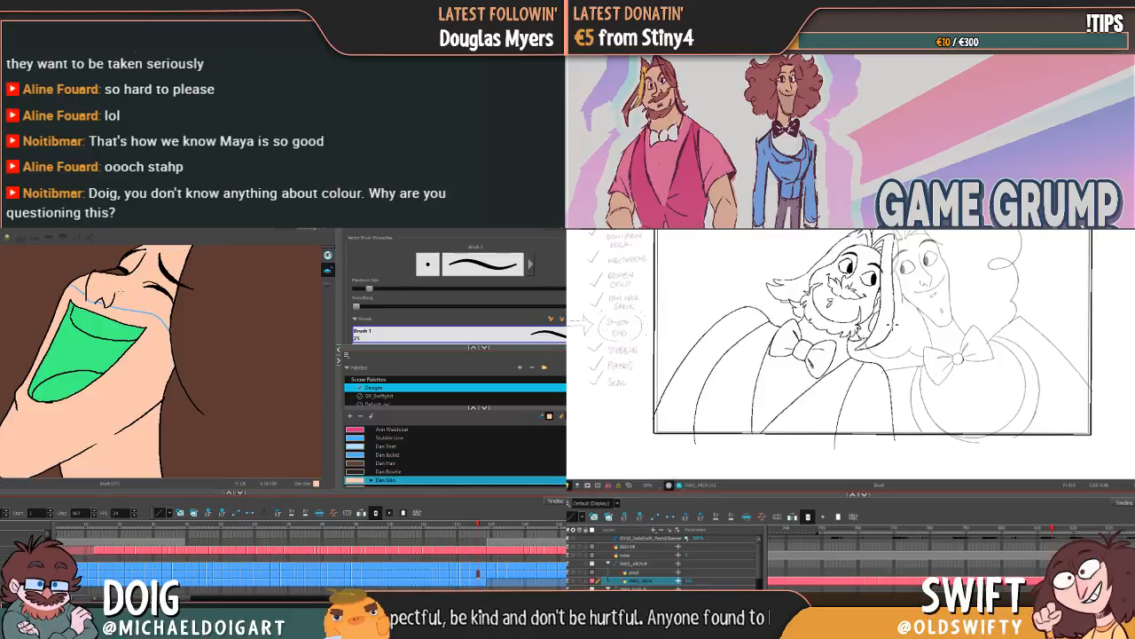
key(comma)
key(period)
key(comma)
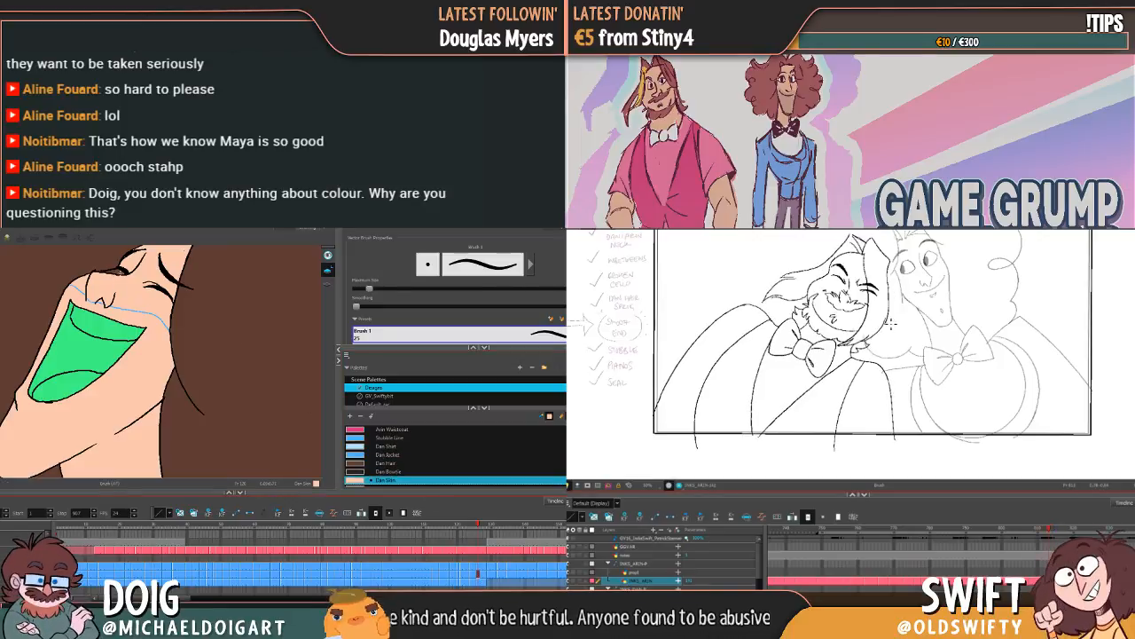
key(period)
key(comma)
key(period)
key(comma)
key(period)
key(comma)
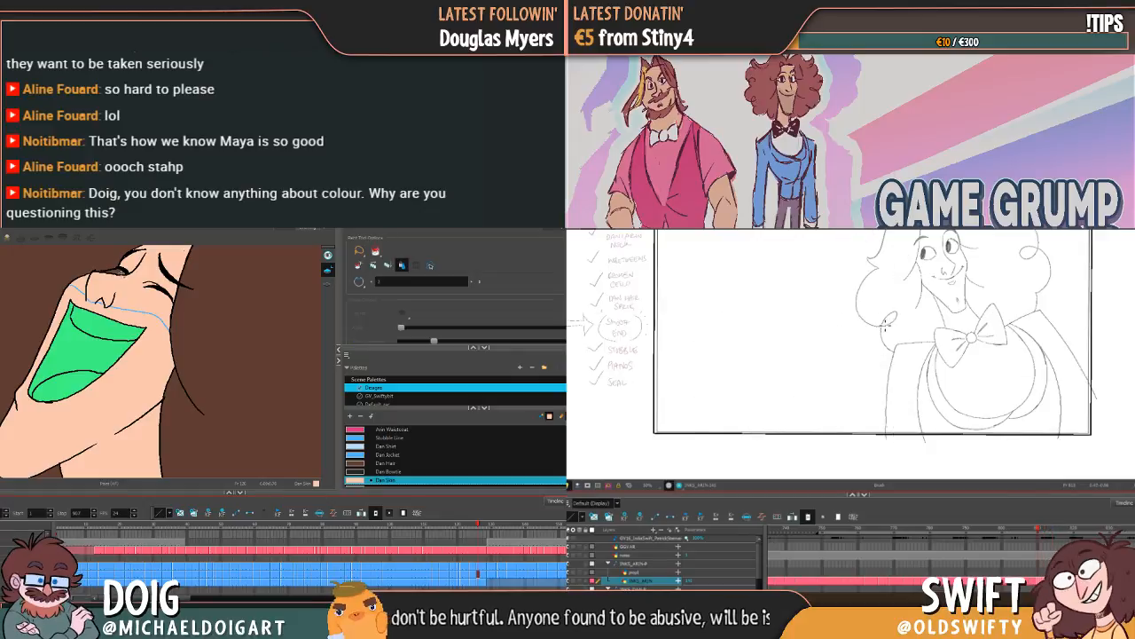
key(period)
key(comma)
key(period)
key(comma)
key(period)
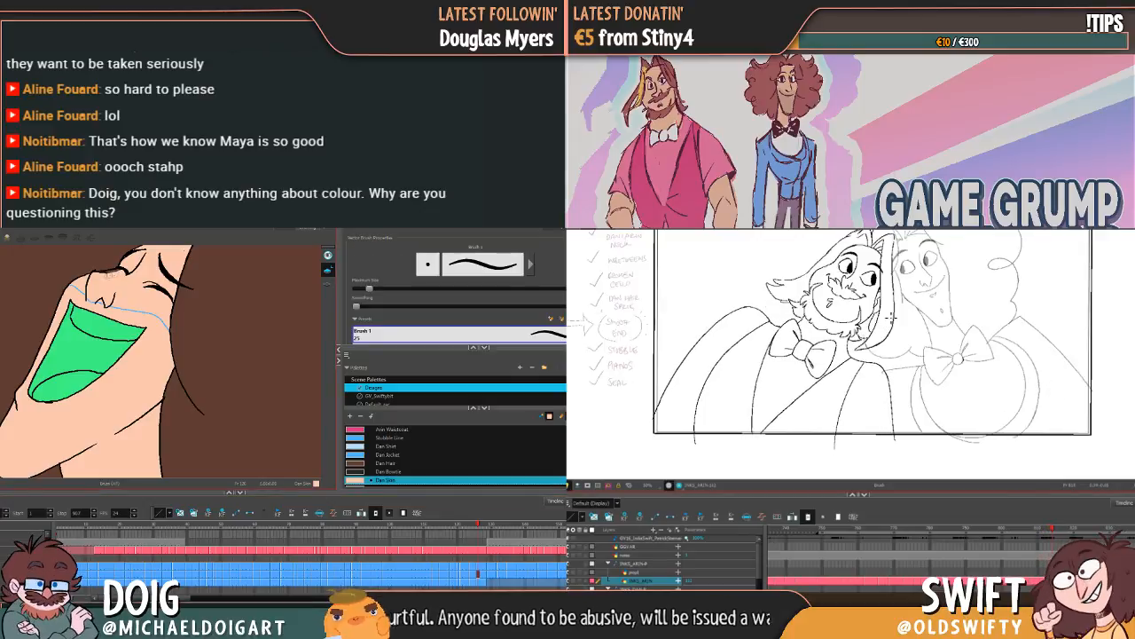
key(comma)
key(period)
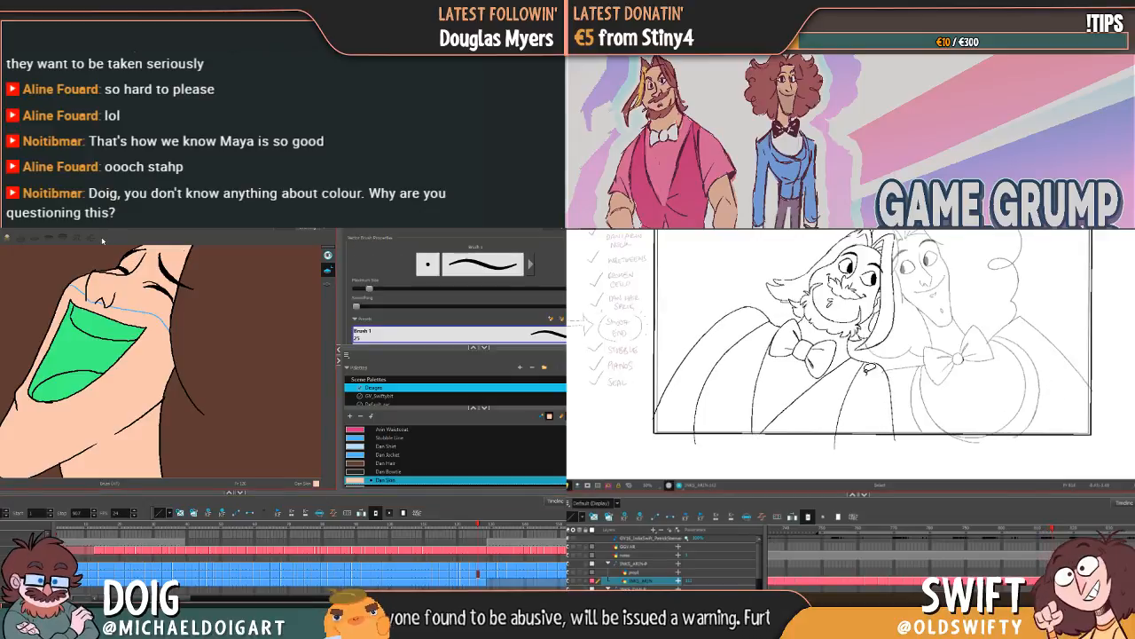
Step: Select the curved line below the upright bearded character's shoulder and compare its placement with the laughing pose
key(alt+s)
click(854, 380)
key(Delete)
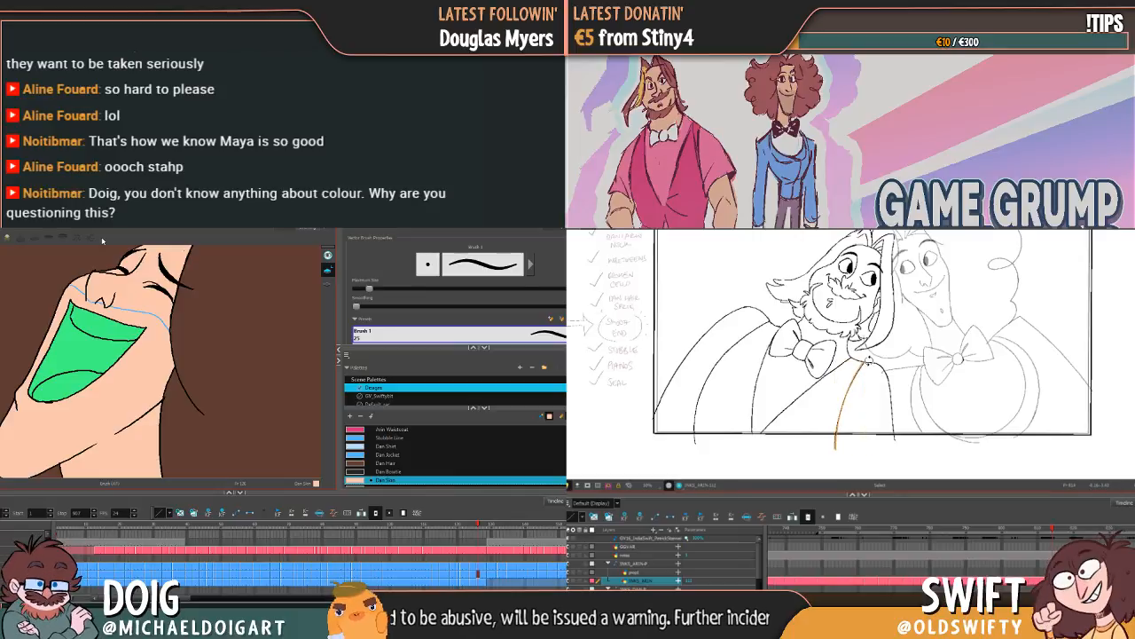
key(comma)
key(period)
key(comma)
key(period)
click(863, 366)
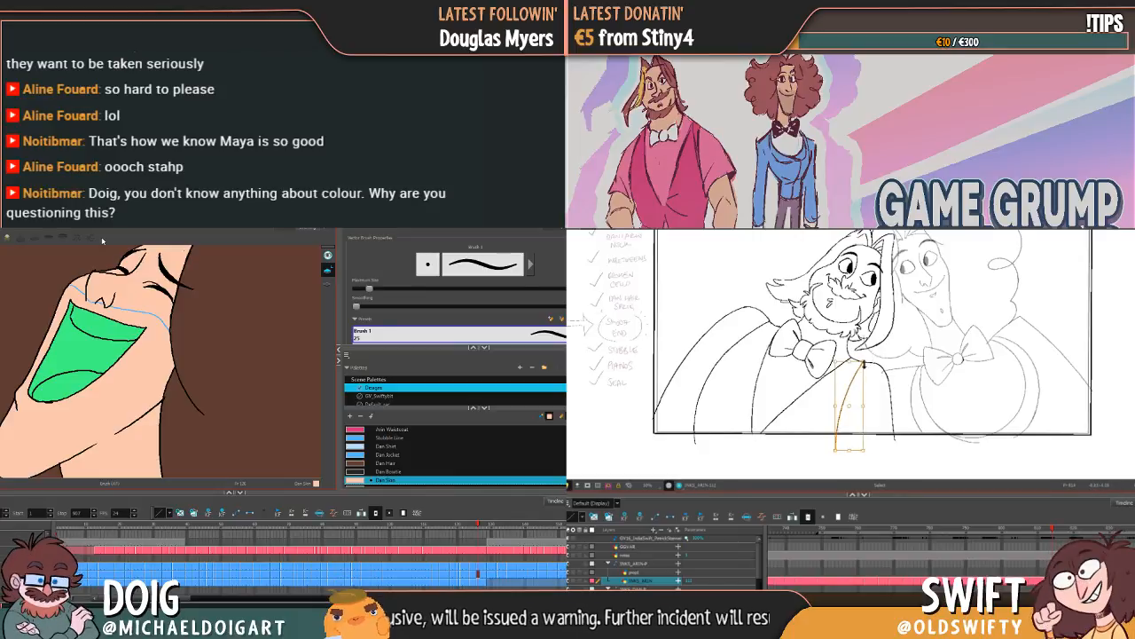
key(comma)
key(period)
key(comma)
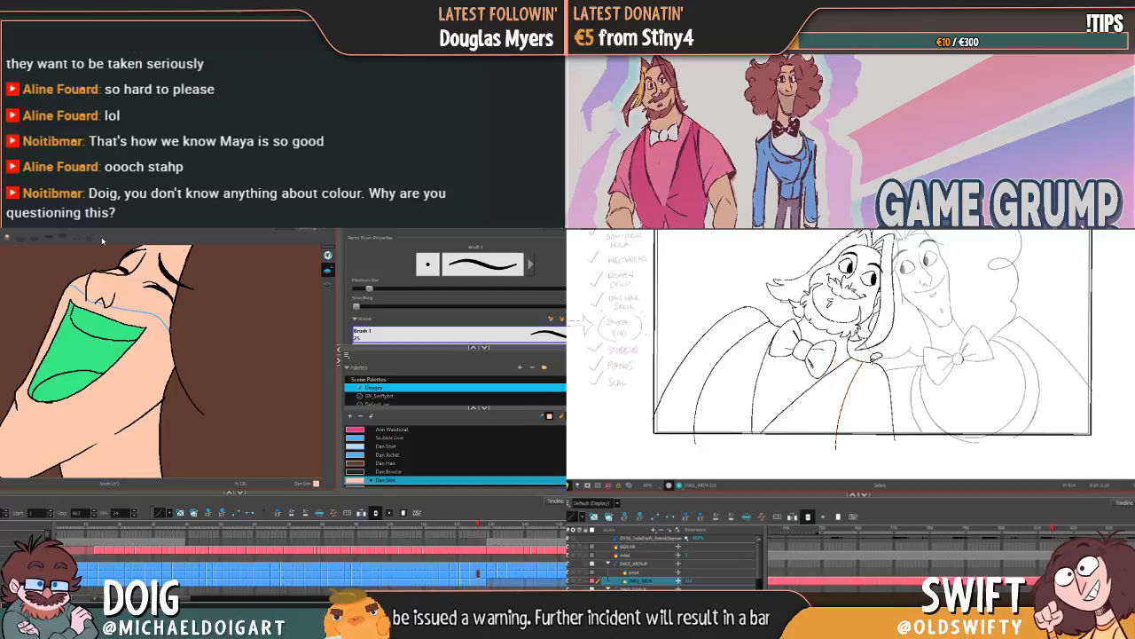
key(period)
Step: Try to adjust the curved shoulder line against the laughing pose, go back to the curly-haired character's previous laughing drawing, and select Dan Eye
drag(866, 359, 882, 357)
key(g)
key(f)
key(f)
key(comma)
key(period)
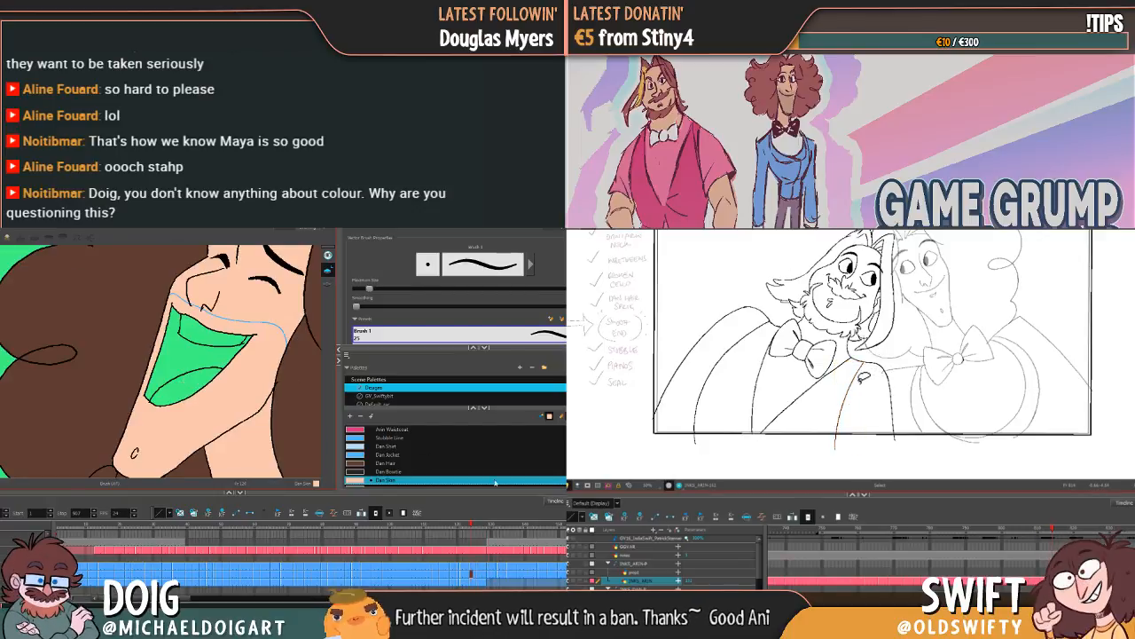
key(comma)
key(period)
key(comma)
key(period)
scroll(392, 480, down, 1)
click(857, 380)
click(392, 480)
drag(871, 361, 874, 360)
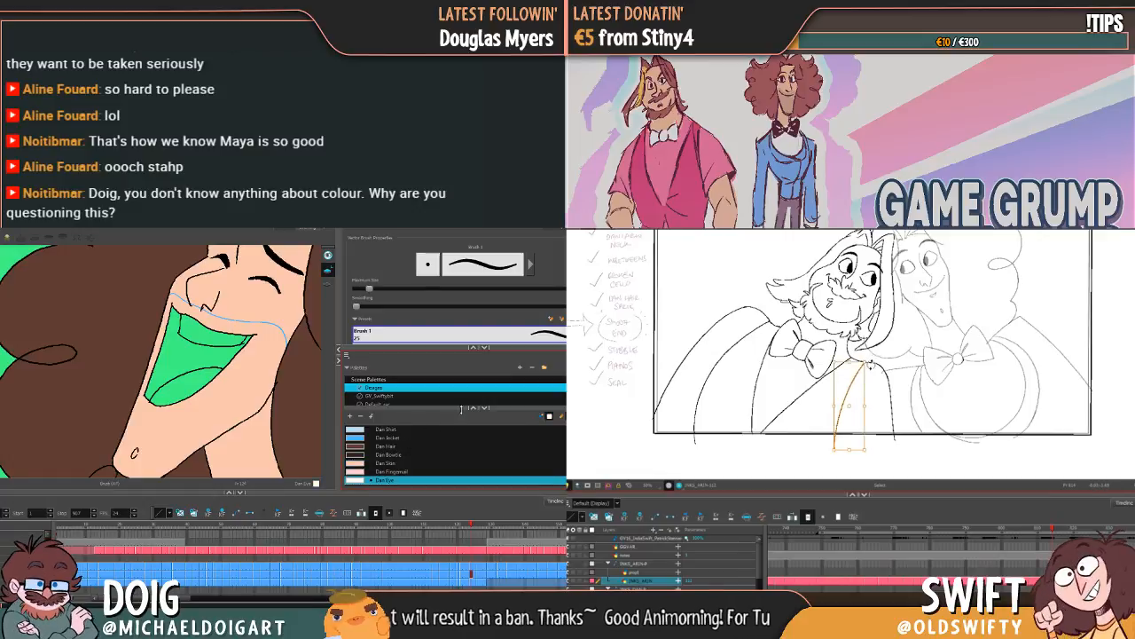
click(867, 470)
key(comma)
key(period)
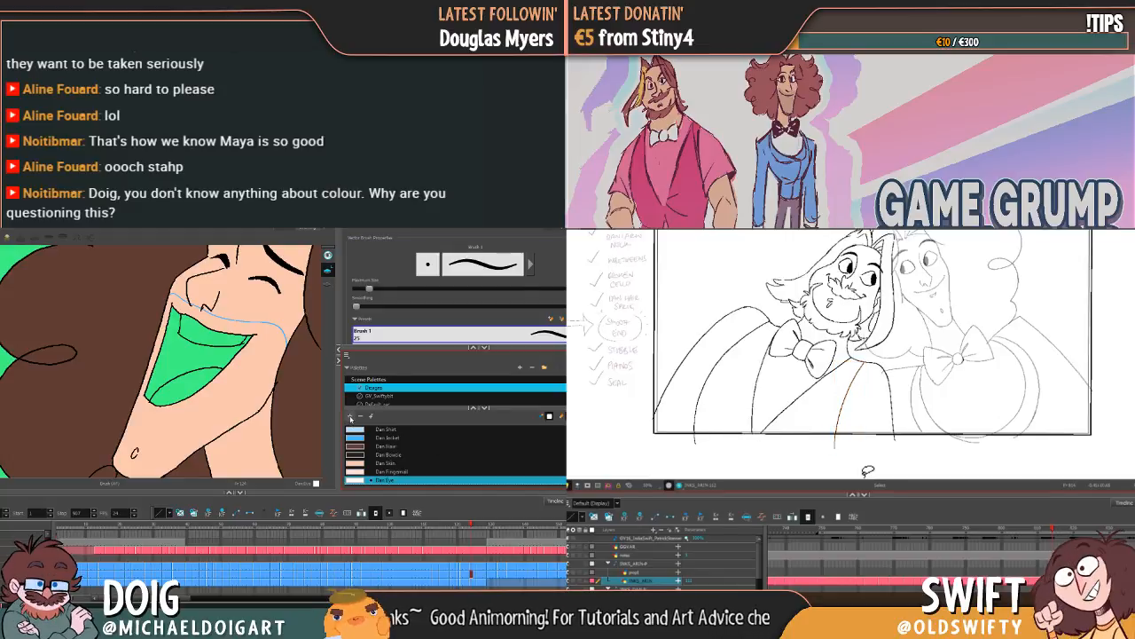
Step: Add a new palette colour named Dan Teeth and make it the current colour
click(350, 416)
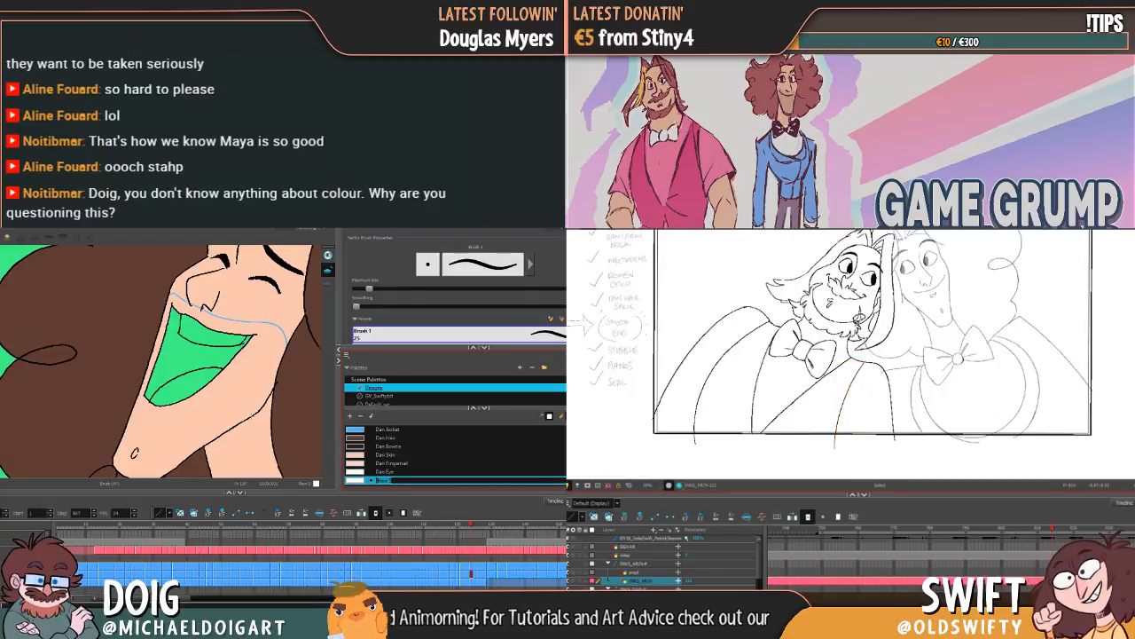
text(Dan Teeth)
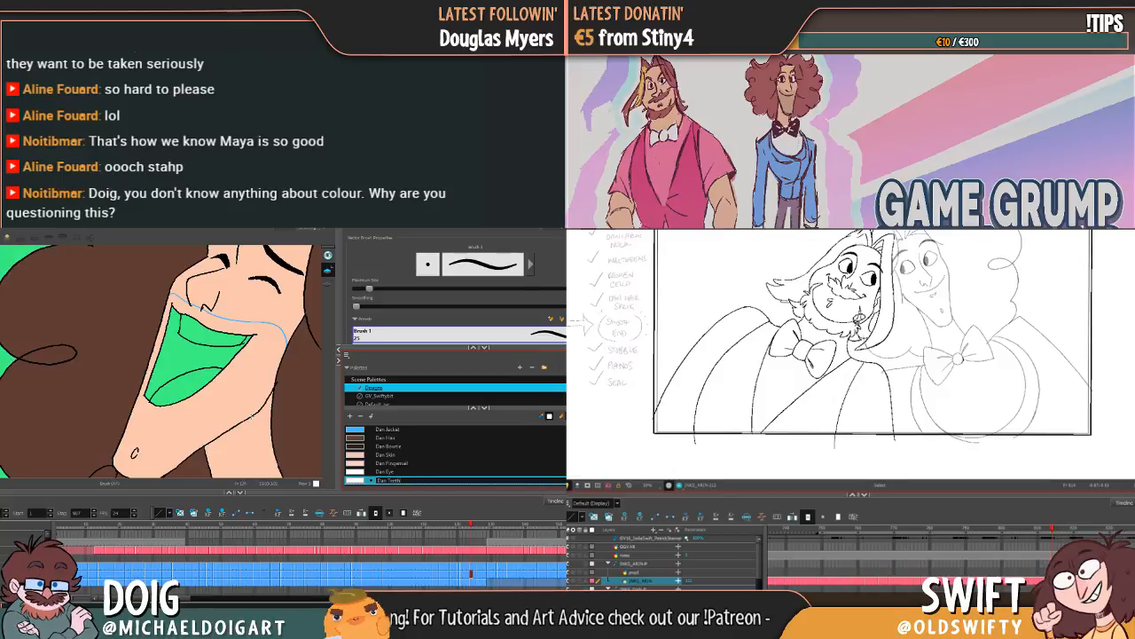
key(Tab)
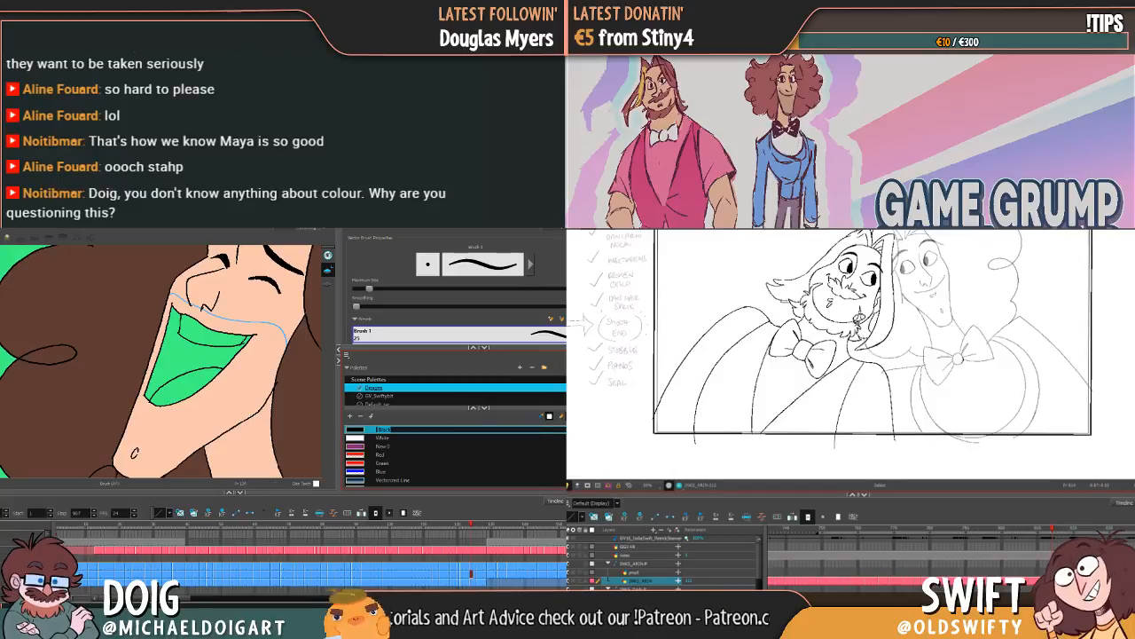
scroll(358, 461, down, 5)
key(comma)
key(comma)
key(comma)
key(comma)
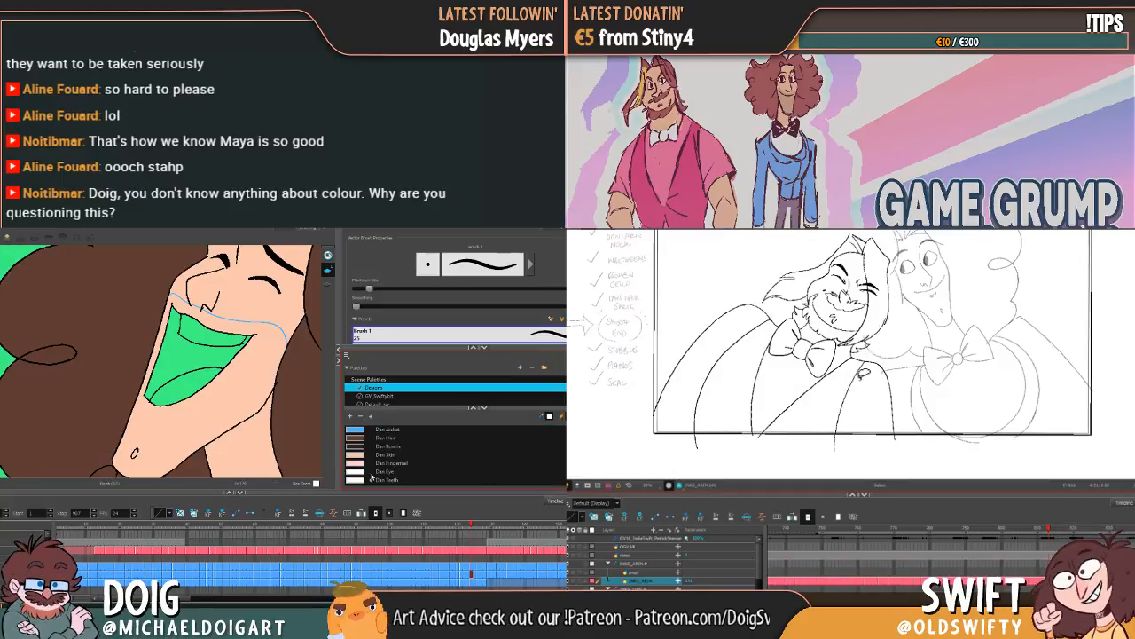
click(359, 480)
Step: Recheck the upright bearded character's curved shoulder line against the laughing pose, and return the curly-haired character's scene to its first frame
key(period)
click(850, 391)
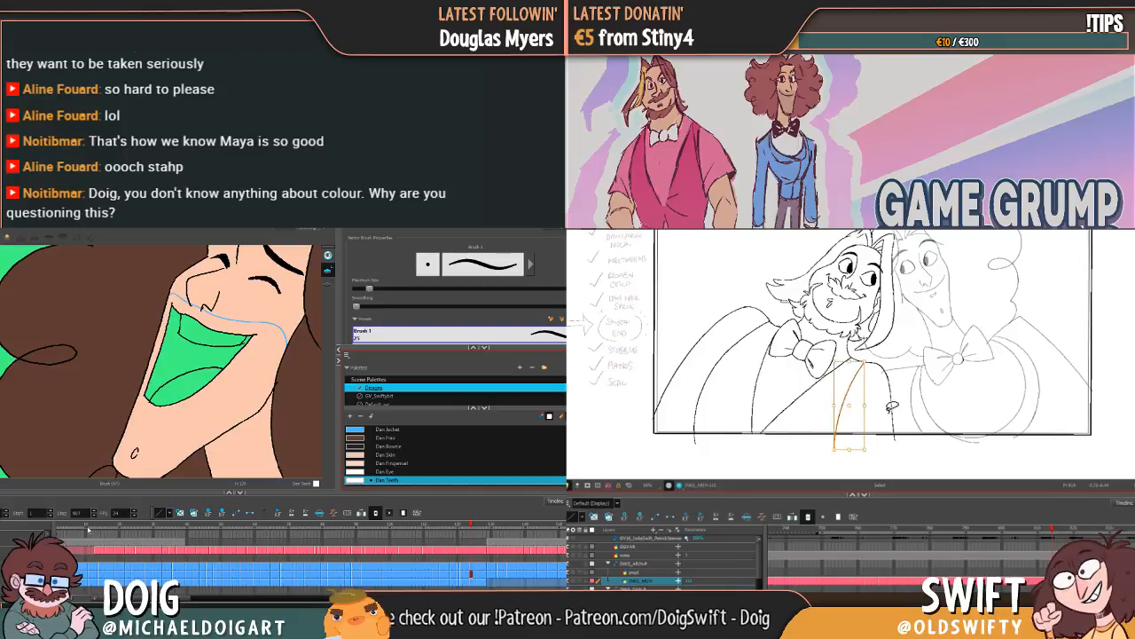
key(Delete)
key(comma)
key(period)
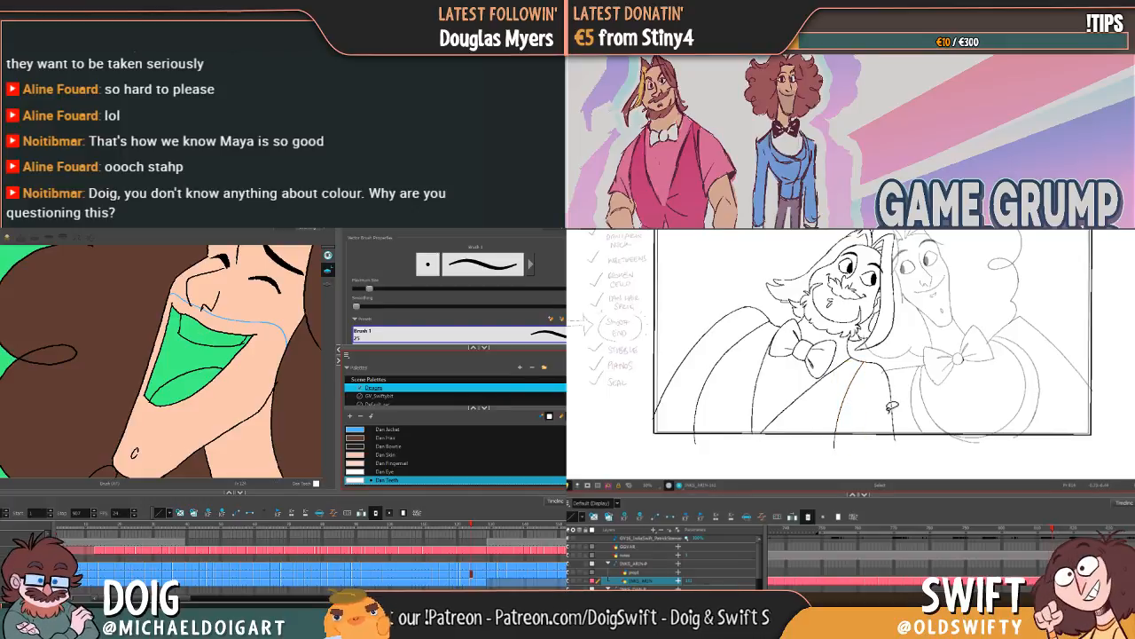
key(comma)
key(period)
key(shift+comma)
key(comma)
key(period)
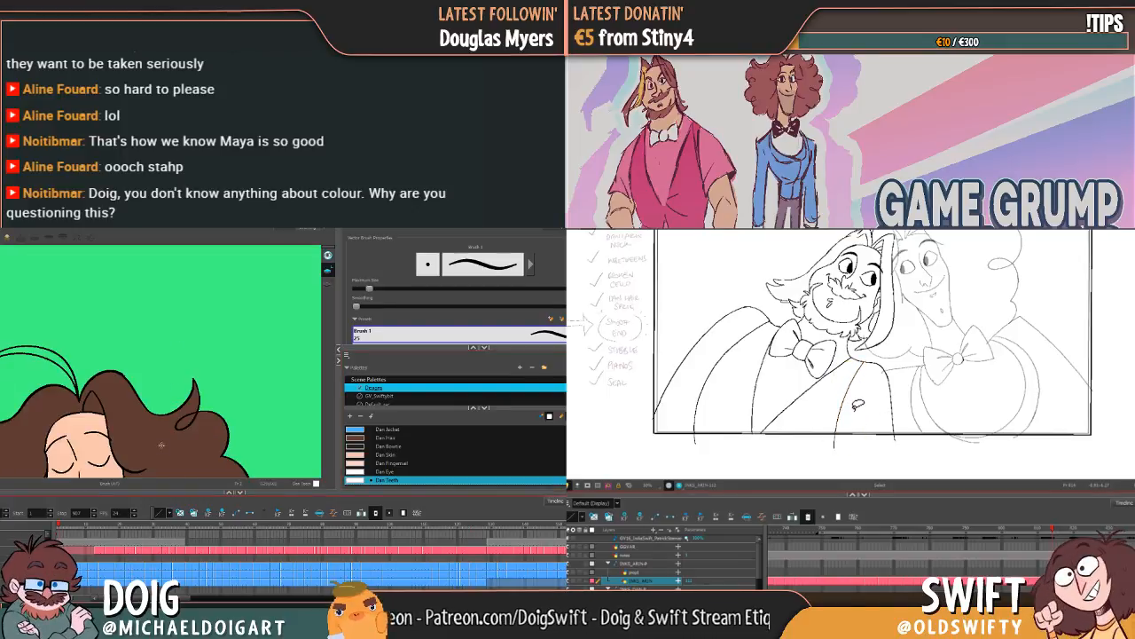
Step: Adjust the upper end of the curved line below the upright bearded character's shoulder, and bring the curly-haired character's first open-mouthed drawing into view
key(comma)
key(period)
mouse_move(147, 468)
mouse_down()
mouse_move(213, 395)
mouse_move(204, 346)
mouse_move(193, 359)
mouse_up()
key(comma)
key(period)
click(851, 392)
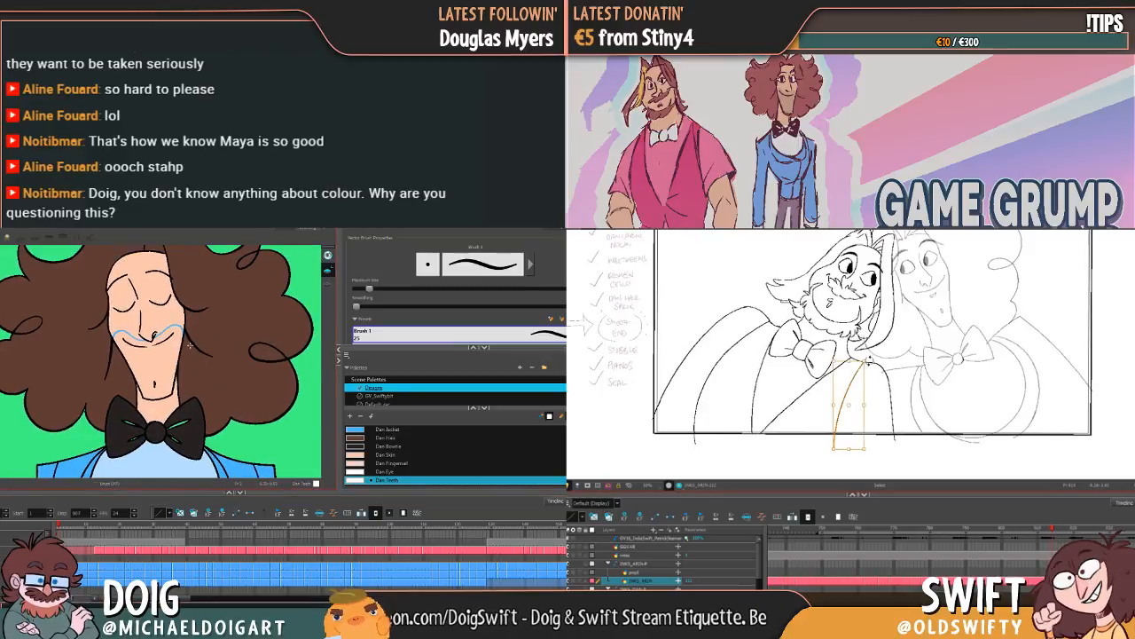
key(period)
key(period)
key(period)
key(period)
key(period)
key(period)
key(period)
key(period)
key(period)
key(period)
drag(867, 362, 871, 358)
click(878, 354)
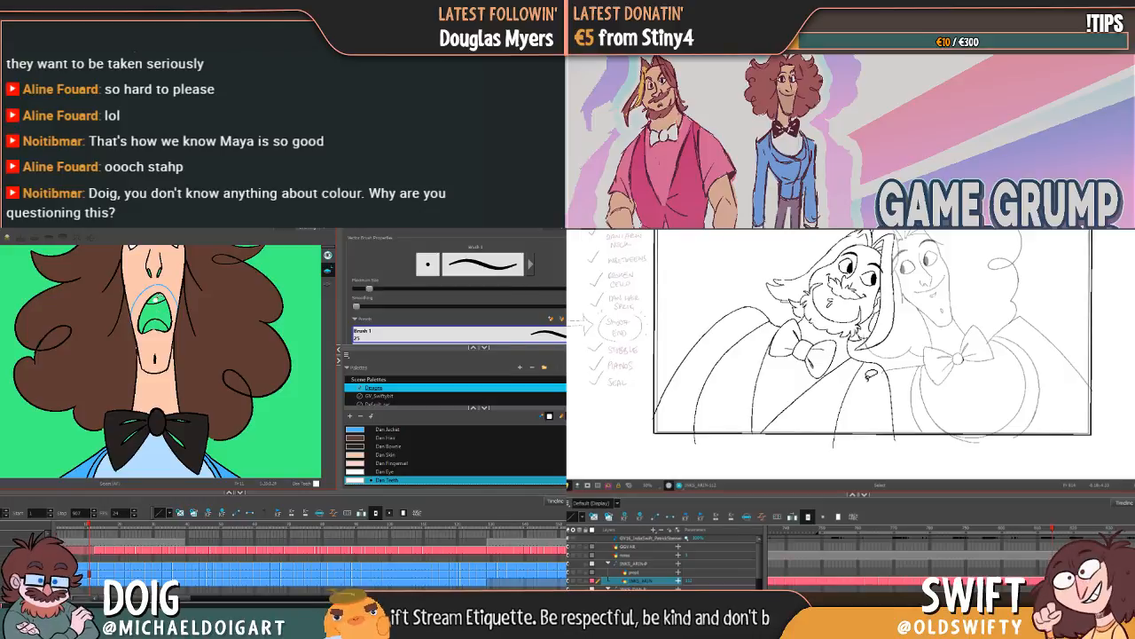
Step: Fill the curly-haired character's upper teeth in the open-mouthed drawing with Dan Teeth using the Paint tool, and advance to the following drawing
key(alt+i)
click(157, 299)
click(154, 325)
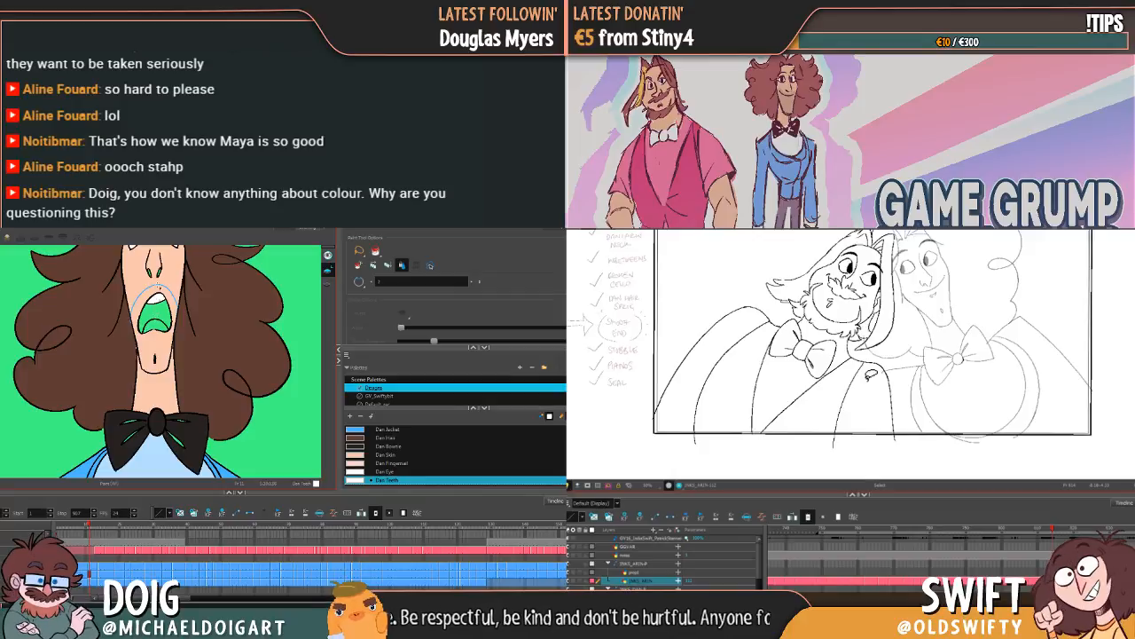
key(g)
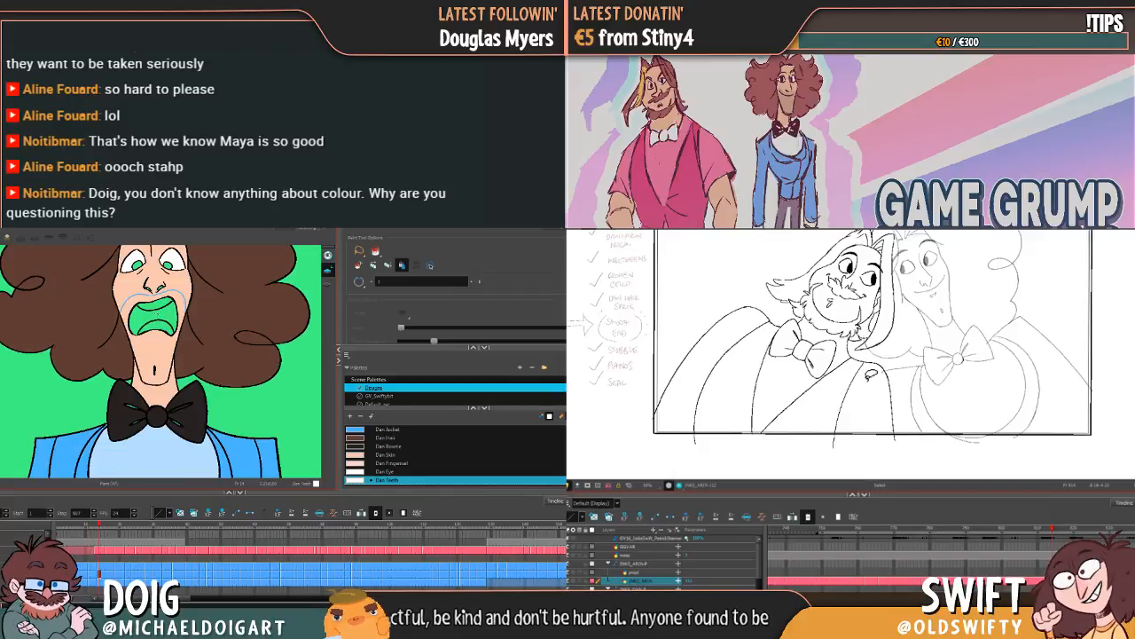
Step: Colour the clenched teeth with Dan Teeth across the curly-haired character's grimacing drawings, flipping between them to check the fills
key(g)
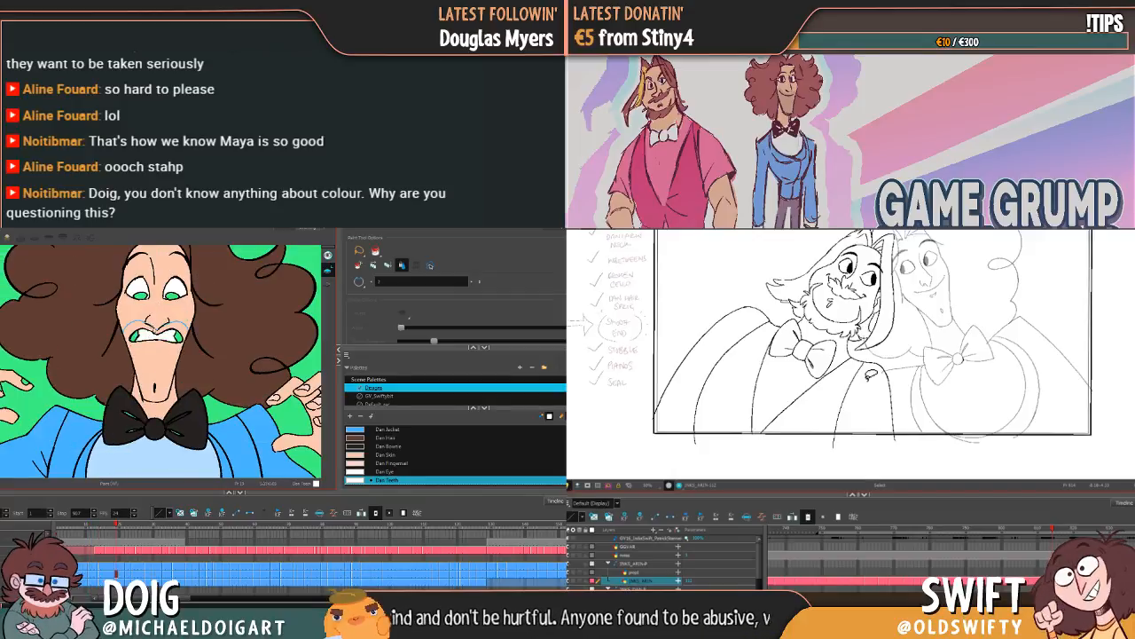
key(g)
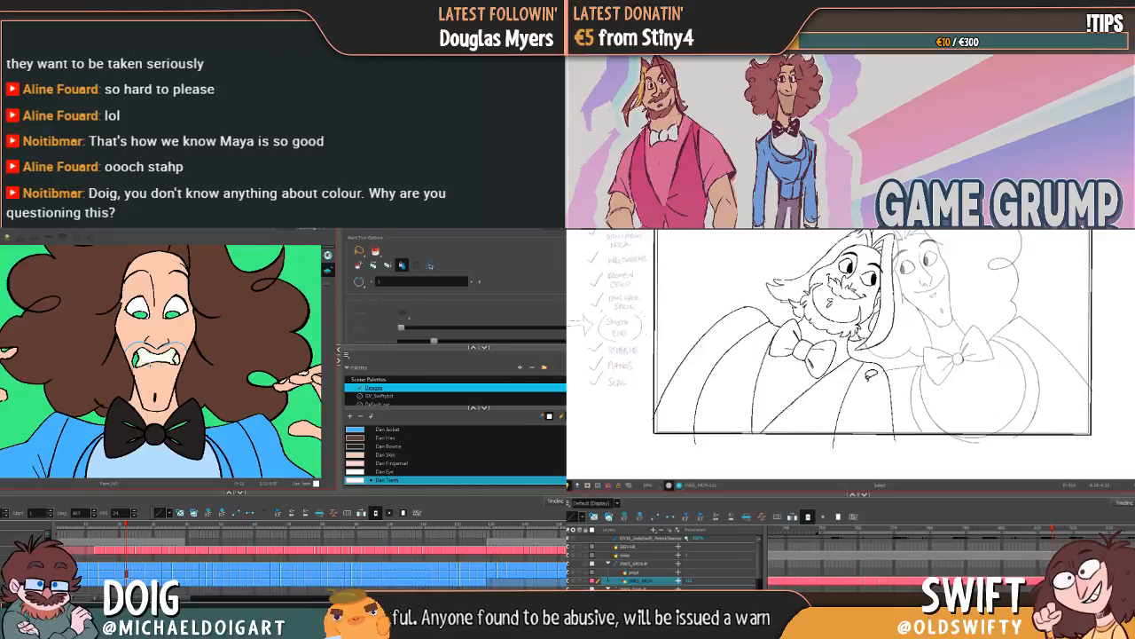
key(g)
key(g)
key(f)
key(f)
key(f)
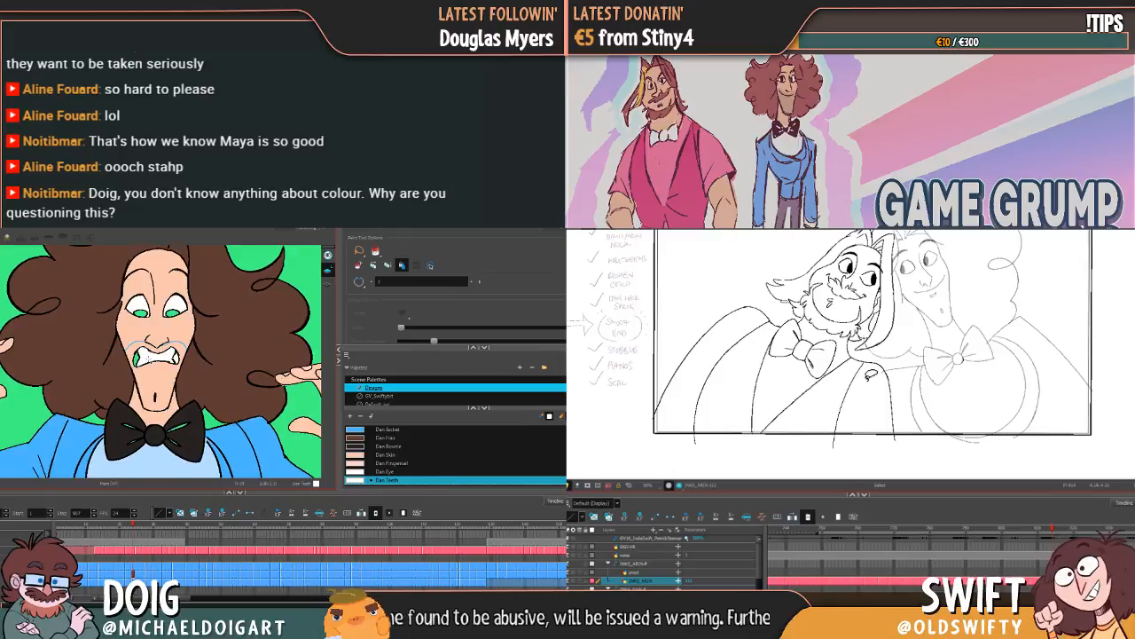
key(g)
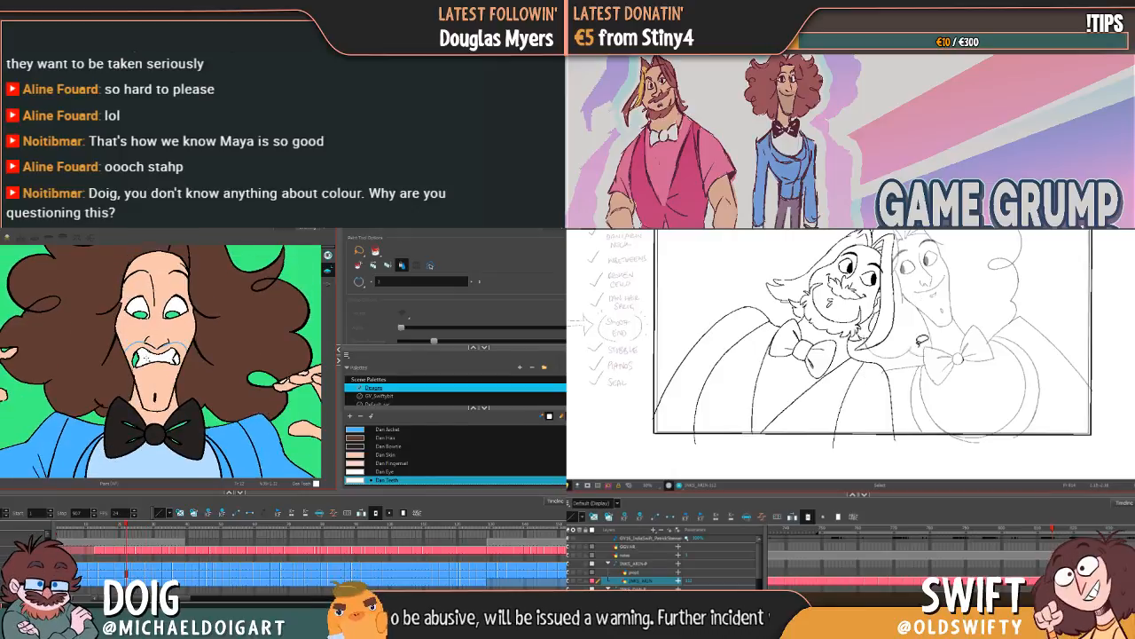
key(g)
Step: Close the gap in the tilted laughing grin's outline with the Brush and fill its teeth with Dan Teeth, undoing the misplaced fill
key(g)
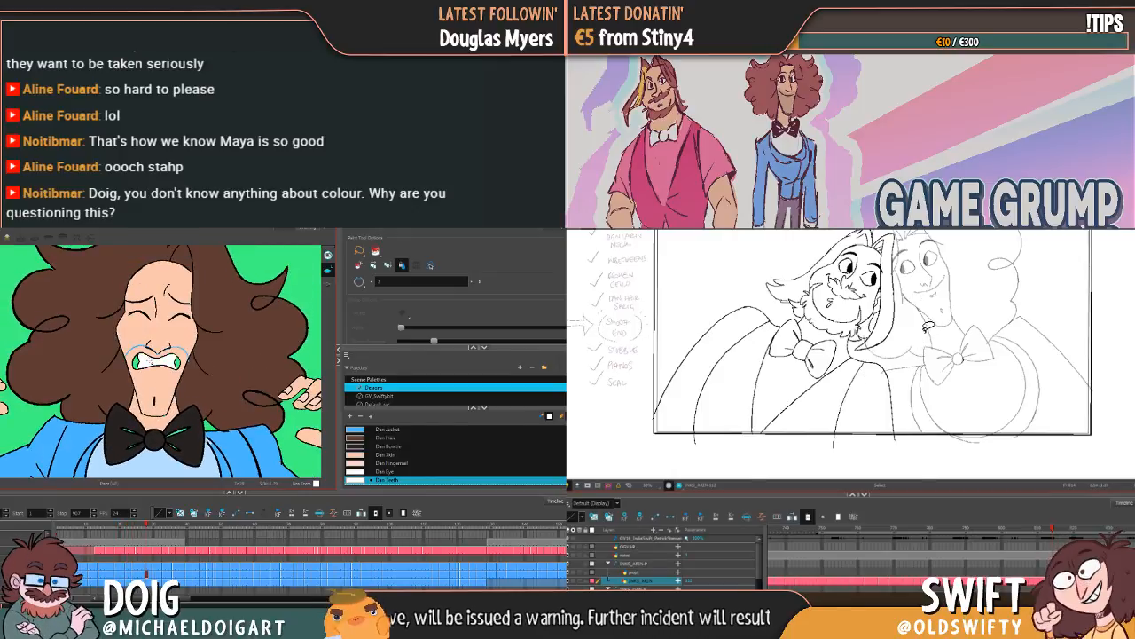
key(g)
key(g)
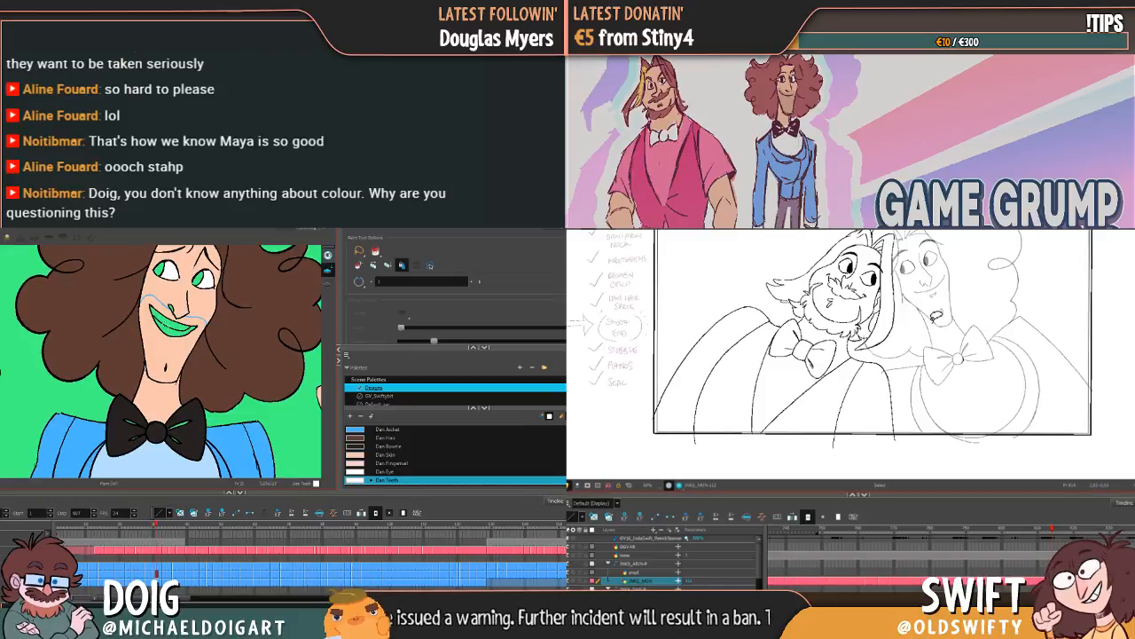
key(g)
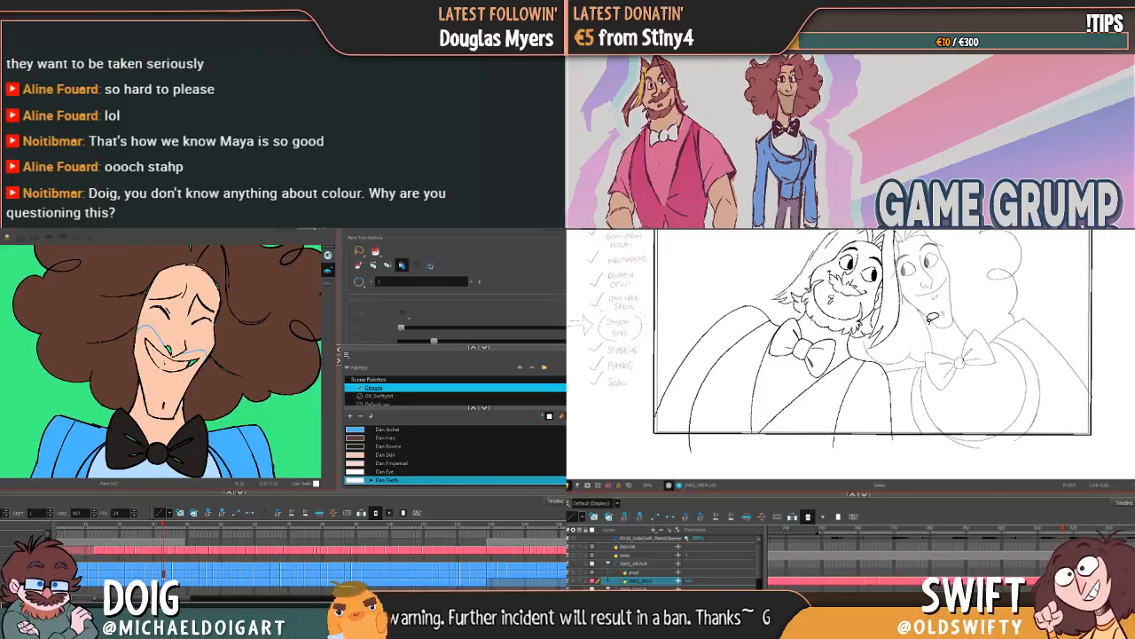
key(space)
drag(901, 337, 904, 369)
click(164, 364)
key(ctrl+z)
key(alt+b)
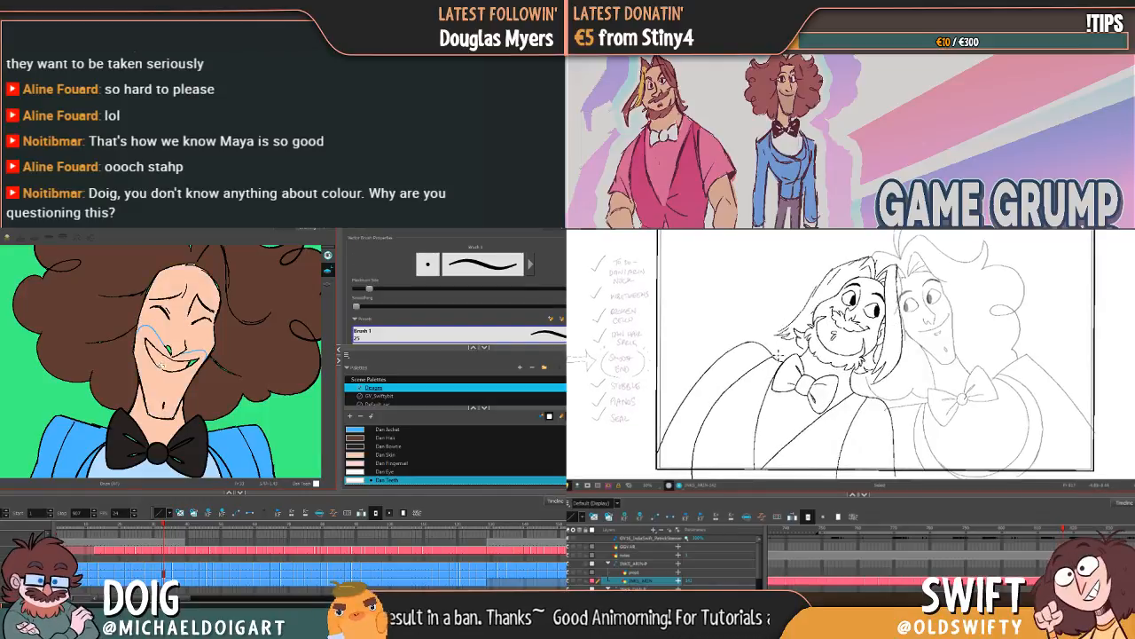
key(alt+i)
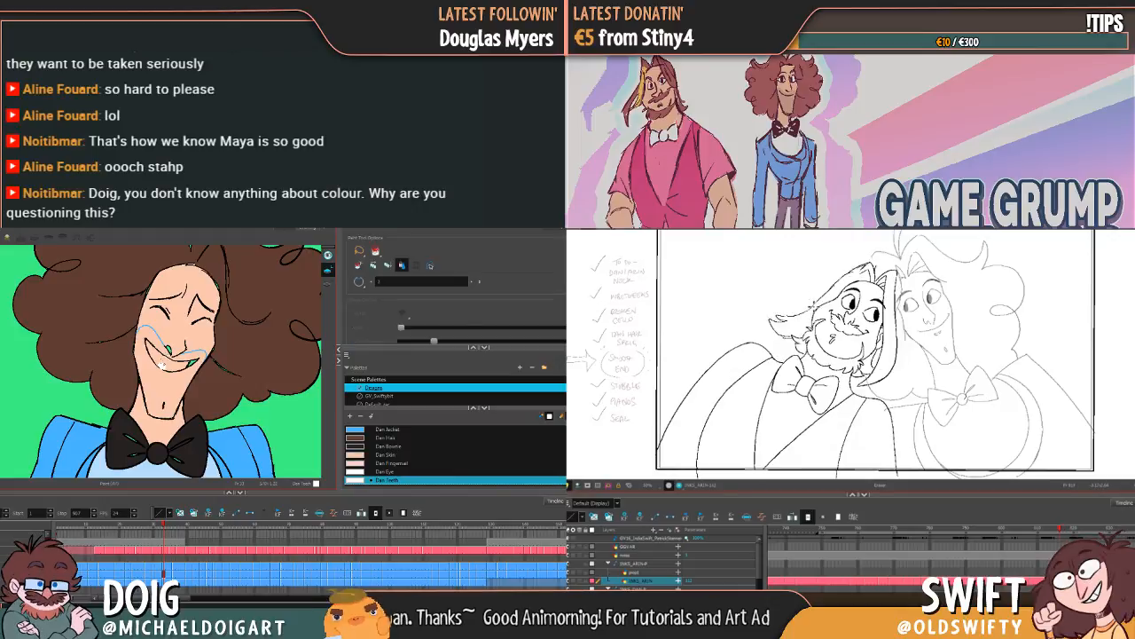
click(176, 364)
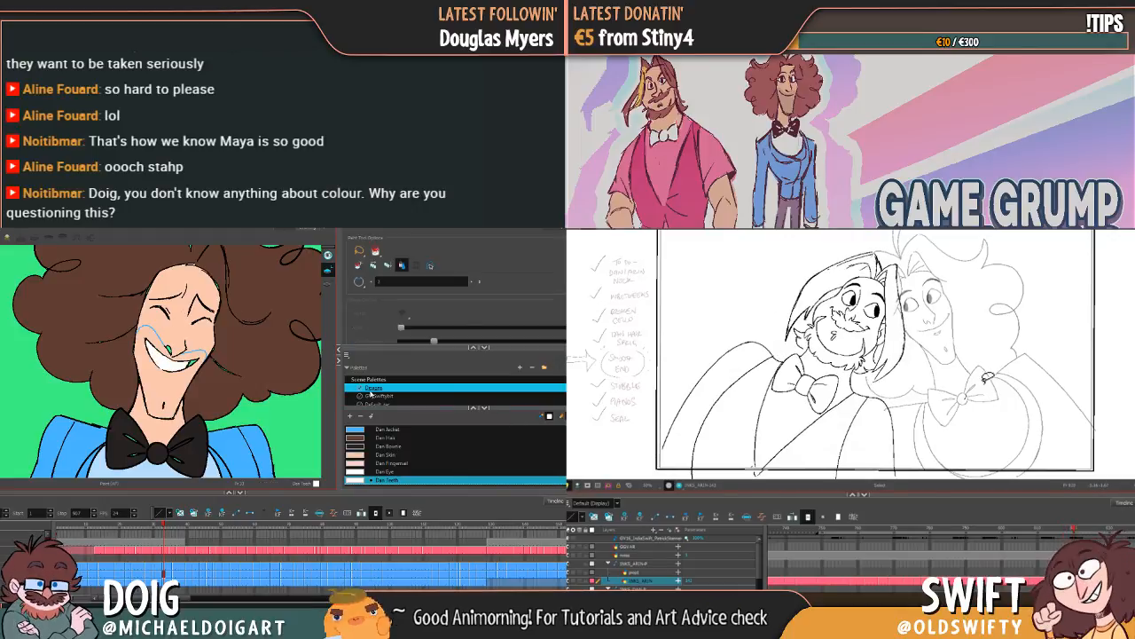
Step: Try to fill the teeth of the next open-mouthed laugh with Dan Teeth, undo the fill over the face, and switch to the Brush
key(g)
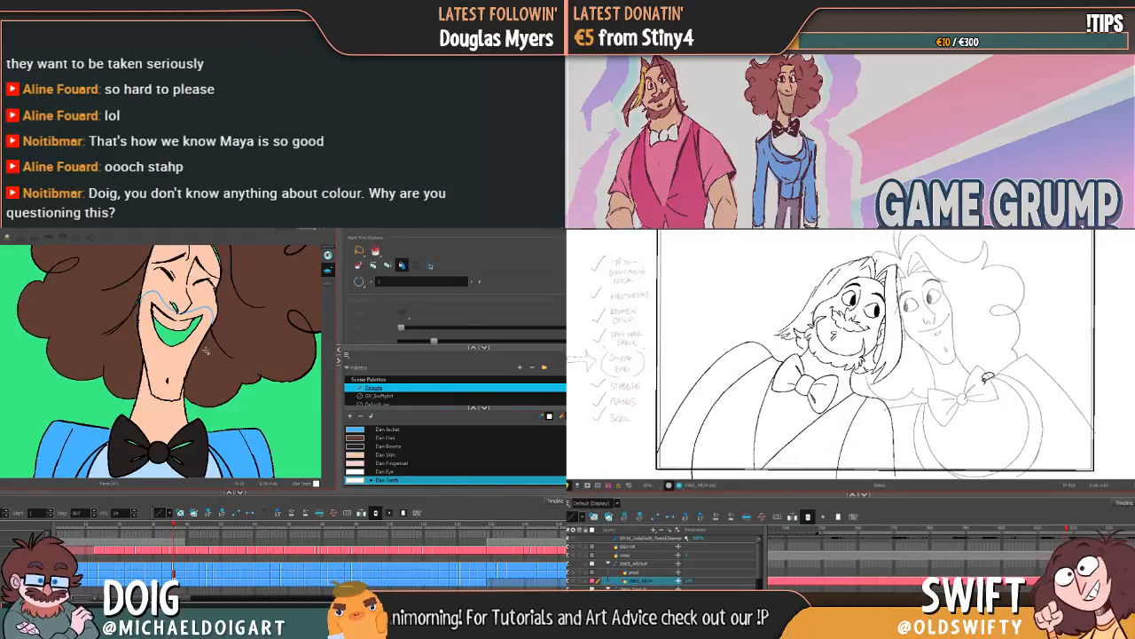
click(176, 326)
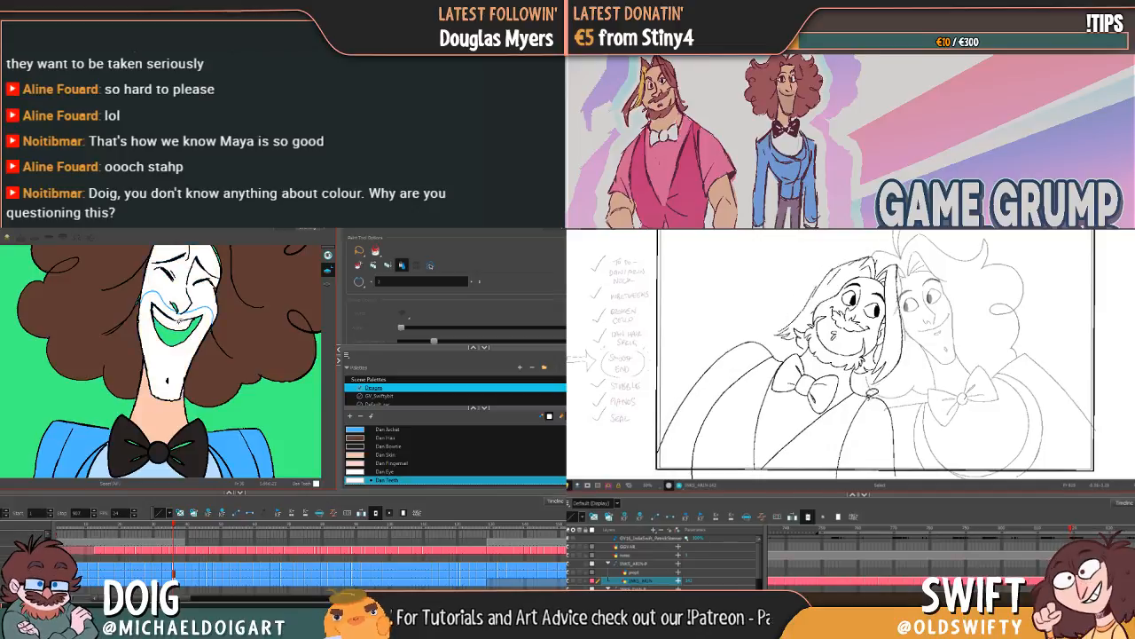
key(ctrl+z)
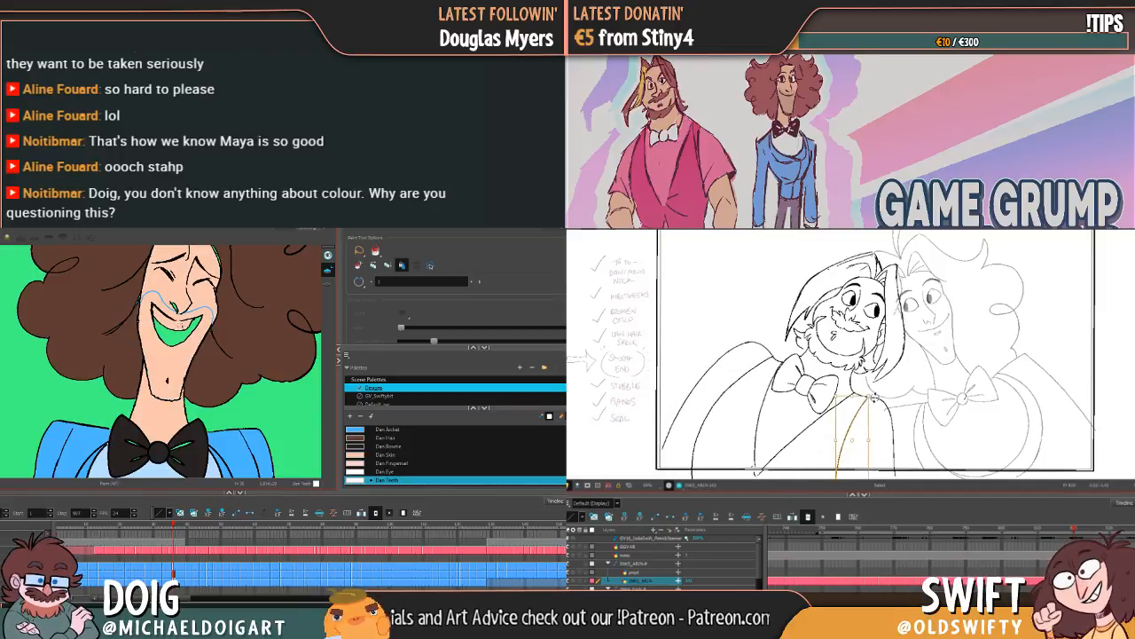
key(alt+b)
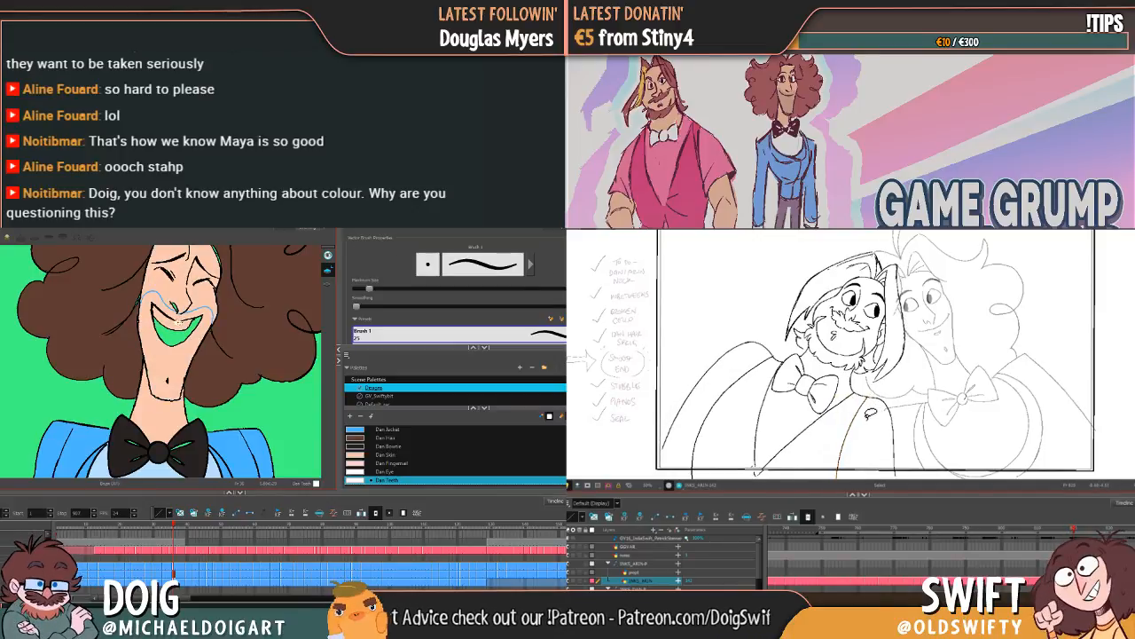
Step: Examine the mouth outlines in the laughing drawings that follow, and return to the open-mouthed laugh
key(g)
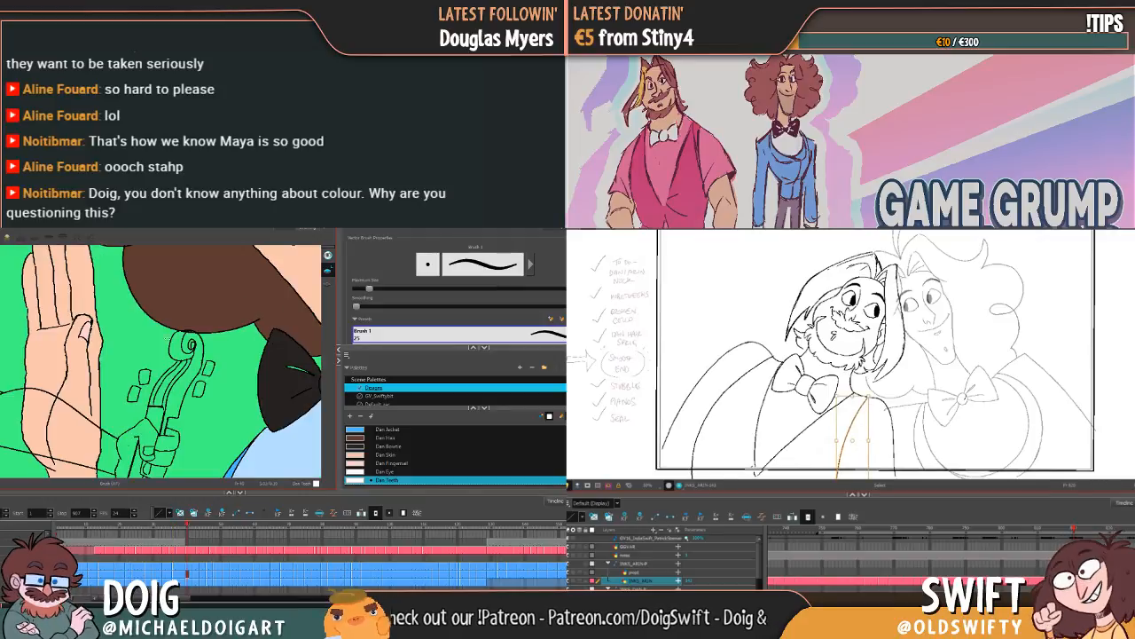
mouse_move(238, 292)
mouse_down()
mouse_move(151, 332)
mouse_move(170, 390)
mouse_up()
key(1)
key(g)
key(g)
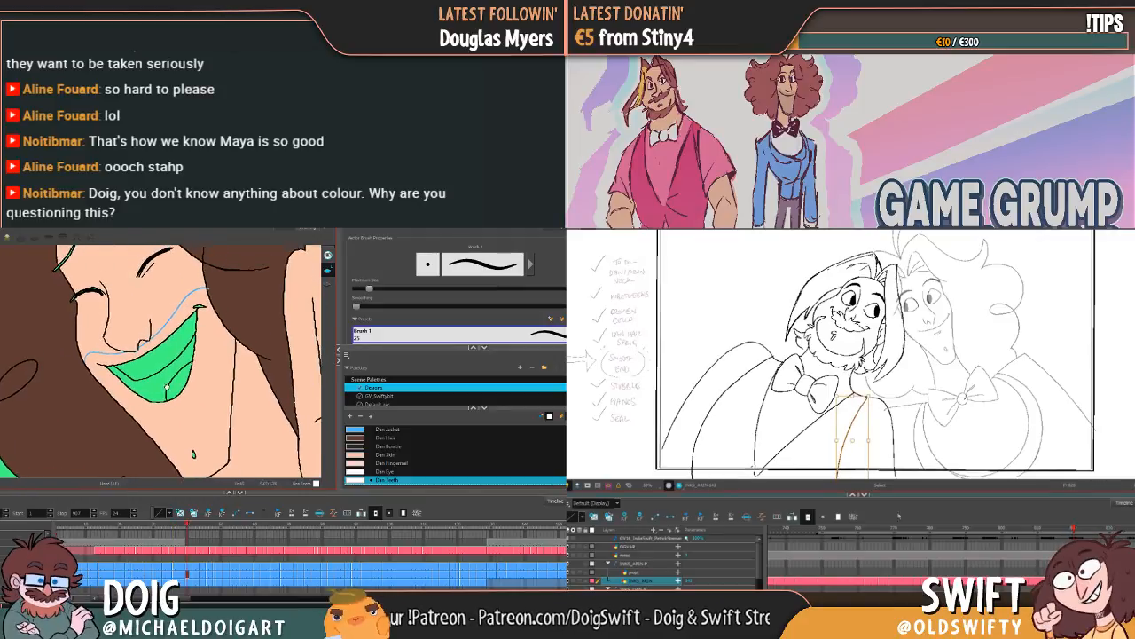
key(g)
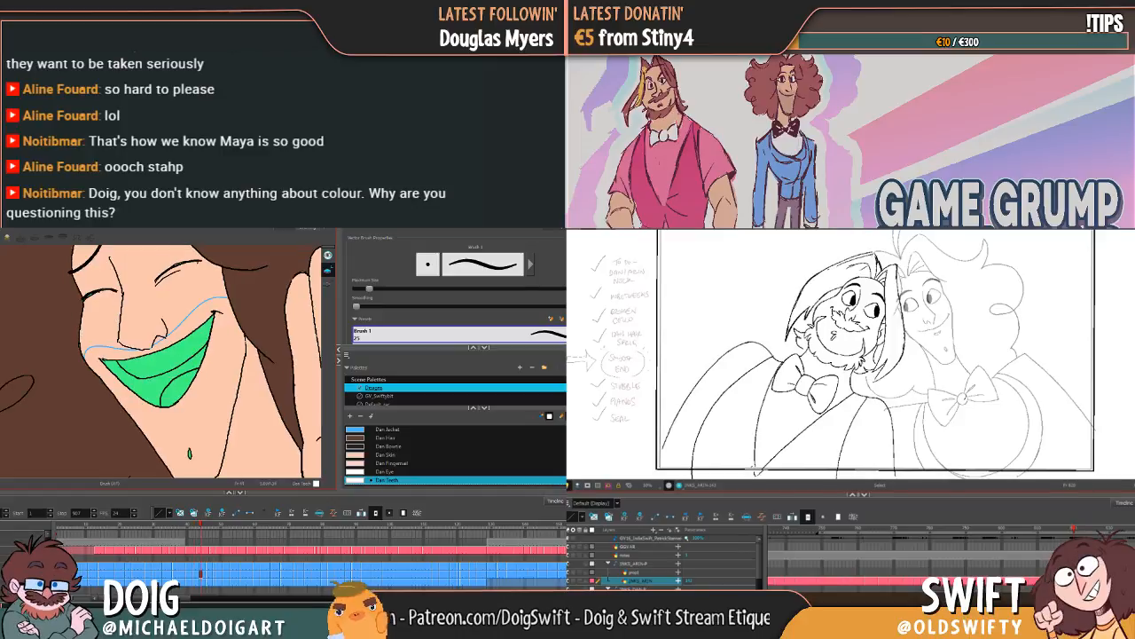
key(f)
key(f)
key(f)
key(f)
key(1)
Step: Fill the upper teeth of the open-mouthed laugh with Dan Teeth, and check the upright bearded character's jacket lines
click(763, 460)
drag(132, 401, 218, 282)
key(alt+i)
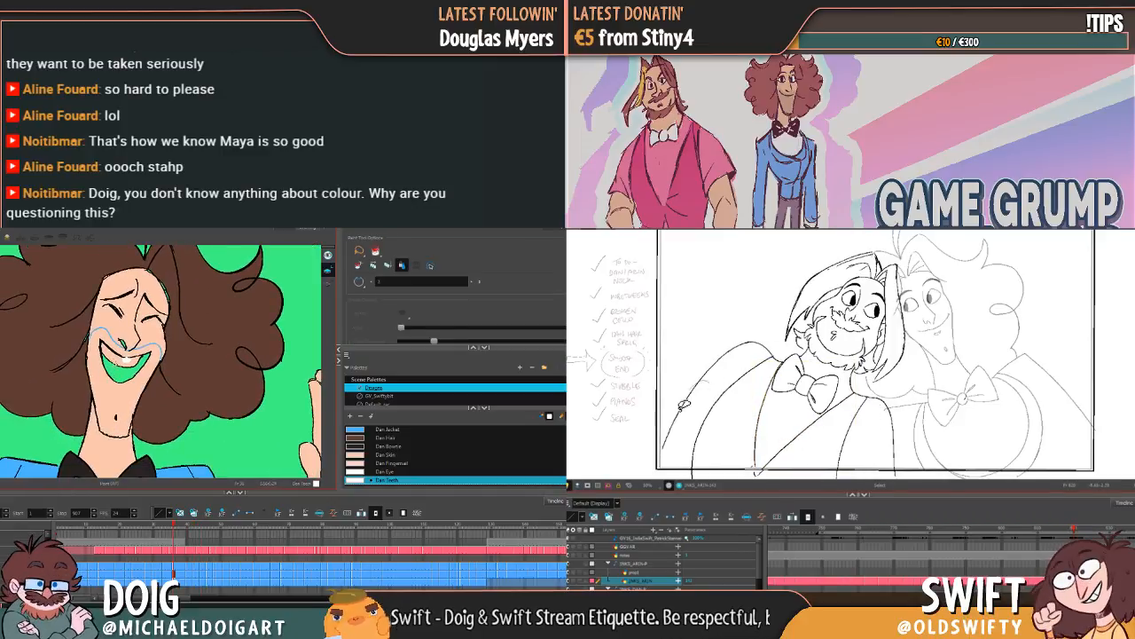
click(117, 362)
click(678, 420)
Step: Bring the following close-up laughing drawings into view and fill their teeth with Dan Teeth
key(g)
key(f)
drag(177, 341, 120, 441)
key(g)
key(f)
key(g)
click(188, 326)
key(g)
key(f)
click(196, 380)
Step: Continue through the next two closed-eye grins, filling the teeth of each with Dan Teeth
key(g)
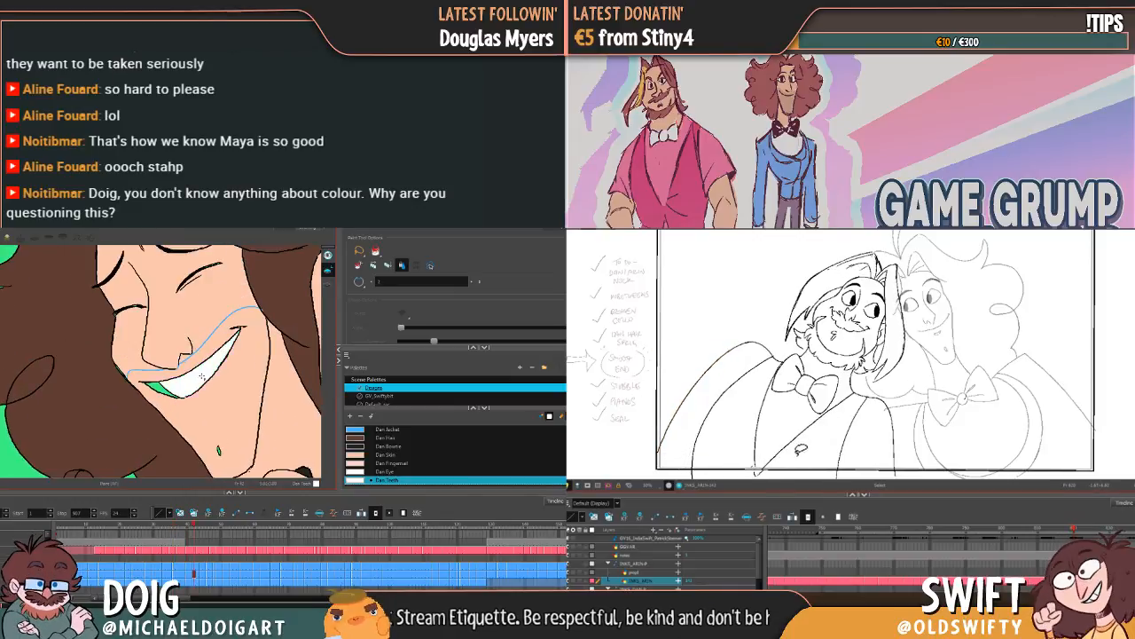
click(777, 451)
key(g)
click(204, 354)
key(g)
click(210, 365)
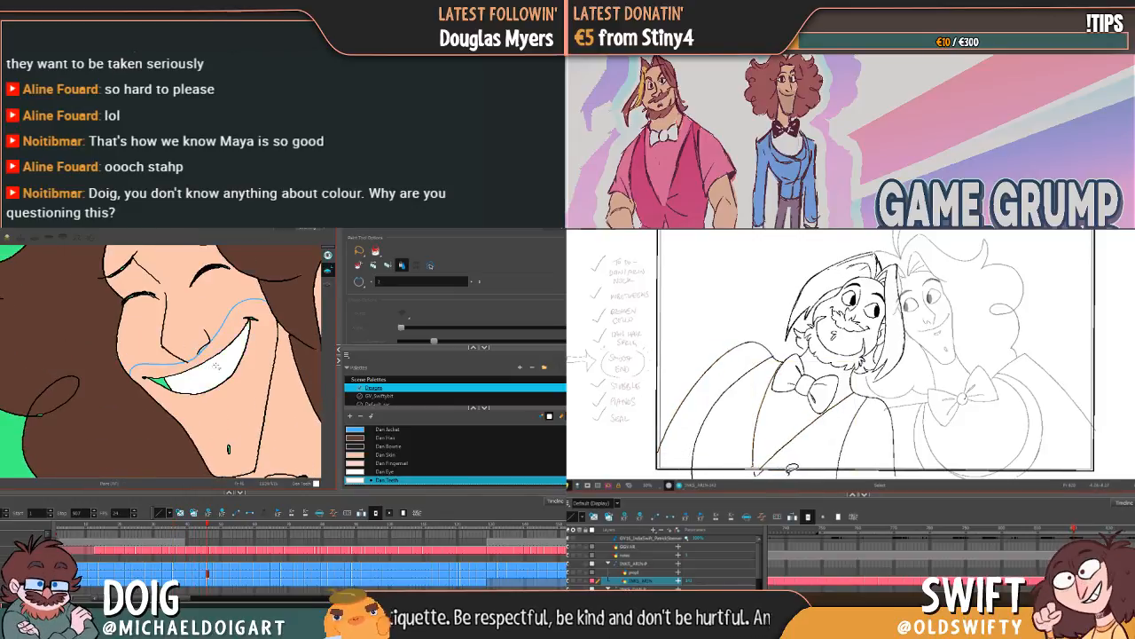
key(g)
click(220, 363)
key(ctrl+z)
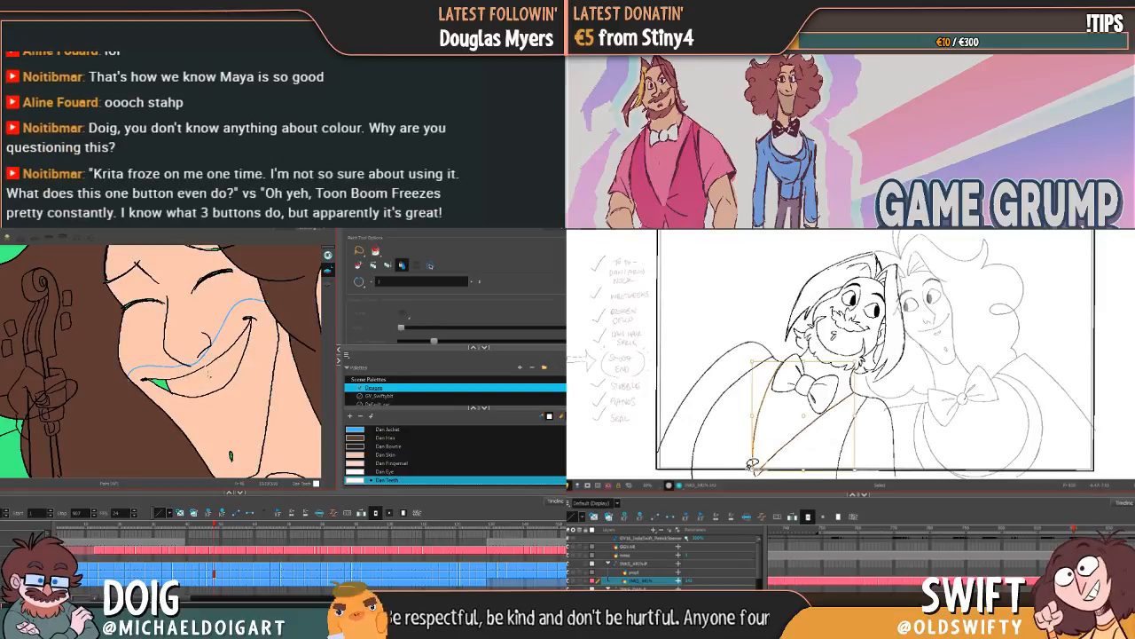
click(215, 359)
key(ctrl+z)
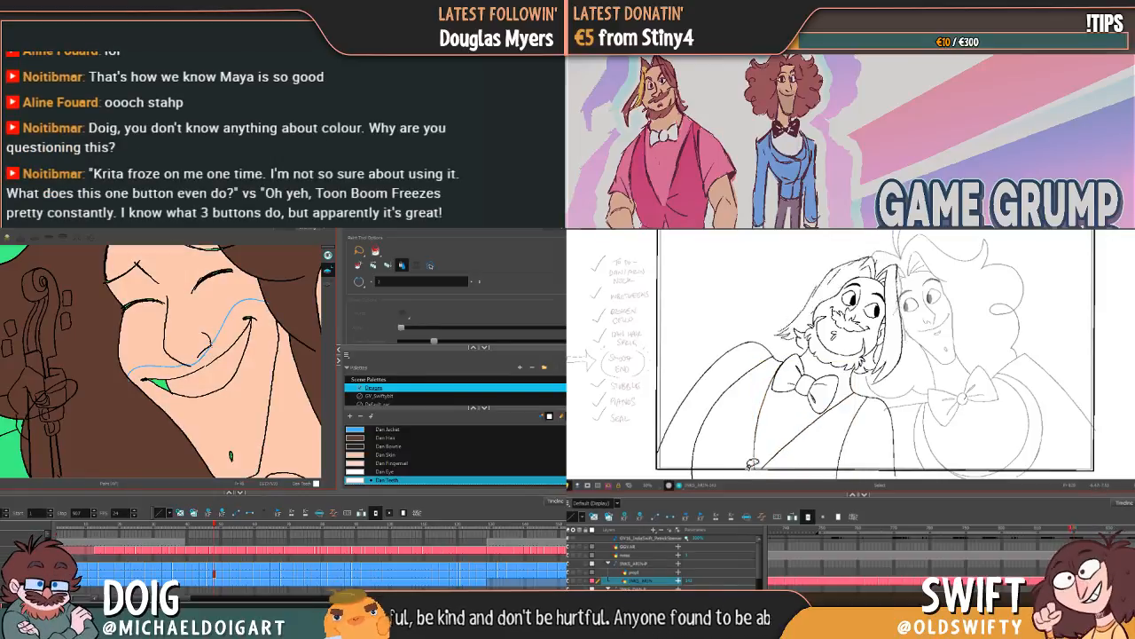
Step: Close the gap in the grin's outline beside the violin with the Brush, fill the teeth with Dan Teeth, and select the bearded character's lapel line
key(alt+b)
click(754, 454)
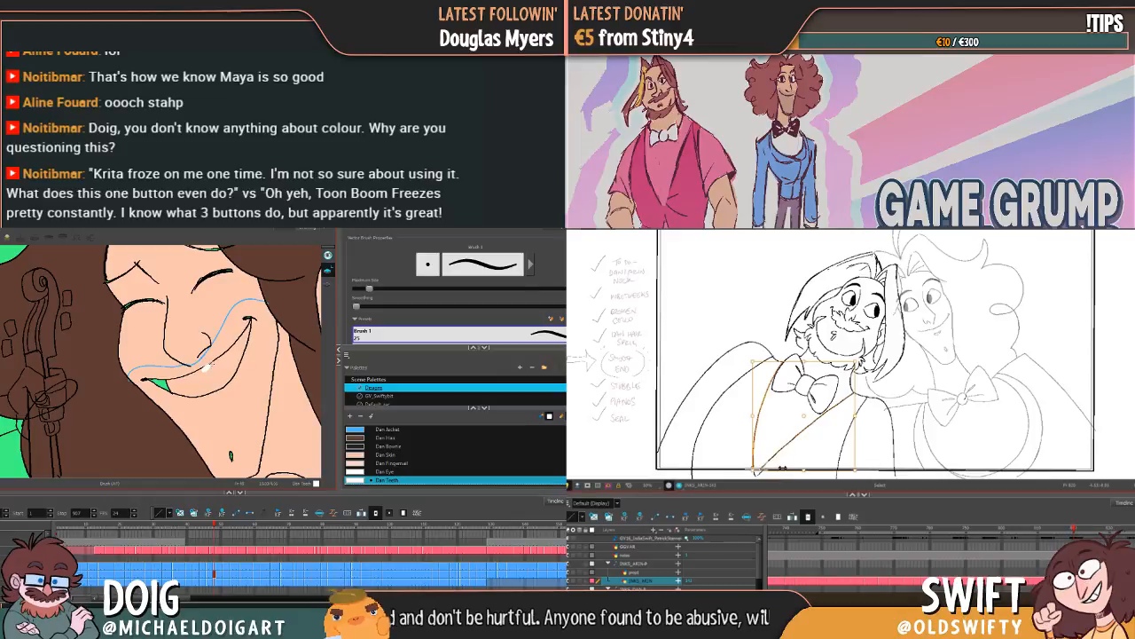
key(alt+i)
click(207, 376)
key(g)
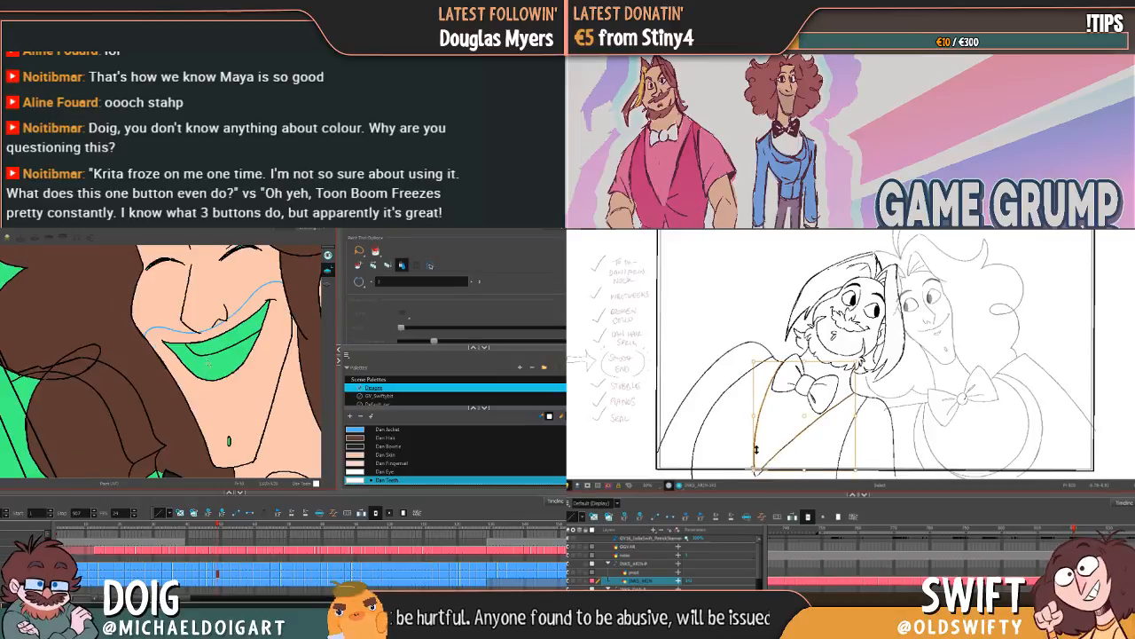
Step: Fill the upper teeth of the next open smile and the teeth of the grin after it with Dan Teeth
click(216, 344)
key(g)
click(224, 341)
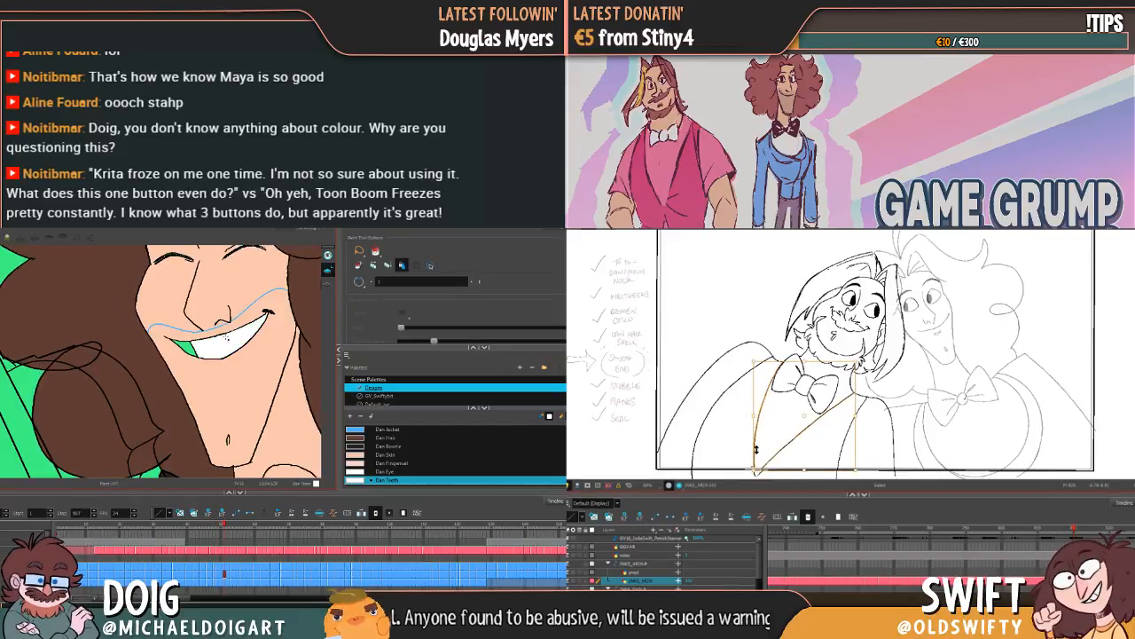
Step: Flip back and forth through the recently coloured grins to compare their teeth, ending on the next uncoloured smile
key(f)
key(f)
key(f)
key(g)
key(g)
key(g)
key(g)
key(g)
key(g)
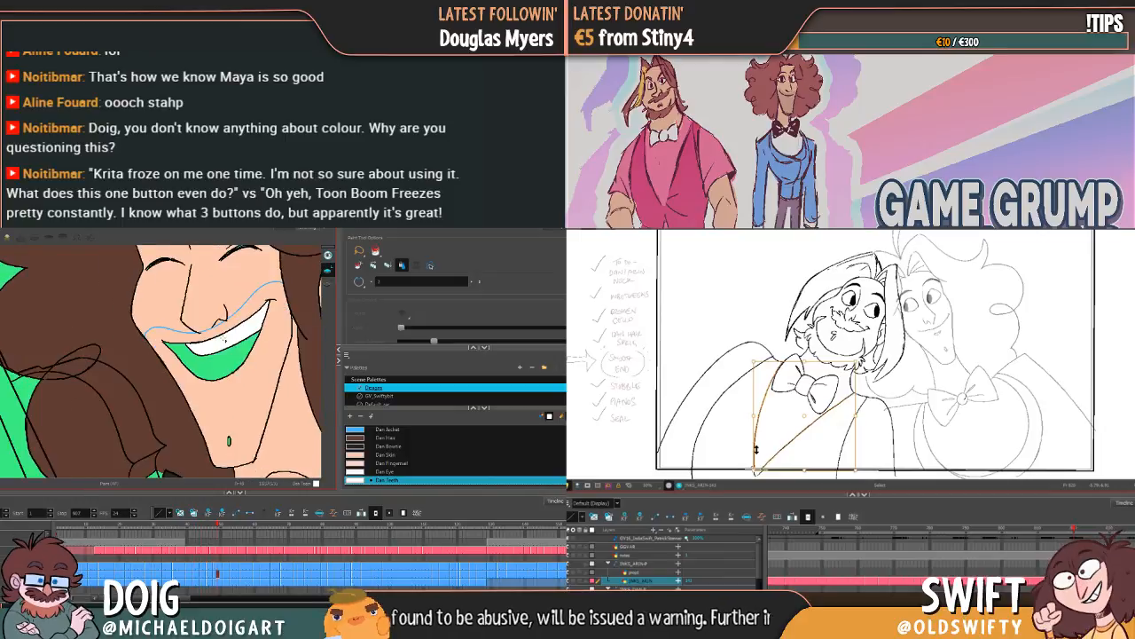
key(f)
key(f)
key(f)
key(g)
key(g)
key(g)
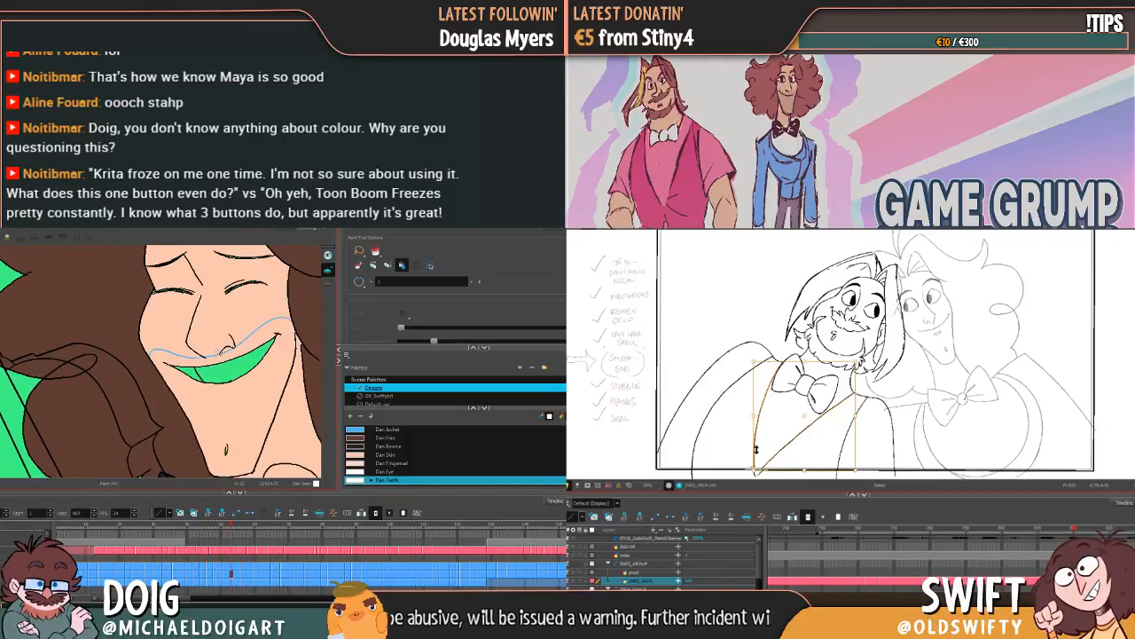
Step: Apply Dan Teeth to the closed-eye smile and recheck it against the preceding coloured drawings
key(f)
click(222, 369)
key(f)
key(f)
key(f)
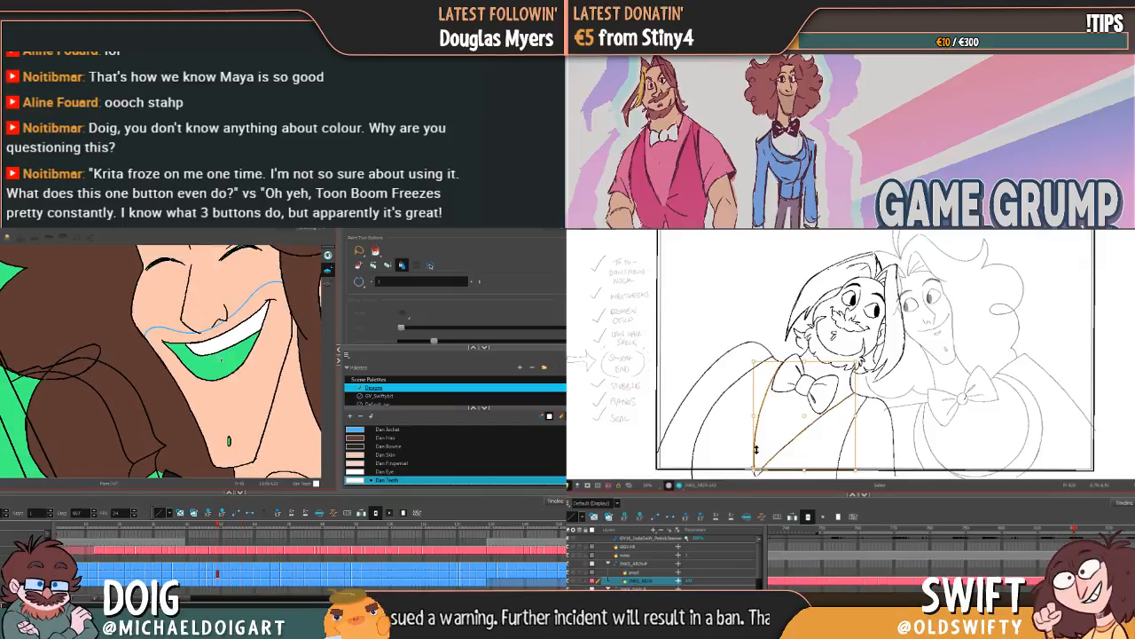
key(g)
key(f)
key(g)
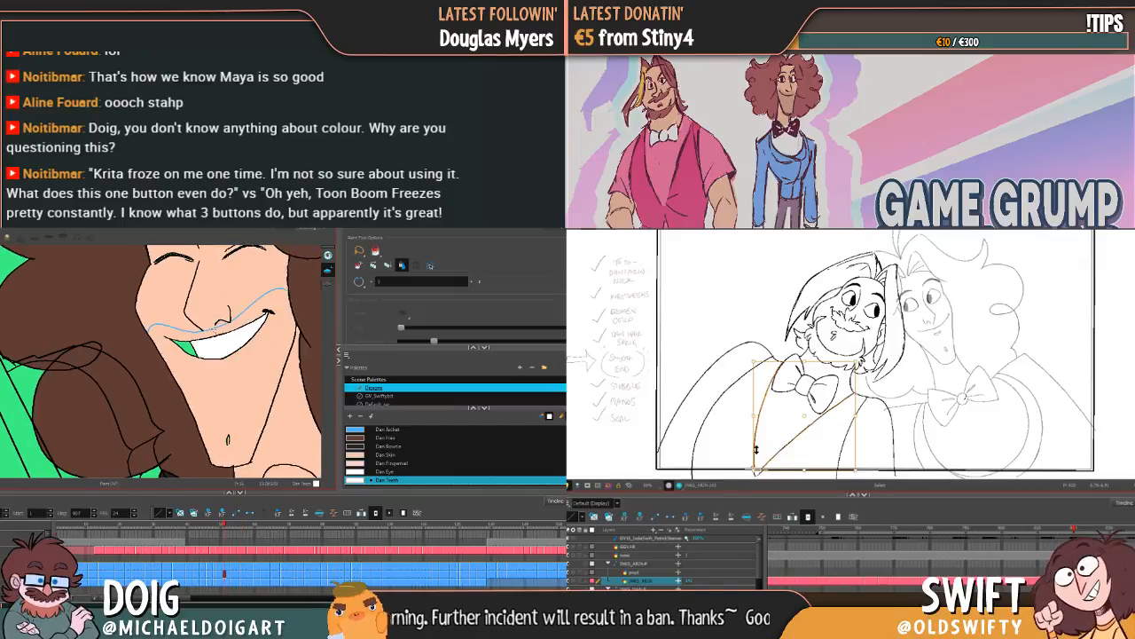
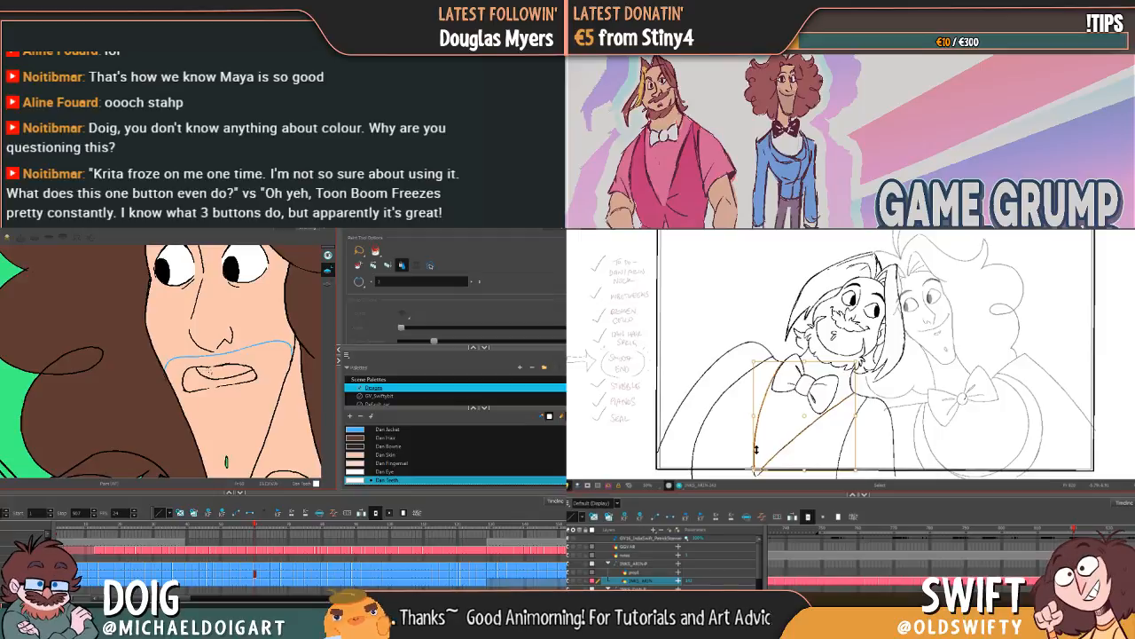
Step: Close the gap in the small open mouth's outline with the Brush and fill its teeth with Dan Teeth
key(f)
key(f)
key(g)
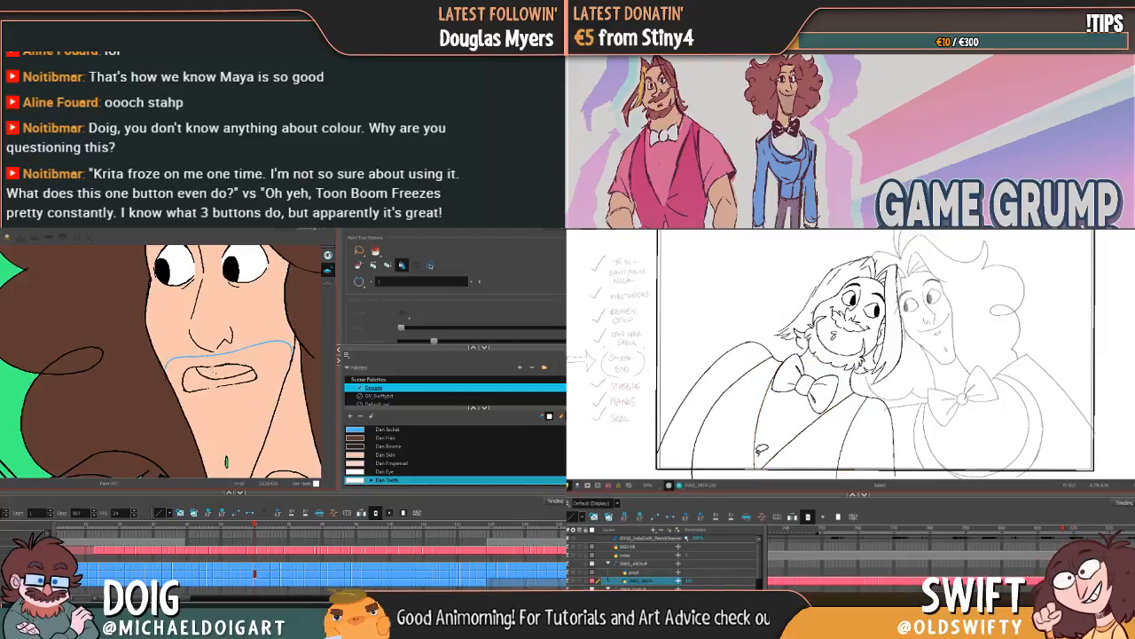
key(f)
key(g)
click(213, 372)
key(ctrl+z)
key(alt+b)
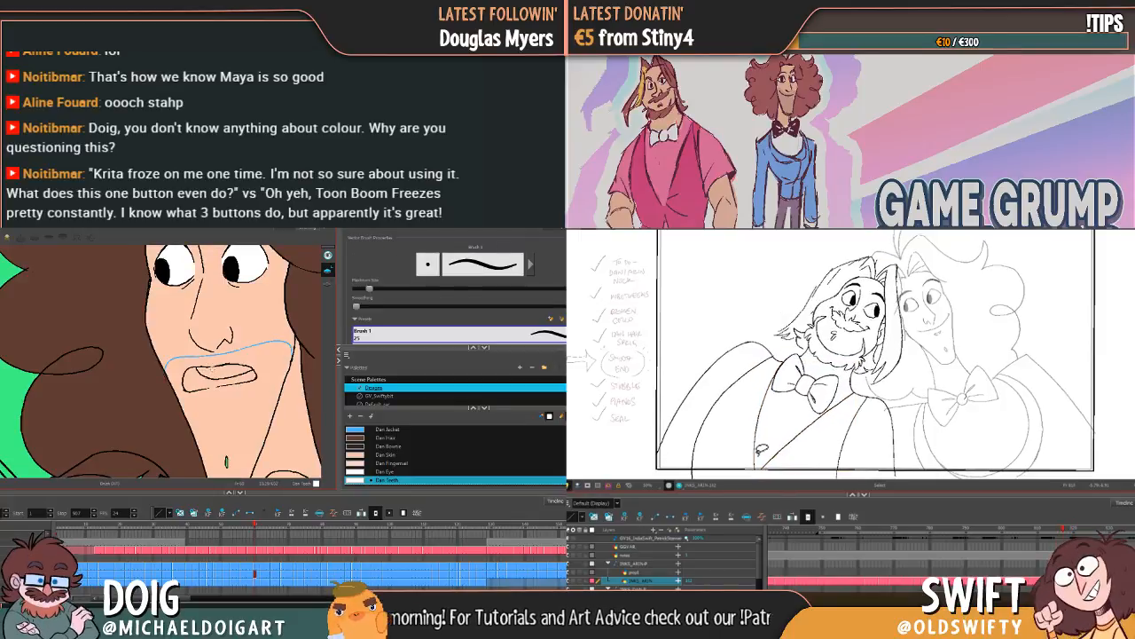
key(f)
key(g)
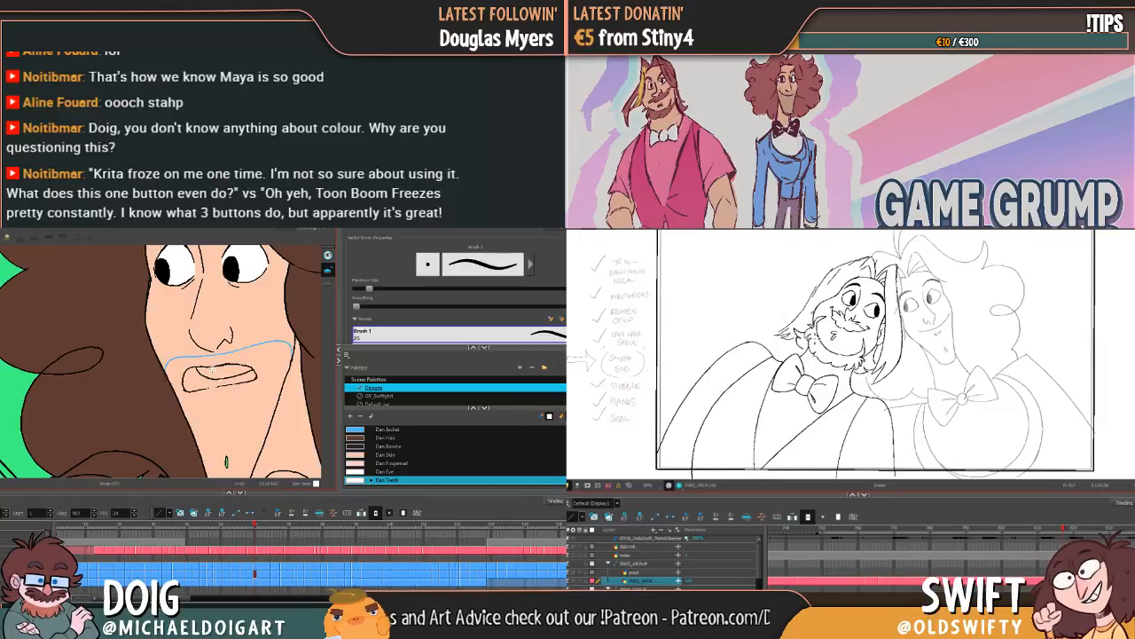
key(alt+i)
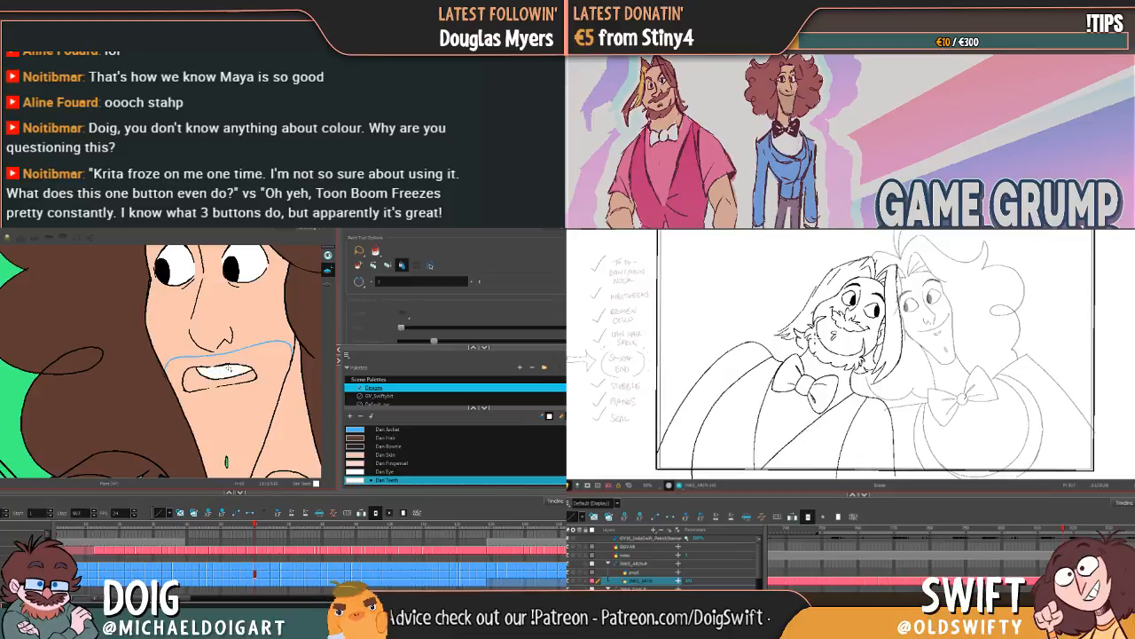
Step: Flip back and forth through the preceding closed-eye smiles and the small open mouth to check their coloured teeth
key(f)
key(f)
key(f)
key(f)
key(f)
key(f)
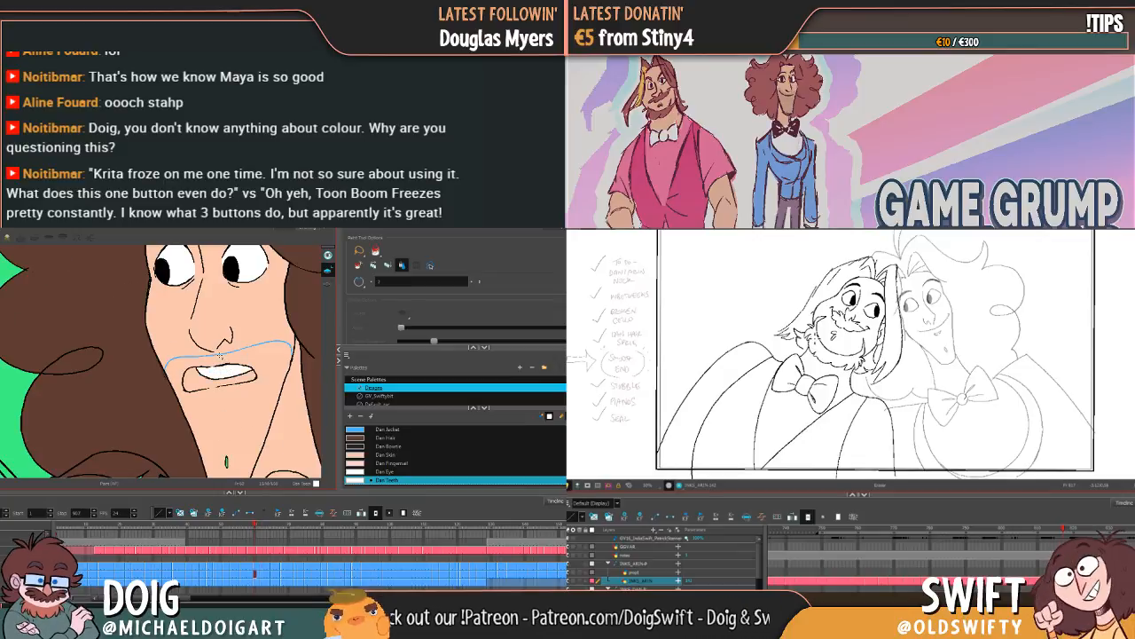
key(f)
key(f)
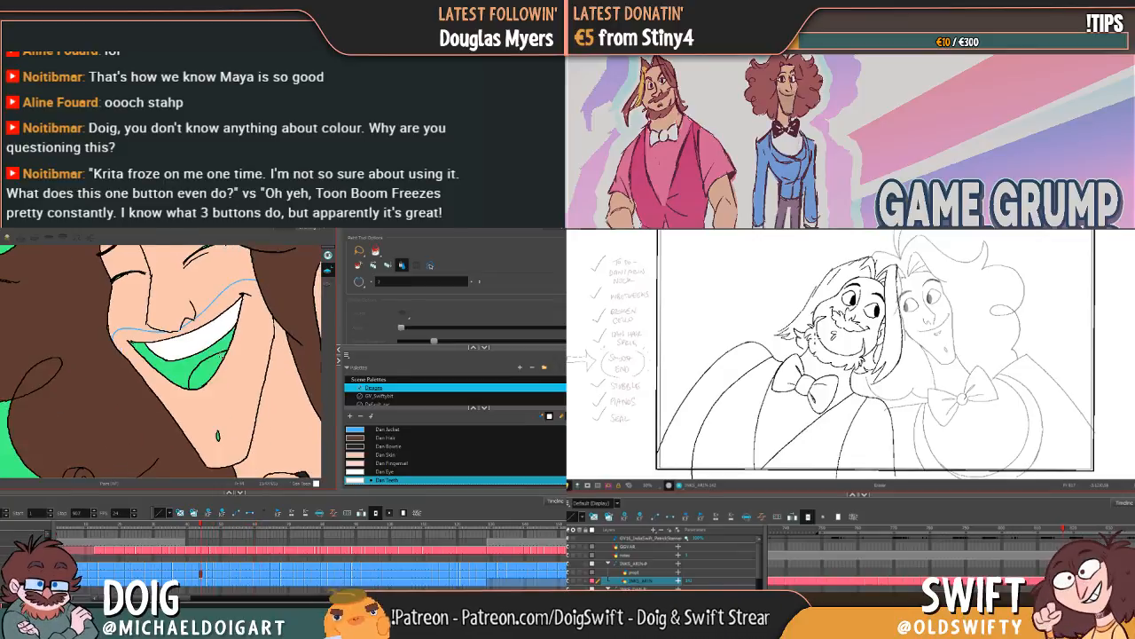
key(g)
key(f)
key(g)
key(g)
key(g)
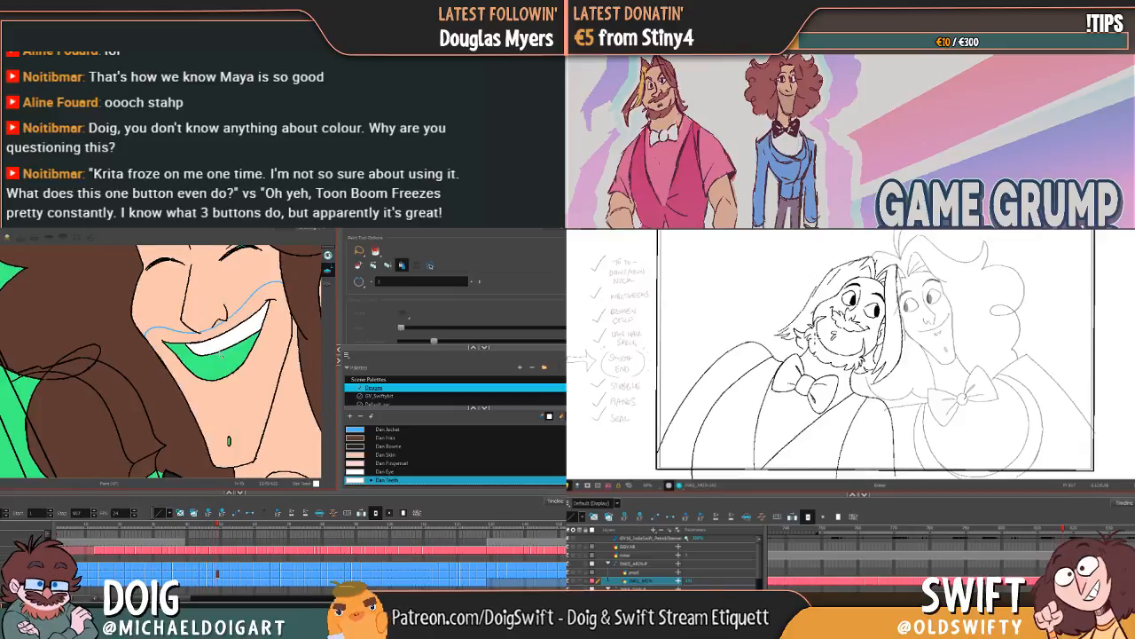
key(f)
key(f)
key(g)
key(g)
key(g)
key(g)
key(g)
key(g)
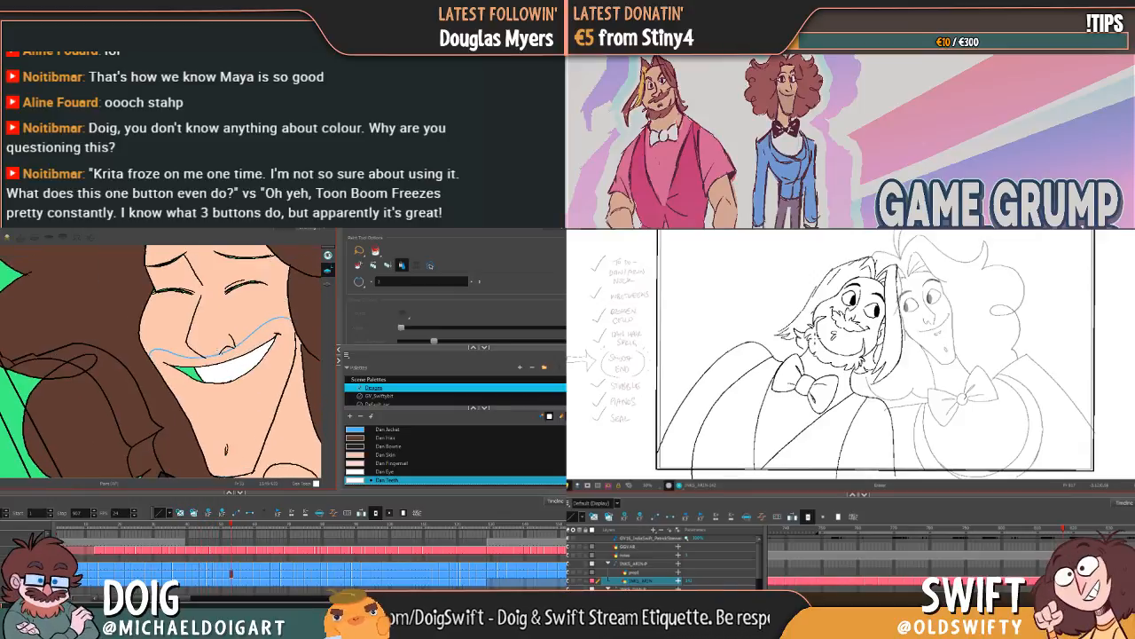
Step: Fill the squinting grin beside the raised hand with Dan Teeth, comparing it with the neighbouring drawings
key(g)
key(f)
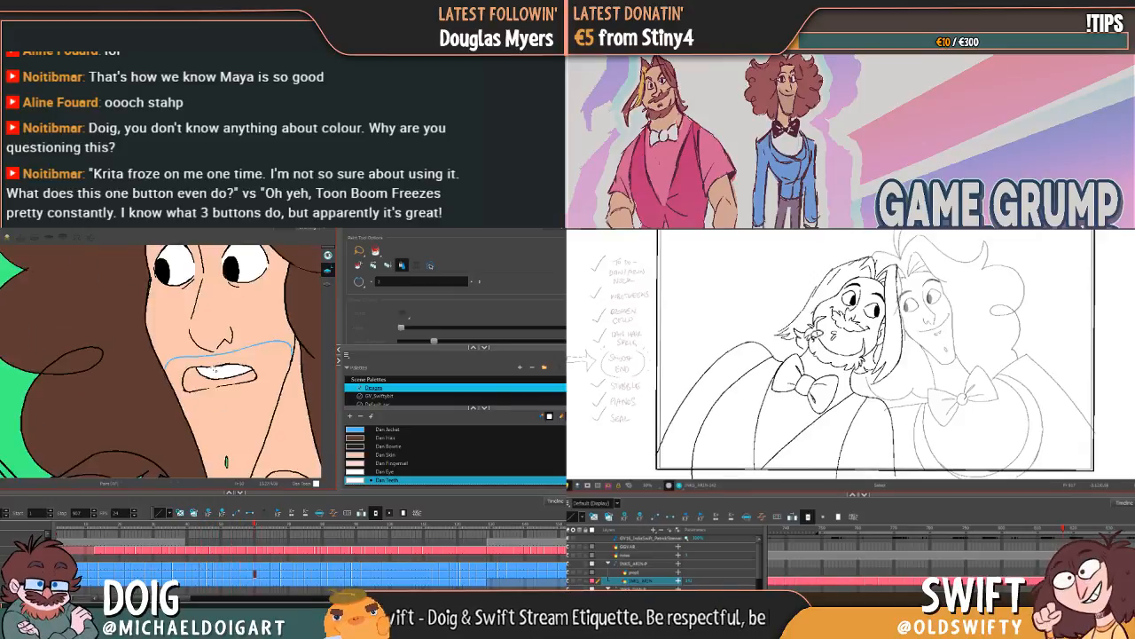
key(g)
key(g)
key(f)
key(g)
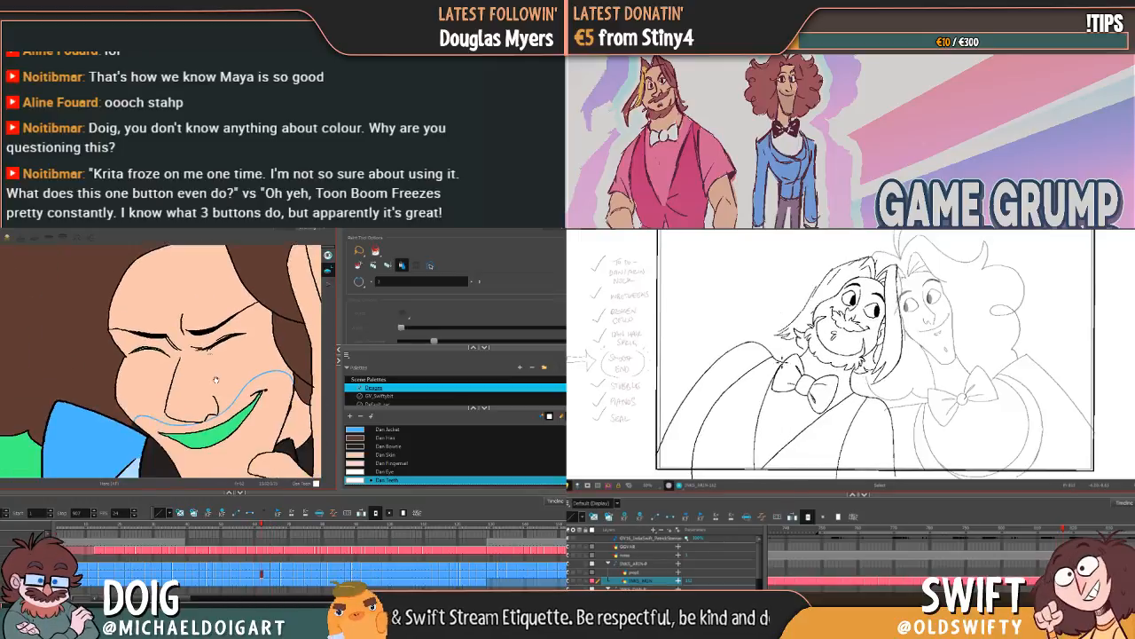
key(g)
key(g)
key(g)
key(f)
key(f)
key(f)
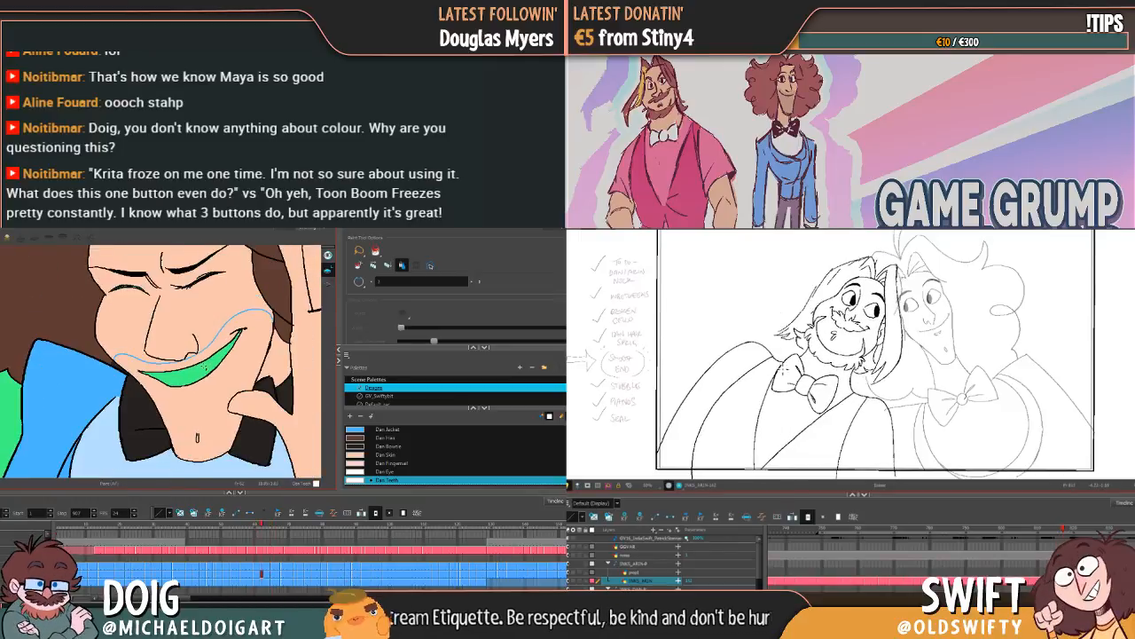
key(f)
key(g)
key(f)
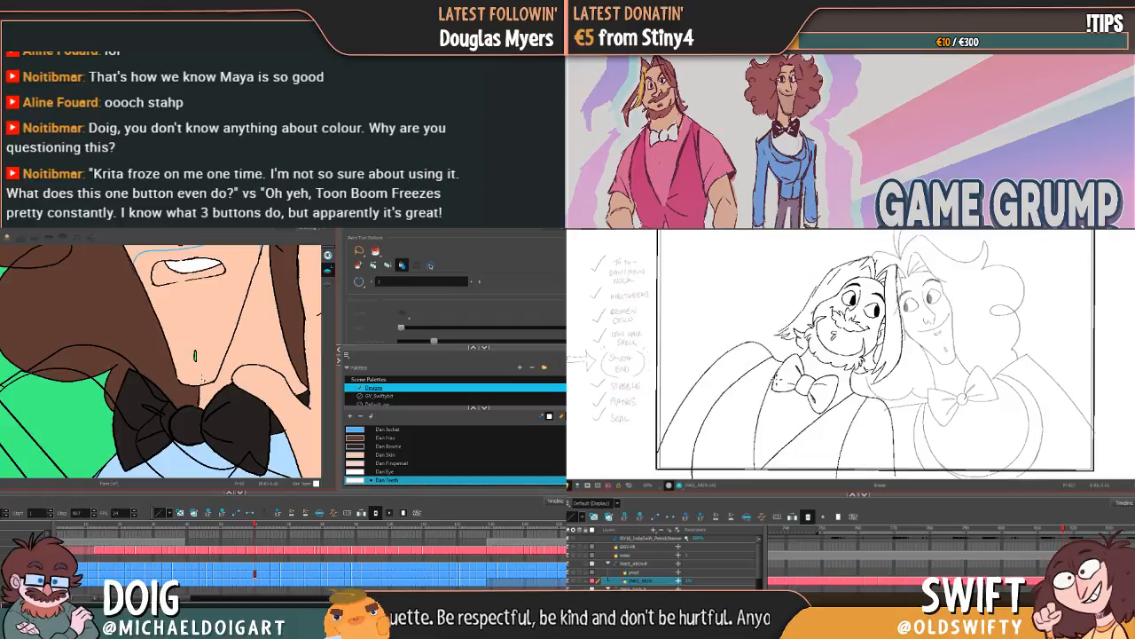
key(g)
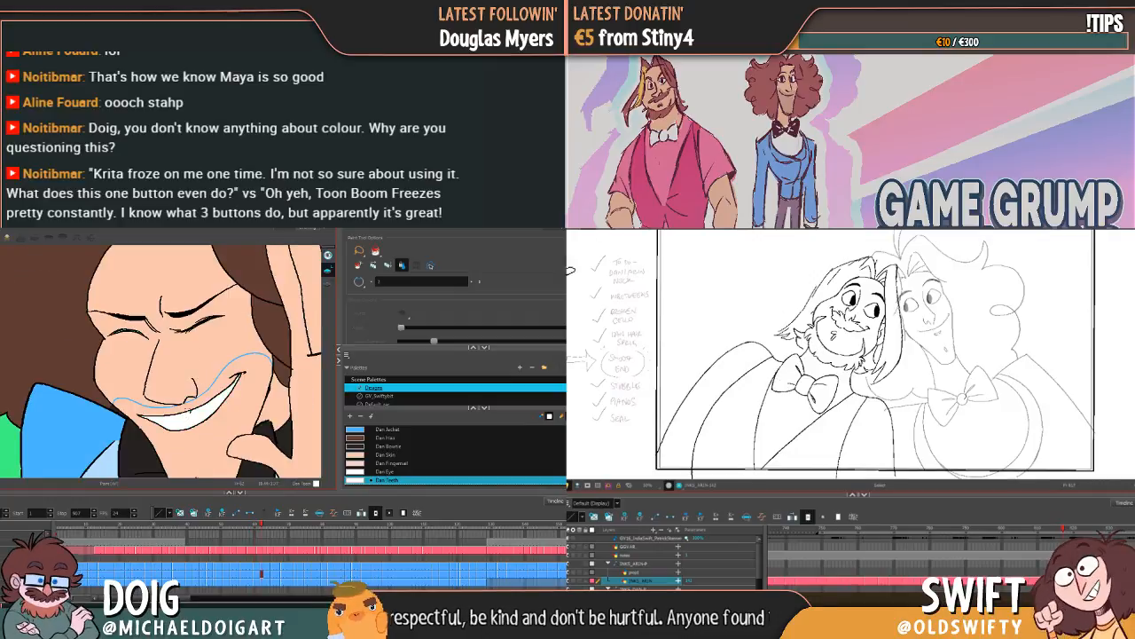
Step: Move past the puckered mouth and fill the upper teeth of the following side-view open mouths with Dan Teeth
key(g)
key(g)
key(g)
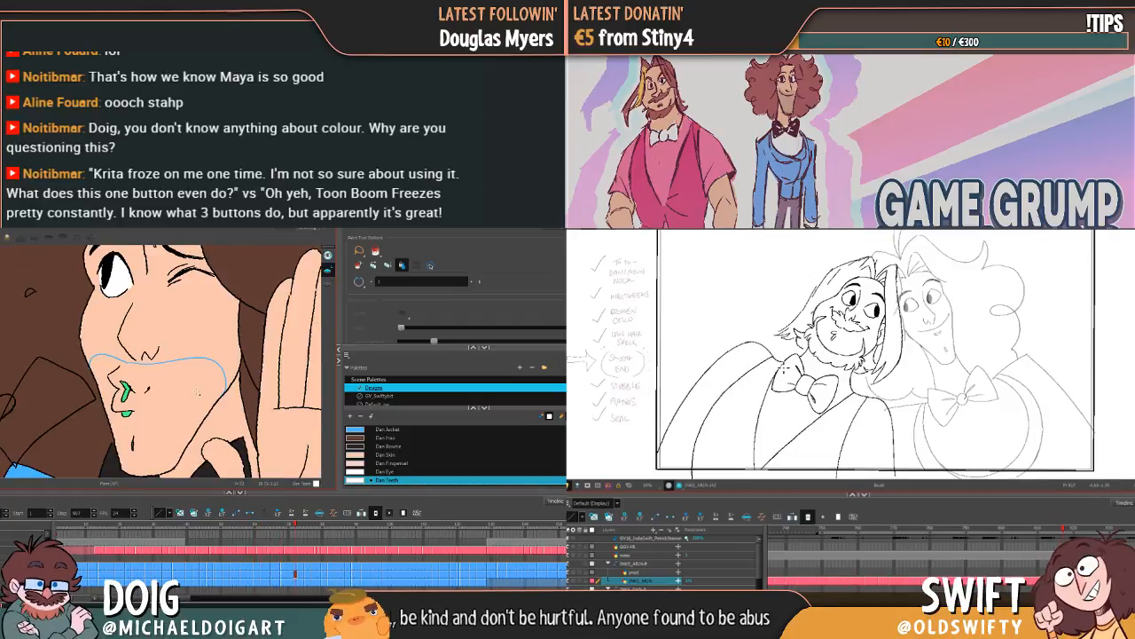
key(g)
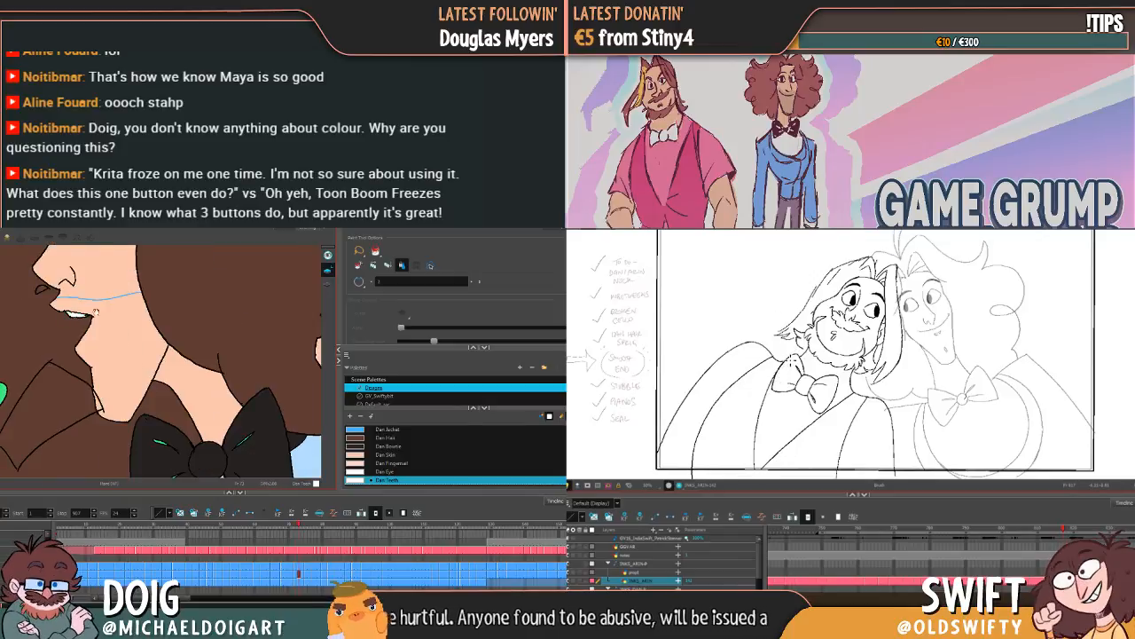
mouse_move(96, 312)
mouse_down()
mouse_move(153, 379)
mouse_move(187, 342)
mouse_move(182, 383)
mouse_up()
key(g)
click(188, 310)
key(g)
click(187, 366)
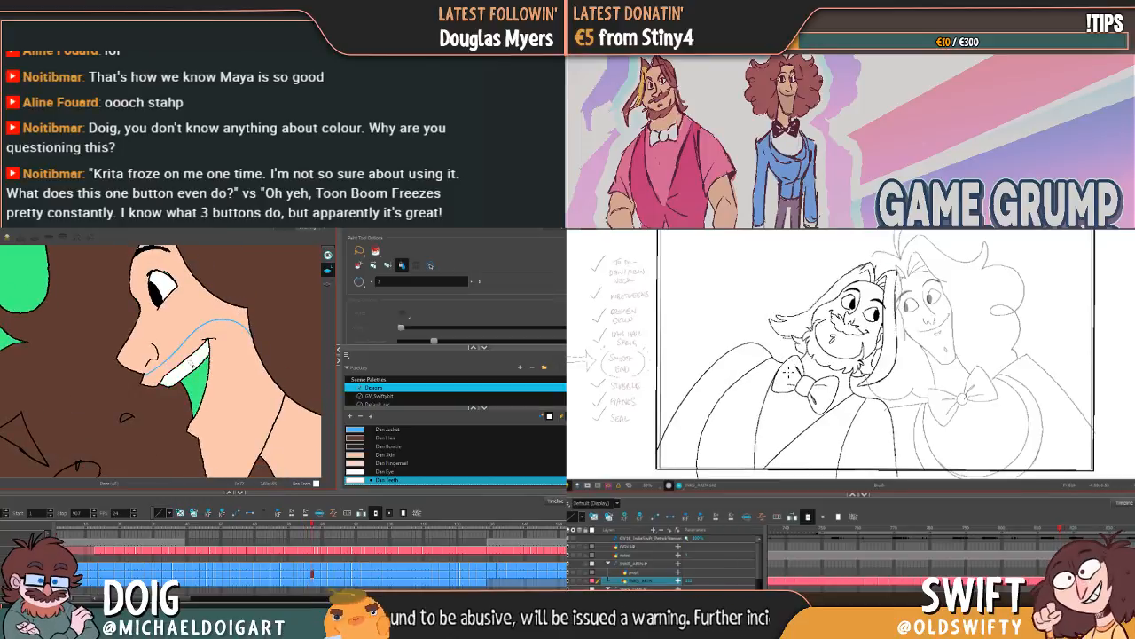
key(g)
click(187, 374)
Step: Fill the parted profile mouth and the drawing after it with Dan Teeth
key(g)
key(g)
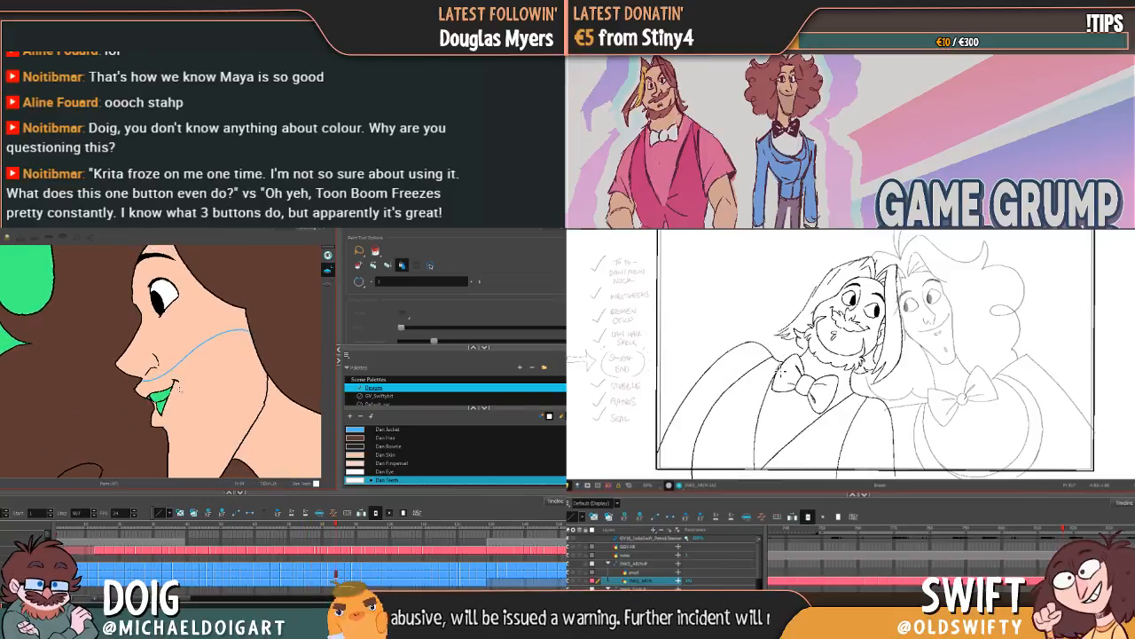
click(159, 396)
key(g)
click(153, 400)
Step: Apply Dan Teeth to each narrow wide-eyed profile grin in the following run of drawings
key(g)
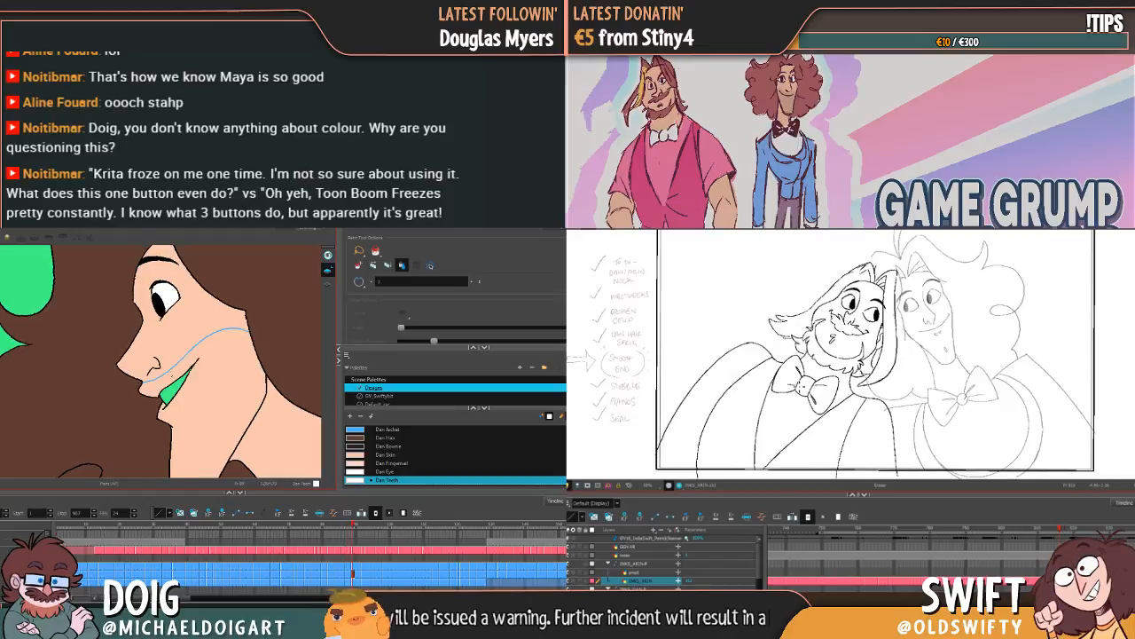
click(166, 396)
key(g)
click(168, 396)
key(g)
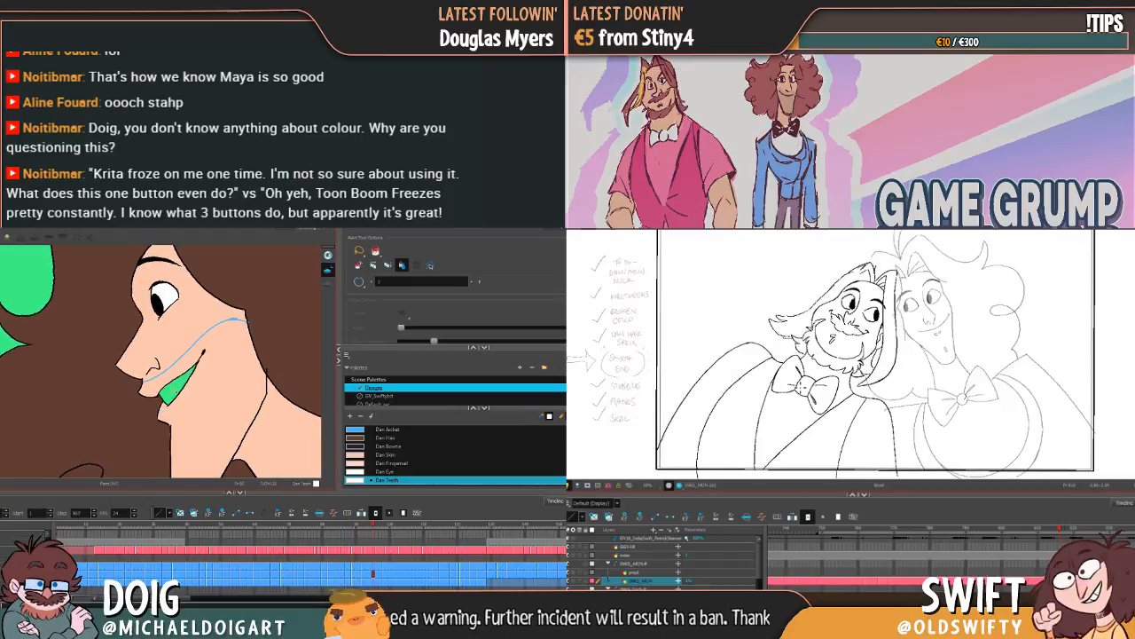
click(170, 393)
key(g)
click(167, 394)
key(g)
click(164, 387)
Step: Colour the teeth of the tilted closed-eye grins above the blue jacket with Dan Teeth
key(g)
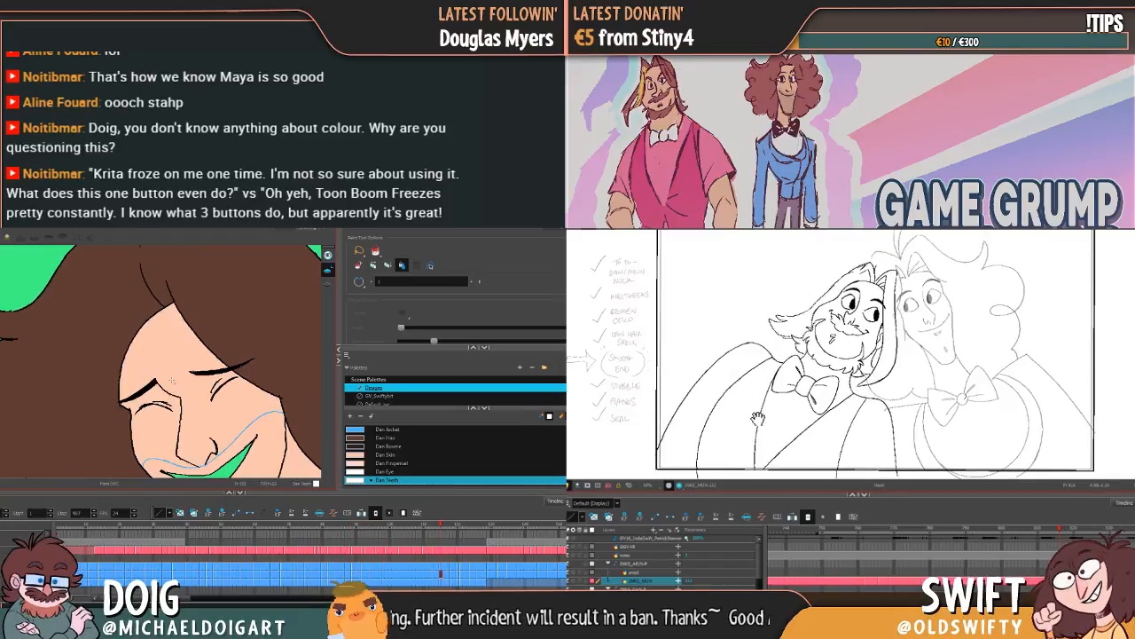
key(g)
click(190, 390)
key(g)
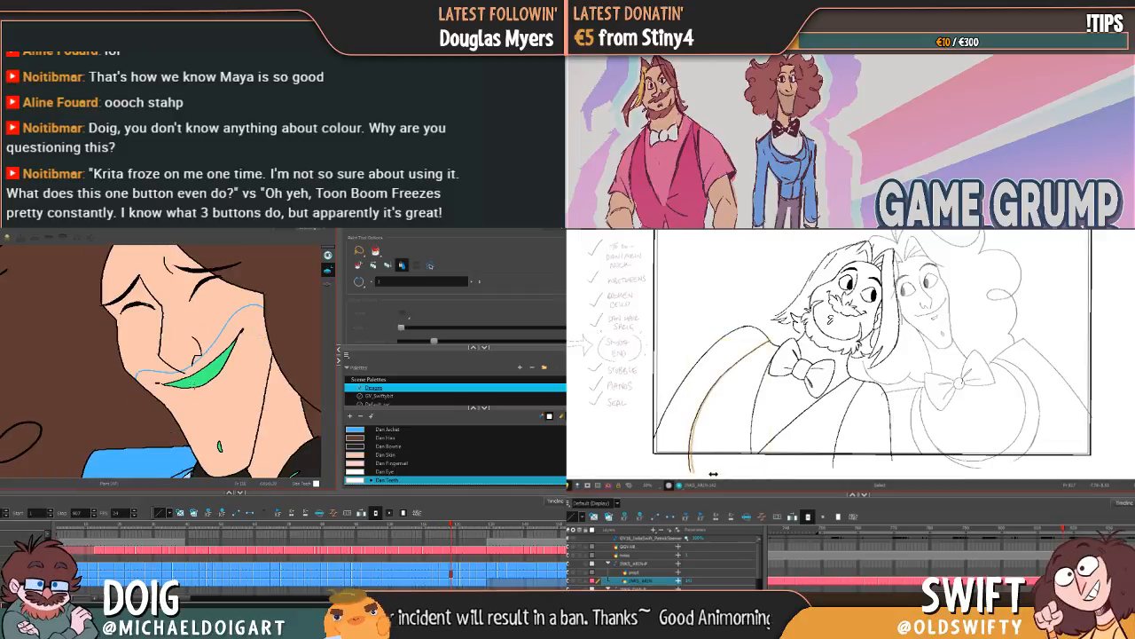
click(202, 371)
Step: Fill the upper teeth of the wide-open laughing mouths with Dan Teeth, drawing by drawing
key(g)
click(222, 286)
key(g)
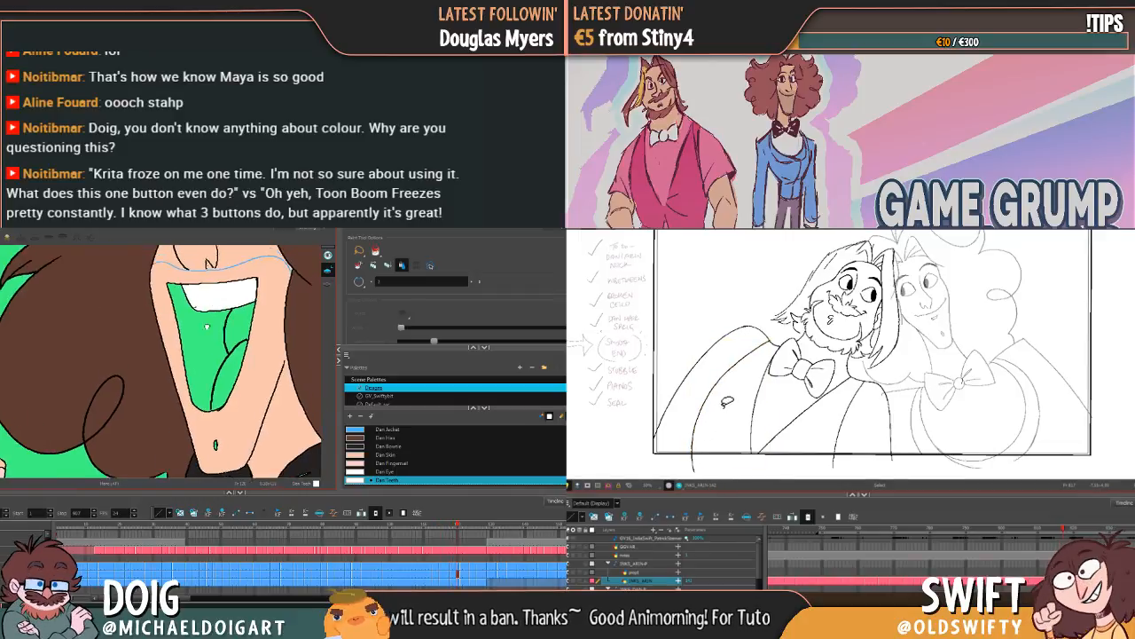
key(g)
click(178, 362)
key(g)
click(187, 336)
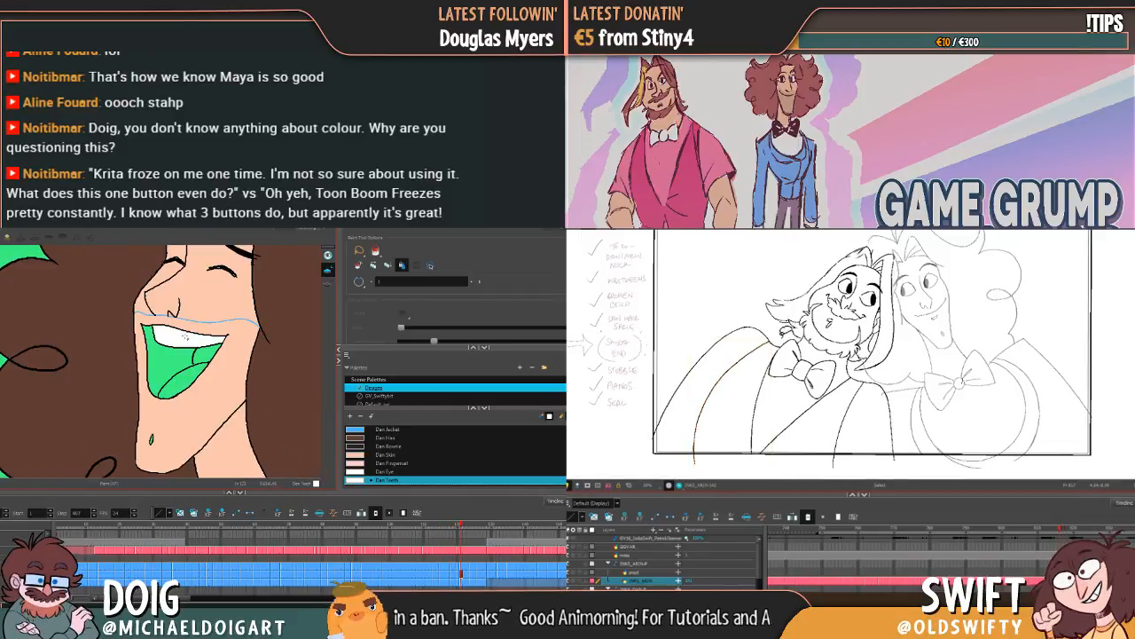
key(g)
Step: Fill the upper teeth of the laugh with the head thrown back using Dan Teeth
key(g)
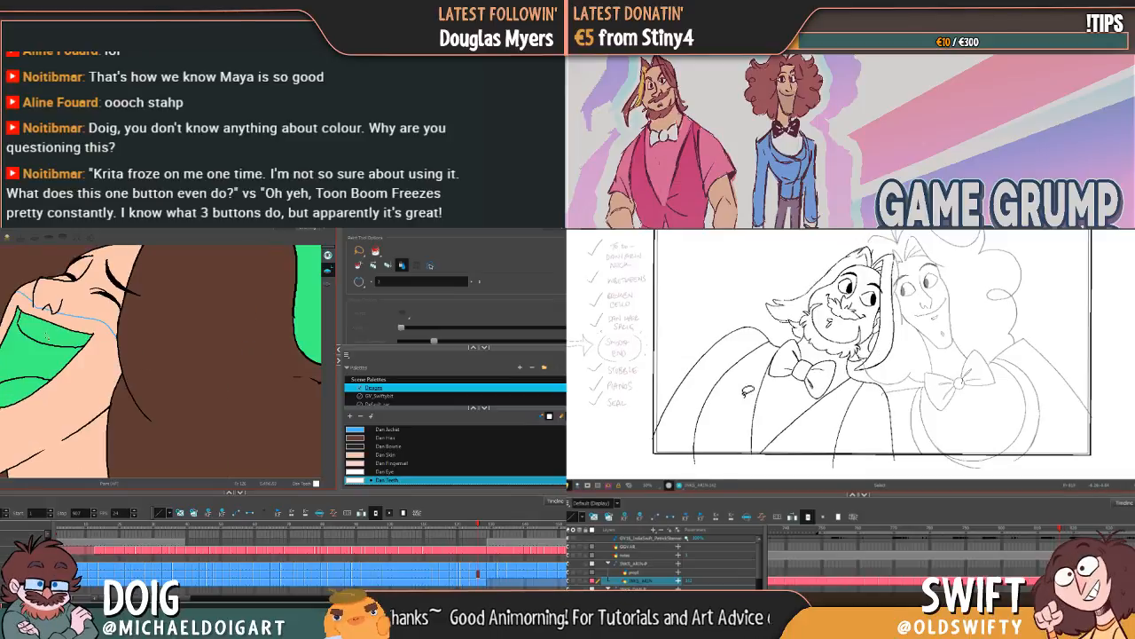
click(51, 337)
key(g)
key(g)
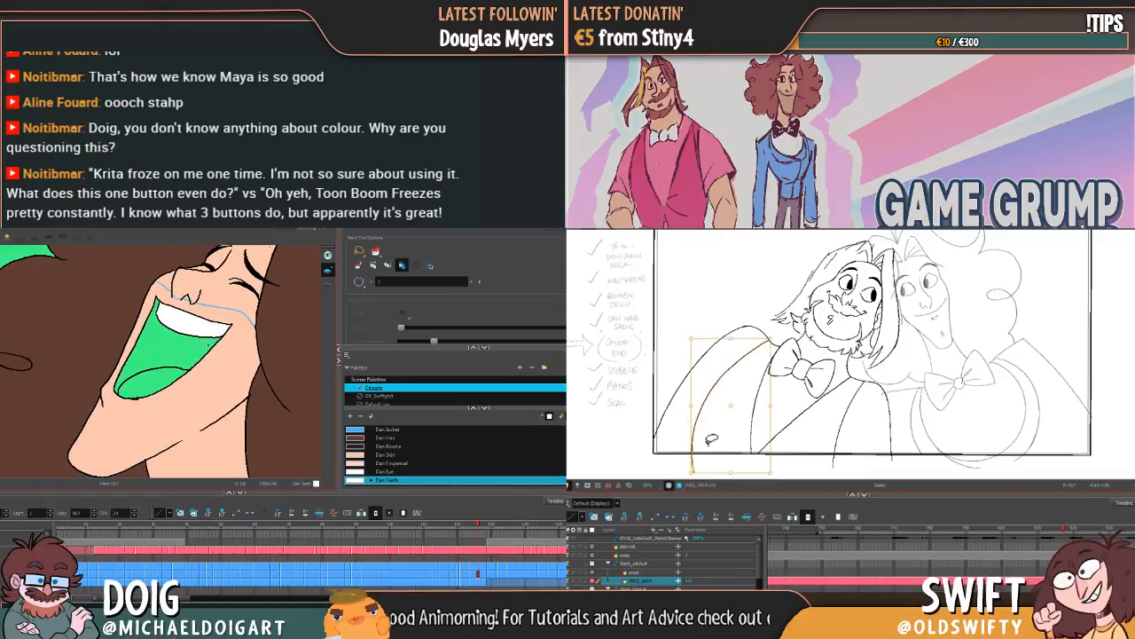
key(g)
key(g)
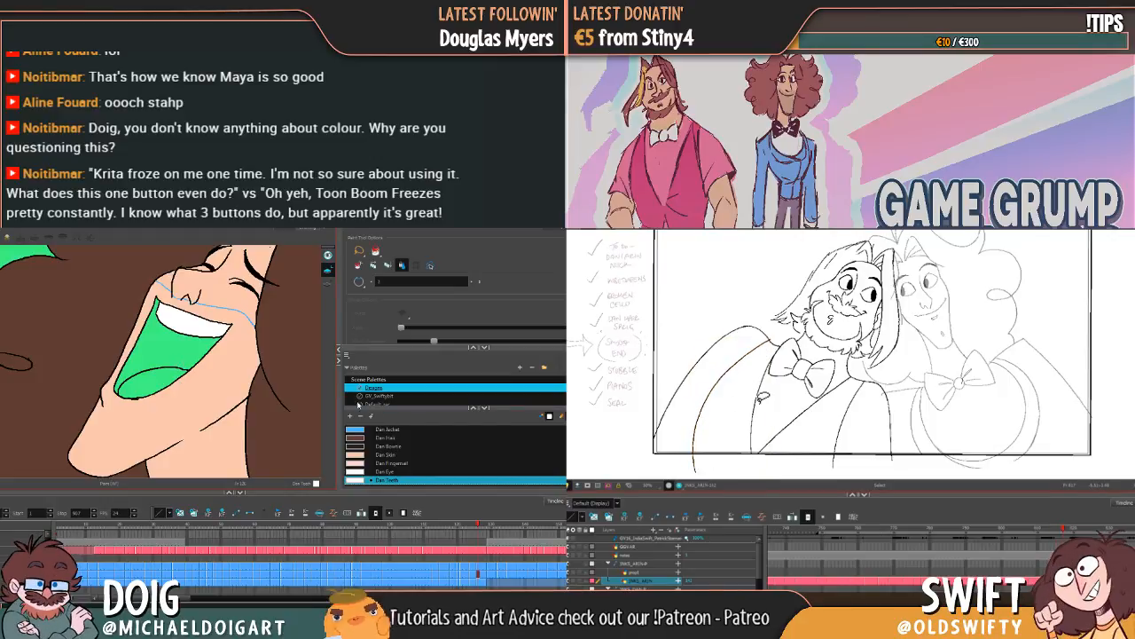
Step: Add a new colour to the character palette and set it to a dark crimson
click(349, 415)
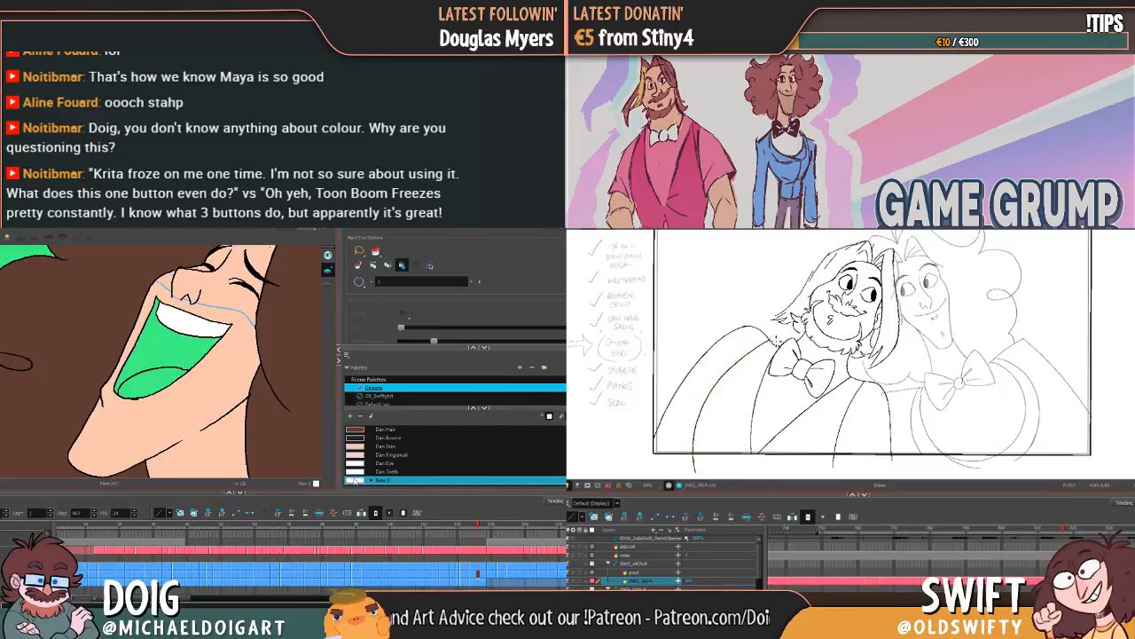
double_click(353, 480)
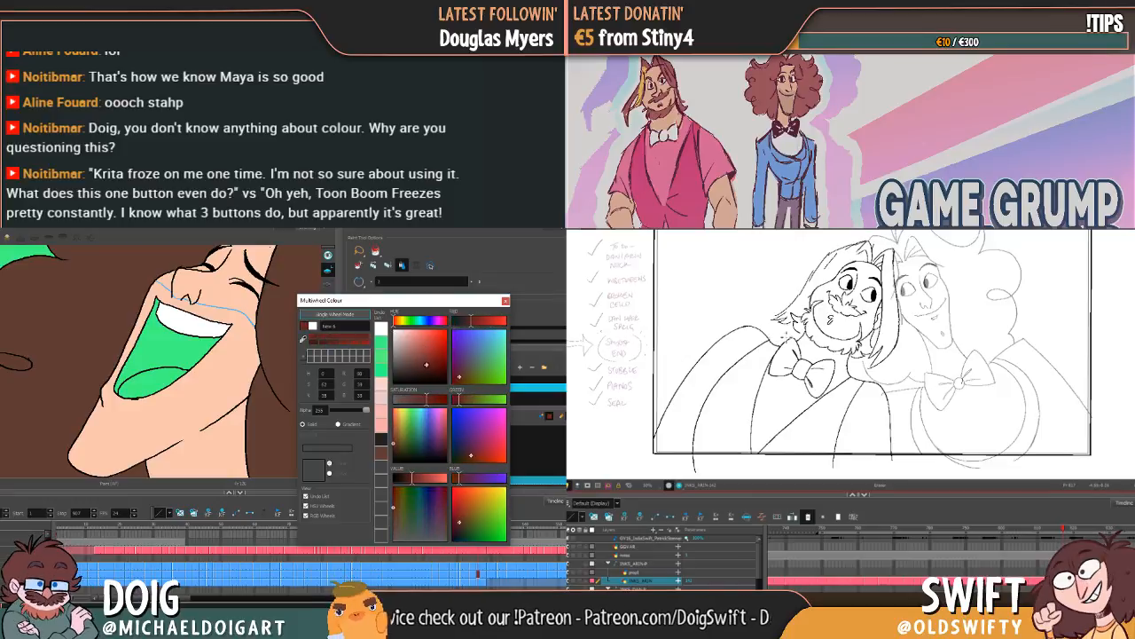
click(472, 320)
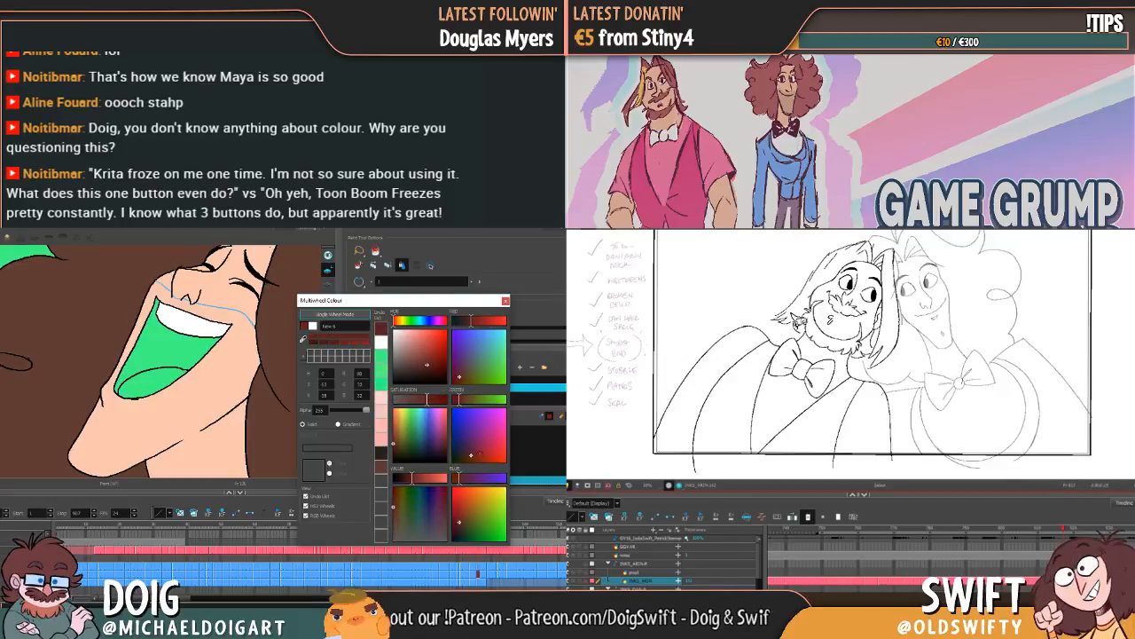
drag(480, 454, 477, 449)
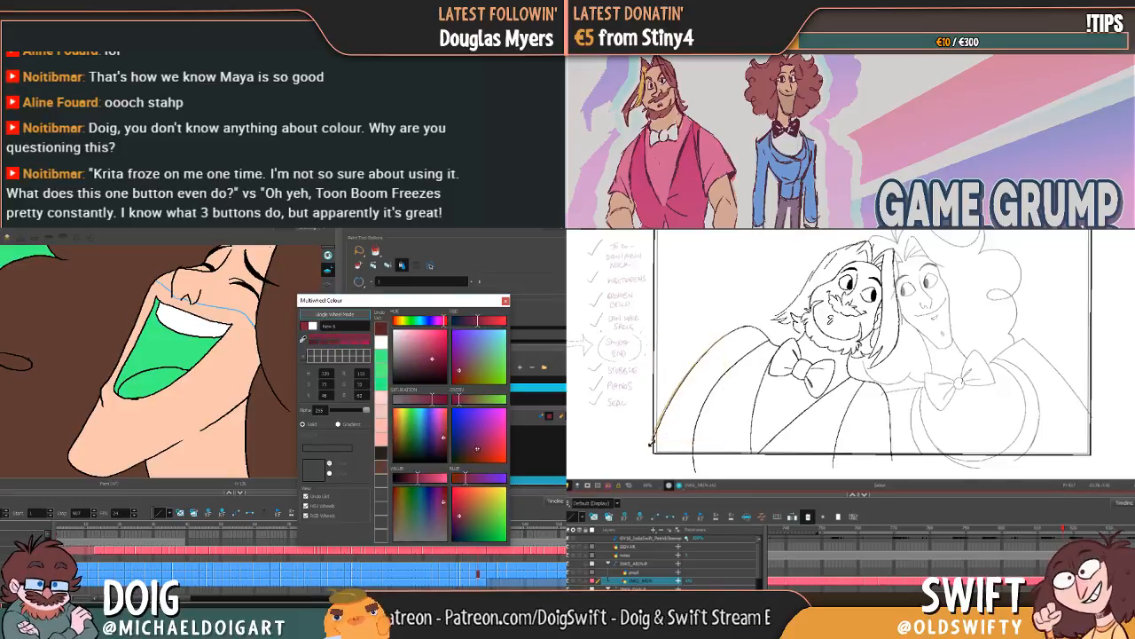
click(506, 301)
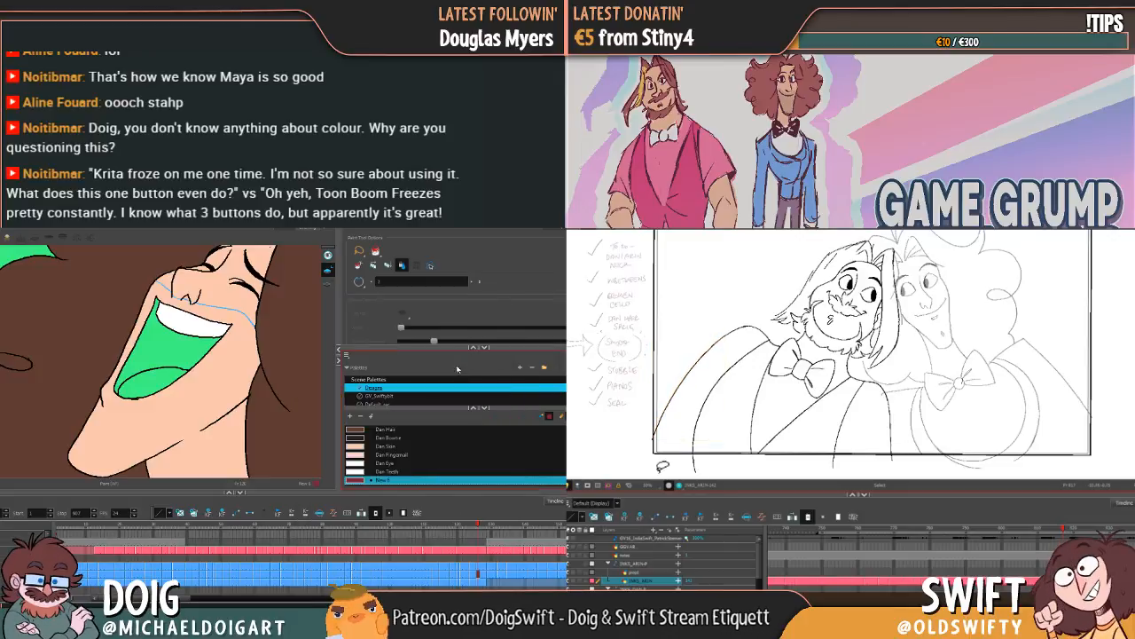
Step: Name the new crimson colour Dan Inner Mouth and select the bearded character's inner sleeve line
double_click(385, 480)
text(Dan)
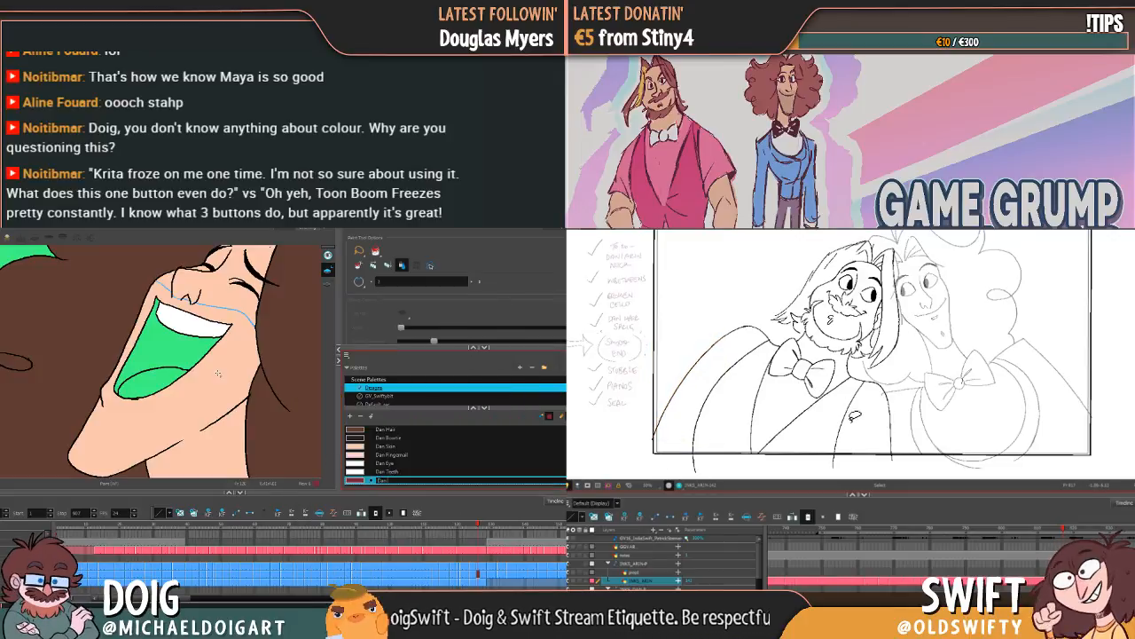
click(846, 416)
text(I)
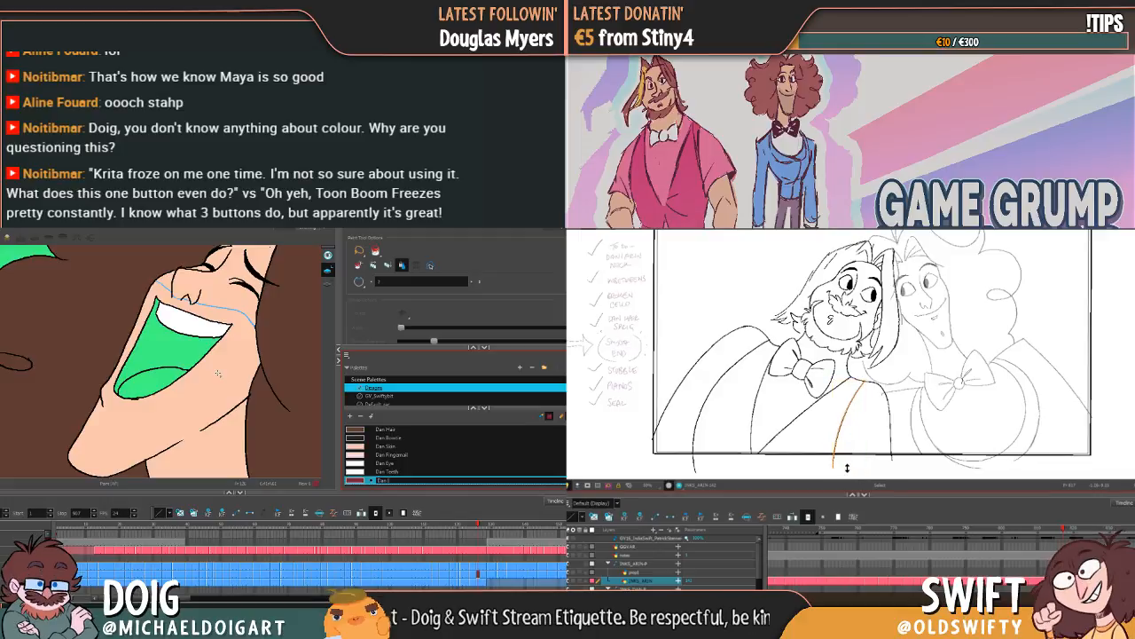
text(nner Mouth)
Step: Nudge the bearded character's inner sleeve line beside the lapel slightly outward and compare it with the adjacent drawing
drag(865, 393, 868, 392)
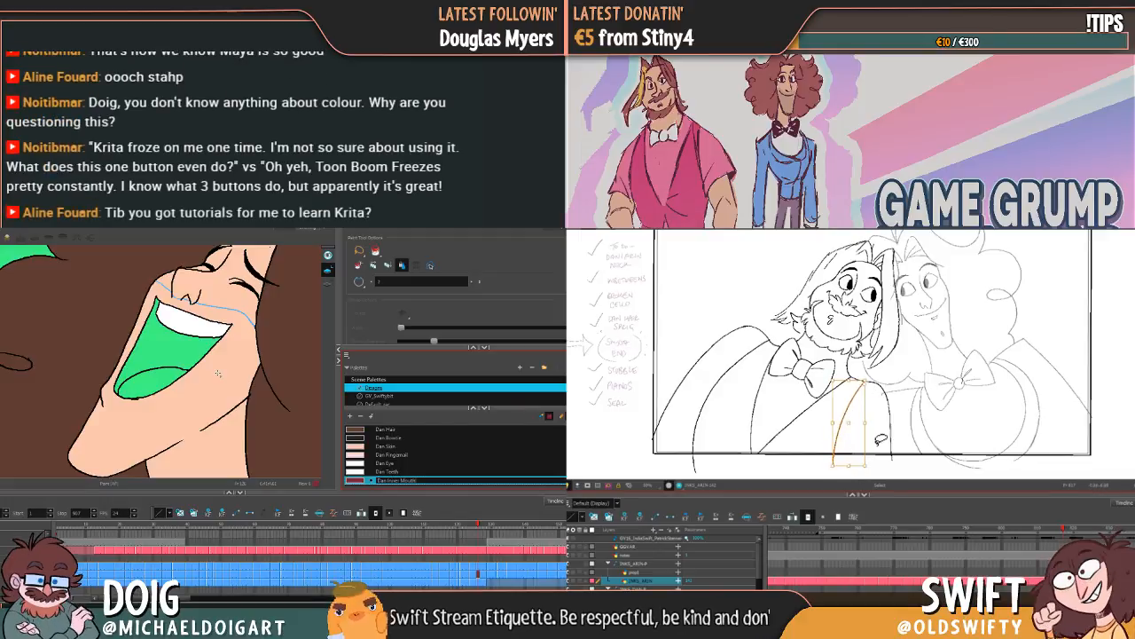
key(Tab)
drag(869, 464, 870, 469)
click(880, 476)
key(comma)
key(period)
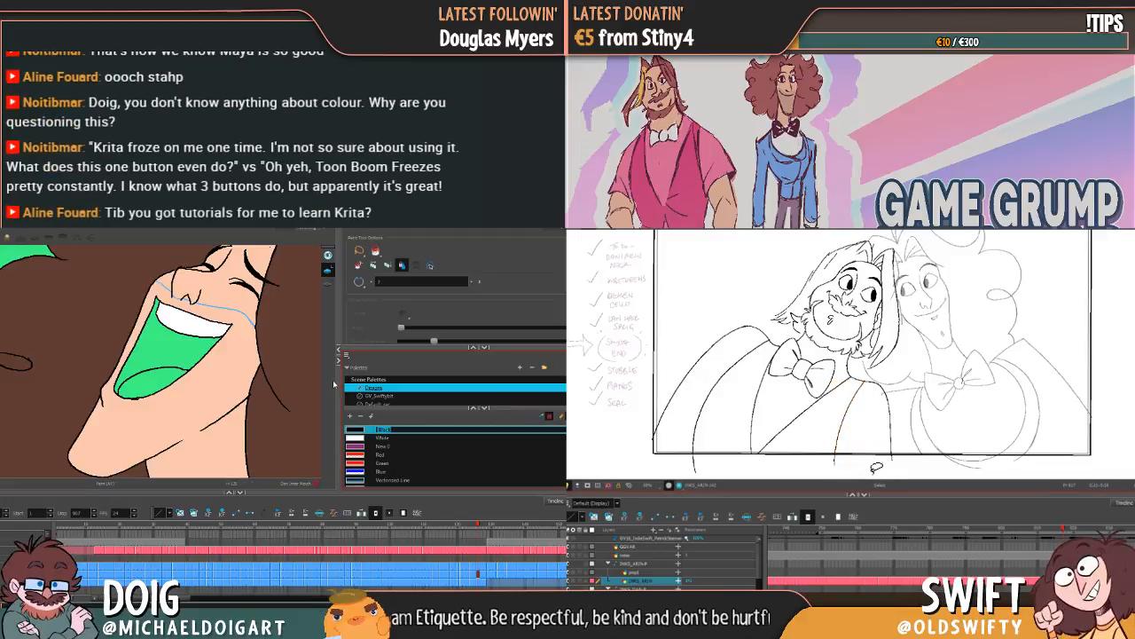
Step: Nudge the bearded character's inner sleeve line below the shoulder again and check it against the adjacent drawing
click(845, 436)
drag(866, 391, 861, 399)
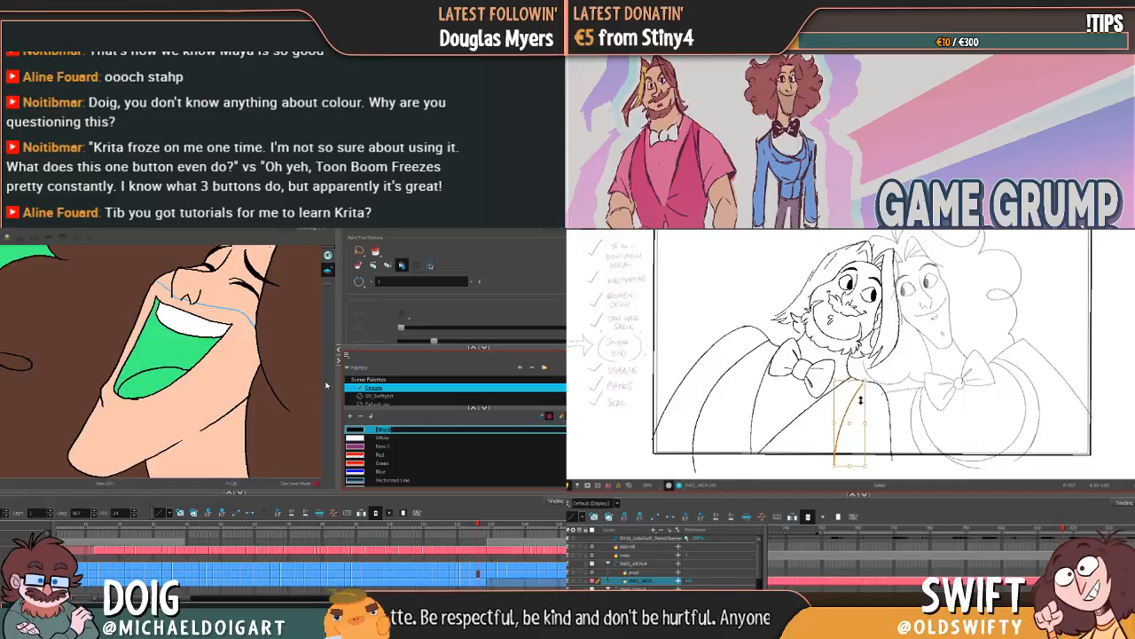
drag(834, 472, 834, 474)
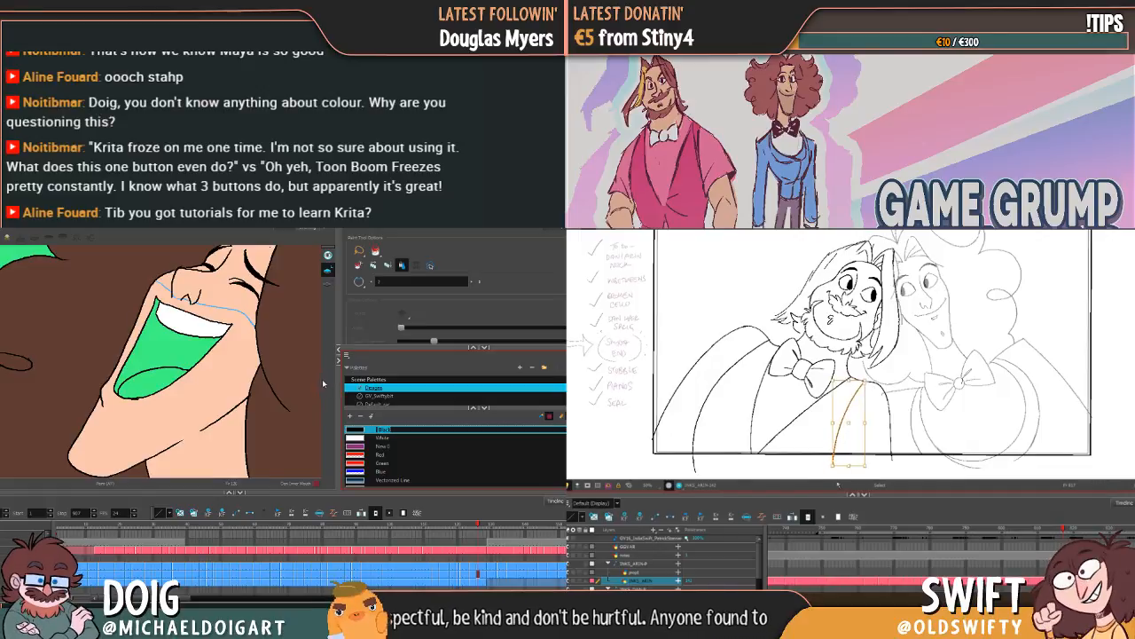
click(862, 476)
key(comma)
key(period)
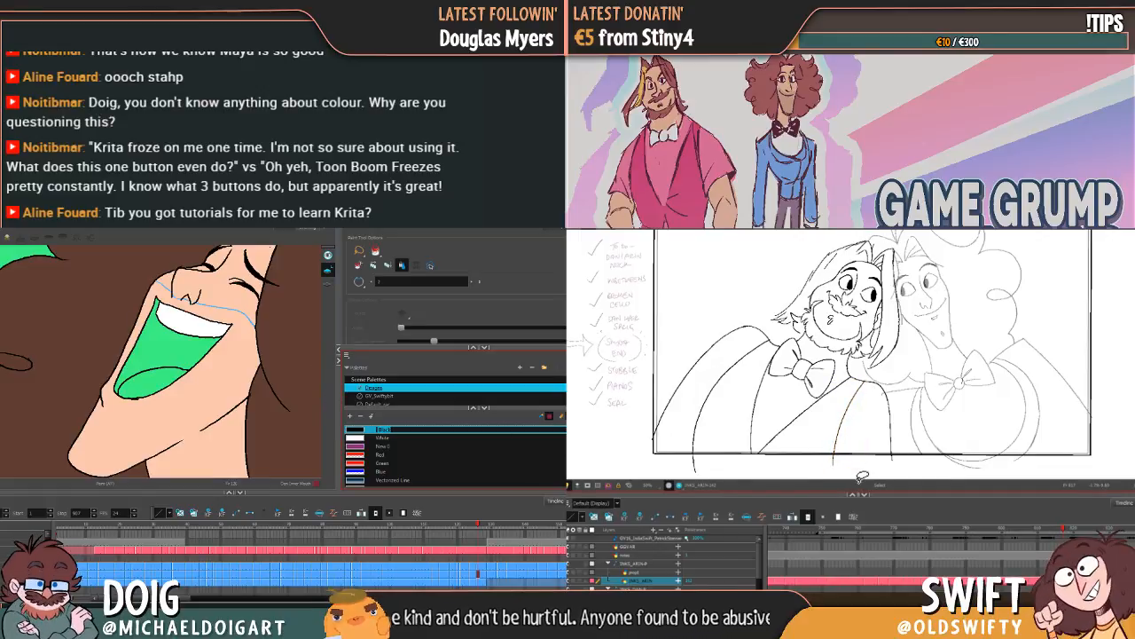
Step: Fill the inner mouth of the laugh with the head thrown back using Dan Inner Mouth
scroll(387, 484, down, 6)
drag(934, 321, 932, 345)
click(387, 480)
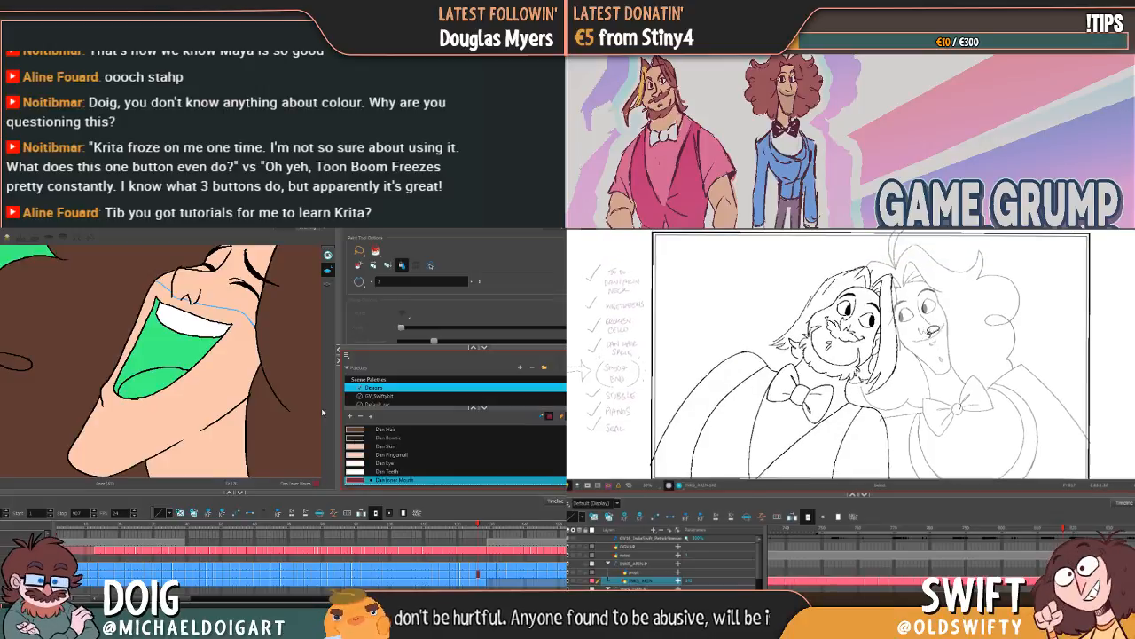
click(166, 341)
key(alt+b)
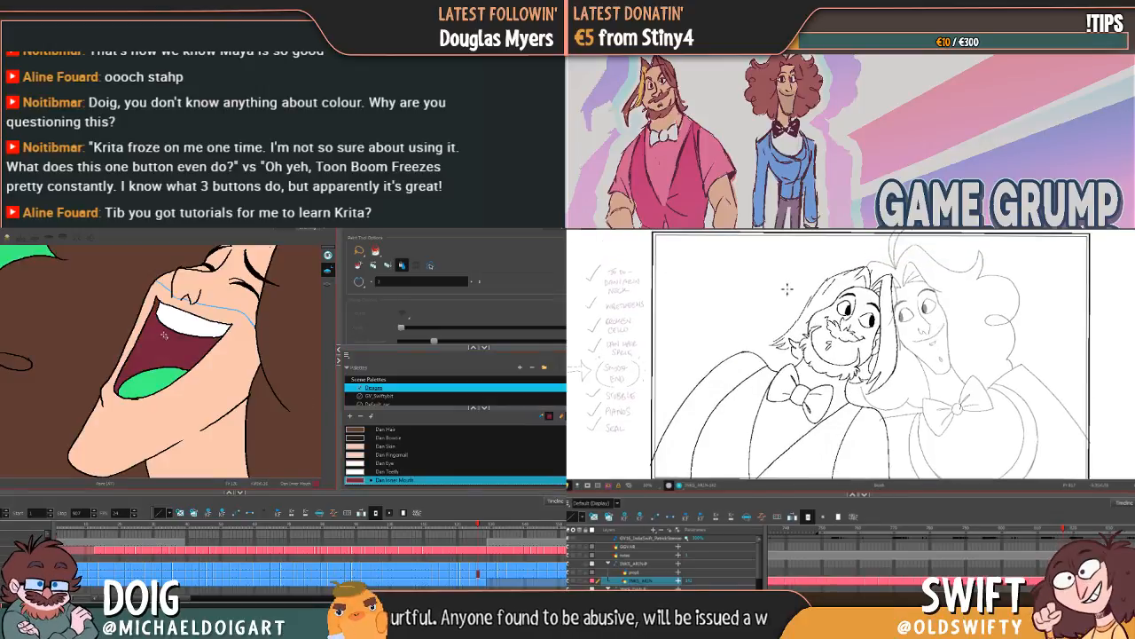
key(comma)
key(period)
key(comma)
key(period)
Step: Go back to the side-profile pose with barely parted lips and fill its mouth opening with Dan Inner Mouth
key(f)
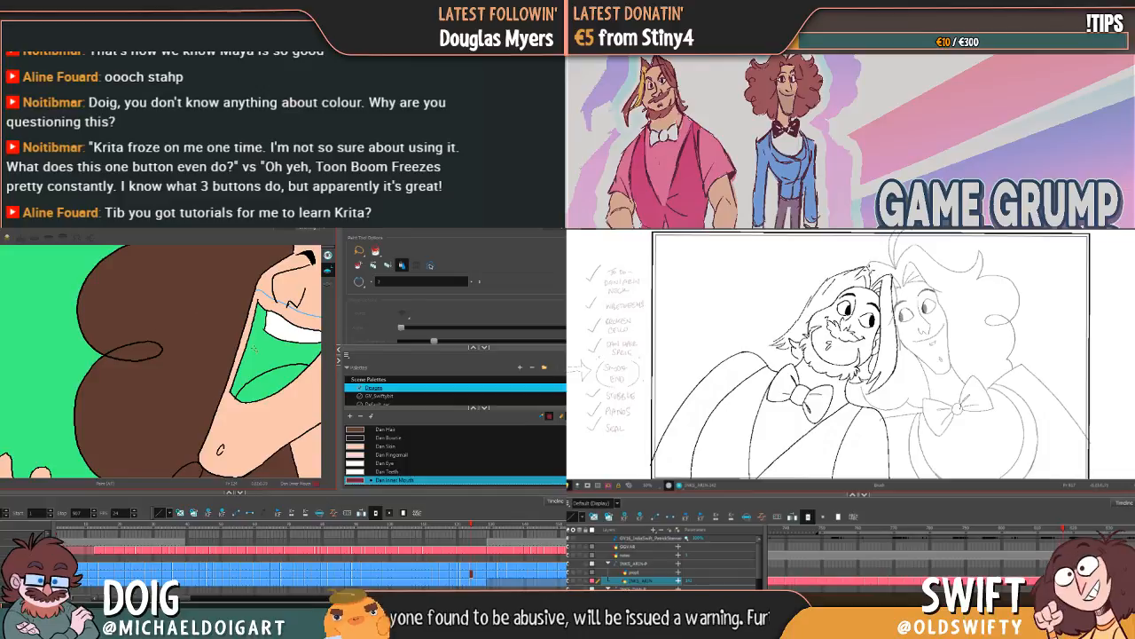
key(comma)
key(comma)
key(comma)
key(comma)
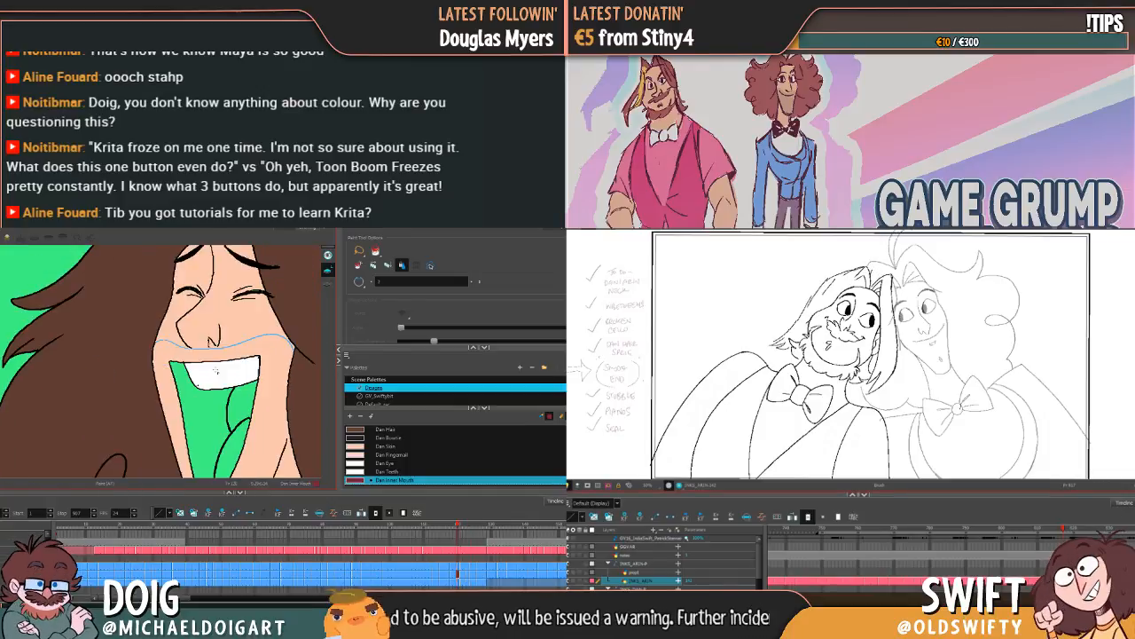
key(comma)
key(comma)
key(comma)
key(comma)
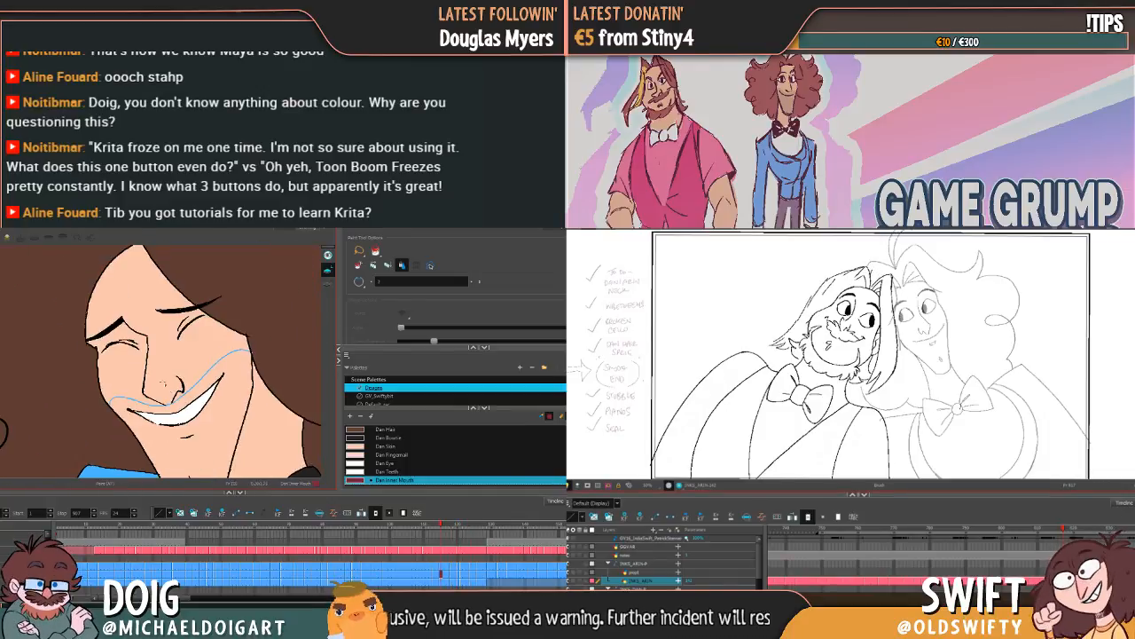
key(comma)
key(comma)
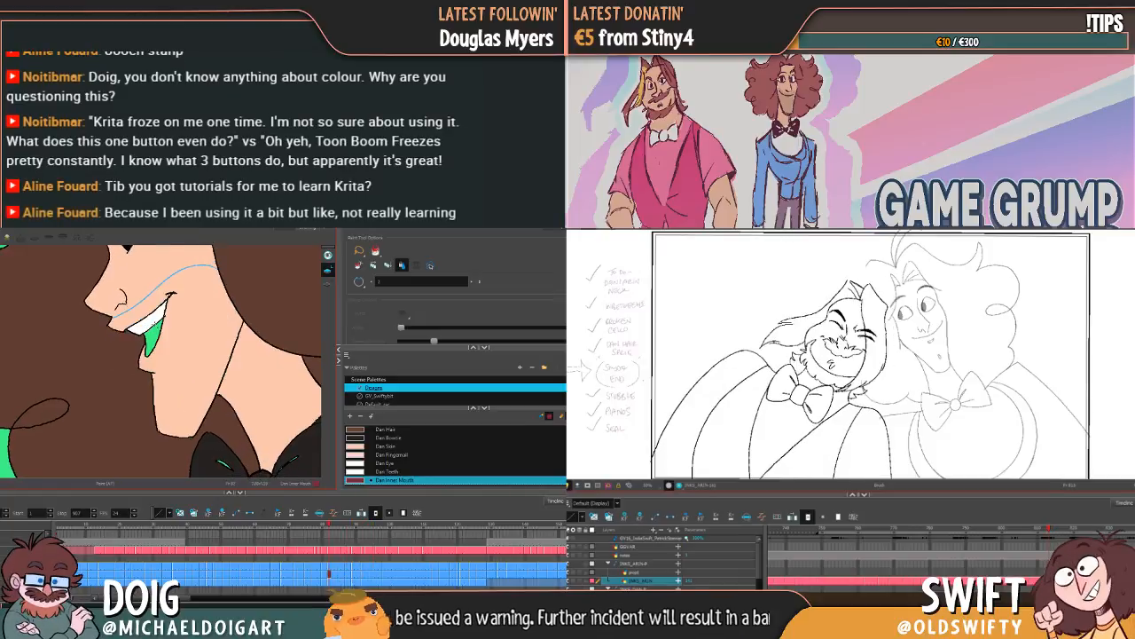
key(comma)
key(comma)
key(period)
key(period)
key(period)
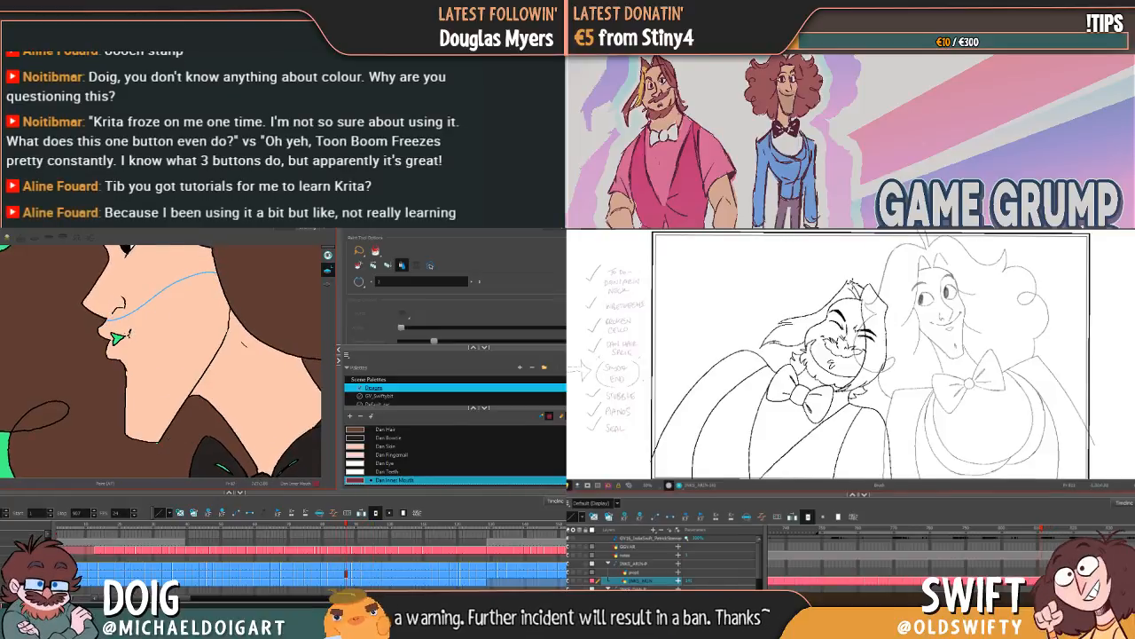
key(comma)
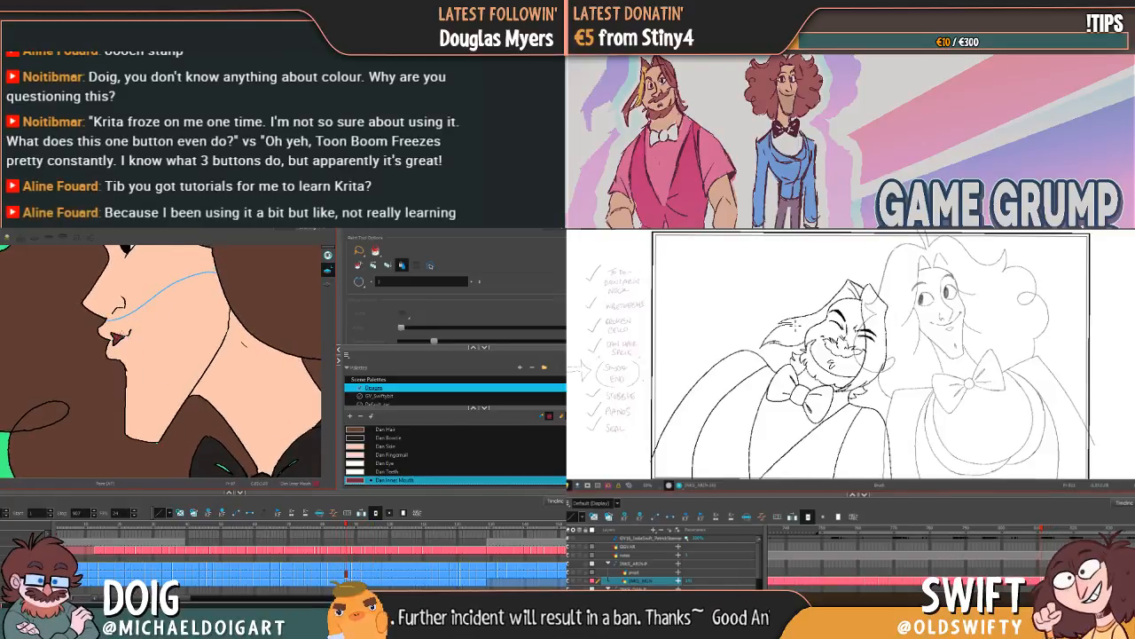
Step: Fill the mouth openings below the upper teeth in the two neighbouring side-profile poses with Dan Inner Mouth
key(comma)
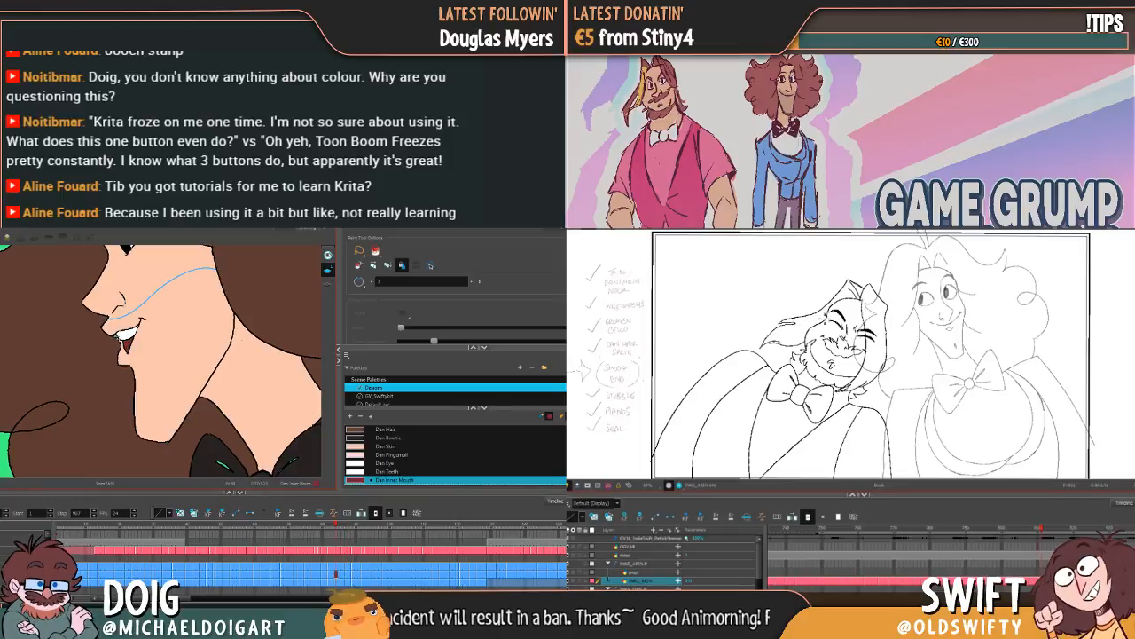
key(period)
key(comma)
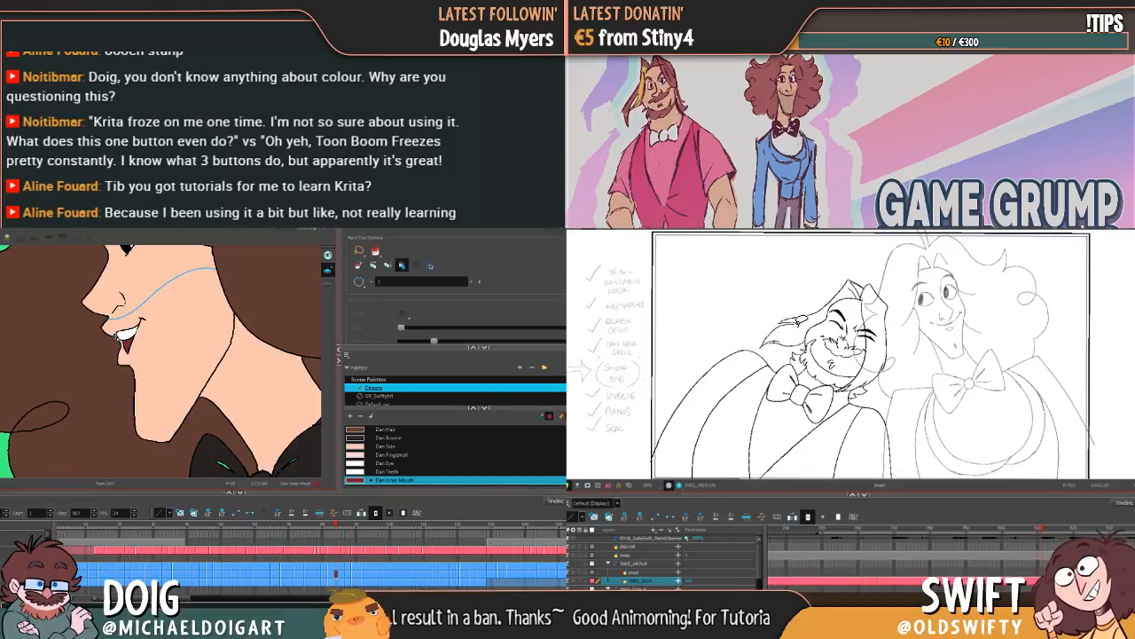
key(f)
click(157, 327)
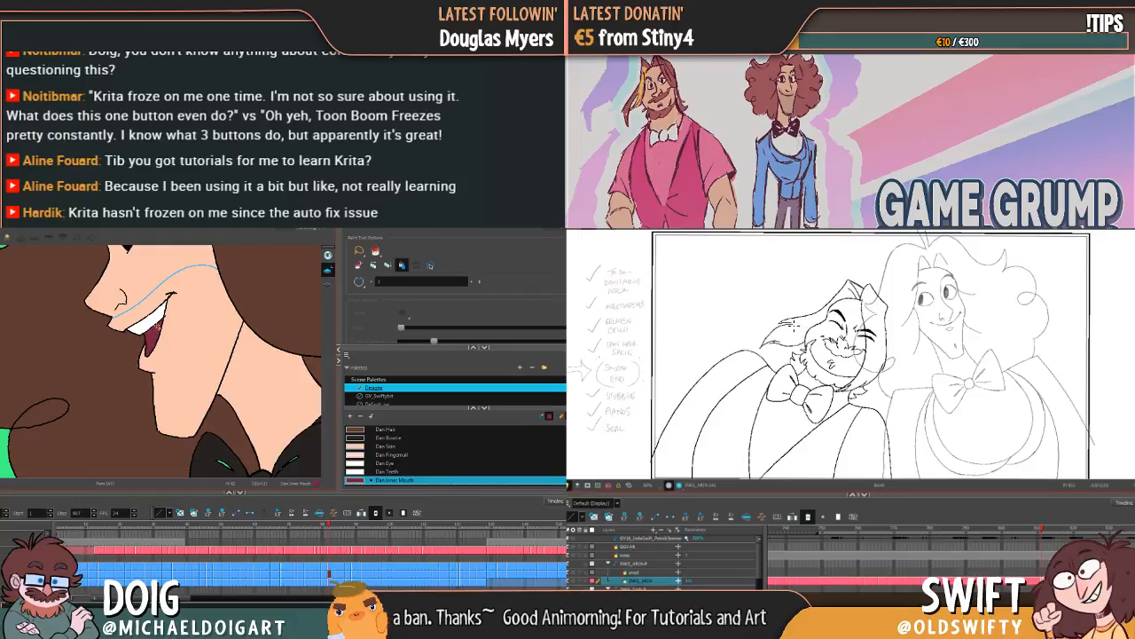
Step: Flip back and forth through the side-profile drawings to examine the filled mouths in motion
key(g)
key(g)
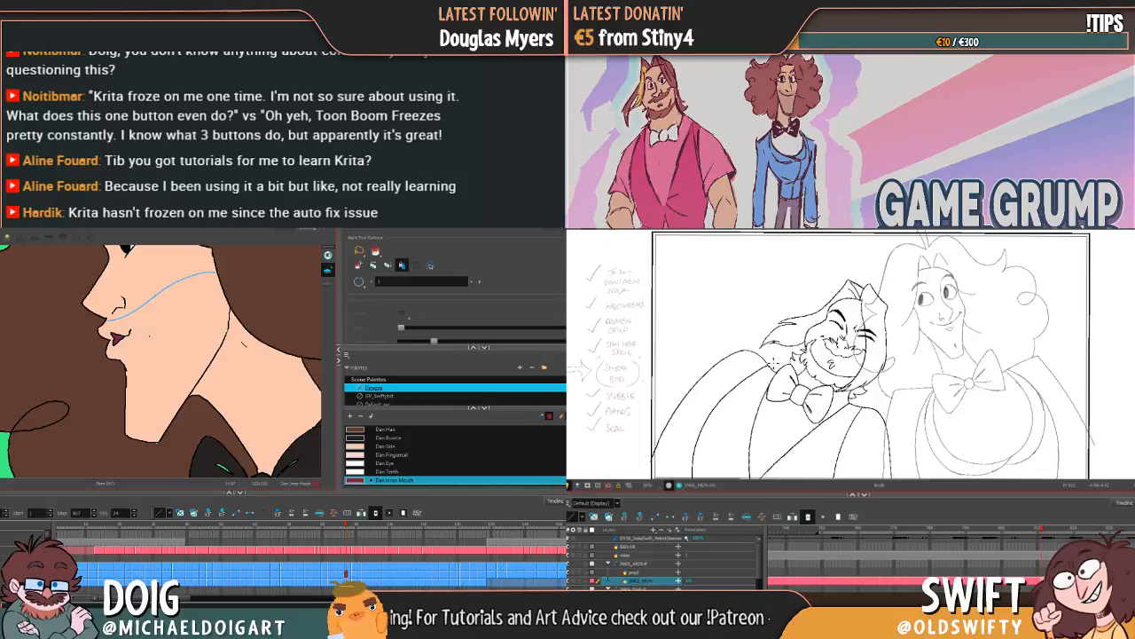
key(f)
key(f)
key(f)
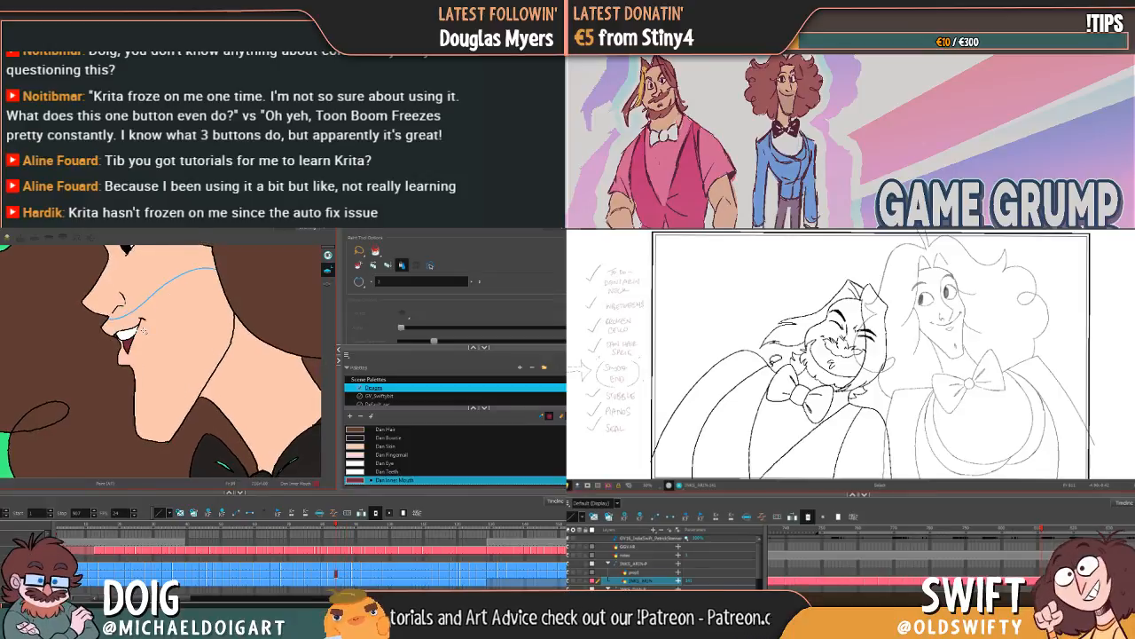
key(g)
key(g)
key(g)
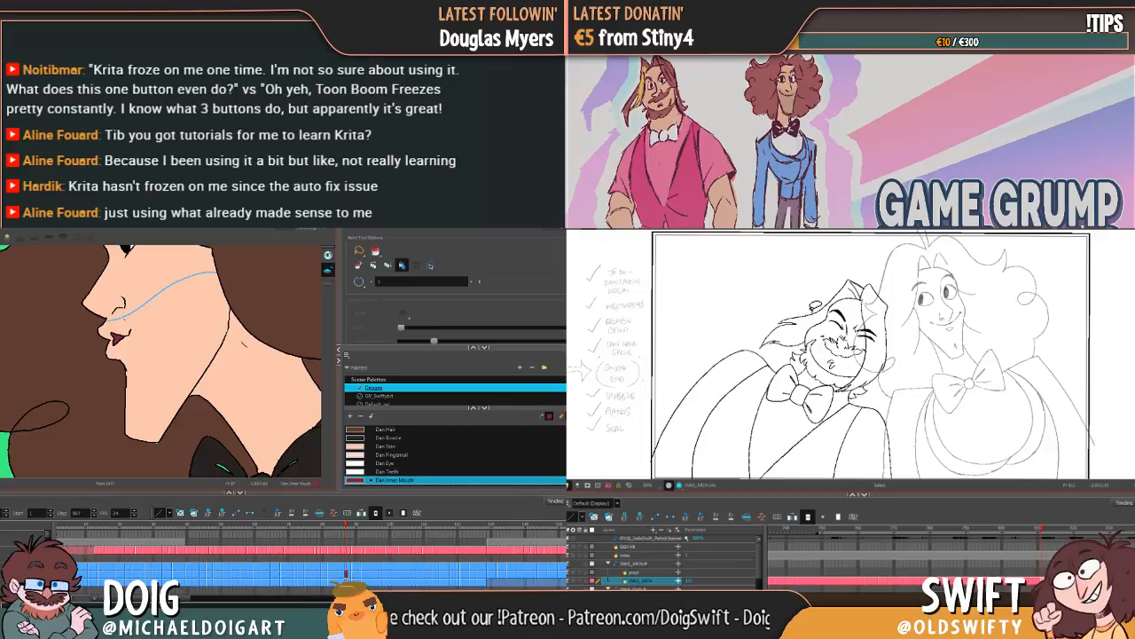
key(f)
key(f)
key(f)
key(f)
key(f)
key(g)
key(g)
key(g)
key(g)
key(g)
key(f)
key(f)
key(f)
key(f)
key(f)
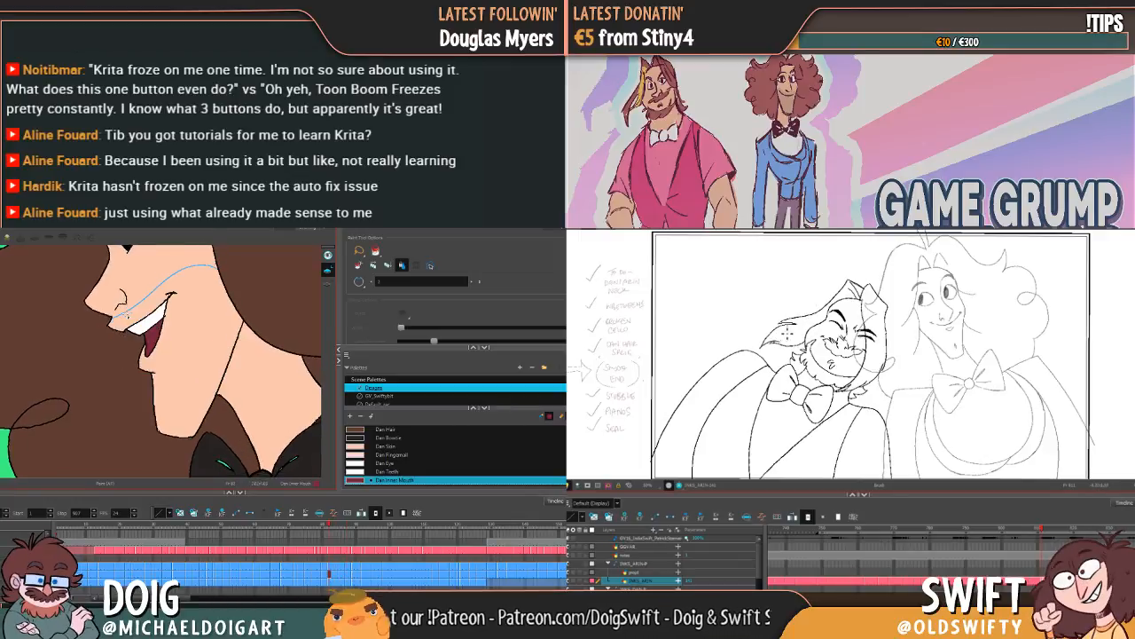
key(g)
key(g)
key(g)
key(g)
key(g)
key(g)
Step: Fill the wider open mouths of the preceding side-profile laughing poses with Dan Inner Mouth
key(f)
key(f)
key(f)
key(f)
key(f)
key(f)
key(f)
key(f)
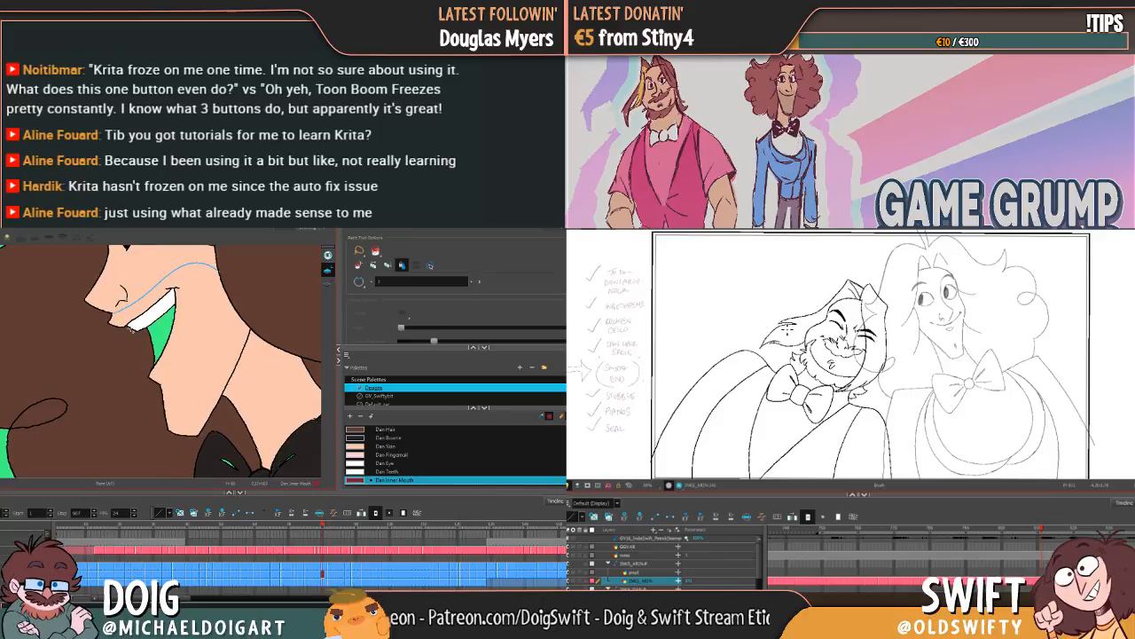
key(g)
key(g)
Step: Fill the upper mouth opening between the puckered lips of the winking pose with Dan Inner Mouth
key(f)
key(f)
key(f)
key(f)
key(f)
key(f)
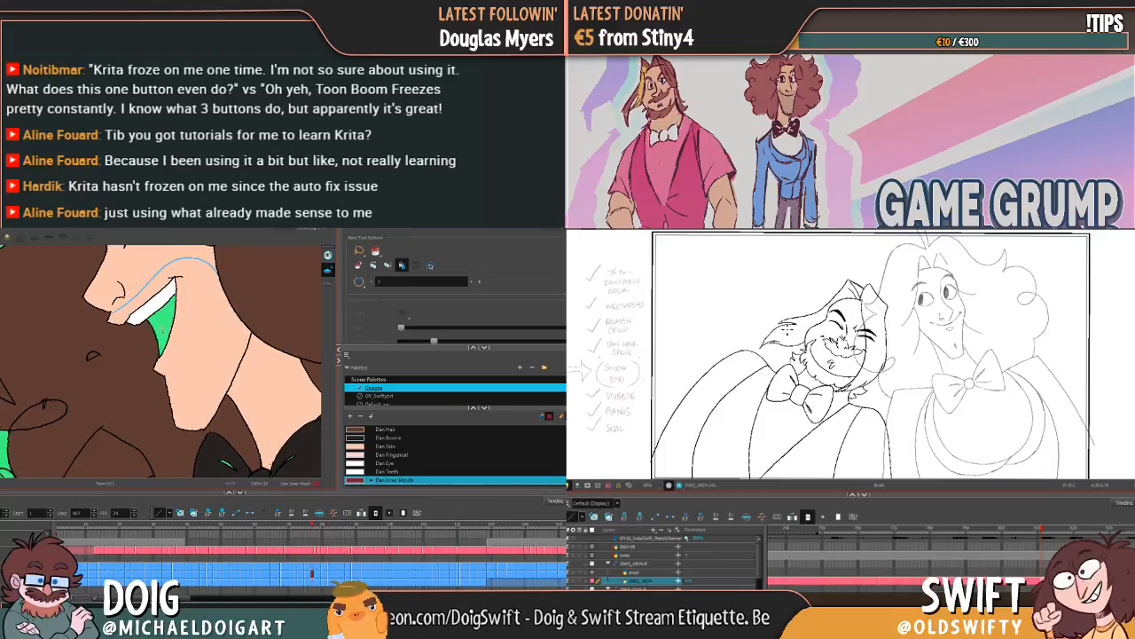
key(f)
key(f)
key(f)
key(f)
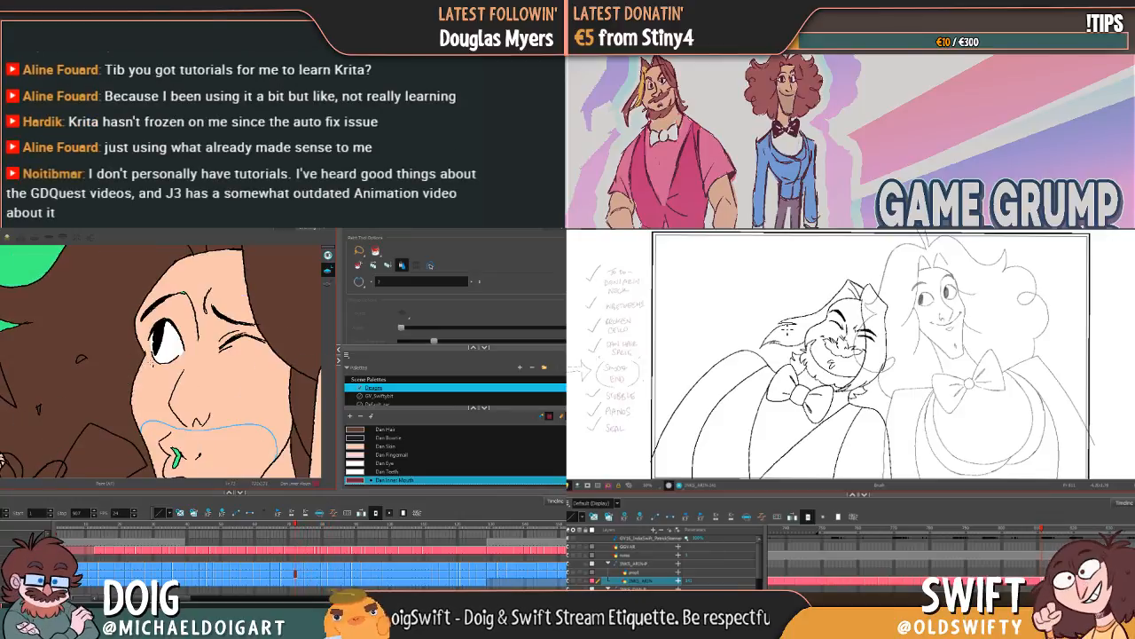
scroll(175, 376, down, 3)
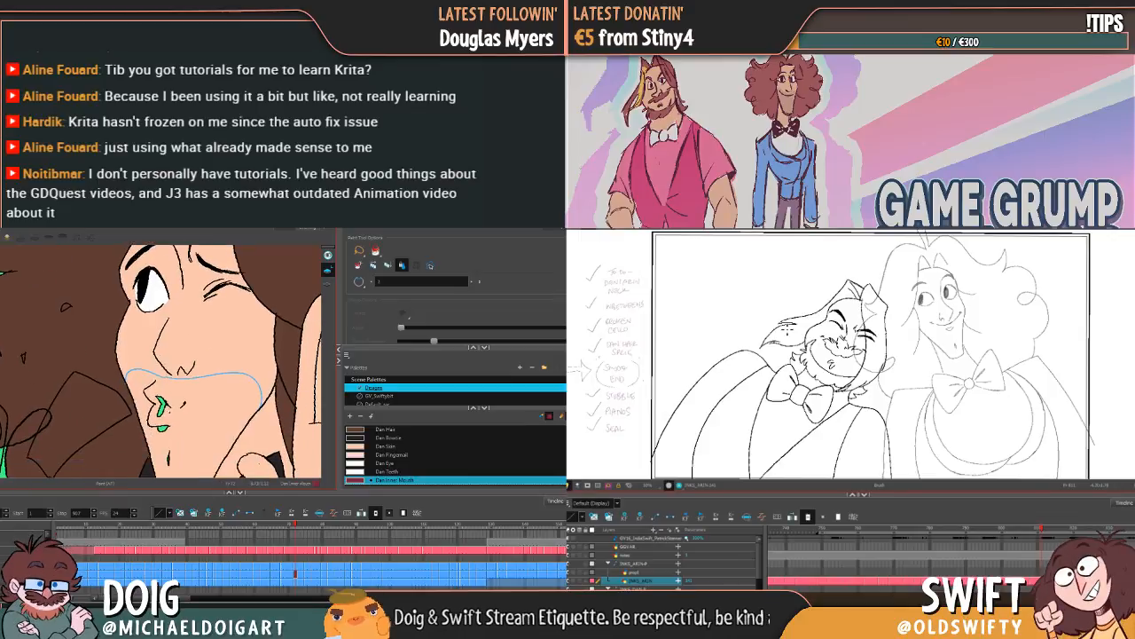
drag(187, 376, 172, 352)
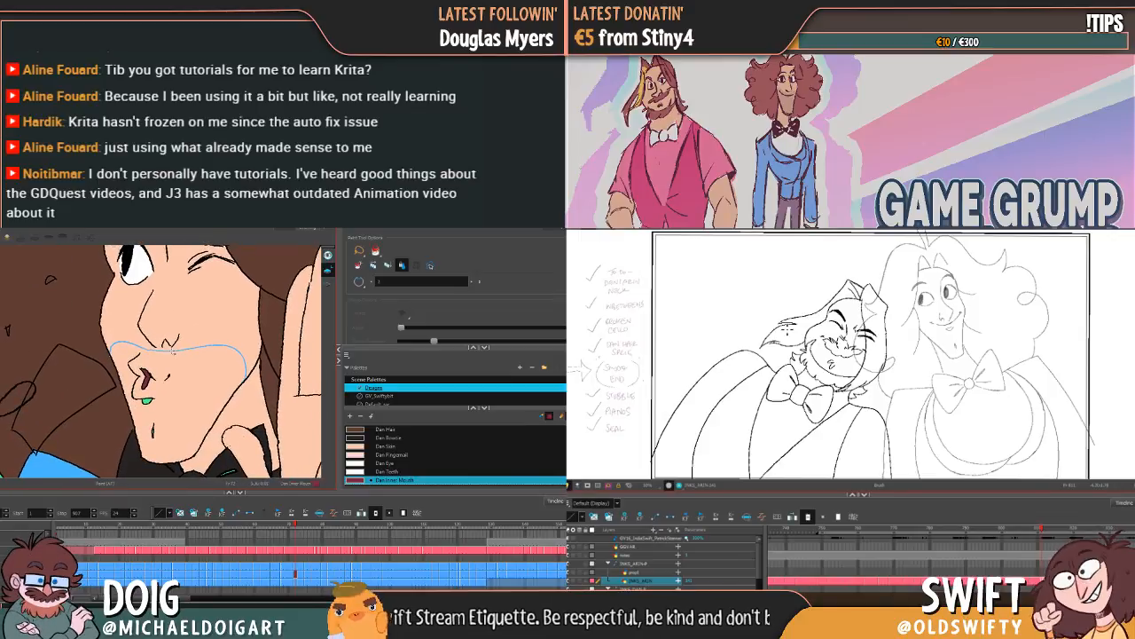
Step: Go back to the open-mouthed talking pose and colour the area around its upper teeth with Dan Inner Mouth
key(f)
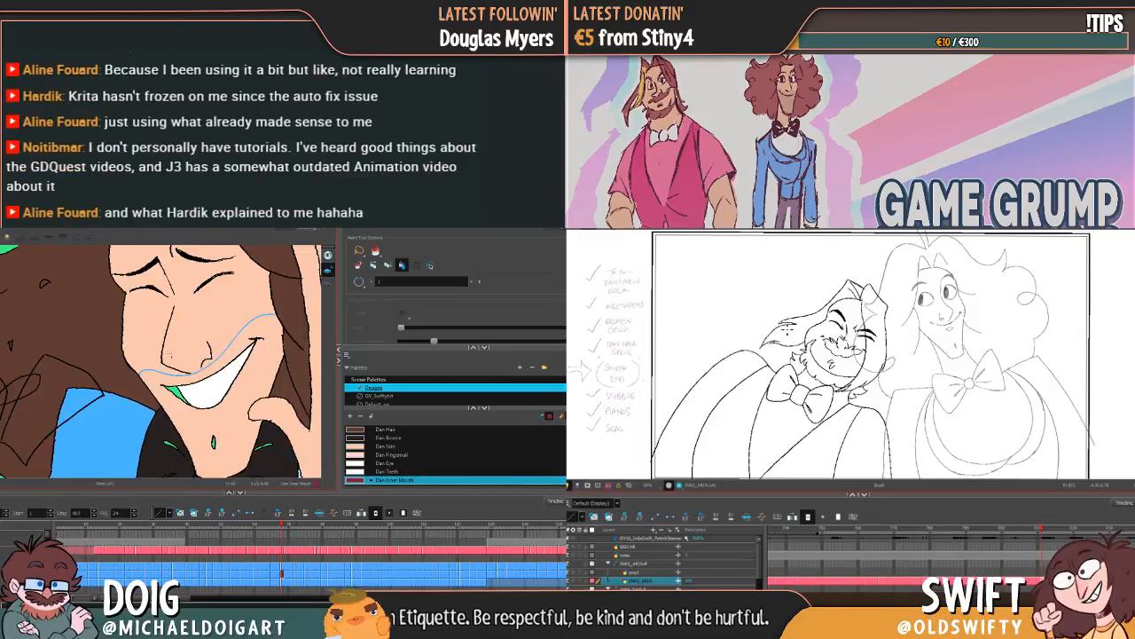
key(f)
key(f)
key(f)
key(f)
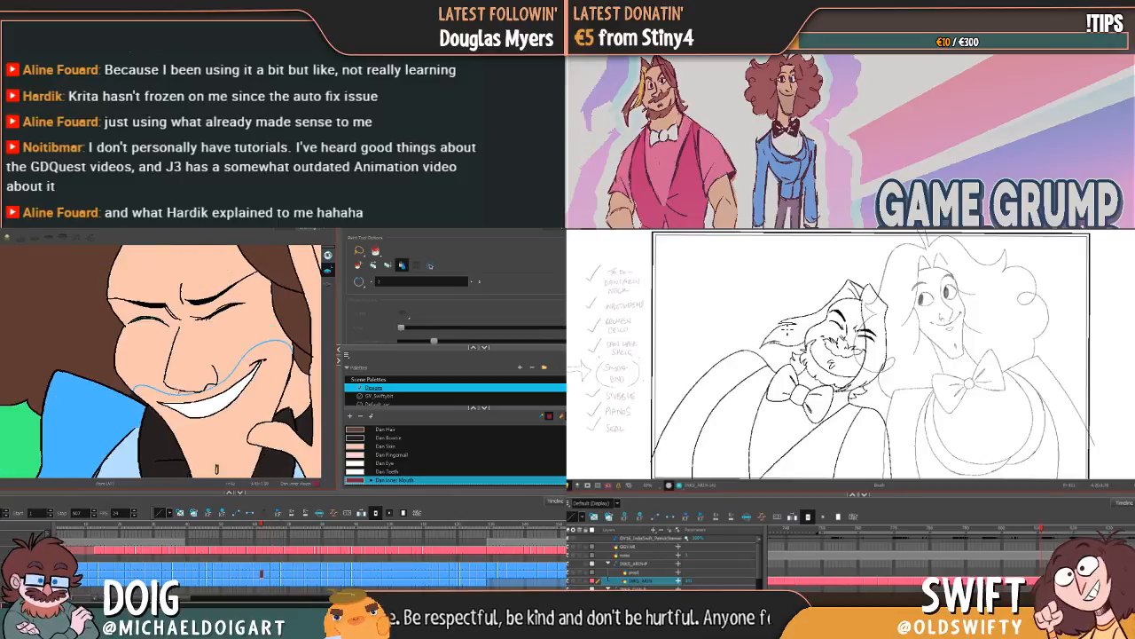
key(g)
drag(176, 338, 178, 431)
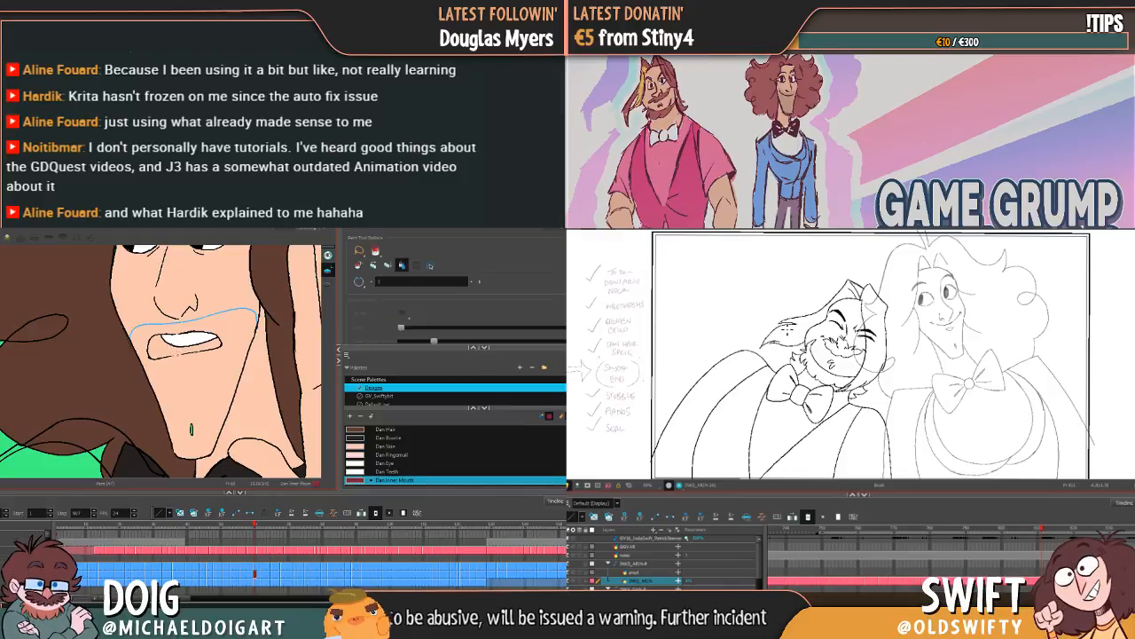
key(alt+b)
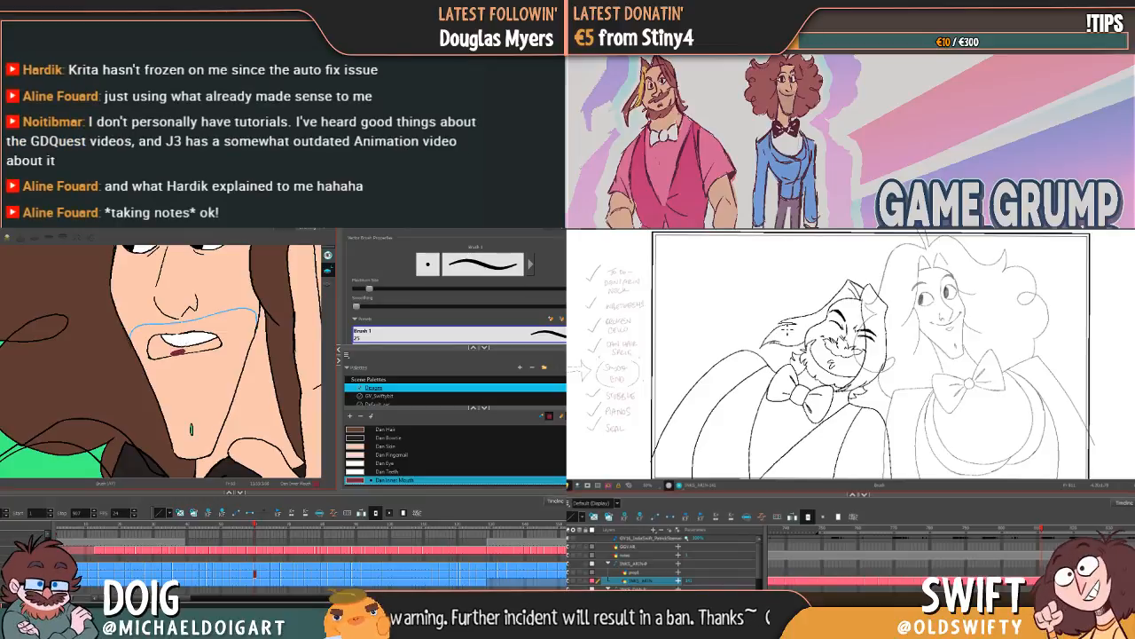
key(alt+i)
click(174, 345)
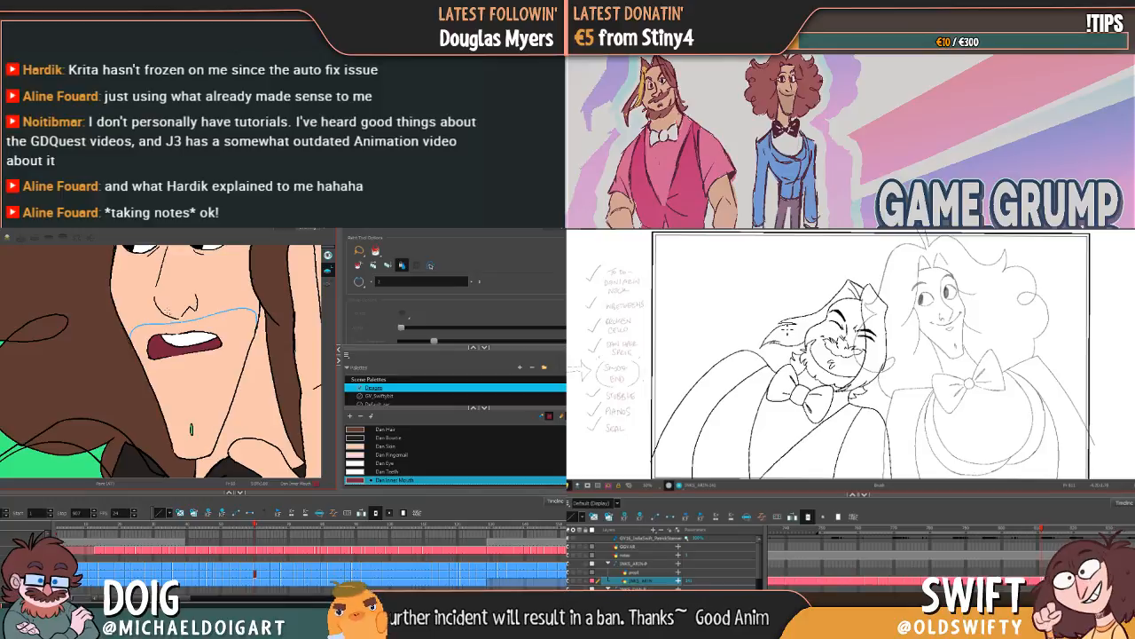
Step: Fill the gaps beside and below the teeth in the preceding grinning poses with Dan Inner Mouth
key(f)
click(182, 339)
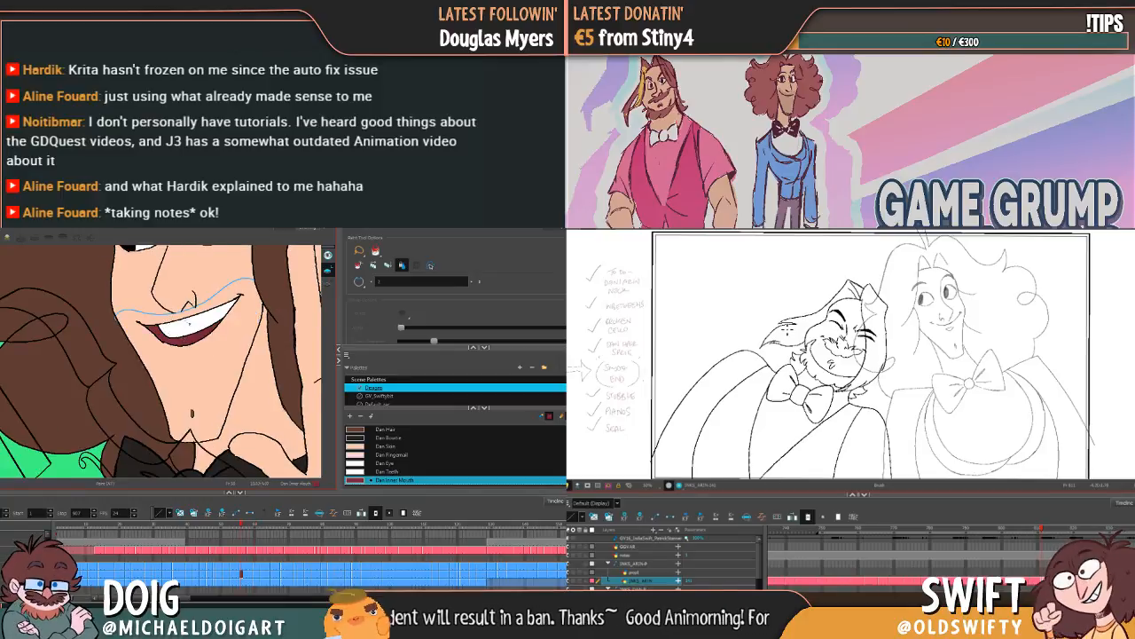
key(f)
click(160, 343)
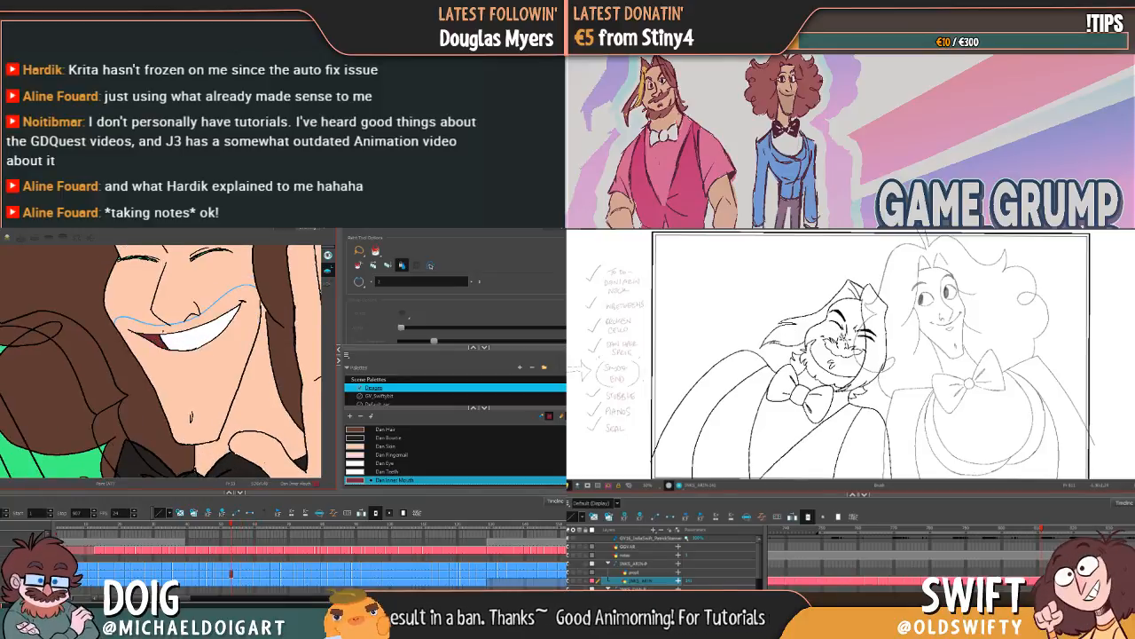
key(f)
click(152, 316)
Step: Fill the open laugh below the upper teeth and the mouth corner of the preceding grin with Dan Inner Mouth
key(f)
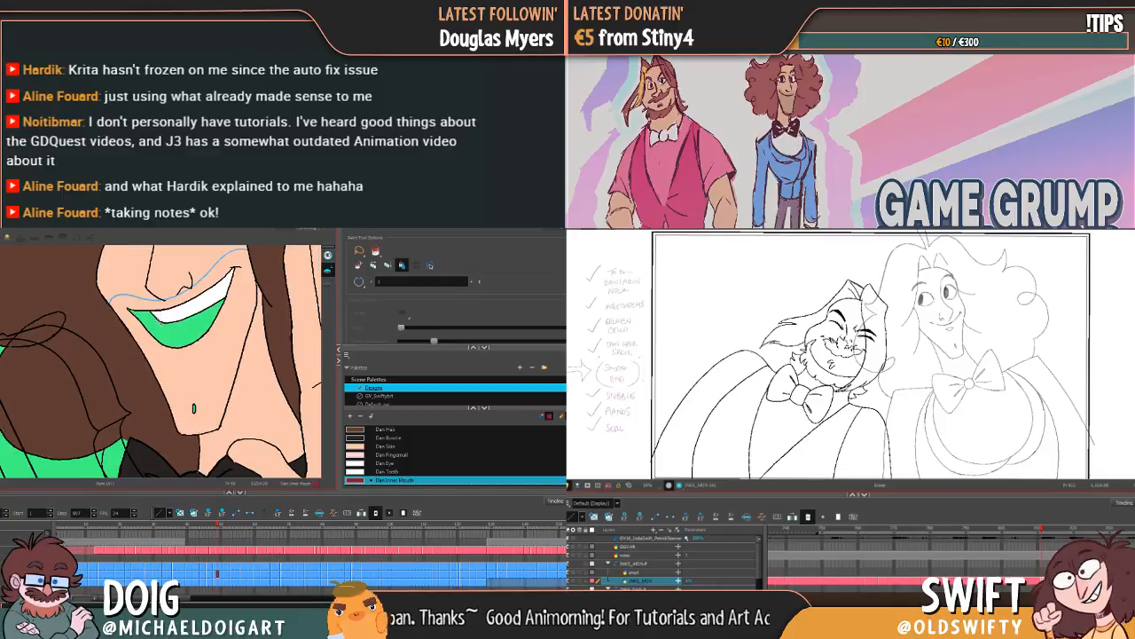
click(153, 327)
key(f)
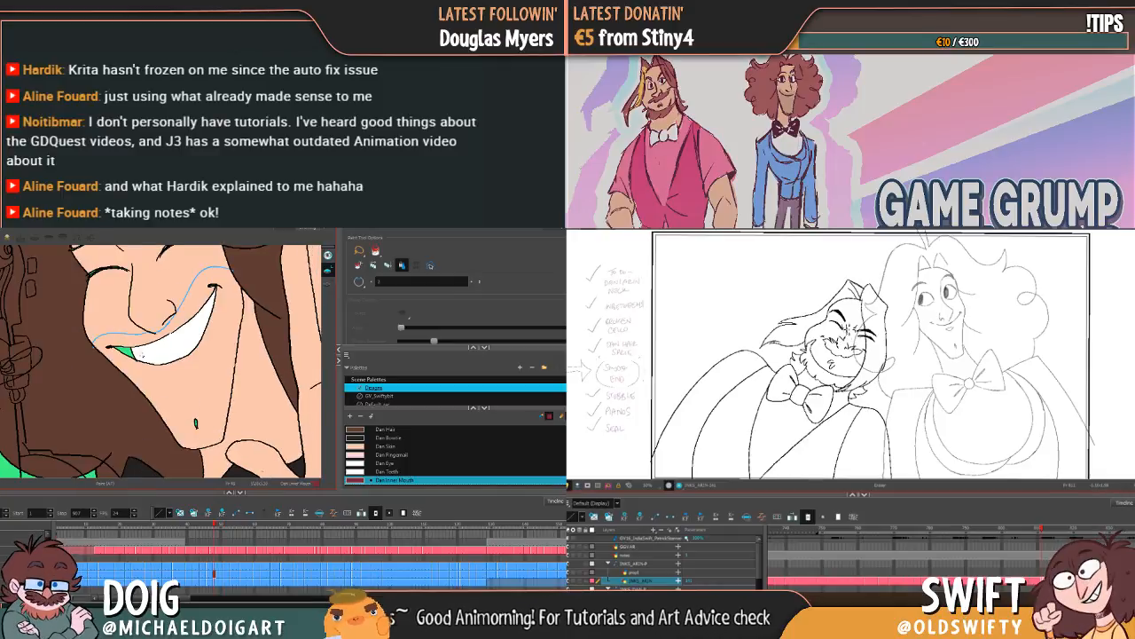
click(124, 352)
key(f)
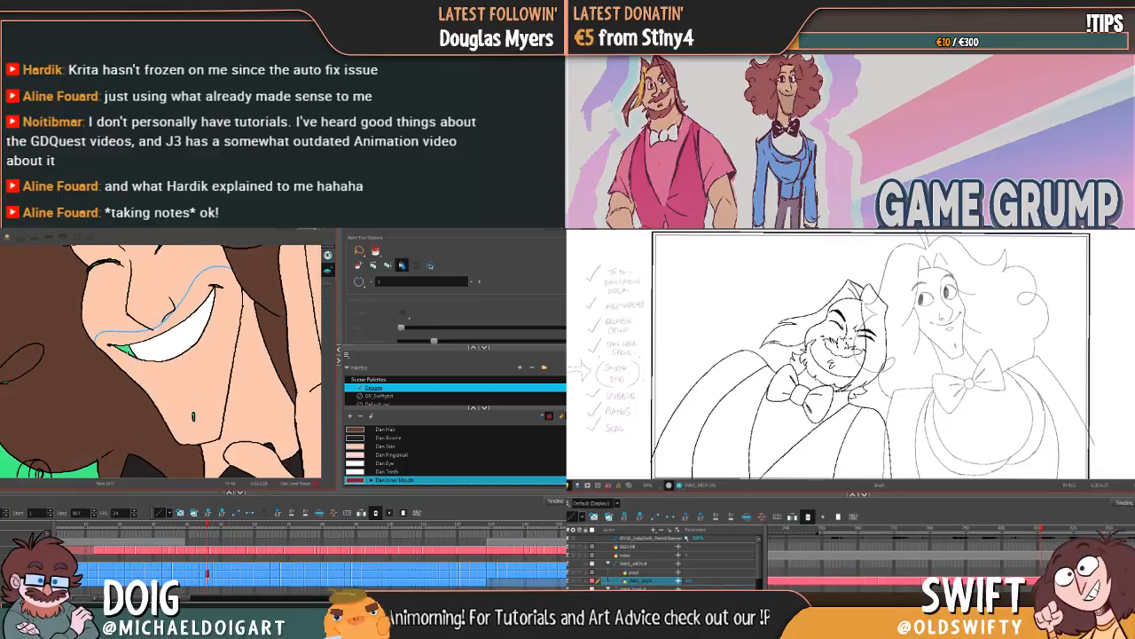
Step: Fill the area around the tongue in the open laugh and the mouth corner of the preceding grin with Dan Inner Mouth
key(f)
click(143, 341)
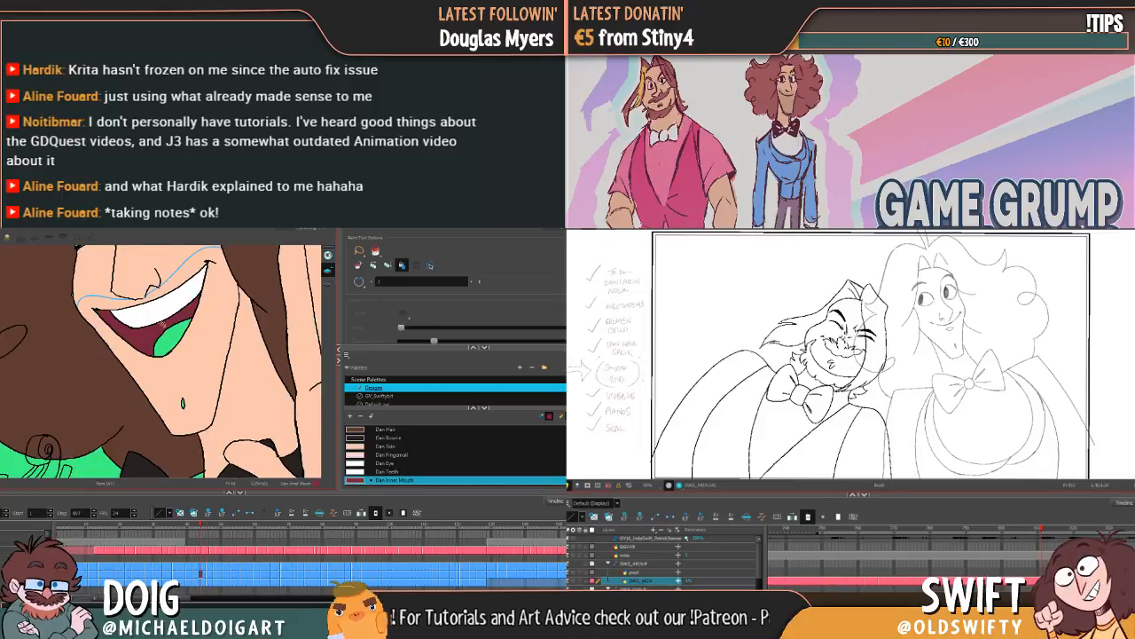
key(f)
click(126, 357)
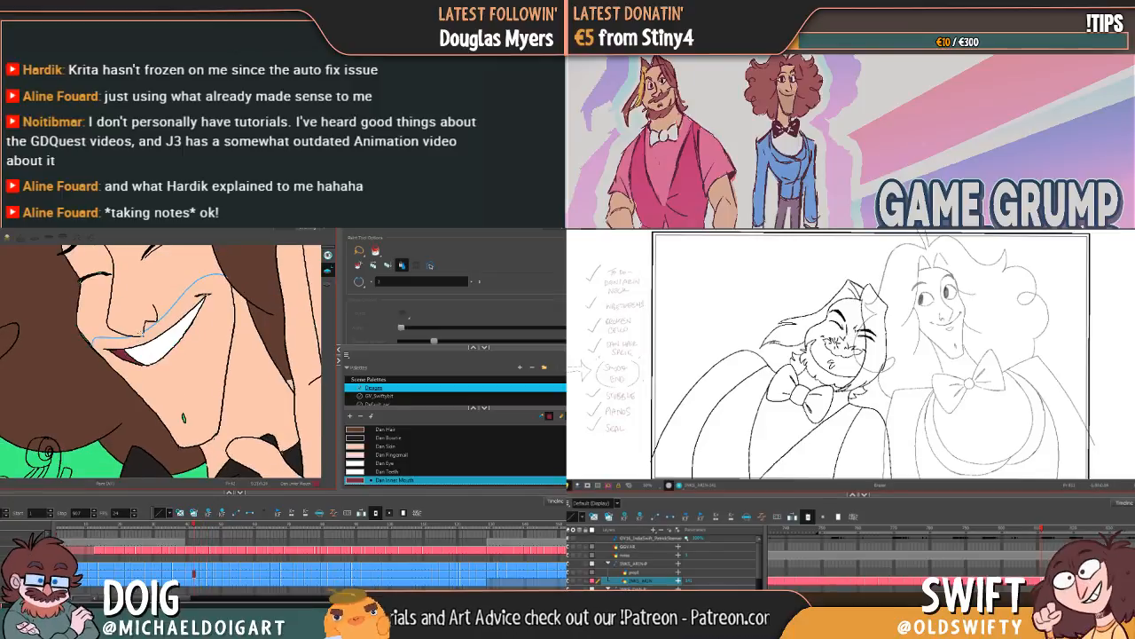
Step: Fill the mouth corner of the closed-eyed grin and the inside of the open laugh below the teeth with Dan Inner Mouth
key(f)
click(140, 342)
key(f)
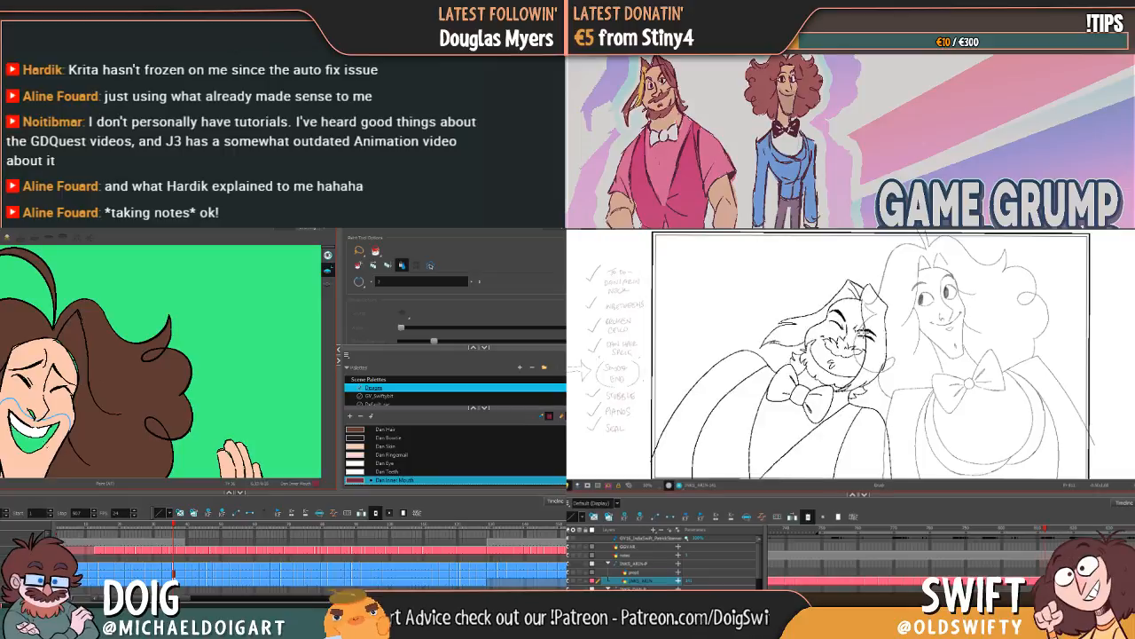
key(period)
click(36, 433)
key(comma)
key(comma)
key(f)
key(f)
key(f)
key(period)
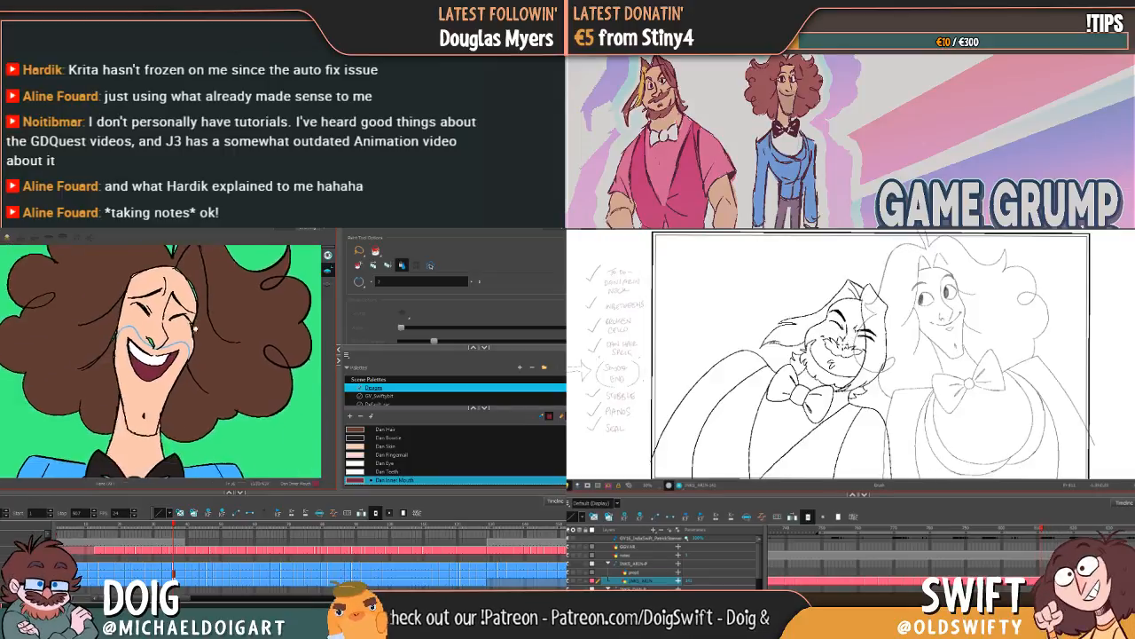
Step: Go back through the preceding squinting grins and bared-teeth grimaces, filling the gaps around their teeth with Dan Inner Mouth
key(alt+e)
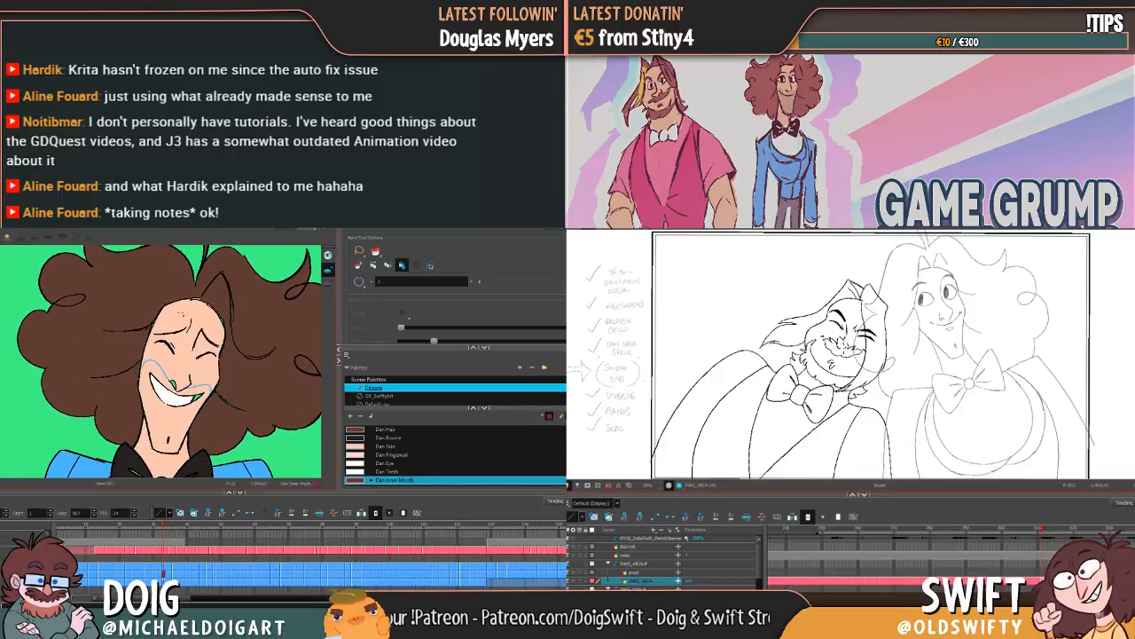
key(f)
click(176, 365)
key(f)
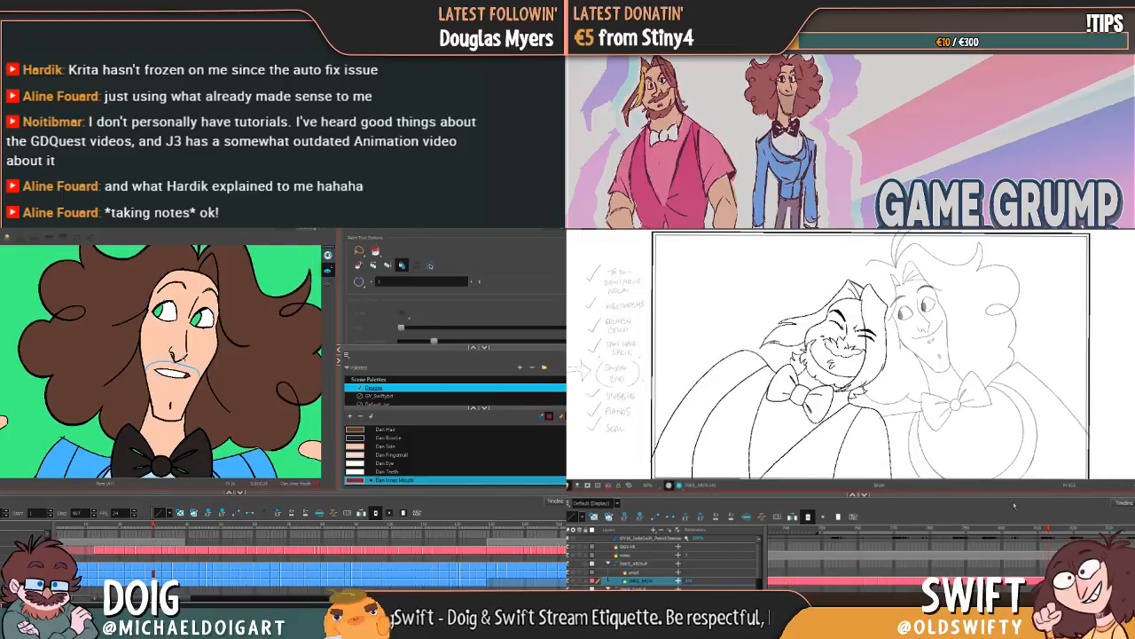
key(f)
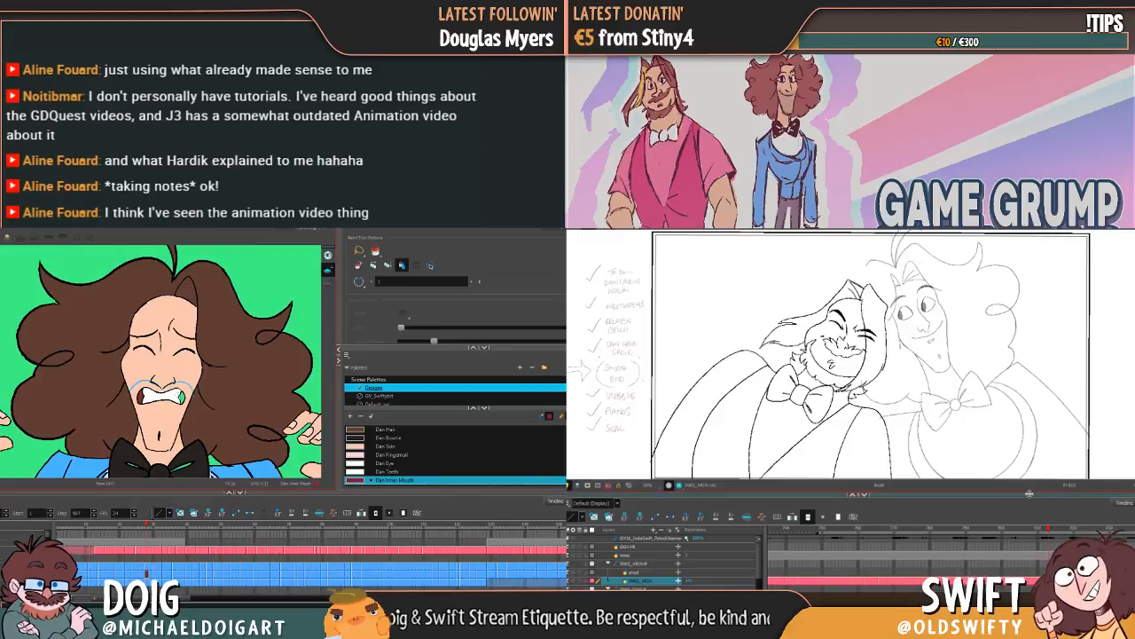
key(f)
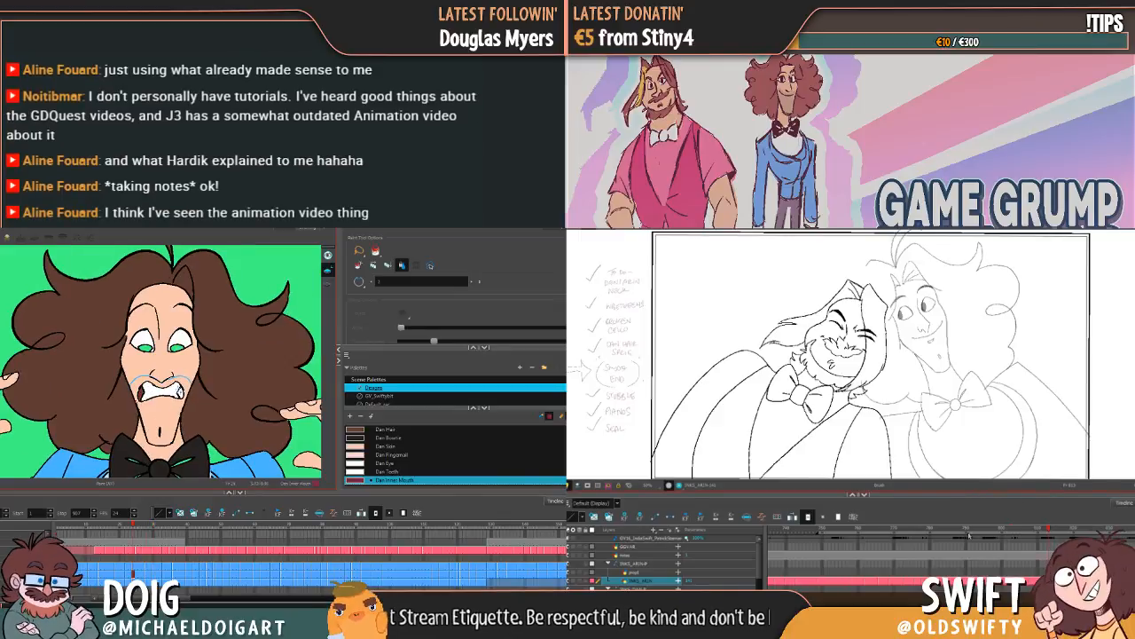
Step: Scrub the bearded character's scene ahead to another pose and switch to the Brush and Paint tools
mouse_move(1010, 530)
mouse_down()
mouse_move(1071, 529)
mouse_move(1061, 529)
mouse_up()
key(alt+b)
key(alt+i)
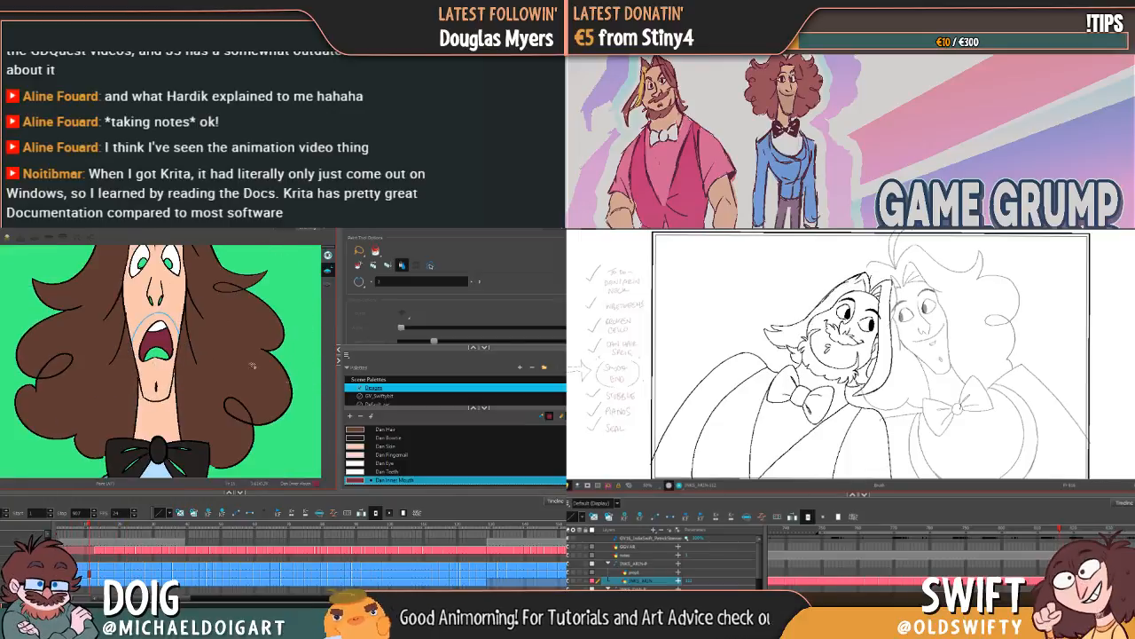
Step: Add a new colour to the scene palette and name it Dan Tongue
click(351, 415)
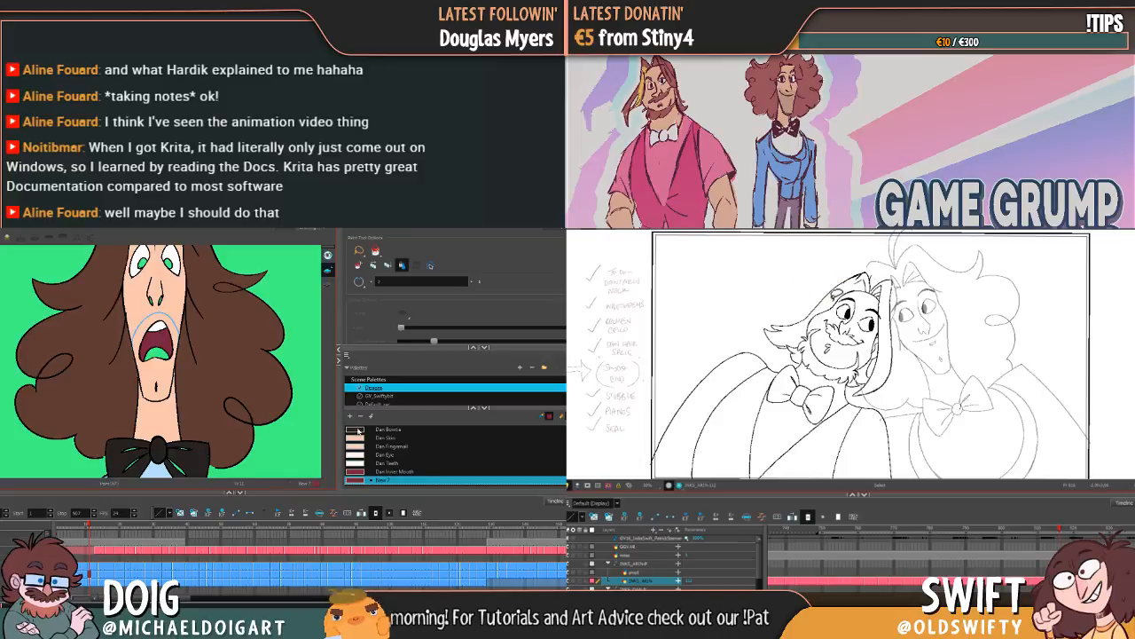
double_click(380, 480)
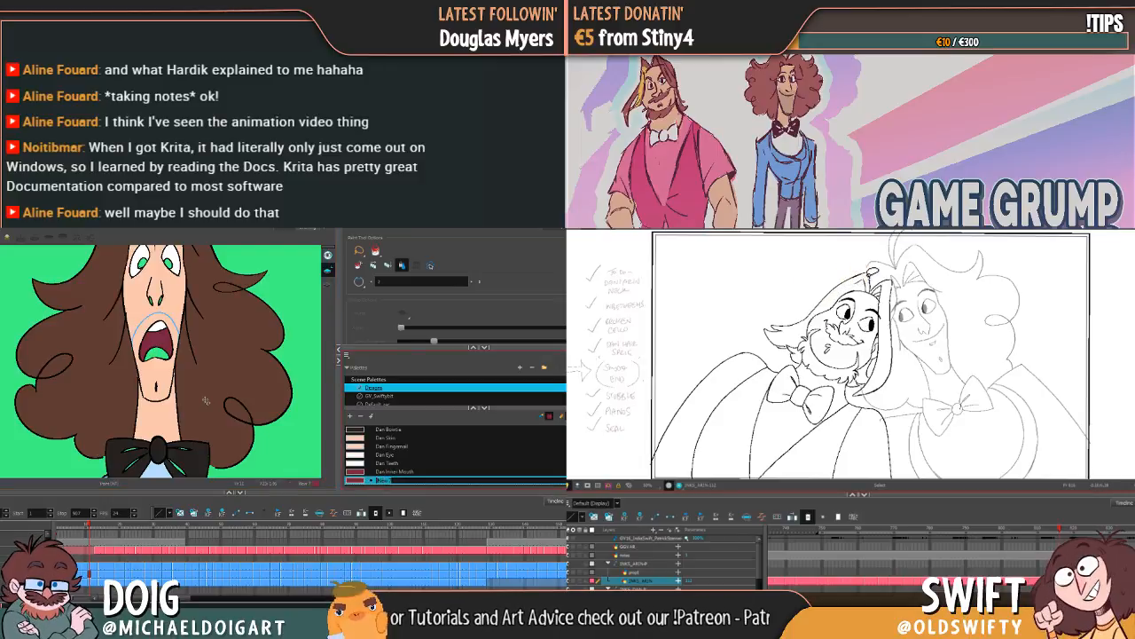
text(Edn Tongue)
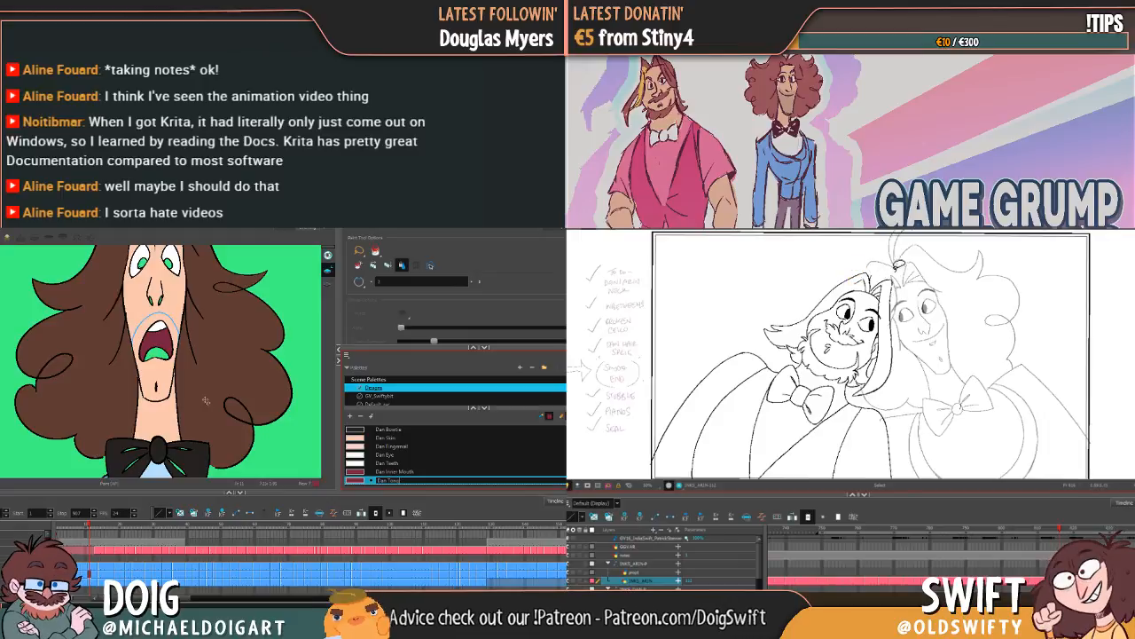
text(ue)
key(Tab)
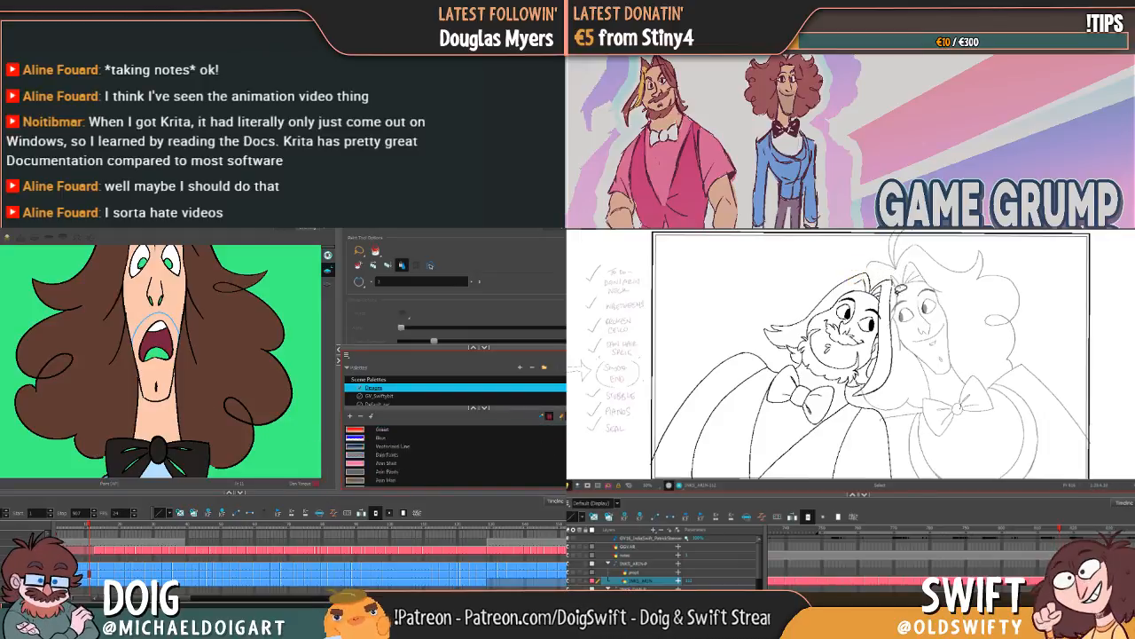
Step: Set Dan Tongue to a muted crimson and fill the tongue of the wide-eyed screaming pose with it
drag(561, 435, 555, 485)
double_click(360, 481)
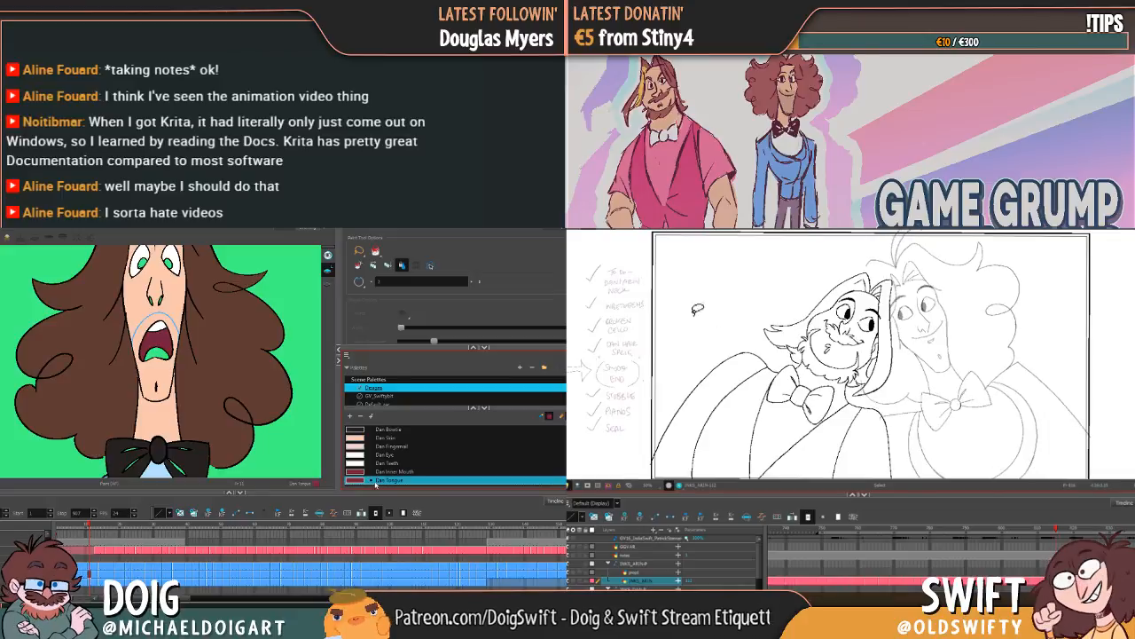
click(430, 353)
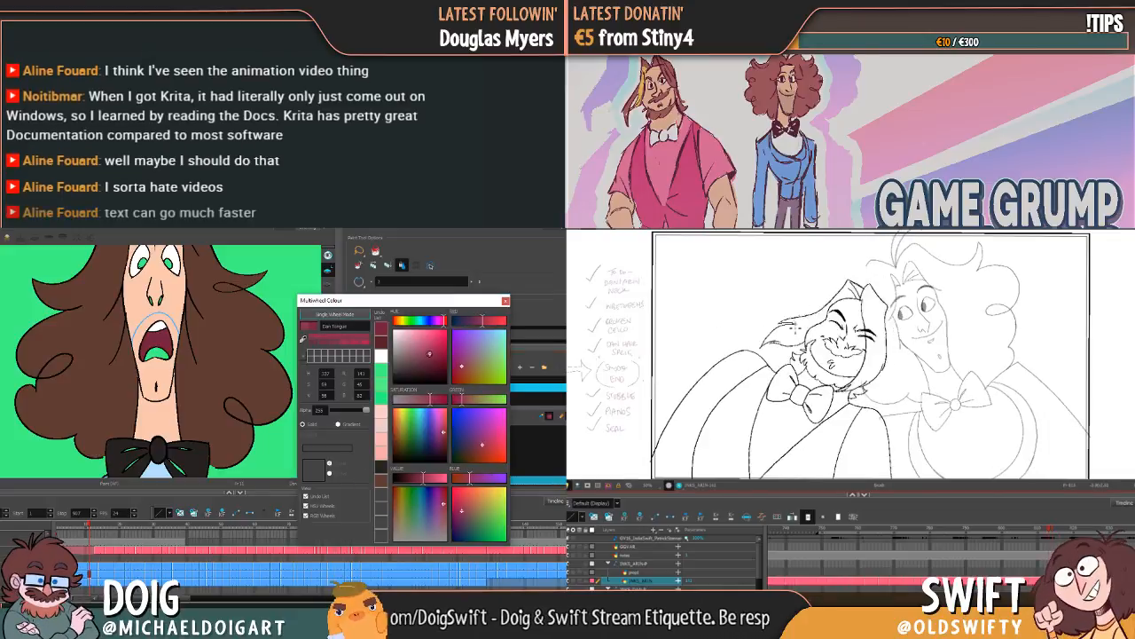
click(505, 301)
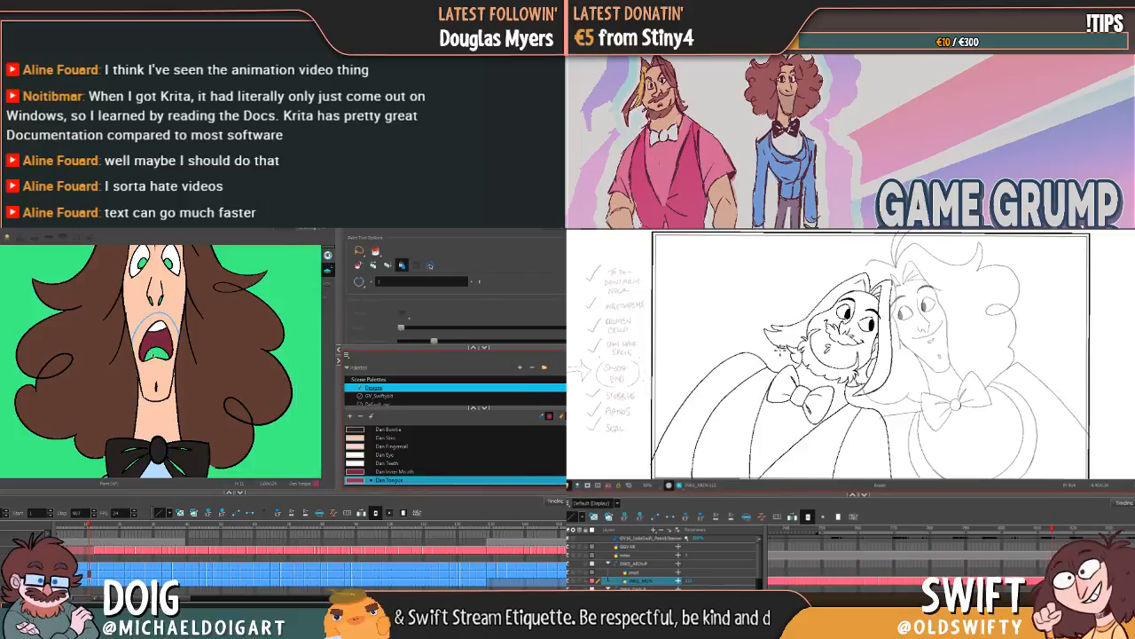
click(159, 344)
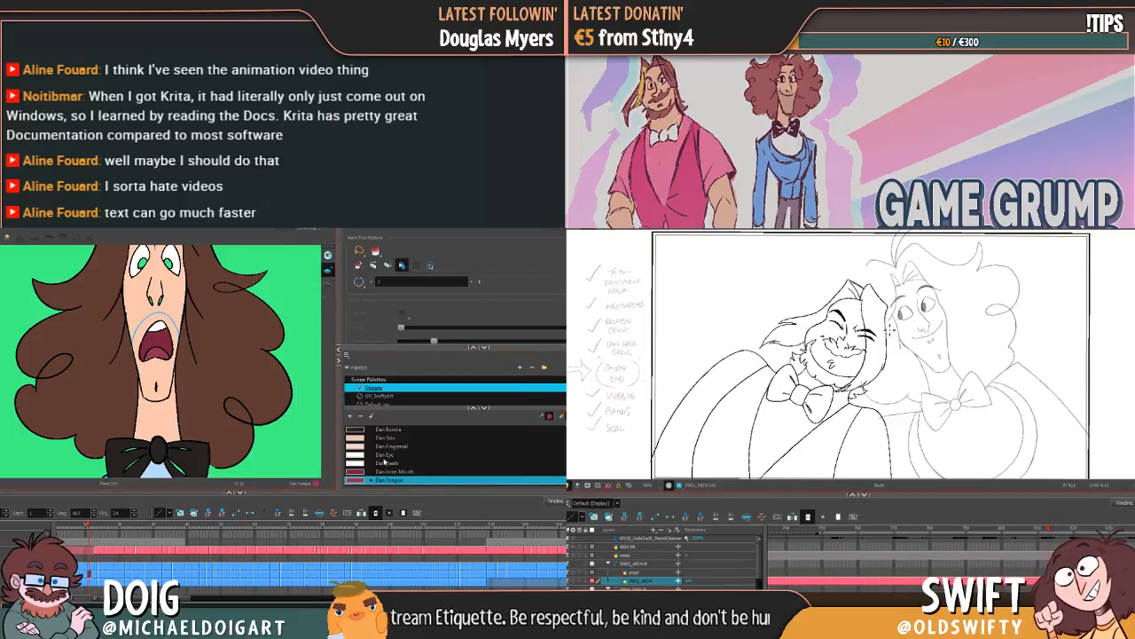
Step: Brighten Dan Tongue to a livelier pink with a value of 79
double_click(356, 480)
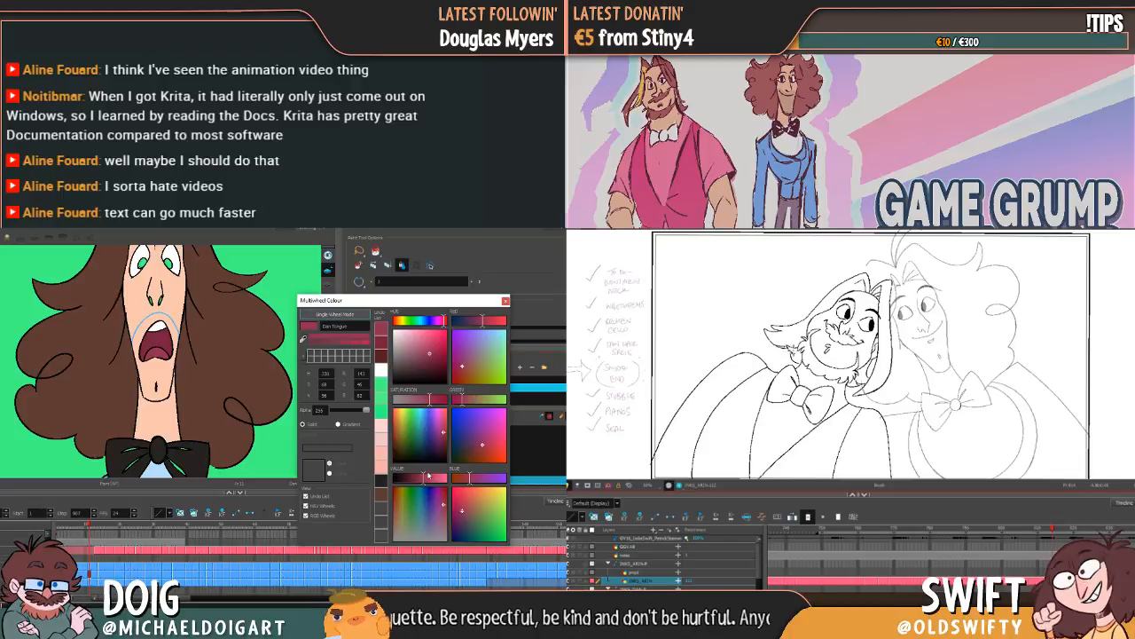
drag(426, 484, 436, 485)
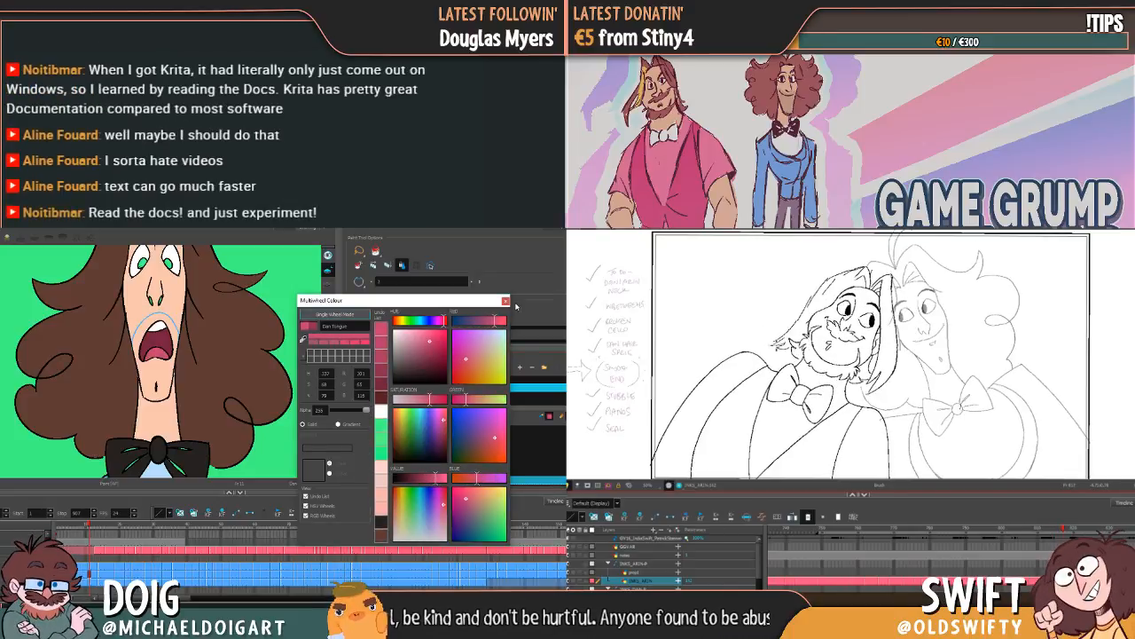
click(504, 301)
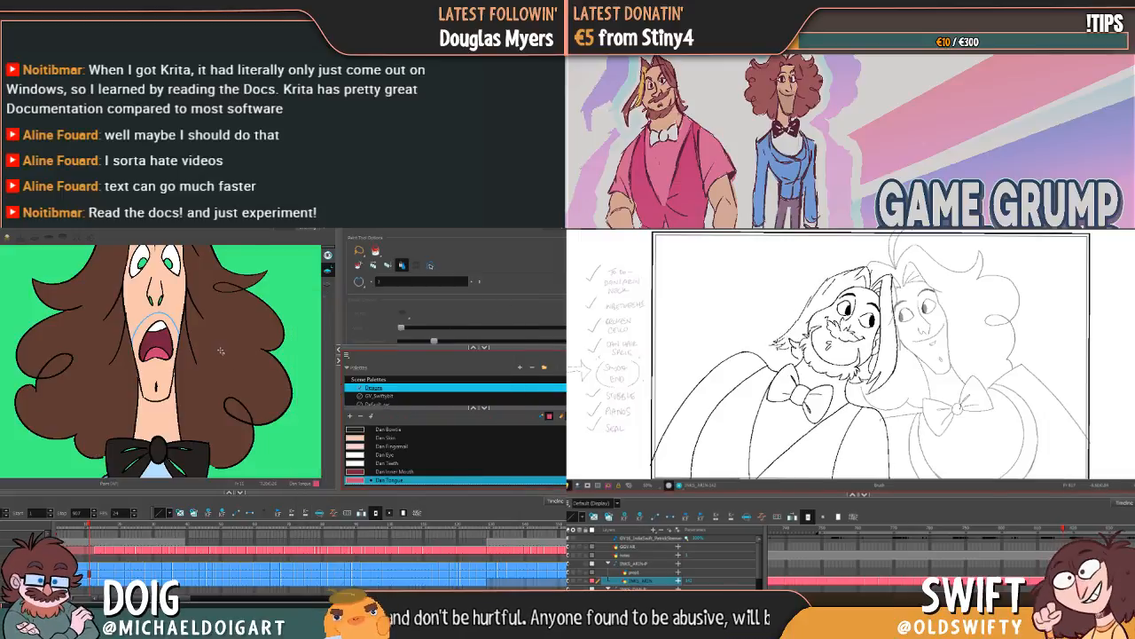
Step: Step through the curly-haired character's early screaming, talking and grinning poses to check for unpainted tongues
key(comma)
key(period)
key(period)
key(period)
key(period)
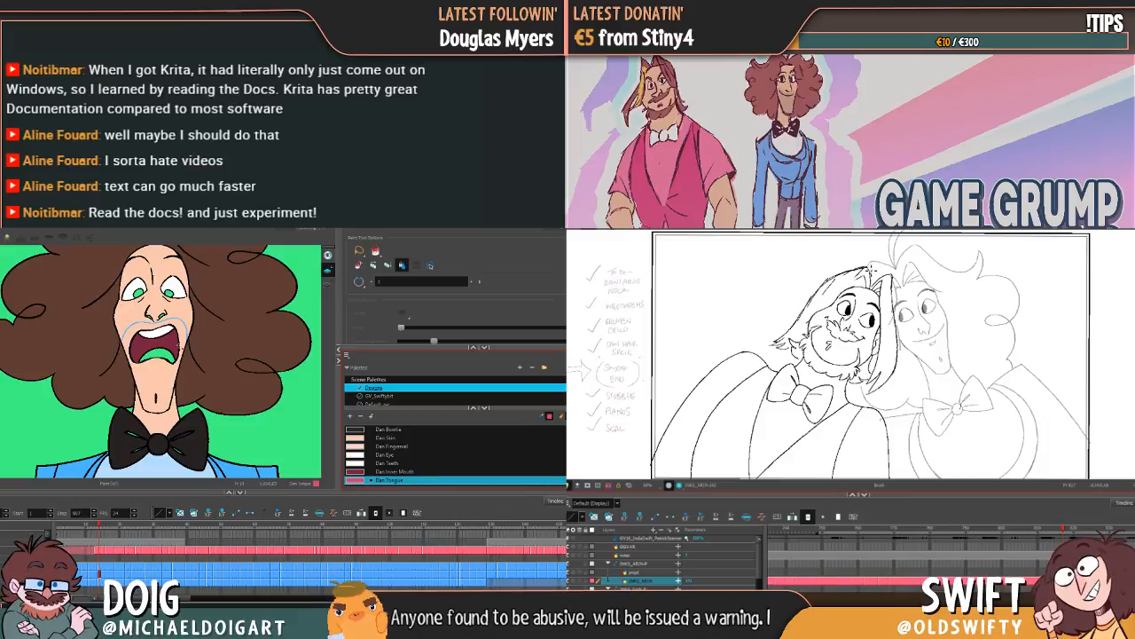
key(period)
key(period)
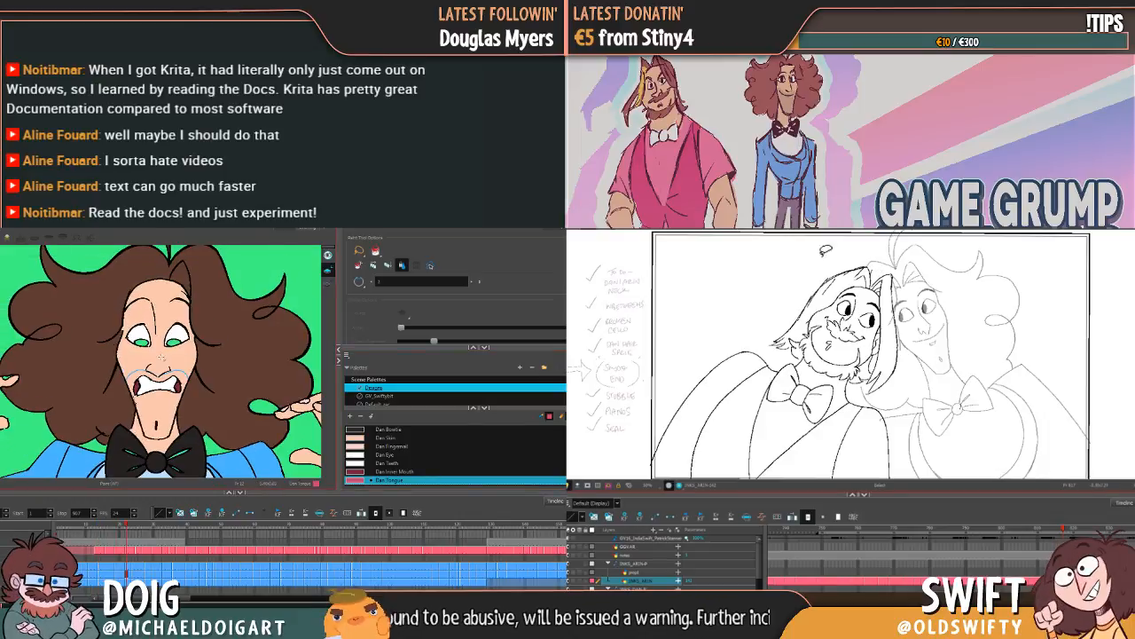
key(period)
key(period)
key(period)
key(period)
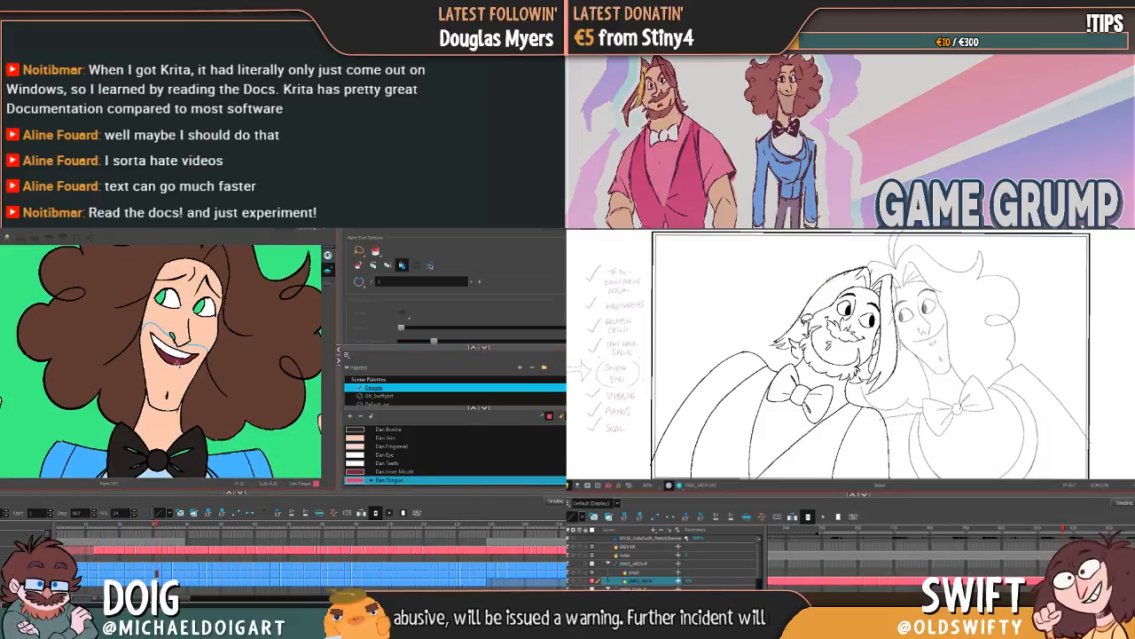
key(period)
key(period)
key(period)
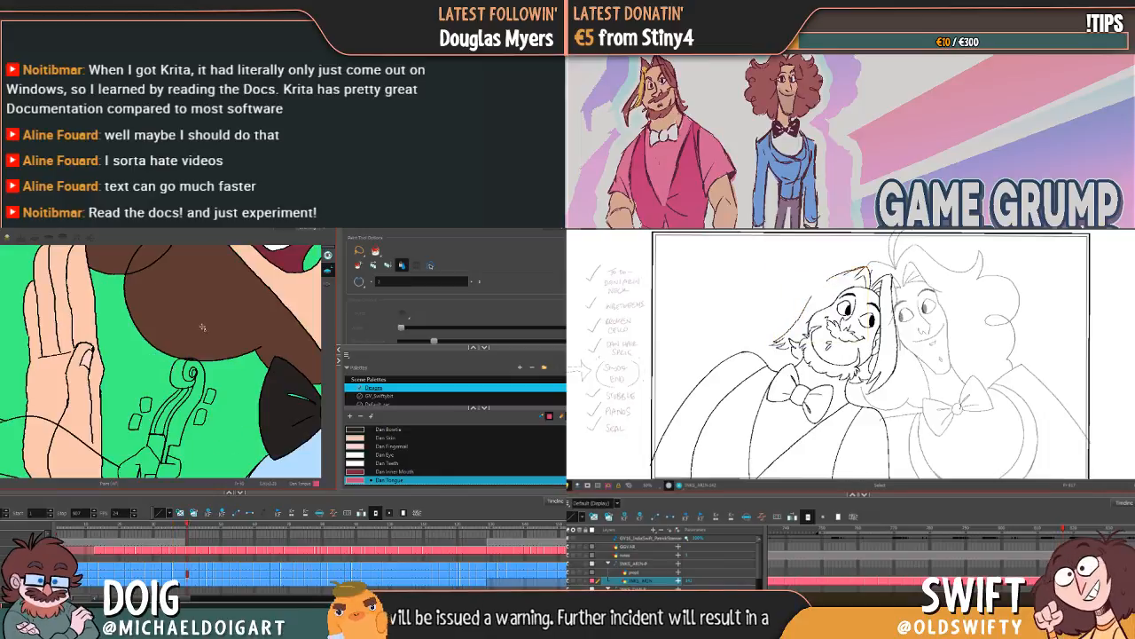
key(comma)
key(comma)
key(comma)
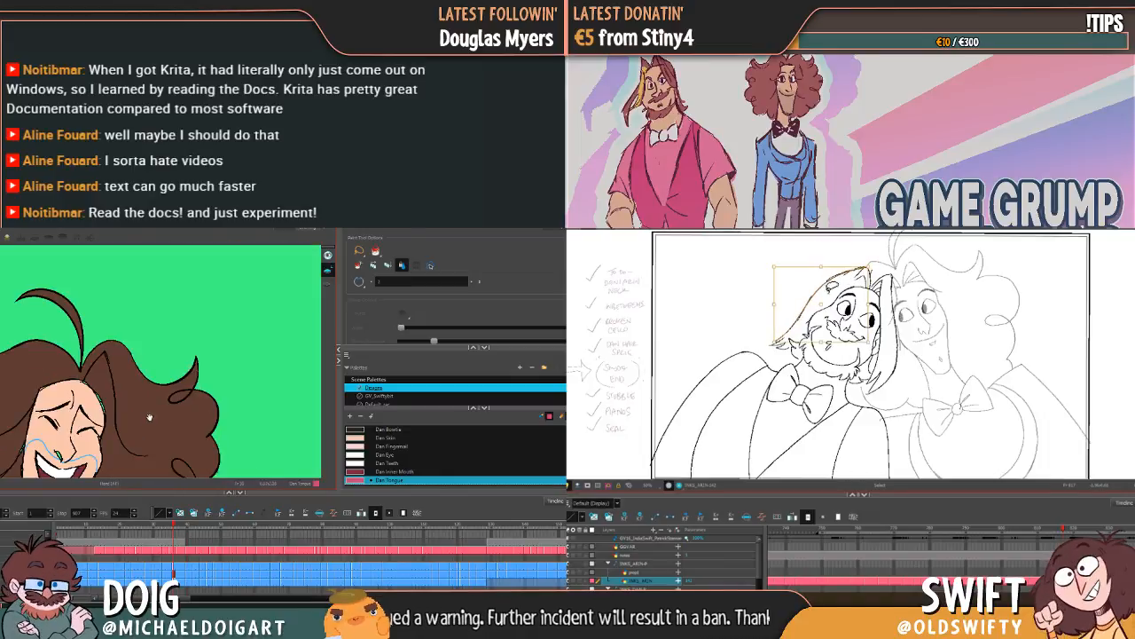
key(period)
key(period)
key(period)
key(period)
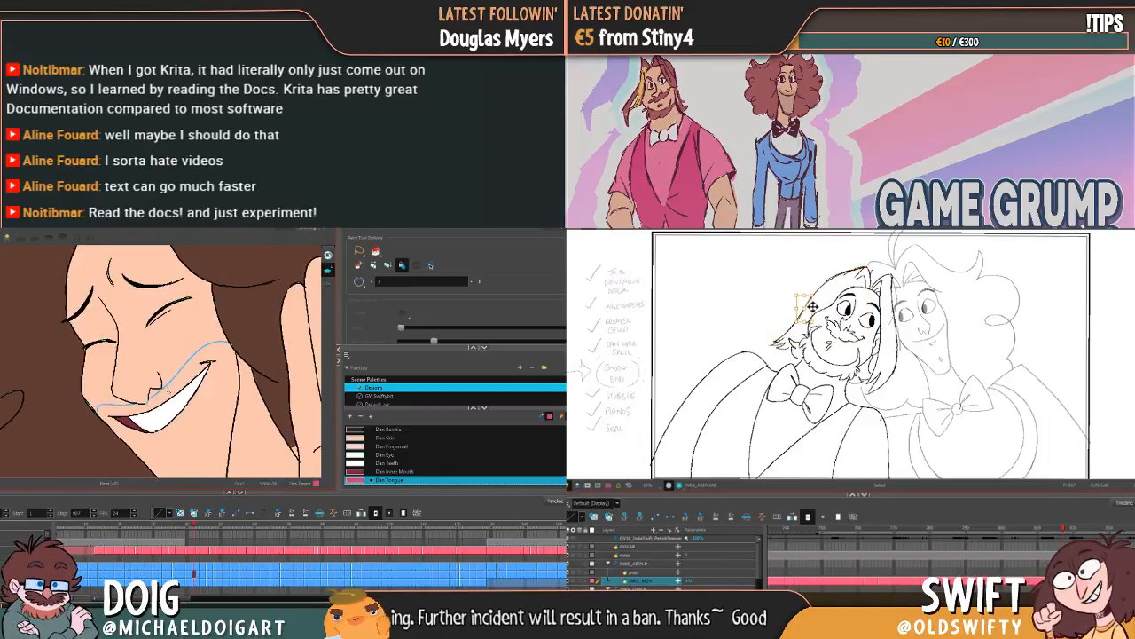
key(period)
key(period)
key(period)
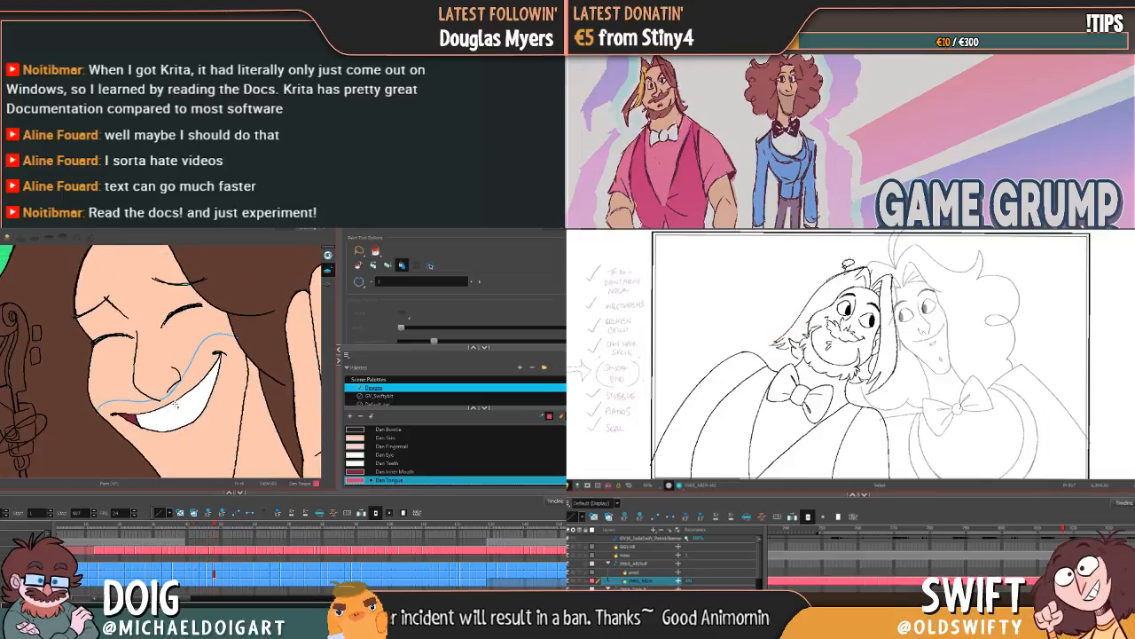
Step: Continue through the talking, hand-to-face and profile poses up to the wide laugh, checking each mouth for an unpainted tongue
key(g)
key(g)
key(g)
key(g)
key(g)
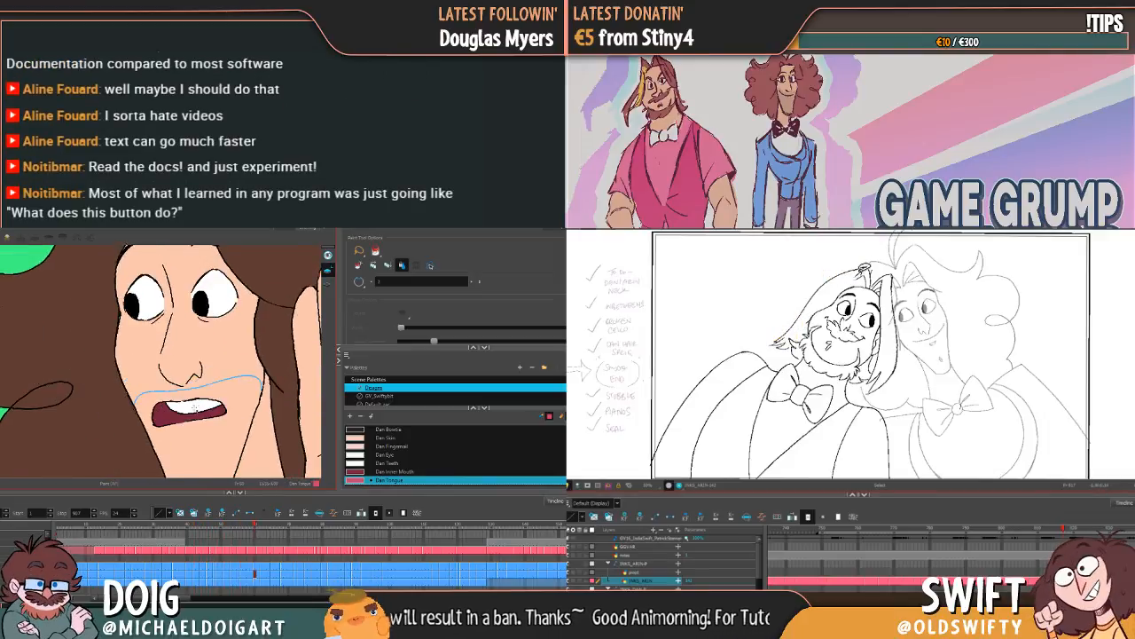
key(g)
key(g)
key(g)
key(g)
key(g)
key(g)
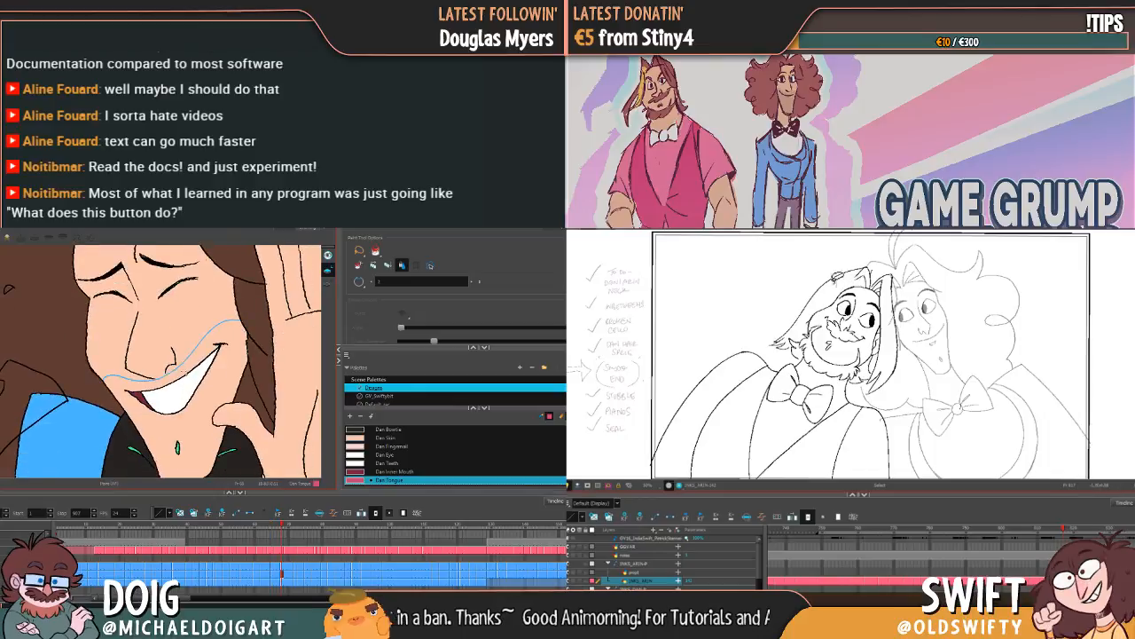
click(837, 276)
key(g)
key(g)
key(f)
key(f)
key(g)
key(g)
key(g)
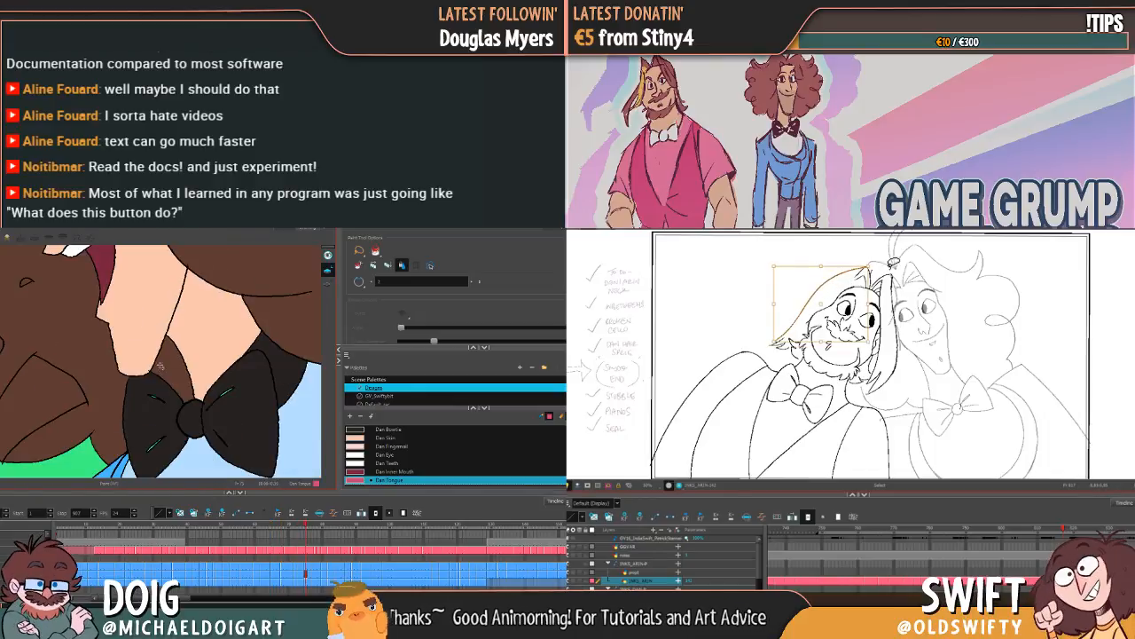
key(g)
key(g)
key(g)
key(g)
key(g)
key(g)
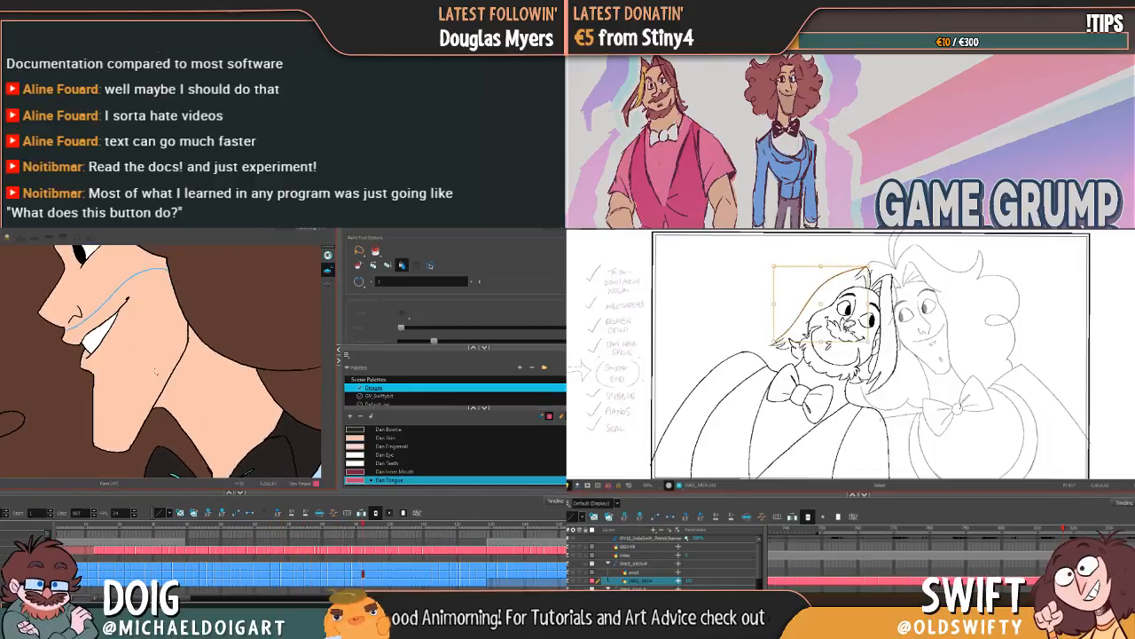
key(g)
key(g)
key(g)
key(g)
key(g)
key(g)
key(Escape)
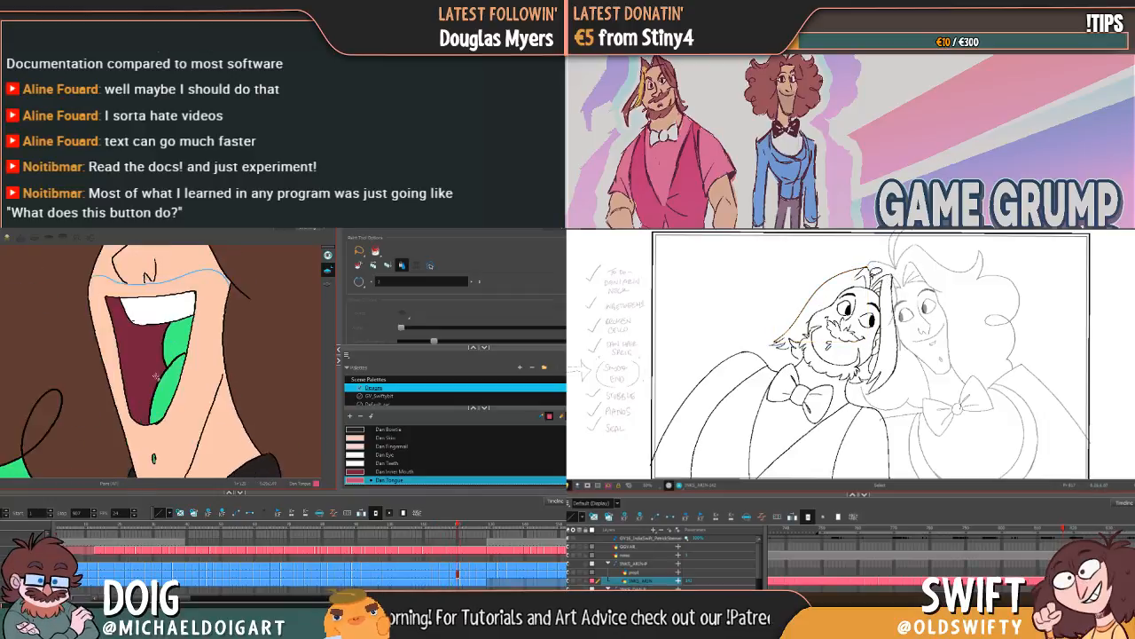
Step: Fill the wide laugh's tongue with Dan Tongue and the gap beside it below the teeth with Dan Bowtie
key(g)
key(g)
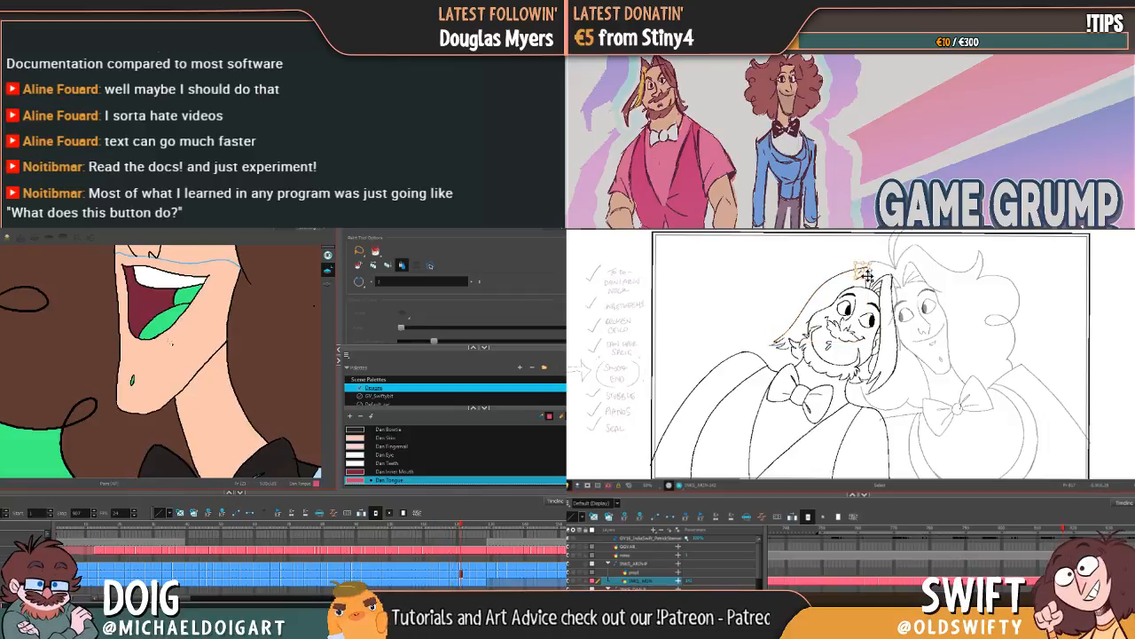
key(f)
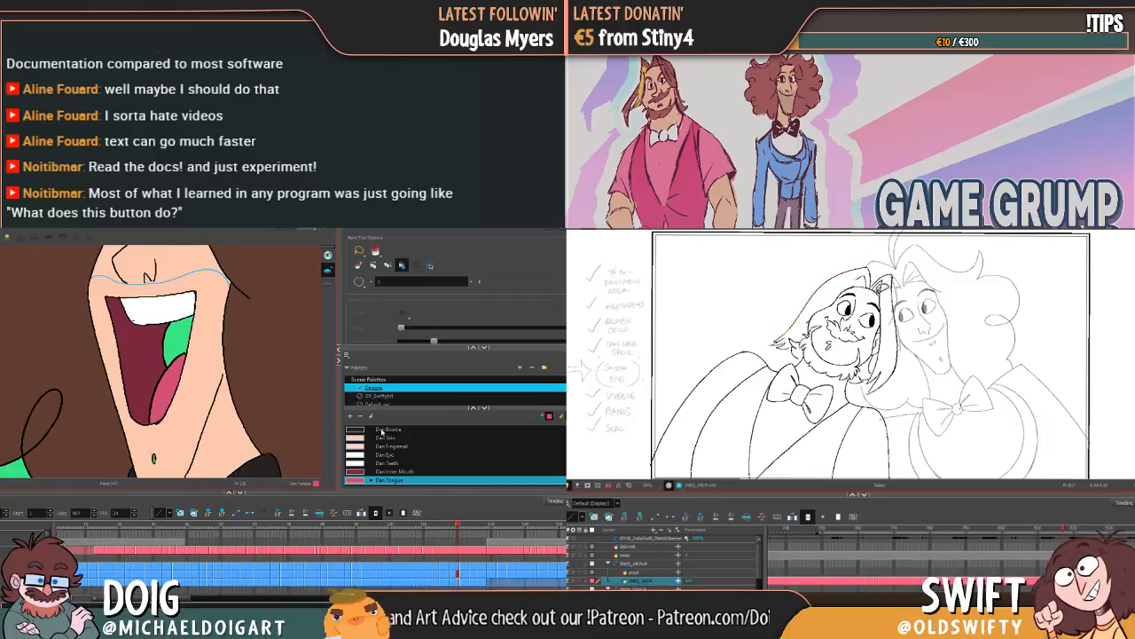
click(384, 429)
click(176, 340)
Step: In the following laugh pose, fill the gap beside the teeth with Dan Bowtie and the tongue with Dan Tongue
key(g)
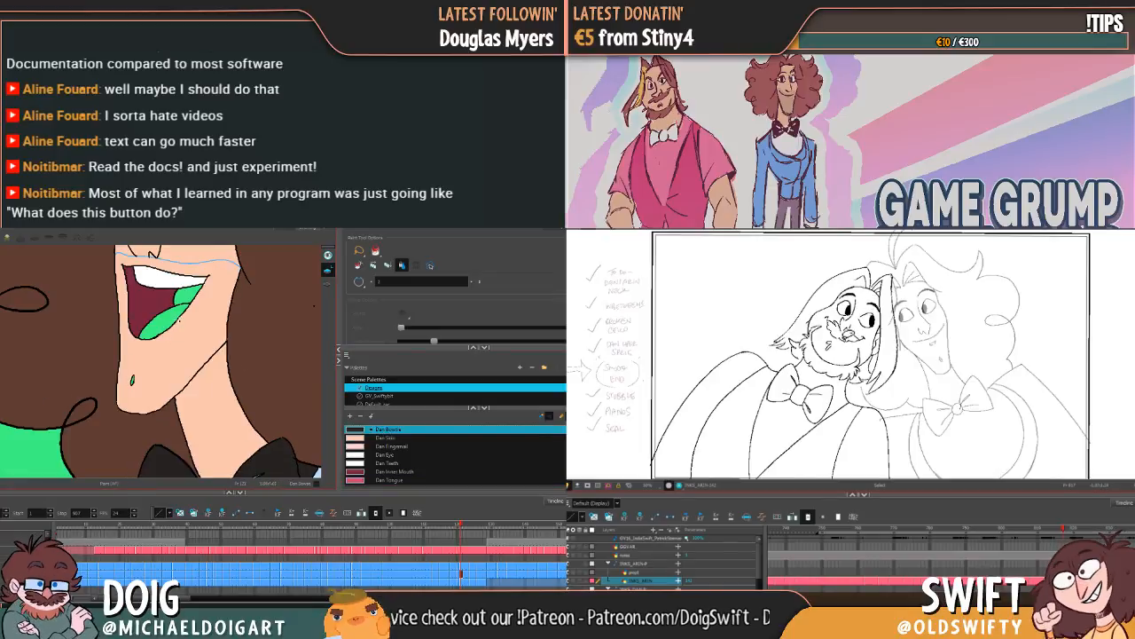
click(198, 287)
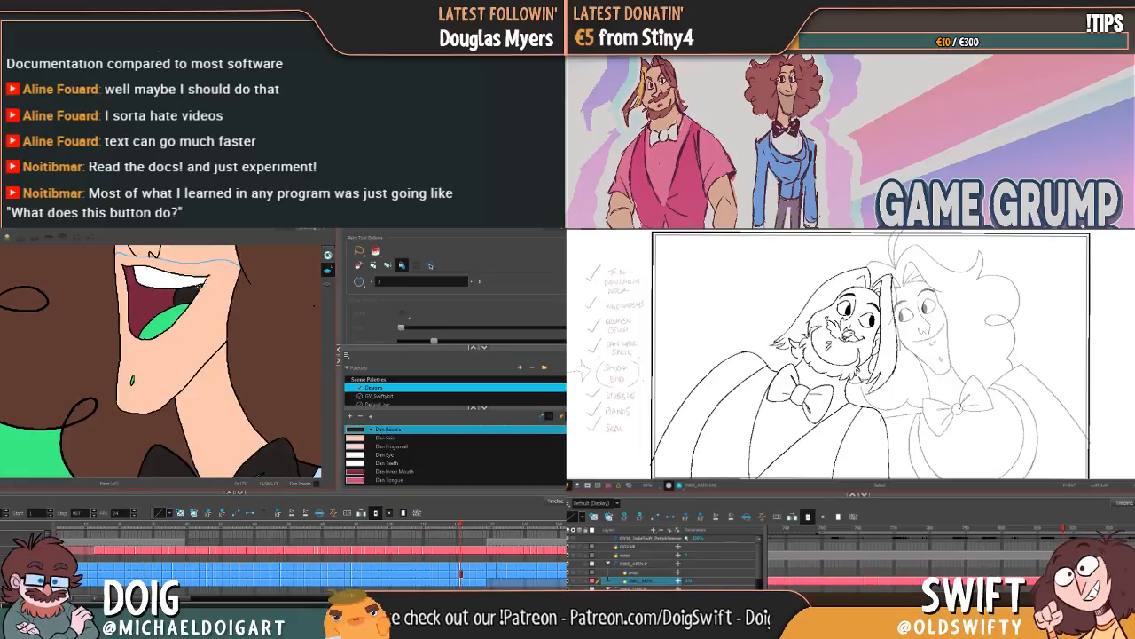
click(383, 480)
click(188, 312)
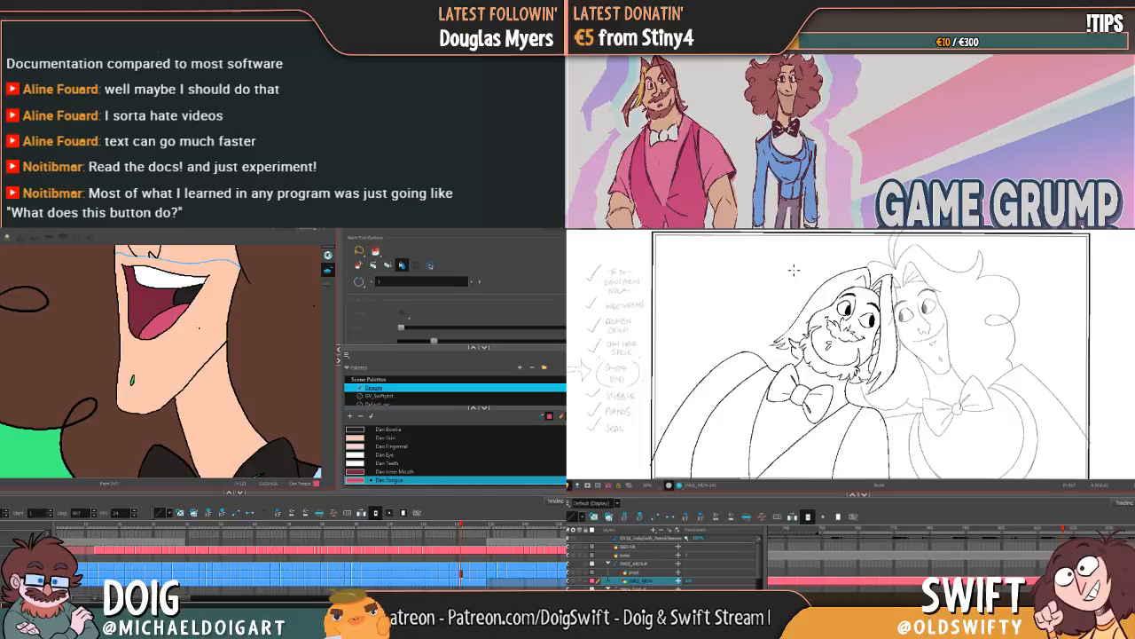
Step: Step through the remaining laughing poses to check the curly-haired character's mouth for unpainted tongue areas
key(g)
key(g)
key(g)
click(131, 323)
key(g)
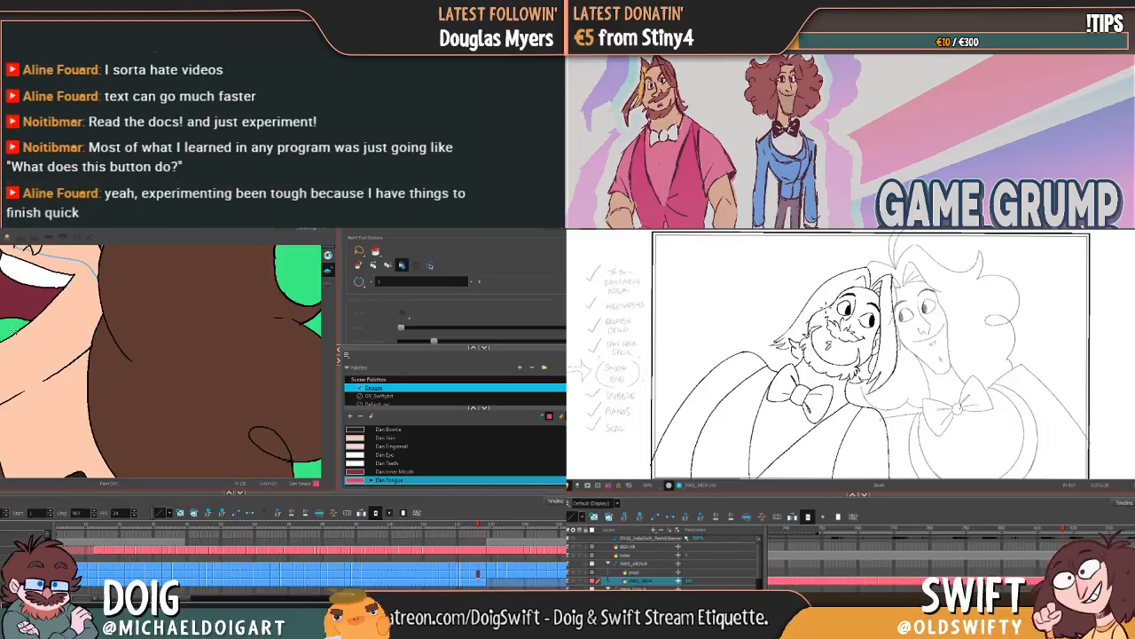
key(g)
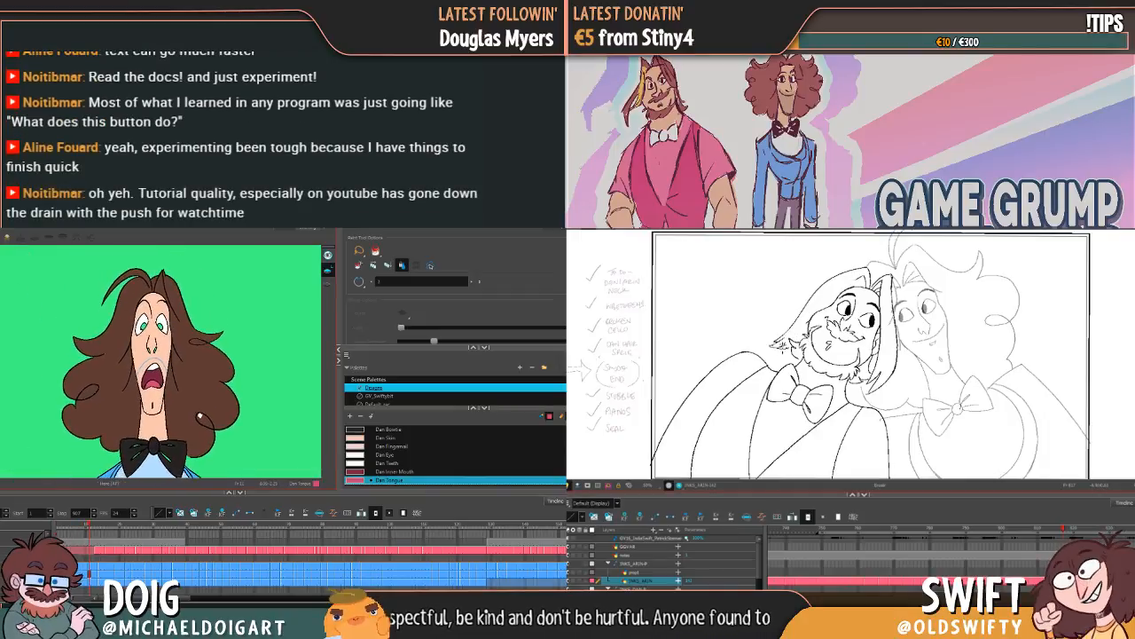
Step: Add a palette colour based on Dan Bowtie, name it Dan Pupil, and select it for painting the startled pose's pupils
click(388, 429)
key(b)
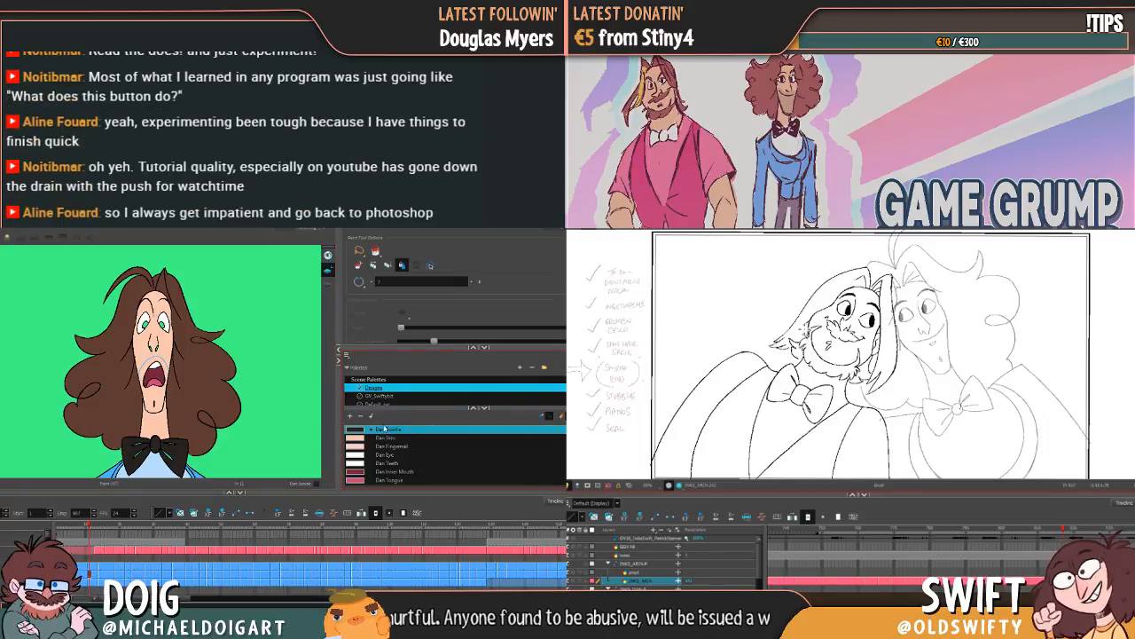
click(351, 416)
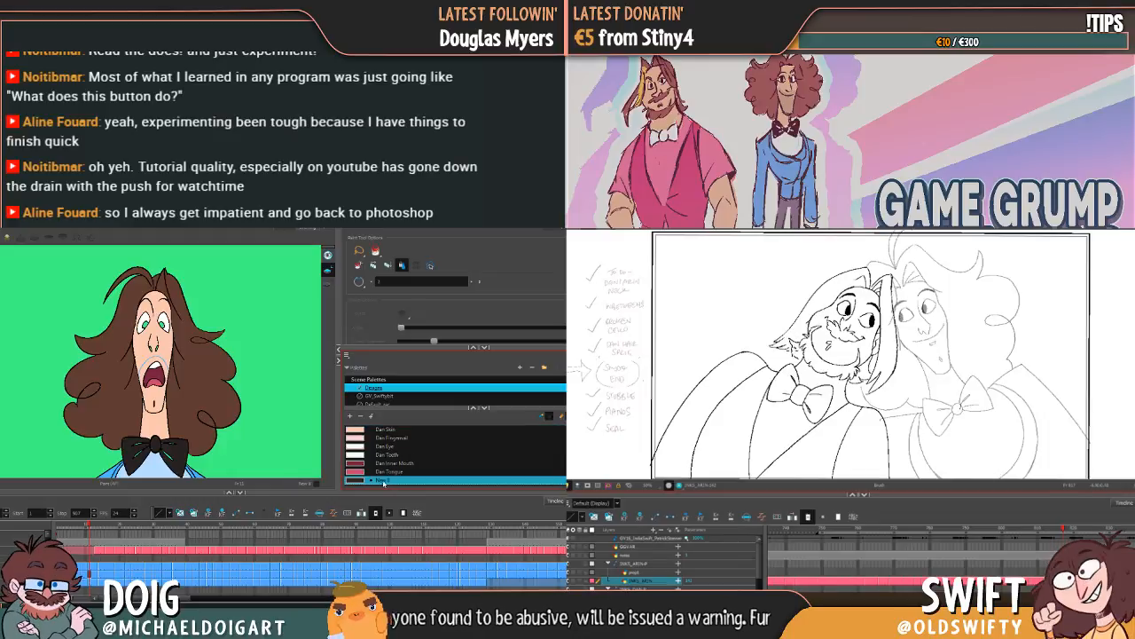
double_click(385, 481)
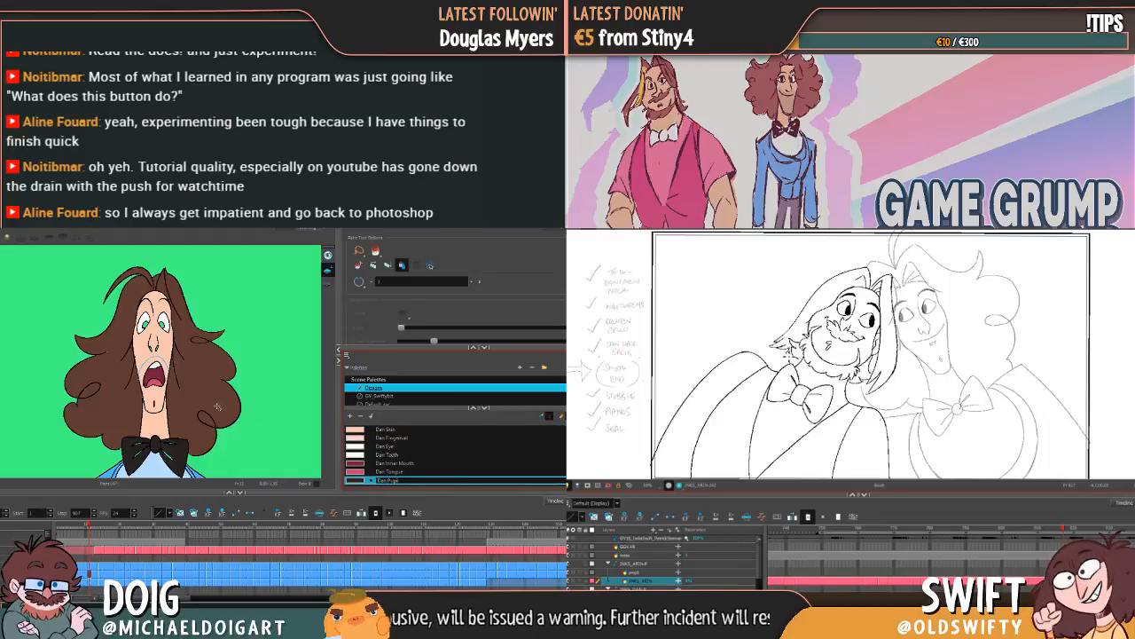
key(Tab)
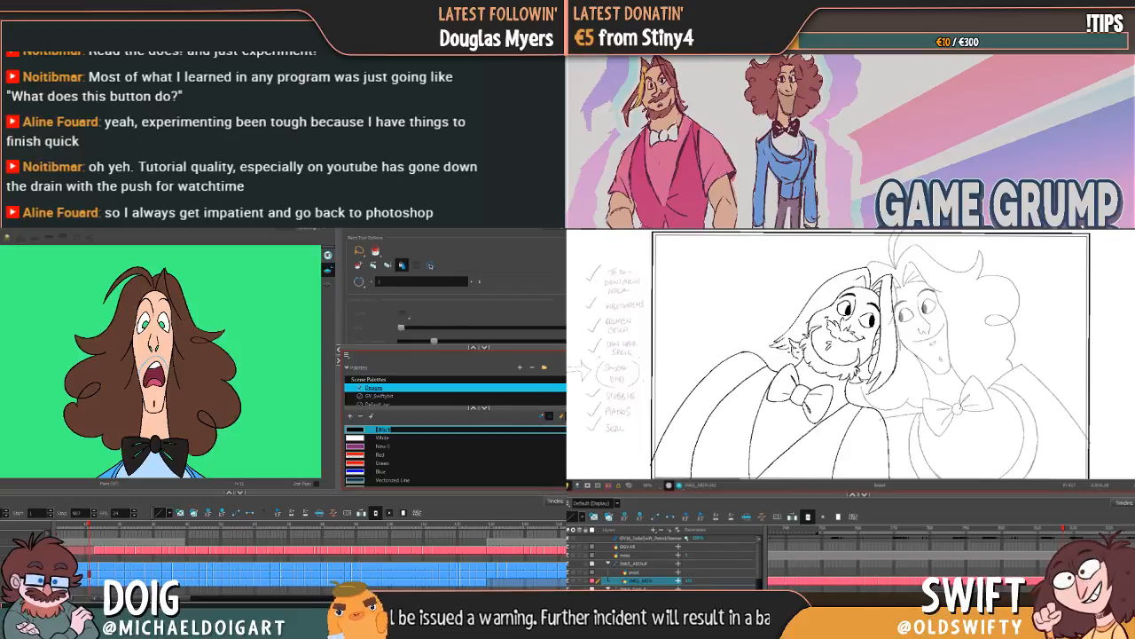
scroll(468, 477, down, 5)
click(355, 480)
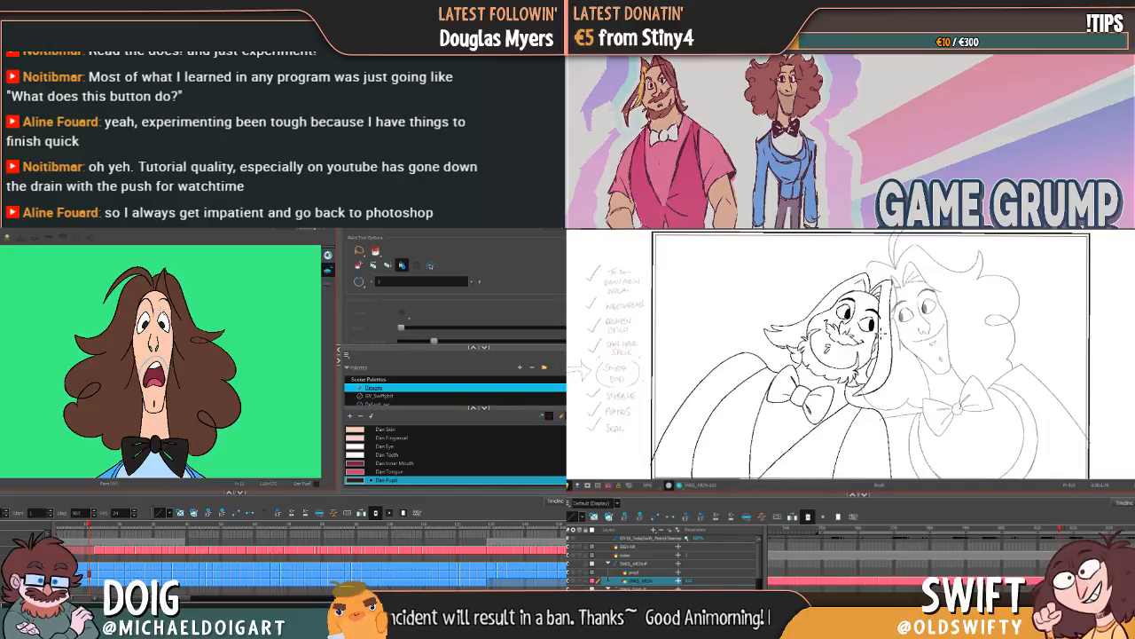
Step: Fill the pupils of the curly-haired character's screaming pose with Dan Pupil
key(g)
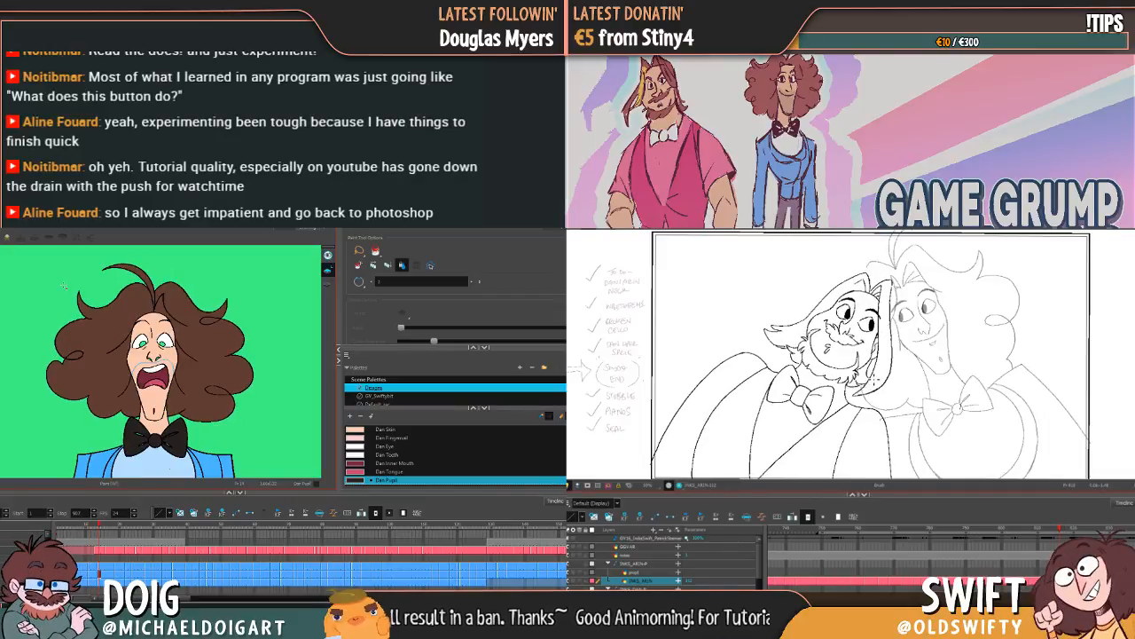
key(2)
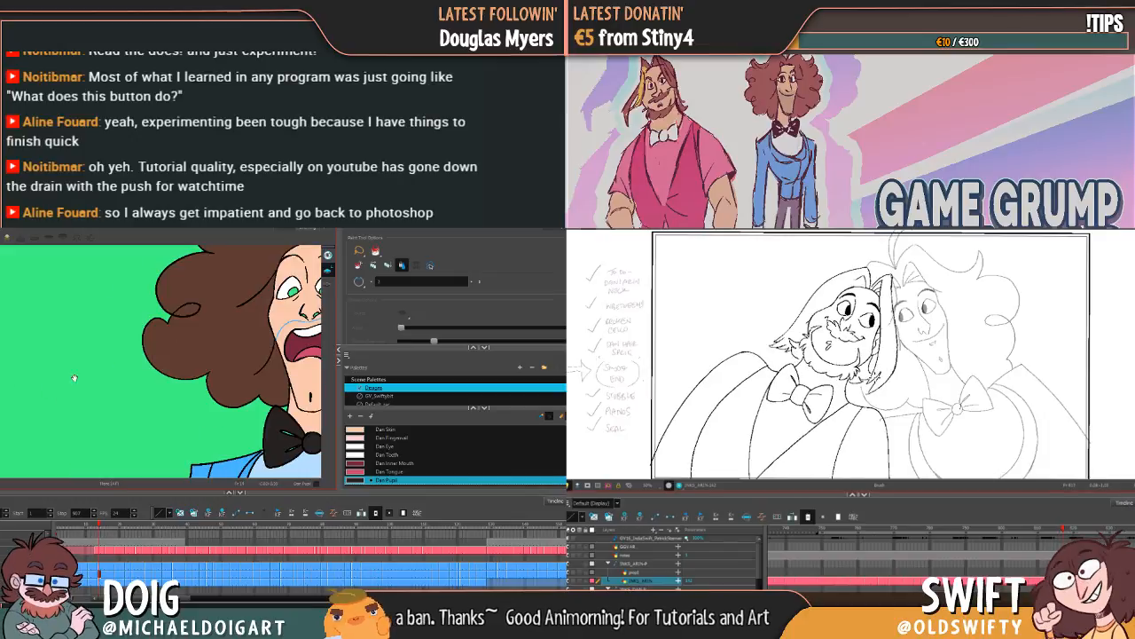
drag(189, 365, 26, 392)
key(2)
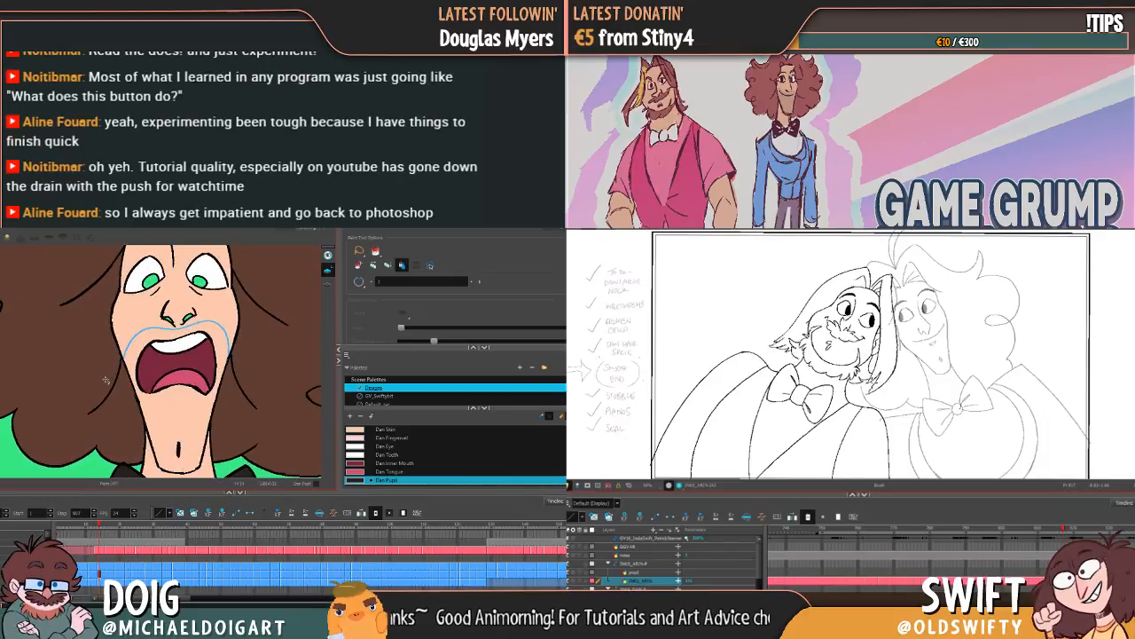
drag(182, 286, 186, 343)
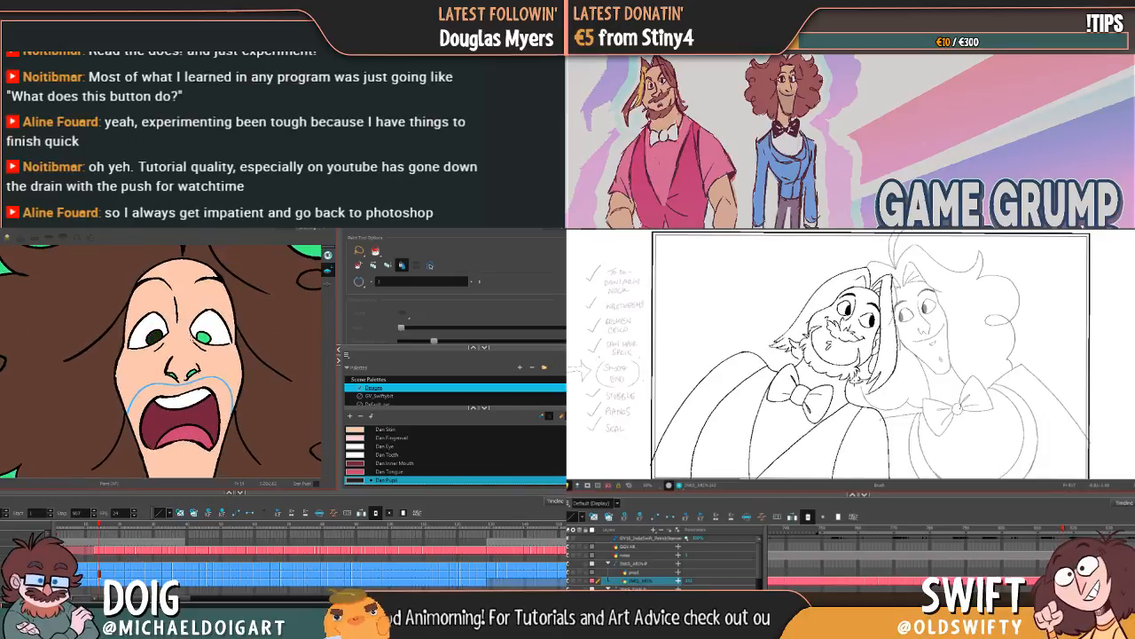
Step: Fill both pupils with Dan Pupil in each of the successive teeth-baring grimace frames
key(g)
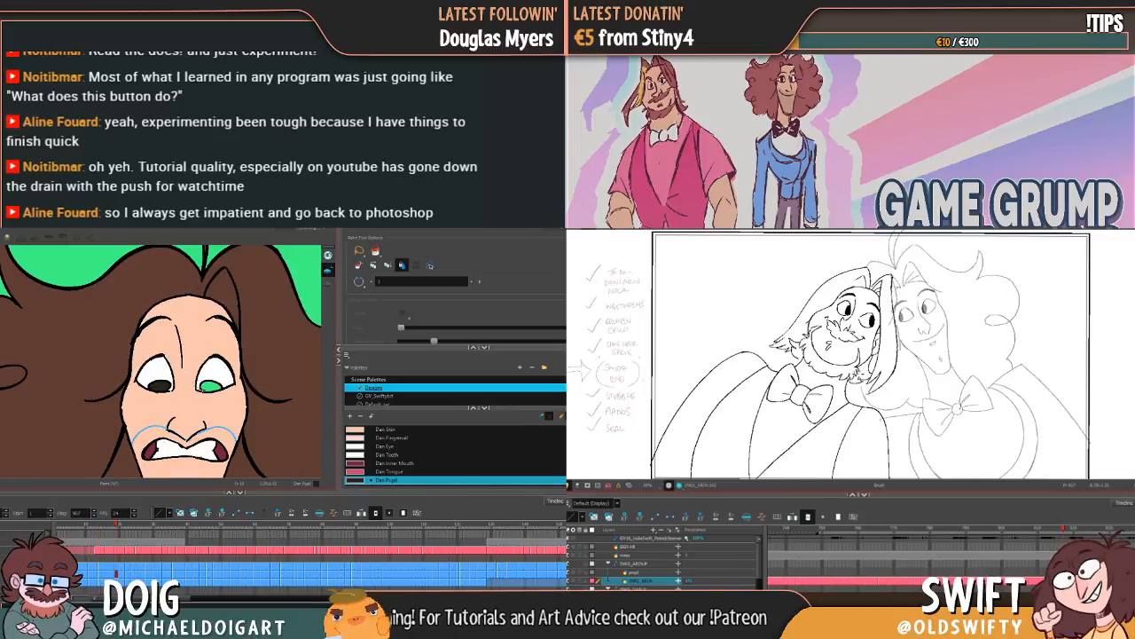
key(g)
click(160, 416)
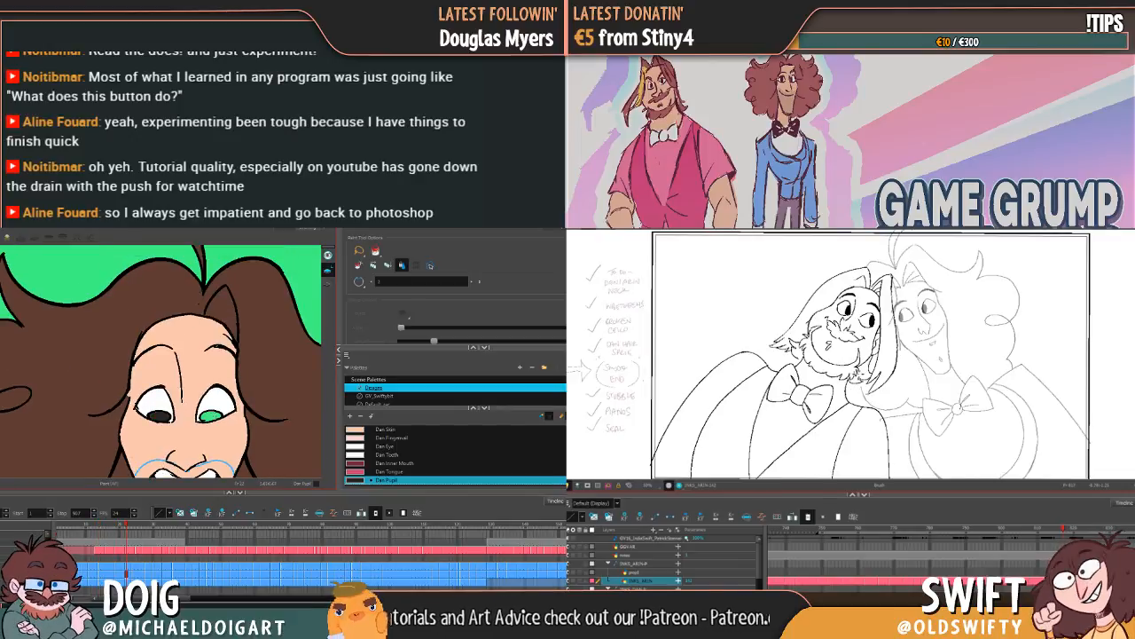
click(207, 414)
key(g)
click(160, 414)
click(211, 414)
key(g)
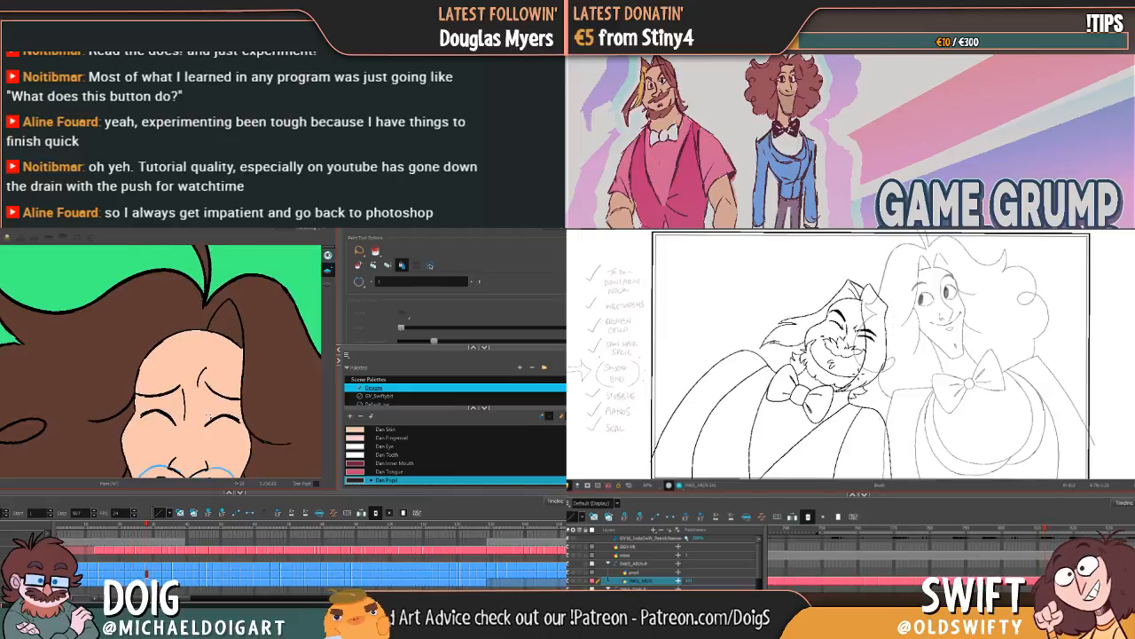
Step: Fill both pupils with Dan Pupil in the sideways-glancing talking pose and the following open grin
key(g)
click(239, 366)
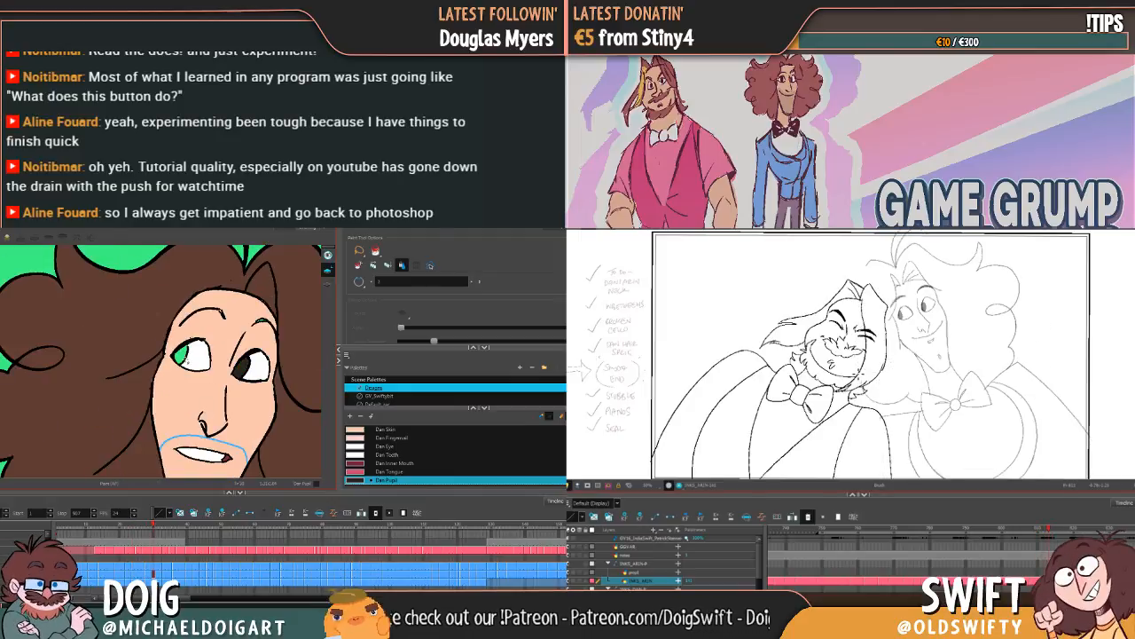
click(182, 354)
key(g)
click(251, 357)
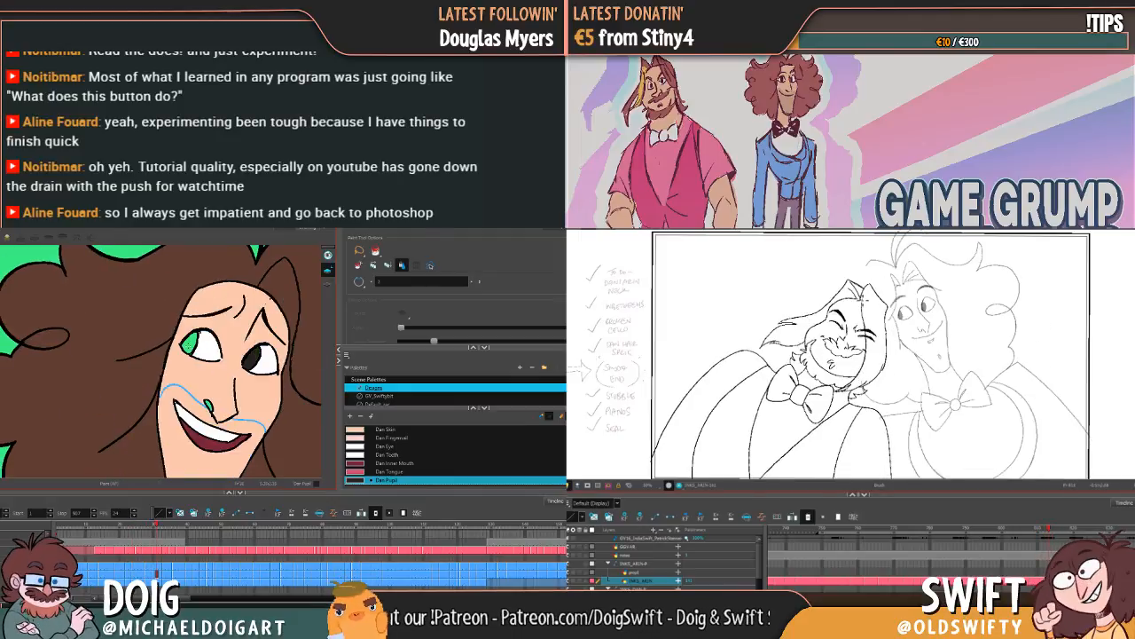
click(190, 343)
key(g)
Step: Step through the closed-eye laughing poses and the sideways glance to check the eyes for unpainted pupils
key(g)
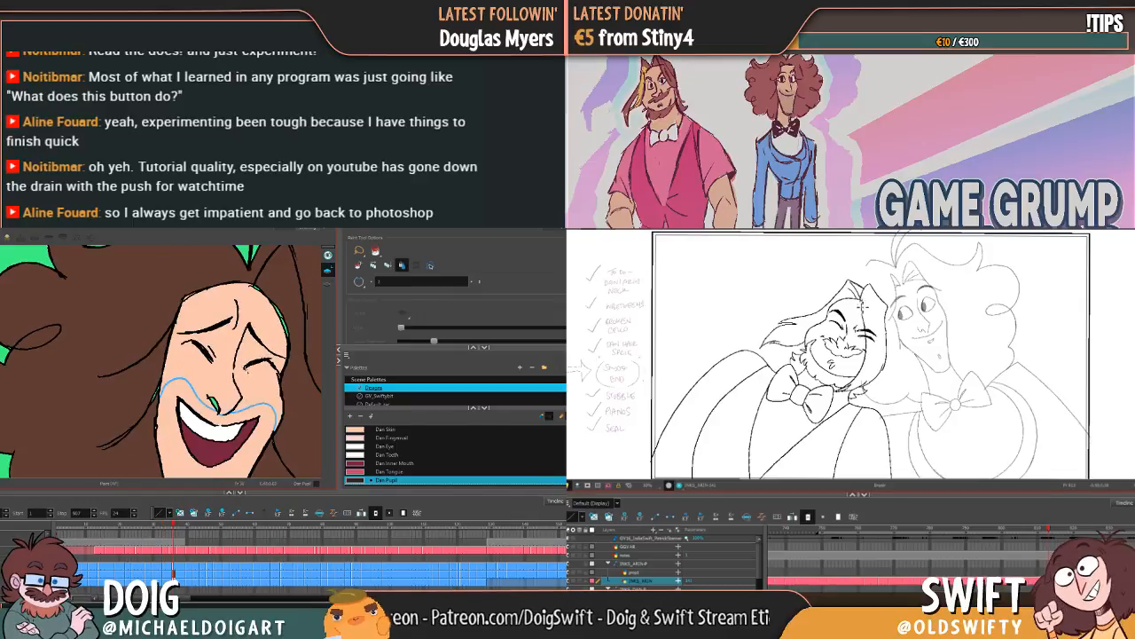
key(g)
drag(246, 329, 162, 439)
key(g)
drag(218, 405, 189, 370)
key(g)
key(g)
key(g)
key(g)
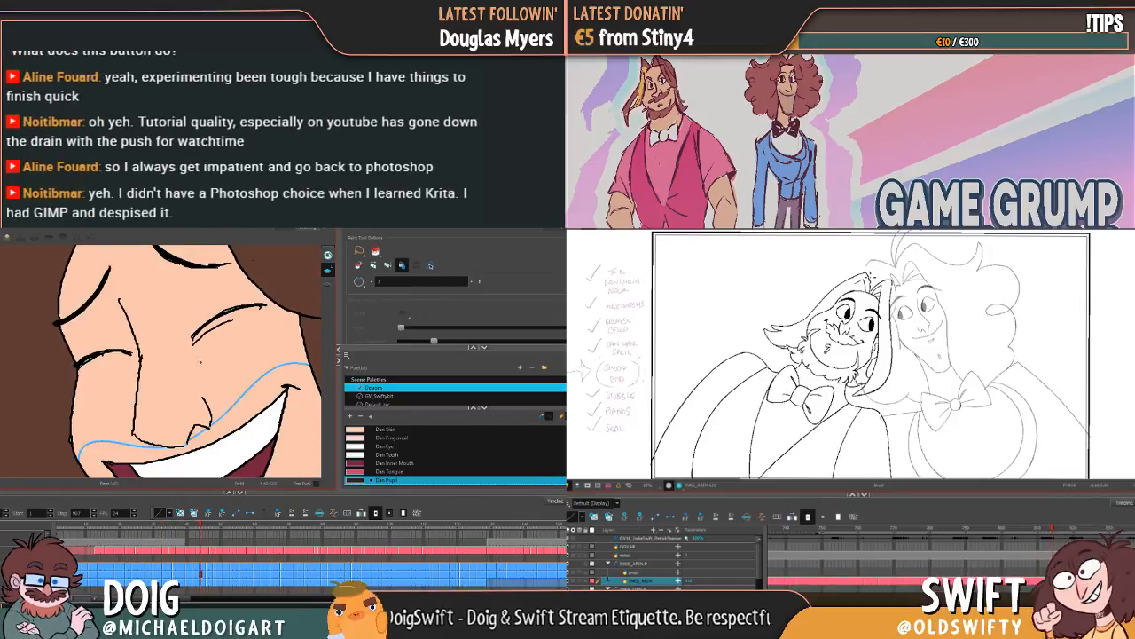
key(g)
key(g)
key(g)
key(g)
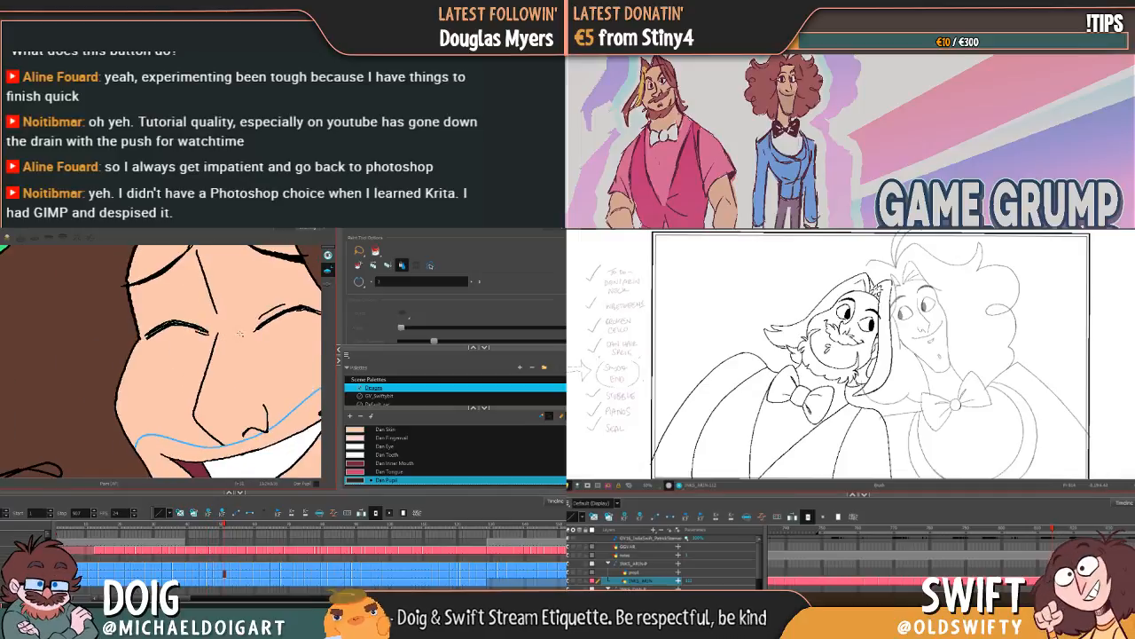
key(g)
key(g)
key(g)
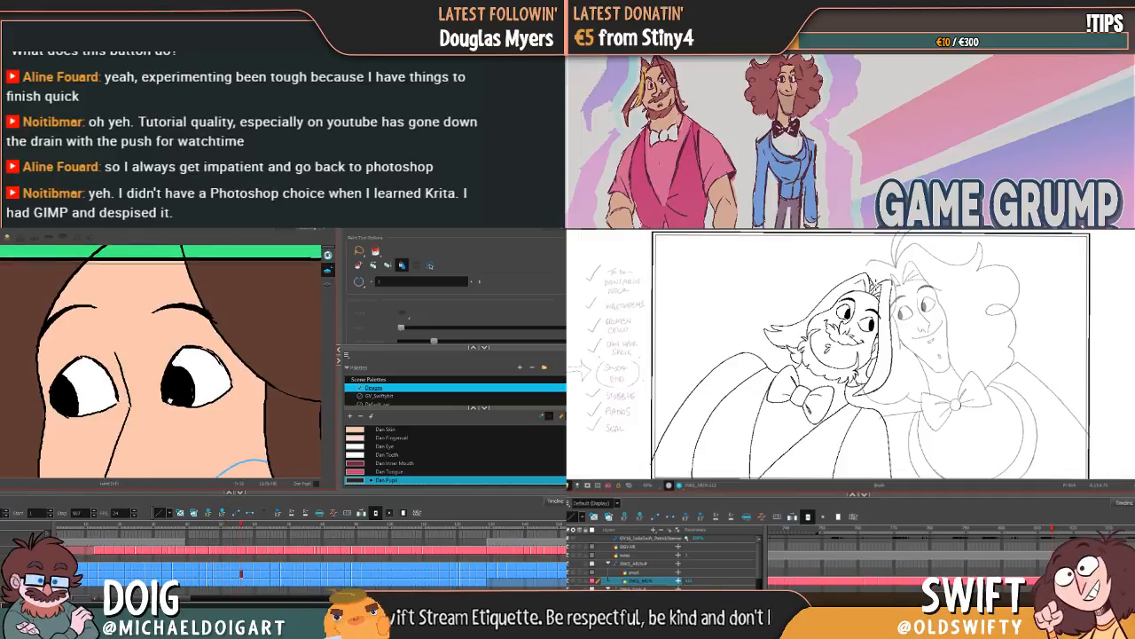
Step: Continue through the hands-to-head and profile poses up to the piano shot, checking each eye for an unpainted pupil
key(g)
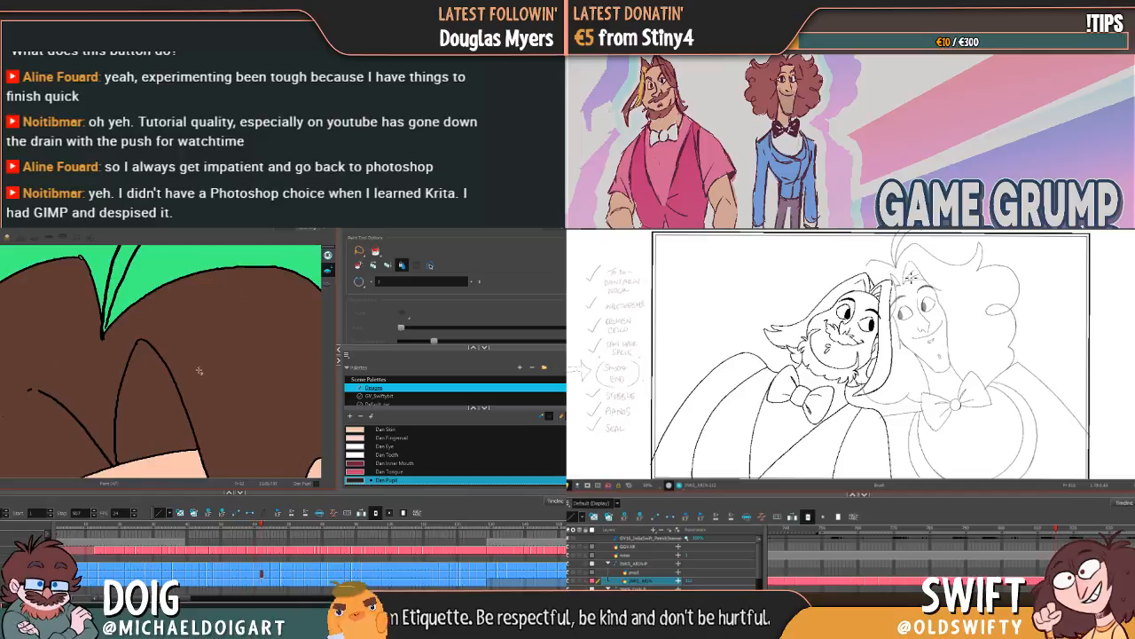
key(g)
key(f)
key(f)
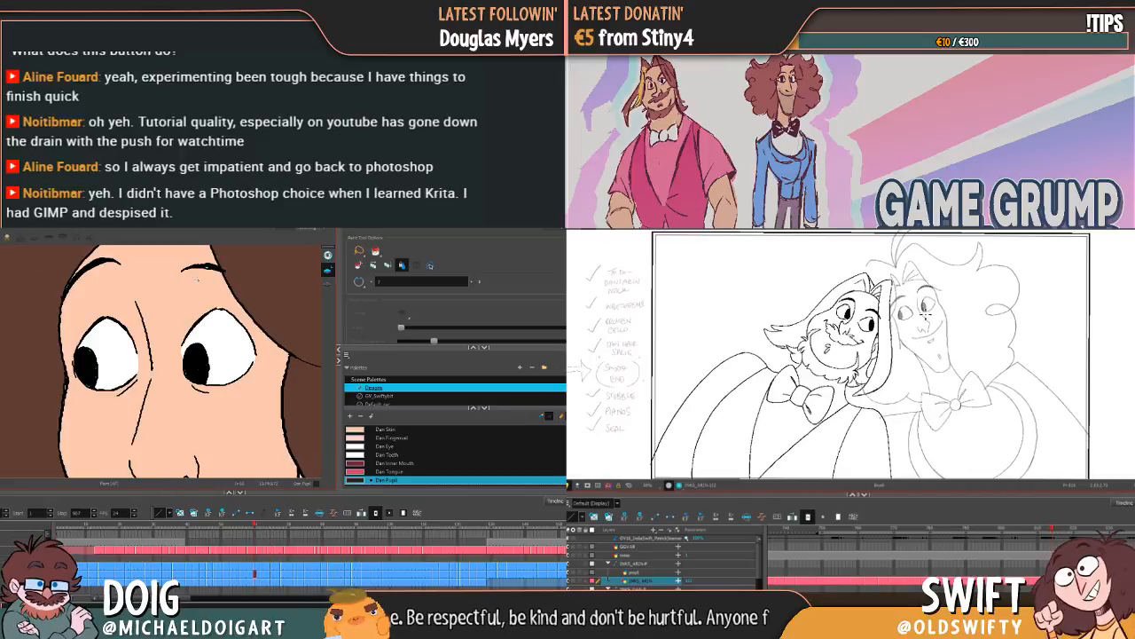
key(1)
key(1)
drag(197, 280, 183, 398)
key(g)
key(g)
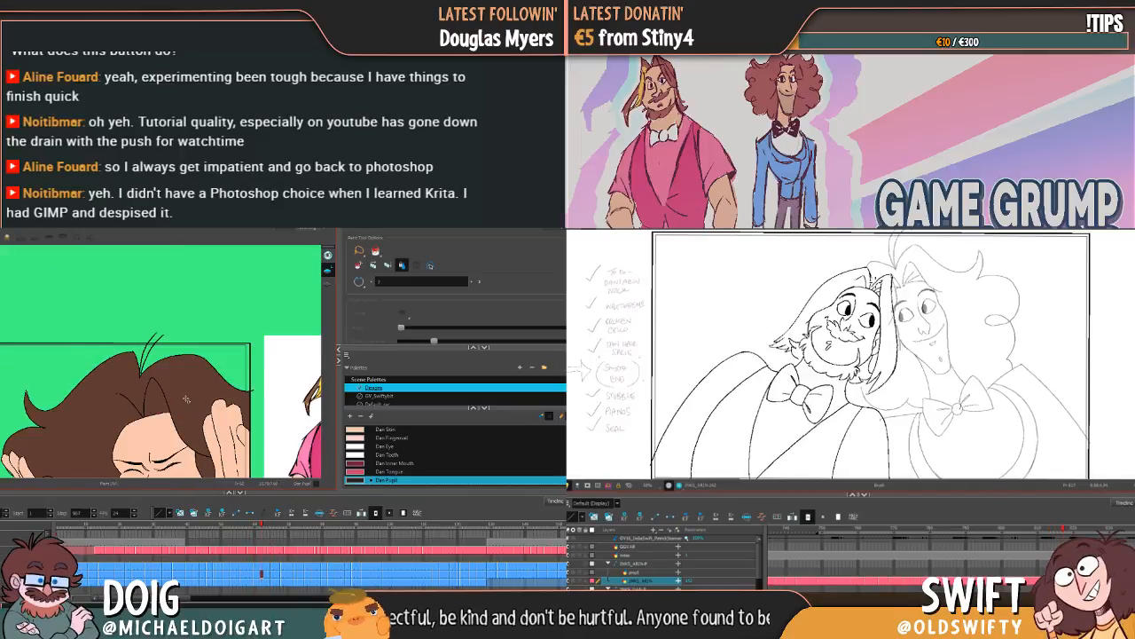
key(1)
key(1)
key(g)
key(g)
key(g)
key(g)
key(g)
key(g)
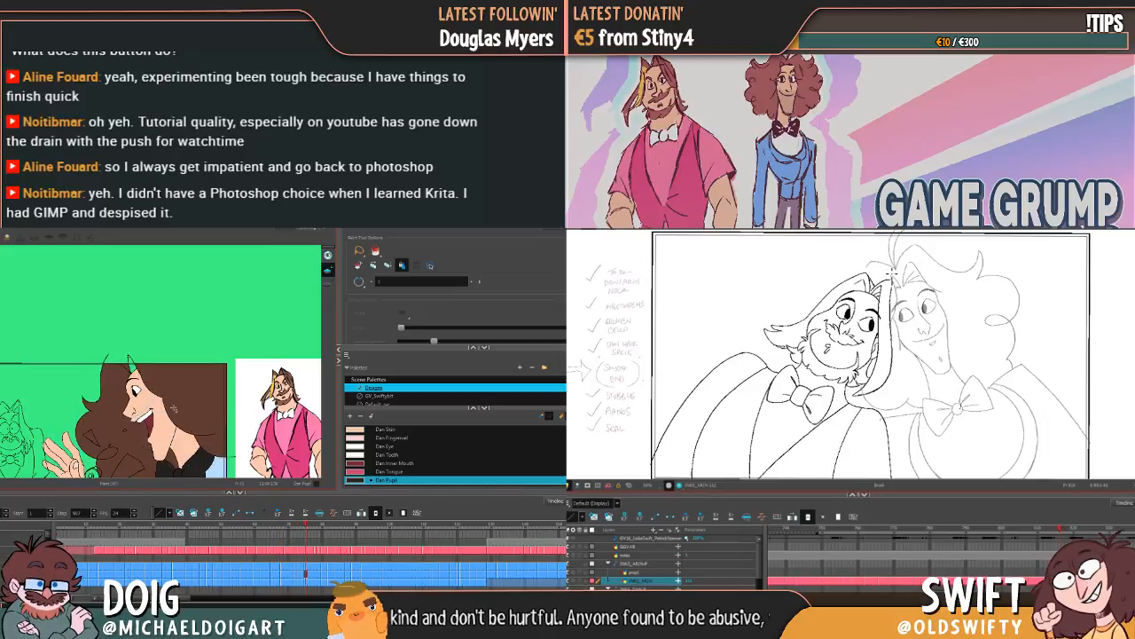
key(g)
key(g)
key(g)
key(g)
key(g)
key(g)
key(g)
key(g)
key(g)
key(g)
key(g)
key(g)
key(g)
key(g)
key(g)
key(g)
key(g)
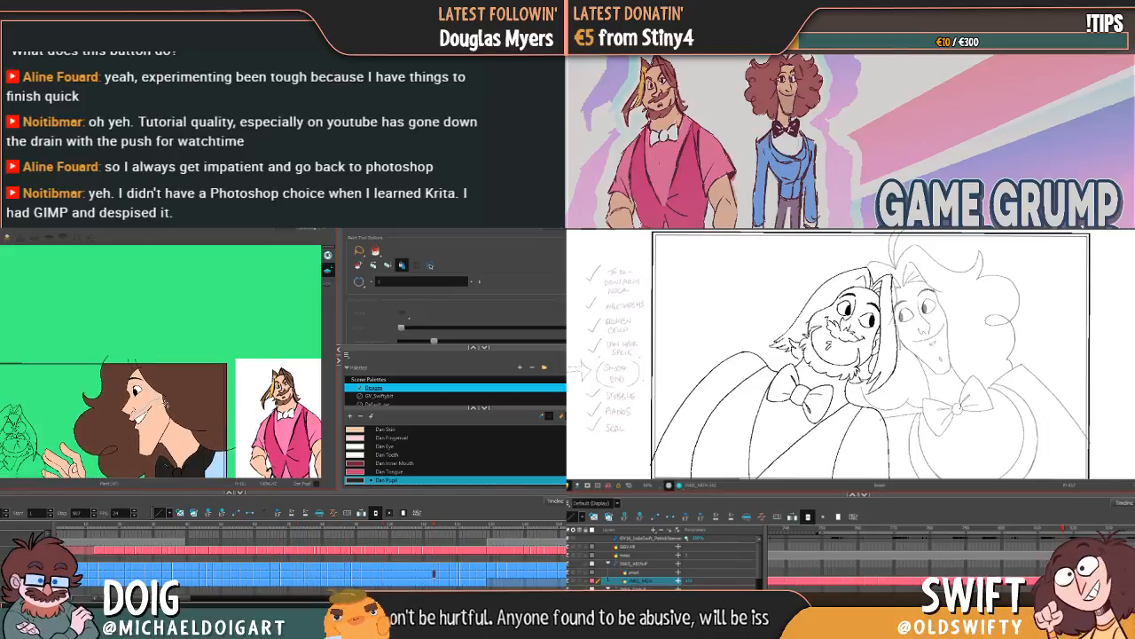
key(g)
key(g)
key(g)
key(g)
key(g)
key(g)
key(g)
key(g)
key(g)
key(g)
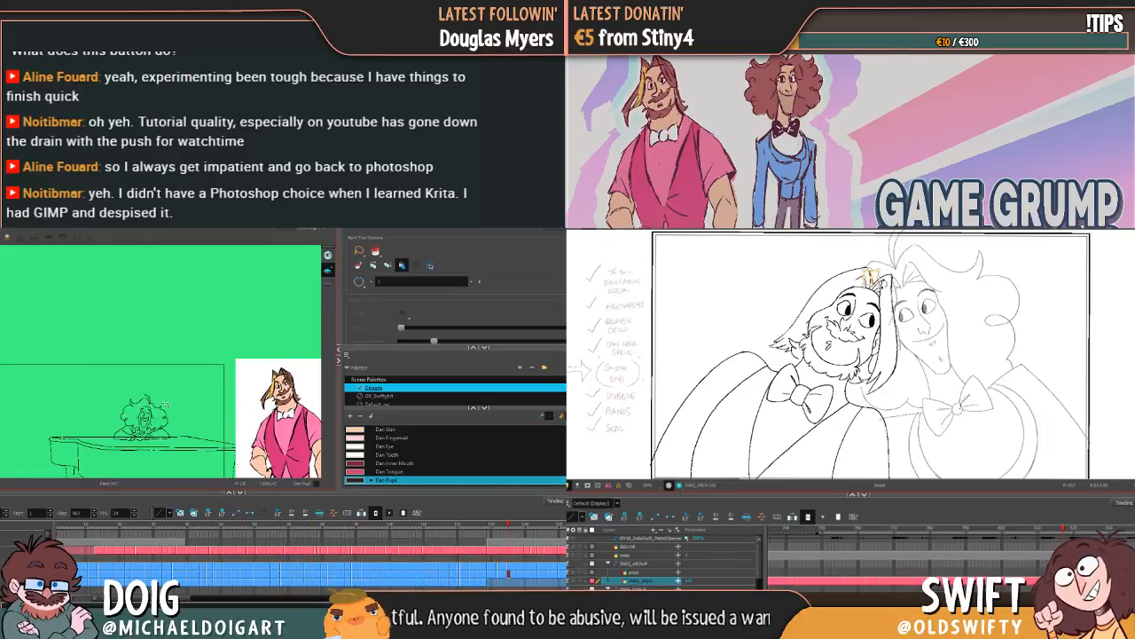
Step: Step back through the profile poses to the raised-hands laugh and view the whole frame beside the character reference
key(f)
key(f)
key(f)
key(f)
key(f)
key(f)
key(f)
key(f)
key(f)
key(f)
key(f)
key(f)
key(f)
key(f)
key(f)
key(f)
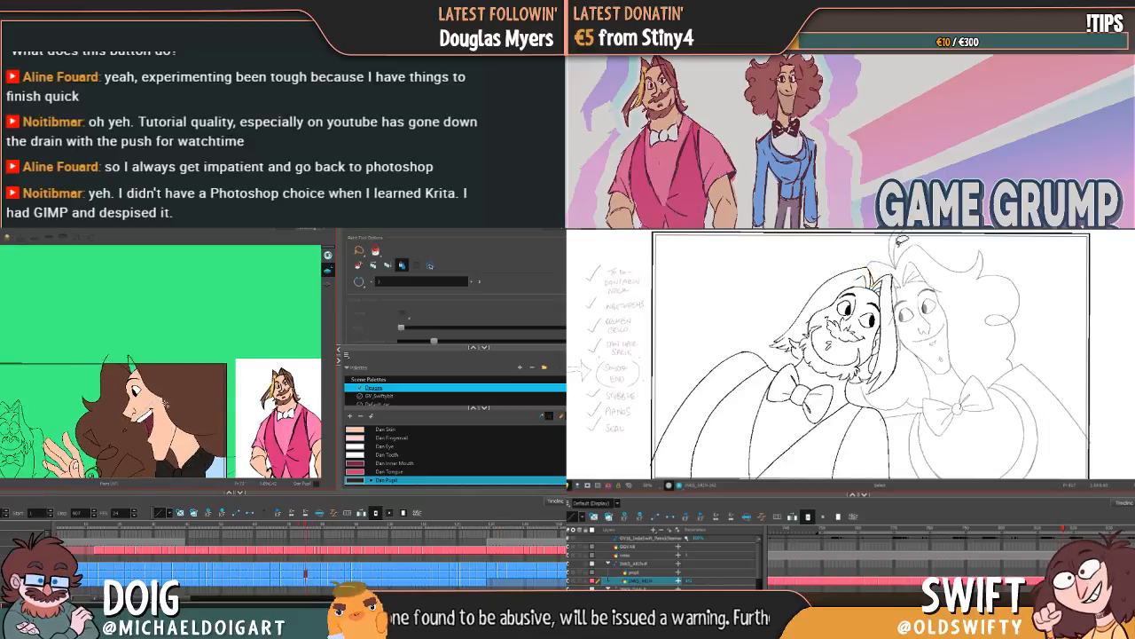
key(f)
key(f)
key(f)
key(f)
key(f)
key(f)
key(f)
key(f)
key(f)
key(f)
key(f)
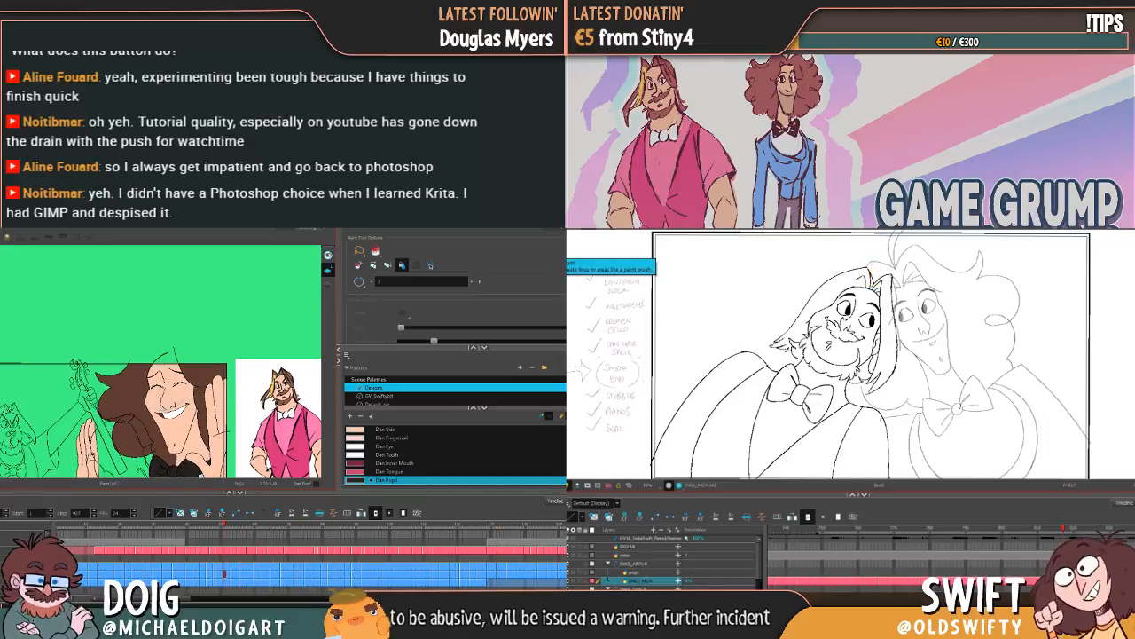
key(1)
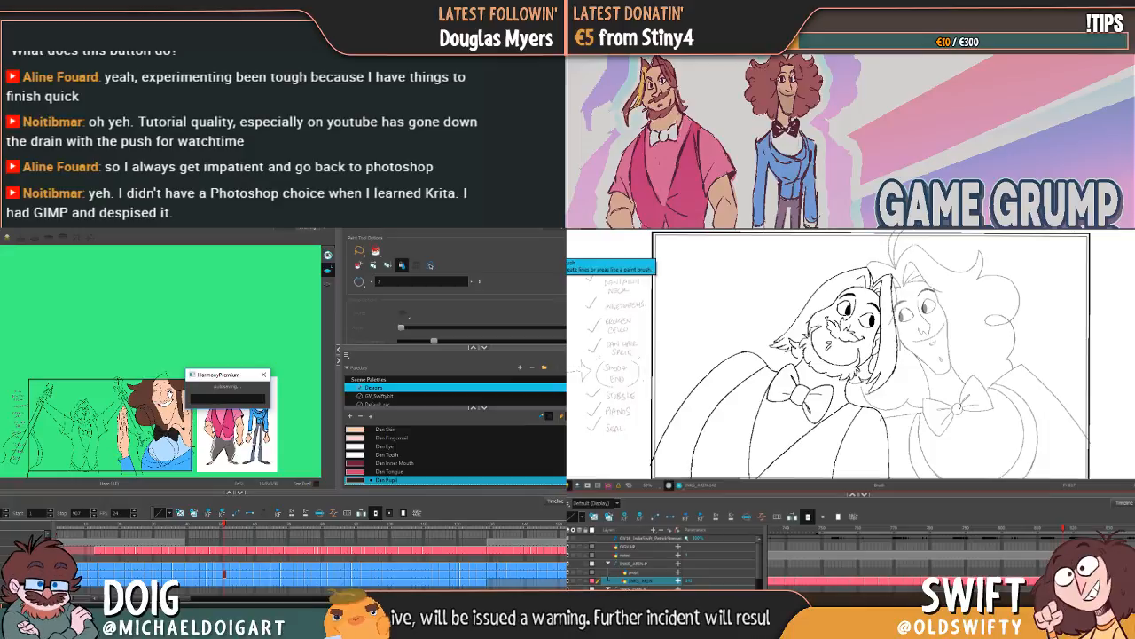
Step: Flip back and forth around the raised-hands laugh to compare its painted areas with the neighbouring drawings
key(f)
key(g)
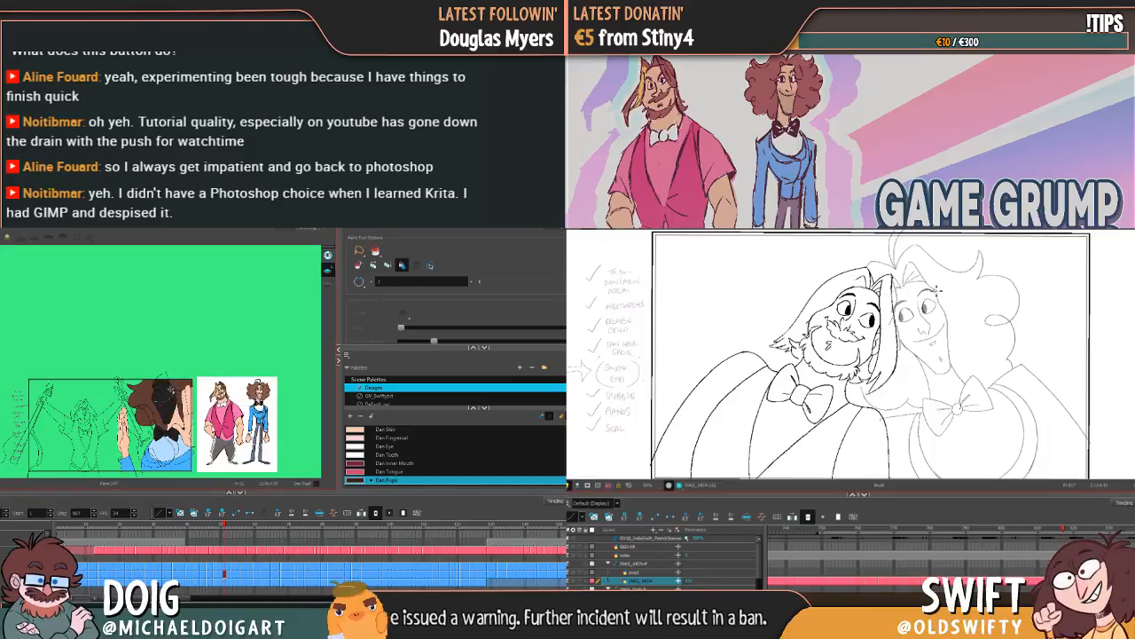
key(f)
key(g)
key(f)
key(g)
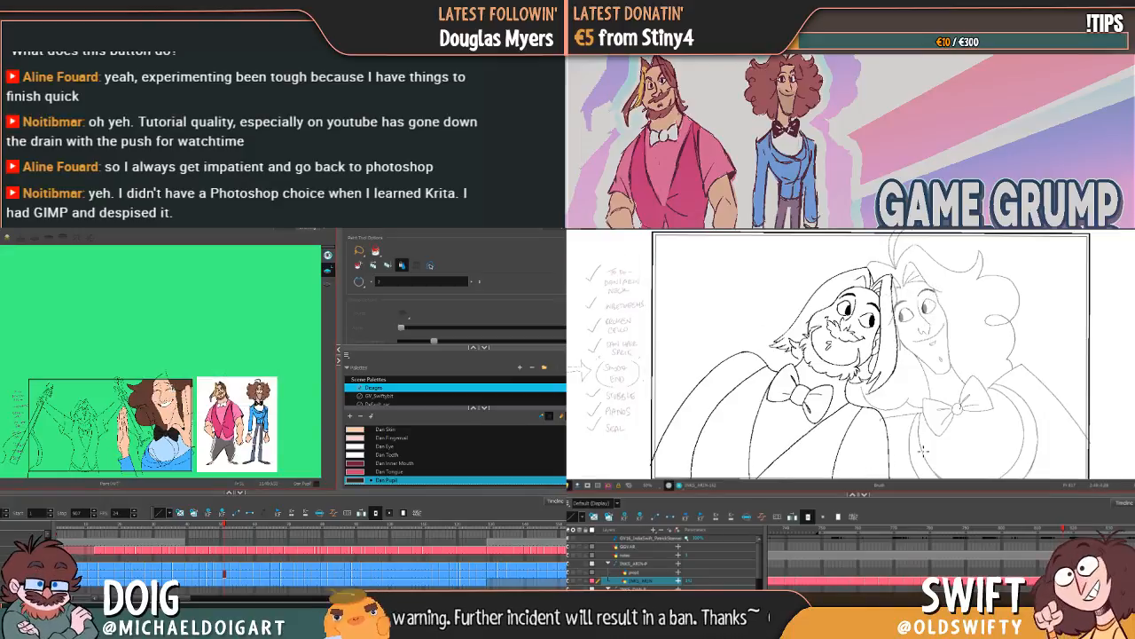
key(alt+i)
key(f)
key(g)
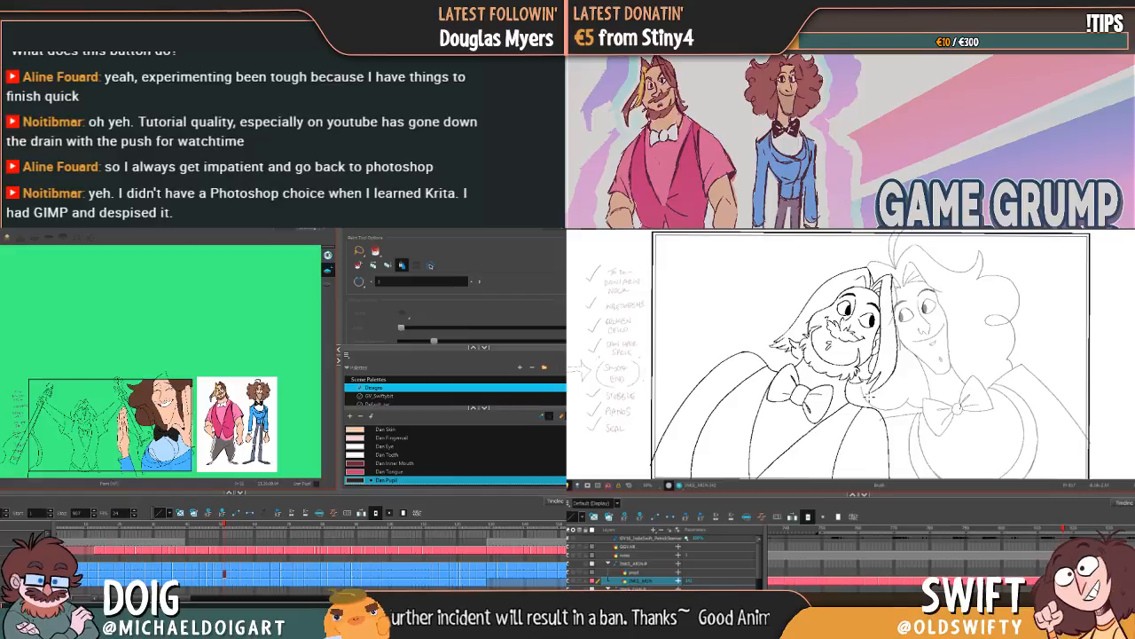
key(f)
key(g)
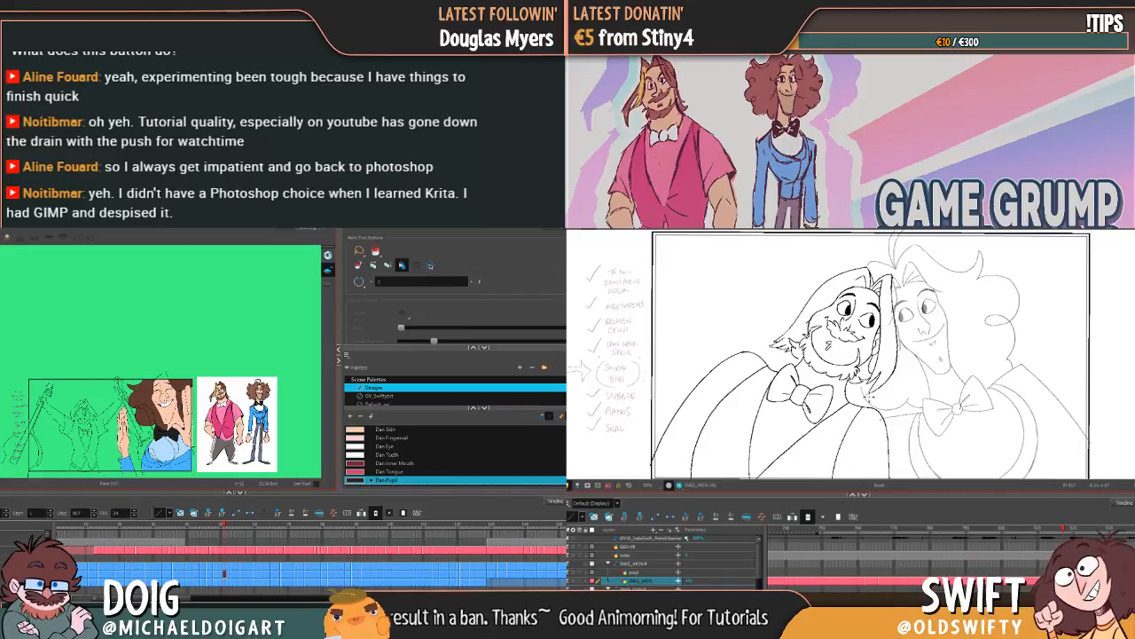
Step: Return to the scene's first closed-eye drawing of the curly-haired character and pick the Dan Eye colour
scroll(130, 432, up, 5)
mouse_move(229, 397)
mouse_down()
mouse_move(170, 364)
mouse_move(158, 381)
mouse_up()
scroll(115, 390, down, 2)
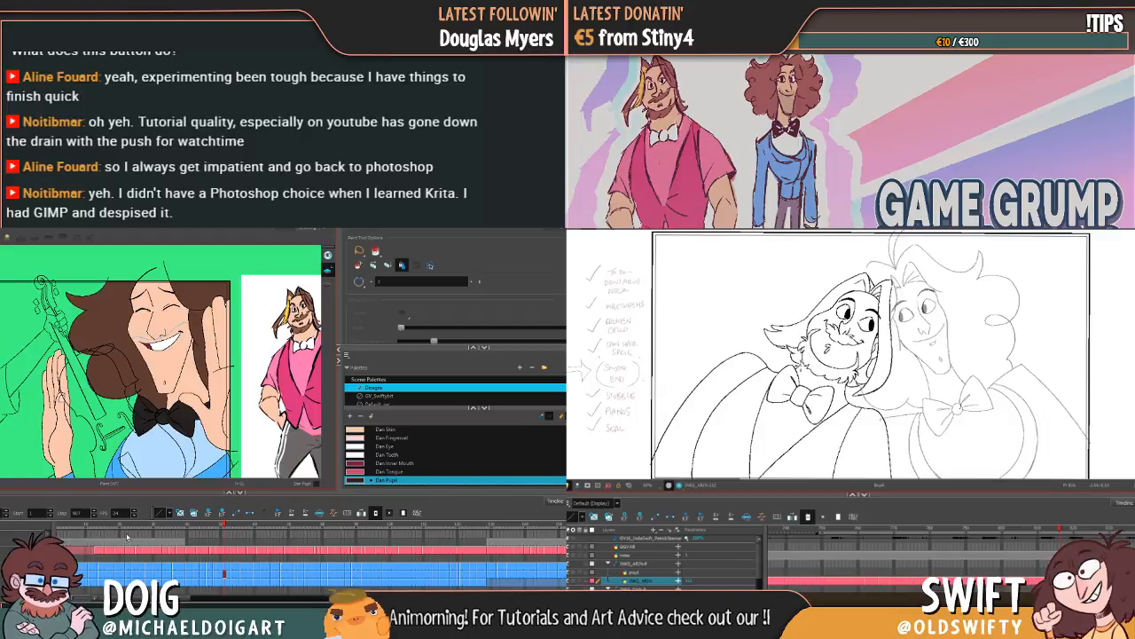
click(127, 536)
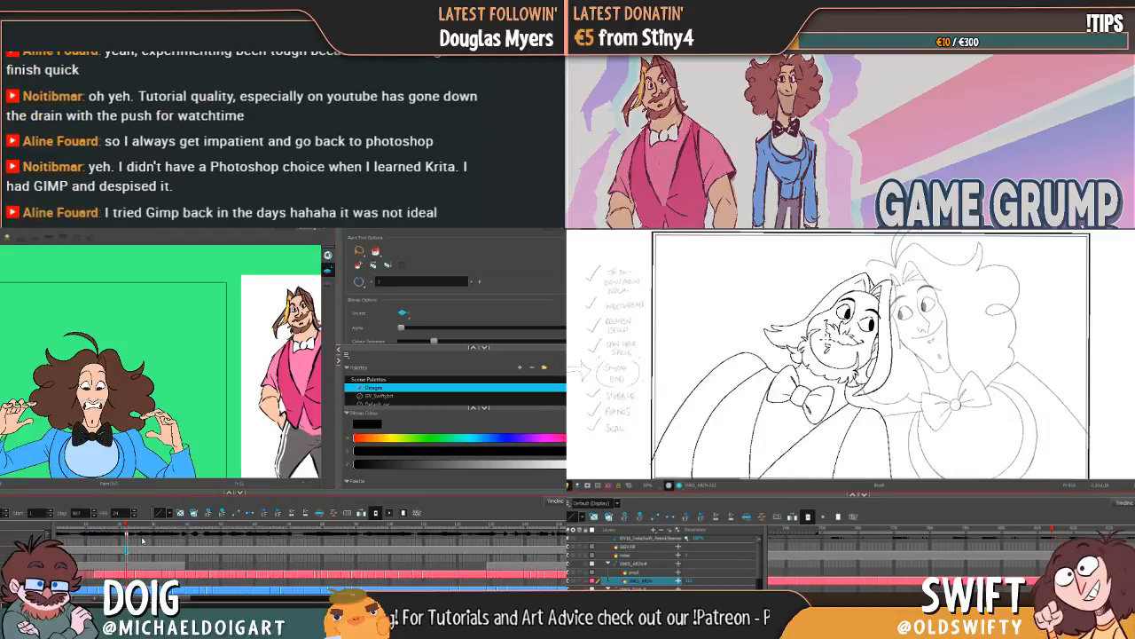
scroll(142, 540, down, 3)
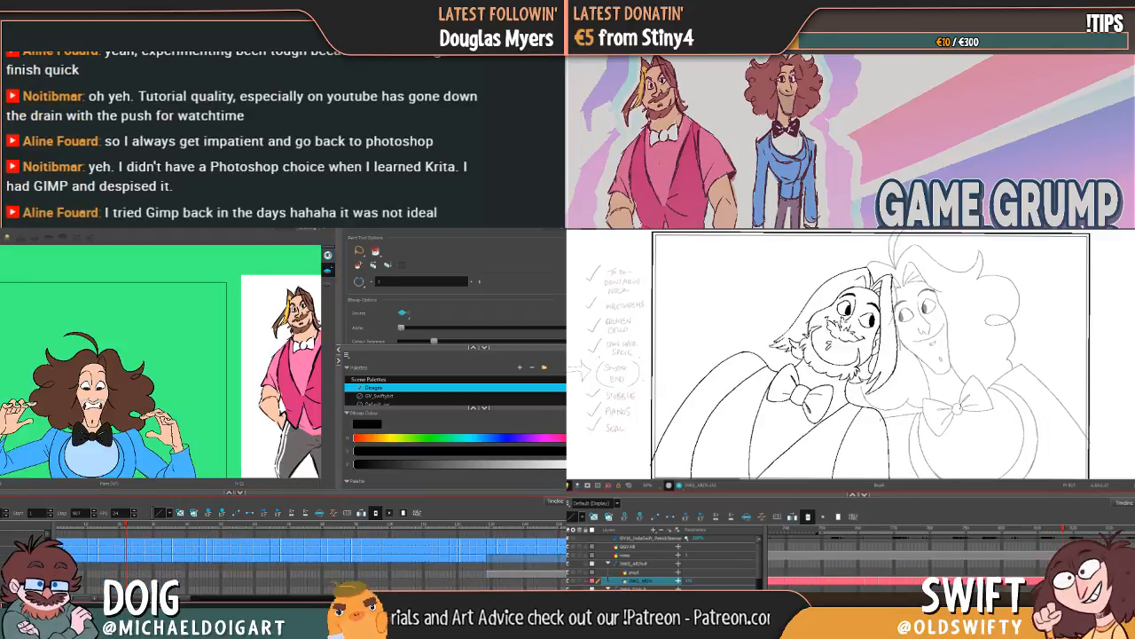
click(59, 546)
scroll(82, 430, down, 3)
scroll(82, 430, up, 5)
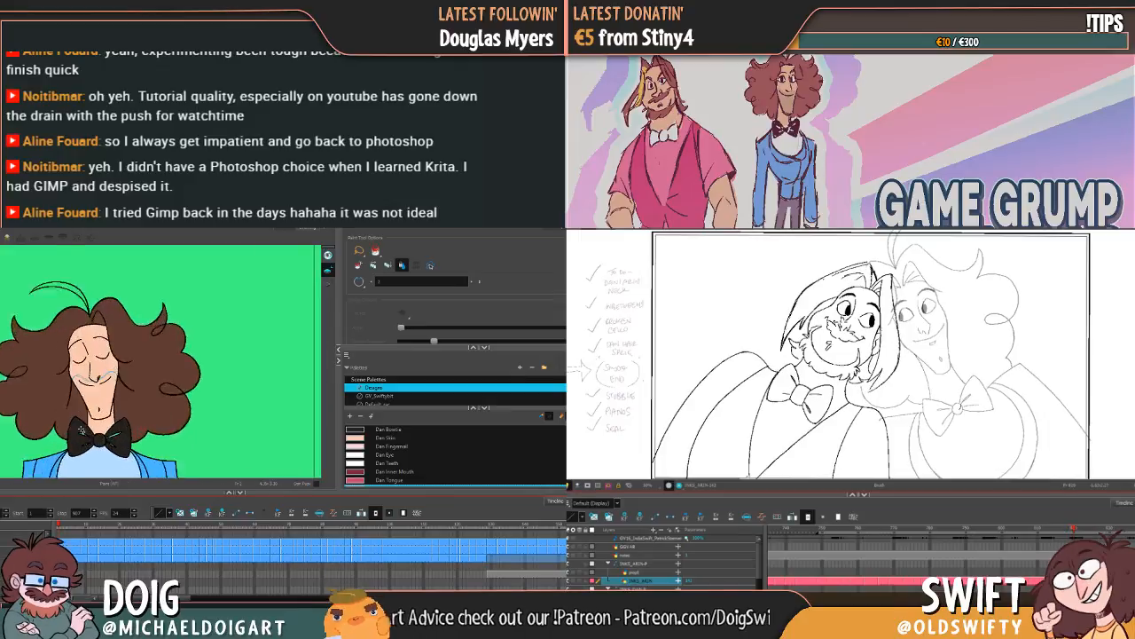
scroll(81, 431, up, 2)
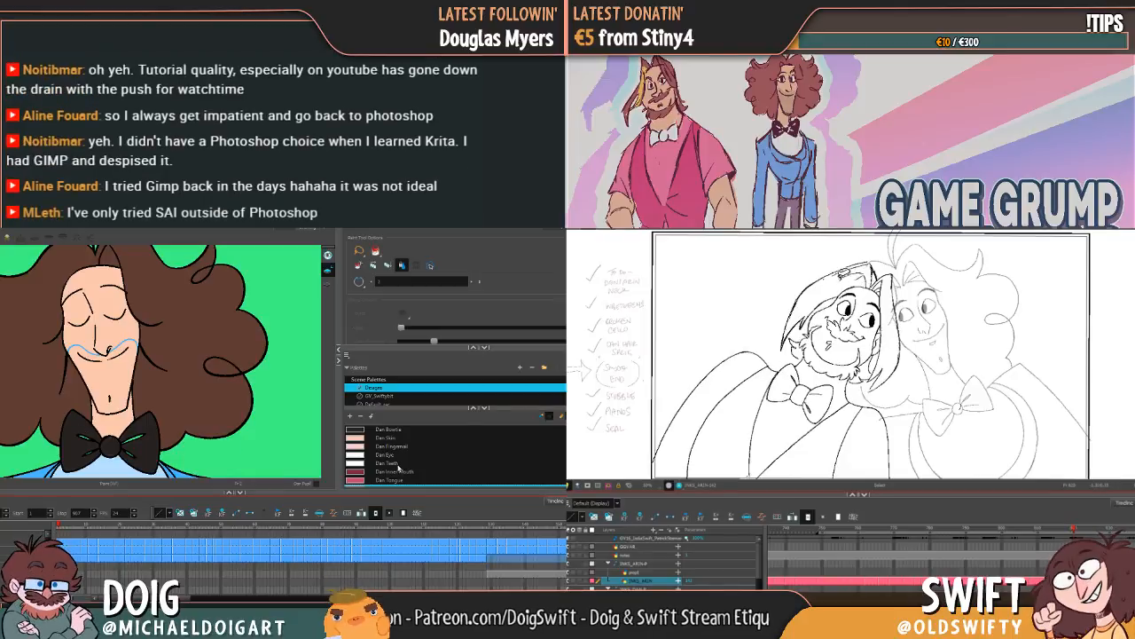
click(388, 455)
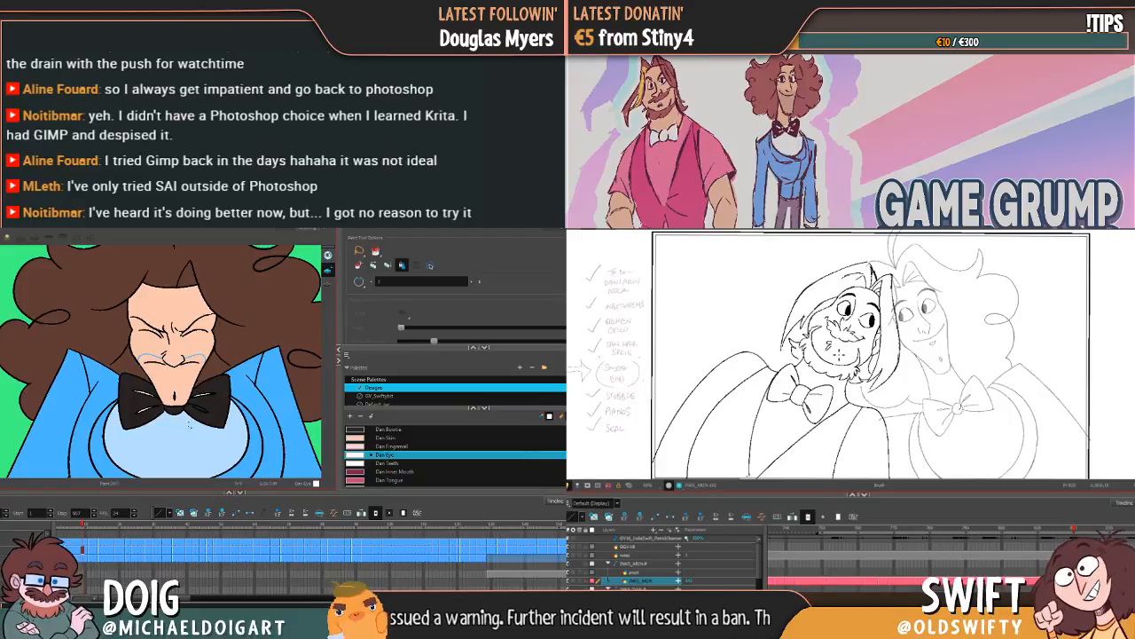
Step: Slightly reduce the Brush's maximum size on the squinting pose for touching up the bow tie, and return to the Paint tool
key(alt+b)
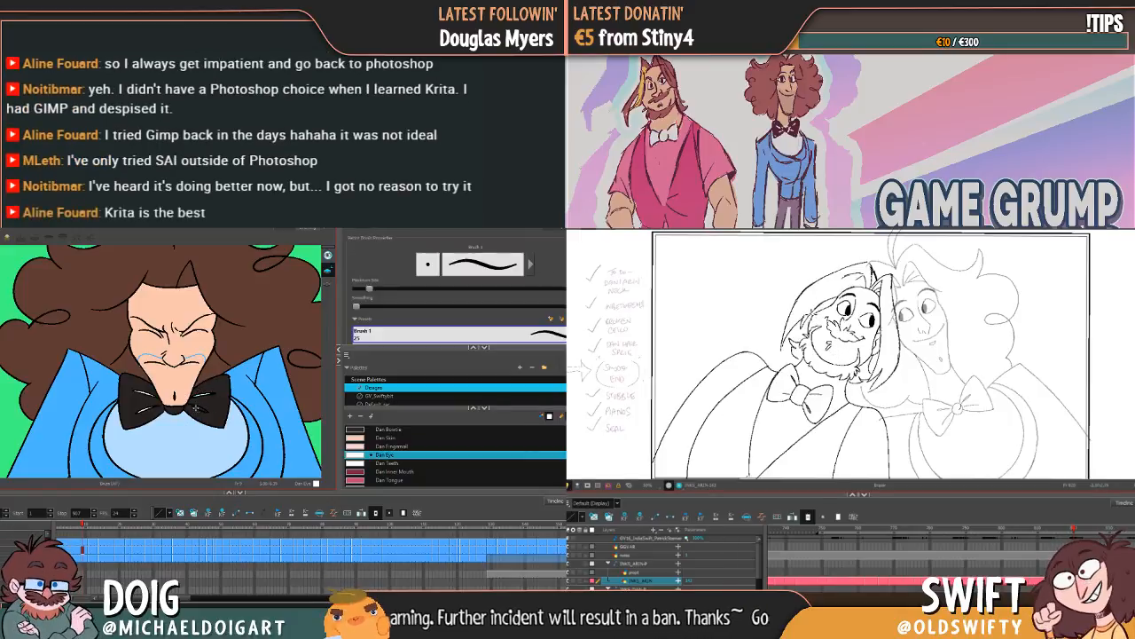
key(alt+b)
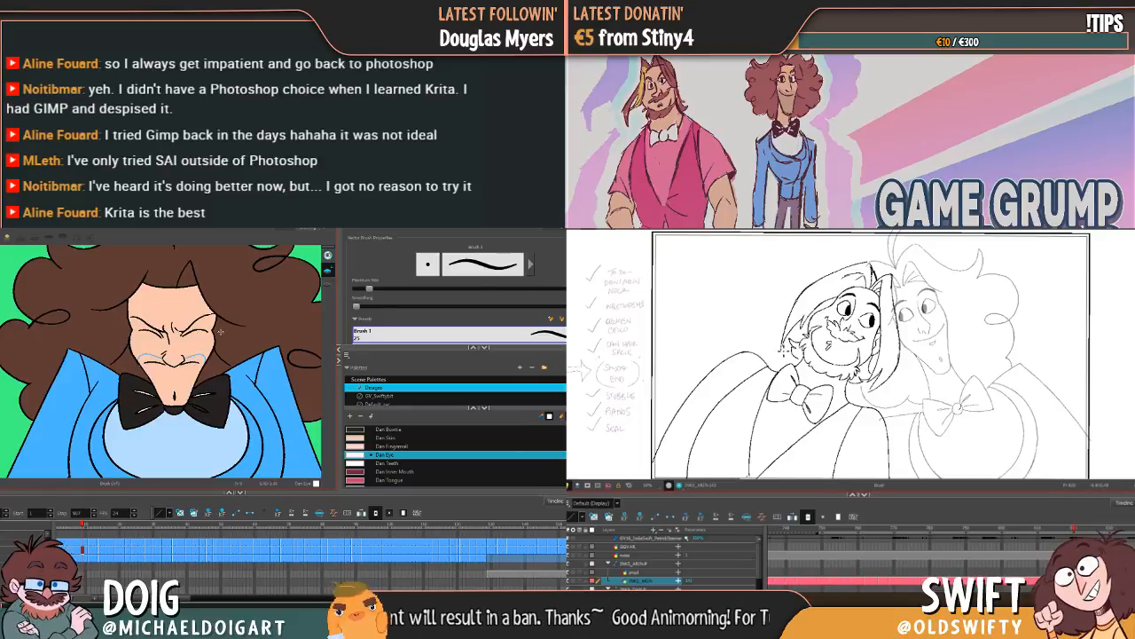
drag(369, 289, 364, 290)
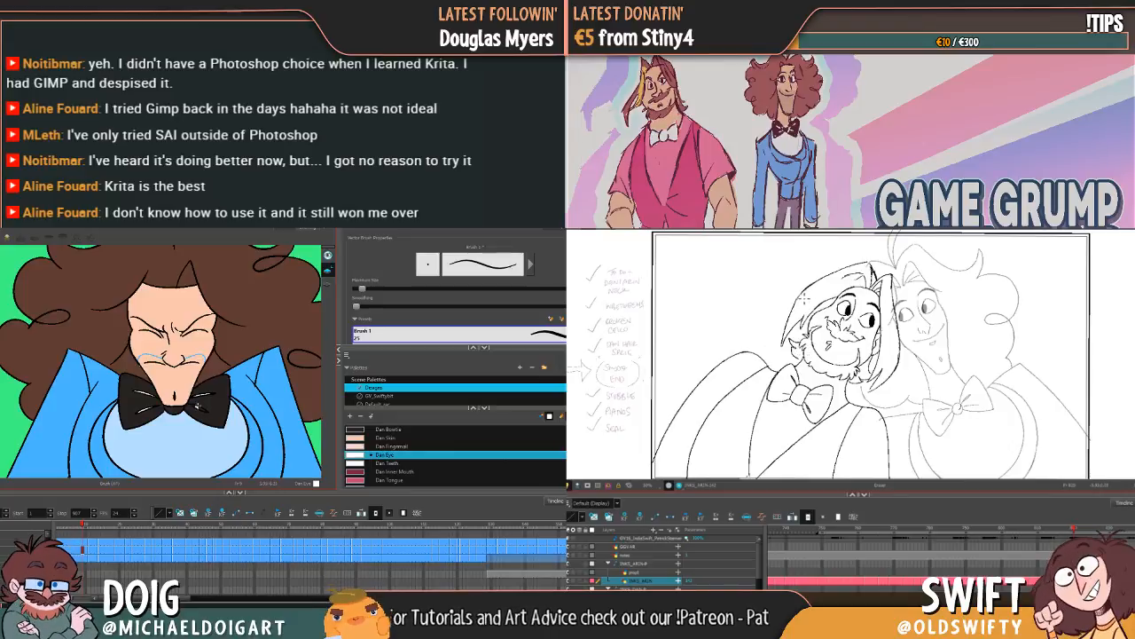
key(alt+i)
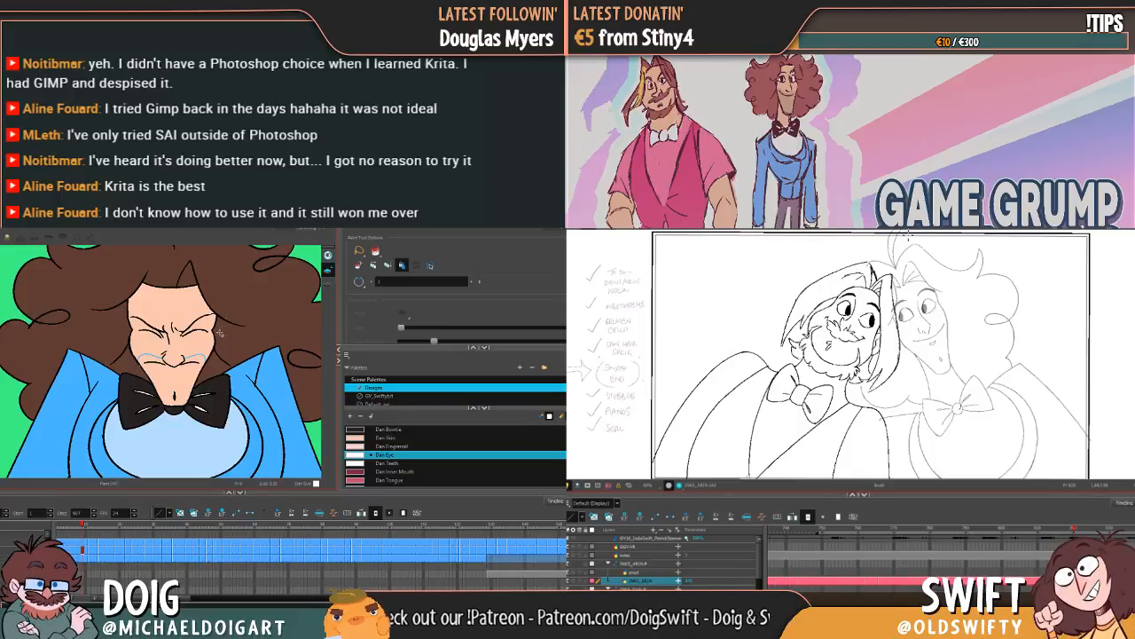
Step: Set the fill mode to Paint and go over the bow tie creases from the frowning pose to the open-mouth poses
key(comma)
key(comma)
key(comma)
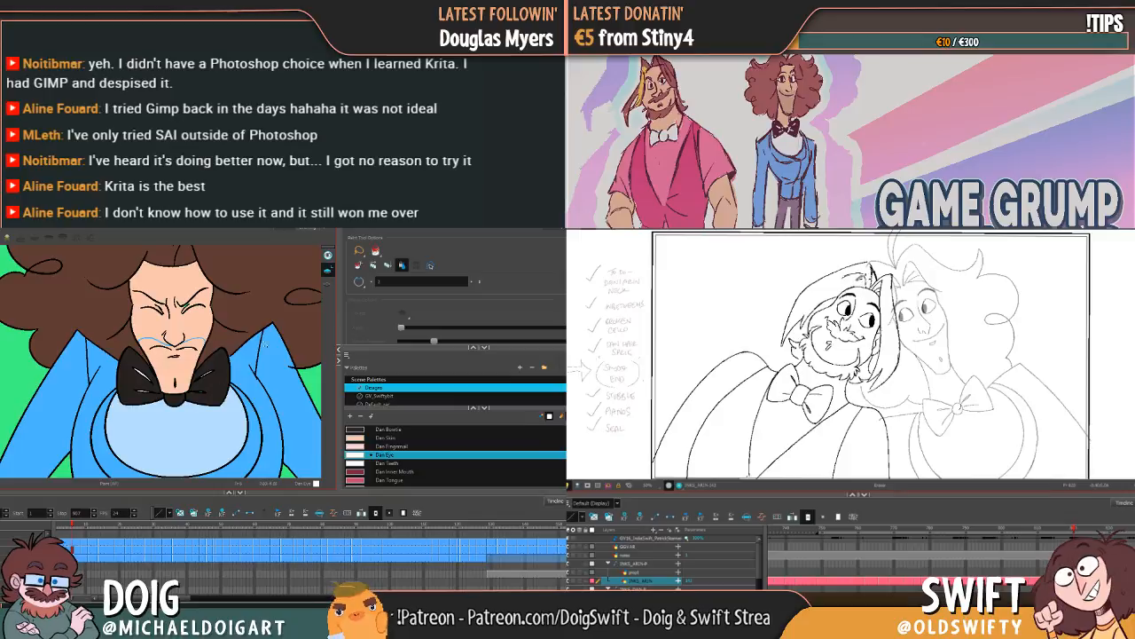
click(377, 252)
click(379, 265)
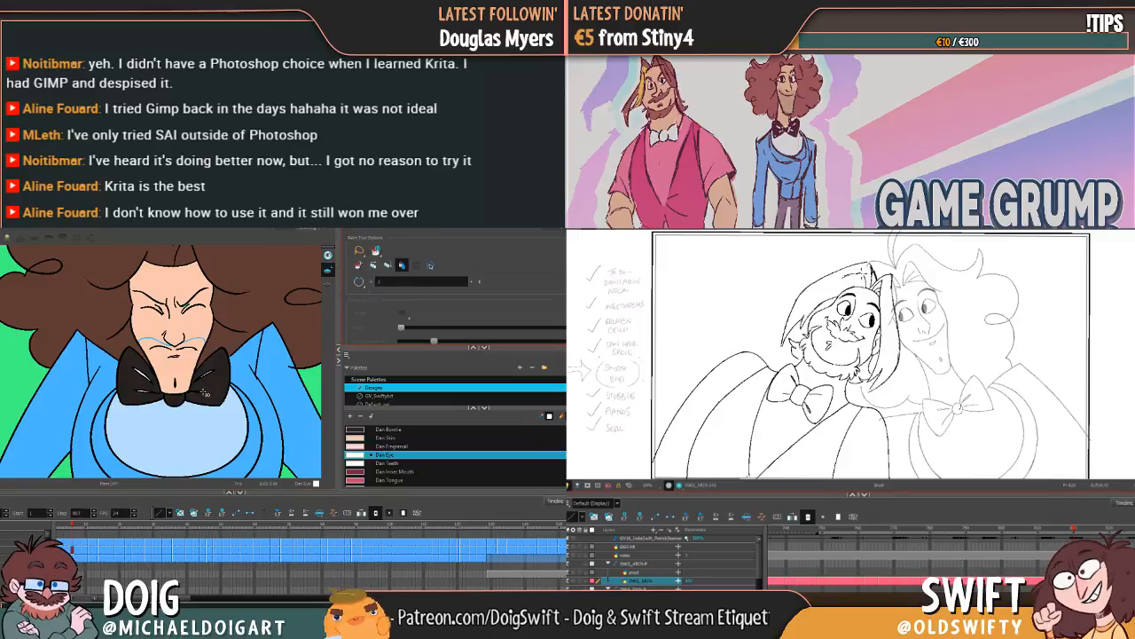
key(period)
key(period)
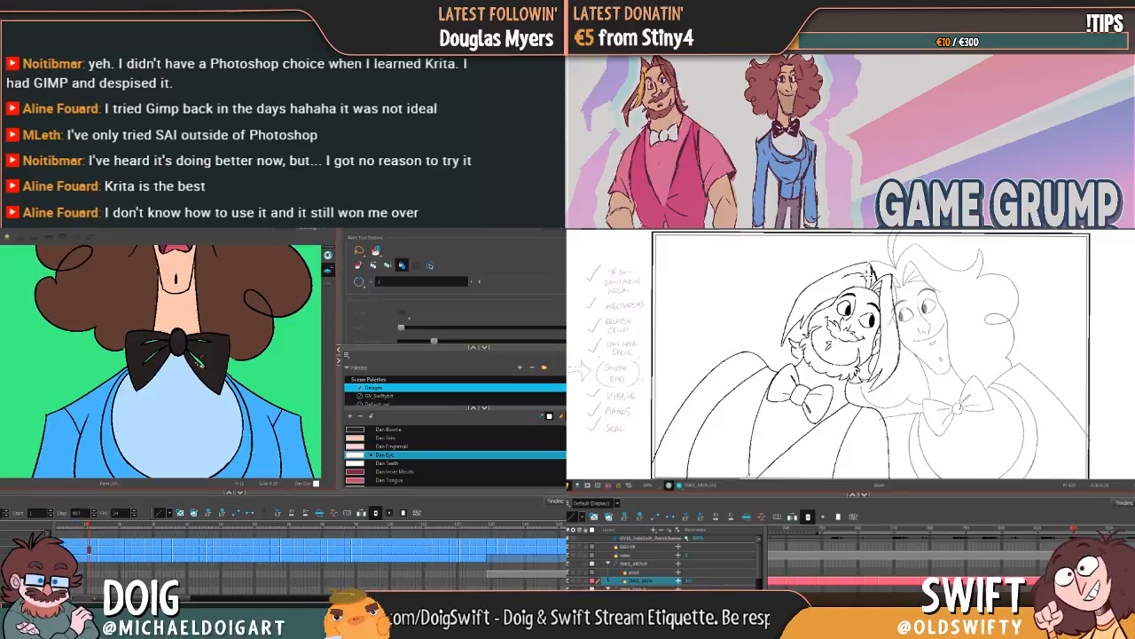
key(period)
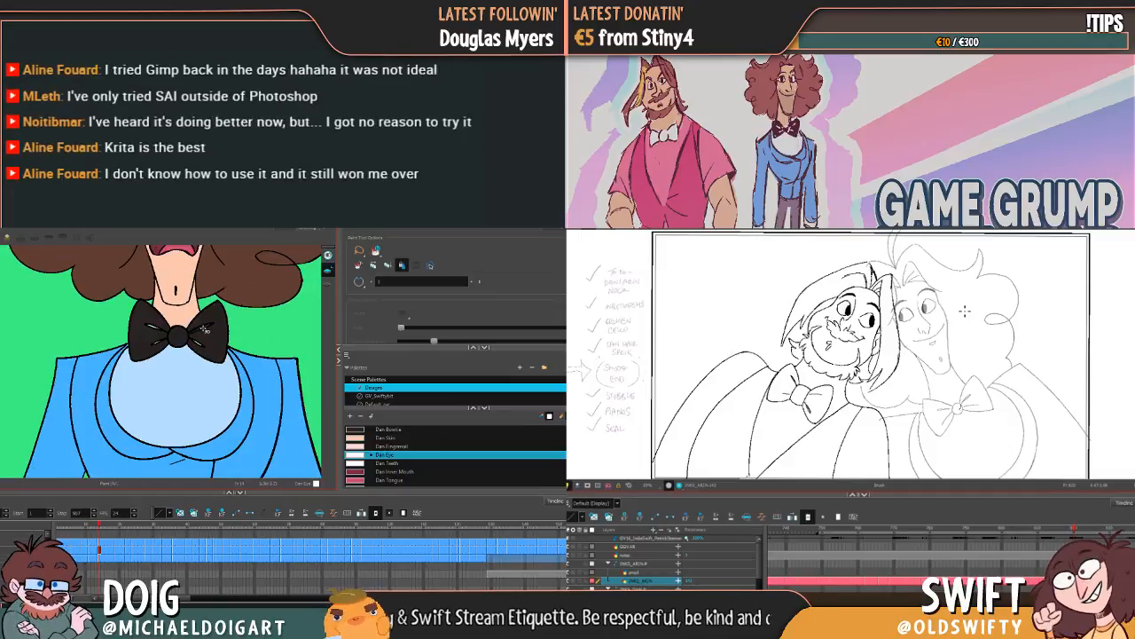
Step: Switch the fill mode to Paint Unpainted and fill the bow tie creases through the gritted-teeth poses with raised hands
click(377, 251)
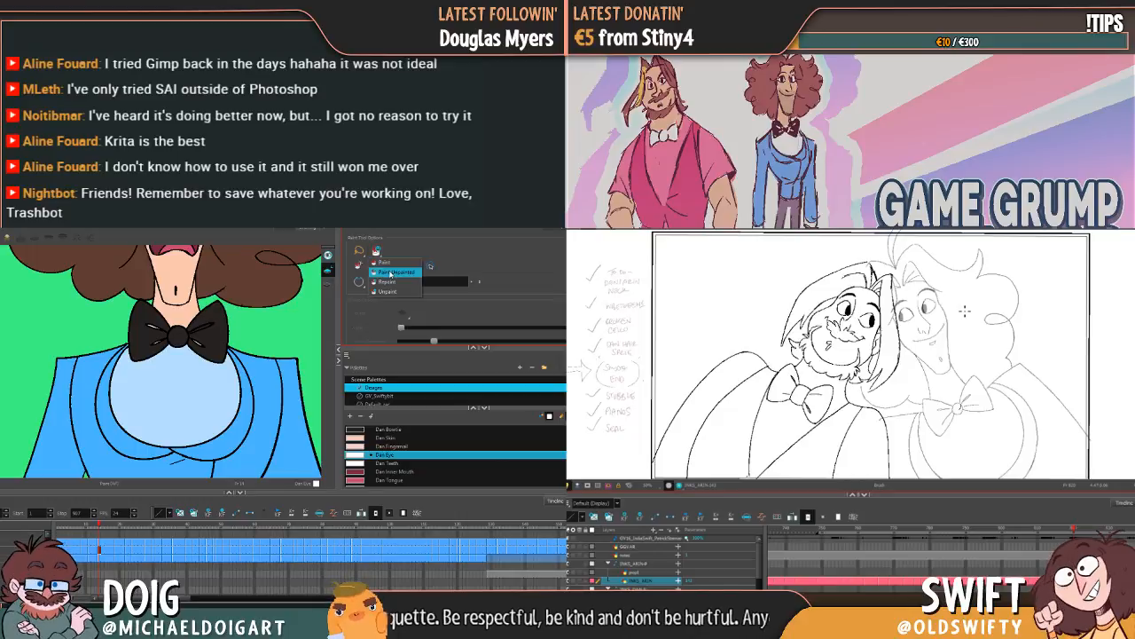
click(391, 272)
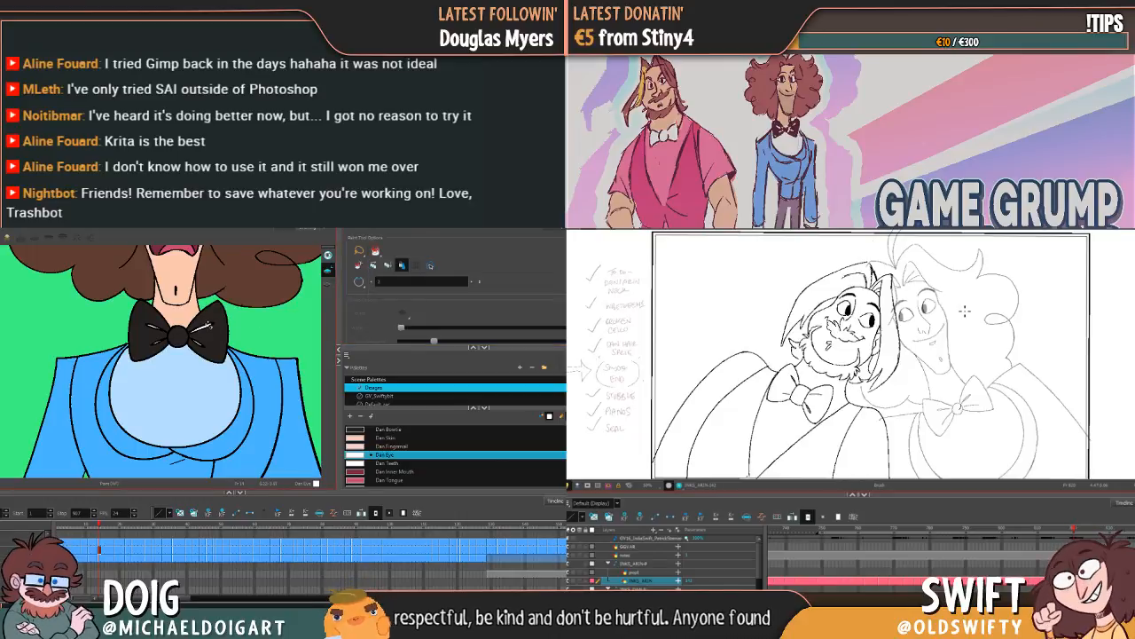
key(g)
click(200, 338)
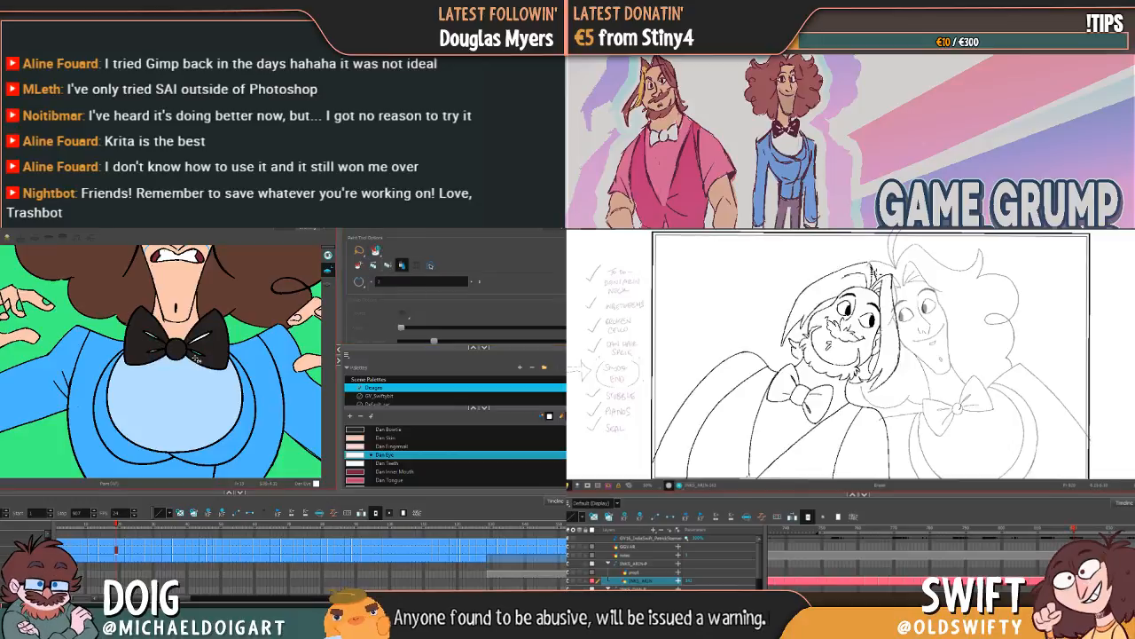
key(g)
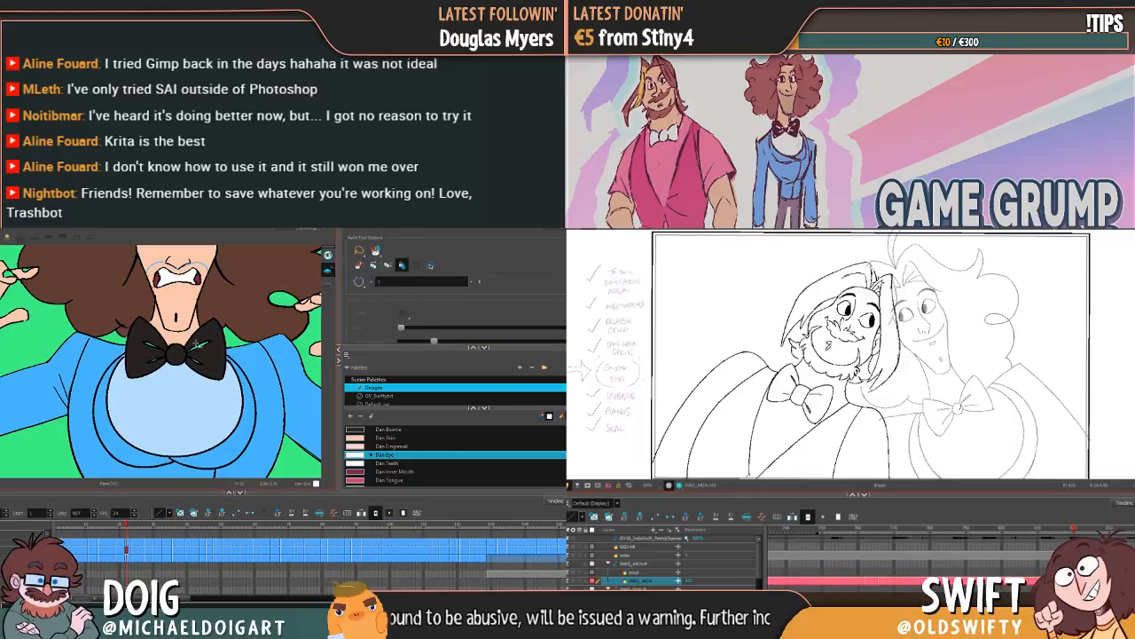
key(g)
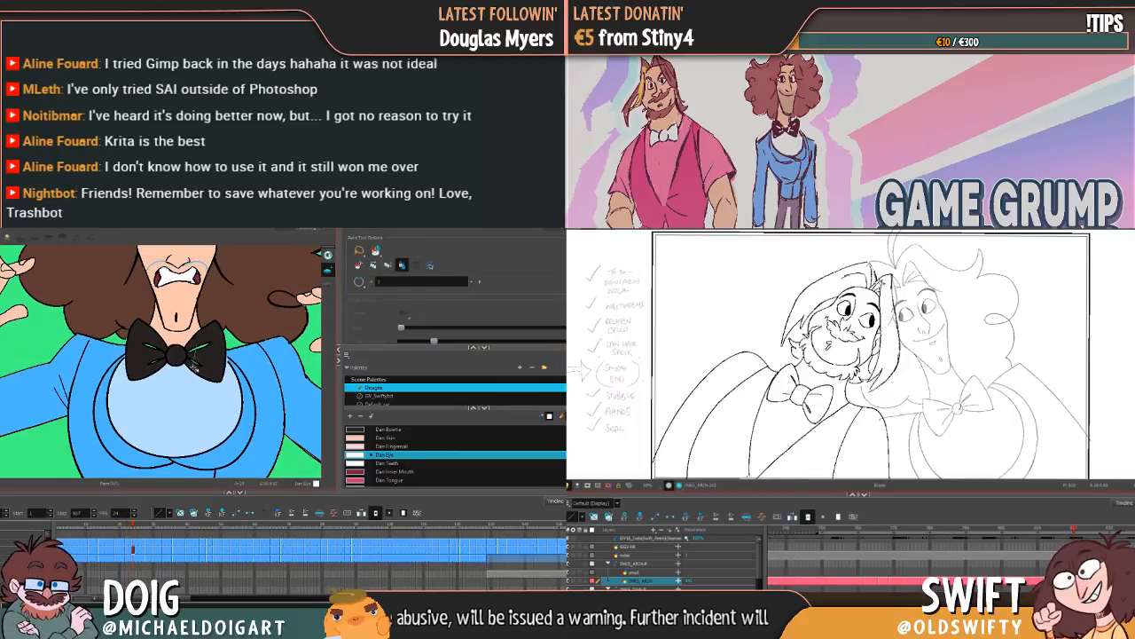
key(g)
key(g)
key(g)
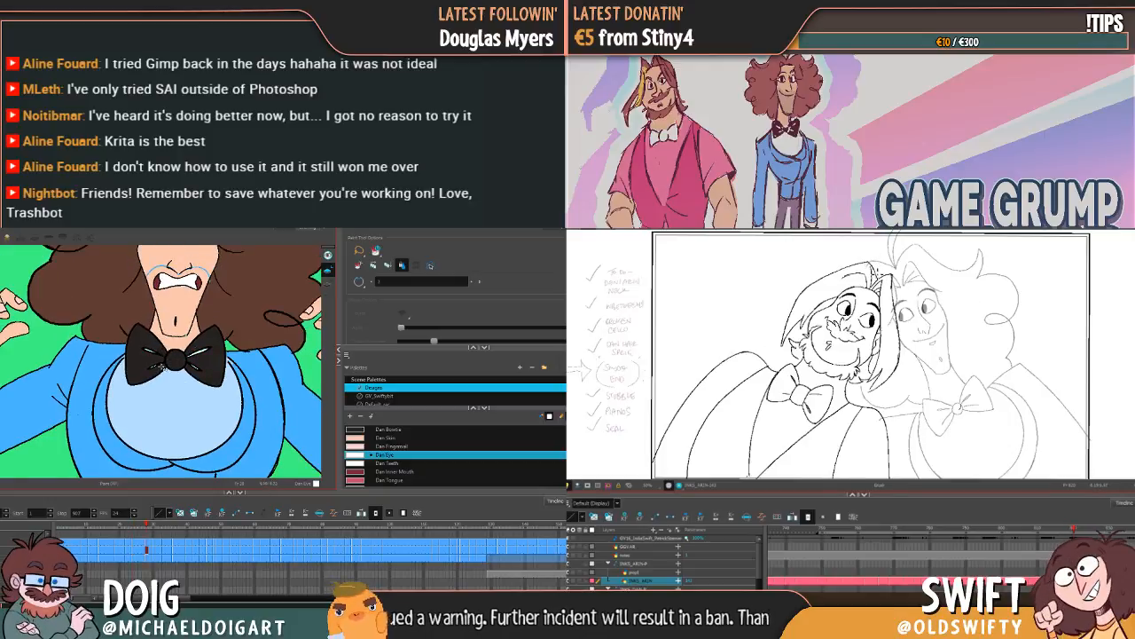
key(g)
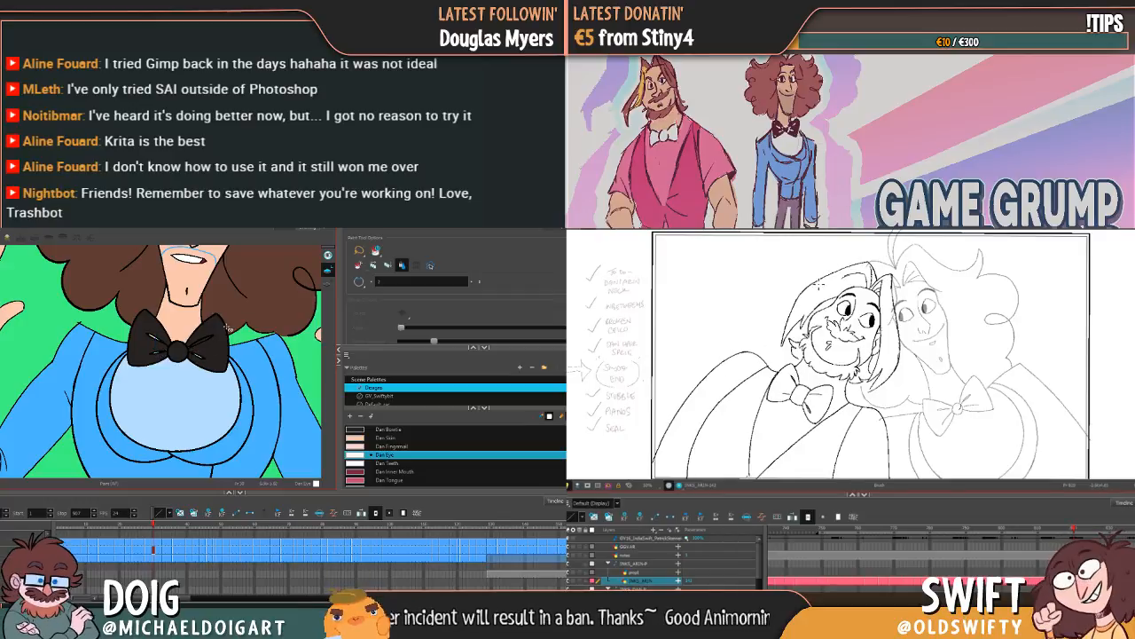
Step: Draw along the bearded character's upper hair outline and undo the last stroke
drag(810, 292, 843, 273)
key(alt+b)
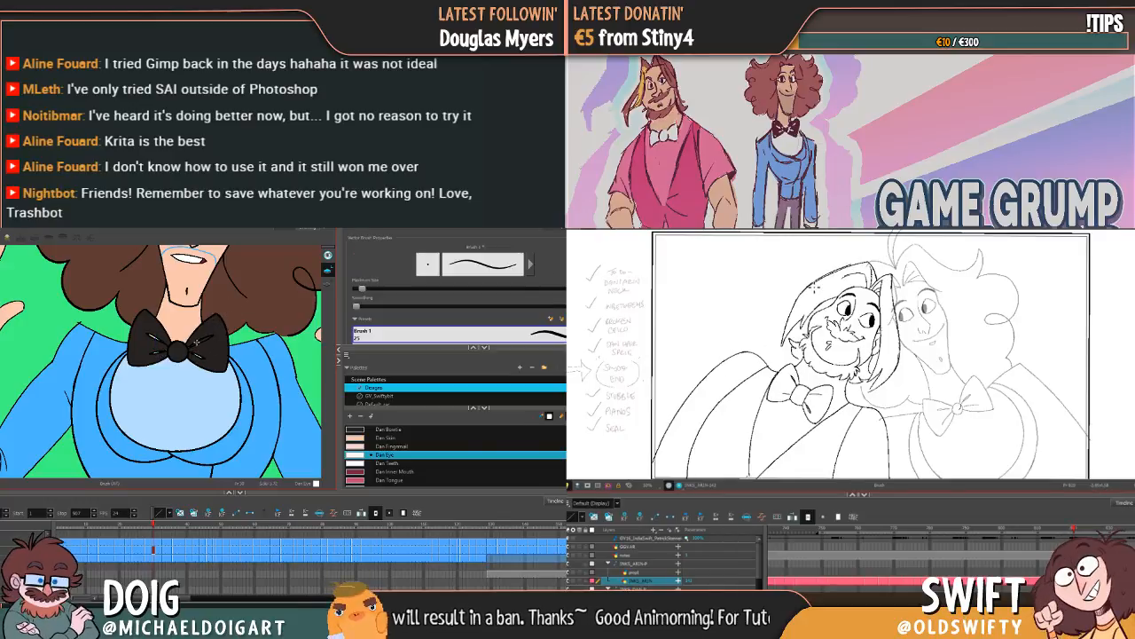
key(alt+i)
key(ctrl+z)
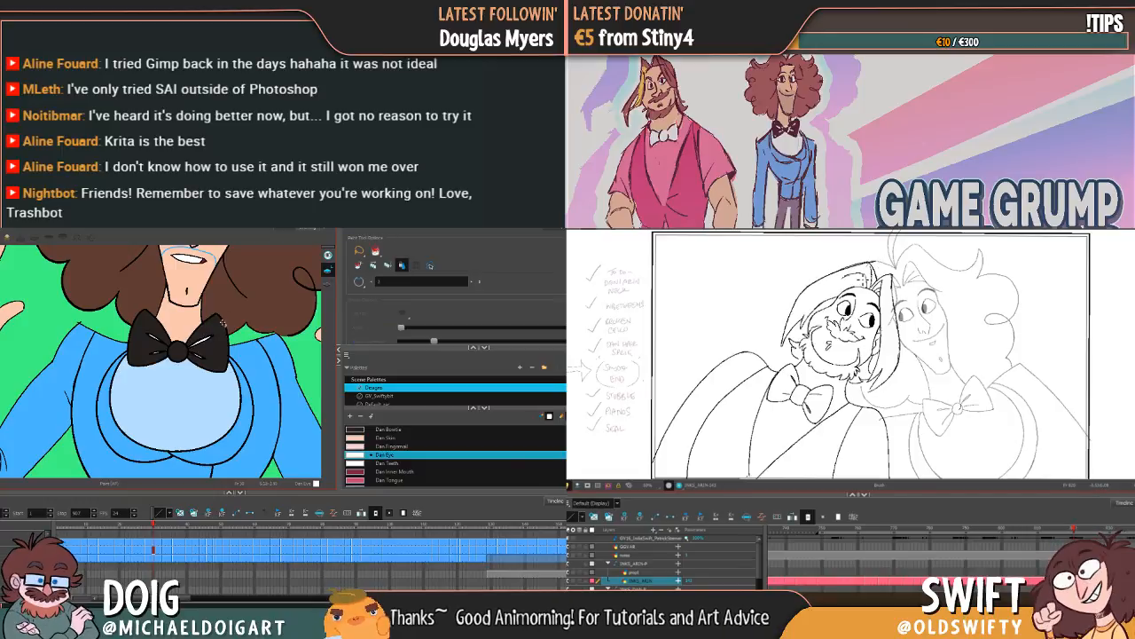
Step: Continue through the smiling poses and touch up the bow tie's creases with the Brush in the Dan Eye colour
key(period)
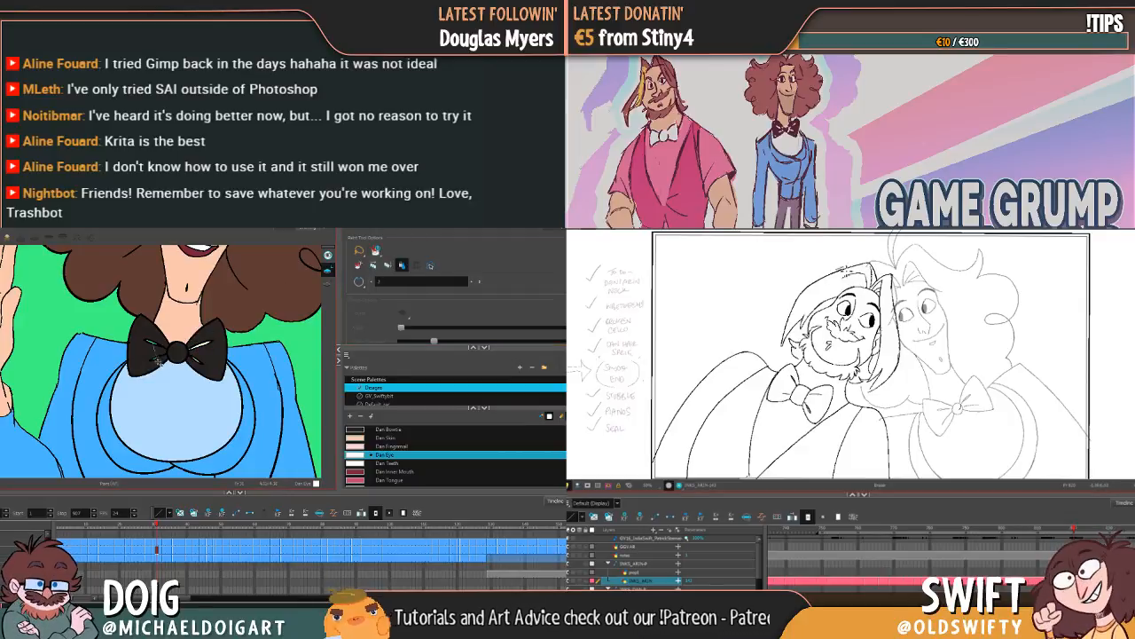
key(period)
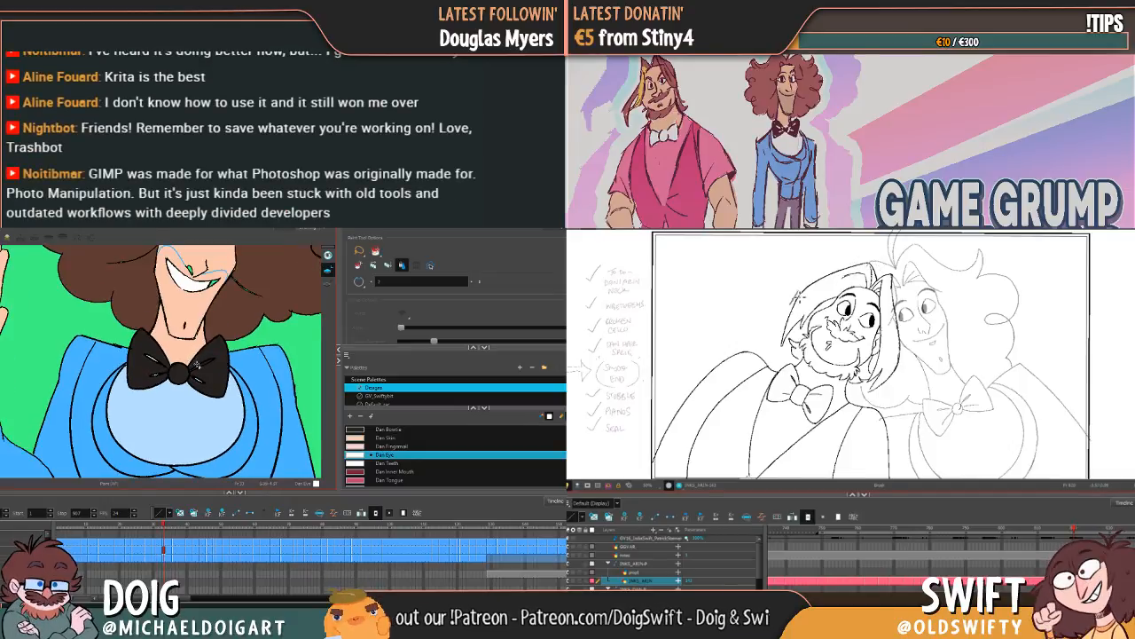
key(alt+b)
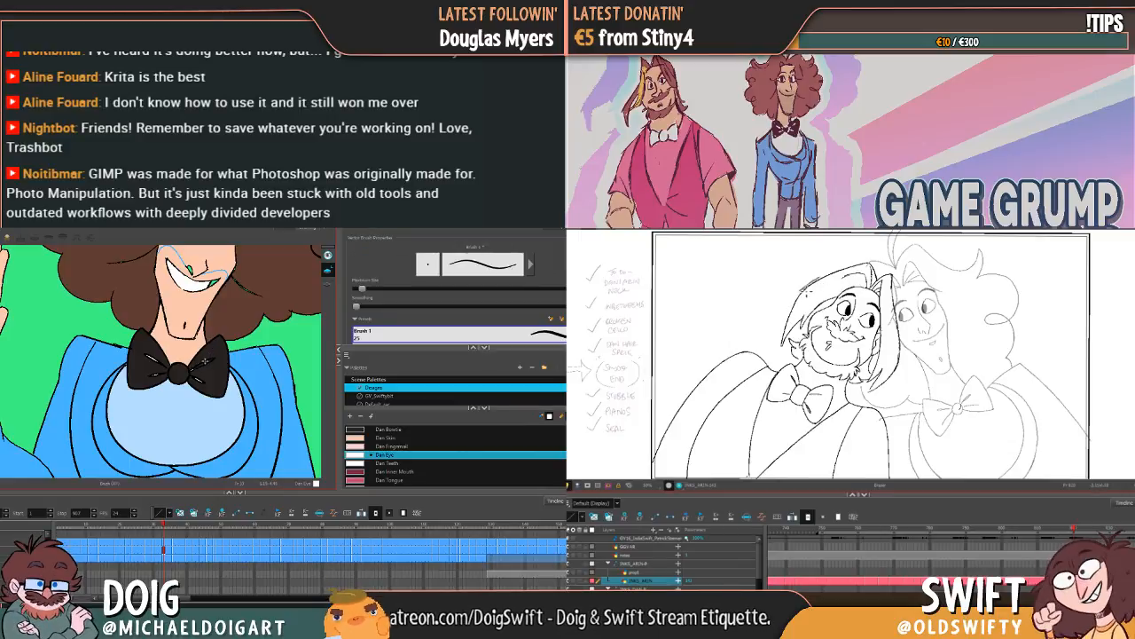
key(alt+i)
key(alt+b)
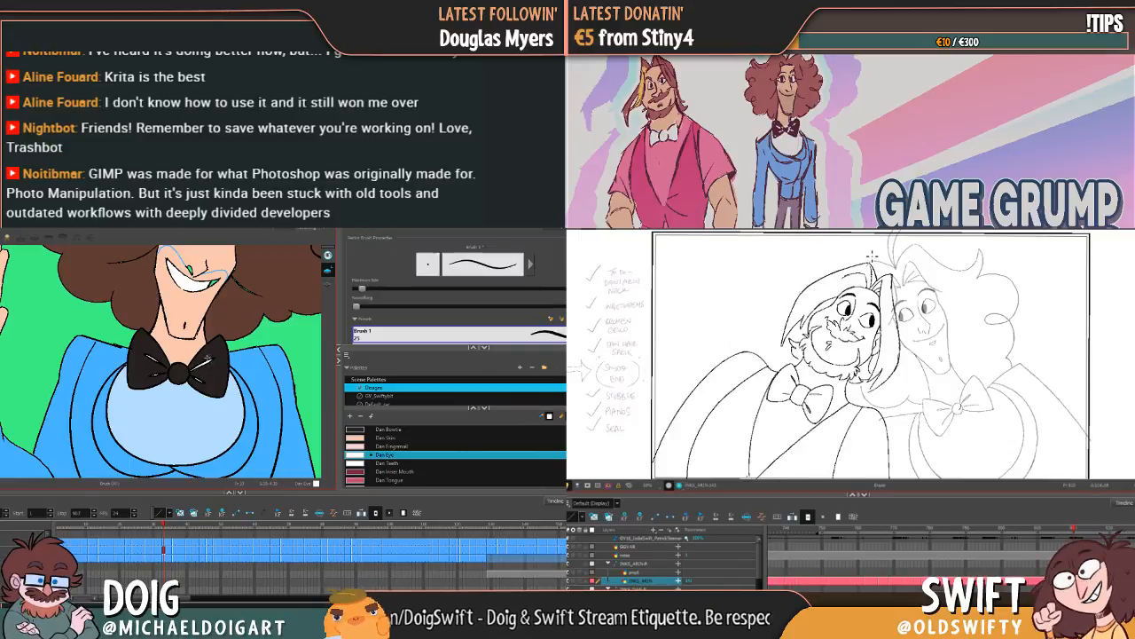
key(period)
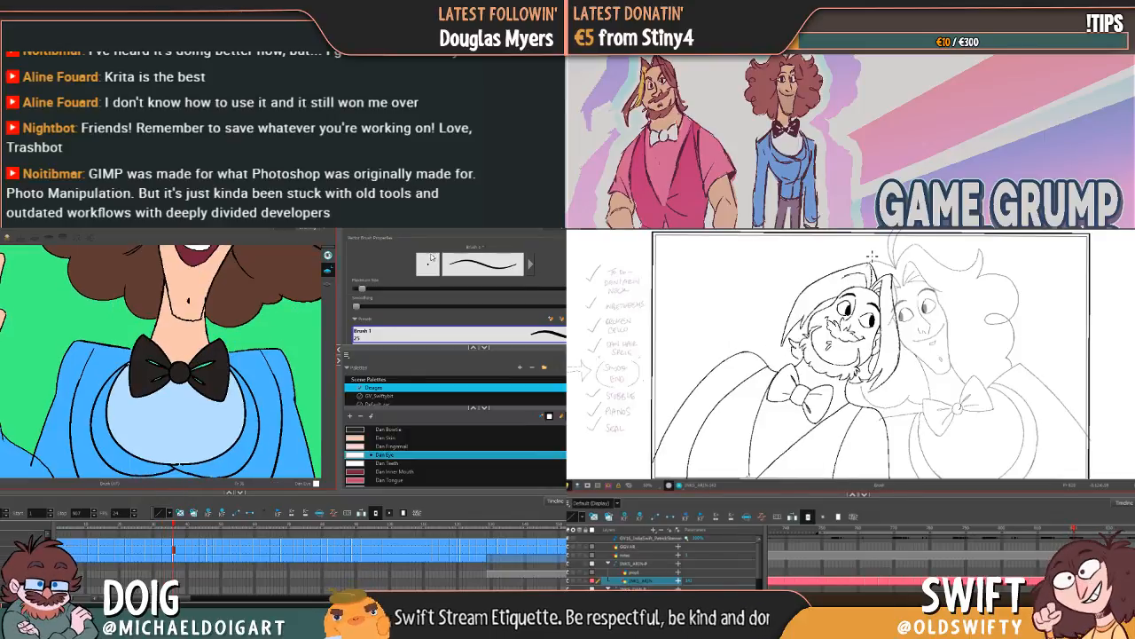
Step: Fill the unpainted creases on both lobes of the bow tie in the open-mouth smile drawing with Dan Eye
key(alt+i)
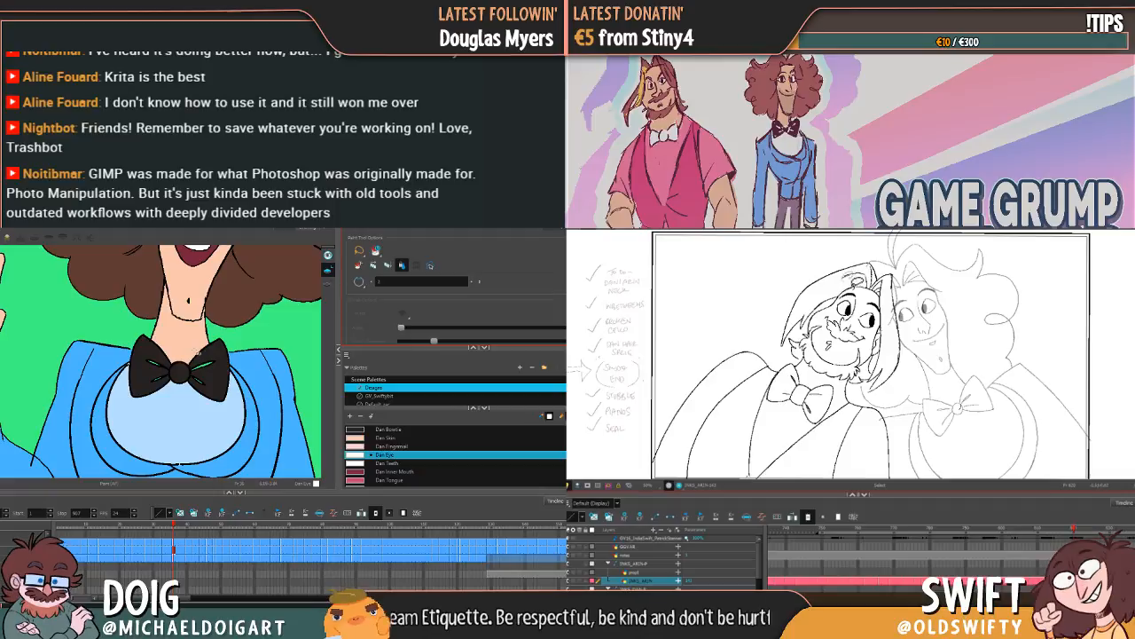
click(151, 362)
key(comma)
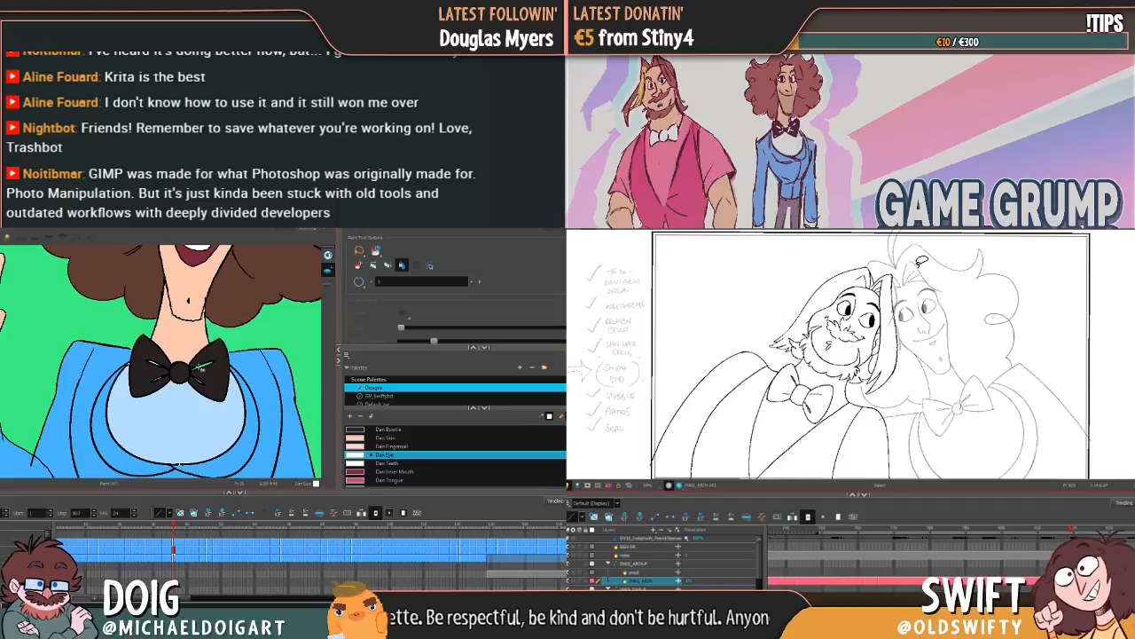
click(200, 371)
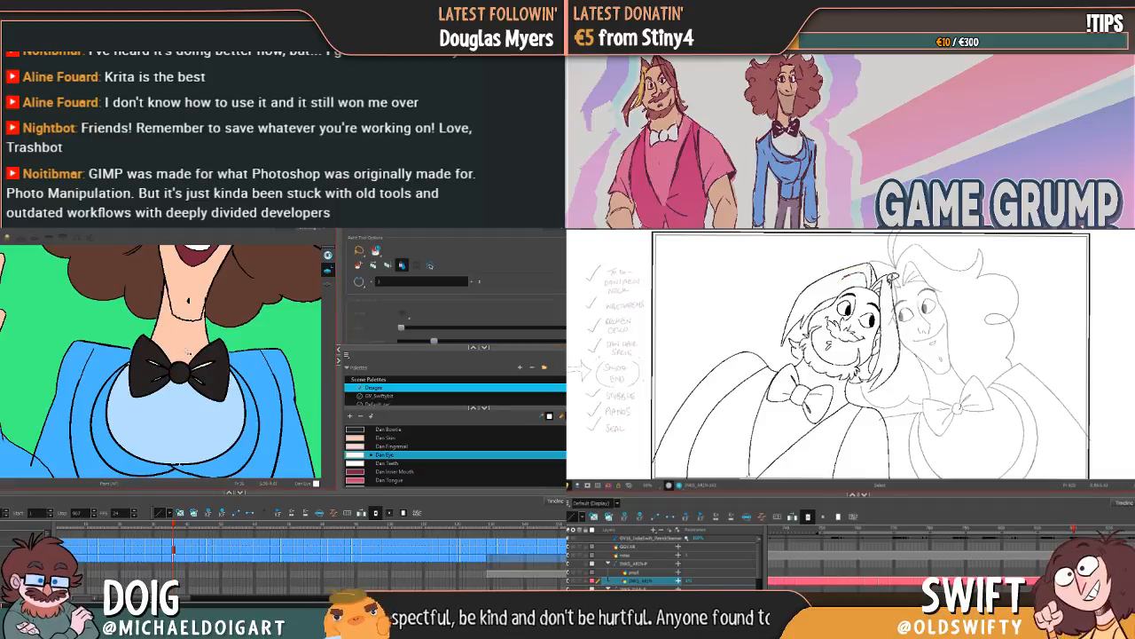
key(g)
Step: Fill the unpainted bow tie creases with Dan Eye across the drawings where the hand is raised beside the violin
drag(242, 319, 66, 374)
click(142, 345)
key(comma)
key(g)
click(147, 353)
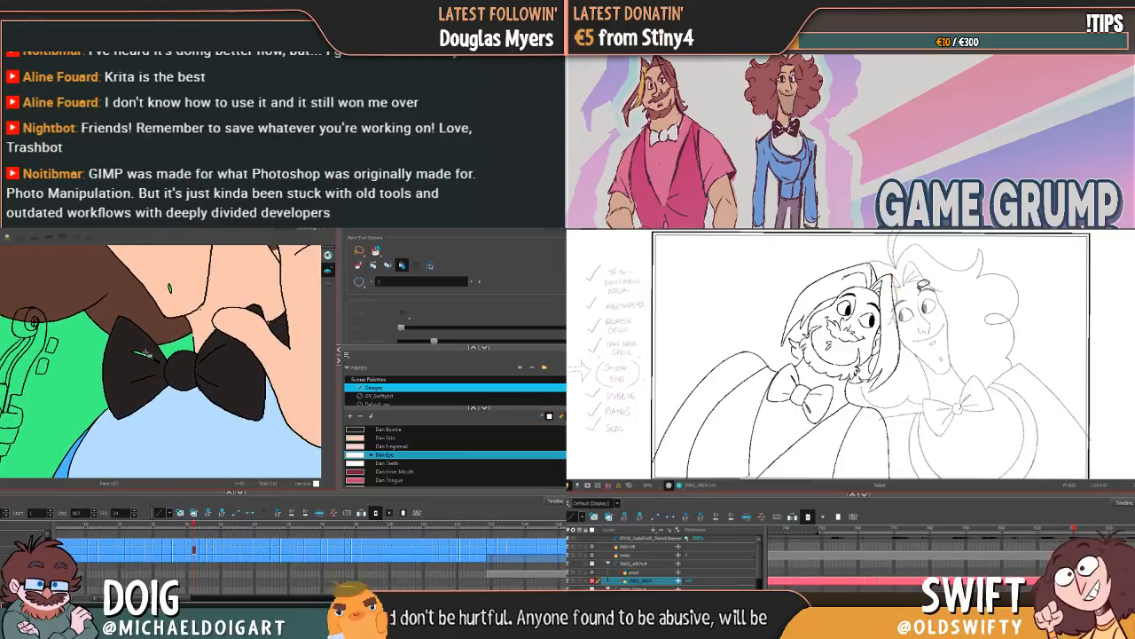
key(g)
click(136, 358)
key(g)
key(g)
key(g)
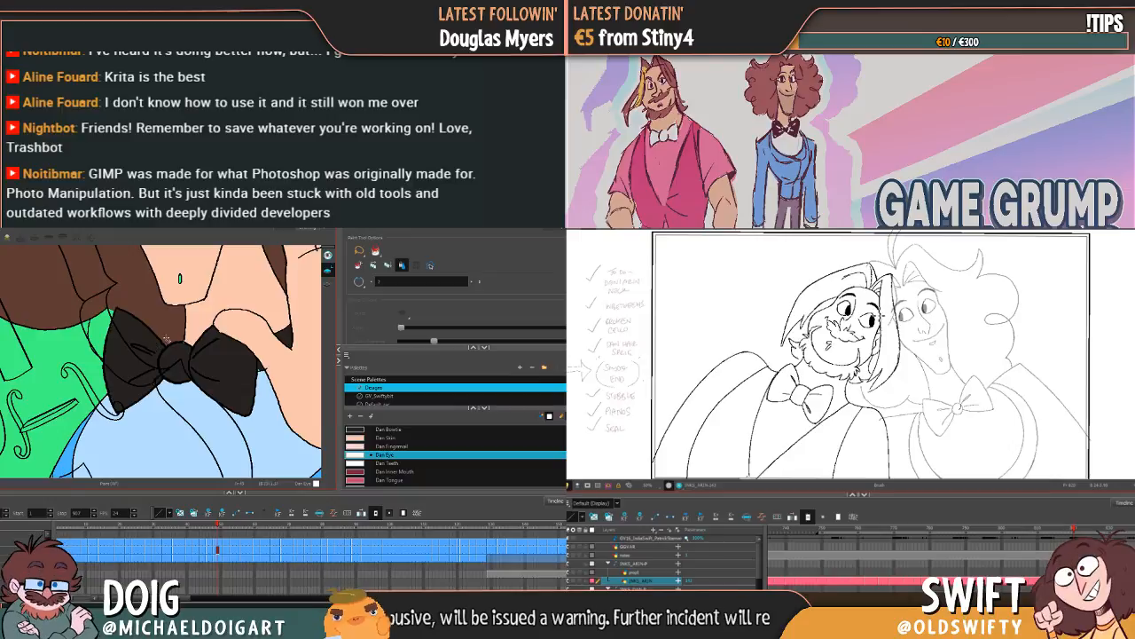
Step: Touch up the bow tie's left-lobe crease with the Brush and set the Paint tool to its Paint mode
key(alt+b)
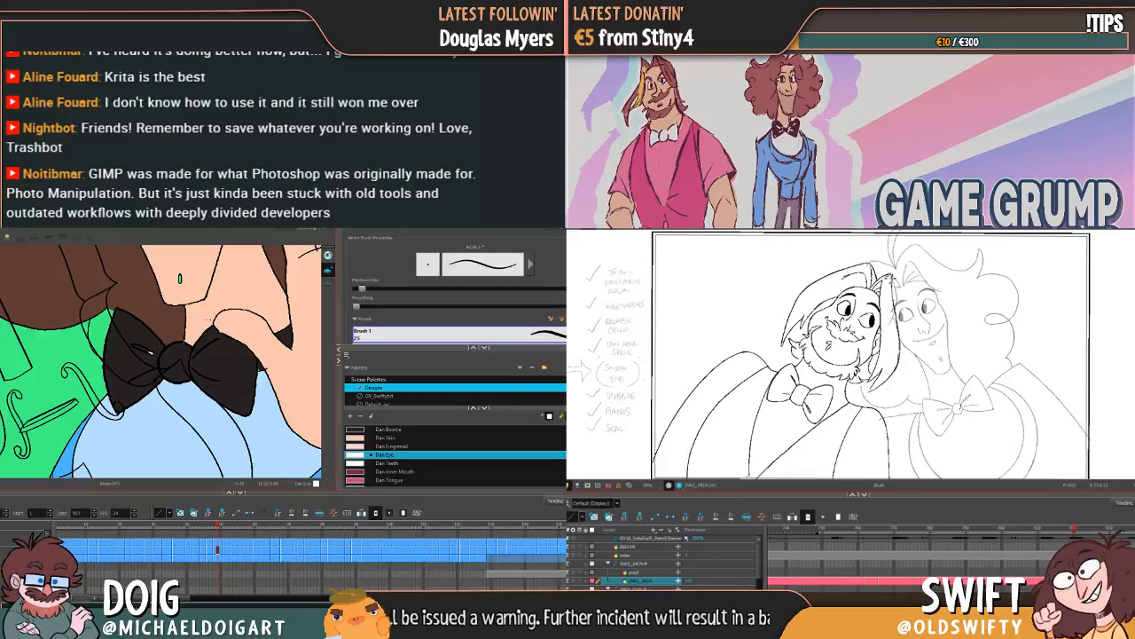
click(330, 270)
click(375, 252)
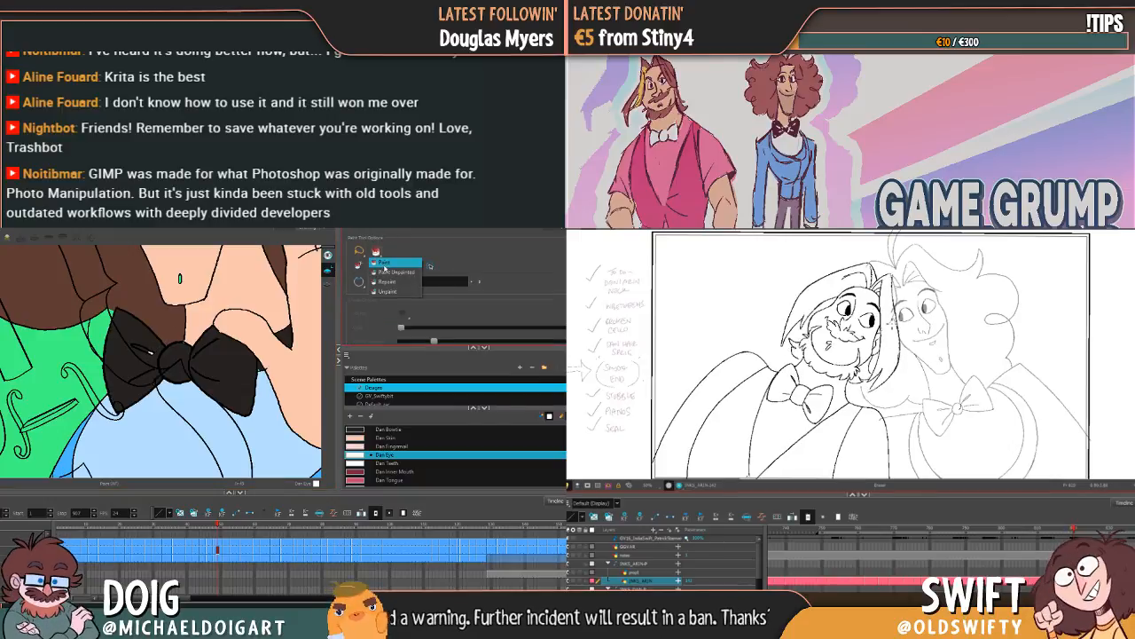
click(384, 265)
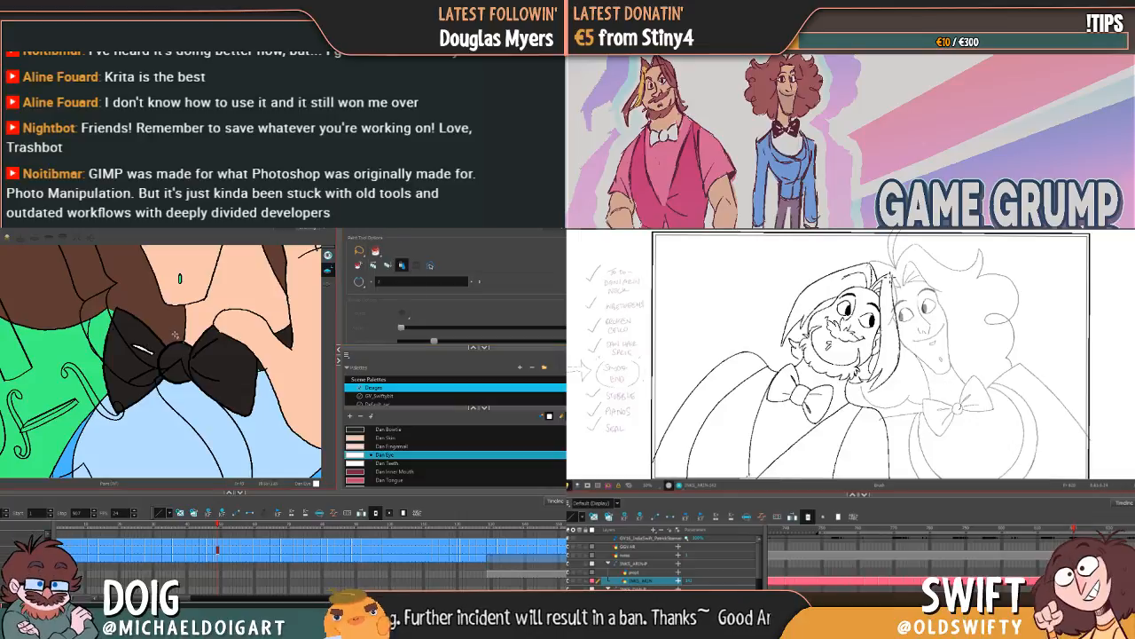
Step: Close the left-lobe crease in the following bow tie drawing with the Brush and fill it with Dan Eye
key(g)
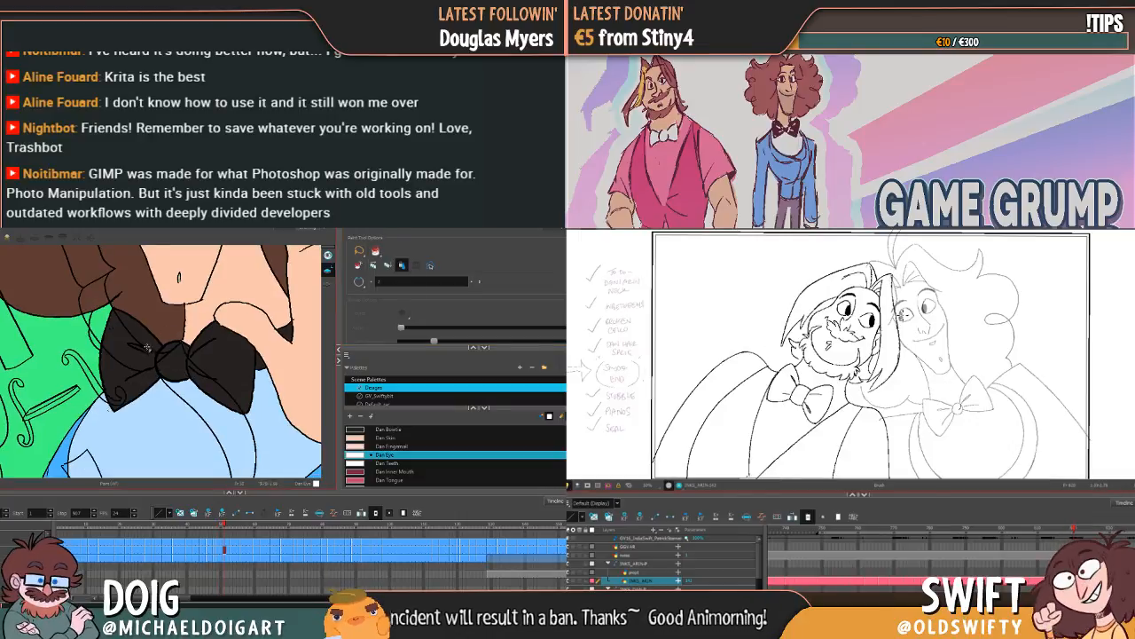
click(147, 346)
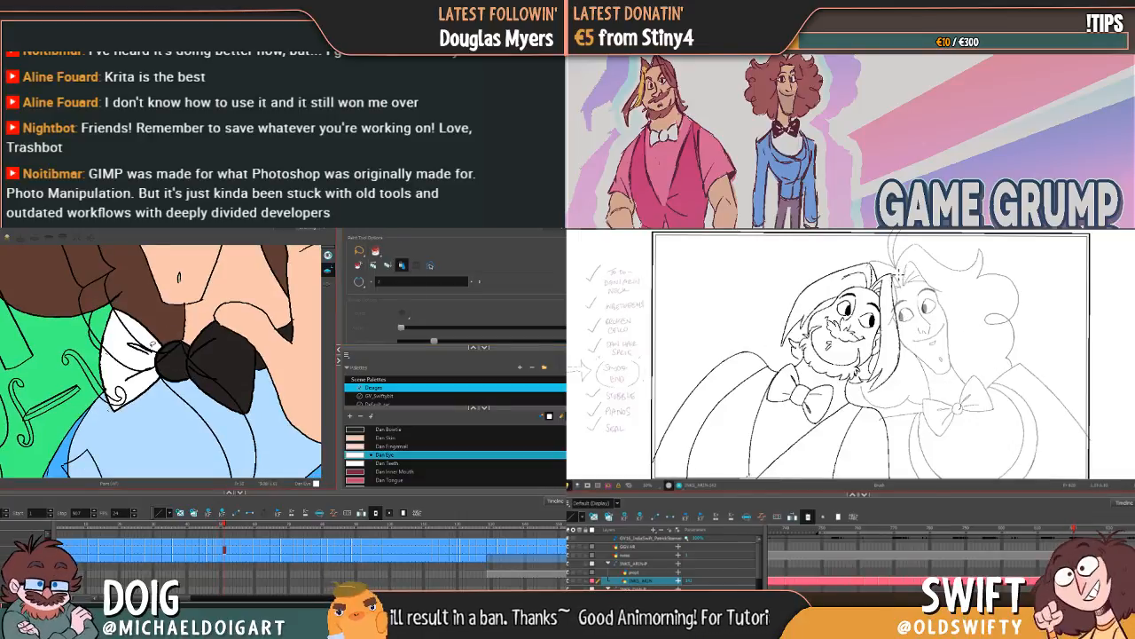
key(ctrl+z)
key(alt+b)
key(alt+i)
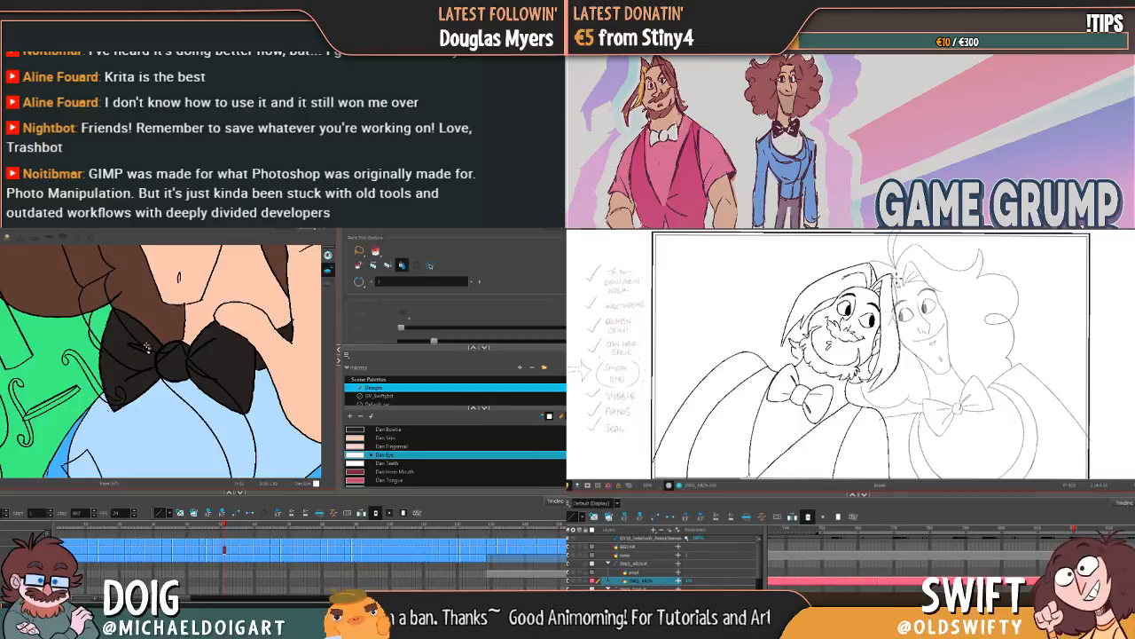
click(139, 347)
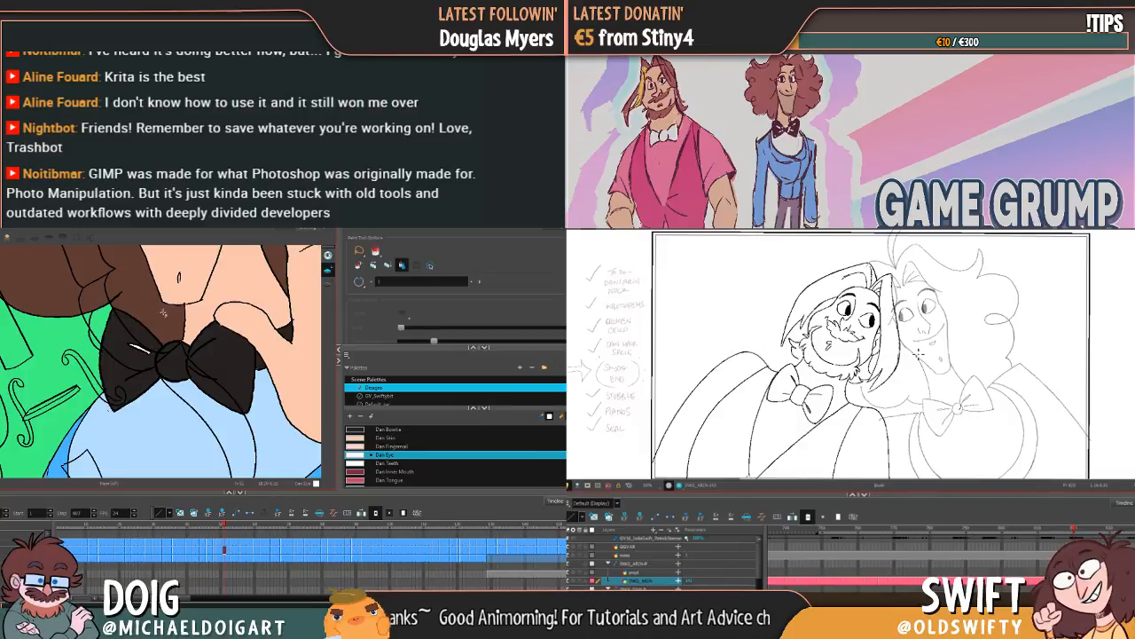
Step: Try to fill the left-lobe crease in the next bow tie drawing with Dan Eye and undo the fill
key(g)
click(144, 348)
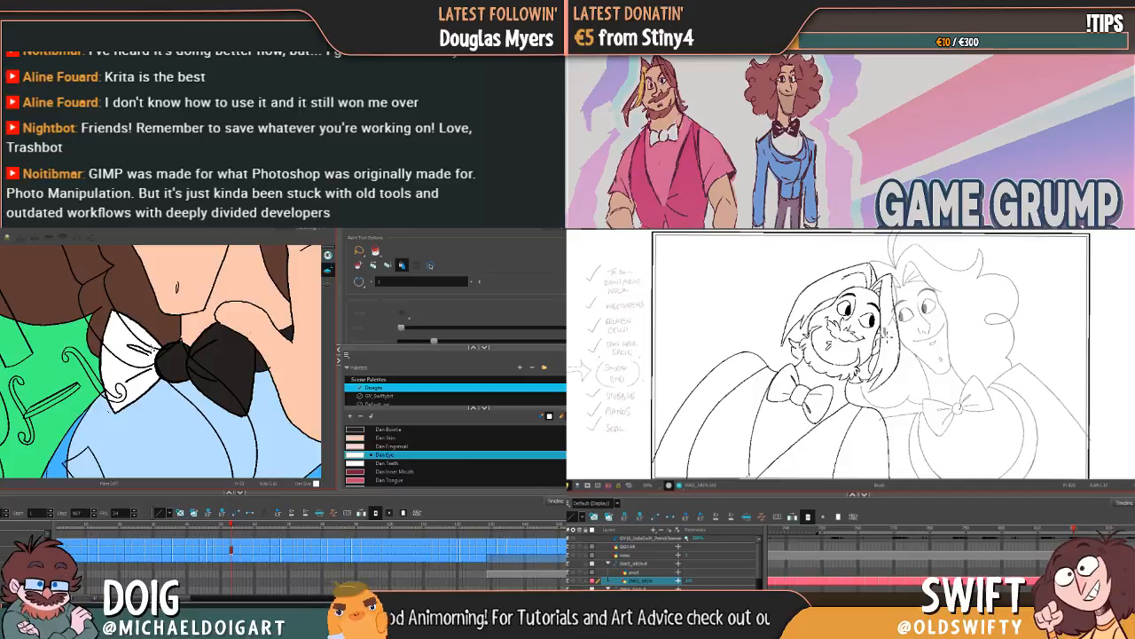
key(ctrl+z)
click(149, 353)
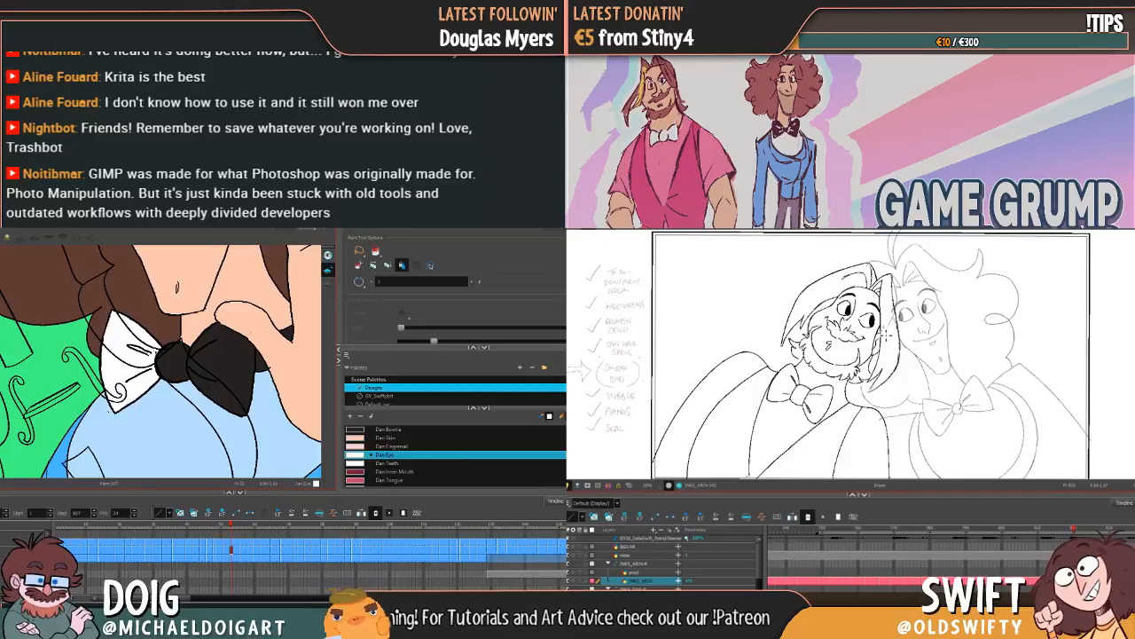
key(ctrl+z)
Step: Touch up open bow tie crease lines with the Brush through the violin, raised-hand smile and profile drawings
key(alt+b)
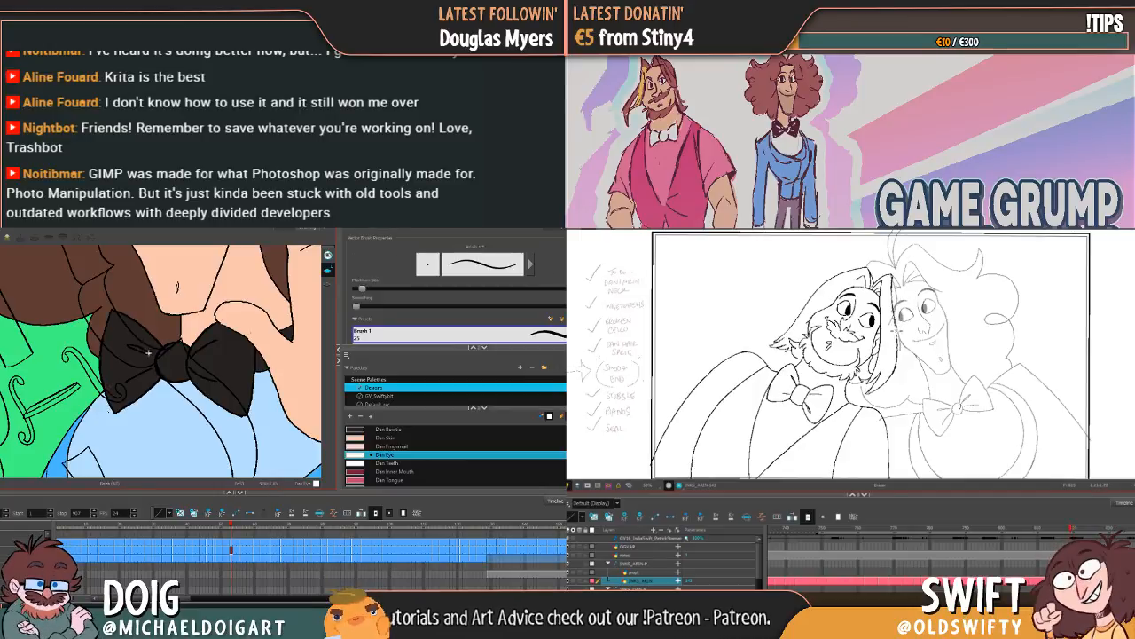
key(g)
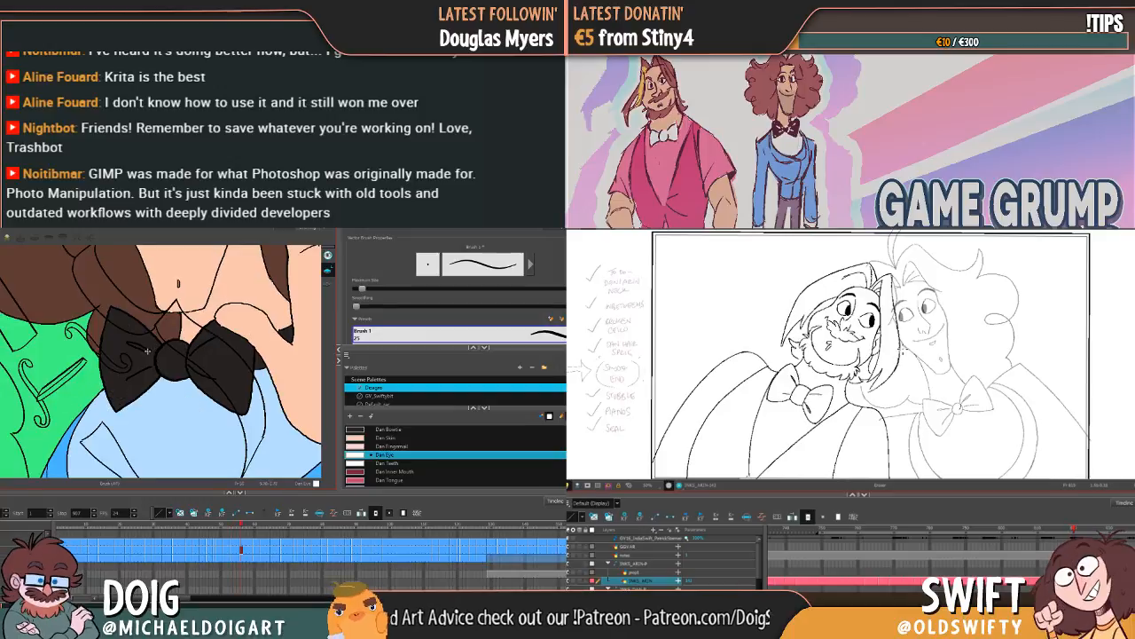
key(g)
key(g)
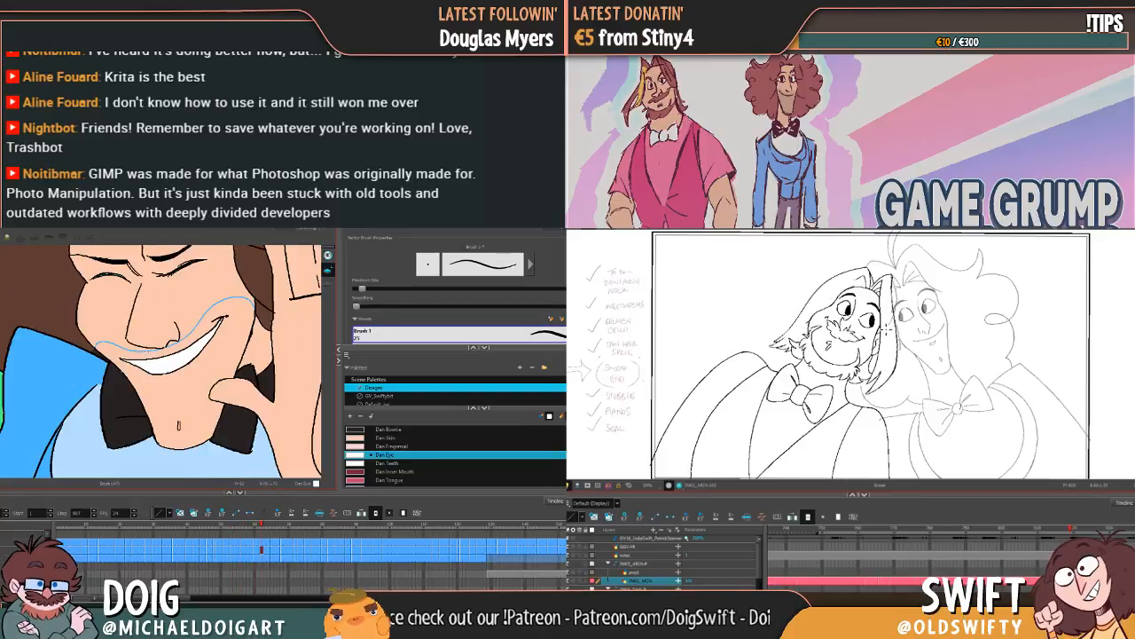
key(g)
key(g)
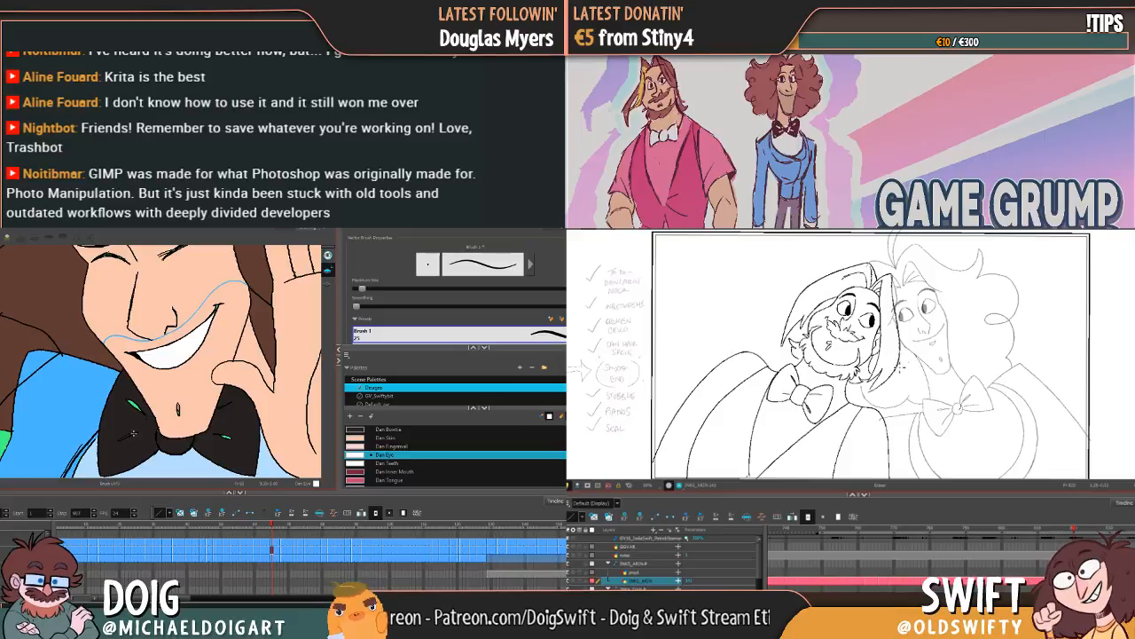
key(f)
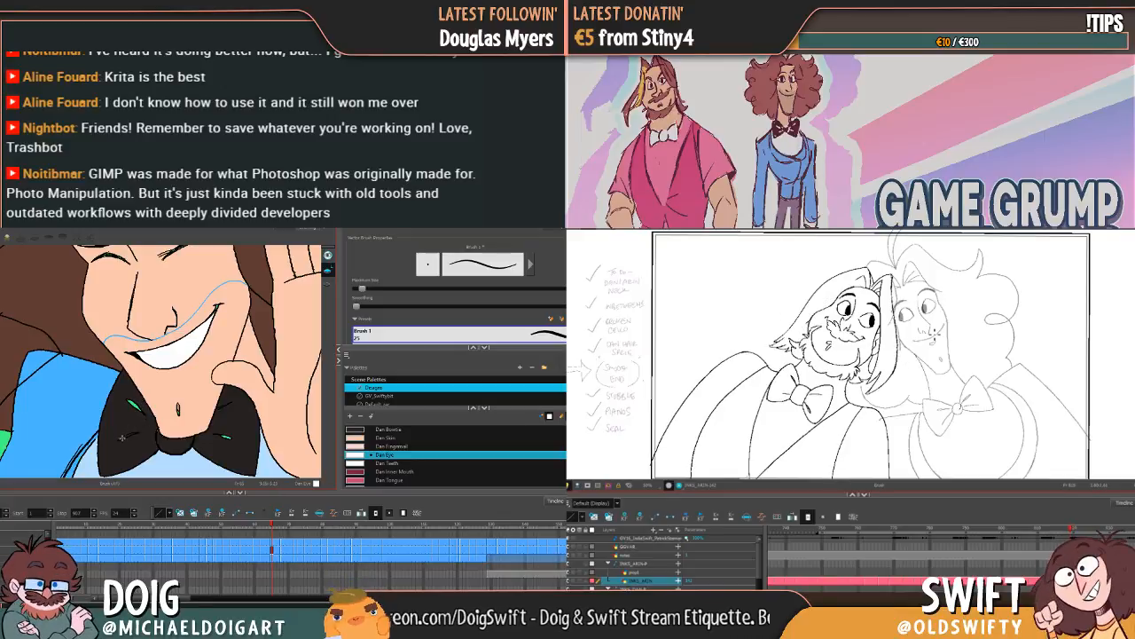
key(g)
key(g)
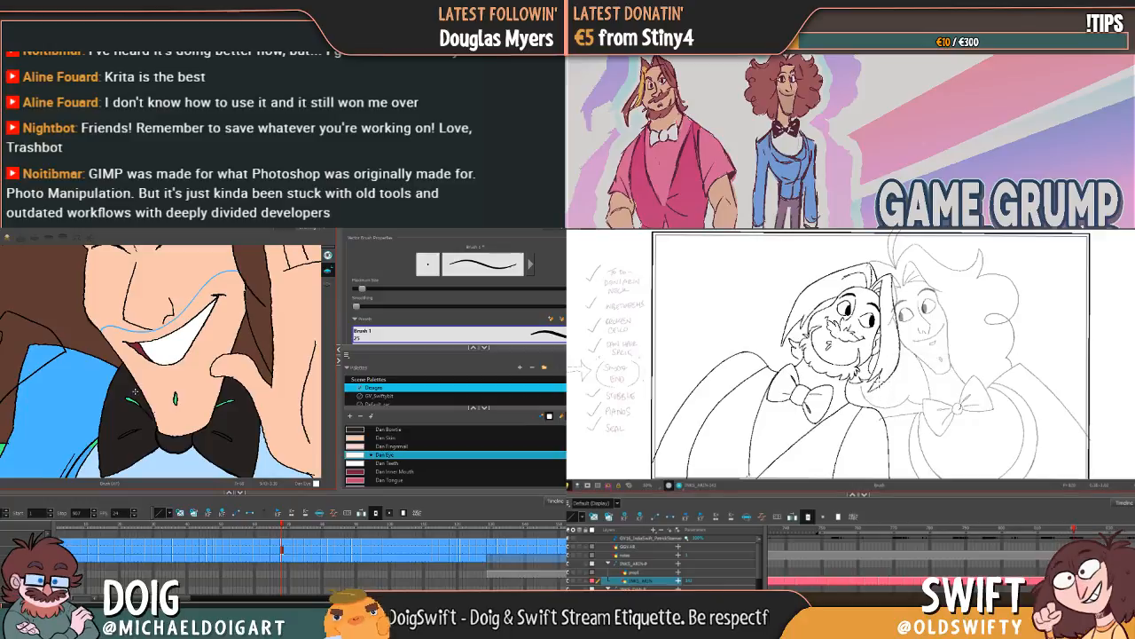
key(g)
key(f)
key(g)
key(g)
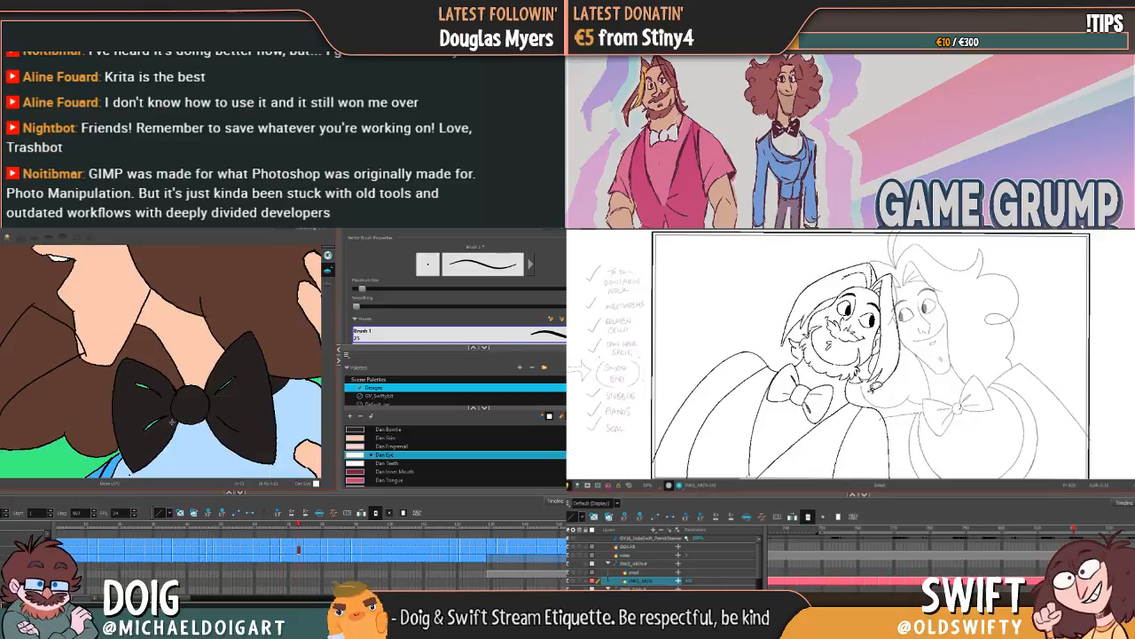
Step: Return to the earlier violin drawing and fill bow tie creases with Dan Eye onward through the closed-eye smile drawing
key(f)
key(f)
key(f)
key(f)
key(f)
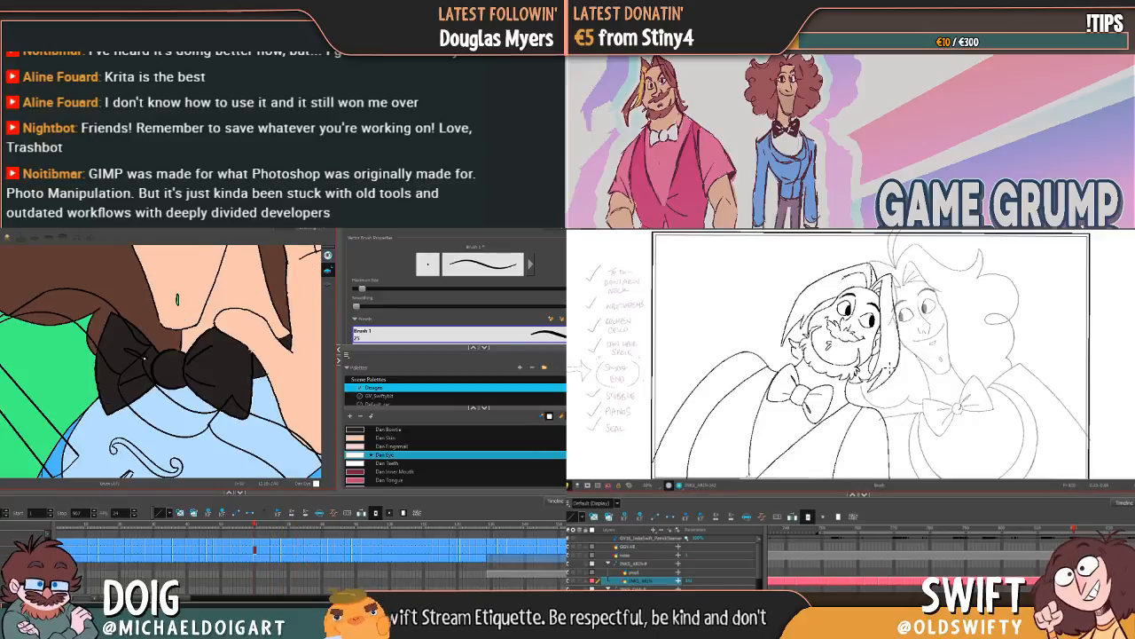
key(alt+i)
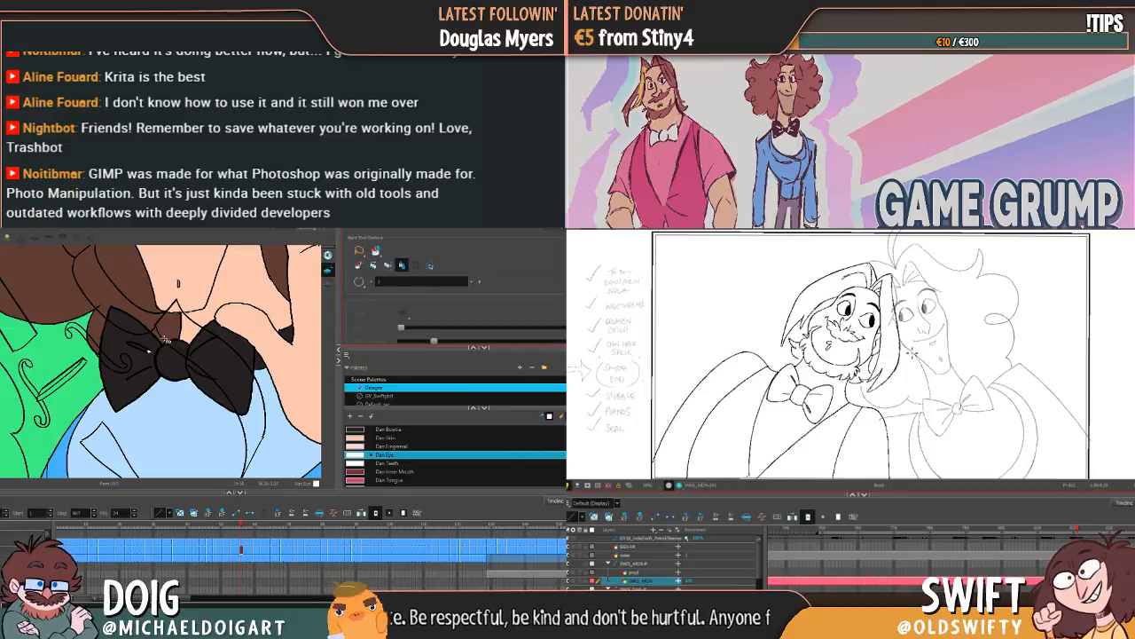
key(g)
key(g)
key(g)
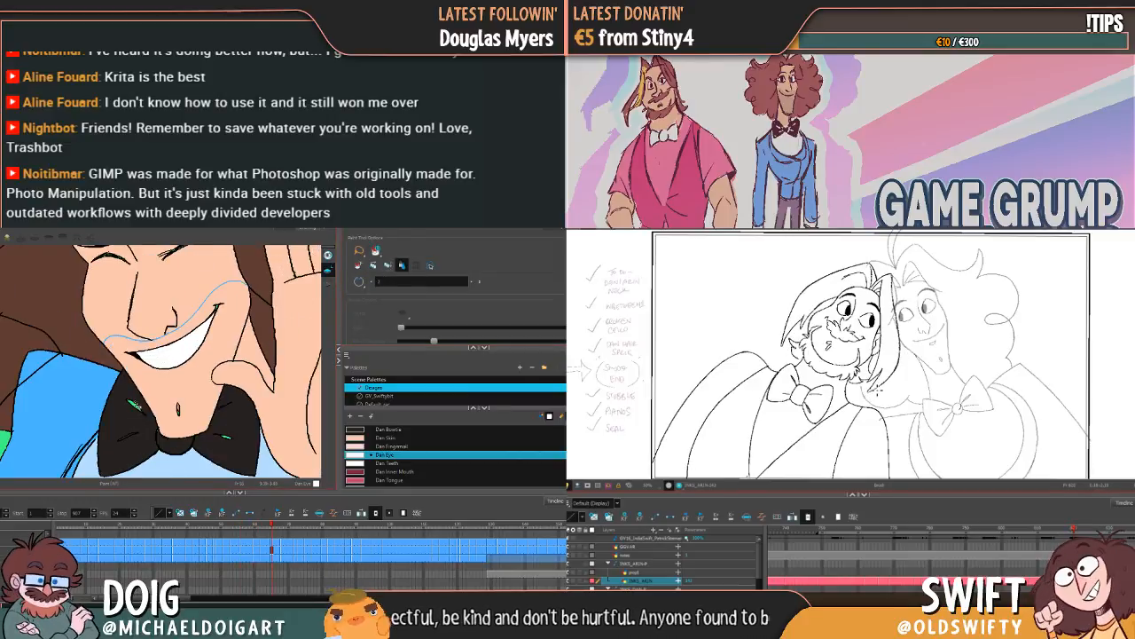
key(g)
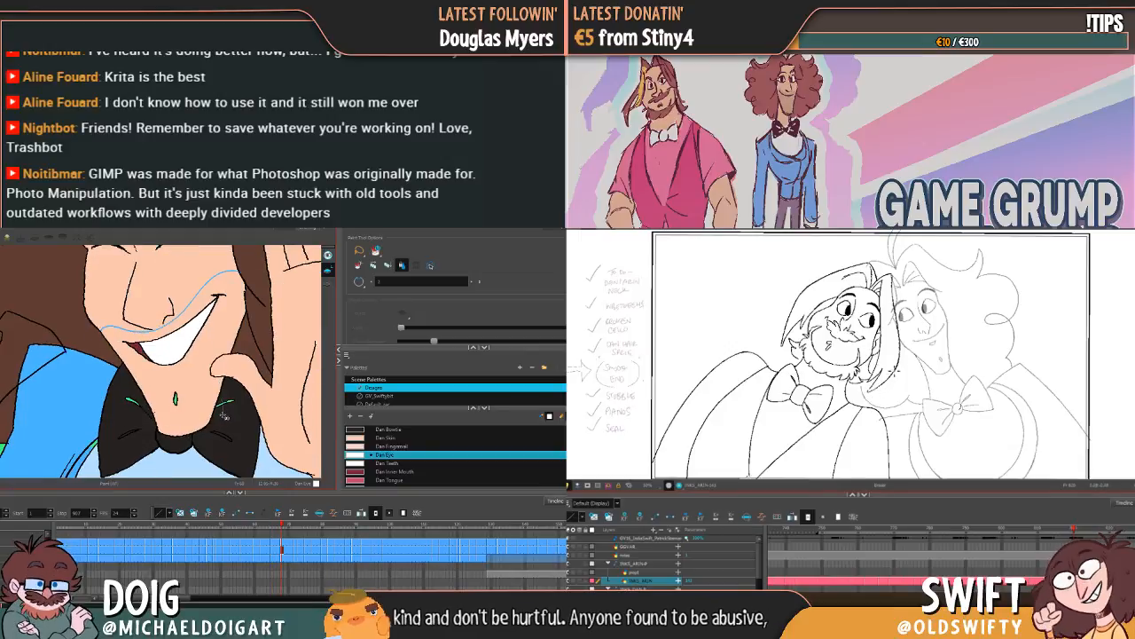
Step: Fill the unpainted bow tie creases with Dan Eye in the drawings where the head turns to profile
key(g)
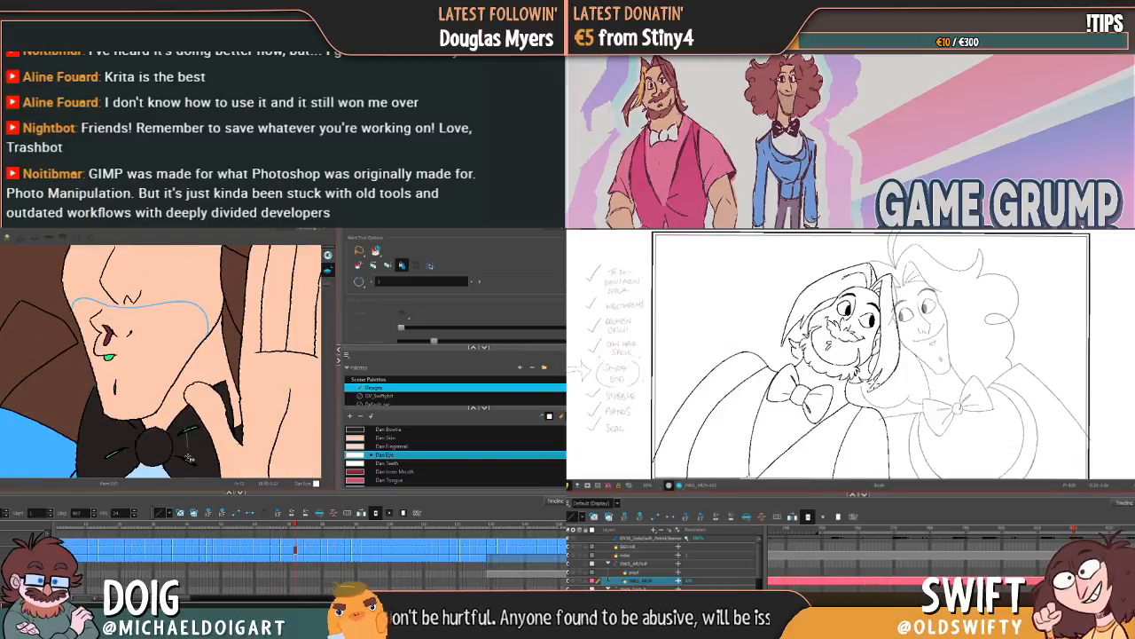
drag(188, 458, 183, 477)
drag(115, 452, 130, 401)
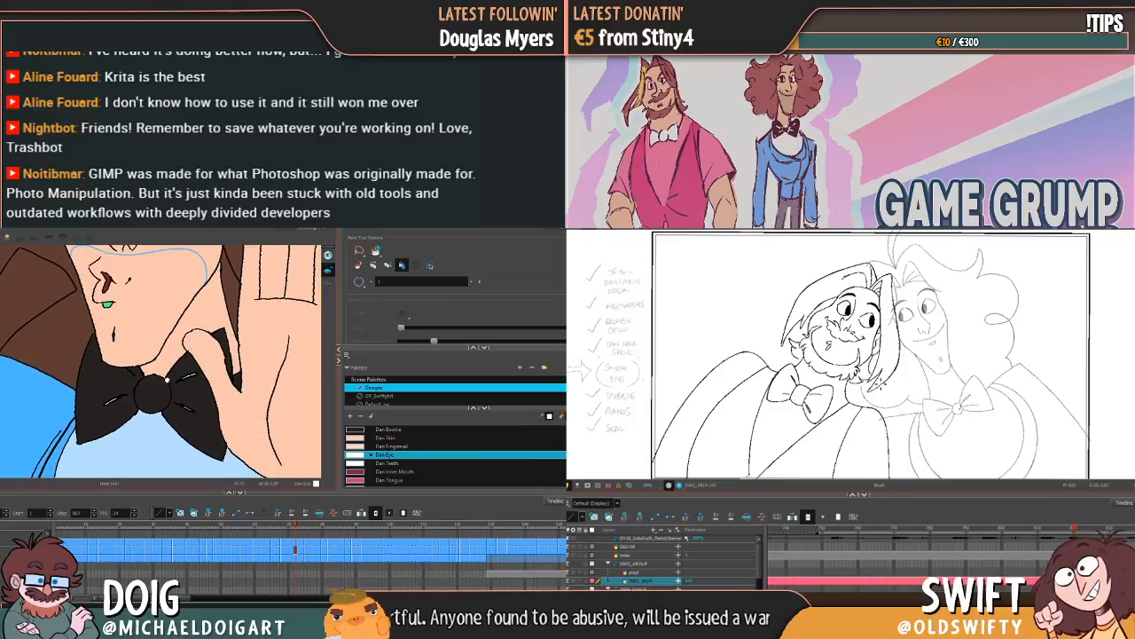
key(g)
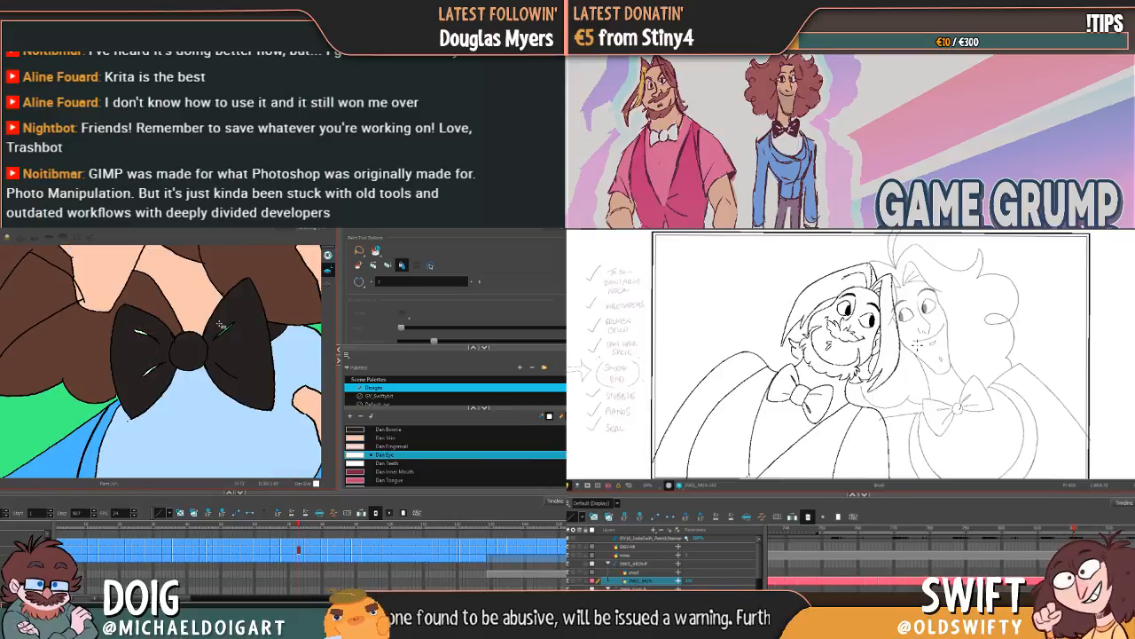
key(g)
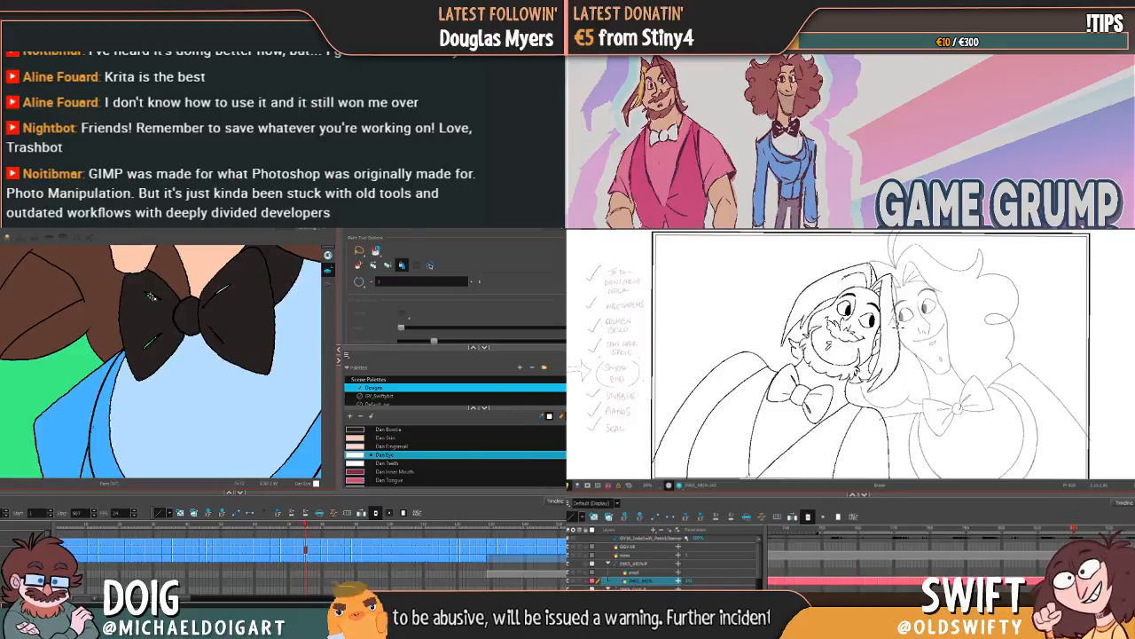
Step: Fill the remaining creases on both bow tie lobes with Dan Eye through the drawings with the wide shirt front
key(g)
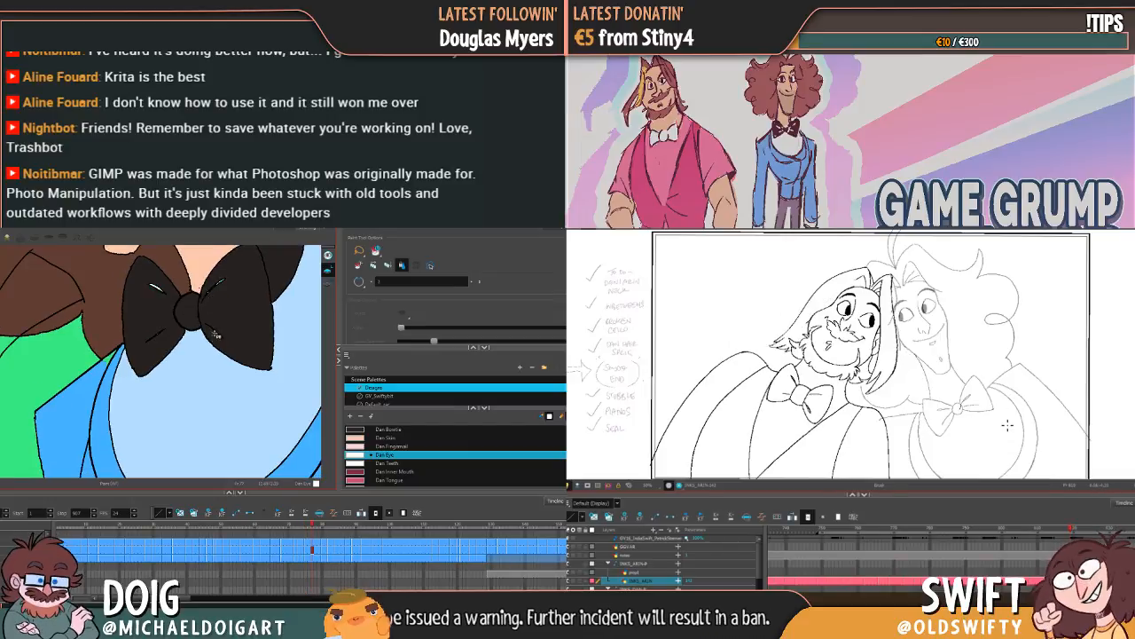
key(g)
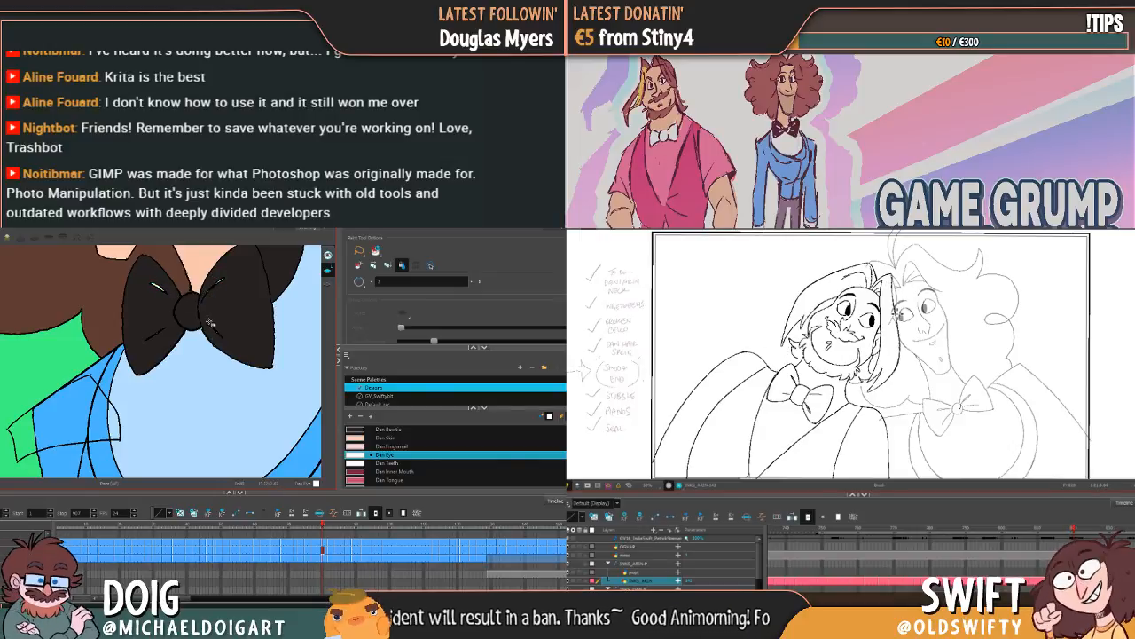
key(g)
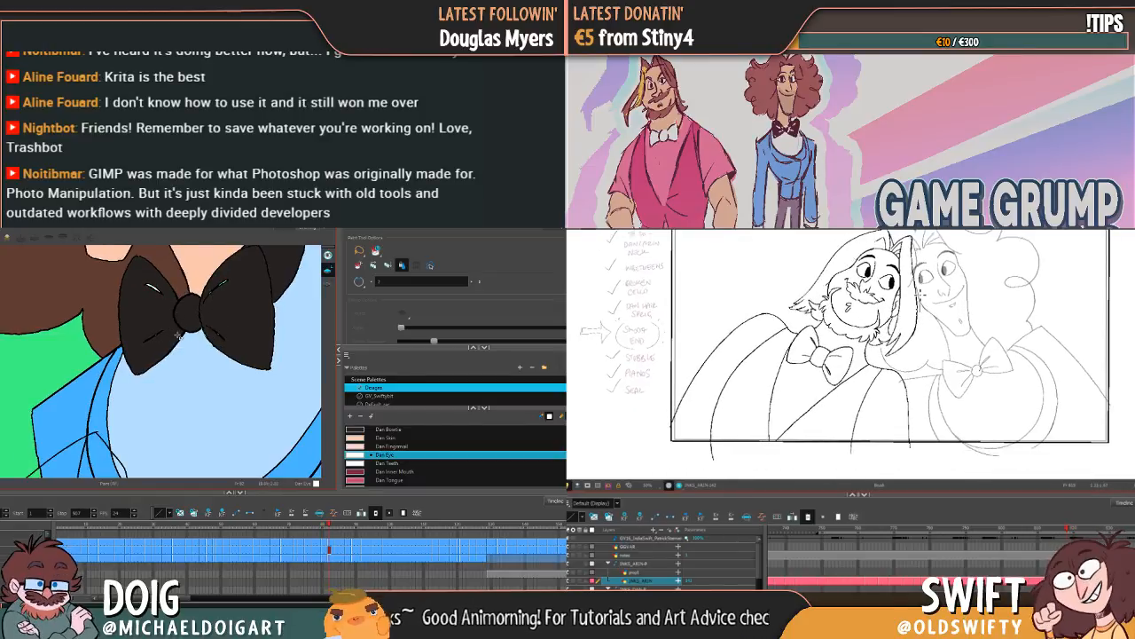
key(g)
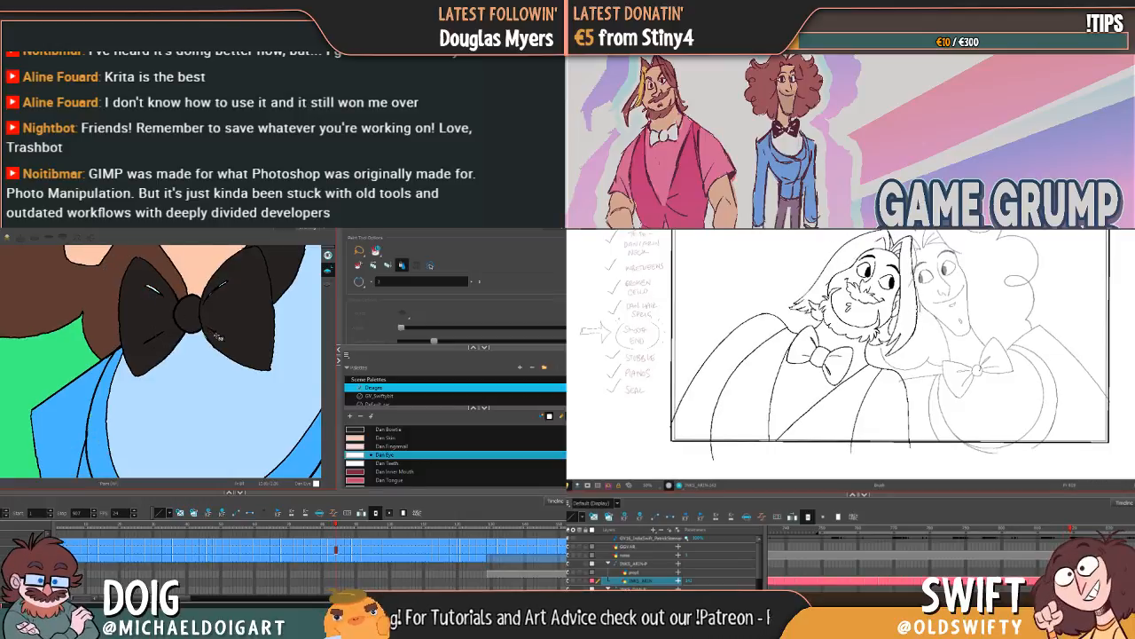
key(g)
Step: Select the bearded character's jacket lines and continue filling the curly-haired character's bow tie creases with Dan Eye
key(alt+s)
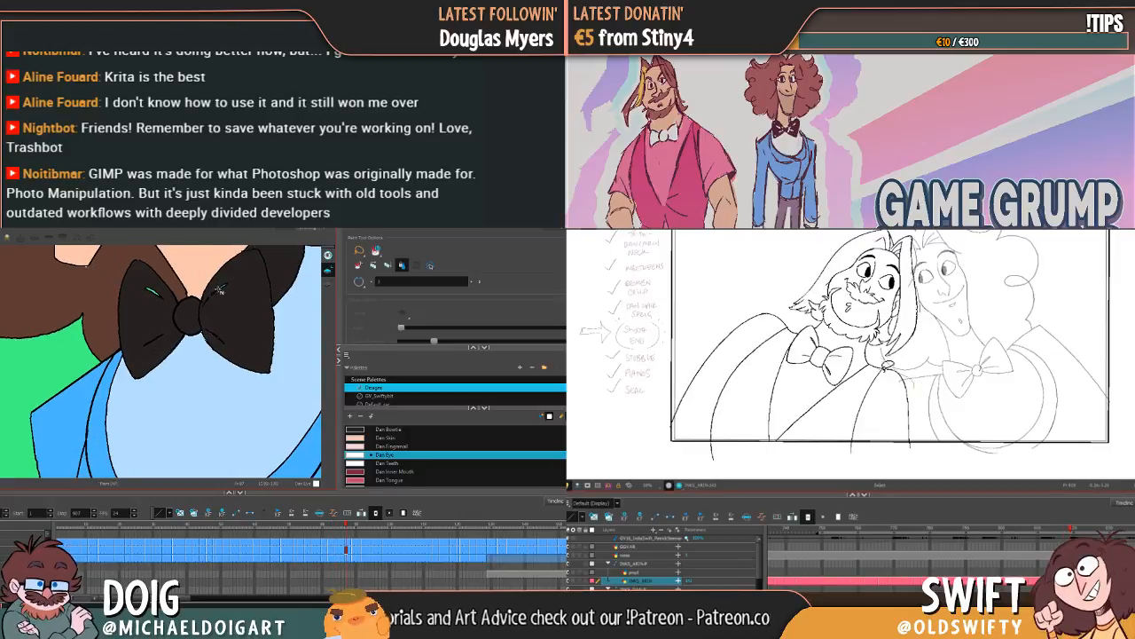
mouse_move(857, 379)
mouse_down()
mouse_move(825, 410)
mouse_move(799, 402)
mouse_move(777, 363)
mouse_move(792, 325)
mouse_move(750, 307)
mouse_move(710, 376)
mouse_move(749, 412)
mouse_move(706, 379)
mouse_move(686, 398)
mouse_move(721, 430)
mouse_move(936, 413)
mouse_up()
click(154, 291)
key(g)
key(g)
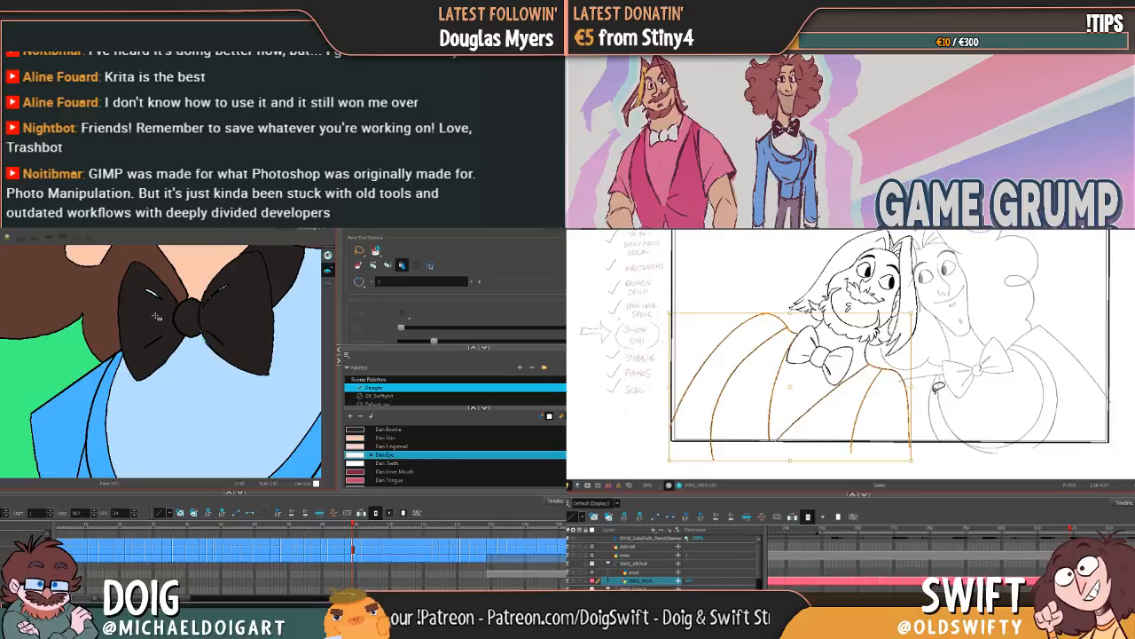
click(224, 288)
Step: Delete the bearded character's jacket lines and fill the upper creases of both bow tie lobes with Dan Eye across the next drawings
key(g)
key(g)
key(f)
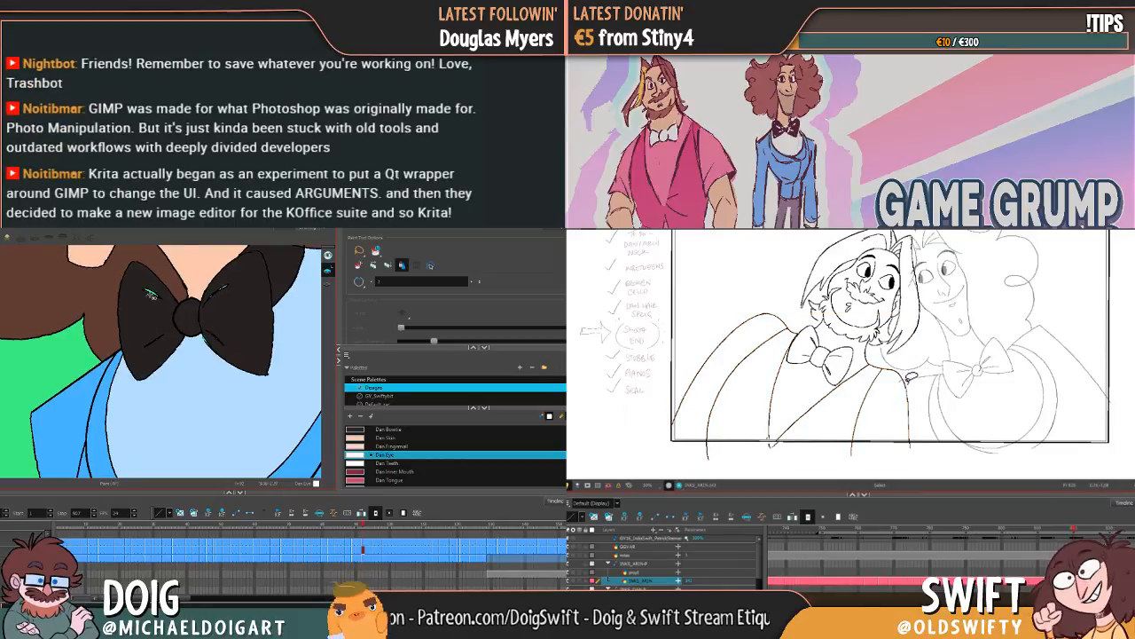
click(151, 292)
key(g)
mouse_move(898, 368)
mouse_down()
mouse_move(810, 404)
mouse_move(784, 401)
mouse_move(776, 353)
mouse_move(799, 307)
mouse_move(744, 307)
mouse_move(683, 411)
mouse_move(730, 429)
mouse_move(922, 430)
mouse_up()
click(214, 292)
click(152, 291)
key(g)
click(215, 294)
click(157, 290)
key(g)
key(Delete)
click(214, 293)
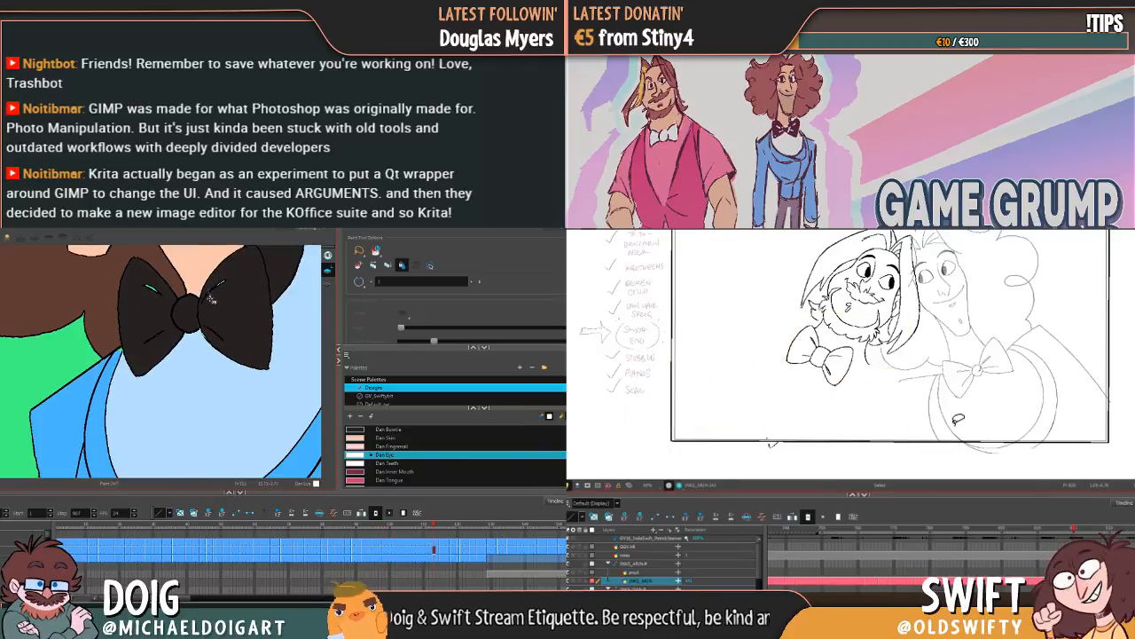
Step: Restore the bearded character's jacket lines, deselect them, and fill the bow tie creases with Dan Eye where the chin overlaps the tie
key(g)
key(ctrl+z)
click(204, 332)
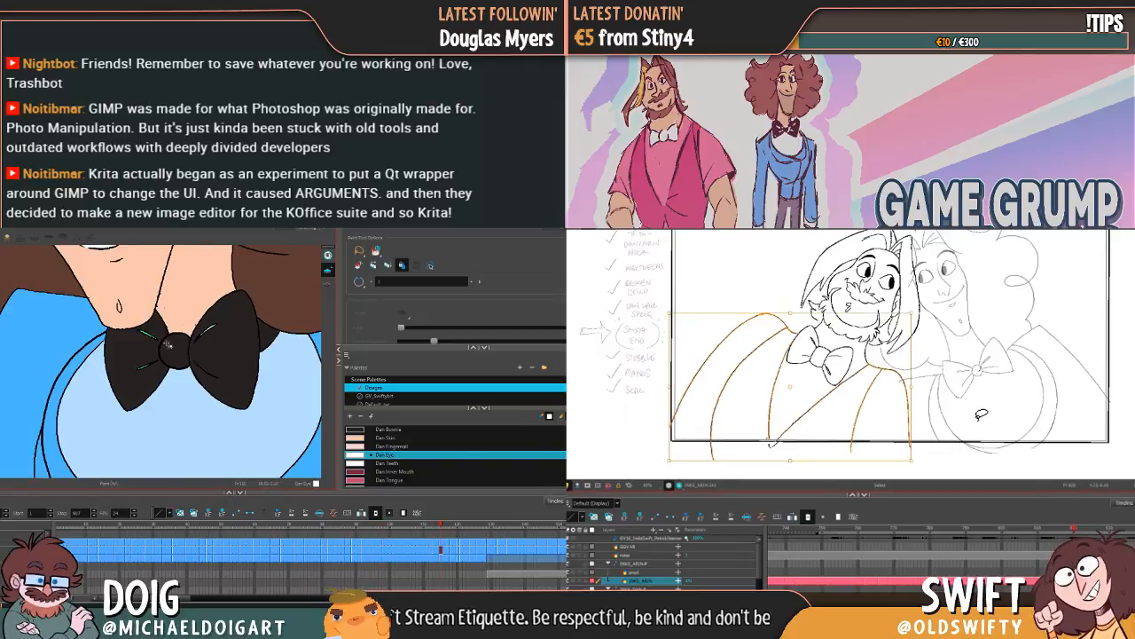
drag(145, 368, 147, 373)
key(g)
click(992, 412)
click(140, 318)
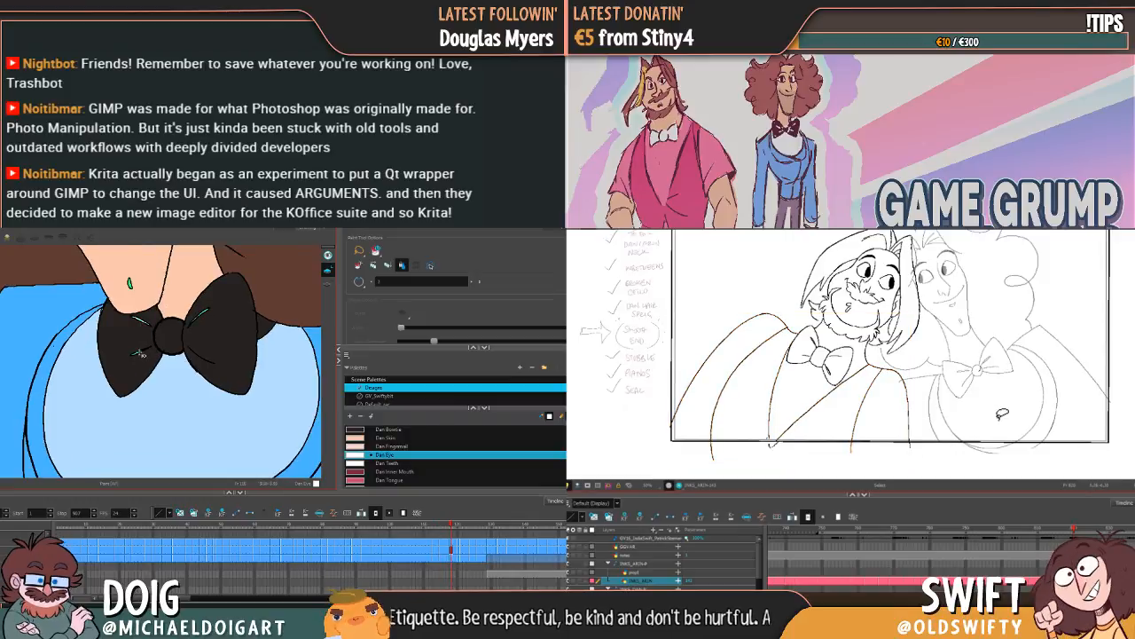
Step: Fill the remaining creases on both bow tie lobes with Dan Eye in the next drawings where the chin overlaps the tie
click(138, 354)
key(f)
key(g)
click(201, 317)
key(g)
key(f)
Step: Fill the right bow tie lobe's creases with Dan Eye and deselect the bearded character's jacket lines
key(g)
click(136, 342)
key(f)
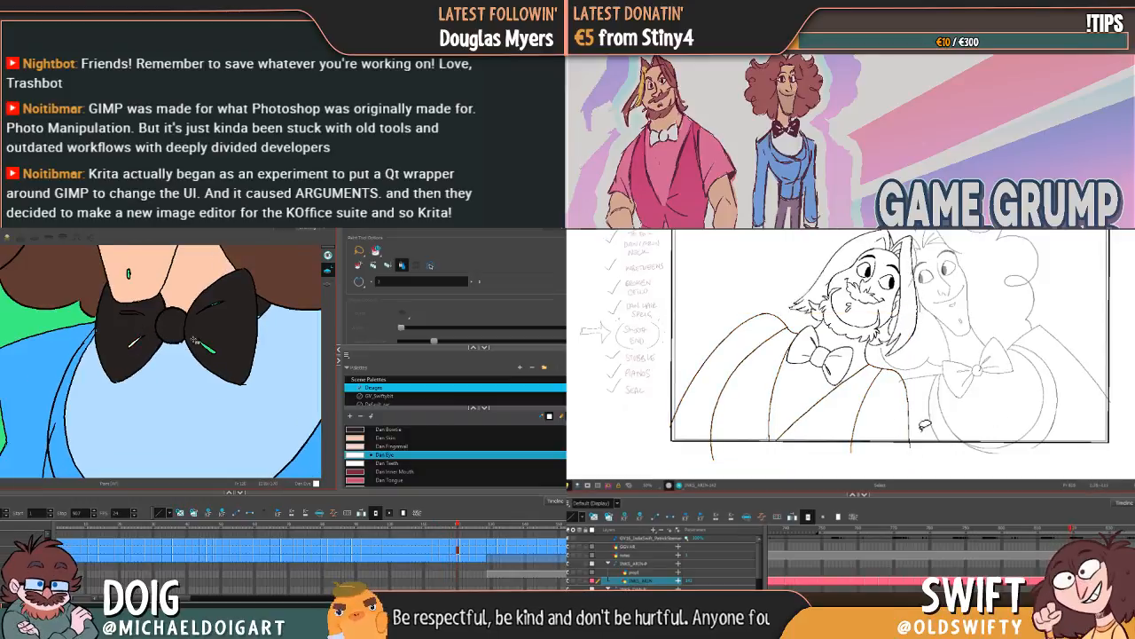
key(g)
click(216, 304)
click(768, 449)
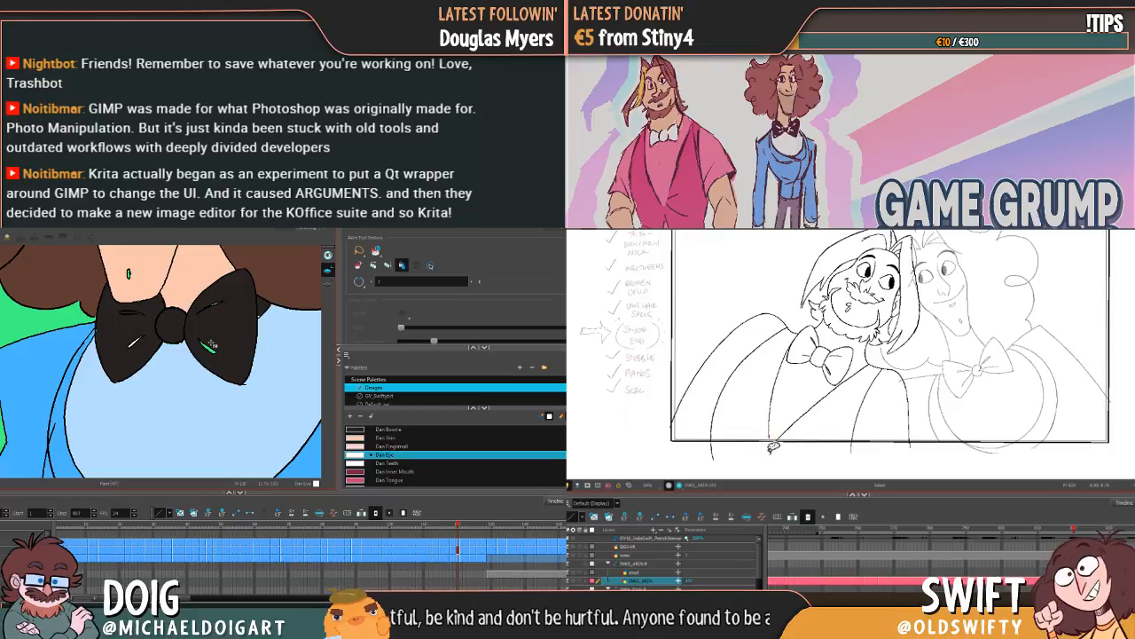
click(207, 347)
key(g)
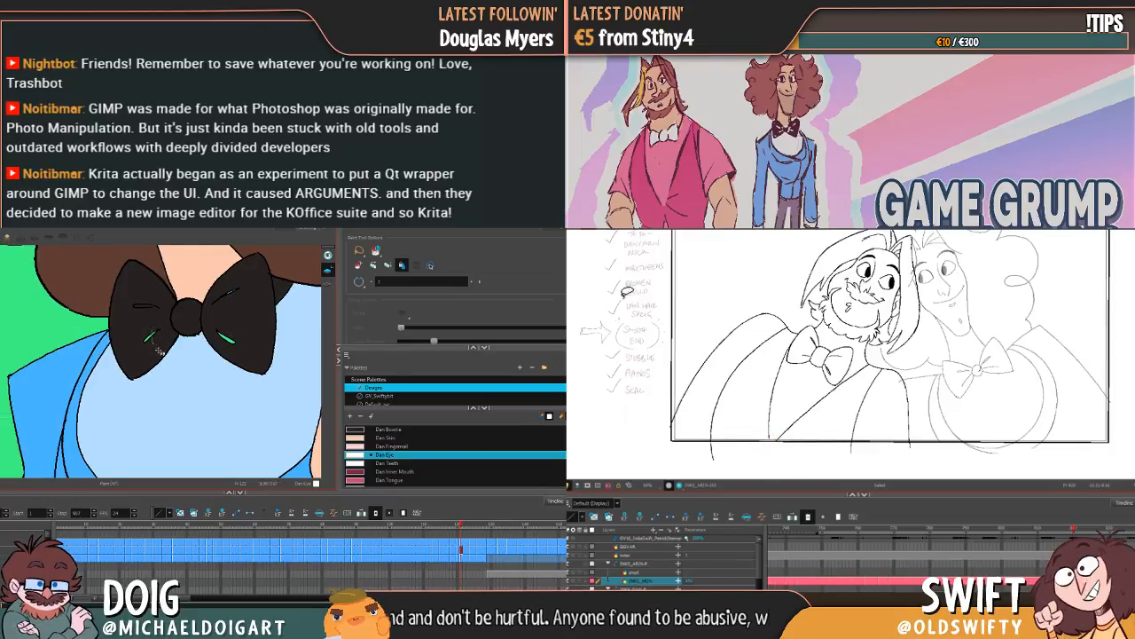
Step: Fill the bow tie creases with Dan Eye in the drawings where the curly-haired character's hands are raised
key(g)
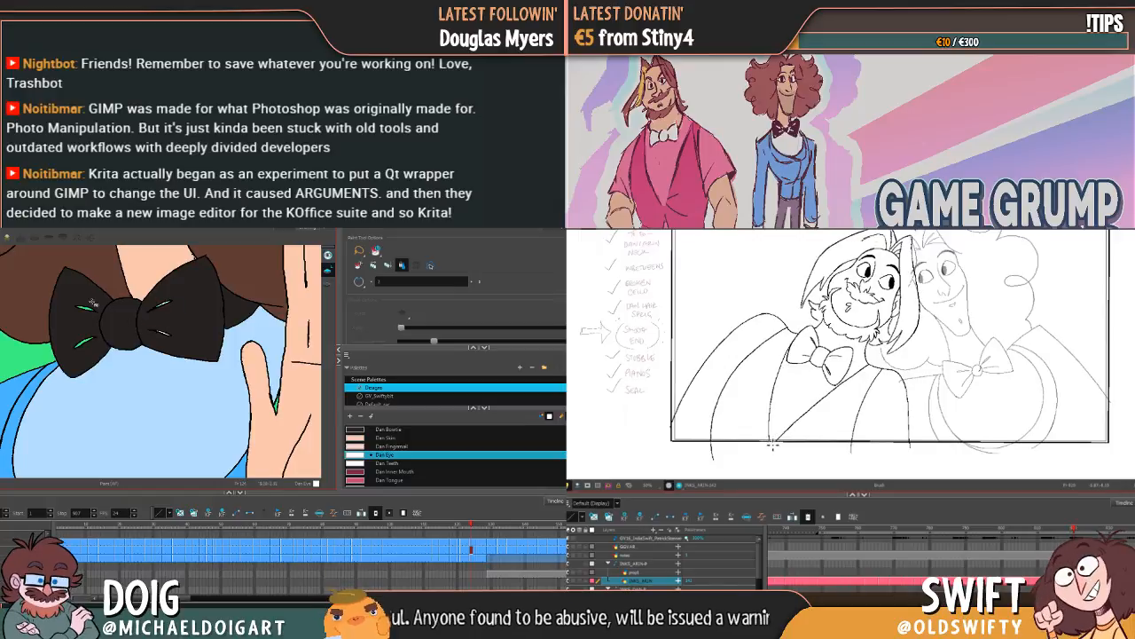
key(g)
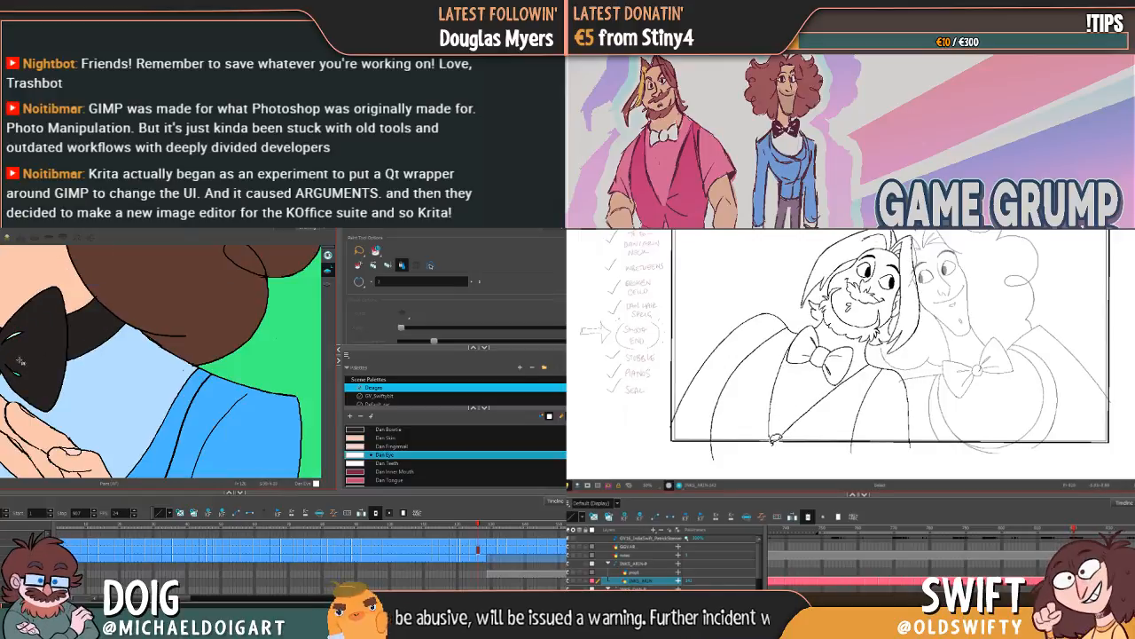
key(g)
key(f)
key(f)
key(f)
key(f)
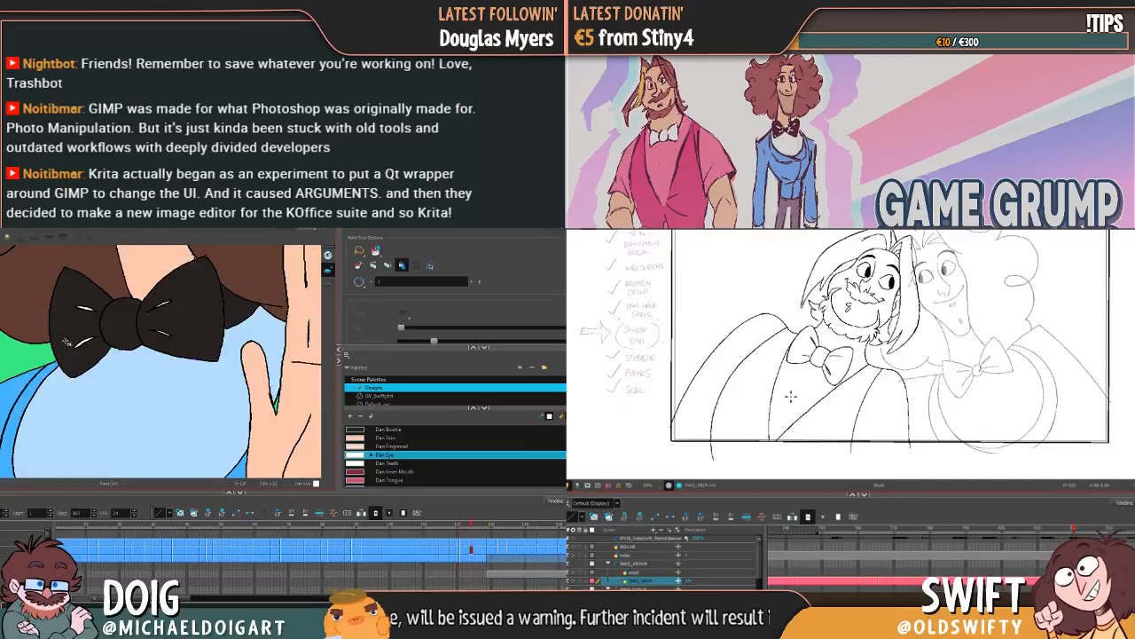
Step: Go back through the coloured drawings and examine the bow tie creases for areas left unfilled
key(g)
key(f)
key(g)
key(f)
key(g)
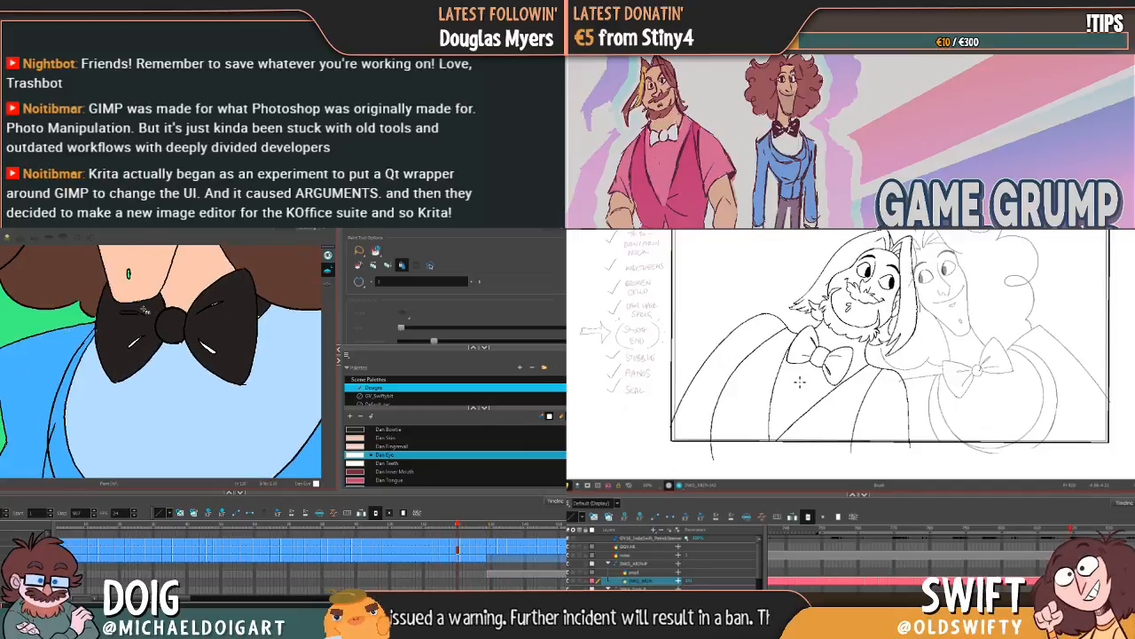
key(f)
key(g)
key(f)
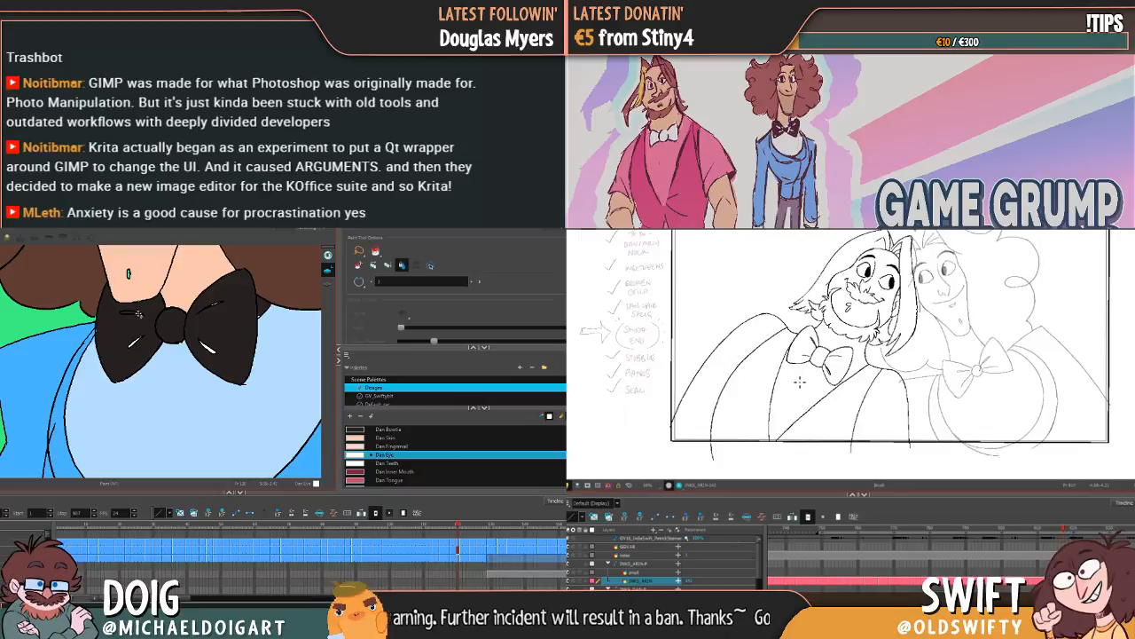
Step: Fill the missed upper crease of the left bow tie lobe with Dan Eye using the Paint tool in the chin-overlap drawing
key(f)
key(alt+b)
key(g)
key(f)
key(g)
key(f)
key(g)
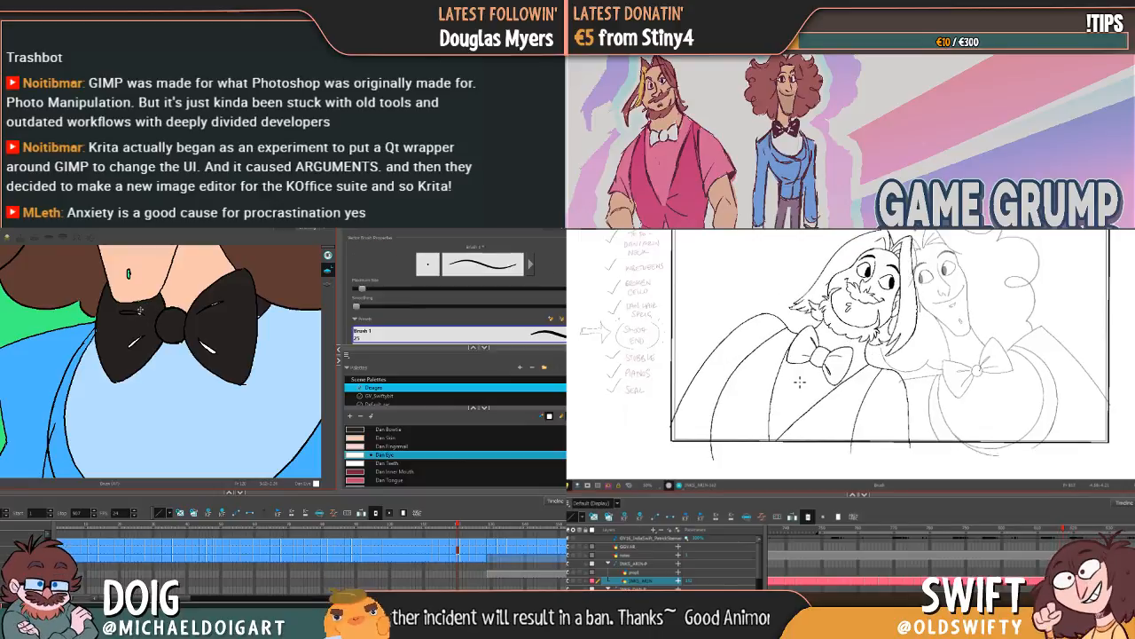
key(f)
key(alt+i)
key(g)
key(f)
key(f)
Step: Check the bow tie creases through the earlier coloured drawings and review the motion of the bearded character's line art
key(f)
click(134, 311)
key(g)
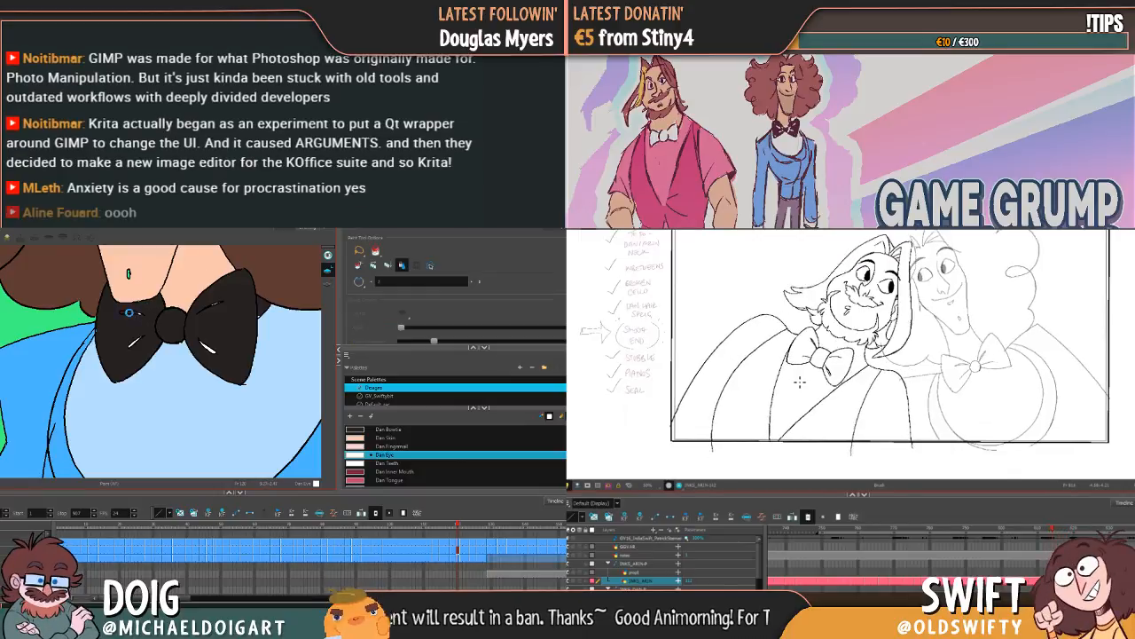
key(f)
key(g)
key(f)
key(f)
key(f)
key(g)
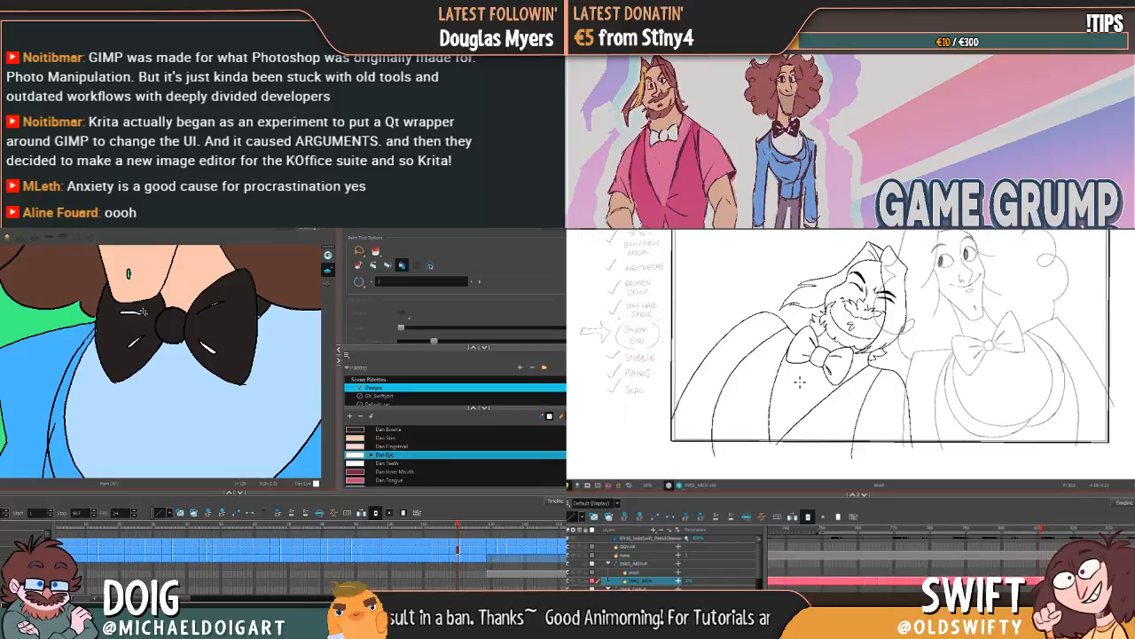
key(g)
key(g)
key(f)
key(g)
key(g)
key(f)
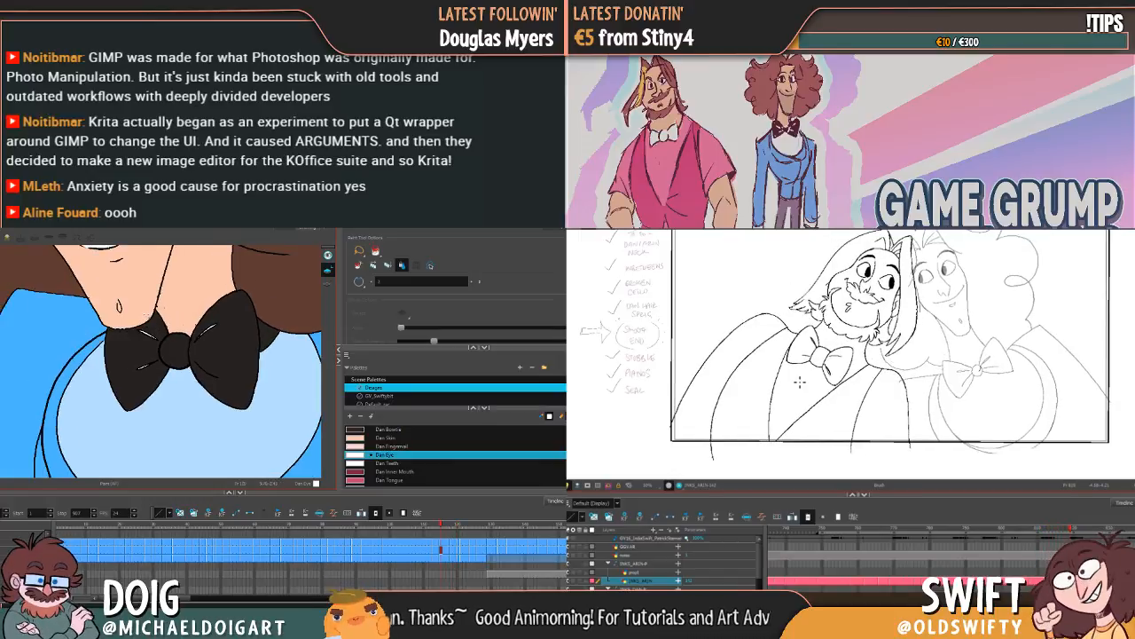
key(f)
key(g)
key(f)
key(g)
key(g)
key(f)
key(f)
key(f)
key(f)
key(f)
key(f)
key(f)
key(f)
key(f)
key(f)
key(f)
key(g)
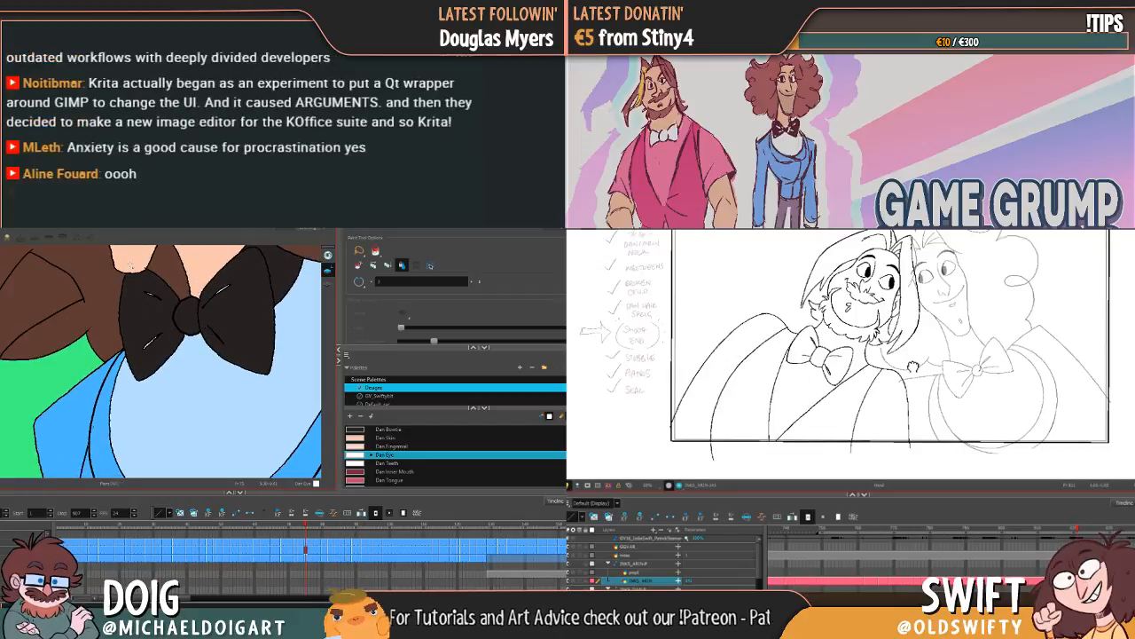
Step: Compare the bearded character's position between the neighbouring line drawings
drag(913, 366, 899, 397)
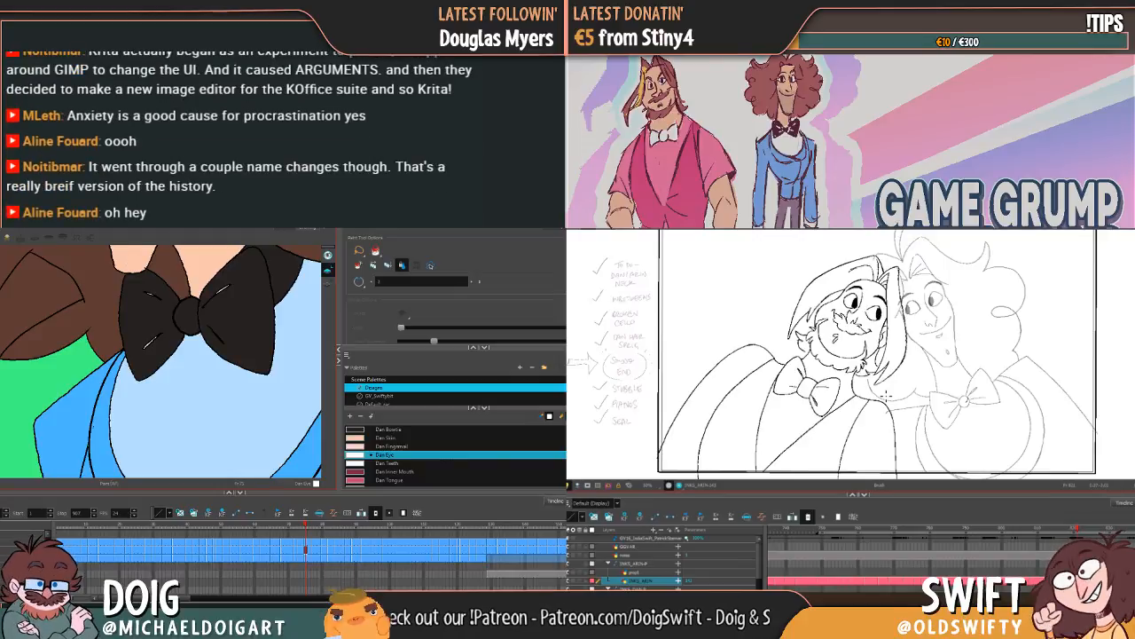
key(period)
key(period)
key(period)
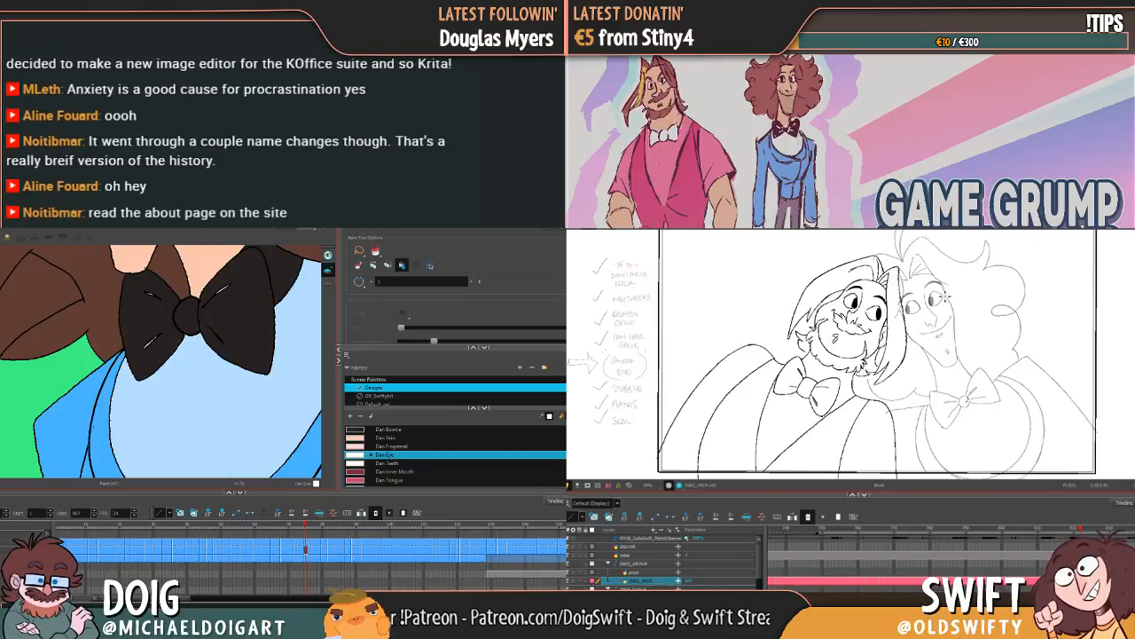
key(comma)
key(comma)
key(period)
key(period)
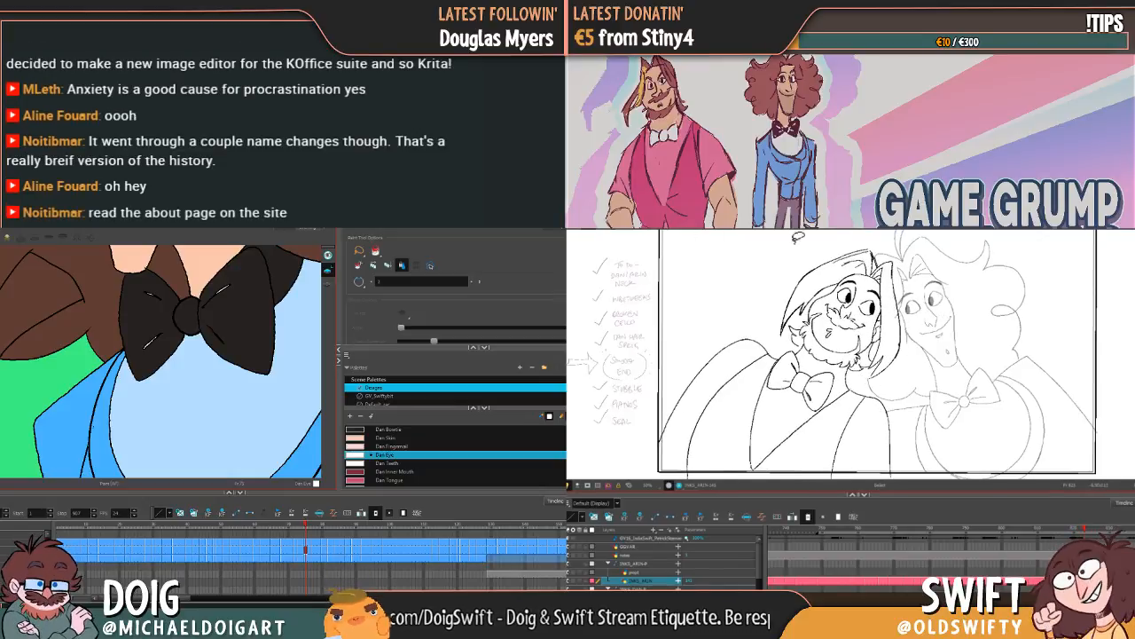
key(comma)
key(period)
key(comma)
key(period)
key(comma)
key(period)
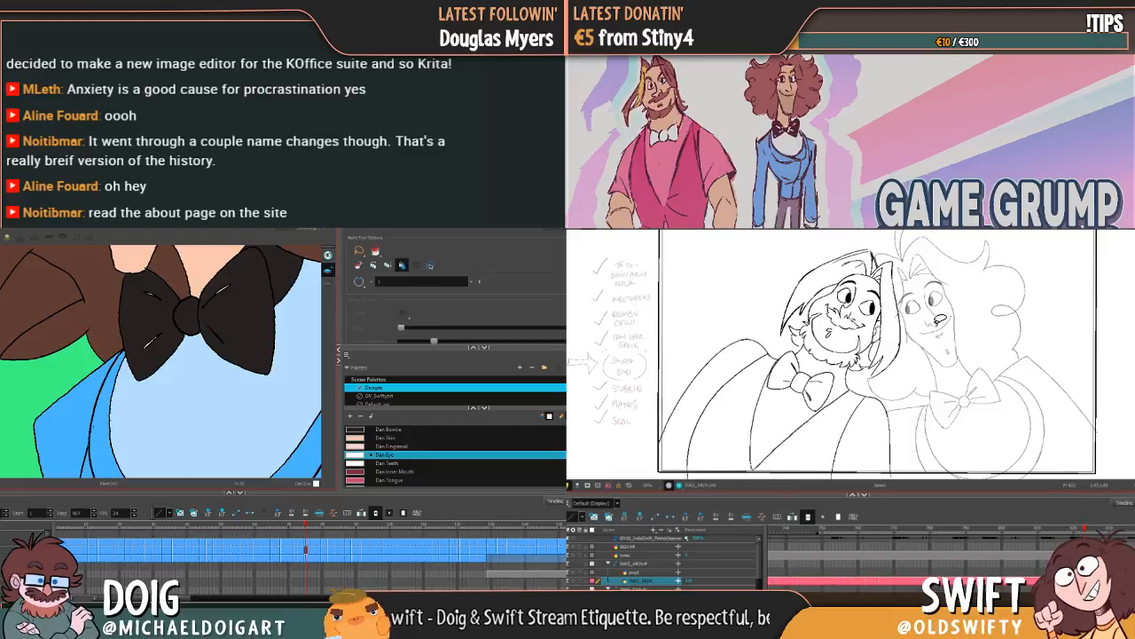
key(comma)
key(comma)
key(period)
key(period)
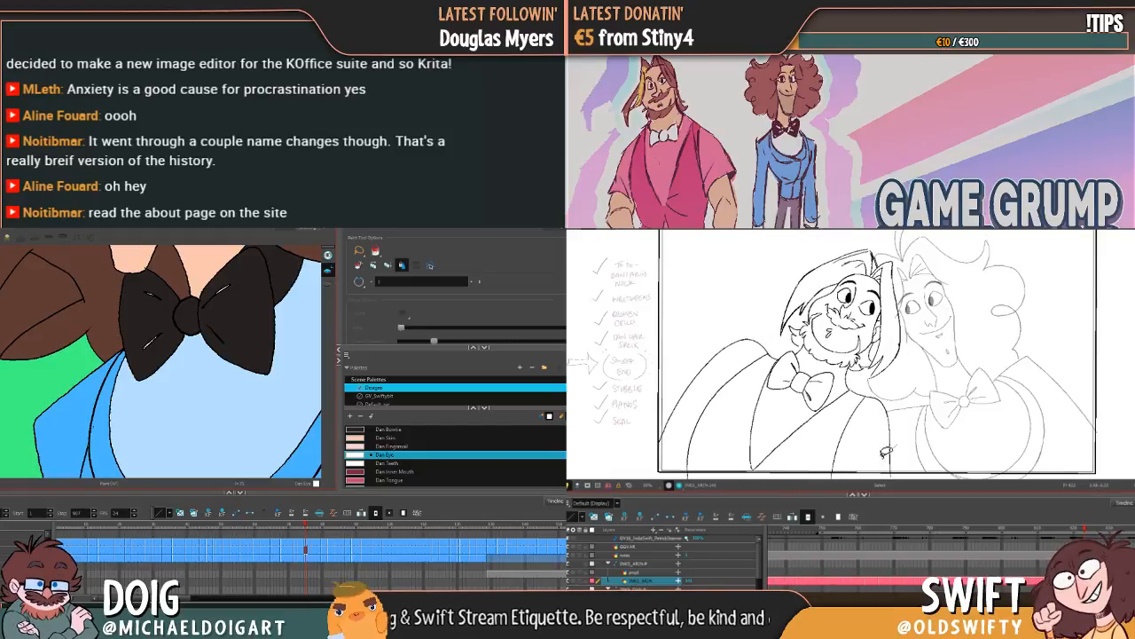
Step: Select the whole bearded character drawing and shift it slightly to line up with the preceding drawing
mouse_move(887, 451)
mouse_down()
mouse_move(707, 409)
mouse_move(936, 279)
mouse_move(921, 390)
mouse_up()
drag(873, 313, 881, 319)
click(915, 437)
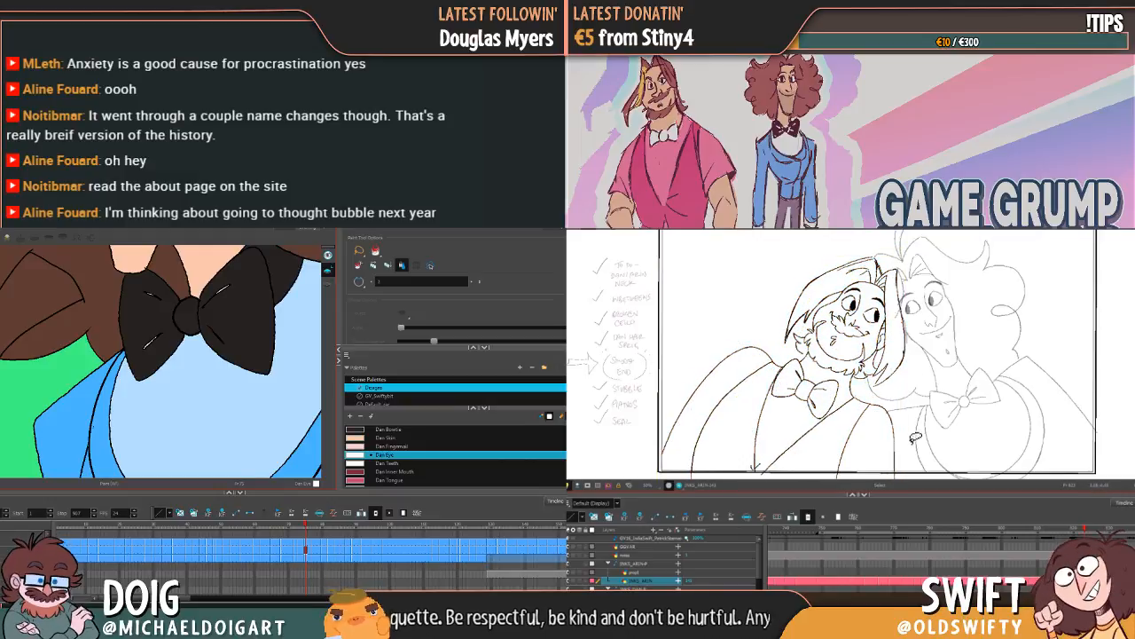
mouse_move(915, 438)
mouse_down()
mouse_move(753, 266)
mouse_move(924, 404)
mouse_up()
drag(882, 303, 887, 303)
key(comma)
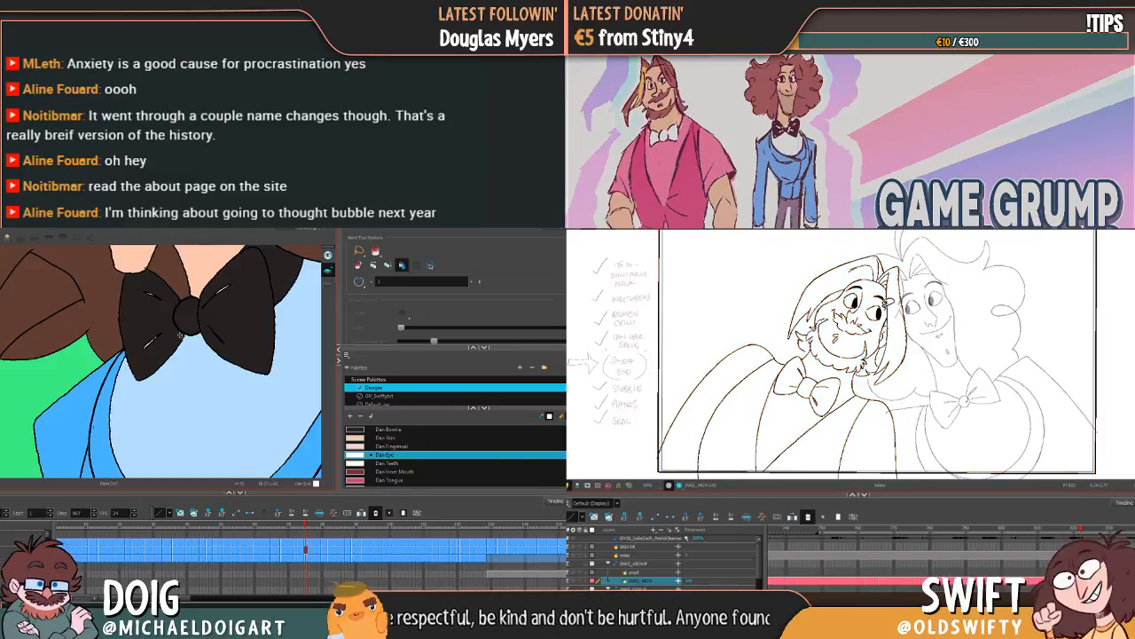
key(period)
key(comma)
key(period)
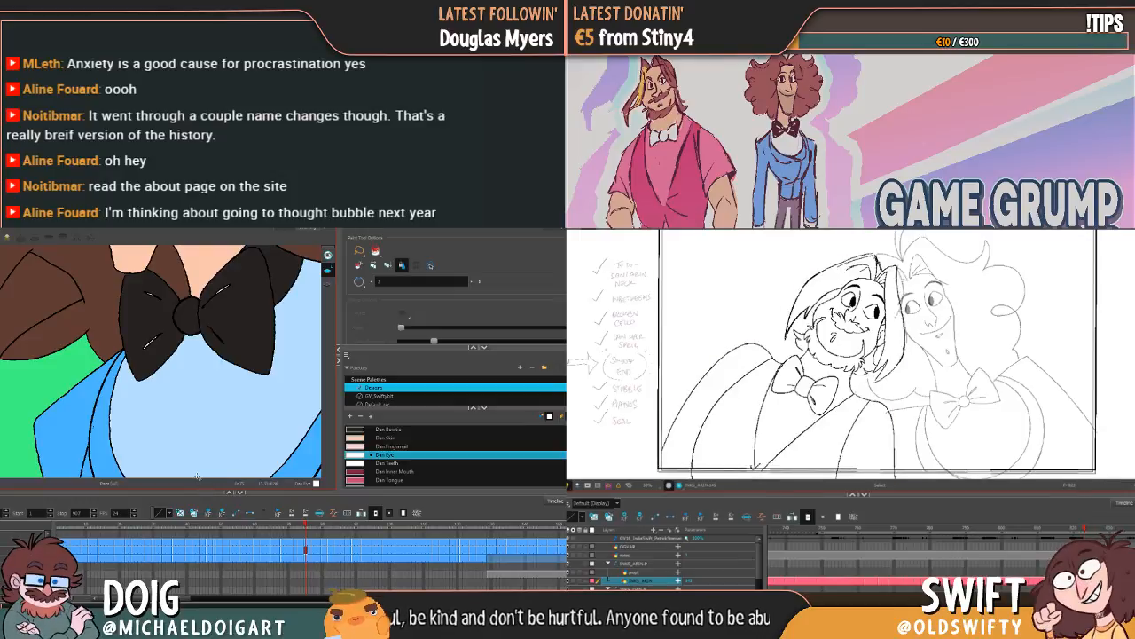
Step: Reselect all of the bearded character's lines and fine-tune their alignment against the neighbouring drawings
key(ctrl+a)
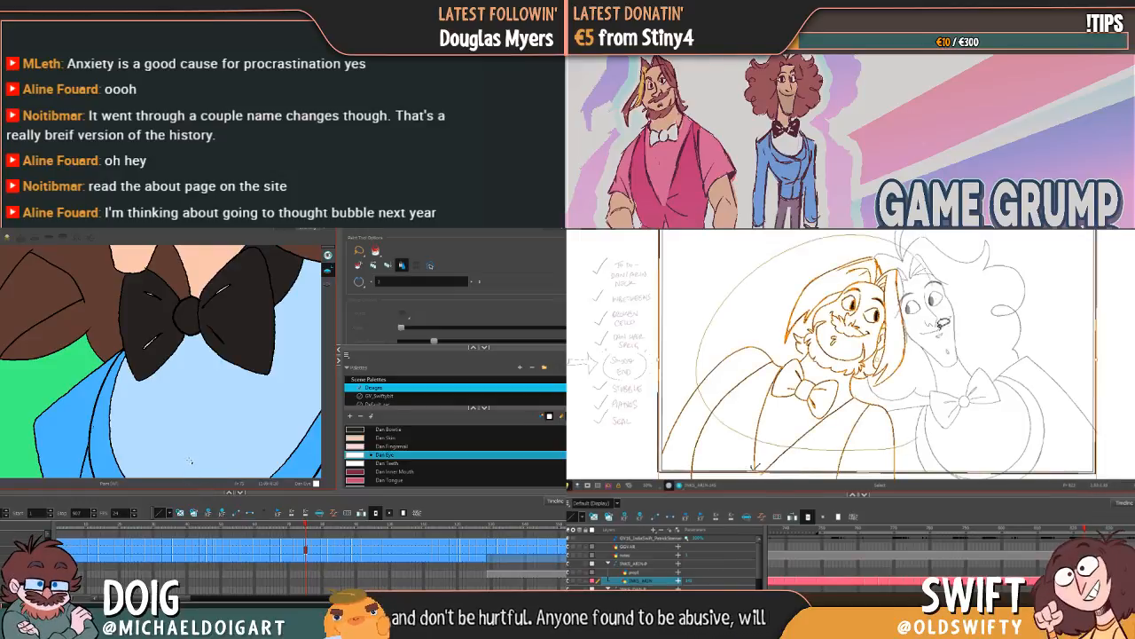
click(944, 325)
key(comma)
key(period)
key(comma)
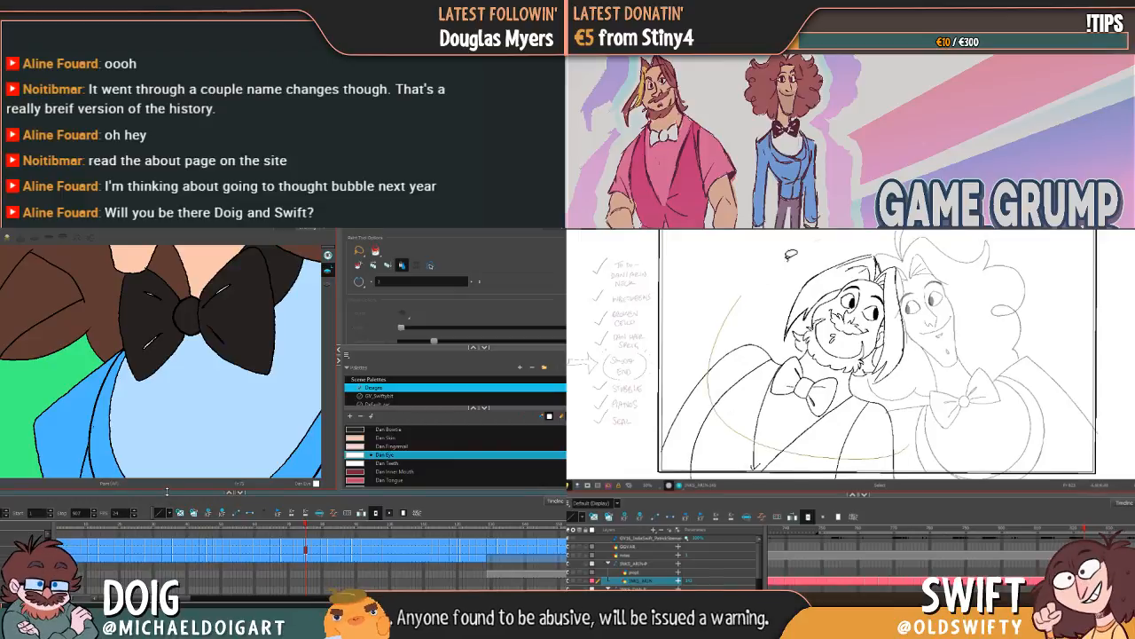
drag(790, 256, 754, 279)
key(period)
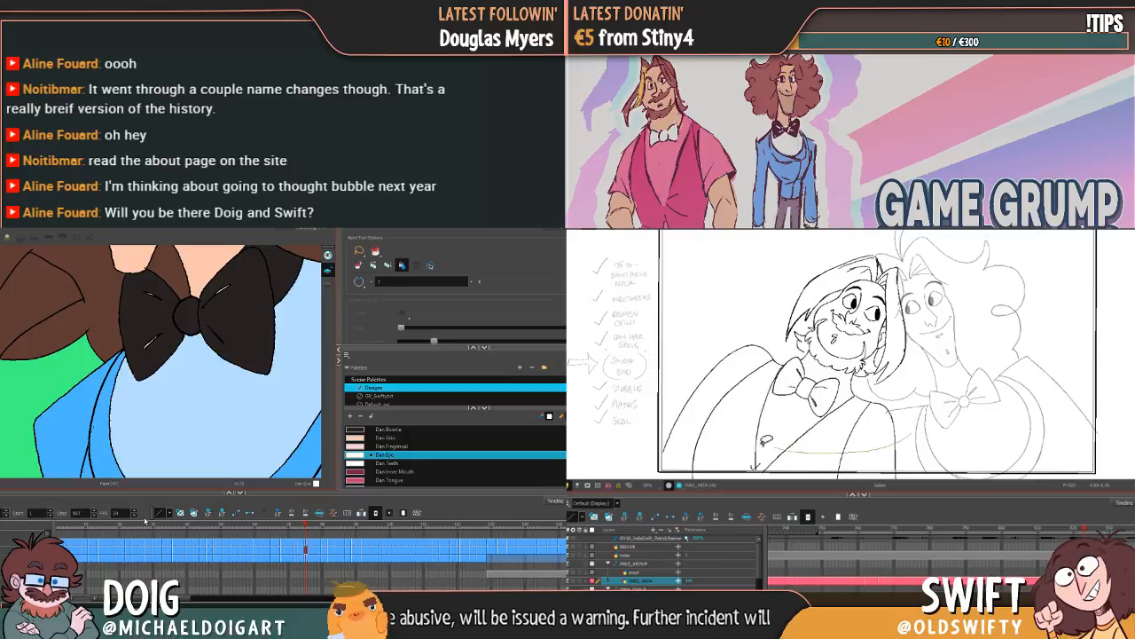
drag(868, 236, 940, 396)
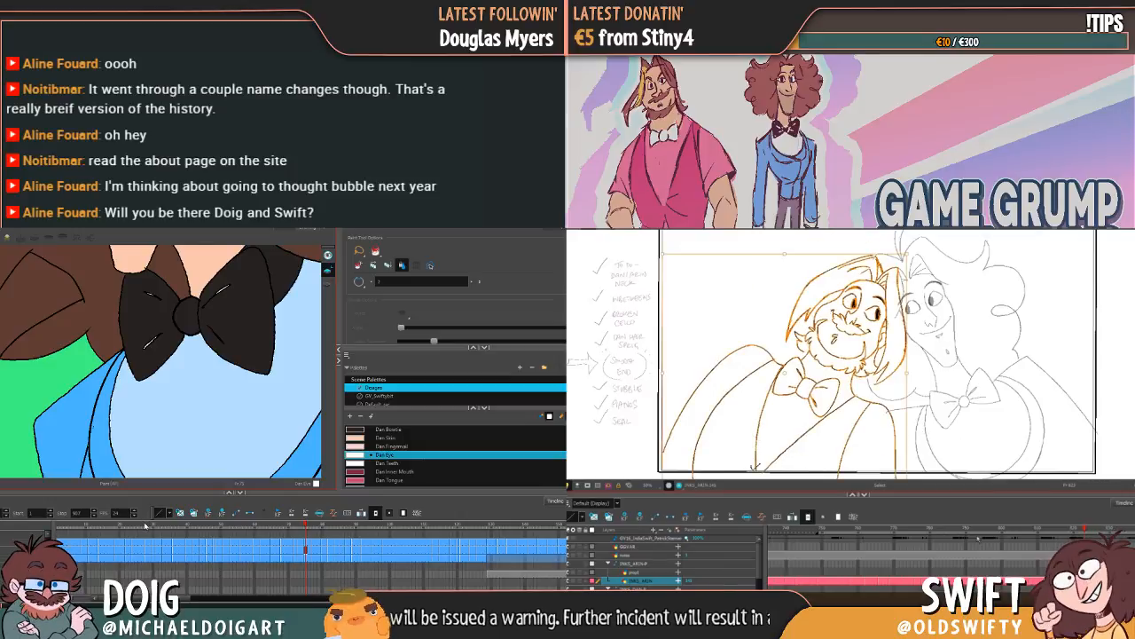
key(period)
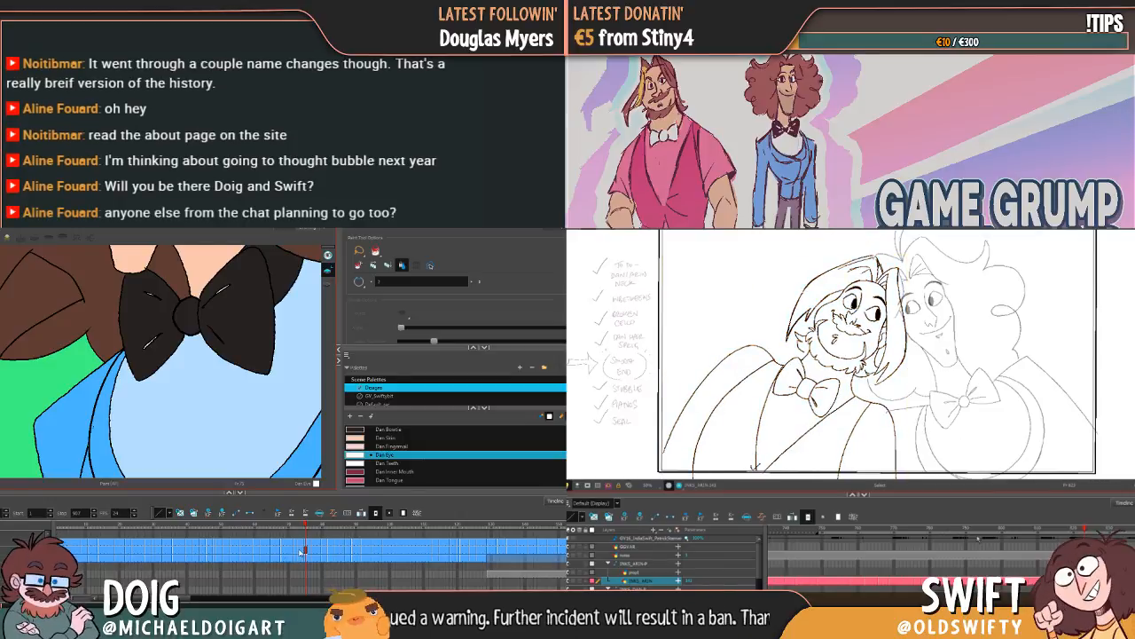
Step: Select the Dan Skin colour and go to the curly-haired character's first drawings, while lassoing the bearded character for another comparison
drag(303, 551, 241, 545)
key(period)
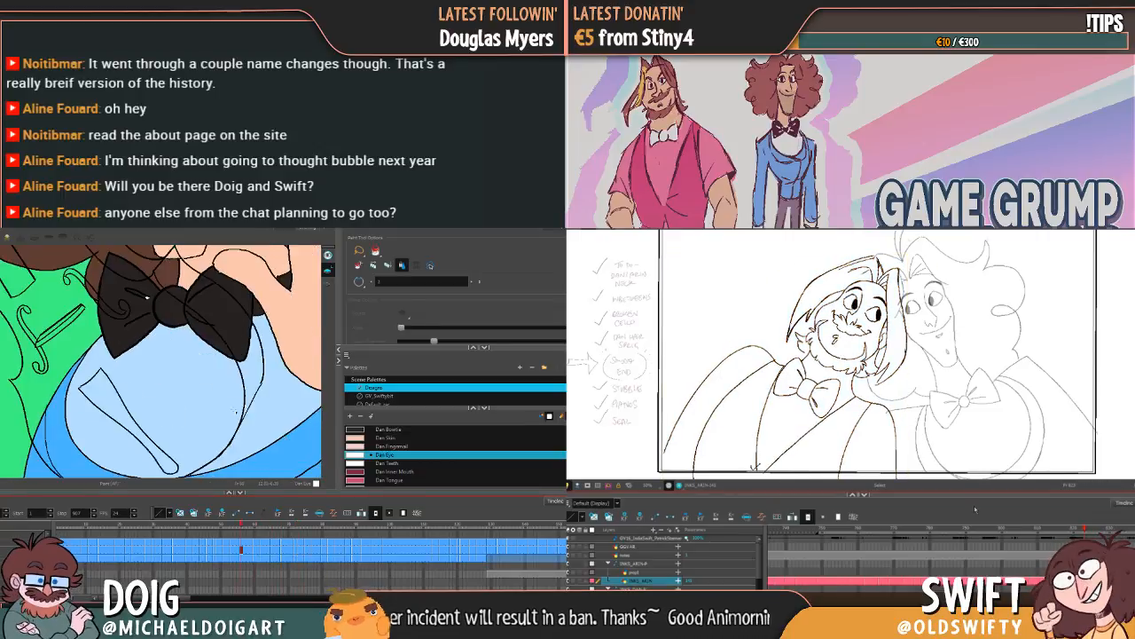
click(376, 439)
mouse_move(726, 340)
mouse_down()
mouse_move(761, 274)
mouse_move(979, 446)
mouse_up()
click(65, 527)
key(comma)
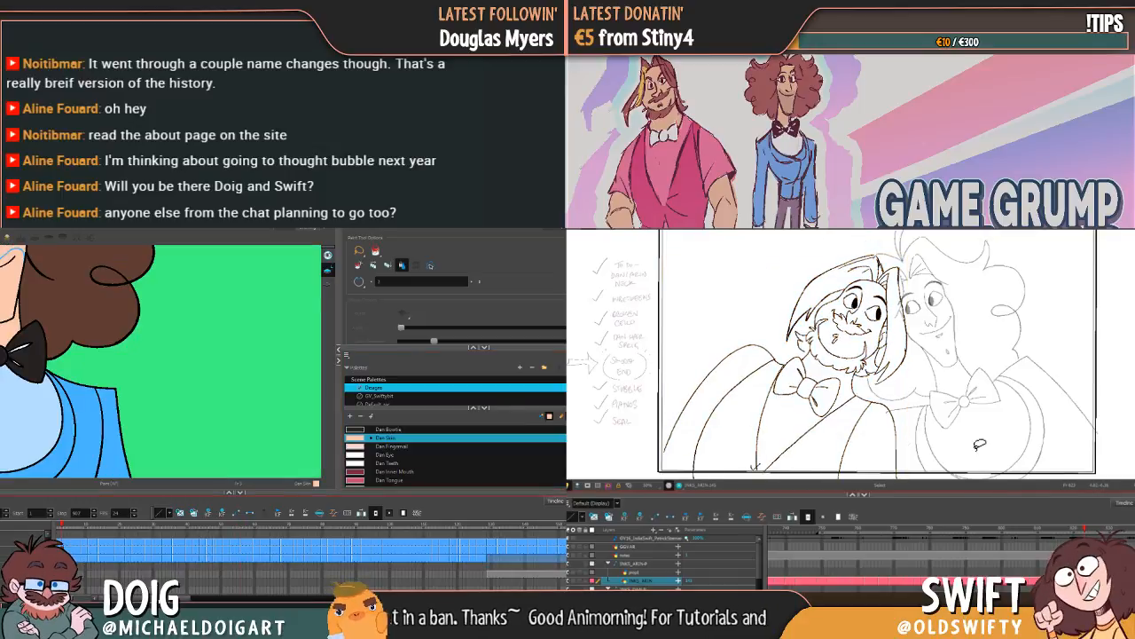
key(period)
key(comma)
key(period)
drag(165, 411, 208, 405)
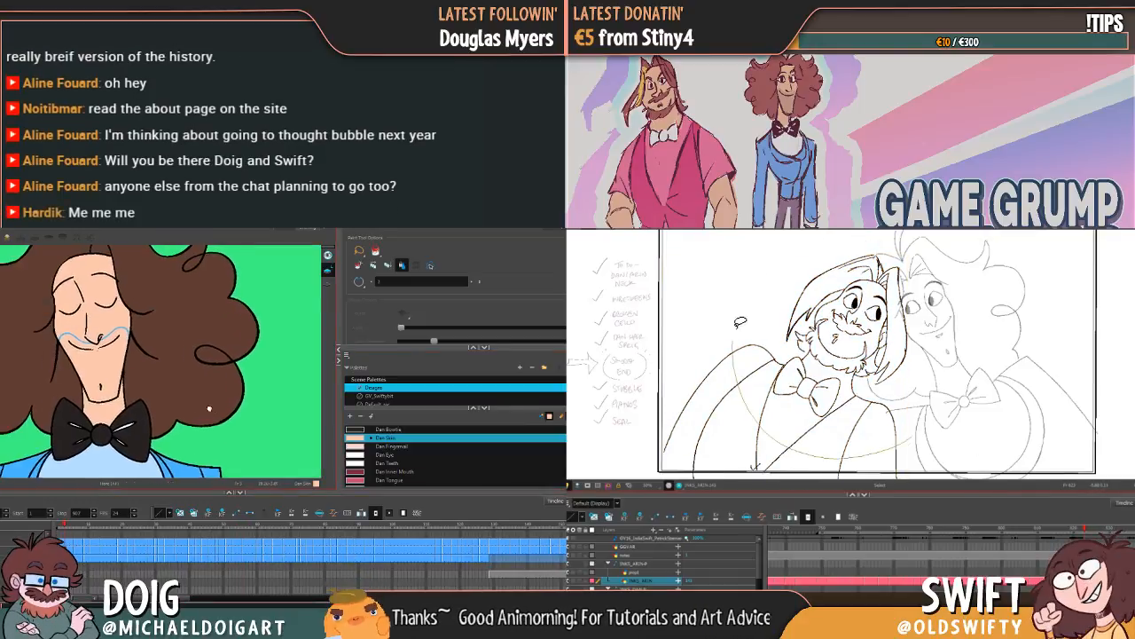
Step: Change the Paint tool's mode for the scowling face drawings, and reselect the whole bearded character to compare it with neighbouring drawings
drag(740, 321, 990, 446)
key(g)
key(comma)
key(period)
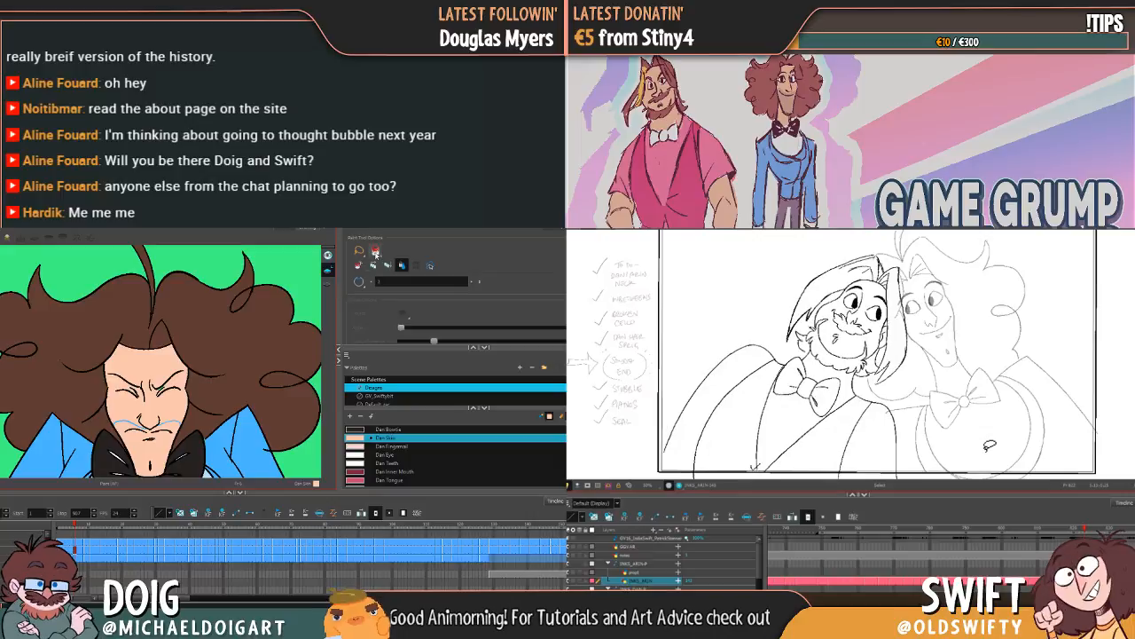
click(376, 252)
key(comma)
key(period)
click(391, 272)
mouse_move(714, 403)
mouse_down()
mouse_move(914, 266)
mouse_move(974, 557)
mouse_up()
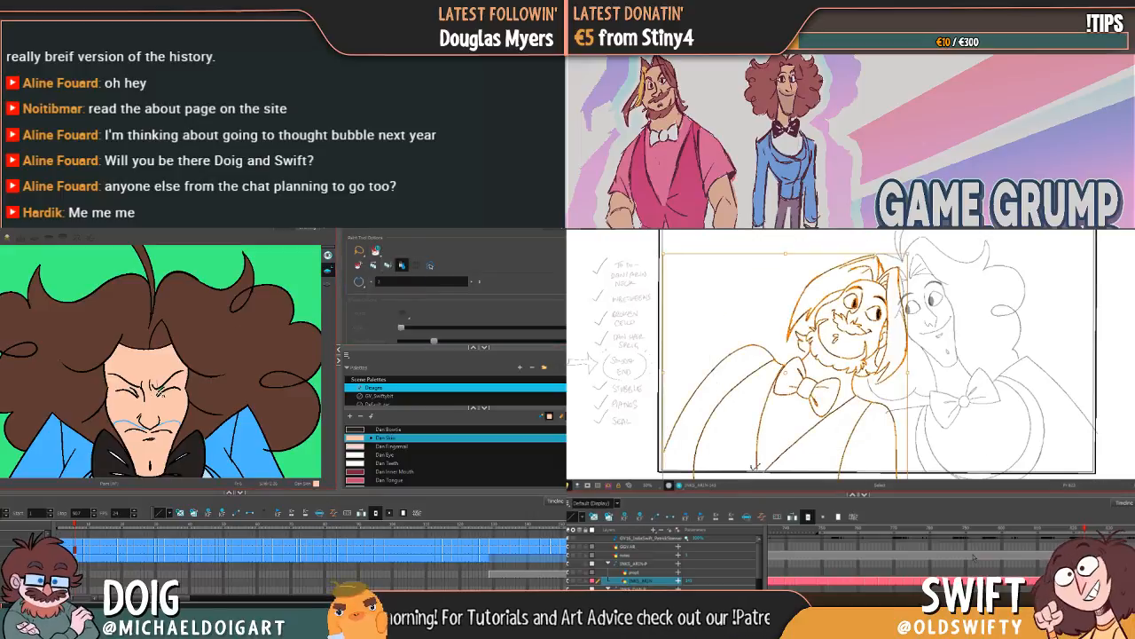
key(comma)
key(period)
key(g)
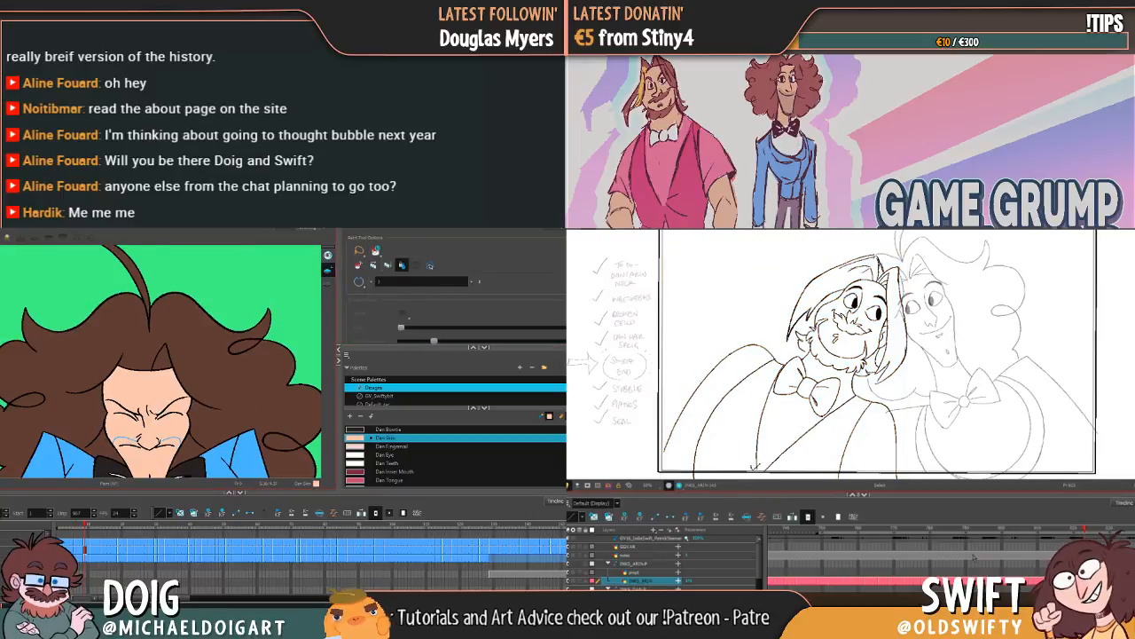
Step: Fill the nose and chin gaps with Dan Skin on the open-mouthed face, and select the bearded character's jacket lines
key(comma)
key(g)
key(g)
mouse_move(912, 406)
mouse_down()
mouse_move(858, 422)
mouse_move(765, 402)
mouse_up()
drag(173, 350, 170, 444)
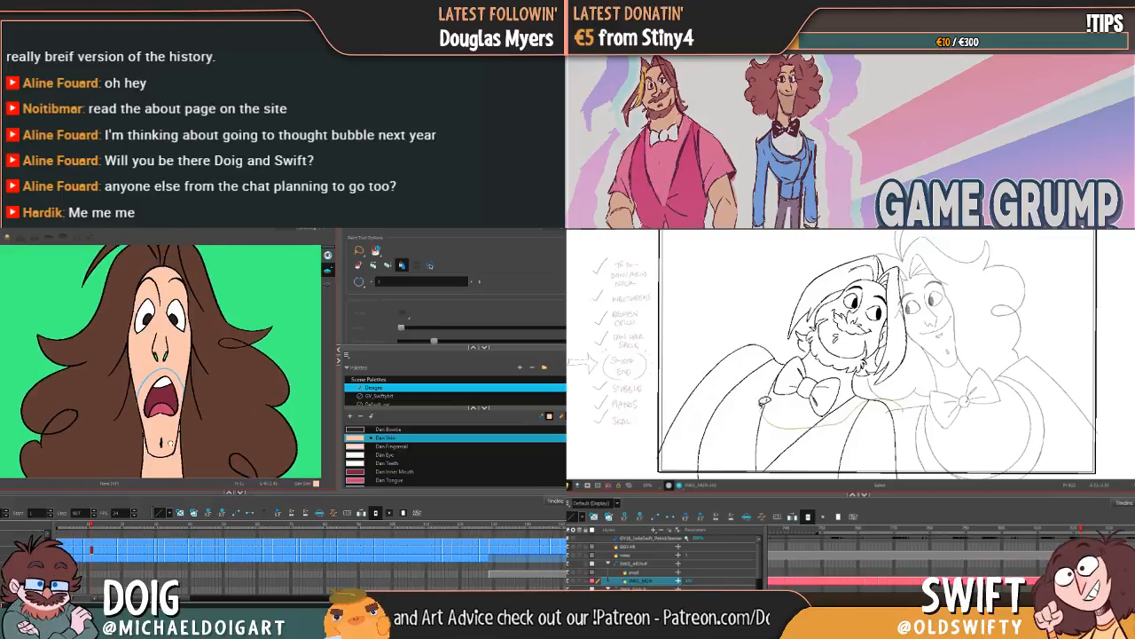
mouse_move(765, 402)
mouse_down()
mouse_move(752, 332)
mouse_move(688, 382)
mouse_move(681, 445)
mouse_move(713, 465)
mouse_move(897, 452)
mouse_up()
key(g)
key(g)
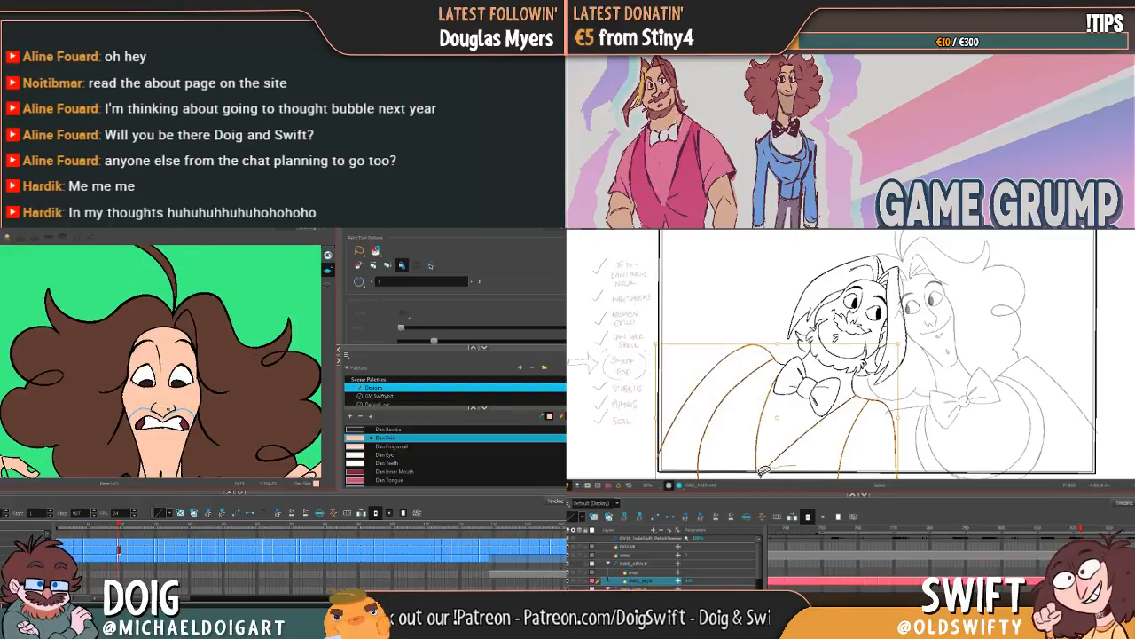
key(g)
key(g)
key(g)
Step: Replace the bearded character's jacket lines on the next drawing with the copied ones, while advancing through the curly-haired character's drawings
key(g)
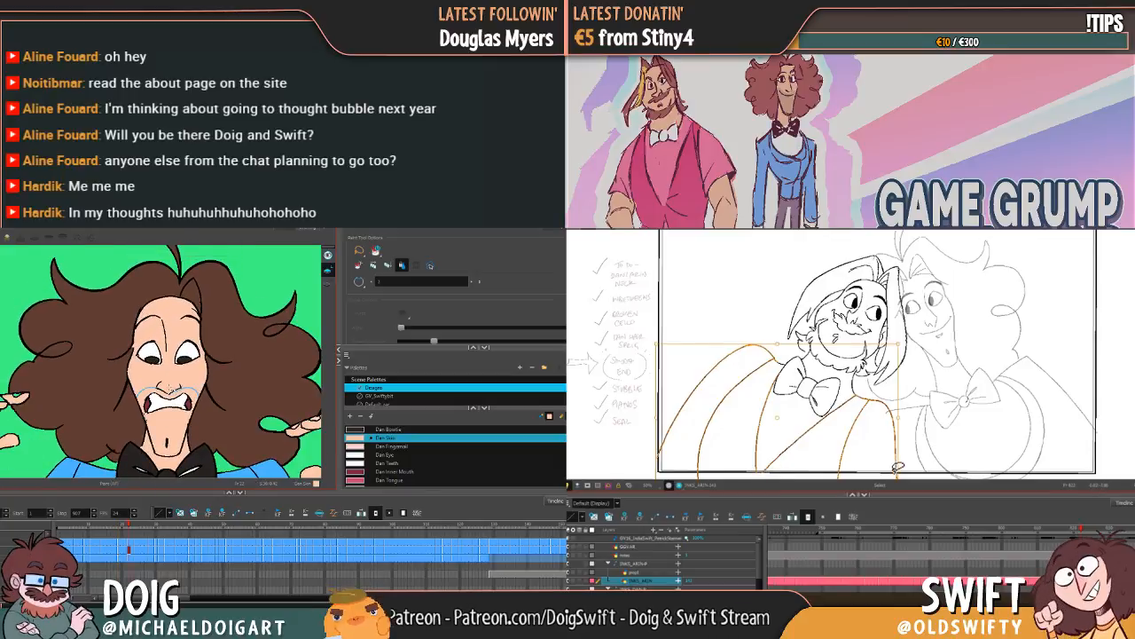
key(g)
key(g)
key(g)
key(g)
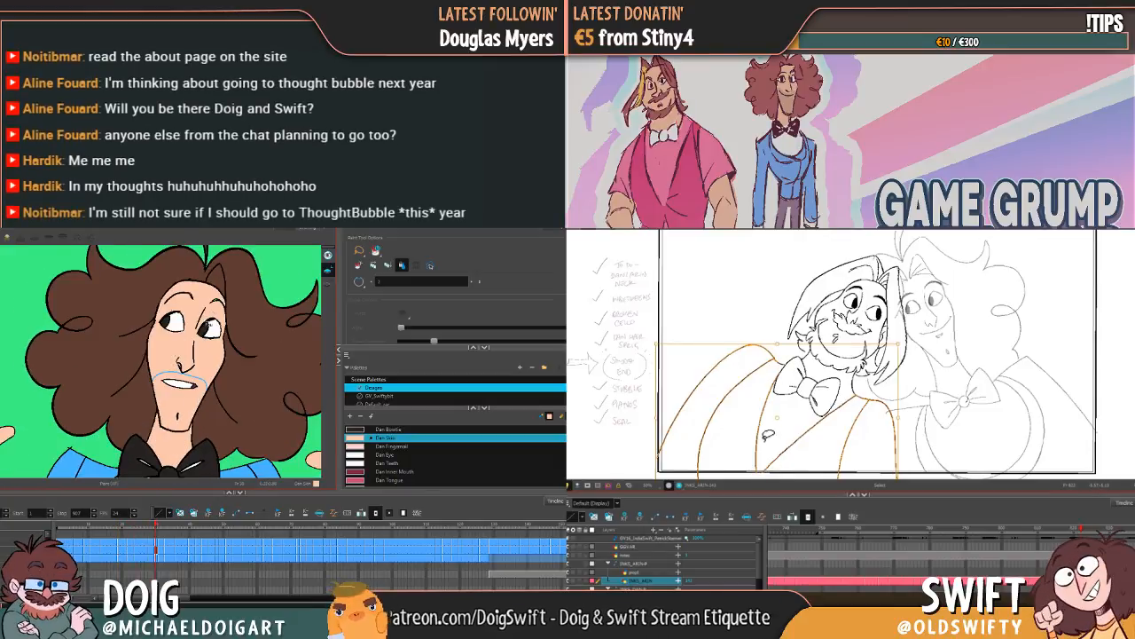
key(g)
key(g)
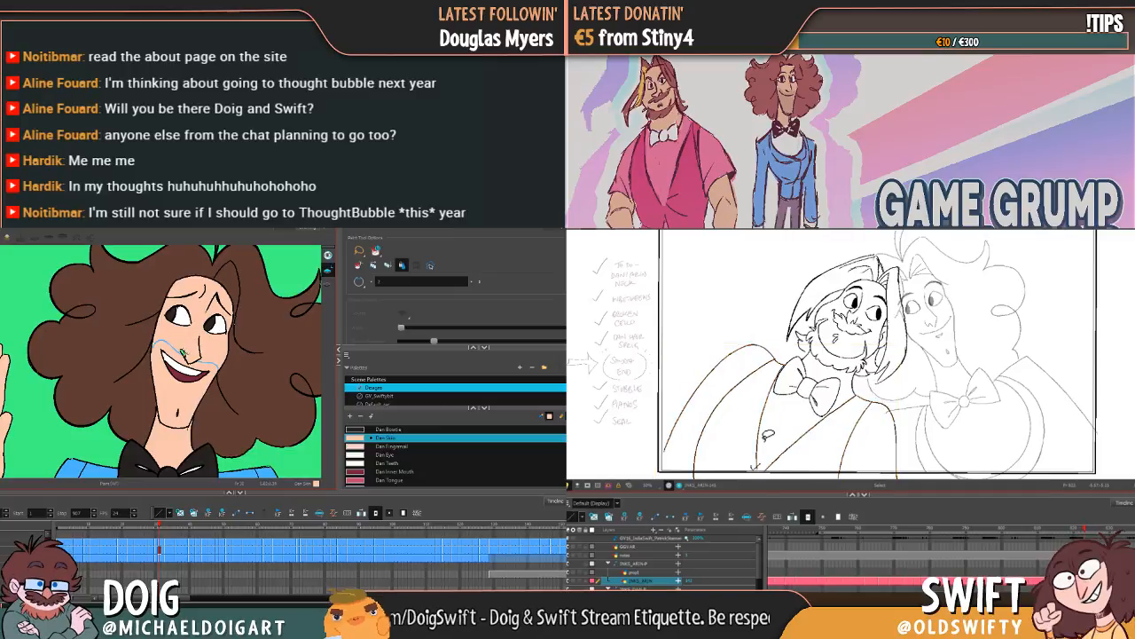
key(g)
mouse_move(765, 423)
mouse_down()
mouse_move(781, 355)
mouse_move(763, 333)
mouse_move(693, 408)
mouse_move(749, 464)
mouse_move(898, 455)
mouse_up()
key(Delete)
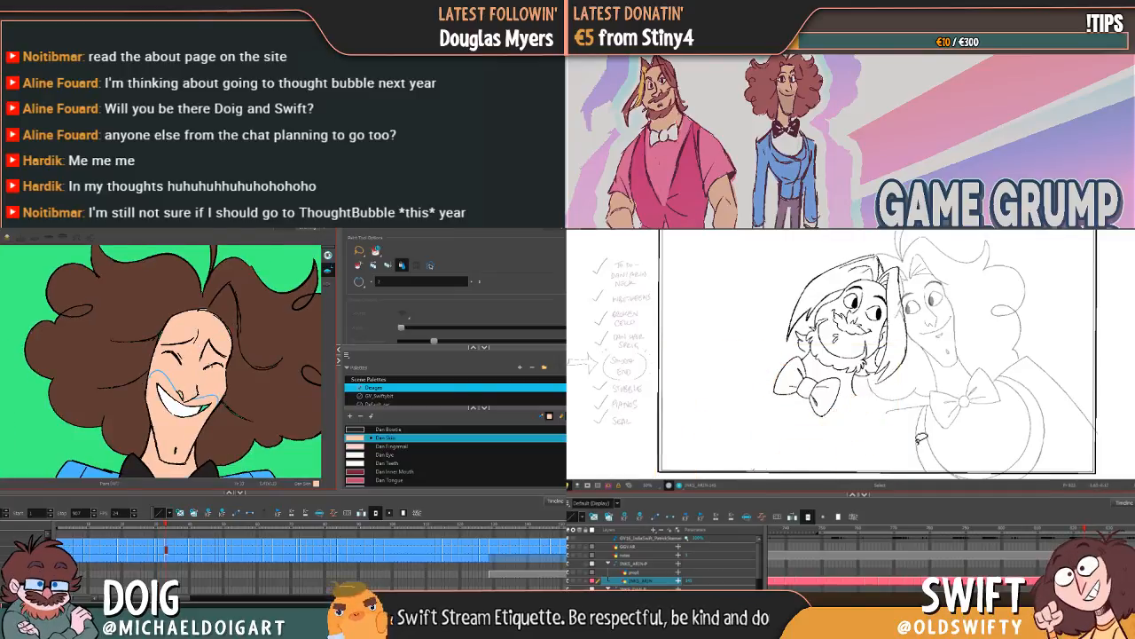
key(g)
key(ctrl+v)
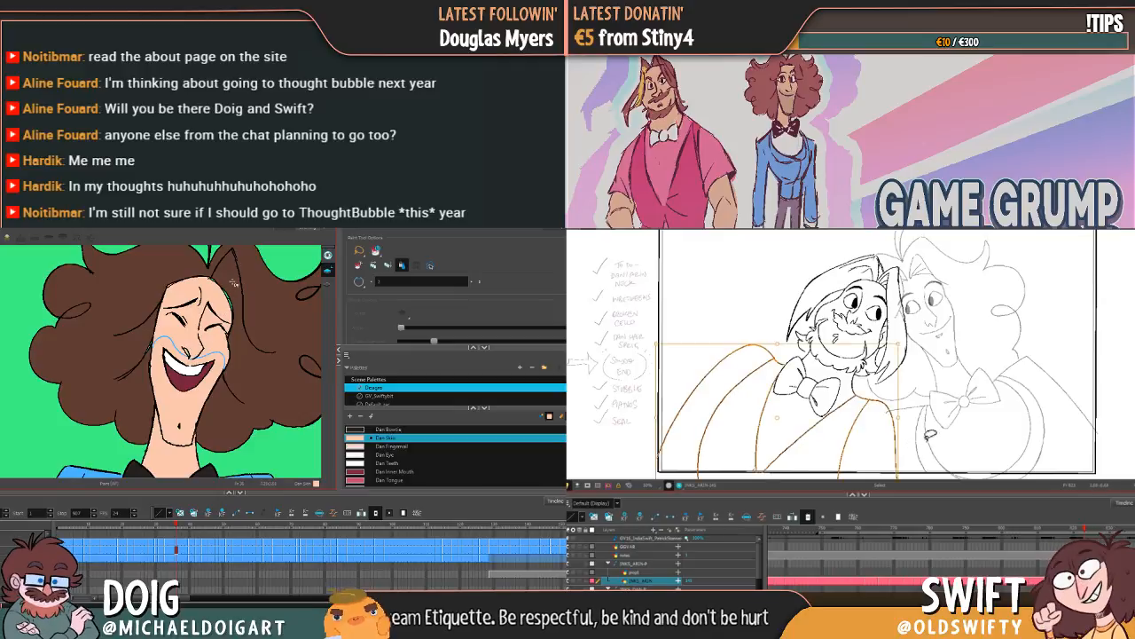
click(931, 433)
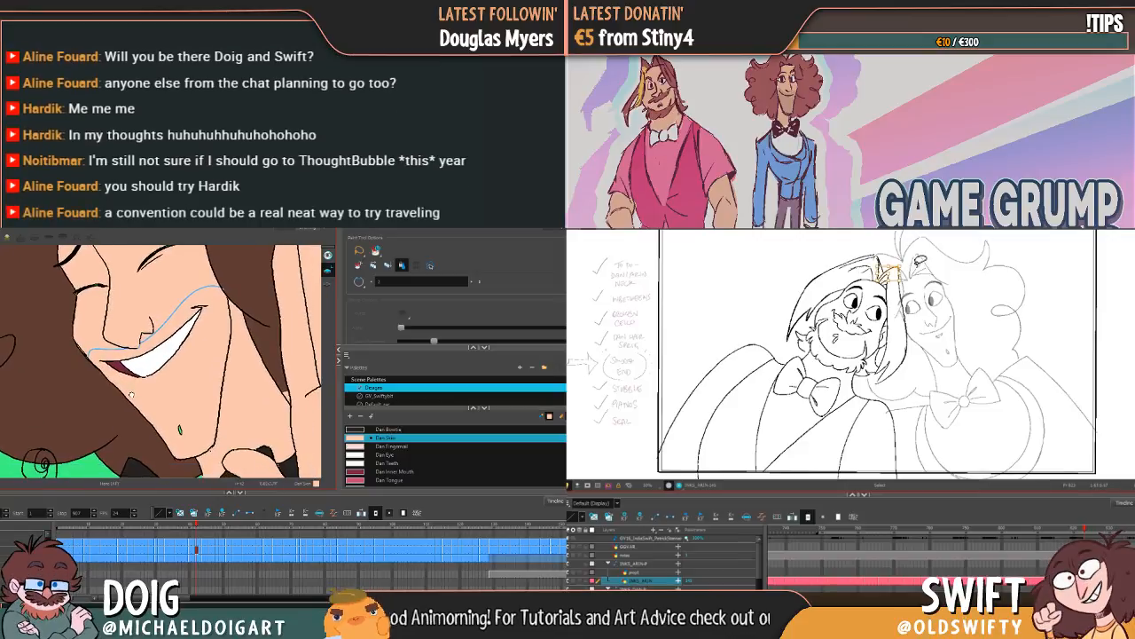
Step: Fill the chin gap with Dan Skin on the grinning face, and select the bearded character's long hair strand to compare neighbouring drawings
click(902, 265)
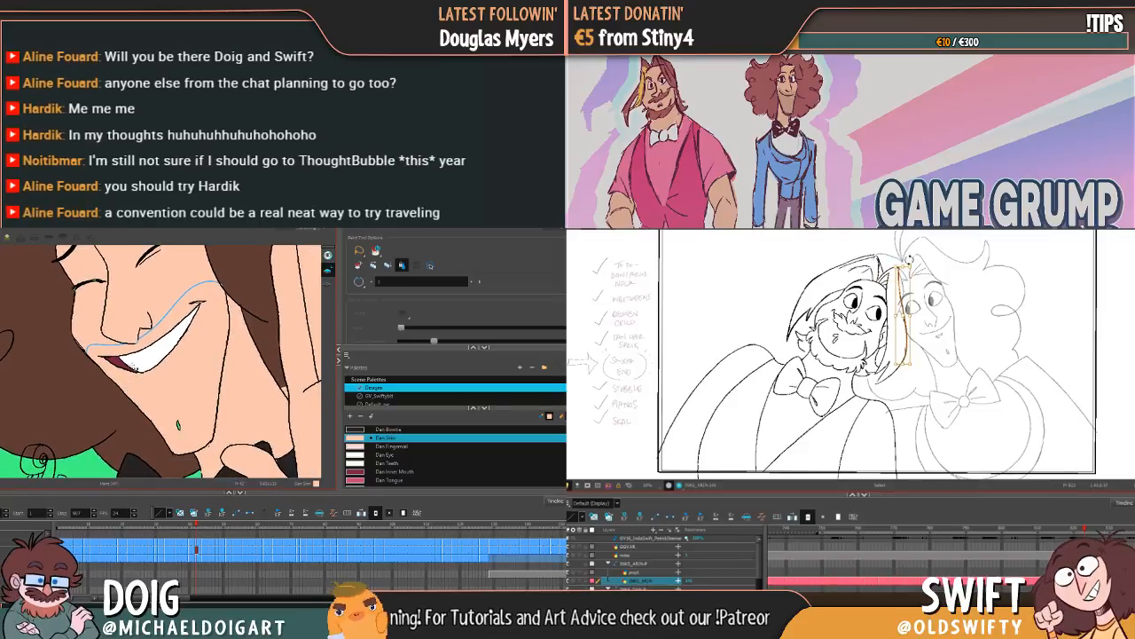
key(g)
key(f)
key(f)
key(g)
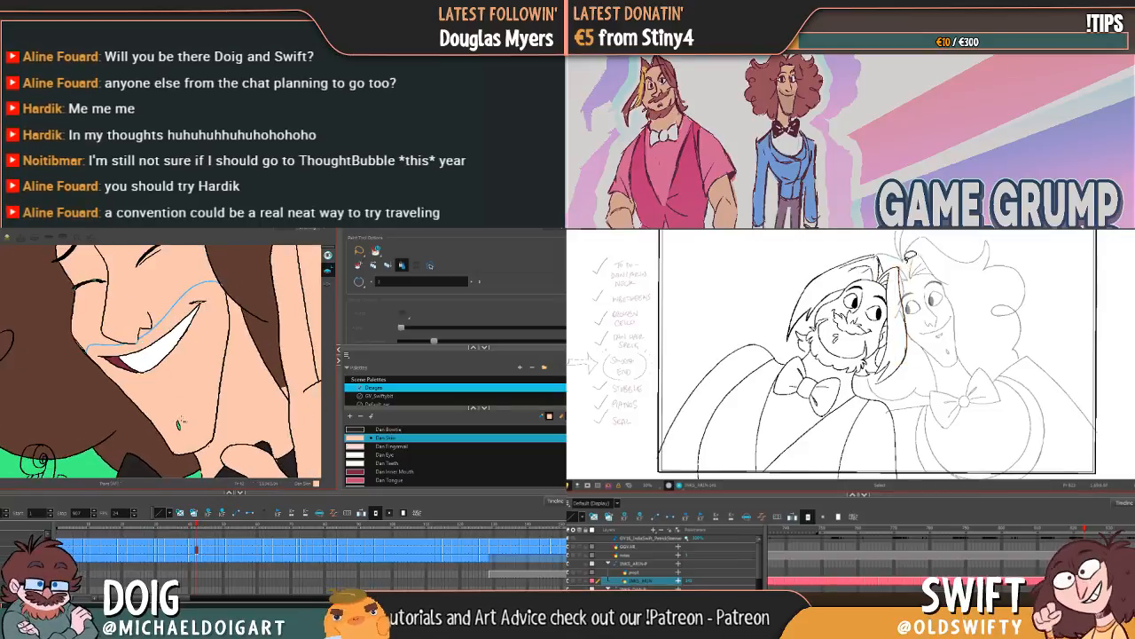
key(g)
drag(178, 394, 191, 468)
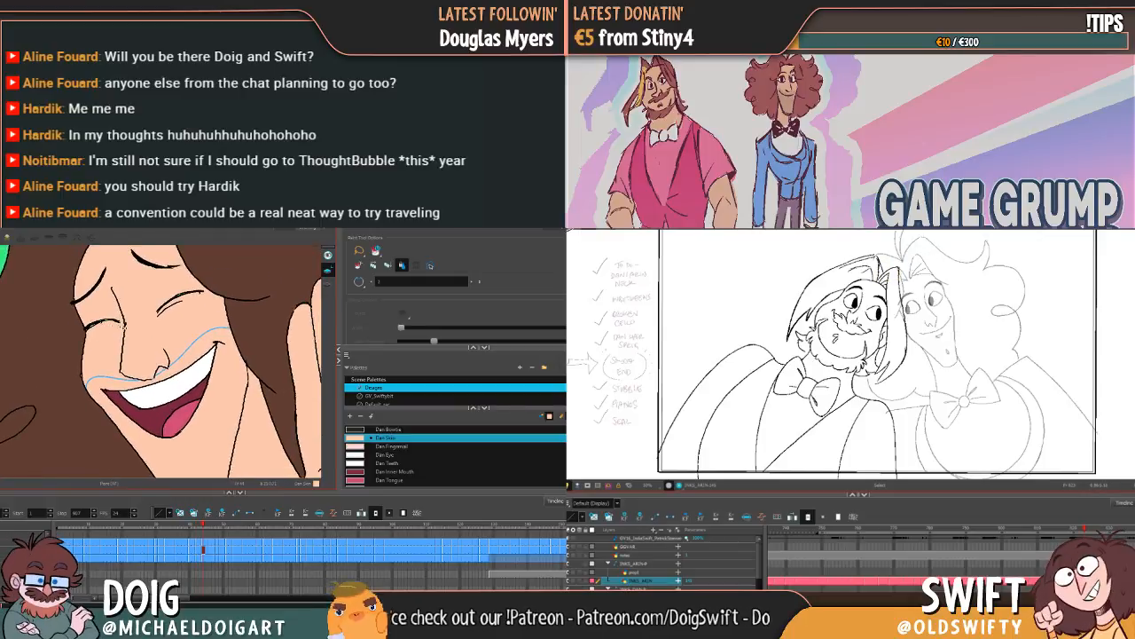
Step: Switch to the Brush tool and flip between neighbouring drawings to compare the bearded character's hair, while advancing to the curly-haired character's next grin
key(g)
key(g)
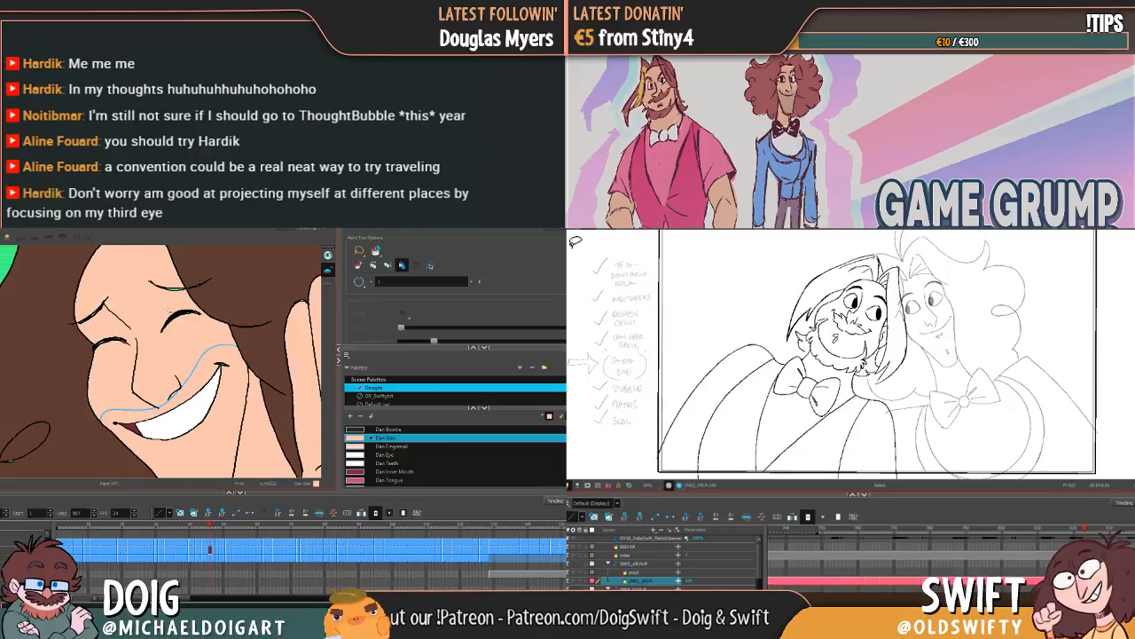
key(alt+b)
key(f)
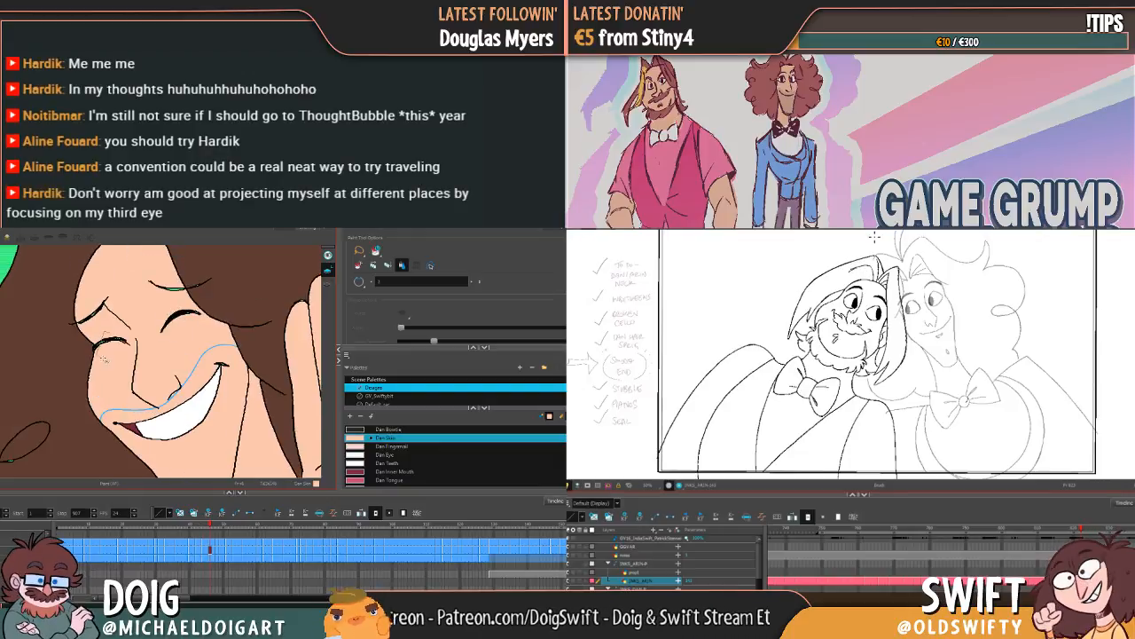
key(g)
key(f)
key(g)
key(f)
key(g)
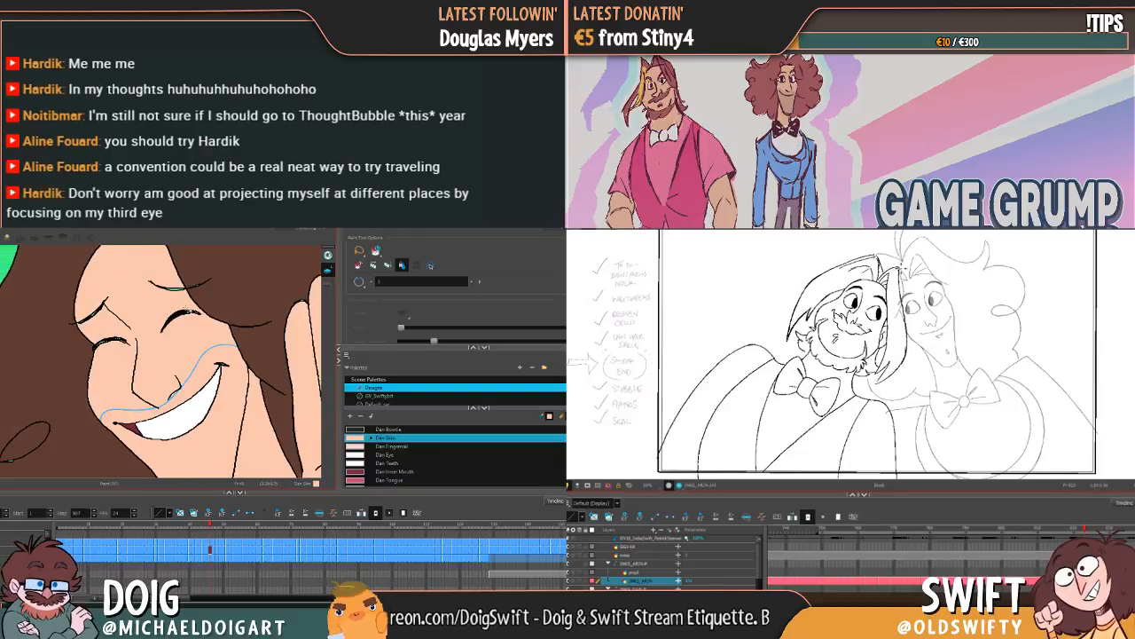
key(g)
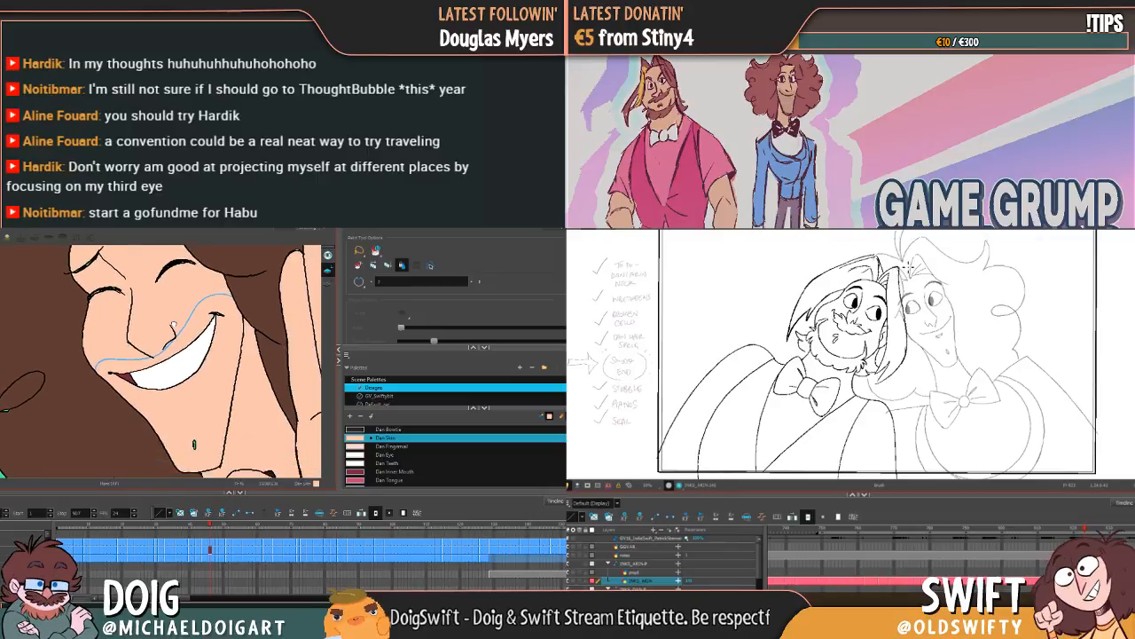
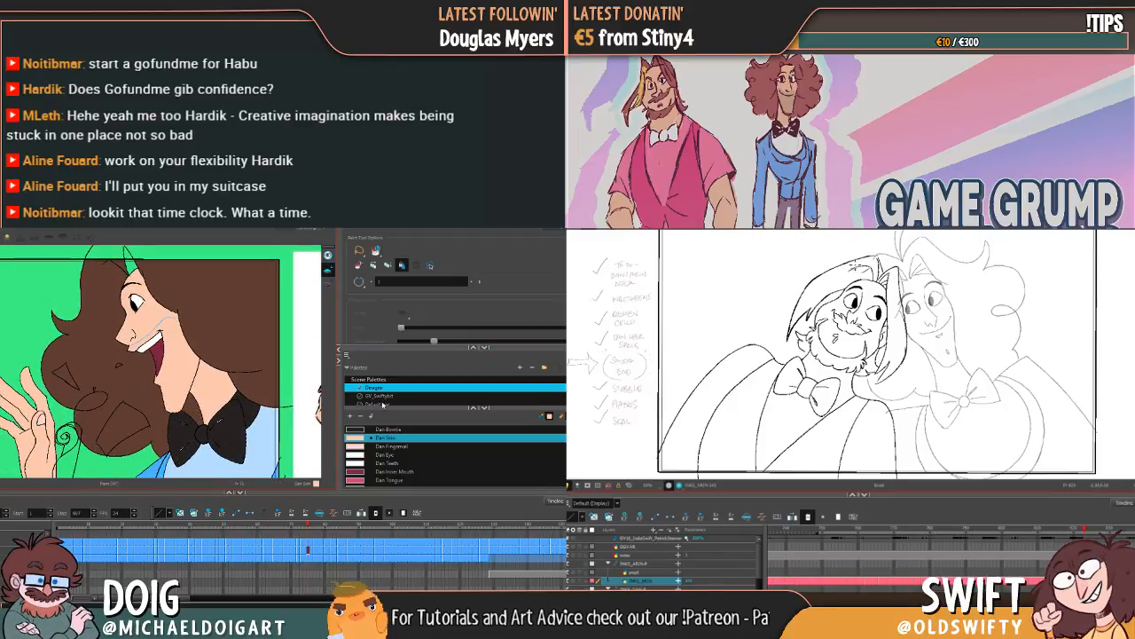
Step: Fill the unpainted tuft above the forehead in the profile drawing with the Dan Hair colour
scroll(396, 436, up, 3)
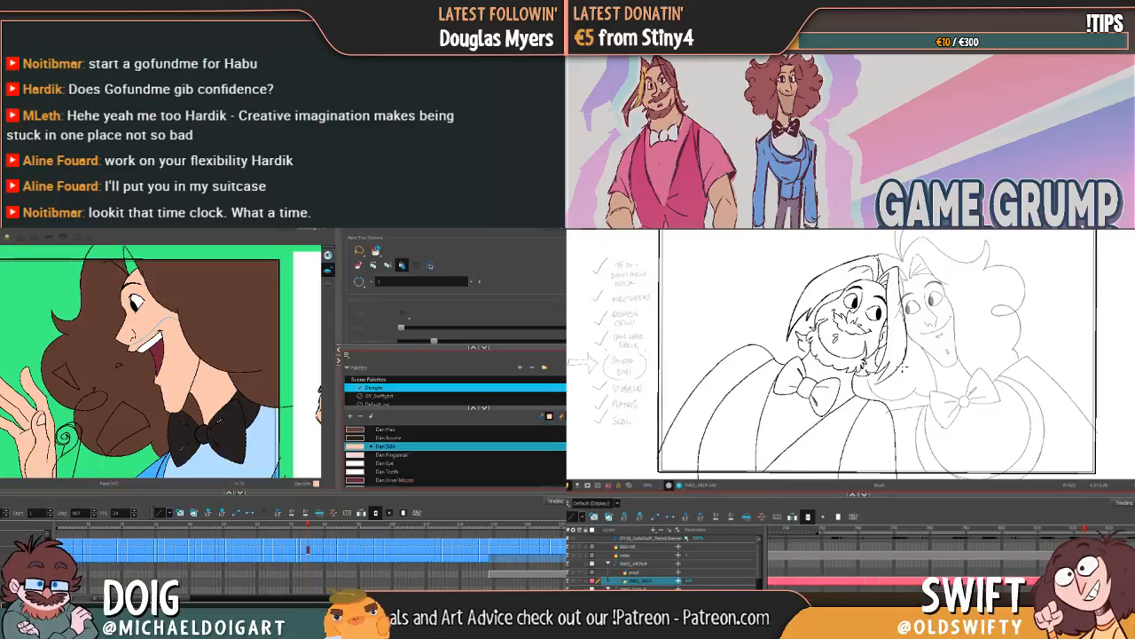
click(385, 437)
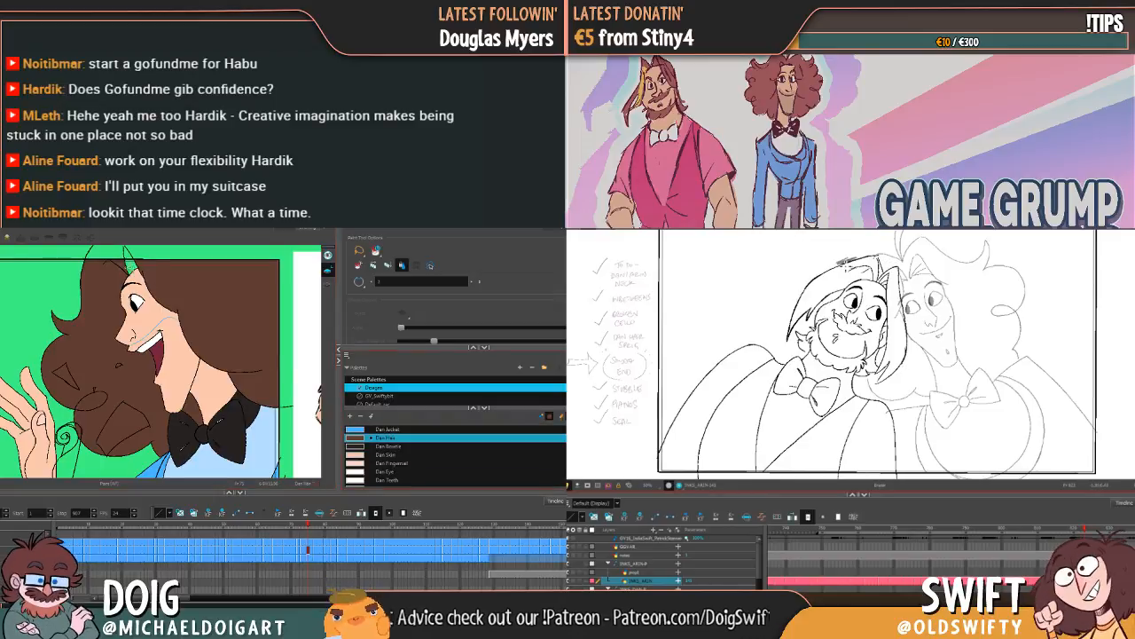
mouse_move(167, 369)
mouse_down()
mouse_move(211, 372)
mouse_move(207, 381)
mouse_up()
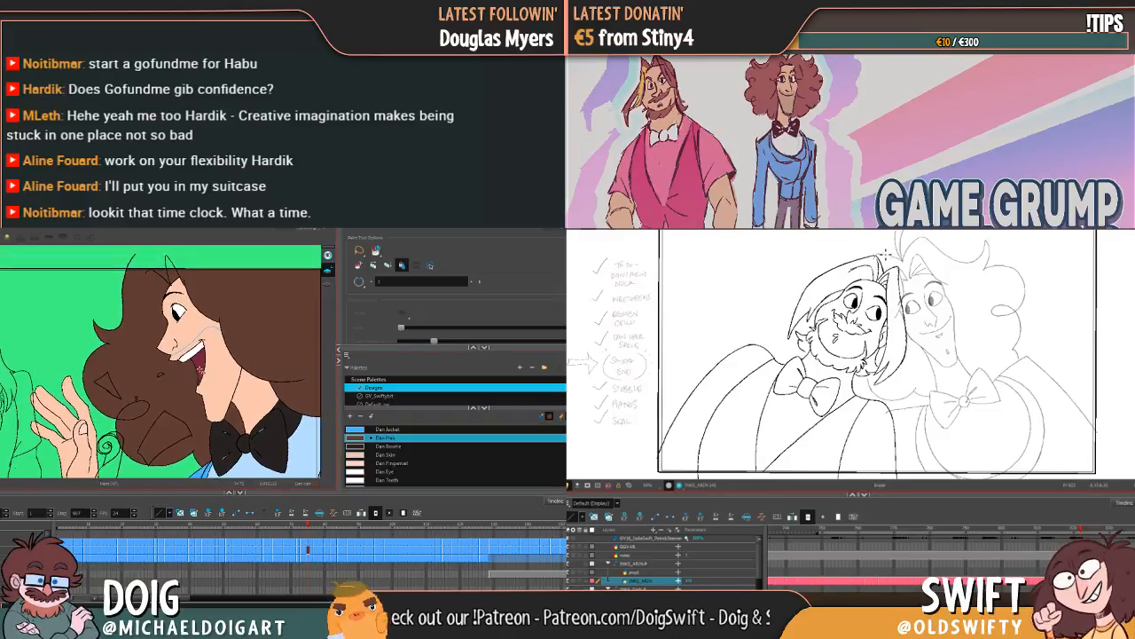
key(f)
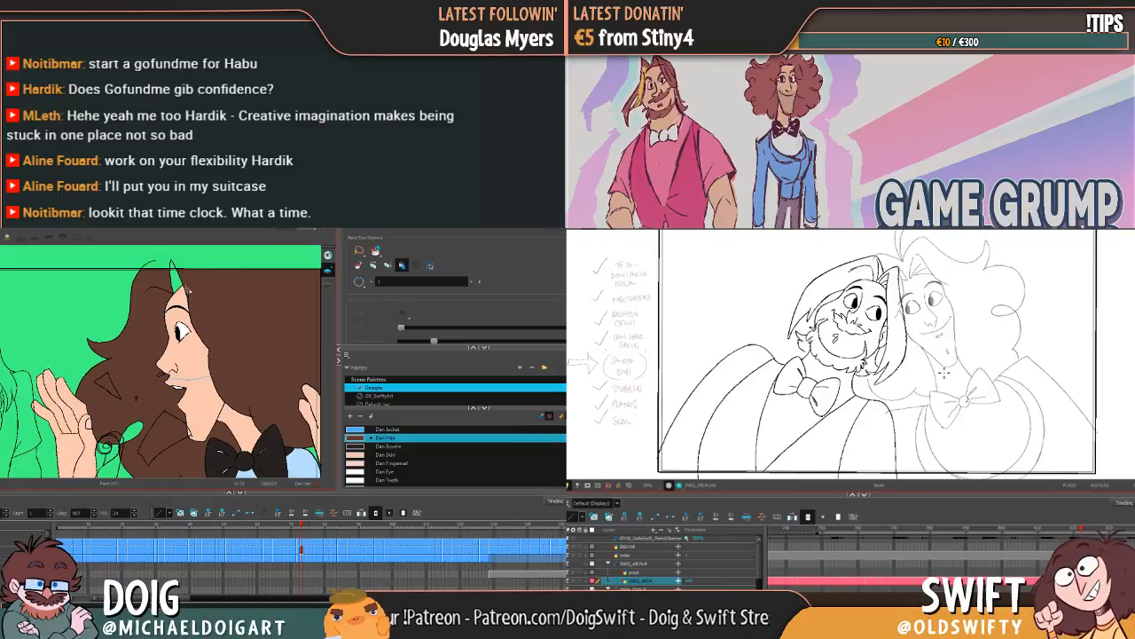
click(177, 282)
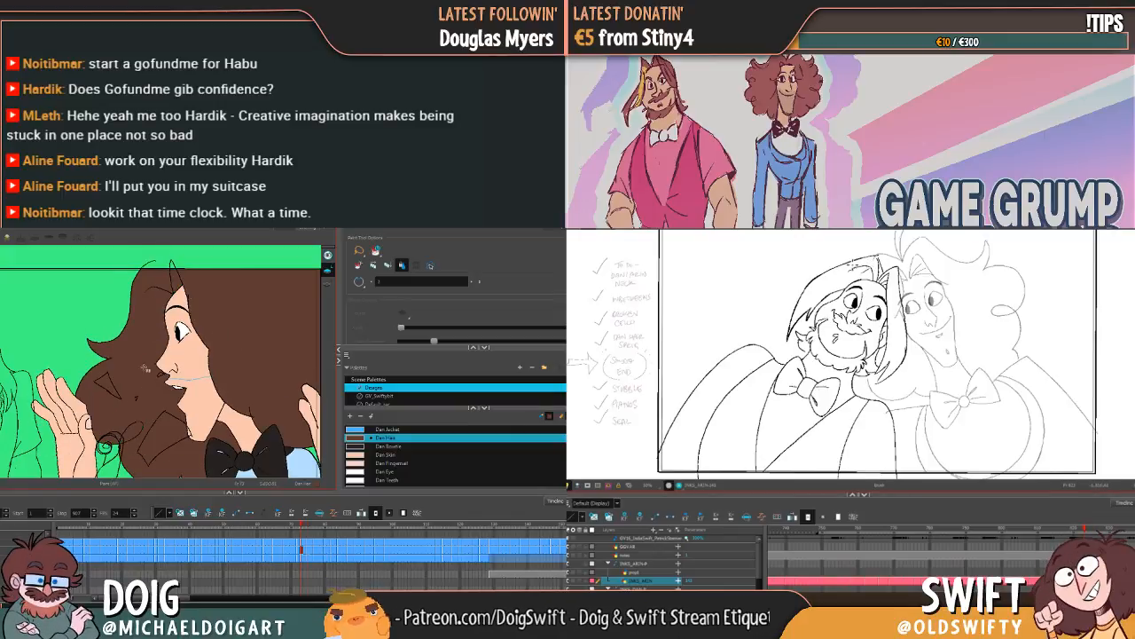
Step: Examine the hair fills in the profile and laughing drawings near the end of the shot, flipping forward and back
key(g)
key(g)
key(g)
key(g)
key(g)
key(g)
key(g)
key(g)
key(g)
key(g)
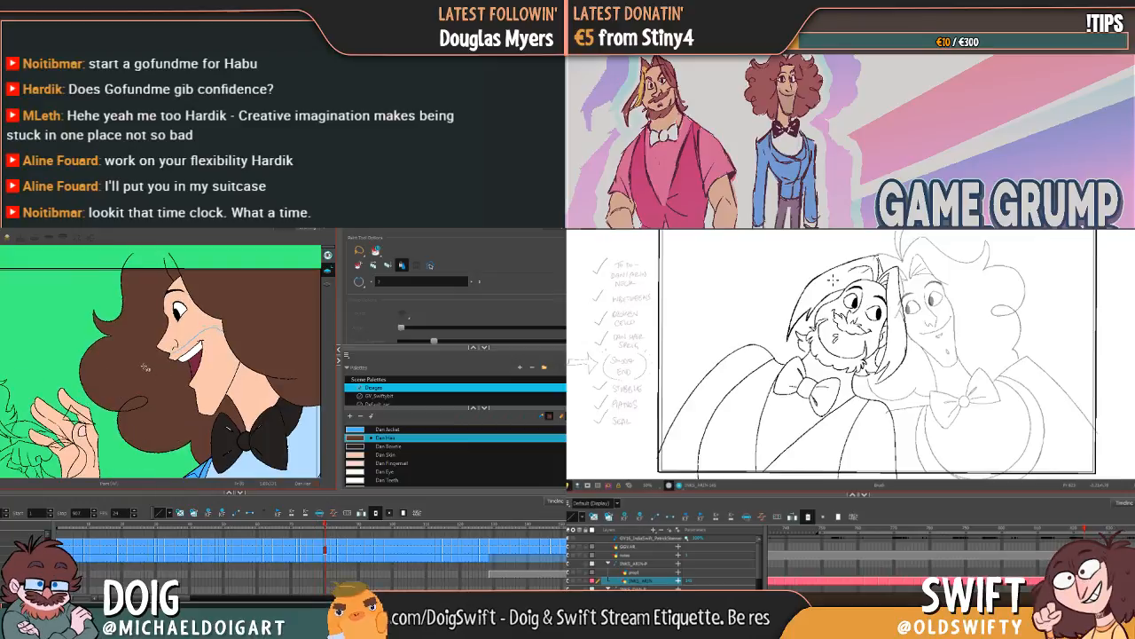
key(g)
key(g)
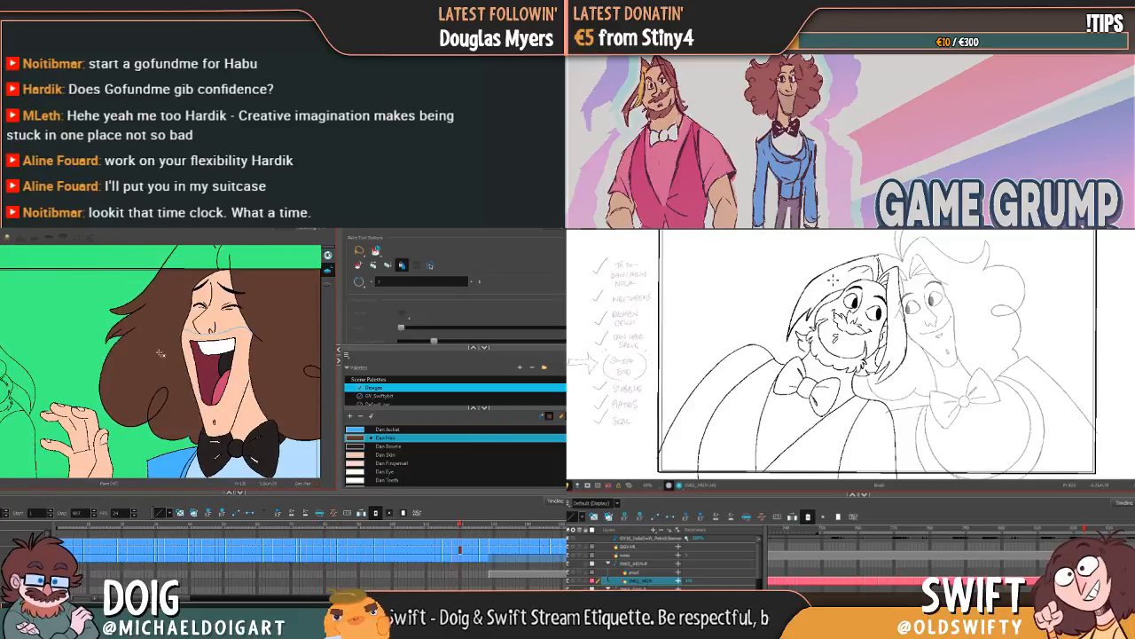
key(g)
key(g)
key(g)
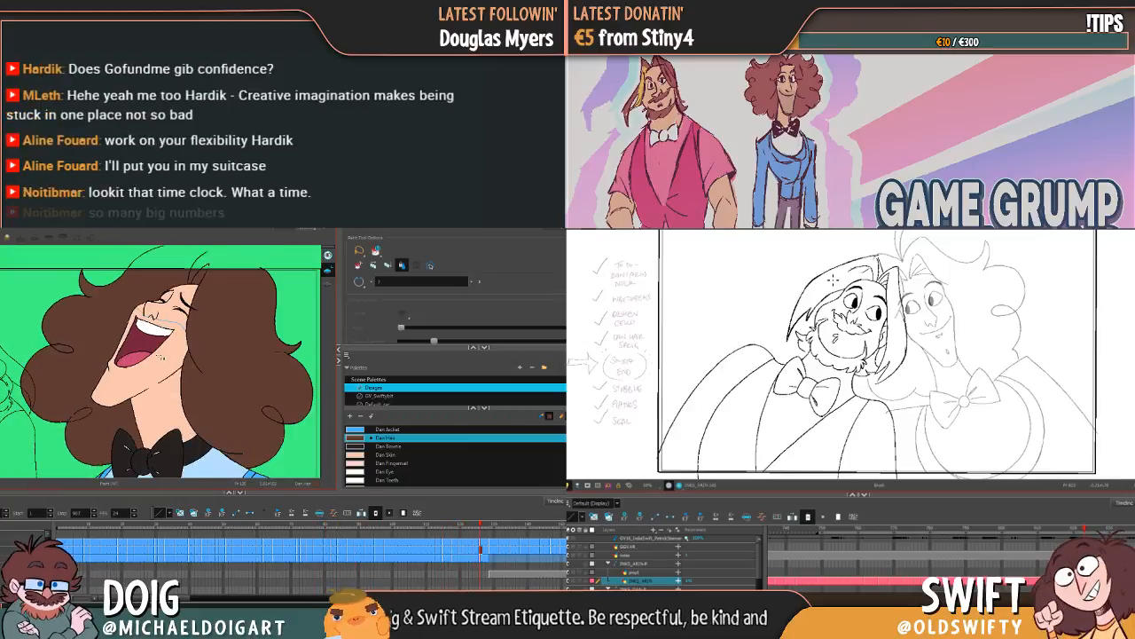
key(f)
key(f)
key(f)
key(f)
key(f)
key(f)
key(f)
key(f)
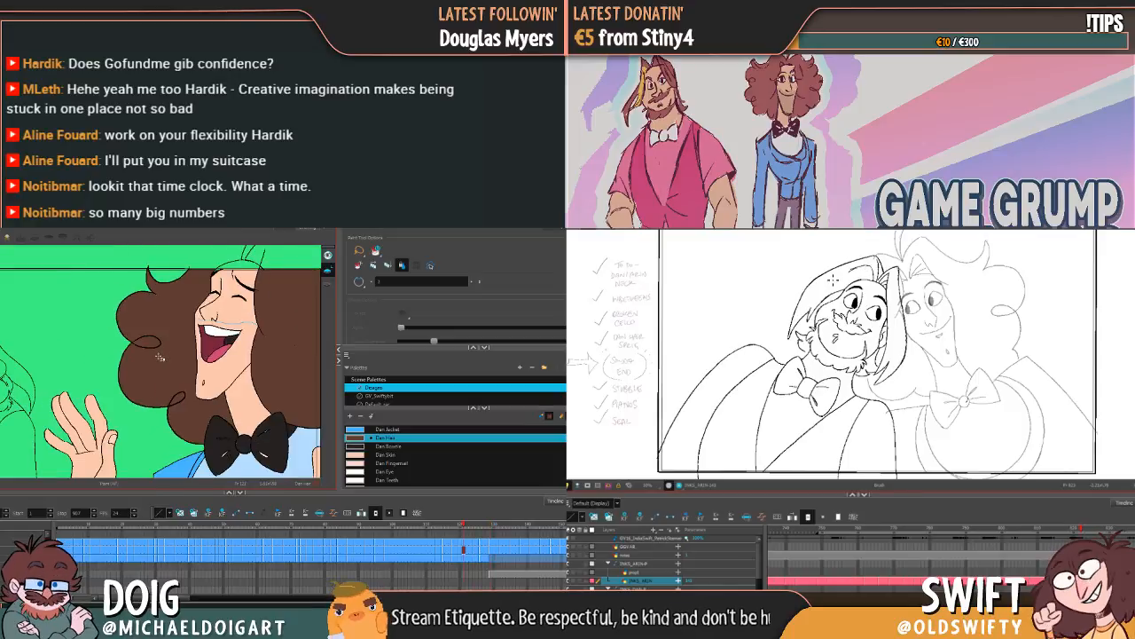
key(f)
key(f)
key(f)
key(f)
key(f)
key(f)
key(f)
key(f)
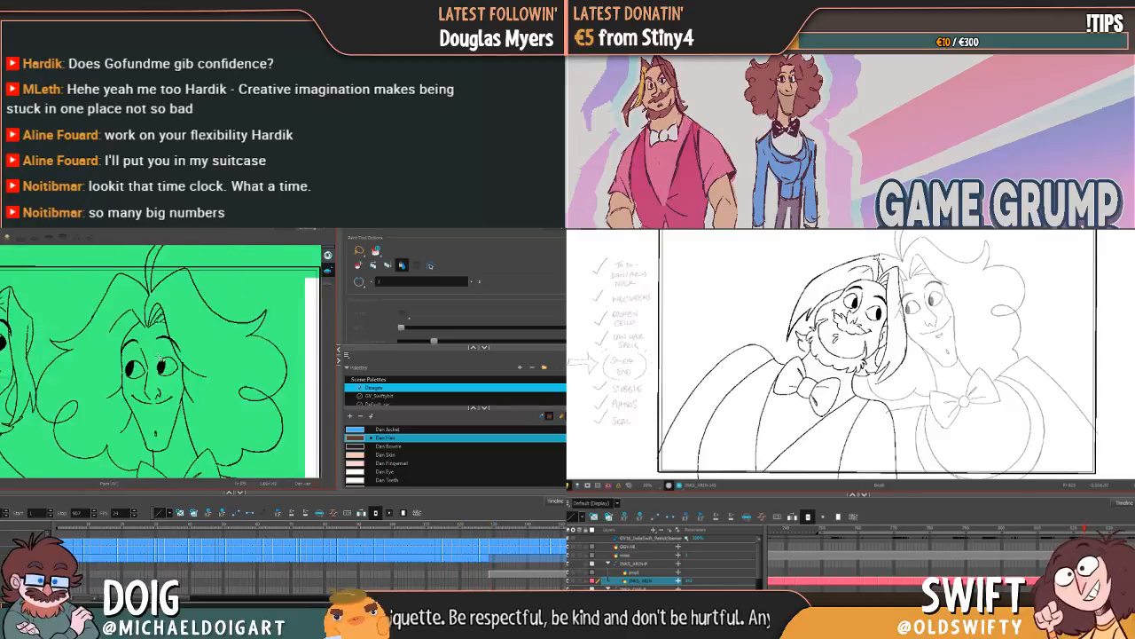
Step: Examine the hair fills from the first drawing through to the laughing pose with both hands raised
key(g)
key(g)
key(g)
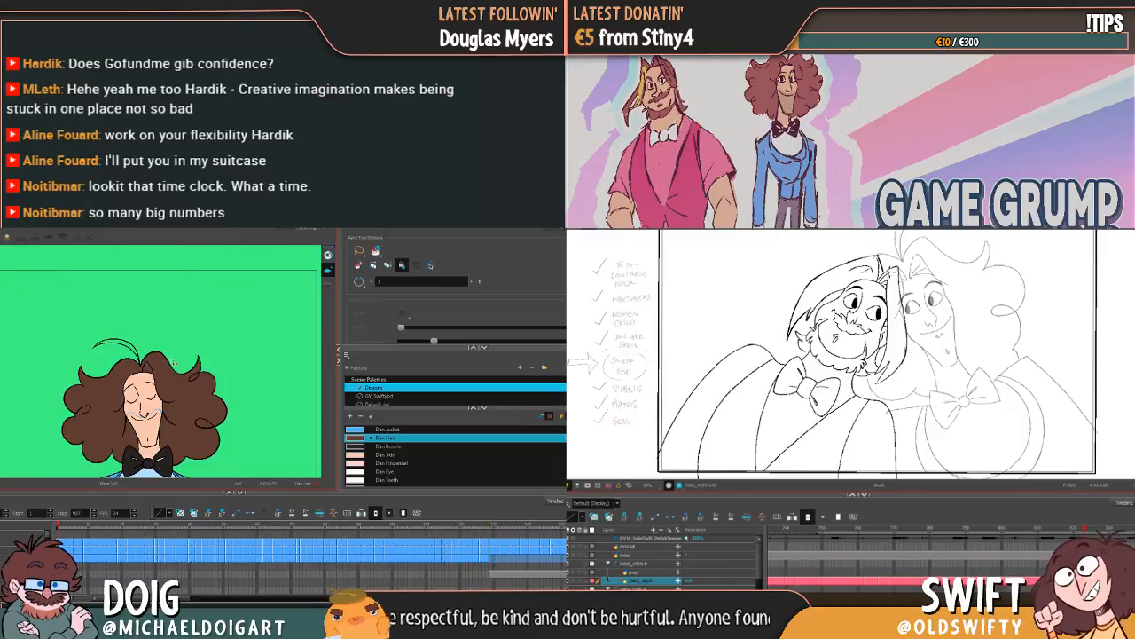
key(g)
key(g)
key(g)
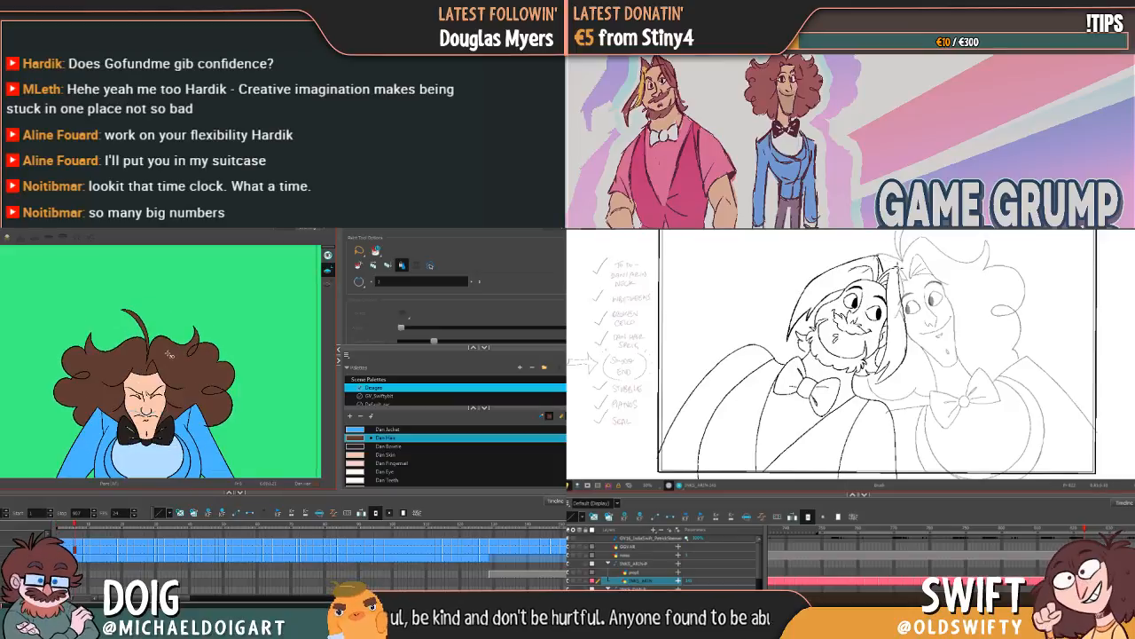
key(g)
key(g)
key(g)
key(g)
key(g)
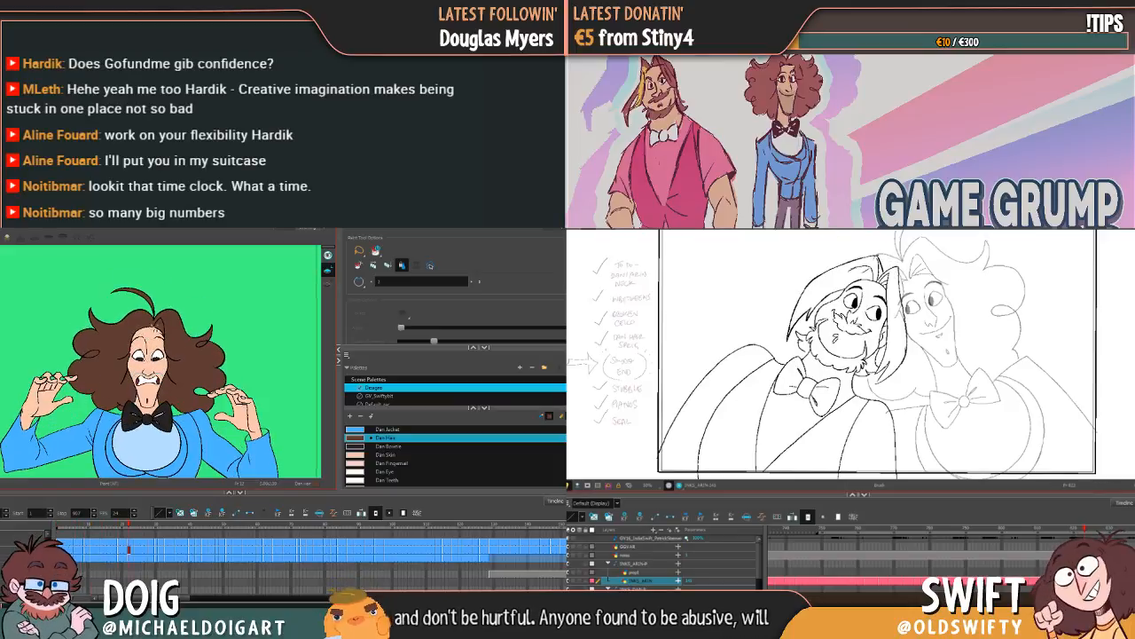
key(g)
key(g)
key(g)
key(g)
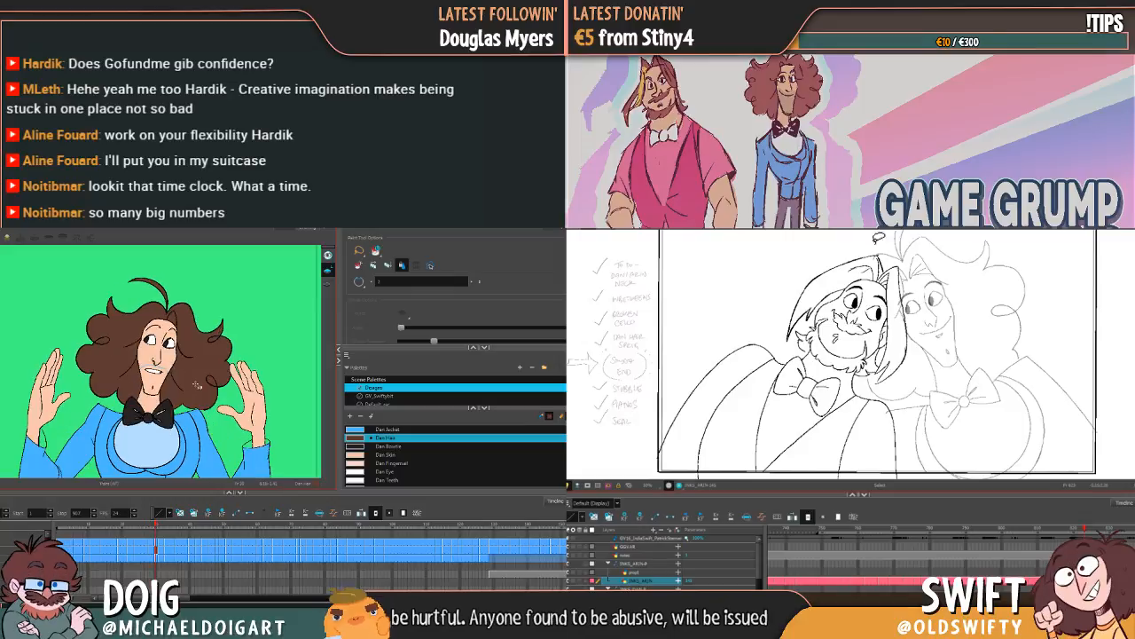
key(g)
key(g)
key(g)
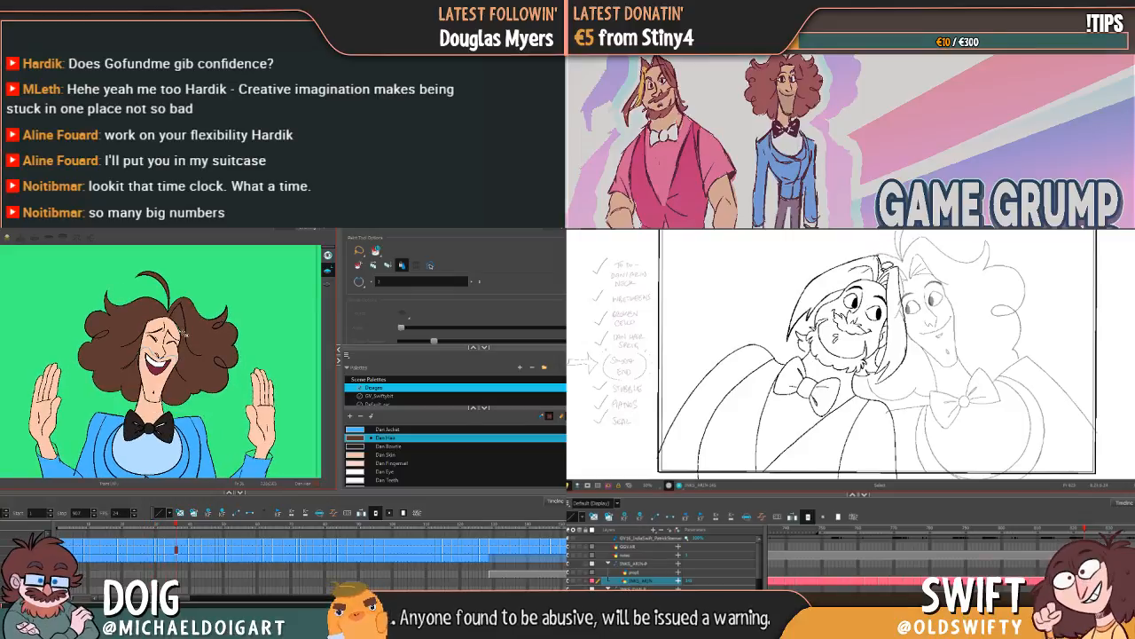
Step: Return to the first drawing and recheck the hair tuft through the opening poses up to the raised-hands laugh
key(f)
key(f)
key(f)
key(f)
key(f)
key(f)
key(f)
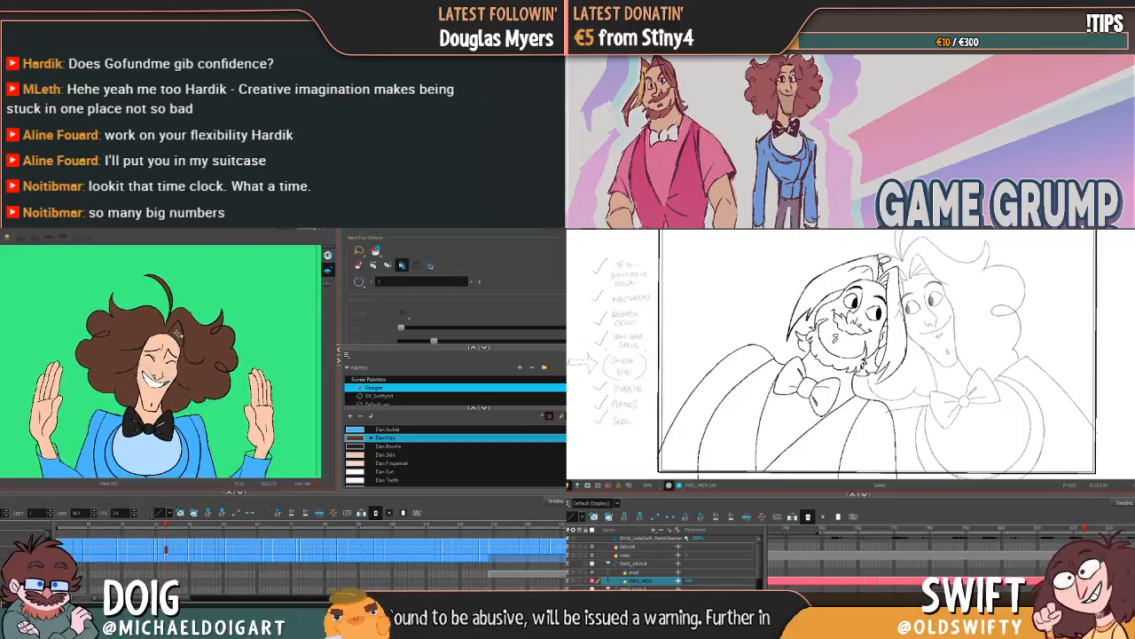
key(f)
key(f)
key(f)
key(f)
key(f)
key(f)
key(f)
key(f)
key(f)
key(f)
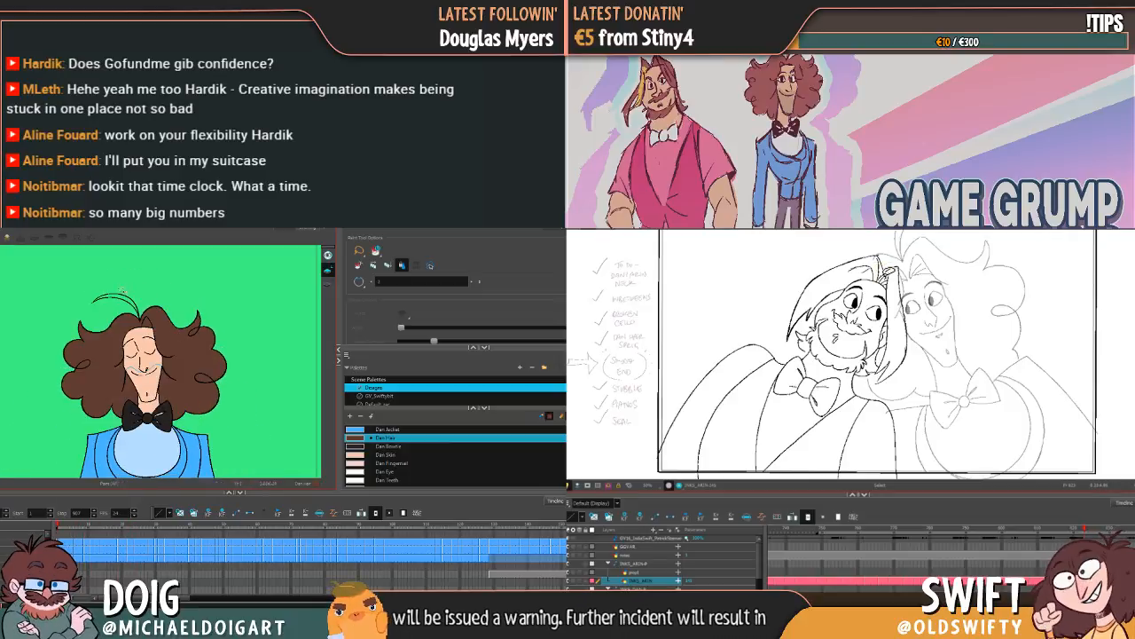
key(g)
key(g)
key(g)
key(g)
key(g)
key(g)
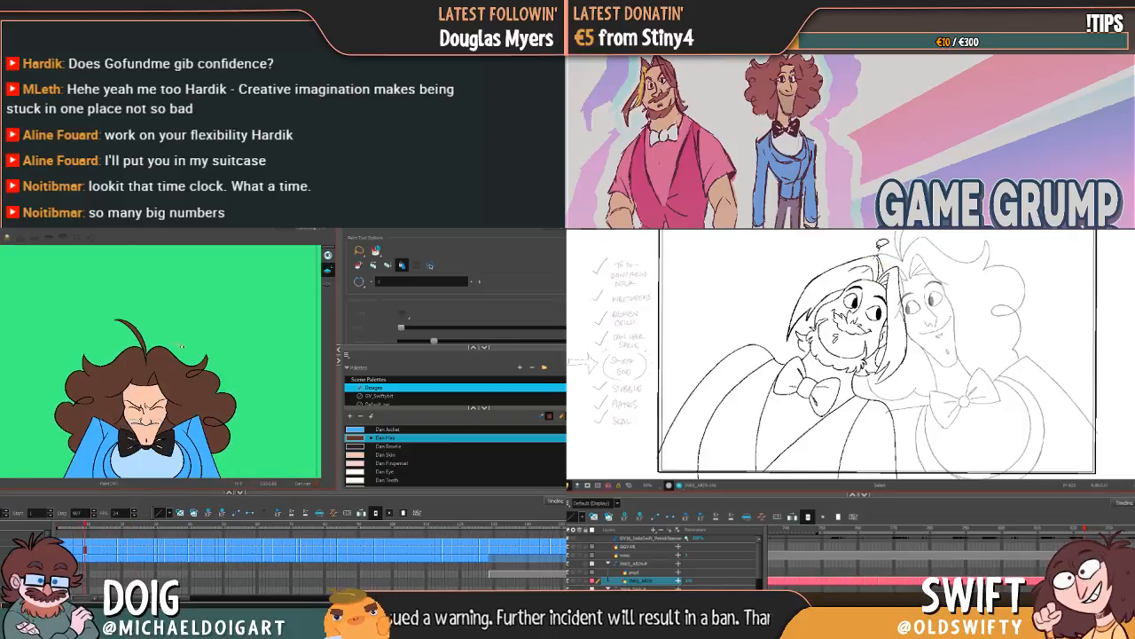
key(g)
key(g)
key(g)
key(g)
key(g)
key(g)
key(g)
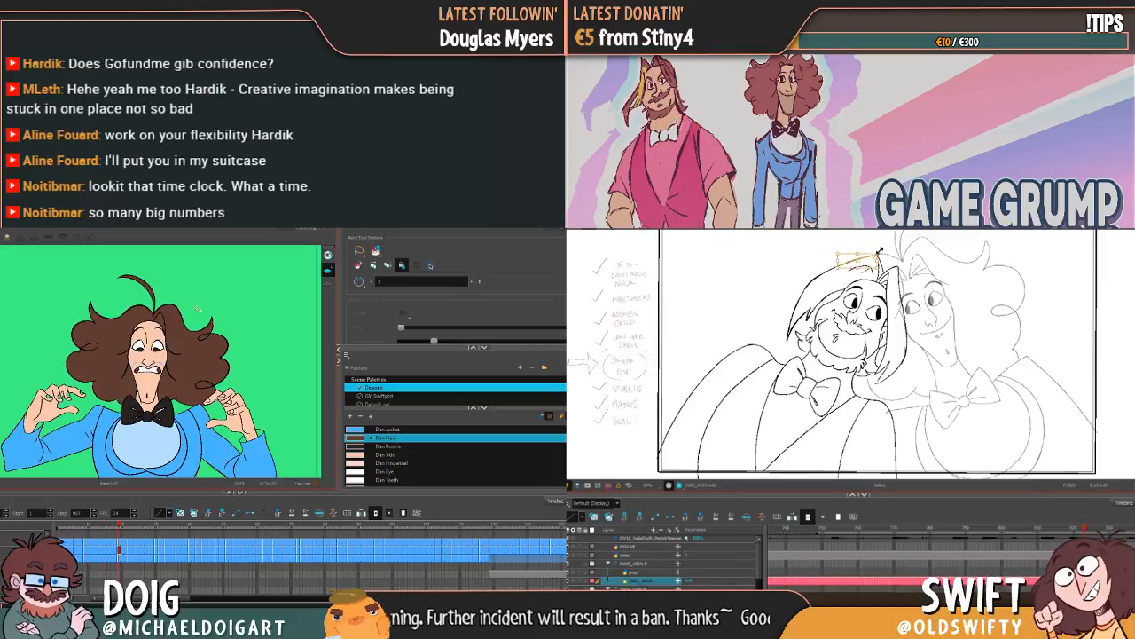
key(g)
key(g)
key(g)
key(g)
key(g)
key(g)
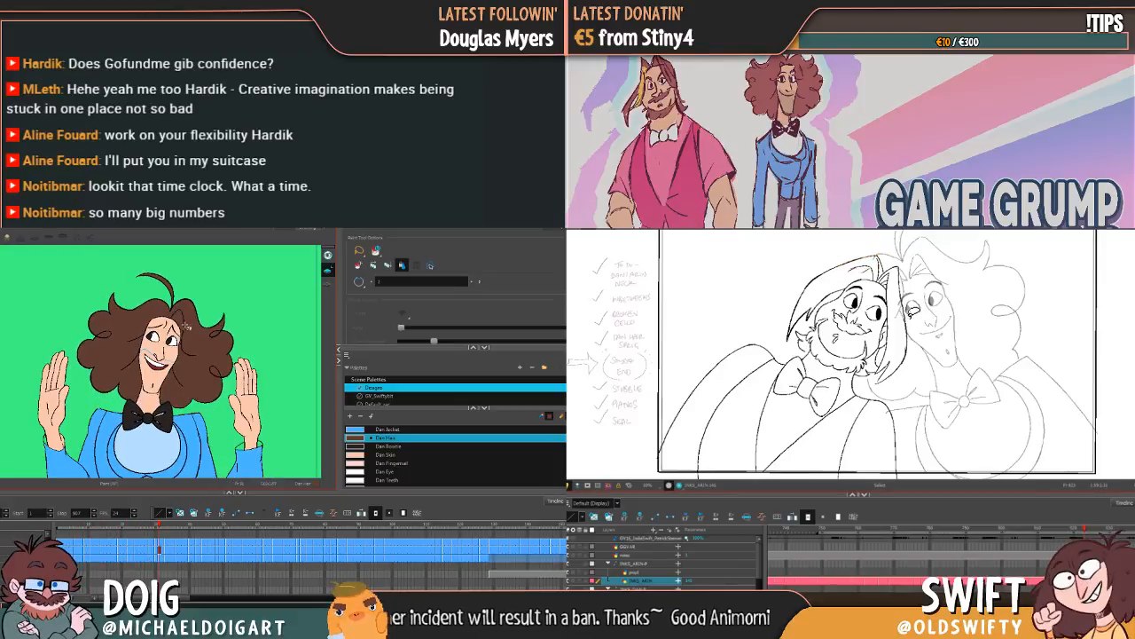
key(f)
key(f)
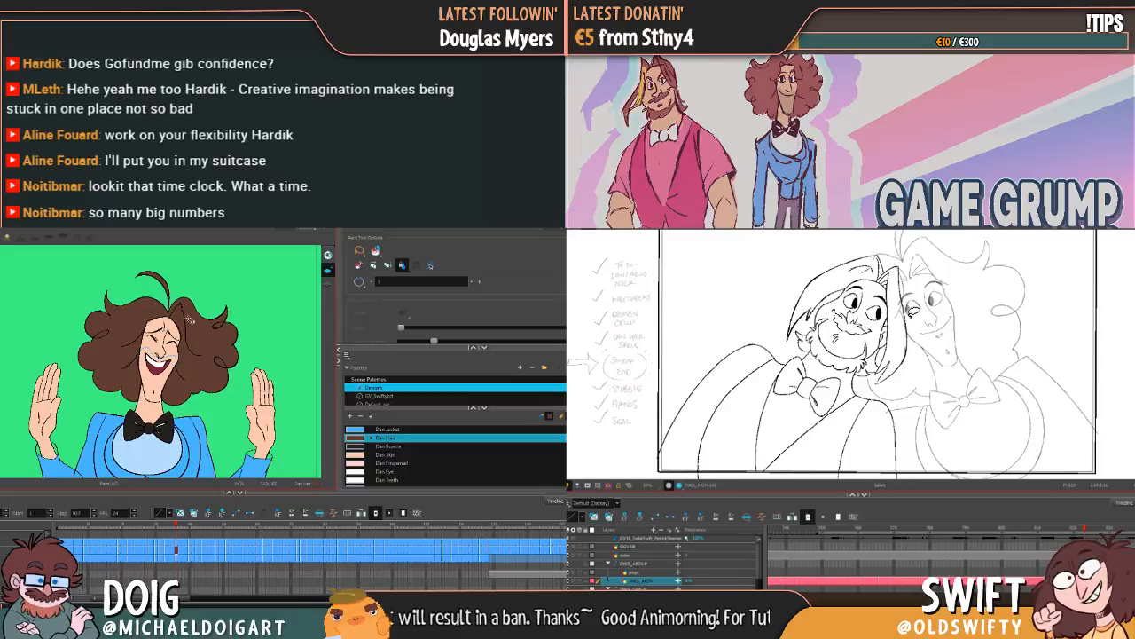
key(f)
key(f)
key(f)
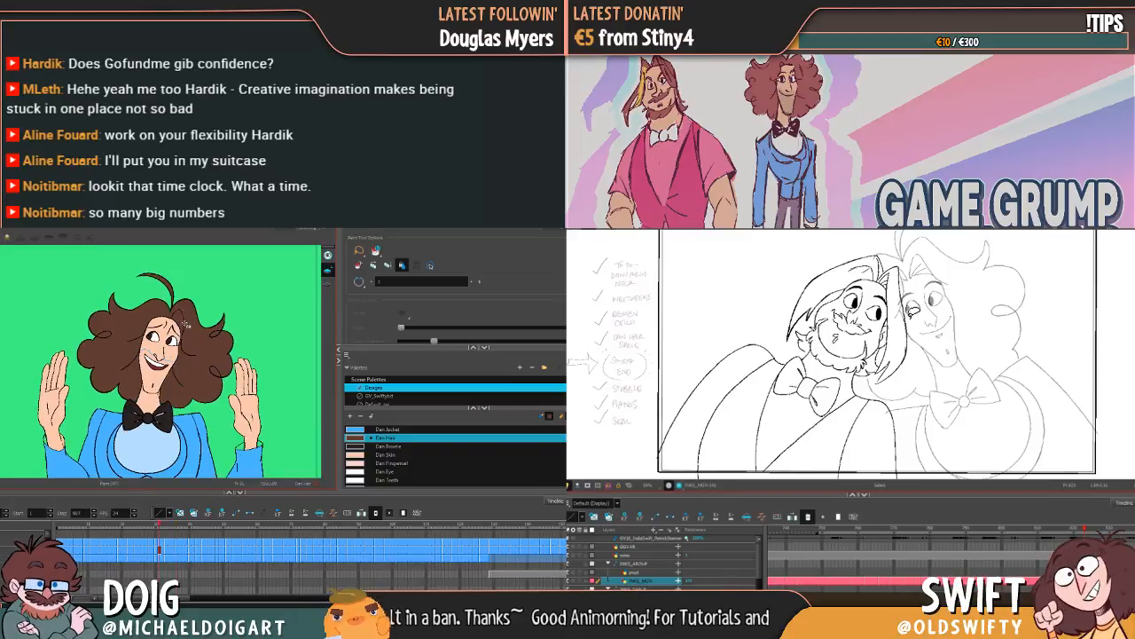
Step: Inspect the close-up laughing drawings with raised hands for unpainted gaps in the hair and hands
key(g)
key(g)
key(g)
key(g)
key(g)
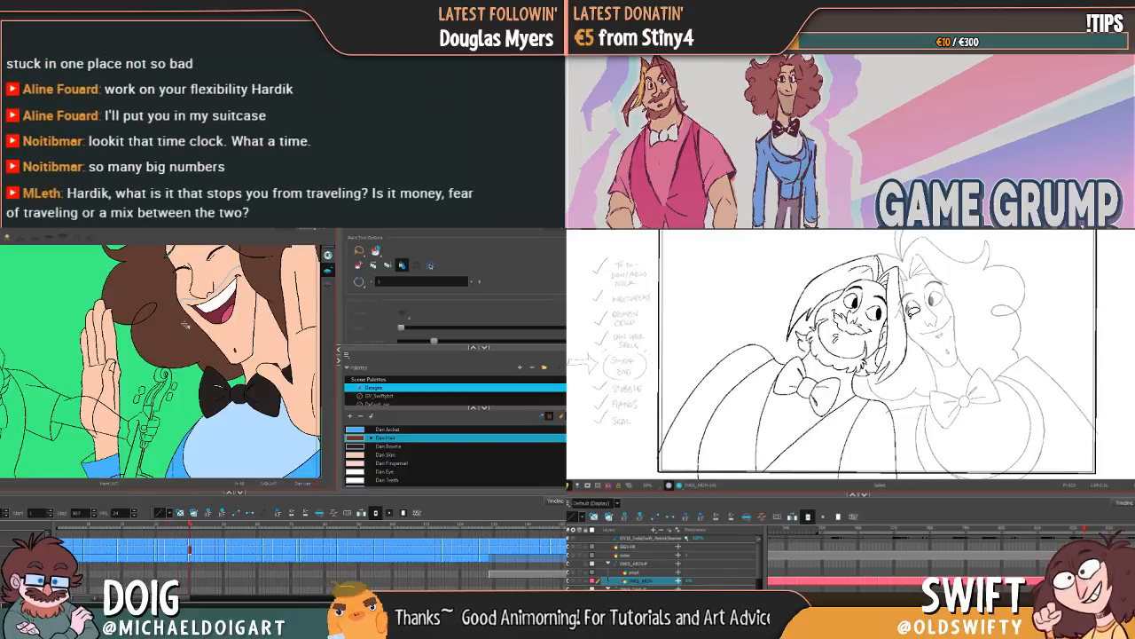
key(g)
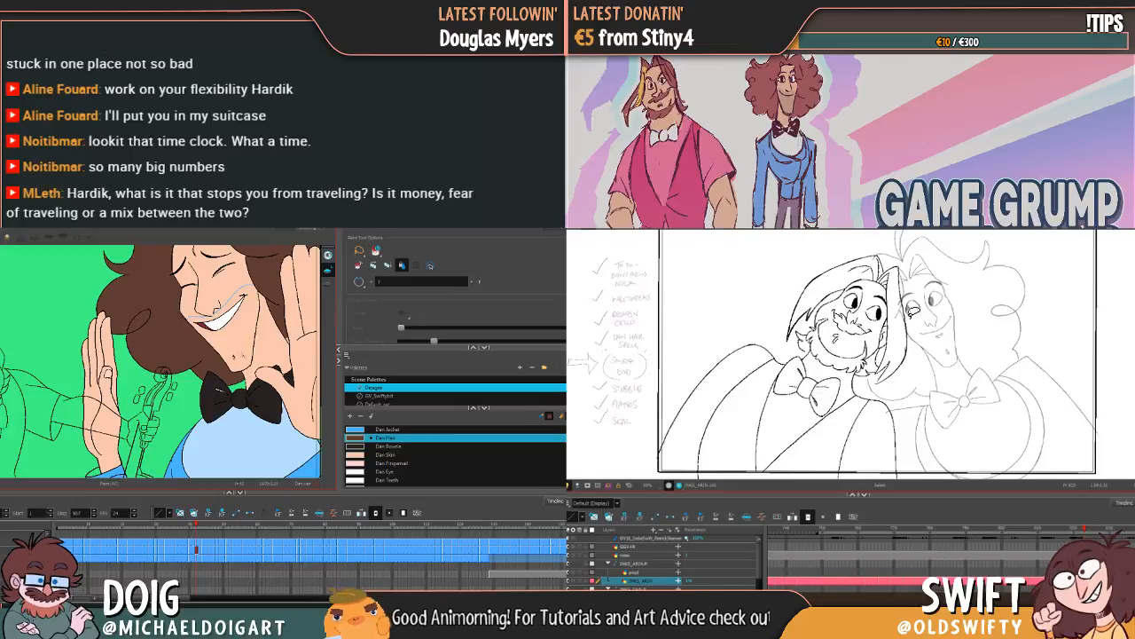
key(g)
key(g)
key(g)
key(g)
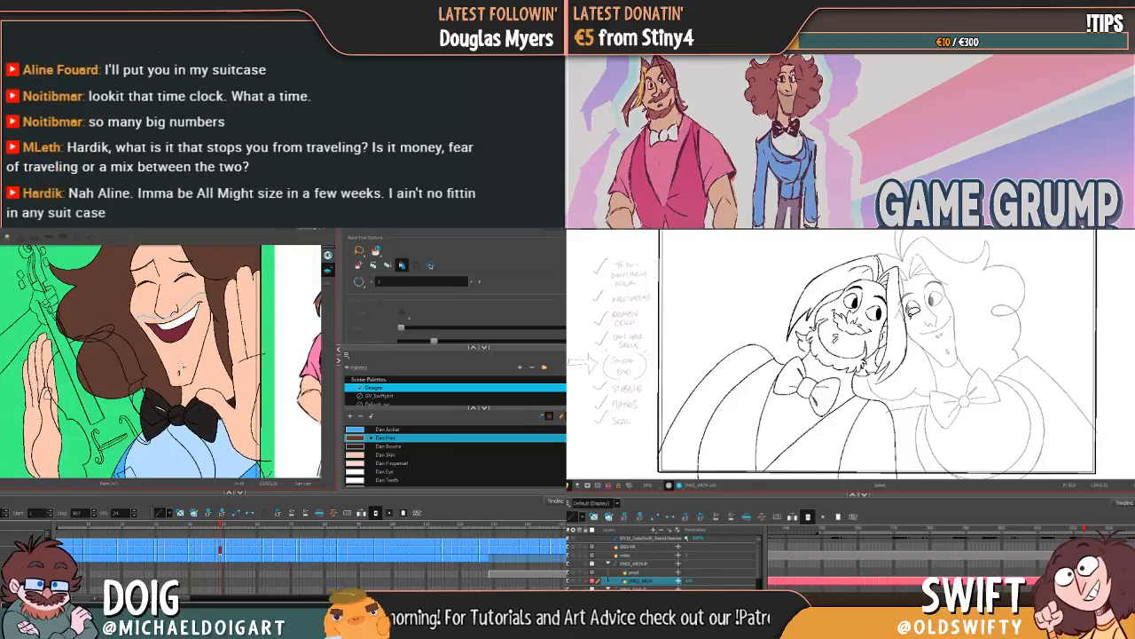
key(g)
key(g)
key(g)
key(g)
key(g)
key(g)
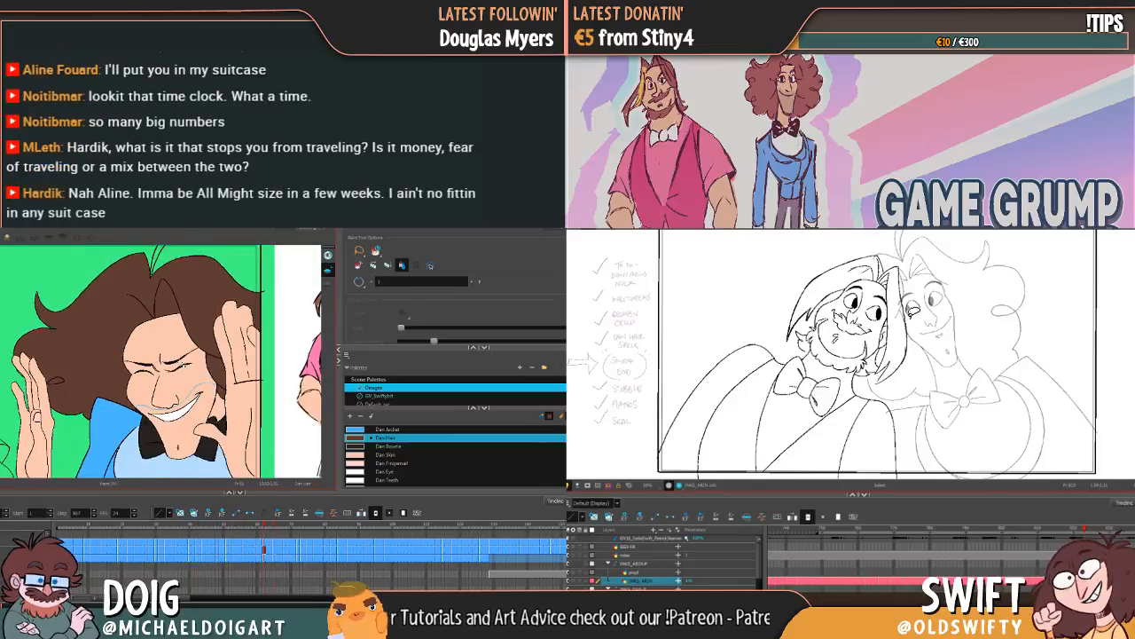
key(g)
key(g)
key(g)
key(f)
key(g)
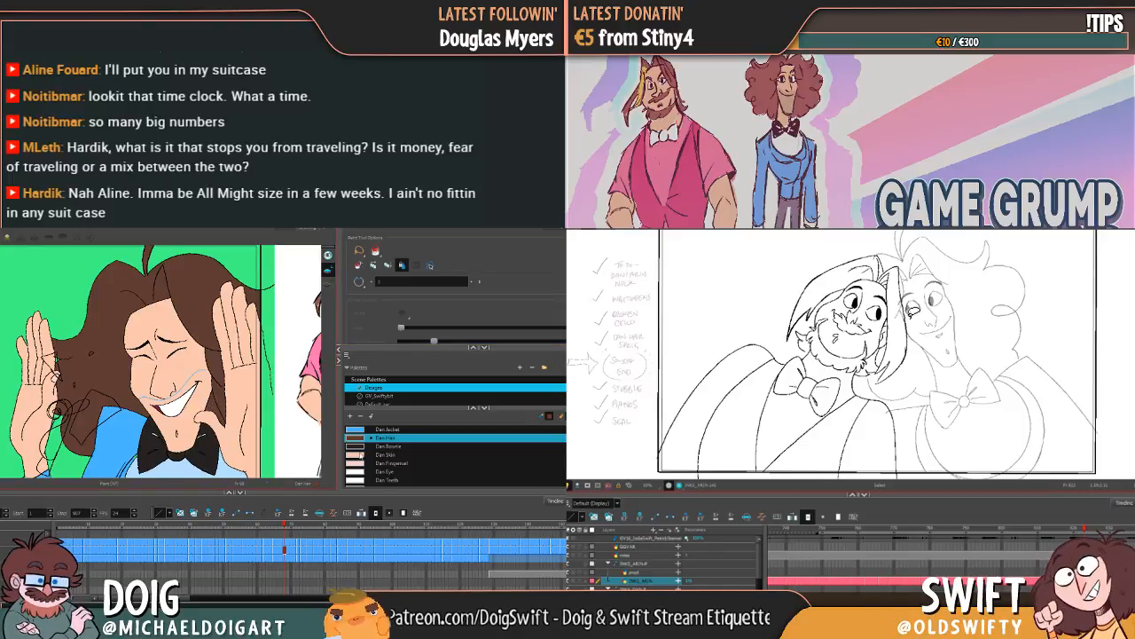
Step: Make Dan Skin the active colour and check the skin fills from the raised-hands close-up through the profile drawings
click(362, 454)
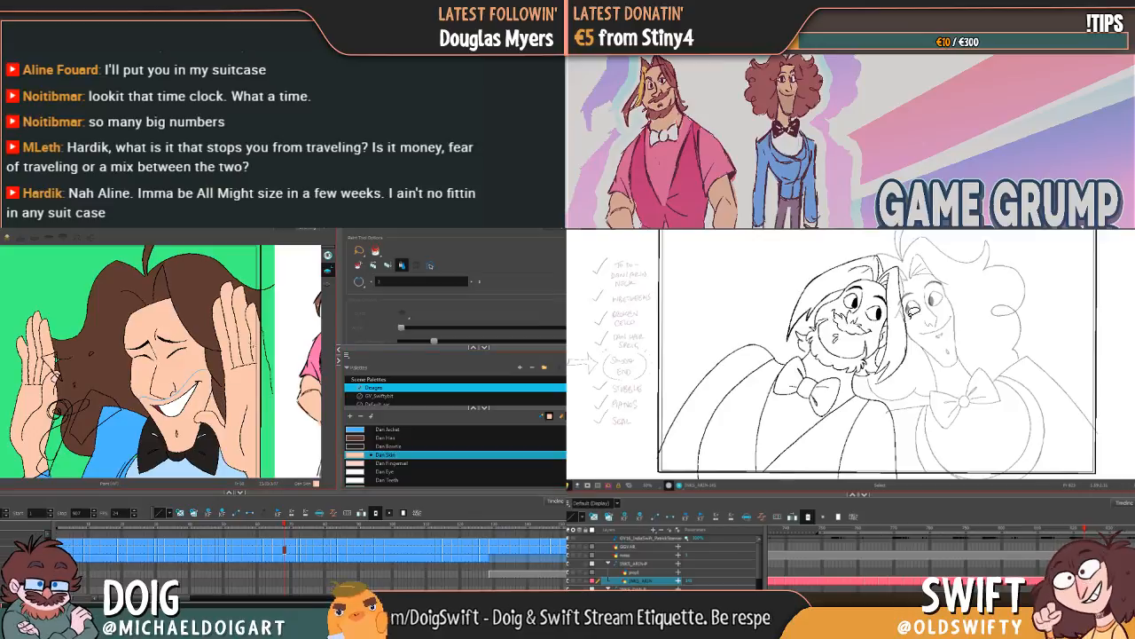
key(period)
key(period)
key(period)
key(period)
key(period)
key(period)
key(period)
key(period)
key(period)
key(period)
key(period)
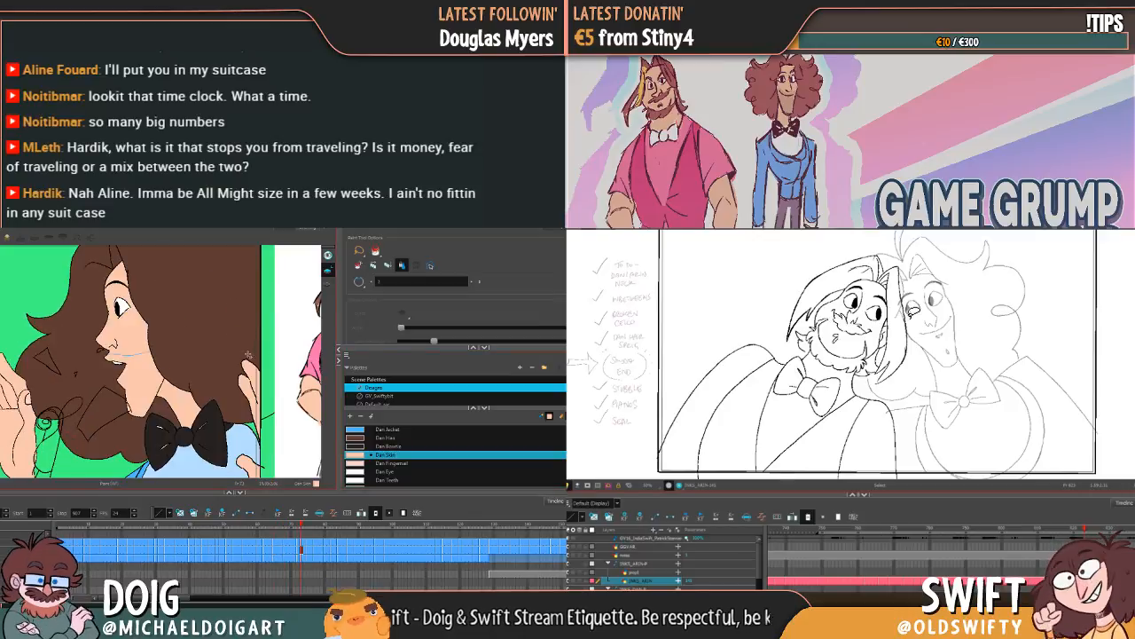
key(period)
key(period)
key(period)
key(period)
key(period)
key(period)
key(period)
key(period)
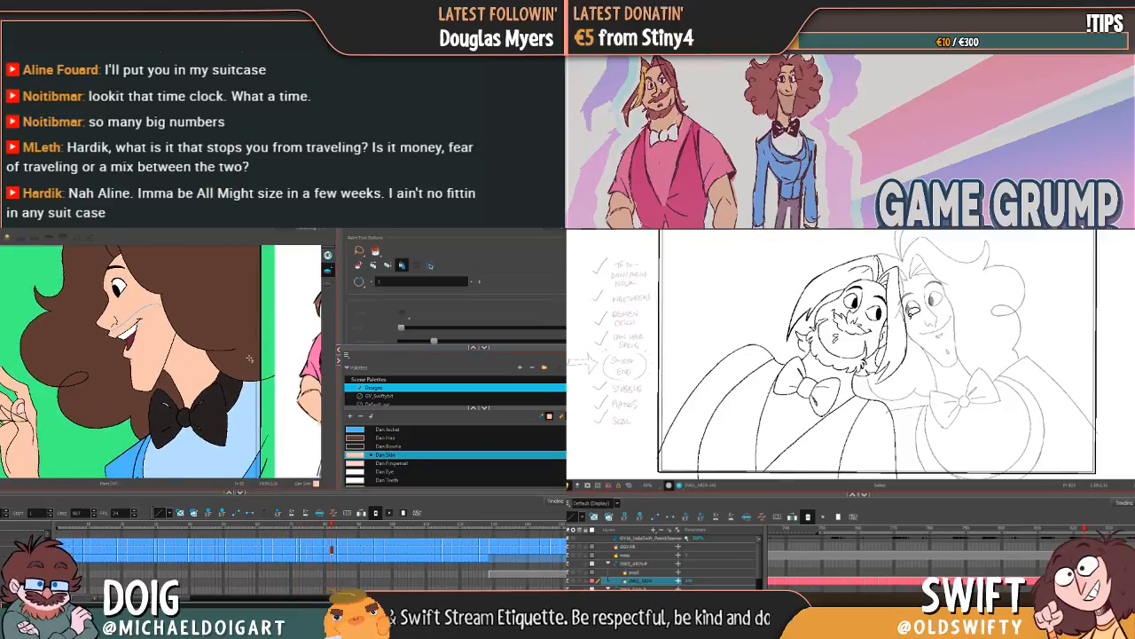
Step: Make Dan Hair the active colour and go back from the profile drawings to the close-up laughing pose, checking the hair
click(355, 438)
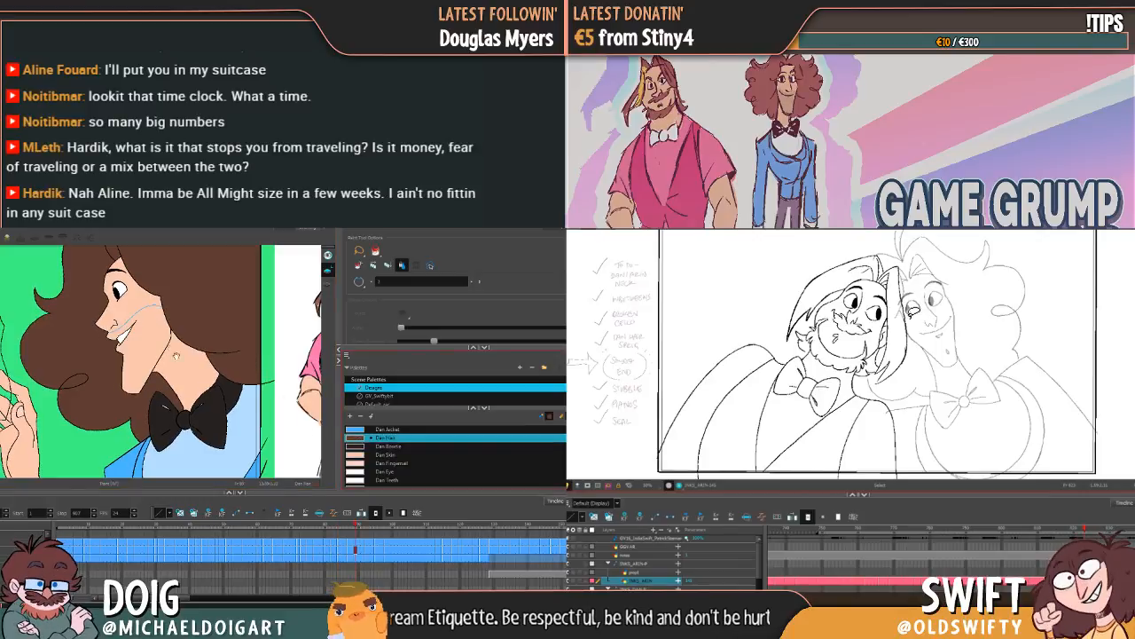
key(comma)
key(comma)
key(comma)
key(comma)
key(comma)
key(comma)
key(comma)
key(comma)
key(comma)
key(comma)
key(comma)
key(comma)
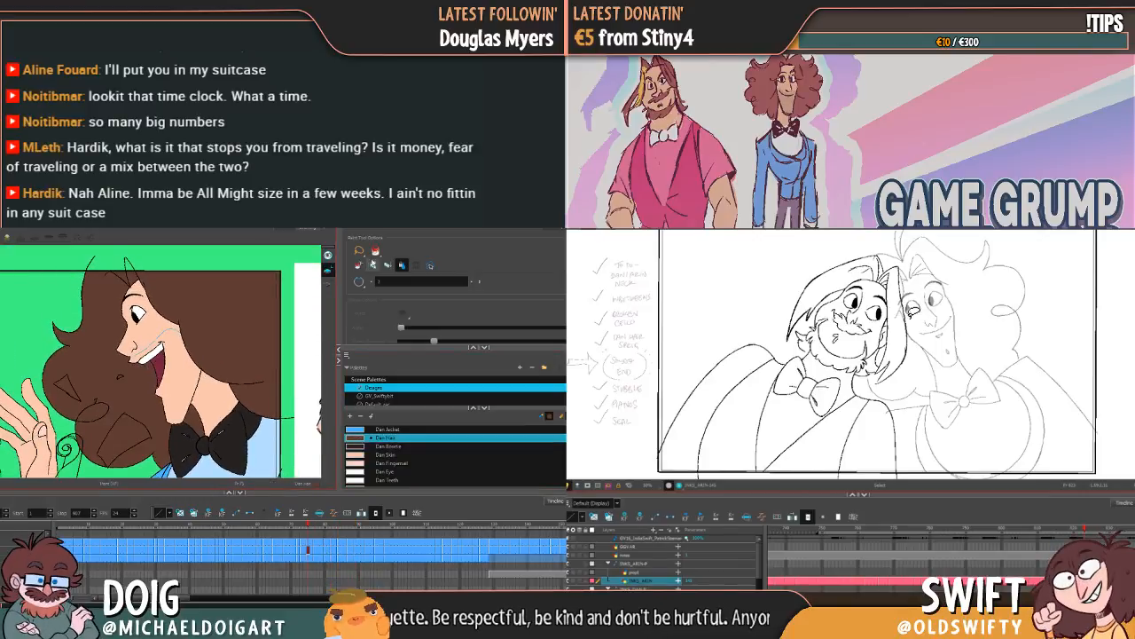
key(comma)
key(comma)
key(comma)
key(comma)
key(comma)
key(comma)
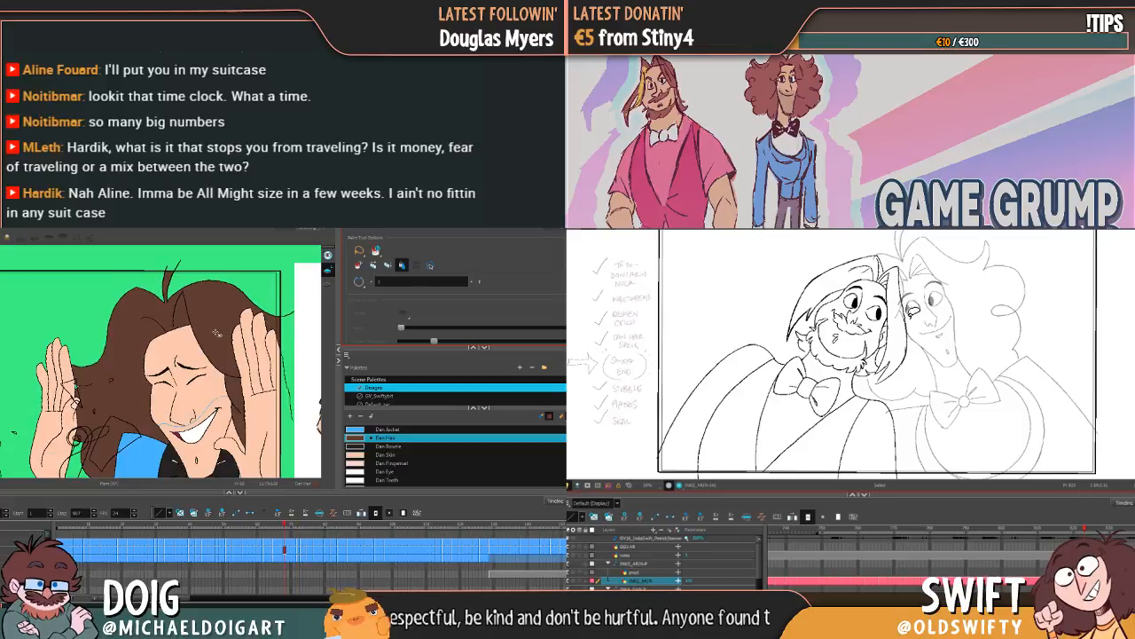
key(comma)
key(comma)
key(comma)
key(comma)
key(comma)
key(comma)
key(comma)
key(comma)
key(comma)
key(comma)
key(comma)
key(comma)
key(comma)
key(comma)
key(comma)
key(comma)
key(comma)
key(comma)
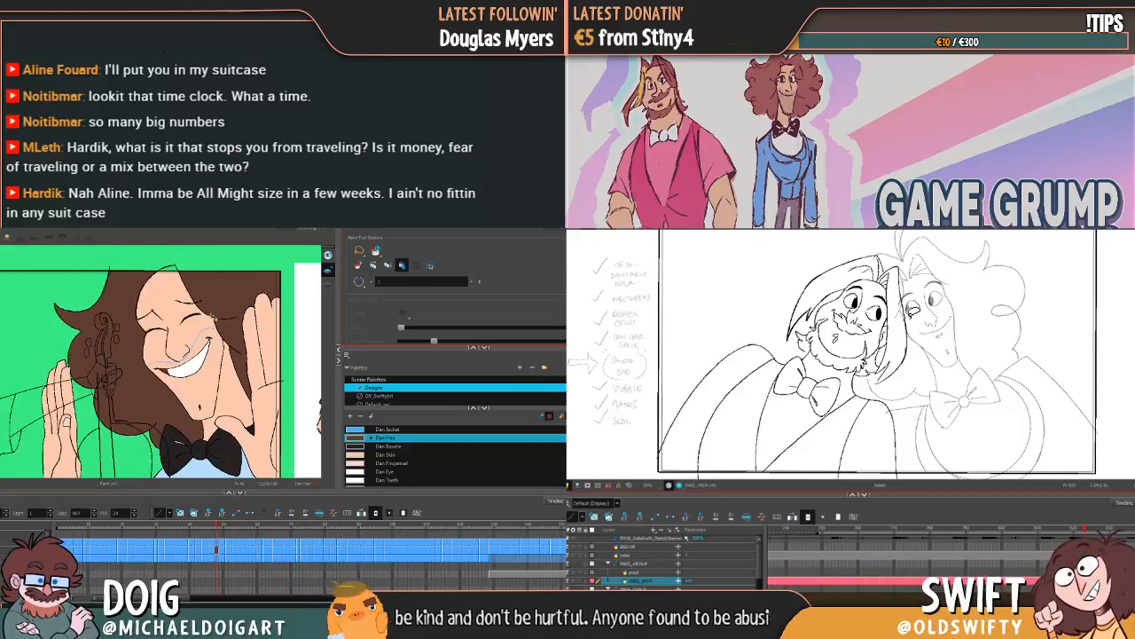
key(comma)
key(comma)
key(comma)
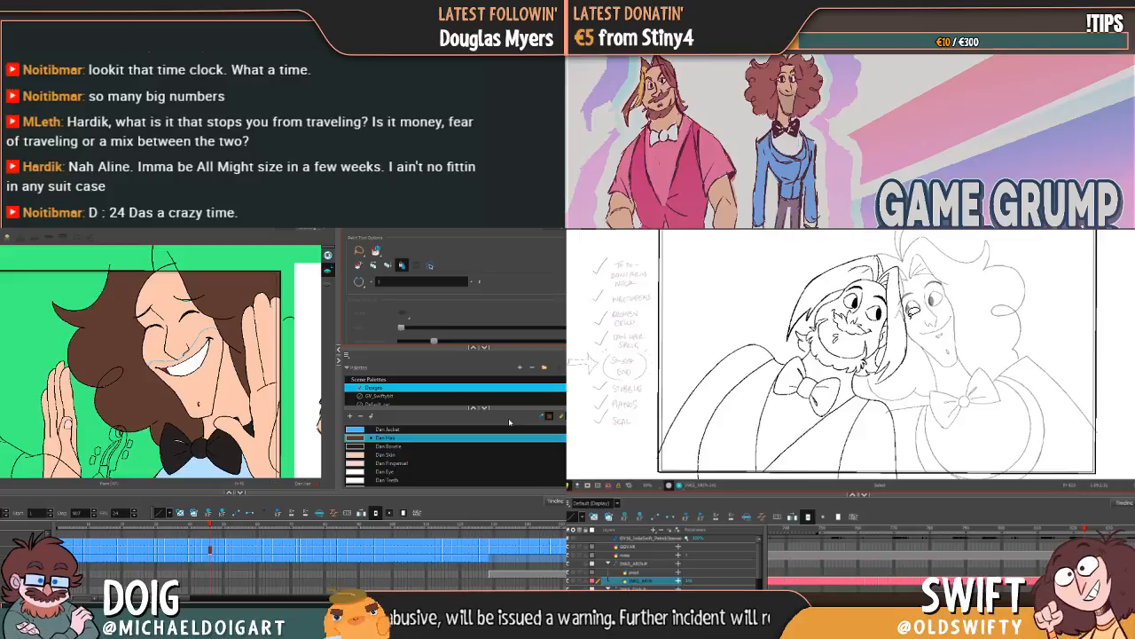
Step: Select Black as the active colour on the raised-hands drawing, and switch to Dan Skin on the worried clawed-hands drawing
scroll(454, 455, up, 5)
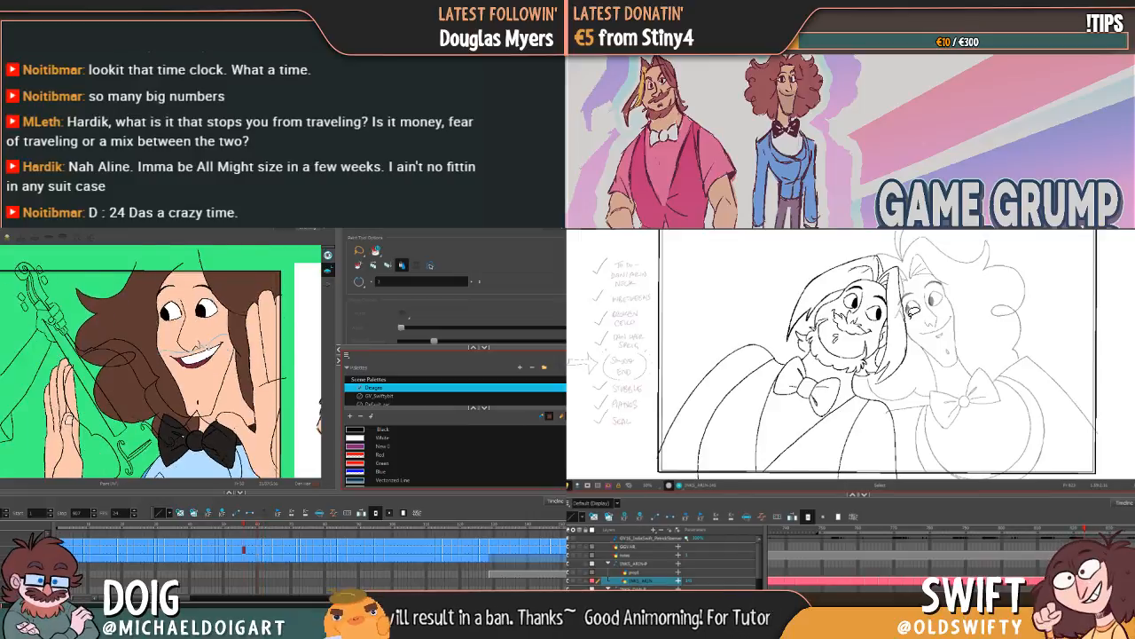
click(360, 430)
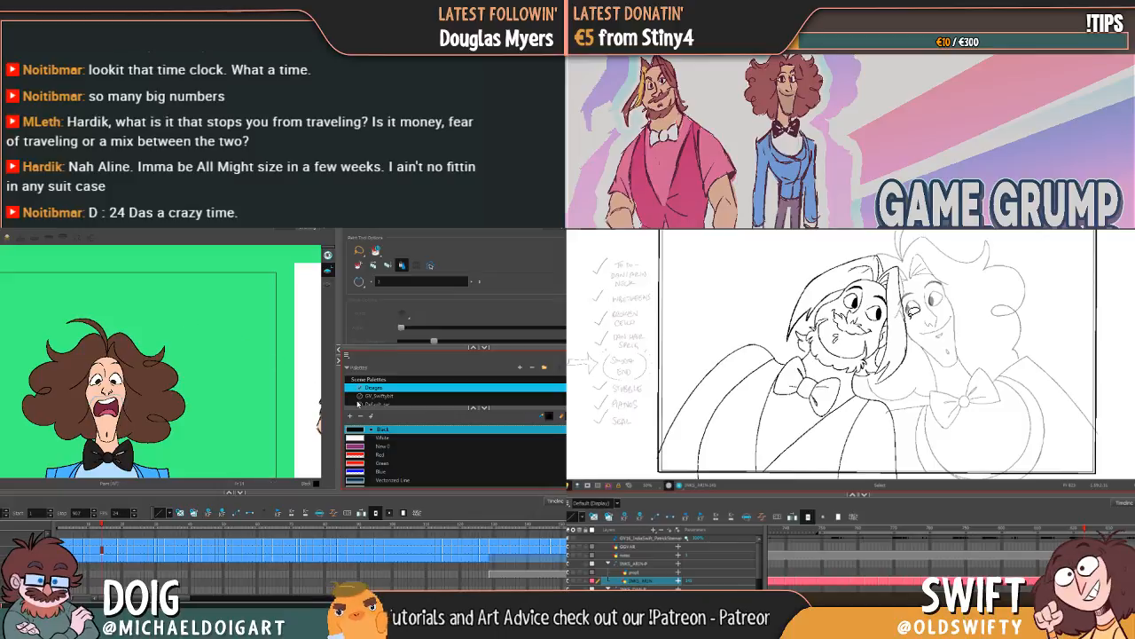
scroll(443, 455, down, 6)
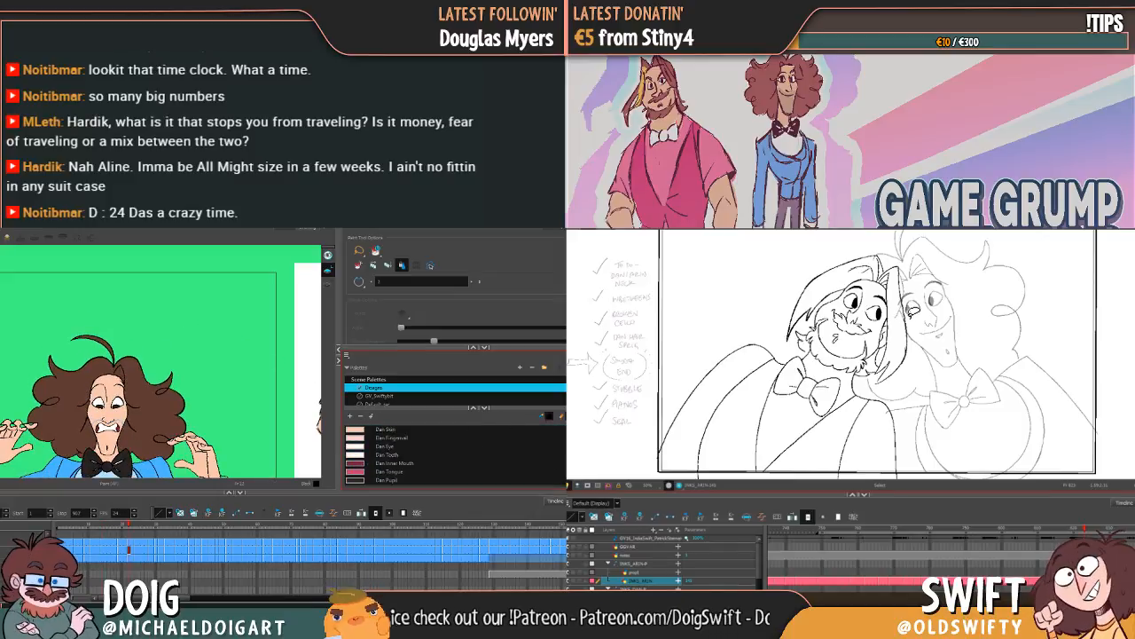
scroll(443, 455, up, 1)
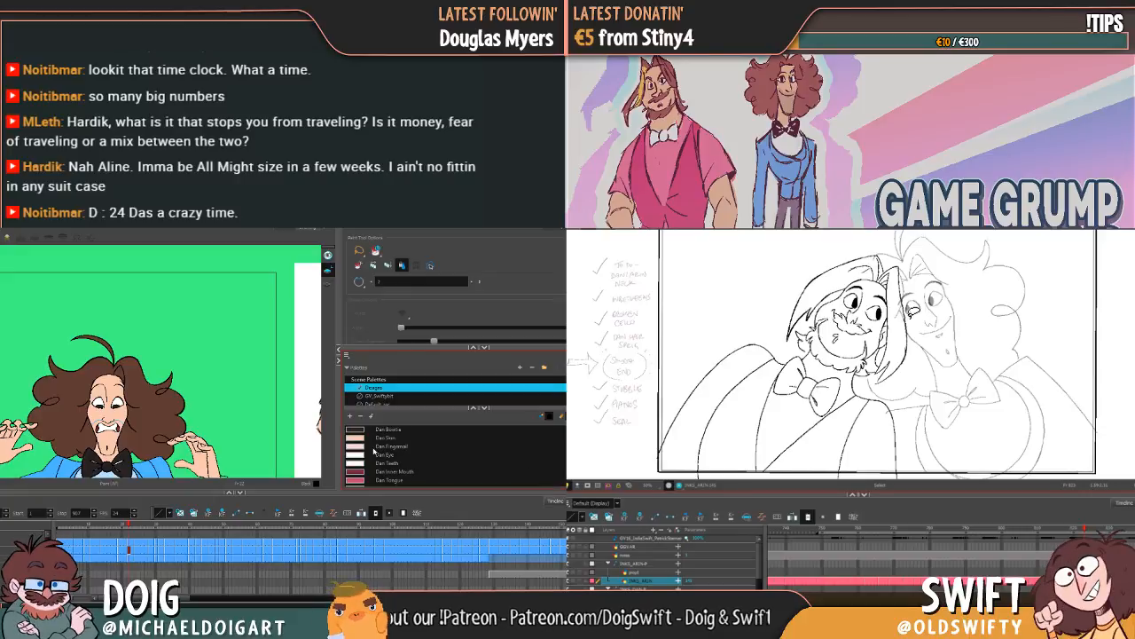
click(381, 438)
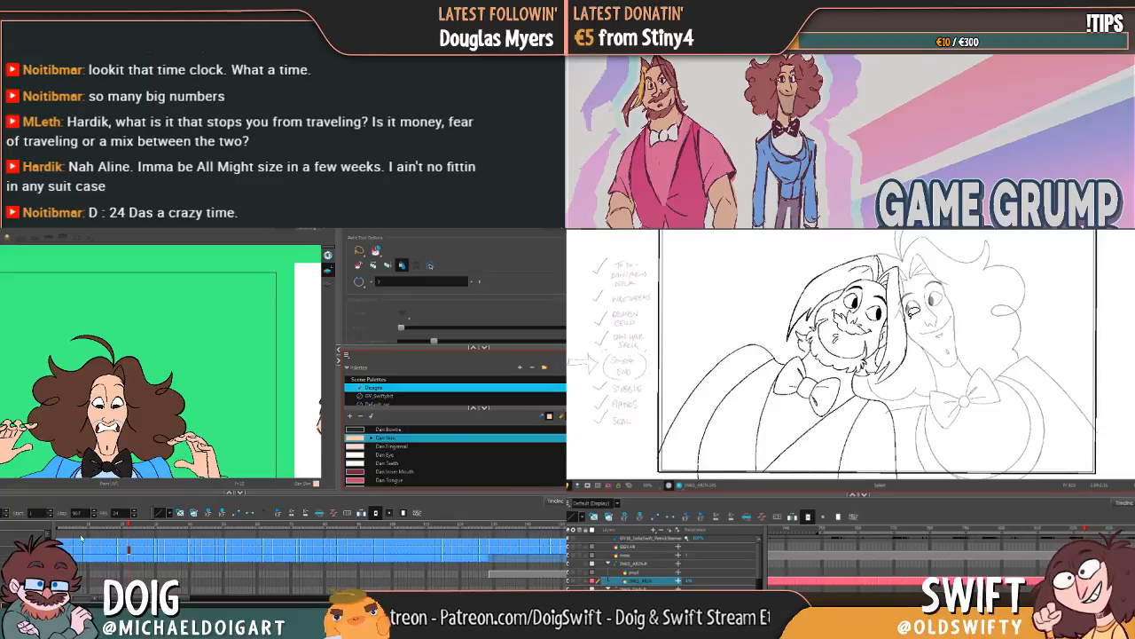
Step: Play from the first drawing to the laughing pose and make Dan Inner Mouth the active colour for the mouth
key(shift+comma)
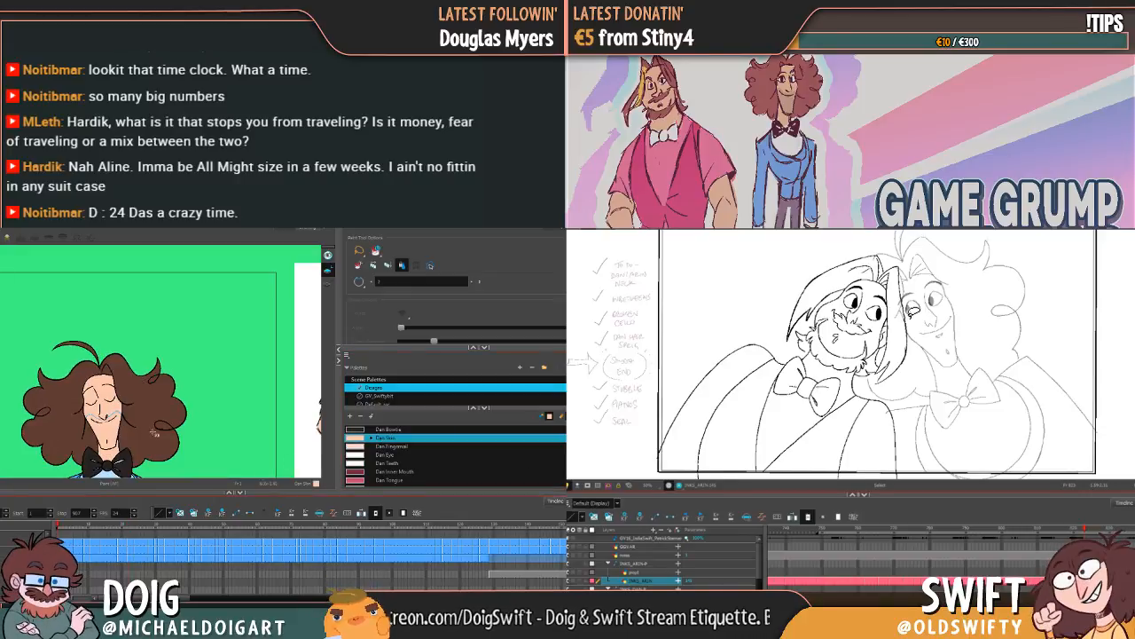
key(Return)
scroll(94, 427, up, 2)
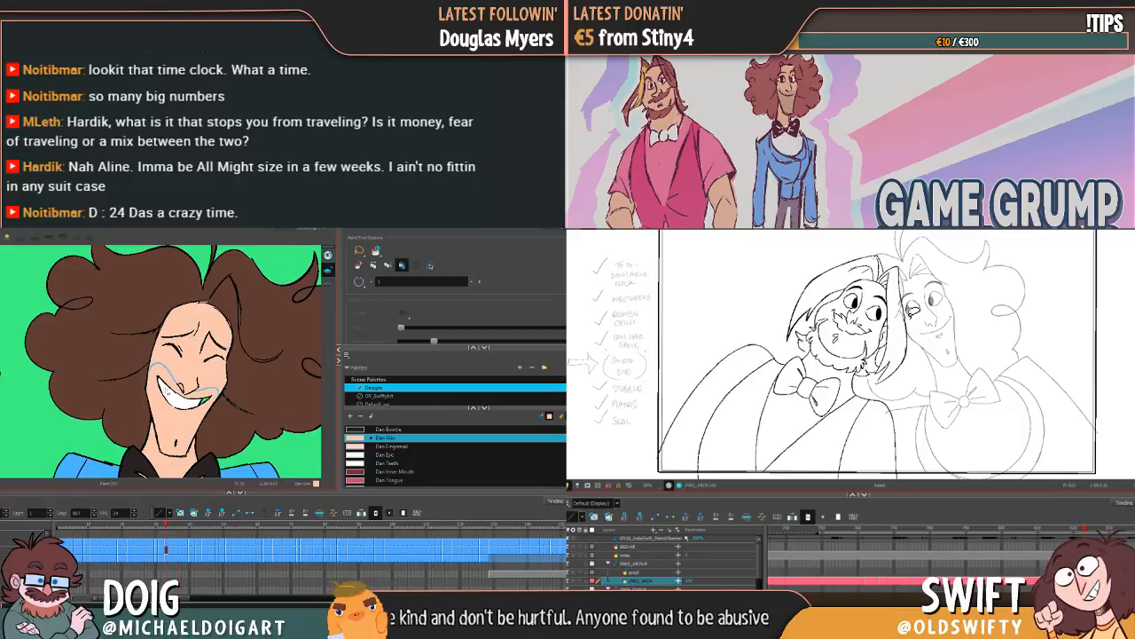
click(365, 472)
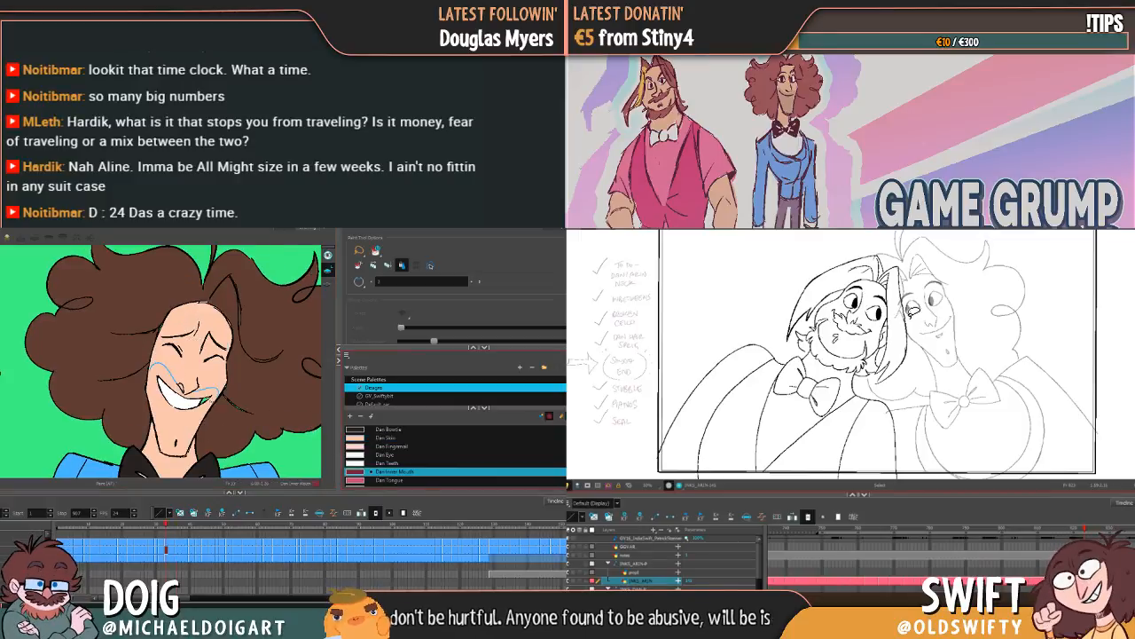
key(period)
key(period)
key(period)
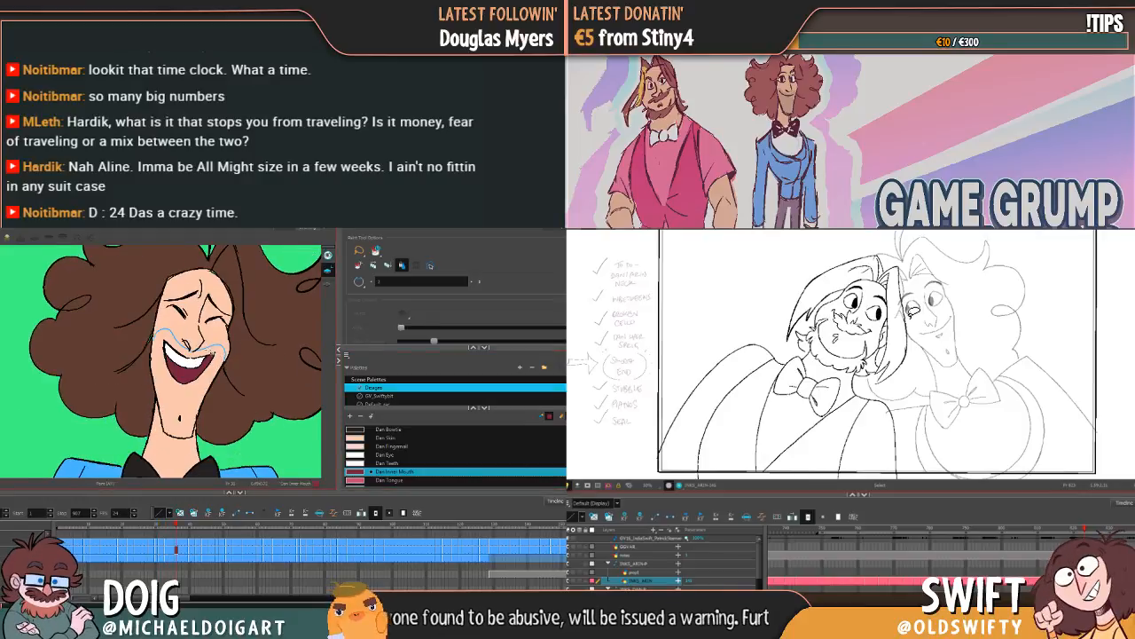
Step: Fill unpainted mouth gaps with Dan Inner Mouth from the open-mouthed laugh through the close-up grin beside the violin
key(g)
mouse_move(228, 325)
mouse_down()
mouse_move(195, 392)
mouse_move(175, 397)
mouse_move(182, 382)
mouse_up()
key(g)
key(g)
key(g)
key(g)
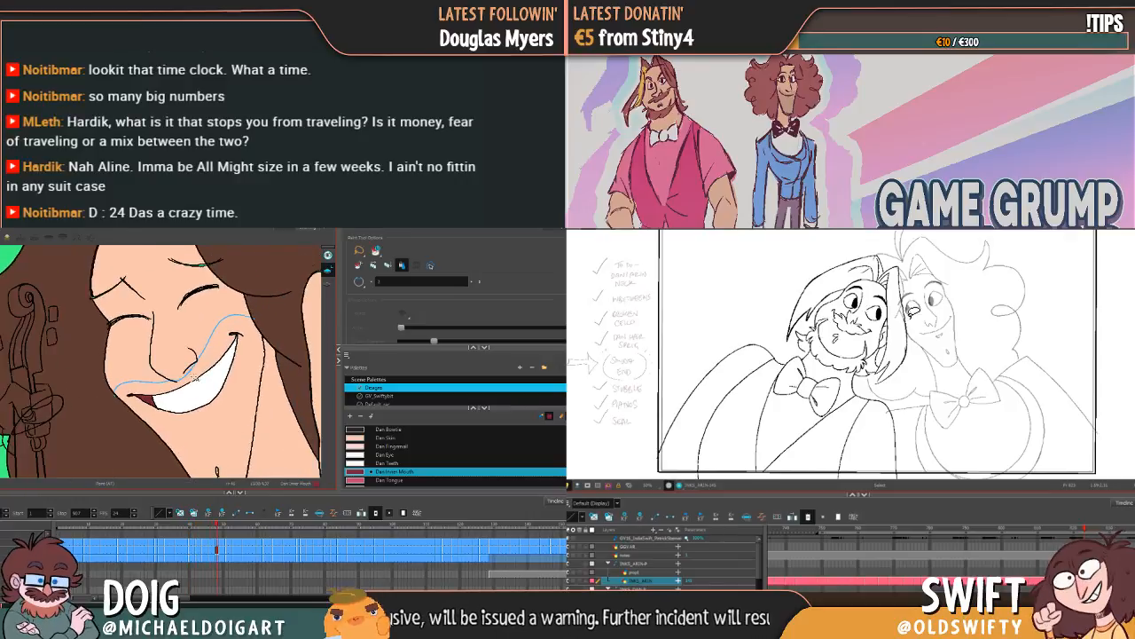
Step: Step back and forth between the close-up laughing and squinting drawings, checking the mouth fills for unpainted gaps
key(g)
key(f)
key(f)
key(f)
key(f)
key(g)
key(g)
key(g)
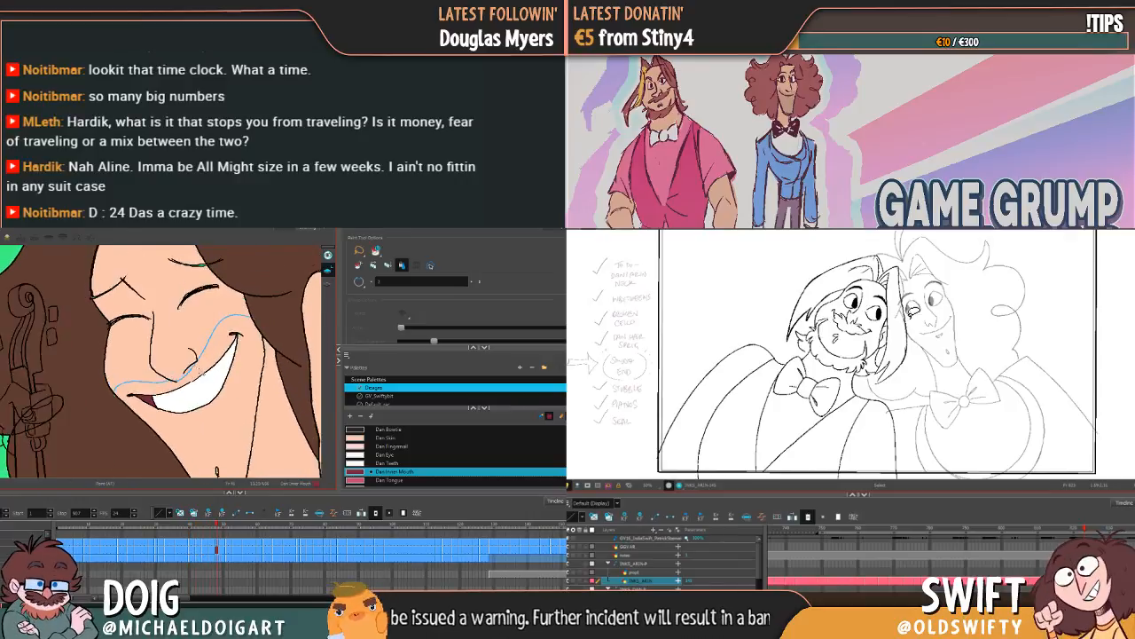
key(g)
key(g)
key(g)
key(g)
key(g)
key(g)
key(g)
key(g)
key(f)
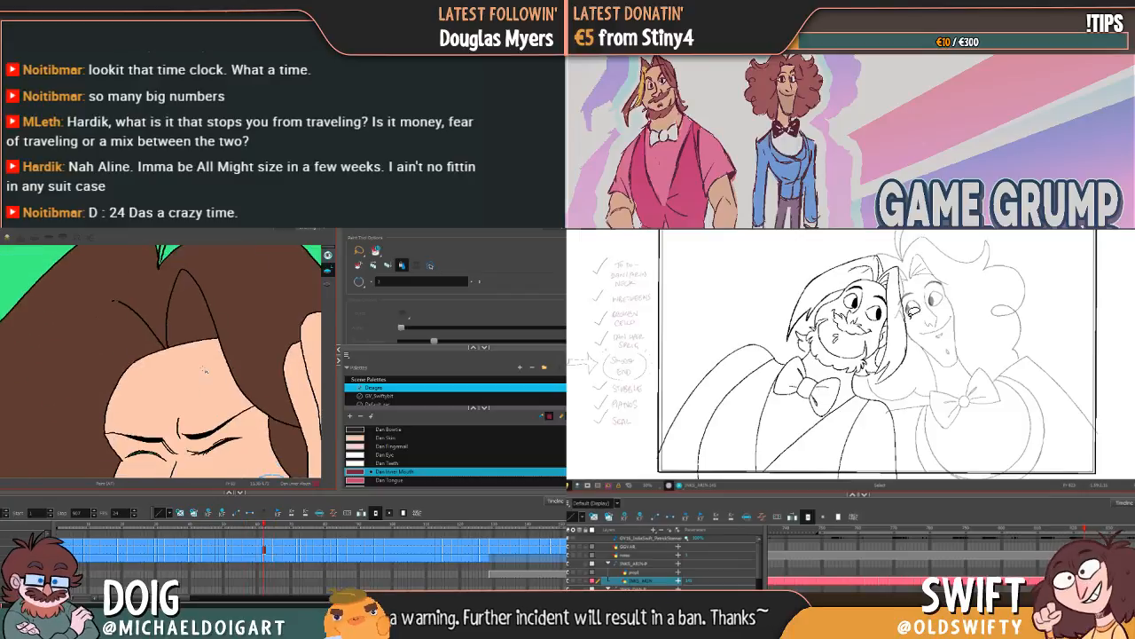
key(f)
key(f)
key(f)
key(f)
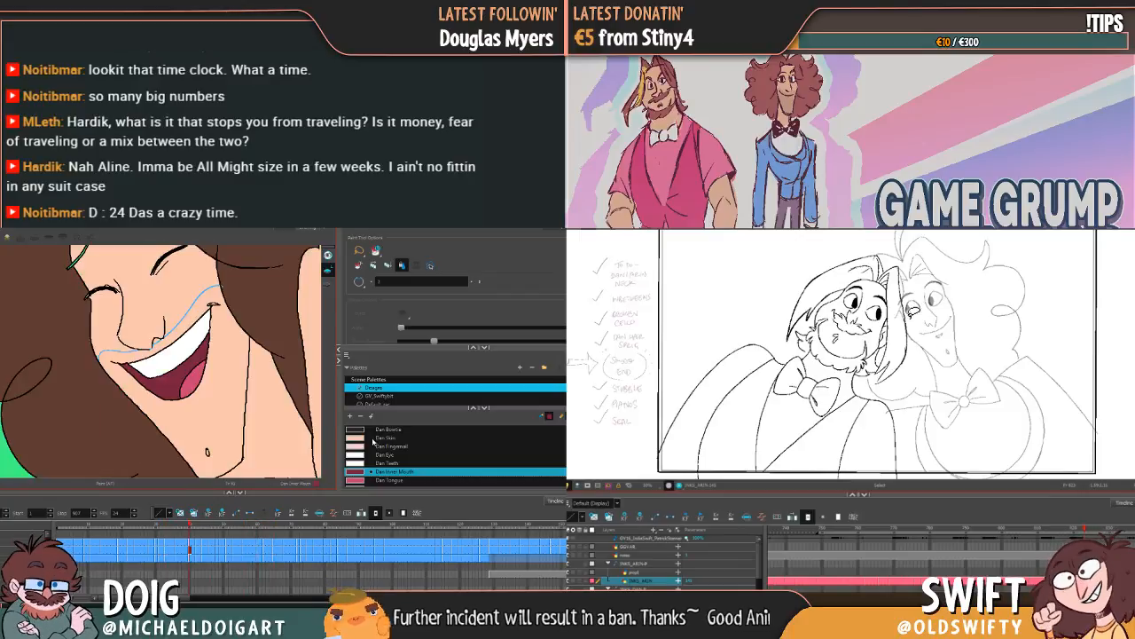
Step: Make Dan Skin the active colour, return to the first drawing and paint any face gaps in the opening closed-eye poses
click(360, 439)
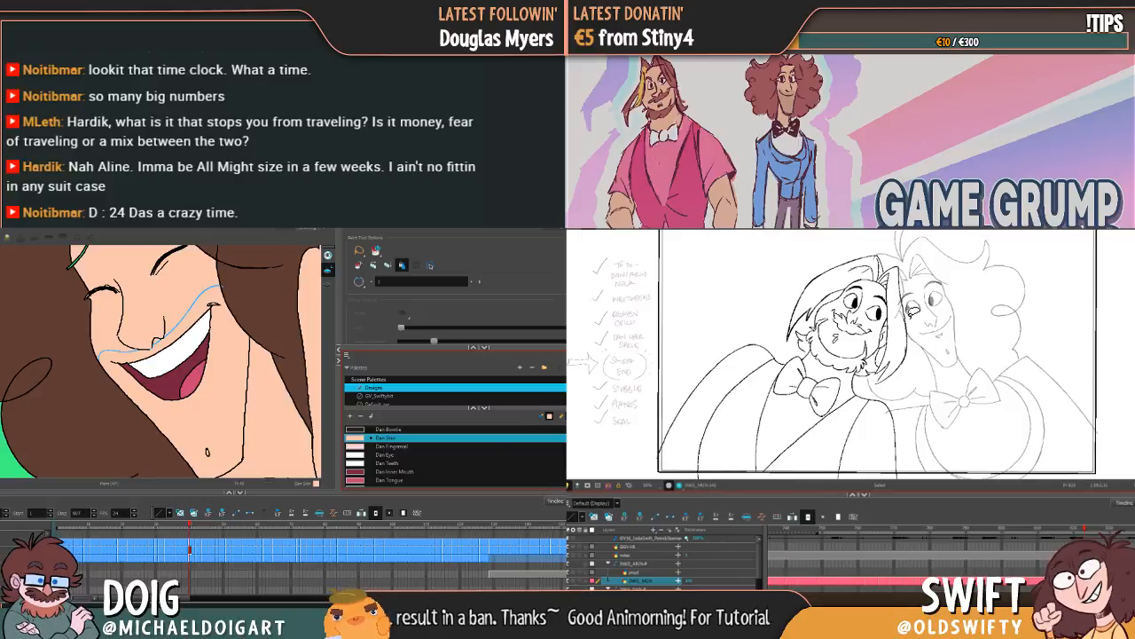
key(shift+comma)
key(1)
mouse_move(123, 417)
mouse_down()
mouse_move(205, 327)
mouse_move(115, 334)
mouse_move(133, 423)
mouse_move(172, 323)
mouse_up()
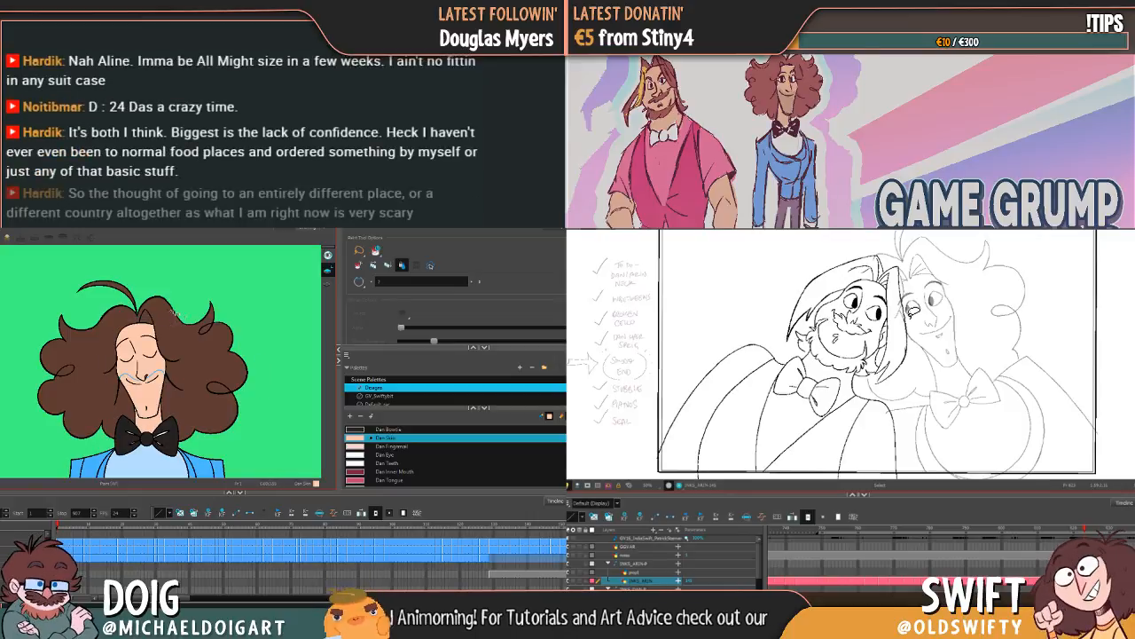
key(g)
mouse_move(160, 374)
mouse_down()
mouse_move(119, 469)
mouse_move(147, 374)
mouse_up()
key(g)
key(g)
key(g)
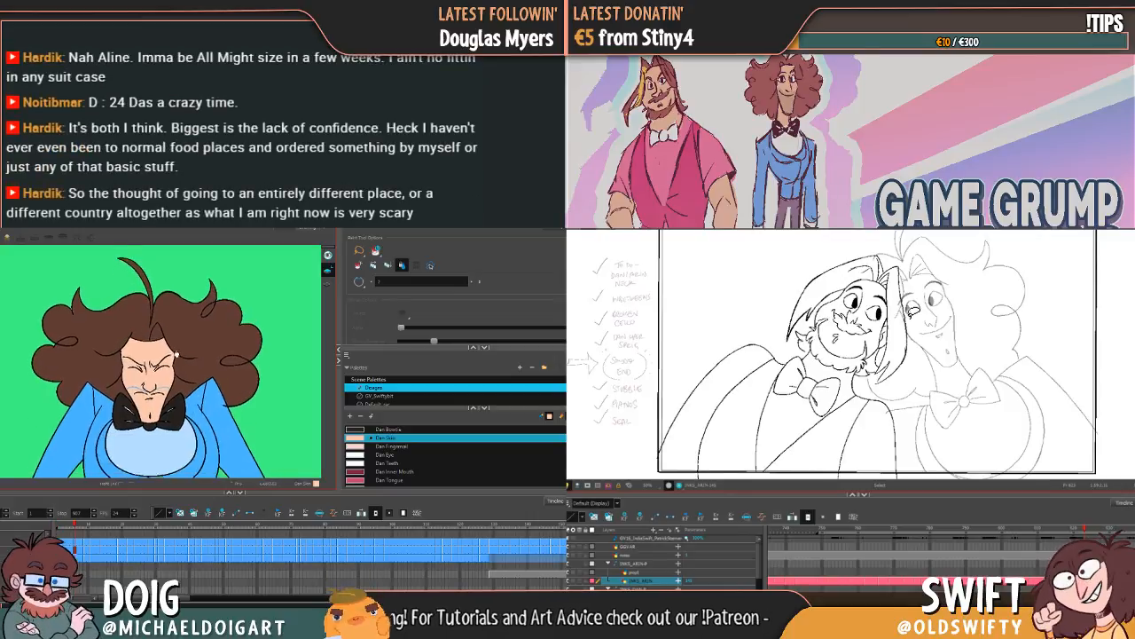
Step: Paint unfilled face gaps with Dan Skin from the scowling shoulders-up pose through the screaming pose
mouse_move(163, 334)
mouse_down()
mouse_move(189, 424)
mouse_move(155, 342)
mouse_move(187, 366)
mouse_move(161, 317)
mouse_move(117, 402)
mouse_move(184, 362)
mouse_move(161, 339)
mouse_up()
key(g)
key(g)
key(g)
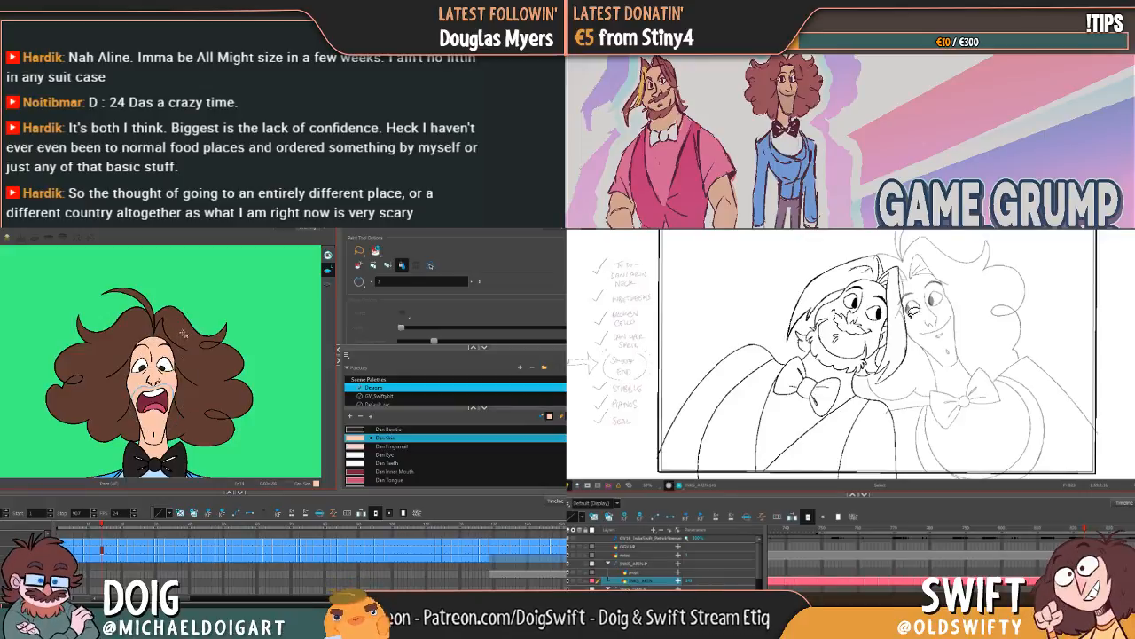
key(g)
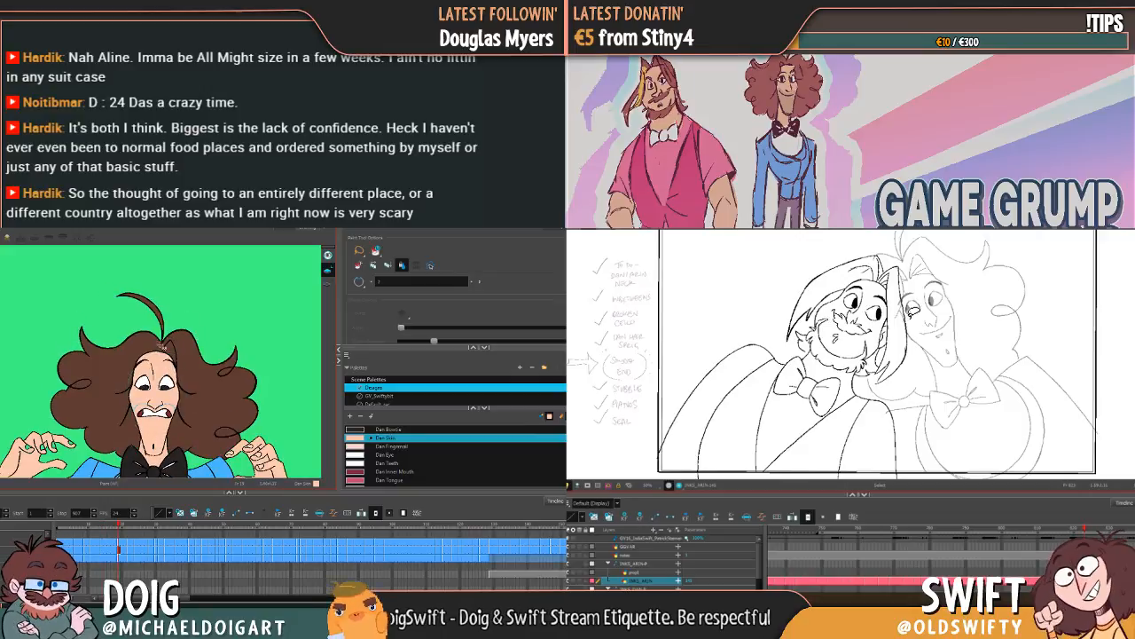
Step: Go over the face and hands with Dan Skin from the clawed-hands drawings through the raised-hands laugh
key(g)
key(g)
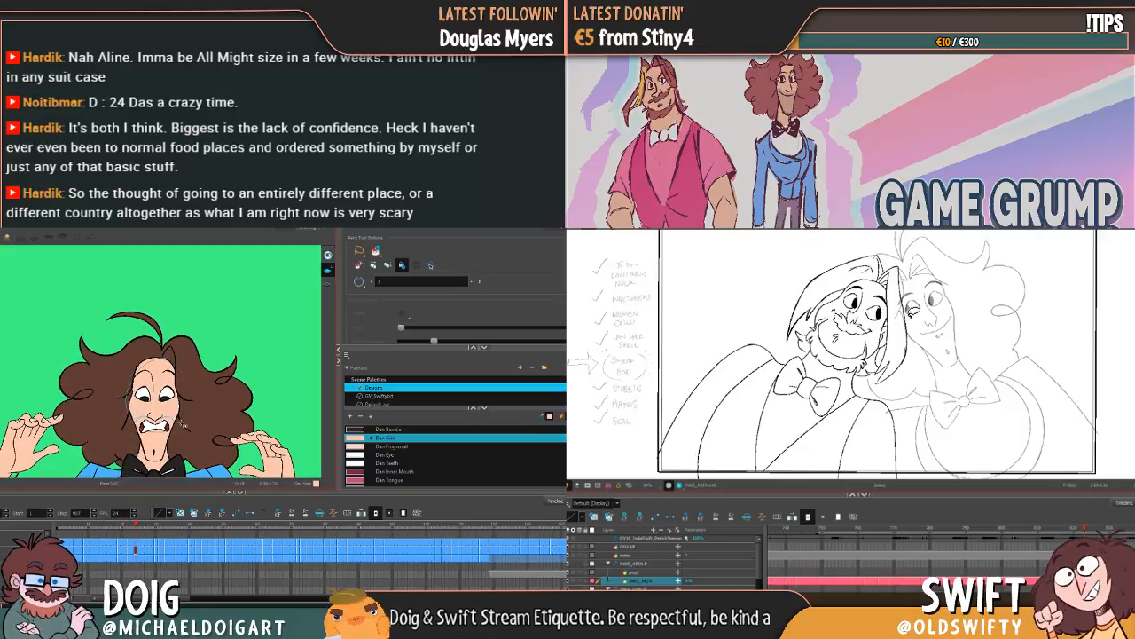
key(g)
key(g)
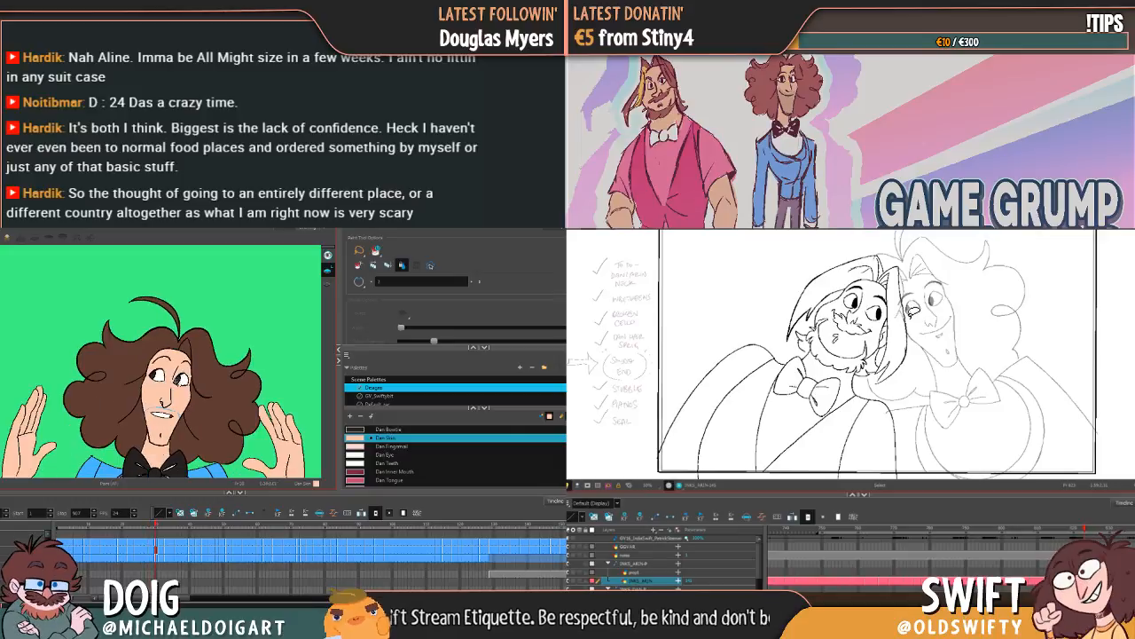
key(g)
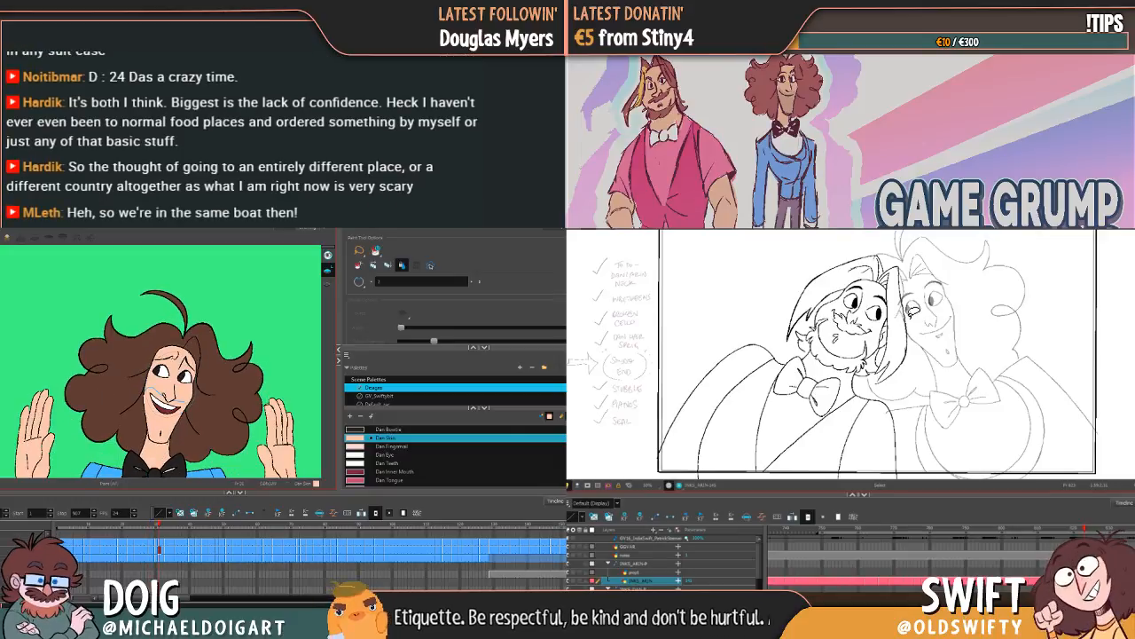
key(g)
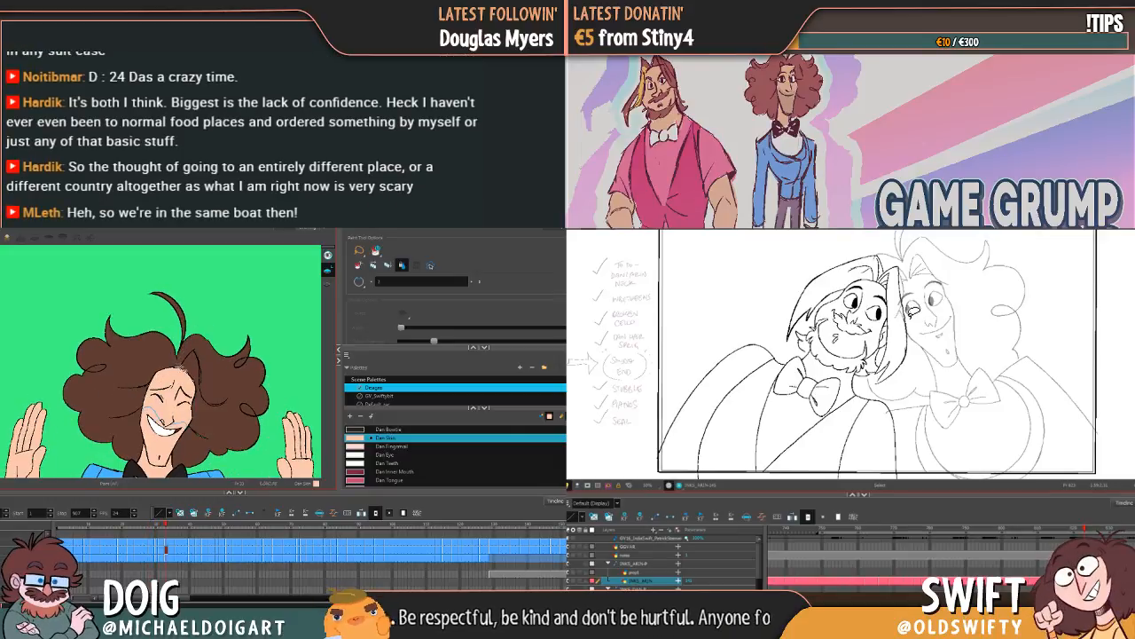
key(g)
Step: Lasso the face in the close-up laughing drawings to fill unpainted spots with Dan Skin, up to the violin's appearance
key(g)
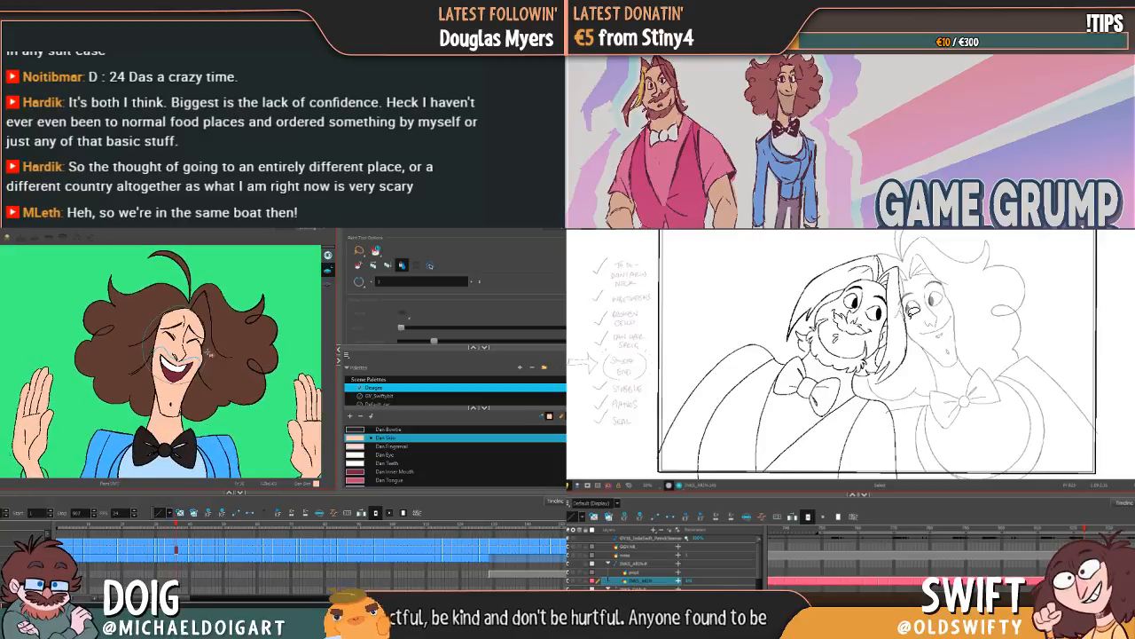
key(g)
mouse_move(175, 248)
mouse_down()
mouse_move(166, 303)
mouse_move(148, 314)
mouse_move(183, 354)
mouse_move(158, 343)
mouse_up()
key(g)
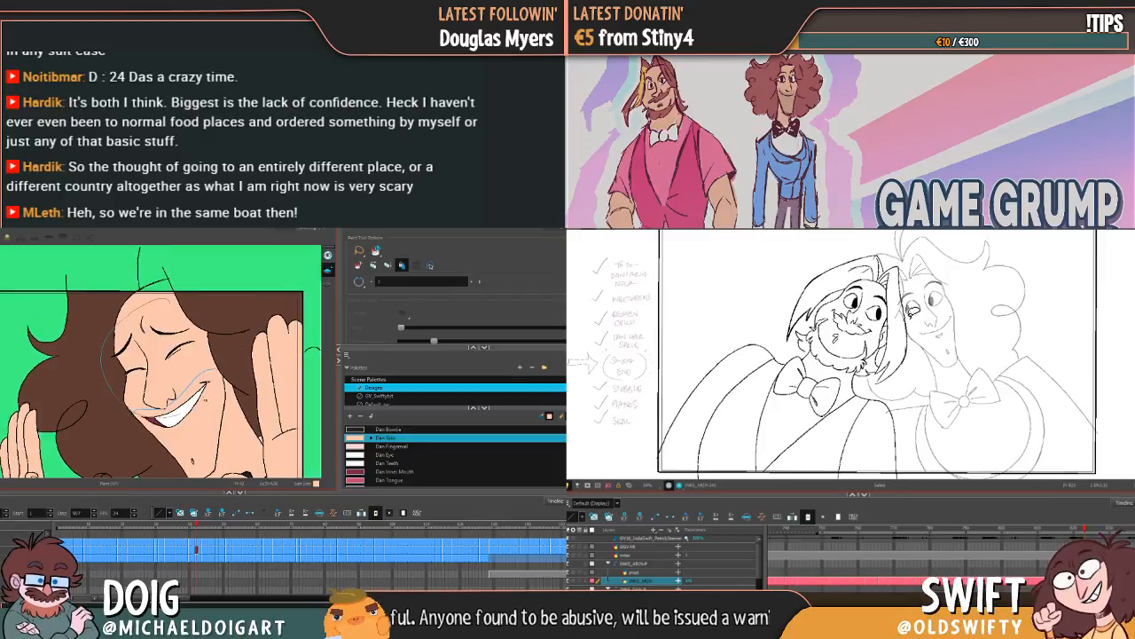
key(g)
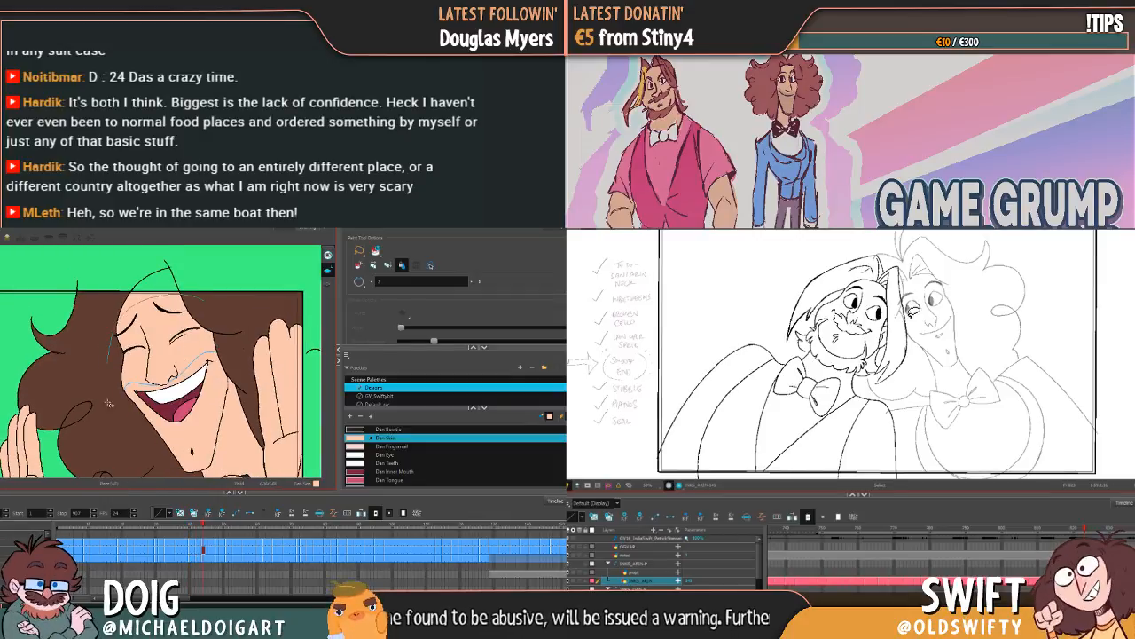
key(g)
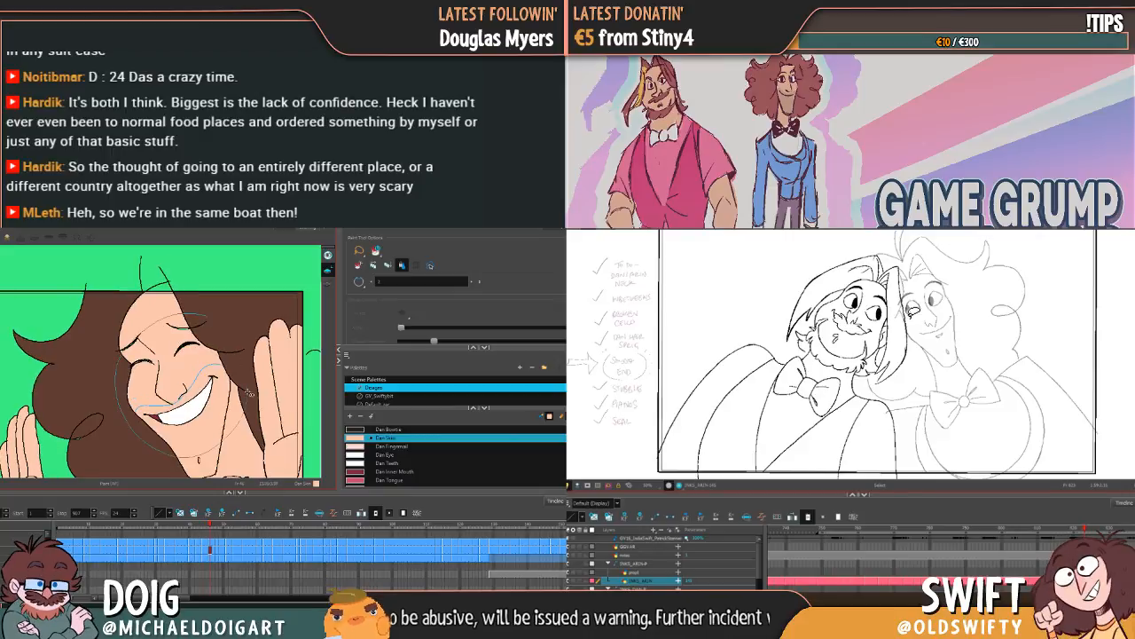
key(g)
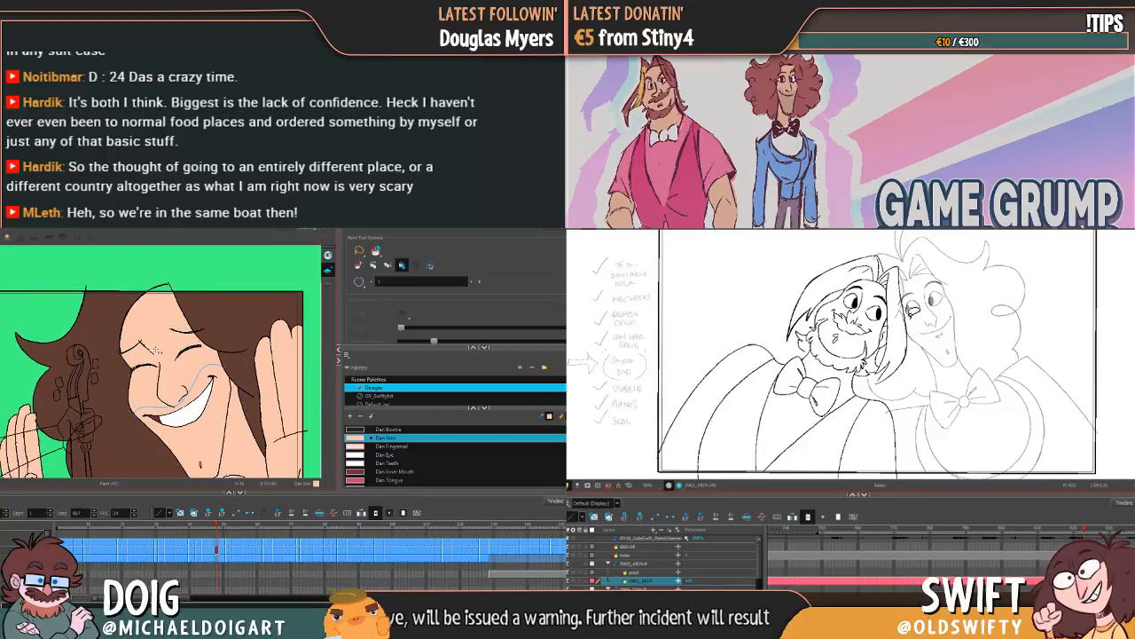
Step: Continue filling face gaps with Dan Skin from the violin close-ups through the wide-eyed drawings
key(g)
key(g)
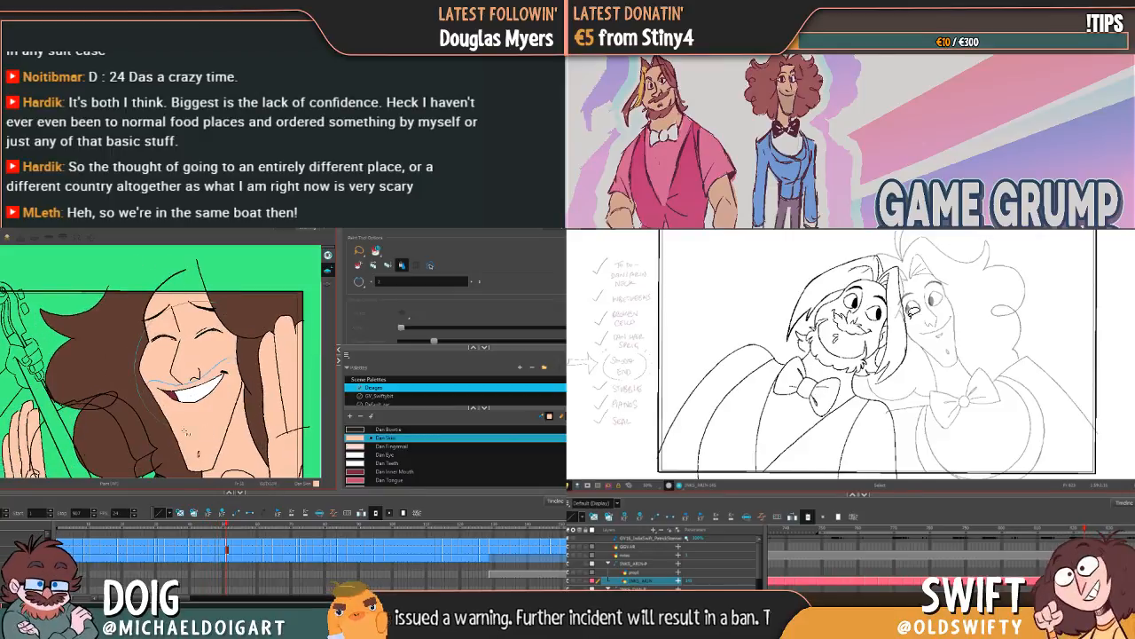
key(g)
key(g)
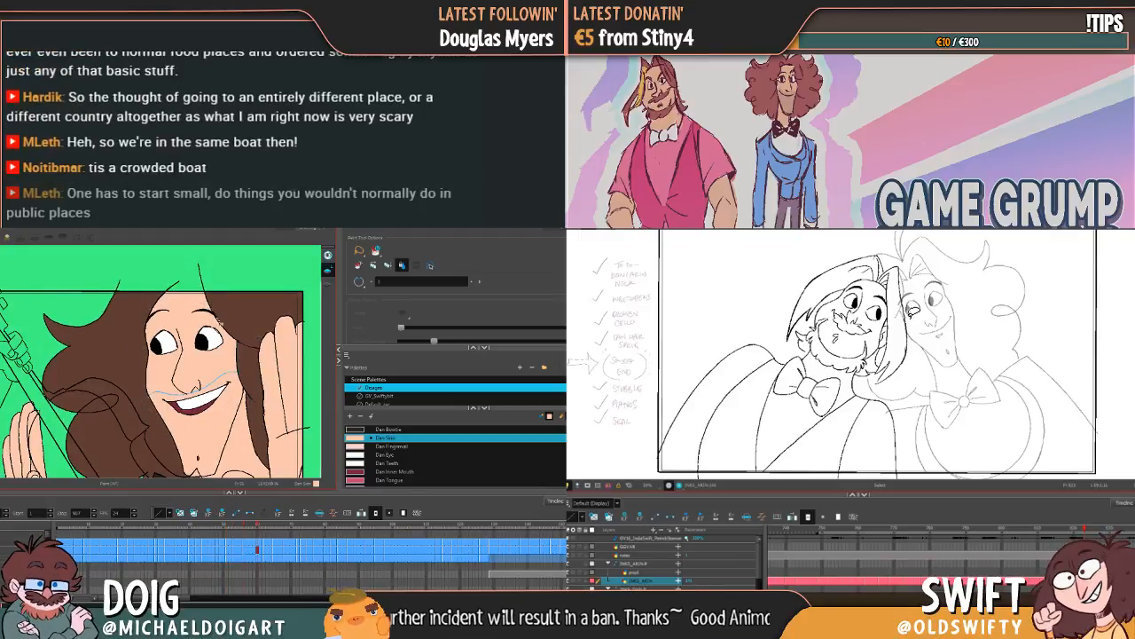
key(g)
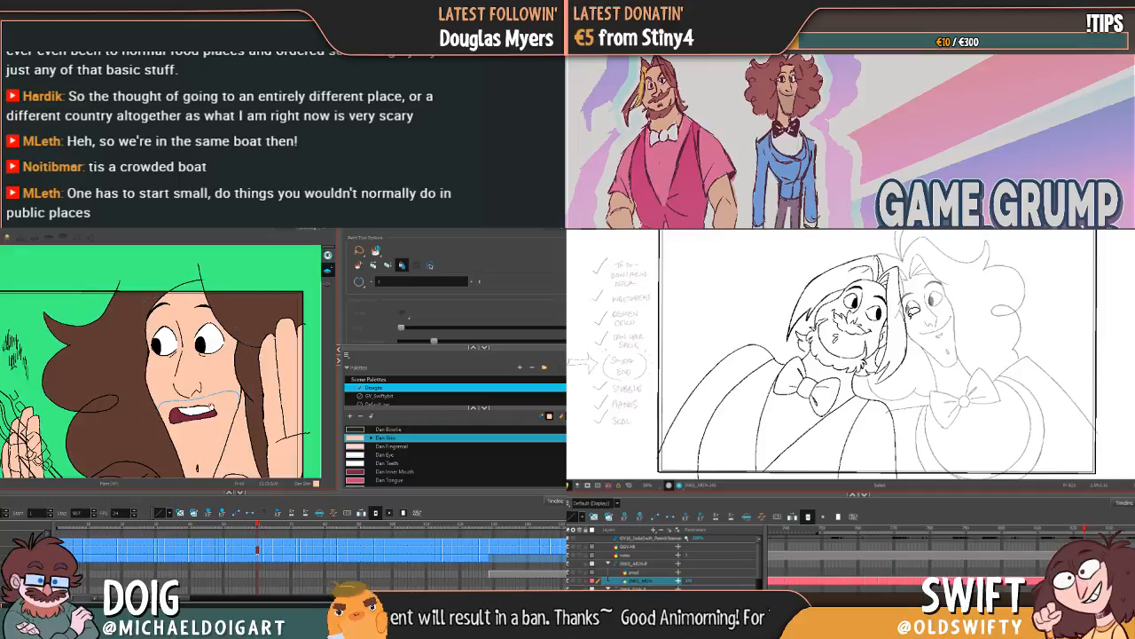
Step: Fill unpainted face spots with Dan Skin on the squinting grin and the raised-hands drawings with the bow tie showing
scroll(130, 316, down, 2)
key(g)
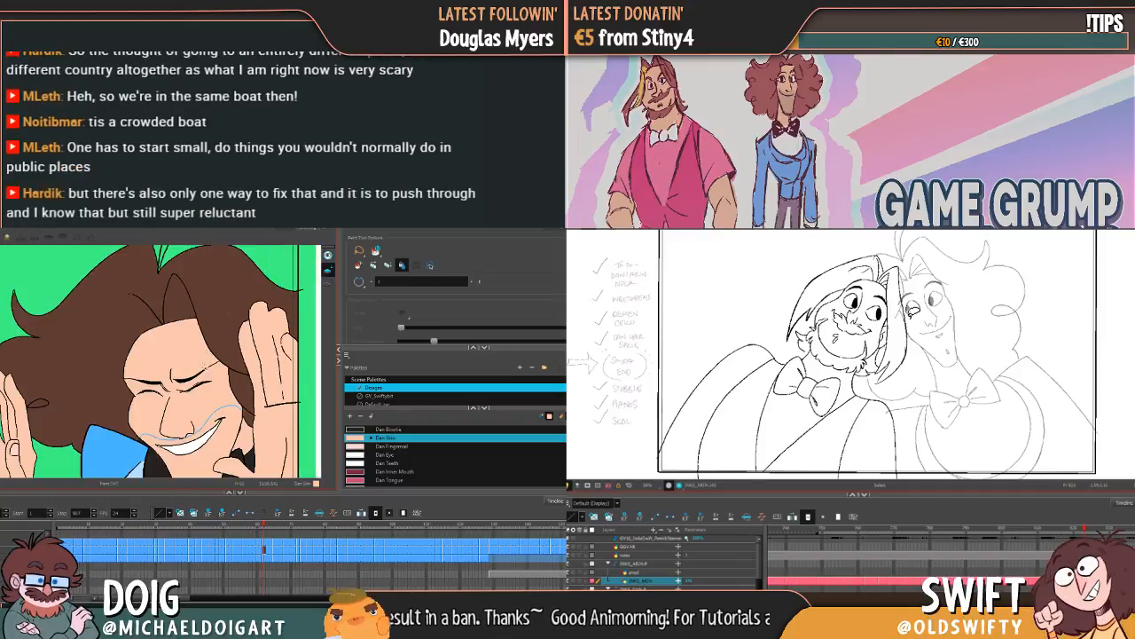
drag(183, 387, 190, 348)
key(g)
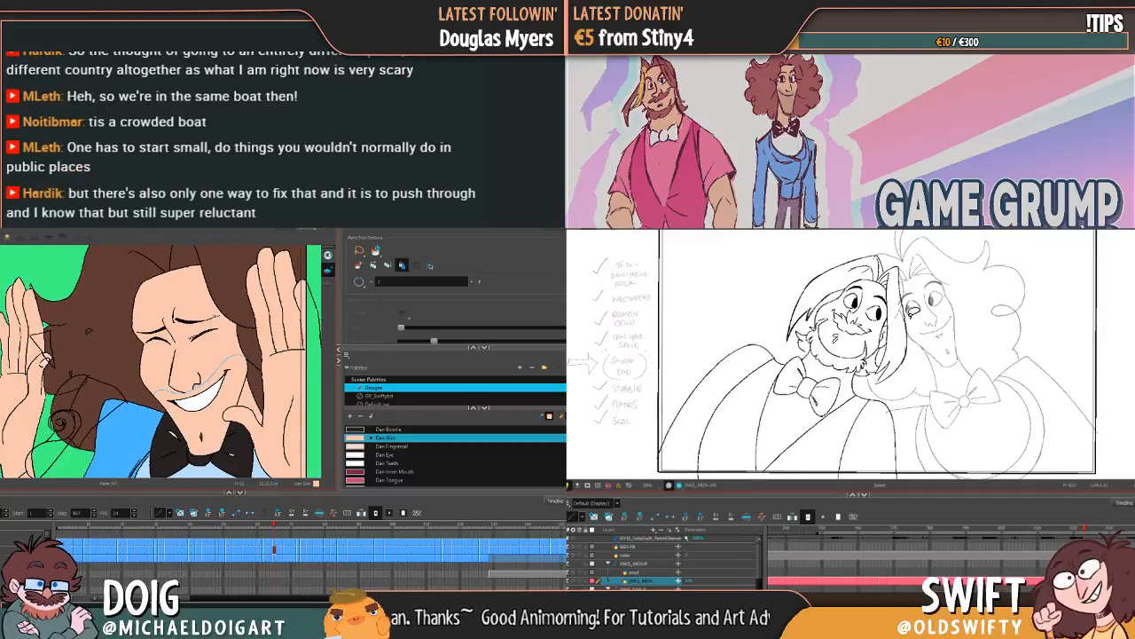
key(g)
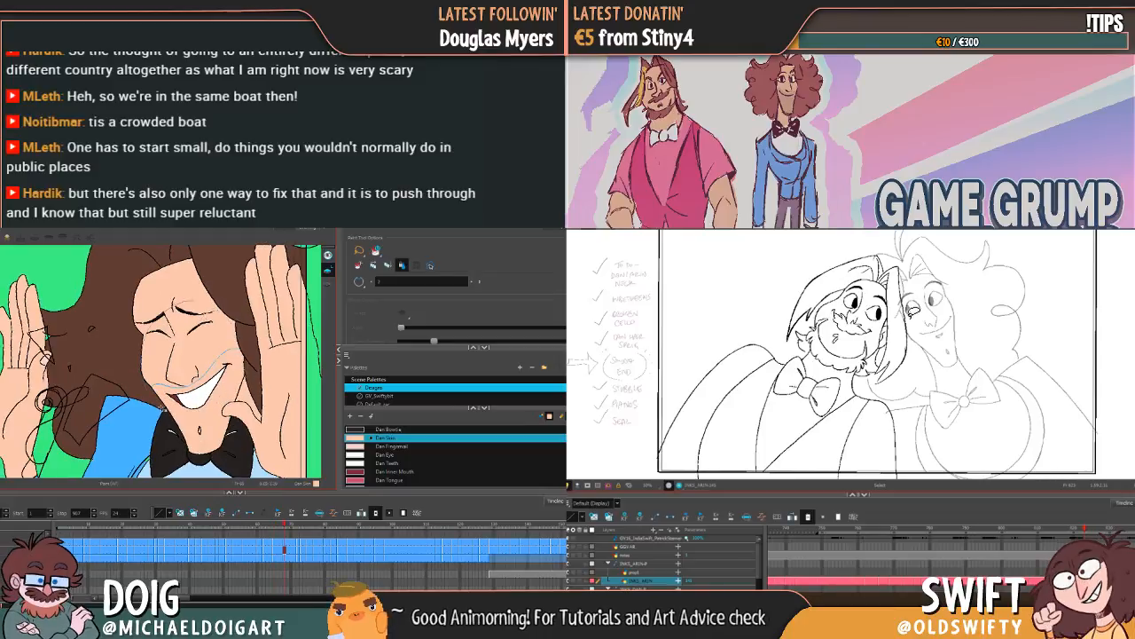
Step: Fill unpainted face spots with Dan Skin from the raised-hands grin through the first side-profile drawings
key(g)
key(g)
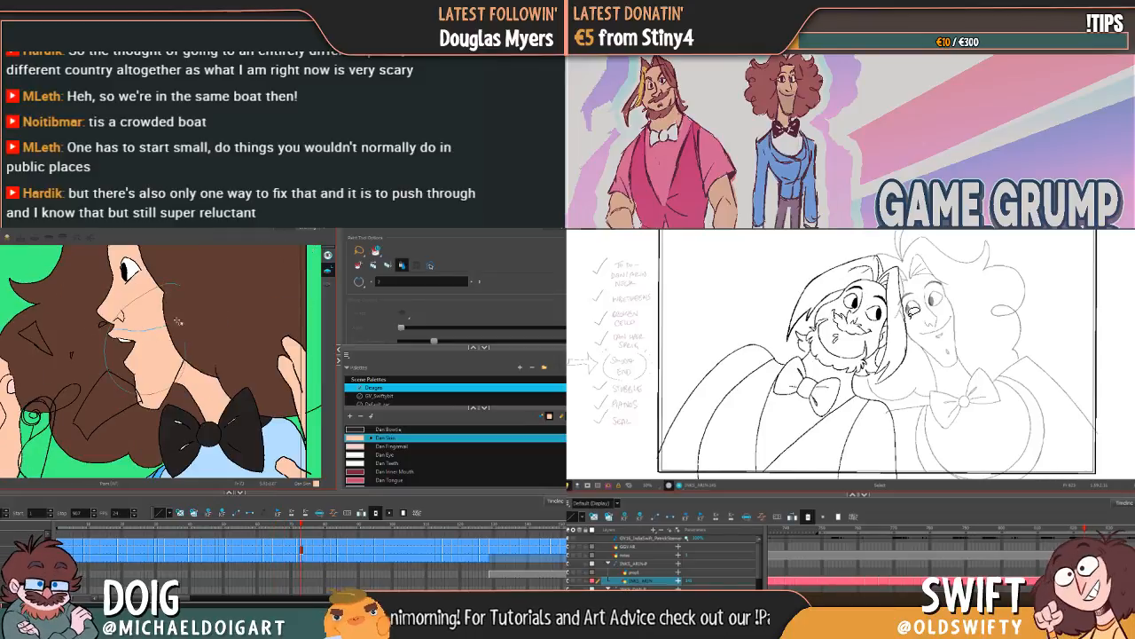
drag(145, 301, 167, 378)
key(g)
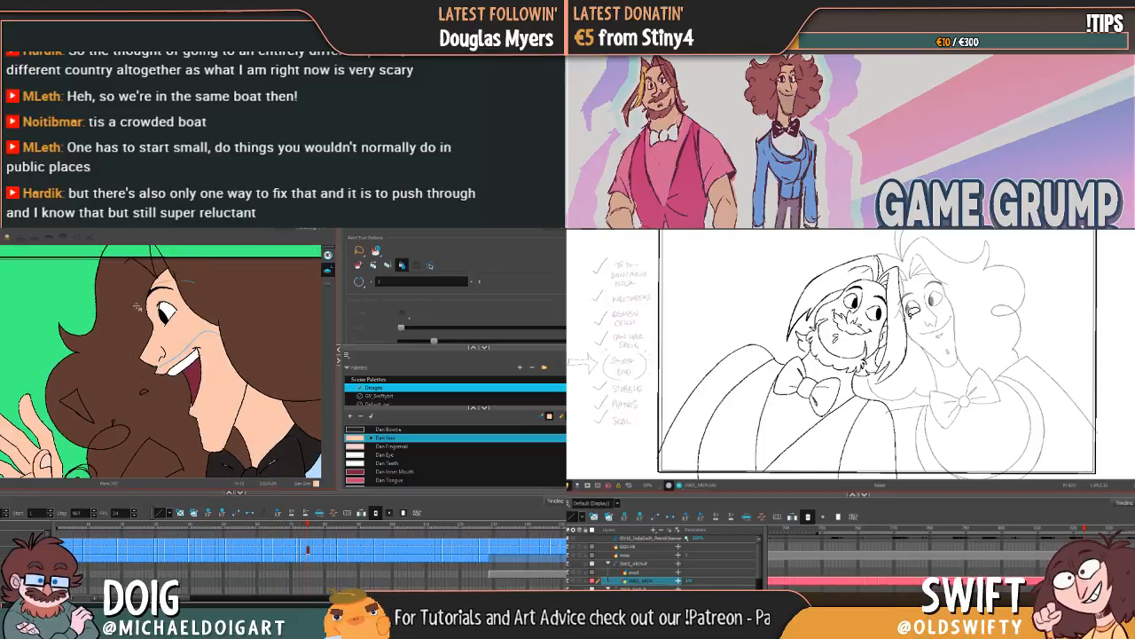
key(g)
Step: Go over the face with Dan Skin in the side-profile drawings, from the small open mouth through the toothy smile
key(g)
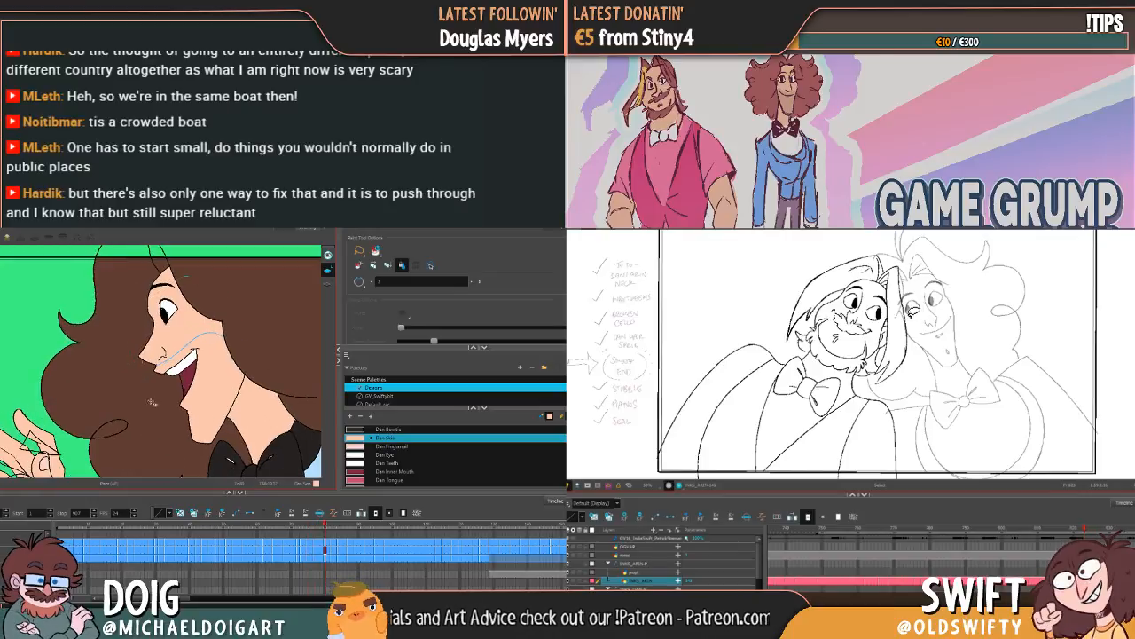
key(g)
key(g)
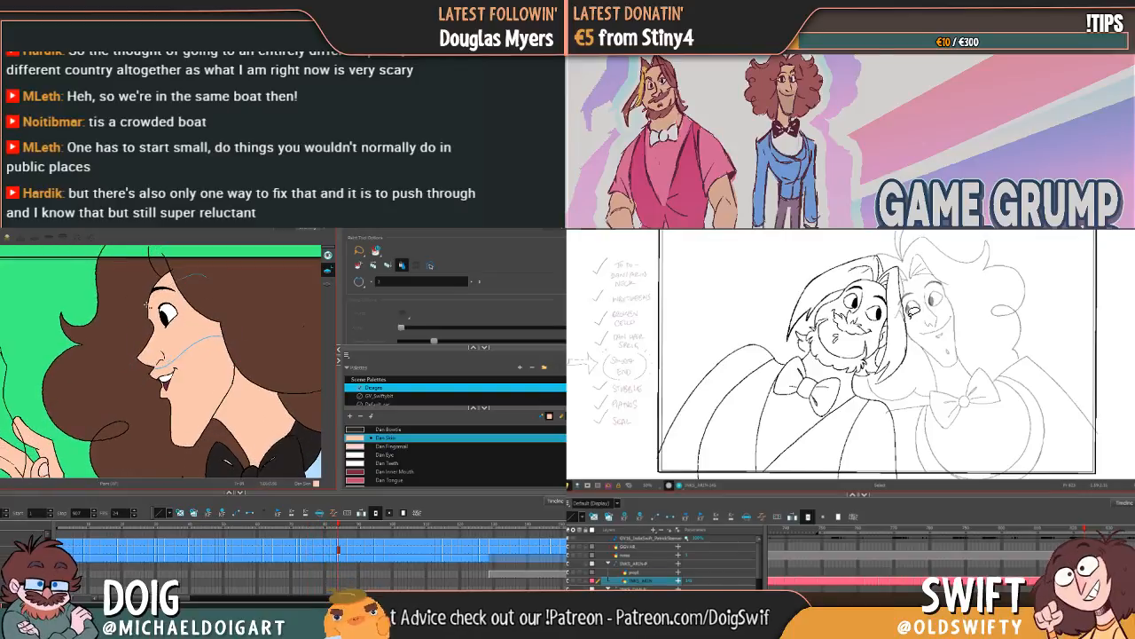
key(g)
key(g)
key(g)
key(g)
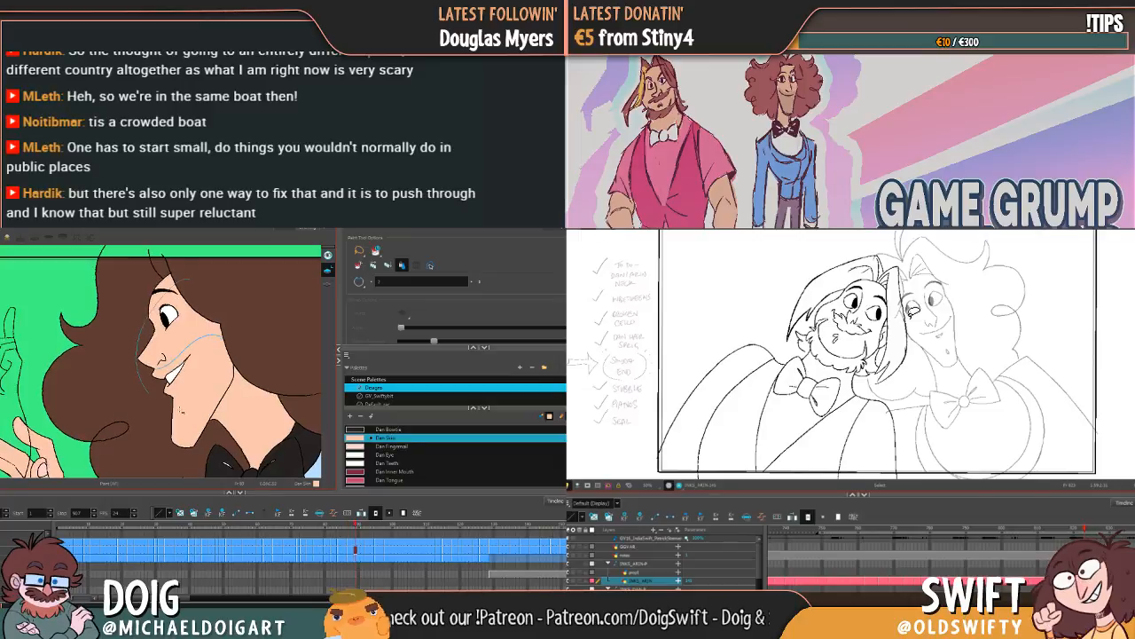
key(g)
key(g)
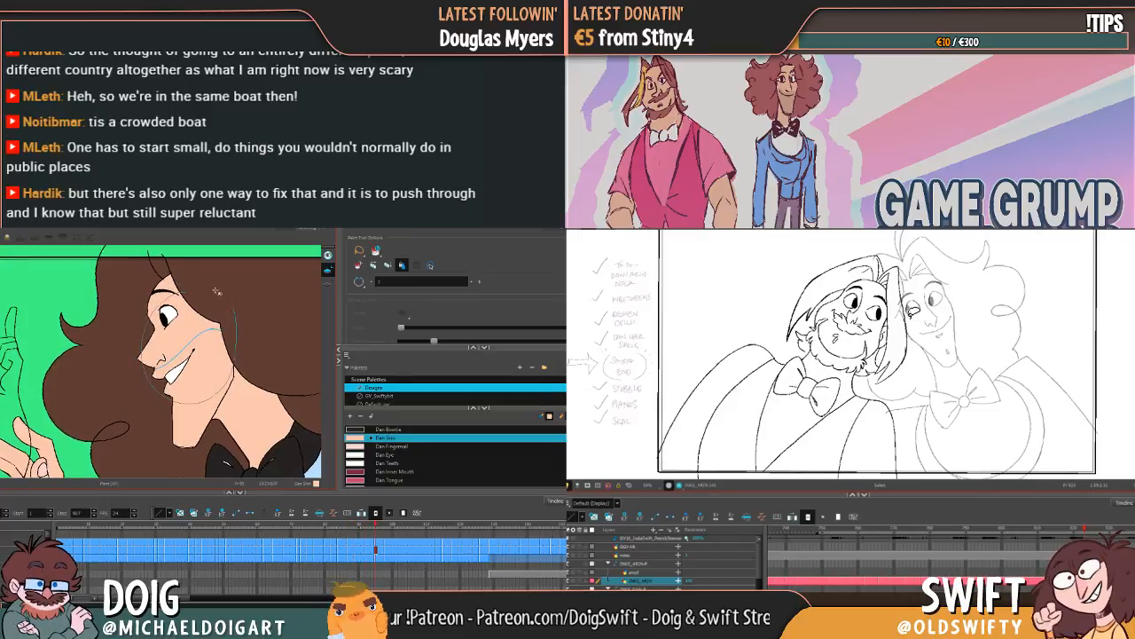
key(g)
Step: Fill remaining face gaps with Dan Skin on the squinting grin and the wide-open laugh drawings
key(g)
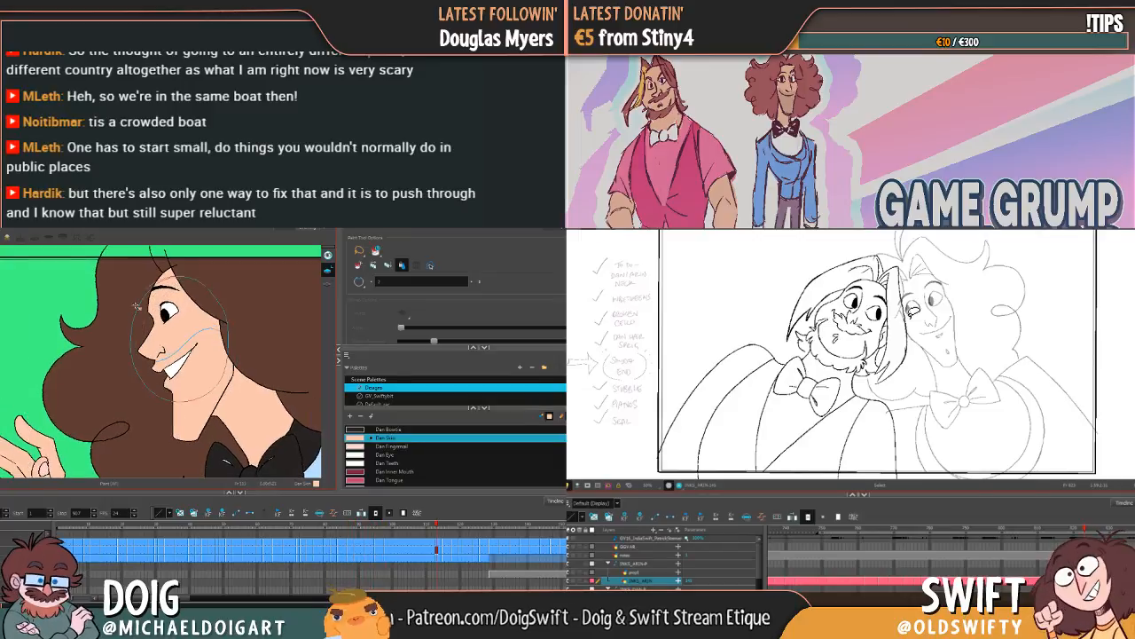
key(g)
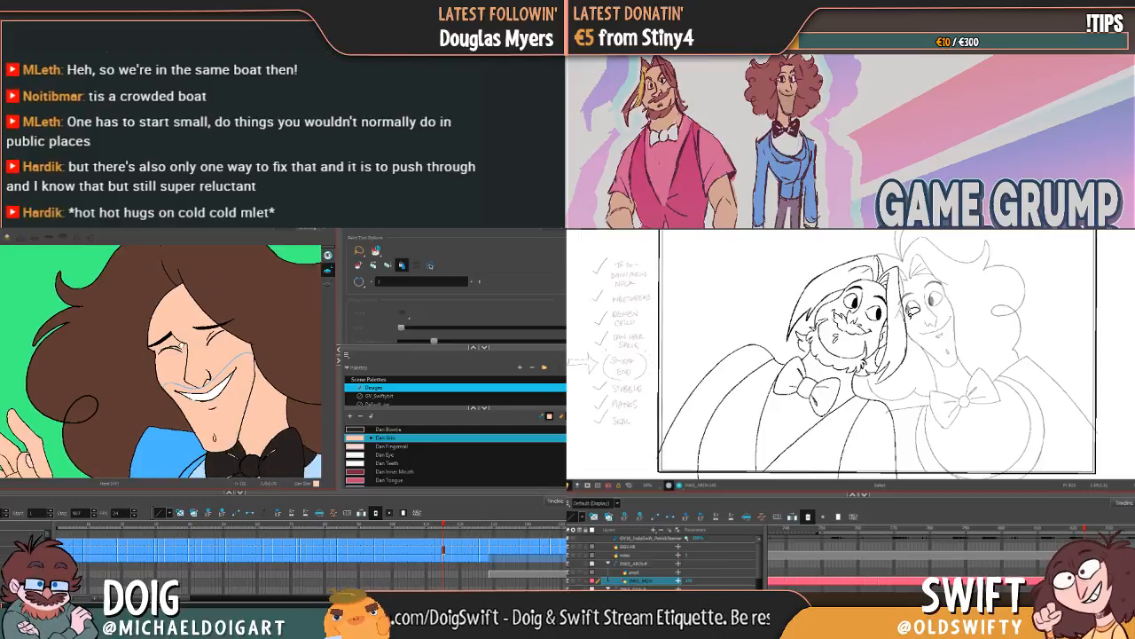
key(g)
key(g)
key(g)
key(g)
key(g)
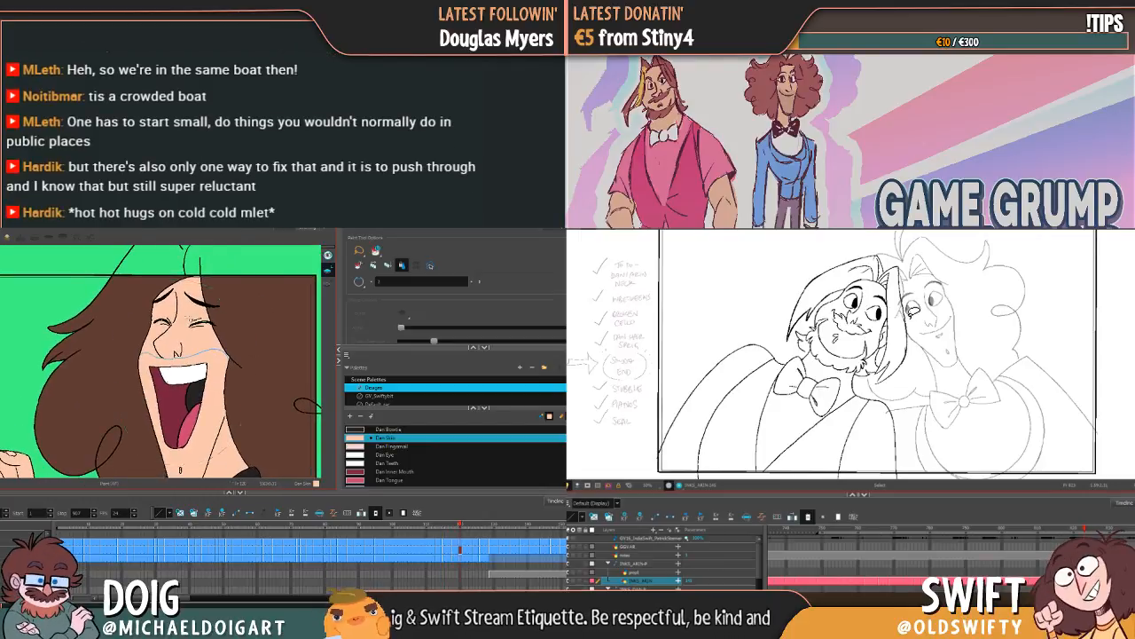
key(g)
Step: Finish the Dan Skin face fills on the tilted and thrown-back laughing heads, up to the end of the painted drawings
key(f)
key(space)
key(g)
key(g)
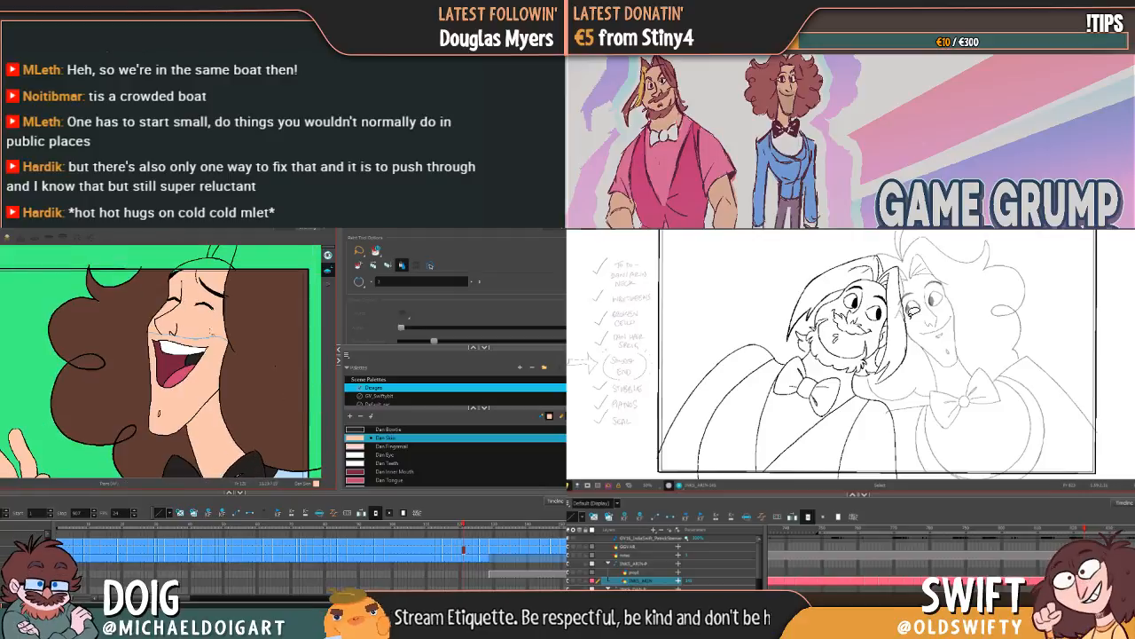
key(g)
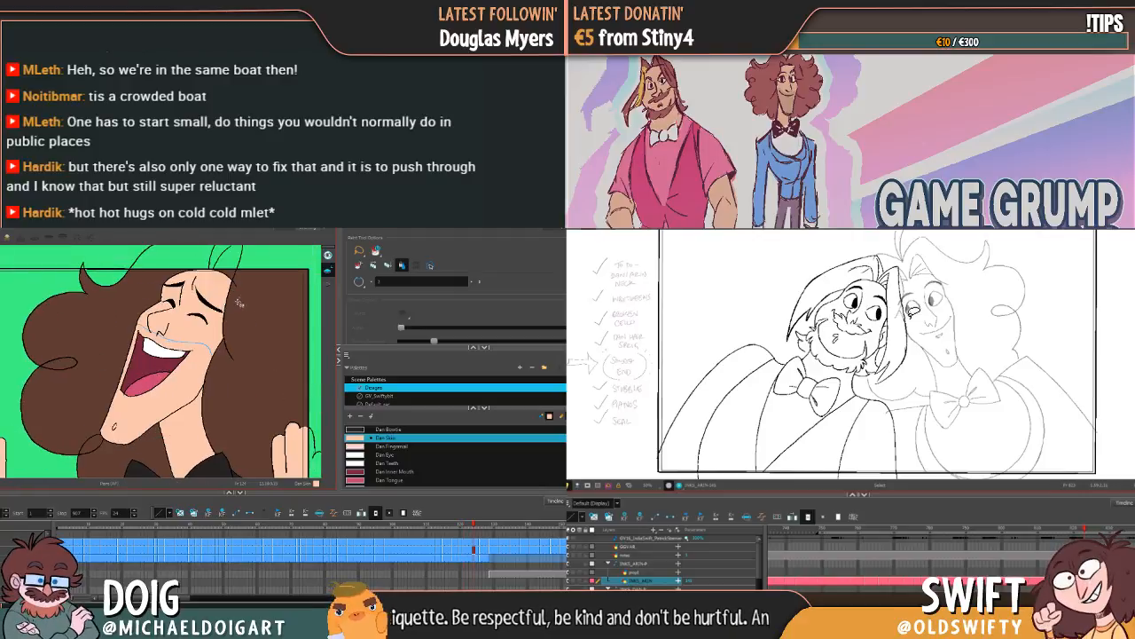
key(g)
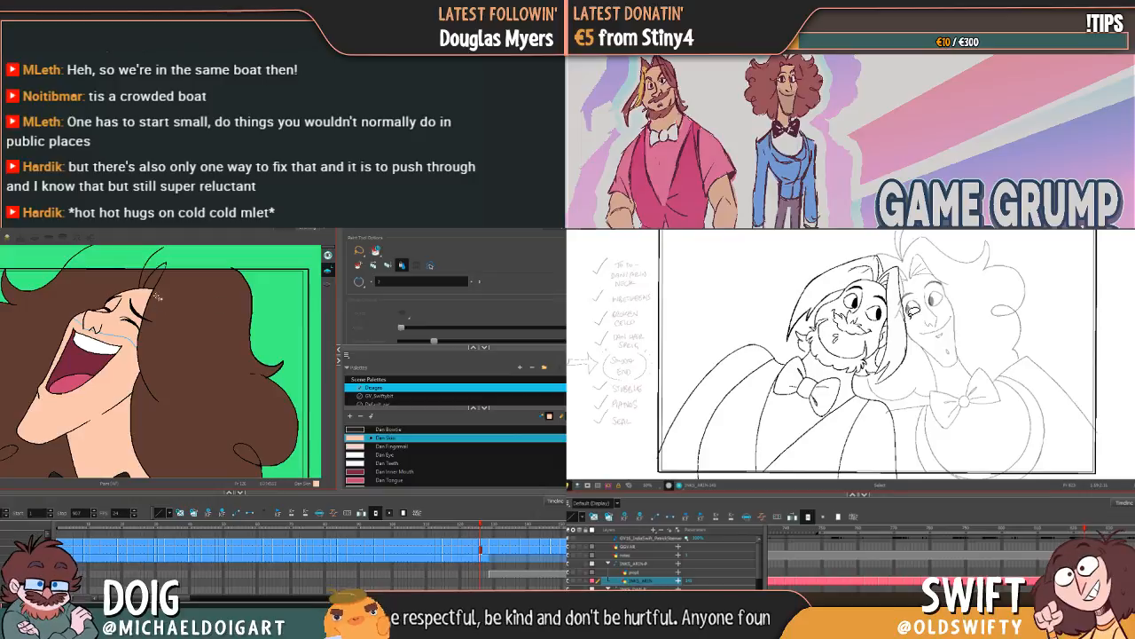
key(g)
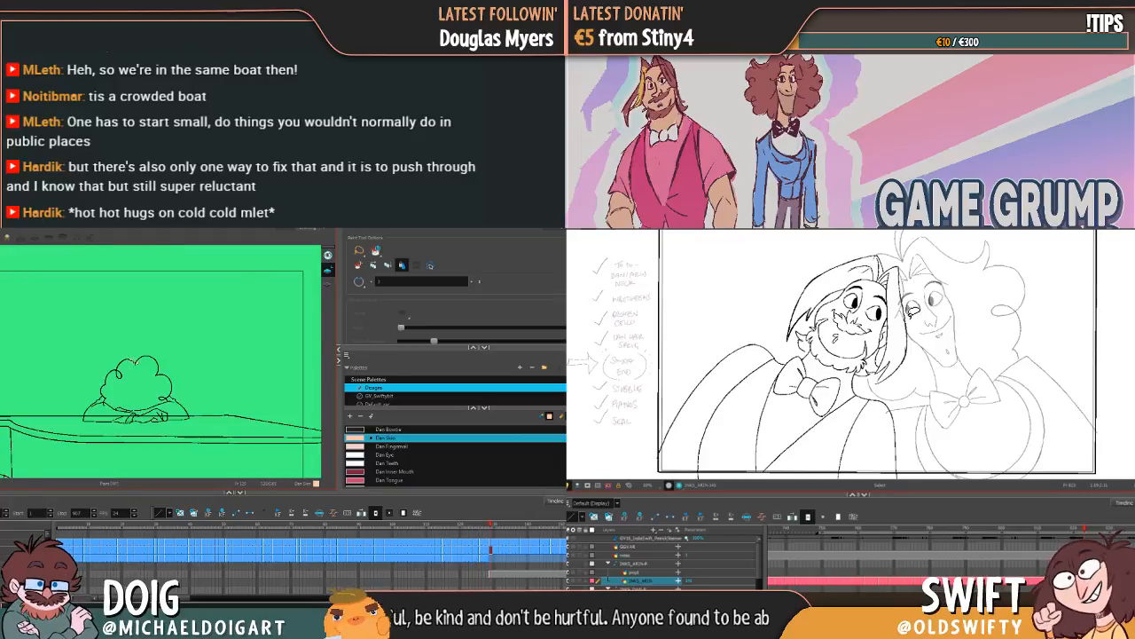
Step: Return to the first drawing with the closed eyes, centre the character's head and change the active art layer
key(f)
key(f)
key(f)
key(f)
key(f)
key(f)
key(f)
key(f)
key(f)
key(f)
key(f)
key(f)
key(f)
key(f)
key(f)
key(f)
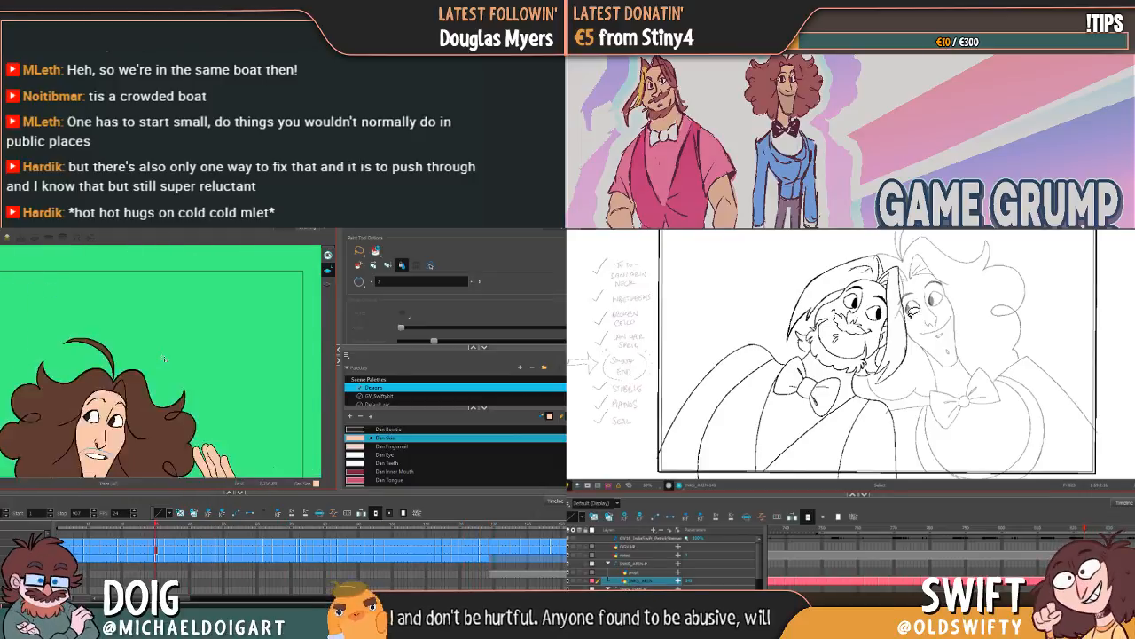
key(f)
key(f)
key(f)
key(f)
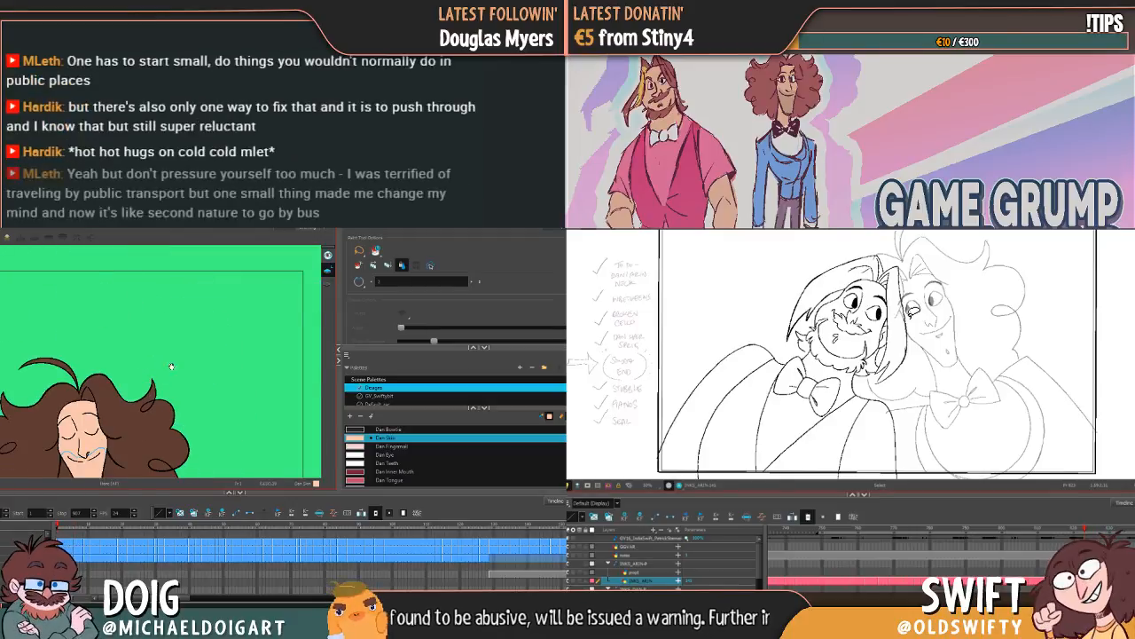
drag(172, 366, 249, 303)
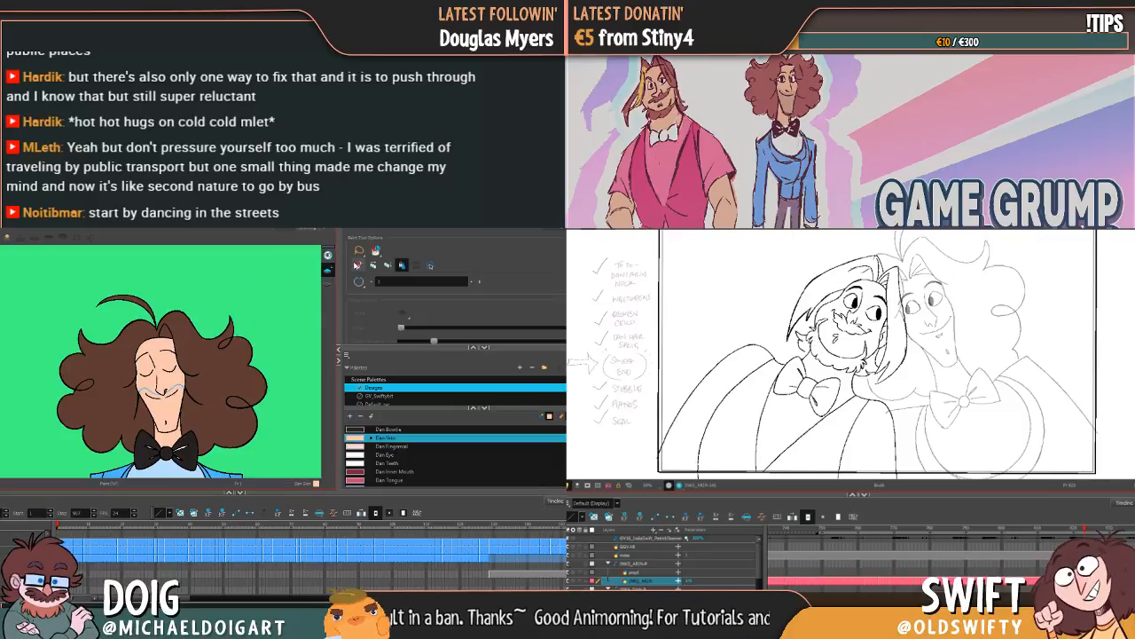
click(327, 284)
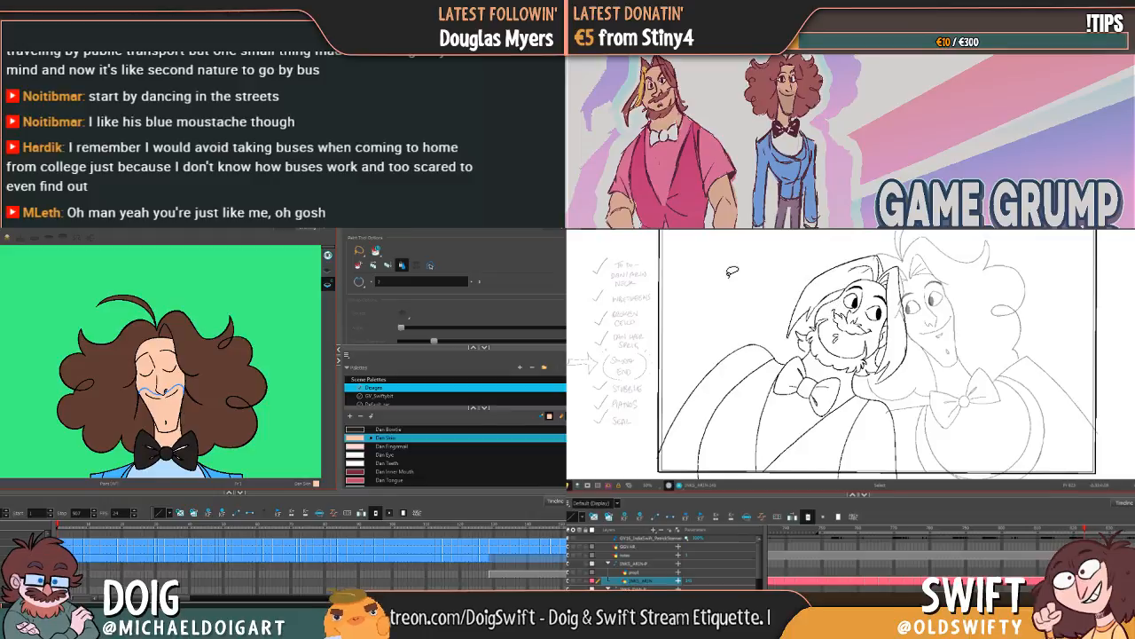
Step: Replace the bearded character's outer hair strand with the copied strokes and paste them onto the neighbouring drawing
click(793, 307)
key(Delete)
key(ctrl+v)
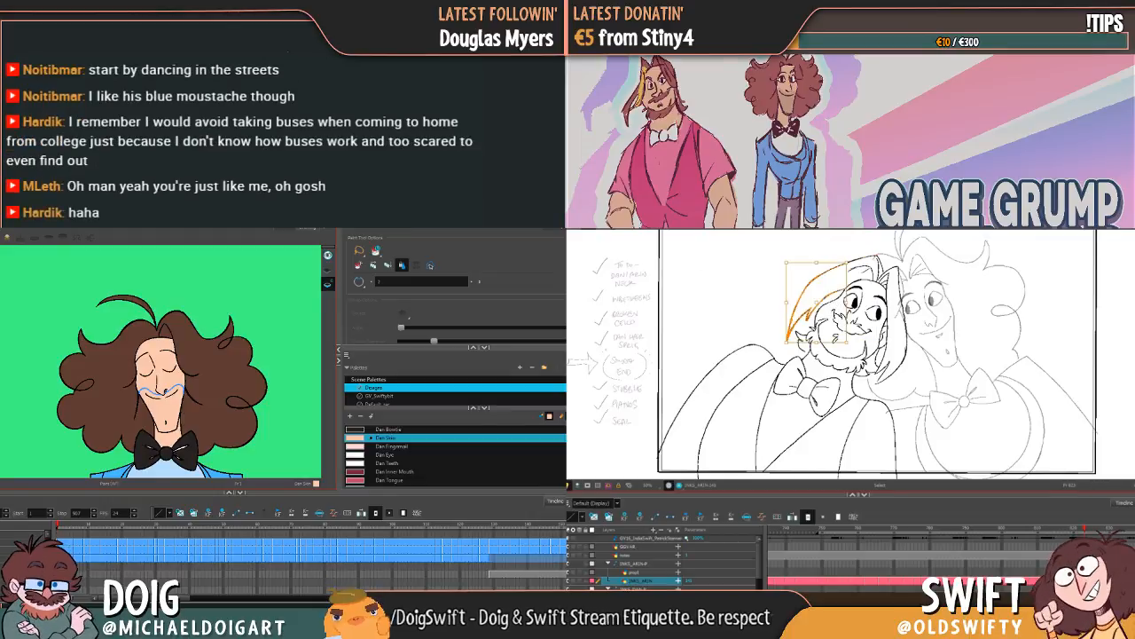
key(comma)
key(ctrl+v)
key(comma)
key(comma)
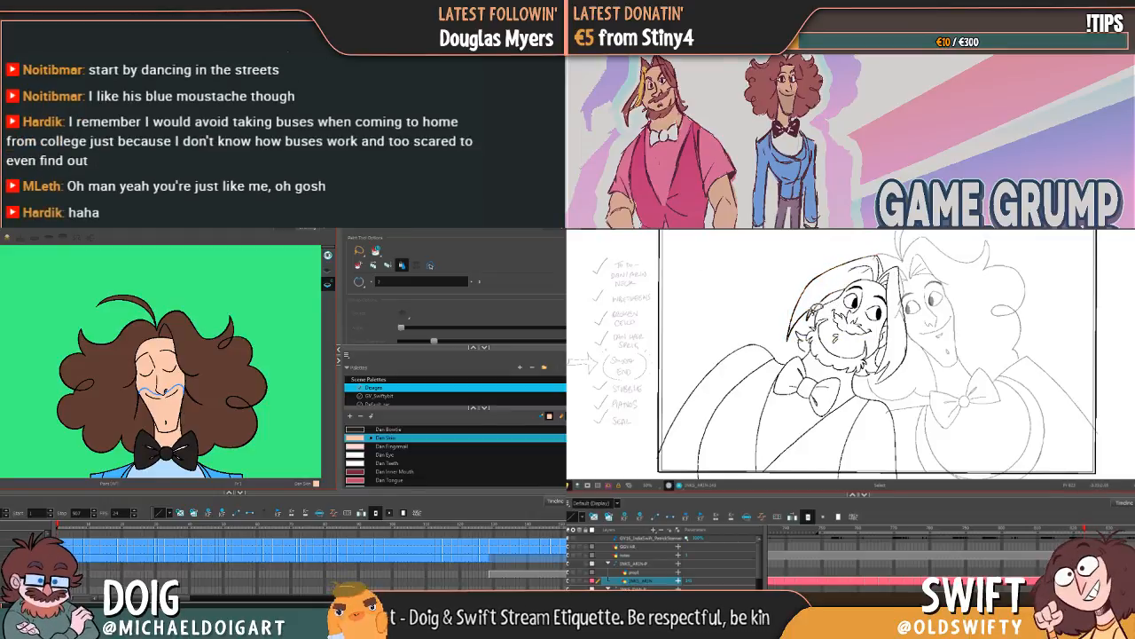
Step: Flip back and forth between the neighbouring drawings to compare the bearded character's hair lines
key(period)
key(period)
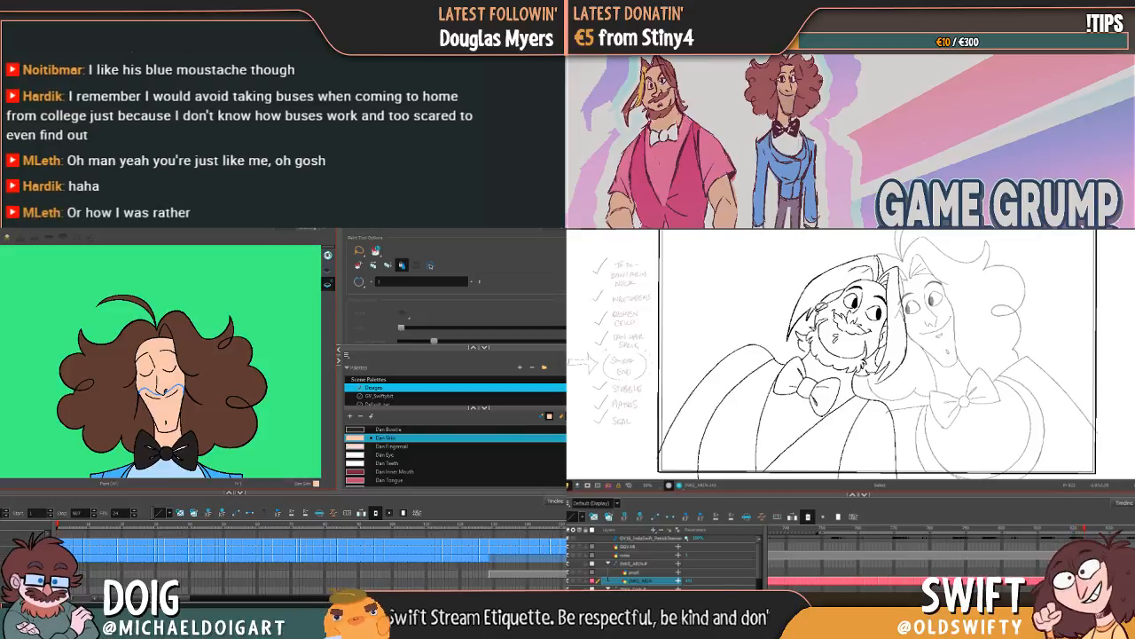
key(comma)
key(period)
key(comma)
key(period)
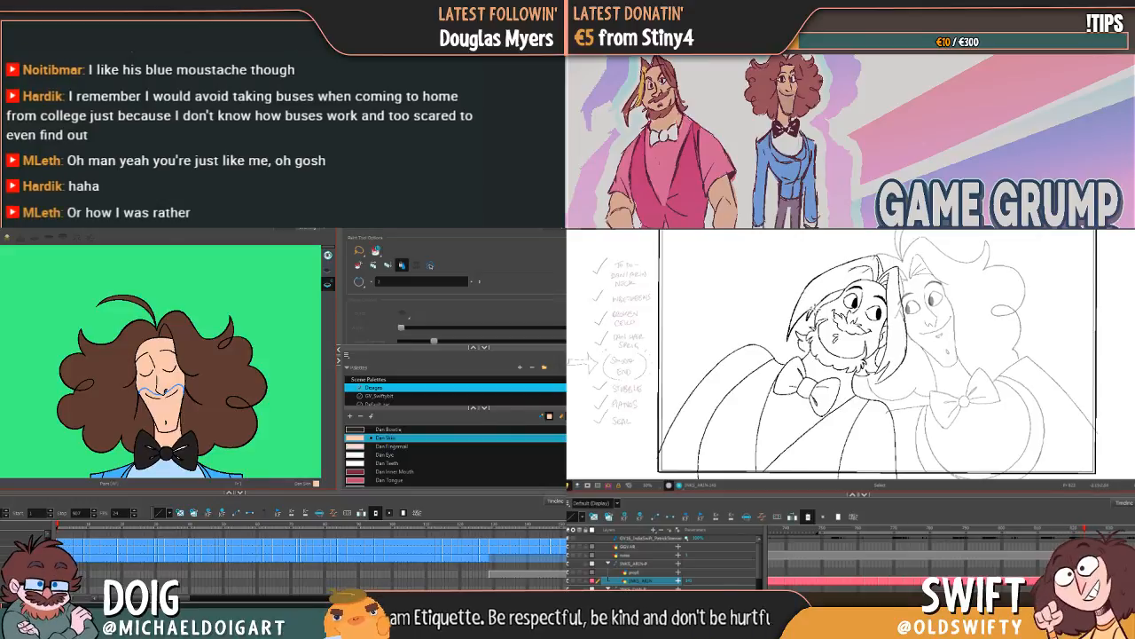
key(comma)
key(period)
key(comma)
key(period)
key(alt+e)
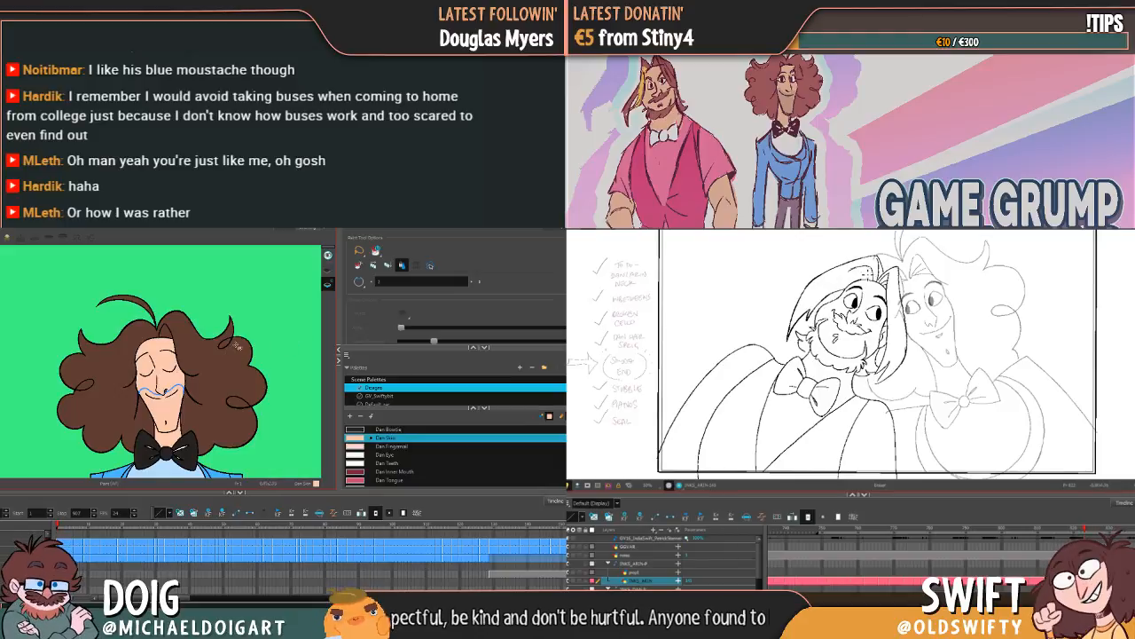
Step: Try selecting the blue stubble line across the closed-eyes face with the Select tool
key(1)
key(1)
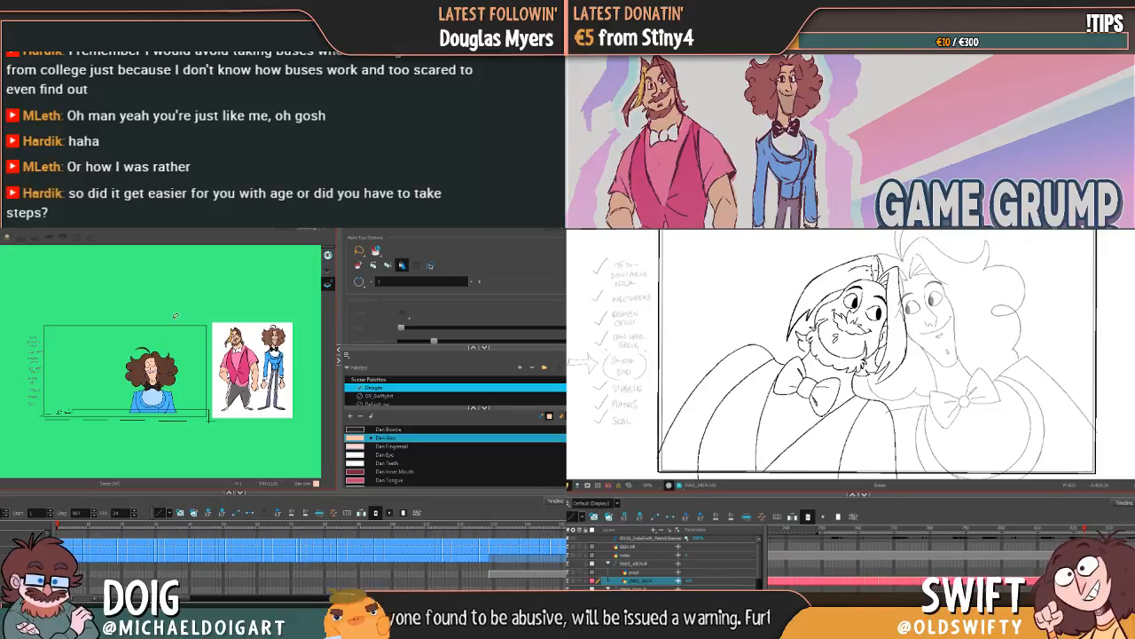
scroll(135, 372, up, 3)
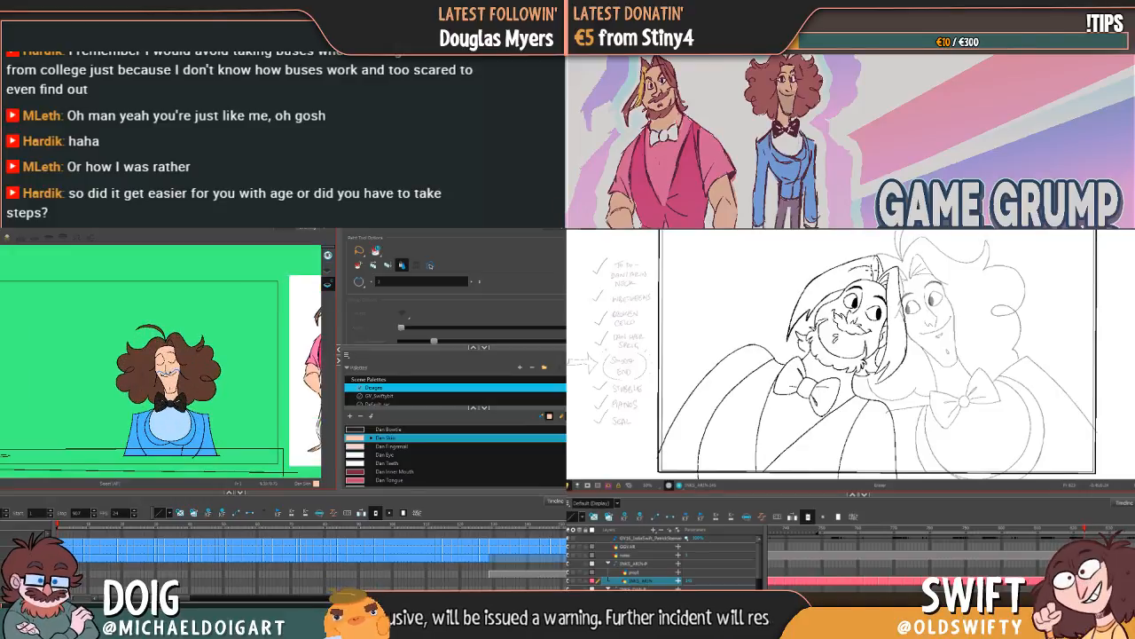
scroll(176, 376, up, 5)
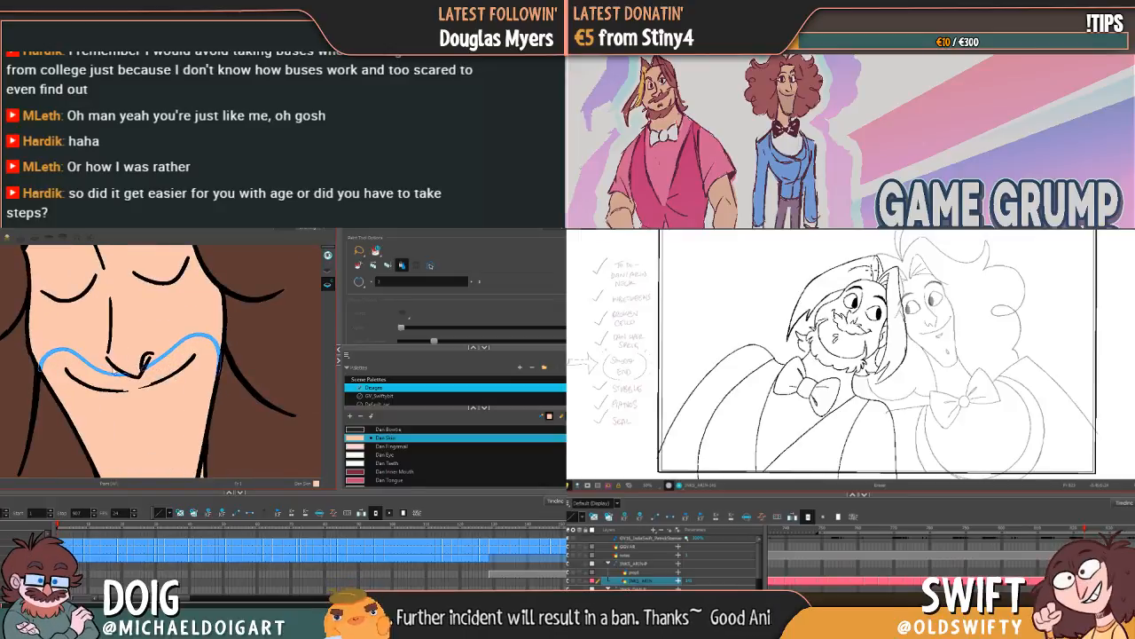
key(alt+s)
scroll(128, 382, down, 10)
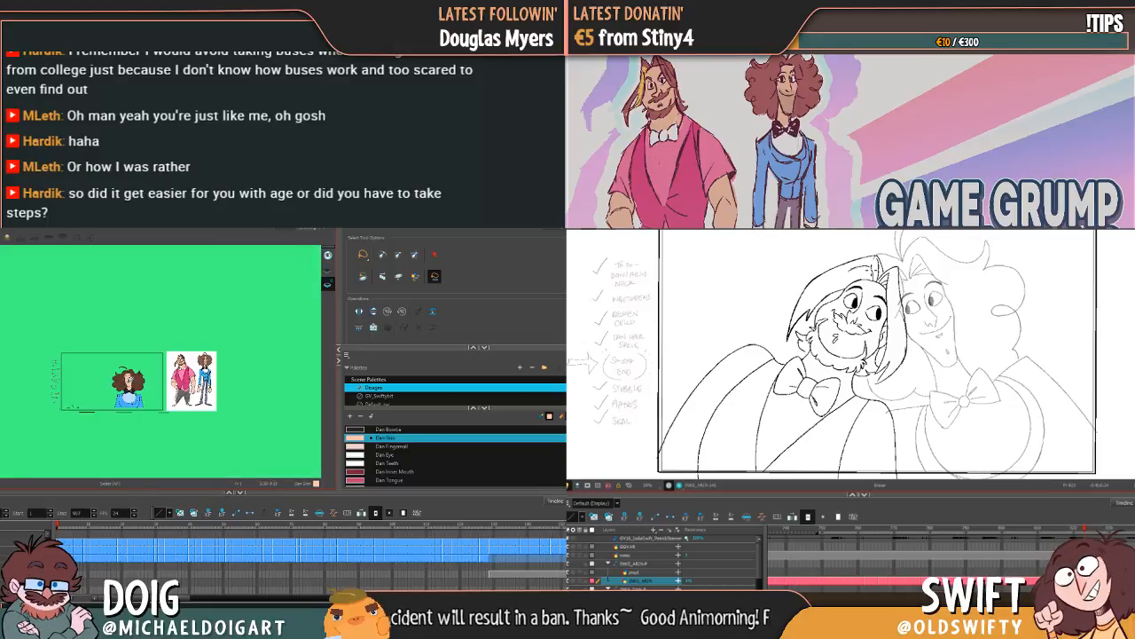
scroll(128, 382, up, 3)
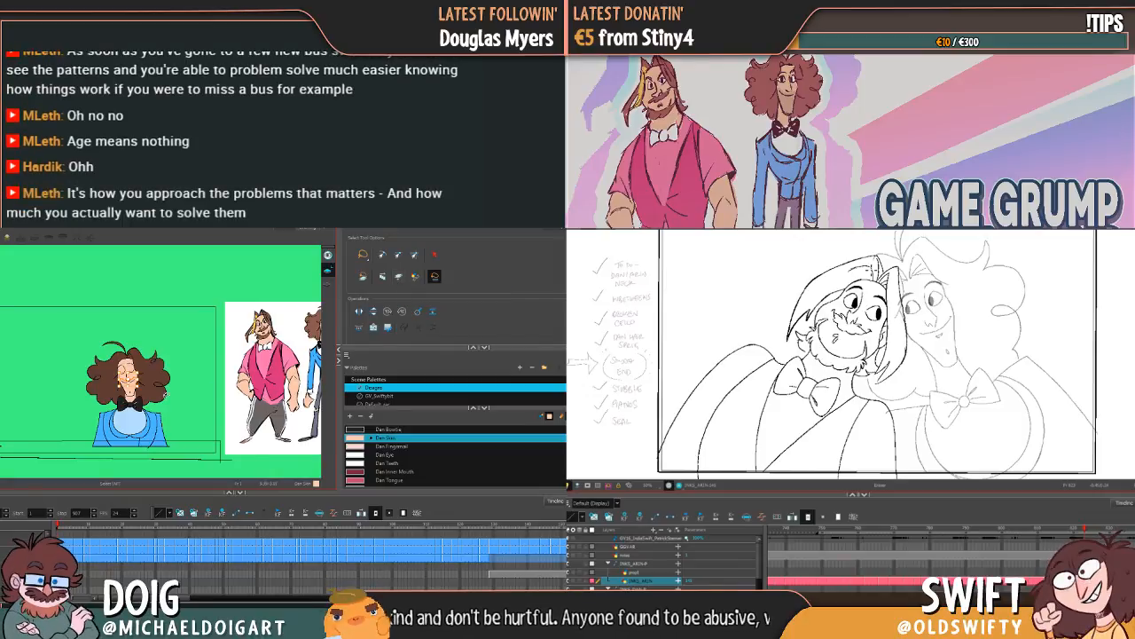
scroll(149, 400, up, 4)
drag(119, 383, 173, 393)
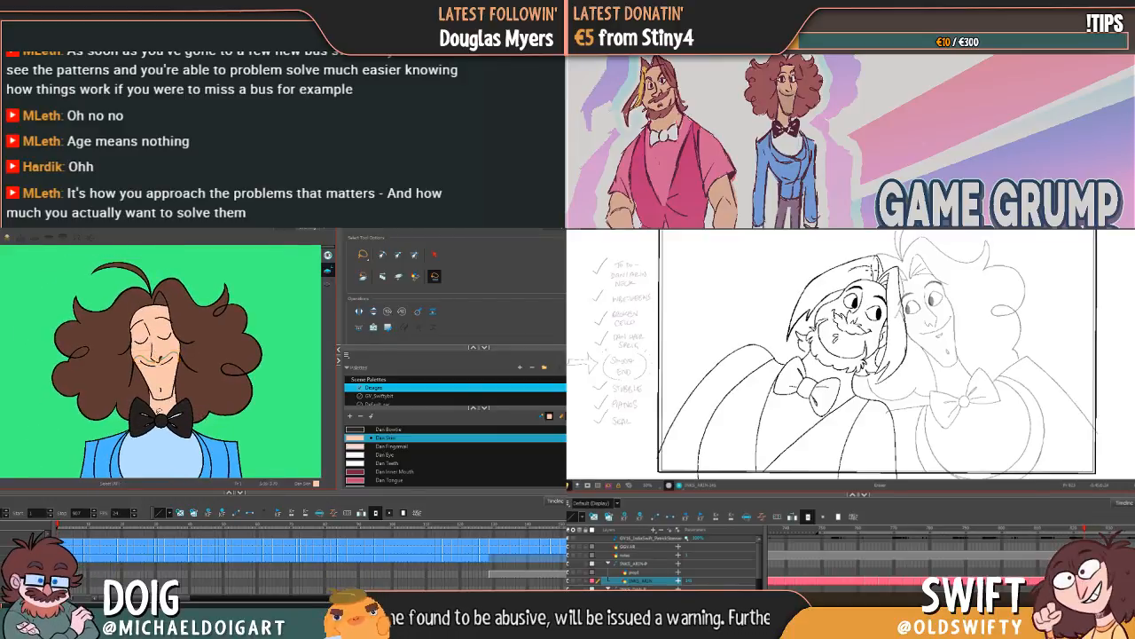
key(alt+e)
click(73, 442)
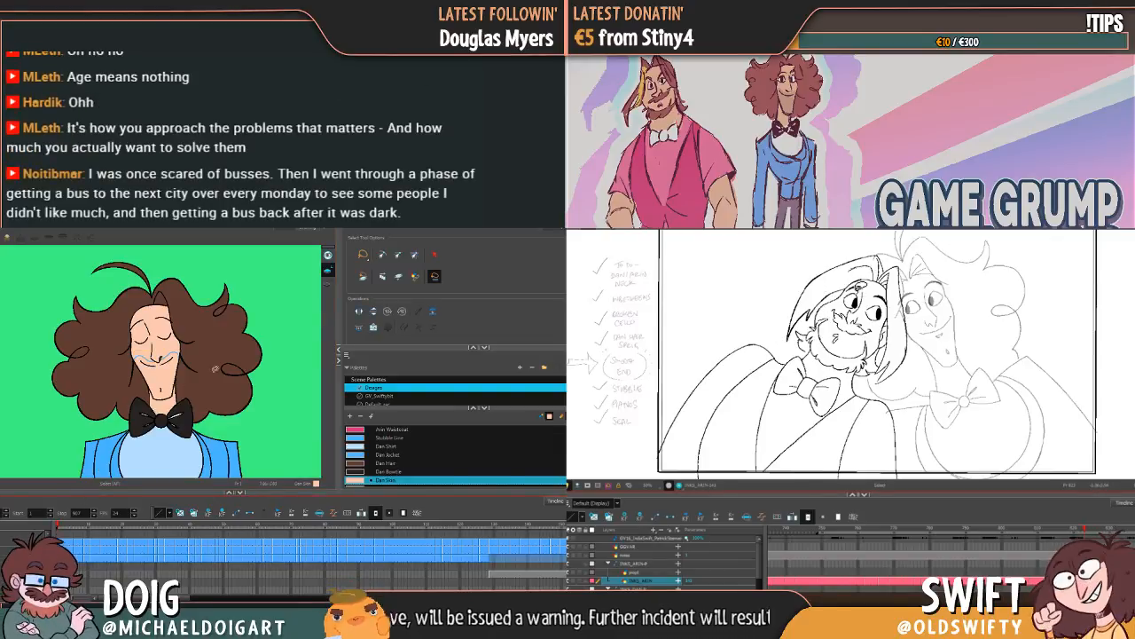
Step: Set the Paint tool to apply to visible drawings and pick the Dan Stubble colour
click(399, 280)
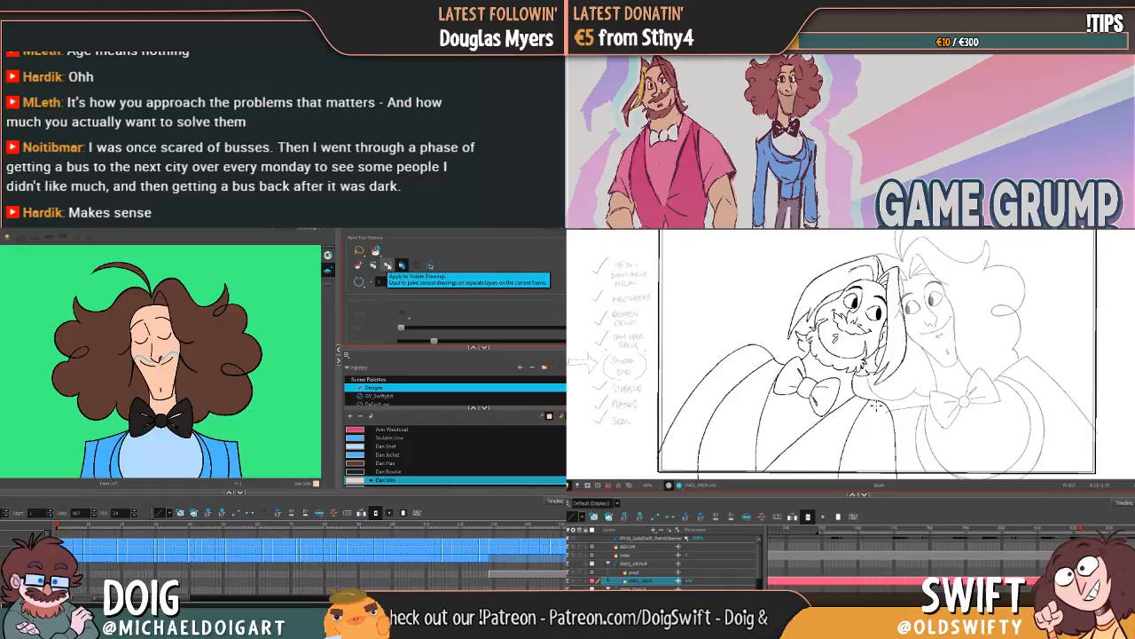
click(387, 265)
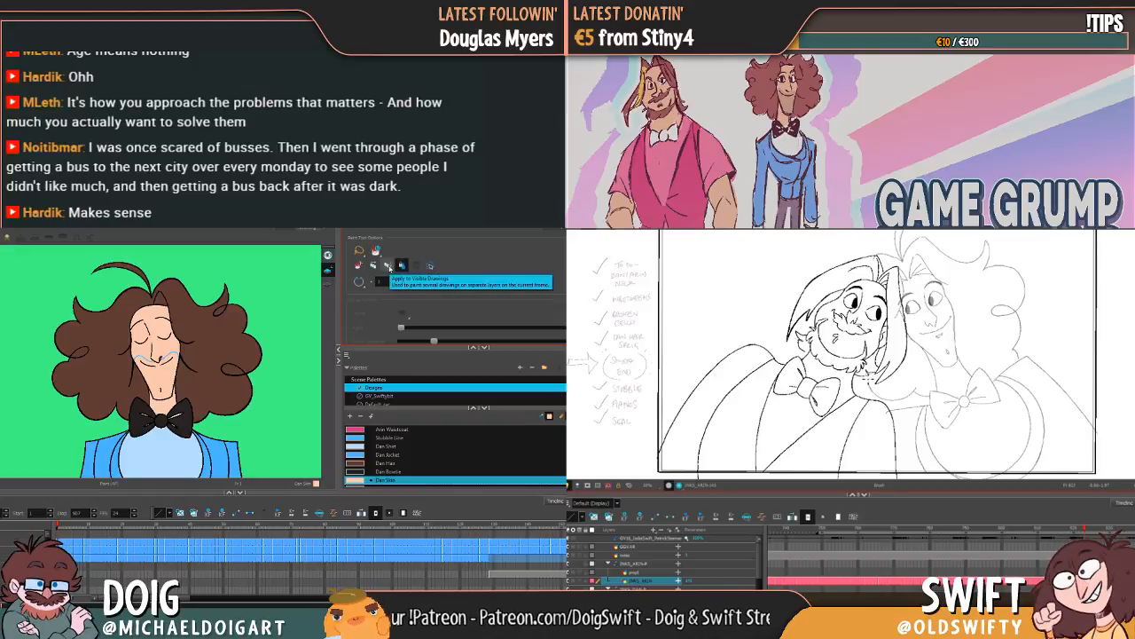
click(386, 265)
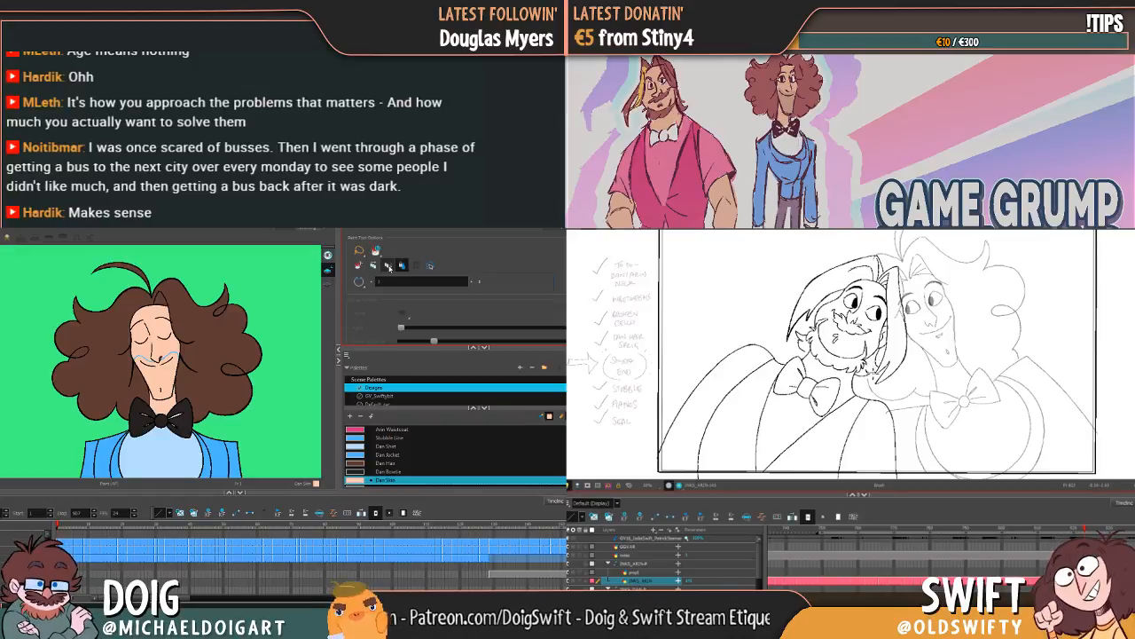
scroll(399, 473, down, 3)
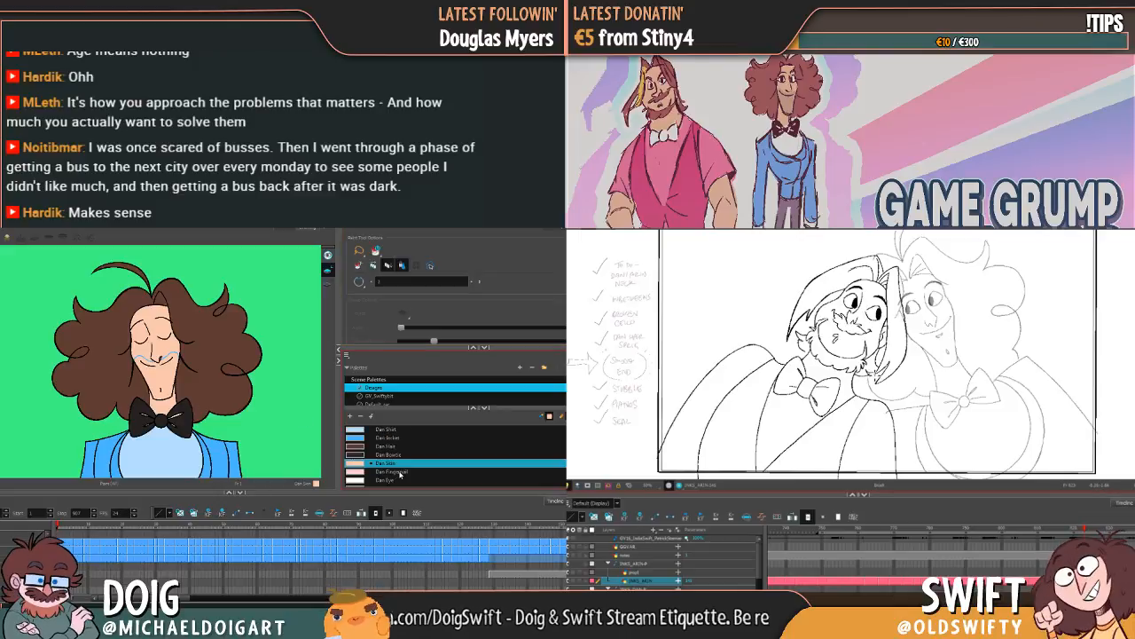
scroll(400, 474, up, 2)
scroll(400, 475, up, 3)
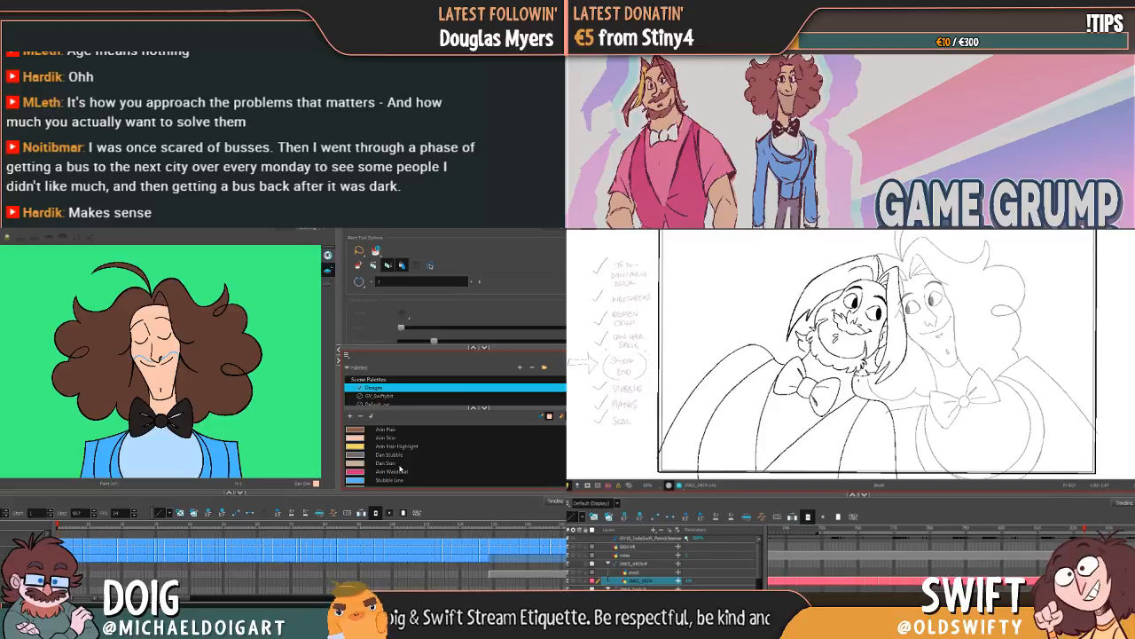
click(395, 454)
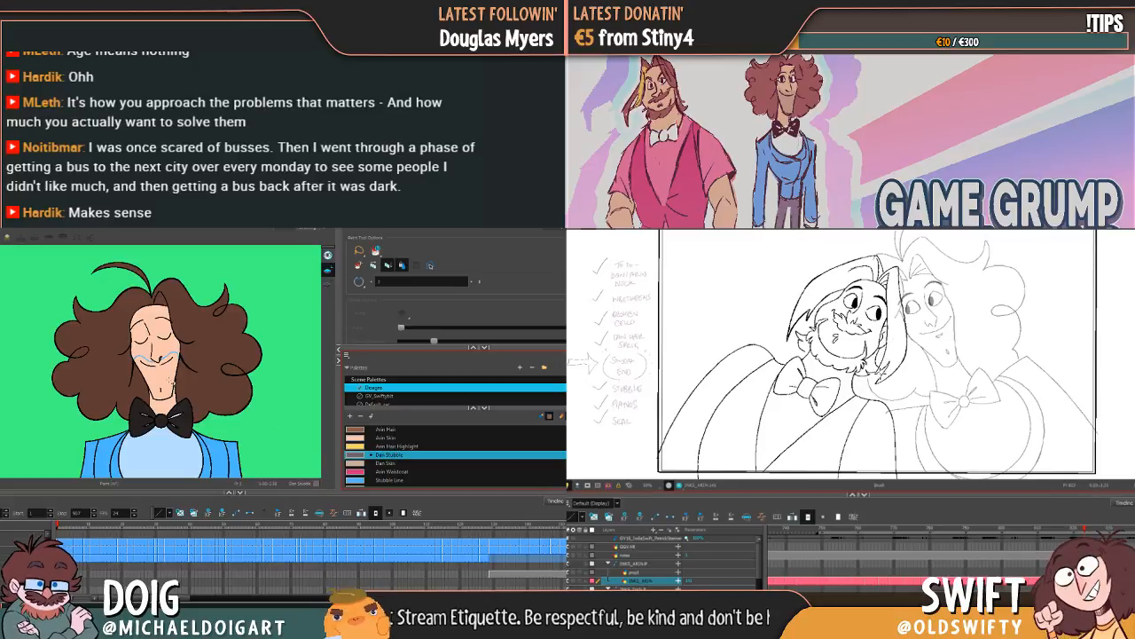
Step: Try the Dan Stubble fill on the closed-eyes face, adjust the Paint tool options and compare the opening frames
click(170, 382)
click(388, 265)
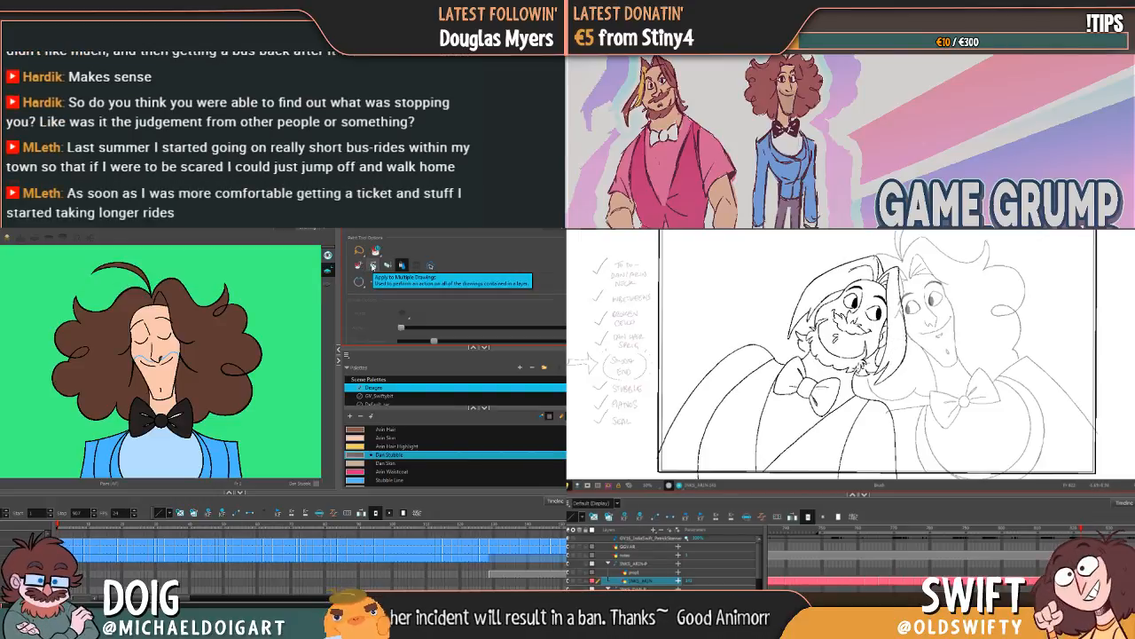
click(75, 552)
click(59, 551)
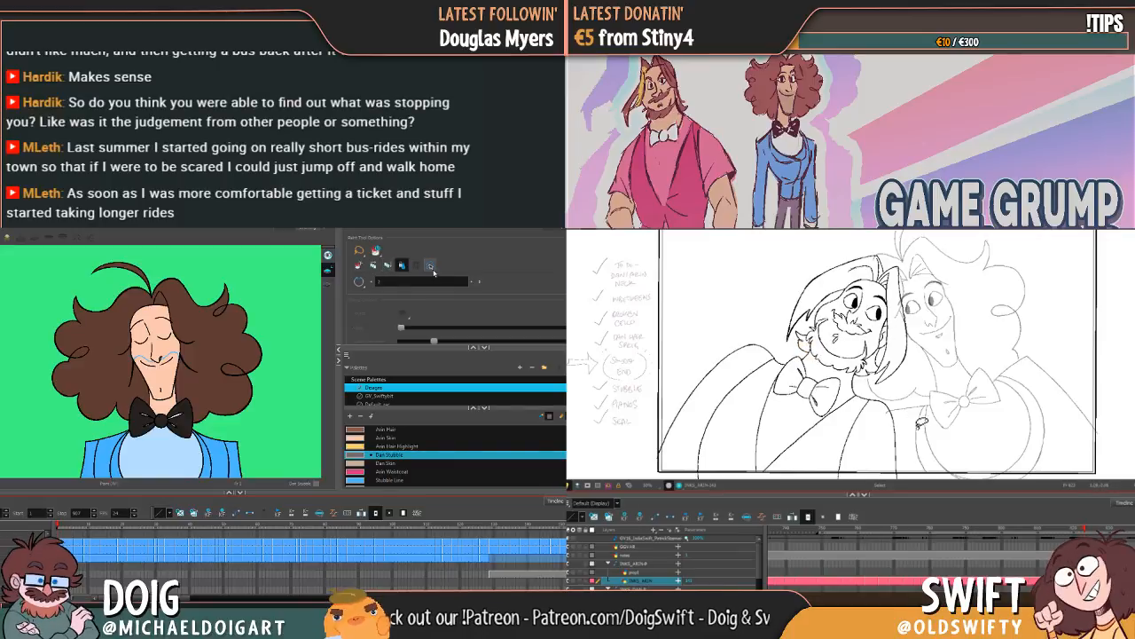
click(76, 550)
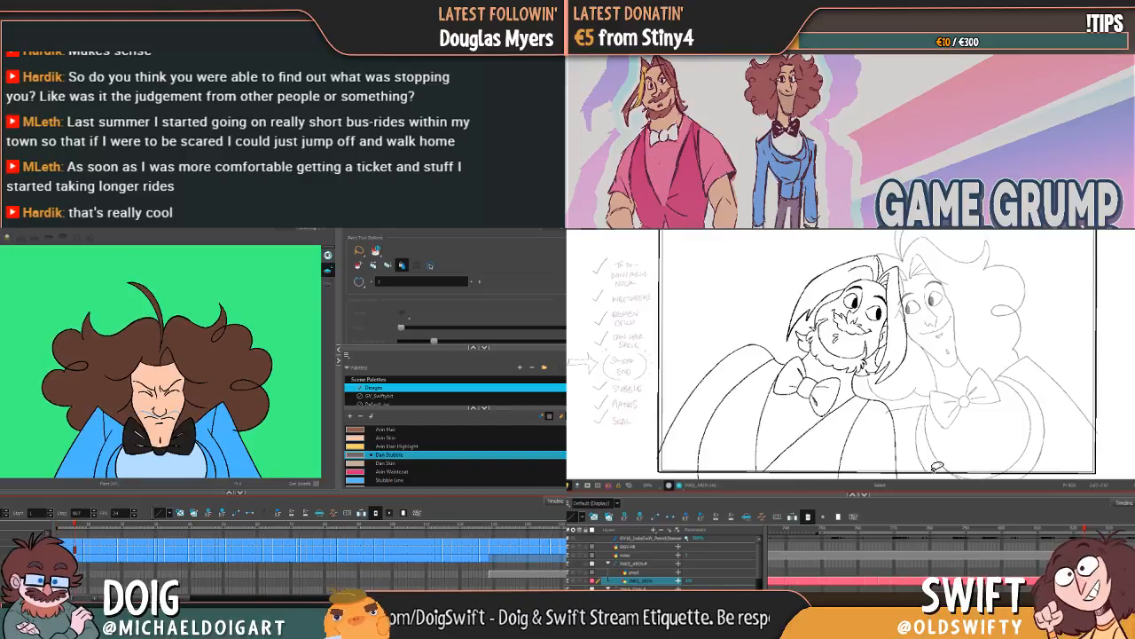
click(60, 550)
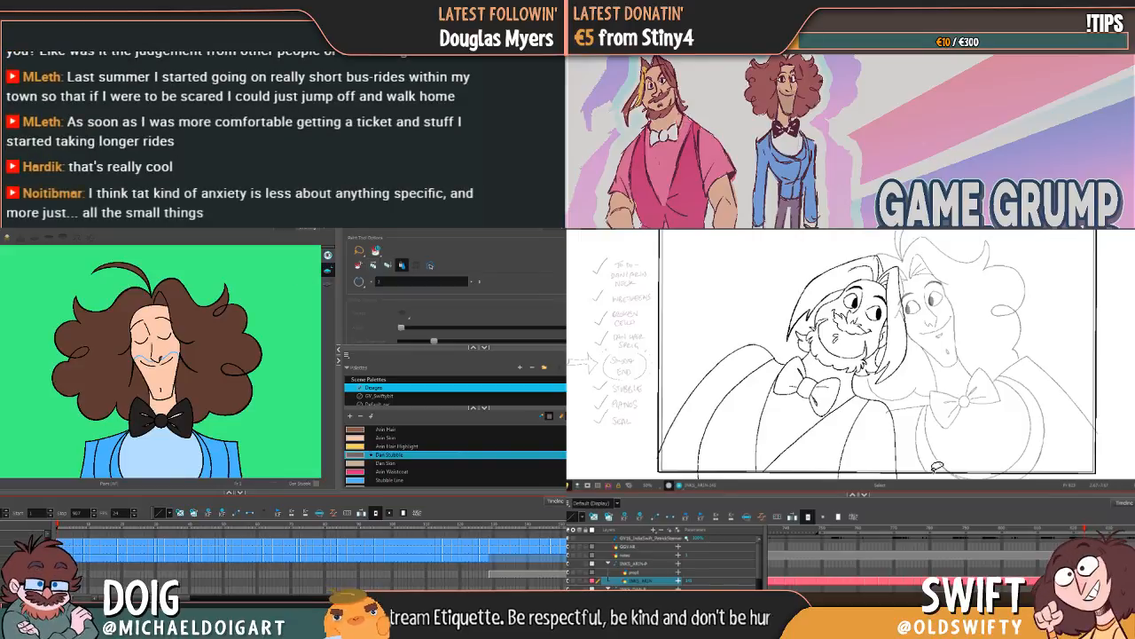
key(alt+s)
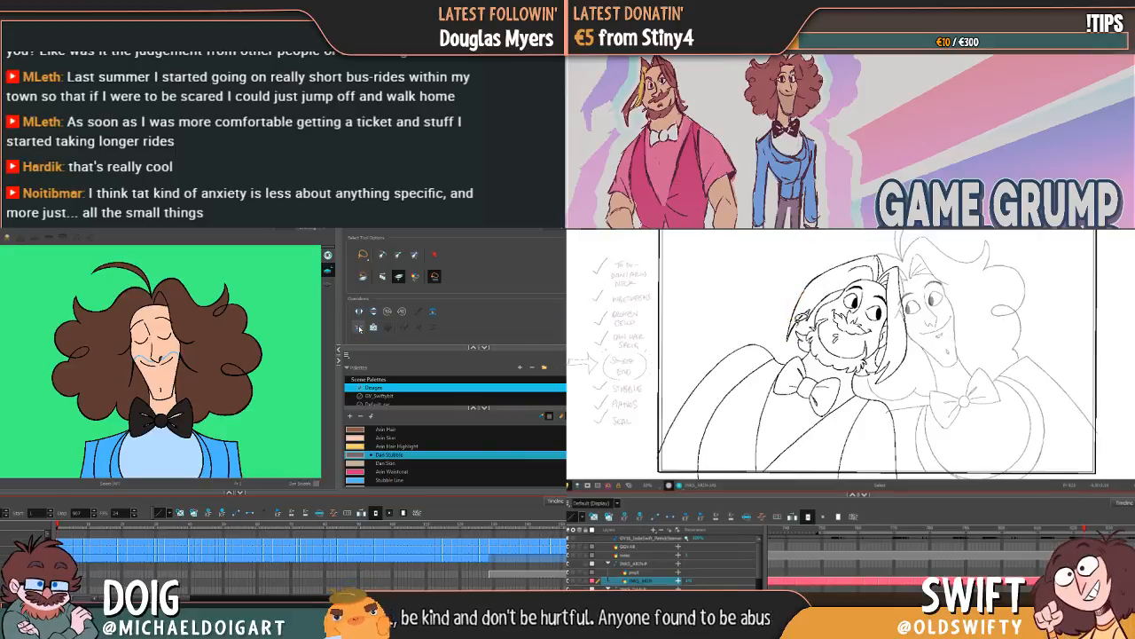
scroll(360, 325, down, 1)
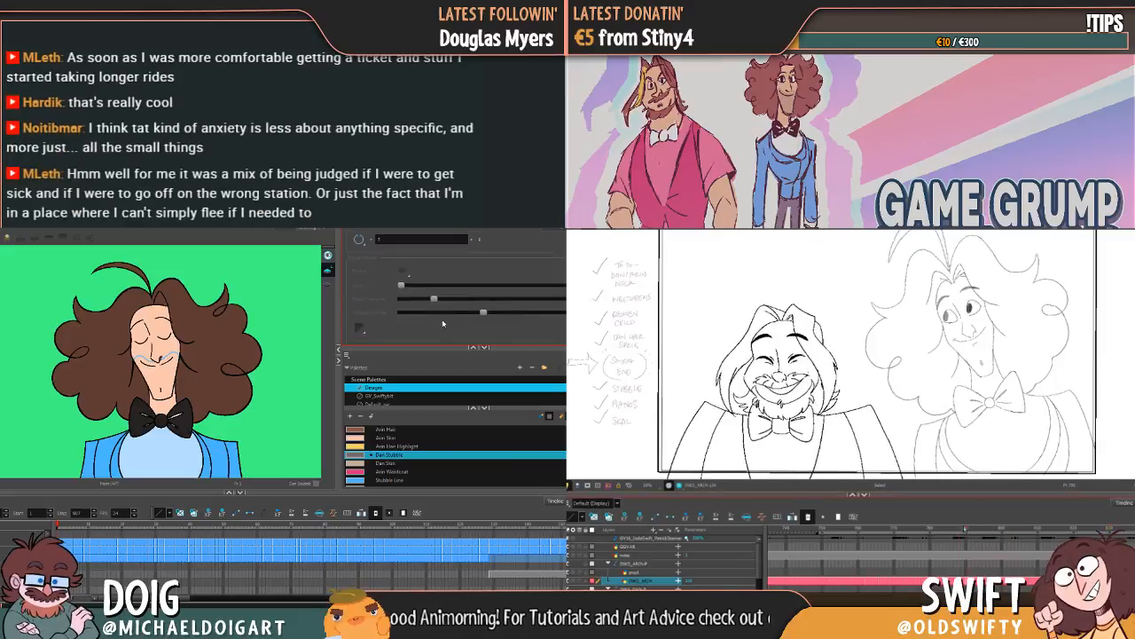
scroll(443, 324, up, 3)
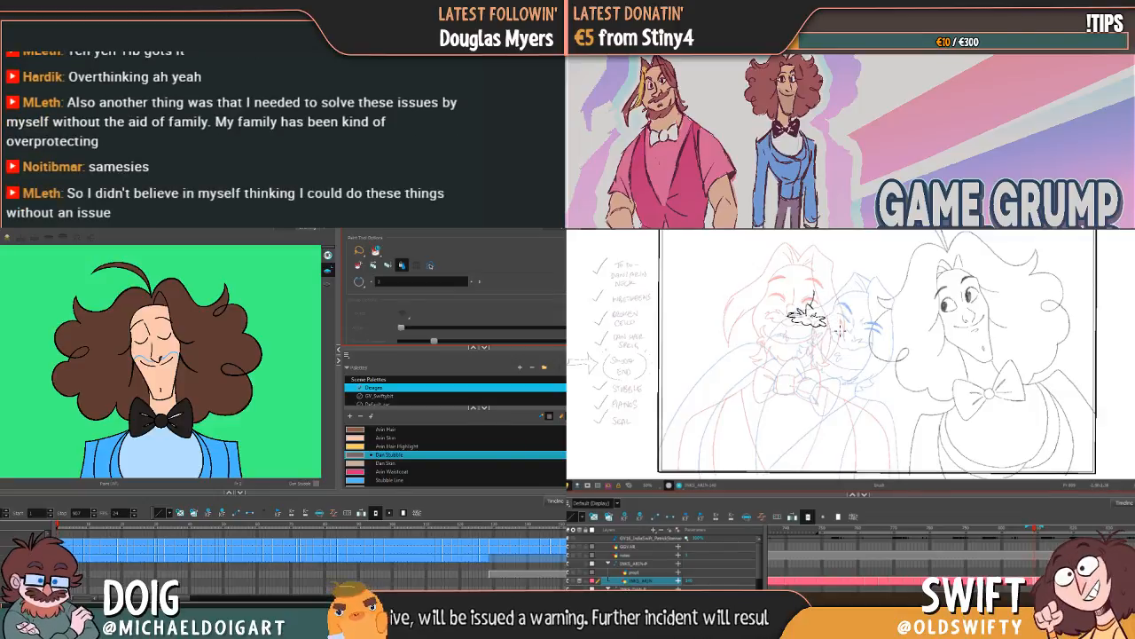
Step: Erase a small piece at the outer end of the bearded character's moustache and return to the Brush tool
key(alt+e)
drag(823, 325, 832, 321)
key(alt+b)
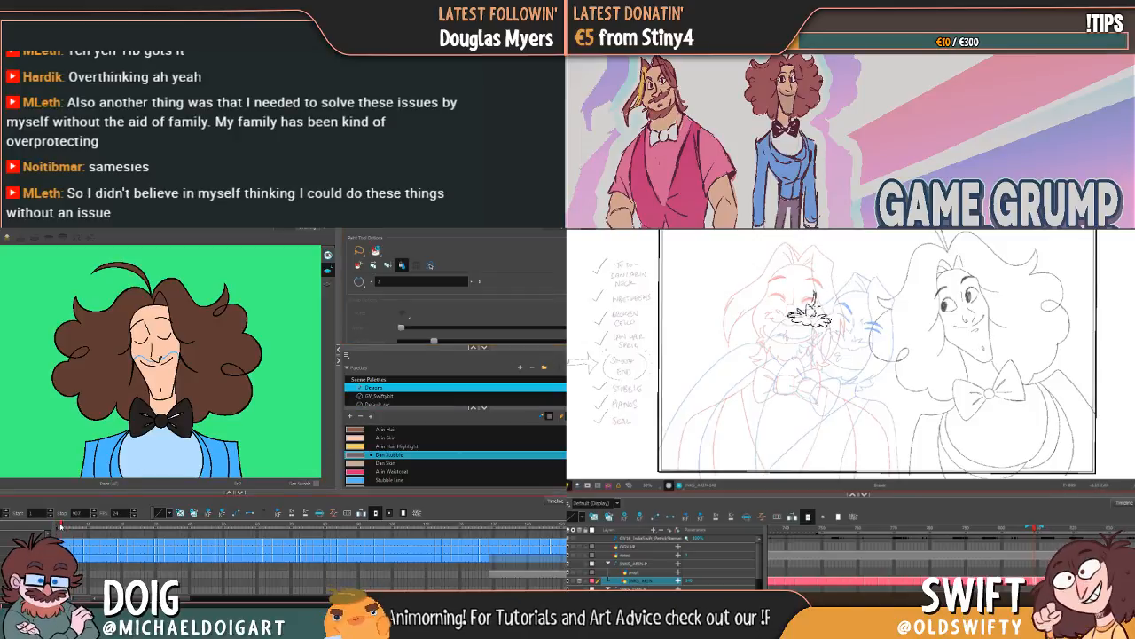
Step: Set the Select tool to Lasso and try selecting the whole long-haired character on the first drawing
click(104, 527)
mouse_move(105, 527)
mouse_down()
mouse_move(208, 518)
mouse_move(60, 523)
mouse_move(285, 514)
mouse_move(338, 534)
mouse_move(56, 525)
mouse_up()
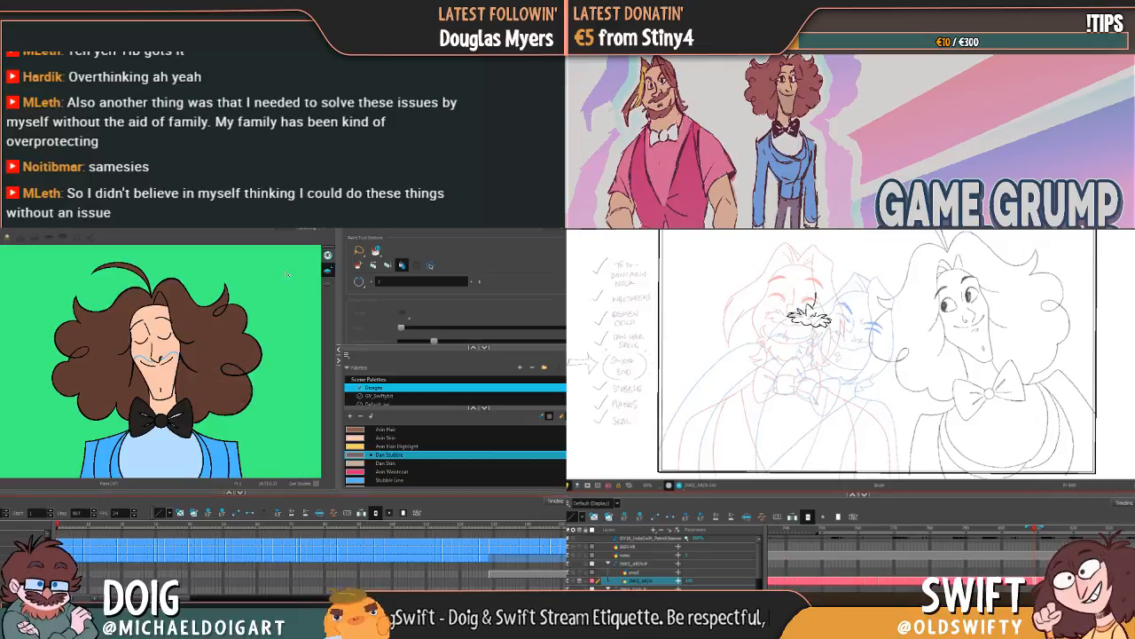
key(alt+s)
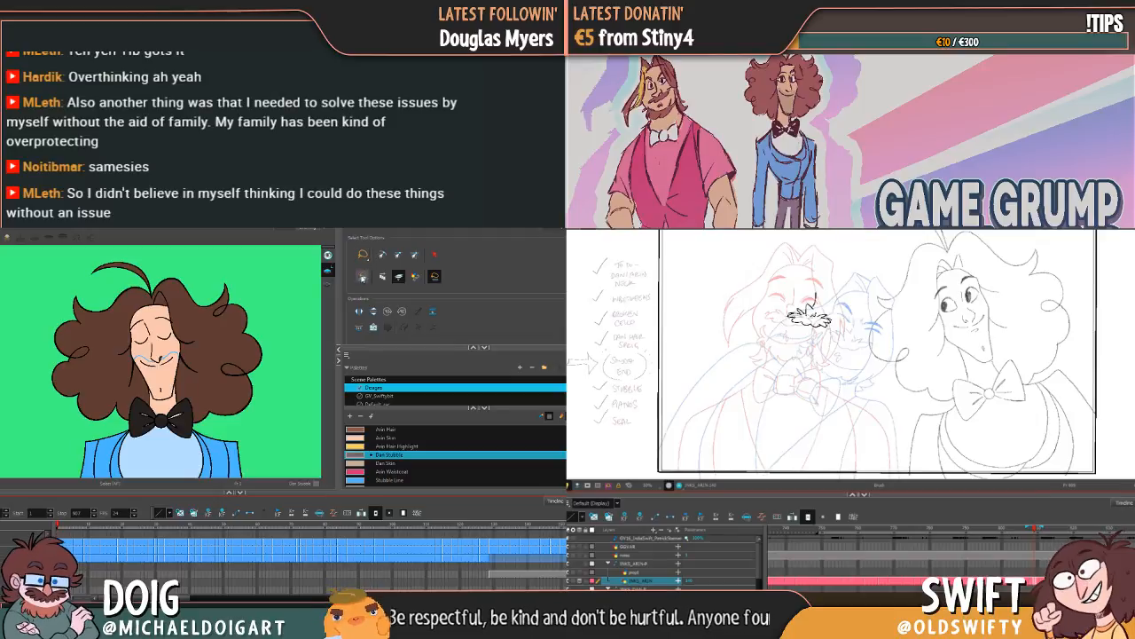
drag(363, 258, 369, 277)
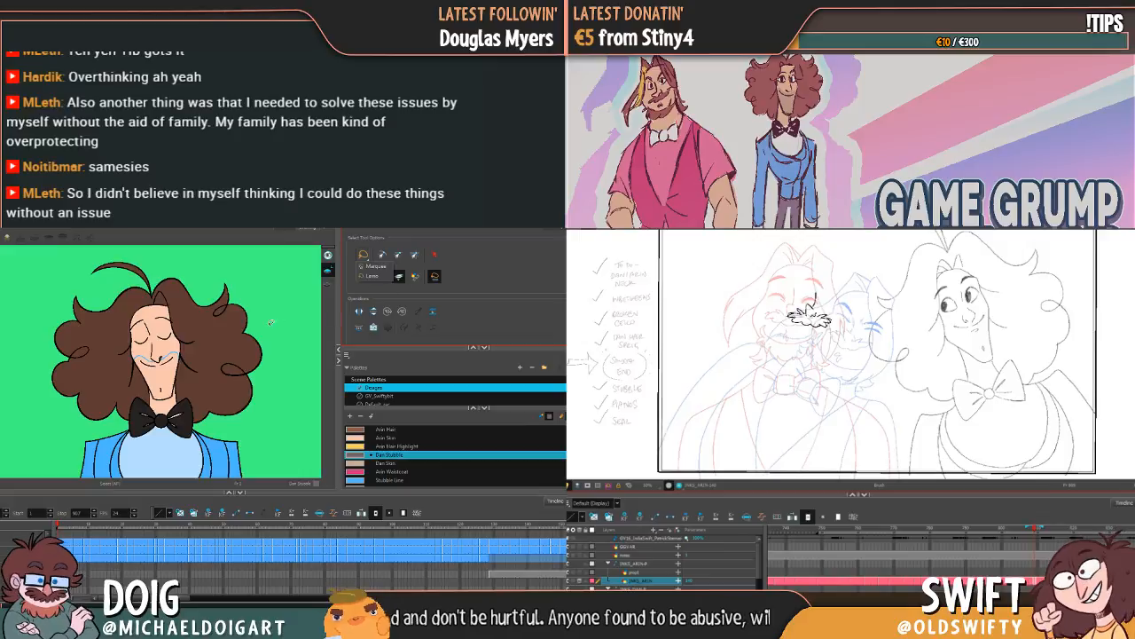
click(131, 308)
scroll(130, 388, down, 5)
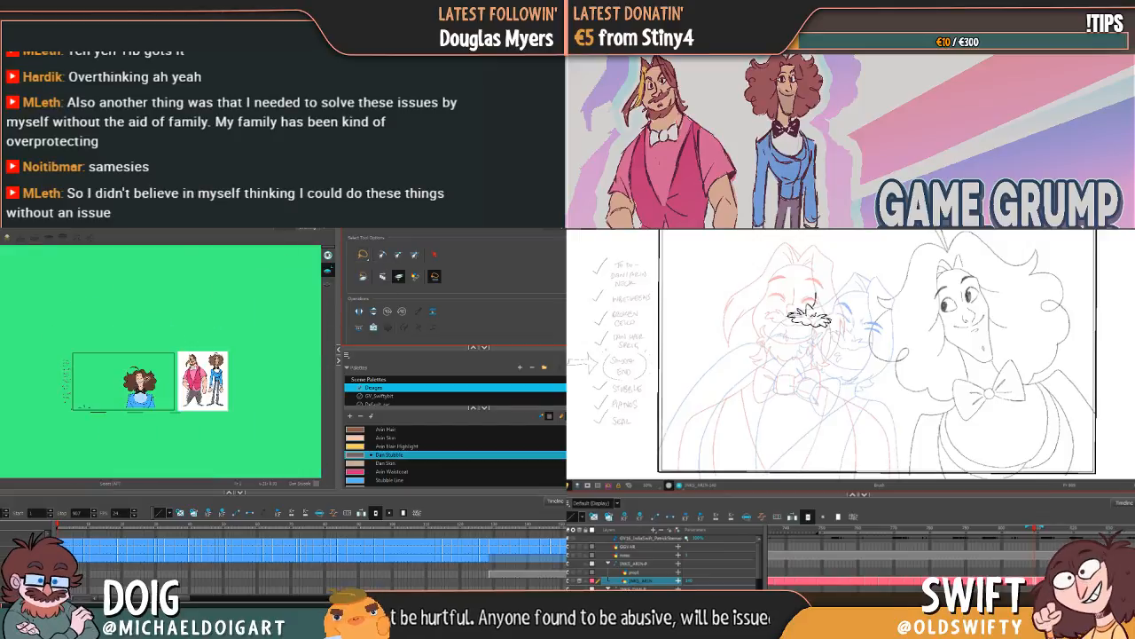
scroll(131, 388, up, 1)
scroll(145, 382, up, 1)
mouse_move(174, 313)
mouse_down()
mouse_move(5, 298)
mouse_move(3, 426)
mouse_move(99, 453)
mouse_move(213, 452)
mouse_move(237, 358)
mouse_move(177, 313)
mouse_up()
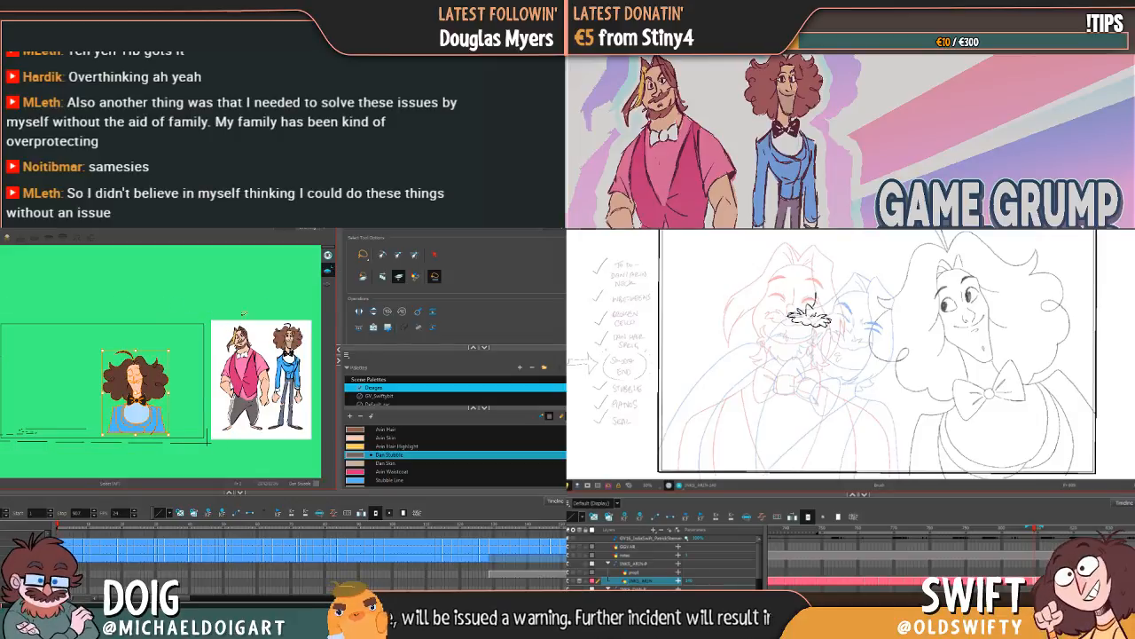
click(190, 301)
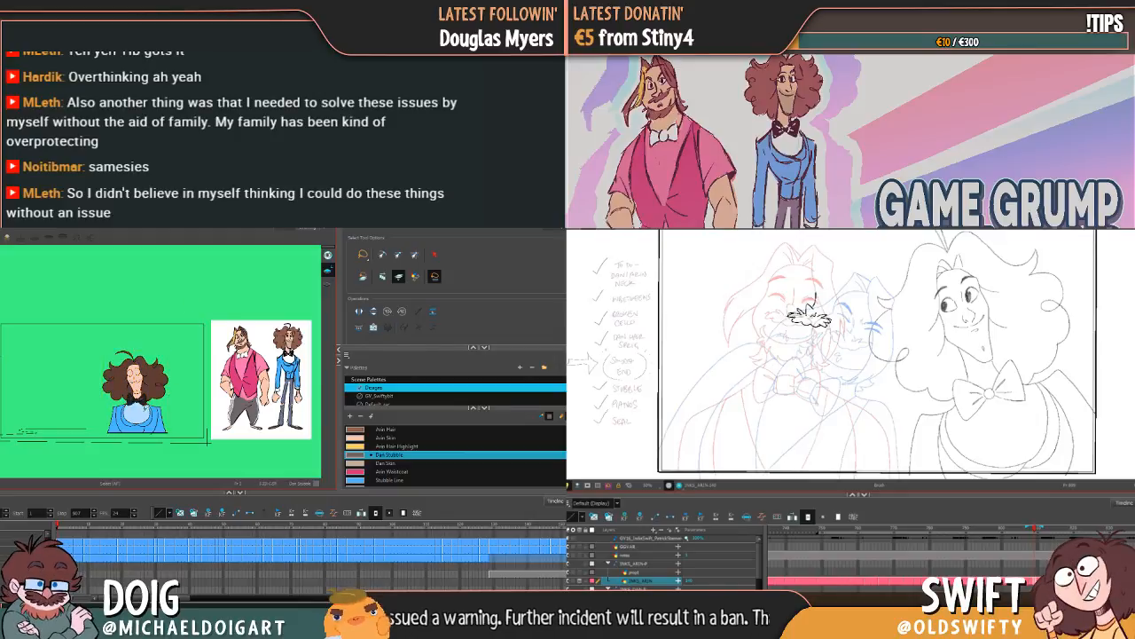
Step: Try deleting the long-haired character's complete line and colour art, undo the deletion and clear the selection
scroll(124, 411, up, 5)
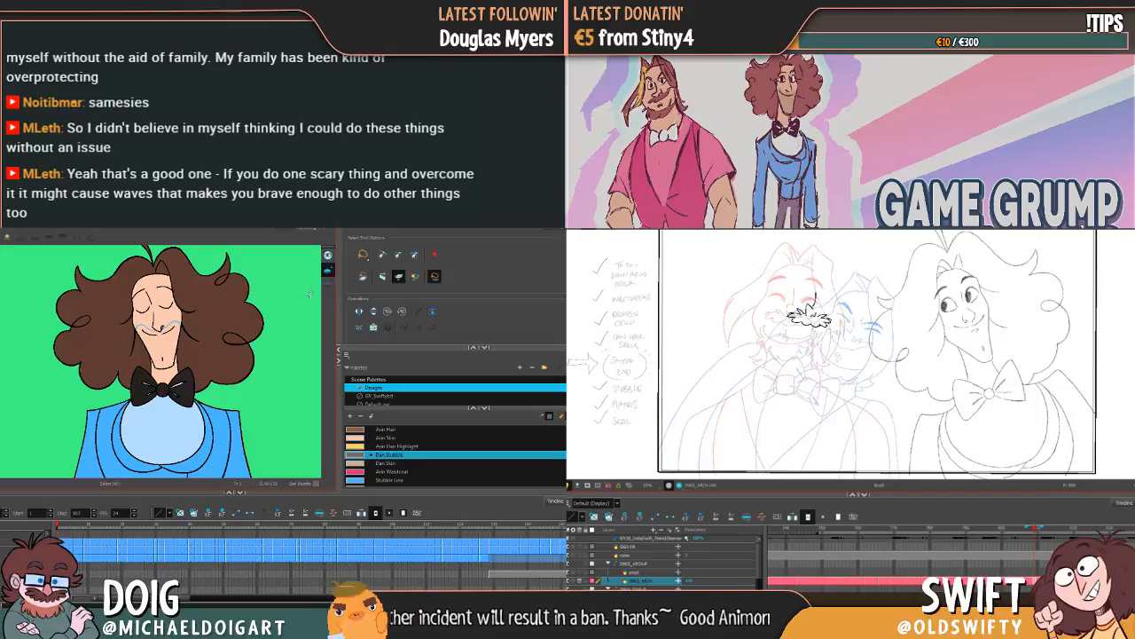
scroll(260, 366, down, 2)
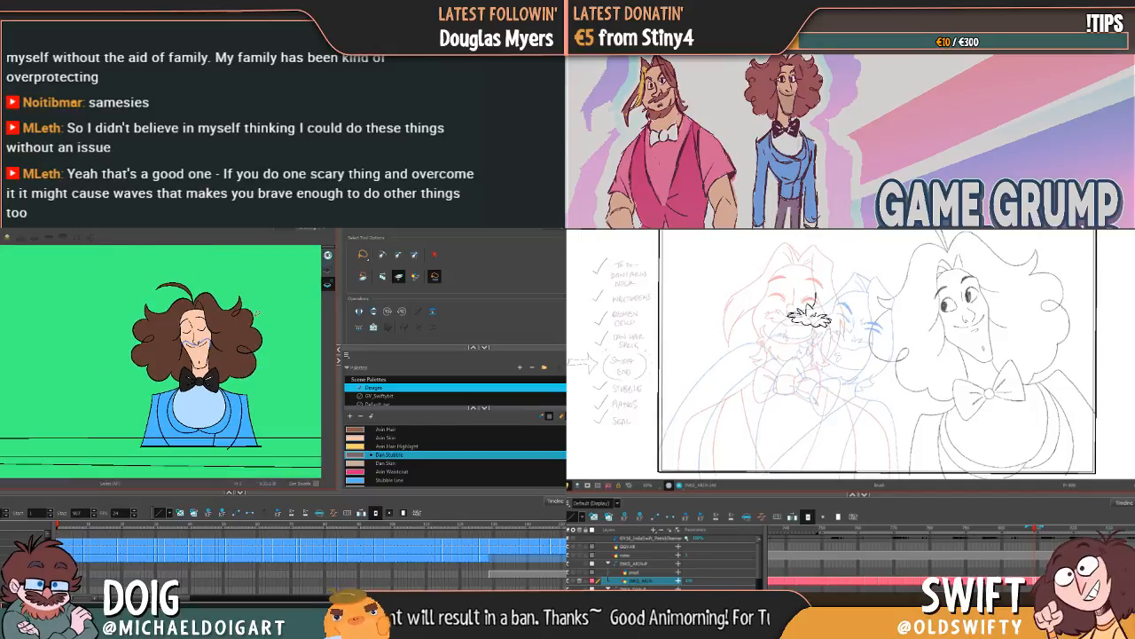
scroll(242, 356, down, 3)
mouse_move(243, 299)
mouse_down()
mouse_move(93, 391)
mouse_move(288, 383)
mouse_move(248, 293)
mouse_up()
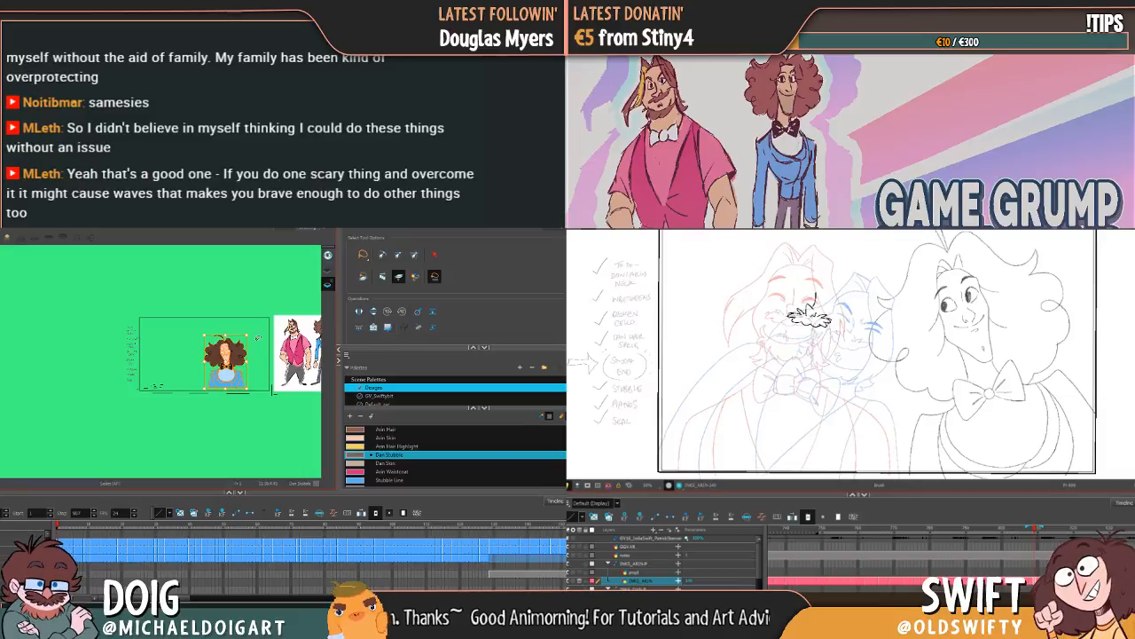
scroll(252, 365, up, 4)
scroll(153, 376, up, 4)
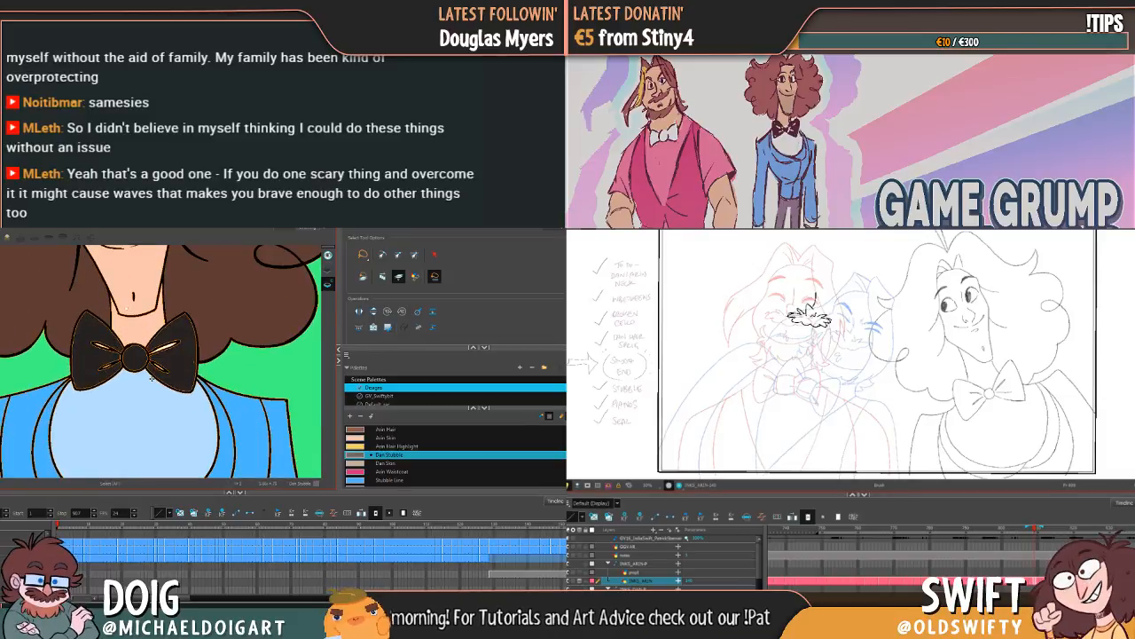
scroll(151, 377, down, 5)
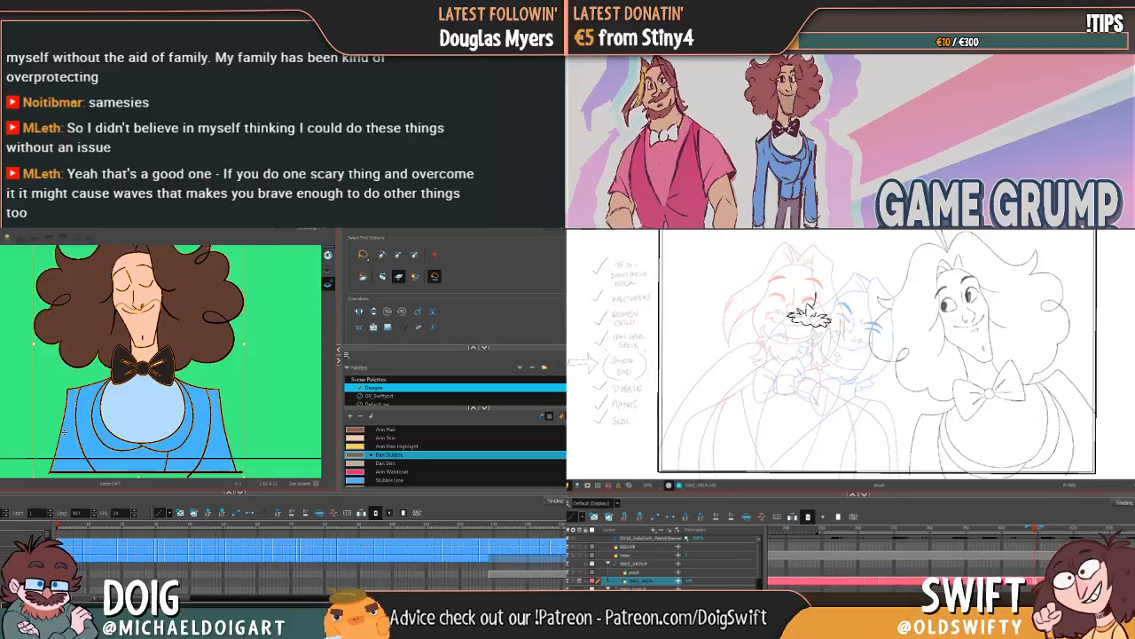
scroll(78, 434, up, 3)
scroll(108, 433, down, 4)
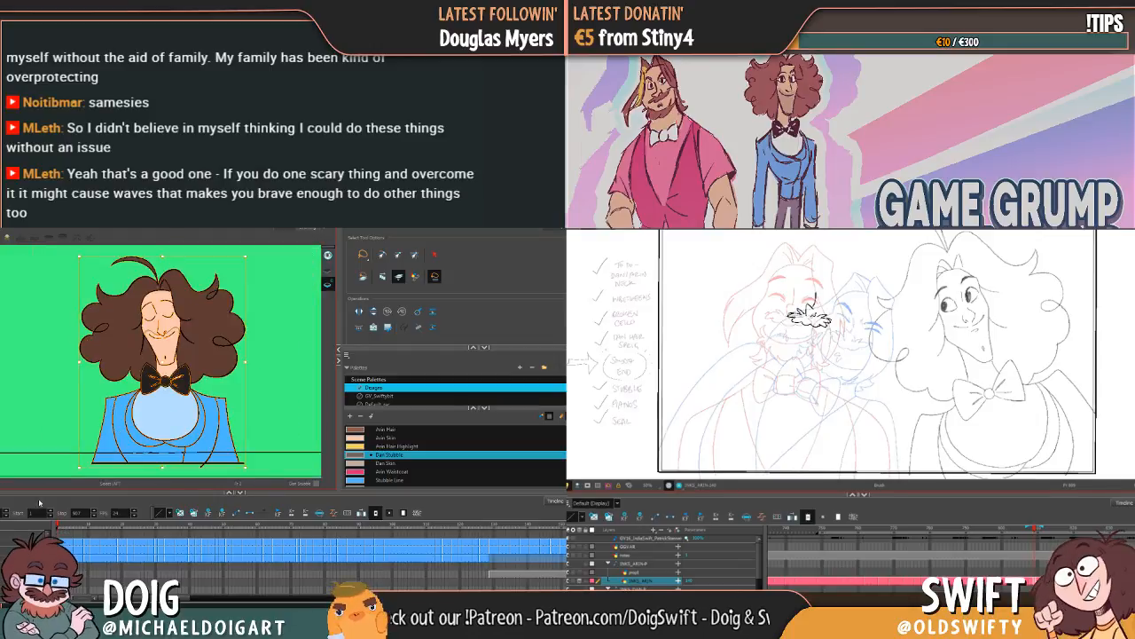
key(Delete)
key(ctrl+z)
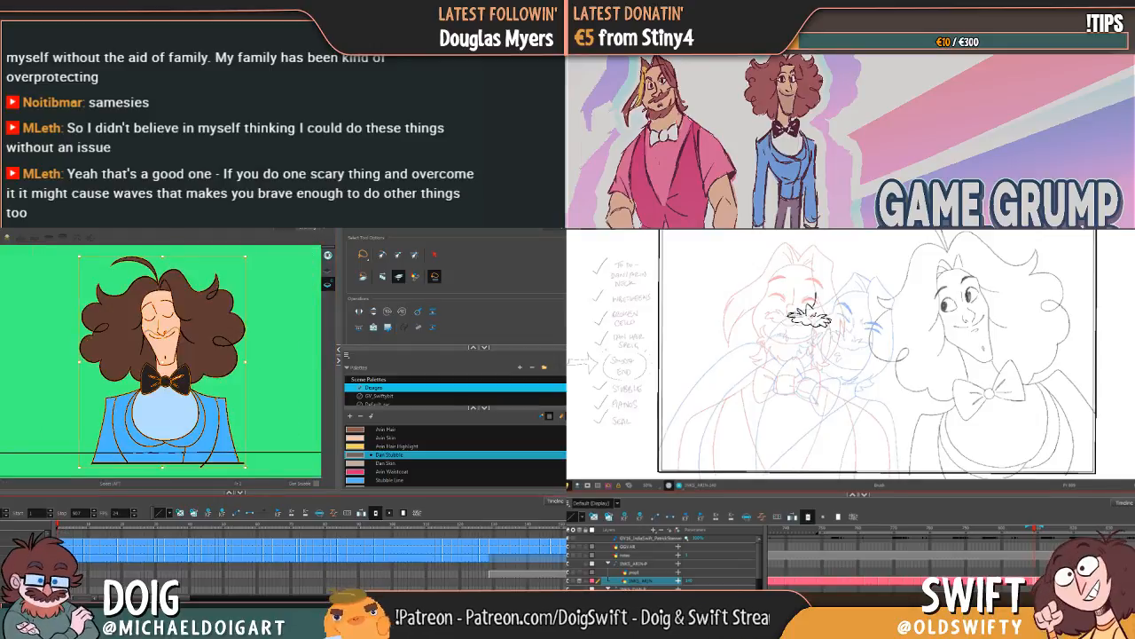
click(53, 384)
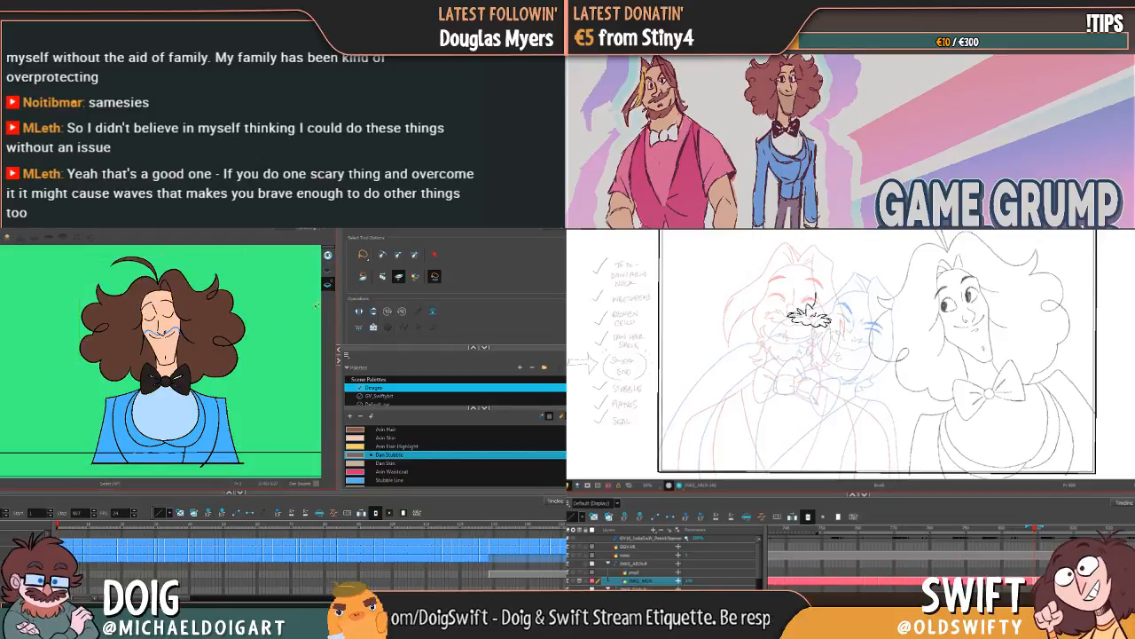
Step: Turn off Apply to Line and Colour Art and lasso-select only the blue stubble line on the closed-eyes face
click(400, 279)
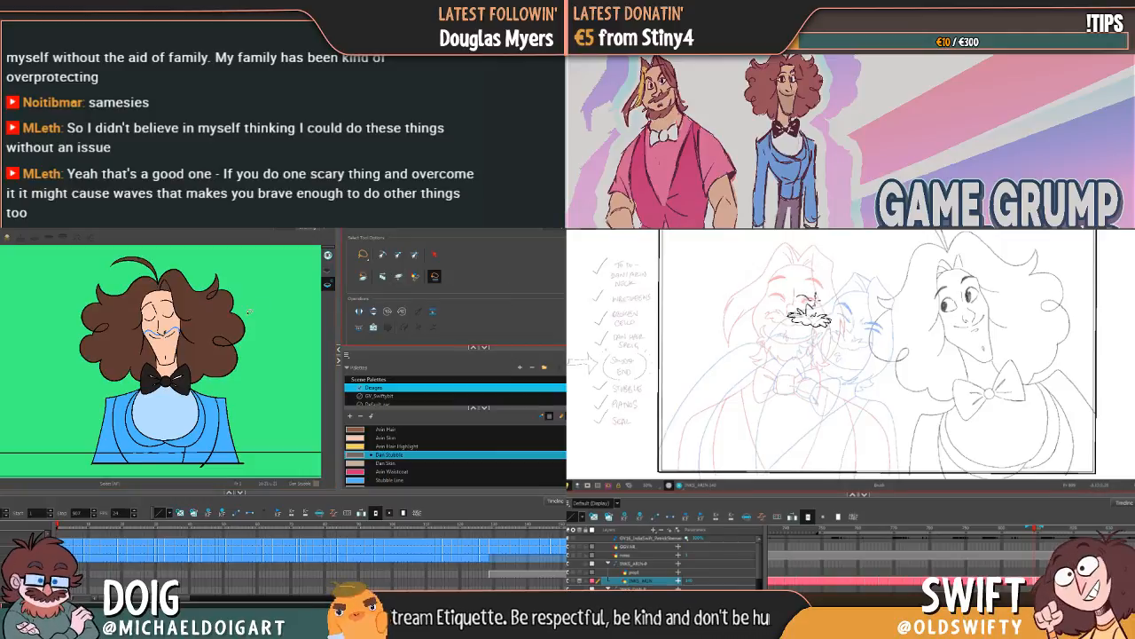
scroll(250, 324, down, 4)
mouse_move(271, 296)
mouse_down()
mouse_move(128, 389)
mouse_move(253, 391)
mouse_up()
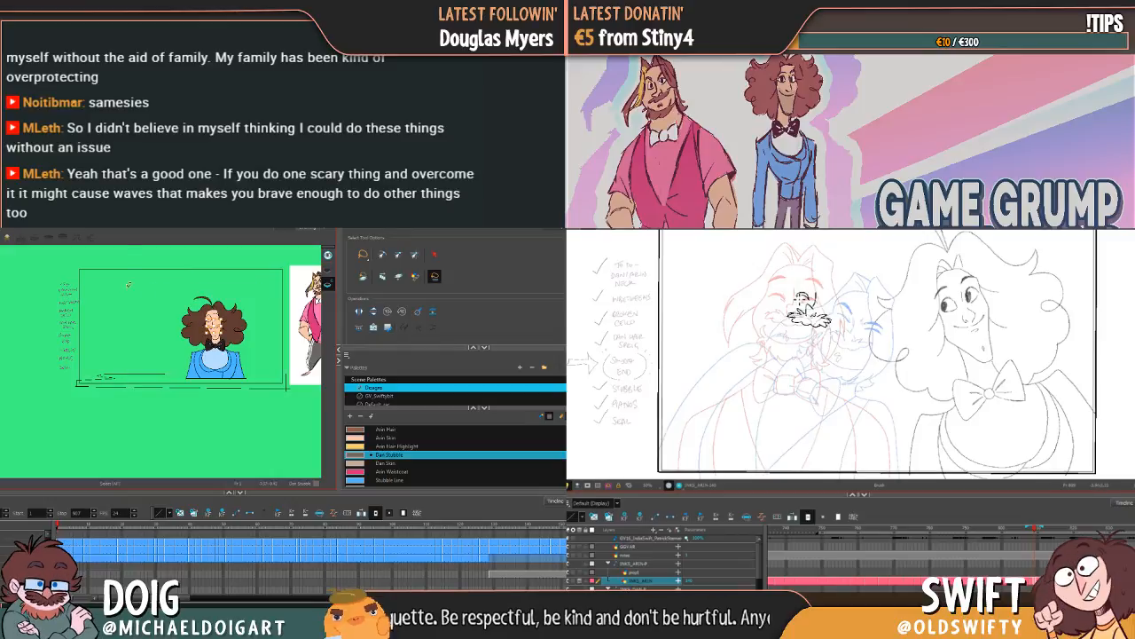
key(Delete)
mouse_move(133, 254)
mouse_down()
mouse_move(55, 388)
mouse_move(284, 390)
mouse_move(300, 287)
mouse_move(189, 252)
mouse_move(143, 254)
mouse_up()
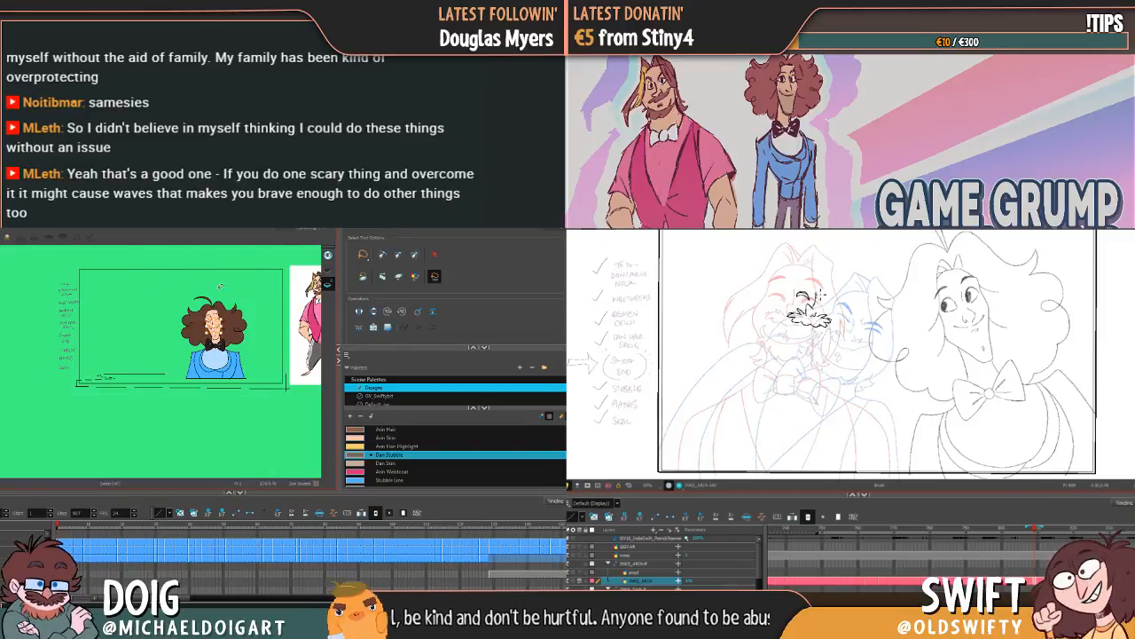
scroll(237, 344, up, 4)
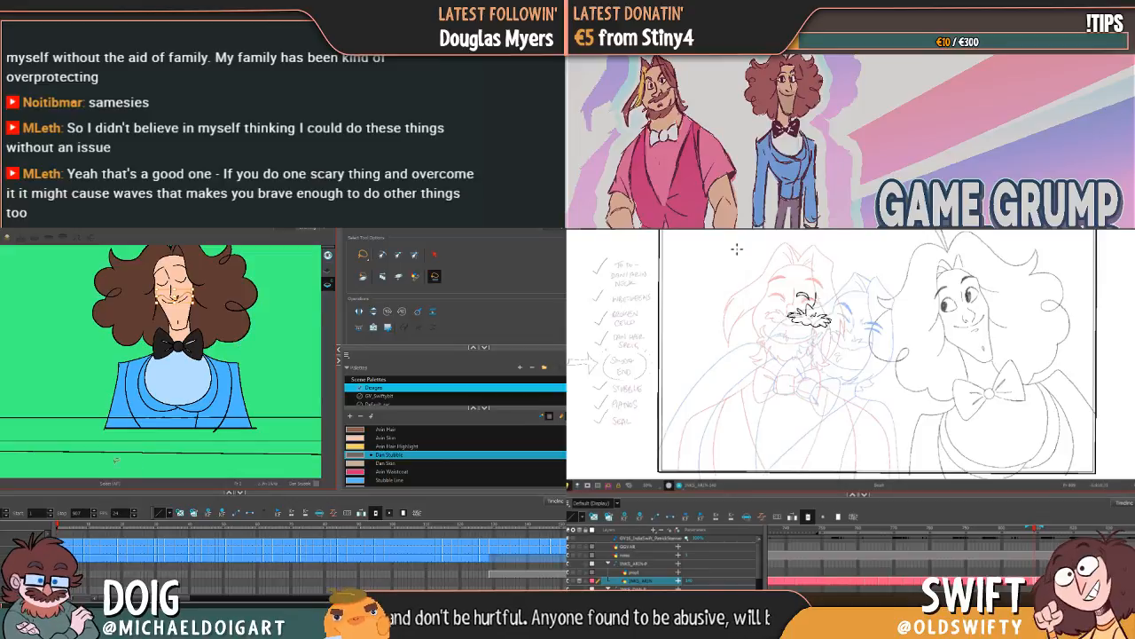
Step: Change the Select tool's selection option and lasso around the entire scene frame to select the stubble line
click(364, 280)
scroll(191, 339, down, 5)
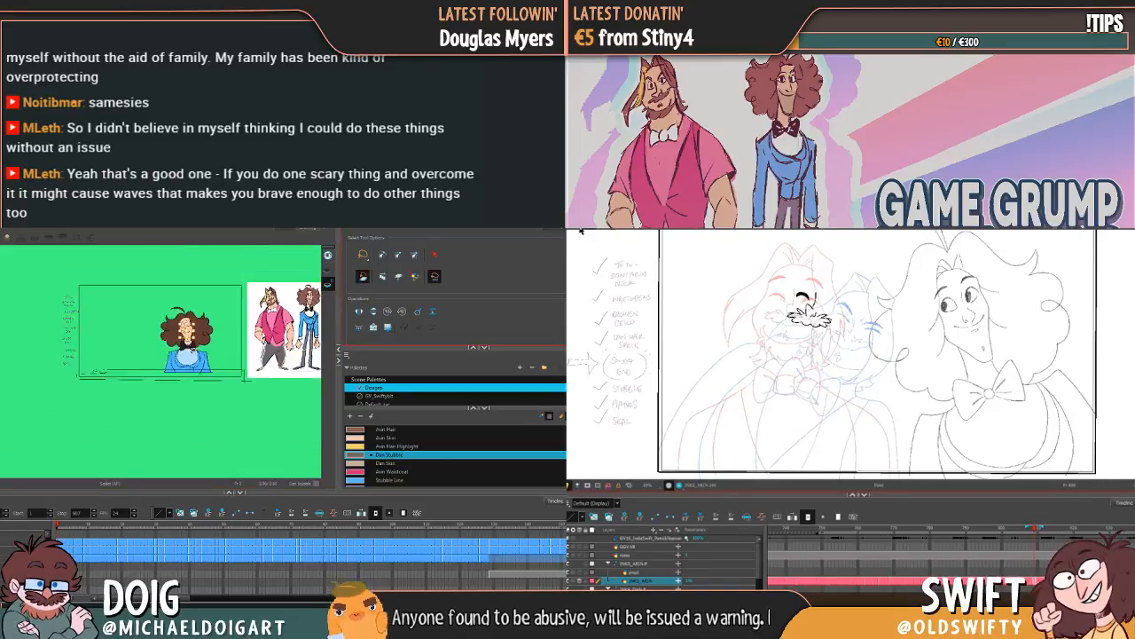
mouse_move(235, 277)
mouse_down()
mouse_move(114, 270)
mouse_move(71, 320)
mouse_move(70, 376)
mouse_move(233, 377)
mouse_move(246, 367)
mouse_move(249, 273)
mouse_up()
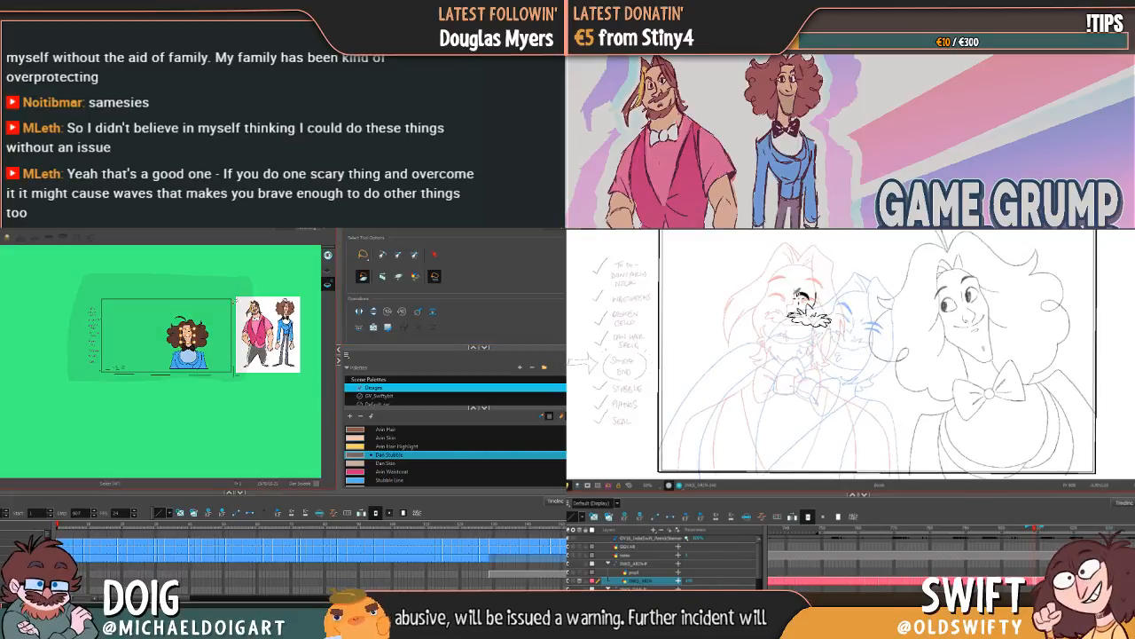
scroll(222, 399, up, 3)
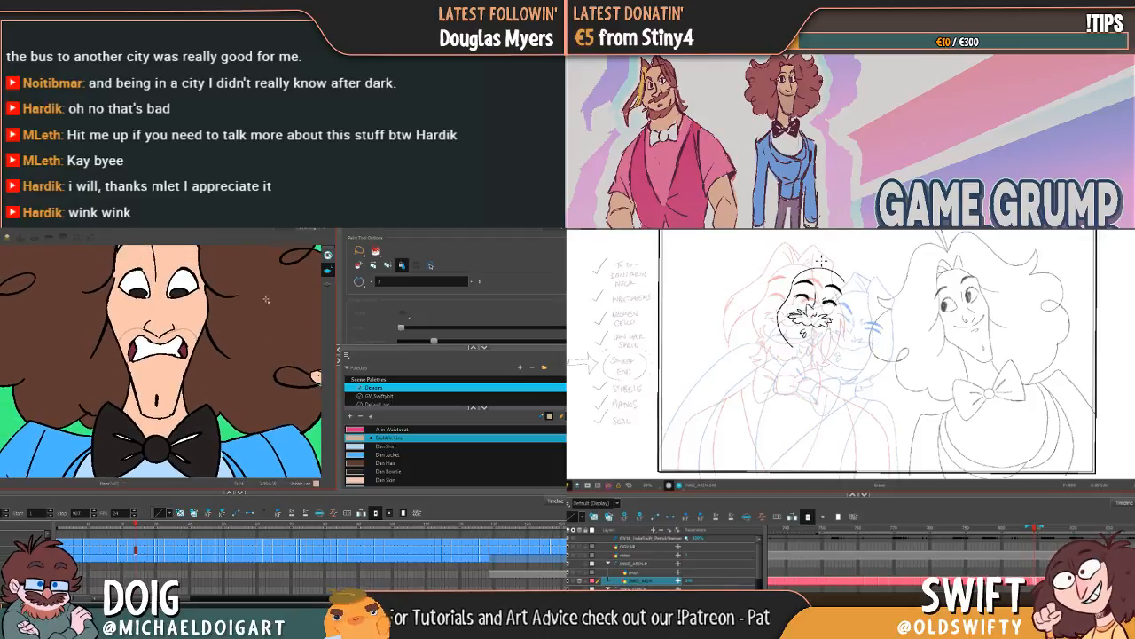
Step: Try filling the open-mouthed face's chin area with the Stubble Line colour twice, undoing each attempt
key(alt+b)
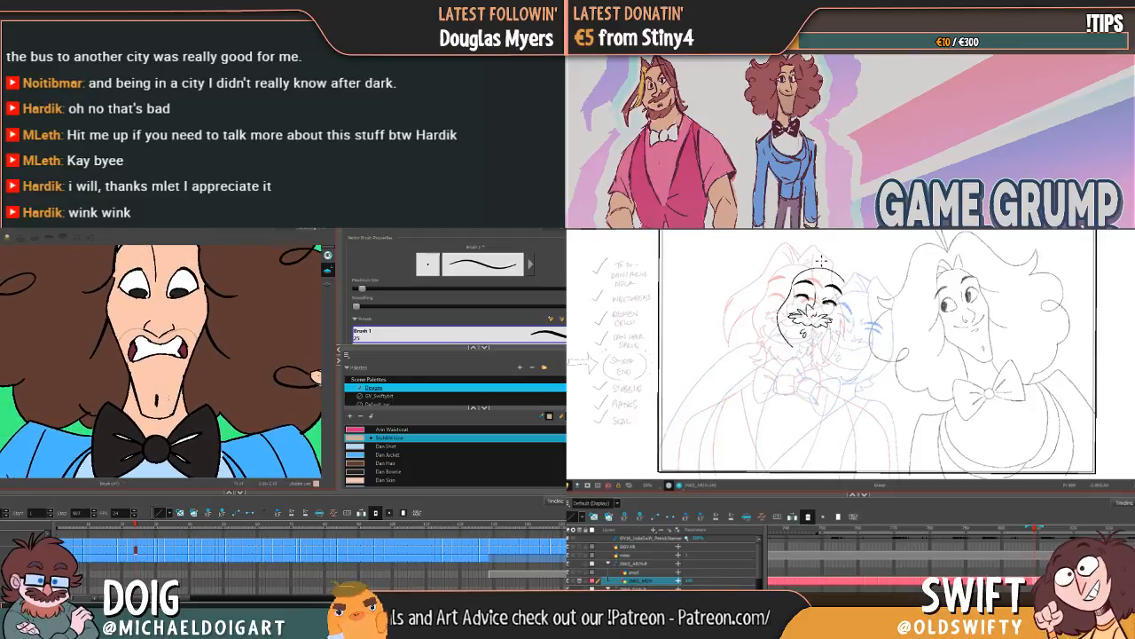
key(alt+i)
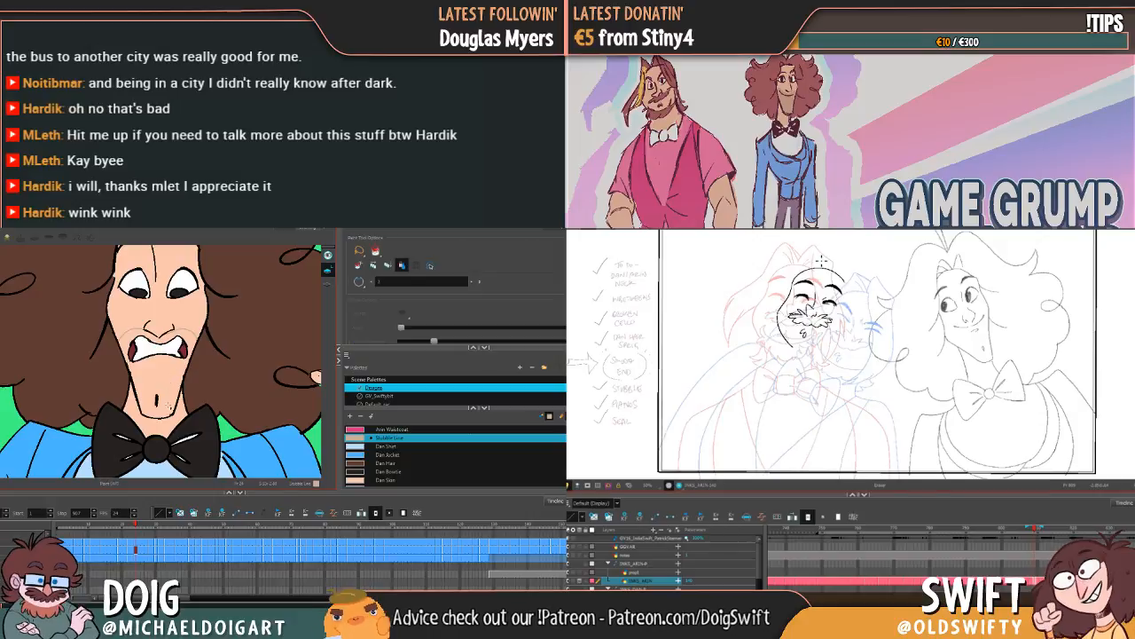
click(168, 407)
key(ctrl+z)
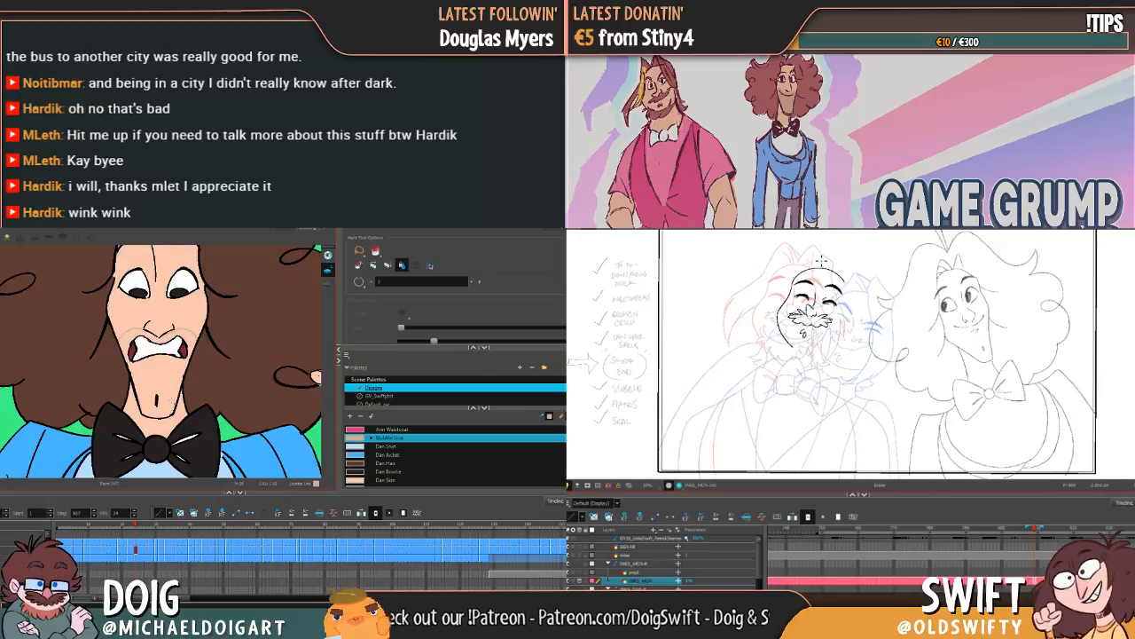
key(alt+b)
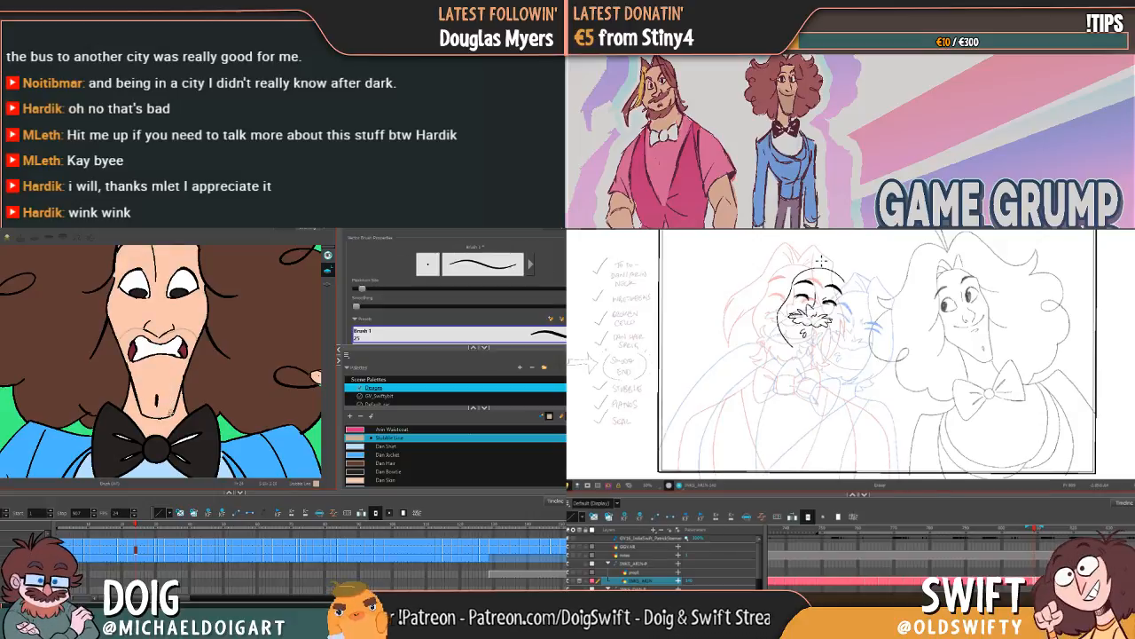
key(alt+i)
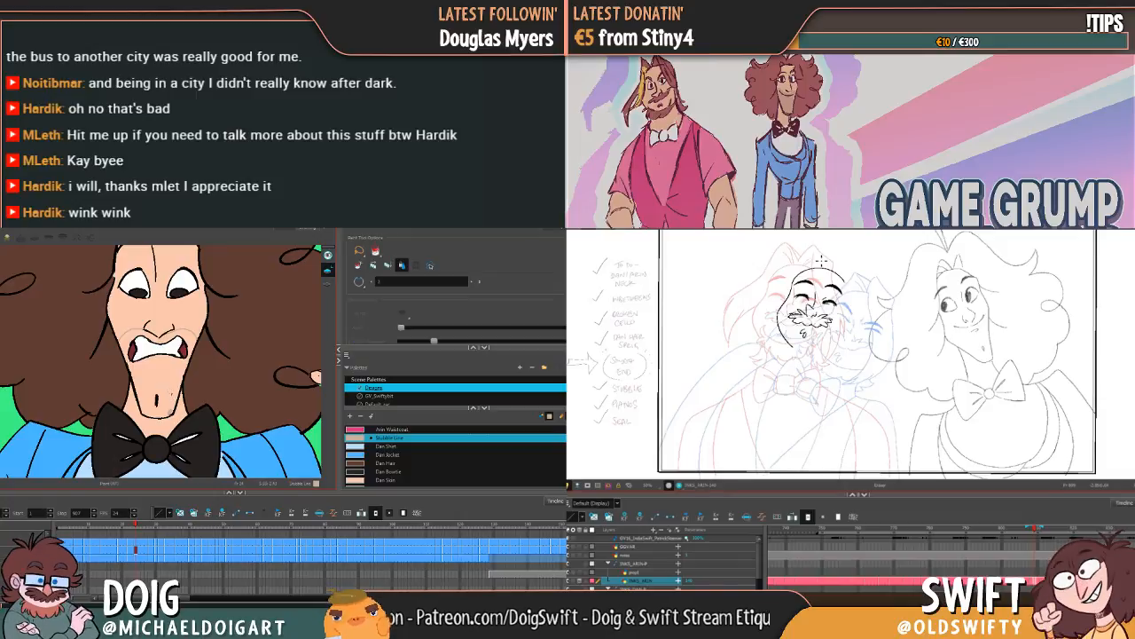
click(170, 388)
key(ctrl+z)
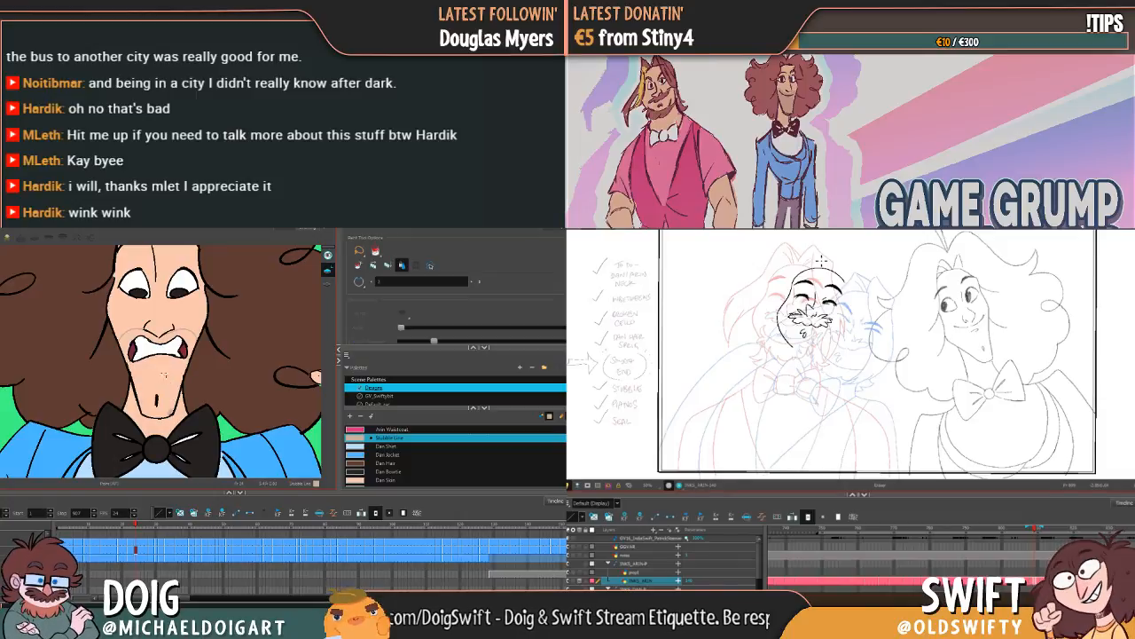
Step: Close gaps in the wide-eyed face's stubble outline with the Brush and try filling the stubble area with Stubble Line, undoing the overflowing fill
click(165, 381)
key(ctrl+z)
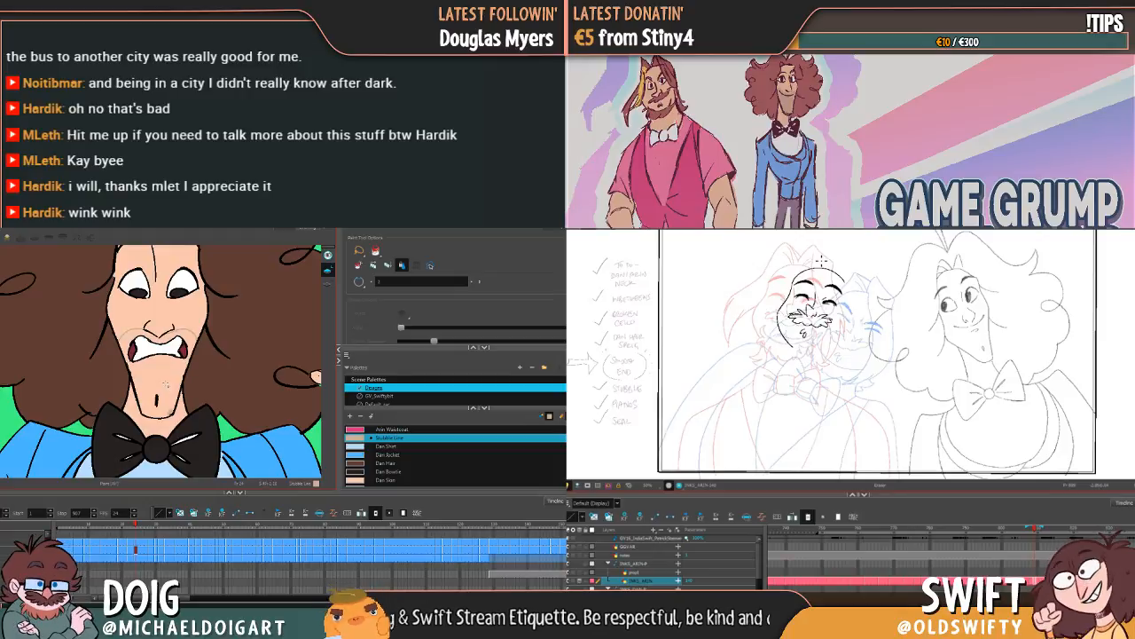
key(alt+b)
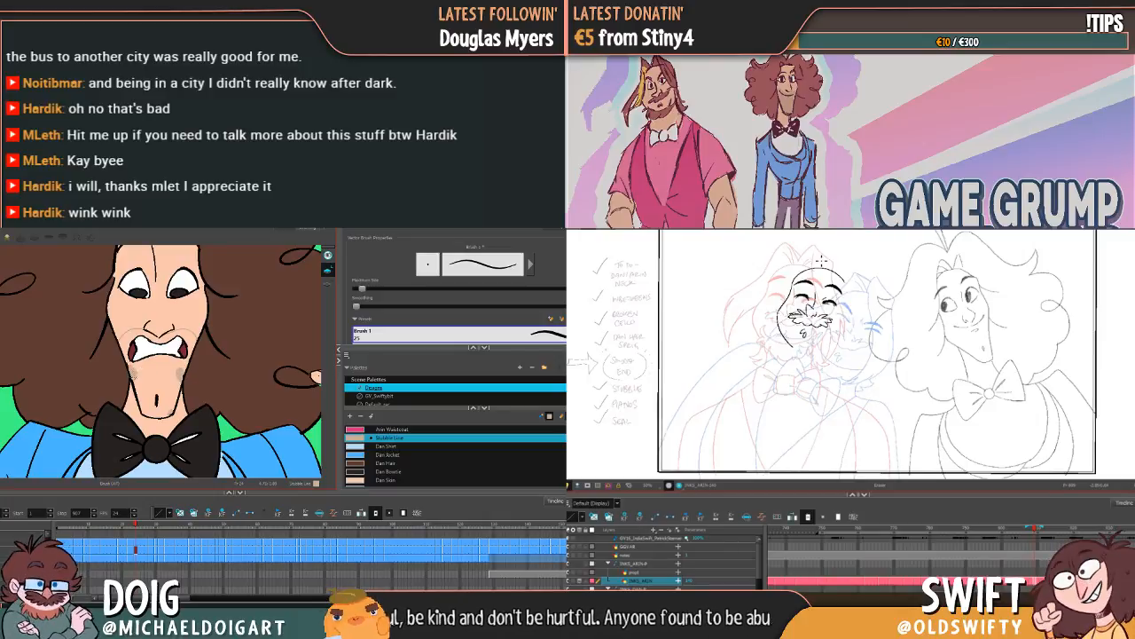
key(alt+i)
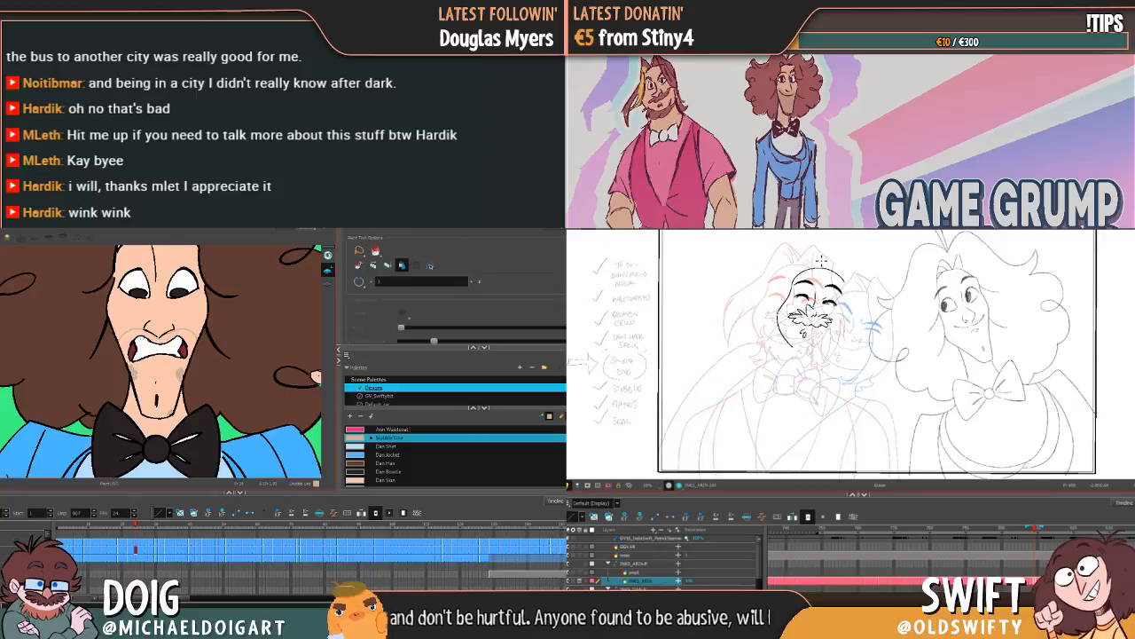
click(154, 373)
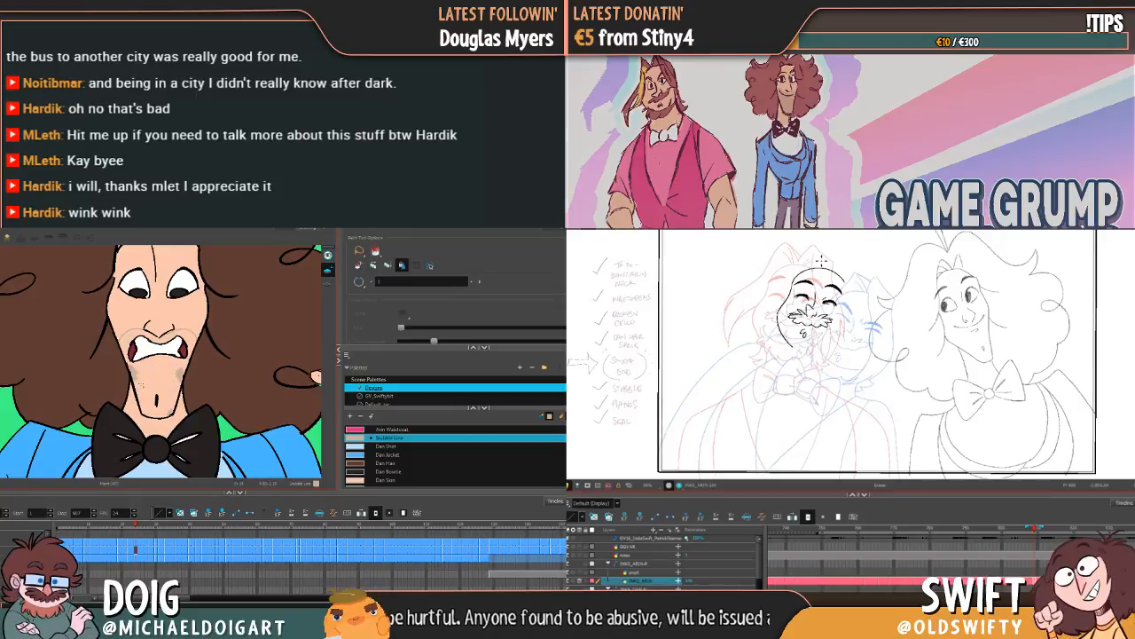
key(alt+b)
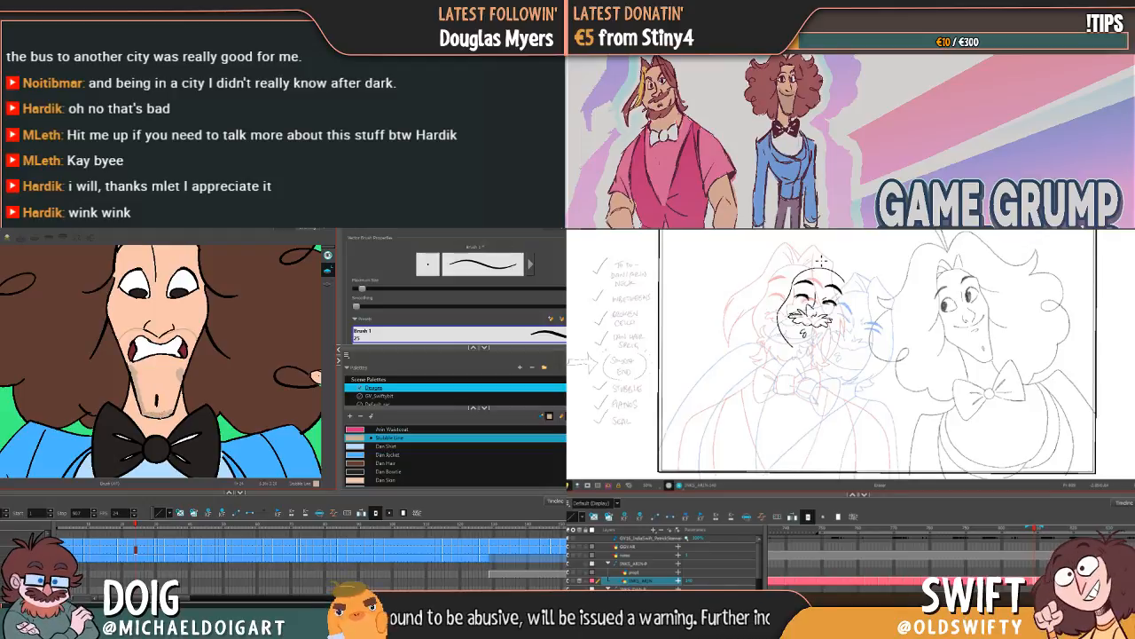
key(alt+i)
click(158, 372)
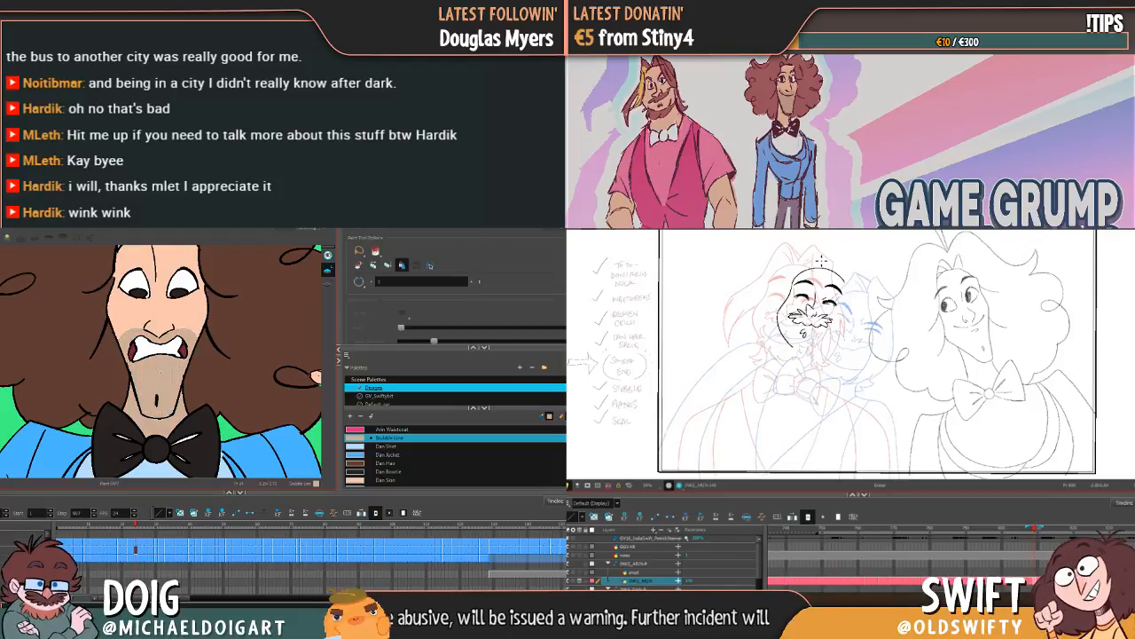
key(ctrl+z)
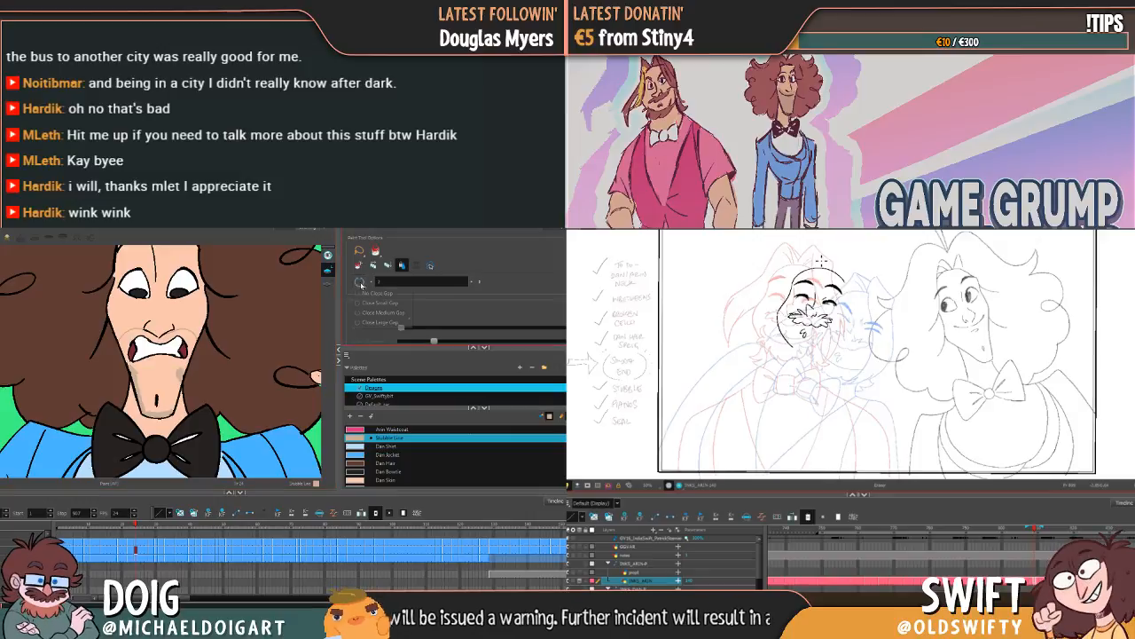
Step: Change the Paint tool's close-gap option, try filling the upper part of the wide-eyed face's stubble area and undo that fill
click(359, 281)
click(373, 307)
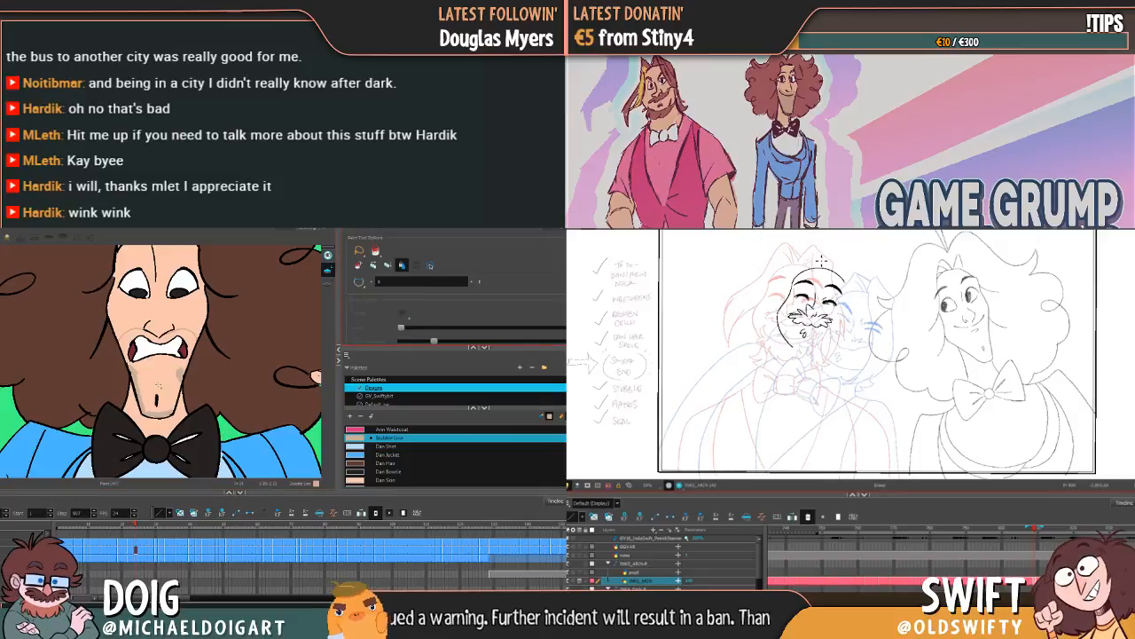
click(181, 350)
key(ctrl+z)
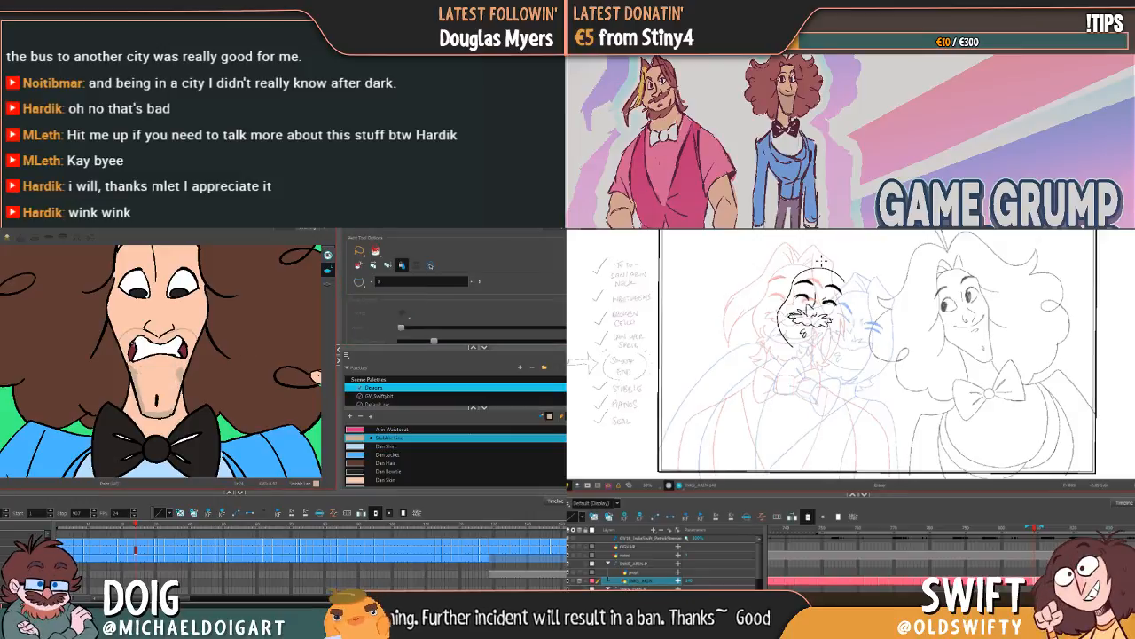
Step: Patch the wide-eyed face's stubble outline with the Brush and fill the chin and upper-lip areas with the Stubble Line colour
key(alt+b)
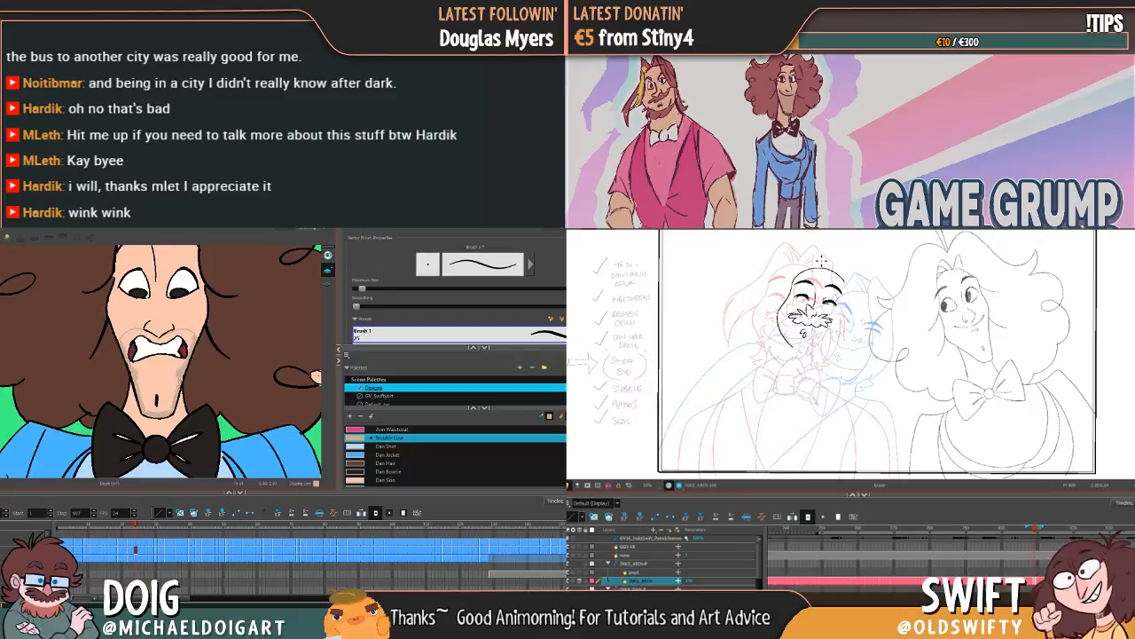
key(alt+i)
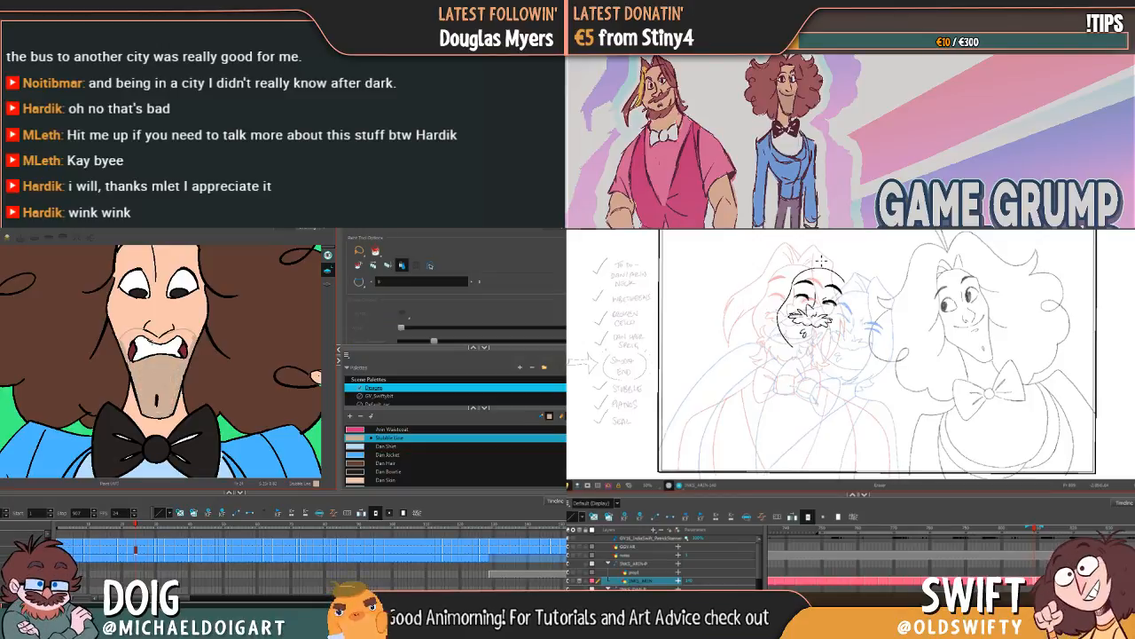
click(135, 334)
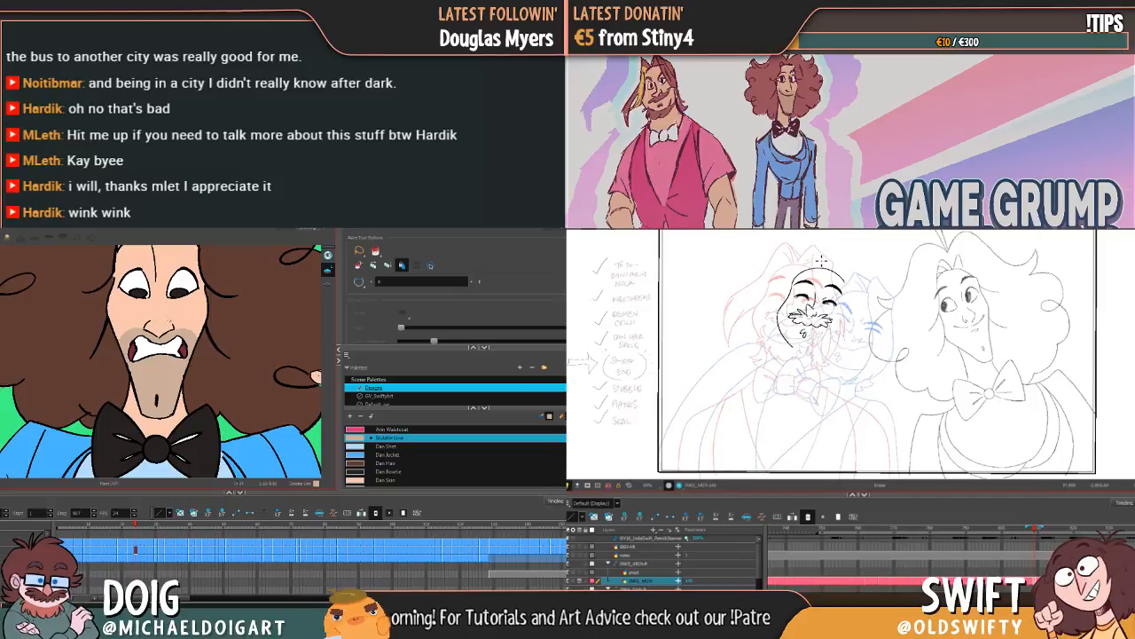
Step: Fill the stubble areas with Stubble Line on the closed-eyes gritted-teeth drawing and the sideways-glancing drawings that follow it
key(g)
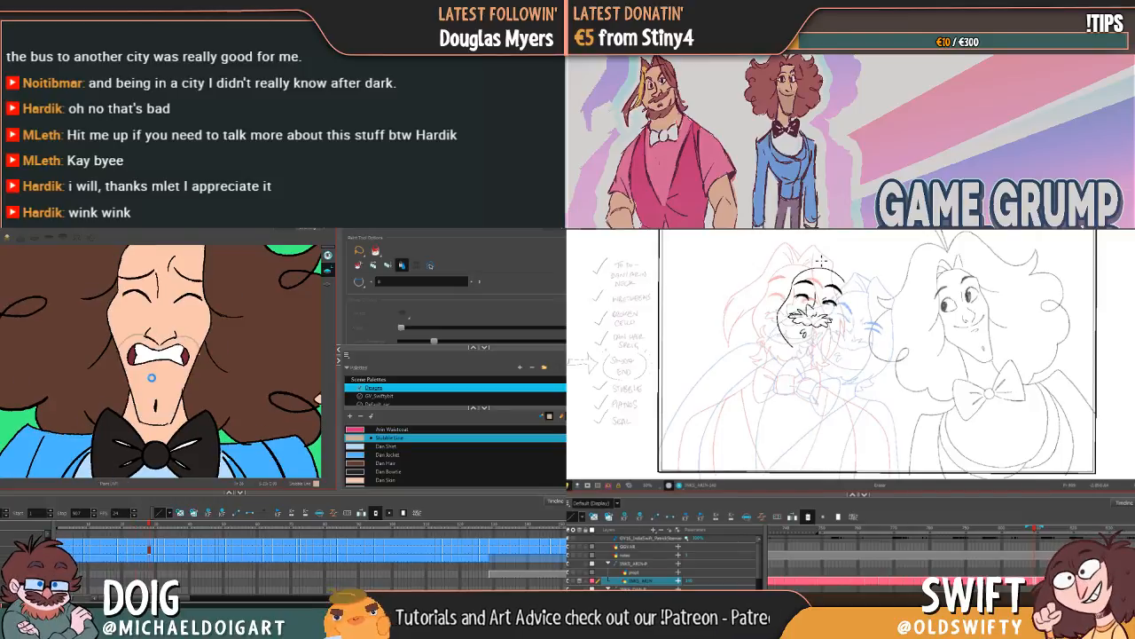
click(152, 377)
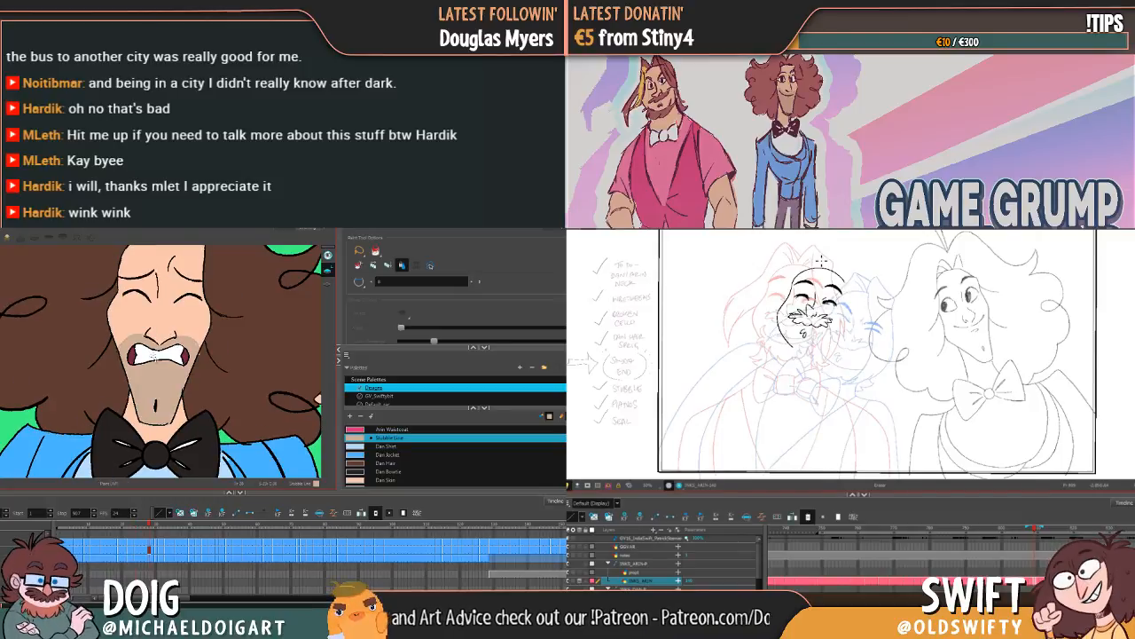
key(g)
click(171, 340)
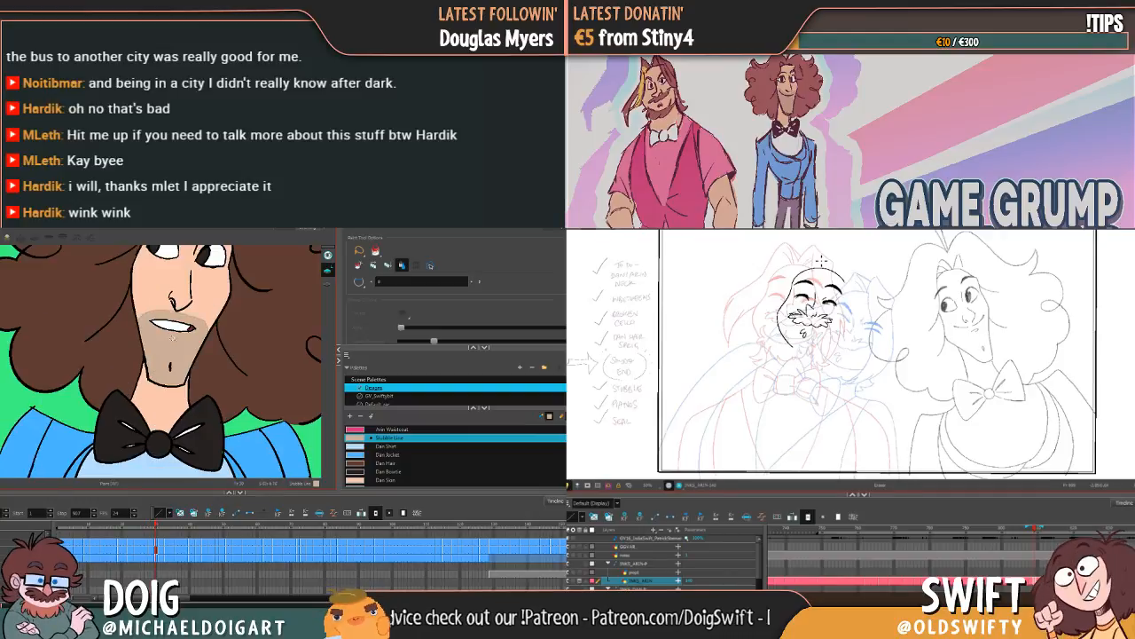
key(g)
click(172, 333)
Step: Try filling the chin area of the grinning, tilted face with the Stubble Line colour, undoing the attempt
key(g)
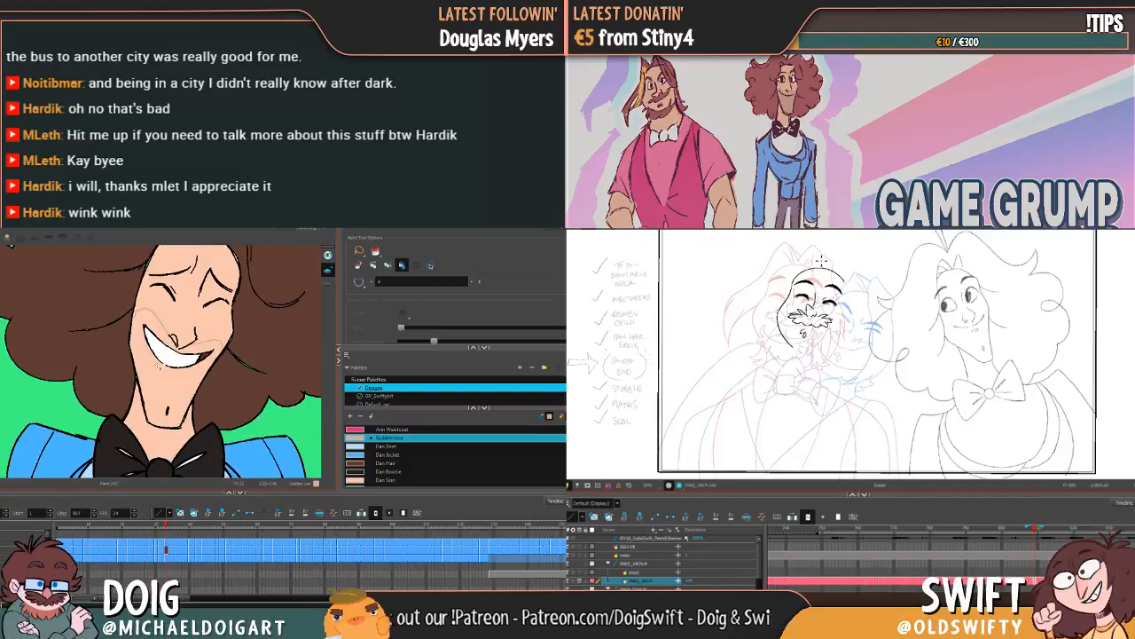
click(160, 388)
key(ctrl+z)
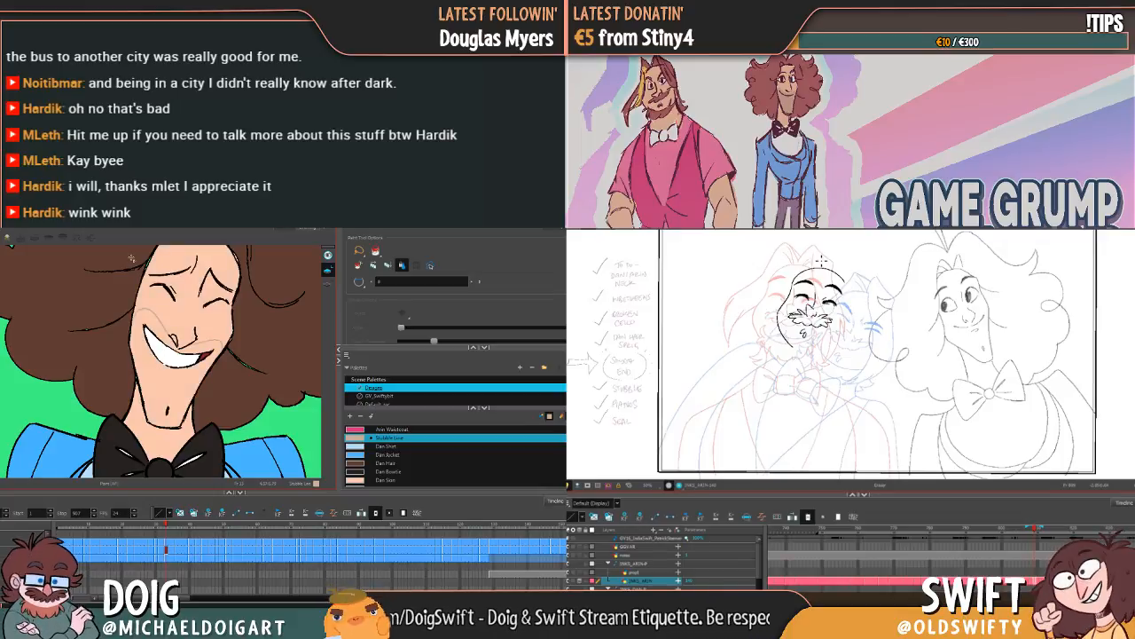
Step: Return to the first frame and frame the whole long-haired character to check the stubble at full view
click(58, 525)
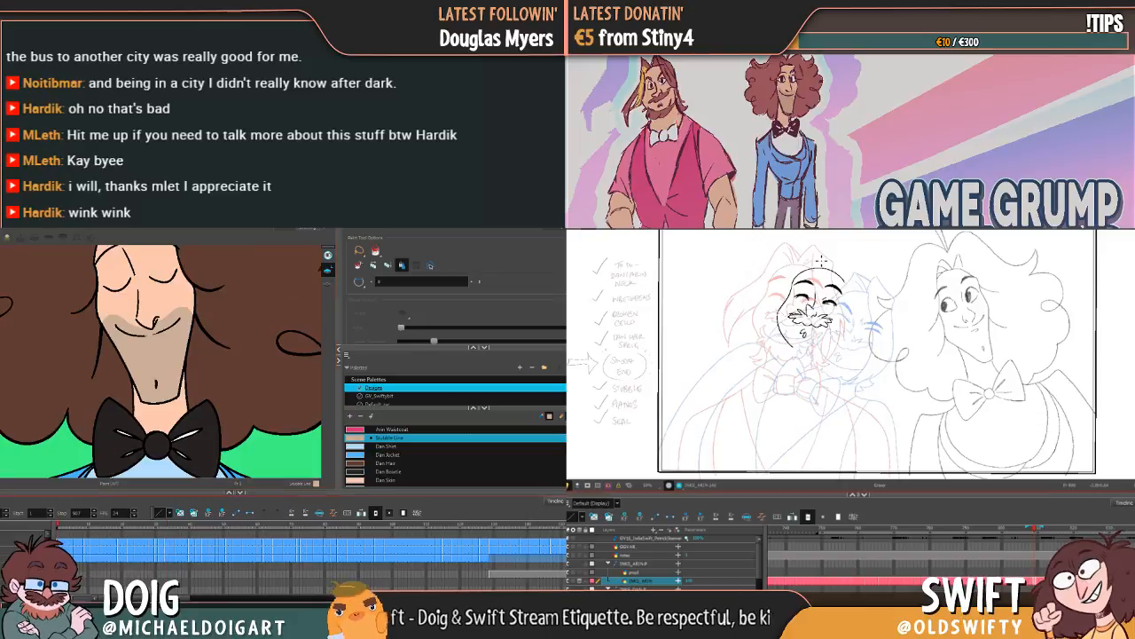
scroll(82, 433, down, 5)
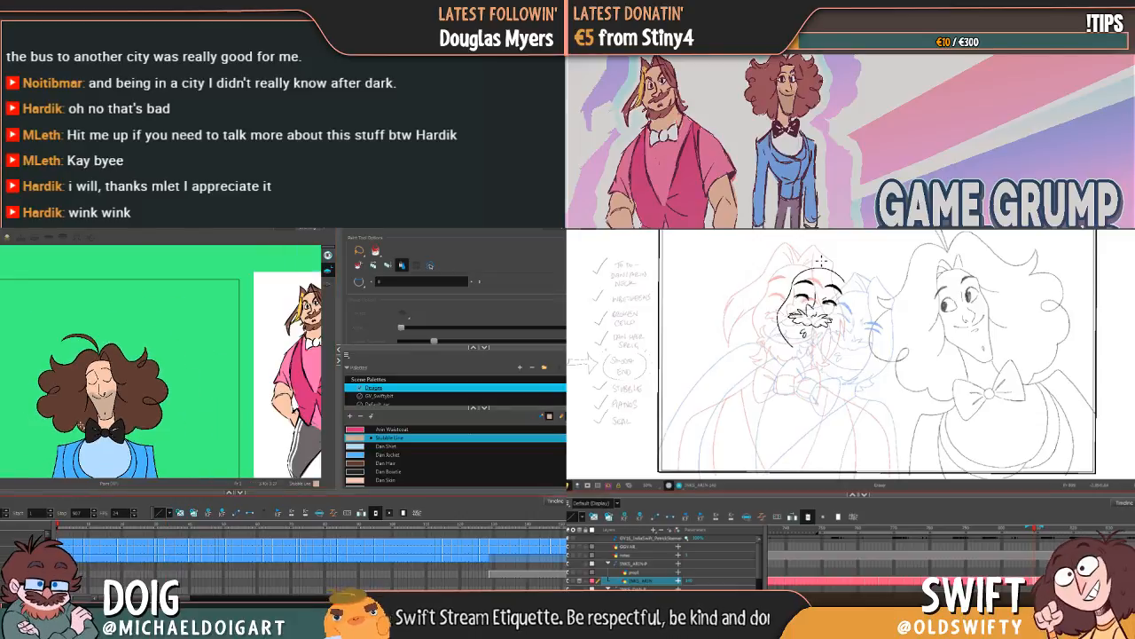
mouse_move(117, 434)
mouse_down()
mouse_move(174, 394)
mouse_move(196, 400)
mouse_up()
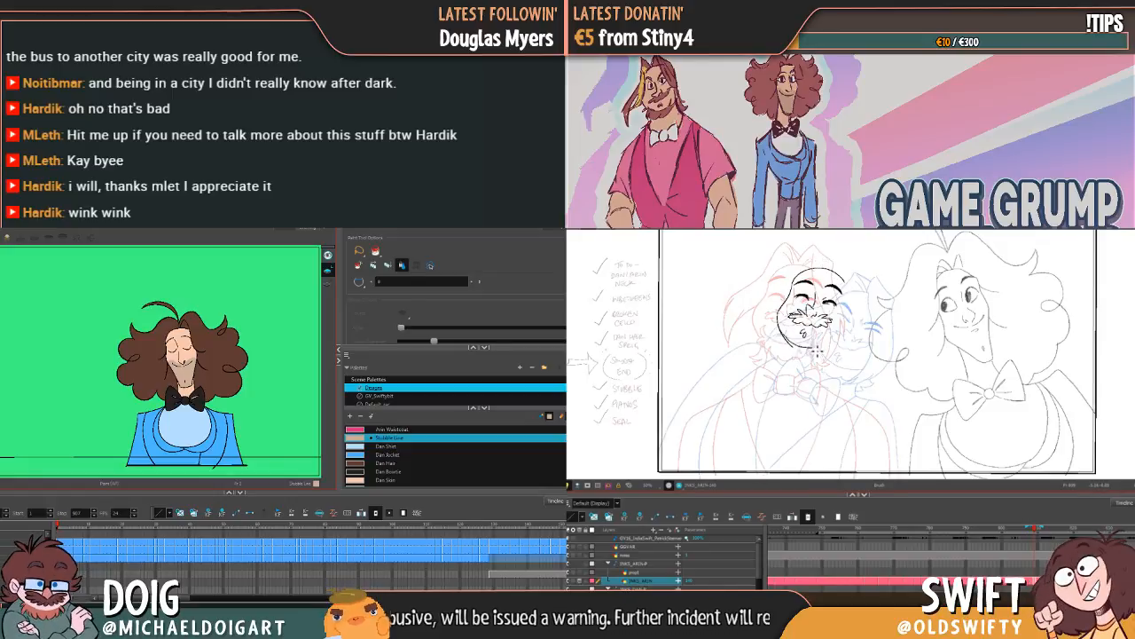
Step: Redraw the bearded character's jaw curve over repeated attempts, comparing neighbouring drawings, and ink his wavy beard and the first hair strokes
key(ctrl+z)
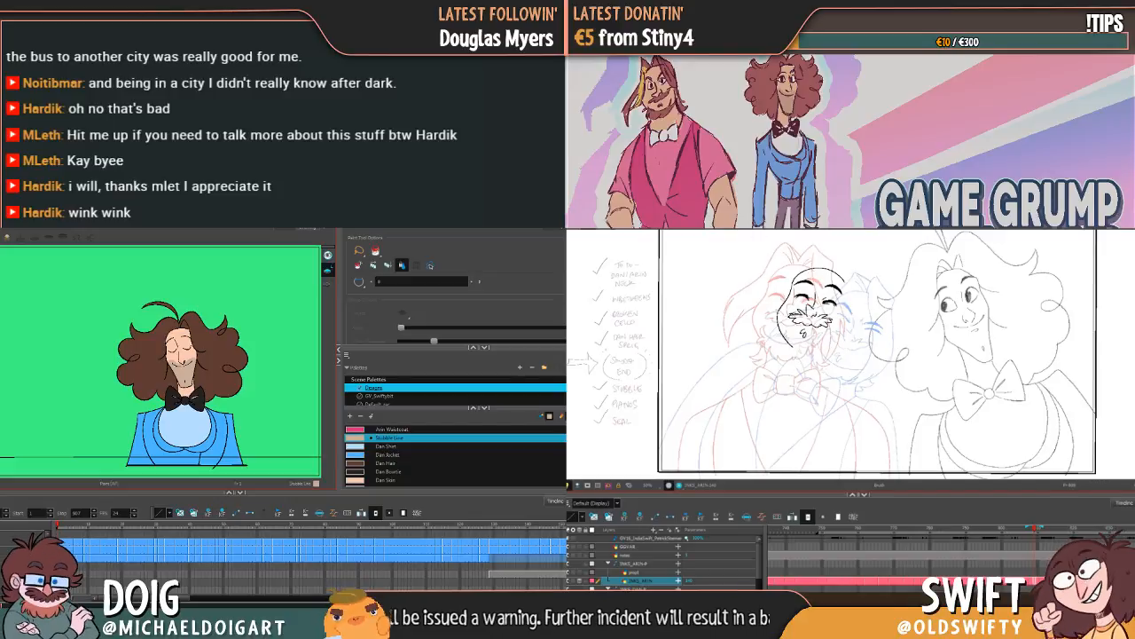
drag(782, 332, 847, 346)
key(ctrl+z)
key(f)
key(g)
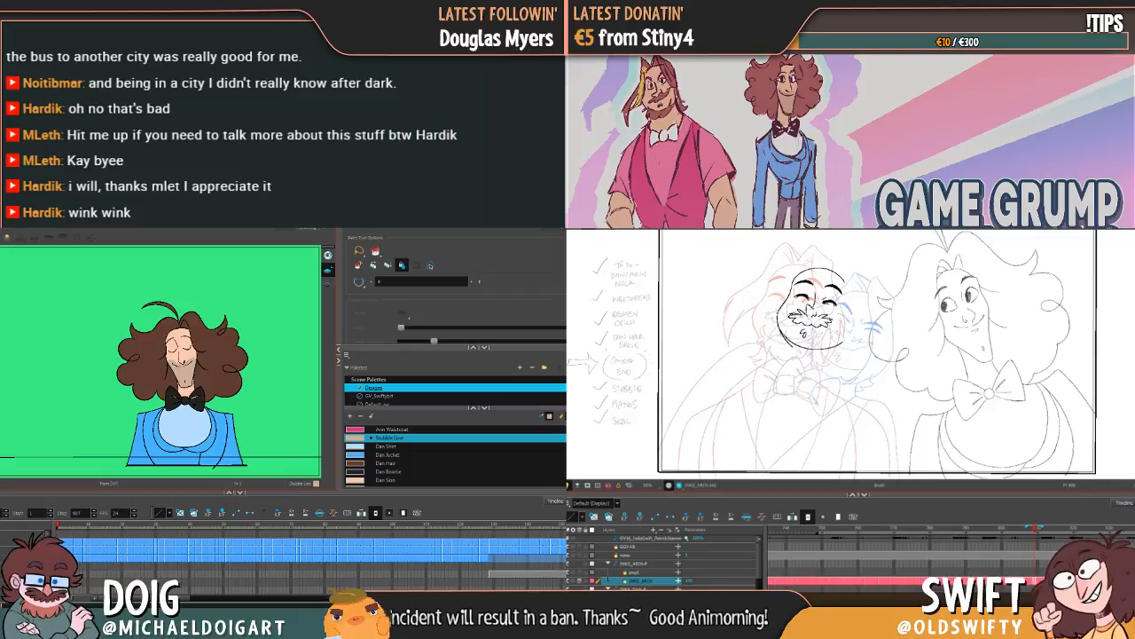
key(ctrl+z)
drag(782, 332, 834, 341)
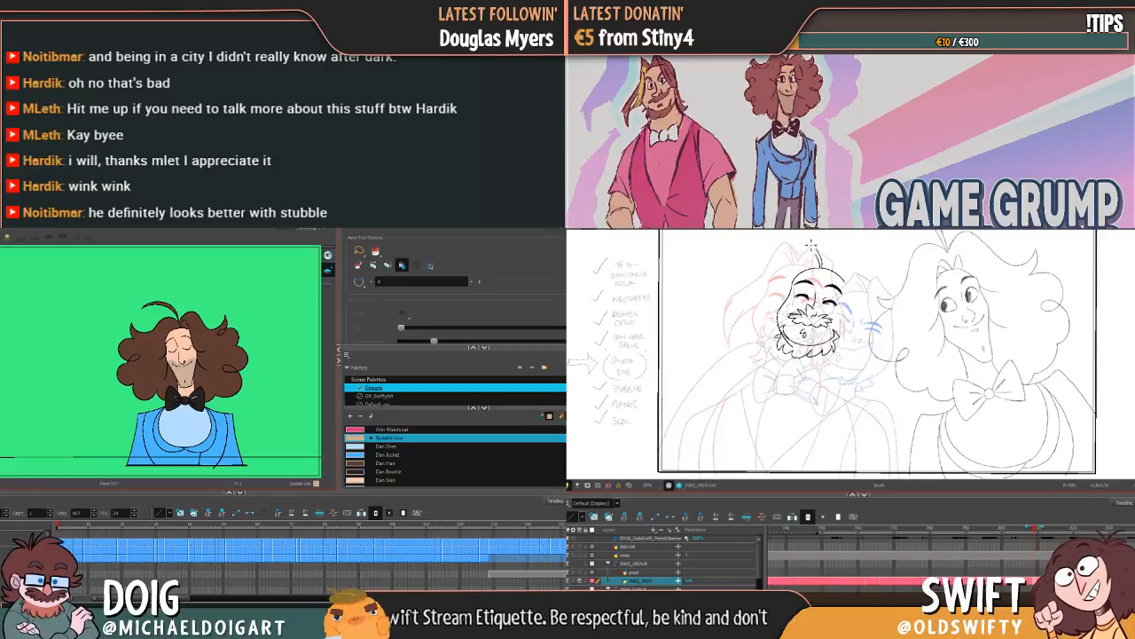
mouse_move(815, 249)
mouse_down()
mouse_move(728, 326)
mouse_move(746, 312)
mouse_move(741, 347)
mouse_move(785, 309)
mouse_up()
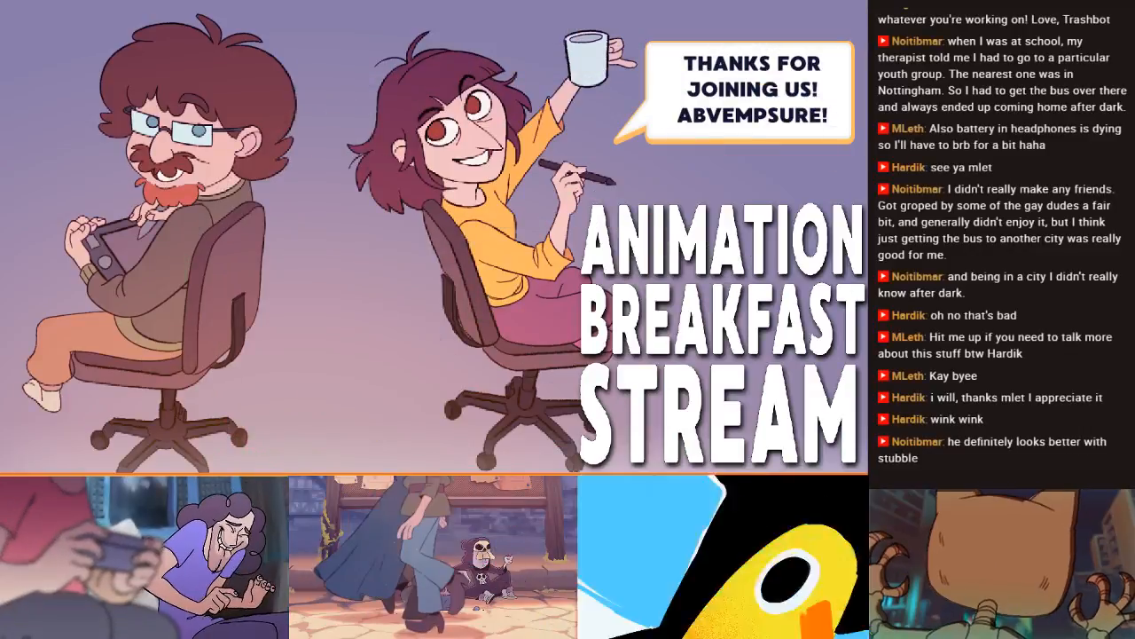